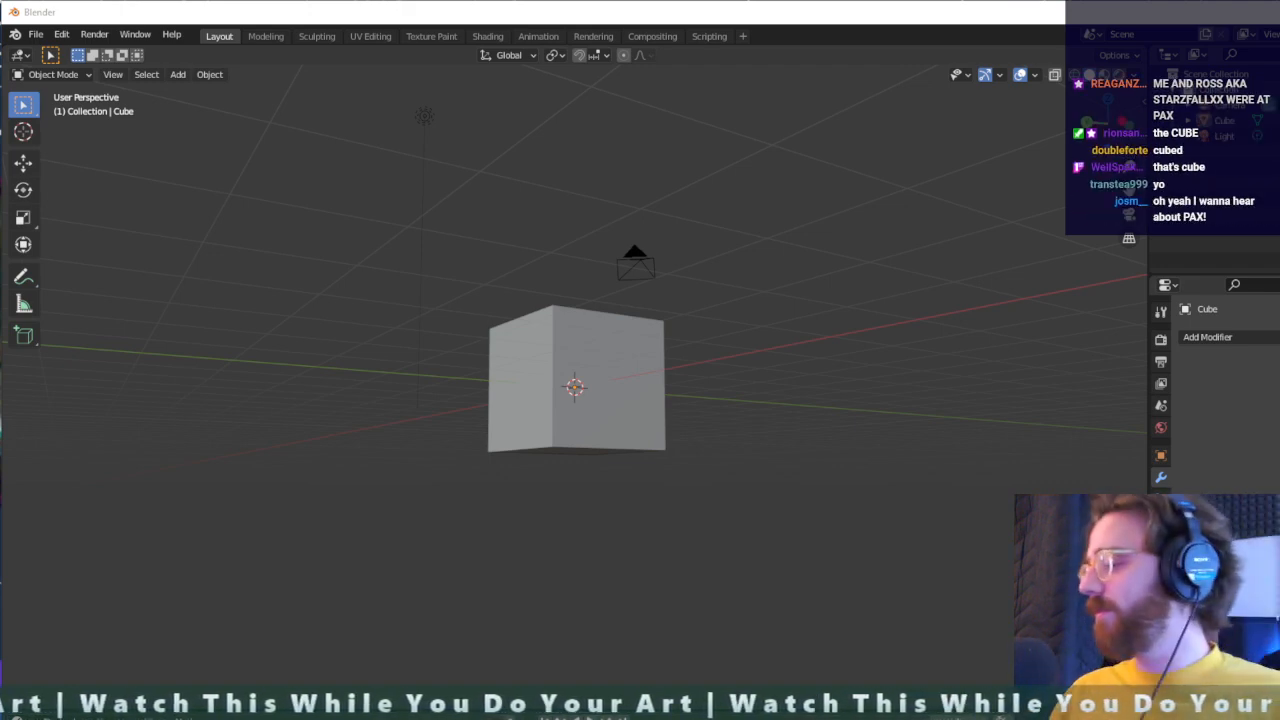
{"action": "key", "text": "KP_1"}
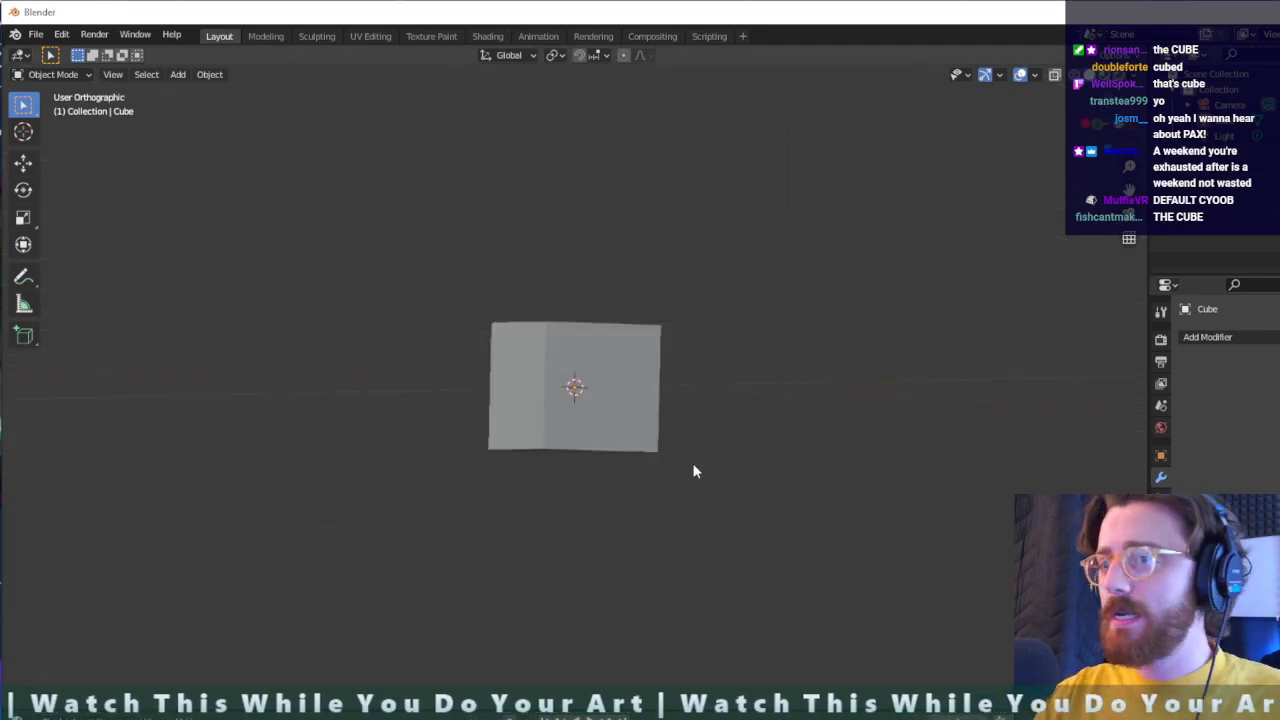
{"action": "key", "text": "KP_5"}
{"action": "key", "text": "KP_0"}
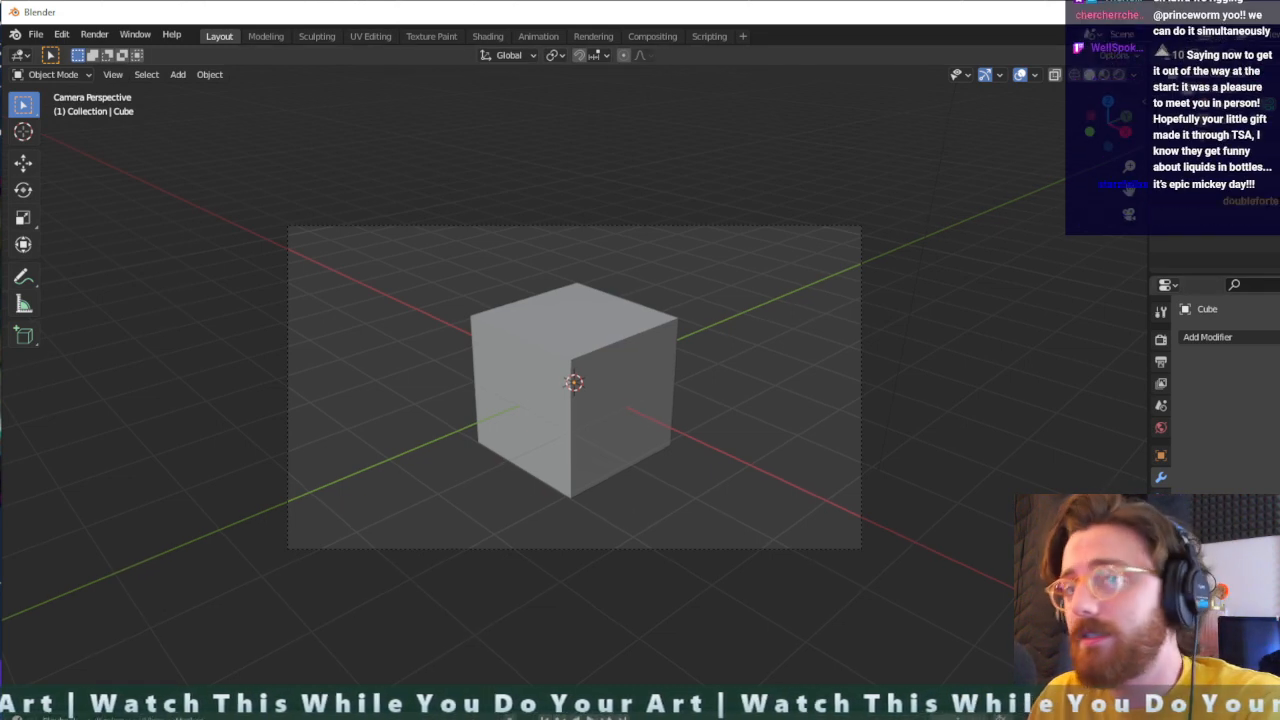
{"action": "mouse_move", "coordinate": [1279, 719]}
{"action": "left_mouse_down"}
{"action": "mouse_move", "coordinate": [1235, 684]}
{"action": "mouse_move", "coordinate": [1279, 697]}
{"action": "mouse_move", "coordinate": [1279, 719]}
{"action": "mouse_move", "coordinate": [1265, 719]}
{"action": "mouse_move", "coordinate": [1279, 714]}
{"action": "left_mouse_up"}
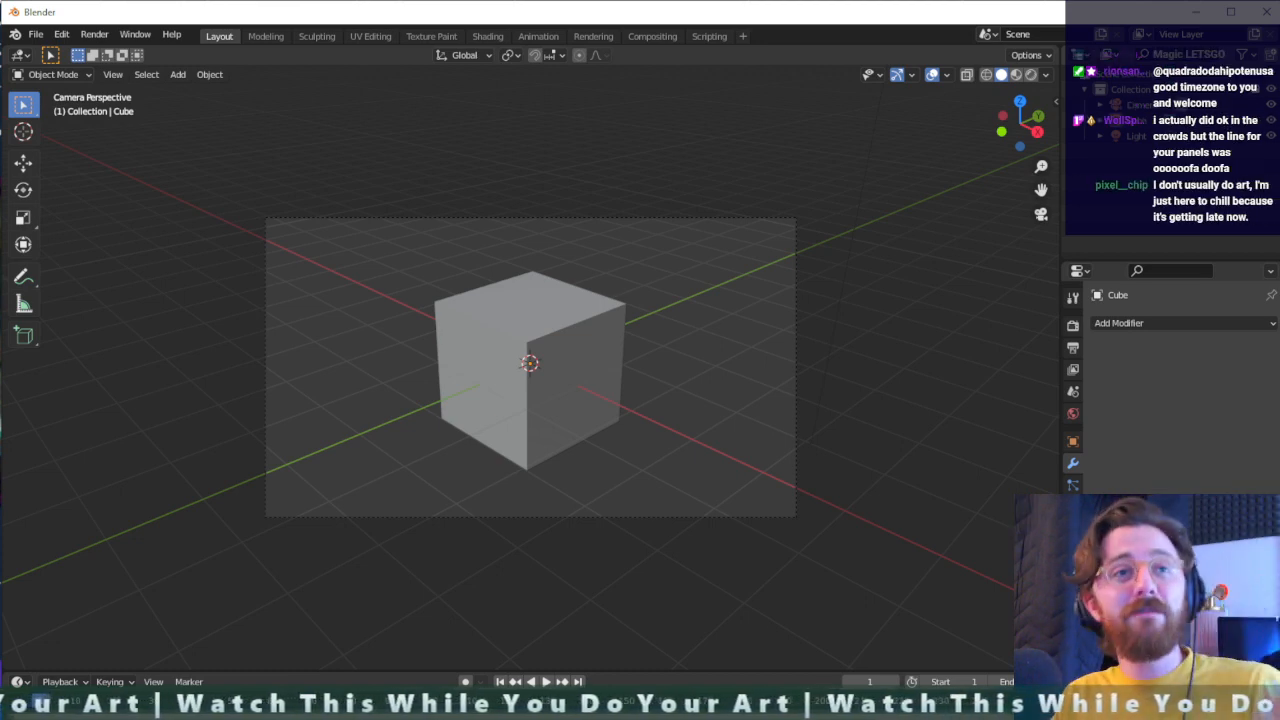
{"action": "middle_click_drag", "start_coordinate": [593, 522], "coordinate": [590, 420]}
{"action": "scroll", "coordinate": [637, 437], "scroll_direction": "up", "scroll_amount": 5}
{"action": "scroll", "coordinate": [638, 441], "scroll_direction": "down", "scroll_amount": 5}
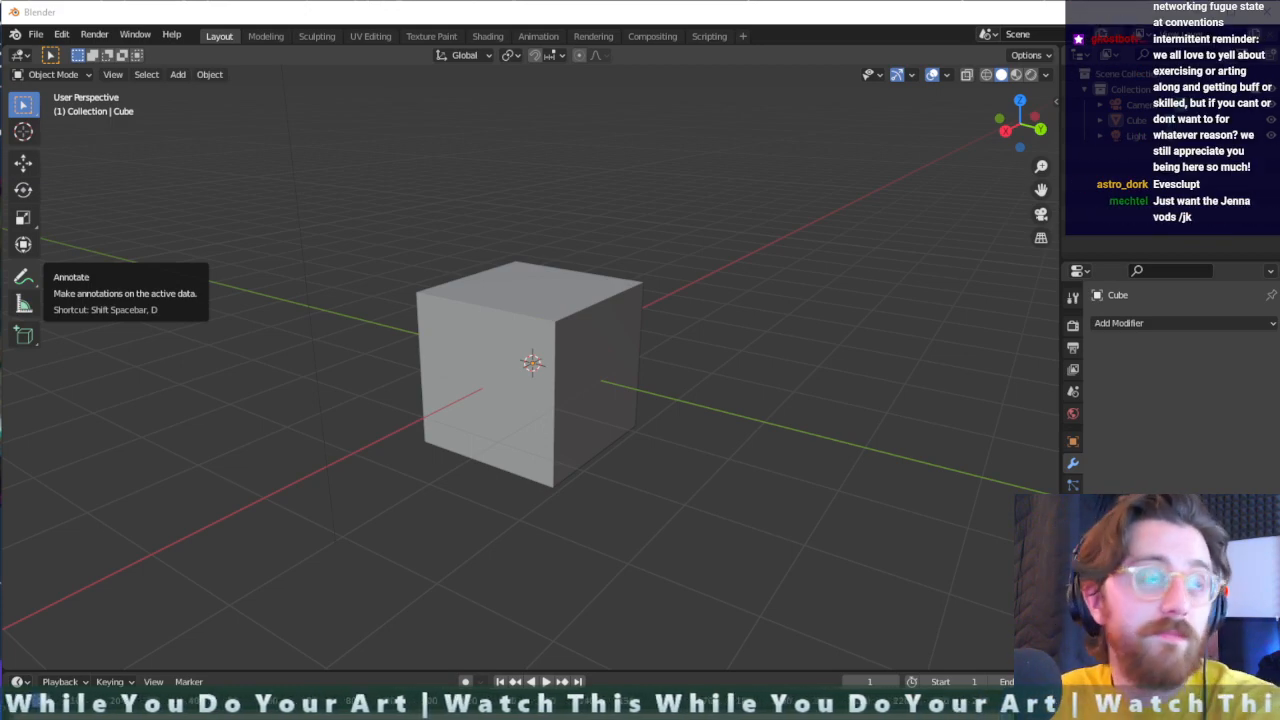
{"action": "mouse_move", "coordinate": [0, 20]}
{"action": "left_mouse_down"}
{"action": "mouse_move", "coordinate": [1279, 232]}
{"action": "mouse_move", "coordinate": [1279, 442]}
{"action": "mouse_move", "coordinate": [734, 403]}
{"action": "mouse_move", "coordinate": [0, 320]}
{"action": "mouse_move", "coordinate": [0, 60]}
{"action": "mouse_move", "coordinate": [234, 112]}
{"action": "mouse_move", "coordinate": [1272, 240]}
{"action": "mouse_move", "coordinate": [1279, 302]}
{"action": "mouse_move", "coordinate": [1279, 286]}
{"action": "left_mouse_up"}
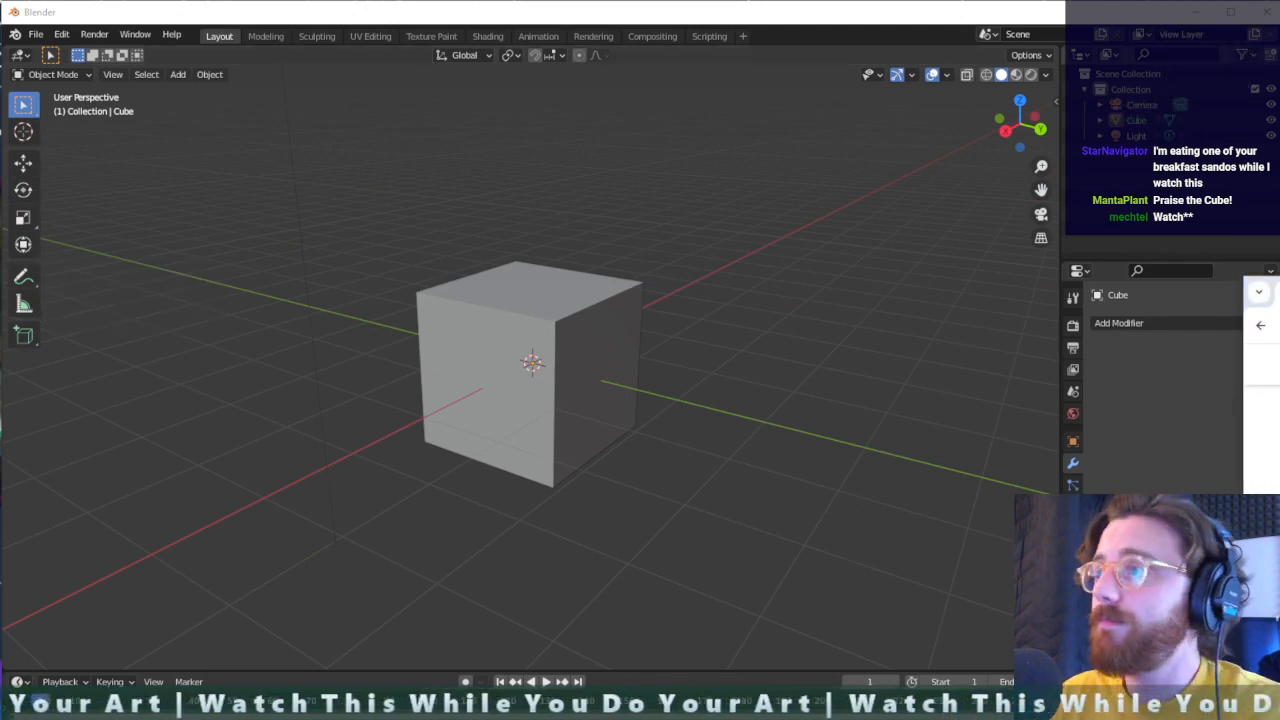
{"action": "left_click_drag", "start_coordinate": [1279, 286], "coordinate": [1035, 115]}
{"action": "left_click_drag", "start_coordinate": [999, 333], "coordinate": [1279, 334]}
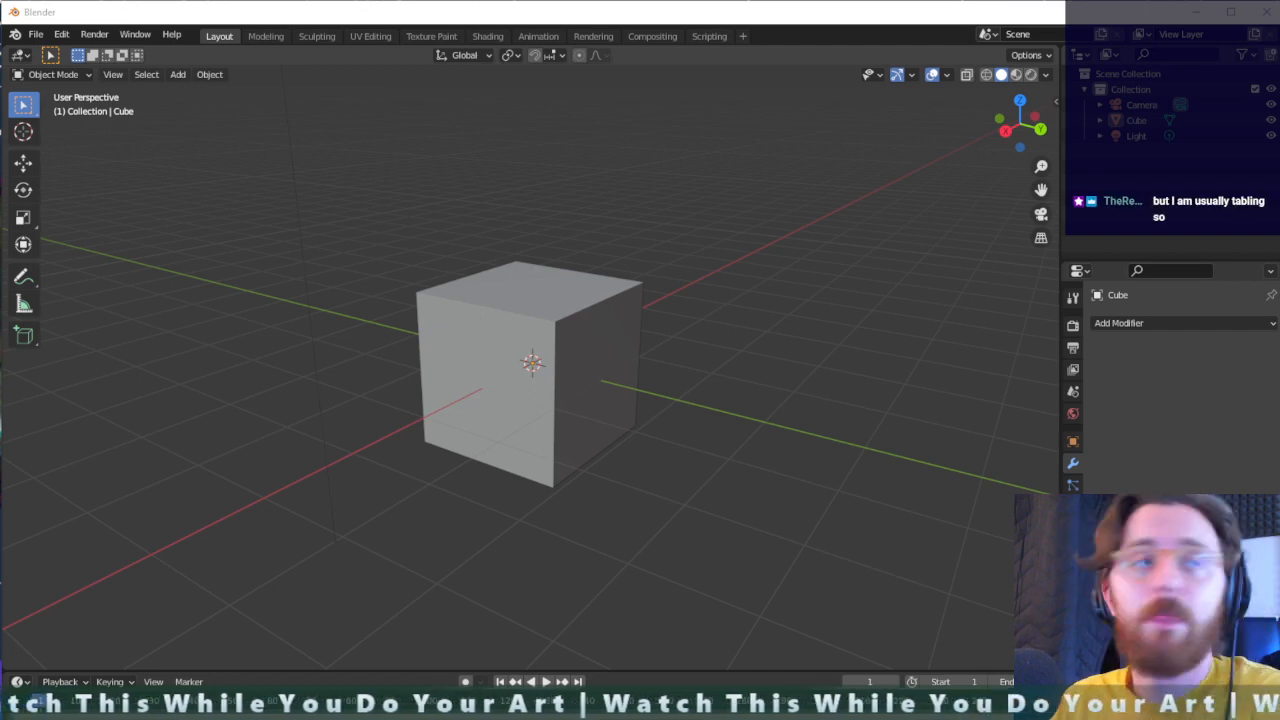
{"action": "scroll", "coordinate": [520, 395], "scroll_direction": "up", "scroll_amount": 15}
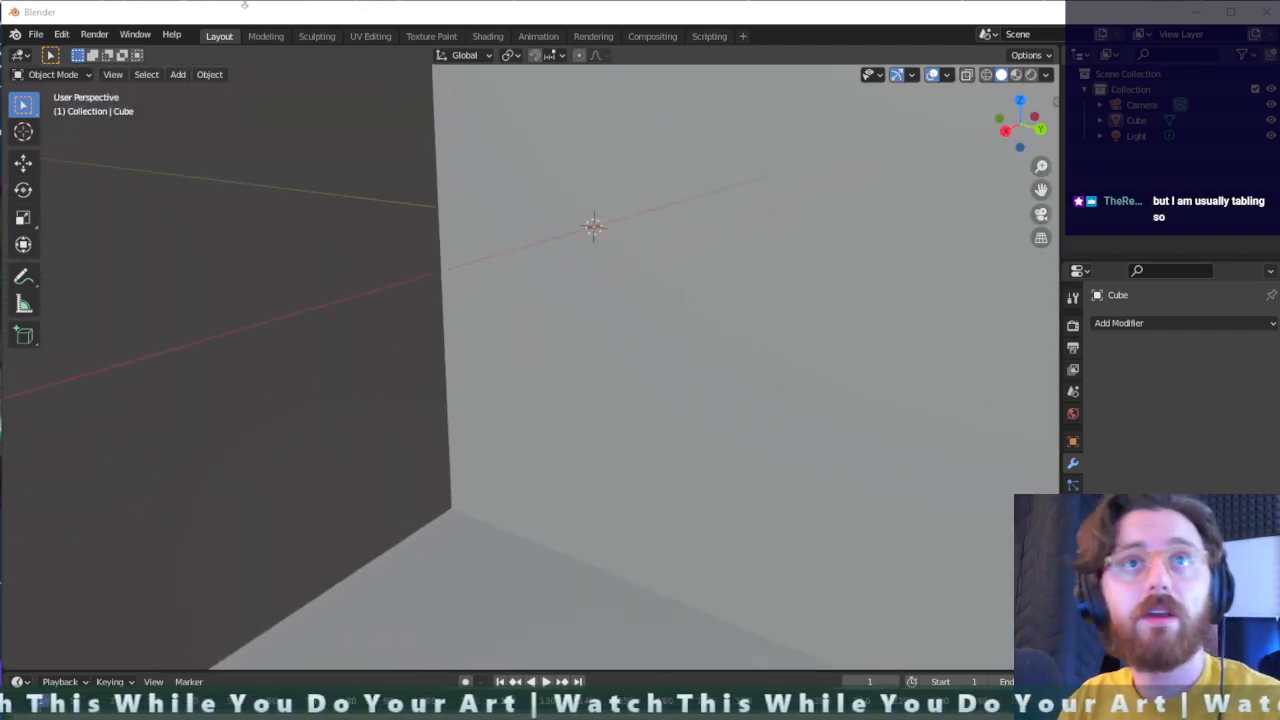
{"action": "left_click", "coordinate": [442, 352]}
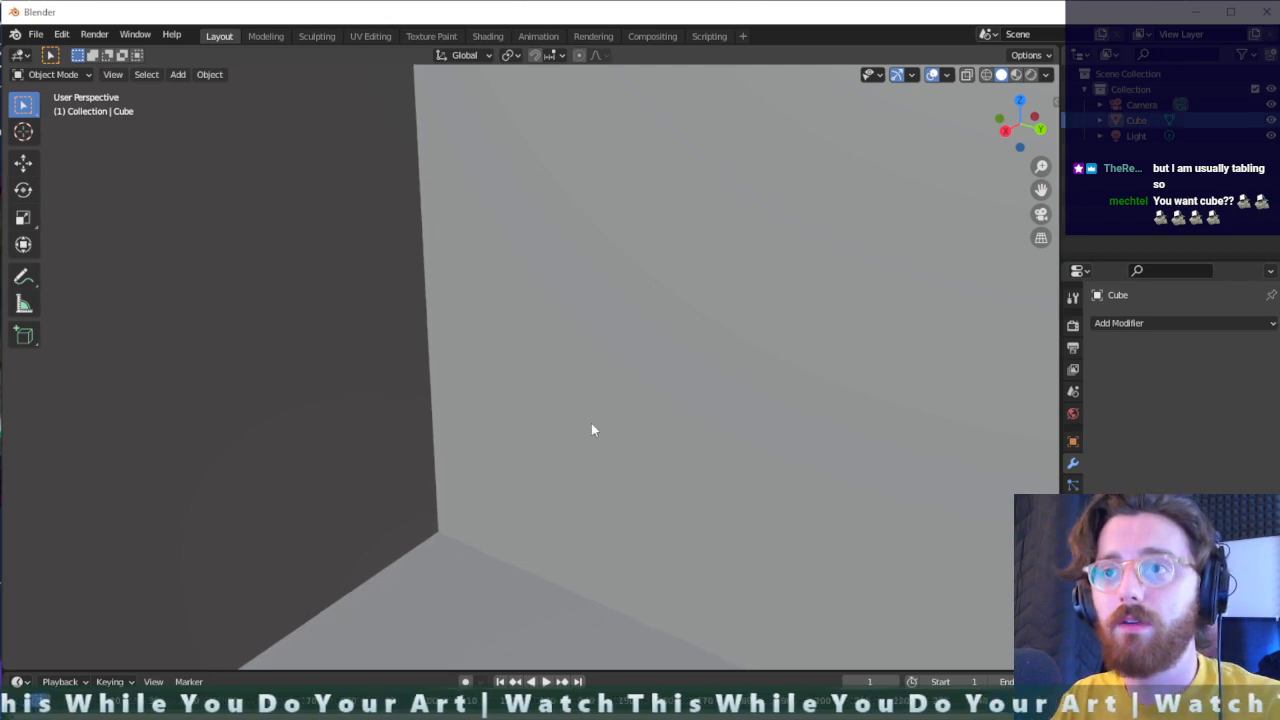
{"action": "scroll", "coordinate": [618, 402], "scroll_direction": "down", "scroll_amount": 1}
{"action": "middle_click_drag", "start_coordinate": [849, 407], "coordinate": [494, 491]}
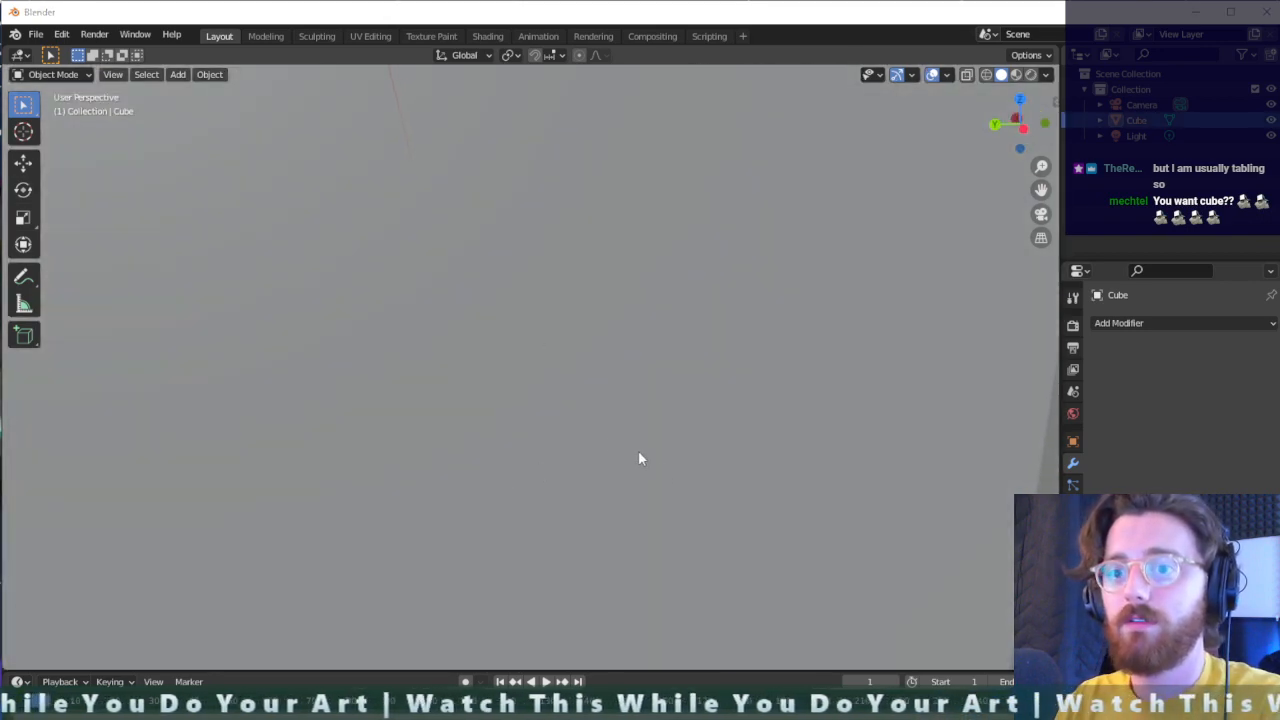
{"action": "scroll", "coordinate": [575, 397], "scroll_direction": "down", "scroll_amount": 6}
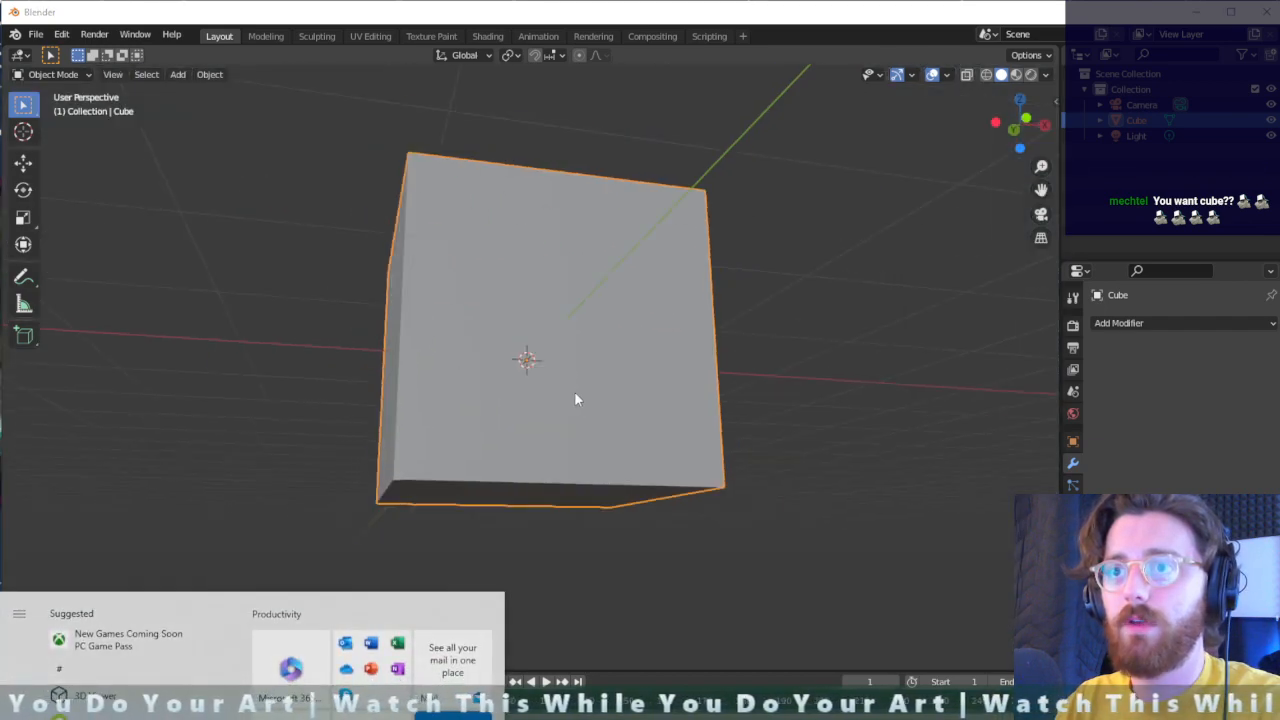
{"action": "left_click", "coordinate": [820, 509]}
{"action": "middle_click_drag", "start_coordinate": [830, 490], "coordinate": [706, 334]}
{"action": "right_click", "coordinate": [706, 334]}
{"action": "middle_click_drag", "start_coordinate": [797, 323], "coordinate": [294, 233]}
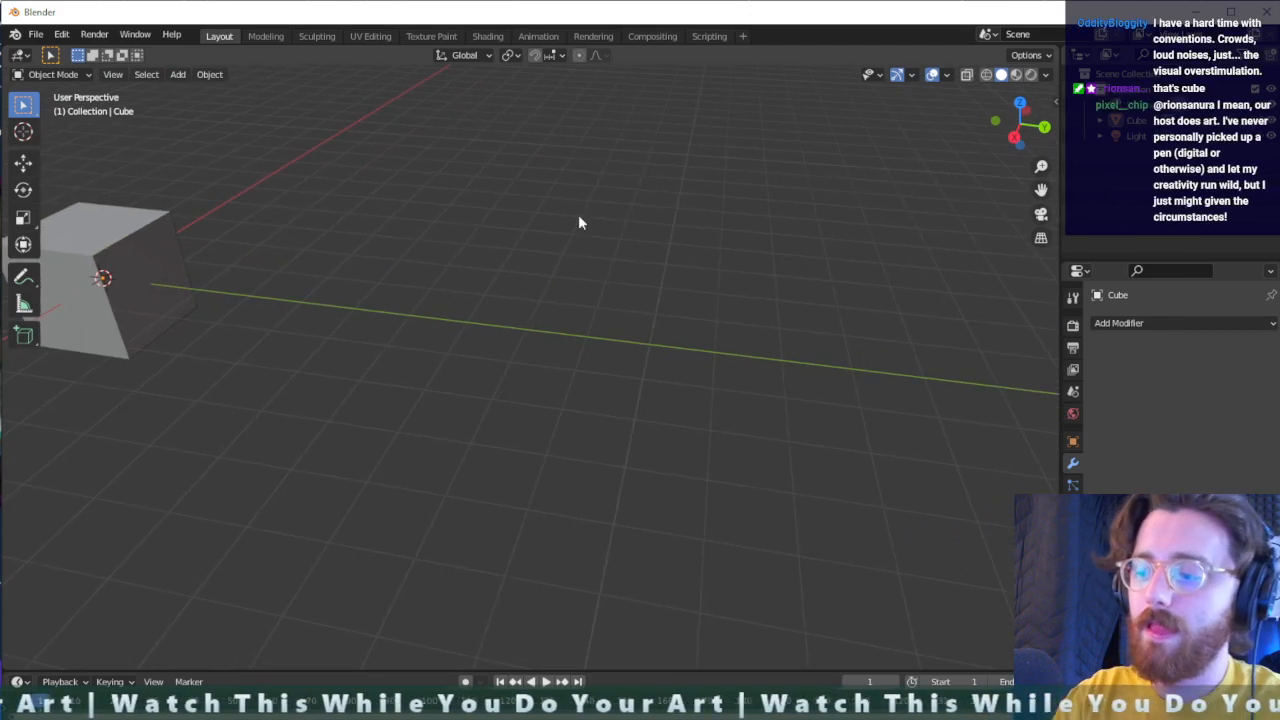
{"action": "key", "text": "KP_1"}
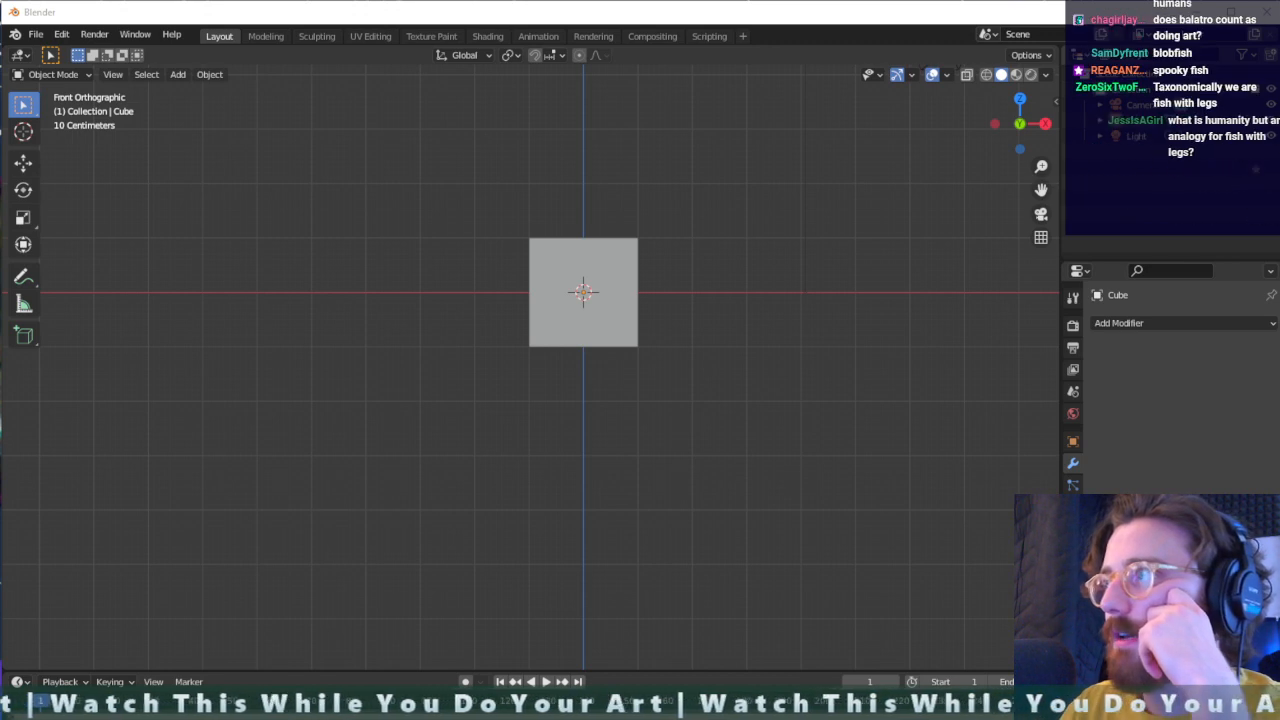
- Bring the browser window over the viewport to examine the striped burrfish reference photos, and move it away again
{"action": "mouse_move", "coordinate": [1279, 60]}
{"action": "left_mouse_down"}
{"action": "mouse_move", "coordinate": [688, 75]}
{"action": "mouse_move", "coordinate": [1279, 72]}
{"action": "left_mouse_up"}
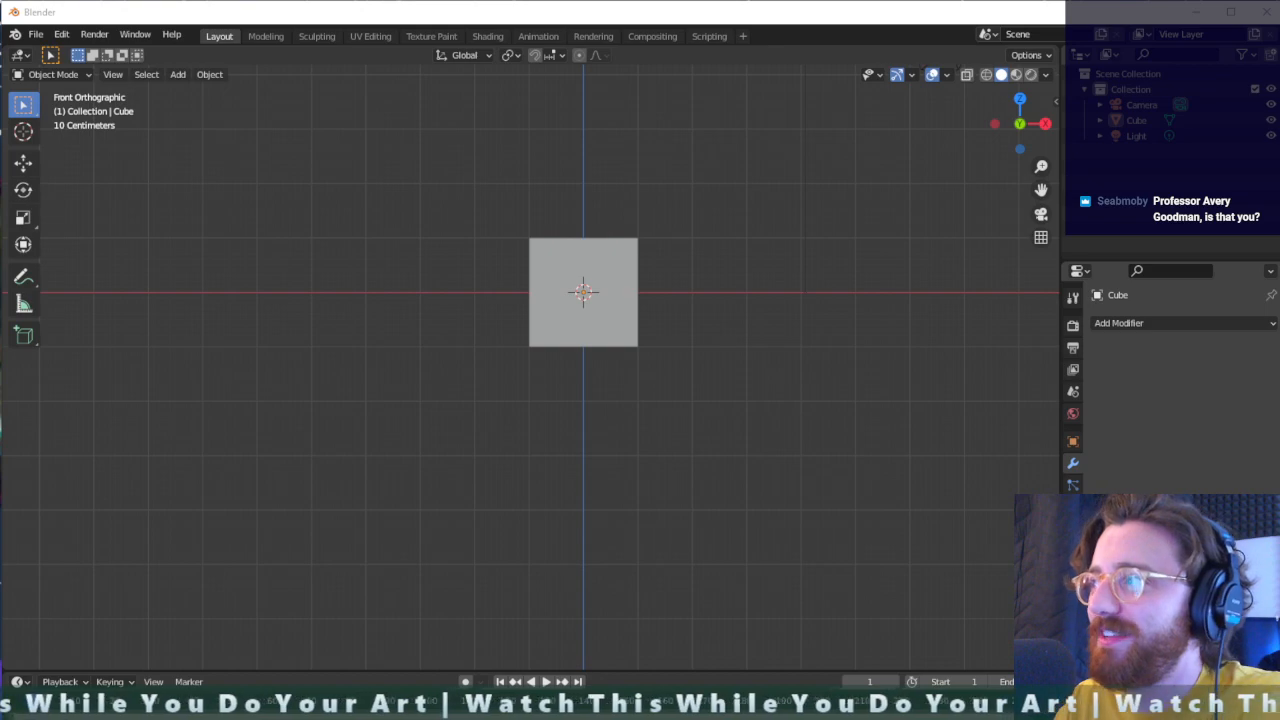
{"action": "left_click_drag", "start_coordinate": [1279, 80], "coordinate": [551, 71]}
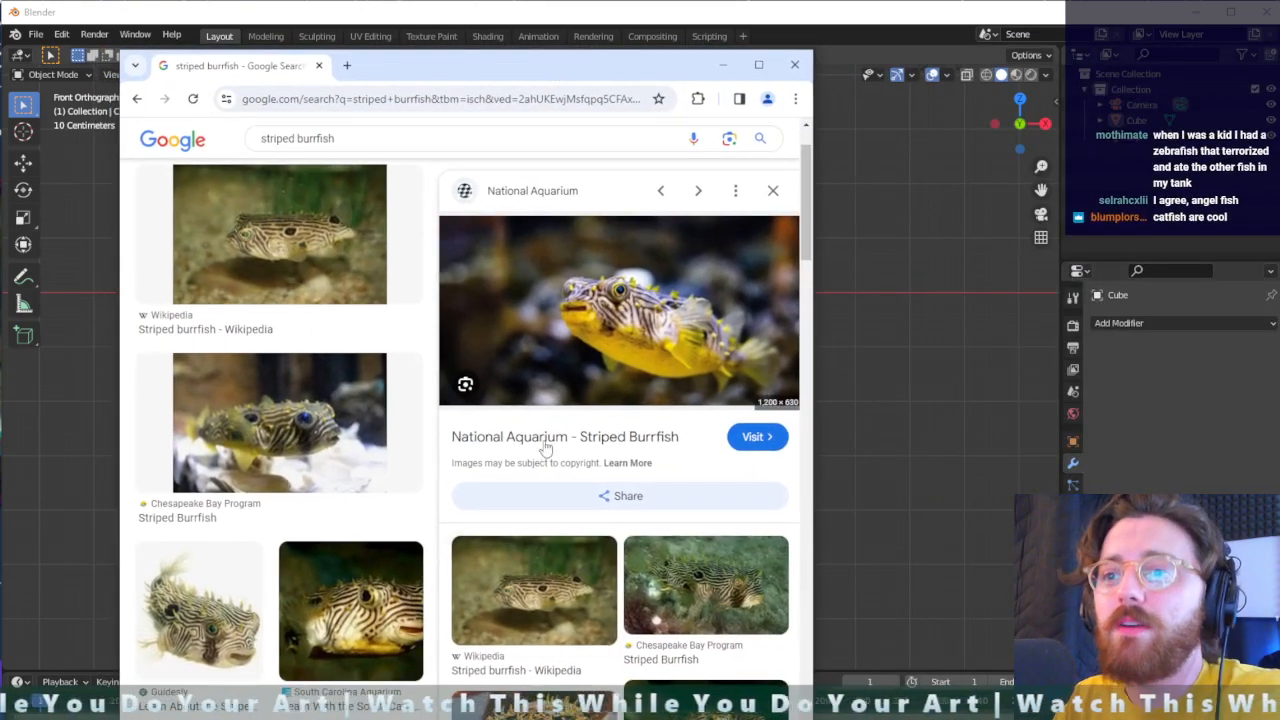
{"action": "left_click_drag", "start_coordinate": [436, 76], "coordinate": [1279, 75]}
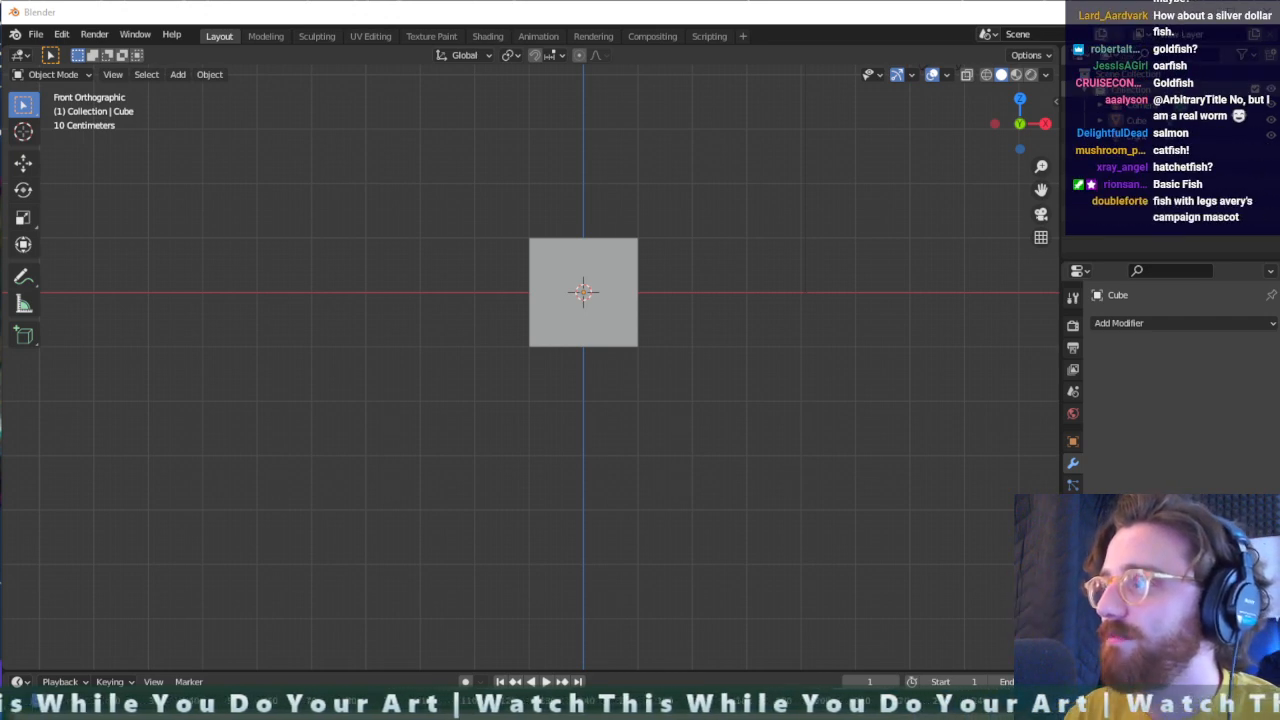
- Examine the Big Mouth Billy Bass reference picture in the browser window, and clear it from the Blender viewport
{"action": "left_click_drag", "start_coordinate": [1279, 36], "coordinate": [1279, 70]}
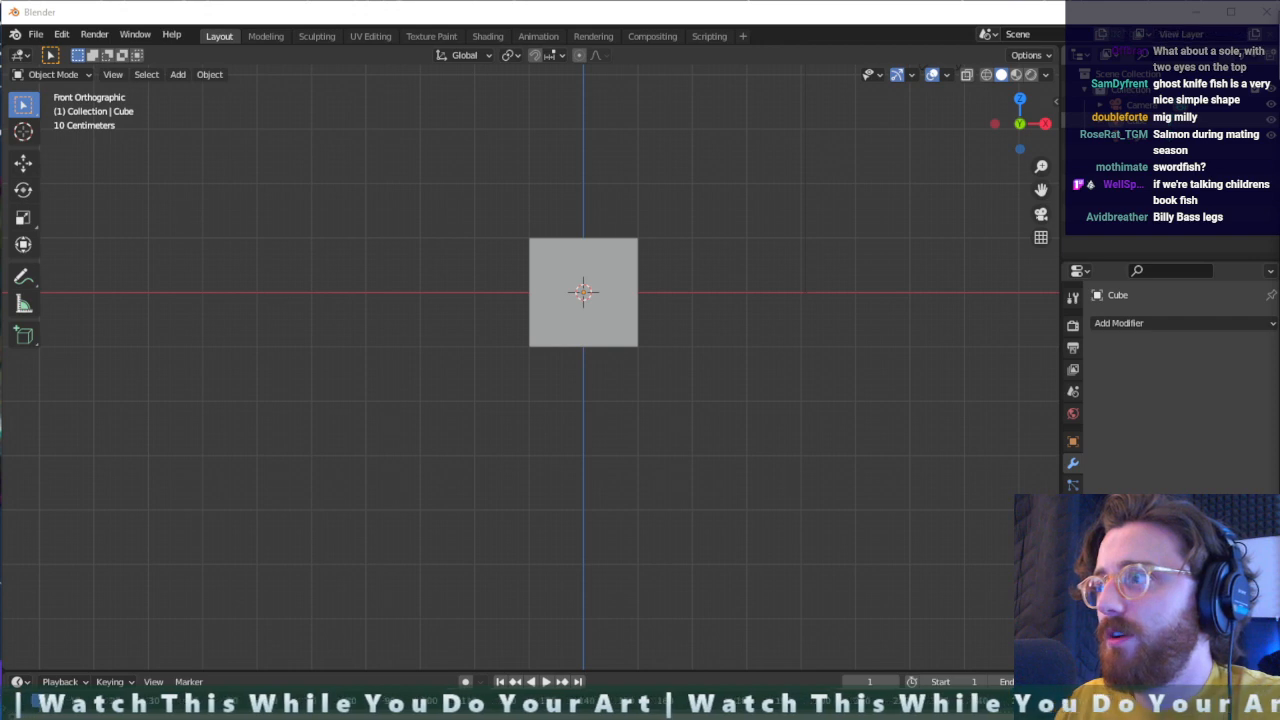
{"action": "left_click_drag", "start_coordinate": [1279, 102], "coordinate": [436, 4]}
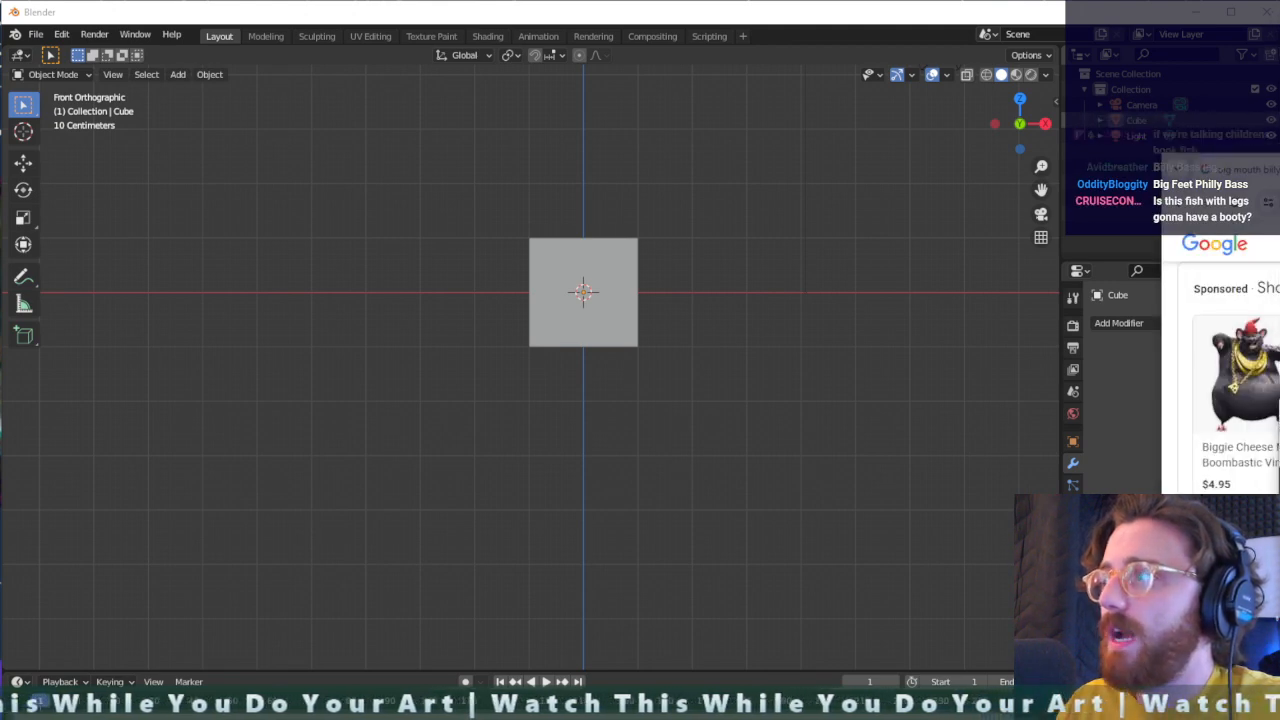
{"action": "left_click_drag", "start_coordinate": [1279, 235], "coordinate": [651, 75]}
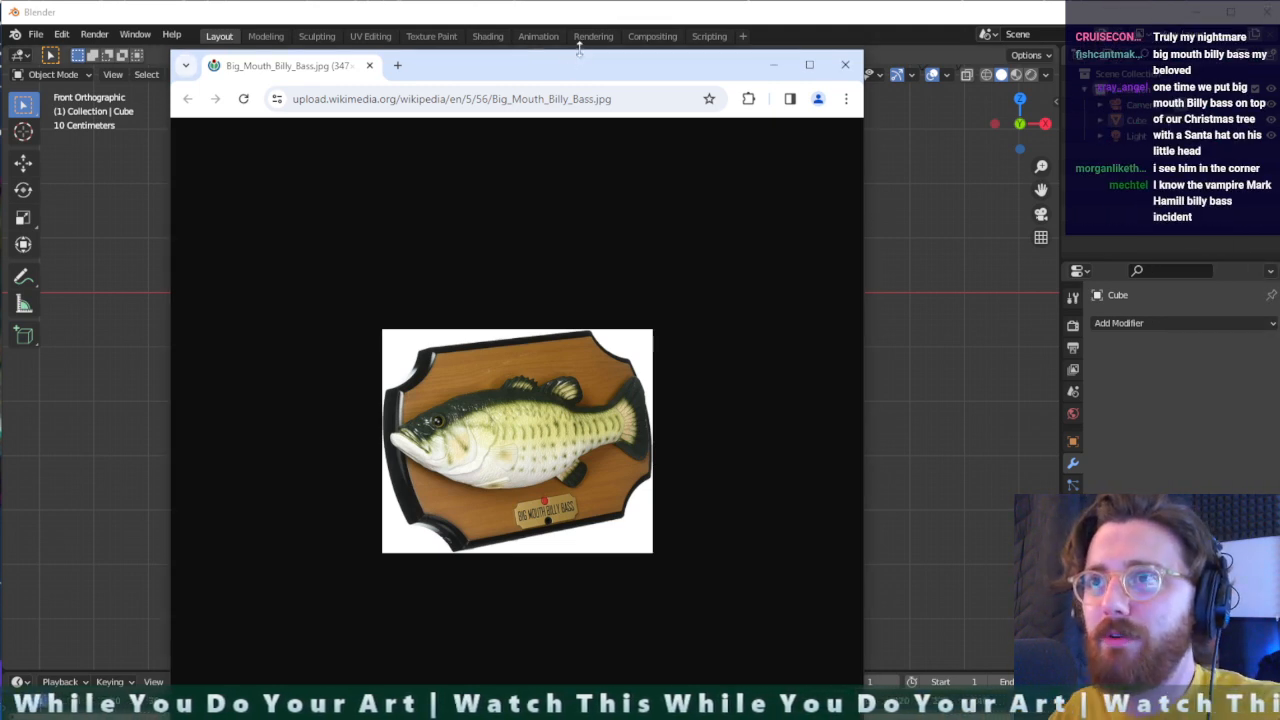
{"action": "left_click_drag", "start_coordinate": [580, 61], "coordinate": [1279, 98]}
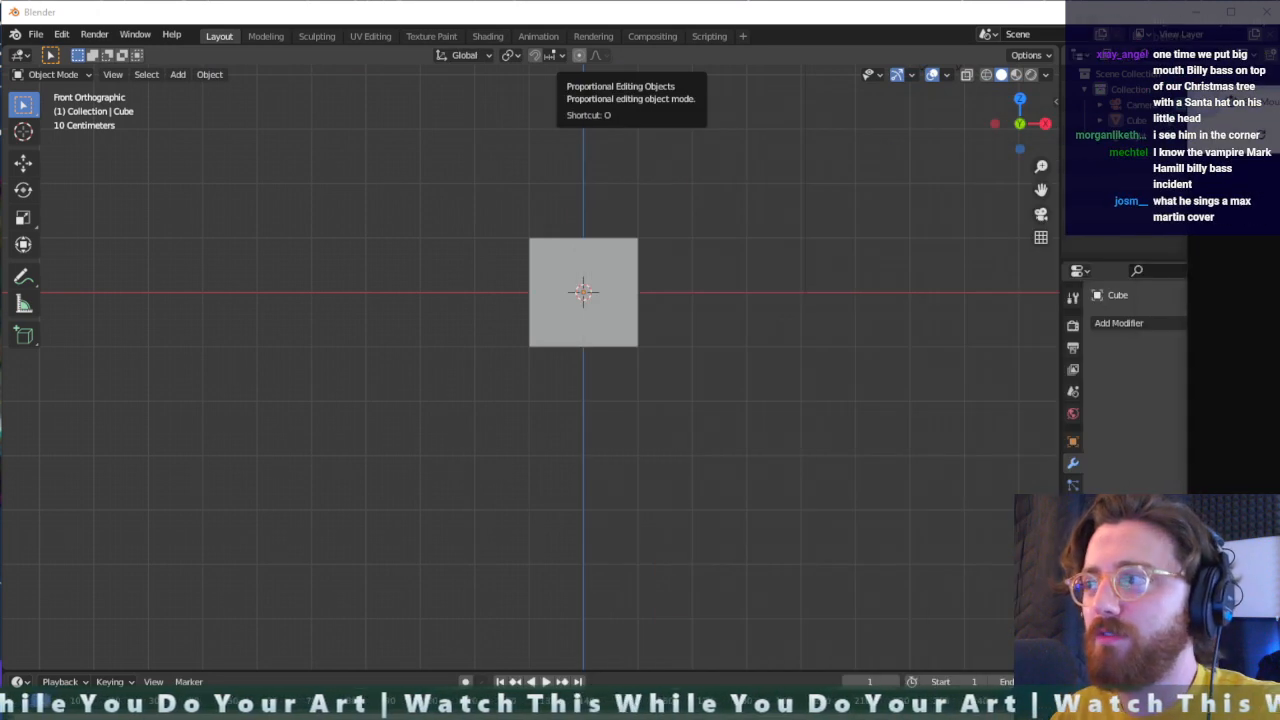
- Select the cube and frame it in the viewport at an angled perspective view
{"action": "scroll", "coordinate": [697, 446], "scroll_direction": "up", "scroll_amount": 2}
{"action": "scroll", "coordinate": [696, 468], "scroll_direction": "down", "scroll_amount": 2}
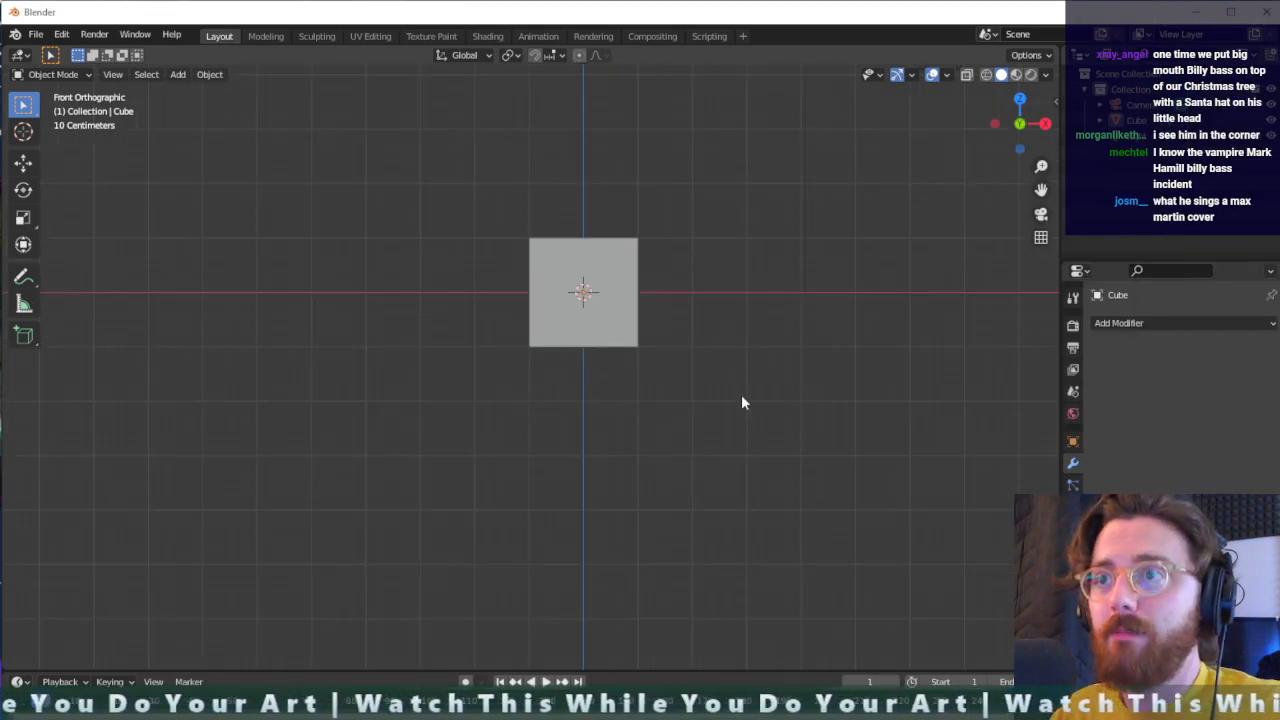
{"action": "middle_click_drag", "start_coordinate": [742, 396], "coordinate": [708, 315]}
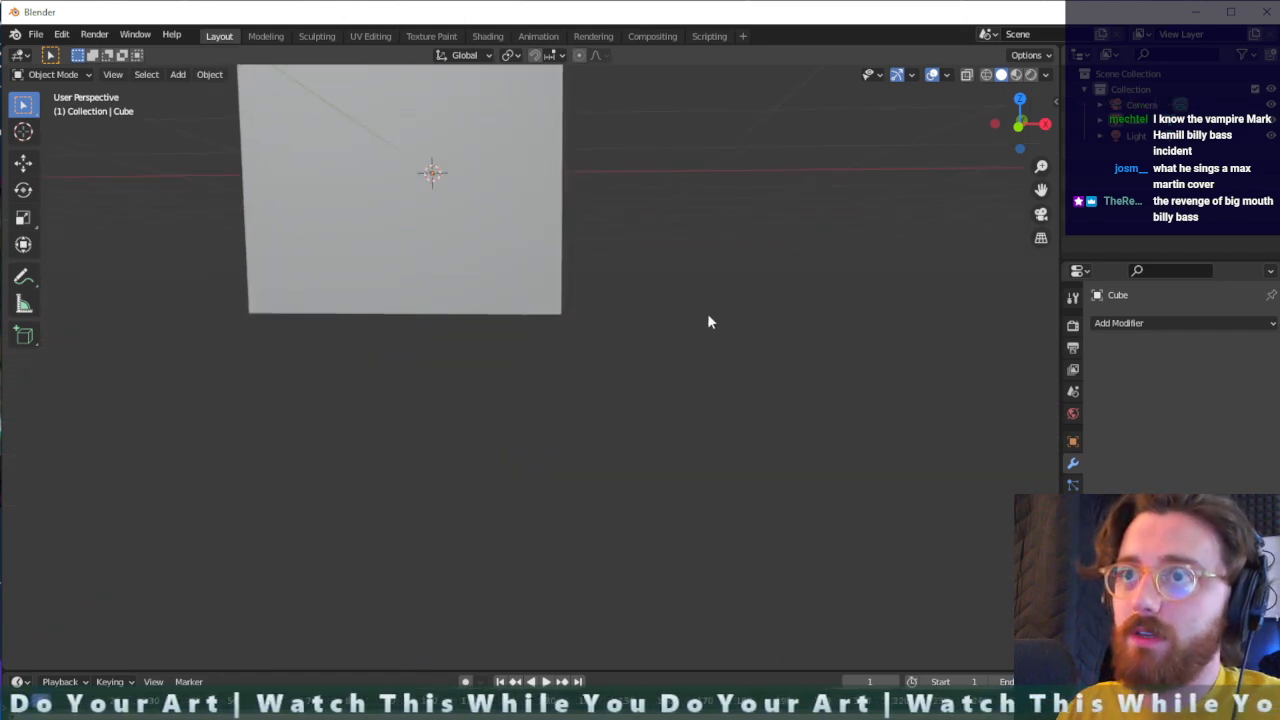
{"action": "left_click", "coordinate": [515, 266]}
{"action": "key", "text": "KP_Decimal"}
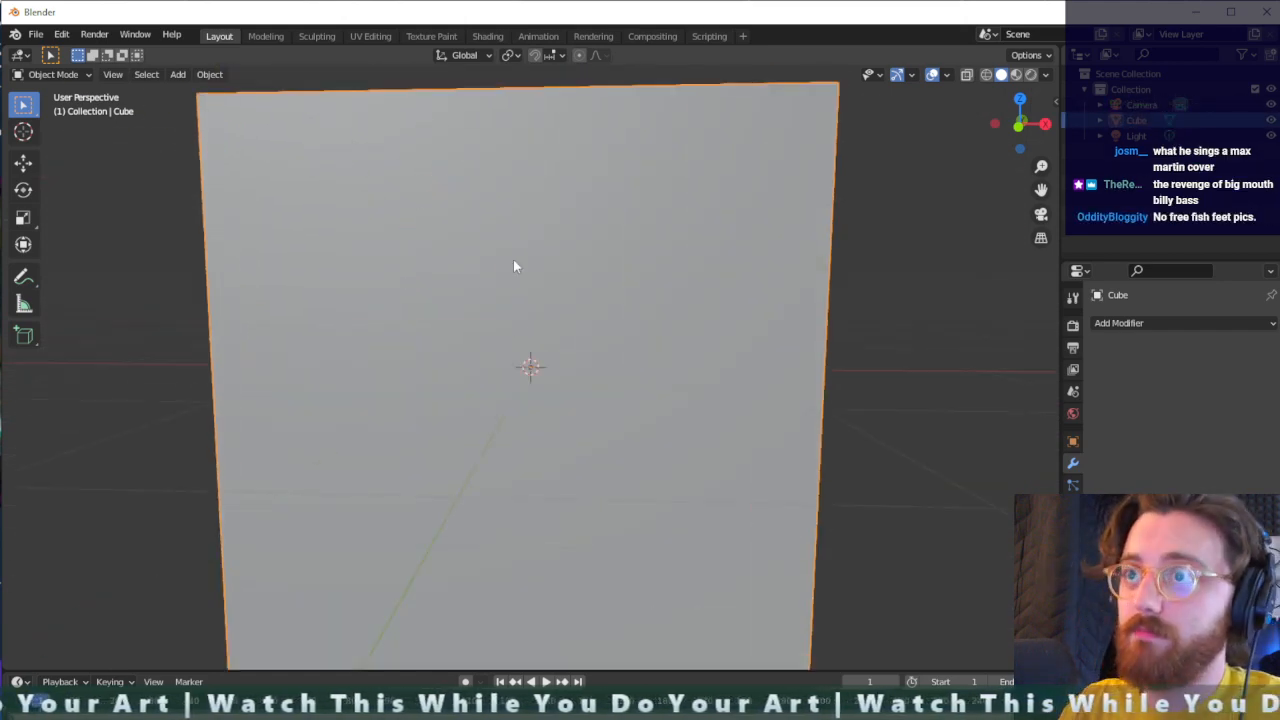
{"action": "scroll", "coordinate": [594, 430], "scroll_direction": "down", "scroll_amount": 4}
{"action": "middle_click_drag", "start_coordinate": [752, 501], "coordinate": [677, 414]}
{"action": "scroll", "coordinate": [549, 534], "scroll_direction": "down", "scroll_amount": 3}
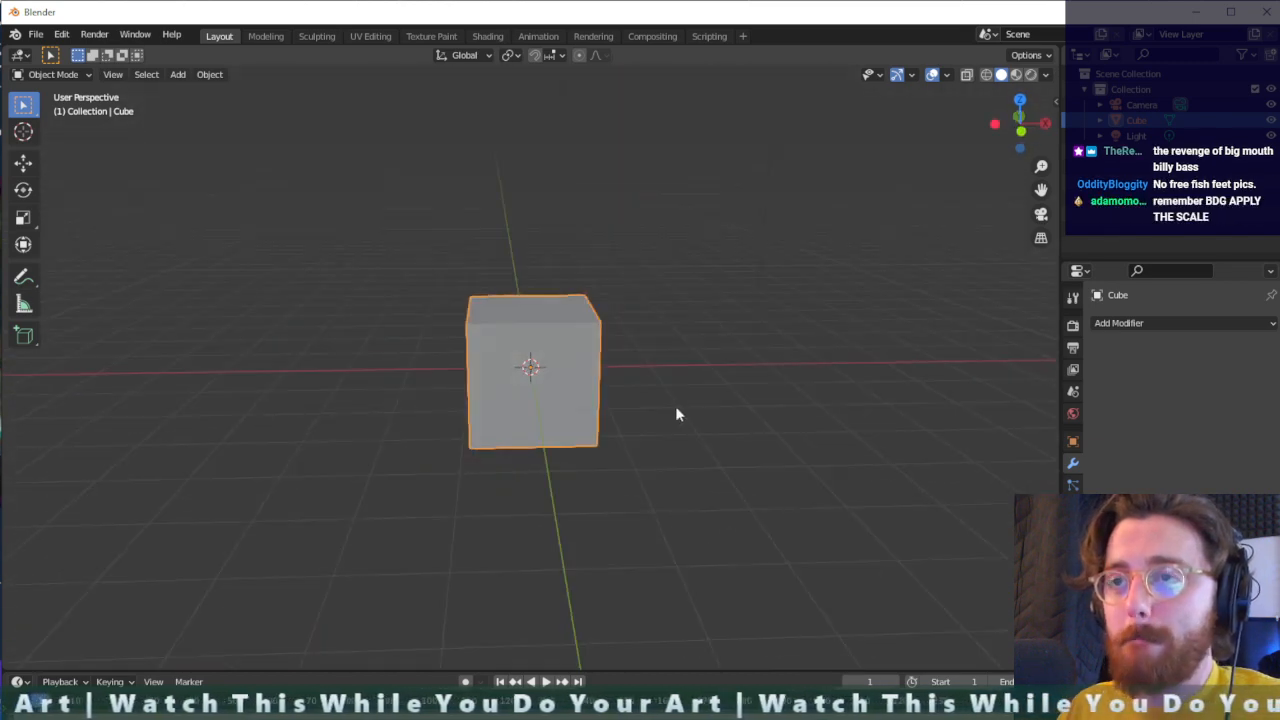
{"action": "middle_click_drag", "start_coordinate": [651, 463], "coordinate": [737, 509]}
{"action": "scroll", "coordinate": [530, 480], "scroll_direction": "up", "scroll_amount": 2}
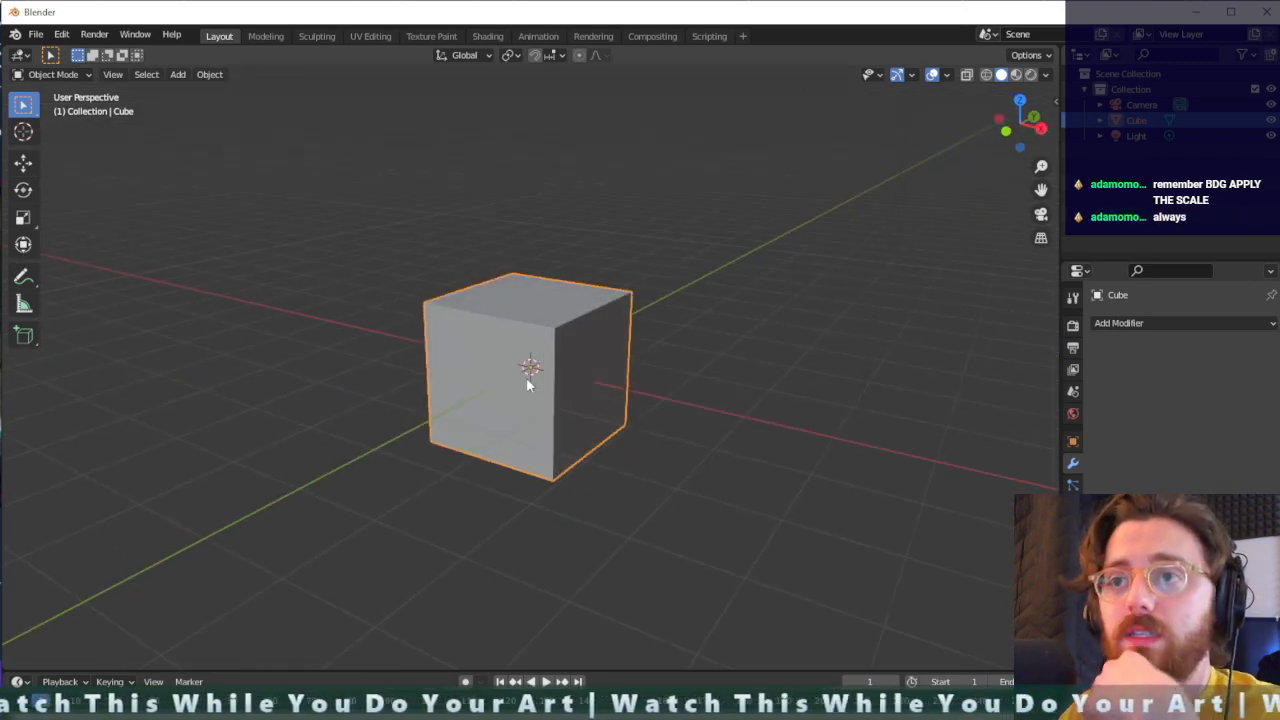
{"action": "middle_click_drag", "start_coordinate": [556, 420], "coordinate": [534, 408]}
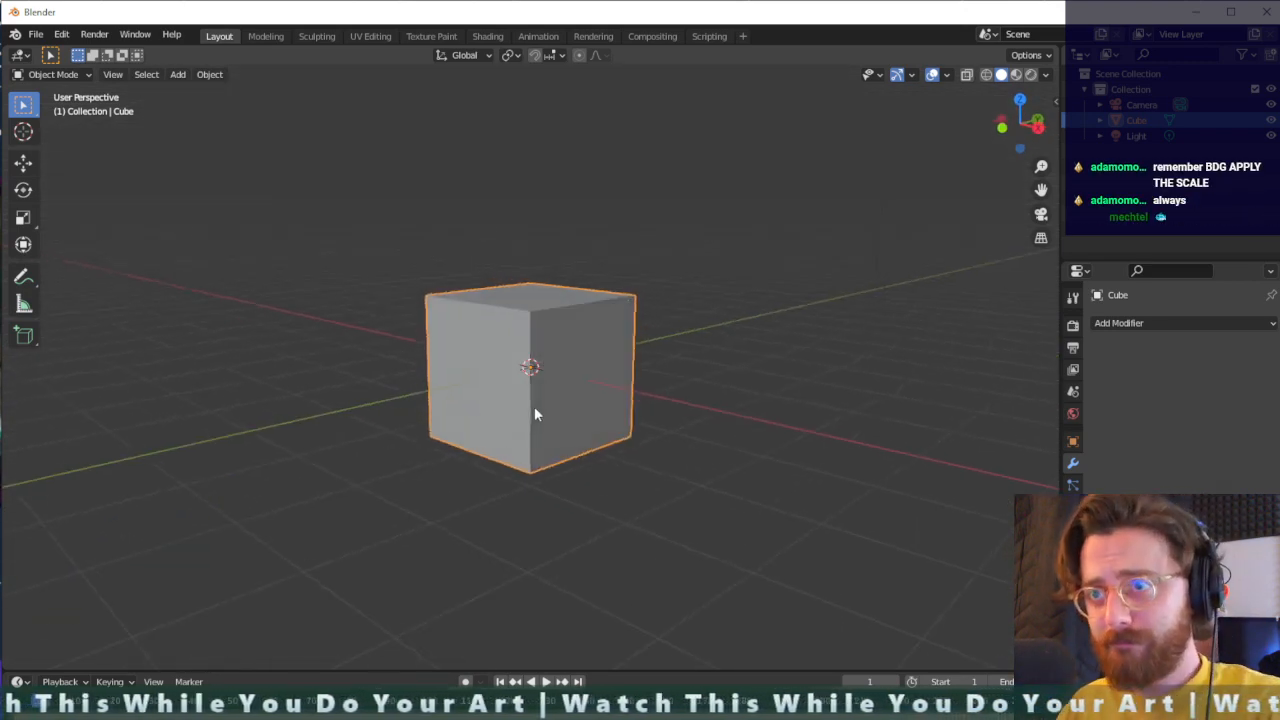
- Enter Edit Mode on the cube and add four evenly spaced vertical loop cuts dividing it along the Y axis
{"action": "key", "text": "Tab"}
{"action": "middle_click_drag", "start_coordinate": [715, 432], "coordinate": [651, 431]}
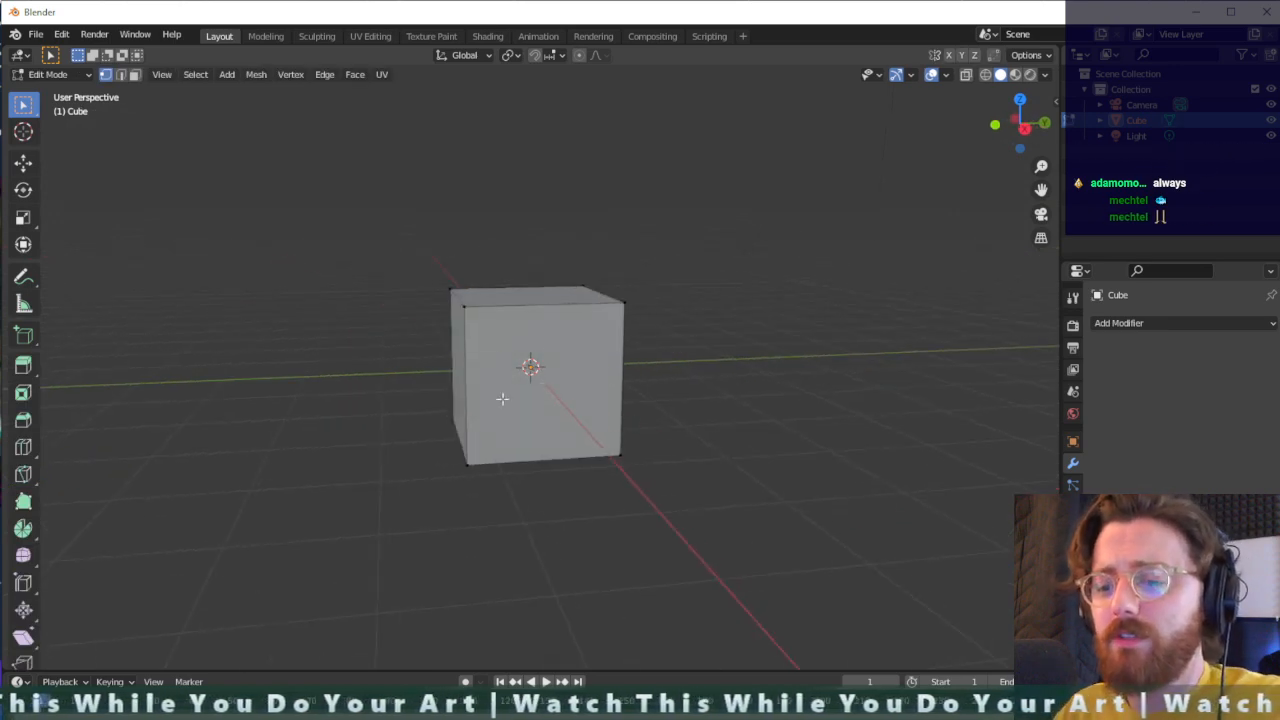
{"action": "key", "text": "ctrl+r"}
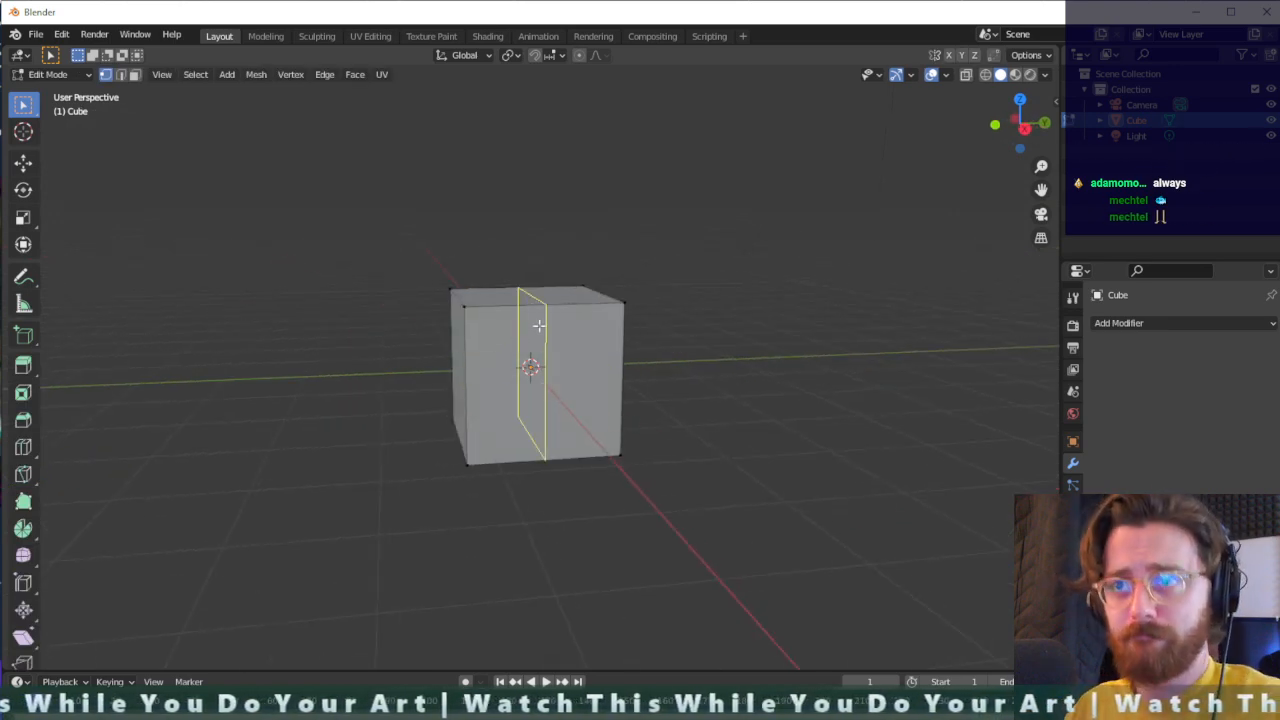
{"action": "scroll", "coordinate": [538, 325], "scroll_direction": "up", "scroll_amount": 6}
{"action": "scroll", "coordinate": [538, 325], "scroll_direction": "down", "scroll_amount": 3}
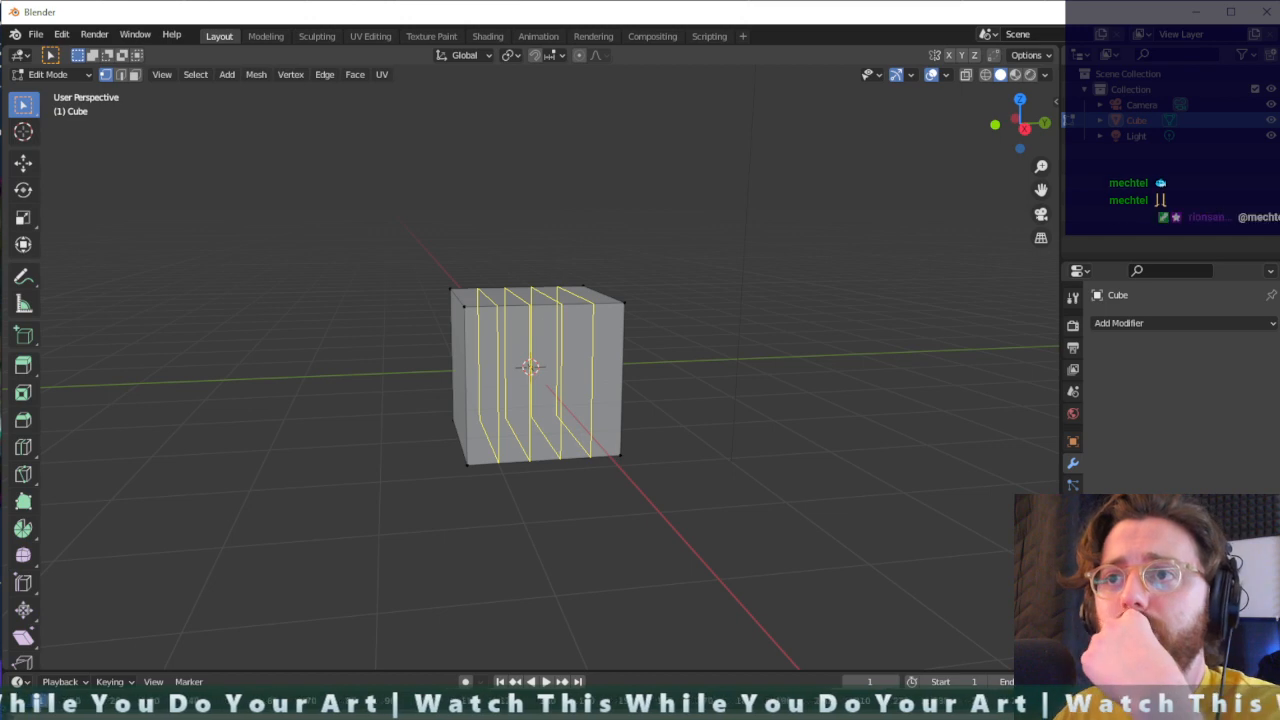
{"action": "left_click", "coordinate": [538, 326]}
{"action": "left_click", "coordinate": [535, 369]}
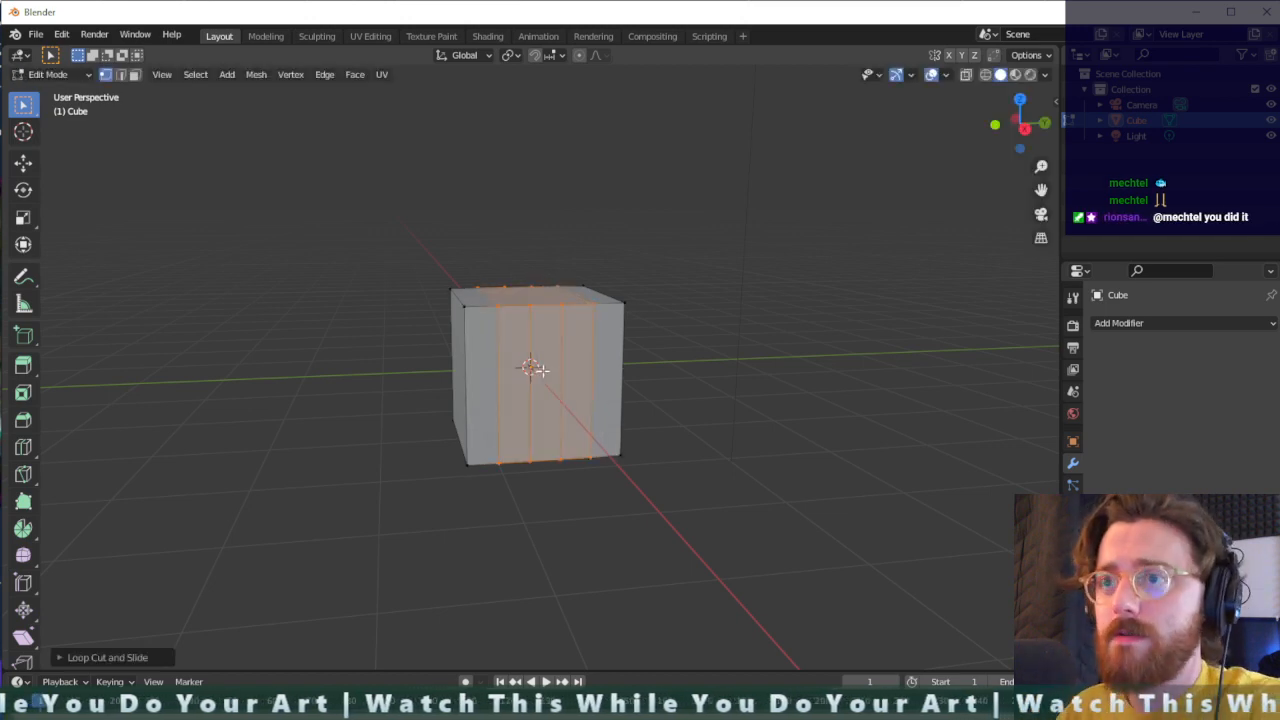
- Switch the viewport to see-through wireframe display and inspect the cube's new loop cuts from several sides
{"action": "scroll", "coordinate": [616, 368], "scroll_direction": "up", "scroll_amount": 3}
{"action": "middle_click_drag", "start_coordinate": [640, 411], "coordinate": [310, 420]}
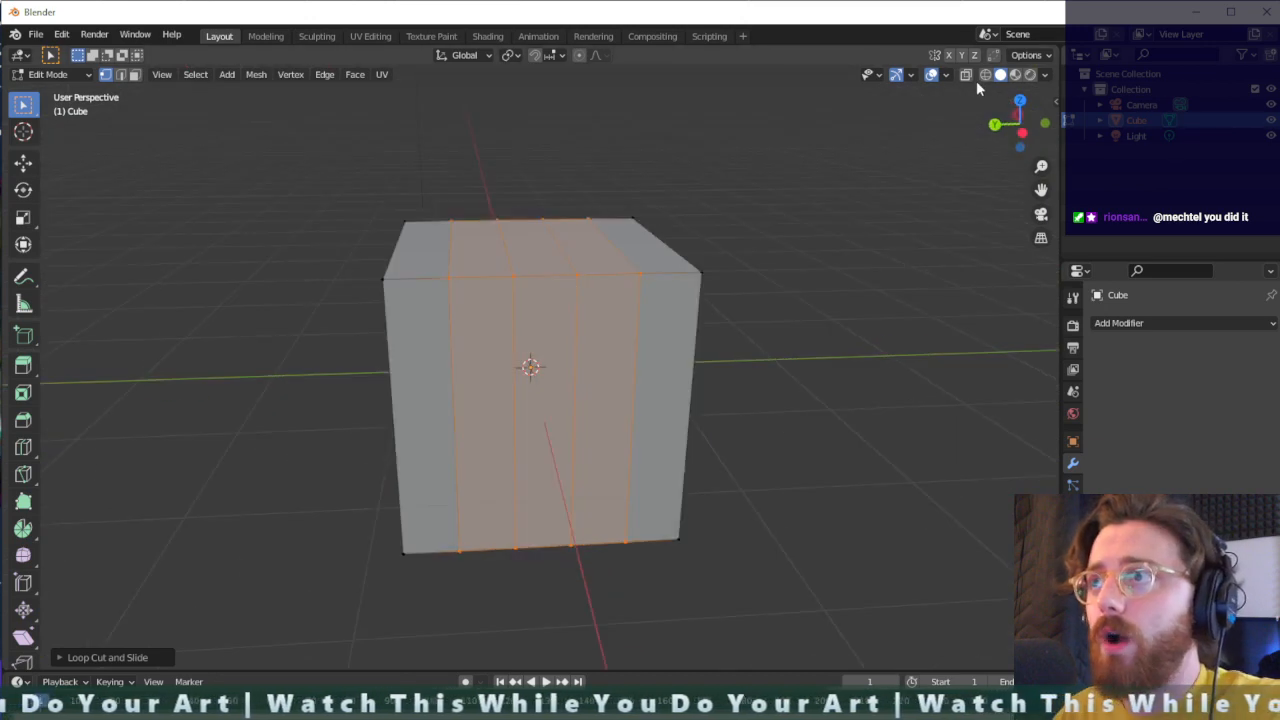
{"action": "key", "text": "alt+z"}
{"action": "middle_click_drag", "start_coordinate": [623, 337], "coordinate": [724, 336]}
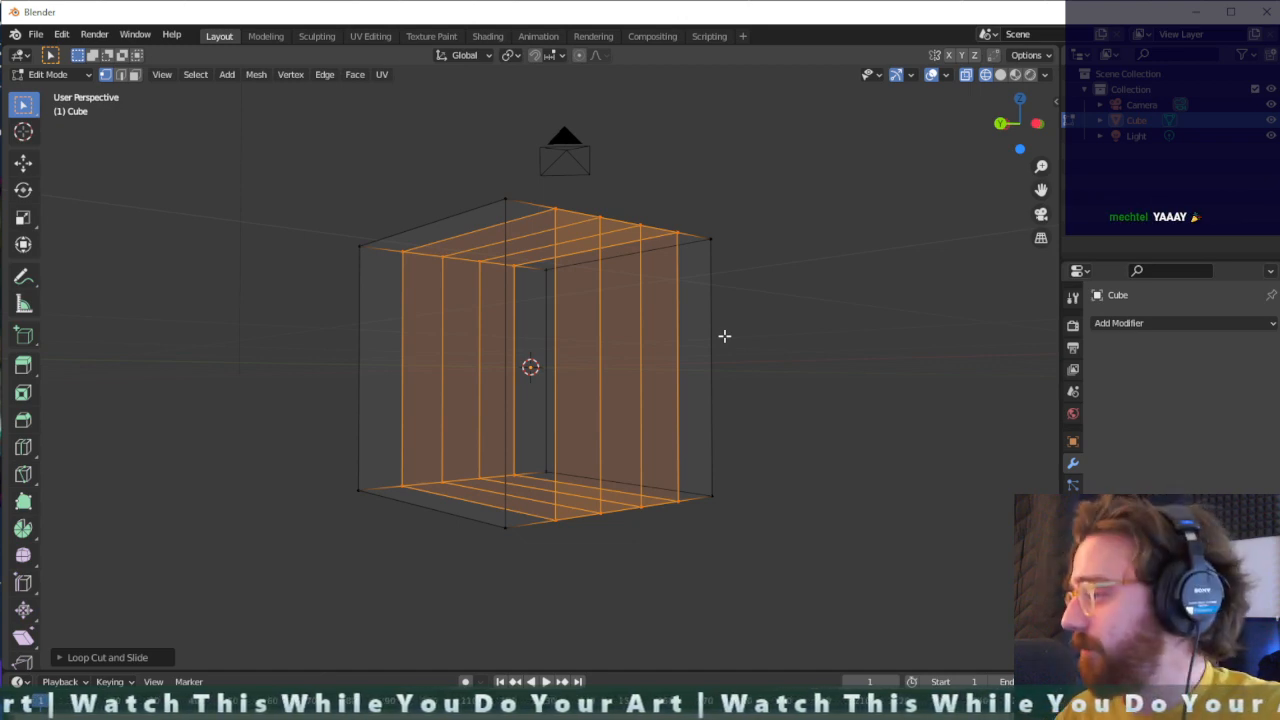
{"action": "scroll", "coordinate": [676, 465], "scroll_direction": "down", "scroll_amount": 3}
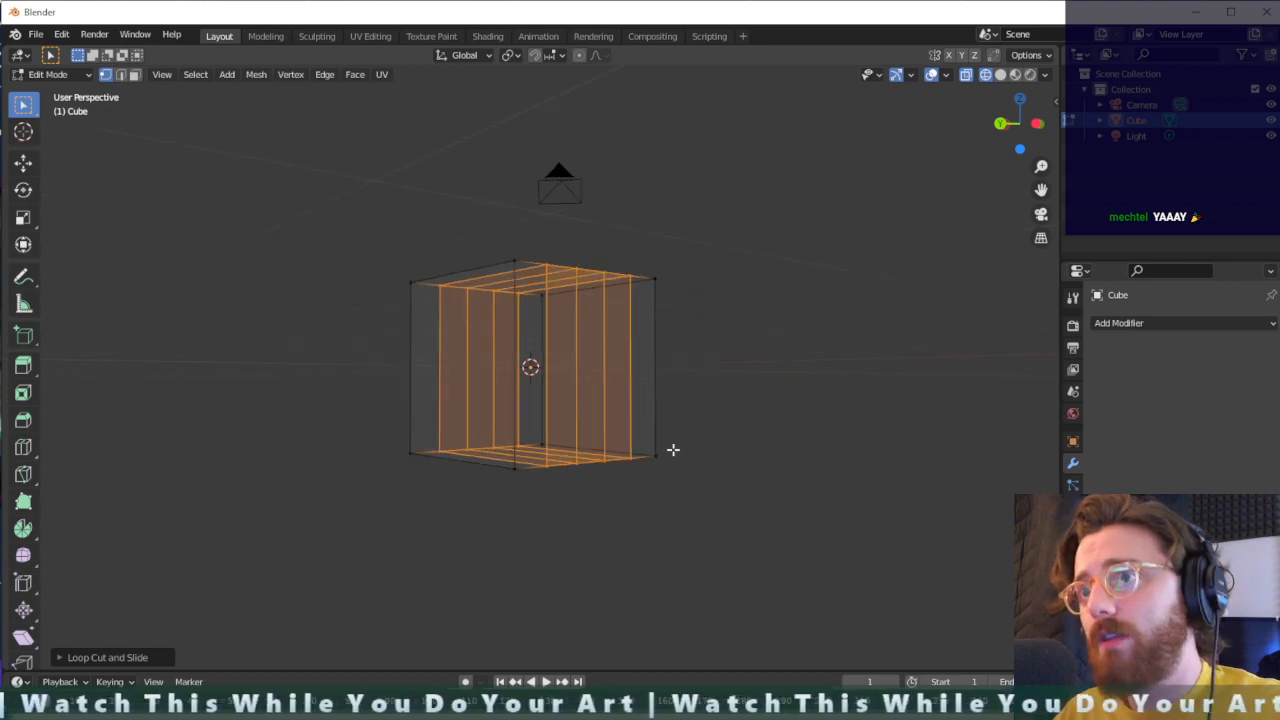
{"action": "middle_click_drag", "start_coordinate": [729, 429], "coordinate": [558, 436]}
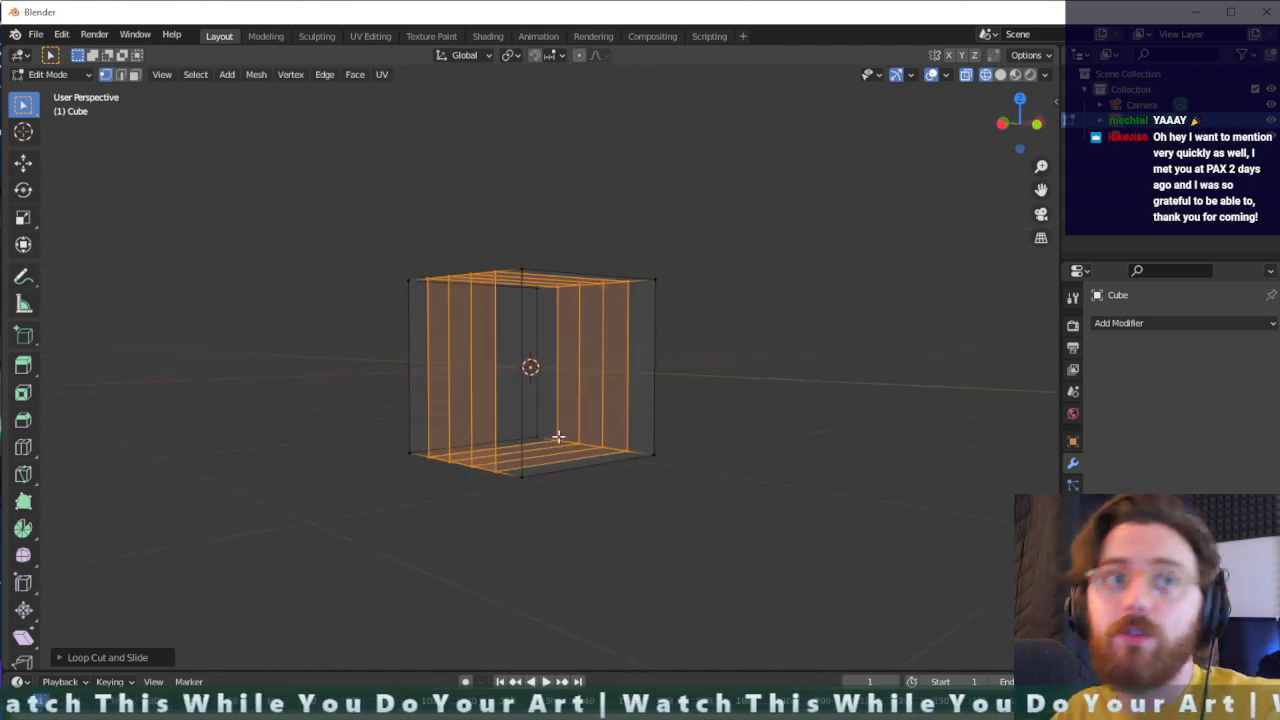
{"action": "scroll", "coordinate": [558, 436], "scroll_direction": "up", "scroll_amount": 1}
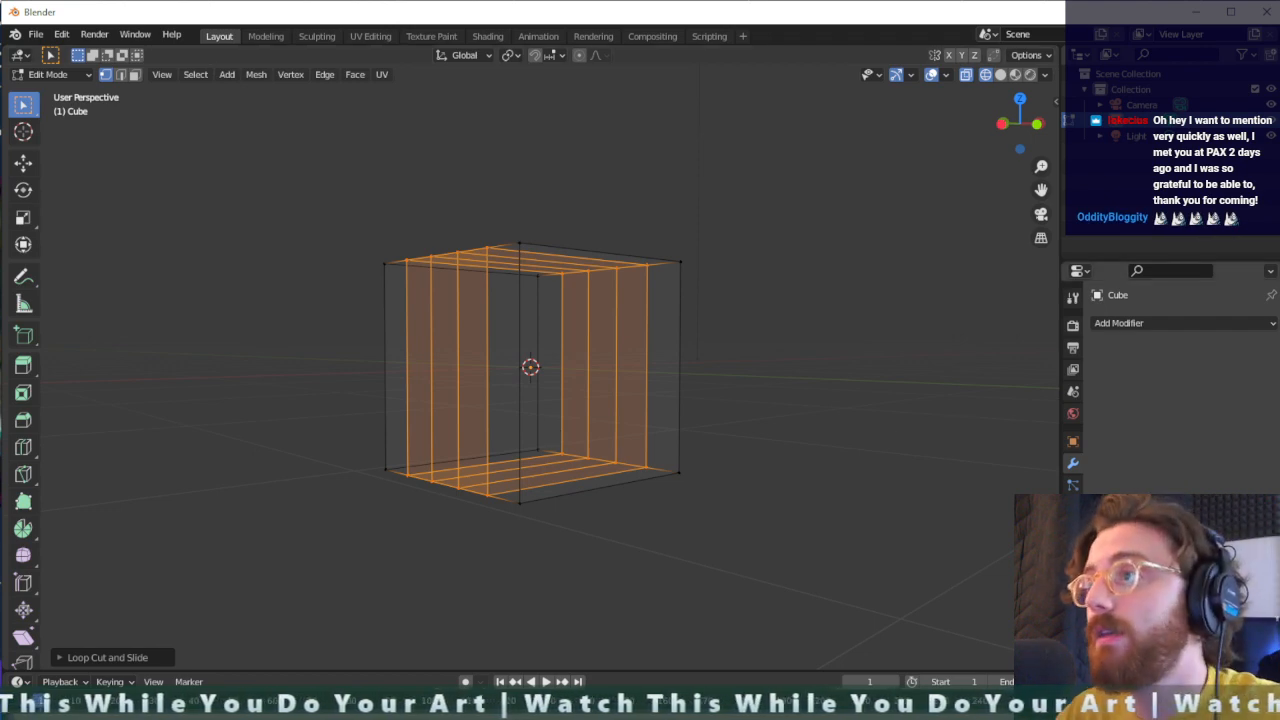
- Show the scene's render settings and preview the cube in solid, material and rendered shading, ending in rendered shading in Edit Mode
{"action": "left_click", "coordinate": [1075, 327]}
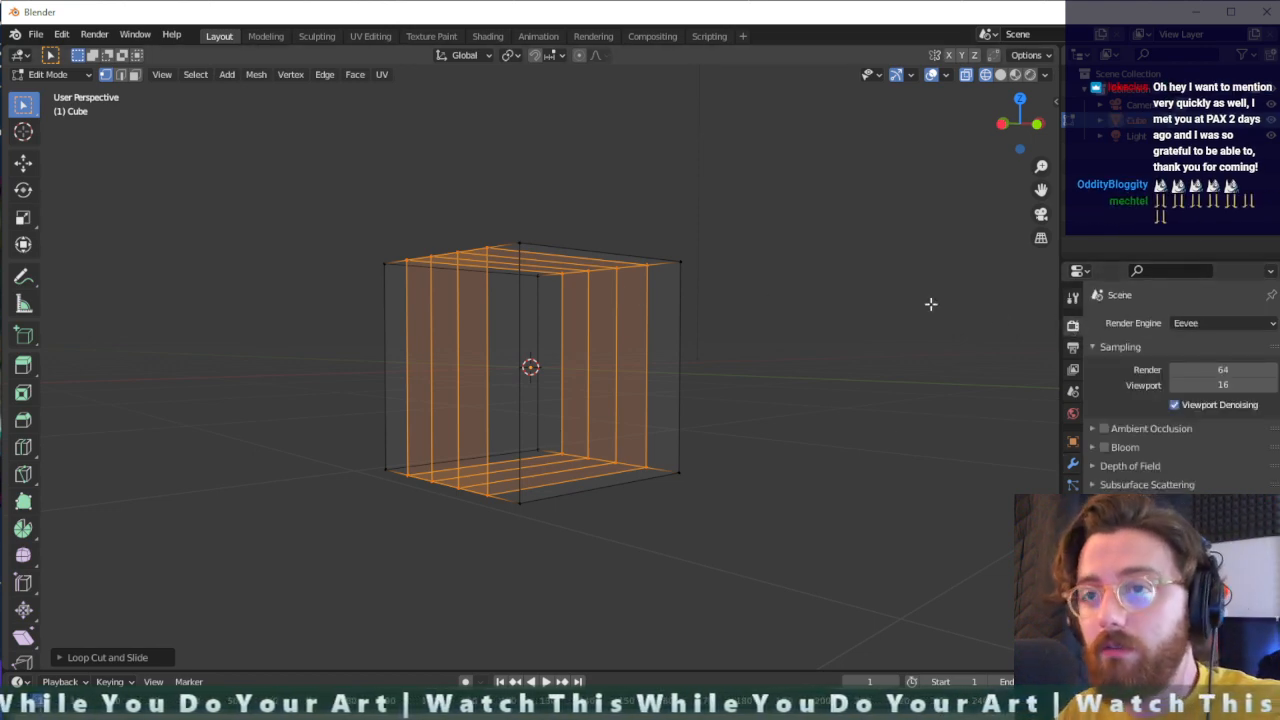
{"action": "left_click", "coordinate": [1000, 76]}
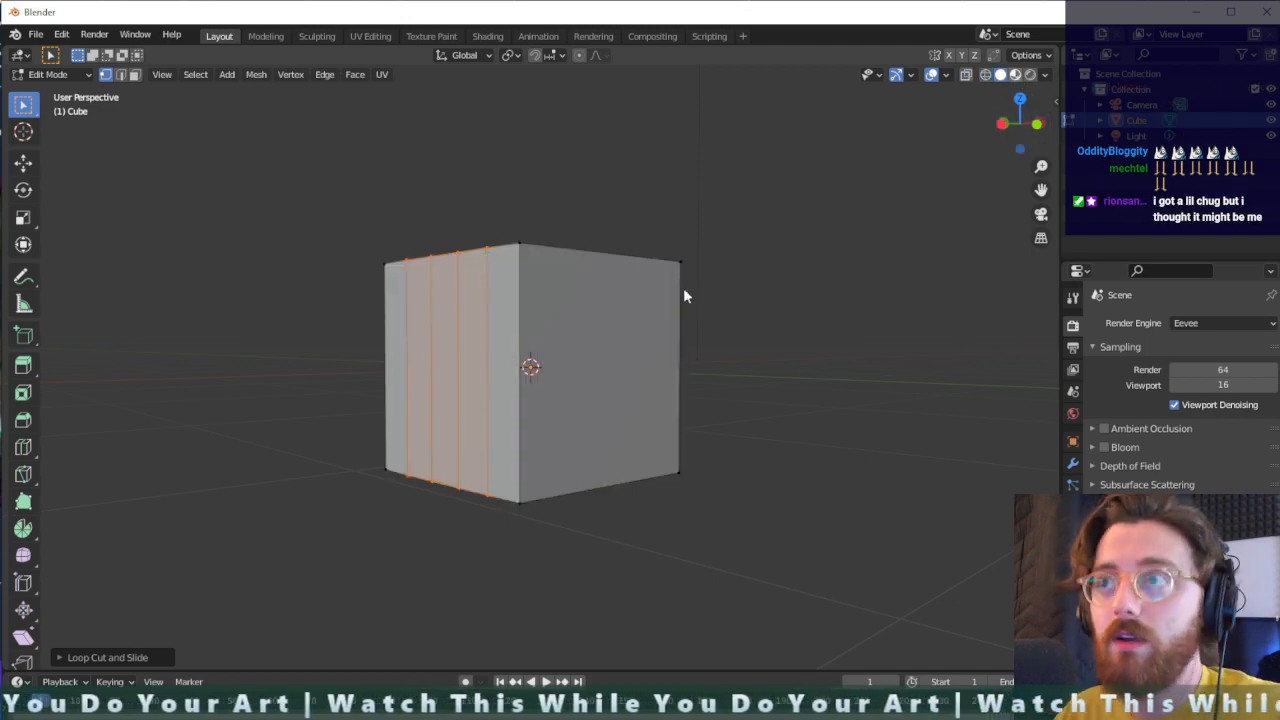
{"action": "left_click", "coordinate": [1015, 75]}
{"action": "left_click", "coordinate": [1029, 76]}
{"action": "key", "text": "Tab"}
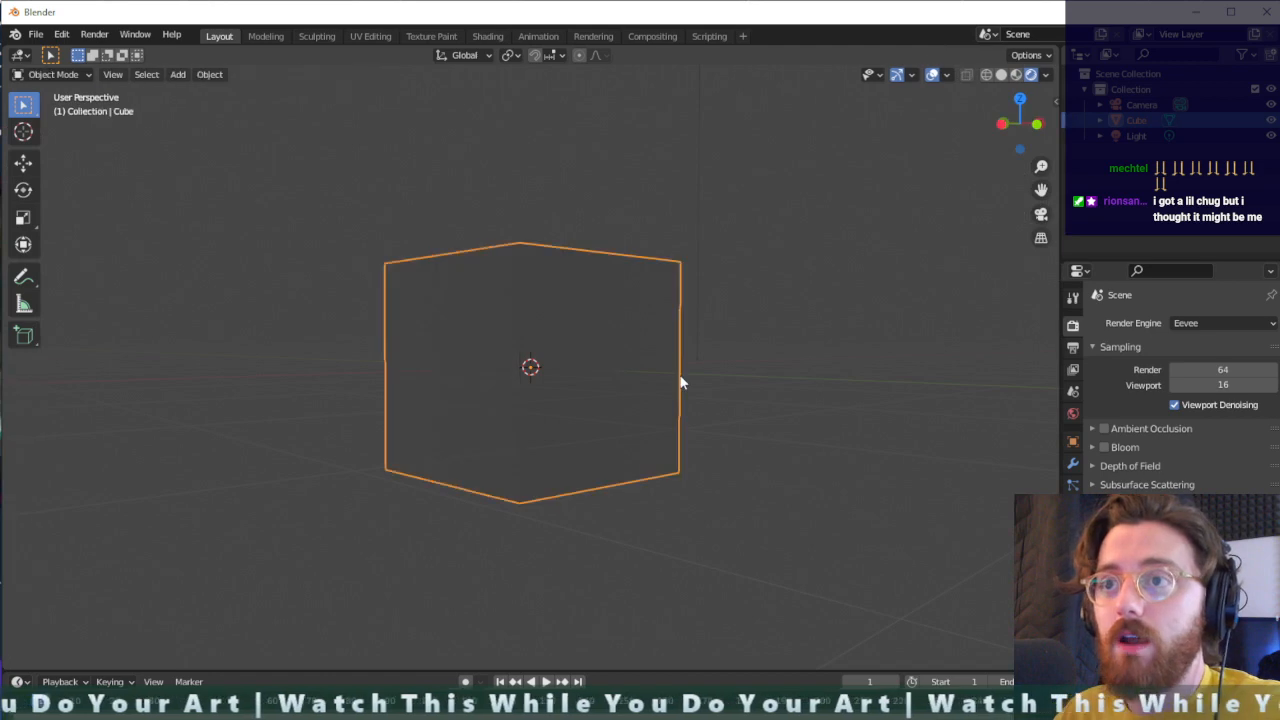
{"action": "mouse_move", "coordinate": [680, 380]}
{"action": "middle_mouse_down"}
{"action": "mouse_move", "coordinate": [686, 409]}
{"action": "mouse_move", "coordinate": [420, 414]}
{"action": "mouse_move", "coordinate": [355, 362]}
{"action": "mouse_move", "coordinate": [674, 469]}
{"action": "mouse_move", "coordinate": [730, 460]}
{"action": "middle_mouse_up"}
{"action": "key", "text": "Tab"}
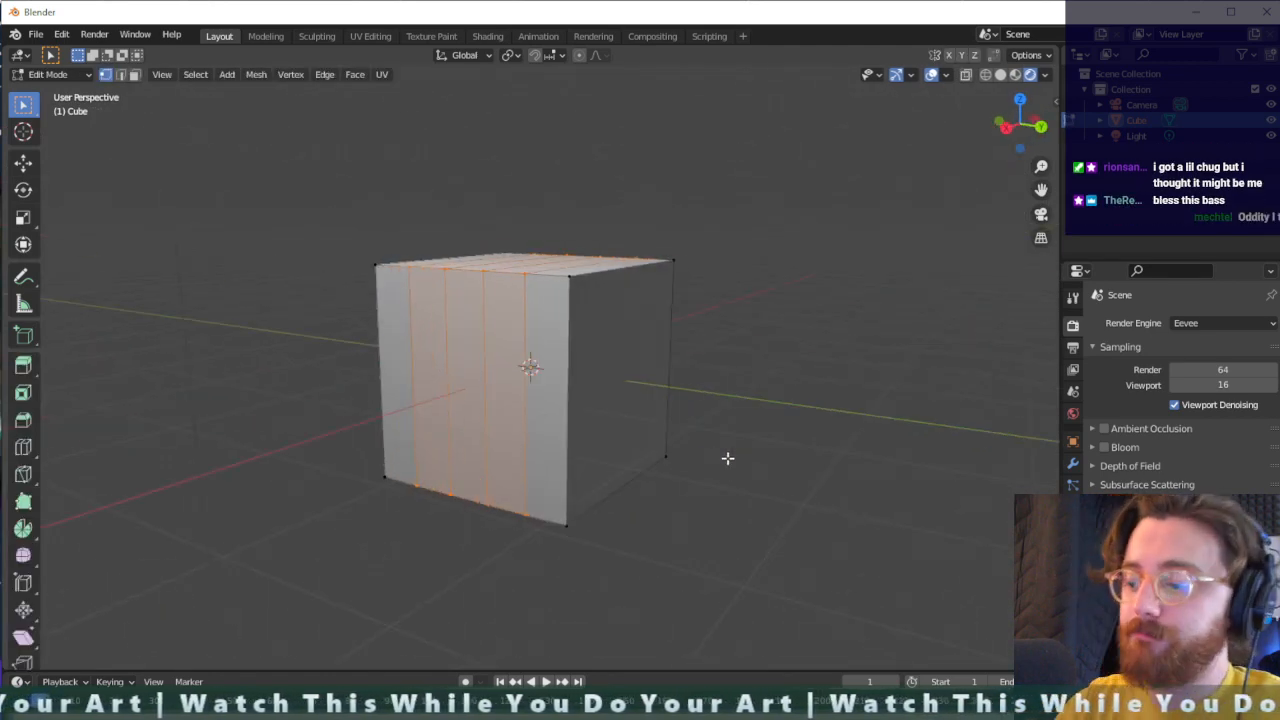
- Open the Auto Mirror add-on's section with the cube in front view, then return to Object Mode and deselect the cube
{"action": "key", "text": "KP_1"}
{"action": "scroll", "coordinate": [612, 435], "scroll_direction": "down", "scroll_amount": 3}
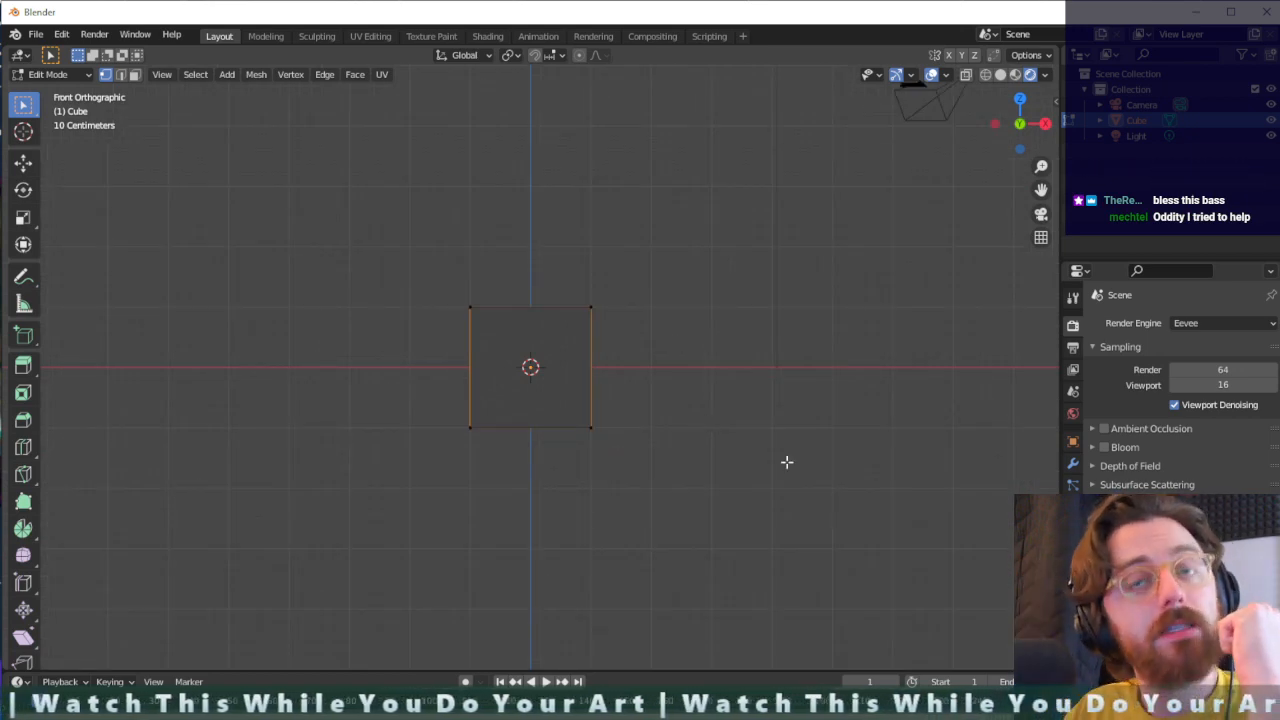
{"action": "left_click", "coordinate": [1055, 102]}
{"action": "left_click", "coordinate": [1050, 205]}
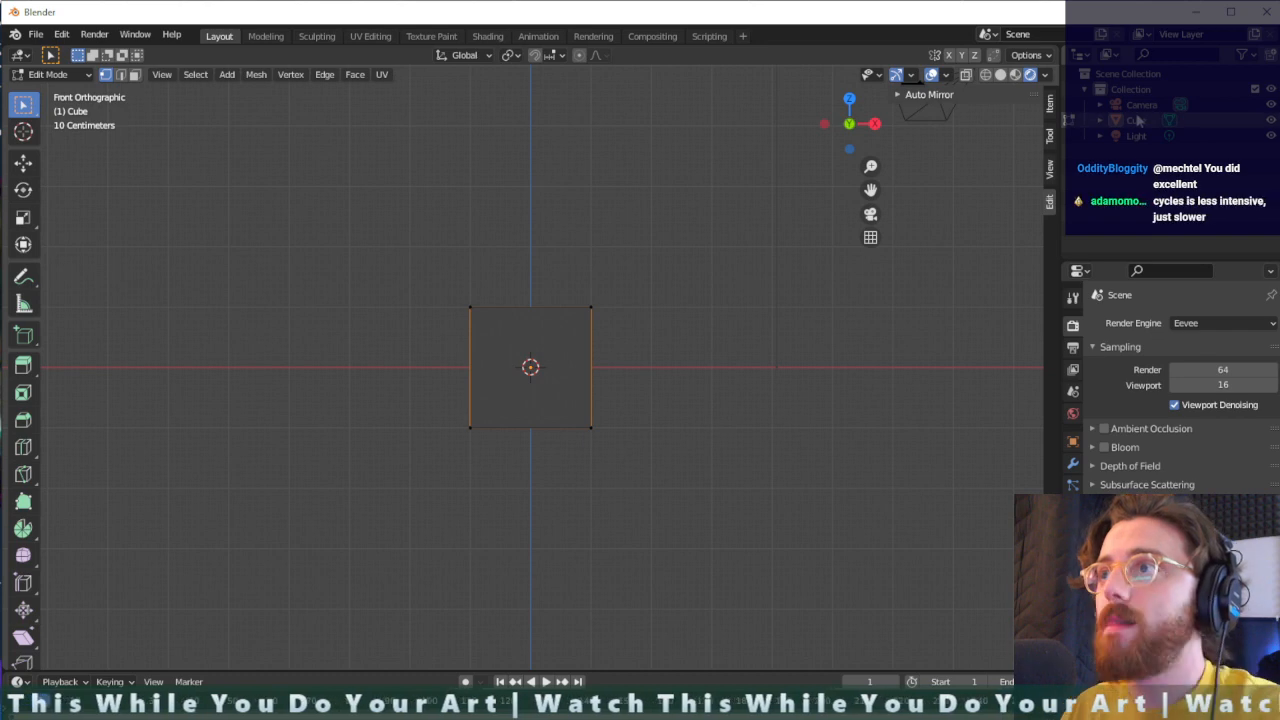
{"action": "key", "text": "Tab"}
{"action": "left_click", "coordinate": [952, 221]}
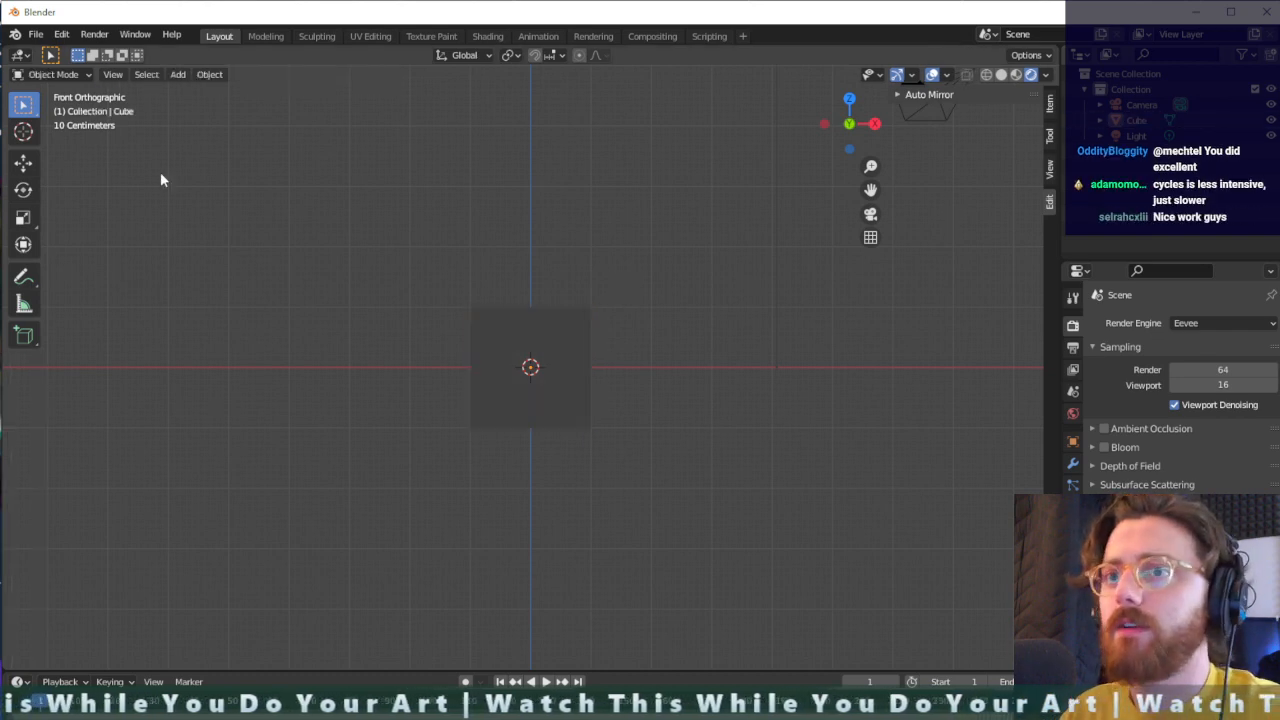
- Search the add-ons in Preferences for "auto" and examine the details of the Mesh: Auto Mirror add-on
{"action": "left_click", "coordinate": [33, 37]}
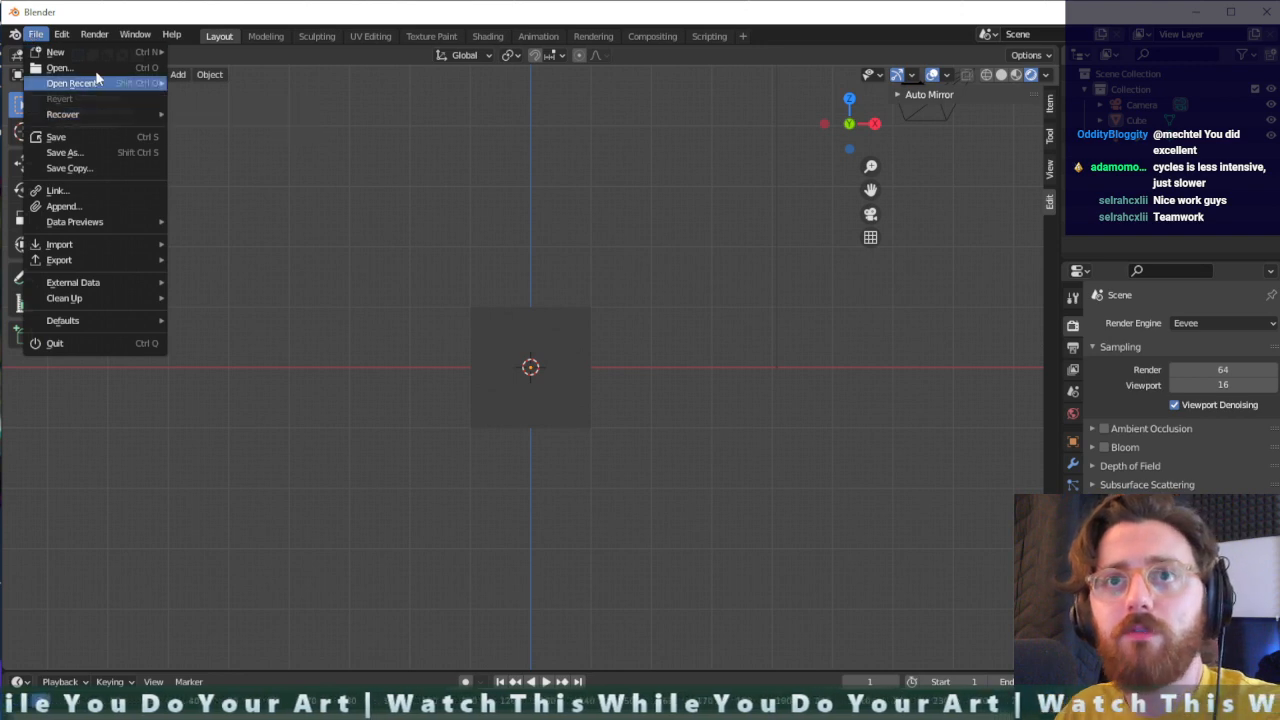
{"action": "left_click", "coordinate": [63, 38]}
{"action": "left_click", "coordinate": [63, 36]}
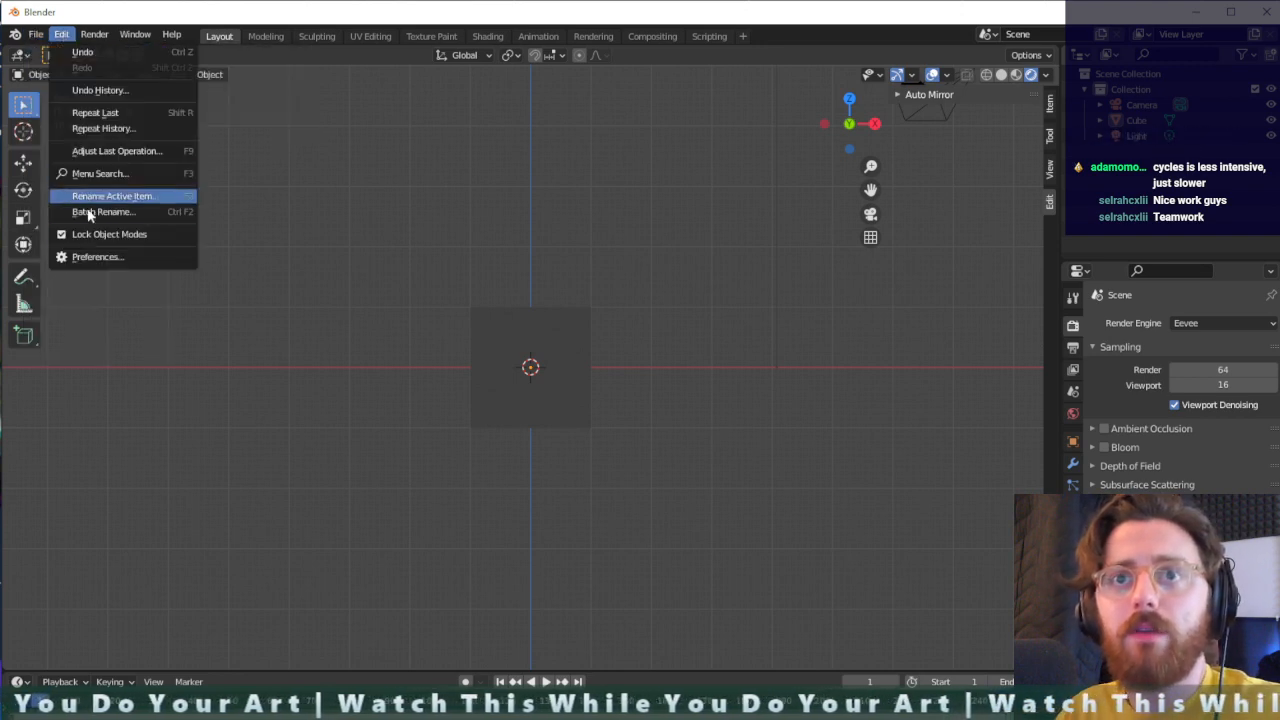
{"action": "left_click", "coordinate": [94, 258]}
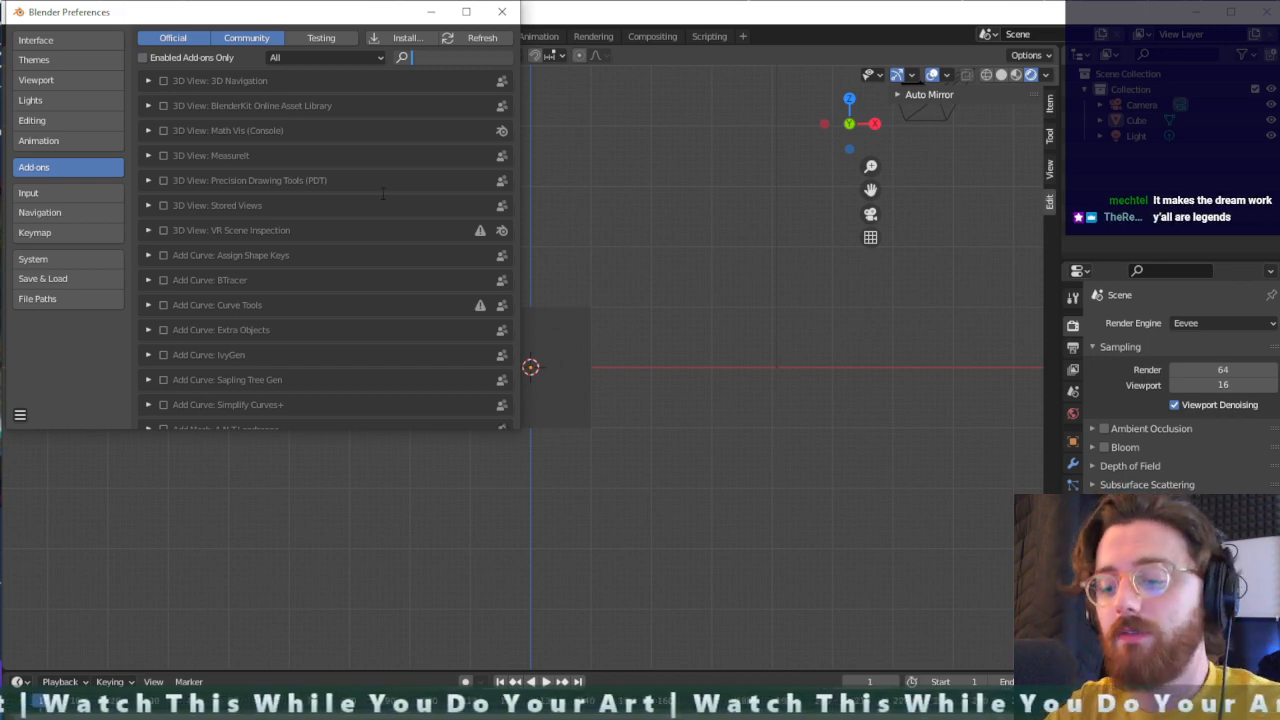
{"action": "type", "text": "auto"}
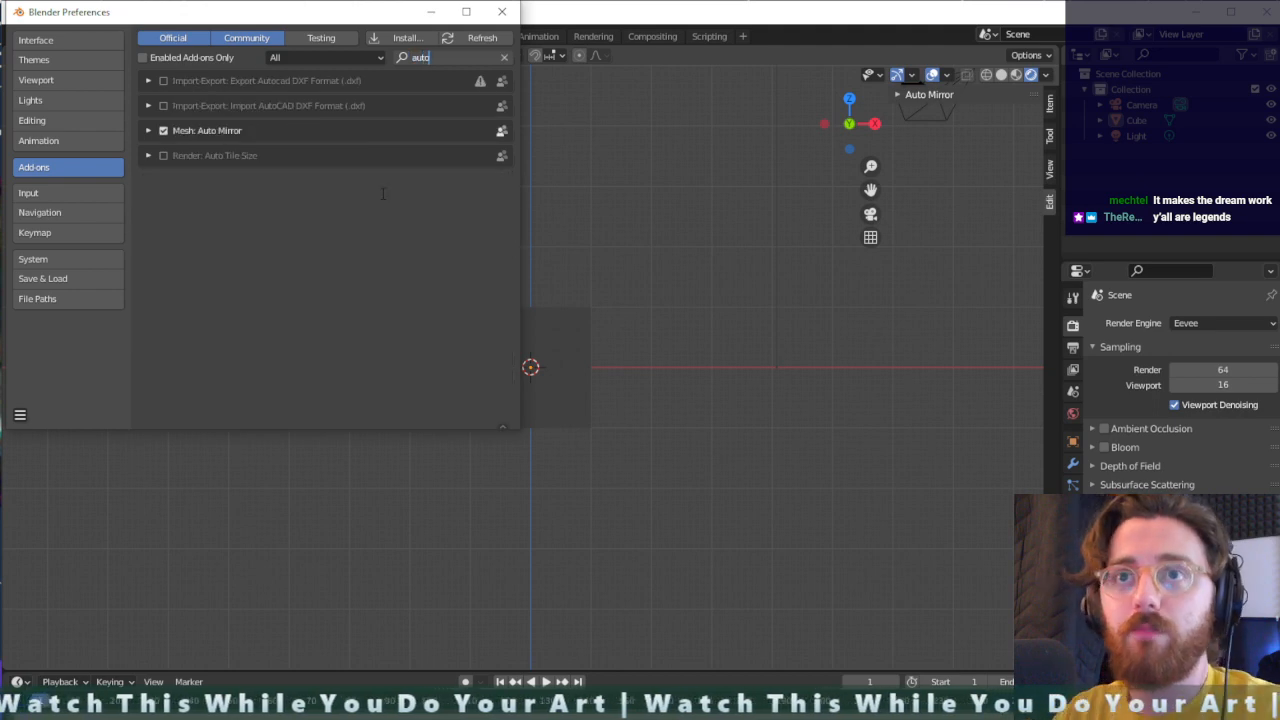
{"action": "left_click", "coordinate": [148, 130]}
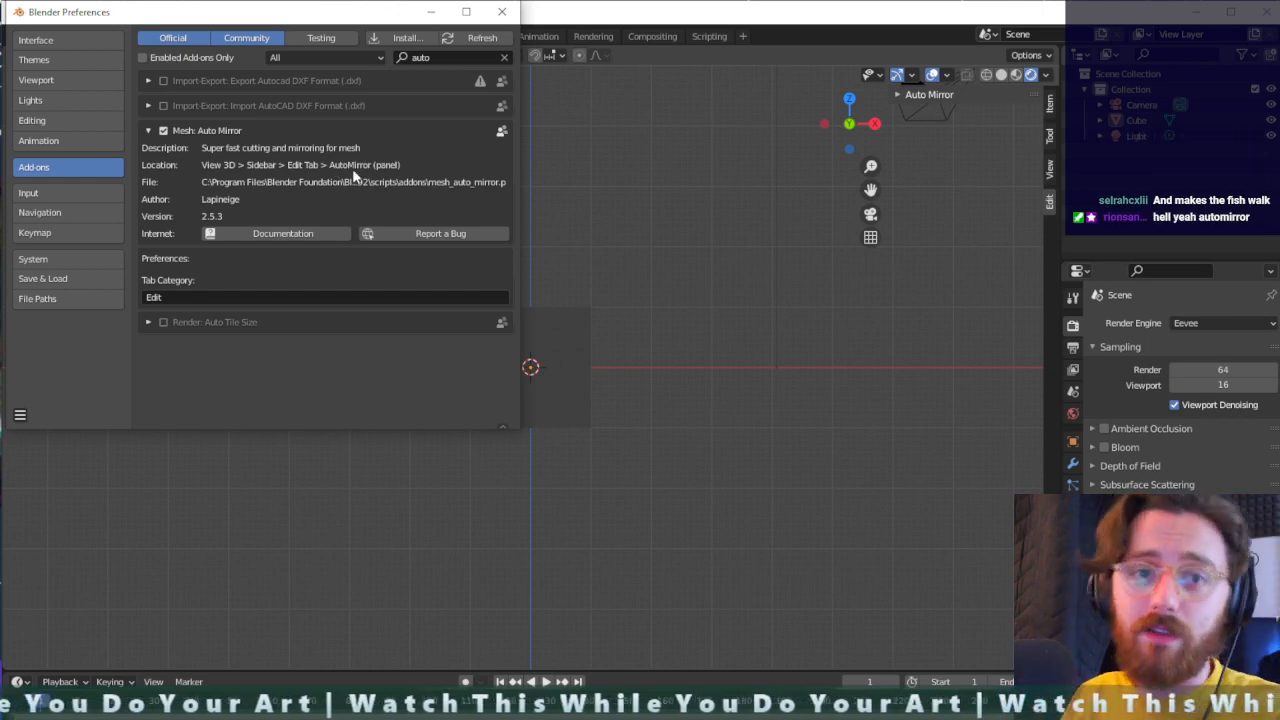
{"action": "left_click", "coordinate": [502, 11]}
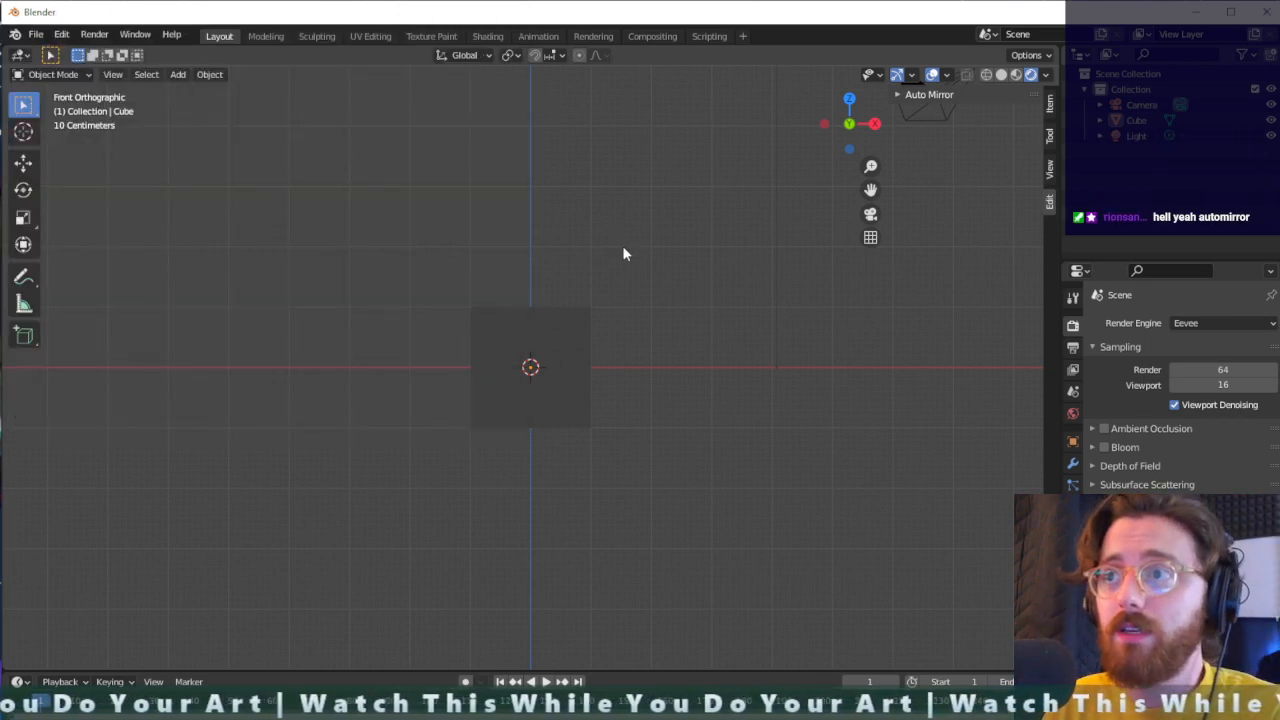
- Select the cube, turn on Apply Mirror in the expanded Auto Mirror settings, and enter Edit Mode
{"action": "left_click", "coordinate": [532, 340]}
{"action": "middle_click_drag", "start_coordinate": [653, 321], "coordinate": [600, 329]}
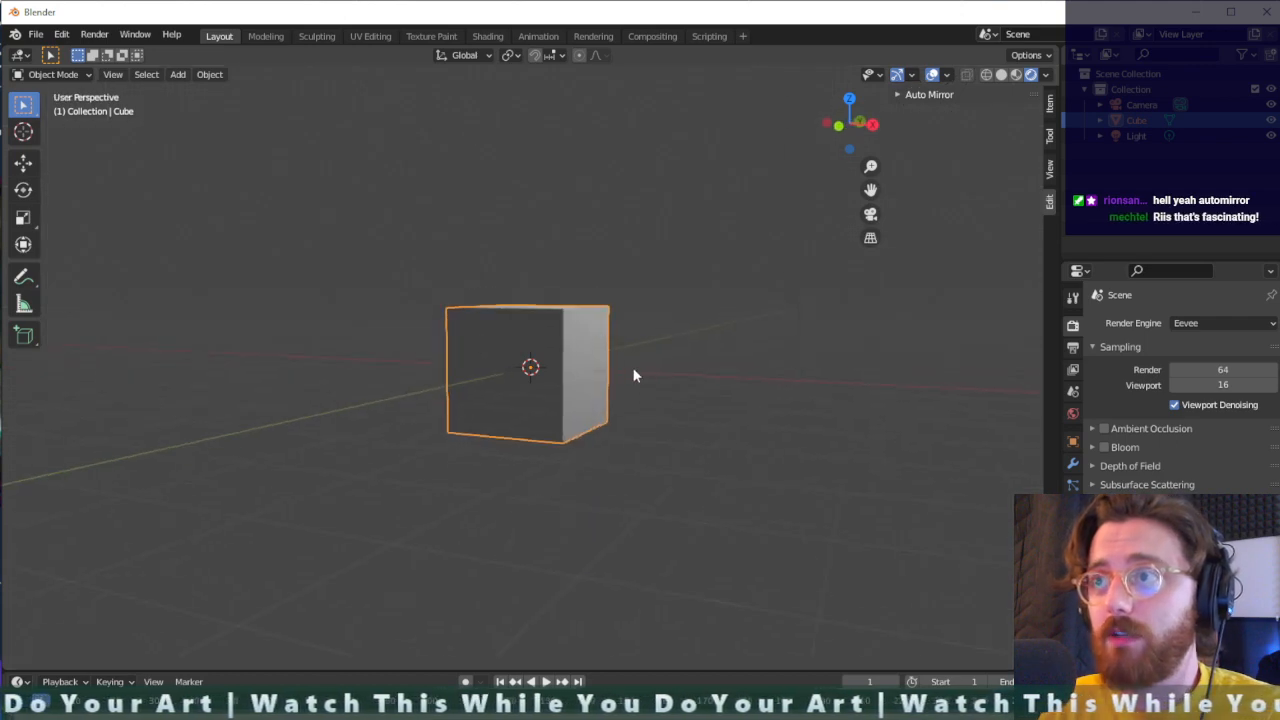
{"action": "left_click", "coordinate": [896, 97]}
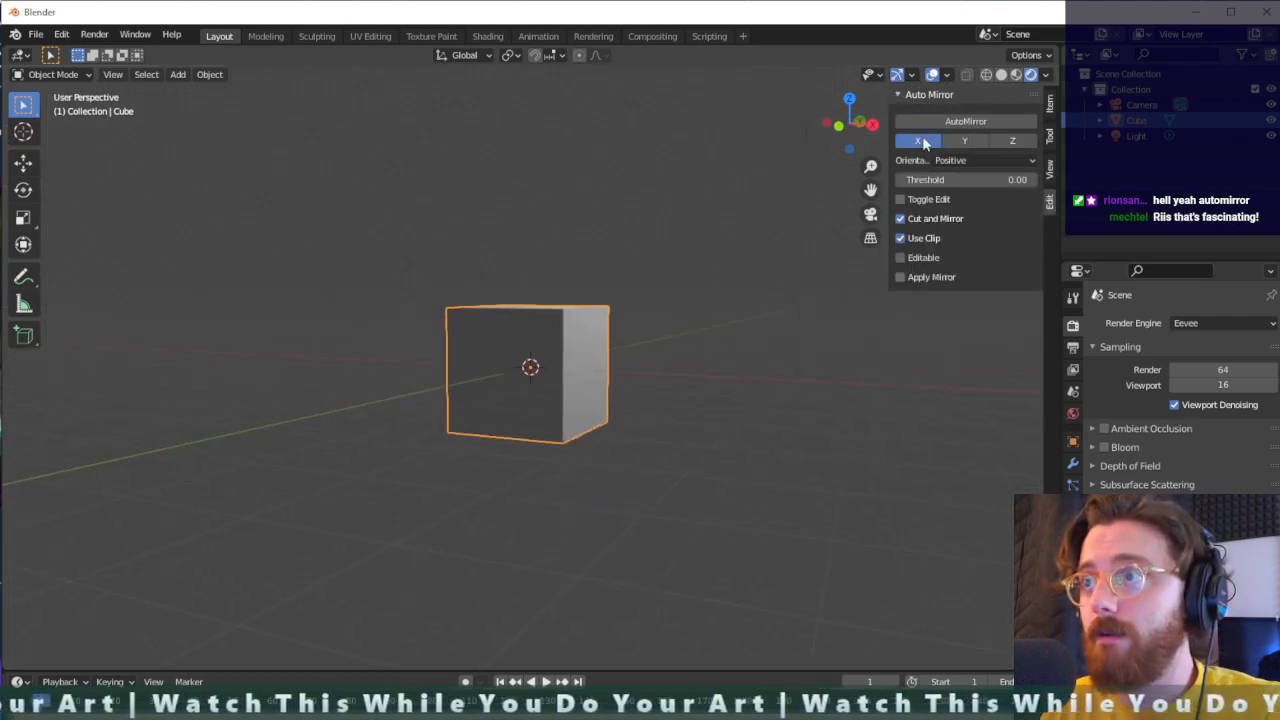
{"action": "left_click", "coordinate": [901, 277]}
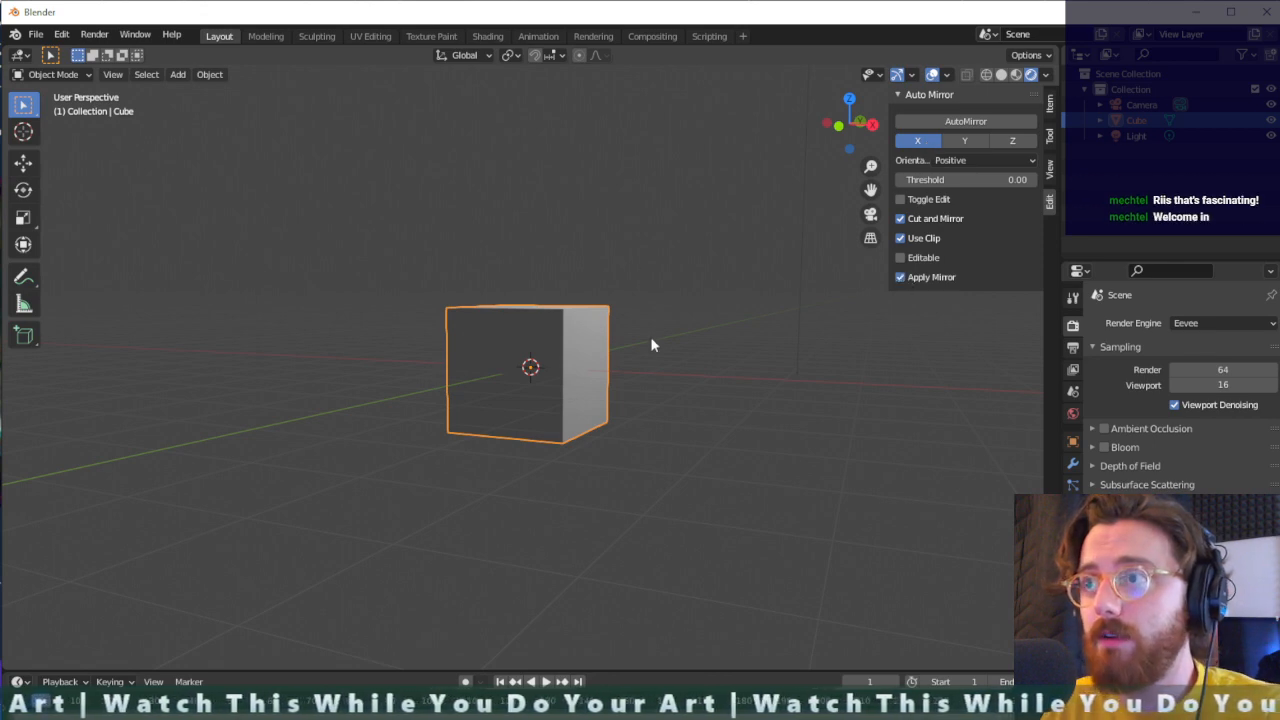
{"action": "key", "text": "Tab"}
- Try moving a front upper corner vertex of the cube to test for symmetry, and undo the move
{"action": "left_click", "coordinate": [572, 314]}
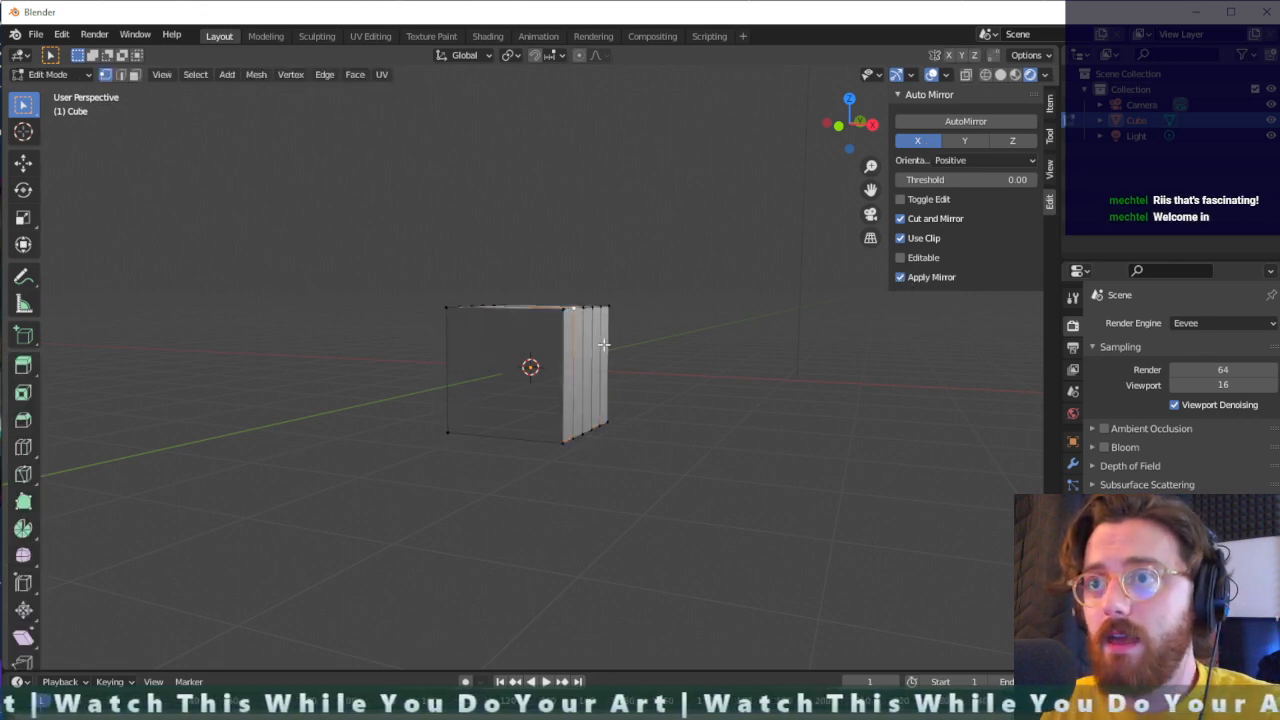
{"action": "middle_click_drag", "start_coordinate": [603, 346], "coordinate": [614, 371]}
{"action": "key", "text": "g"}
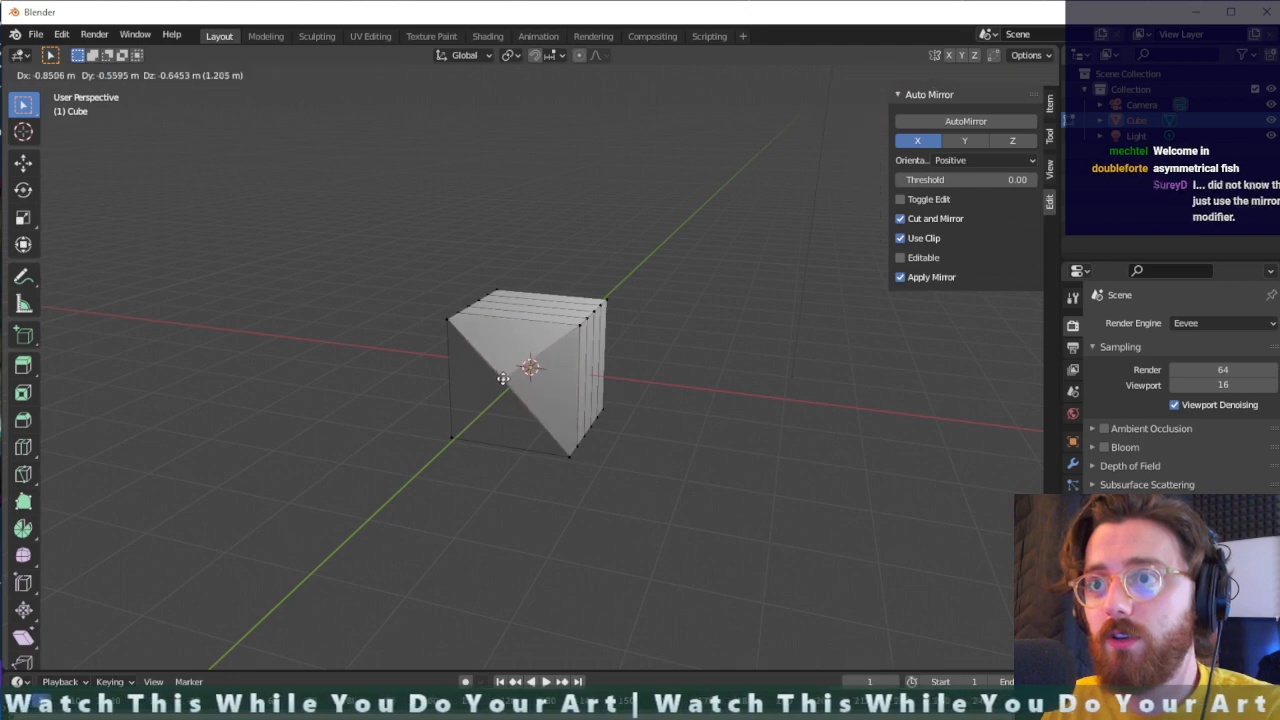
{"action": "left_click", "coordinate": [548, 371]}
{"action": "key", "text": "ctrl+z"}
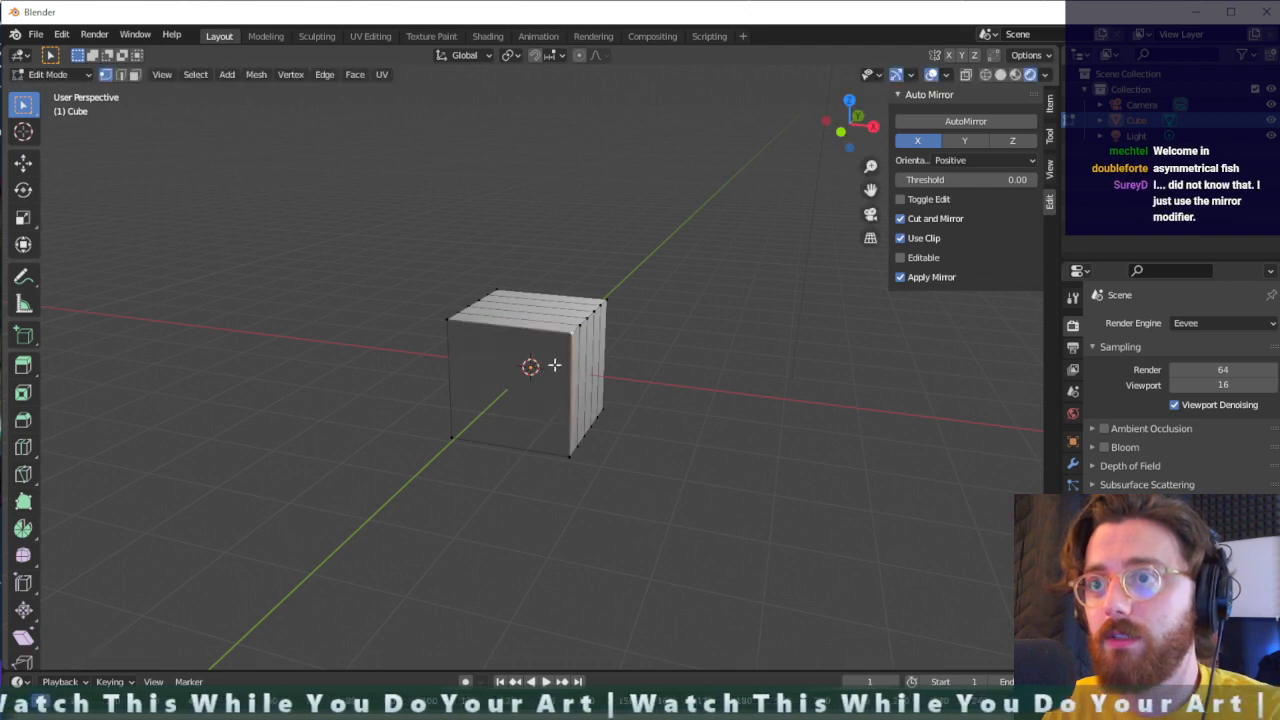
- Turn off Apply Mirror with the cube's modifiers displayed, and retest the corner vertex with a move that is undone
{"action": "left_click", "coordinate": [1073, 464]}
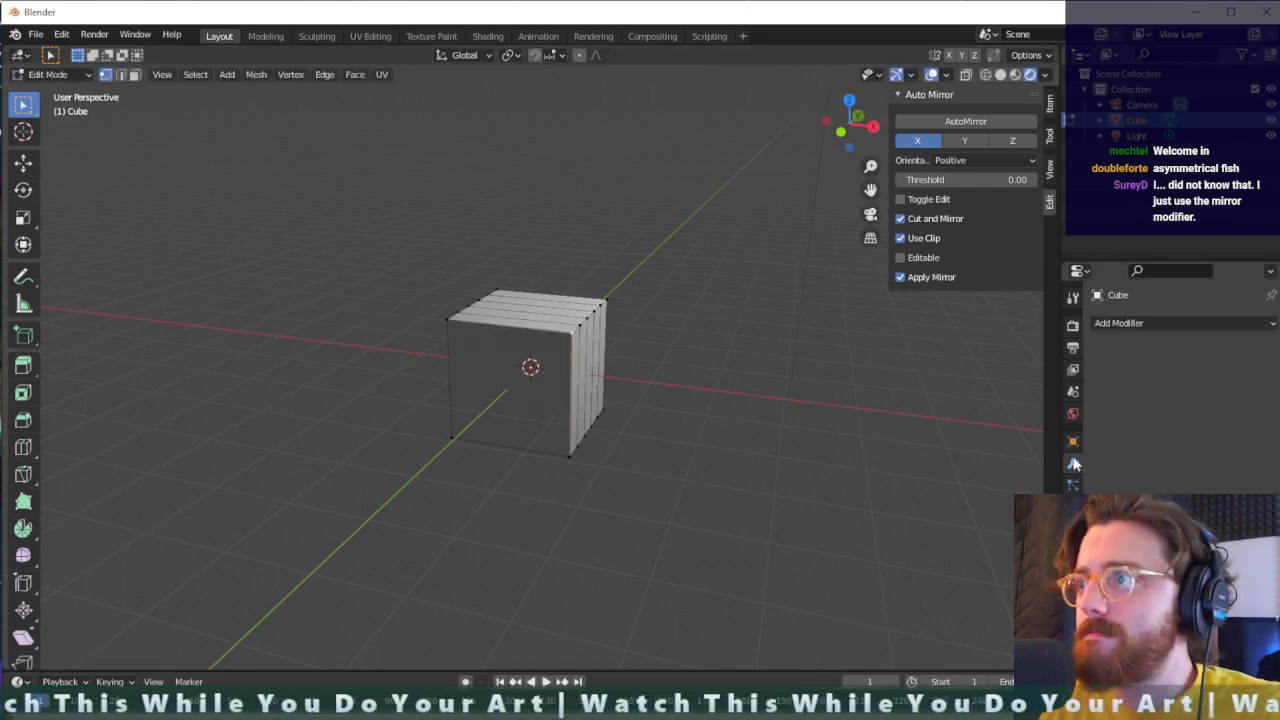
{"action": "left_click", "coordinate": [900, 277]}
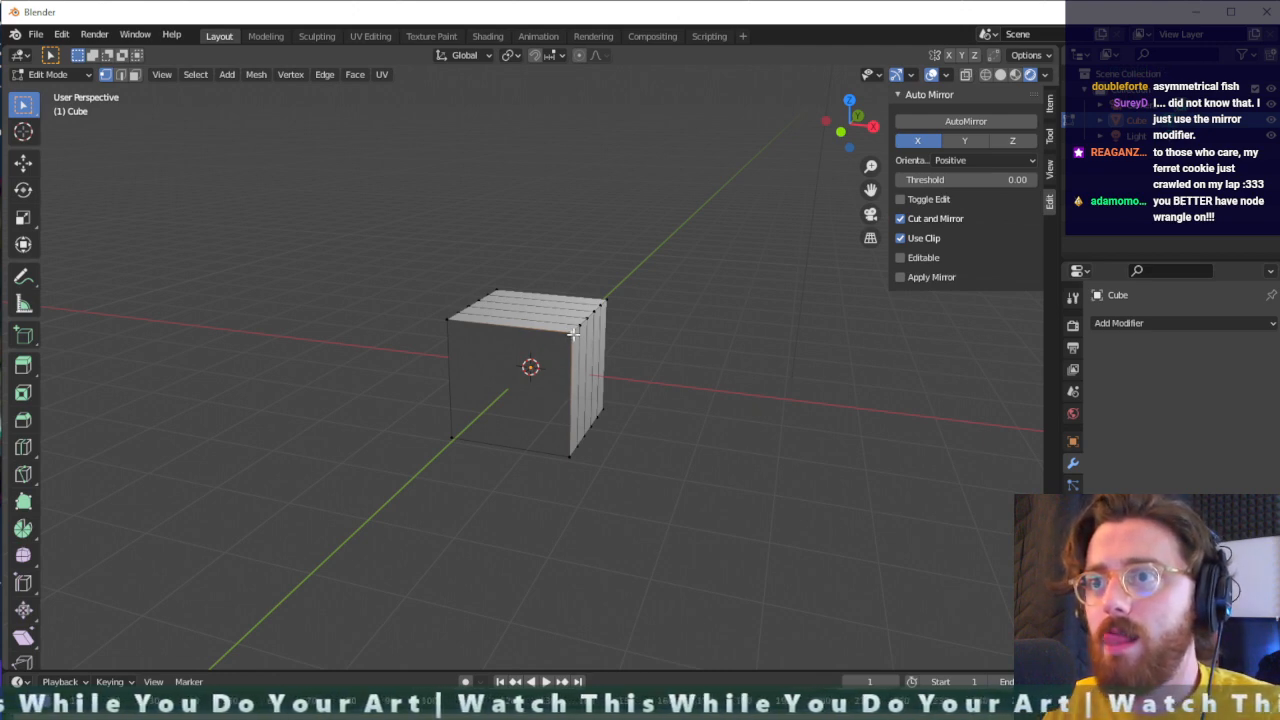
{"action": "key", "text": "g"}
{"action": "left_click", "coordinate": [533, 379]}
{"action": "key", "text": "ctrl+z"}
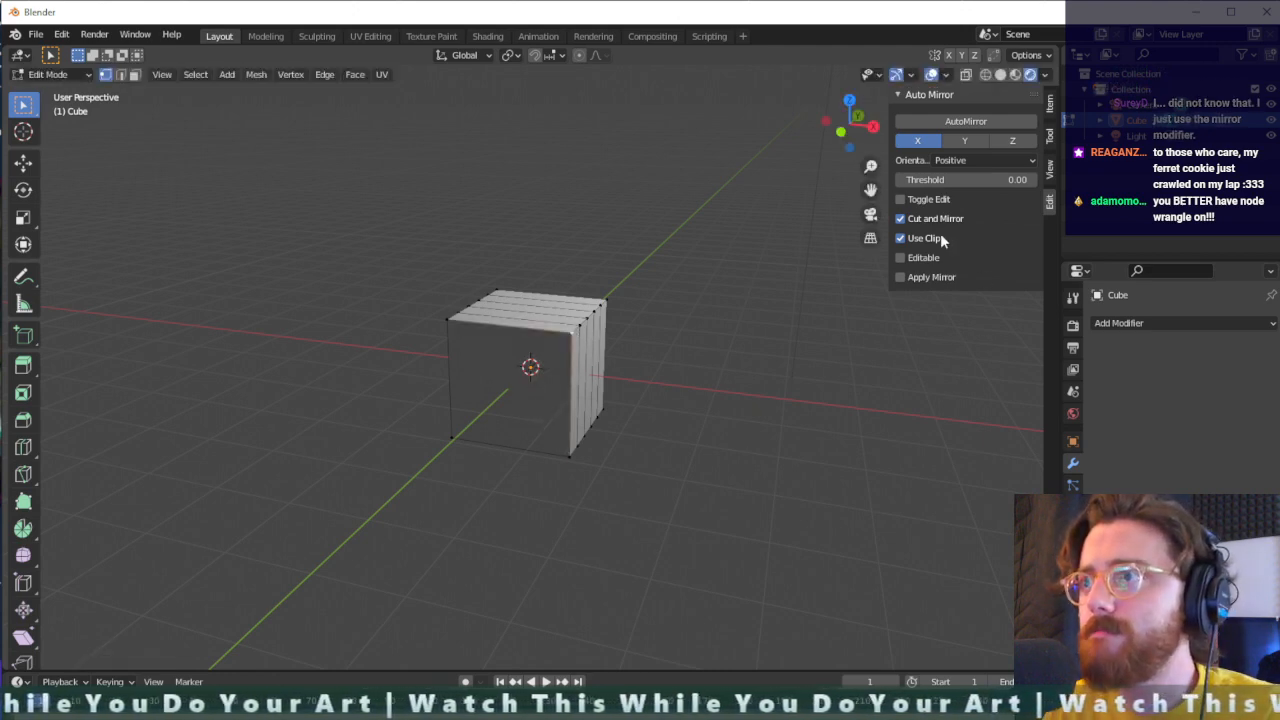
- Set the Auto Mirror orientation to Negative, and try another move of the corner vertex before undoing it
{"action": "left_click", "coordinate": [960, 161]}
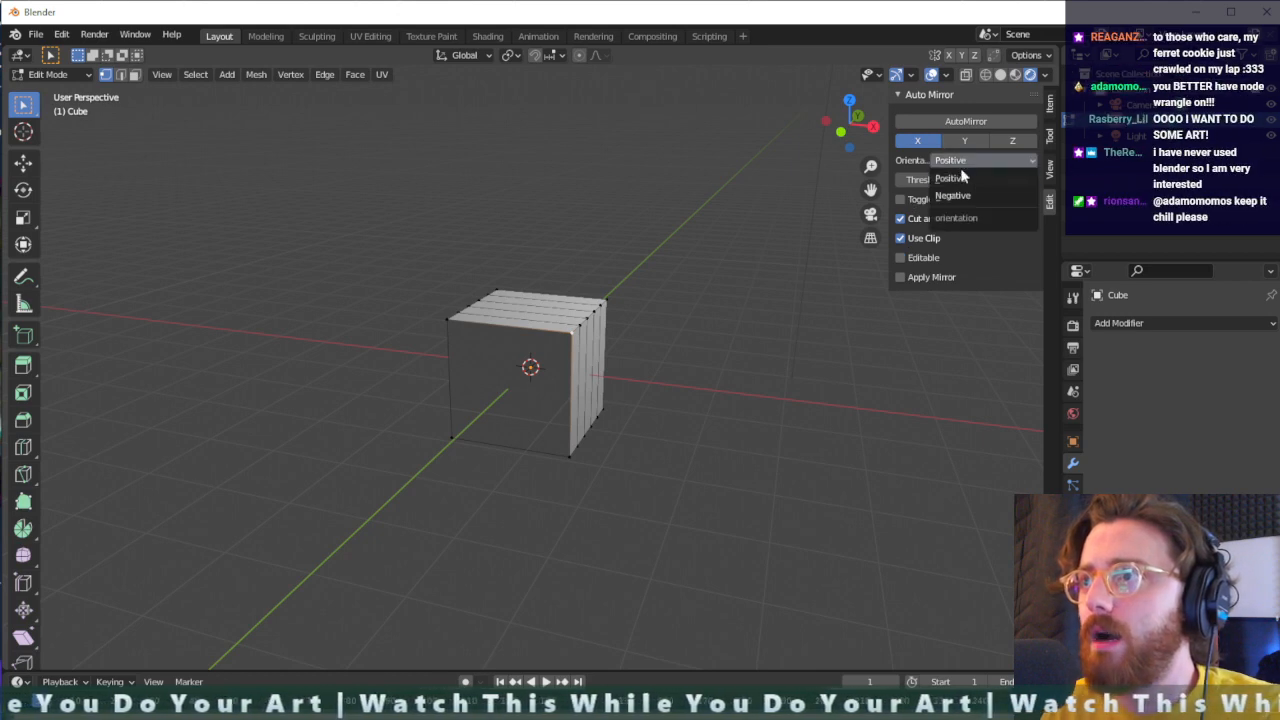
{"action": "left_click", "coordinate": [953, 195]}
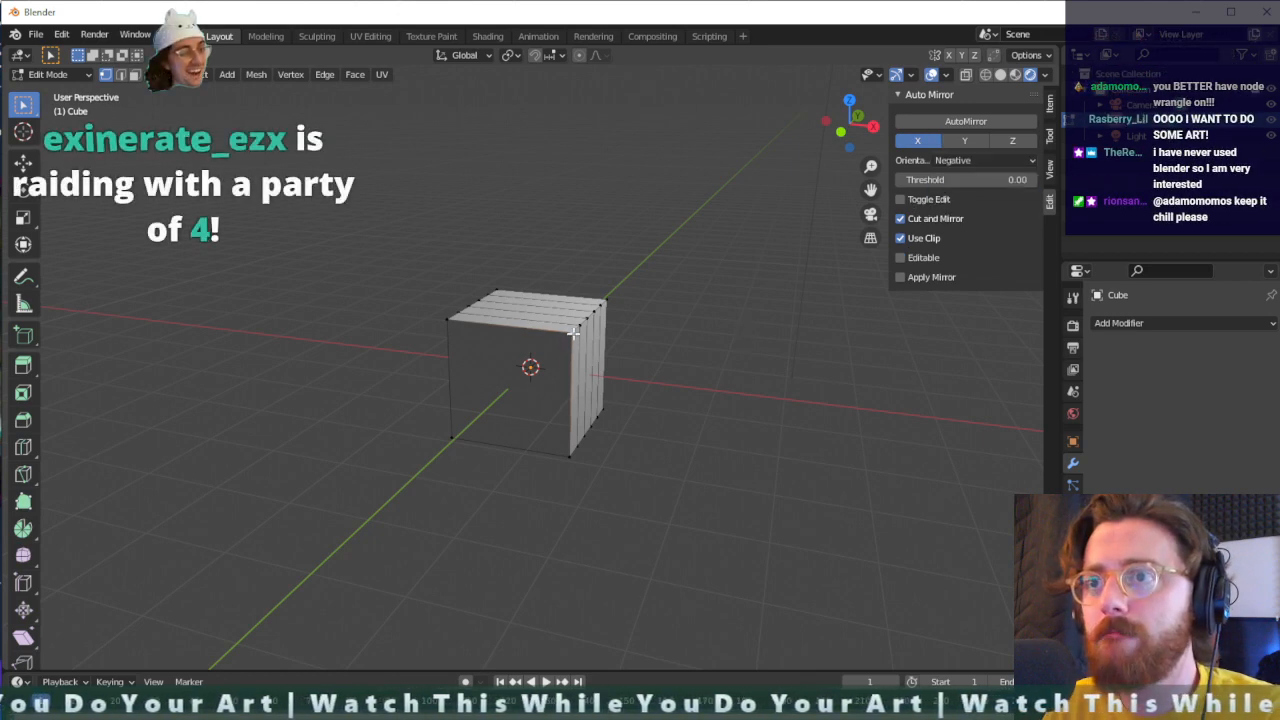
{"action": "key", "text": "g"}
{"action": "left_click", "coordinate": [484, 398]}
{"action": "key", "text": "ctrl+z"}
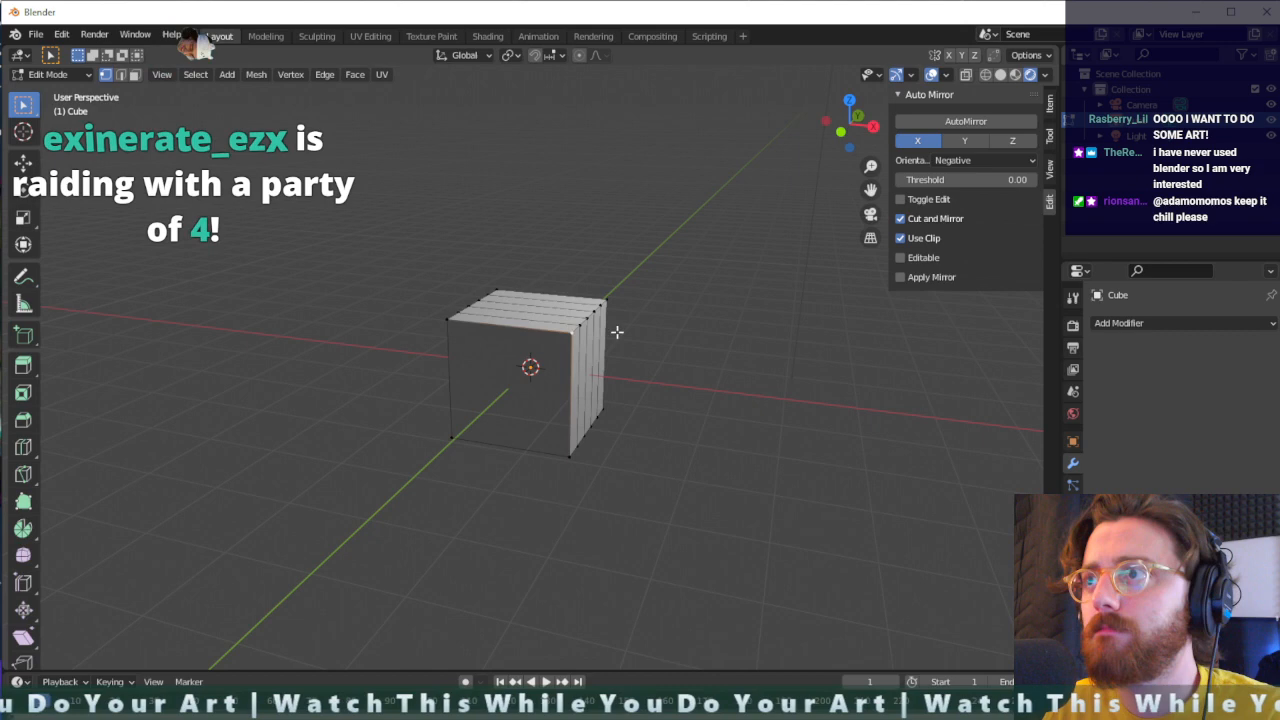
- Try AutoMirror with the Negative orientation, and mirror the cube across the X axis with the Positive orientation instead
{"action": "left_click", "coordinate": [966, 121]}
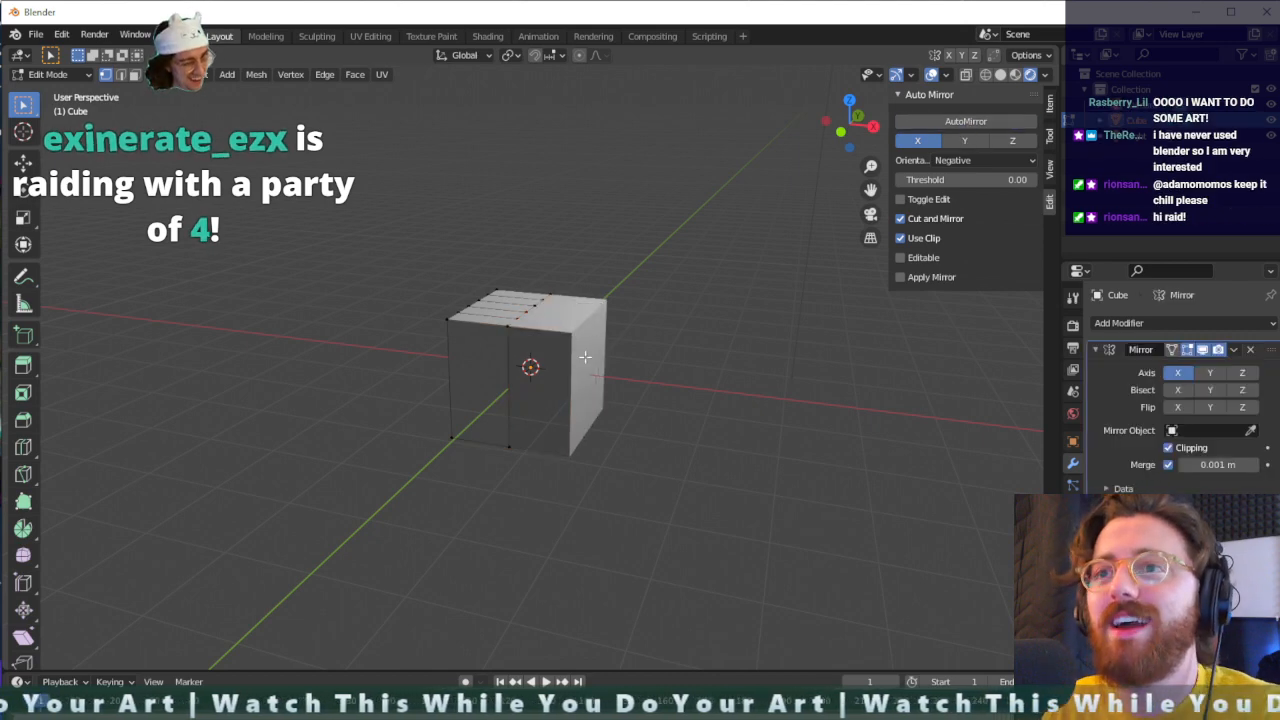
{"action": "left_click", "coordinate": [980, 160]}
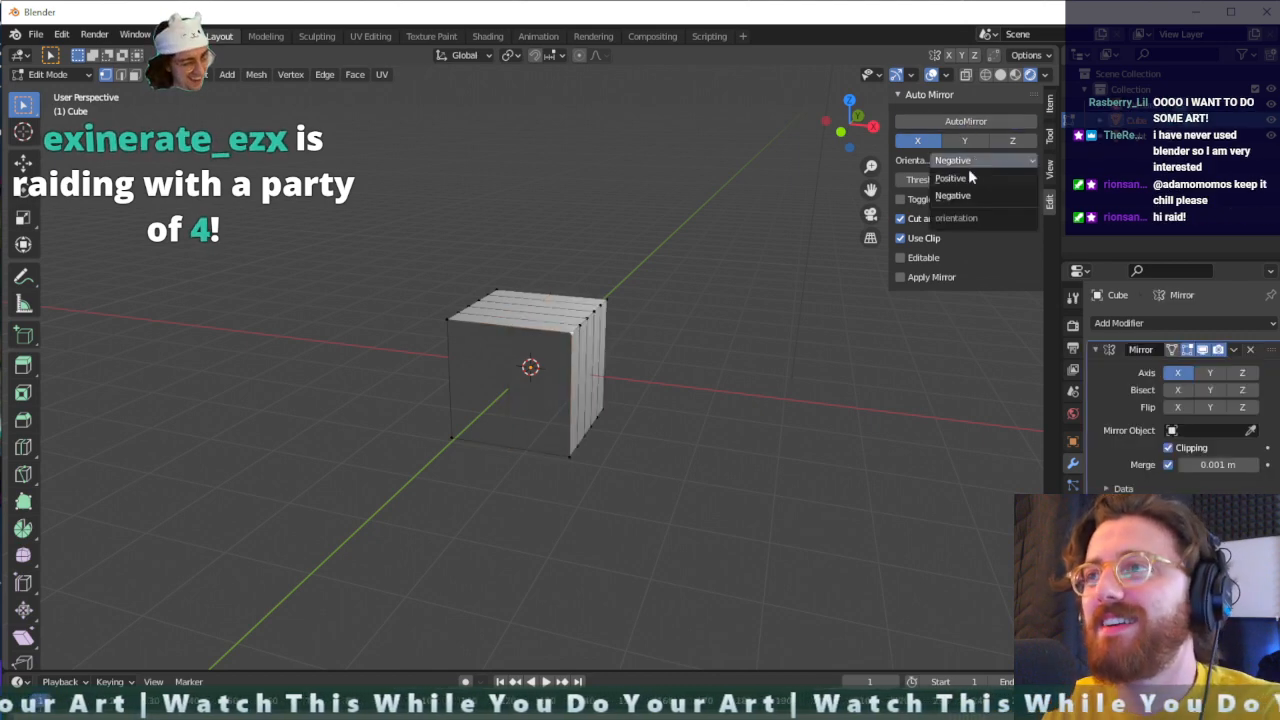
{"action": "left_click", "coordinate": [951, 178]}
{"action": "left_click", "coordinate": [960, 122]}
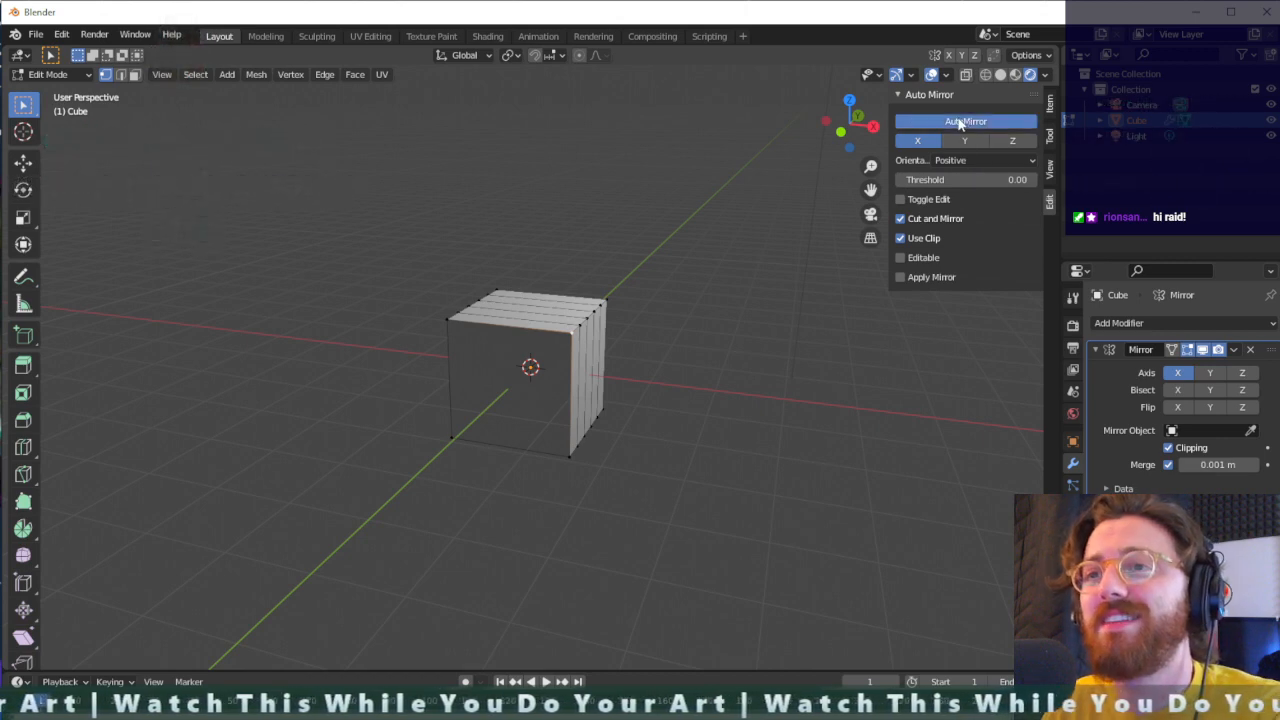
- Test the Mirror modifier by moving the cube's front upper corner vertex inward, and undo the move
{"action": "left_click", "coordinate": [571, 336]}
{"action": "key", "text": "g"}
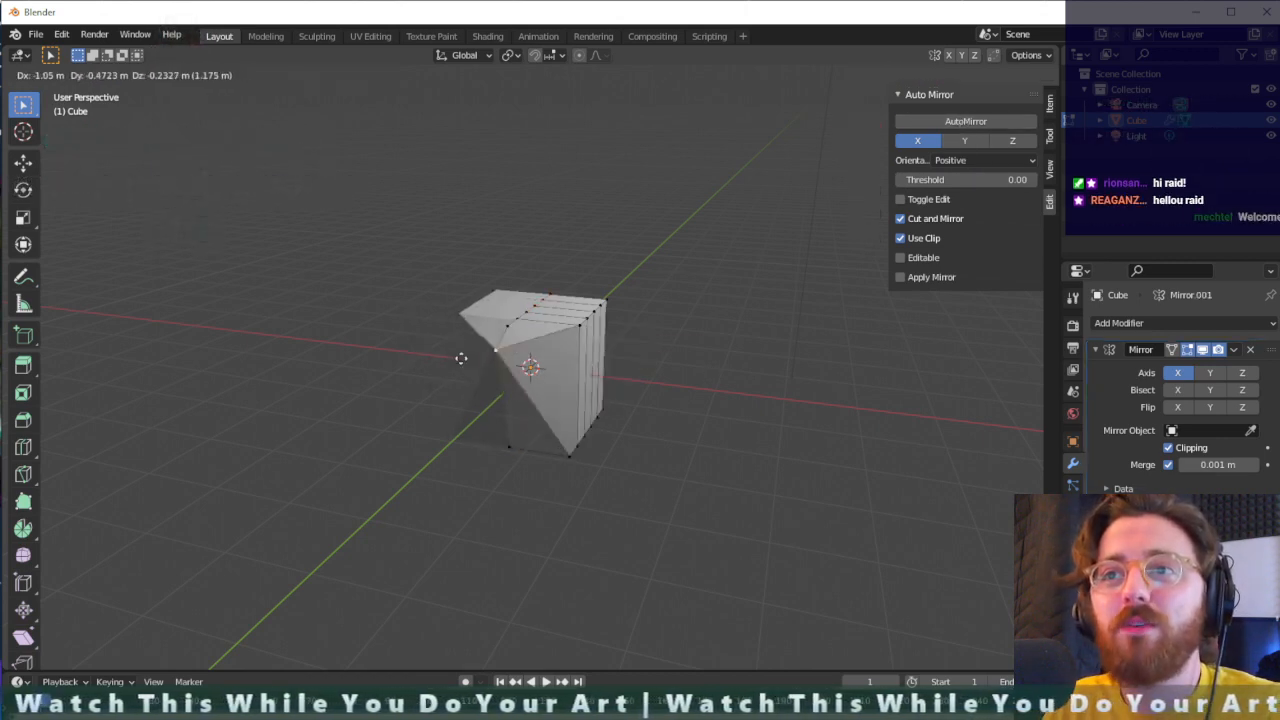
{"action": "left_click", "coordinate": [530, 362]}
{"action": "scroll", "coordinate": [538, 350], "scroll_direction": "up", "scroll_amount": 2}
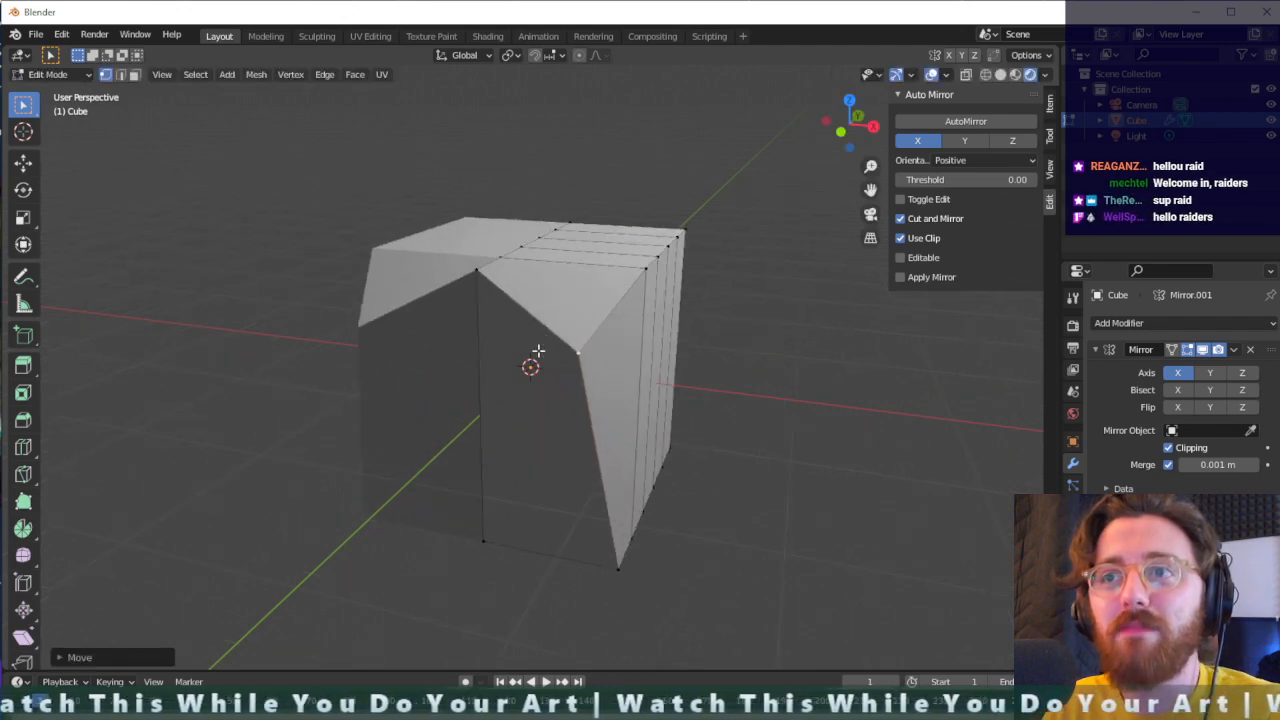
{"action": "key", "text": "ctrl+z"}
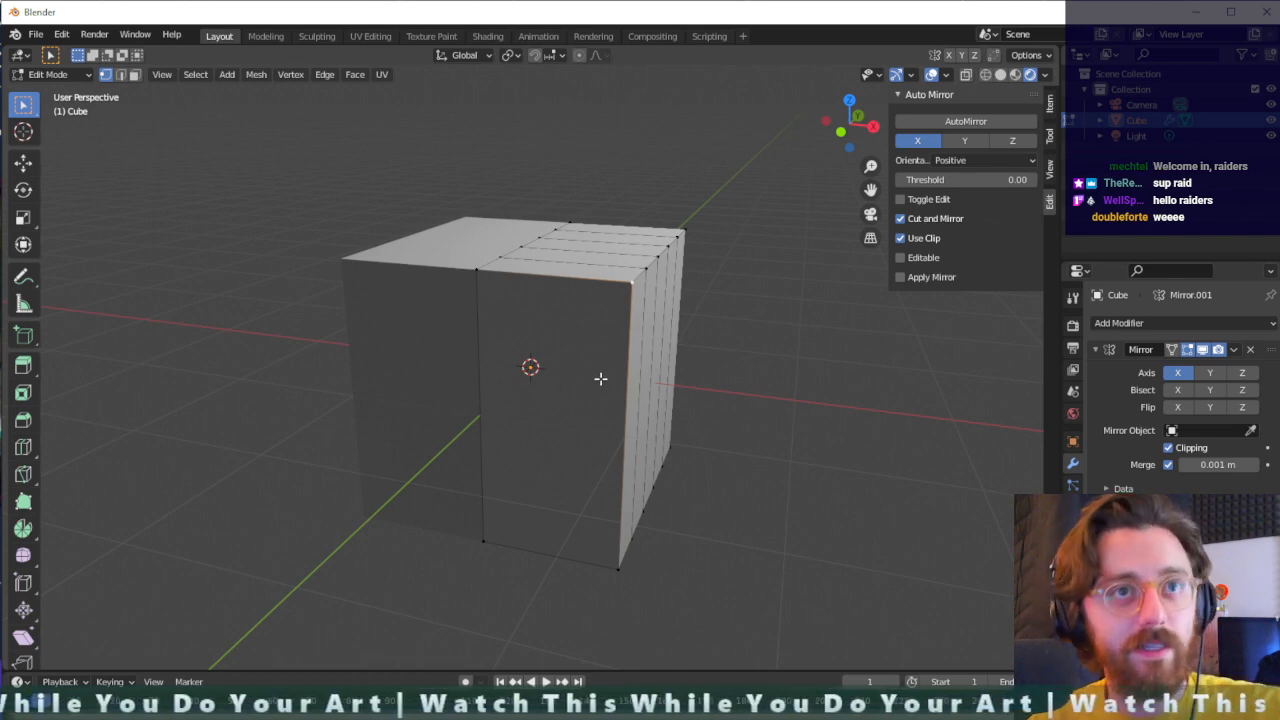
- Bring the Big Mouth Billy Bass picture over the viewport in a smaller browser window, examine it, and minimize the window
{"action": "middle_click_drag", "start_coordinate": [732, 525], "coordinate": [837, 494]}
{"action": "left_click_drag", "start_coordinate": [1279, 108], "coordinate": [920, 99]}
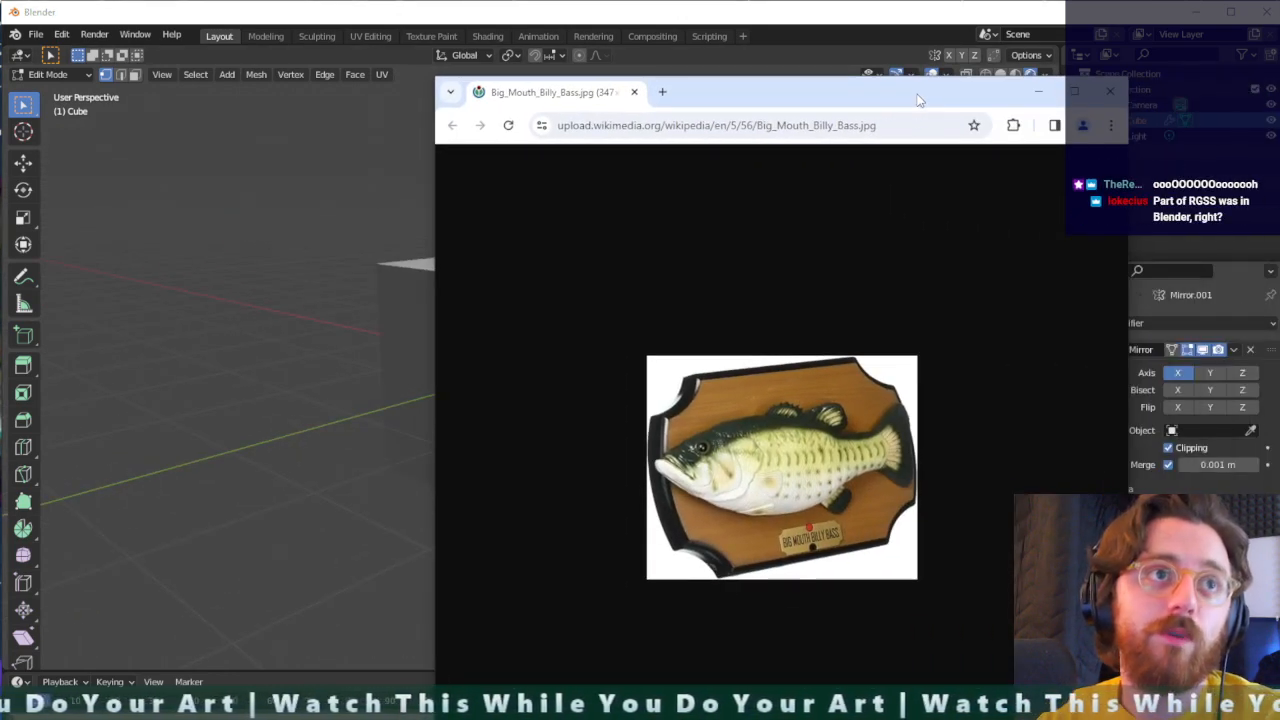
{"action": "left_click_drag", "start_coordinate": [1062, 676], "coordinate": [812, 510]}
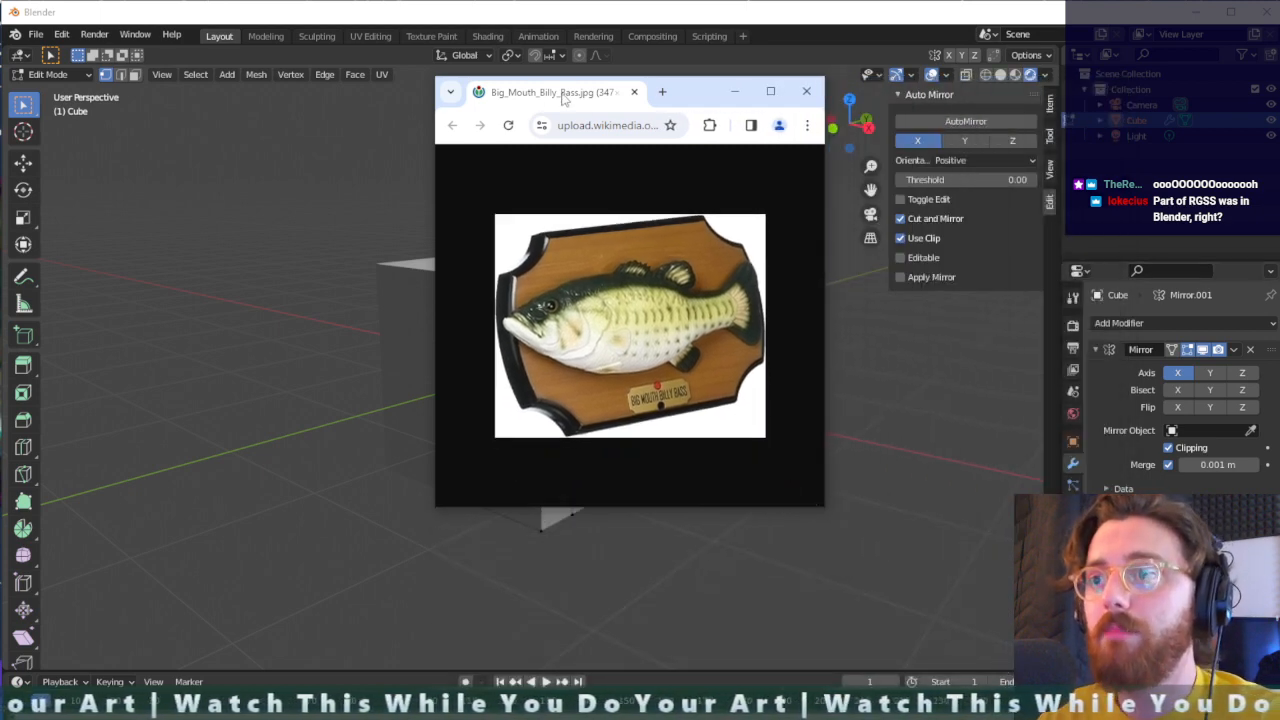
{"action": "left_click_drag", "start_coordinate": [689, 91], "coordinate": [553, 82]}
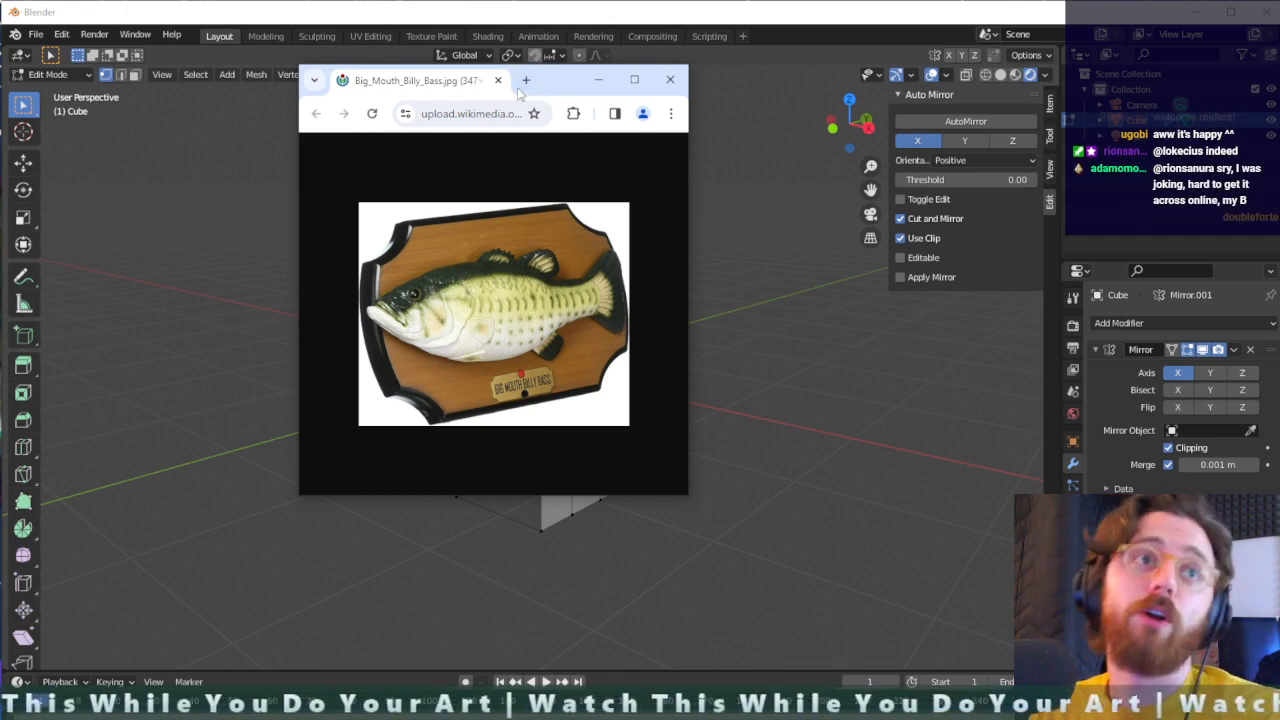
{"action": "left_click", "coordinate": [598, 80]}
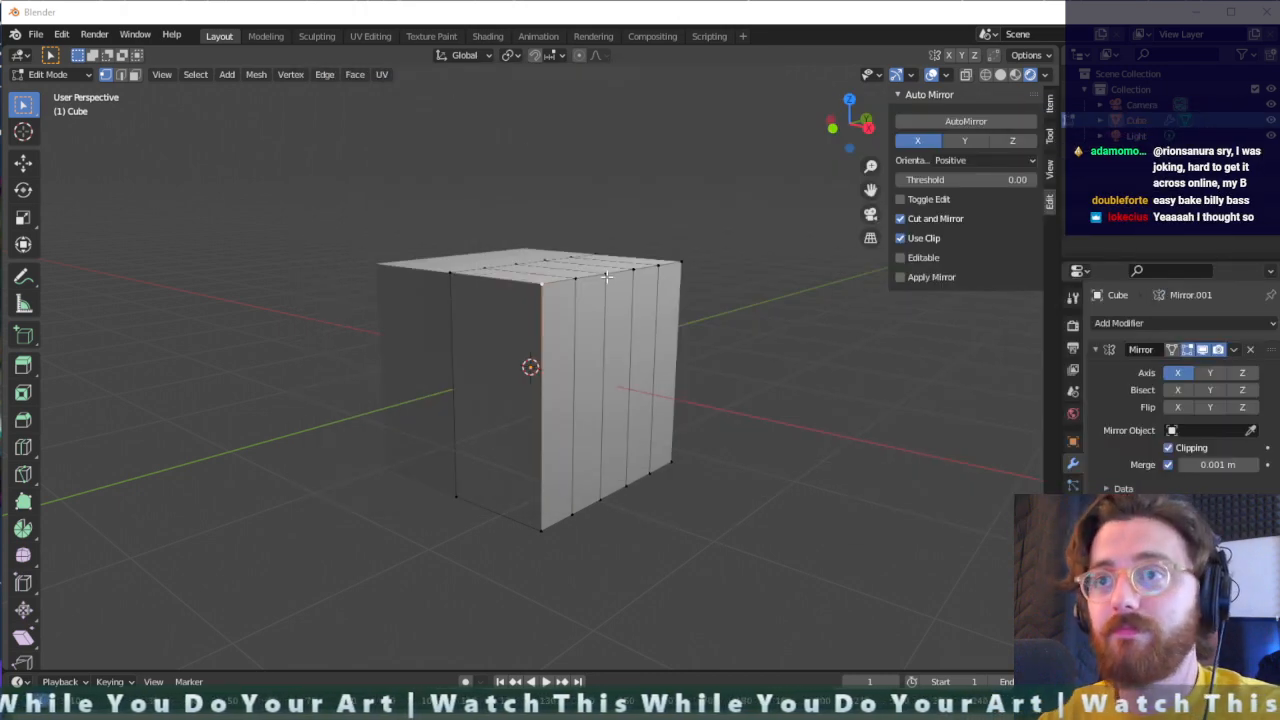
{"action": "middle_click_drag", "start_coordinate": [606, 277], "coordinate": [624, 340]}
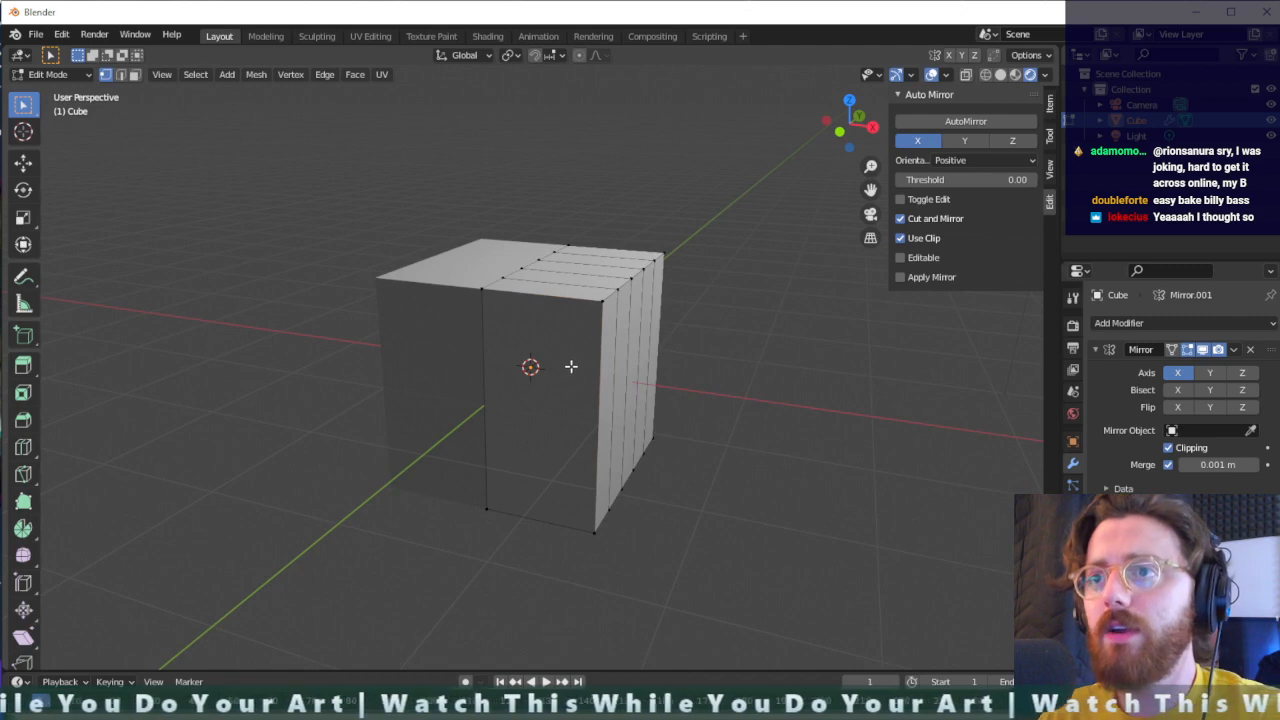
{"action": "key", "text": "ctrl+r"}
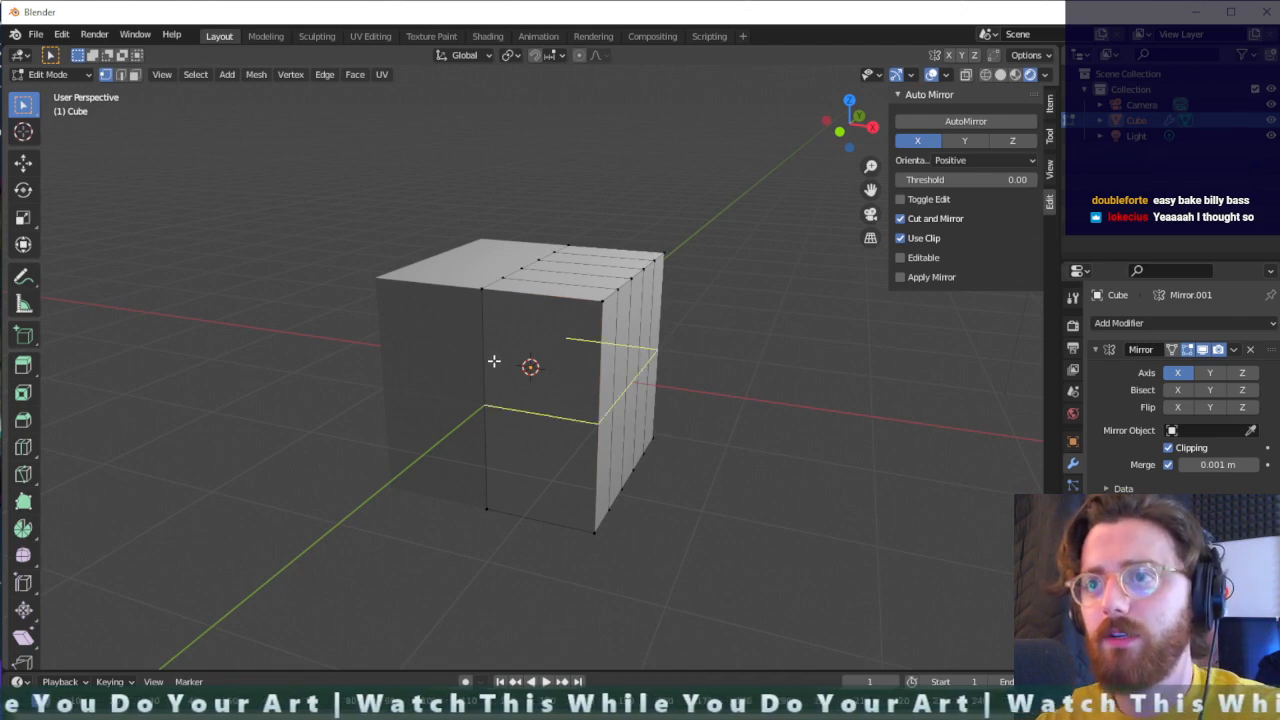
{"action": "left_click", "coordinate": [498, 414]}
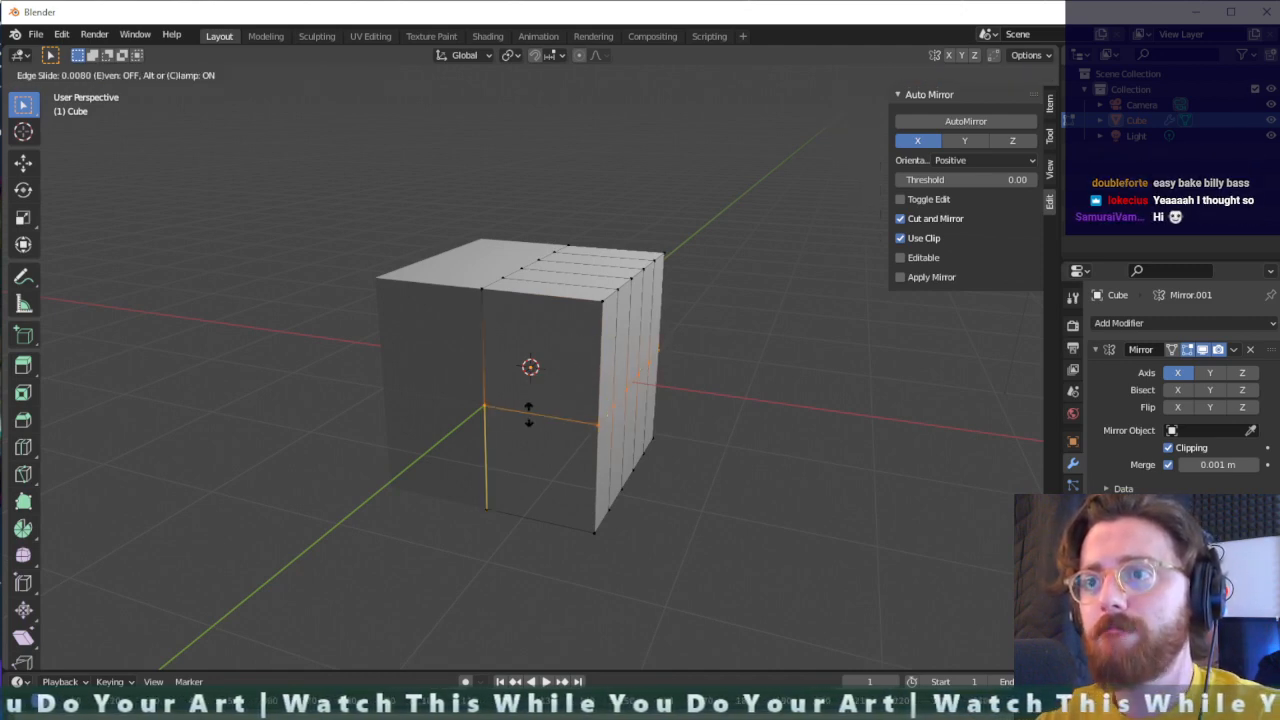
{"action": "left_click", "coordinate": [529, 414]}
{"action": "left_click", "coordinate": [529, 414]}
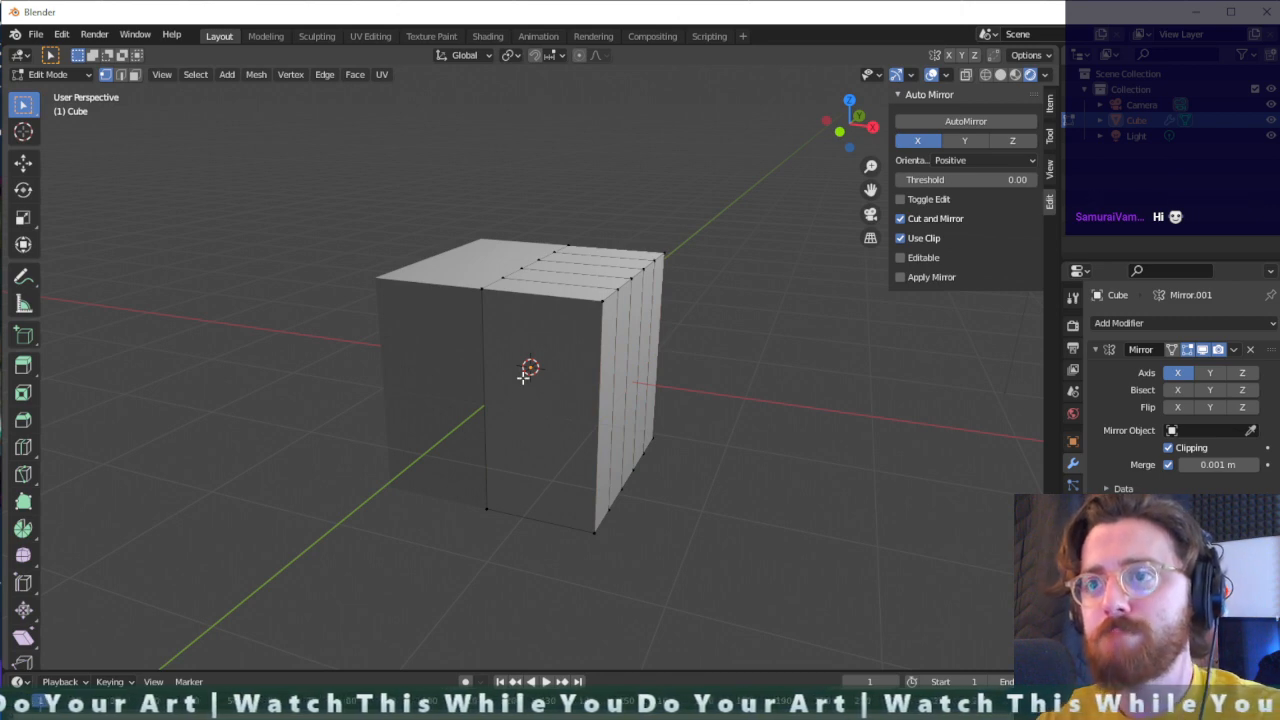
- Add three evenly spaced horizontal loop cuts around the cube without sliding them
{"action": "key", "text": "ctrl+r"}
{"action": "key", "text": "ctrl+r"}
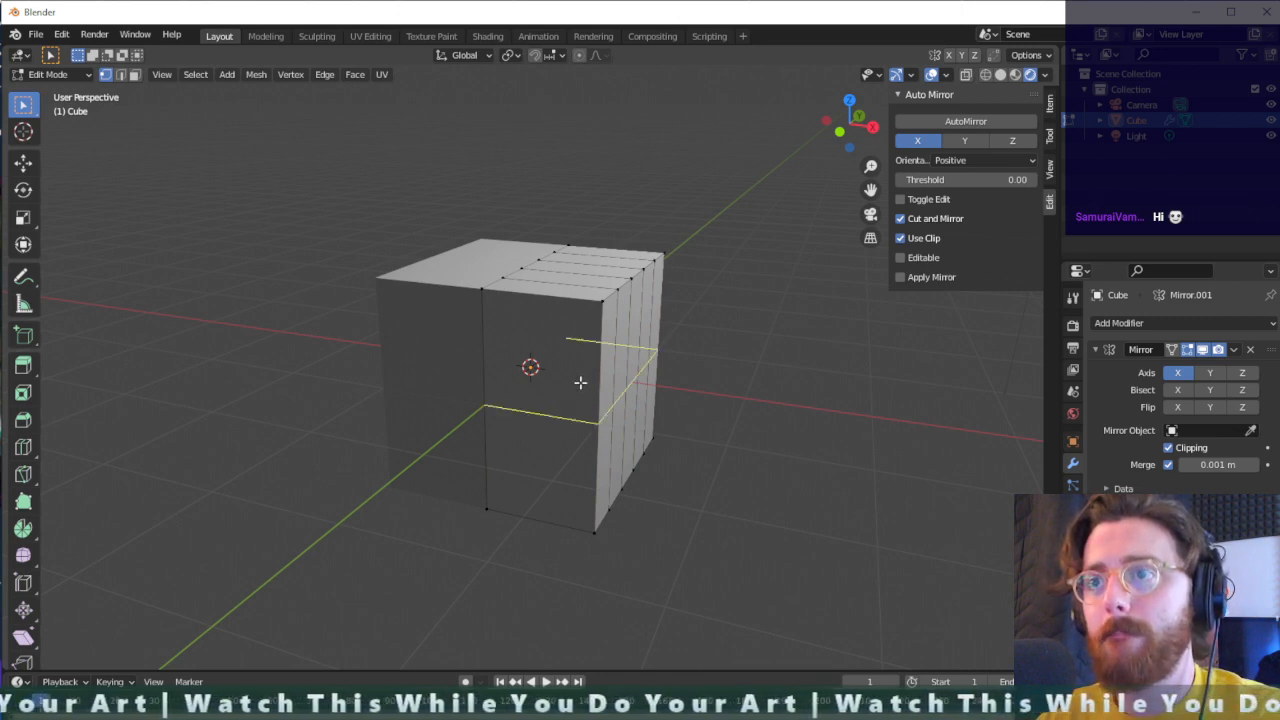
{"action": "scroll", "coordinate": [580, 382], "scroll_direction": "up", "scroll_amount": 2}
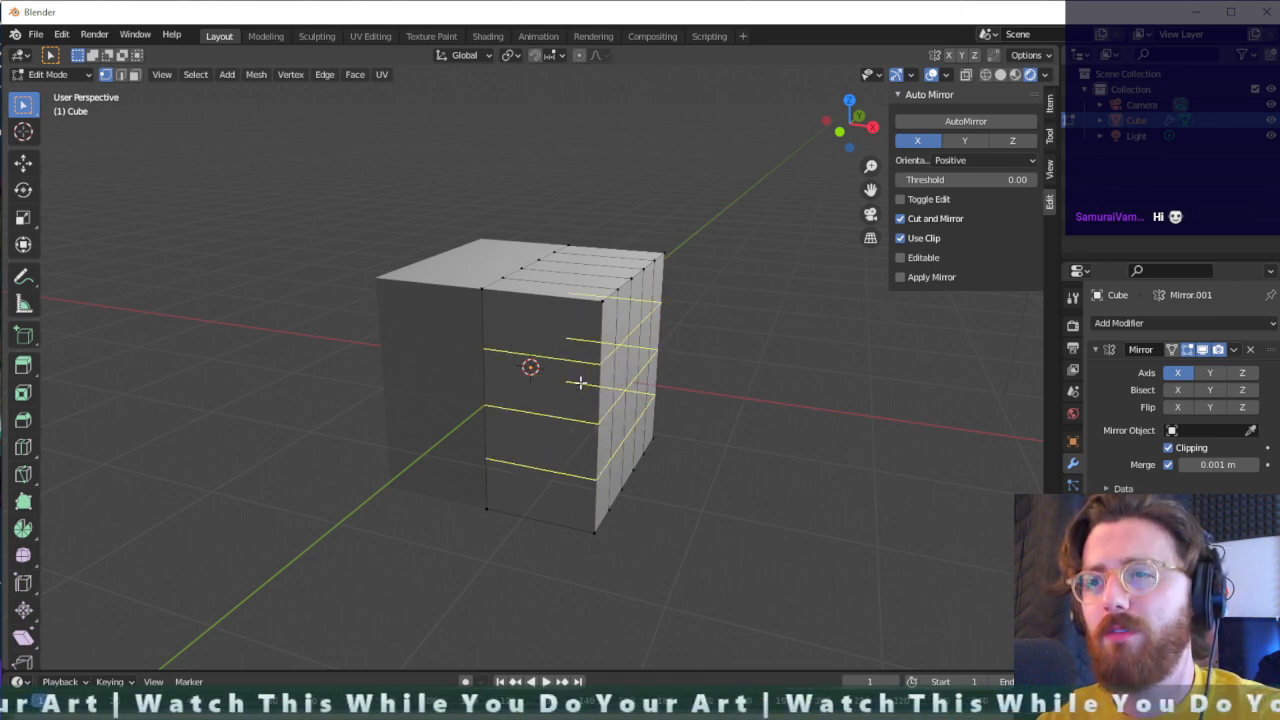
{"action": "left_click", "coordinate": [580, 382]}
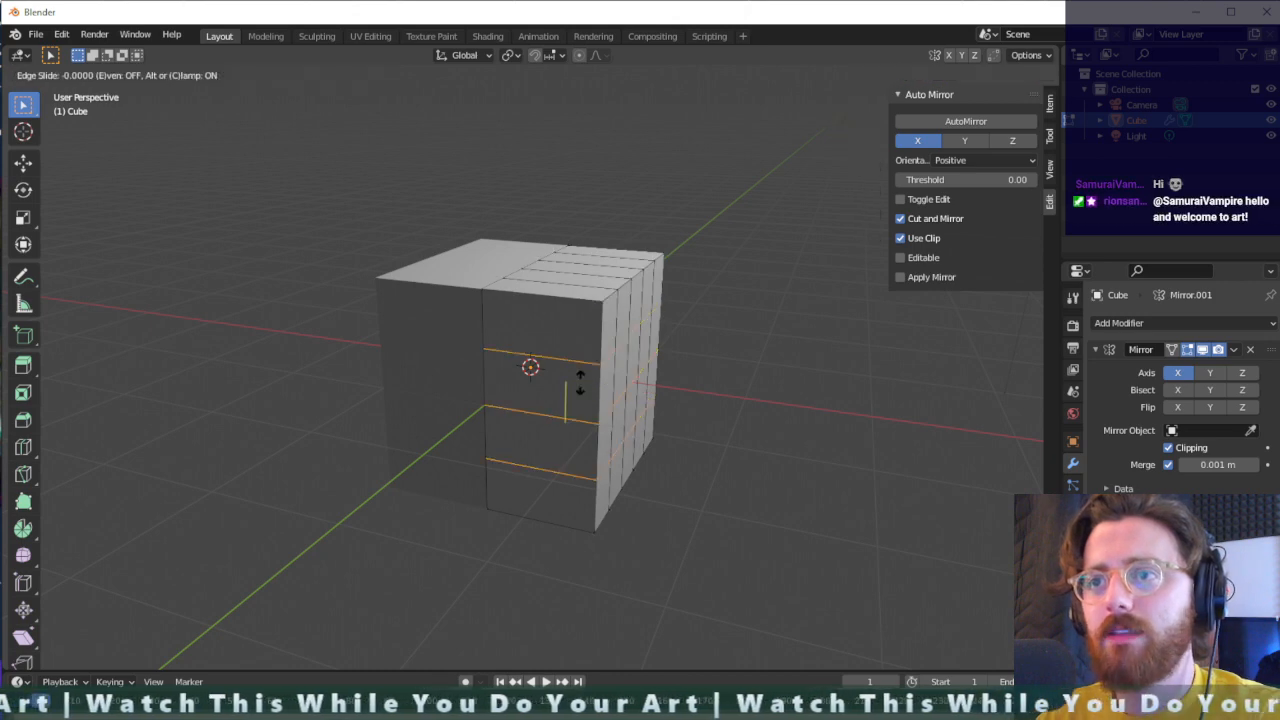
{"action": "left_click", "coordinate": [580, 382]}
- Try pulling the three middle centreline vertices of the front face about 1.07 m outward along the Y axis
{"action": "middle_click_drag", "start_coordinate": [580, 380], "coordinate": [651, 377]}
{"action": "left_click_drag", "start_coordinate": [559, 291], "coordinate": [497, 441]}
{"action": "middle_click_drag", "start_coordinate": [628, 418], "coordinate": [503, 426]}
{"action": "key", "text": "g"}
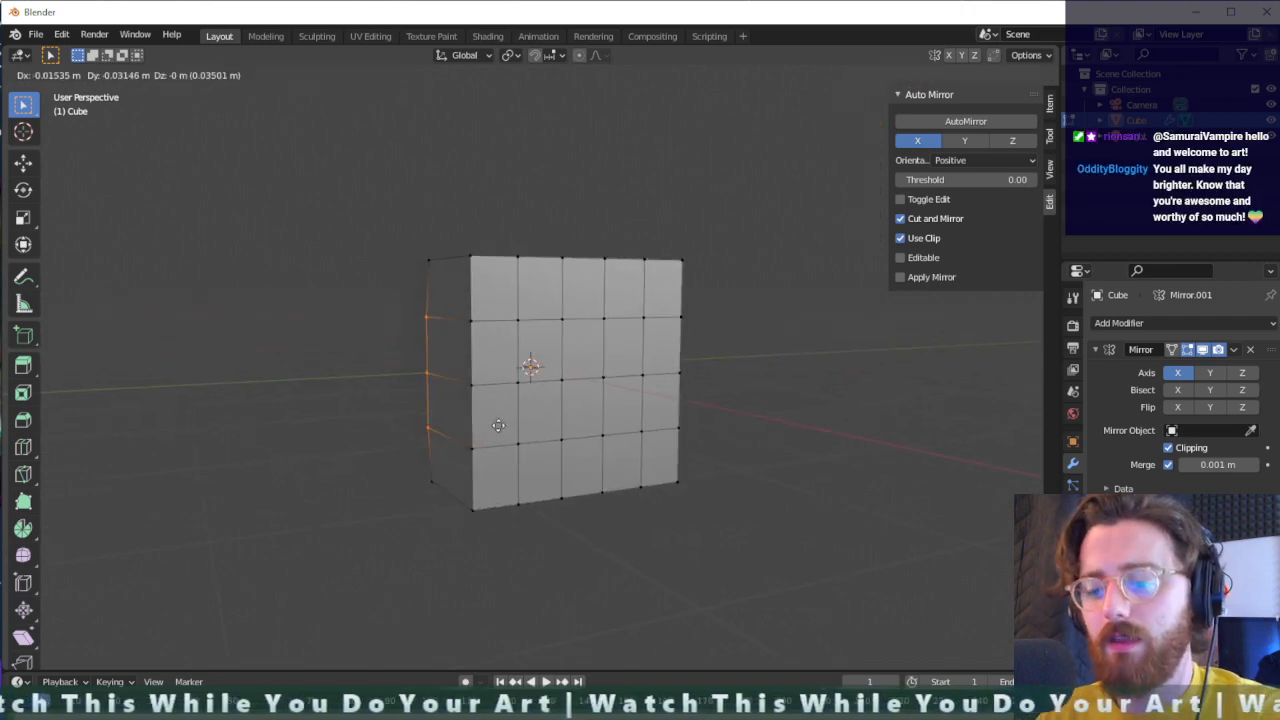
{"action": "key", "text": "y"}
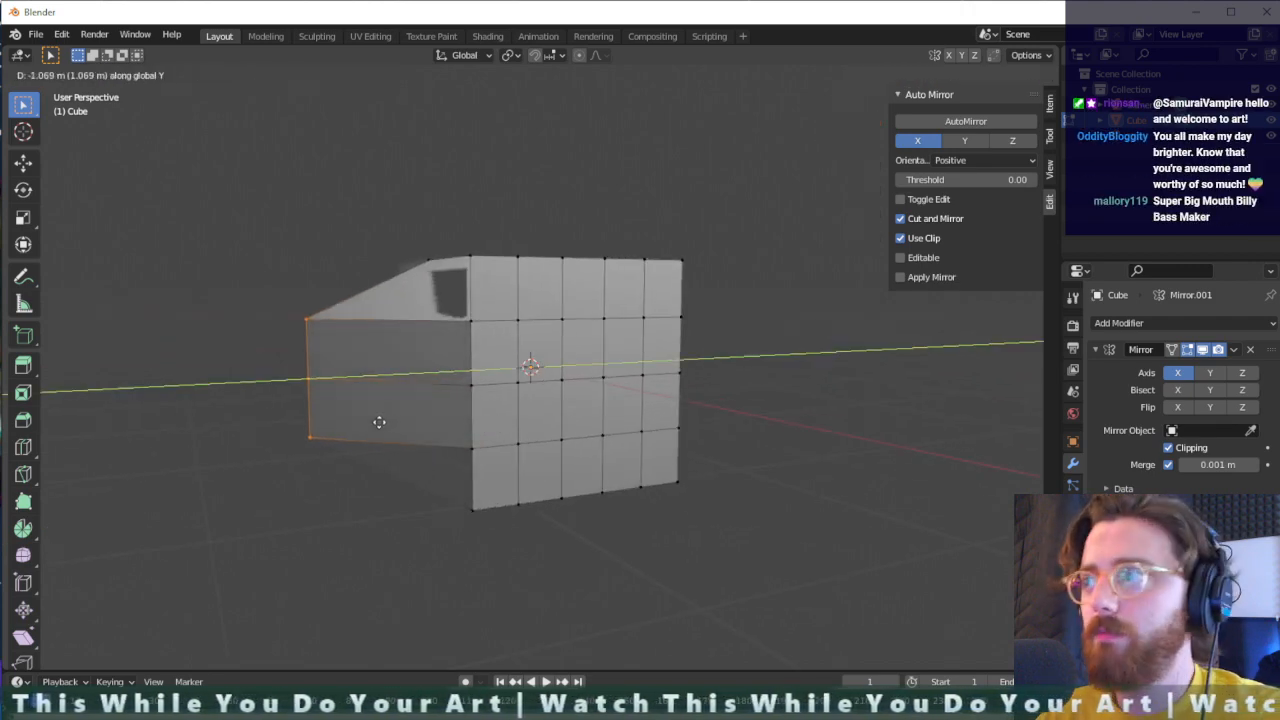
{"action": "left_click", "coordinate": [380, 422]}
- Bring the Save As dialog for the Big_Mouth_Billy_Bass image over the viewport, view its folder, and move it off this screen again
{"action": "left_click_drag", "start_coordinate": [1279, 168], "coordinate": [1279, 205]}
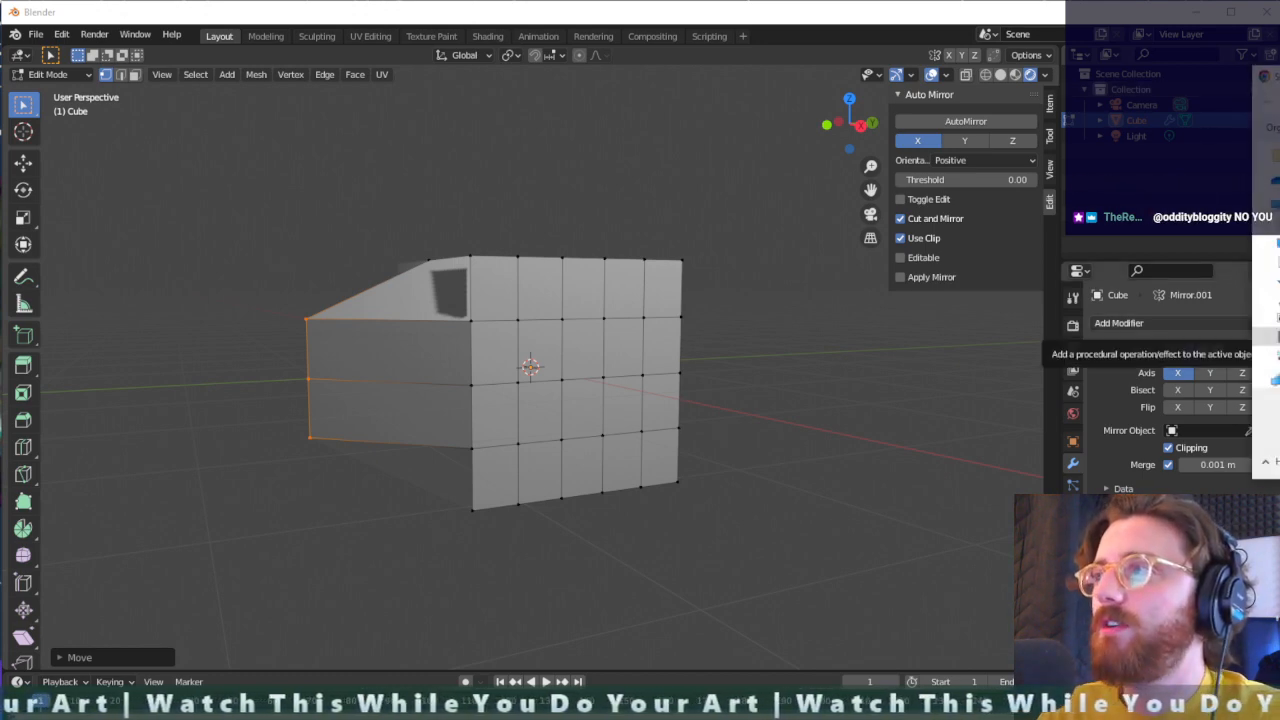
{"action": "left_click_drag", "start_coordinate": [1279, 95], "coordinate": [611, 108]}
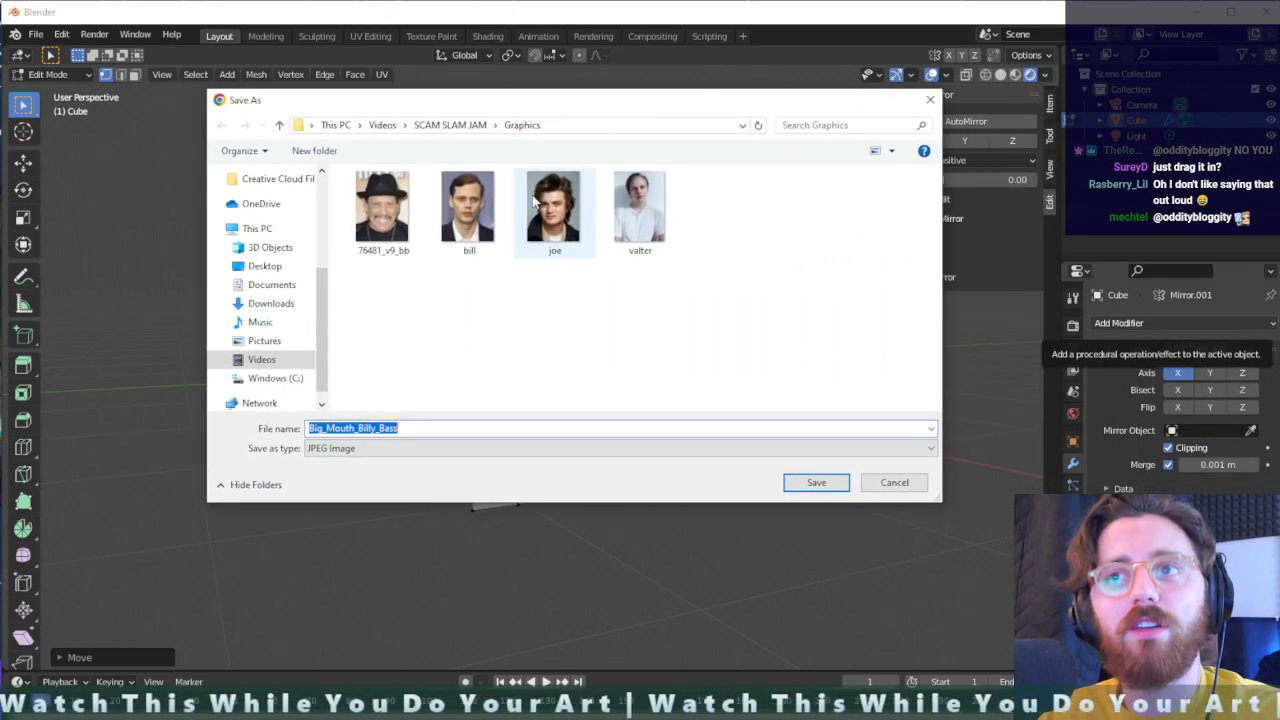
{"action": "left_click_drag", "start_coordinate": [545, 110], "coordinate": [1279, 150]}
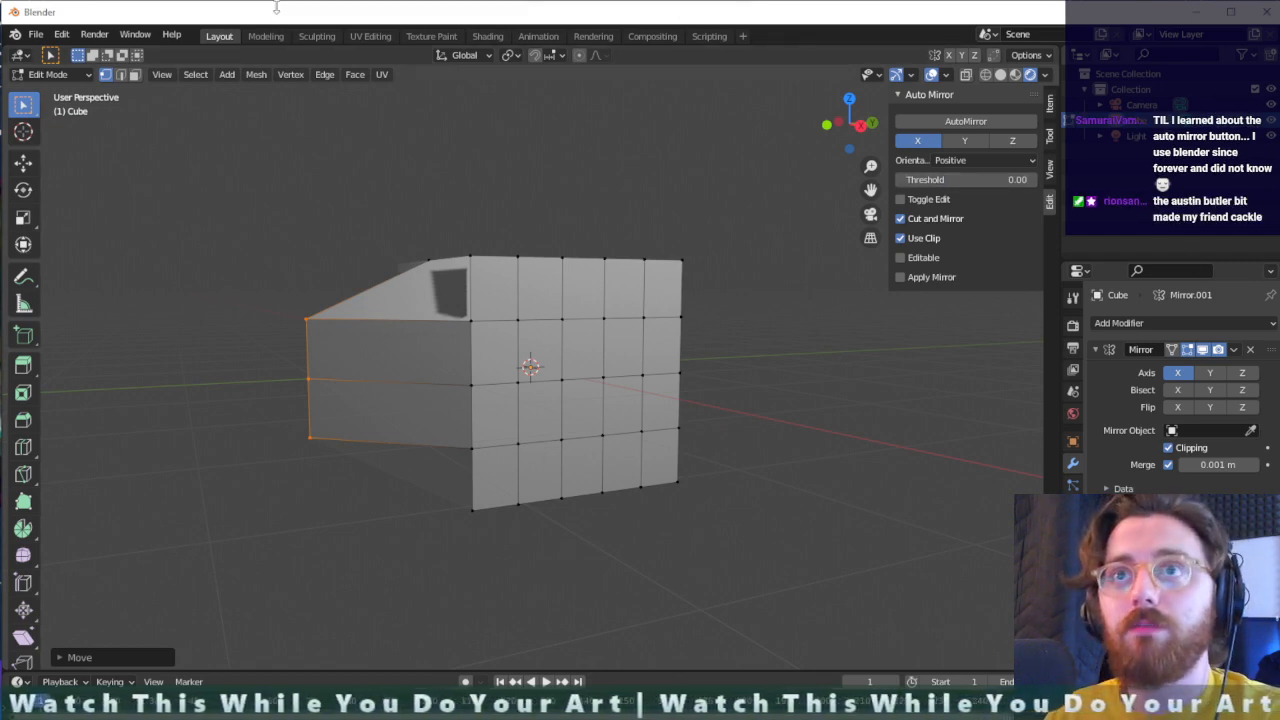
- Save the scene as BMBB.blend in the Big Mouth Billy Bass folder inside Videos
{"action": "key", "text": "ctrl+s"}
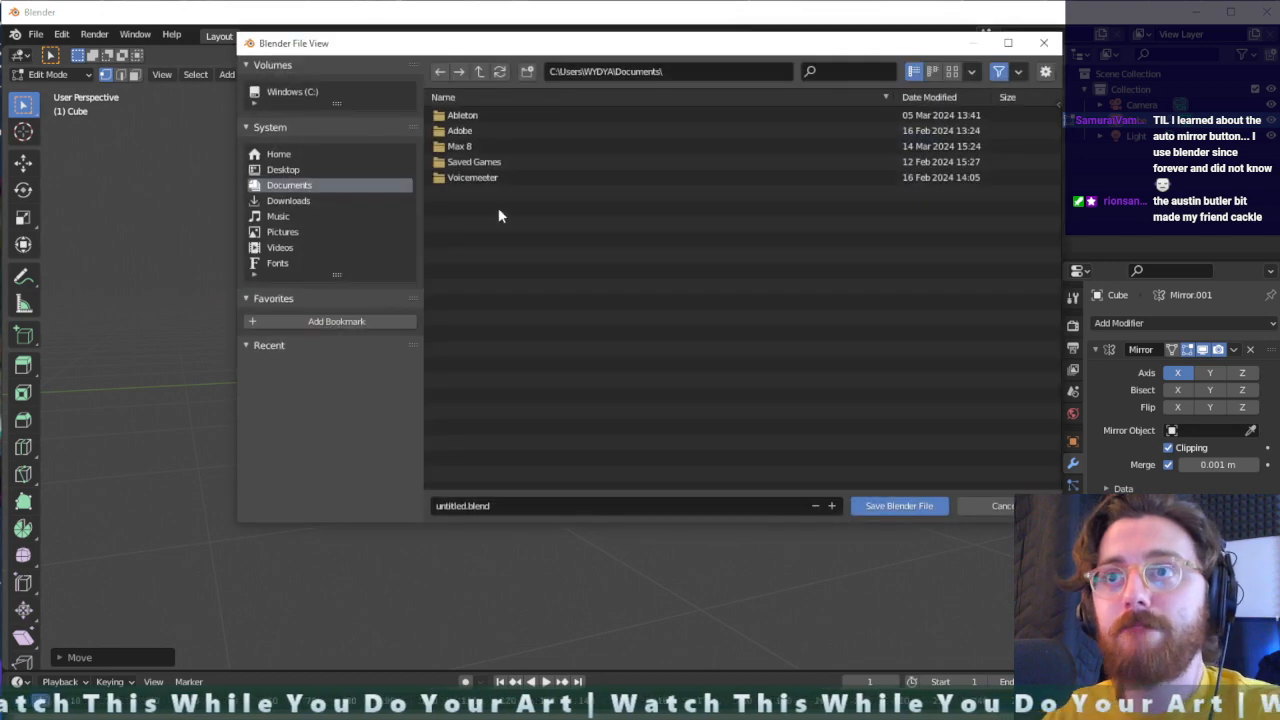
{"action": "left_click", "coordinate": [283, 250]}
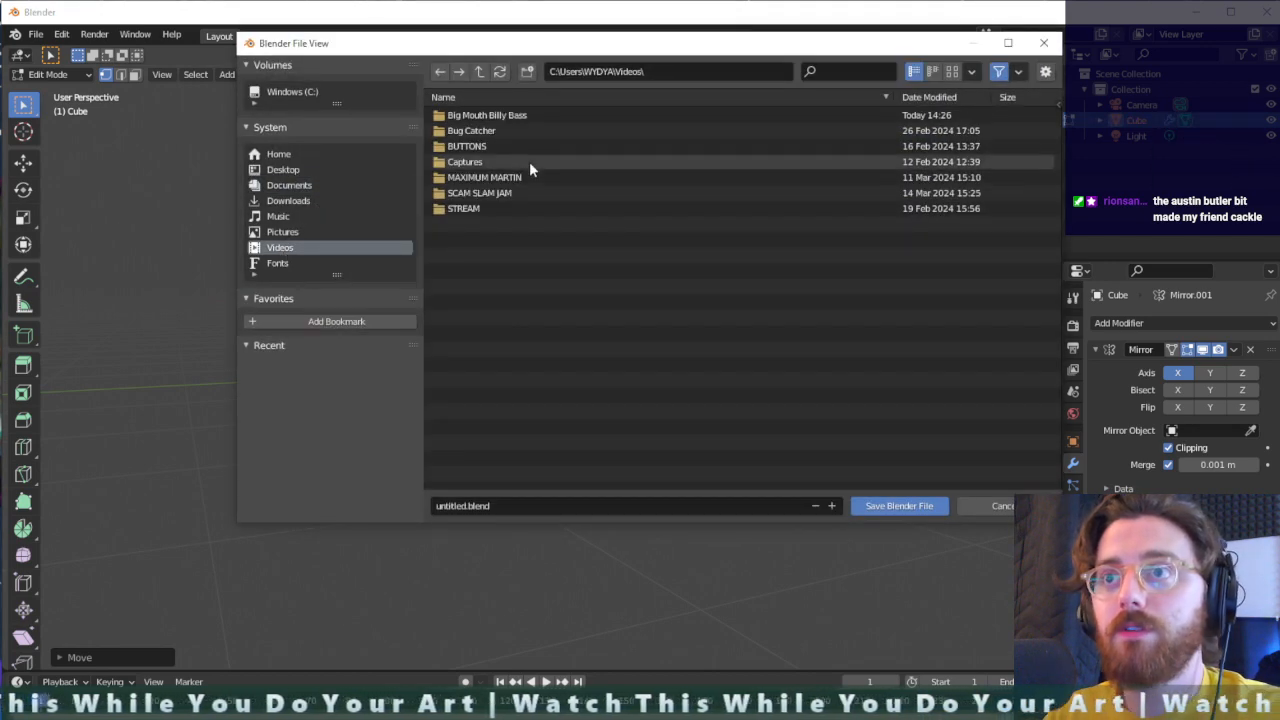
{"action": "left_click", "coordinate": [524, 115]}
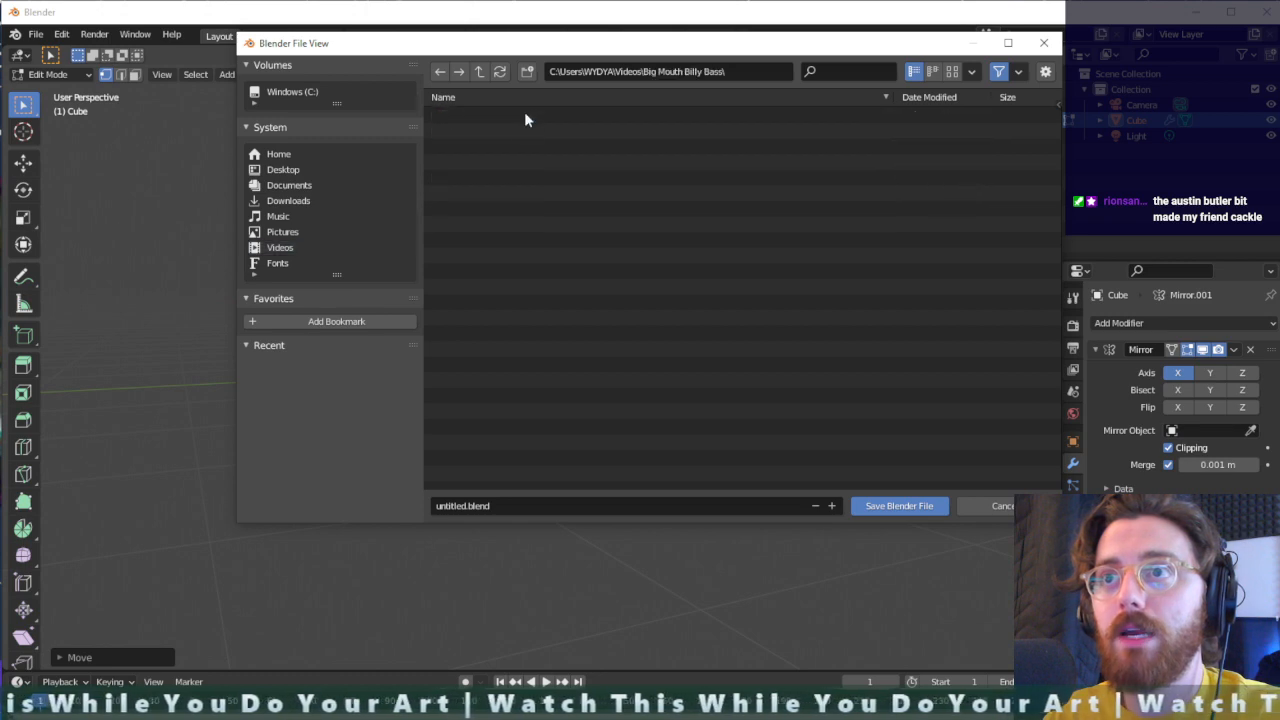
{"action": "left_click", "coordinate": [455, 506]}
{"action": "left_click", "coordinate": [466, 506]}
{"action": "left_click_drag", "start_coordinate": [466, 506], "coordinate": [413, 510]}
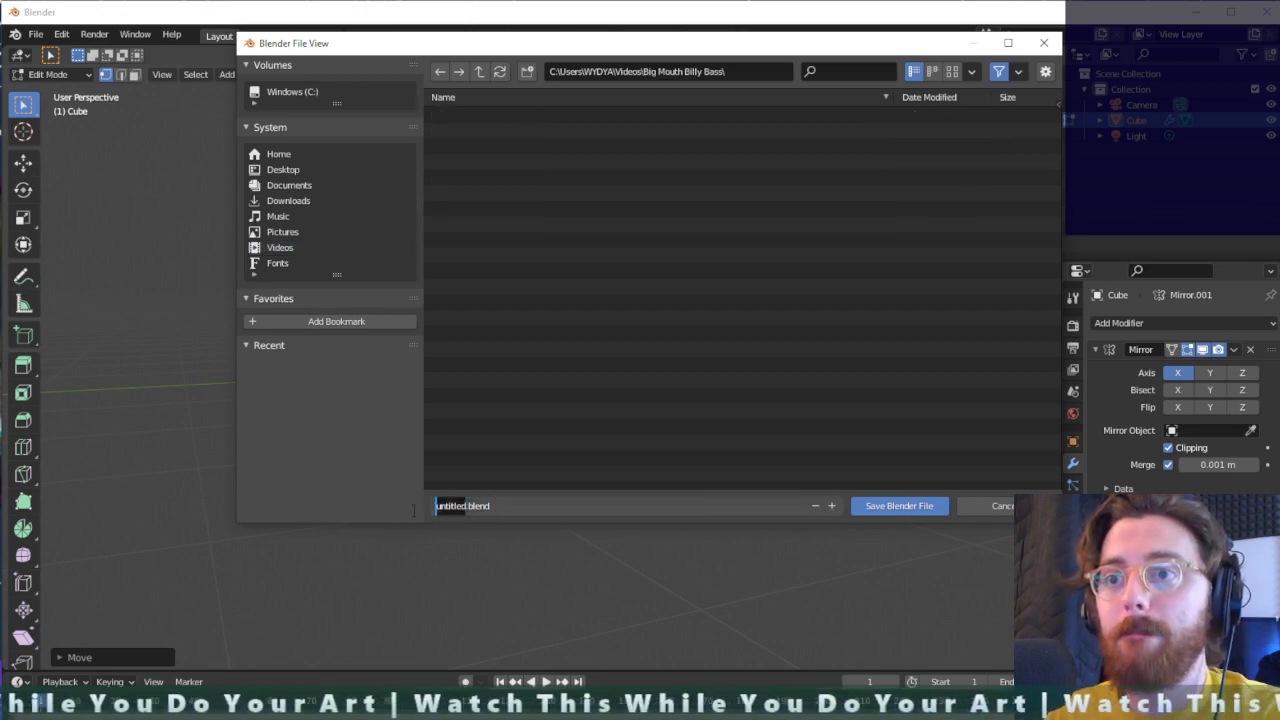
{"action": "type", "text": "BMBB"}
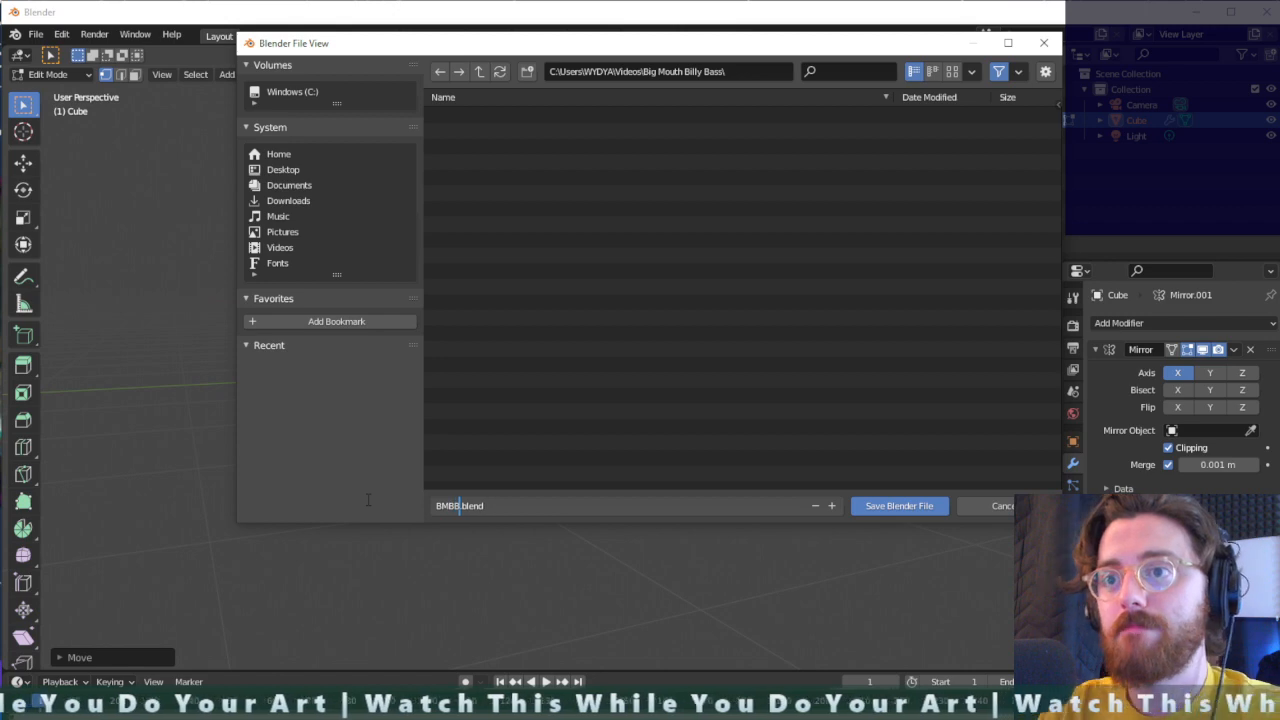
{"action": "left_click", "coordinate": [366, 505]}
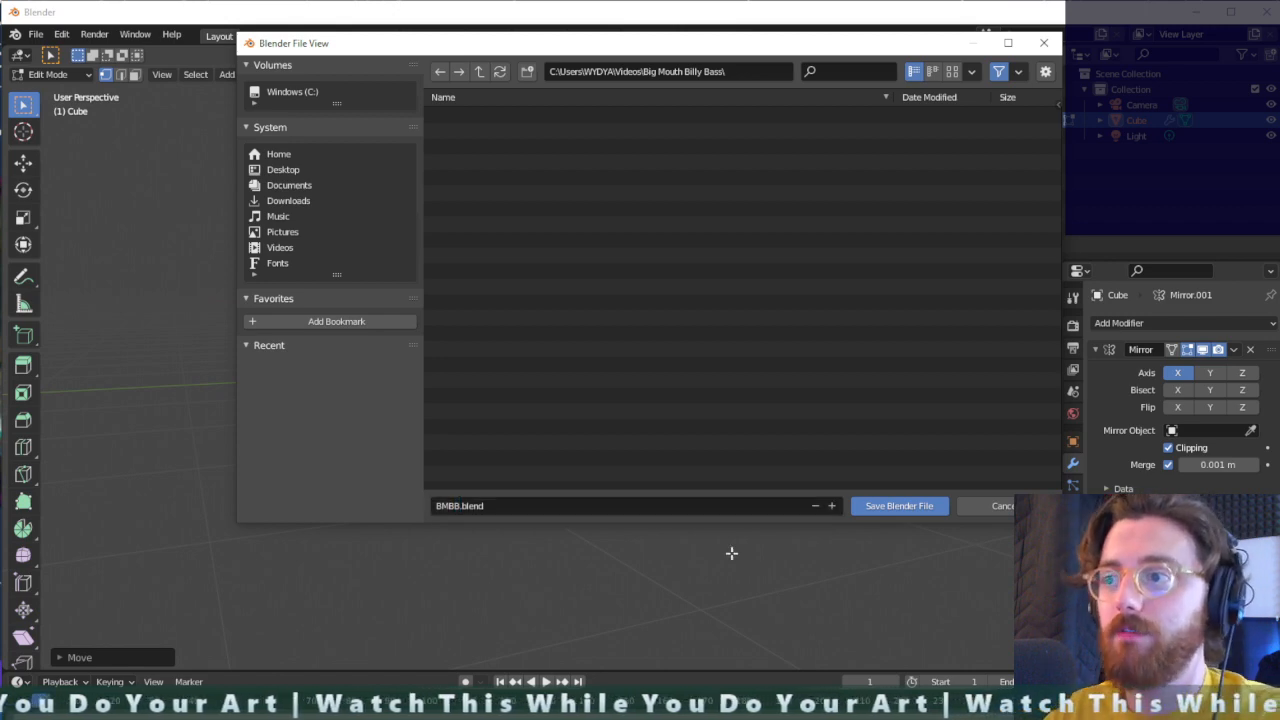
{"action": "left_click", "coordinate": [900, 507]}
- Move the upper corner vertex of the front face along X, well over halfway toward the mirror centreline
{"action": "middle_click_drag", "start_coordinate": [382, 374], "coordinate": [583, 325]}
{"action": "left_click", "coordinate": [594, 258]}
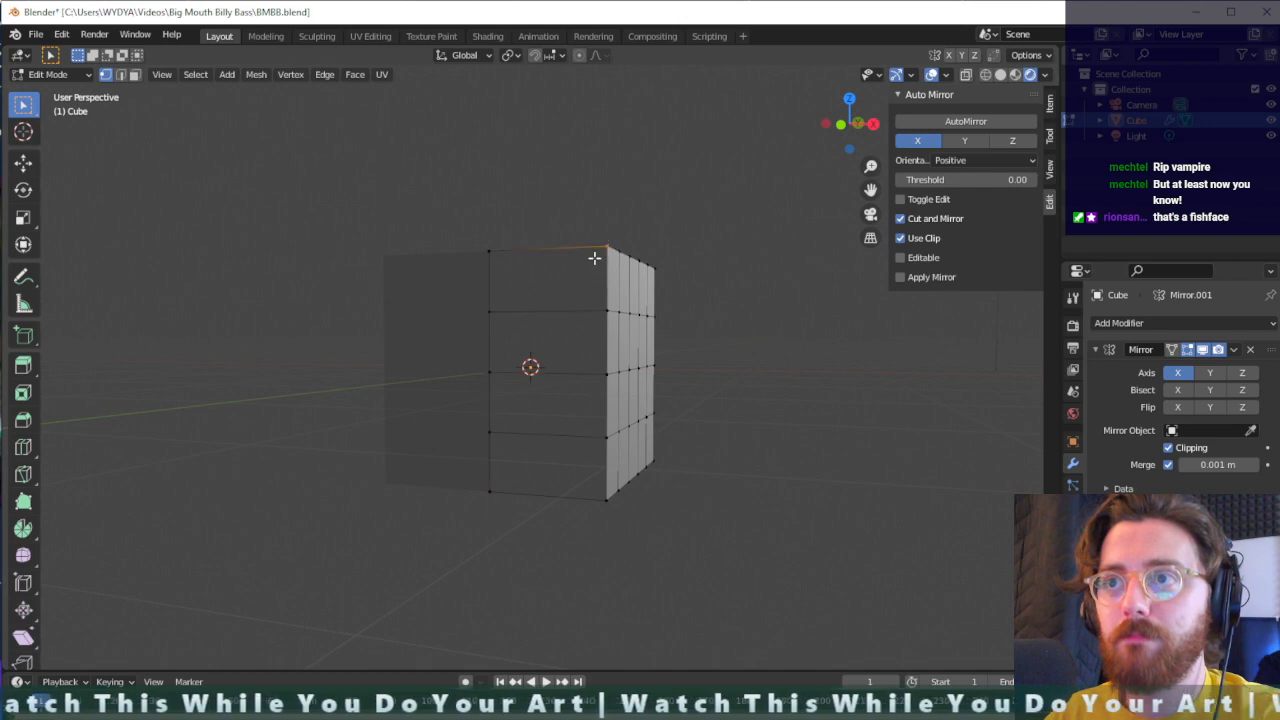
{"action": "key", "text": "g"}
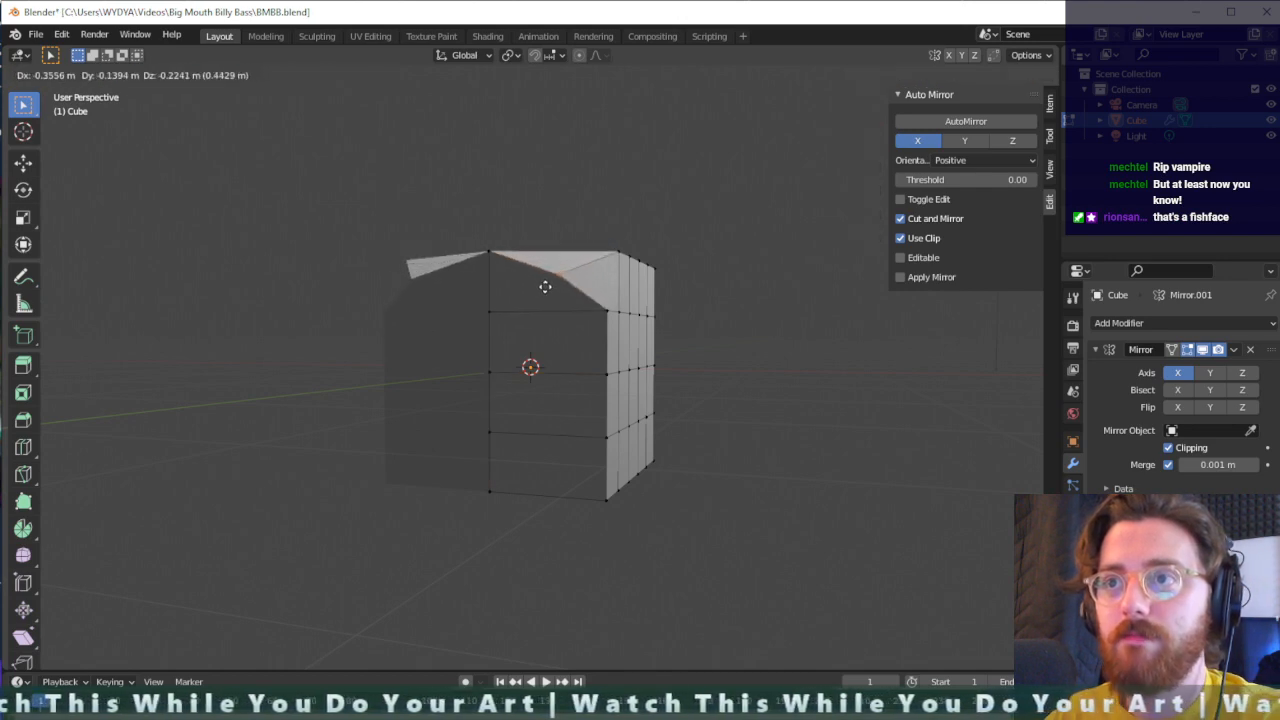
{"action": "key", "text": "x"}
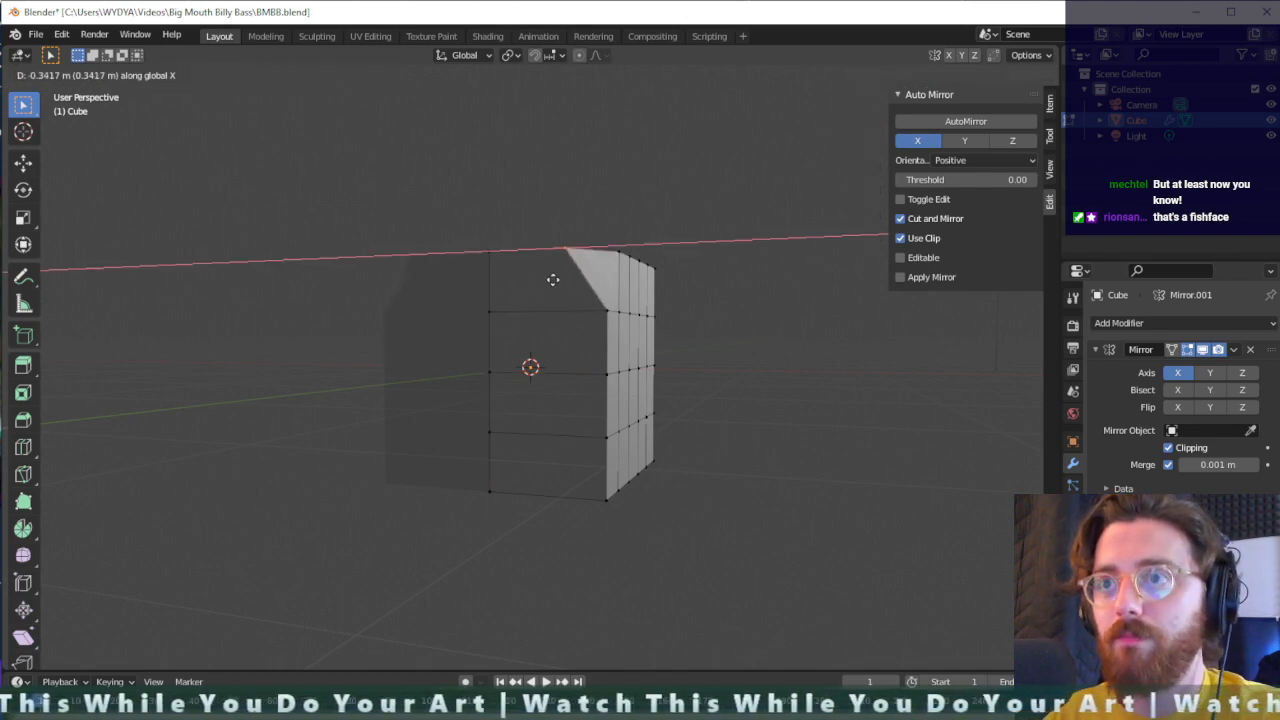
{"action": "left_click", "coordinate": [516, 274]}
- Move the lower corner vertex of the front face inward along X to match the upper corner
{"action": "middle_click_drag", "start_coordinate": [516, 274], "coordinate": [519, 493]}
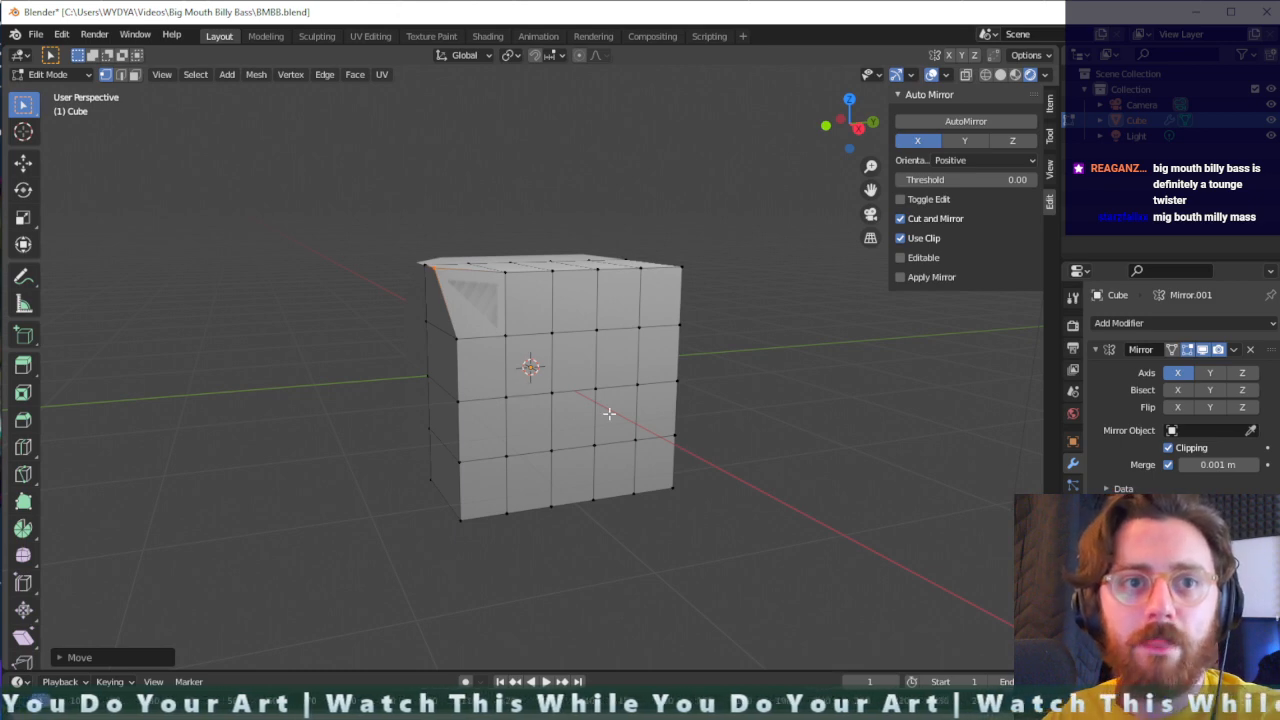
{"action": "middle_click_drag", "start_coordinate": [581, 413], "coordinate": [730, 337]}
{"action": "left_click", "coordinate": [662, 431]}
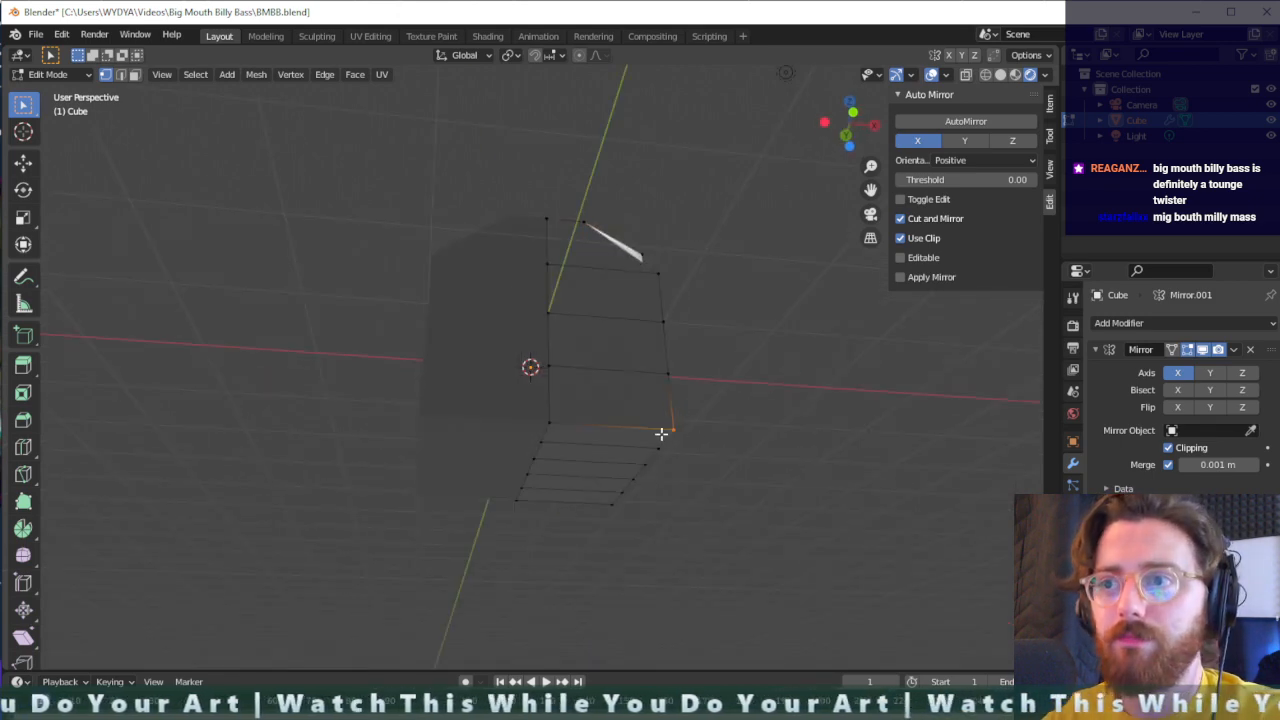
{"action": "key", "text": "g"}
{"action": "key", "text": "z"}
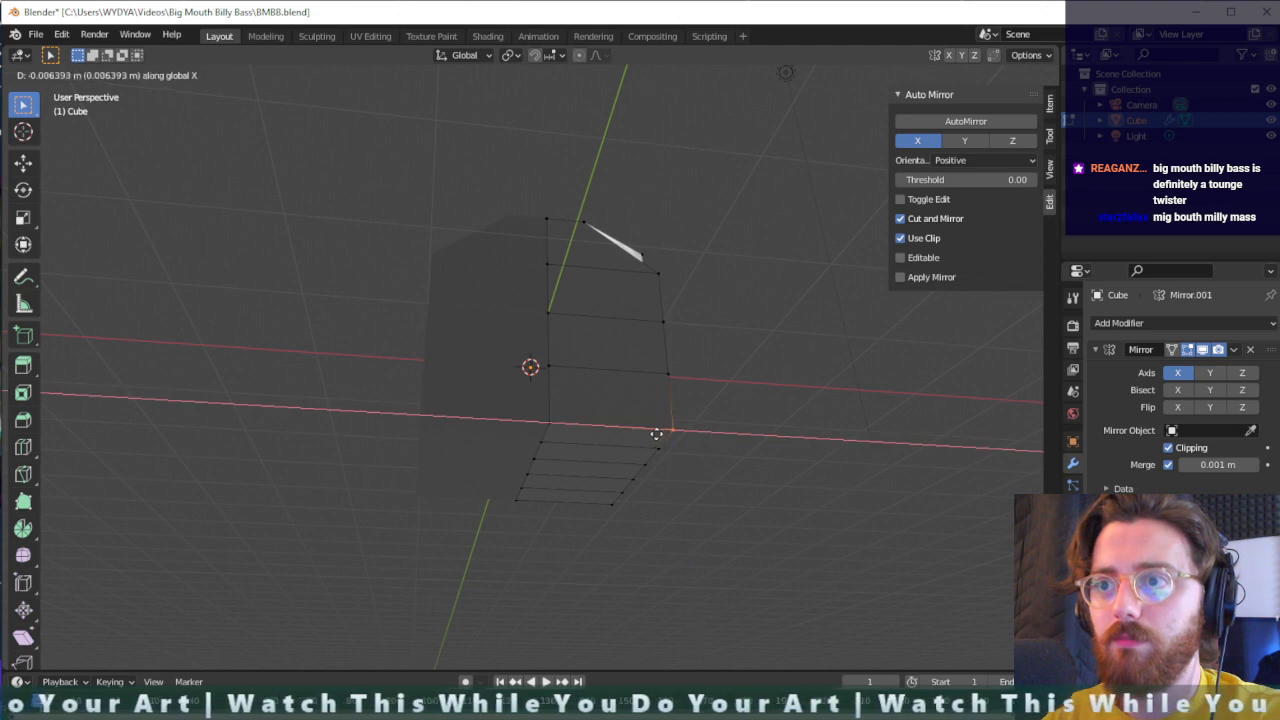
{"action": "left_click", "coordinate": [593, 428]}
- Connect two opposite vertices diagonally across the upper front face of the cube's side using Connect Vertex Path
{"action": "middle_click_drag", "start_coordinate": [677, 423], "coordinate": [515, 480]}
{"action": "middle_click_drag", "start_coordinate": [509, 248], "coordinate": [553, 370]}
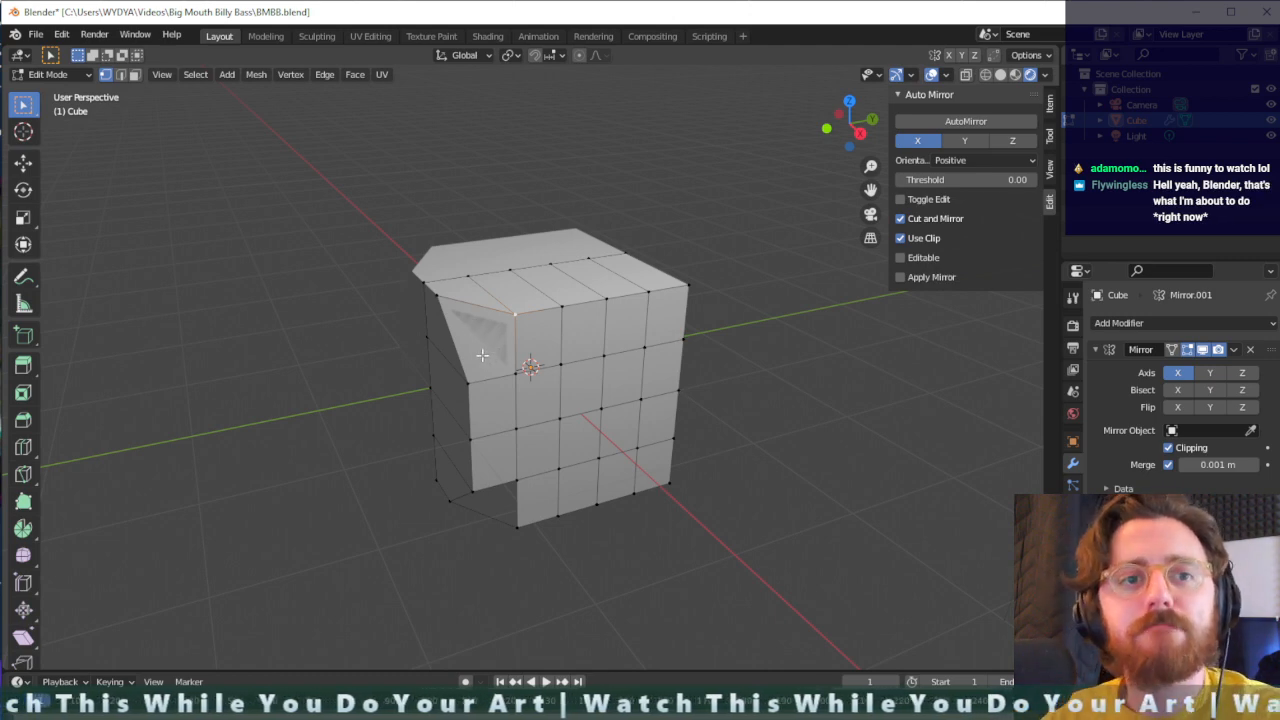
{"action": "right_click", "coordinate": [466, 383]}
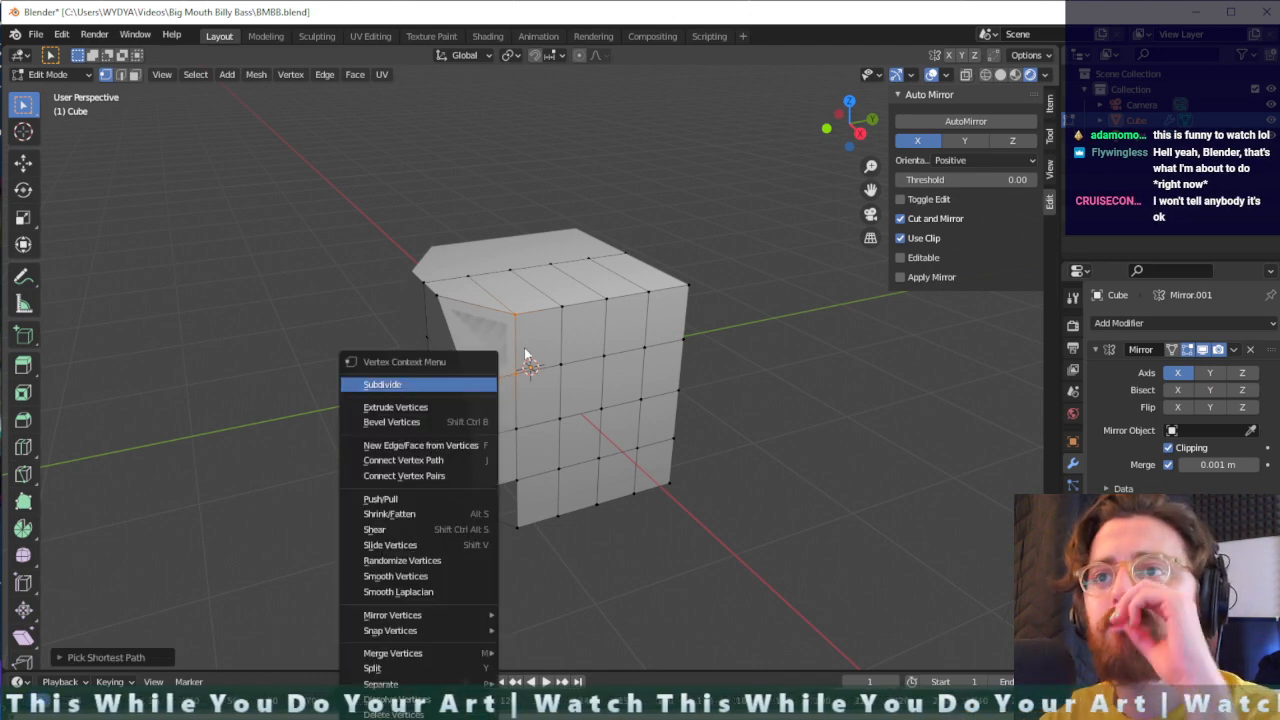
{"action": "left_click", "coordinate": [512, 316]}
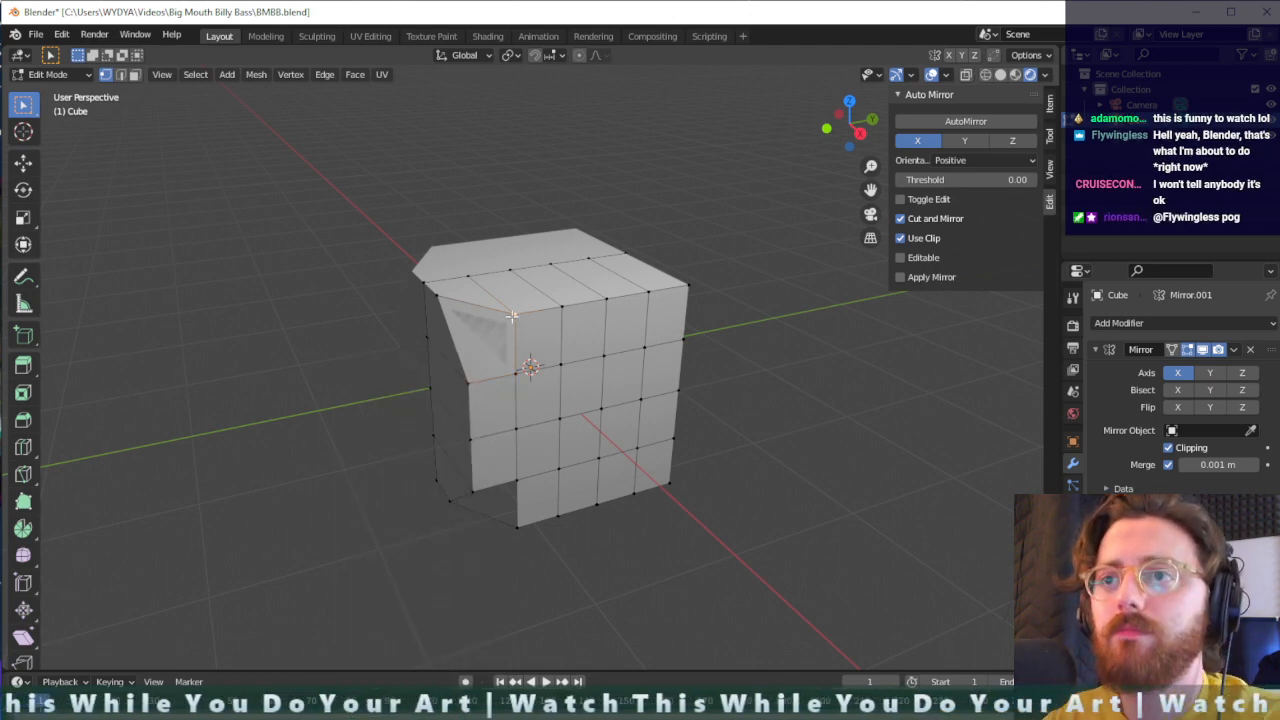
{"action": "right_click", "coordinate": [466, 383]}
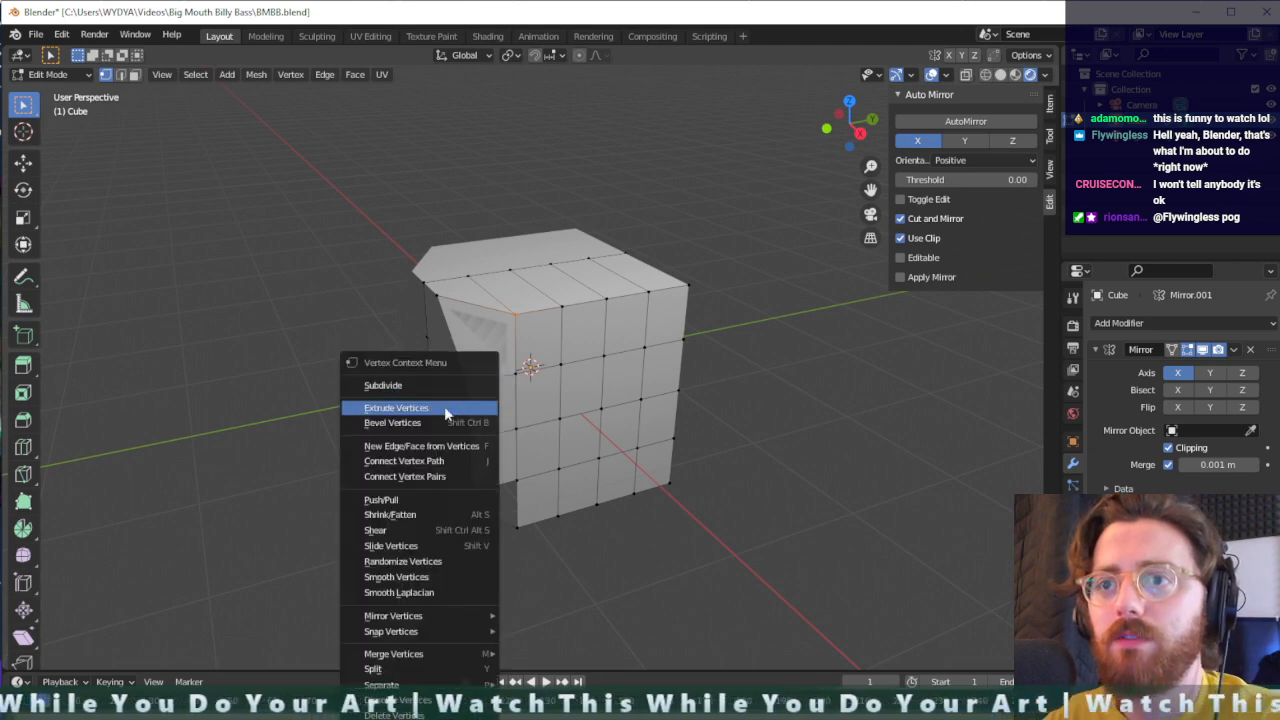
{"action": "left_click", "coordinate": [419, 466]}
- Connect two opposite vertices diagonally across the lower front face of the cube's side using Connect Vertex Path
{"action": "middle_click_drag", "start_coordinate": [478, 368], "coordinate": [703, 366]}
{"action": "middle_click_drag", "start_coordinate": [660, 407], "coordinate": [446, 380]}
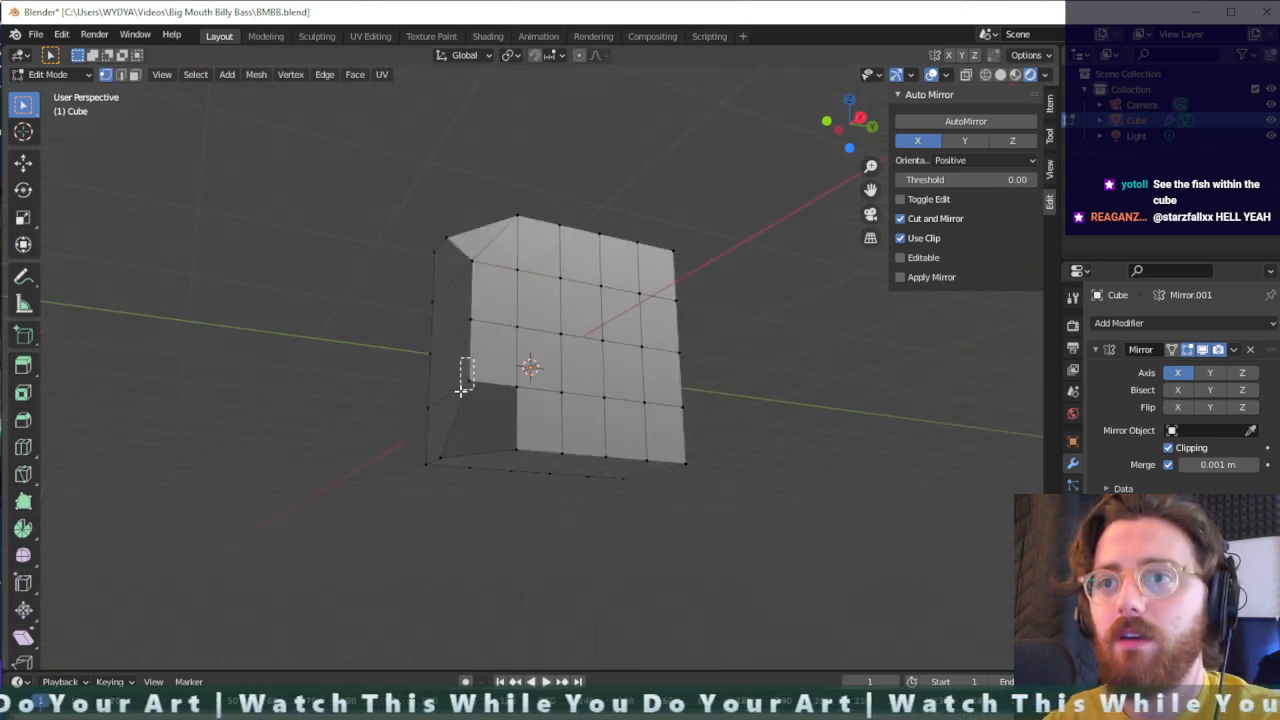
{"action": "right_click", "coordinate": [516, 451]}
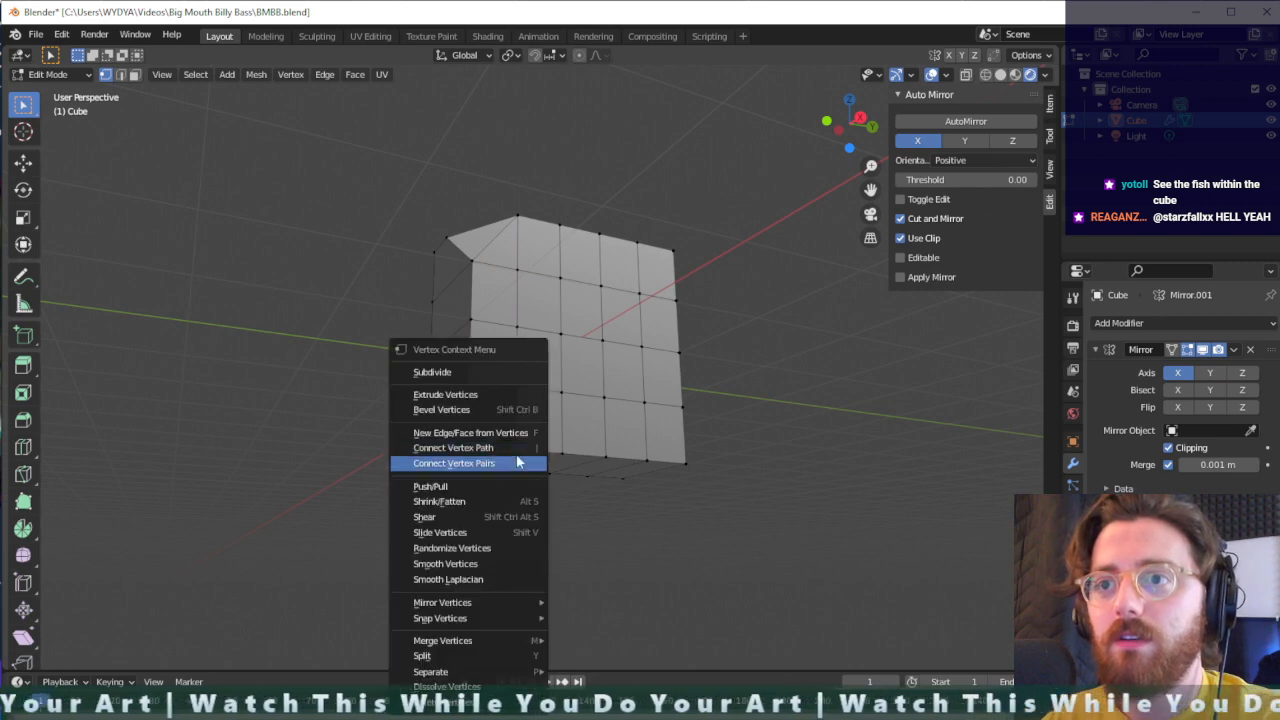
{"action": "left_click", "coordinate": [509, 449]}
- Extrude the cube's front face outward along its normal by a bit under 0.6 m
{"action": "middle_click_drag", "start_coordinate": [498, 415], "coordinate": [553, 444]}
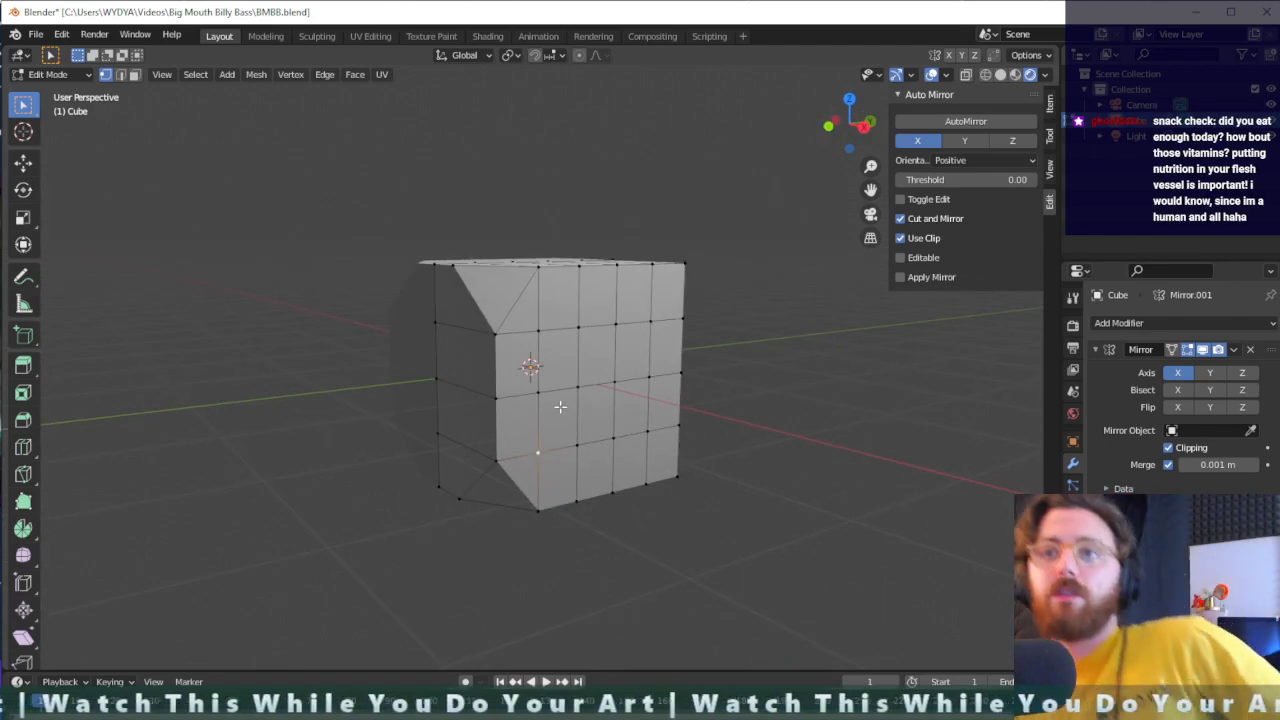
{"action": "middle_click_drag", "start_coordinate": [539, 404], "coordinate": [712, 394]}
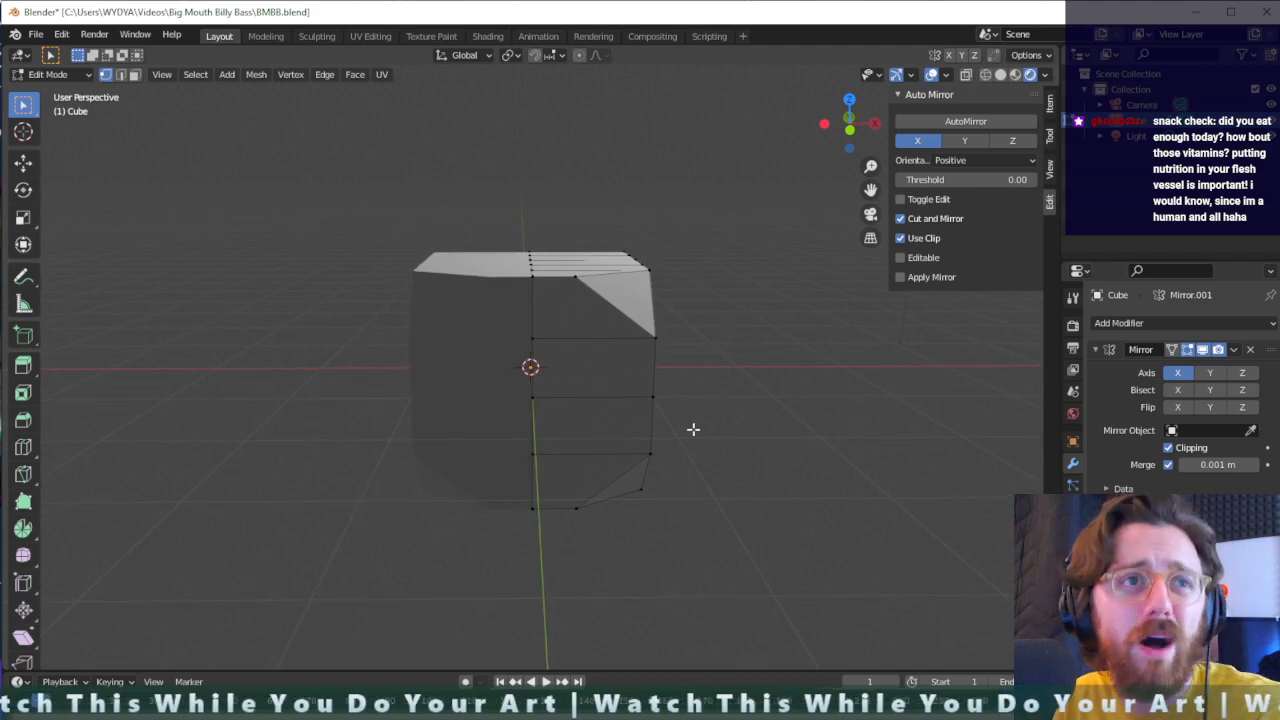
{"action": "middle_click_drag", "start_coordinate": [554, 339], "coordinate": [573, 384]}
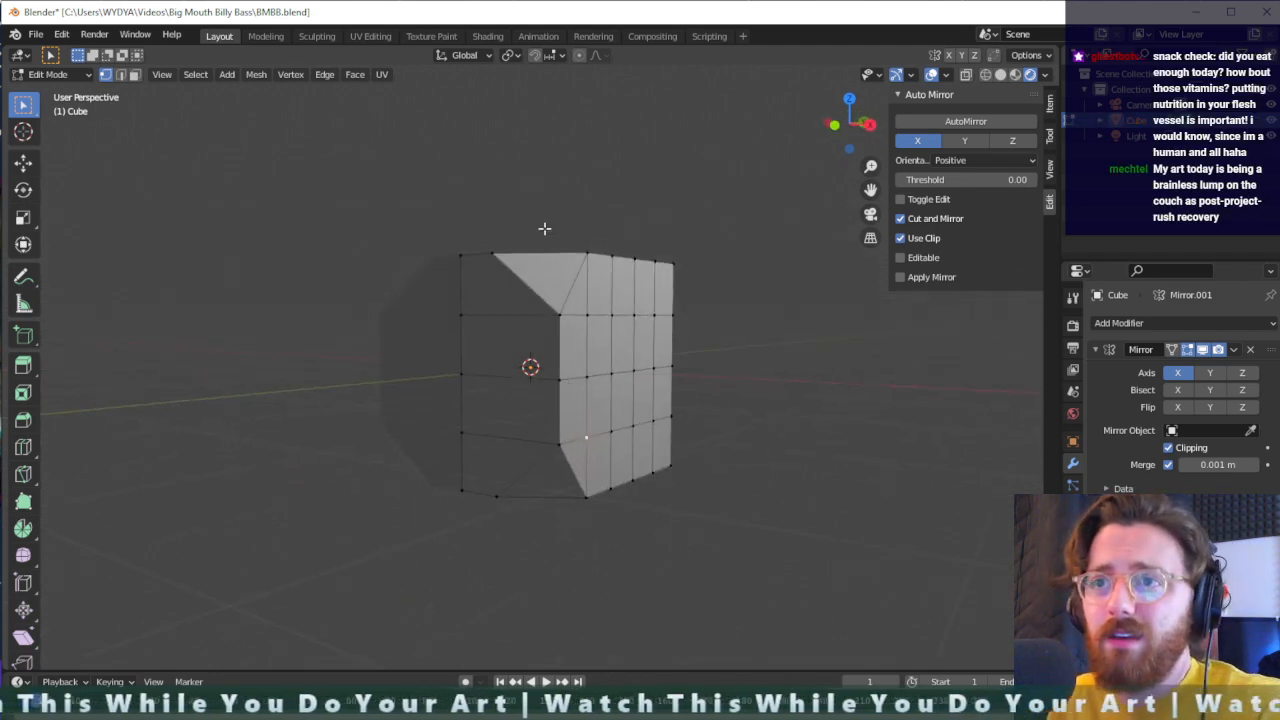
{"action": "middle_click_drag", "start_coordinate": [544, 228], "coordinate": [434, 223]}
{"action": "left_click_drag", "start_coordinate": [455, 237], "coordinate": [393, 527]}
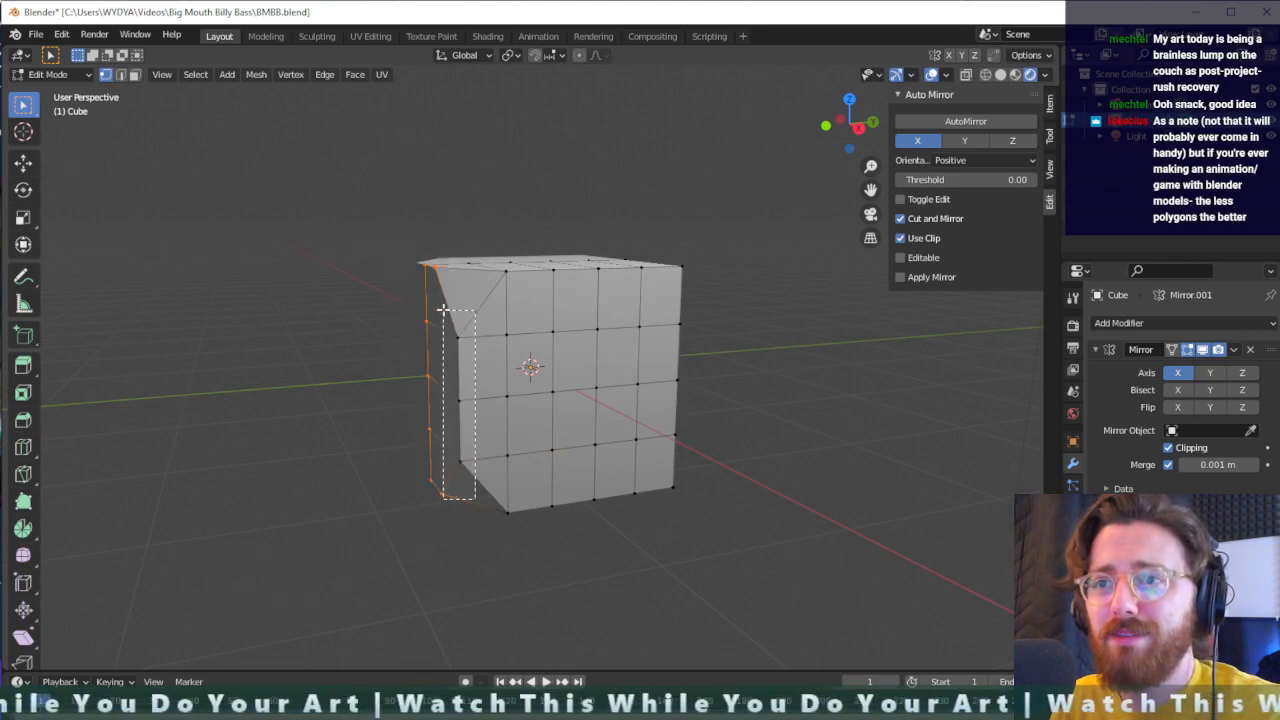
{"action": "key", "text": "e"}
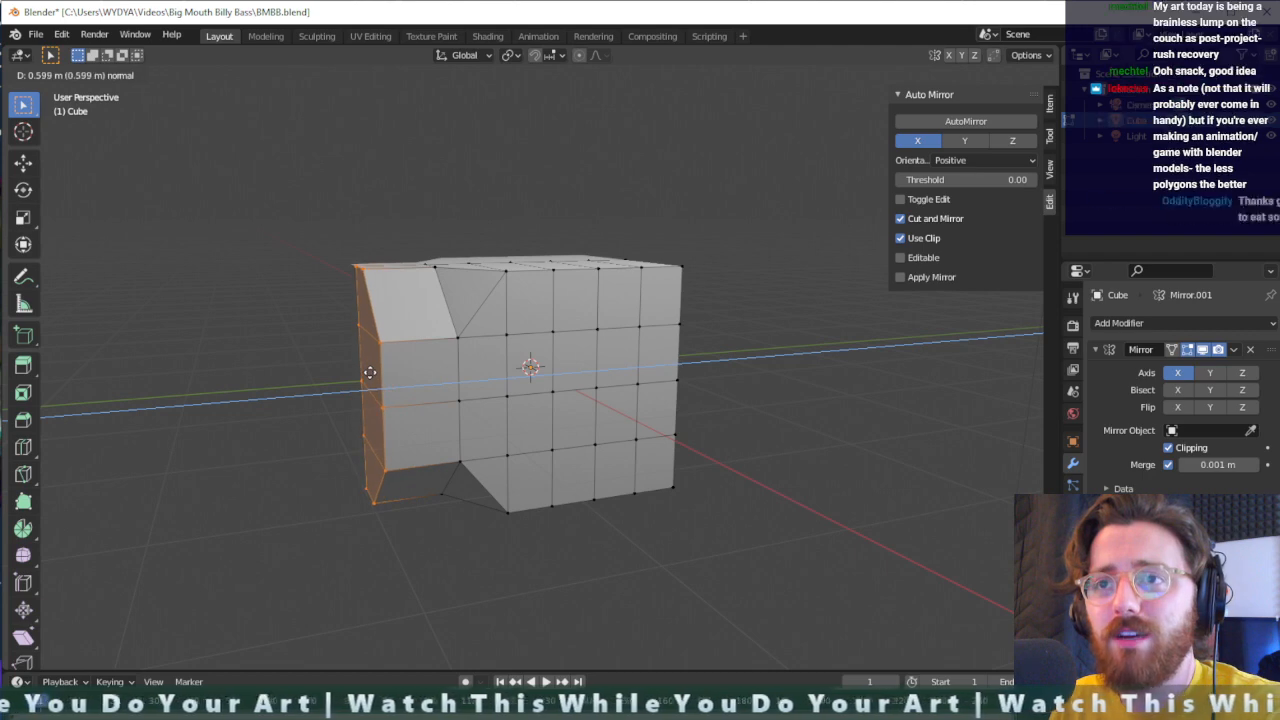
{"action": "left_click", "coordinate": [382, 372]}
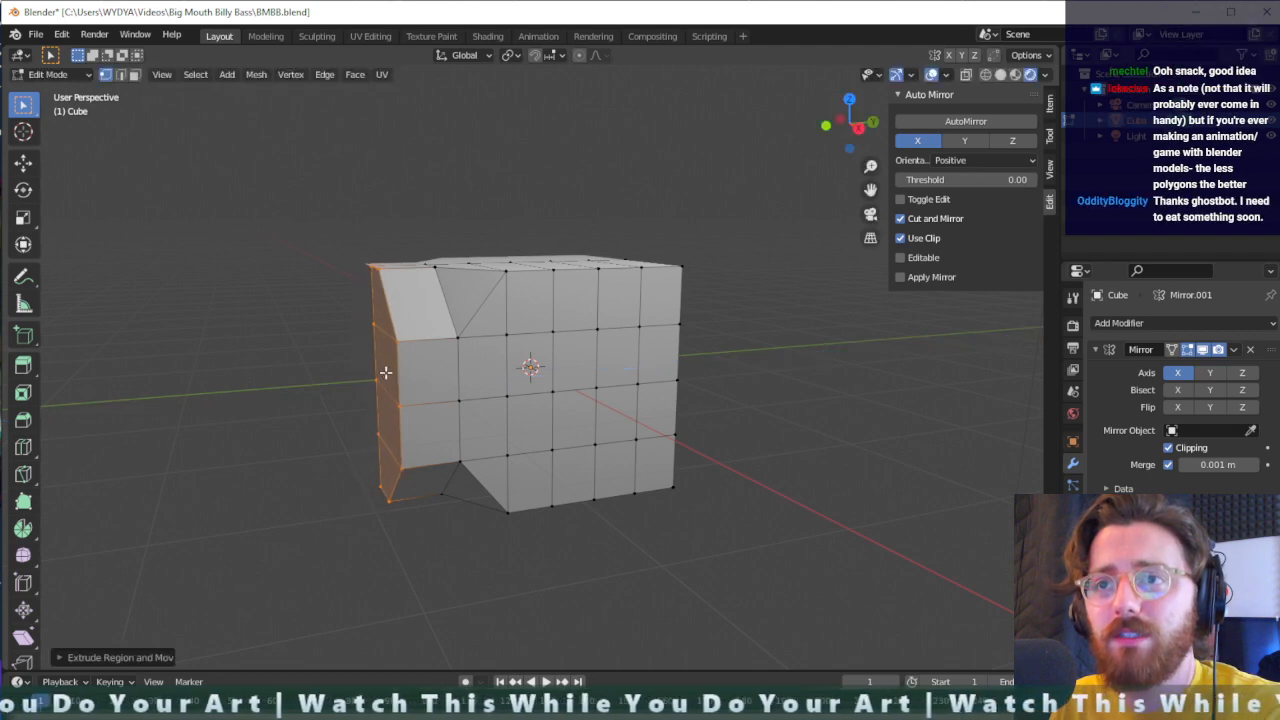
- Move the three middle centreline vertices of the extruded front face about 0.85 m forward along the Y axis
{"action": "middle_click_drag", "start_coordinate": [386, 371], "coordinate": [527, 370]}
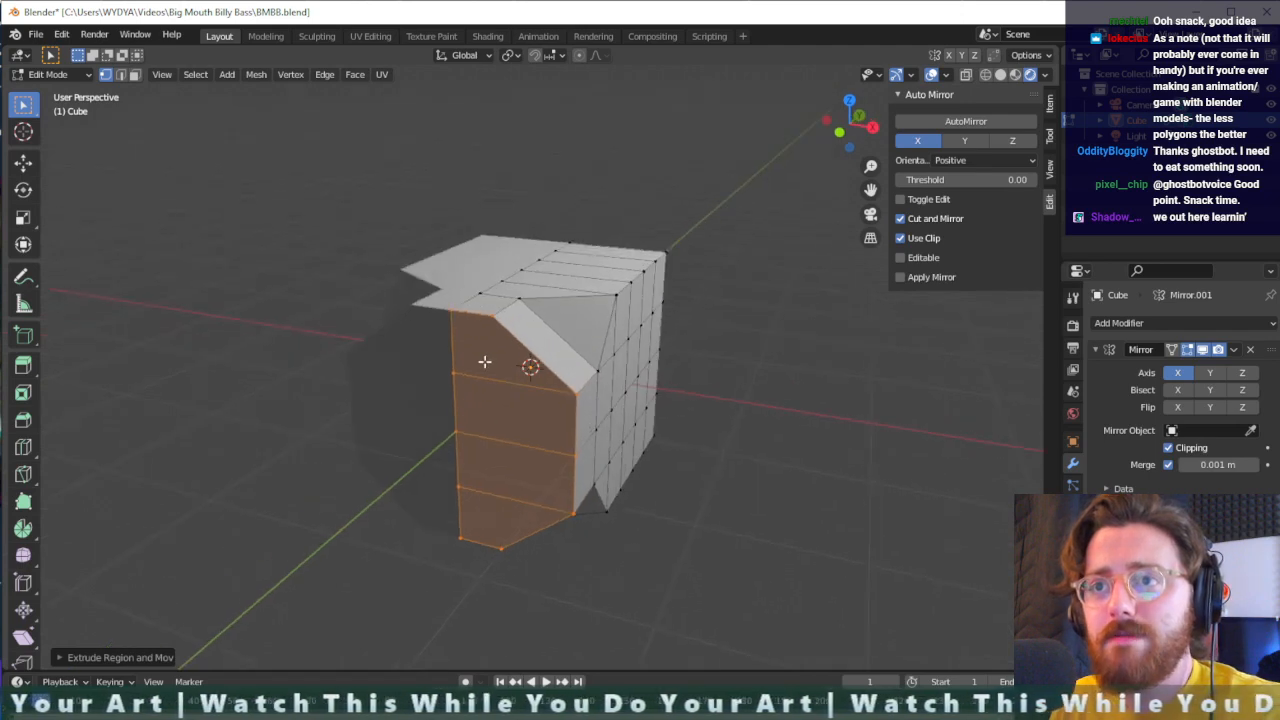
{"action": "left_click_drag", "start_coordinate": [469, 357], "coordinate": [421, 512]}
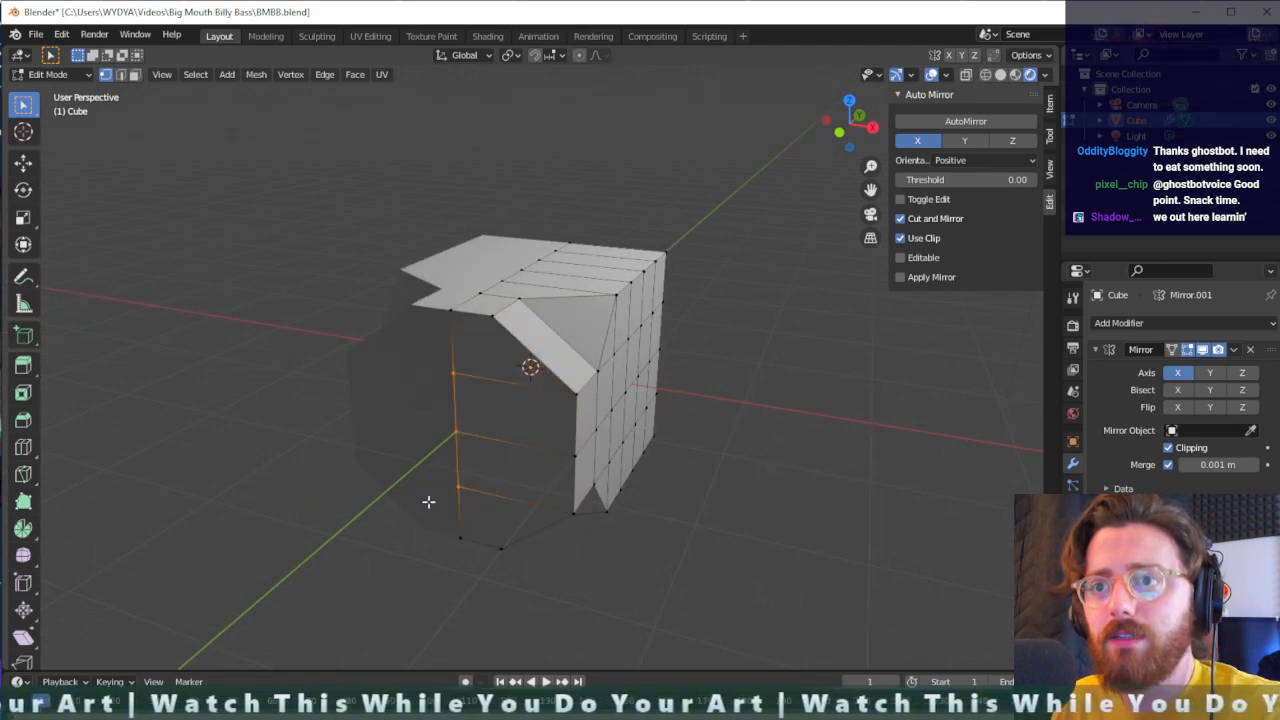
{"action": "key", "text": "g"}
{"action": "key", "text": "x"}
{"action": "key", "text": "y"}
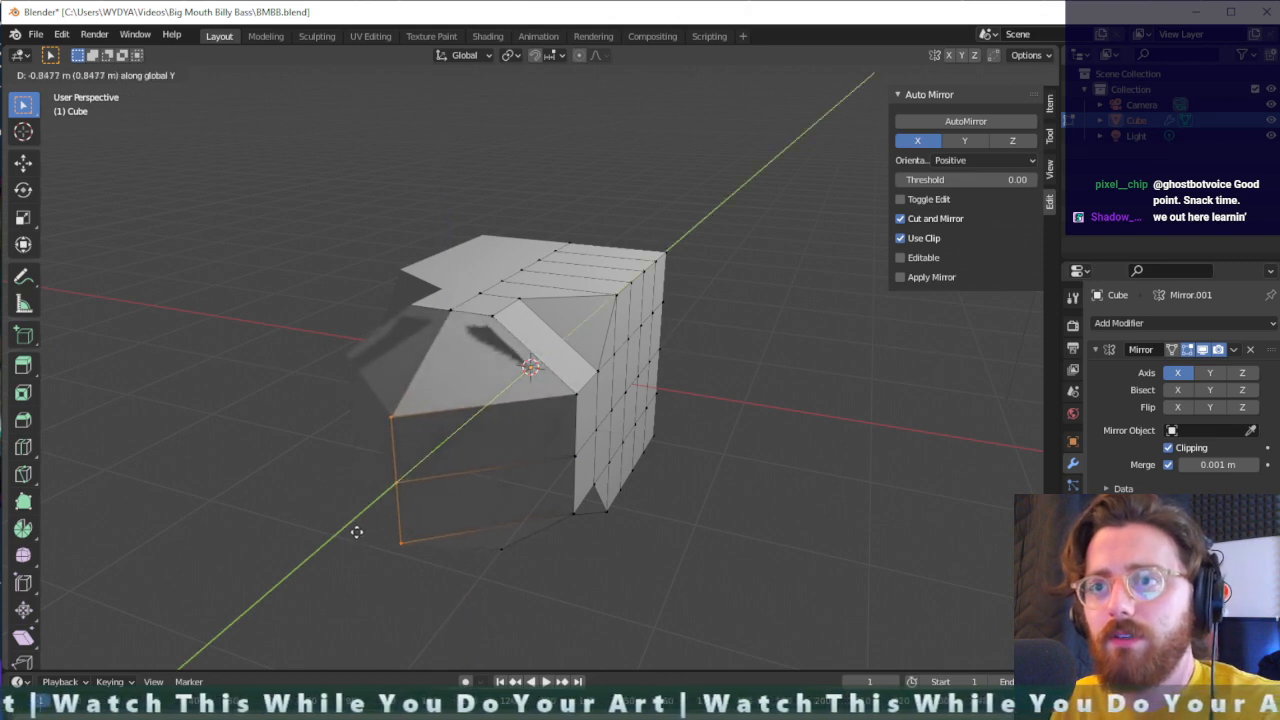
{"action": "left_click", "coordinate": [358, 533]}
- Connect the upper and lower pulled-out centreline vertices to the front face's nearby top and bottom corner vertices using Connect Vertex Path
{"action": "left_click", "coordinate": [491, 315]}
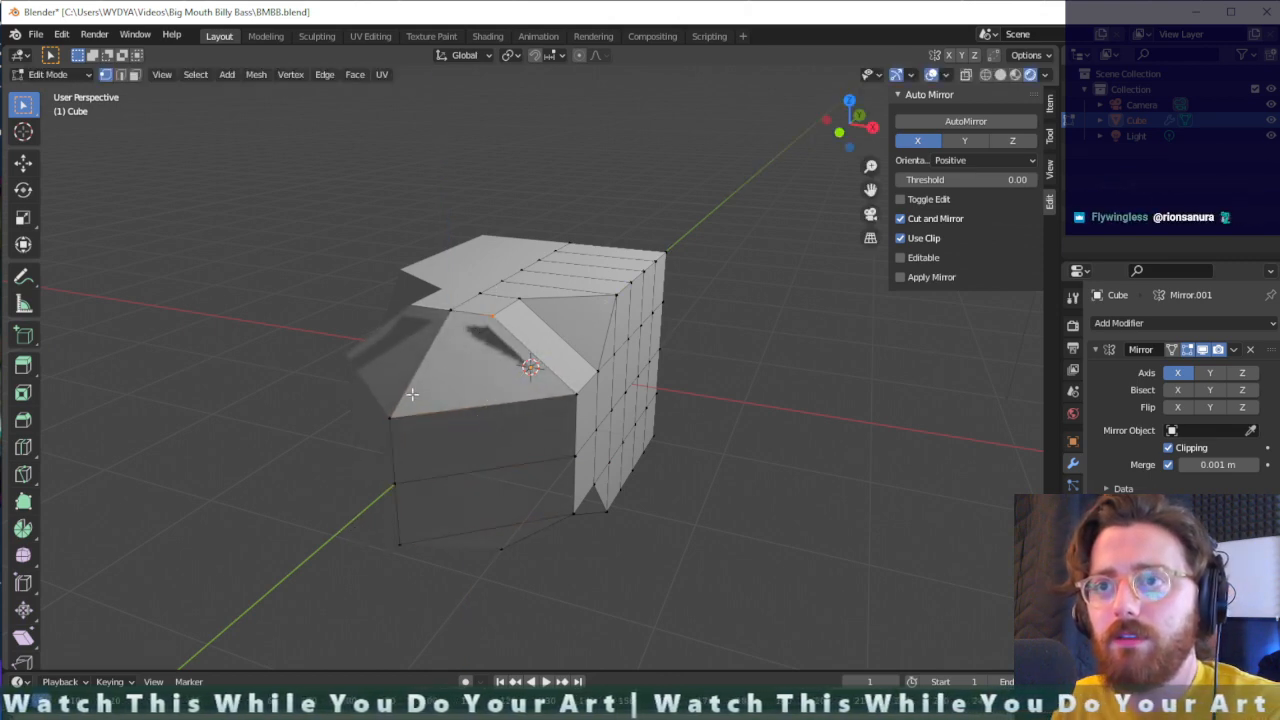
{"action": "right_click", "coordinate": [492, 316]}
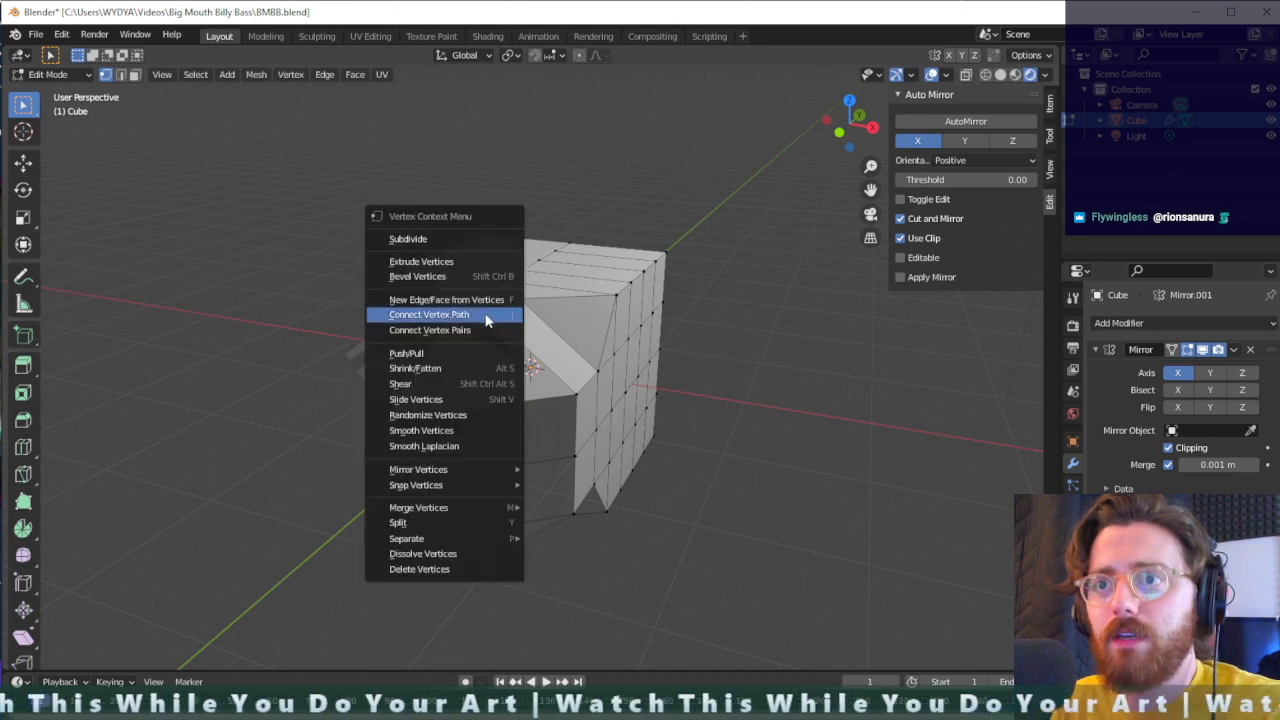
{"action": "left_click", "coordinate": [487, 316]}
{"action": "middle_click_drag", "start_coordinate": [520, 463], "coordinate": [497, 374]}
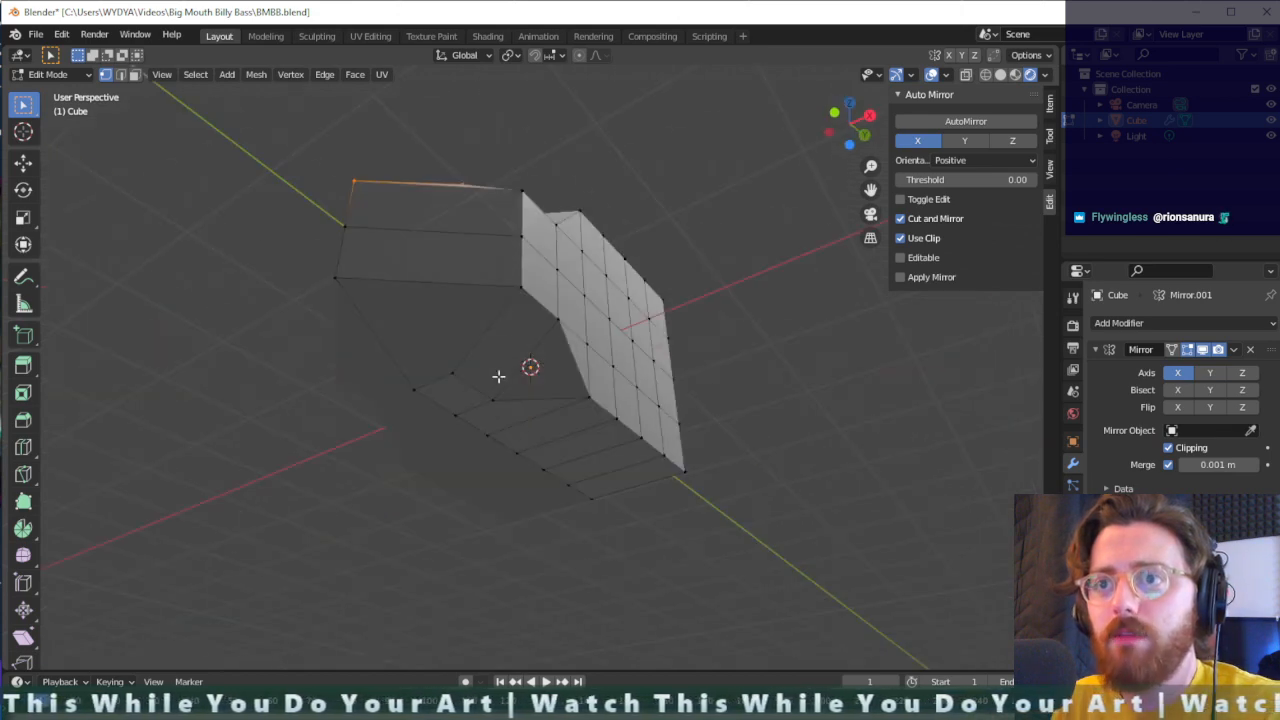
{"action": "left_click", "coordinate": [327, 273], "text": "shift"}
{"action": "key", "text": "j"}
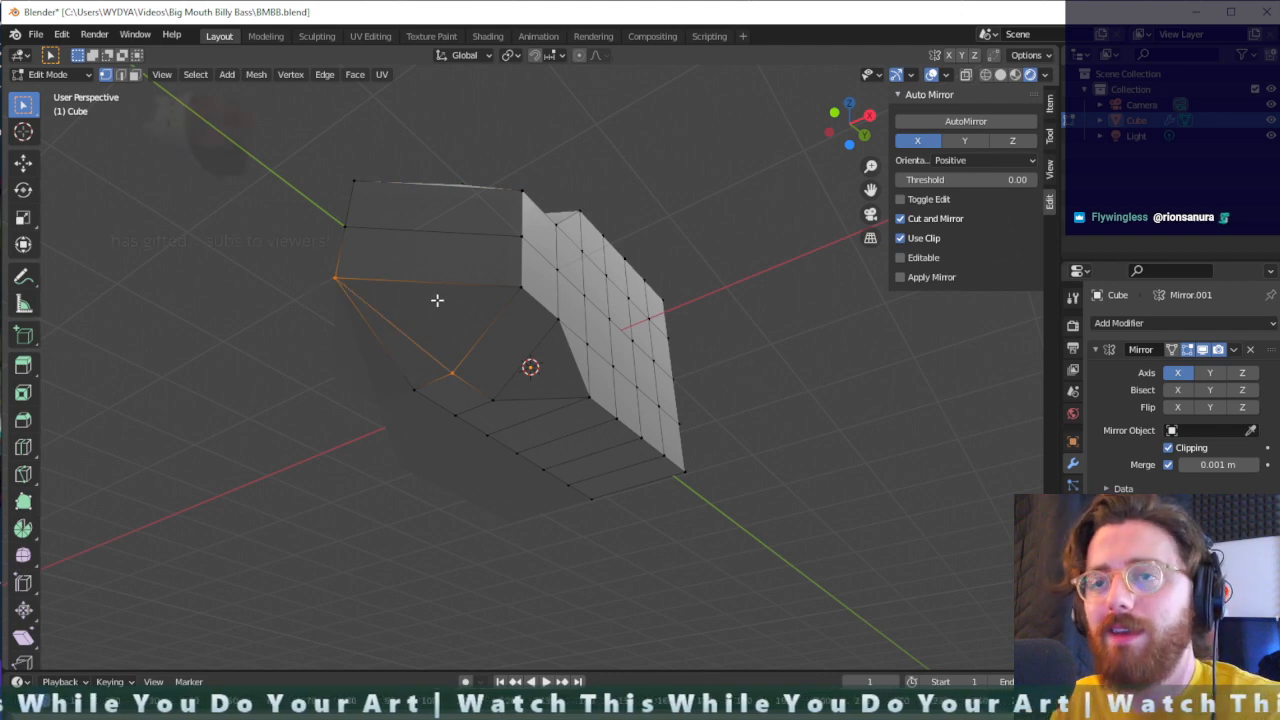
- Return to Object Mode and delete the mirrored cube-based model
{"action": "middle_click_drag", "start_coordinate": [437, 297], "coordinate": [376, 419]}
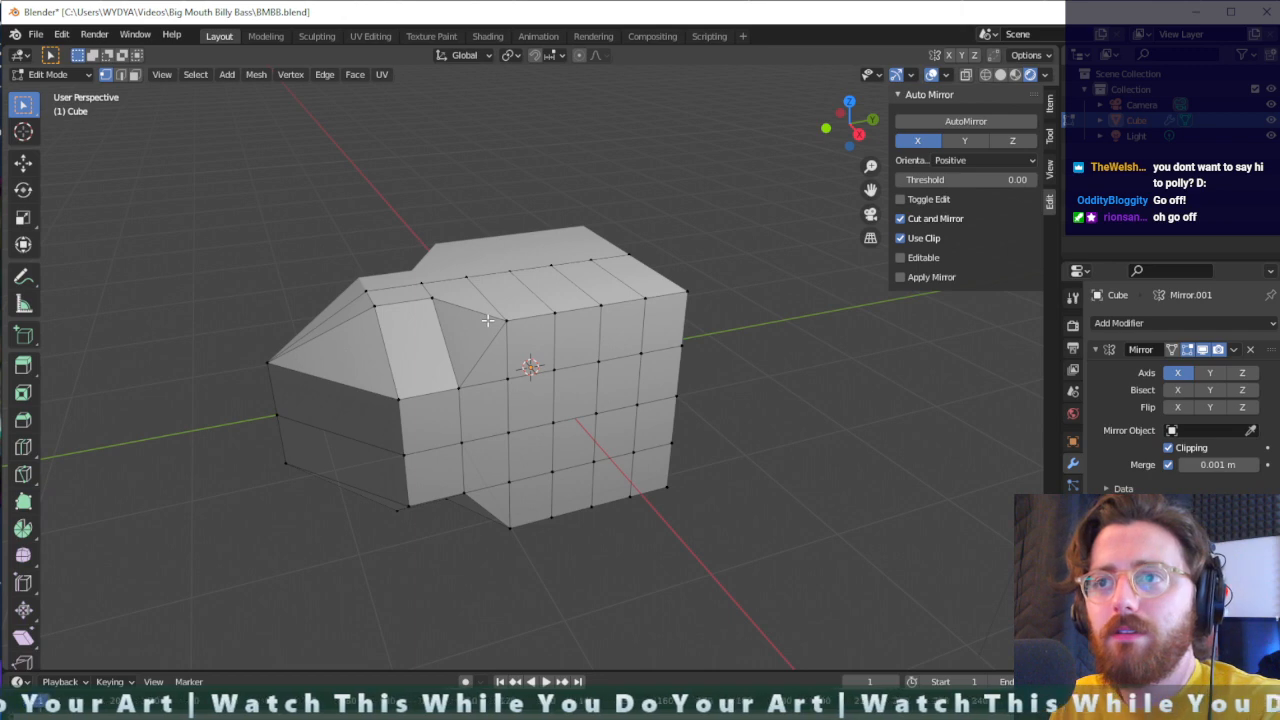
{"action": "middle_click_drag", "start_coordinate": [487, 320], "coordinate": [558, 368]}
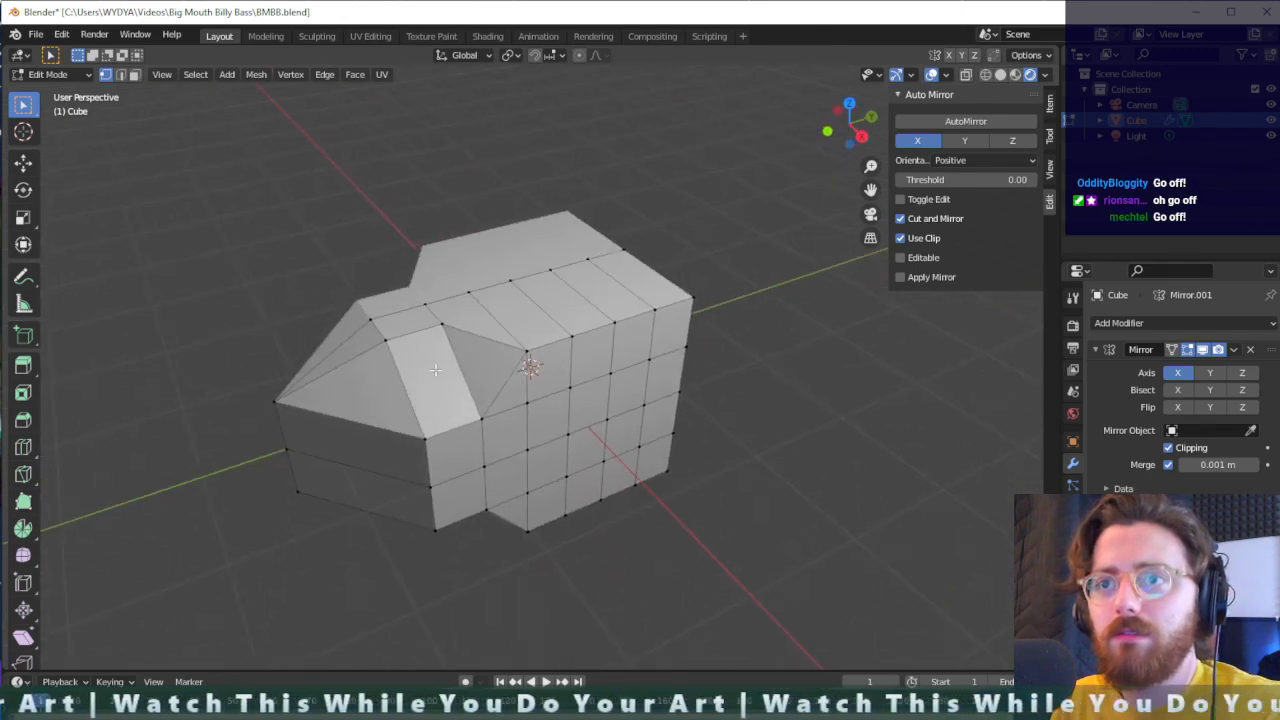
{"action": "middle_click_drag", "start_coordinate": [737, 303], "coordinate": [702, 318]}
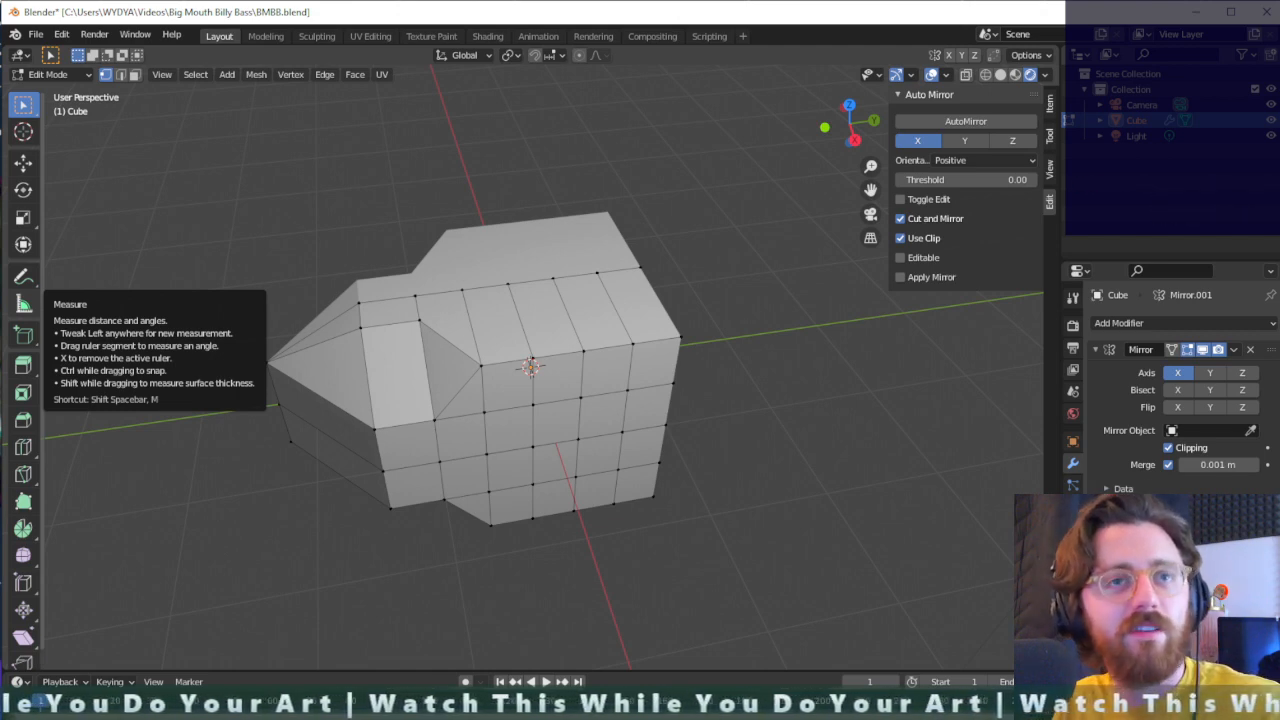
{"action": "middle_click_drag", "start_coordinate": [757, 340], "coordinate": [643, 290]}
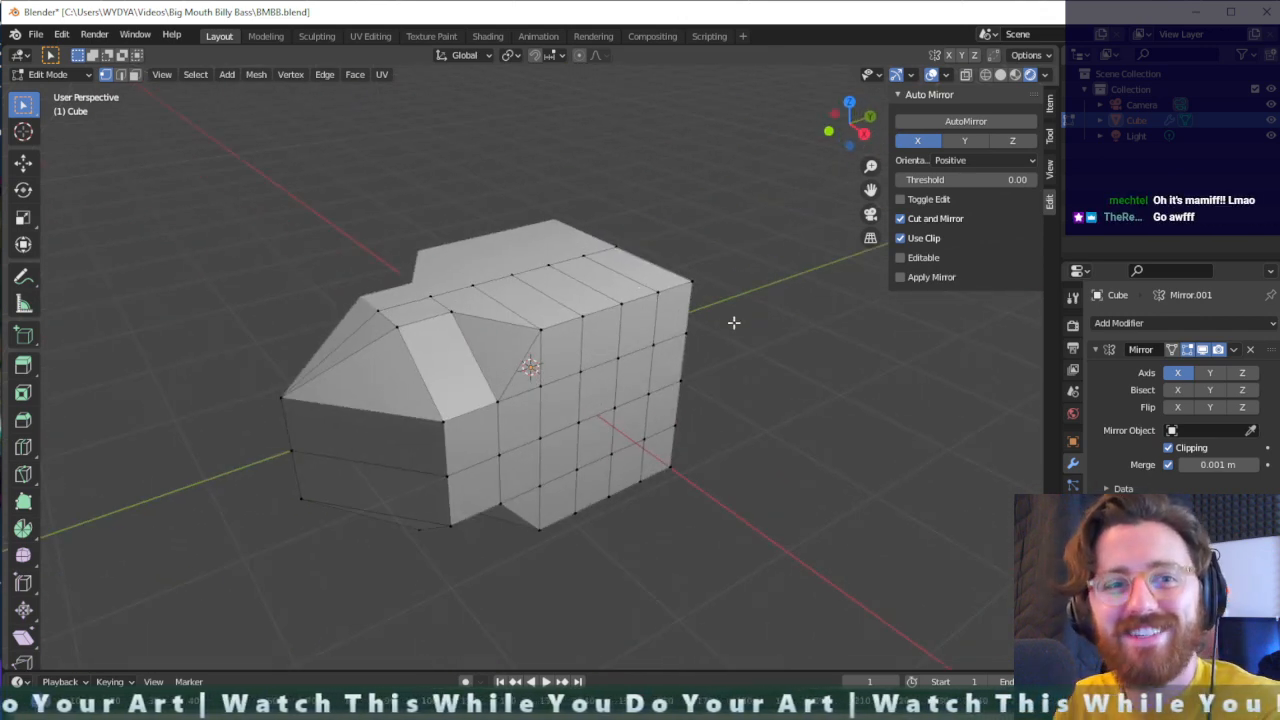
{"action": "middle_click_drag", "start_coordinate": [734, 320], "coordinate": [631, 272]}
{"action": "key", "text": "Tab"}
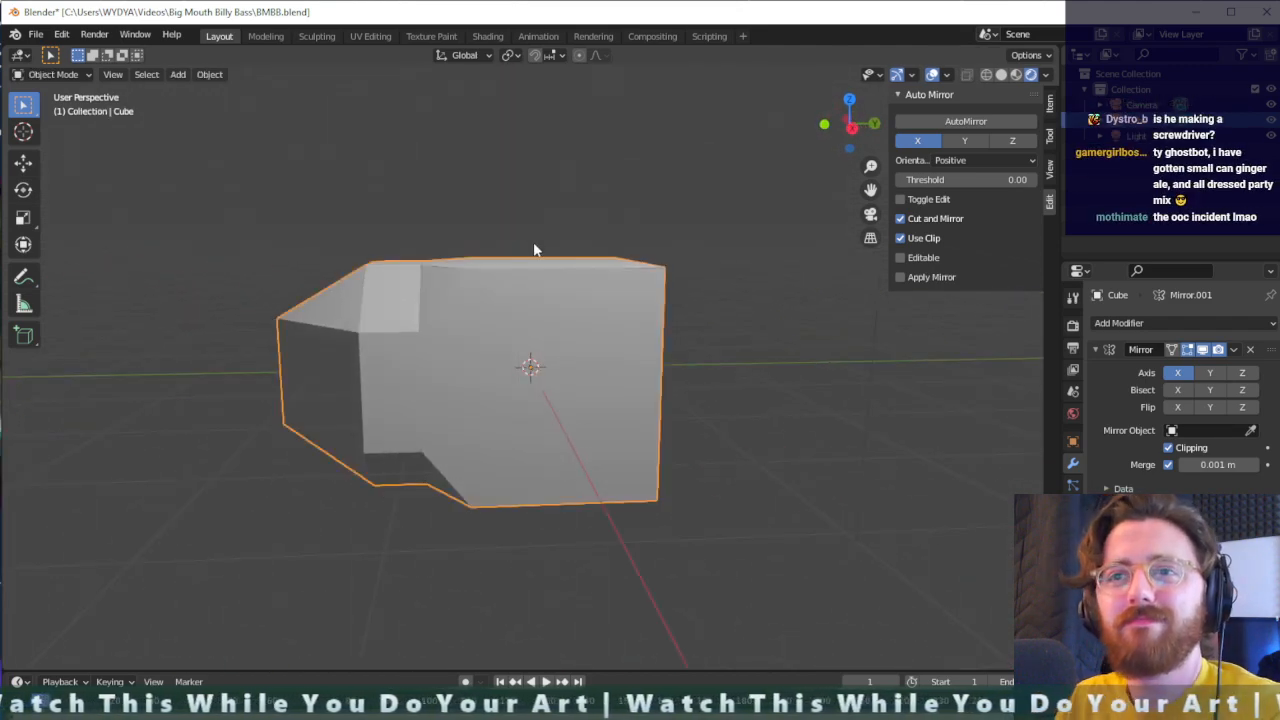
{"action": "key", "text": "Delete"}
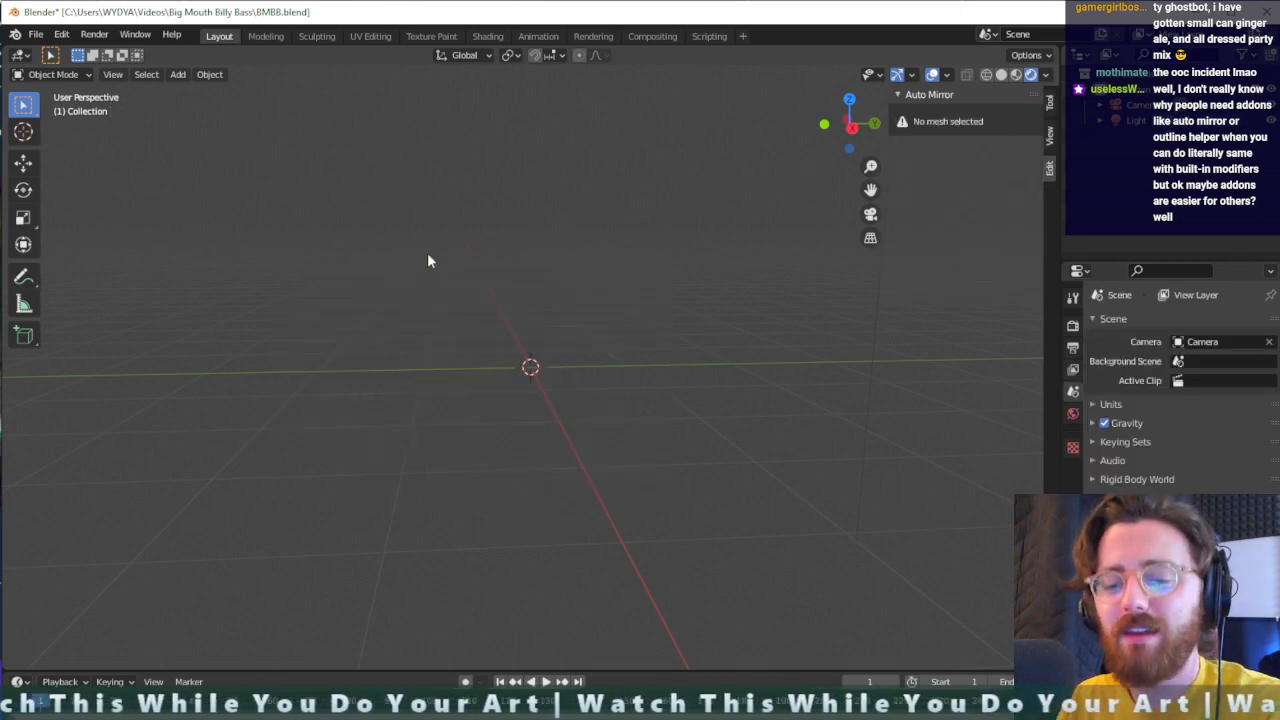
{"action": "key", "text": "ctrl+a"}
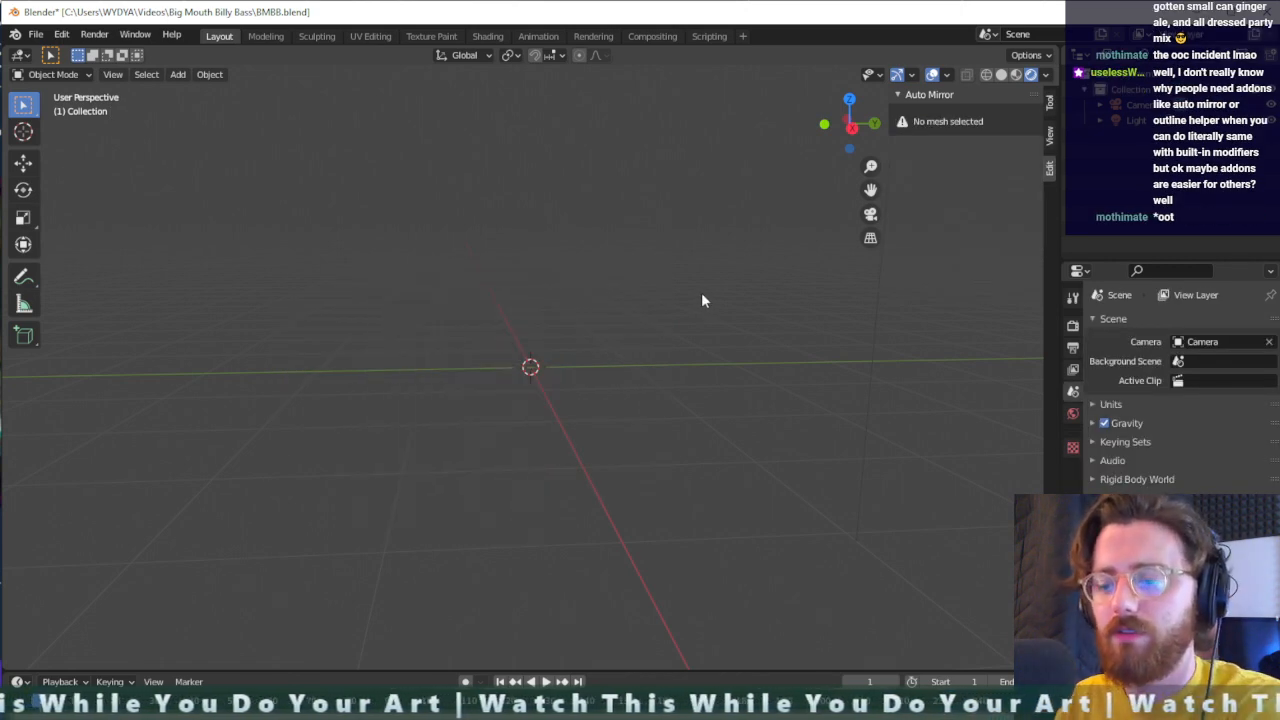
{"action": "key", "text": "ctrl+a"}
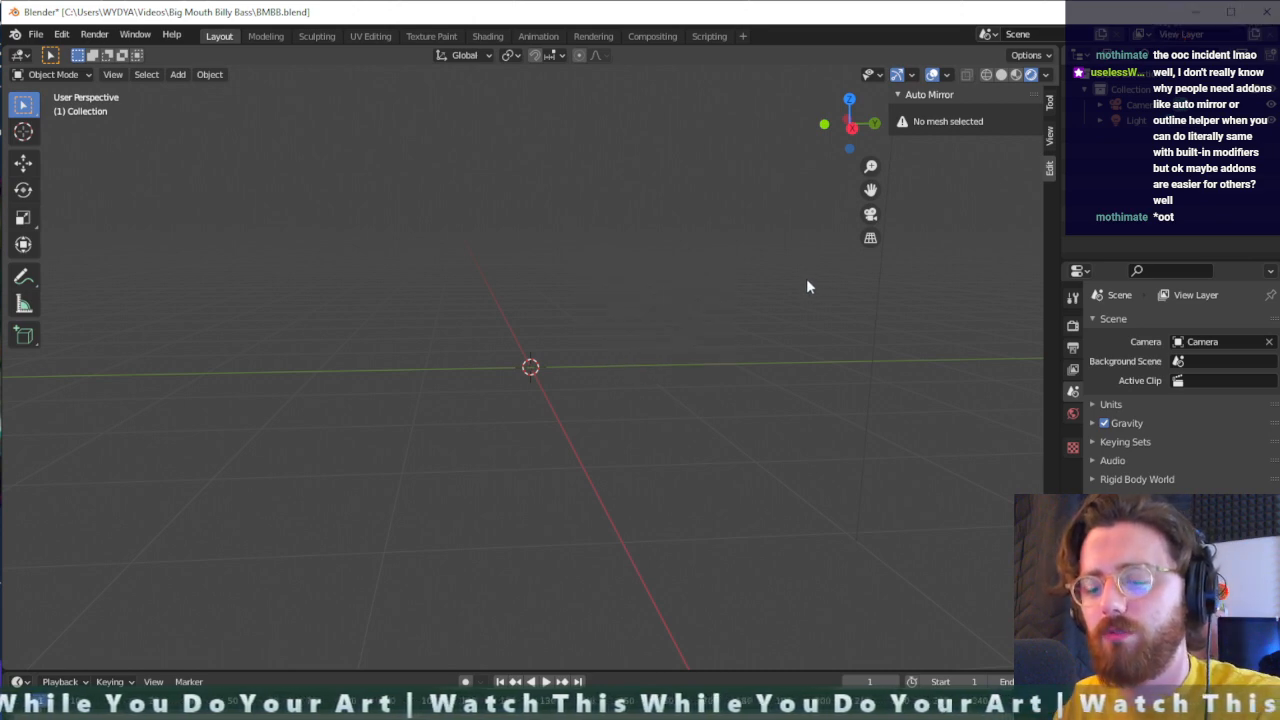
{"action": "key", "text": "shift+s"}
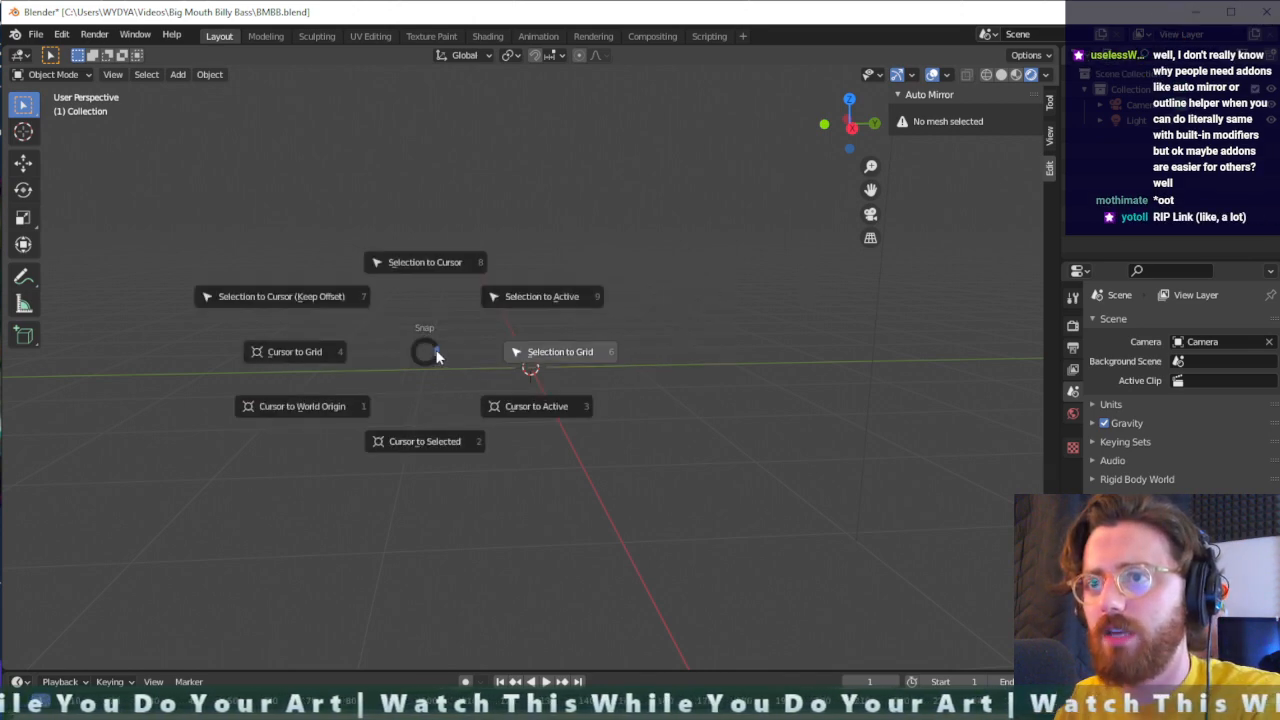
{"action": "left_click", "coordinate": [739, 291]}
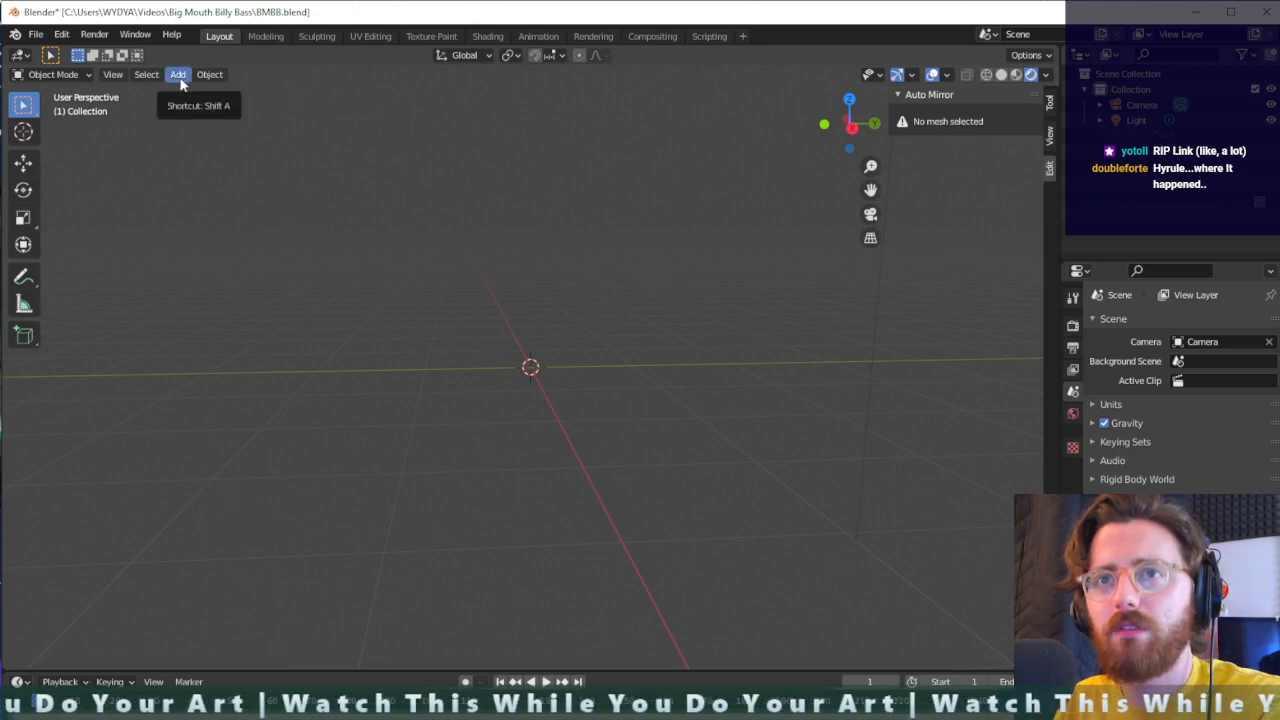
- Add a cylinder mesh at the world origin
{"action": "key", "text": "shift+a"}
{"action": "mouse_move", "coordinate": [630, 317]}
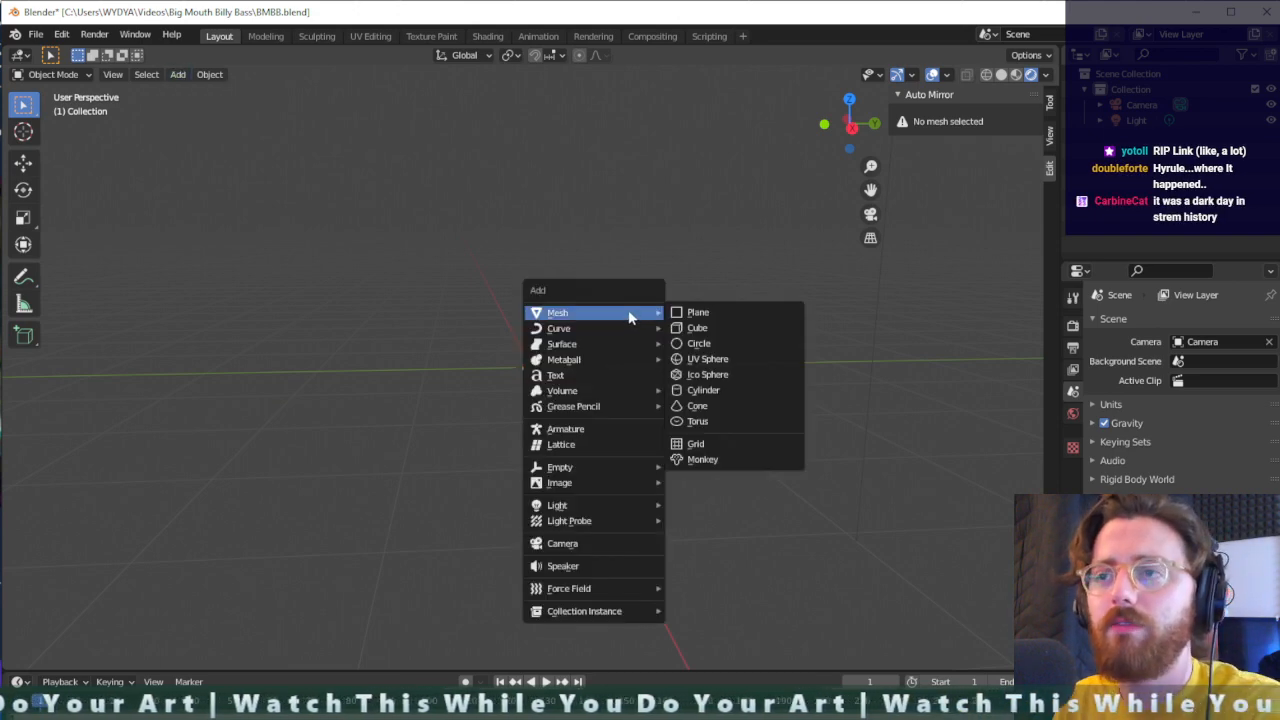
{"action": "left_click", "coordinate": [746, 391]}
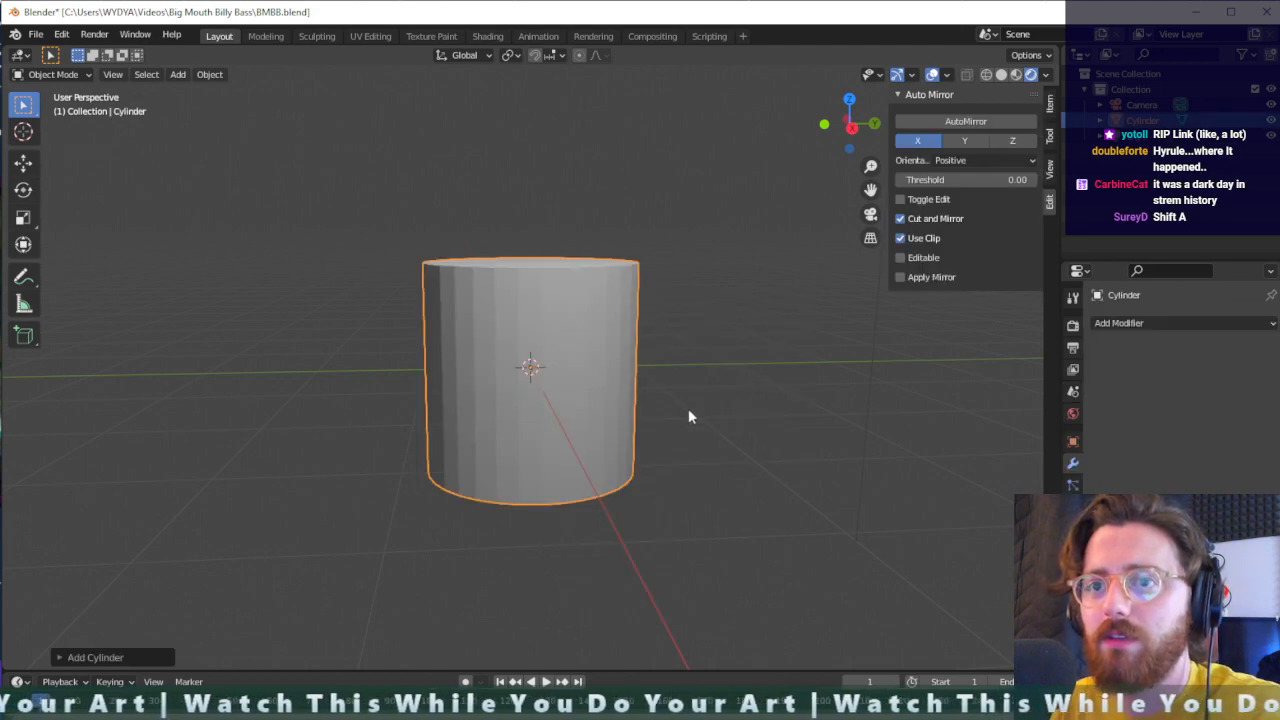
- Try 8 vertices for the new cylinder and settle on a vertex count of 16
{"action": "middle_click_drag", "start_coordinate": [688, 417], "coordinate": [471, 560]}
{"action": "left_click", "coordinate": [66, 655]}
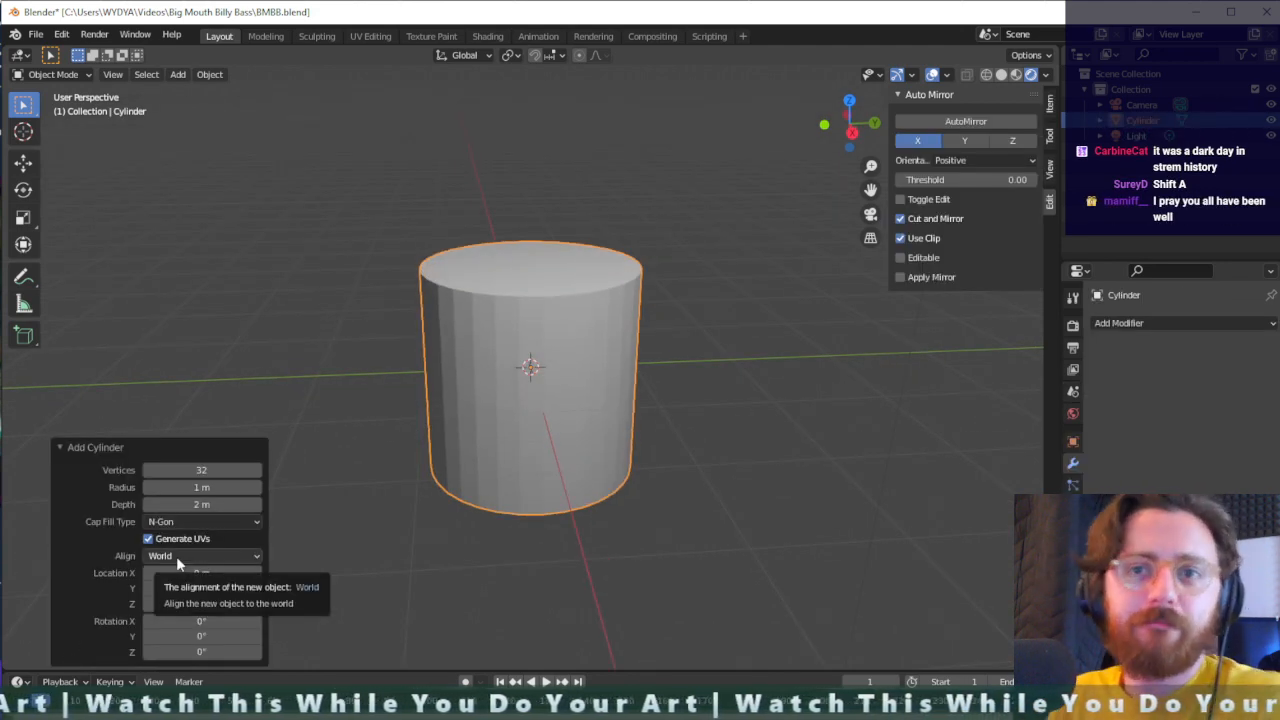
{"action": "left_click", "coordinate": [202, 470]}
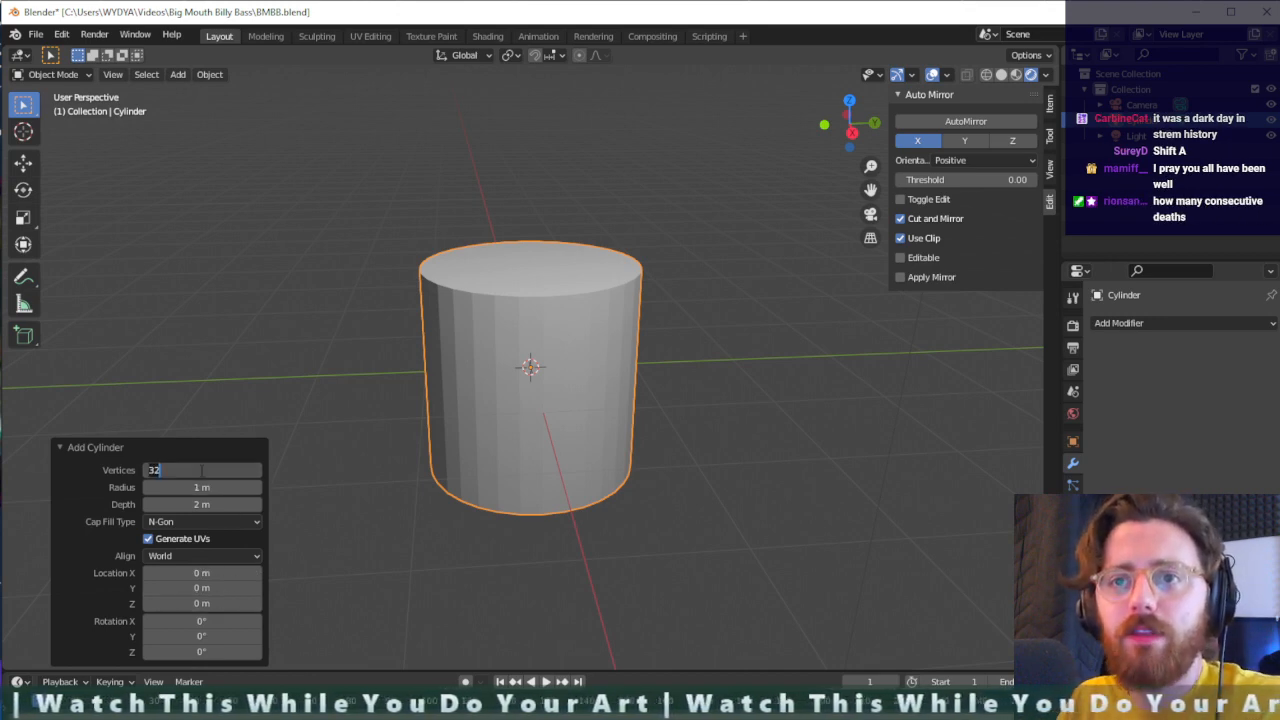
{"action": "type", "text": "8"}
{"action": "key", "text": "Return"}
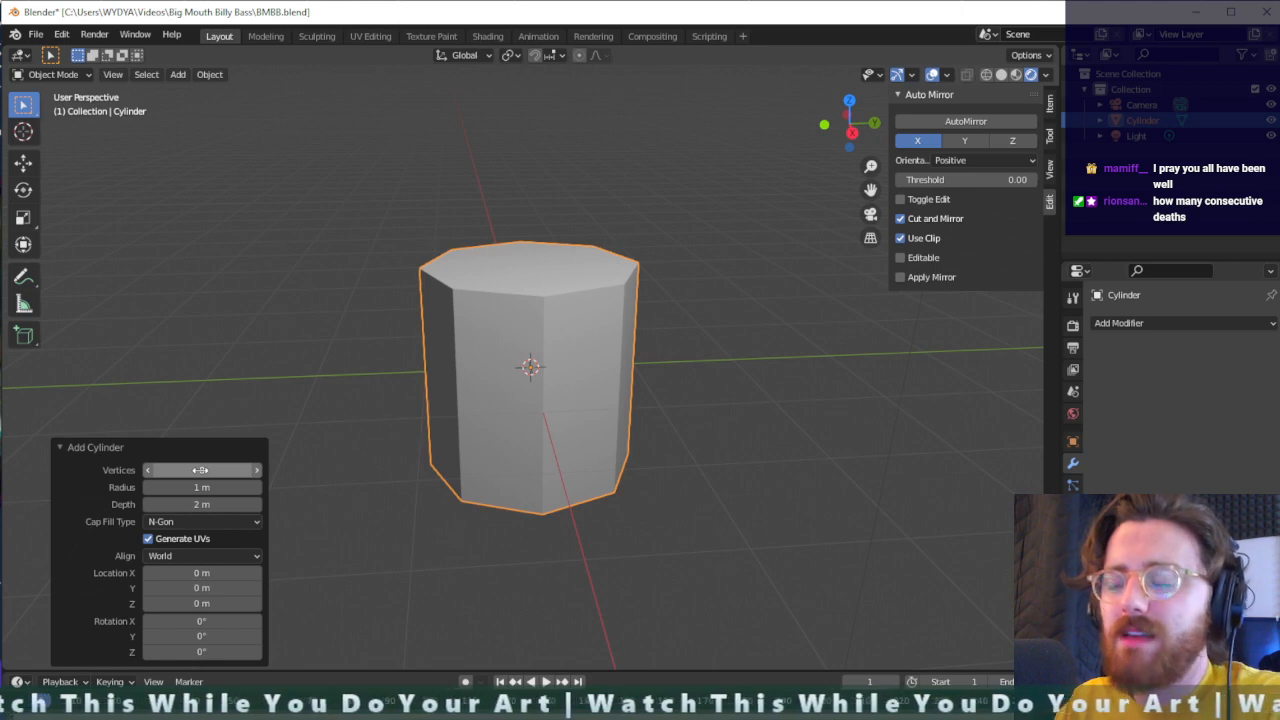
{"action": "left_click", "coordinate": [200, 470]}
{"action": "type", "text": "16"}
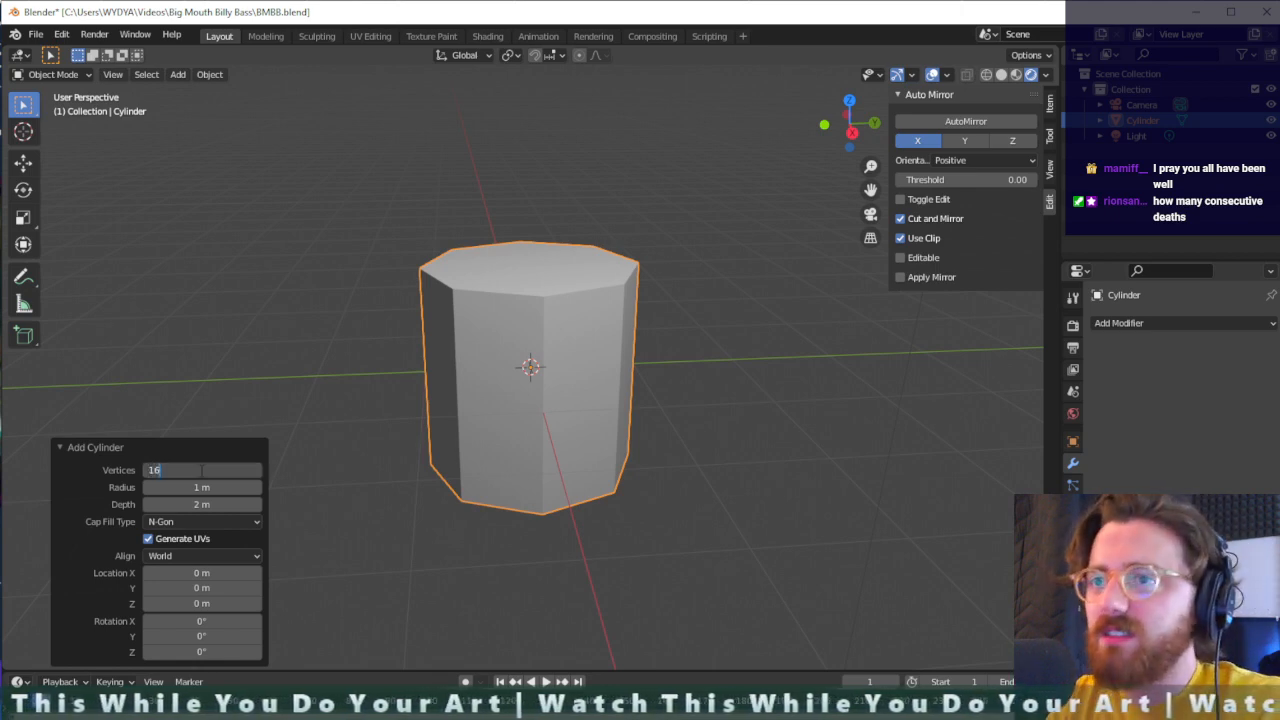
{"action": "key", "text": "Return"}
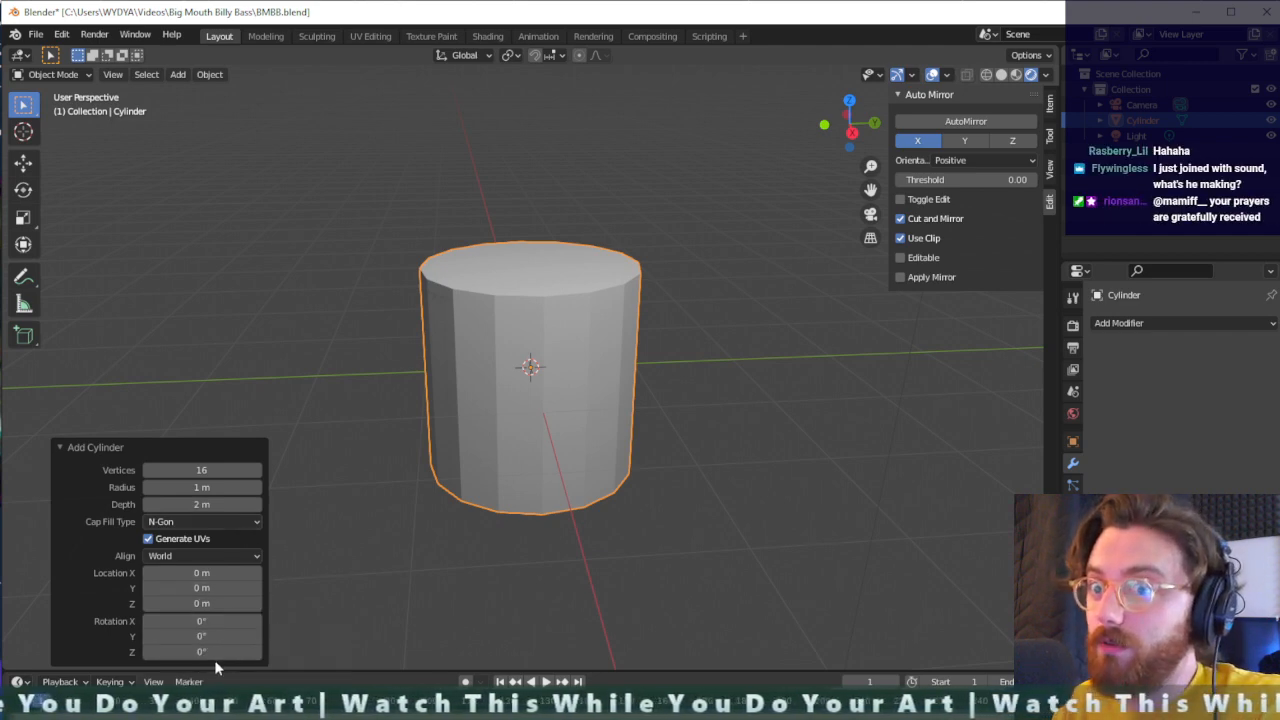
- Set the new cylinder's X rotation to 90° so that it lies along the Y axis
{"action": "left_click", "coordinate": [215, 625]}
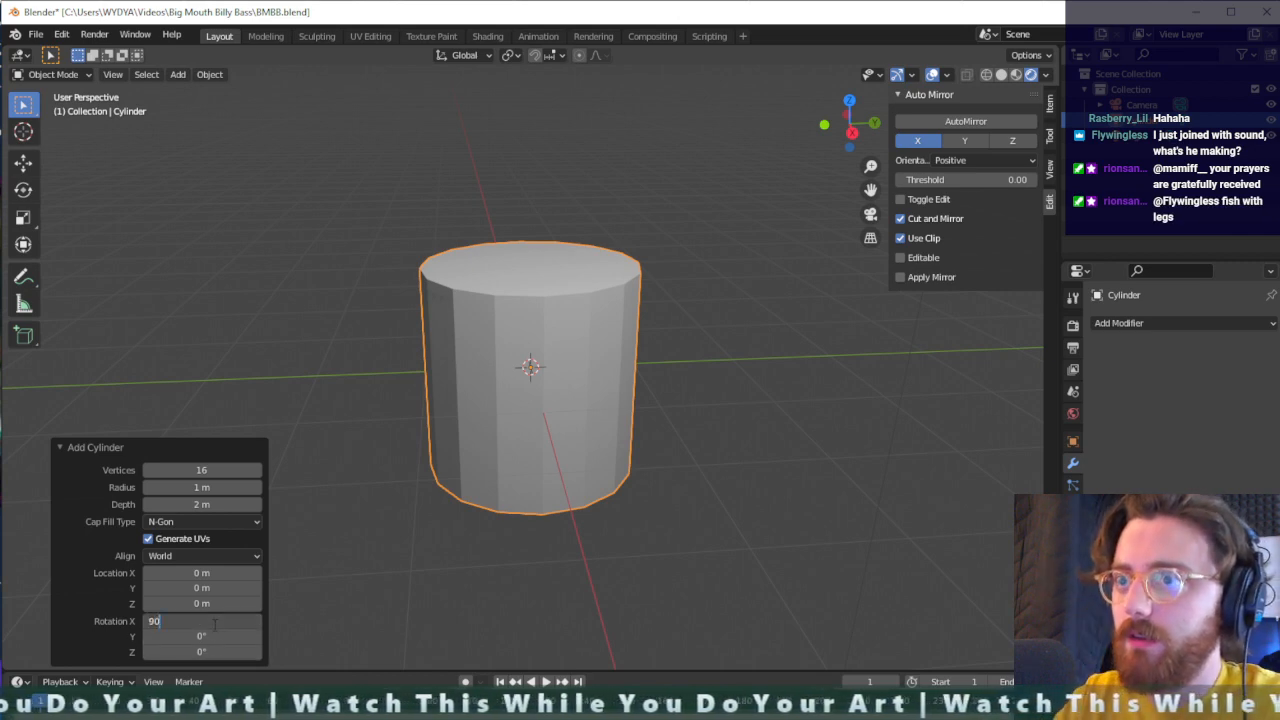
{"action": "type", "text": "90"}
{"action": "key", "text": "Return"}
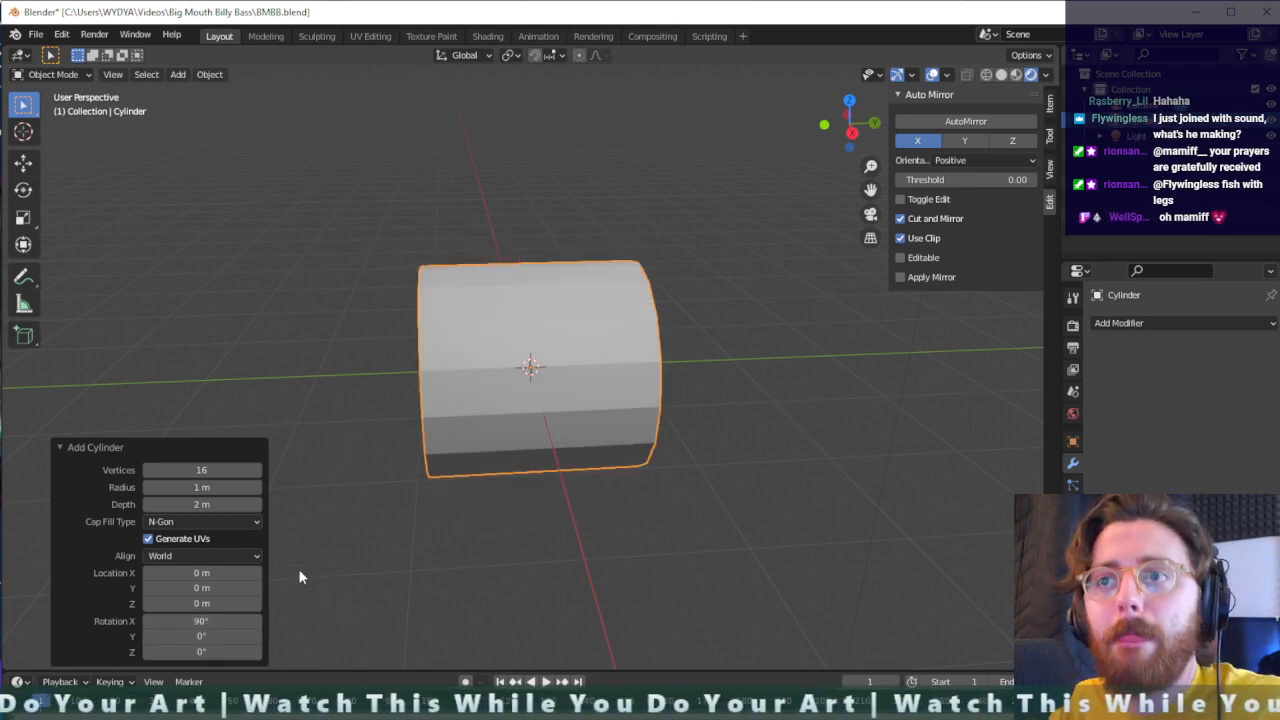
- Deselect the cylinder and examine its round profile from the front, and its length from an angled side view
{"action": "left_click", "coordinate": [488, 570]}
{"action": "key", "text": "KP_1"}
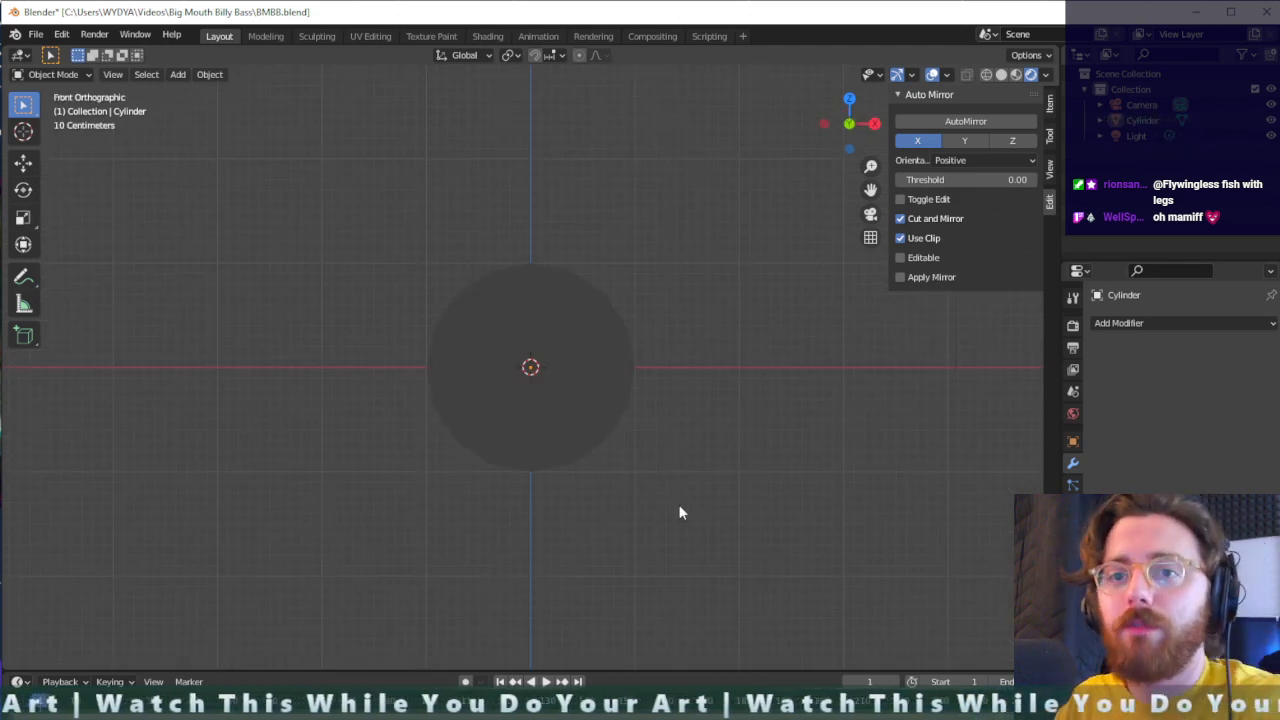
{"action": "middle_click_drag", "start_coordinate": [677, 511], "coordinate": [515, 513]}
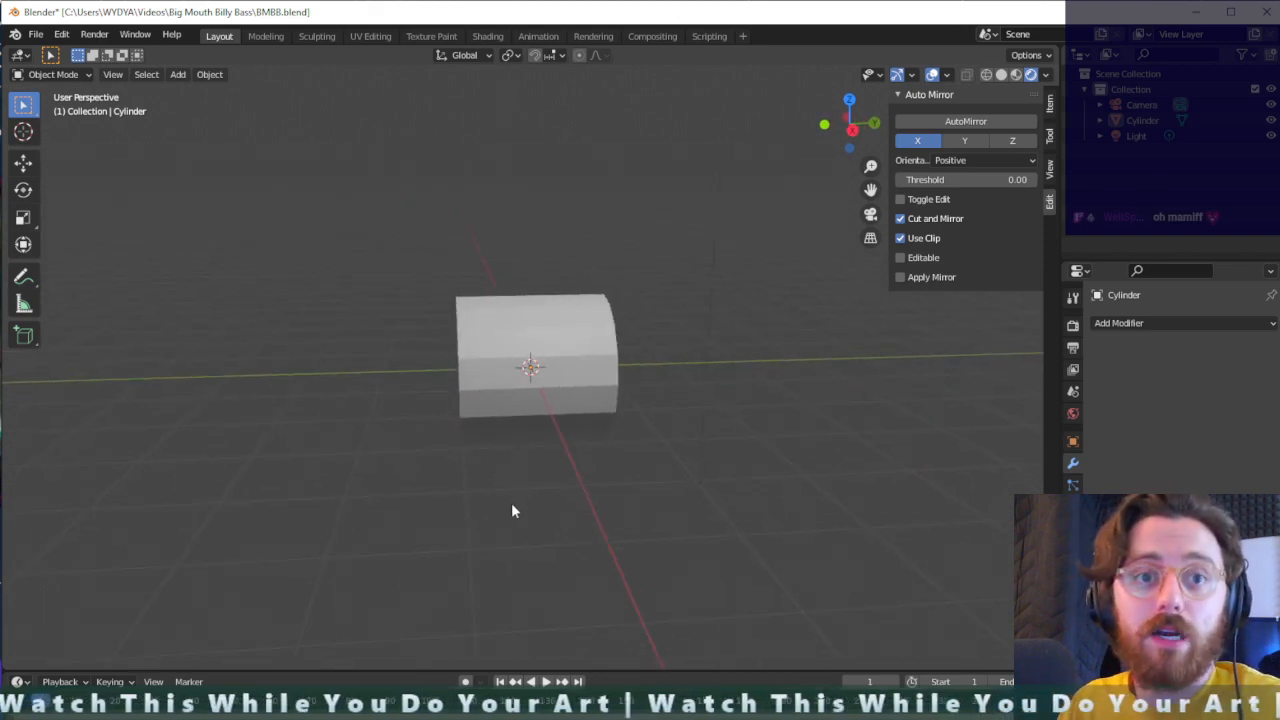
{"action": "left_click", "coordinate": [36, 34]}
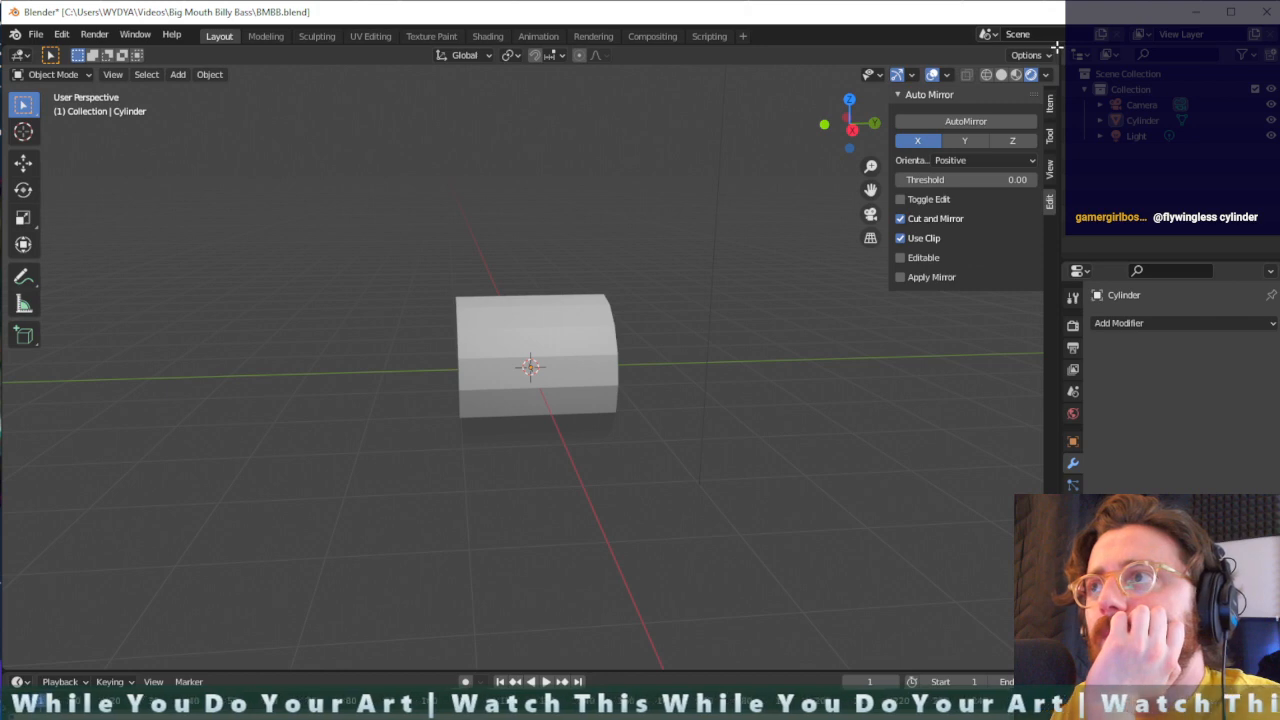
- Split the 3D viewport into two side-by-side areas and check the available file import formats
{"action": "left_click_drag", "start_coordinate": [1056, 47], "coordinate": [508, 76]}
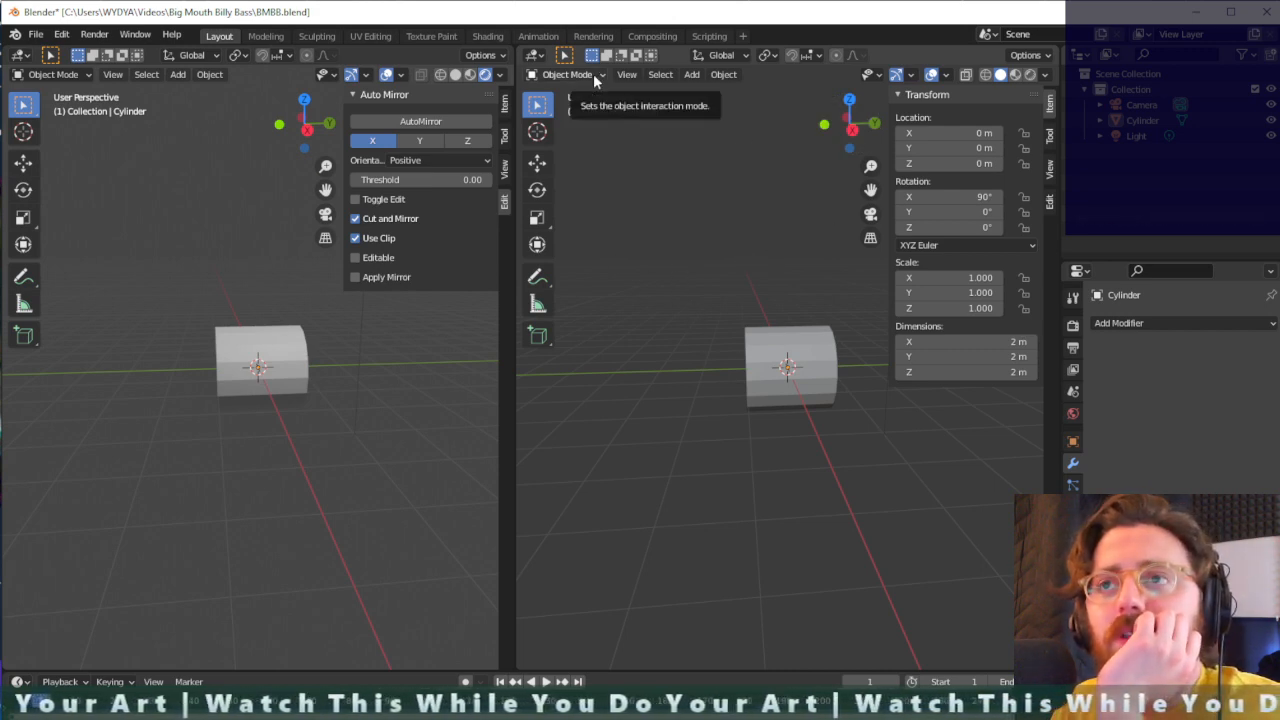
{"action": "left_click", "coordinate": [35, 34]}
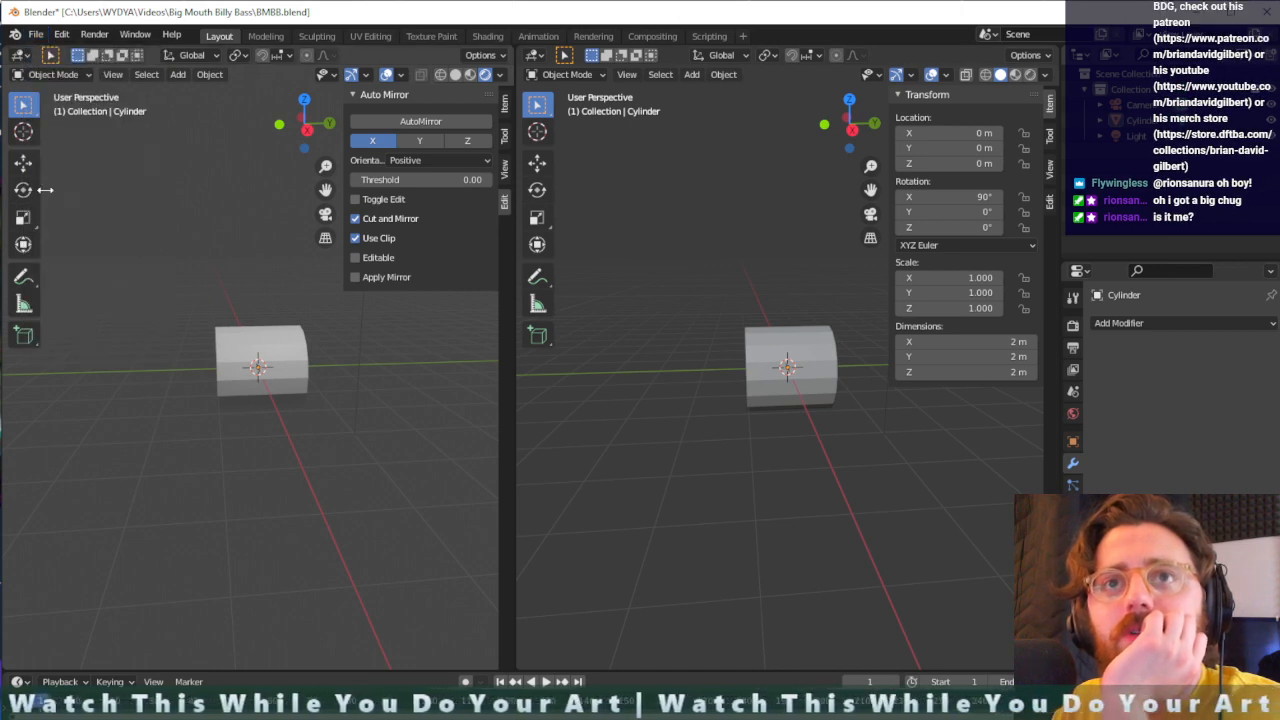
{"action": "left_click", "coordinate": [37, 36]}
{"action": "mouse_move", "coordinate": [80, 245]}
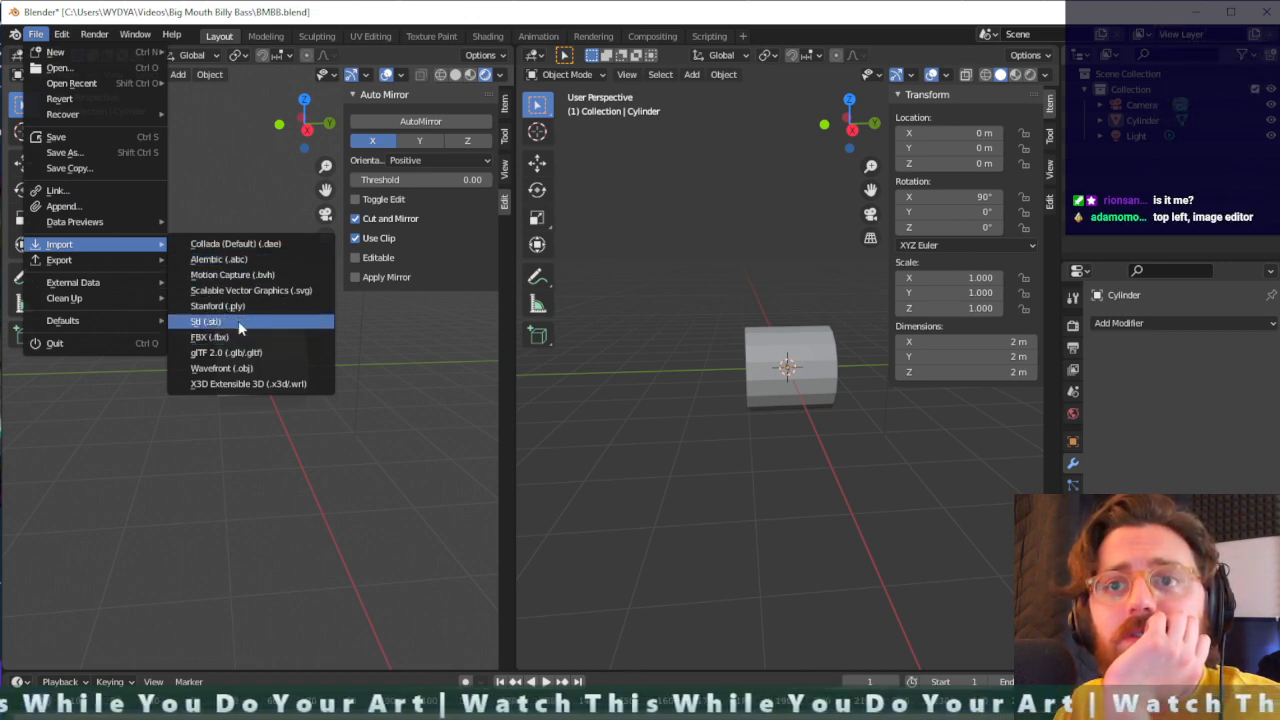
{"action": "mouse_move", "coordinate": [100, 224]}
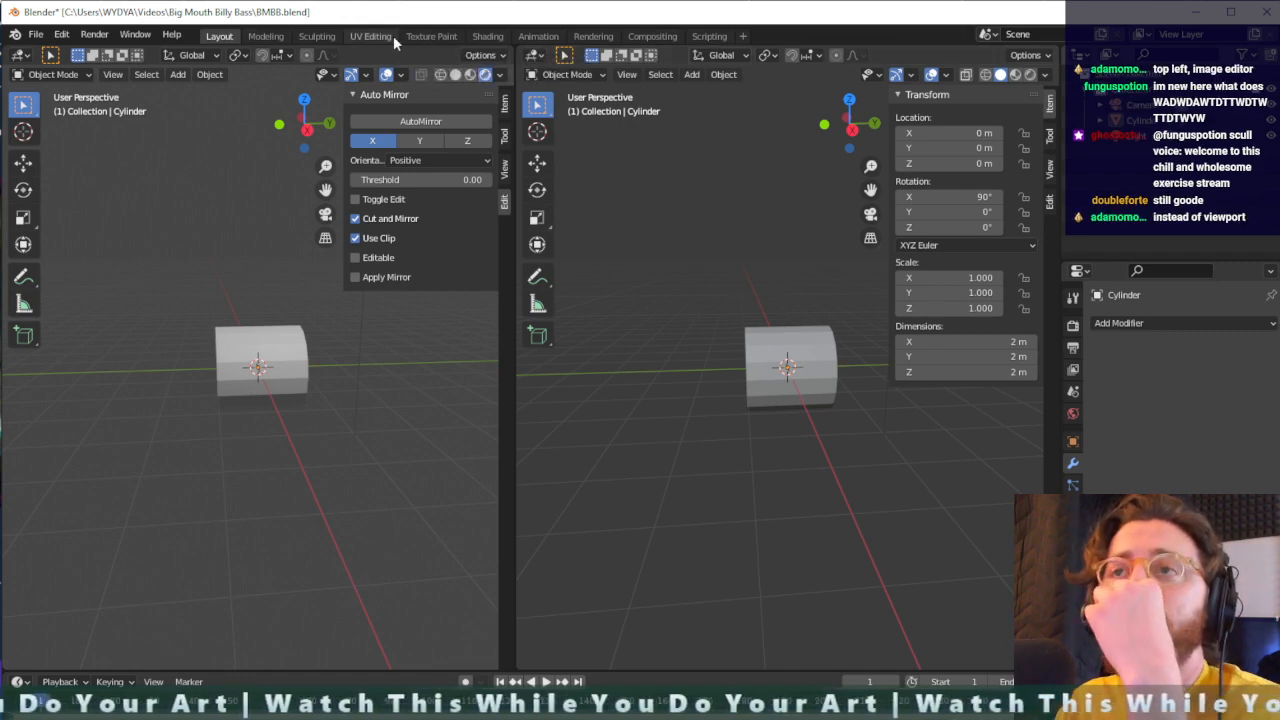
{"action": "left_click", "coordinate": [574, 75]}
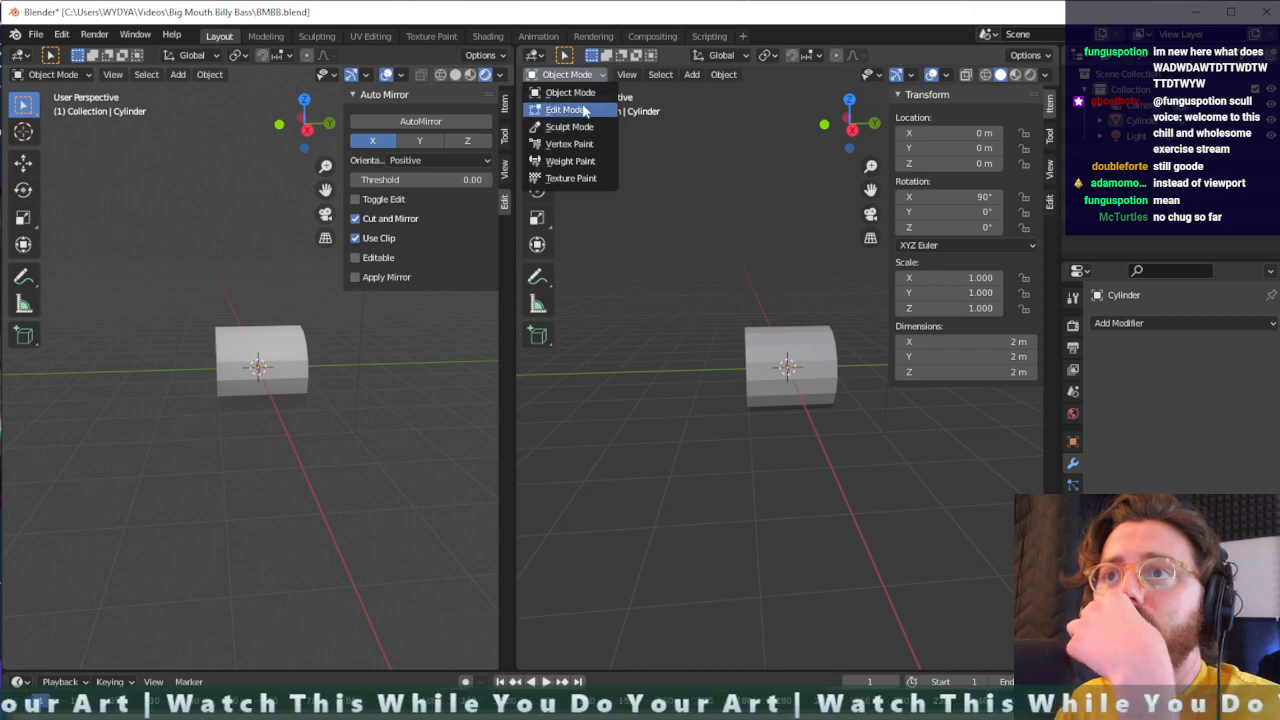
{"action": "left_click", "coordinate": [587, 77]}
- Turn the second area into an Image Editor showing the Big Mouth Billy Bass picture, and give the 3D viewport more width
{"action": "left_click", "coordinate": [536, 57]}
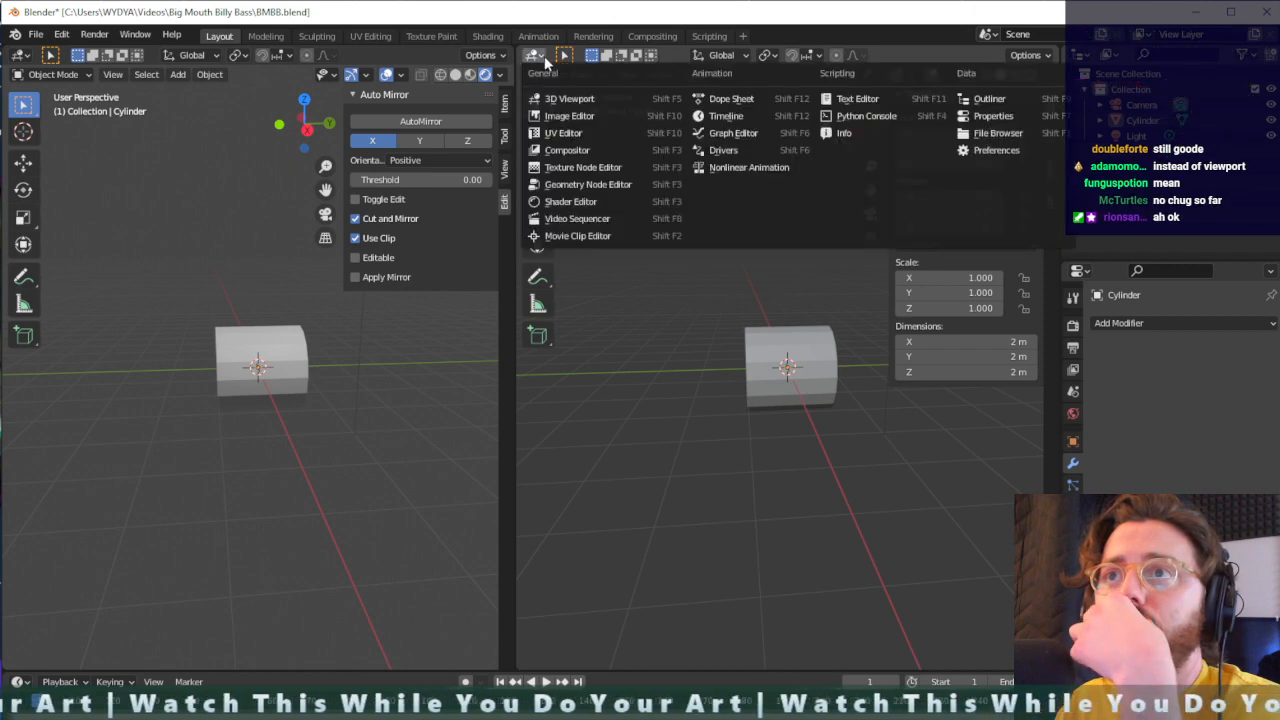
{"action": "left_click", "coordinate": [559, 112]}
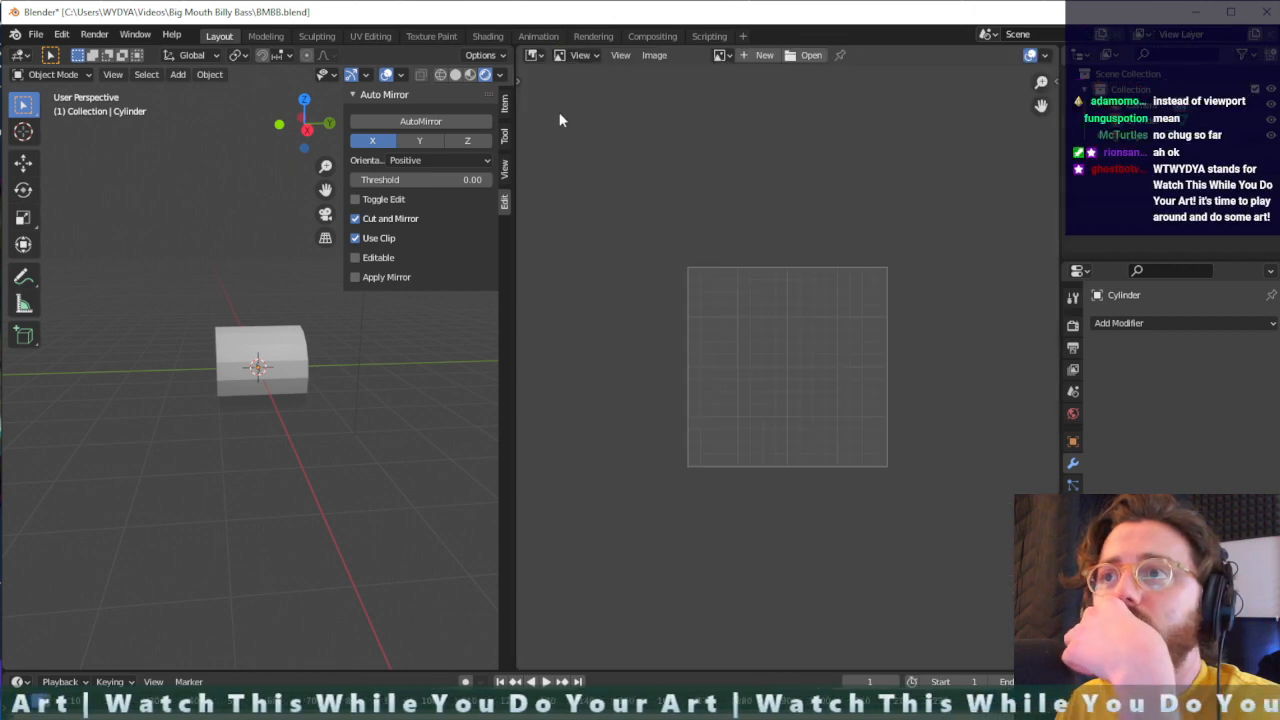
{"action": "left_click", "coordinate": [808, 57]}
{"action": "double_click", "coordinate": [740, 116]}
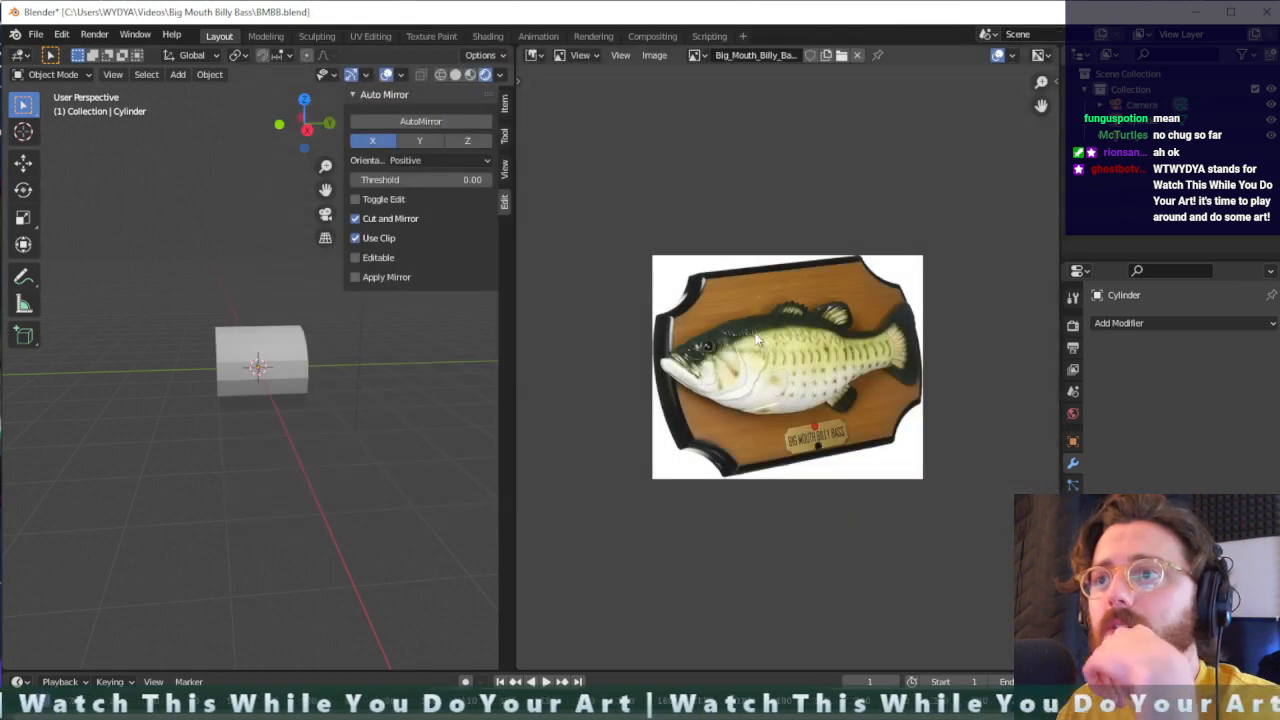
{"action": "left_click_drag", "start_coordinate": [510, 312], "coordinate": [801, 306]}
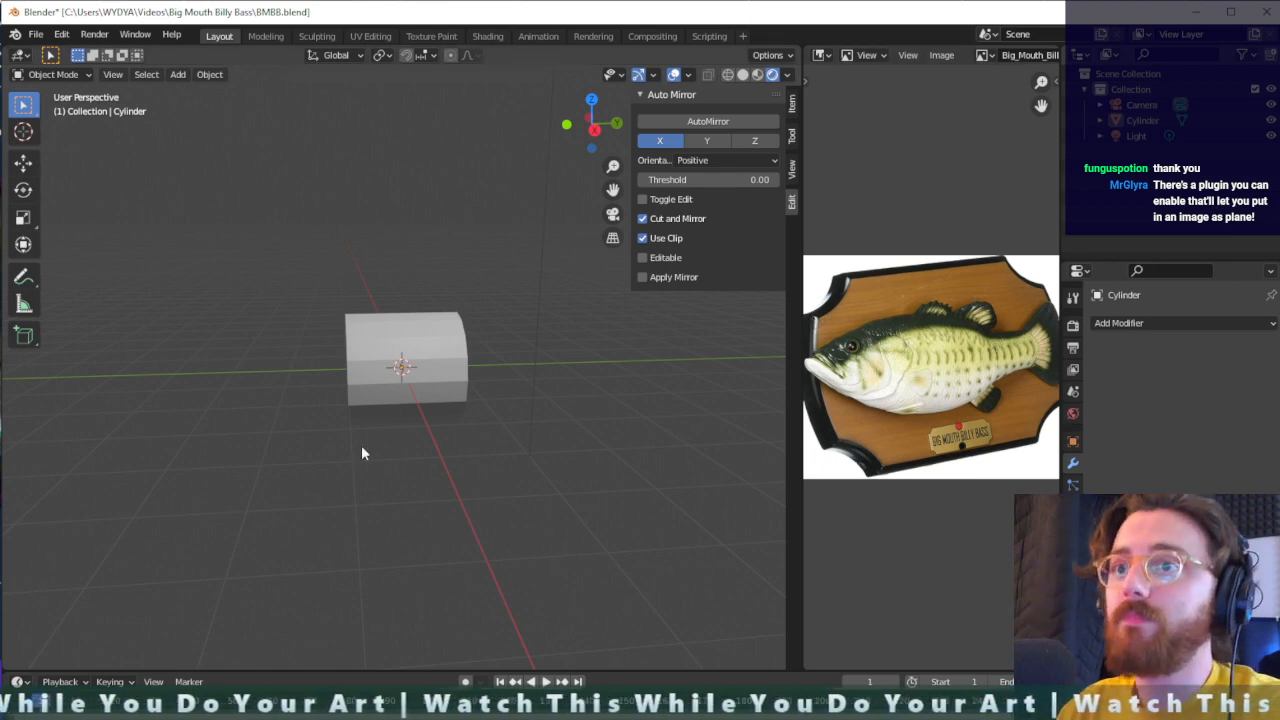
- Select the cylinder and rename it BILLYBASS
{"action": "left_click", "coordinate": [408, 318]}
{"action": "double_click", "coordinate": [1142, 119]}
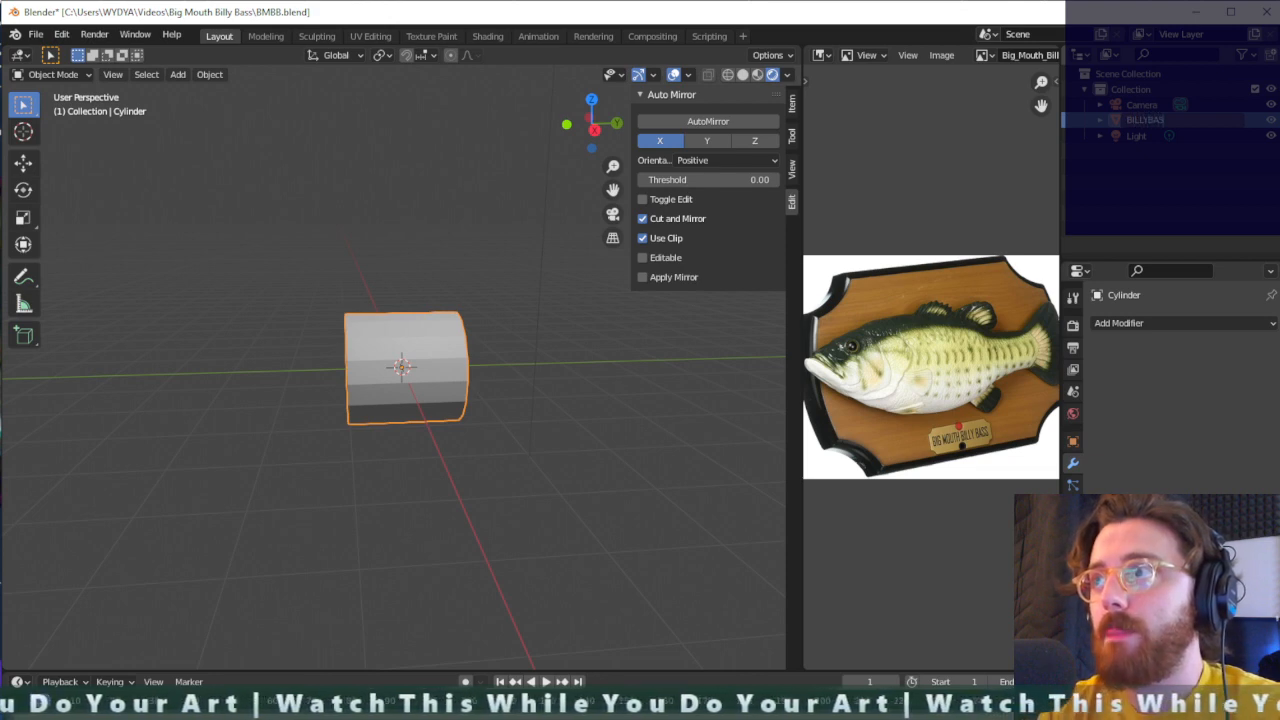
{"action": "type", "text": "BILLYBASS"}
{"action": "key", "text": "Return"}
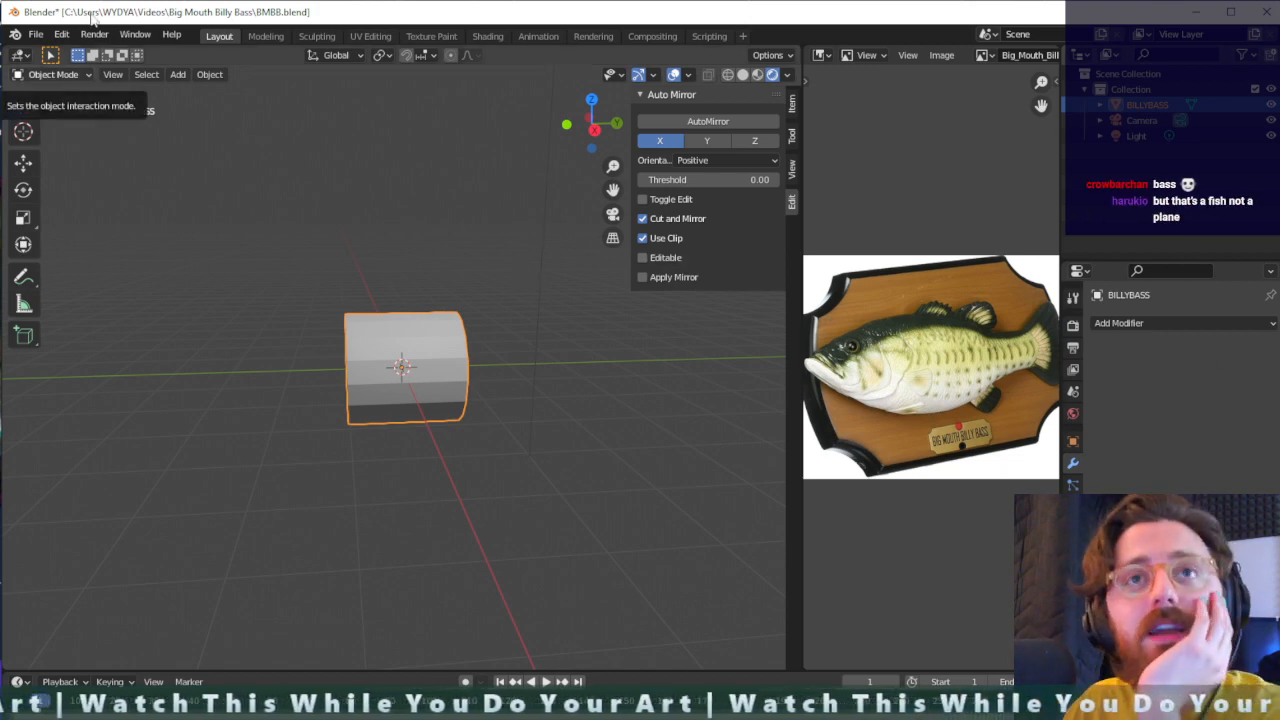
- Search the add-ons for "imag" and enable Import-Export: Import Images as Planes in the preferences
{"action": "left_click", "coordinate": [44, 35]}
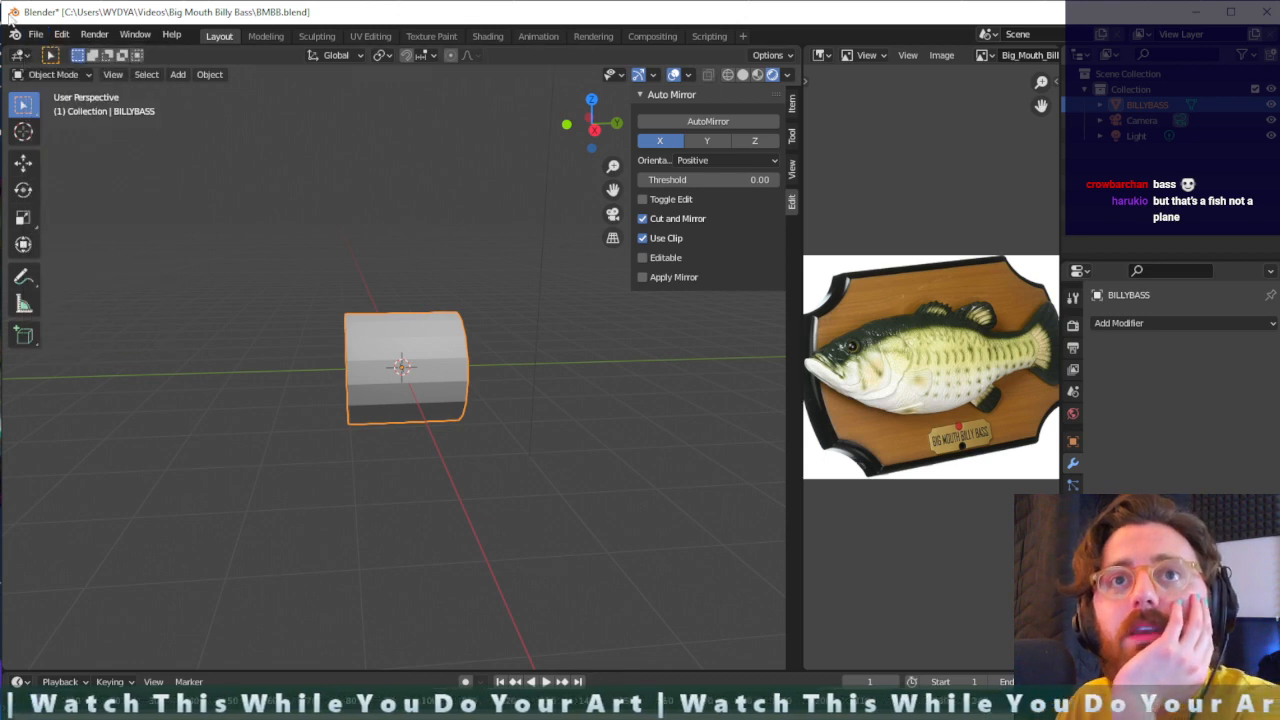
{"action": "left_click", "coordinate": [33, 34]}
{"action": "left_click", "coordinate": [112, 259]}
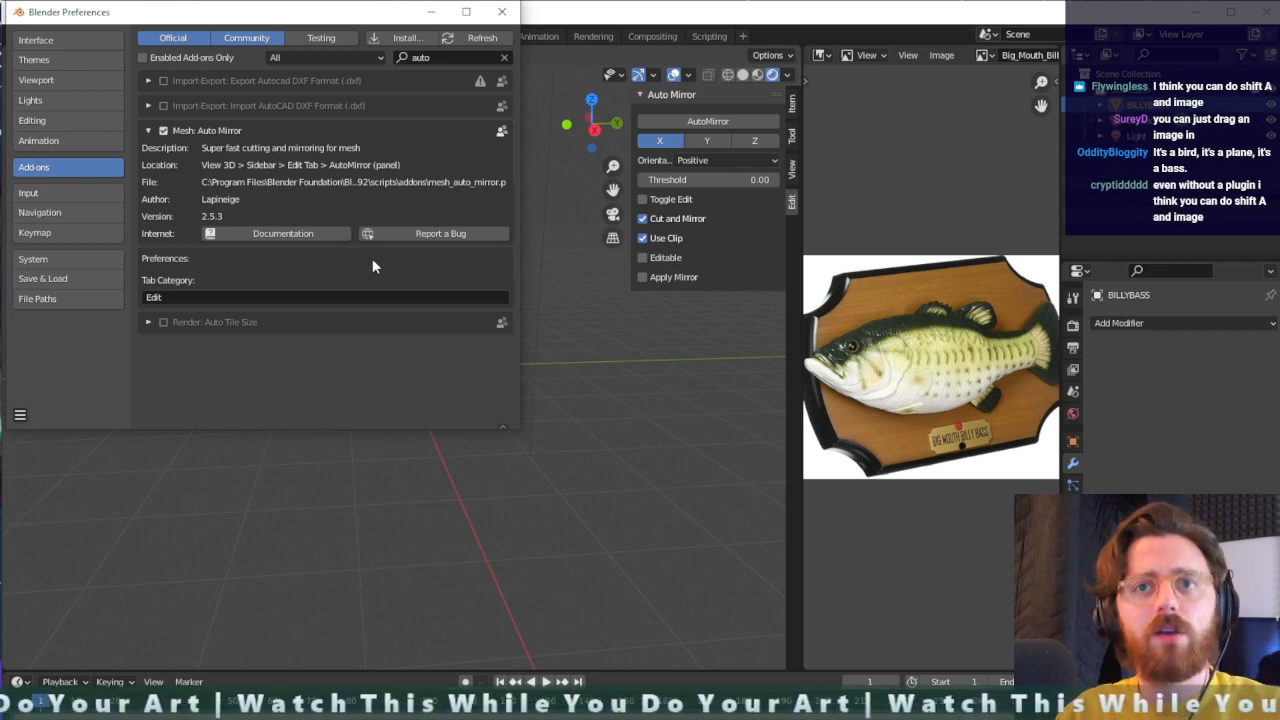
{"action": "left_click", "coordinate": [430, 57]}
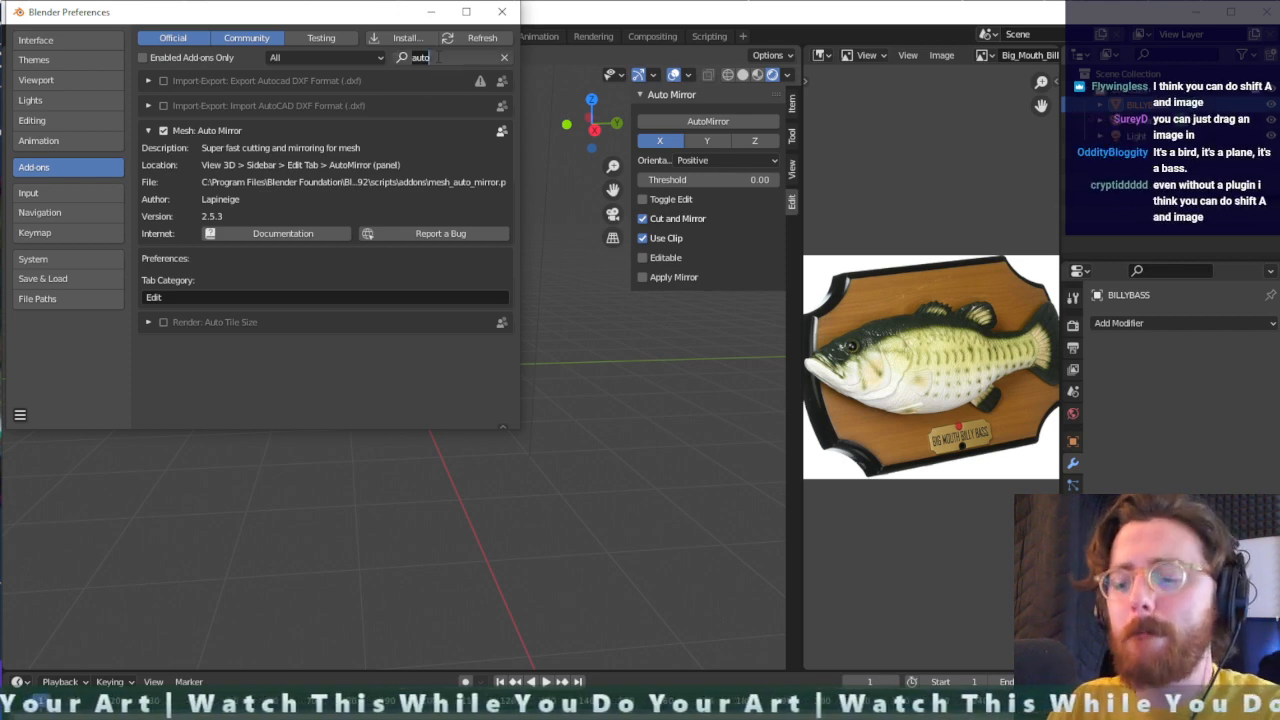
{"action": "type", "text": "imag"}
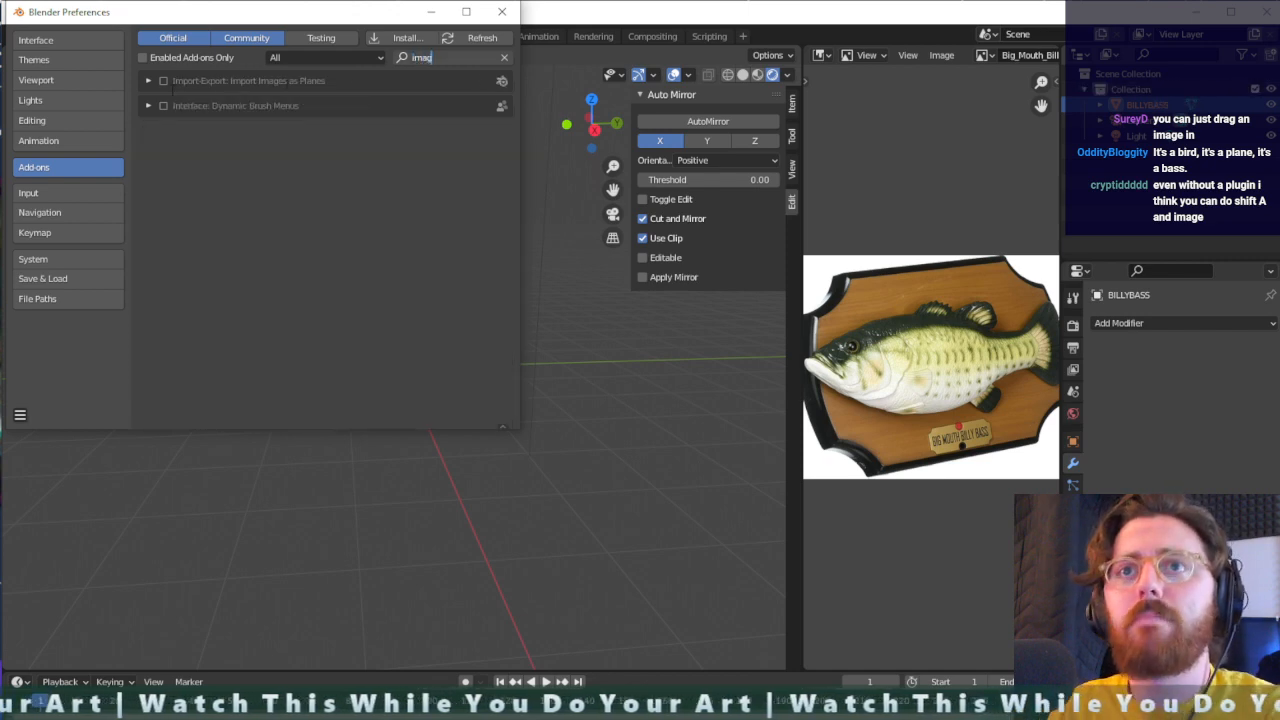
{"action": "key", "text": "Return"}
{"action": "left_click", "coordinate": [148, 82]}
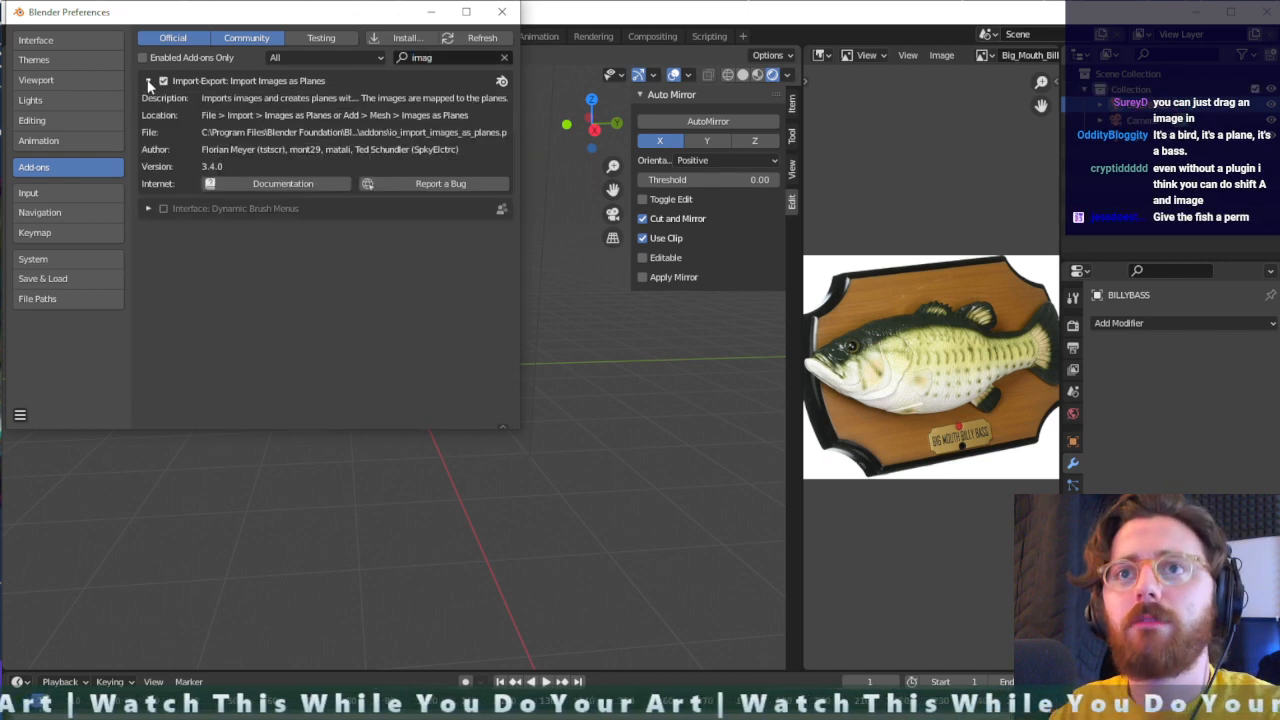
{"action": "left_click", "coordinate": [148, 82]}
{"action": "left_click", "coordinate": [504, 57]}
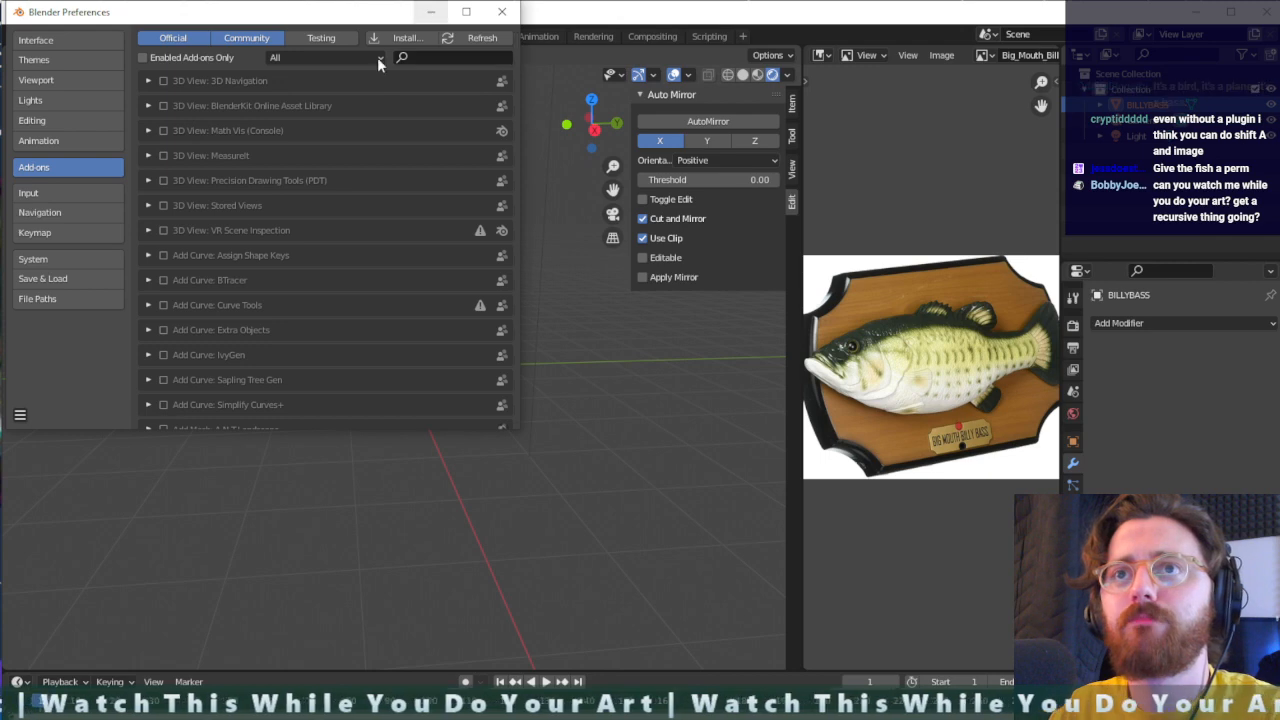
{"action": "left_click", "coordinate": [502, 11]}
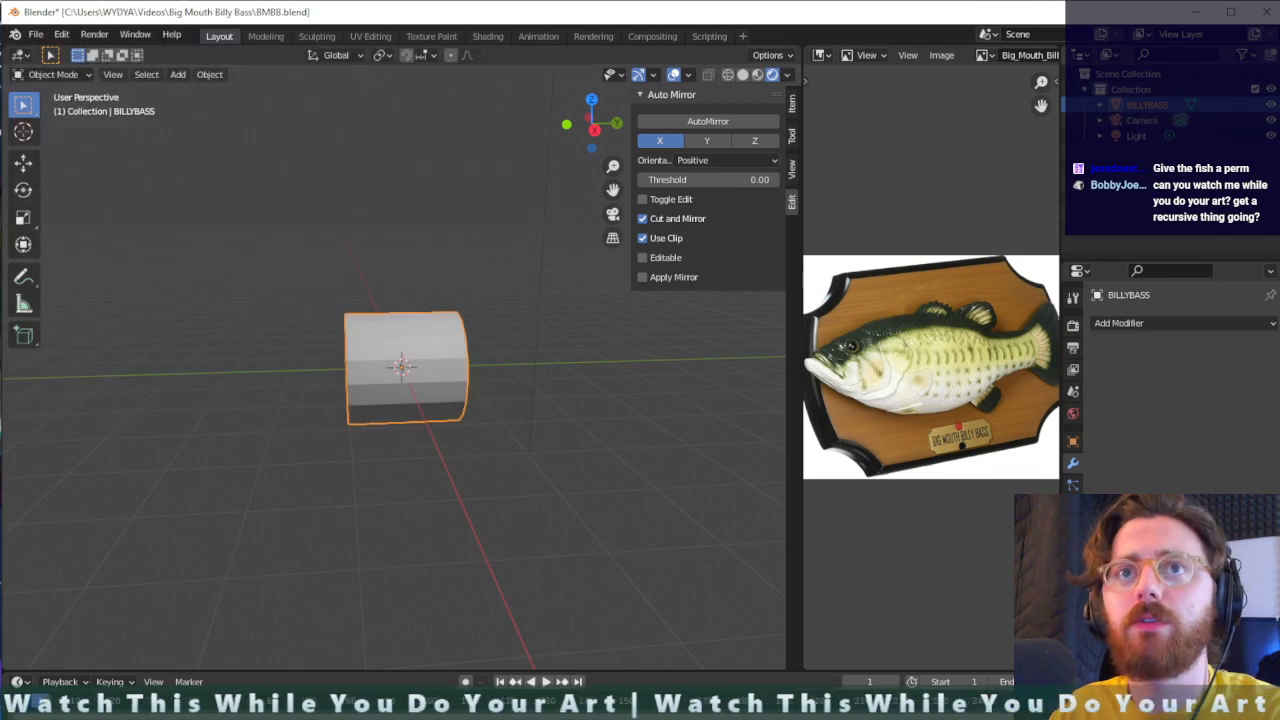
- Import the Big_Mouth_Billy_Bass picture into the scene using Images as Planes
{"action": "left_click", "coordinate": [38, 35]}
{"action": "mouse_move", "coordinate": [60, 244]}
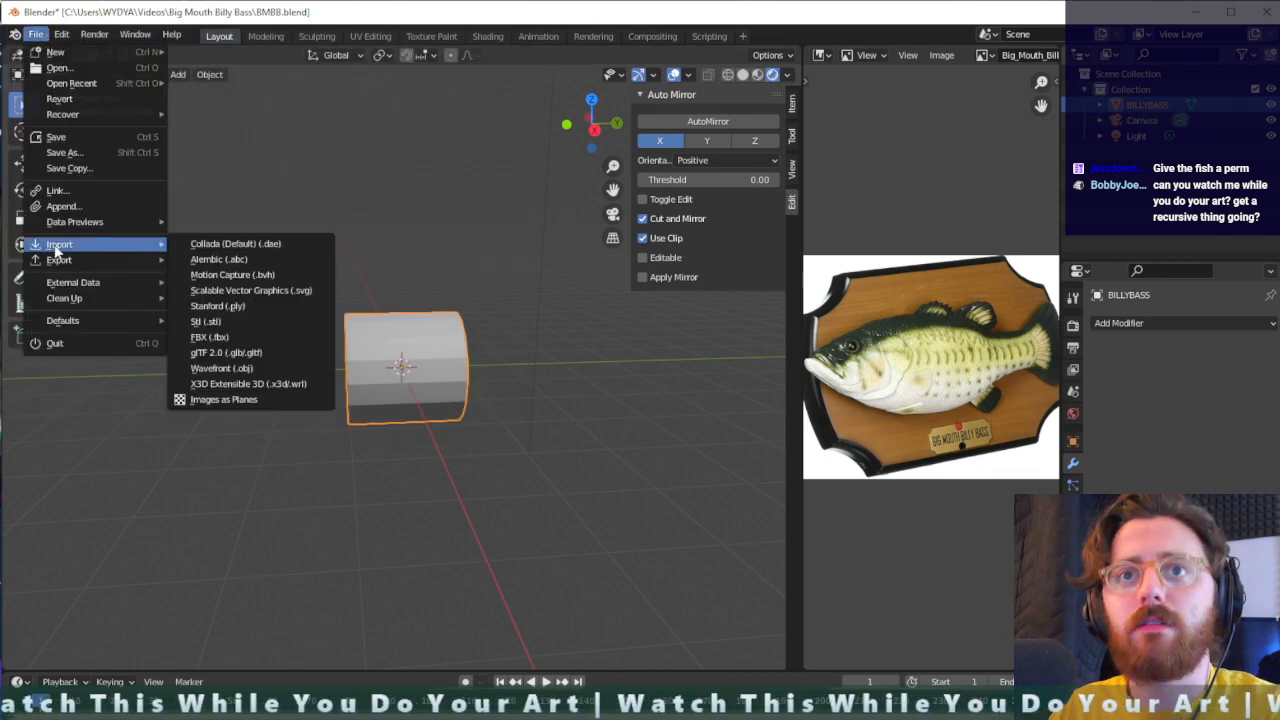
{"action": "left_click", "coordinate": [277, 399]}
{"action": "double_click", "coordinate": [523, 114]}
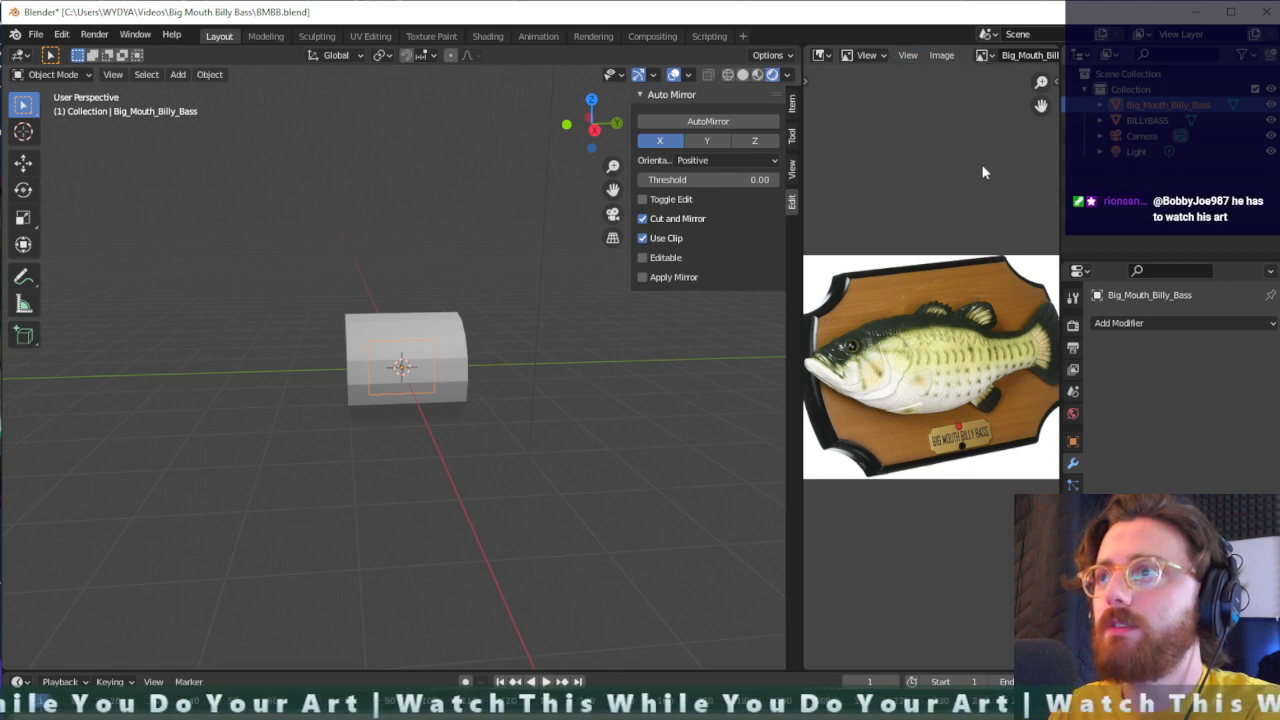
- Try to collapse the Image Editor area next to the 3D viewport
{"action": "left_click_drag", "start_coordinate": [1055, 49], "coordinate": [1037, 378]}
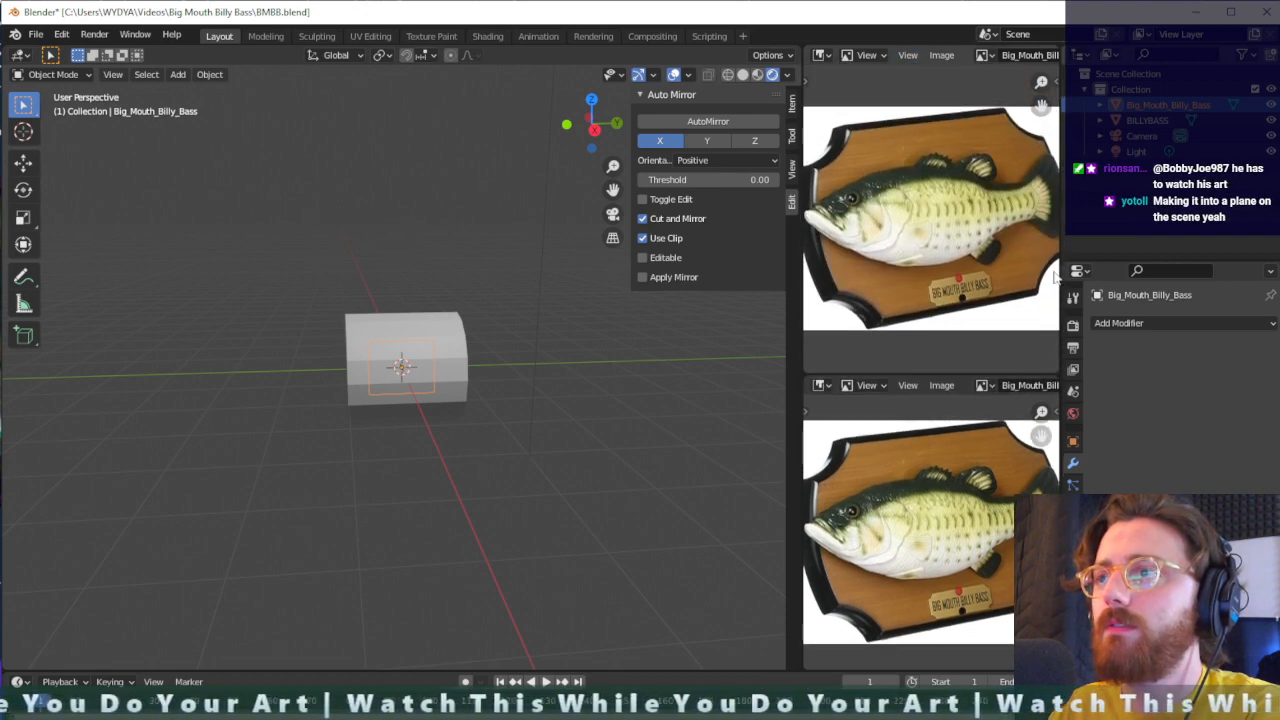
{"action": "left_click_drag", "start_coordinate": [1055, 45], "coordinate": [1045, 220]}
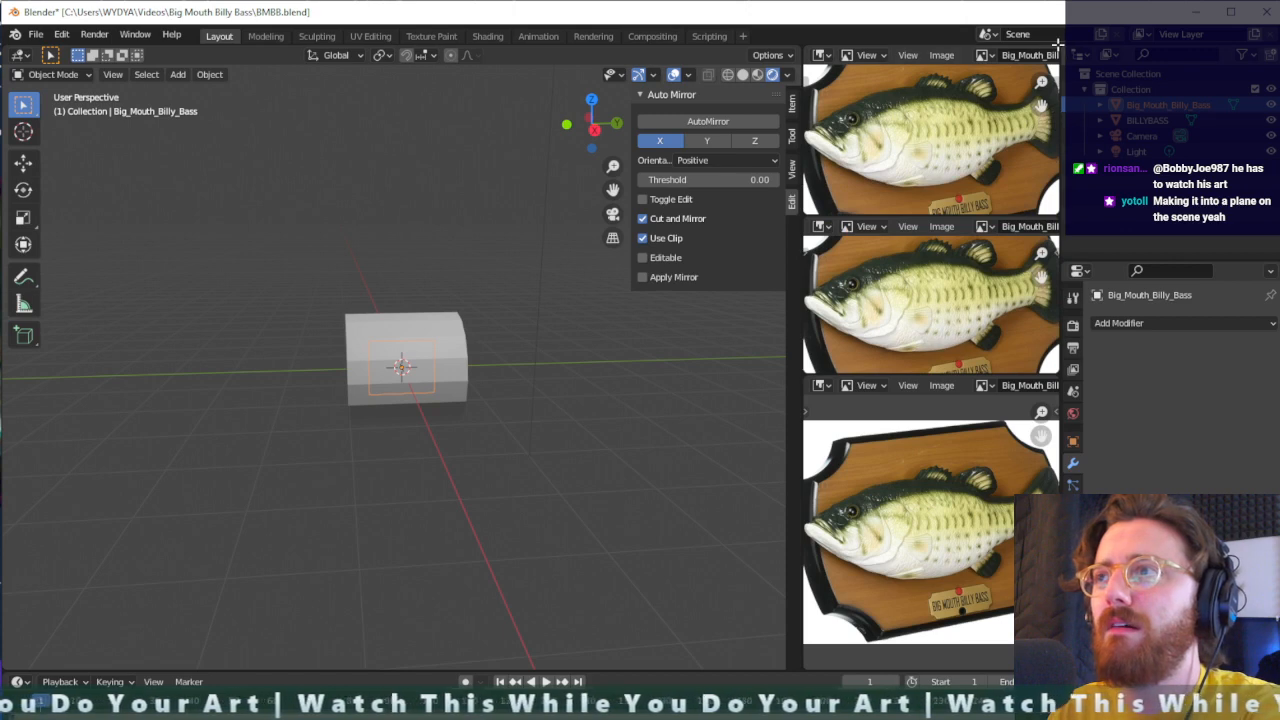
{"action": "left_click_drag", "start_coordinate": [1057, 45], "coordinate": [1043, 147]}
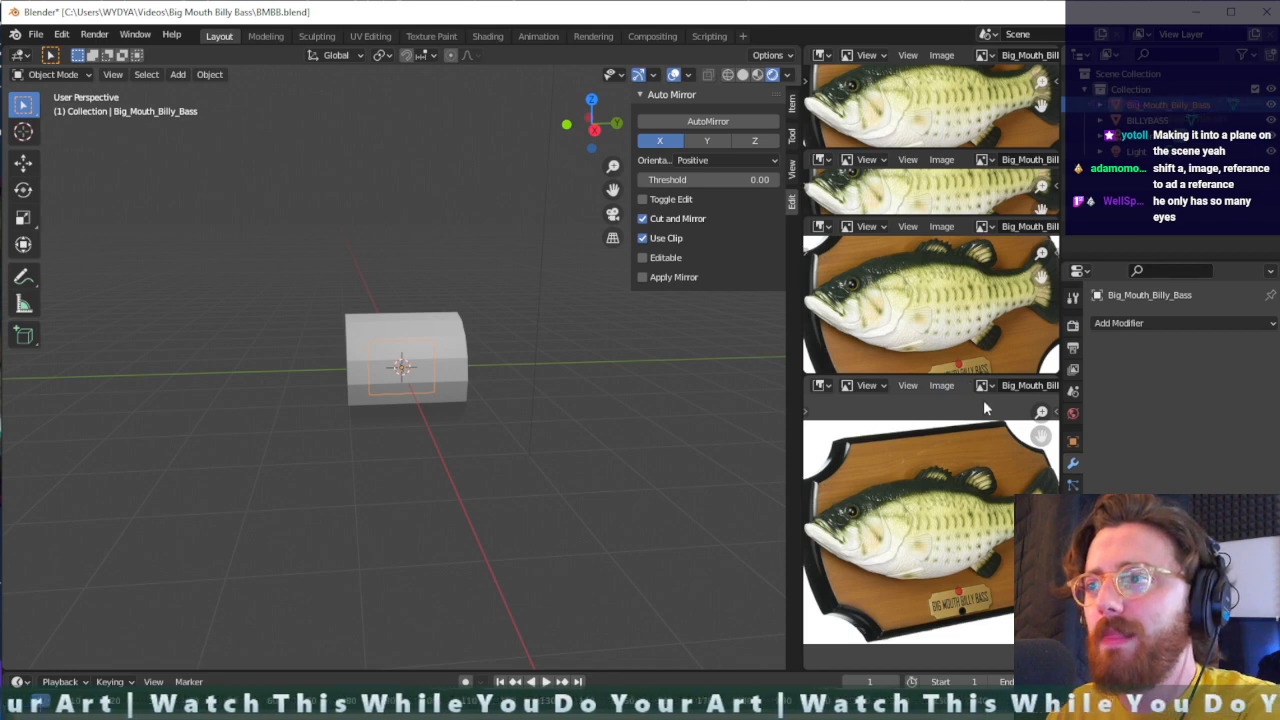
{"action": "left_click_drag", "start_coordinate": [800, 385], "coordinate": [848, 385]}
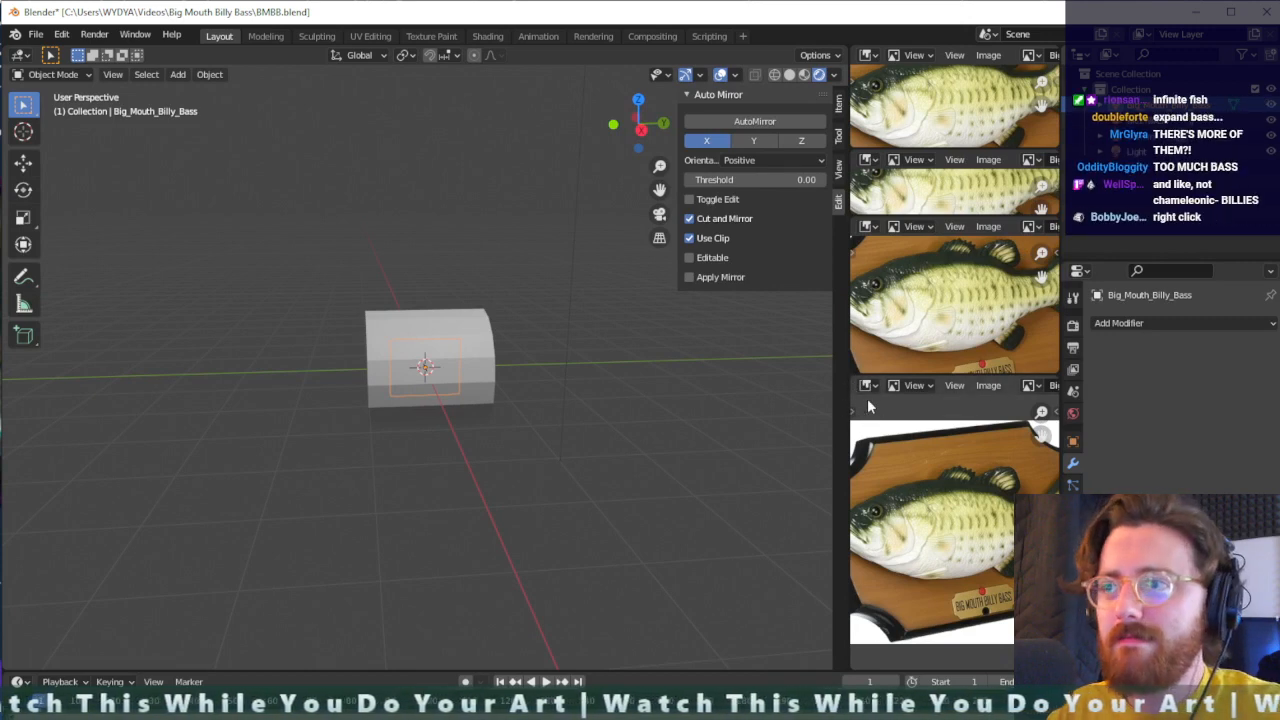
{"action": "right_click", "coordinate": [851, 386]}
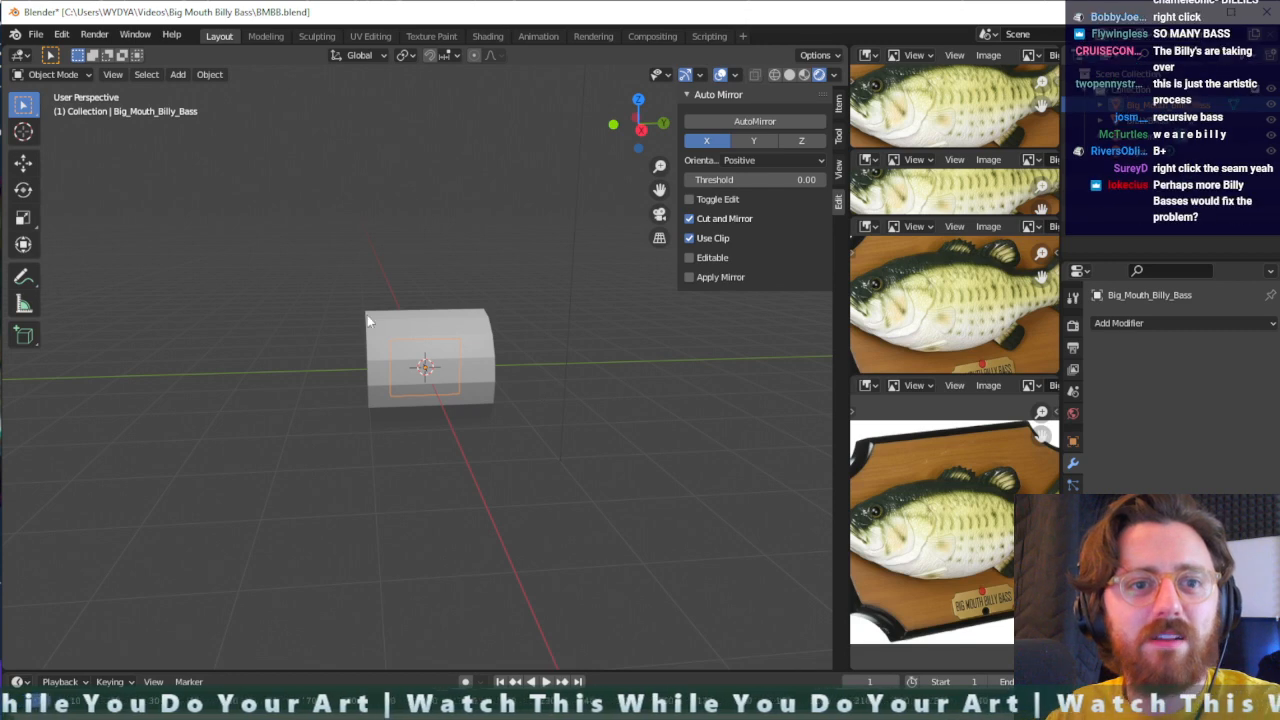
{"action": "right_click", "coordinate": [845, 322]}
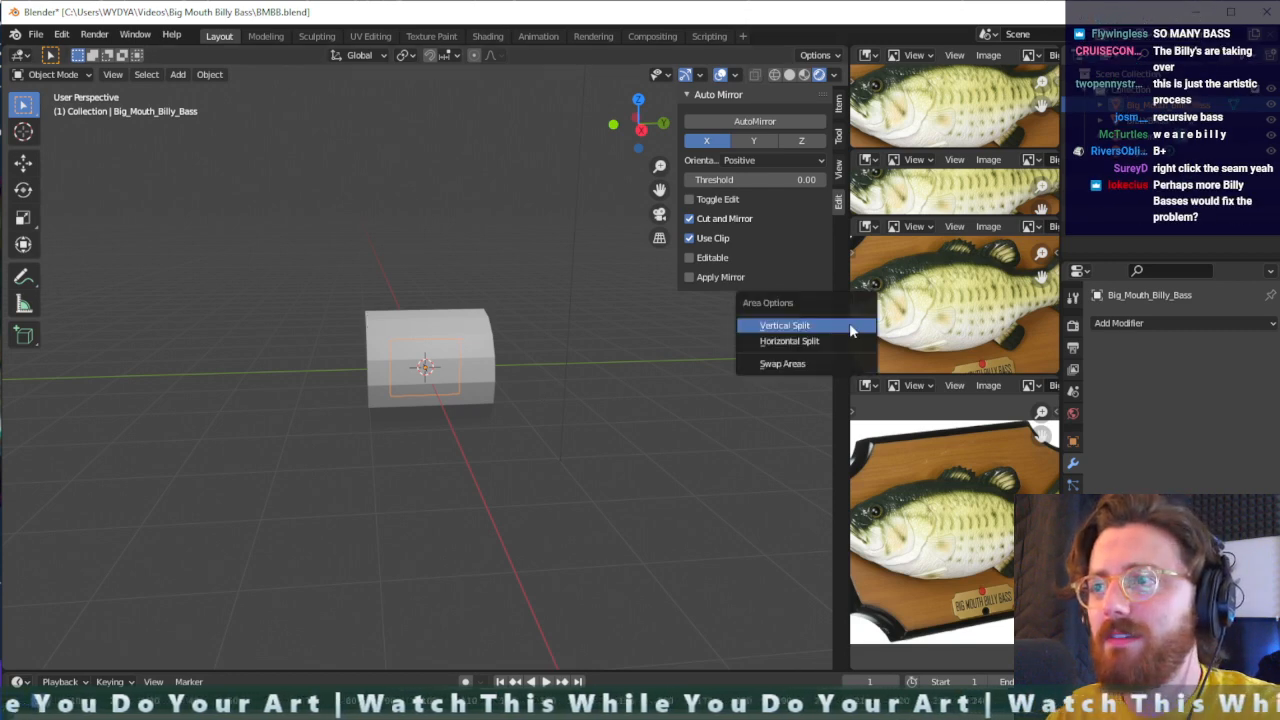
- Join the stacked Image Editor areas into a single one
{"action": "right_click", "coordinate": [930, 376]}
{"action": "left_click", "coordinate": [910, 428]}
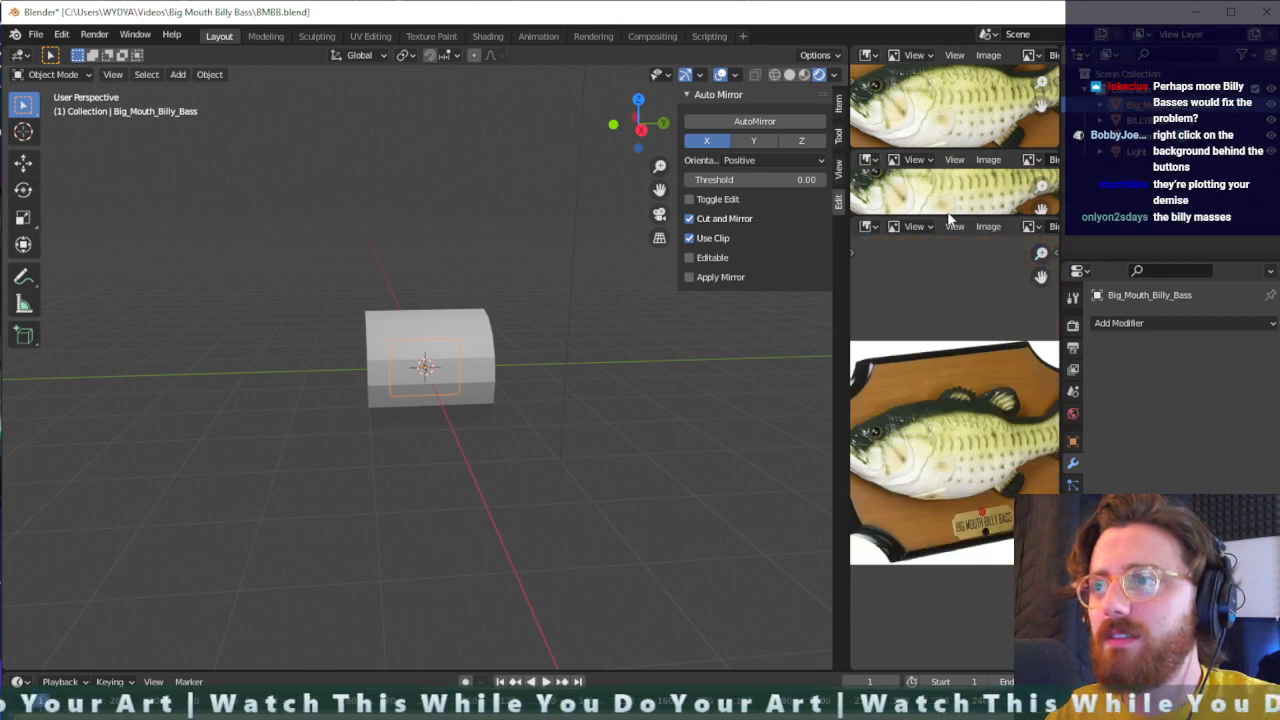
{"action": "right_click", "coordinate": [952, 215]}
{"action": "left_click", "coordinate": [954, 217]}
{"action": "left_click", "coordinate": [958, 182]}
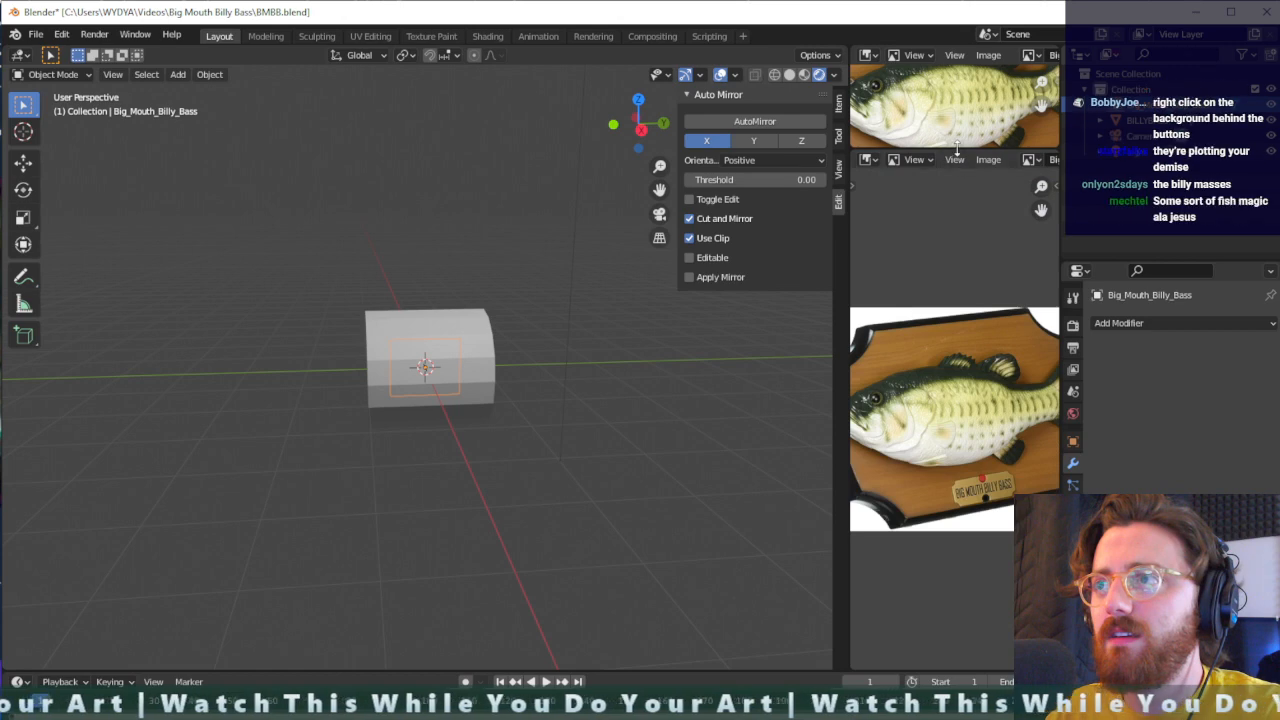
{"action": "right_click", "coordinate": [958, 152]}
{"action": "left_click", "coordinate": [960, 149]}
{"action": "left_click", "coordinate": [959, 116]}
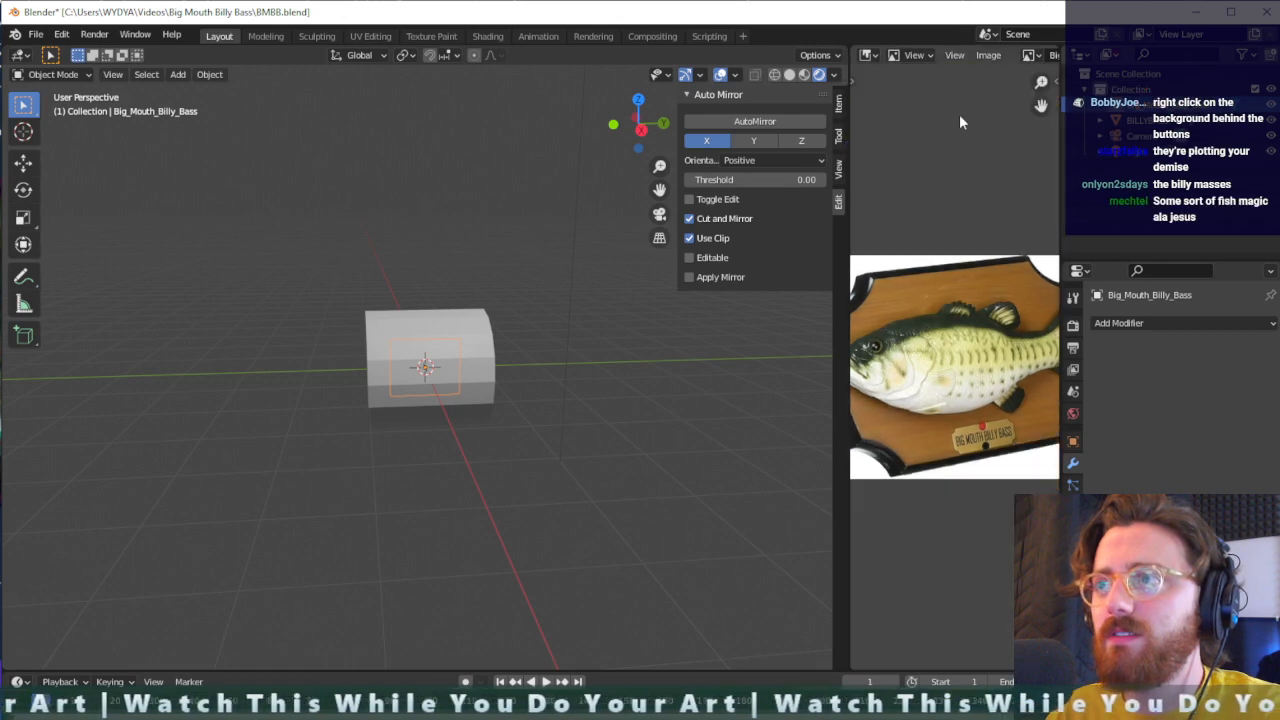
- Join the remaining Image Editor area into the 3D viewport so that the viewport fills the space
{"action": "right_click", "coordinate": [845, 249]}
{"action": "left_click", "coordinate": [830, 249]}
{"action": "left_click", "coordinate": [959, 241]}
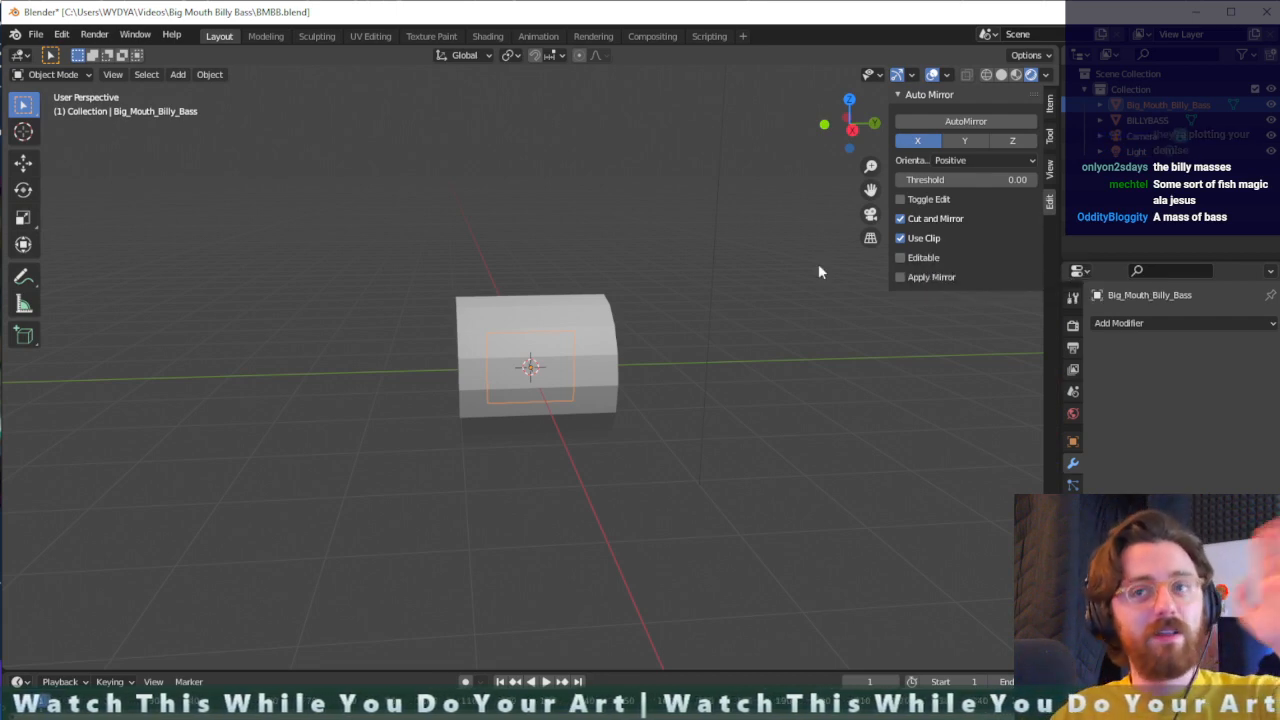
- Scale the Big_Mouth_Billy_Bass image plane up uniformly by about 4.07, well beyond the cylinder's length
{"action": "scroll", "coordinate": [552, 366], "scroll_direction": "up", "scroll_amount": 2}
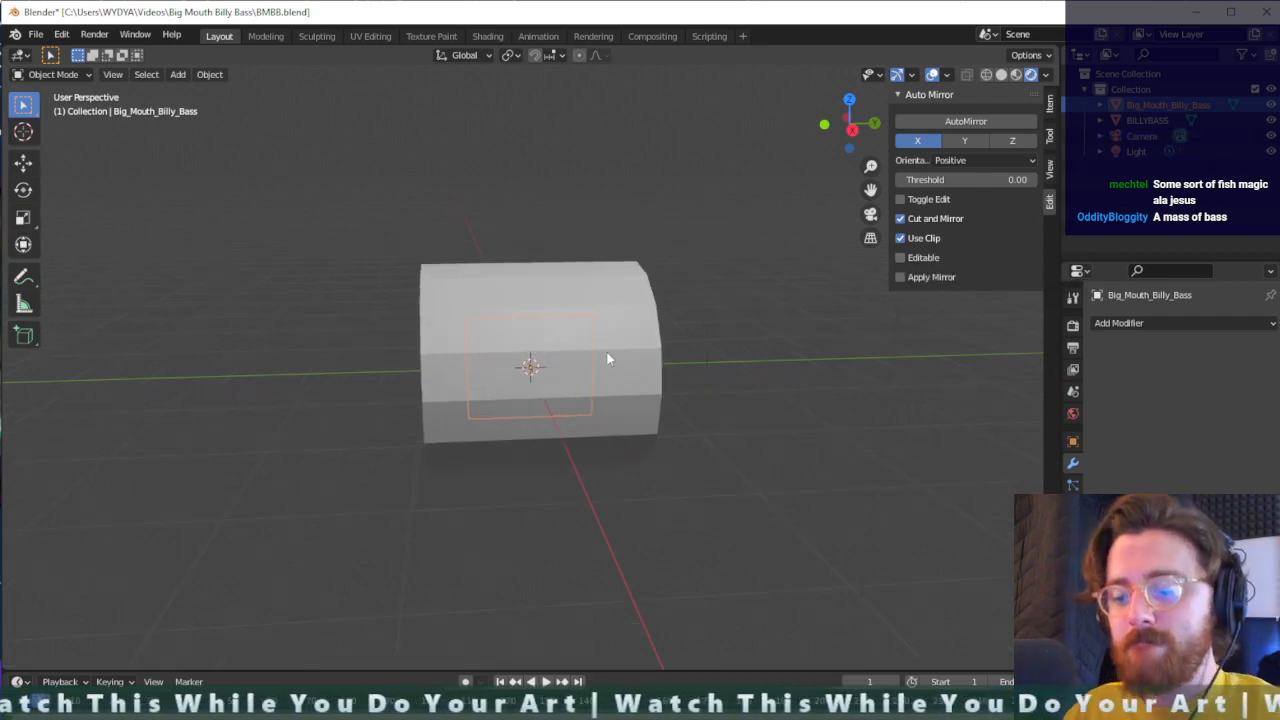
{"action": "key", "text": "s"}
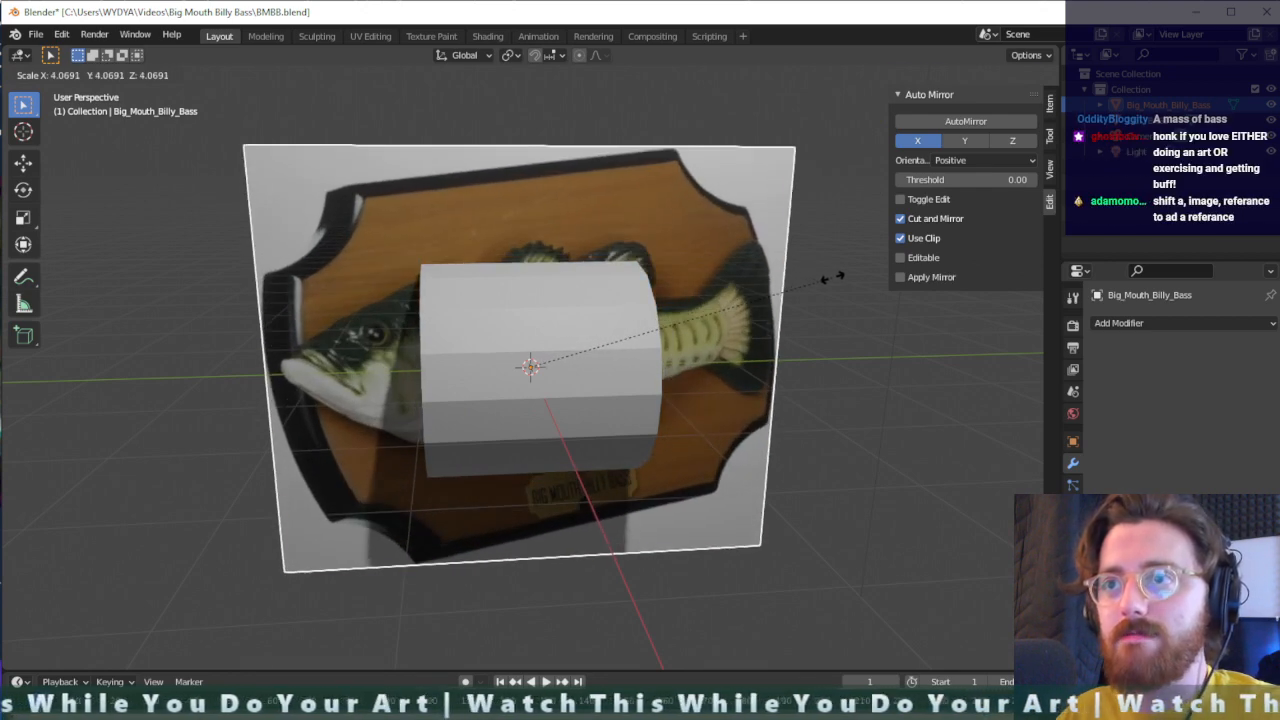
{"action": "left_click", "coordinate": [844, 308]}
- Try to move the enlarged reference image plane
{"action": "middle_click_drag", "start_coordinate": [845, 308], "coordinate": [755, 344]}
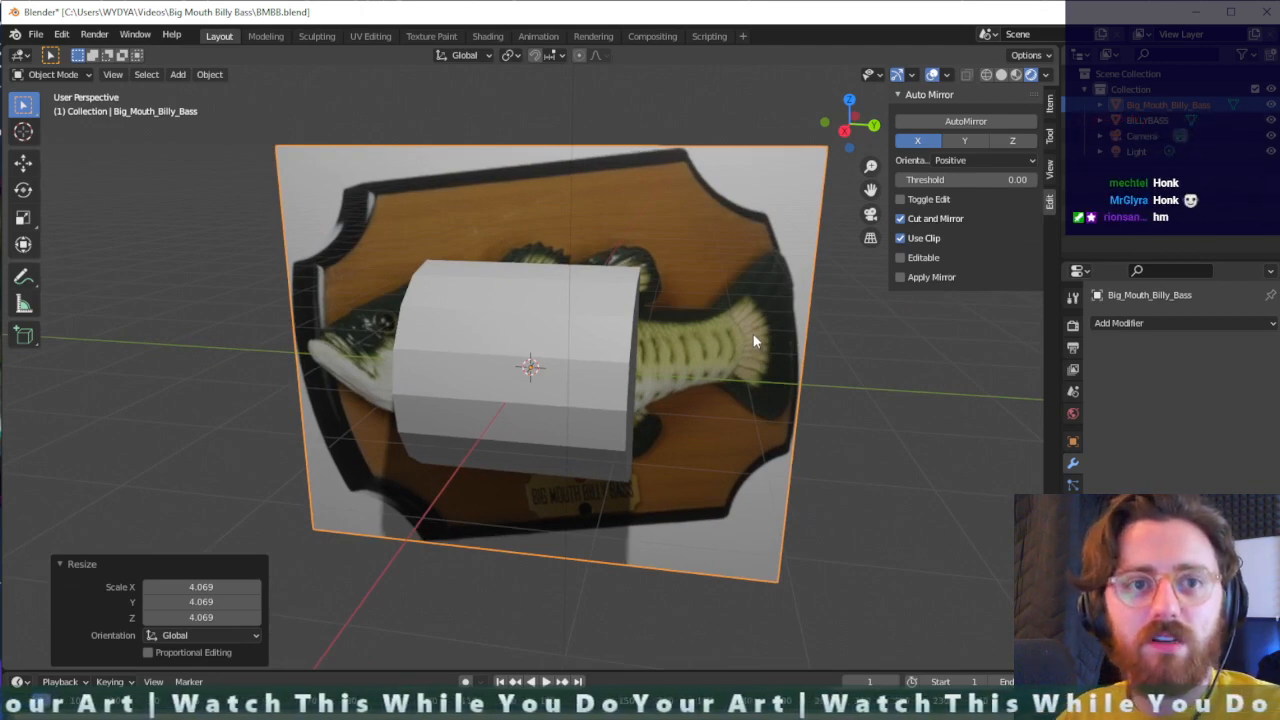
{"action": "middle_click_drag", "start_coordinate": [753, 334], "coordinate": [818, 332]}
{"action": "key", "text": "g"}
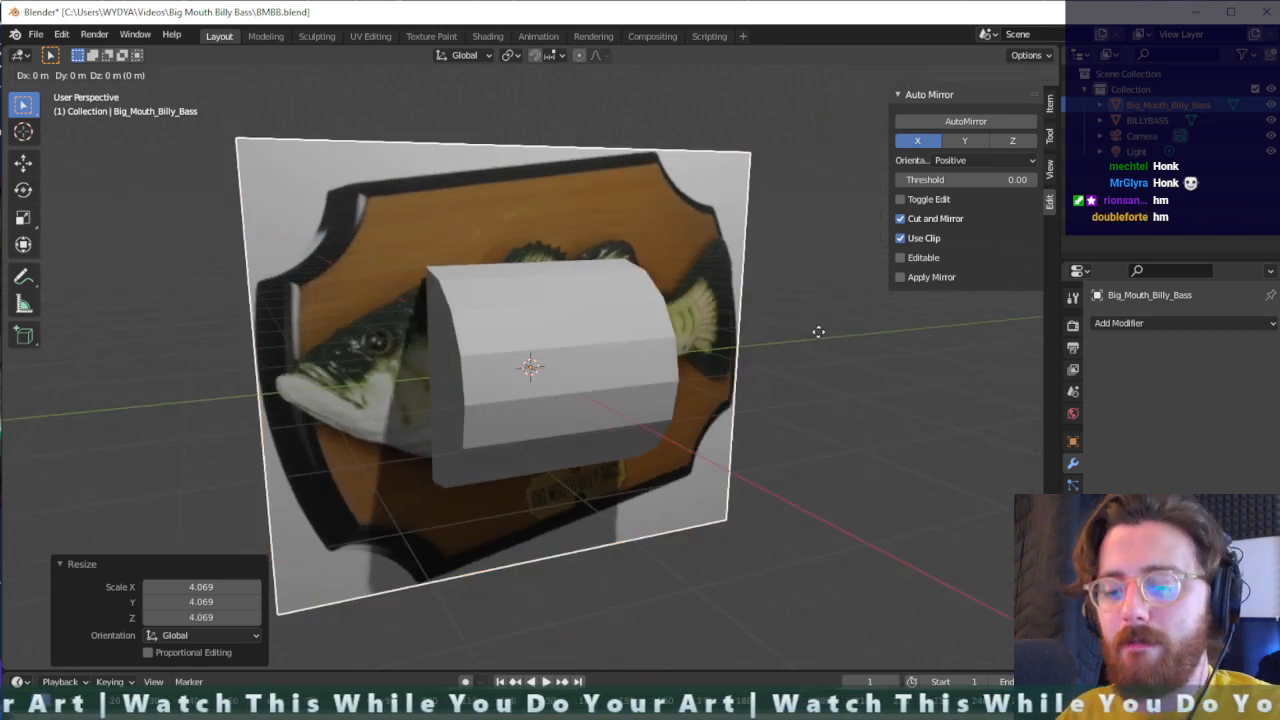
{"action": "left_click", "coordinate": [818, 332]}
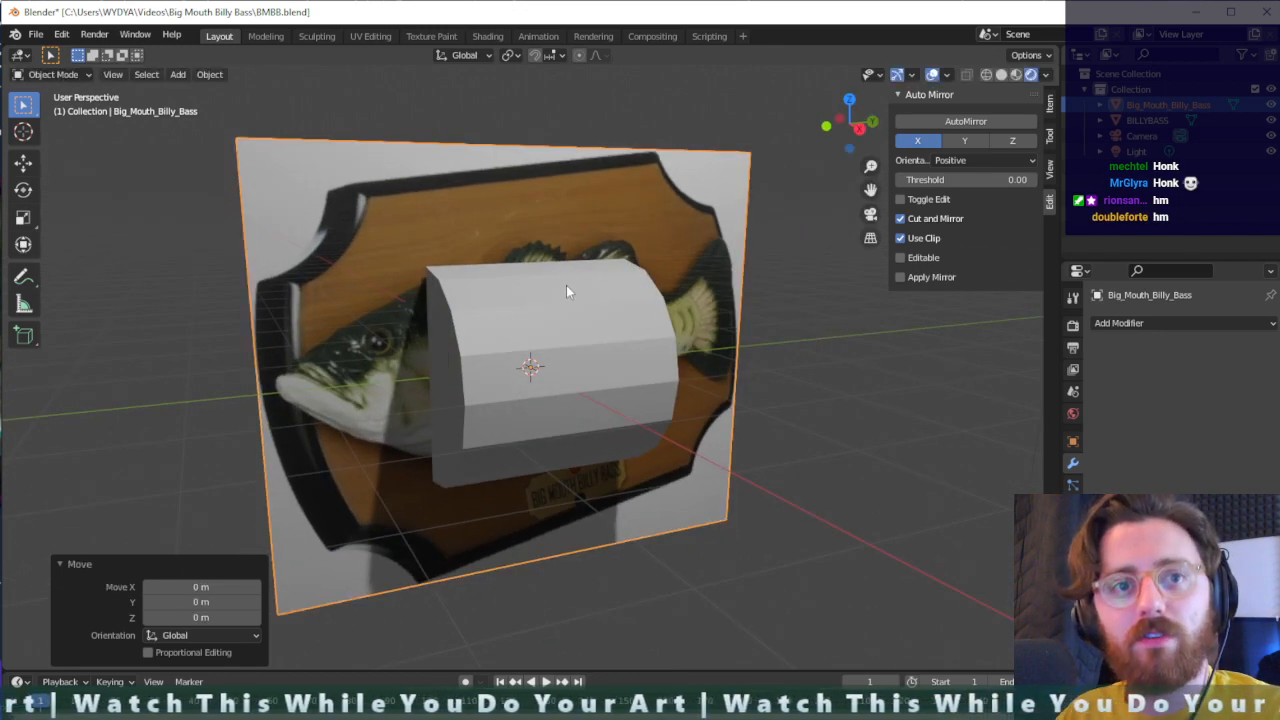
- Add Big_Mouth_Billy_Bass.jpg to the scene as a reference image aligned to the view
{"action": "key", "text": "shift+a"}
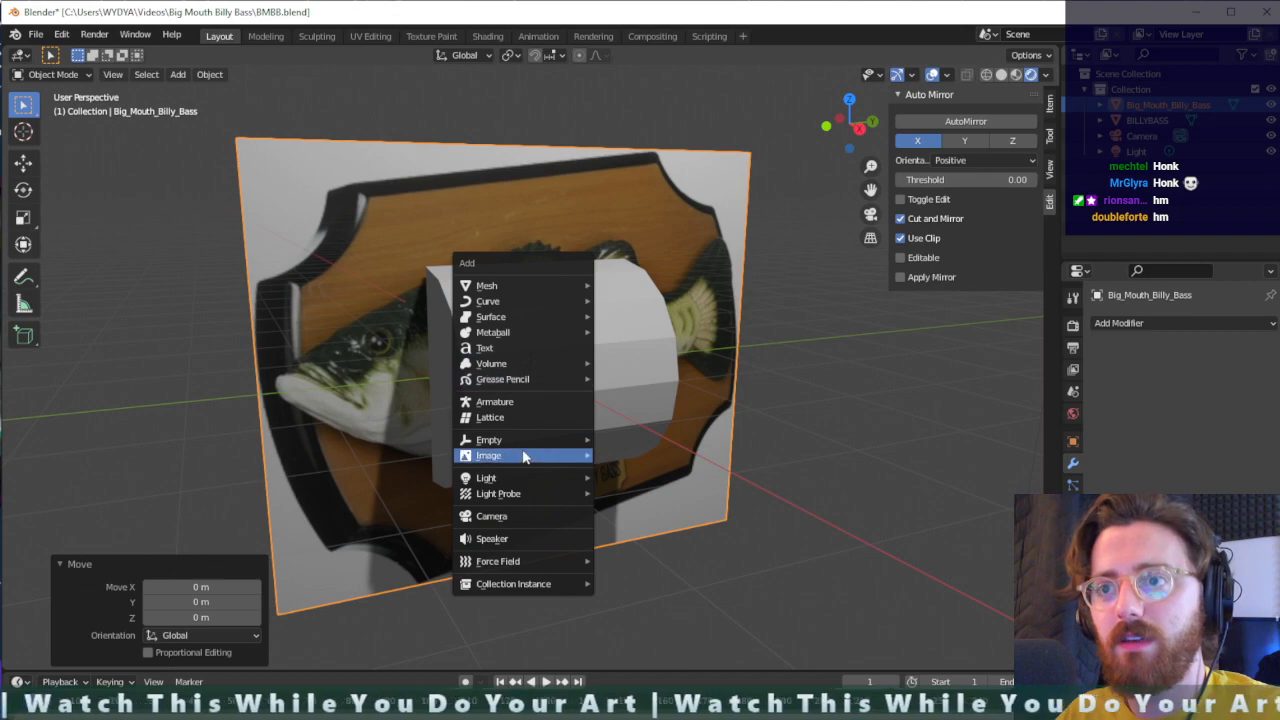
{"action": "mouse_move", "coordinate": [533, 453]}
{"action": "left_click", "coordinate": [636, 458]}
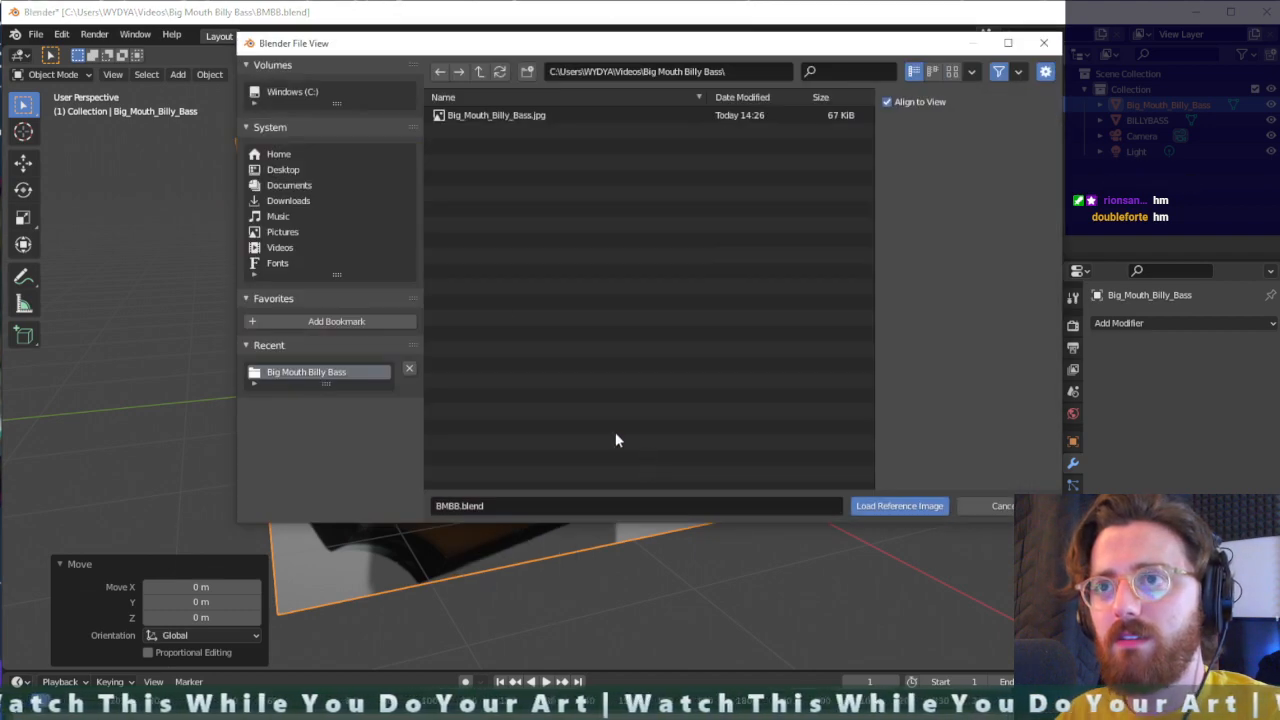
{"action": "double_click", "coordinate": [511, 117]}
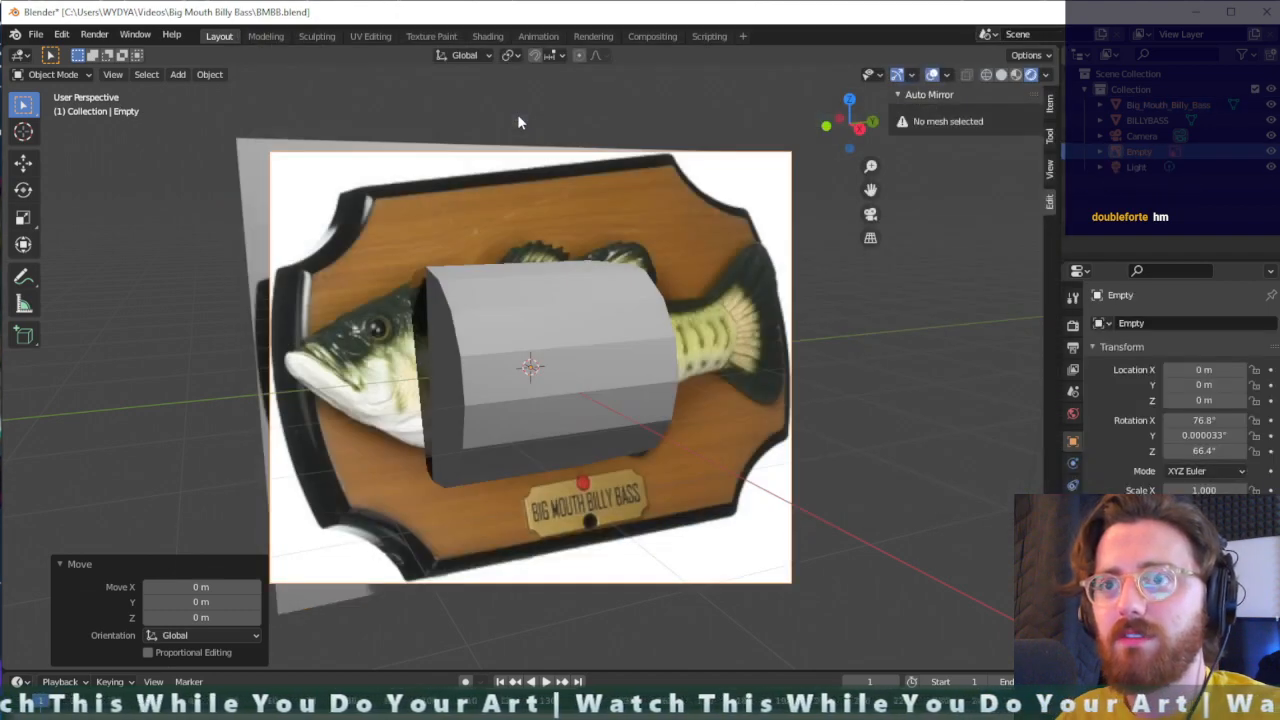
- Undo the added reference image and delete the Big_Mouth_Billy_Bass image plane
{"action": "middle_click_drag", "start_coordinate": [560, 315], "coordinate": [720, 321]}
{"action": "key", "text": "ctrl+z"}
{"action": "key", "text": "Delete"}
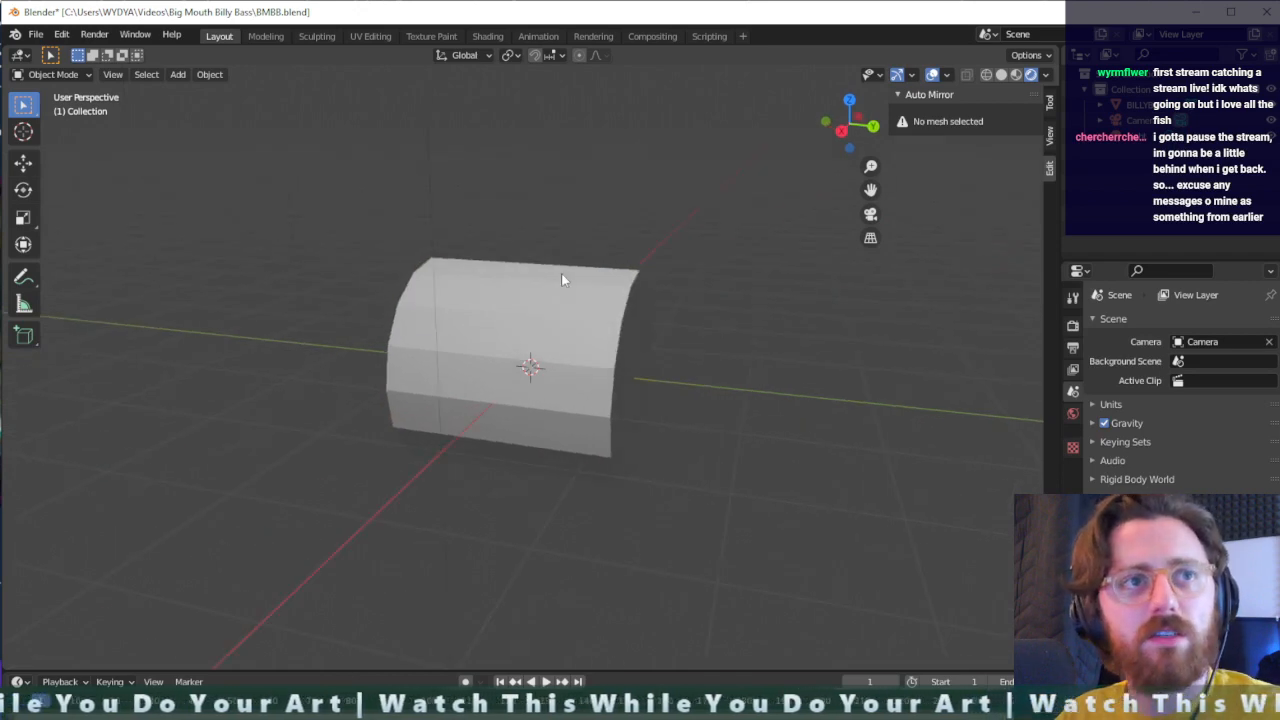
- Load Big_Mouth_Billy_Bass.jpg as a reference image from an angled perspective view, with Align to View enabled
{"action": "key", "text": "shift+a"}
{"action": "mouse_move", "coordinate": [567, 272]}
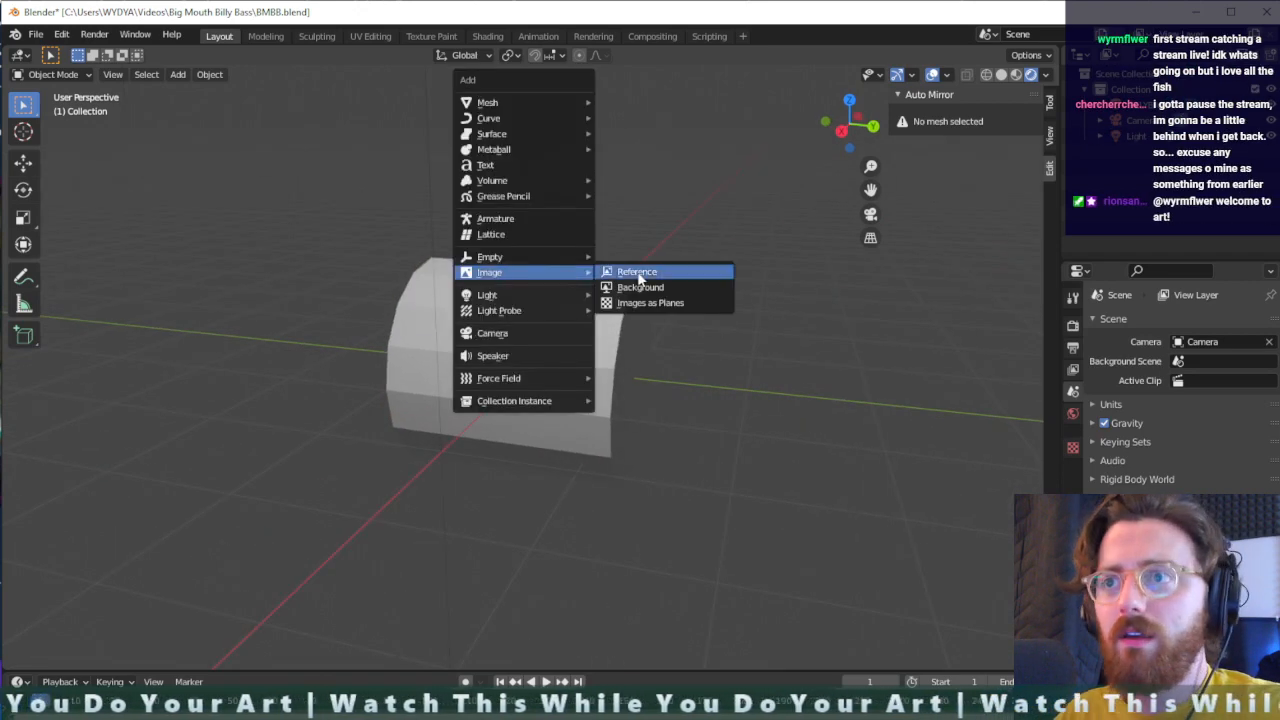
{"action": "middle_click_drag", "start_coordinate": [756, 265], "coordinate": [572, 260]}
{"action": "key", "text": "shift+a"}
{"action": "mouse_move", "coordinate": [575, 258]}
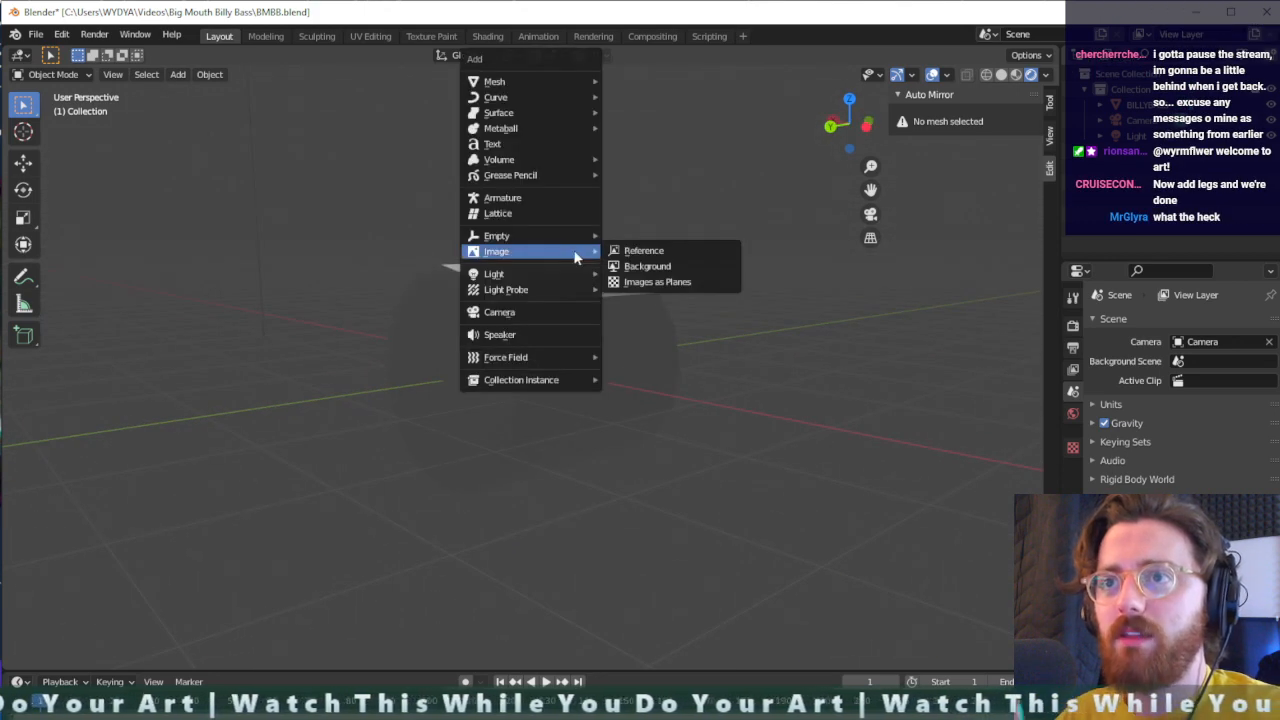
{"action": "left_click", "coordinate": [648, 251]}
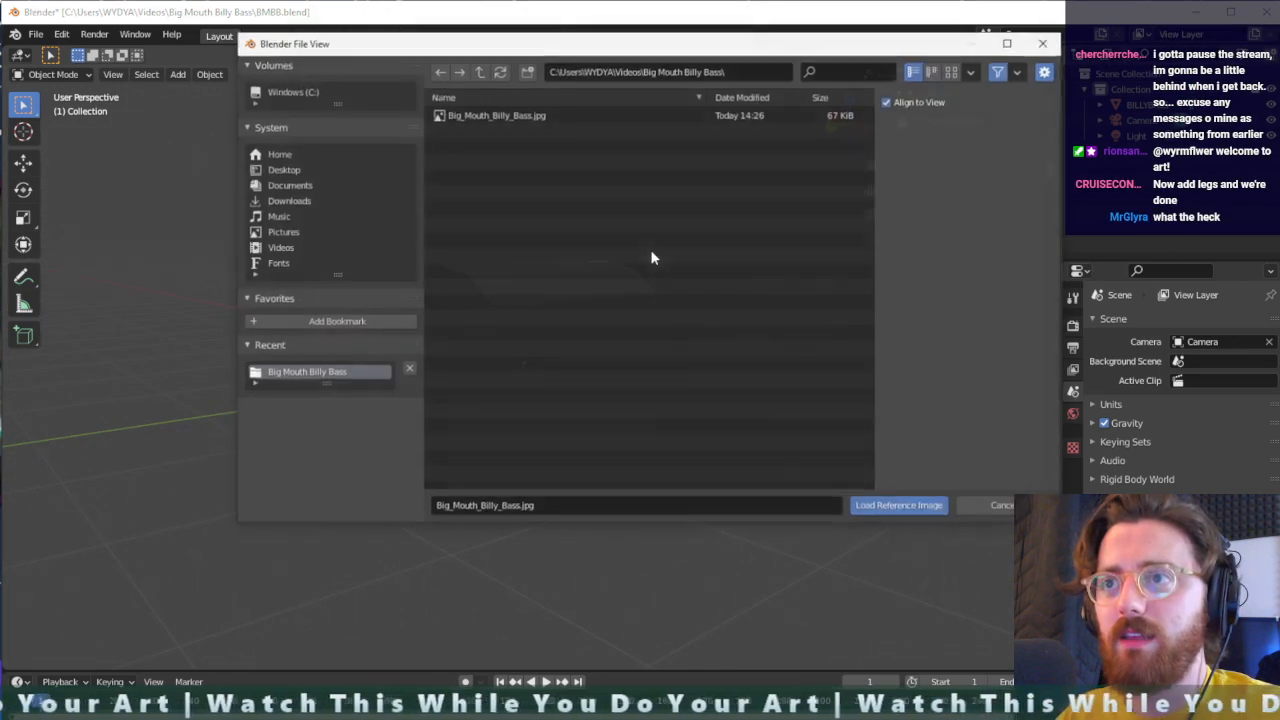
{"action": "left_click", "coordinate": [506, 118]}
{"action": "left_click", "coordinate": [898, 506]}
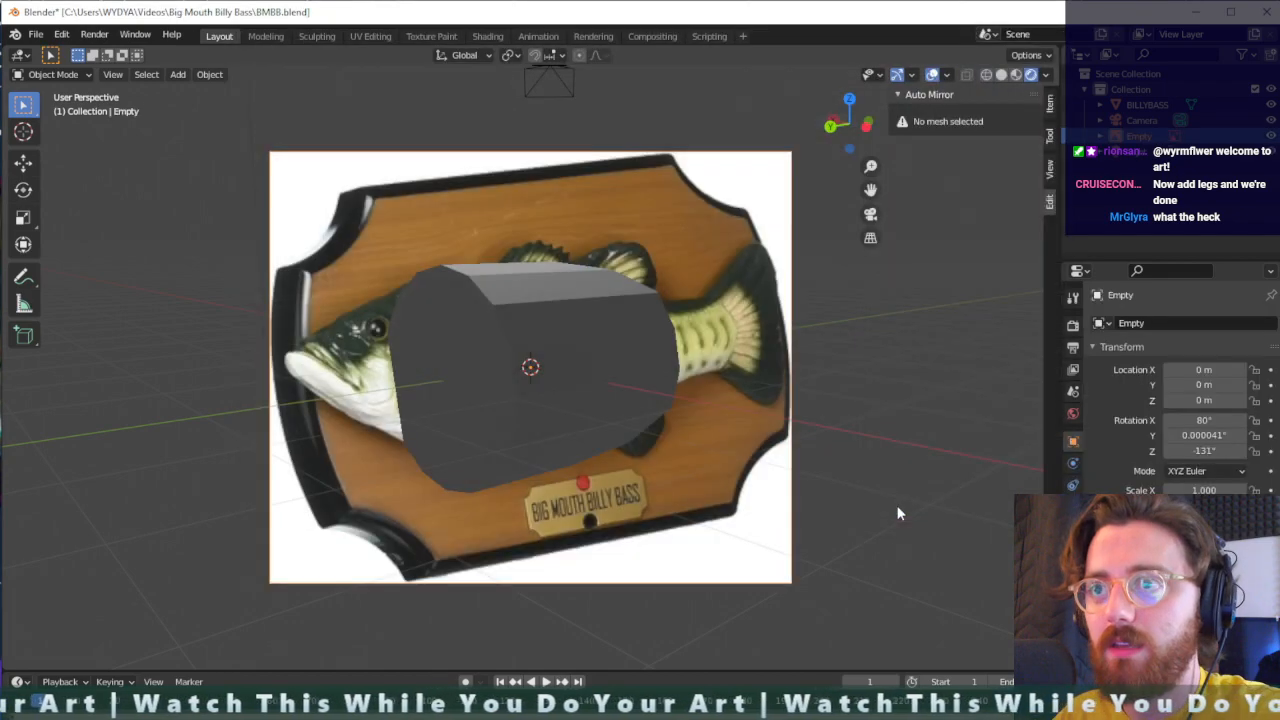
- Try moving the angled reference image, undo the move, and delete the image
{"action": "middle_click_drag", "start_coordinate": [874, 481], "coordinate": [767, 493]}
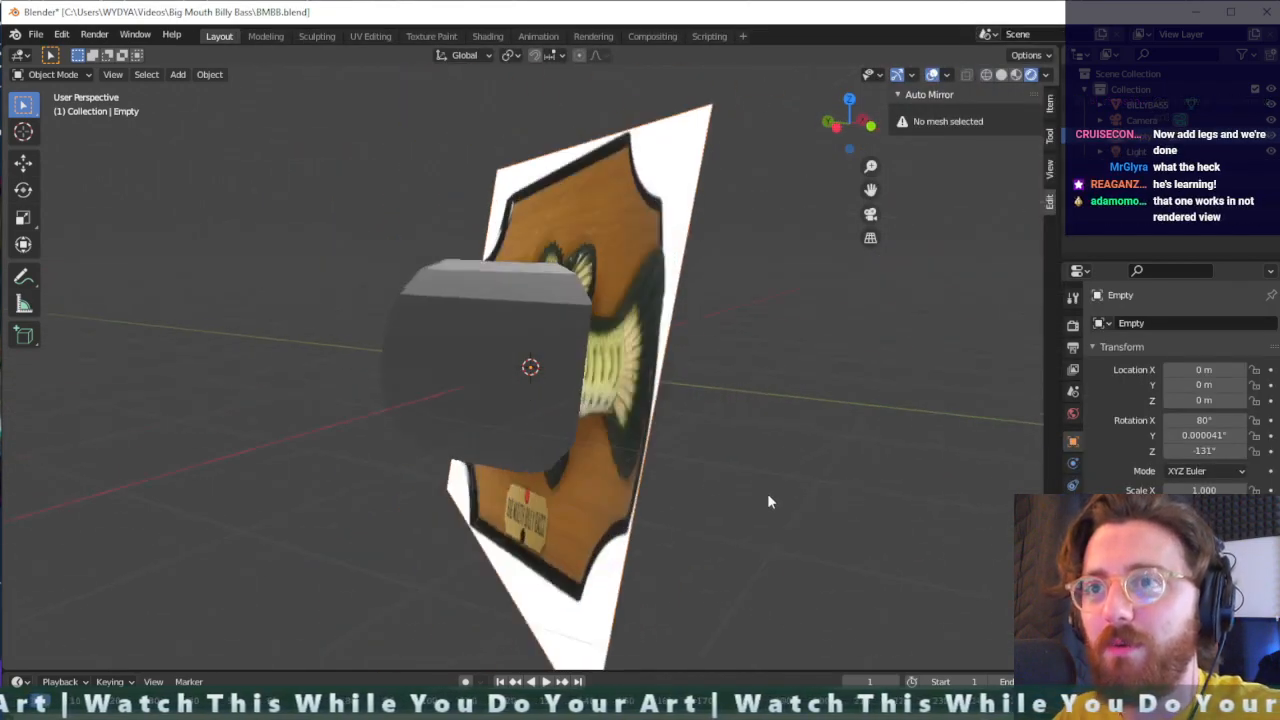
{"action": "key", "text": "g"}
{"action": "left_click", "coordinate": [788, 455]}
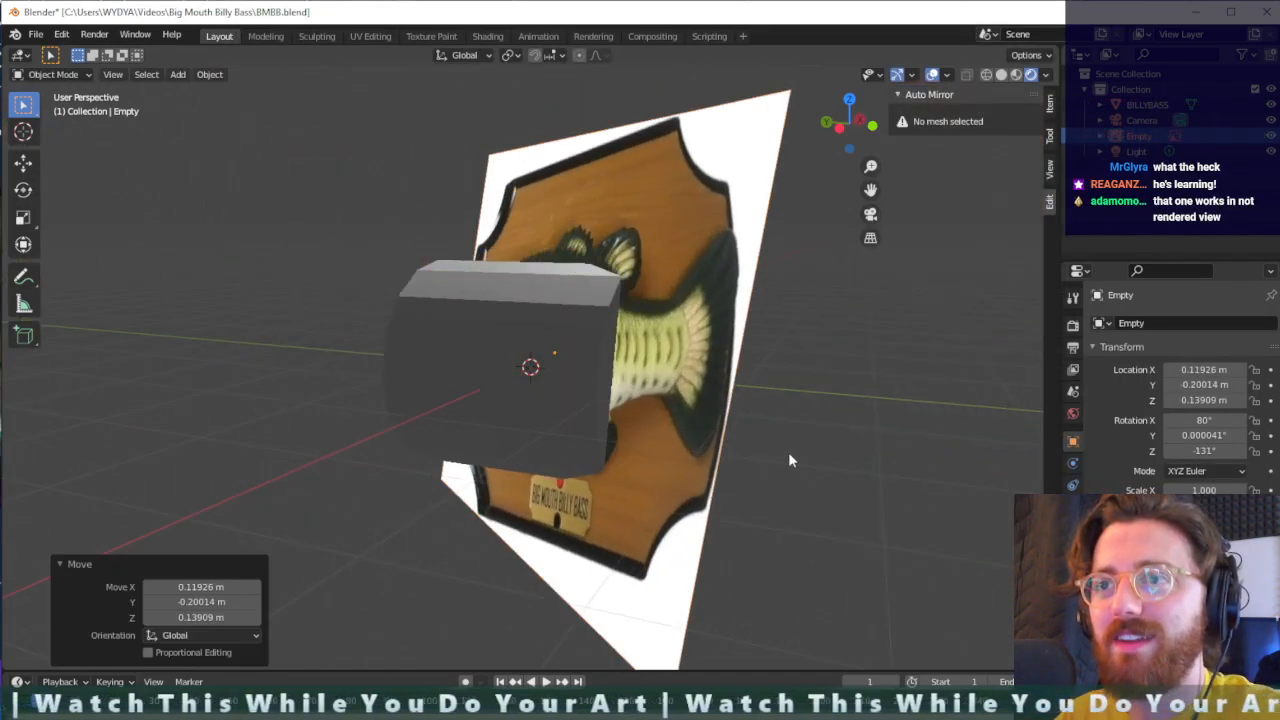
{"action": "key", "text": "ctrl+z"}
{"action": "key", "text": "Delete"}
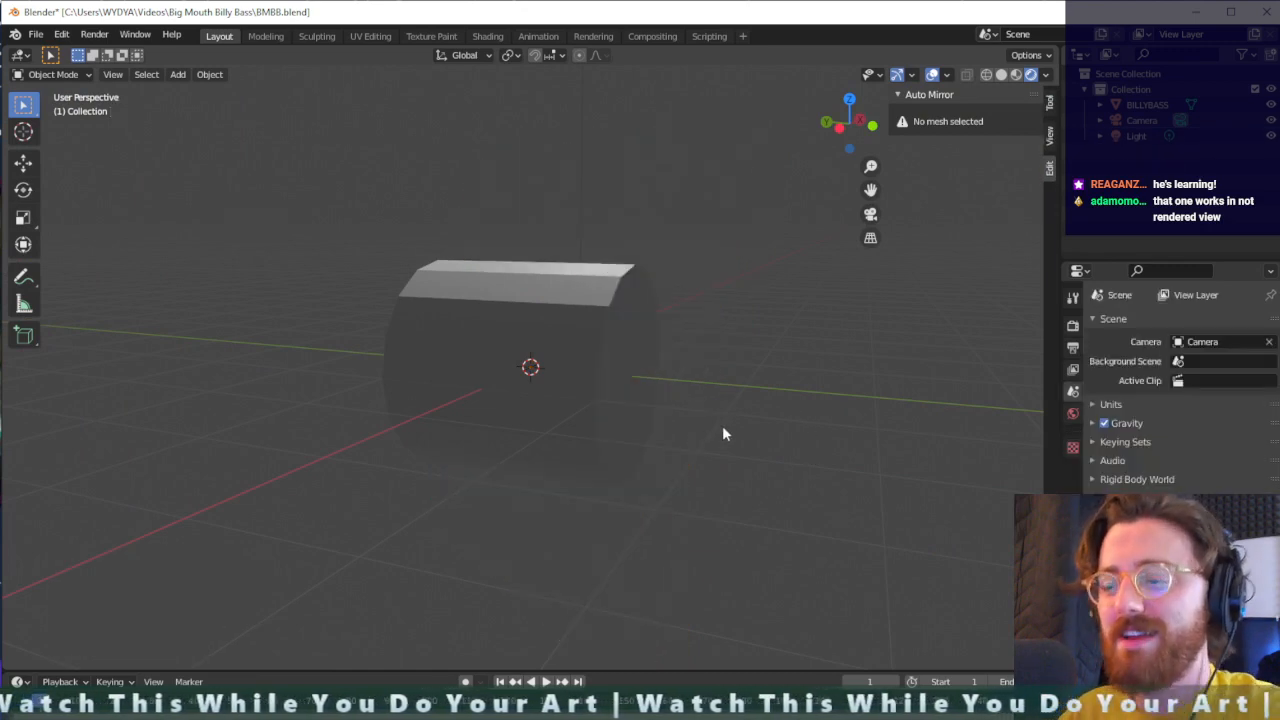
{"action": "key", "text": "KP_1"}
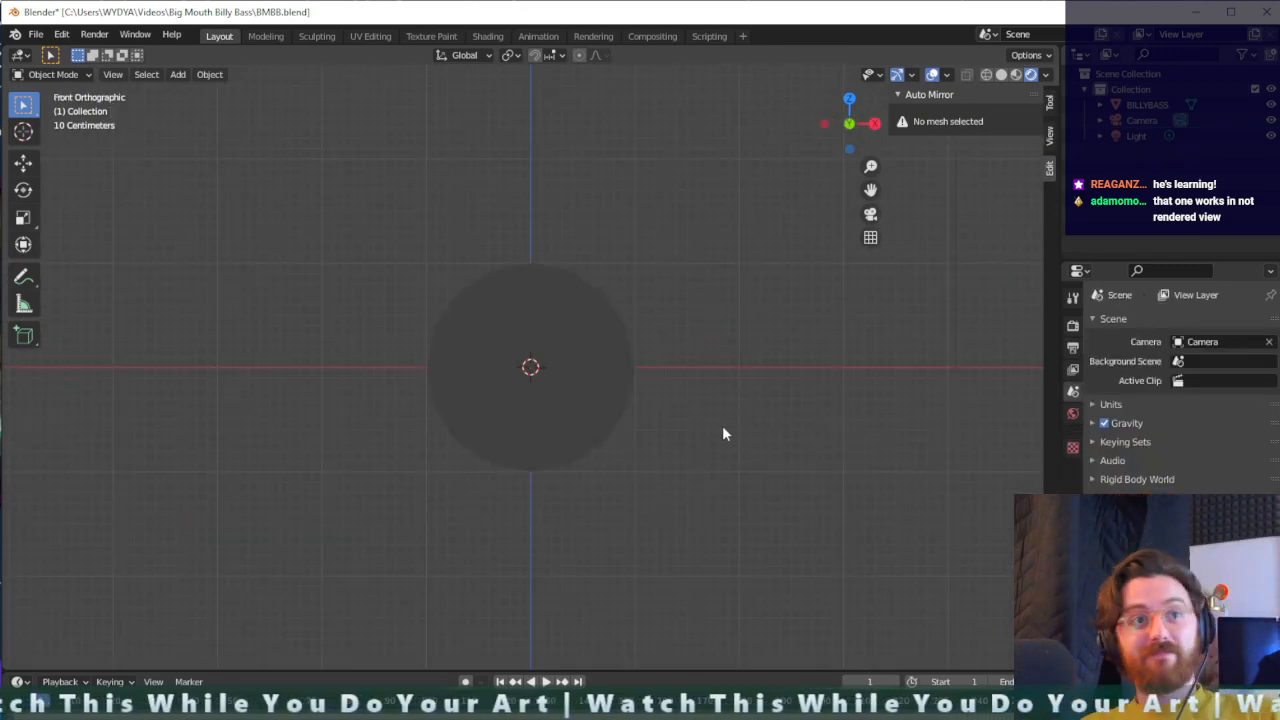
{"action": "key", "text": "KP_3"}
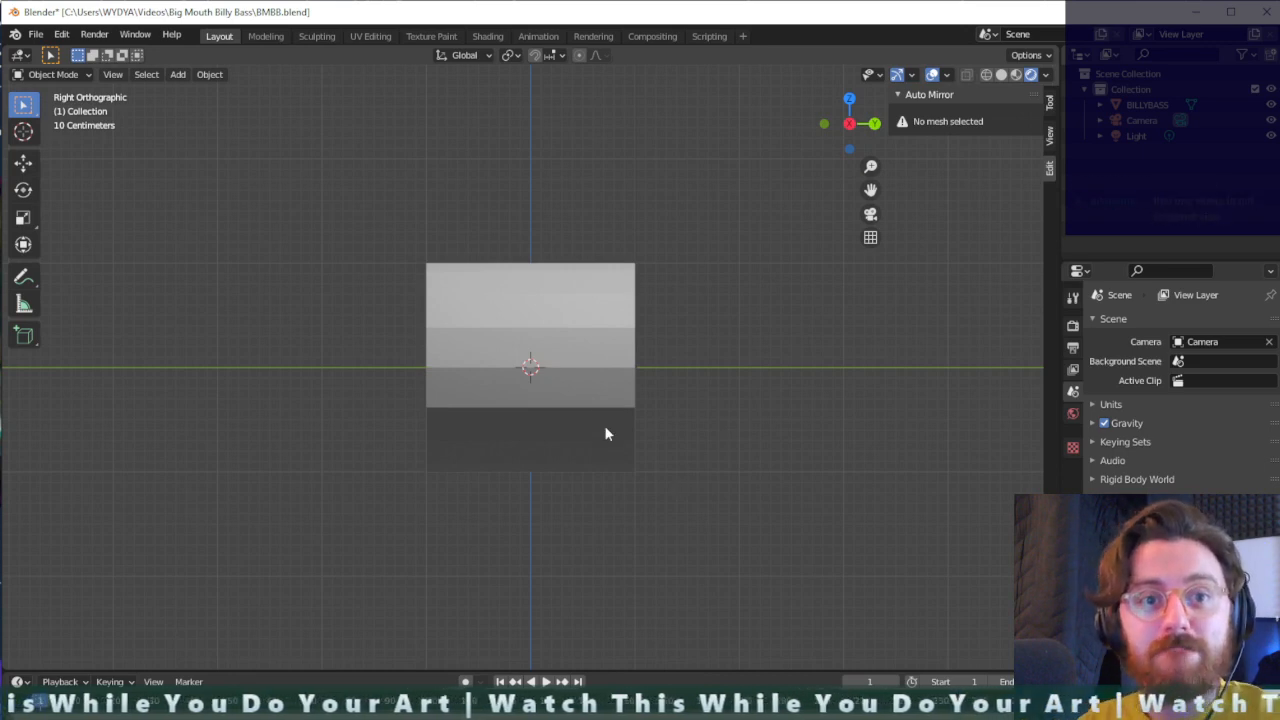
{"action": "key", "text": "shift+a"}
{"action": "mouse_move", "coordinate": [607, 430]}
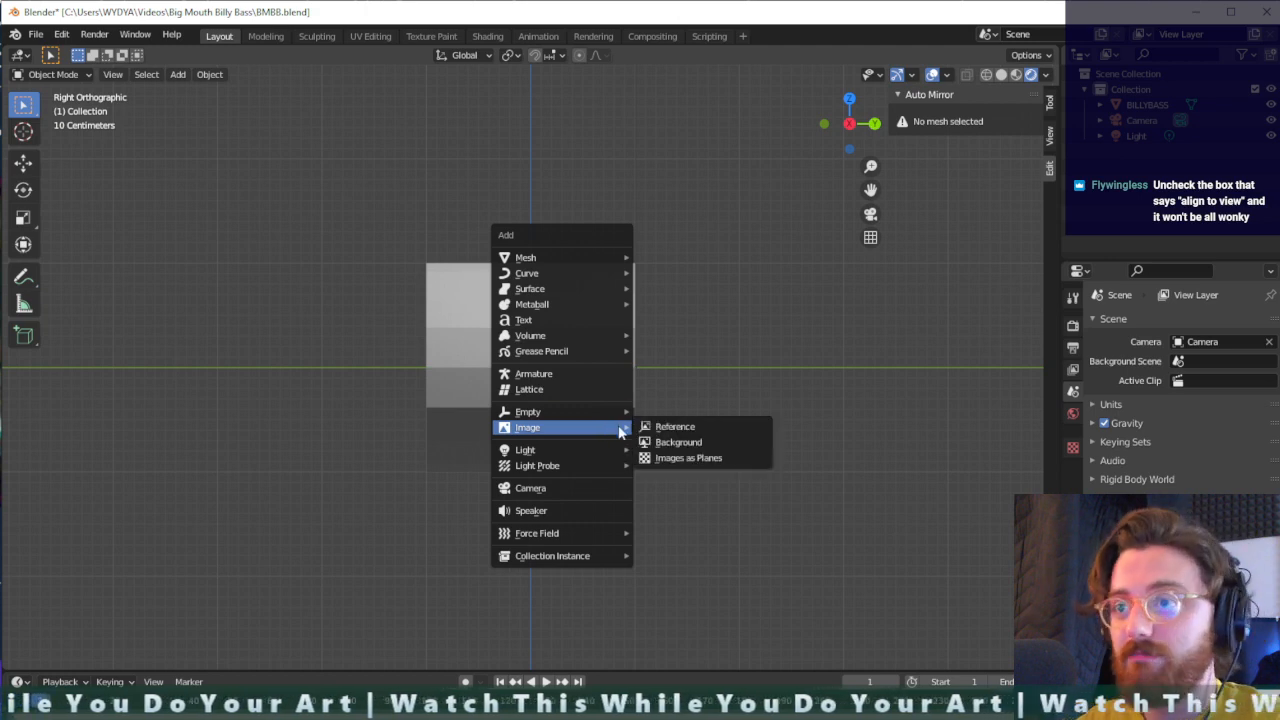
{"action": "left_click", "coordinate": [700, 426]}
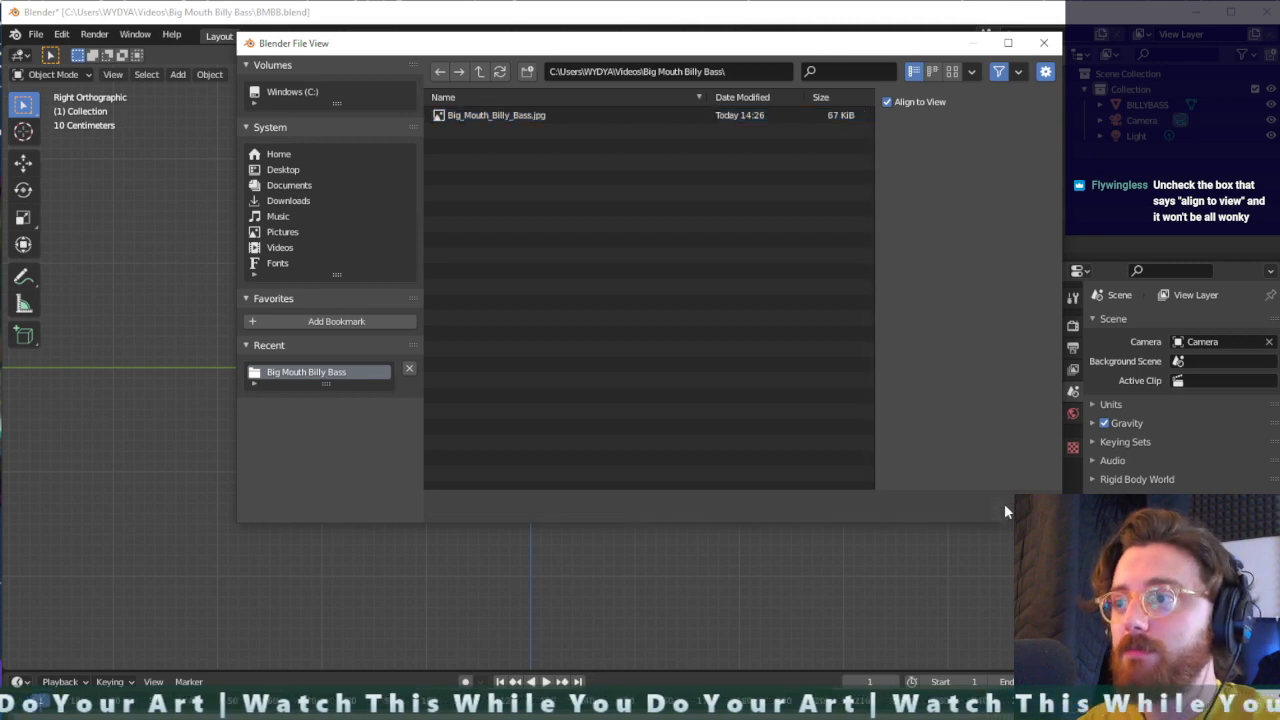
{"action": "left_click", "coordinate": [1004, 505]}
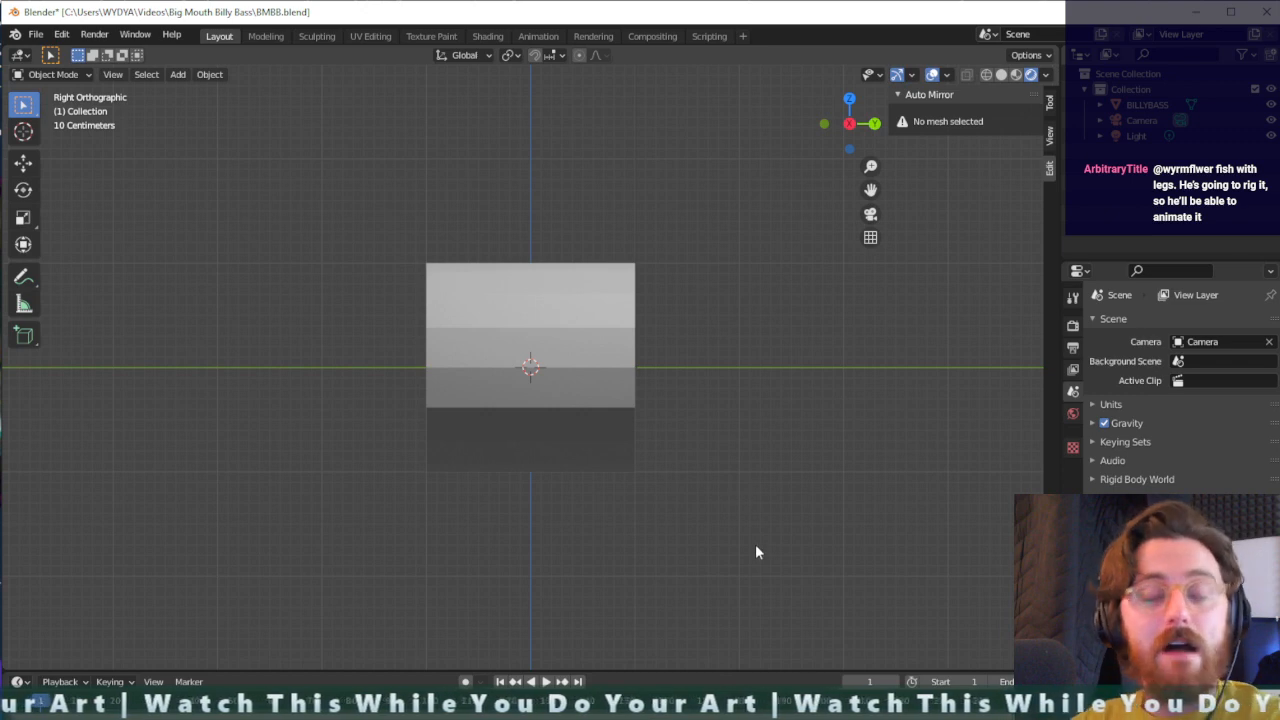
- Open Photoshop, bring its window into view, and dismiss the What's new screen
{"action": "key", "text": "super+s"}
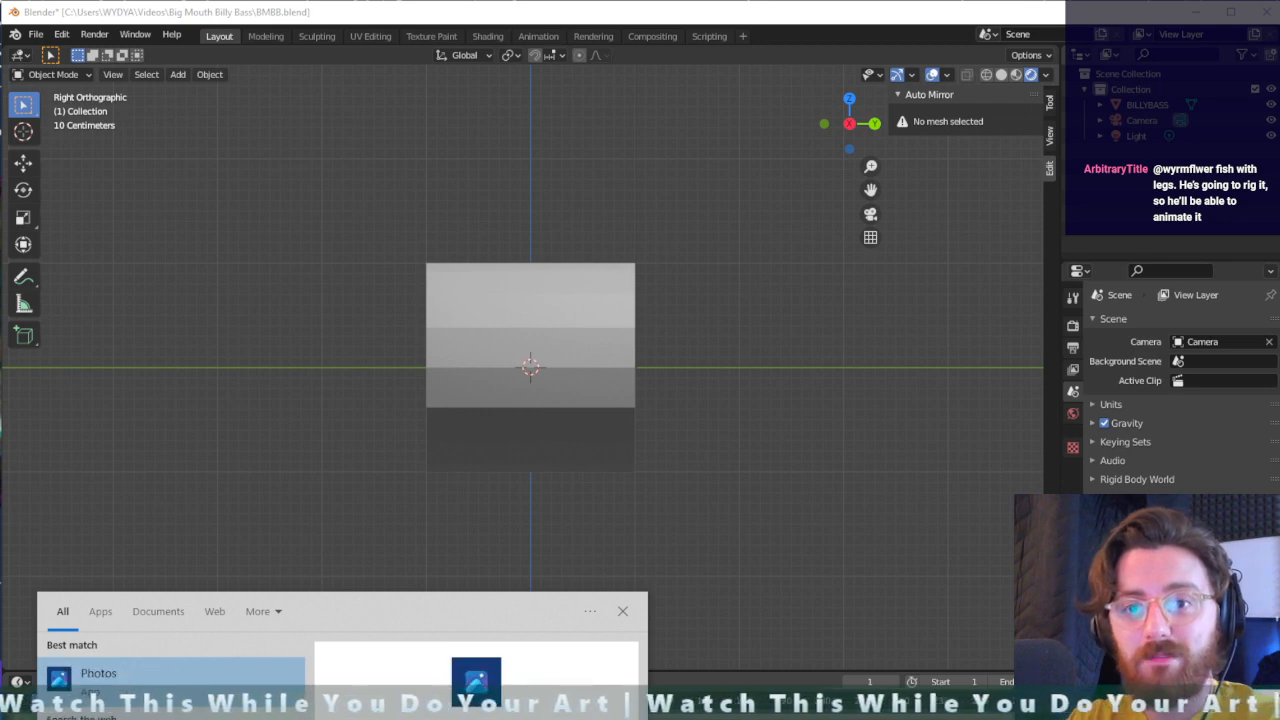
{"action": "key", "text": "Return"}
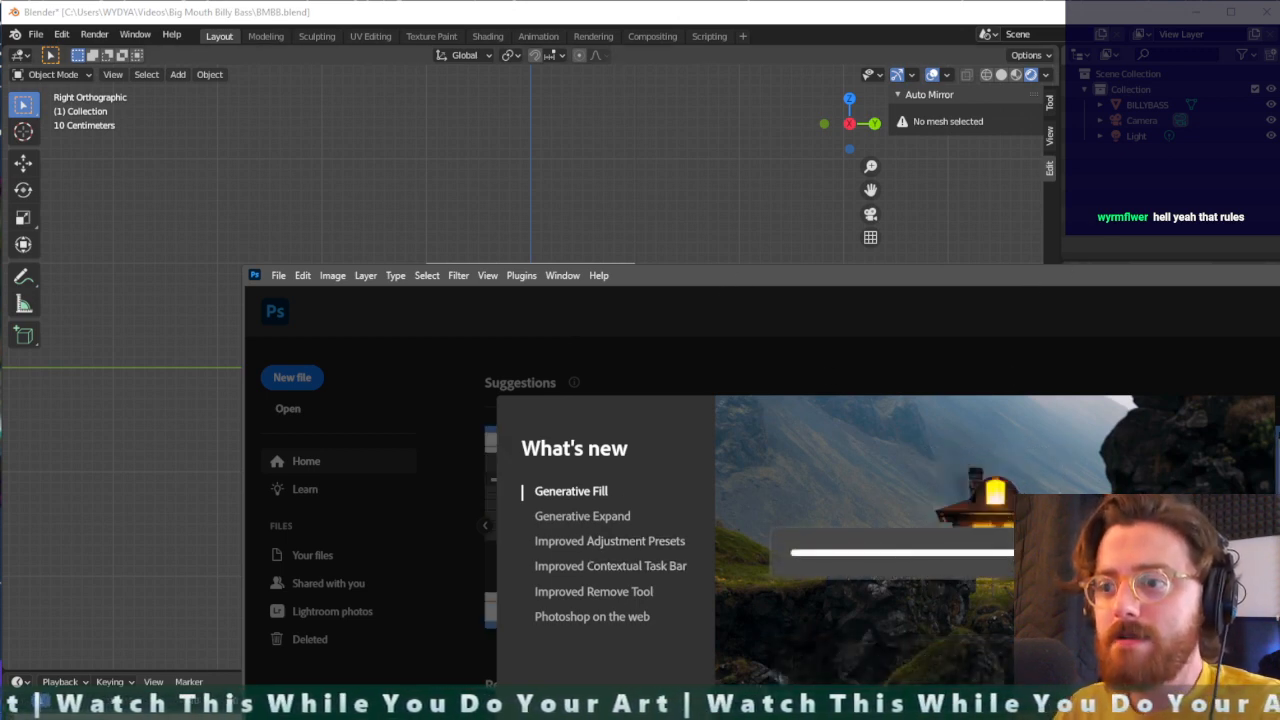
{"action": "double_click", "coordinate": [1208, 283]}
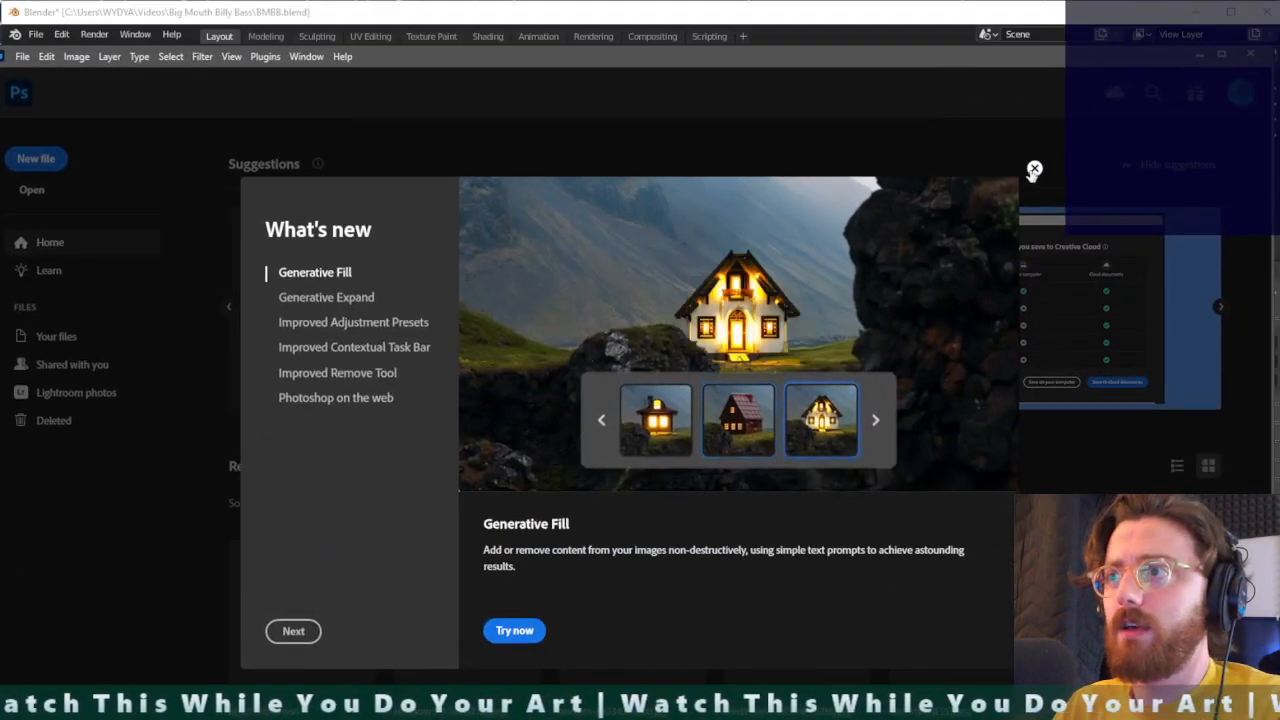
{"action": "left_click", "coordinate": [1034, 170]}
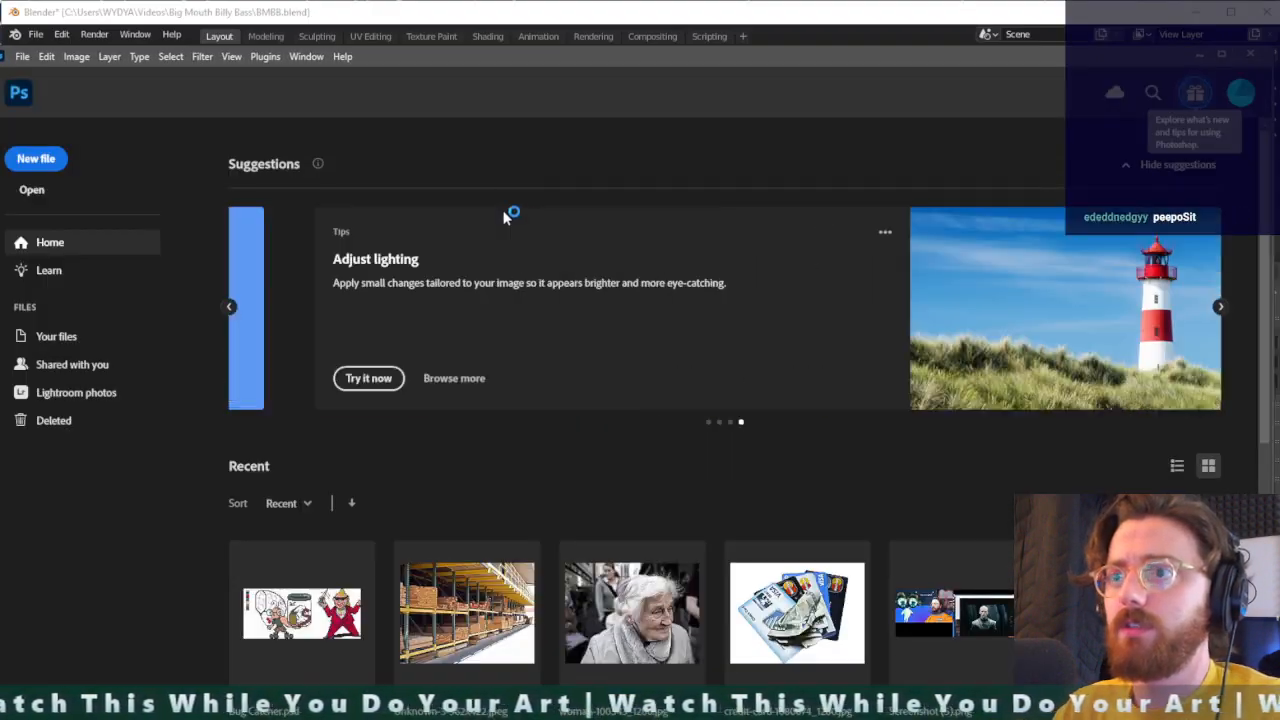
- Open the Big_Mouth_Billy_Bass image from the Big Mouth Billy Bass folder in Videos
{"action": "key", "text": "ctrl+o"}
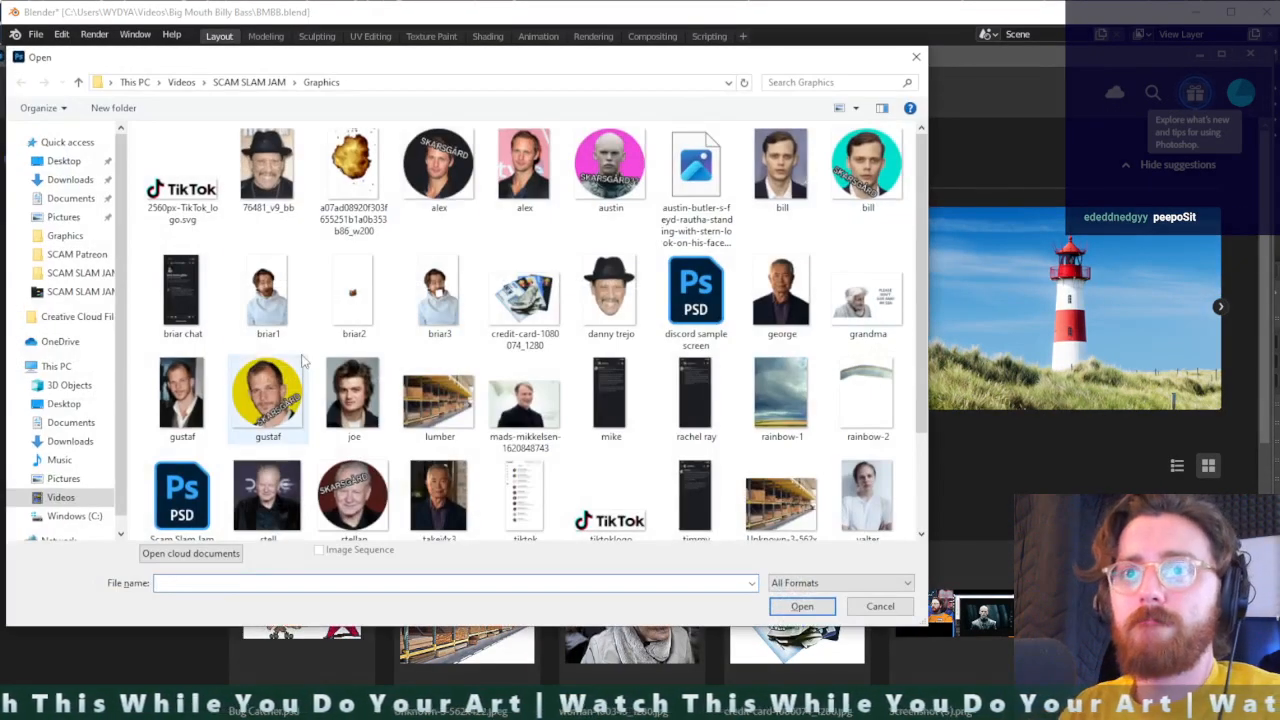
{"action": "left_click", "coordinate": [183, 83]}
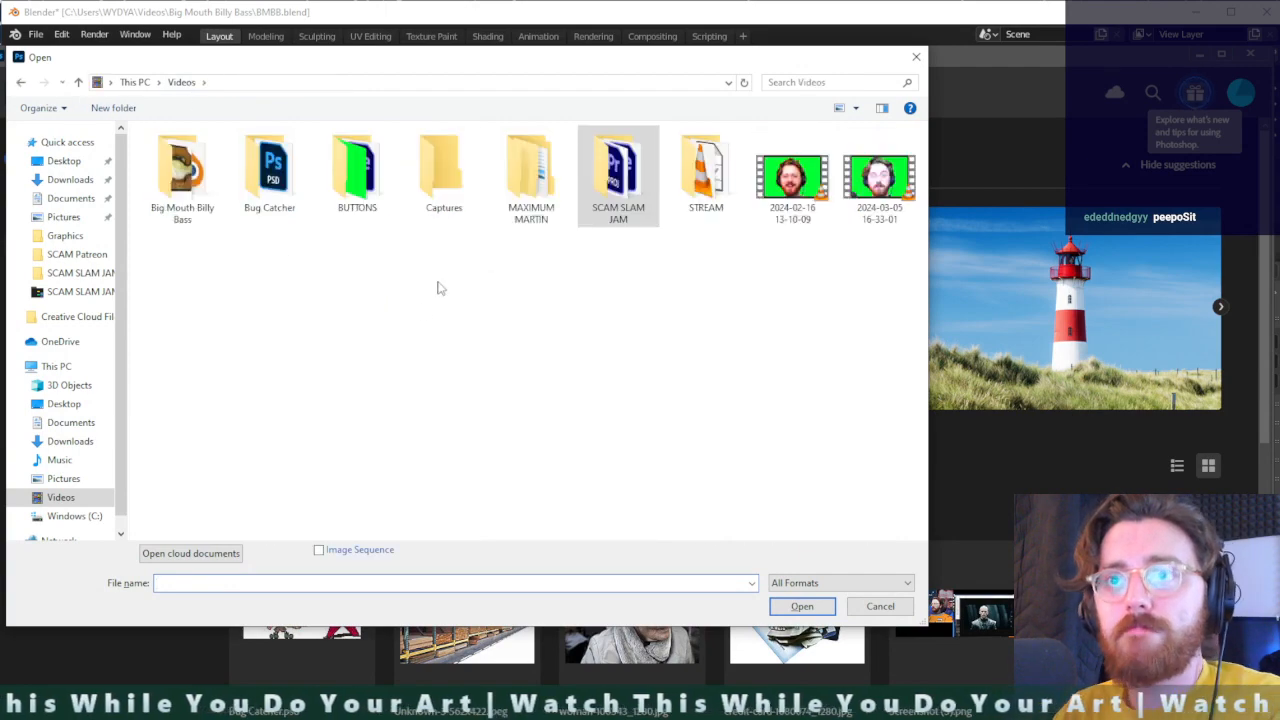
{"action": "double_click", "coordinate": [188, 176]}
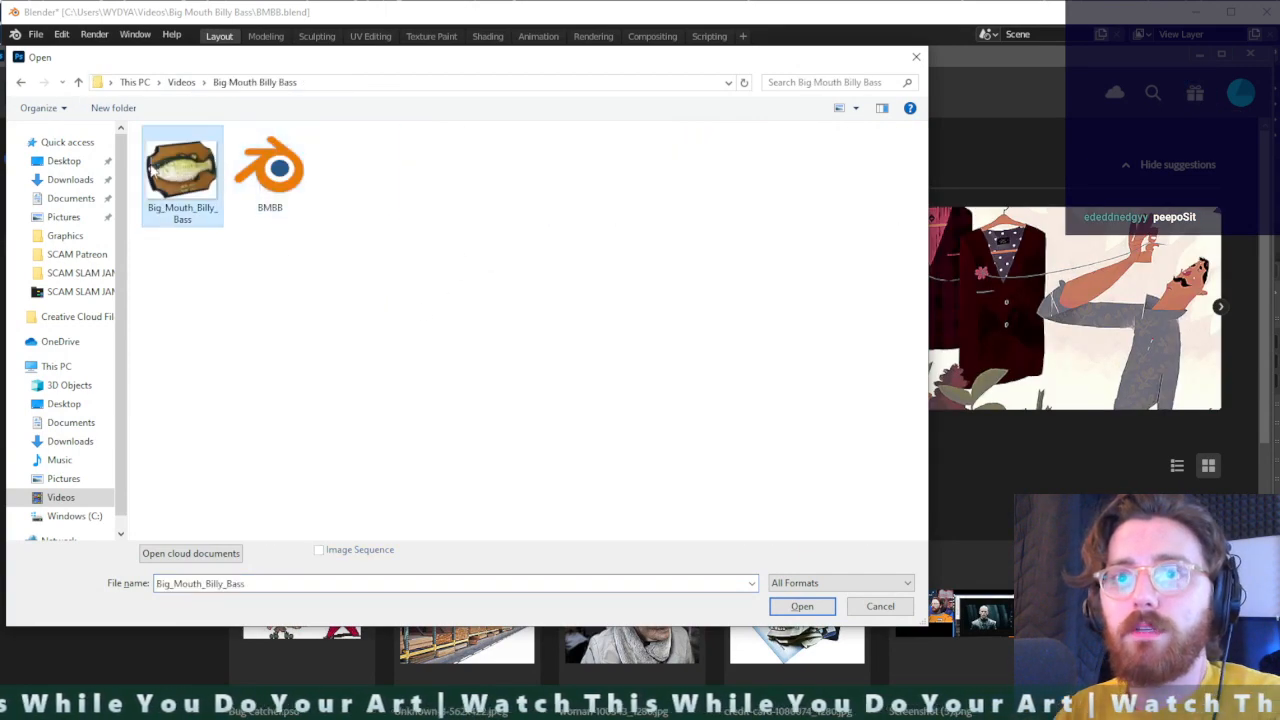
{"action": "double_click", "coordinate": [183, 172]}
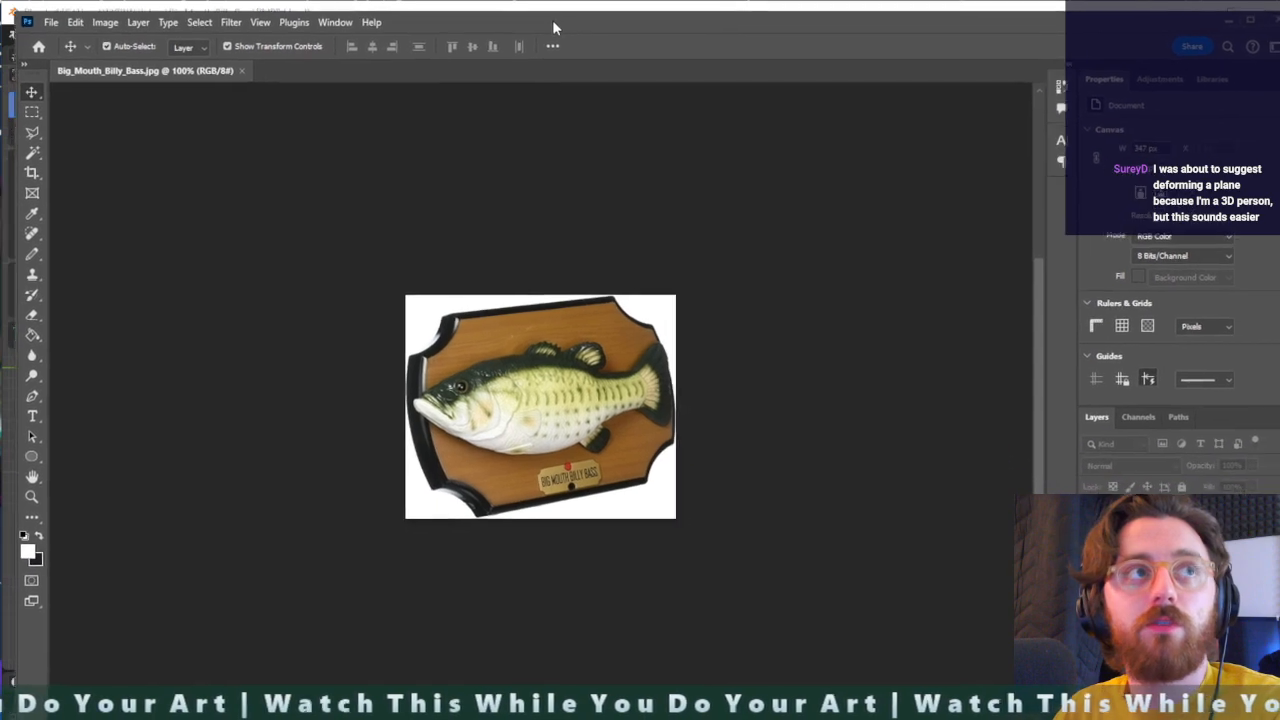
- Select the fish on the plaque with automatic subject selection
{"action": "left_click_drag", "start_coordinate": [553, 22], "coordinate": [540, 9]}
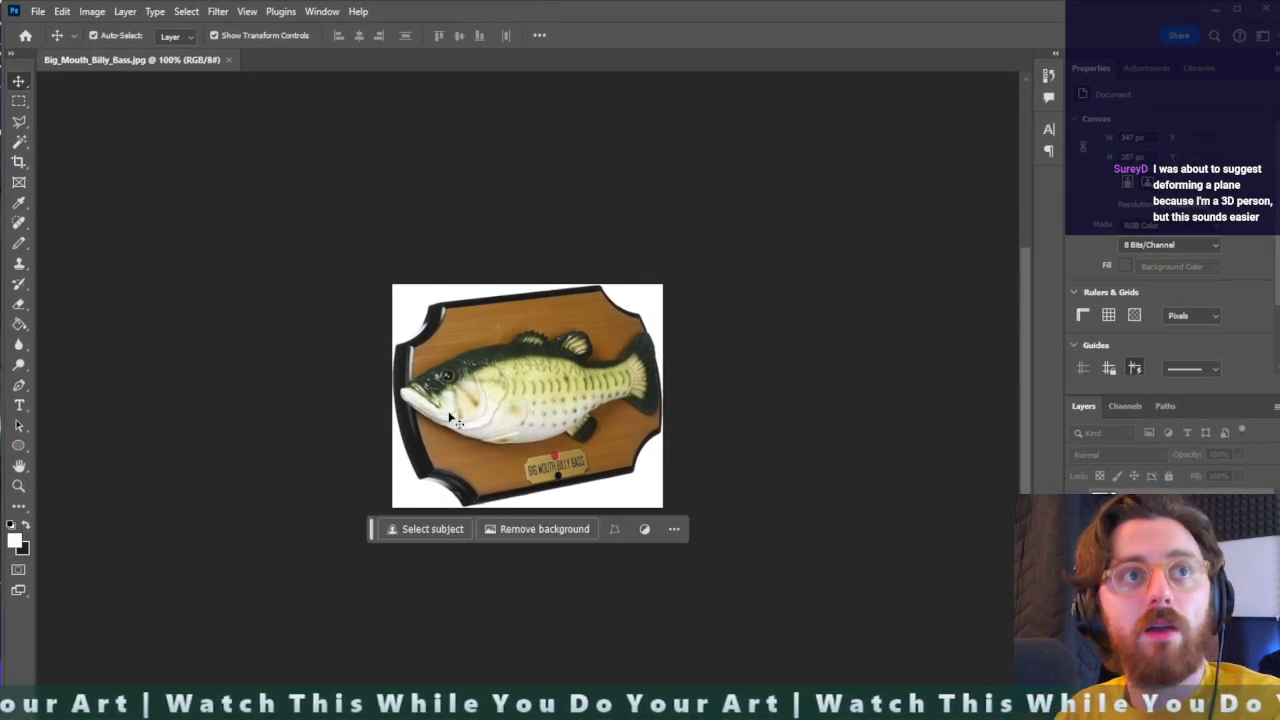
{"action": "scroll", "coordinate": [502, 441], "scroll_direction": "up", "scroll_amount": 5, "text": "alt"}
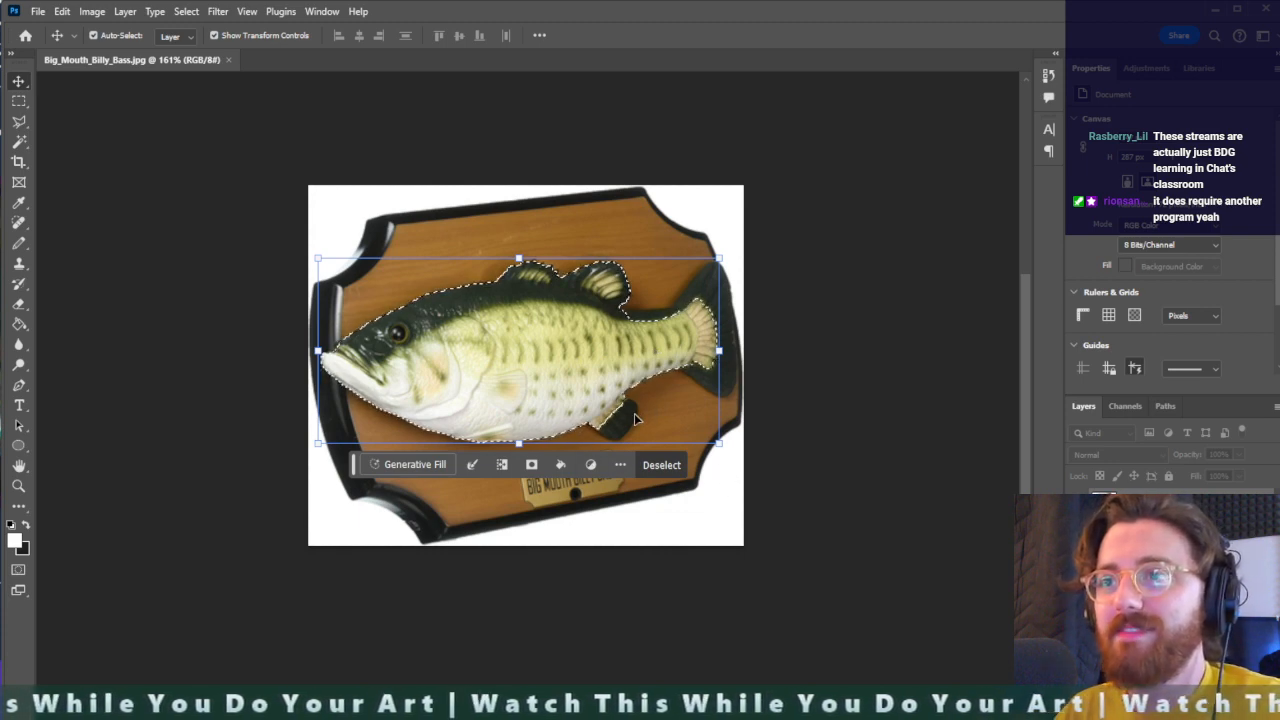
- Add the dark tail fin to the fish selection with the Magnetic Lasso, tracing from the fin's upper tip
{"action": "key", "text": "l"}
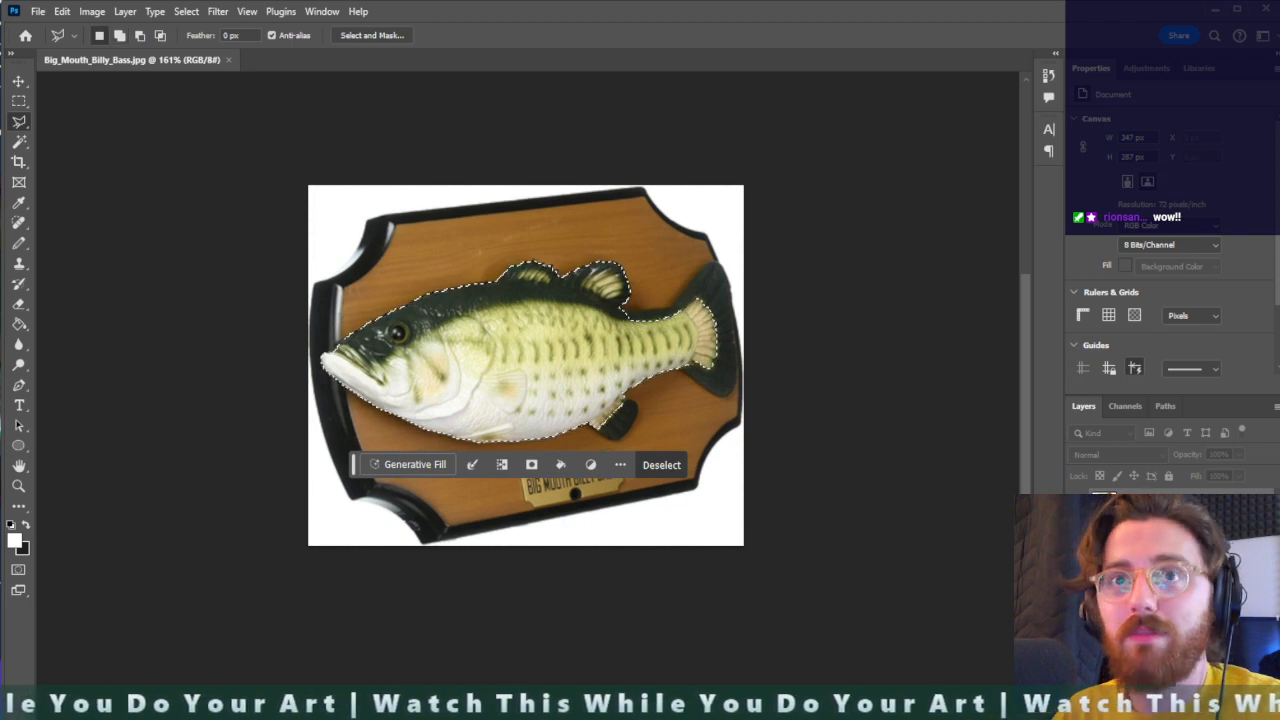
{"action": "right_click", "coordinate": [19, 122]}
{"action": "left_click", "coordinate": [68, 151]}
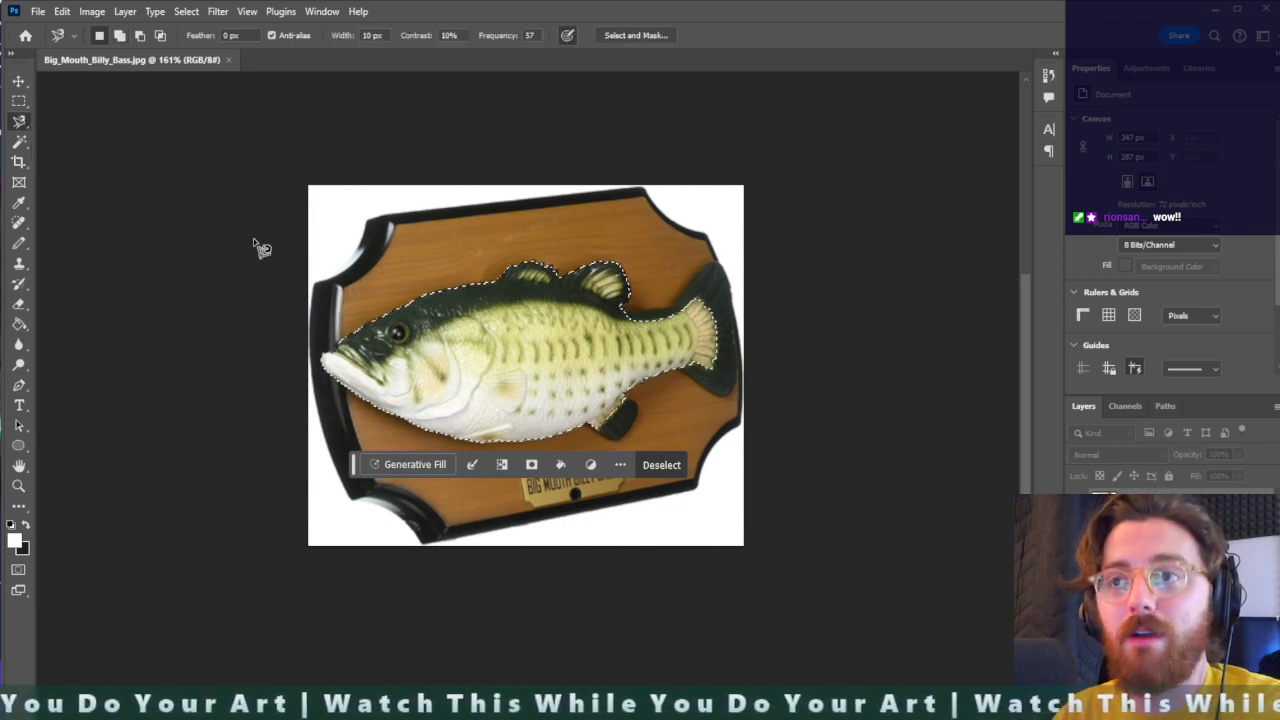
{"action": "left_click", "coordinate": [709, 262], "text": "shift"}
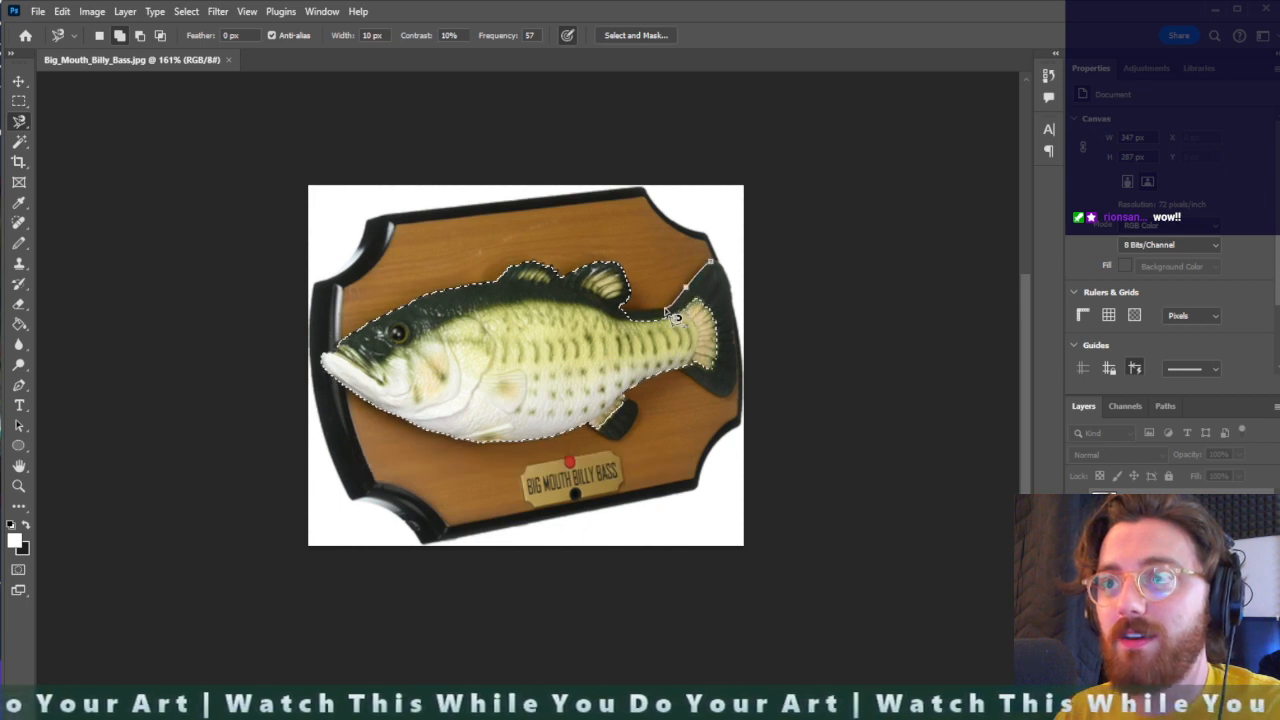
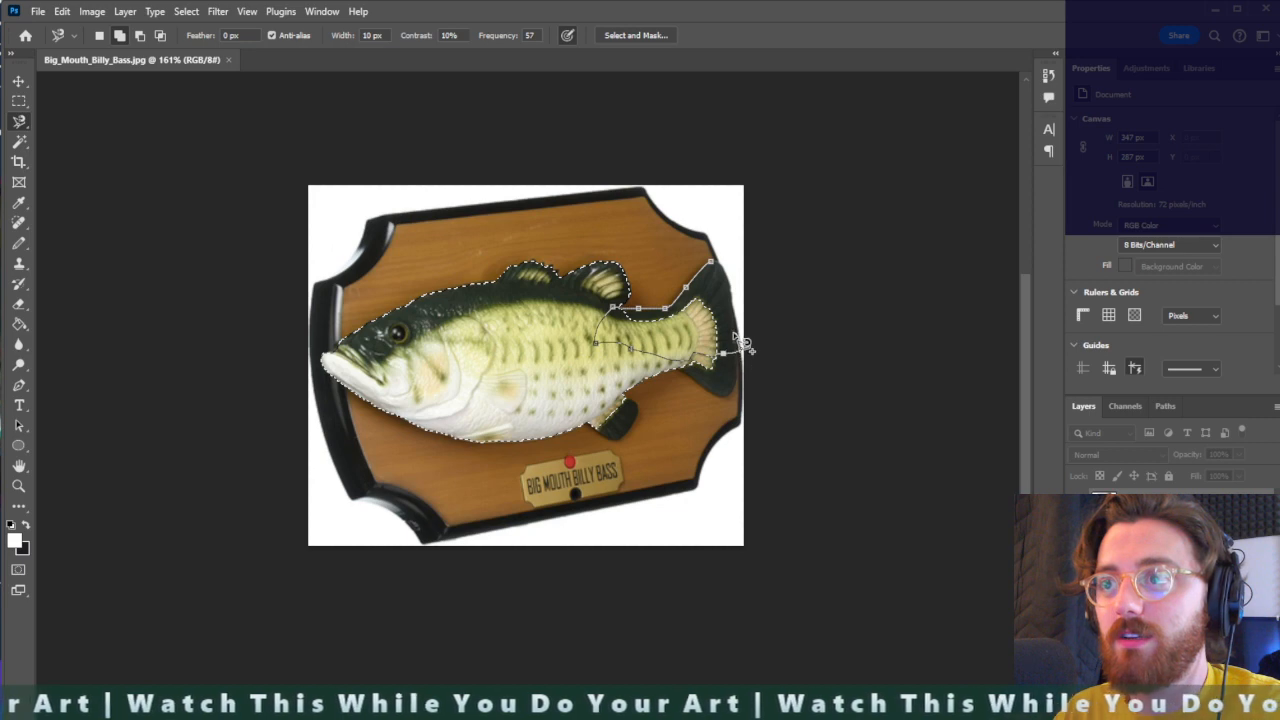
- Add the rest of the tail fin and the dark lower rear fin to the fish selection with the Magnetic Lasso
{"action": "double_click", "coordinate": [722, 271]}
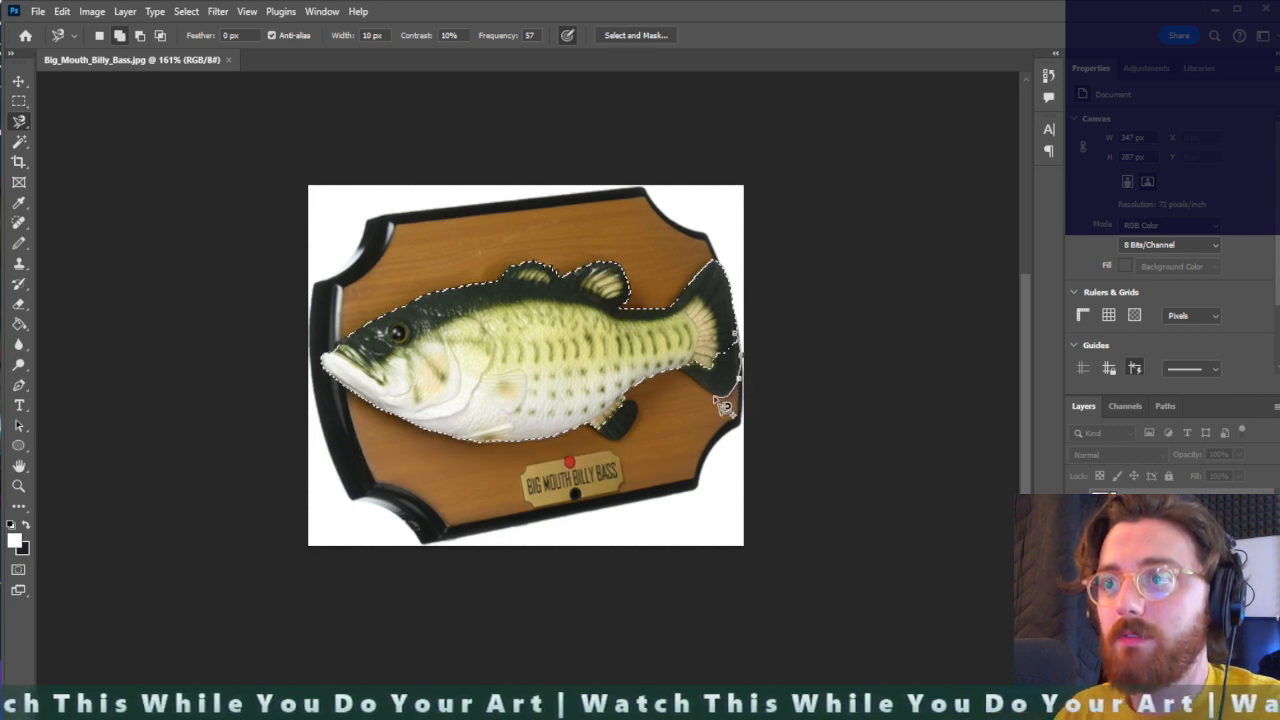
{"action": "double_click", "coordinate": [665, 368]}
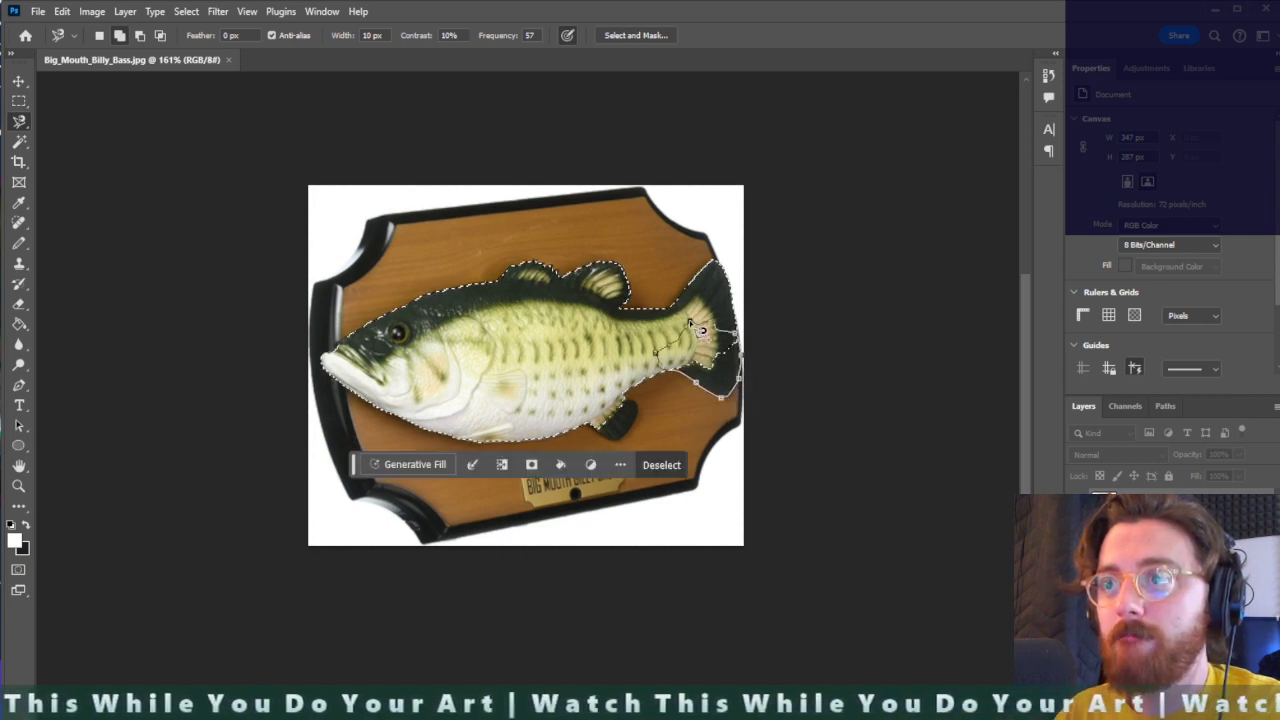
{"action": "double_click", "coordinate": [609, 425]}
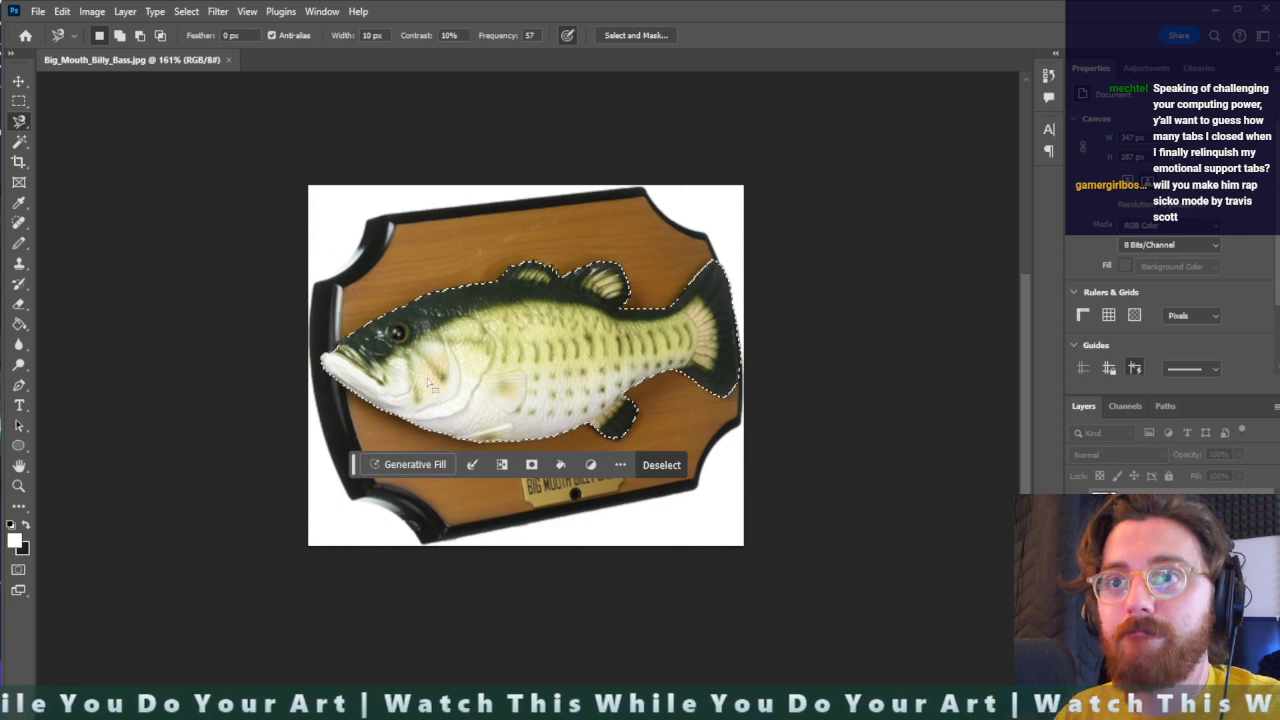
- Copy the selected fish to a new layer and hide the original photo layer
{"action": "key", "text": "ctrl+j"}
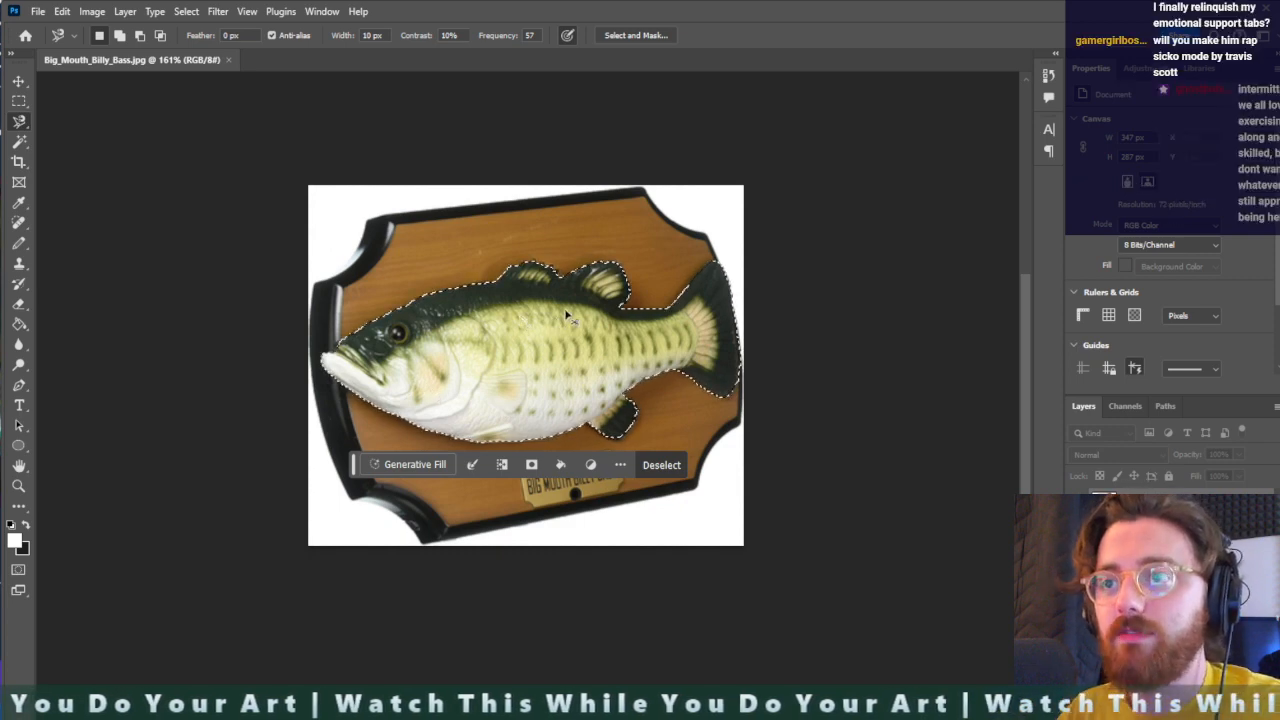
{"action": "left_click", "coordinate": [1076, 531]}
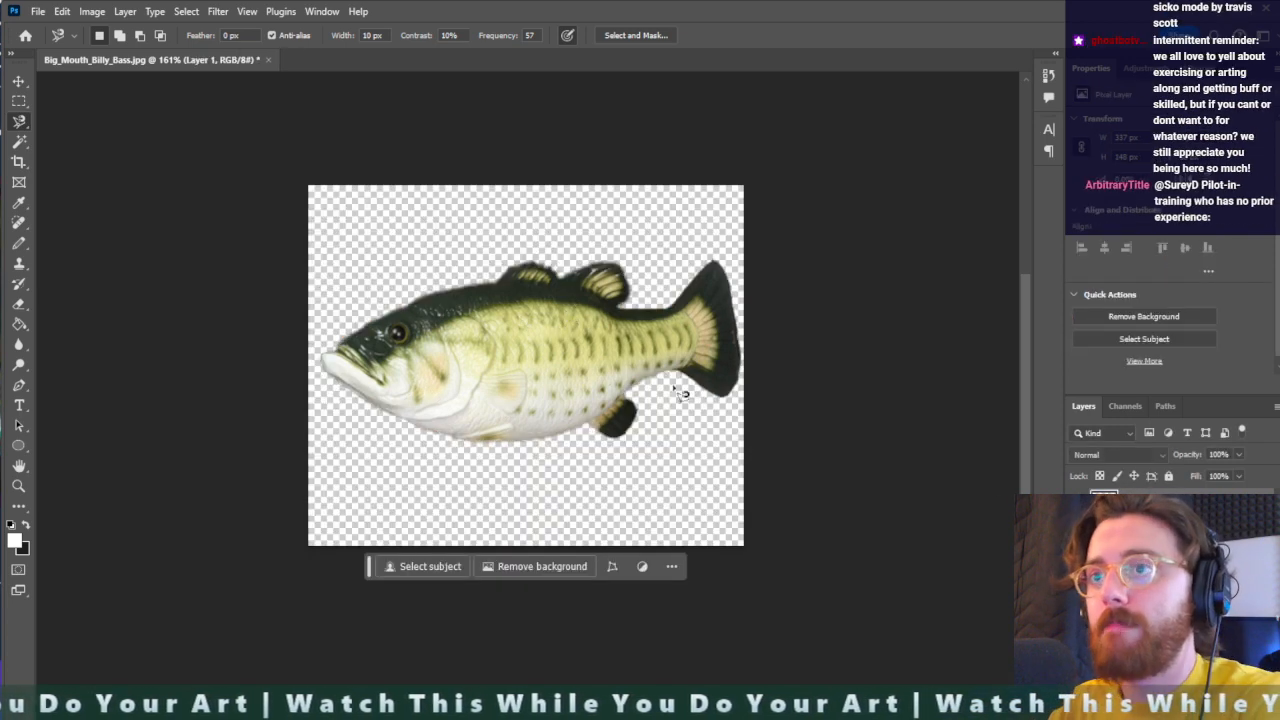
- Rotate the fish layer clockwise by about 4.5° so the body lies level, and shift it slightly on the canvas
{"action": "key", "text": "ctrl+t"}
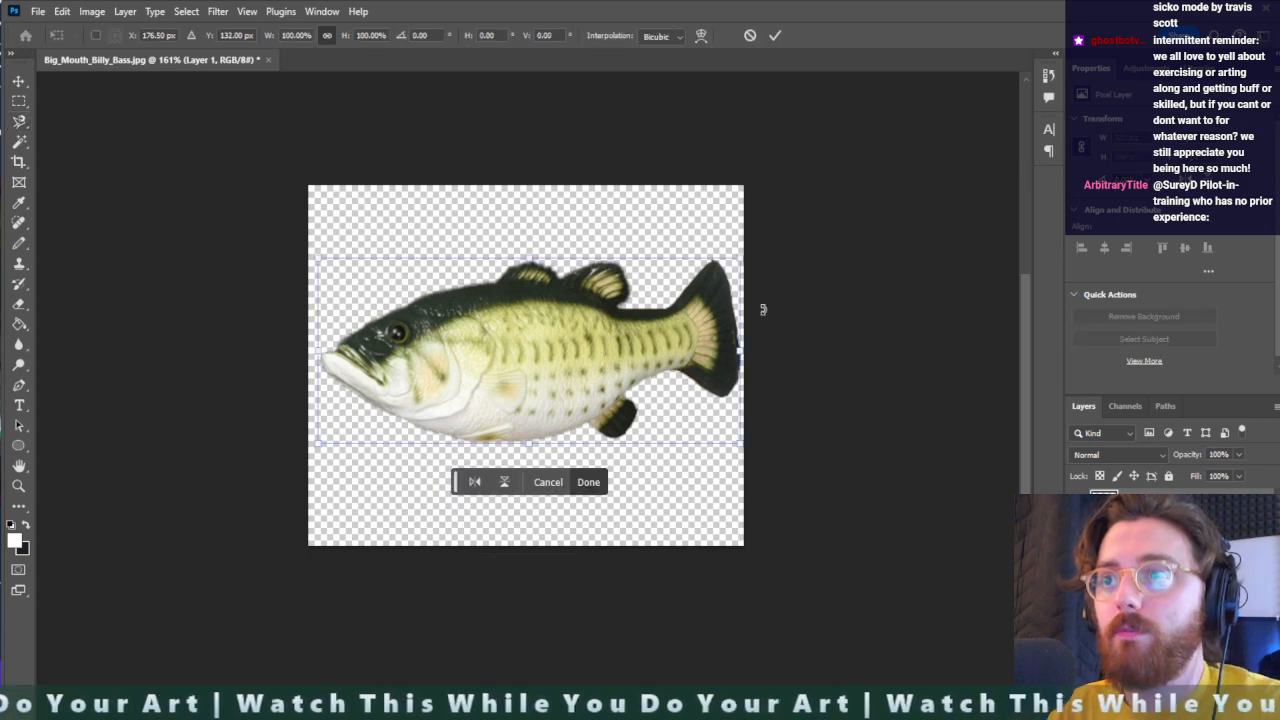
{"action": "left_click_drag", "start_coordinate": [762, 310], "coordinate": [766, 340]}
{"action": "left_click_drag", "start_coordinate": [578, 339], "coordinate": [579, 358]}
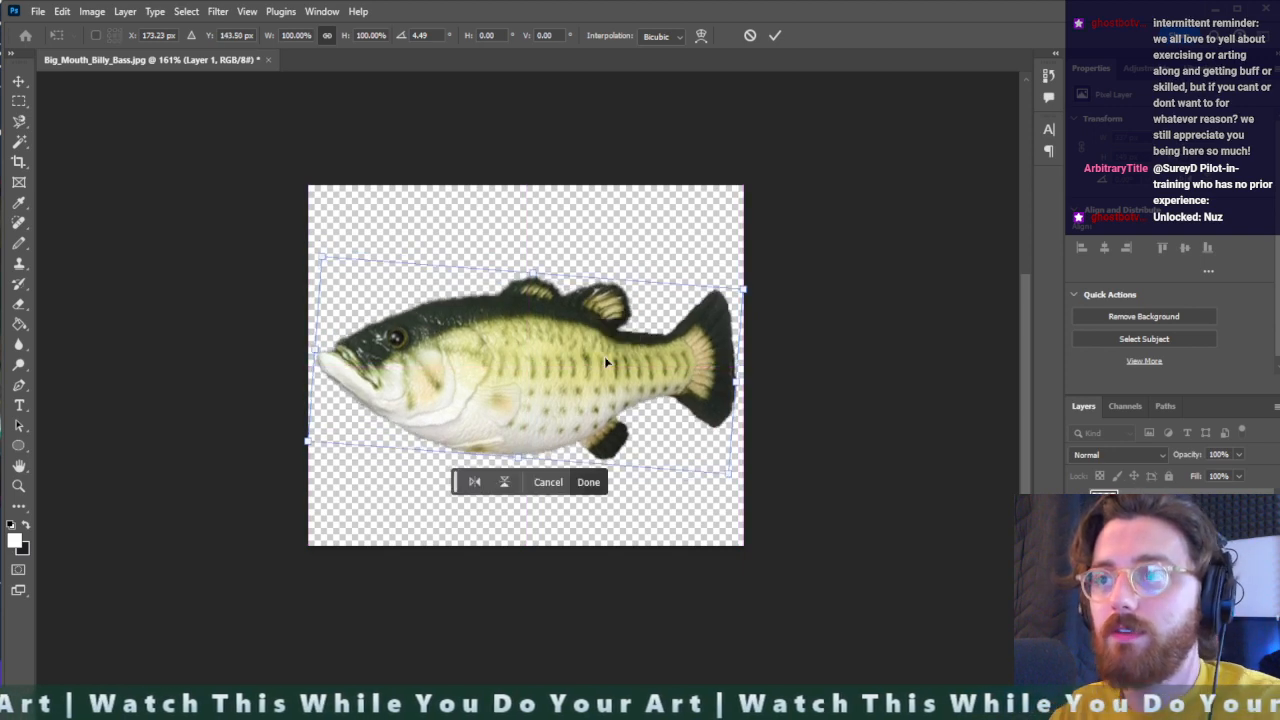
{"action": "key", "text": "Return"}
- Crop the canvas closely around the fish on all four sides
{"action": "key", "text": "c"}
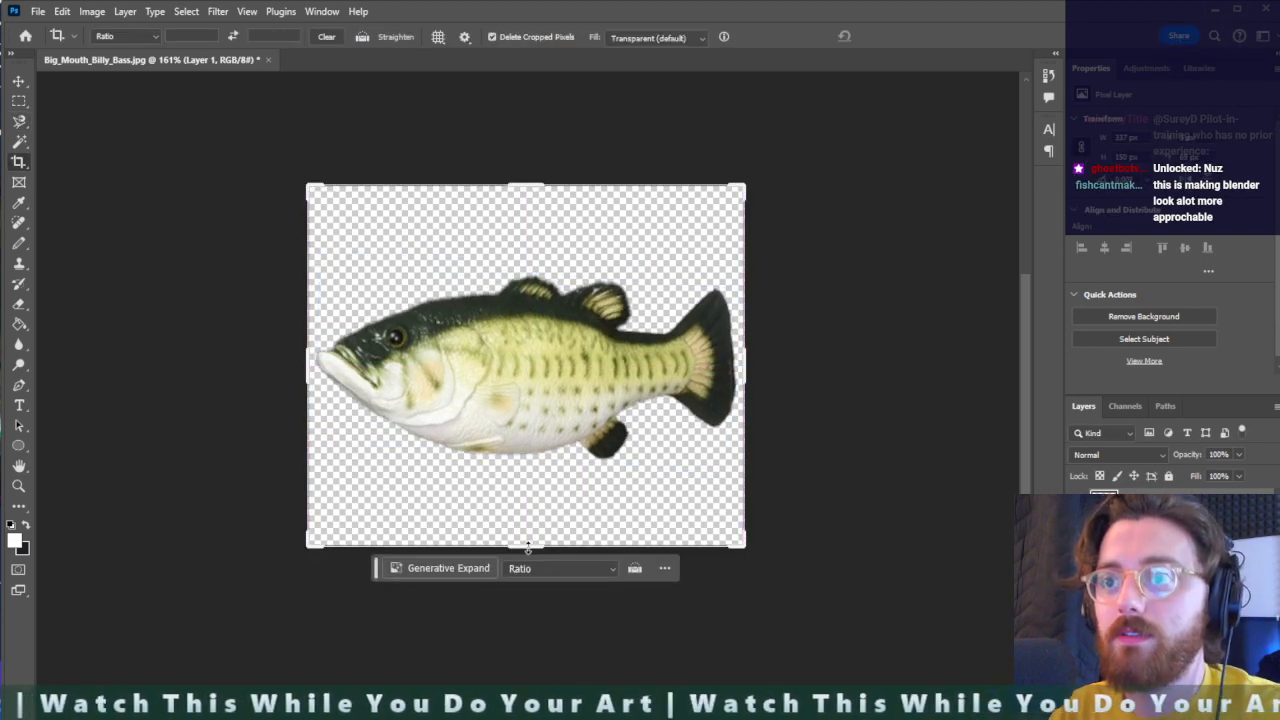
{"action": "left_click_drag", "start_coordinate": [528, 546], "coordinate": [532, 505]}
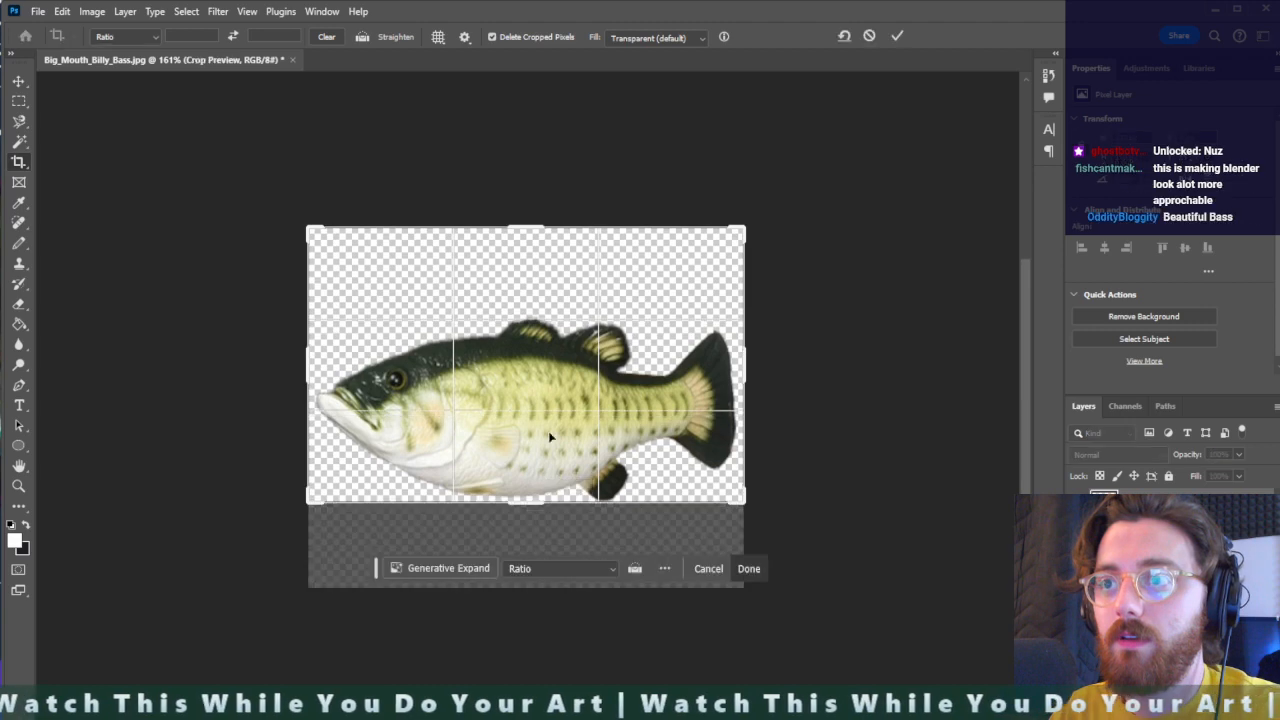
{"action": "left_click_drag", "start_coordinate": [535, 224], "coordinate": [535, 270]}
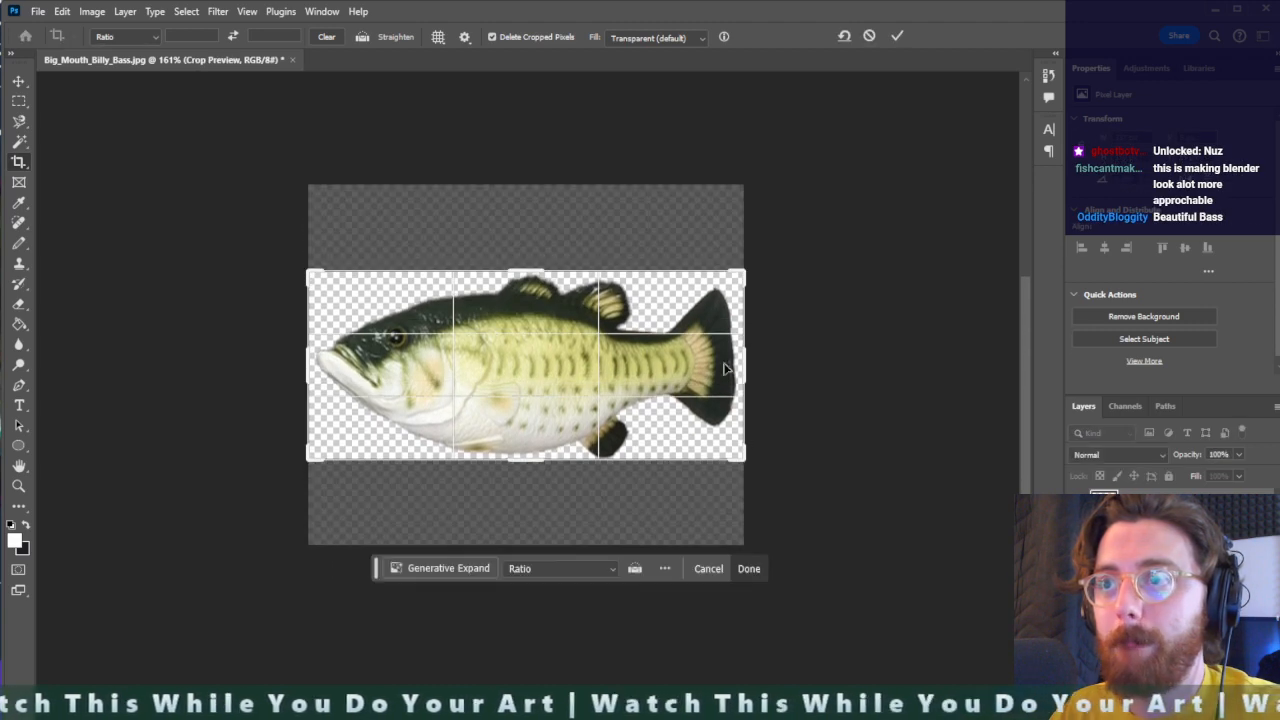
{"action": "left_click_drag", "start_coordinate": [748, 366], "coordinate": [739, 360]}
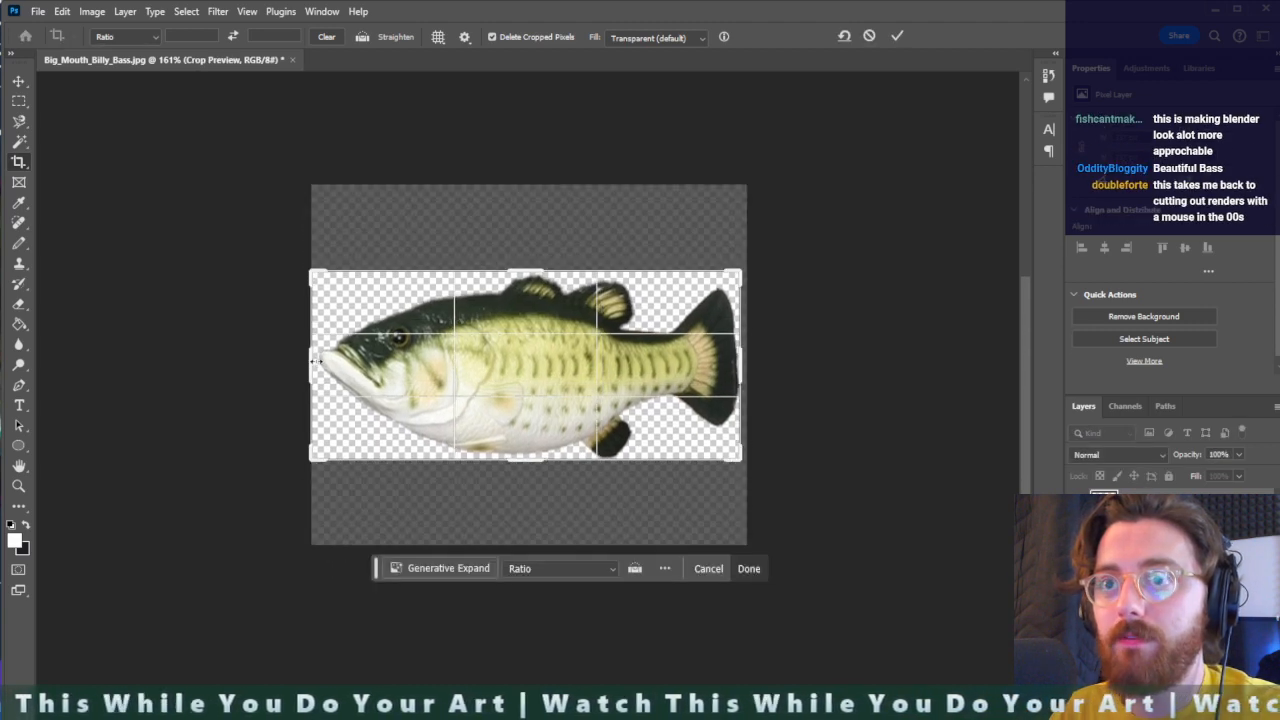
{"action": "left_click_drag", "start_coordinate": [316, 362], "coordinate": [320, 361]}
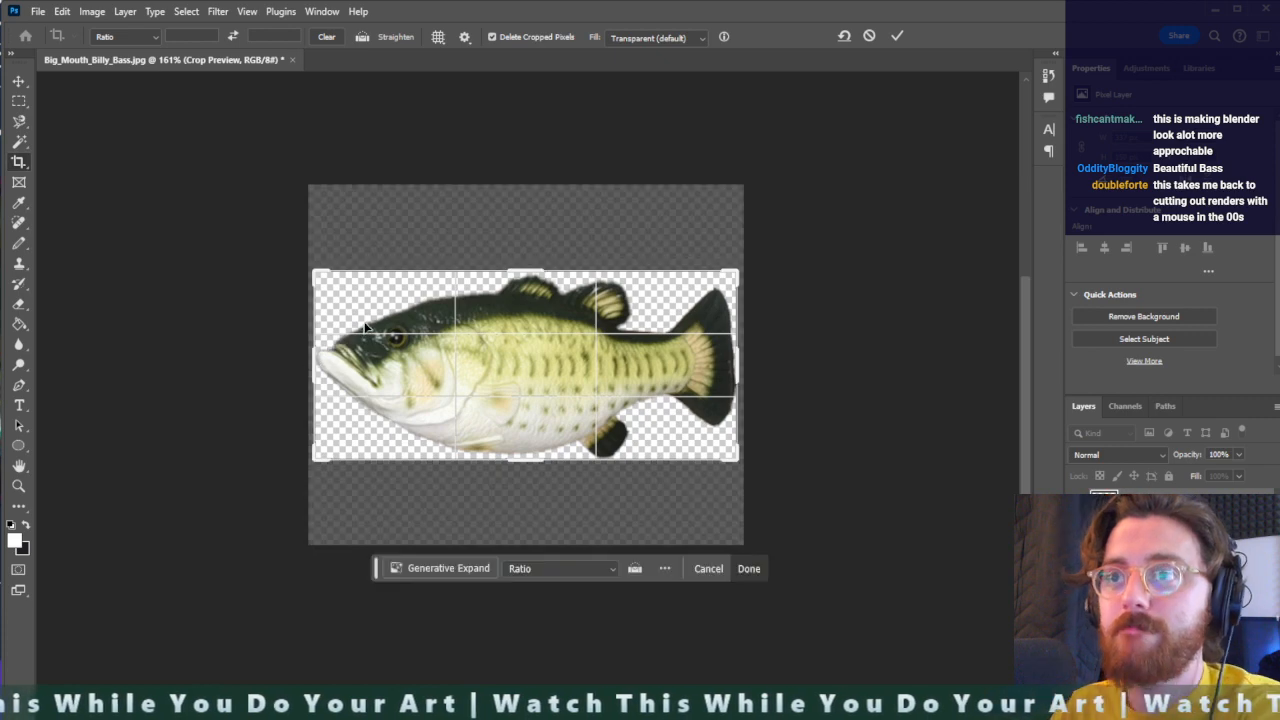
{"action": "key", "text": "Return"}
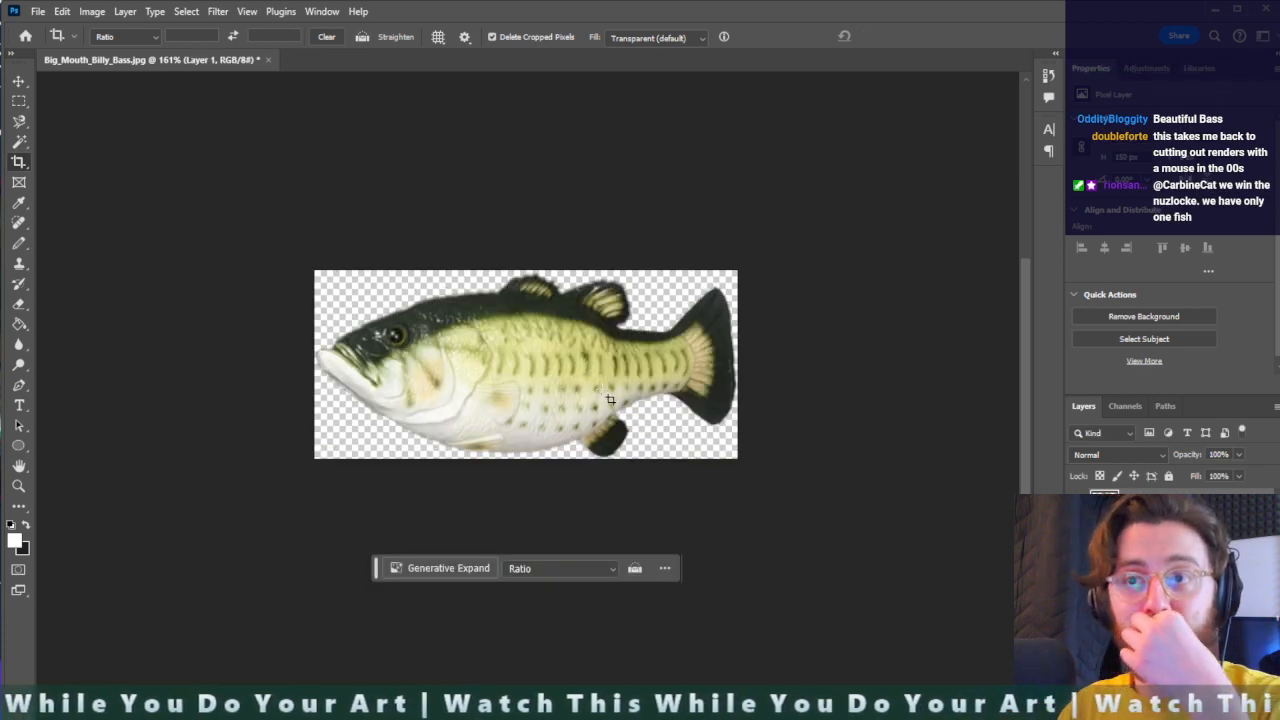
- Skew the fish layer slightly at its corners, narrowing the head end relative to the tail
{"action": "key", "text": "ctrl+t"}
{"action": "right_click", "coordinate": [553, 365]}
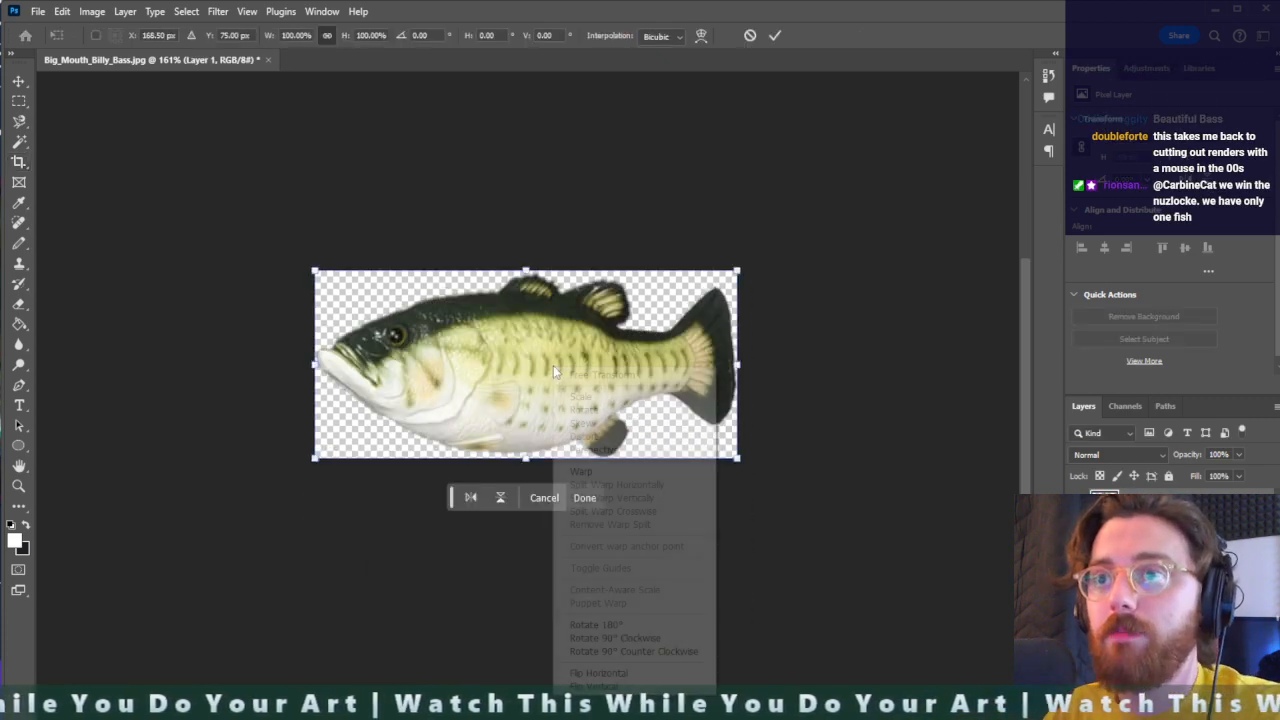
{"action": "left_click", "coordinate": [585, 423]}
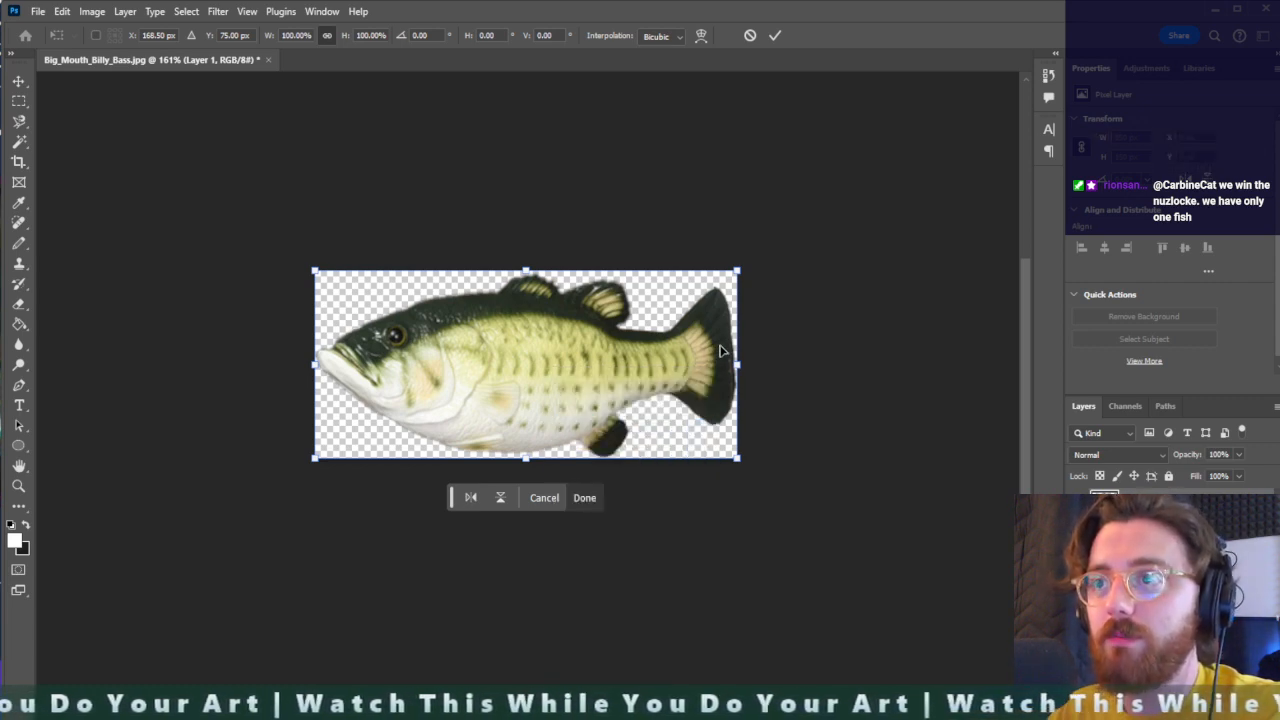
{"action": "left_click_drag", "start_coordinate": [737, 270], "coordinate": [738, 269]}
{"action": "left_click_drag", "start_coordinate": [740, 464], "coordinate": [742, 463]}
{"action": "left_click_drag", "start_coordinate": [314, 271], "coordinate": [314, 275]}
{"action": "left_click_drag", "start_coordinate": [318, 453], "coordinate": [324, 448]}
{"action": "left_click_drag", "start_coordinate": [737, 269], "coordinate": [737, 272]}
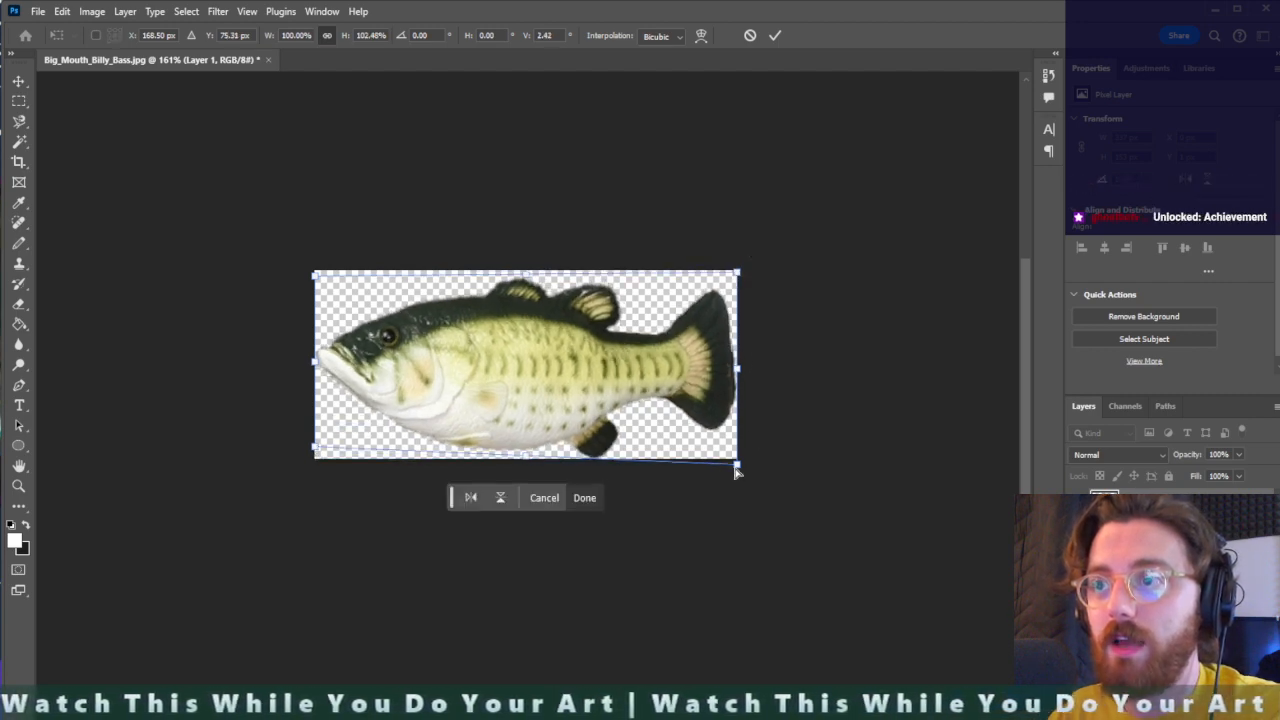
{"action": "left_click_drag", "start_coordinate": [737, 463], "coordinate": [737, 458]}
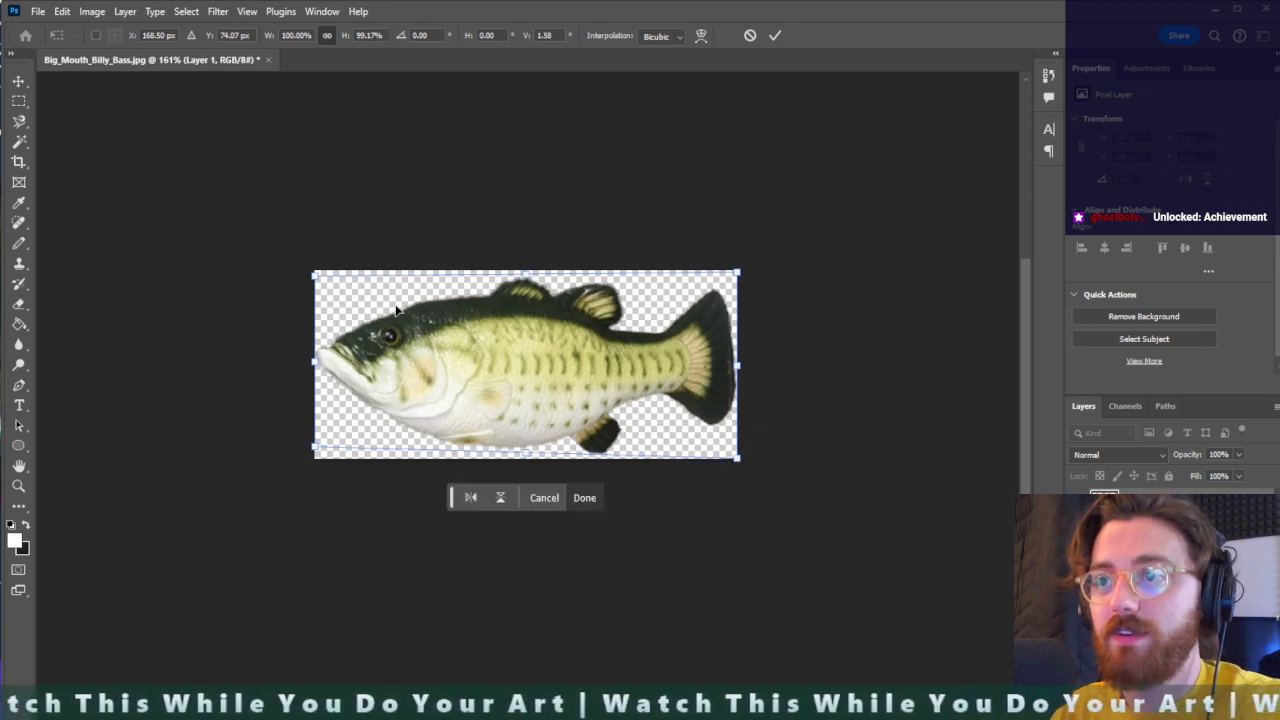
{"action": "key", "text": "Return"}
{"action": "key", "text": "c"}
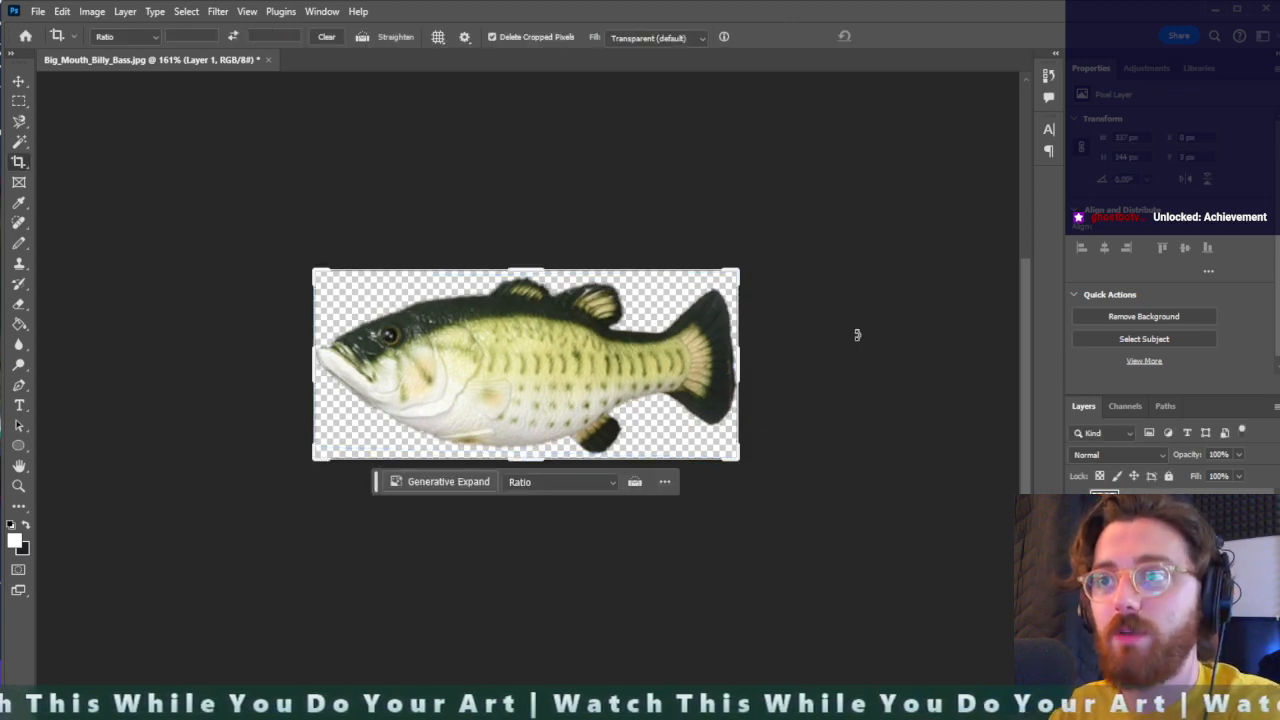
{"action": "left_click", "coordinate": [855, 330]}
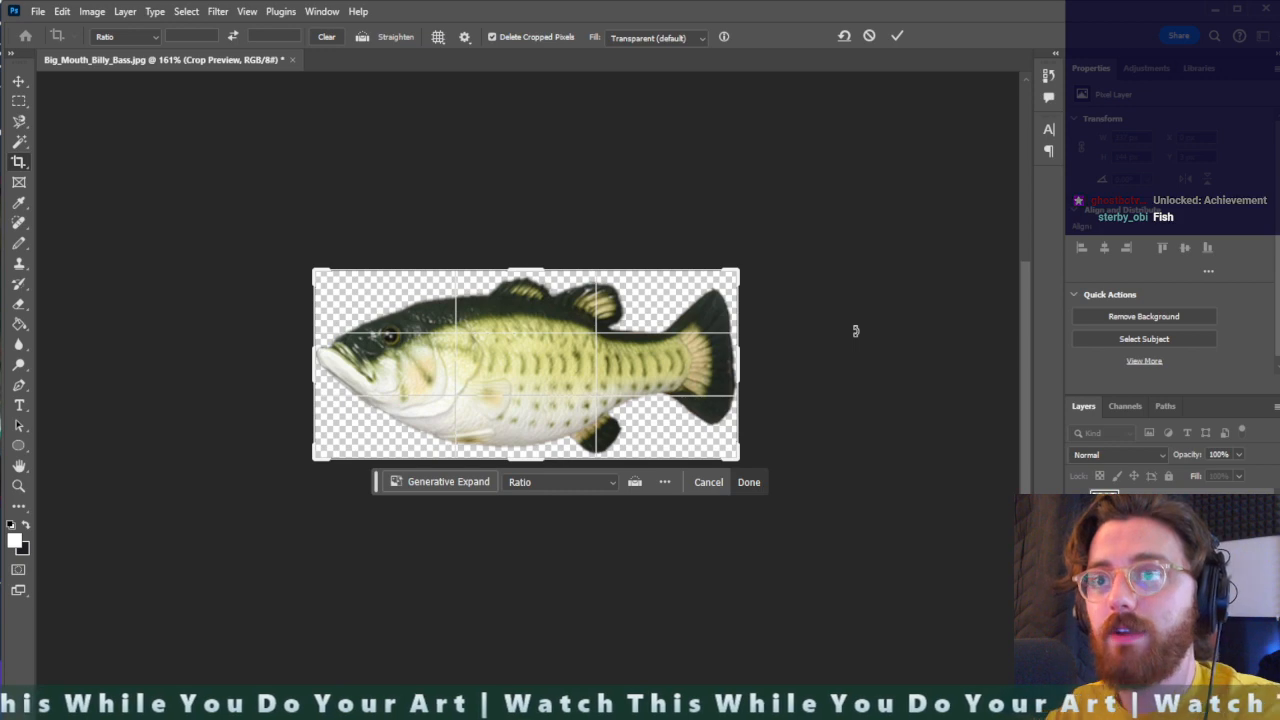
{"action": "left_click", "coordinate": [18, 81]}
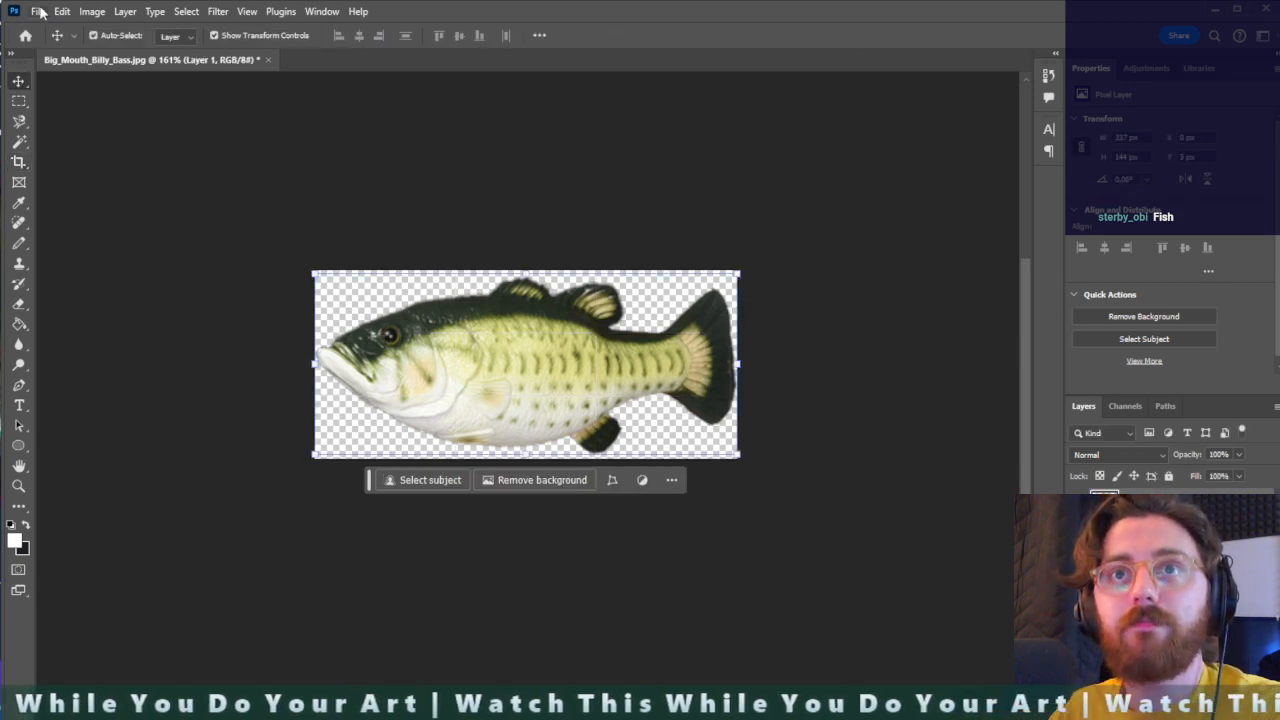
- Export the fish as PNG betterbigbillybass to the Big Mouth Billy Bass folder in Videos, and quit Photoshop without saving the original image
{"action": "left_click", "coordinate": [37, 11]}
{"action": "mouse_move", "coordinate": [112, 282]}
{"action": "left_click", "coordinate": [276, 282]}
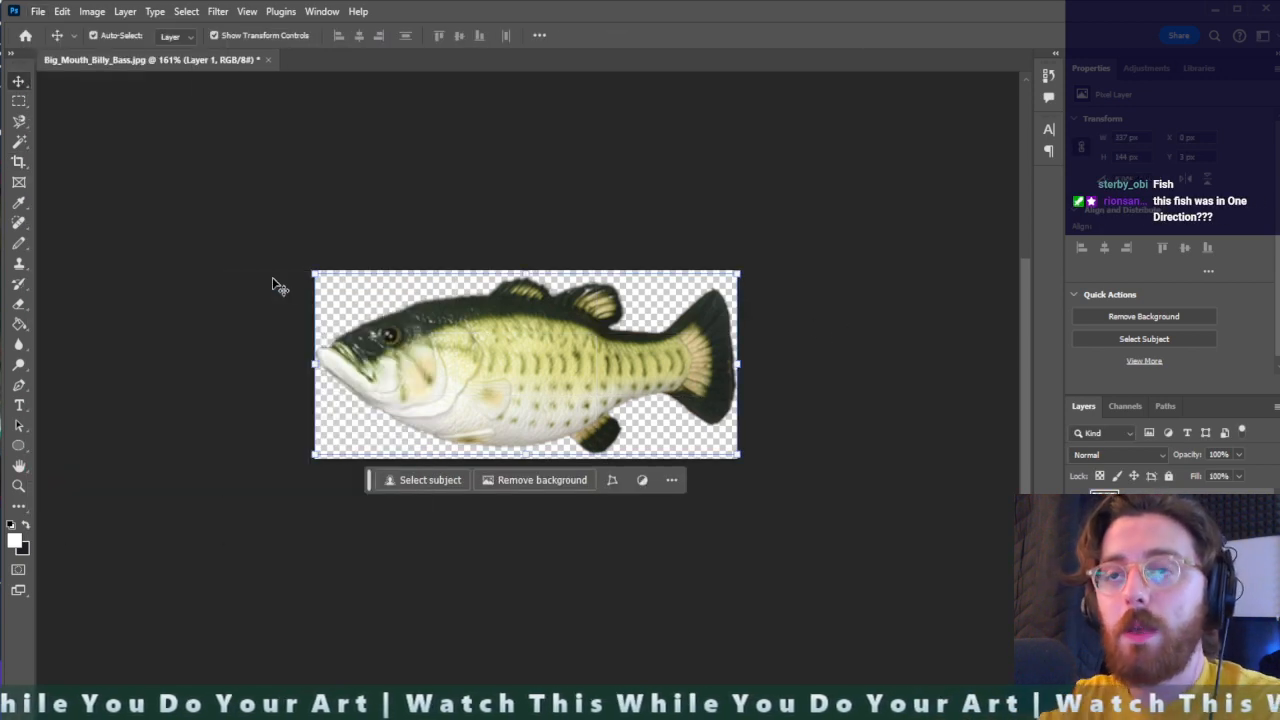
{"action": "type", "text": "betterb"}
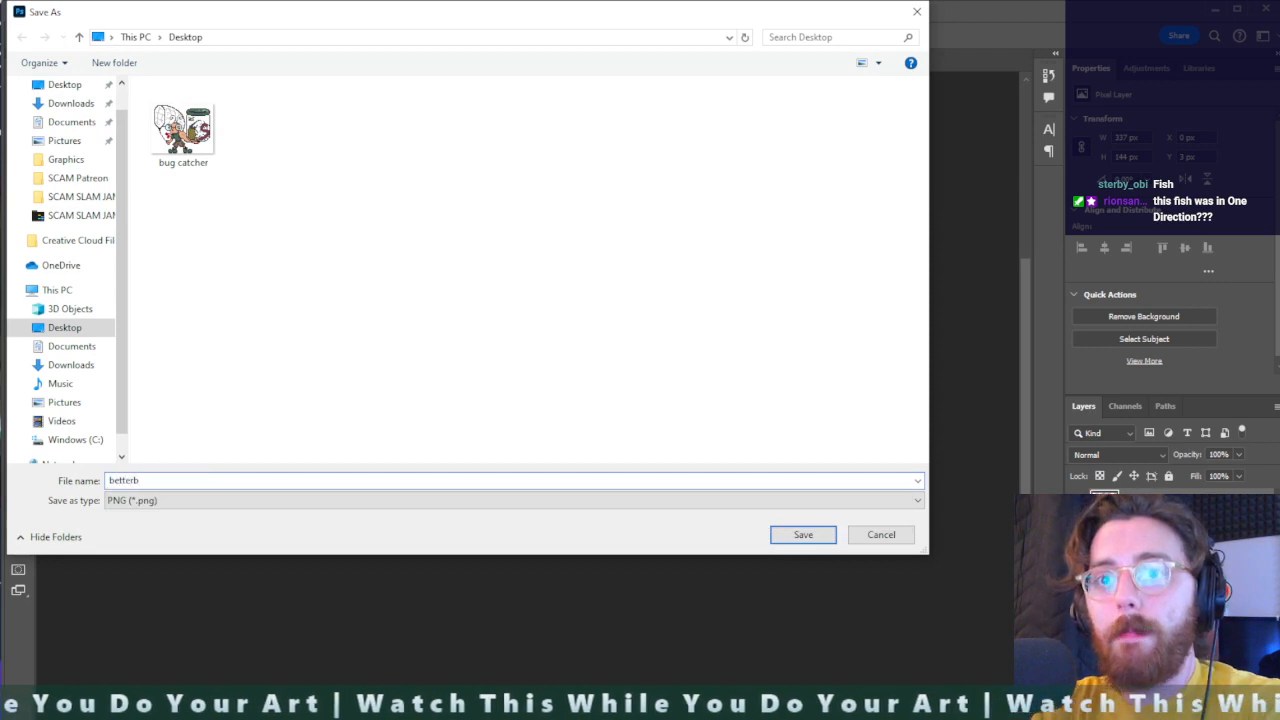
{"action": "type", "text": "igbillybass"}
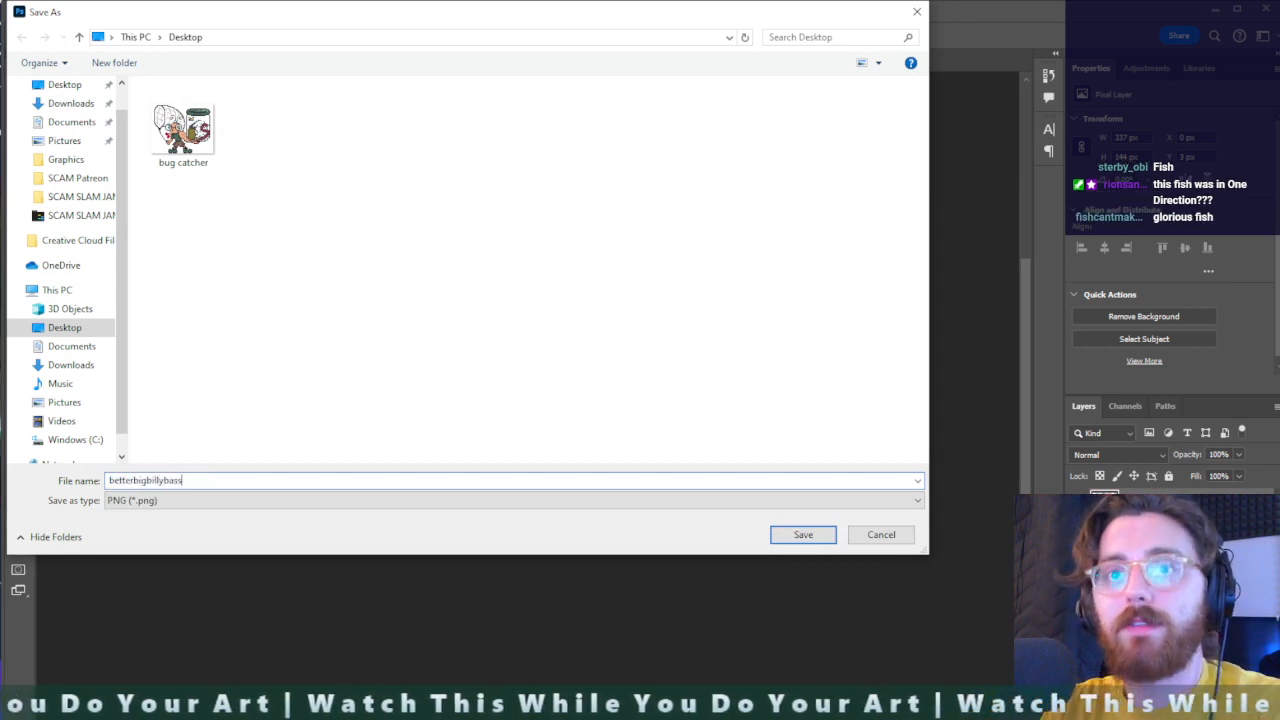
{"action": "left_click", "coordinate": [85, 422]}
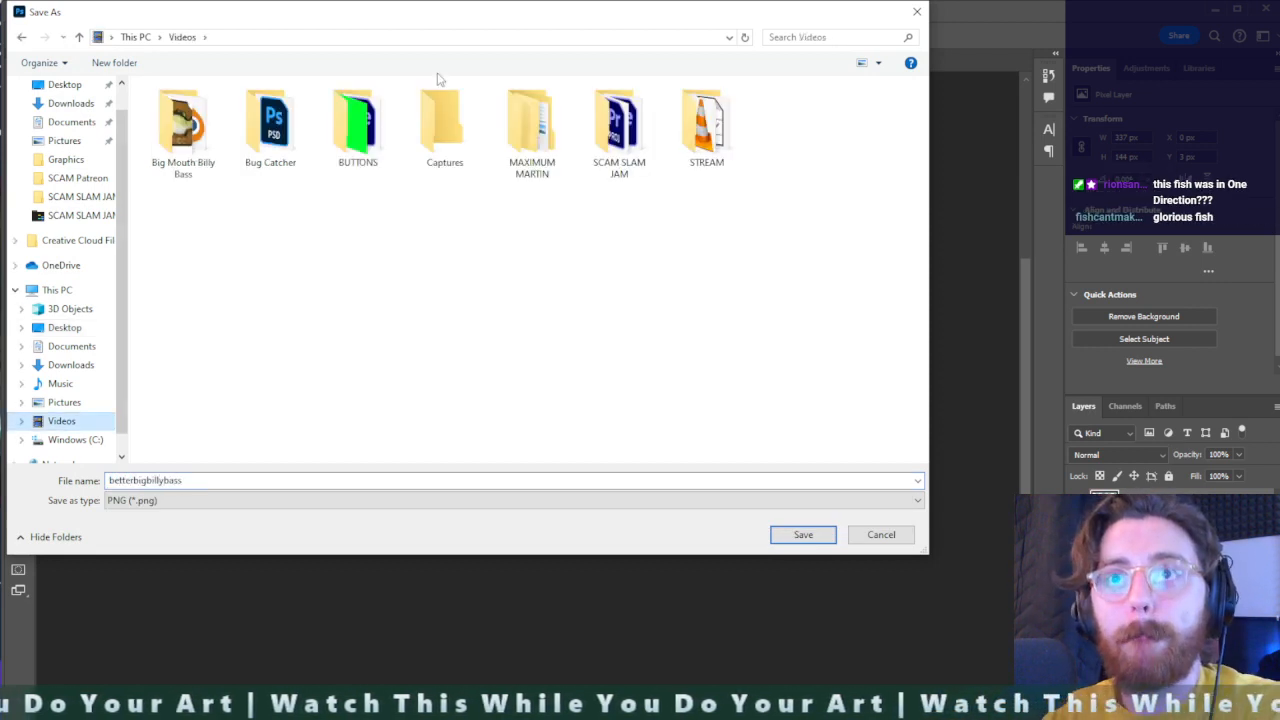
{"action": "double_click", "coordinate": [182, 158]}
{"action": "left_click", "coordinate": [801, 535]}
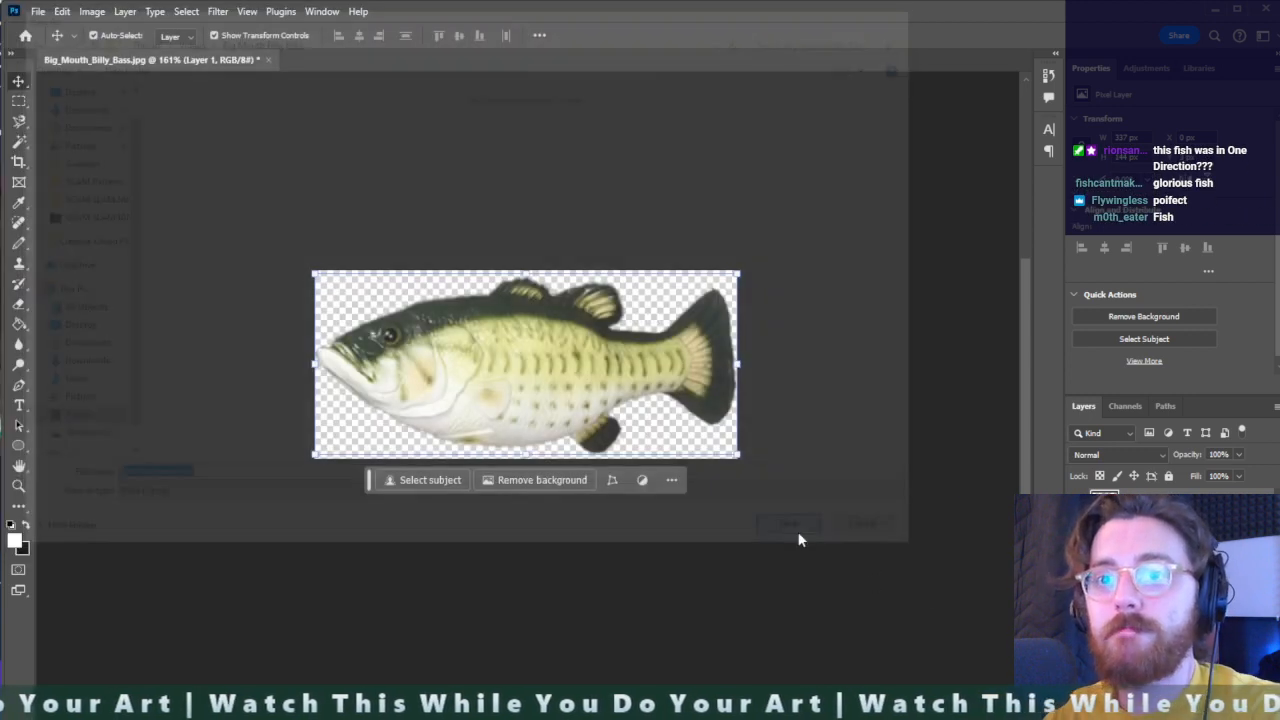
{"action": "key", "text": "ctrl+q"}
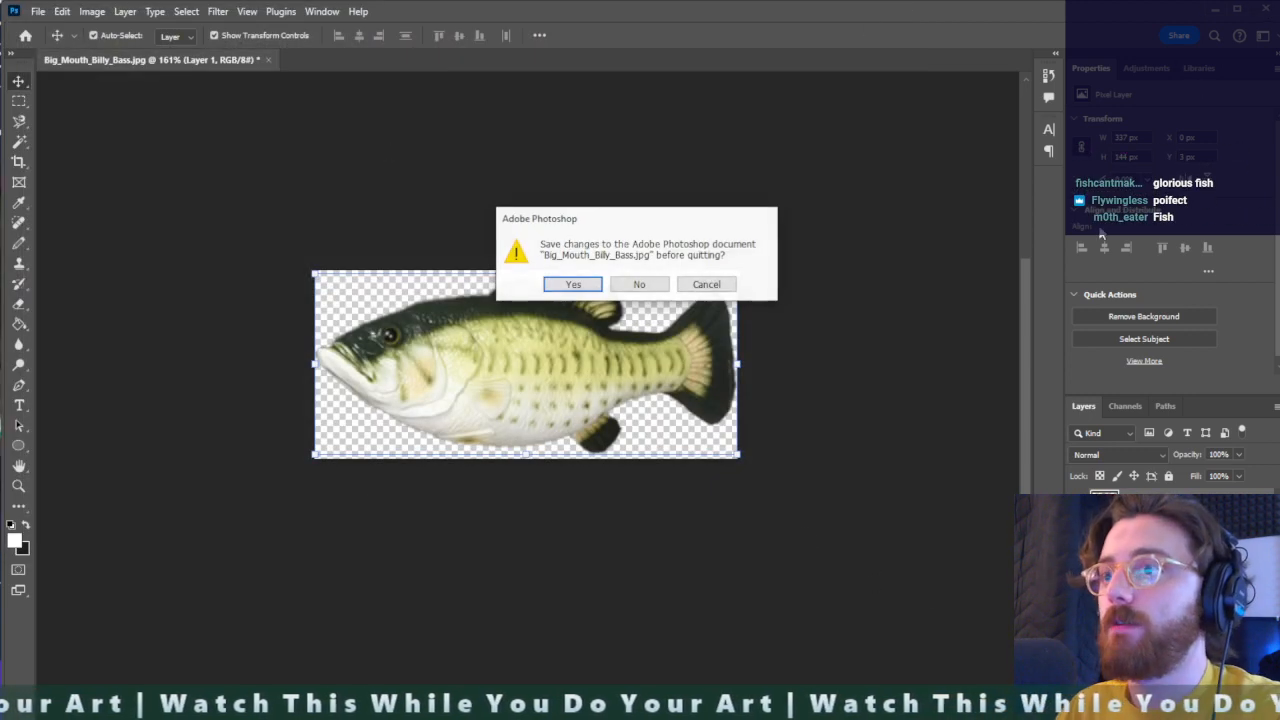
{"action": "left_click", "coordinate": [640, 283]}
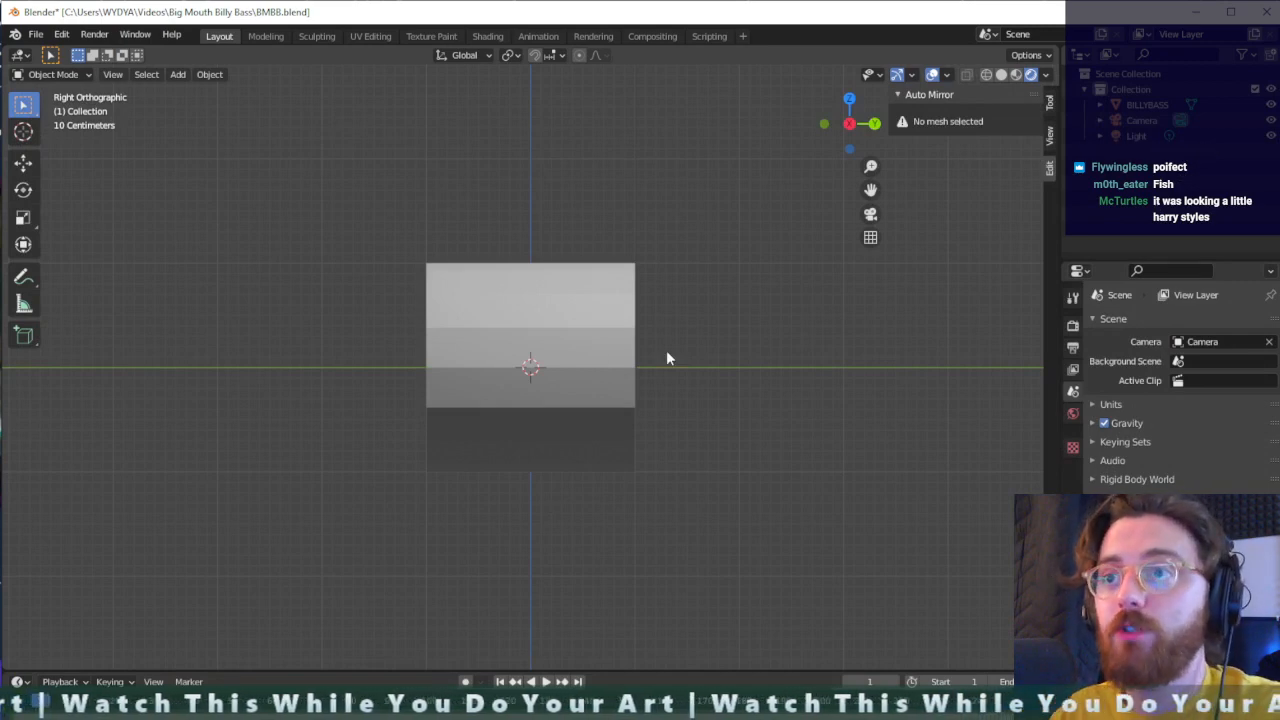
- In Blender, load betterbigbillybass.png as a reference image aligned to the right orthographic view
{"action": "key", "text": "shift+a"}
{"action": "mouse_move", "coordinate": [666, 350]}
{"action": "left_click", "coordinate": [722, 352]}
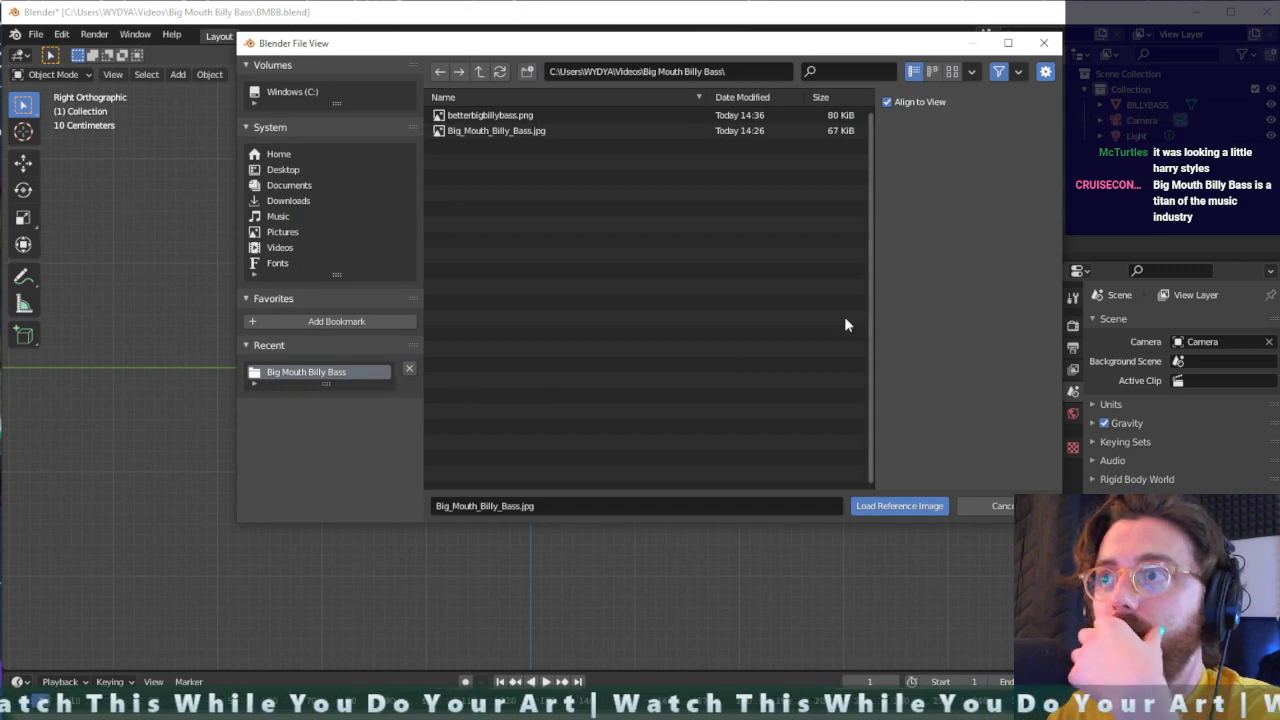
{"action": "double_click", "coordinate": [557, 113]}
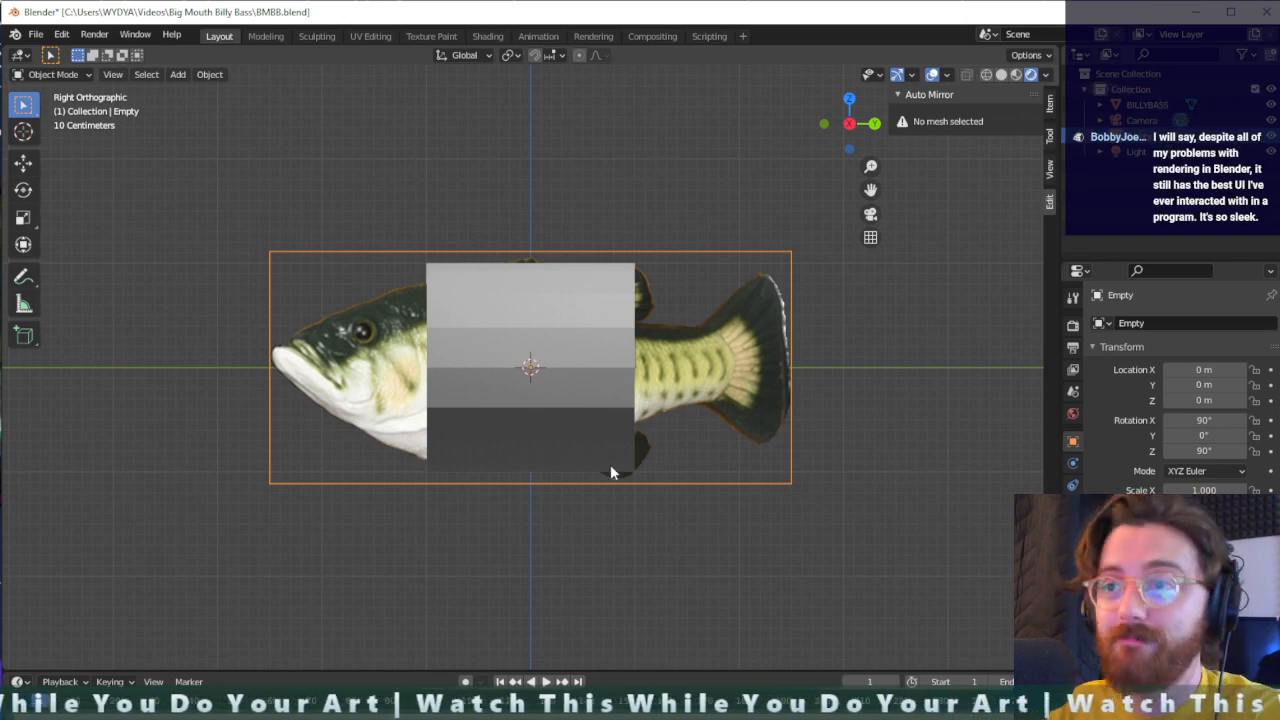
- Scale the BILLYBASS cylinder uniformly to about 0.703 so it fits within the fish's body in the reference
{"action": "left_click", "coordinate": [534, 357]}
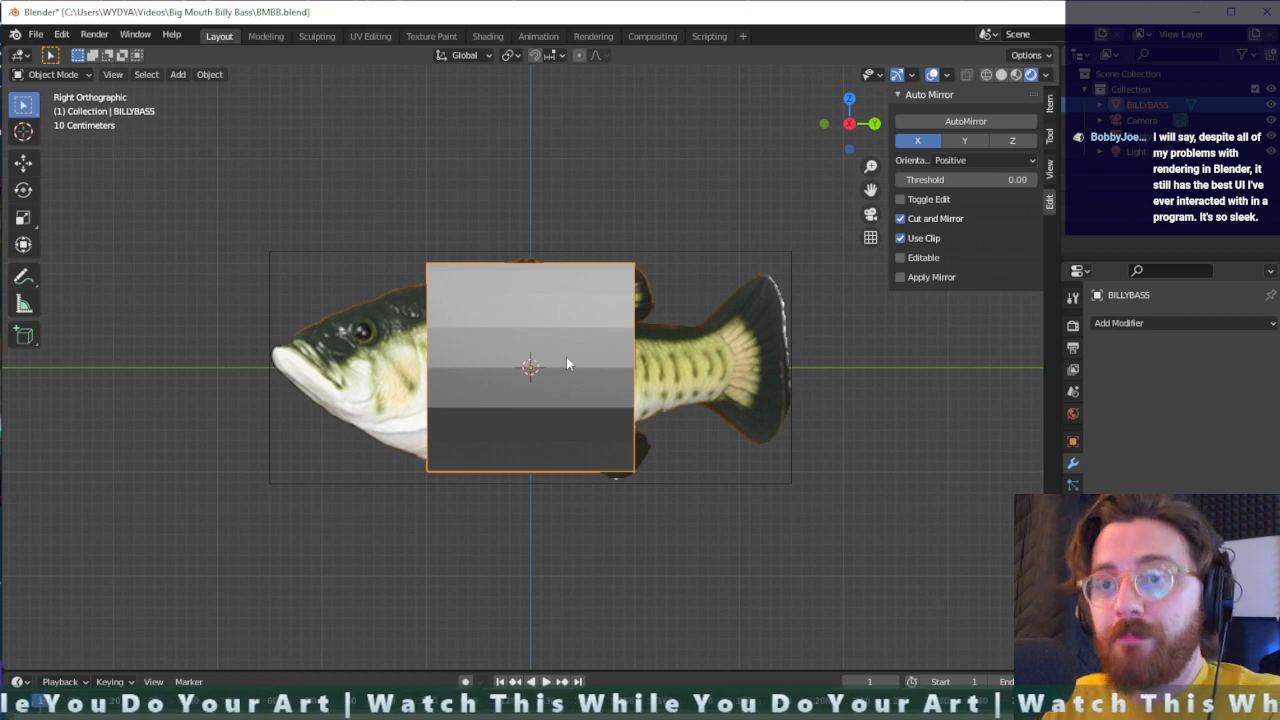
{"action": "mouse_move", "coordinate": [566, 357]}
{"action": "middle_mouse_down"}
{"action": "mouse_move", "coordinate": [786, 378]}
{"action": "mouse_move", "coordinate": [552, 344]}
{"action": "mouse_move", "coordinate": [477, 384]}
{"action": "mouse_move", "coordinate": [576, 393]}
{"action": "mouse_move", "coordinate": [572, 342]}
{"action": "middle_mouse_up"}
{"action": "key", "text": "s"}
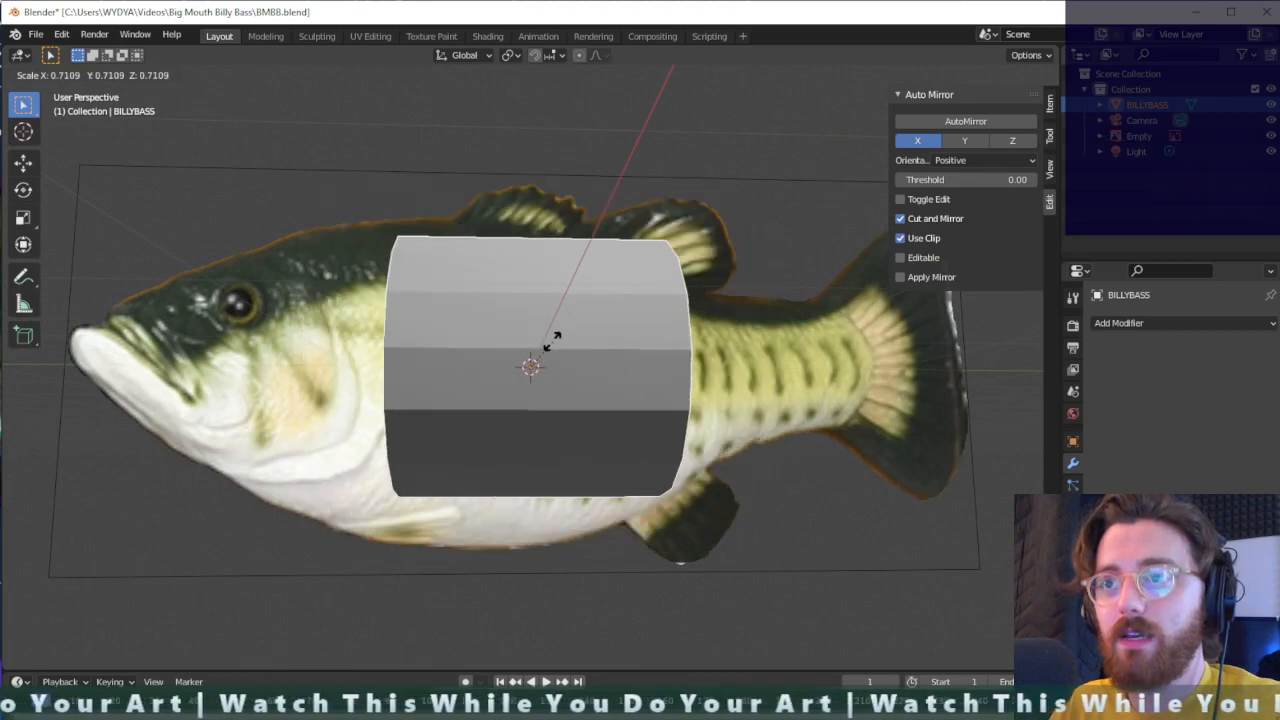
{"action": "left_click", "coordinate": [551, 339]}
- Move the BILLYBASS cylinder about -0.37 m along Y toward the fish's head
{"action": "middle_click_drag", "start_coordinate": [551, 339], "coordinate": [573, 374]}
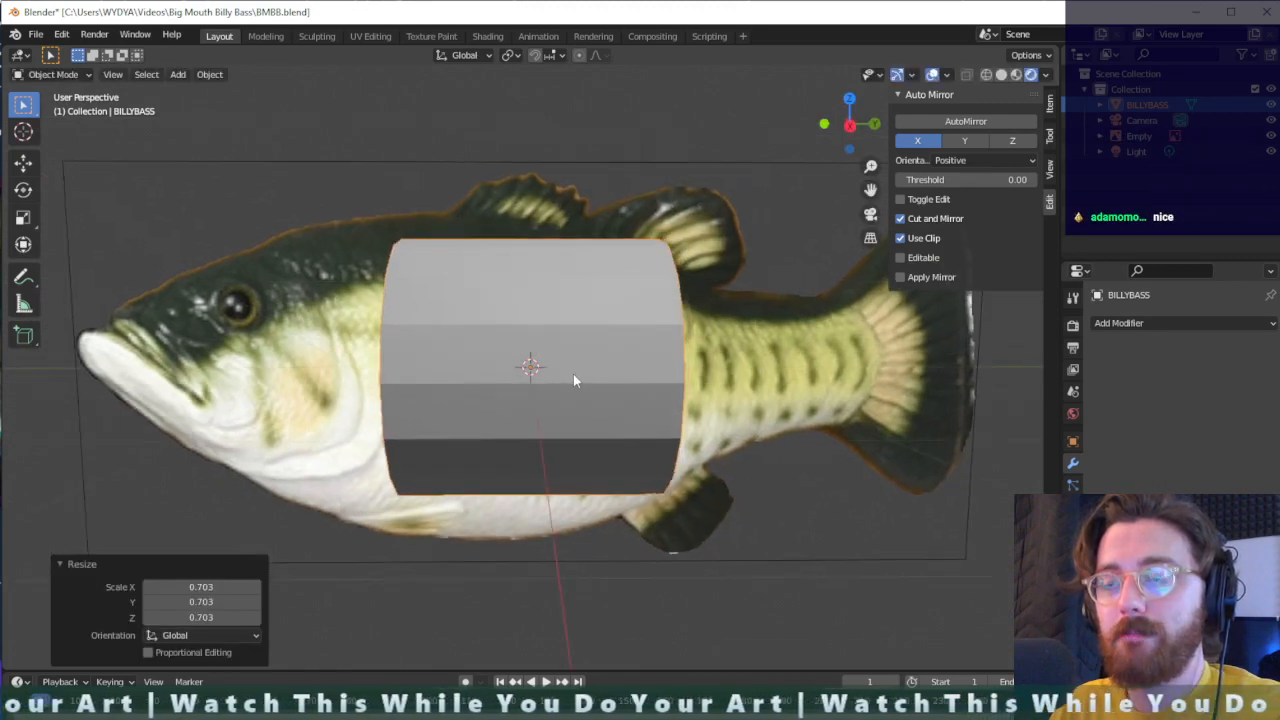
{"action": "key", "text": "g"}
{"action": "key", "text": "x"}
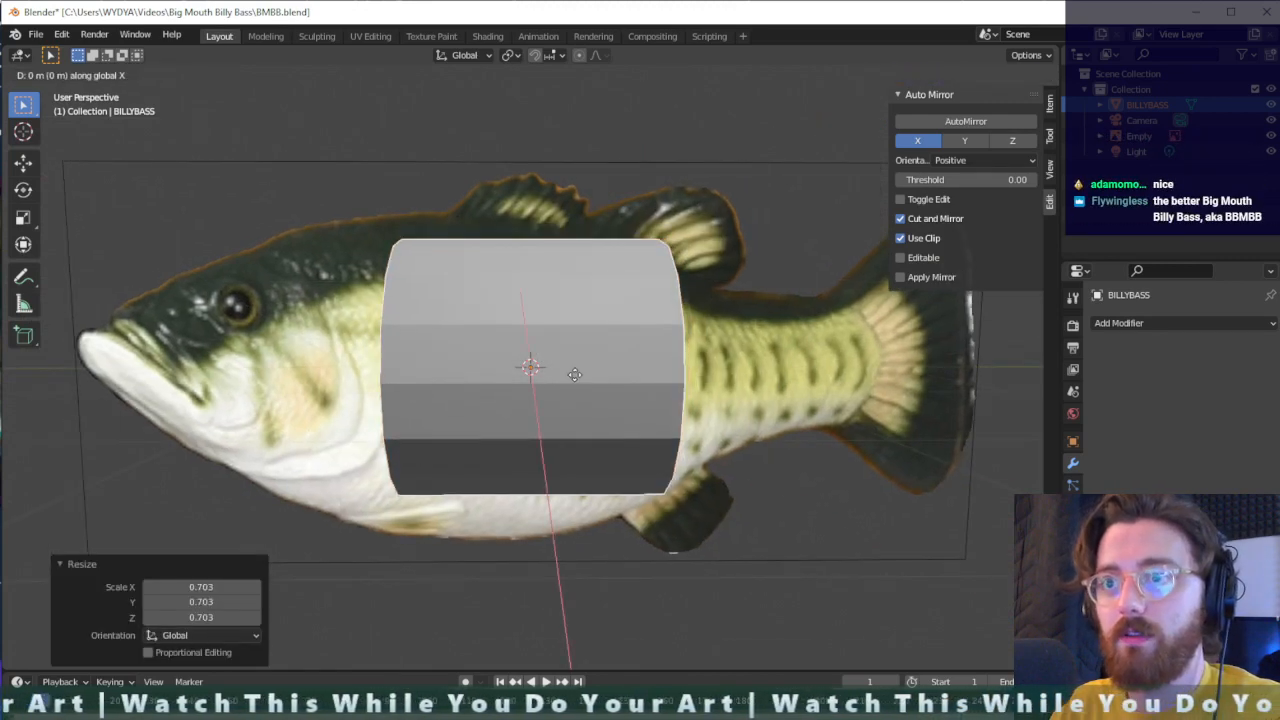
{"action": "key", "text": "y"}
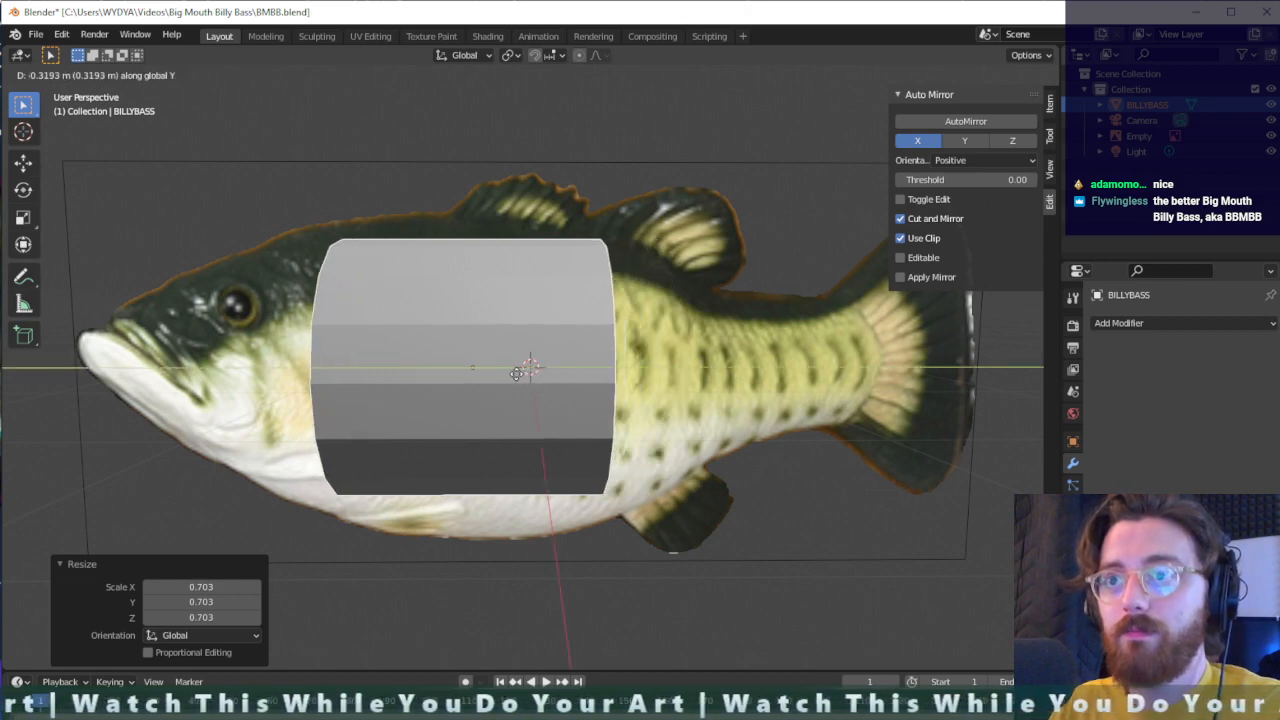
{"action": "left_click", "coordinate": [508, 375]}
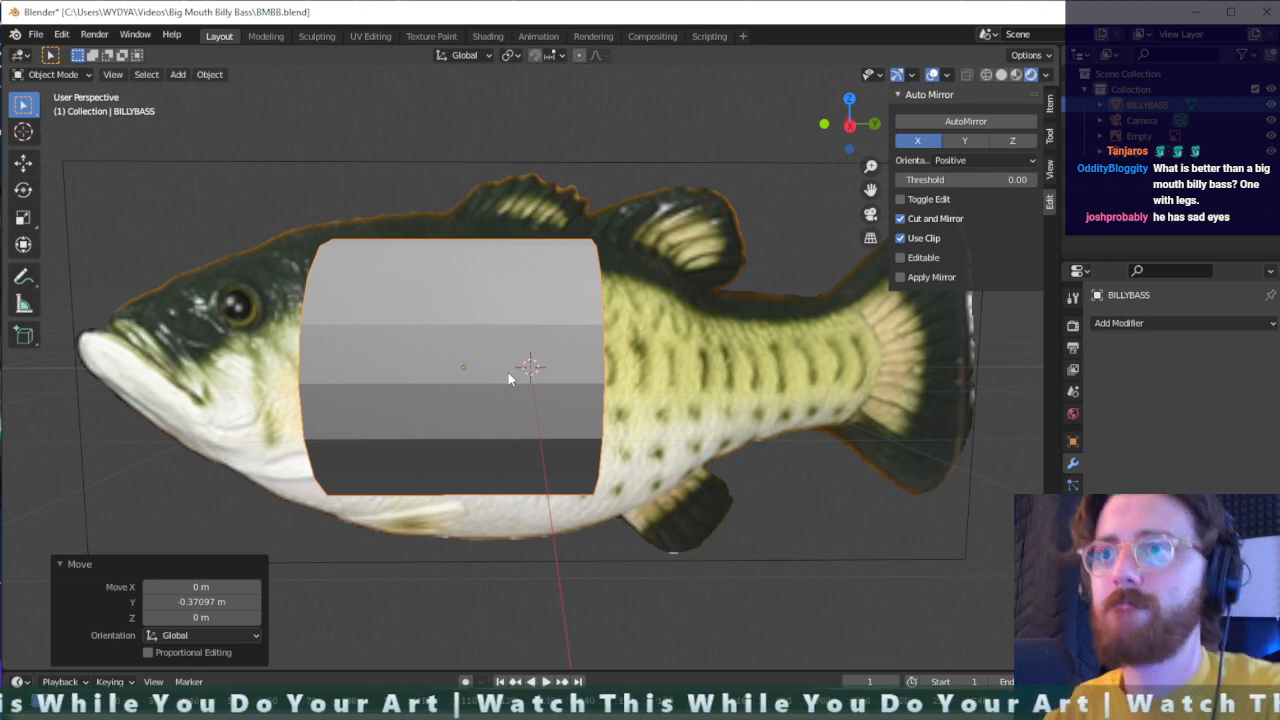
- Scale the BILLYBASS cylinder along X to about 0.5 to narrow its cross-section
{"action": "mouse_move", "coordinate": [508, 372]}
{"action": "middle_mouse_down"}
{"action": "mouse_move", "coordinate": [517, 389]}
{"action": "mouse_move", "coordinate": [500, 429]}
{"action": "mouse_move", "coordinate": [436, 405]}
{"action": "mouse_move", "coordinate": [528, 398]}
{"action": "mouse_move", "coordinate": [493, 388]}
{"action": "middle_mouse_up"}
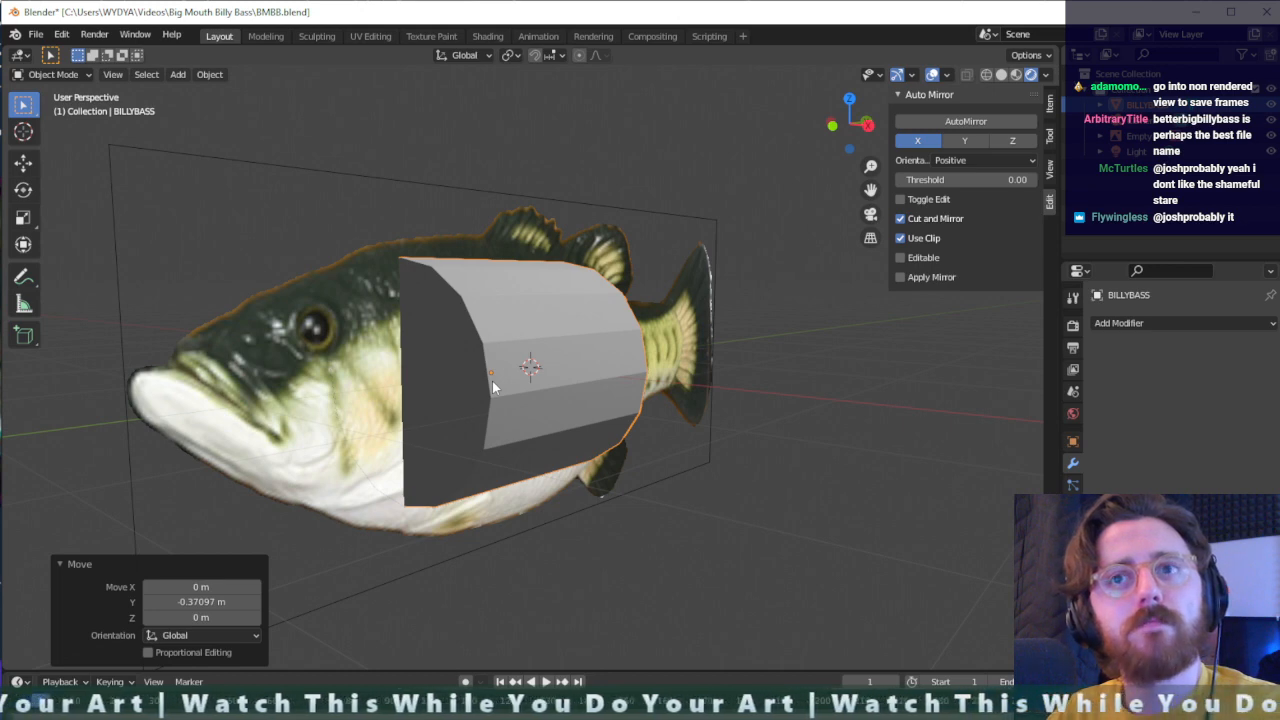
{"action": "middle_click_drag", "start_coordinate": [492, 381], "coordinate": [580, 377]}
{"action": "key", "text": "s"}
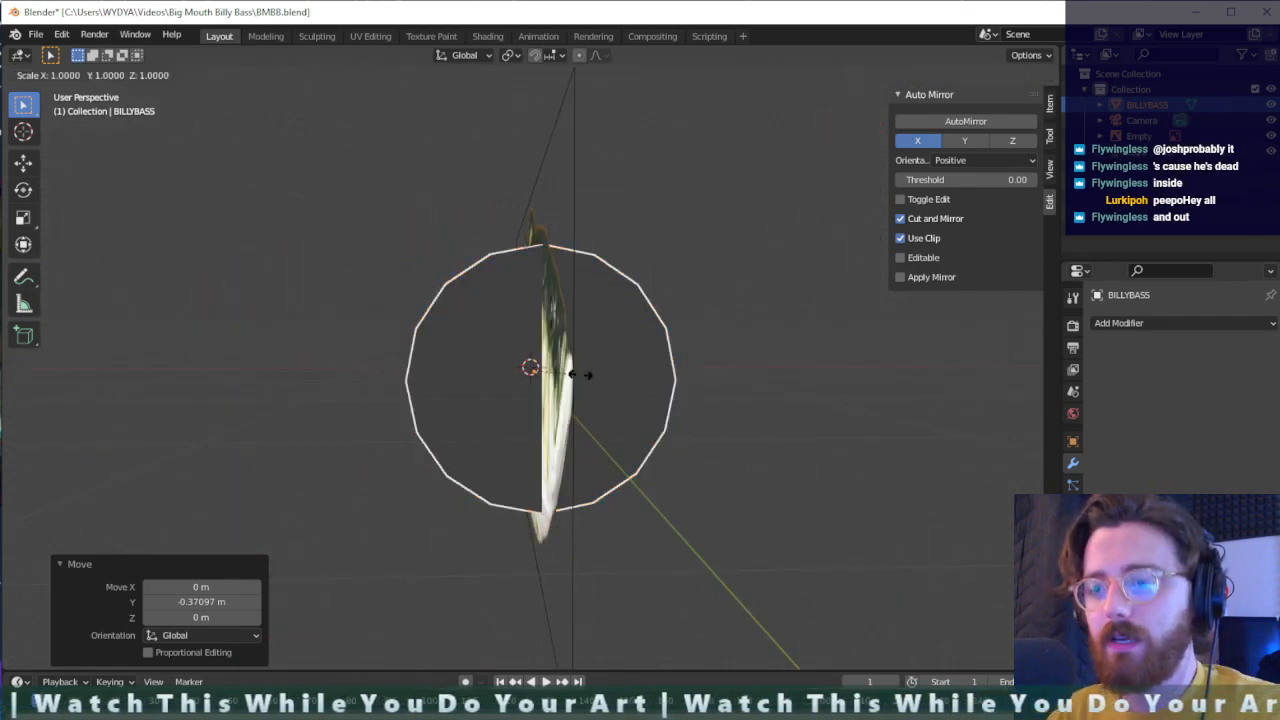
{"action": "key", "text": "y"}
{"action": "key", "text": "x"}
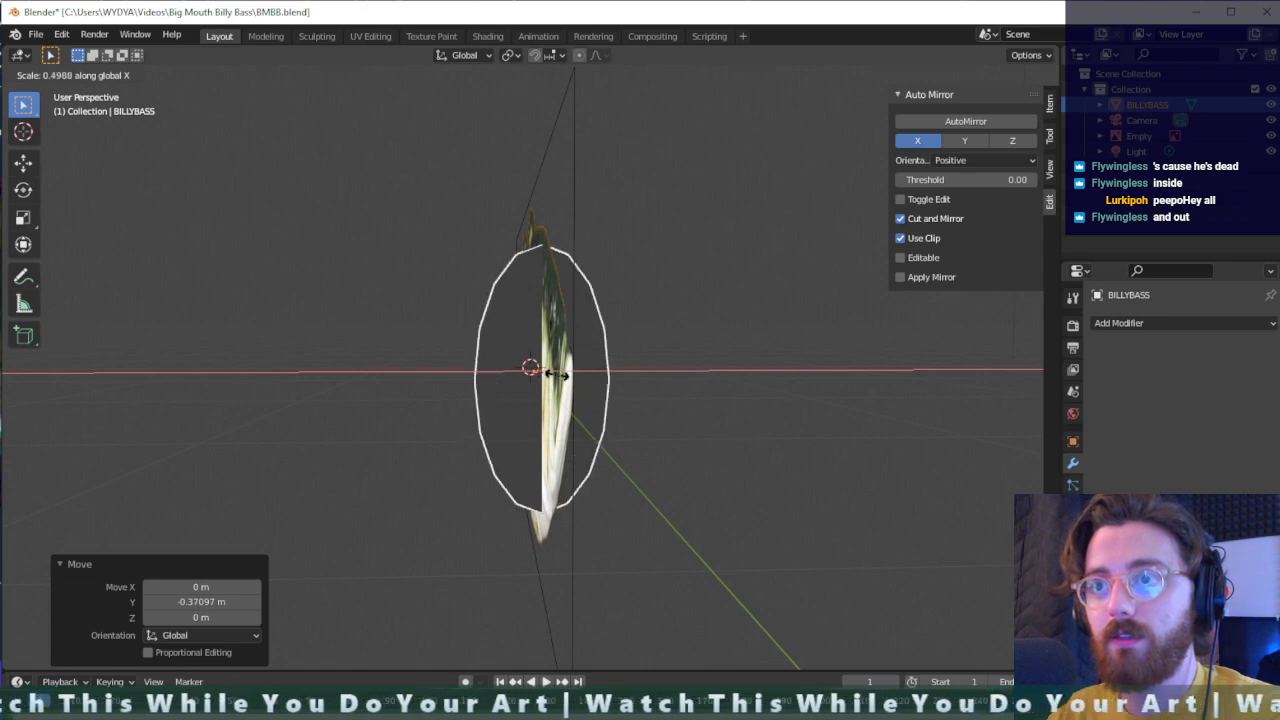
{"action": "left_click", "coordinate": [560, 373]}
- Enter Edit Mode on BILLYBASS and apply AutoMirror across the X axis with cut, mirror and clipping
{"action": "middle_click_drag", "start_coordinate": [560, 373], "coordinate": [700, 350]}
{"action": "key", "text": "Tab"}
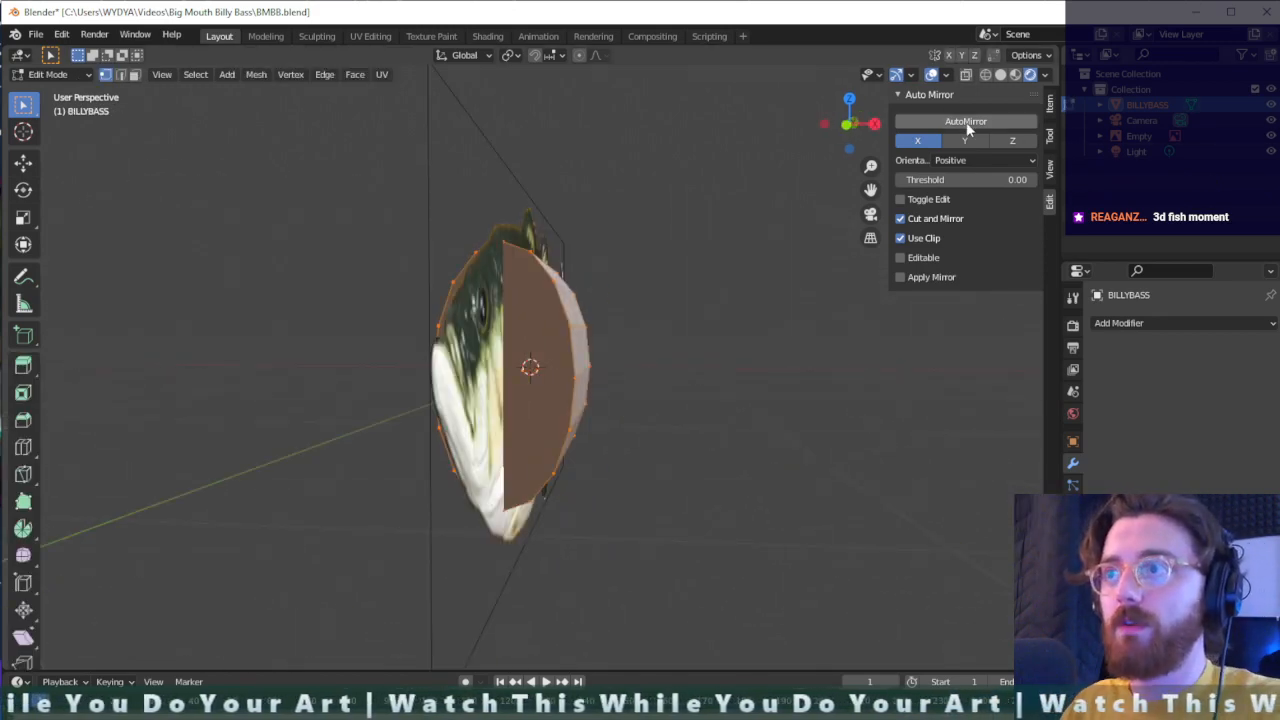
{"action": "left_click", "coordinate": [966, 124]}
- With the Knife tool, cut the front cap from its upper rim vertices to the midpoint of the centre edge
{"action": "middle_click_drag", "start_coordinate": [625, 345], "coordinate": [580, 325]}
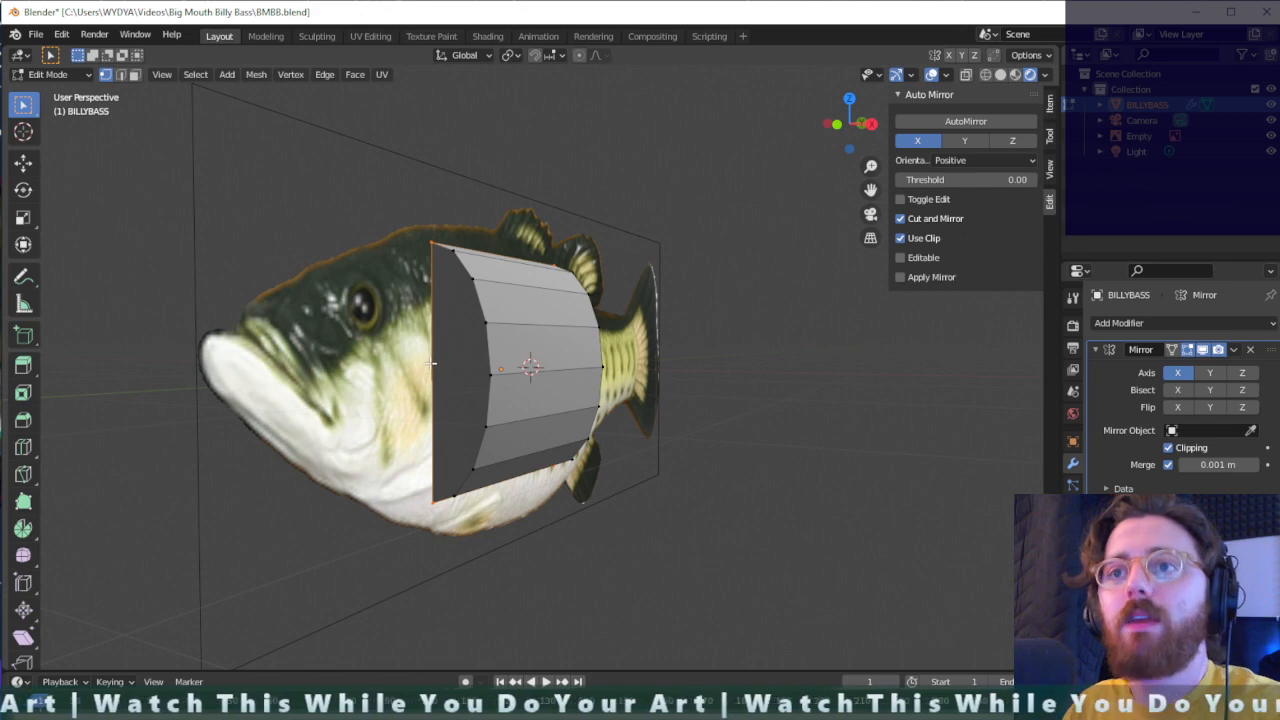
{"action": "middle_click_drag", "start_coordinate": [451, 371], "coordinate": [478, 395]}
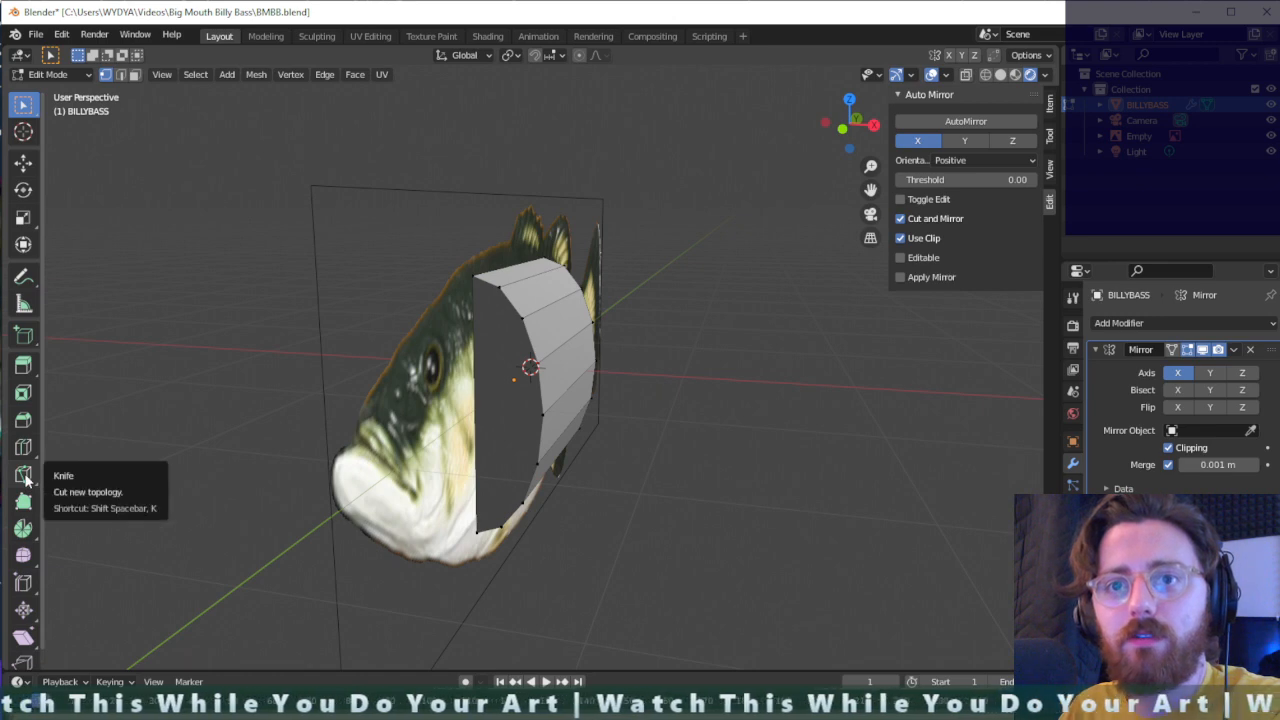
{"action": "key", "text": "shift+space"}
{"action": "left_click", "coordinate": [531, 400]}
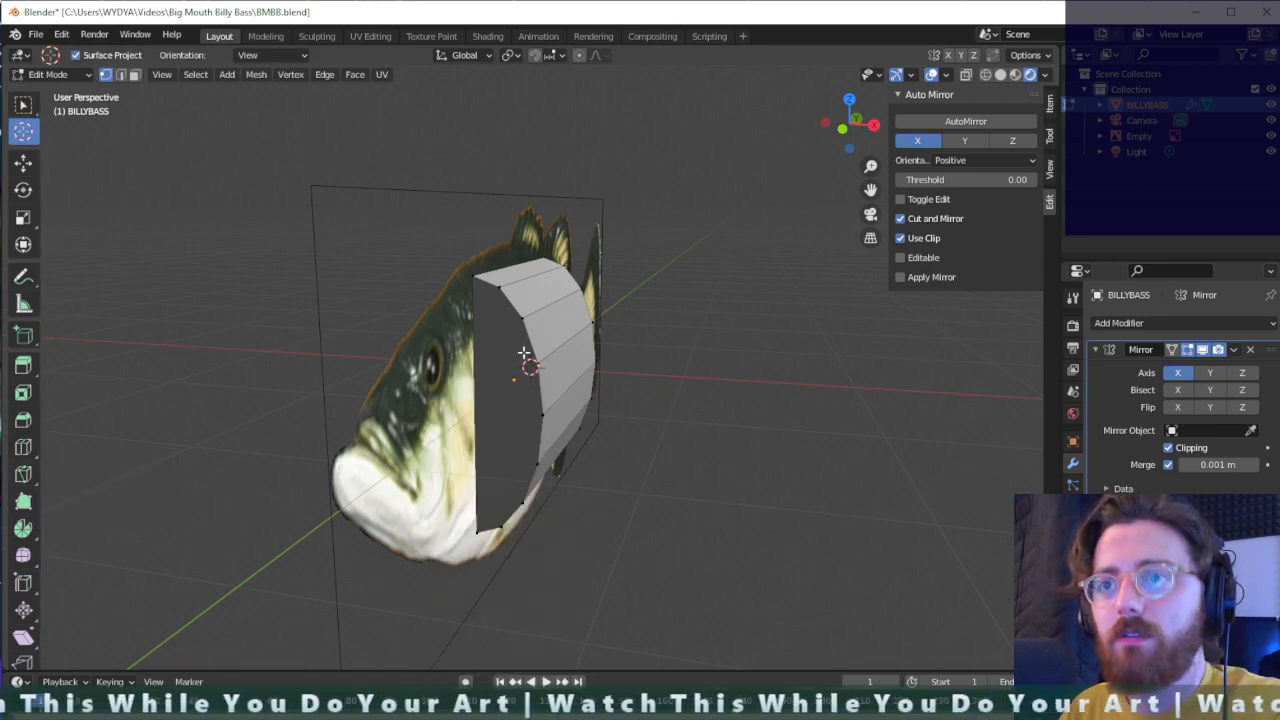
{"action": "key", "text": "shift+space"}
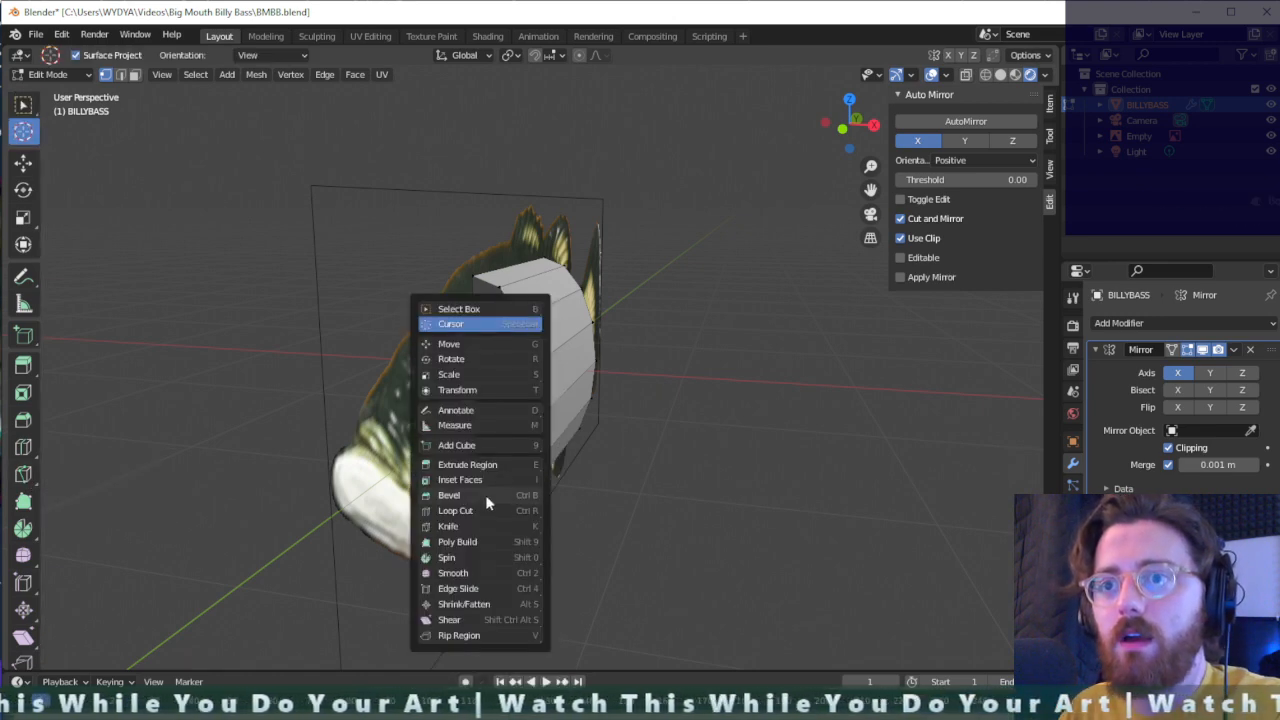
{"action": "left_click", "coordinate": [479, 528]}
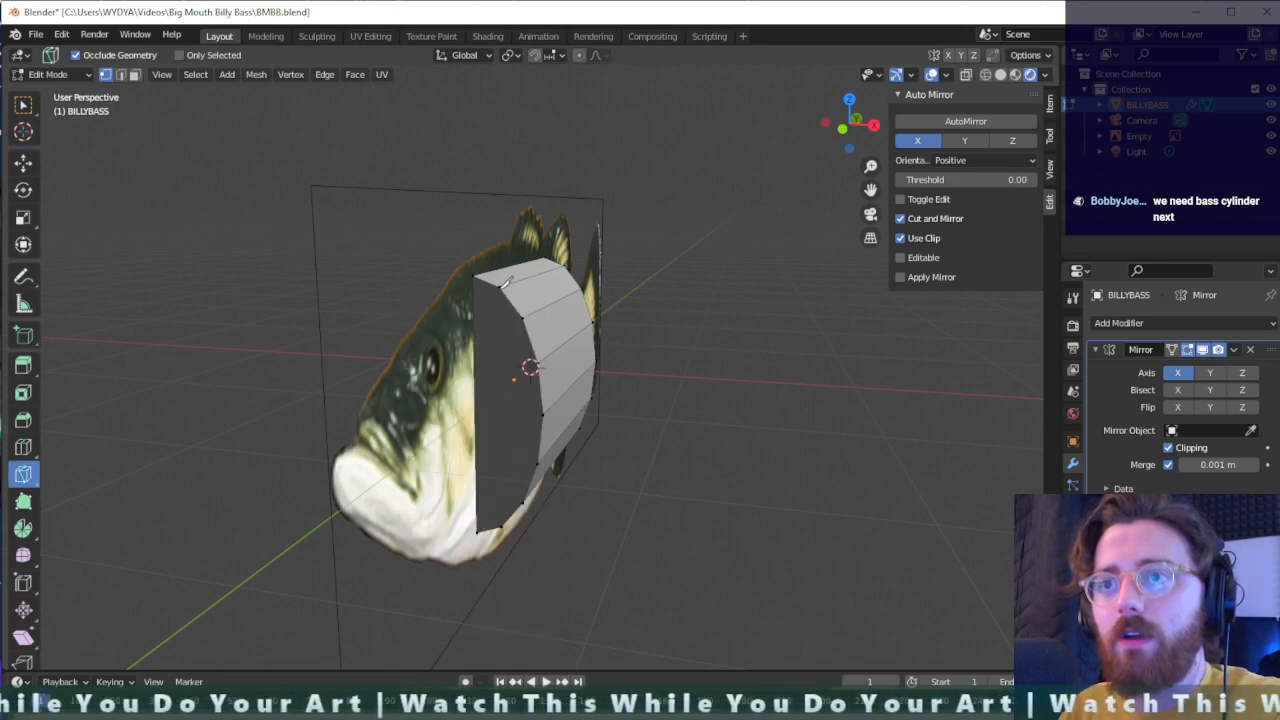
{"action": "left_click", "coordinate": [499, 287]}
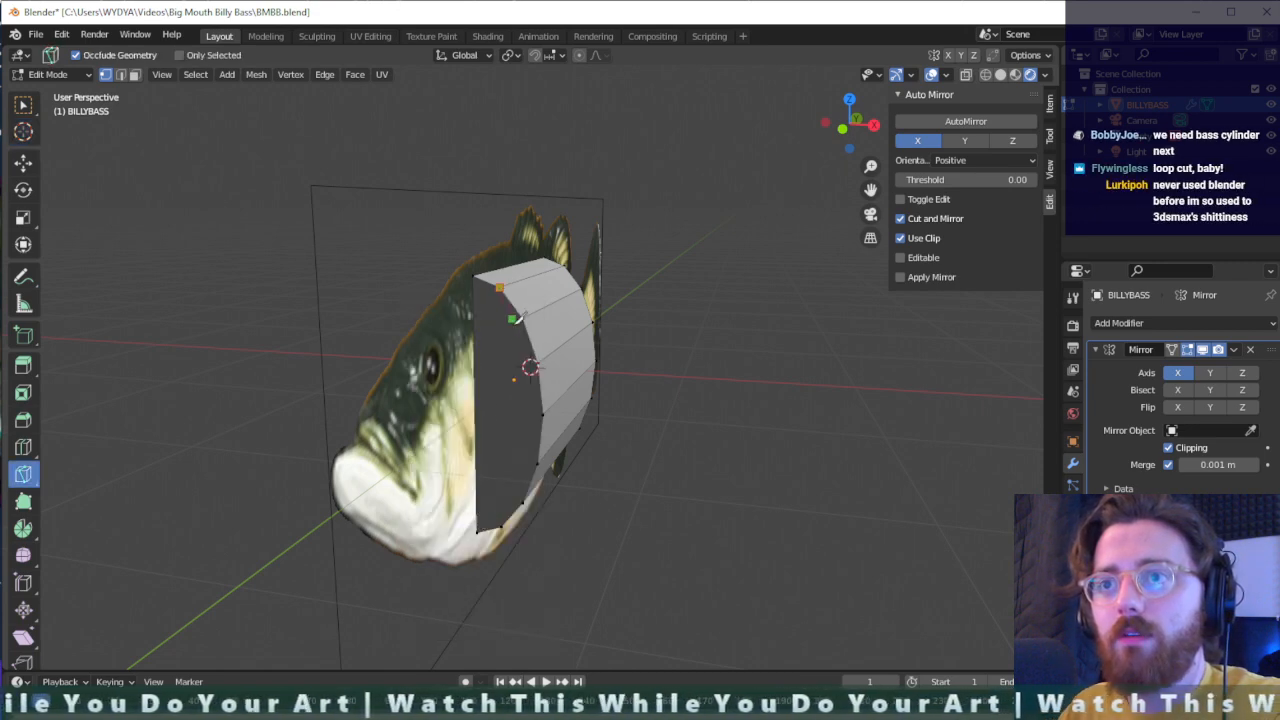
{"action": "left_click", "coordinate": [475, 402]}
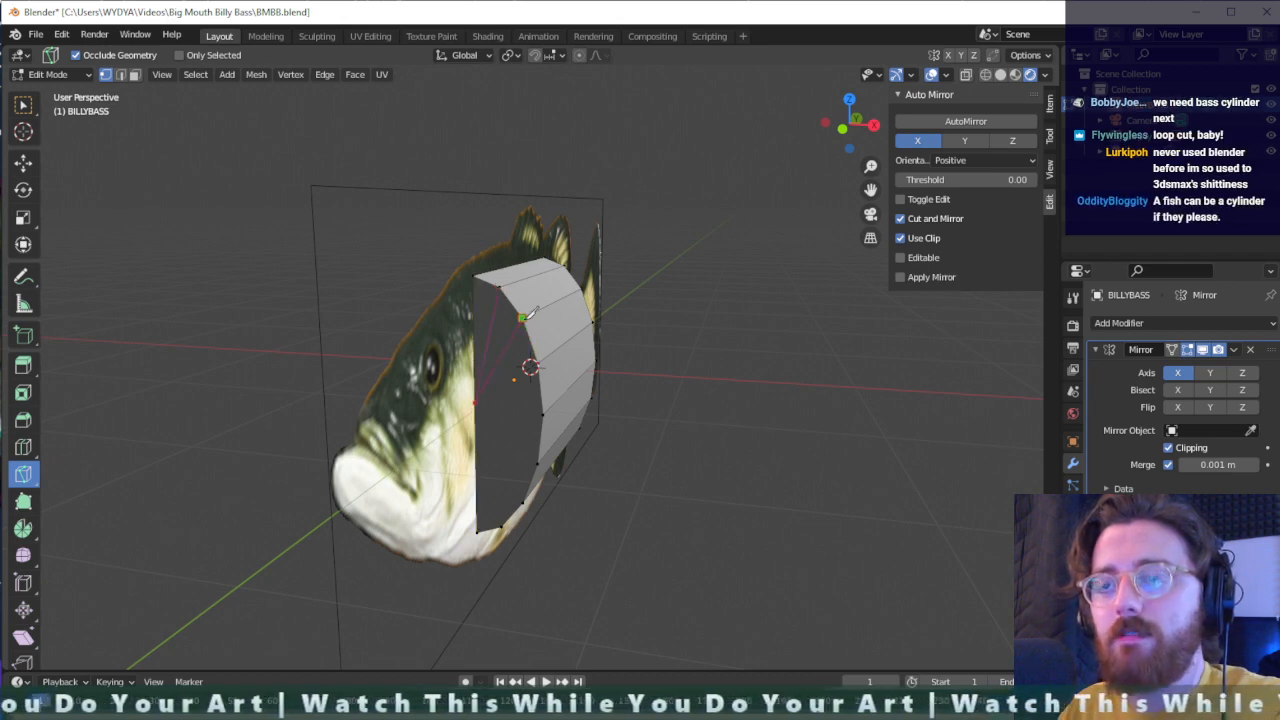
{"action": "left_click", "coordinate": [527, 315]}
{"action": "key", "text": "Return"}
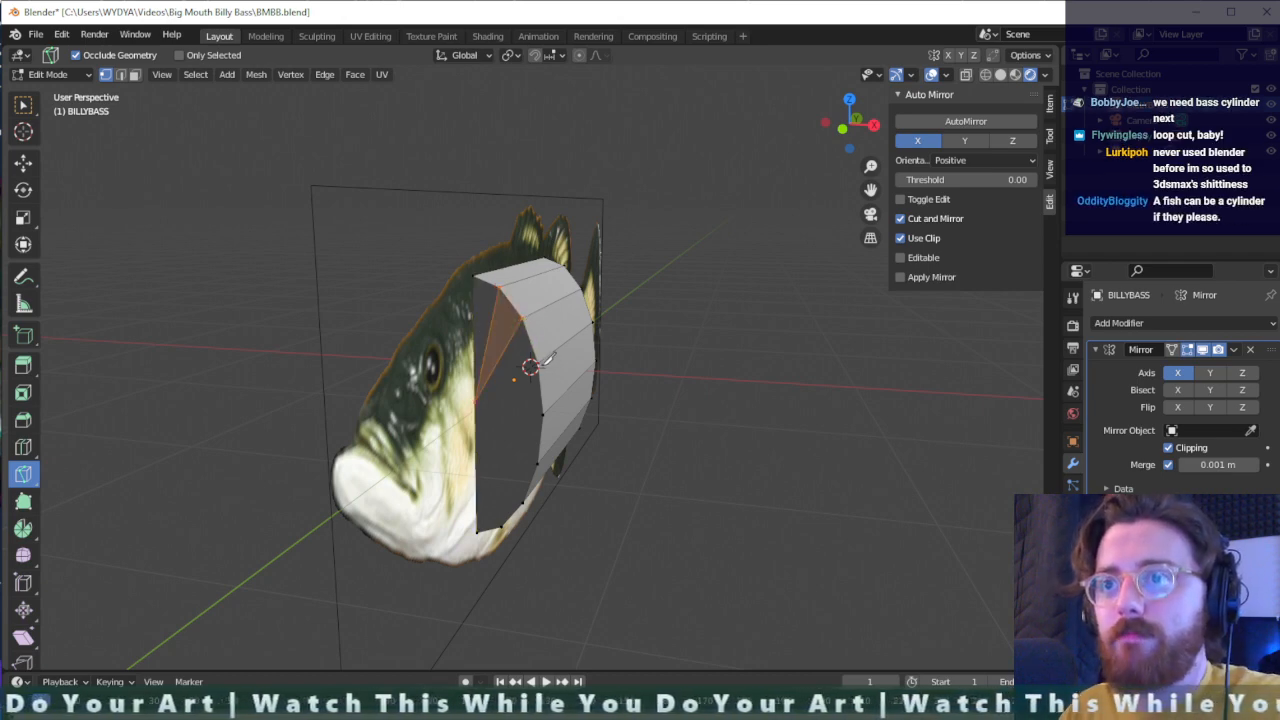
- Knife-cut the front cap from the centre edge's midpoint to the remaining rim vertices, forming a triangle fan
{"action": "left_click", "coordinate": [476, 402]}
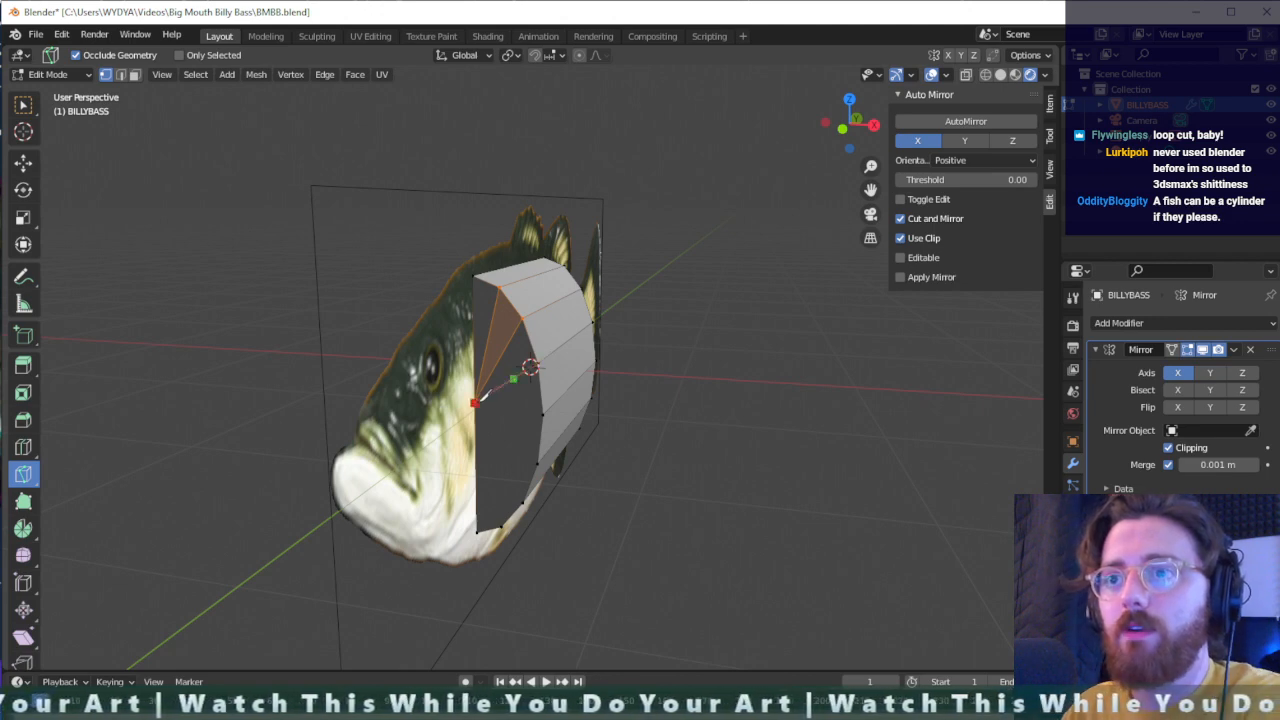
{"action": "left_click", "coordinate": [545, 411]}
{"action": "key", "text": "Return"}
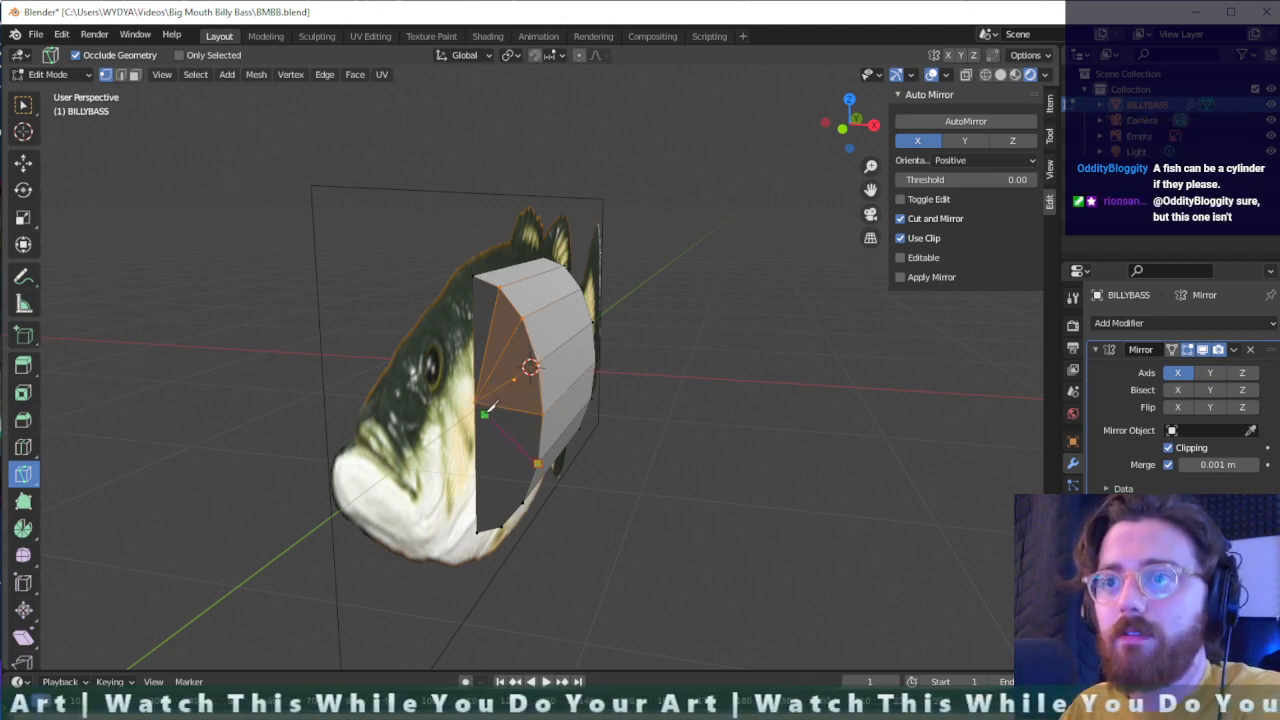
{"action": "key", "text": "Return"}
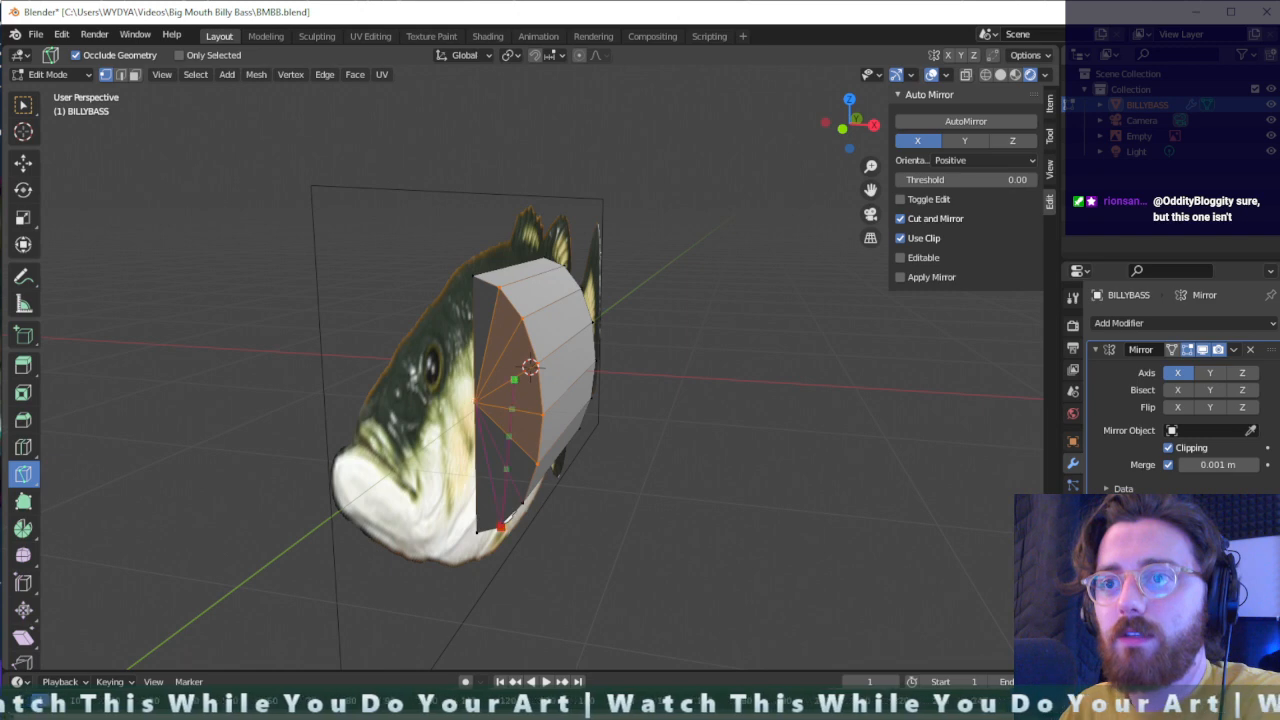
{"action": "key", "text": "Return"}
- Try moving the selected front cap faces freely, and undo the move
{"action": "middle_click_drag", "start_coordinate": [522, 483], "coordinate": [494, 463]}
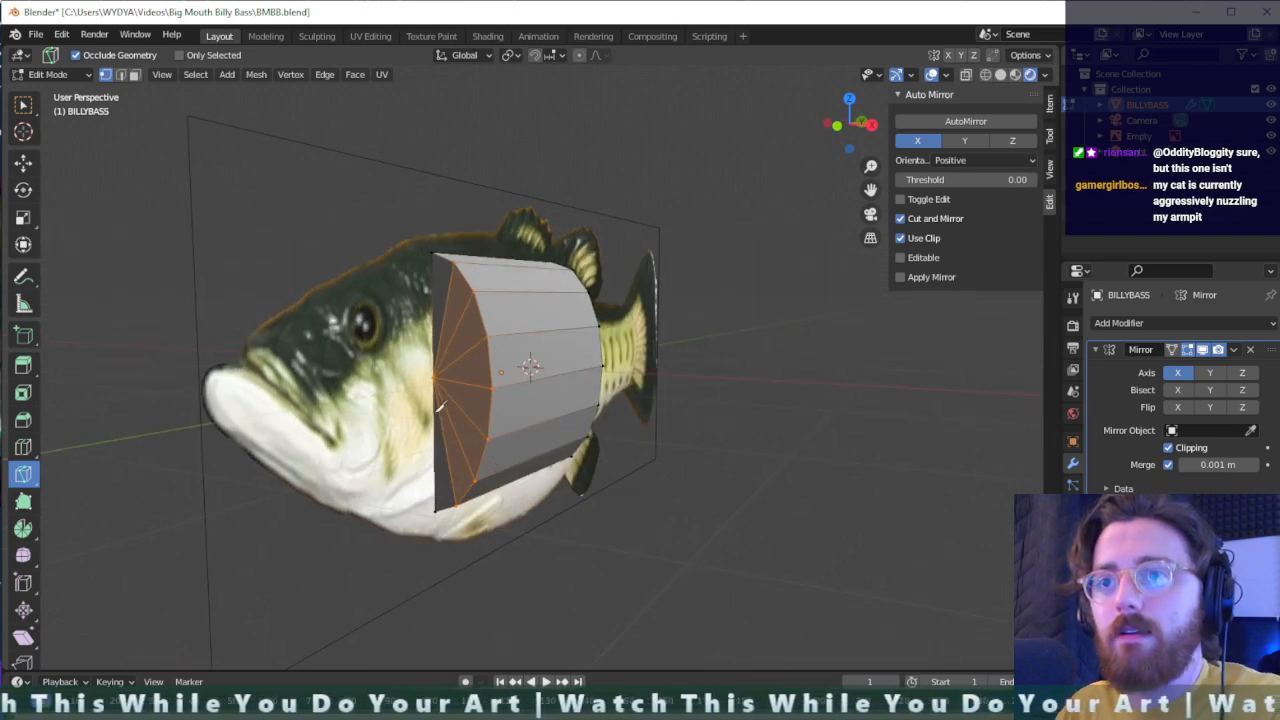
{"action": "key", "text": "g"}
{"action": "left_click", "coordinate": [411, 362]}
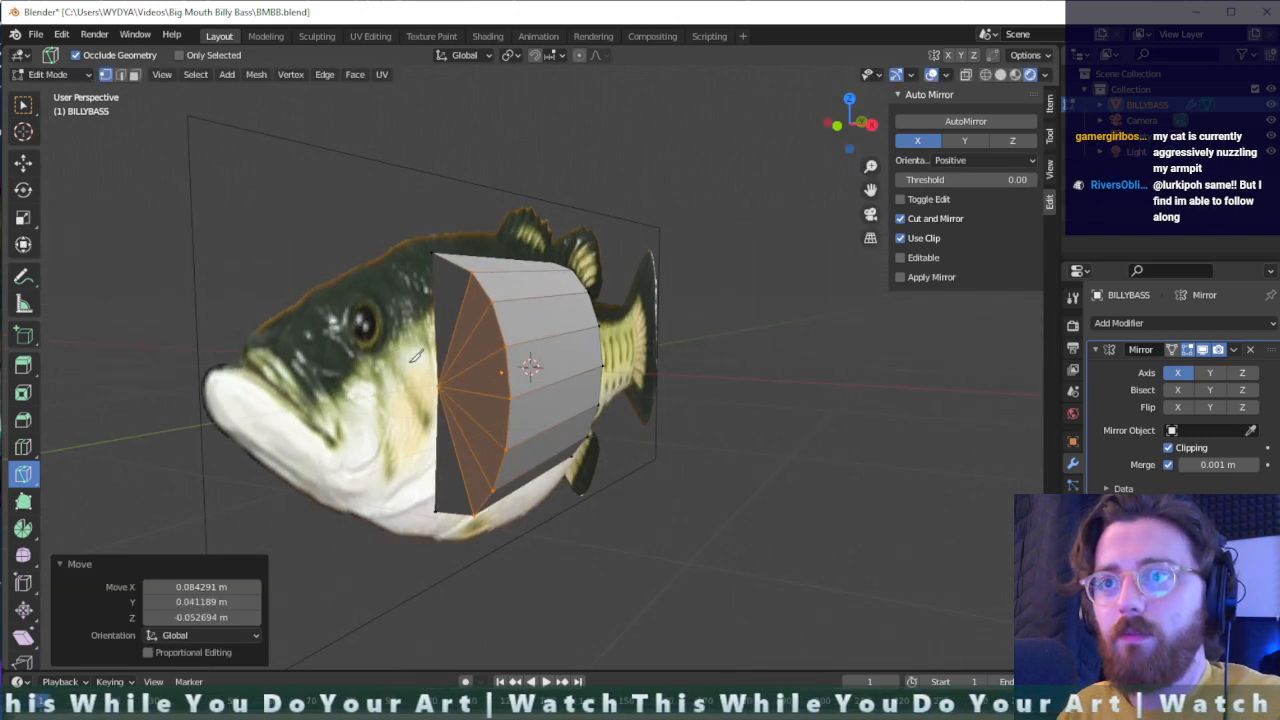
{"action": "key", "text": "ctrl+z"}
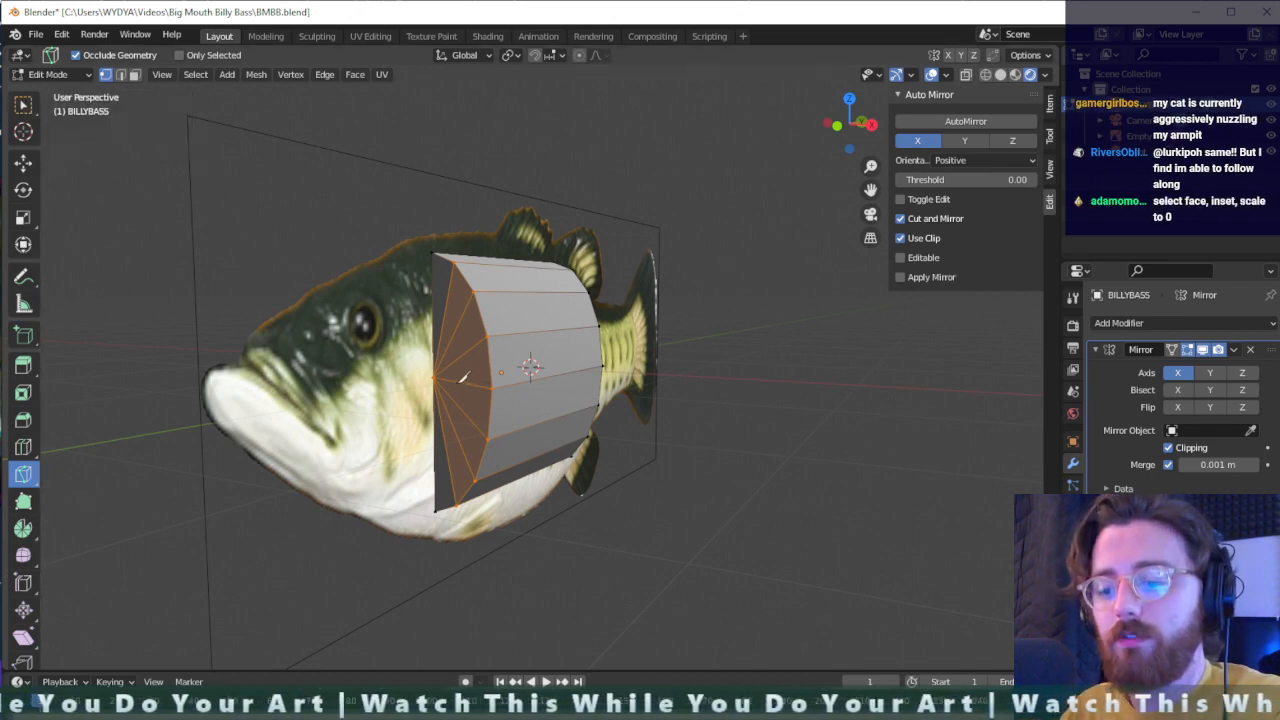
- Box-select the centre vertex of the front cap and move it about -1.26 m along Y toward the fish's mouth
{"action": "key", "text": "shift+space"}
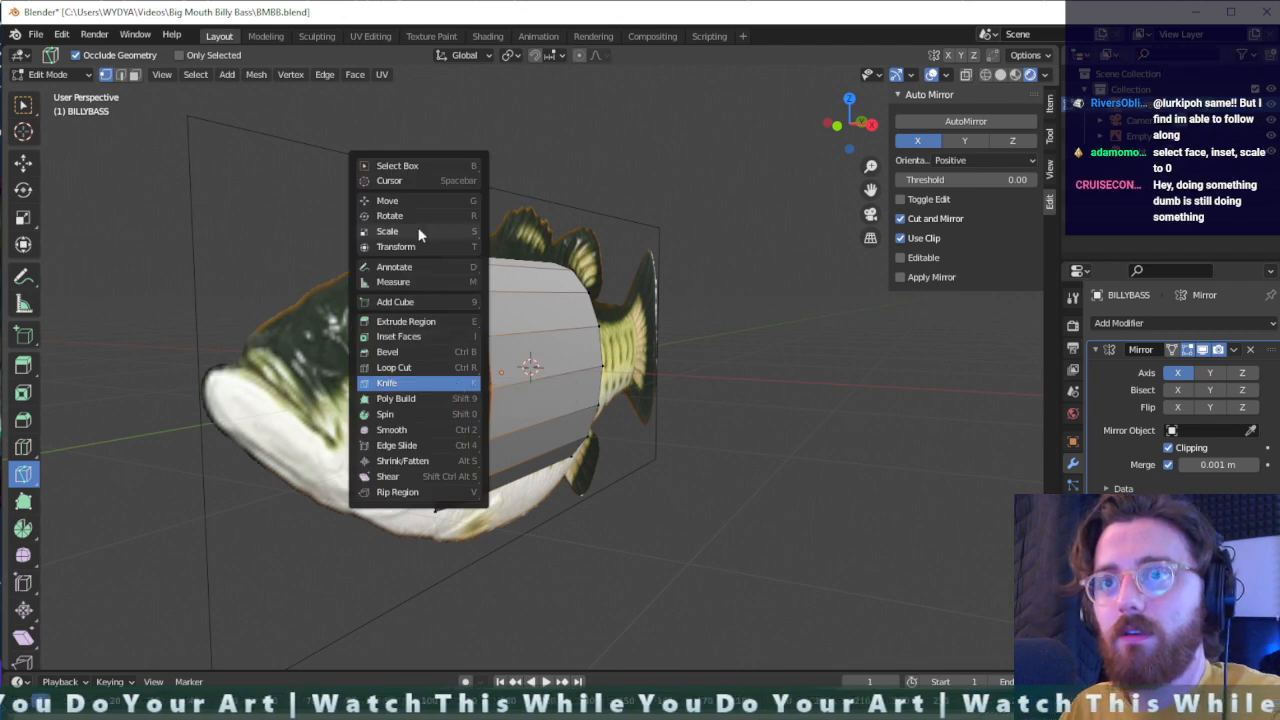
{"action": "left_click", "coordinate": [420, 165]}
{"action": "key", "text": "b"}
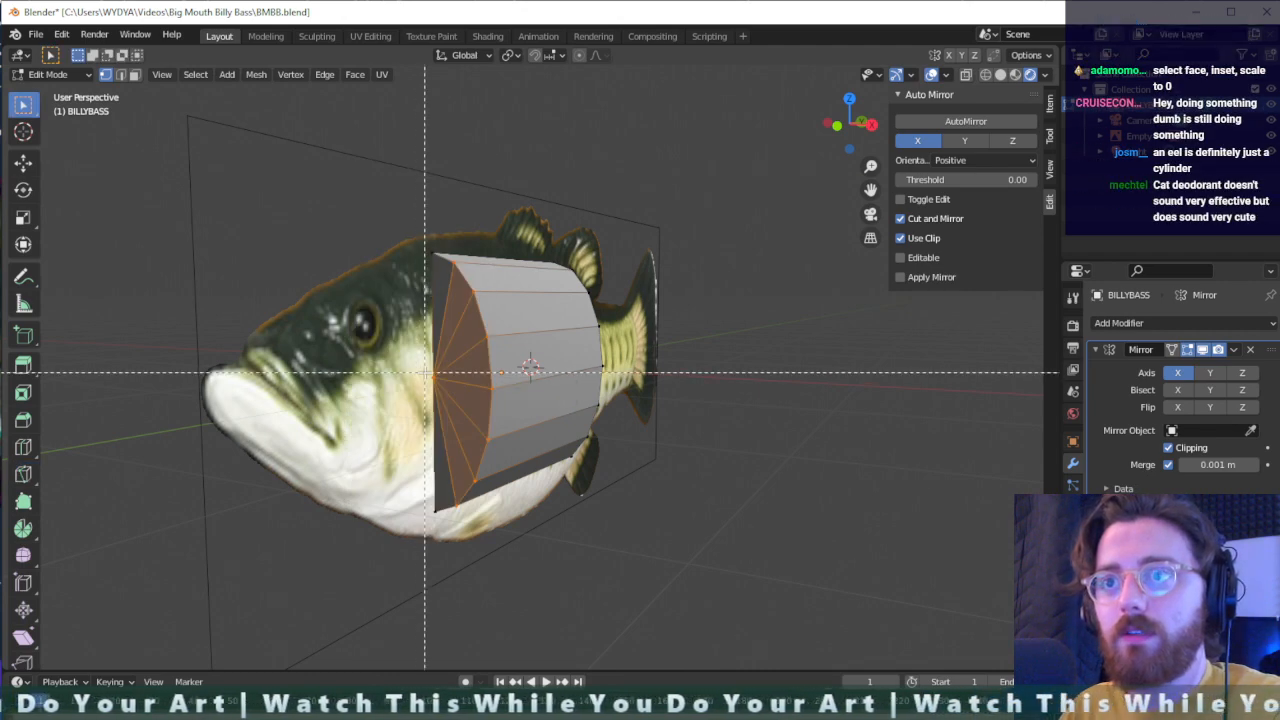
{"action": "left_click_drag", "start_coordinate": [427, 372], "coordinate": [441, 393]}
{"action": "key", "text": "g"}
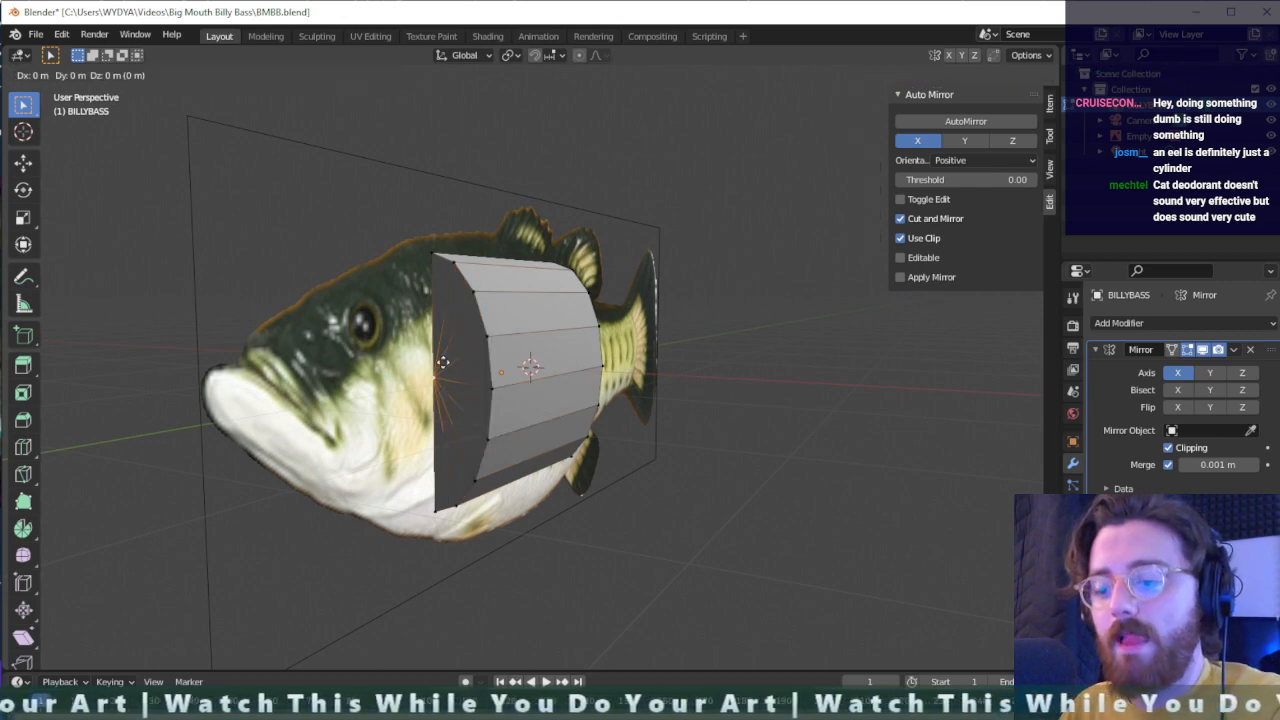
{"action": "key", "text": "y"}
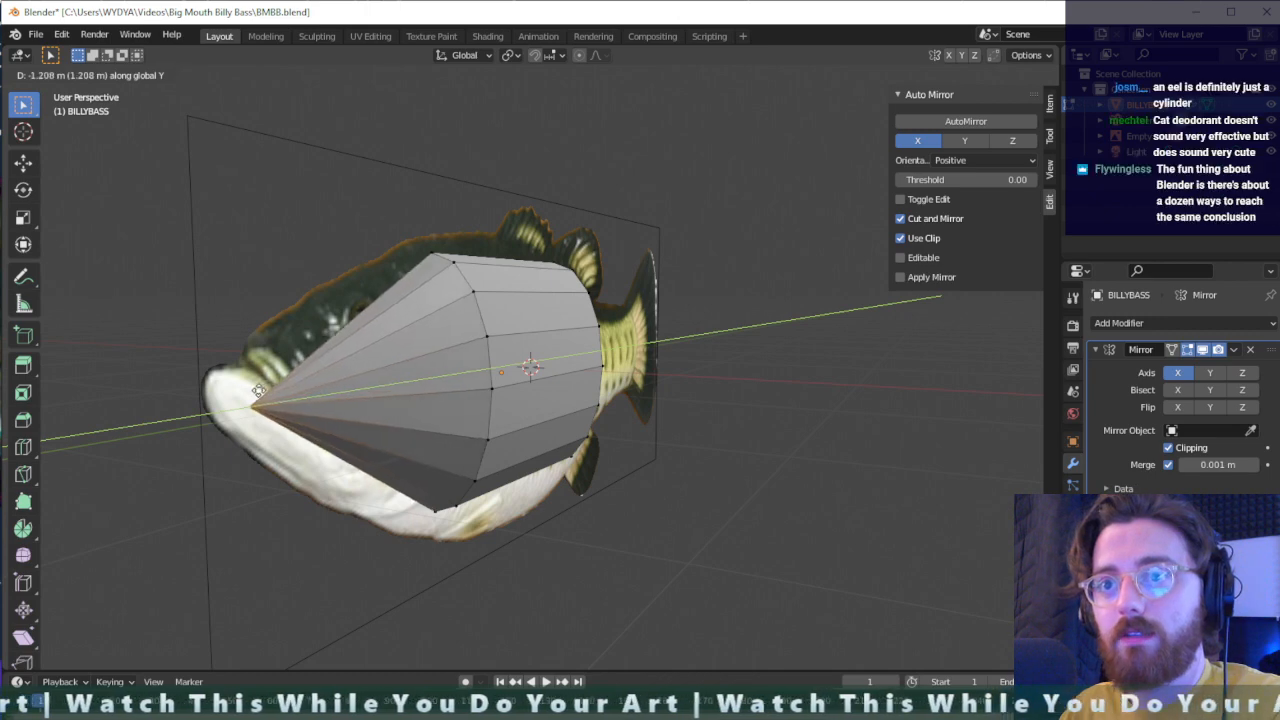
{"action": "mouse_move", "coordinate": [451, 405]}
{"action": "middle_mouse_down"}
{"action": "mouse_move", "coordinate": [440, 410]}
{"action": "mouse_move", "coordinate": [470, 420]}
{"action": "mouse_move", "coordinate": [463, 432]}
{"action": "mouse_move", "coordinate": [458, 385]}
{"action": "mouse_move", "coordinate": [457, 416]}
{"action": "middle_mouse_up"}
- Try adding a loop cut with 4 cuts across the tapered head section, and undo it
{"action": "middle_click_drag", "start_coordinate": [405, 331], "coordinate": [517, 404]}
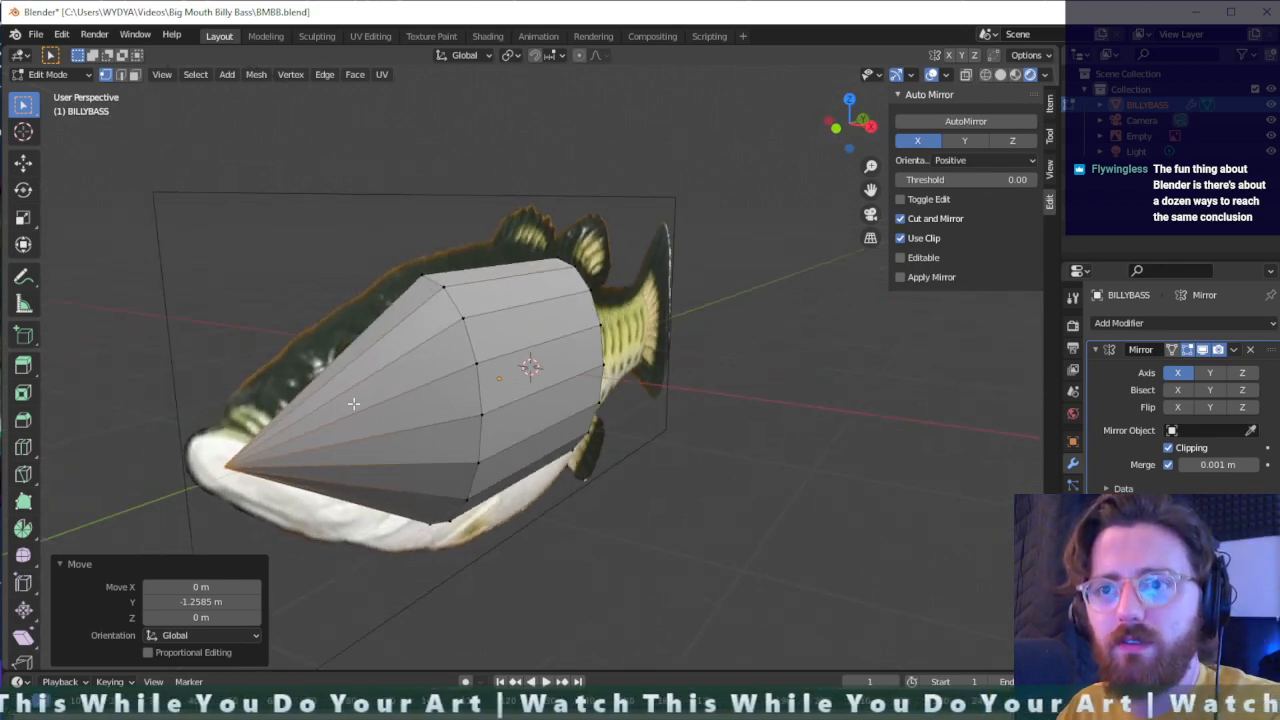
{"action": "left_click", "coordinate": [405, 428]}
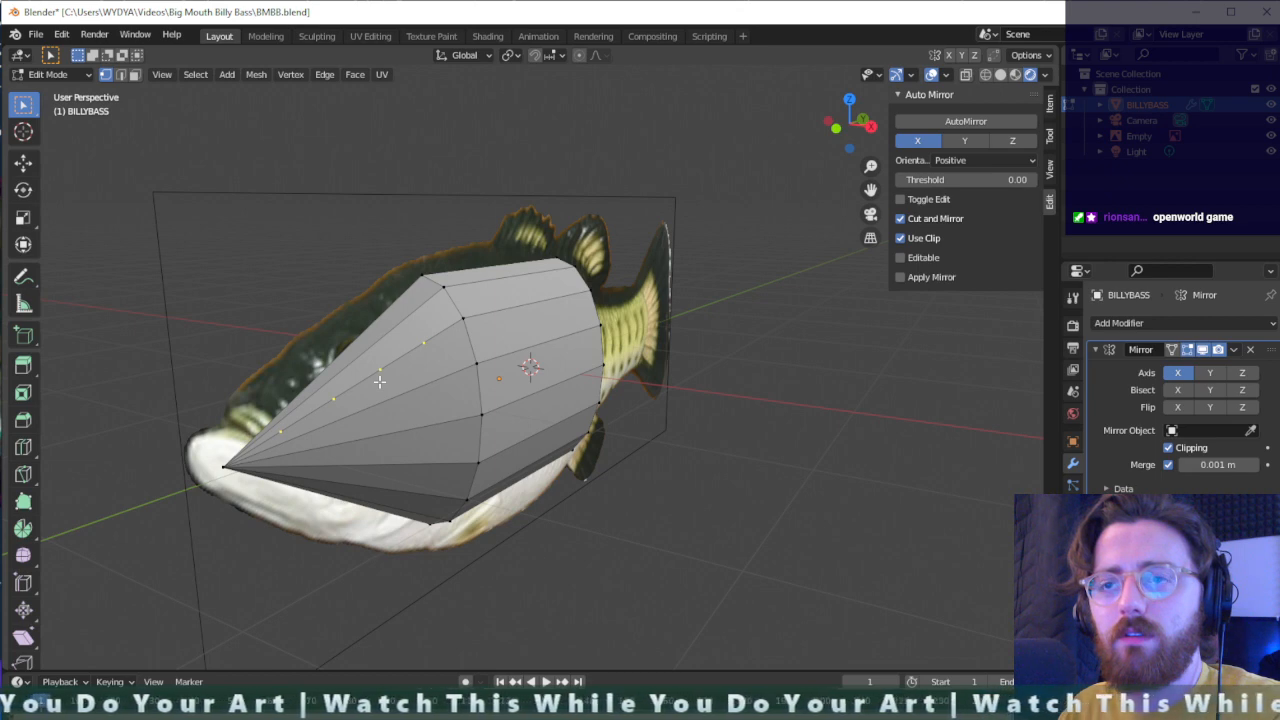
{"action": "left_click", "coordinate": [380, 381]}
{"action": "right_click", "coordinate": [390, 398]}
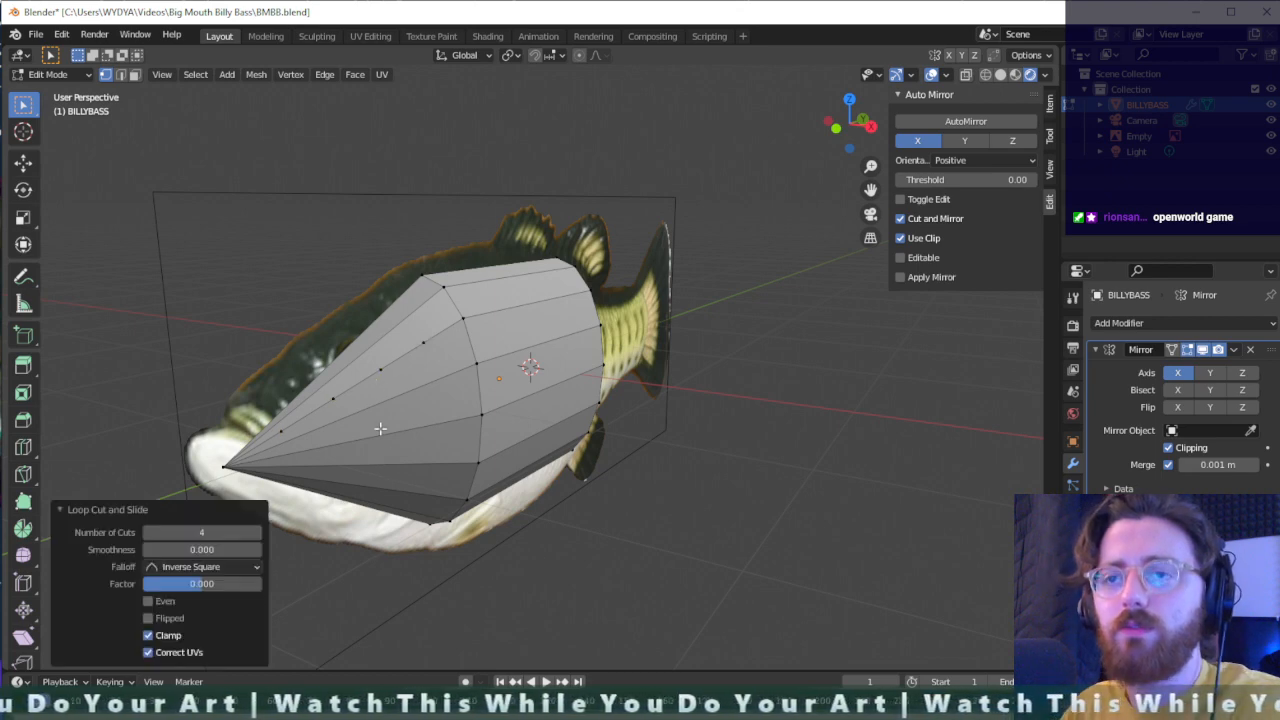
{"action": "key", "text": "ctrl+z"}
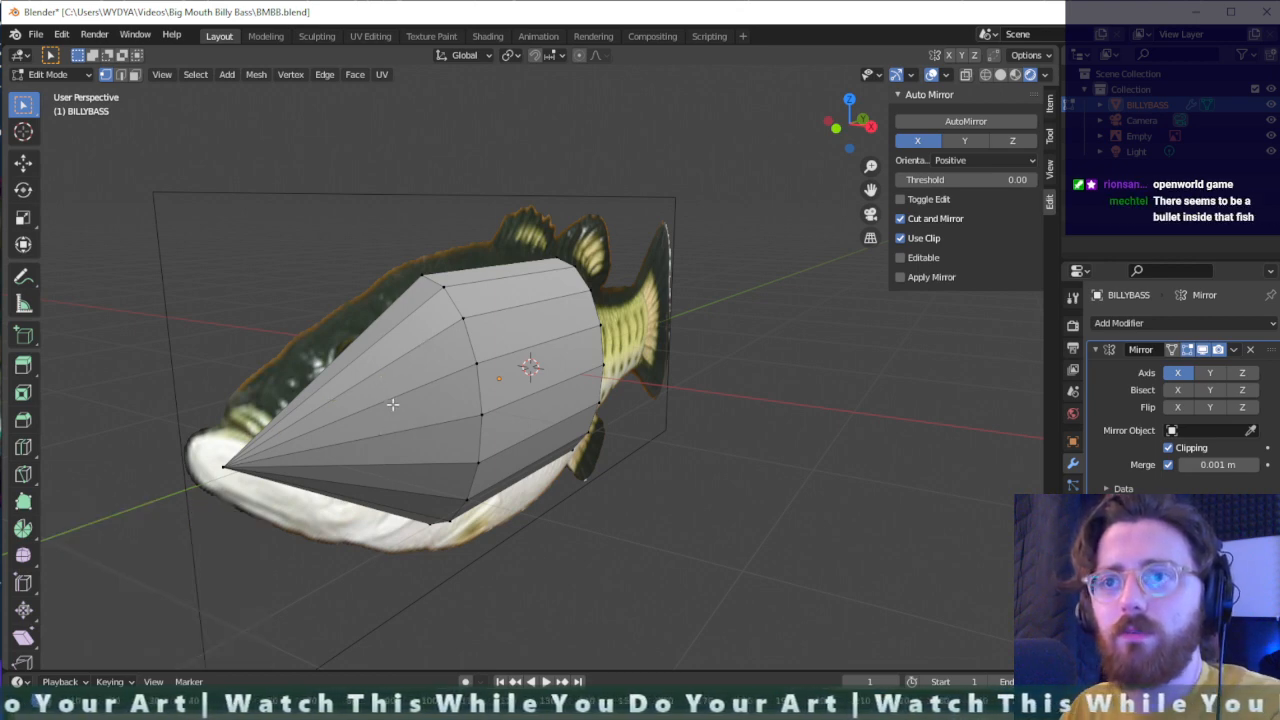
- Undo the nose vertex move and all knife cuts on the front cap
{"action": "mouse_move", "coordinate": [392, 404]}
{"action": "middle_mouse_down"}
{"action": "mouse_move", "coordinate": [457, 457]}
{"action": "mouse_move", "coordinate": [489, 463]}
{"action": "mouse_move", "coordinate": [367, 422]}
{"action": "mouse_move", "coordinate": [380, 403]}
{"action": "middle_mouse_up"}
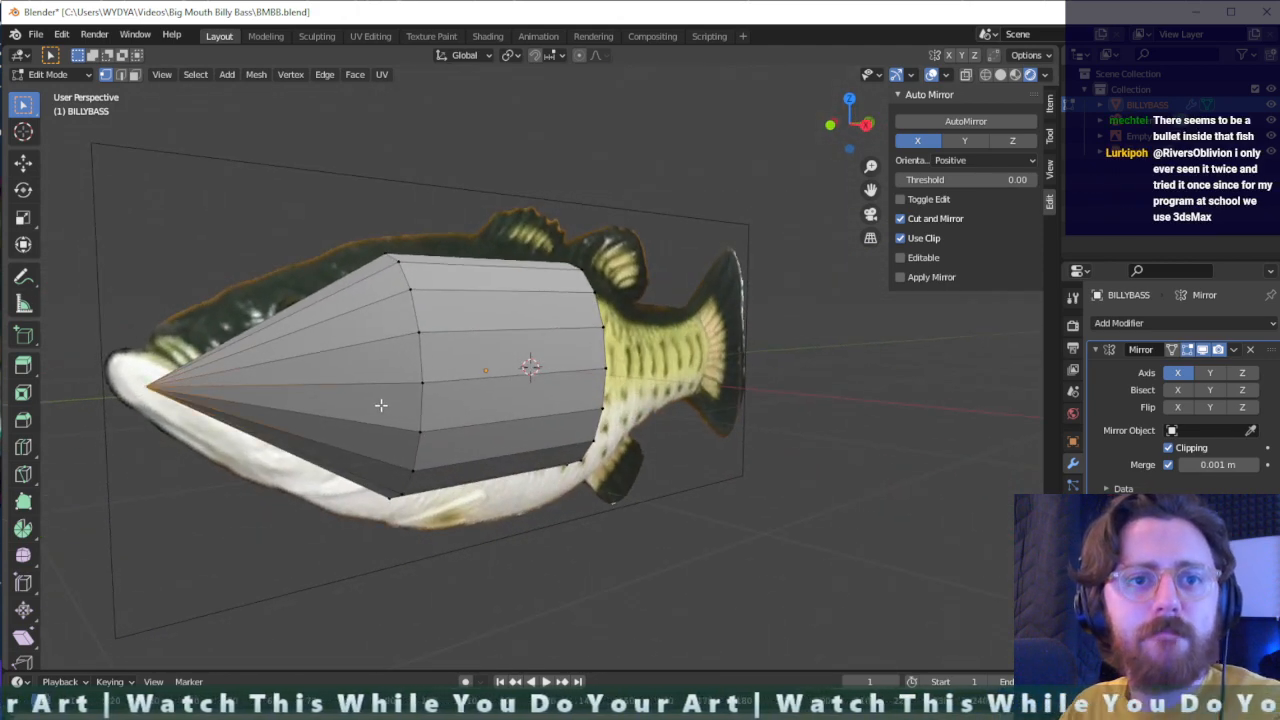
{"action": "left_click_drag", "start_coordinate": [117, 428], "coordinate": [109, 433]}
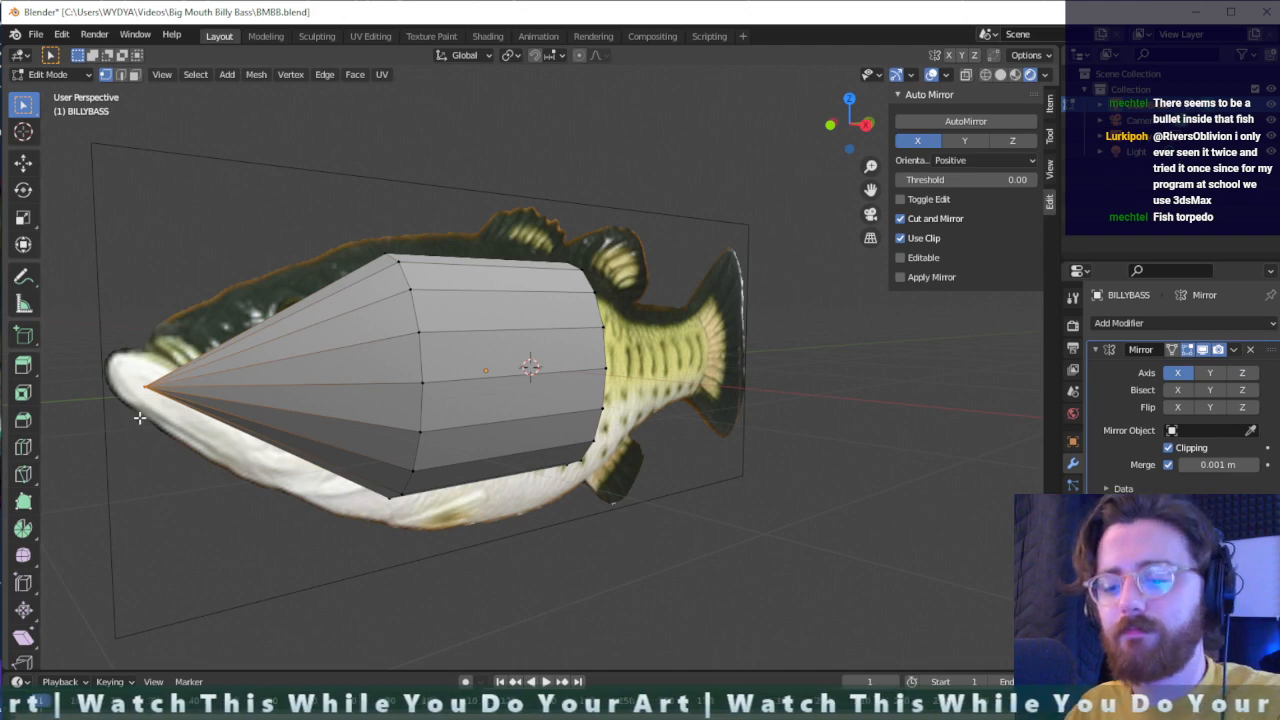
{"action": "key", "text": "ctrl+z"}
{"action": "key", "text": "ctrl+z"}
{"action": "middle_click_drag", "start_coordinate": [429, 384], "coordinate": [486, 416]}
{"action": "key", "text": "ctrl+z"}
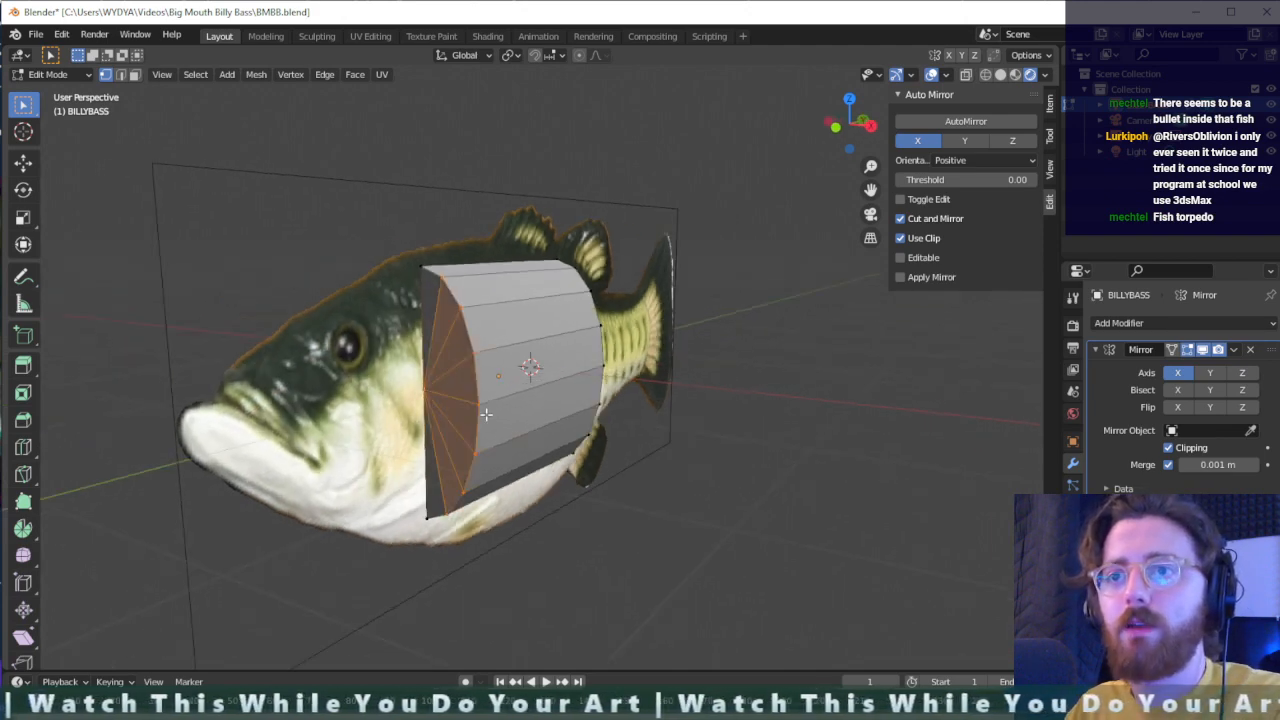
{"action": "key", "text": "ctrl+z"}
{"action": "key", "text": "ctrl+z"}
{"action": "key", "text": "ctrl+z"}
{"action": "key", "text": "ctrl+z"}
{"action": "key", "text": "ctrl+z"}
{"action": "key", "text": "ctrl+z"}
{"action": "key", "text": "ctrl+z"}
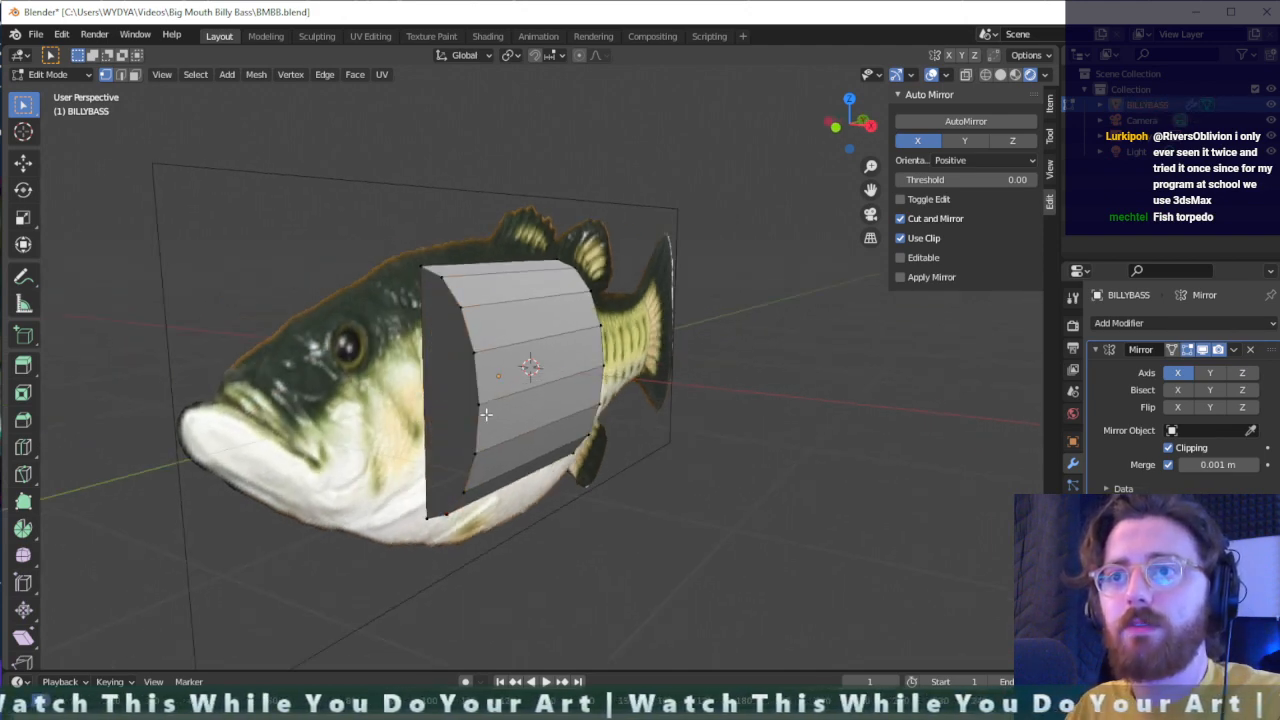
- Select the whole front cap and extrude it about 1.23 m toward the fish's mouth
{"action": "left_click_drag", "start_coordinate": [476, 245], "coordinate": [397, 603]}
{"action": "key", "text": "e"}
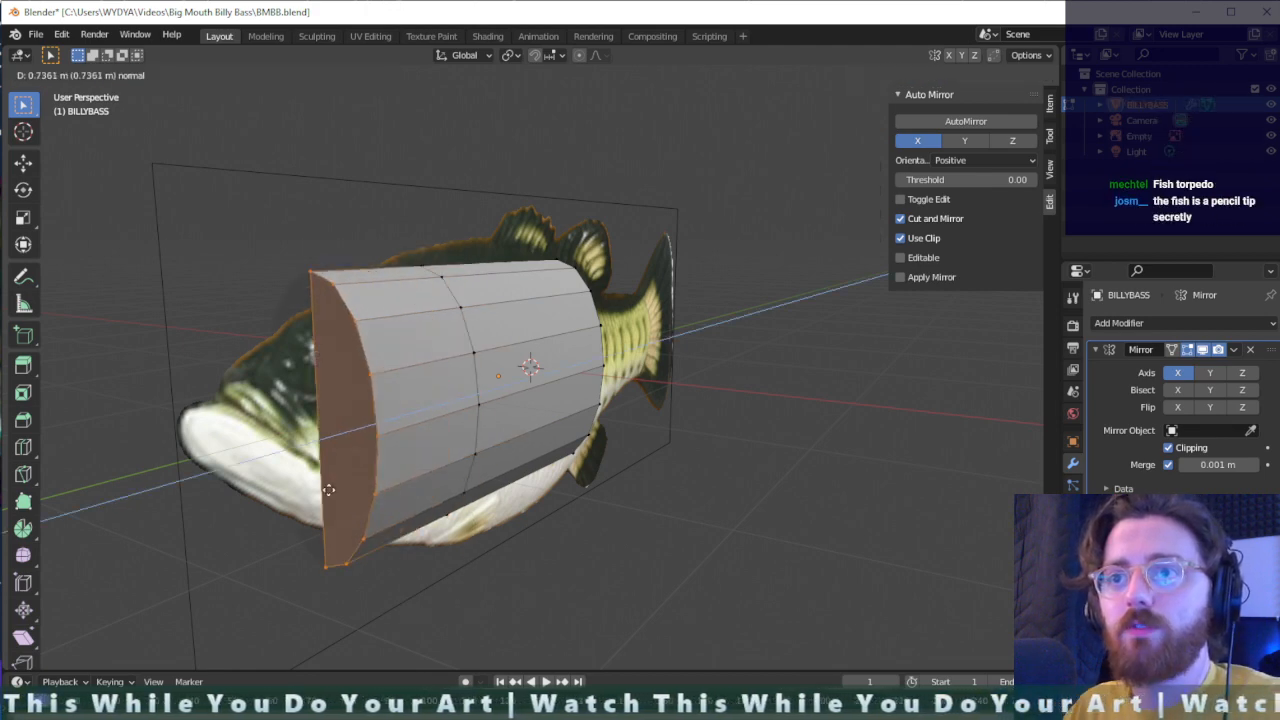
{"action": "left_click", "coordinate": [234, 491]}
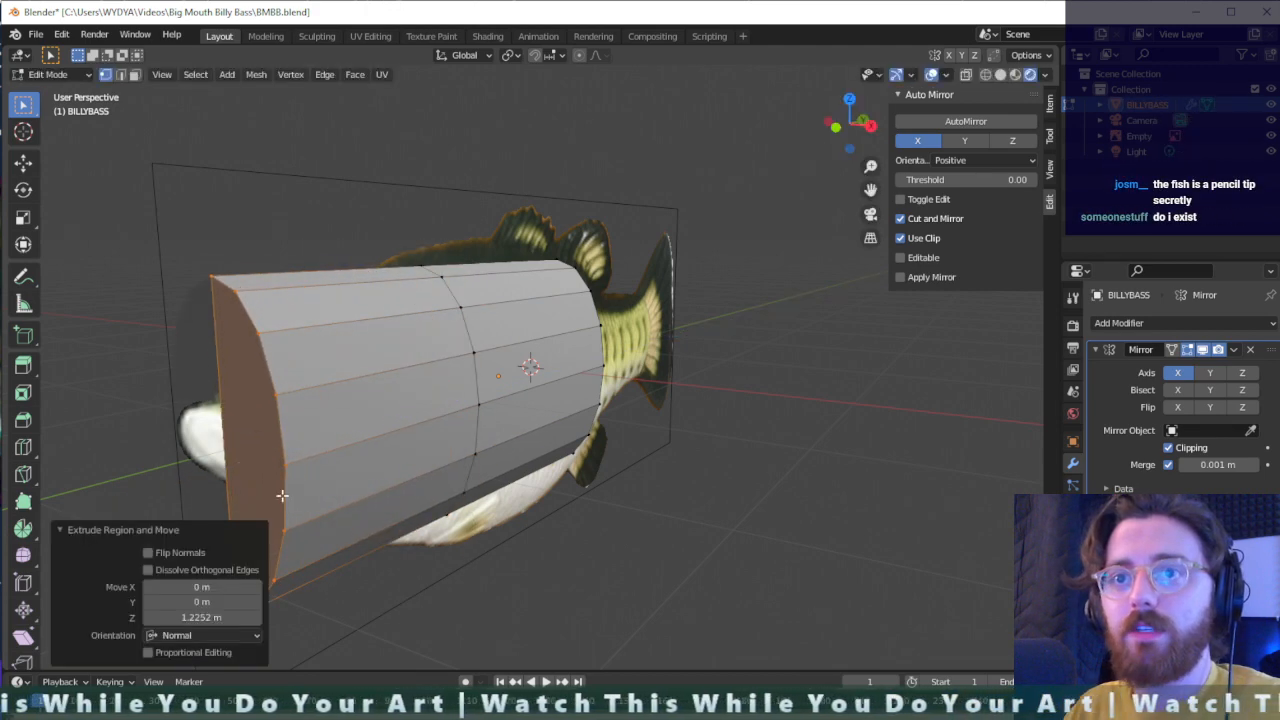
- Scale the extruded front end uniformly to 0.149 to taper the head toward the mouth
{"action": "key", "text": "s"}
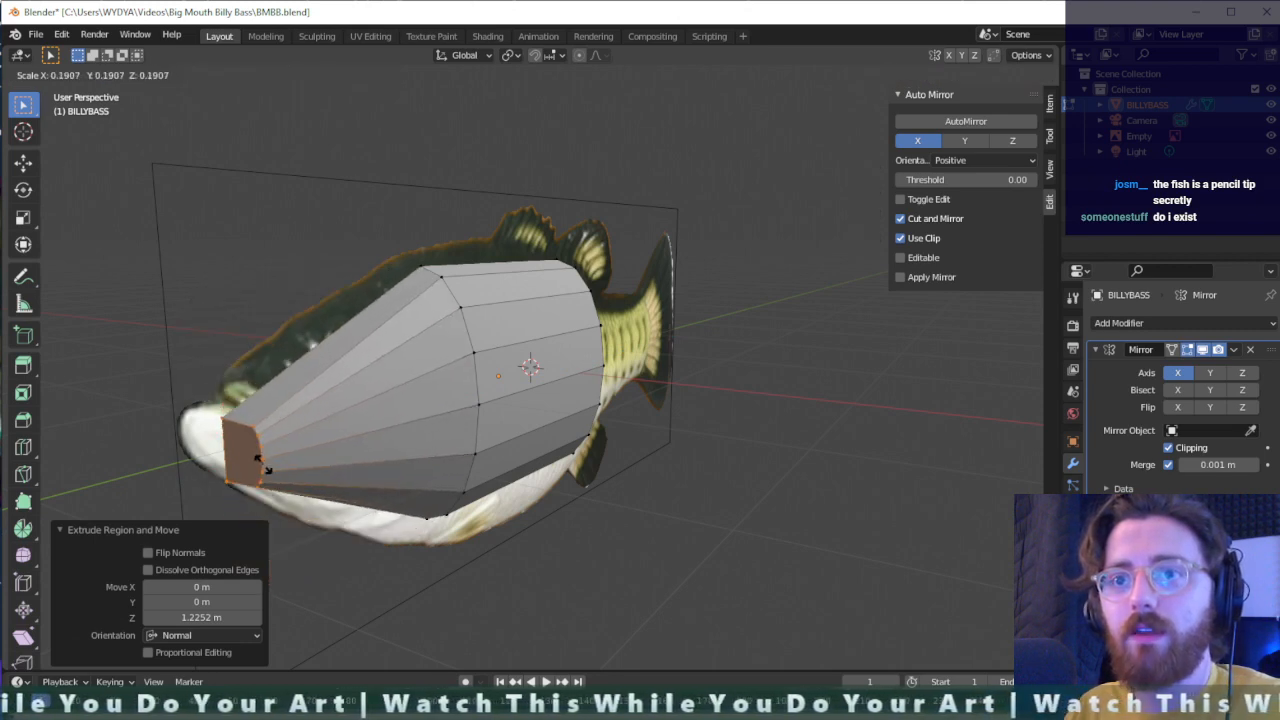
{"action": "left_click", "coordinate": [257, 462]}
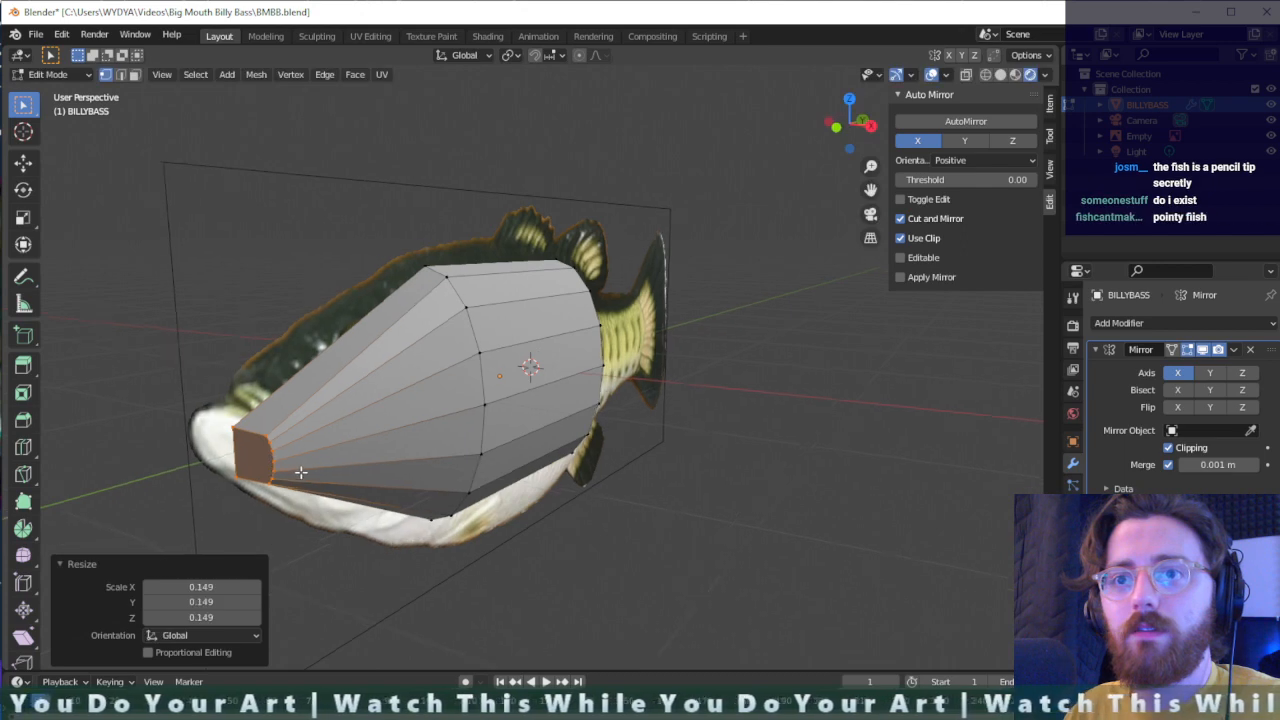
{"action": "middle_click_drag", "start_coordinate": [257, 462], "coordinate": [405, 485]}
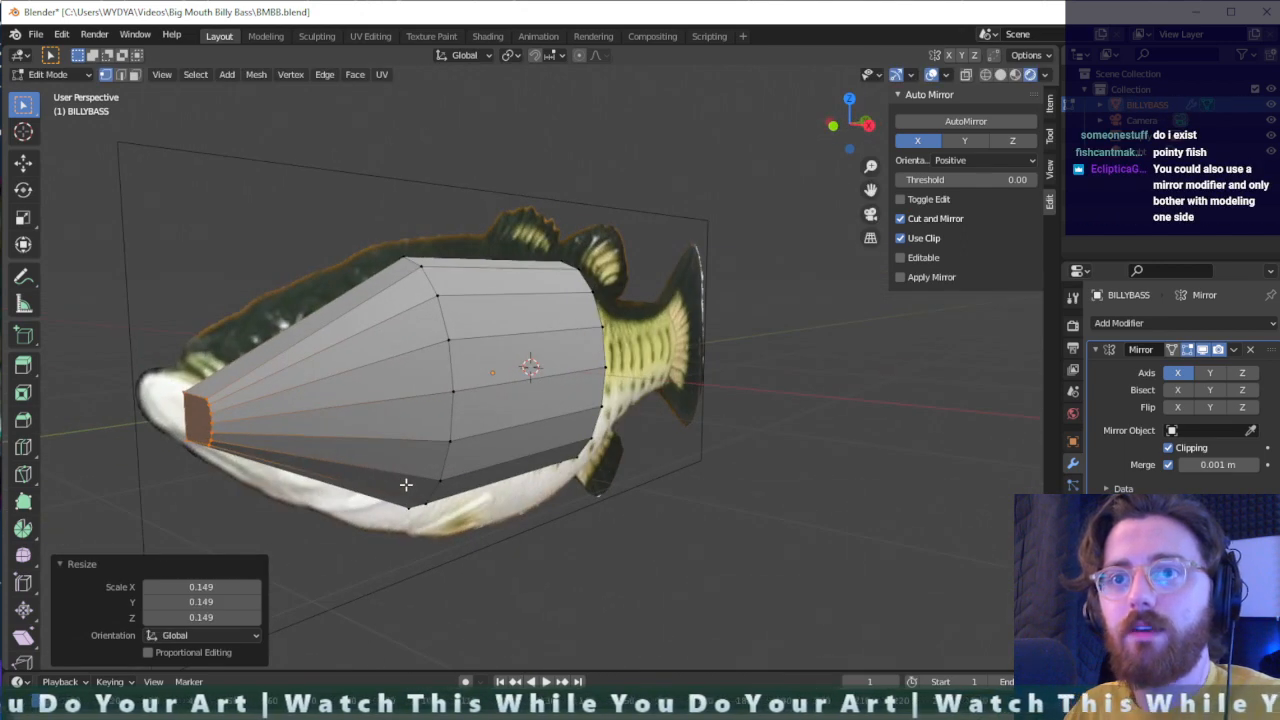
- Move the tapered front end farther toward the fish's mouth, raising it about 0.08 m
{"action": "key", "text": "g"}
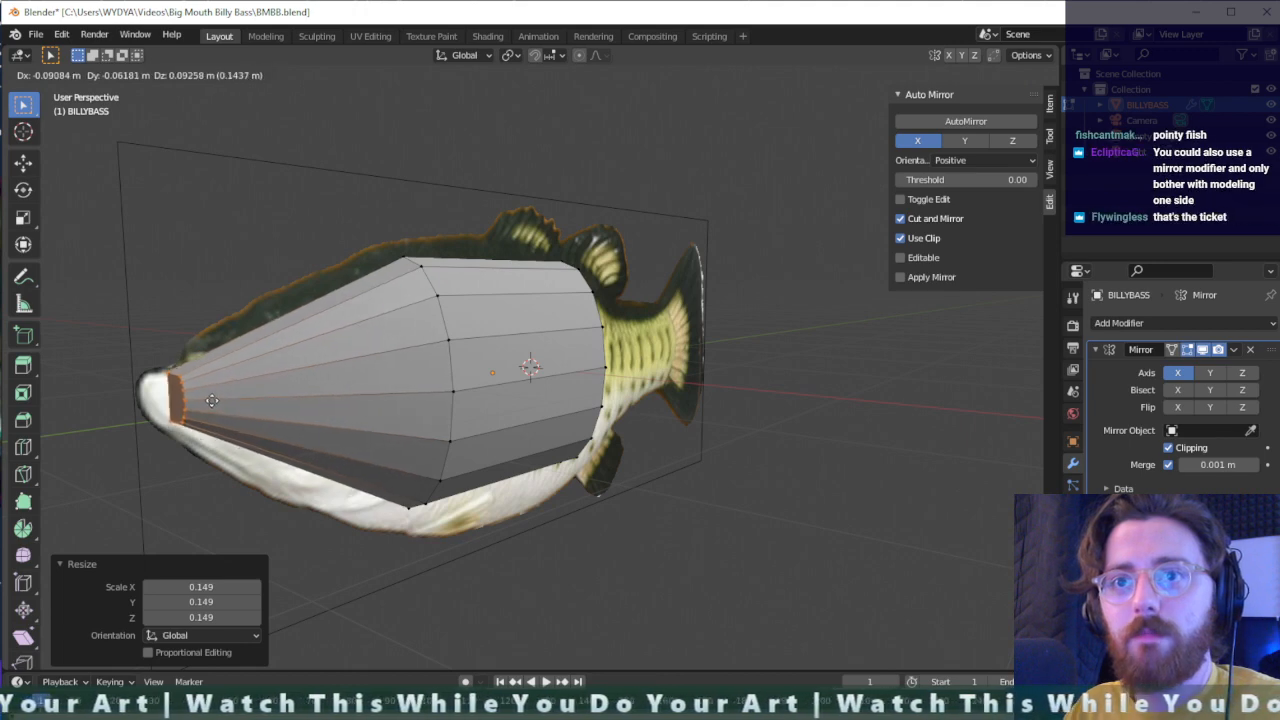
{"action": "left_click", "coordinate": [218, 402]}
{"action": "middle_click_drag", "start_coordinate": [384, 437], "coordinate": [363, 440]}
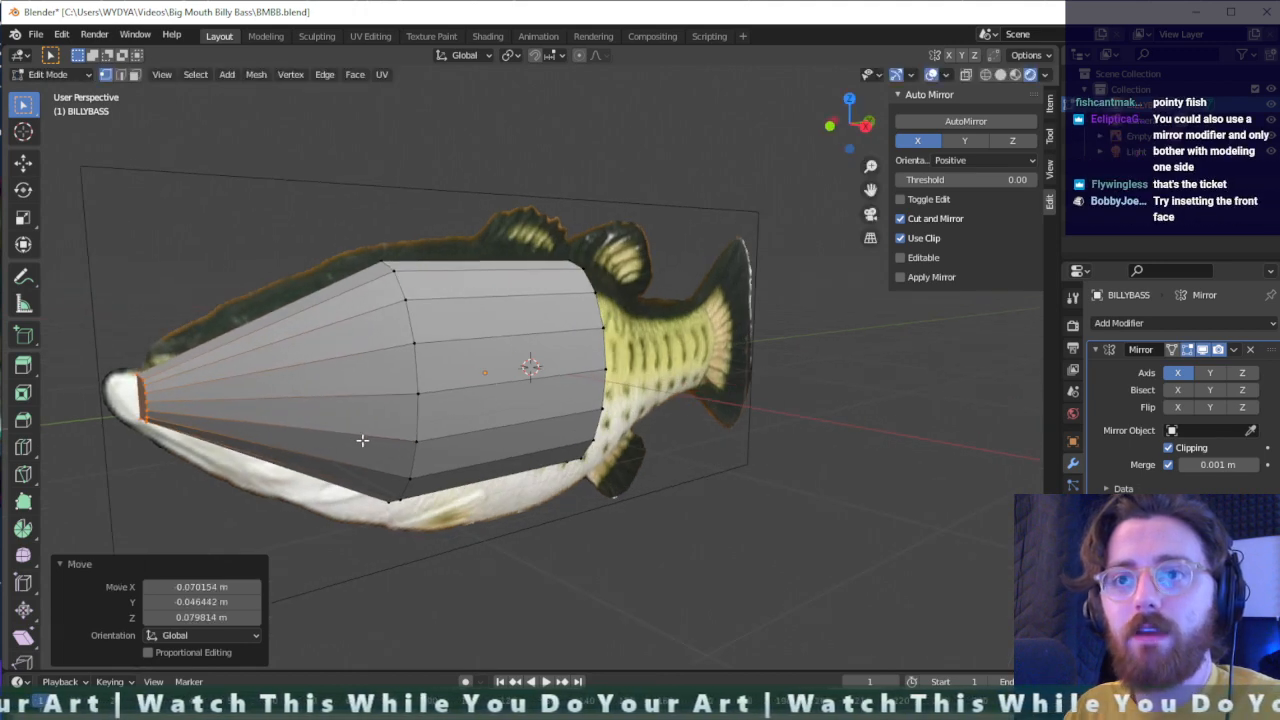
- Add three evenly spaced loop cuts around the tapered head section without sliding them
{"action": "left_click", "coordinate": [332, 420]}
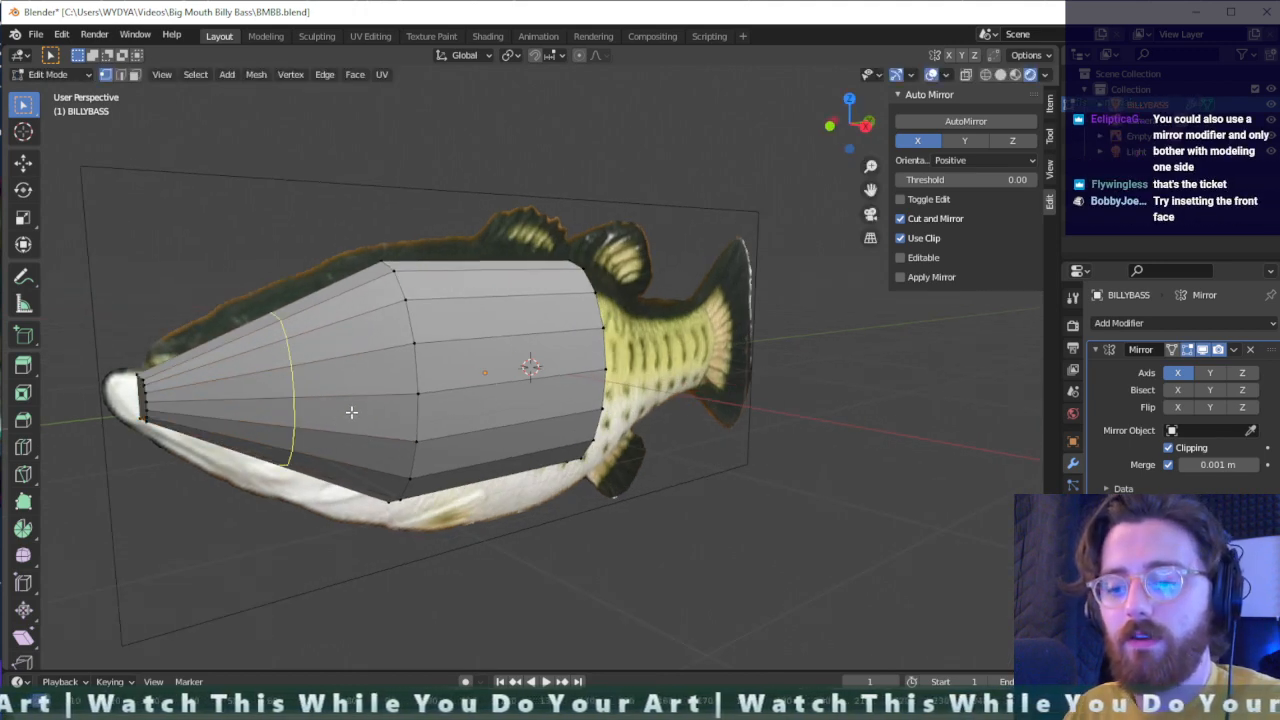
{"action": "scroll", "coordinate": [339, 384], "scroll_direction": "up", "scroll_amount": 2}
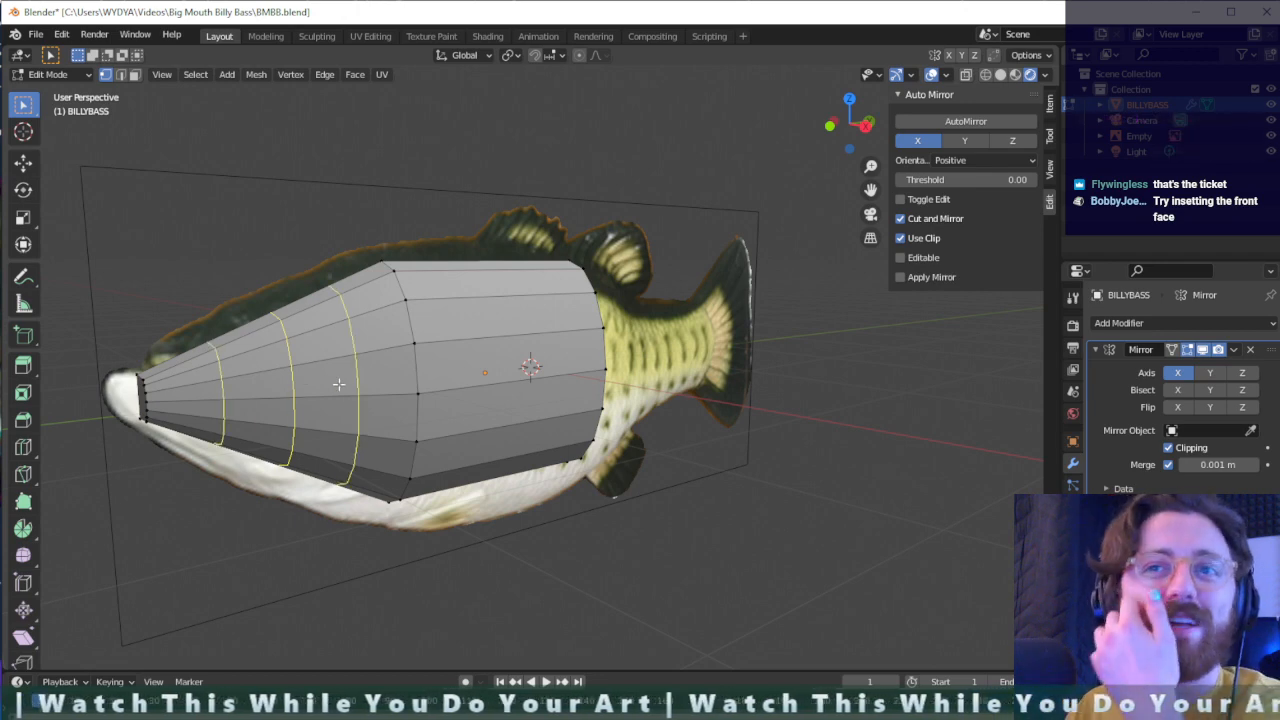
{"action": "left_click", "coordinate": [339, 384]}
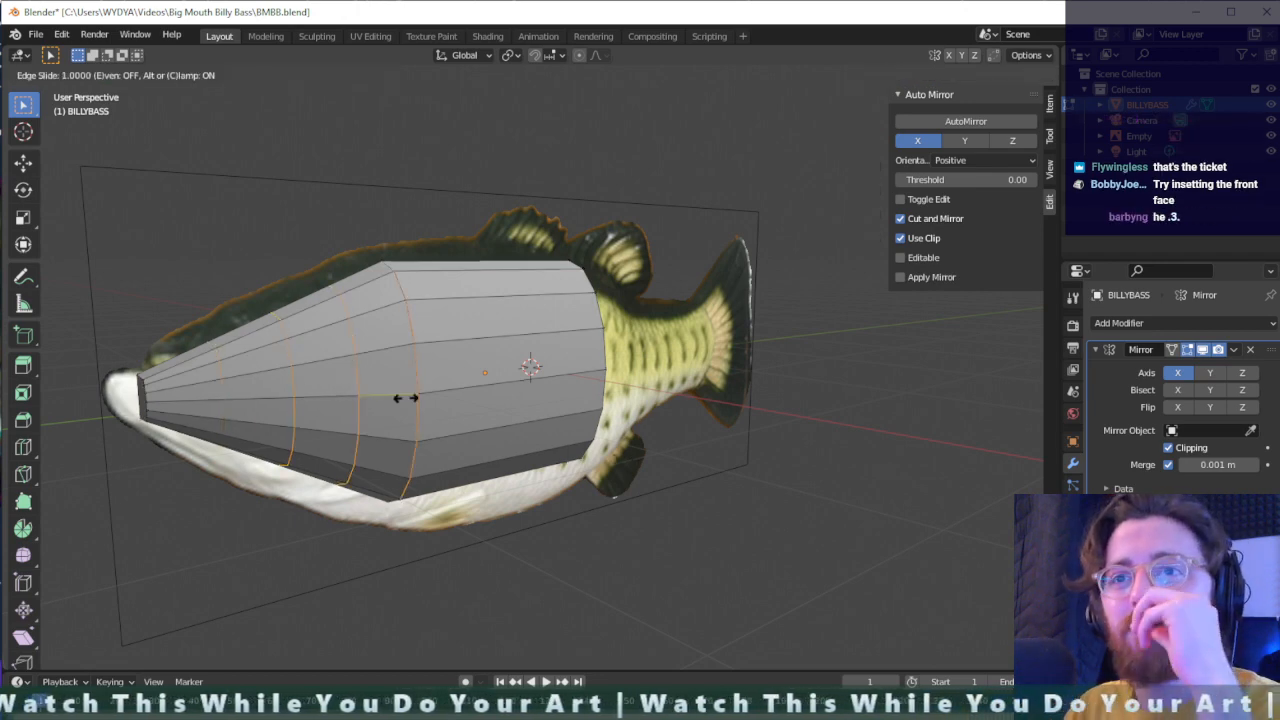
{"action": "right_click", "coordinate": [358, 402]}
{"action": "key", "text": "alt+a"}
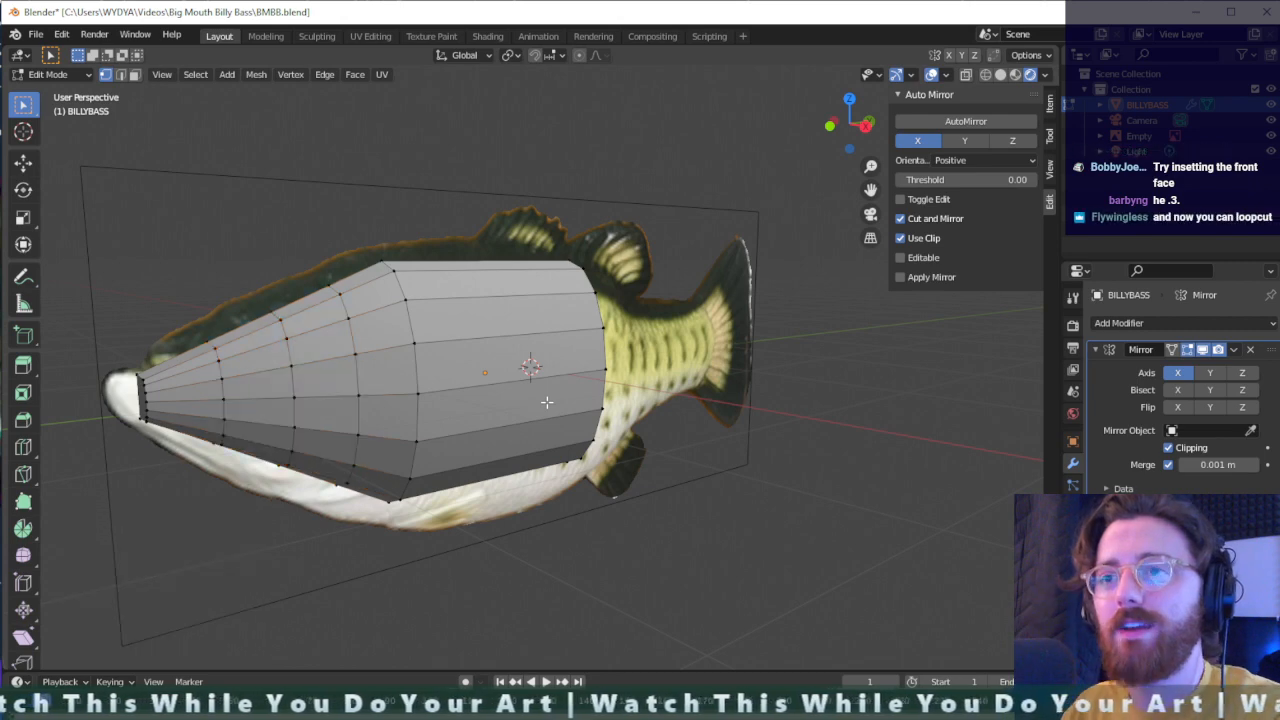
- Add three evenly spaced loop cuts around the straight middle body section, then clear the selection
{"action": "key", "text": "ctrl+r"}
{"action": "left_click", "coordinate": [533, 397]}
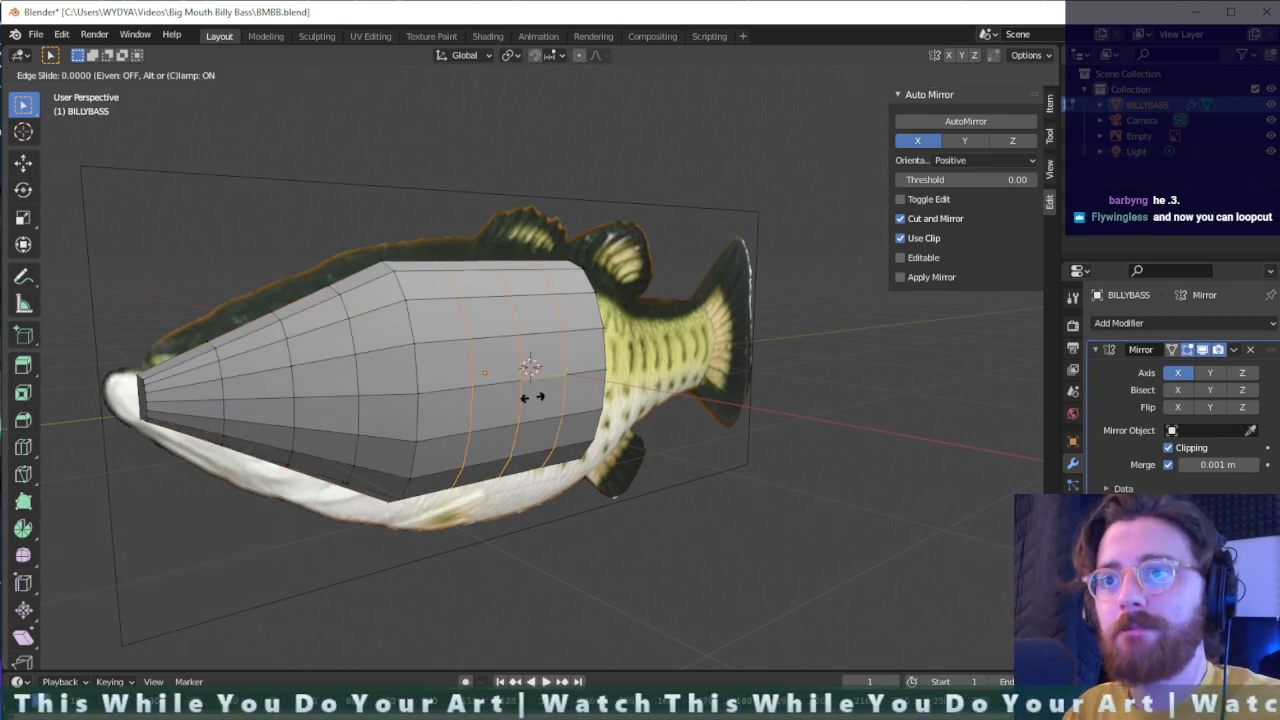
{"action": "right_click", "coordinate": [540, 407]}
{"action": "middle_click_drag", "start_coordinate": [613, 427], "coordinate": [548, 499]}
{"action": "key", "text": "alt+a"}
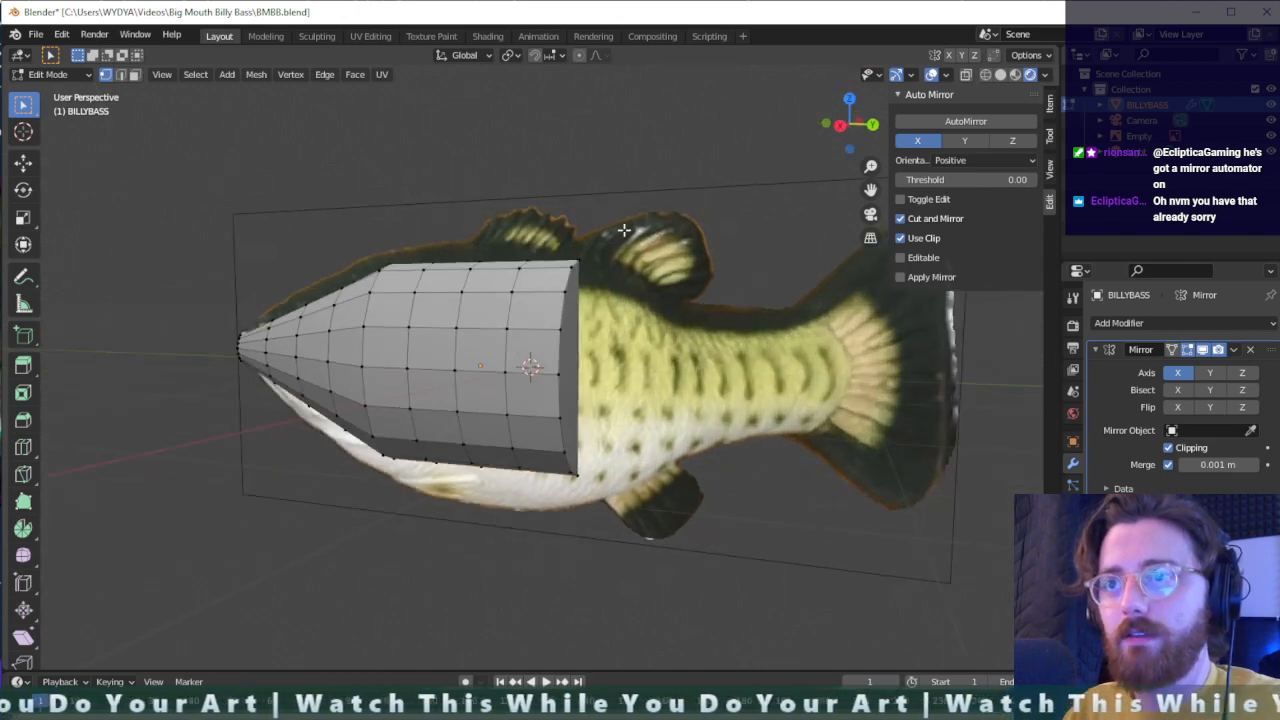
- Select the body's rear end, extrude it about 0.51 m toward the tail and scale it to 0.578
{"action": "left_click_drag", "start_coordinate": [623, 230], "coordinate": [553, 497]}
{"action": "key", "text": "e"}
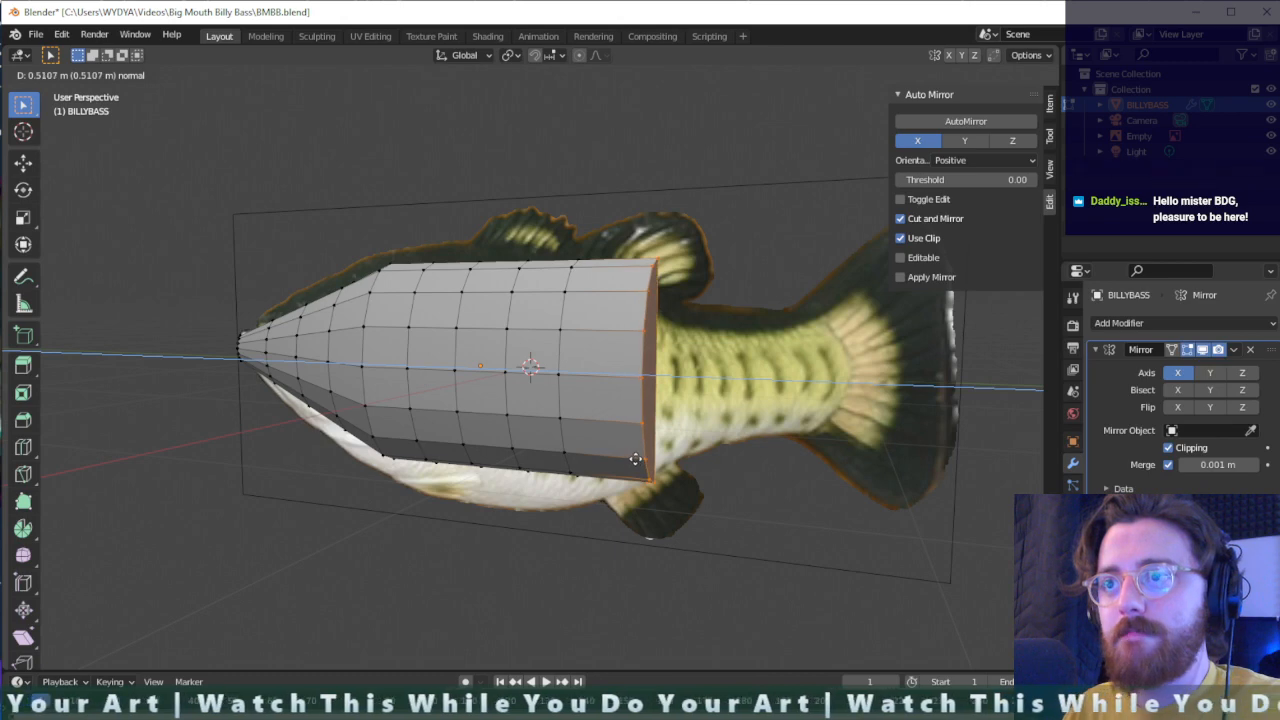
{"action": "left_click", "coordinate": [632, 460]}
{"action": "key", "text": "s"}
{"action": "left_click", "coordinate": [638, 412]}
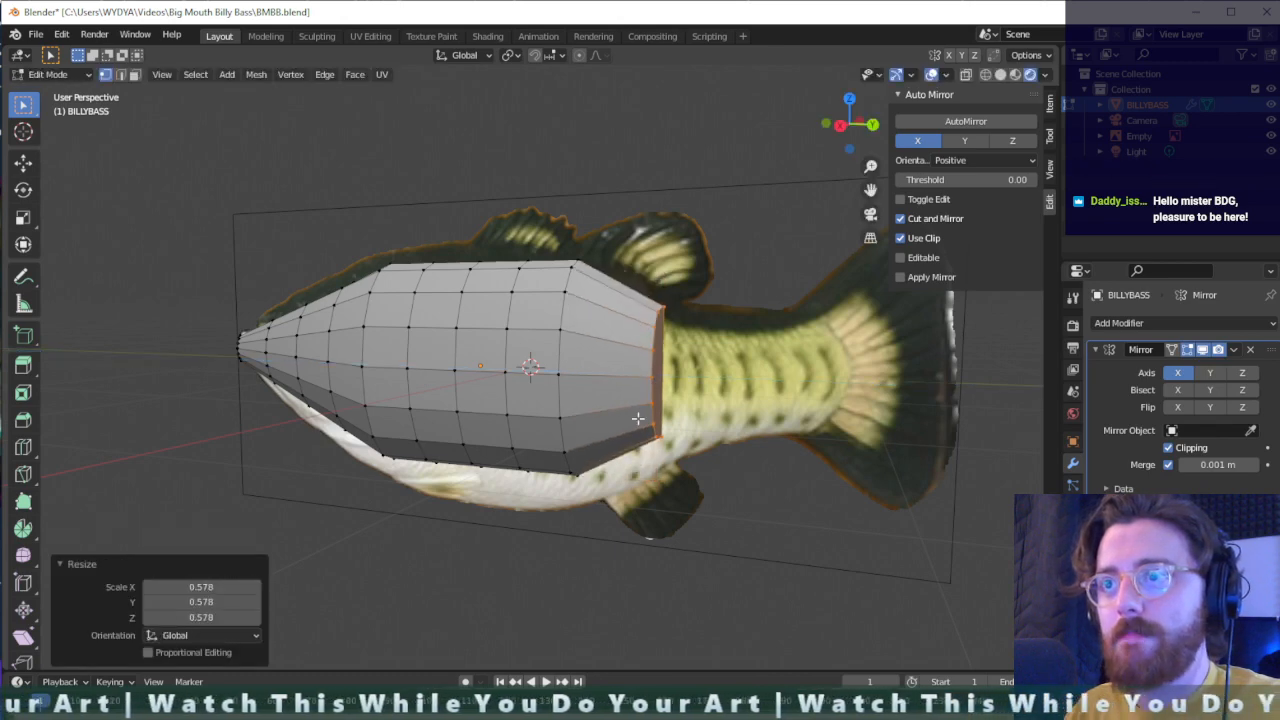
- Extrude the rear end another 0.484 m toward the tail and scale it down to about 0.8
{"action": "key", "text": "e"}
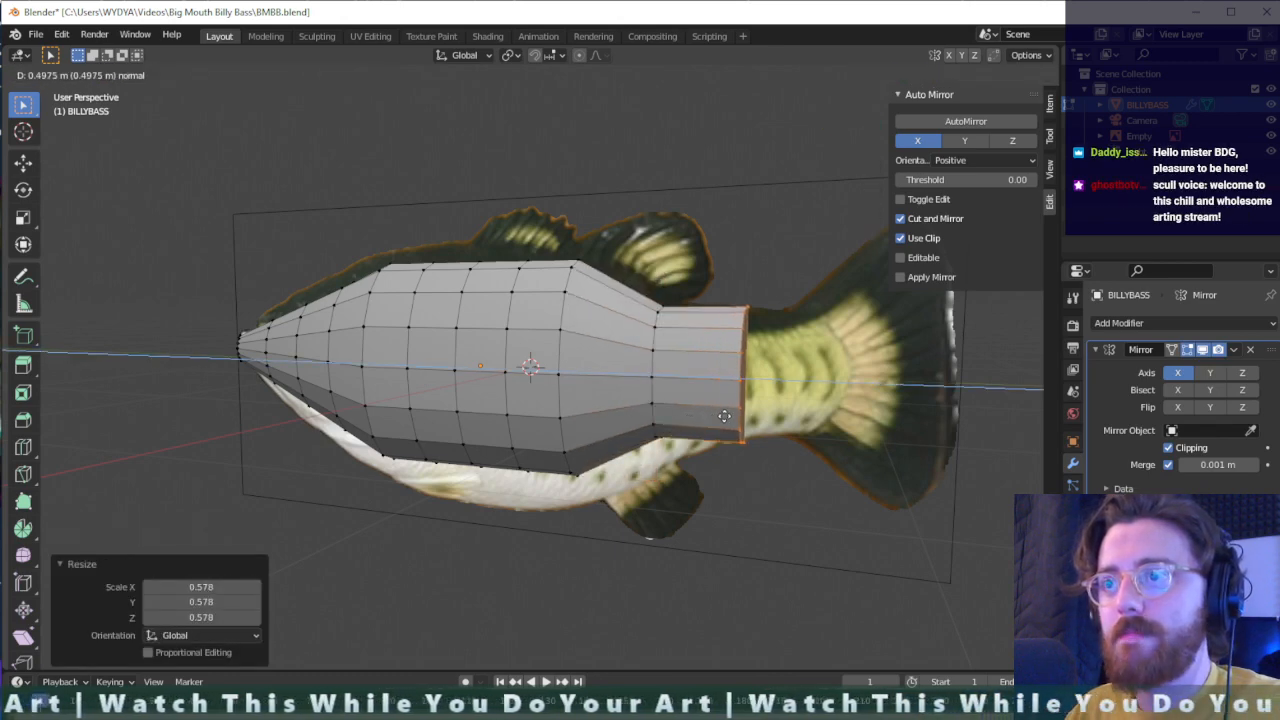
{"action": "left_click", "coordinate": [722, 415]}
{"action": "key", "text": "s"}
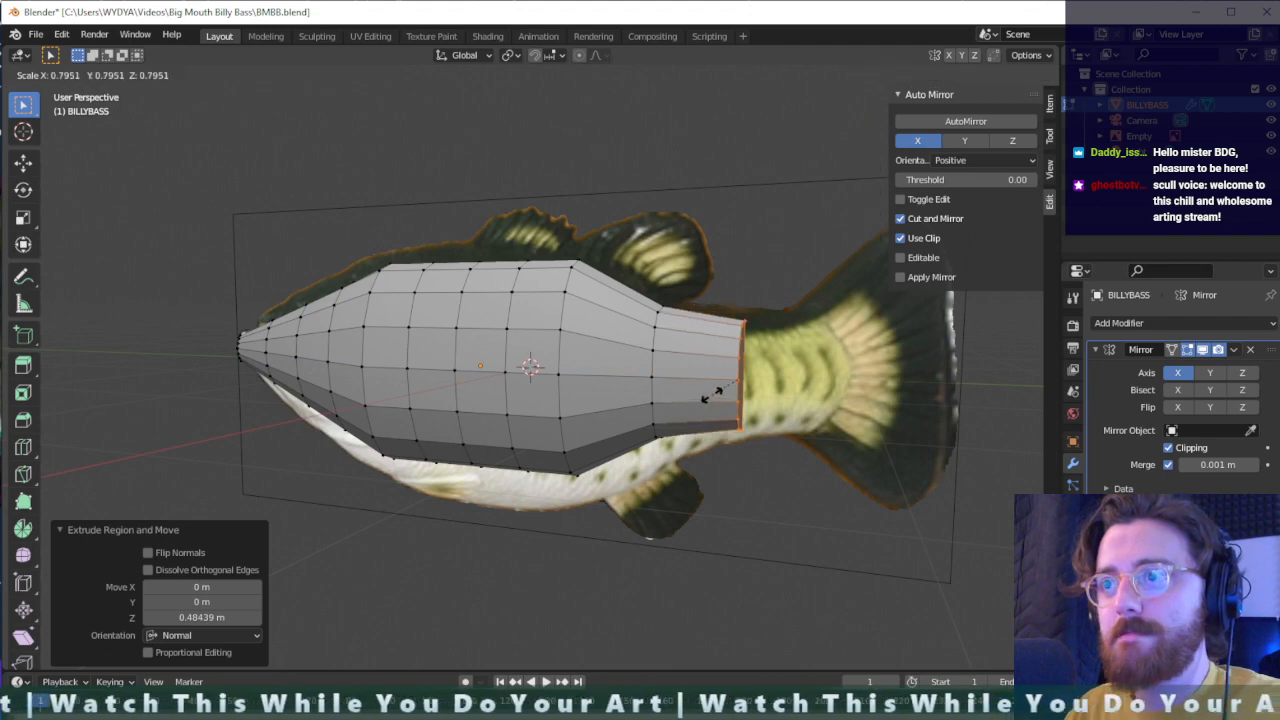
{"action": "left_click", "coordinate": [728, 402]}
- Extrude the rear end 0.3152 m to the tail fin's base and fine-tune its size, finishing with a scale of 1.106
{"action": "key", "text": "e"}
{"action": "left_click", "coordinate": [770, 397]}
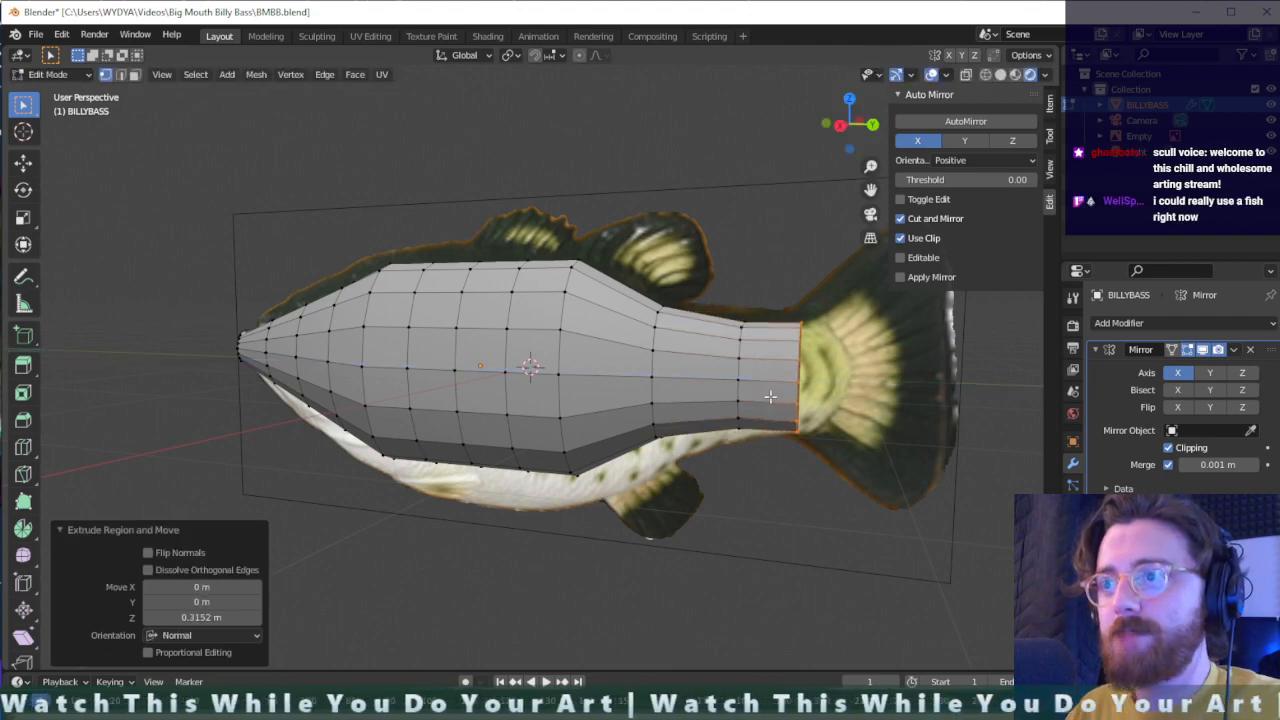
{"action": "key", "text": "s"}
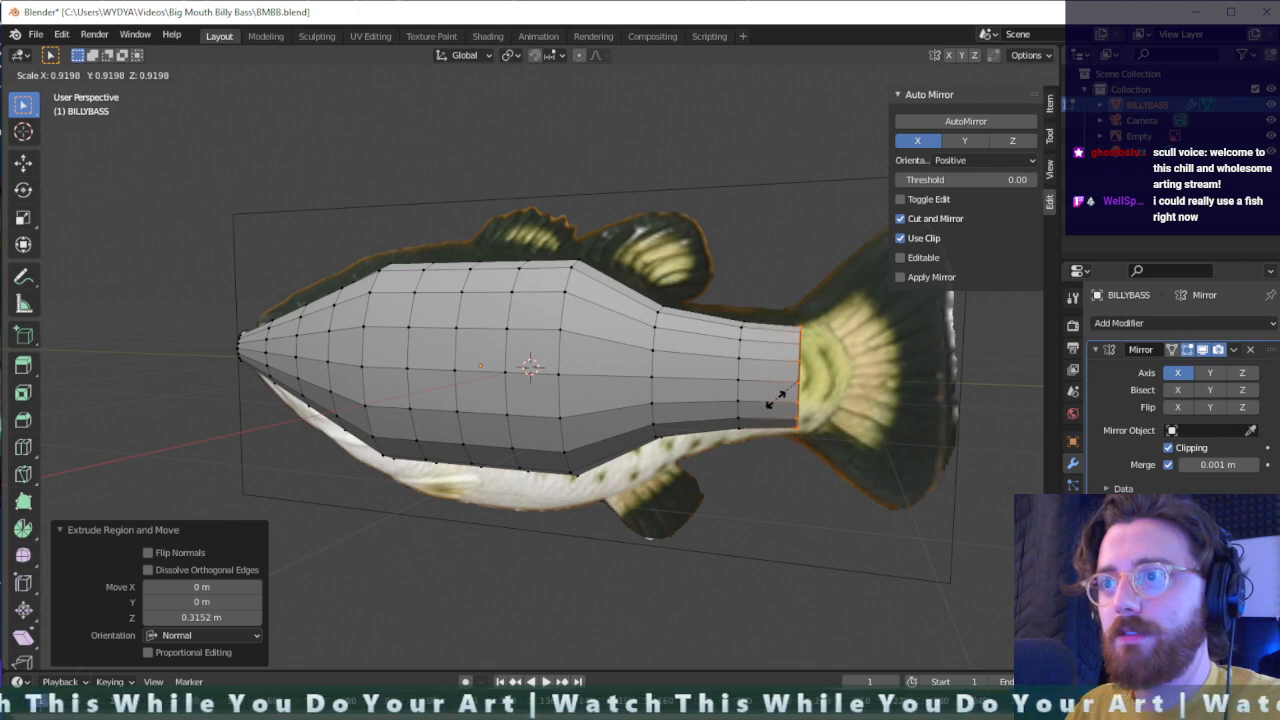
{"action": "left_click", "coordinate": [775, 398]}
{"action": "key", "text": "s"}
{"action": "left_click", "coordinate": [792, 396]}
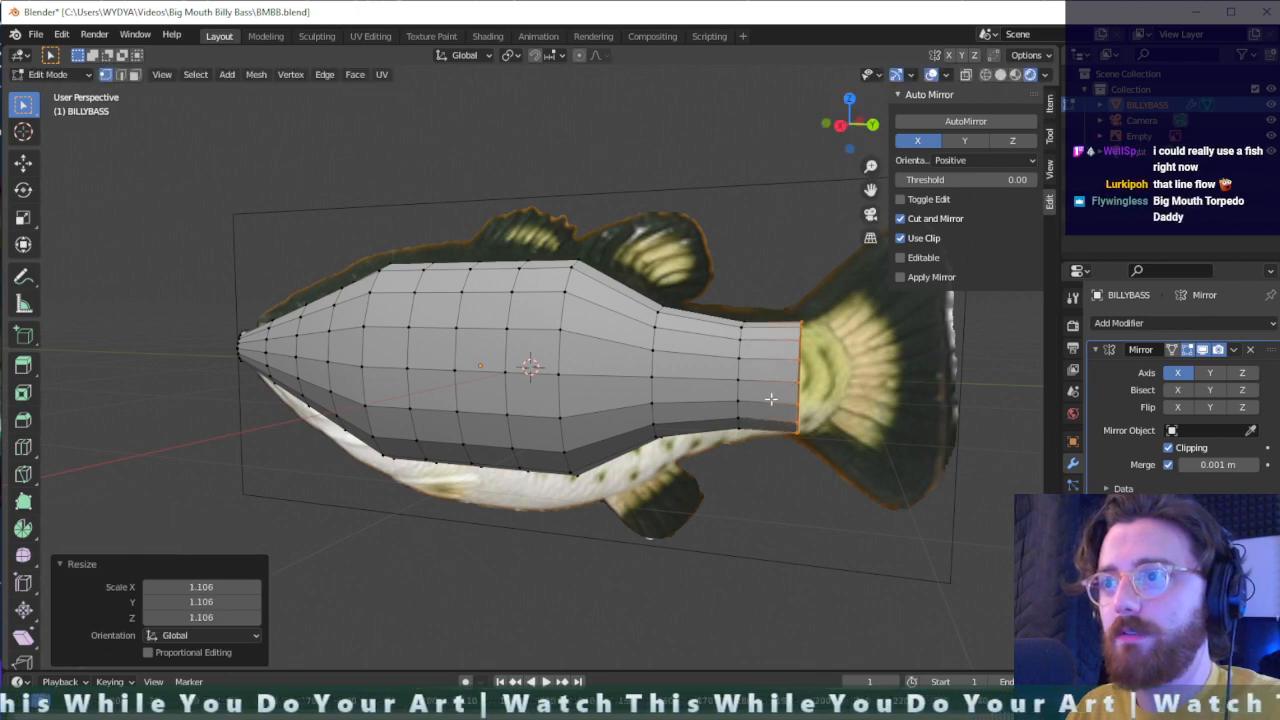
- Extrude the rear end 0.262 m into the tail fin and flare it out with a scale of 1.744
{"action": "key", "text": "e"}
{"action": "left_click", "coordinate": [818, 392]}
{"action": "key", "text": "s"}
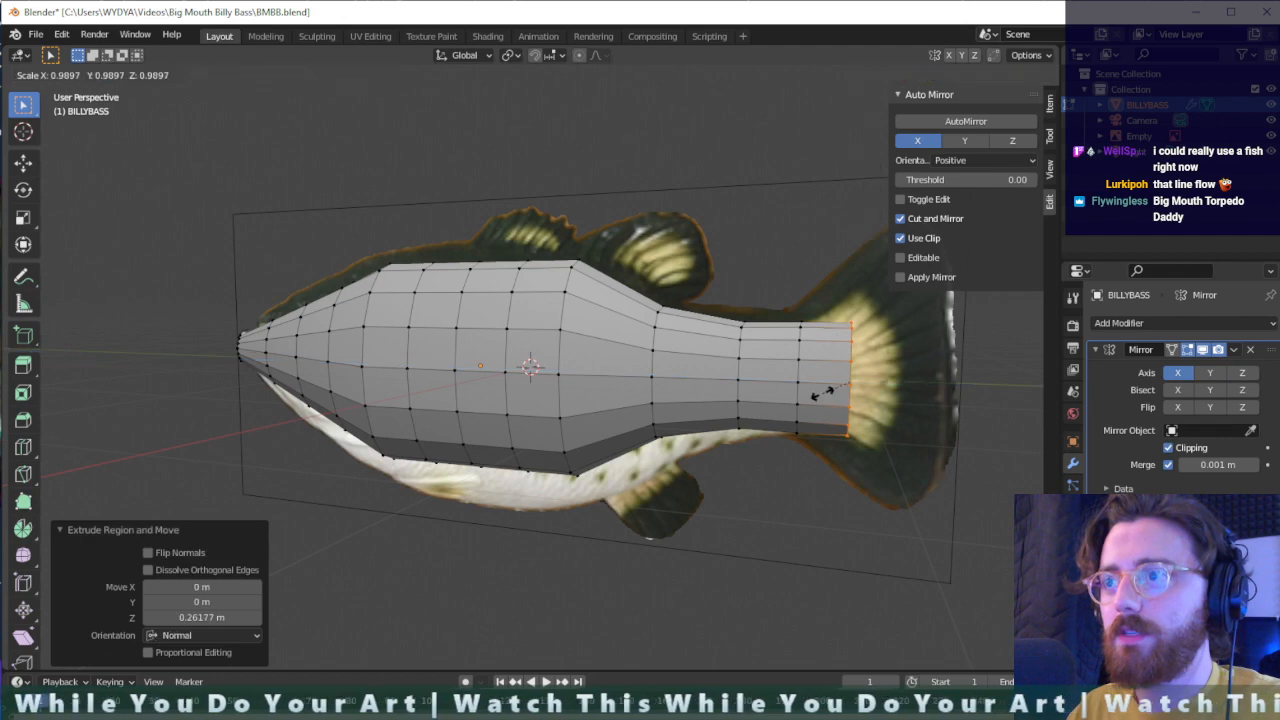
{"action": "right_click", "coordinate": [797, 372]}
- Extrude the flared tail fin 0.303 m farther back and enlarge its end to about 1.23
{"action": "key", "text": "e"}
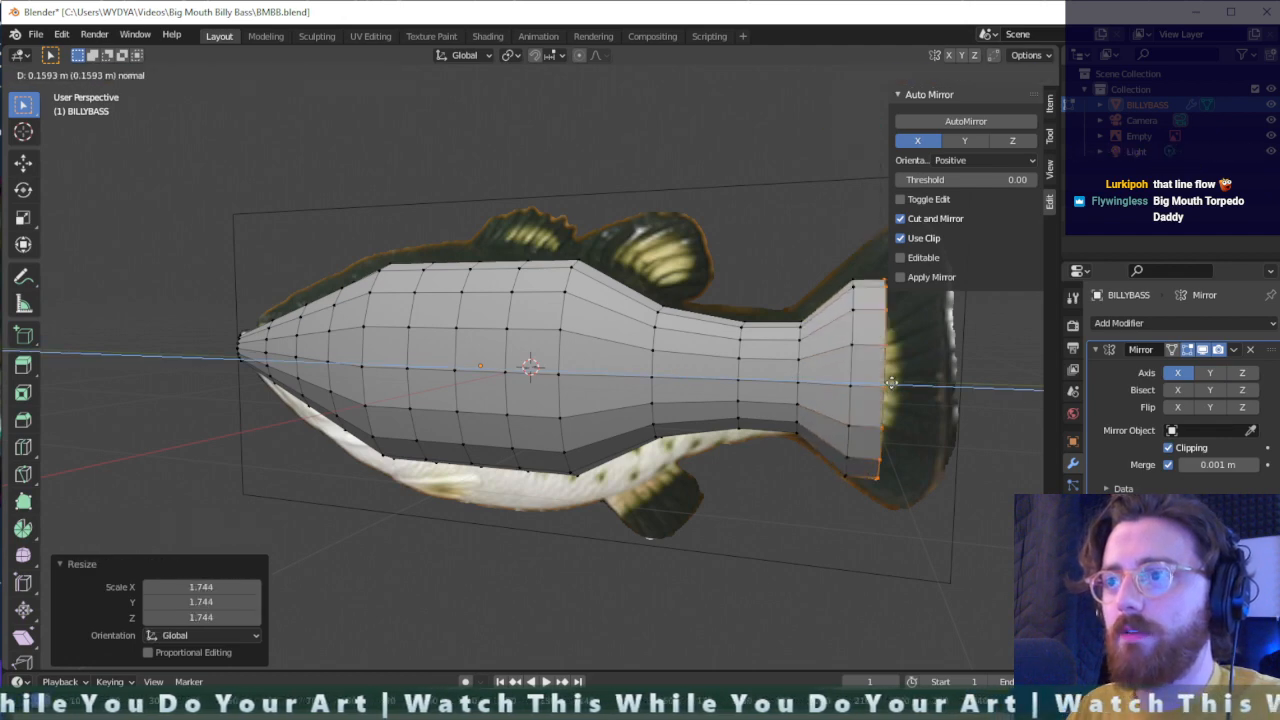
{"action": "left_click", "coordinate": [919, 381]}
{"action": "key", "text": "s"}
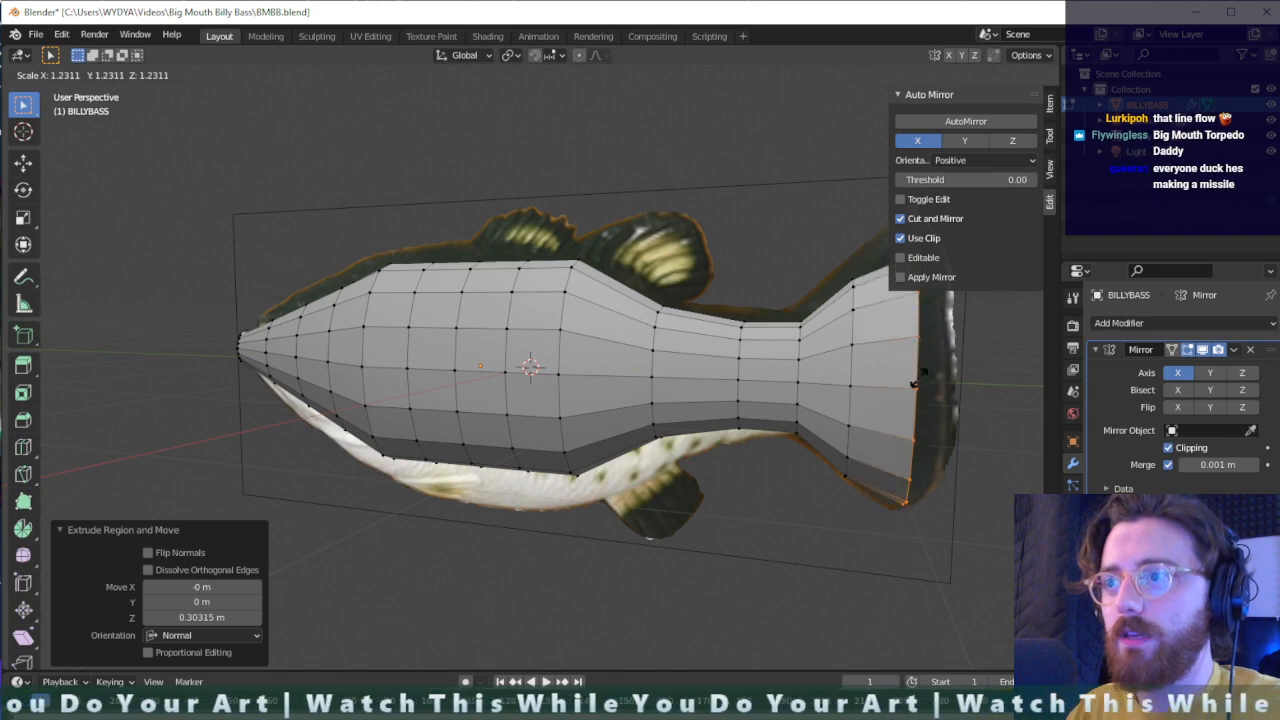
{"action": "left_click", "coordinate": [920, 380]}
- In see-through wireframe display, select the whole tail section and narrow it along X with a scale of 0.742
{"action": "middle_click_drag", "start_coordinate": [920, 380], "coordinate": [786, 477]}
{"action": "left_click_drag", "start_coordinate": [842, 276], "coordinate": [622, 548]}
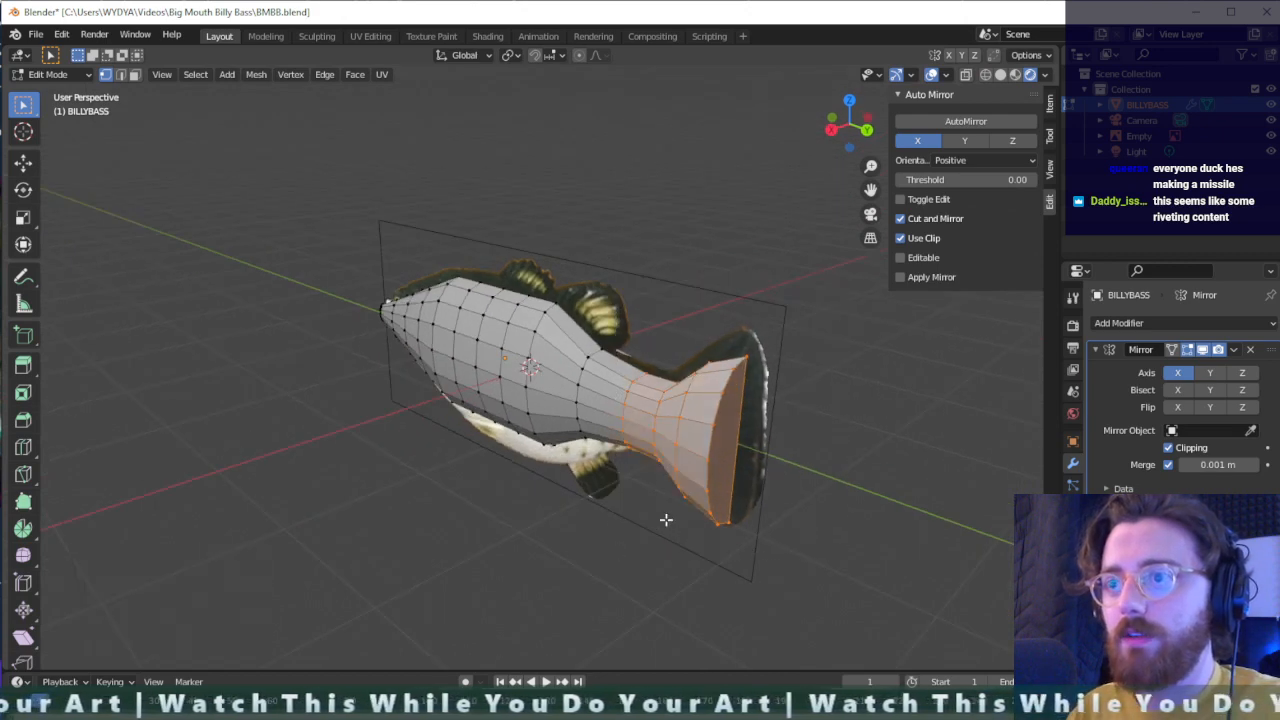
{"action": "middle_click_drag", "start_coordinate": [666, 517], "coordinate": [803, 473]}
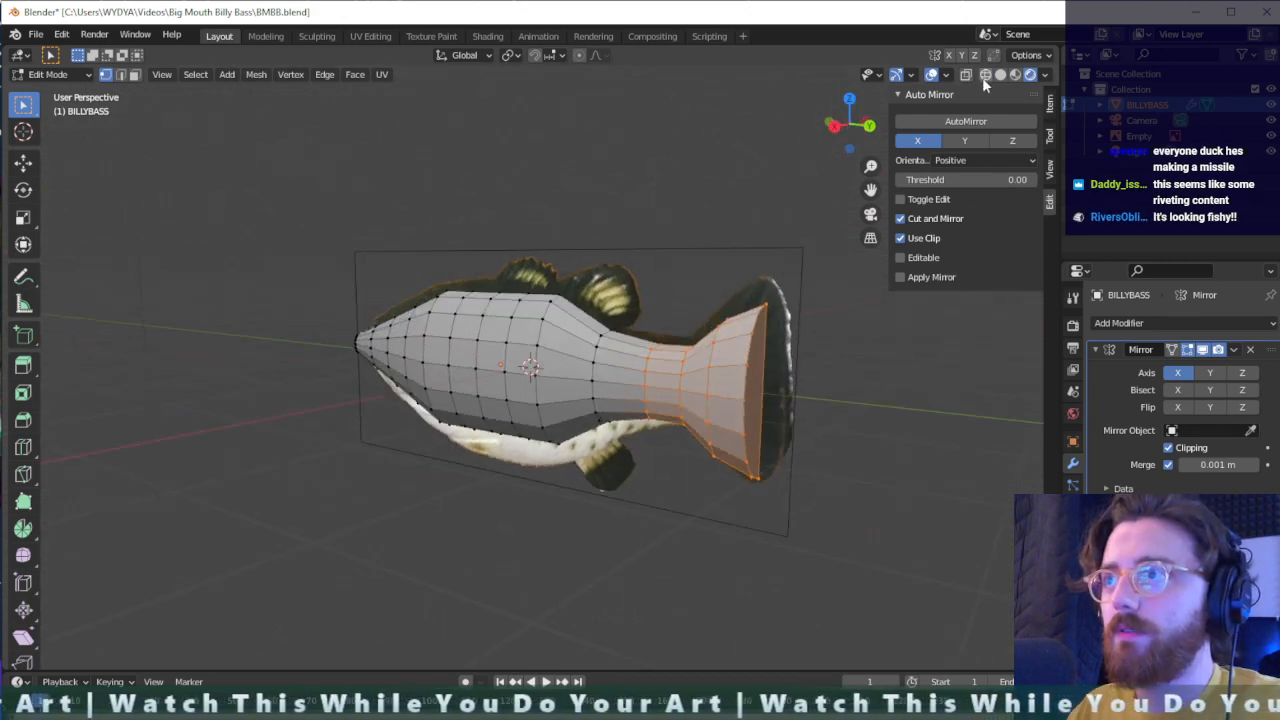
{"action": "left_click", "coordinate": [966, 75]}
{"action": "middle_click_drag", "start_coordinate": [794, 420], "coordinate": [823, 309]}
{"action": "left_click_drag", "start_coordinate": [808, 274], "coordinate": [646, 500]}
{"action": "key", "text": "s"}
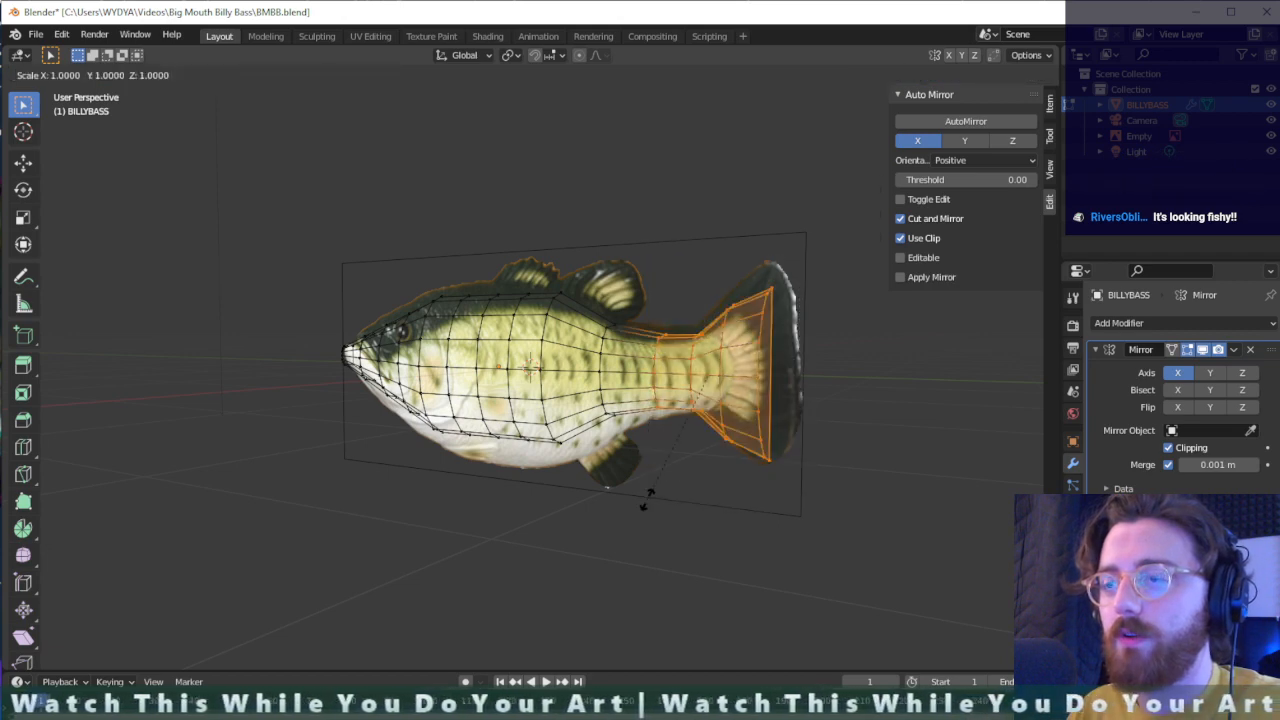
{"action": "key", "text": "y"}
{"action": "key", "text": "x"}
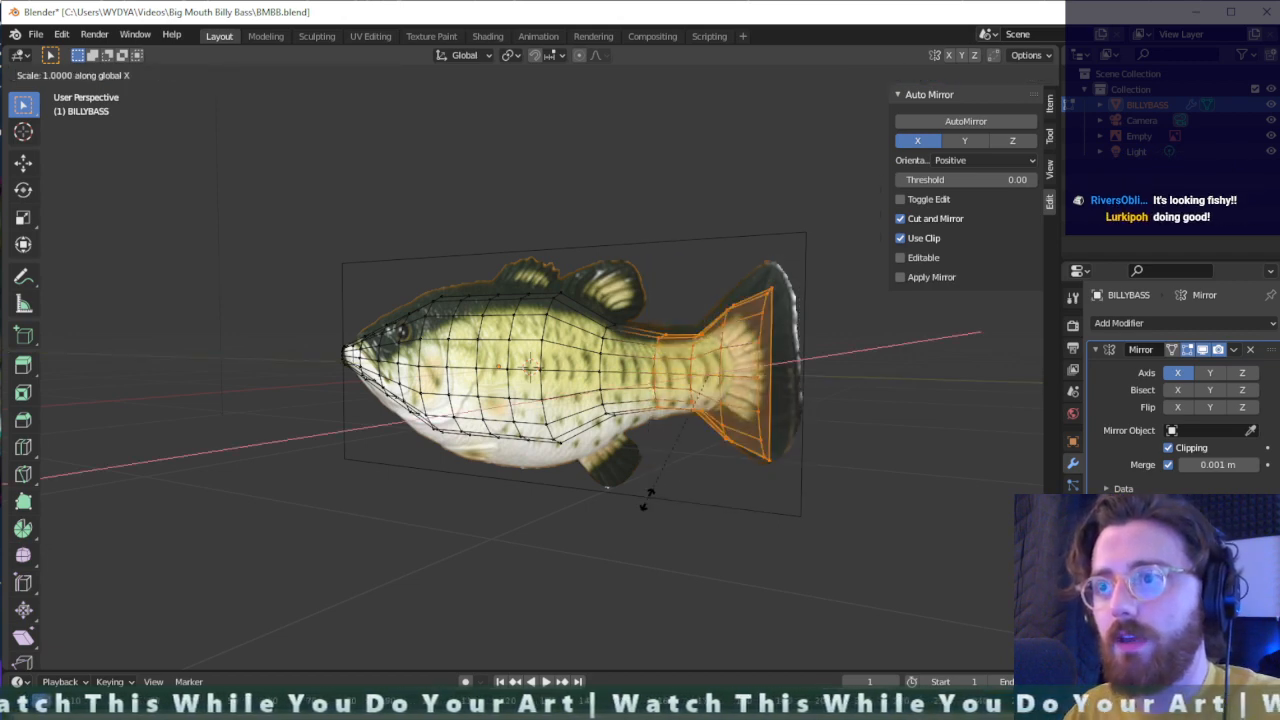
{"action": "left_click", "coordinate": [670, 466]}
- Narrow the selected tail section further along the X axis with a scale of 0.719
{"action": "middle_click_drag", "start_coordinate": [677, 466], "coordinate": [580, 466]}
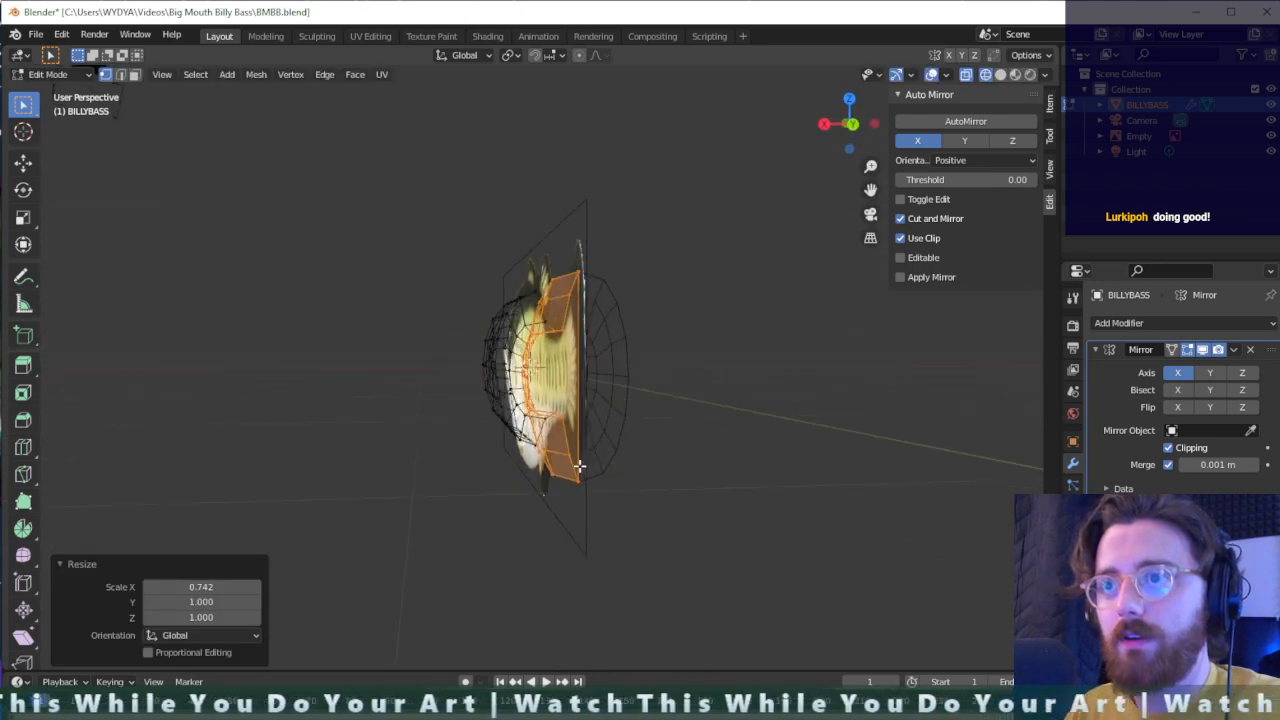
{"action": "key", "text": "s"}
{"action": "key", "text": "x"}
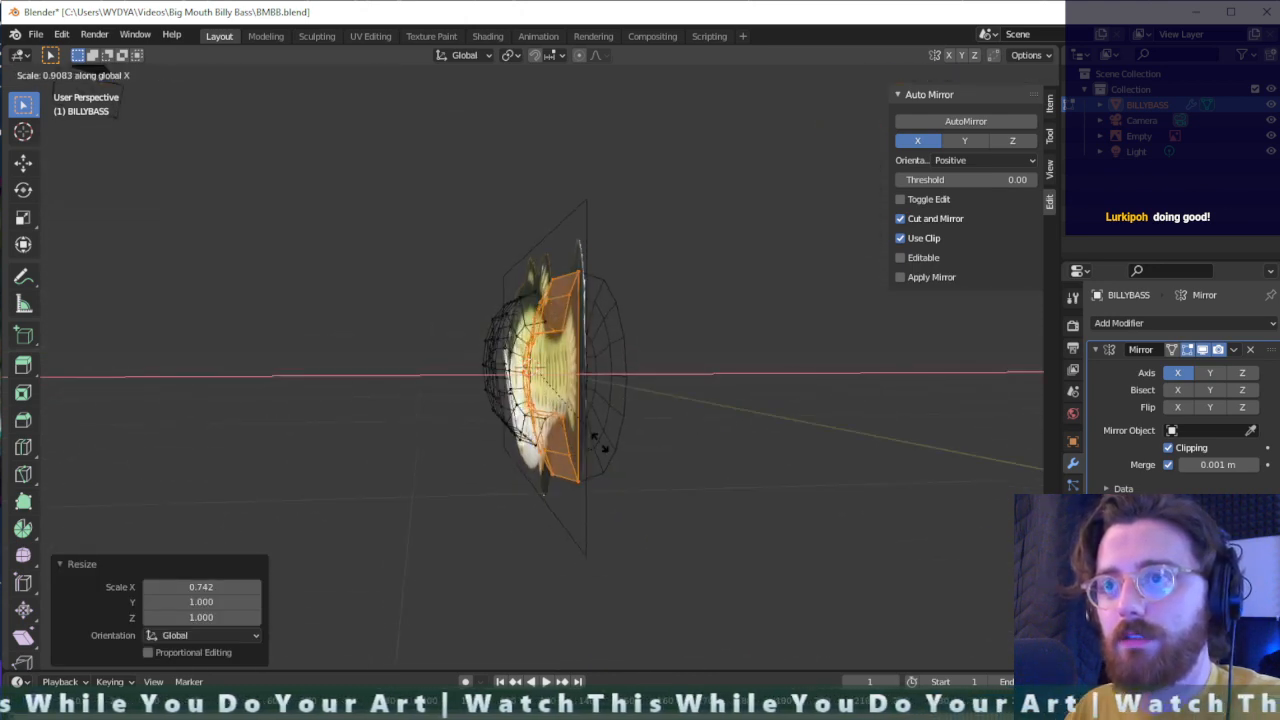
{"action": "left_click", "coordinate": [593, 422]}
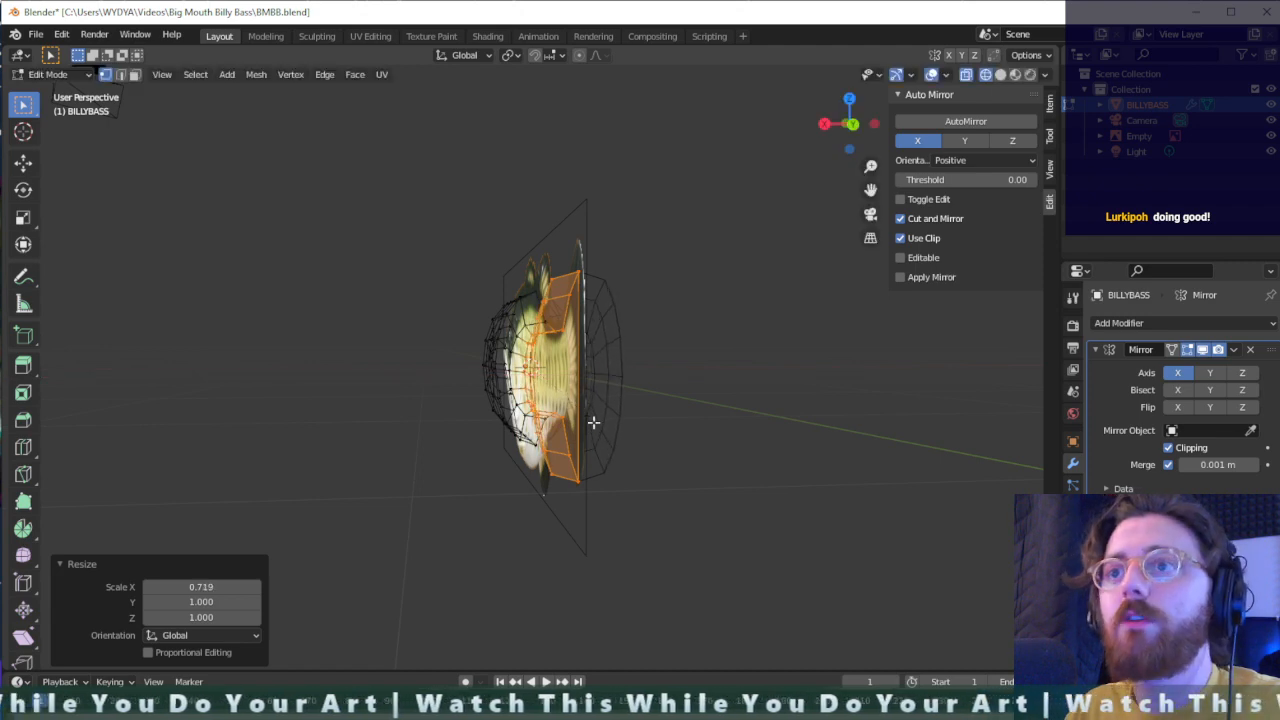
{"action": "middle_click_drag", "start_coordinate": [590, 432], "coordinate": [643, 423]}
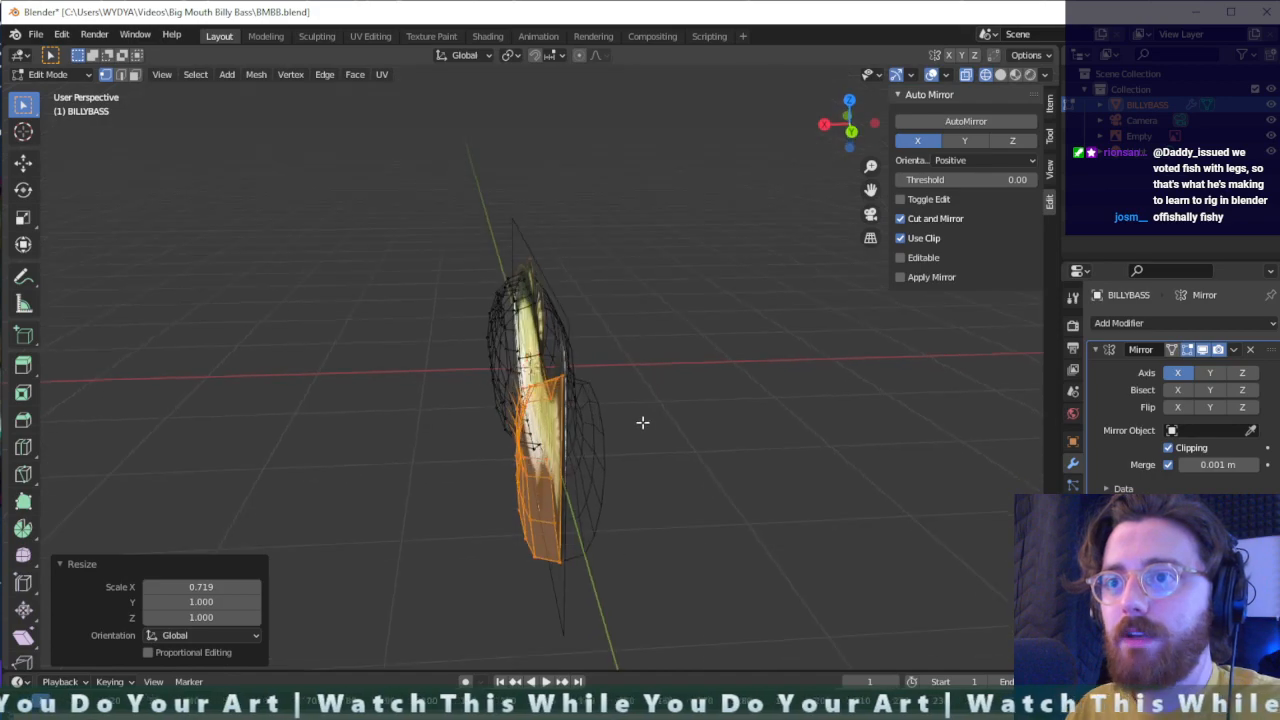
- Select the outer side vertices of the tail section and move them about -0.137 m along X, toward the mirror plane
{"action": "left_click_drag", "start_coordinate": [565, 410], "coordinate": [566, 412], "text": "shift"}
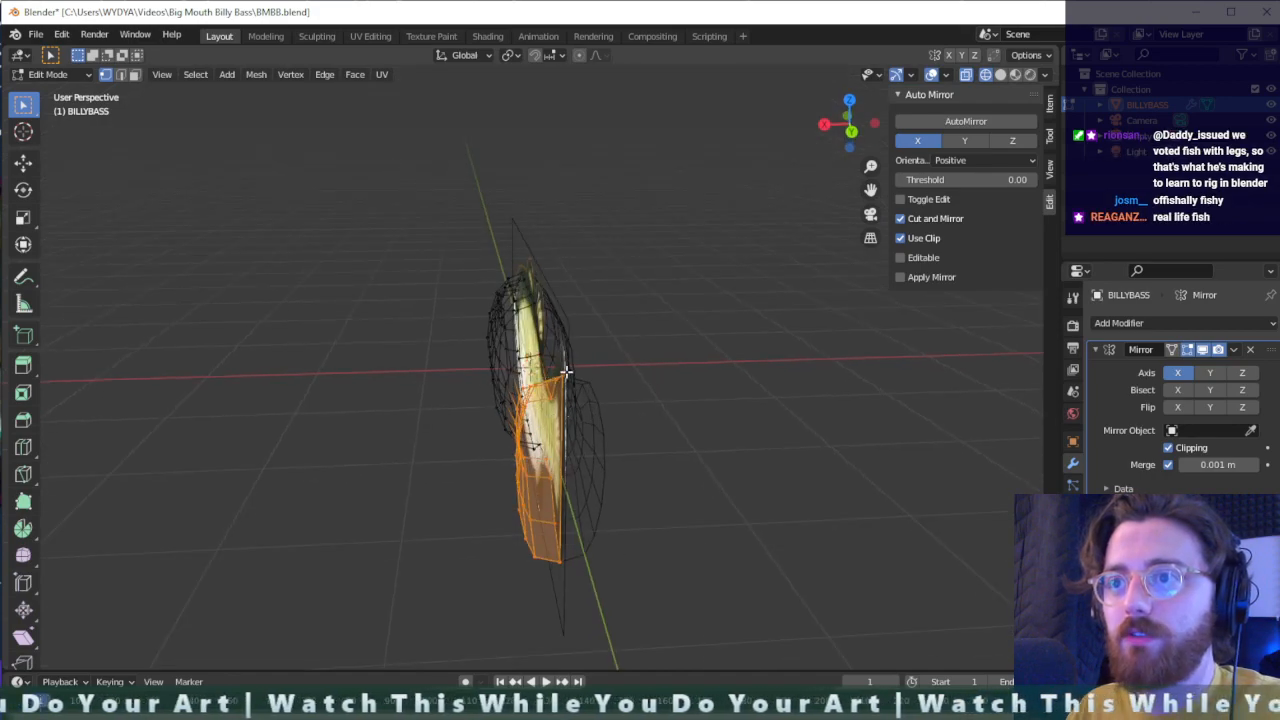
{"action": "middle_click_drag", "start_coordinate": [567, 383], "coordinate": [751, 456]}
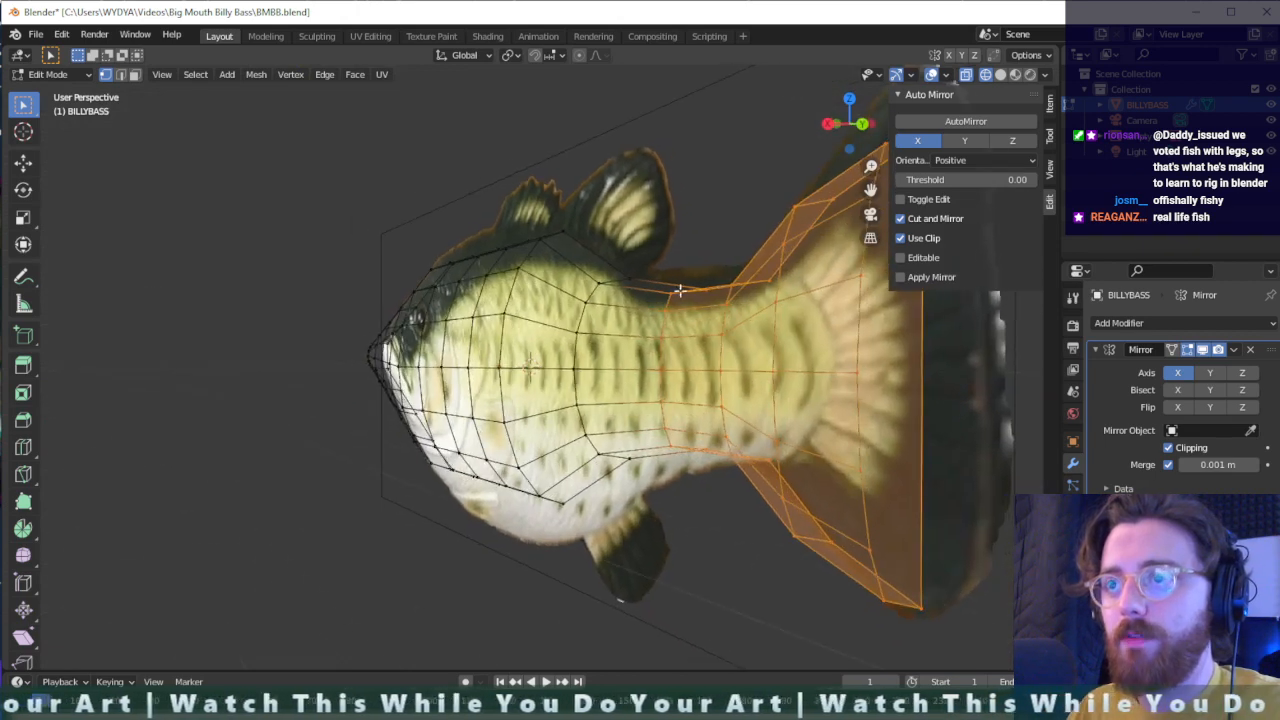
{"action": "left_click_drag", "start_coordinate": [650, 406], "coordinate": [648, 470]}
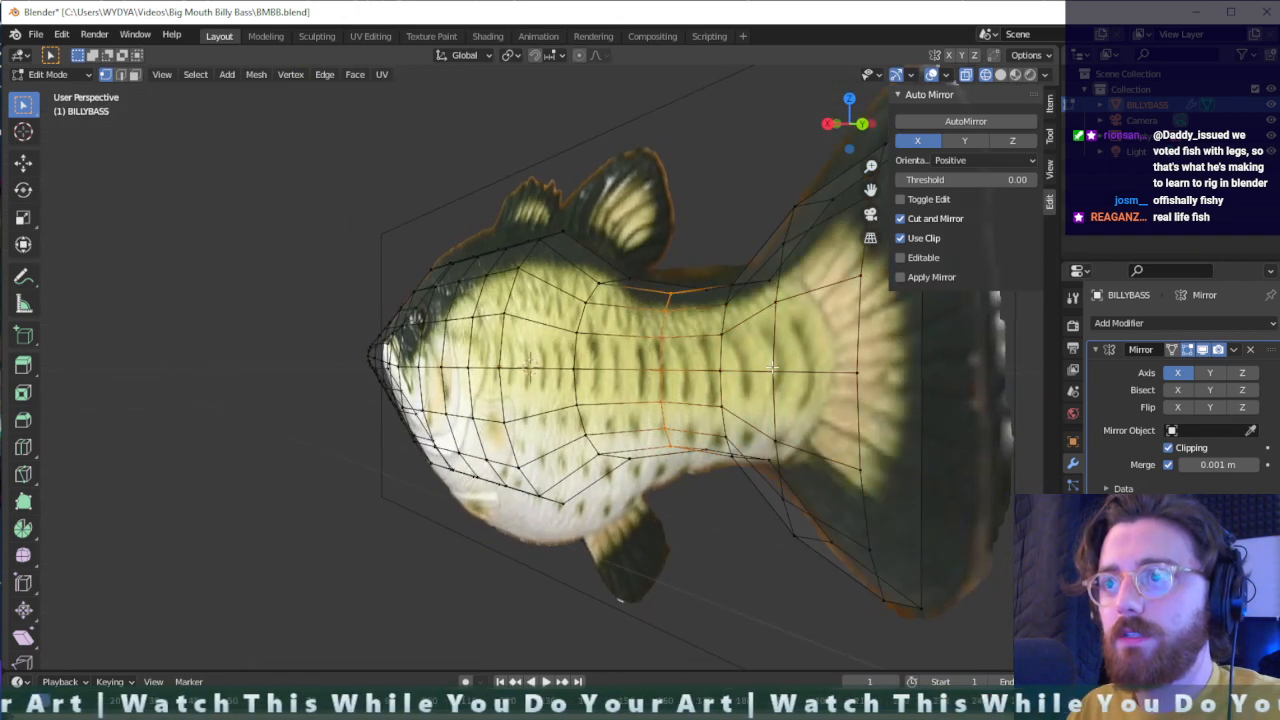
{"action": "middle_click_drag", "start_coordinate": [772, 368], "coordinate": [792, 344]}
{"action": "left_click_drag", "start_coordinate": [796, 532], "coordinate": [789, 563], "text": "shift"}
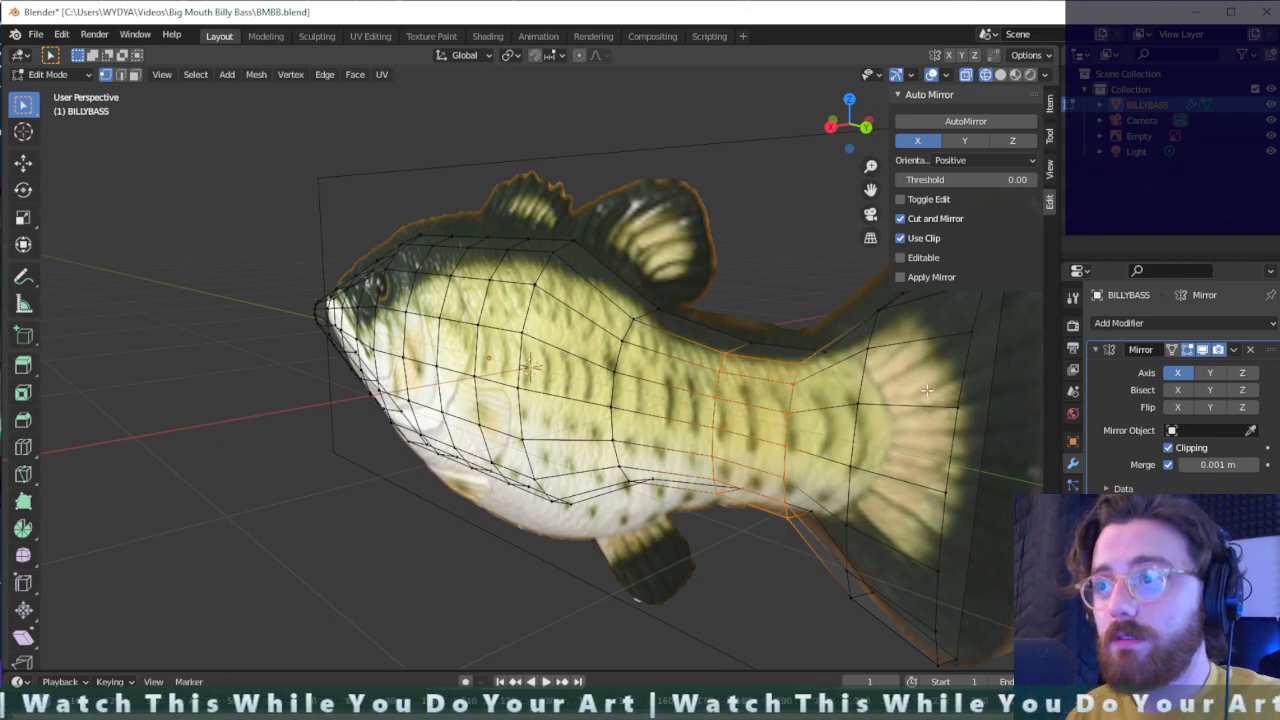
{"action": "middle_click_drag", "start_coordinate": [927, 390], "coordinate": [919, 381]}
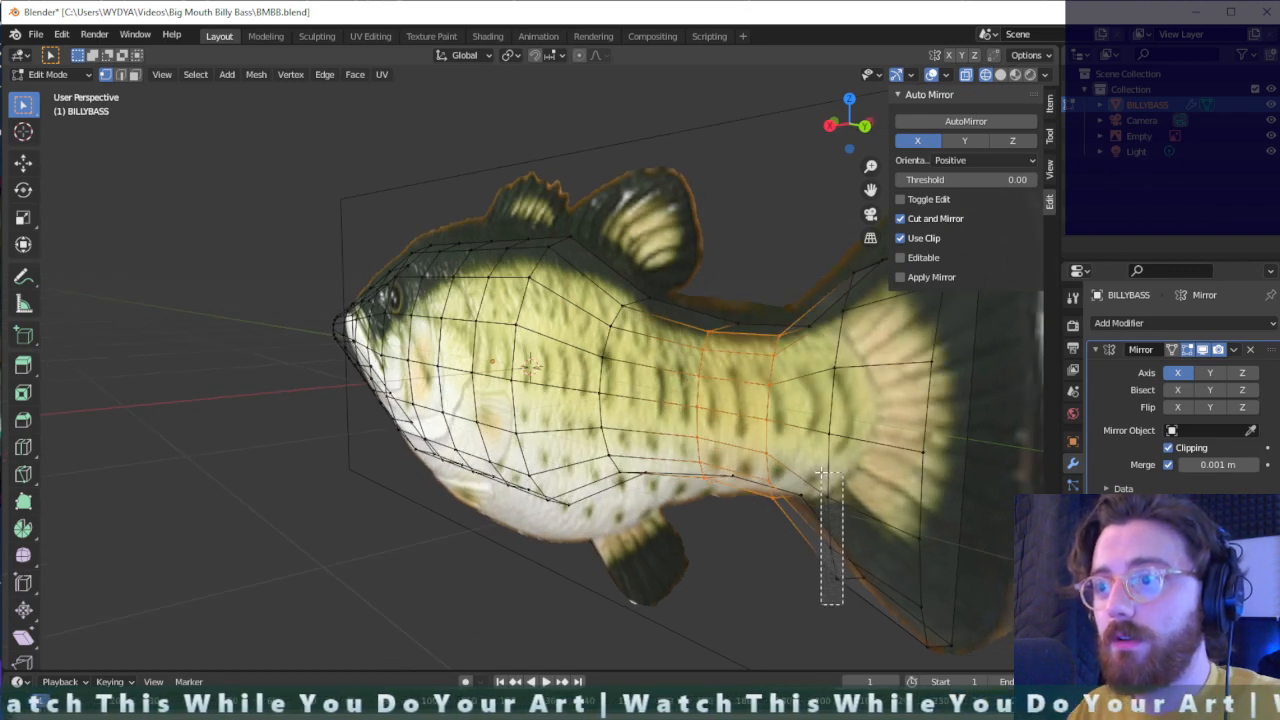
{"action": "left_click_drag", "start_coordinate": [821, 473], "coordinate": [822, 474], "text": "shift"}
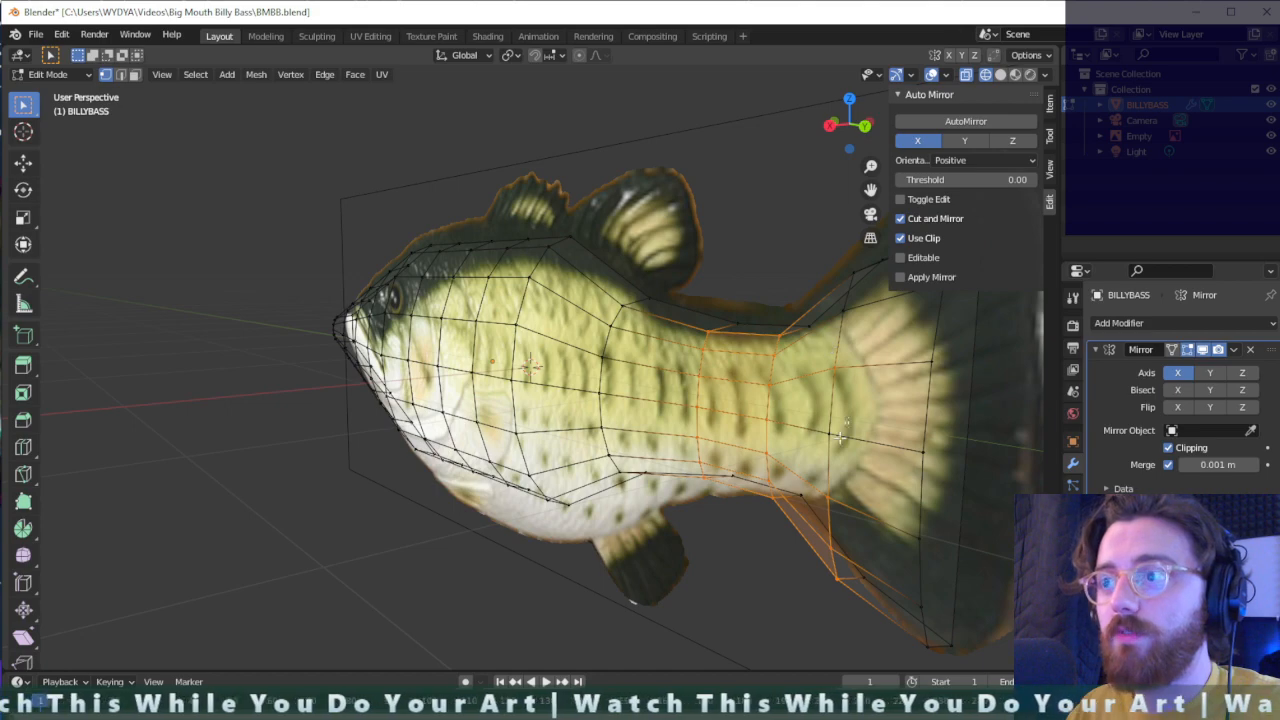
{"action": "left_click_drag", "start_coordinate": [836, 259], "coordinate": [836, 259], "text": "shift"}
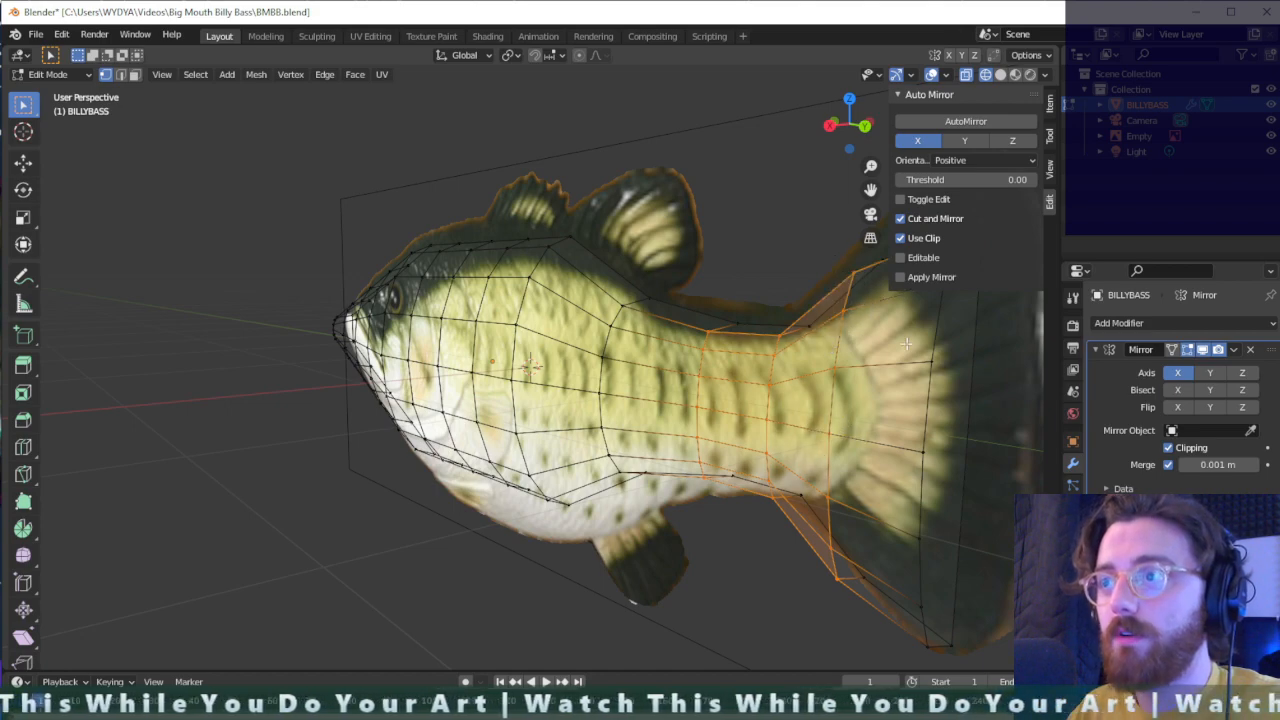
{"action": "middle_click_drag", "start_coordinate": [836, 259], "coordinate": [843, 222]}
{"action": "left_click_drag", "start_coordinate": [843, 222], "coordinate": [796, 334], "text": "shift"}
{"action": "left_click_drag", "start_coordinate": [791, 419], "coordinate": [760, 659], "text": "shift"}
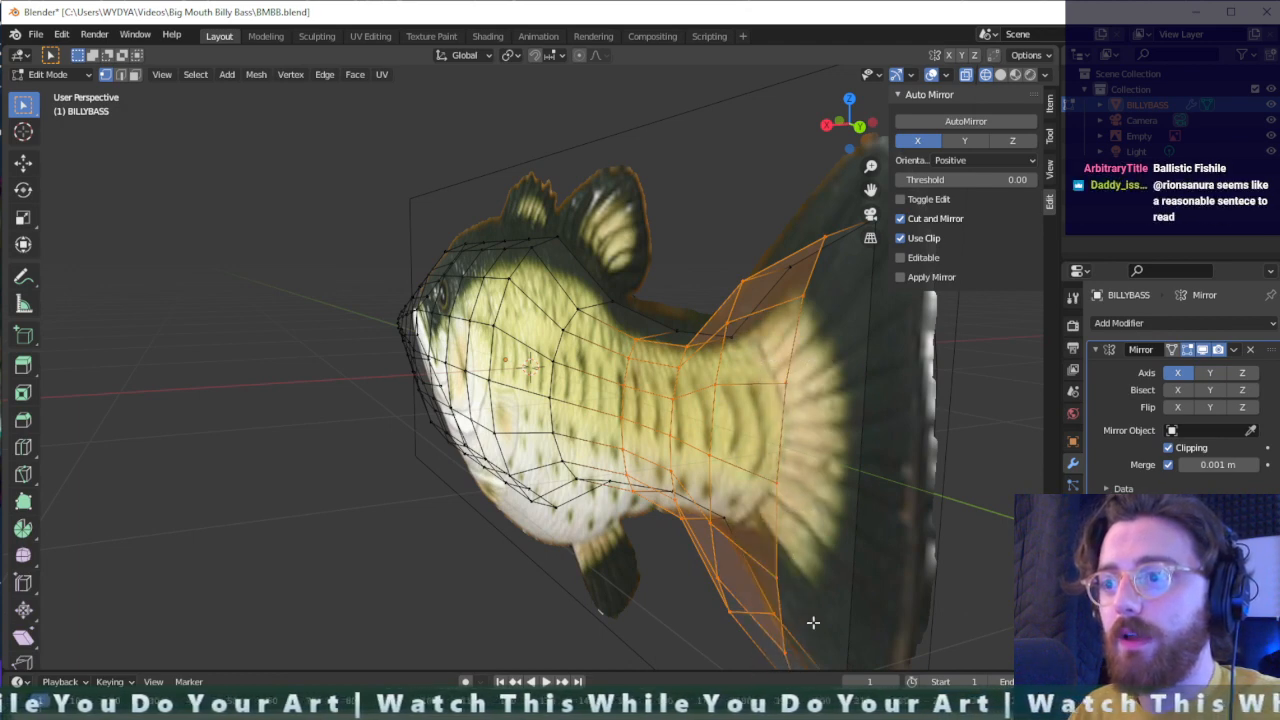
{"action": "middle_click_drag", "start_coordinate": [808, 620], "coordinate": [750, 594]}
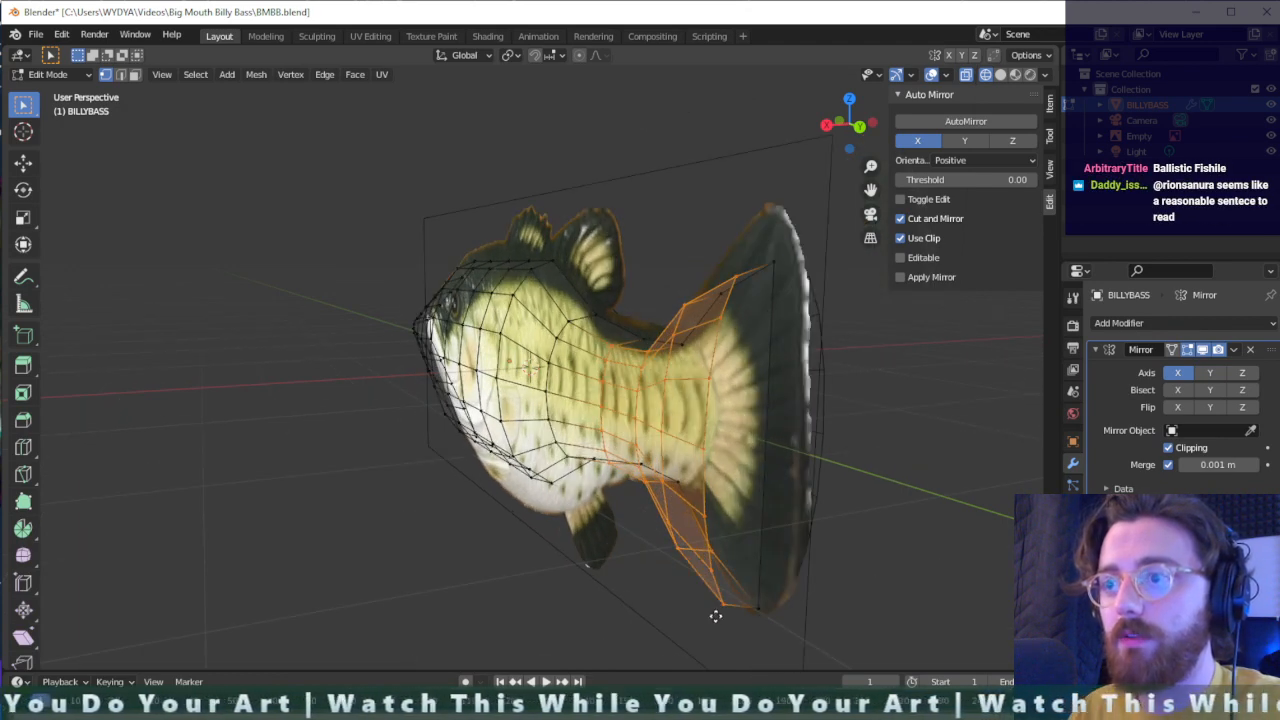
{"action": "key", "text": "g"}
{"action": "key", "text": "x"}
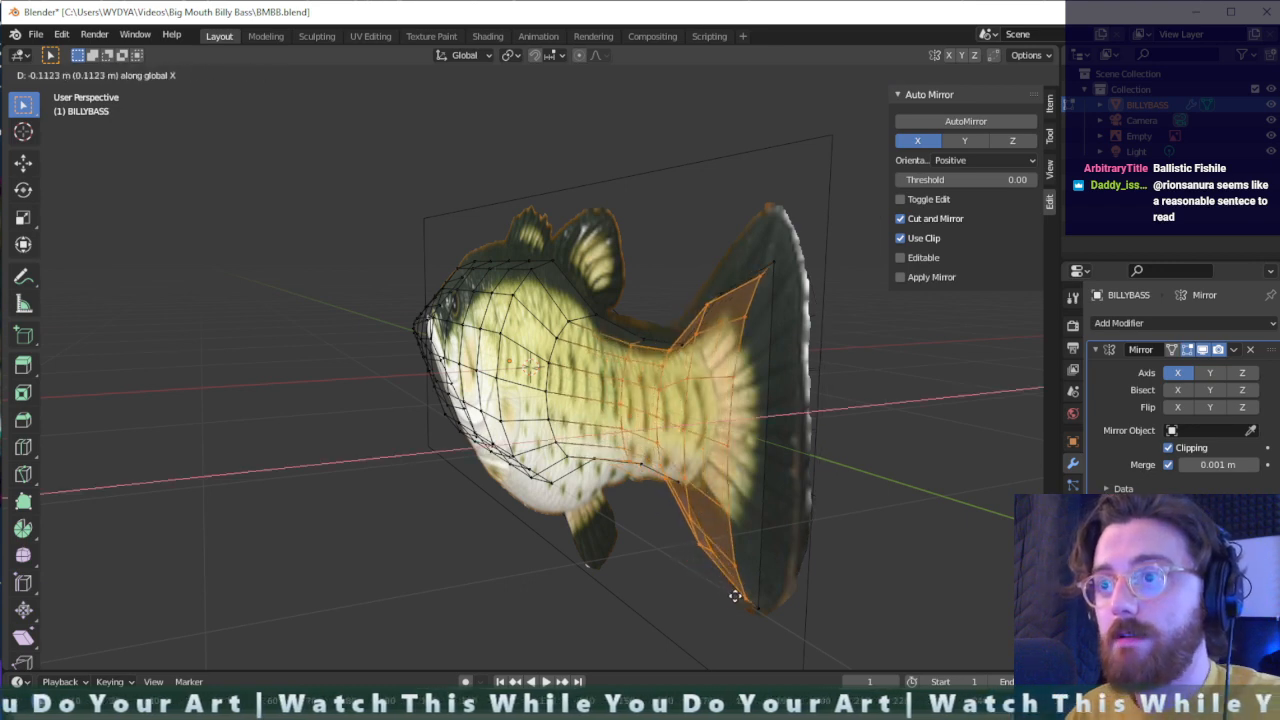
{"action": "left_click", "coordinate": [738, 595]}
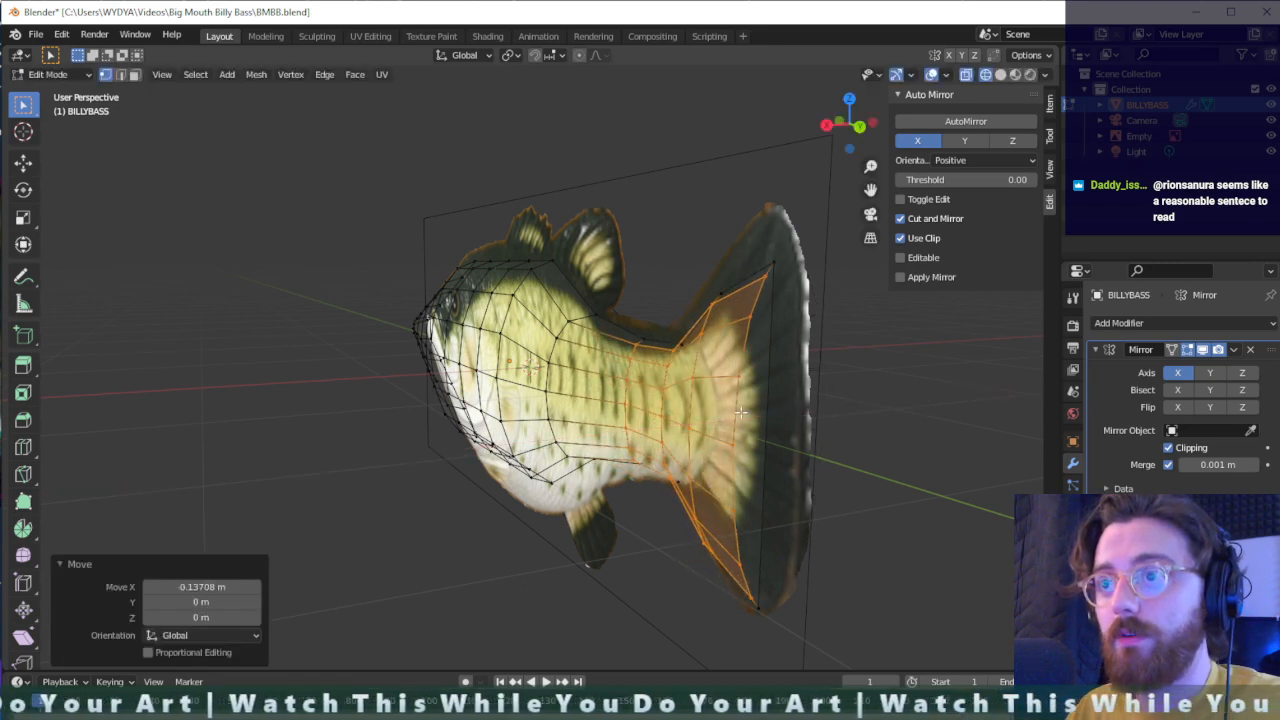
- Raise the upper rear corner vertex of the tail fin along Z to the tip of the fin in the reference
{"action": "middle_click_drag", "start_coordinate": [741, 413], "coordinate": [775, 375]}
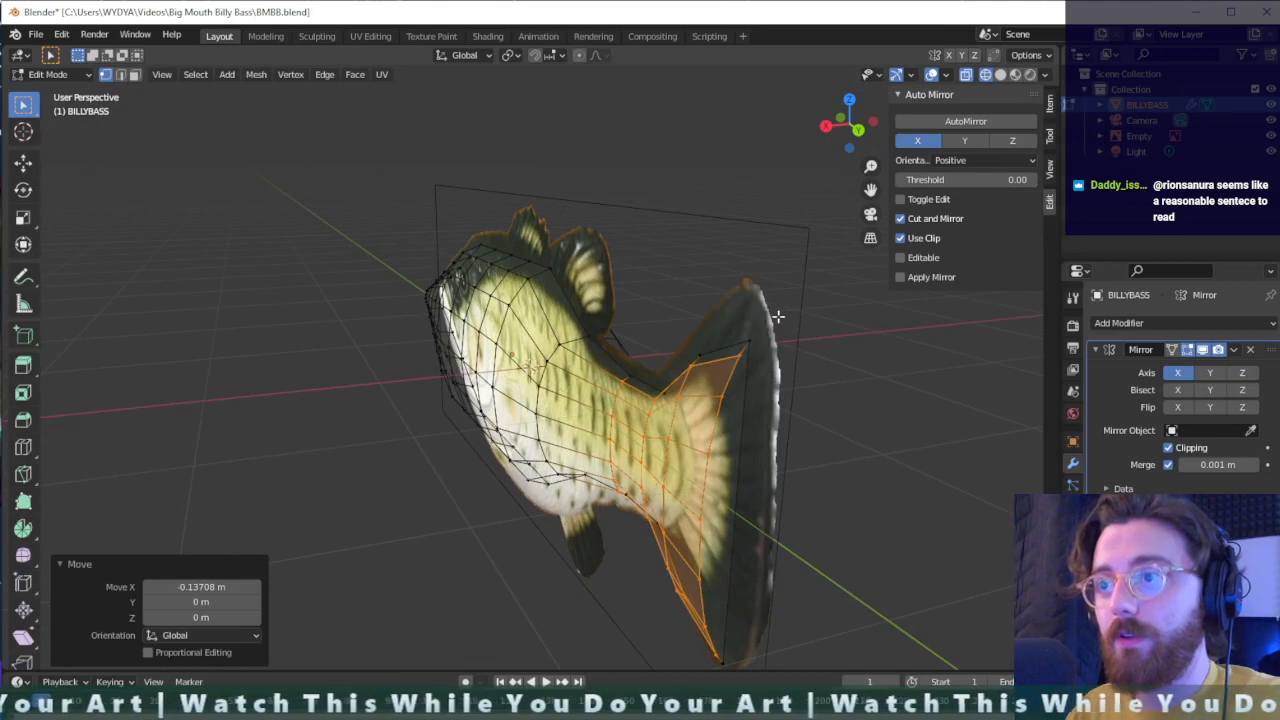
{"action": "left_click_drag", "start_coordinate": [778, 316], "coordinate": [736, 383]}
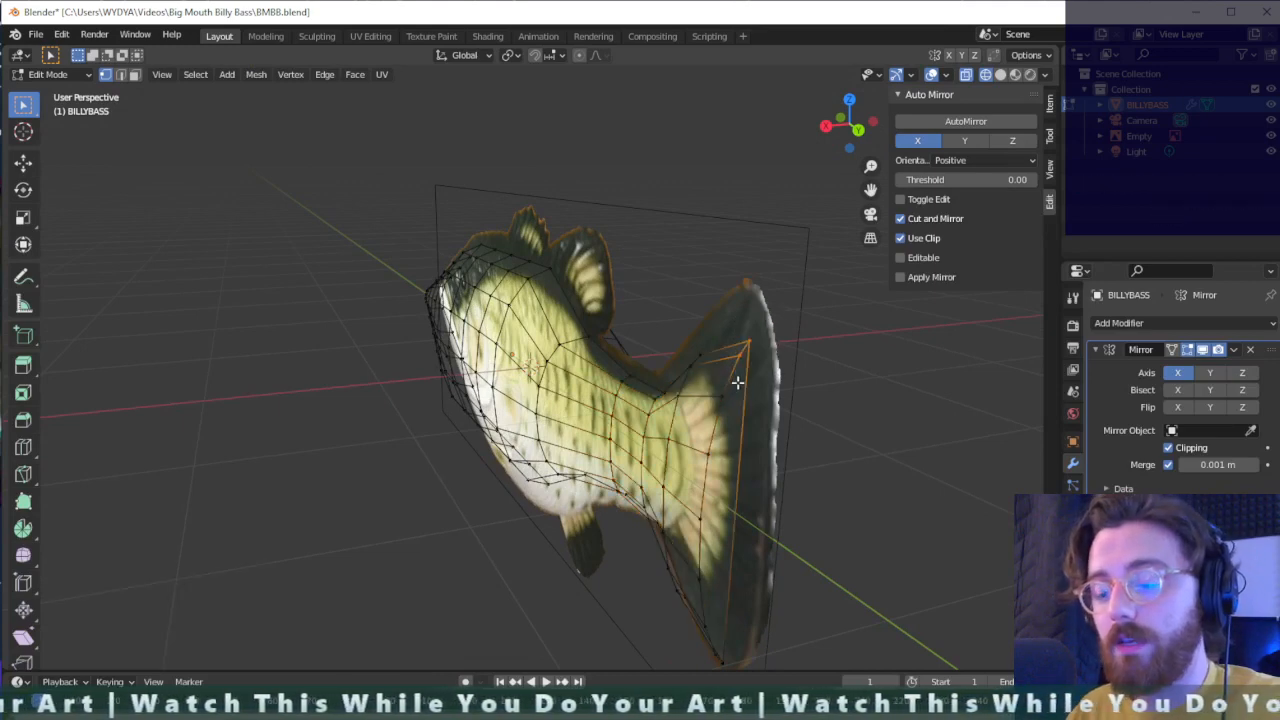
{"action": "key", "text": "g"}
{"action": "key", "text": "y"}
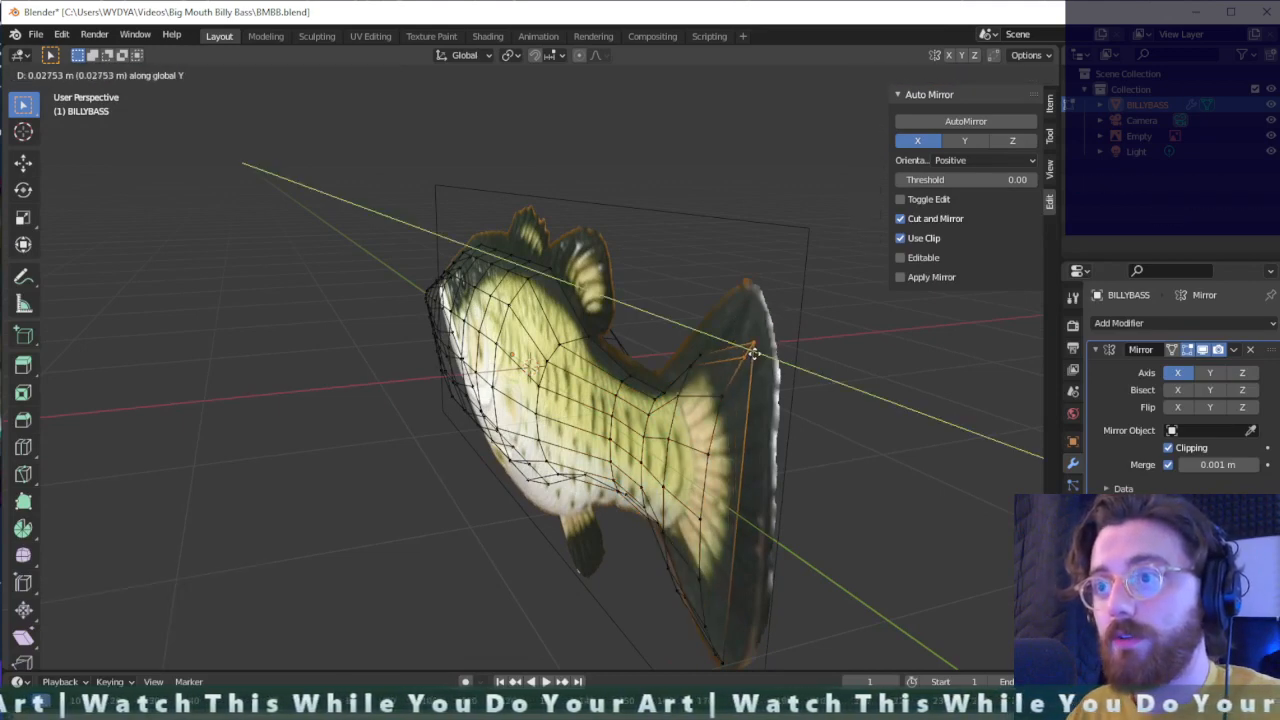
{"action": "key", "text": "z"}
{"action": "left_click", "coordinate": [754, 338]}
- Lower the vertex beside the upper tail tip 0.068 m along Z, then shift it freely about 0.026 m in X and -0.046 m in Z
{"action": "left_click", "coordinate": [749, 334]}
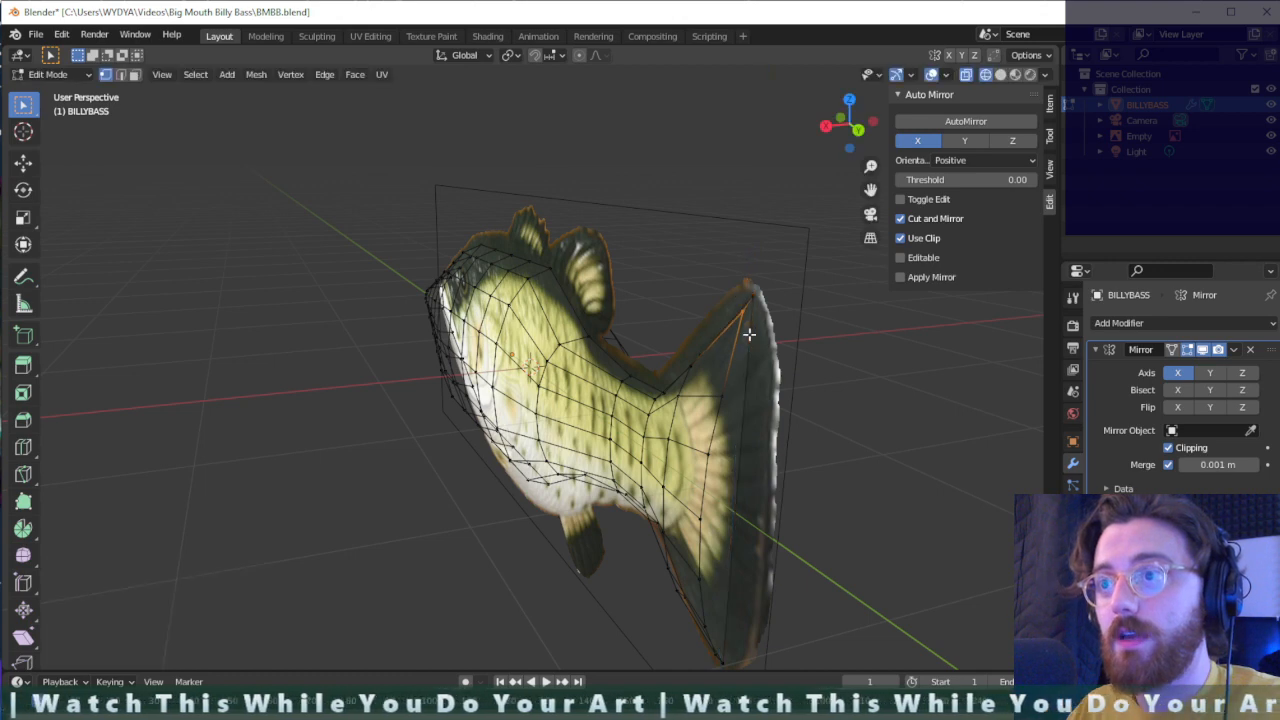
{"action": "key", "text": "g"}
{"action": "key", "text": "z"}
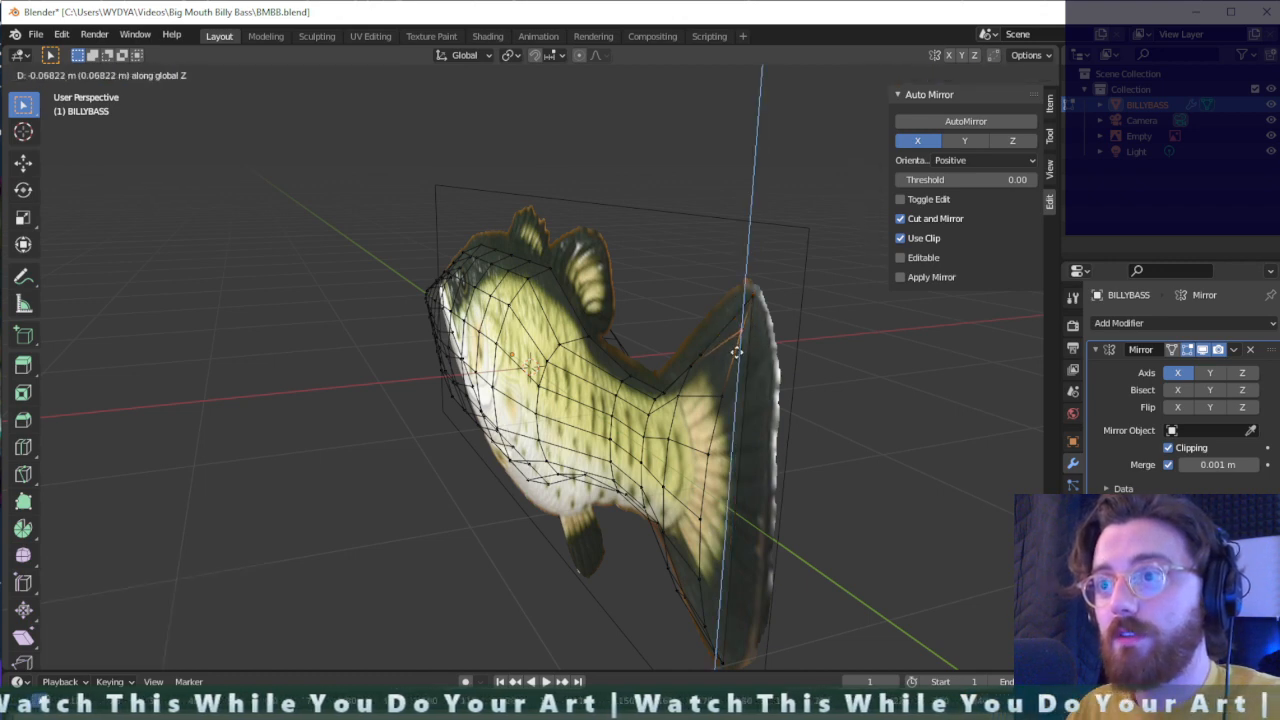
{"action": "left_click", "coordinate": [736, 352]}
{"action": "key", "text": "g"}
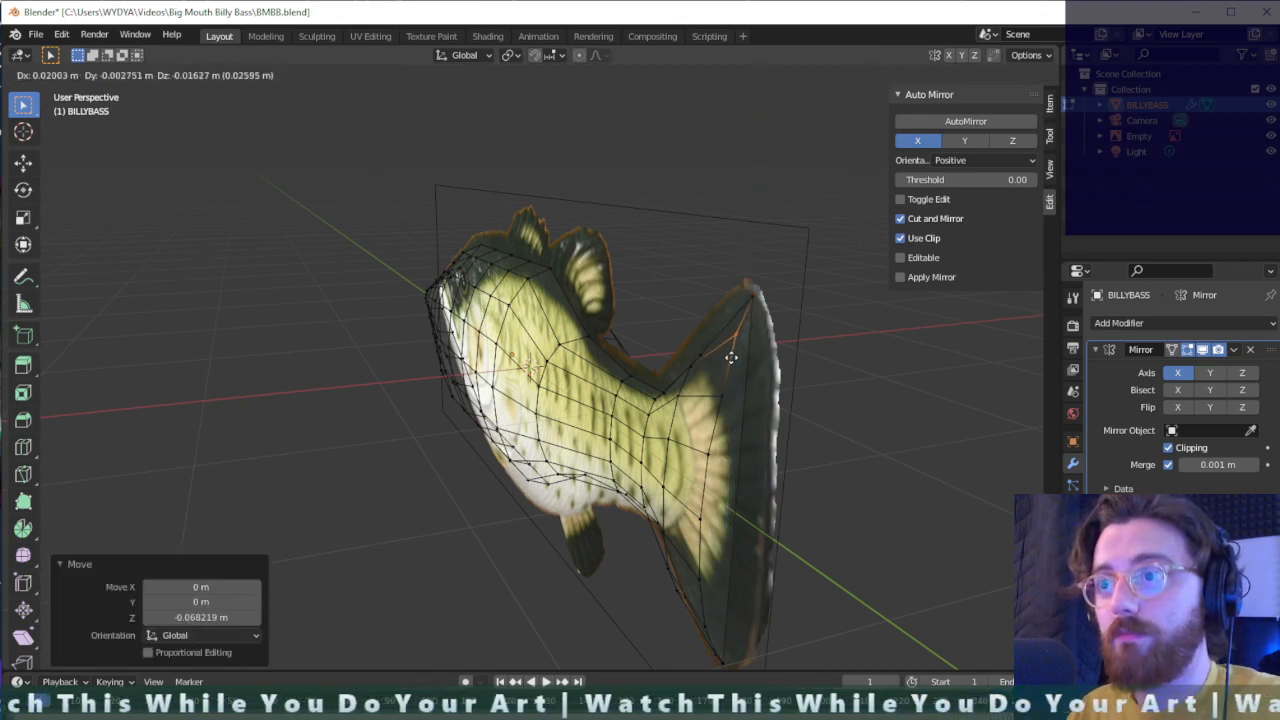
{"action": "left_click", "coordinate": [730, 366]}
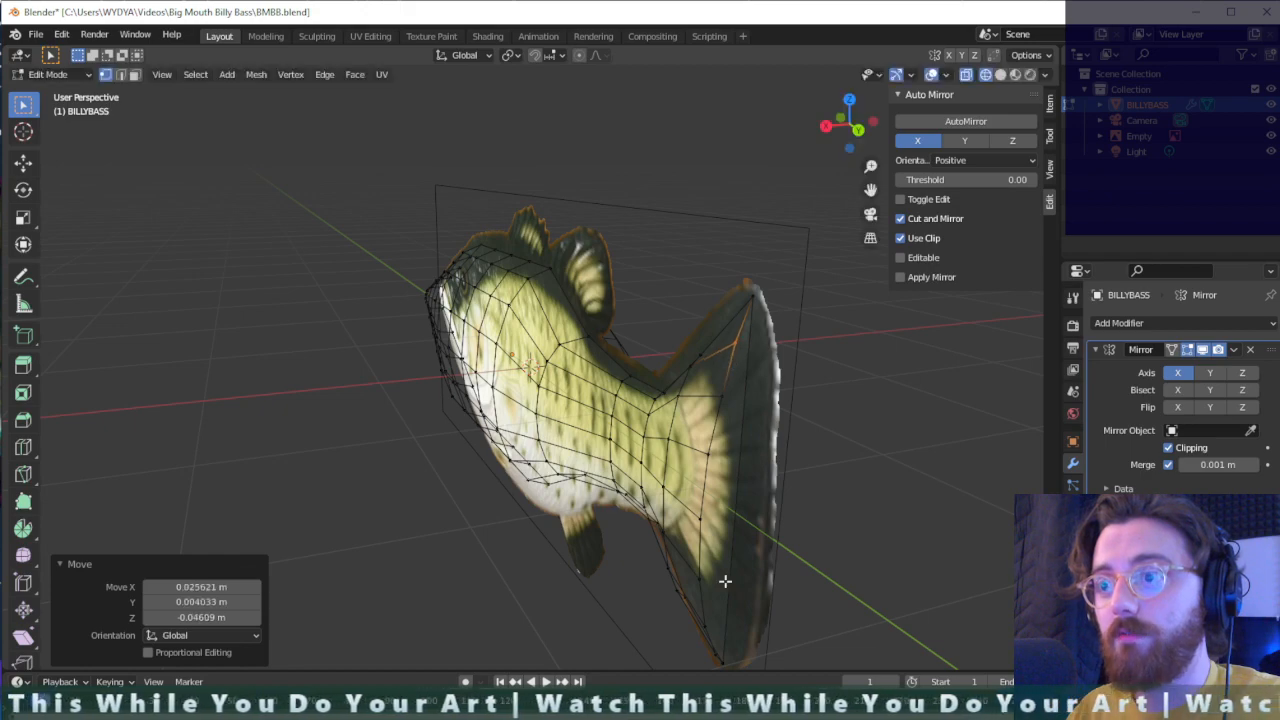
- Select the middle vertices of the belly's lower edge and move them down 0.211 m along Z to the reference outline
{"action": "middle_click_drag", "start_coordinate": [725, 580], "coordinate": [794, 471]}
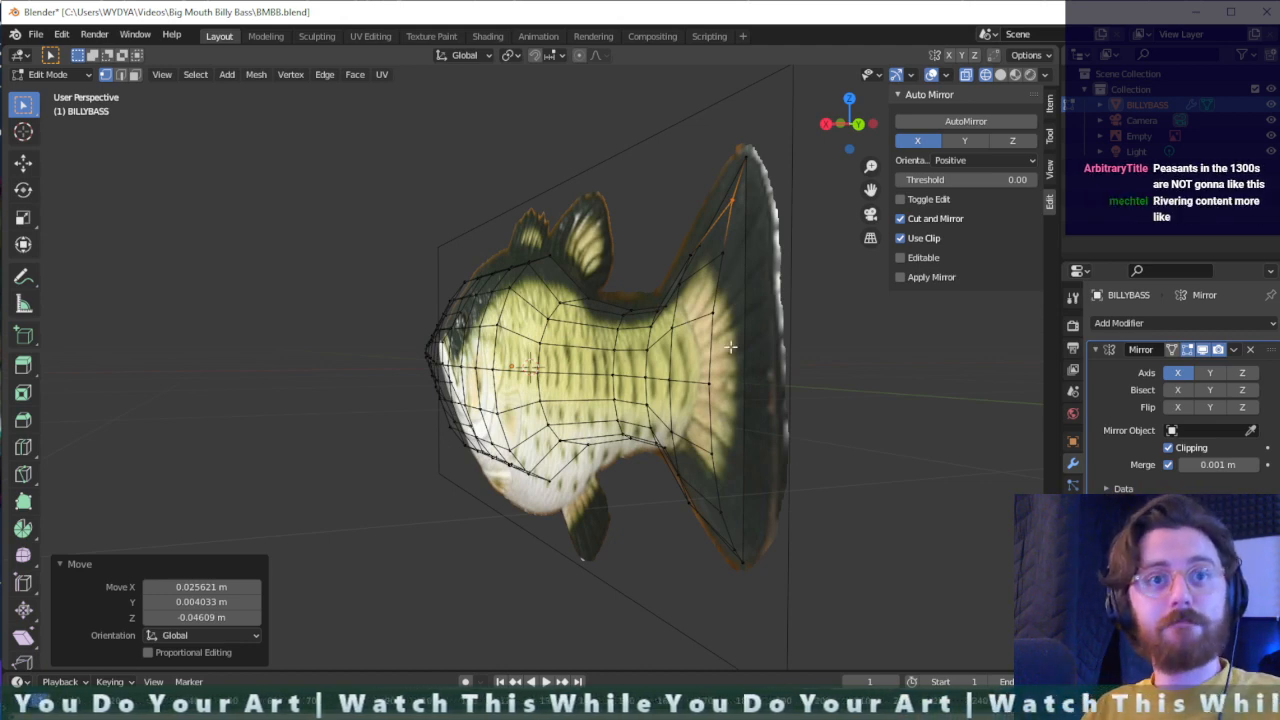
{"action": "middle_click_drag", "start_coordinate": [624, 337], "coordinate": [776, 351]}
{"action": "scroll", "coordinate": [582, 427], "scroll_direction": "down", "scroll_amount": 1}
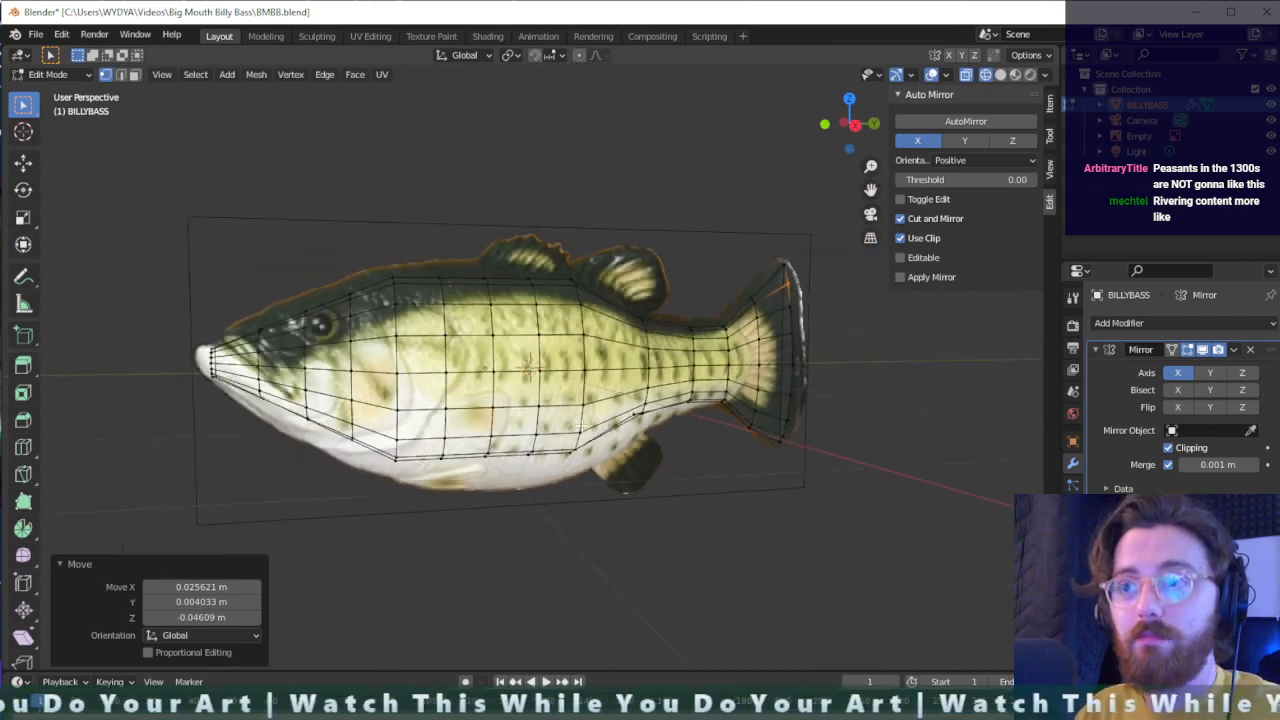
{"action": "middle_click_drag", "start_coordinate": [700, 470], "coordinate": [521, 451]}
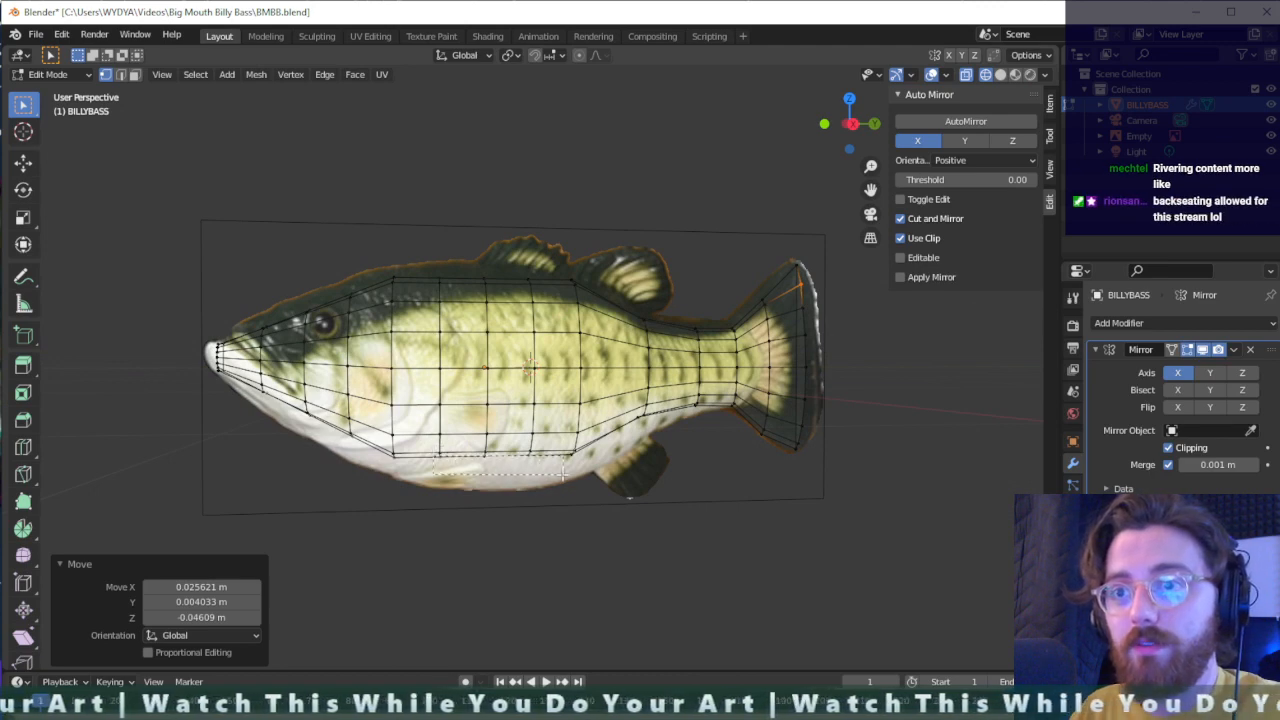
{"action": "left_click_drag", "start_coordinate": [563, 474], "coordinate": [564, 474]}
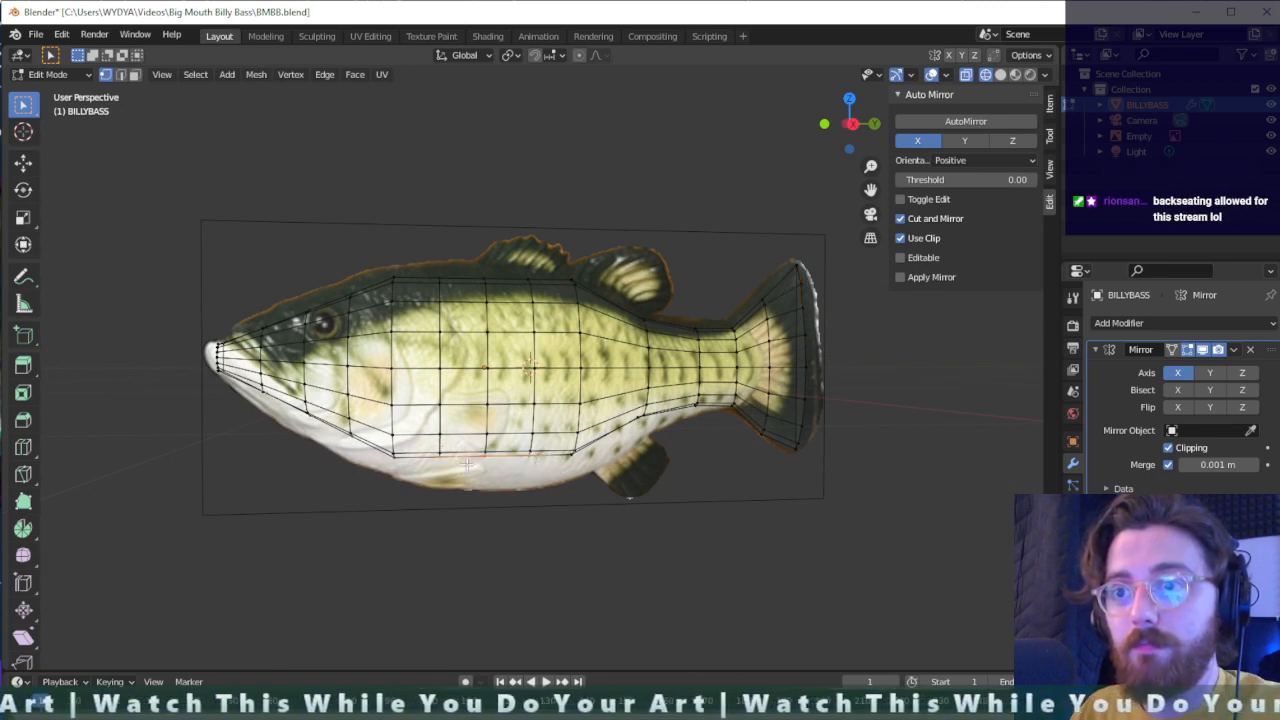
{"action": "key", "text": "g"}
{"action": "key", "text": "z"}
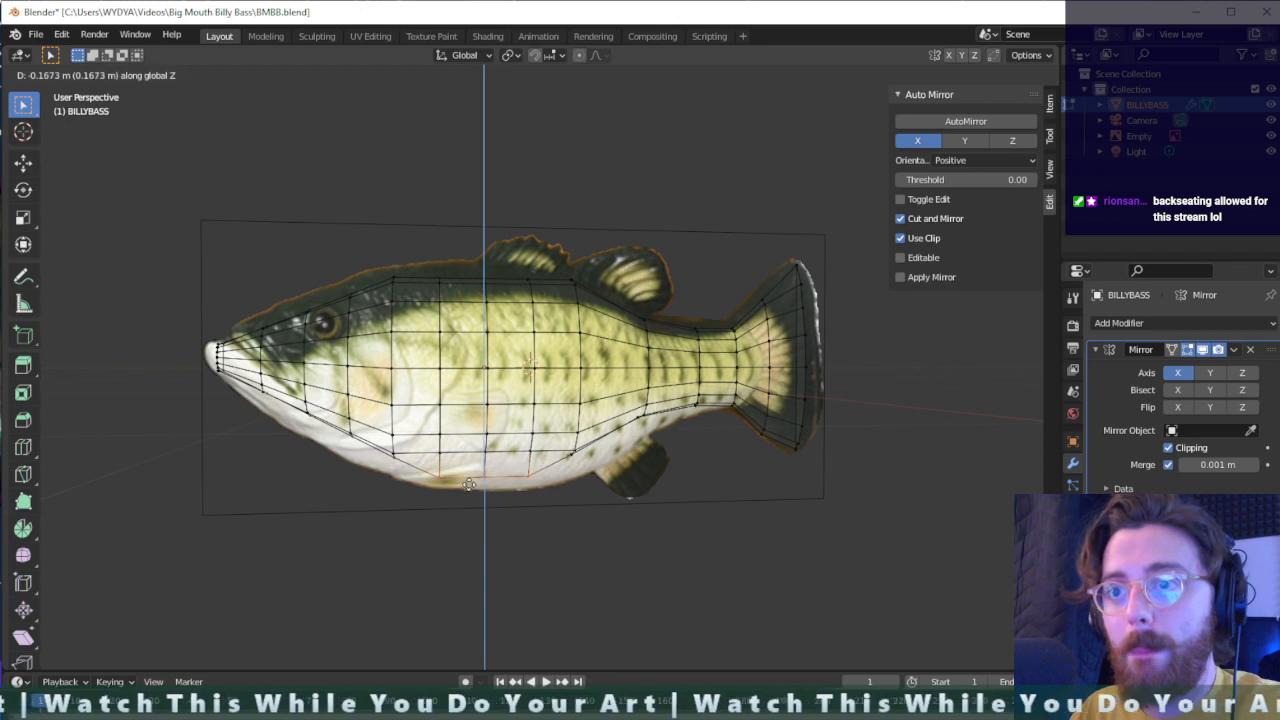
{"action": "left_click", "coordinate": [471, 489]}
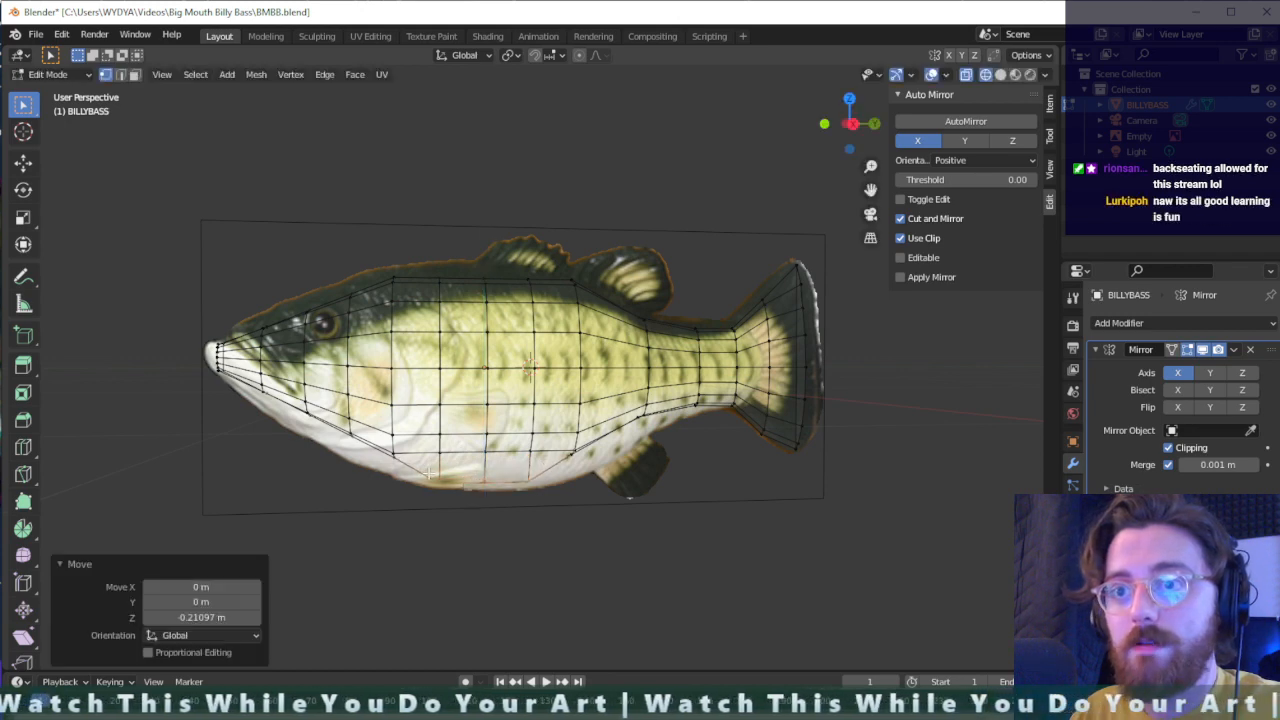
- Lower the front vertex of the belly edge 0.132 m along Z and the vertex behind it about 0.017 m
{"action": "mouse_move", "coordinate": [429, 474]}
{"action": "middle_mouse_down"}
{"action": "mouse_move", "coordinate": [410, 466]}
{"action": "mouse_move", "coordinate": [416, 453]}
{"action": "middle_mouse_up"}
{"action": "key", "text": "g"}
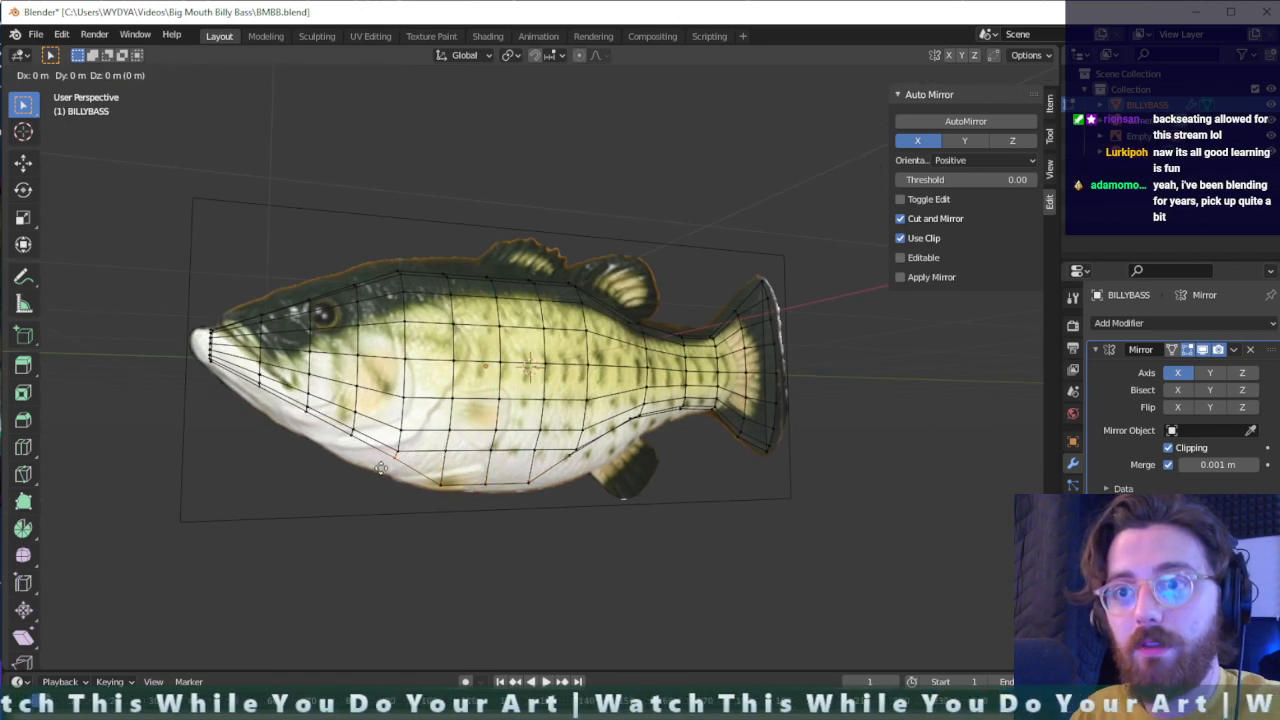
{"action": "key", "text": "z"}
{"action": "left_click", "coordinate": [402, 485]}
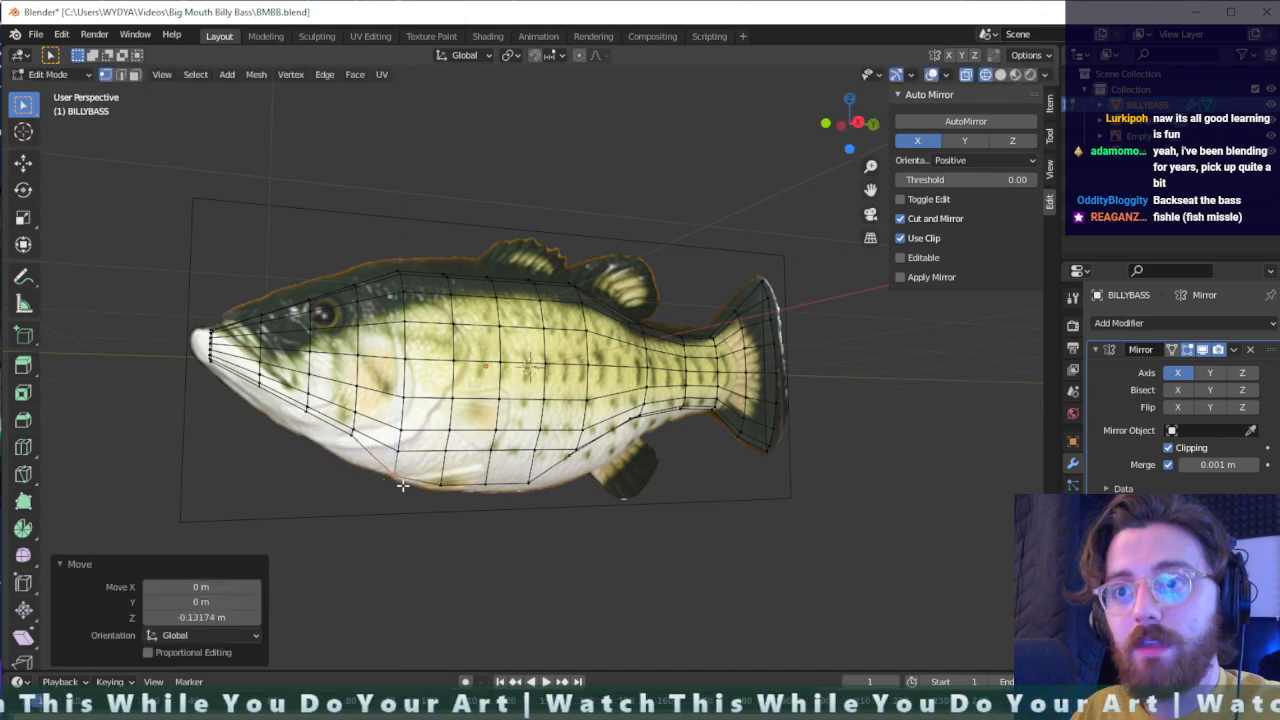
{"action": "key", "text": "g"}
{"action": "key", "text": "z"}
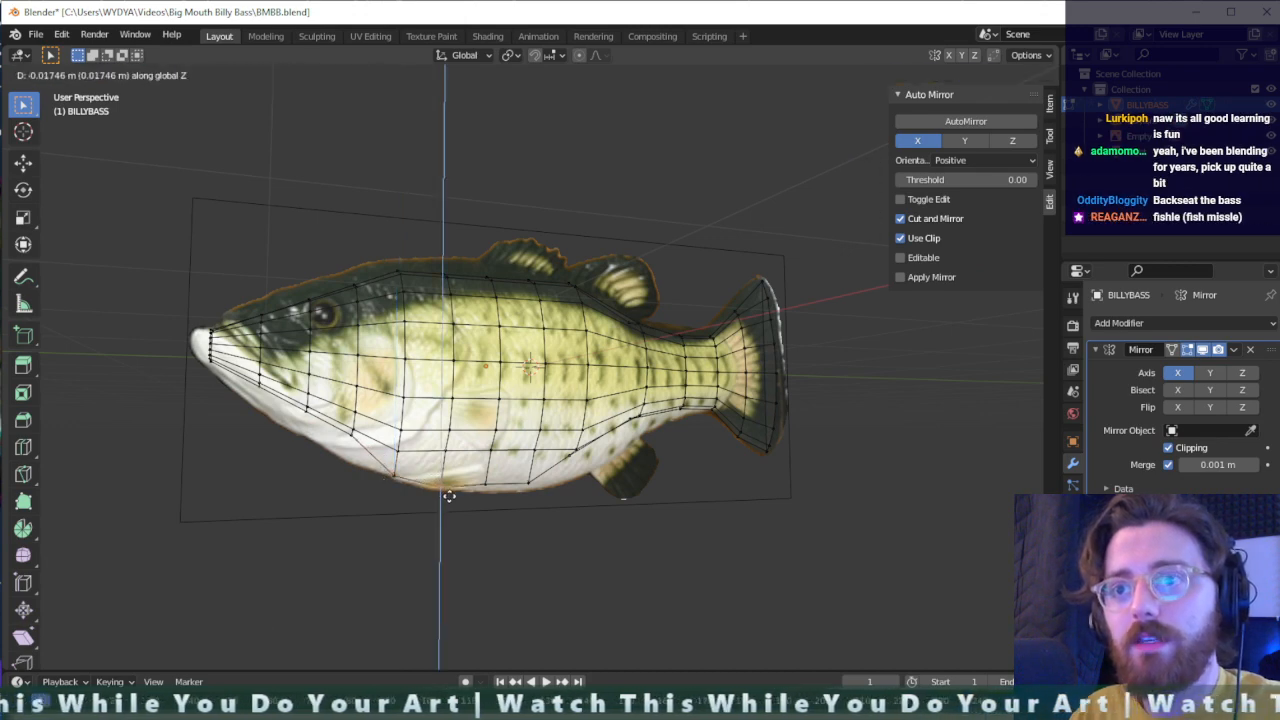
{"action": "left_click", "coordinate": [449, 497]}
- Lower the following two belly edge vertices along Z, the first about 0.059 m and the second 0.042 m
{"action": "key", "text": "g"}
{"action": "key", "text": "z"}
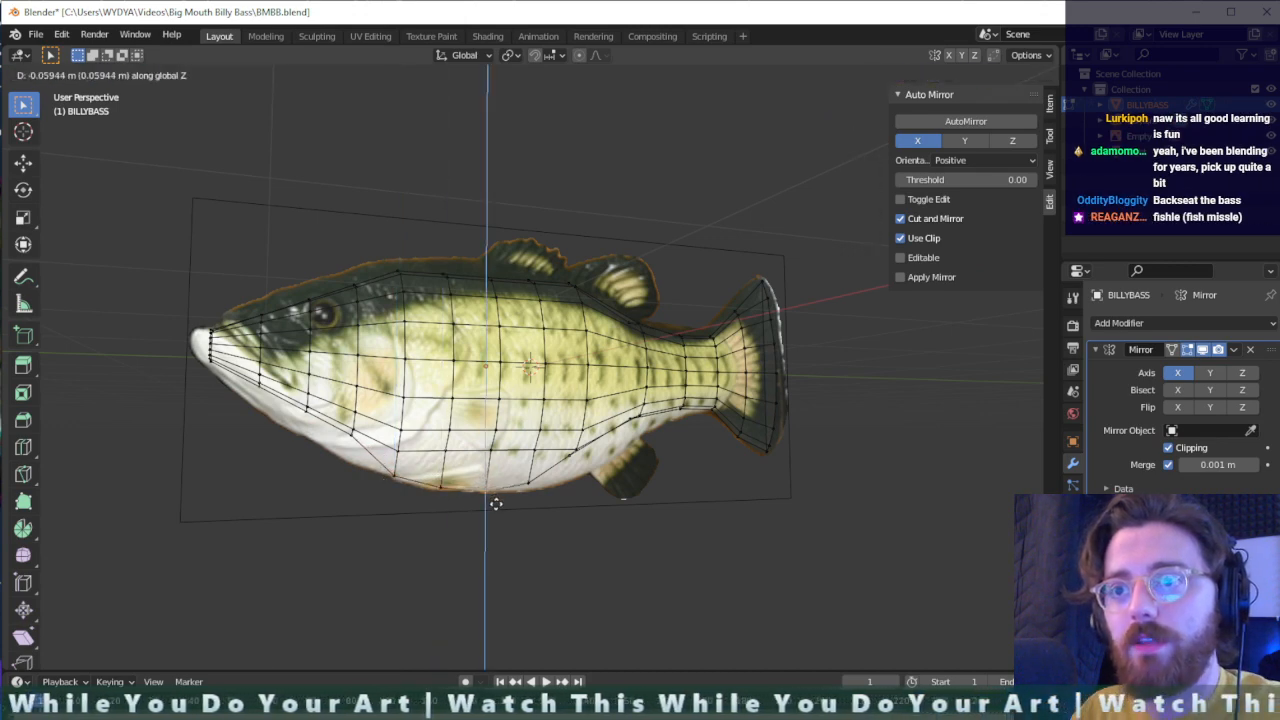
{"action": "left_click", "coordinate": [496, 503]}
{"action": "key", "text": "g"}
{"action": "key", "text": "z"}
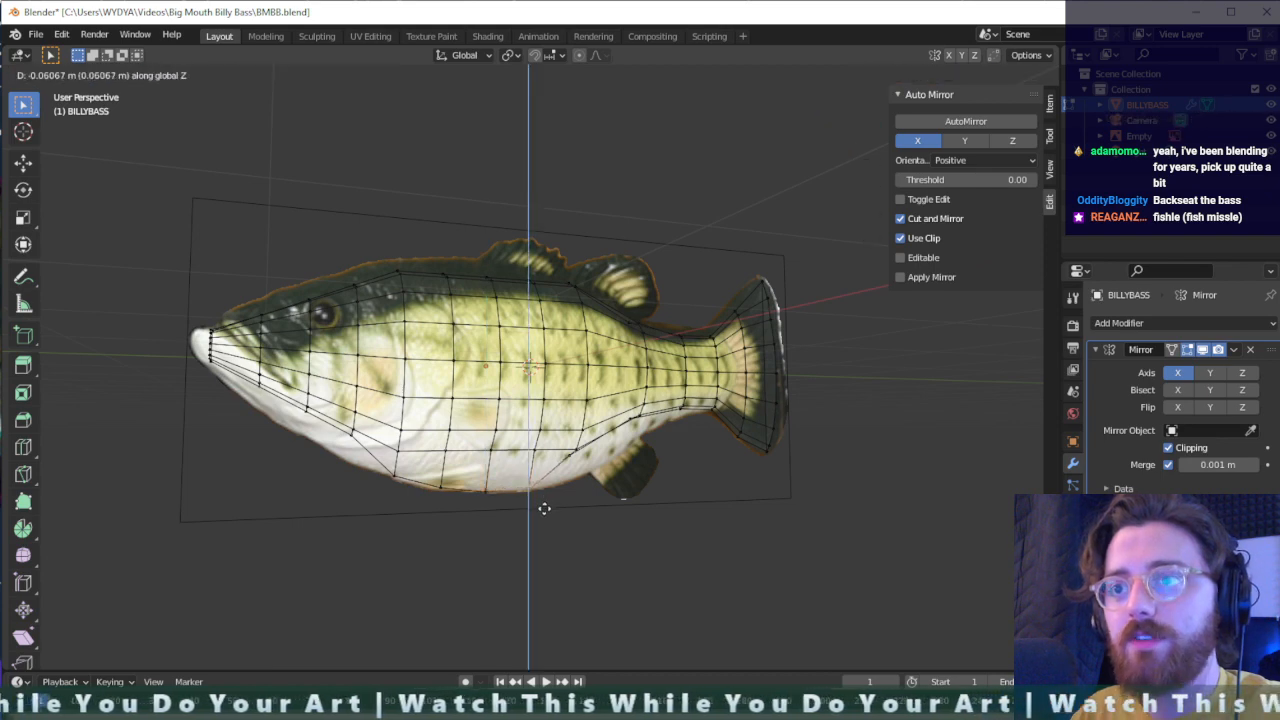
{"action": "left_click", "coordinate": [541, 504]}
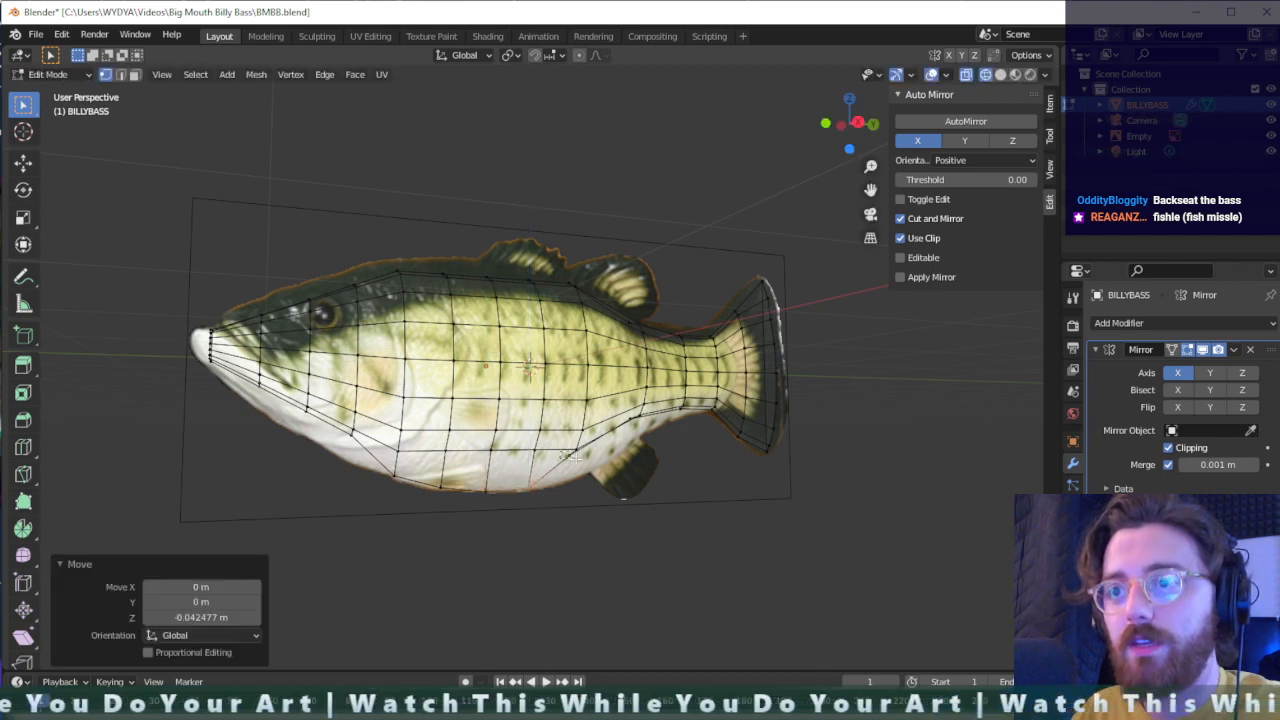
- Lower the rear belly vertex 0.193 m and the underside vertex nearer the tail 0.182 m along Z to follow the reference
{"action": "key", "text": "g"}
{"action": "key", "text": "z"}
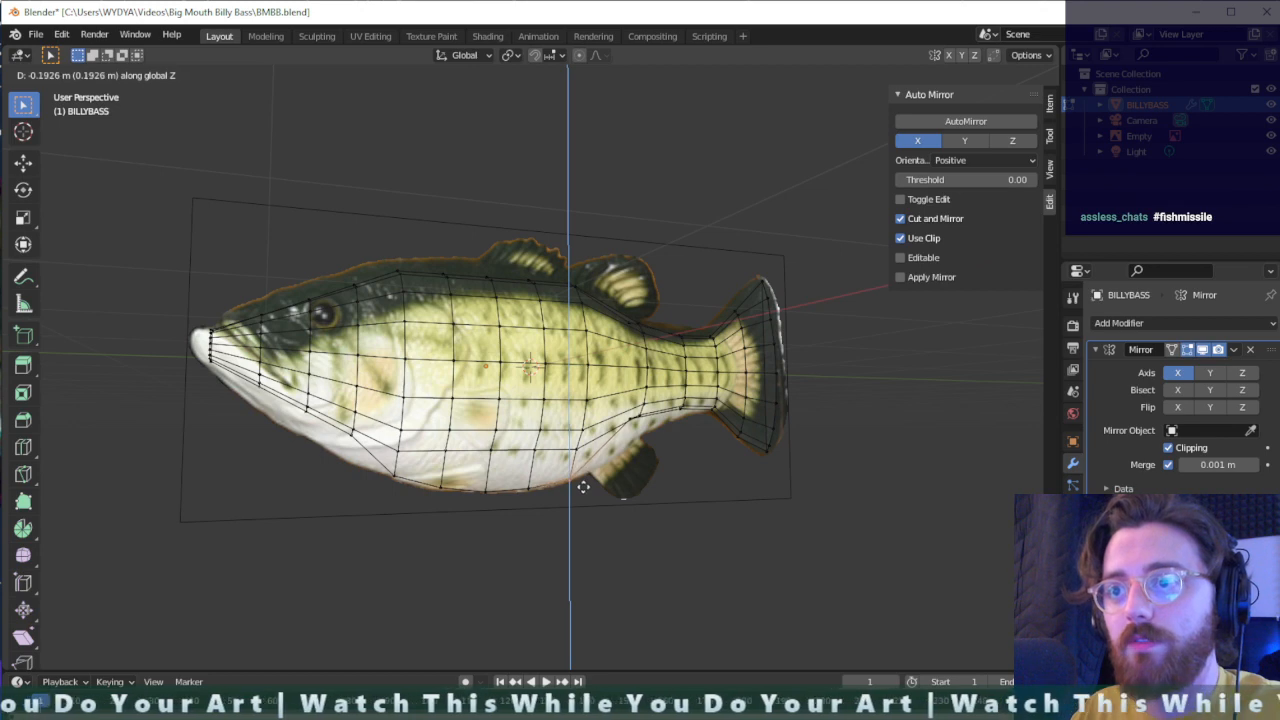
{"action": "left_click", "coordinate": [622, 472]}
{"action": "middle_click_drag", "start_coordinate": [653, 454], "coordinate": [623, 428]}
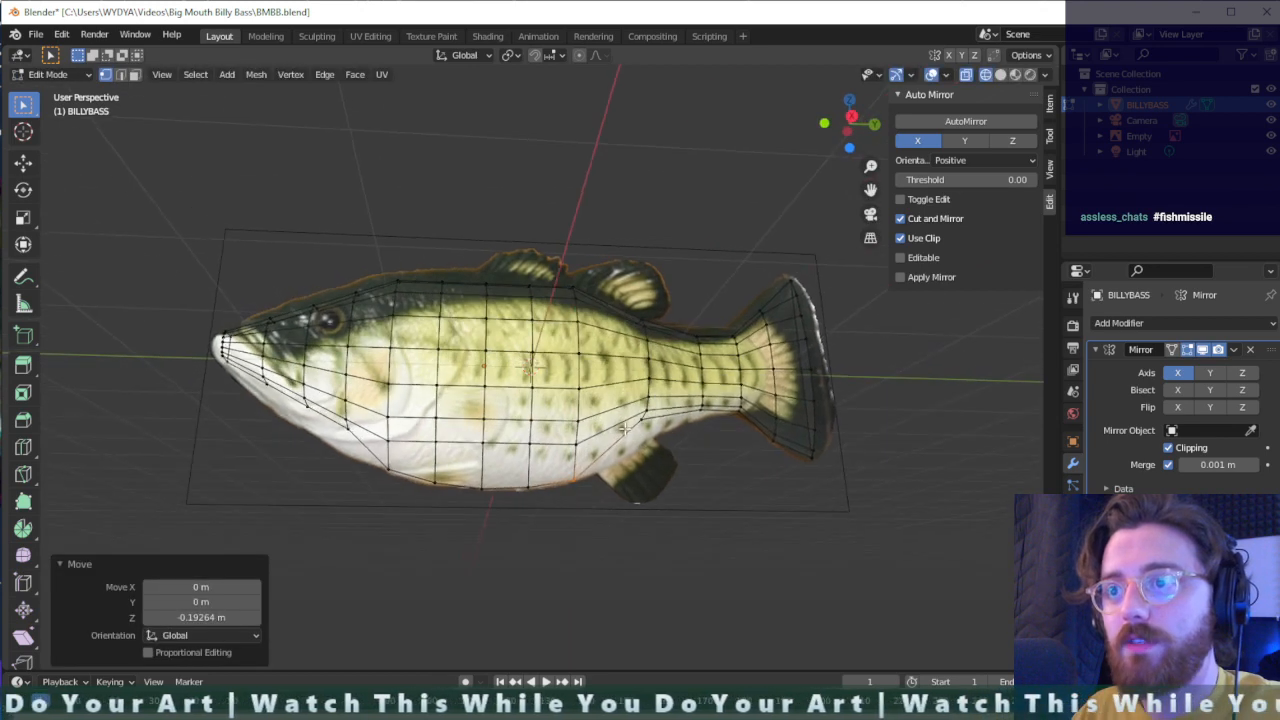
{"action": "key", "text": "g"}
{"action": "key", "text": "z"}
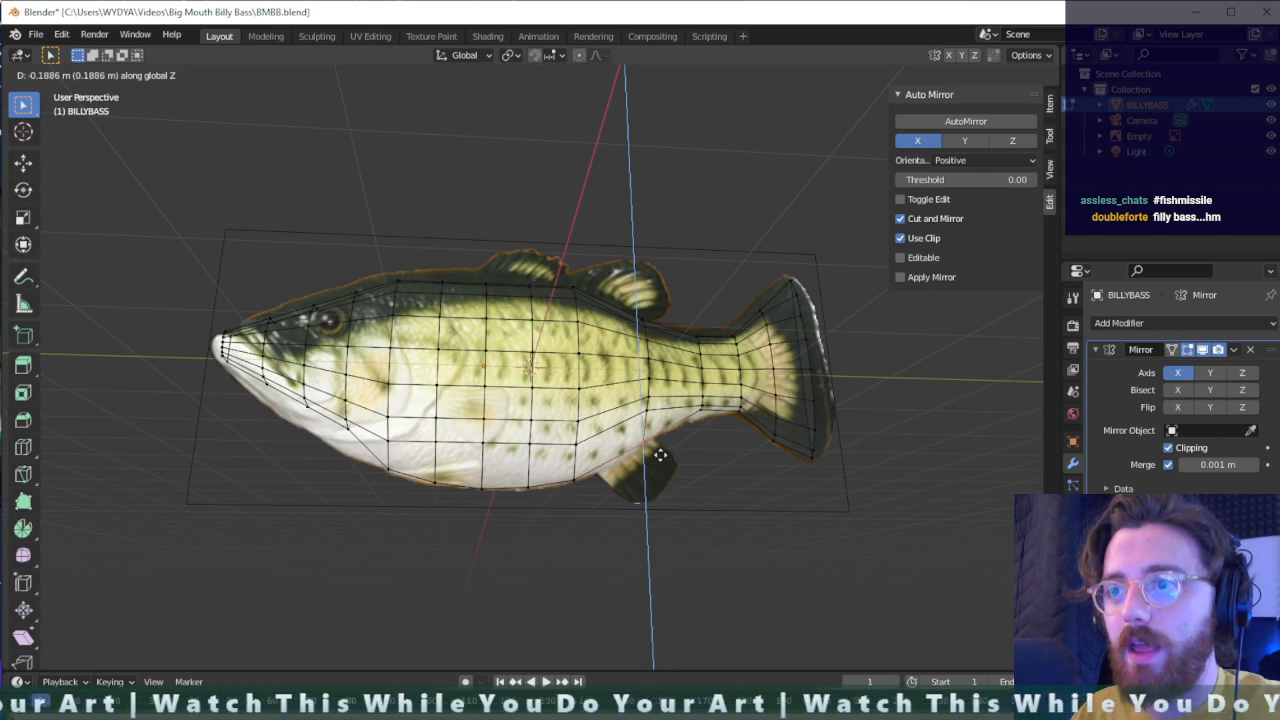
{"action": "left_click", "coordinate": [660, 455]}
- Add a loop cut around the rear body and lower its bottom vertex about 0.054 m along Z to the reference
{"action": "middle_click_drag", "start_coordinate": [651, 451], "coordinate": [614, 413]}
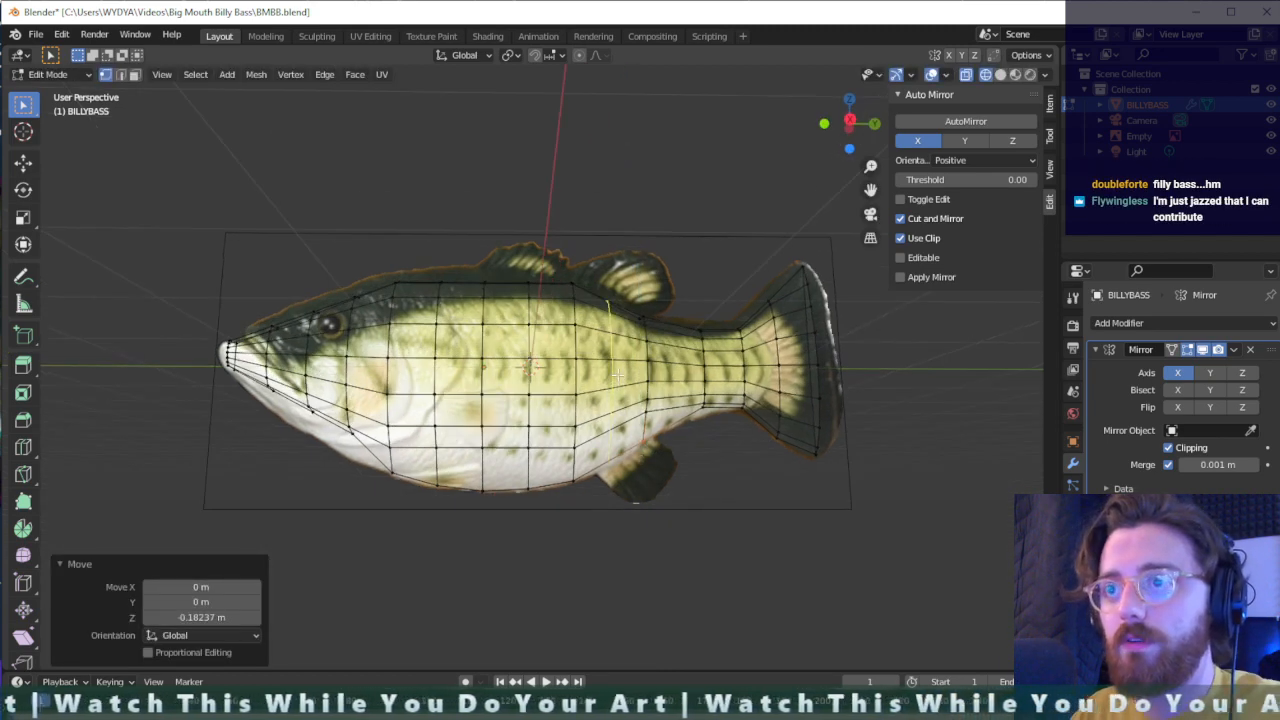
{"action": "left_click", "coordinate": [618, 375]}
{"action": "right_click", "coordinate": [620, 377]}
{"action": "key", "text": "g"}
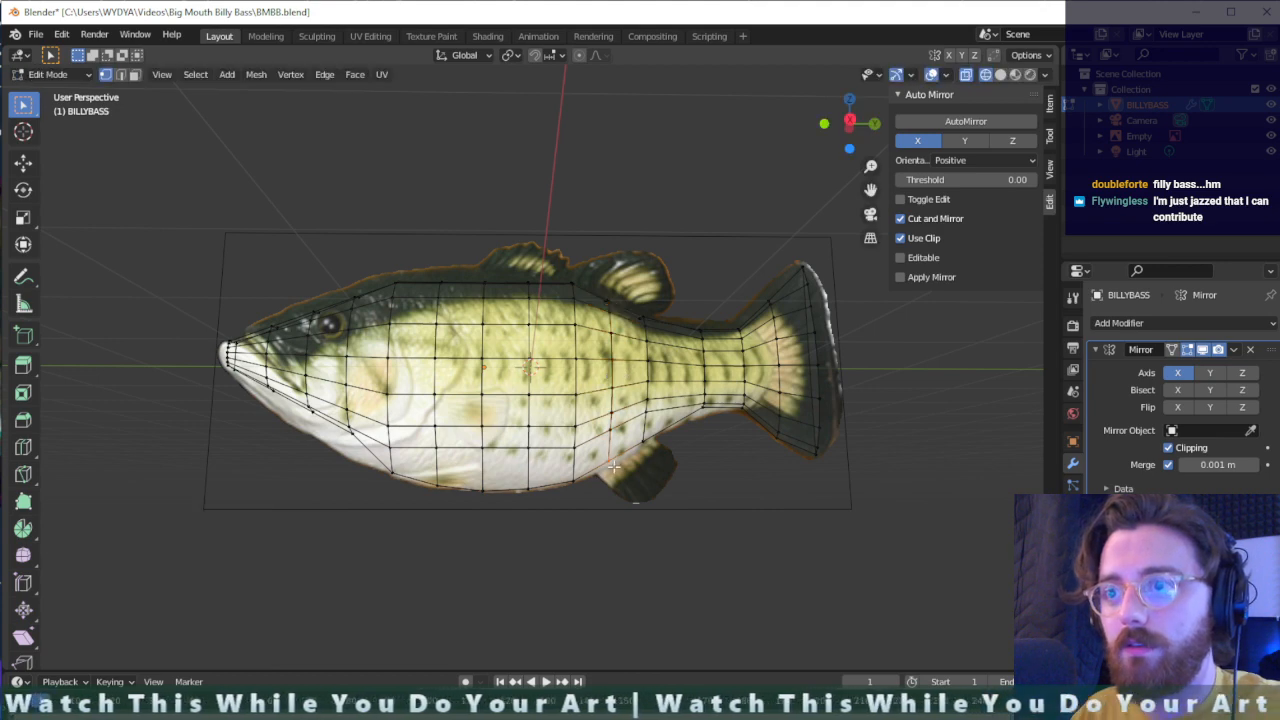
{"action": "key", "text": "z"}
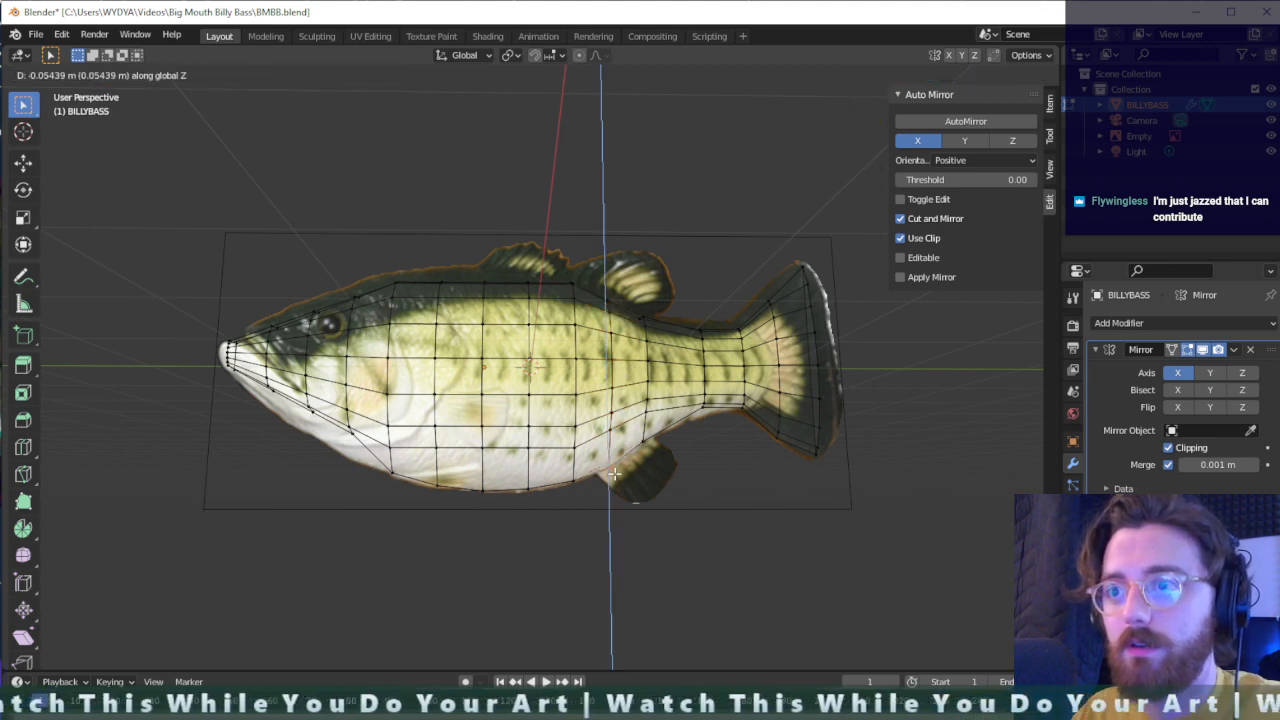
{"action": "left_click", "coordinate": [663, 449]}
- Add one centred loop cut around the narrow section of the body just ahead of the tail
{"action": "middle_click_drag", "start_coordinate": [701, 439], "coordinate": [693, 405]}
{"action": "left_click", "coordinate": [678, 368], "text": "alt"}
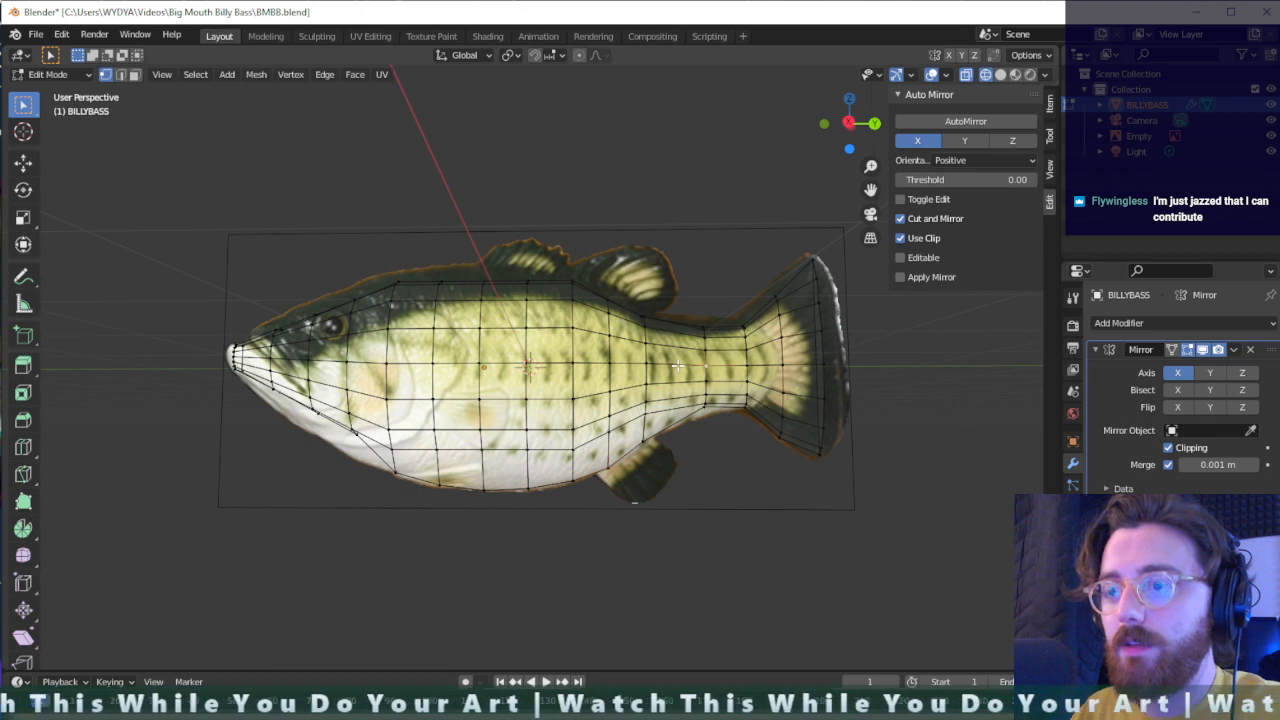
{"action": "key", "text": "g"}
{"action": "key", "text": "g"}
{"action": "right_click", "coordinate": [678, 366]}
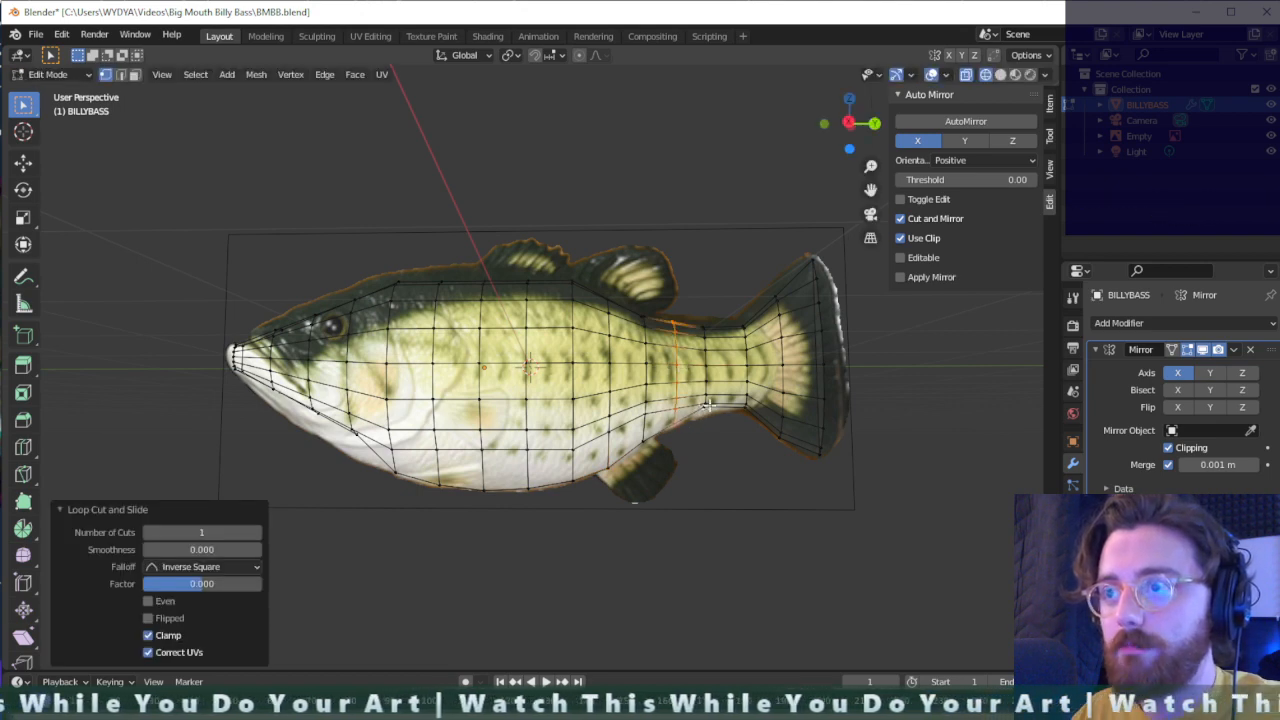
- Lower the underside vertex behind the new tail loop about 0.049 m along Z to the reference outline
{"action": "left_click", "coordinate": [706, 404], "text": "alt"}
{"action": "key", "text": "g"}
{"action": "key", "text": "z"}
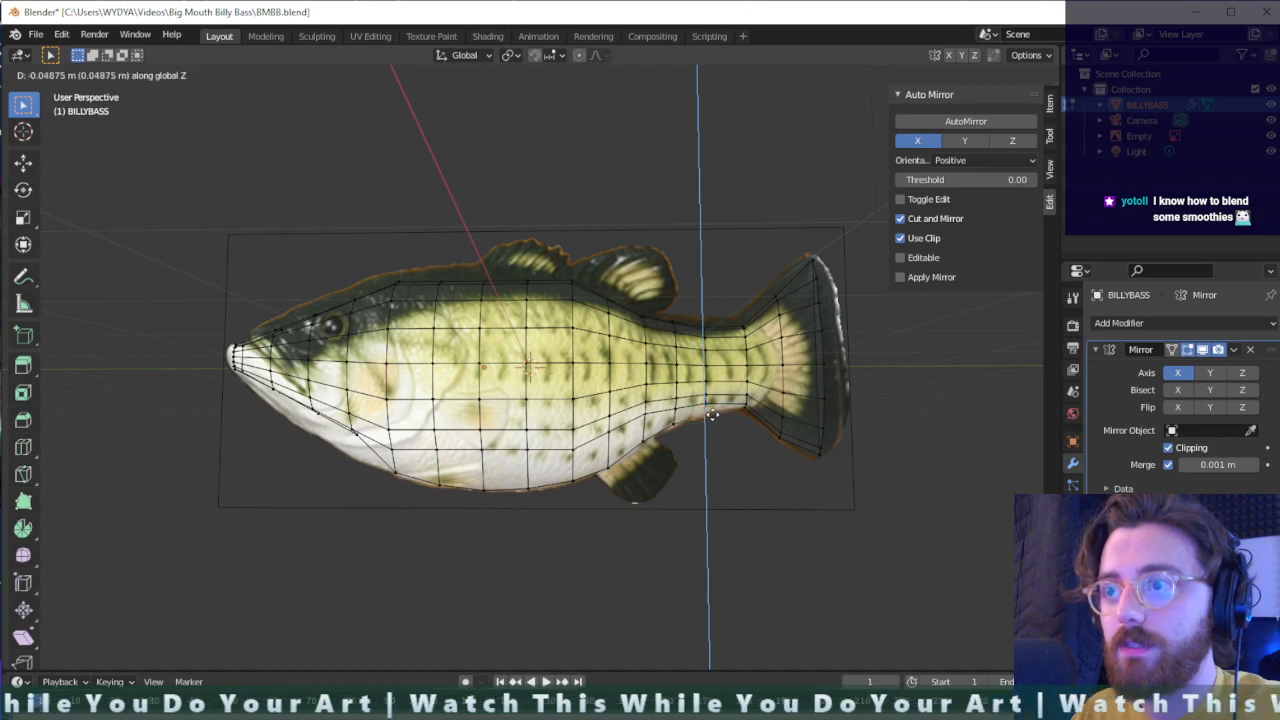
{"action": "left_click", "coordinate": [712, 414]}
- Lower the bottom vertex of the loop just ahead of the belly 0.194 m along Z to match the reference
{"action": "scroll", "coordinate": [771, 429], "scroll_direction": "up", "scroll_amount": 2}
{"action": "mouse_move", "coordinate": [859, 465]}
{"action": "middle_mouse_down"}
{"action": "mouse_move", "coordinate": [828, 496]}
{"action": "mouse_move", "coordinate": [874, 445]}
{"action": "middle_mouse_up"}
{"action": "middle_click_drag", "start_coordinate": [862, 390], "coordinate": [400, 487]}
{"action": "key", "text": "g"}
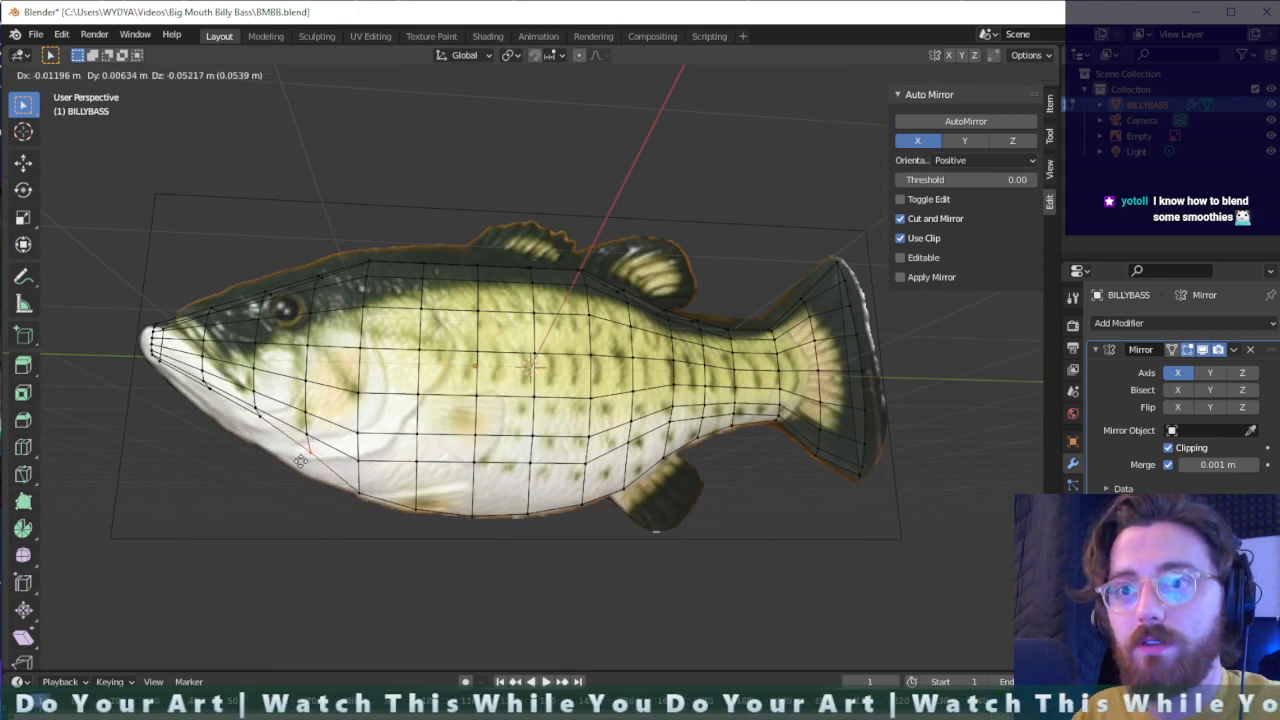
{"action": "key", "text": "z"}
{"action": "left_click", "coordinate": [300, 484]}
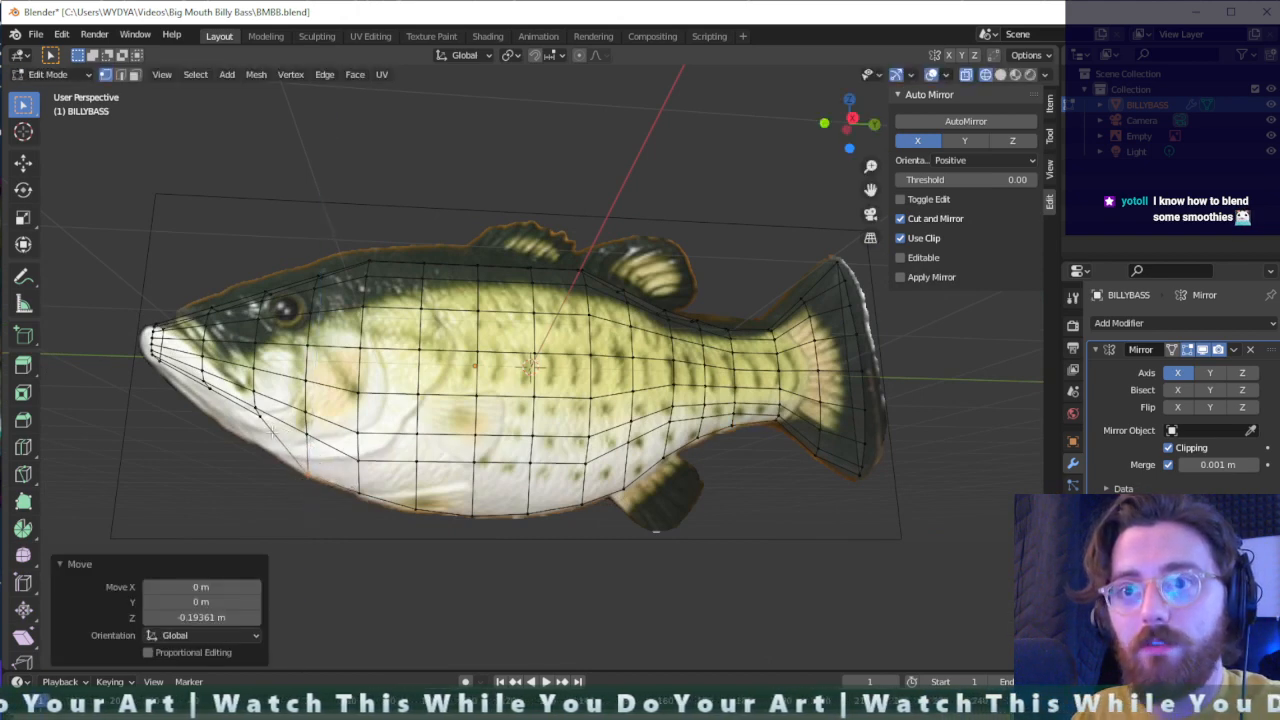
- Lower the next two jaw underside vertices toward the mouth along Z, the first 0.164 m and the second about 0.133 m
{"action": "left_click", "coordinate": [256, 413]}
{"action": "key", "text": "g"}
{"action": "key", "text": "z"}
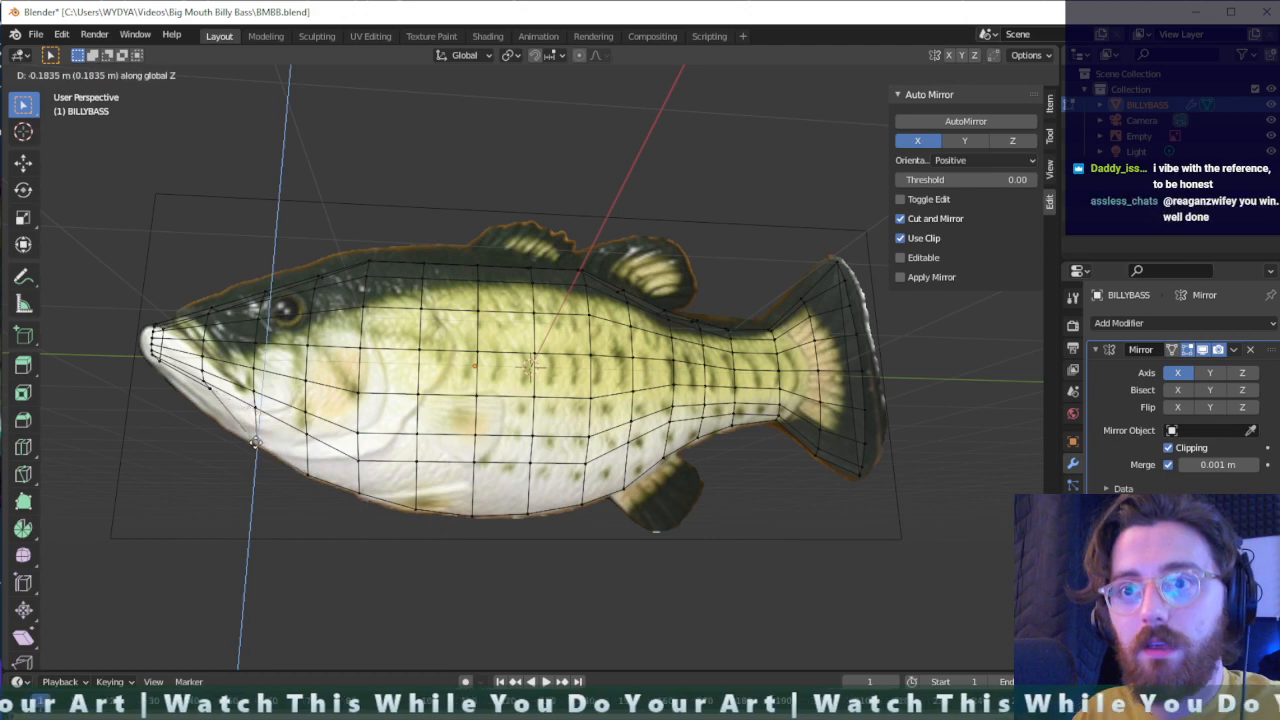
{"action": "left_click", "coordinate": [256, 438]}
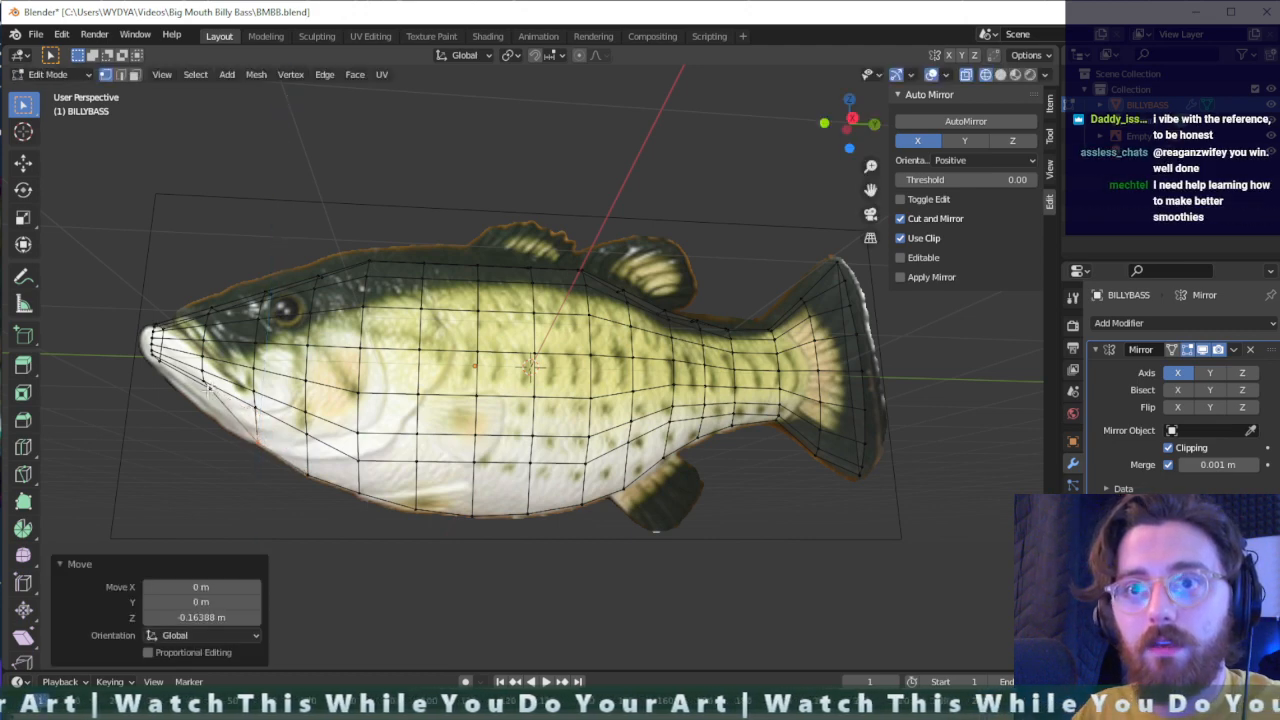
{"action": "left_click", "coordinate": [210, 390]}
{"action": "key", "text": "g"}
{"action": "key", "text": "z"}
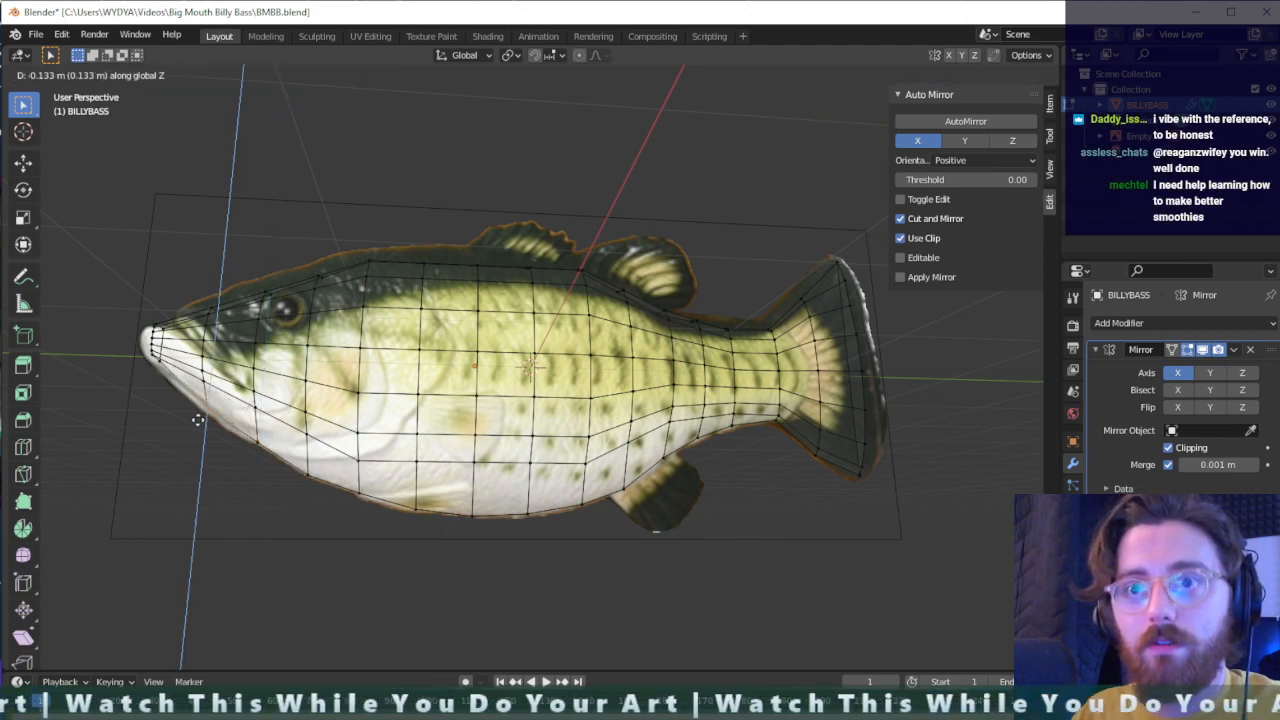
{"action": "left_click", "coordinate": [200, 420]}
- Select the two top head vertices between the eye and the snout and raise them about 0.095 m along Z
{"action": "middle_click_drag", "start_coordinate": [200, 420], "coordinate": [256, 355]}
{"action": "left_click", "coordinate": [262, 319]}
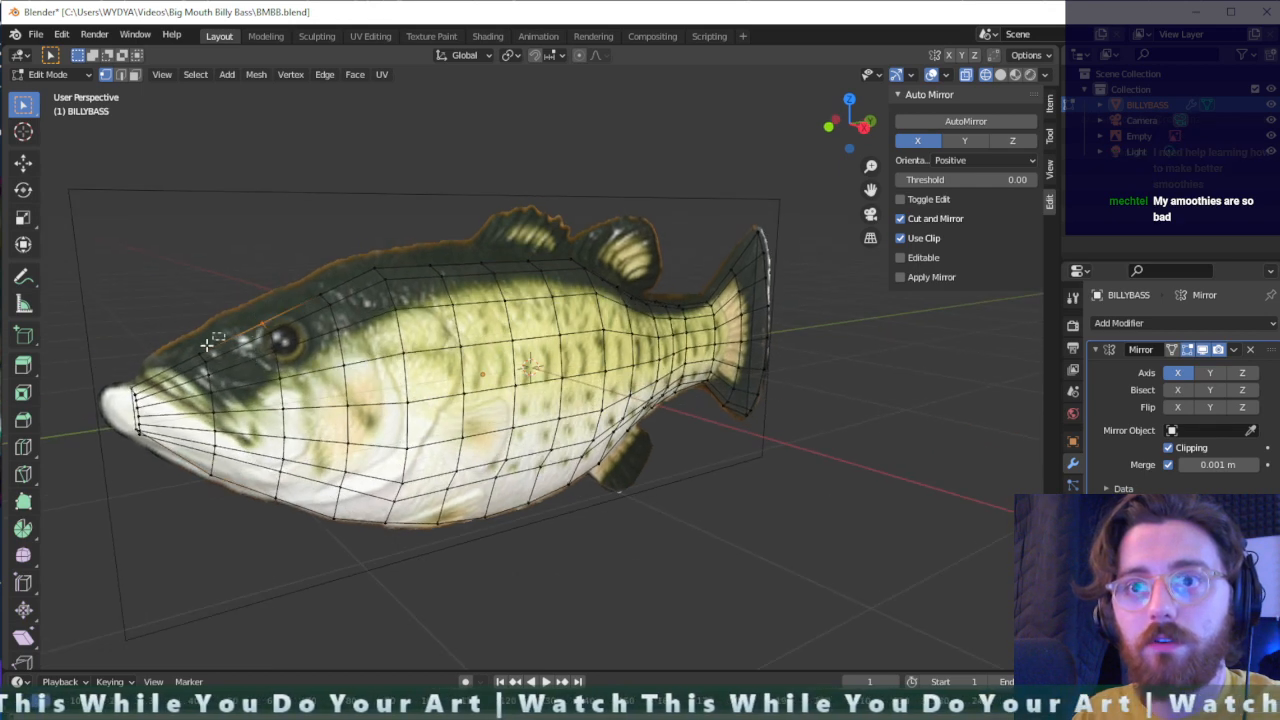
{"action": "key", "text": "g"}
{"action": "key", "text": "z"}
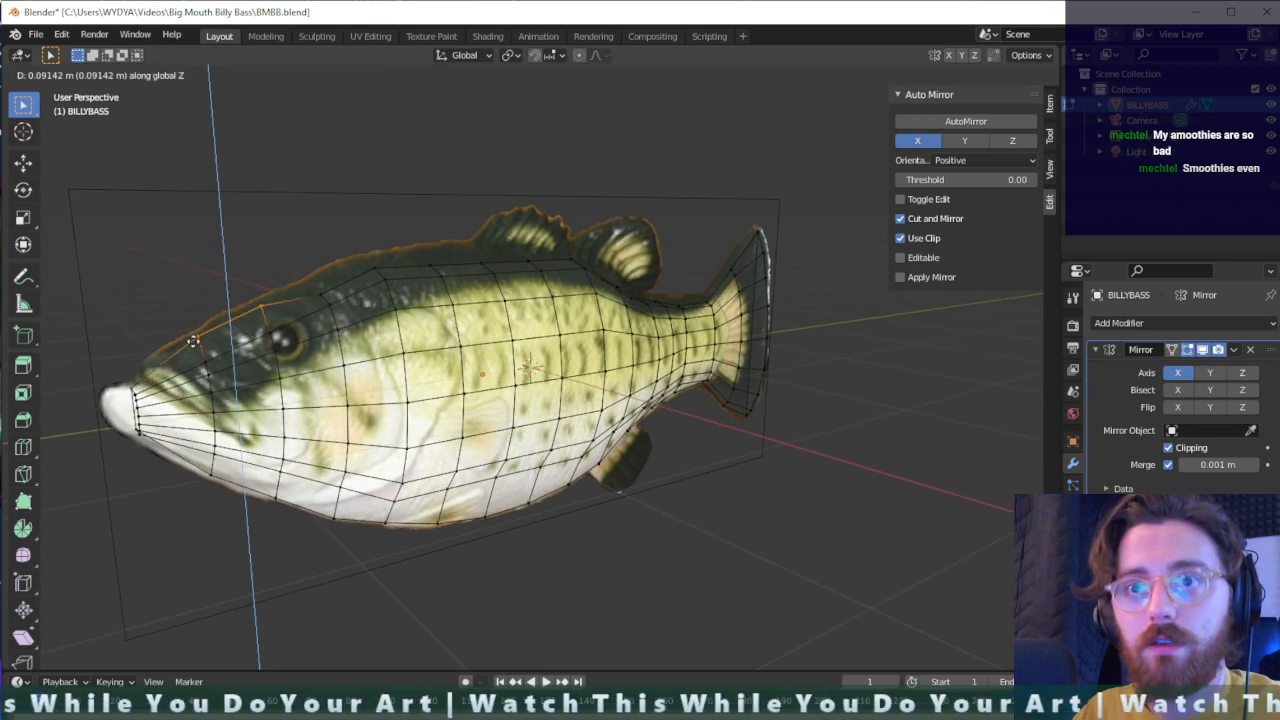
{"action": "left_click", "coordinate": [196, 341]}
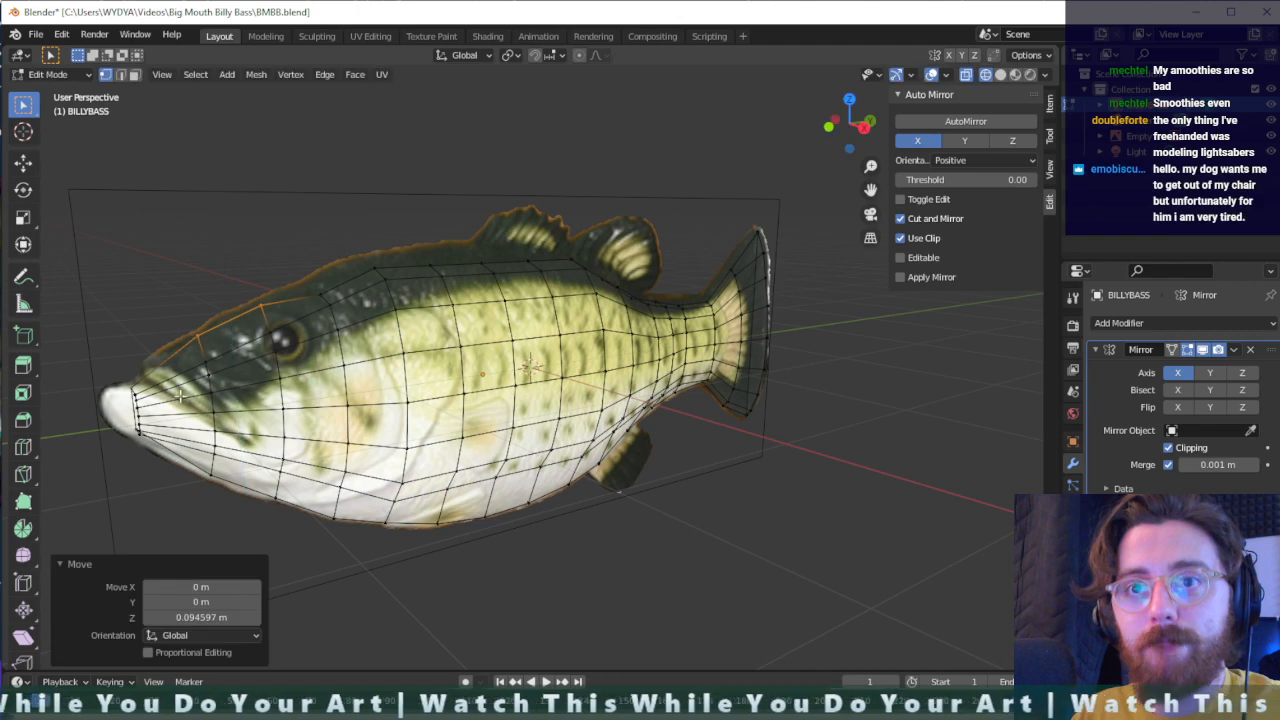
- Add a centred loop cut around the snout and raise its top vertex about 0.039 m along Z
{"action": "key", "text": "ctrl+r"}
{"action": "left_click", "coordinate": [165, 368]}
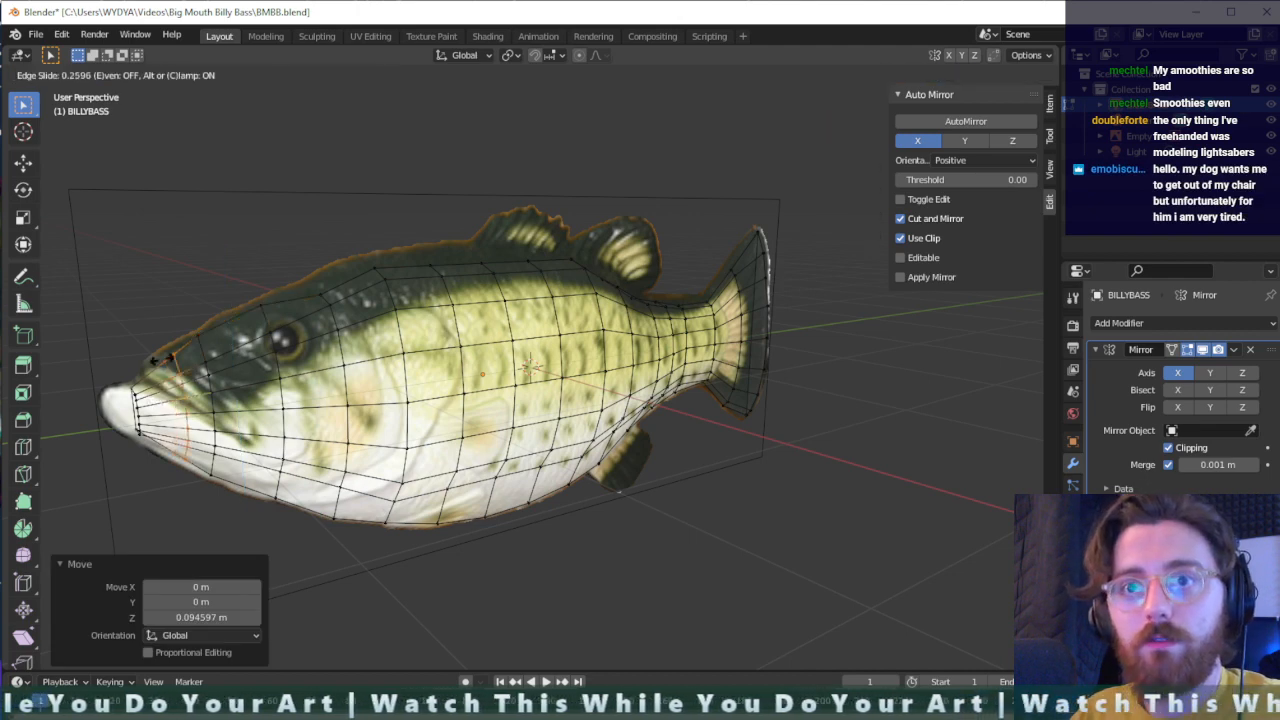
{"action": "right_click", "coordinate": [156, 361]}
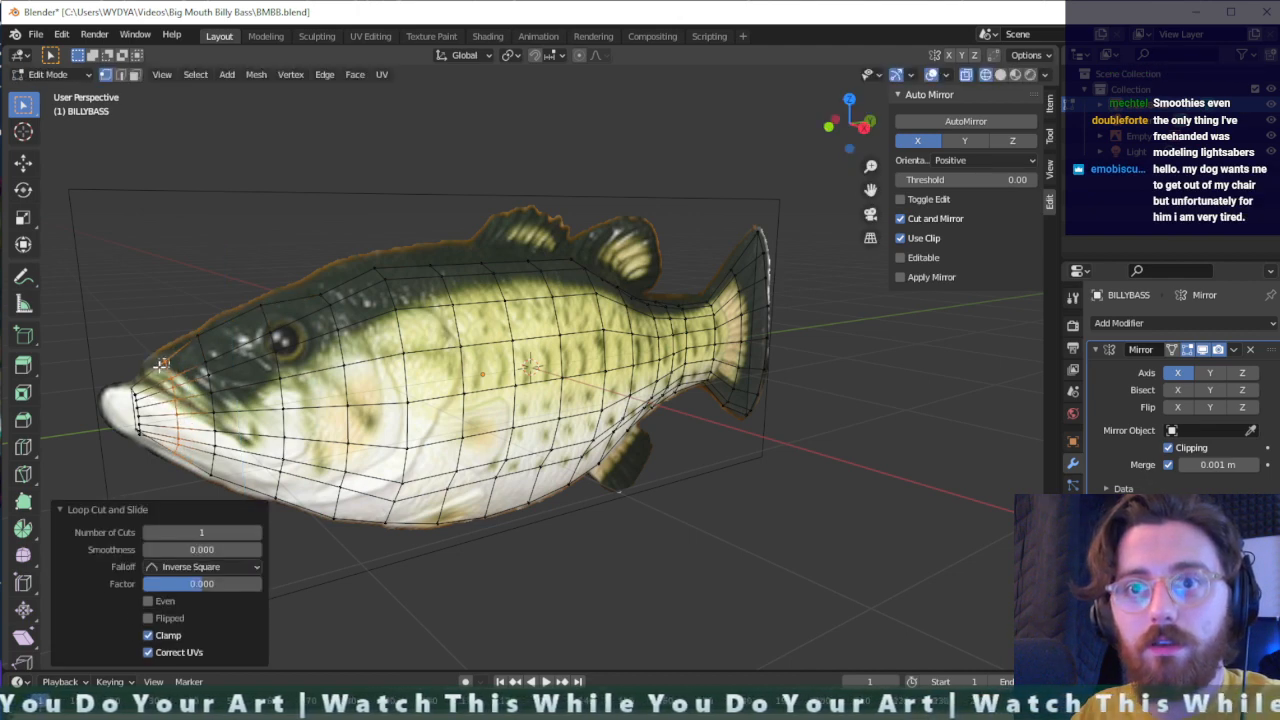
{"action": "key", "text": "g"}
{"action": "key", "text": "z"}
{"action": "left_click", "coordinate": [157, 358]}
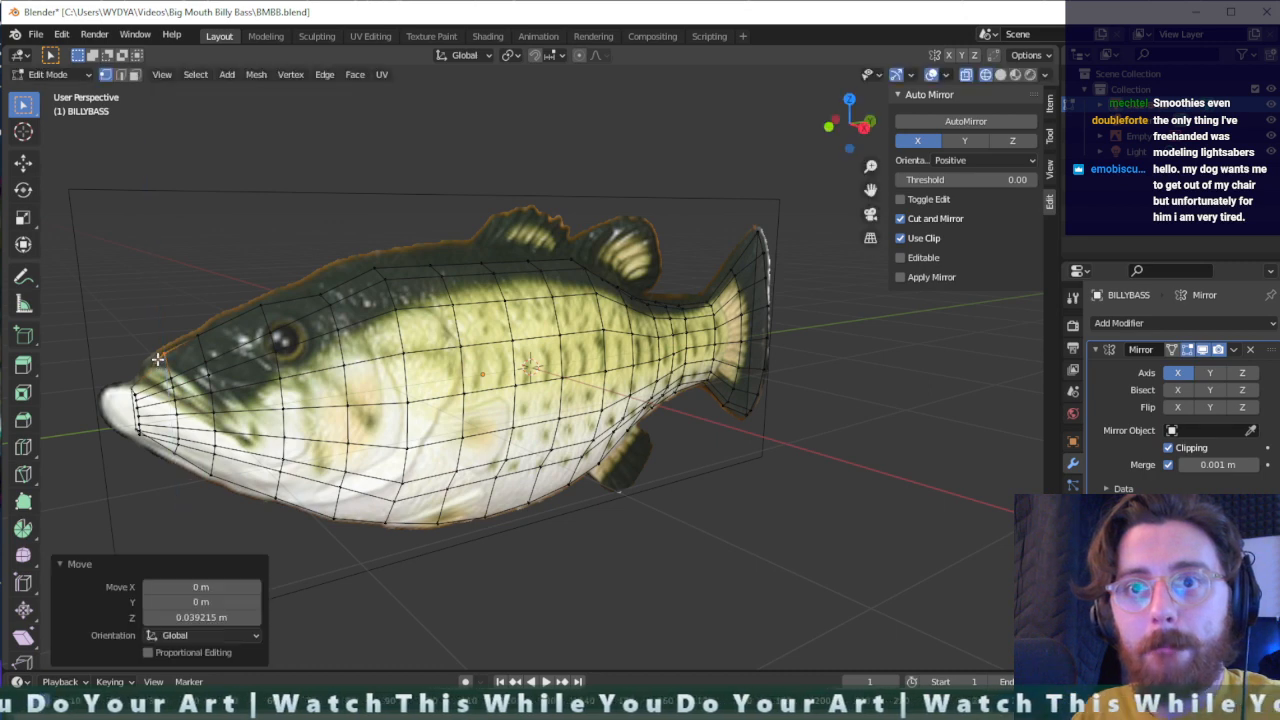
- Move the centre-line vertices at the mouth about -0.093 m along Y toward the tip of the reference snout
{"action": "scroll", "coordinate": [147, 427], "scroll_direction": "up", "scroll_amount": 1}
{"action": "middle_click_drag", "start_coordinate": [151, 426], "coordinate": [231, 410]}
{"action": "scroll", "coordinate": [231, 407], "scroll_direction": "down", "scroll_amount": 1}
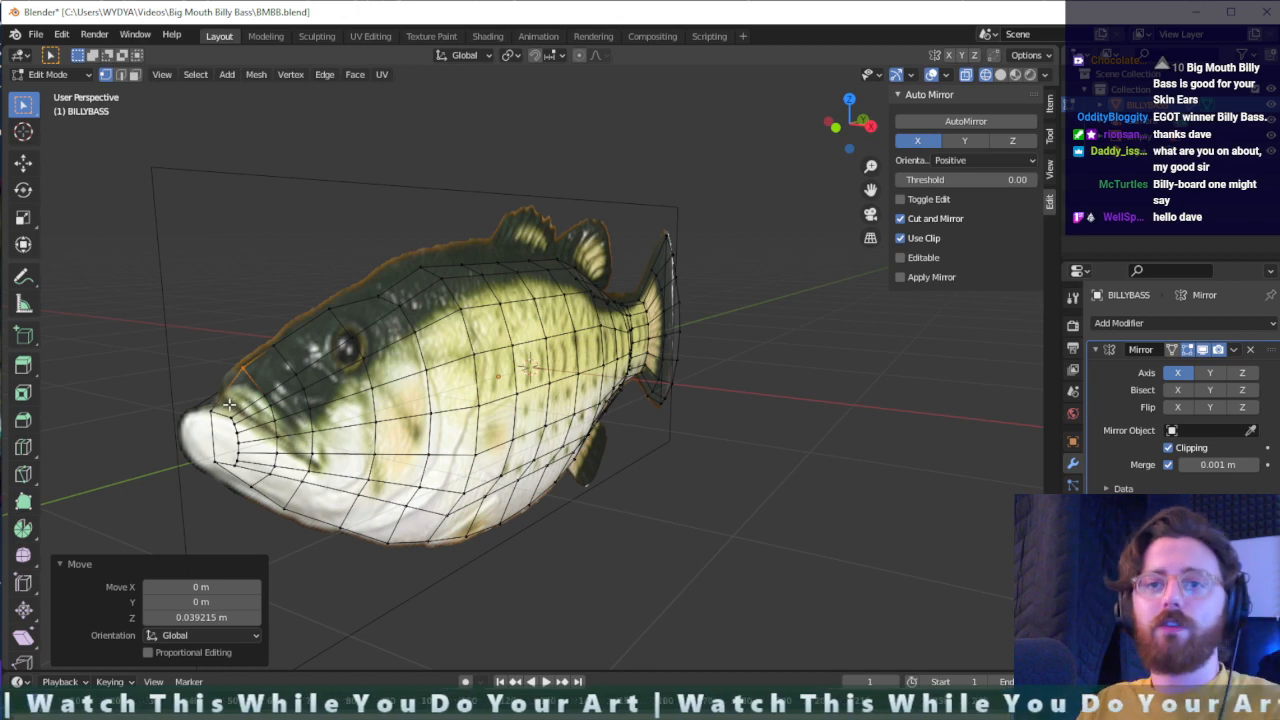
{"action": "key", "text": "g"}
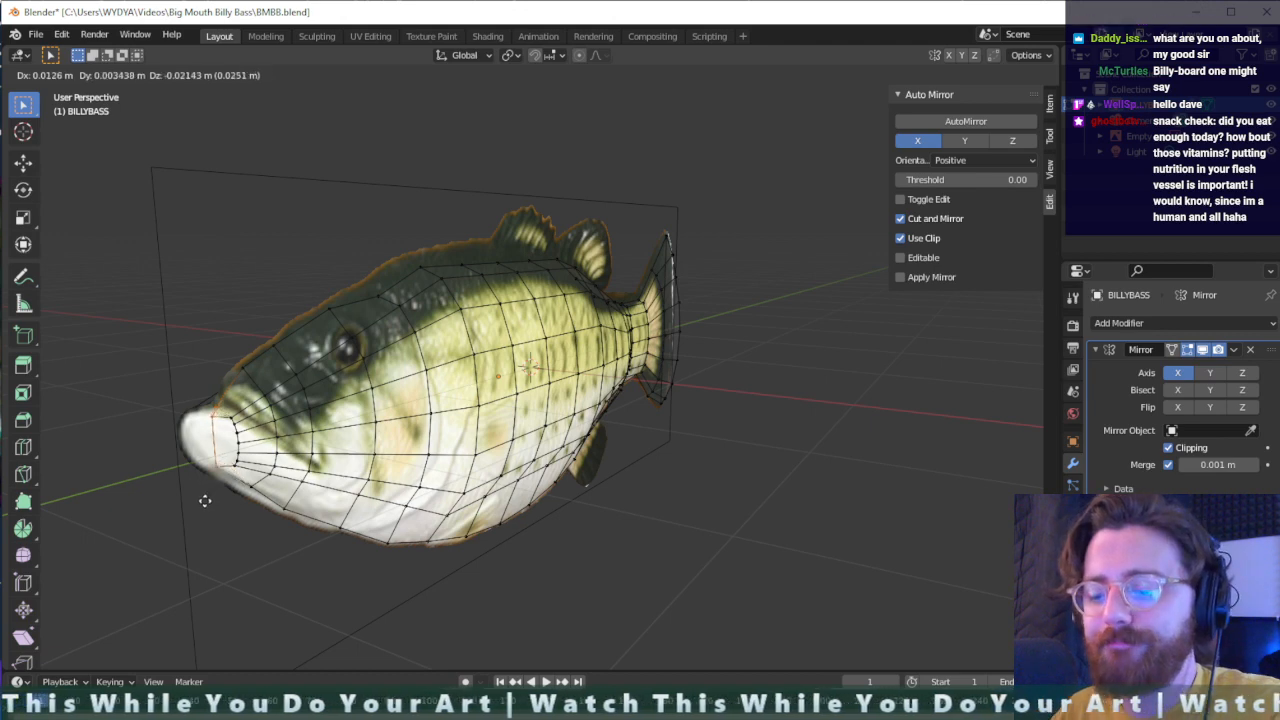
{"action": "key", "text": "x"}
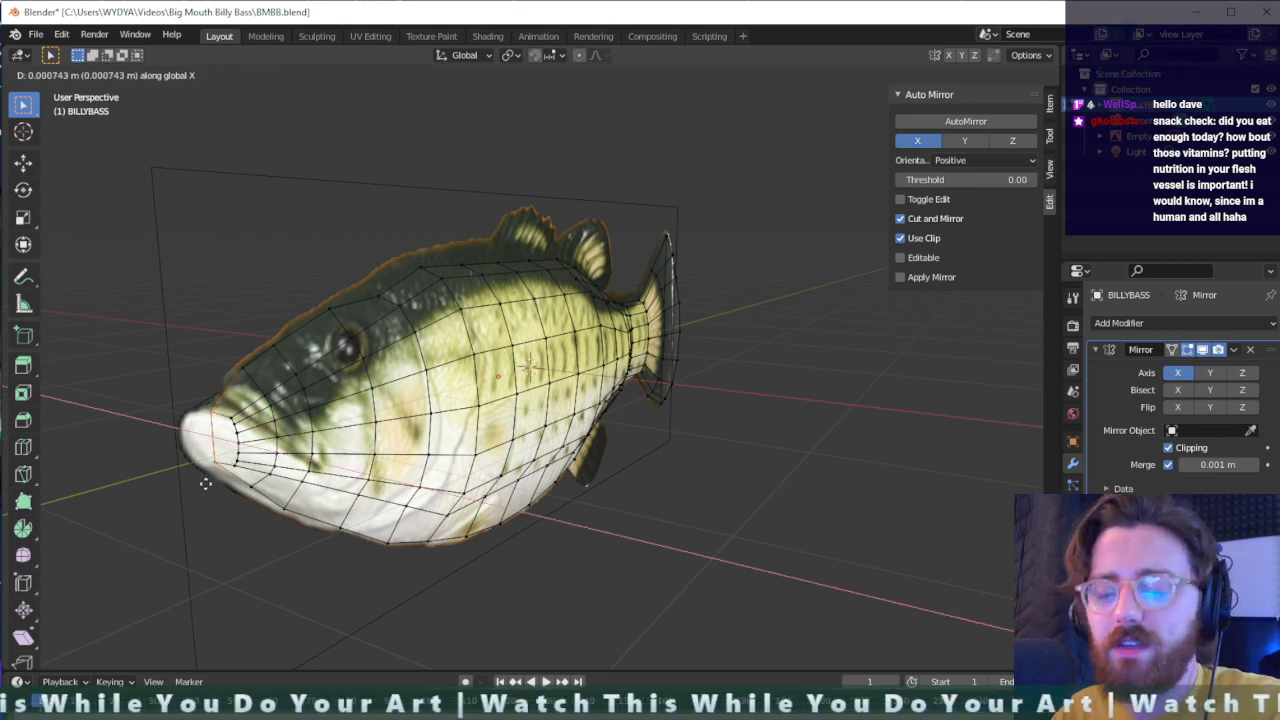
{"action": "key", "text": "y"}
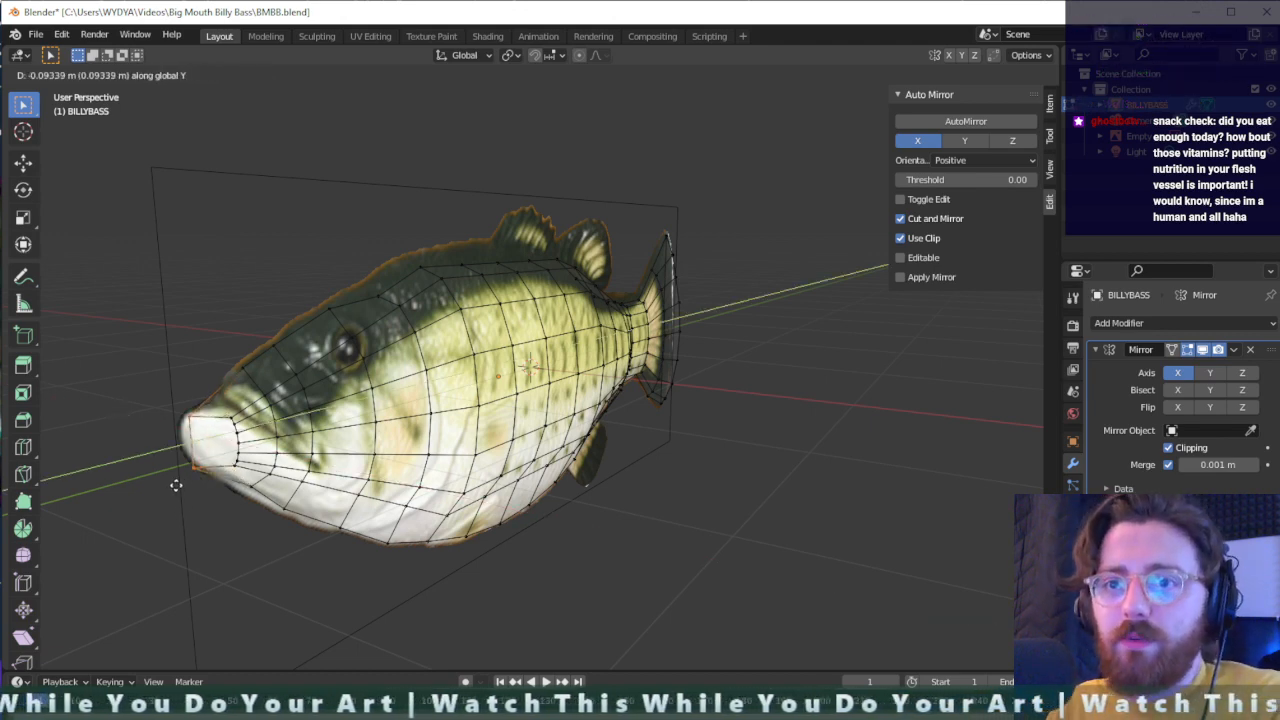
{"action": "left_click", "coordinate": [178, 485]}
- Raise the lower centre-line vertex of the mouth about 0.048 m along Z
{"action": "key", "text": "g"}
{"action": "key", "text": "z"}
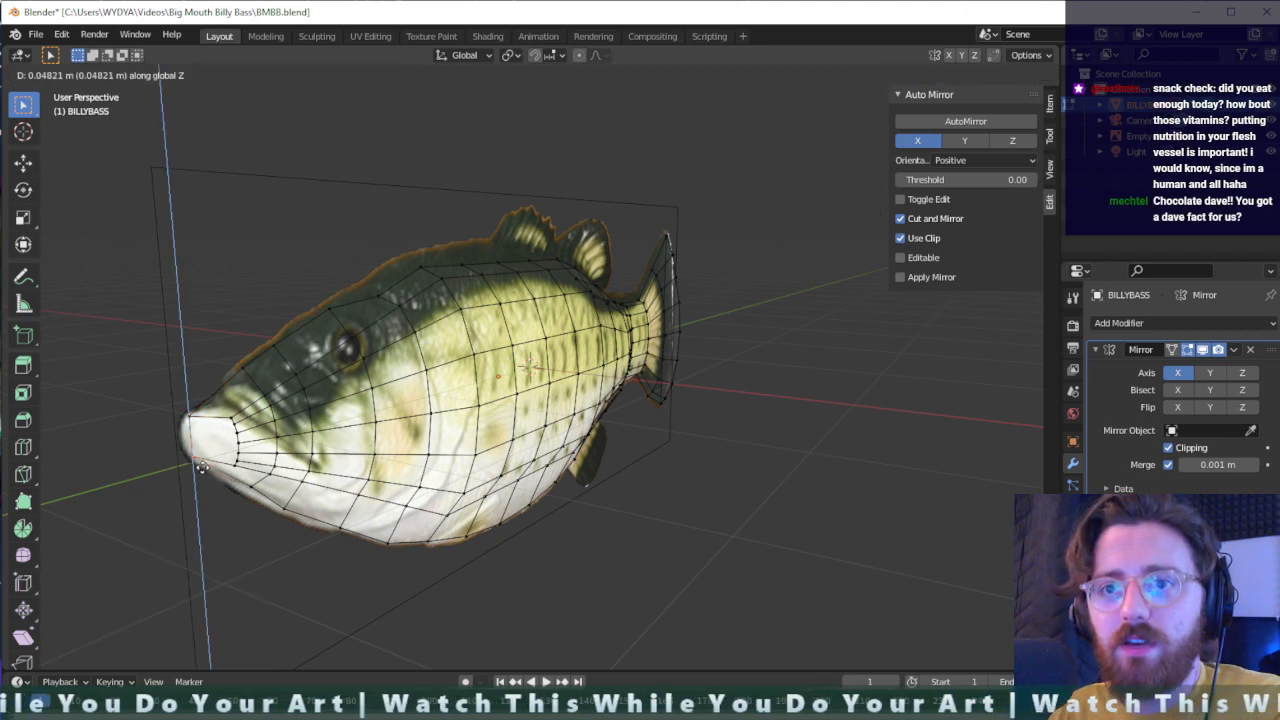
{"action": "left_click", "coordinate": [203, 469]}
- Select the side vertices of the mouth opening and move them about -0.134 m along X to narrow the snout
{"action": "left_click_drag", "start_coordinate": [247, 405], "coordinate": [223, 487]}
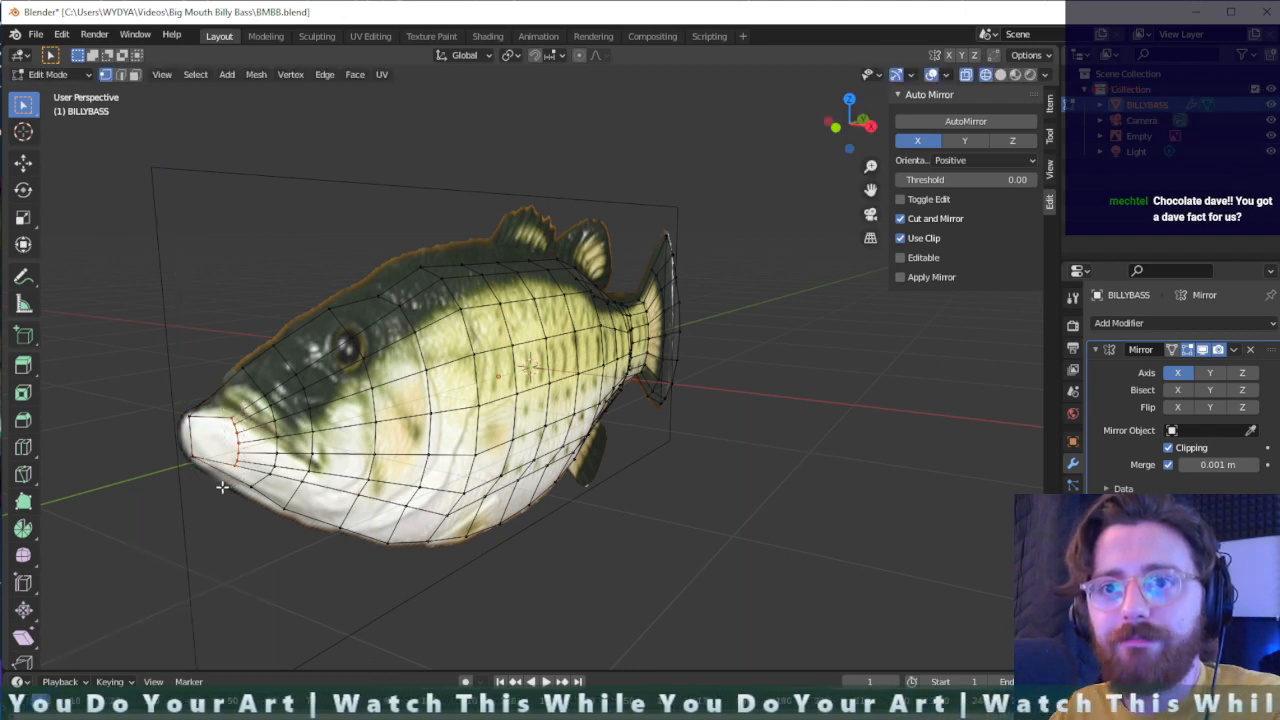
{"action": "key", "text": "g"}
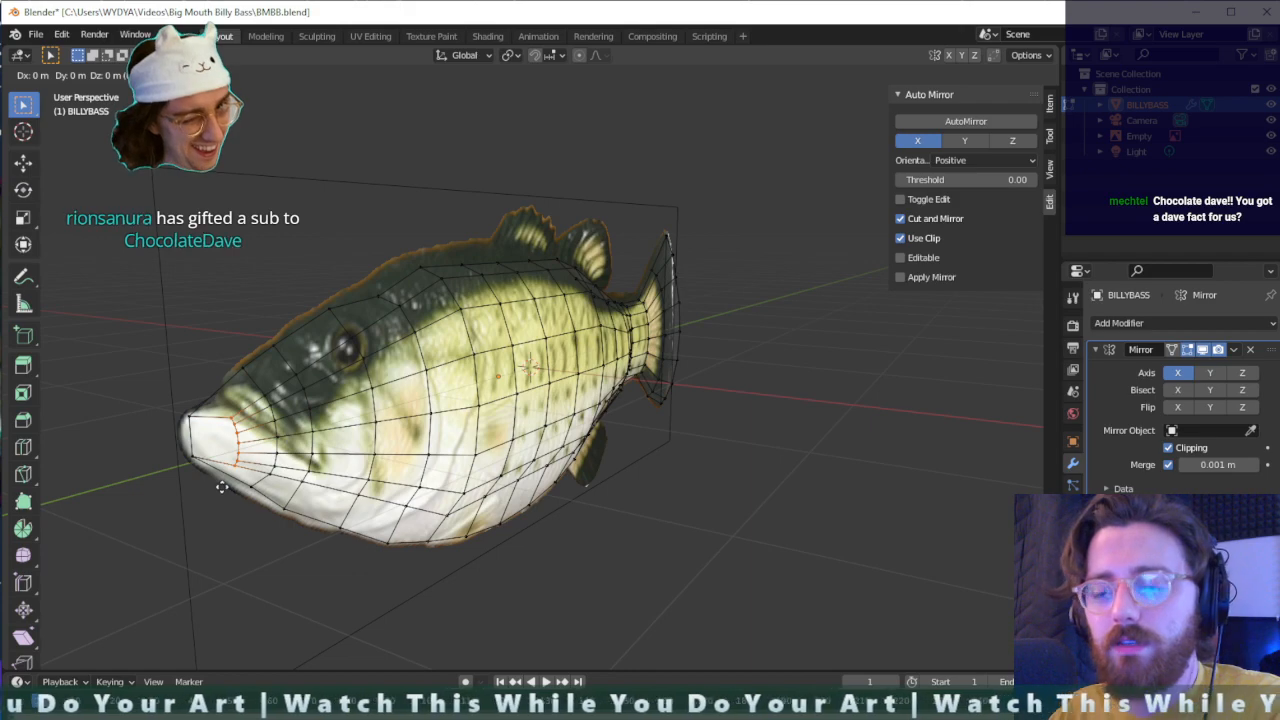
{"action": "key", "text": "x"}
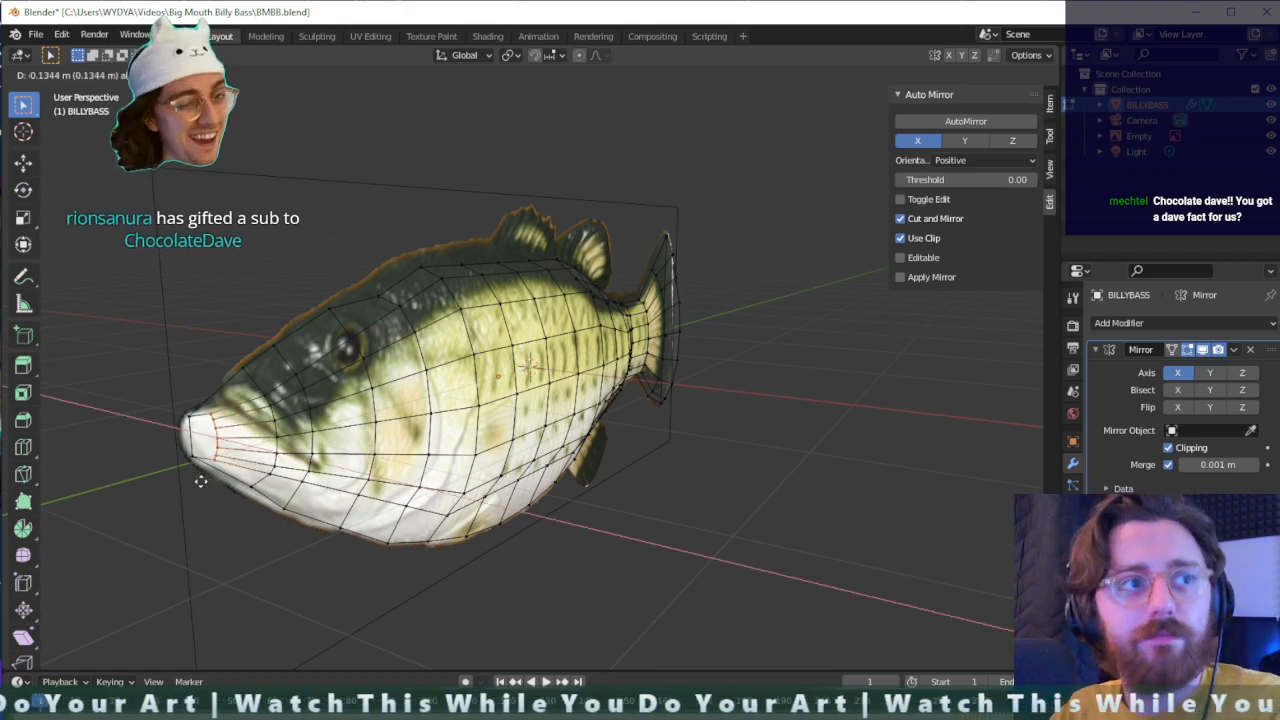
{"action": "left_click", "coordinate": [200, 481]}
- Cut a horizontal edge across the front face of the snout with the Knife tool
{"action": "middle_click_drag", "start_coordinate": [200, 481], "coordinate": [305, 428]}
{"action": "left_click", "coordinate": [315, 424]}
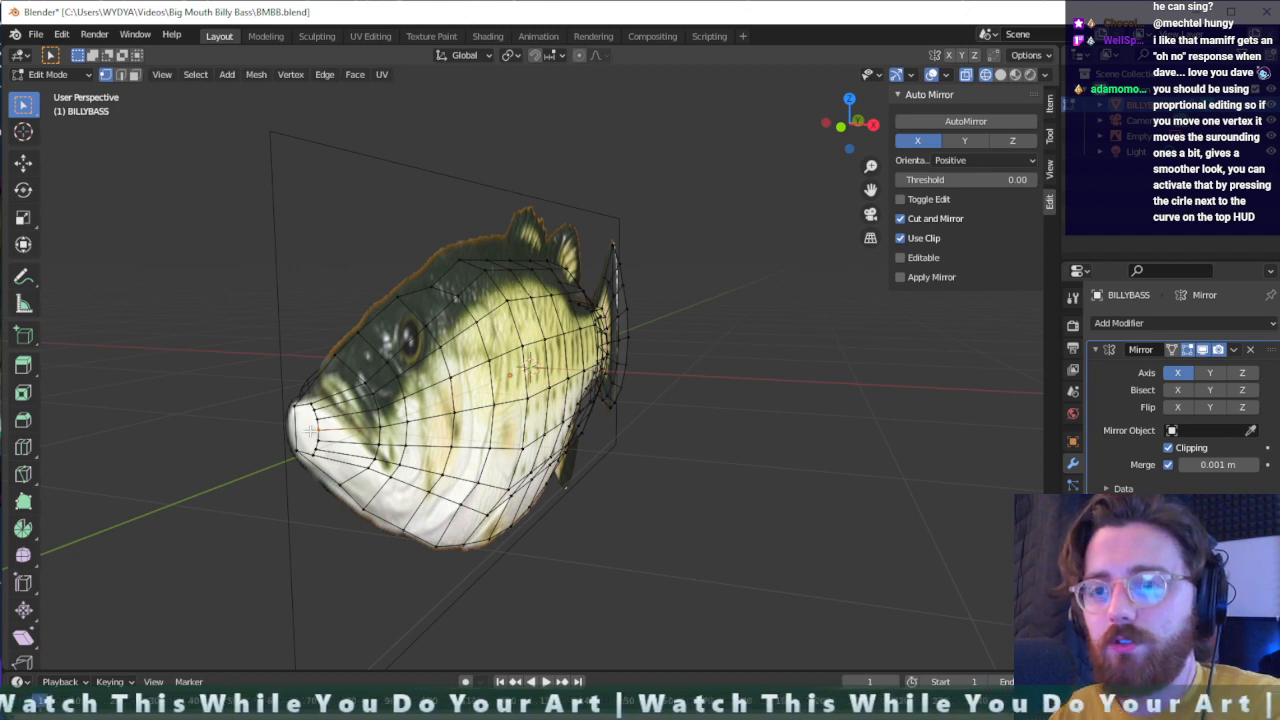
{"action": "key", "text": "shift+space"}
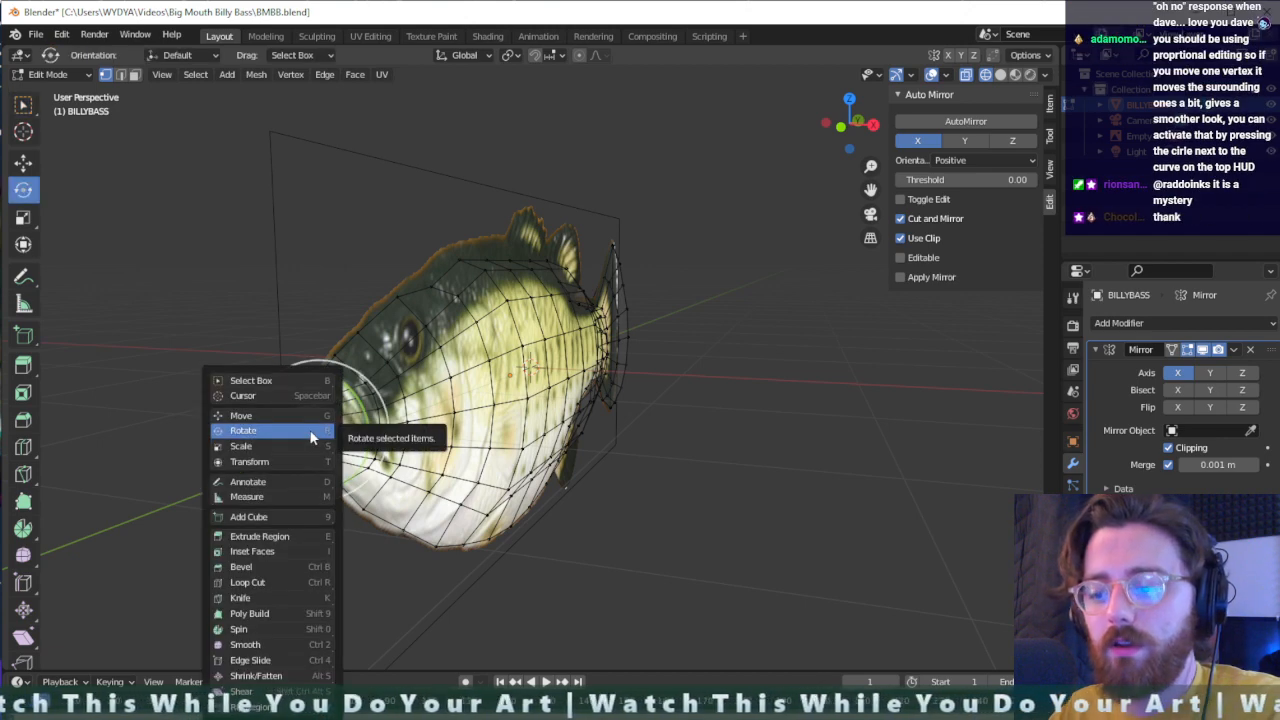
{"action": "key", "text": "k"}
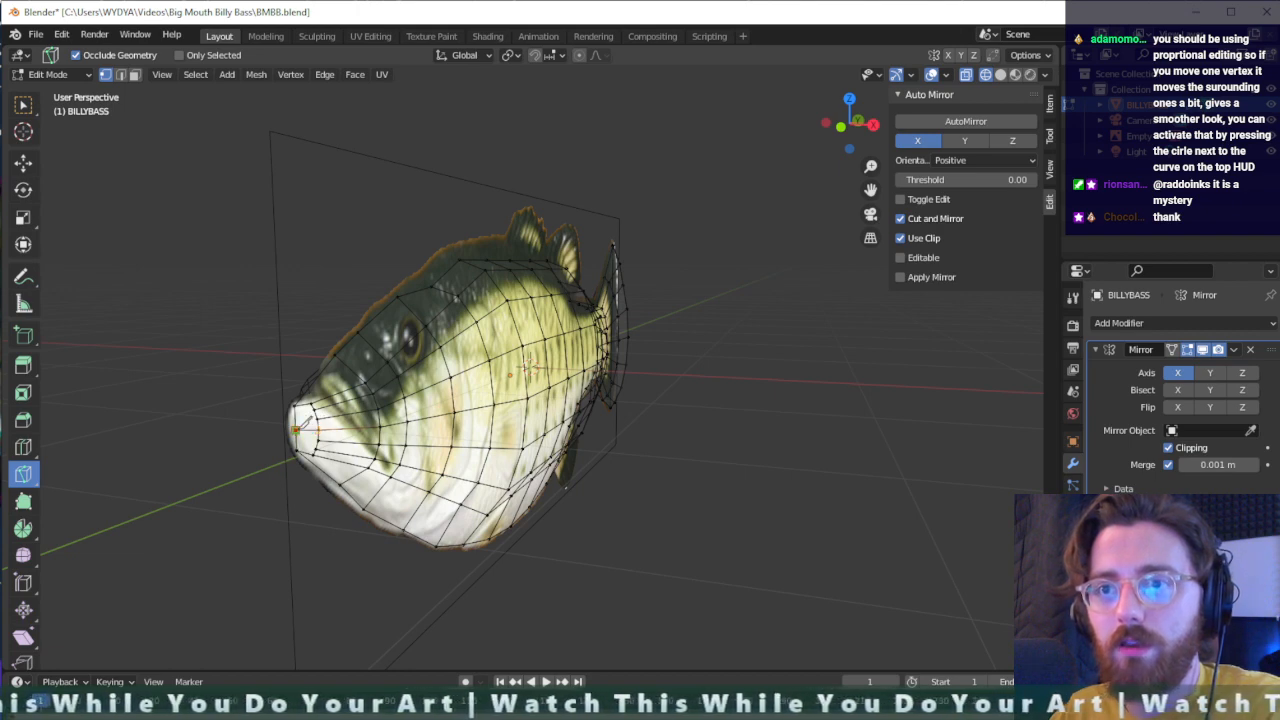
{"action": "left_click", "coordinate": [297, 430]}
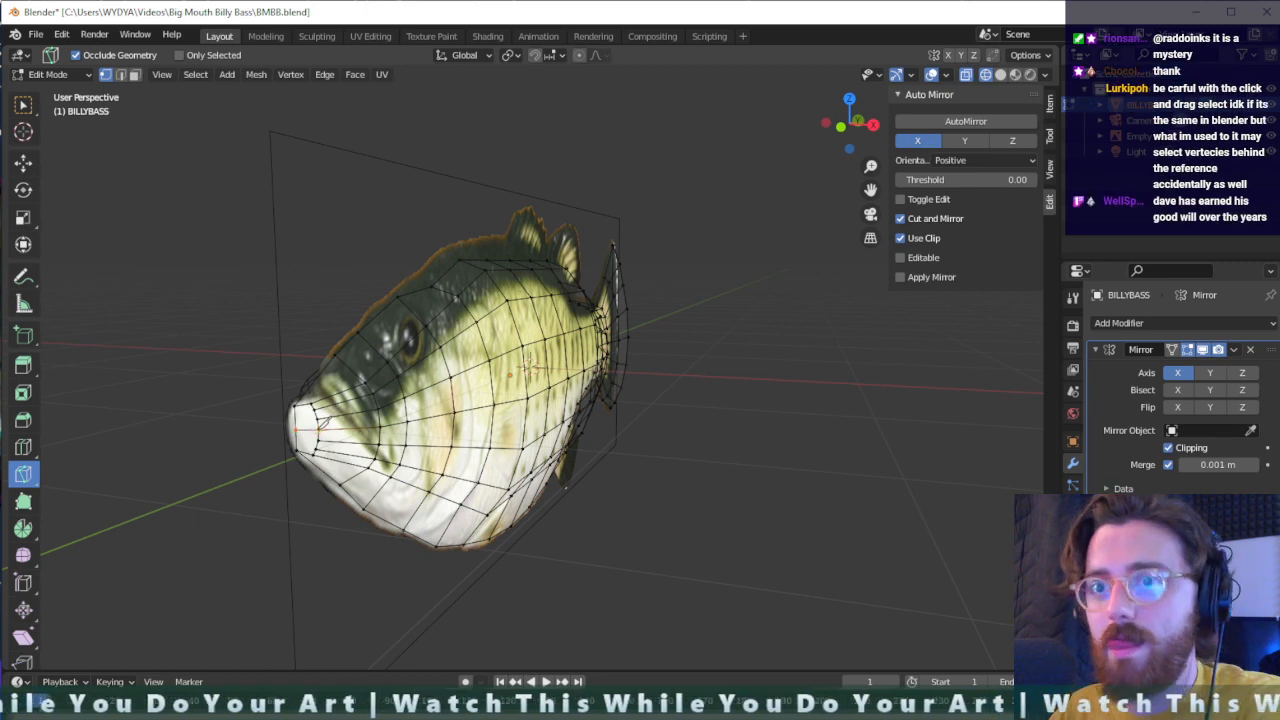
- Select the middle vertex on the front edge of the snout and move it about -0.046 m along Y
{"action": "key", "text": "g"}
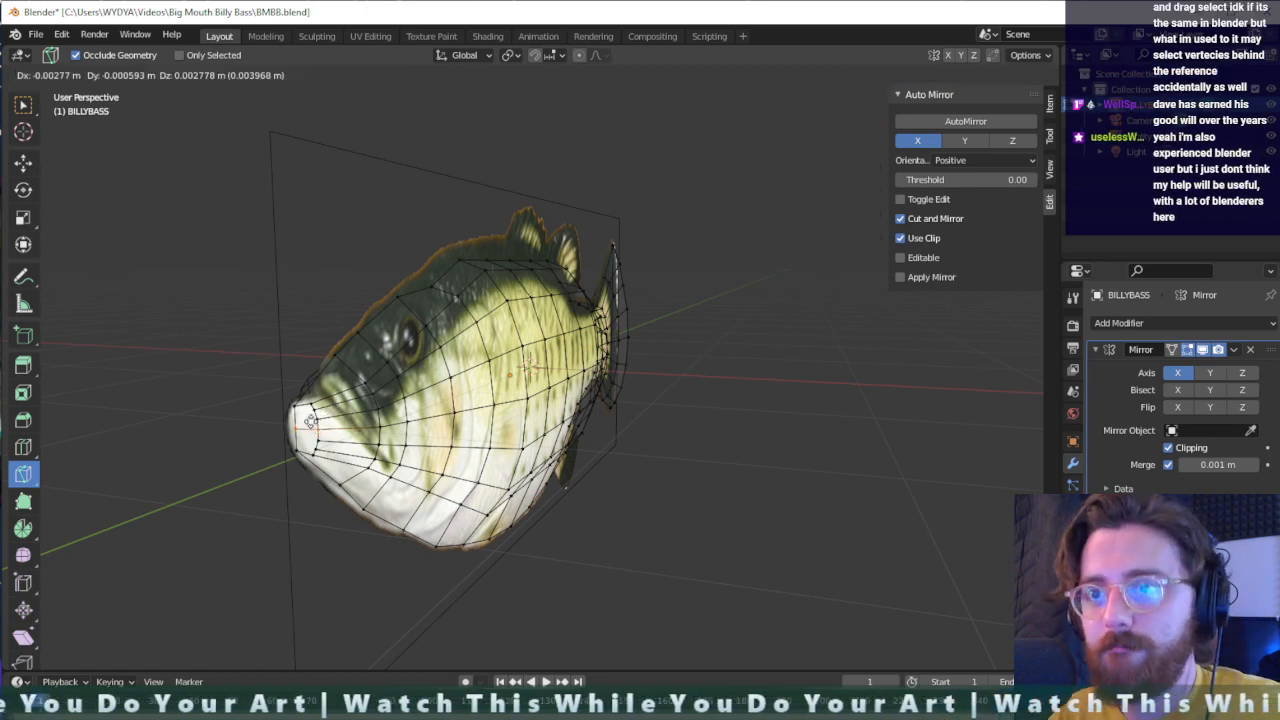
{"action": "left_click", "coordinate": [295, 422]}
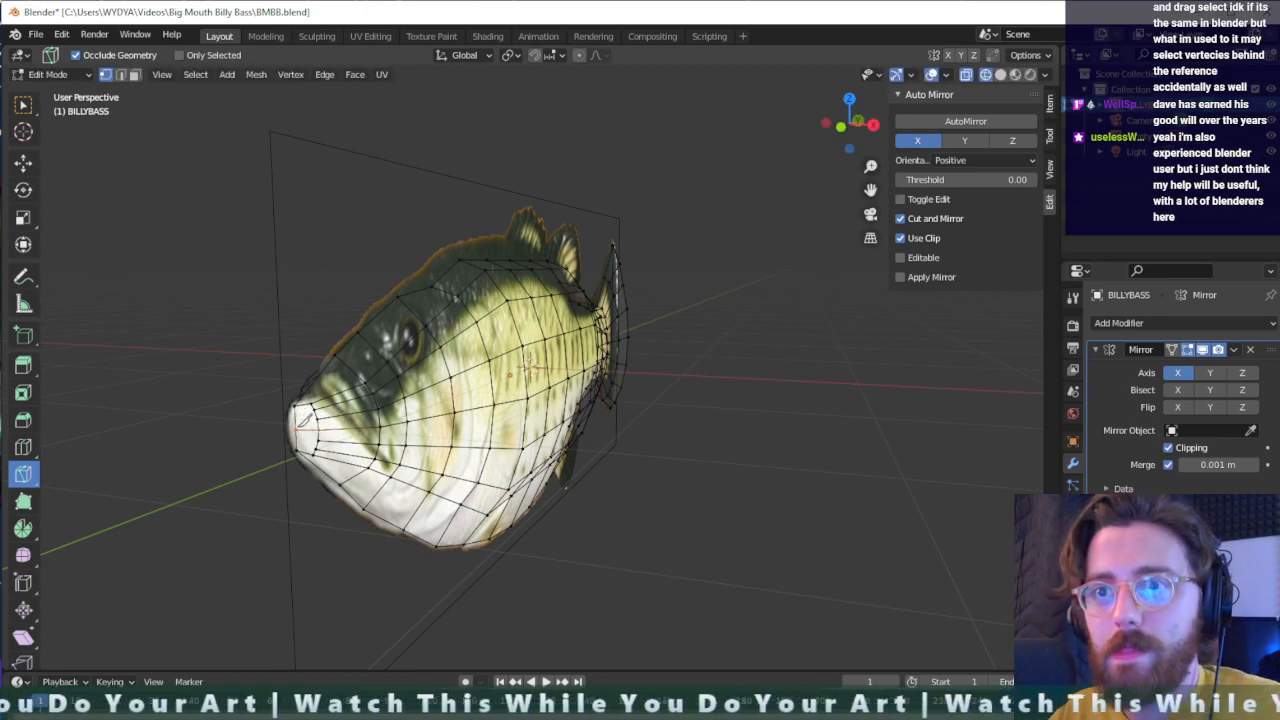
{"action": "key", "text": "shift+space"}
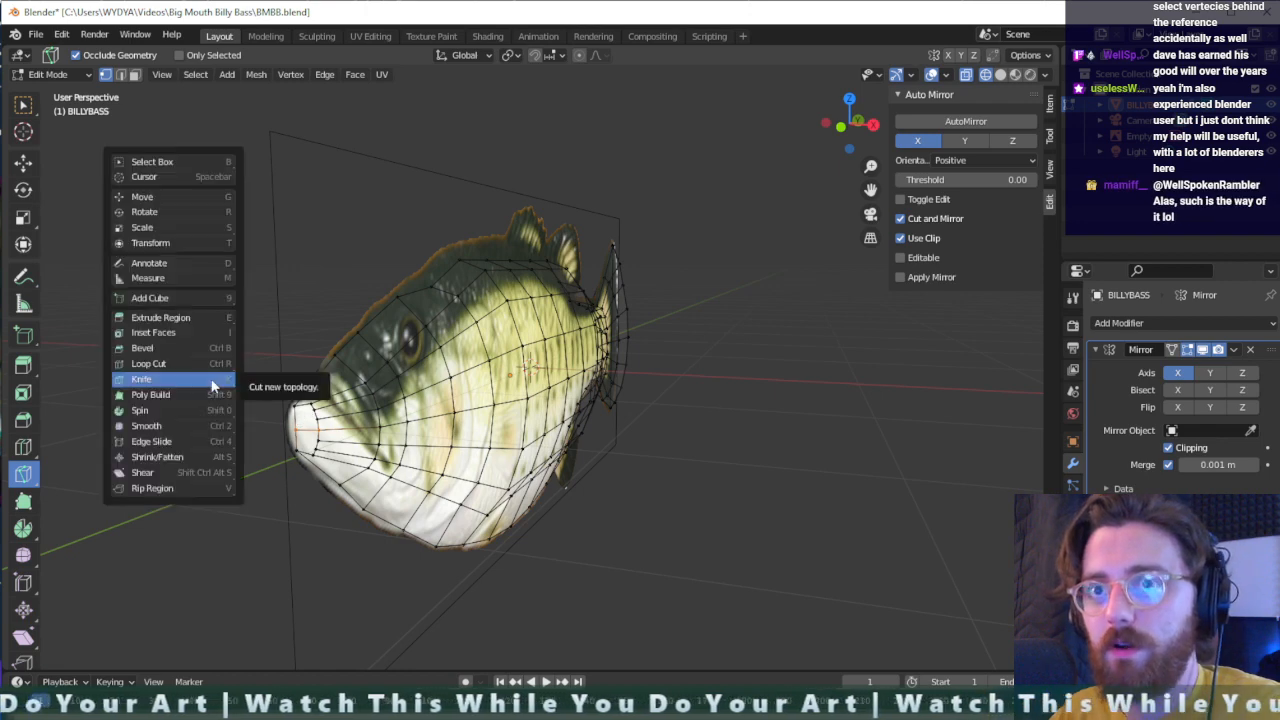
{"action": "key", "text": "b"}
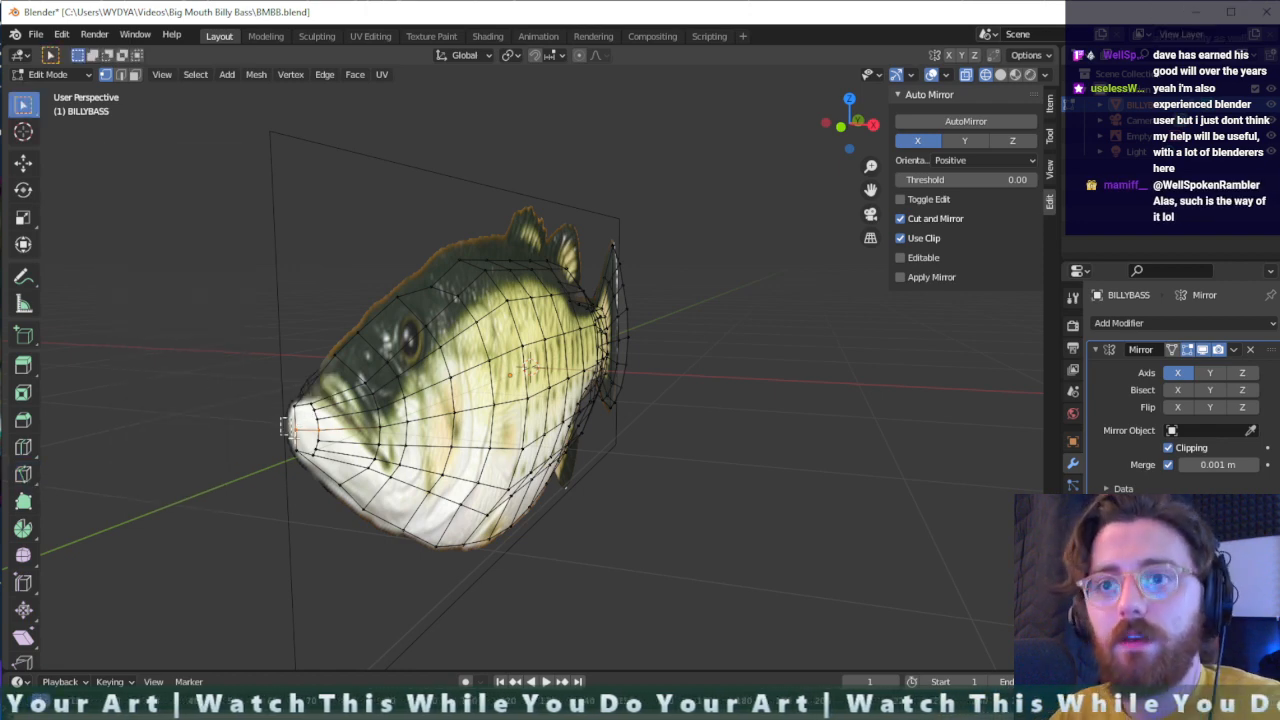
{"action": "key", "text": "g"}
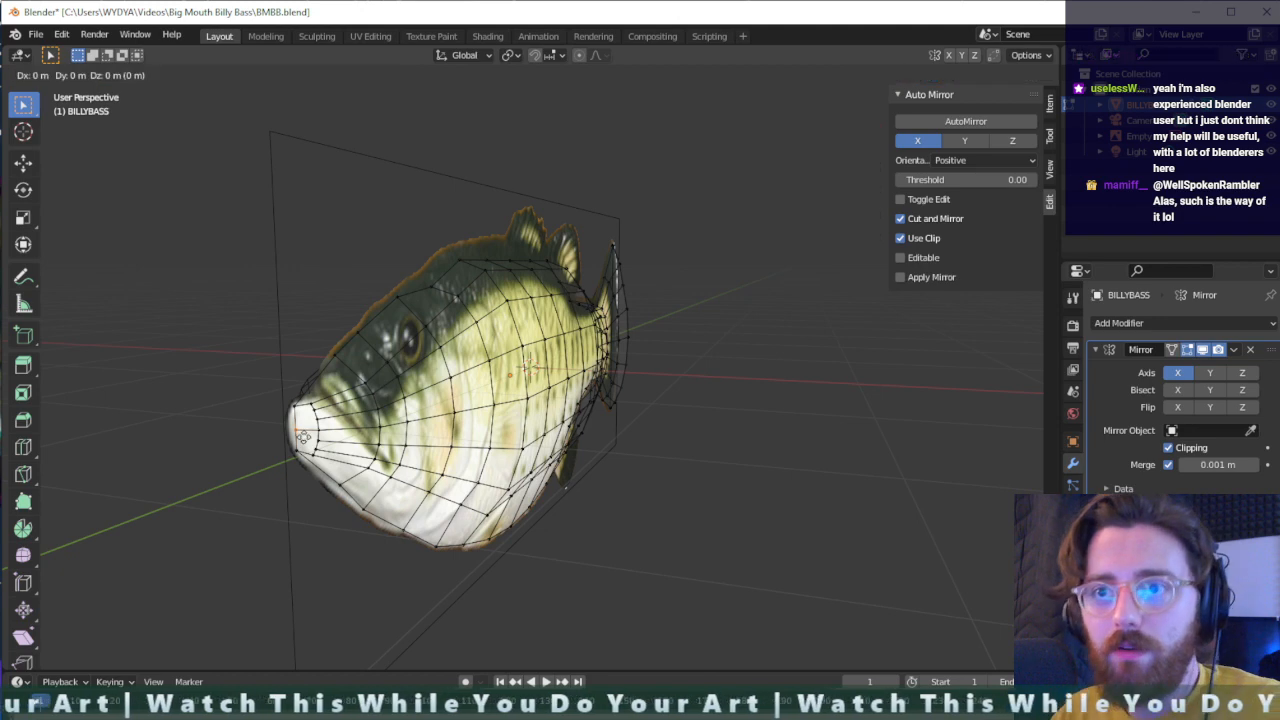
{"action": "key", "text": "y"}
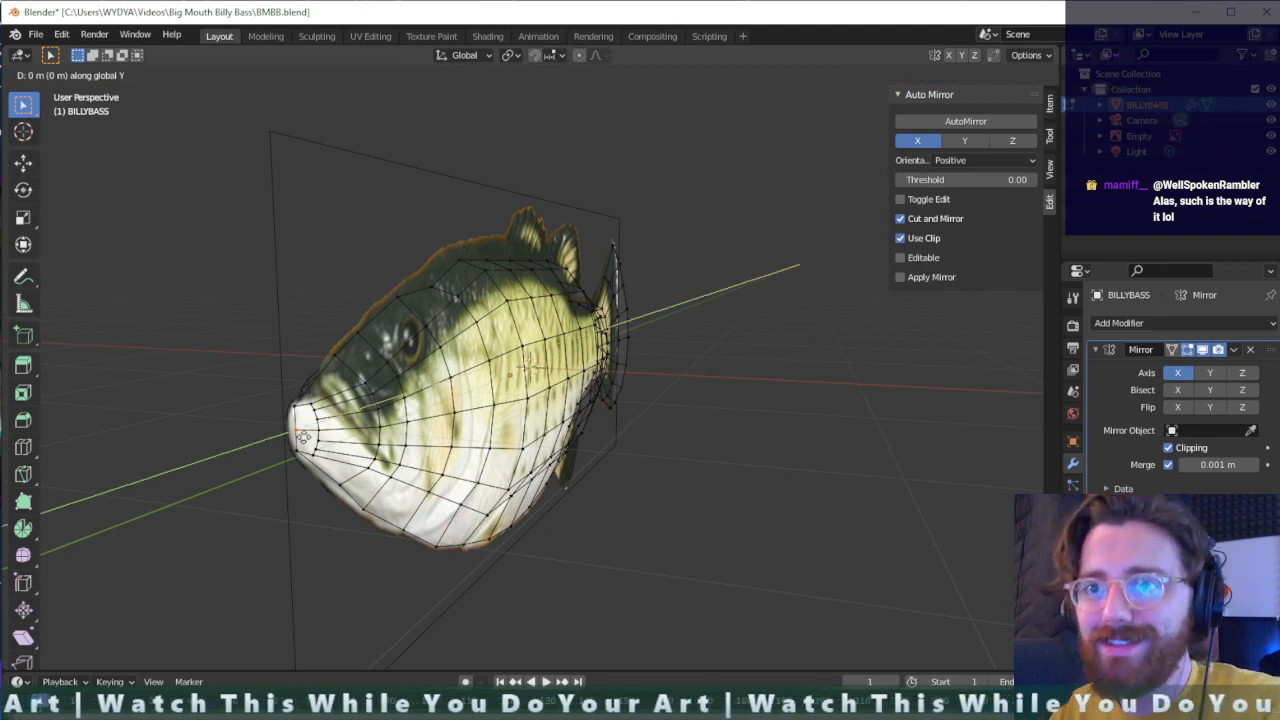
{"action": "left_click", "coordinate": [293, 435]}
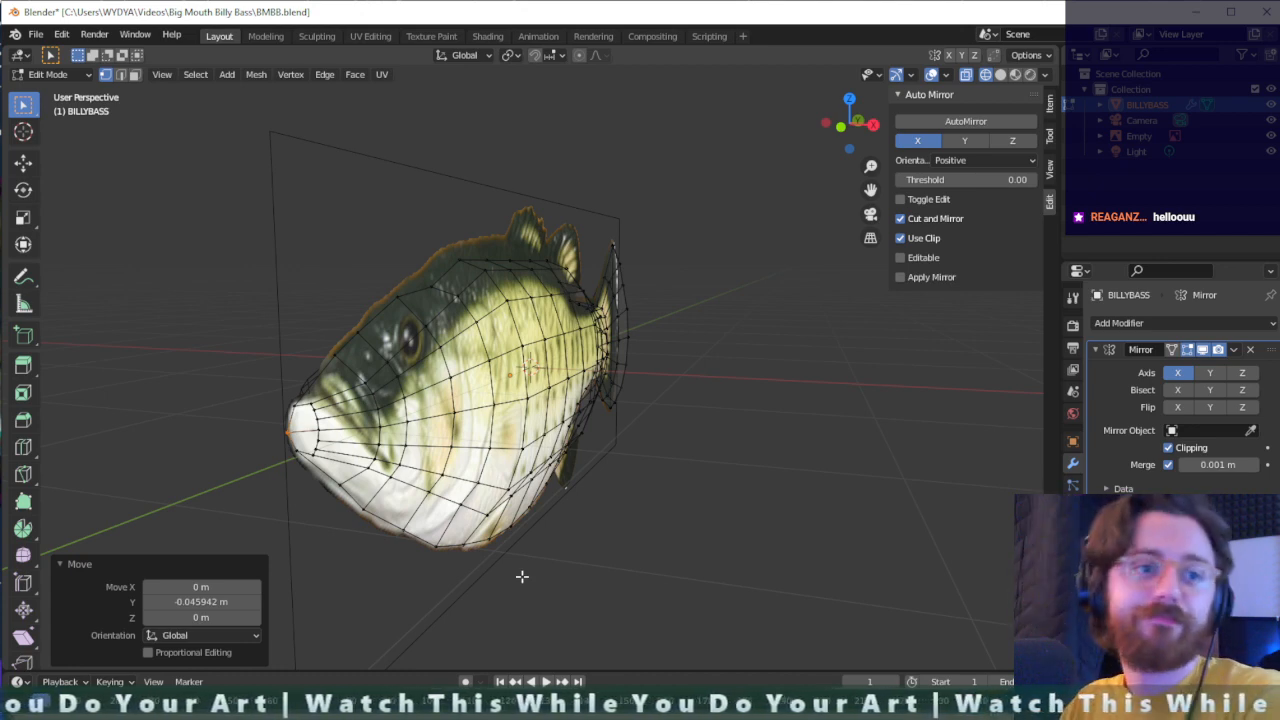
- Select the side vertices around the mouth opening and move them about -0.032 m along Y toward the snout tip
{"action": "scroll", "coordinate": [395, 431], "scroll_direction": "up", "scroll_amount": 3}
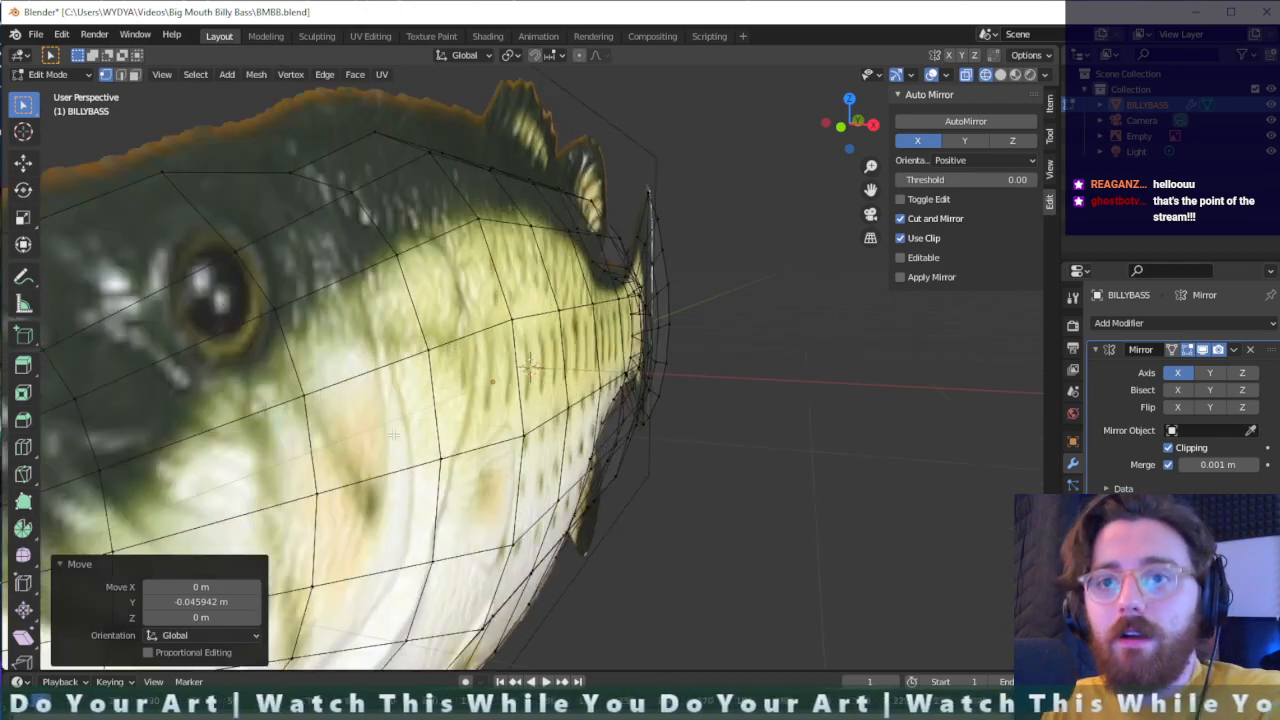
{"action": "scroll", "coordinate": [345, 474], "scroll_direction": "down", "scroll_amount": 2}
{"action": "middle_click_drag", "start_coordinate": [344, 475], "coordinate": [217, 463]}
{"action": "middle_click_drag", "start_coordinate": [366, 485], "coordinate": [341, 483]}
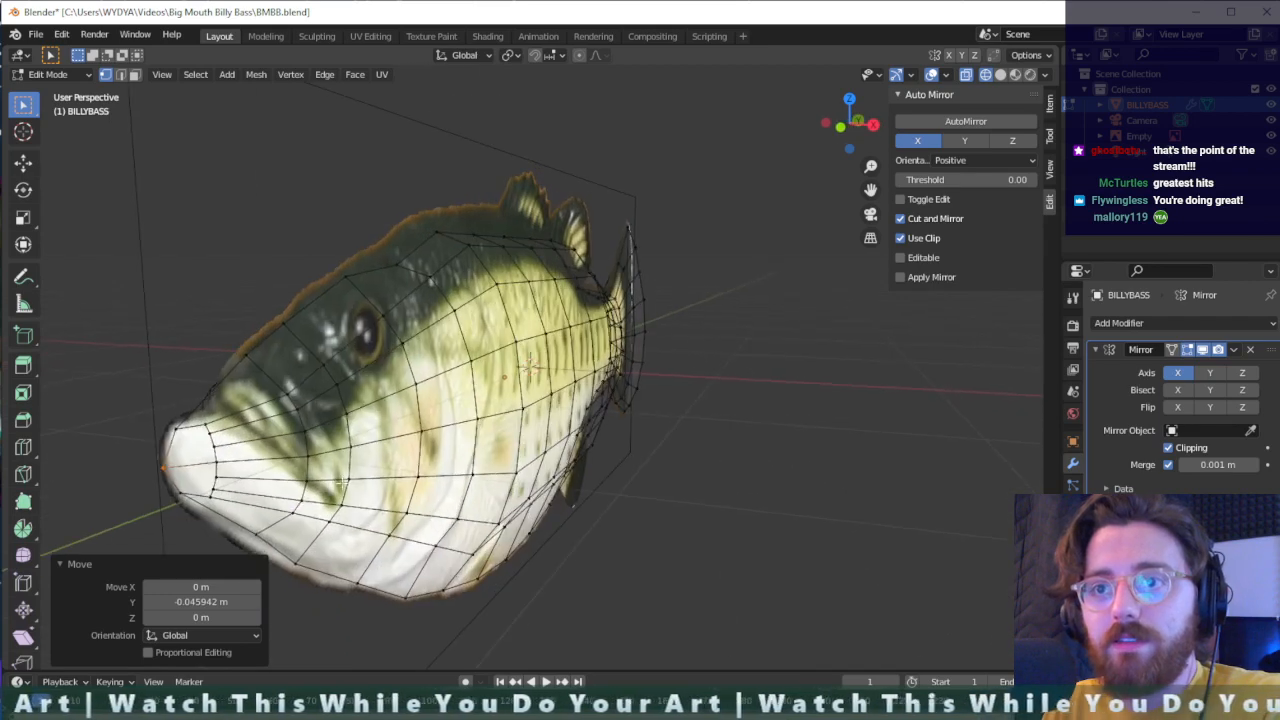
{"action": "left_click", "coordinate": [208, 510], "text": "alt"}
{"action": "key", "text": "g"}
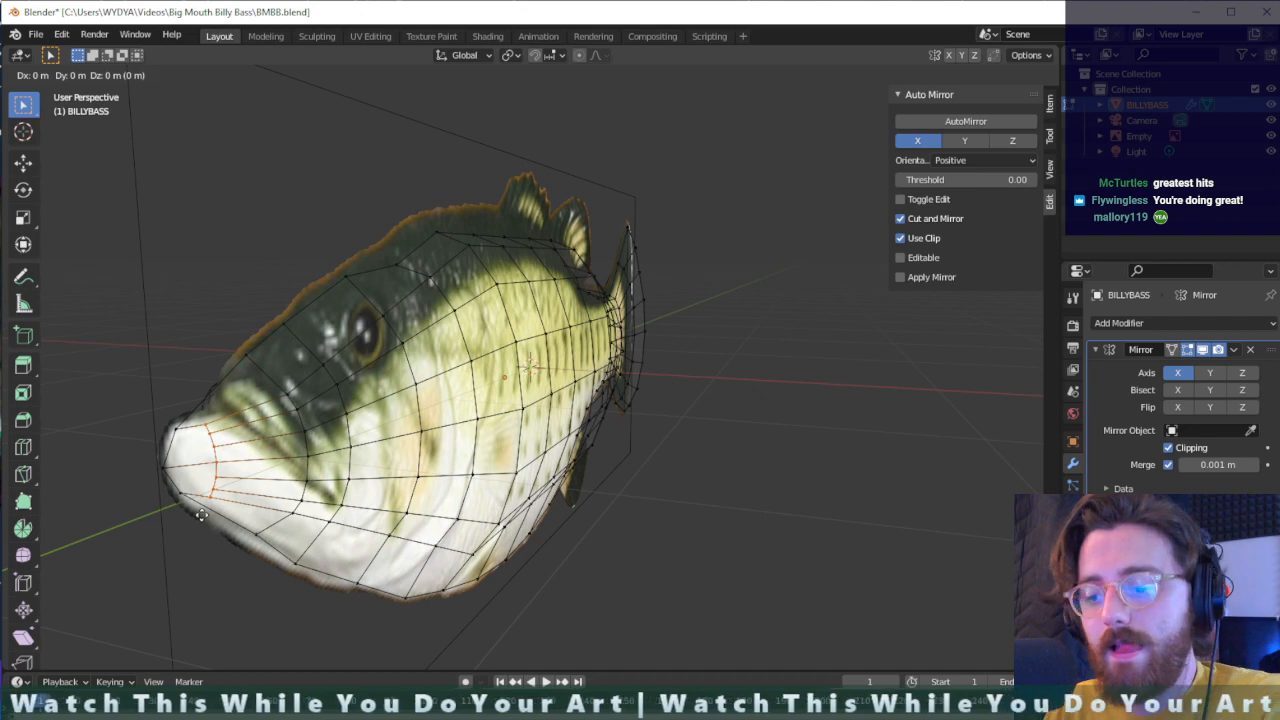
{"action": "key", "text": "y"}
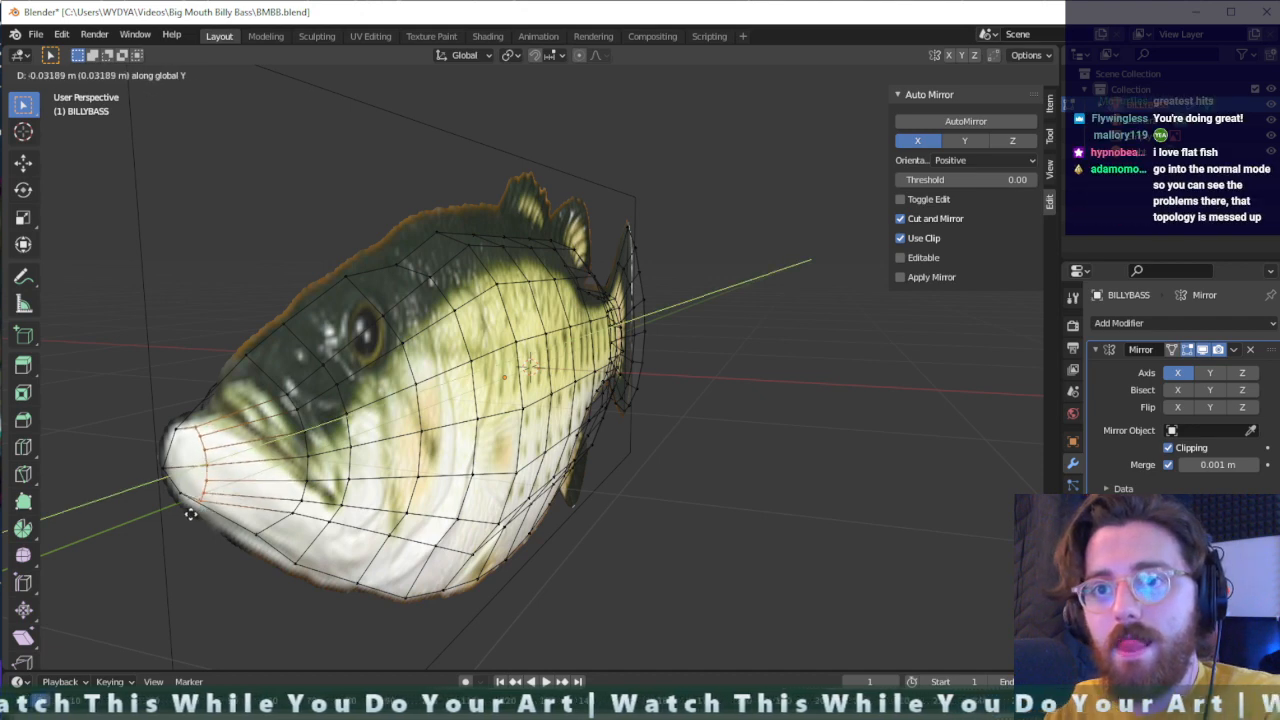
{"action": "left_click", "coordinate": [190, 513]}
- Cut edges with the Knife tool from the snout's tip vertex to the upper side vertices of the mouth ring
{"action": "middle_click_drag", "start_coordinate": [195, 511], "coordinate": [326, 432]}
{"action": "left_click", "coordinate": [326, 430], "text": "alt"}
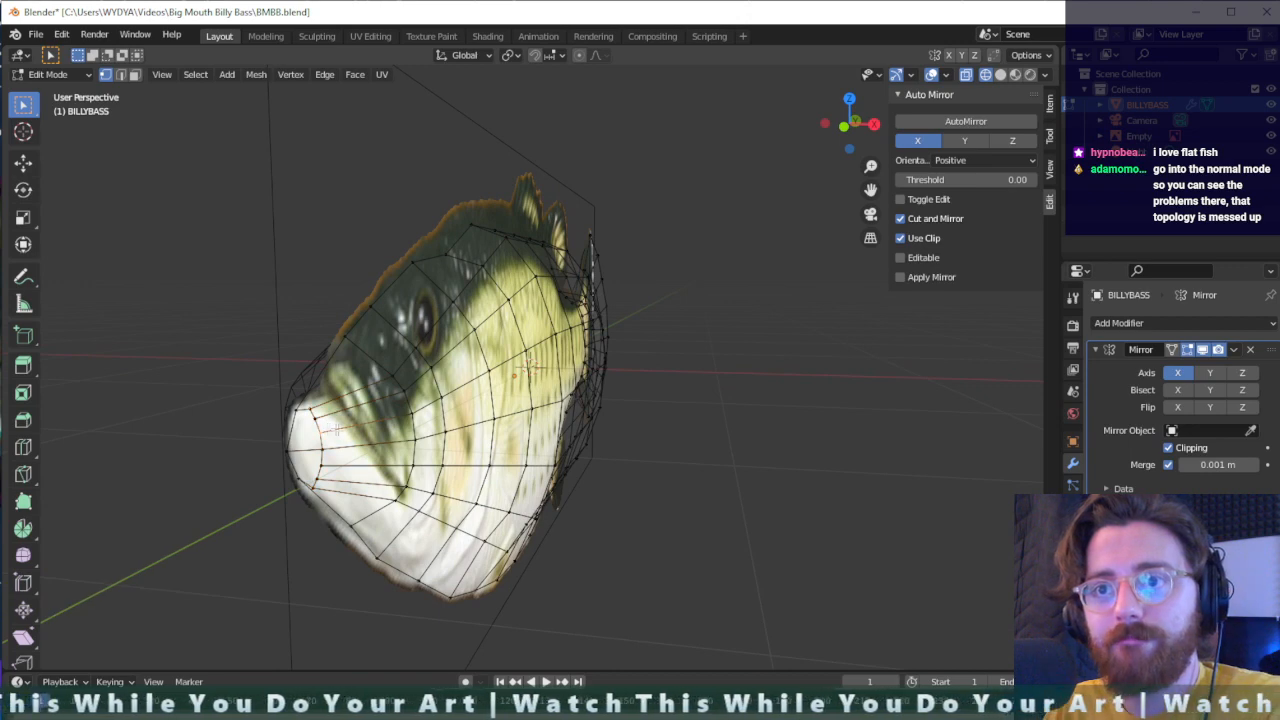
{"action": "key", "text": "g"}
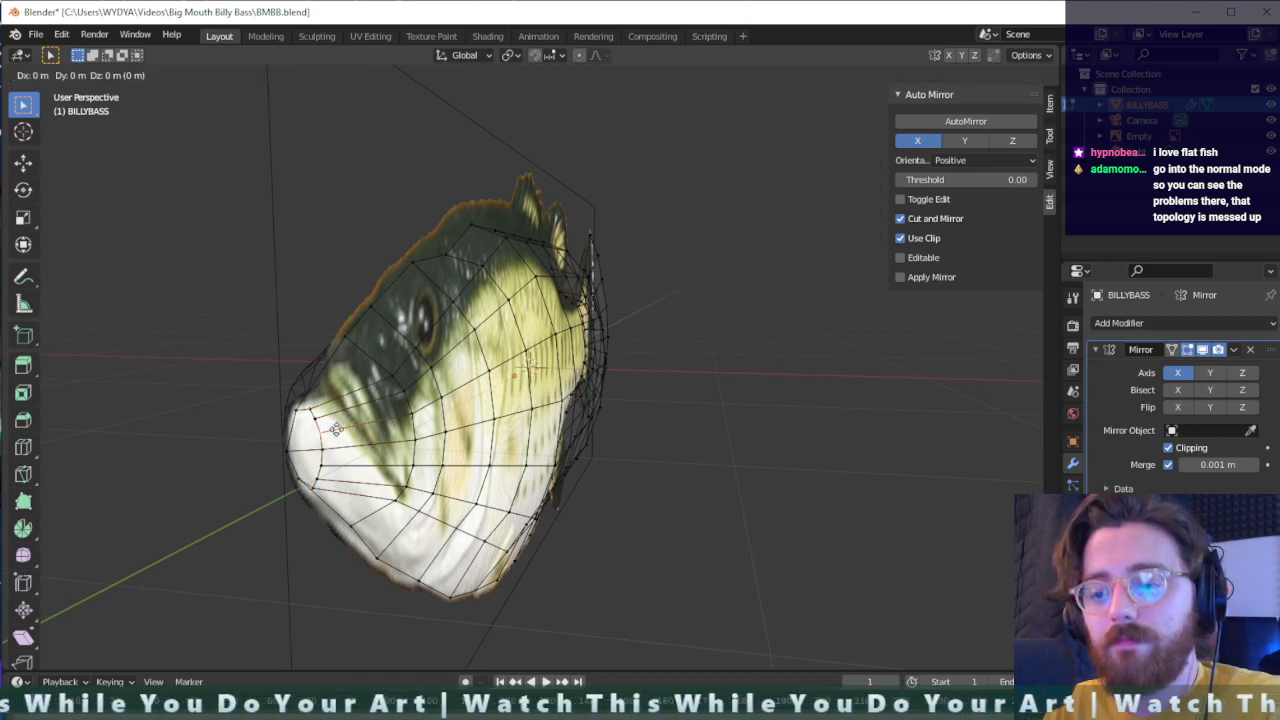
{"action": "left_click", "coordinate": [336, 429]}
{"action": "key", "text": "shift+space"}
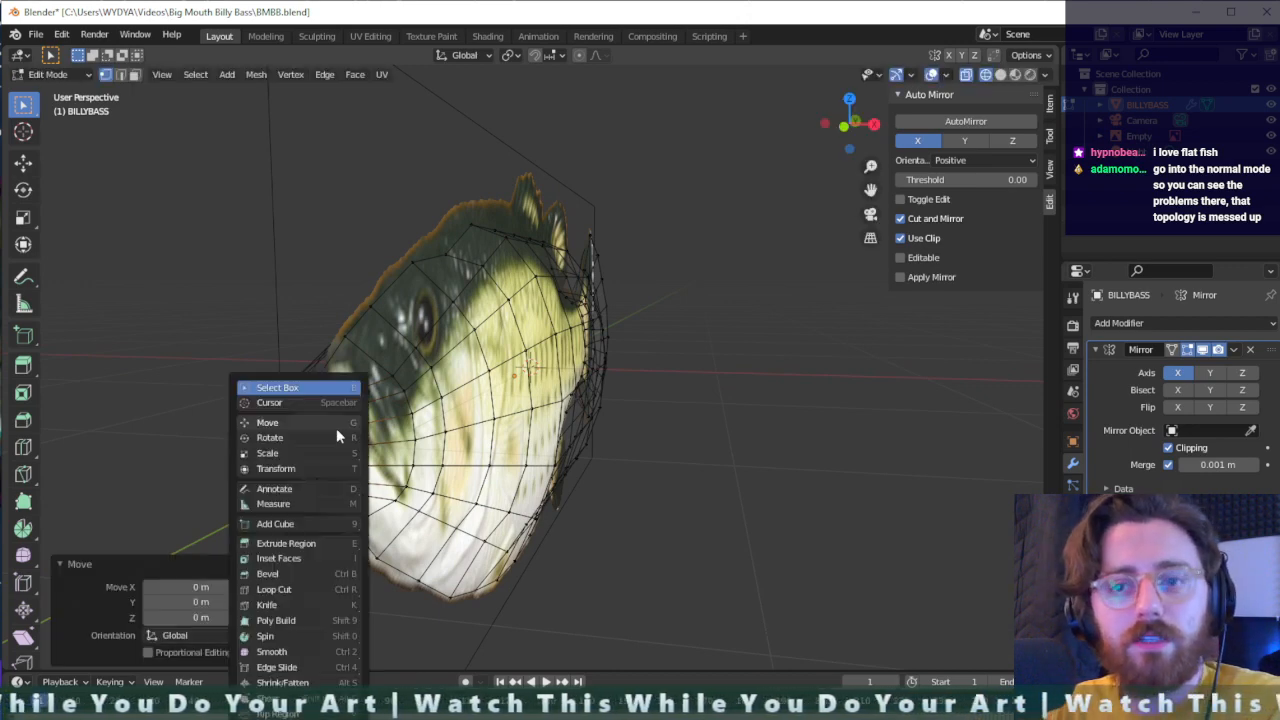
{"action": "key", "text": "g"}
{"action": "left_click", "coordinate": [322, 430]}
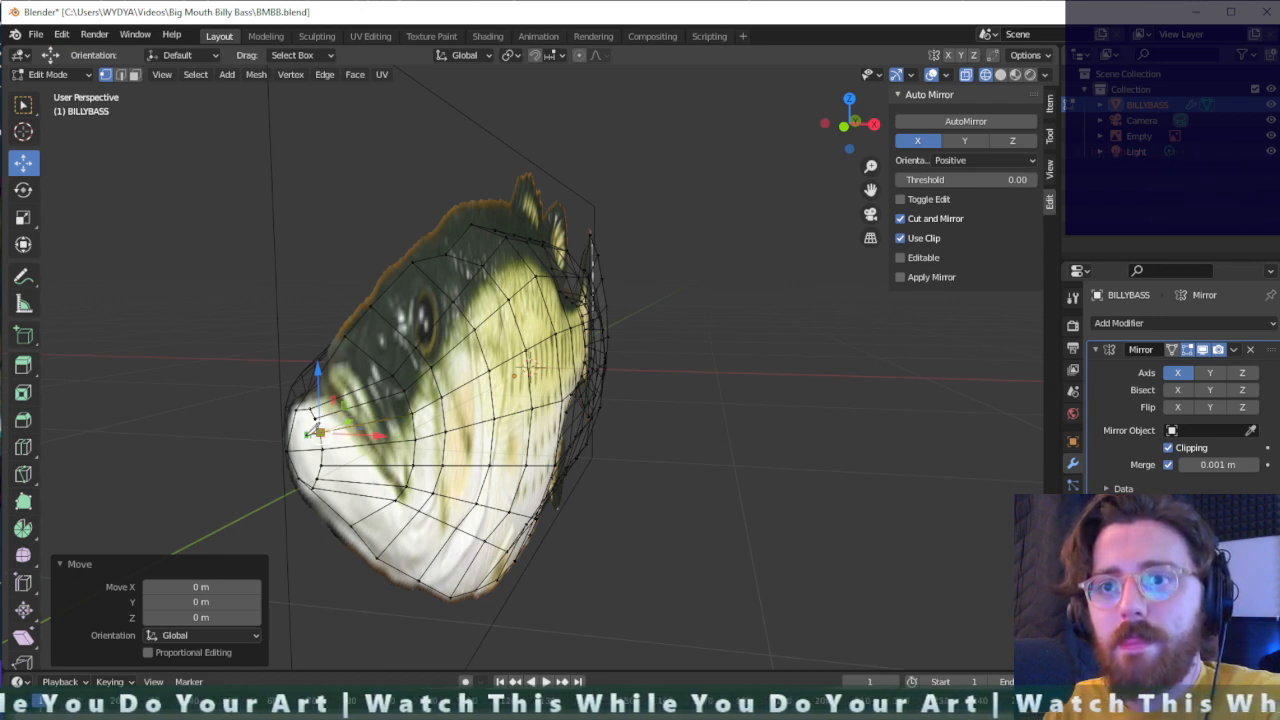
{"action": "left_click", "coordinate": [287, 450]}
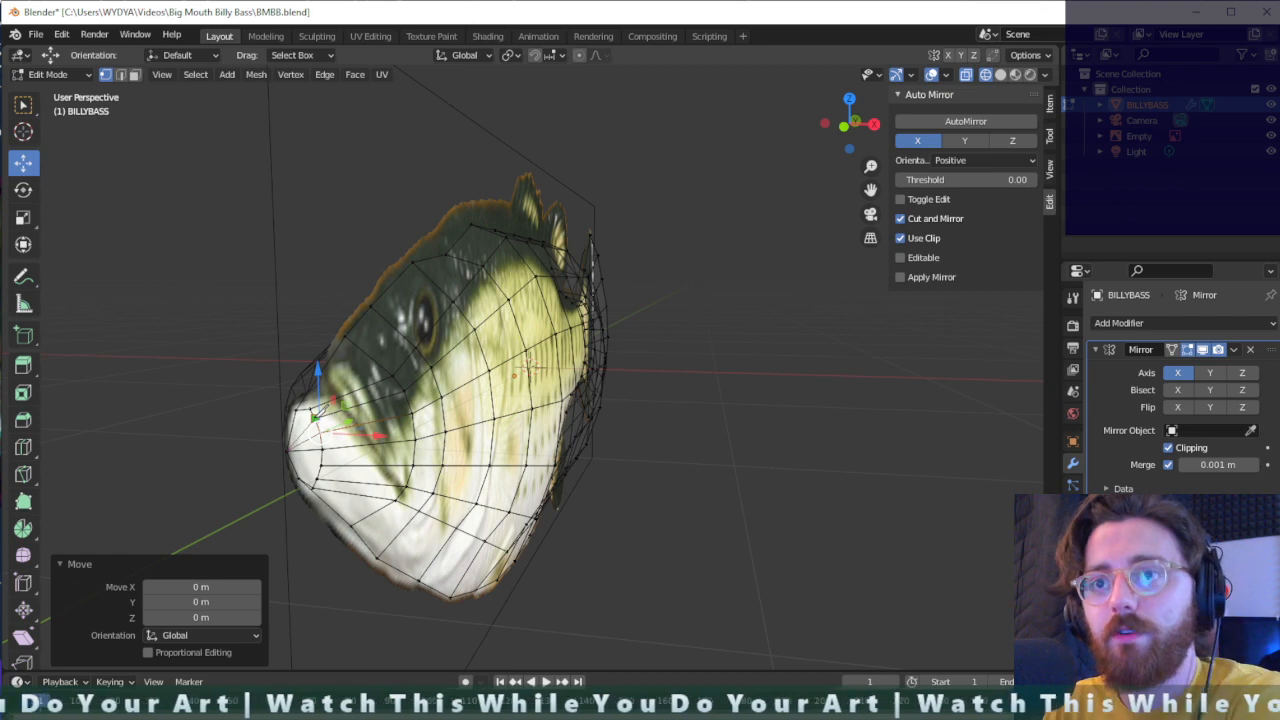
{"action": "key", "text": "ctrl+z"}
{"action": "key", "text": "ctrl+z"}
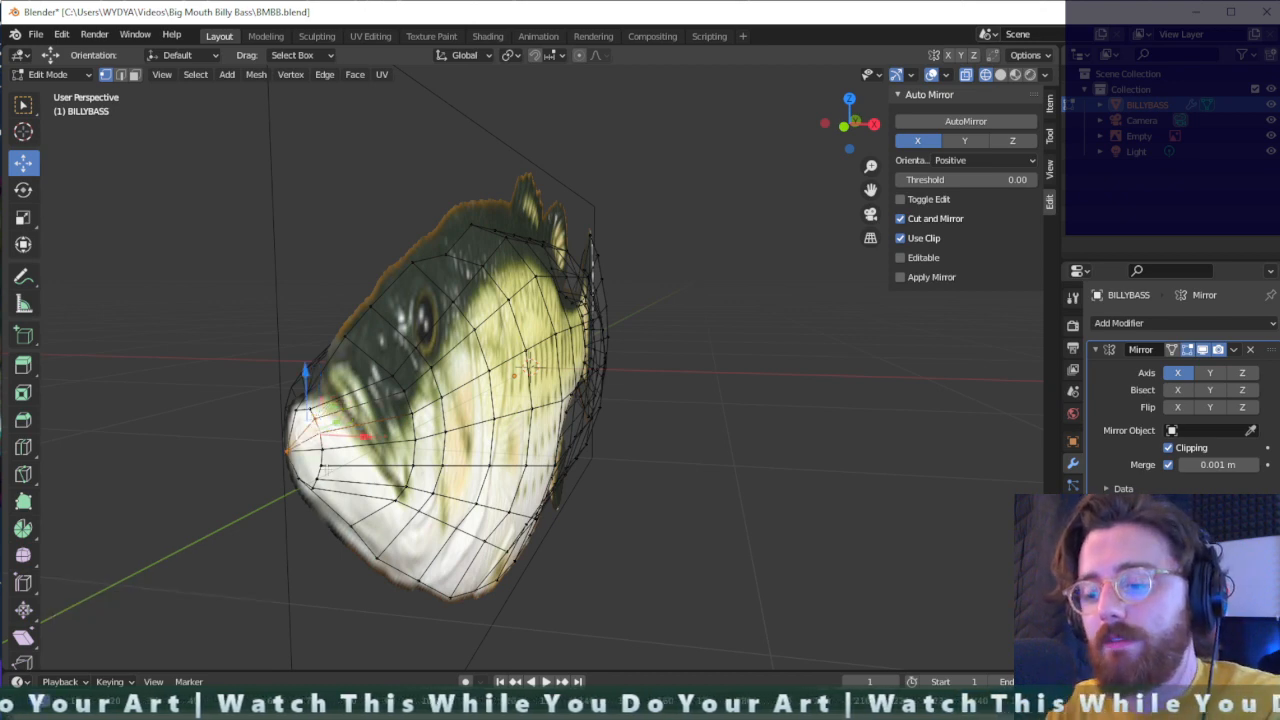
- Cut edges with the Knife tool from the snout's tip vertex to the lower side vertices of the mouth ring
{"action": "key", "text": "shift+space"}
{"action": "key", "text": "t"}
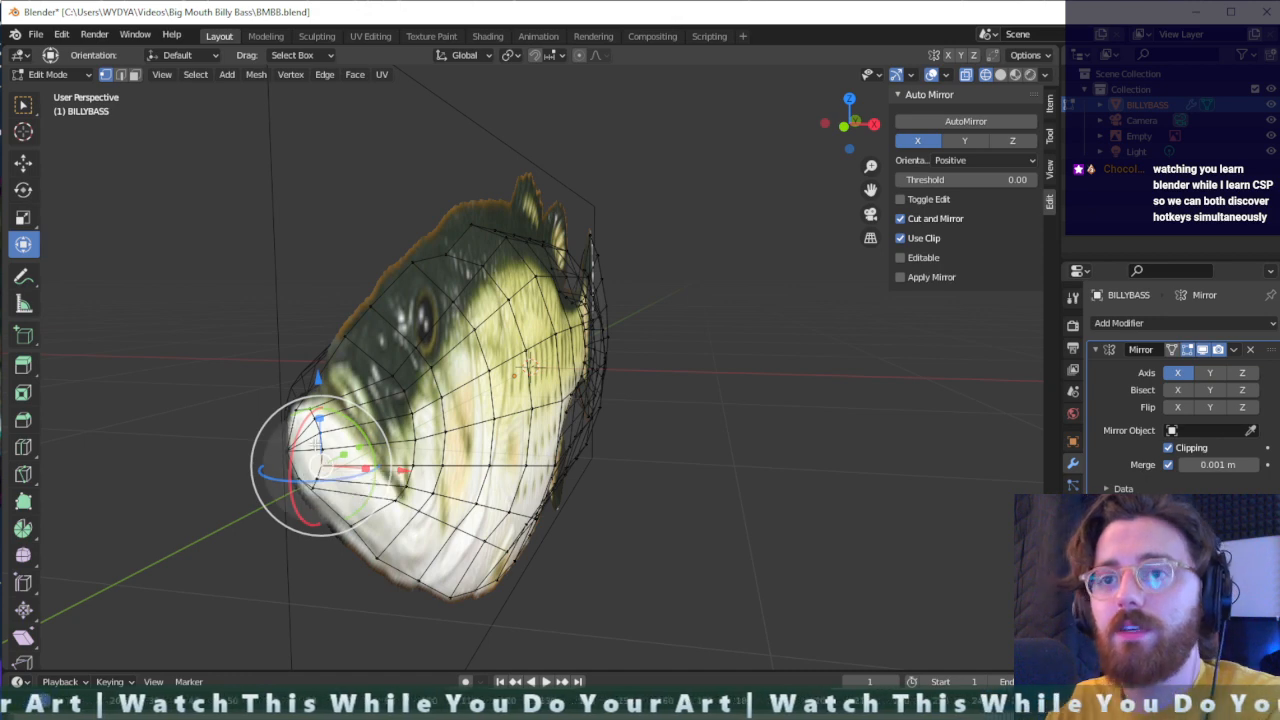
{"action": "key", "text": "shift+space"}
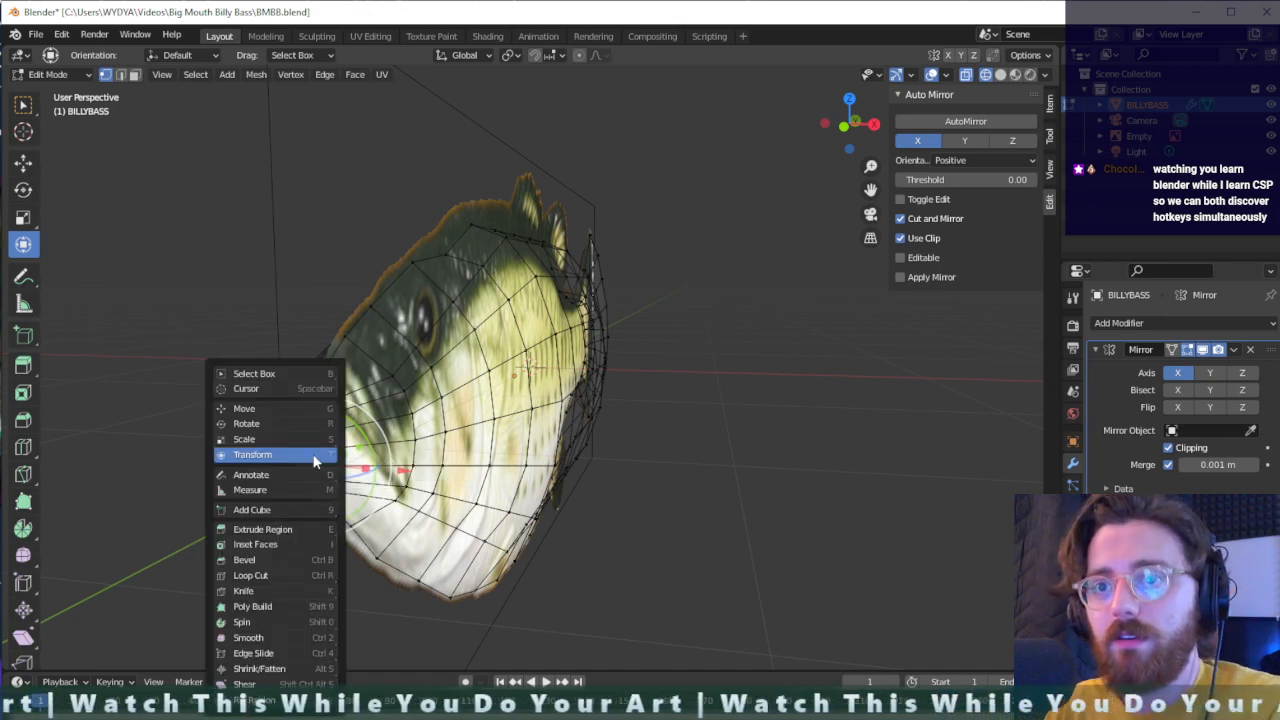
{"action": "key", "text": "k"}
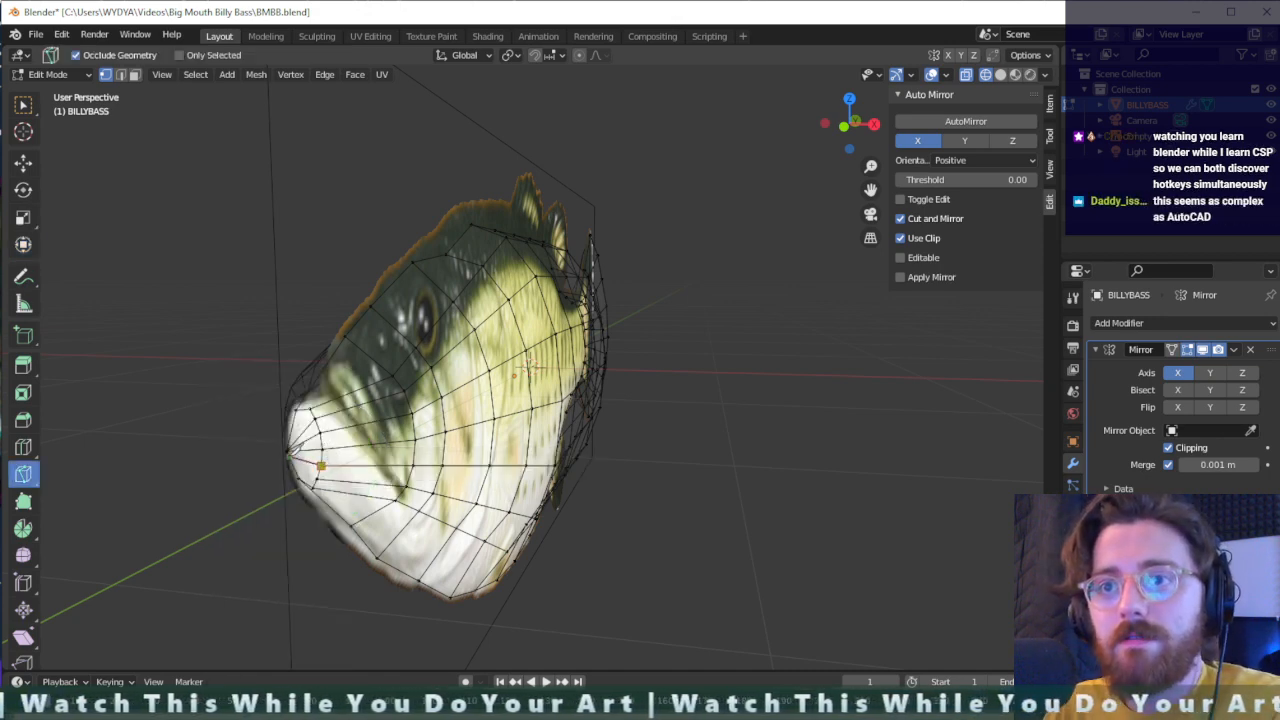
{"action": "left_click", "coordinate": [287, 451]}
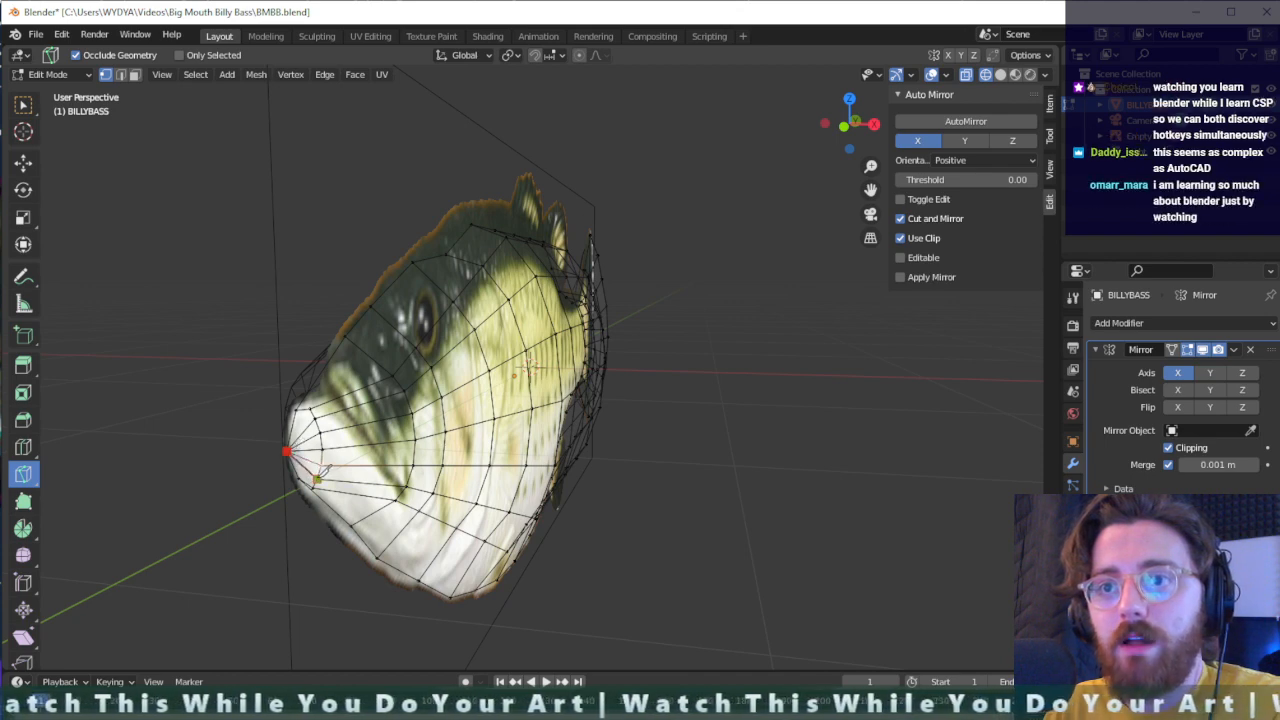
{"action": "left_click", "coordinate": [318, 478]}
{"action": "key", "text": "Return"}
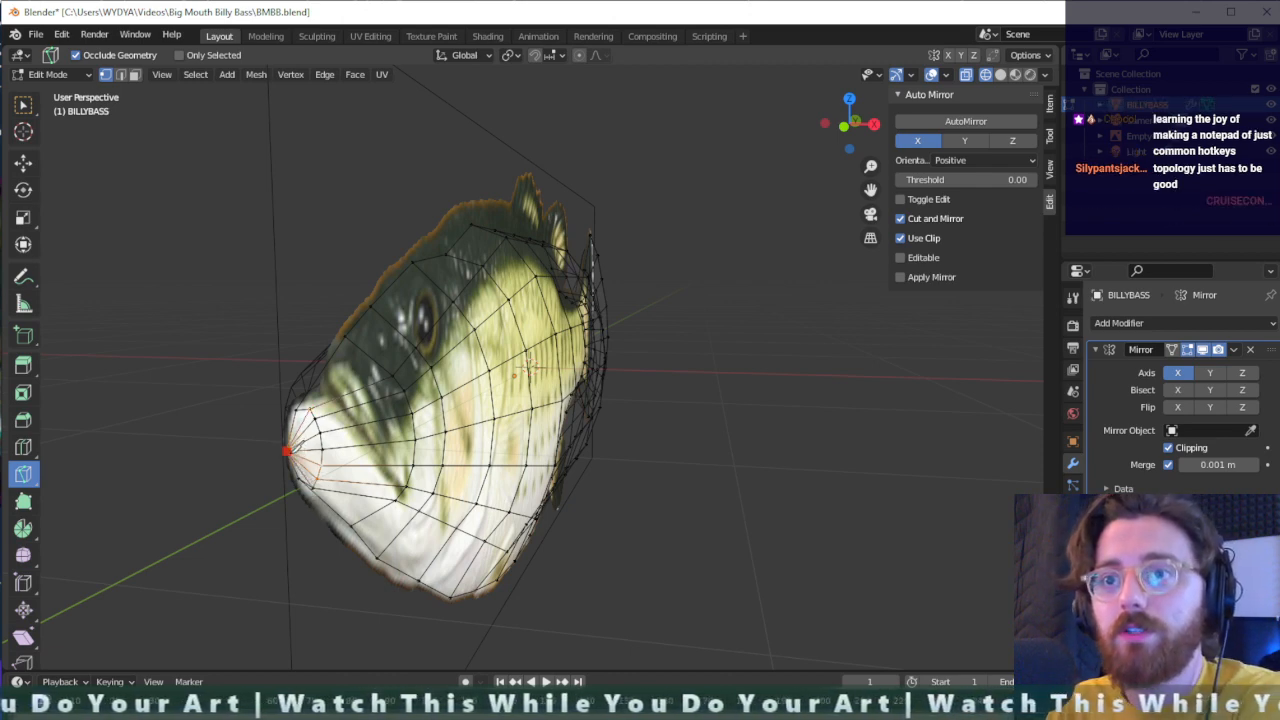
- Select the lower centre-line vertex of the snout and move it about -0.026 m along Z
{"action": "key", "text": "shift+space"}
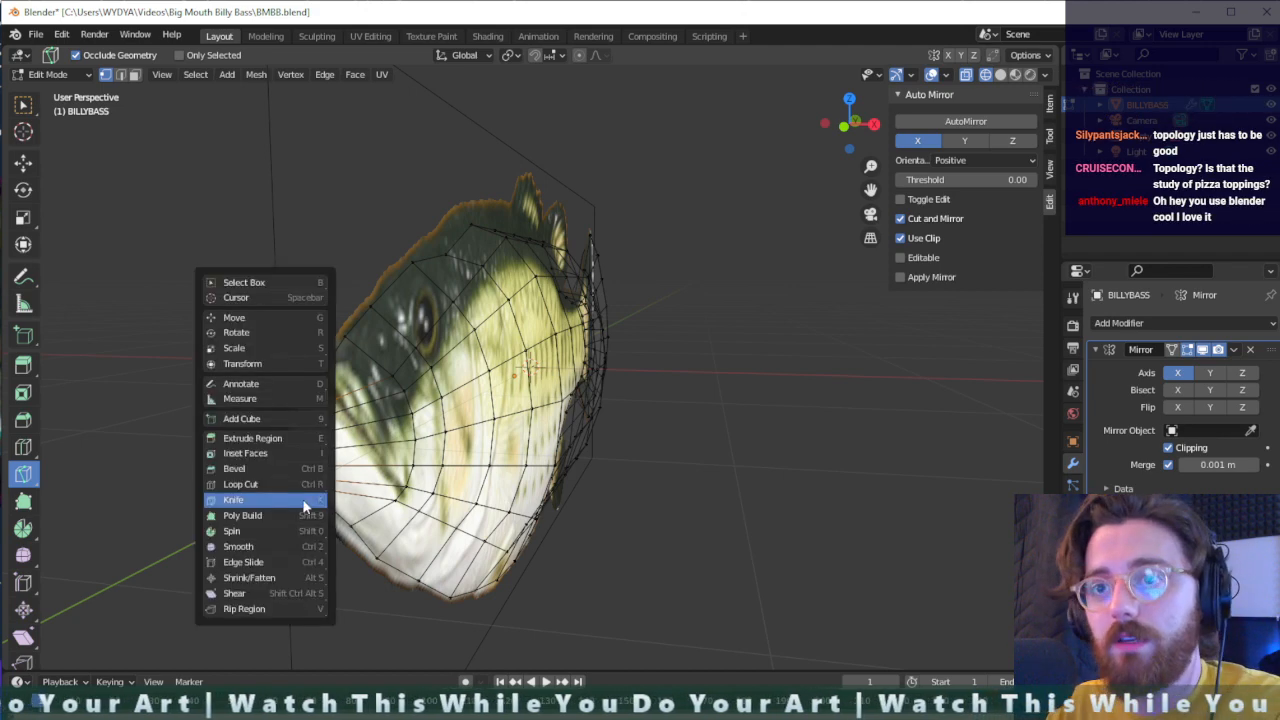
{"action": "key", "text": "w"}
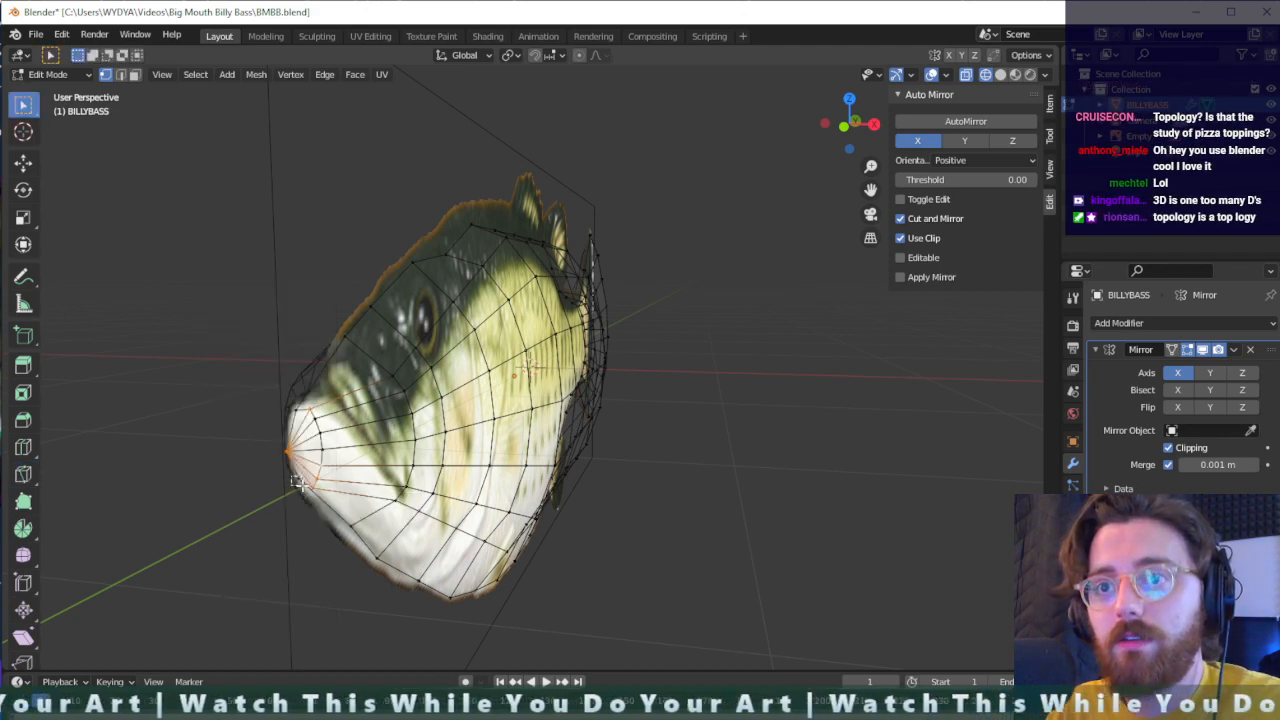
{"action": "left_click_drag", "start_coordinate": [301, 484], "coordinate": [303, 486]}
{"action": "key", "text": "g"}
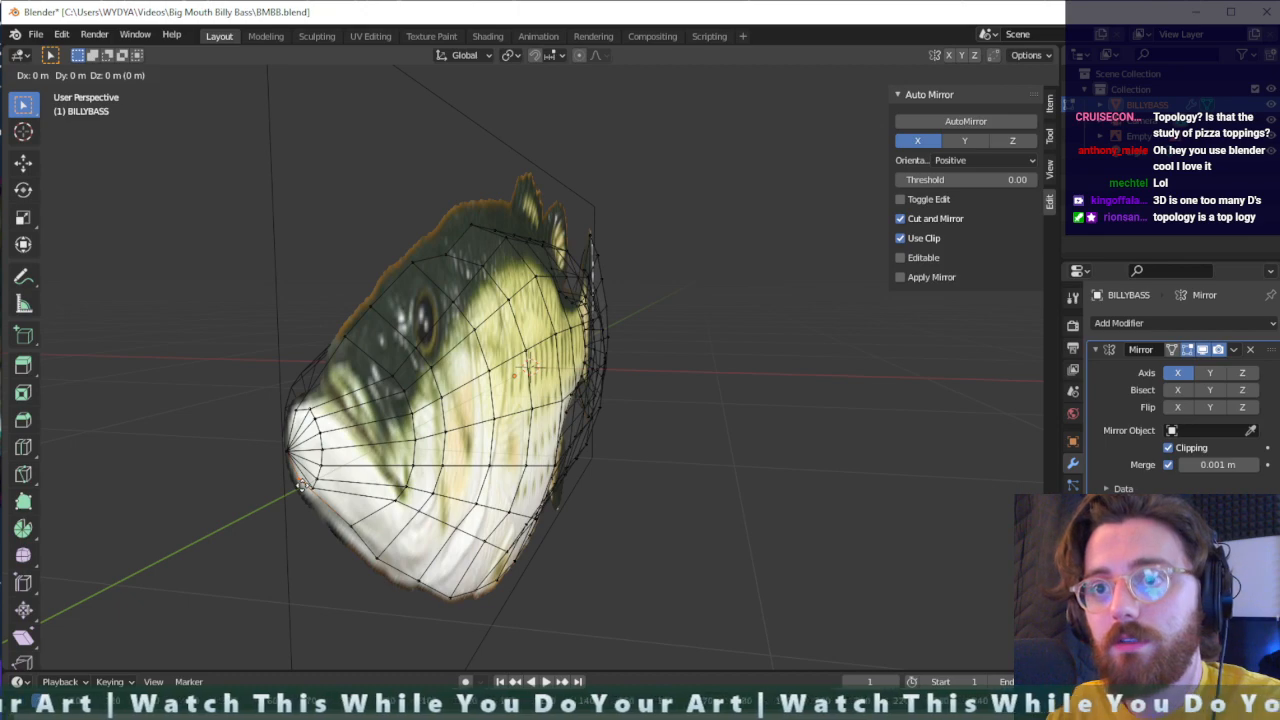
{"action": "key", "text": "z"}
{"action": "left_click", "coordinate": [302, 496]}
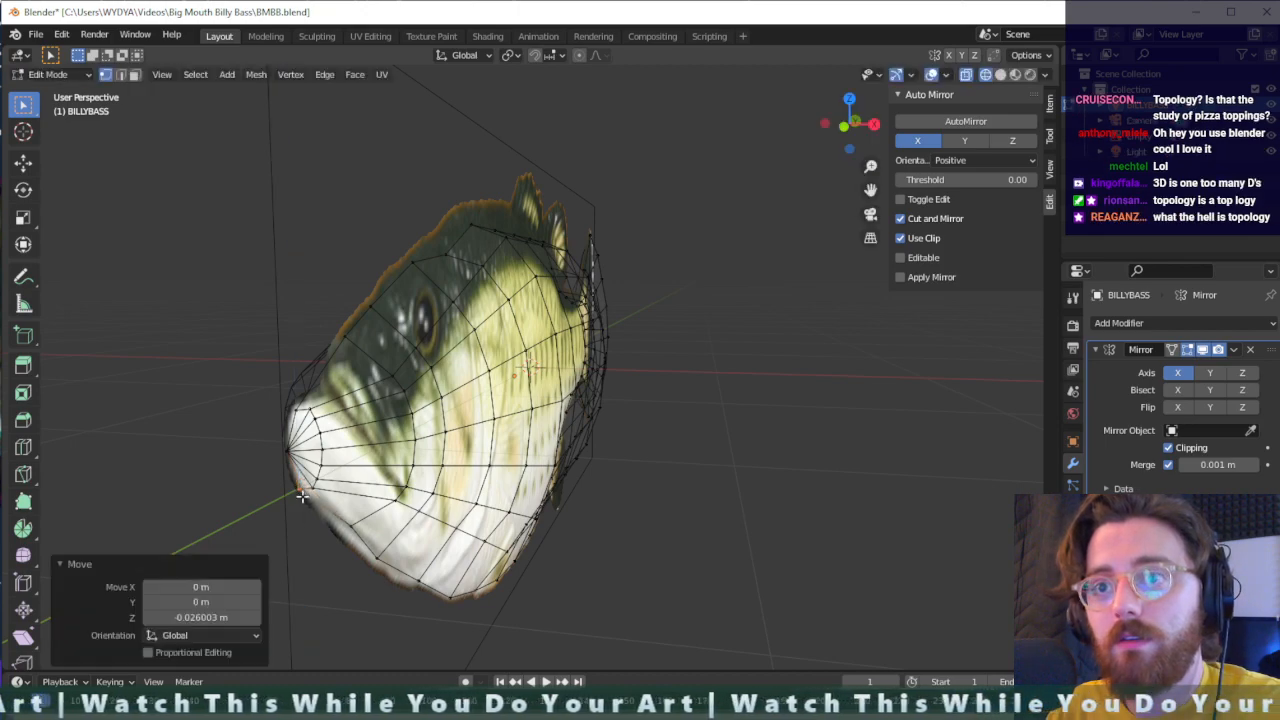
- Raise the centre-line vertex just behind the eye about 0.121 m along Z to the top outline of the reference fish
{"action": "middle_click_drag", "start_coordinate": [349, 507], "coordinate": [358, 528]}
{"action": "middle_click_drag", "start_coordinate": [433, 518], "coordinate": [380, 504]}
{"action": "scroll", "coordinate": [365, 503], "scroll_direction": "down", "scroll_amount": 2}
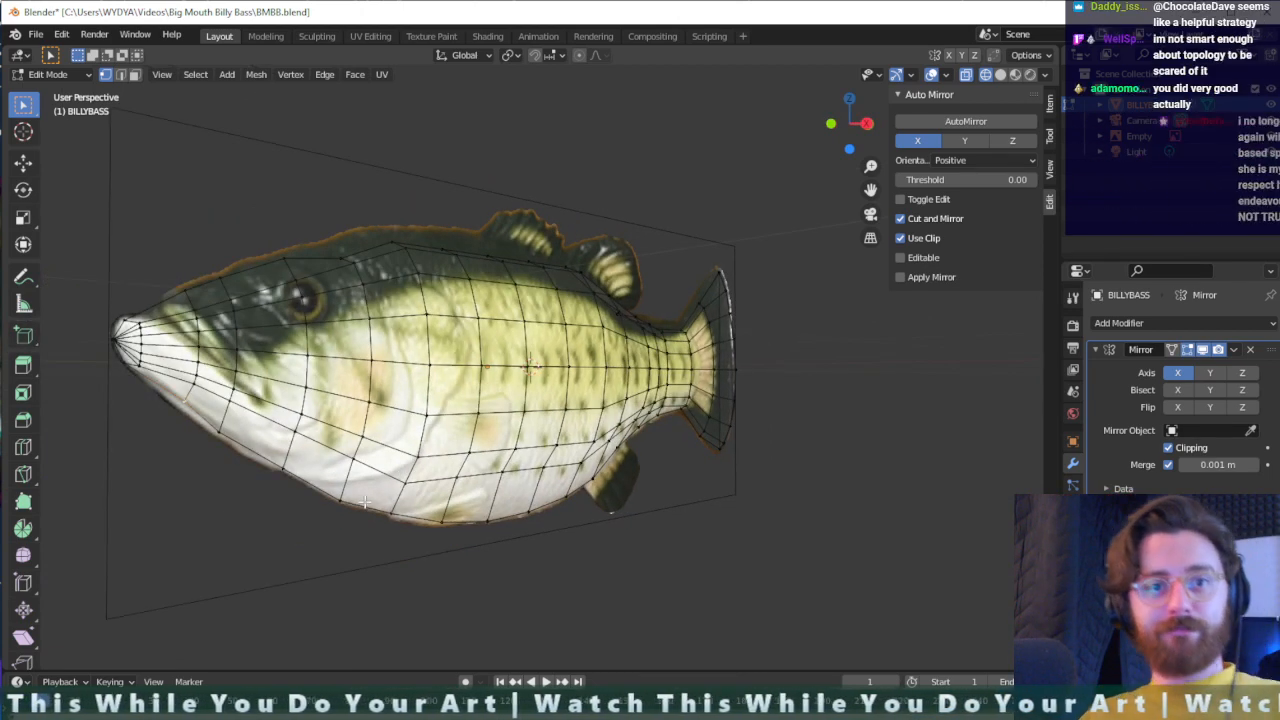
{"action": "middle_click_drag", "start_coordinate": [262, 384], "coordinate": [297, 371]}
{"action": "key", "text": "g"}
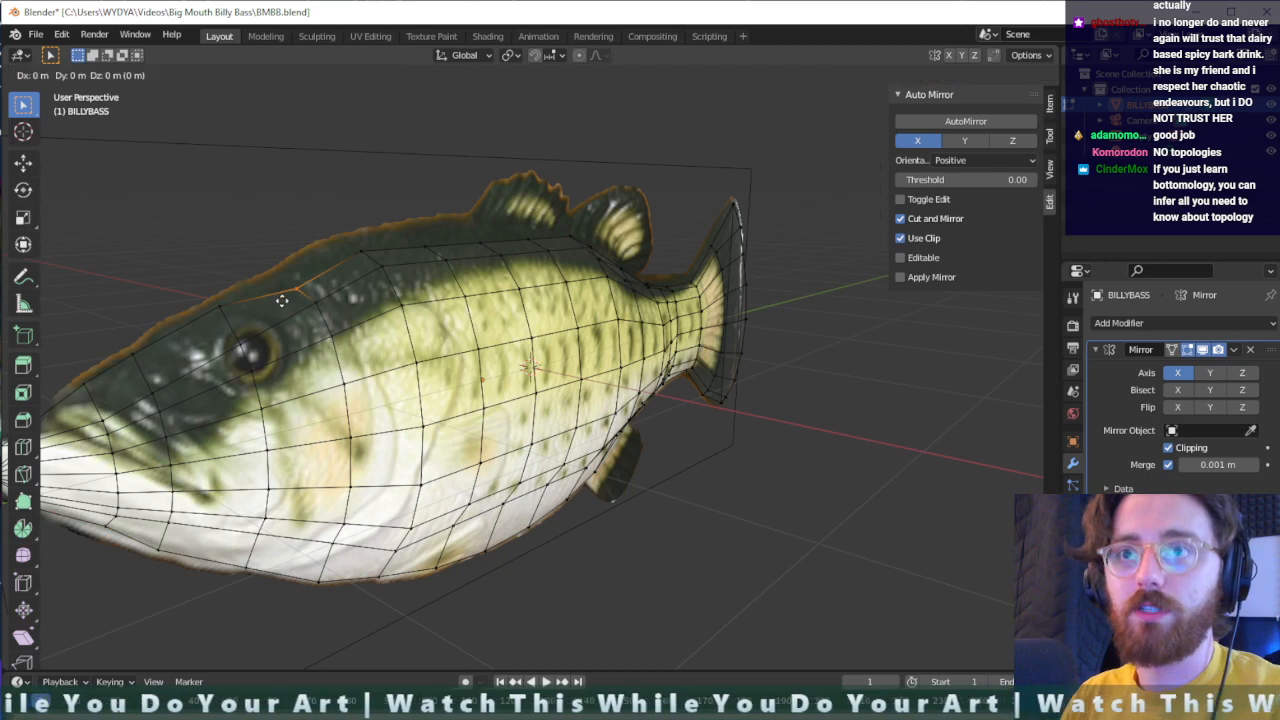
{"action": "key", "text": "z"}
{"action": "left_click", "coordinate": [280, 270]}
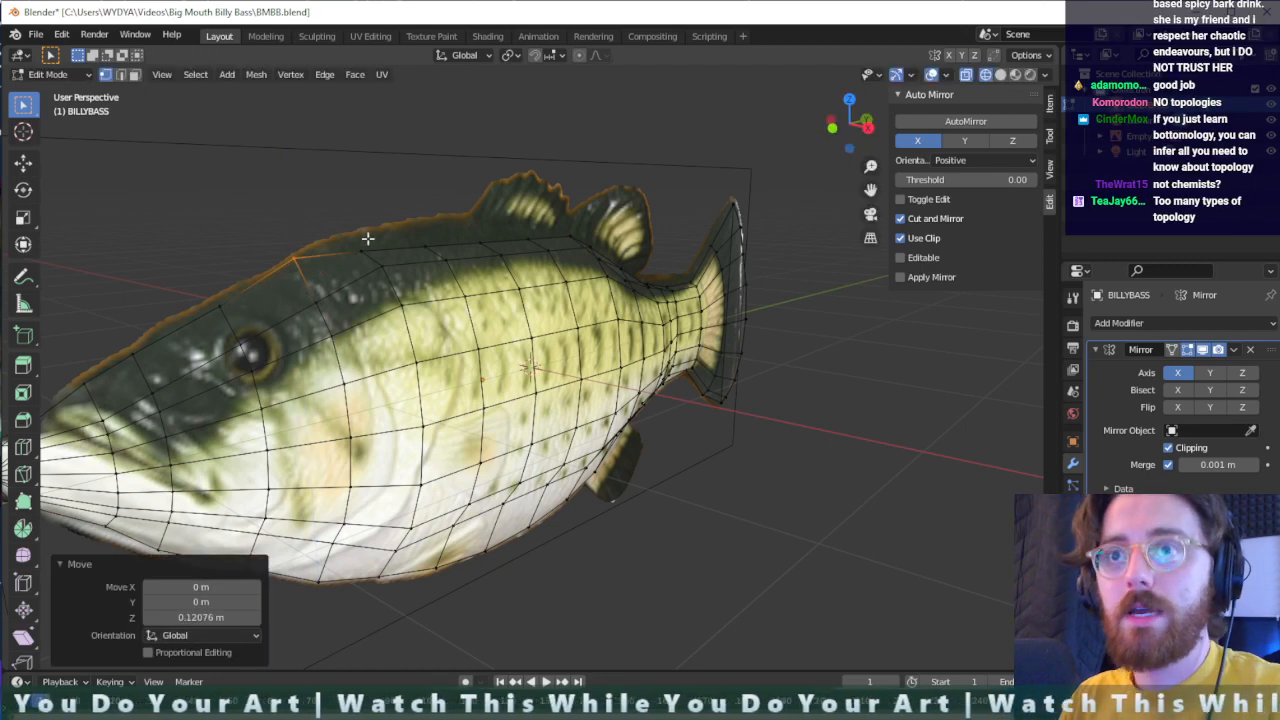
- Raise the next two back-ridge vertices toward the dorsal fin along Z to the reference outline, the first by about 0.076 m
{"action": "left_click", "coordinate": [366, 250]}
{"action": "key", "text": "g"}
{"action": "key", "text": "z"}
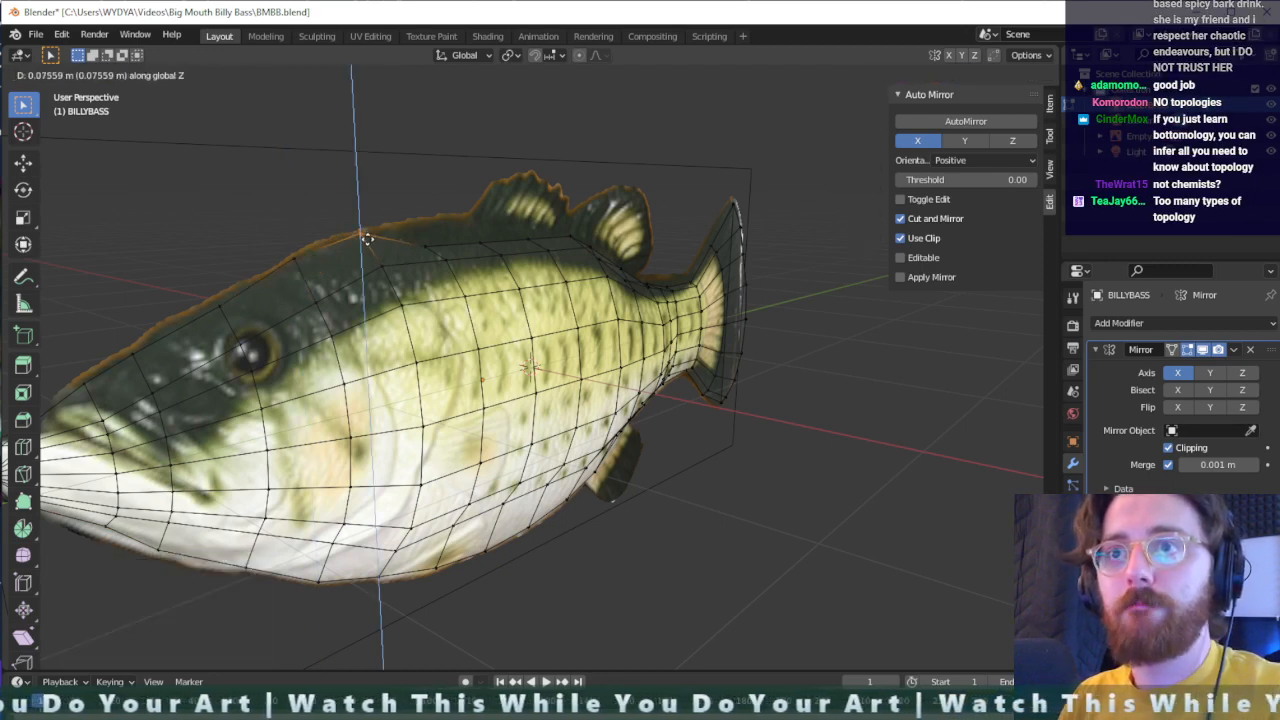
{"action": "left_click", "coordinate": [412, 238]}
{"action": "middle_click_drag", "start_coordinate": [412, 238], "coordinate": [386, 257]}
{"action": "key", "text": "g"}
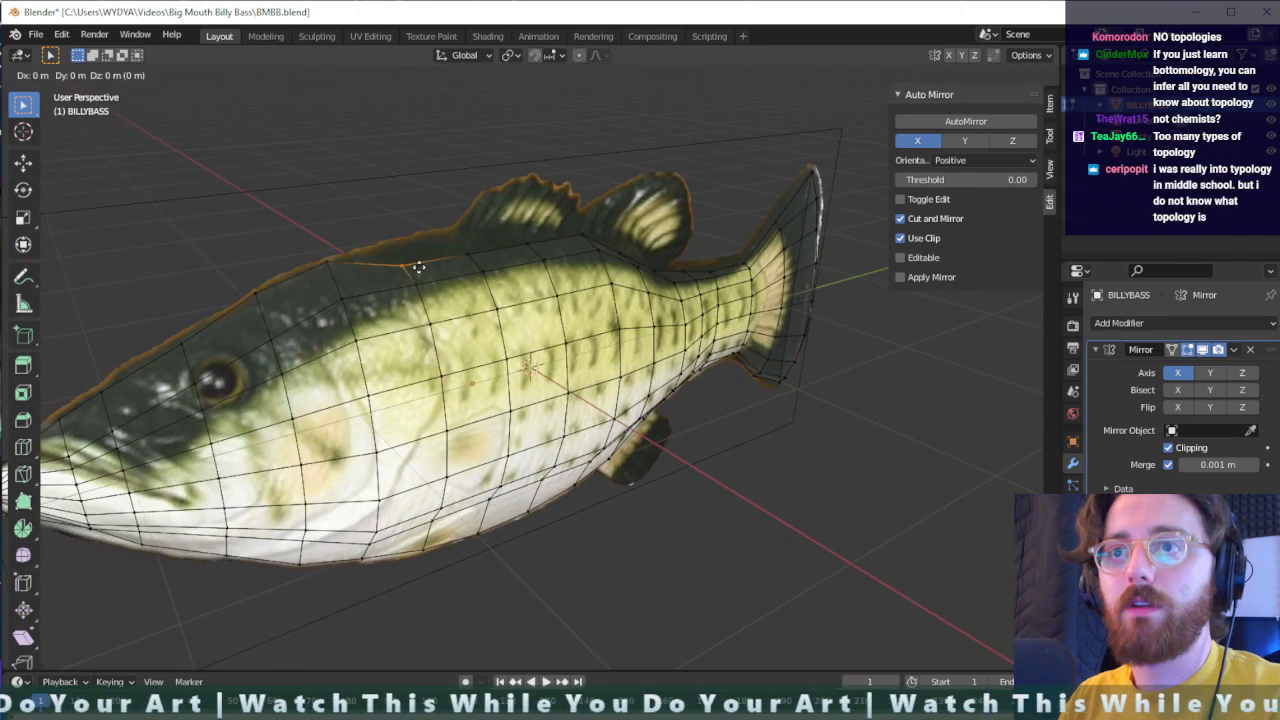
{"action": "key", "text": "z"}
{"action": "left_click", "coordinate": [419, 243]}
- Raise the back-ridge vertex at the front of the dorsal fin about 0.12 m along Z to the reference outline
{"action": "left_click", "coordinate": [482, 260]}
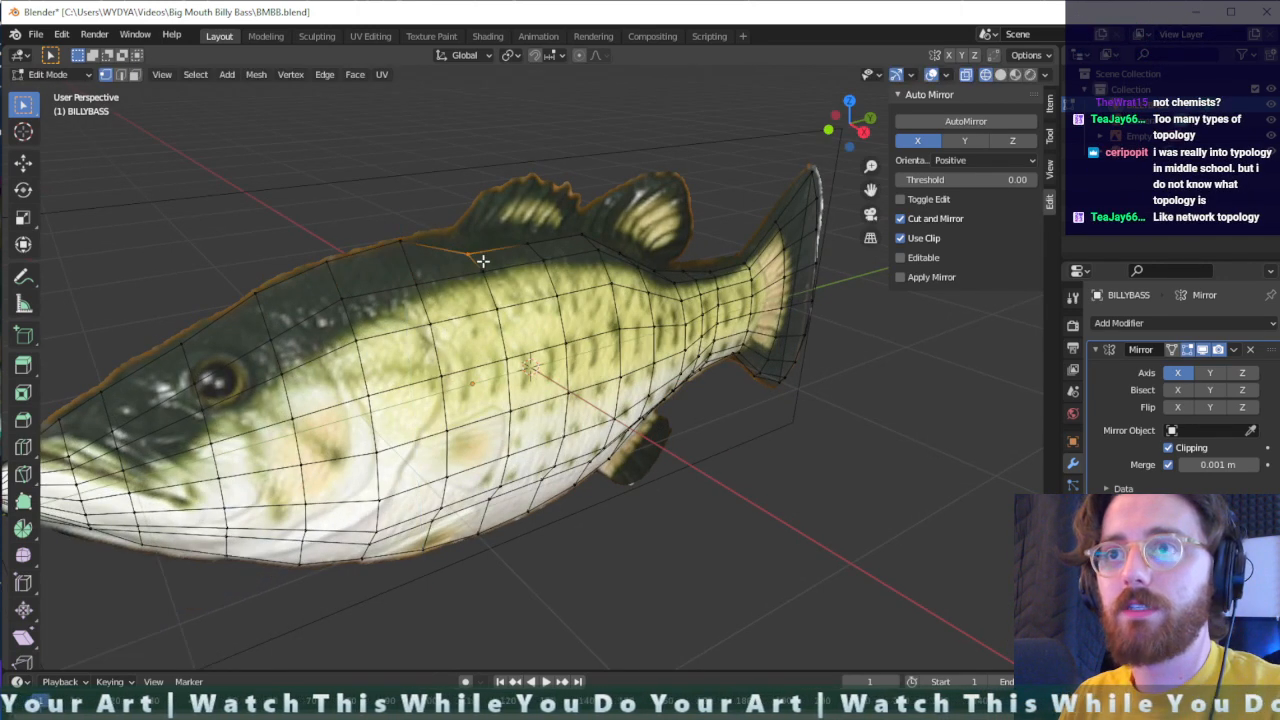
{"action": "key", "text": "g"}
{"action": "key", "text": "z"}
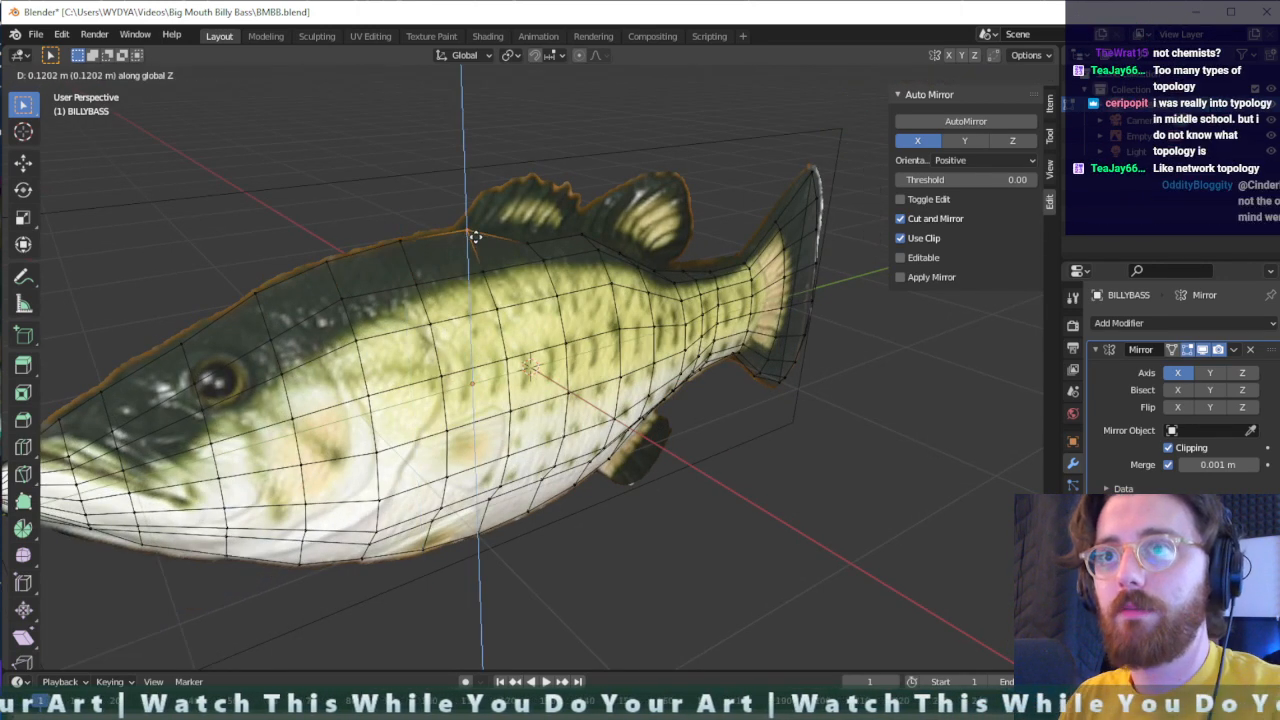
{"action": "left_click", "coordinate": [471, 230]}
{"action": "middle_click_drag", "start_coordinate": [445, 270], "coordinate": [178, 400]}
{"action": "scroll", "coordinate": [124, 444], "scroll_direction": "up", "scroll_amount": 1}
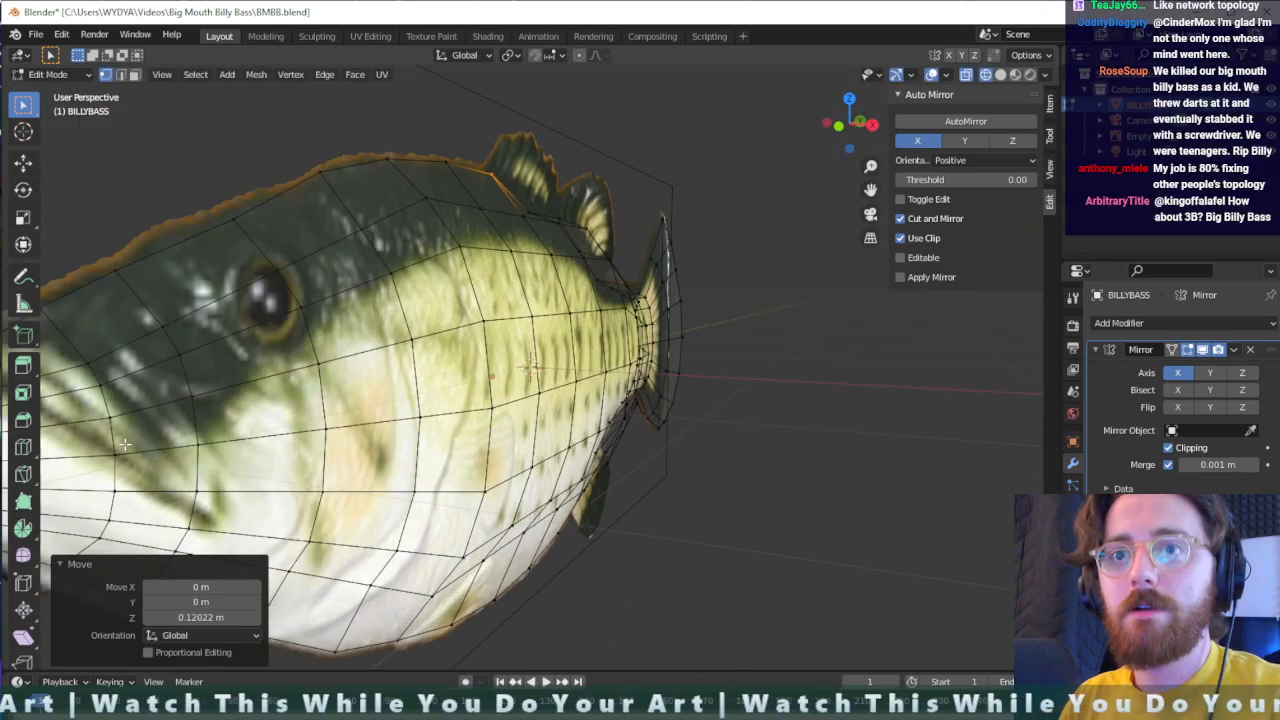
{"action": "scroll", "coordinate": [124, 444], "scroll_direction": "down", "scroll_amount": 1}
{"action": "middle_click_drag", "start_coordinate": [132, 440], "coordinate": [325, 389]}
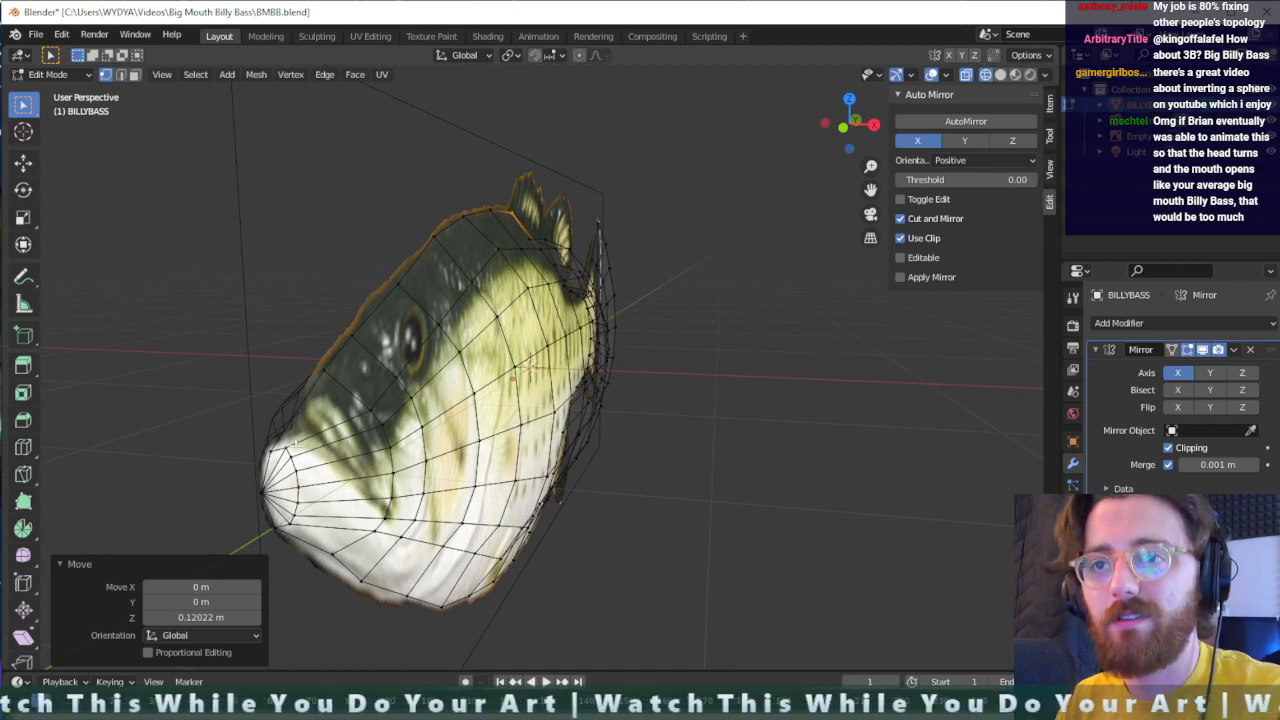
- Switch the viewport from wireframe to solid shading with a close view of the snout from the front
{"action": "middle_click_drag", "start_coordinate": [341, 450], "coordinate": [318, 444]}
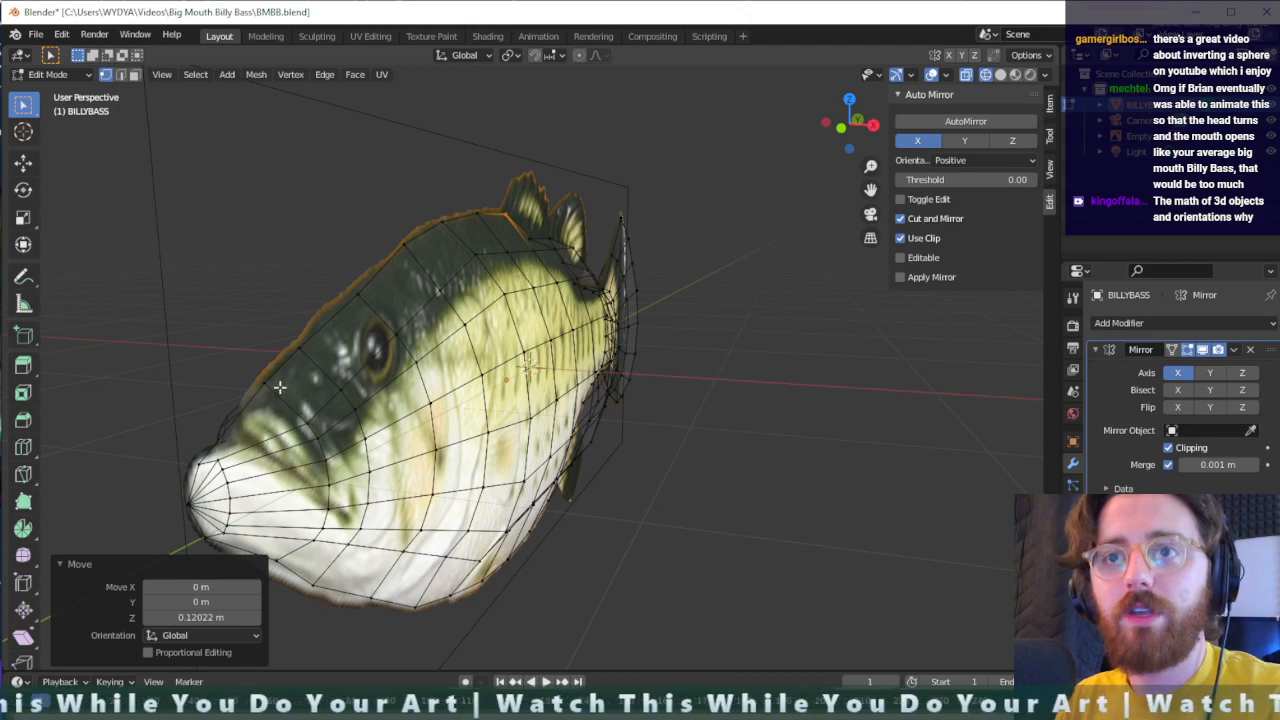
{"action": "scroll", "coordinate": [230, 462], "scroll_direction": "up", "scroll_amount": 2}
{"action": "middle_click_drag", "start_coordinate": [230, 462], "coordinate": [436, 413]}
{"action": "left_click", "coordinate": [1000, 75]}
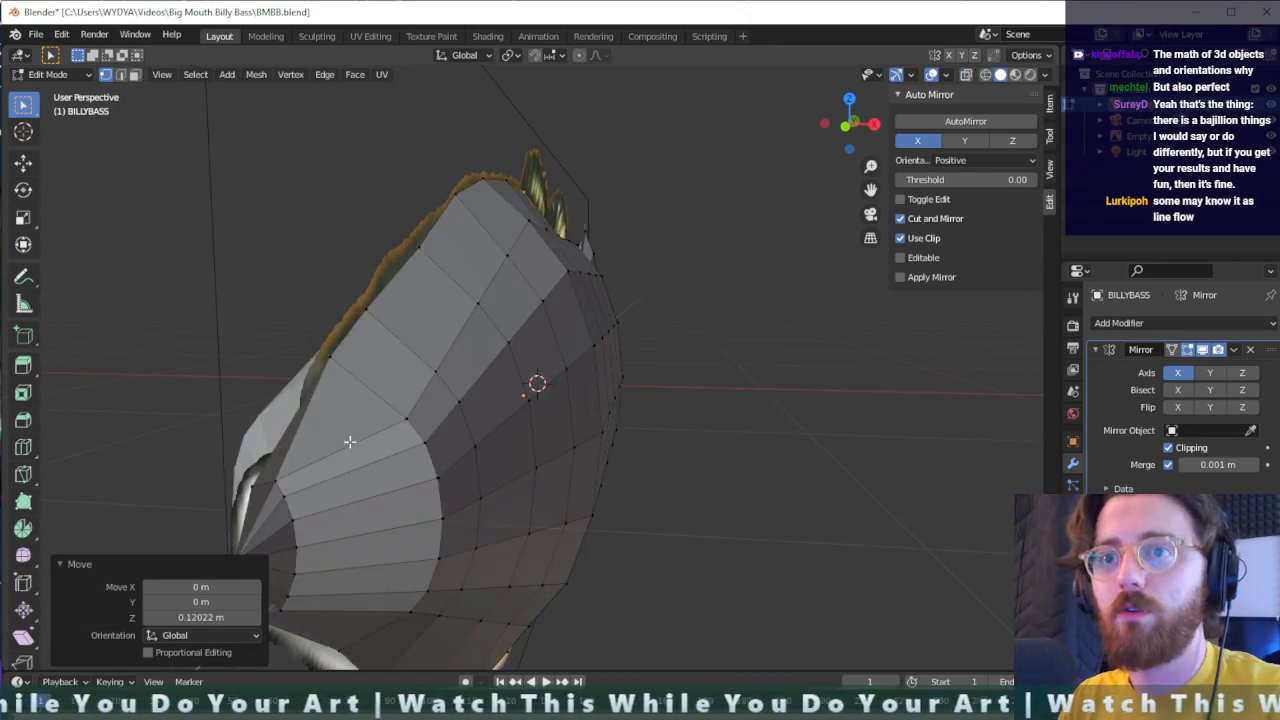
{"action": "middle_click_drag", "start_coordinate": [291, 464], "coordinate": [465, 427]}
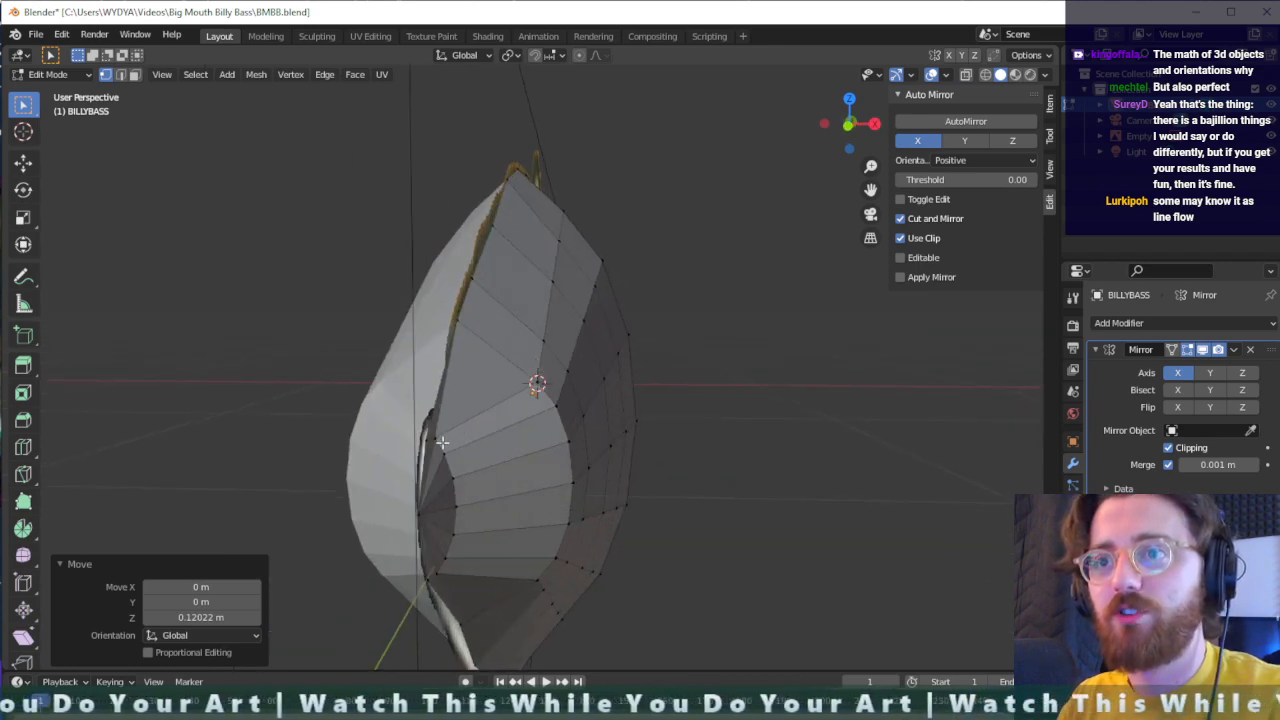
- Select the front ring of snout vertices around the nose tip and move them about 0.02 m along X
{"action": "left_click_drag", "start_coordinate": [432, 422], "coordinate": [459, 592]}
{"action": "key", "text": "g"}
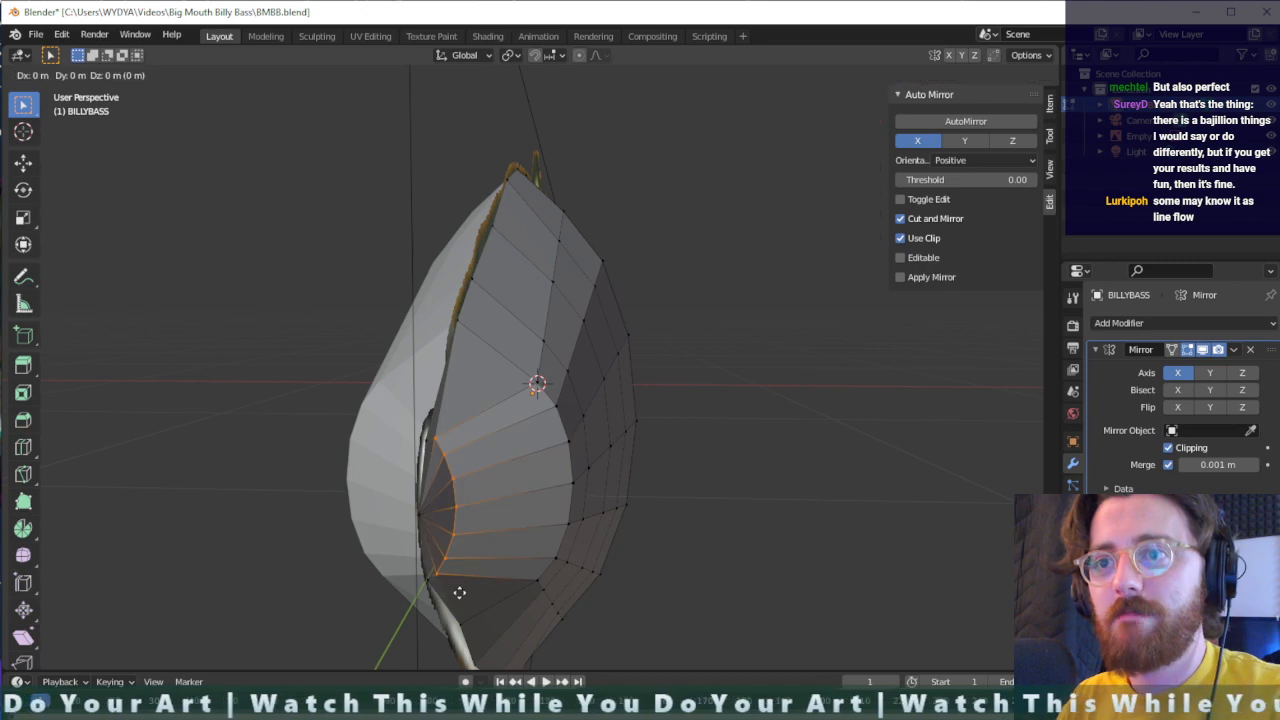
{"action": "key", "text": "x"}
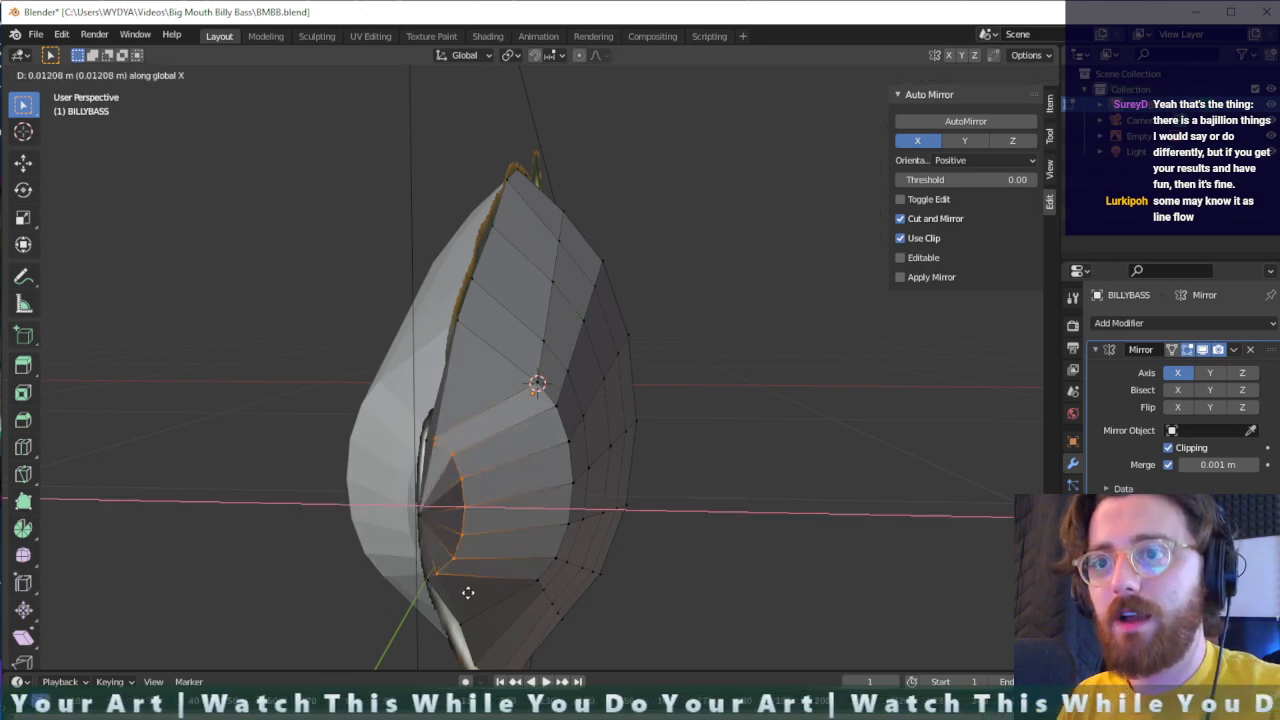
{"action": "left_click", "coordinate": [473, 592]}
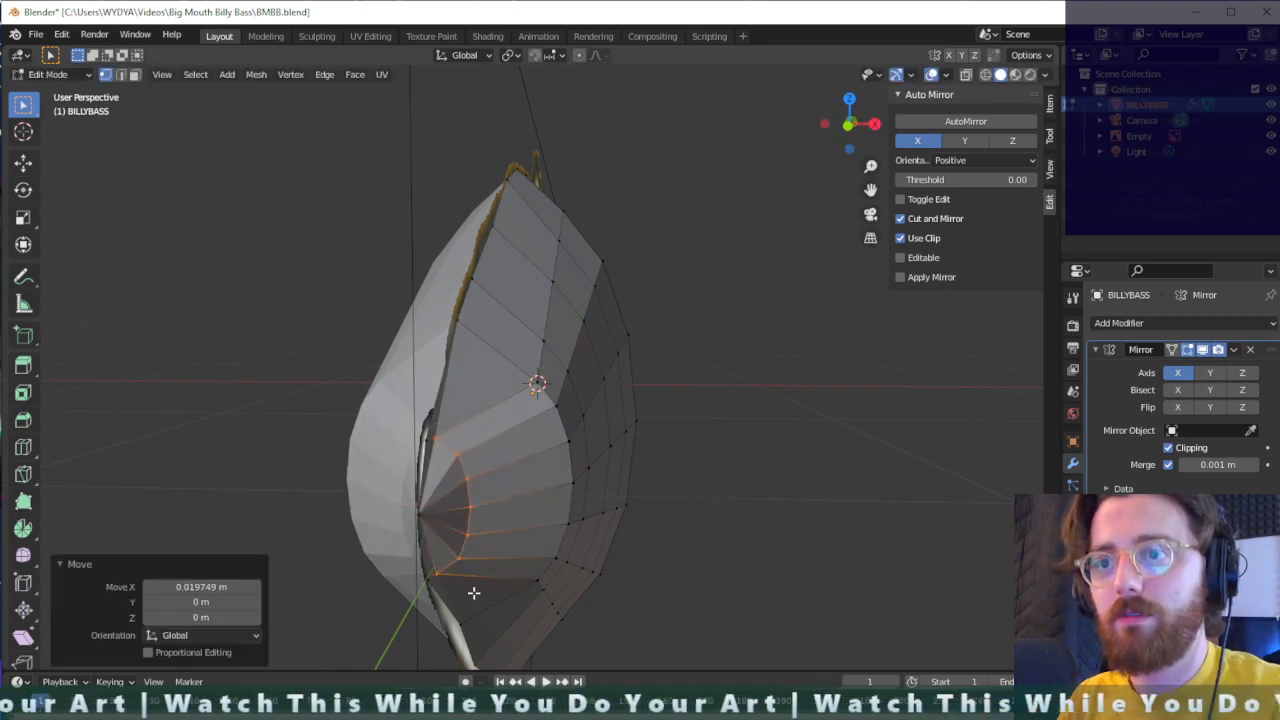
- Try to move the uppermost snout-ring vertex, stuck on the mirror plane, about 0.036 m along X
{"action": "left_click", "coordinate": [432, 441]}
{"action": "key", "text": "g"}
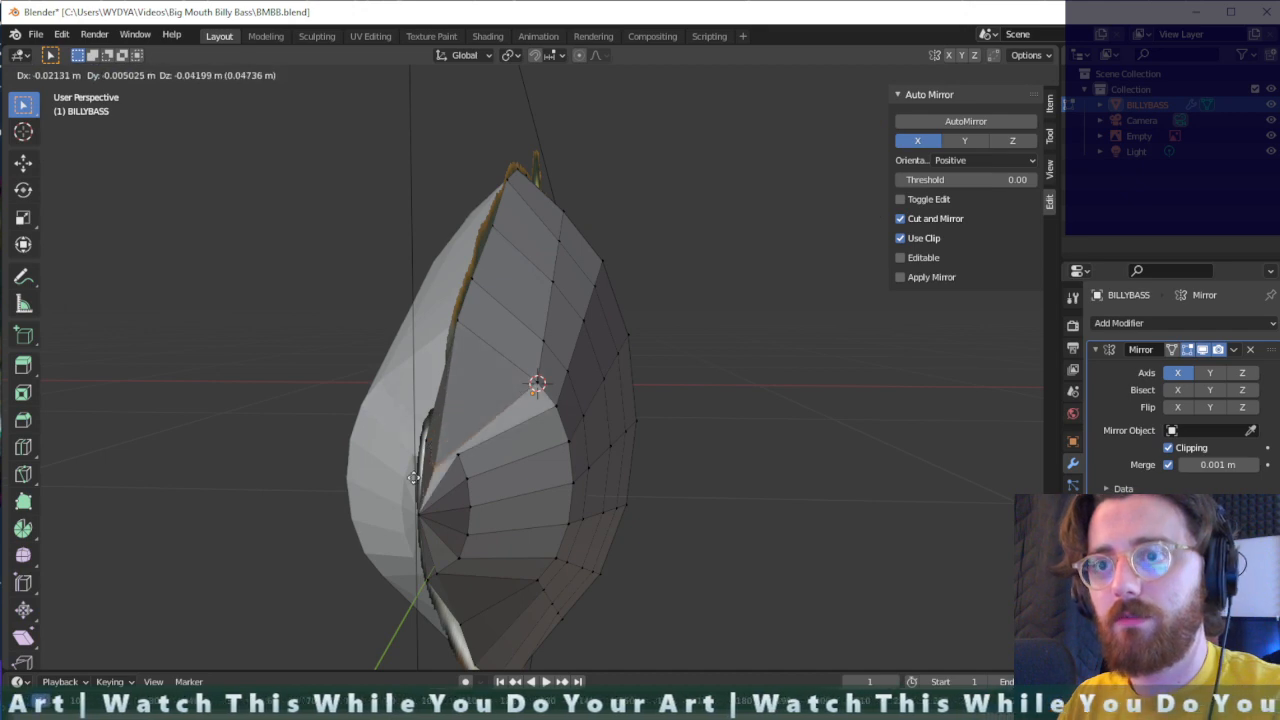
{"action": "key", "text": "x"}
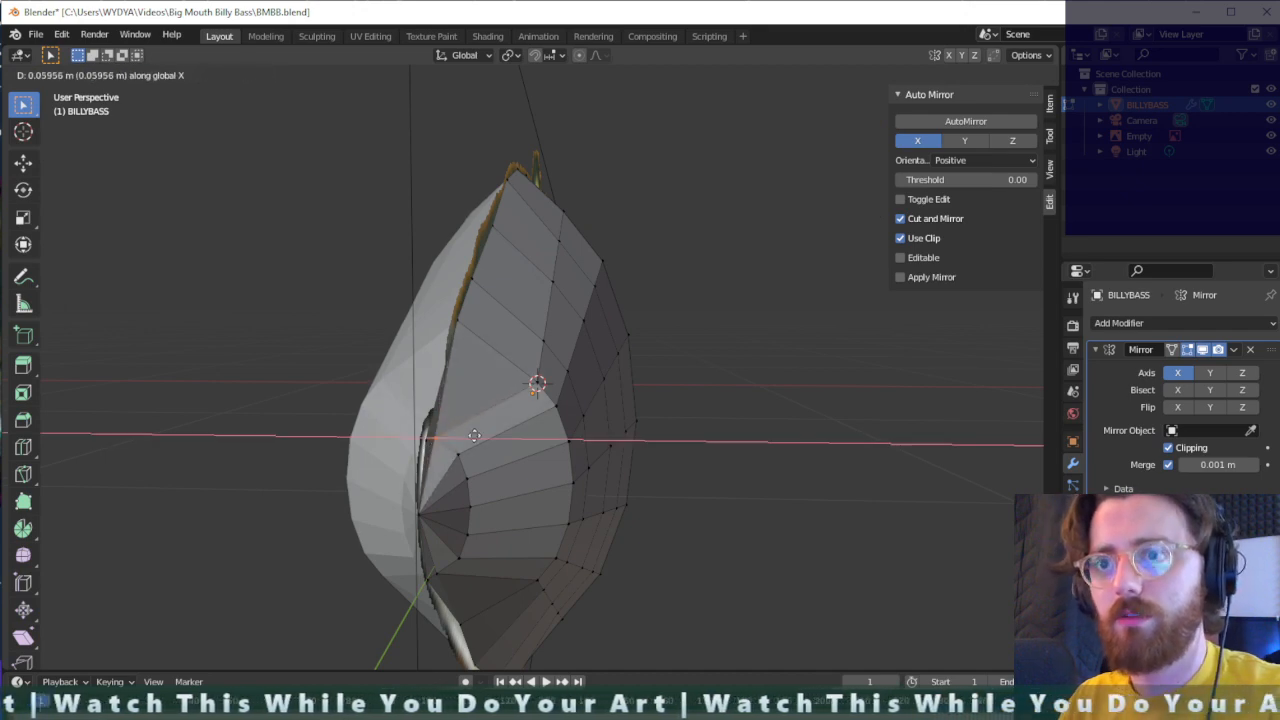
{"action": "left_click", "coordinate": [465, 438]}
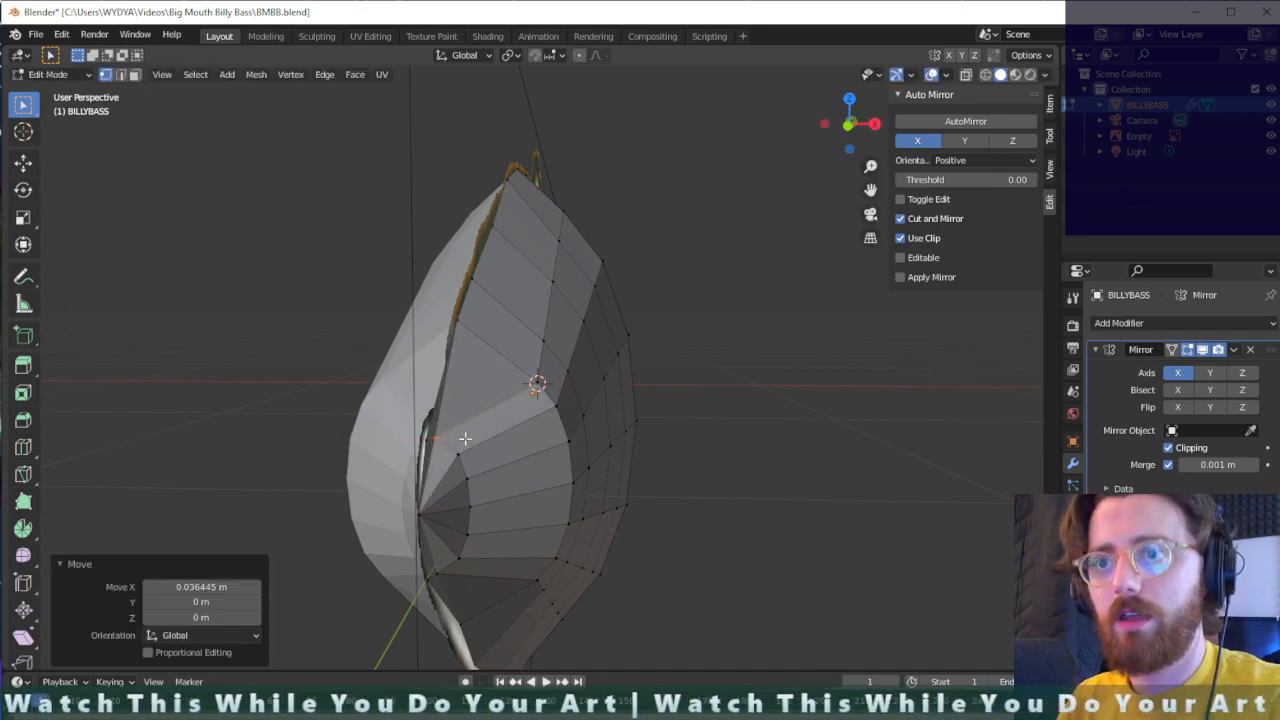
- Try to delete the uppermost snout-ring vertex that is stuck on the mirror plane
{"action": "left_click", "coordinate": [423, 443]}
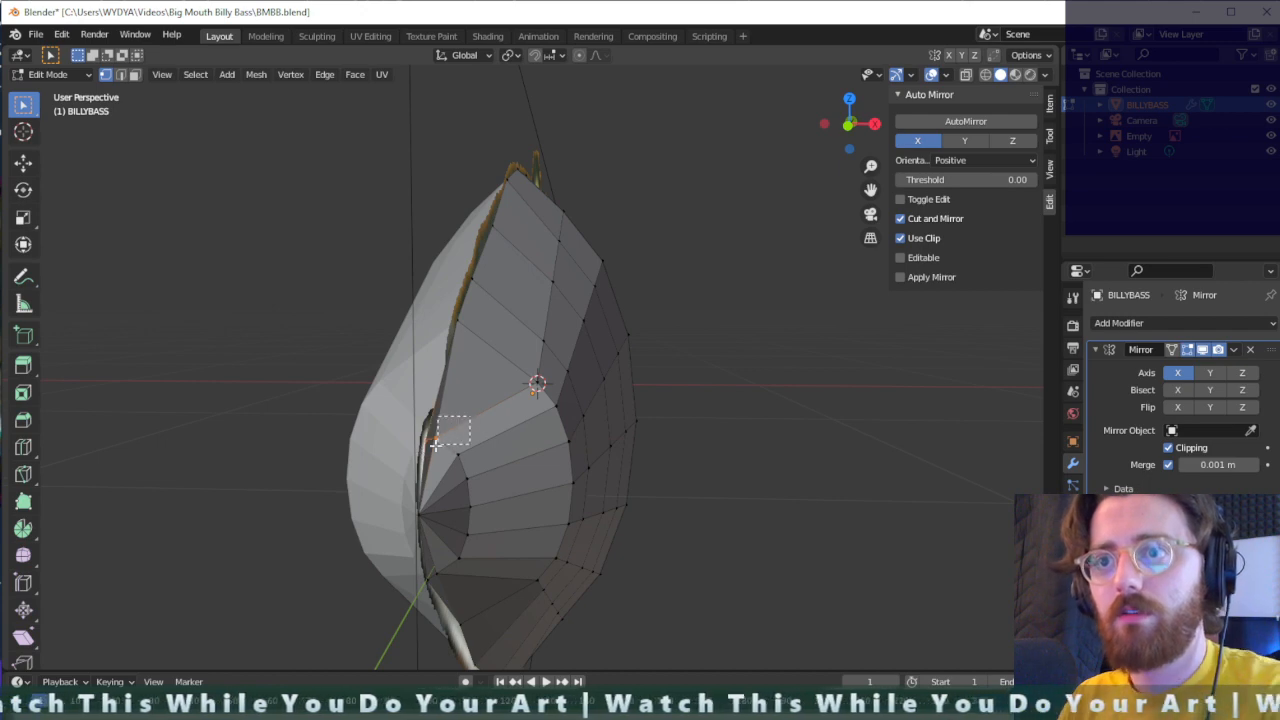
{"action": "key", "text": "x"}
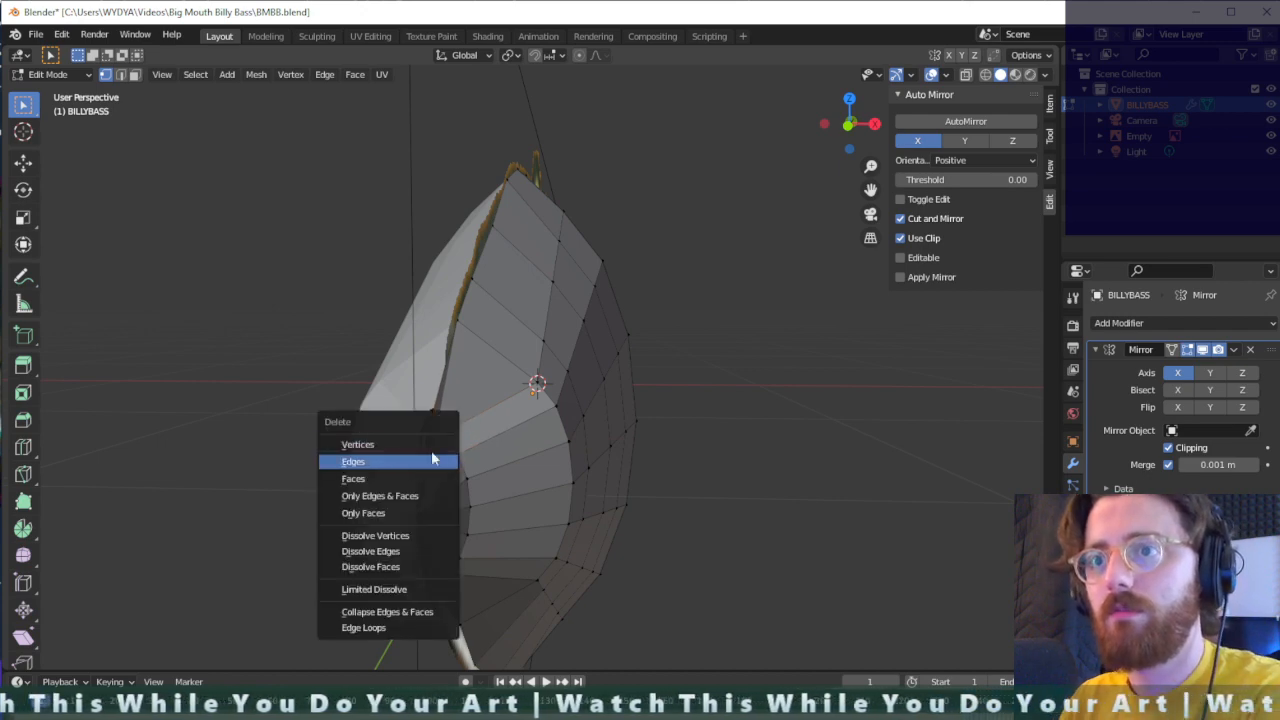
{"action": "left_click", "coordinate": [432, 455]}
{"action": "mouse_move", "coordinate": [522, 438]}
{"action": "middle_mouse_down"}
{"action": "mouse_move", "coordinate": [287, 427]}
{"action": "mouse_move", "coordinate": [374, 400]}
{"action": "mouse_move", "coordinate": [528, 414]}
{"action": "middle_mouse_up"}
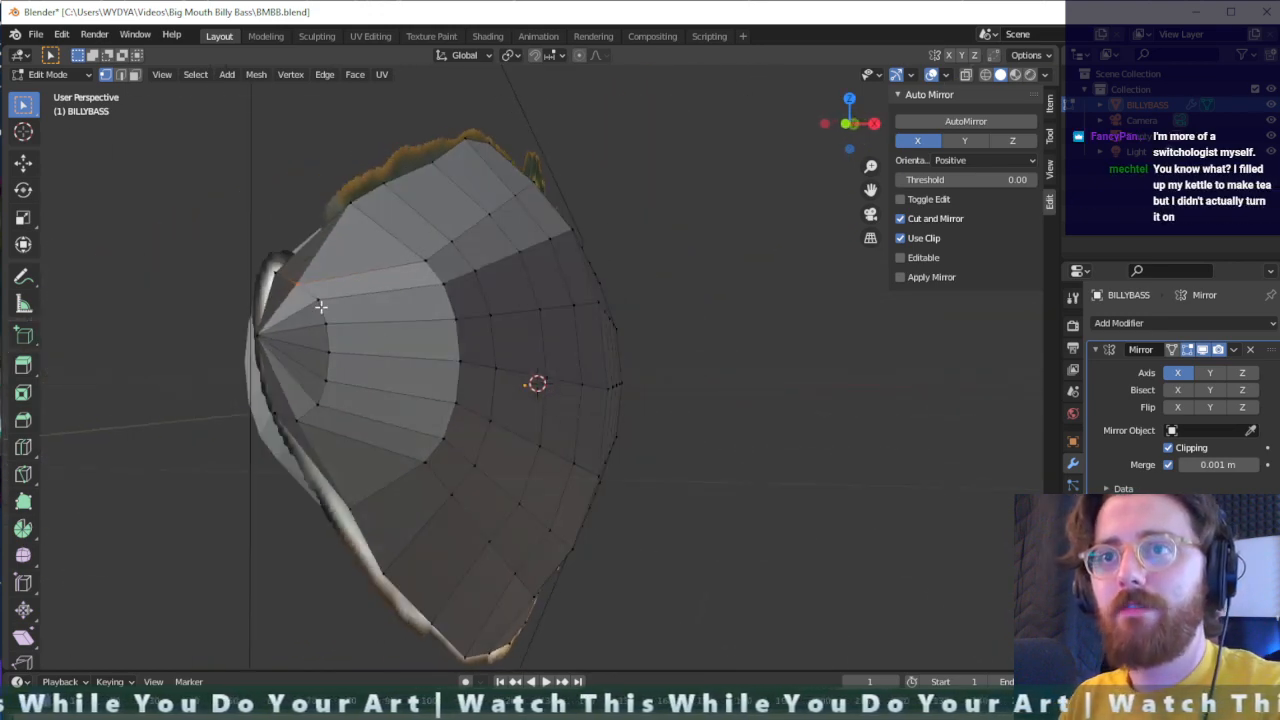
{"action": "right_click", "coordinate": [298, 284]}
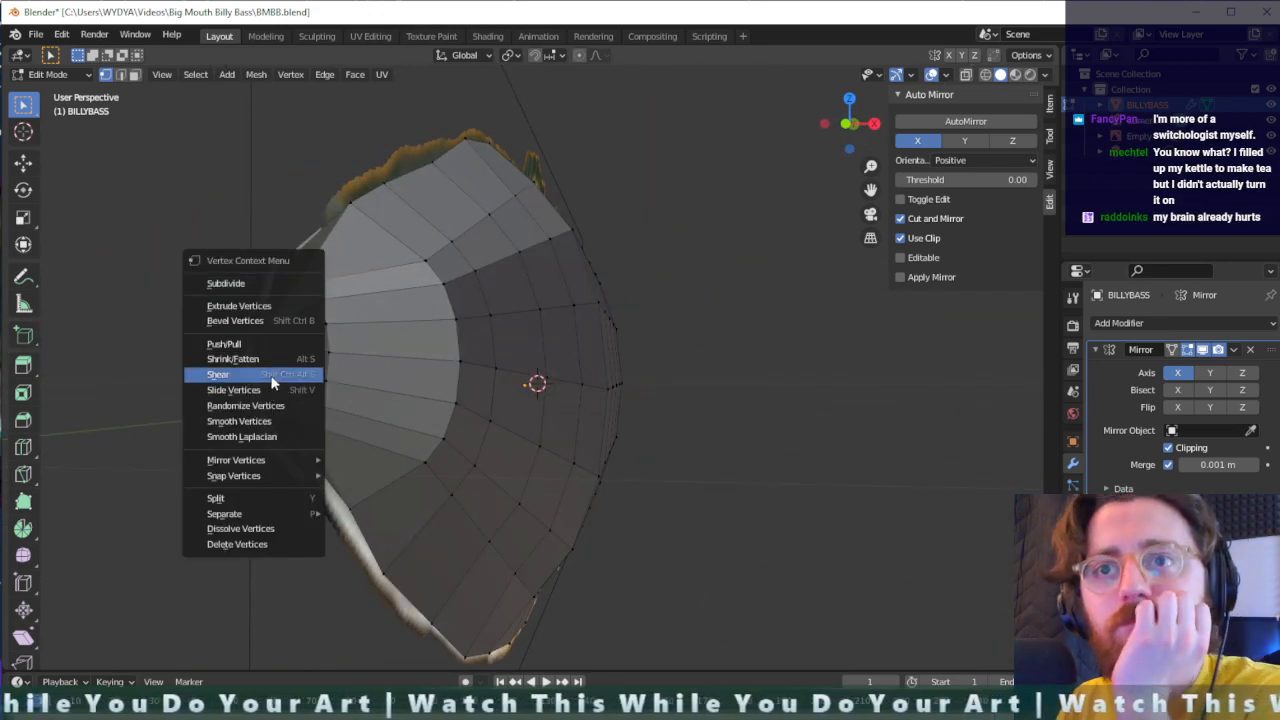
{"action": "mouse_move", "coordinate": [275, 459]}
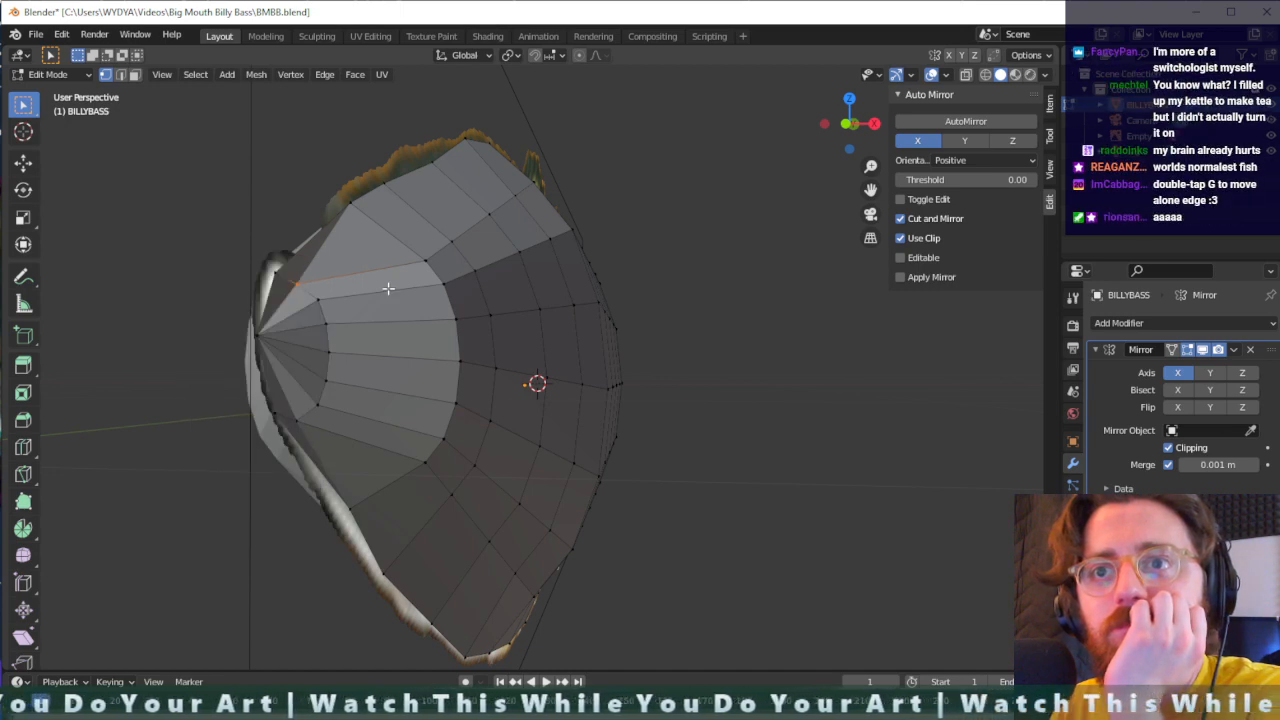
{"action": "middle_click_drag", "start_coordinate": [339, 283], "coordinate": [331, 452]}
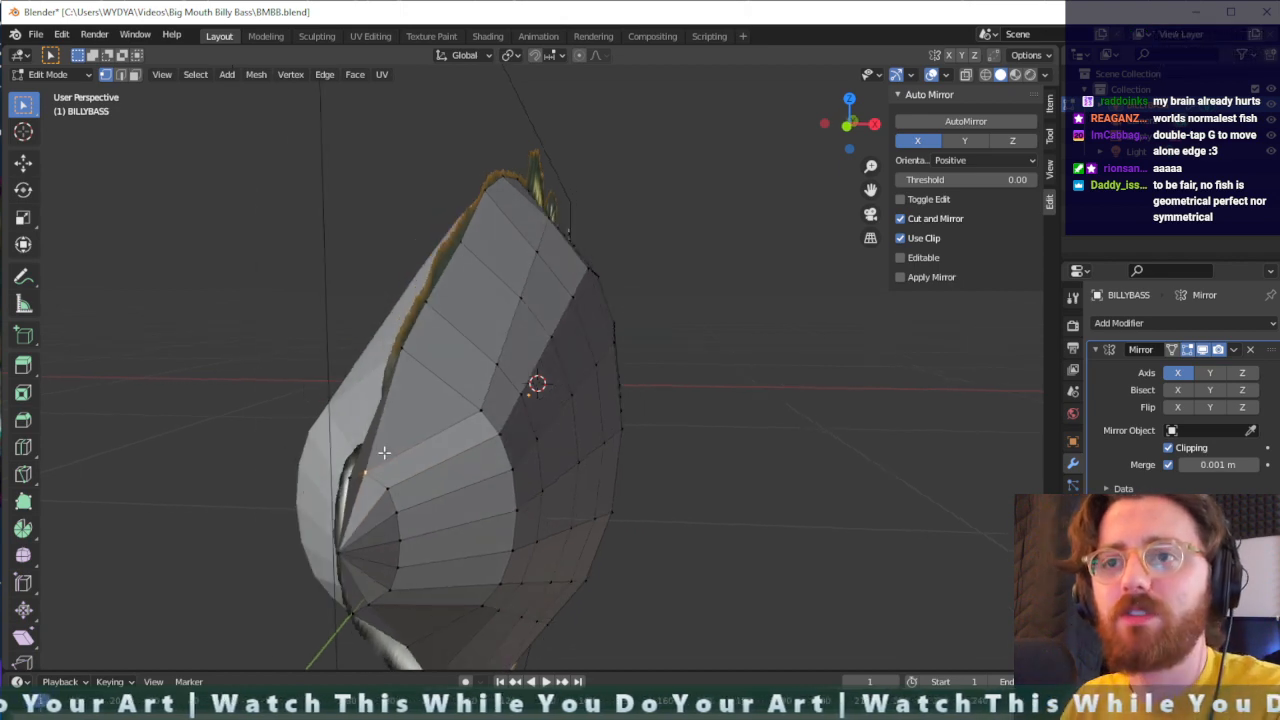
{"action": "key", "text": "x"}
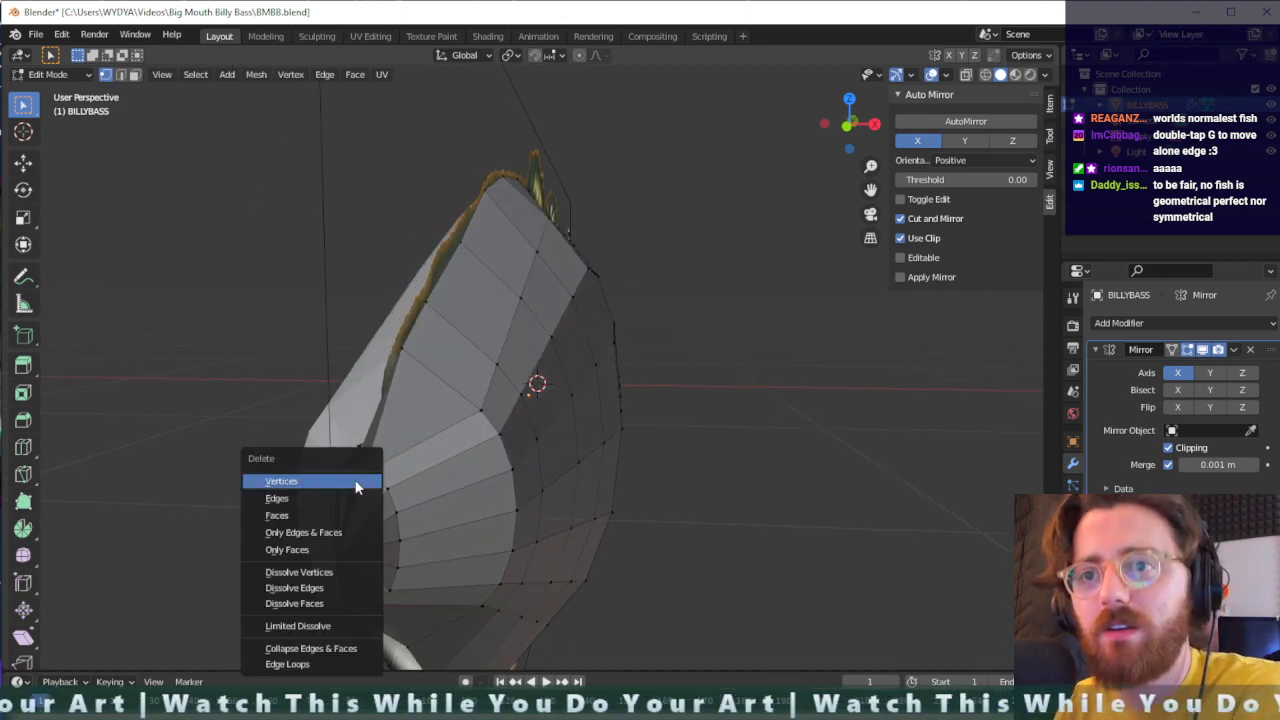
{"action": "key", "text": "Return"}
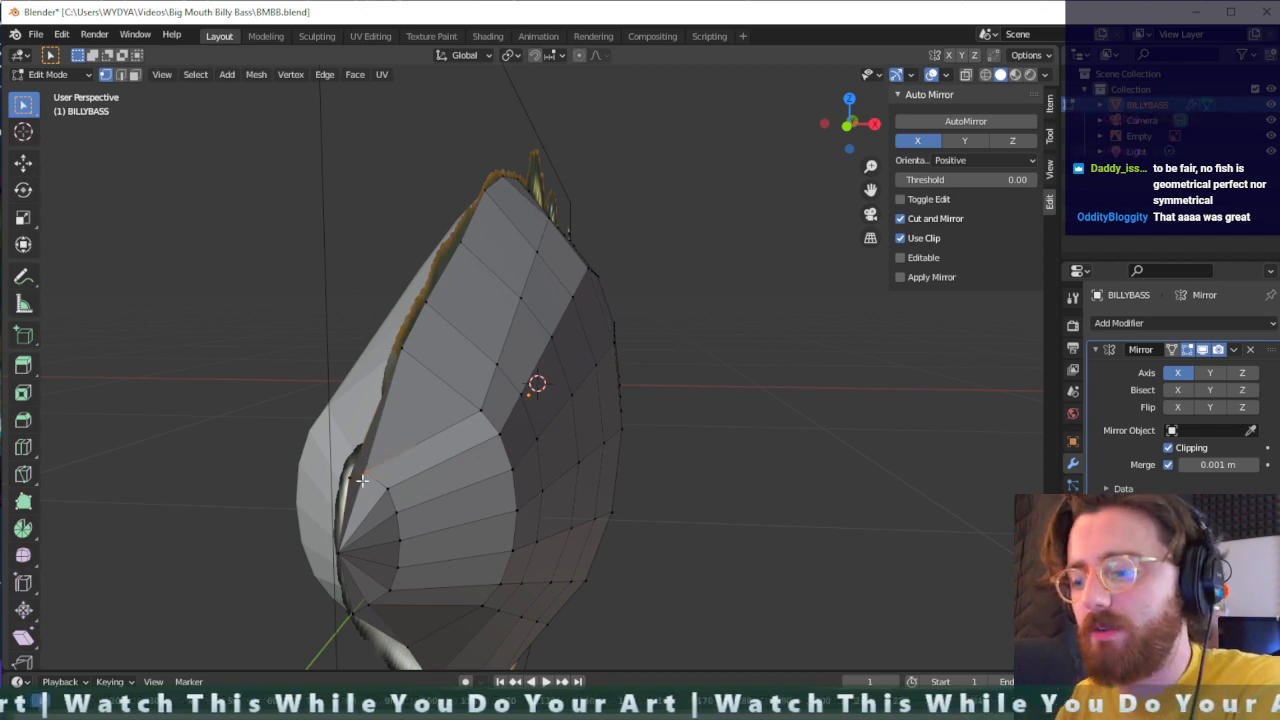
- Dissolve the snout-ring vertex stuck on the mirror plane and connect the upper centre-line snout vertex to the adjacent ring vertex with an edge
{"action": "key", "text": "x"}
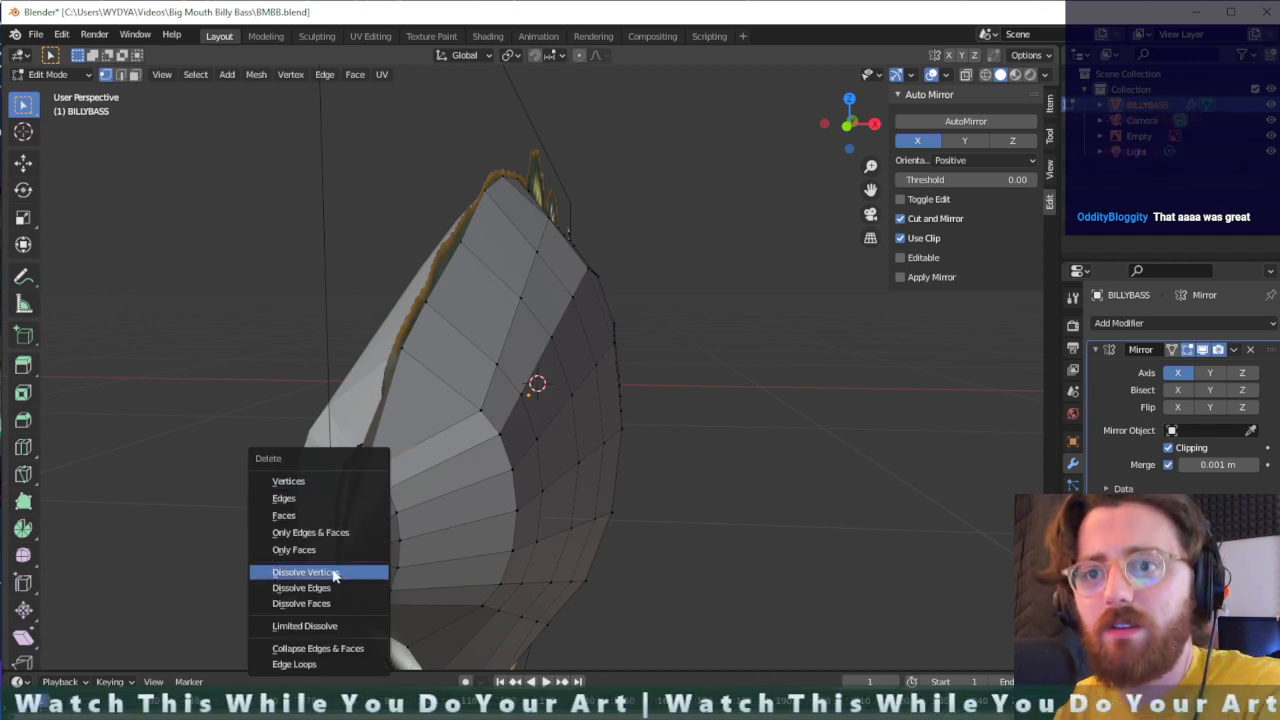
{"action": "left_click", "coordinate": [335, 573]}
{"action": "middle_click_drag", "start_coordinate": [340, 560], "coordinate": [481, 461]}
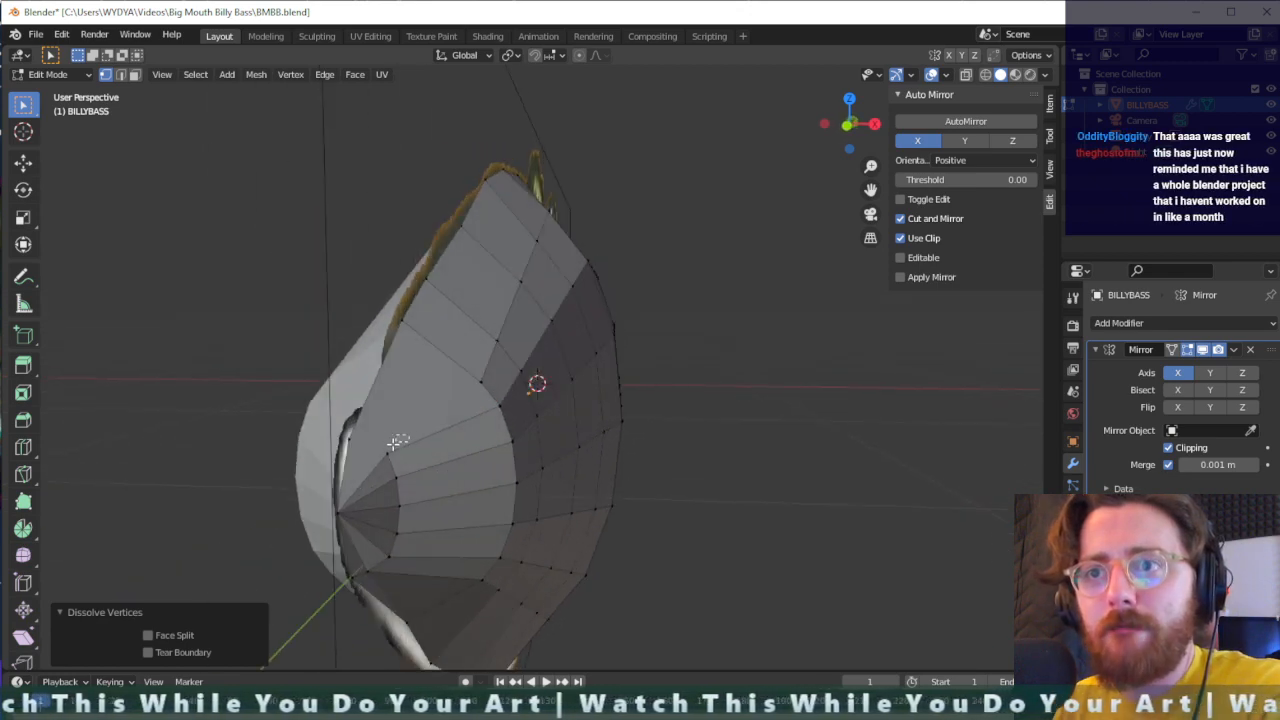
{"action": "left_click", "coordinate": [382, 458]}
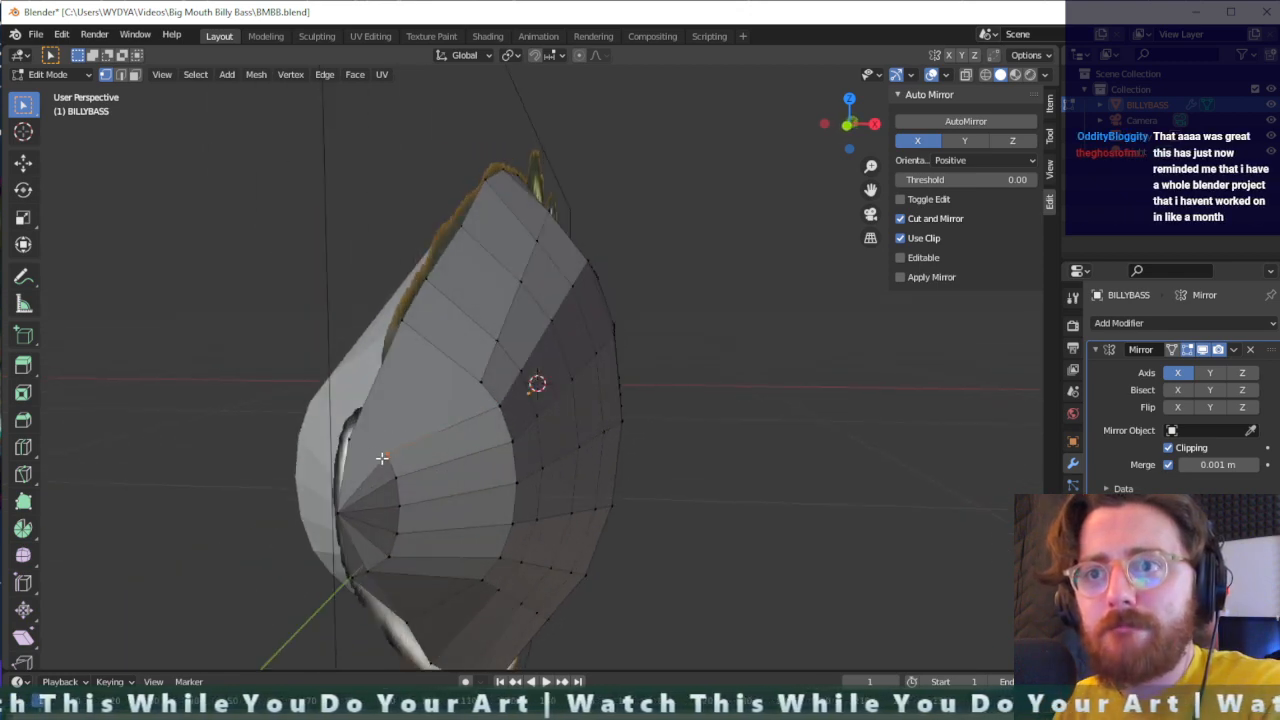
{"action": "right_click", "coordinate": [352, 437]}
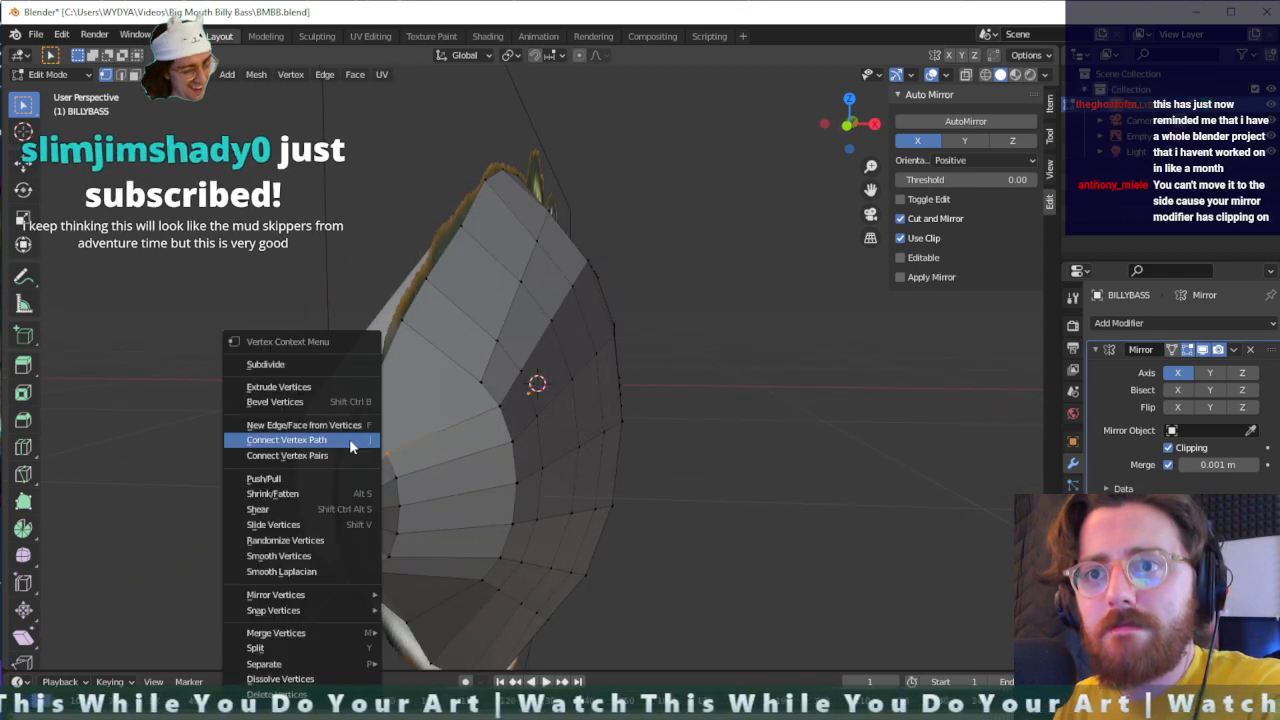
{"action": "left_click", "coordinate": [397, 477]}
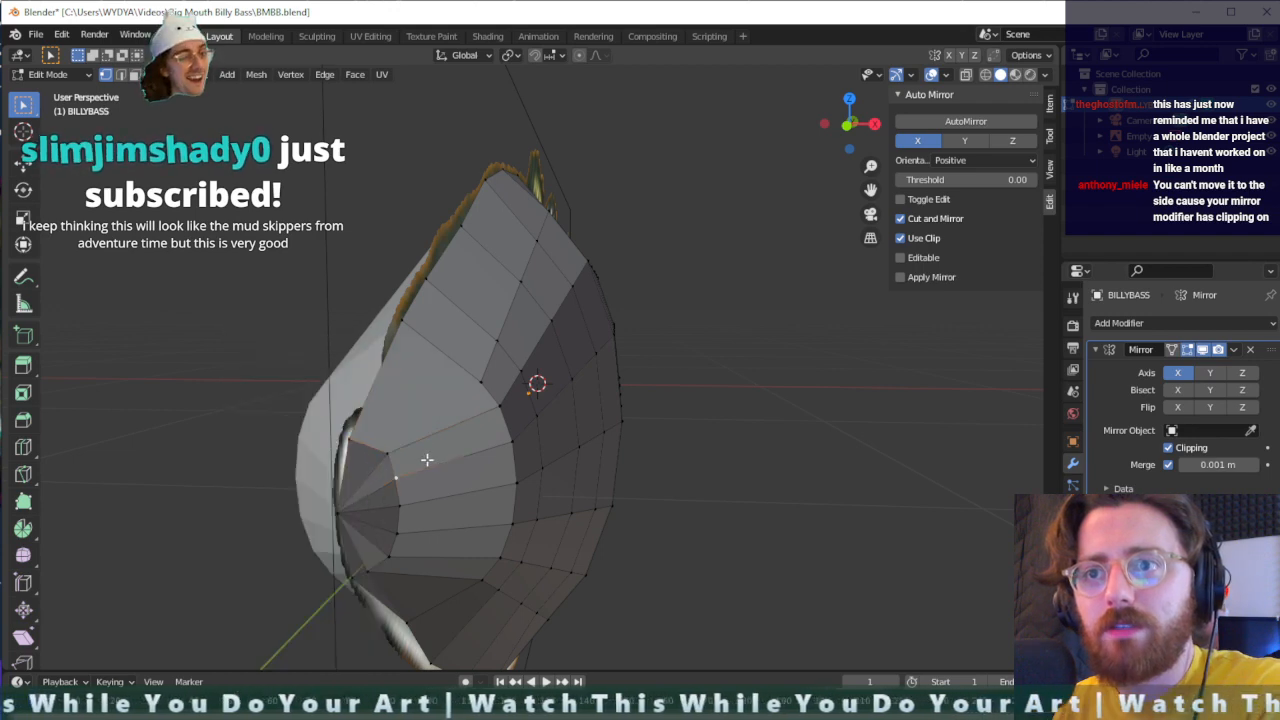
- Connect the upper centre-line snout vertex to the uppermost vertex of the next ring back with an edge
{"action": "middle_click_drag", "start_coordinate": [456, 458], "coordinate": [441, 471]}
{"action": "left_click", "coordinate": [436, 429]}
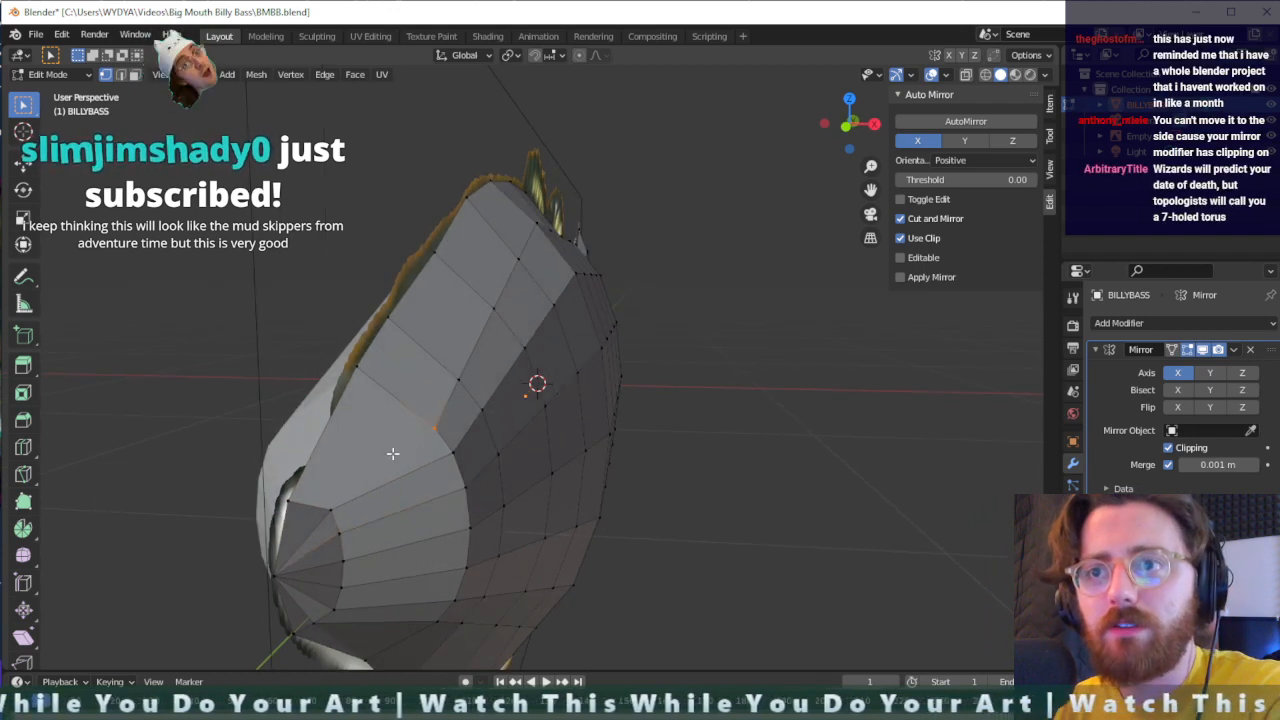
{"action": "right_click", "coordinate": [286, 500]}
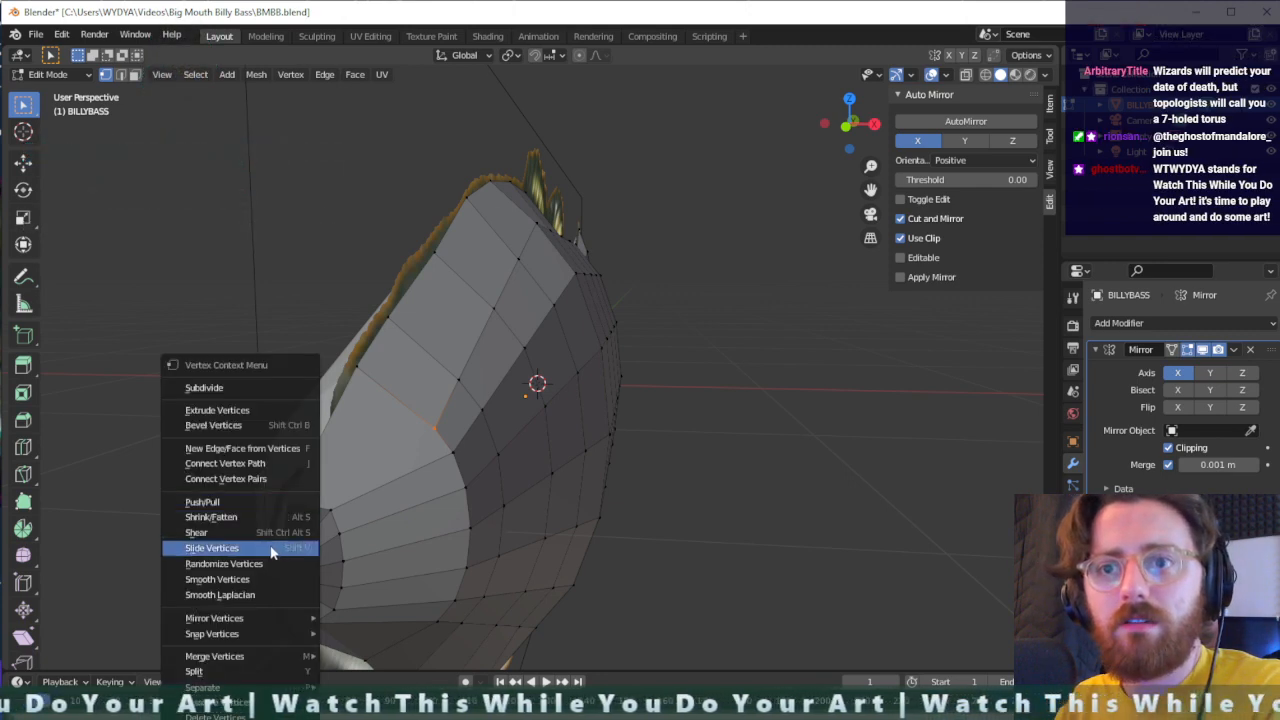
{"action": "left_click", "coordinate": [270, 464]}
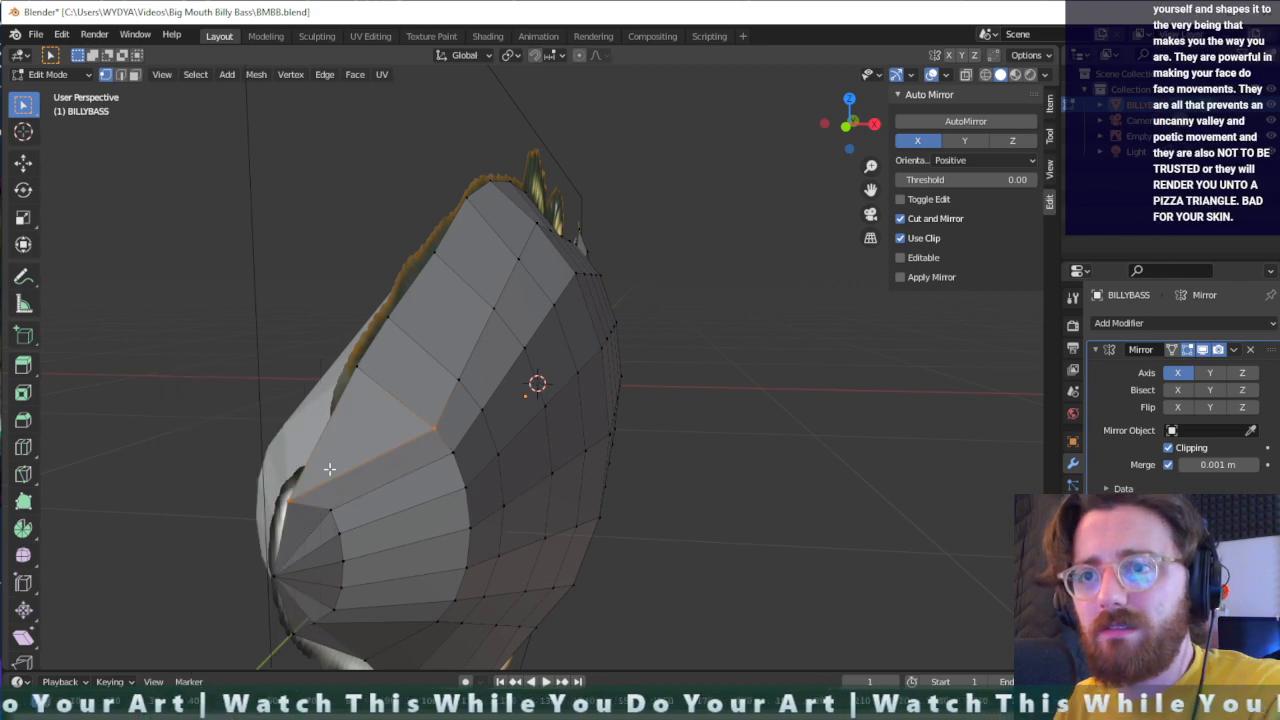
{"action": "middle_click_drag", "start_coordinate": [401, 461], "coordinate": [350, 320]}
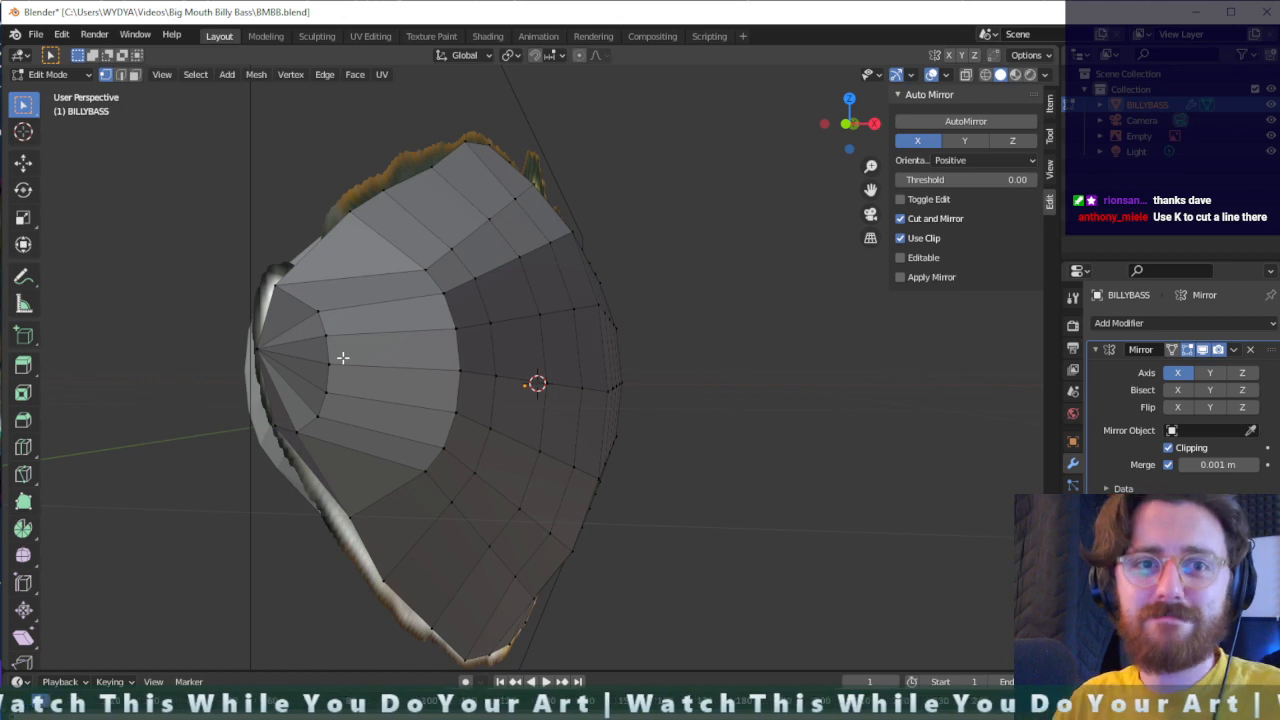
{"action": "middle_click_drag", "start_coordinate": [353, 333], "coordinate": [328, 390]}
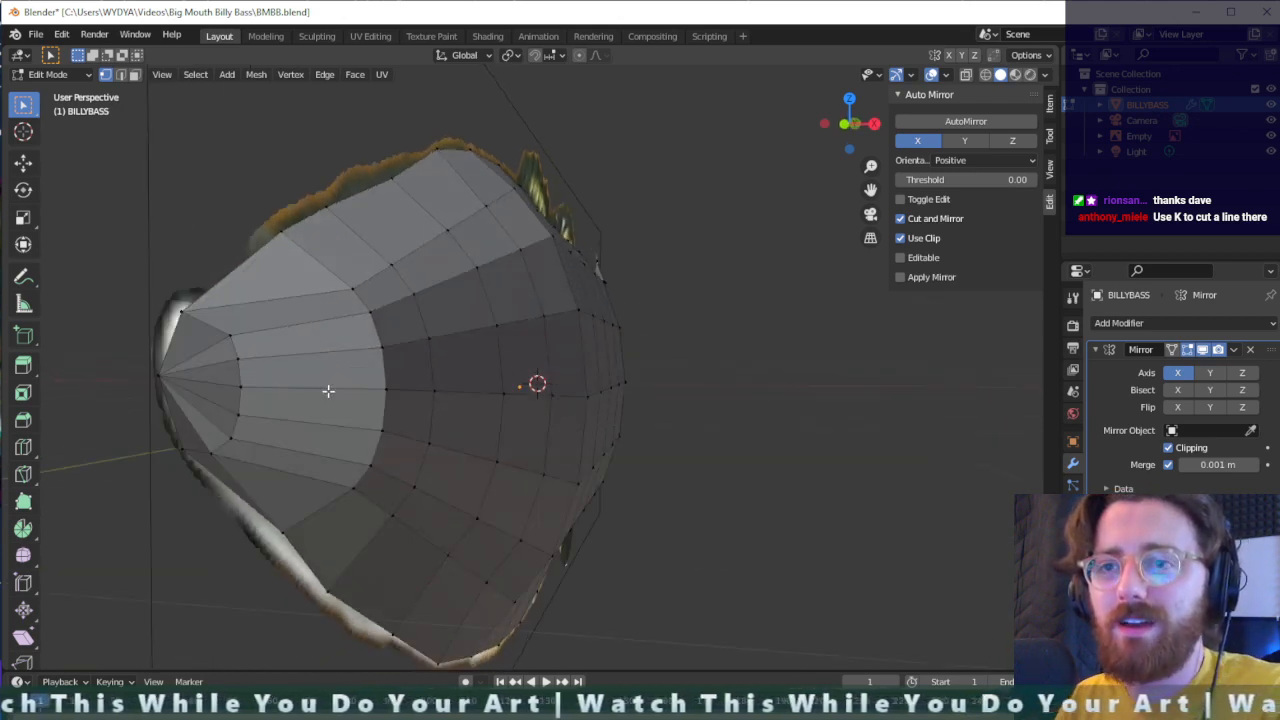
{"action": "middle_click_drag", "start_coordinate": [297, 336], "coordinate": [300, 344]}
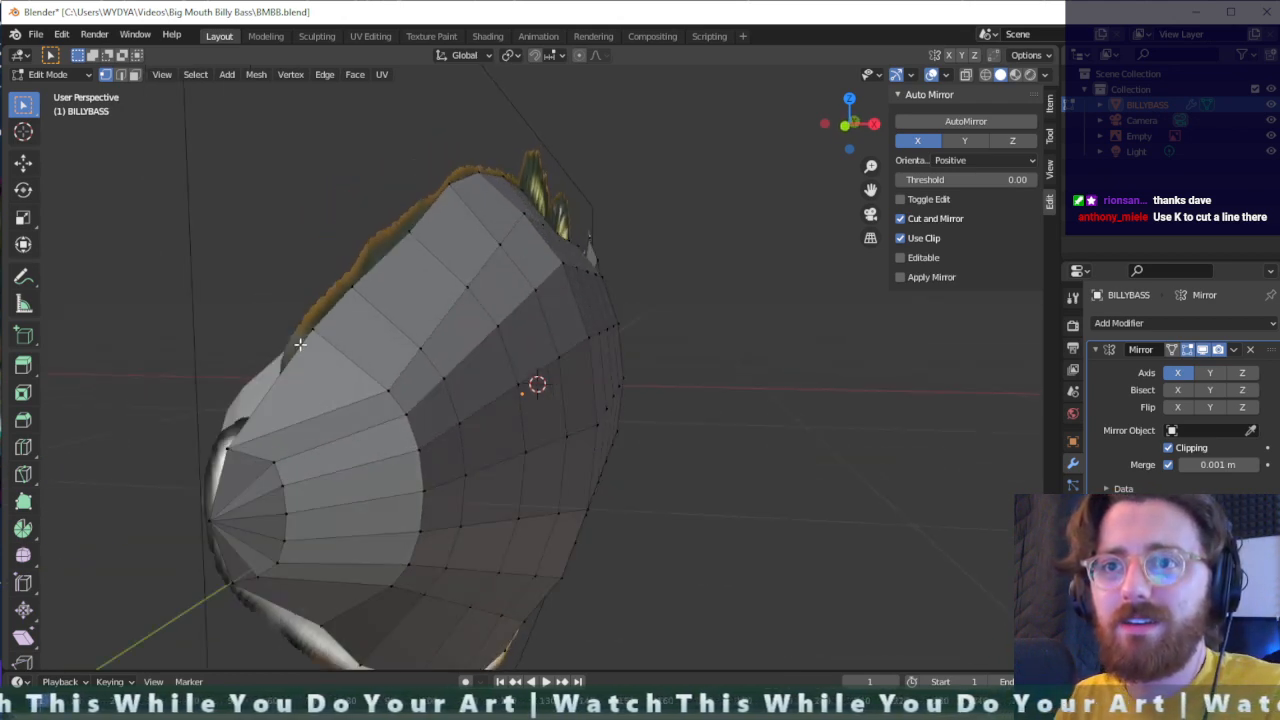
- Connect the uppermost snout-ring vertex to the centre-line ridge vertex behind it and to the uppermost side vertex of the next ring
{"action": "left_click", "coordinate": [300, 417]}
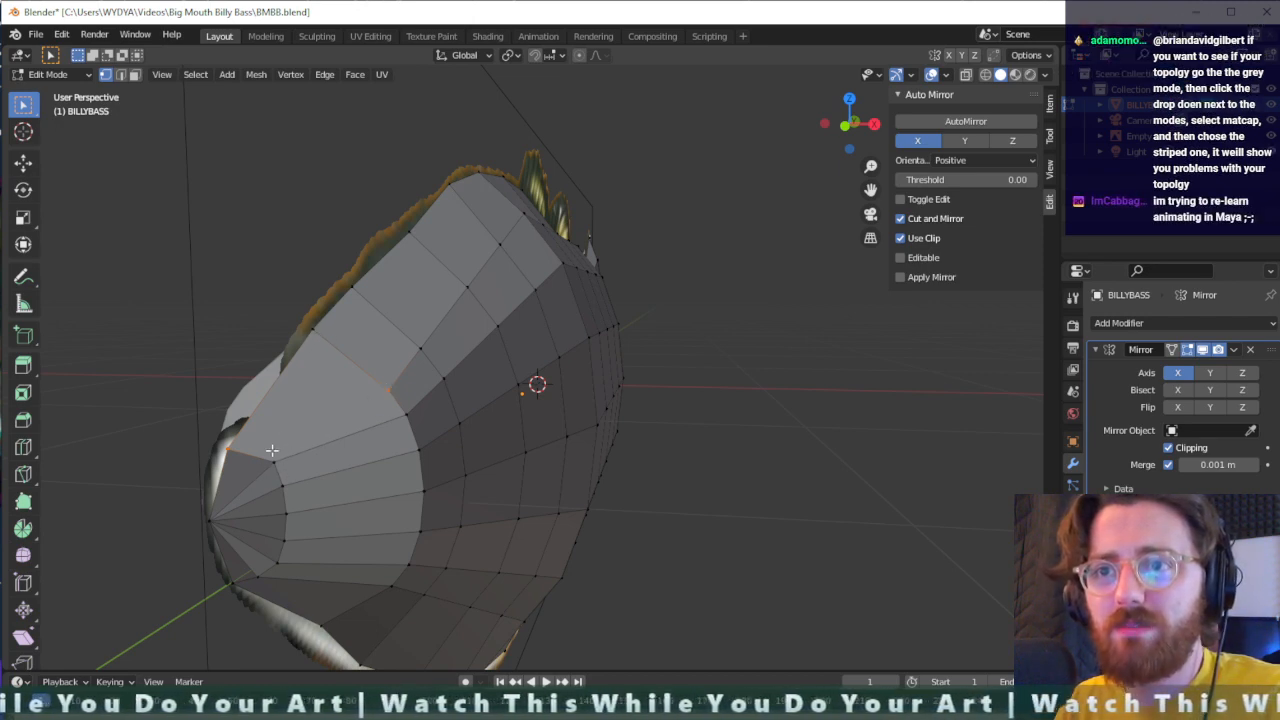
{"action": "right_click", "coordinate": [313, 335]}
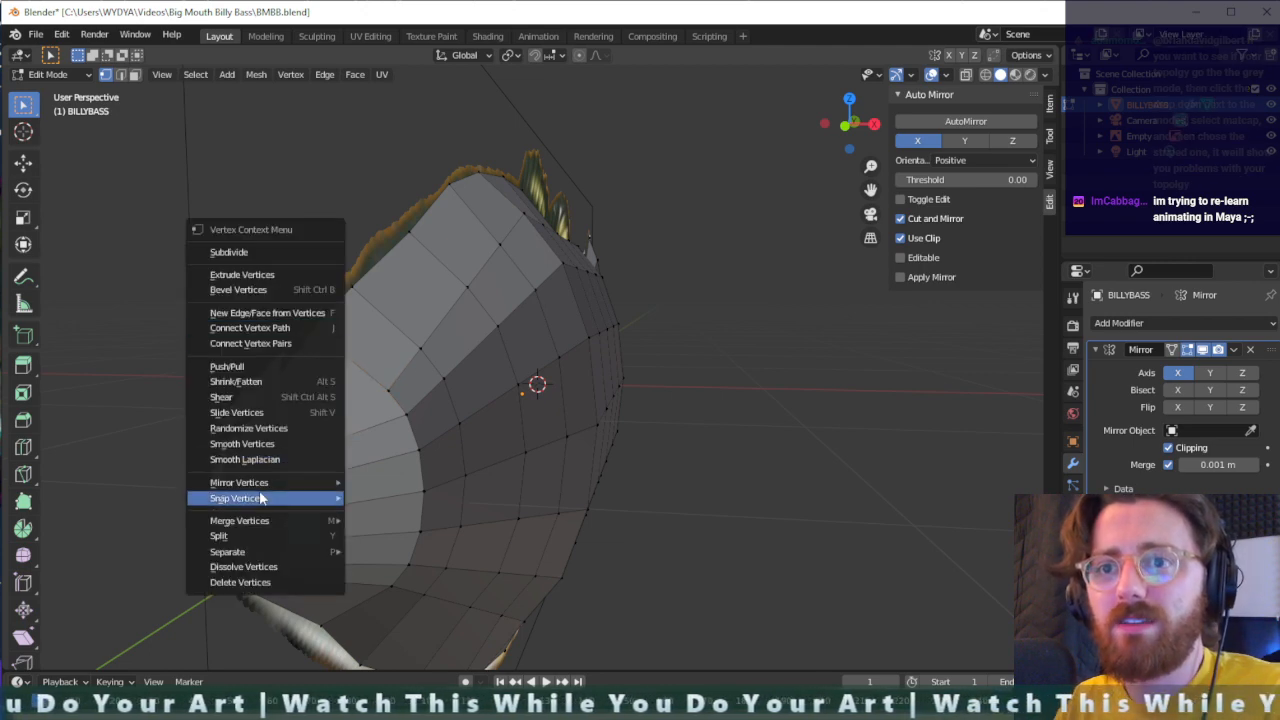
{"action": "left_click", "coordinate": [266, 330]}
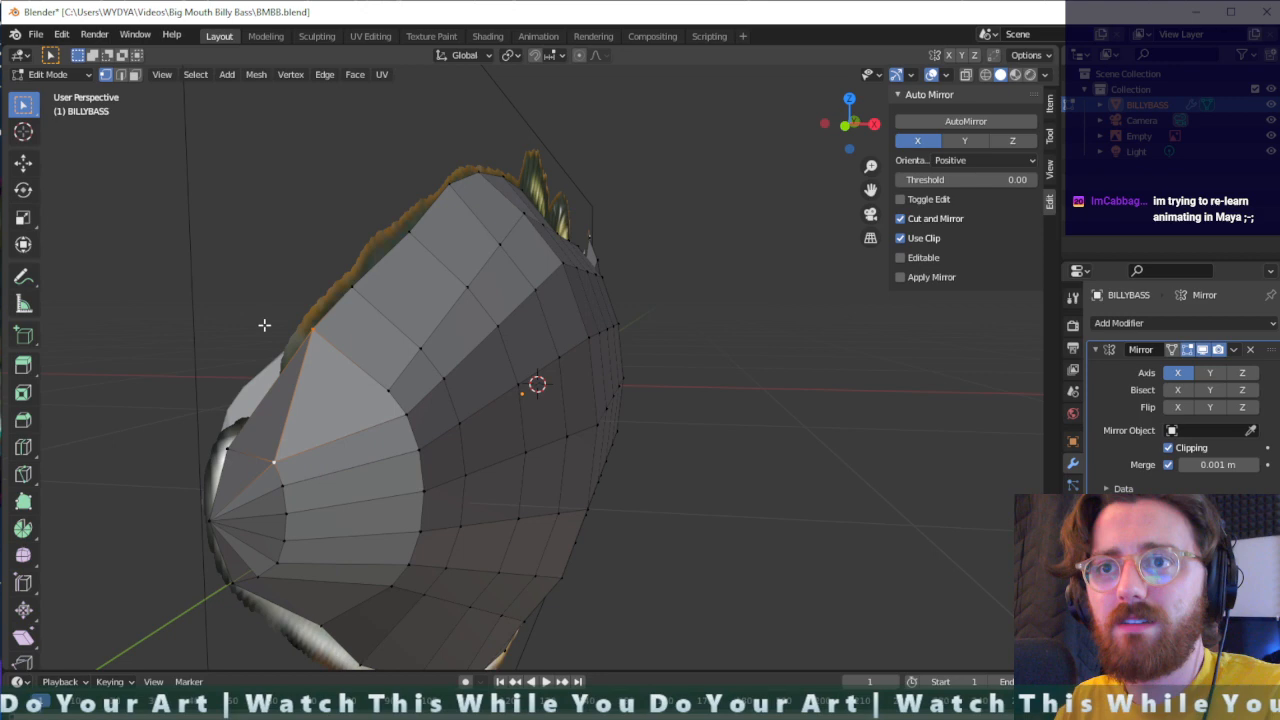
{"action": "left_click", "coordinate": [390, 390], "text": "shift"}
{"action": "key", "text": "j"}
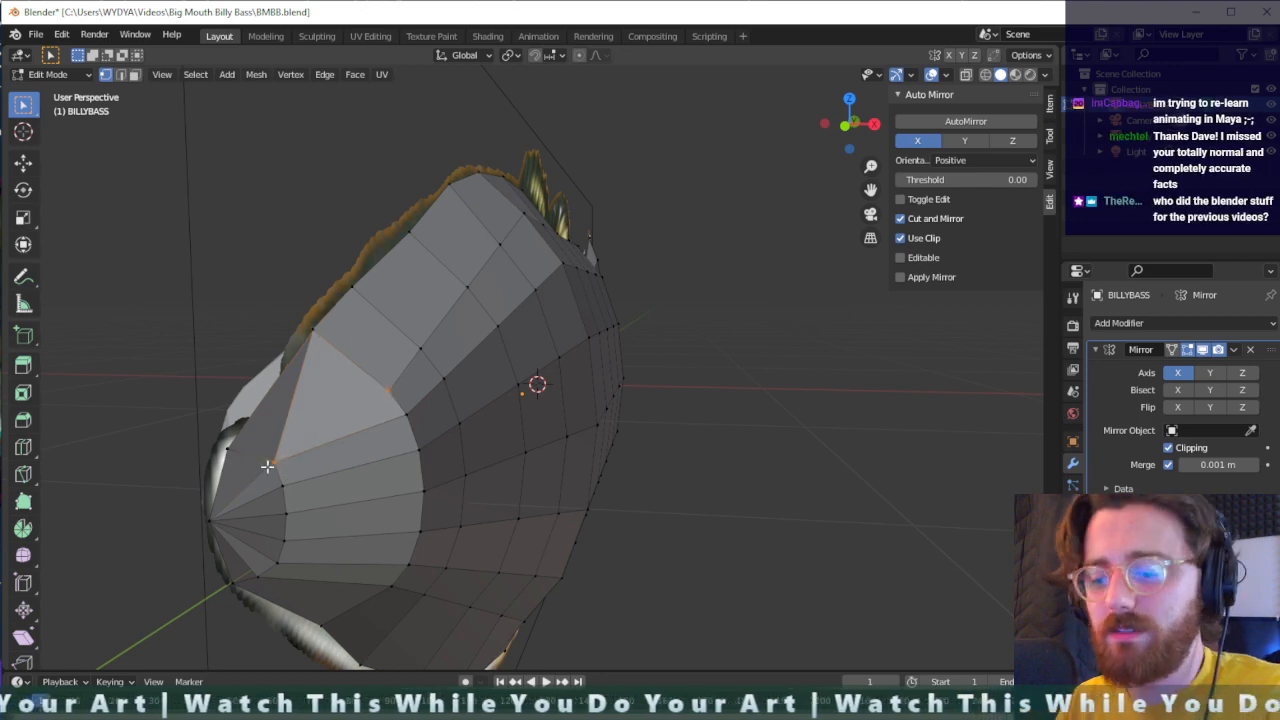
- Move the uppermost snout-ring vertex about 0.002 m along X, 0.001 m along Y and 0.02 m along Z
{"action": "left_click", "coordinate": [317, 454]}
{"action": "middle_click_drag", "start_coordinate": [317, 454], "coordinate": [332, 452]}
{"action": "left_click_drag", "start_coordinate": [490, 407], "coordinate": [490, 392]}
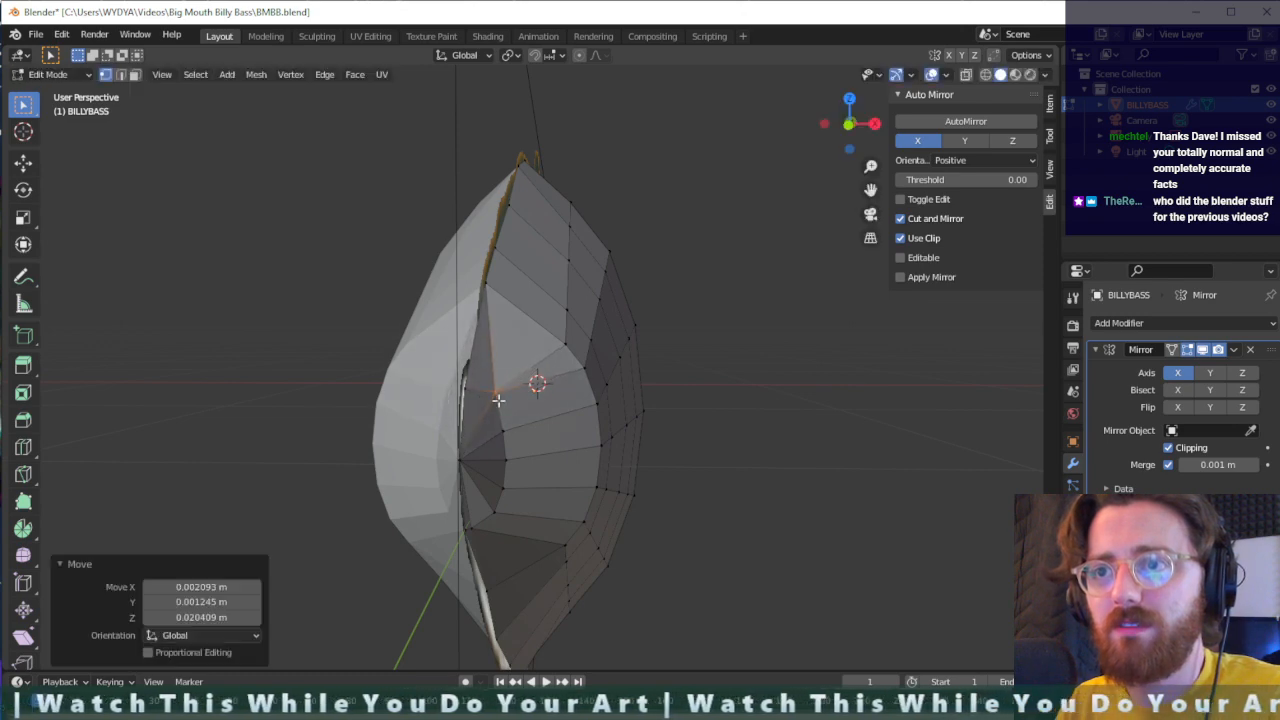
- Activate the Move tool for repositioning the upper snout vertices
{"action": "middle_click_drag", "start_coordinate": [495, 398], "coordinate": [435, 422]}
{"action": "left_click", "coordinate": [400, 425]}
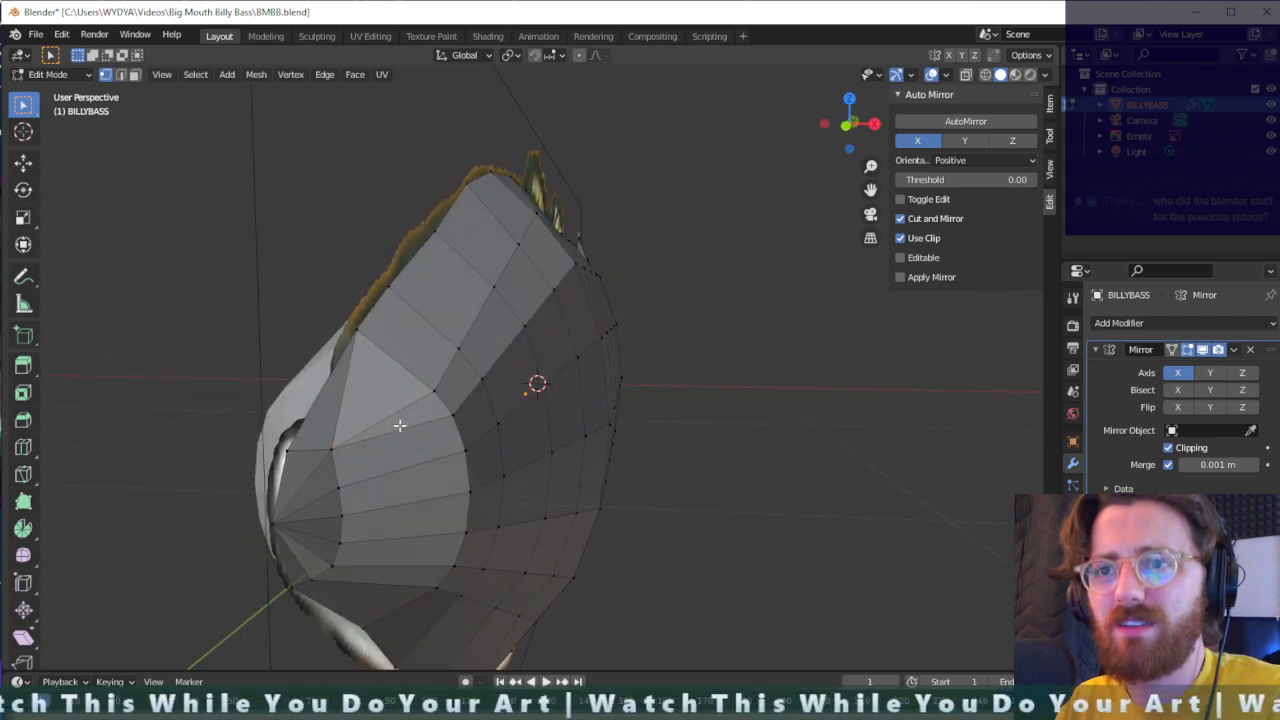
{"action": "key", "text": "shift+space"}
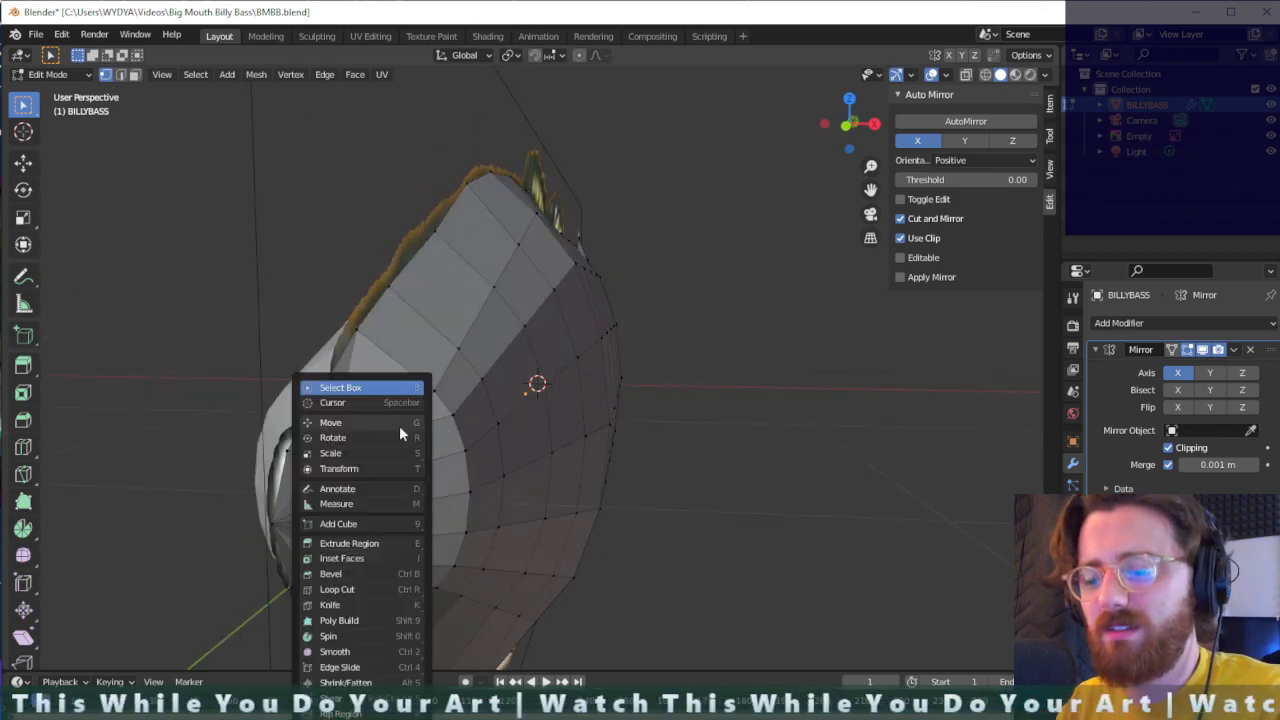
{"action": "left_click", "coordinate": [399, 426]}
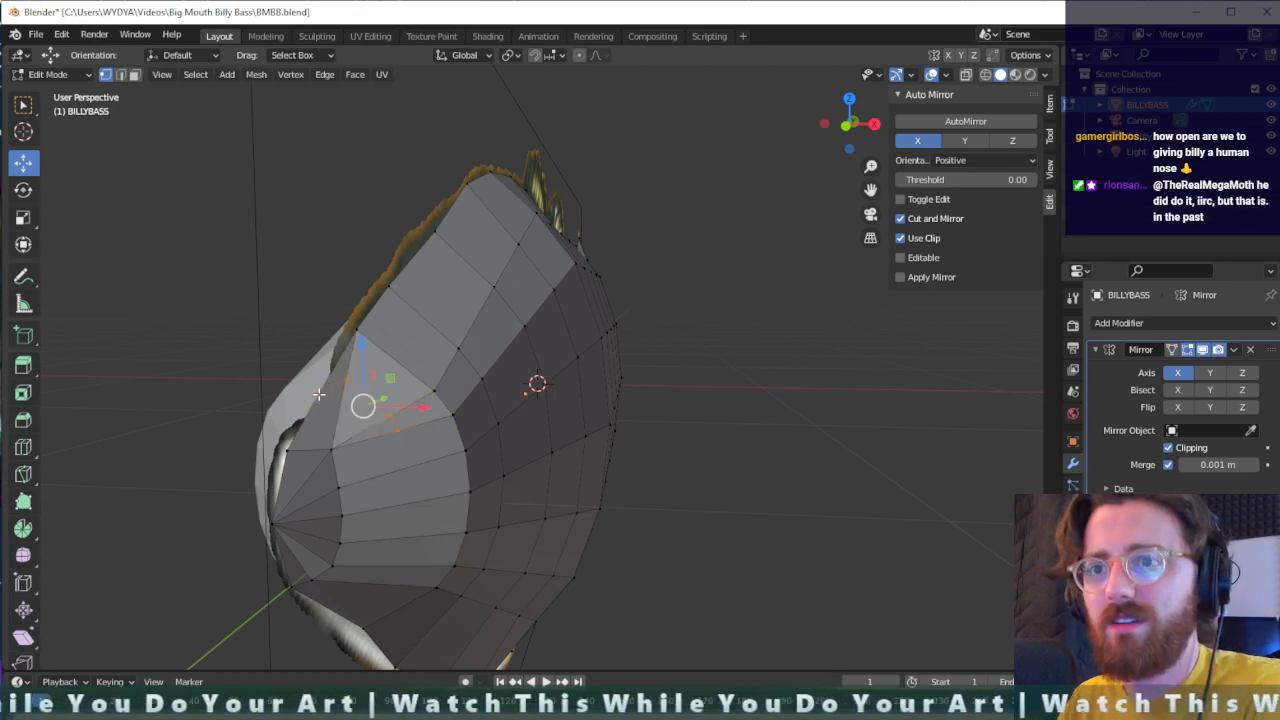
- Try lowering the selected upper snout vertices about 0.02 m along Z and undo the move
{"action": "middle_click_drag", "start_coordinate": [401, 413], "coordinate": [347, 403]}
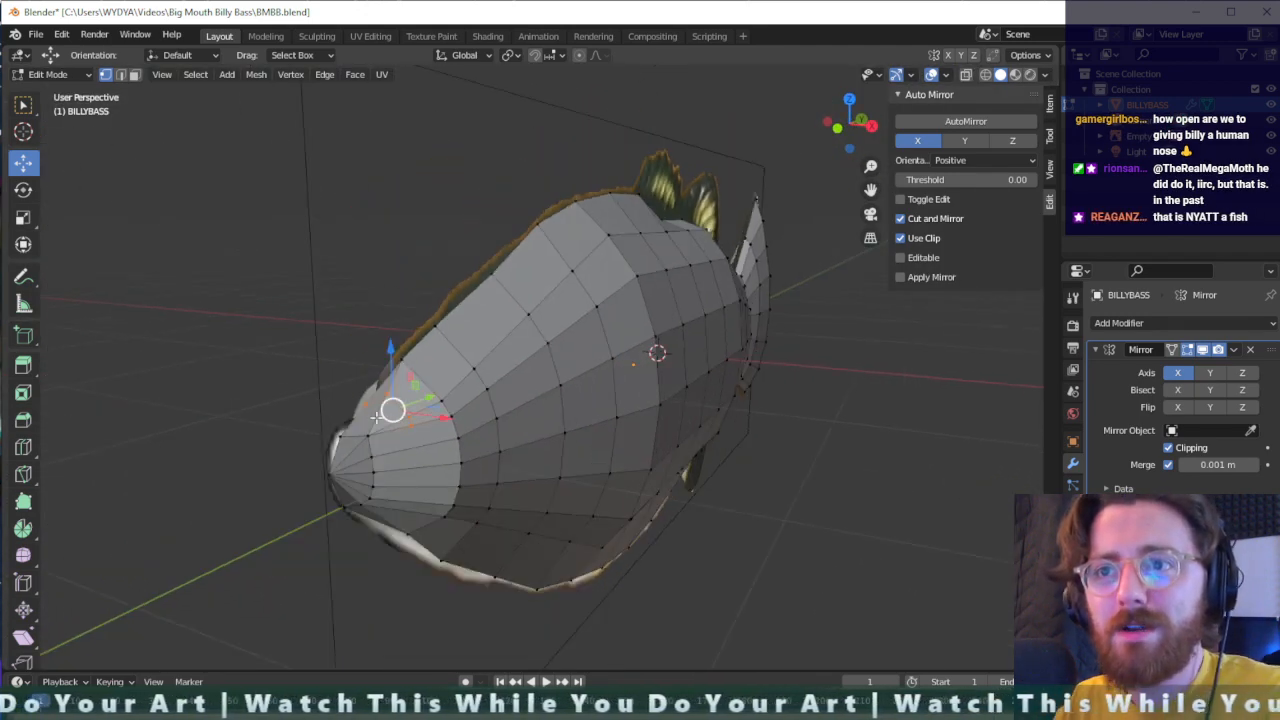
{"action": "scroll", "coordinate": [376, 416], "scroll_direction": "up", "scroll_amount": 3}
{"action": "middle_click_drag", "start_coordinate": [271, 447], "coordinate": [287, 427]}
{"action": "left_click_drag", "start_coordinate": [349, 298], "coordinate": [343, 316]}
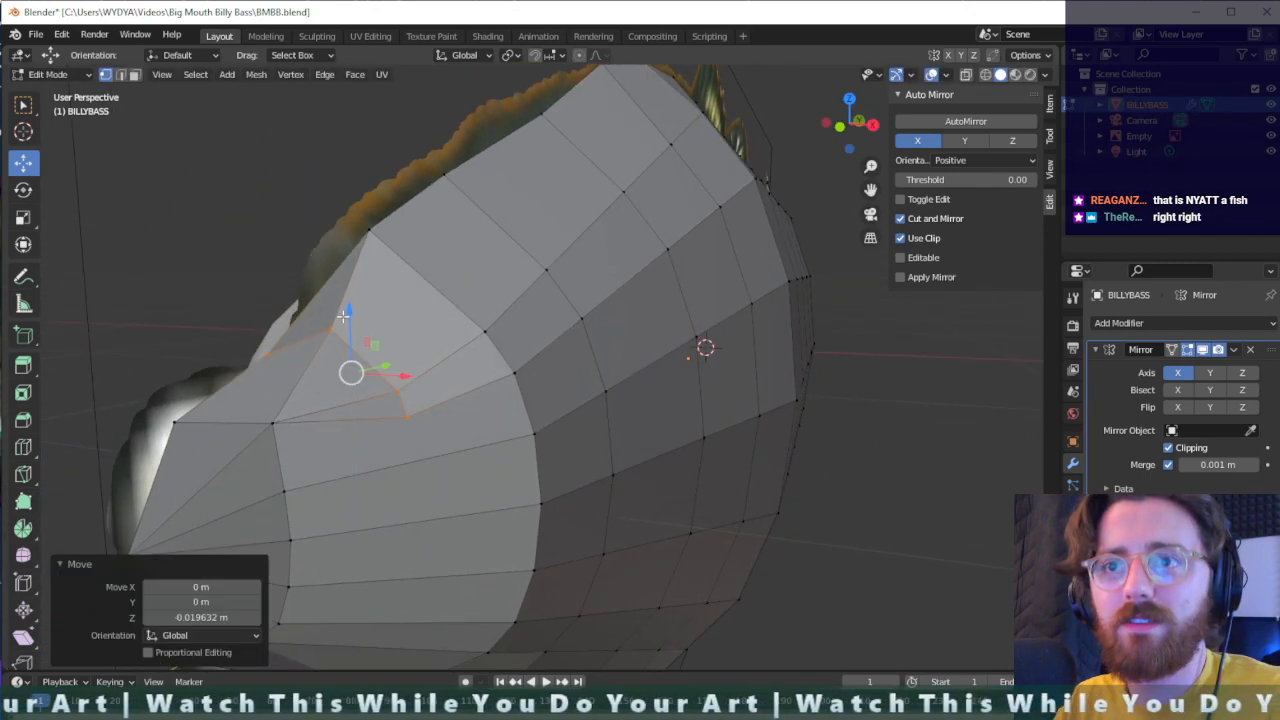
{"action": "key", "text": "ctrl+z"}
- Move the uppermost snout-ring vertex about 0.01 m outward along X and lower it about 0.013 m along Z
{"action": "left_click", "coordinate": [334, 309]}
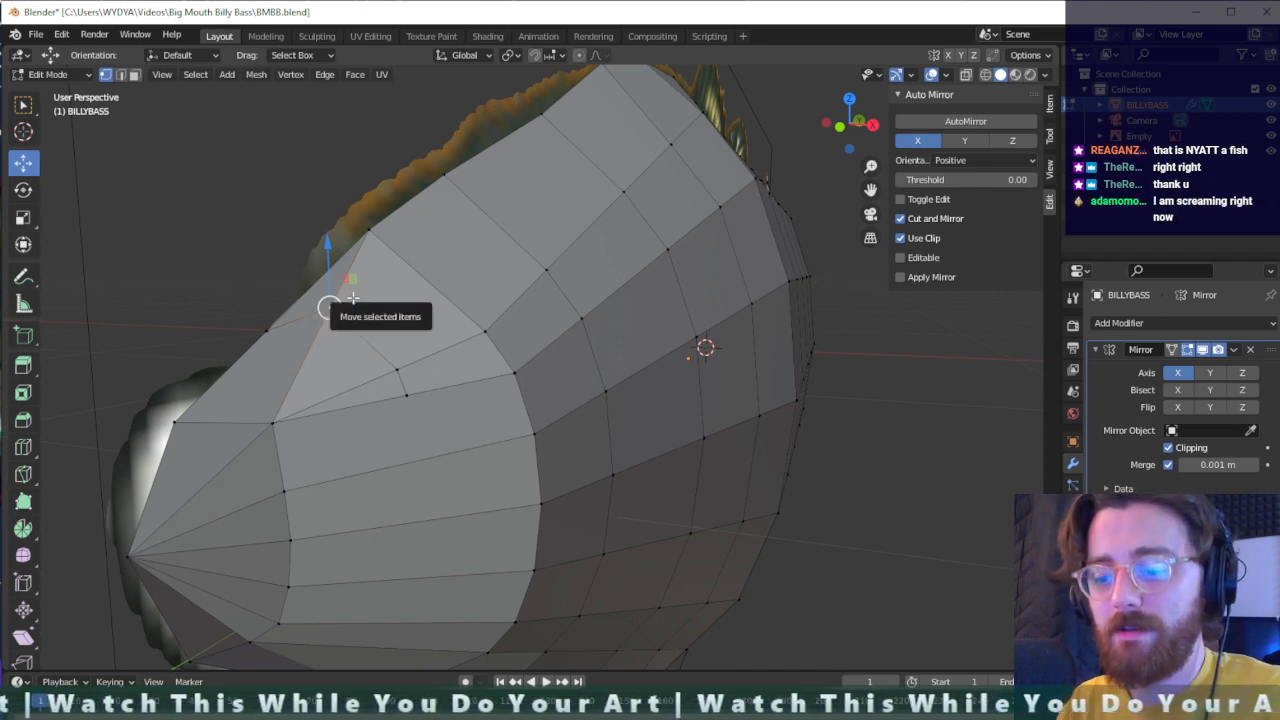
{"action": "left_click_drag", "start_coordinate": [353, 298], "coordinate": [366, 321]}
{"action": "key", "text": "x"}
{"action": "middle_click_drag", "start_coordinate": [368, 321], "coordinate": [385, 322]}
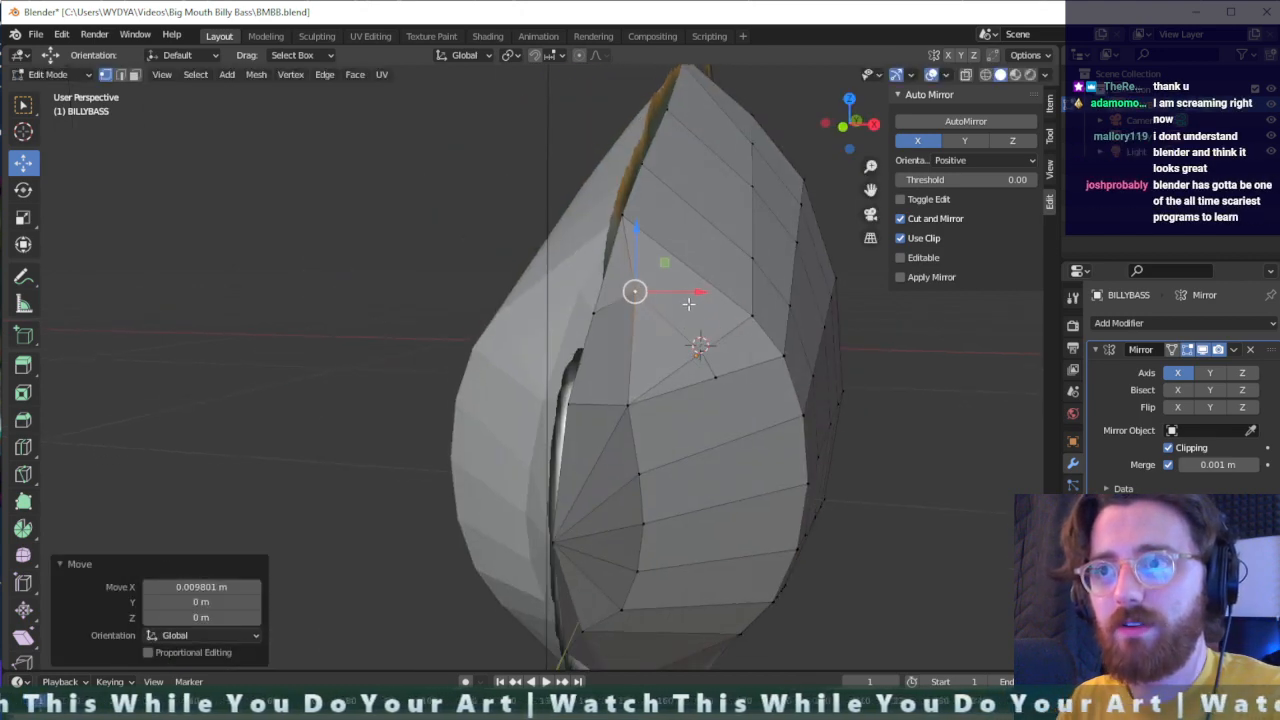
{"action": "key", "text": "g"}
{"action": "key", "text": "z"}
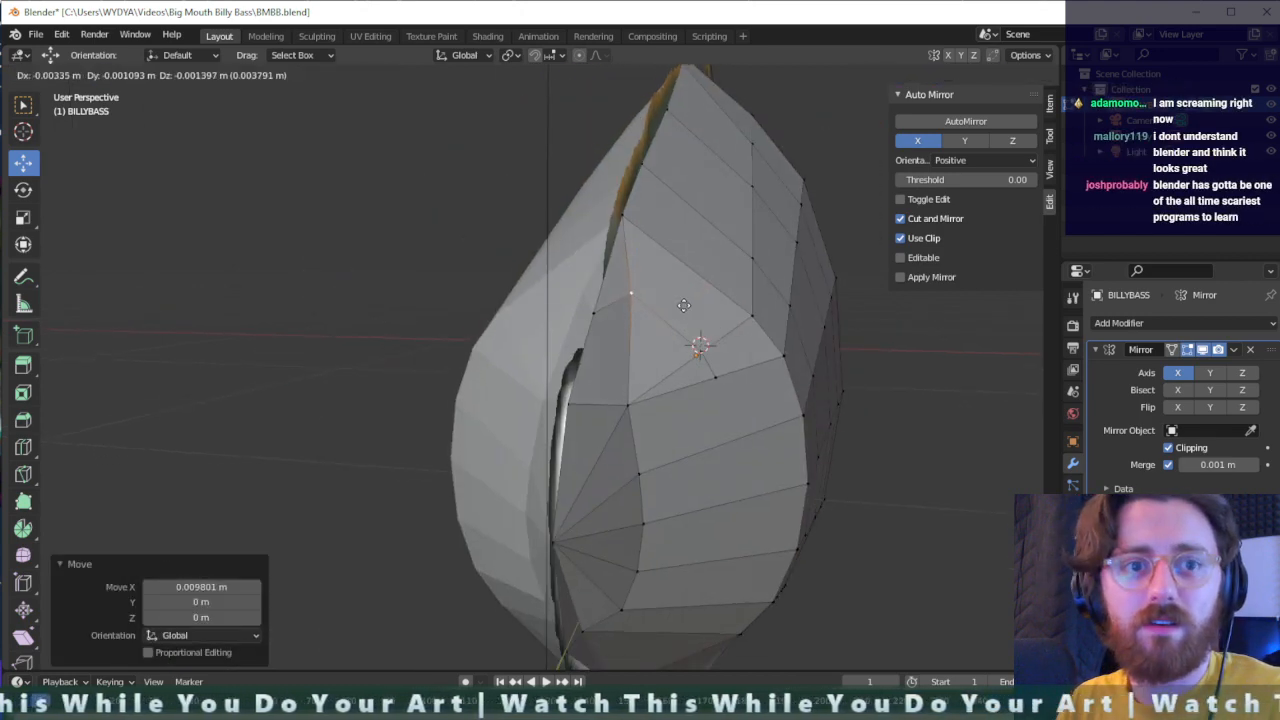
{"action": "left_click", "coordinate": [685, 318]}
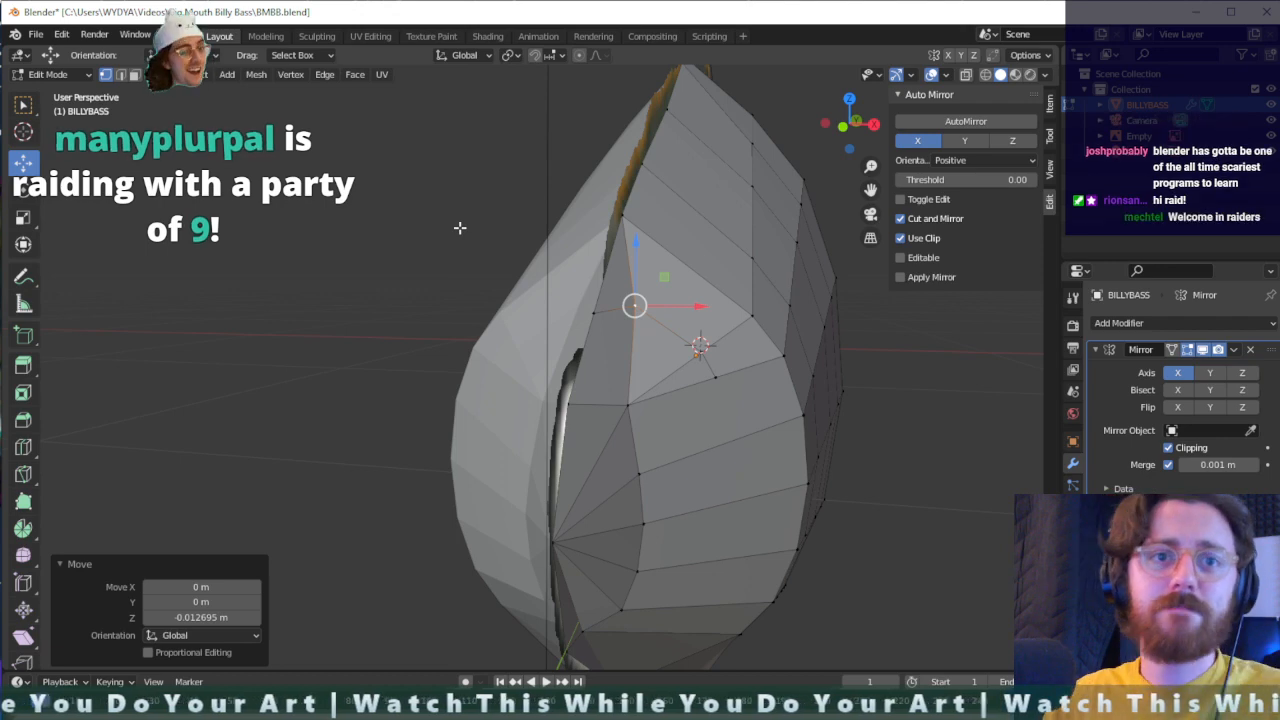
- Examine the snout topology and the loose edges behind the snout ring from the front and the side
{"action": "middle_click_drag", "start_coordinate": [700, 340], "coordinate": [740, 363]}
{"action": "middle_click_drag", "start_coordinate": [455, 329], "coordinate": [520, 340]}
{"action": "scroll", "coordinate": [505, 346], "scroll_direction": "up", "scroll_amount": 5}
{"action": "scroll", "coordinate": [505, 346], "scroll_direction": "down", "scroll_amount": 5}
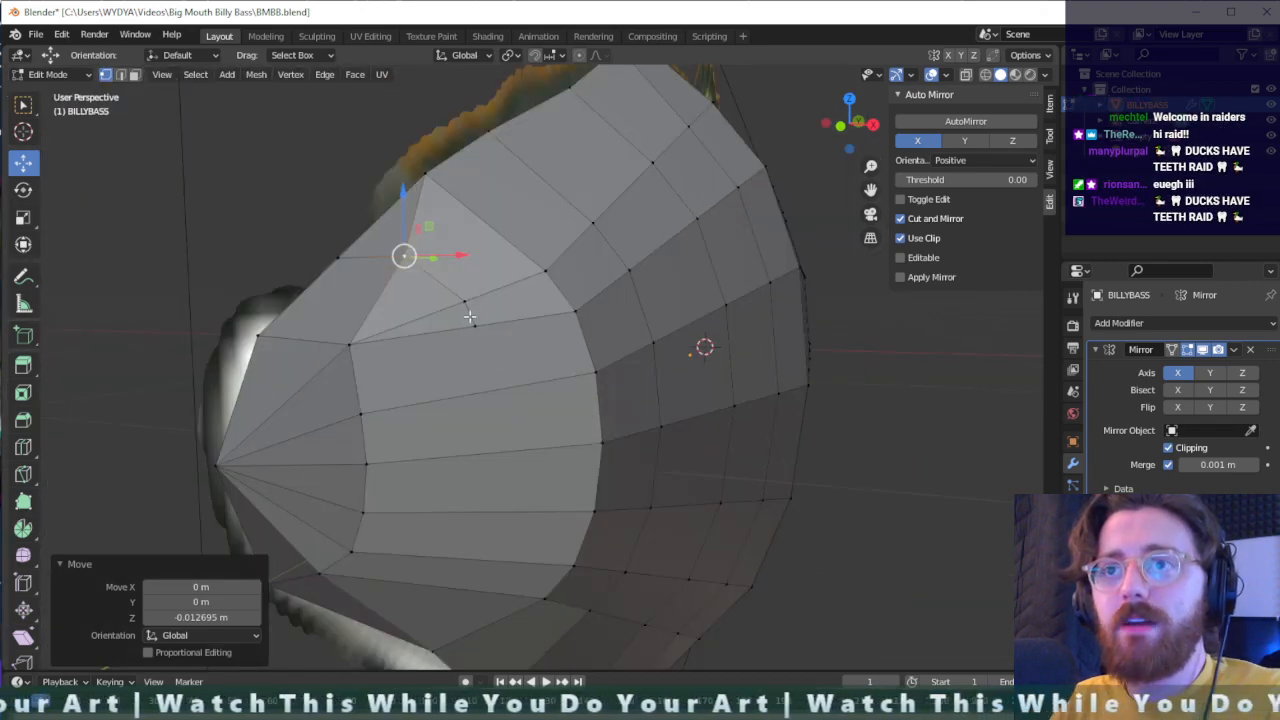
{"action": "scroll", "coordinate": [469, 316], "scroll_direction": "down", "scroll_amount": 3}
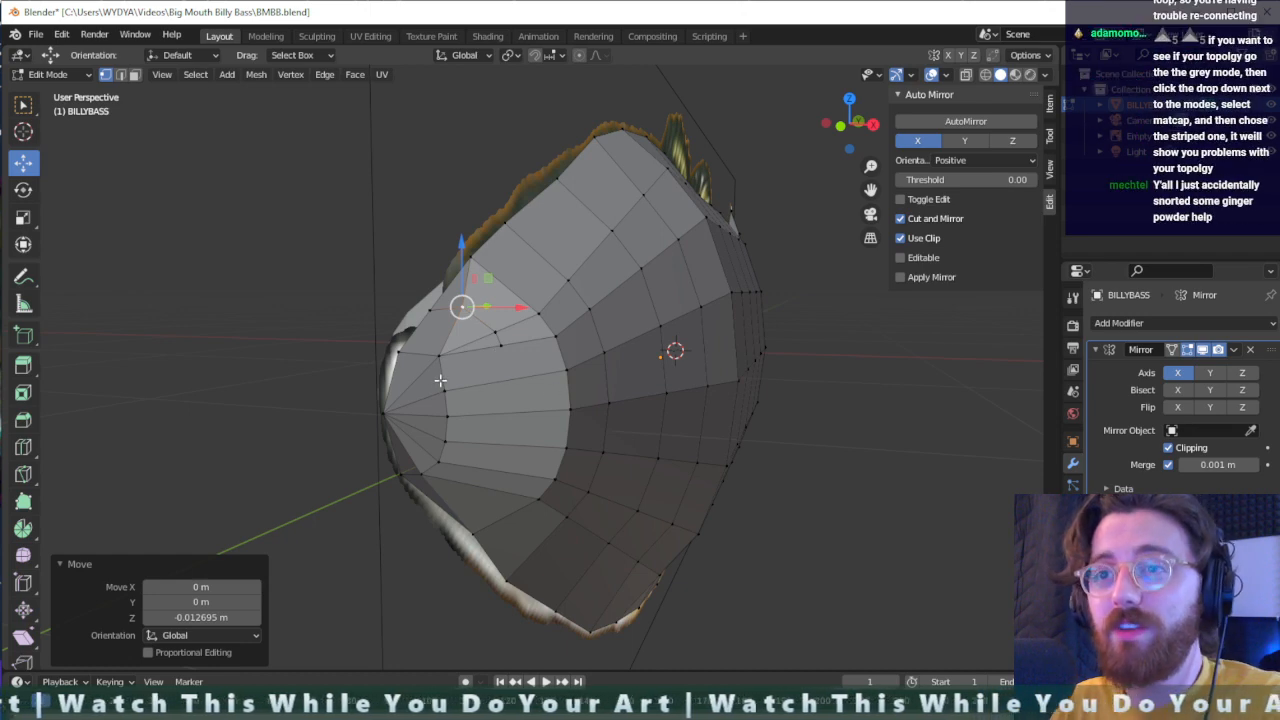
{"action": "scroll", "coordinate": [476, 371], "scroll_direction": "down", "scroll_amount": 1}
{"action": "scroll", "coordinate": [497, 374], "scroll_direction": "up", "scroll_amount": 1}
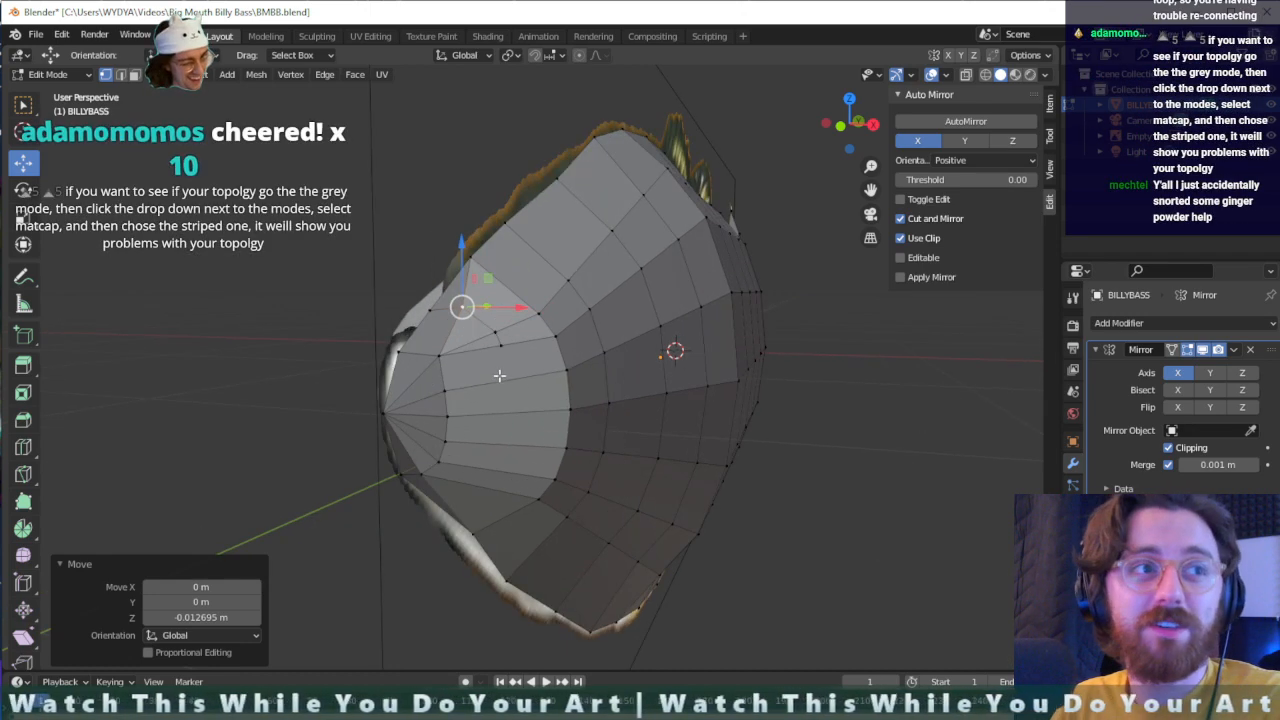
{"action": "middle_click_drag", "start_coordinate": [590, 393], "coordinate": [574, 386]}
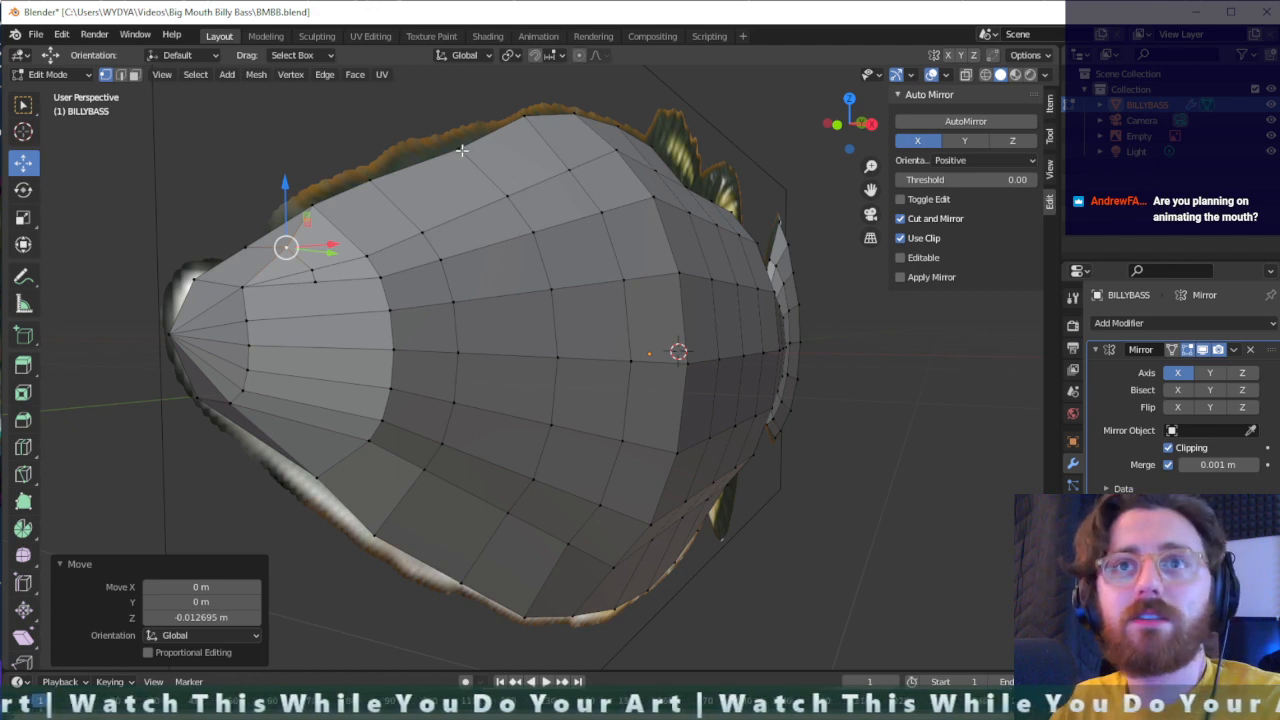
{"action": "left_click", "coordinate": [78, 77]}
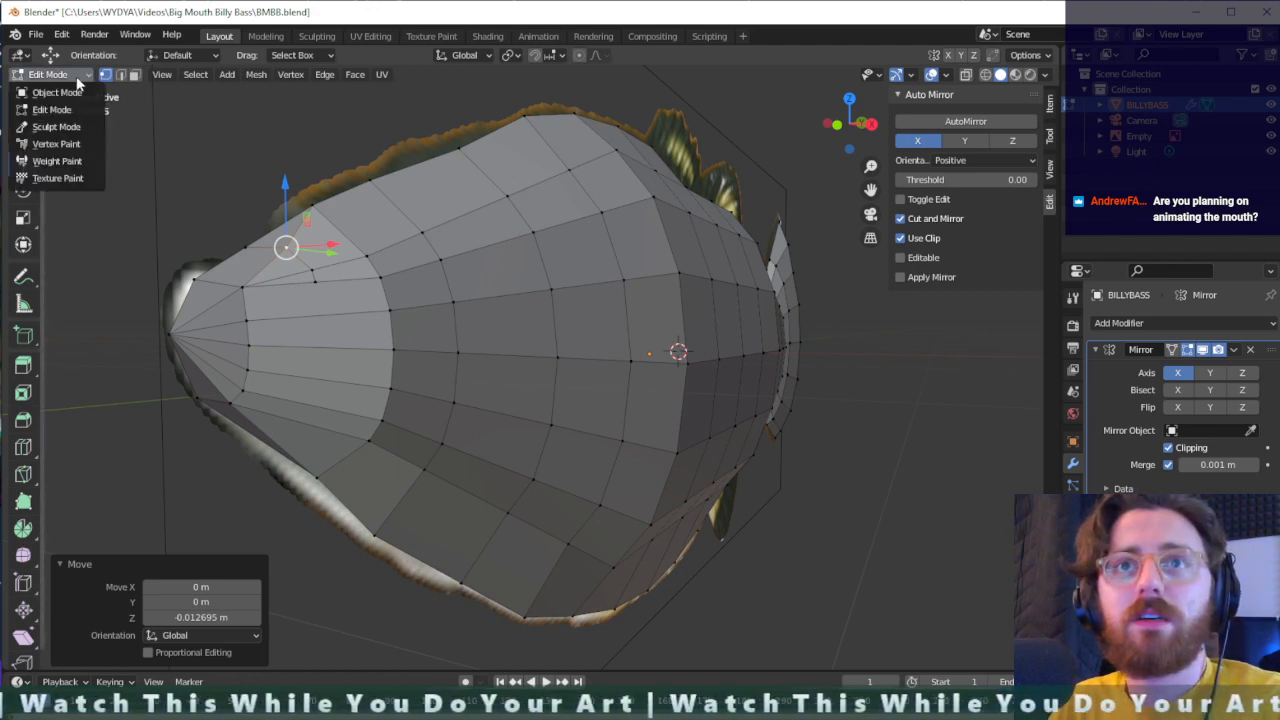
{"action": "left_click", "coordinate": [190, 57]}
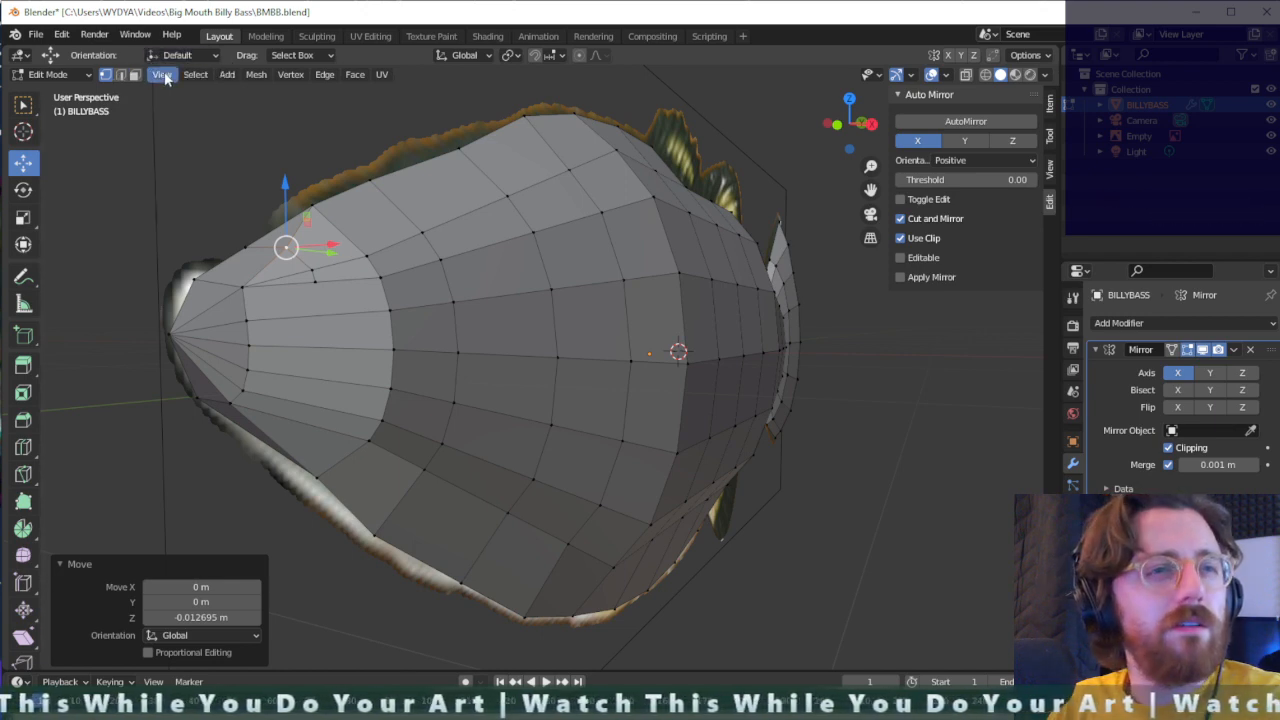
{"action": "left_click", "coordinate": [17, 55]}
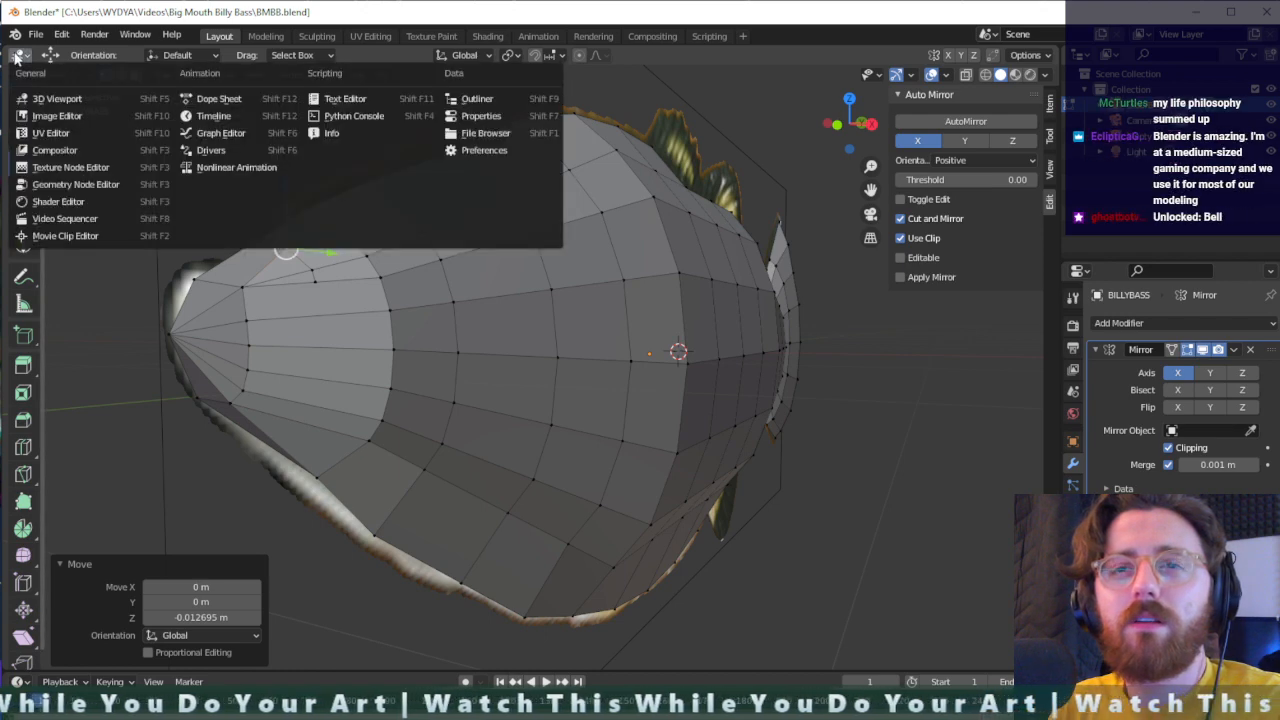
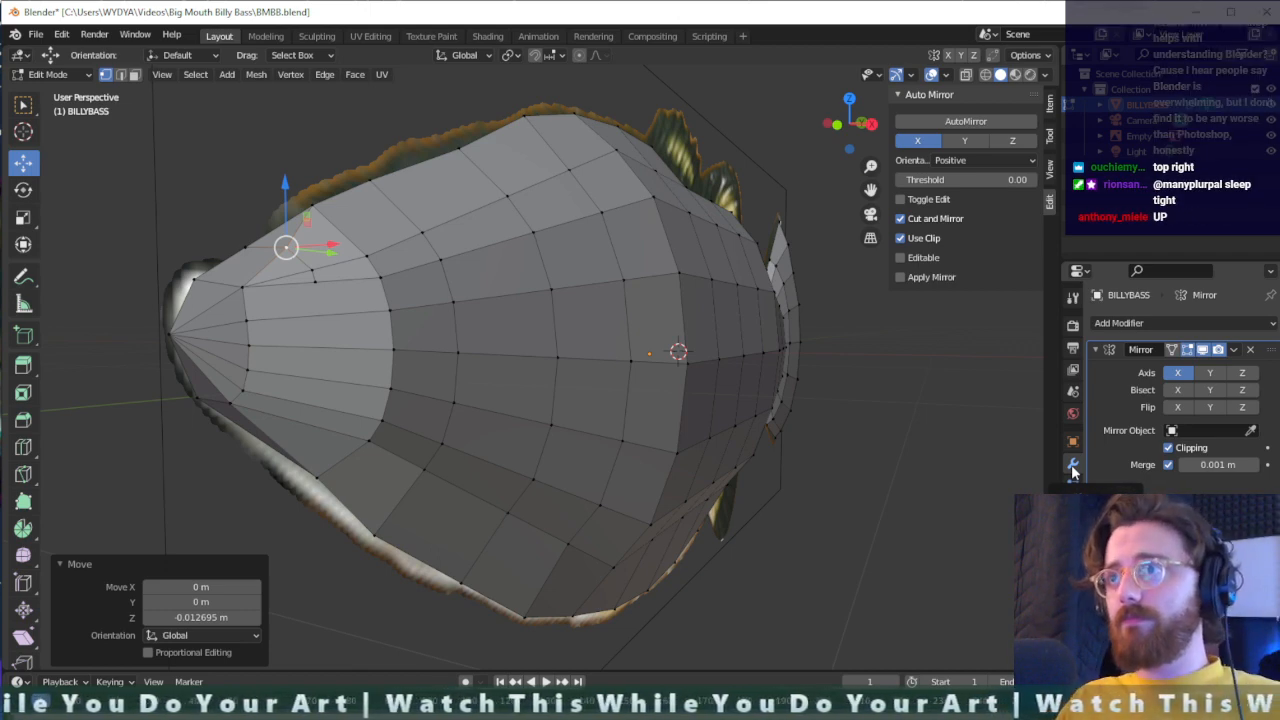
- Set the solid viewport shading's lighting to MatCap
{"action": "left_click", "coordinate": [1030, 55]}
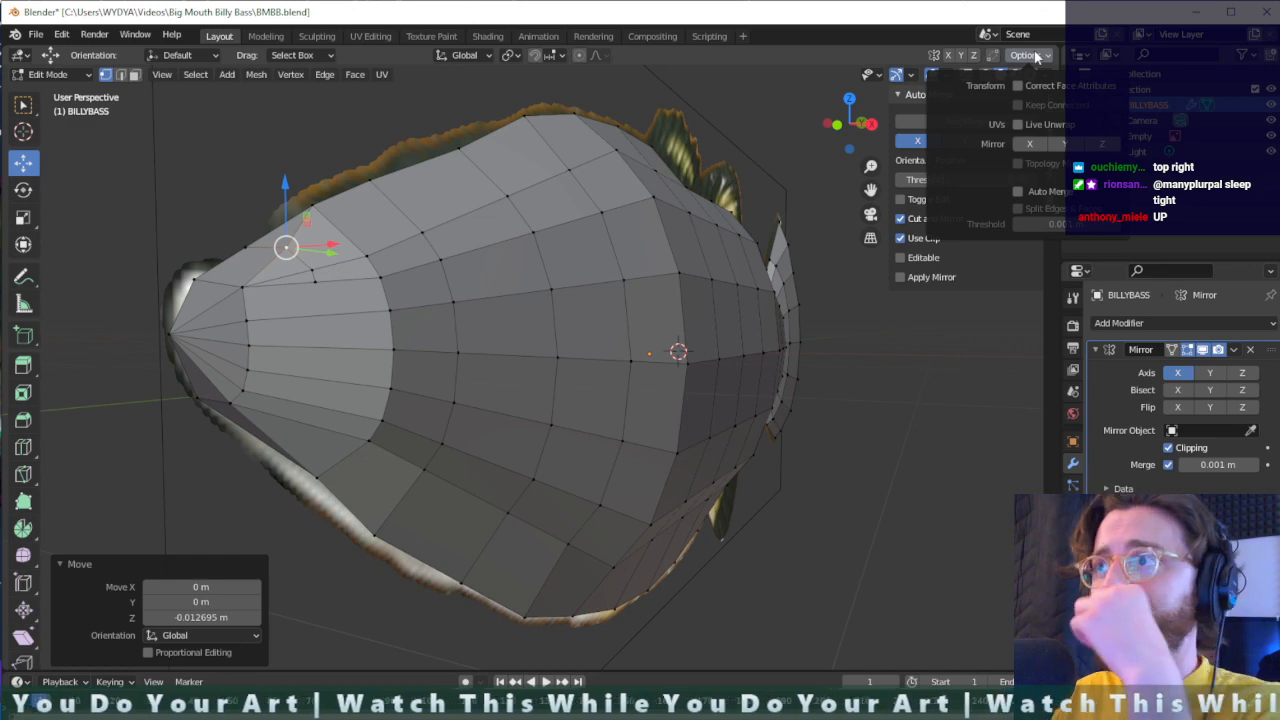
{"action": "left_click", "coordinate": [1036, 56]}
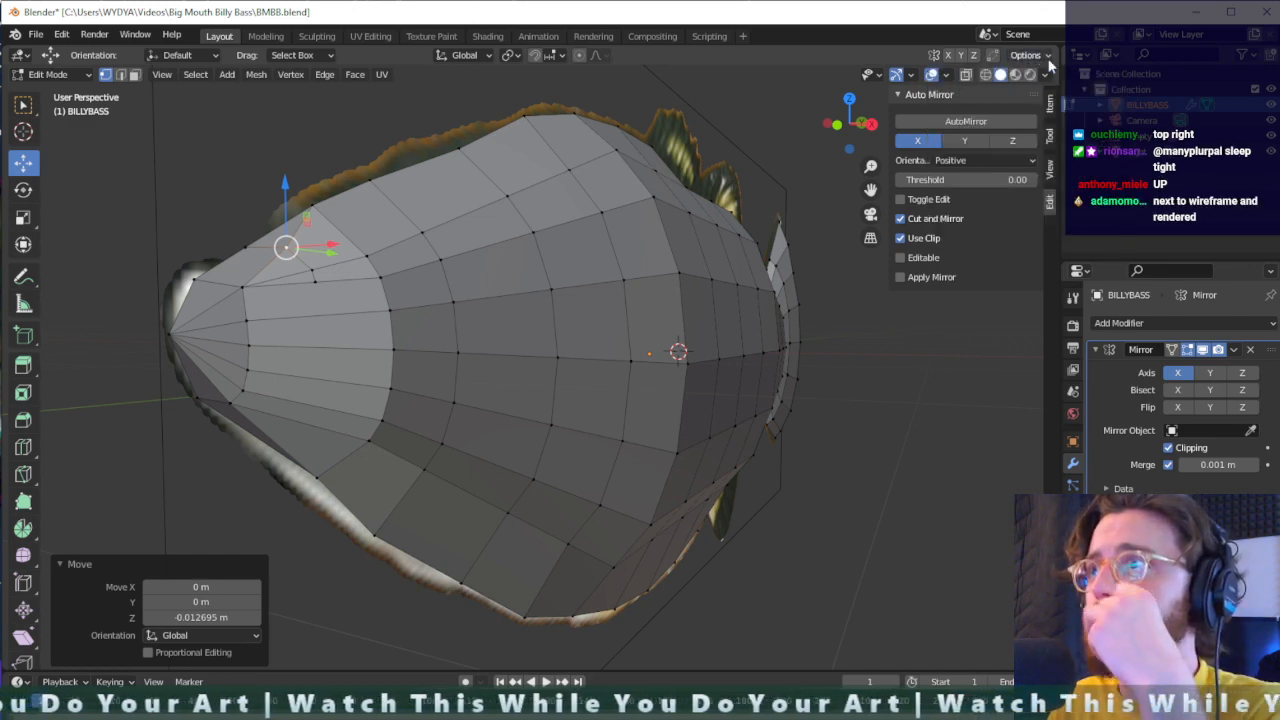
{"action": "left_click", "coordinate": [1047, 75]}
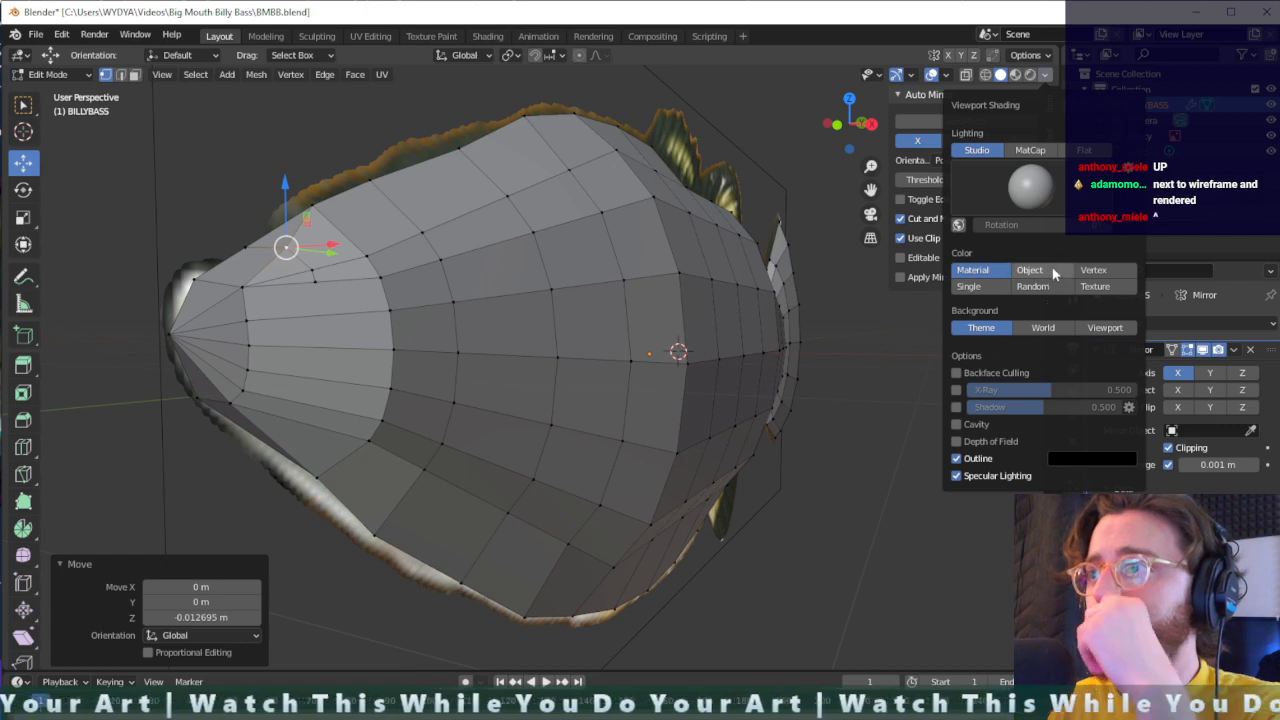
{"action": "left_click", "coordinate": [1030, 150]}
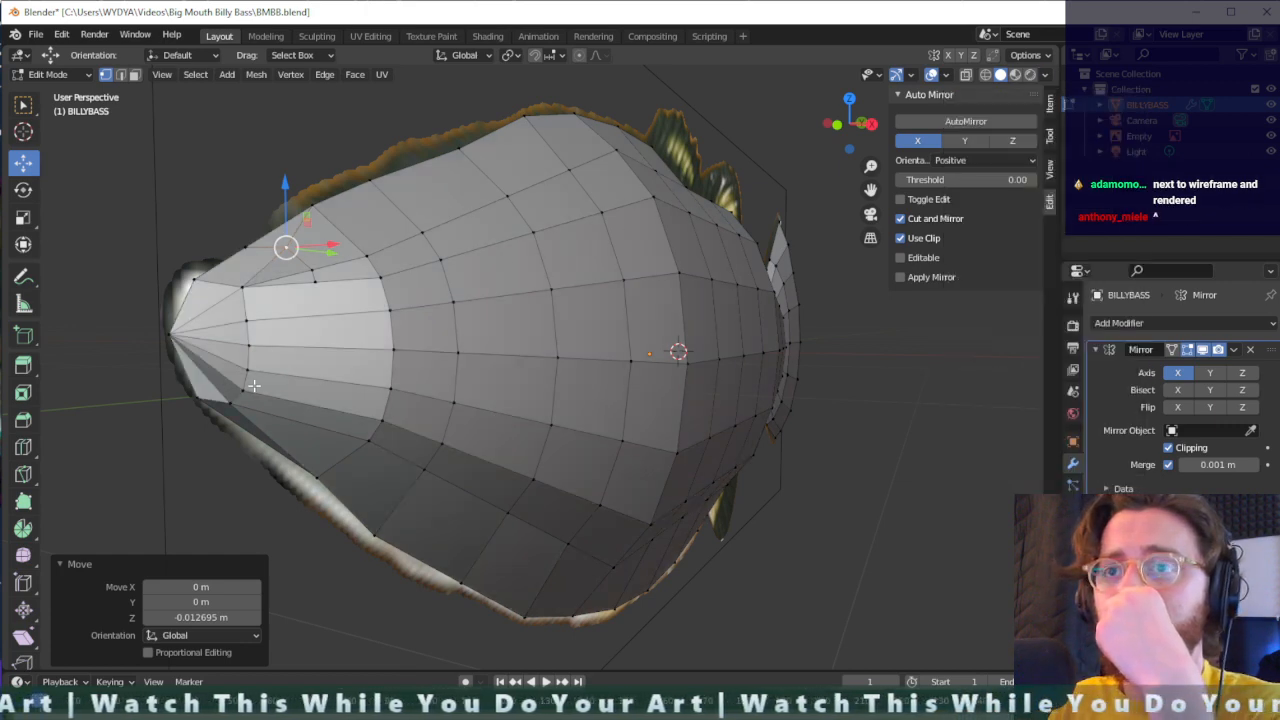
- Try moving the lower snout vertex about -0.028, -0.015, 0.016 m in X, Y, Z and then about 0.010, 0.004, 0.009 m
{"action": "middle_click_drag", "start_coordinate": [254, 385], "coordinate": [378, 380]}
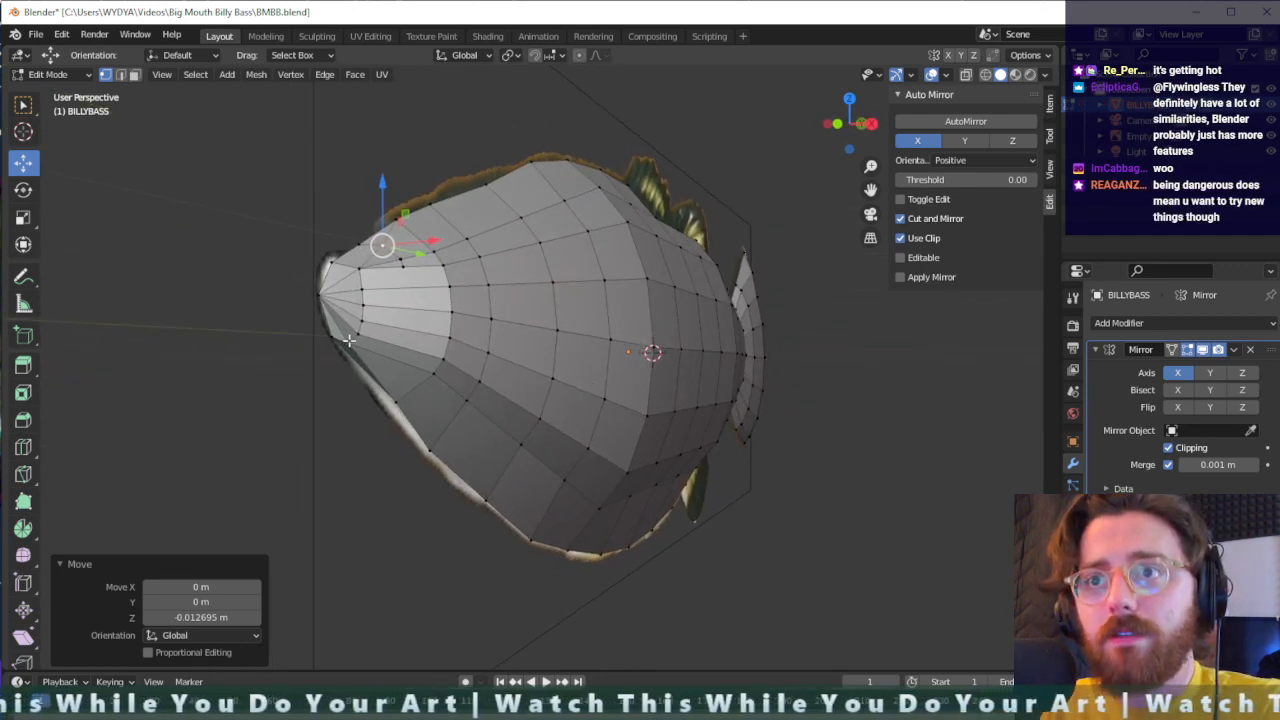
{"action": "left_click", "coordinate": [347, 341]}
{"action": "left_click_drag", "start_coordinate": [344, 343], "coordinate": [343, 336]}
{"action": "scroll", "coordinate": [379, 369], "scroll_direction": "up", "scroll_amount": 5}
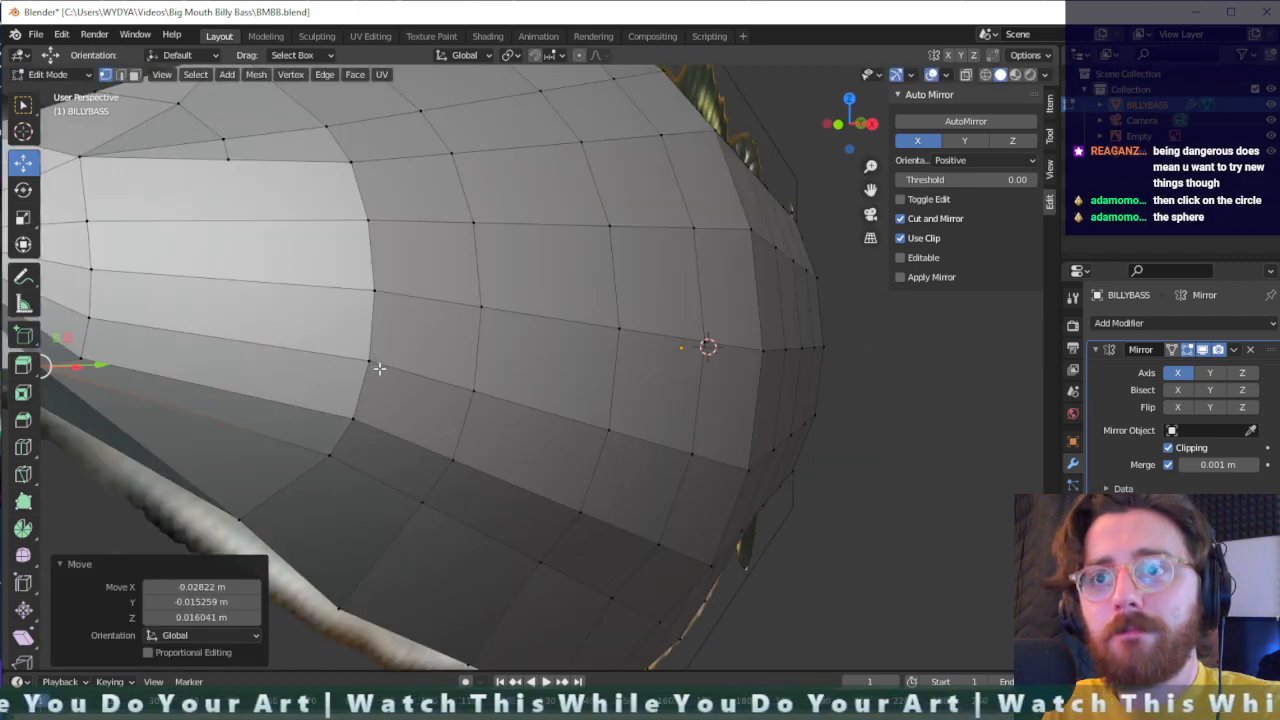
{"action": "middle_click_drag", "start_coordinate": [295, 409], "coordinate": [322, 399]}
{"action": "scroll", "coordinate": [629, 331], "scroll_direction": "down", "scroll_amount": 2}
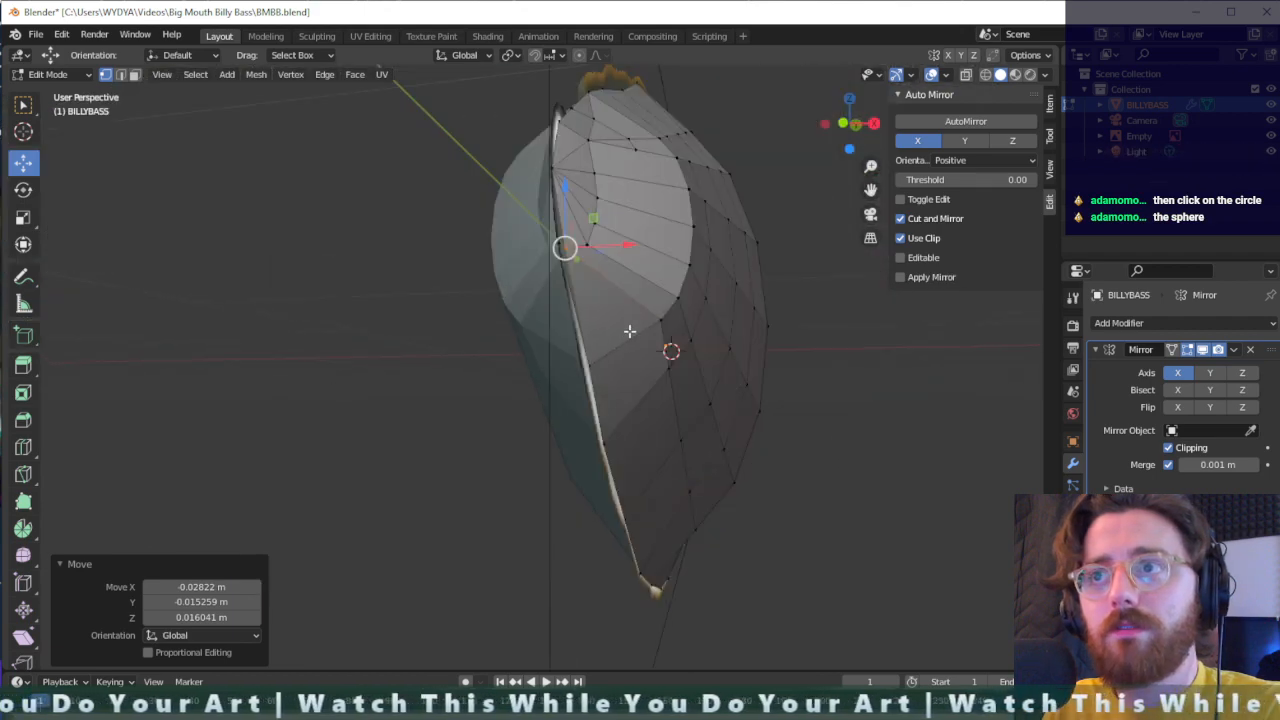
{"action": "middle_click_drag", "start_coordinate": [629, 331], "coordinate": [615, 347]}
{"action": "key", "text": "g"}
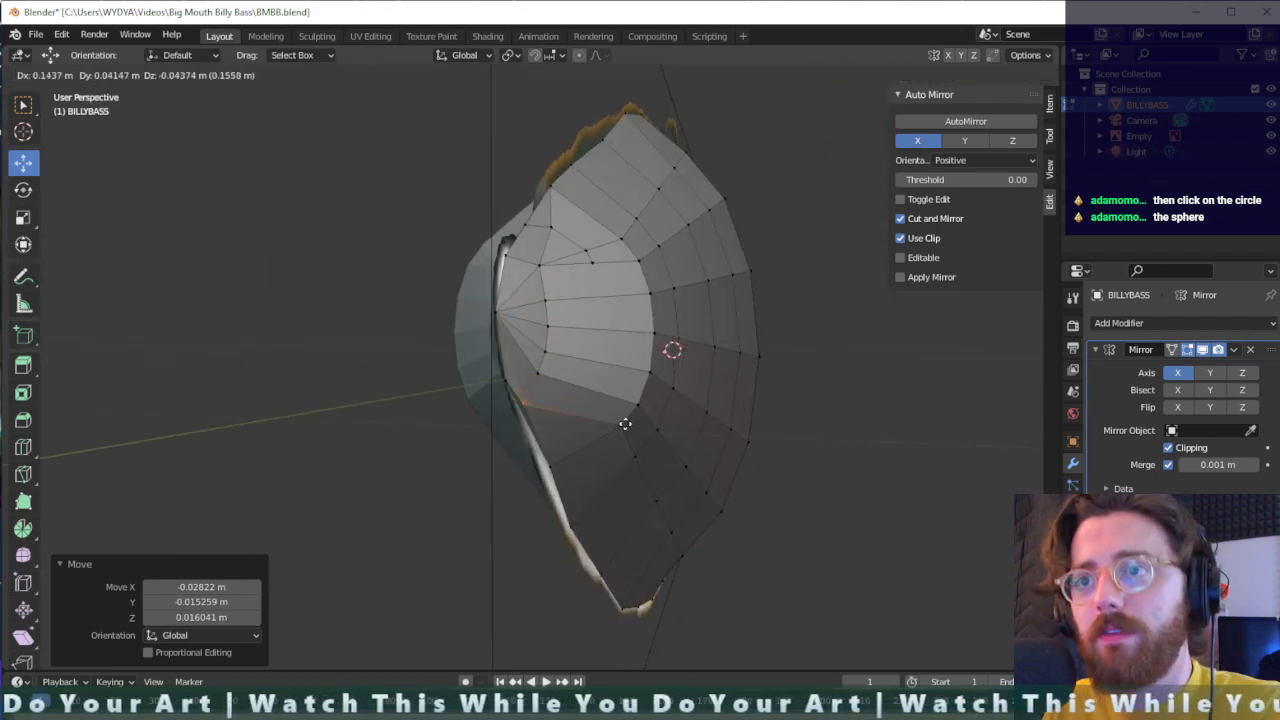
{"action": "left_click", "coordinate": [517, 371]}
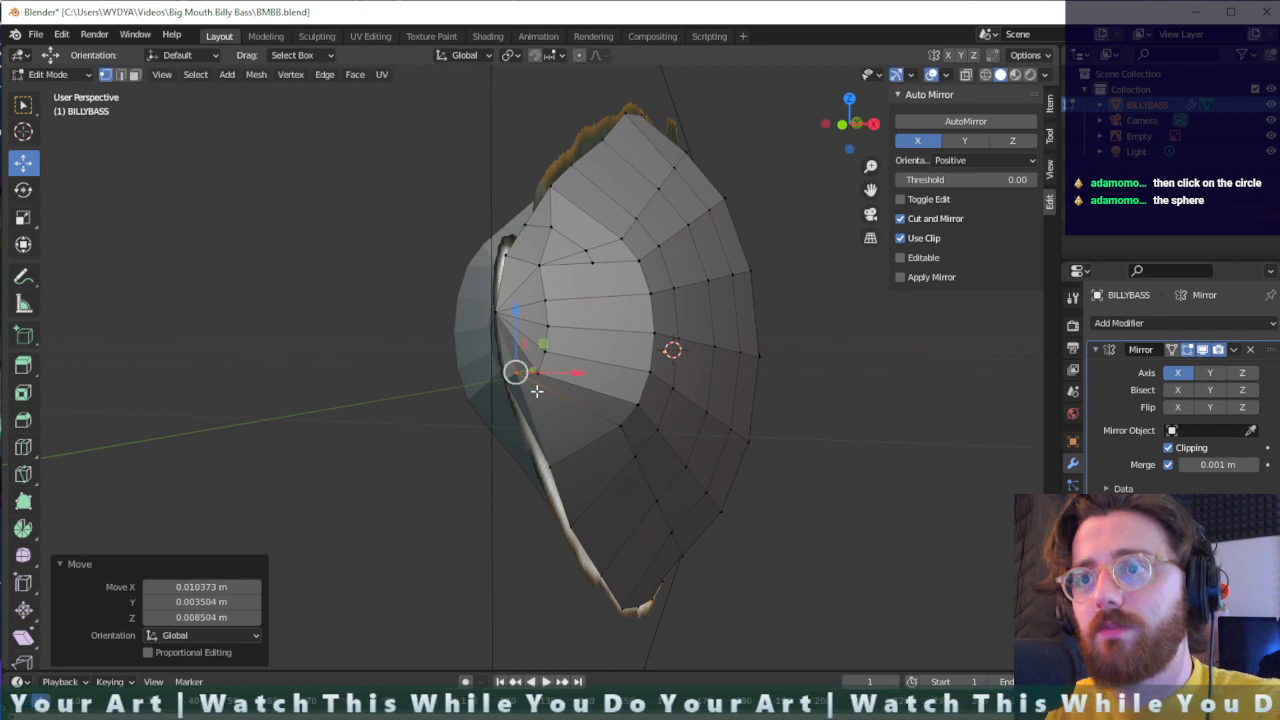
- Dissolve the selected lower snout vertex beside the lowest snout-ring vertex
{"action": "right_click", "coordinate": [518, 376]}
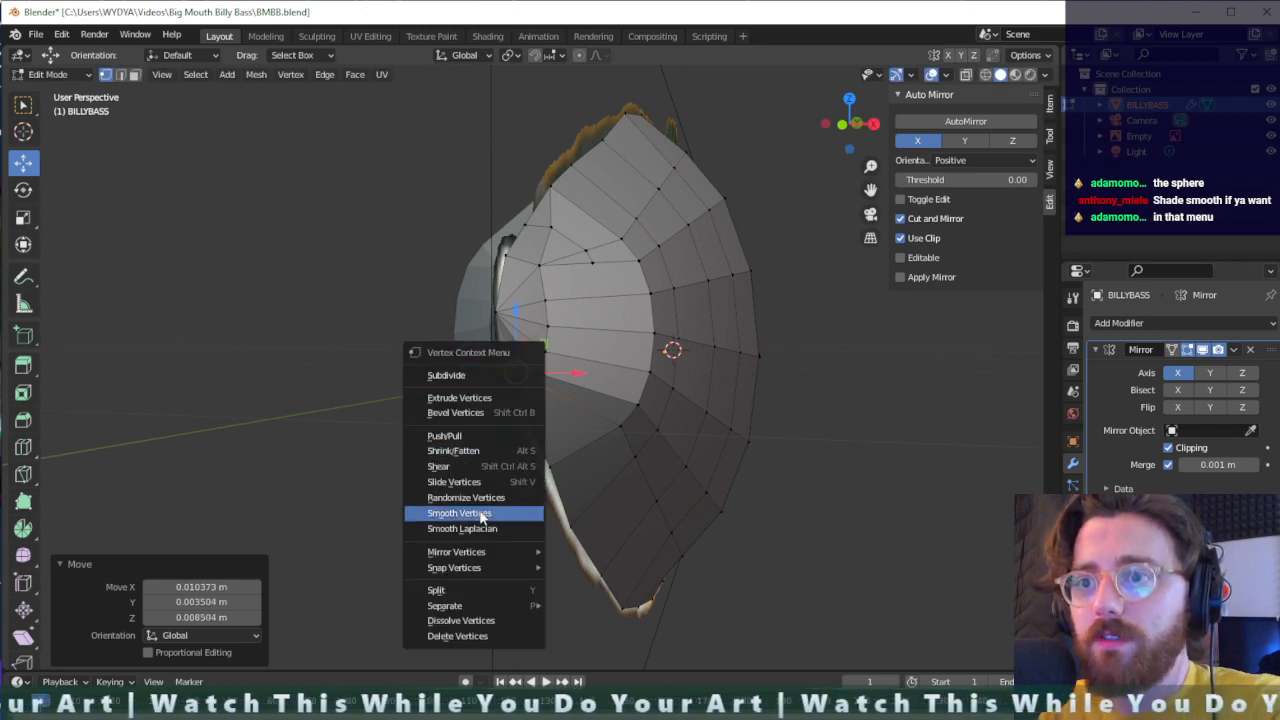
{"action": "left_click", "coordinate": [612, 428]}
{"action": "left_click", "coordinate": [516, 374]}
{"action": "key", "text": "x"}
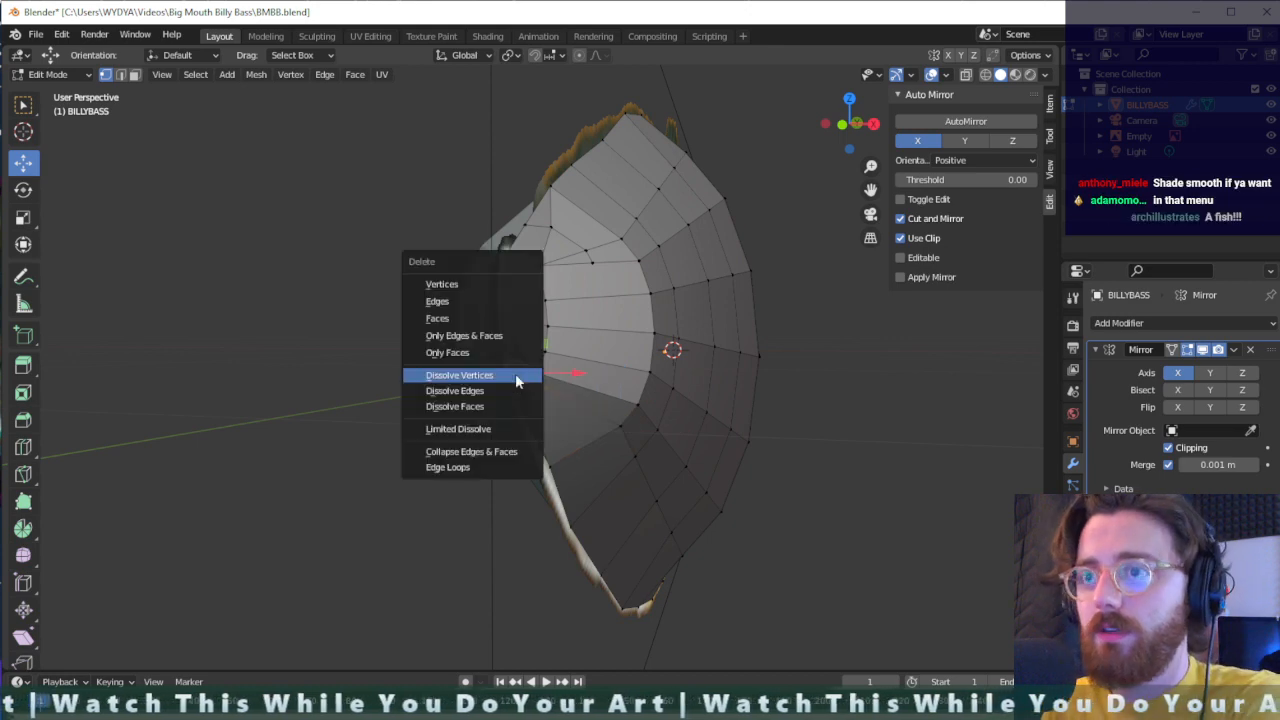
{"action": "left_click", "coordinate": [515, 373]}
- Connect the lowest snout-ring vertex with new edges to the midline vertex, the jaw vertex below and the lower vertex of the next ring
{"action": "scroll", "coordinate": [540, 403], "scroll_direction": "up", "scroll_amount": 2}
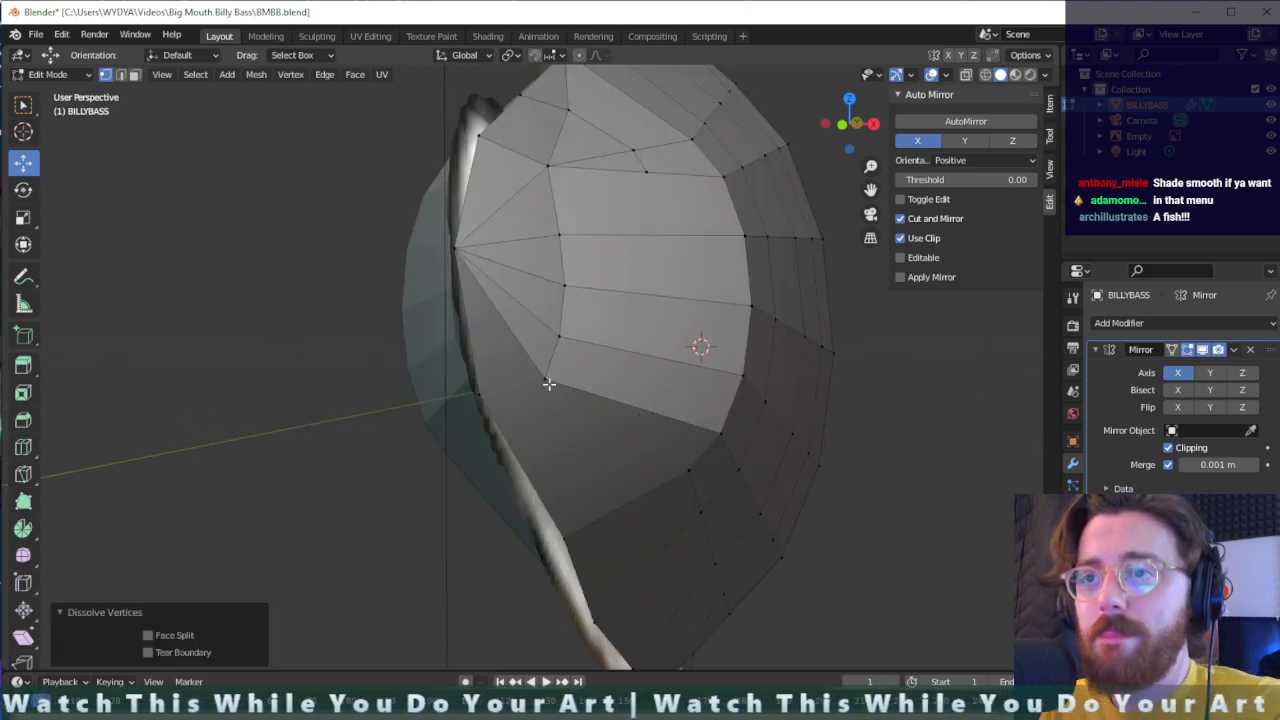
{"action": "left_click", "coordinate": [548, 382]}
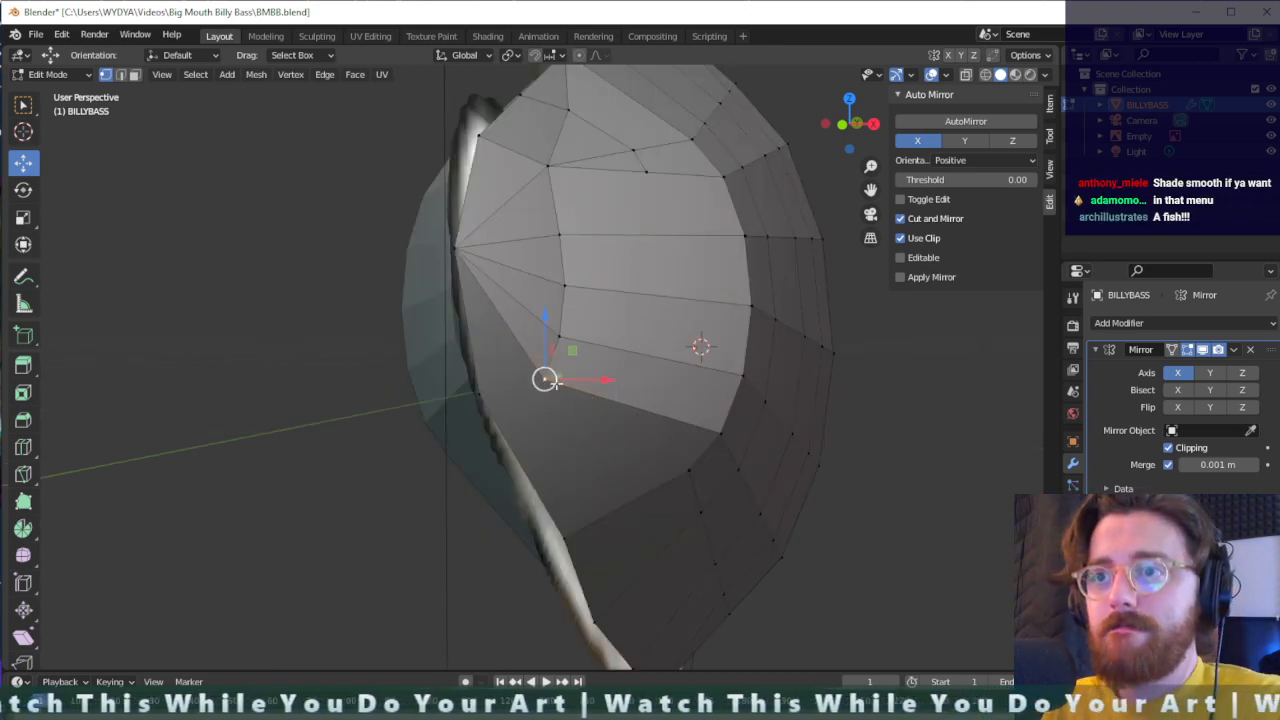
{"action": "left_click_drag", "start_coordinate": [504, 376], "coordinate": [456, 408]}
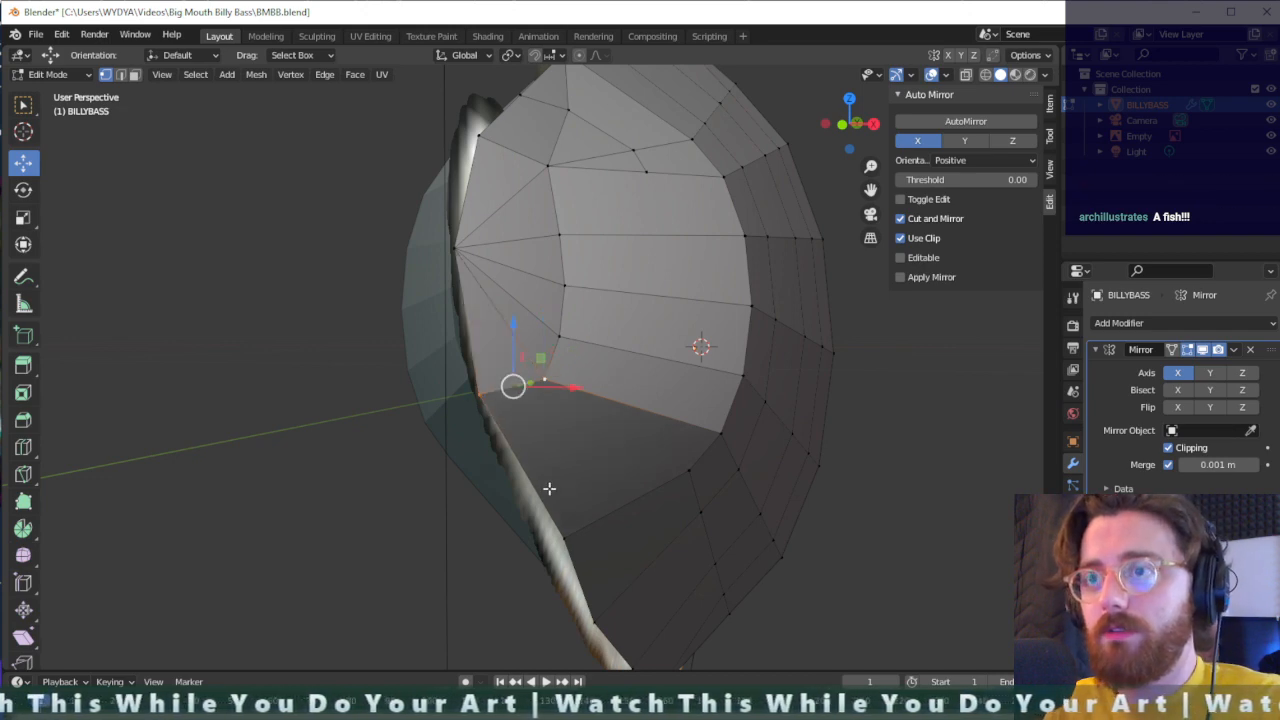
{"action": "left_click", "coordinate": [545, 377]}
{"action": "left_click", "coordinate": [557, 541], "text": "shift"}
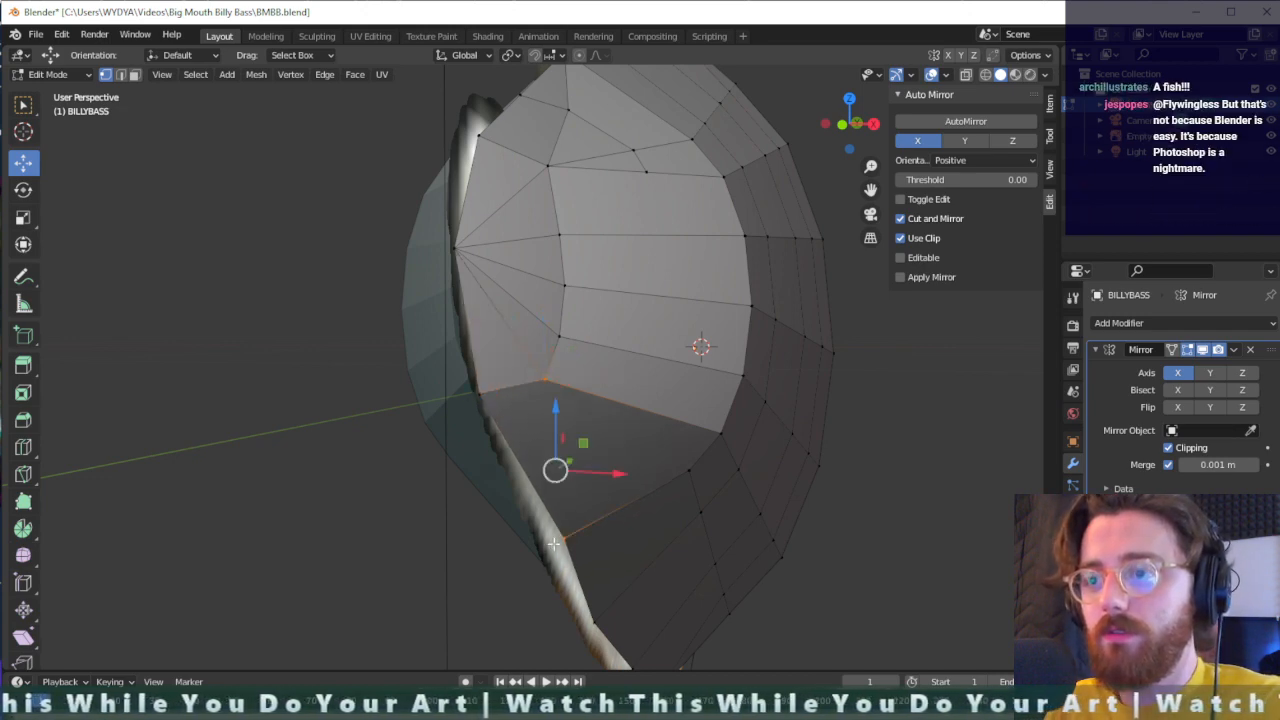
{"action": "left_click", "coordinate": [703, 456]}
{"action": "left_click", "coordinate": [546, 376], "text": "shift"}
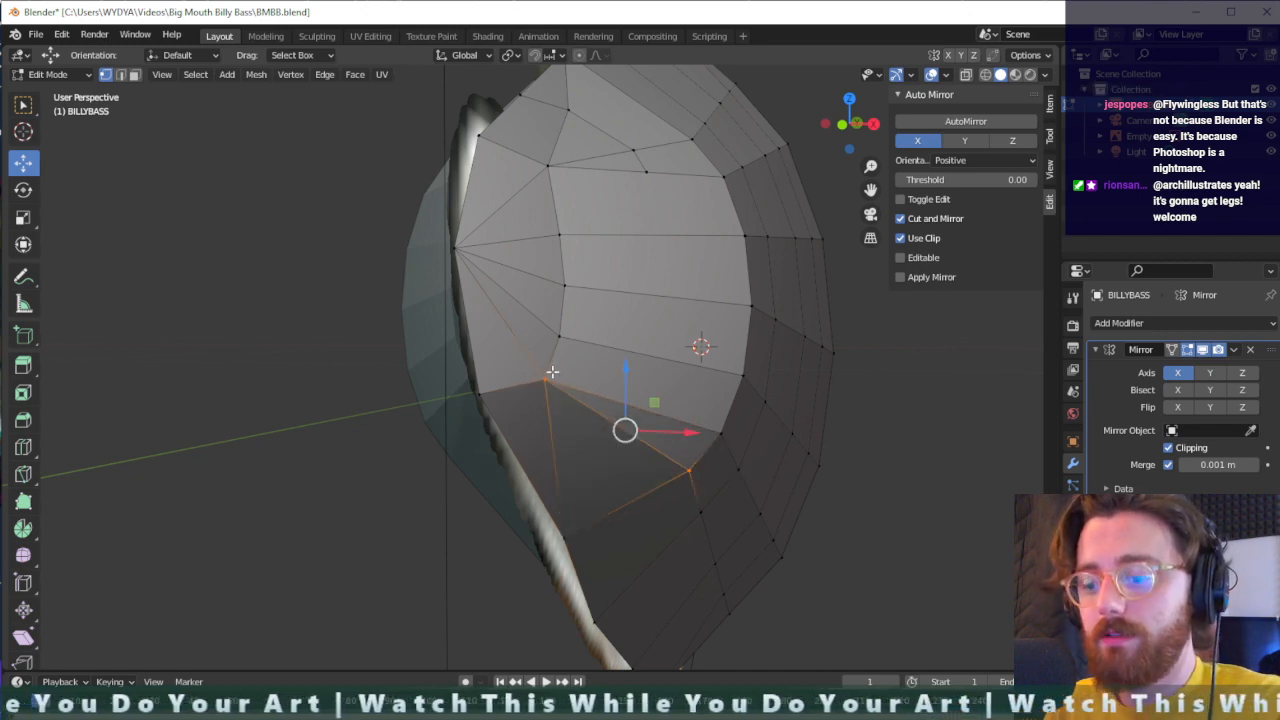
{"action": "key", "text": "h"}
{"action": "left_click", "coordinate": [552, 372]}
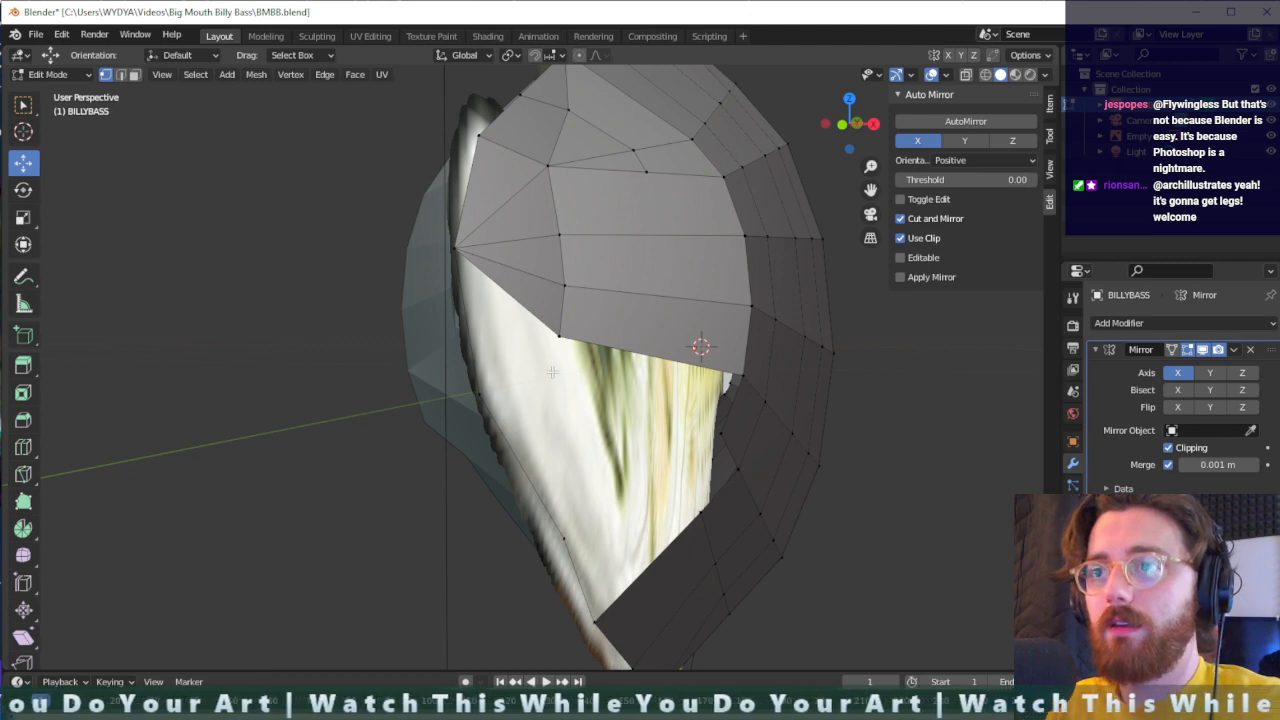
{"action": "key", "text": "alt+h"}
- Move the two connected lower snout vertices about -0.015 m in X, -0.005 m in Y and -0.007 m in Z, and clear the selection
{"action": "key", "text": "g"}
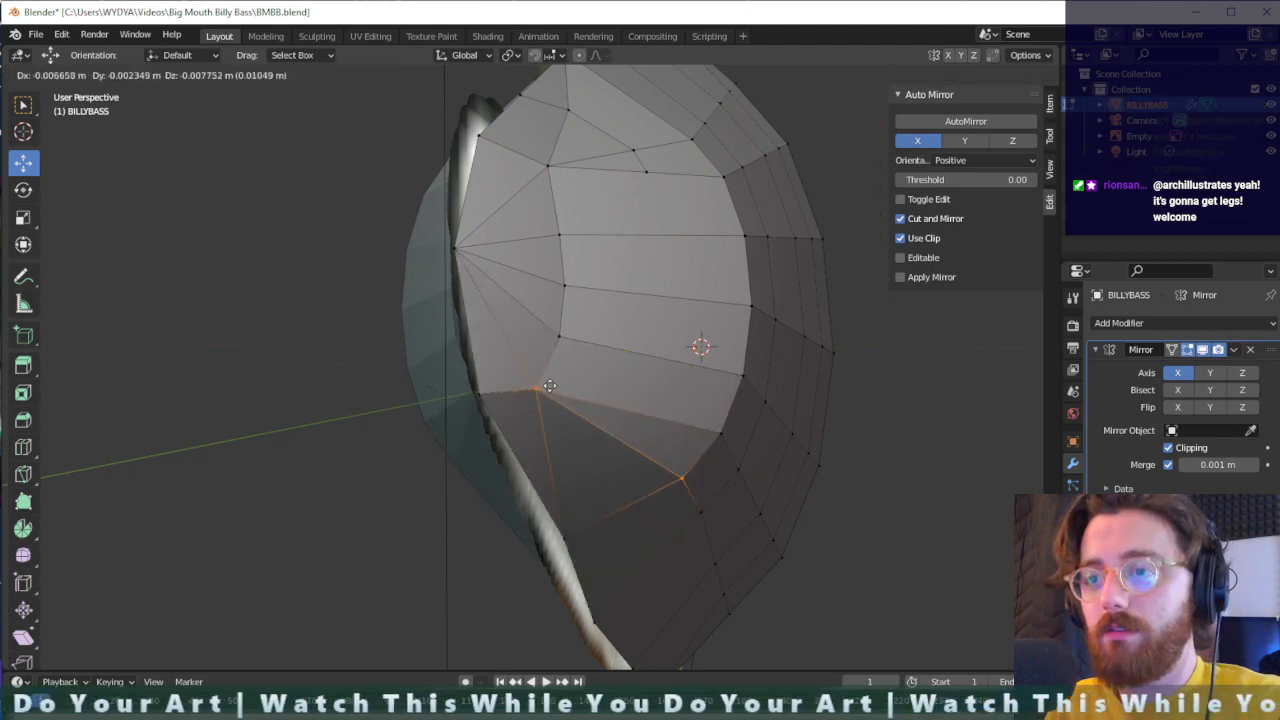
{"action": "left_click", "coordinate": [545, 382]}
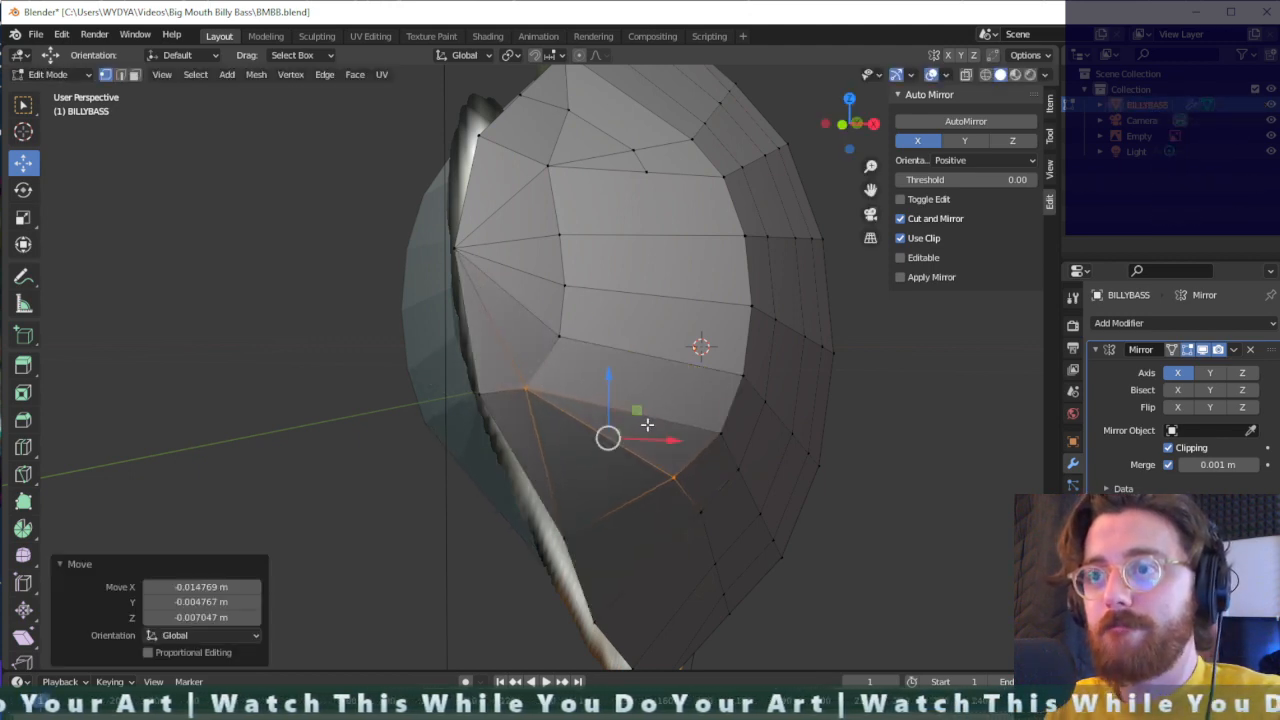
{"action": "key", "text": "alt+a"}
{"action": "scroll", "coordinate": [705, 449], "scroll_direction": "down", "scroll_amount": 2}
{"action": "middle_click_drag", "start_coordinate": [731, 437], "coordinate": [725, 429]}
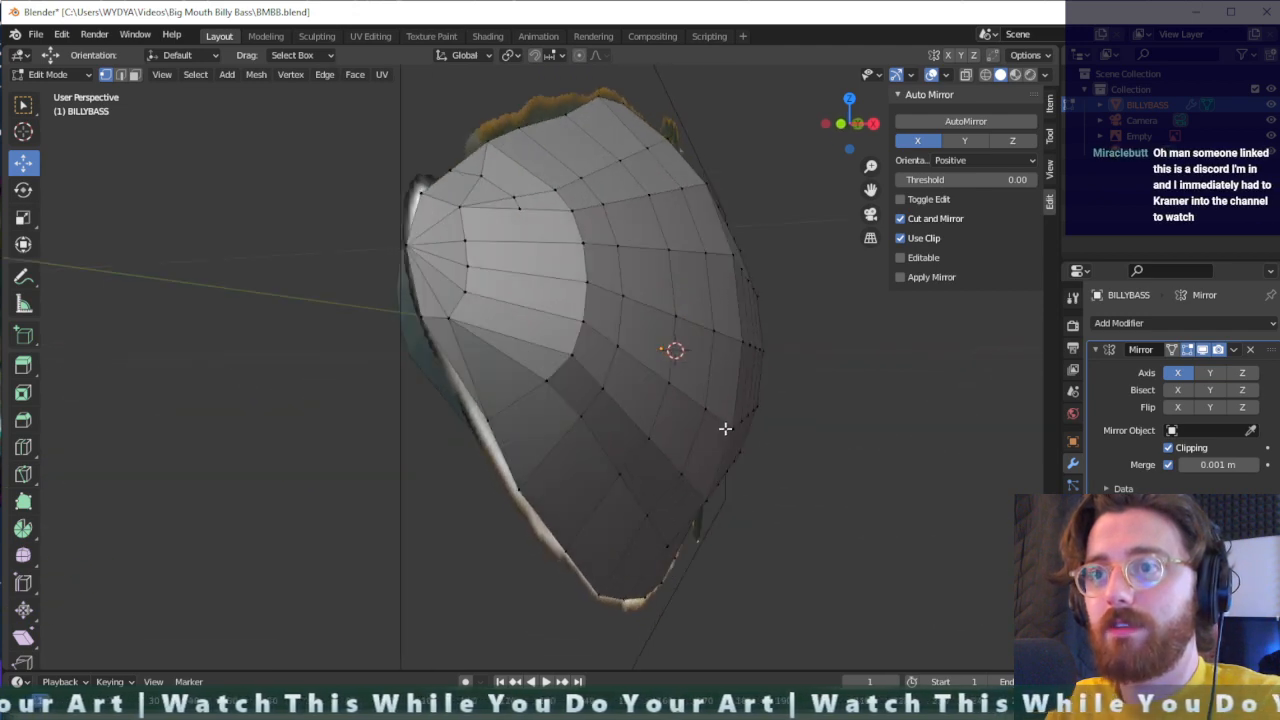
- Raise the back-ridge vertex at the base of the front dorsal fin about 0.07 m along Z
{"action": "middle_click_drag", "start_coordinate": [635, 389], "coordinate": [626, 407]}
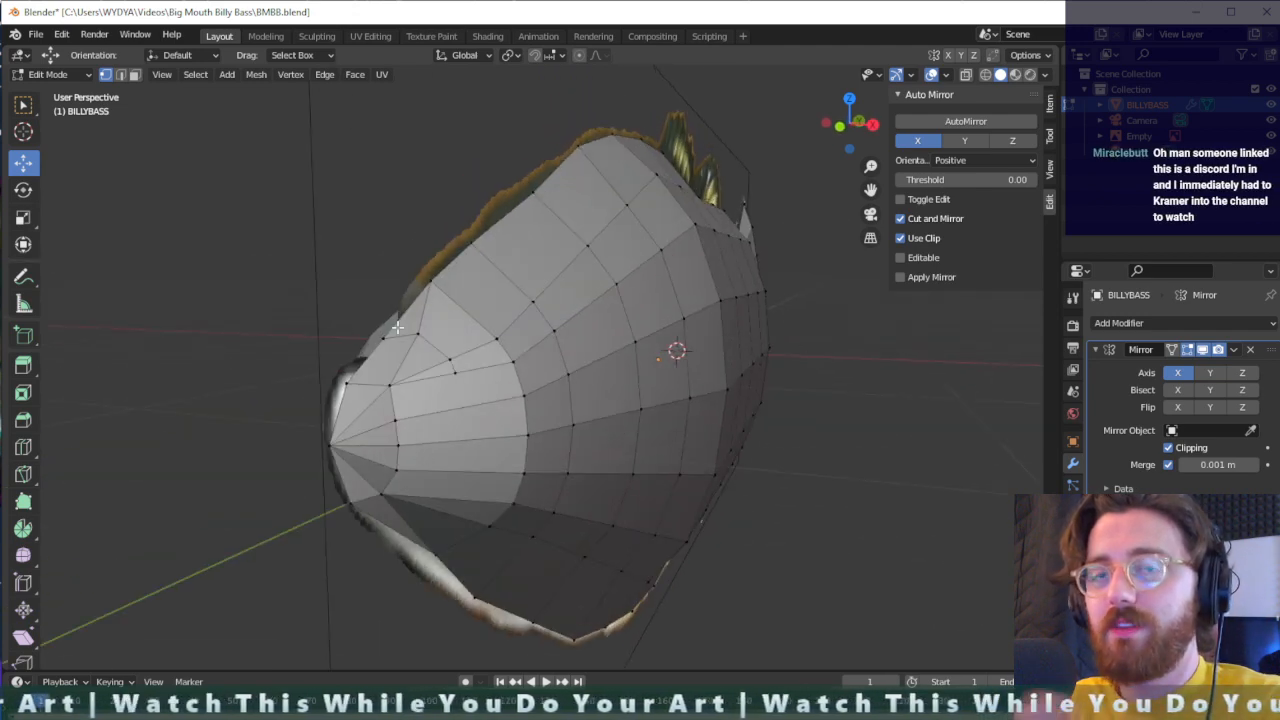
{"action": "middle_click_drag", "start_coordinate": [585, 345], "coordinate": [577, 278]}
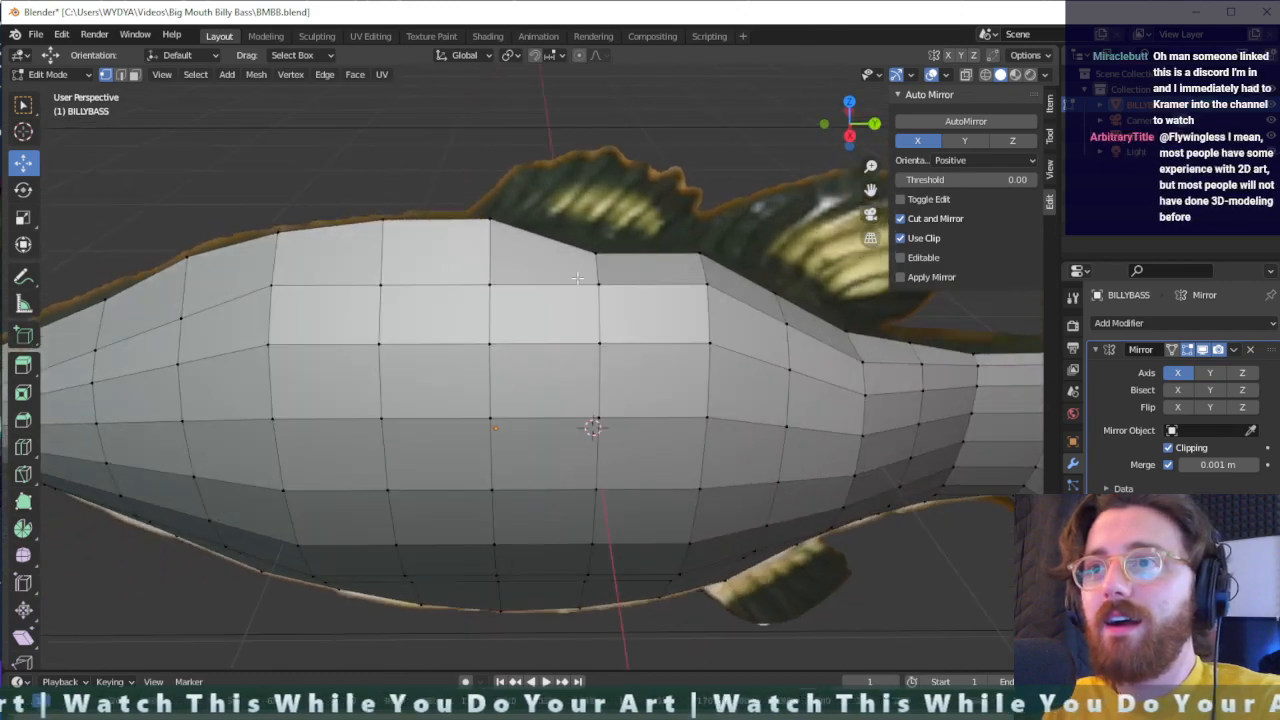
{"action": "left_click", "coordinate": [596, 253]}
{"action": "key", "text": "g"}
{"action": "key", "text": "z"}
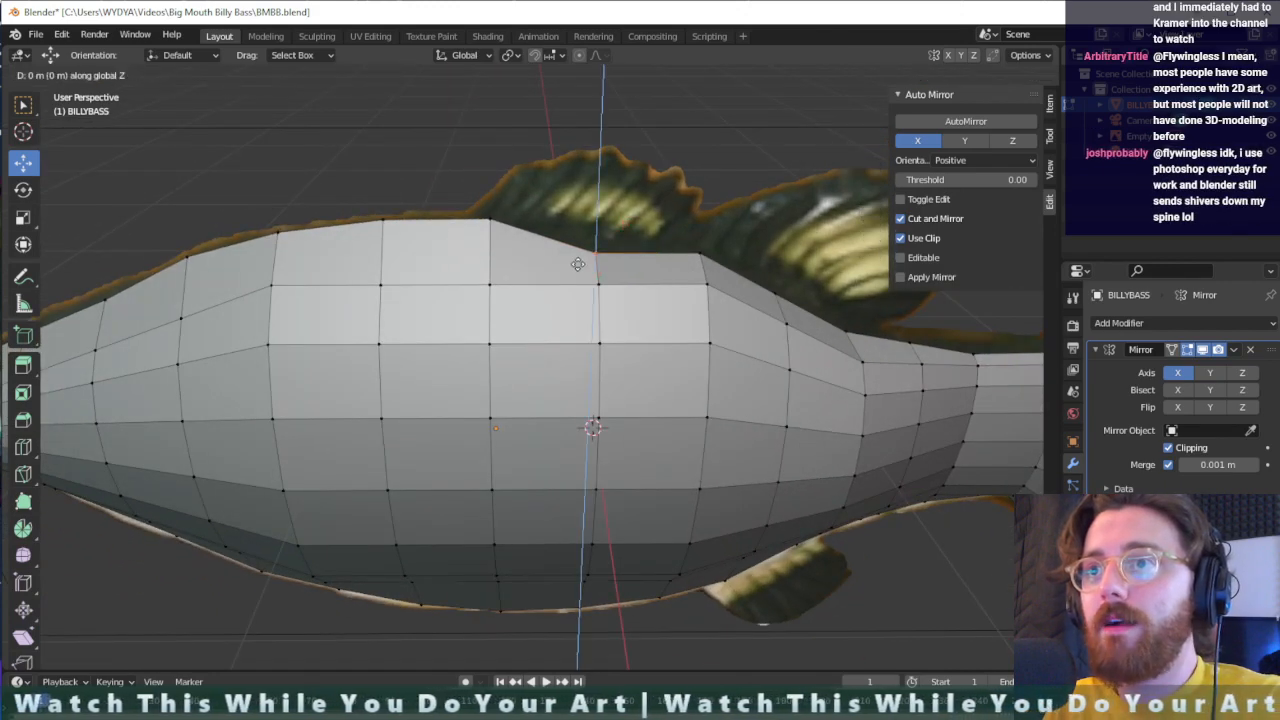
{"action": "left_click", "coordinate": [590, 240]}
- Select the row of five lower flank vertices just above the belly edge and lower it slightly along Z
{"action": "middle_click_drag", "start_coordinate": [807, 277], "coordinate": [818, 292]}
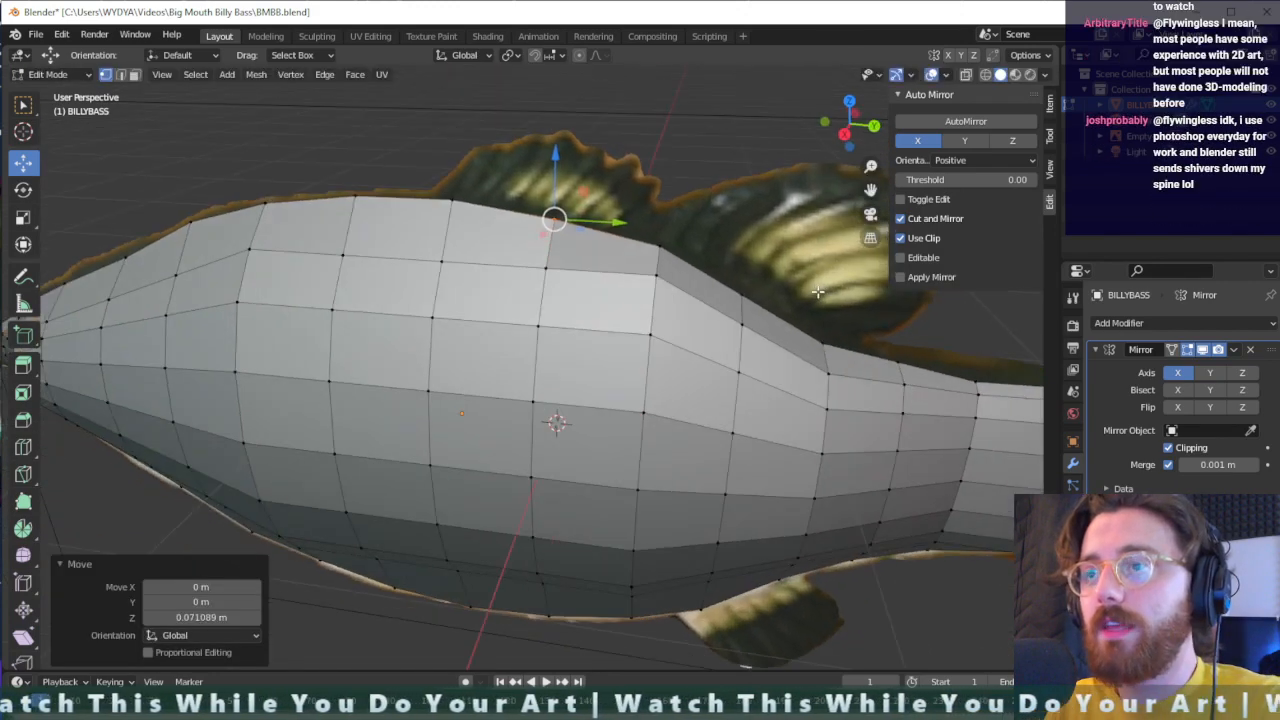
{"action": "middle_click_drag", "start_coordinate": [693, 275], "coordinate": [700, 306]}
{"action": "scroll", "coordinate": [704, 308], "scroll_direction": "down", "scroll_amount": 3}
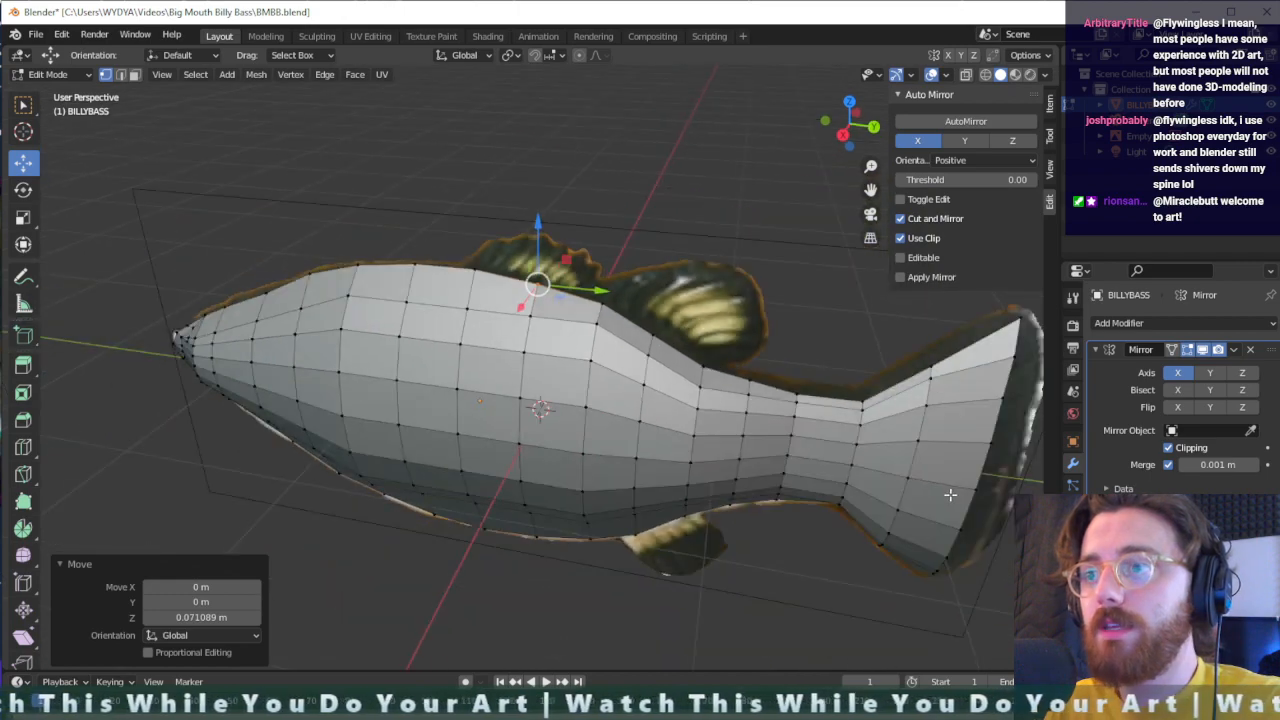
{"action": "middle_click_drag", "start_coordinate": [950, 495], "coordinate": [903, 326], "text": "shift"}
{"action": "middle_click_drag", "start_coordinate": [576, 369], "coordinate": [627, 361]}
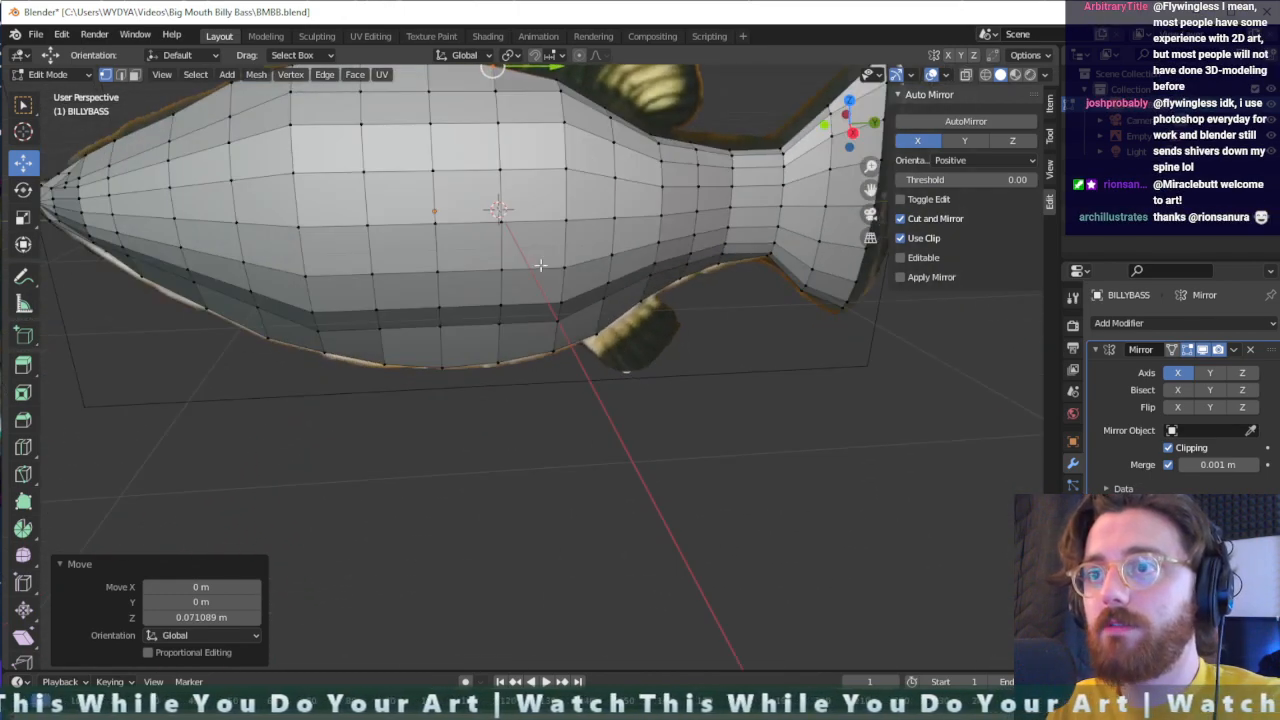
{"action": "mouse_move", "coordinate": [593, 310]}
{"action": "middle_mouse_down"}
{"action": "mouse_move", "coordinate": [634, 323]}
{"action": "mouse_move", "coordinate": [663, 314]}
{"action": "mouse_move", "coordinate": [596, 302]}
{"action": "middle_mouse_up"}
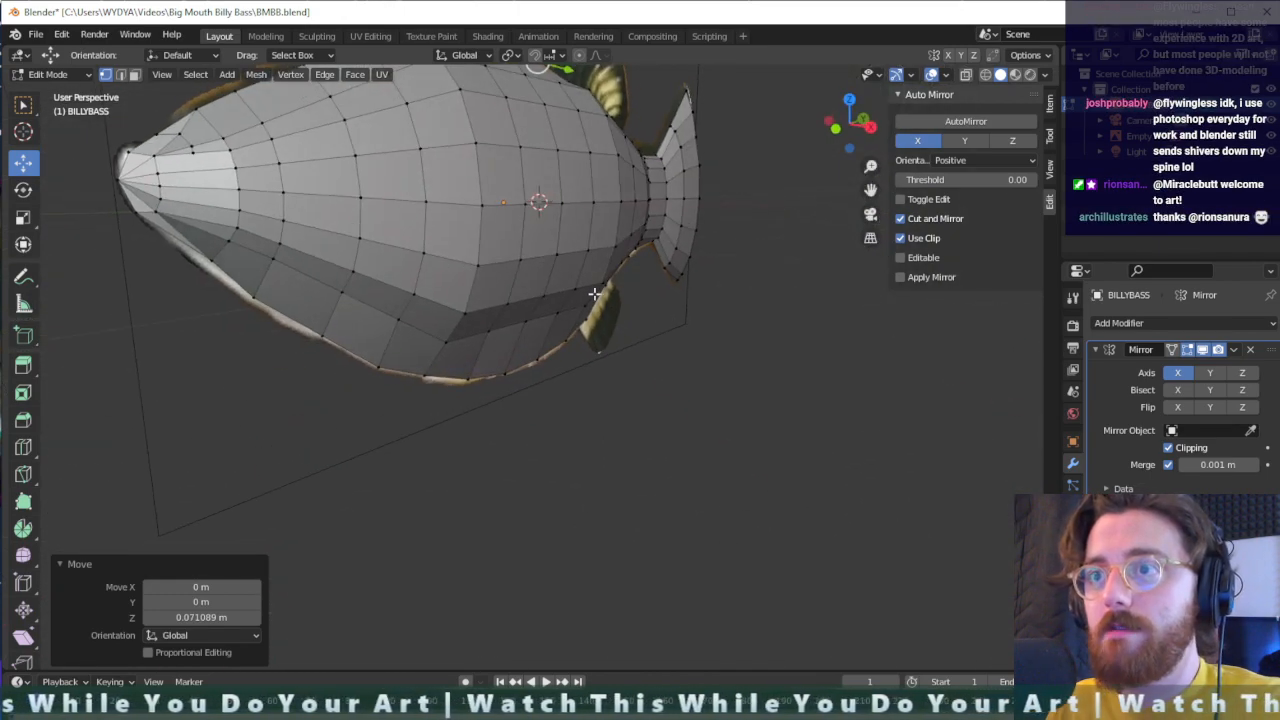
{"action": "mouse_move", "coordinate": [594, 298]}
{"action": "left_mouse_down"}
{"action": "mouse_move", "coordinate": [423, 344]}
{"action": "mouse_move", "coordinate": [571, 309]}
{"action": "left_mouse_up"}
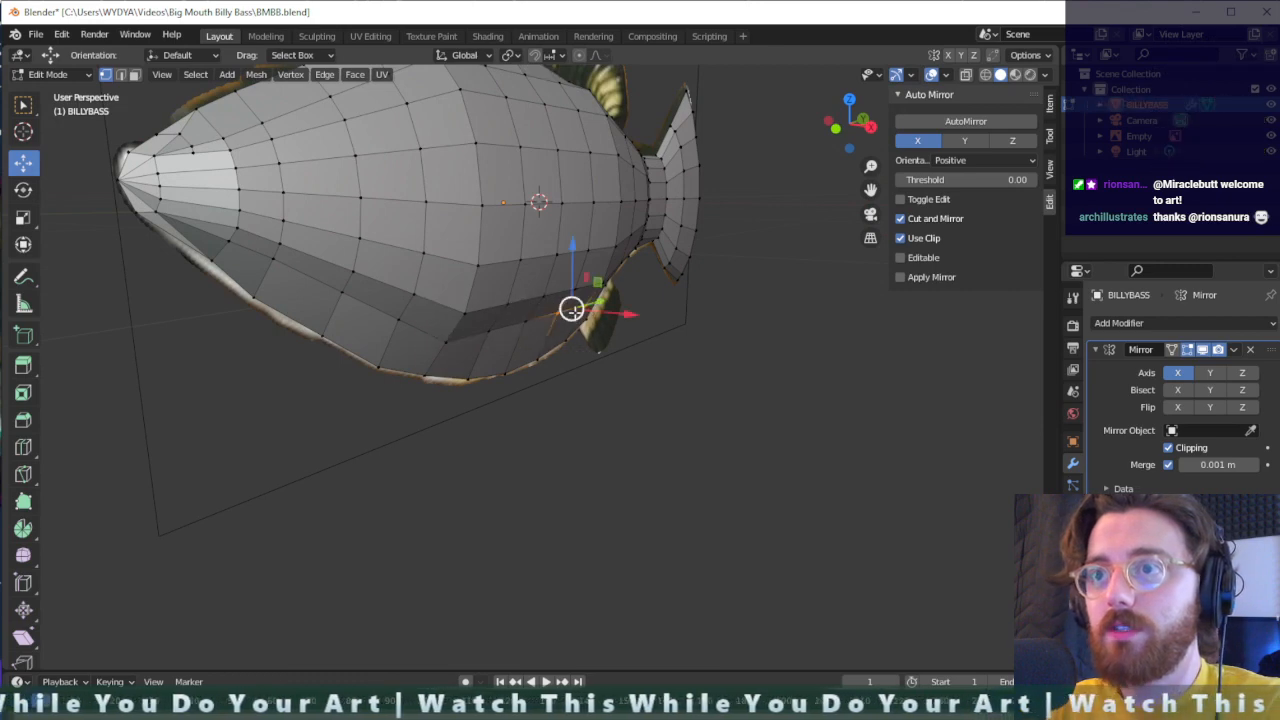
{"action": "middle_click_drag", "start_coordinate": [593, 311], "coordinate": [582, 305]}
{"action": "key", "text": "KP_1"}
{"action": "key", "text": "KP_0"}
{"action": "key", "text": "KP_1"}
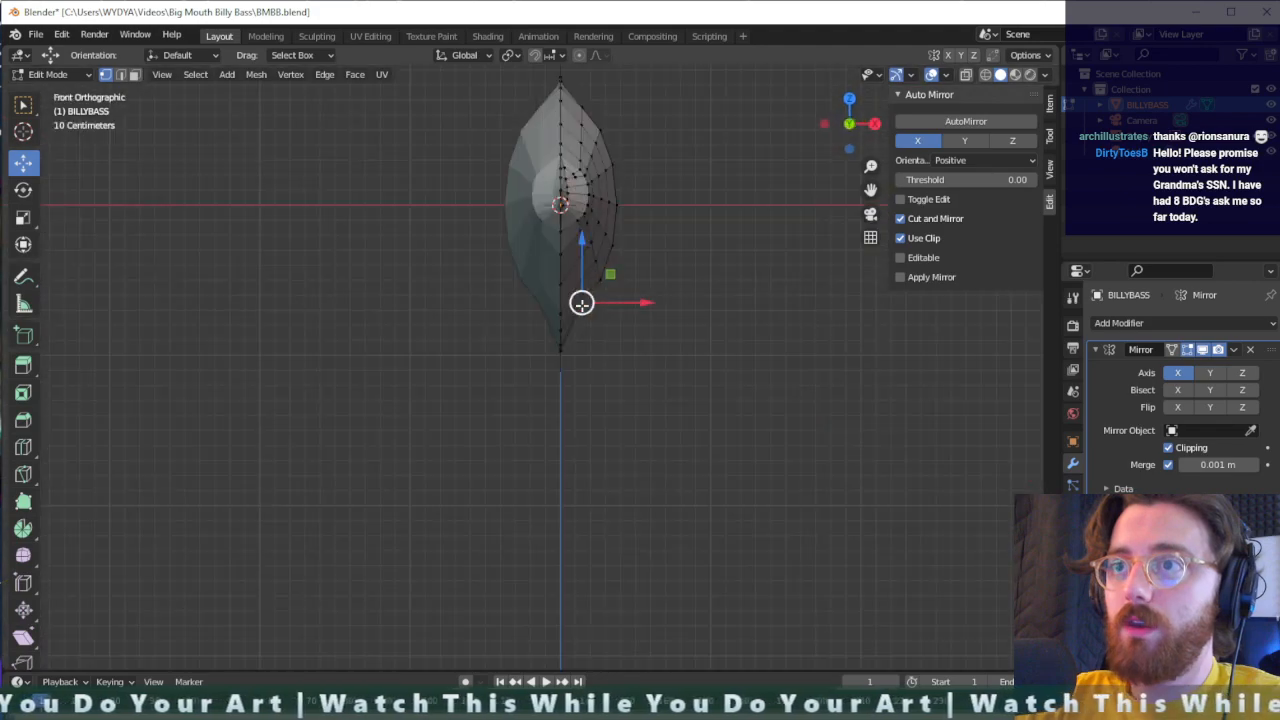
{"action": "key", "text": "KP_3"}
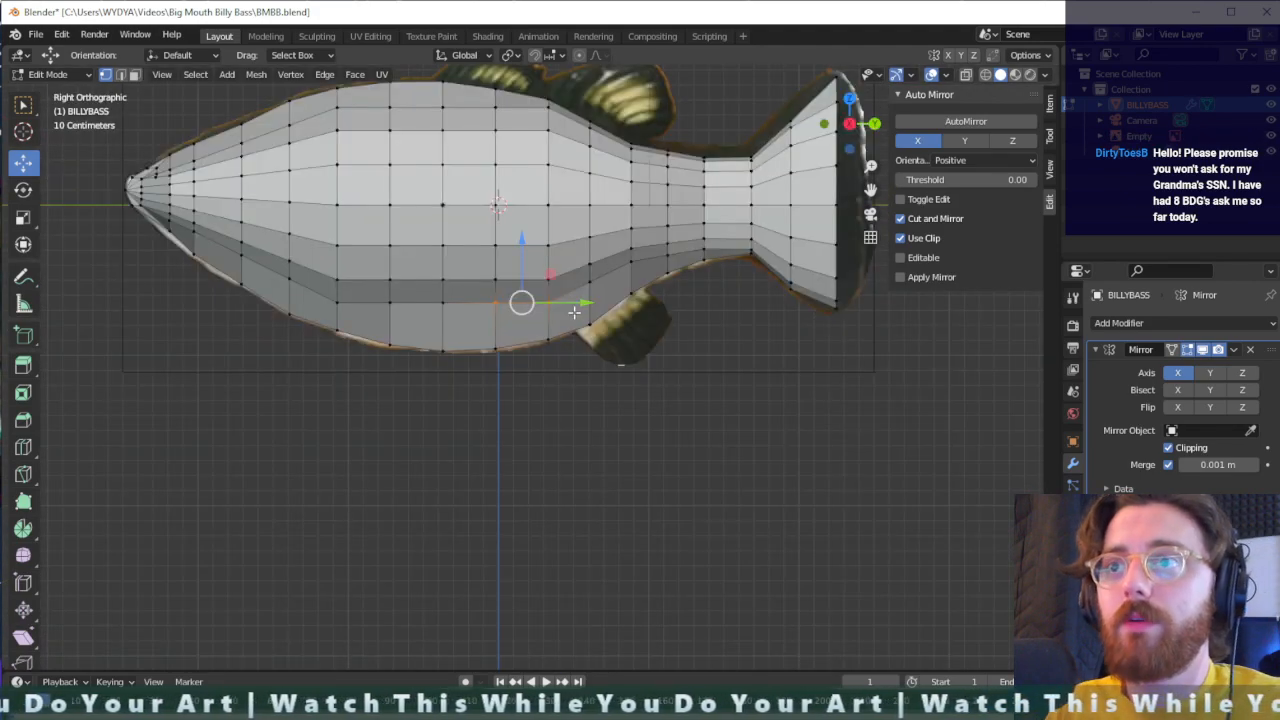
{"action": "left_click_drag", "start_coordinate": [345, 311], "coordinate": [340, 312]}
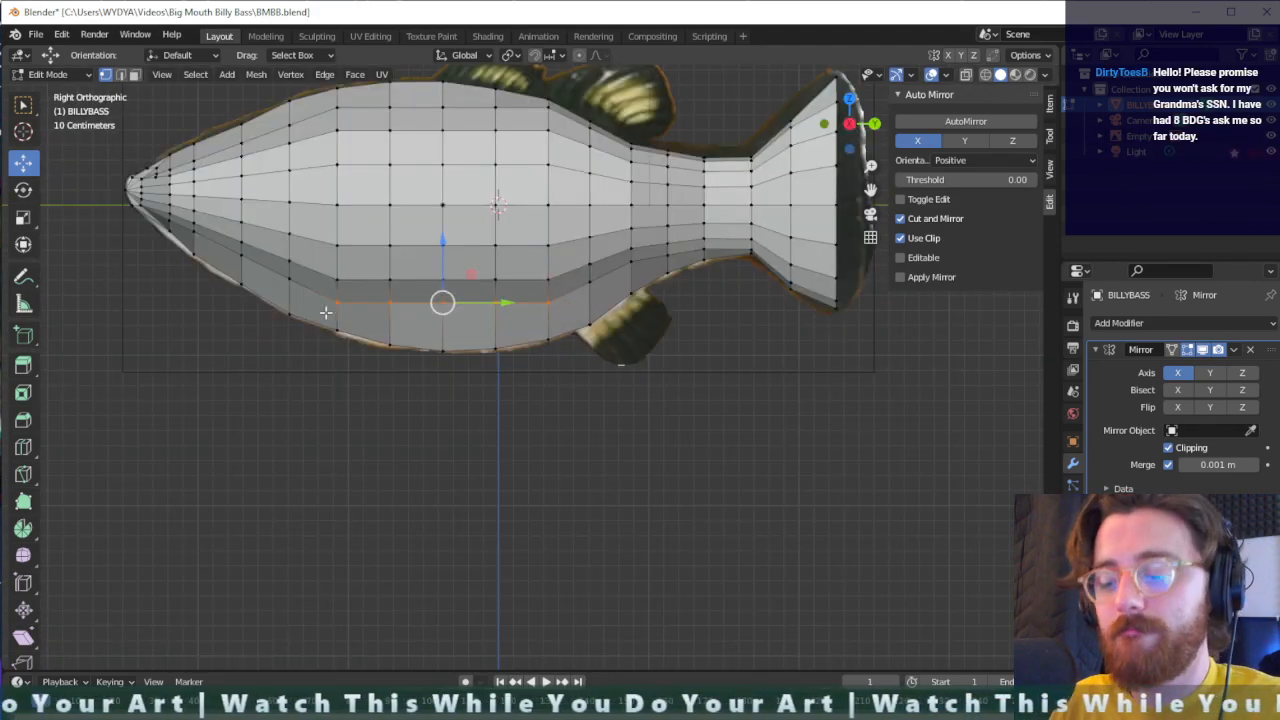
{"action": "key", "text": "g"}
{"action": "key", "text": "z"}
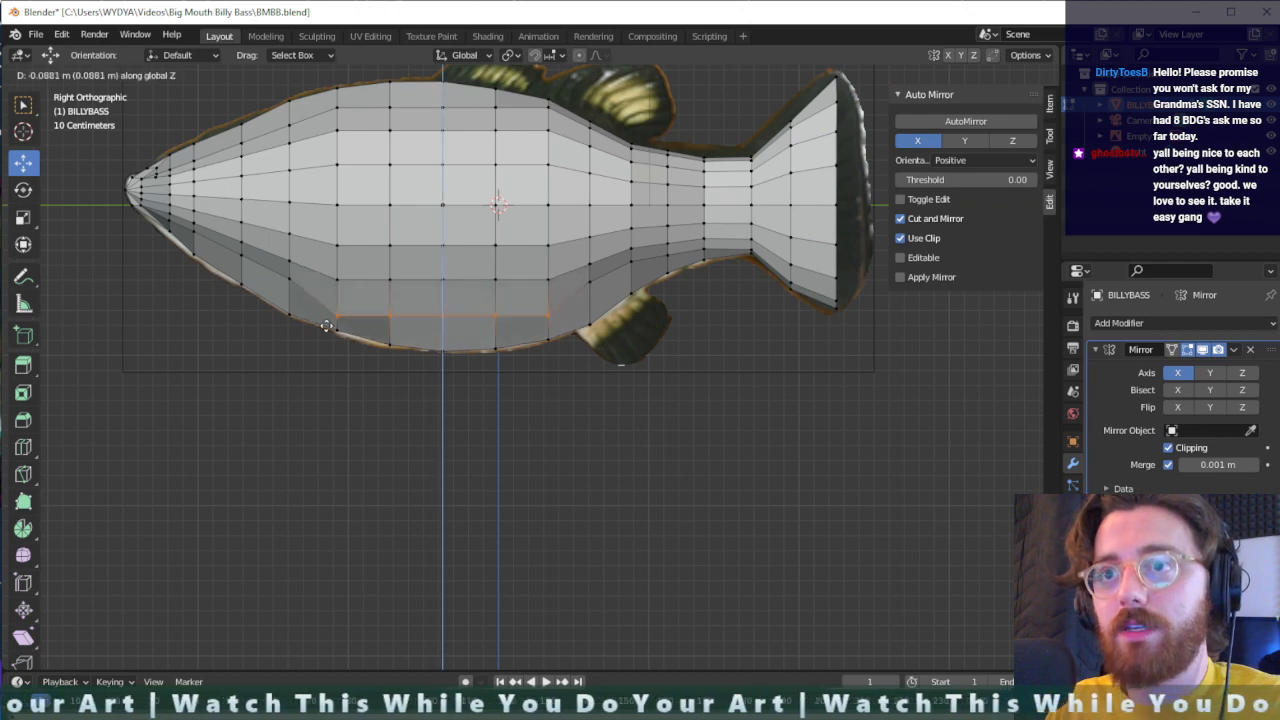
{"action": "left_click", "coordinate": [325, 320]}
- Lower the front vertex of the lower flank row about 0.005 m along Z
{"action": "left_click", "coordinate": [335, 309]}
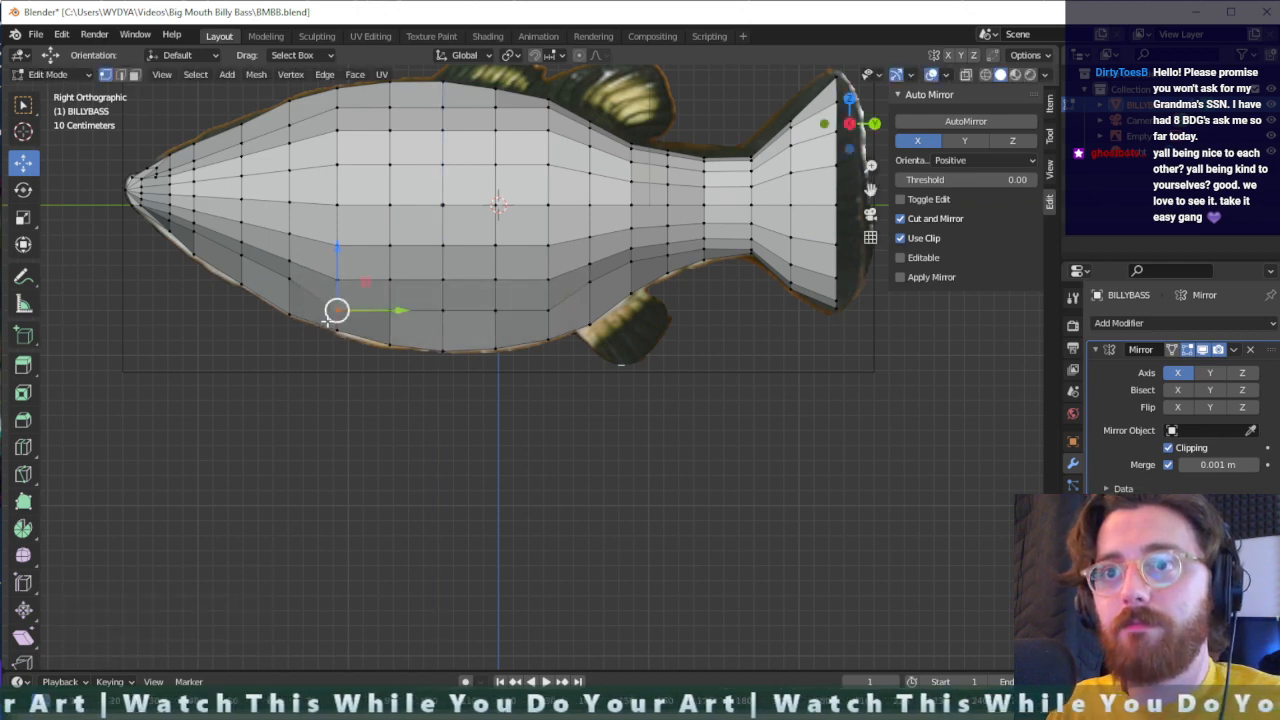
{"action": "key", "text": "g"}
{"action": "key", "text": "z"}
{"action": "left_click", "coordinate": [327, 319]}
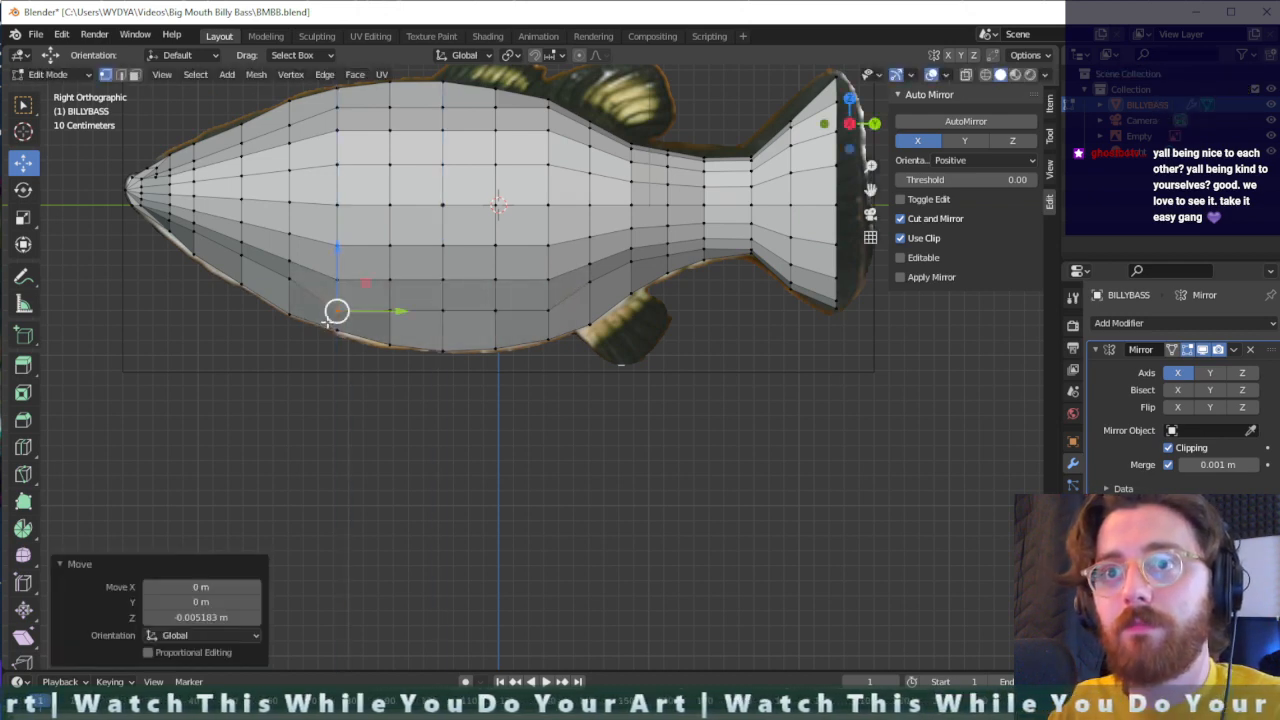
- Lower the next vertex toward the snout in the lower flank row about 0.09 m along Z
{"action": "left_click", "coordinate": [301, 279]}
{"action": "key", "text": "h"}
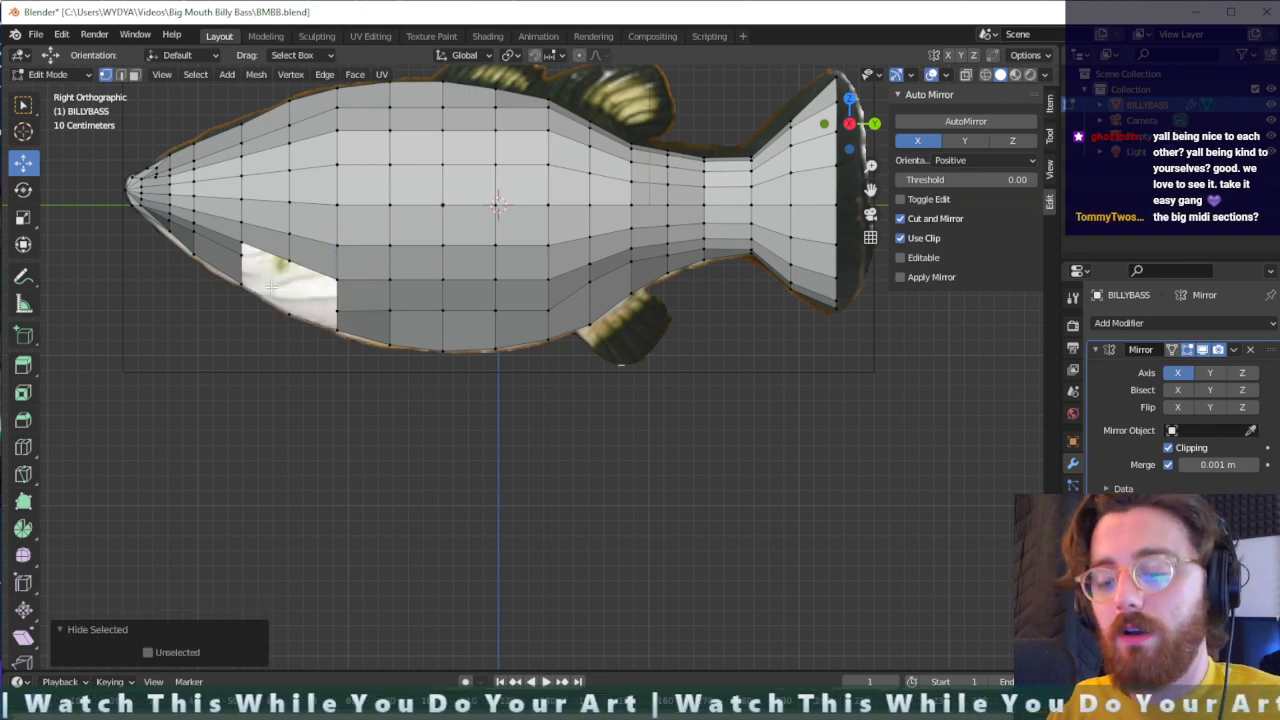
{"action": "key", "text": "alt+h"}
{"action": "key", "text": "g"}
{"action": "key", "text": "z"}
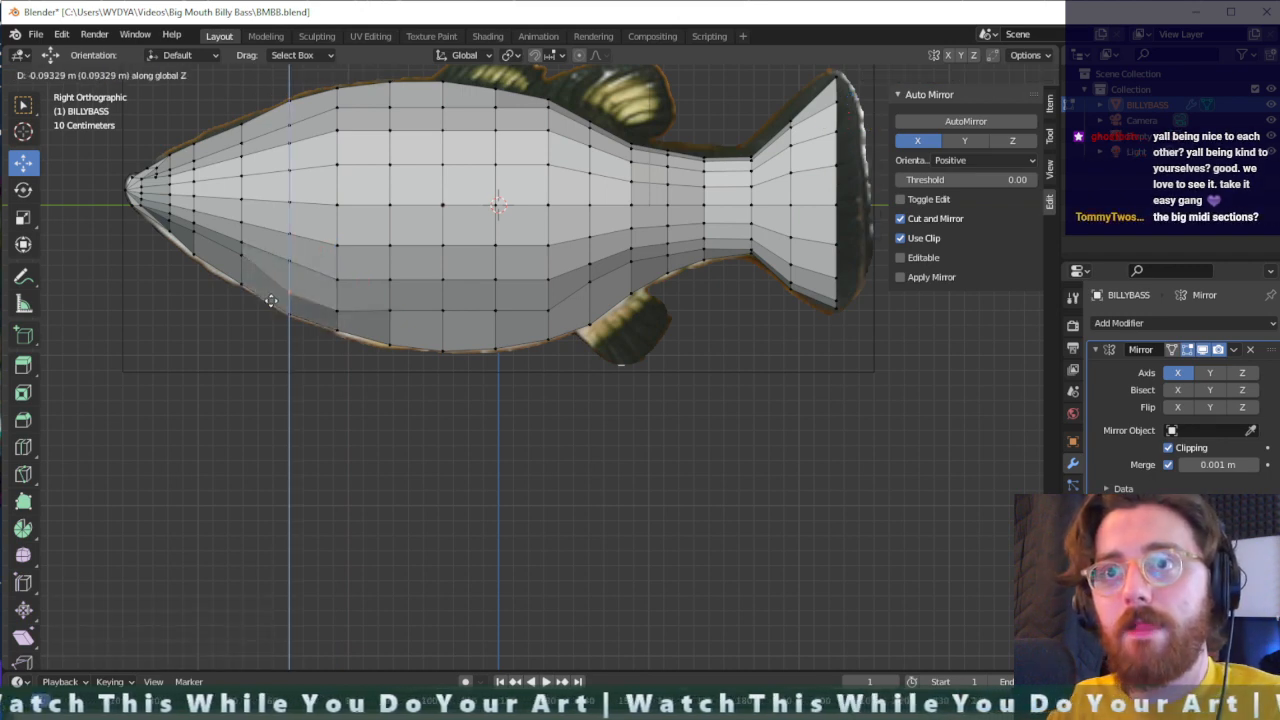
{"action": "left_click", "coordinate": [287, 289]}
- Lower the next two vertices toward the snout in the lower flank row along Z, about 0.067 m and 0.047 m
{"action": "left_click", "coordinate": [243, 254]}
{"action": "key", "text": "g"}
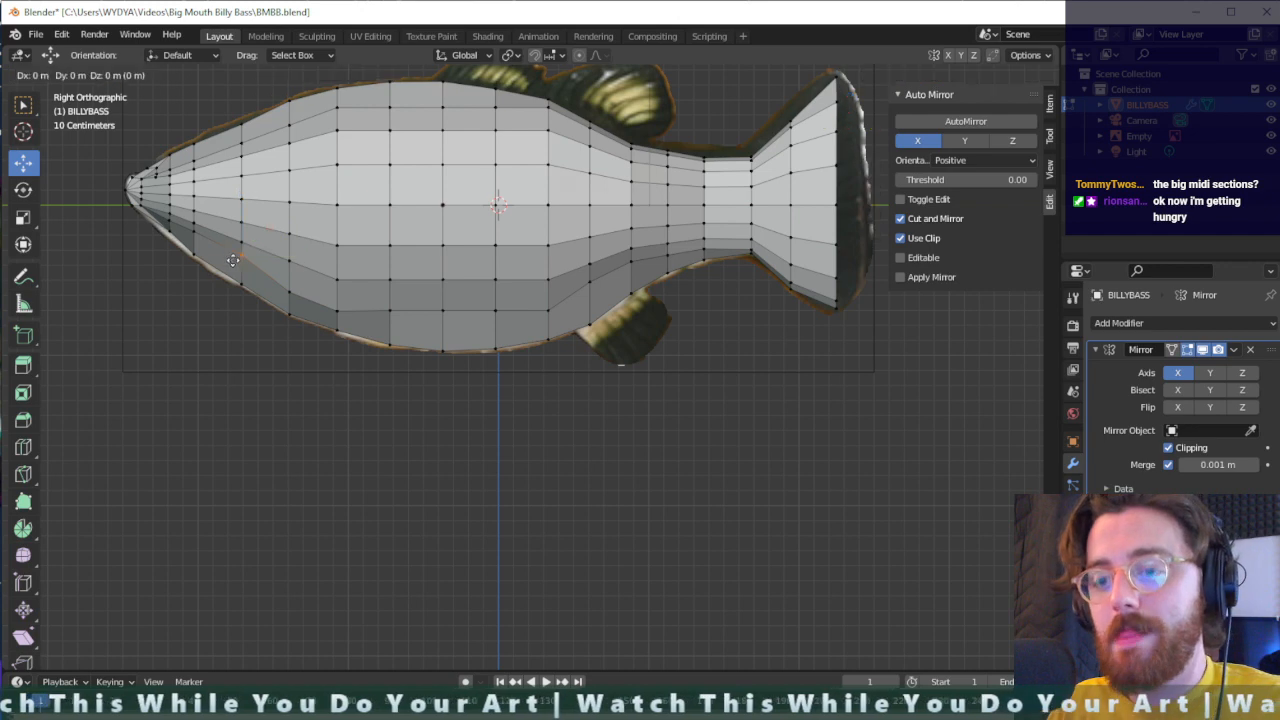
{"action": "key", "text": "z"}
{"action": "left_click", "coordinate": [216, 248]}
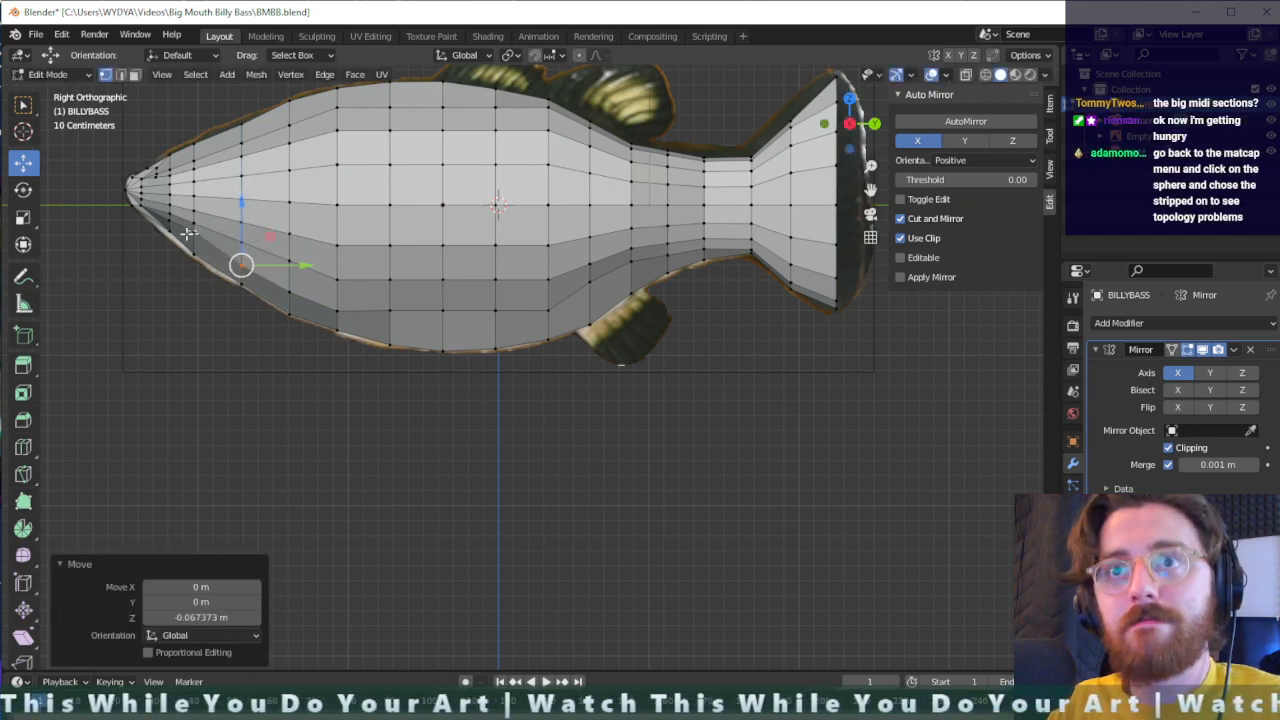
{"action": "left_click", "coordinate": [194, 229]}
{"action": "key", "text": "g"}
{"action": "key", "text": "z"}
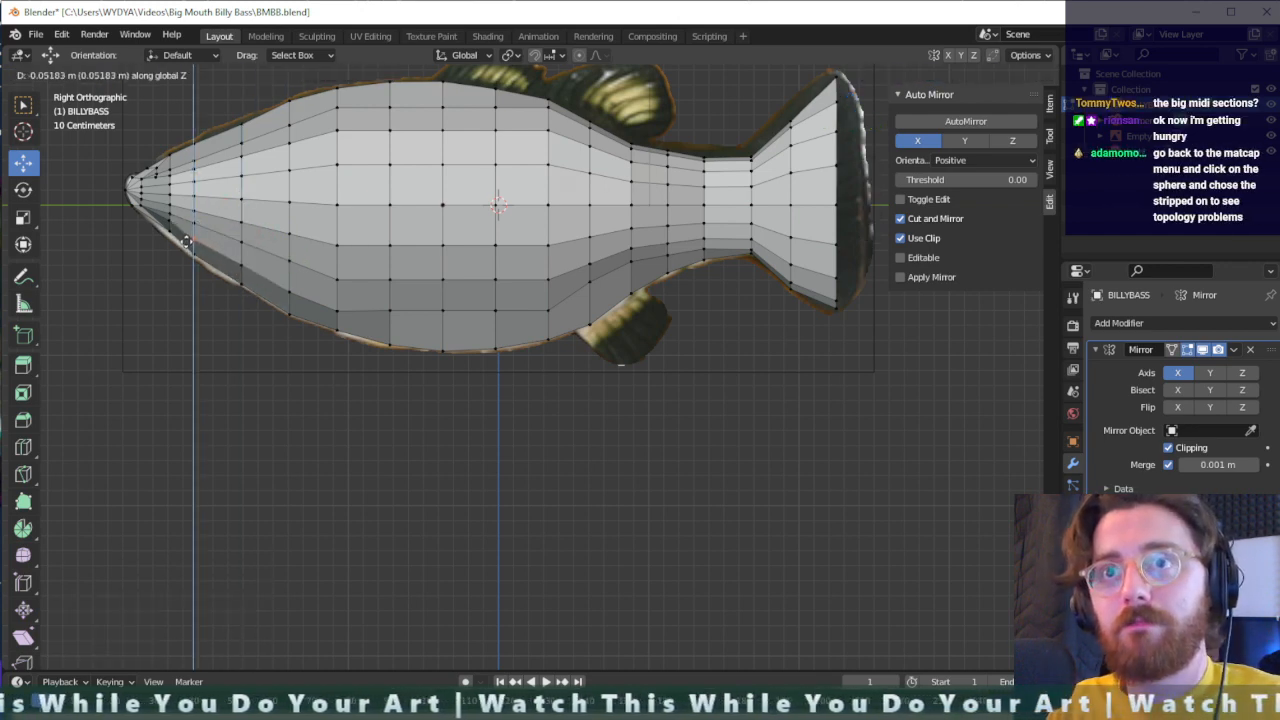
{"action": "left_click", "coordinate": [186, 241]}
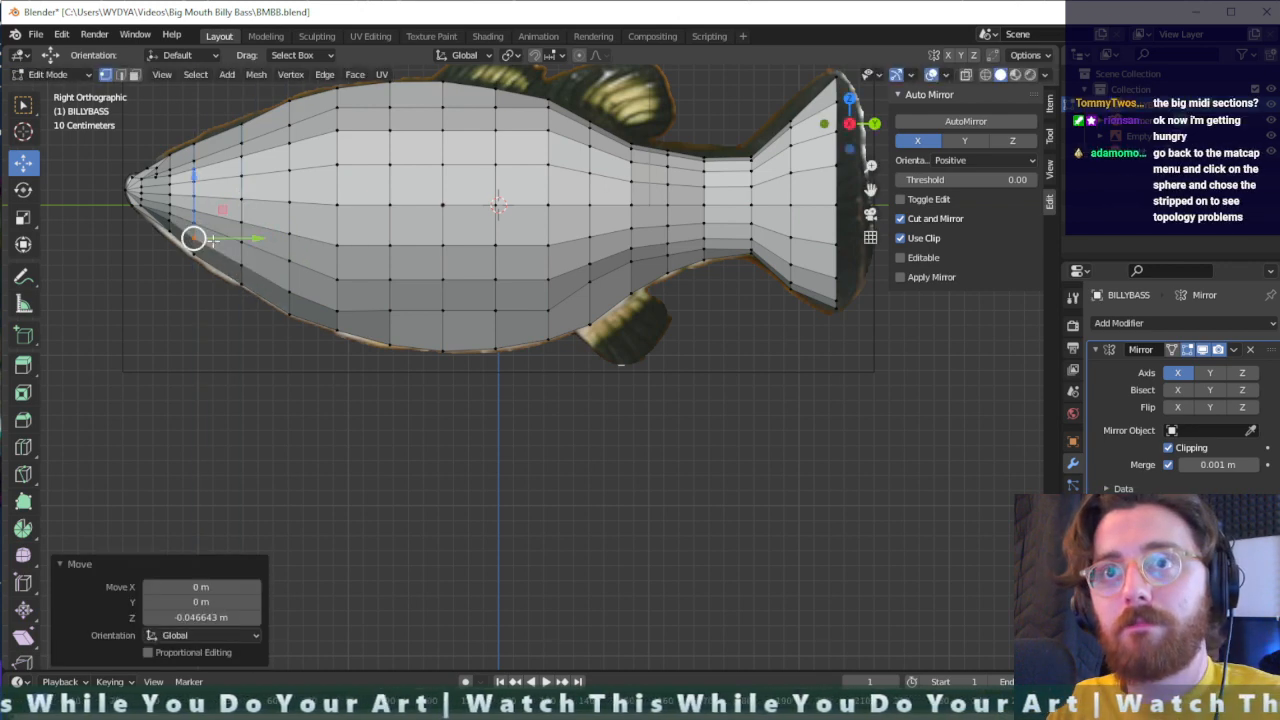
- Select the three mid-belly vertices of the lower flank row and lower them slightly along Z
{"action": "left_click_drag", "start_coordinate": [383, 316], "coordinate": [409, 349]}
{"action": "key", "text": "g"}
{"action": "key", "text": "z"}
{"action": "left_click", "coordinate": [387, 325]}
{"action": "key", "text": "ctrl+z"}
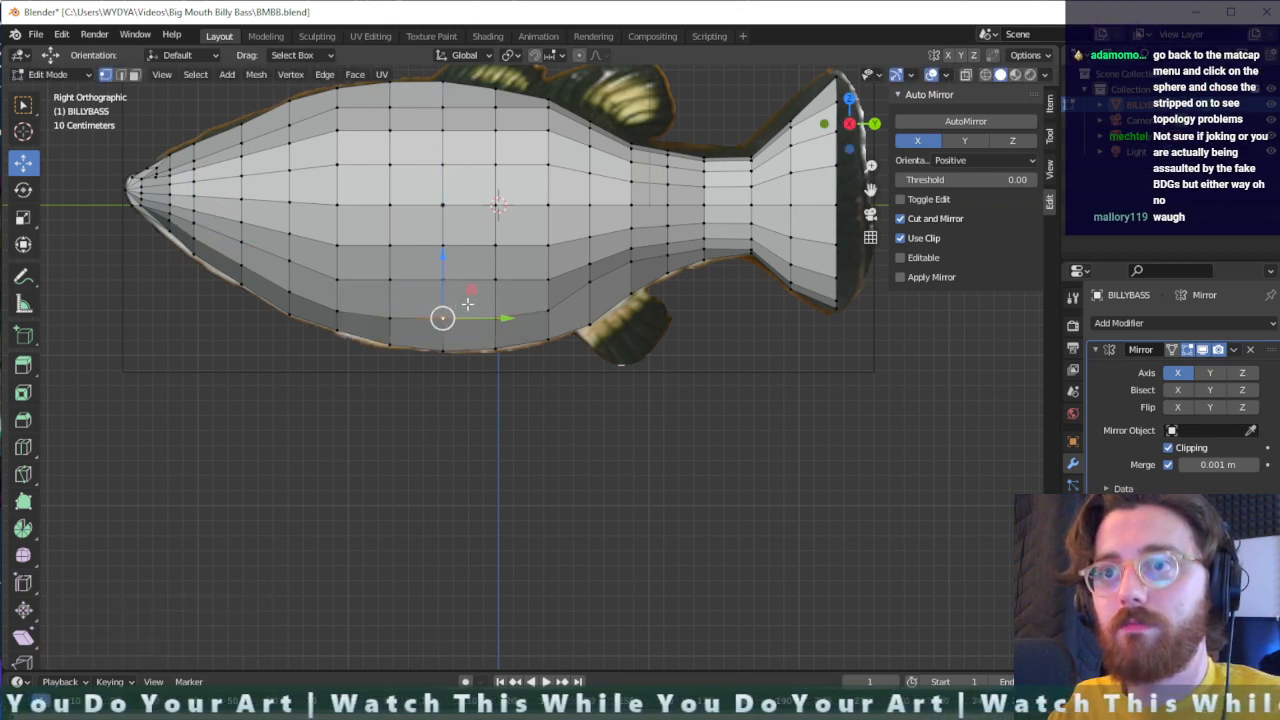
{"action": "key", "text": "g"}
{"action": "key", "text": "z"}
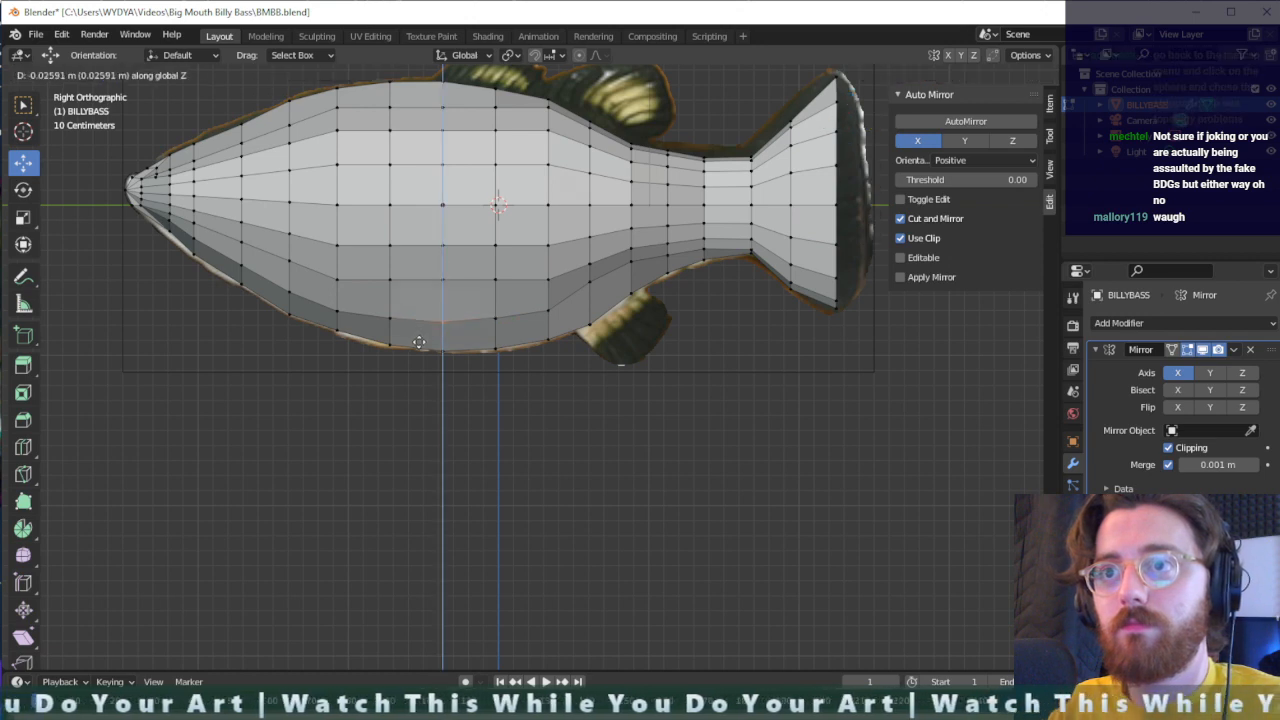
{"action": "left_click", "coordinate": [419, 339]}
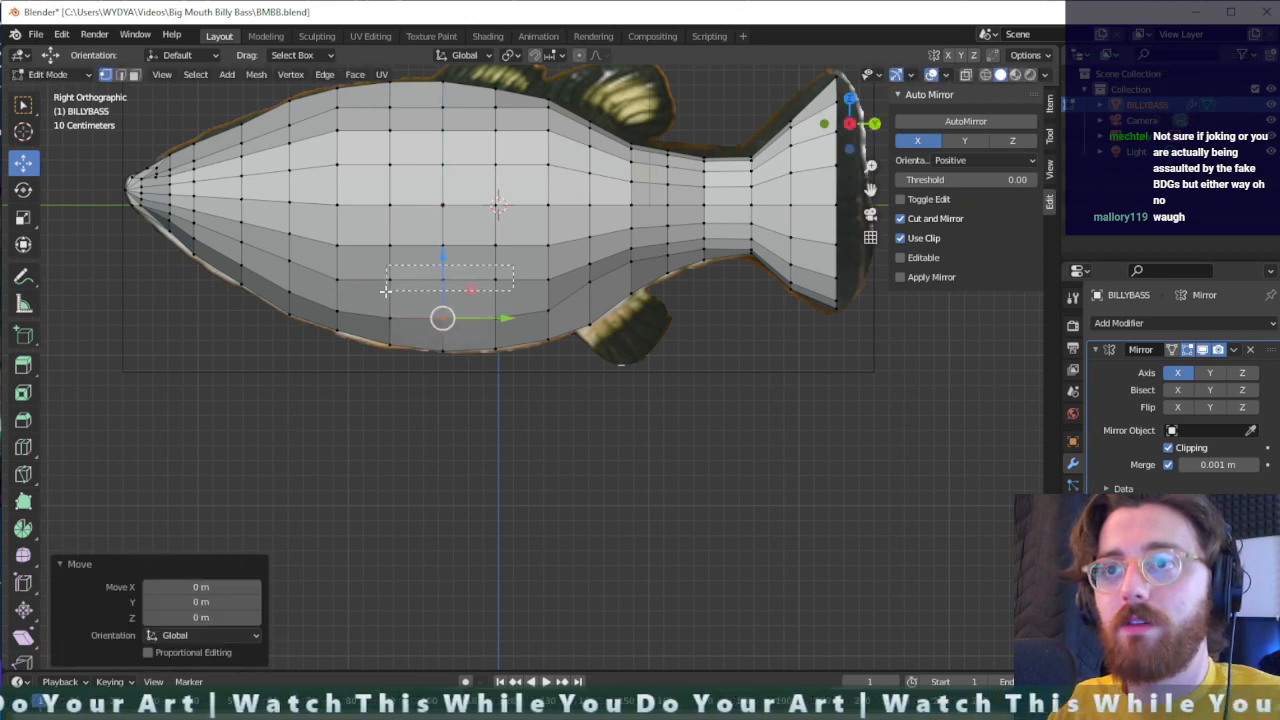
- Select the three mid-belly vertices one row above the lower flank row and lower them about 0.035 m along Z
{"action": "left_click_drag", "start_coordinate": [385, 291], "coordinate": [385, 291]}
{"action": "key", "text": "g"}
{"action": "key", "text": "z"}
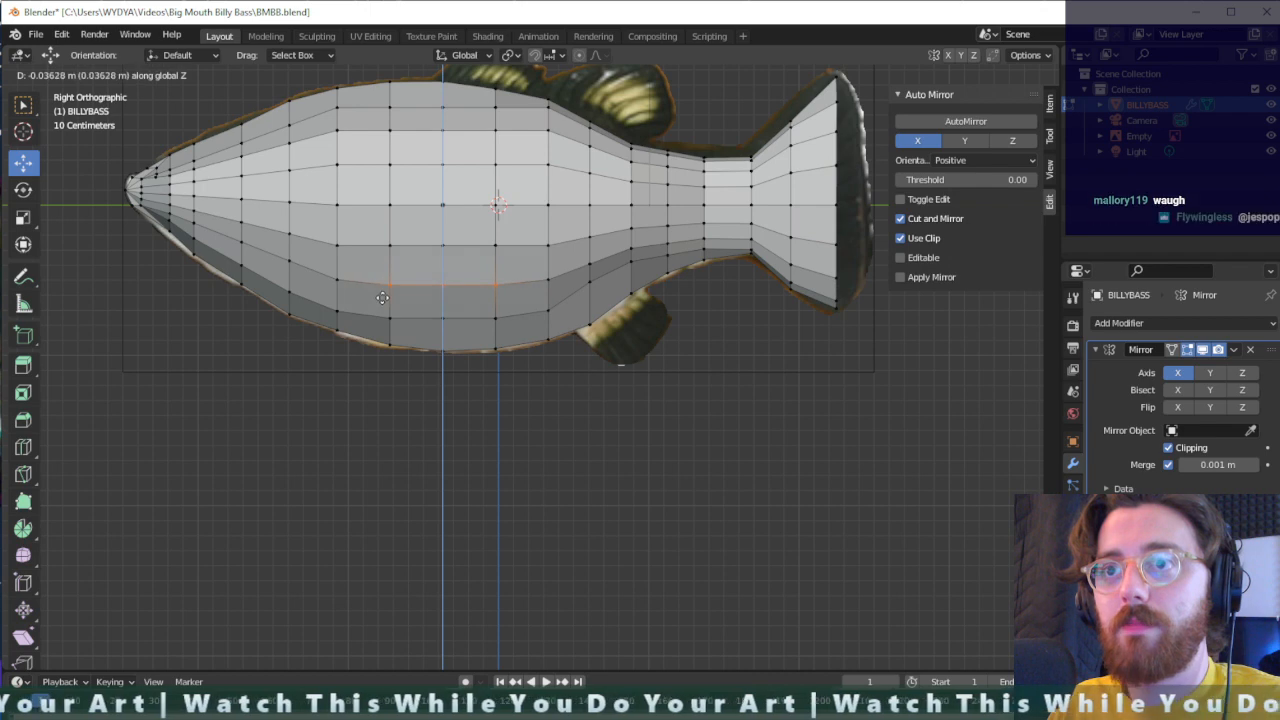
{"action": "left_click", "coordinate": [385, 296]}
{"action": "left_click_drag", "start_coordinate": [473, 284], "coordinate": [456, 291]}
{"action": "key", "text": "ctrl+z"}
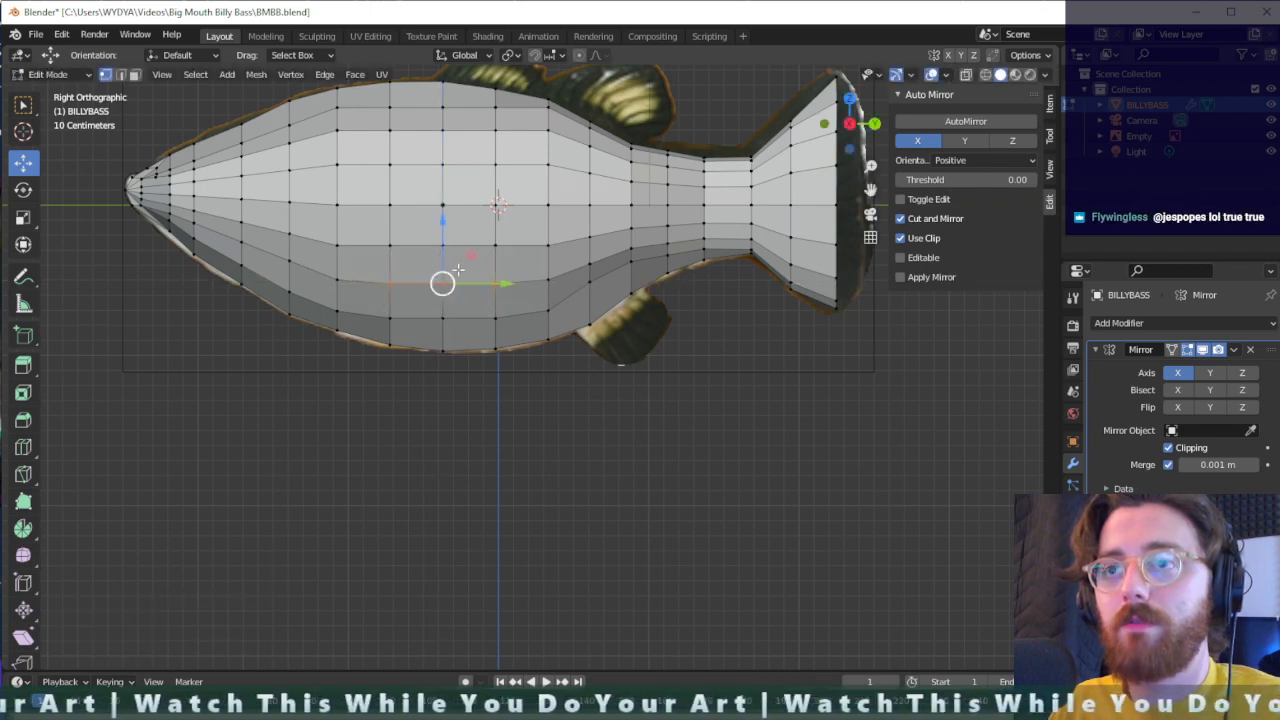
- Lower the middle vertex of that row slightly along Z, and the one directly beneath it about 0.036 m
{"action": "key", "text": "g"}
{"action": "key", "text": "z"}
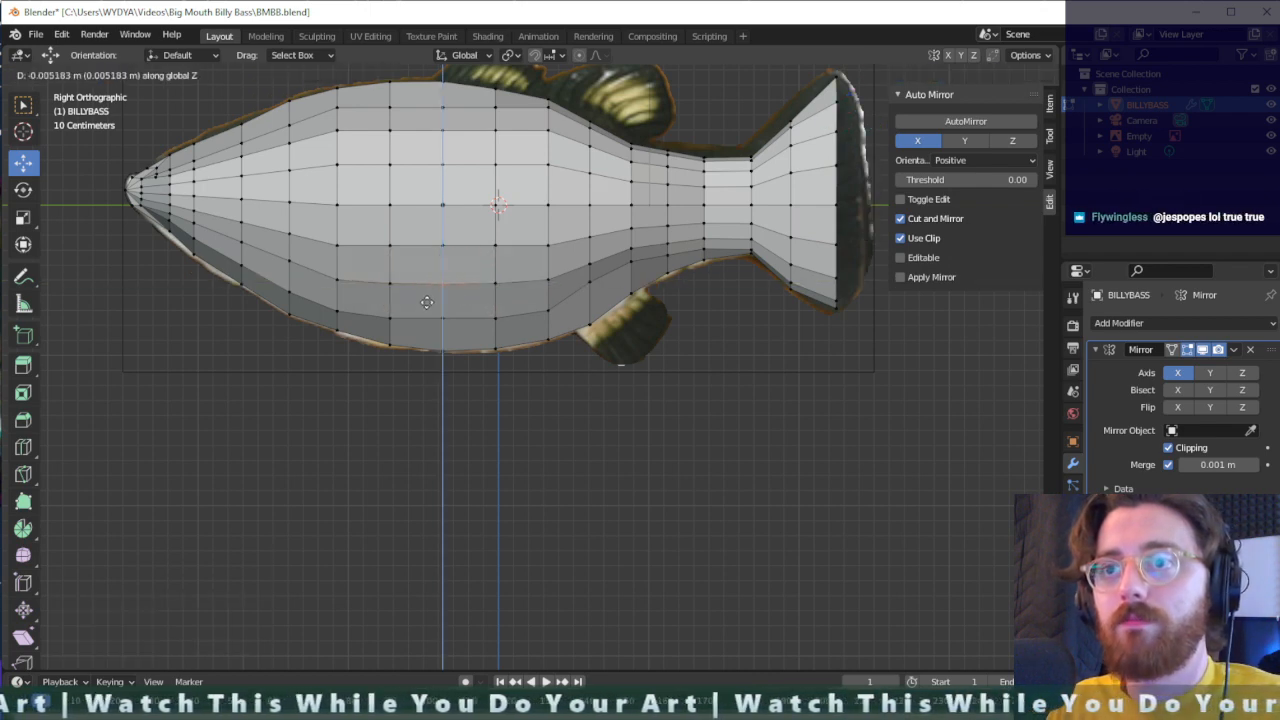
{"action": "left_click", "coordinate": [428, 305]}
{"action": "left_click", "coordinate": [434, 326]}
{"action": "key", "text": "g"}
{"action": "key", "text": "z"}
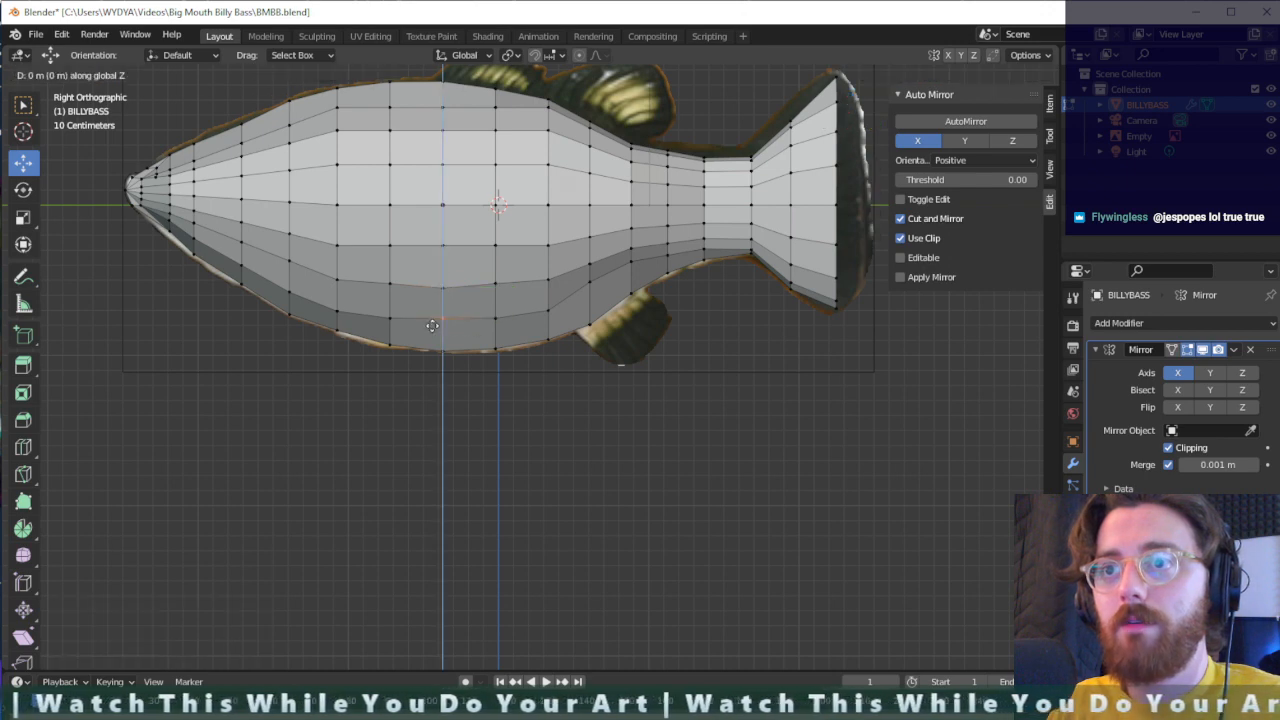
{"action": "left_click", "coordinate": [433, 330]}
- Lower the middle vertex of the third flank row above the belly edge about 0.044 m along Z
{"action": "middle_click_drag", "start_coordinate": [433, 330], "coordinate": [463, 259]}
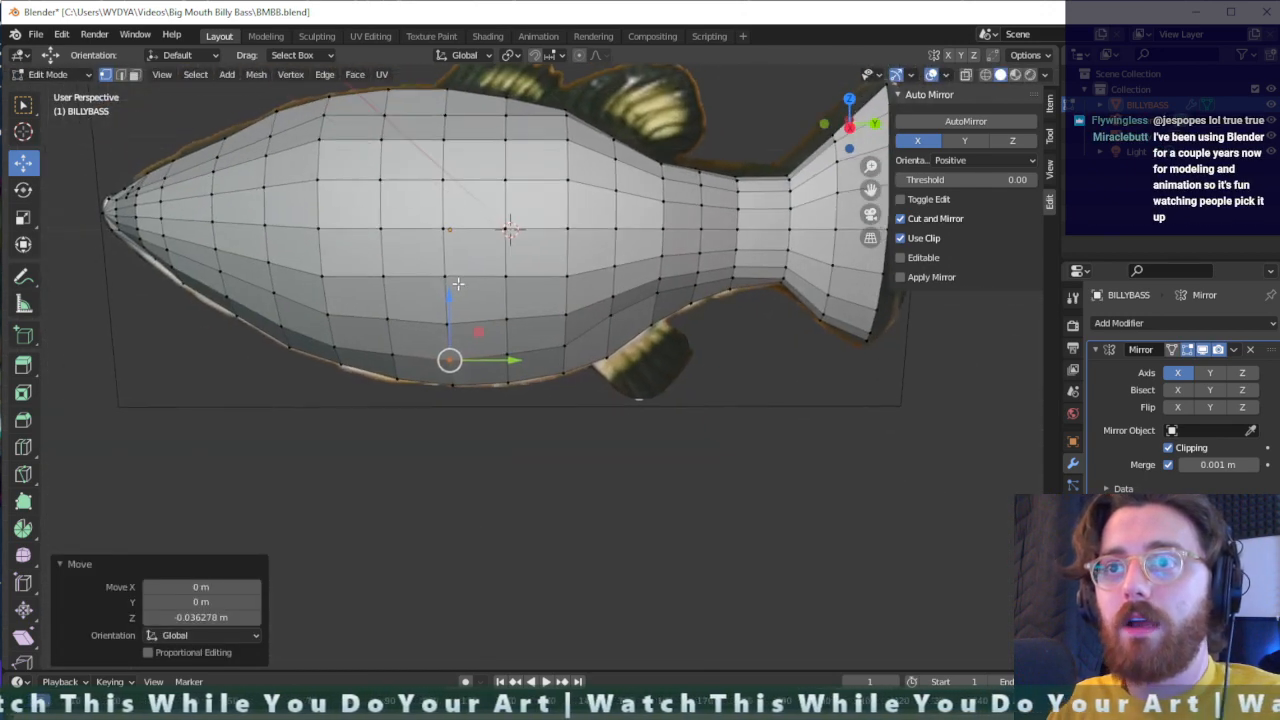
{"action": "key", "text": "alt+a"}
{"action": "key", "text": "g"}
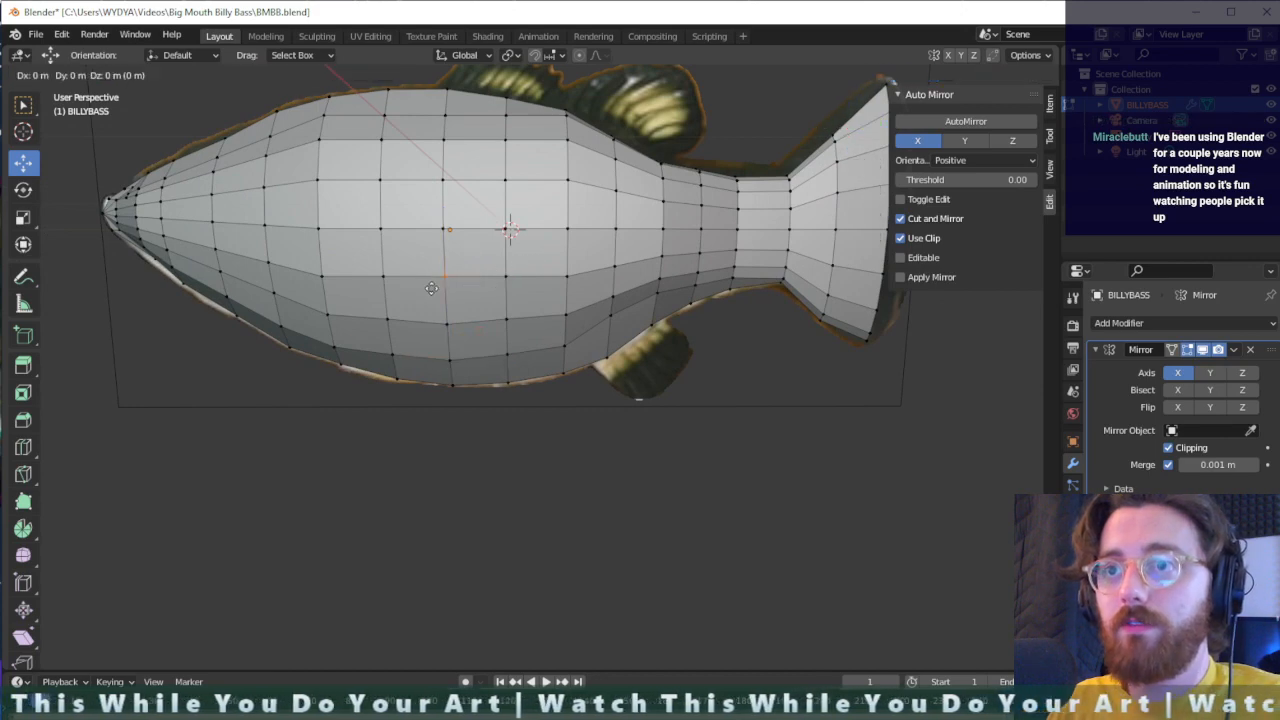
{"action": "key", "text": "z"}
{"action": "left_click", "coordinate": [431, 296]}
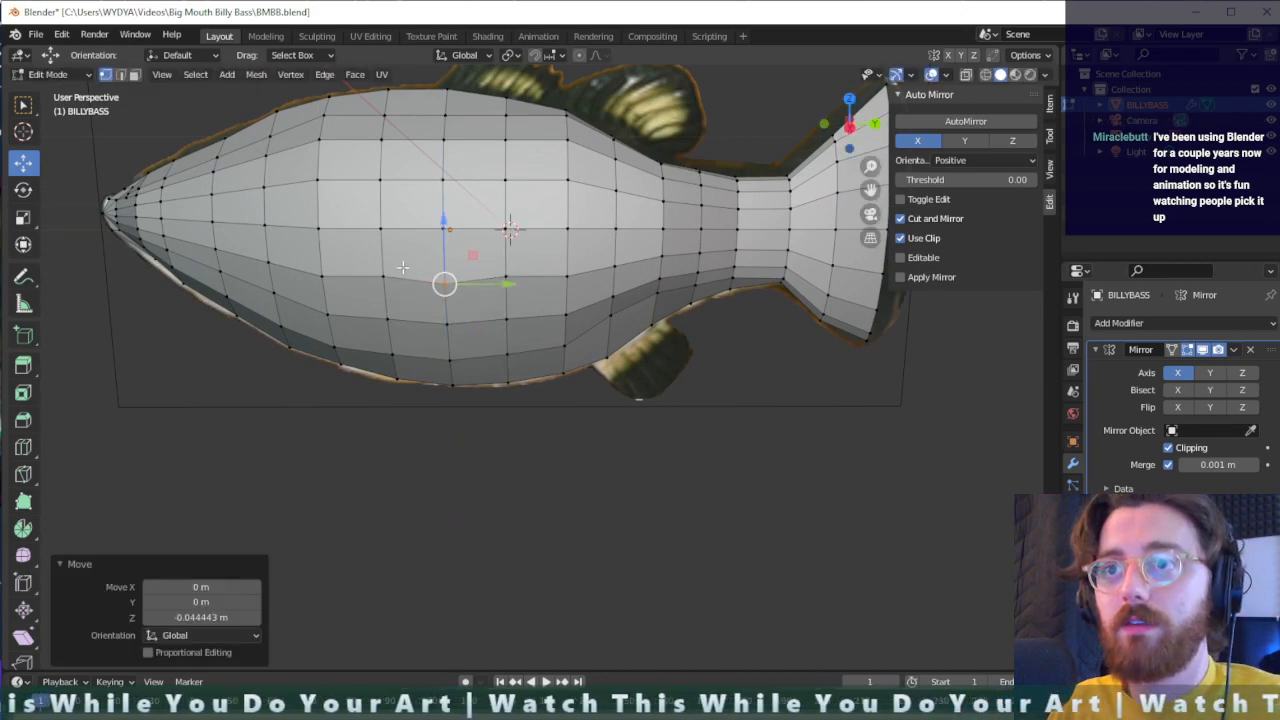
- Lower the vertices beside that middle one along Z, the front one about 0.036 m and the rear one about 0.031 m
{"action": "left_click", "coordinate": [366, 284]}
{"action": "key", "text": "g"}
{"action": "key", "text": "z"}
{"action": "left_click", "coordinate": [364, 290]}
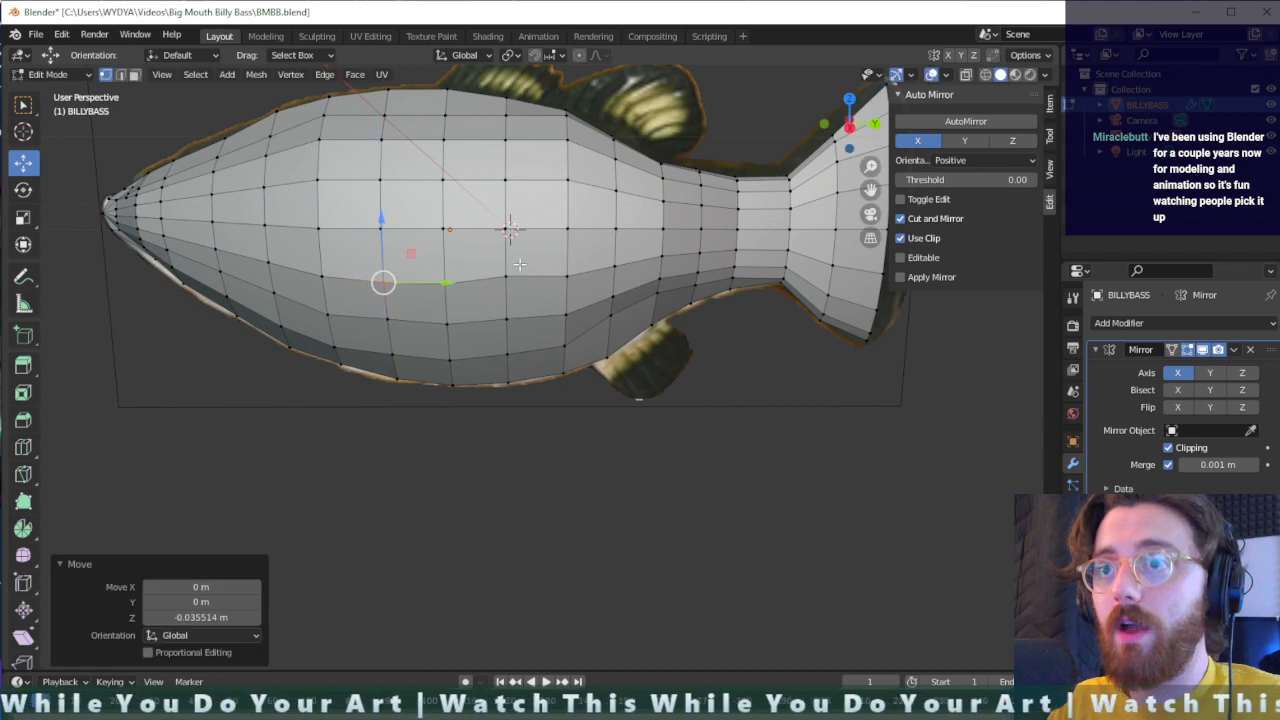
{"action": "left_click", "coordinate": [503, 279]}
{"action": "key", "text": "g"}
{"action": "key", "text": "z"}
{"action": "left_click", "coordinate": [490, 296]}
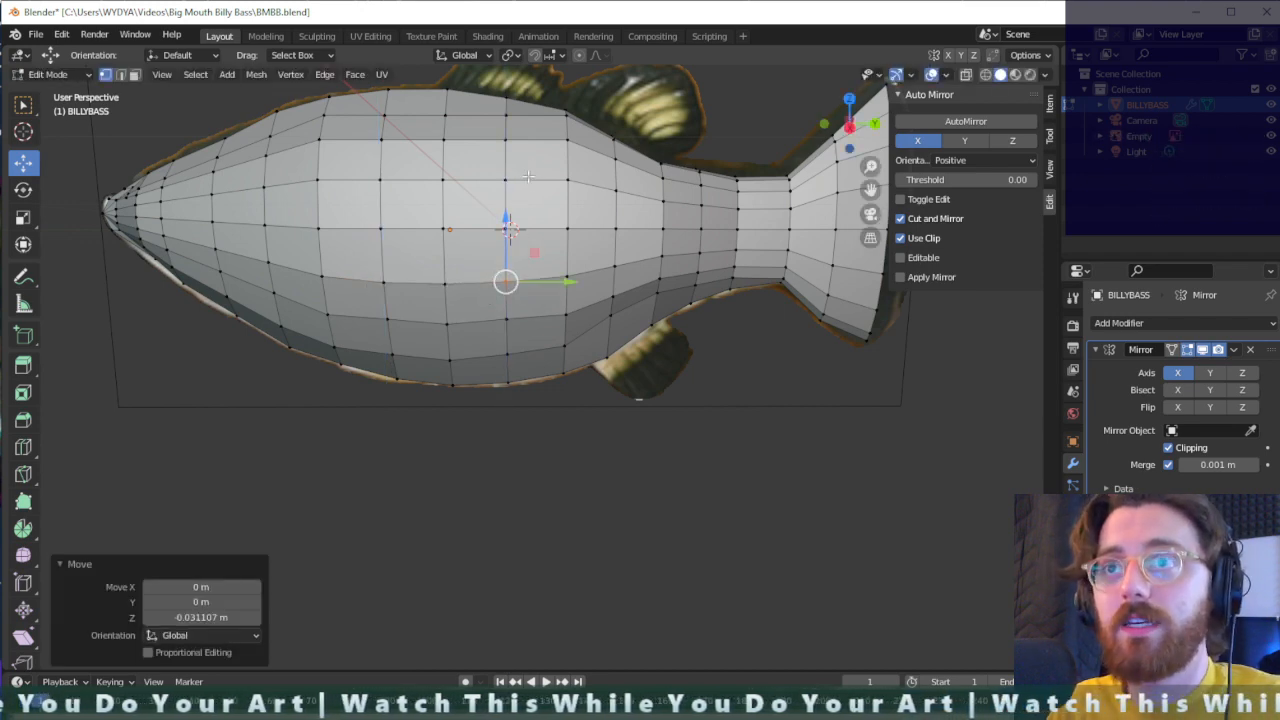
- Raise two upper flank vertices below the back ridge about 0.035 m along Z, and the next one toward the tail about 0.018 m
{"action": "middle_click_drag", "start_coordinate": [541, 191], "coordinate": [540, 162]}
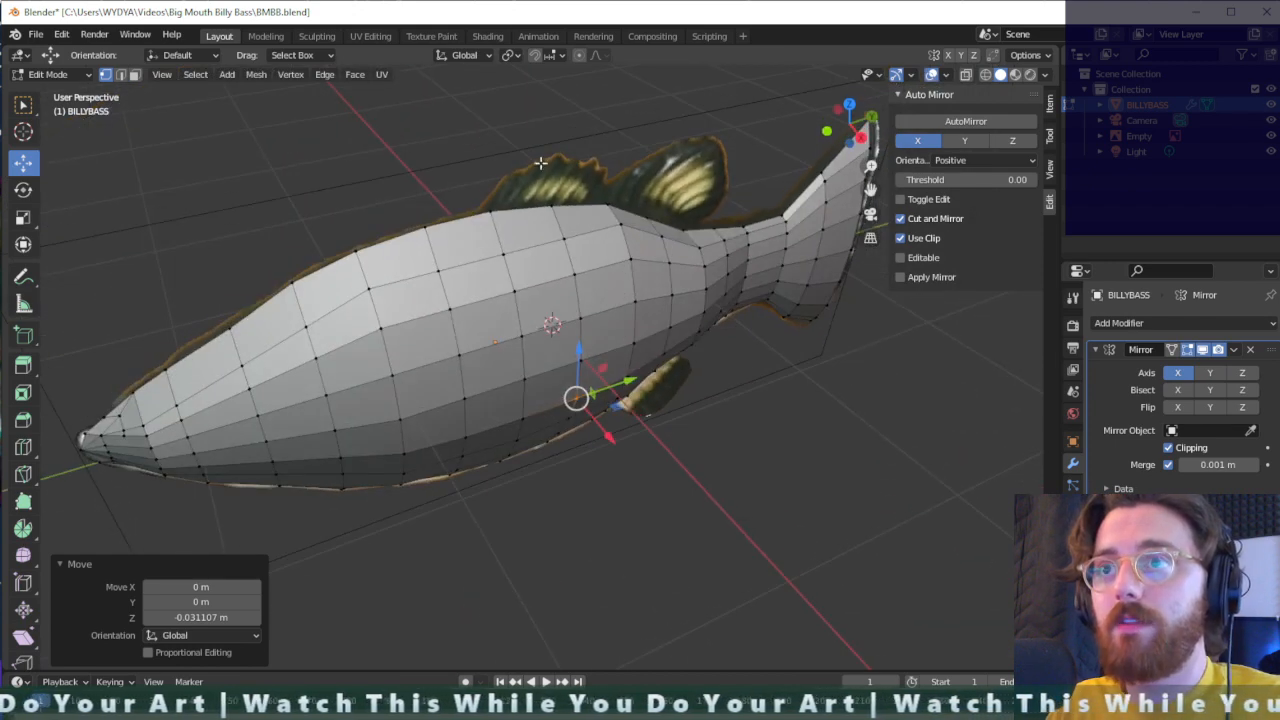
{"action": "left_click_drag", "start_coordinate": [421, 285], "coordinate": [421, 285]}
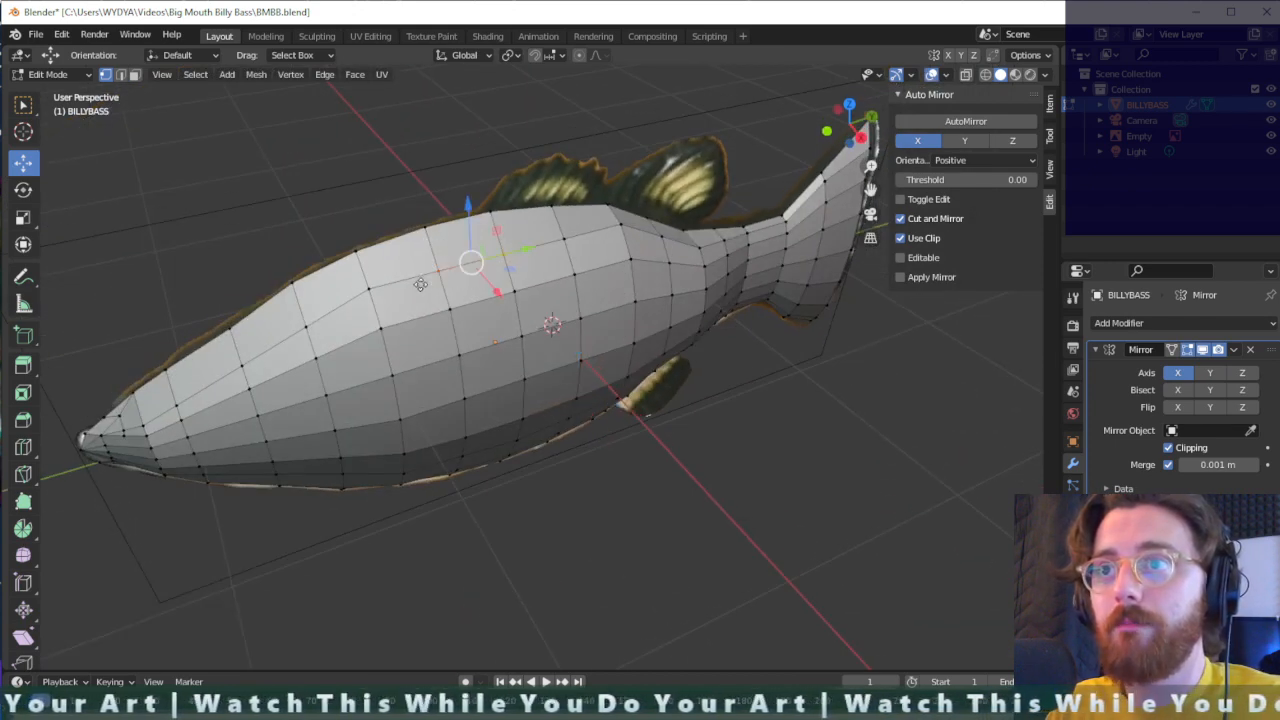
{"action": "key", "text": "g"}
{"action": "key", "text": "z"}
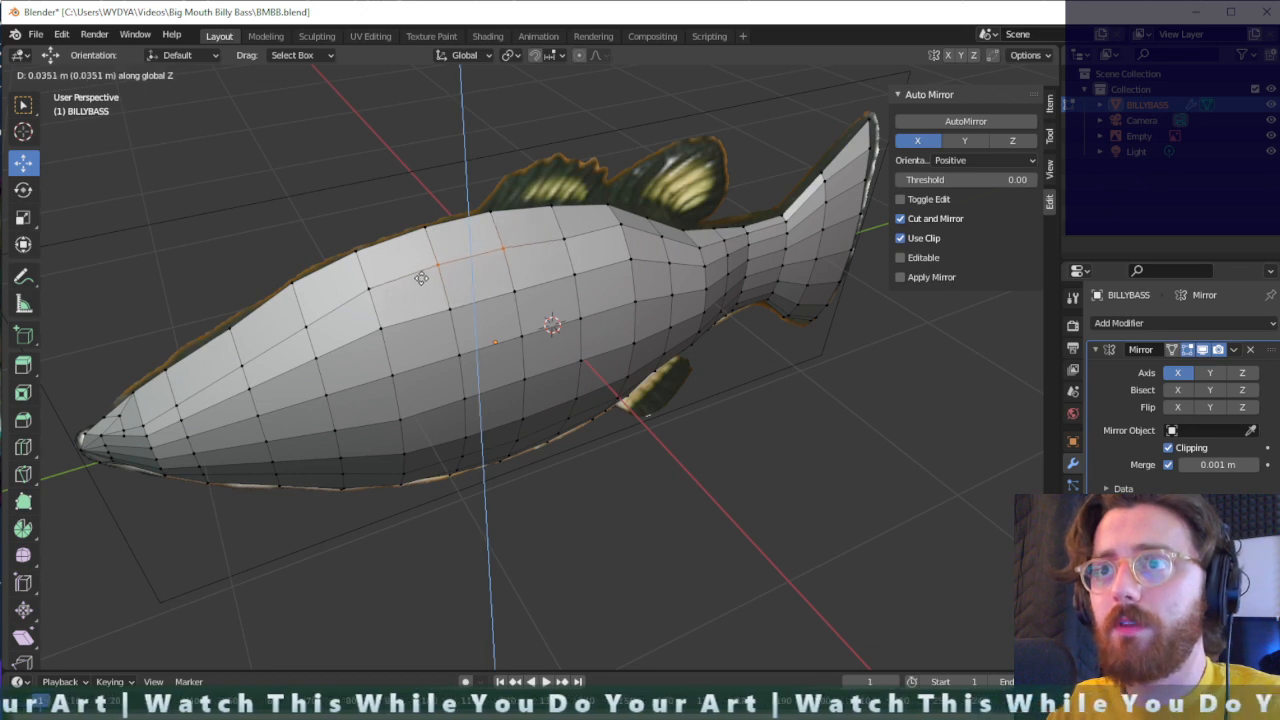
{"action": "left_click", "coordinate": [421, 278]}
{"action": "left_click", "coordinate": [576, 233]}
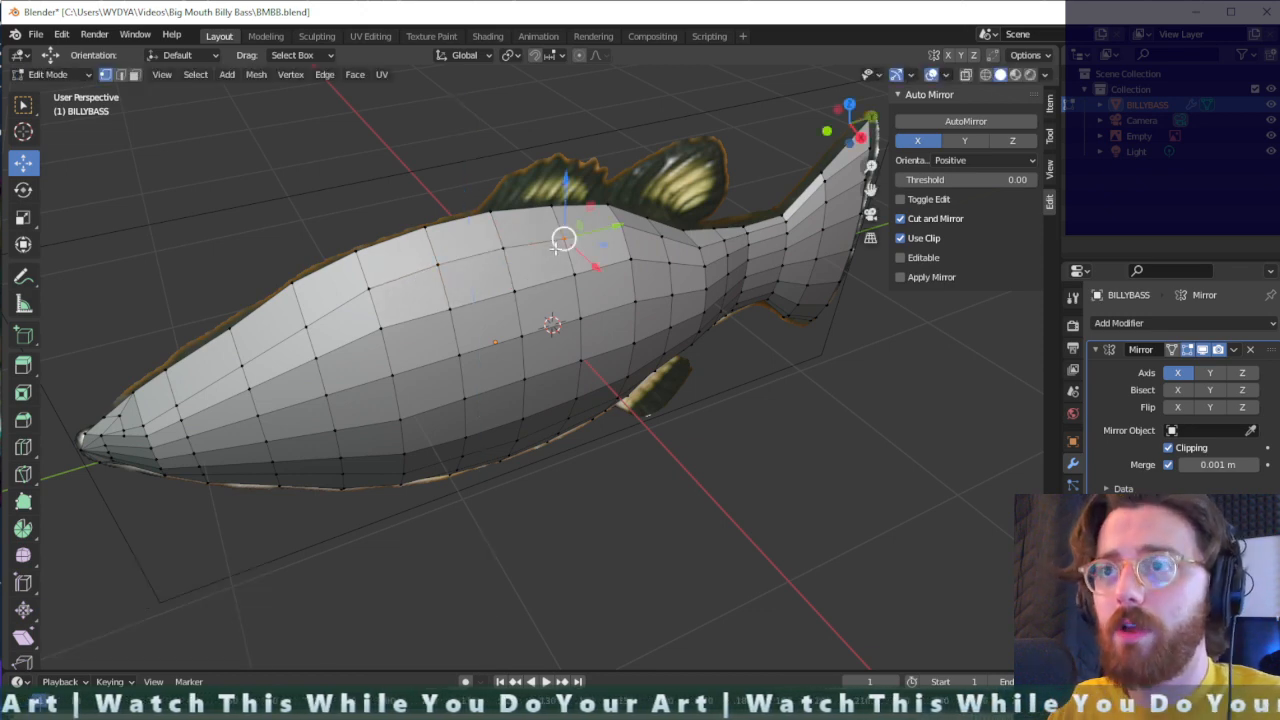
{"action": "key", "text": "g"}
{"action": "key", "text": "z"}
{"action": "left_click", "coordinate": [555, 245]}
- Select the vertical column of flank vertices where the body starts narrowing toward the tail and move it about -0.033 m along X
{"action": "middle_click_drag", "start_coordinate": [631, 245], "coordinate": [480, 232]}
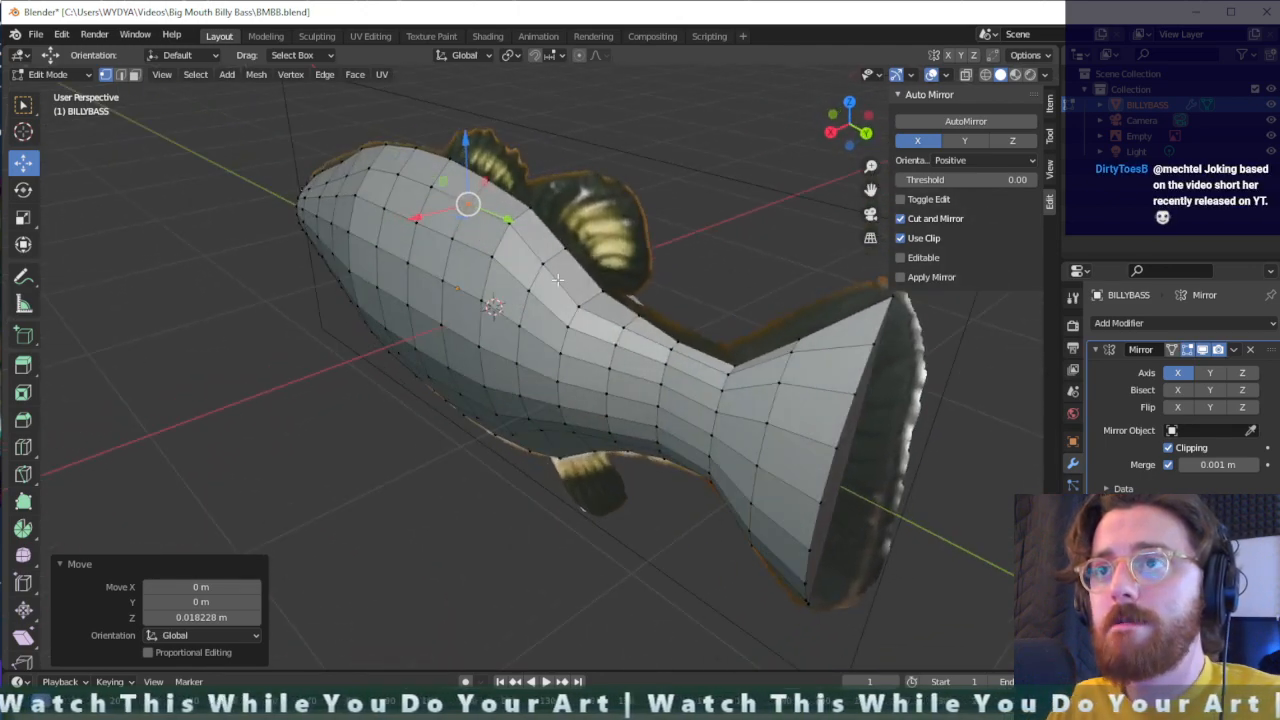
{"action": "mouse_move", "coordinate": [550, 251]}
{"action": "left_mouse_down"}
{"action": "mouse_move", "coordinate": [517, 339]}
{"action": "mouse_move", "coordinate": [510, 430]}
{"action": "left_mouse_up"}
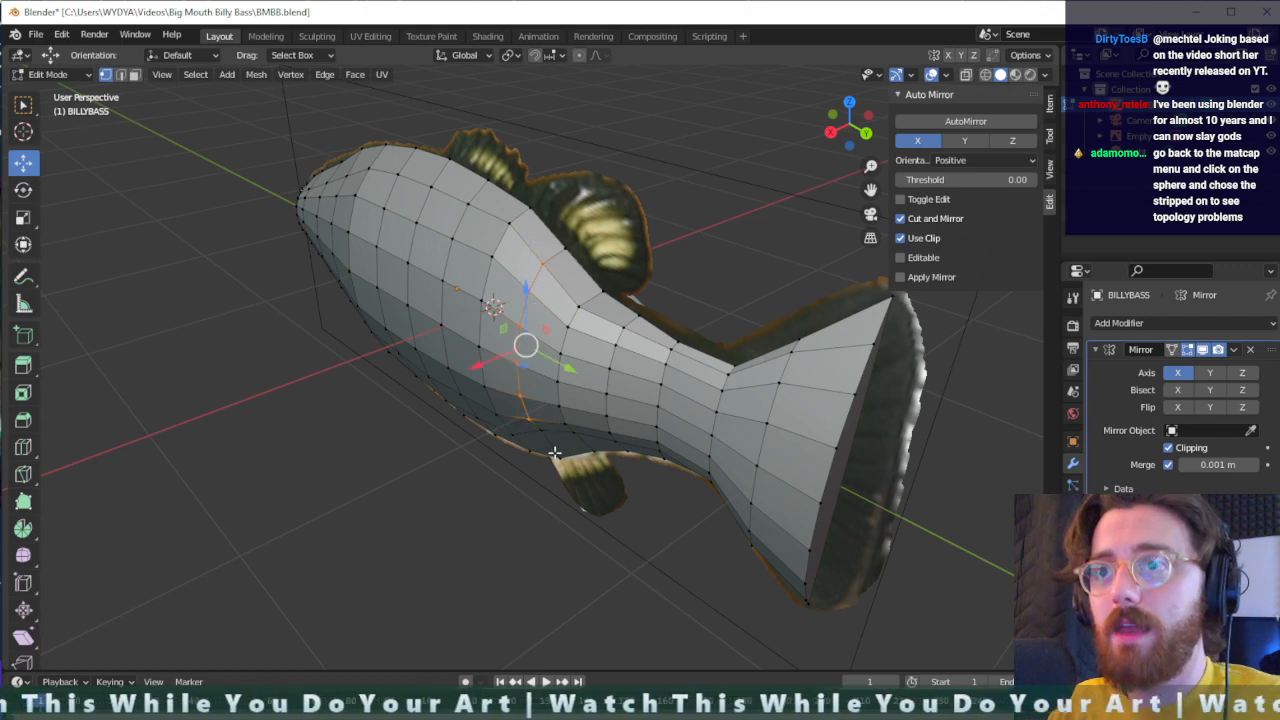
{"action": "middle_click_drag", "start_coordinate": [555, 453], "coordinate": [552, 409]}
{"action": "left_click", "coordinate": [540, 403], "text": "shift"}
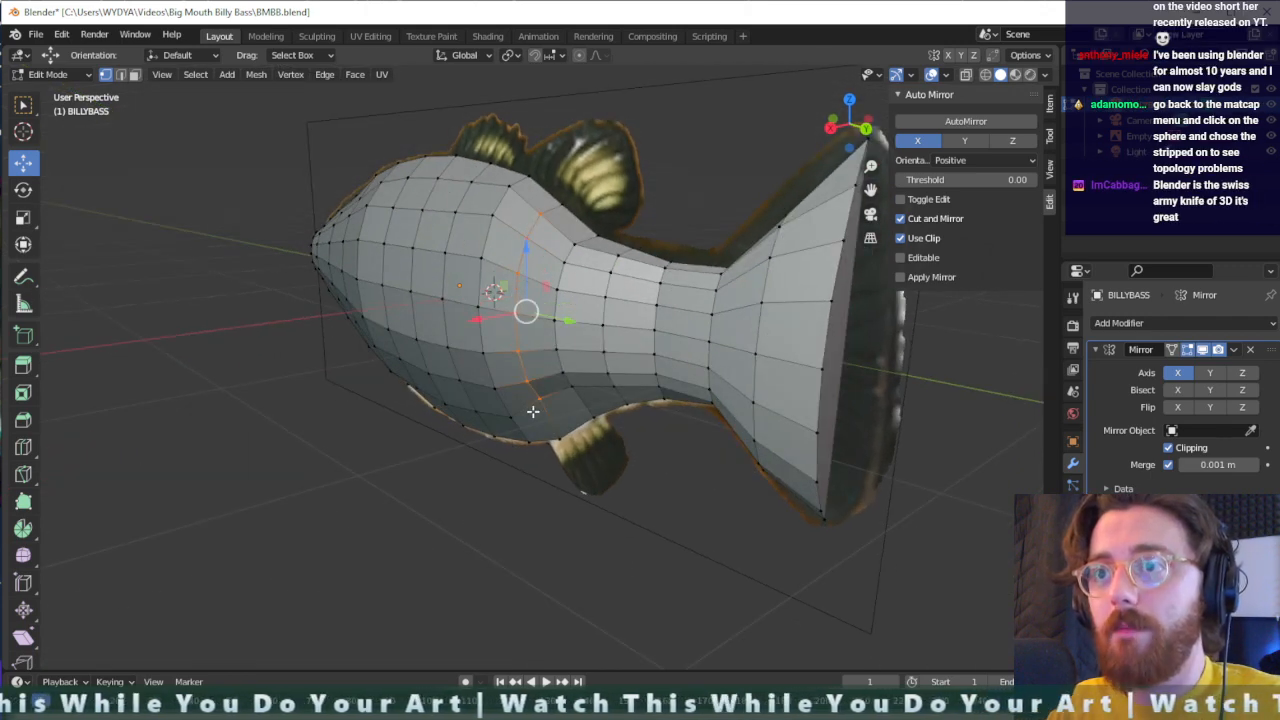
{"action": "key", "text": "g"}
{"action": "key", "text": "z"}
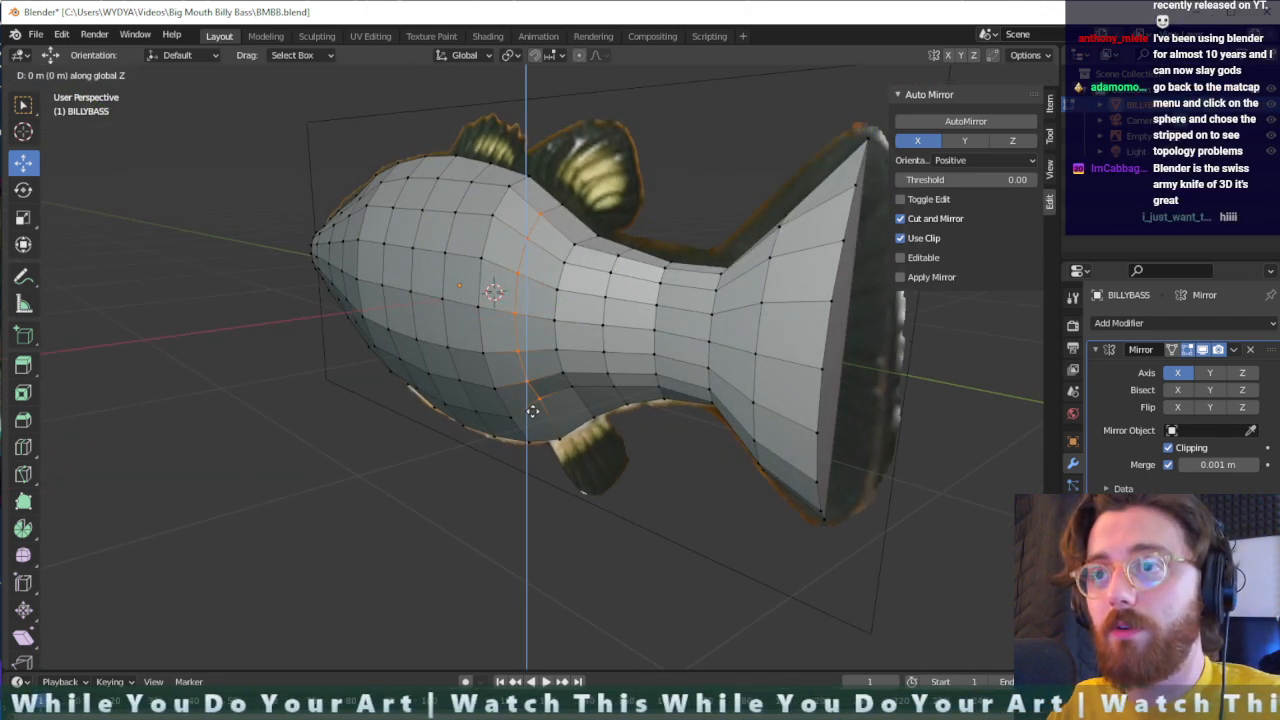
{"action": "key", "text": "y"}
{"action": "key", "text": "x"}
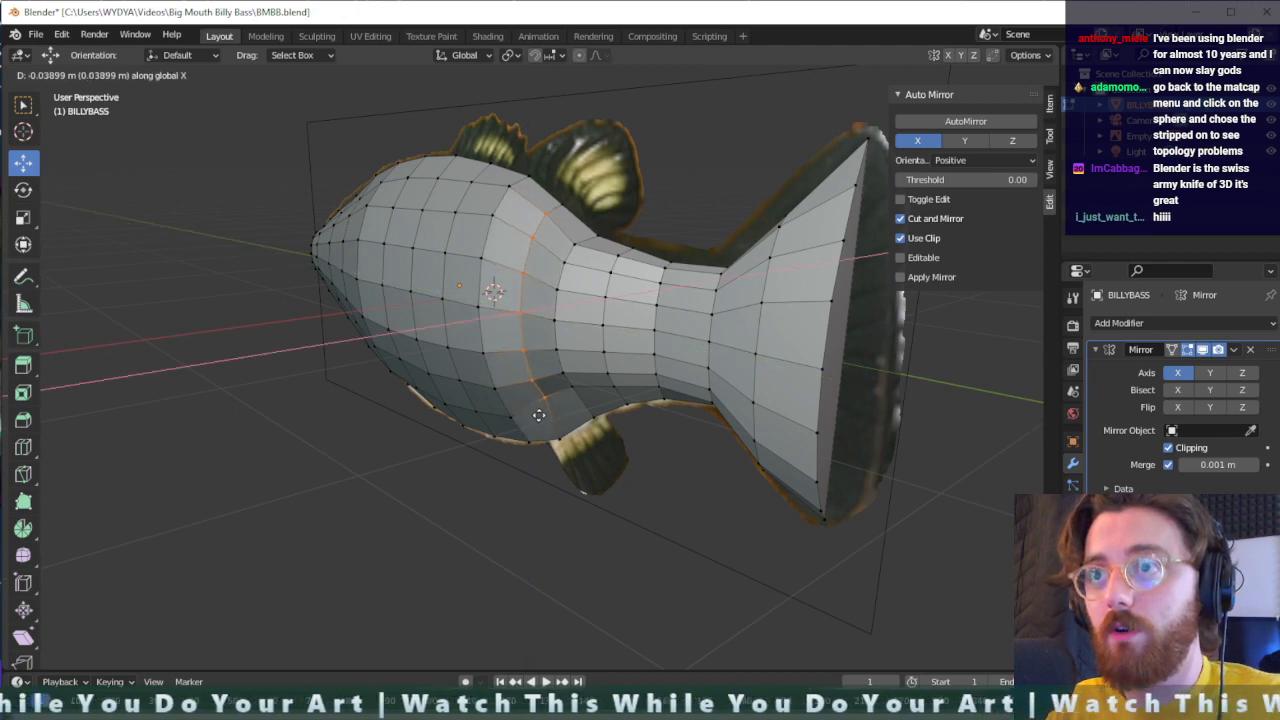
{"action": "left_click", "coordinate": [538, 416]}
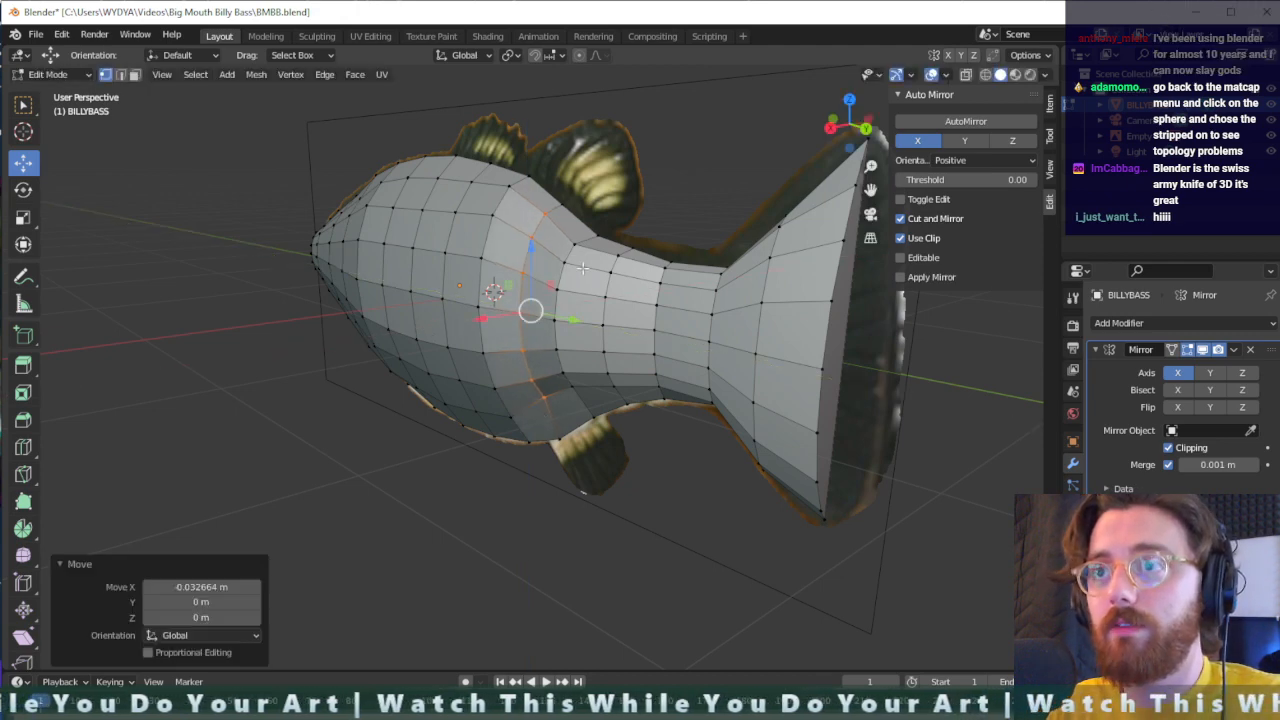
- Lower the bottom vertex of that column, above the ventral fin, about 0.065 m along Z
{"action": "left_click", "coordinate": [549, 405]}
{"action": "key", "text": "g"}
{"action": "key", "text": "z"}
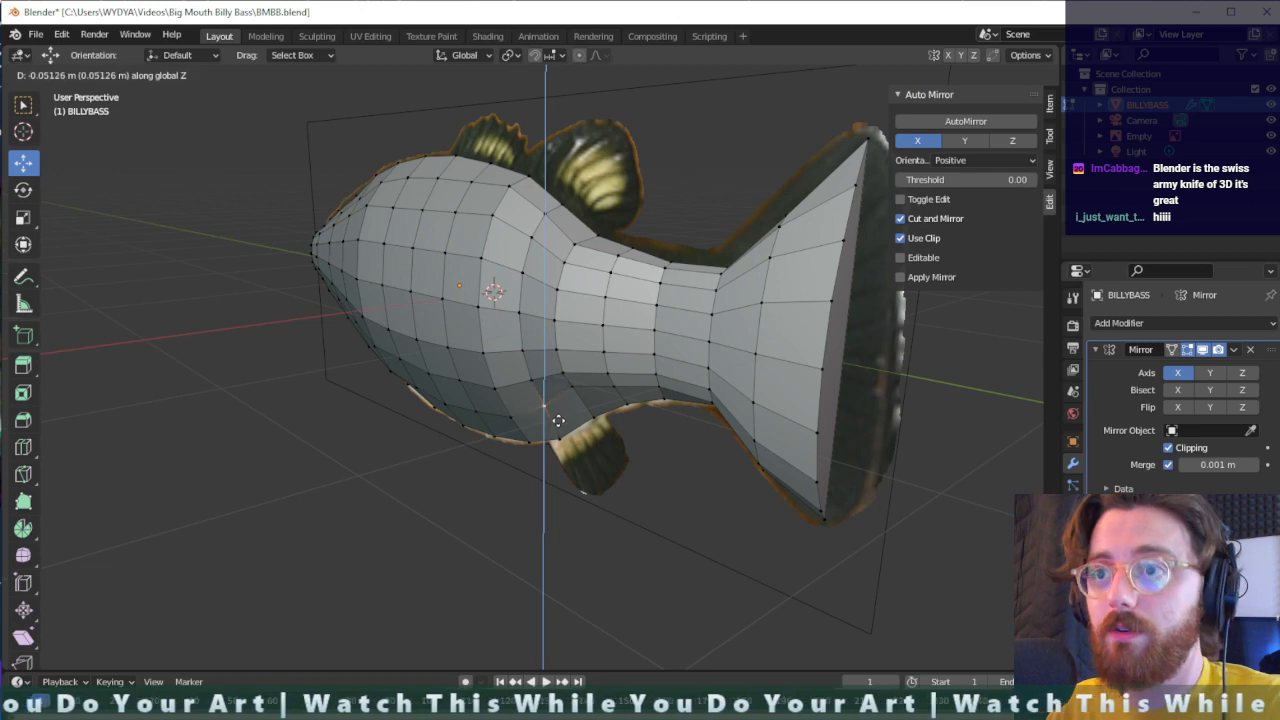
{"action": "left_click", "coordinate": [558, 423]}
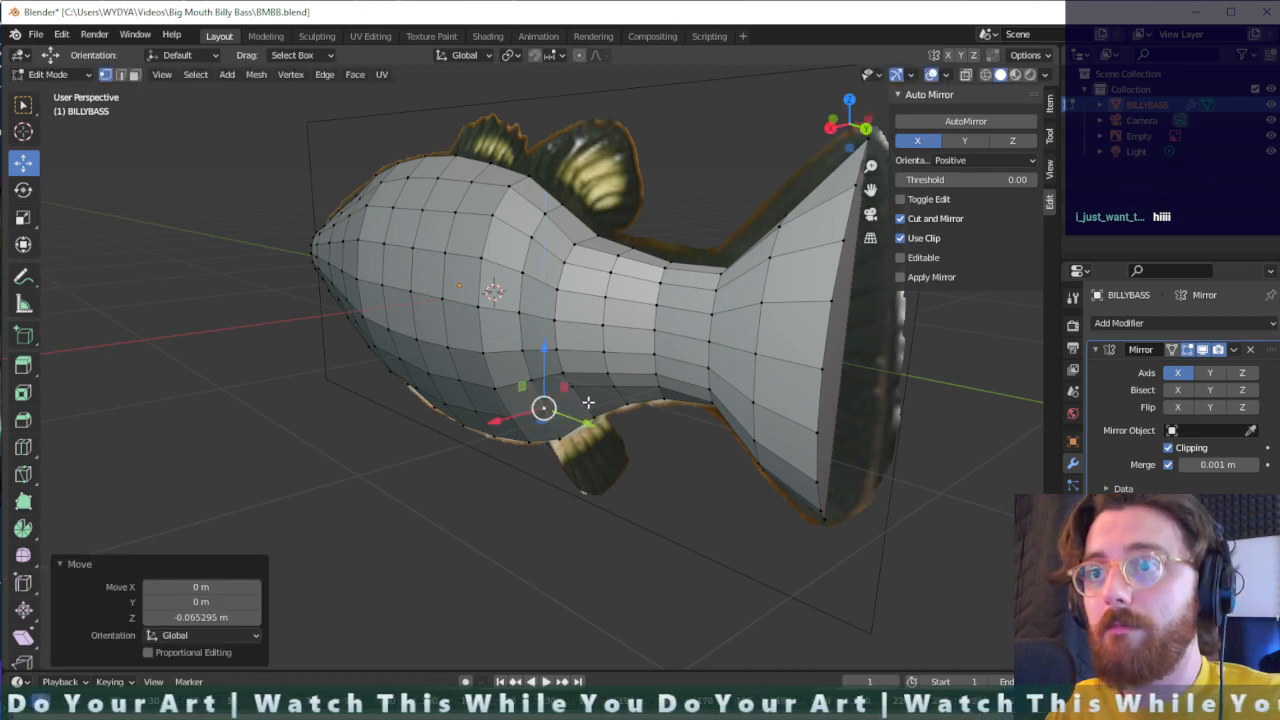
{"action": "left_click", "coordinate": [560, 312], "text": "alt"}
{"action": "key", "text": "g"}
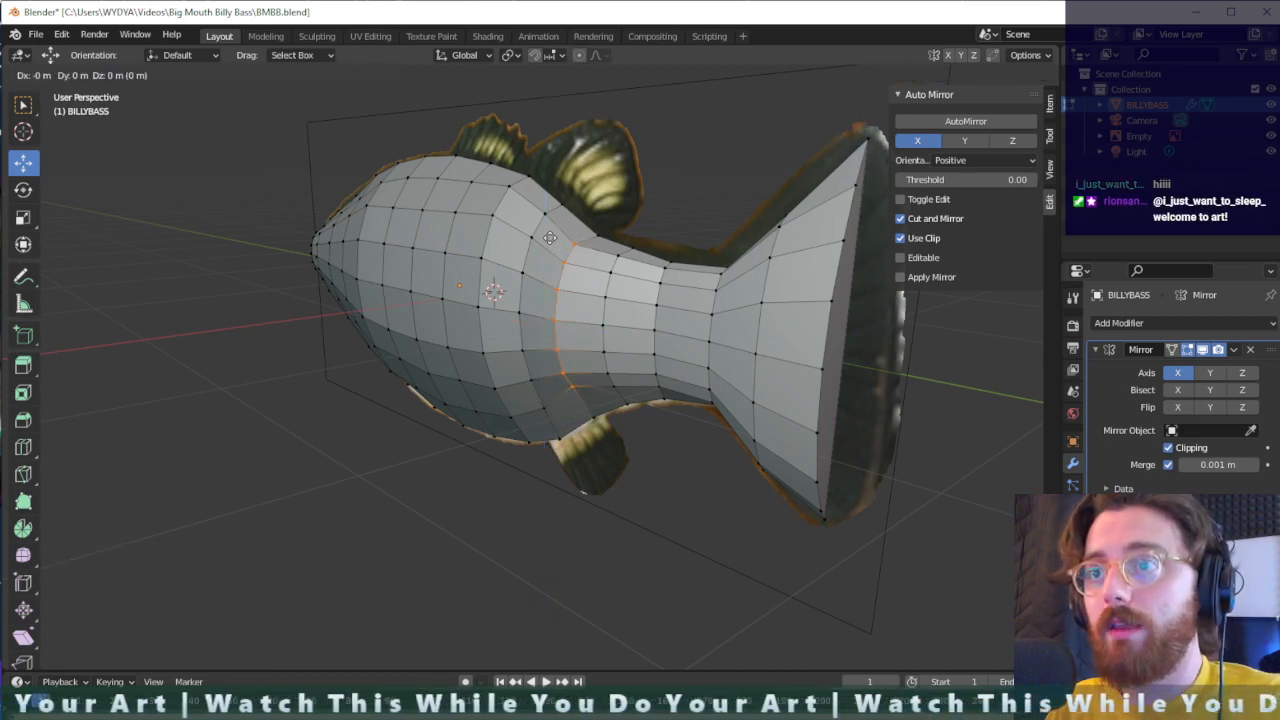
{"action": "left_click", "coordinate": [549, 237]}
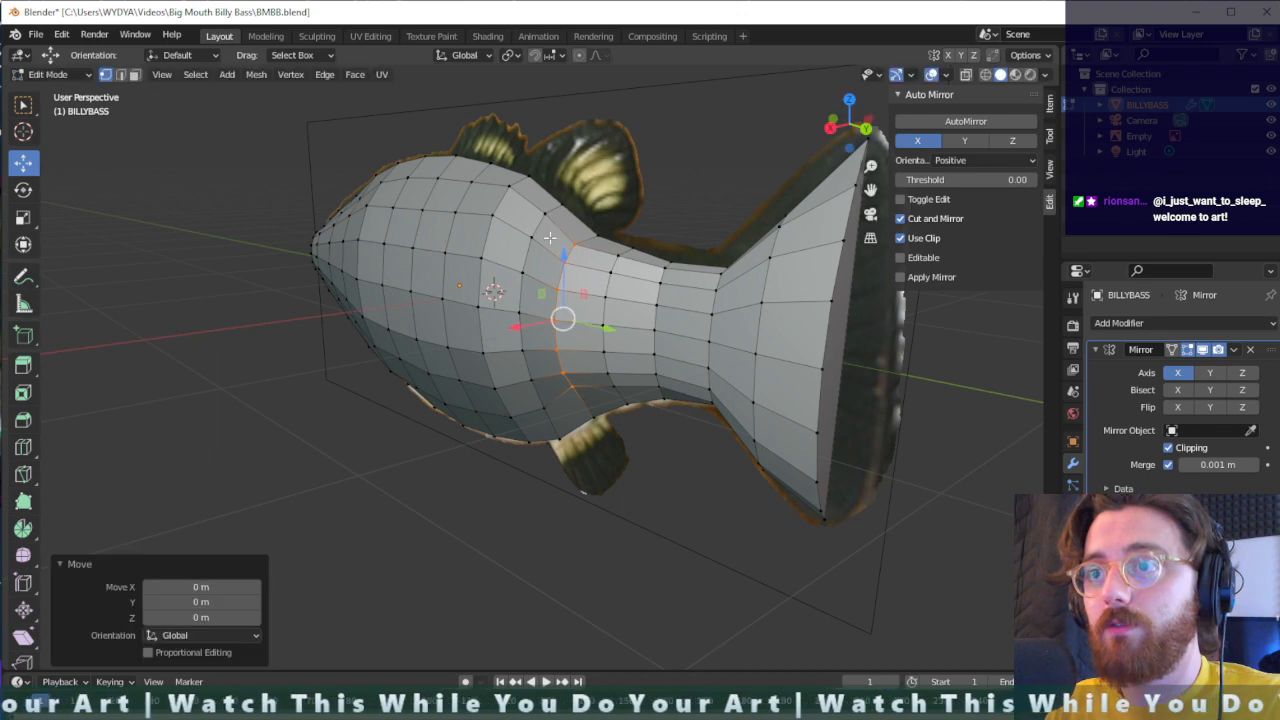
- Select the next two lower flank vertices toward the tail, behind the ventral fin, and lower them about 0.05 m along Z
{"action": "left_click", "coordinate": [585, 418]}
{"action": "left_click", "coordinate": [613, 388]}
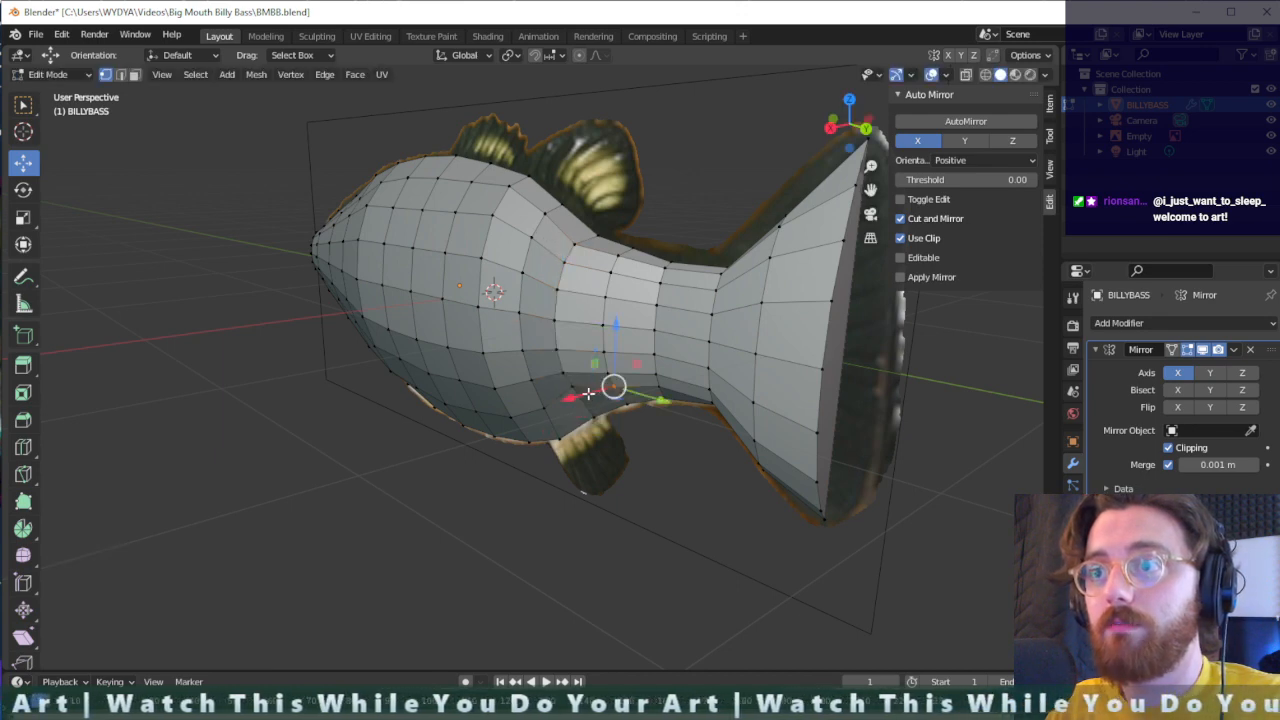
{"action": "key", "text": "g"}
{"action": "key", "text": "z"}
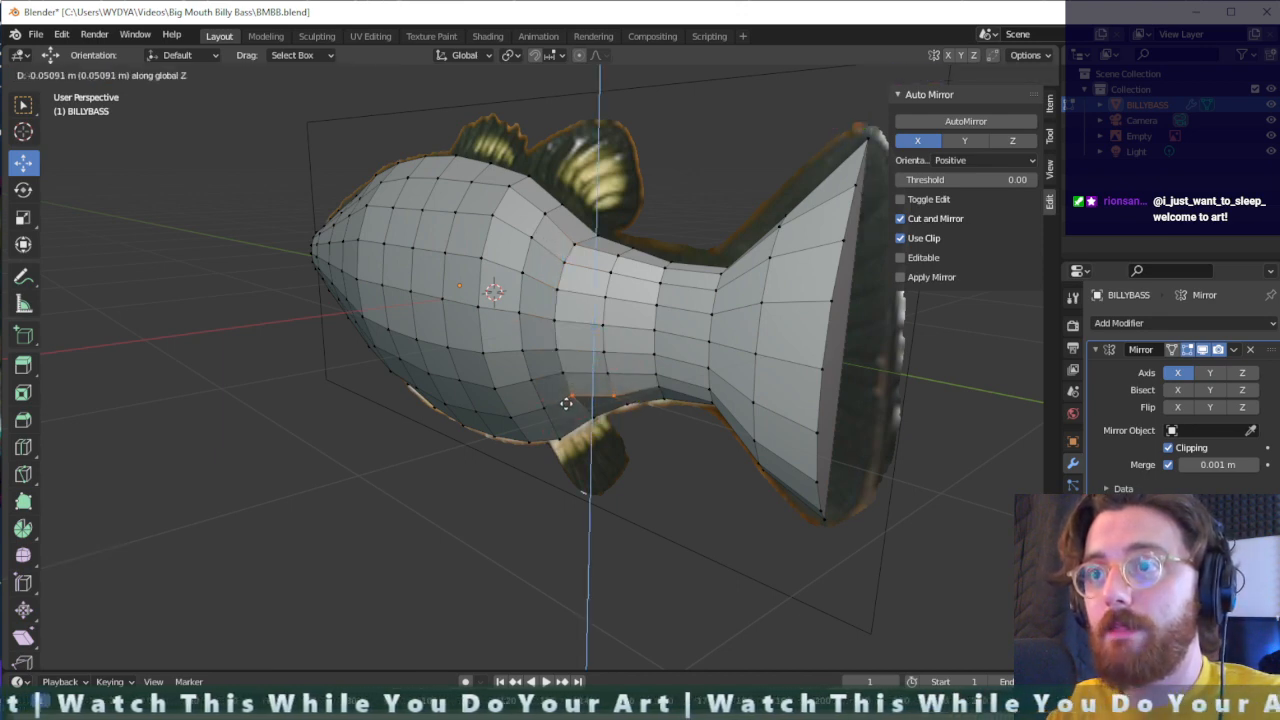
{"action": "left_click", "coordinate": [566, 399]}
- Adjust the height of the lower flank vertex behind the ventral fin, and lower its neighbour toward the head about 0.039 m along Z
{"action": "key", "text": "g"}
{"action": "key", "text": "z"}
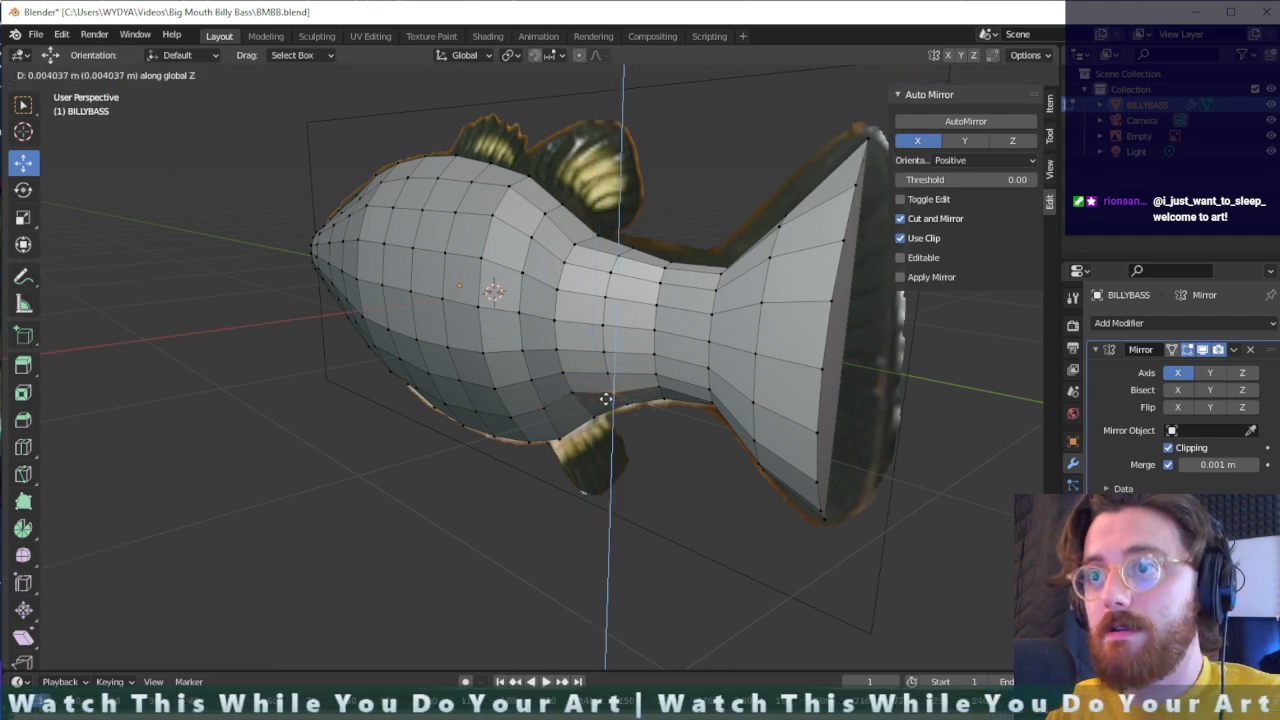
{"action": "left_click", "coordinate": [591, 393]}
{"action": "key", "text": "g"}
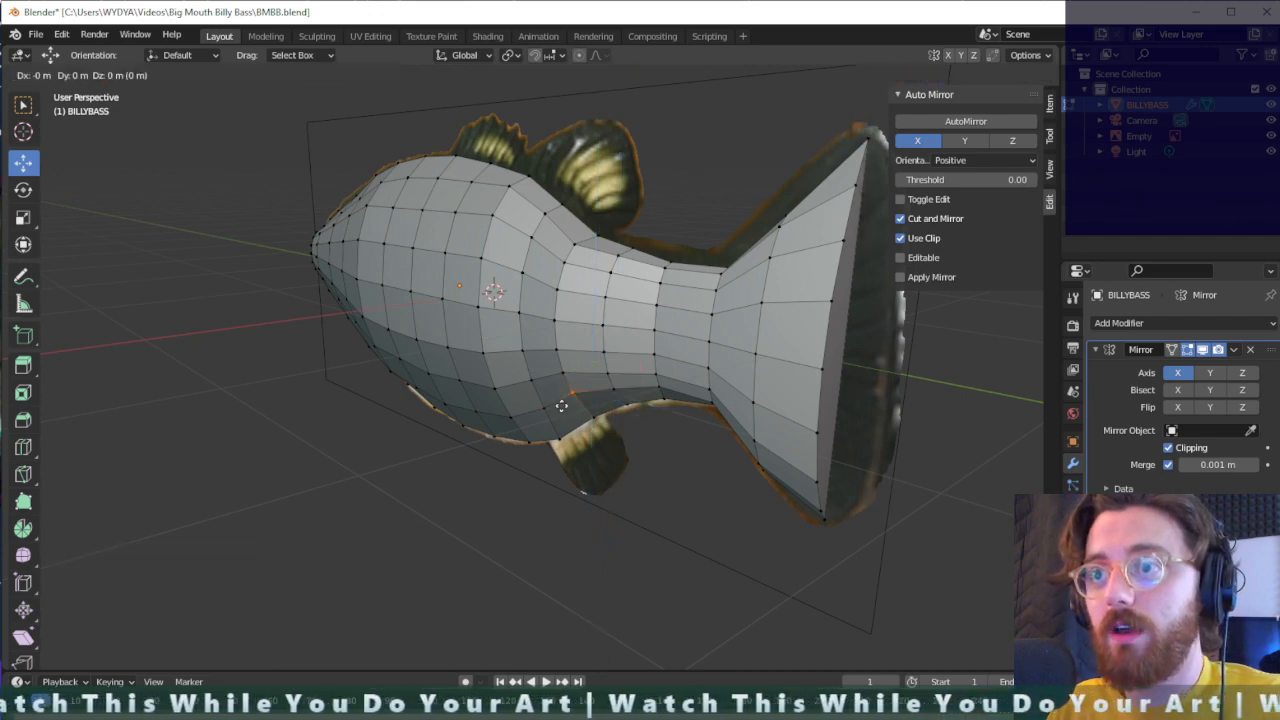
{"action": "key", "text": "z"}
{"action": "left_click", "coordinate": [566, 412]}
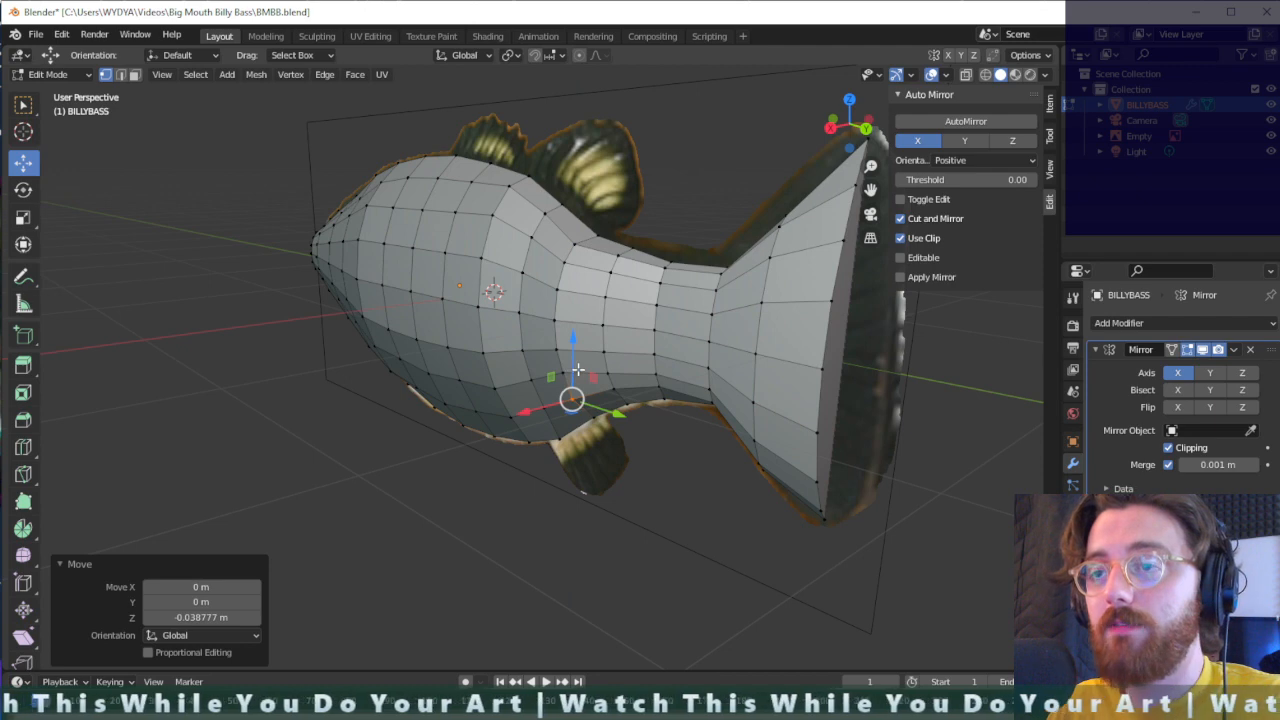
- Select the vertical column of flank vertices above the ventral fin and move it about -0.030 m along X
{"action": "mouse_move", "coordinate": [578, 370]}
{"action": "middle_mouse_down"}
{"action": "mouse_move", "coordinate": [541, 357]}
{"action": "mouse_move", "coordinate": [558, 367]}
{"action": "middle_mouse_up"}
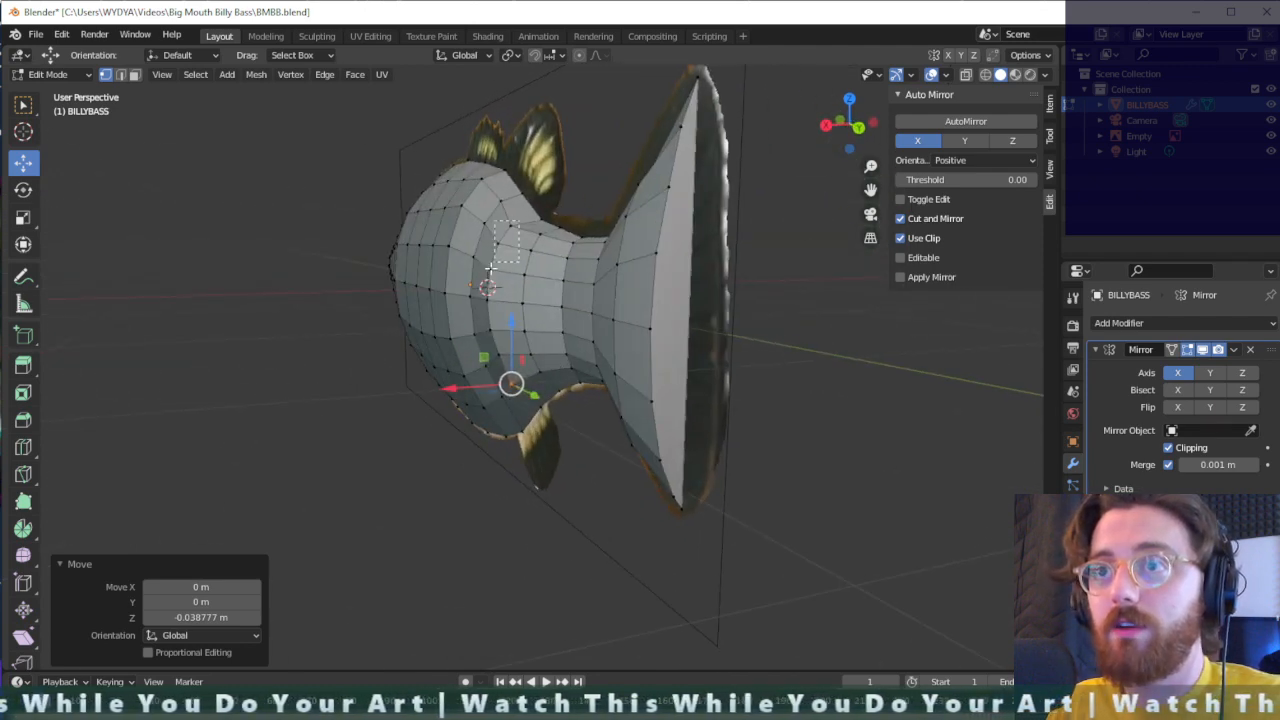
{"action": "left_click_drag", "start_coordinate": [488, 283], "coordinate": [490, 280]}
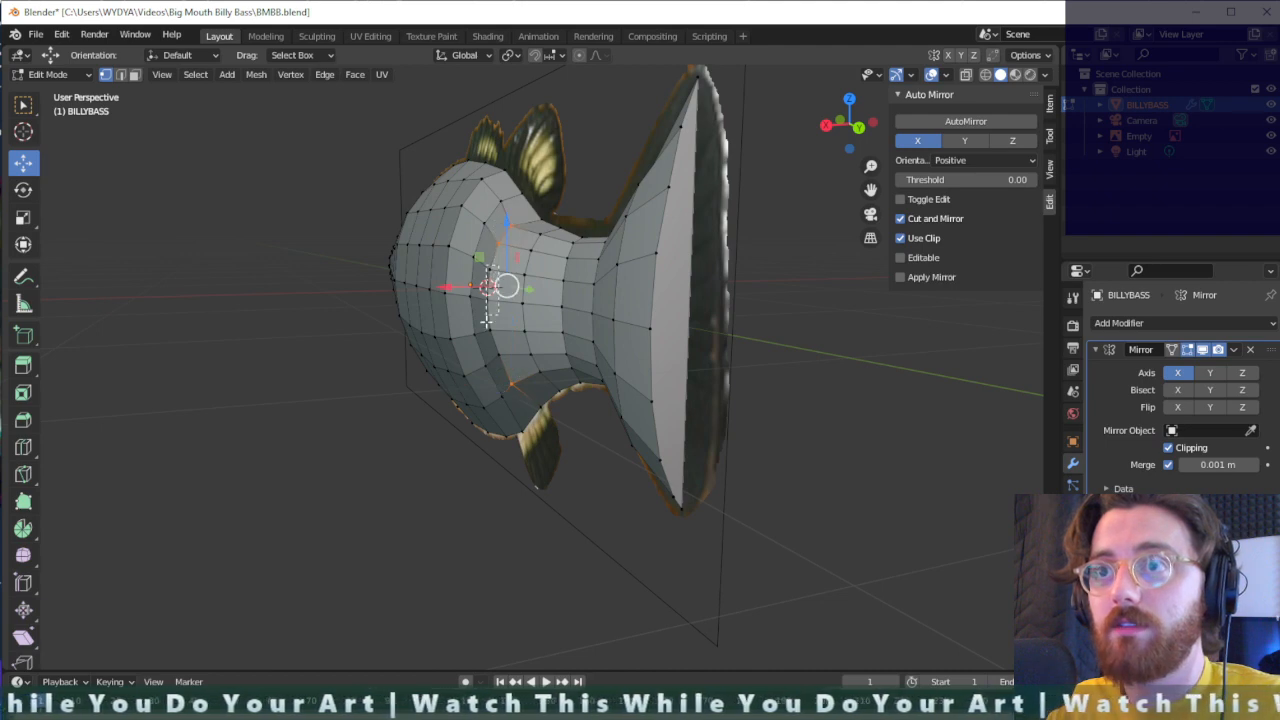
{"action": "left_click_drag", "start_coordinate": [483, 345], "coordinate": [484, 346]}
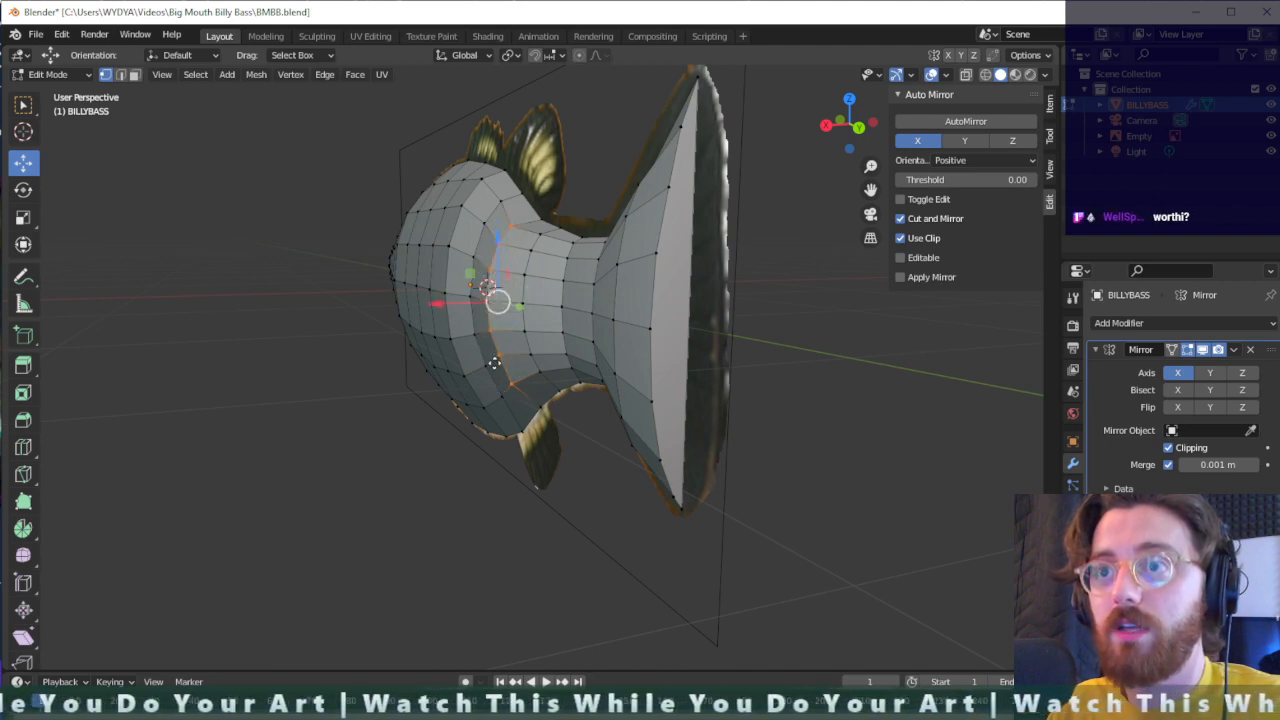
{"action": "key", "text": "g"}
{"action": "key", "text": "y"}
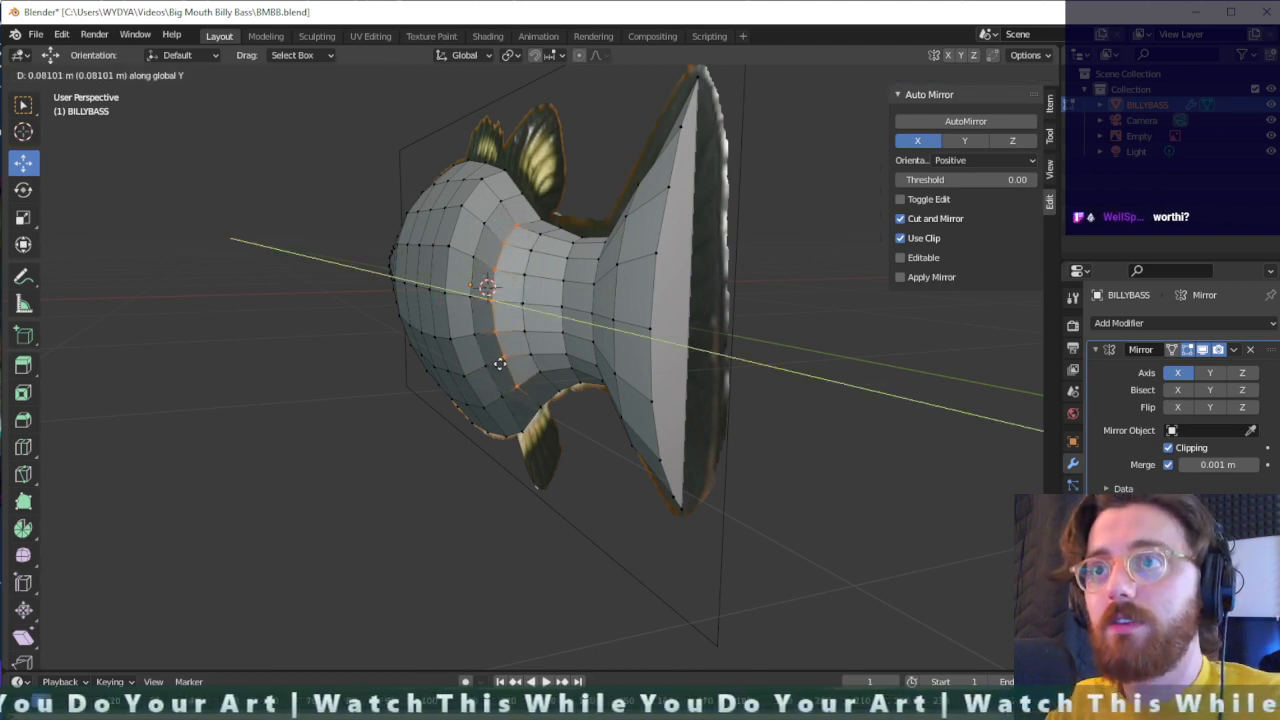
{"action": "key", "text": "x"}
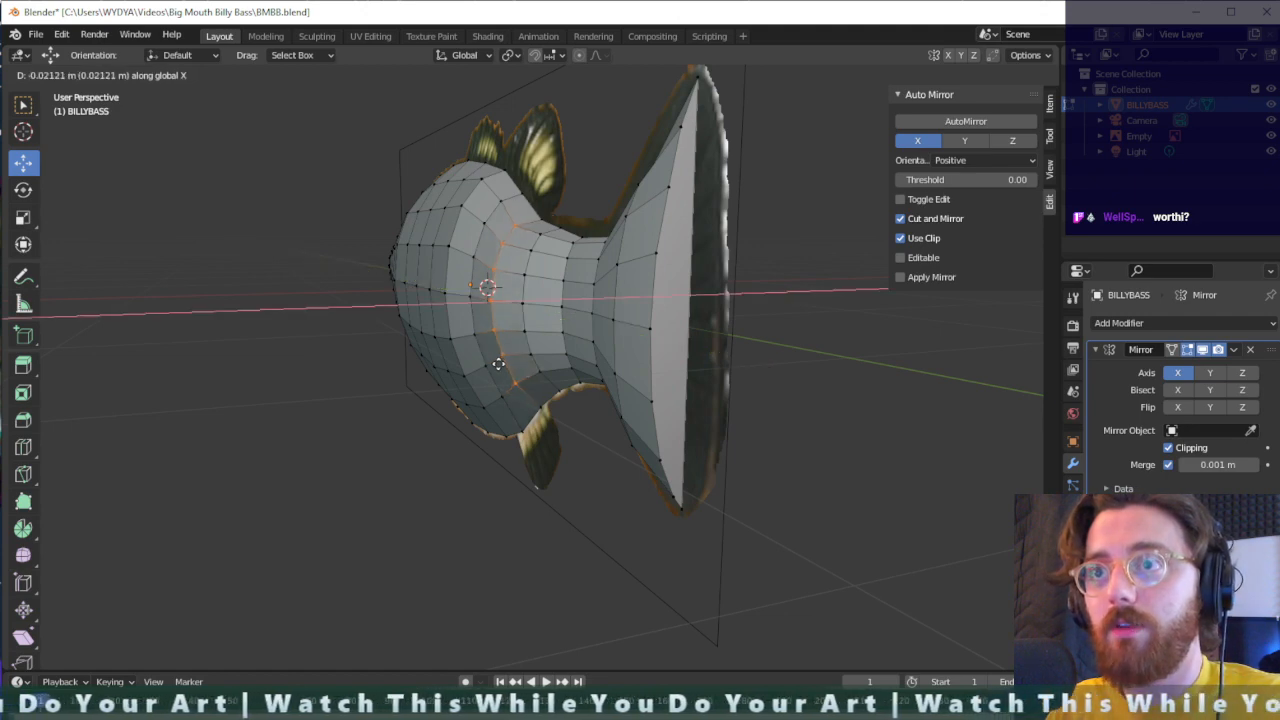
{"action": "left_click", "coordinate": [500, 362]}
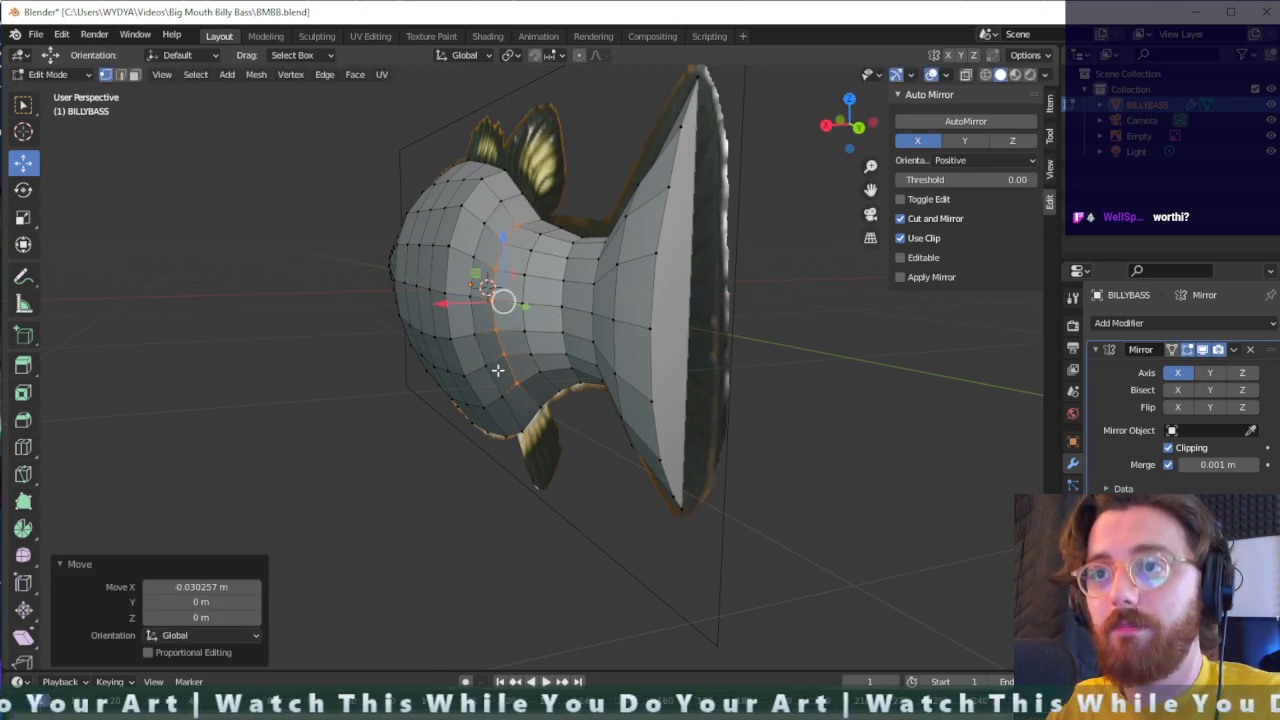
- Move the same column of flank vertices a further -0.027 m or so along X
{"action": "middle_click_drag", "start_coordinate": [497, 370], "coordinate": [566, 398]}
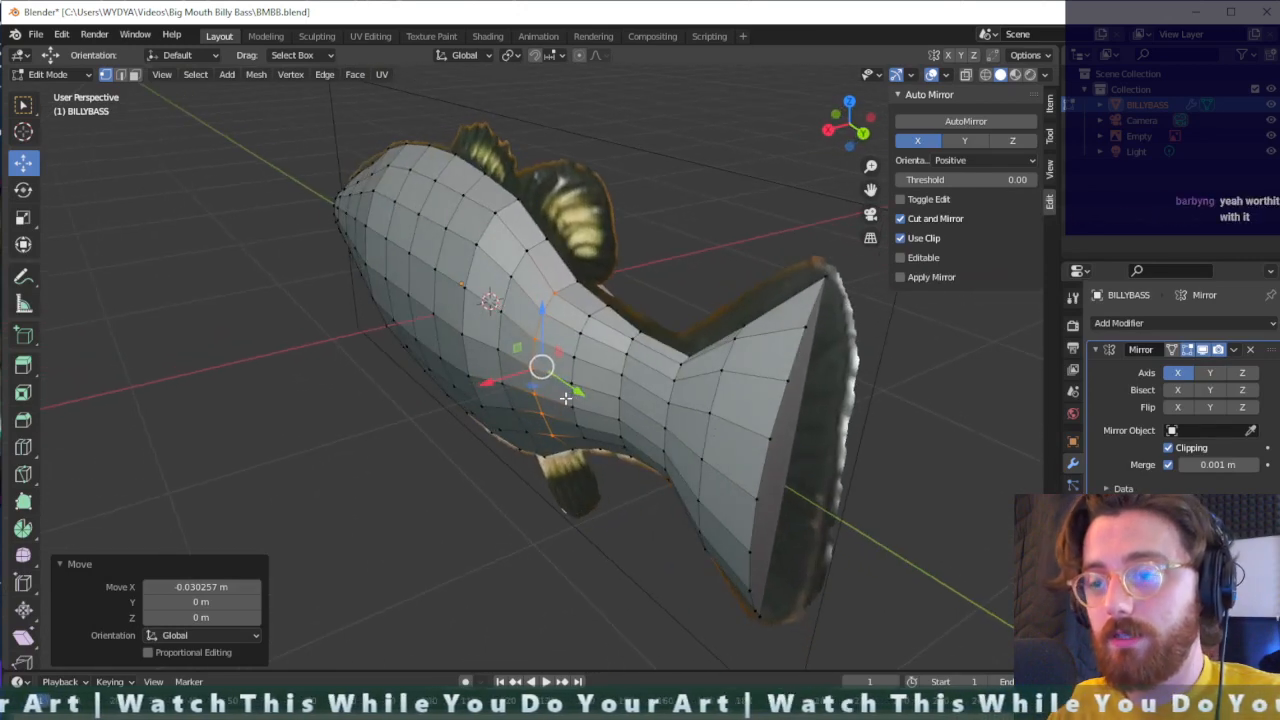
{"action": "key", "text": "g"}
{"action": "key", "text": "y"}
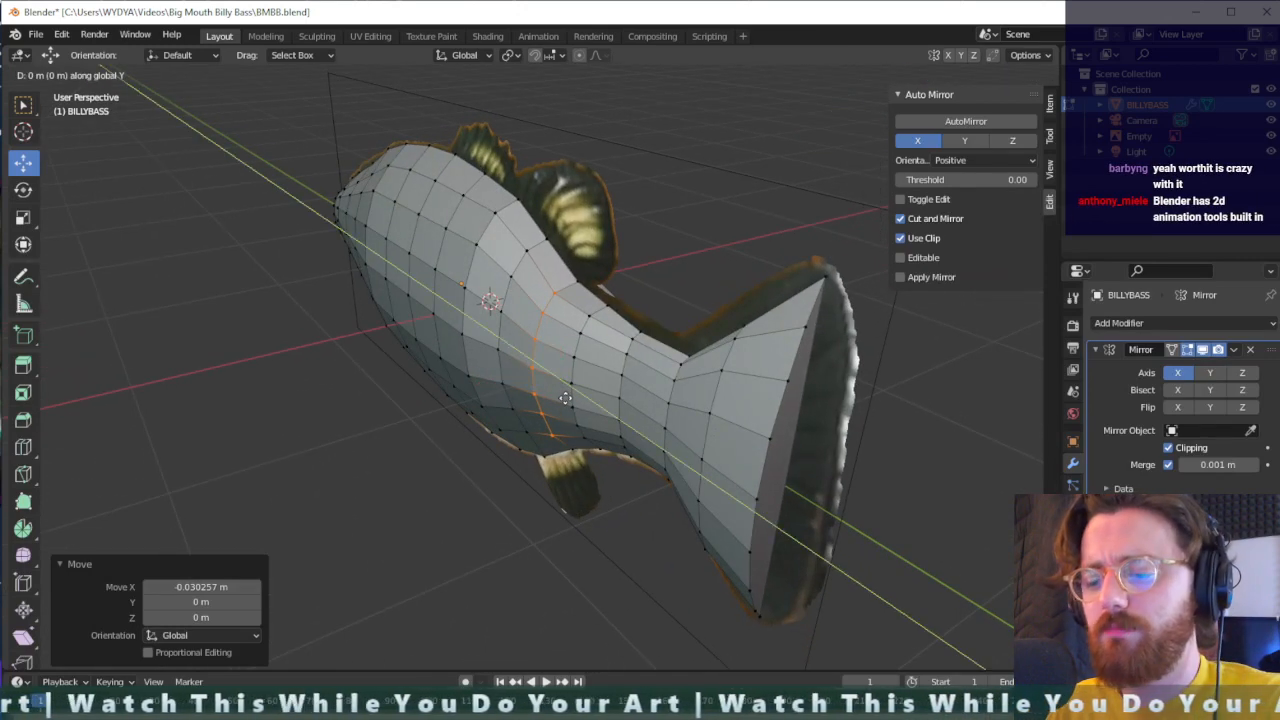
{"action": "key", "text": "x"}
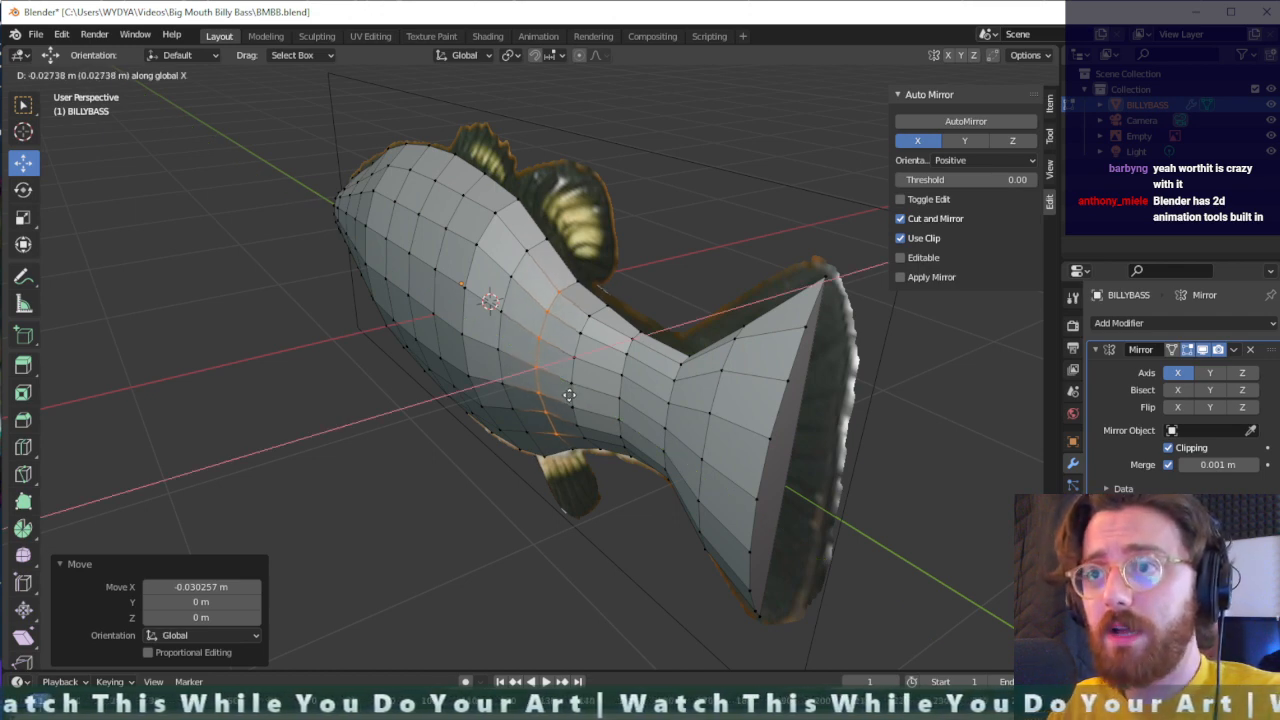
{"action": "left_click", "coordinate": [568, 395]}
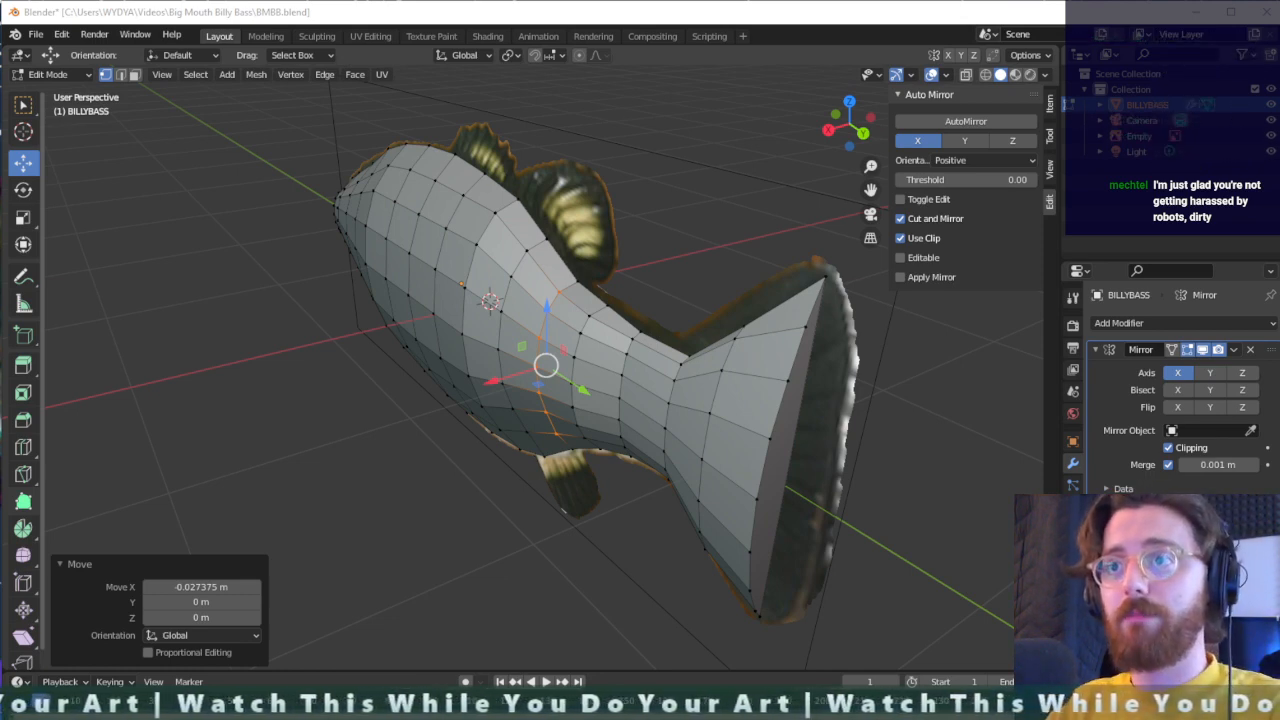
- Select the next vertical column of flank vertices toward the tail and move it about -0.040 m along X
{"action": "left_click", "coordinate": [565, 395]}
{"action": "left_click_drag", "start_coordinate": [577, 438], "coordinate": [569, 448]}
{"action": "key", "text": "g"}
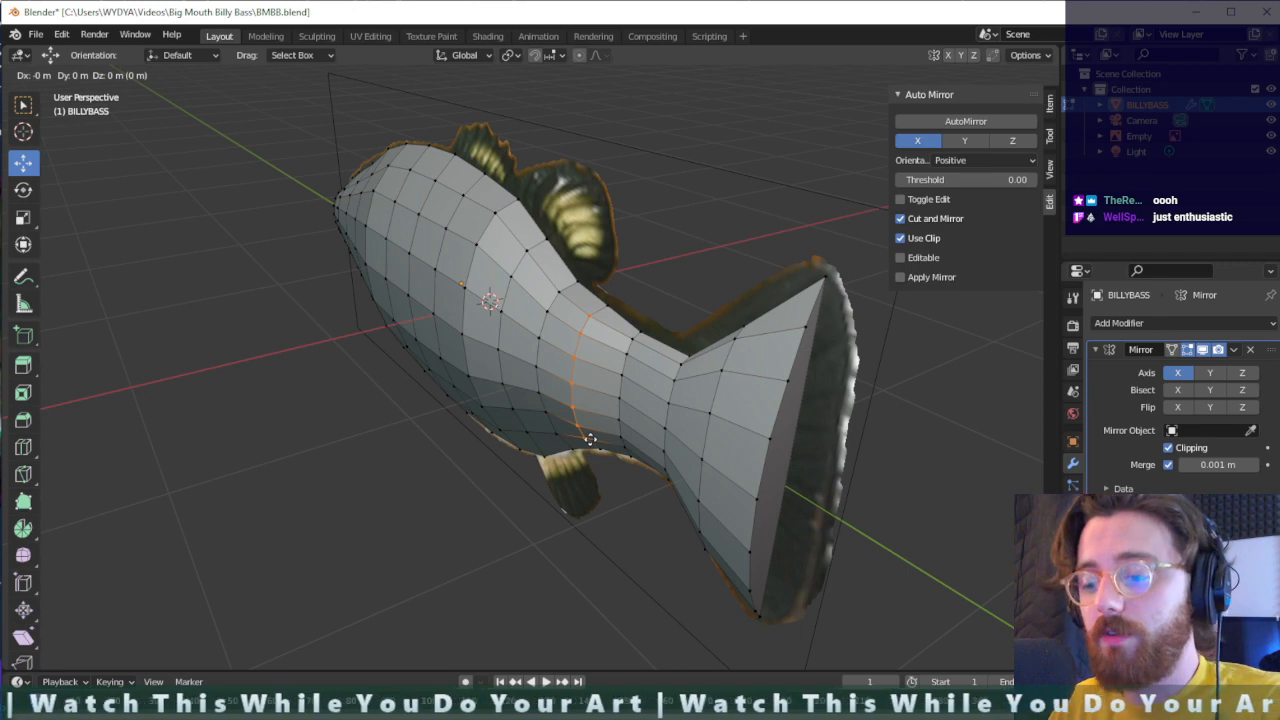
{"action": "key", "text": "x"}
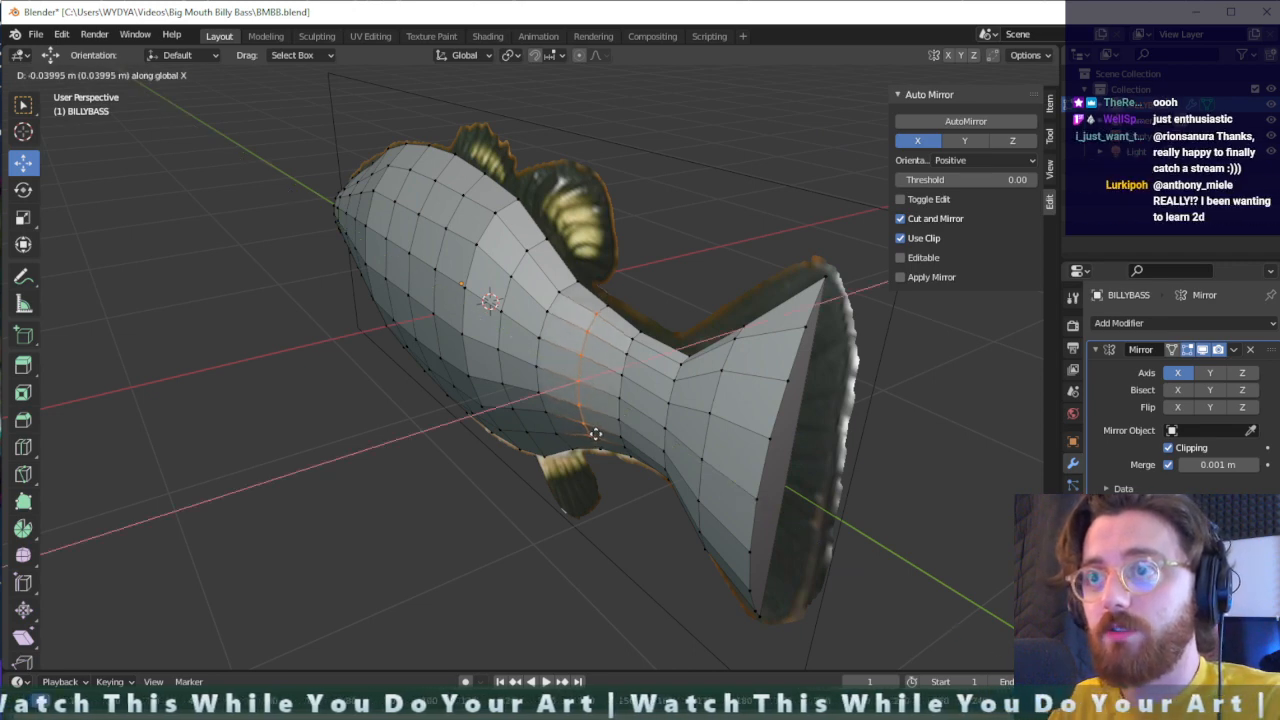
{"action": "left_click", "coordinate": [595, 433]}
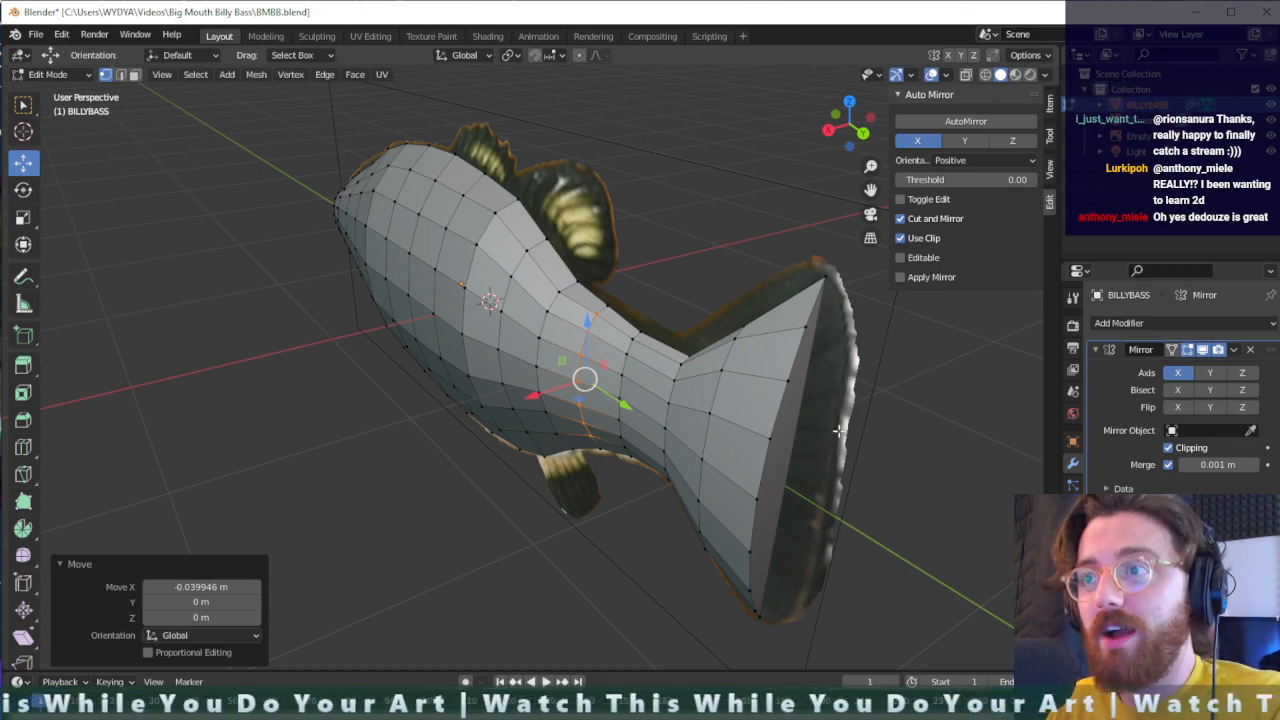
- Select the vertex at the upper tip of the tail fin and lower it about 0.054 m along Z
{"action": "middle_click_drag", "start_coordinate": [833, 451], "coordinate": [737, 449]}
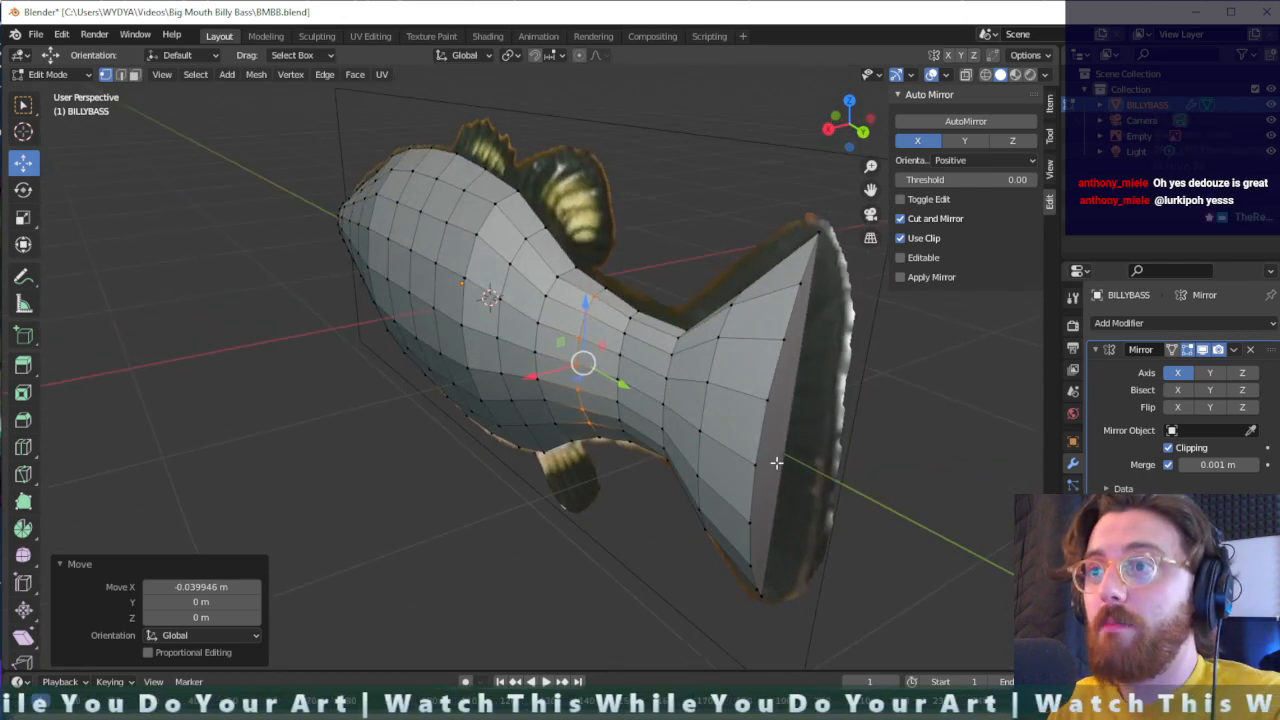
{"action": "key", "text": "g"}
{"action": "key", "text": "z"}
{"action": "left_click", "coordinate": [810, 263]}
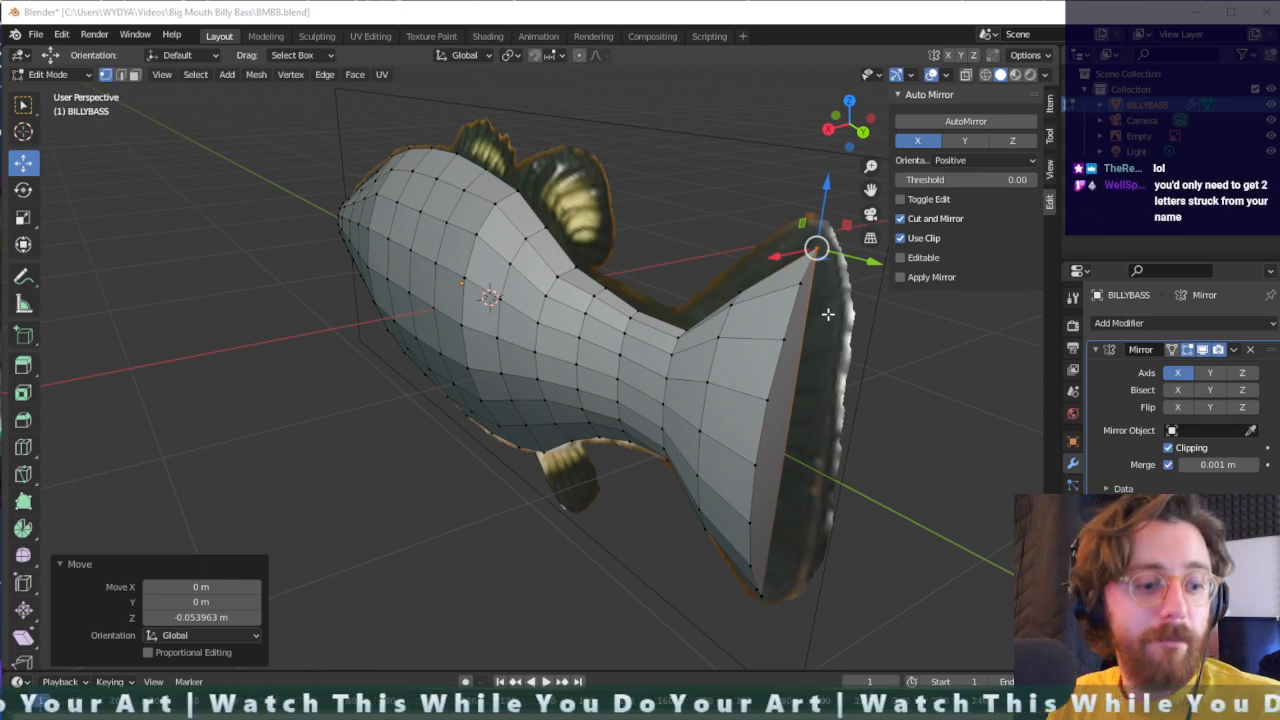
- Deselect the mesh and examine the fish body's shape and topology from the side and from above
{"action": "scroll", "coordinate": [808, 434], "scroll_direction": "up", "scroll_amount": 3}
{"action": "middle_click_drag", "start_coordinate": [808, 434], "coordinate": [706, 411]}
{"action": "middle_click_drag", "start_coordinate": [569, 383], "coordinate": [466, 367]}
{"action": "scroll", "coordinate": [466, 368], "scroll_direction": "up", "scroll_amount": 1}
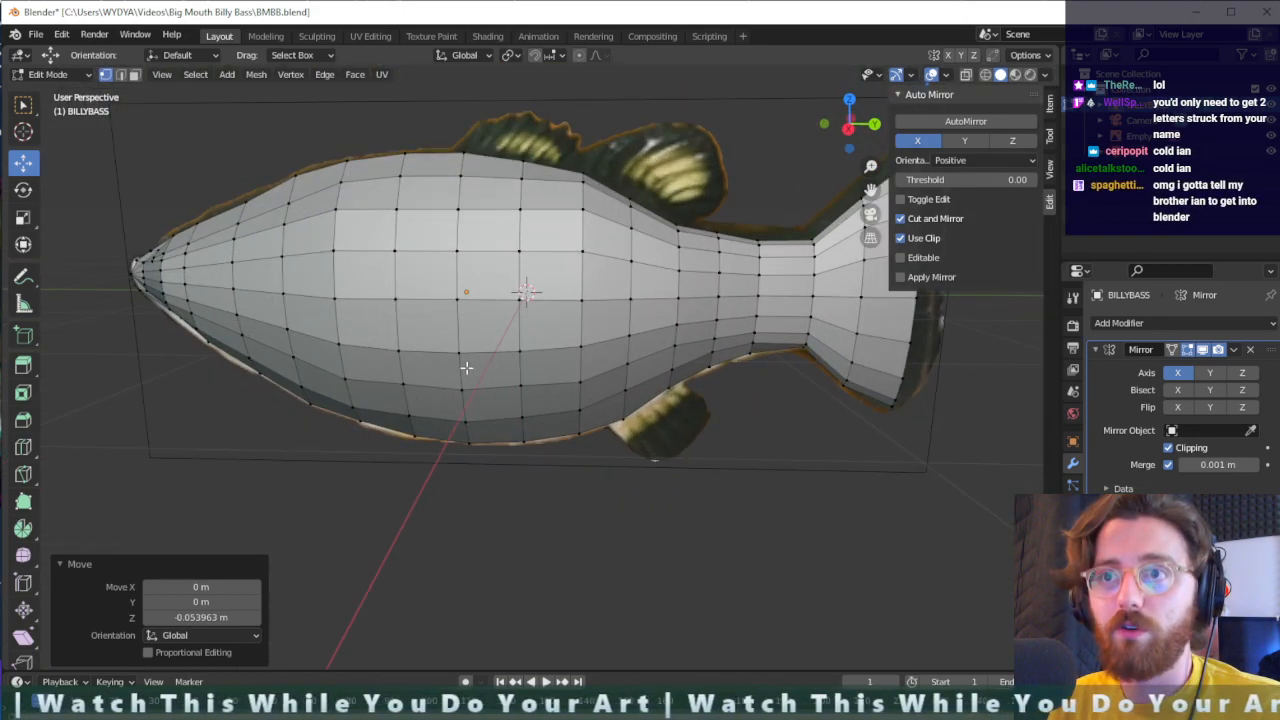
{"action": "left_click", "coordinate": [677, 148]}
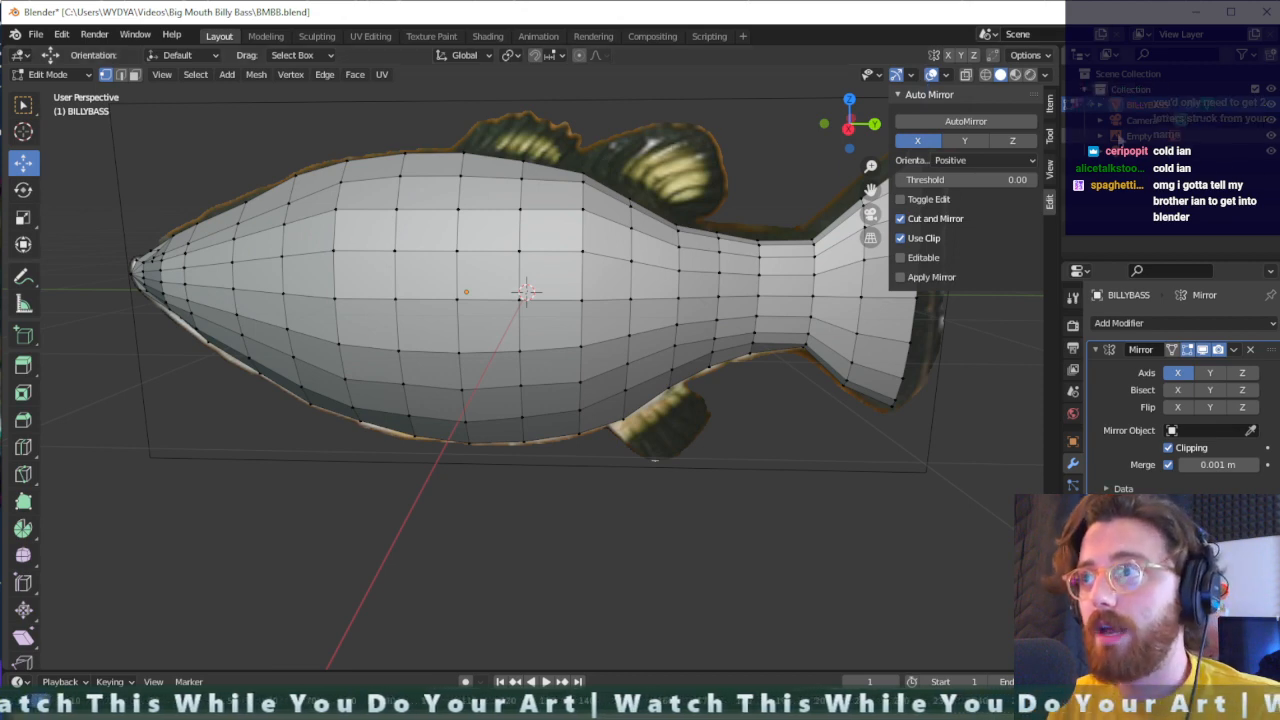
{"action": "middle_click_drag", "start_coordinate": [423, 543], "coordinate": [479, 372]}
{"action": "middle_click_drag", "start_coordinate": [542, 347], "coordinate": [513, 389]}
{"action": "middle_click_drag", "start_coordinate": [563, 319], "coordinate": [577, 362]}
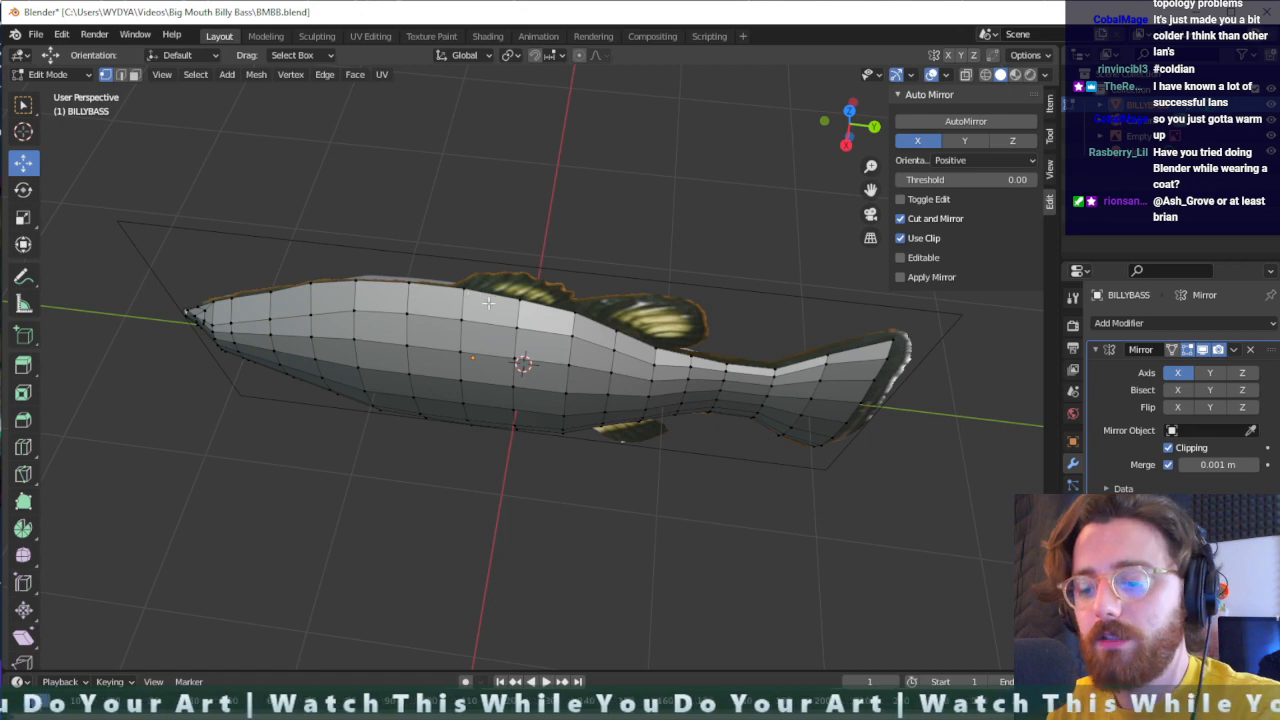
- Knife-cut a shallow V from one back-ridge vertex through the upper flank edge to another ridge vertex, below the front dorsal fin
{"action": "key", "text": "shift+space"}
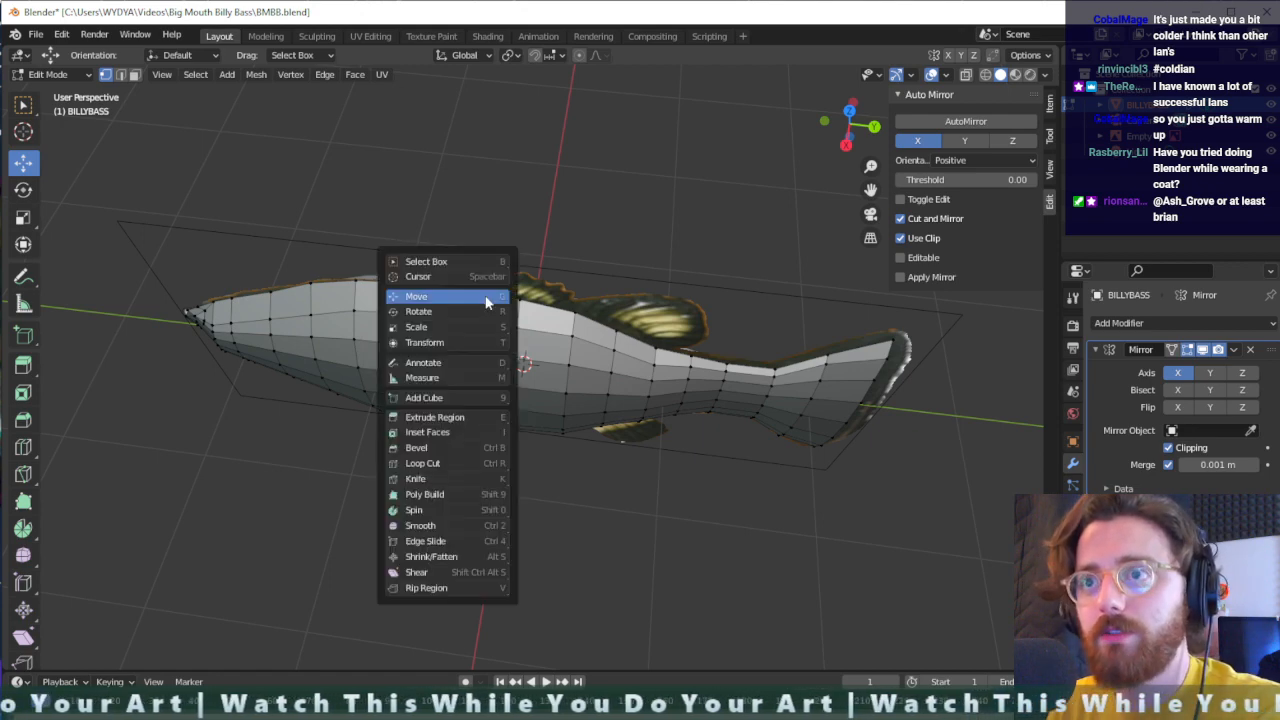
{"action": "key", "text": "k"}
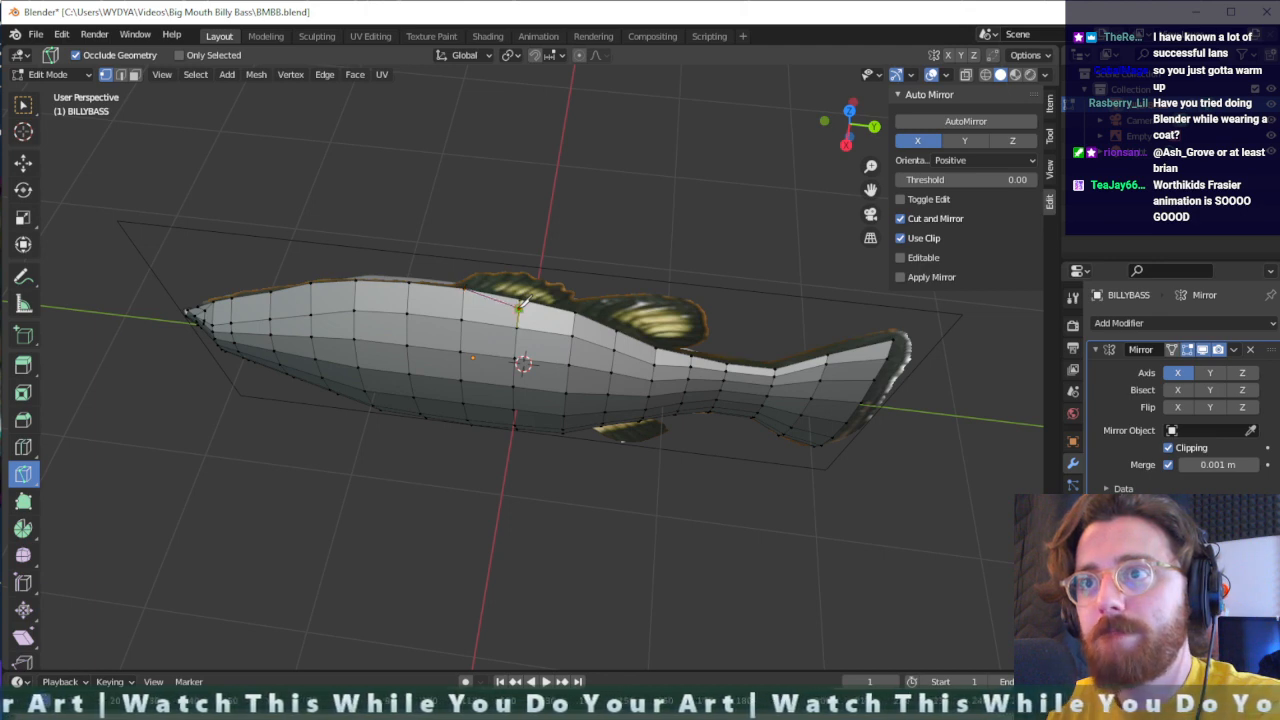
{"action": "left_click", "coordinate": [576, 311]}
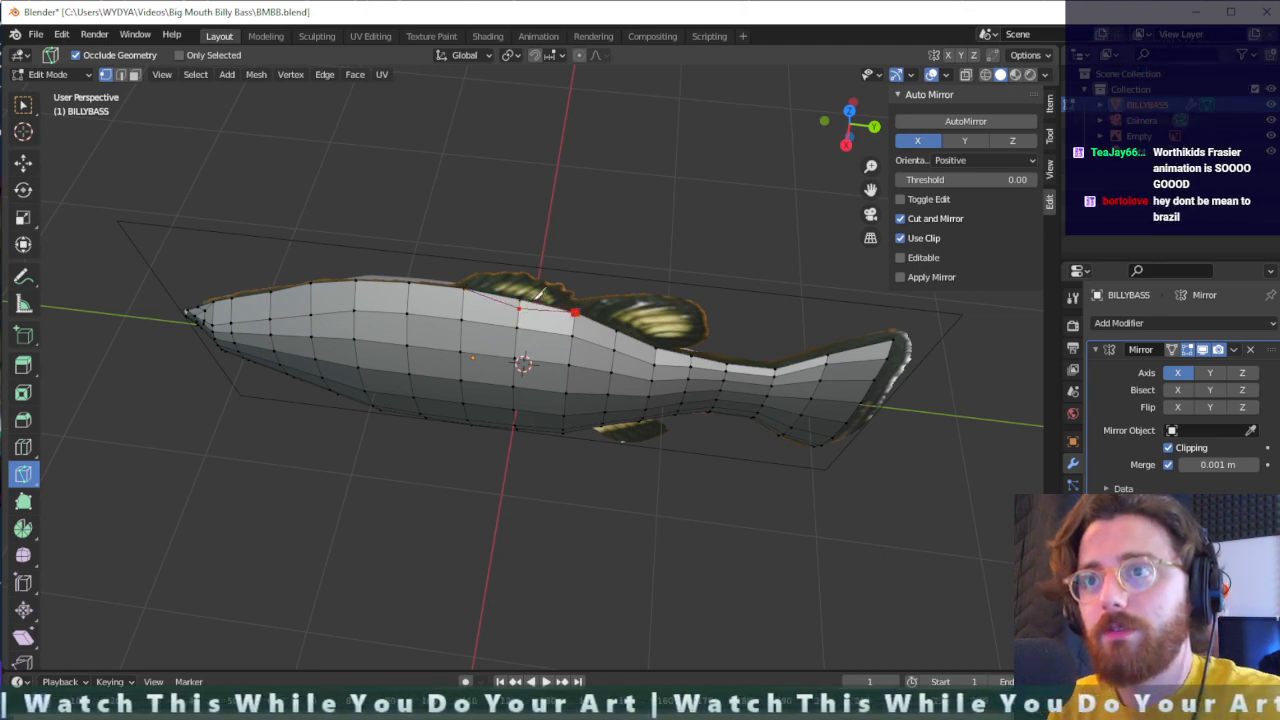
{"action": "scroll", "coordinate": [530, 300], "scroll_direction": "up", "scroll_amount": 6}
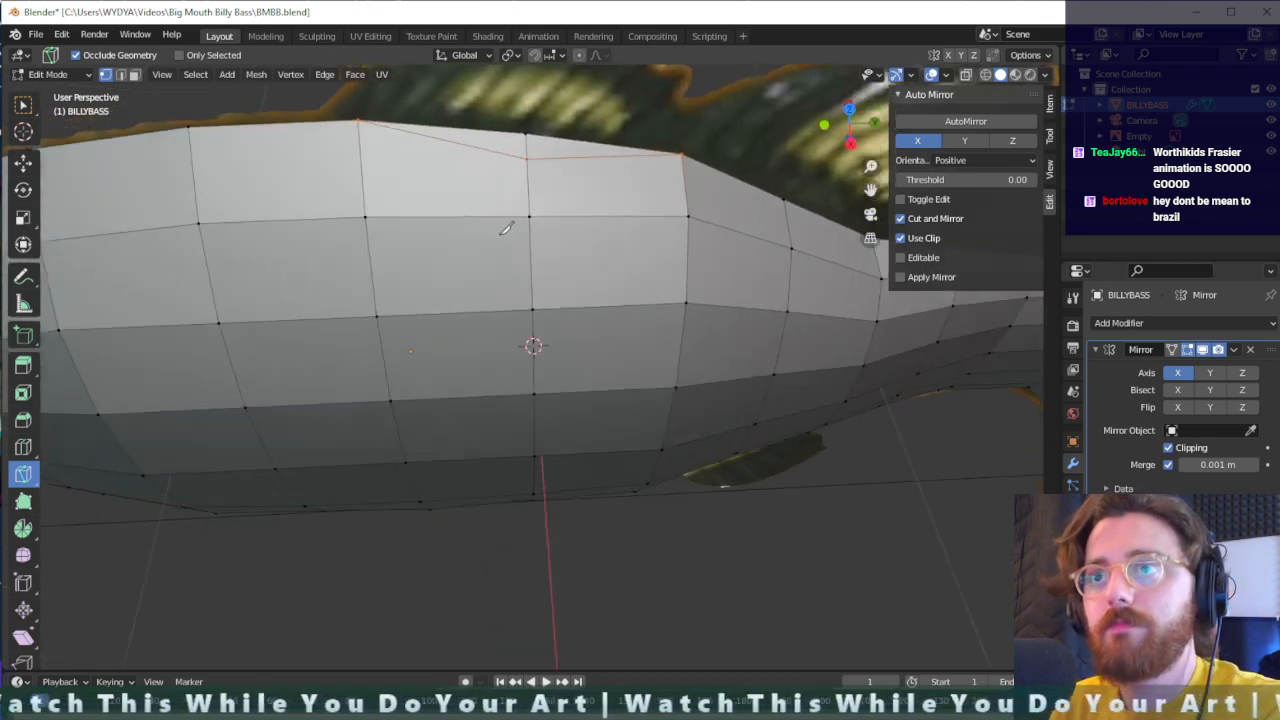
{"action": "middle_click_drag", "start_coordinate": [507, 229], "coordinate": [518, 247]}
{"action": "key", "text": "g"}
{"action": "left_click", "coordinate": [522, 264]}
{"action": "key", "text": "ctrl+z"}
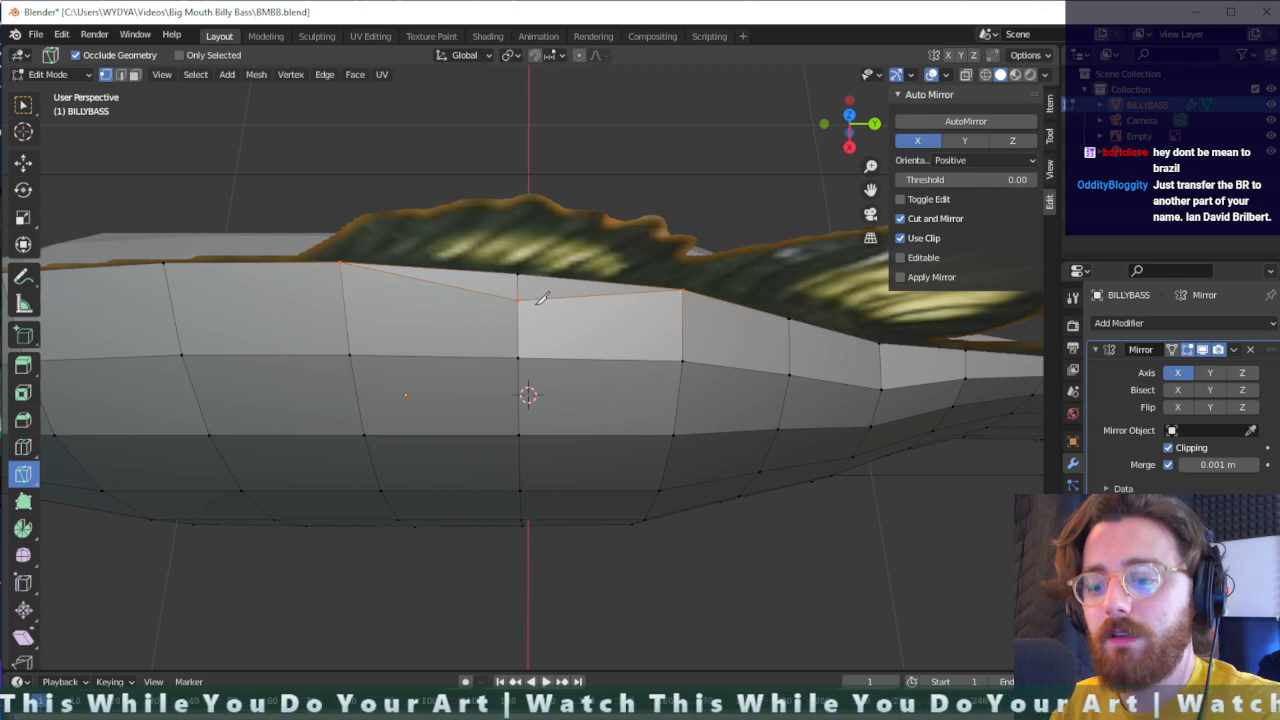
- Move the middle vertex of the new cut closer to the back ridge, about -0.027 m in X and 0.010 m in Z
{"action": "key", "text": "shift+space"}
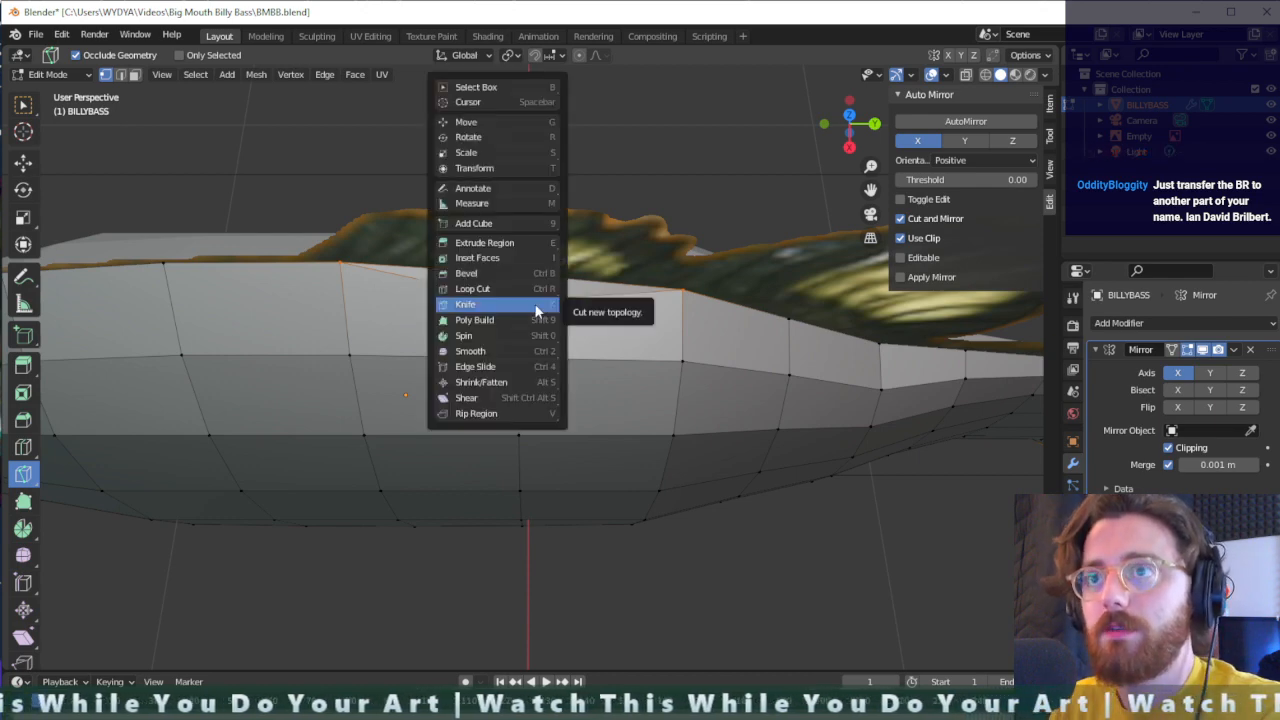
{"action": "key", "text": "w"}
{"action": "key", "text": "g"}
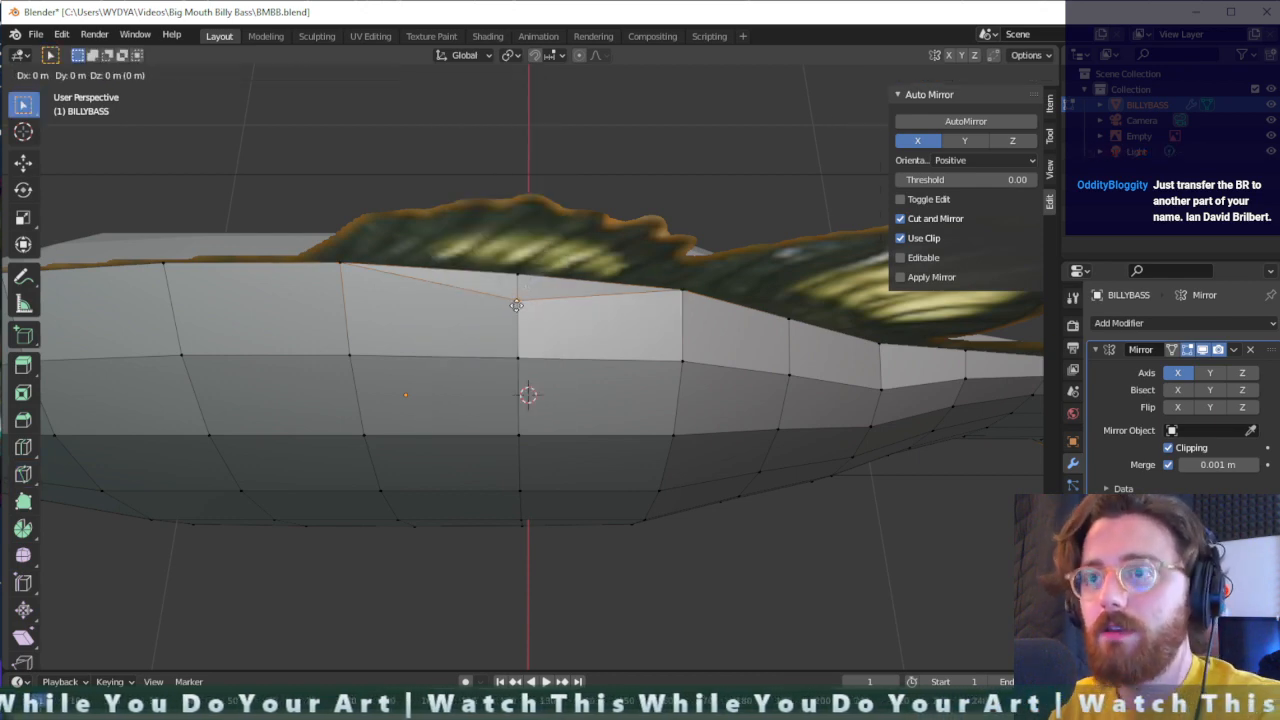
{"action": "left_click", "coordinate": [515, 291]}
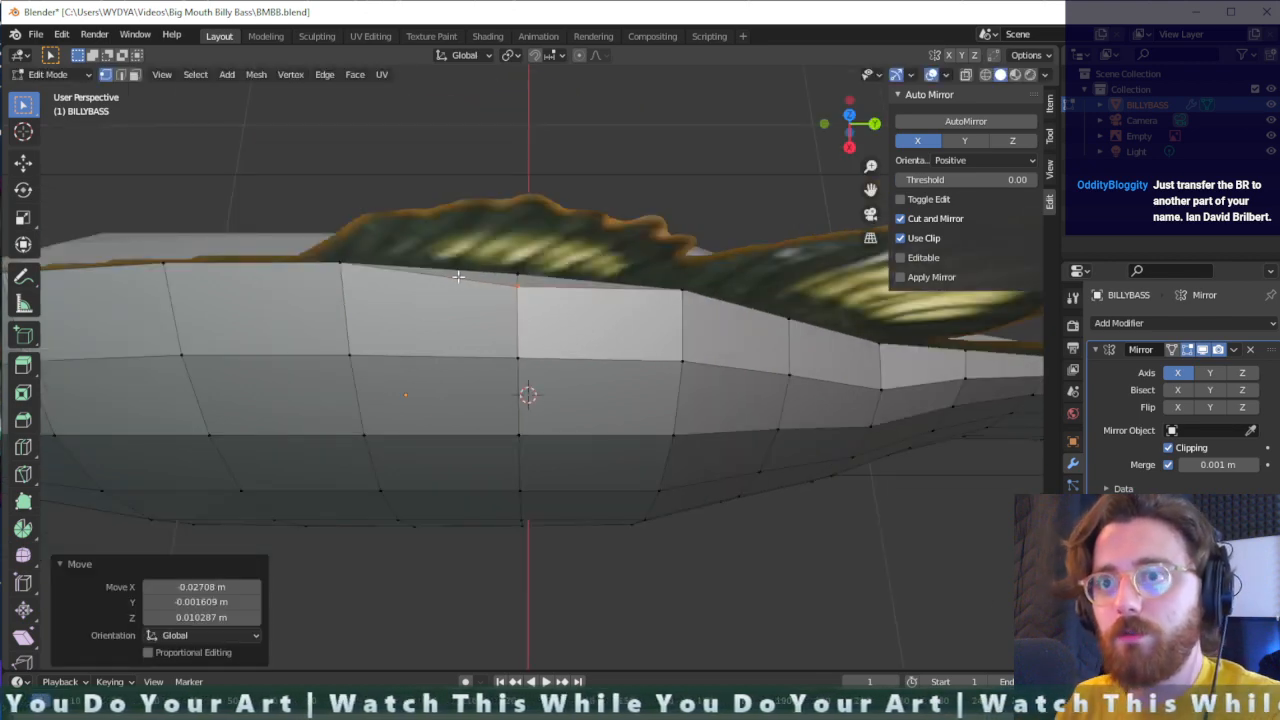
- Knife short cuts across the two narrow faces along the ridge, one on each side of the middle vertex
{"action": "key", "text": "shift+space"}
{"action": "key", "text": "k"}
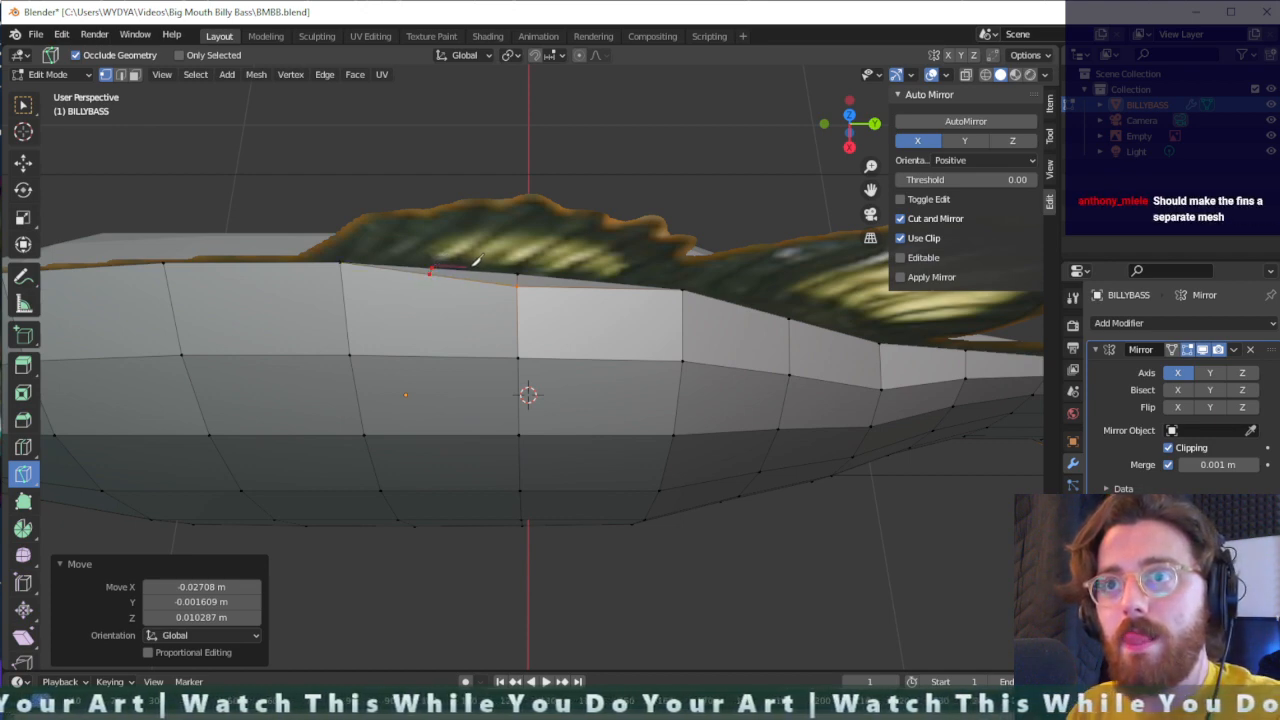
{"action": "key", "text": "Return"}
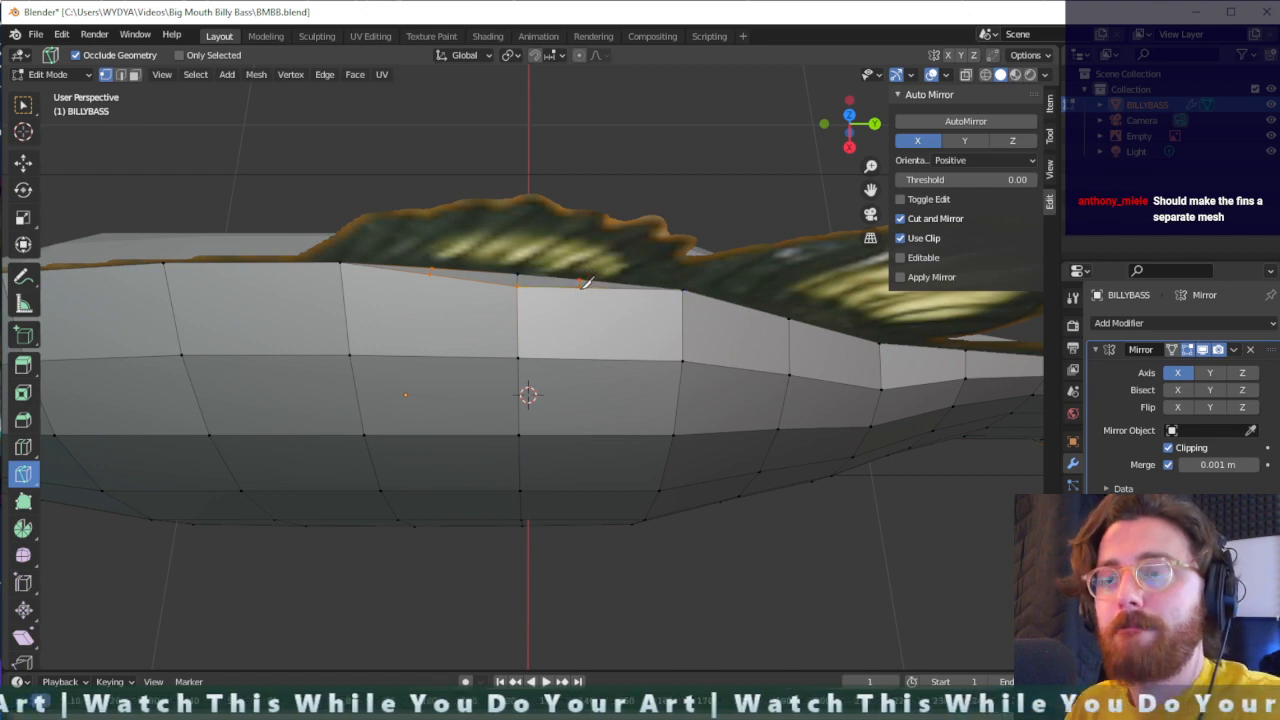
- Select the three ridge vertices between the cut's ends and raise them about 0.193 m along Z to start the front dorsal fin
{"action": "key", "text": "shift+space"}
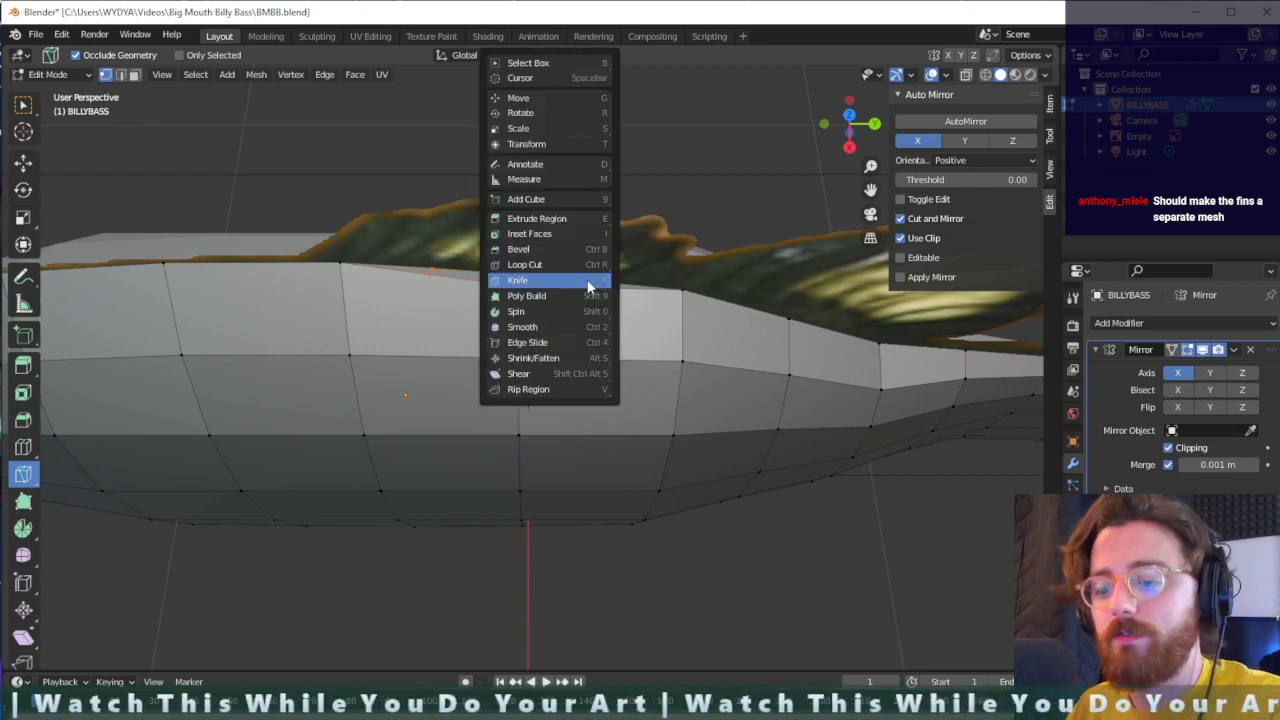
{"action": "key", "text": "w"}
{"action": "left_click_drag", "start_coordinate": [614, 260], "coordinate": [428, 268]}
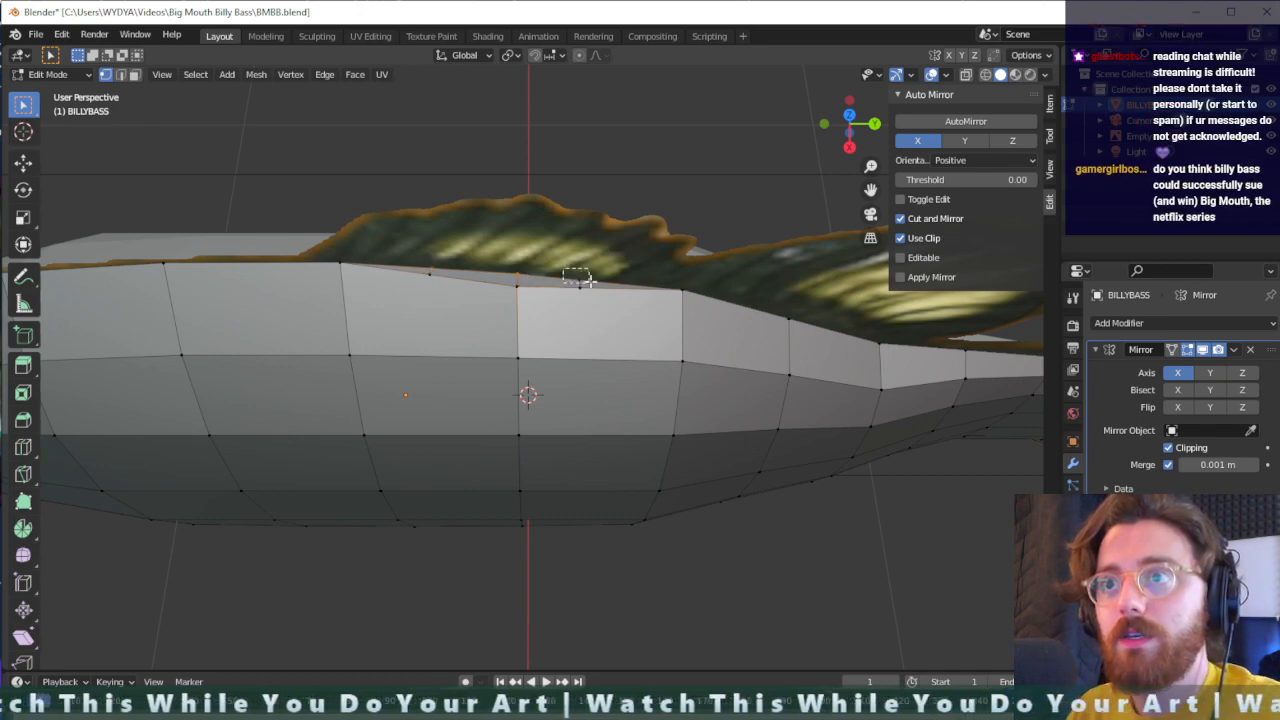
{"action": "key", "text": "g"}
{"action": "key", "text": "z"}
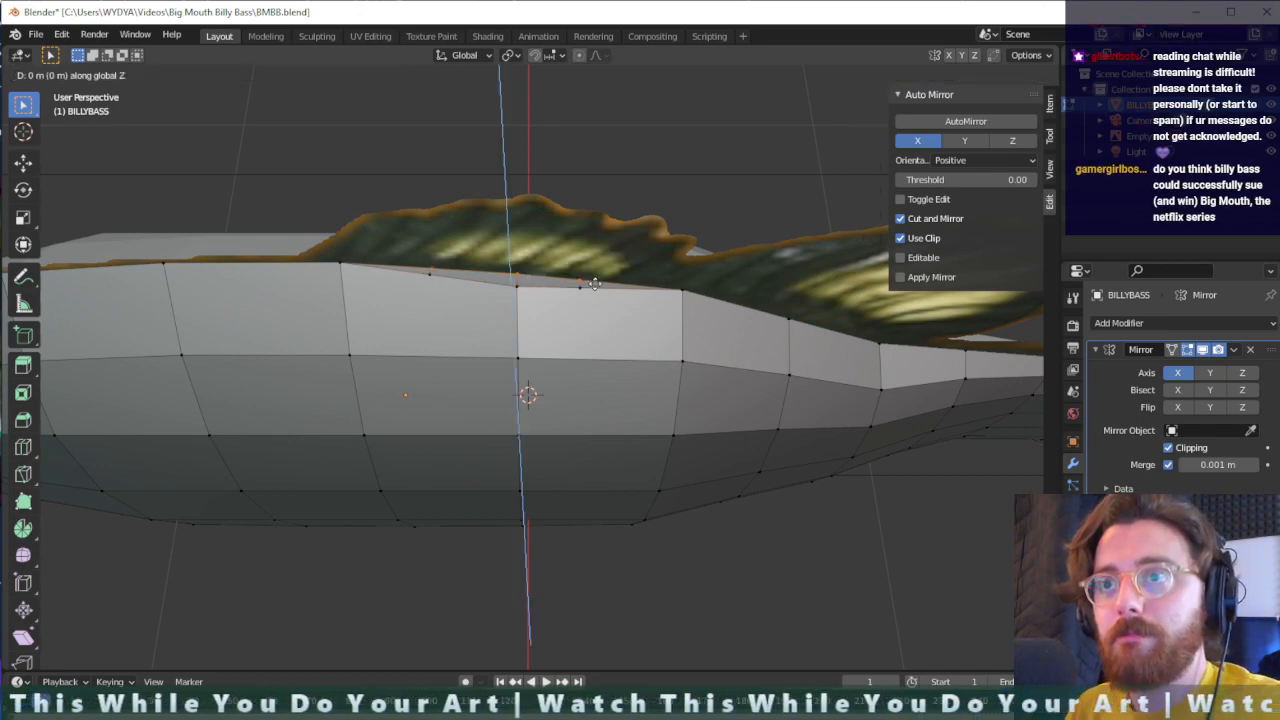
{"action": "left_click", "coordinate": [592, 232]}
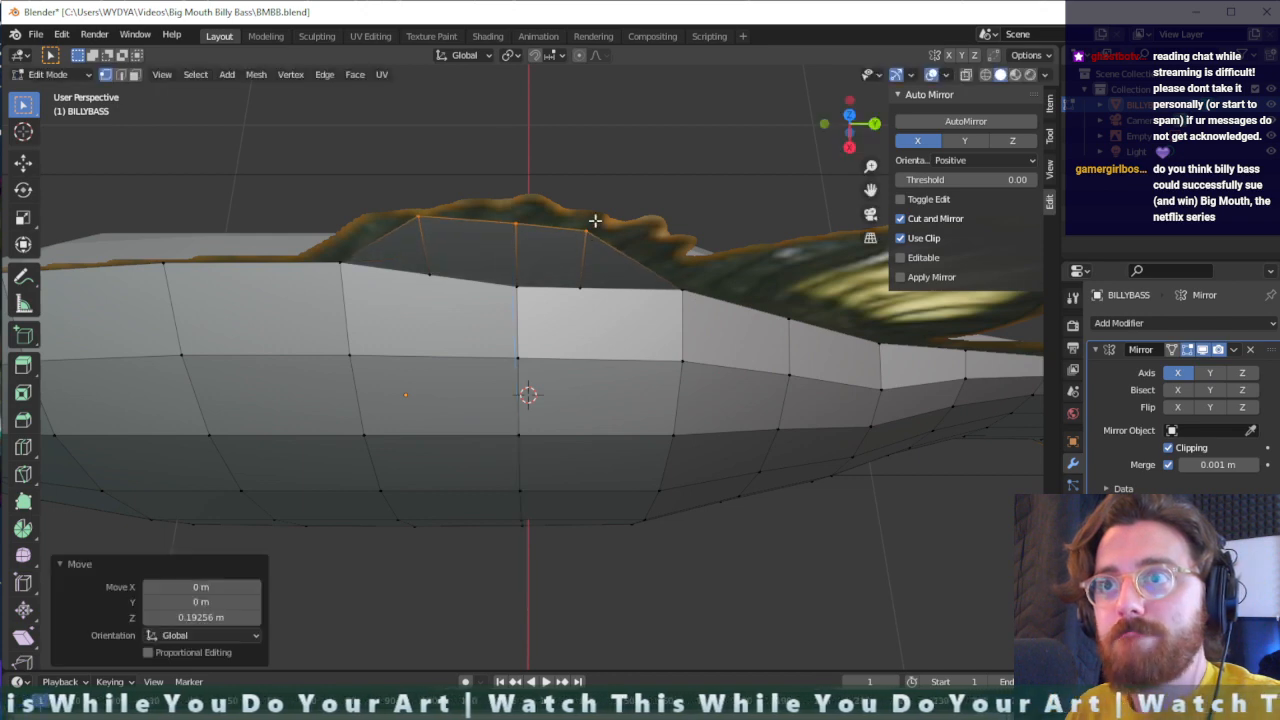
- Shift the front dorsal fin's rear top vertex toward the tail and raise its middle top vertex about 0.049 m along Z
{"action": "key", "text": "g"}
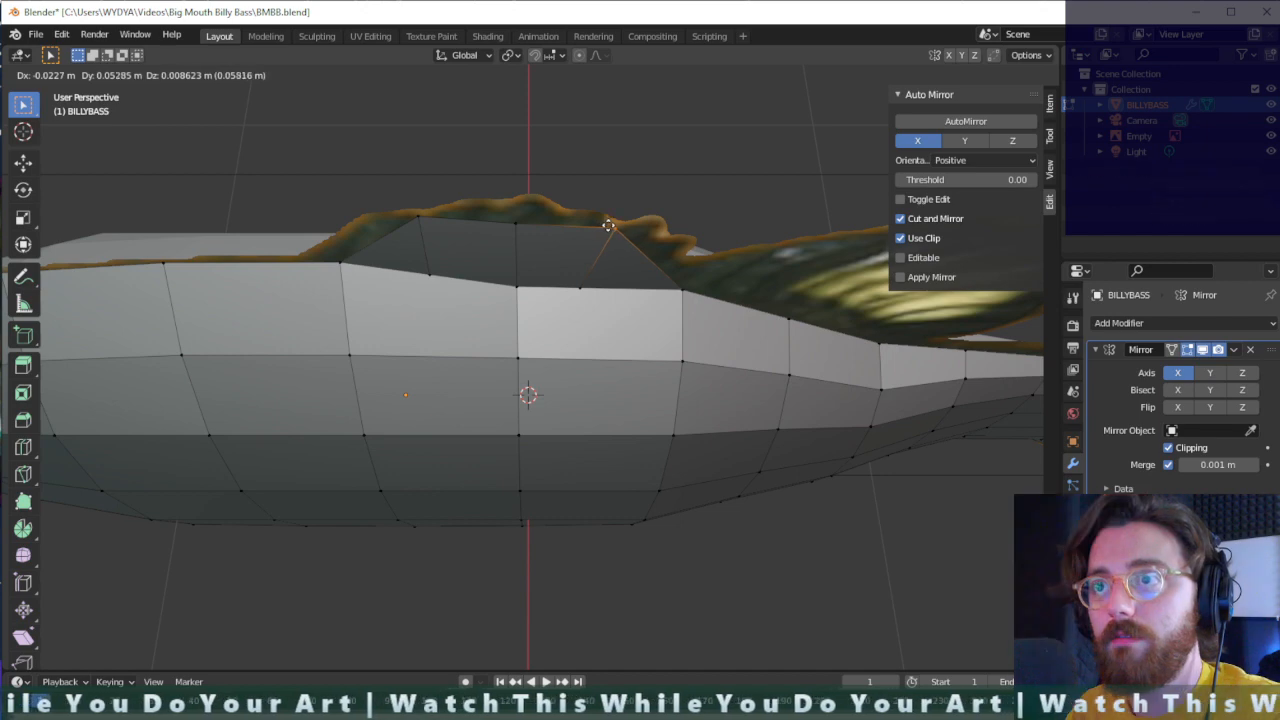
{"action": "left_click", "coordinate": [614, 226]}
{"action": "left_click", "coordinate": [500, 234]}
{"action": "key", "text": "g"}
{"action": "key", "text": "z"}
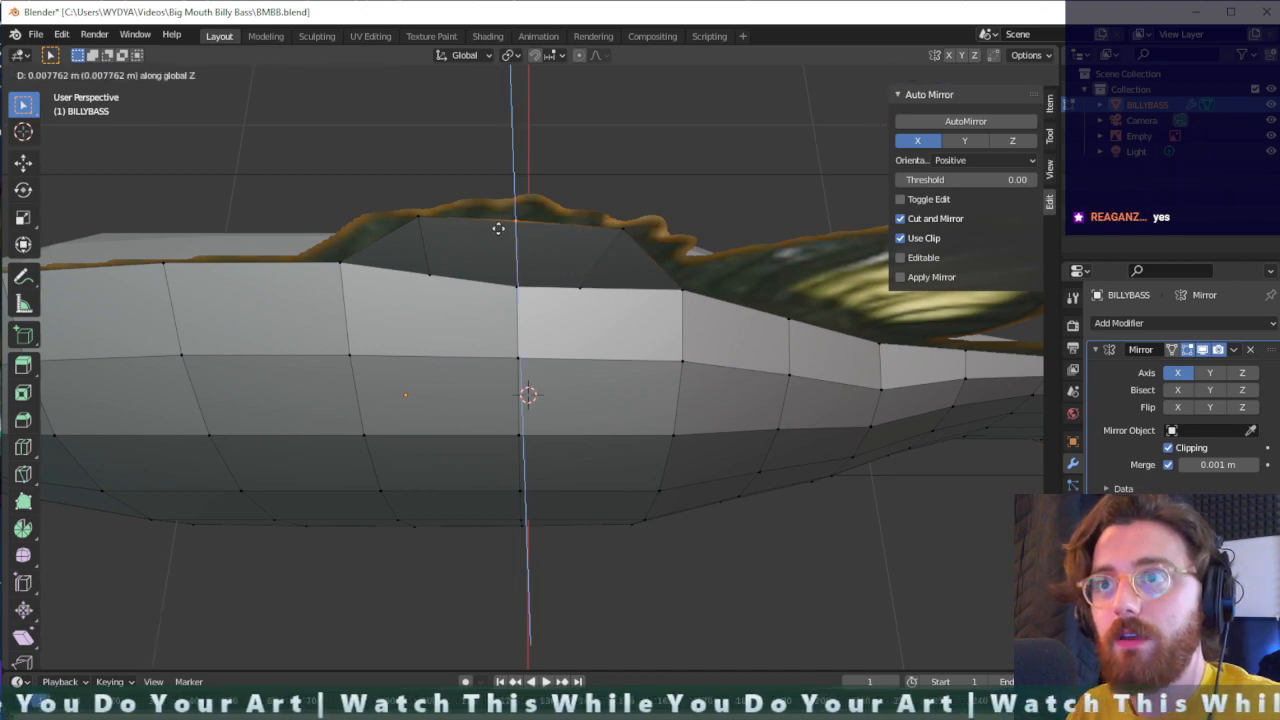
{"action": "left_click", "coordinate": [504, 217]}
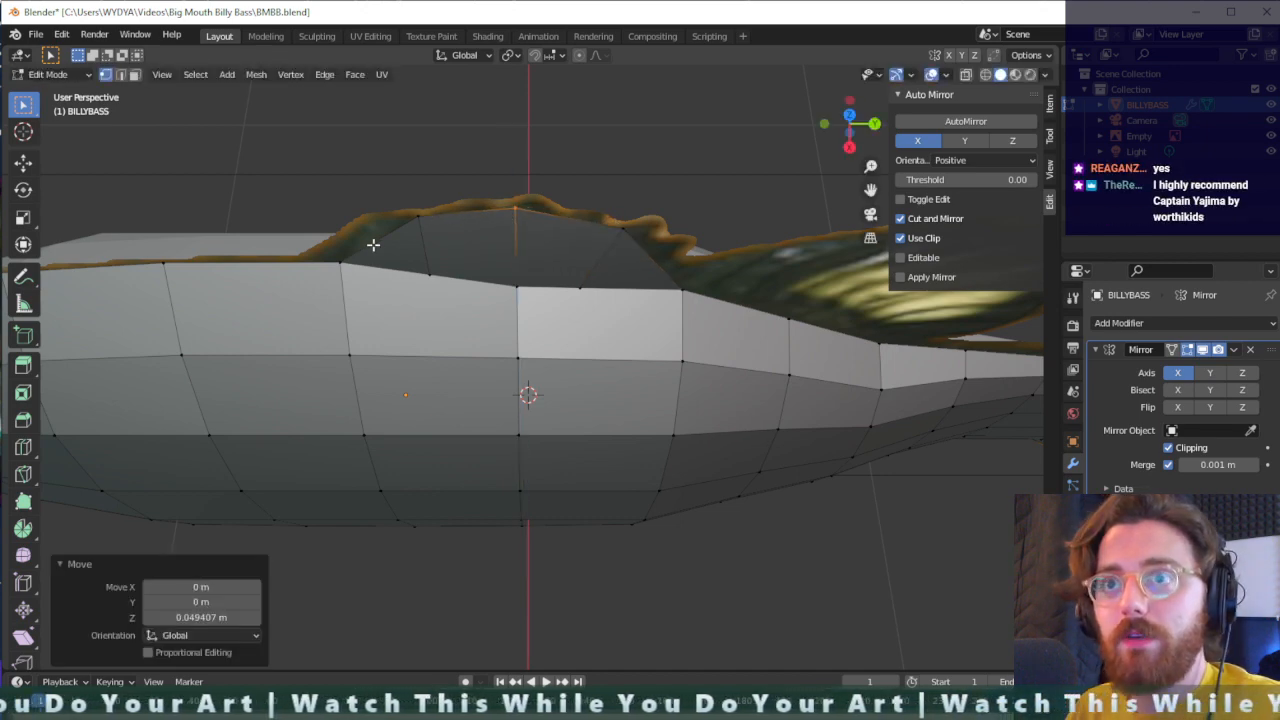
- Select the three vertices along the front dorsal fin's base and move them about -0.0056 m along X
{"action": "left_click", "coordinate": [342, 261]}
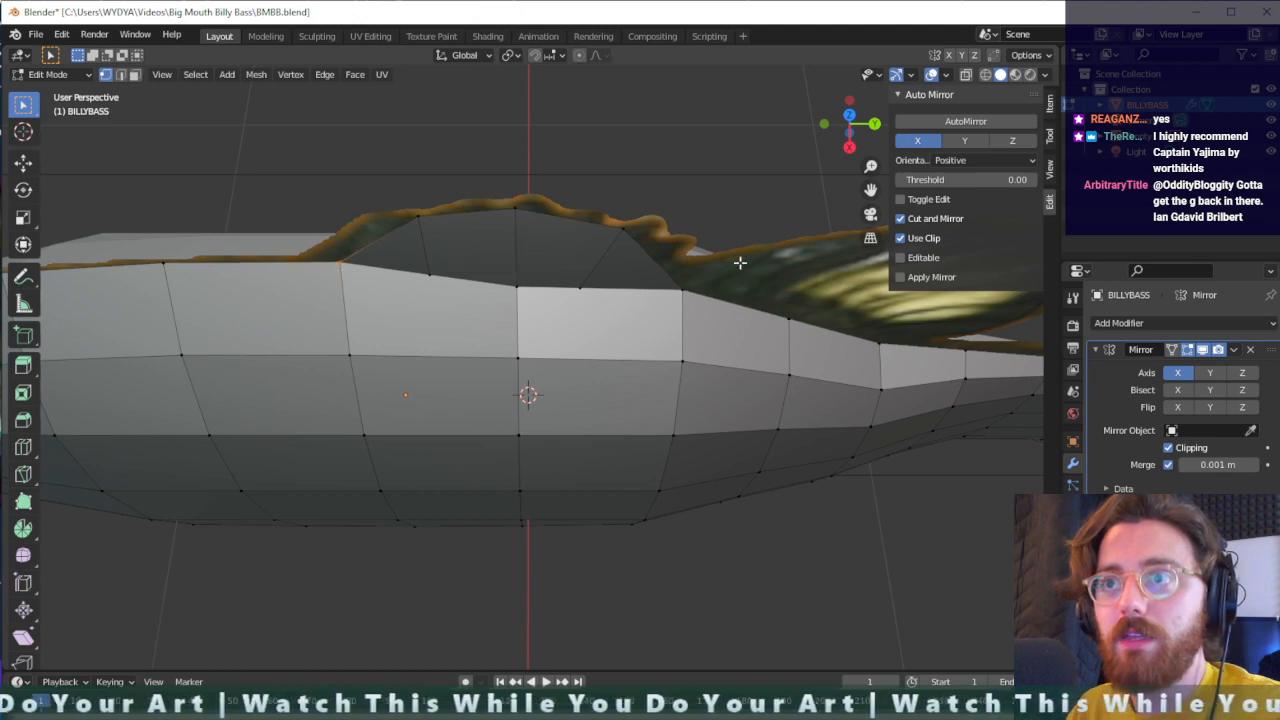
{"action": "left_click_drag", "start_coordinate": [619, 271], "coordinate": [387, 295]}
{"action": "key", "text": "g"}
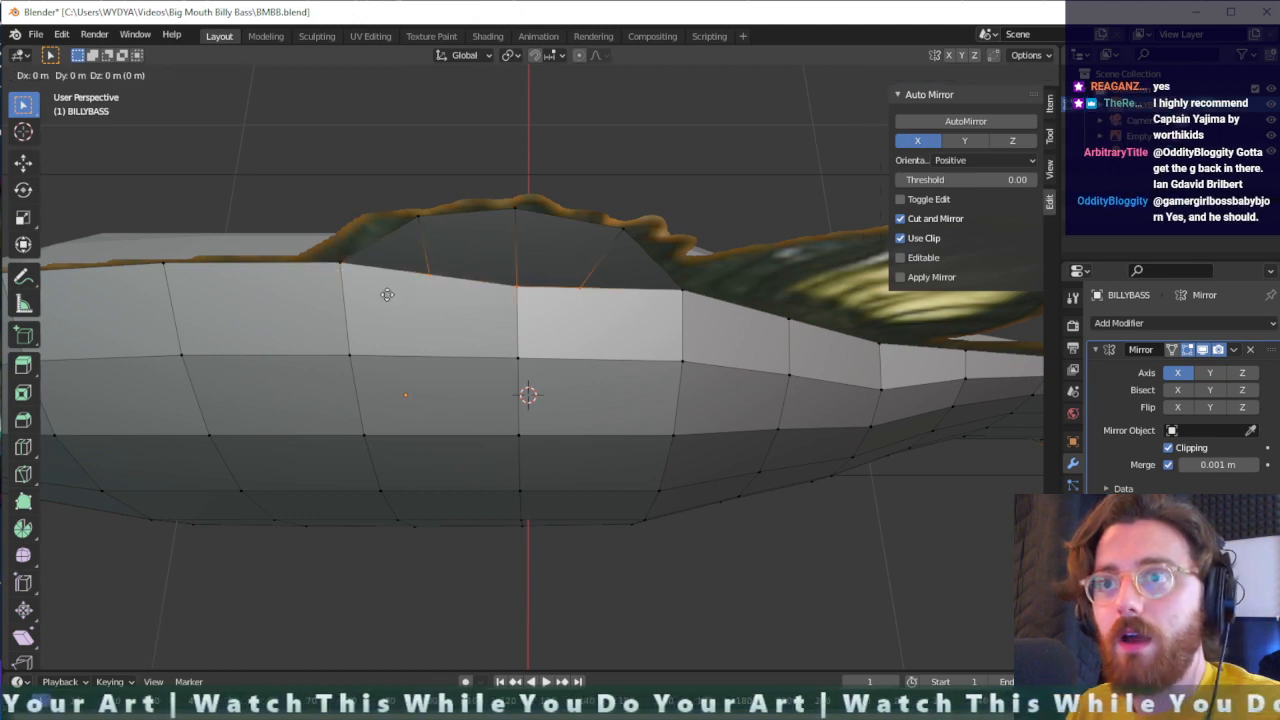
{"action": "key", "text": "x"}
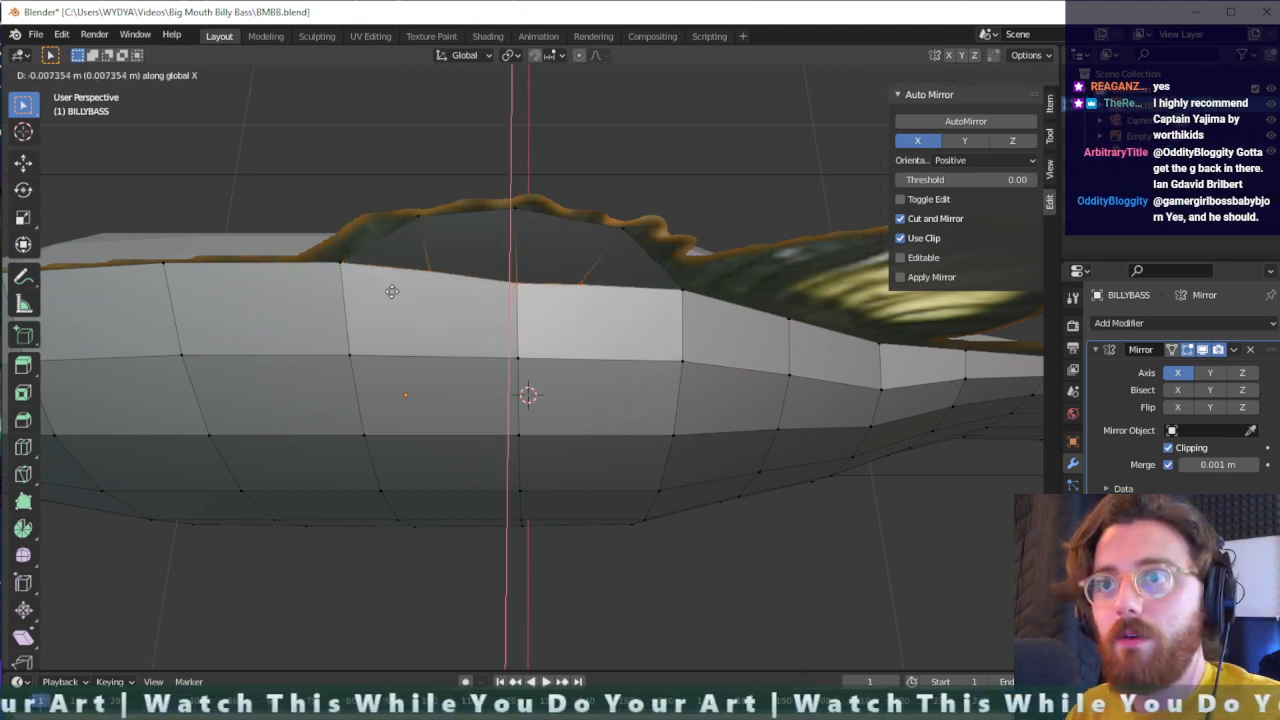
{"action": "left_click", "coordinate": [392, 291]}
{"action": "middle_click_drag", "start_coordinate": [501, 285], "coordinate": [469, 249]}
{"action": "scroll", "coordinate": [688, 264], "scroll_direction": "down", "scroll_amount": 1}
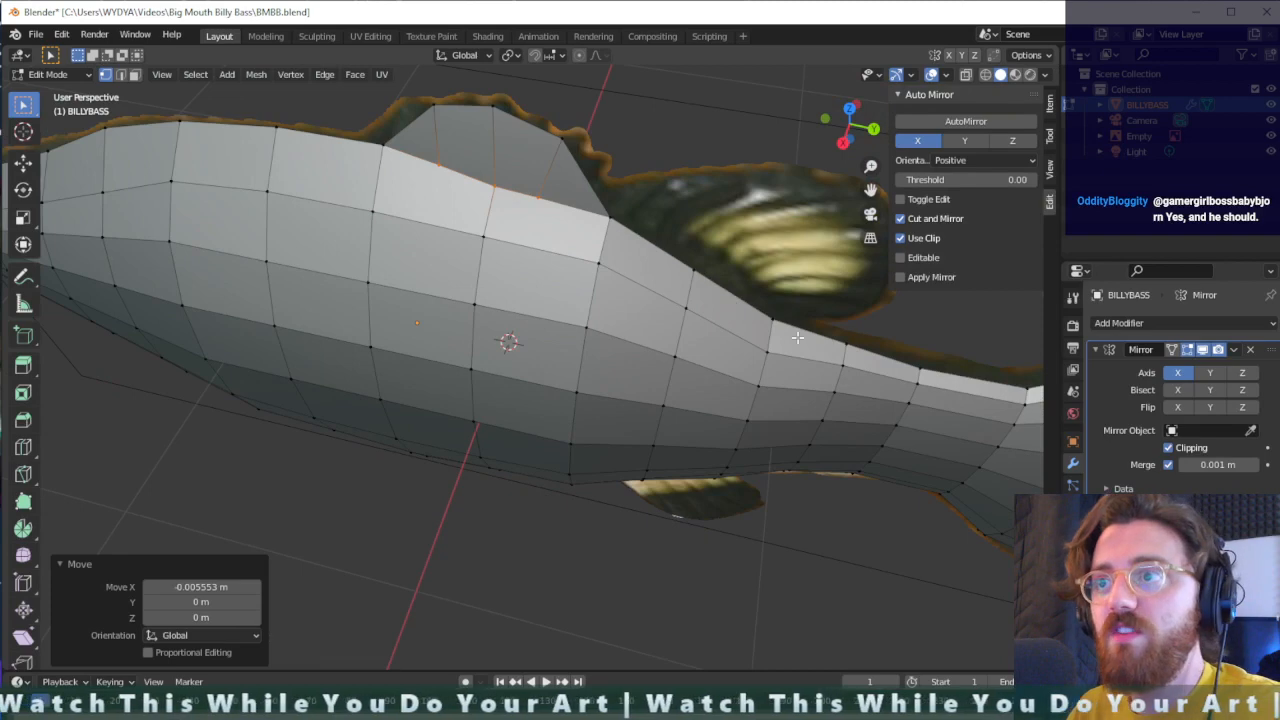
- Knife-cut from the ridge vertex behind the front fin, just below the next ridge vertex, to the following ridge vertex under the second dorsal fin
{"action": "middle_click_drag", "start_coordinate": [797, 338], "coordinate": [594, 223]}
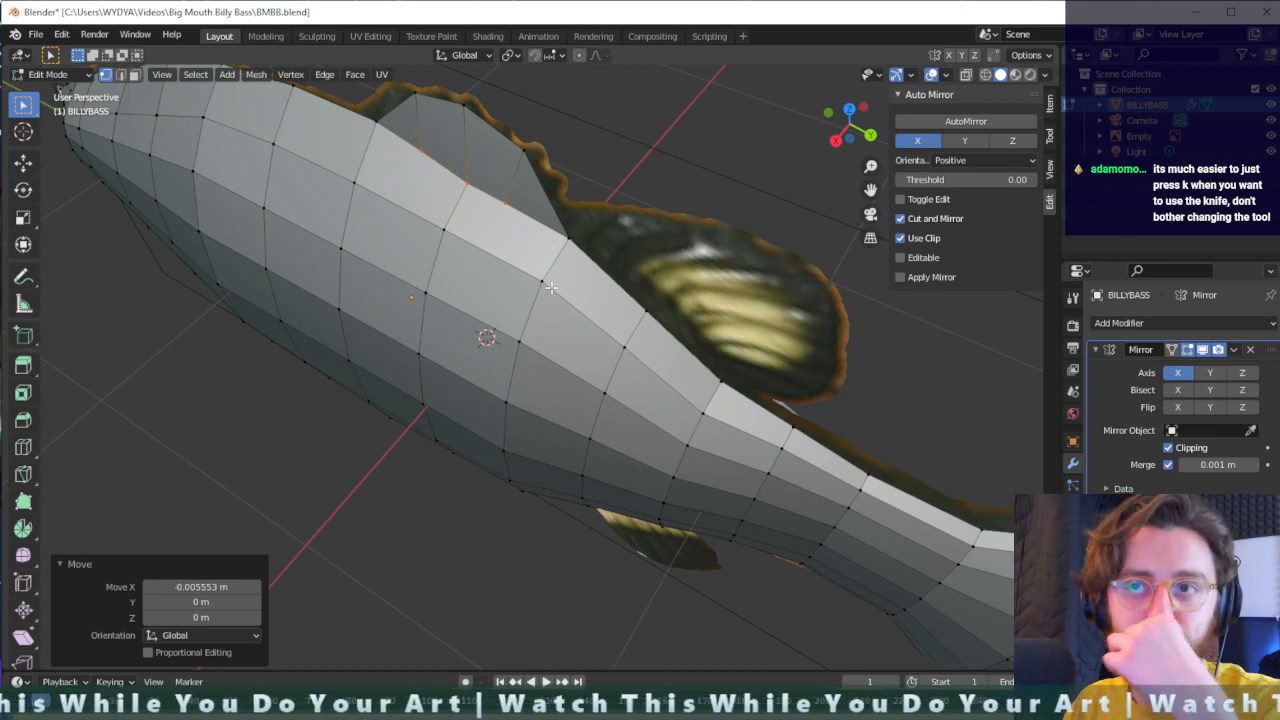
{"action": "left_click", "coordinate": [630, 269]}
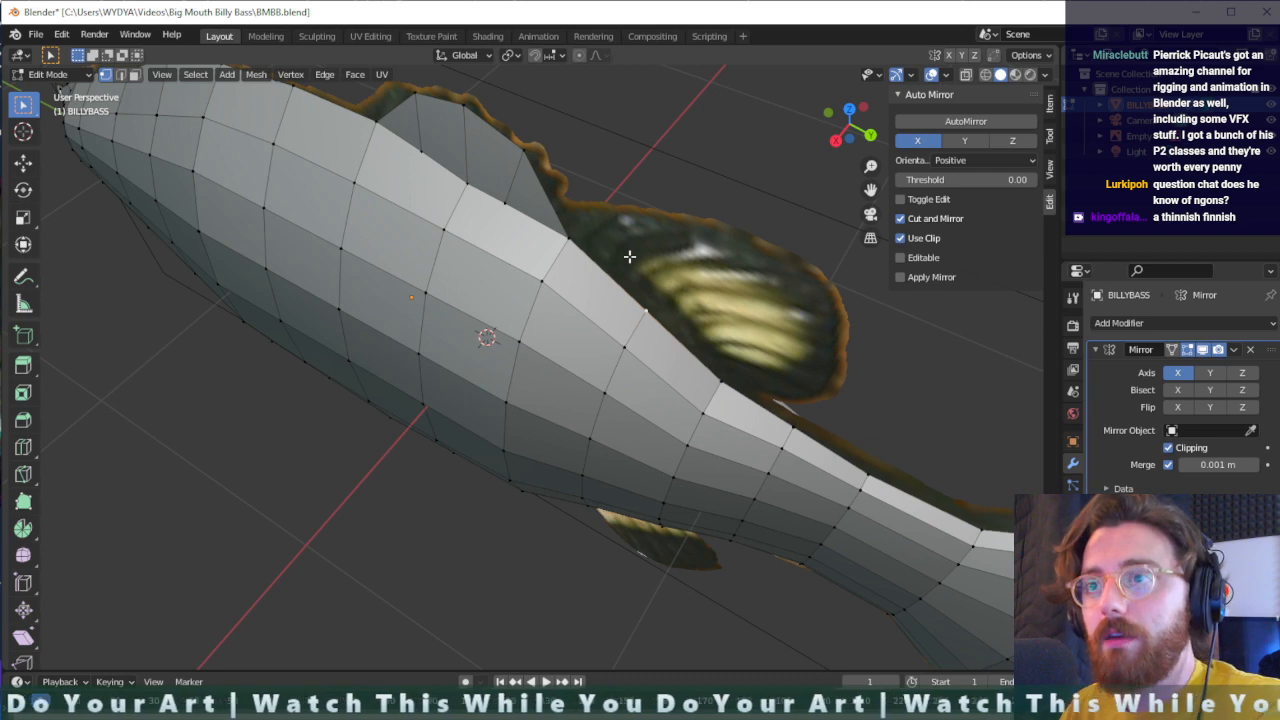
{"action": "key", "text": "shift+space"}
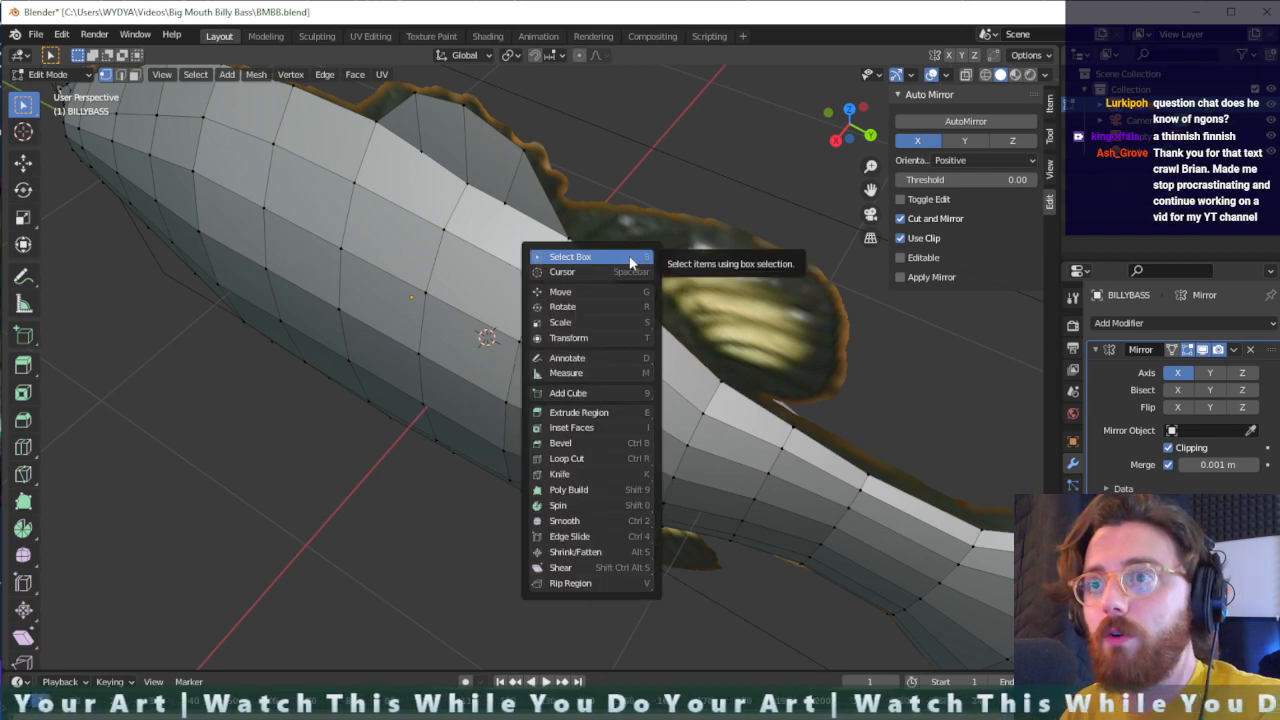
{"action": "key", "text": "k"}
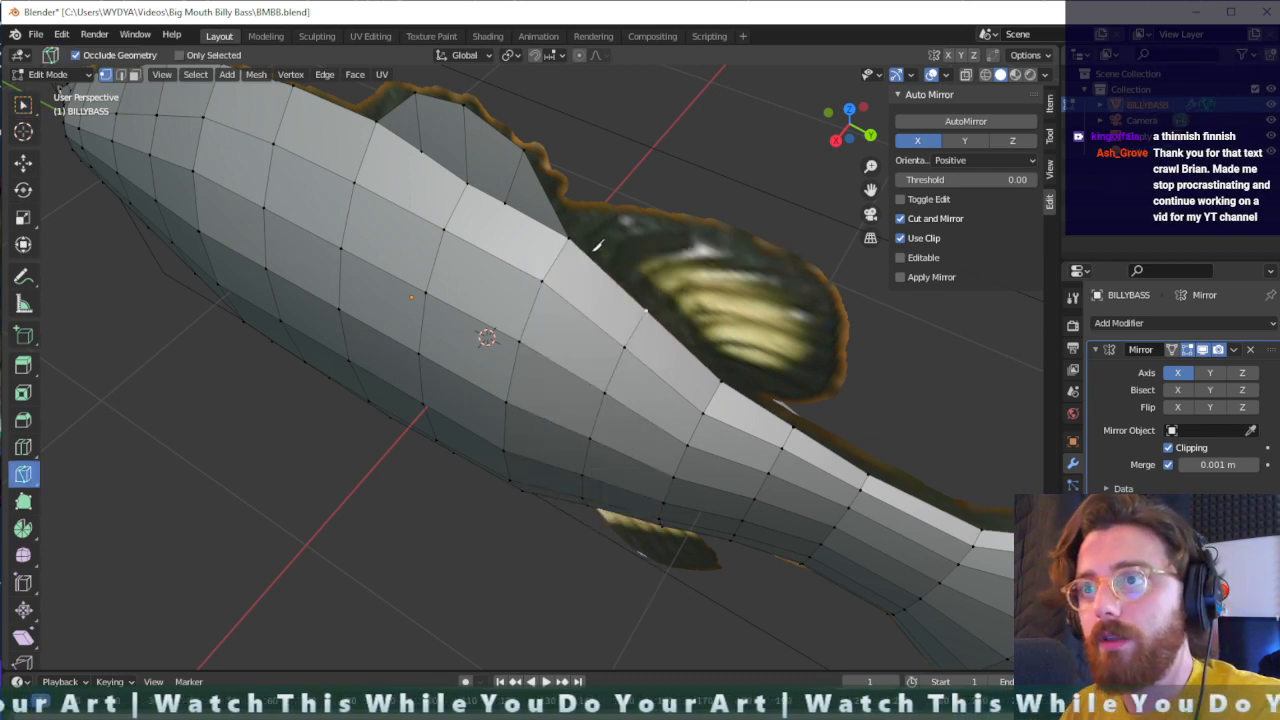
{"action": "left_click", "coordinate": [569, 239]}
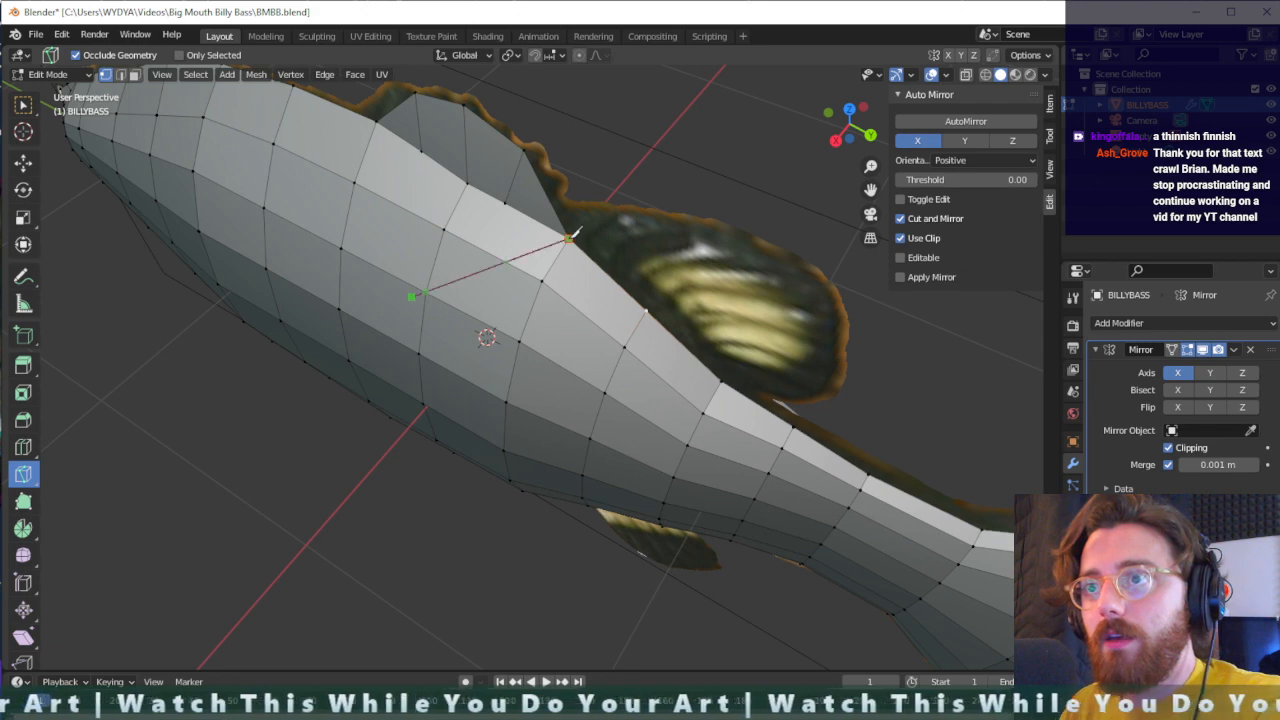
{"action": "left_click", "coordinate": [641, 317]}
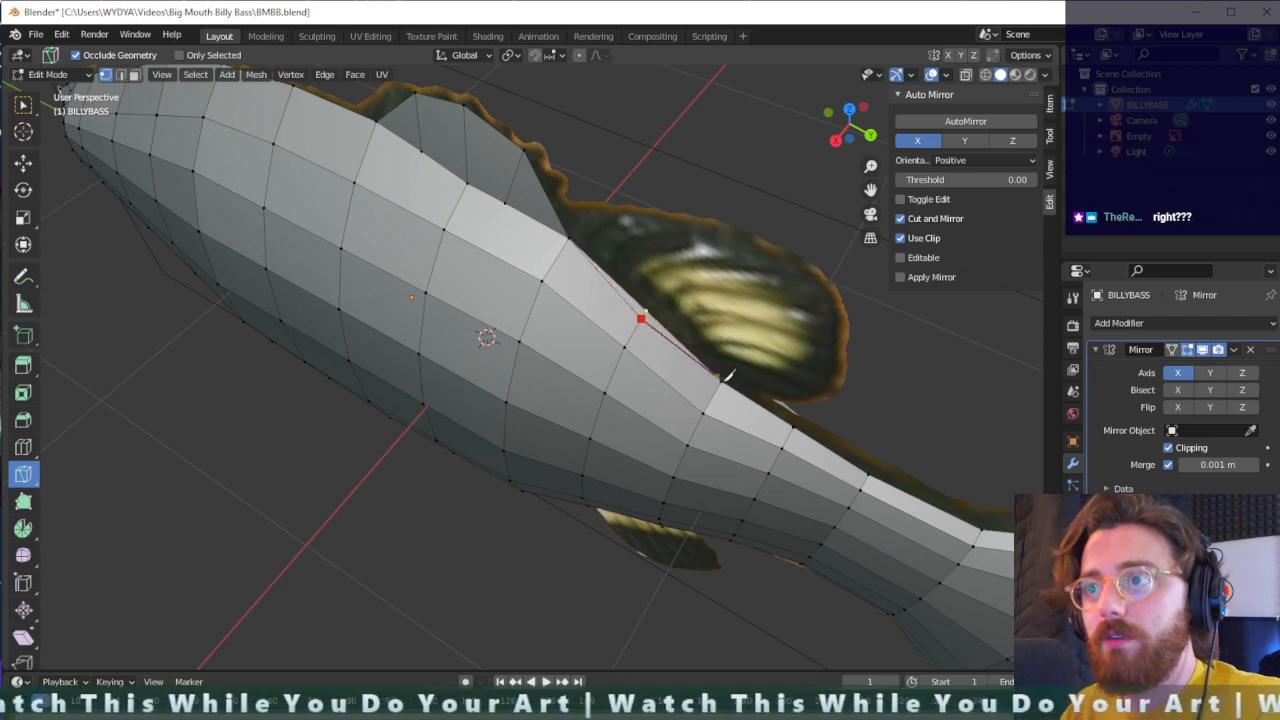
{"action": "left_click", "coordinate": [722, 381]}
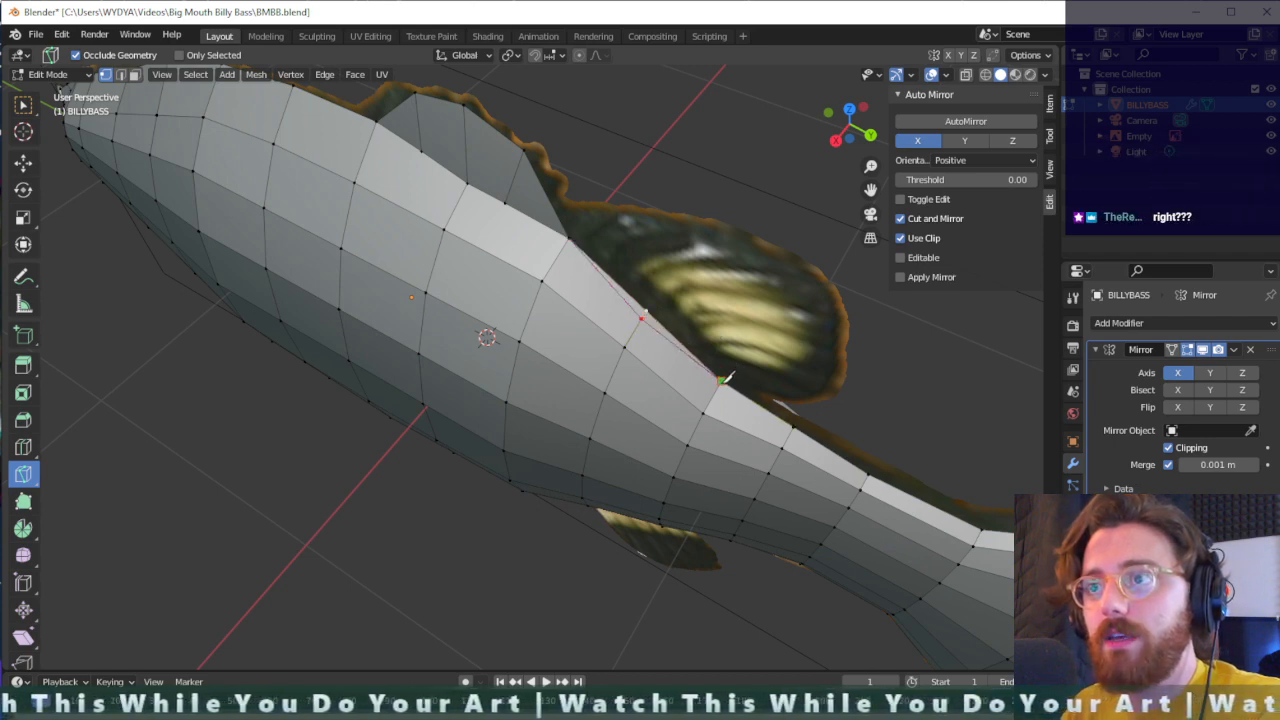
{"action": "key", "text": "Return"}
- Knife short cuts across the two narrow ridge faces under the second dorsal fin, one on each side of the middle vertex
{"action": "scroll", "coordinate": [695, 335], "scroll_direction": "up", "scroll_amount": 2}
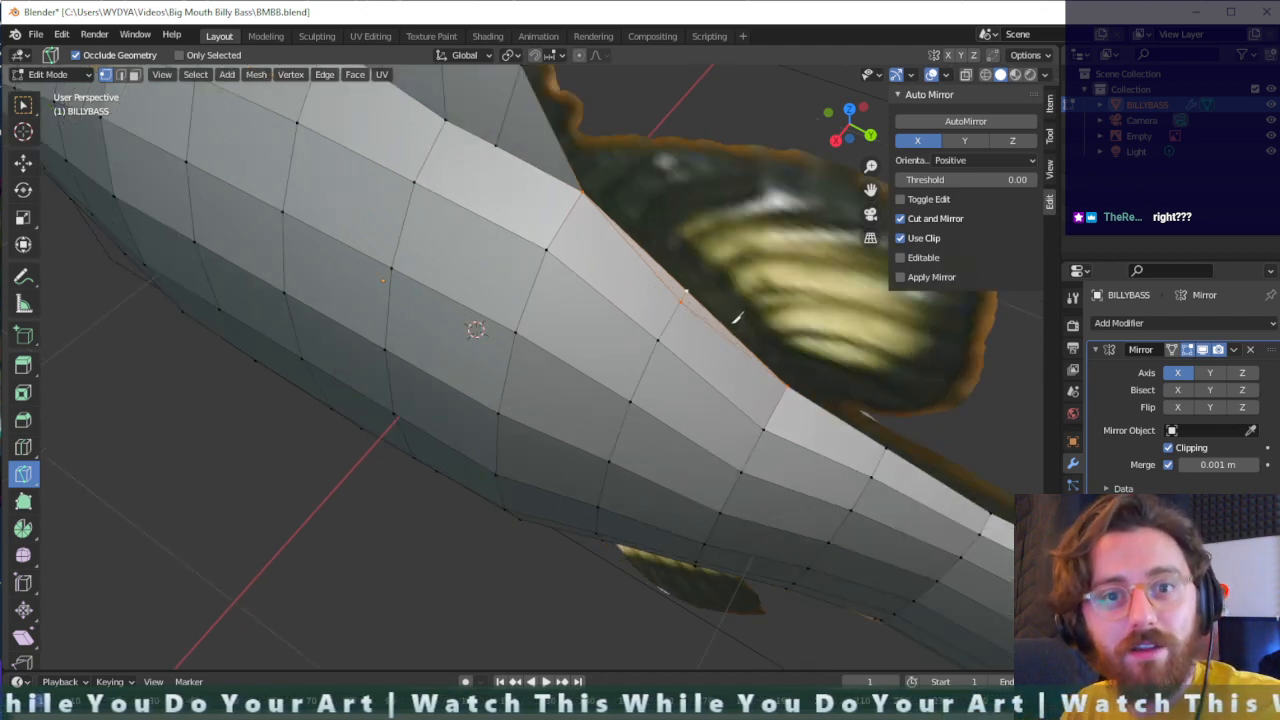
{"action": "left_click", "coordinate": [645, 253]}
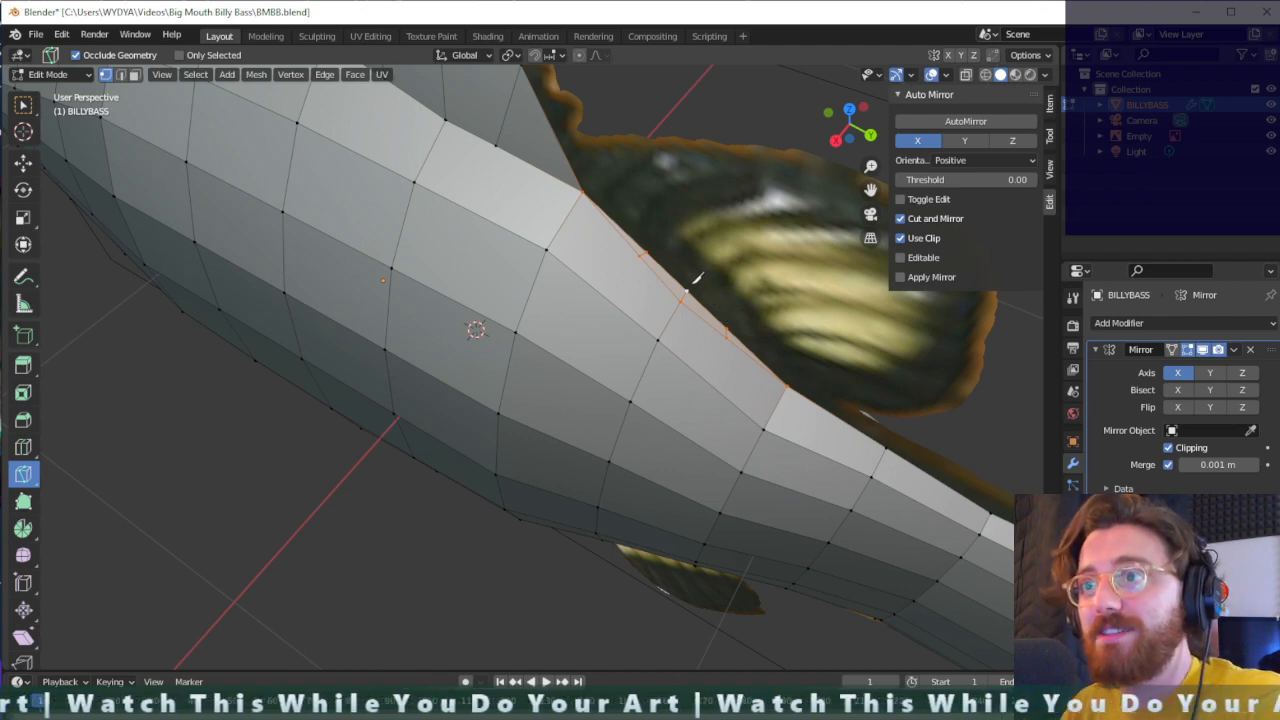
{"action": "middle_click_drag", "start_coordinate": [694, 277], "coordinate": [666, 315]}
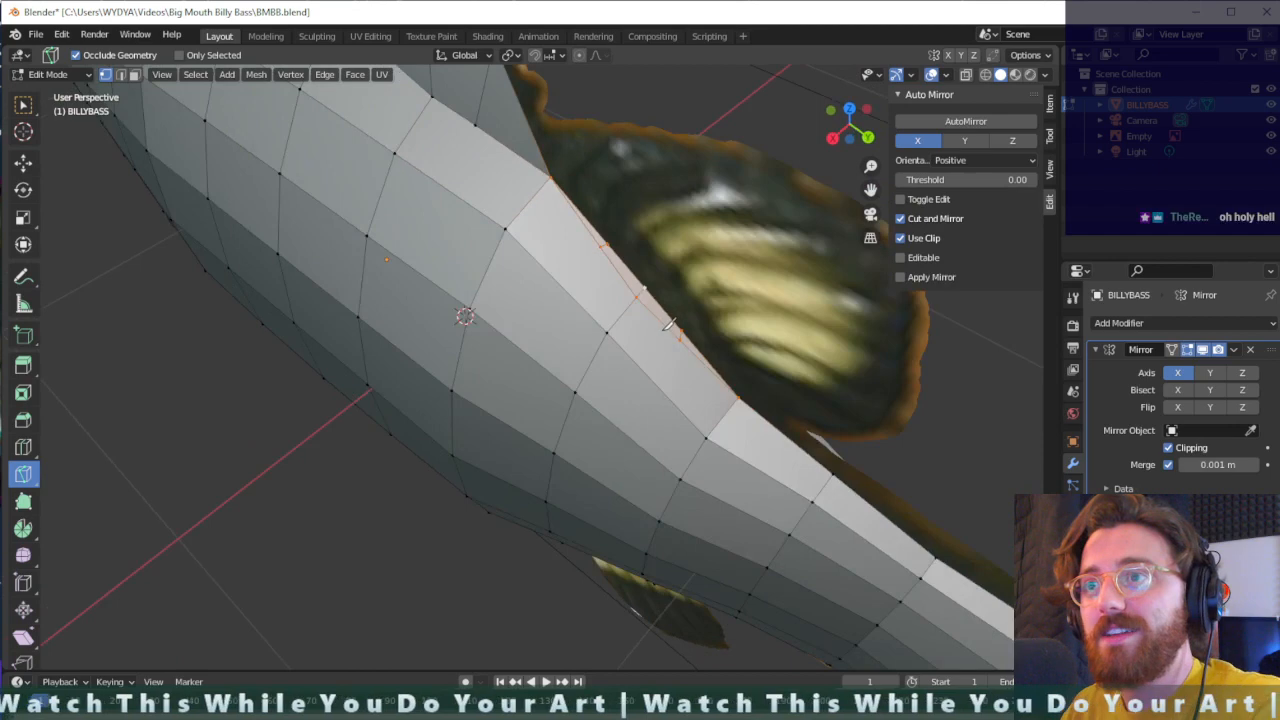
{"action": "key", "text": "shift+space"}
{"action": "left_click", "coordinate": [637, 256]}
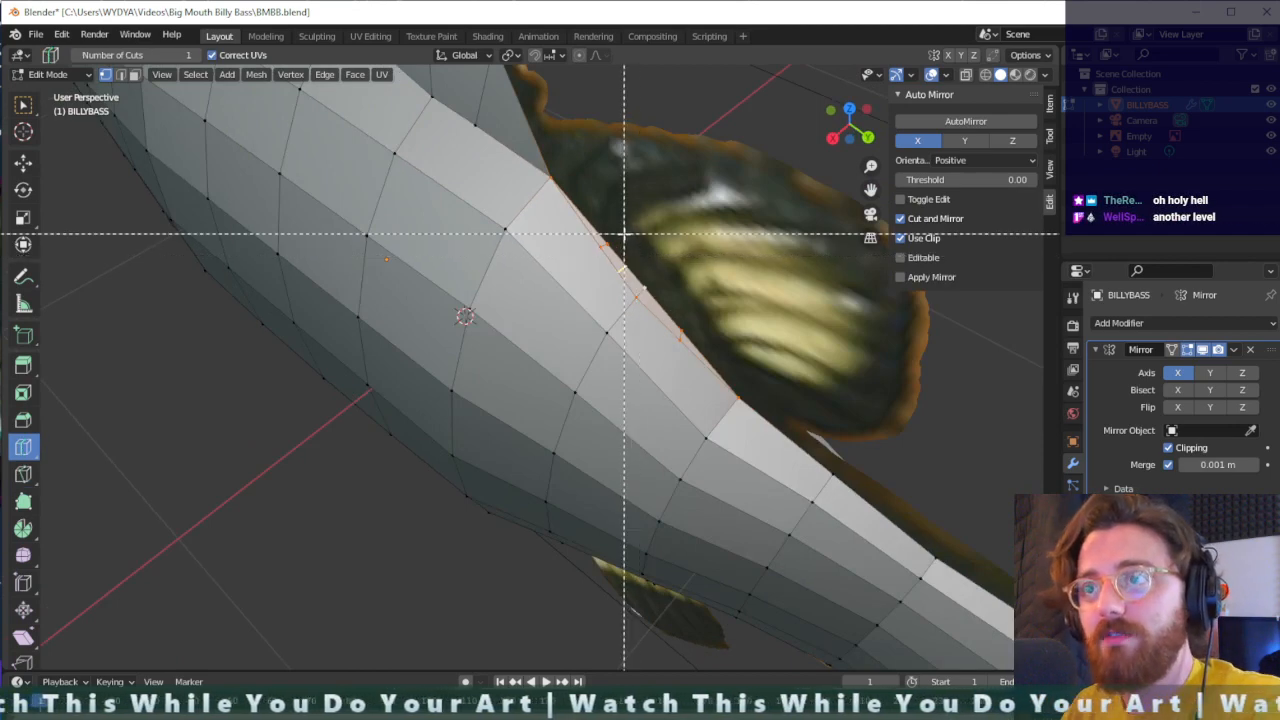
{"action": "left_click", "coordinate": [604, 232]}
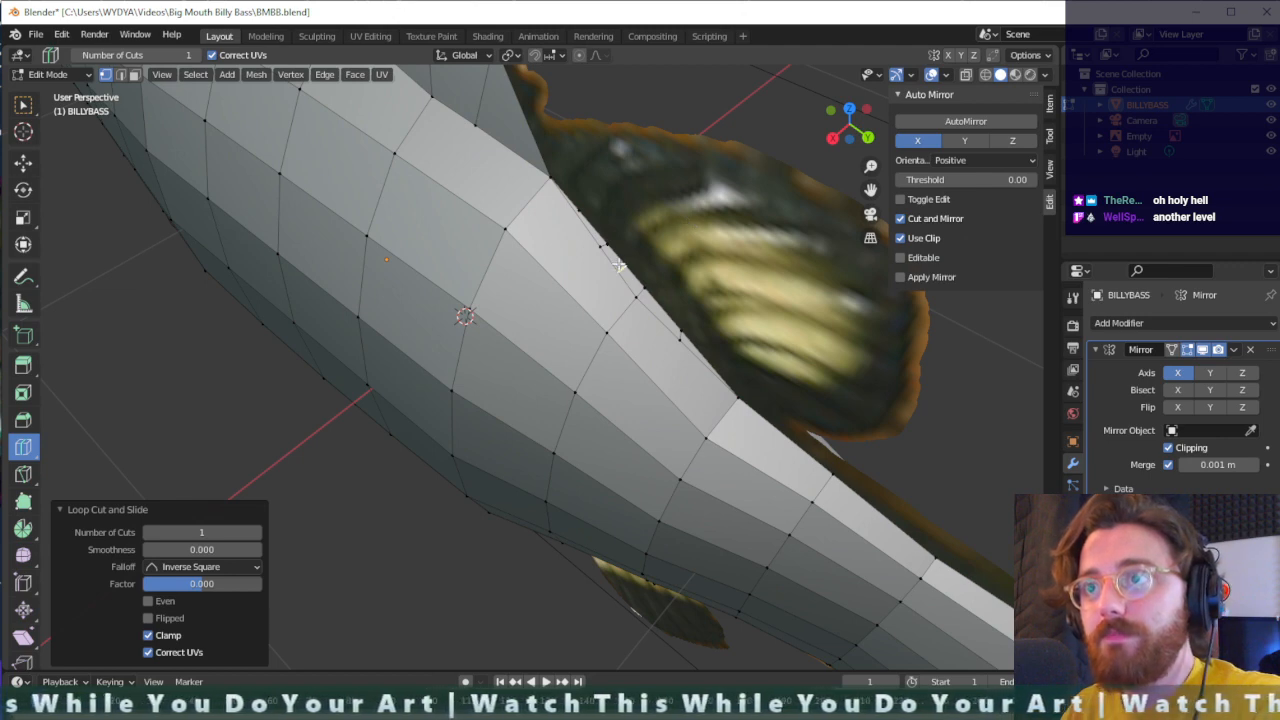
{"action": "key", "text": "ctrl+z"}
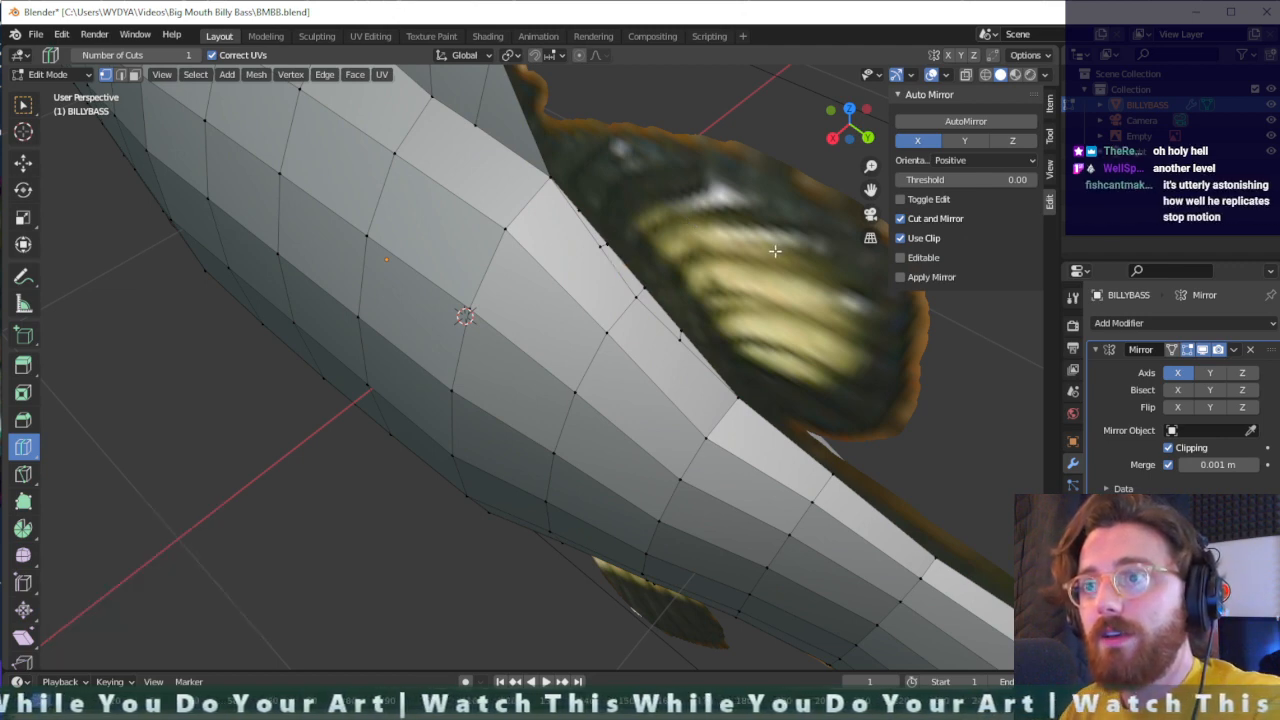
{"action": "key", "text": "ctrl+z"}
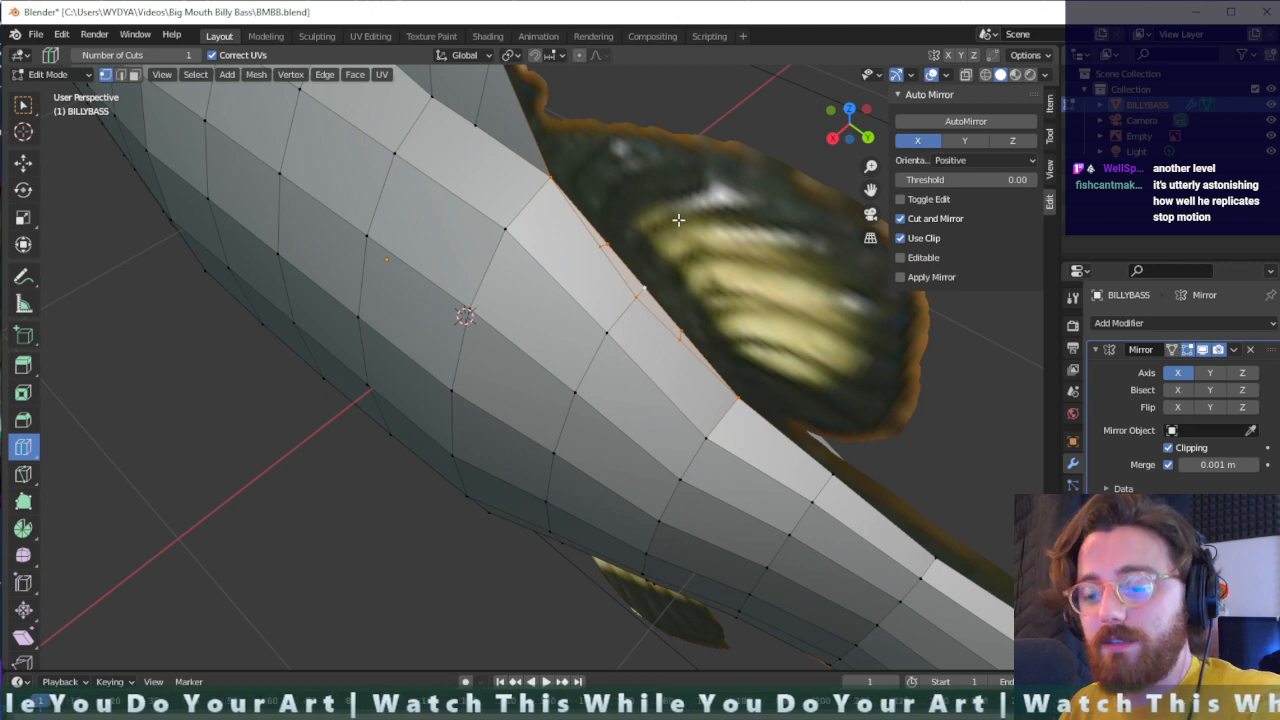
- Select the three ridge vertices between the new cut's ends and raise them about 0.286 m along Z to start the second dorsal fin
{"action": "key", "text": "shift+space"}
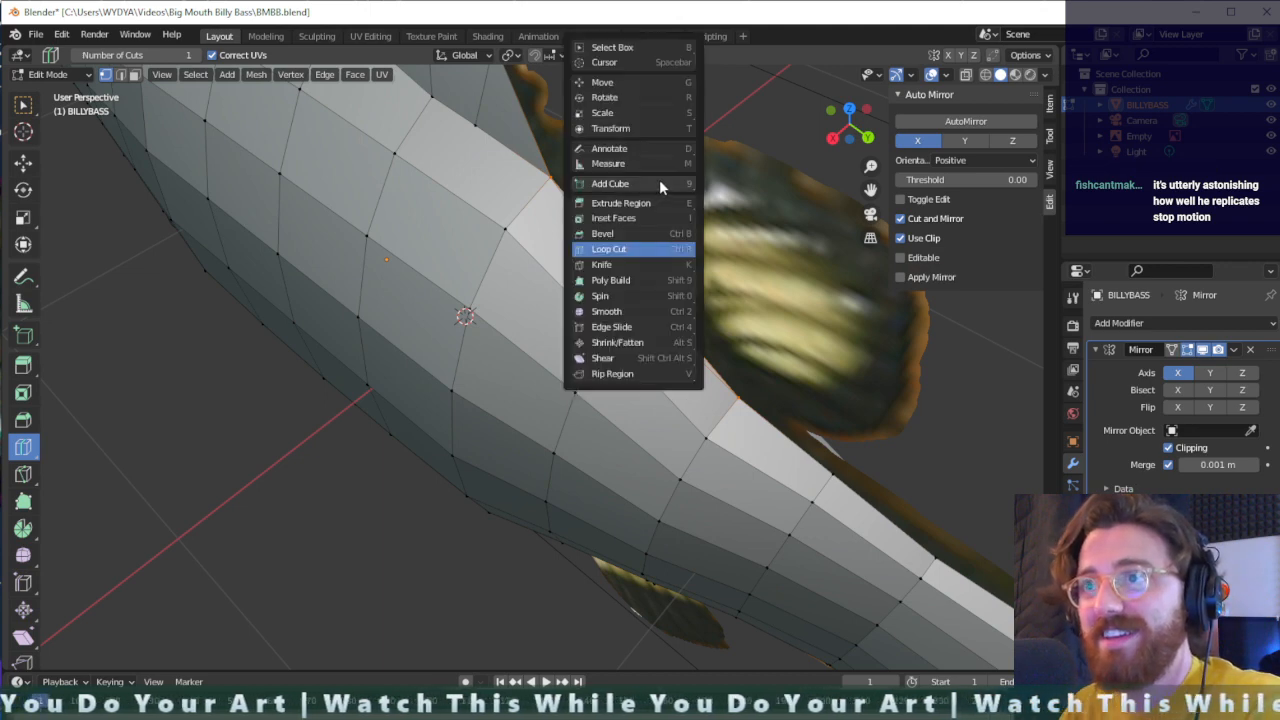
{"action": "key", "text": "b"}
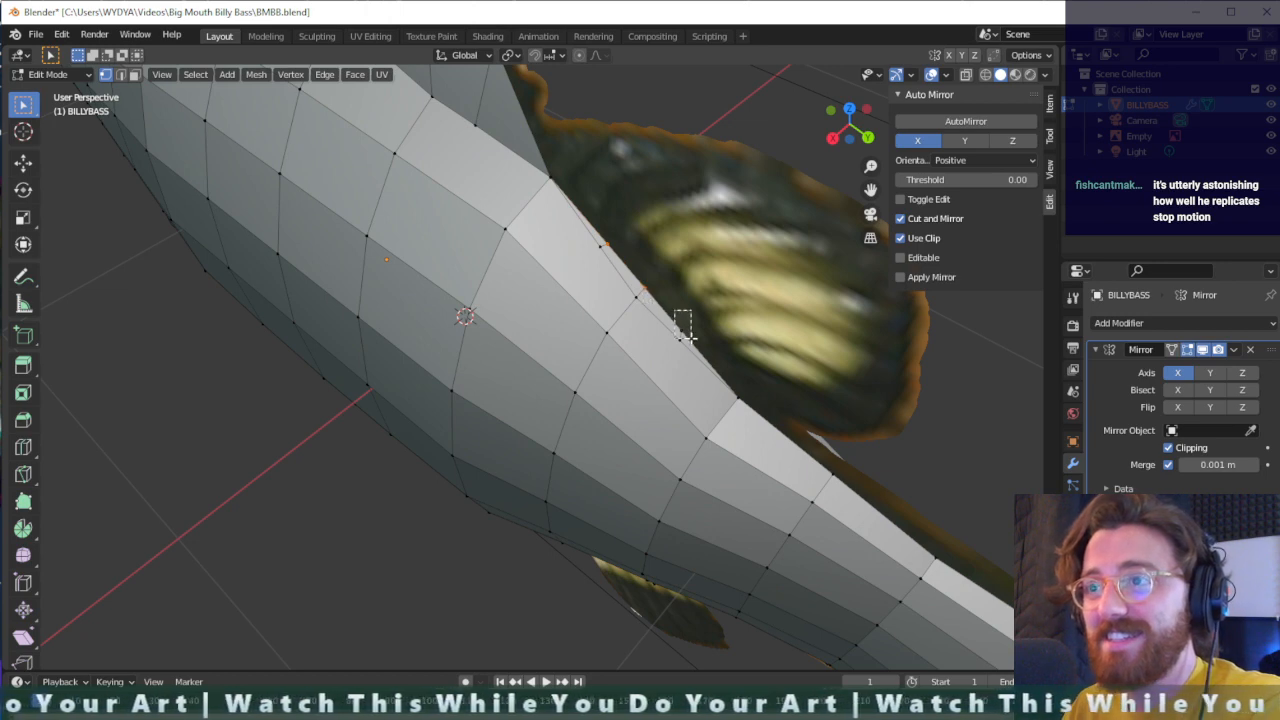
{"action": "key", "text": "e"}
{"action": "key", "text": "z"}
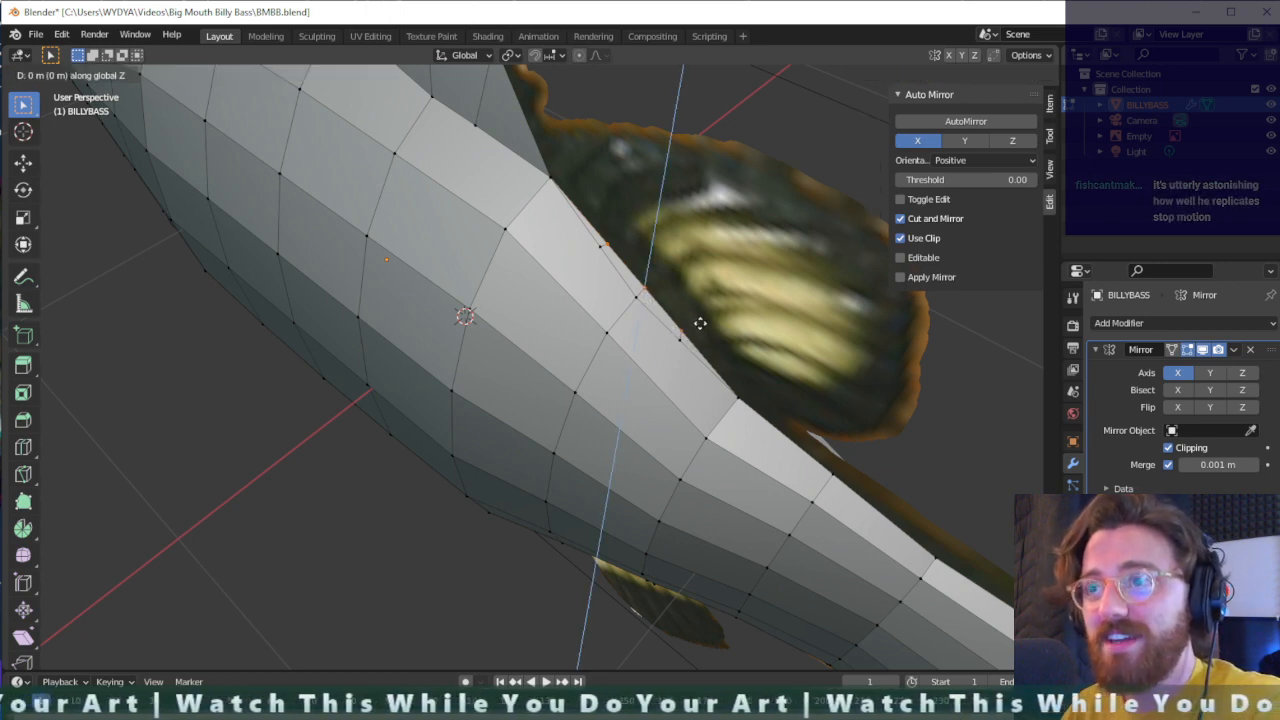
{"action": "left_click", "coordinate": [741, 220]}
- Move the second dorsal fin's rear top vertex toward the reference fin's rear edge, about -0.025 m X, 0.374 m Y and -0.150 m Z
{"action": "scroll", "coordinate": [557, 246], "scroll_direction": "up", "scroll_amount": 1}
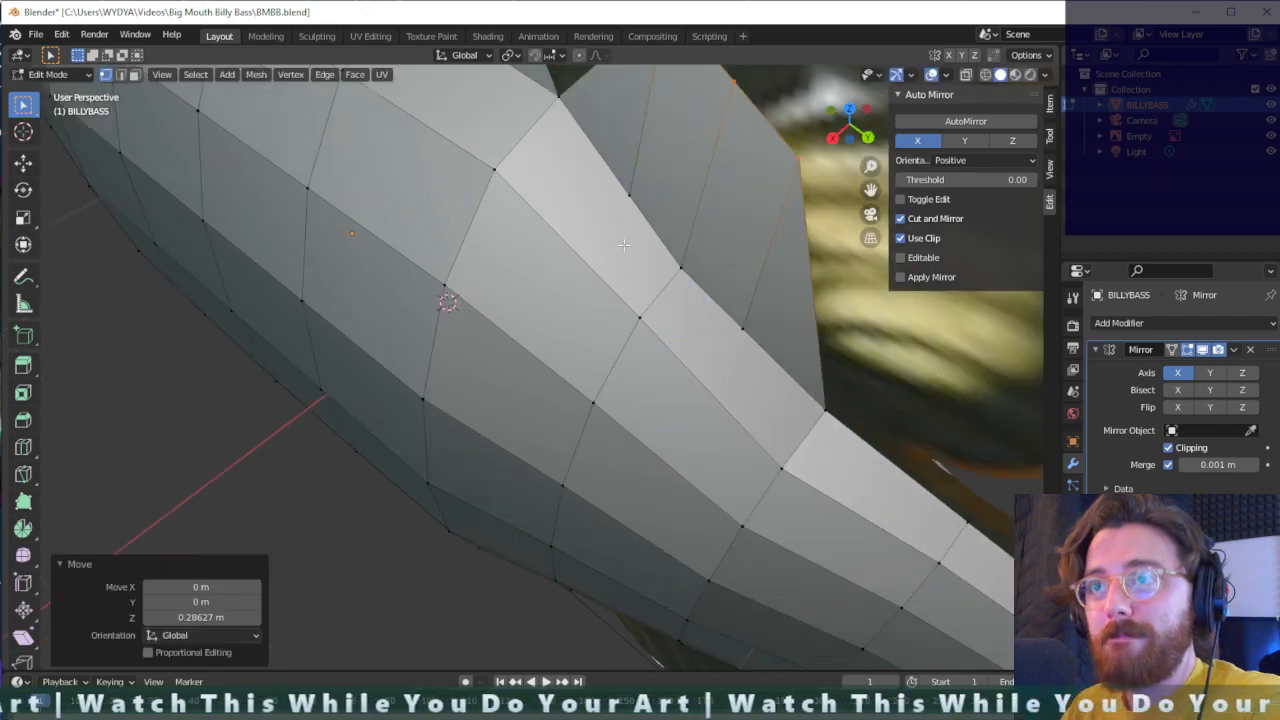
{"action": "middle_click_drag", "start_coordinate": [623, 245], "coordinate": [776, 295]}
{"action": "middle_click_drag", "start_coordinate": [809, 347], "coordinate": [779, 329]}
{"action": "left_click", "coordinate": [780, 209]}
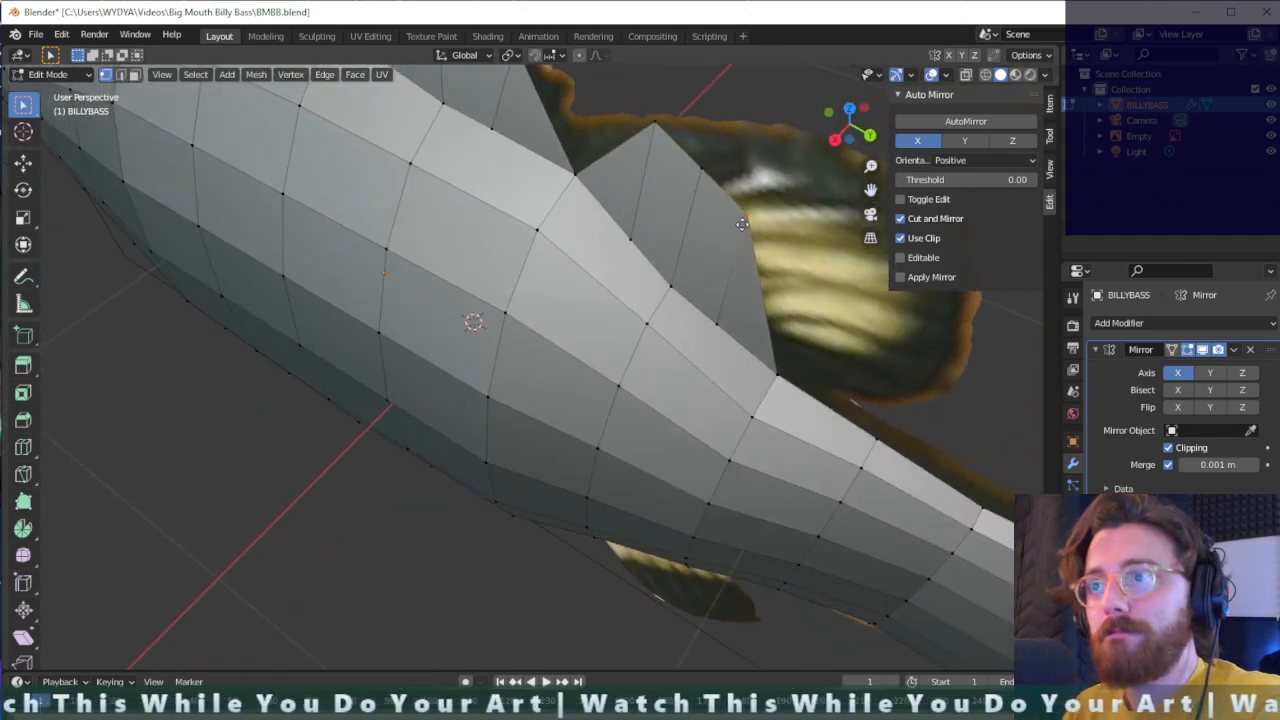
{"action": "key", "text": "g"}
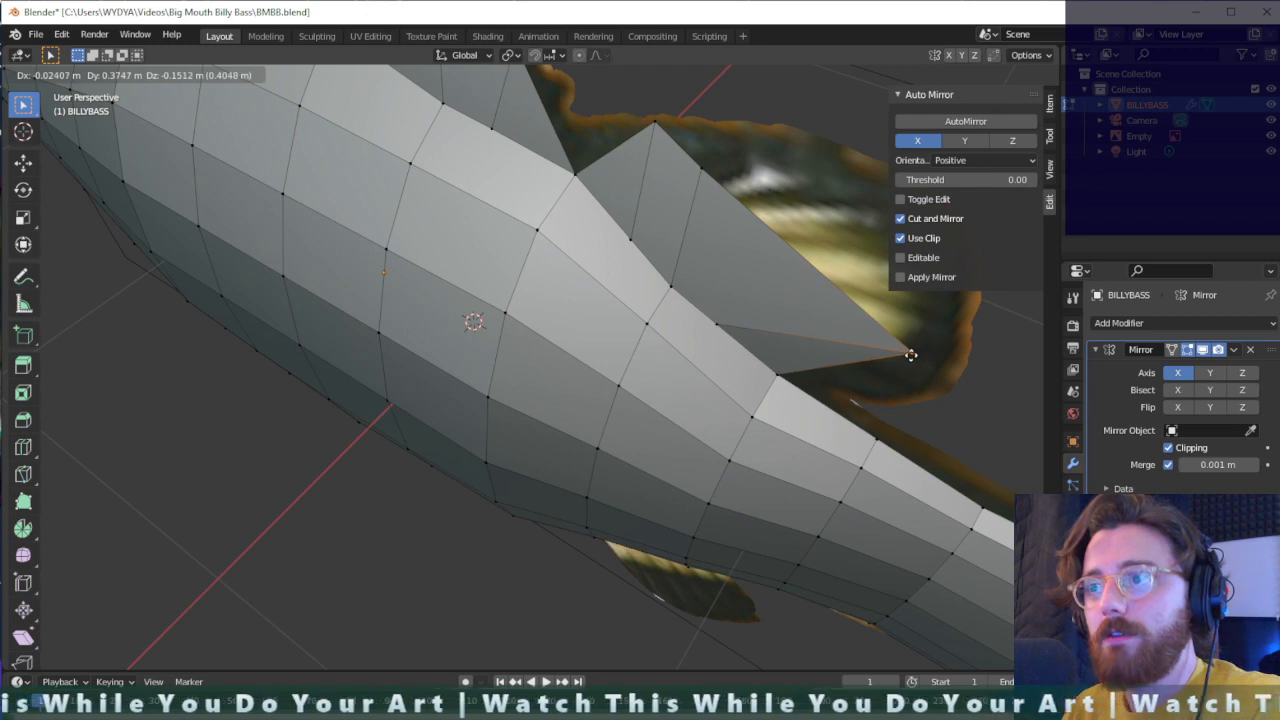
{"action": "left_click", "coordinate": [910, 355]}
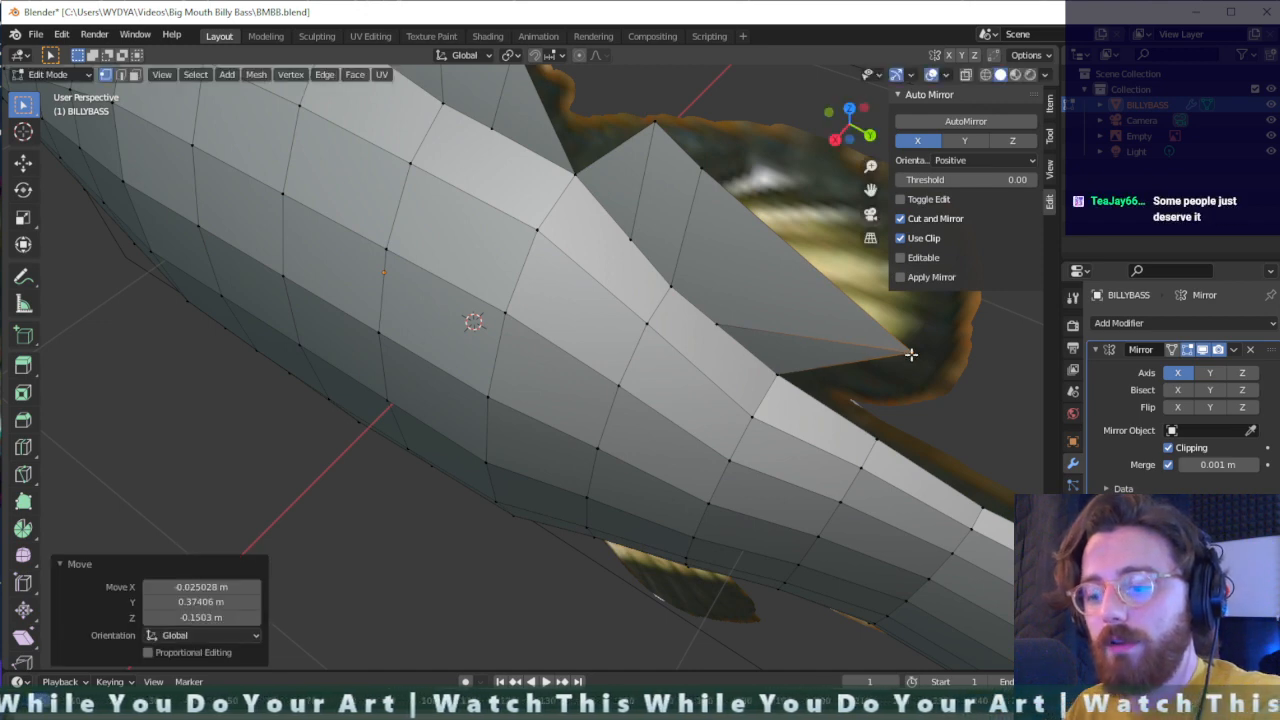
- Try to knife-cut from the second dorsal fin's rear tip down to the back-ridge edge behind the fin
{"action": "key", "text": "shift+space"}
{"action": "key", "text": "k"}
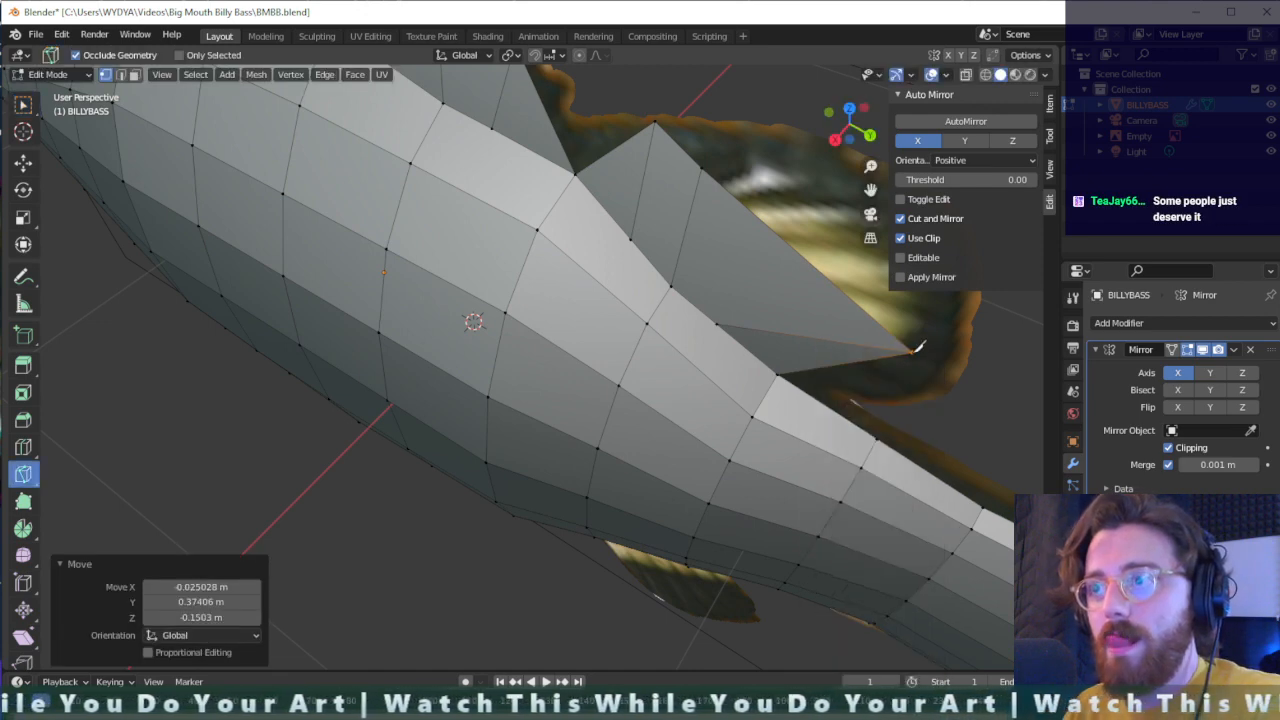
{"action": "left_click", "coordinate": [912, 350]}
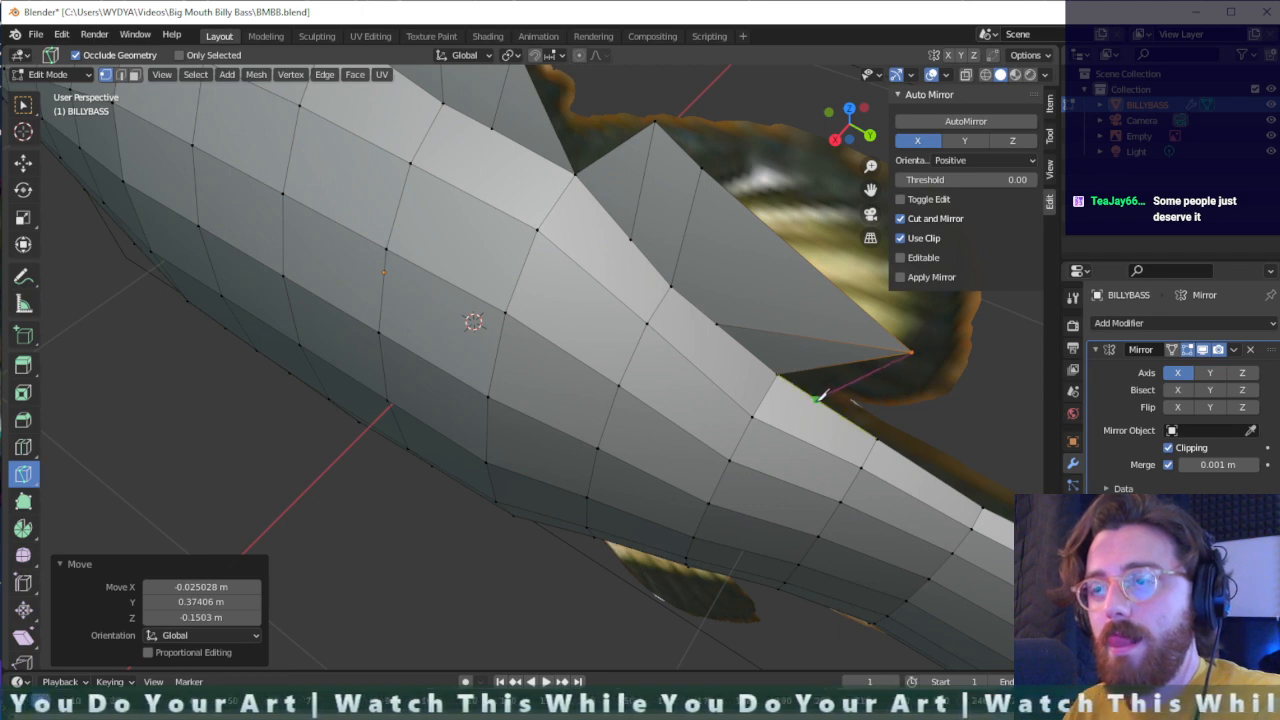
{"action": "left_click", "coordinate": [822, 396]}
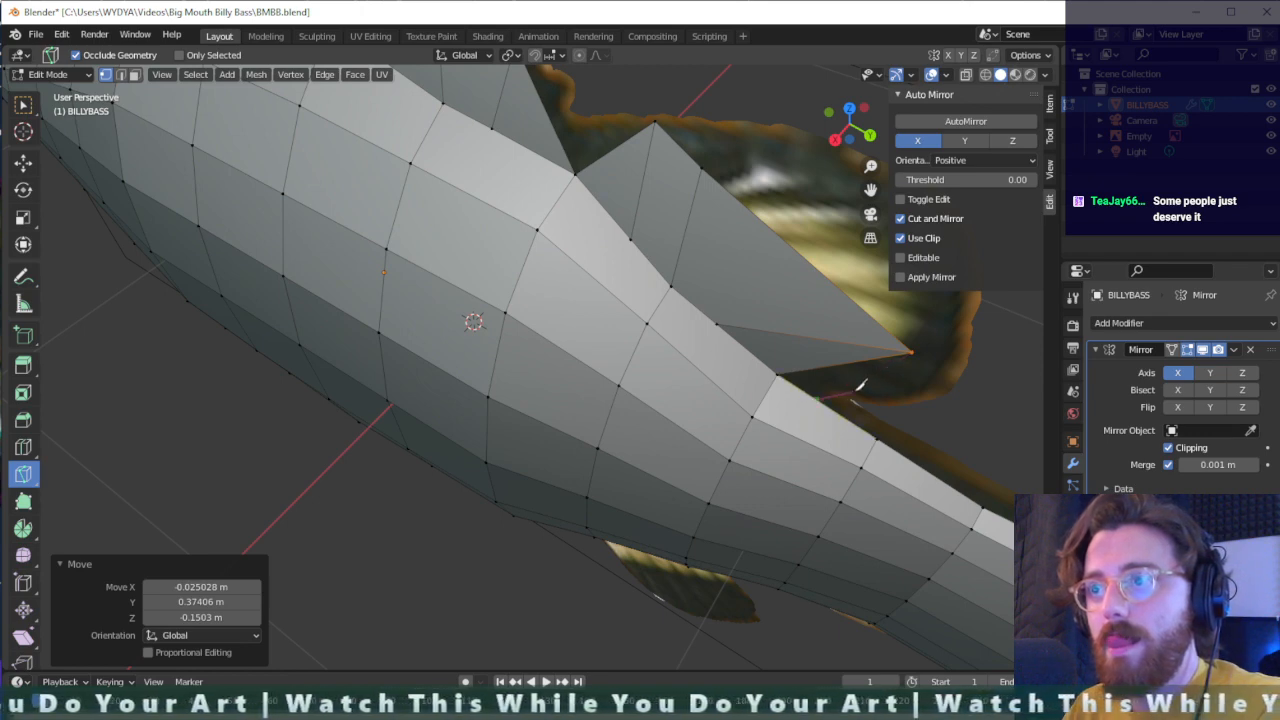
{"action": "key", "text": "Return"}
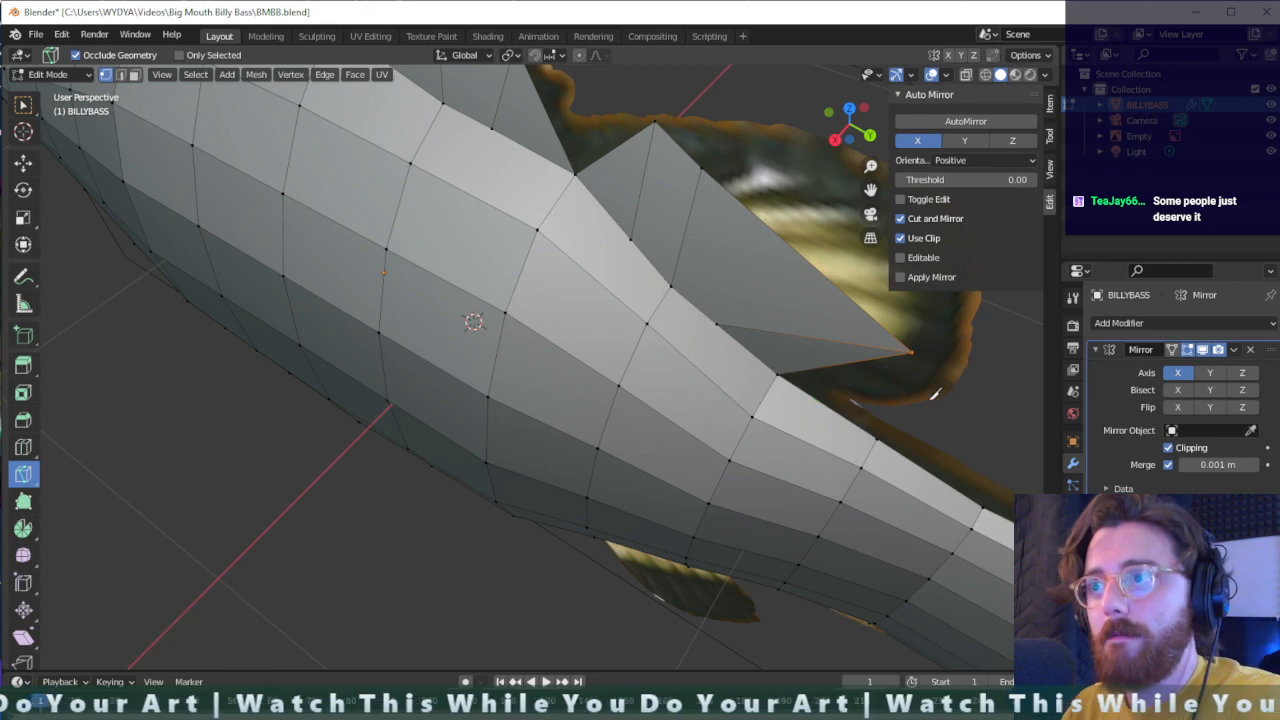
{"action": "middle_click_drag", "start_coordinate": [916, 348], "coordinate": [798, 390]}
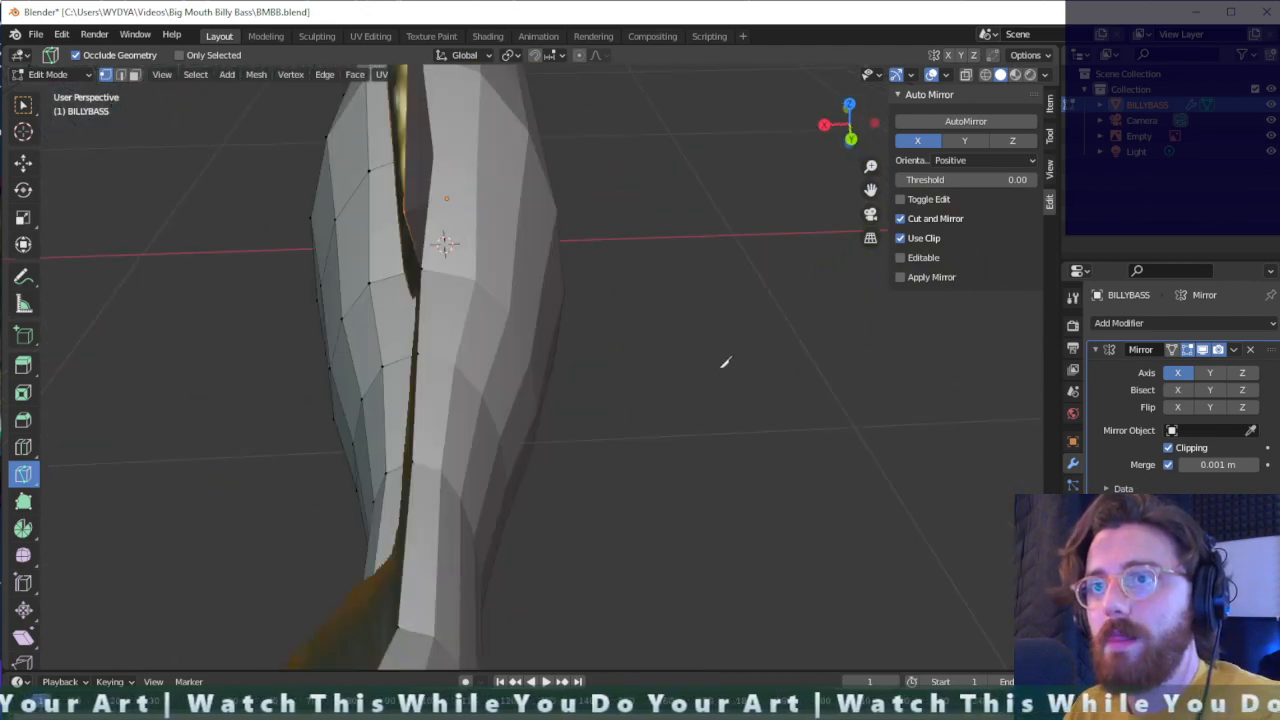
{"action": "middle_click_drag", "start_coordinate": [716, 355], "coordinate": [831, 318]}
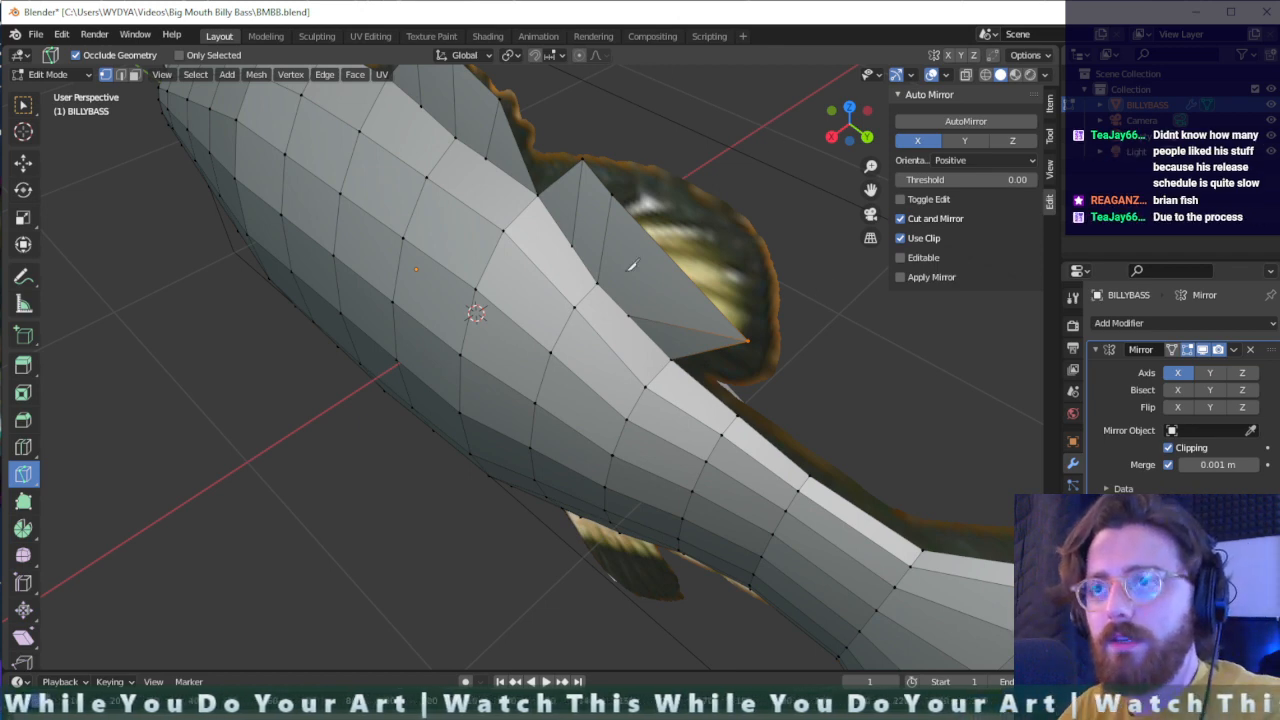
{"action": "scroll", "coordinate": [632, 262], "scroll_direction": "up", "scroll_amount": 2}
{"action": "middle_click_drag", "start_coordinate": [632, 262], "coordinate": [800, 252]}
{"action": "scroll", "coordinate": [749, 277], "scroll_direction": "down", "scroll_amount": 2}
{"action": "scroll", "coordinate": [800, 252], "scroll_direction": "down", "scroll_amount": 1}
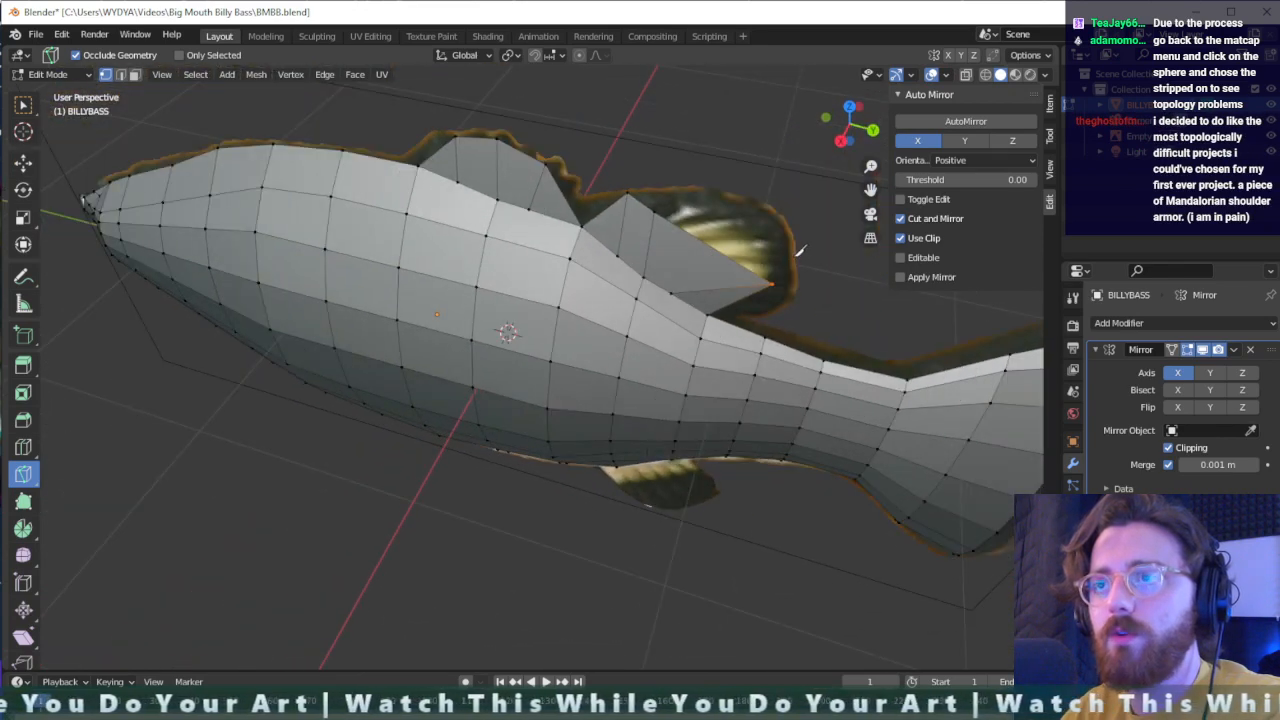
- Nudge the second dorsal fin's rear tip outward and shift its middle top and rear tip vertices about -0.146 m X, 0.184 m Y and 0.067 m Z
{"action": "key", "text": "g"}
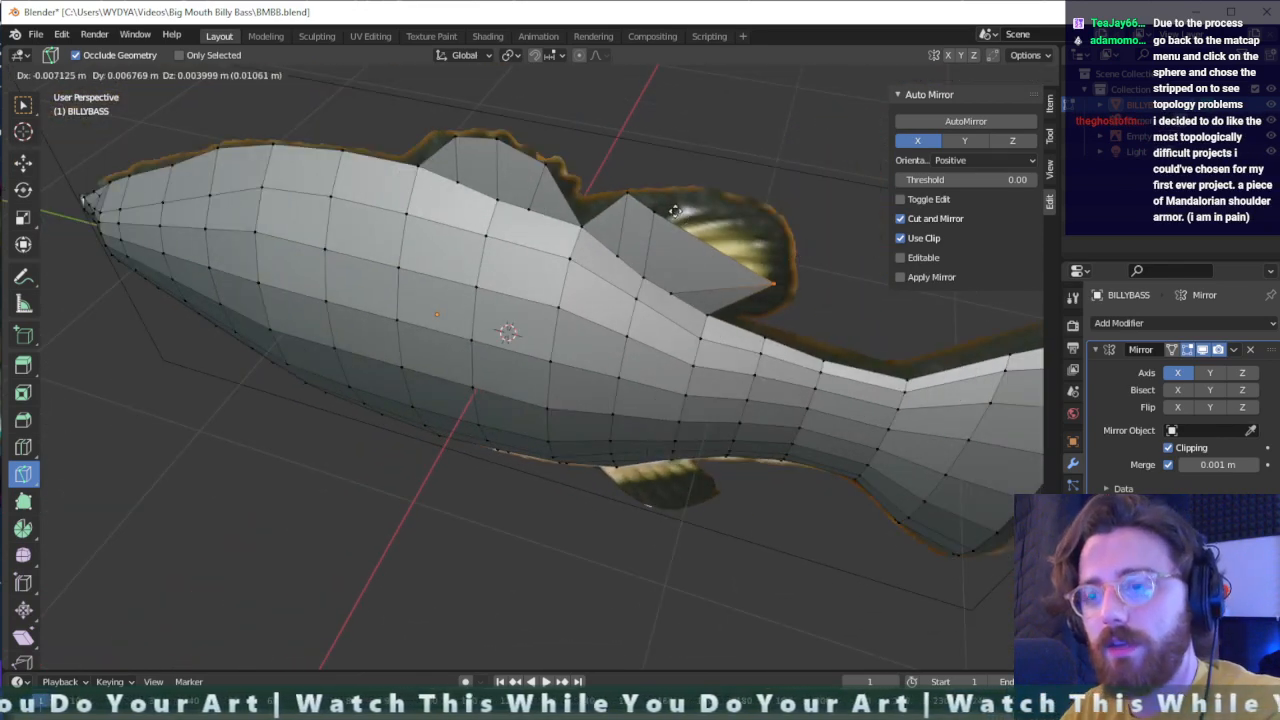
{"action": "left_click", "coordinate": [680, 193]}
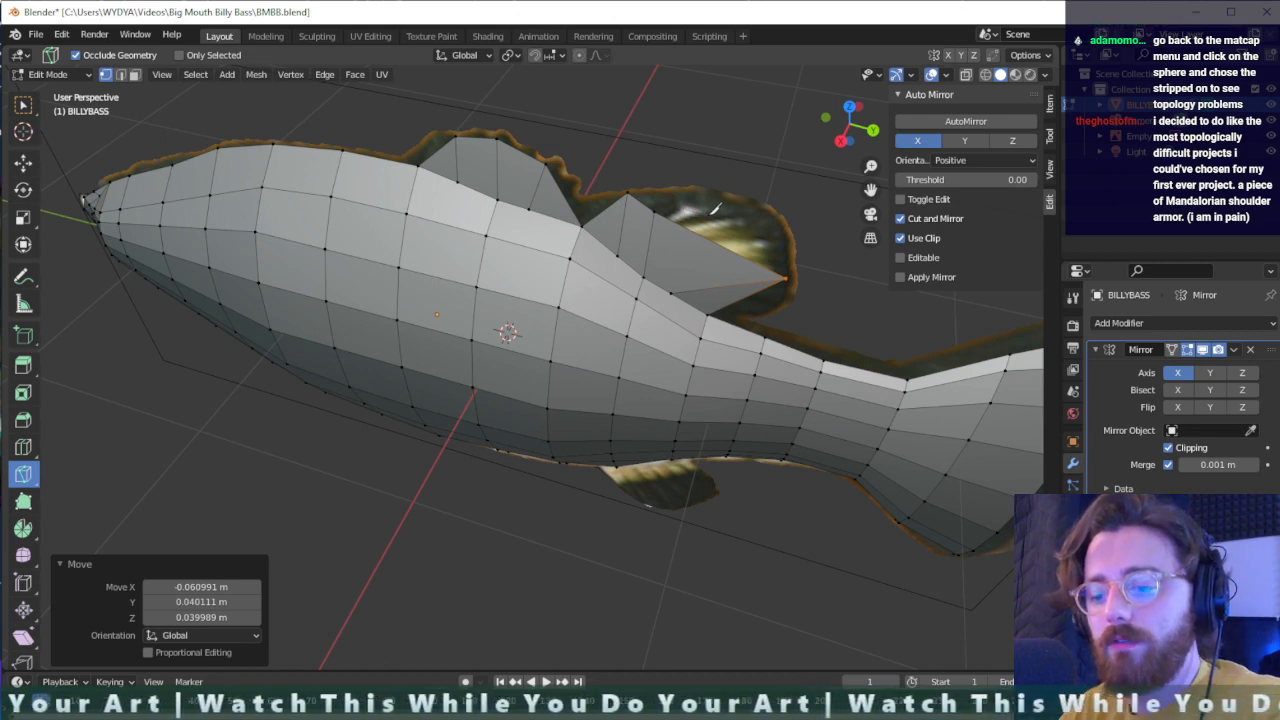
{"action": "key", "text": "b"}
{"action": "left_click_drag", "start_coordinate": [687, 200], "coordinate": [648, 222]}
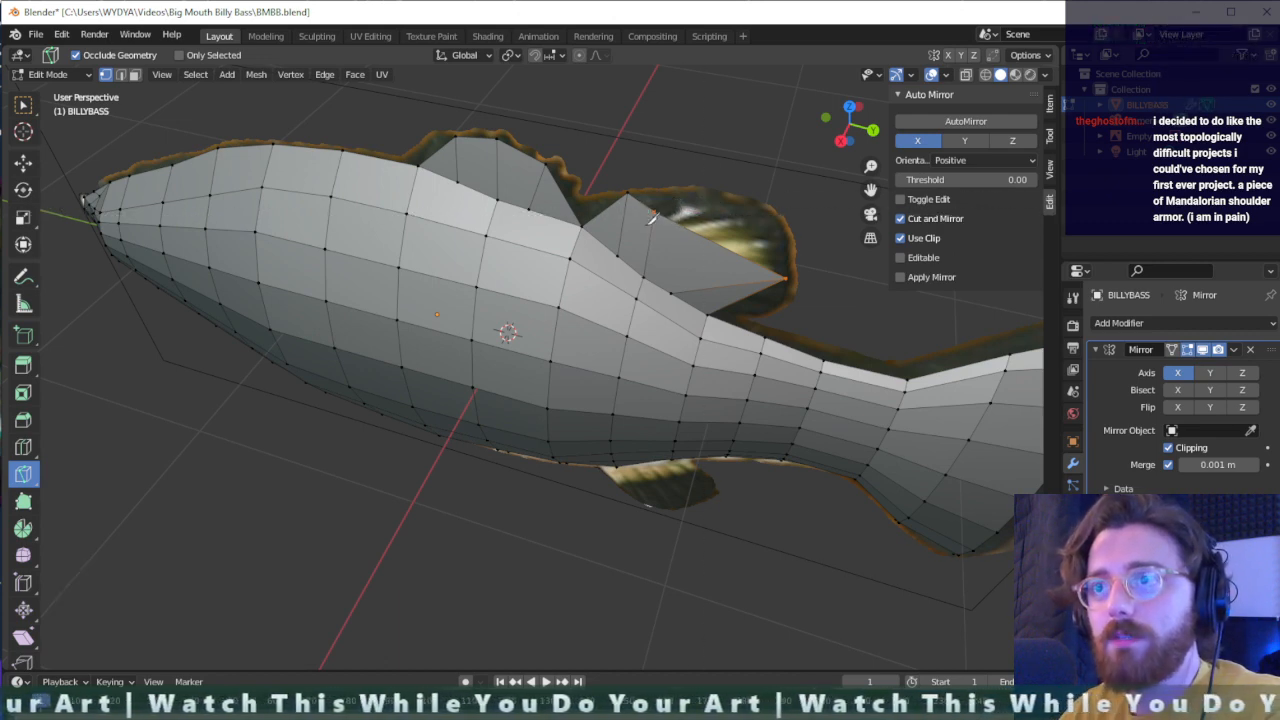
{"action": "key", "text": "g"}
{"action": "left_click", "coordinate": [712, 193]}
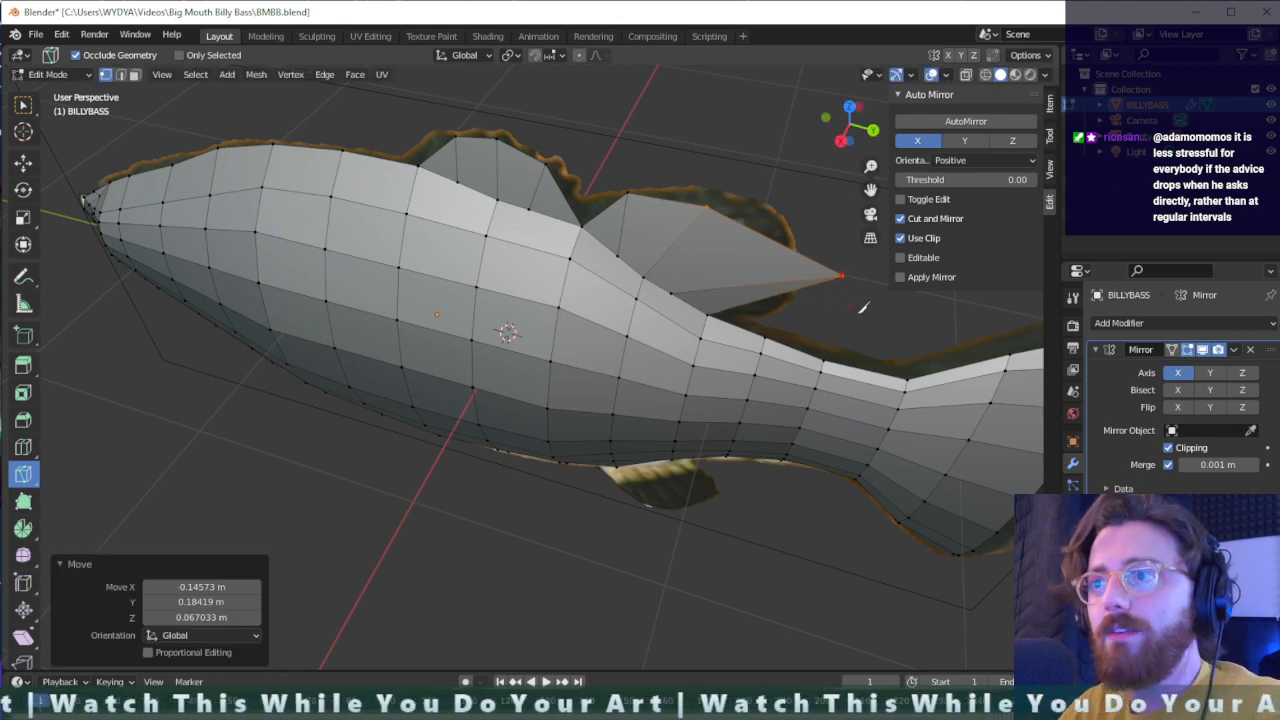
- Hide the 3D viewport's sidebar and make Select Box the active tool instead of Knife
{"action": "key", "text": "Escape"}
{"action": "key", "text": "n"}
{"action": "key", "text": "b"}
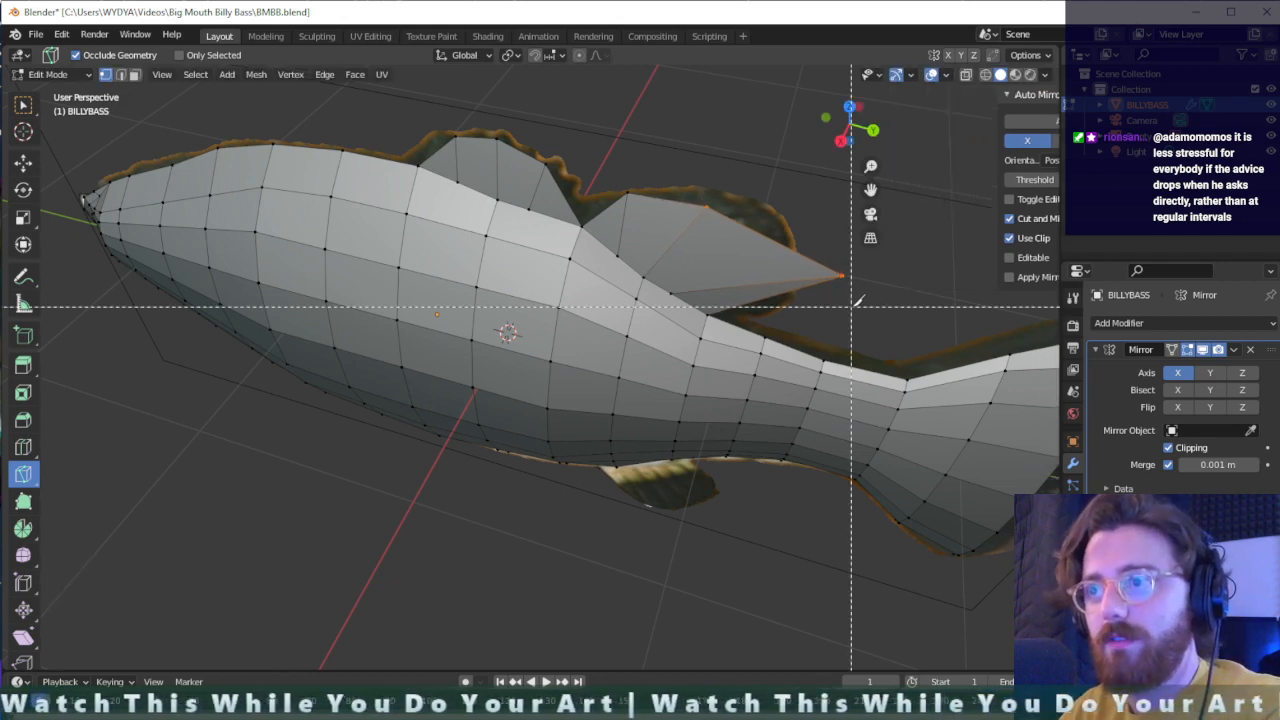
{"action": "key", "text": "Escape"}
{"action": "key", "text": "shift+space"}
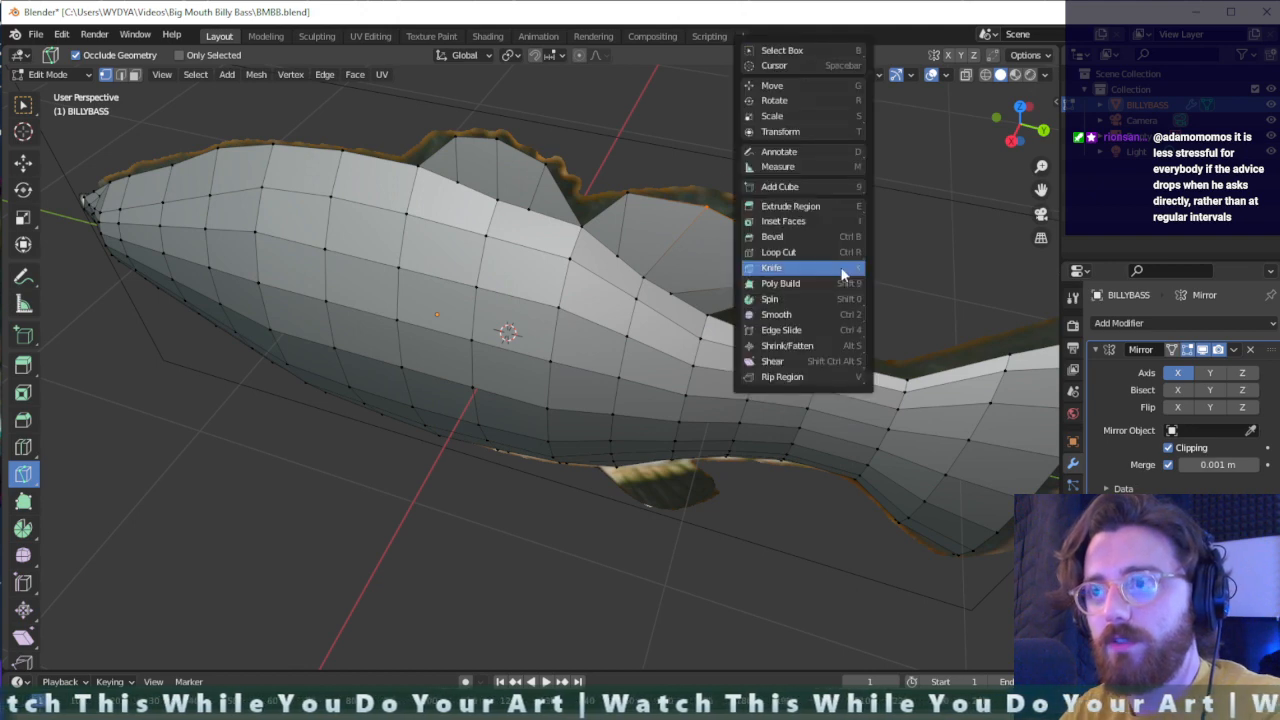
{"action": "key", "text": "w"}
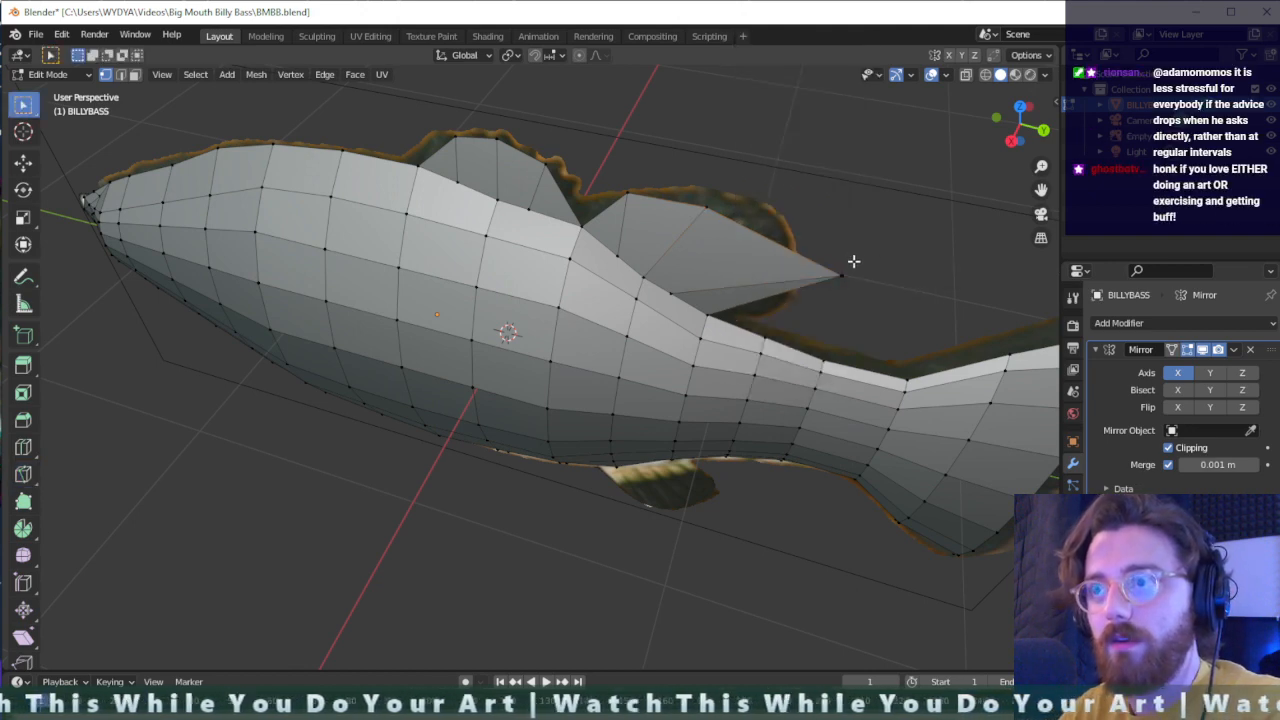
- Pull the second dorsal fin's rear tip back toward the body, about 0.209 m X, -0.272 m Y and -0.093 m Z
{"action": "key", "text": "g"}
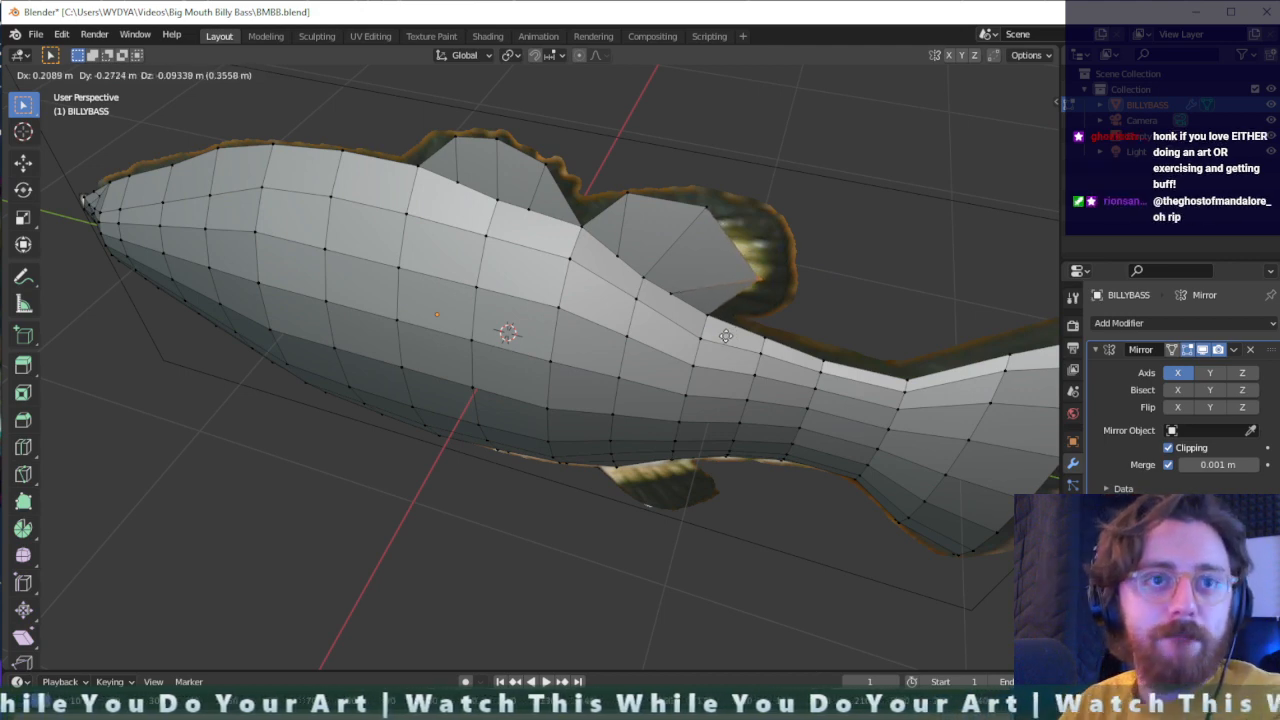
{"action": "left_click", "coordinate": [726, 336]}
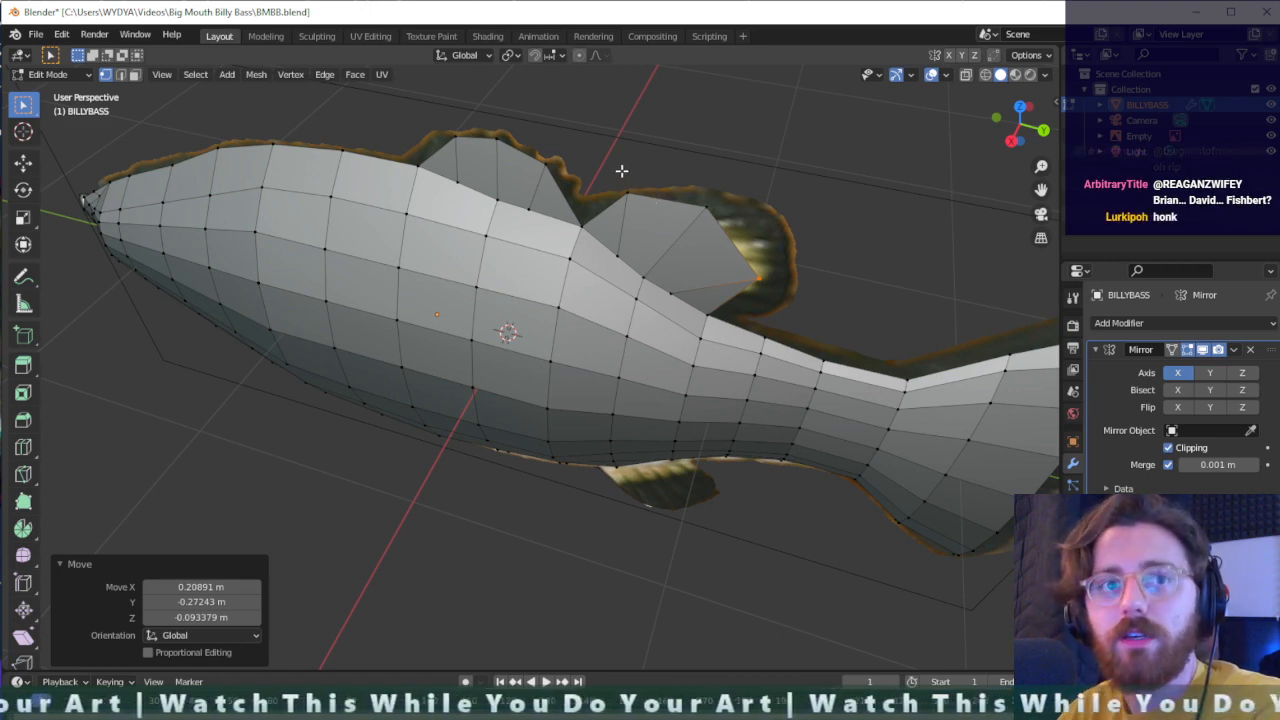
{"action": "left_click", "coordinate": [1046, 75]}
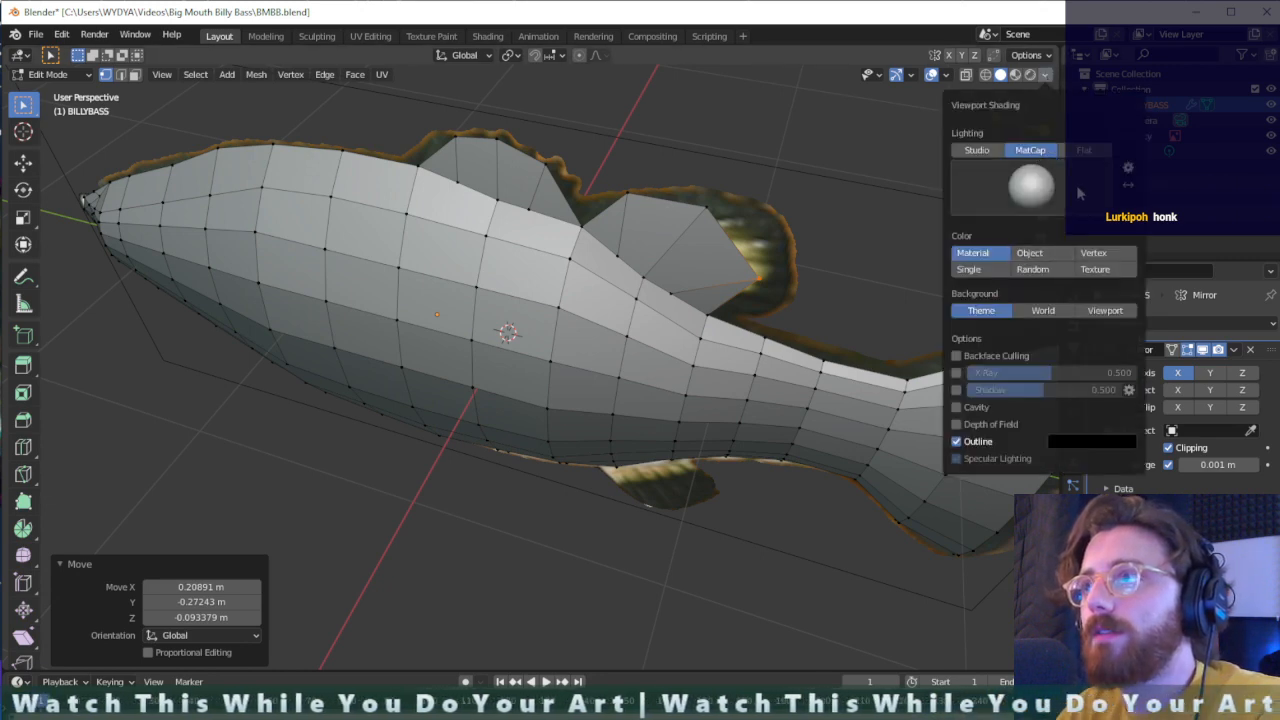
{"action": "left_click", "coordinate": [1128, 169]}
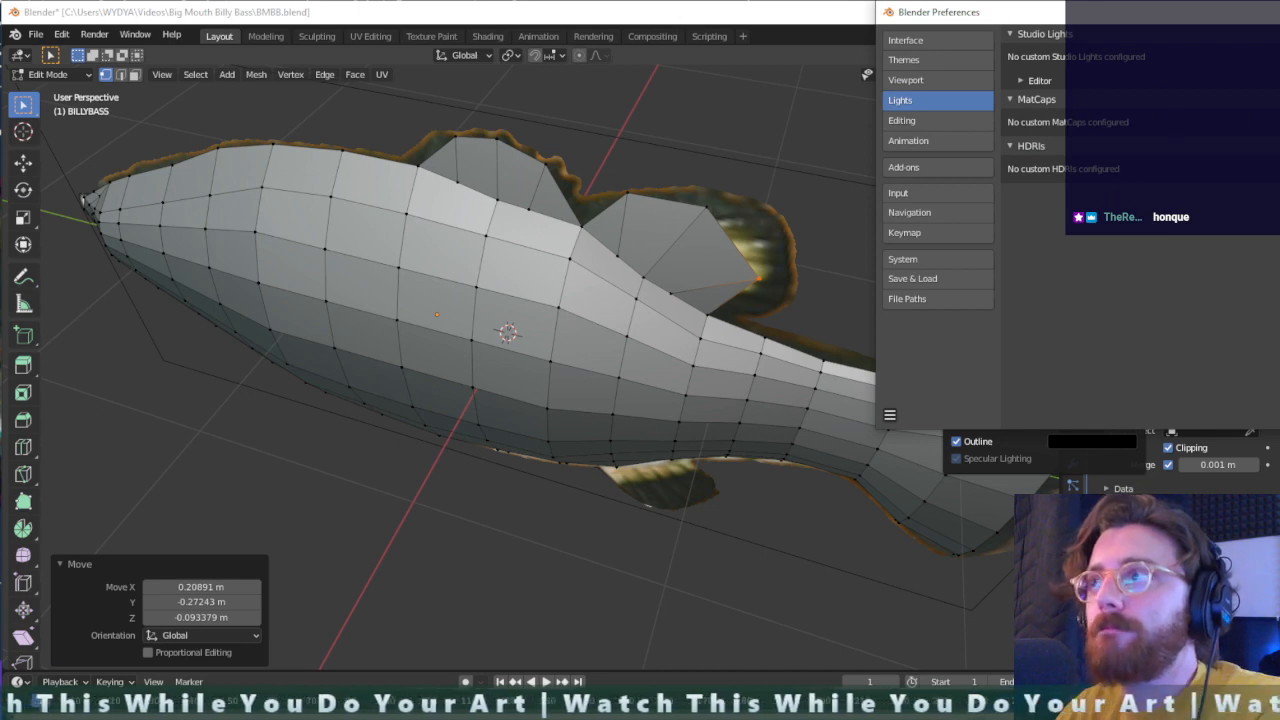
{"action": "left_click", "coordinate": [1279, 12]}
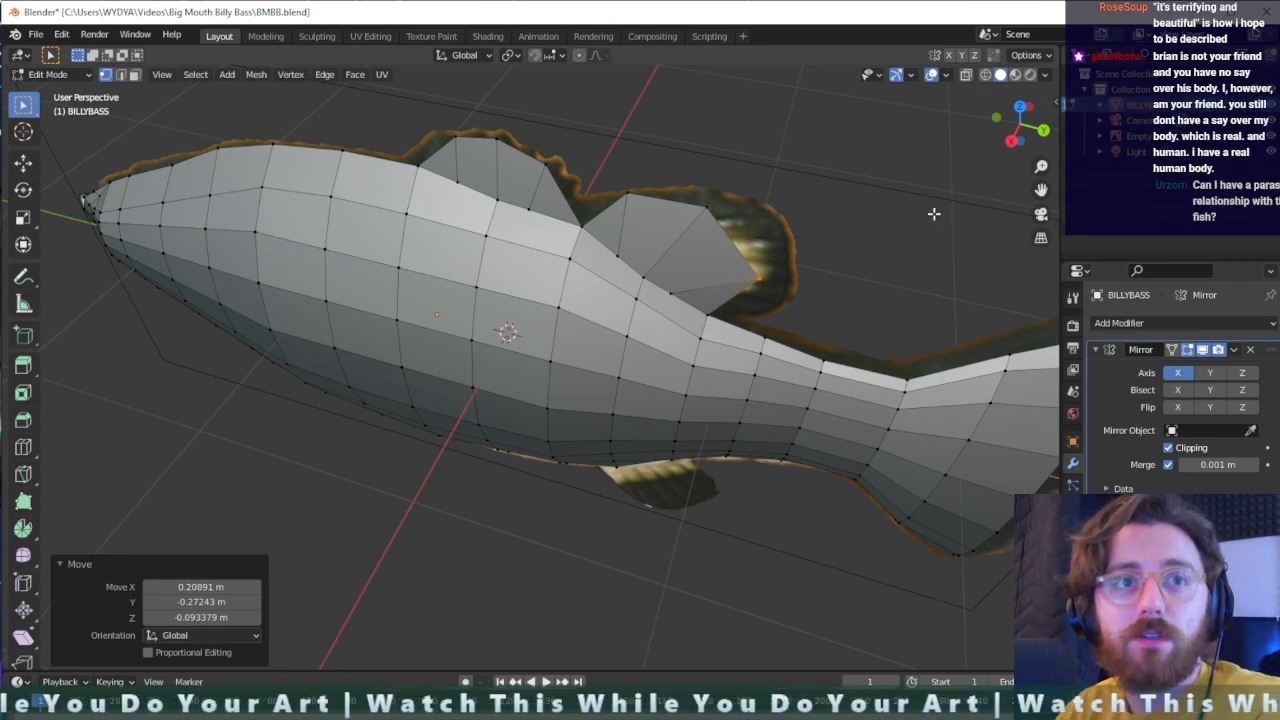
- Try the vertical-stripe MatCap, switch to the horizontal-stripe MatCap and examine the fish's topology
{"action": "left_click", "coordinate": [1045, 56]}
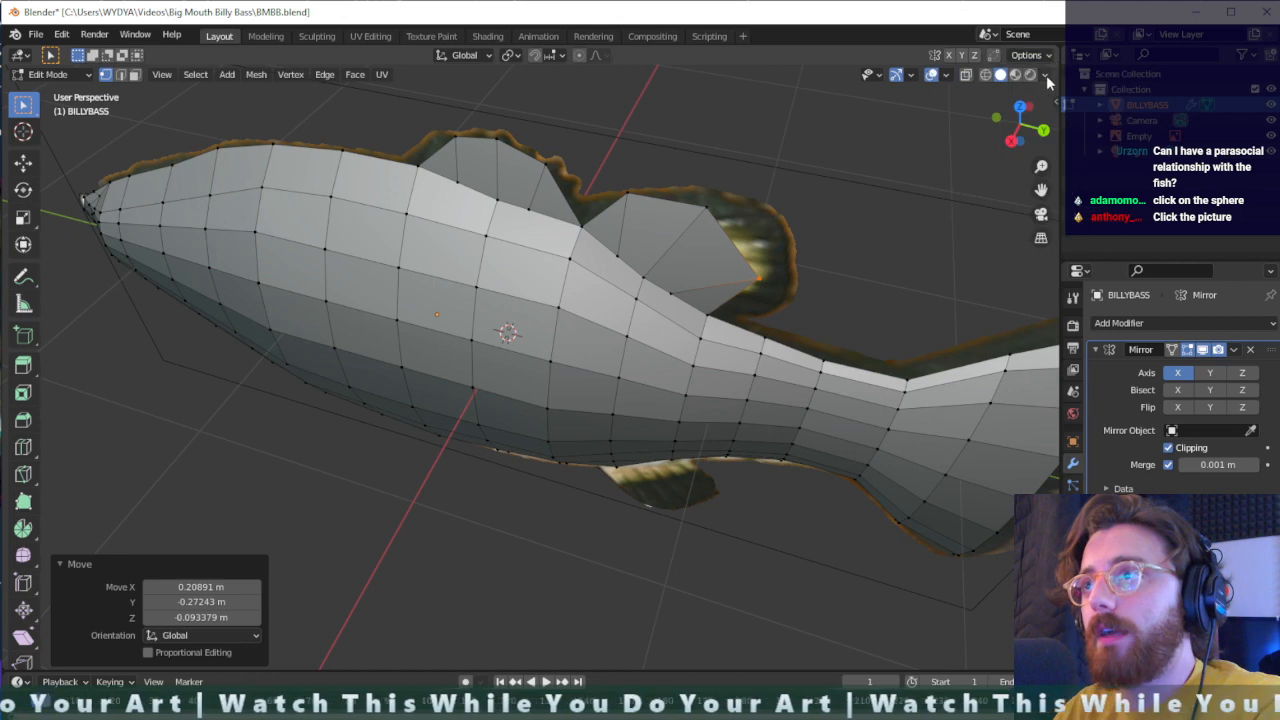
{"action": "left_click", "coordinate": [1046, 76]}
{"action": "left_click", "coordinate": [1027, 180]}
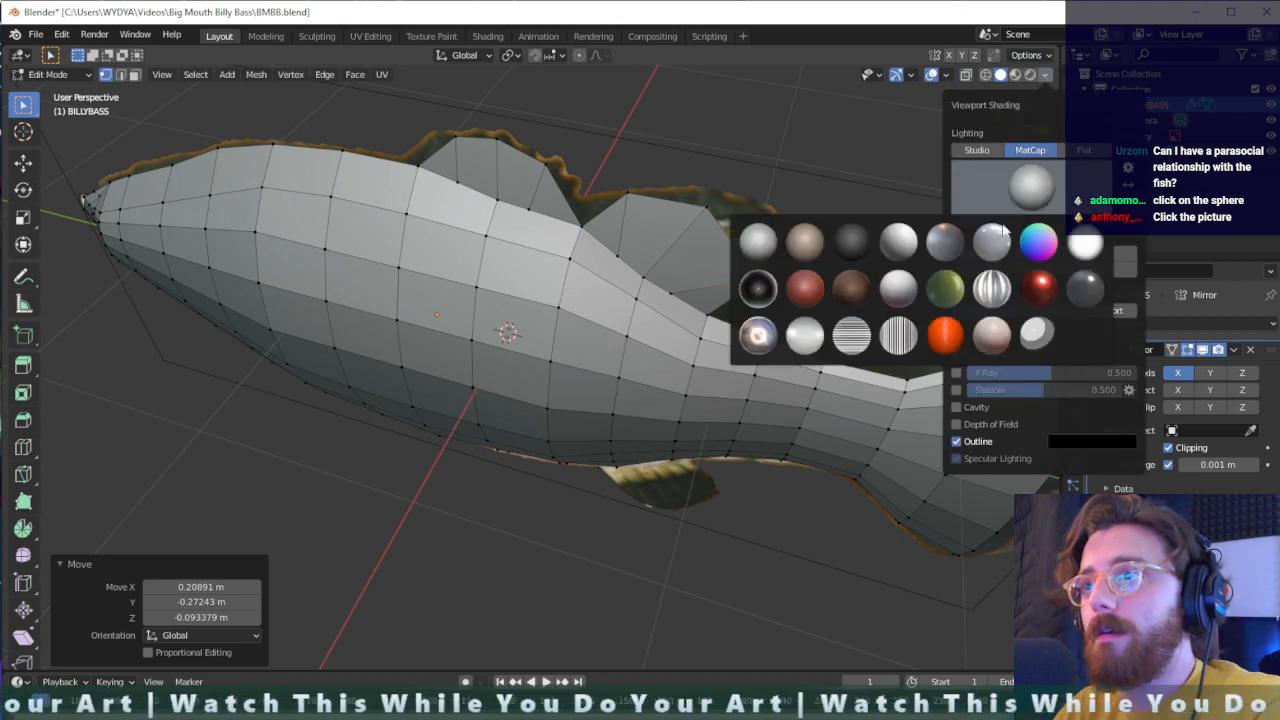
{"action": "left_click", "coordinate": [896, 337]}
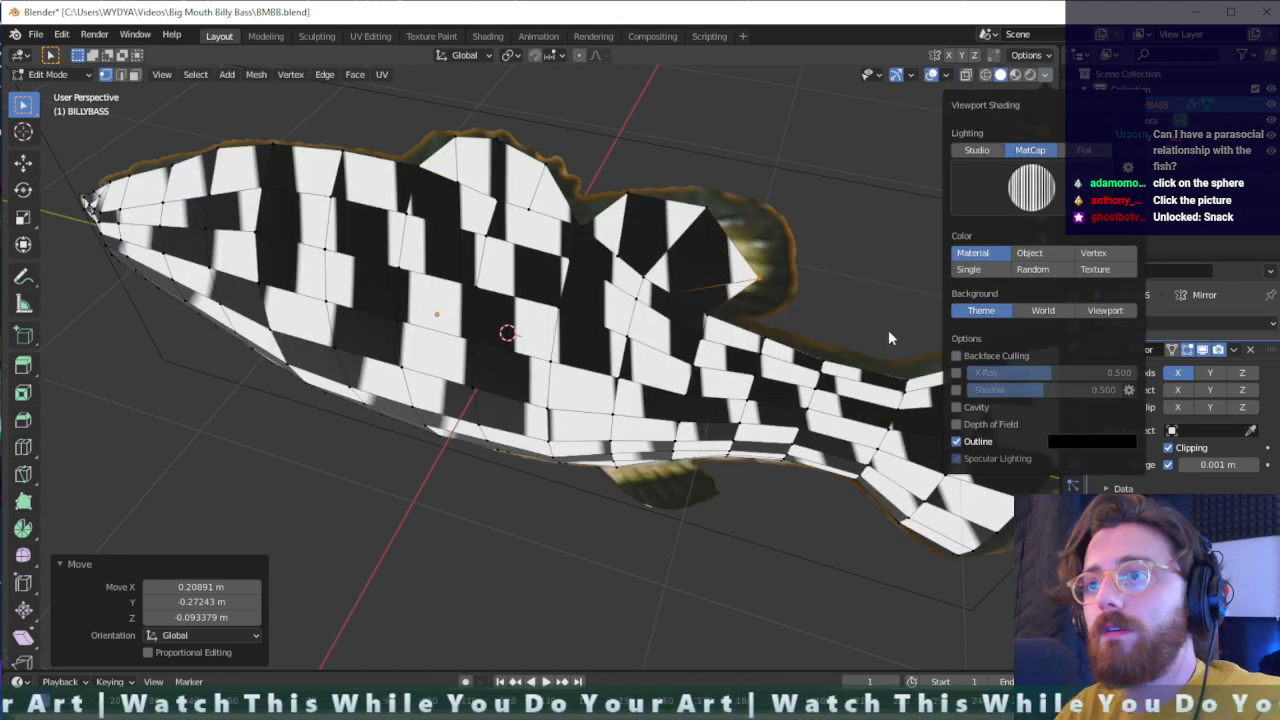
{"action": "left_click", "coordinate": [1031, 187]}
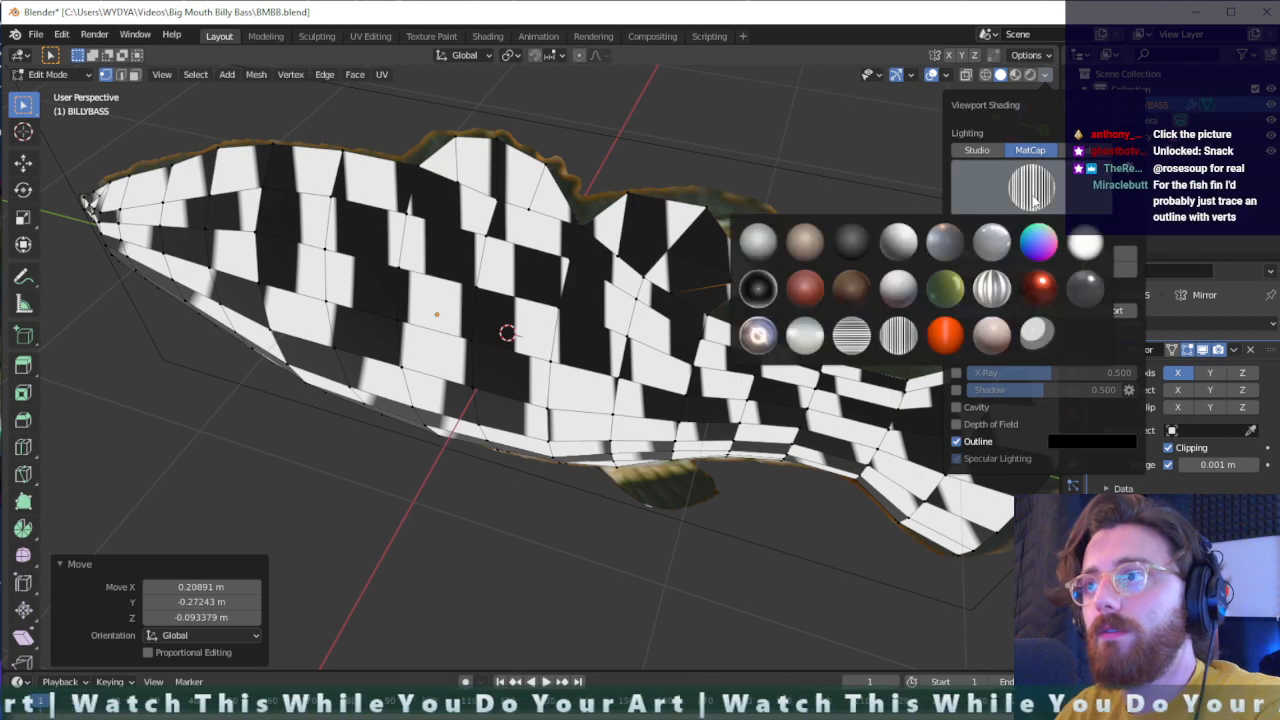
{"action": "left_click", "coordinate": [853, 337]}
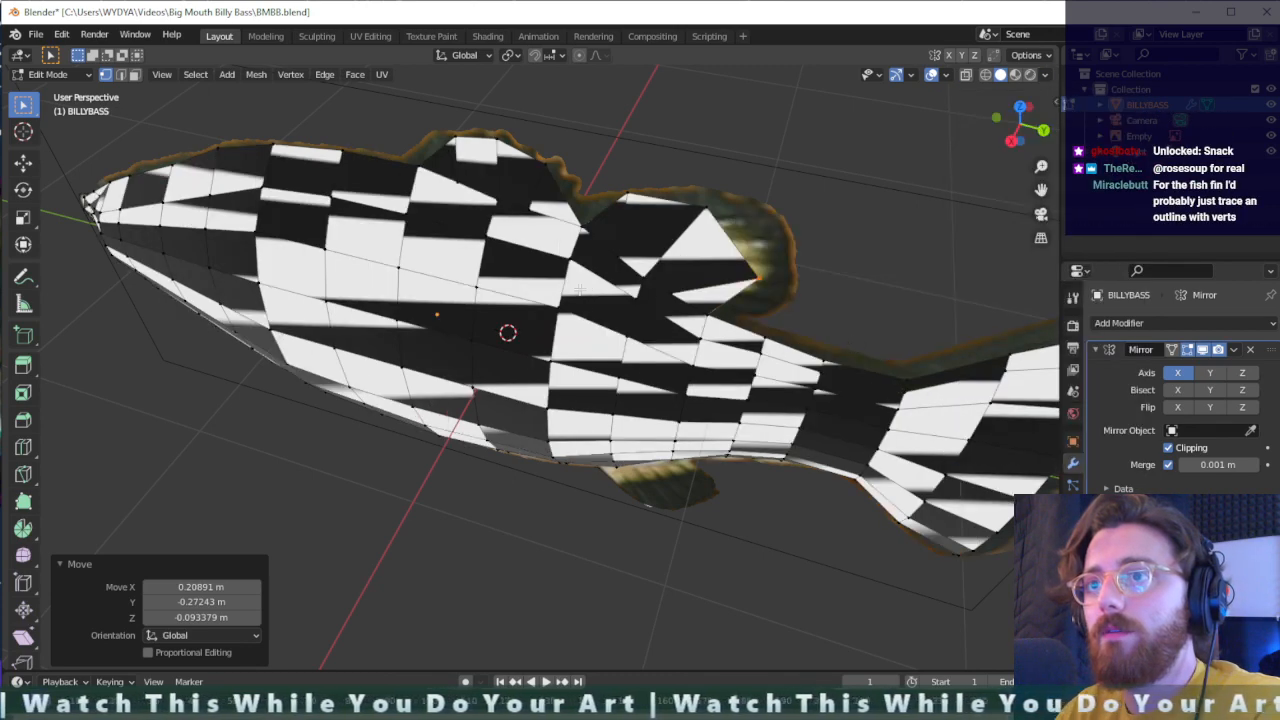
{"action": "middle_click_drag", "start_coordinate": [740, 295], "coordinate": [735, 321]}
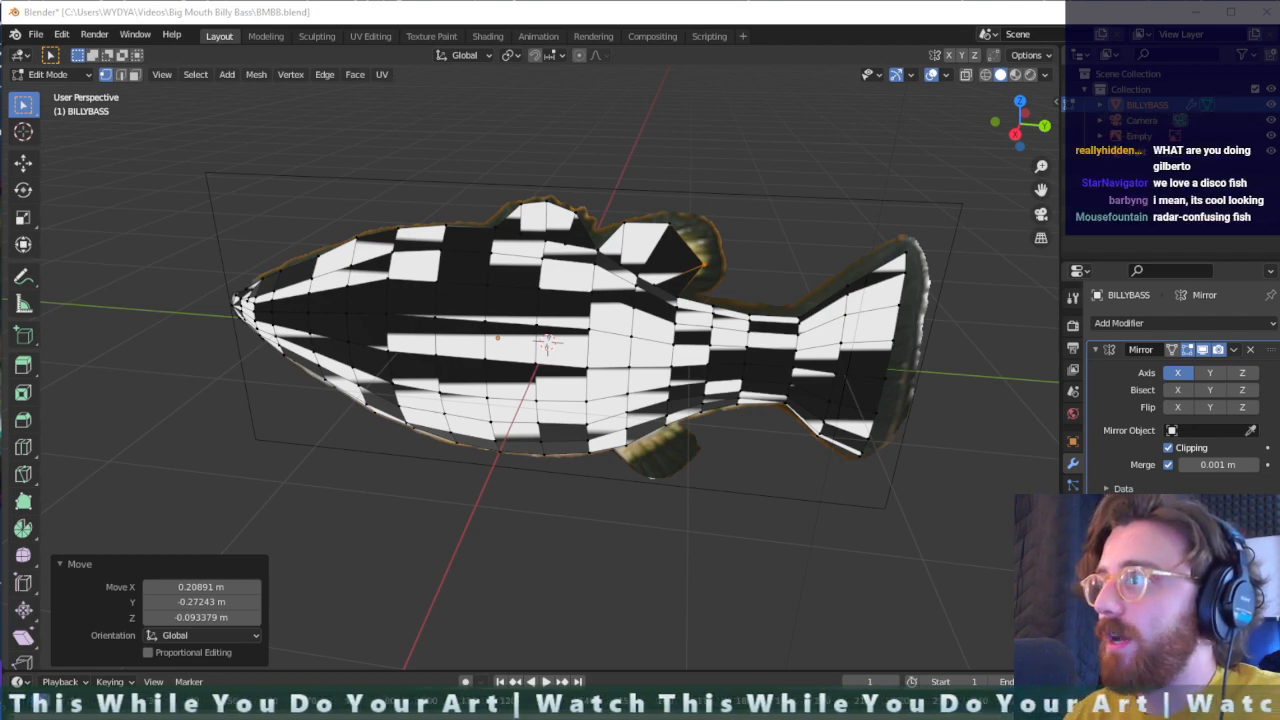
- View the Wikipedia photo of USS West Mahomet in dazzle camouflage in the browser and return to Blender
{"action": "left_click_drag", "start_coordinate": [1279, 212], "coordinate": [579, 62]}
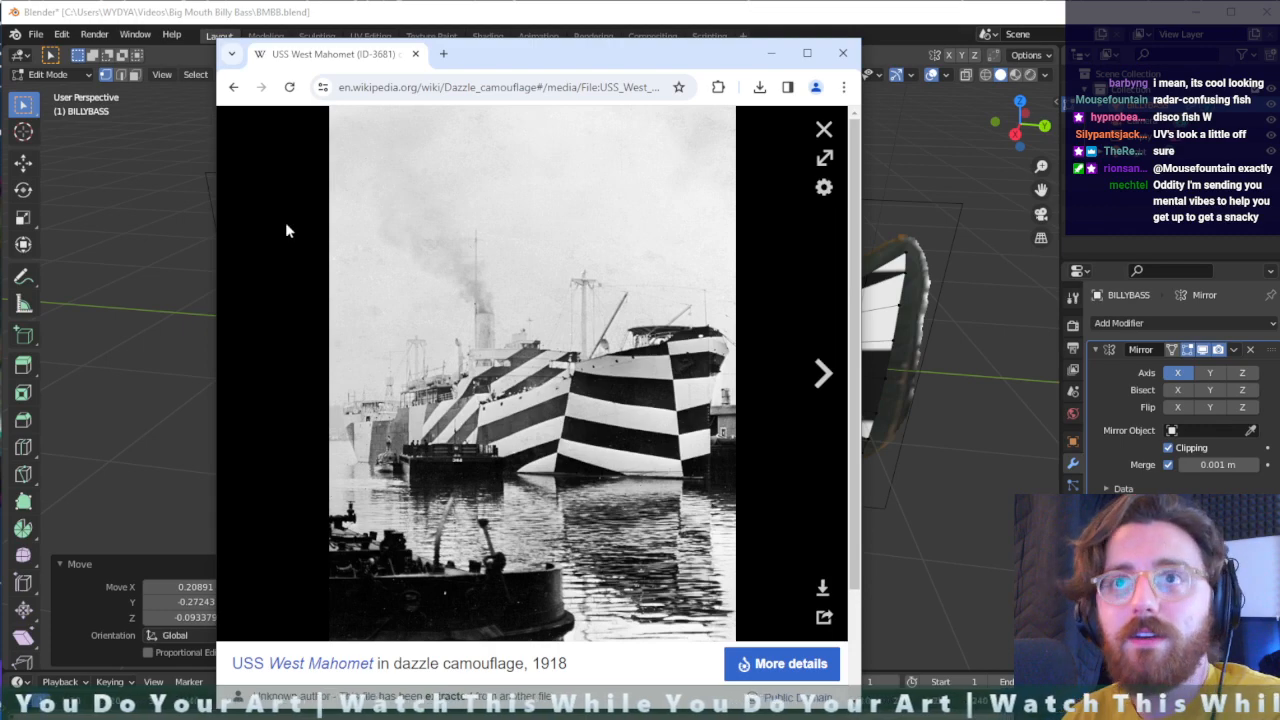
{"action": "left_click_drag", "start_coordinate": [523, 59], "coordinate": [520, 0]}
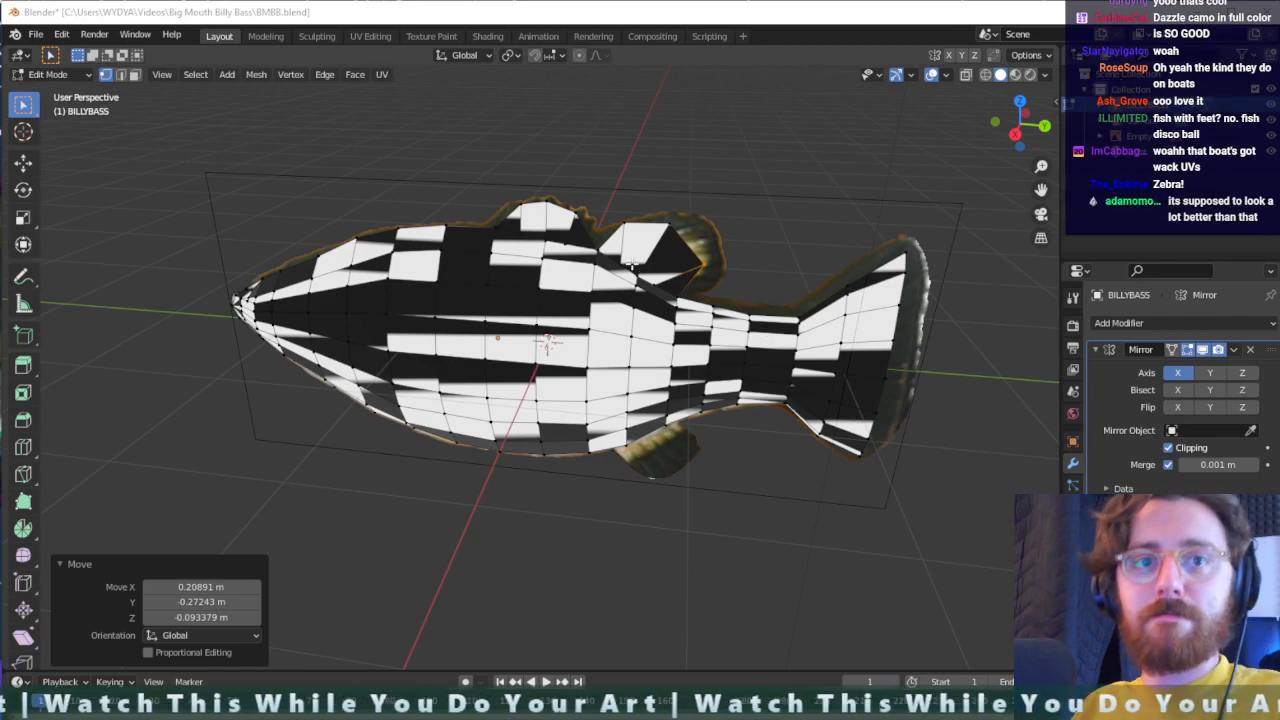
- Set the viewport shading back to the plain light-grey MatCap
{"action": "middle_click_drag", "start_coordinate": [646, 375], "coordinate": [574, 316]}
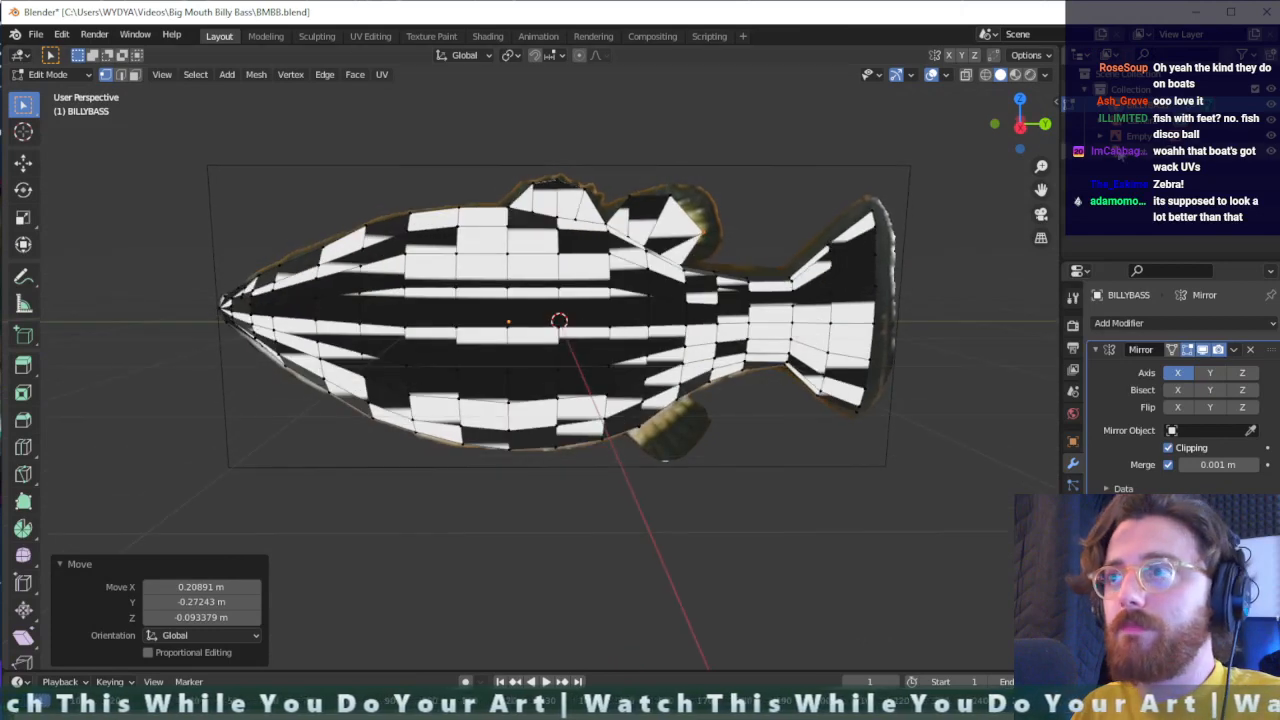
{"action": "left_click", "coordinate": [1047, 75]}
{"action": "left_click", "coordinate": [1031, 188]}
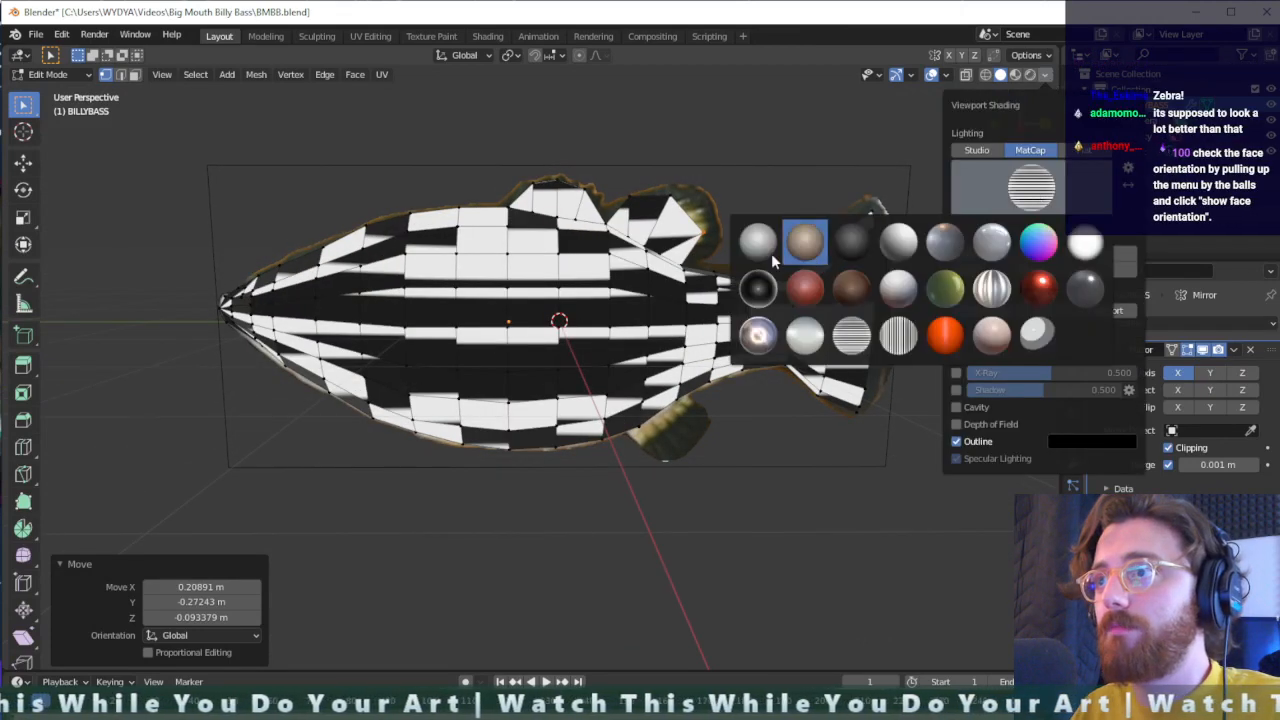
{"action": "left_click", "coordinate": [762, 250]}
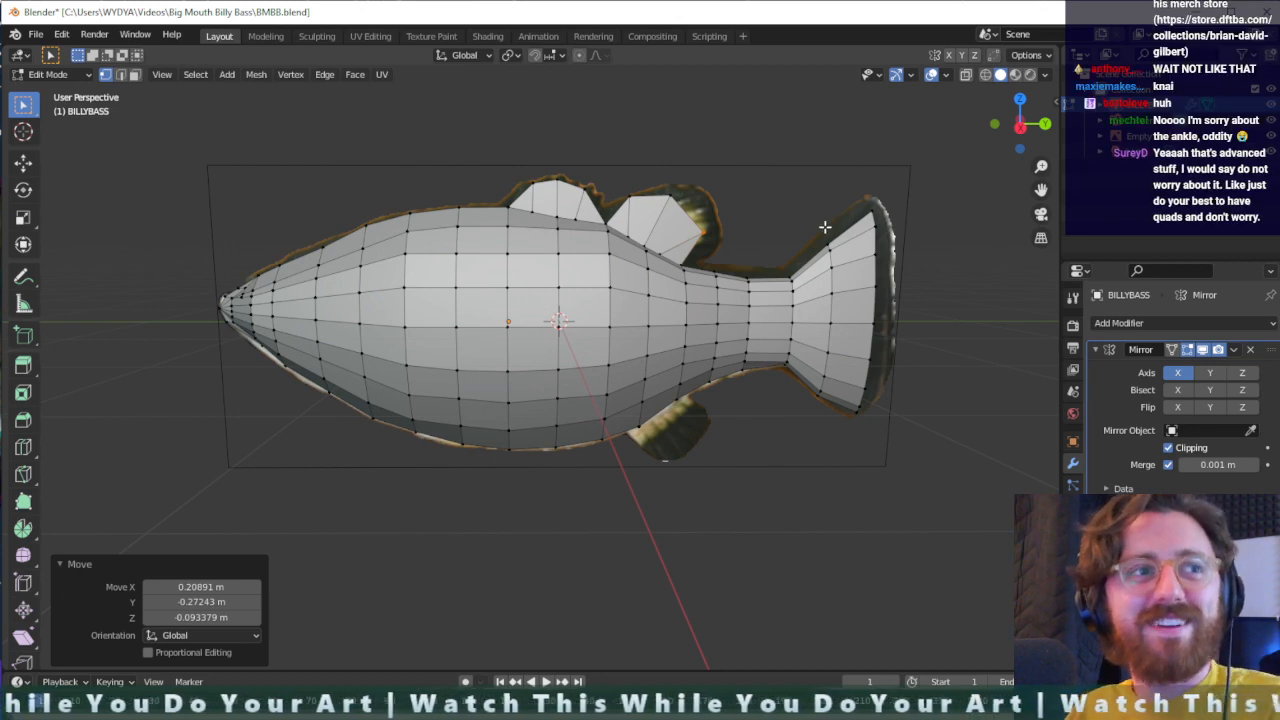
{"action": "left_click", "coordinate": [1046, 56]}
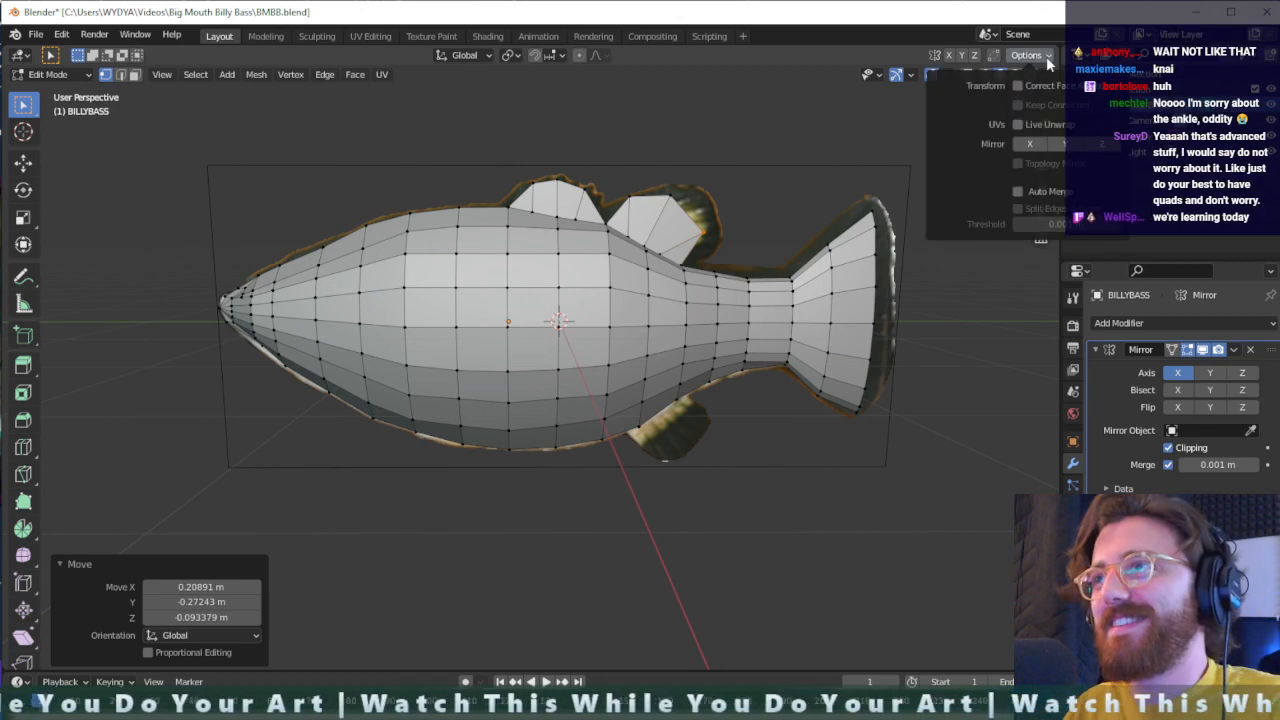
{"action": "left_click", "coordinate": [1047, 78]}
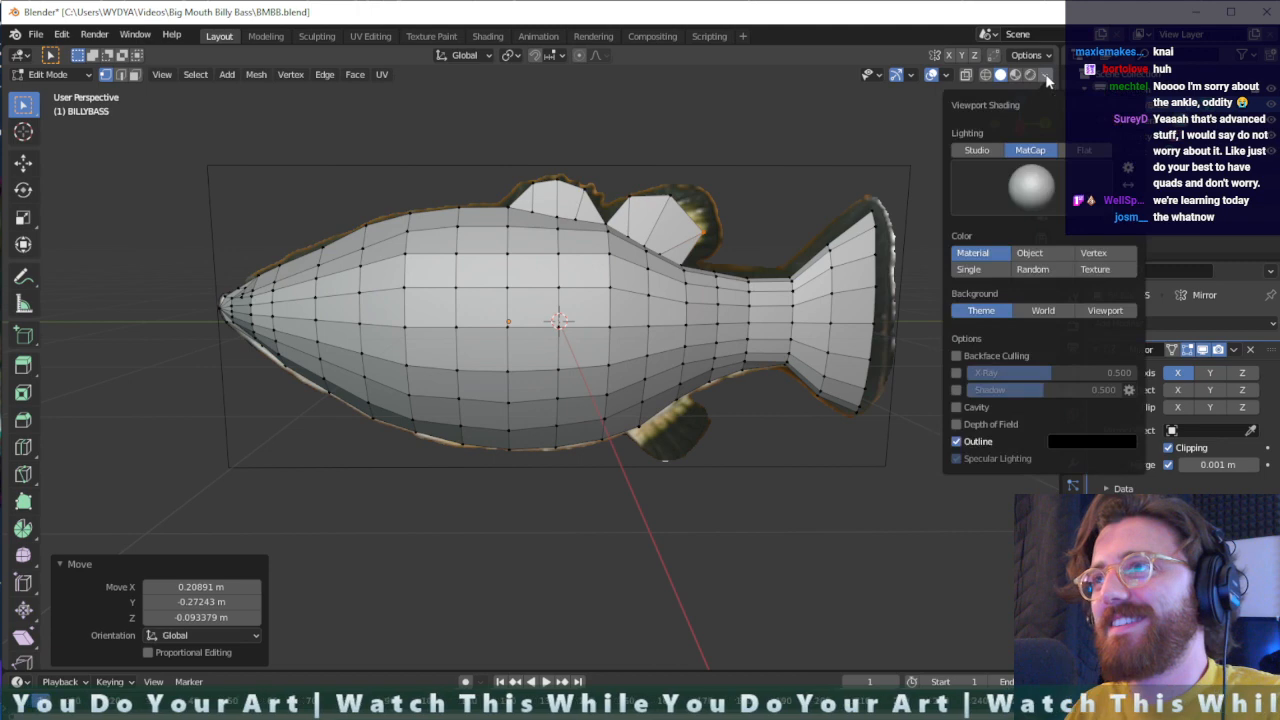
{"action": "left_click", "coordinate": [1048, 188]}
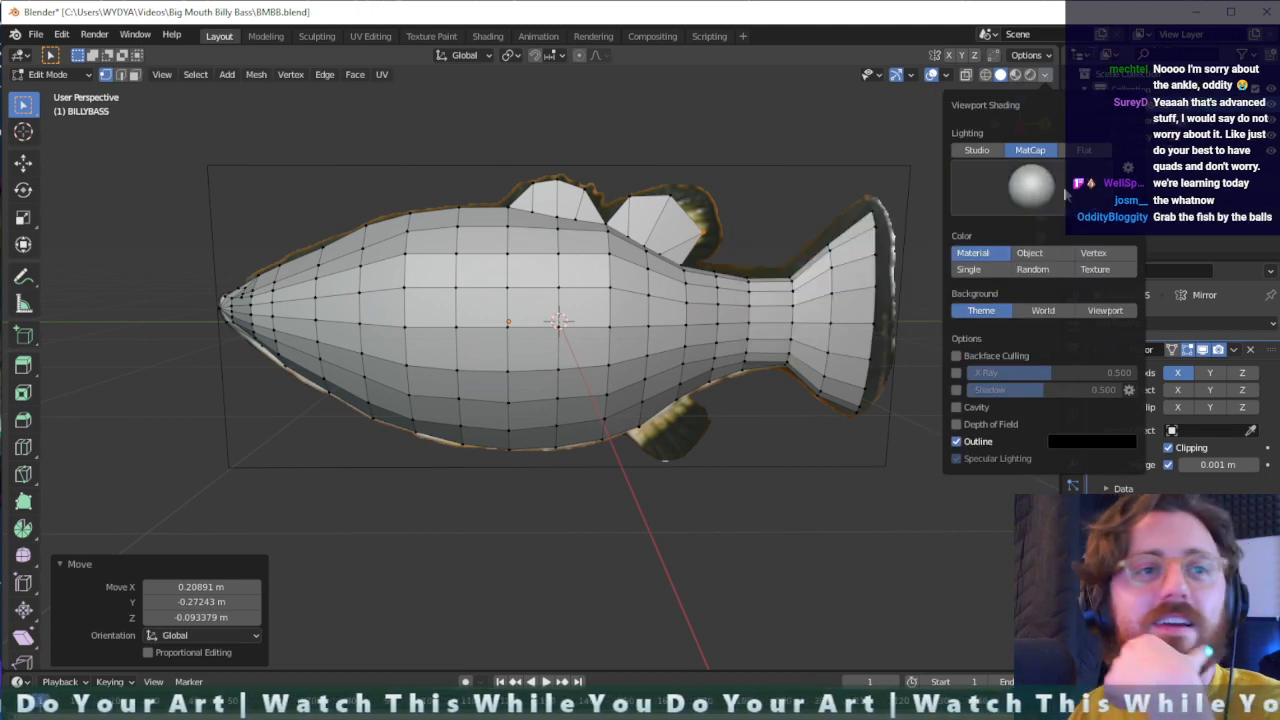
{"action": "left_click", "coordinate": [1066, 195]}
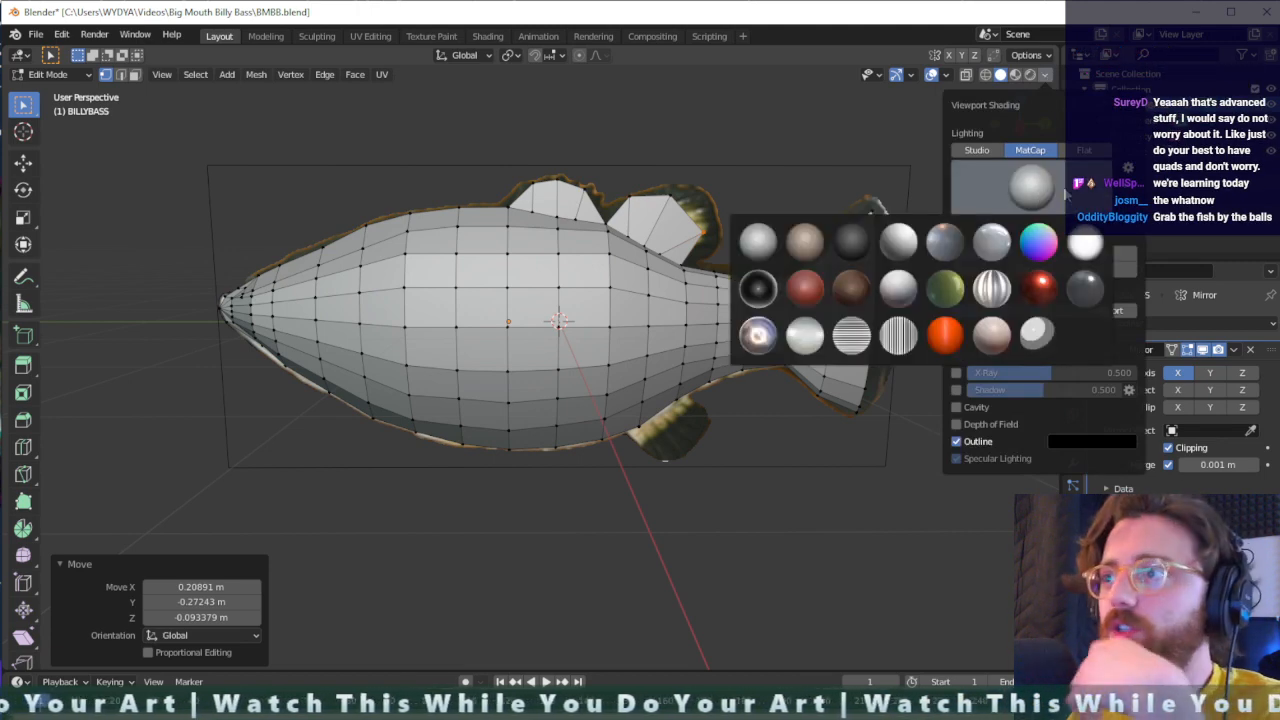
{"action": "left_click", "coordinate": [1066, 195]}
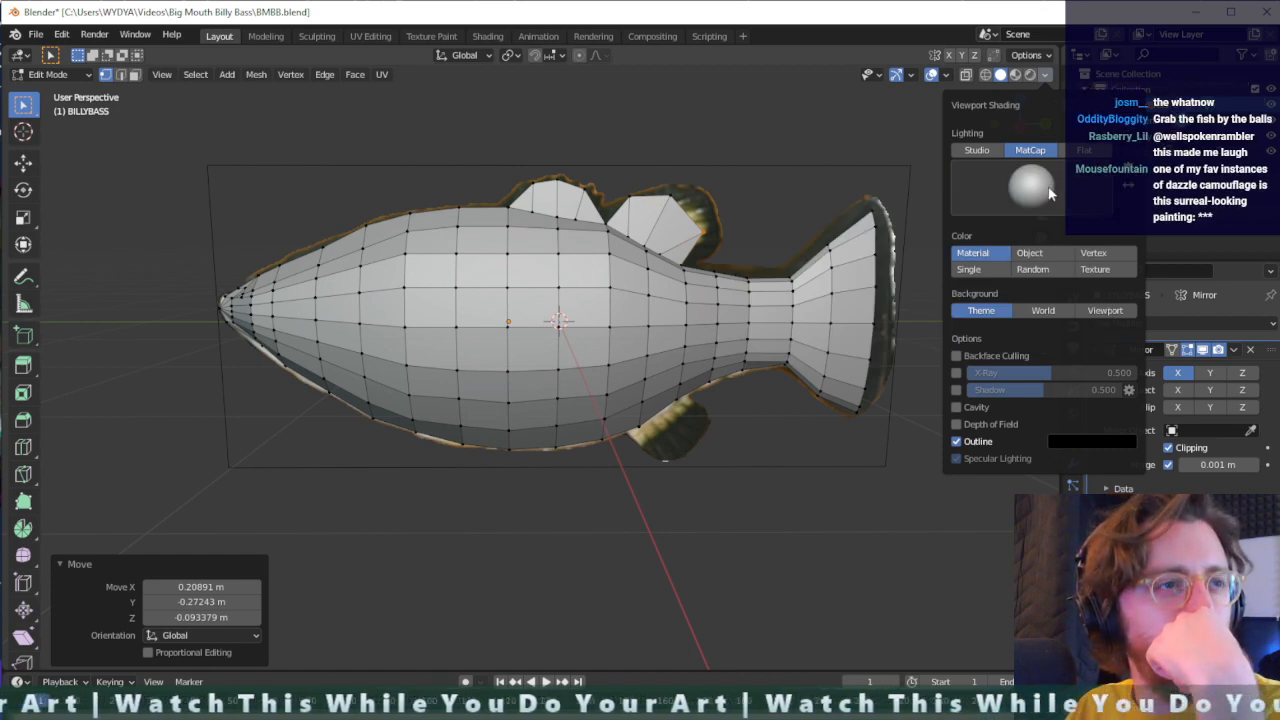
{"action": "left_click", "coordinate": [1126, 168]}
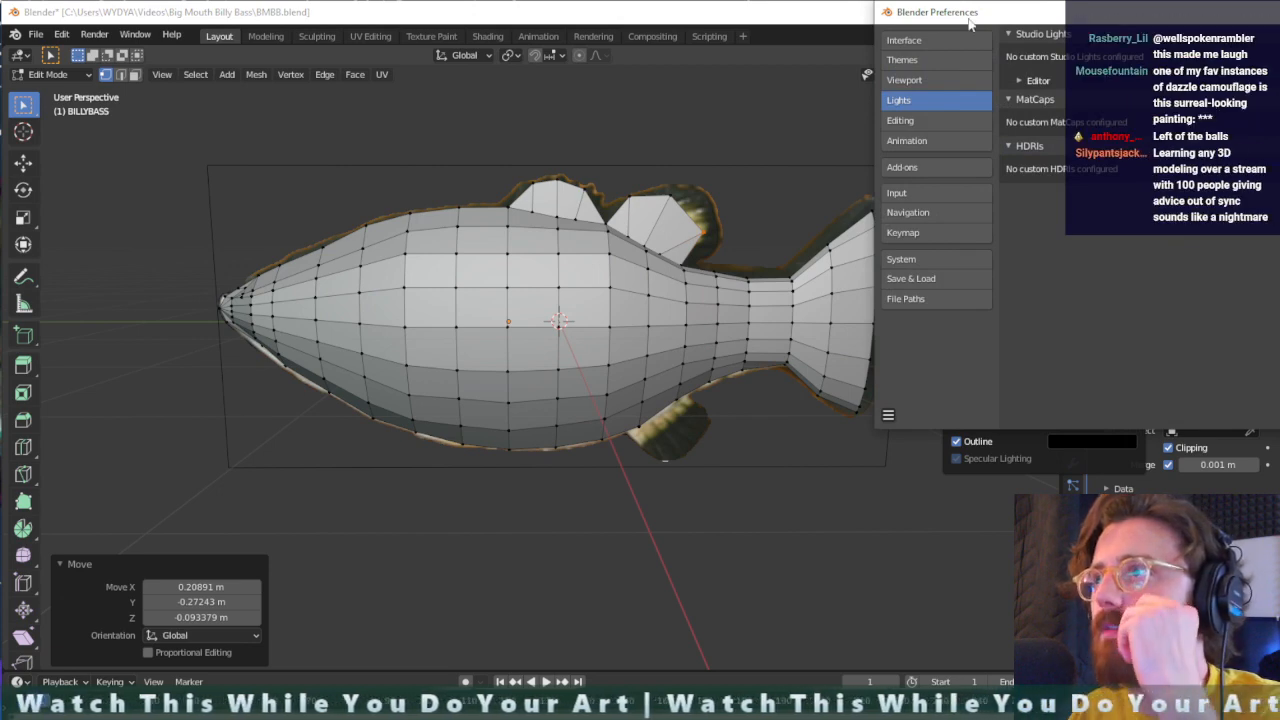
{"action": "left_click", "coordinate": [1279, 12]}
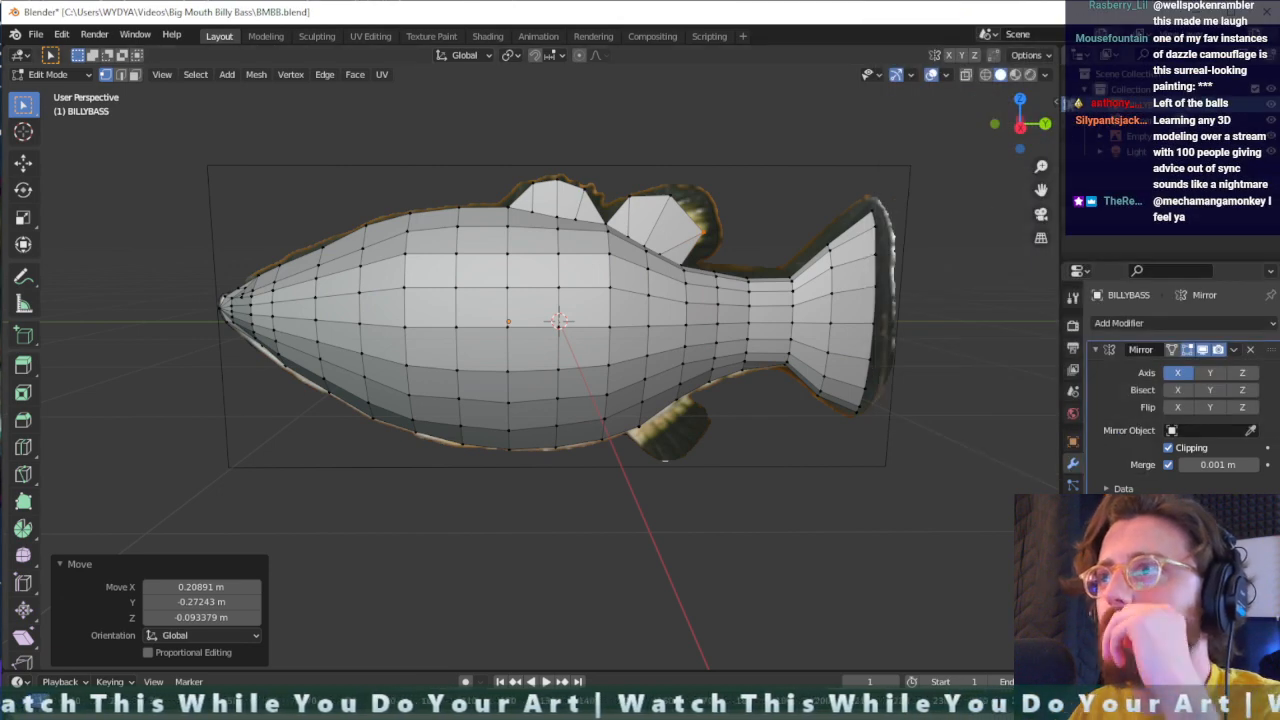
- Try the shiny ring-highlight MatCap and set the viewport shading to the multicoloured normal MatCap
{"action": "left_click", "coordinate": [1046, 75]}
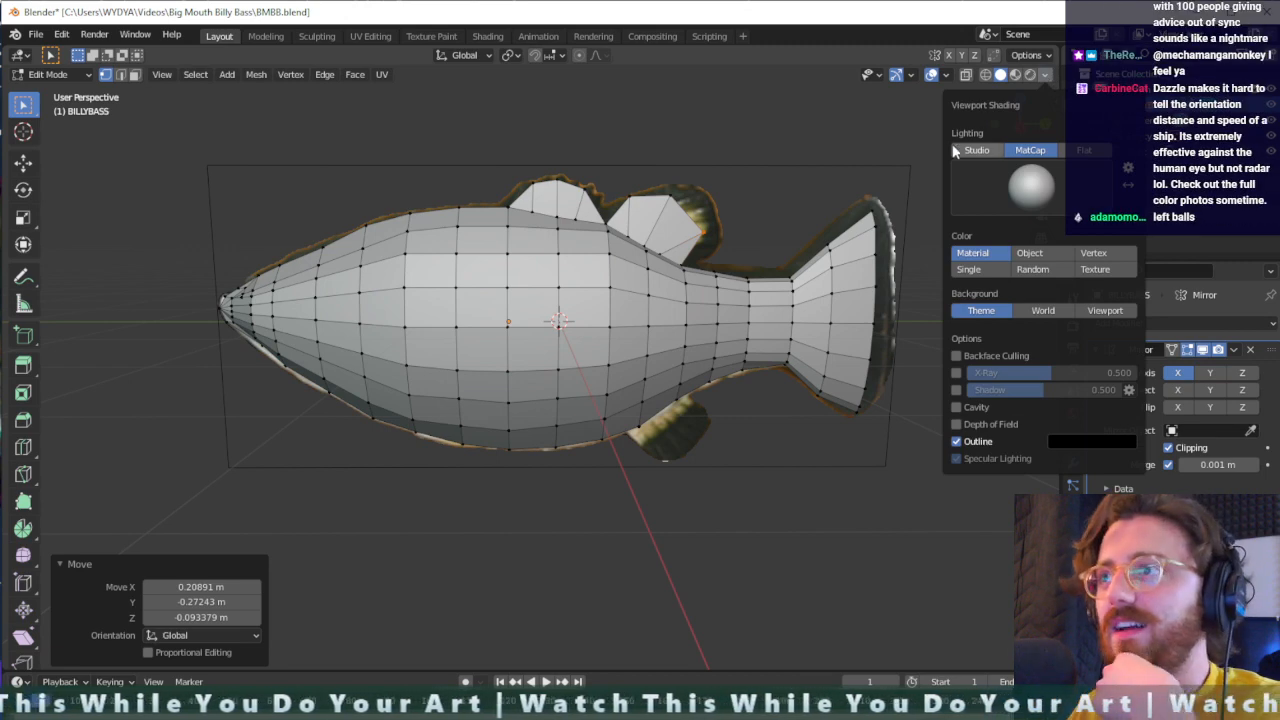
{"action": "left_click", "coordinate": [954, 192]}
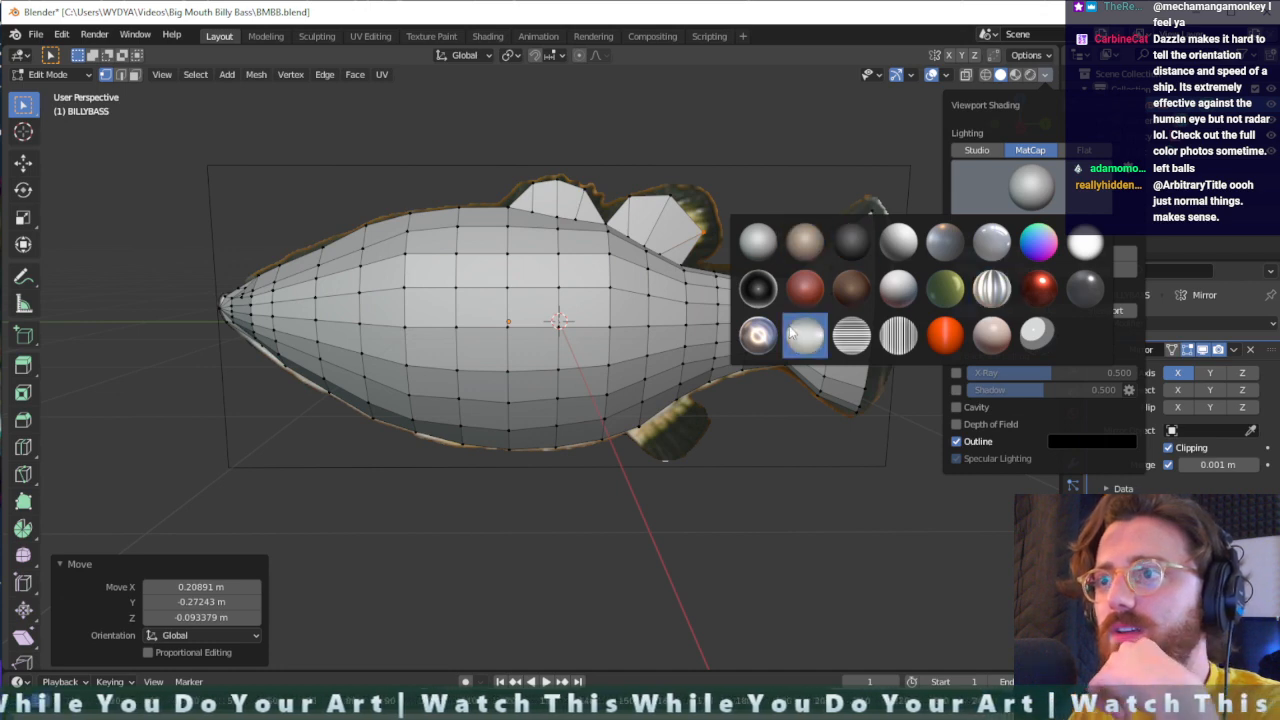
{"action": "left_click", "coordinate": [758, 334]}
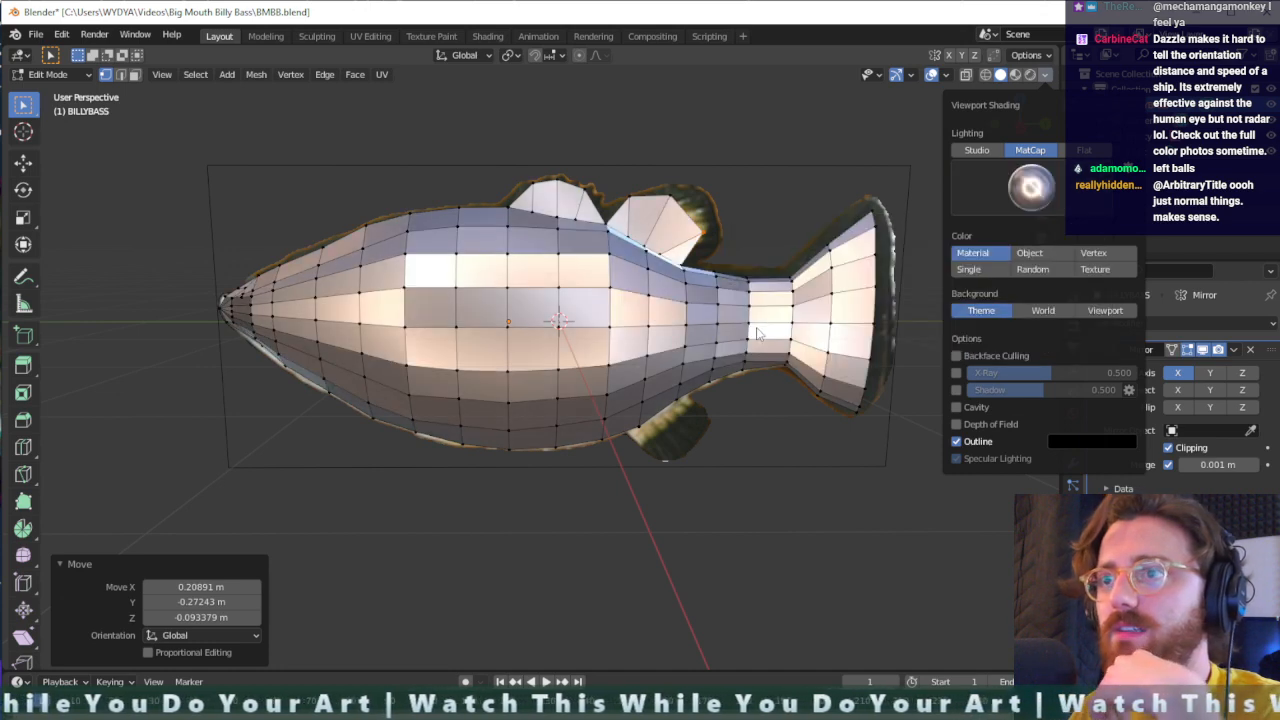
{"action": "left_click", "coordinate": [1003, 170]}
{"action": "left_click", "coordinate": [1047, 252]}
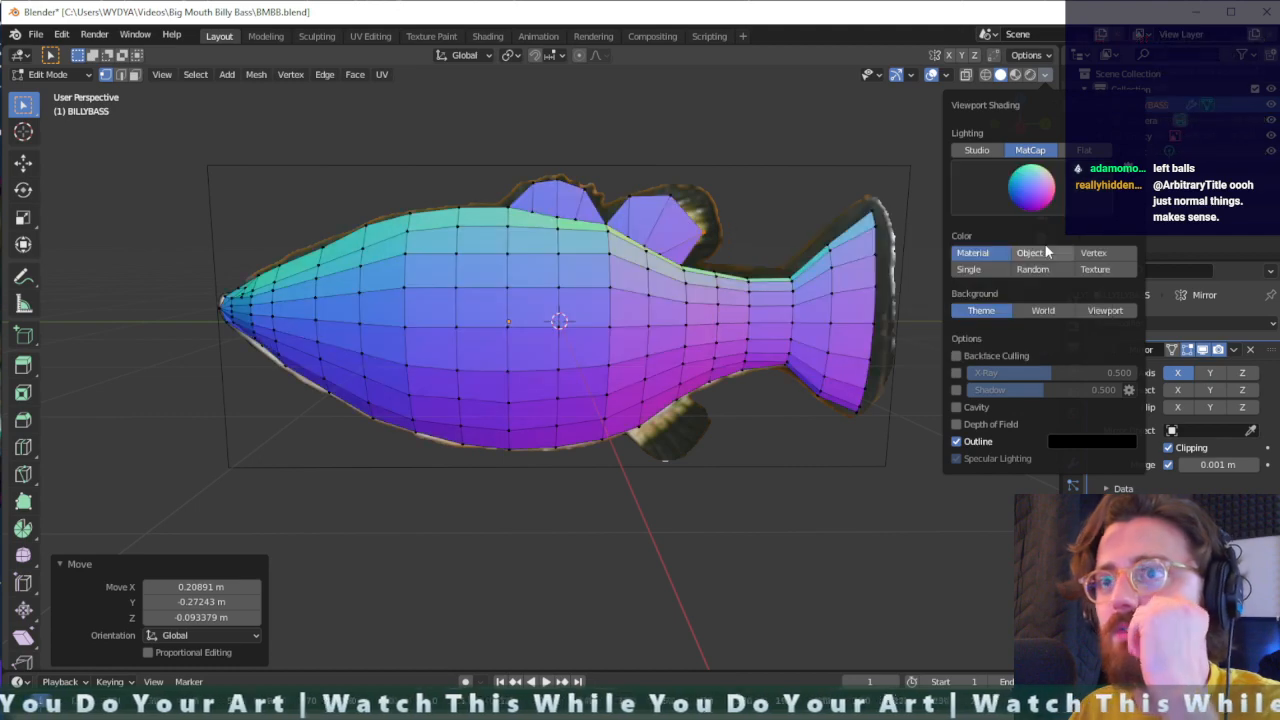
{"action": "mouse_move", "coordinate": [517, 343]}
{"action": "middle_mouse_down"}
{"action": "mouse_move", "coordinate": [586, 386]}
{"action": "mouse_move", "coordinate": [674, 346]}
{"action": "mouse_move", "coordinate": [647, 325]}
{"action": "mouse_move", "coordinate": [560, 316]}
{"action": "mouse_move", "coordinate": [706, 354]}
{"action": "mouse_move", "coordinate": [548, 335]}
{"action": "middle_mouse_up"}
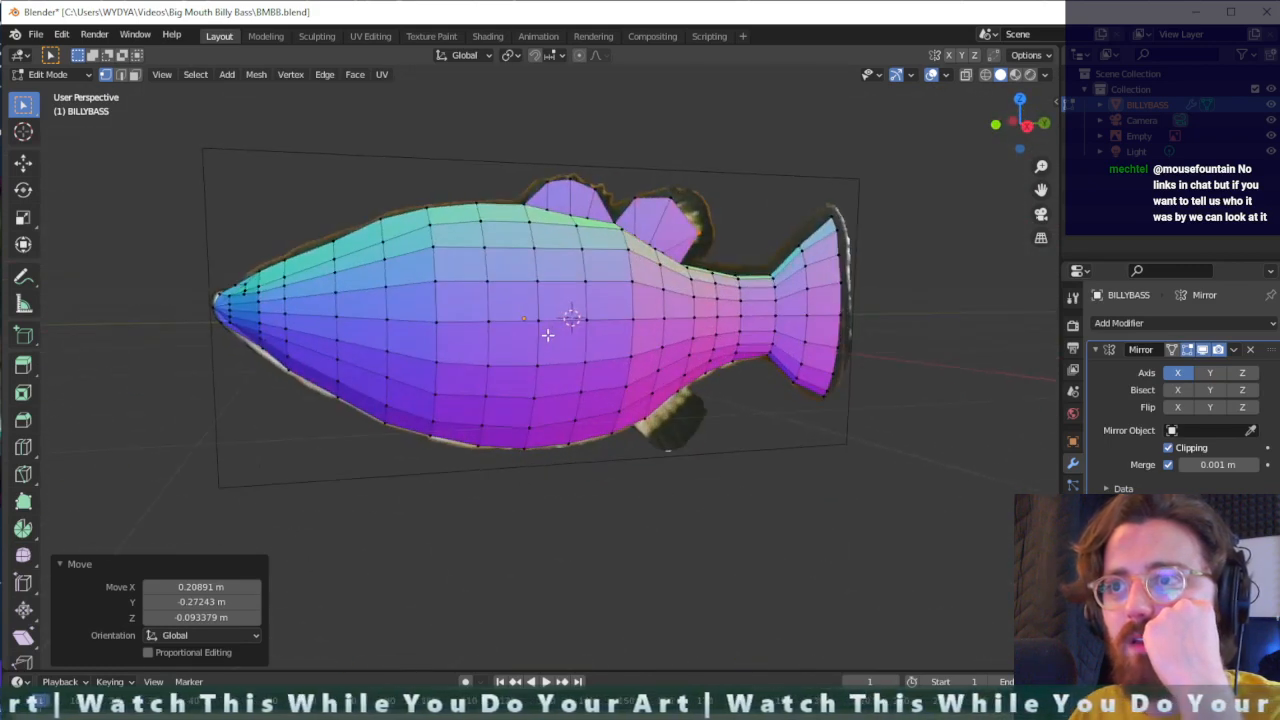
- Set the viewport shading to the horizontal-stripe MatCap
{"action": "left_click", "coordinate": [1046, 76]}
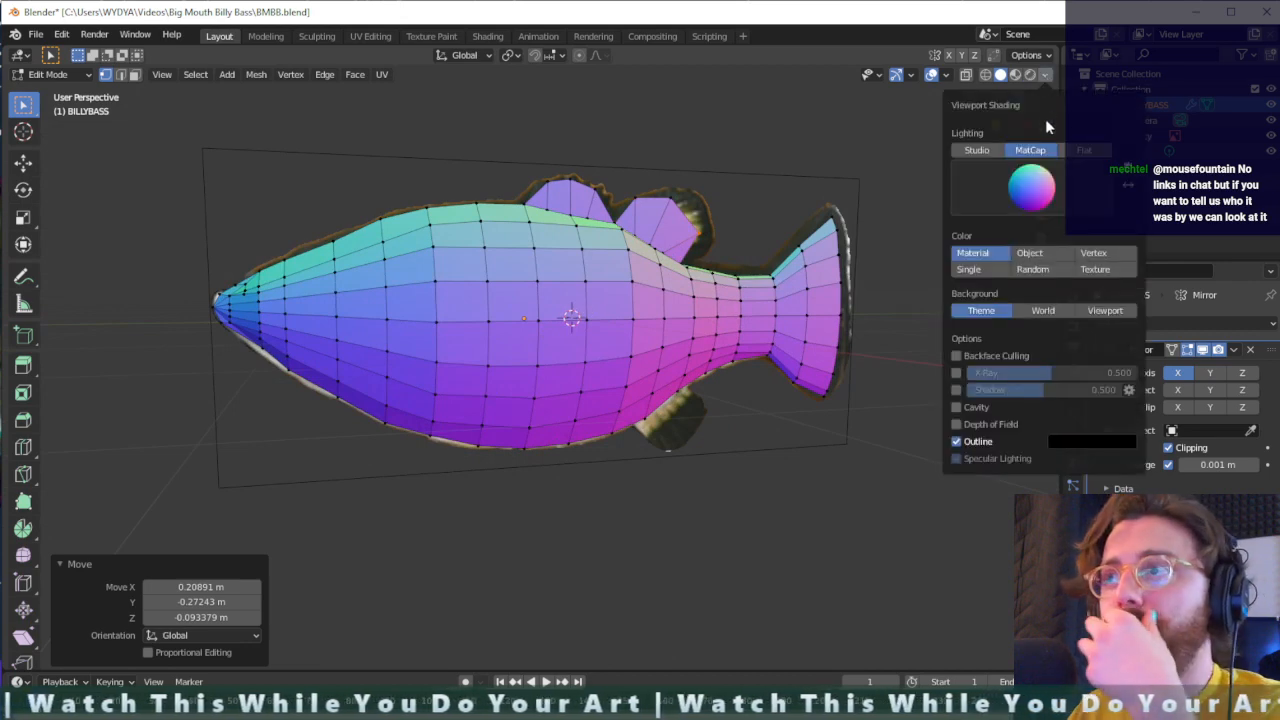
{"action": "left_click", "coordinate": [1031, 188]}
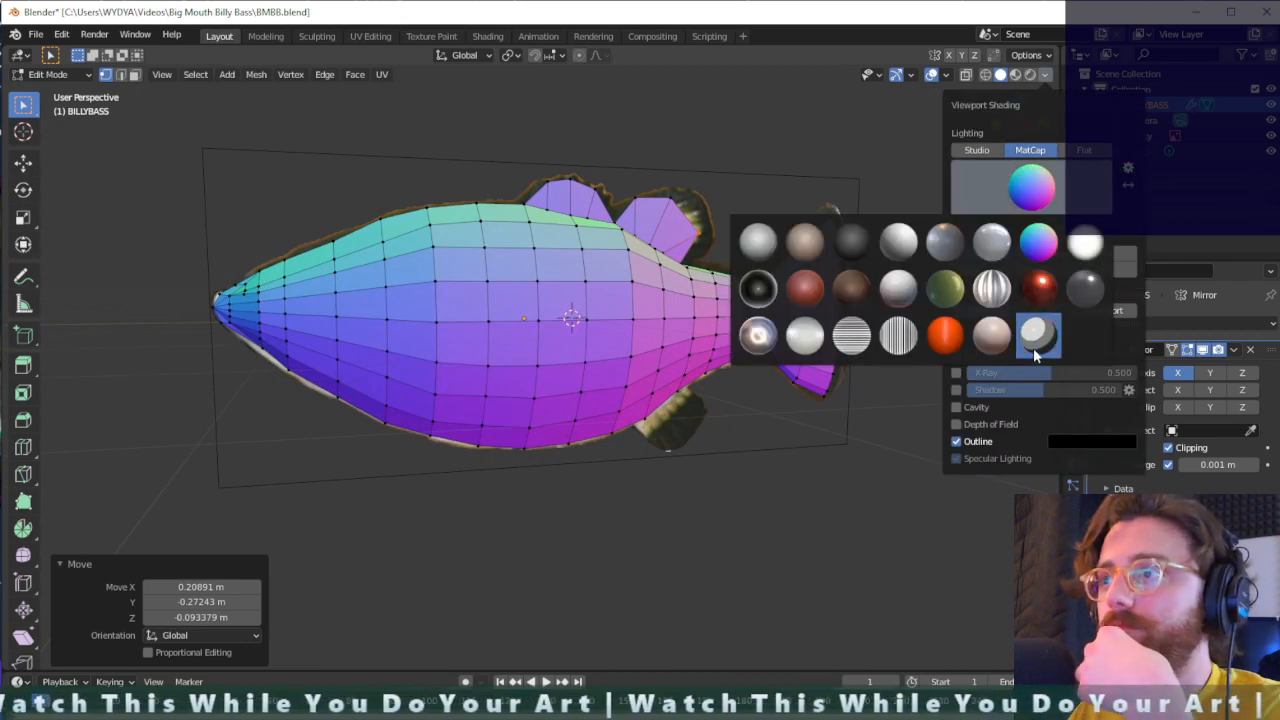
{"action": "left_click", "coordinate": [866, 342]}
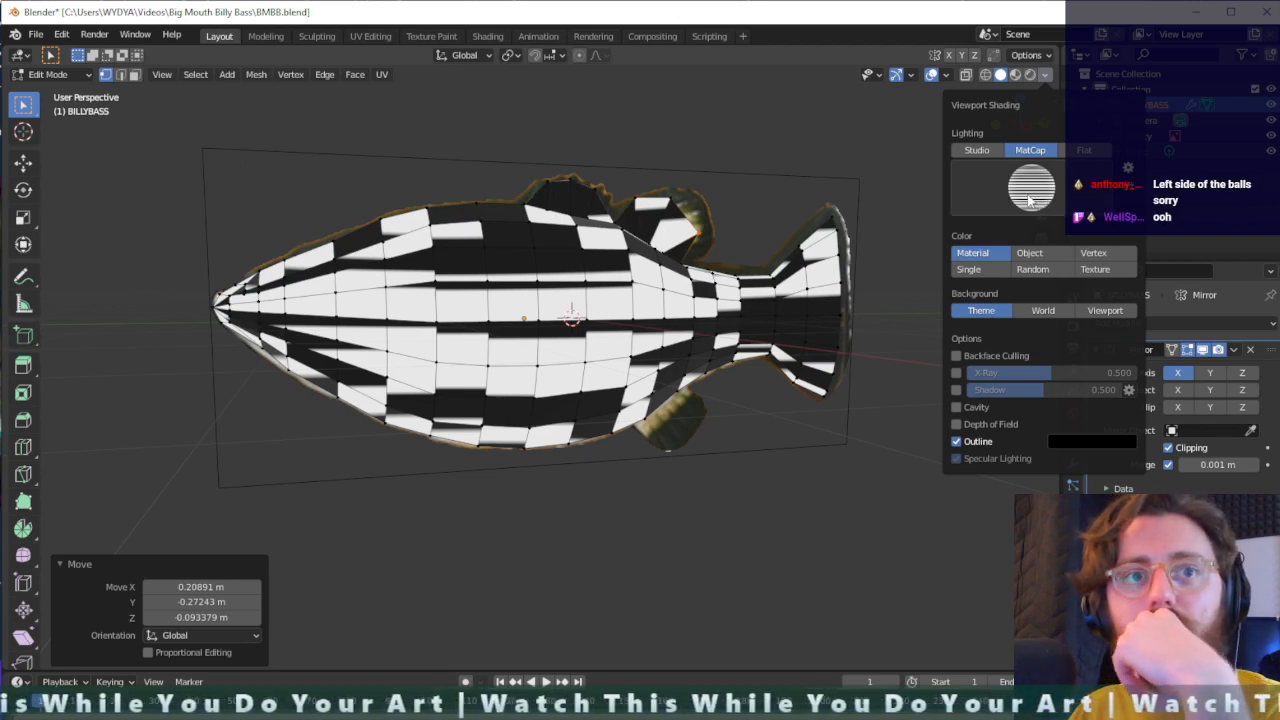
- Enable the Face Orientation overlay in the viewport and check the direction of the fish's faces
{"action": "left_click", "coordinate": [947, 75]}
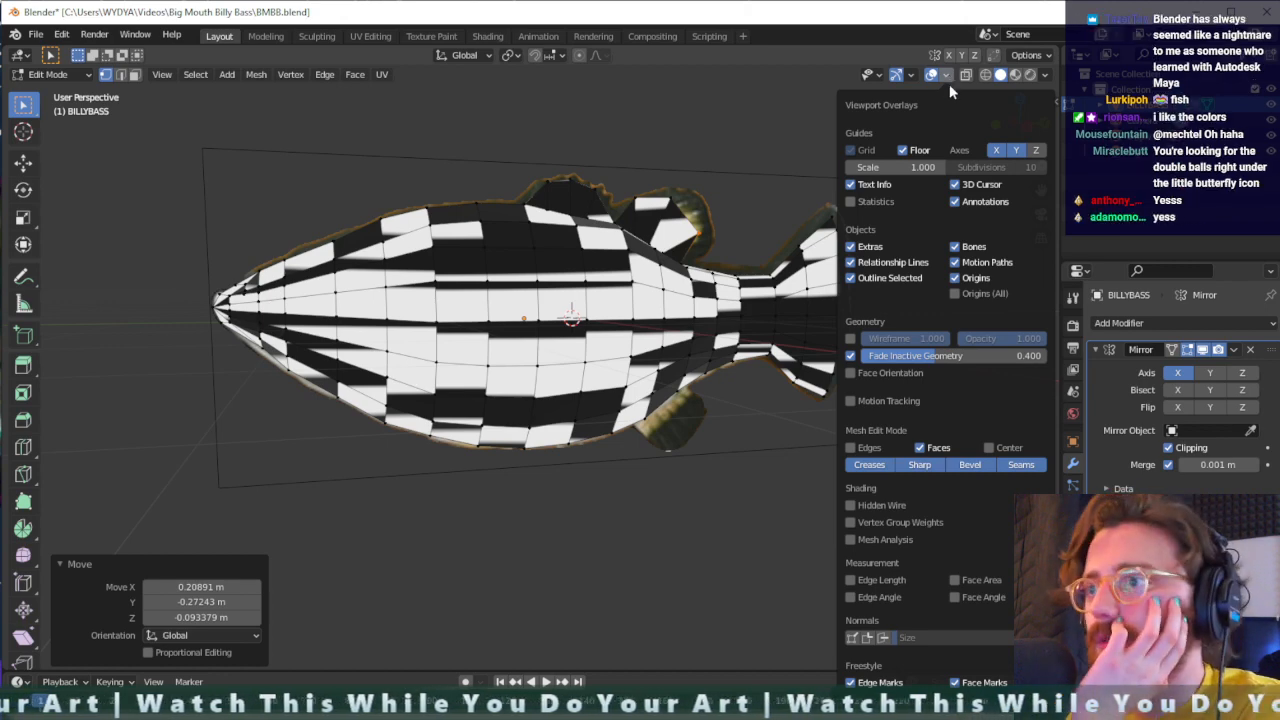
{"action": "left_click", "coordinate": [852, 373]}
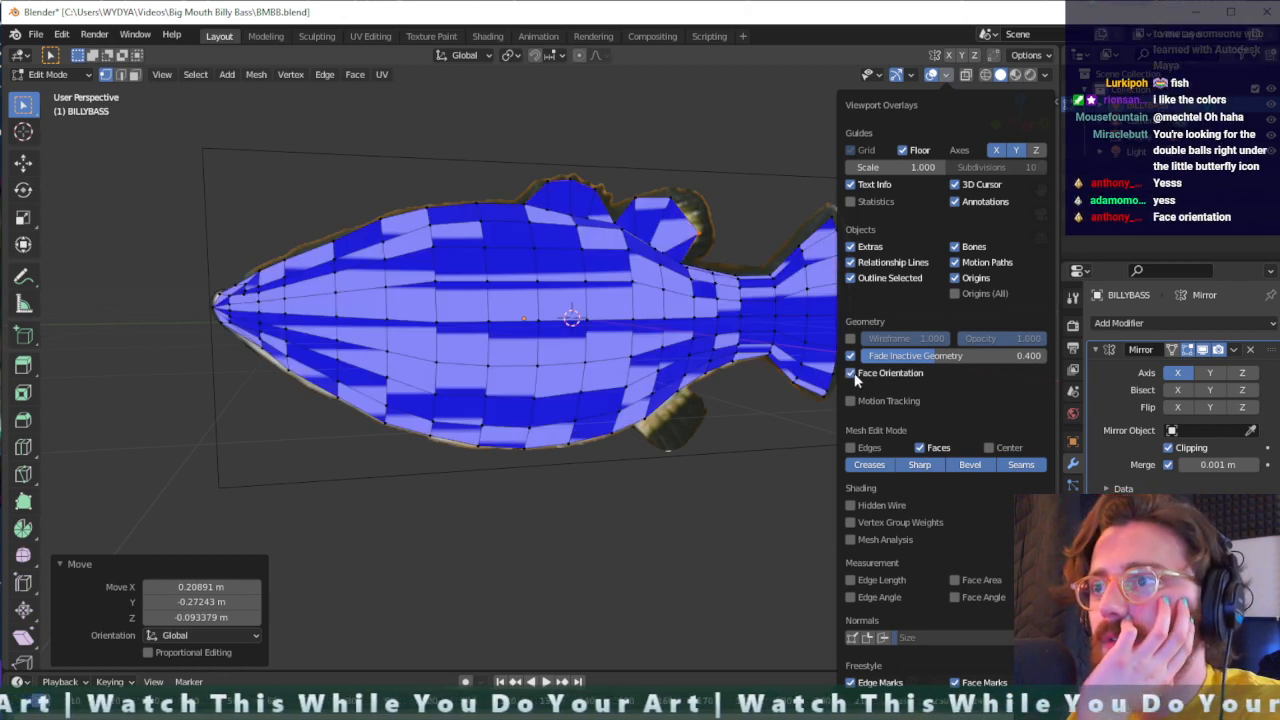
{"action": "left_click", "coordinate": [852, 374]}
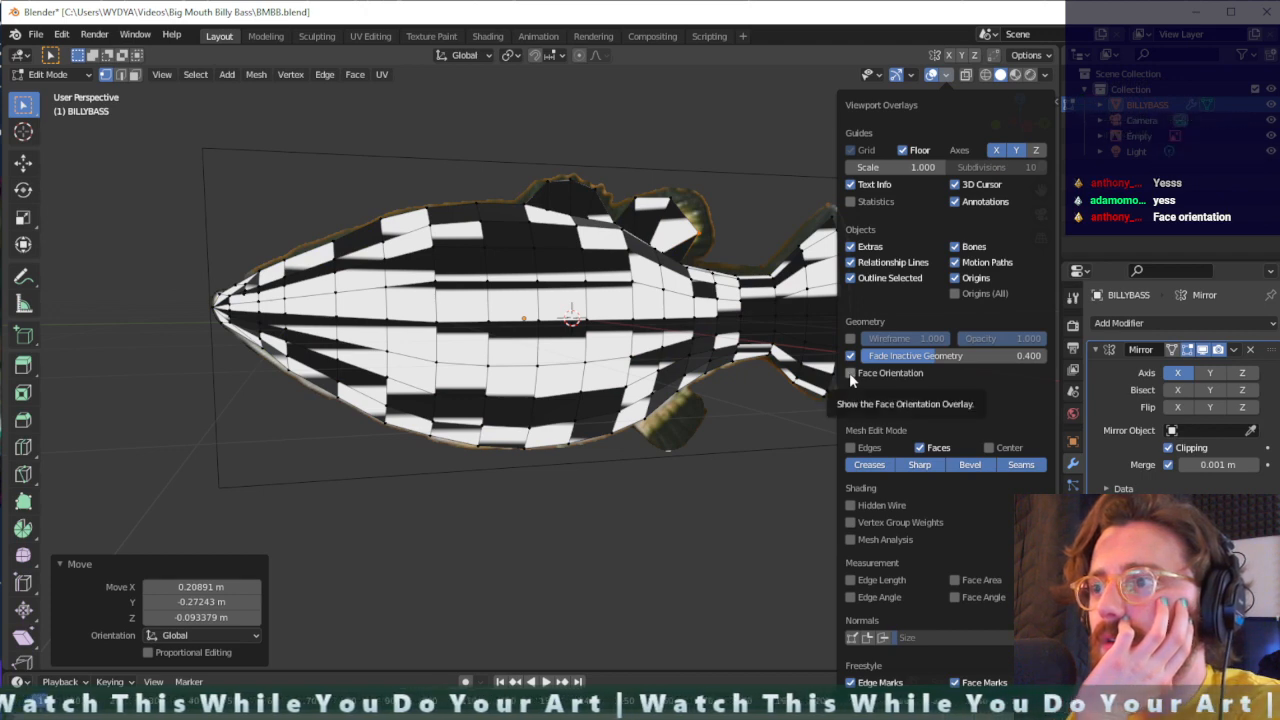
{"action": "left_click", "coordinate": [851, 373]}
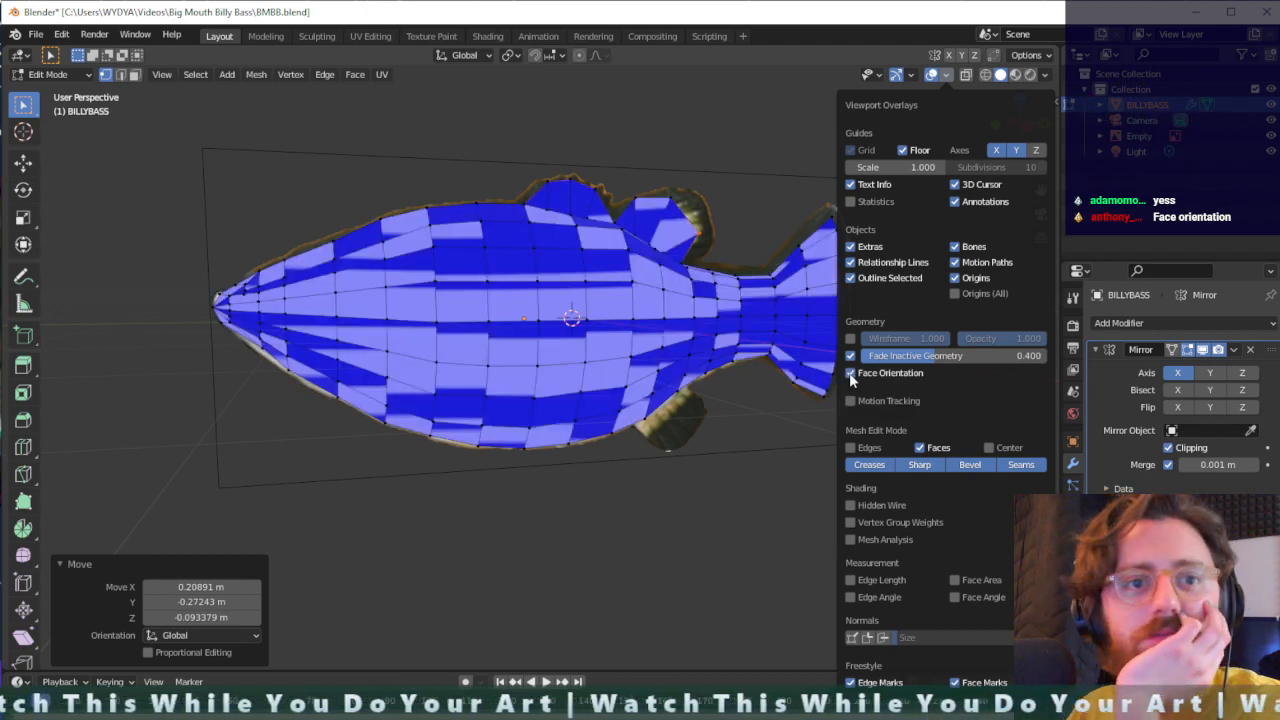
{"action": "middle_click_drag", "start_coordinate": [570, 380], "coordinate": [372, 335]}
{"action": "mouse_move", "coordinate": [488, 347]}
{"action": "middle_mouse_down"}
{"action": "mouse_move", "coordinate": [608, 375]}
{"action": "mouse_move", "coordinate": [685, 326]}
{"action": "mouse_move", "coordinate": [598, 366]}
{"action": "mouse_move", "coordinate": [626, 350]}
{"action": "mouse_move", "coordinate": [666, 366]}
{"action": "mouse_move", "coordinate": [702, 338]}
{"action": "middle_mouse_up"}
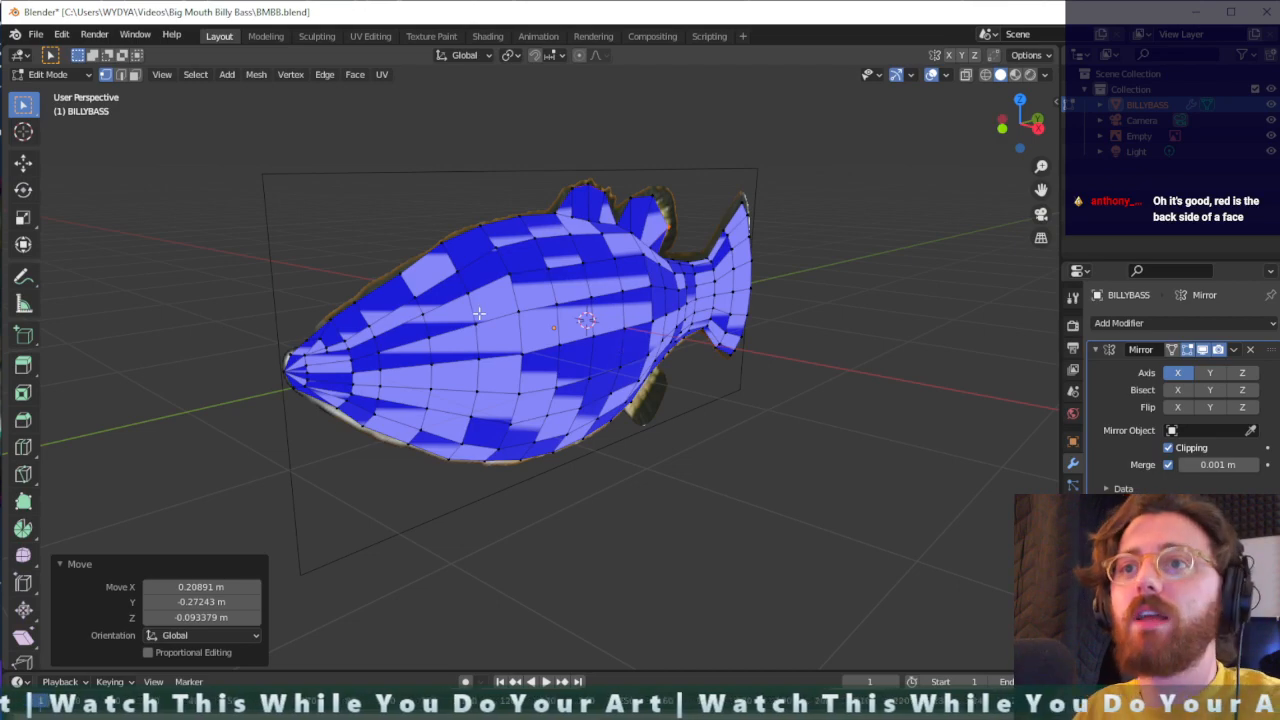
- Try raising a vertex on the fish's side about 0.94 m along Z, lower it about 0.11 m, and undo both moves
{"action": "left_click", "coordinate": [478, 317]}
{"action": "key", "text": "g"}
{"action": "key", "text": "z"}
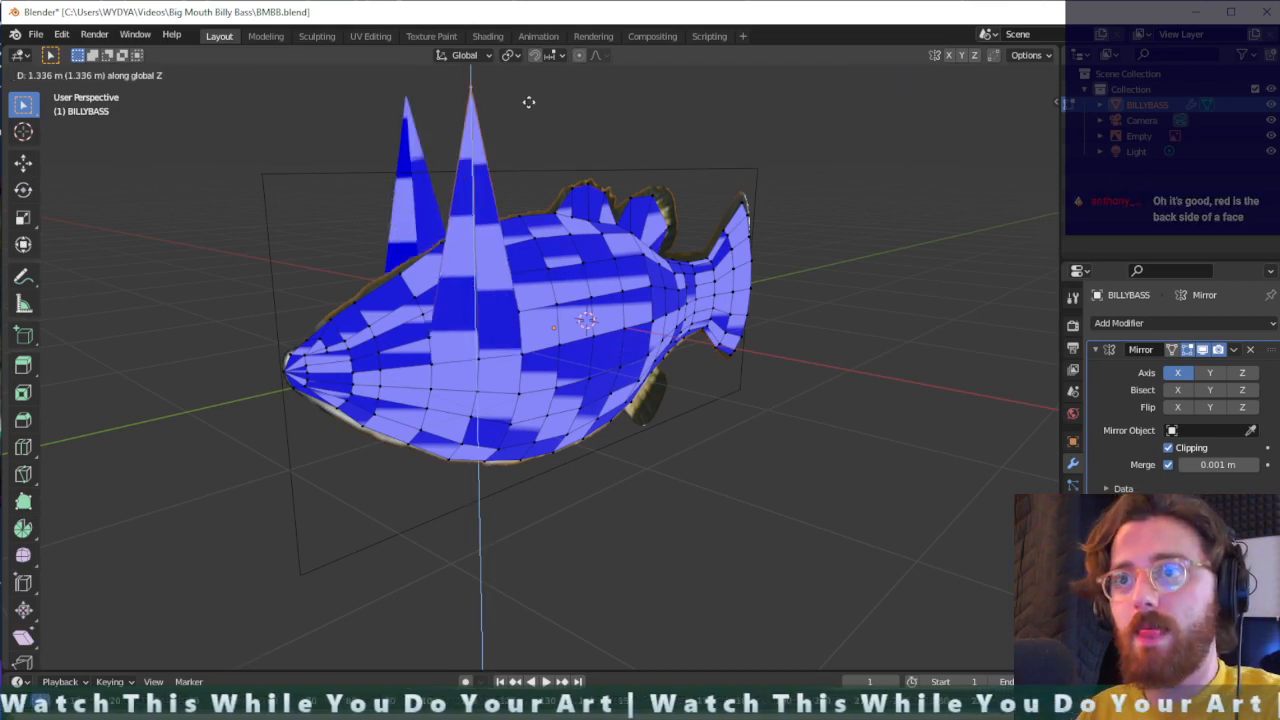
{"action": "left_click", "coordinate": [557, 186]}
{"action": "middle_click_drag", "start_coordinate": [557, 186], "coordinate": [505, 281]}
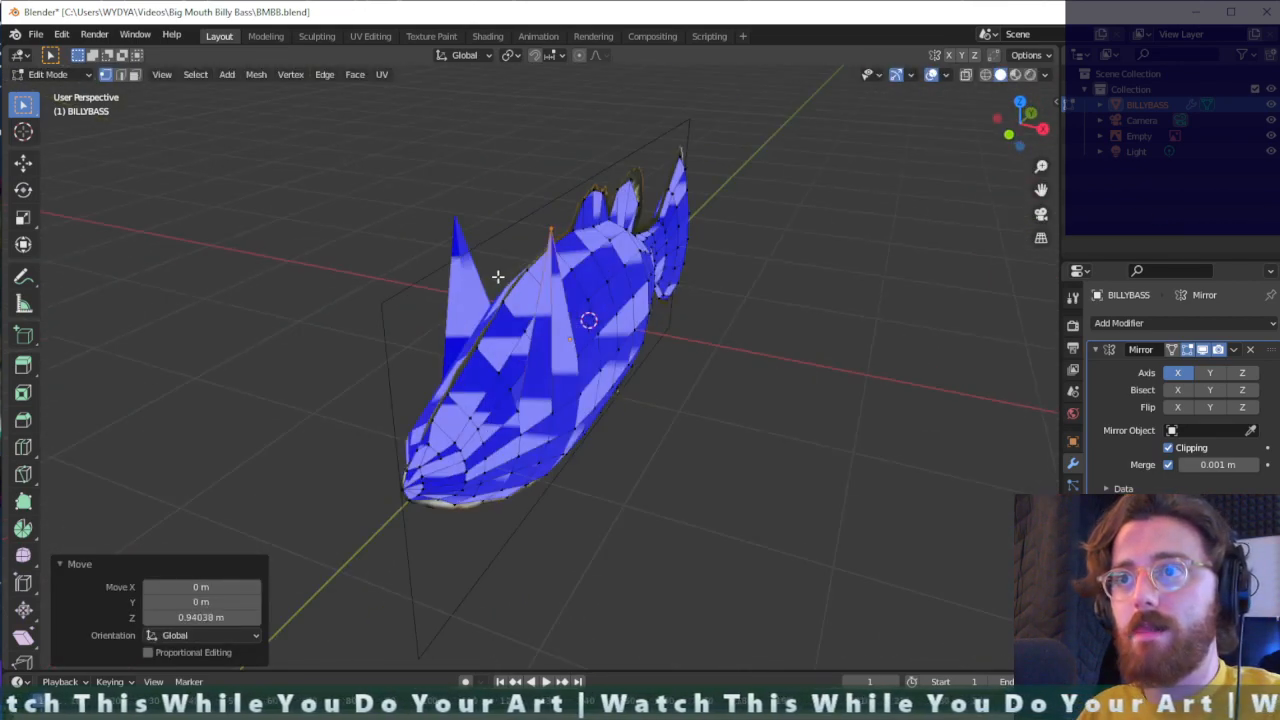
{"action": "key", "text": "g"}
{"action": "key", "text": "z"}
{"action": "left_click", "coordinate": [660, 303]}
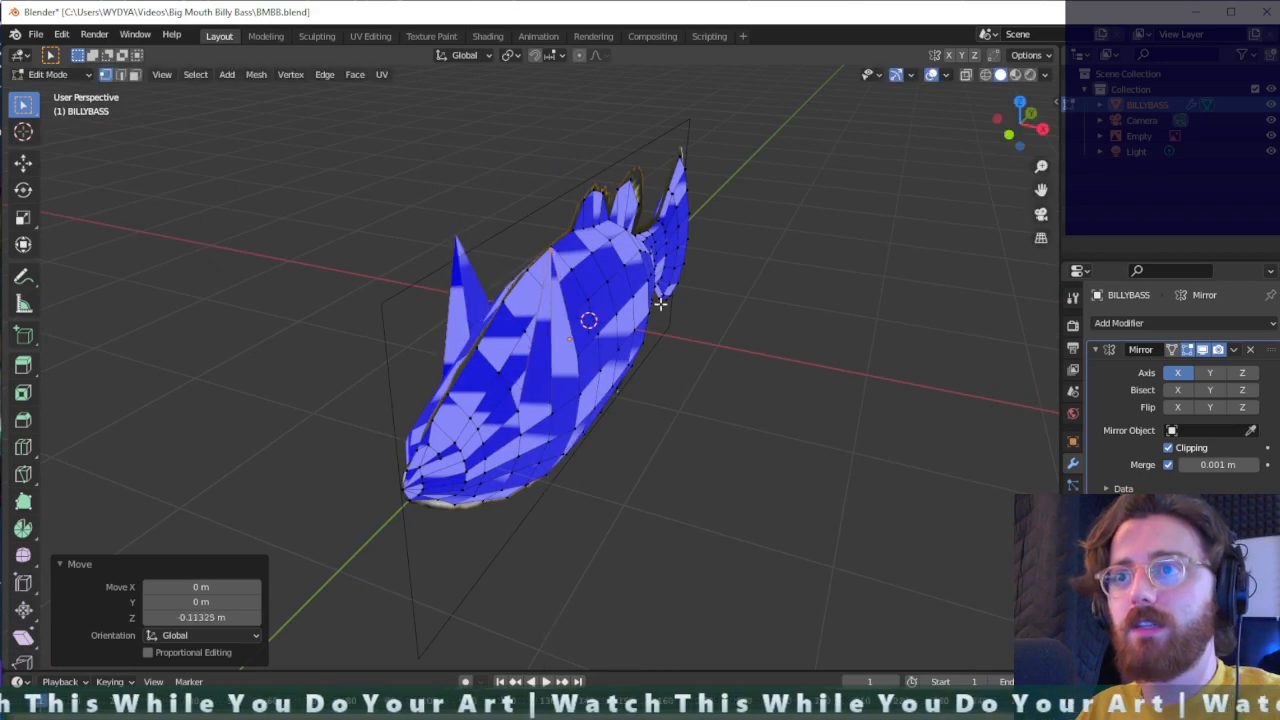
{"action": "key", "text": "ctrl+z"}
{"action": "key", "text": "ctrl+z"}
- Move a vertex on the upper side of the fish's head about 0.015 m in X and -0.019 m in Z
{"action": "middle_click_drag", "start_coordinate": [555, 366], "coordinate": [500, 395]}
{"action": "scroll", "coordinate": [480, 430], "scroll_direction": "up", "scroll_amount": 1}
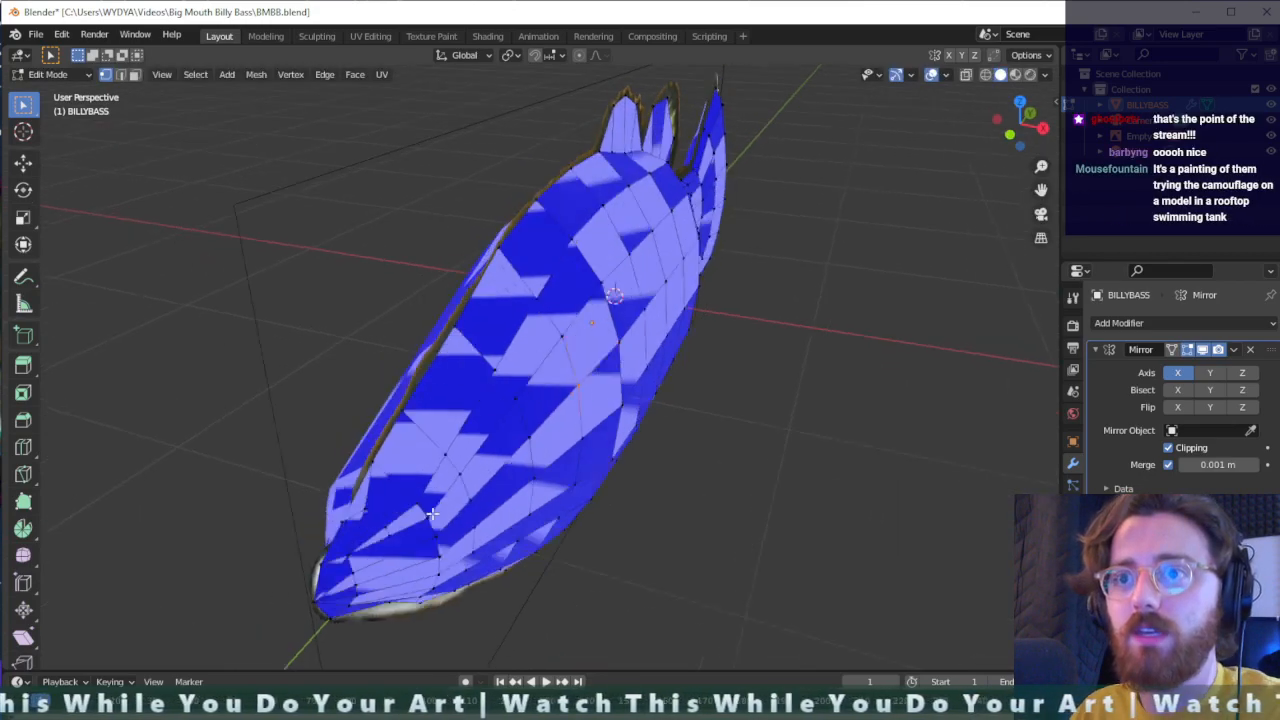
{"action": "middle_click_drag", "start_coordinate": [410, 525], "coordinate": [443, 486]}
{"action": "scroll", "coordinate": [466, 388], "scroll_direction": "up", "scroll_amount": 3}
{"action": "scroll", "coordinate": [466, 388], "scroll_direction": "down", "scroll_amount": 6}
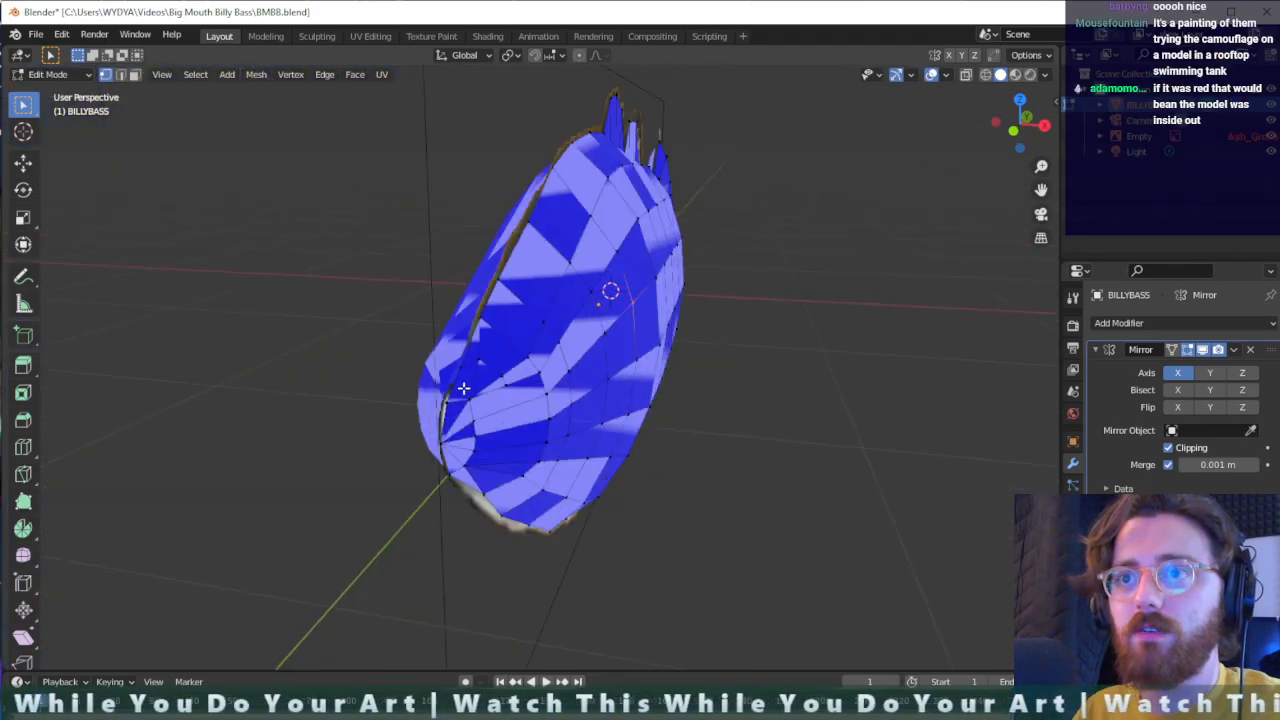
{"action": "middle_click_drag", "start_coordinate": [470, 383], "coordinate": [445, 349]}
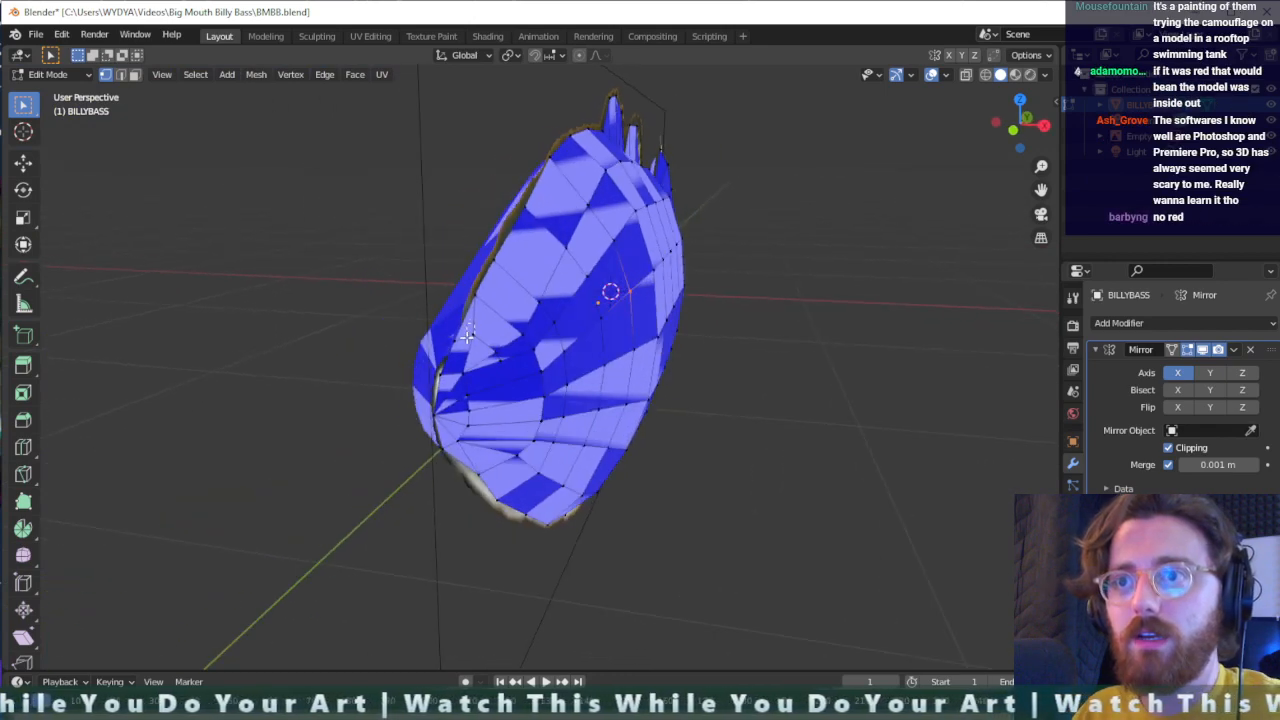
{"action": "key", "text": "g"}
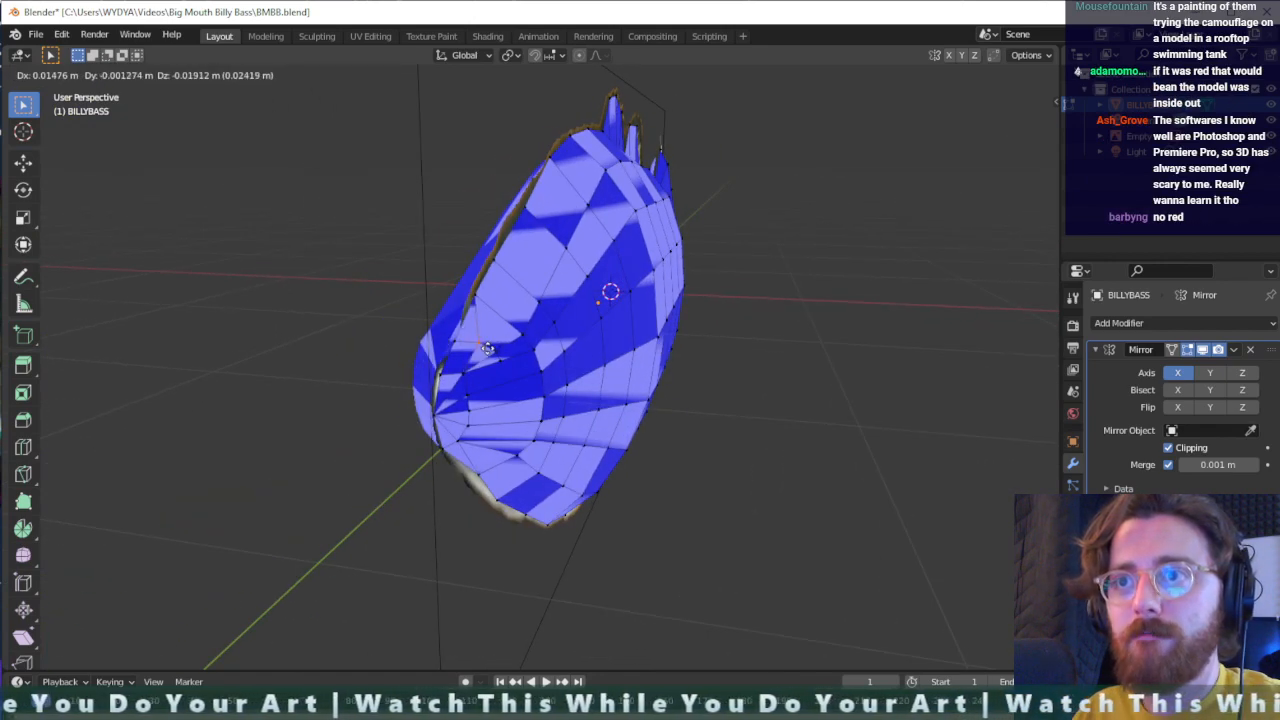
{"action": "left_click", "coordinate": [487, 348]}
{"action": "mouse_move", "coordinate": [487, 348]}
{"action": "middle_mouse_down"}
{"action": "mouse_move", "coordinate": [497, 334]}
{"action": "mouse_move", "coordinate": [545, 330]}
{"action": "mouse_move", "coordinate": [510, 353]}
{"action": "middle_mouse_up"}
- Add one centred loop cut with factor 0 at the rear edge of the tail fin
{"action": "middle_click_drag", "start_coordinate": [416, 377], "coordinate": [459, 329]}
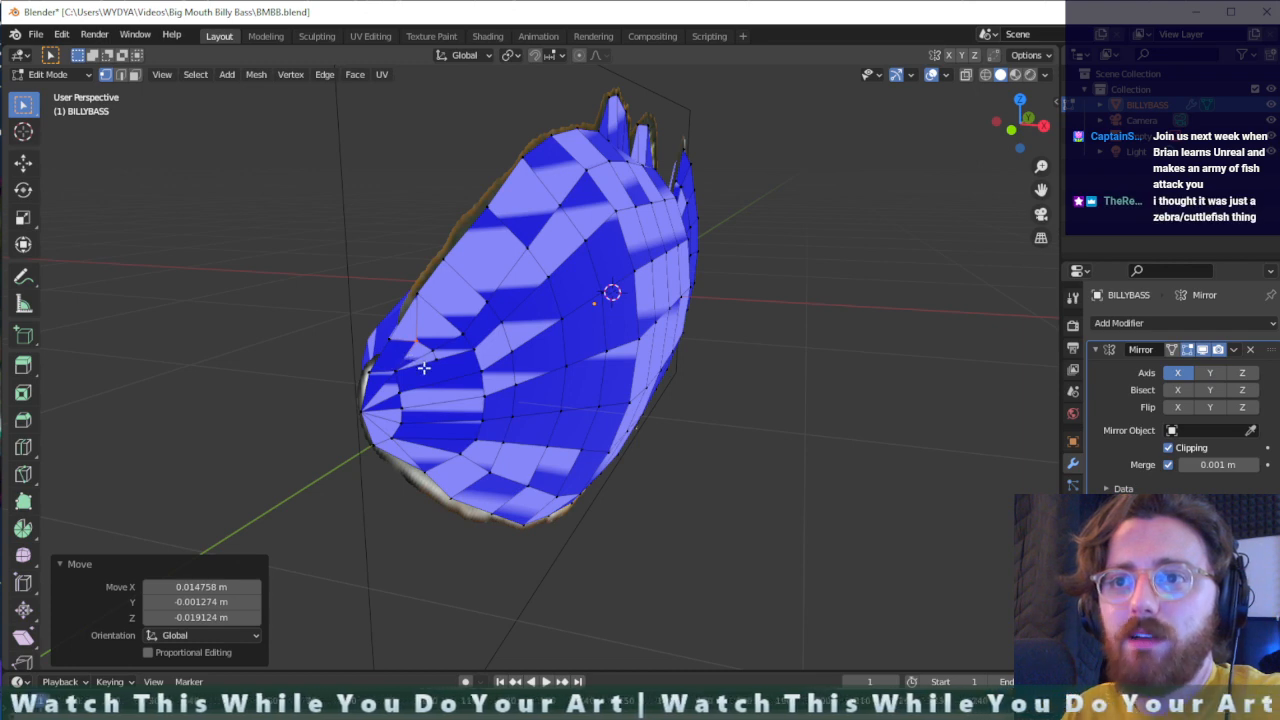
{"action": "scroll", "coordinate": [424, 368], "scroll_direction": "up", "scroll_amount": 2}
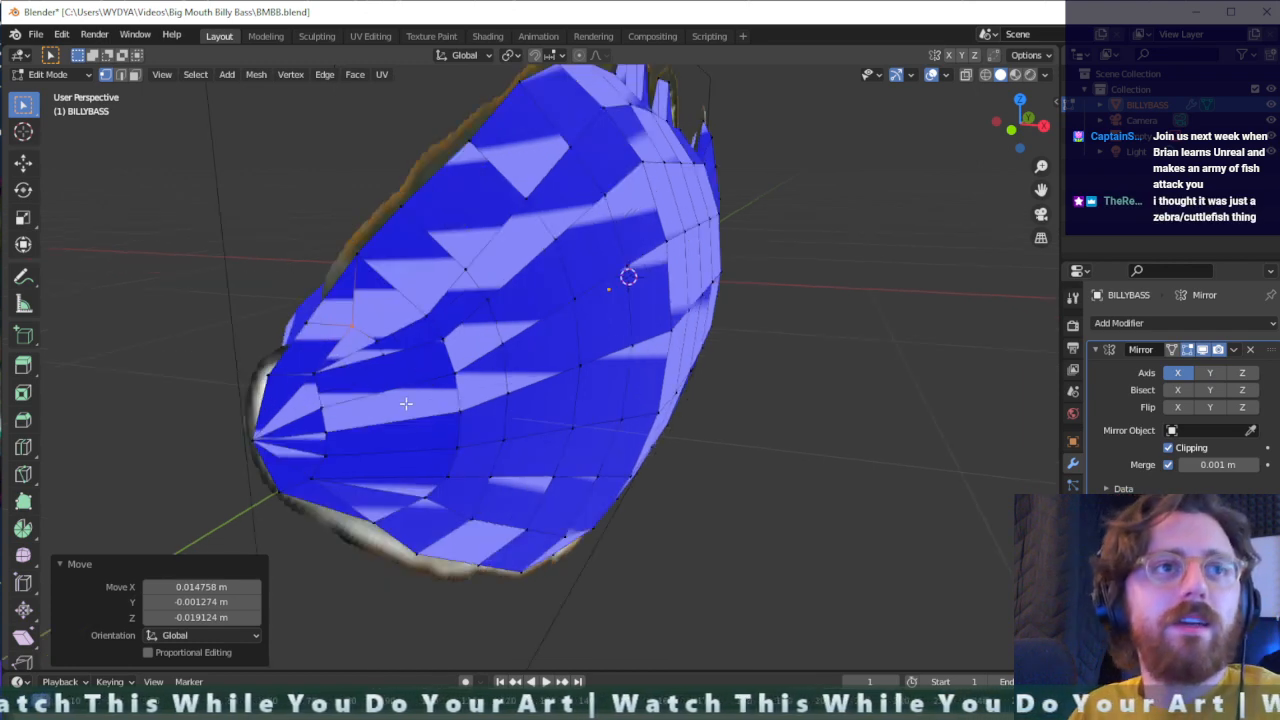
{"action": "scroll", "coordinate": [406, 403], "scroll_direction": "down", "scroll_amount": 3}
{"action": "middle_click_drag", "start_coordinate": [606, 423], "coordinate": [546, 329]}
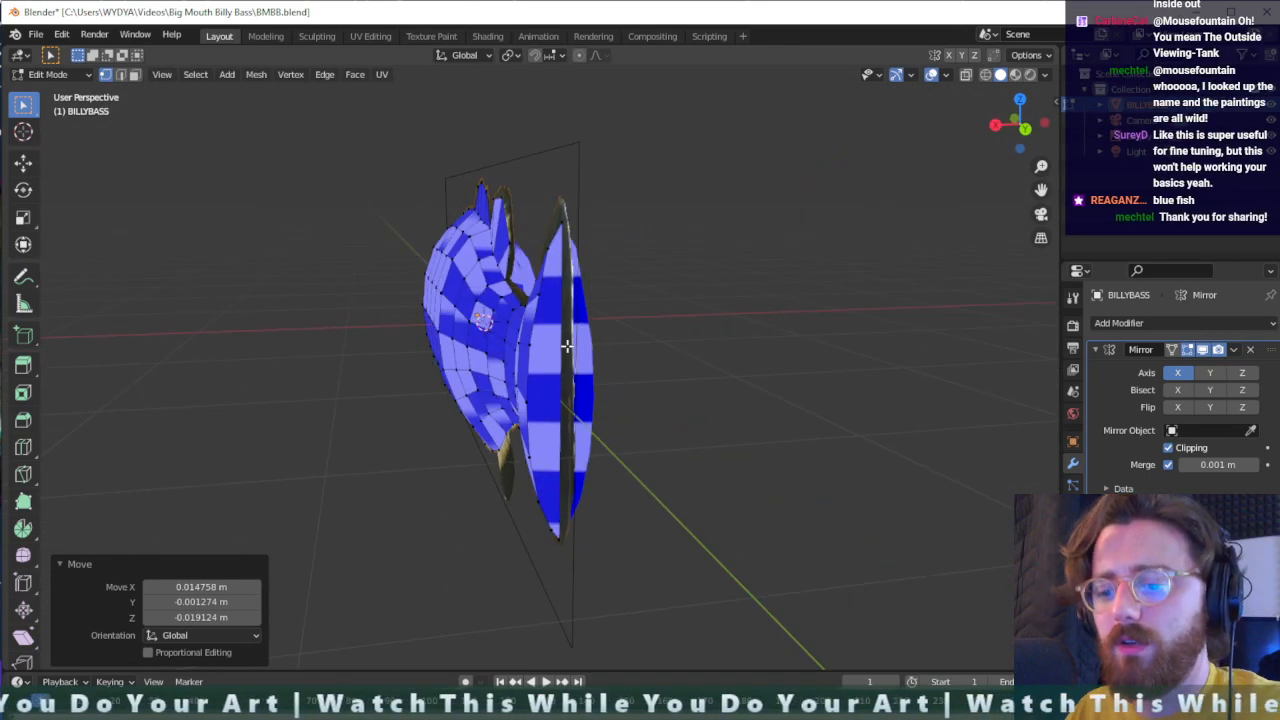
{"action": "key", "text": "ctrl+r"}
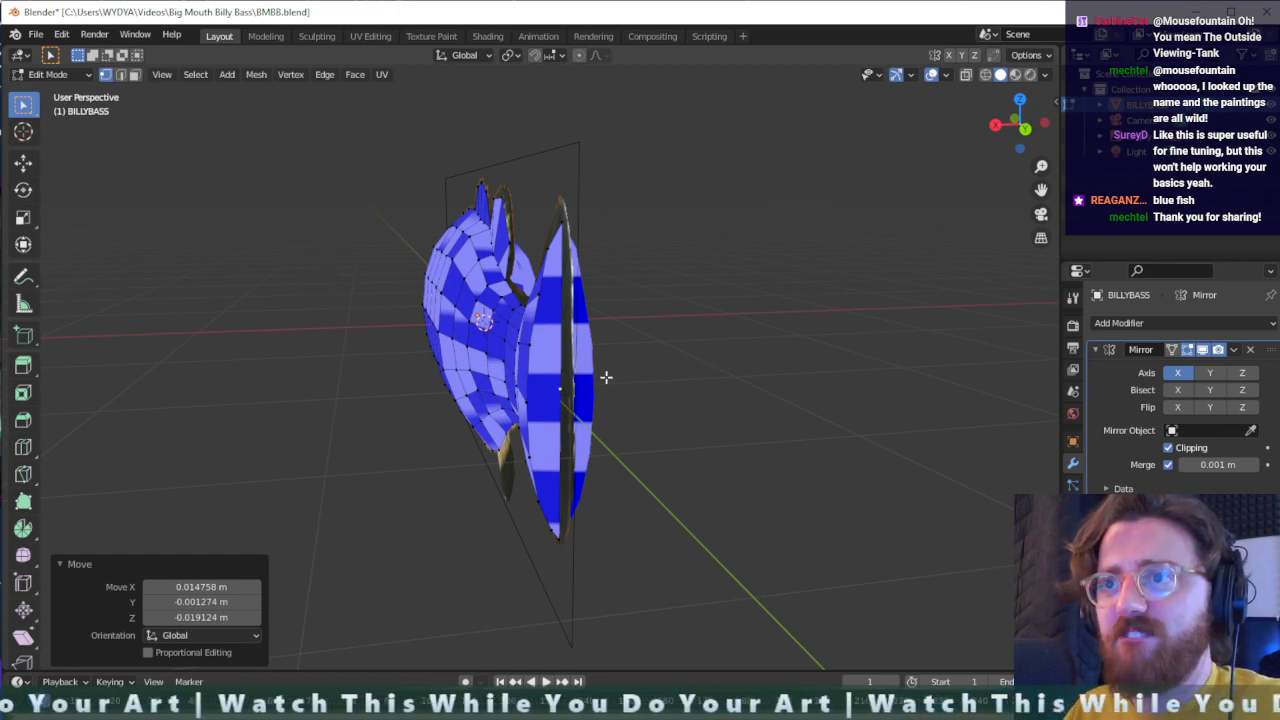
{"action": "left_click", "coordinate": [583, 398]}
{"action": "right_click", "coordinate": [581, 405]}
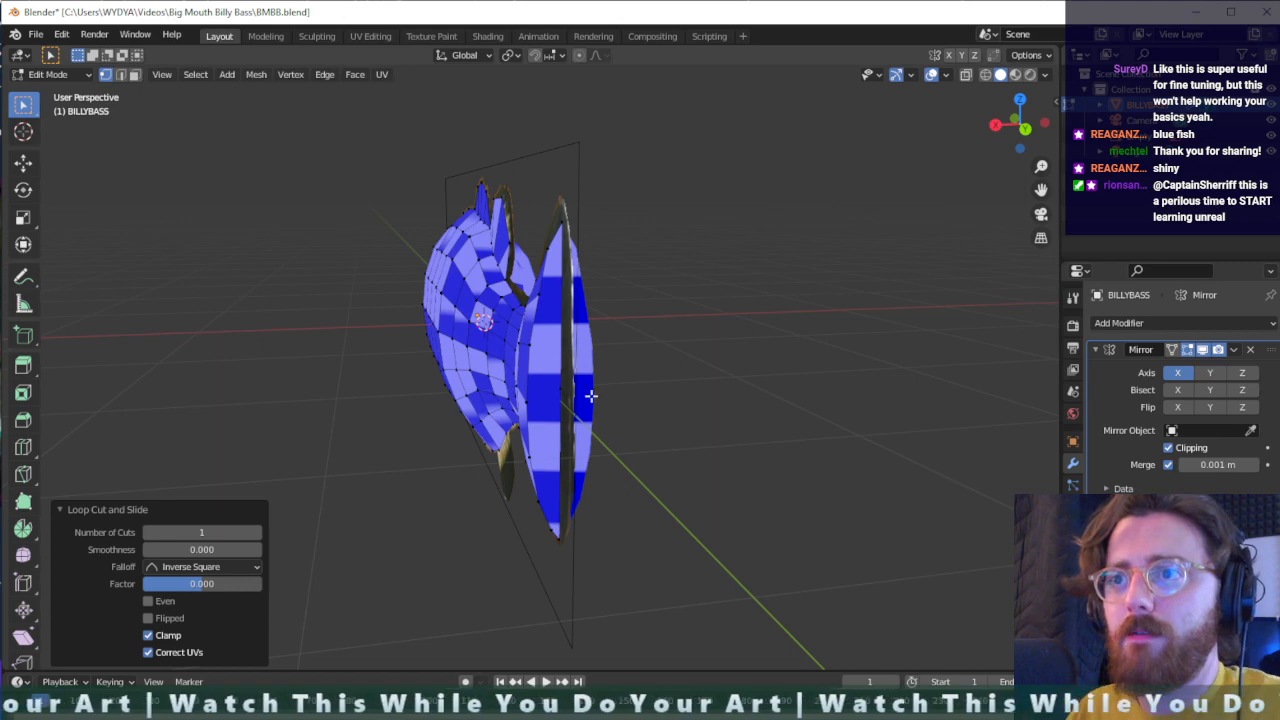
{"action": "middle_click_drag", "start_coordinate": [591, 397], "coordinate": [779, 410]}
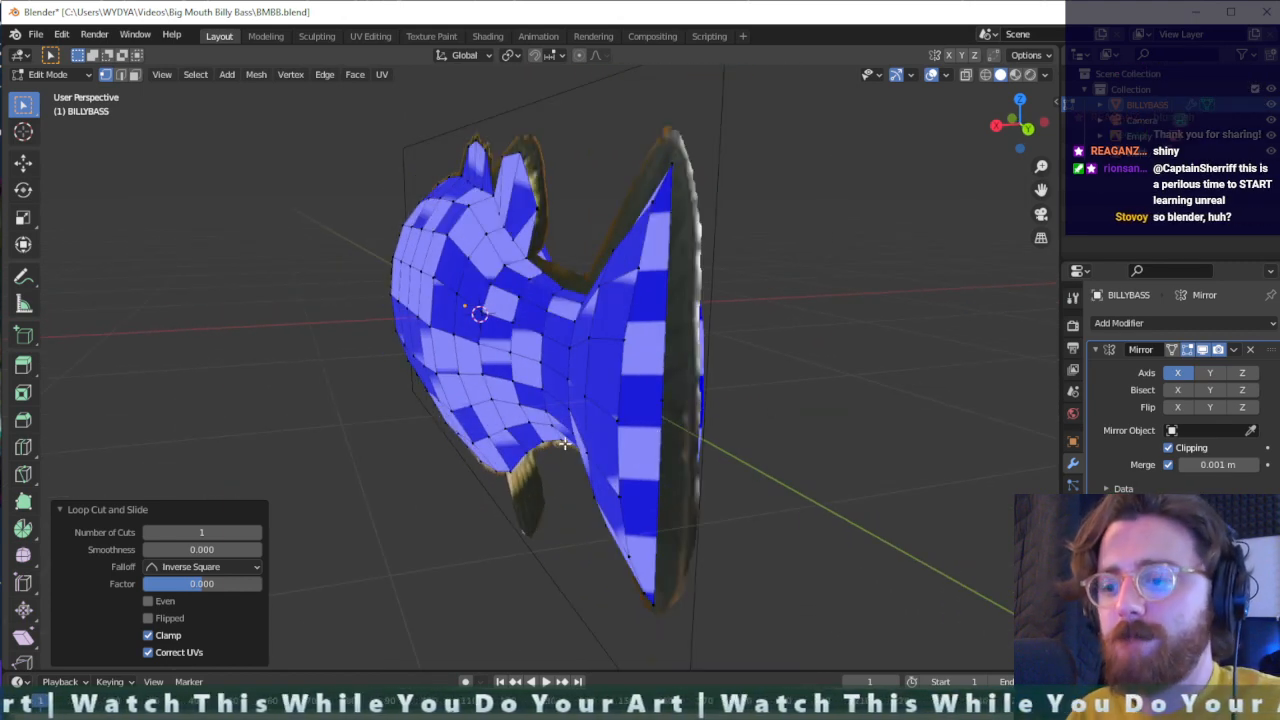
- Set the viewport shading to the smooth light-grey MatCap
{"action": "left_click", "coordinate": [1046, 75]}
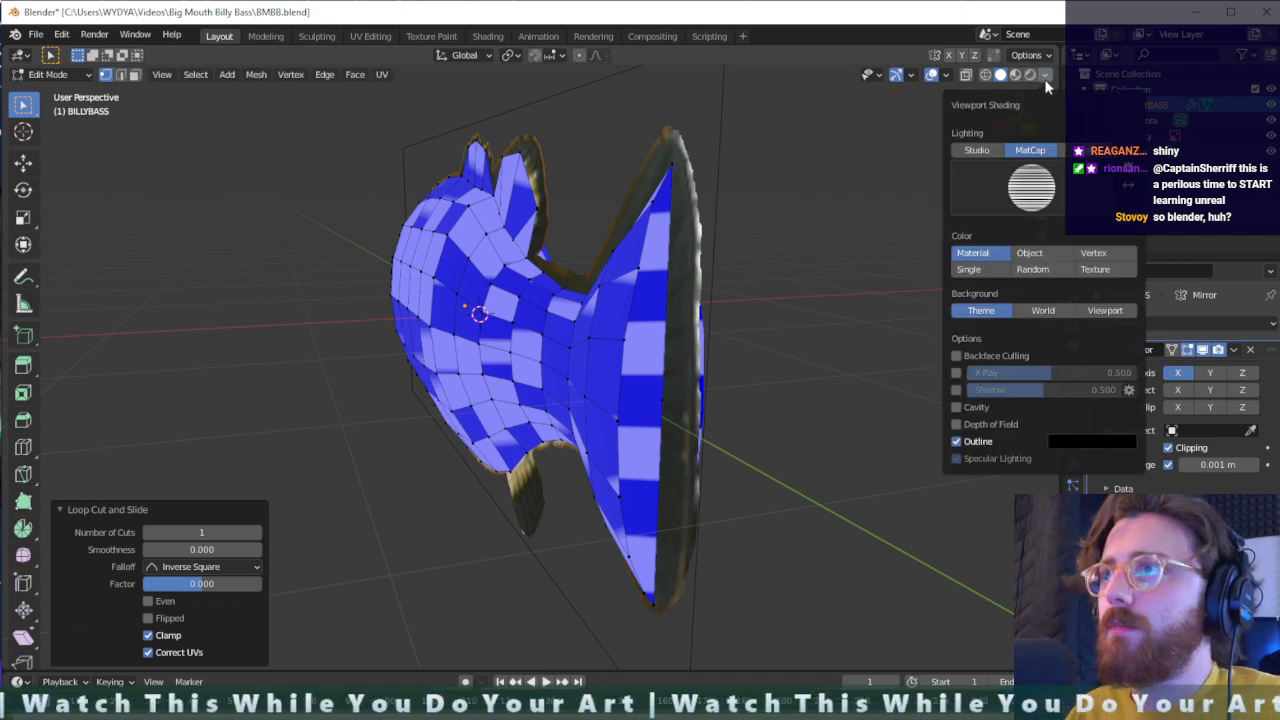
{"action": "left_click", "coordinate": [1030, 150]}
{"action": "left_click", "coordinate": [1031, 187]}
{"action": "left_click", "coordinate": [897, 243]}
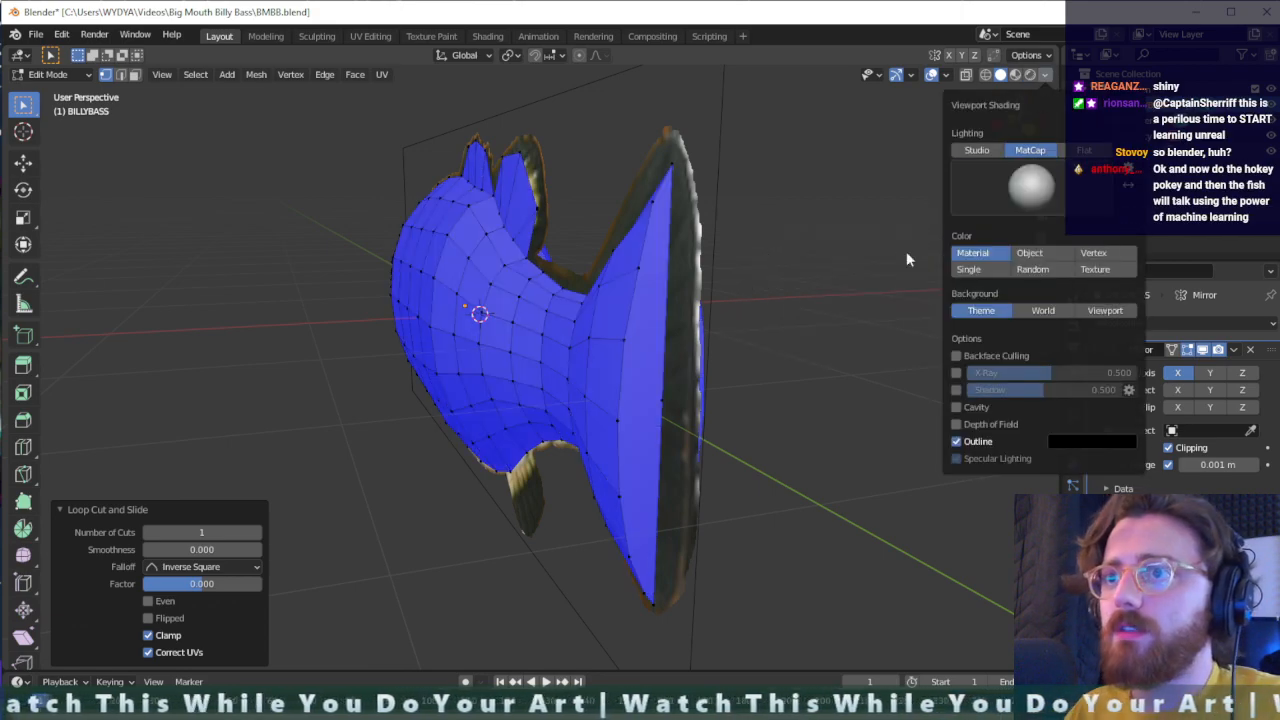
- Knife-cut edges from the midpoint of the tail fin's rear edge to three vertices on the fin's upper and middle inner border
{"action": "middle_click_drag", "start_coordinate": [697, 293], "coordinate": [652, 320]}
{"action": "middle_click_drag", "start_coordinate": [678, 374], "coordinate": [671, 403]}
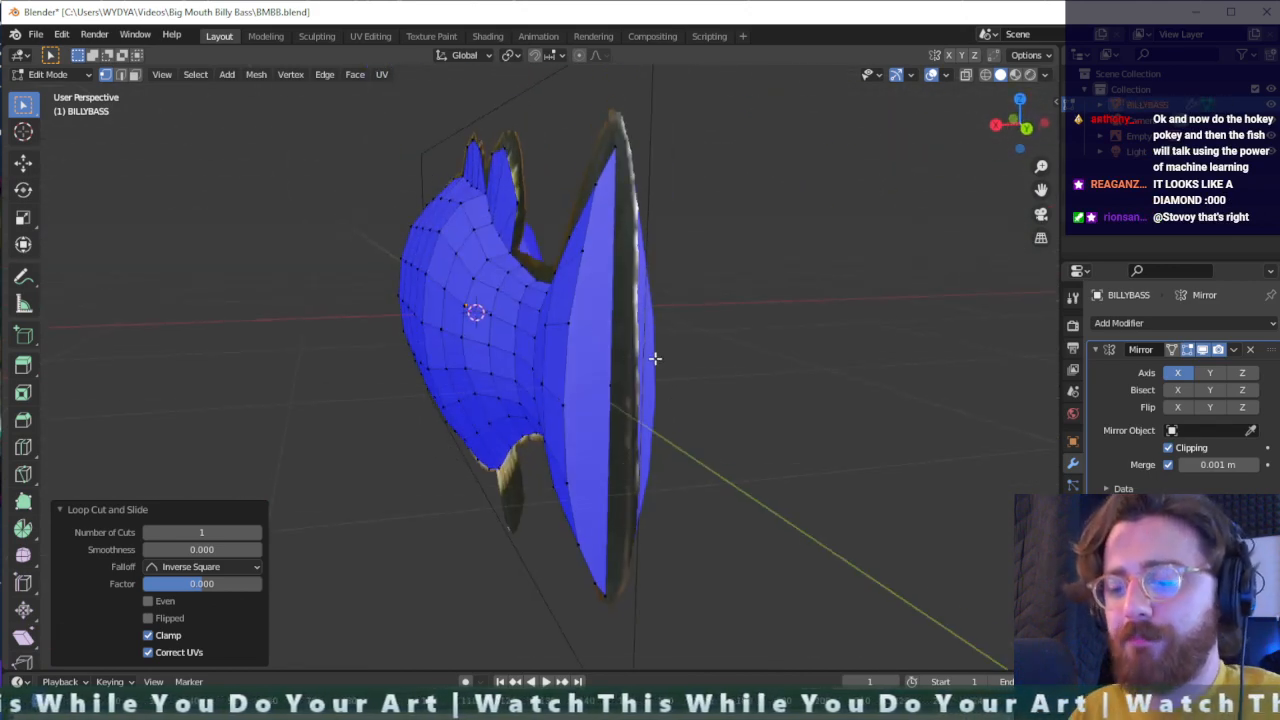
{"action": "key", "text": "shift+space"}
{"action": "key", "text": "k"}
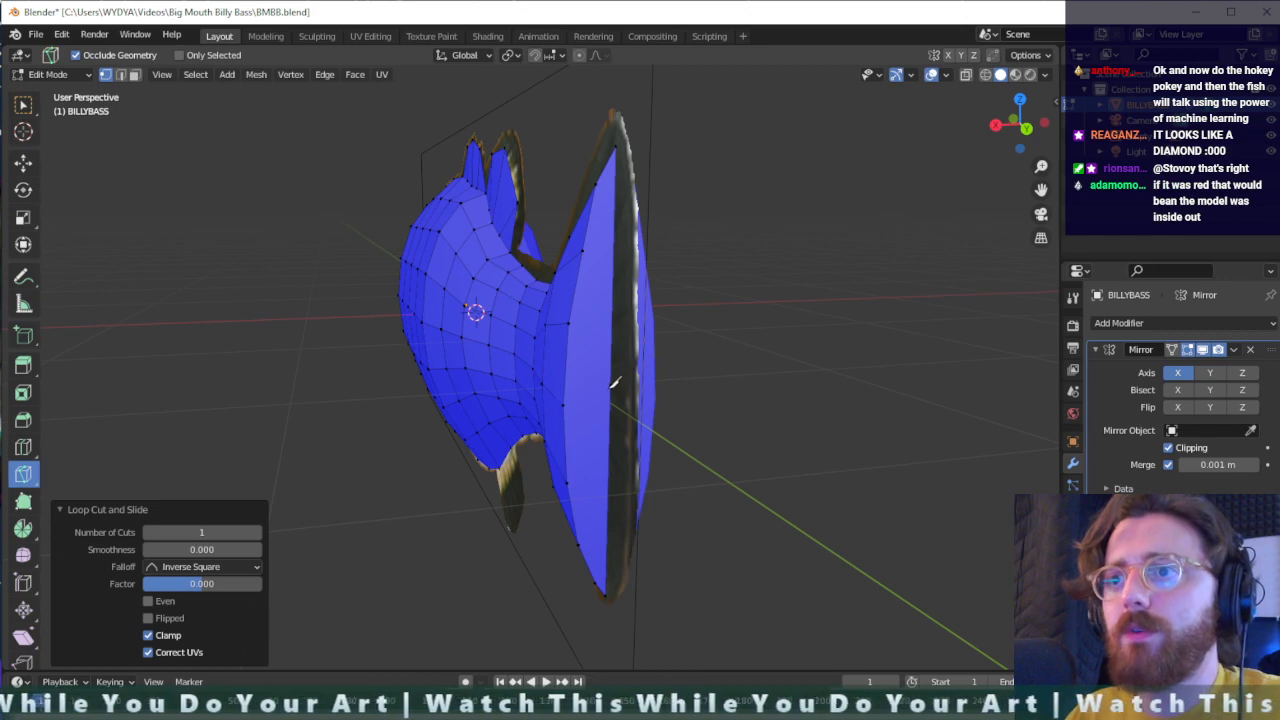
{"action": "left_click", "coordinate": [610, 385]}
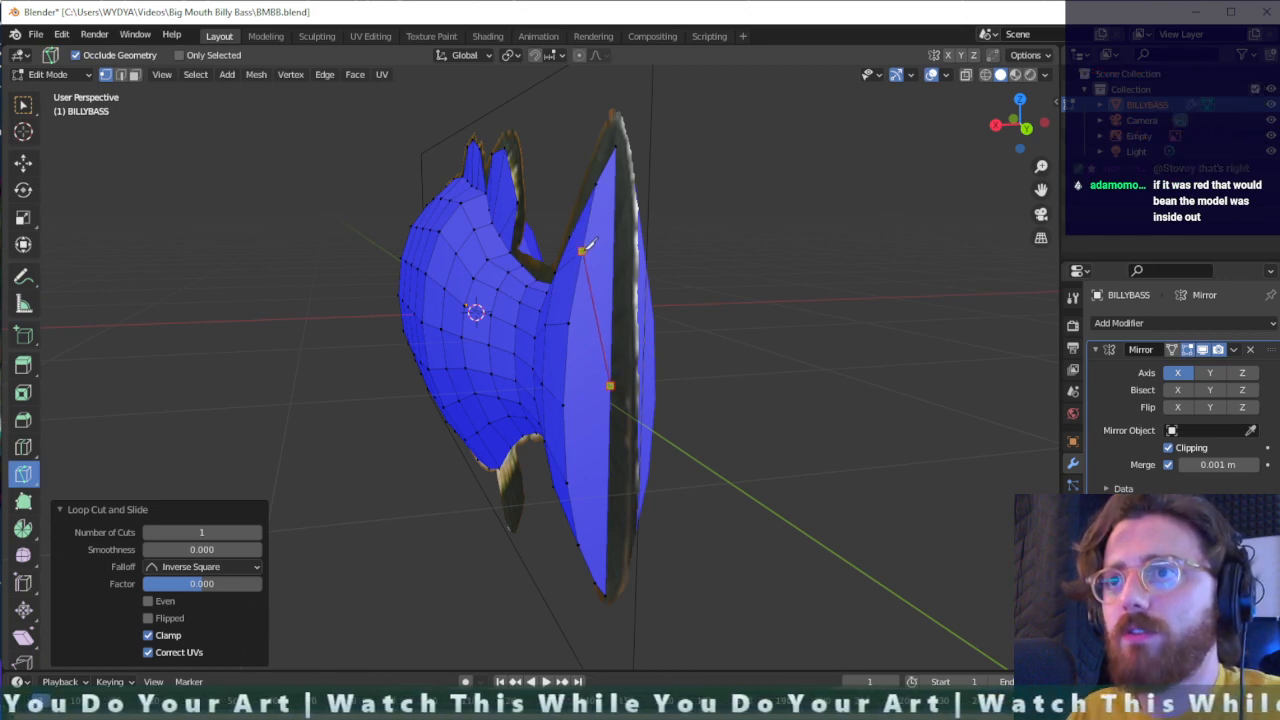
{"action": "left_click", "coordinate": [583, 250]}
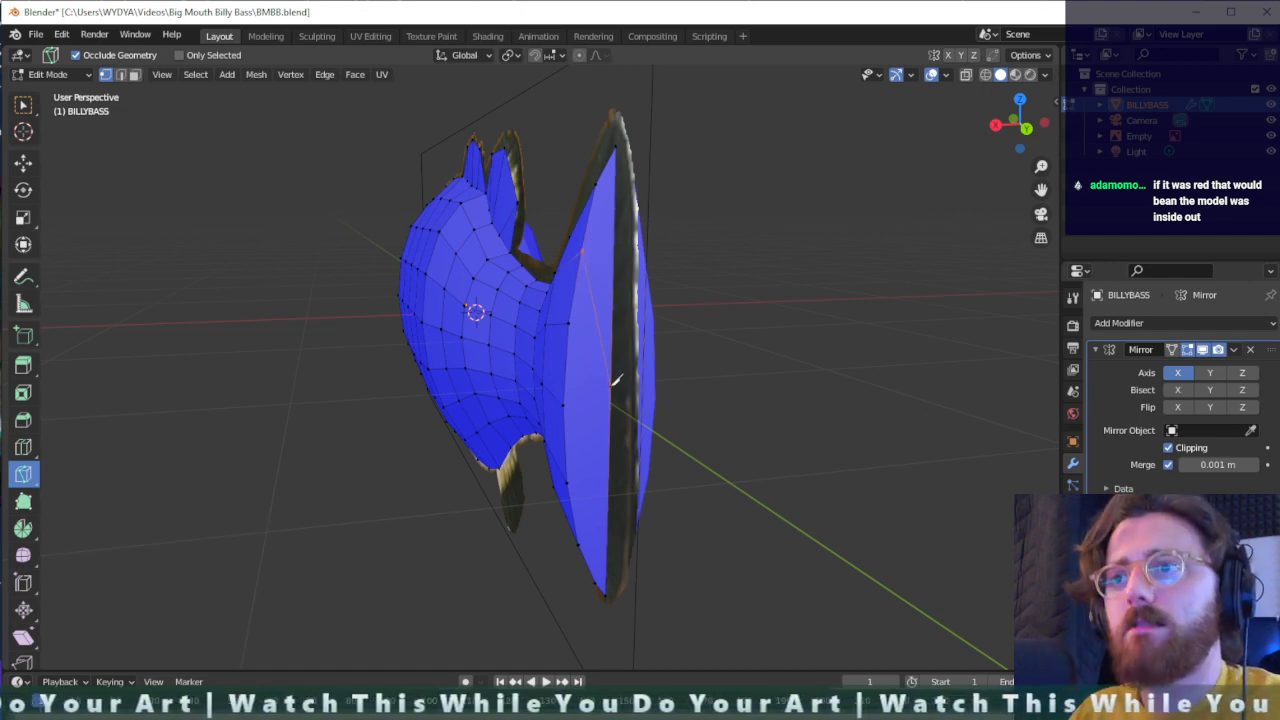
{"action": "left_click", "coordinate": [568, 323]}
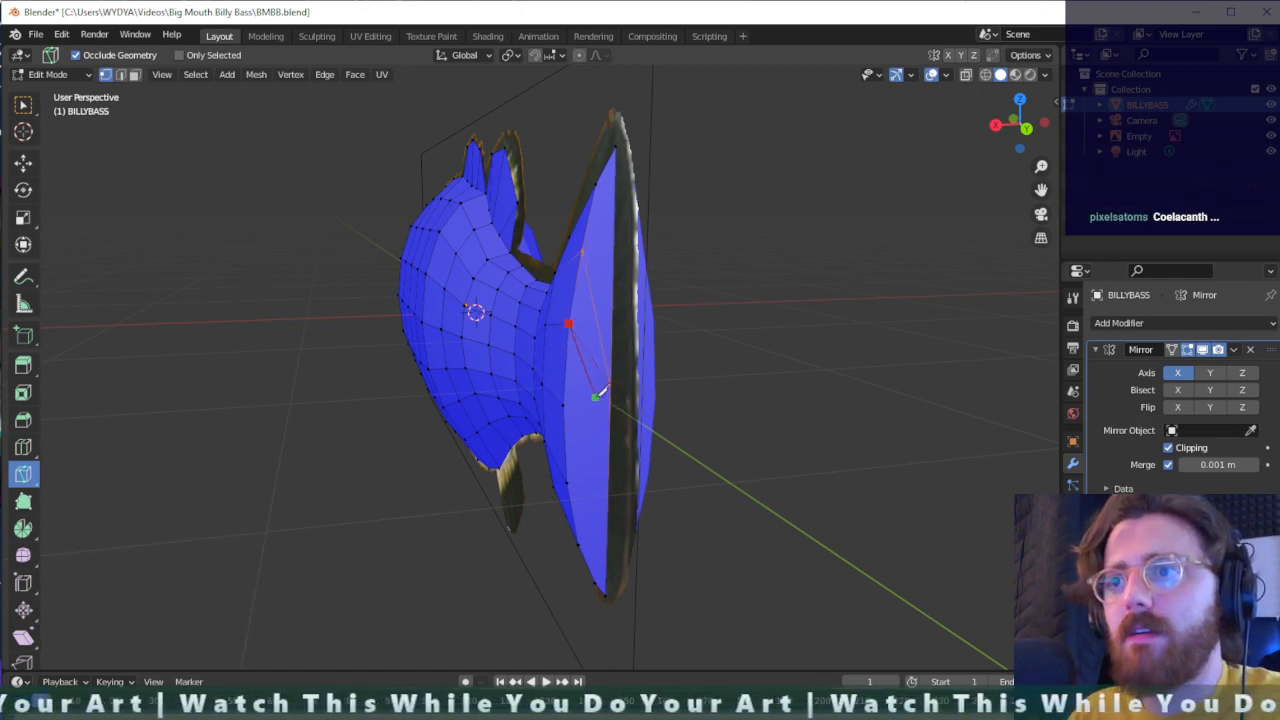
{"action": "left_click", "coordinate": [597, 396]}
{"action": "key", "text": "Return"}
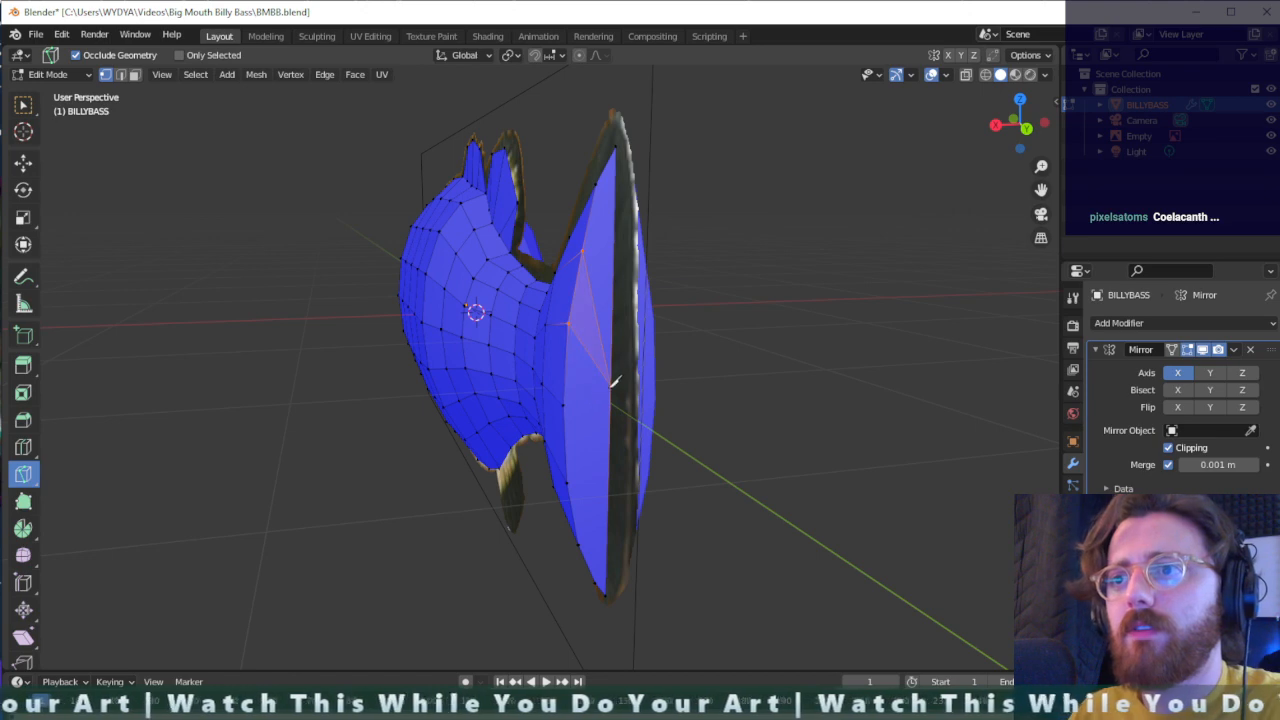
{"action": "left_click", "coordinate": [565, 402], "text": "shift"}
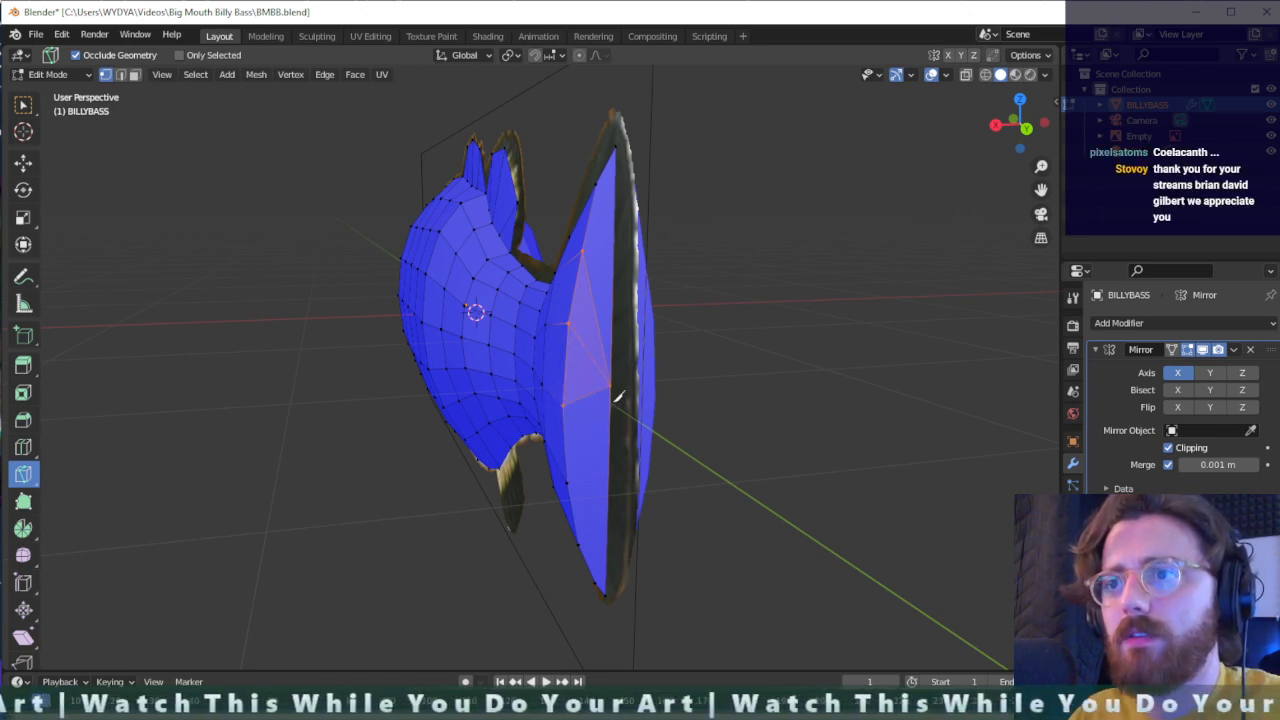
- Knife-cut edges from the same rear-edge midpoint to the three remaining vertices along the tail fin's lower border
{"action": "left_click", "coordinate": [567, 481], "text": "shift"}
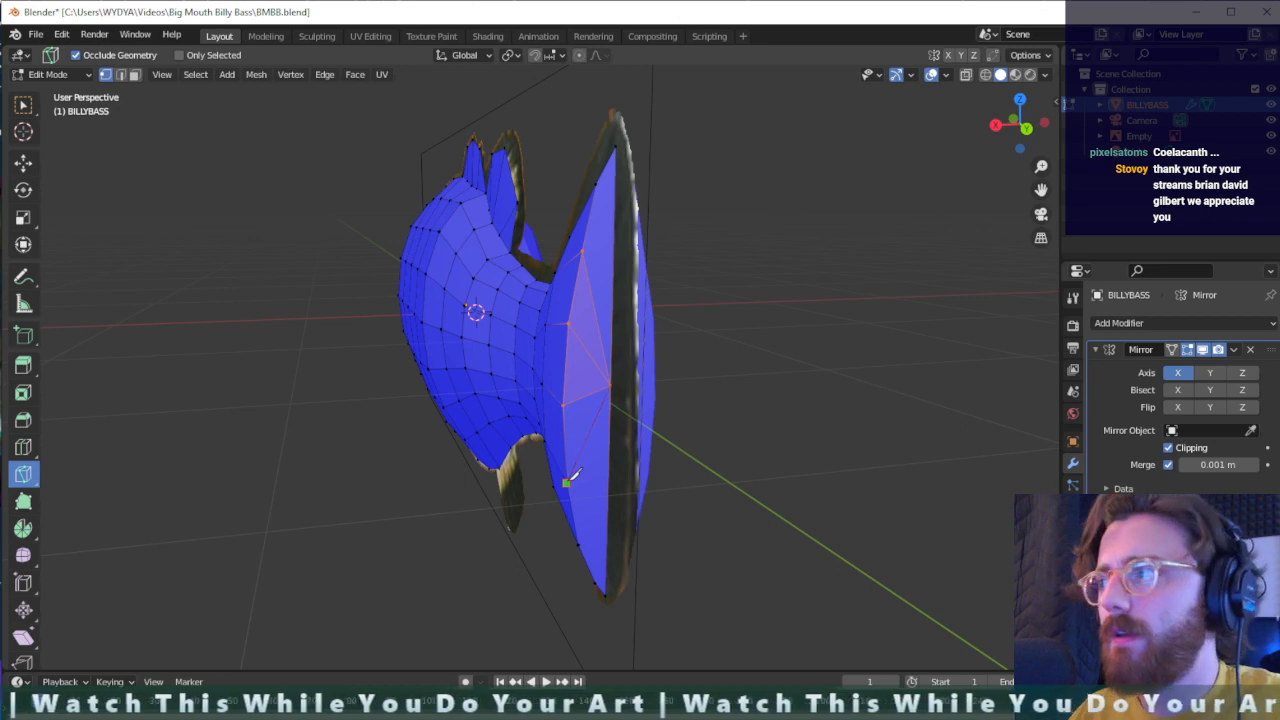
{"action": "key", "text": "Return"}
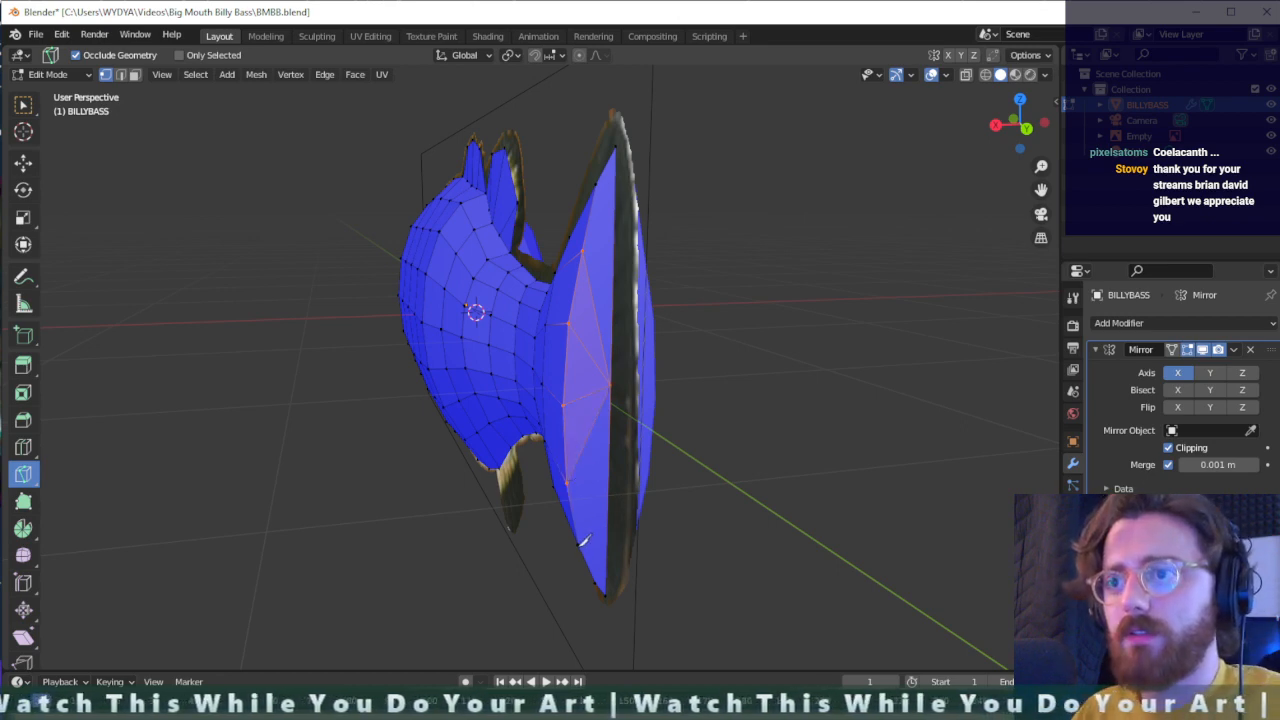
{"action": "left_click", "coordinate": [578, 543]}
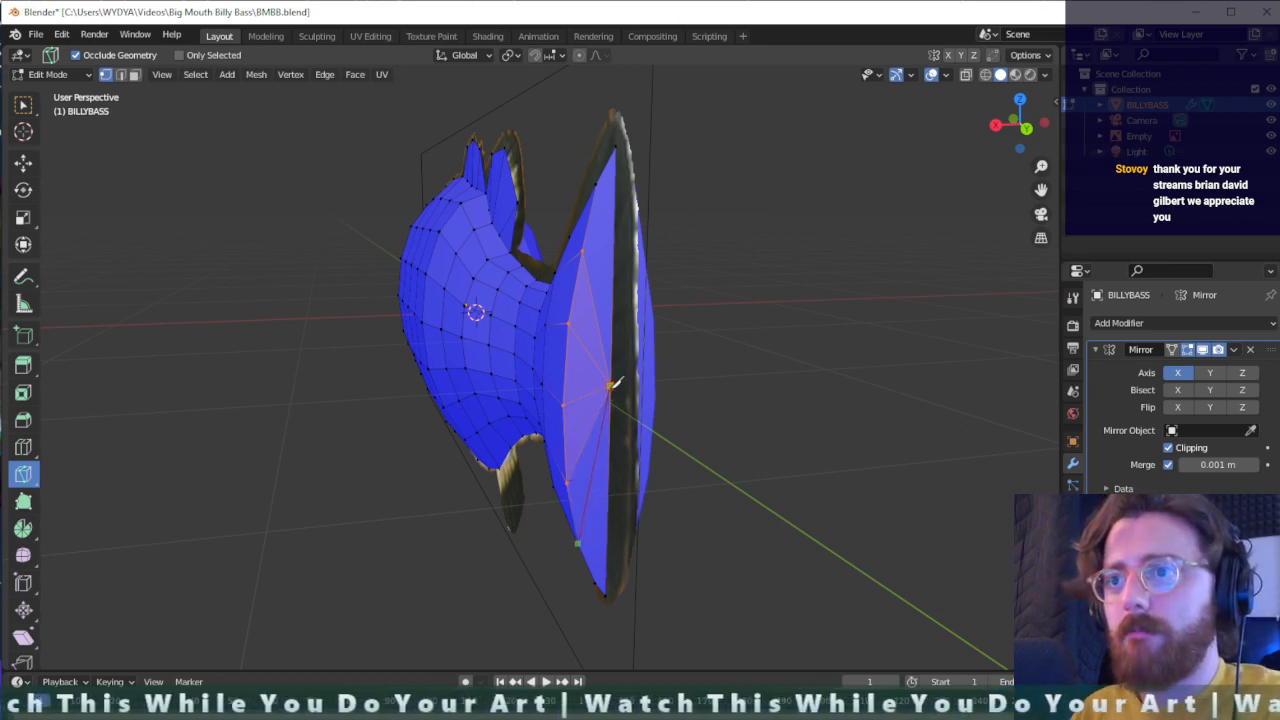
{"action": "left_click", "coordinate": [610, 384]}
{"action": "key", "text": "Return"}
{"action": "left_click", "coordinate": [598, 581]}
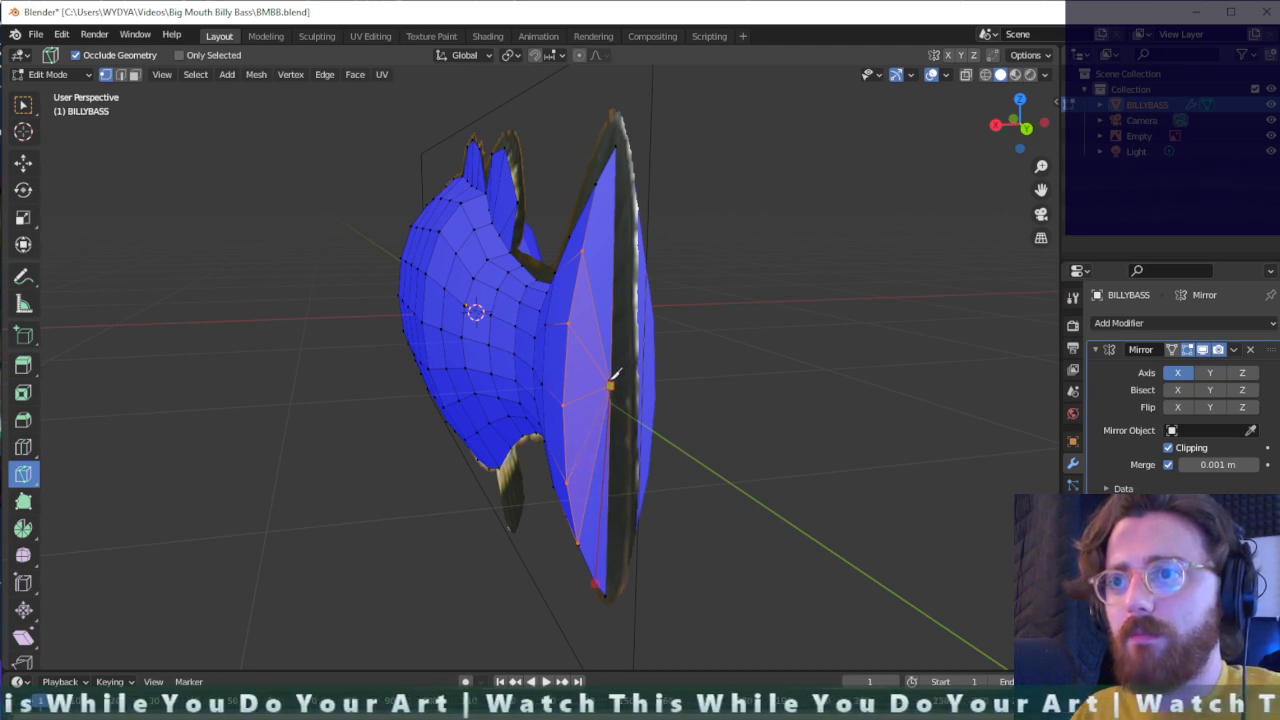
{"action": "left_click", "coordinate": [610, 384]}
{"action": "key", "text": "Return"}
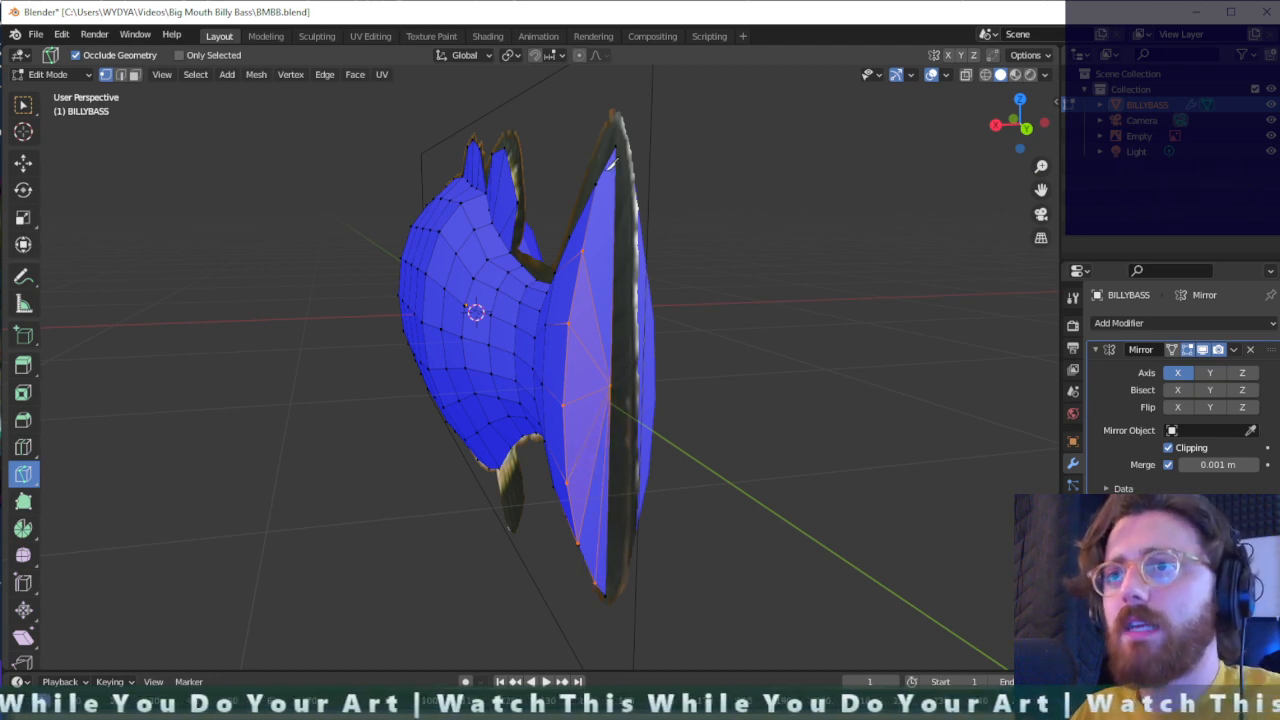
- Knife-cut an edge between the tail fin's uppermost inner-border vertex and the midpoint of its rear edge
{"action": "left_click", "coordinate": [596, 183]}
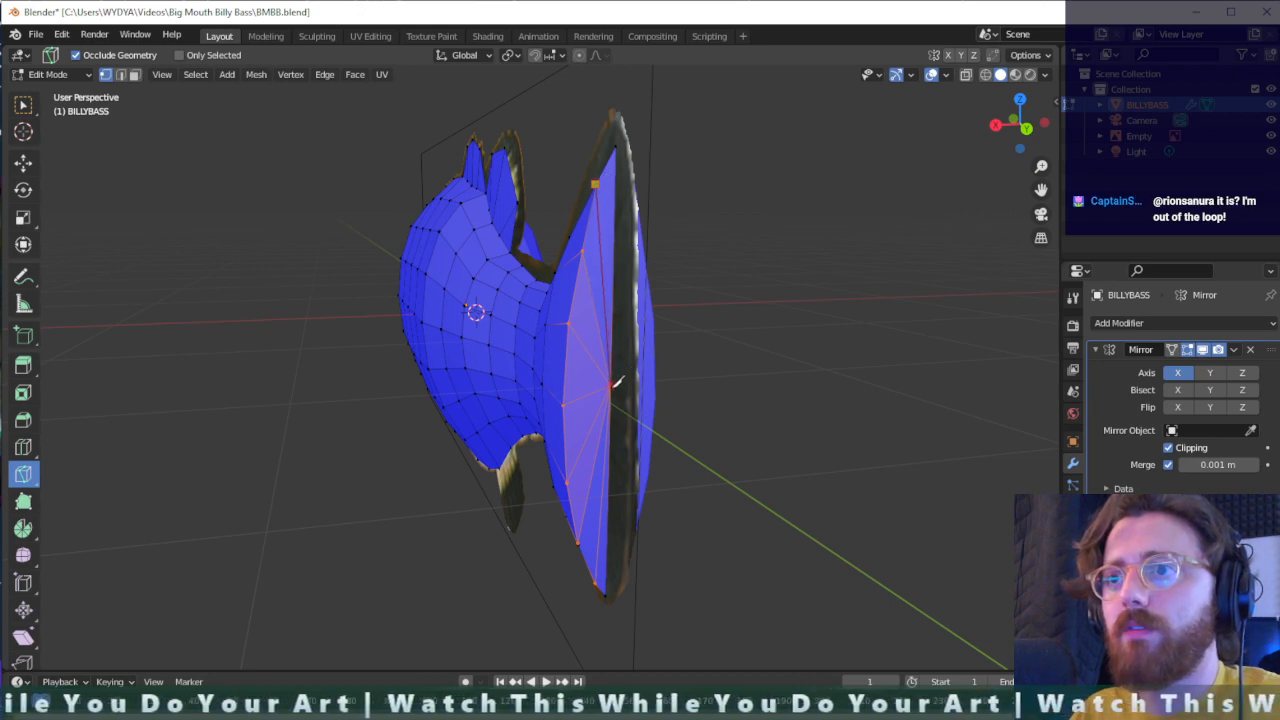
{"action": "left_click", "coordinate": [610, 384]}
{"action": "key", "text": "Return"}
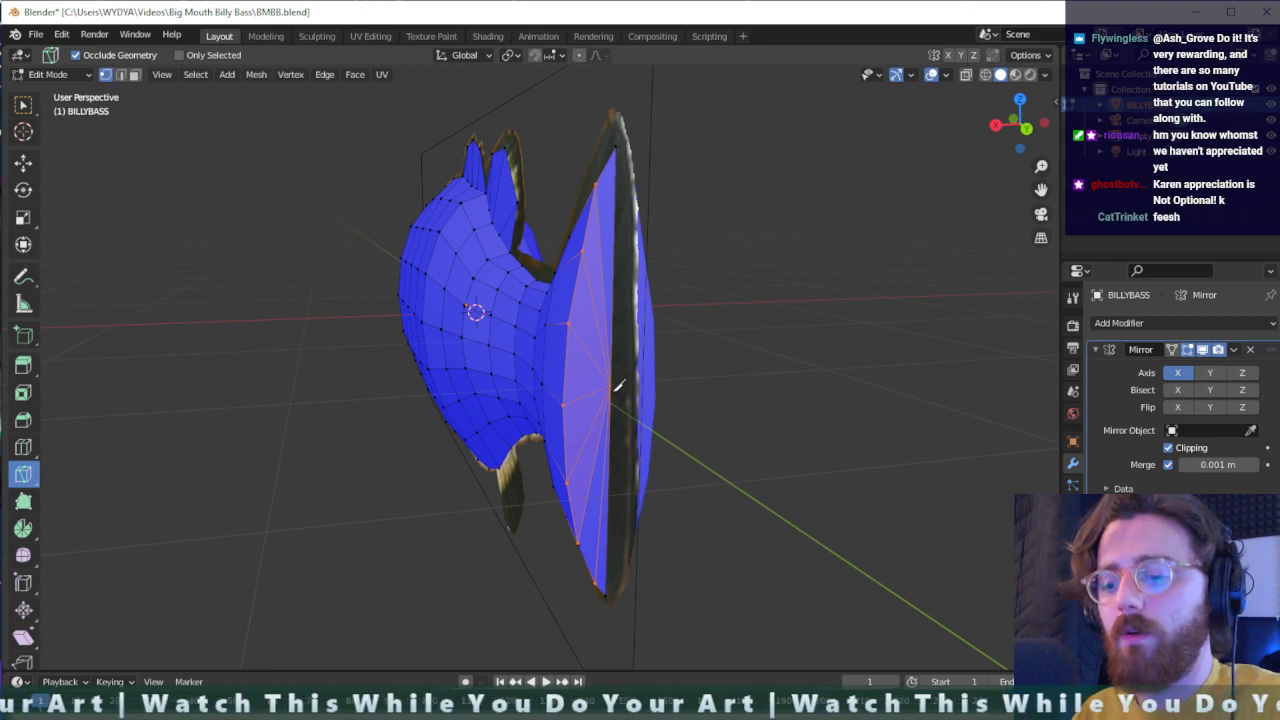
- Box-select the vertices in the two vertical columns on the tail fin's side, from its upper to its lower border
{"action": "middle_click_drag", "start_coordinate": [618, 385], "coordinate": [885, 453]}
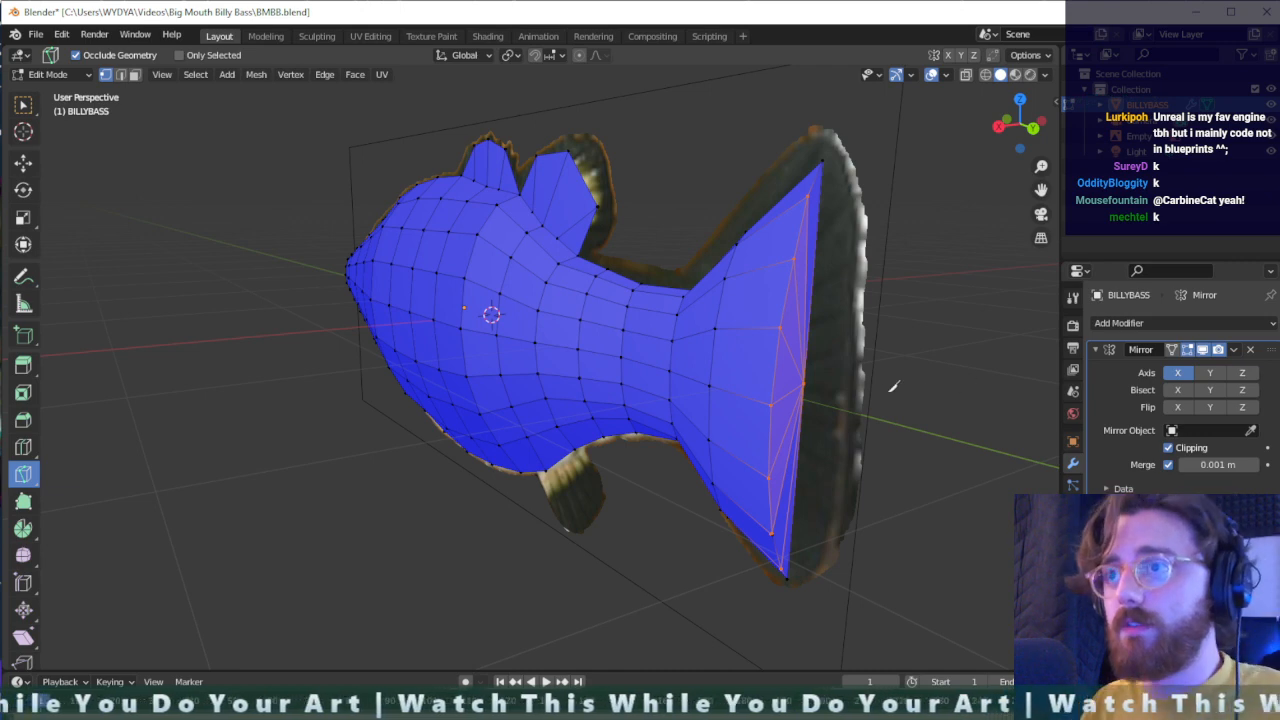
{"action": "key", "text": "shift+space"}
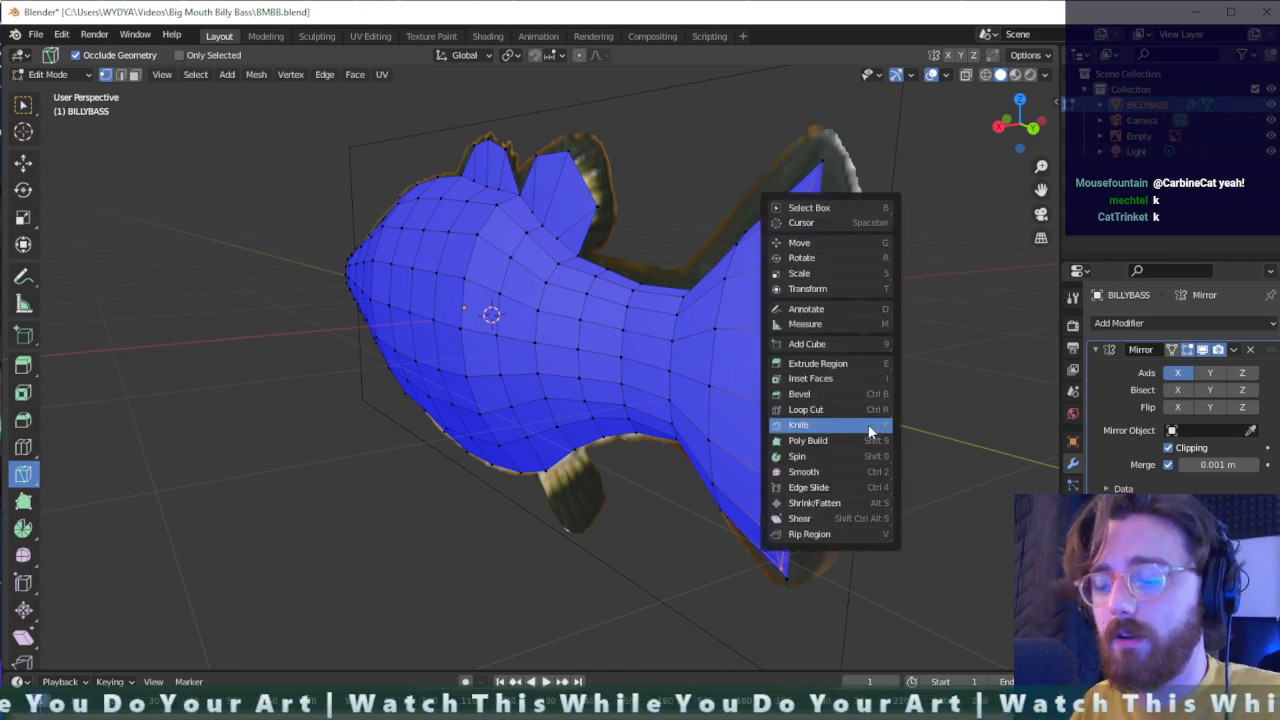
{"action": "key", "text": "b"}
{"action": "middle_click_drag", "start_coordinate": [834, 196], "coordinate": [815, 303]}
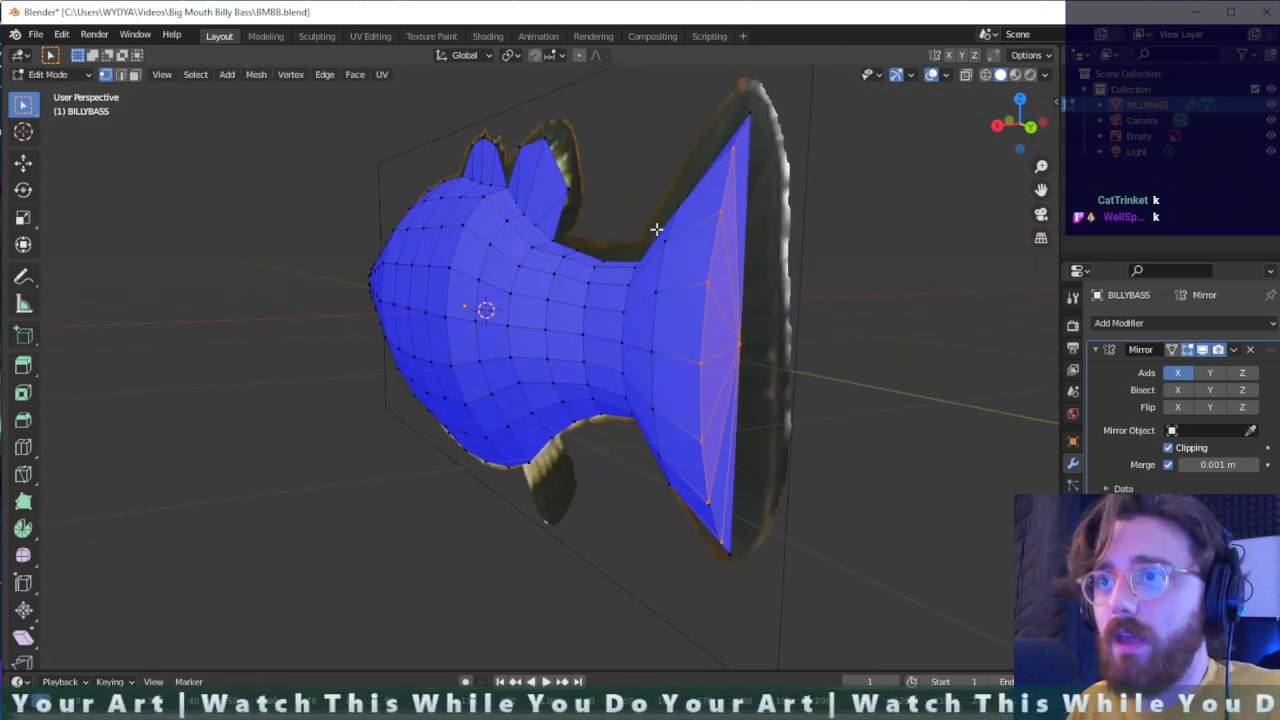
{"action": "left_click_drag", "start_coordinate": [656, 229], "coordinate": [695, 494]}
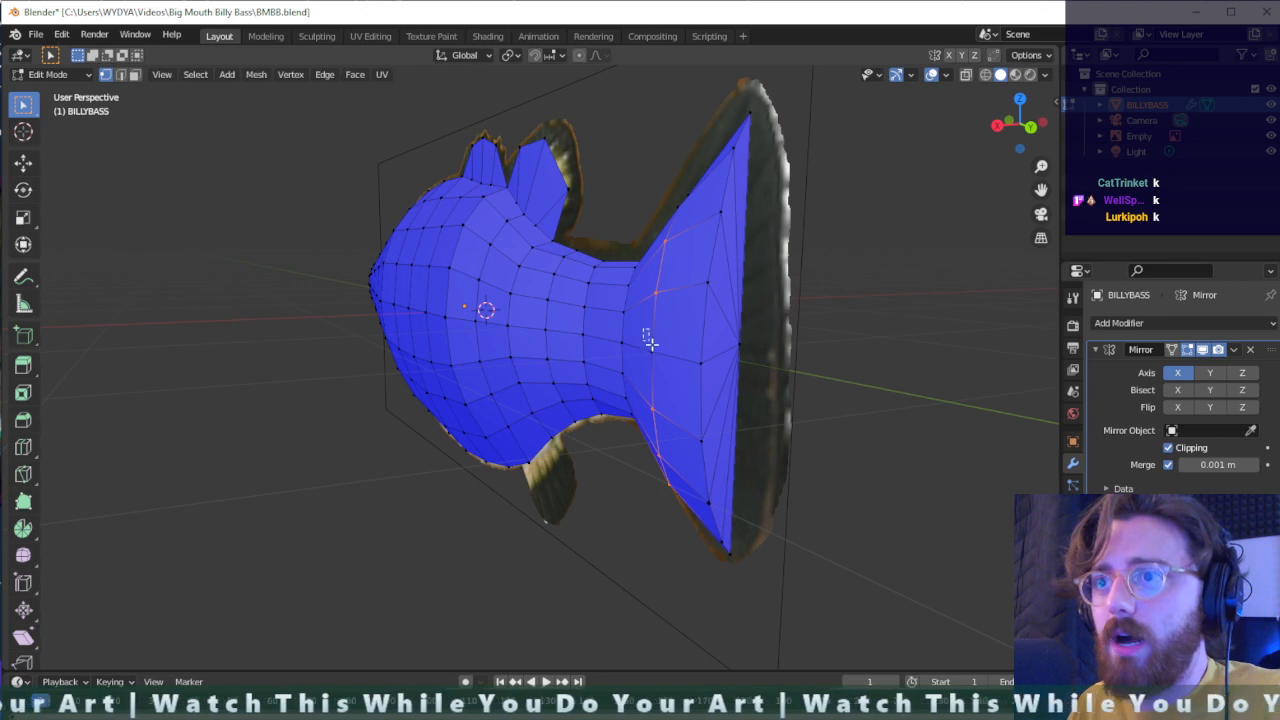
{"action": "middle_click_drag", "start_coordinate": [686, 505], "coordinate": [803, 497]}
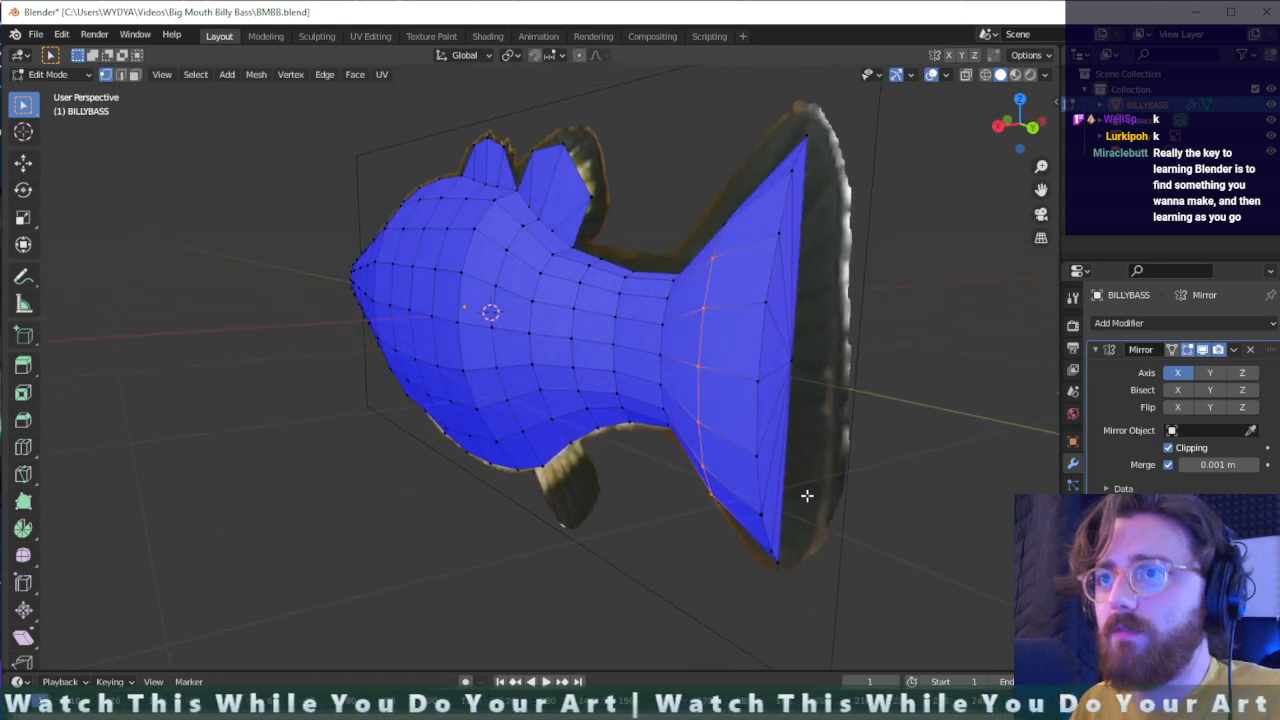
{"action": "left_click_drag", "start_coordinate": [775, 553], "coordinate": [746, 223], "text": "shift"}
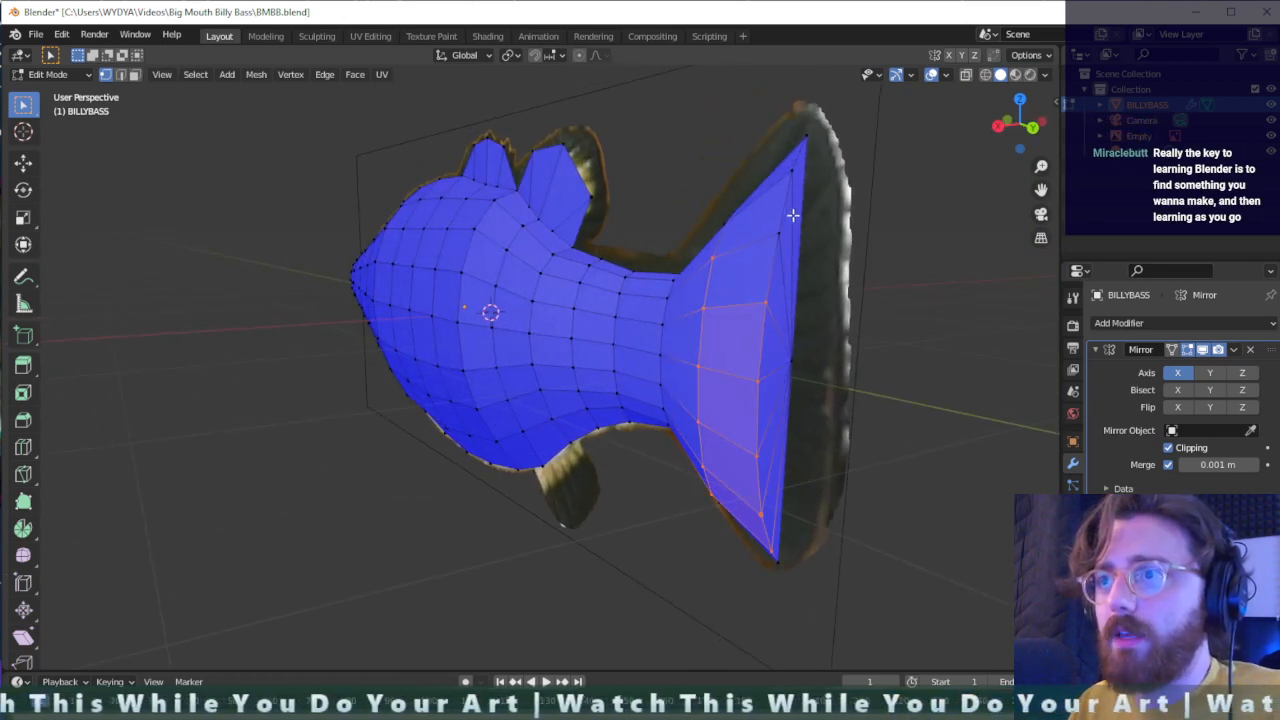
{"action": "left_click_drag", "start_coordinate": [796, 167], "coordinate": [764, 246], "text": "shift"}
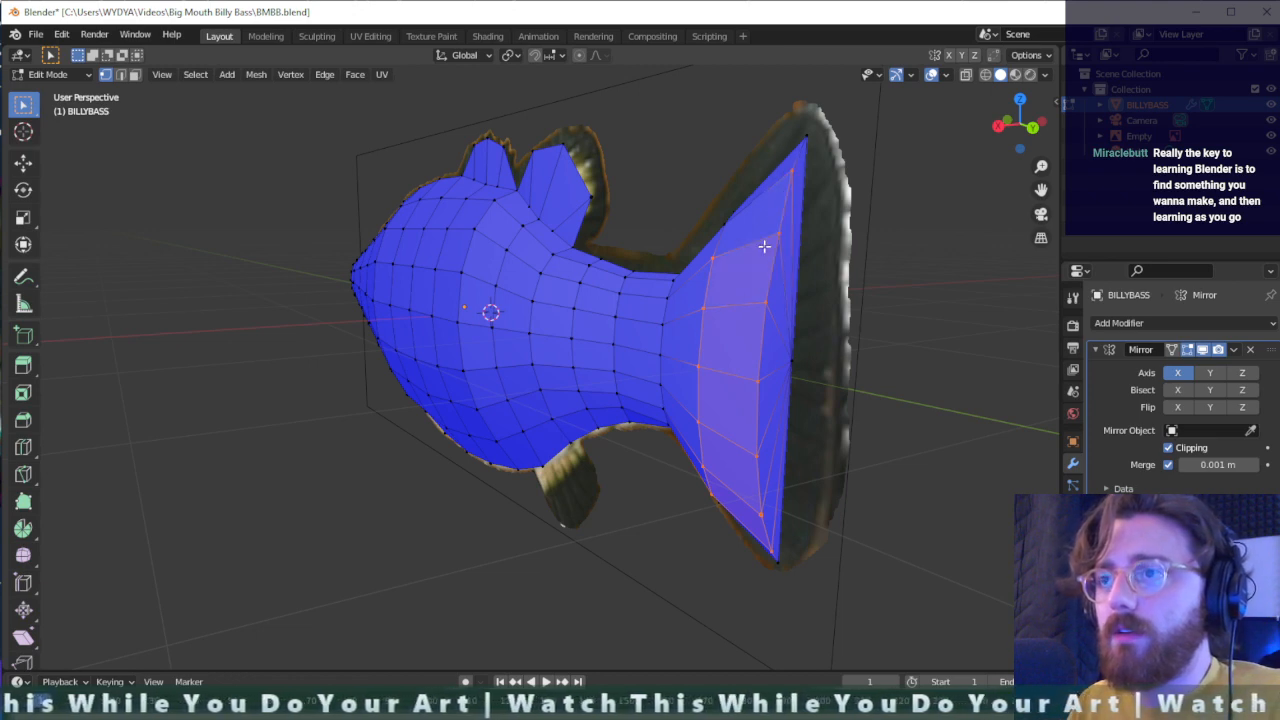
- Try shifting the selected tail-fin vertices along the global Y and Z axes, undoing the shifts
{"action": "key", "text": "g"}
{"action": "key", "text": "y"}
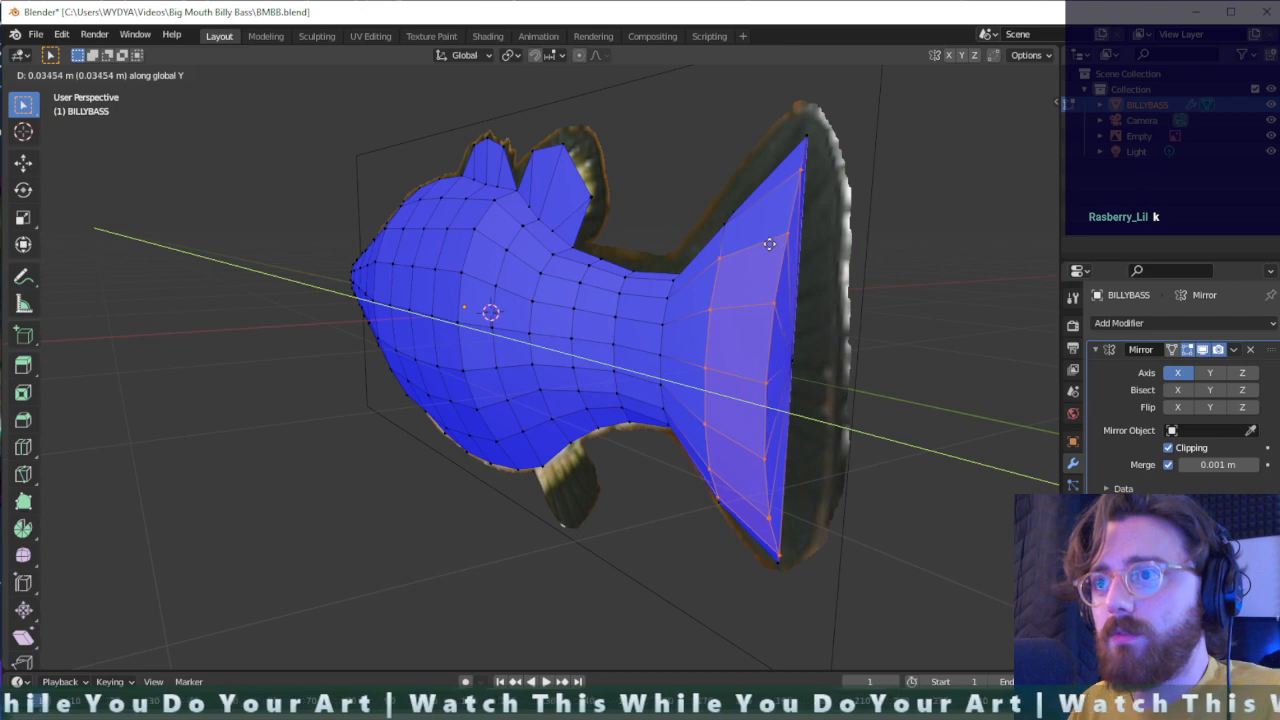
{"action": "left_click", "coordinate": [757, 243]}
{"action": "key", "text": "ctrl+z"}
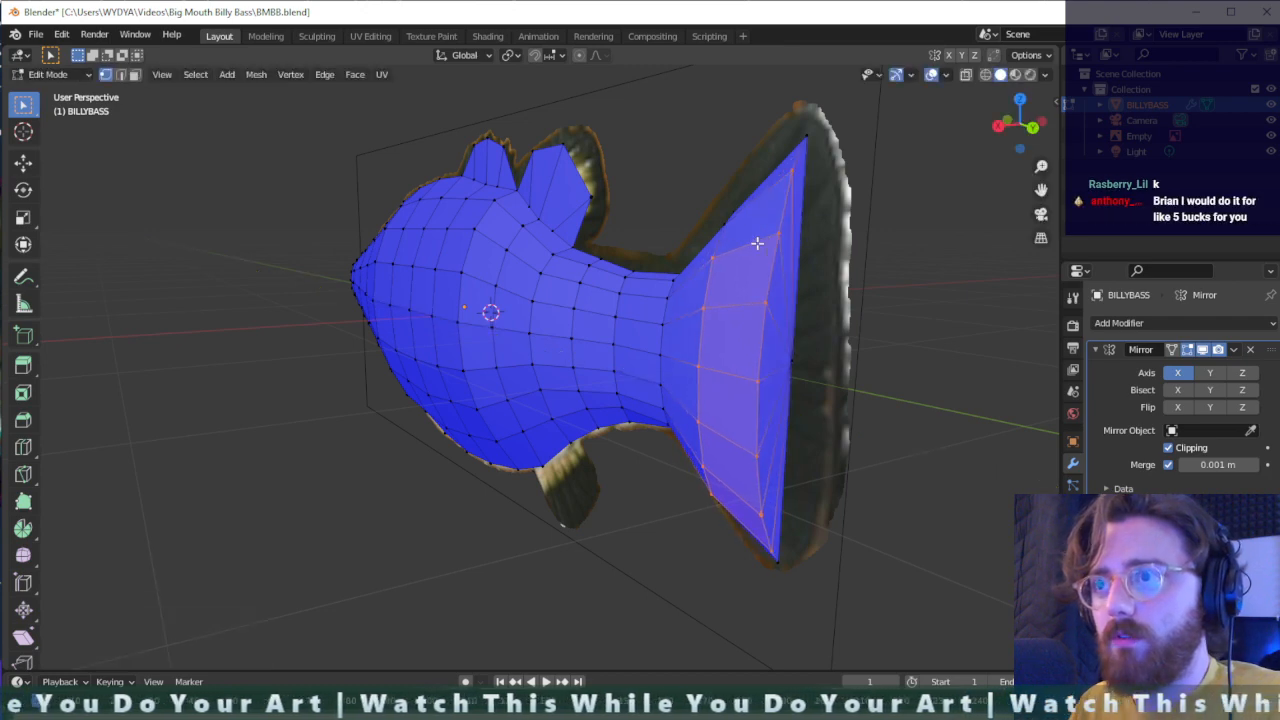
{"action": "right_click", "coordinate": [757, 243]}
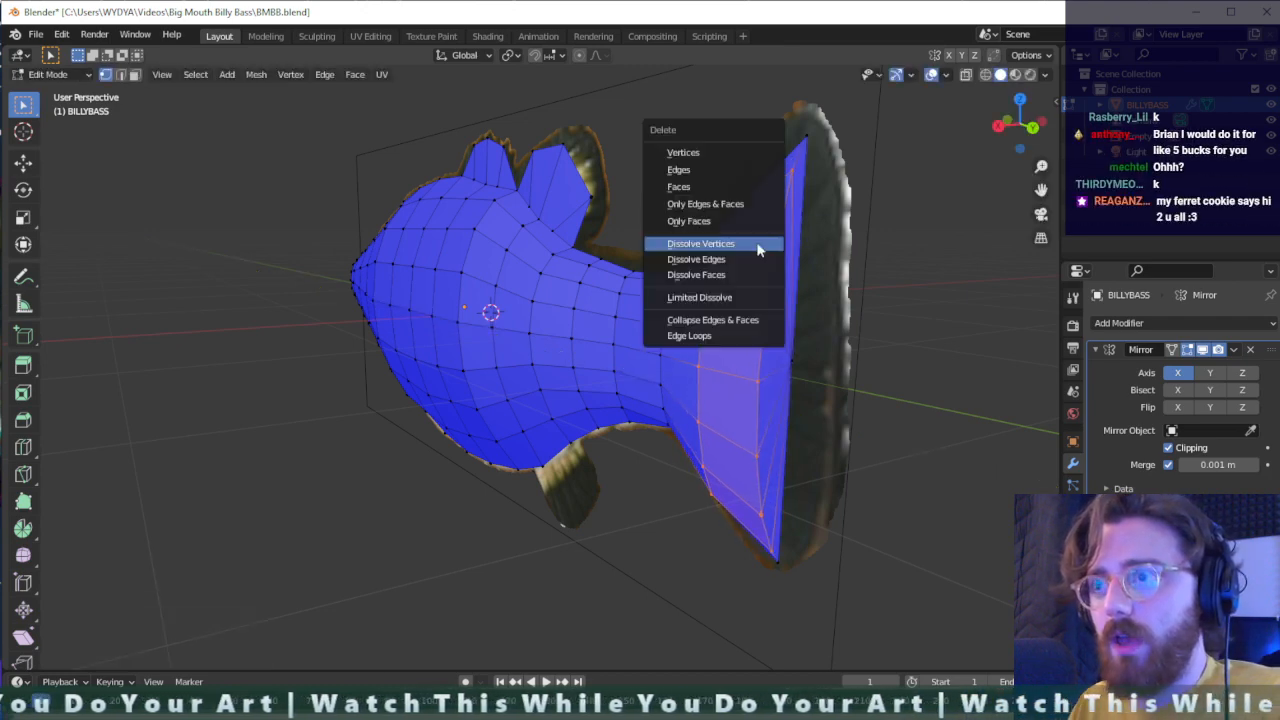
{"action": "key", "text": "g"}
{"action": "left_click", "coordinate": [803, 227]}
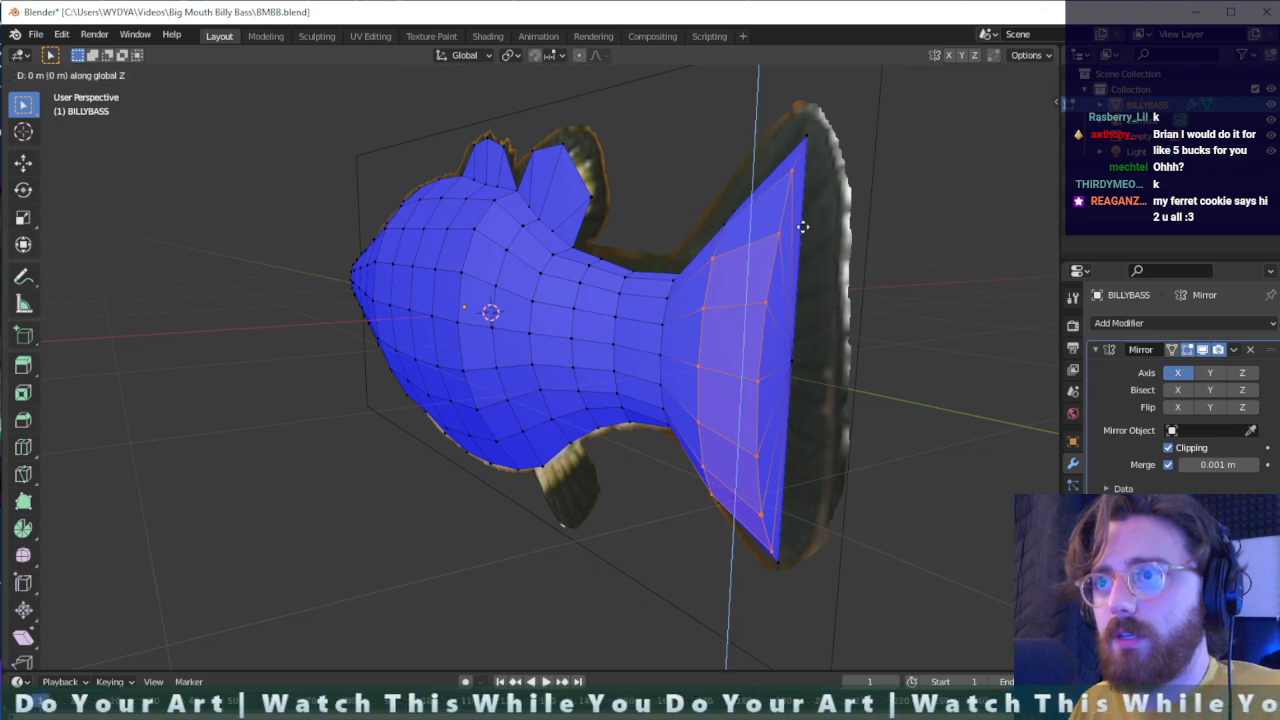
{"action": "key", "text": "ctrl+z"}
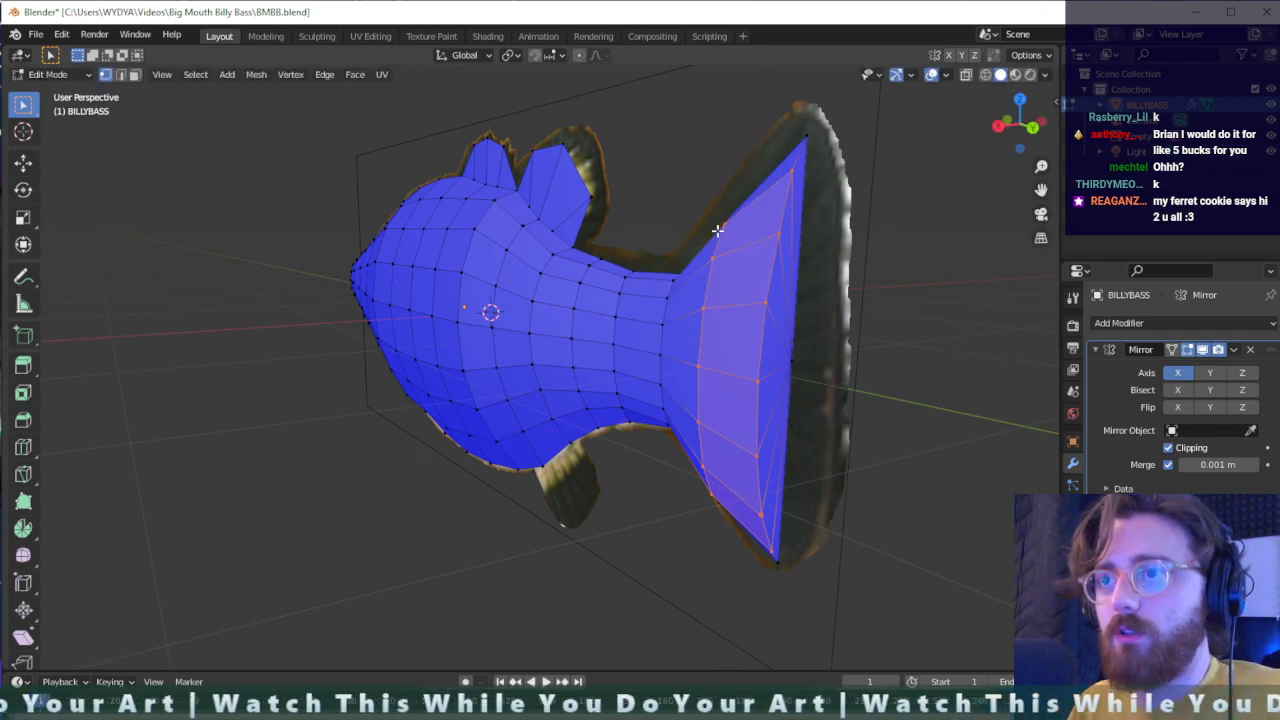
- Move the two selected tail-fin vertex columns about 0.034 m in the negative global X direction
{"action": "key", "text": "g"}
{"action": "key", "text": "x"}
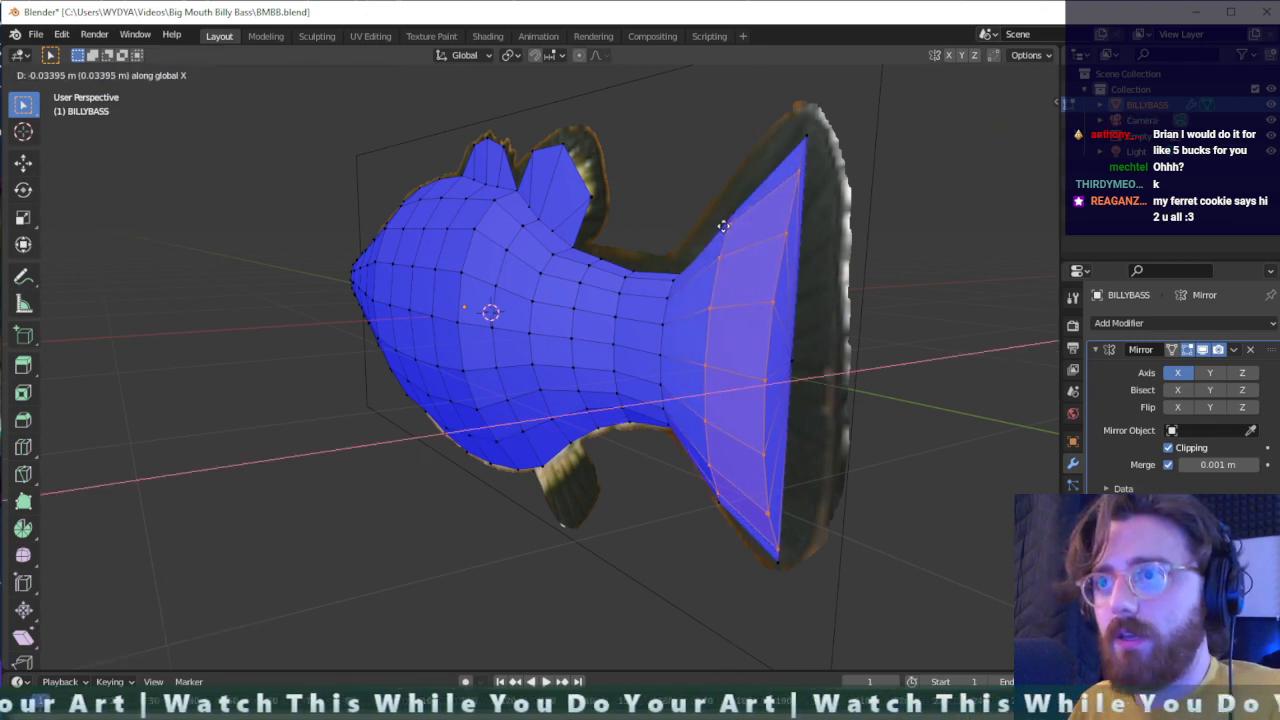
{"action": "left_click", "coordinate": [723, 226]}
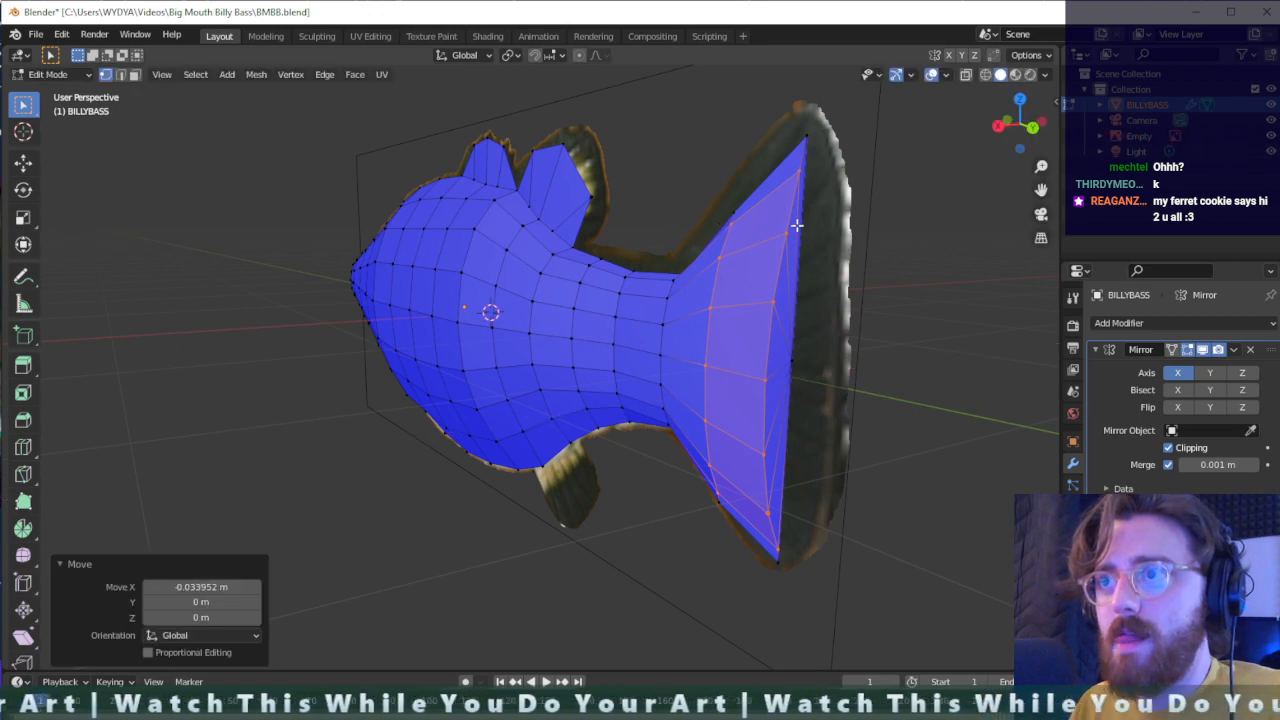
- Select only the five inner rows of the two tail-fin columns and move them about 0.016 m in negative global X
{"action": "left_click_drag", "start_coordinate": [791, 217], "coordinate": [751, 303]}
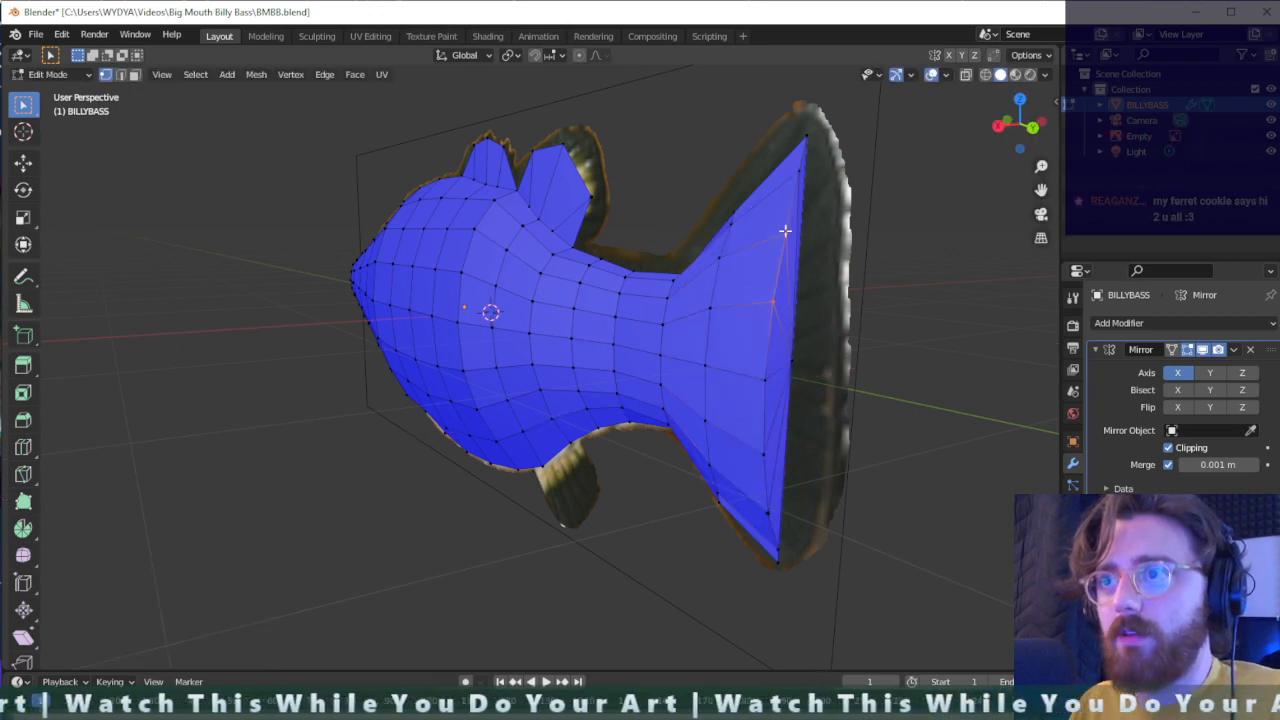
{"action": "left_click_drag", "start_coordinate": [785, 231], "coordinate": [698, 331]}
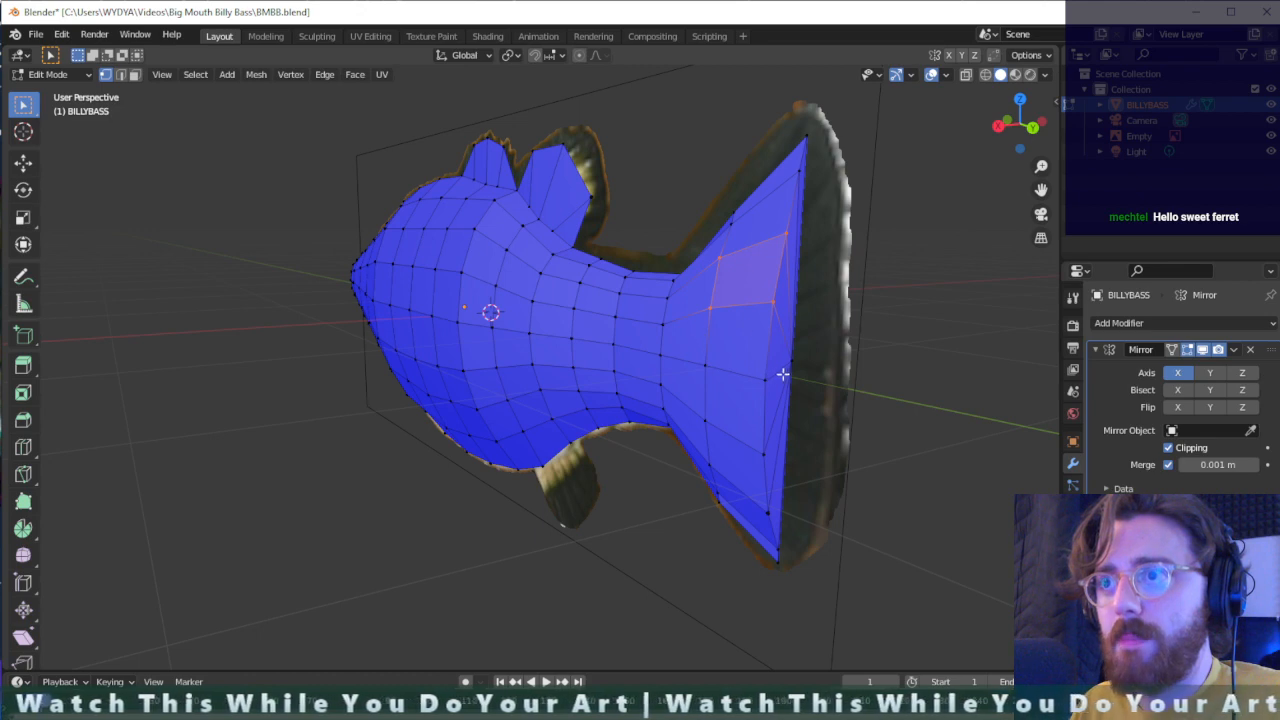
{"action": "left_click_drag", "start_coordinate": [779, 367], "coordinate": [691, 395], "text": "shift"}
{"action": "left_click_drag", "start_coordinate": [686, 414], "coordinate": [753, 520], "text": "shift"}
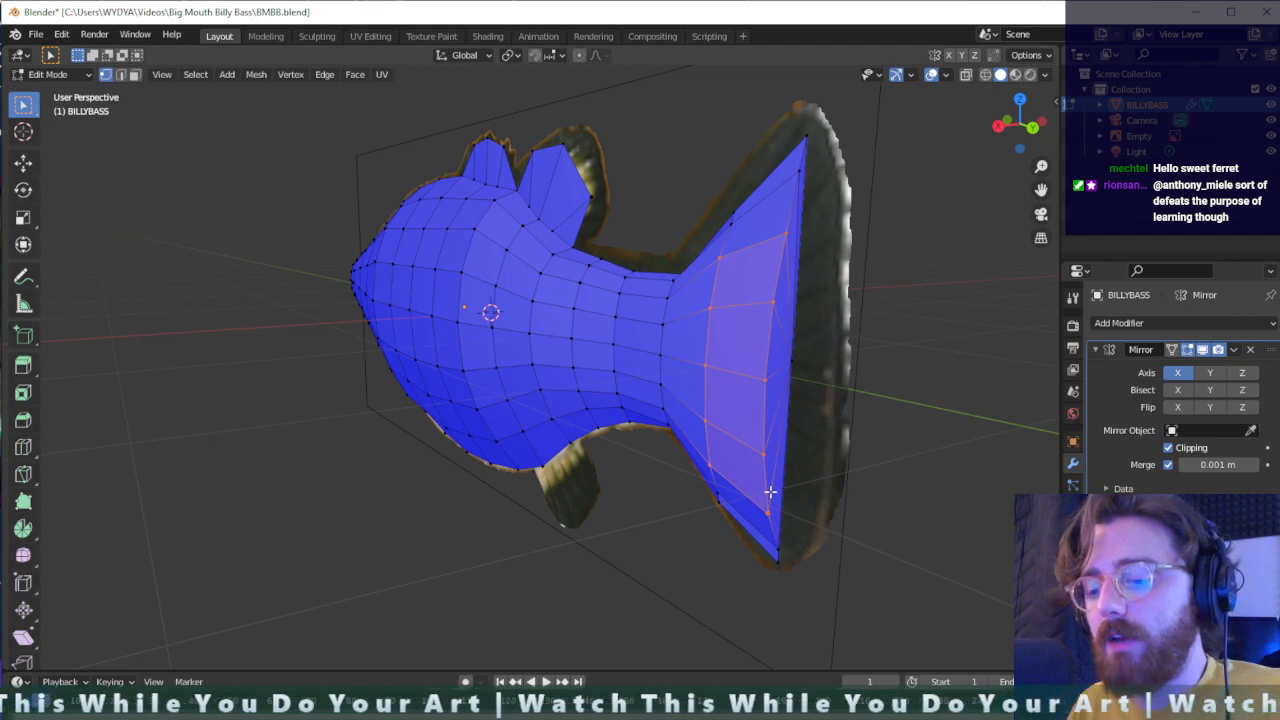
{"action": "key", "text": "g"}
{"action": "key", "text": "x"}
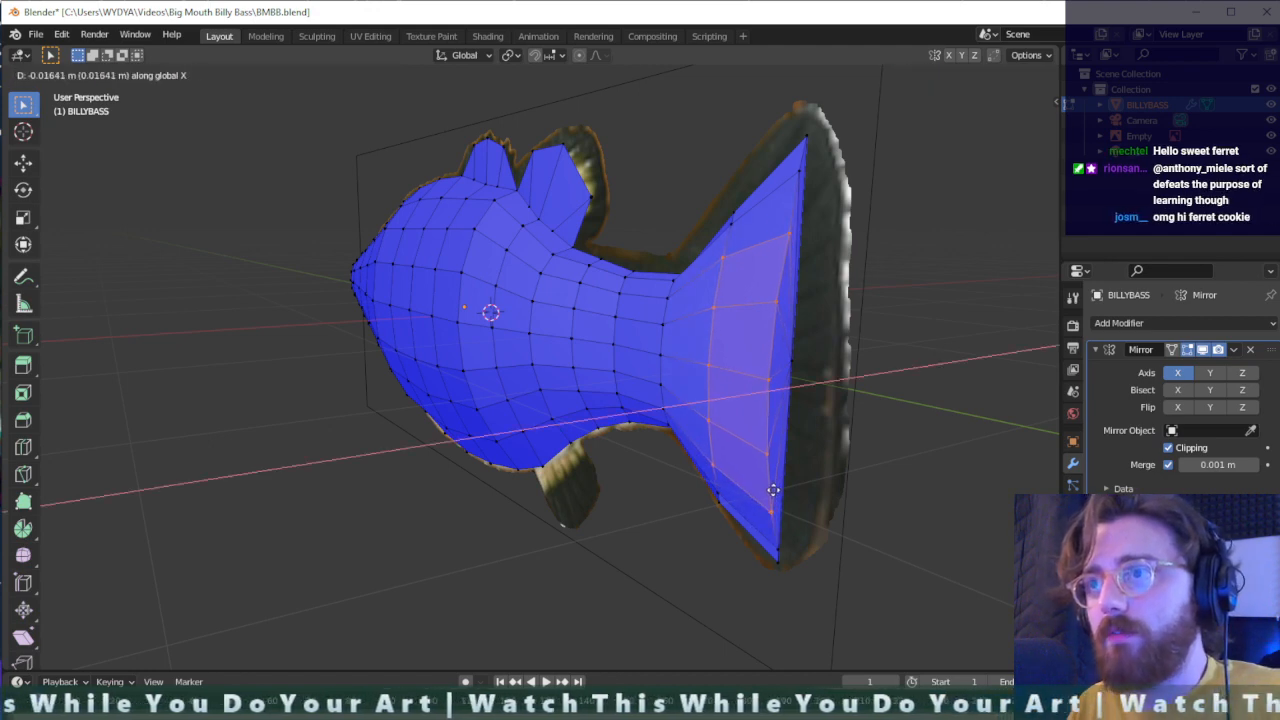
{"action": "left_click", "coordinate": [773, 490]}
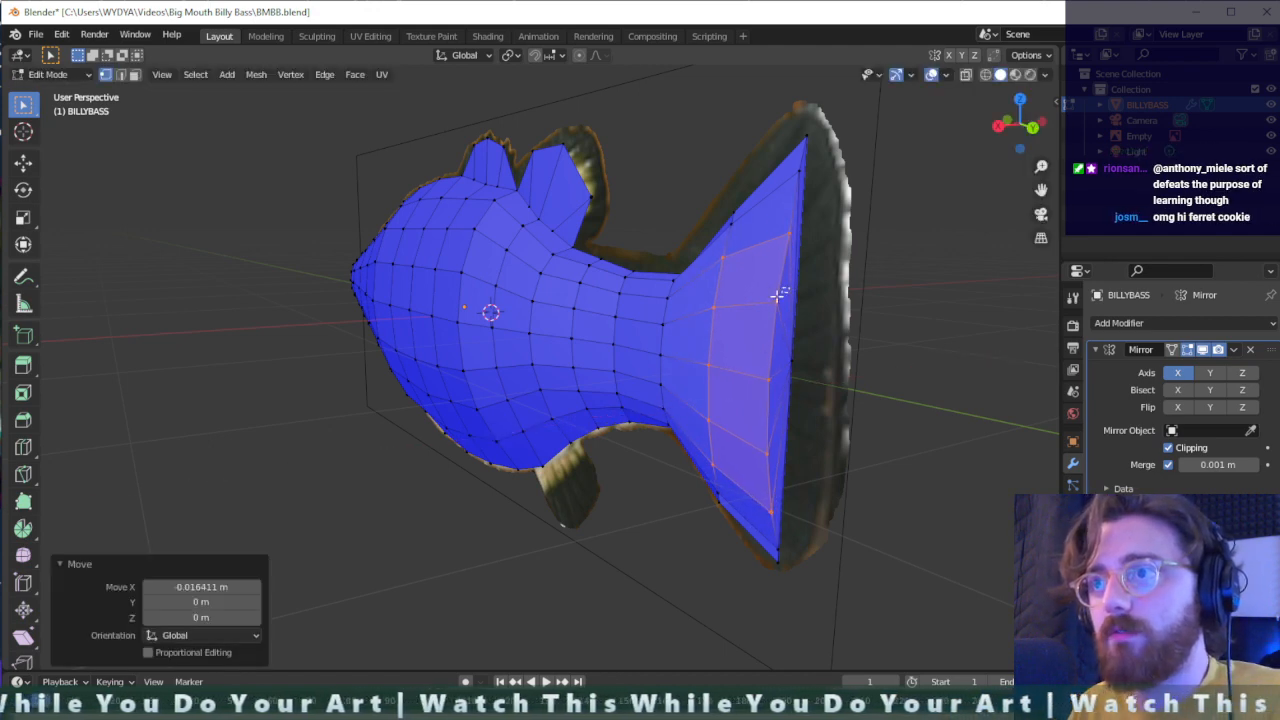
- Shift the middle rows of tail-fin vertices further outward along the negative global X axis to bulge the fin's centre
{"action": "left_click_drag", "start_coordinate": [778, 295], "coordinate": [689, 441]}
{"action": "left_click", "coordinate": [757, 470], "text": "shift"}
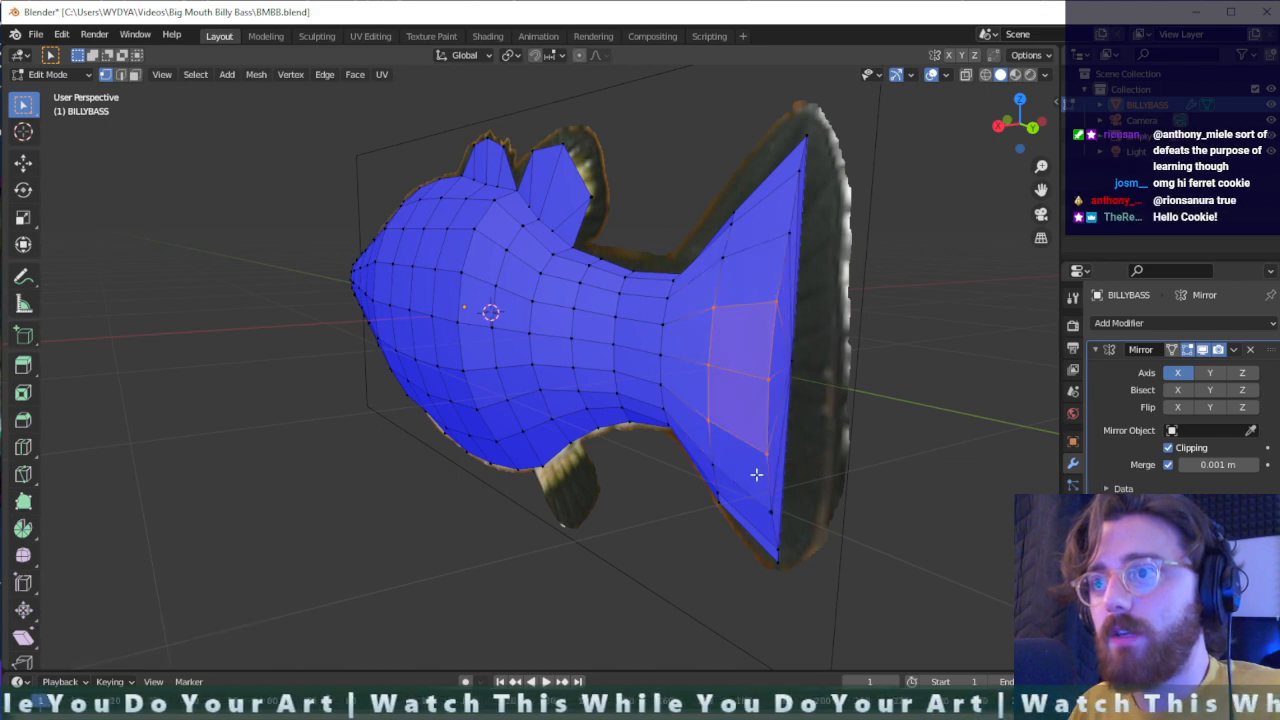
{"action": "key", "text": "g"}
{"action": "key", "text": "x"}
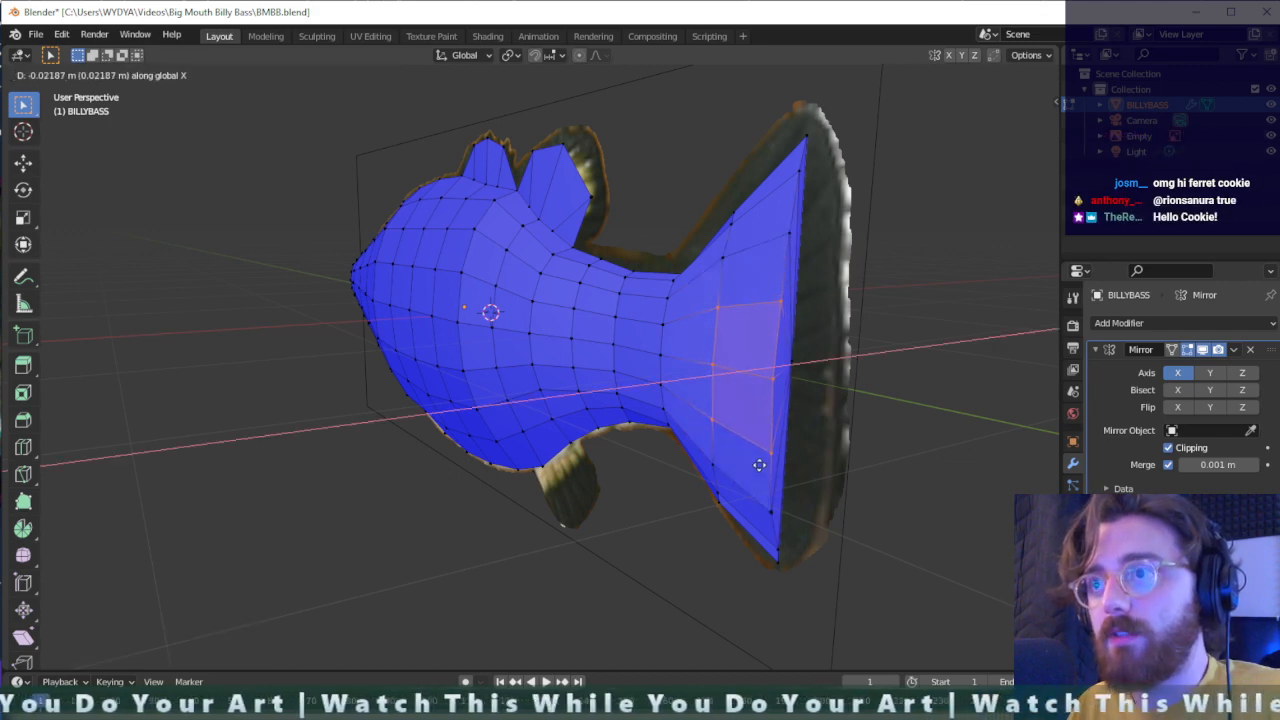
{"action": "left_click", "coordinate": [757, 465]}
{"action": "middle_click_drag", "start_coordinate": [768, 364], "coordinate": [692, 416]}
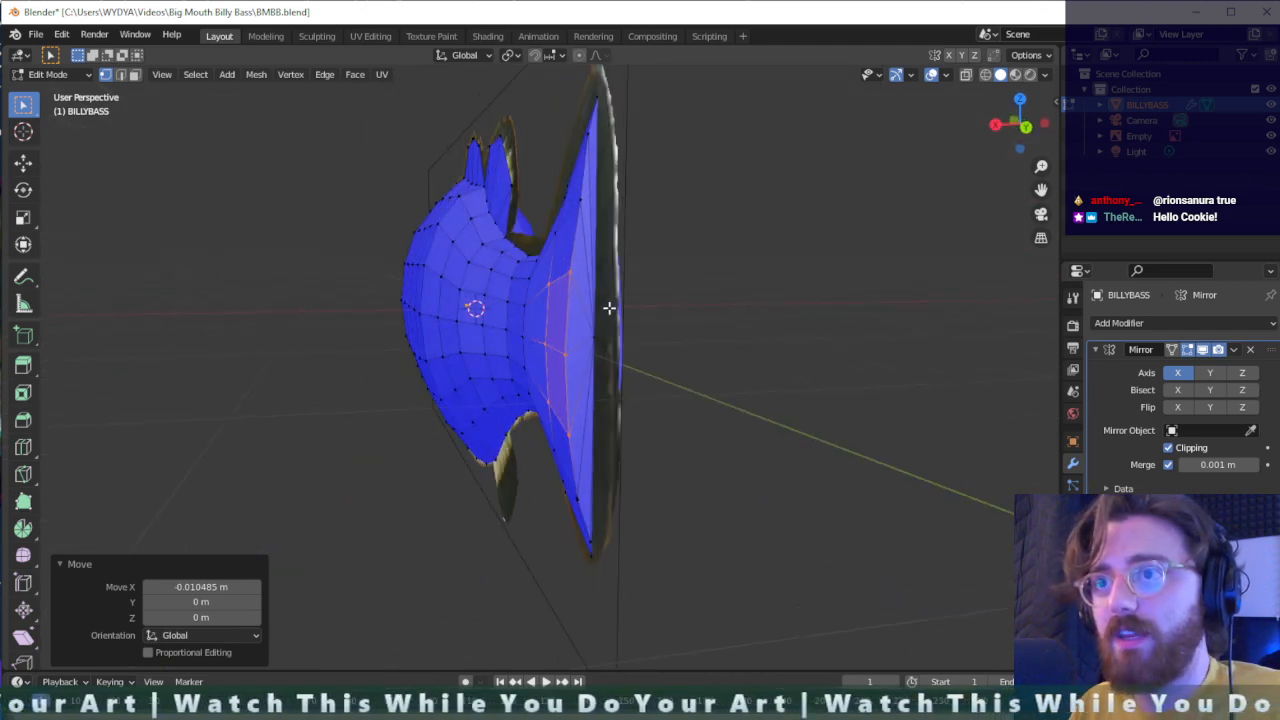
- Dissolve the midpoint vertex on the tail fin's rear edge, removing the fan of edges attached to it
{"action": "middle_click_drag", "start_coordinate": [609, 308], "coordinate": [677, 371]}
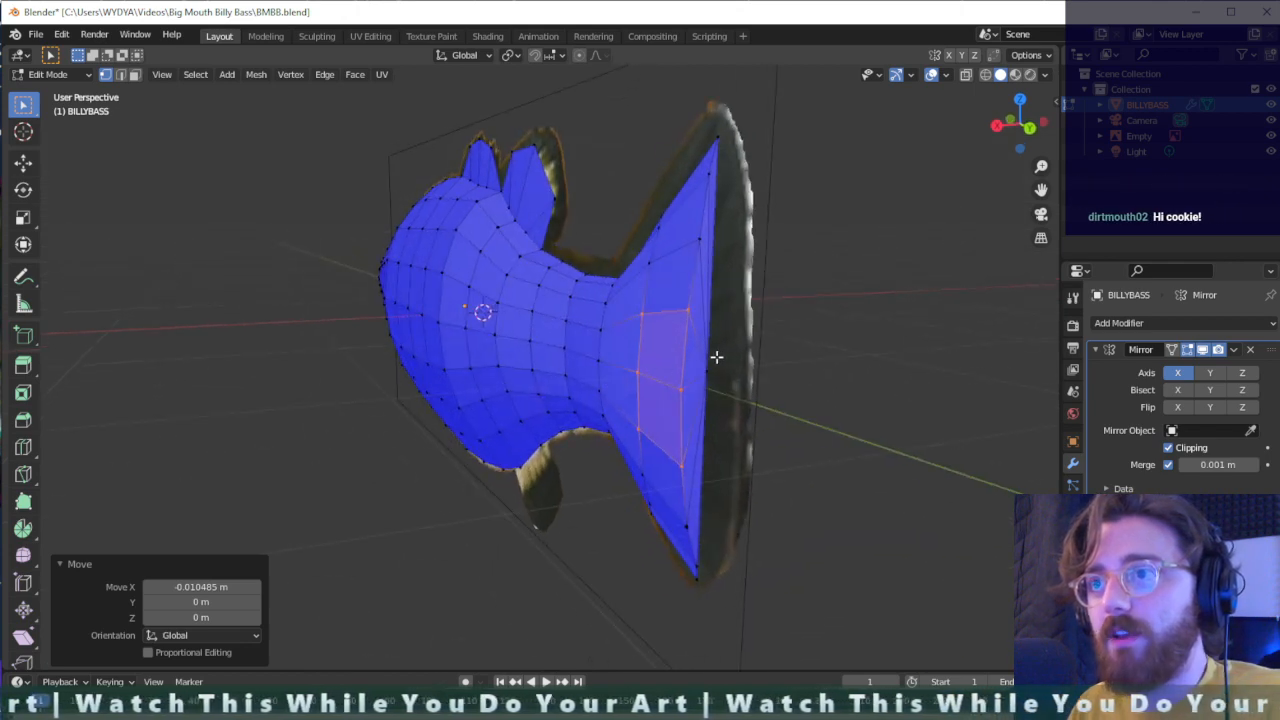
{"action": "left_click", "coordinate": [703, 389]}
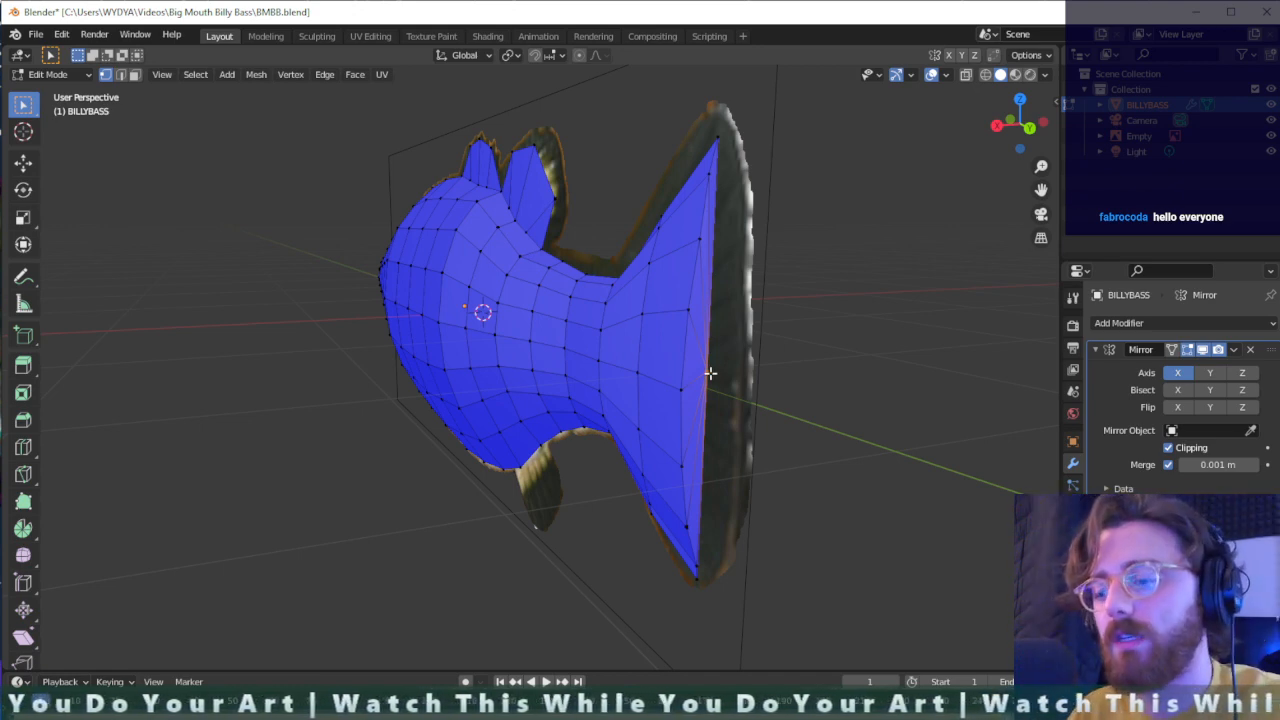
{"action": "key", "text": "x"}
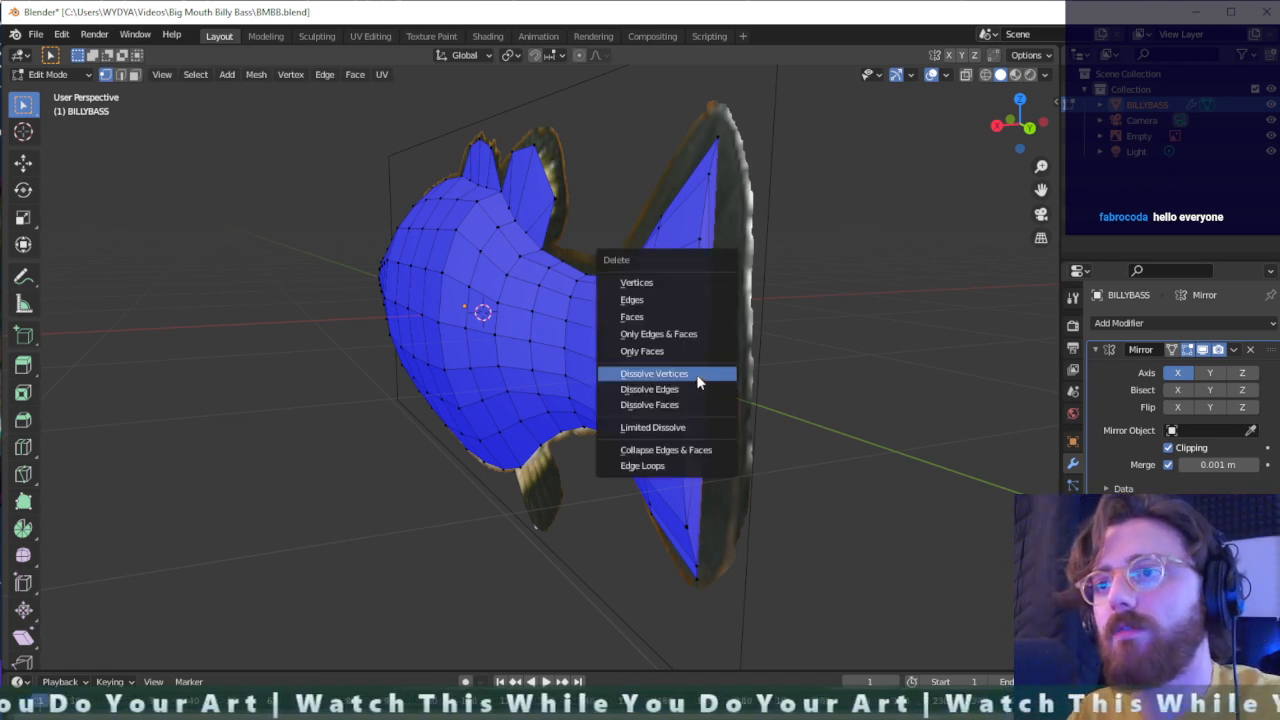
{"action": "left_click", "coordinate": [699, 382]}
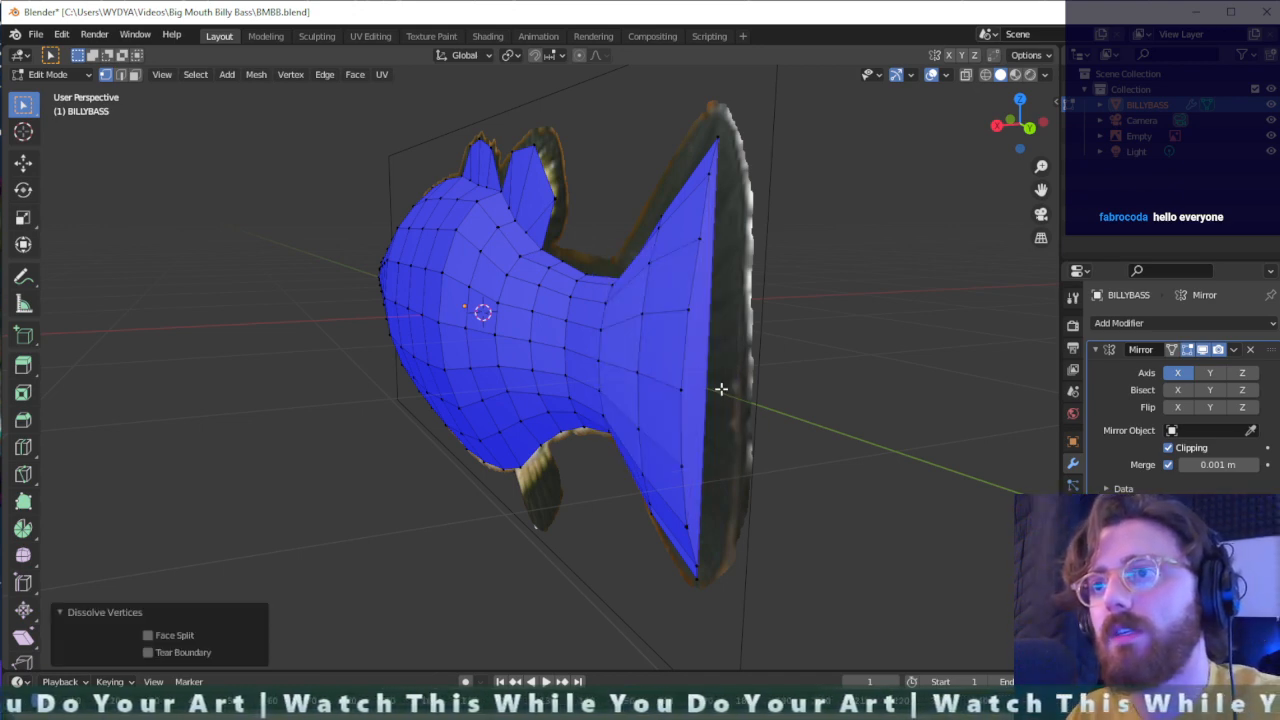
- Add a loop cut with 7 cuts and factor 0 across the tail fin's rear edge
{"action": "left_click", "coordinate": [707, 365]}
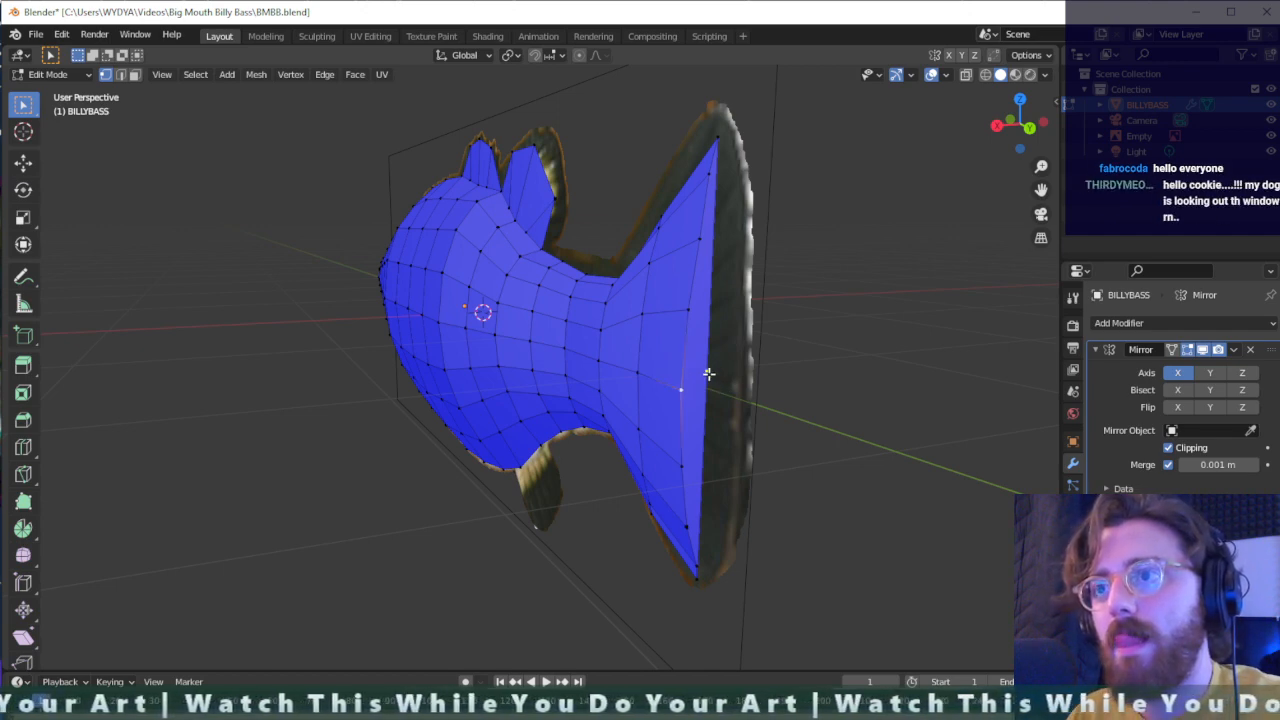
{"action": "scroll", "coordinate": [709, 374], "scroll_direction": "up", "scroll_amount": 1}
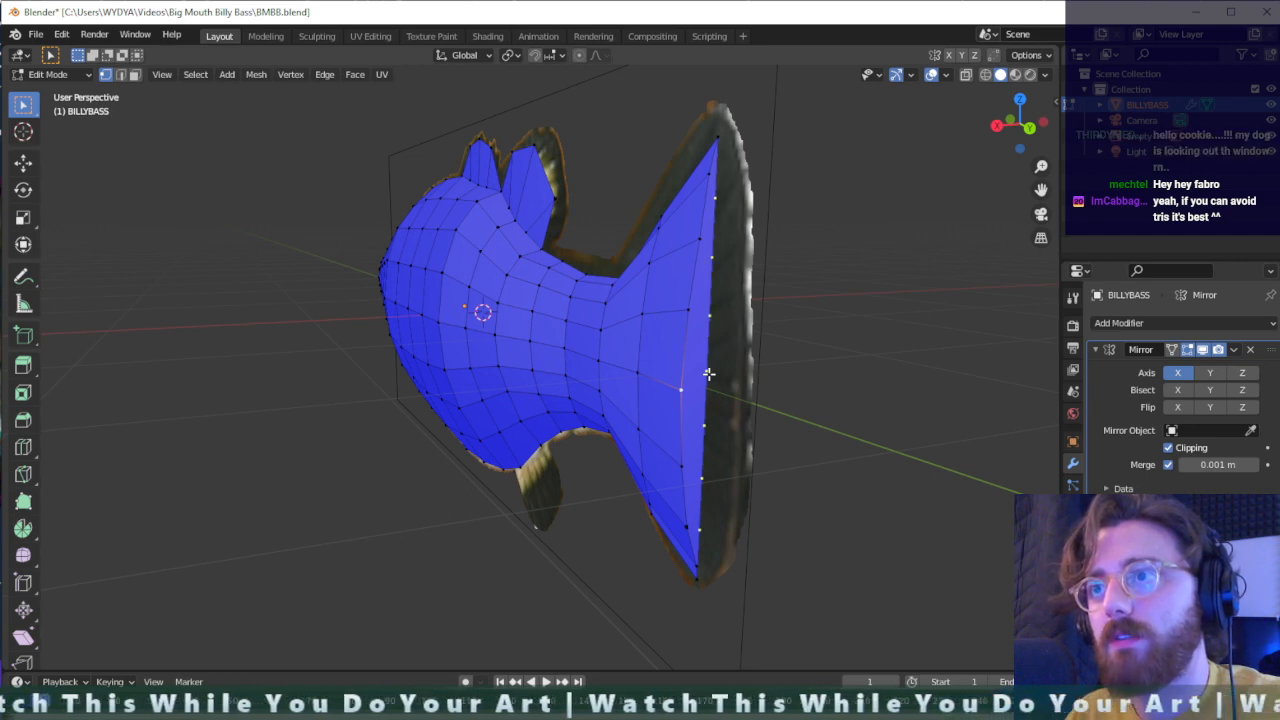
{"action": "left_click", "coordinate": [708, 374]}
- Move the lowest inner-border vertex near the tail fin's bottom tip by about 0.019 m X, -0.007 m Y and 0.050 m Z
{"action": "scroll", "coordinate": [710, 585], "scroll_direction": "up", "scroll_amount": 2}
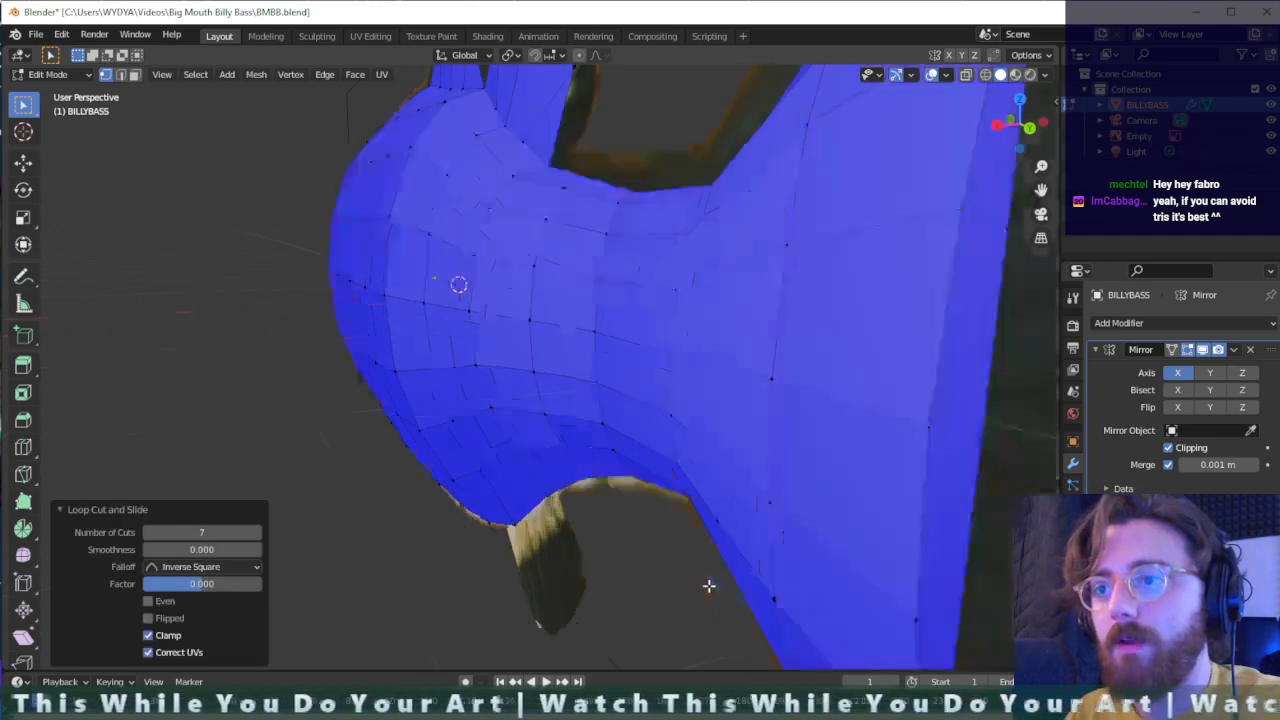
{"action": "scroll", "coordinate": [857, 614], "scroll_direction": "down", "scroll_amount": 1}
{"action": "middle_click_drag", "start_coordinate": [857, 614], "coordinate": [845, 597]}
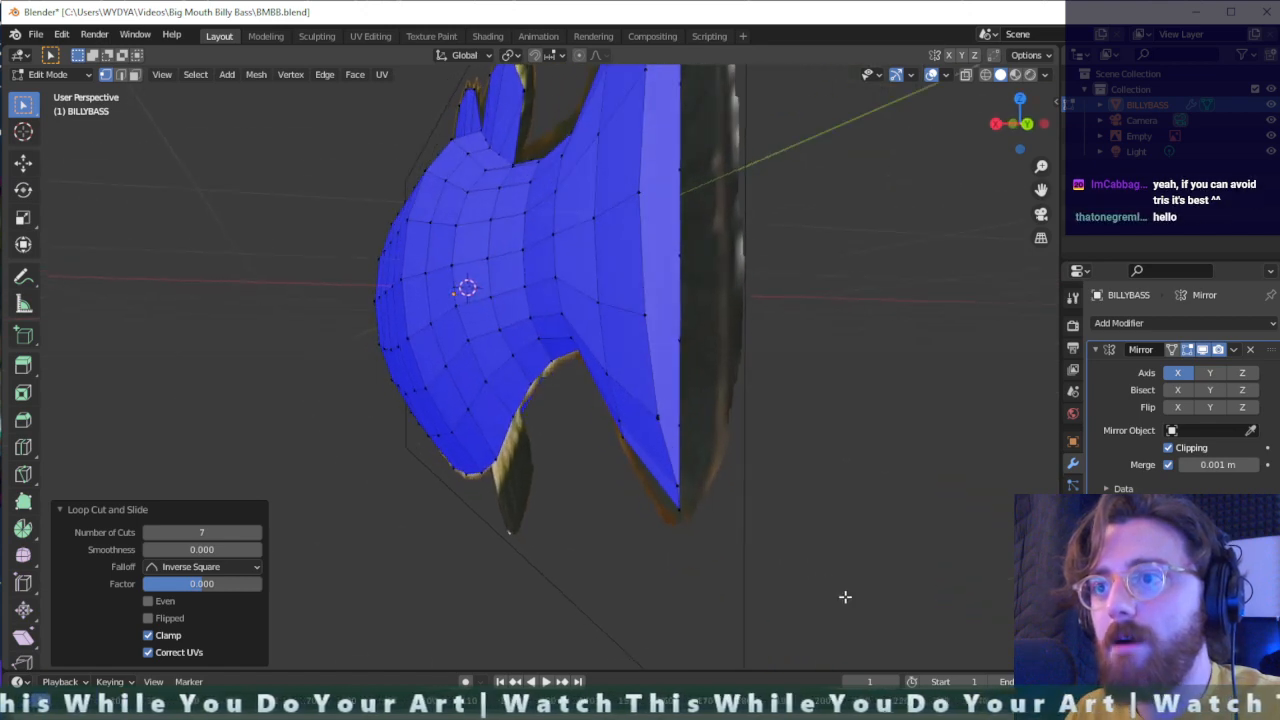
{"action": "left_click", "coordinate": [678, 490]}
{"action": "key", "text": "g"}
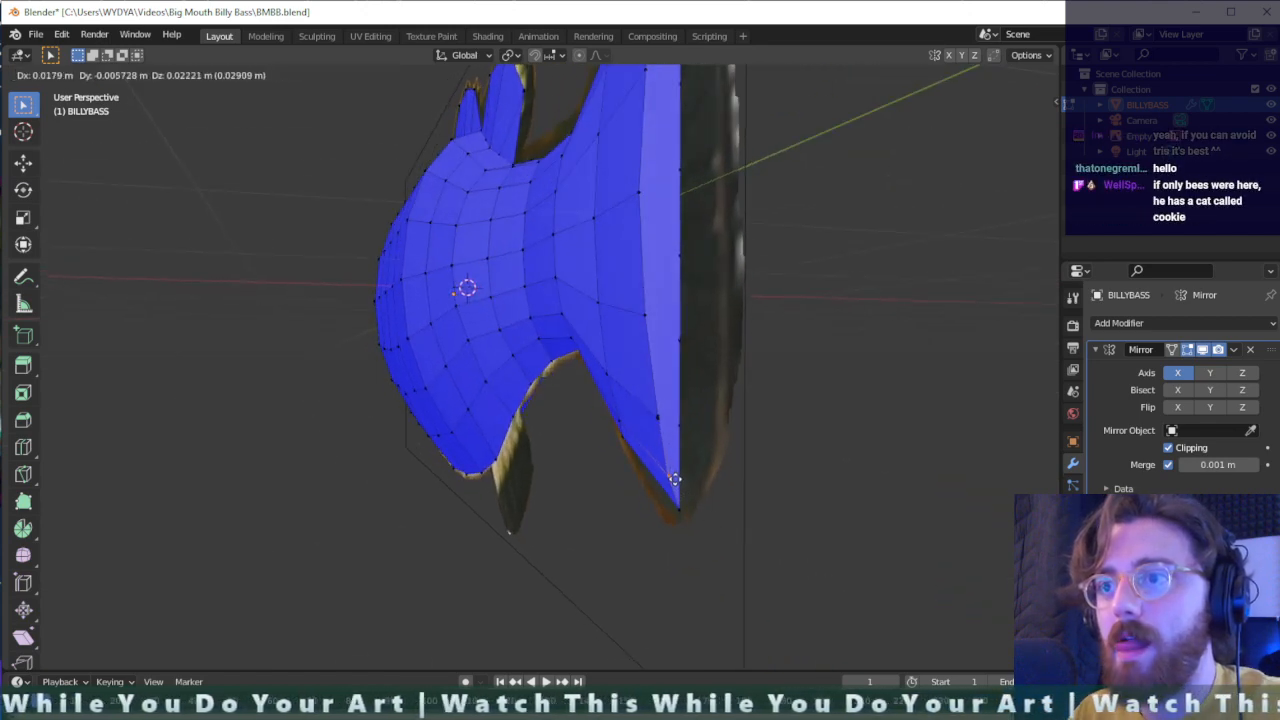
{"action": "left_click", "coordinate": [675, 467]}
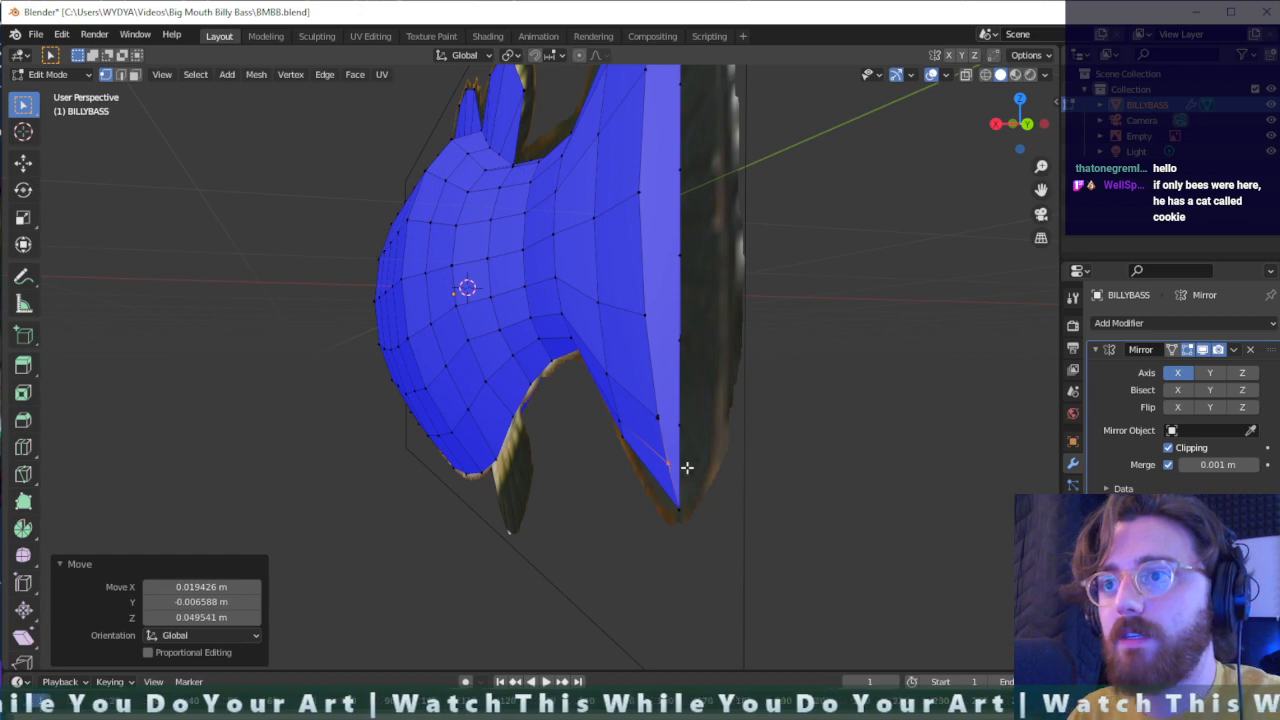
- Dissolve the clustered vertex holding the diagonal edge on the tail fin's inner column near the bottom tip
{"action": "left_click", "coordinate": [656, 414]}
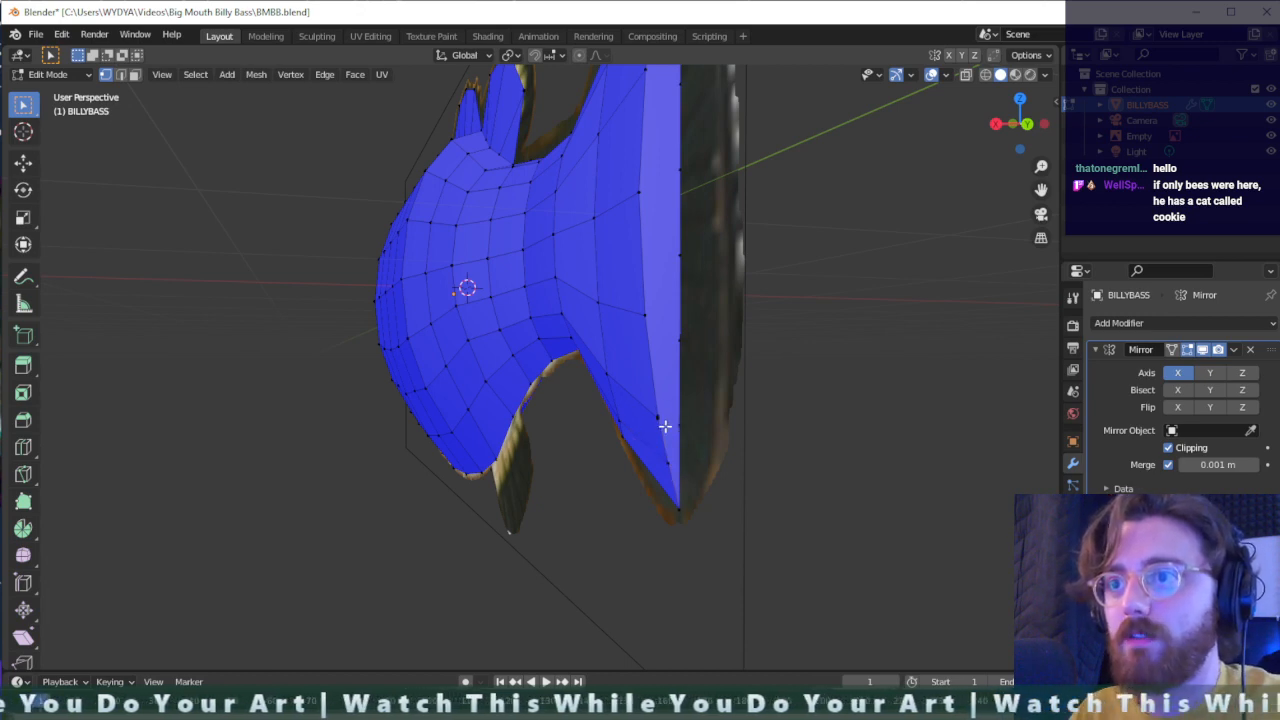
{"action": "scroll", "coordinate": [665, 427], "scroll_direction": "up", "scroll_amount": 2}
{"action": "scroll", "coordinate": [868, 477], "scroll_direction": "down", "scroll_amount": 1}
{"action": "scroll", "coordinate": [830, 485], "scroll_direction": "down", "scroll_amount": 1}
{"action": "scroll", "coordinate": [675, 461], "scroll_direction": "up", "scroll_amount": 1}
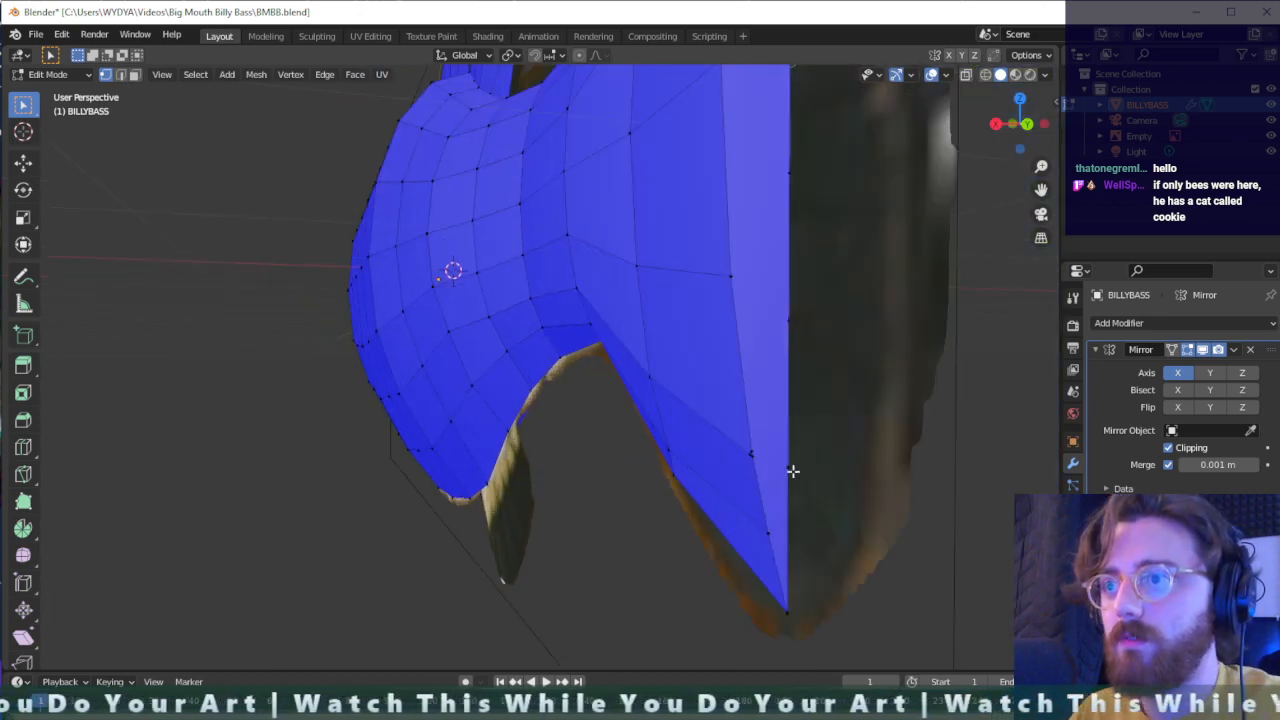
{"action": "middle_click_drag", "start_coordinate": [793, 471], "coordinate": [683, 443]}
{"action": "scroll", "coordinate": [683, 443], "scroll_direction": "up", "scroll_amount": 3}
{"action": "middle_click_drag", "start_coordinate": [831, 497], "coordinate": [696, 316]}
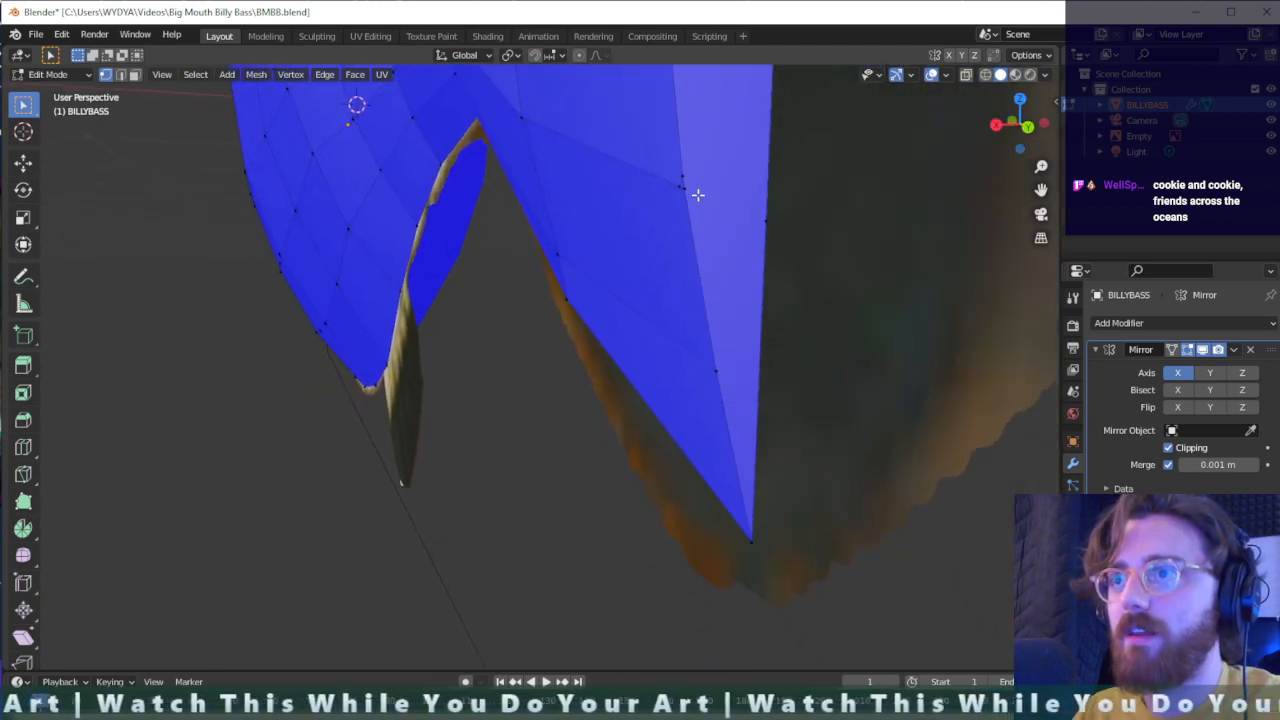
{"action": "middle_click_drag", "start_coordinate": [697, 195], "coordinate": [724, 233]}
{"action": "left_click", "coordinate": [750, 439]}
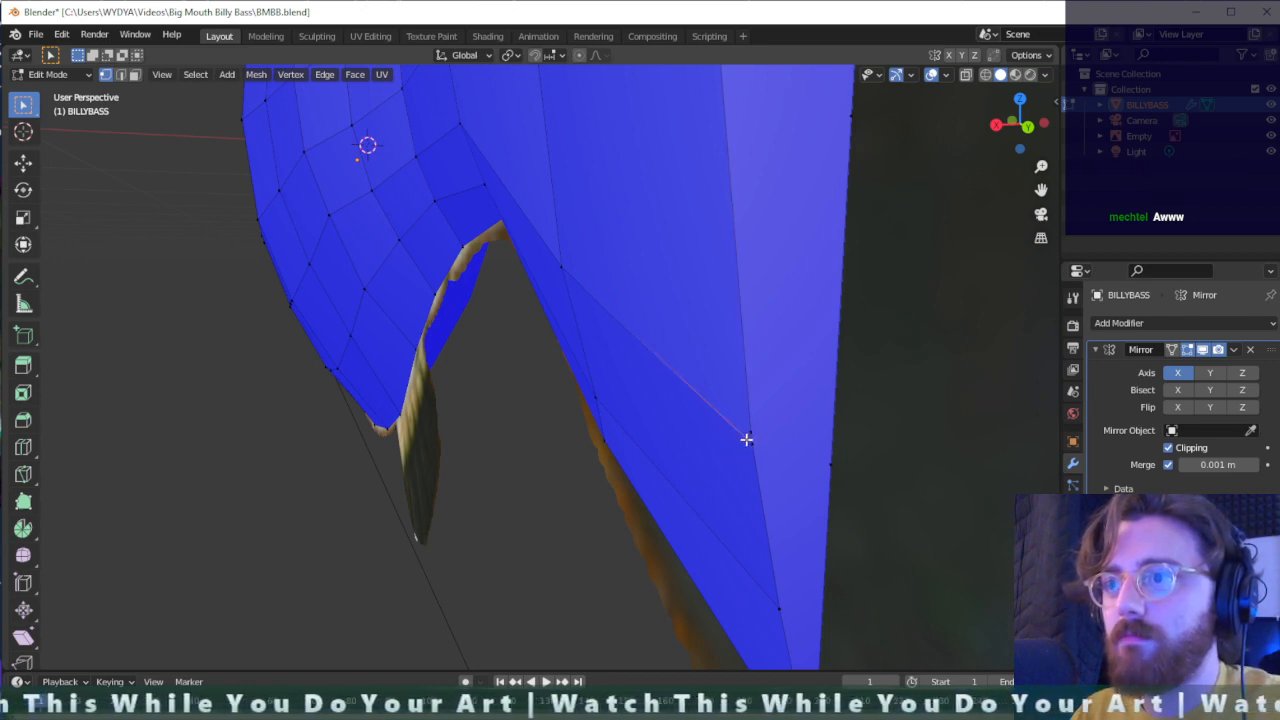
{"action": "key", "text": "x"}
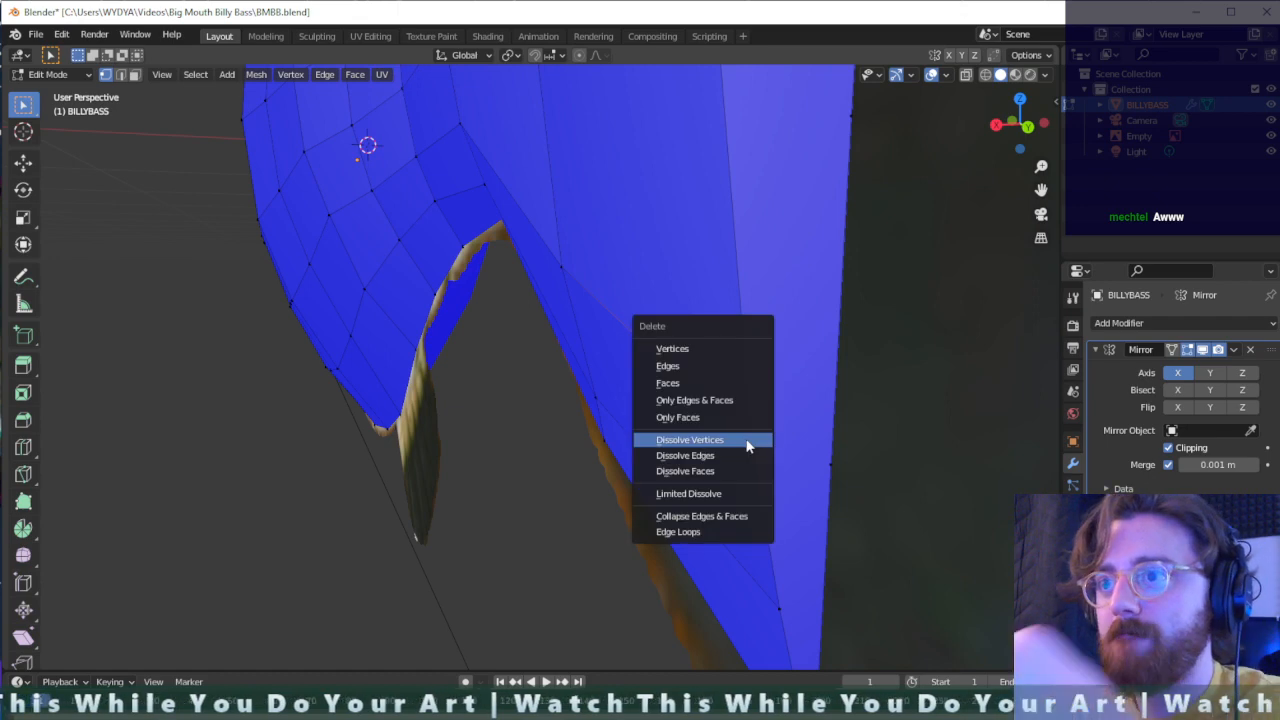
{"action": "left_click", "coordinate": [747, 441]}
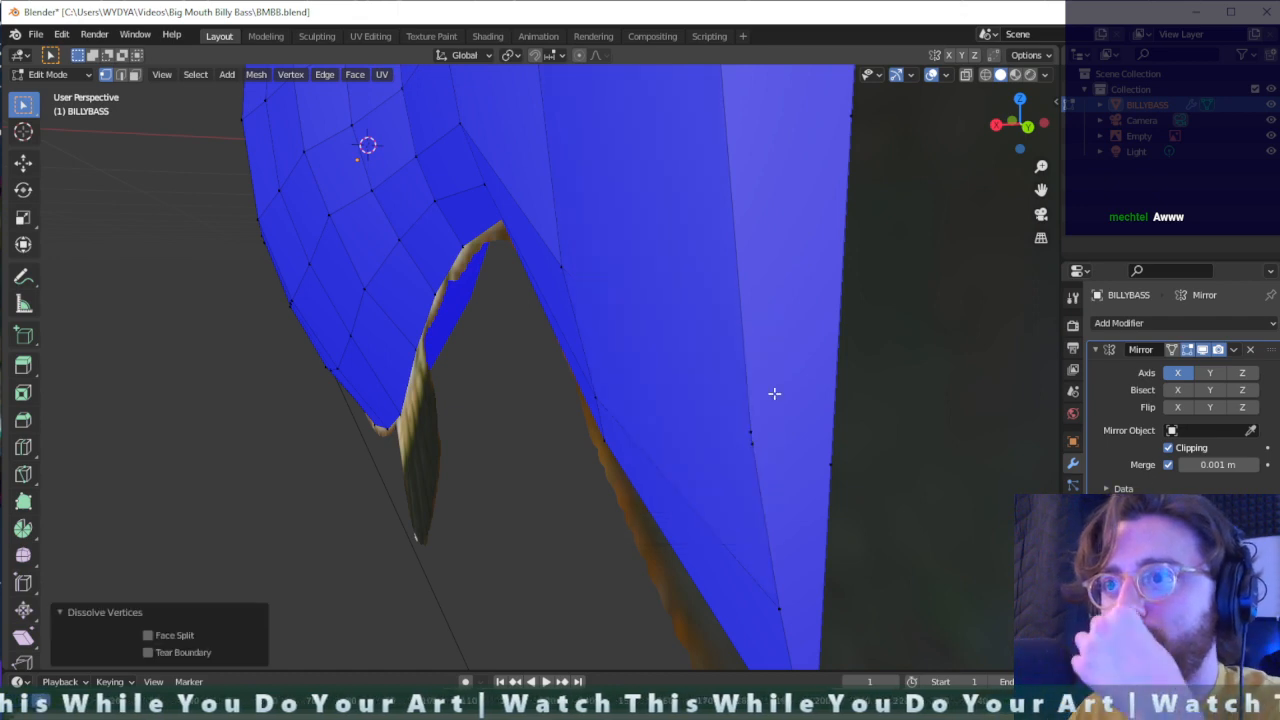
- Dissolve the upper of the two close-set vertices left on the tail fin's inner column near the bottom tip
{"action": "left_click", "coordinate": [750, 433]}
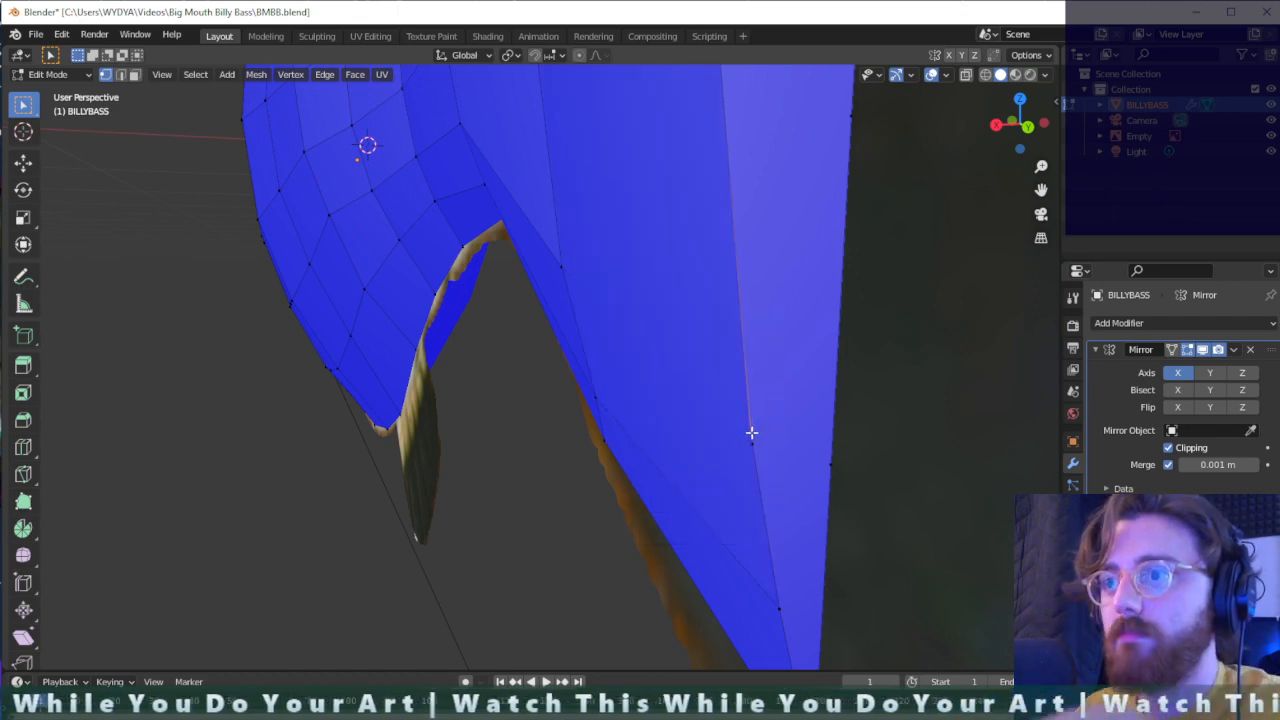
{"action": "right_click", "coordinate": [750, 430]}
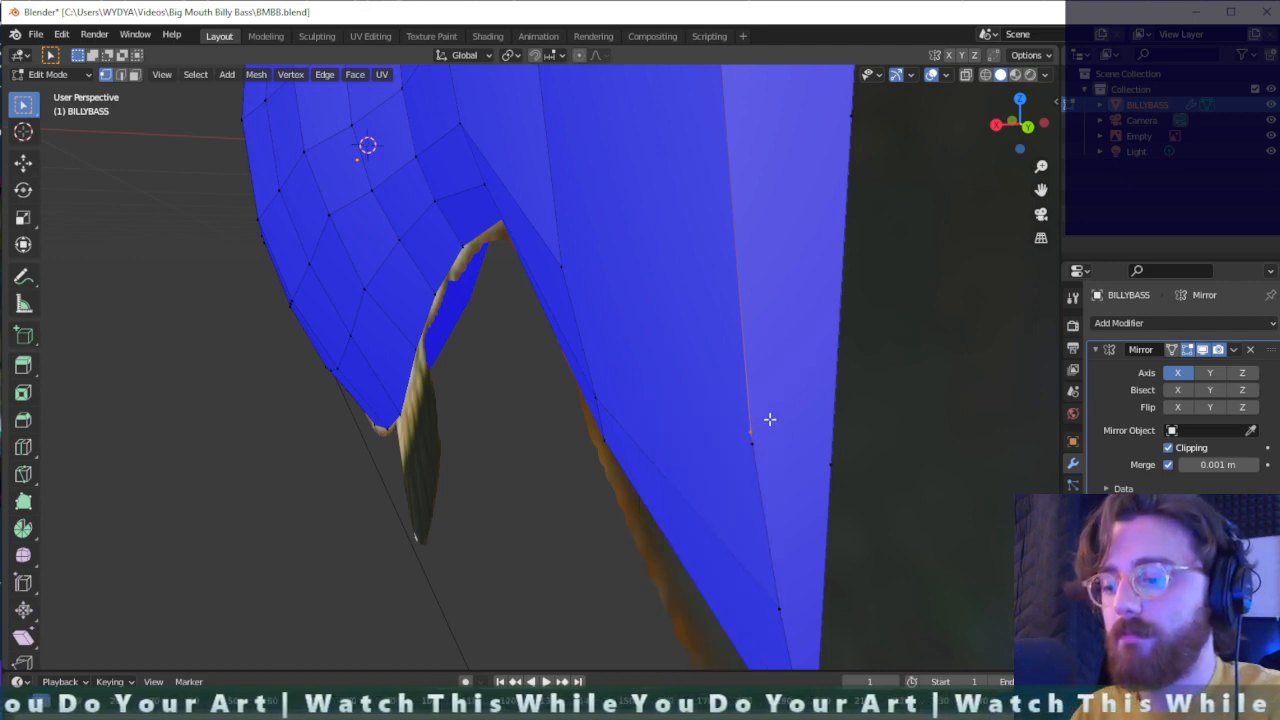
{"action": "key", "text": "x"}
{"action": "left_click", "coordinate": [760, 422]}
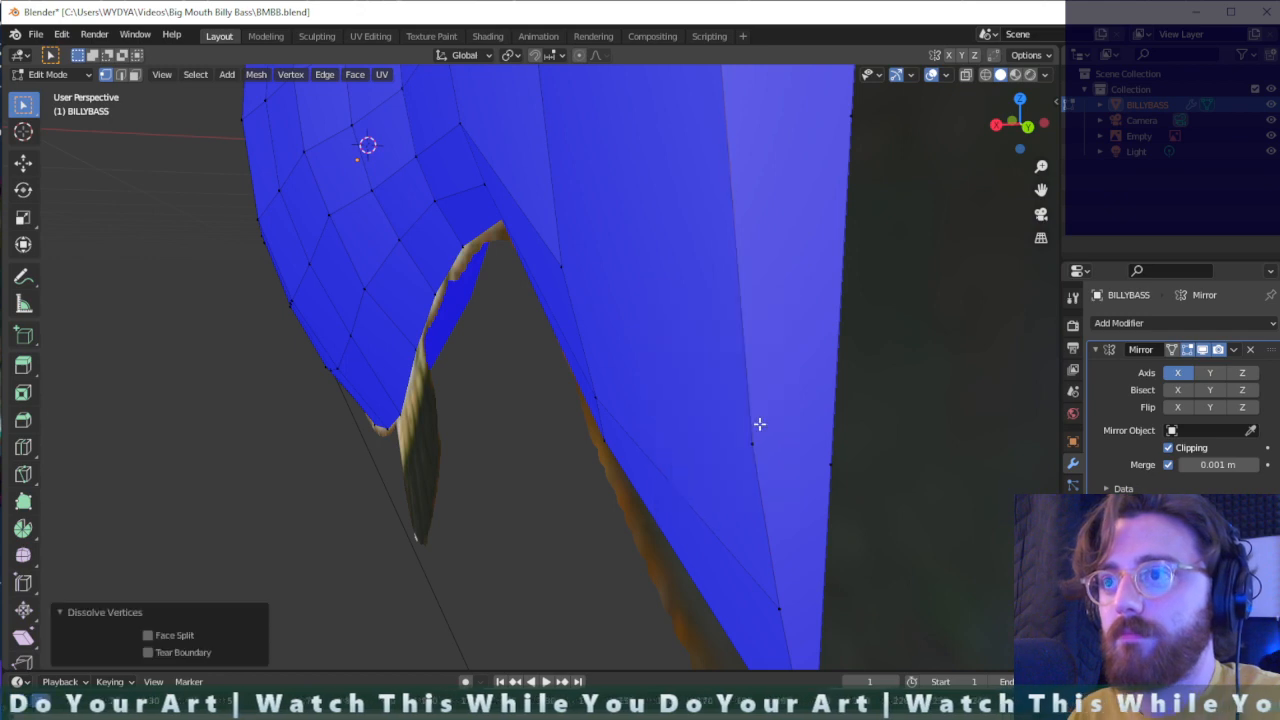
- Connect the remaining lower inner-column vertex to the neighbouring fin vertex toward the body with a new edge
{"action": "left_click", "coordinate": [762, 438]}
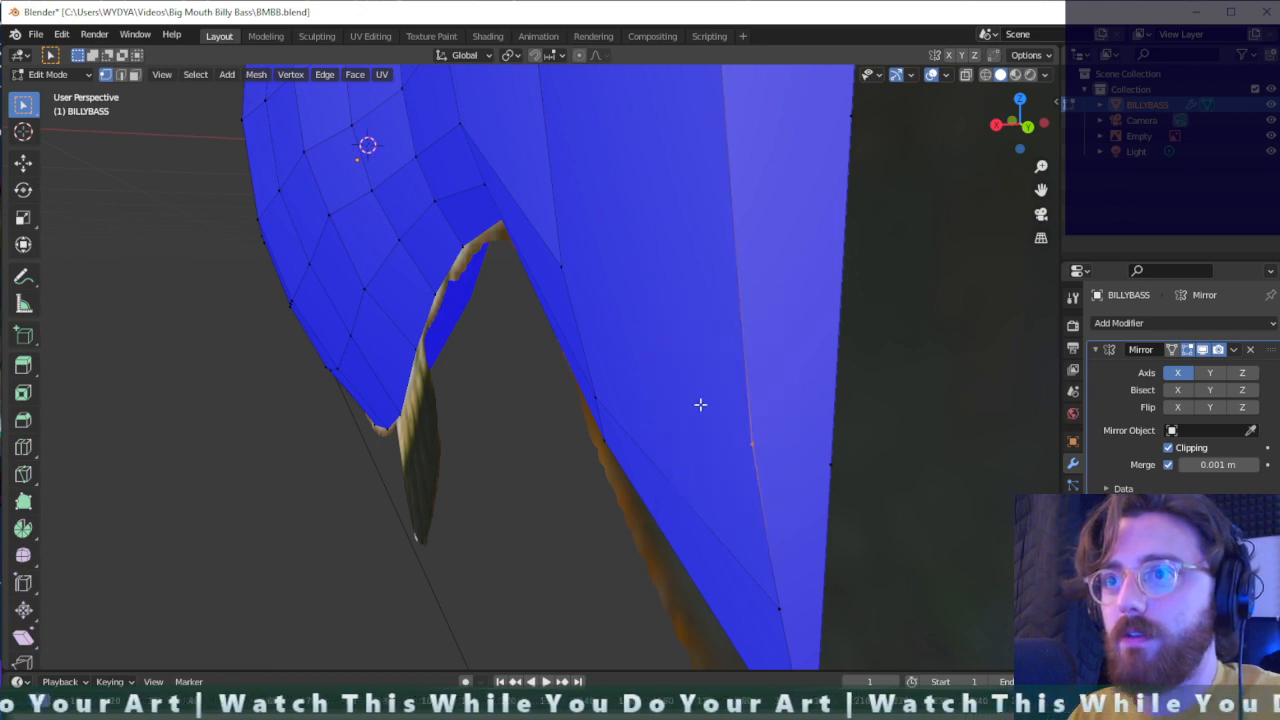
{"action": "left_click", "coordinate": [575, 266], "text": "shift"}
{"action": "middle_click_drag", "start_coordinate": [751, 279], "coordinate": [708, 216]}
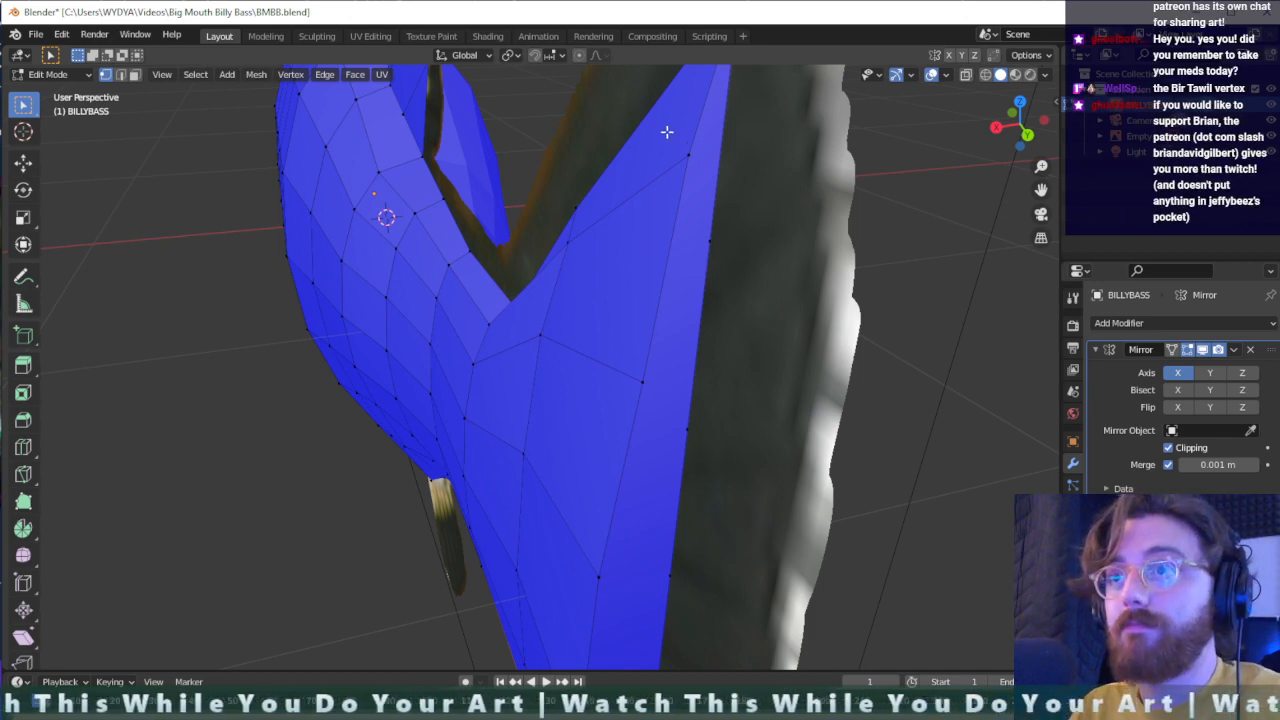
- Connect the tail fin's inner-column vertices to the matching rear-edge vertices in pairs, adding cross edges along the rear strip
{"action": "left_click_drag", "start_coordinate": [667, 132], "coordinate": [755, 278]}
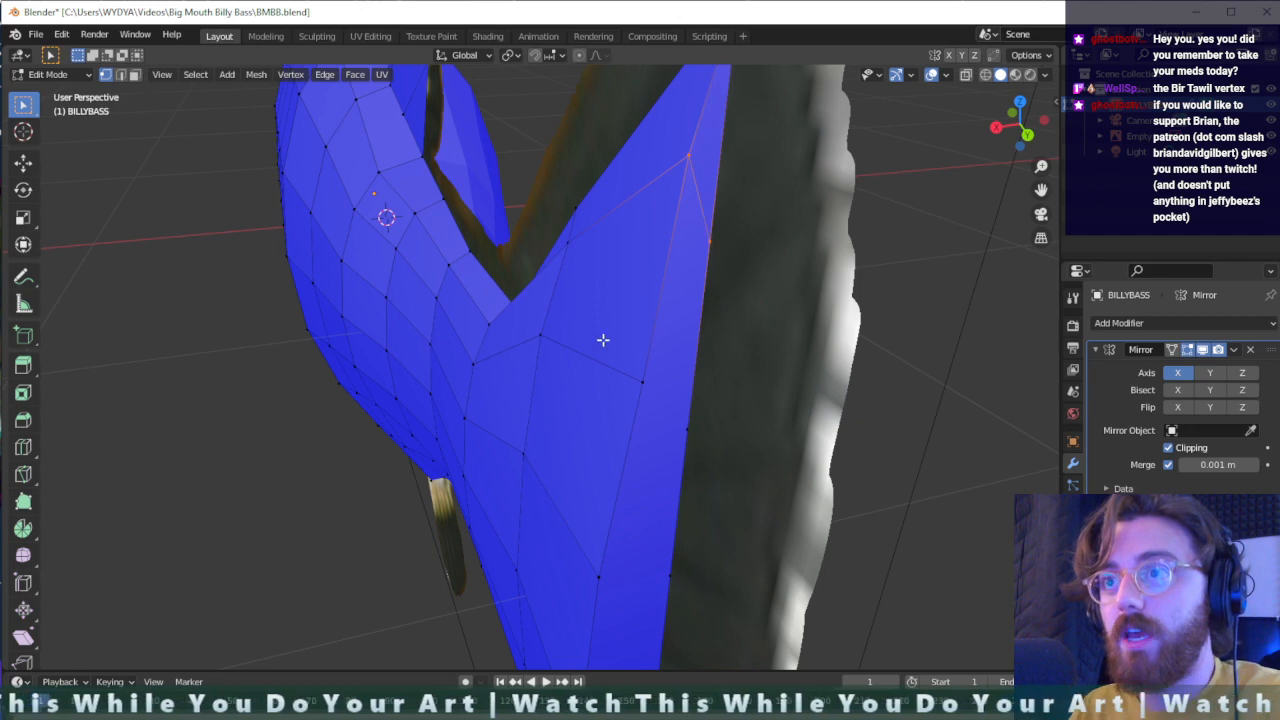
{"action": "left_click_drag", "start_coordinate": [603, 340], "coordinate": [719, 466]}
{"action": "left_click_drag", "start_coordinate": [560, 553], "coordinate": [706, 604]}
{"action": "scroll", "coordinate": [704, 596], "scroll_direction": "down", "scroll_amount": 2}
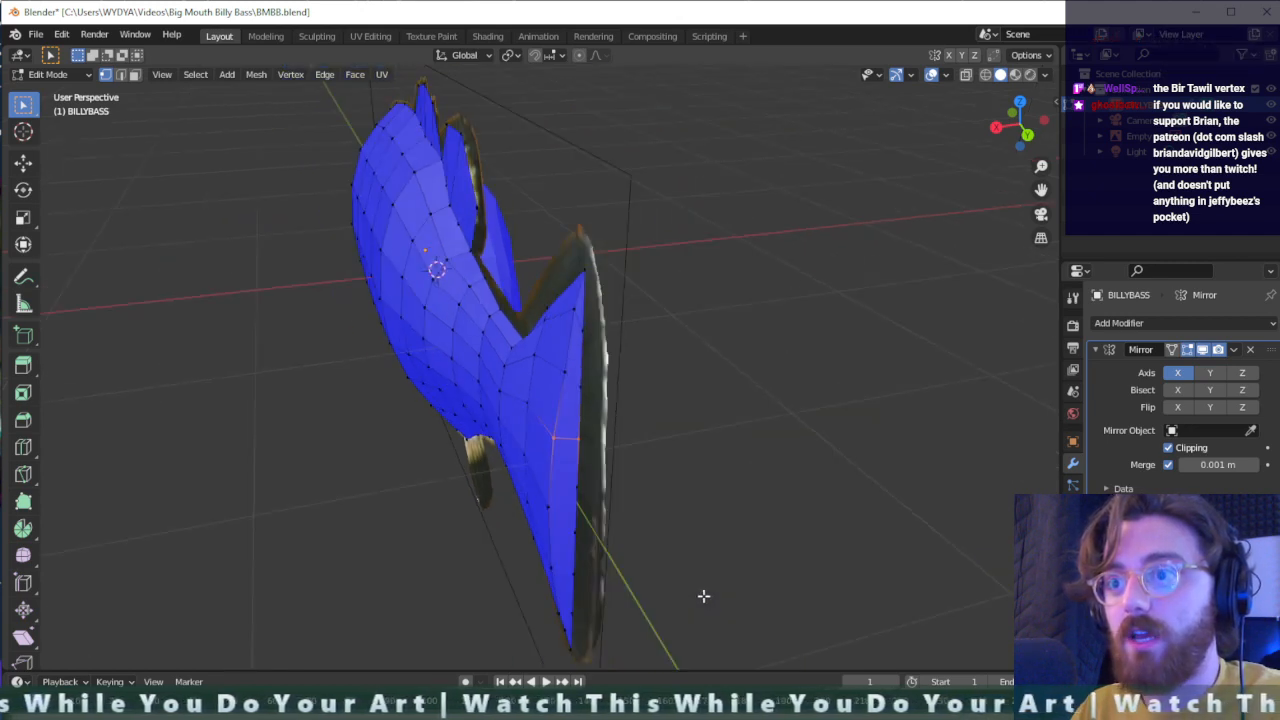
{"action": "scroll", "coordinate": [703, 594], "scroll_direction": "up", "scroll_amount": 1}
{"action": "middle_click_drag", "start_coordinate": [632, 612], "coordinate": [623, 540]}
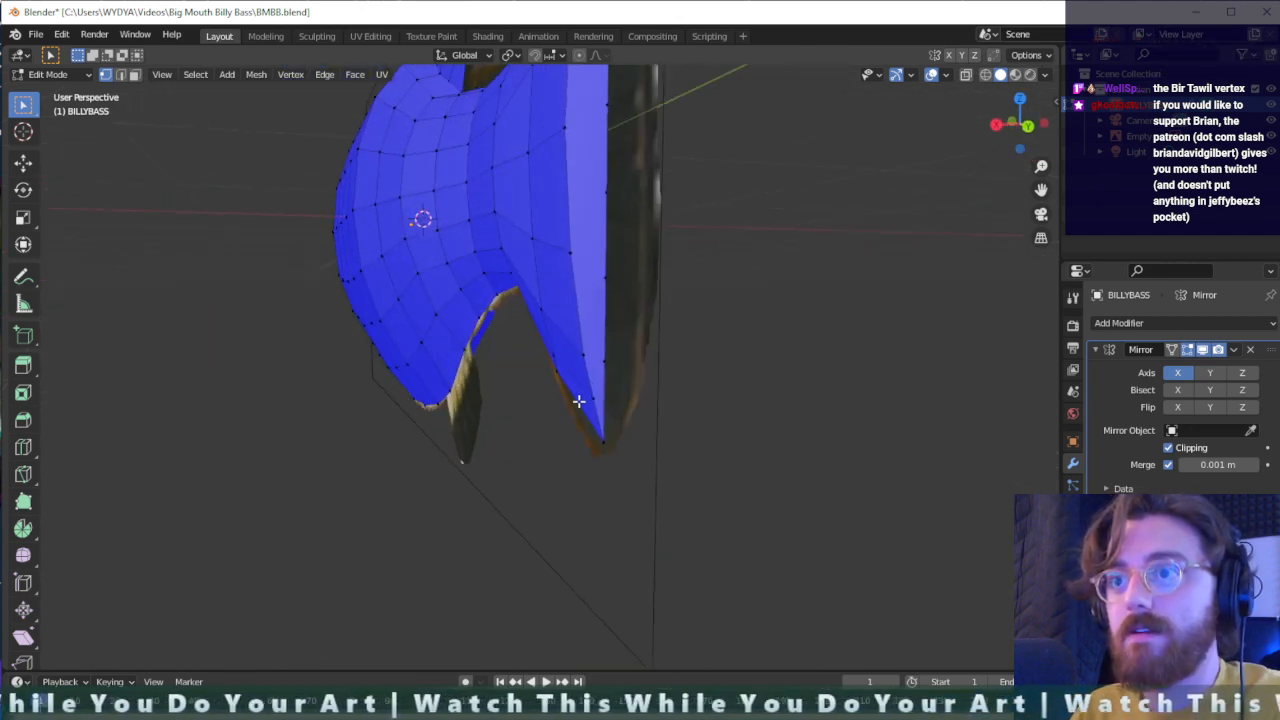
{"action": "left_click_drag", "start_coordinate": [580, 412], "coordinate": [596, 294]}
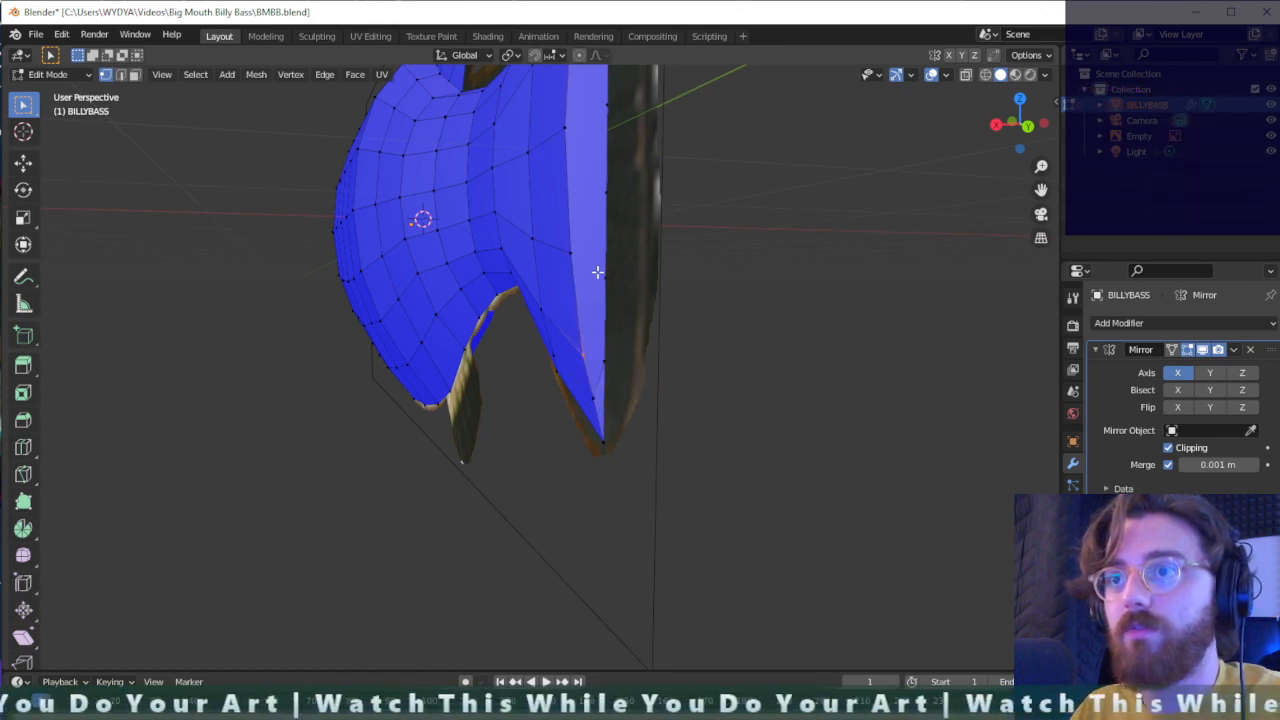
{"action": "left_click_drag", "start_coordinate": [614, 180], "coordinate": [545, 256]}
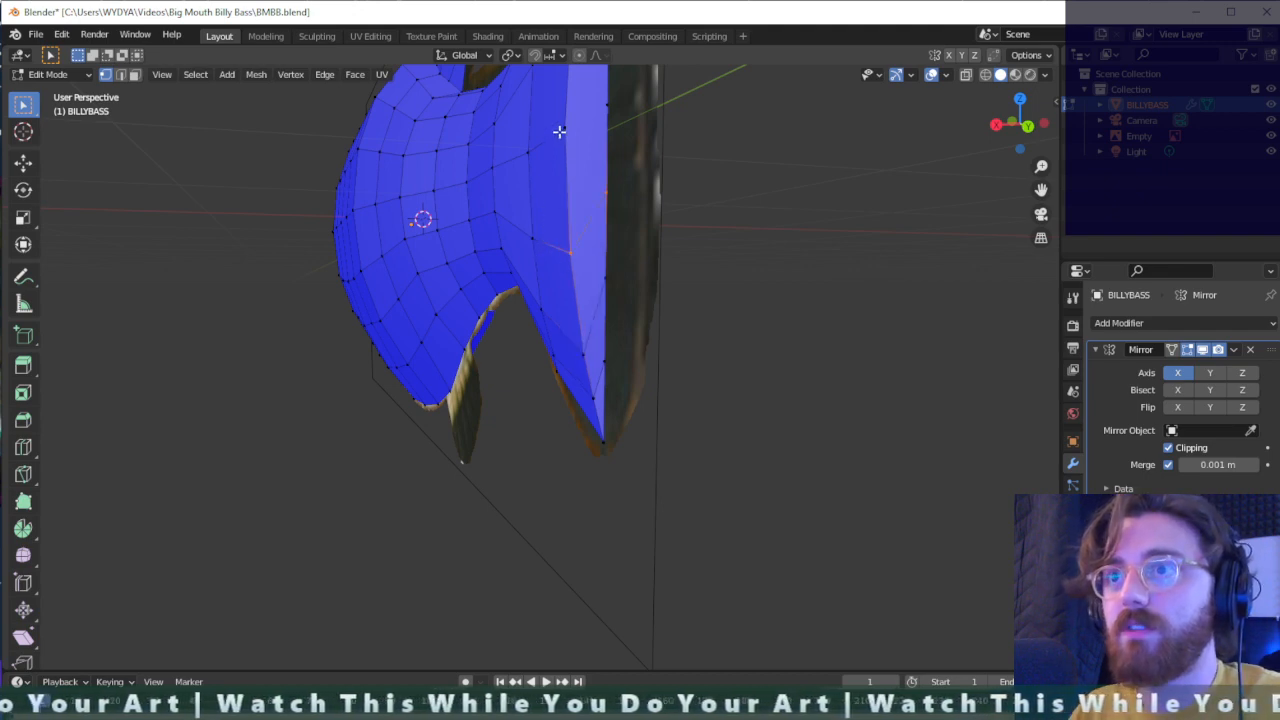
{"action": "left_click_drag", "start_coordinate": [559, 131], "coordinate": [626, 84]}
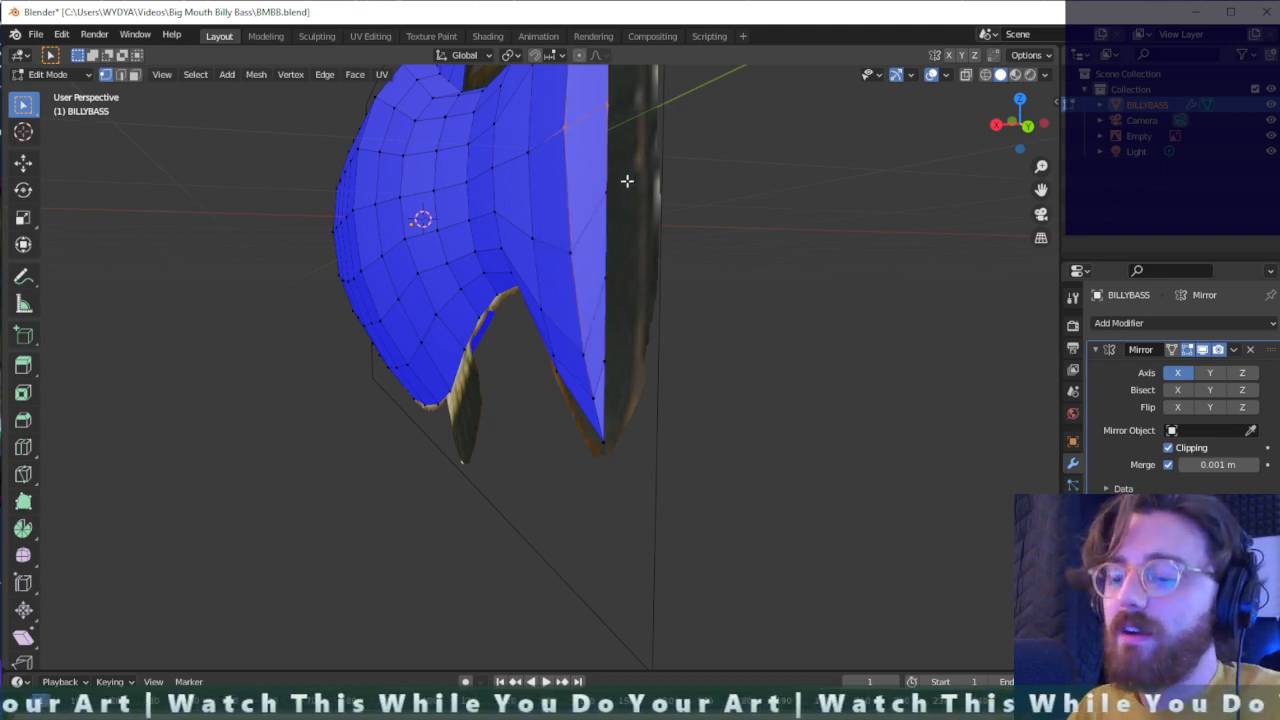
{"action": "middle_click_drag", "start_coordinate": [632, 155], "coordinate": [626, 243]}
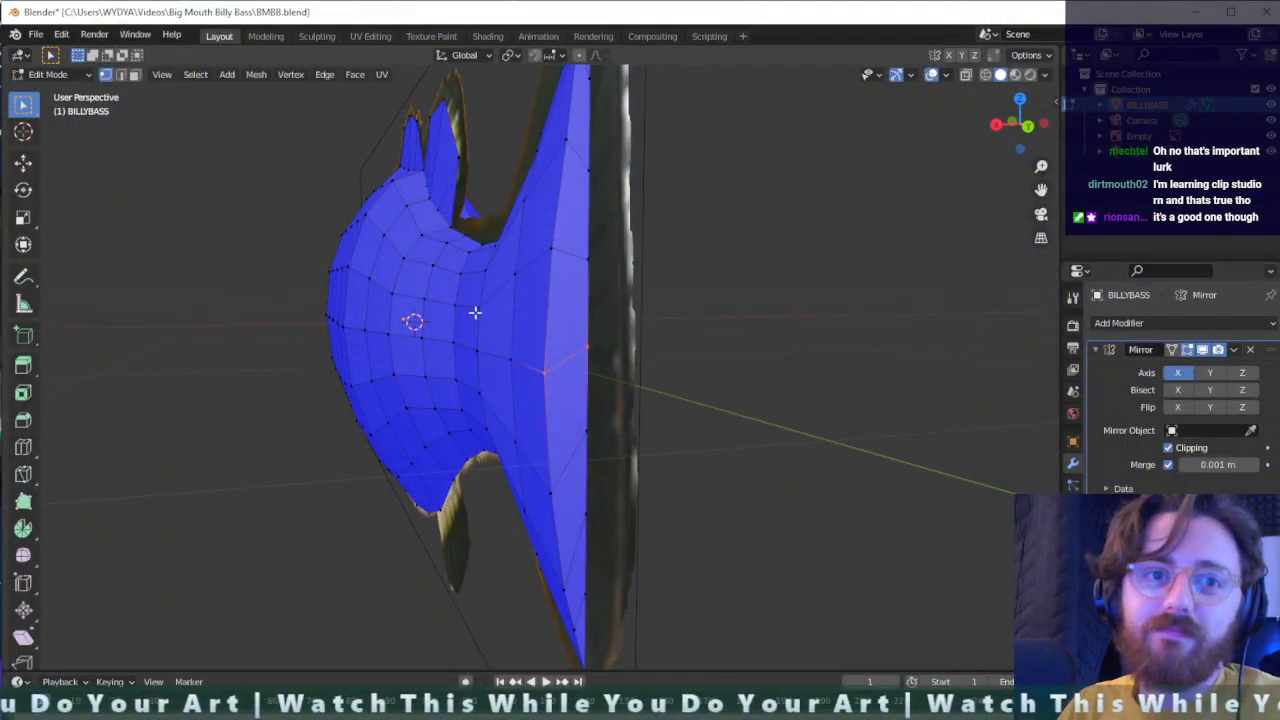
- Move the tail fin's rear-edge vertices between the two tips about 0.13 m outward along the global Y axis
{"action": "middle_click_drag", "start_coordinate": [475, 313], "coordinate": [643, 324]}
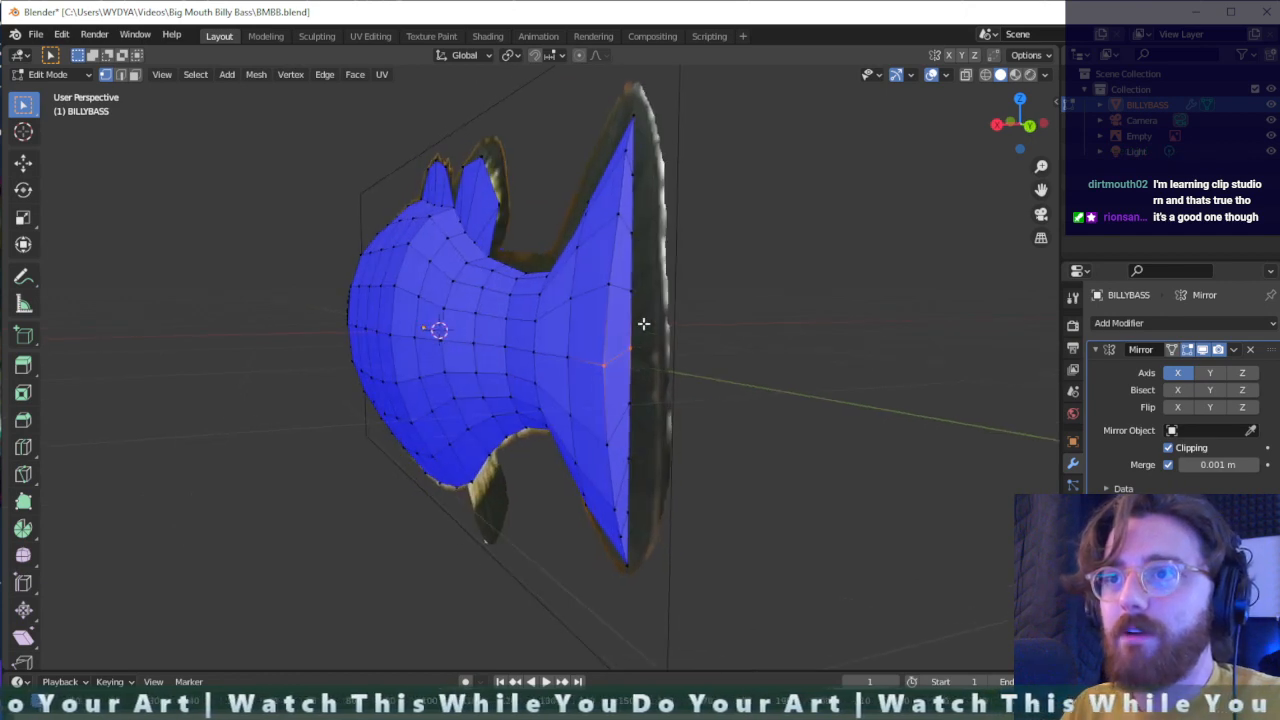
{"action": "left_click_drag", "start_coordinate": [652, 157], "coordinate": [620, 530]}
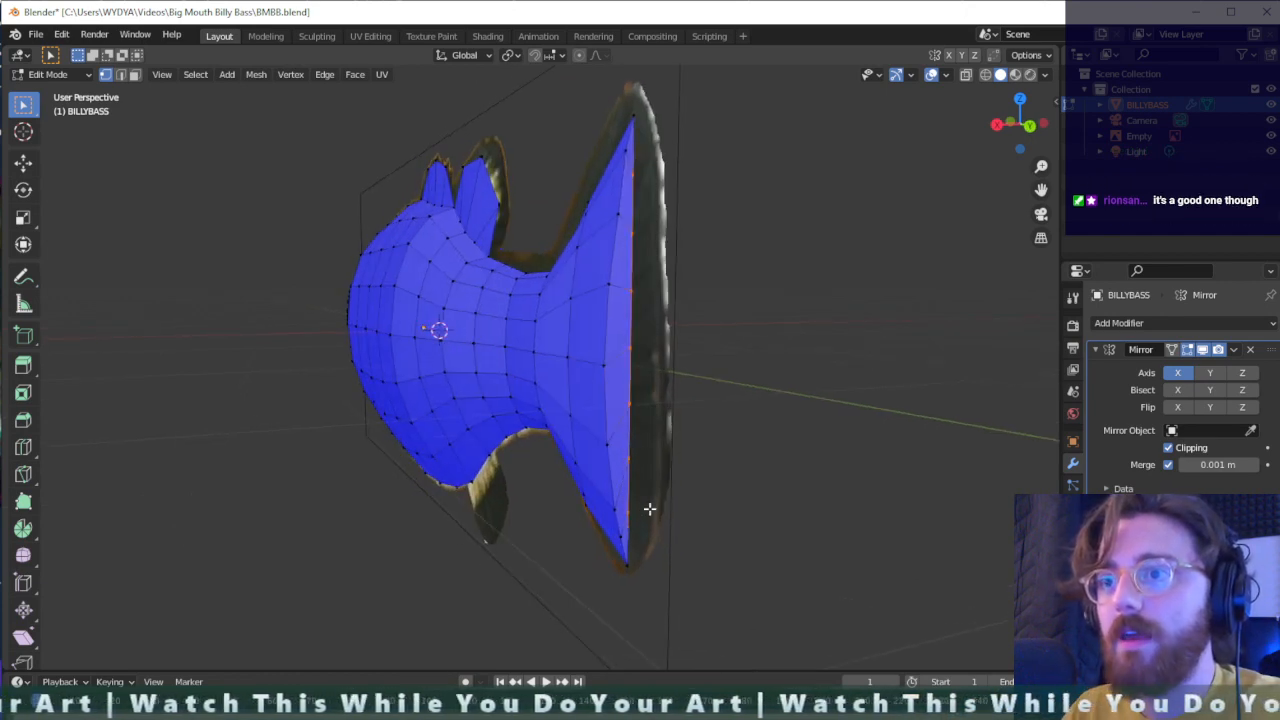
{"action": "key", "text": "g"}
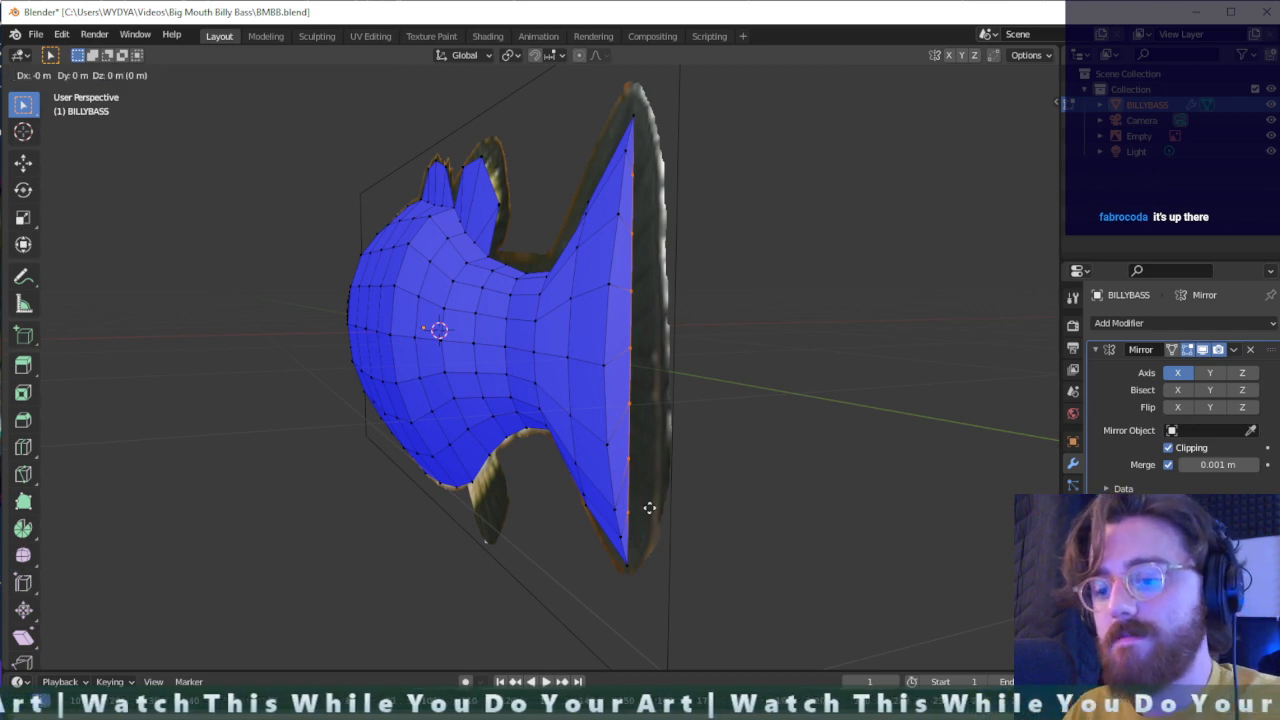
{"action": "key", "text": "y"}
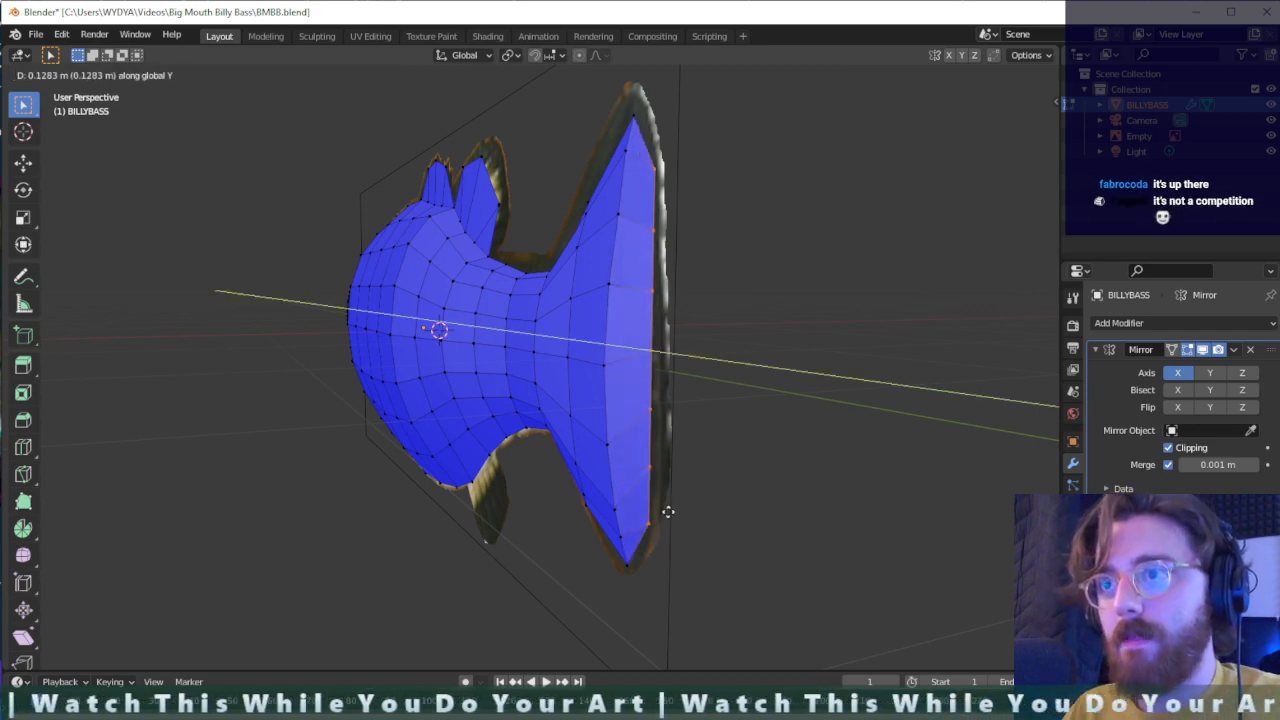
{"action": "left_click", "coordinate": [671, 511]}
- Move the tail fin's inner column of vertices by about -0.043 m along the global X axis
{"action": "left_click_drag", "start_coordinate": [626, 552], "coordinate": [603, 169]}
{"action": "key", "text": "g"}
{"action": "key", "text": "x"}
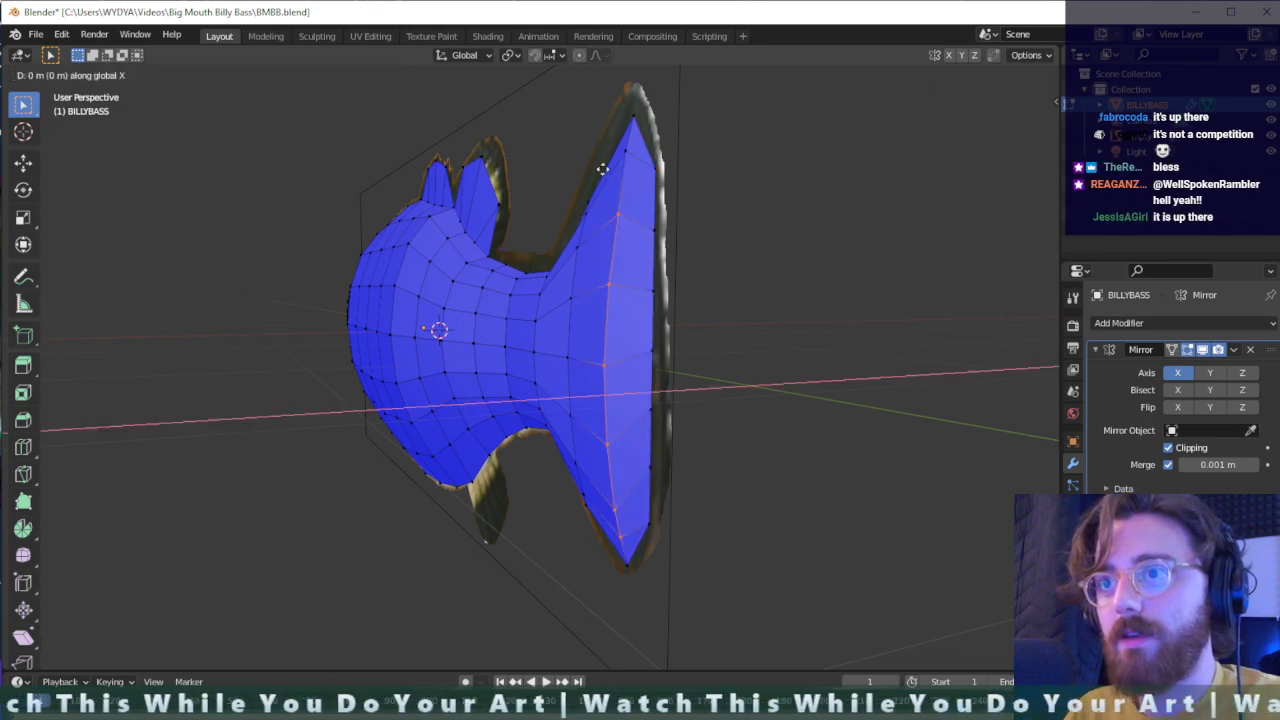
{"action": "left_click", "coordinate": [614, 175]}
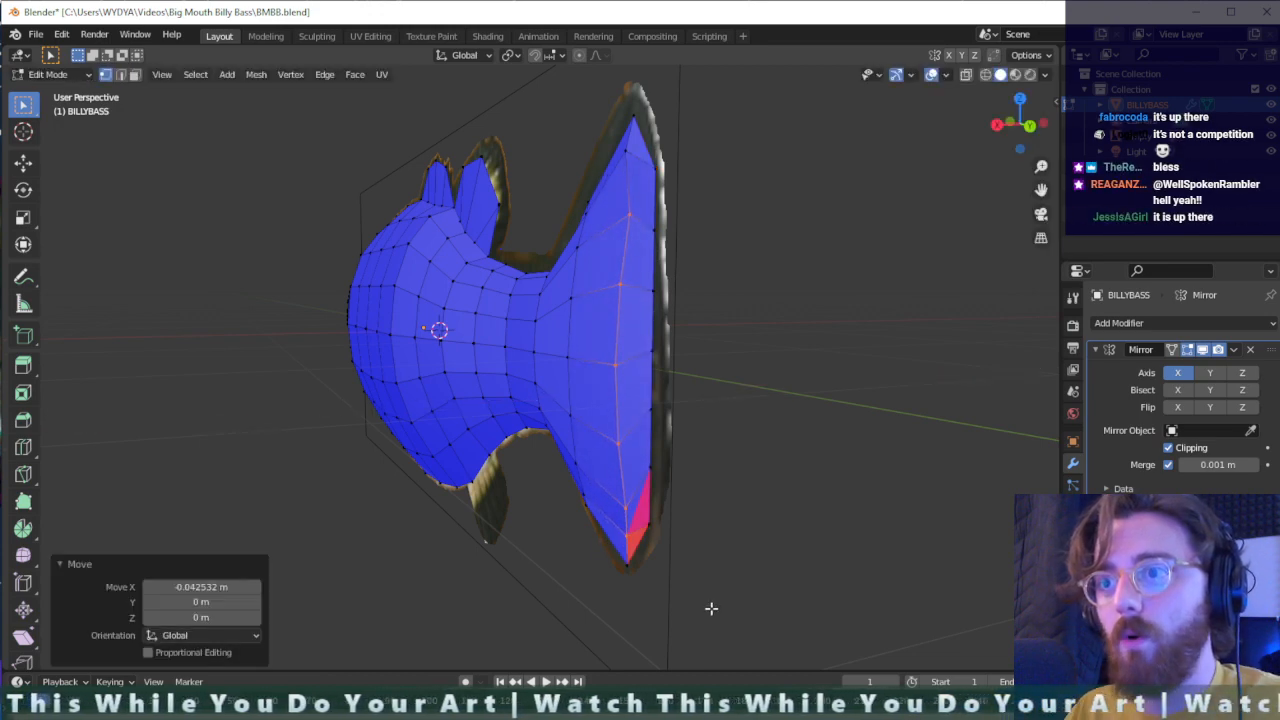
- Try to reposition the lowest inner-column vertex near the tail fin's bottom tip
{"action": "scroll", "coordinate": [711, 608], "scroll_direction": "up", "scroll_amount": 2}
{"action": "scroll", "coordinate": [762, 620], "scroll_direction": "down", "scroll_amount": 1}
{"action": "middle_click_drag", "start_coordinate": [777, 631], "coordinate": [771, 586], "text": "shift"}
{"action": "middle_click_drag", "start_coordinate": [731, 537], "coordinate": [808, 514]}
{"action": "key", "text": "g"}
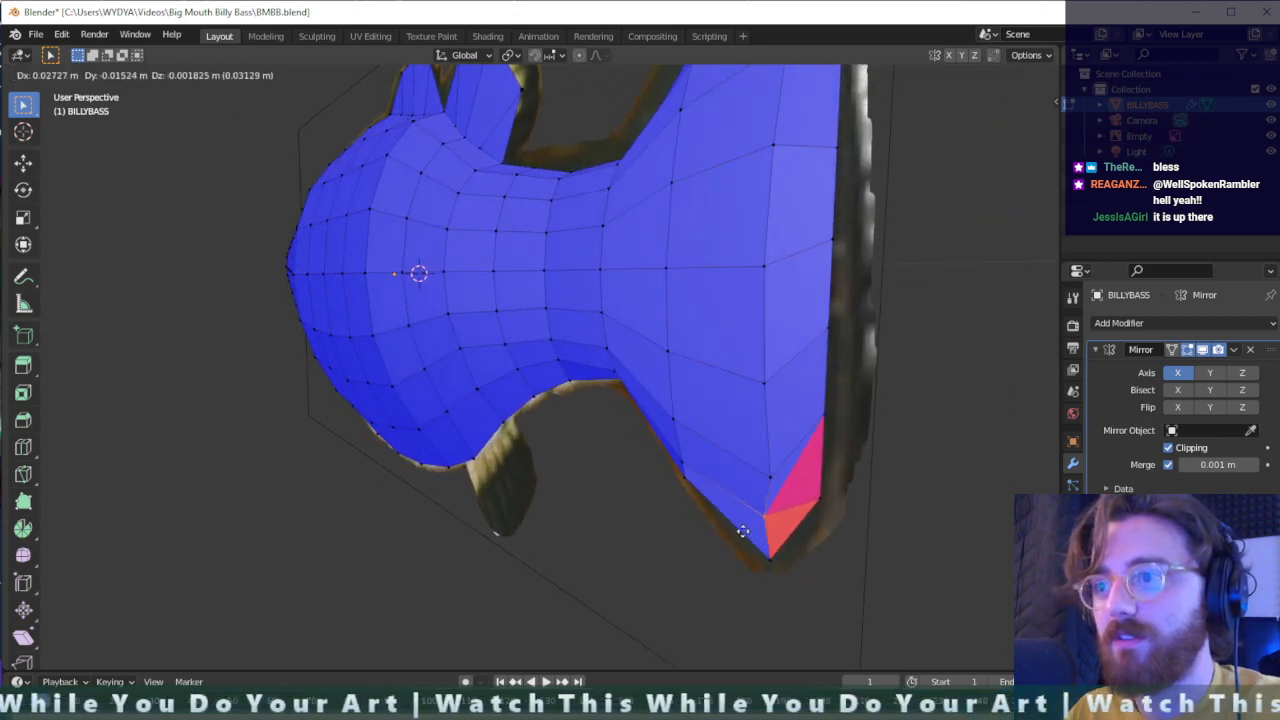
{"action": "left_click", "coordinate": [764, 530]}
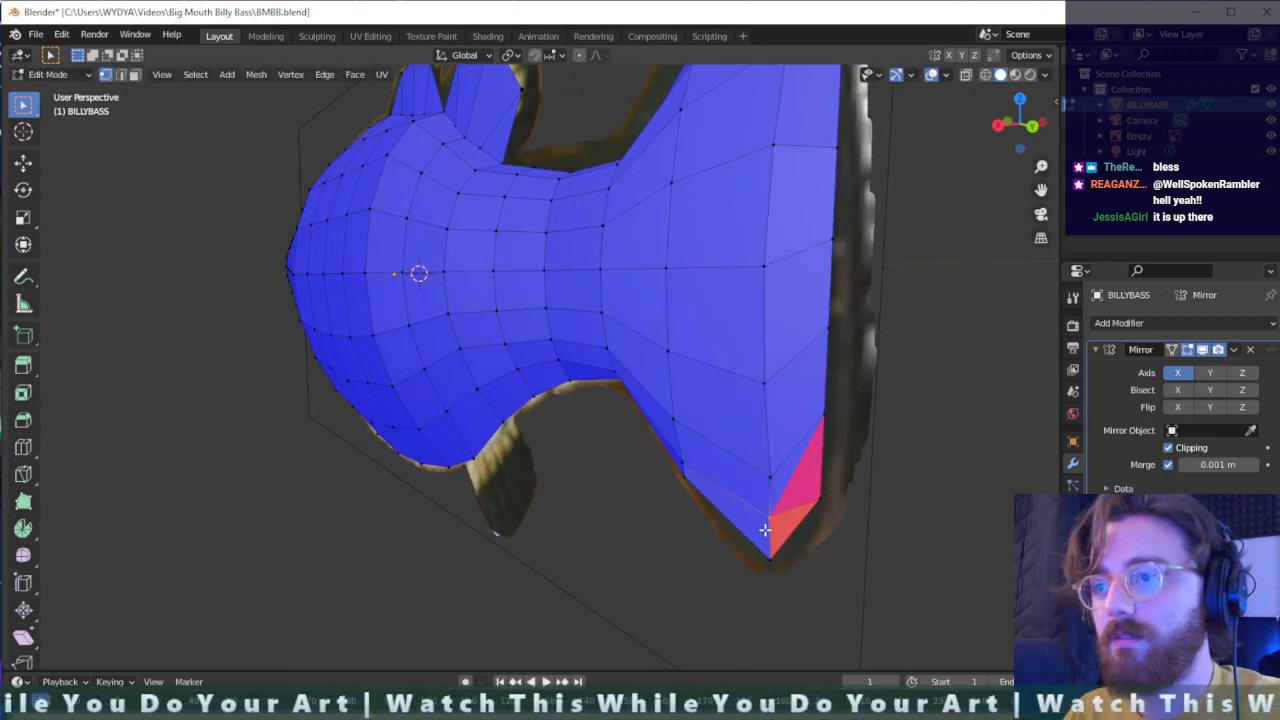
{"action": "key", "text": "ctrl+z"}
- Scale the tail fin's inner column of vertices to about 0.337 along the global X axis to straighten it
{"action": "middle_click_drag", "start_coordinate": [812, 528], "coordinate": [831, 523]}
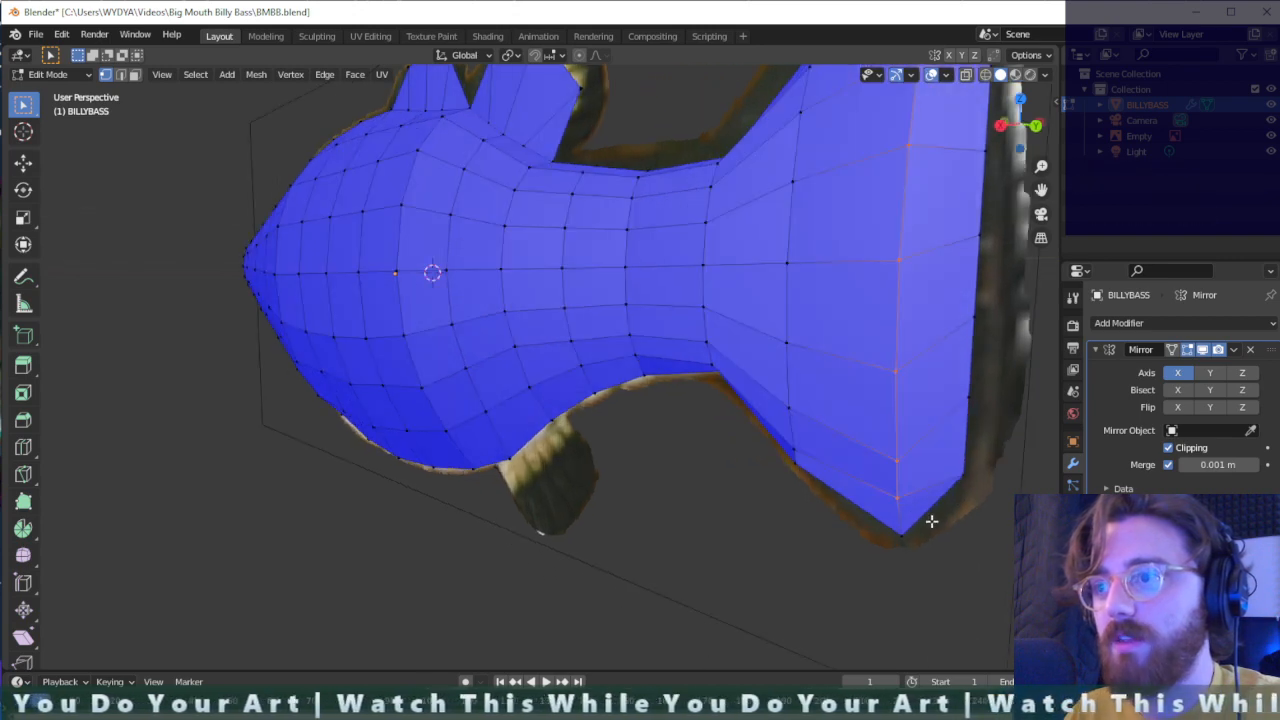
{"action": "middle_click_drag", "start_coordinate": [995, 521], "coordinate": [931, 535]}
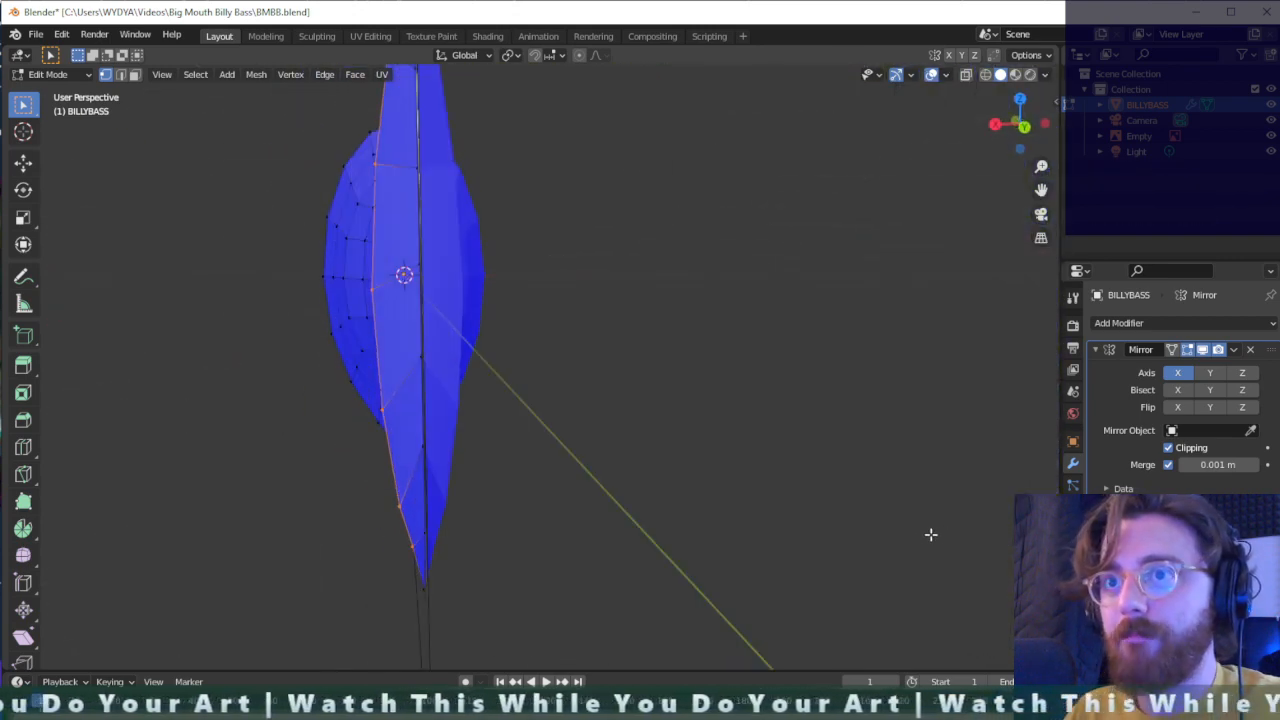
{"action": "key", "text": "s"}
{"action": "key", "text": "x"}
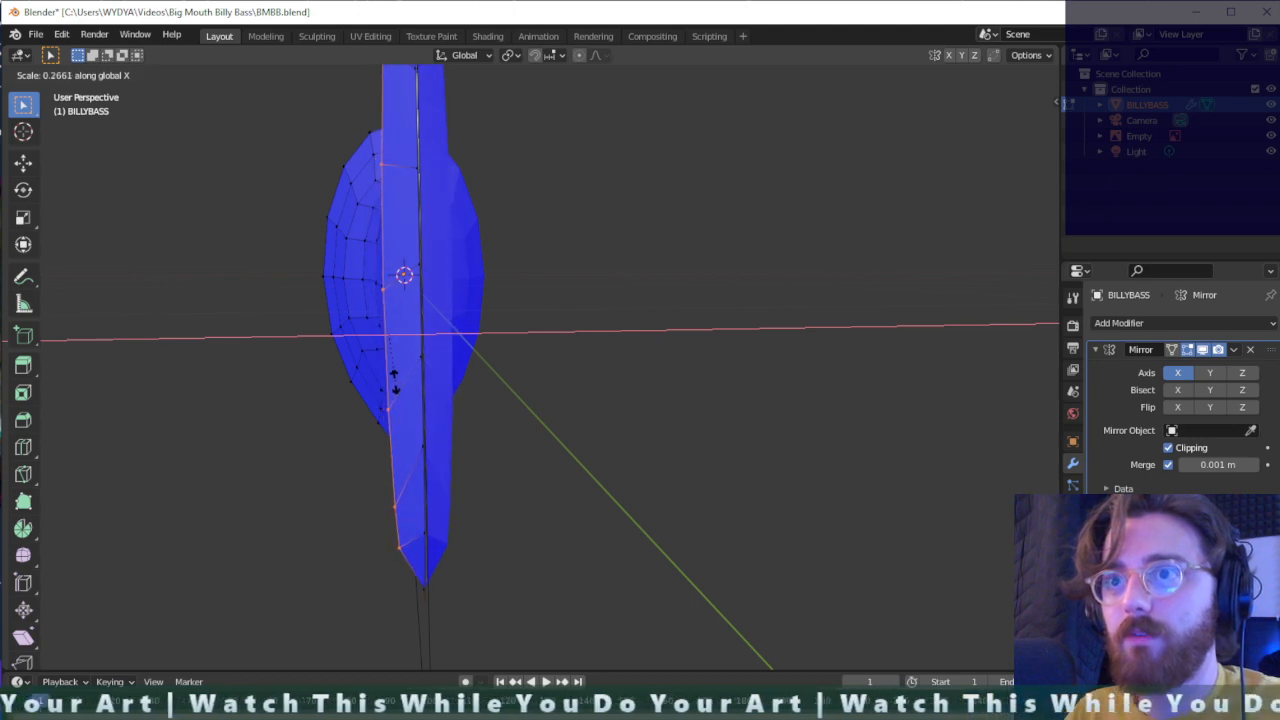
{"action": "left_click", "coordinate": [405, 393]}
- Raise the top-edge vertex just ahead of the tail fin's base by about 0.029 m along Z
{"action": "middle_click_drag", "start_coordinate": [403, 391], "coordinate": [429, 395]}
{"action": "middle_click_drag", "start_coordinate": [468, 274], "coordinate": [820, 386]}
{"action": "scroll", "coordinate": [756, 447], "scroll_direction": "down", "scroll_amount": 1}
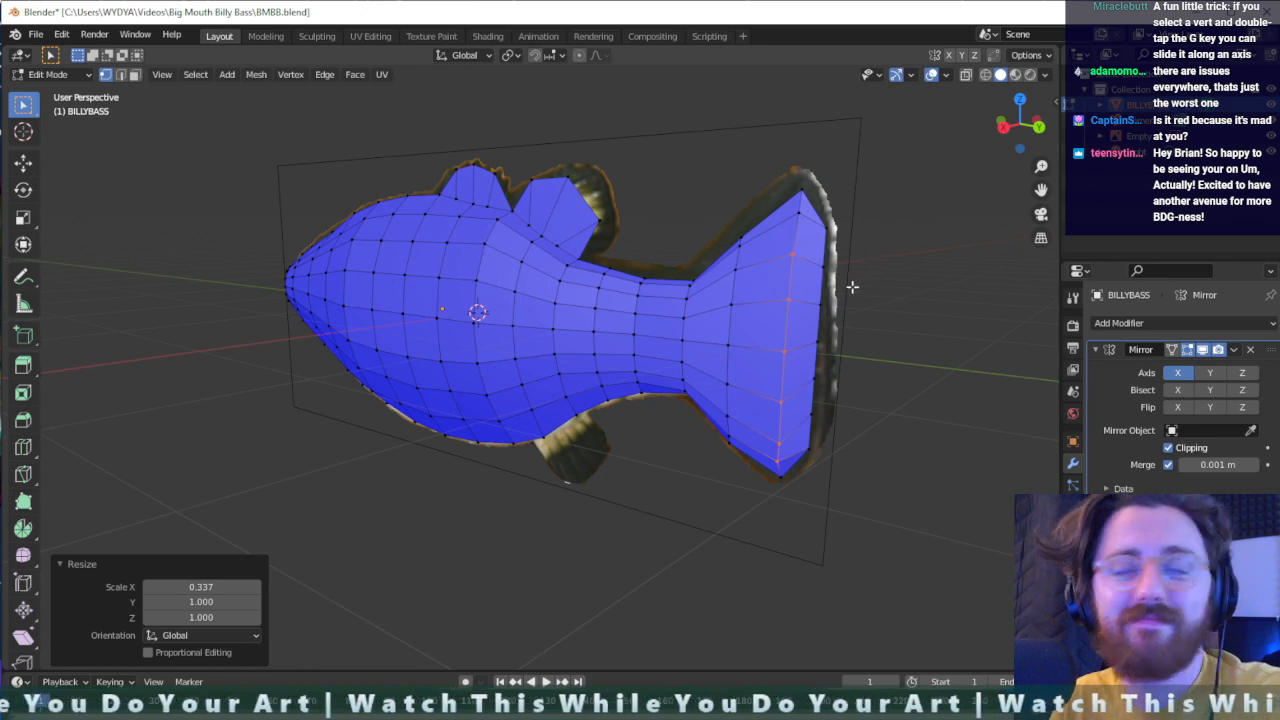
{"action": "scroll", "coordinate": [852, 287], "scroll_direction": "up", "scroll_amount": 2}
{"action": "middle_click_drag", "start_coordinate": [871, 266], "coordinate": [897, 263]}
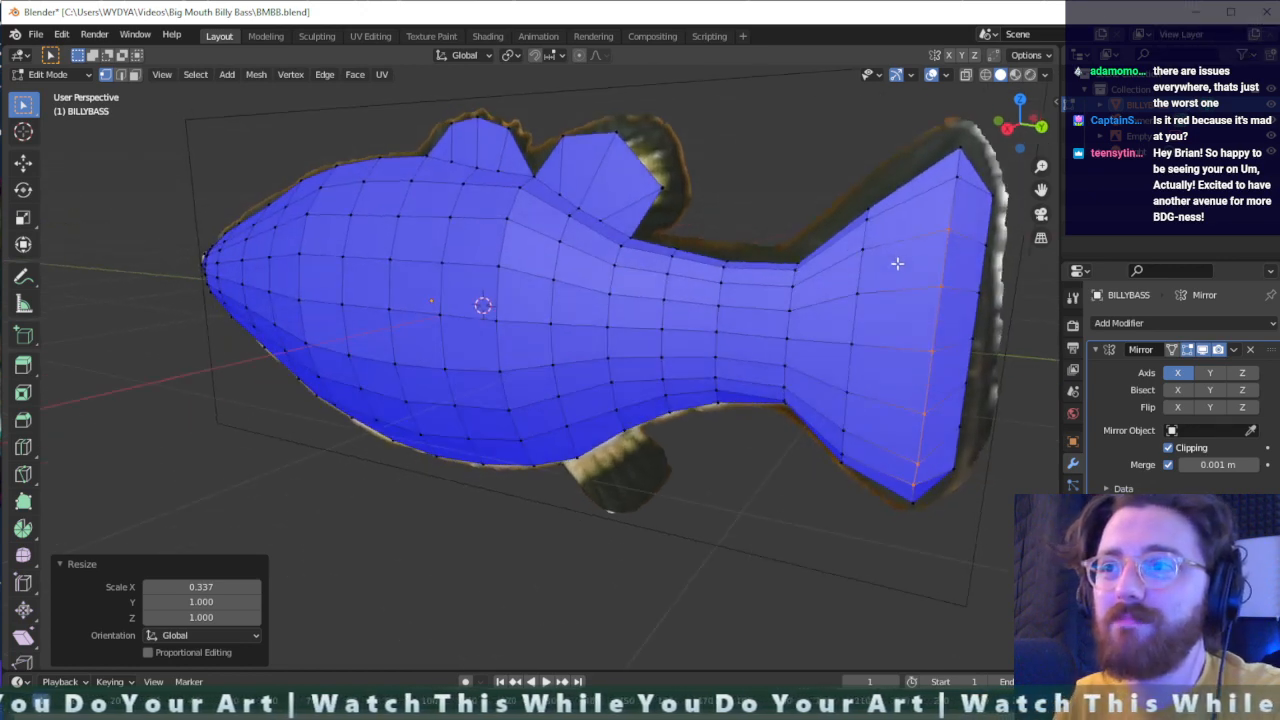
{"action": "left_click", "coordinate": [731, 257]}
{"action": "key", "text": "g"}
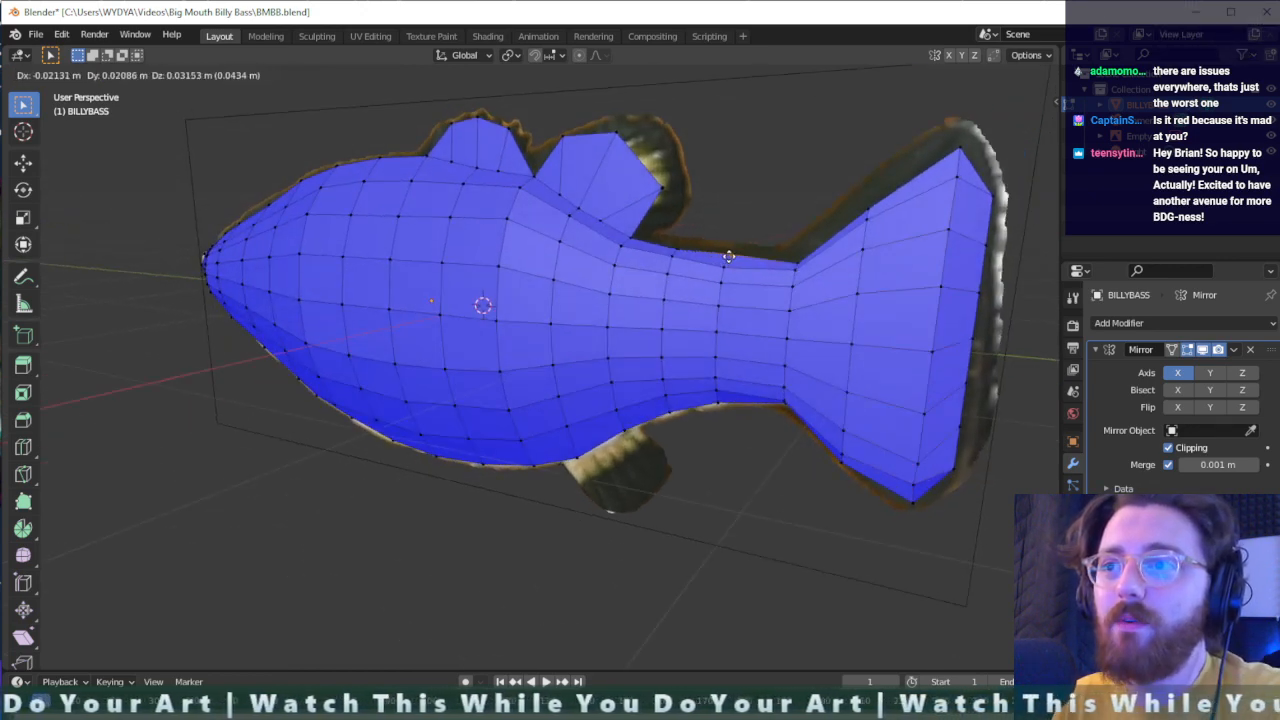
{"action": "key", "text": "z"}
{"action": "left_click", "coordinate": [726, 258]}
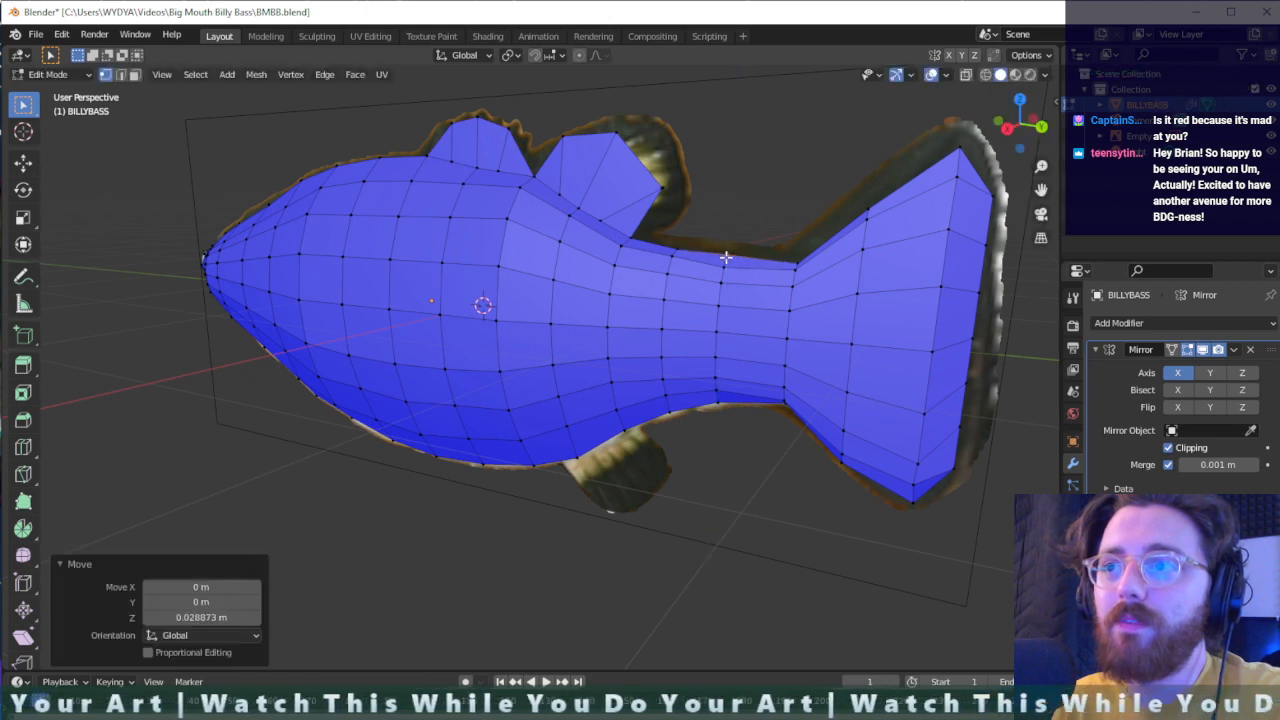
- Raise the top-edge vertex at the tail fin's base by about 0.062 m and the next one toward the tip by about 0.088 m along Z
{"action": "left_click", "coordinate": [794, 266]}
{"action": "key", "text": "g"}
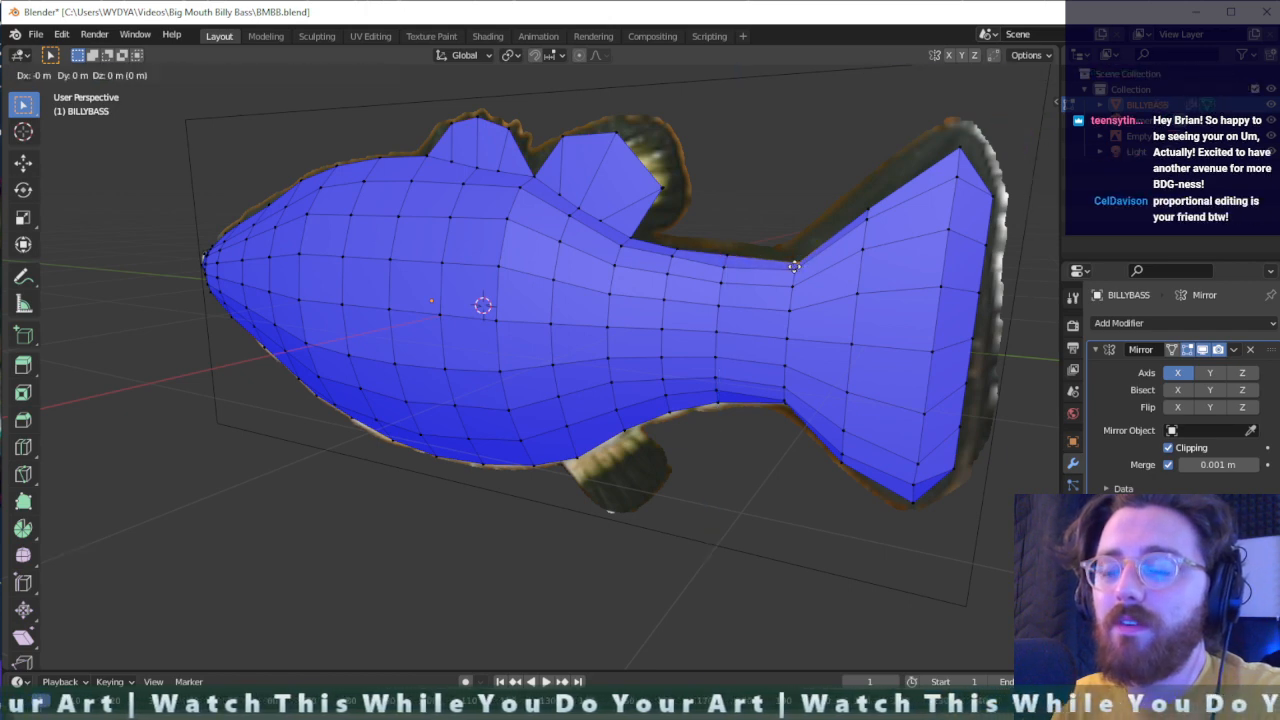
{"action": "key", "text": "z"}
{"action": "left_click", "coordinate": [831, 231]}
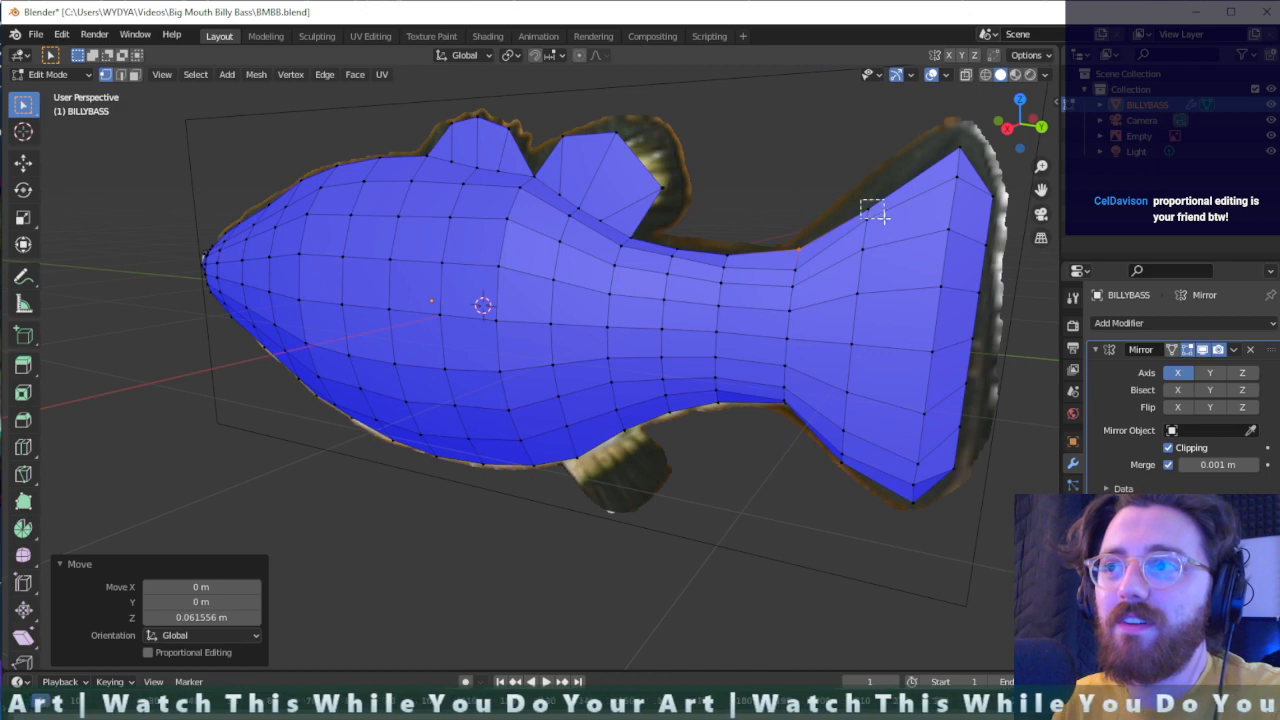
{"action": "left_click", "coordinate": [872, 210]}
{"action": "key", "text": "g"}
{"action": "key", "text": "z"}
{"action": "left_click", "coordinate": [958, 140]}
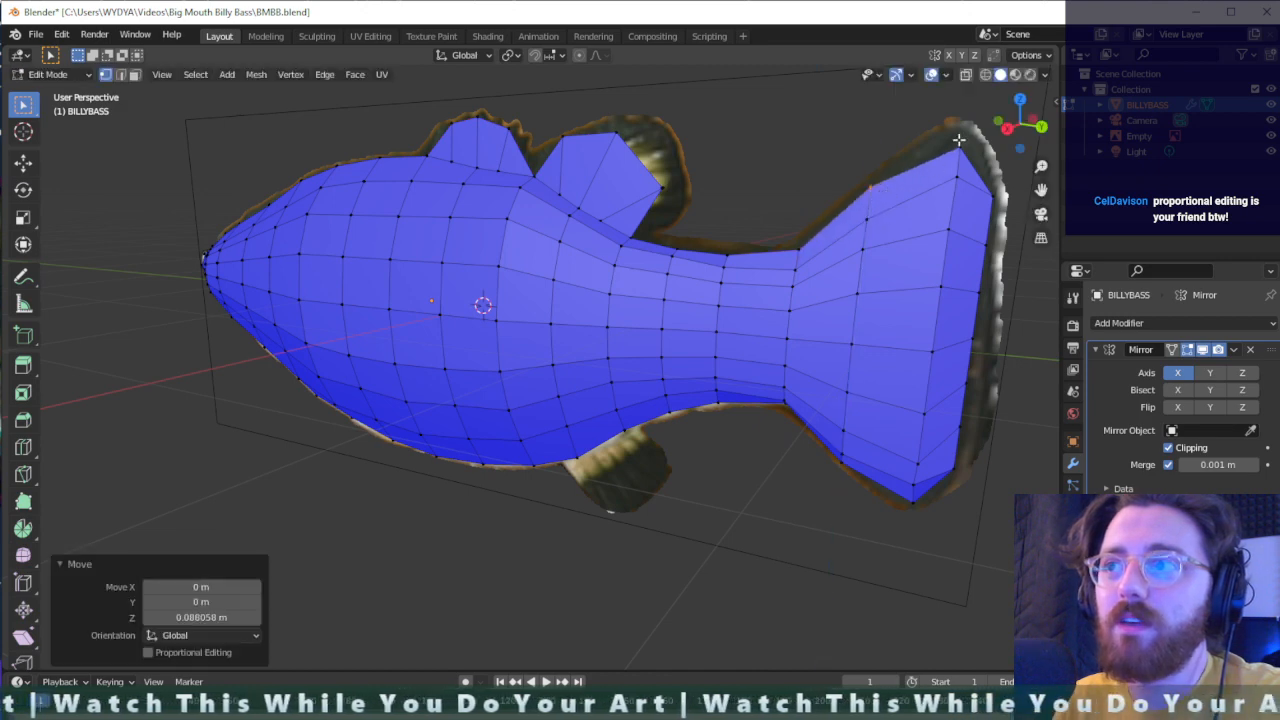
- Raise the vertex at the tail fin's upper tip by about 0.058 m along Z
{"action": "left_click", "coordinate": [955, 148]}
{"action": "key", "text": "g"}
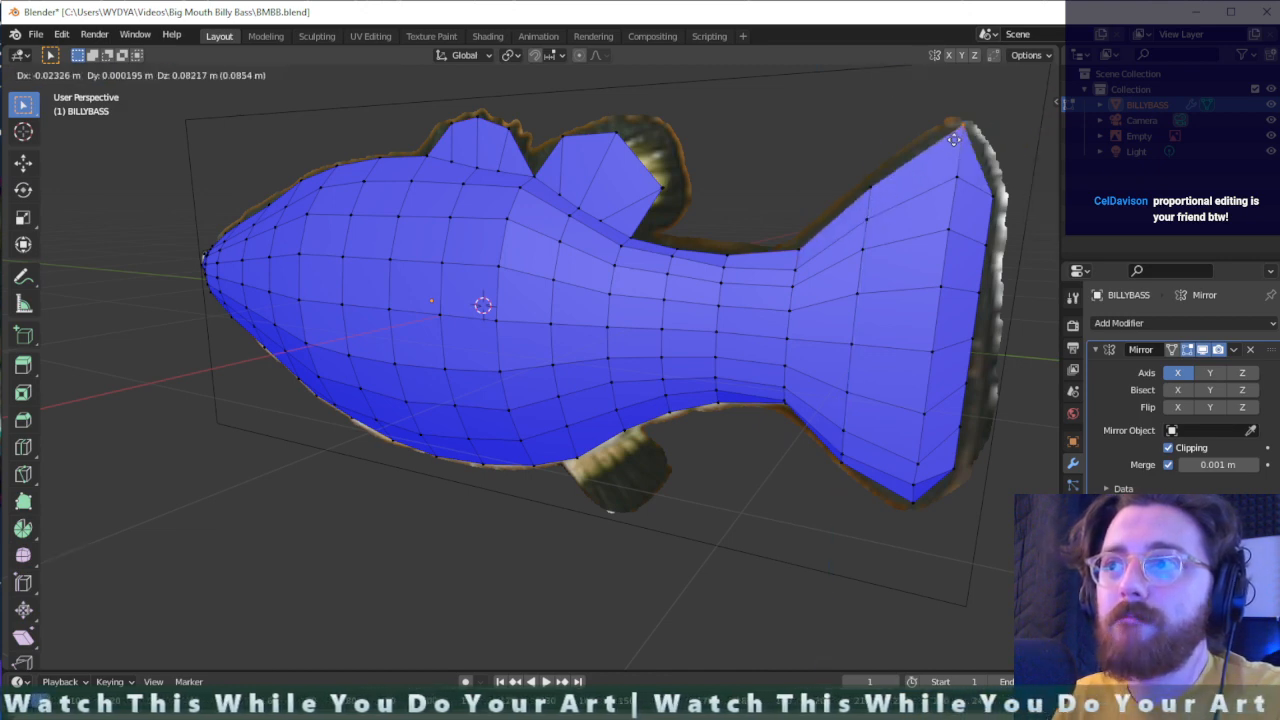
{"action": "key", "text": "z"}
{"action": "left_click", "coordinate": [955, 148]}
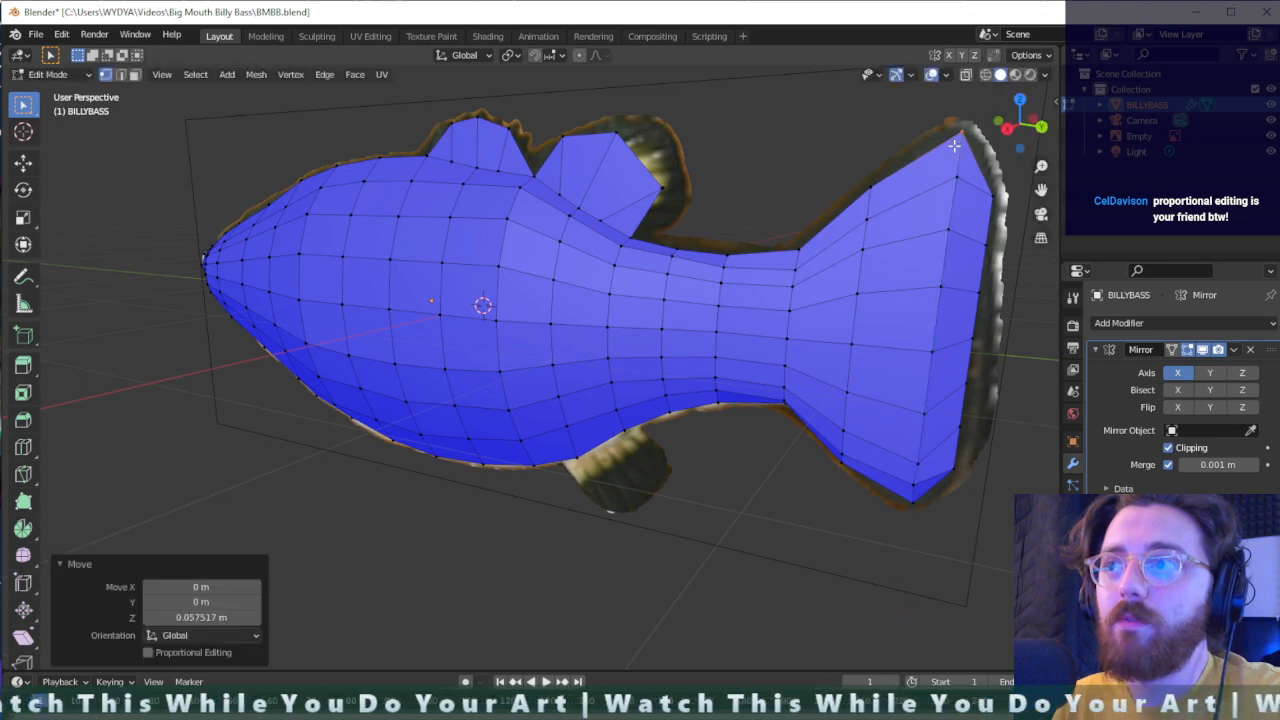
- Lower the bottom-edge vertex ahead of the tail fin's lower tip by about 0.021 m and shift it about 0.027 m along Y
{"action": "left_click", "coordinate": [845, 463]}
{"action": "key", "text": "g"}
{"action": "key", "text": "z"}
{"action": "left_click", "coordinate": [857, 471]}
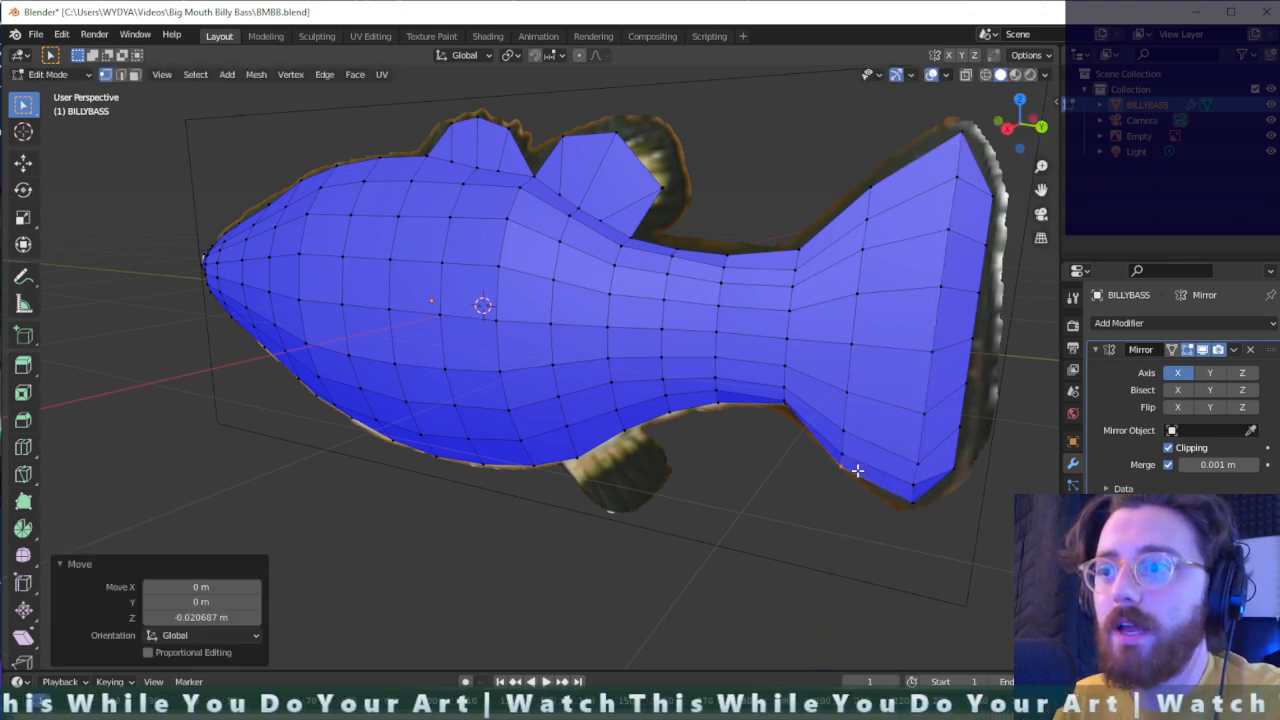
{"action": "key", "text": "g"}
{"action": "key", "text": "y"}
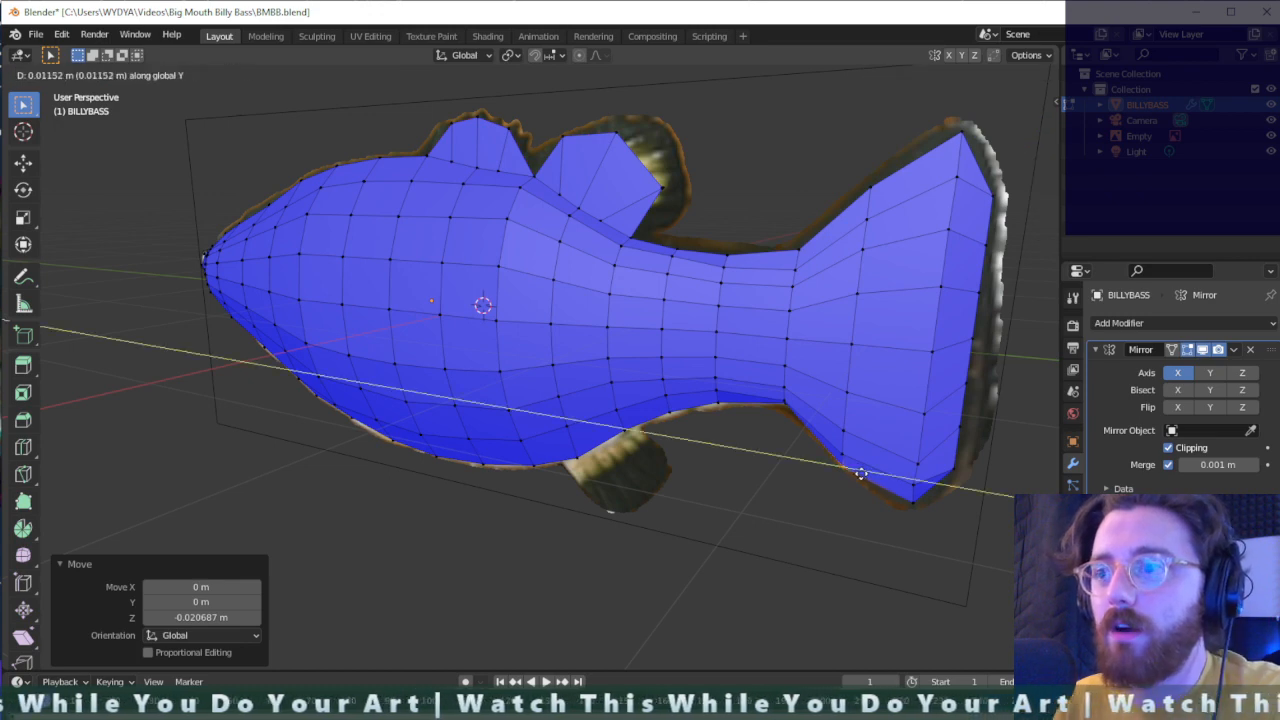
{"action": "left_click", "coordinate": [863, 473]}
- Move two adjacent vertices in the lower half of the tail fin's rear edge outward by about 0.037 m along Y
{"action": "middle_click_drag", "start_coordinate": [883, 466], "coordinate": [910, 373]}
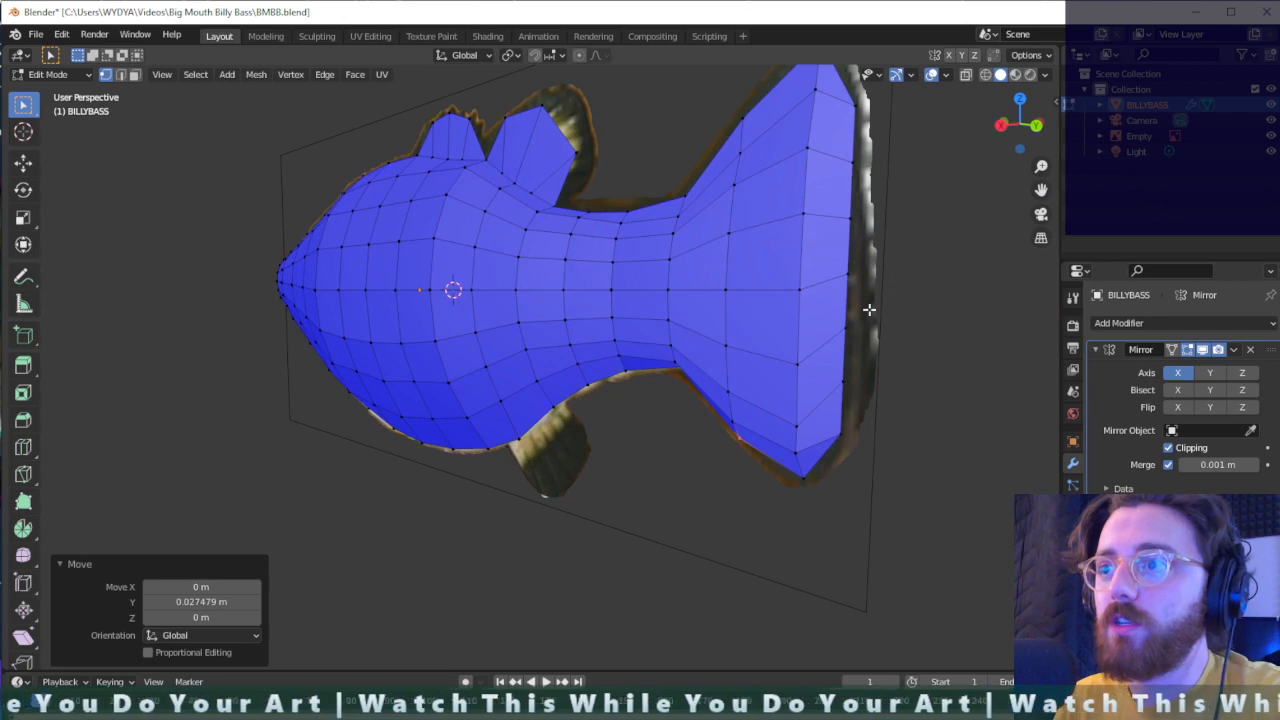
{"action": "left_click", "coordinate": [848, 360]}
{"action": "left_click_drag", "start_coordinate": [834, 393], "coordinate": [834, 394]}
{"action": "key", "text": "g"}
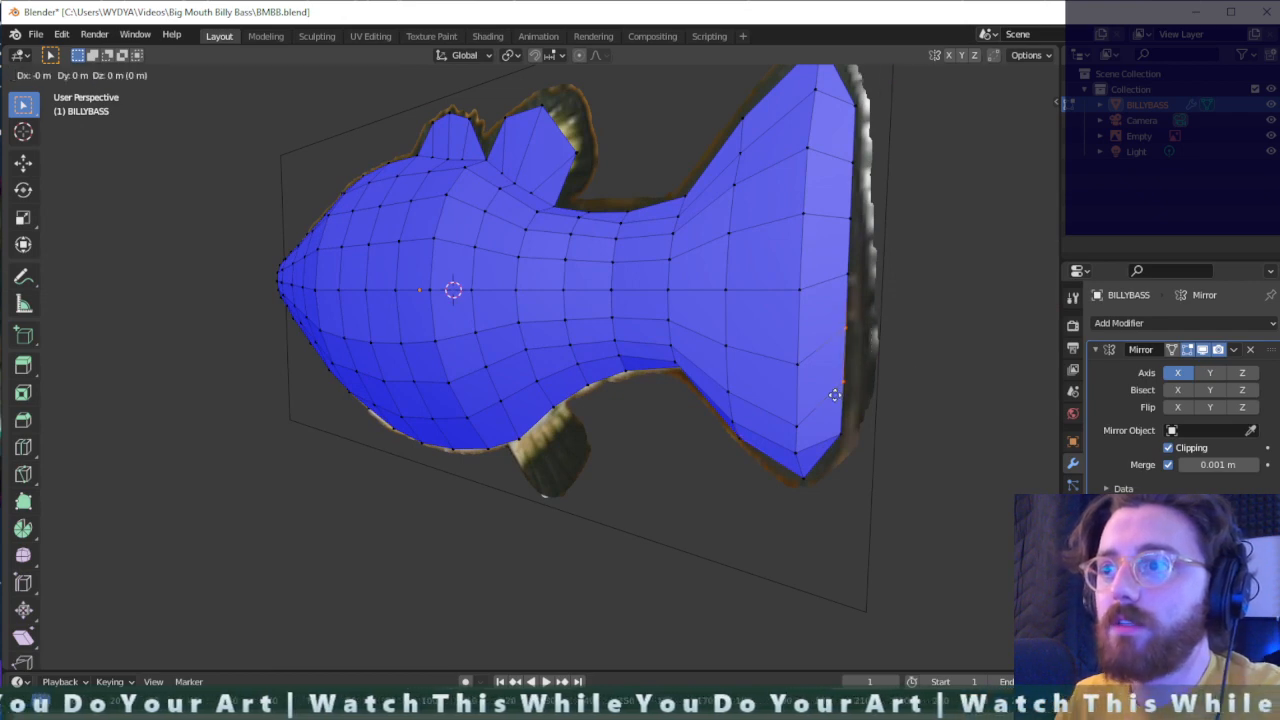
{"action": "left_click", "coordinate": [851, 394]}
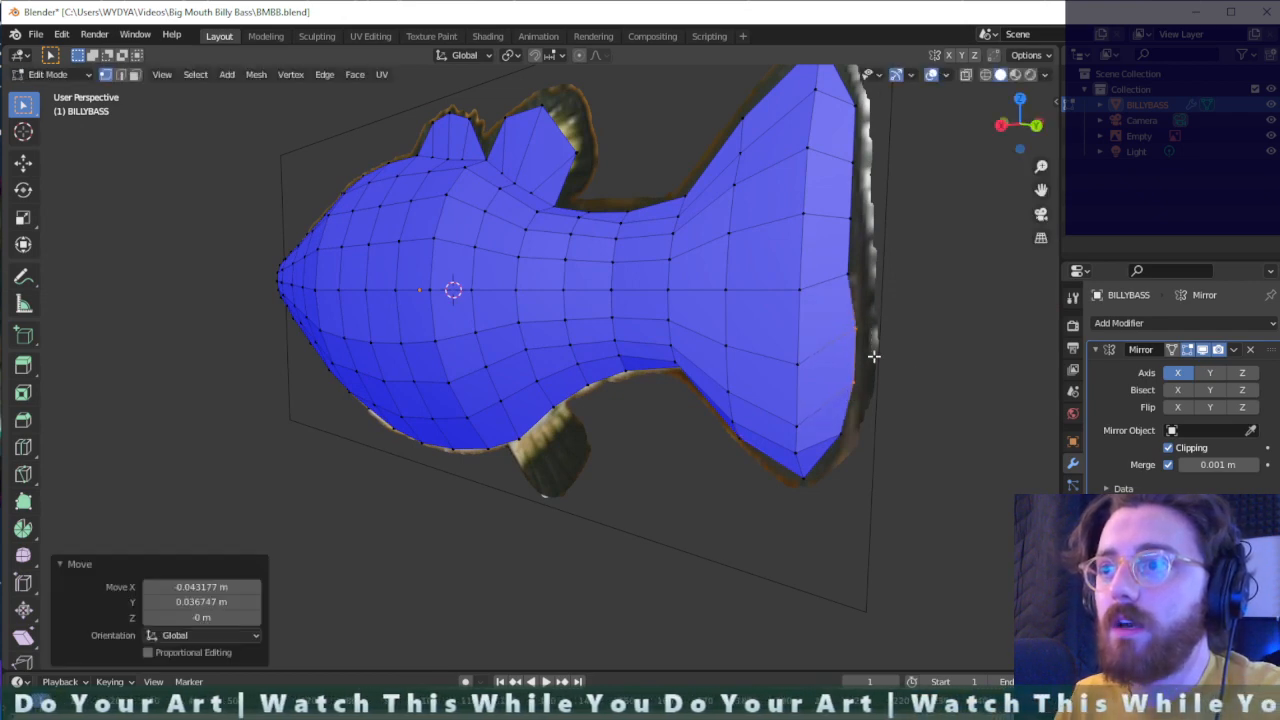
- Move the two middle vertices of the tail fin's rear edge outward, shifting them about 0.024 m along Y
{"action": "middle_click_drag", "start_coordinate": [851, 394], "coordinate": [873, 377]}
{"action": "left_click_drag", "start_coordinate": [872, 343], "coordinate": [838, 416]}
{"action": "key", "text": "g"}
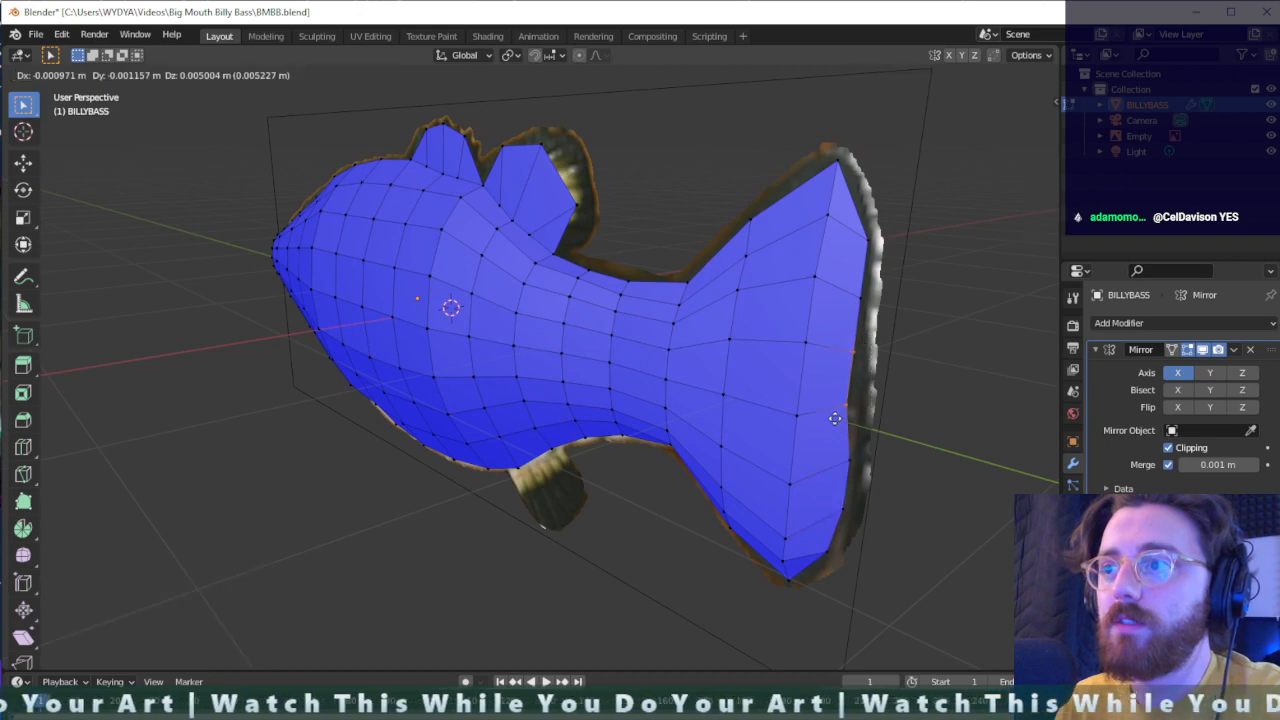
{"action": "left_click", "coordinate": [844, 366]}
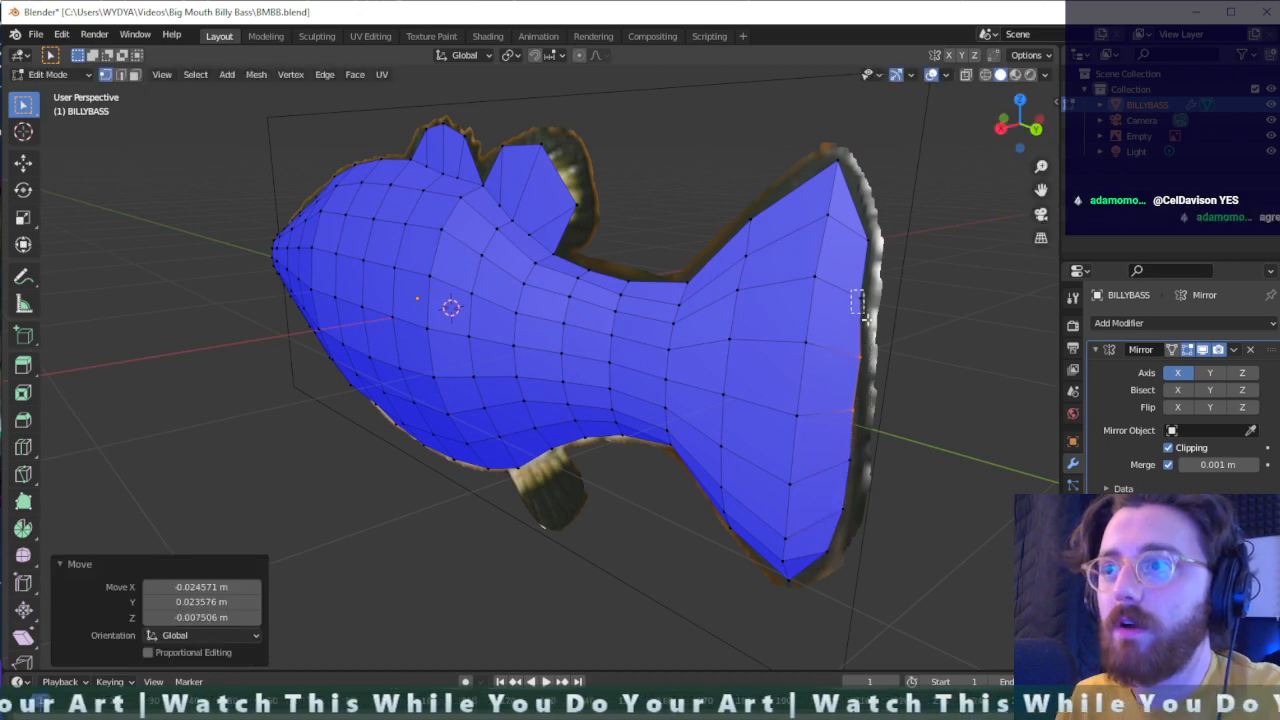
- Nudge the next rear-edge tail vertex above them outward by about 0.007 m along Y and raise the uppermost one by about 0.019 m
{"action": "key", "text": "g"}
{"action": "left_click", "coordinate": [866, 233]}
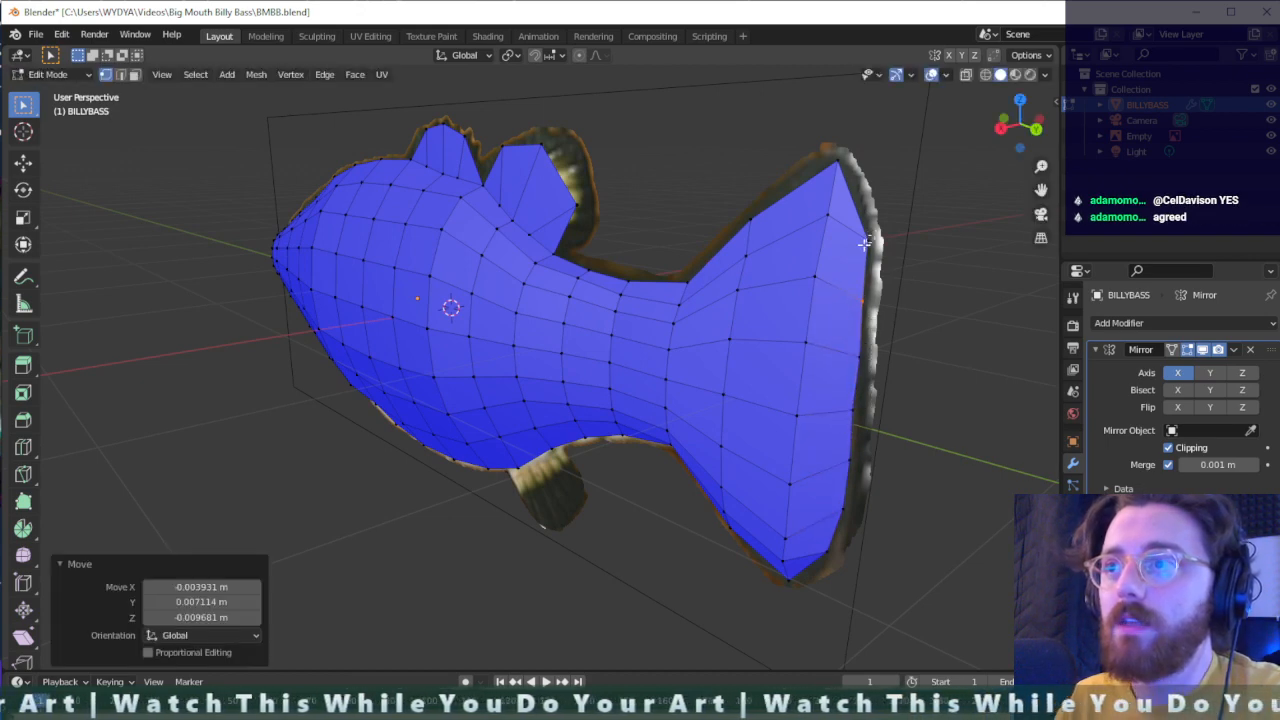
{"action": "key", "text": "g"}
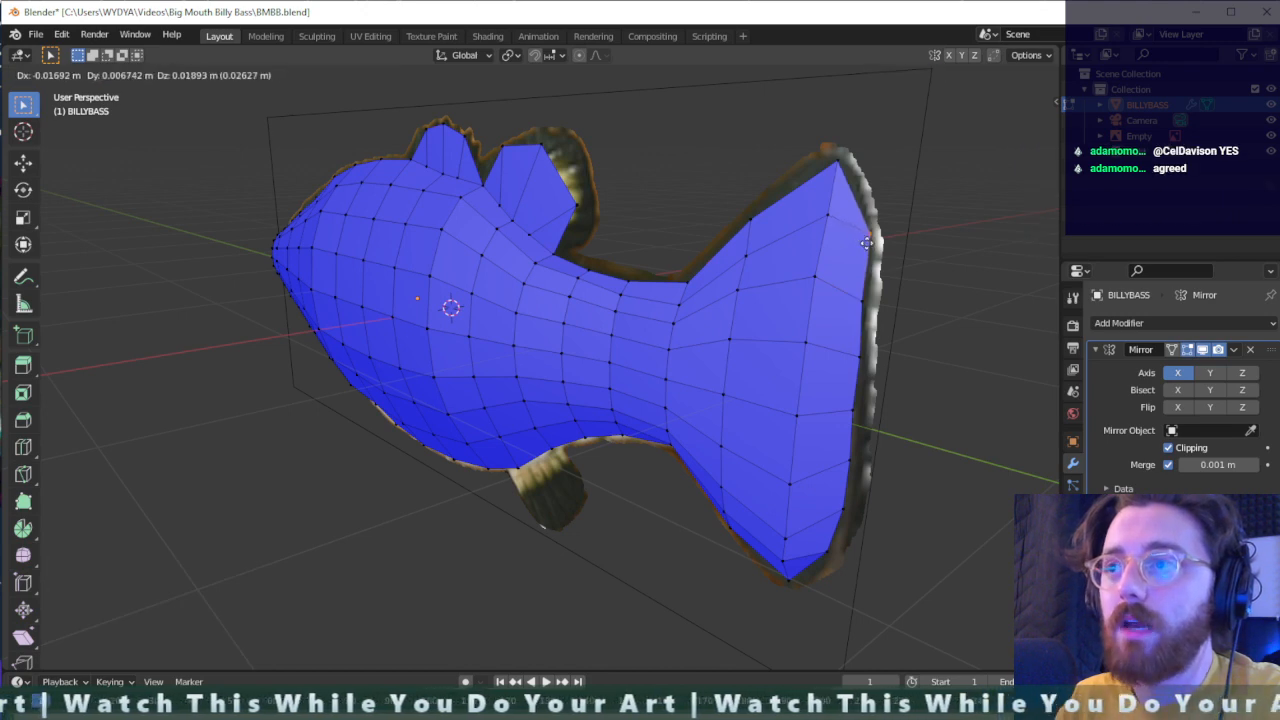
{"action": "left_click", "coordinate": [863, 242]}
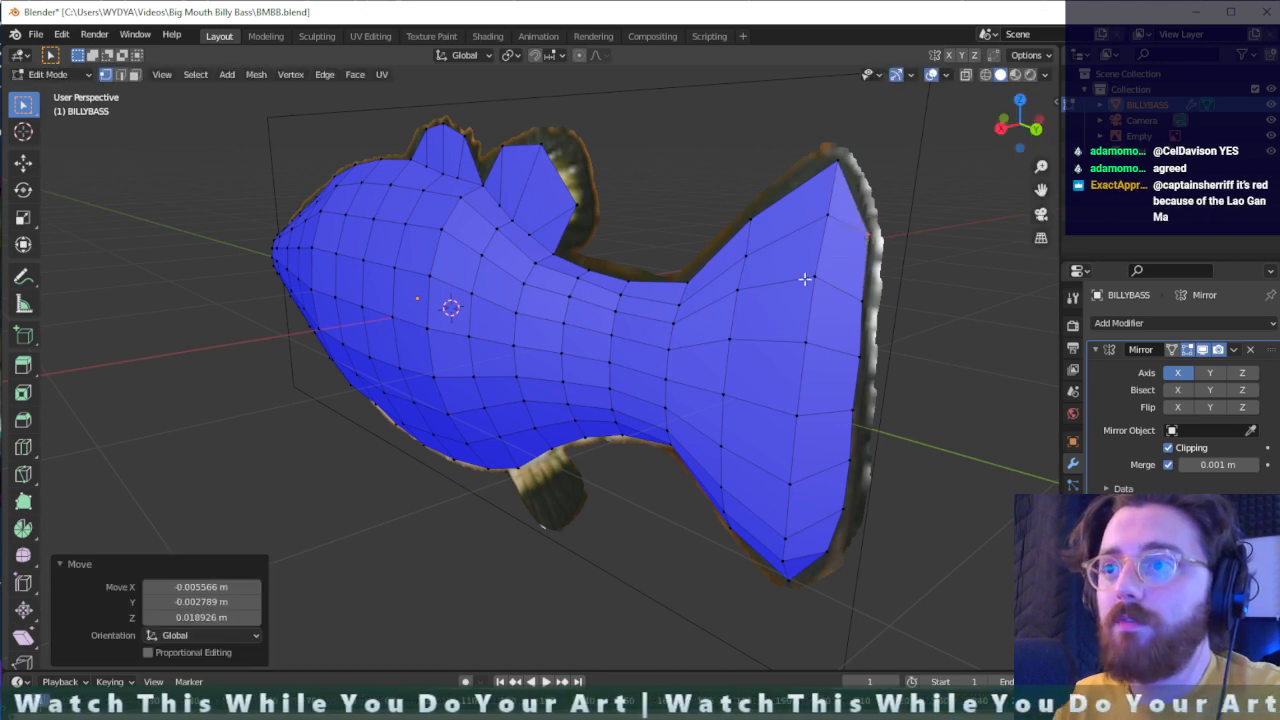
- Raise the tail fin's first inner-column vertex above the bottom tip by about 0.029 m and the second by about 0.057 m
{"action": "middle_click_drag", "start_coordinate": [805, 279], "coordinate": [782, 428]}
{"action": "middle_click_drag", "start_coordinate": [754, 425], "coordinate": [741, 420]}
{"action": "key", "text": "g"}
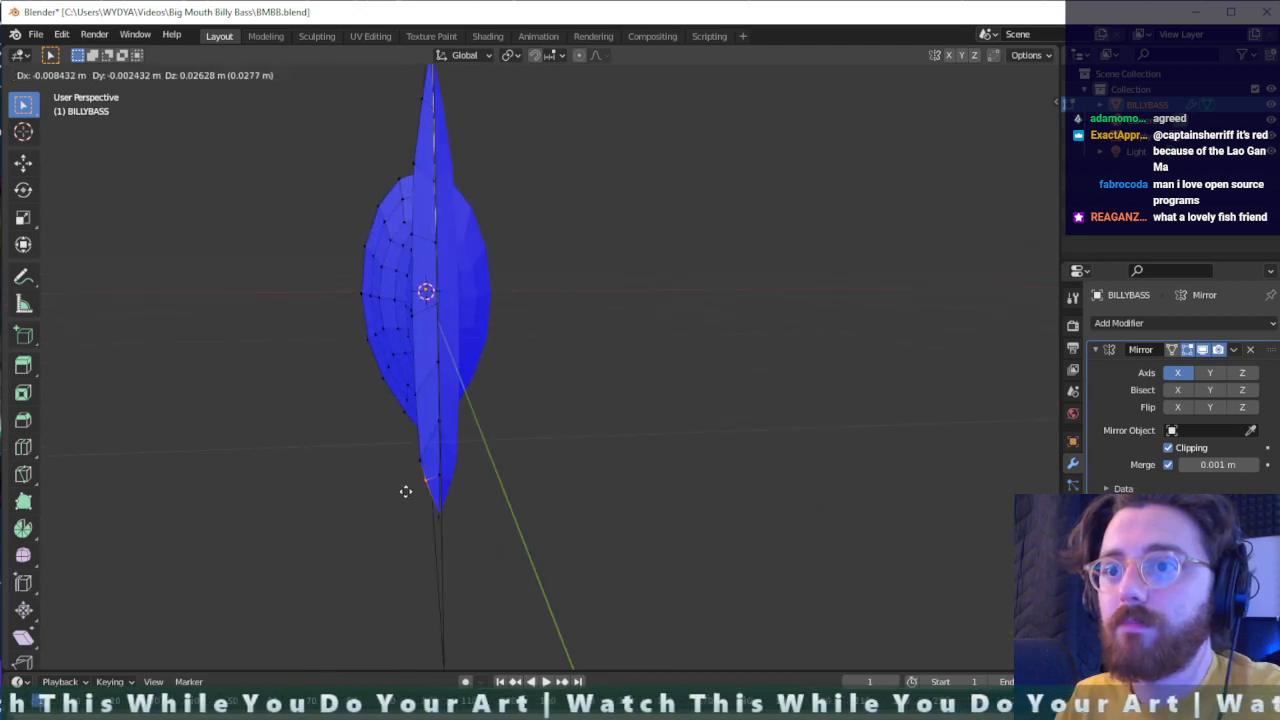
{"action": "left_click", "coordinate": [407, 490]}
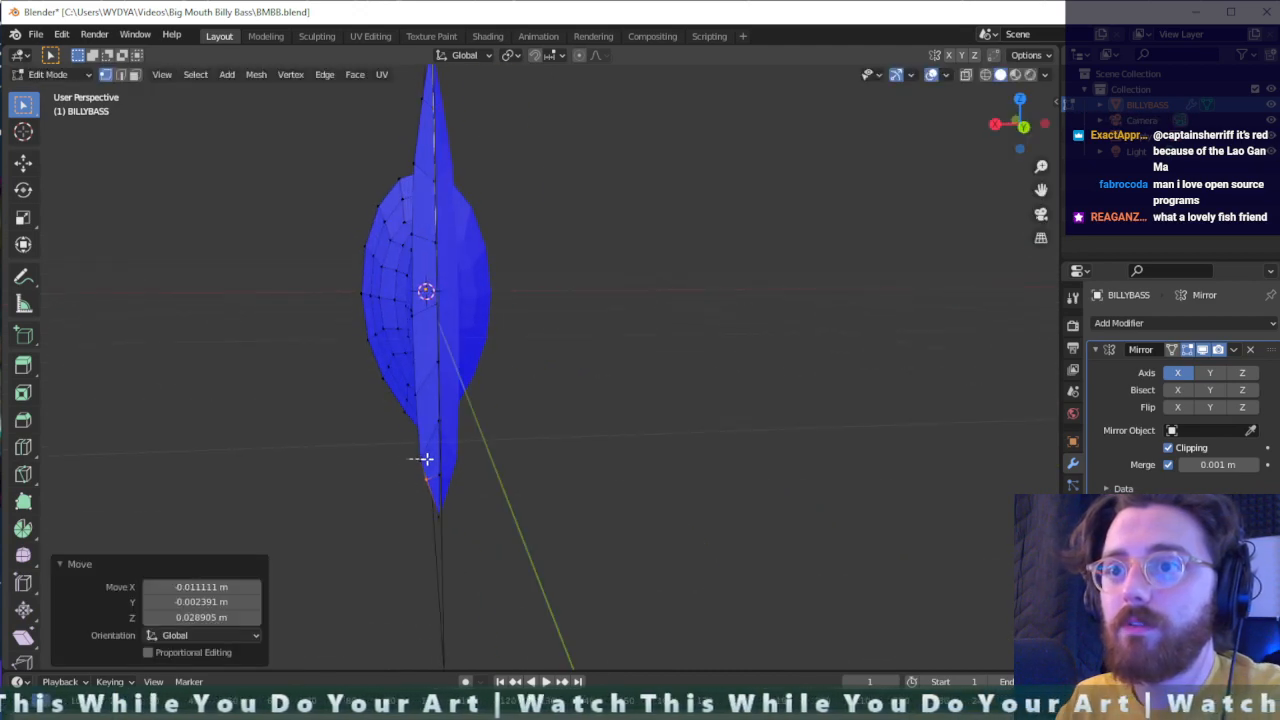
{"action": "left_click", "coordinate": [431, 452]}
{"action": "key", "text": "g"}
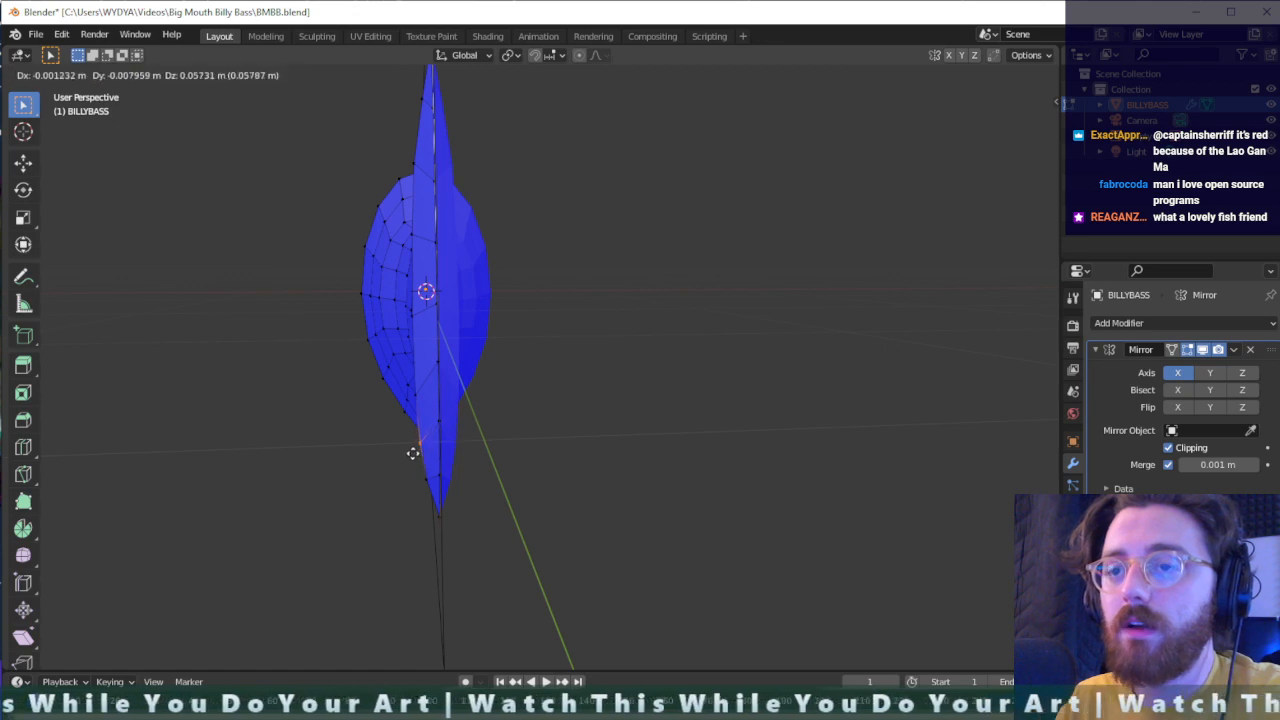
{"action": "left_click", "coordinate": [413, 452]}
- Try to raise vertices in the lower part of the tail fin's inner column by about 0.033 m
{"action": "left_click_drag", "start_coordinate": [419, 373], "coordinate": [402, 407]}
{"action": "key", "text": "g"}
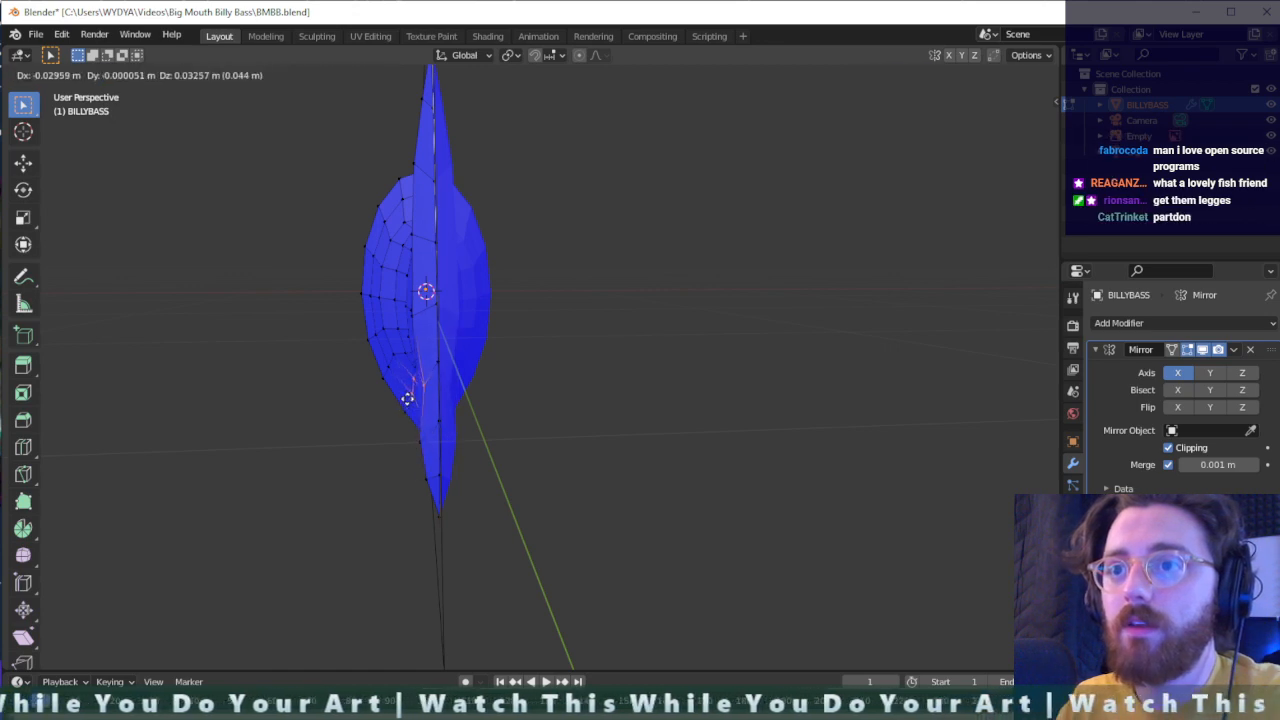
{"action": "left_click", "coordinate": [405, 395]}
{"action": "key", "text": "ctrl+z"}
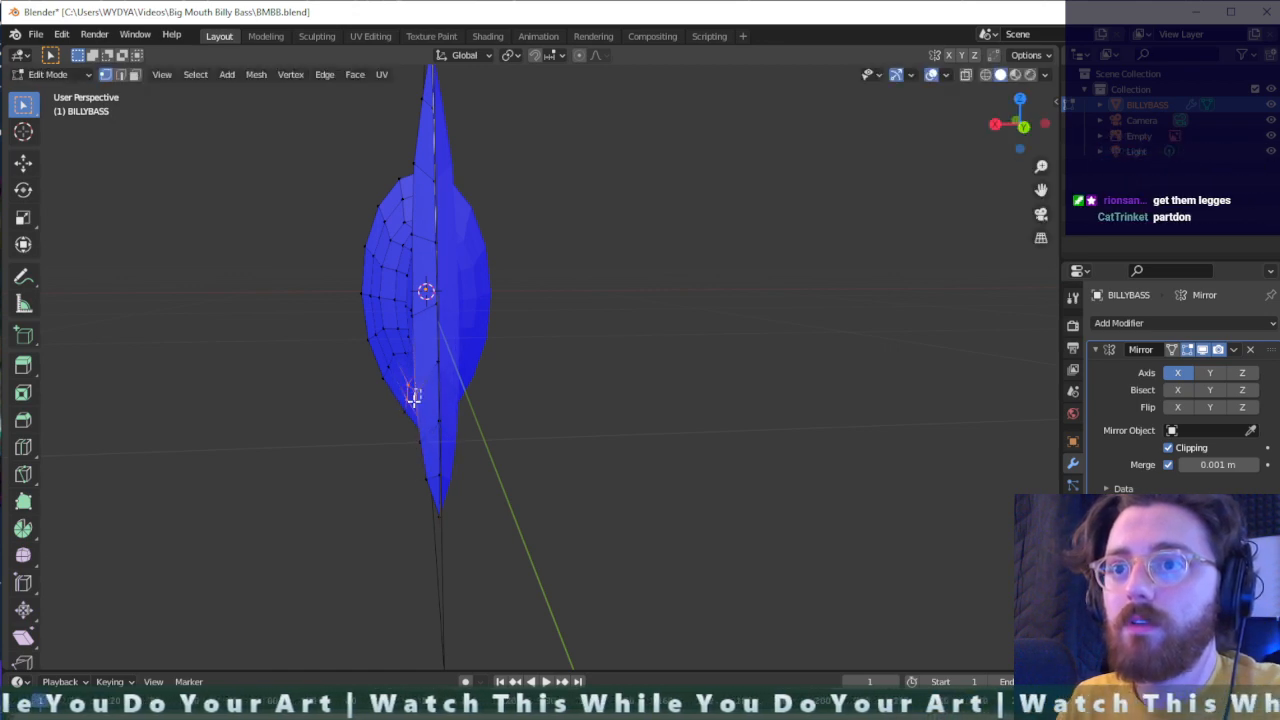
- Raise the third inner-column vertex above the tail fin's bottom tip by about 0.021 m
{"action": "key", "text": "g"}
{"action": "left_click", "coordinate": [417, 400]}
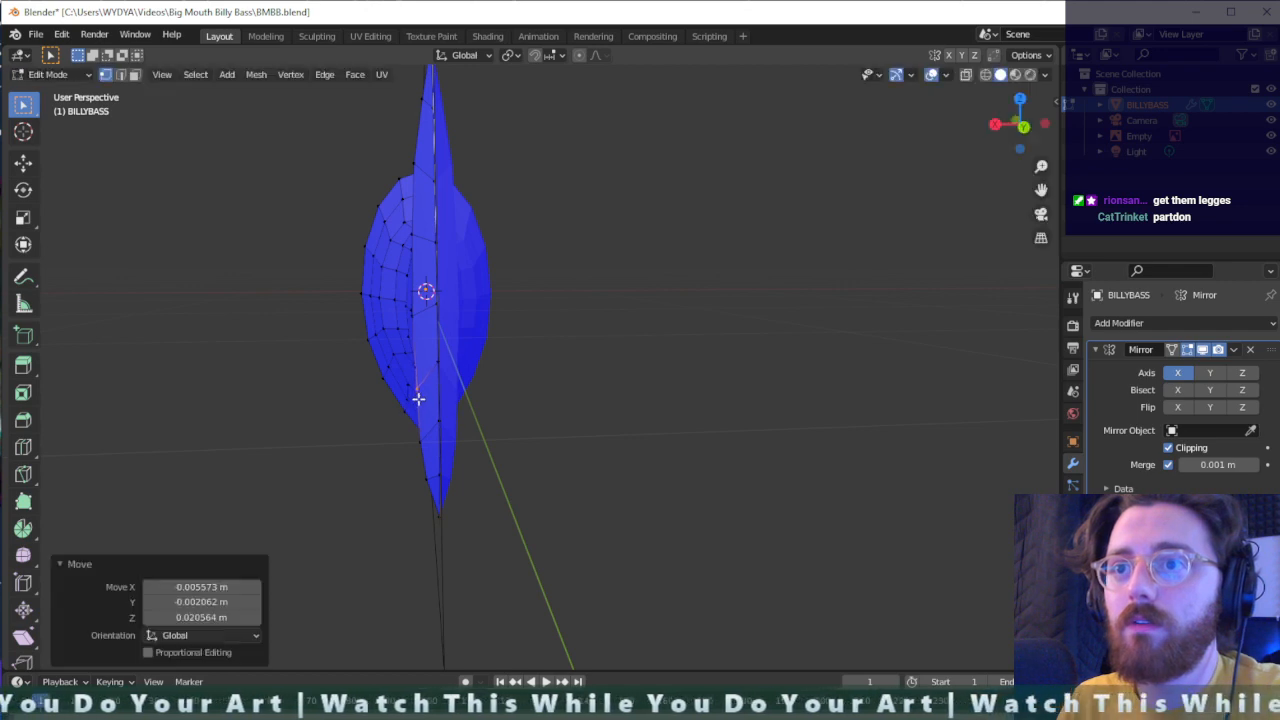
{"action": "middle_click_drag", "start_coordinate": [417, 397], "coordinate": [466, 394]}
{"action": "middle_click_drag", "start_coordinate": [597, 346], "coordinate": [731, 333]}
{"action": "scroll", "coordinate": [760, 326], "scroll_direction": "down", "scroll_amount": 5}
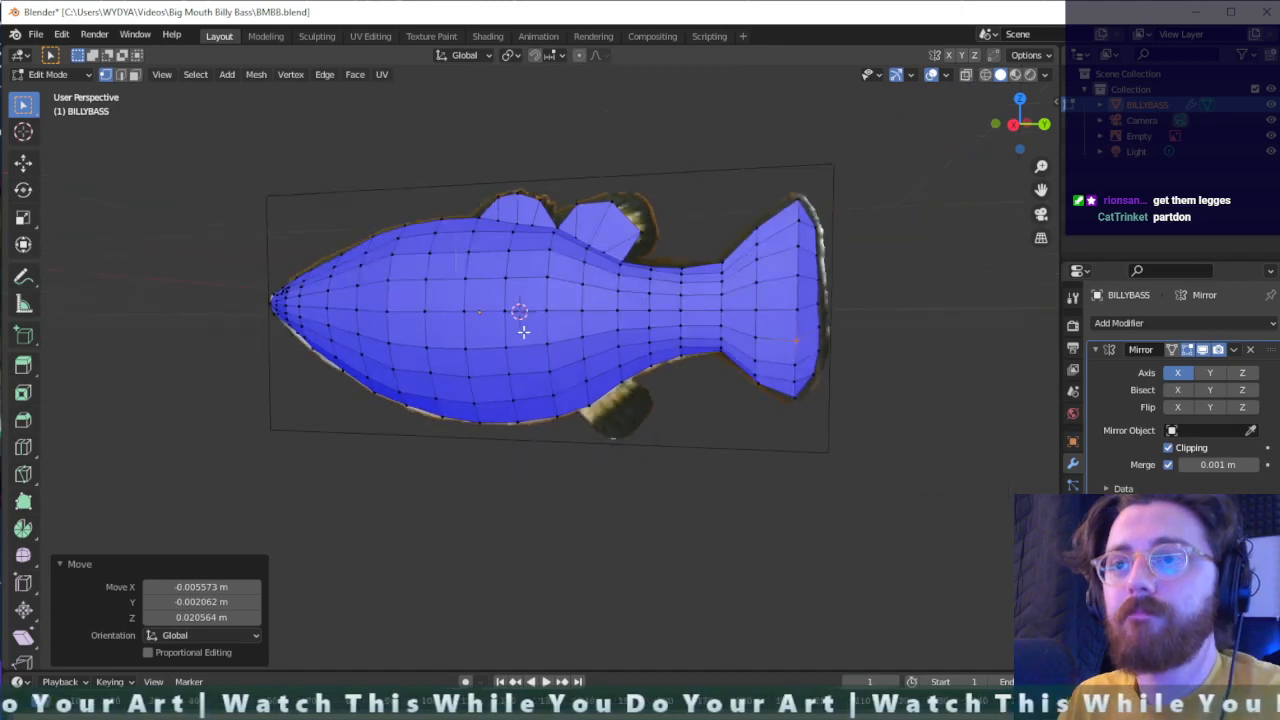
{"action": "middle_click_drag", "start_coordinate": [523, 331], "coordinate": [610, 270]}
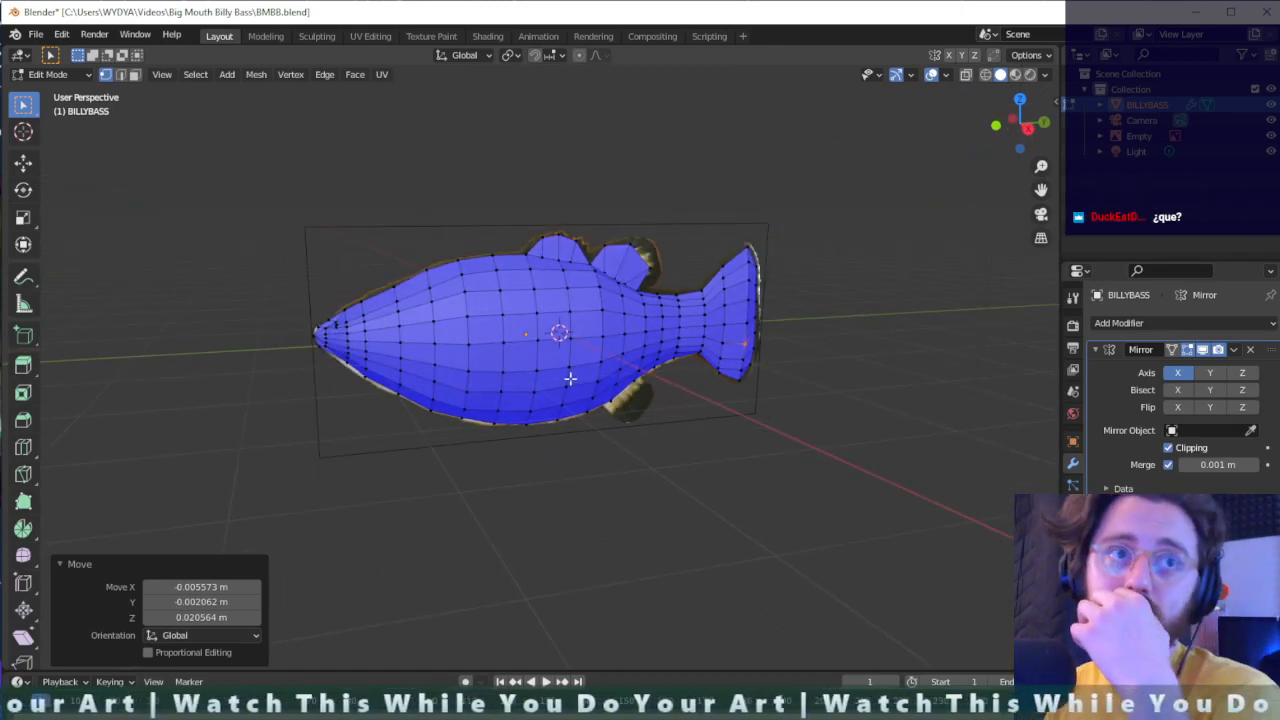
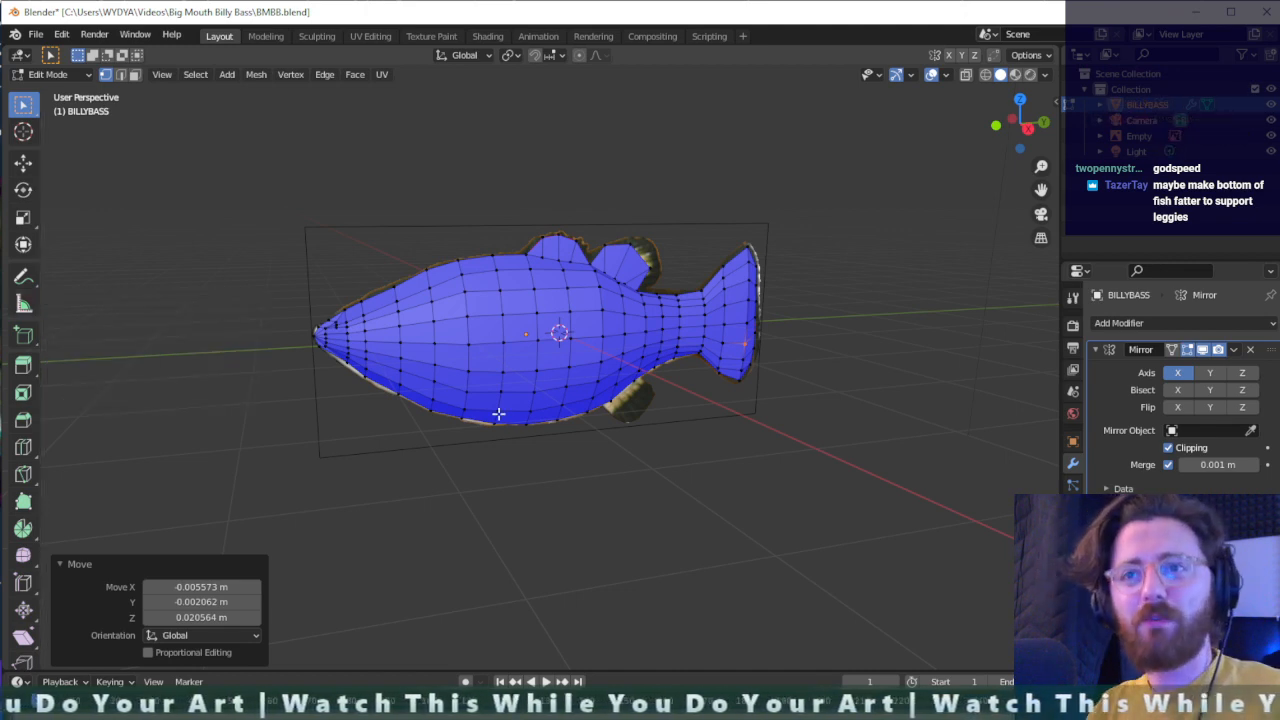
- Hide the BILLYBASS mesh to examine the reference fish, and show the mesh again
{"action": "left_click", "coordinate": [1271, 105]}
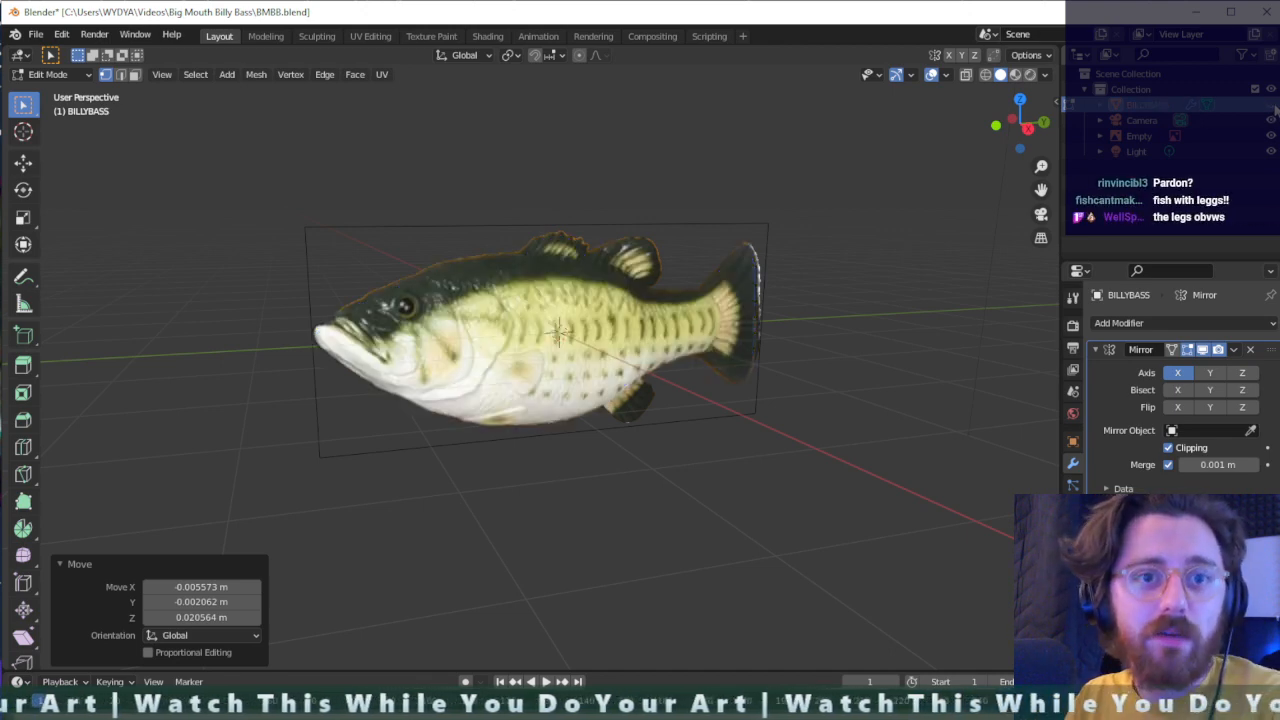
{"action": "left_click", "coordinate": [1271, 105]}
{"action": "middle_click_drag", "start_coordinate": [480, 451], "coordinate": [301, 333]}
{"action": "scroll", "coordinate": [290, 357], "scroll_direction": "up", "scroll_amount": 2}
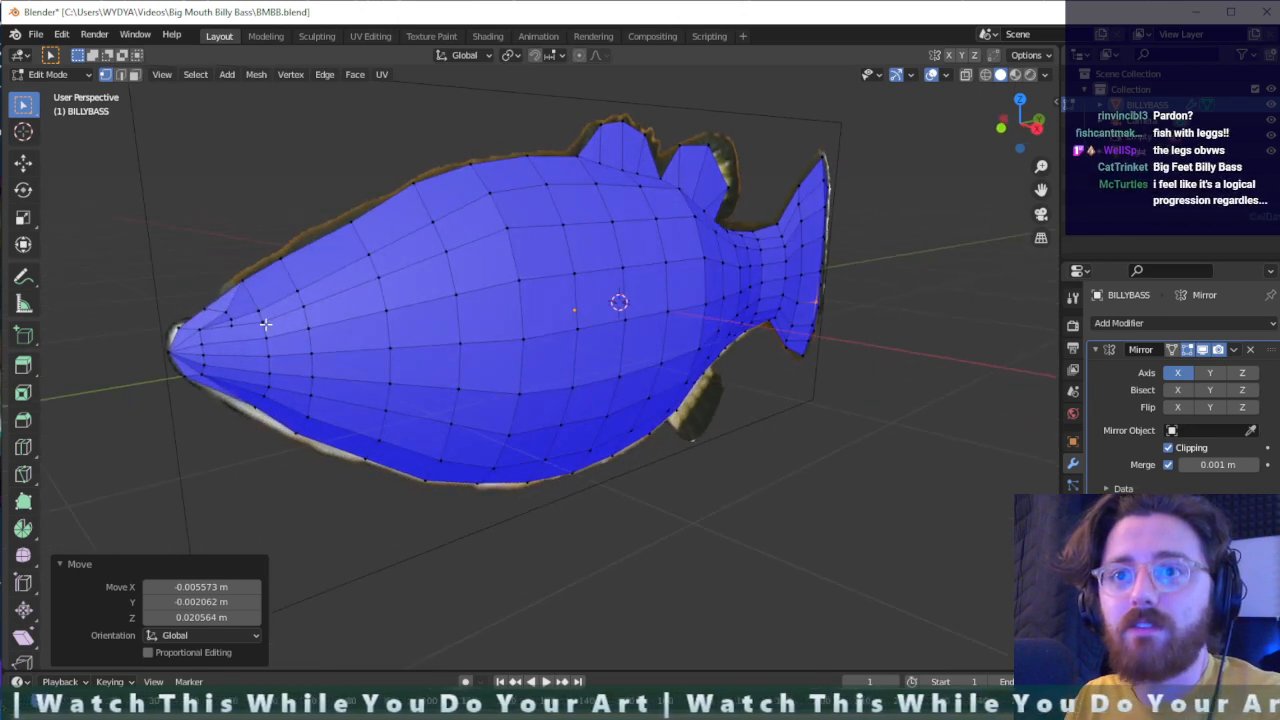
{"action": "scroll", "coordinate": [207, 354], "scroll_direction": "up", "scroll_amount": 2}
{"action": "middle_click_drag", "start_coordinate": [180, 323], "coordinate": [223, 326]}
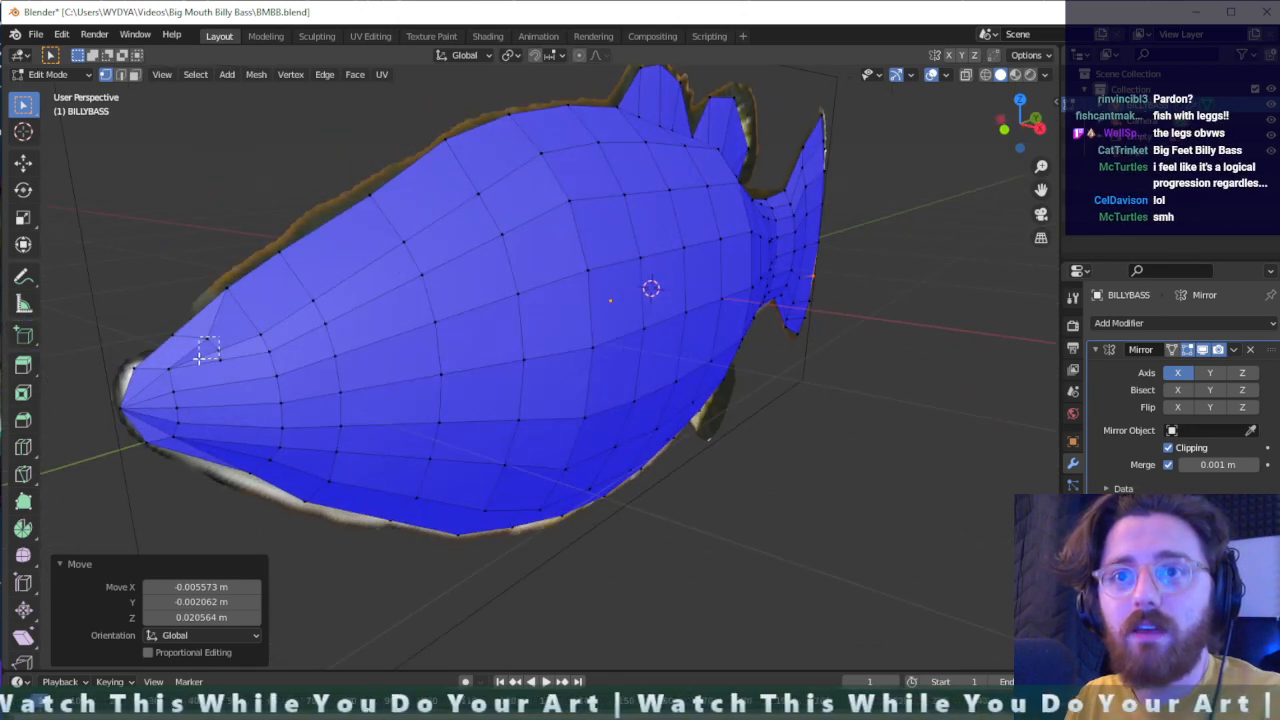
{"action": "left_click_drag", "start_coordinate": [190, 352], "coordinate": [191, 353]}
{"action": "right_click", "coordinate": [203, 344]}
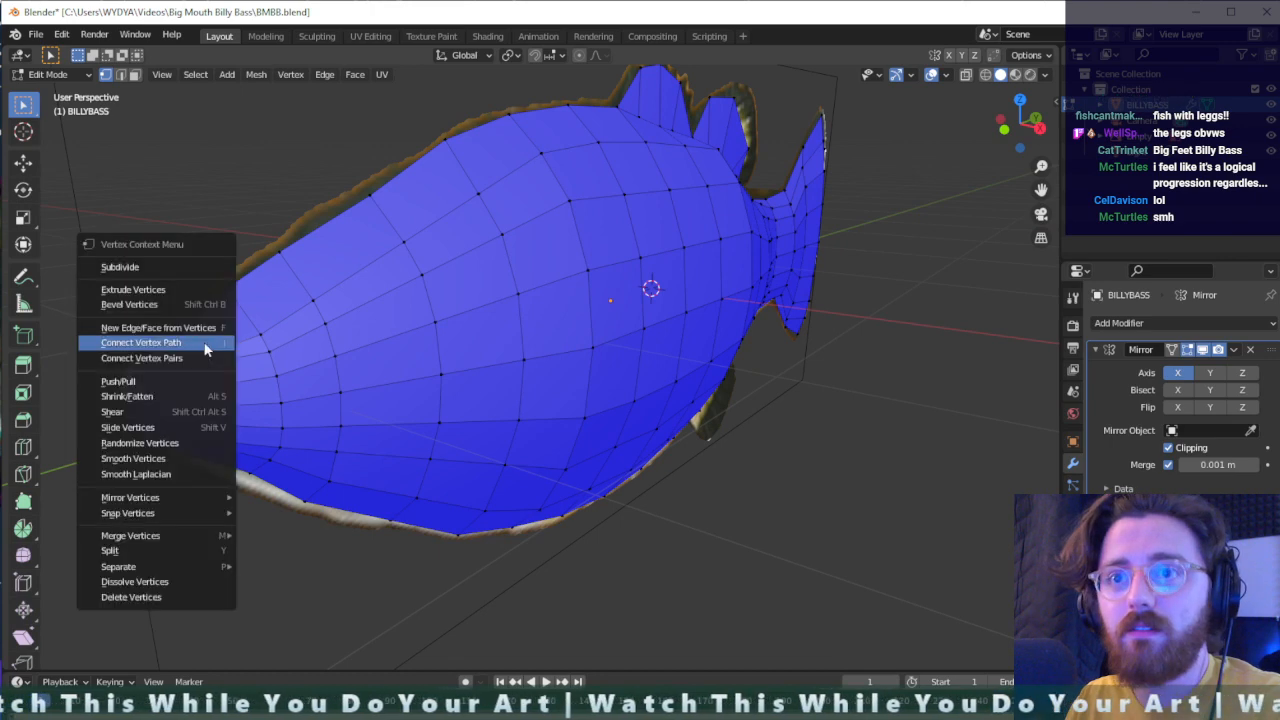
{"action": "left_click", "coordinate": [219, 322]}
{"action": "left_click", "coordinate": [221, 327]}
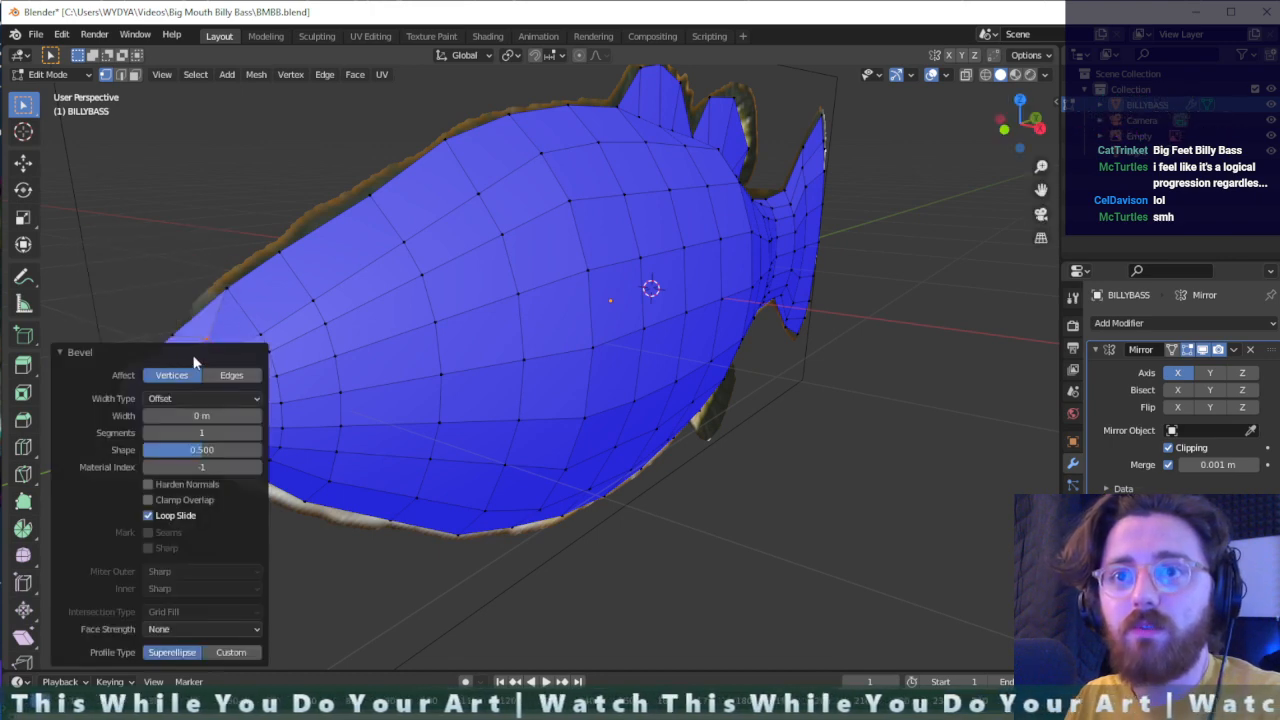
{"action": "key", "text": "ctrl+z"}
- Dissolve the stray vertex on the upper snout between the top ridge and the first side edge
{"action": "left_click_drag", "start_coordinate": [234, 331], "coordinate": [195, 357]}
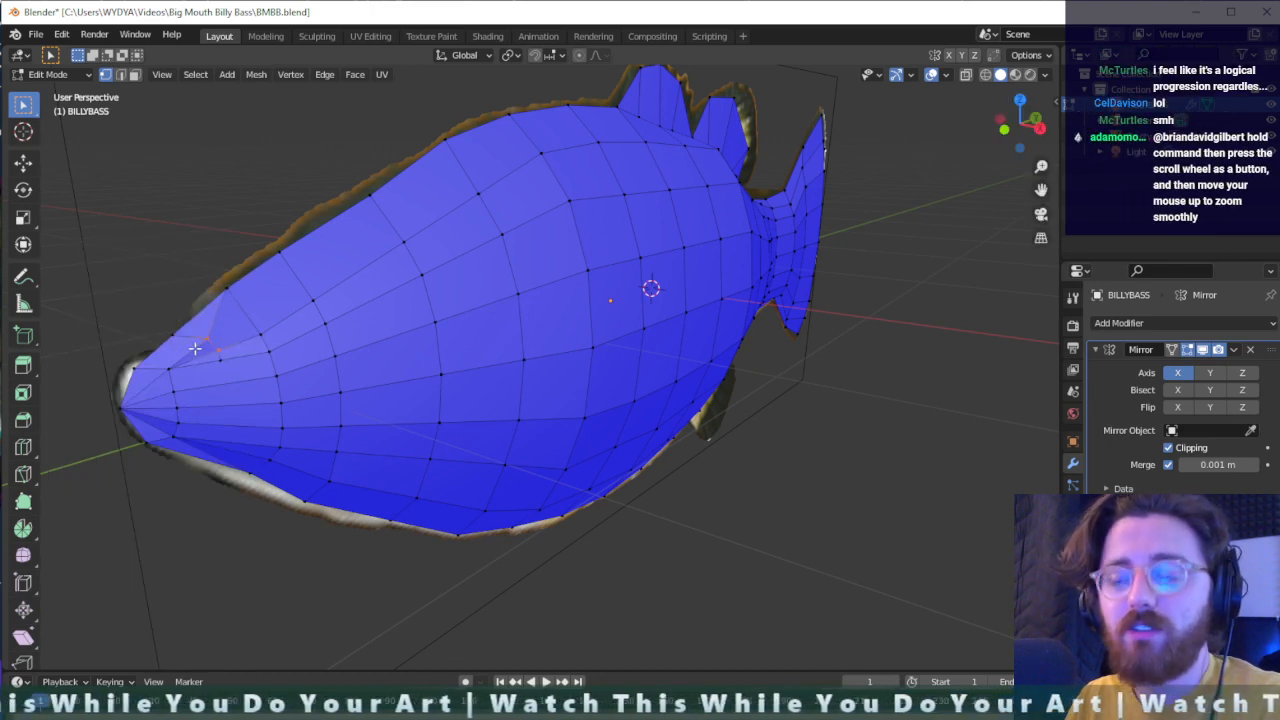
{"action": "key", "text": "x"}
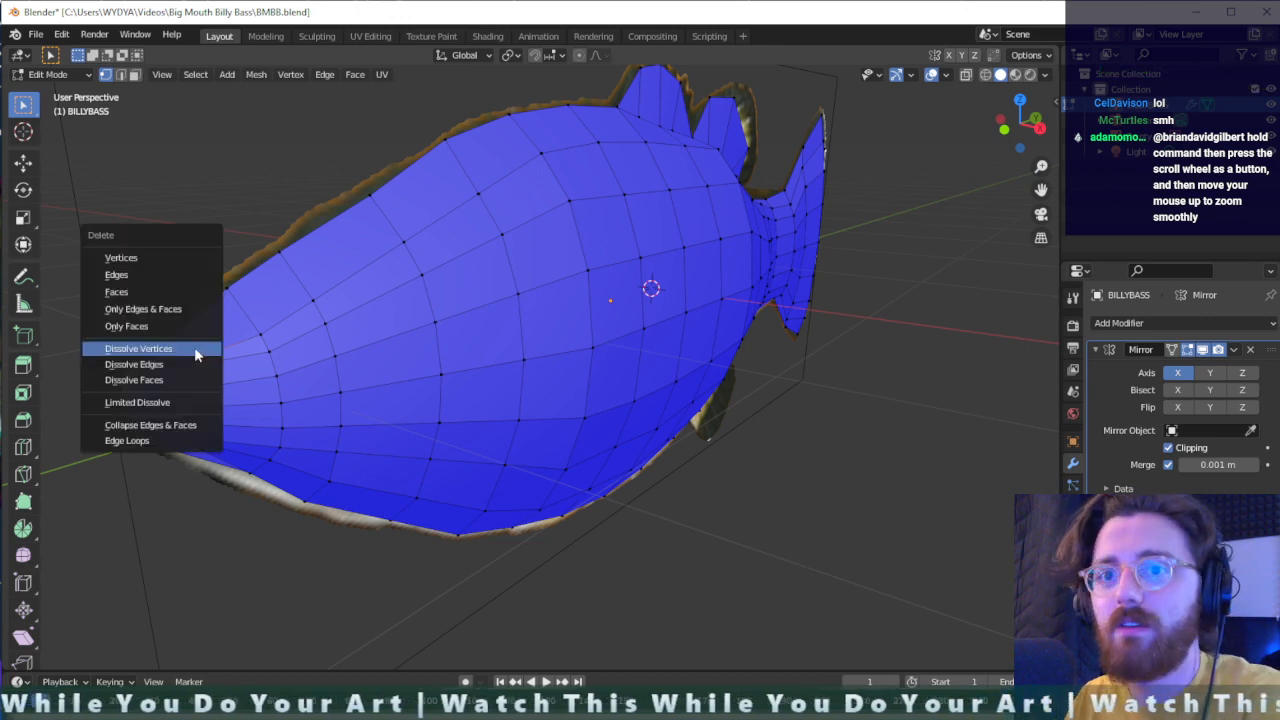
{"action": "left_click", "coordinate": [195, 347]}
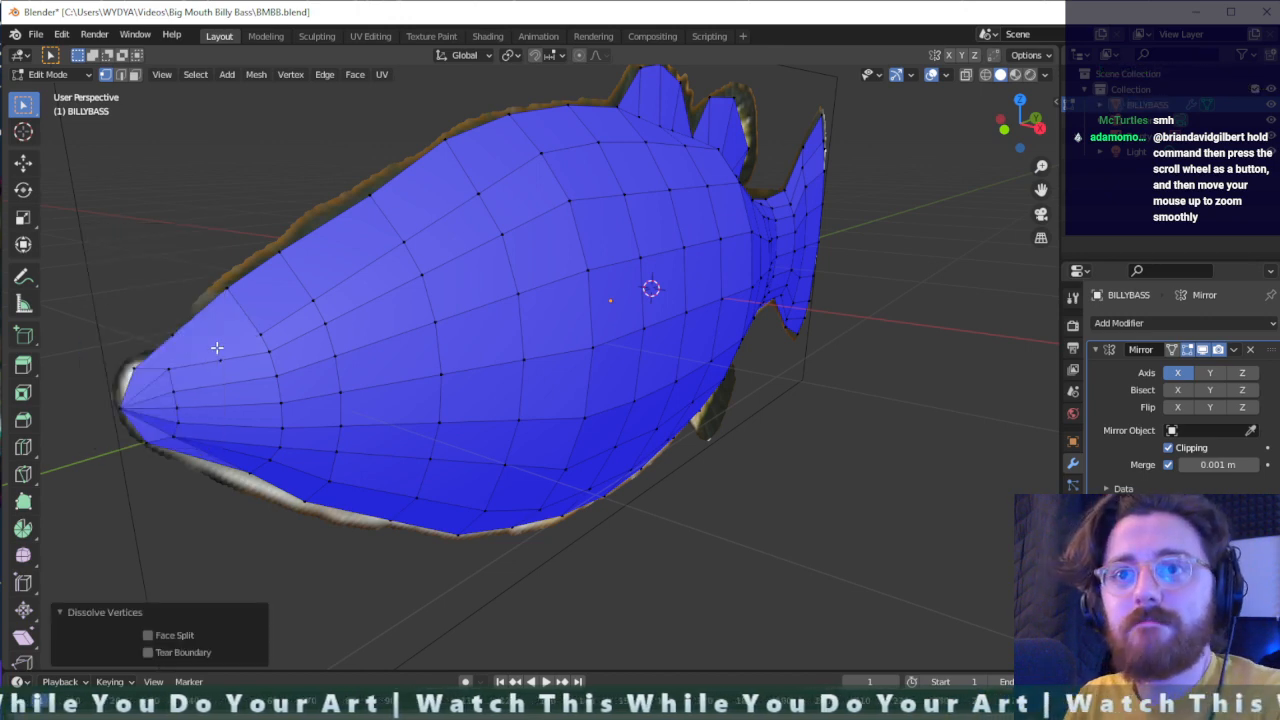
{"action": "middle_click_drag", "start_coordinate": [217, 347], "coordinate": [271, 357]}
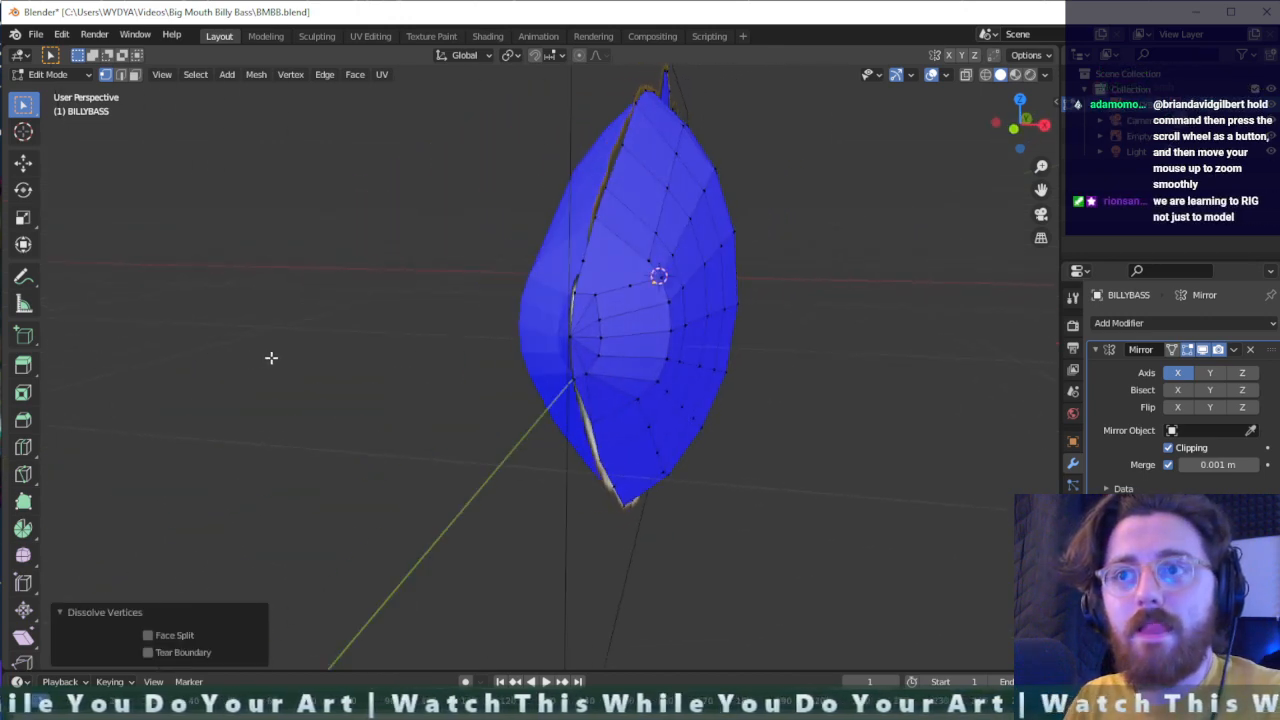
- Dissolve the vertex at the very tip of the nose where the lengthwise edges converge
{"action": "middle_click_drag", "start_coordinate": [560, 366], "coordinate": [537, 376]}
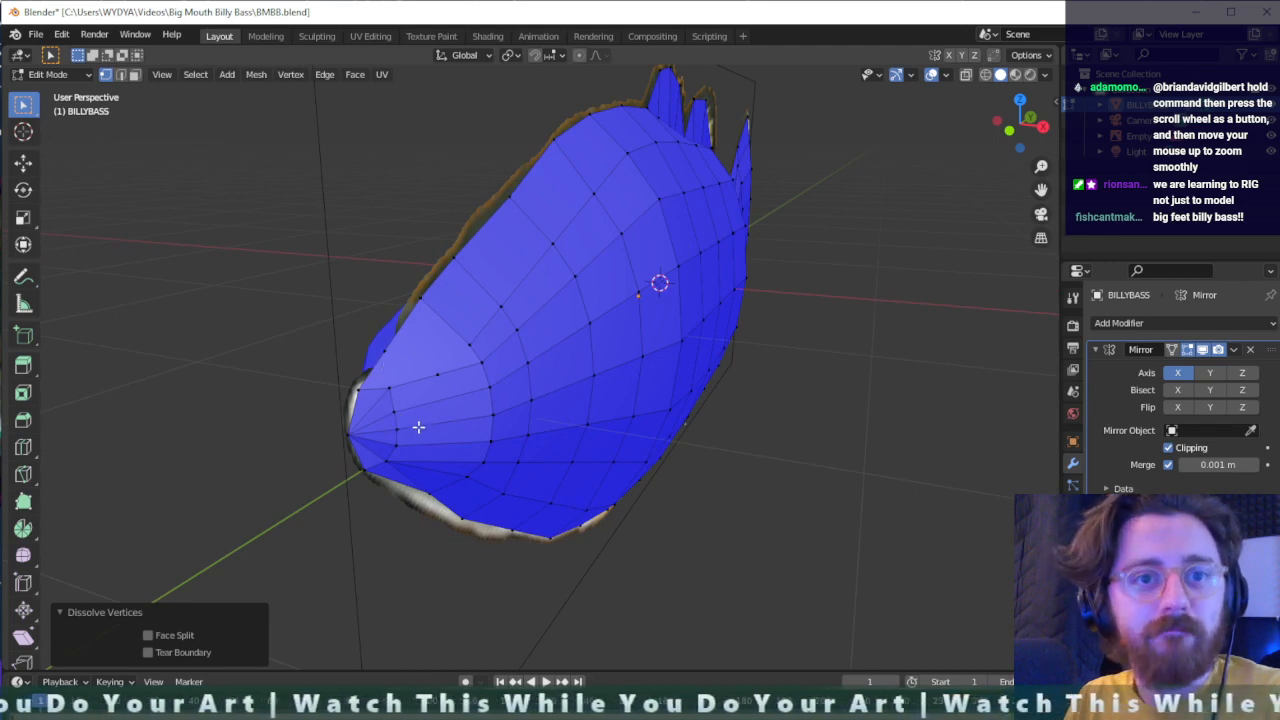
{"action": "middle_click_drag", "start_coordinate": [366, 491], "coordinate": [377, 463]}
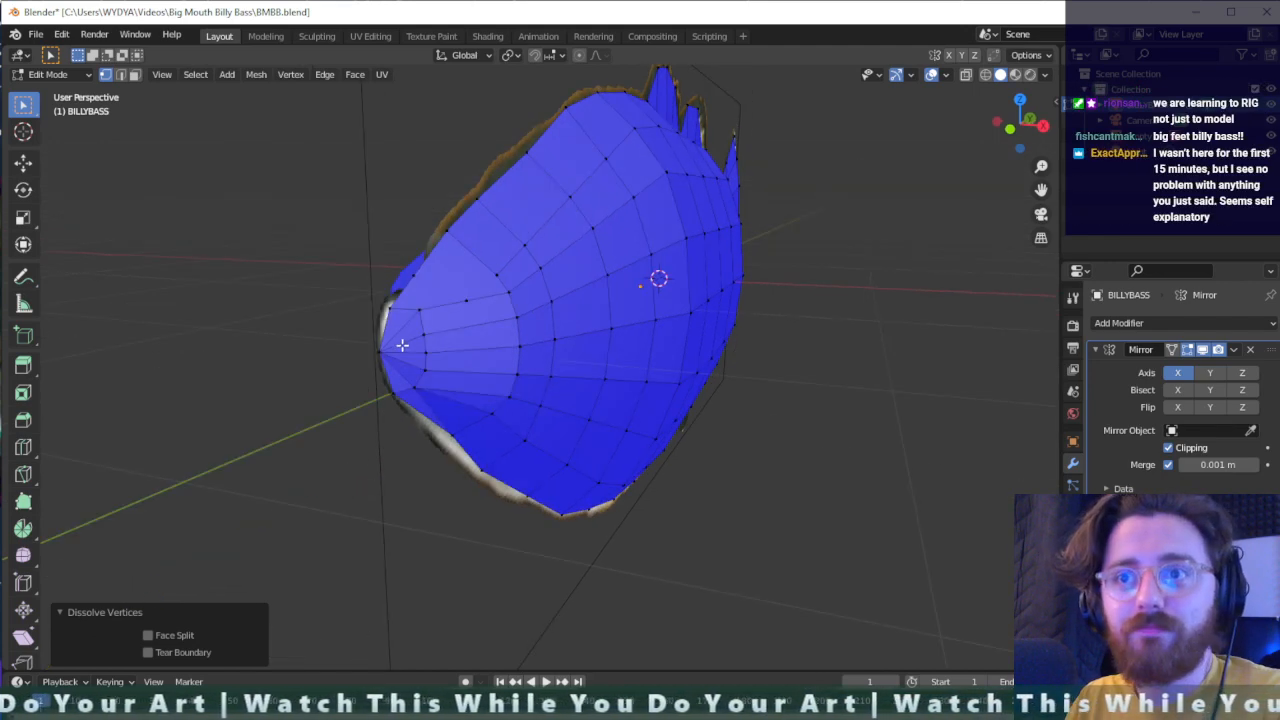
{"action": "left_click_drag", "start_coordinate": [402, 343], "coordinate": [367, 360]}
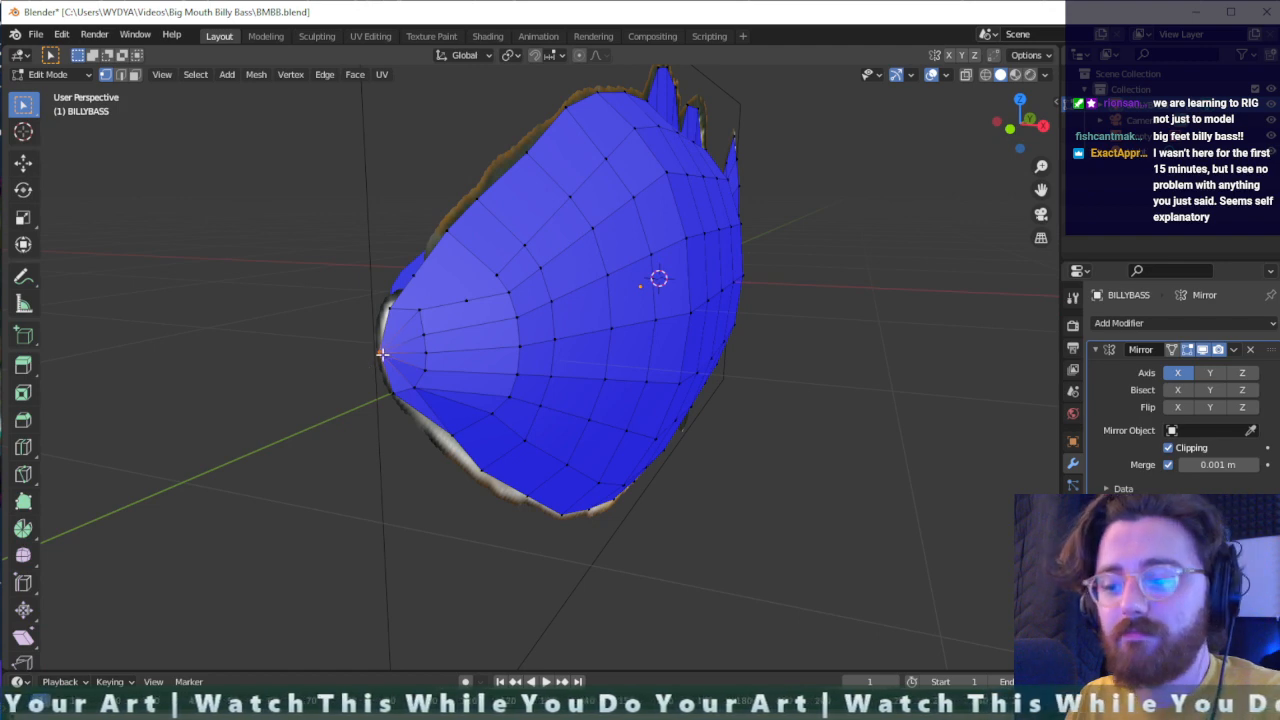
{"action": "key", "text": "x"}
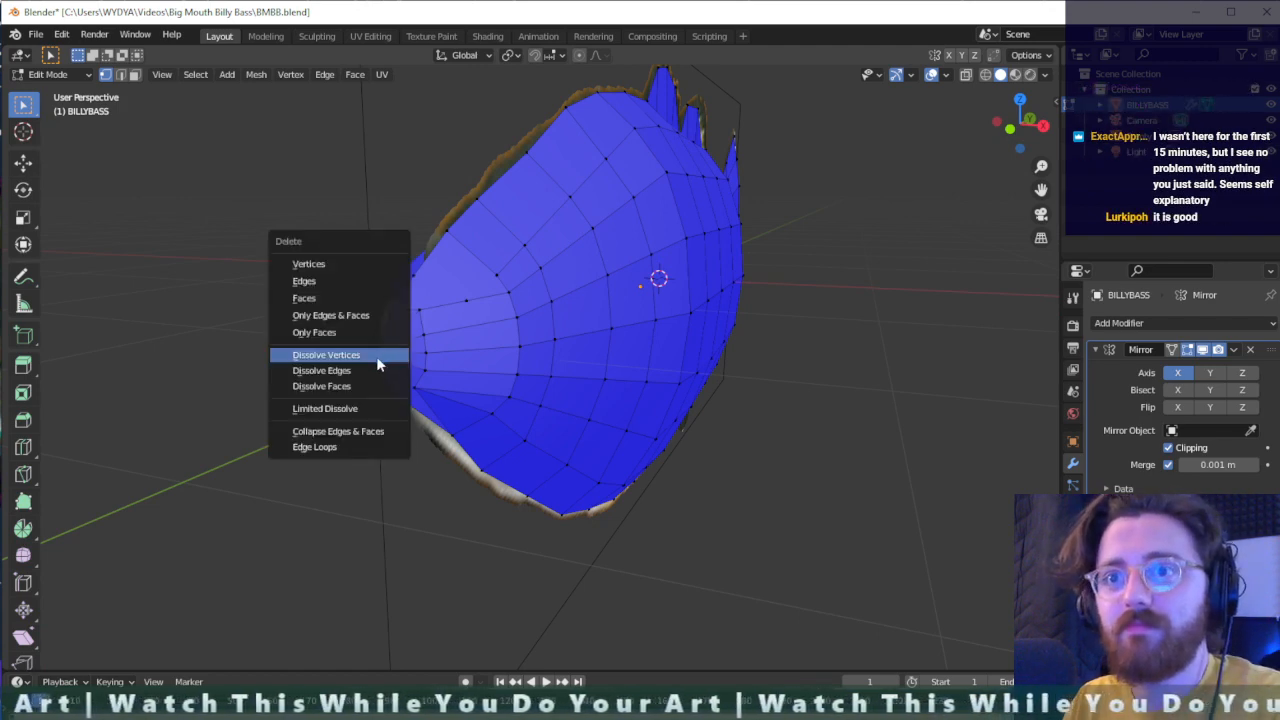
{"action": "left_click", "coordinate": [377, 357]}
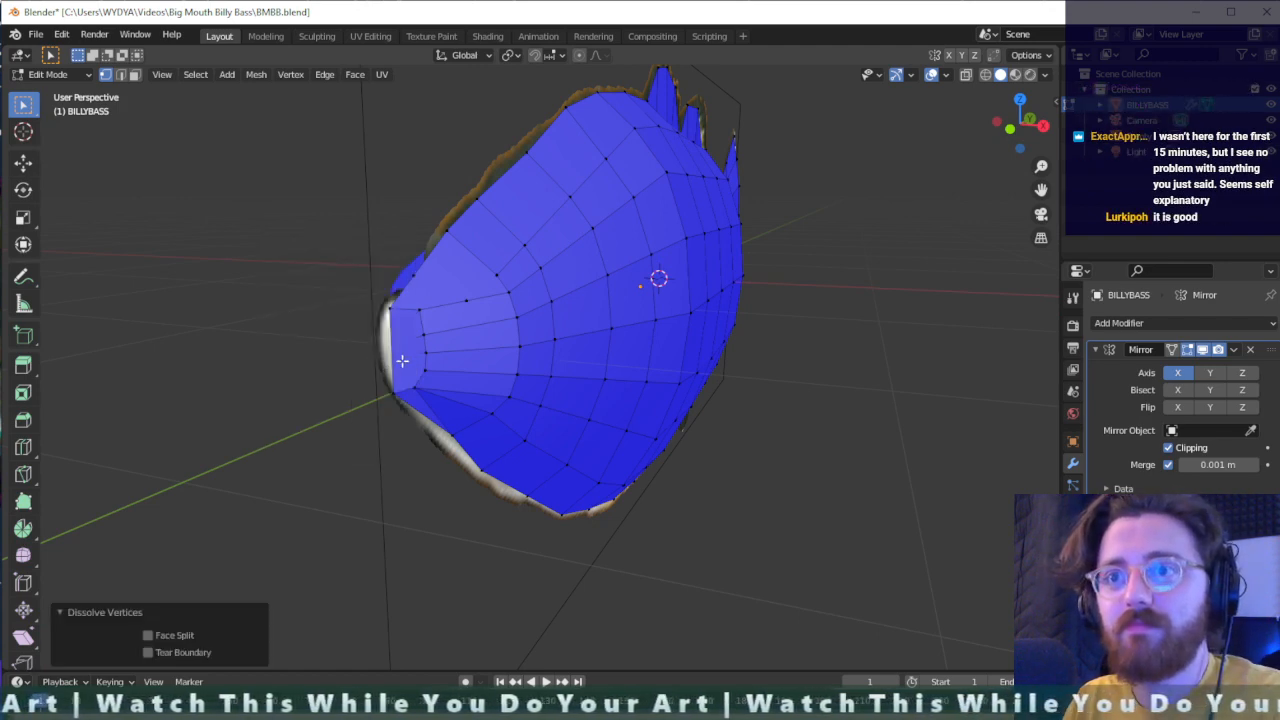
- Move the top vertex of the snout's first vertex column down and forward by about 0.014 m
{"action": "middle_click_drag", "start_coordinate": [403, 360], "coordinate": [417, 370]}
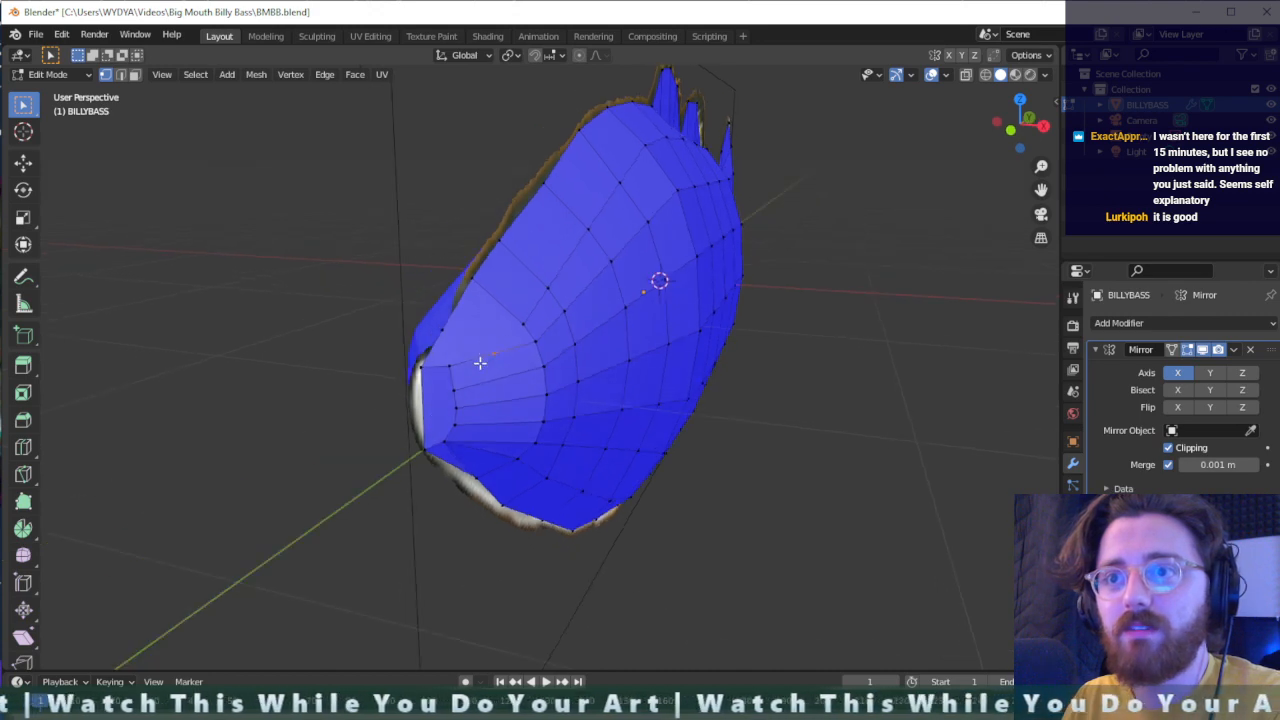
{"action": "key", "text": "g"}
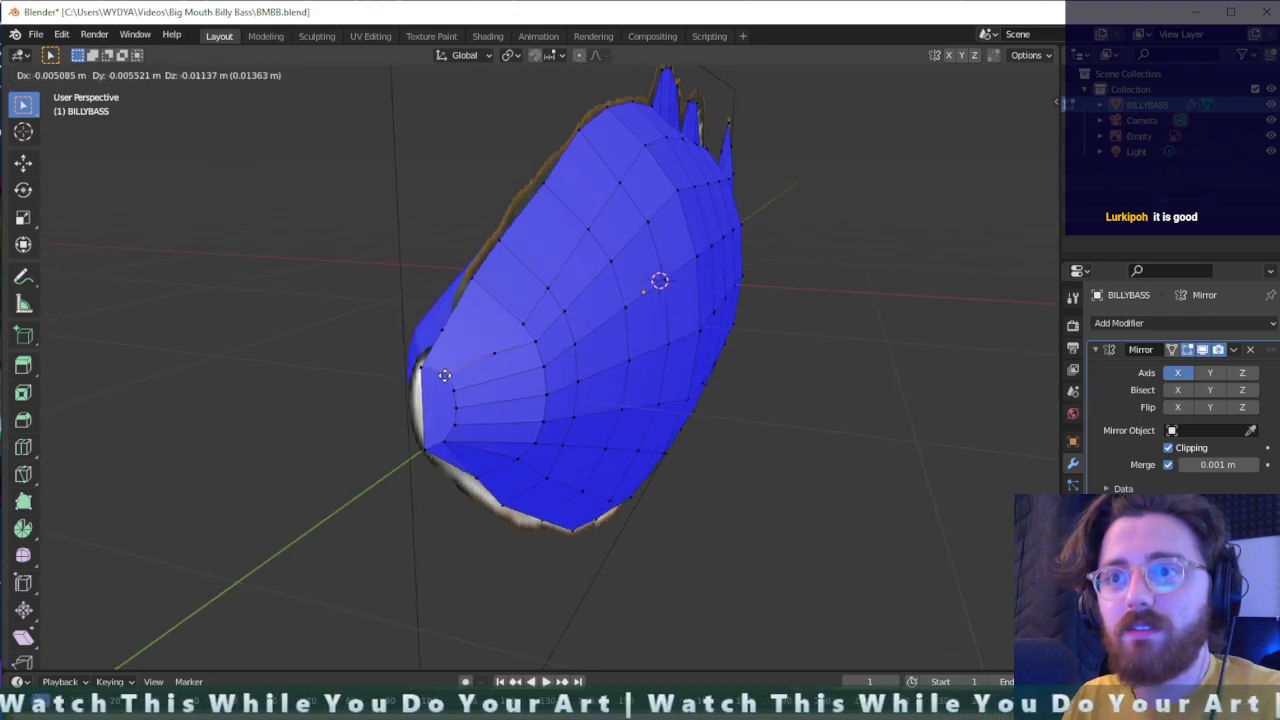
{"action": "left_click", "coordinate": [441, 395]}
- Cut the nose's straight front edge with Loop Cut using five evenly spaced cuts and a factor of 0
{"action": "left_click", "coordinate": [420, 410]}
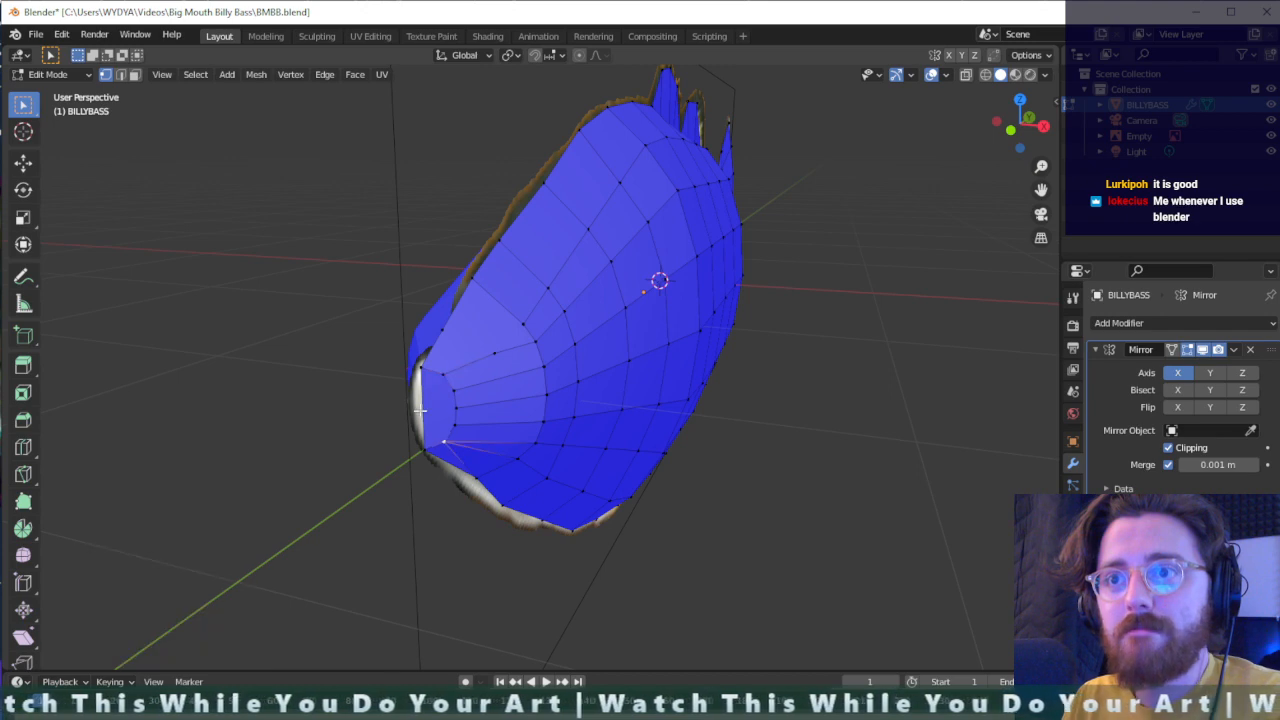
{"action": "left_click", "coordinate": [324, 486]}
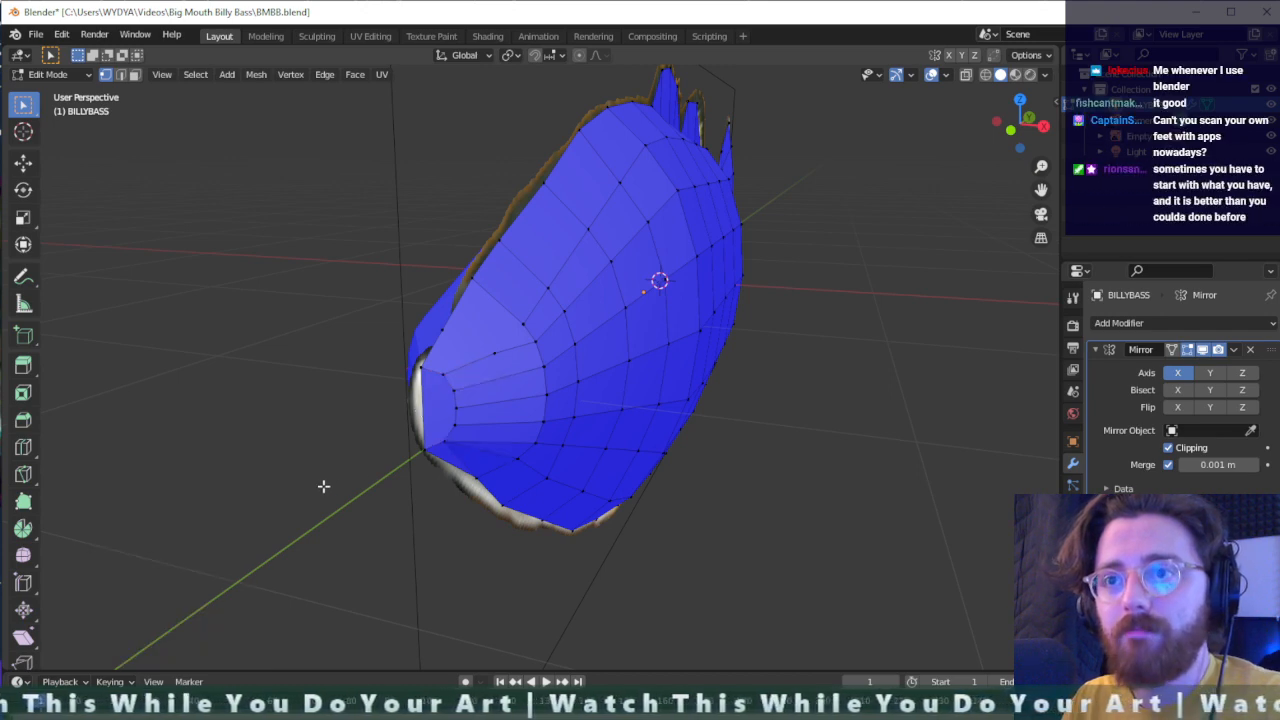
{"action": "scroll", "coordinate": [430, 411], "scroll_direction": "up", "scroll_amount": 2}
{"action": "left_click", "coordinate": [430, 411]}
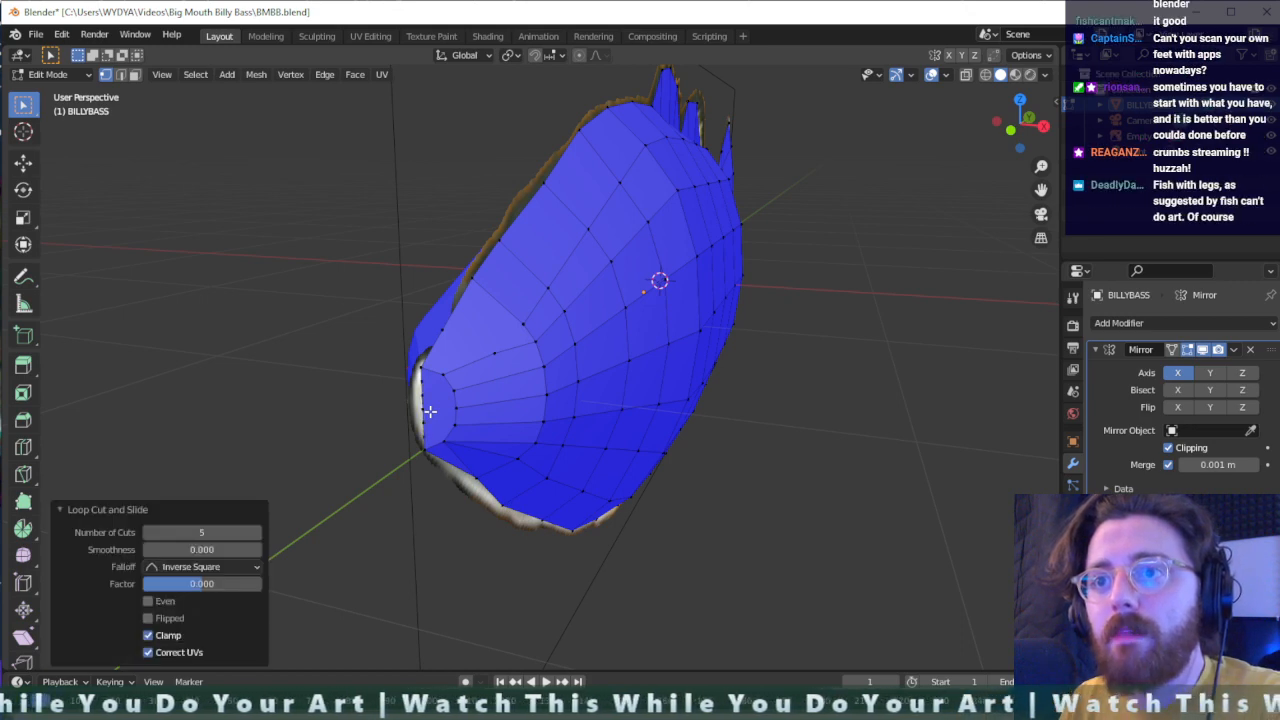
- Connect the new front-edge nose vertices to the matching vertices of the snout's first column
{"action": "key", "text": "ctrl+r"}
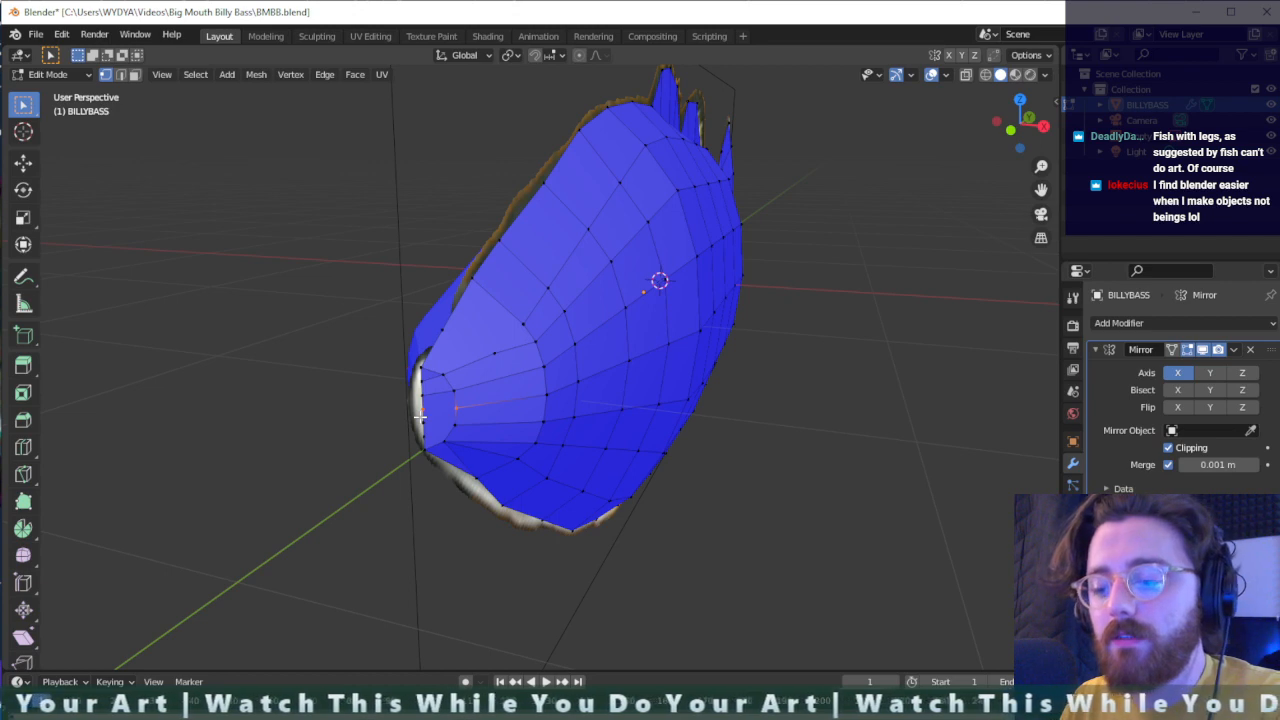
{"action": "left_click_drag", "start_coordinate": [469, 419], "coordinate": [405, 429]}
{"action": "key", "text": "h"}
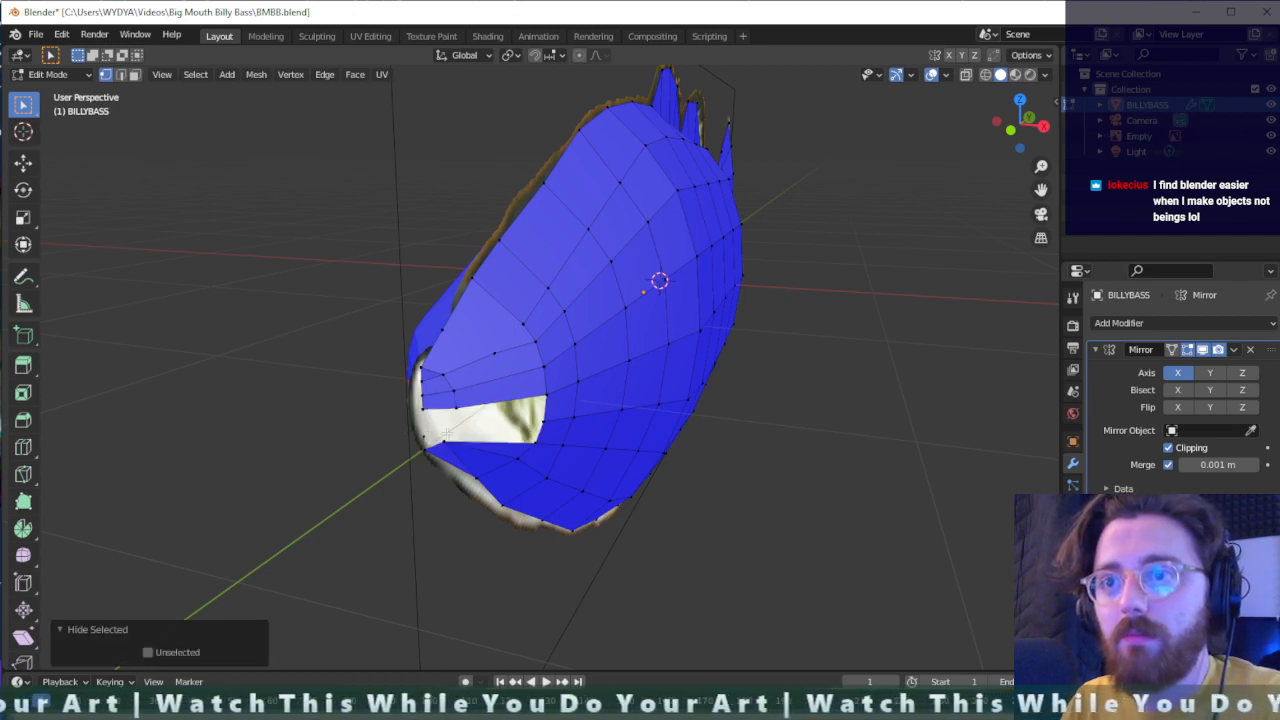
{"action": "key", "text": "ctrl+z"}
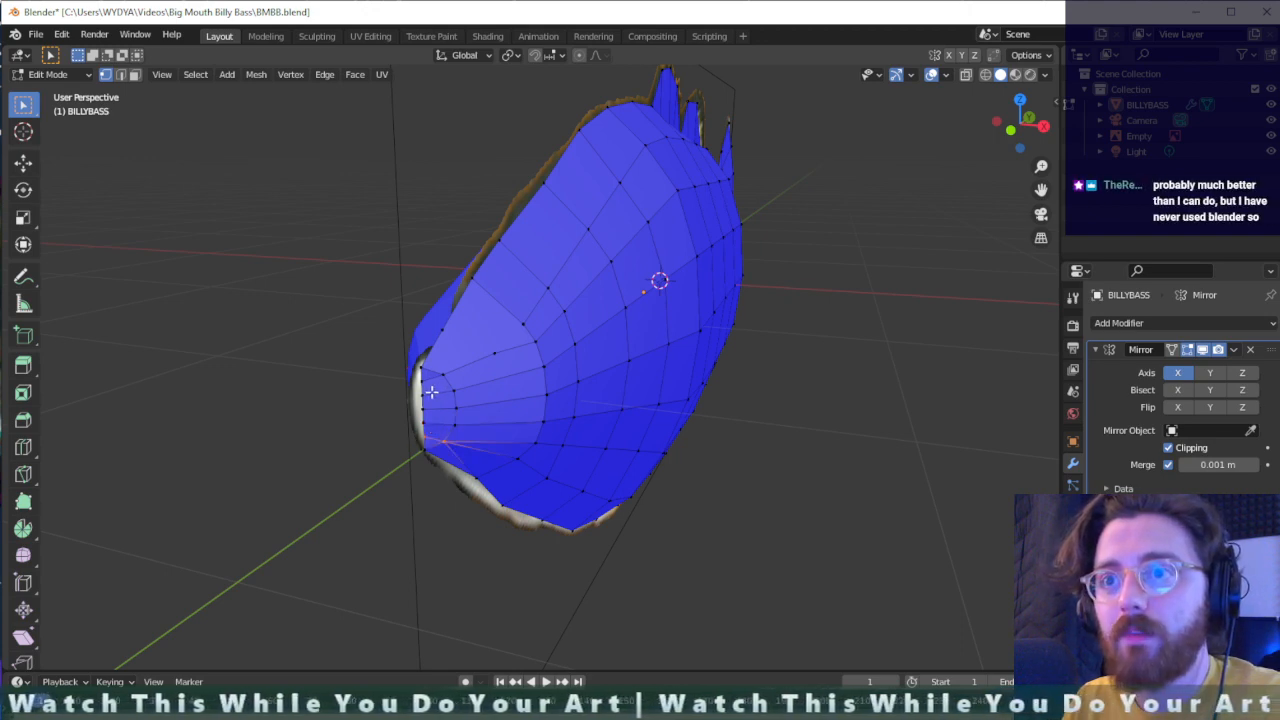
{"action": "left_click", "coordinate": [412, 426]}
{"action": "key", "text": "g"}
{"action": "left_click", "coordinate": [411, 428]}
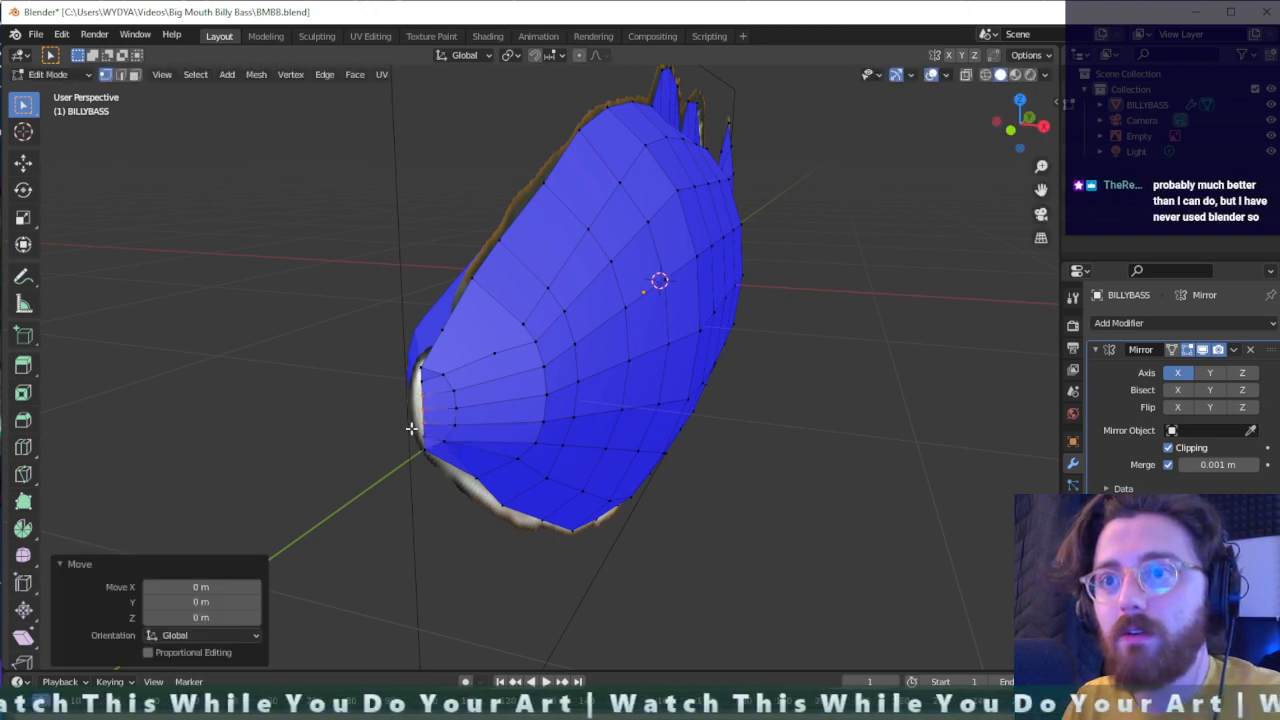
- Move the new front-edge nose vertices forward by about 0.033 m along negative Y
{"action": "left_click", "coordinate": [440, 377]}
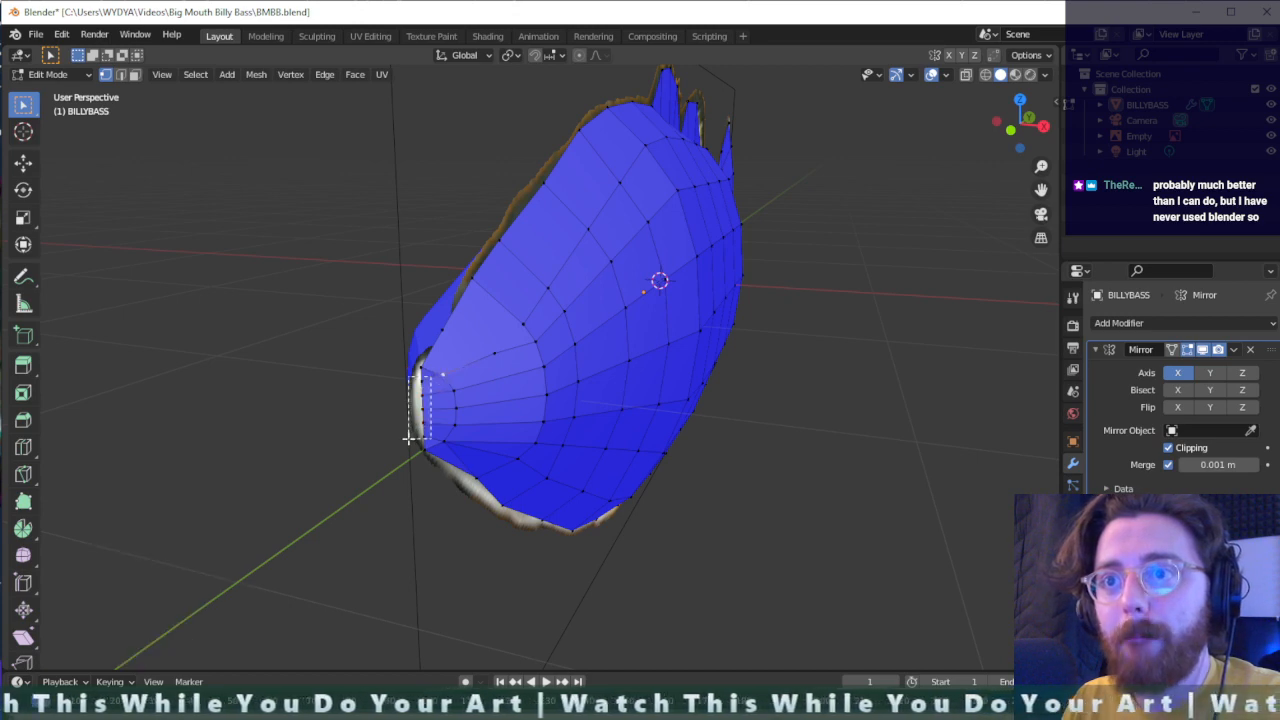
{"action": "key", "text": "g"}
{"action": "key", "text": "x"}
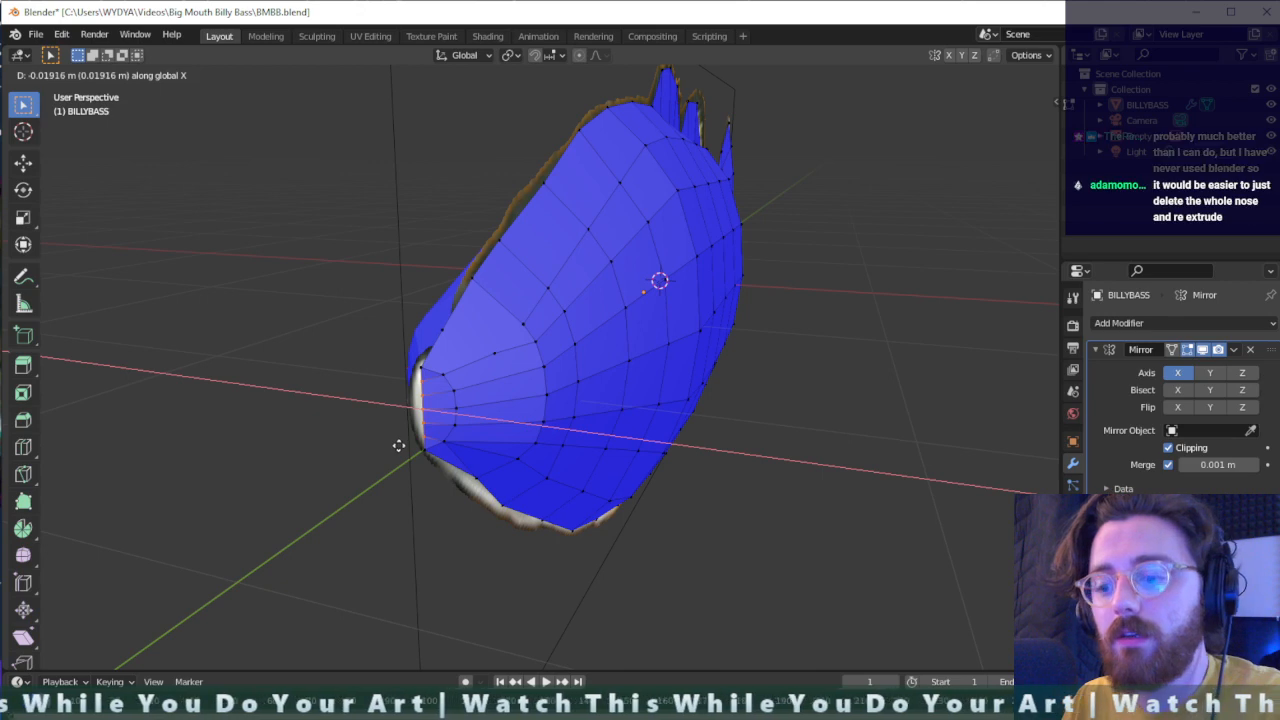
{"action": "key", "text": "y"}
{"action": "left_click", "coordinate": [405, 441]}
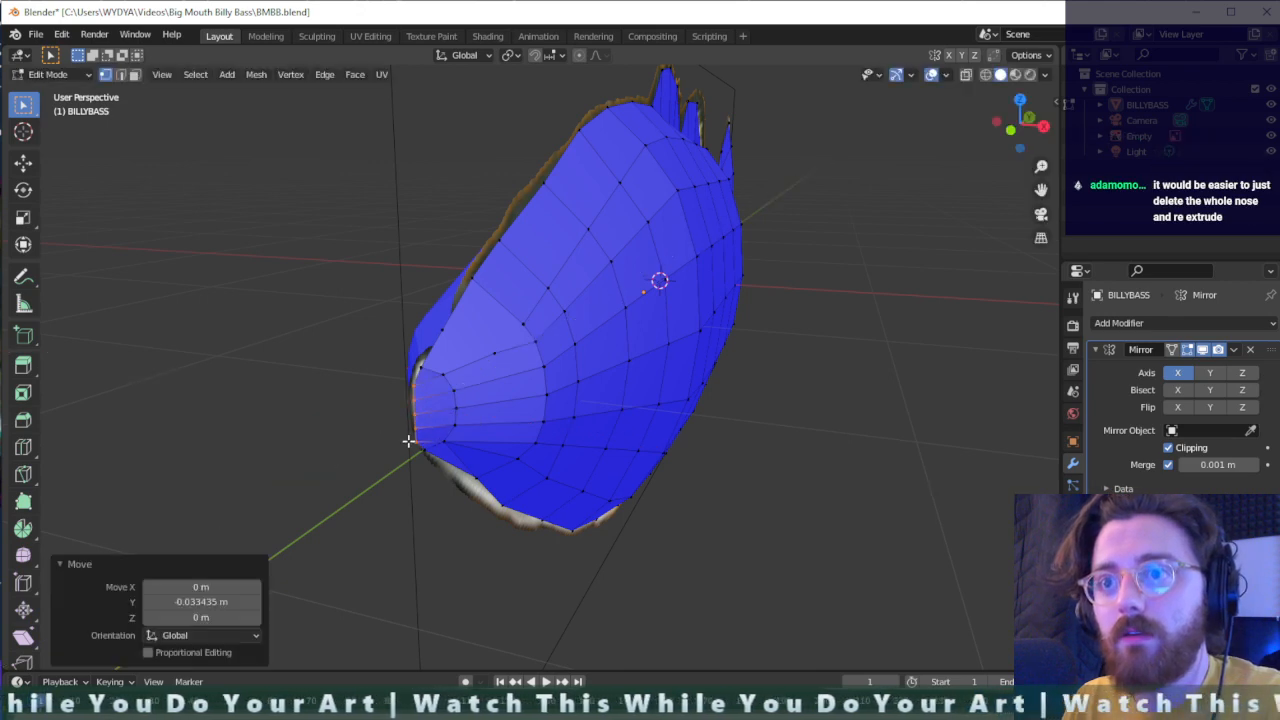
- Move the lowest of the new front-edge nose vertices by about 0.005 m and the one above it by about 0.02 m toward the reference outline
{"action": "scroll", "coordinate": [419, 439], "scroll_direction": "up", "scroll_amount": 2}
{"action": "middle_click_drag", "start_coordinate": [306, 477], "coordinate": [289, 454]}
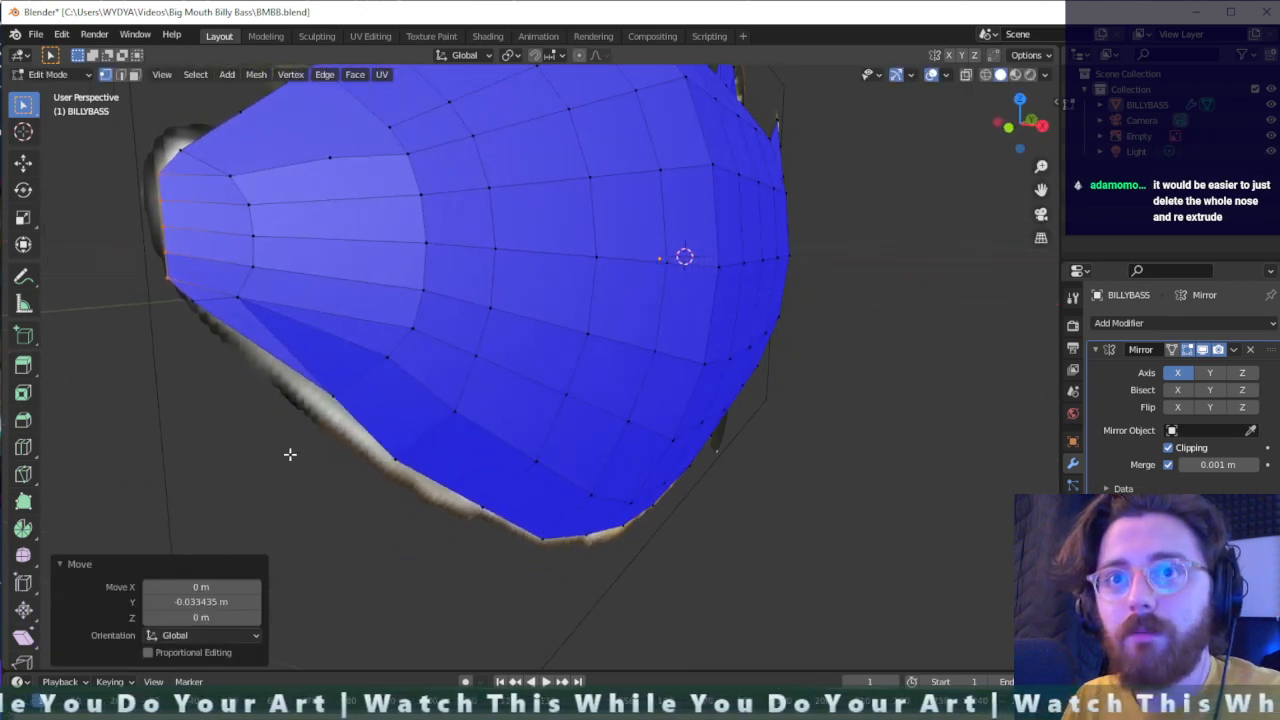
{"action": "left_click", "coordinate": [152, 273]}
{"action": "key", "text": "g"}
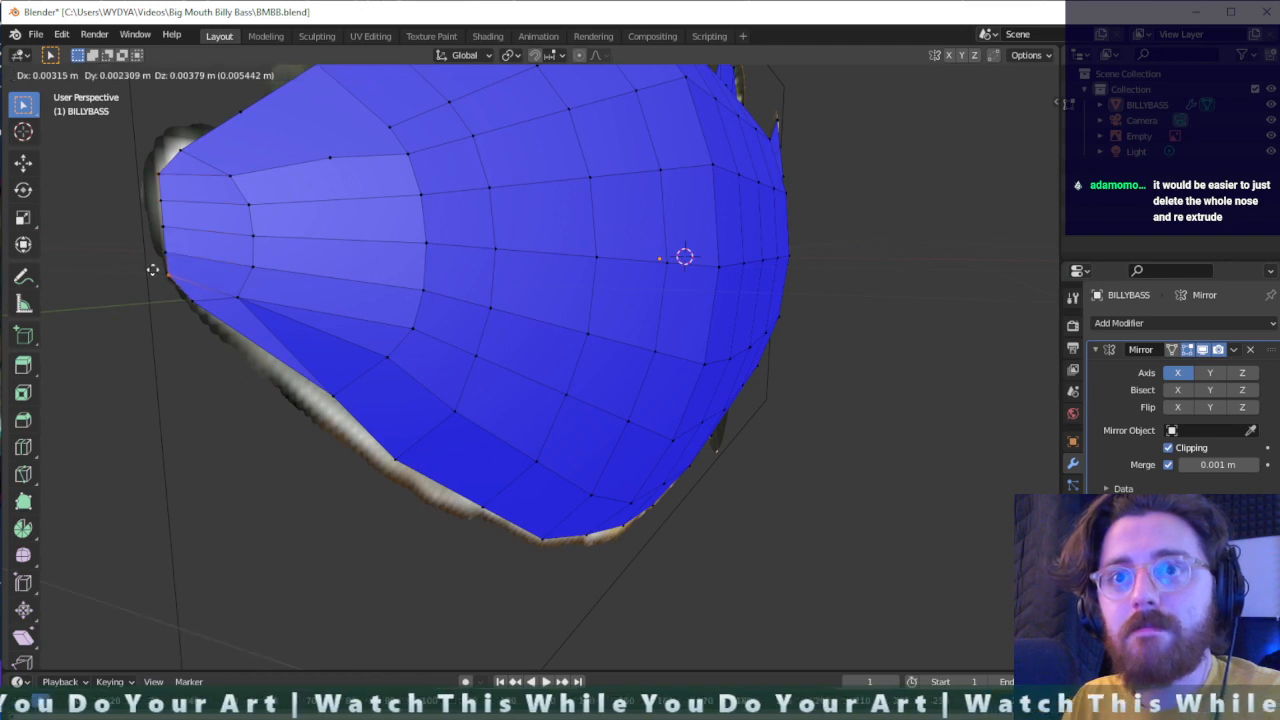
{"action": "left_click", "coordinate": [152, 262]}
{"action": "key", "text": "g"}
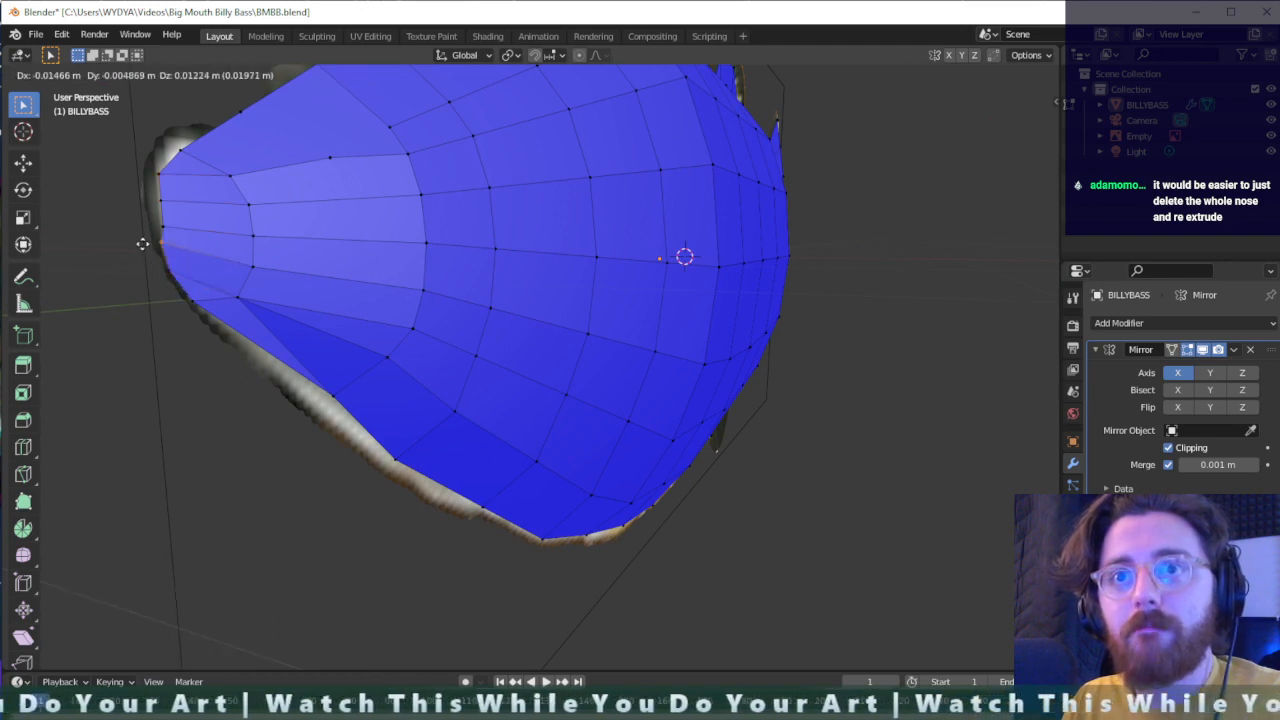
{"action": "left_click", "coordinate": [143, 249]}
- Move the third new front-edge nose vertex from the bottom by about 0.027 m and the fourth by about 0.03 m toward the reference outline
{"action": "key", "text": "g"}
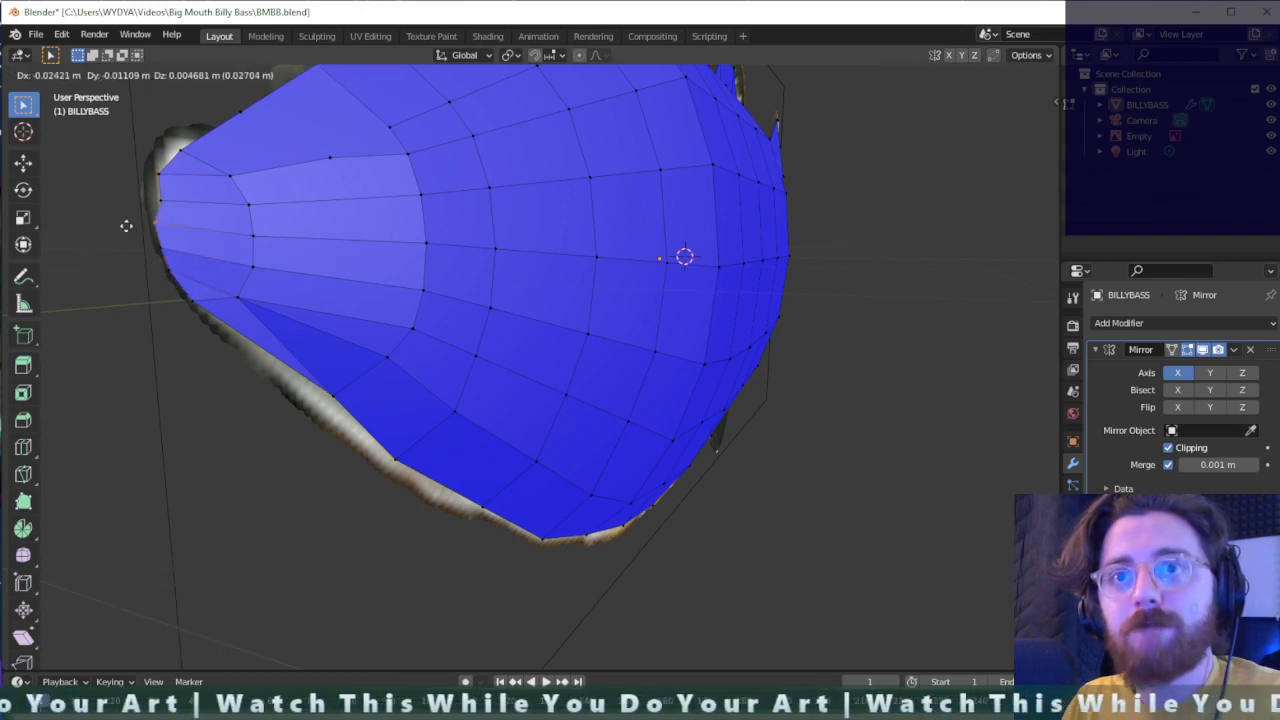
{"action": "left_click", "coordinate": [149, 206]}
{"action": "key", "text": "g"}
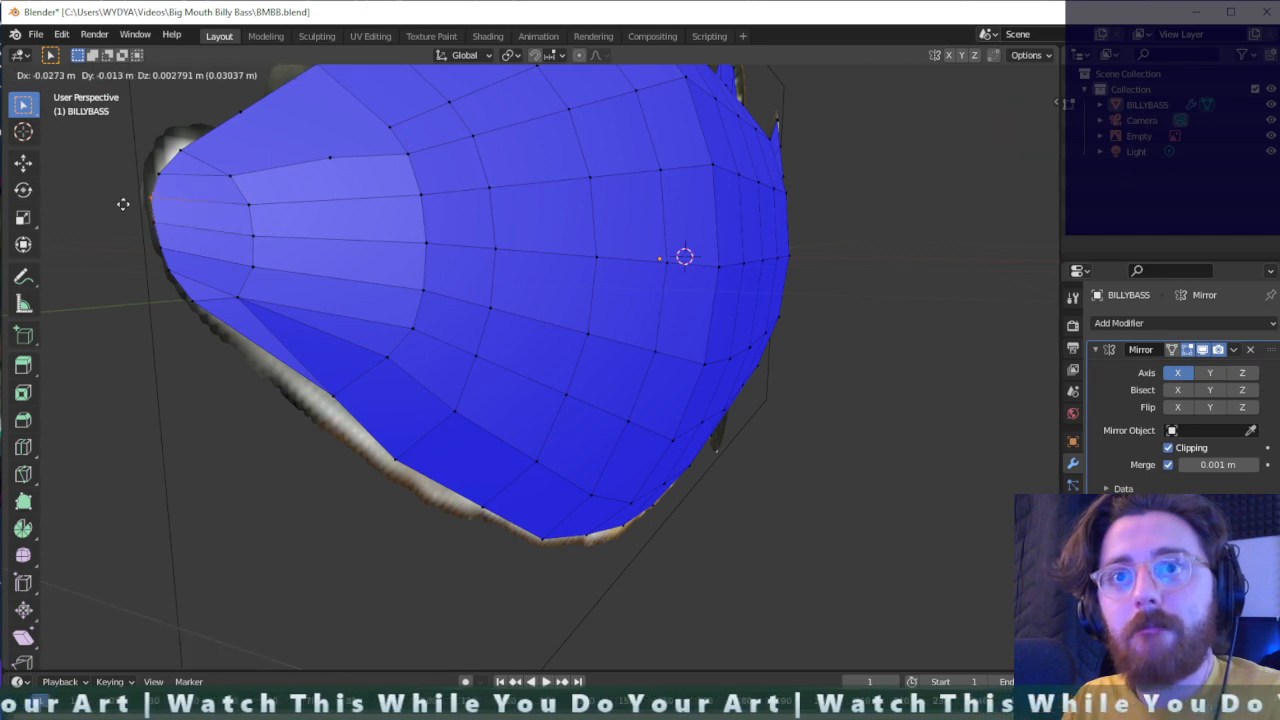
{"action": "left_click", "coordinate": [123, 201]}
- Move the uppermost new front-edge nose vertex by about 0.033 m and raise the corner vertex above it by about 0.017 m
{"action": "key", "text": "g"}
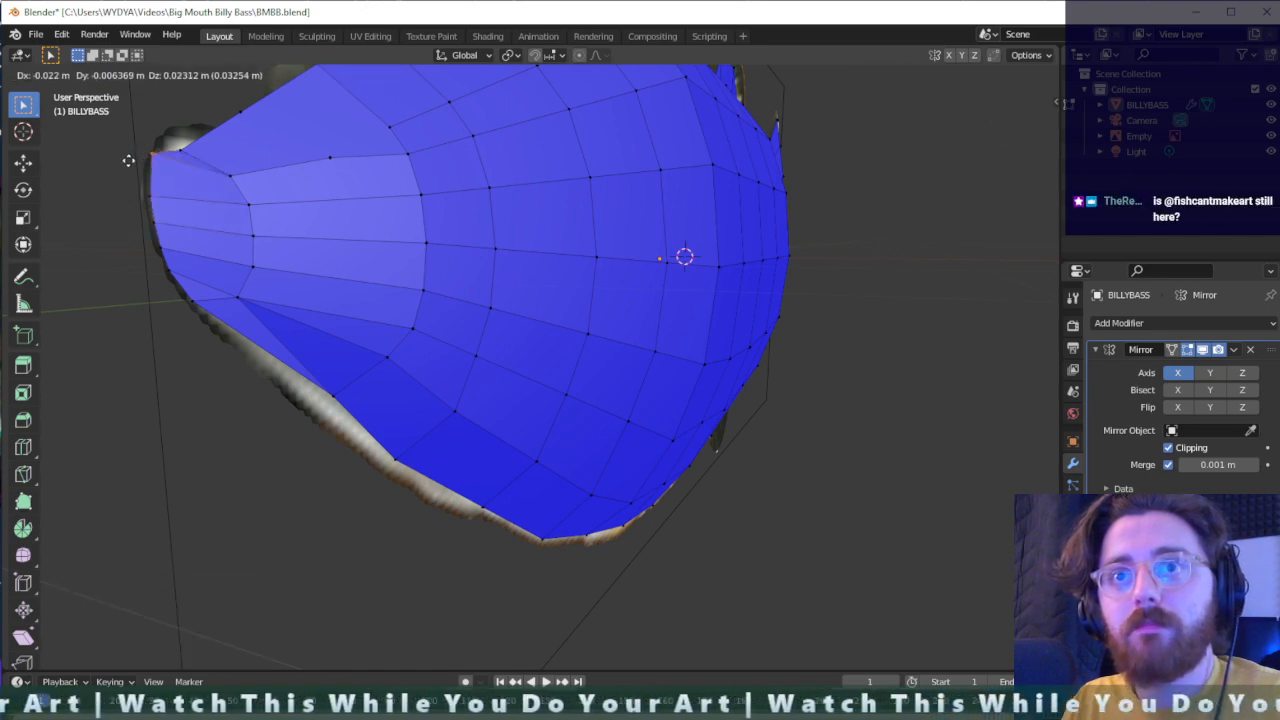
{"action": "left_click", "coordinate": [129, 163]}
{"action": "key", "text": "g"}
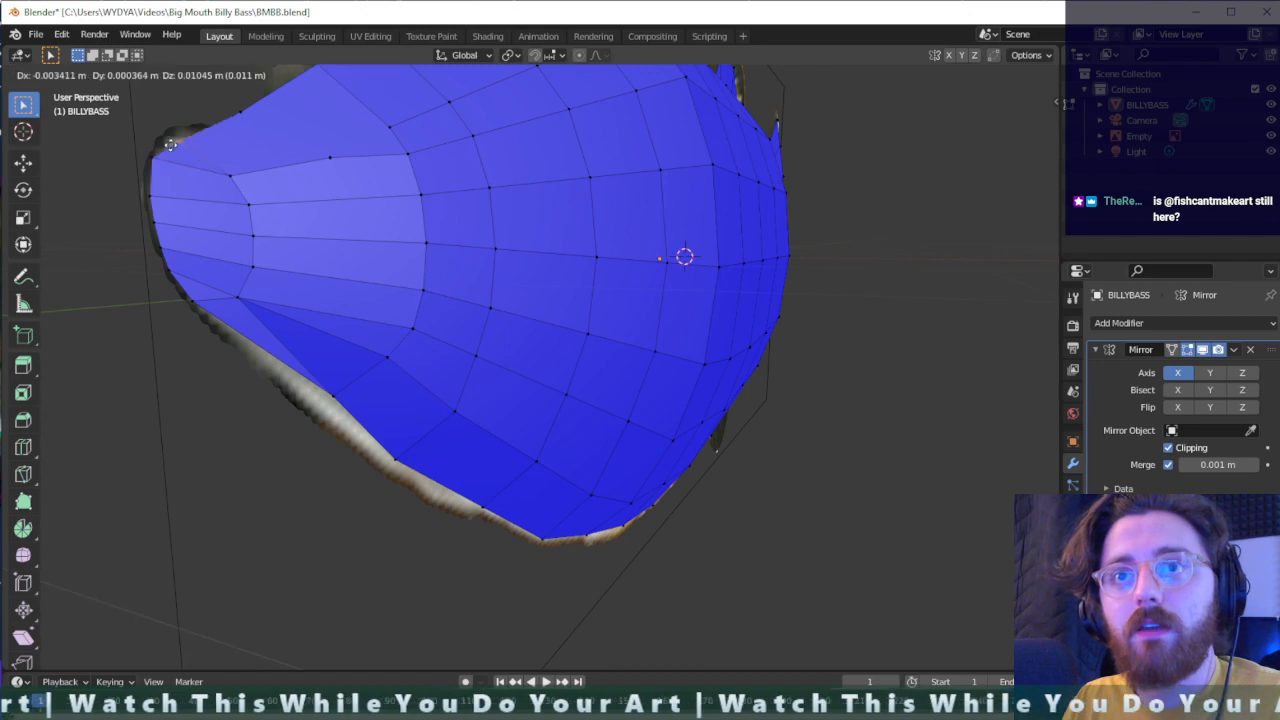
{"action": "left_click", "coordinate": [211, 134]}
- Hide the middle vertex on the snout's top ridge and the one on the upper side edge below it
{"action": "middle_click_drag", "start_coordinate": [211, 134], "coordinate": [234, 220]}
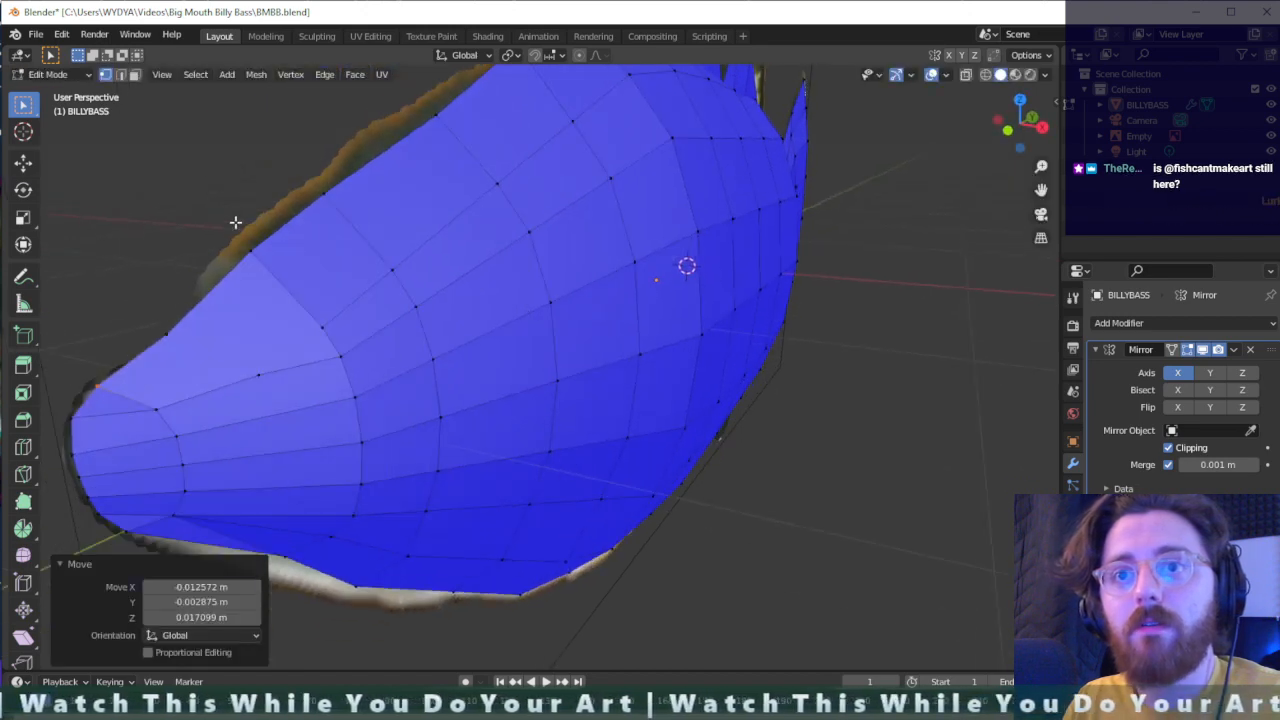
{"action": "left_click_drag", "start_coordinate": [157, 314], "coordinate": [274, 396]}
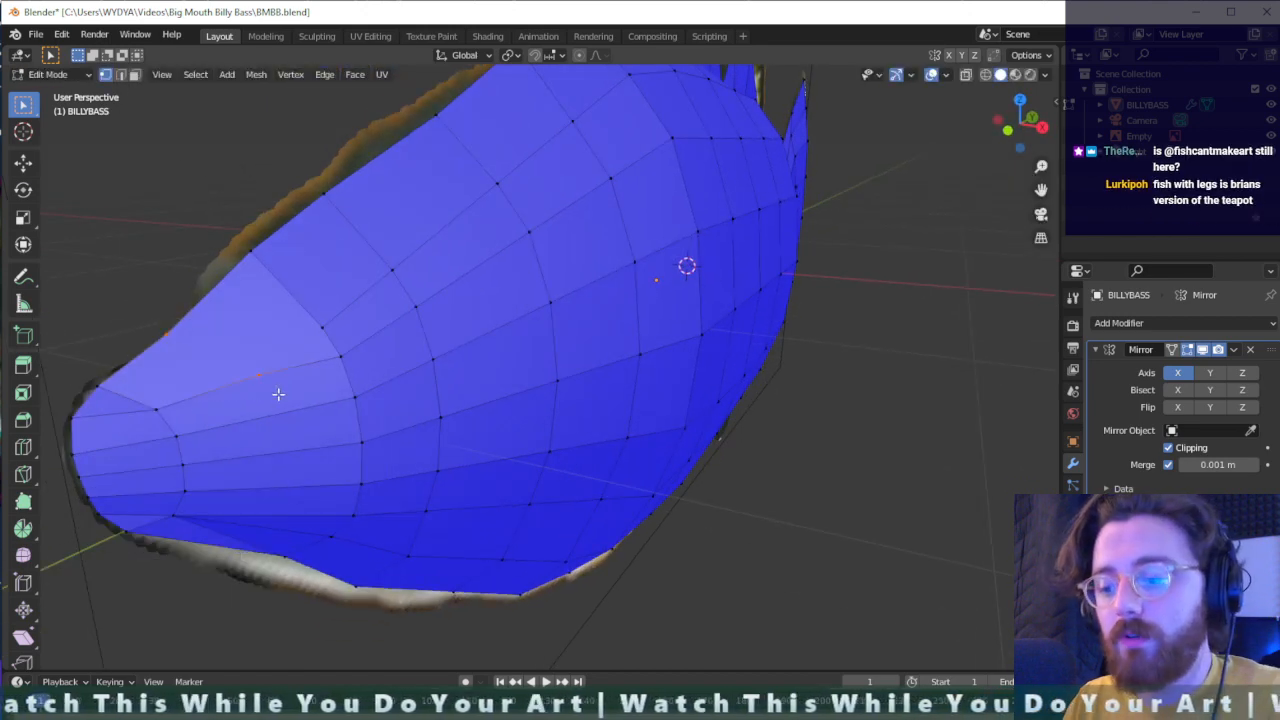
{"action": "key", "text": "h"}
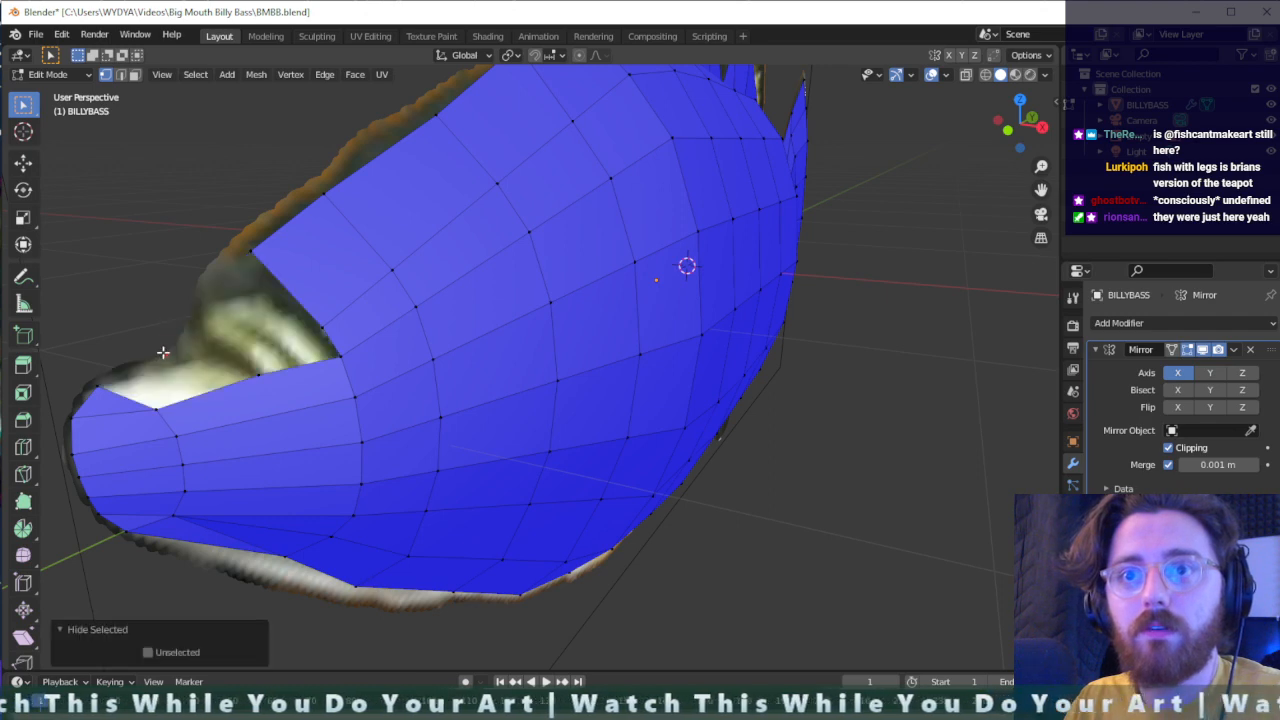
- Reveal the hidden snout vertices and move the snout's middle top-ridge vertex by about 0.023 m, mostly downward
{"action": "key", "text": "alt+h"}
{"action": "key", "text": "g"}
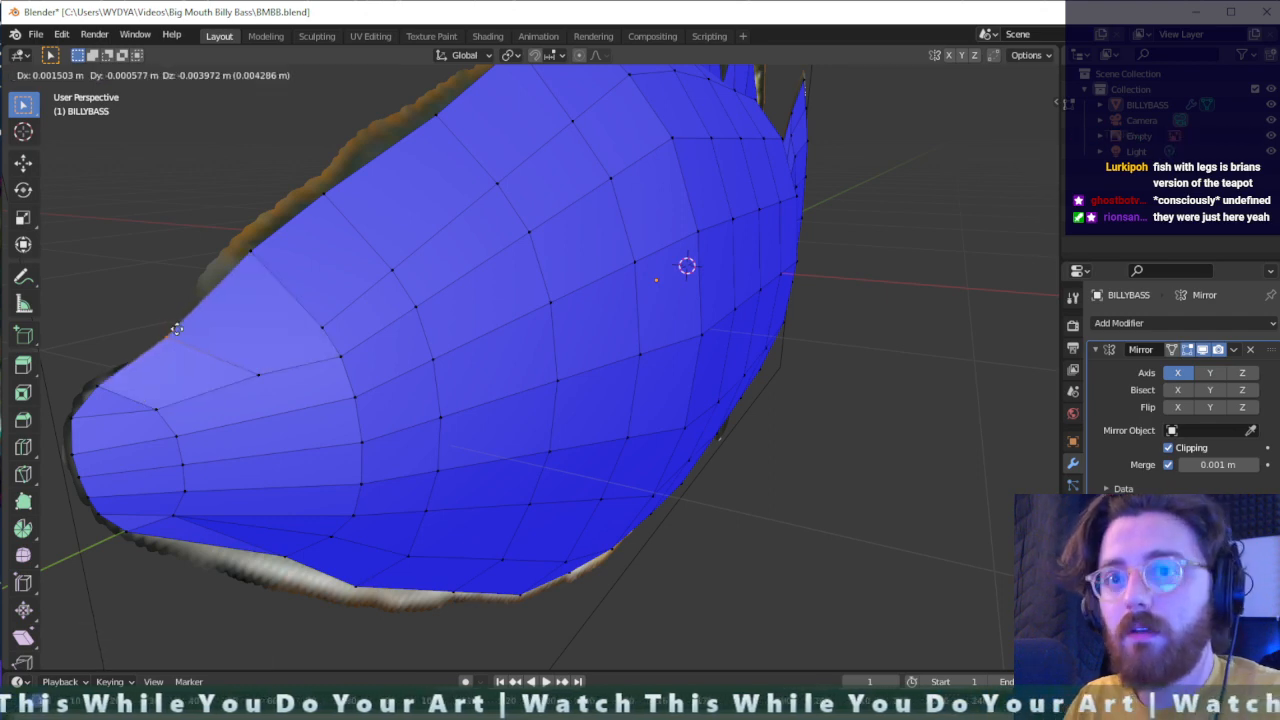
{"action": "left_click", "coordinate": [203, 327]}
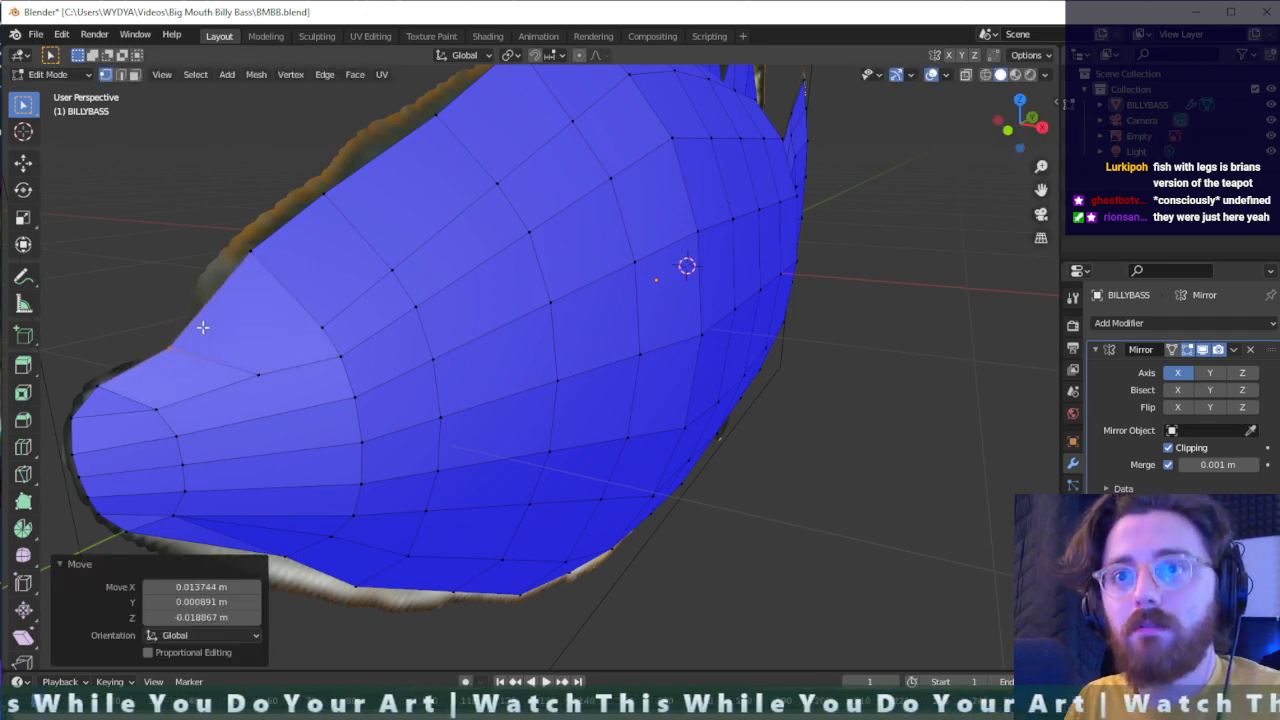
{"action": "left_click", "coordinate": [288, 366]}
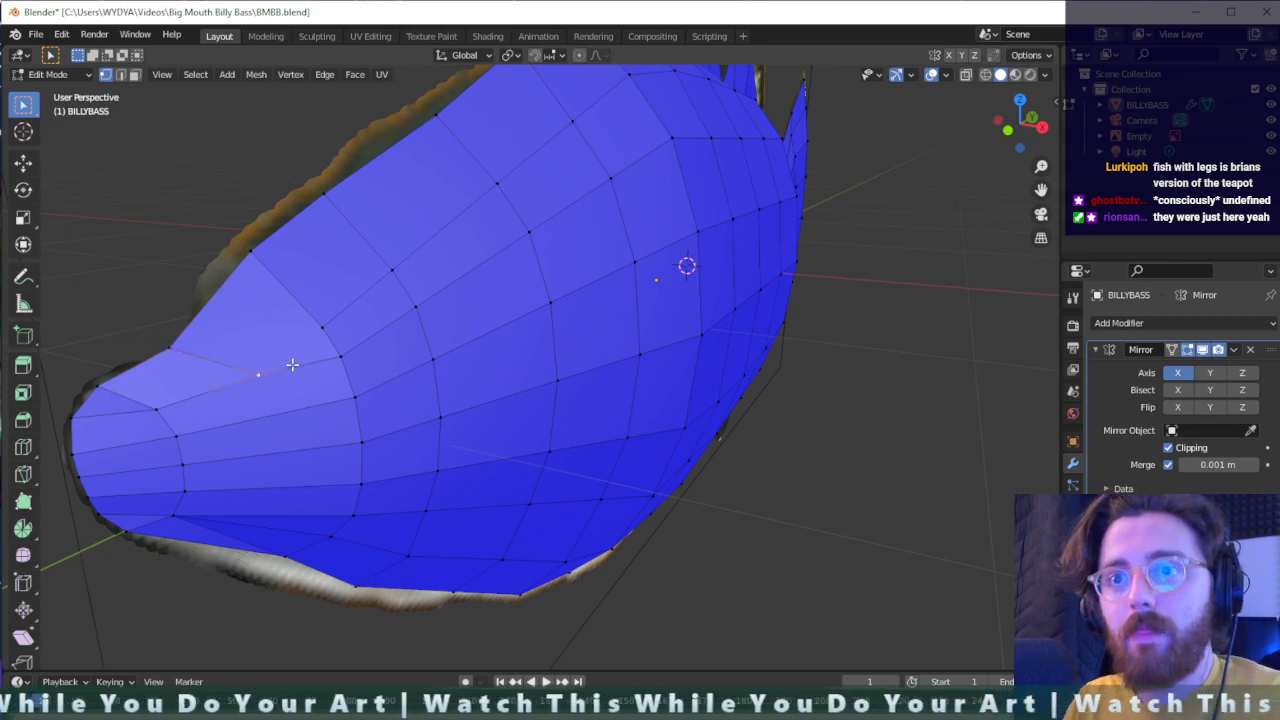
- Move the next top-ridge vertex behind the snout by about 0.057 m, forward and down toward the reference outline
{"action": "scroll", "coordinate": [292, 365], "scroll_direction": "down", "scroll_amount": 2}
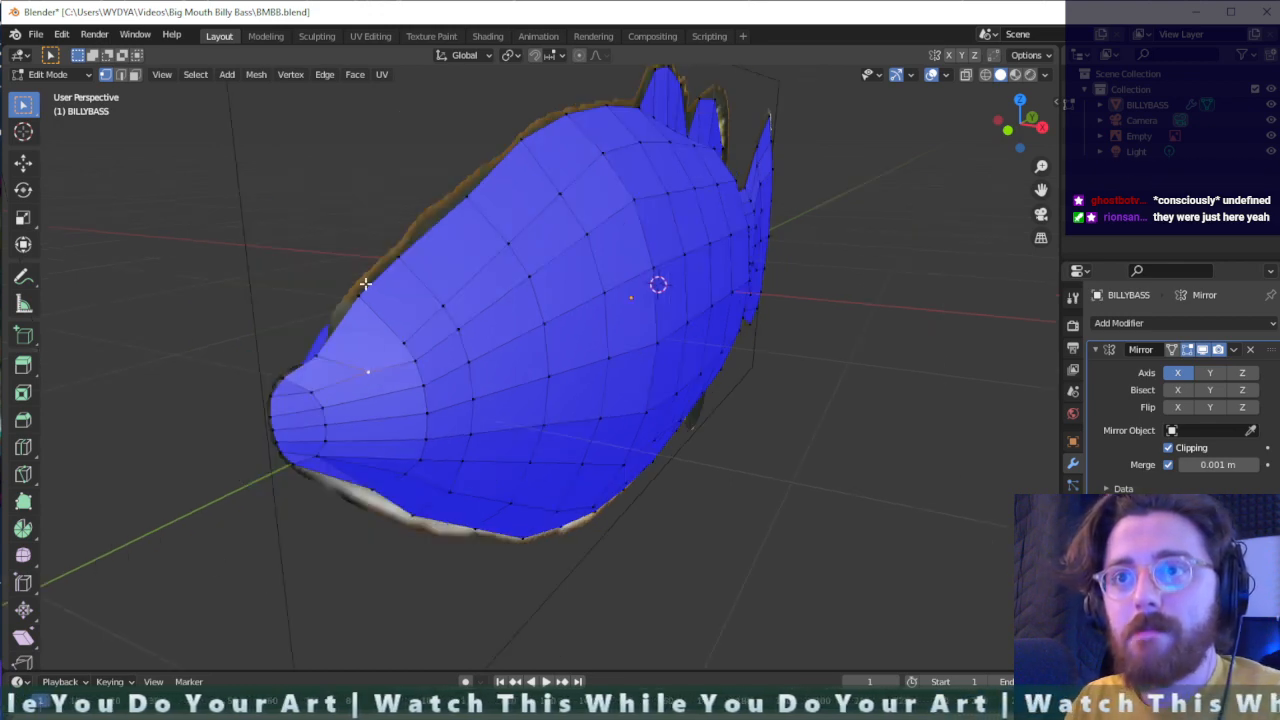
{"action": "left_click", "coordinate": [349, 311]}
{"action": "key", "text": "g"}
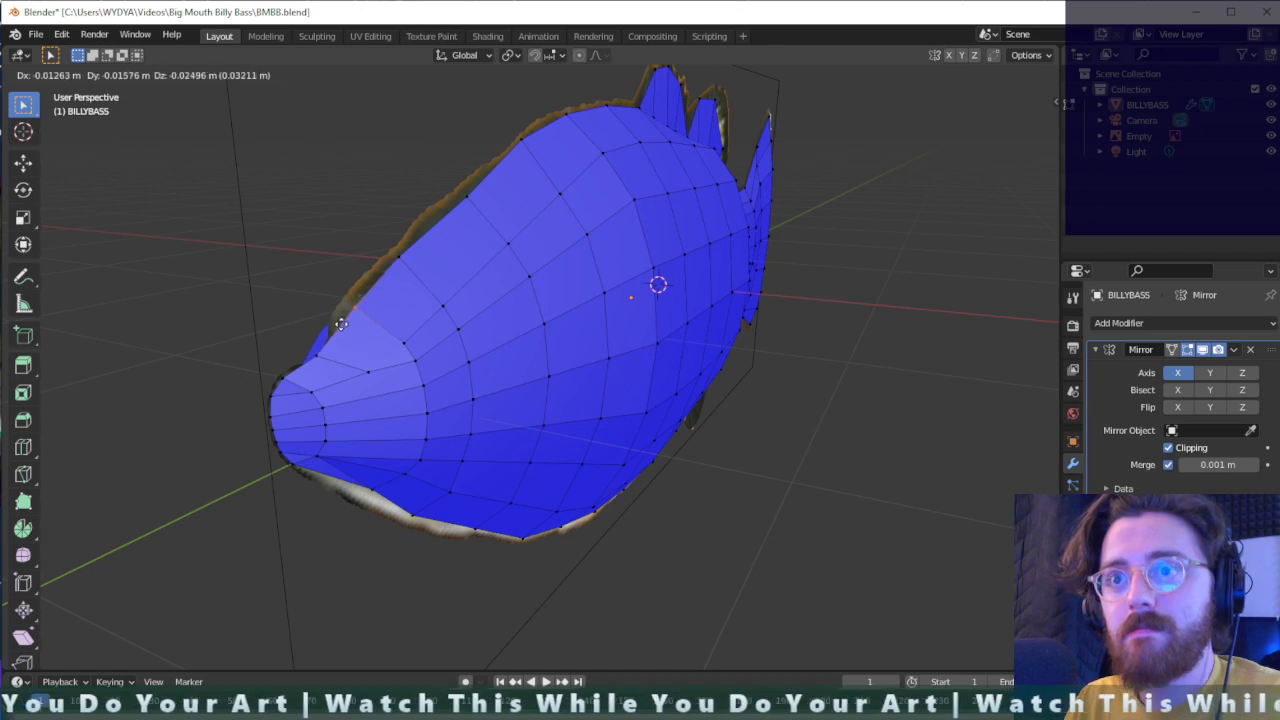
{"action": "left_click", "coordinate": [331, 326]}
{"action": "middle_click_drag", "start_coordinate": [412, 341], "coordinate": [377, 349]}
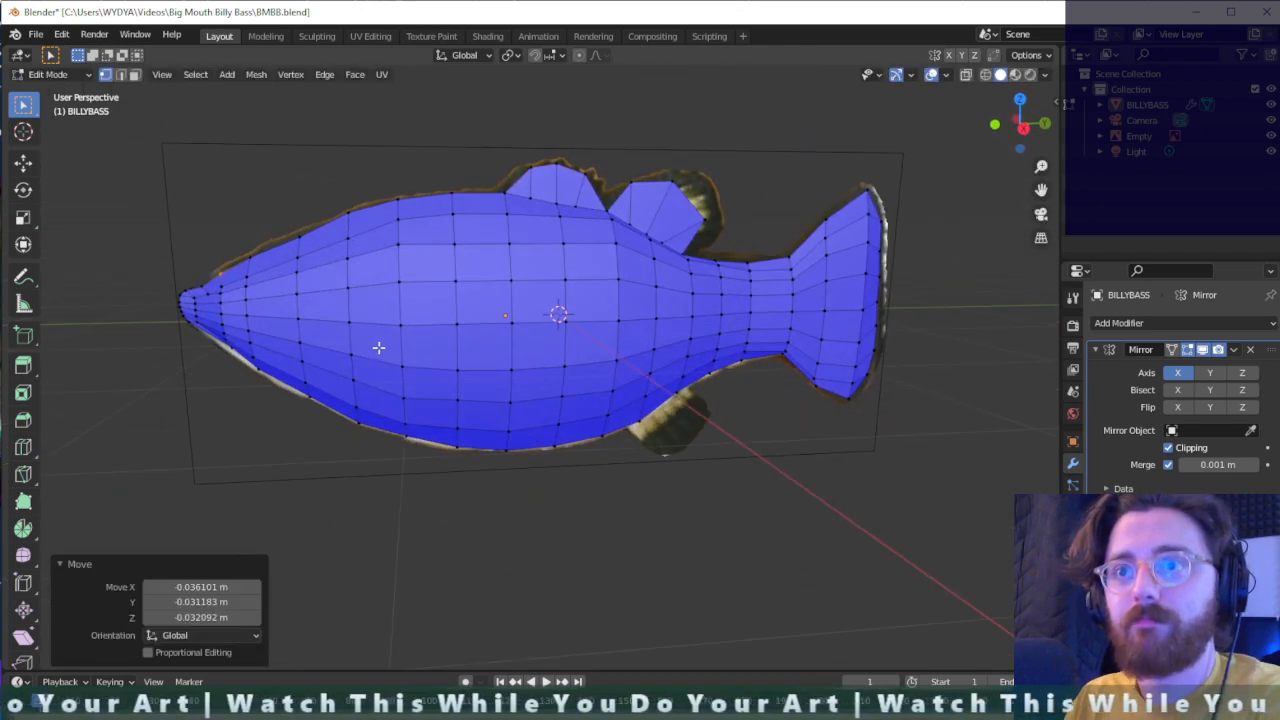
- Lower the upper side vertex on the front half of the fish's body by about 0.034 m
{"action": "left_click", "coordinate": [622, 345]}
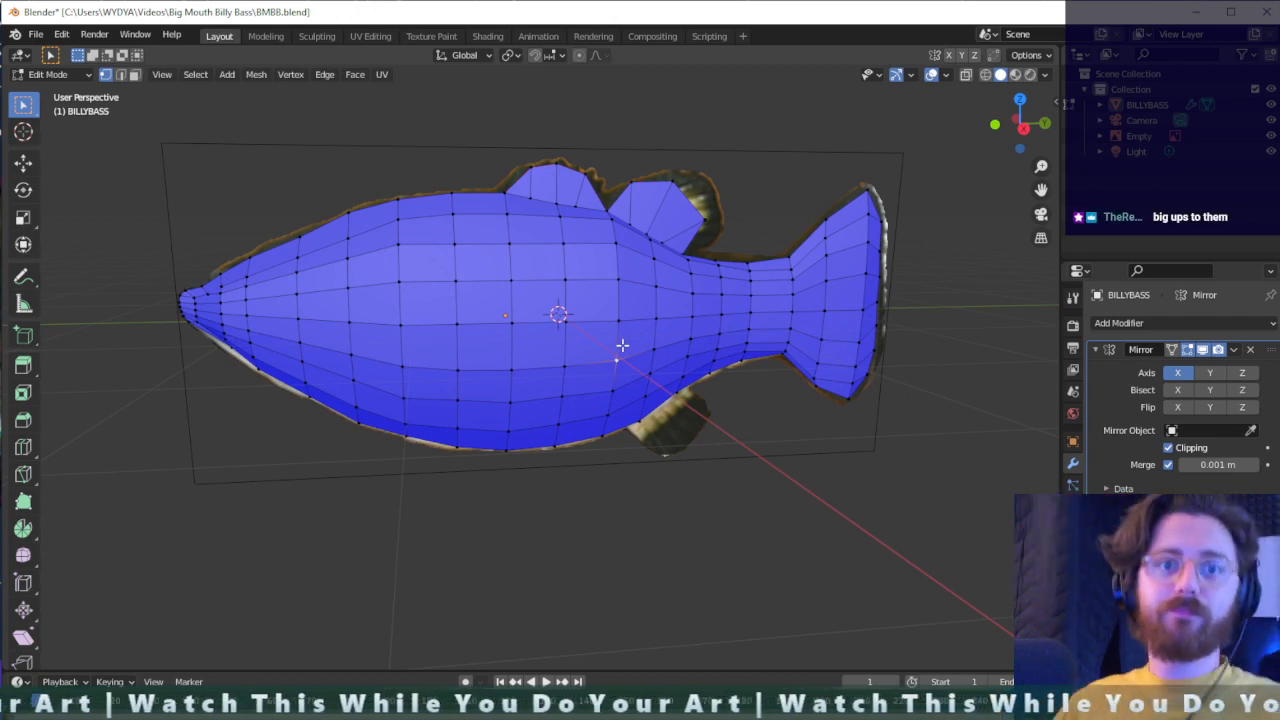
{"action": "scroll", "coordinate": [479, 340], "scroll_direction": "down", "scroll_amount": 1}
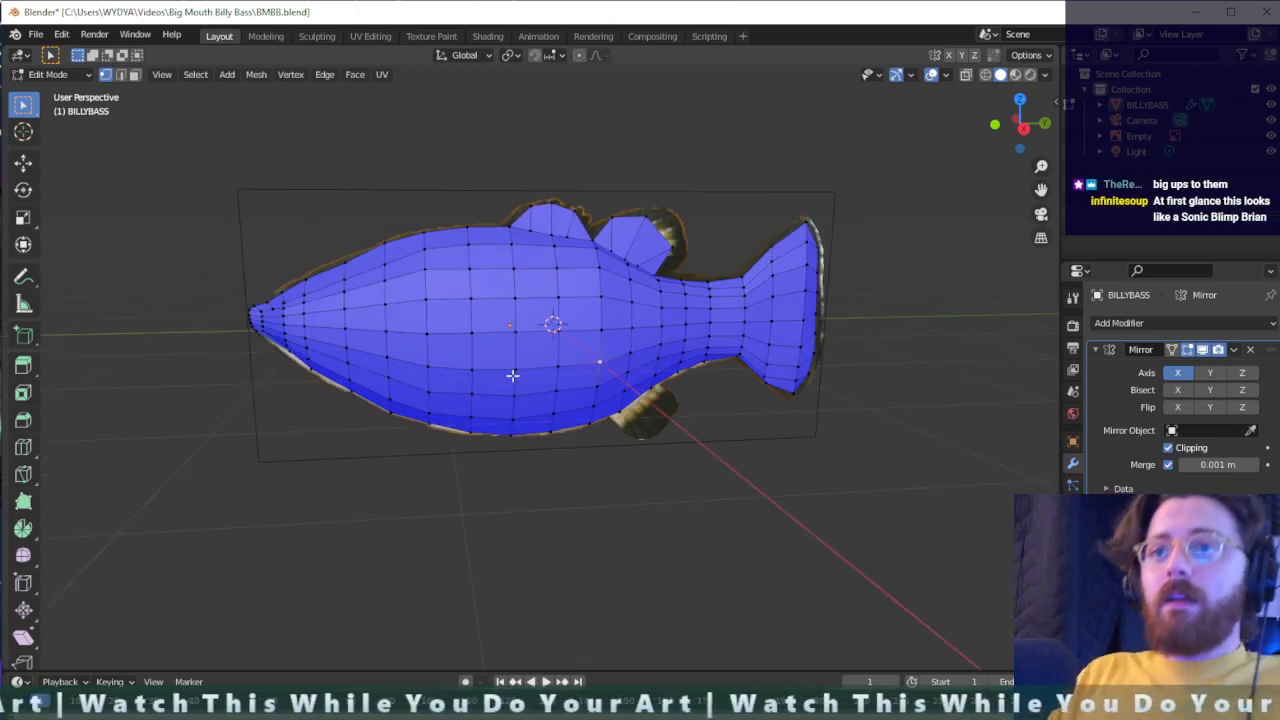
{"action": "scroll", "coordinate": [513, 376], "scroll_direction": "up", "scroll_amount": 3}
{"action": "scroll", "coordinate": [522, 383], "scroll_direction": "down", "scroll_amount": 2}
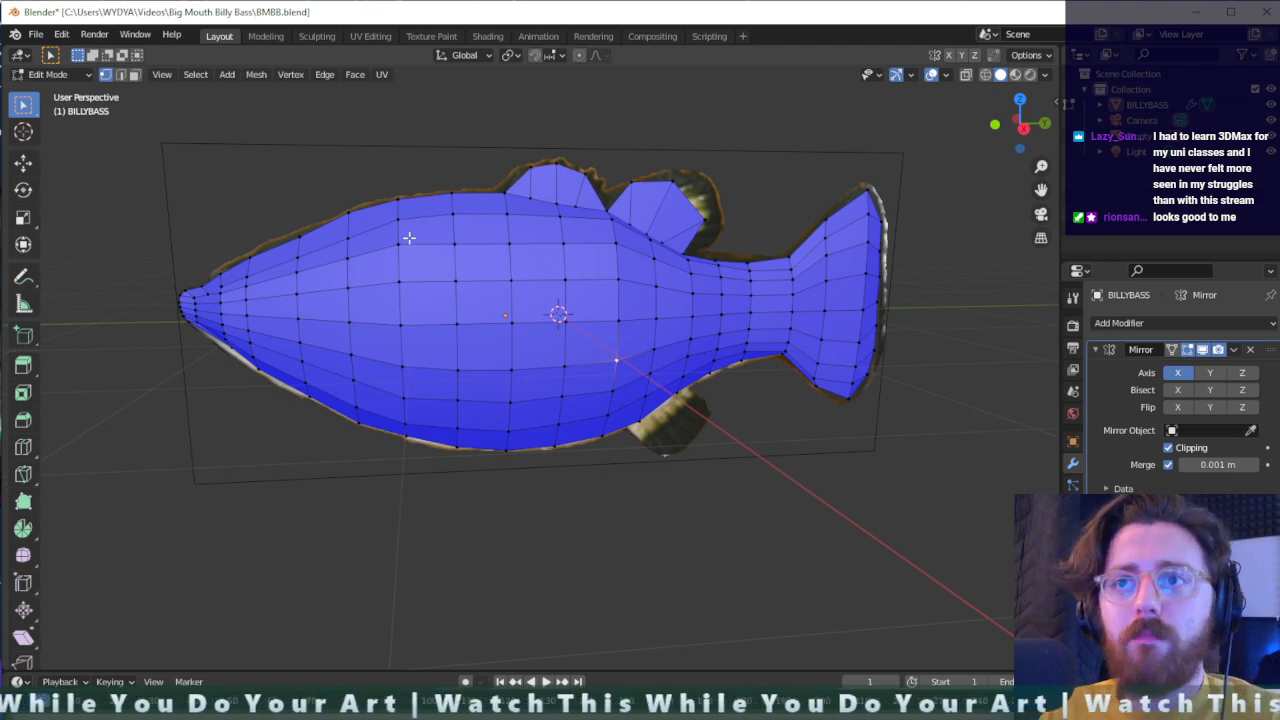
{"action": "key", "text": "g"}
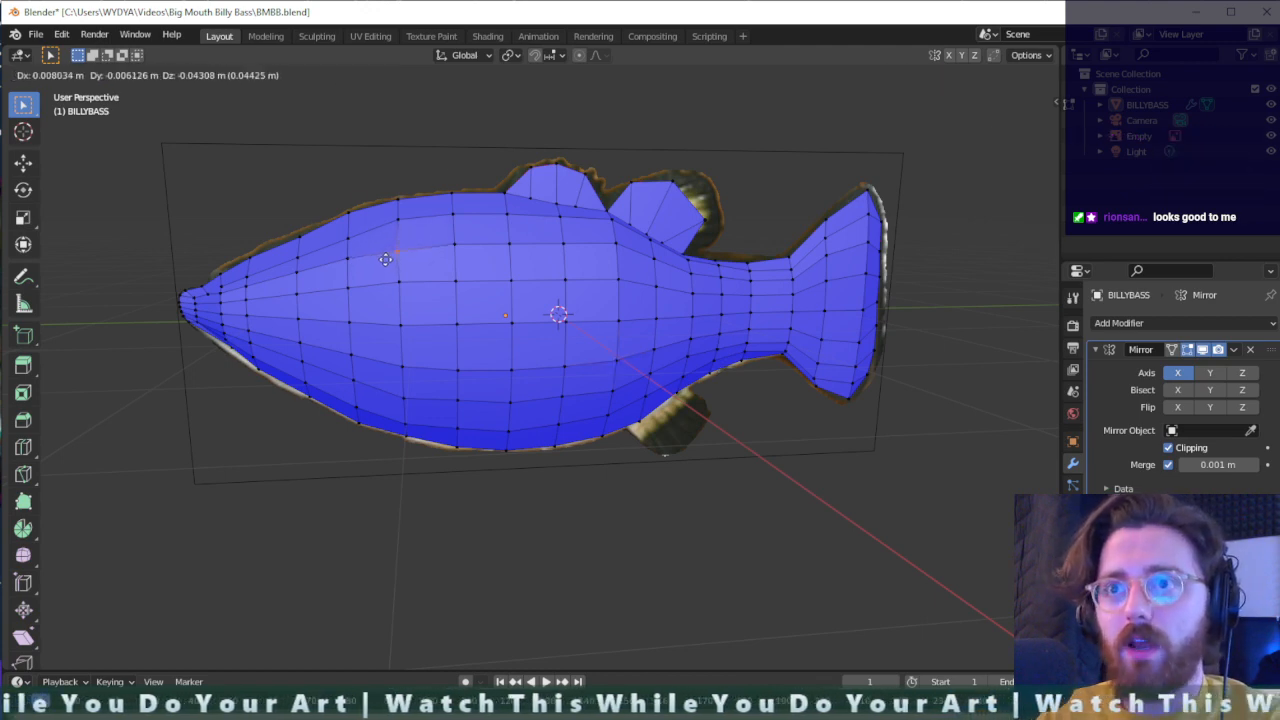
{"action": "left_click", "coordinate": [385, 258]}
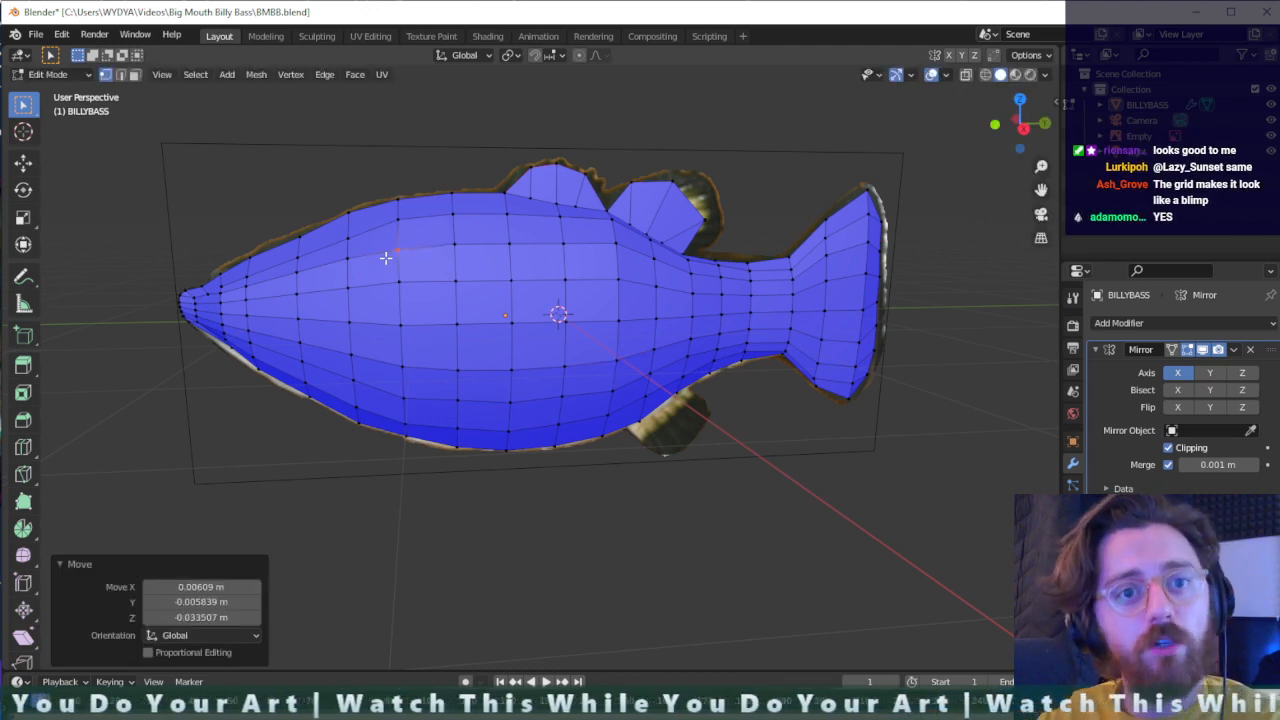
{"action": "middle_click_drag", "start_coordinate": [385, 258], "coordinate": [497, 277]}
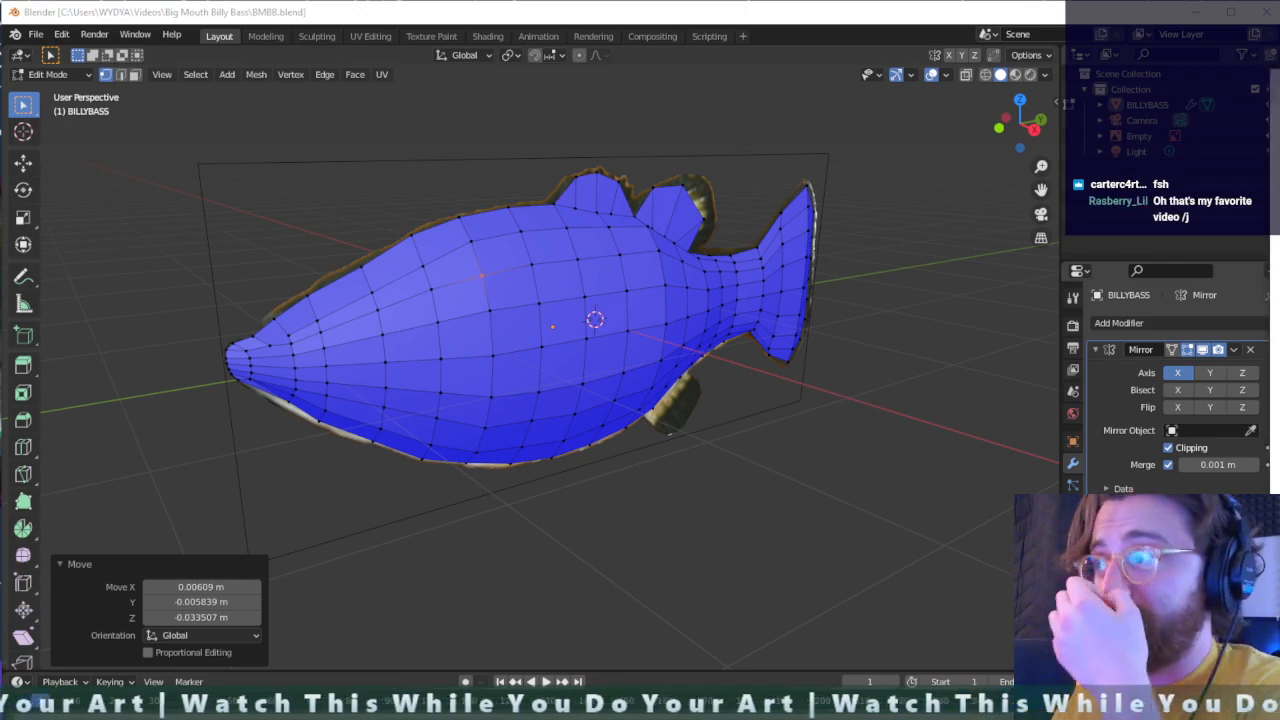
- Switch to the YouTube video "Yun Sung Bin FULL LEG DAY", pause it at 6:43 and examine the legs in full screen
{"action": "left_click_drag", "start_coordinate": [1279, 80], "coordinate": [855, 58]}
{"action": "left_click", "coordinate": [753, 312]}
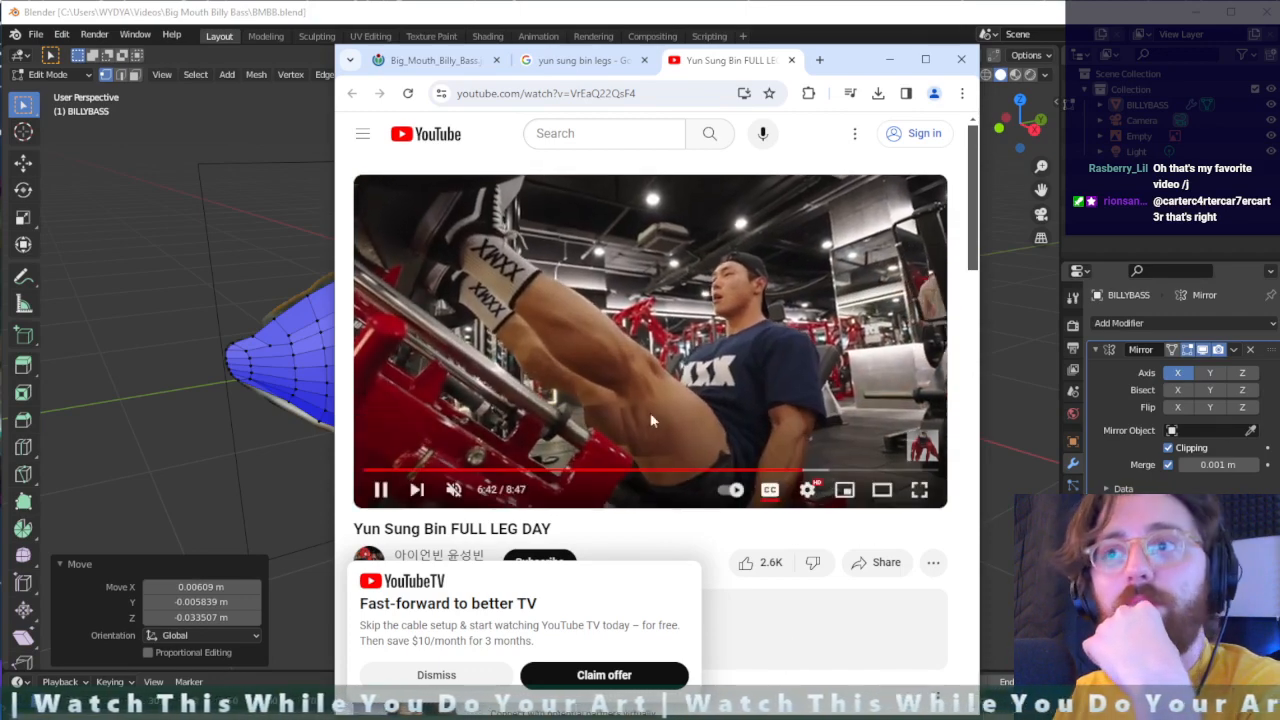
{"action": "left_click", "coordinate": [770, 330]}
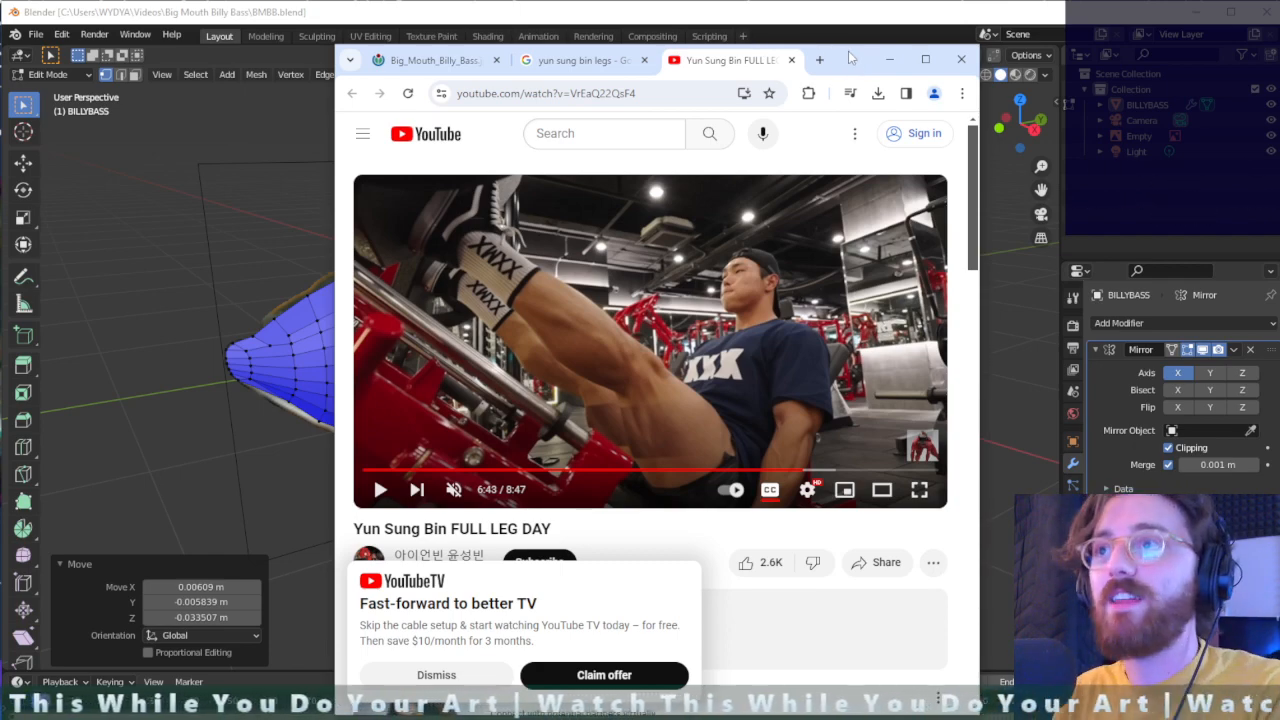
{"action": "left_click", "coordinate": [889, 59]}
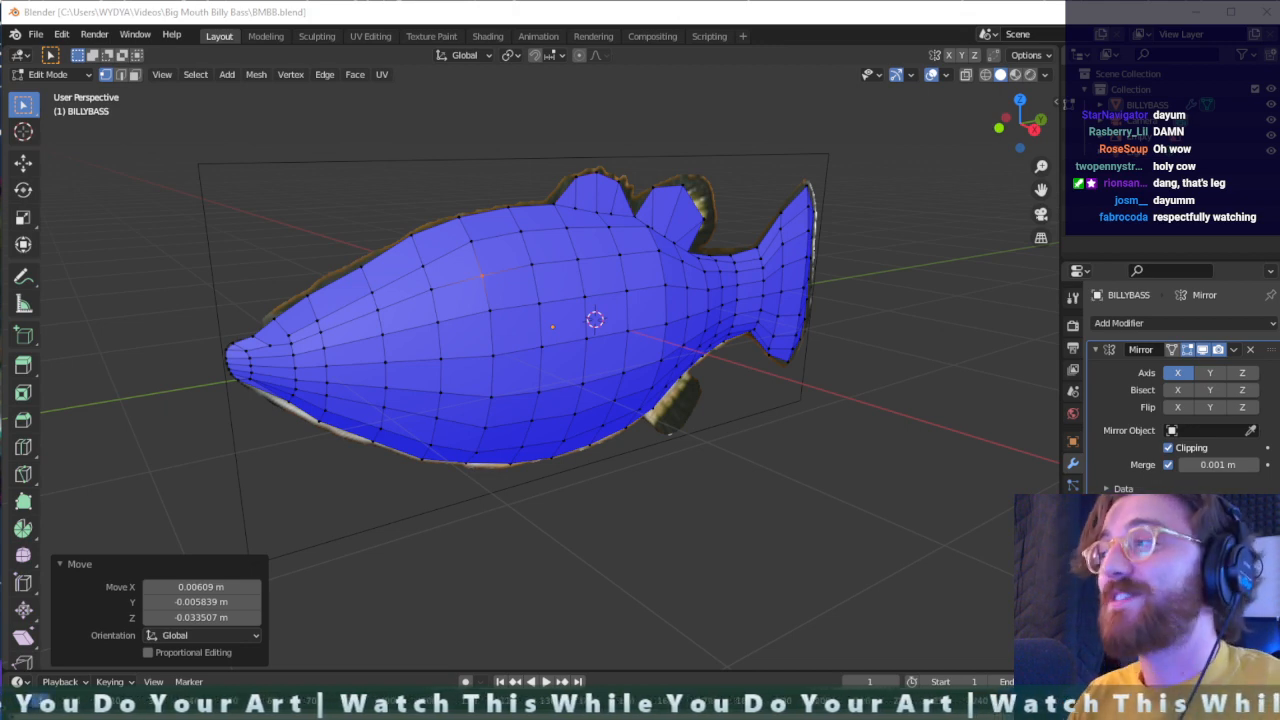
{"action": "key", "text": "f"}
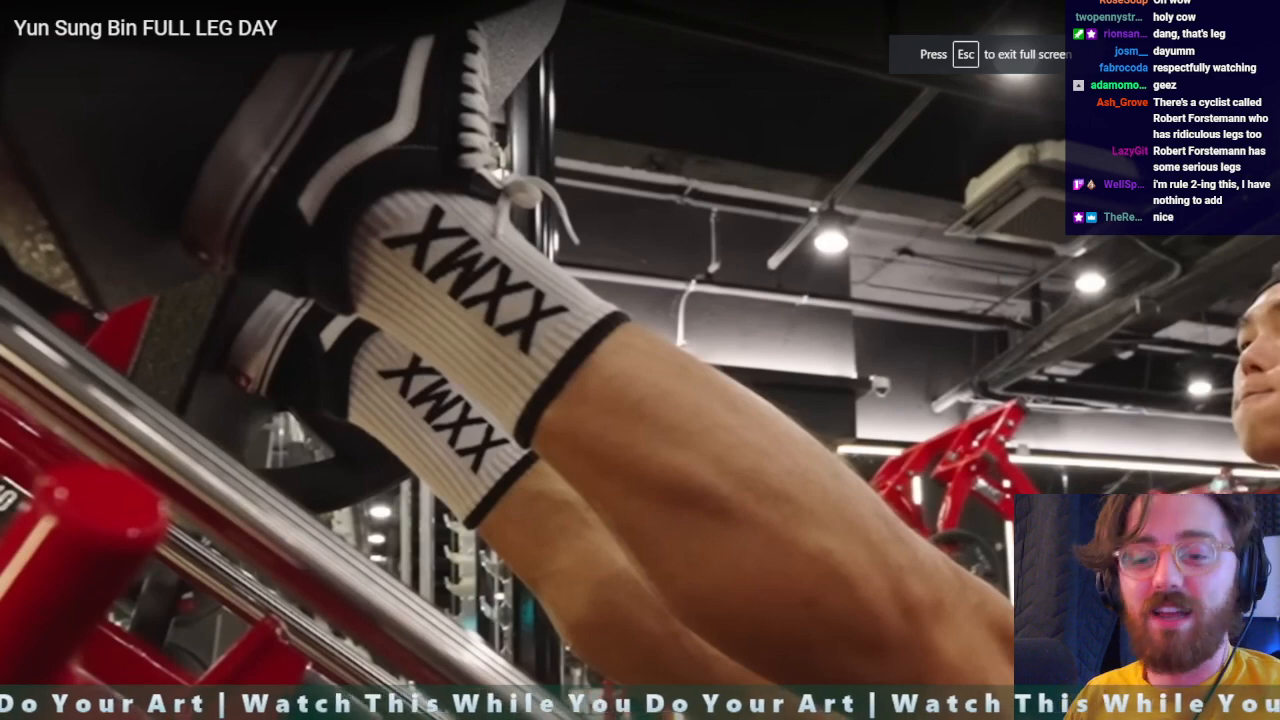
{"action": "key", "text": "alt+Tab"}
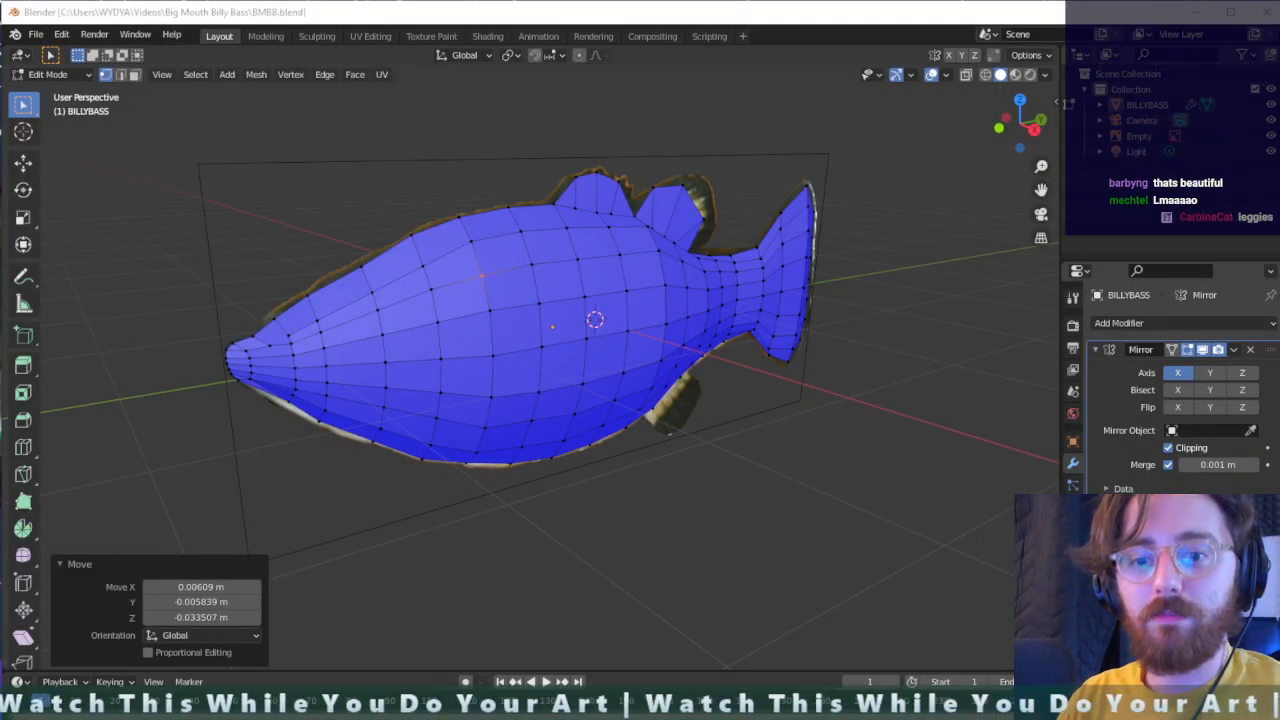
- Open a File Explorer window and move it off to the neighbouring monitor
{"action": "key", "text": "super+e"}
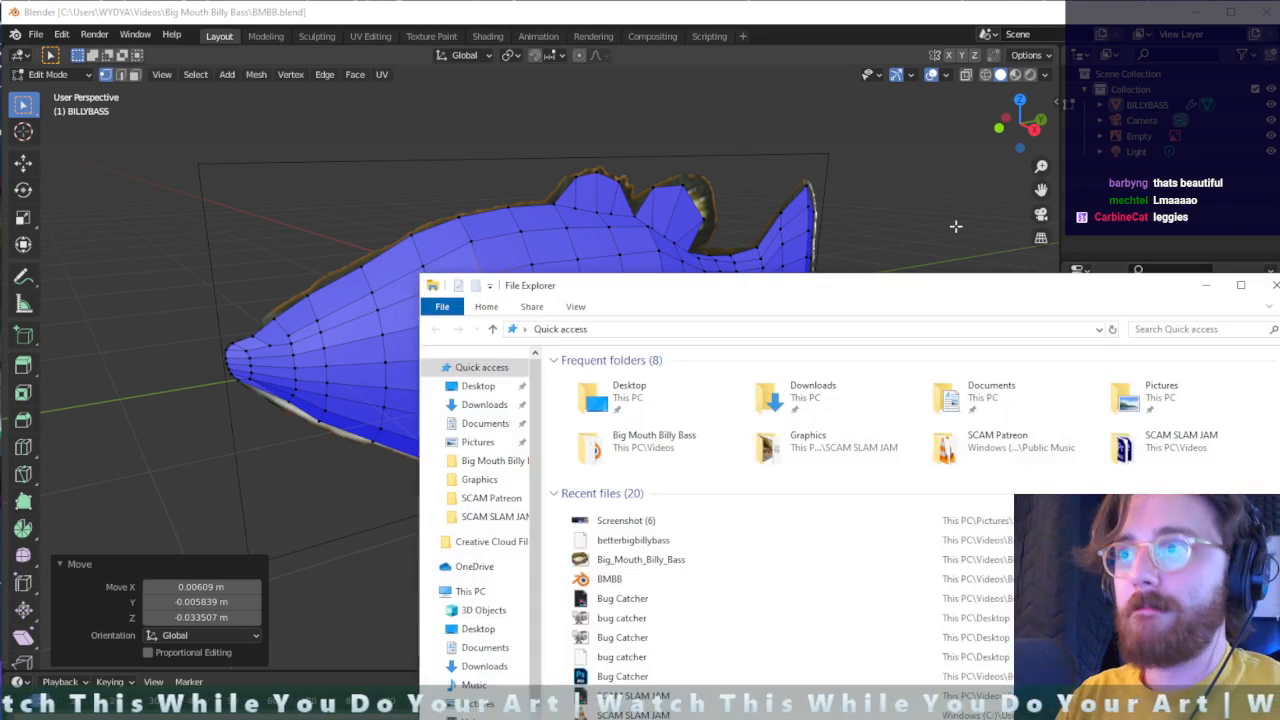
{"action": "left_click_drag", "start_coordinate": [909, 297], "coordinate": [0, 400]}
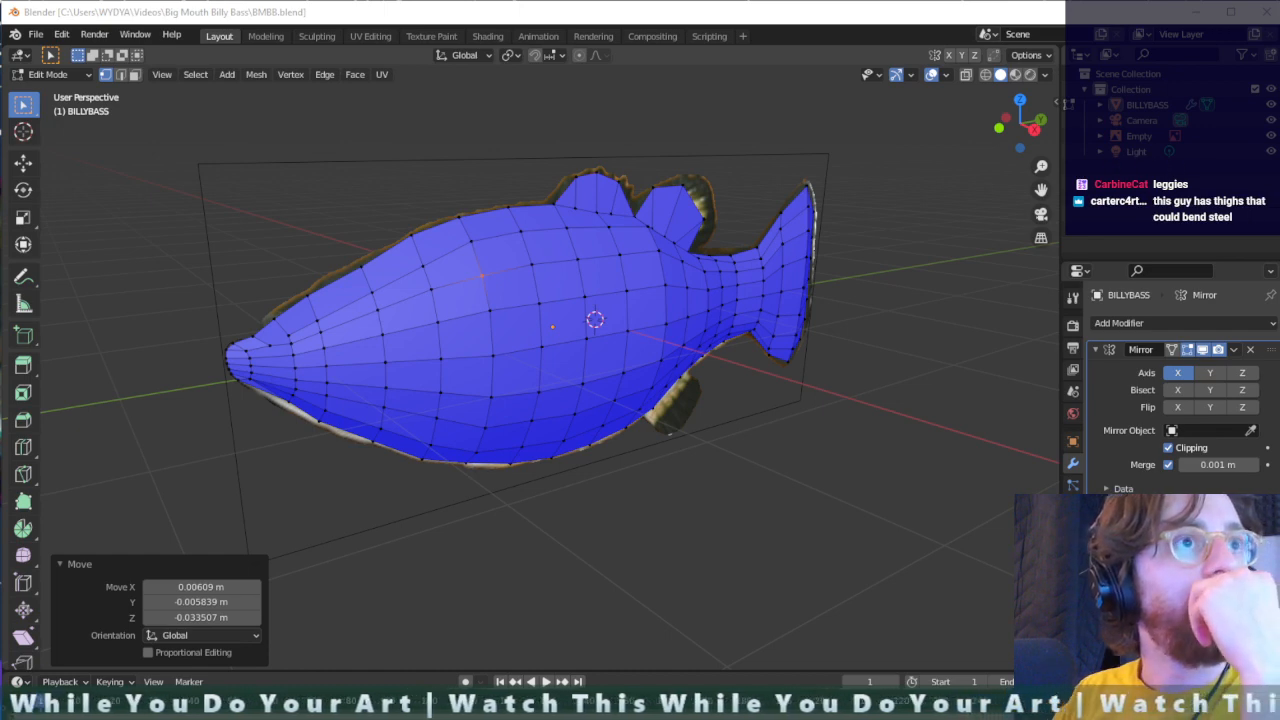
{"action": "left_click_drag", "start_coordinate": [737, 151], "coordinate": [0, 170]}
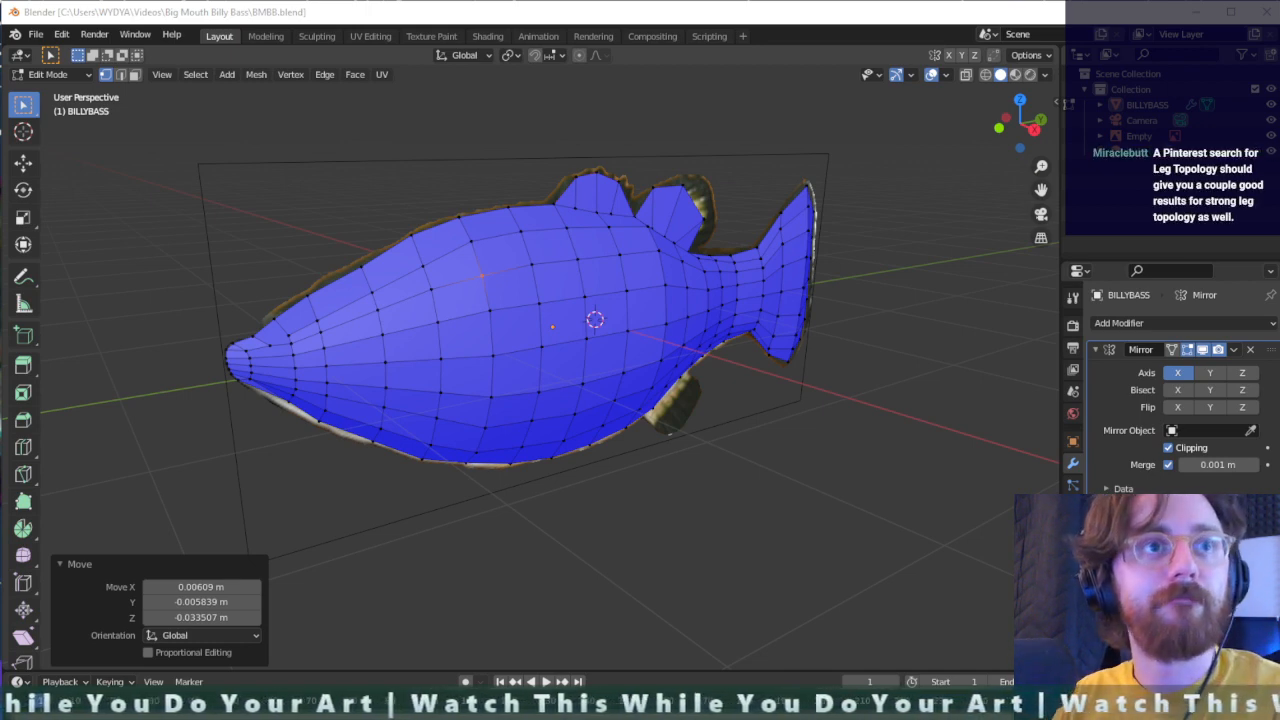
- Switch to Photoshop and open Screenshot (6) from the Screenshots folder in Pictures
{"action": "key", "text": "super"}
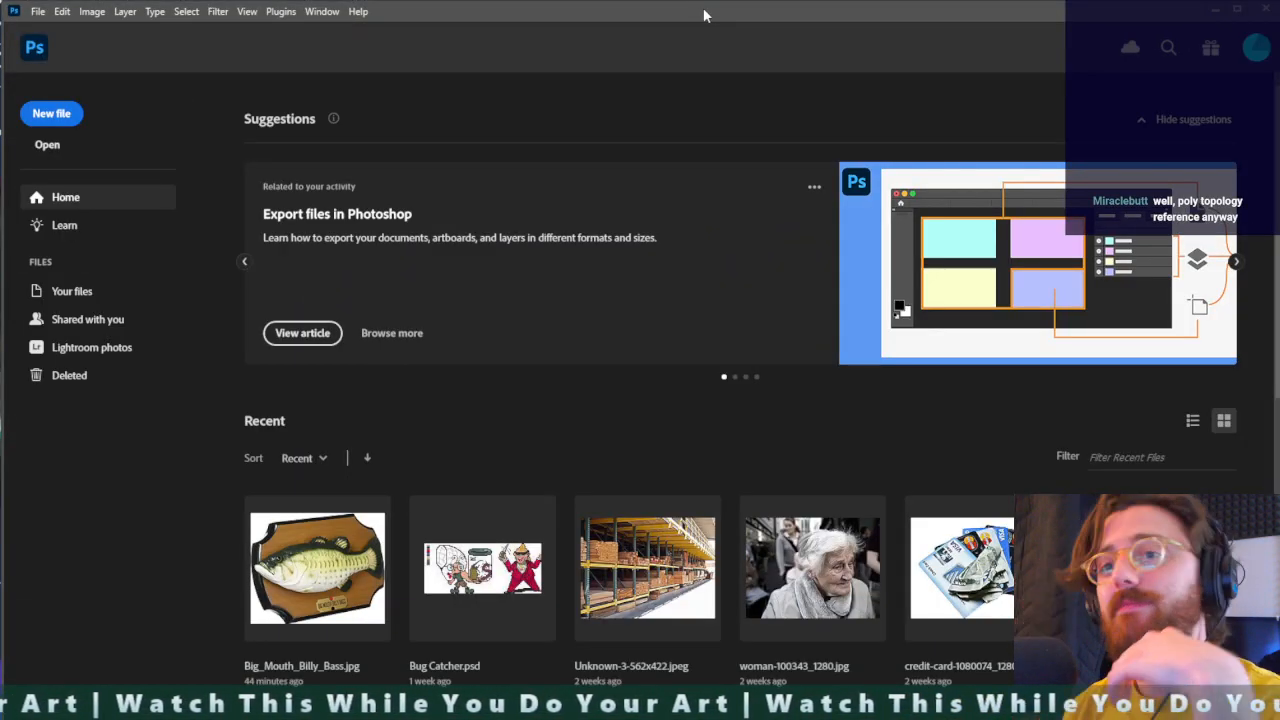
{"action": "key", "text": "ctrl+o"}
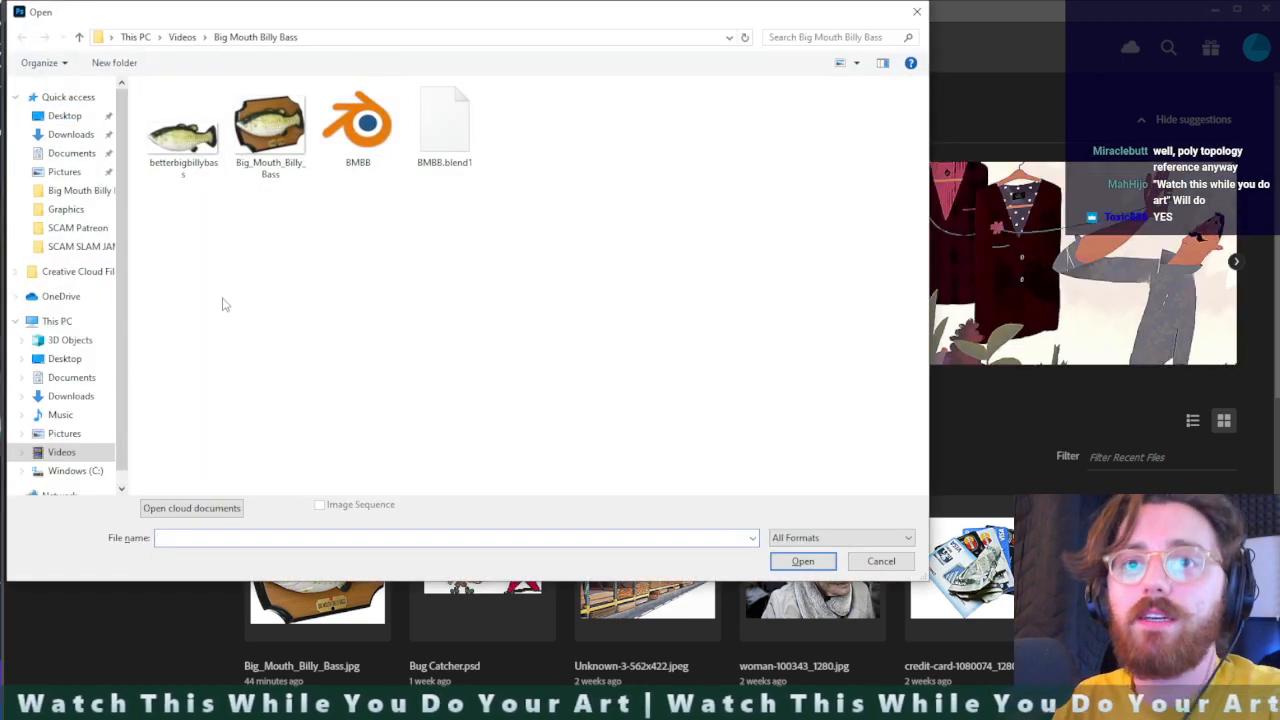
{"action": "left_click", "coordinate": [64, 433]}
{"action": "double_click", "coordinate": [218, 145]}
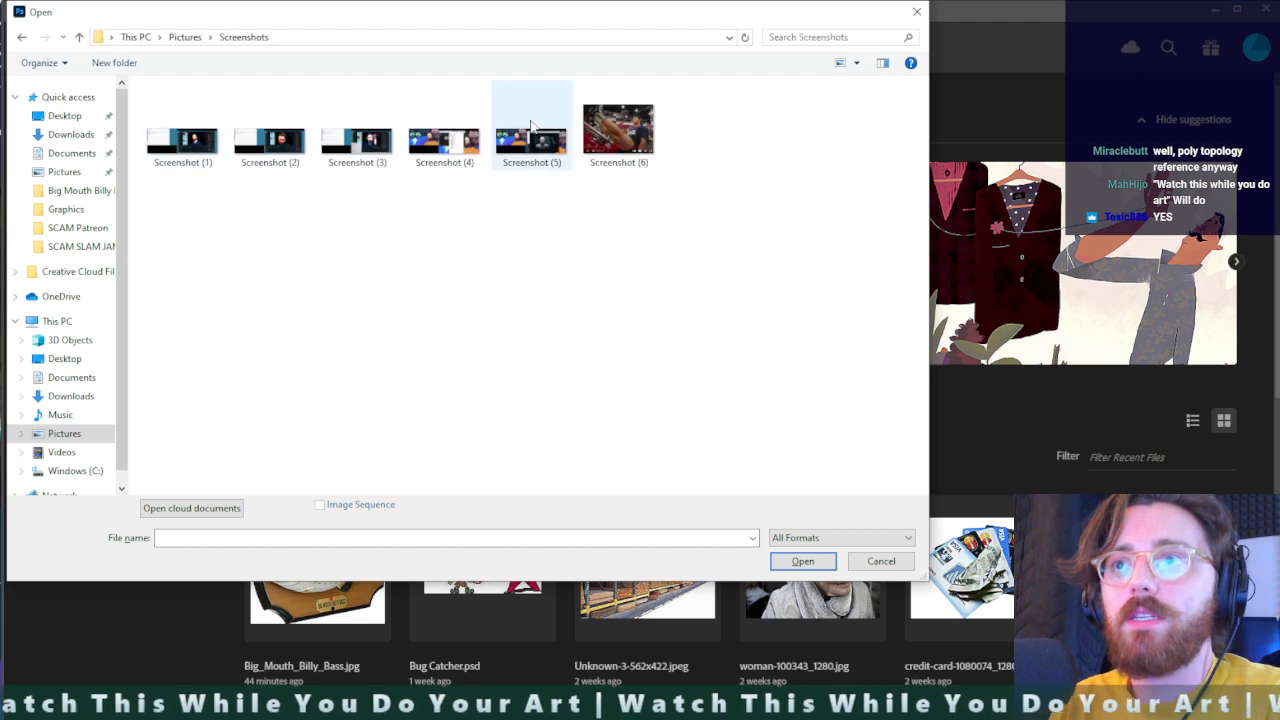
{"action": "double_click", "coordinate": [614, 128]}
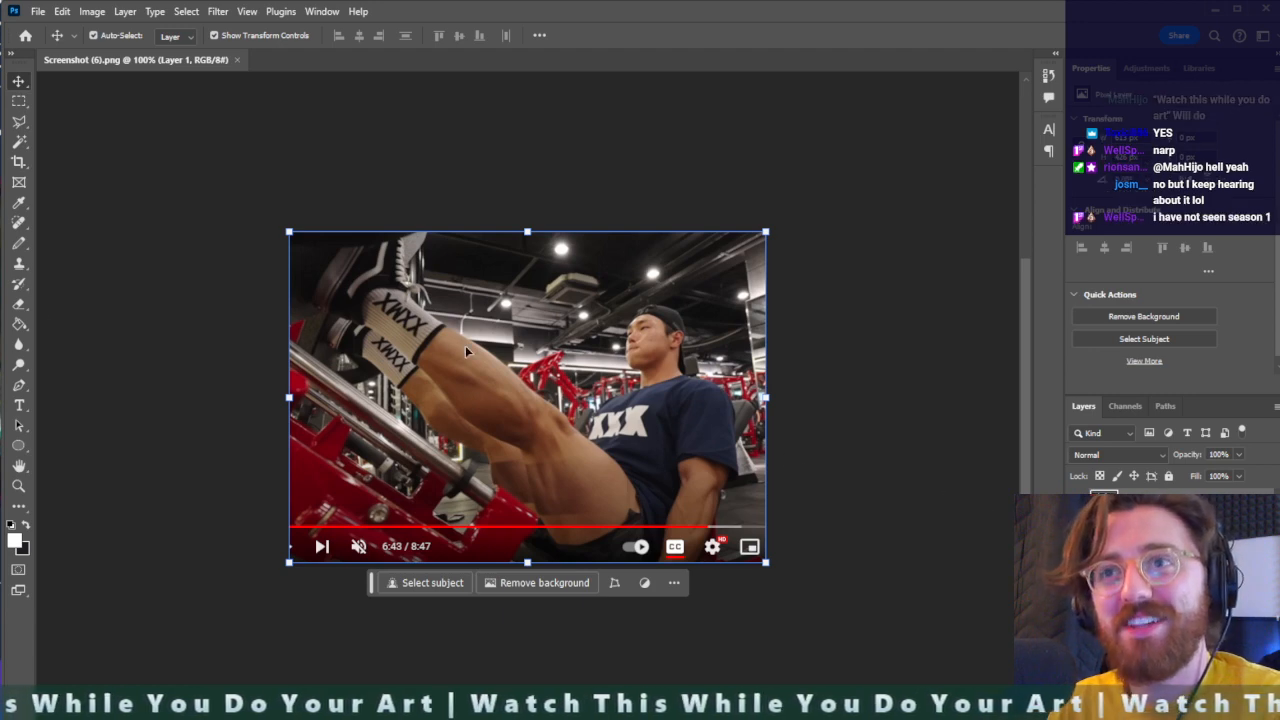
- Deselect the image layer and switch to the Magnetic Lasso tool
{"action": "left_click", "coordinate": [851, 277]}
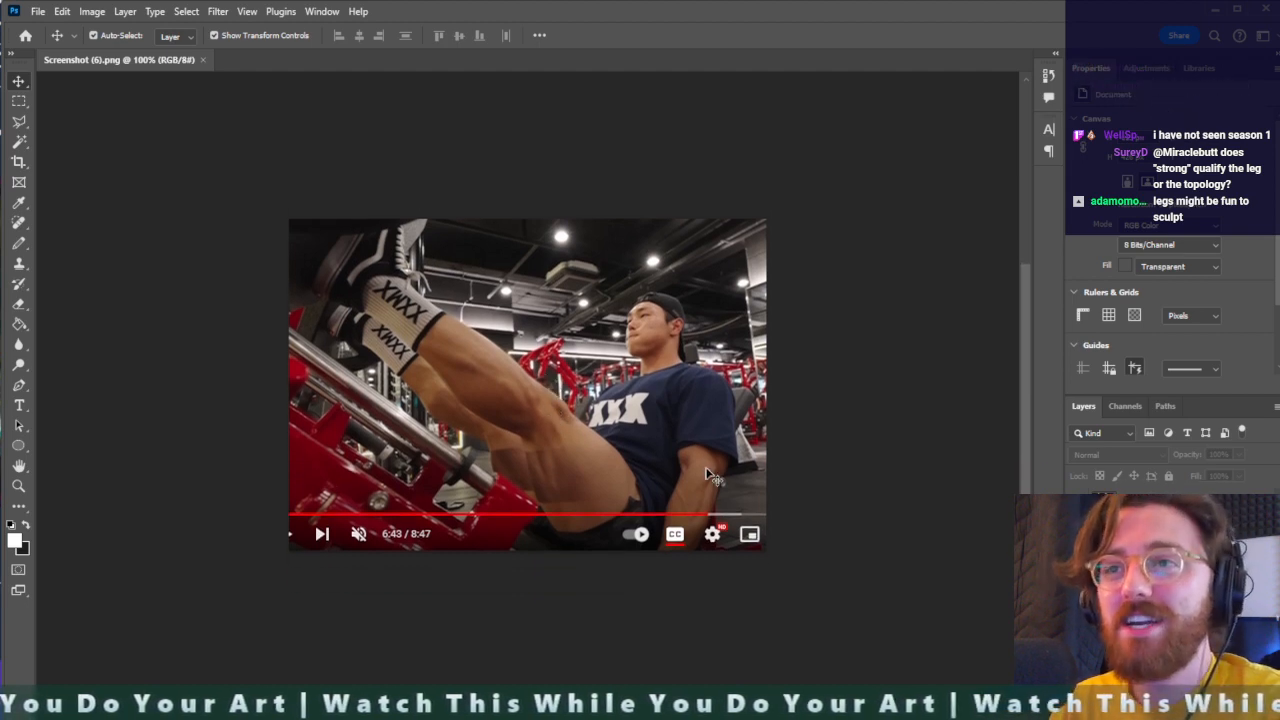
{"action": "key", "text": "l"}
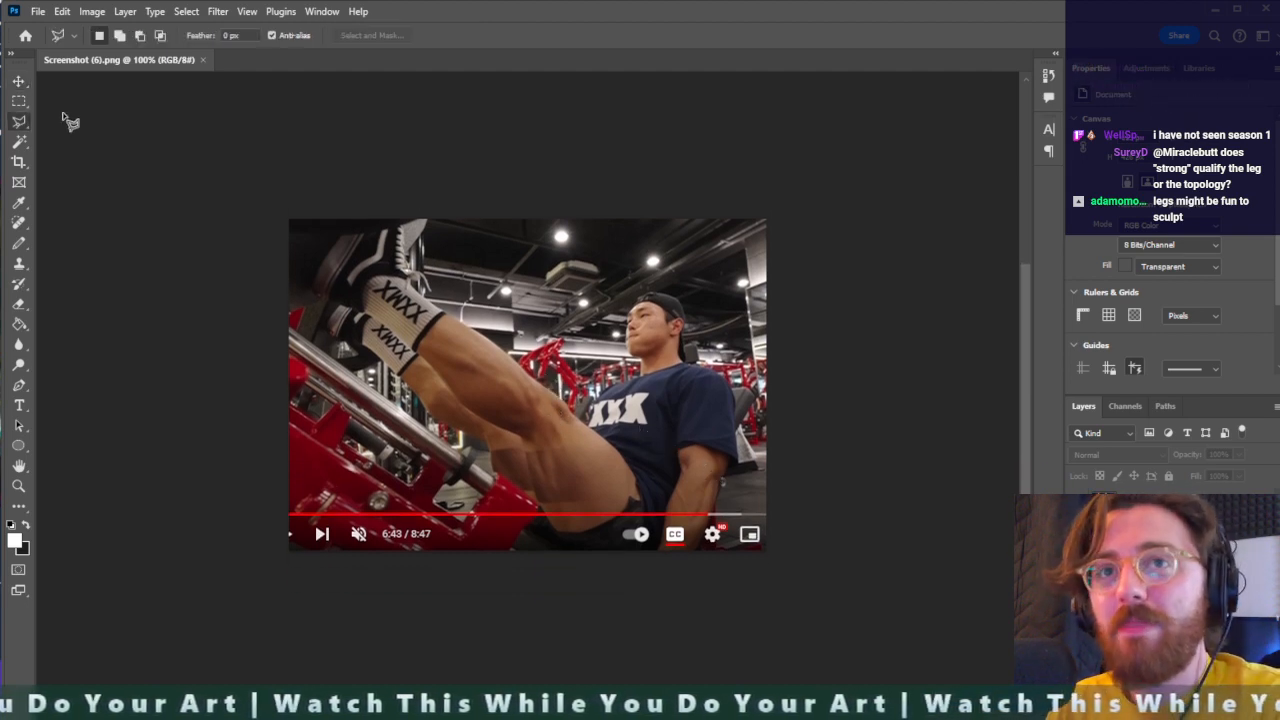
{"action": "right_click", "coordinate": [20, 125]}
{"action": "left_click", "coordinate": [75, 152]}
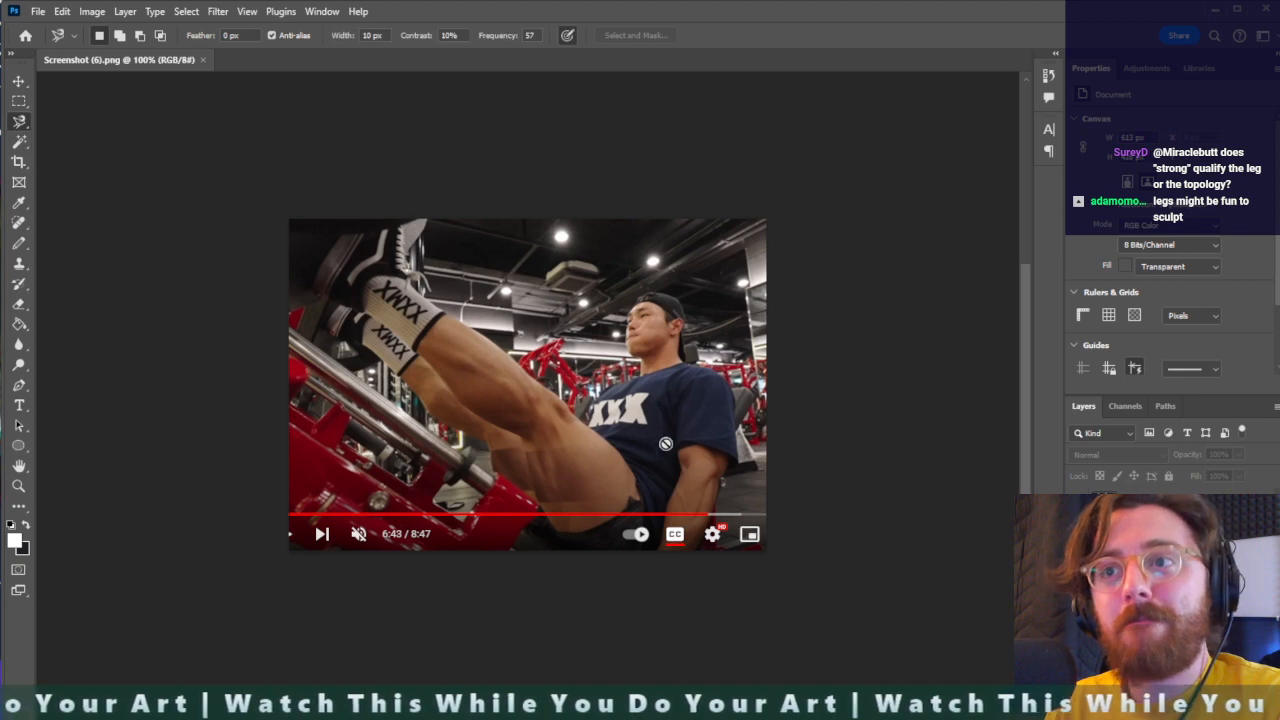
{"action": "left_click", "coordinate": [587, 427]}
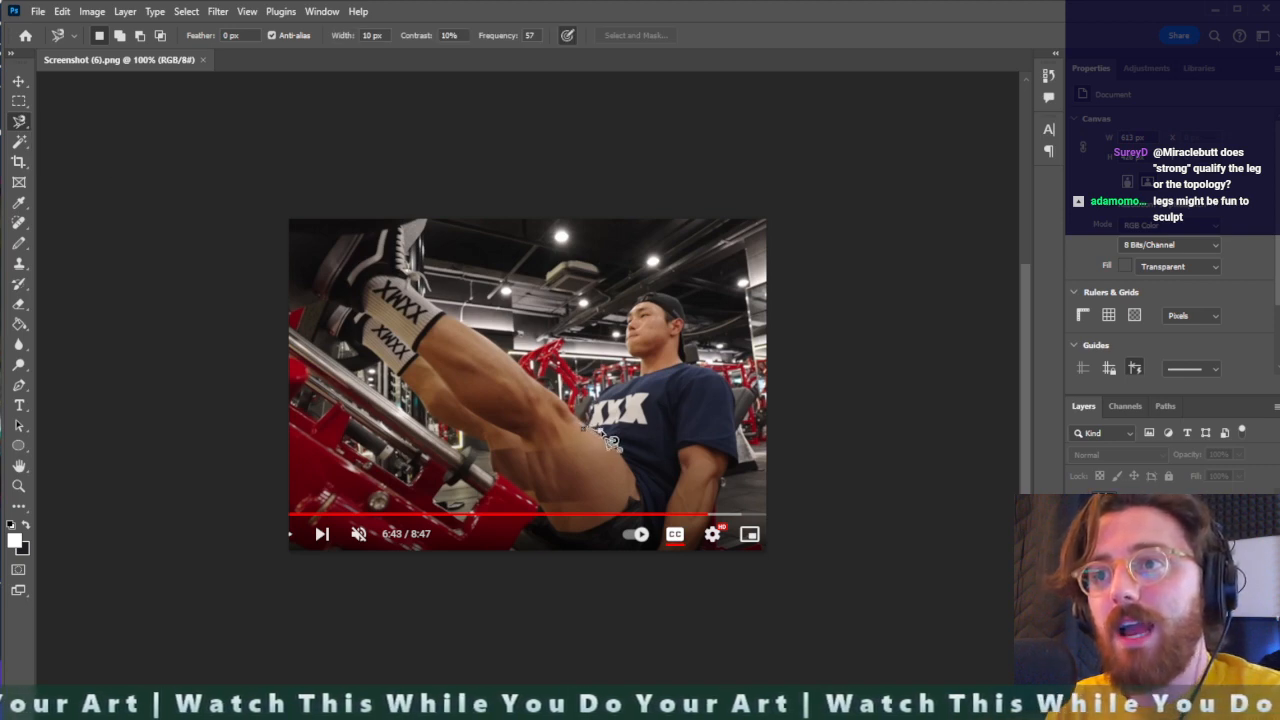
{"action": "double_click", "coordinate": [602, 433]}
{"action": "left_click", "coordinate": [587, 342]}
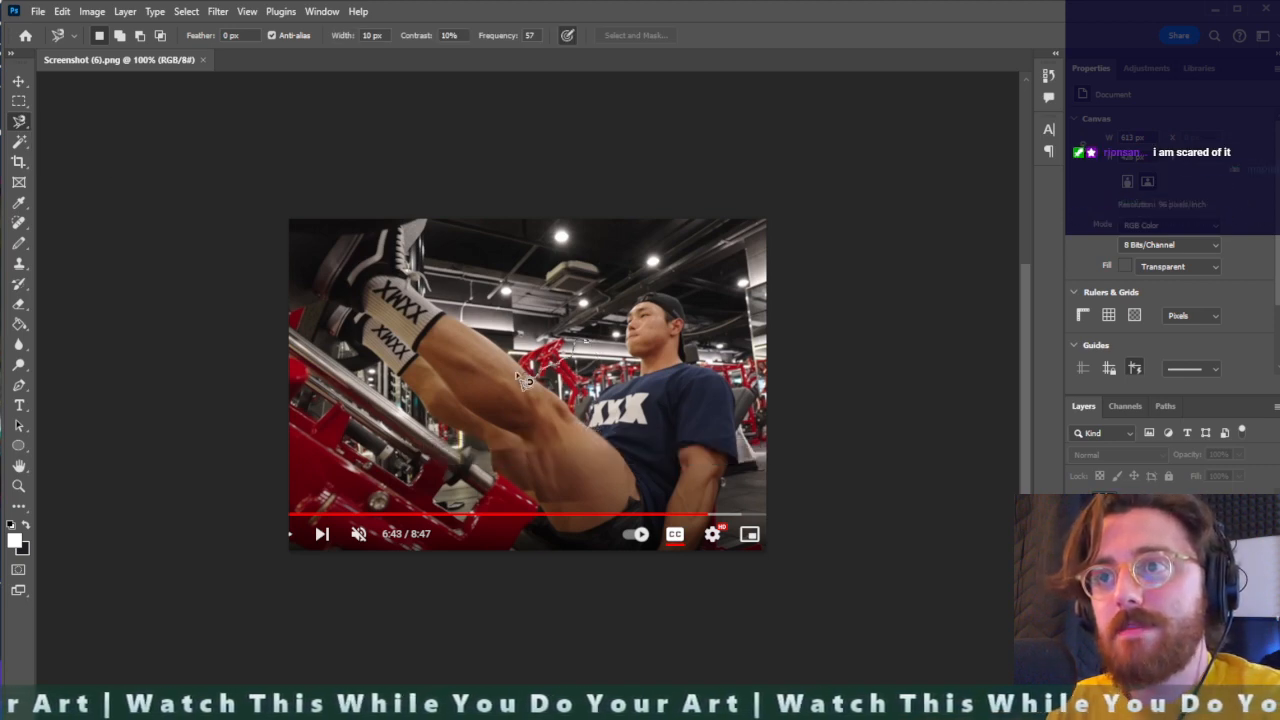
{"action": "double_click", "coordinate": [540, 335]}
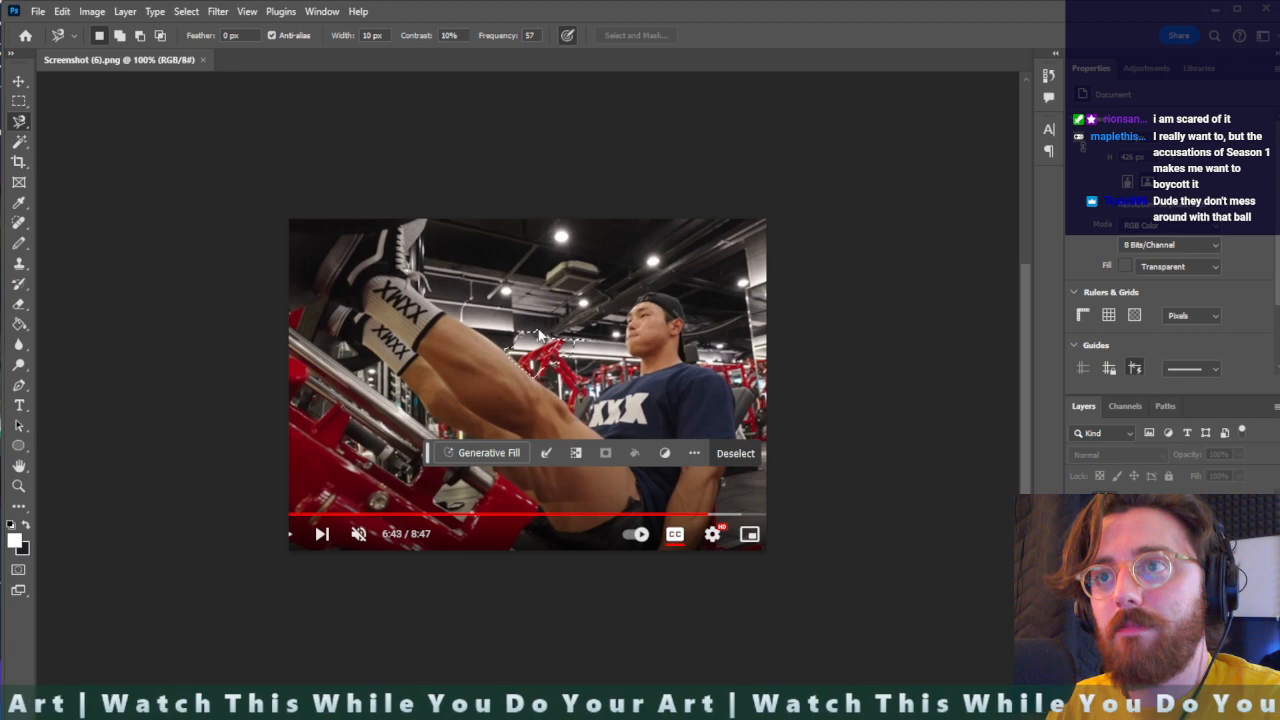
- Select the nearer leg from shoe to shorts with the Magnetic Lasso and subtract the background sliver beneath the thigh
{"action": "left_click", "coordinate": [411, 292]}
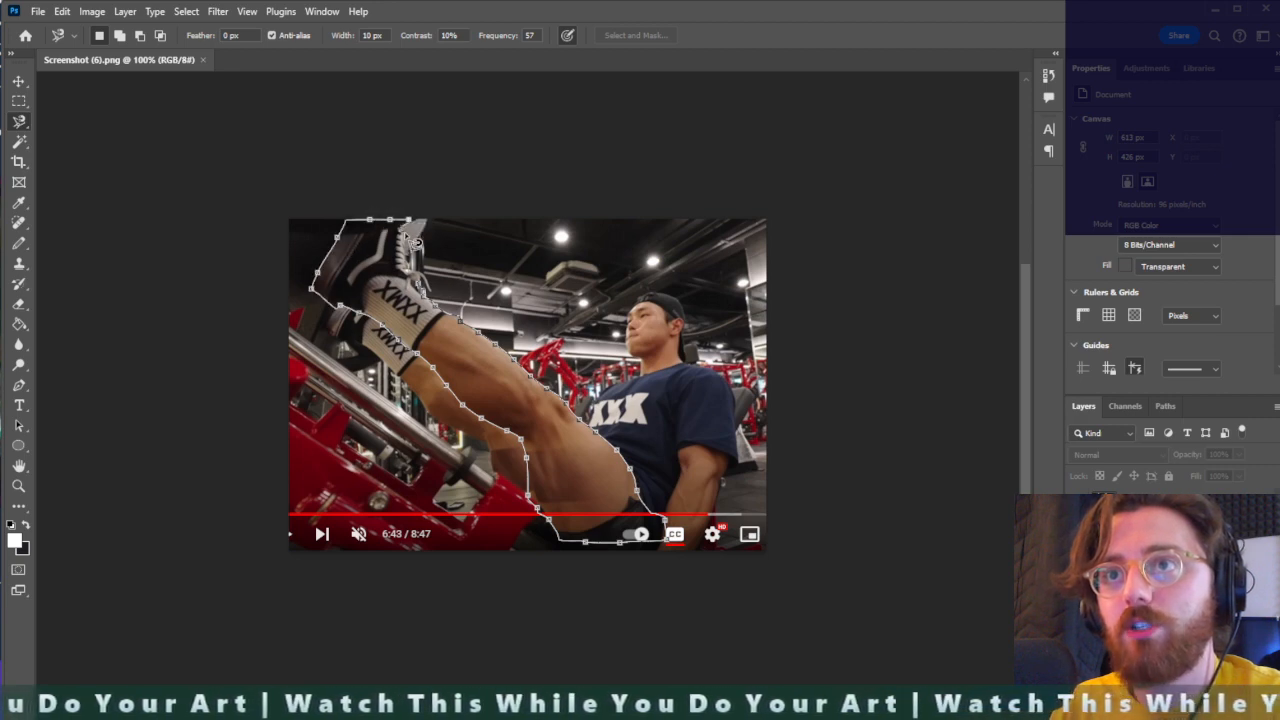
{"action": "left_click", "coordinate": [413, 279]}
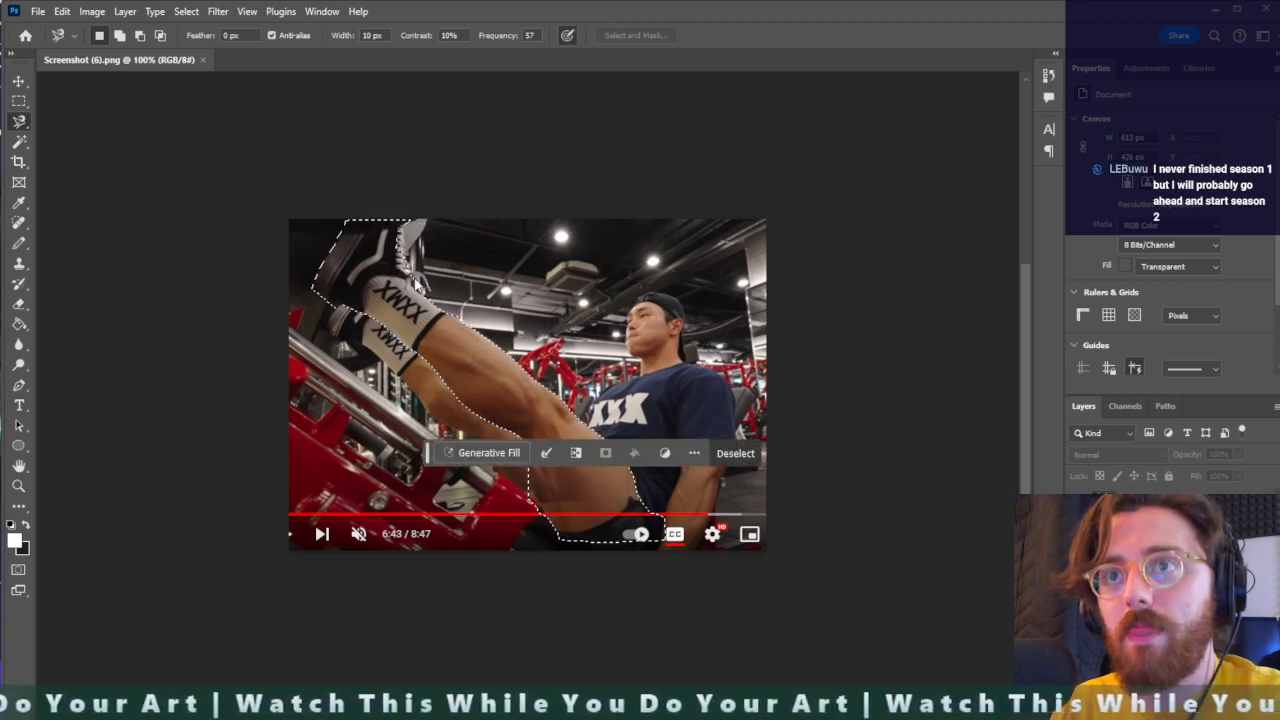
{"action": "scroll", "coordinate": [527, 487], "scroll_direction": "up", "scroll_amount": 3, "text": "alt"}
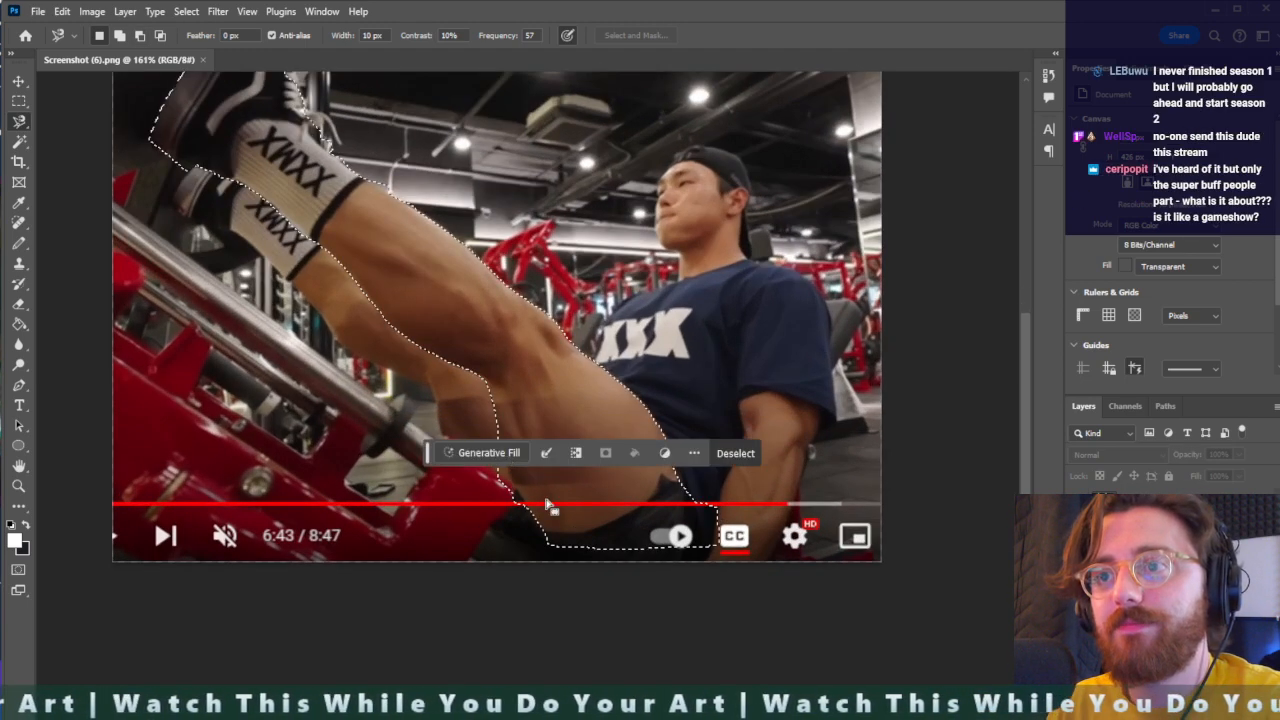
{"action": "left_click", "coordinate": [481, 415], "text": "alt"}
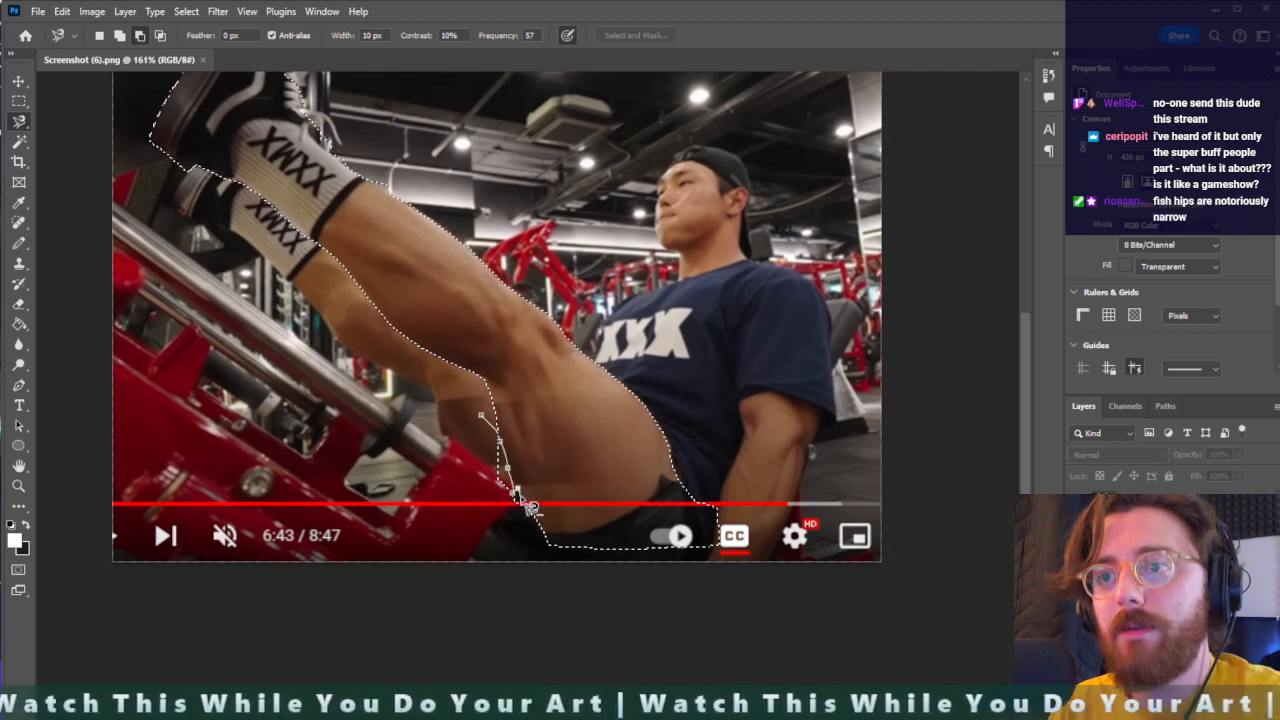
{"action": "double_click", "coordinate": [383, 459]}
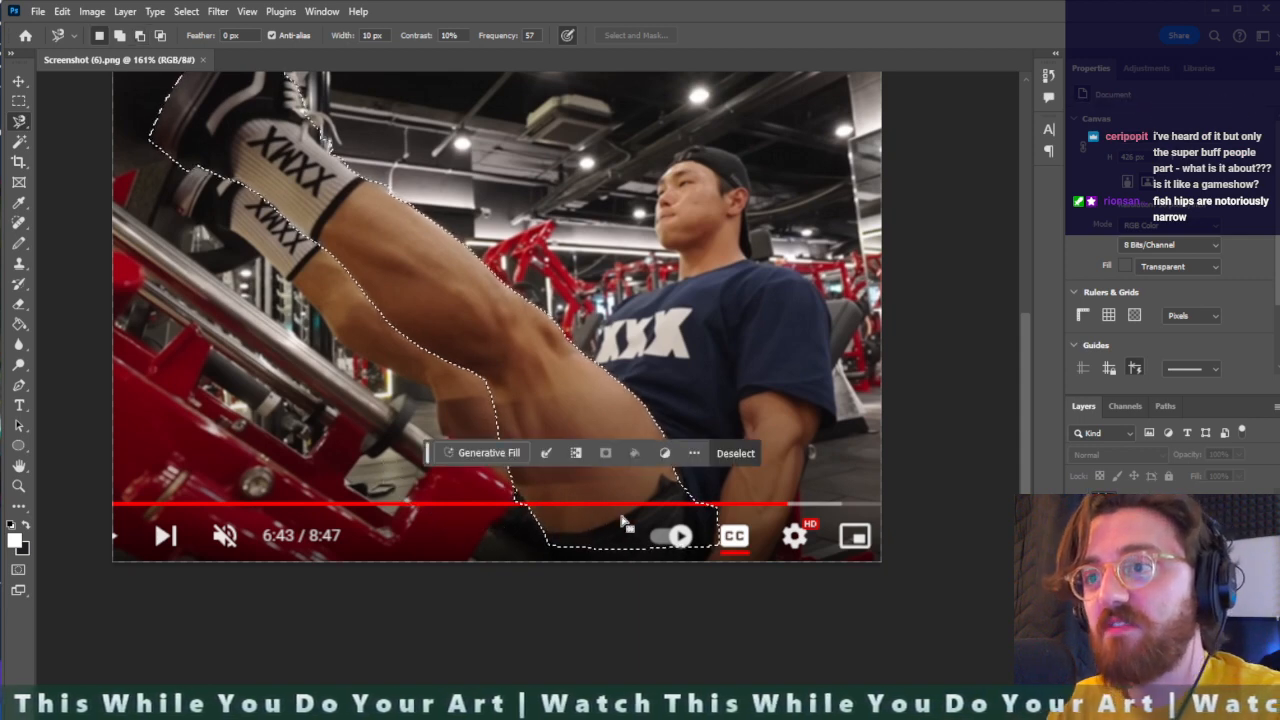
- Switch to the Lasso tool, extend the leg selection to the image's lower edge under the shorts, and subtract the sliver beneath the thigh
{"action": "right_click", "coordinate": [19, 121]}
{"action": "left_click", "coordinate": [93, 122]}
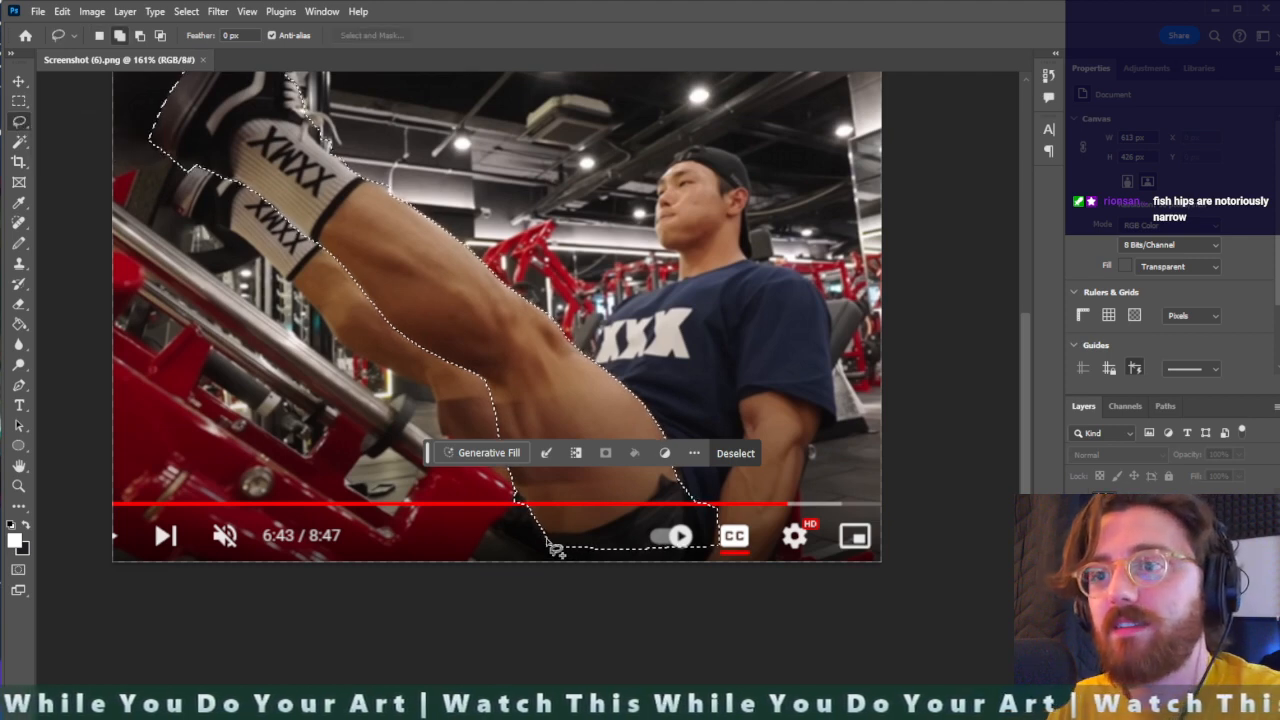
{"action": "mouse_move", "coordinate": [555, 549]}
{"action": "left_mouse_down", "text": "shift"}
{"action": "mouse_move", "coordinate": [571, 571]}
{"action": "mouse_move", "coordinate": [657, 591]}
{"action": "mouse_move", "coordinate": [714, 571]}
{"action": "mouse_move", "coordinate": [722, 537]}
{"action": "mouse_move", "coordinate": [694, 502]}
{"action": "left_mouse_up", "text": "shift"}
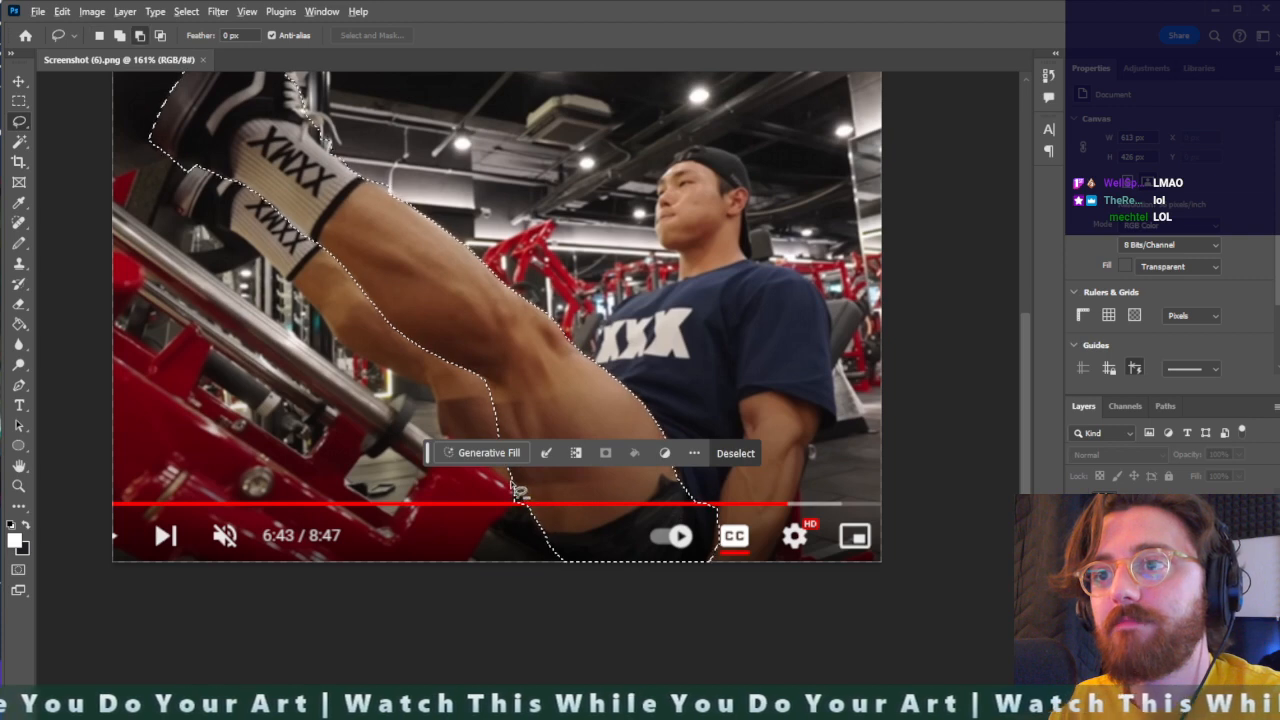
{"action": "mouse_move", "coordinate": [513, 478]}
{"action": "left_mouse_down", "text": "alt"}
{"action": "mouse_move", "coordinate": [516, 494]}
{"action": "mouse_move", "coordinate": [468, 500]}
{"action": "left_mouse_up", "text": "alt"}
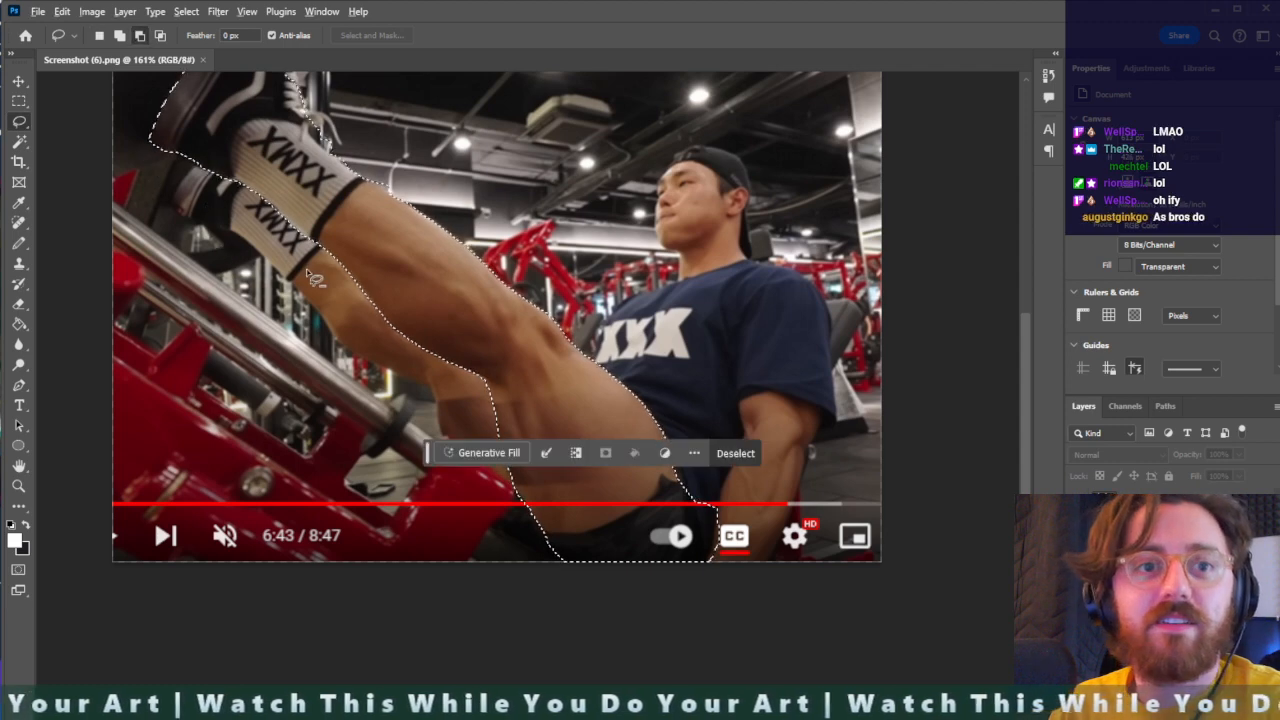
- Copy the selected leg to a new layer and hide the original screenshot layer
{"action": "scroll", "coordinate": [280, 290], "scroll_direction": "down", "scroll_amount": 3, "text": "alt"}
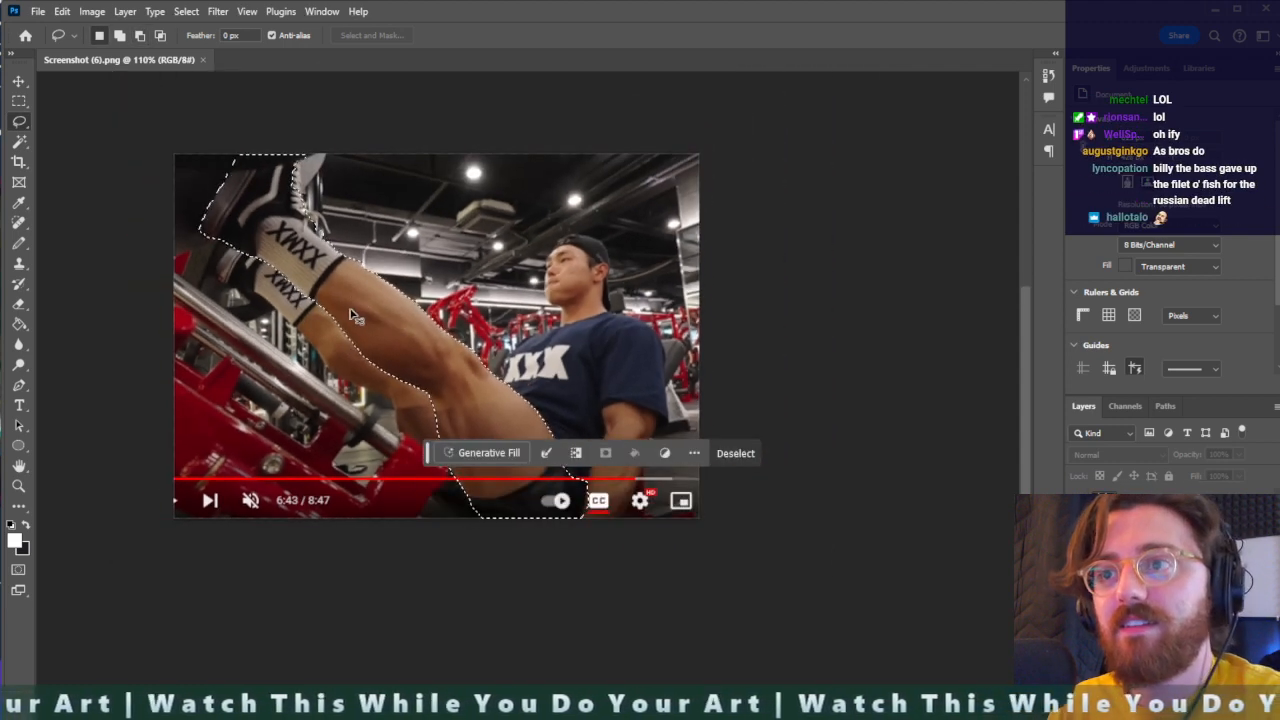
{"action": "key", "text": "ctrl+j"}
{"action": "left_click", "coordinate": [1077, 530]}
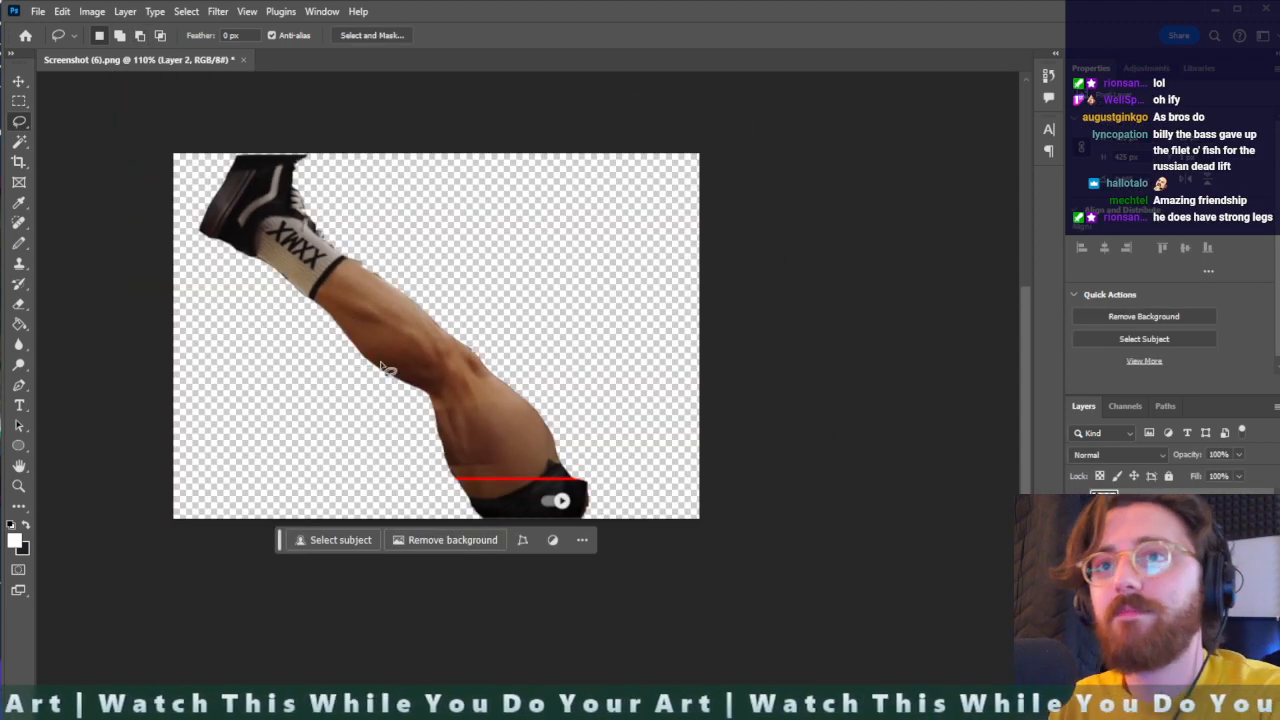
- Rotate the leg by about -50.24° so it lies horizontally, and shift it fully inside the canvas
{"action": "key", "text": "ctrl+t"}
{"action": "left_click_drag", "start_coordinate": [657, 411], "coordinate": [577, 250]}
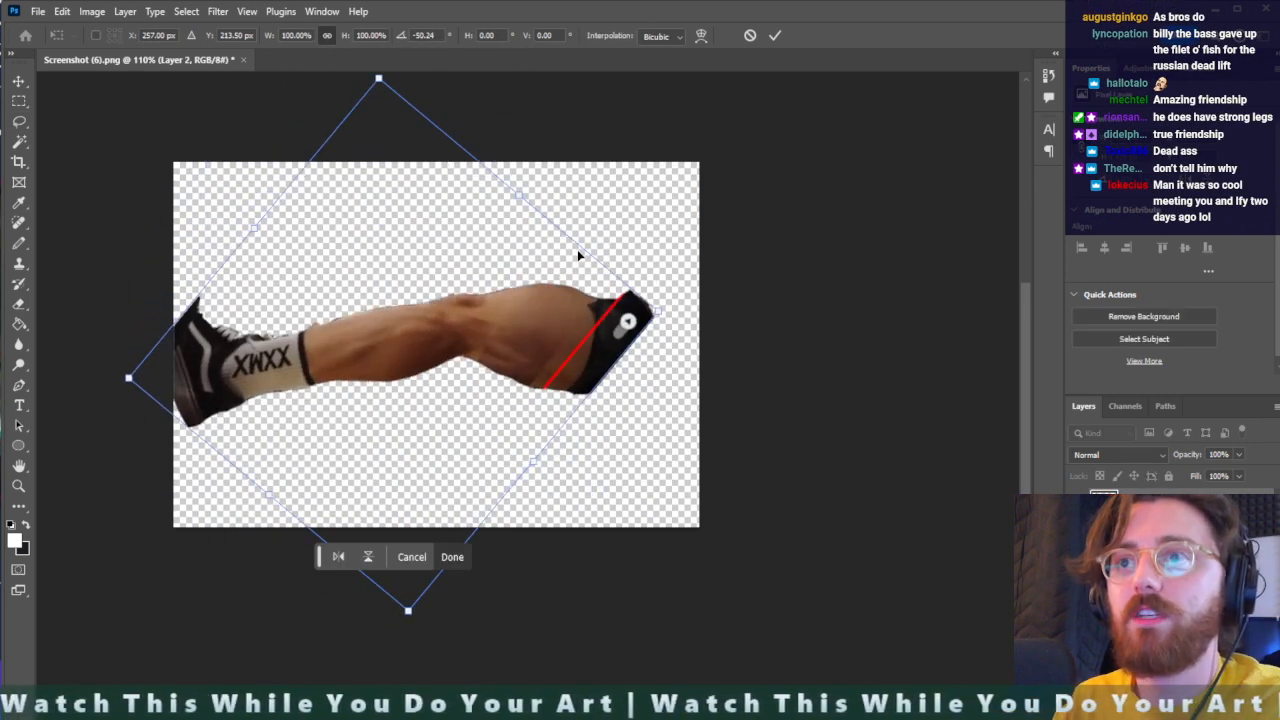
{"action": "key", "text": "Return"}
{"action": "left_click_drag", "start_coordinate": [463, 334], "coordinate": [499, 344]}
- Increase the canvas height to 700 pixels and rotate the leg upright with the shoe at the lower end
{"action": "left_click", "coordinate": [91, 11]}
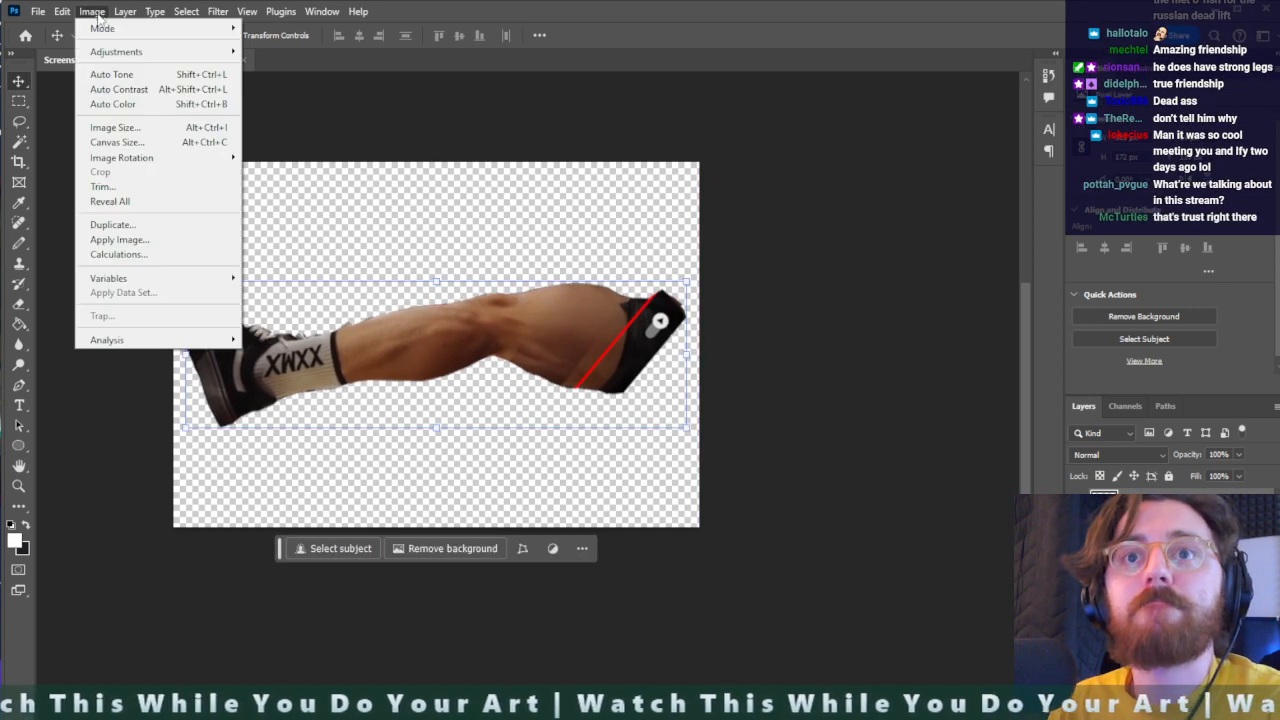
{"action": "left_click", "coordinate": [115, 142]}
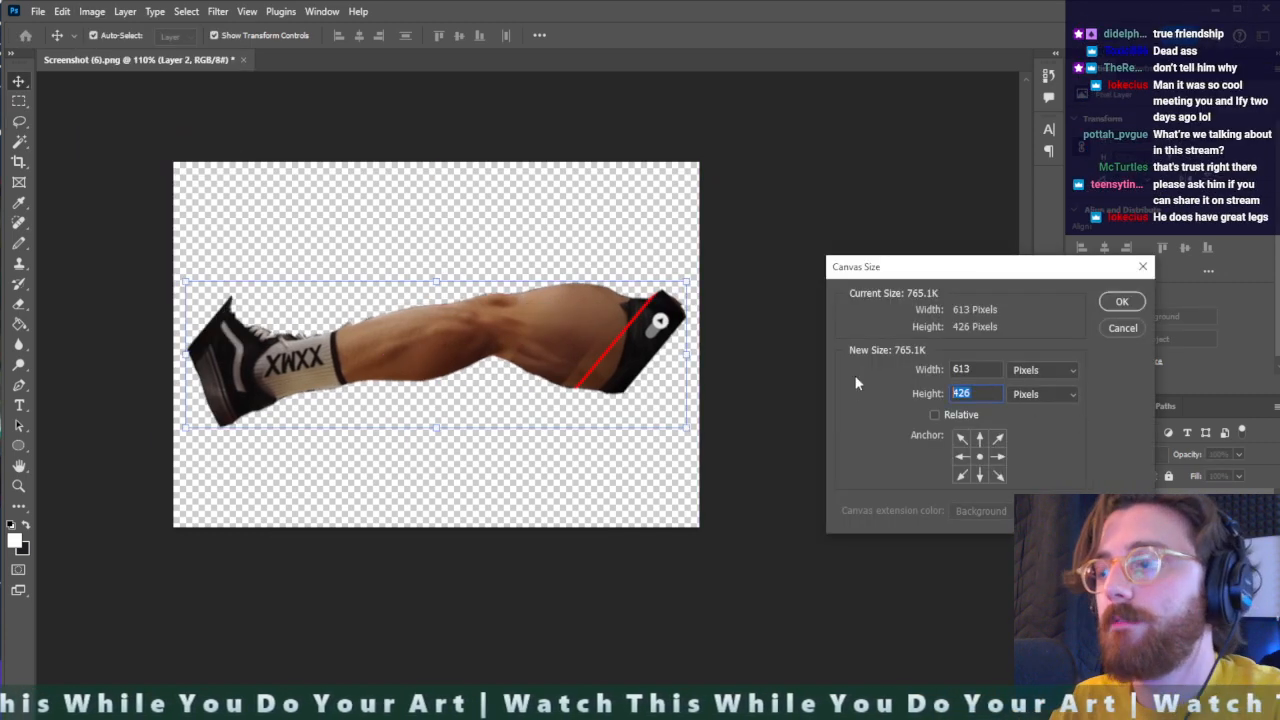
{"action": "type", "text": "700"}
{"action": "key", "text": "Return"}
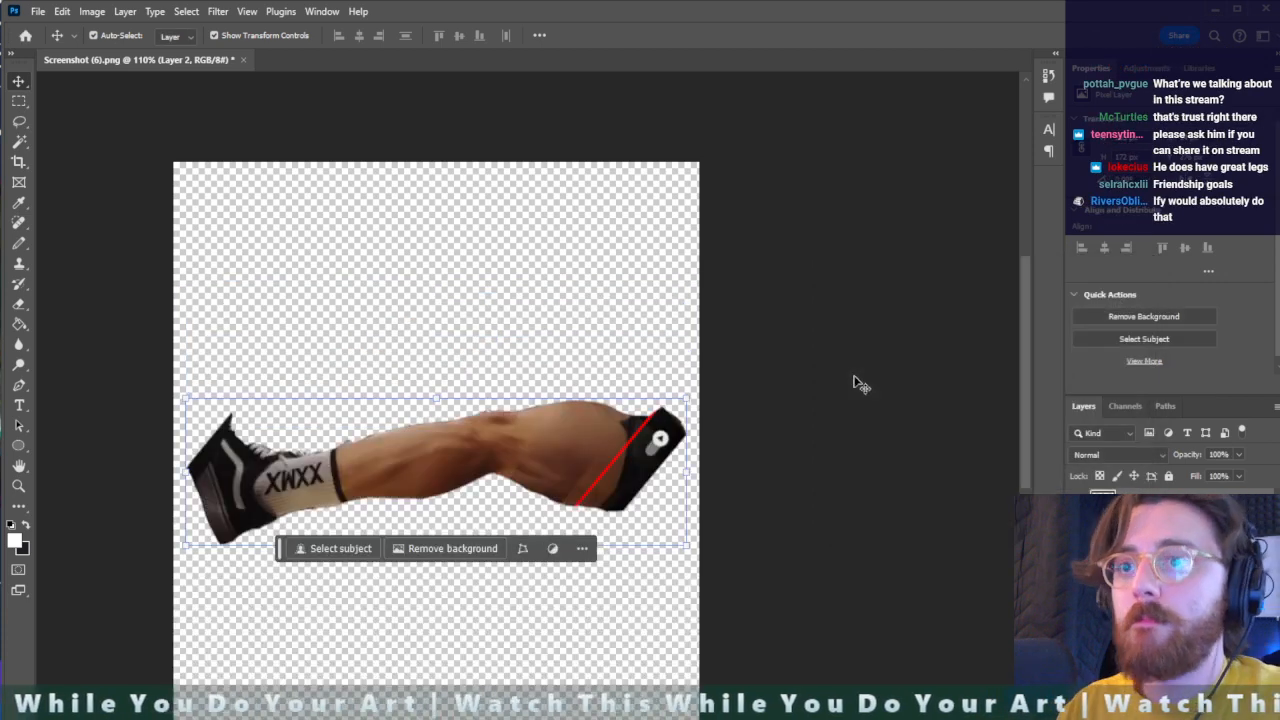
{"action": "key", "text": "ctrl+t"}
{"action": "left_click_drag", "start_coordinate": [855, 383], "coordinate": [370, 180]}
{"action": "key", "text": "Return"}
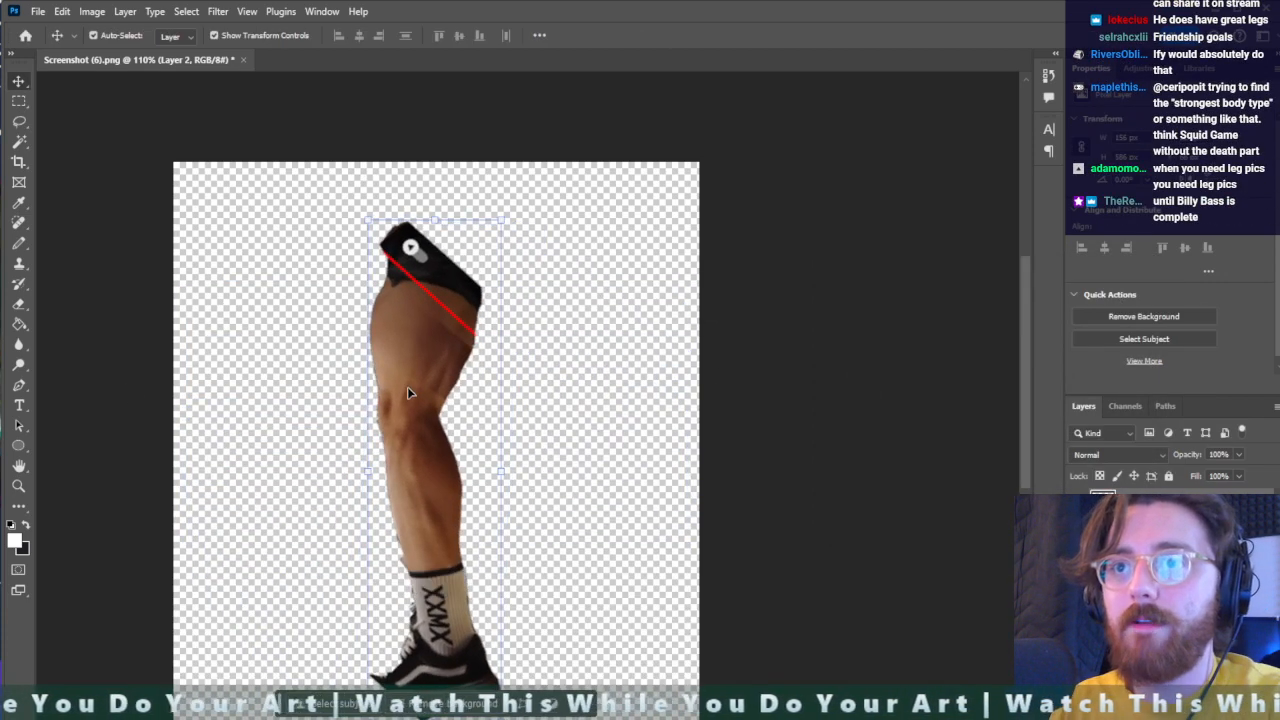
- Distort the leg so the thigh end is wider, at about 122.7% width, and narrow the shoe end slightly
{"action": "scroll", "coordinate": [427, 393], "scroll_direction": "down", "scroll_amount": 2}
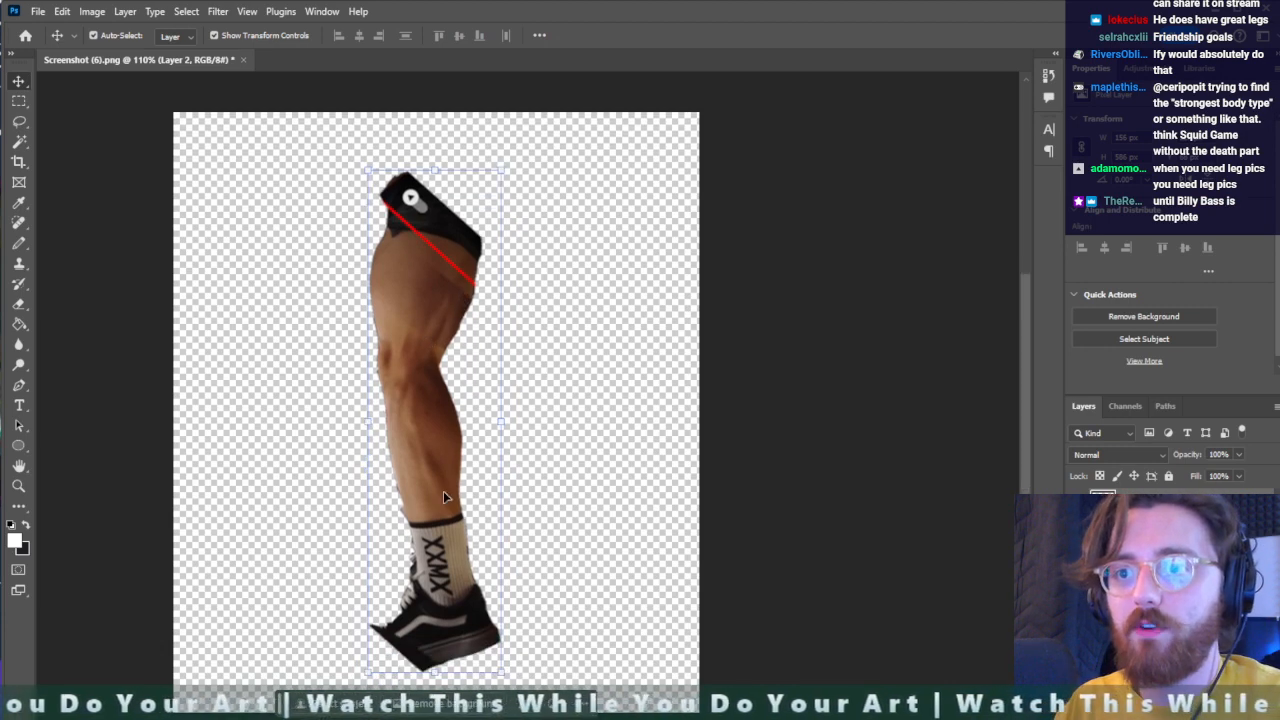
{"action": "right_click", "coordinate": [419, 324]}
{"action": "key", "text": "Escape"}
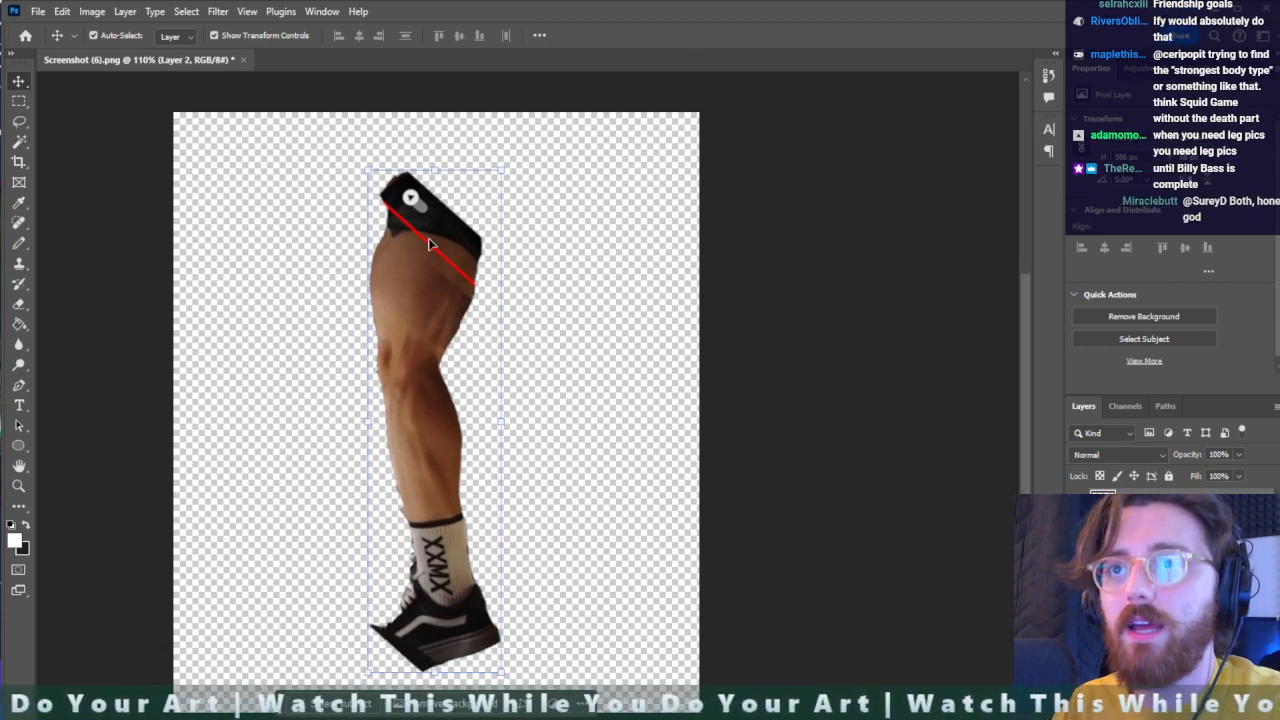
{"action": "key", "text": "ctrl+t"}
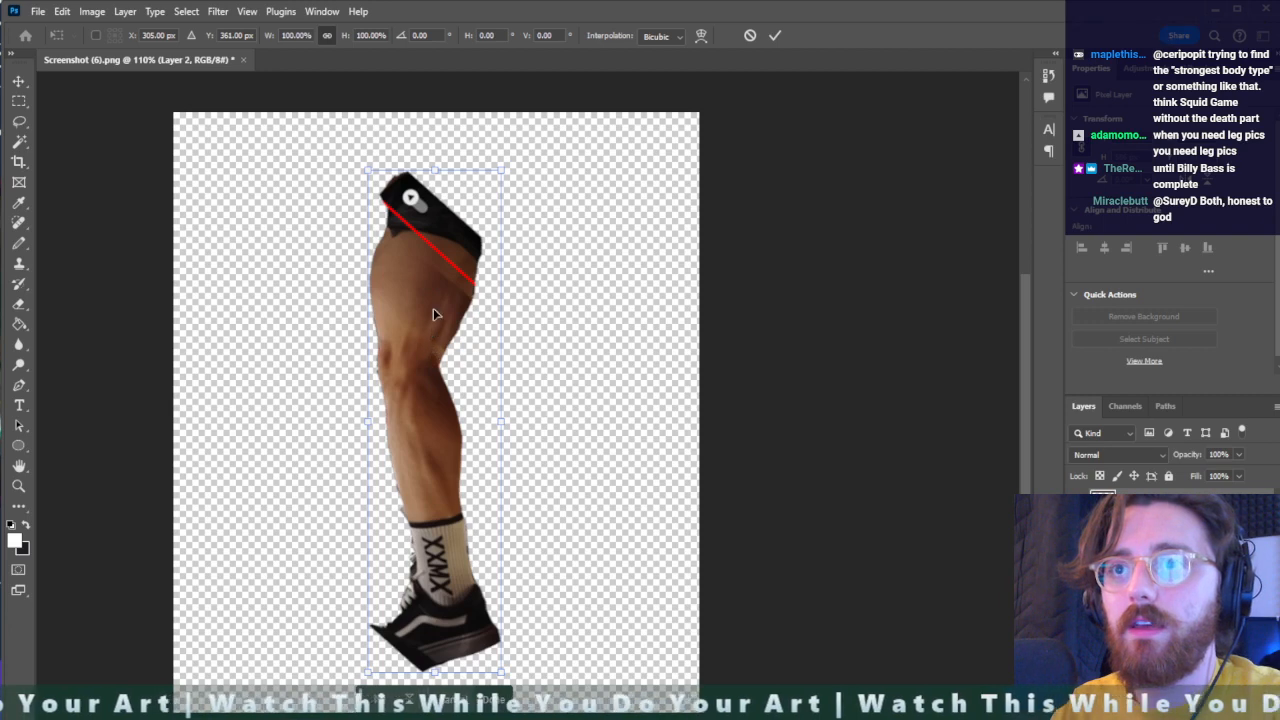
{"action": "right_click", "coordinate": [433, 309]}
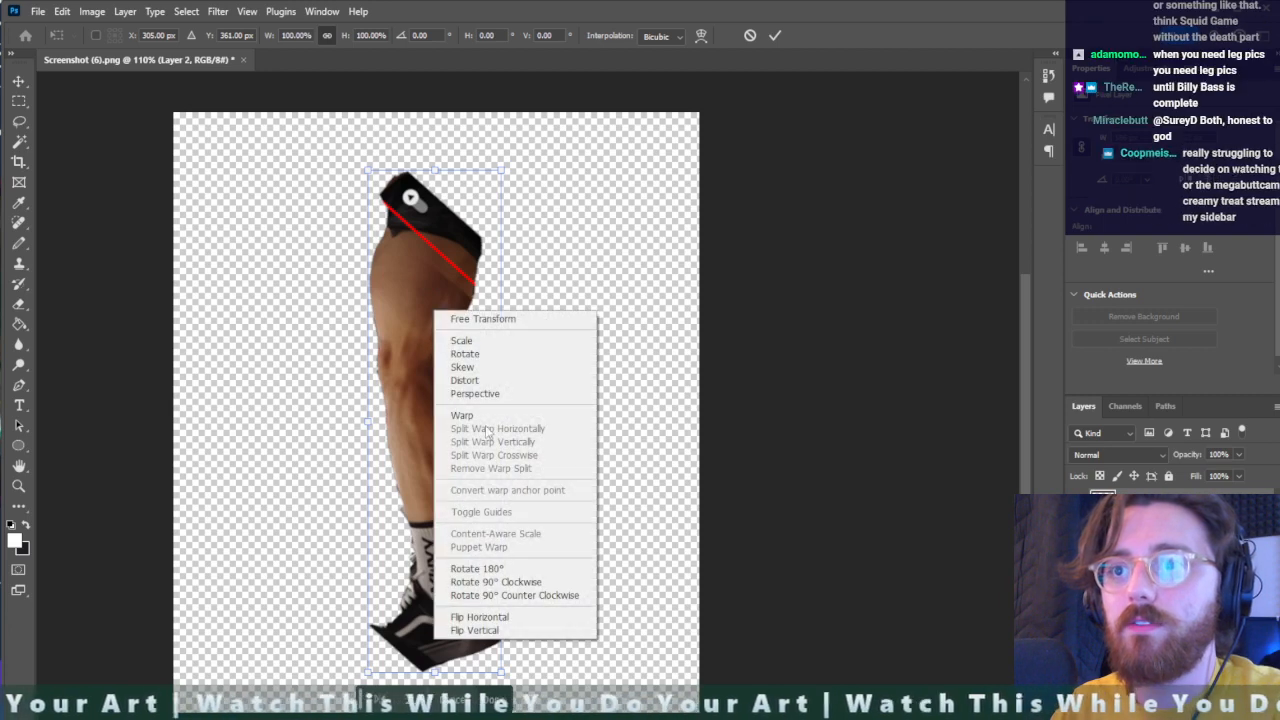
{"action": "left_click", "coordinate": [486, 354]}
{"action": "left_click_drag", "start_coordinate": [503, 172], "coordinate": [532, 170]}
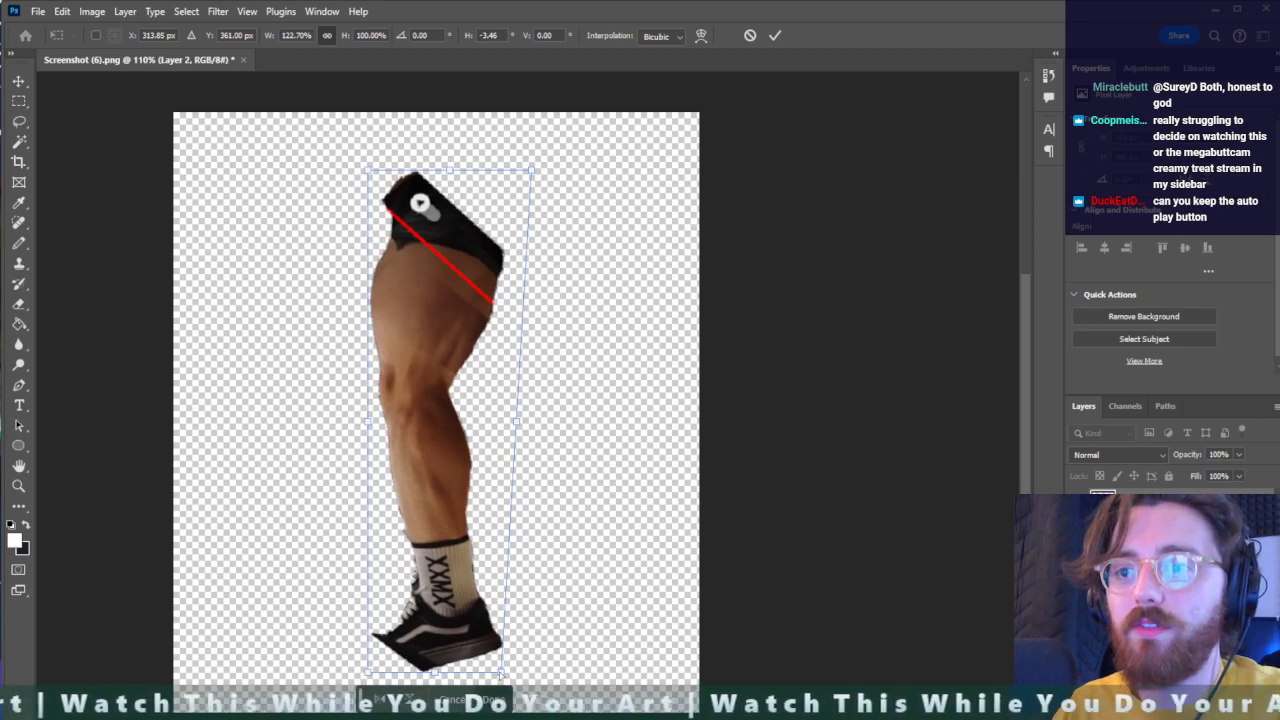
{"action": "left_click_drag", "start_coordinate": [500, 672], "coordinate": [497, 656]}
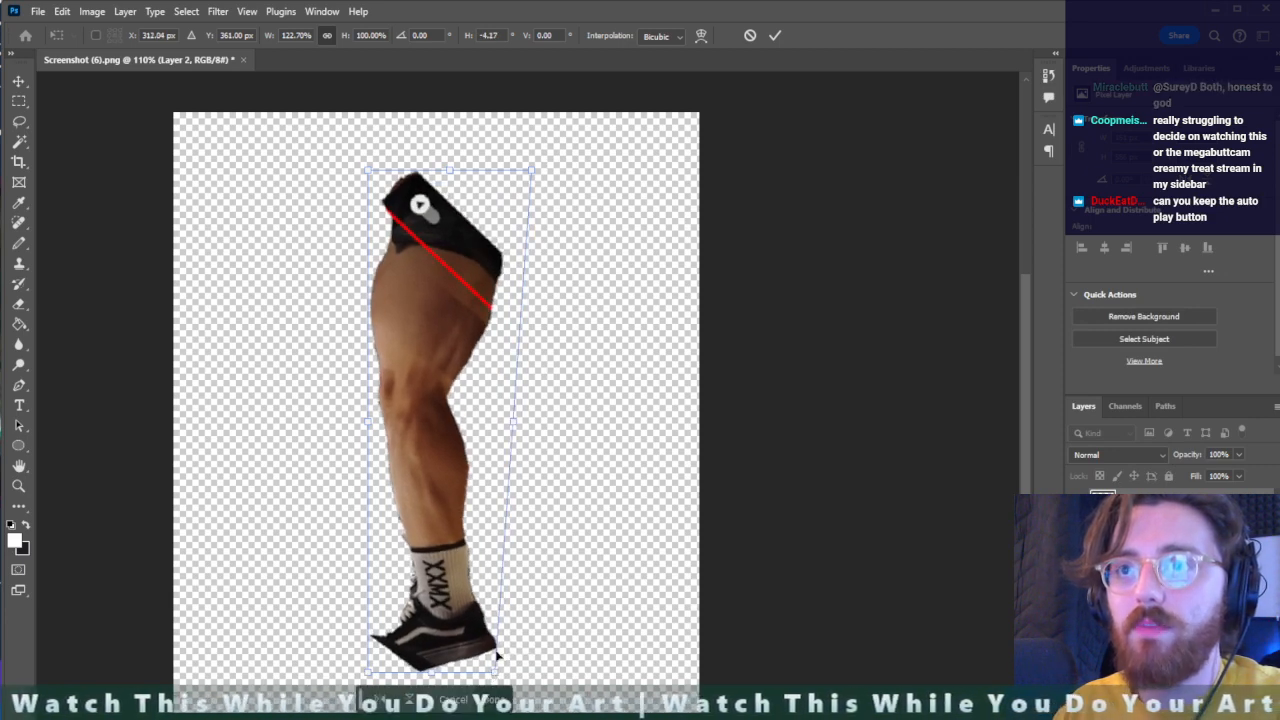
{"action": "key", "text": "Return"}
- Erase the corners of the shorts, then paint over the shorts and the shoe's toe in dark navy with the Pencil
{"action": "key", "text": "e"}
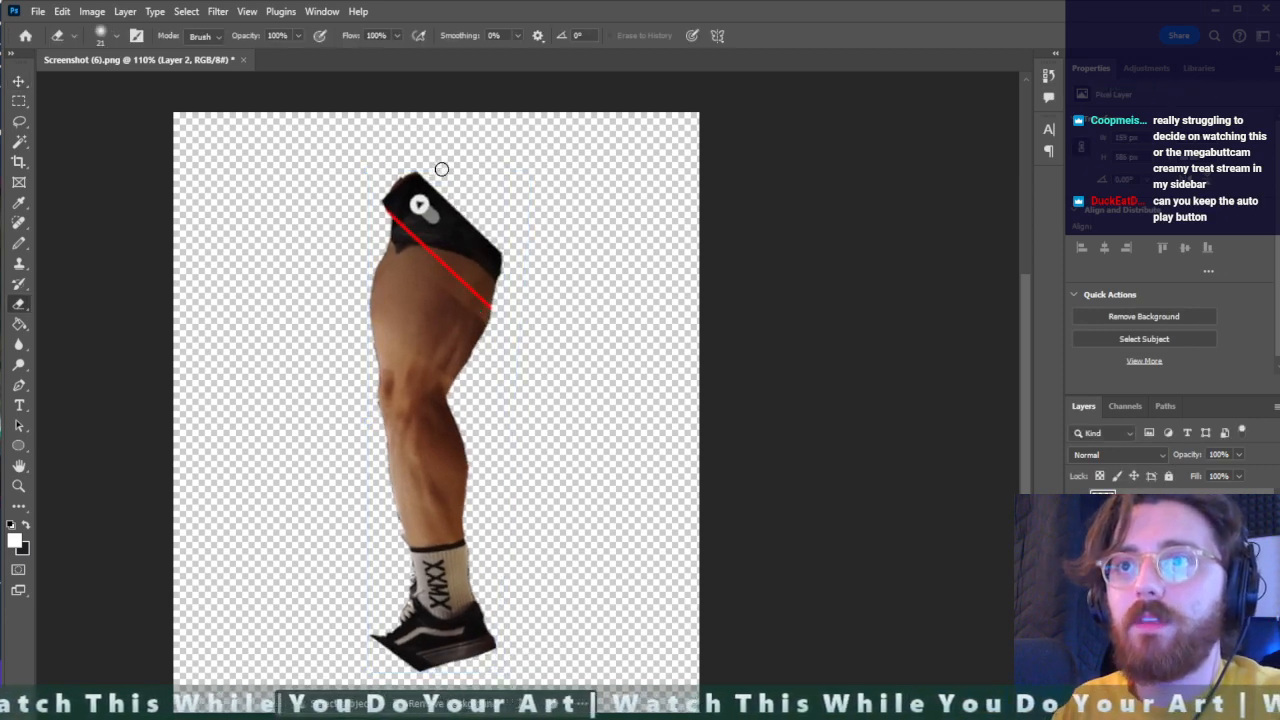
{"action": "mouse_move", "coordinate": [437, 169]}
{"action": "left_mouse_down"}
{"action": "mouse_move", "coordinate": [357, 226]}
{"action": "mouse_move", "coordinate": [434, 171]}
{"action": "mouse_move", "coordinate": [500, 223]}
{"action": "left_mouse_up"}
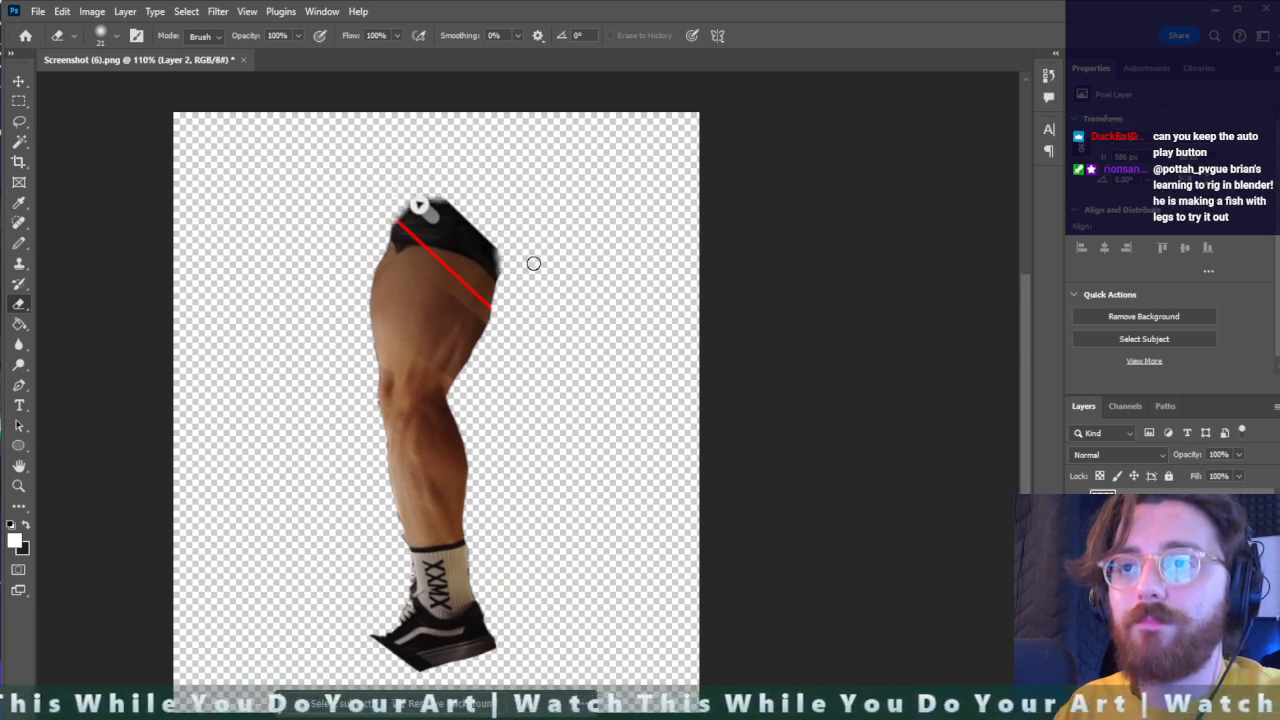
{"action": "key", "text": "b"}
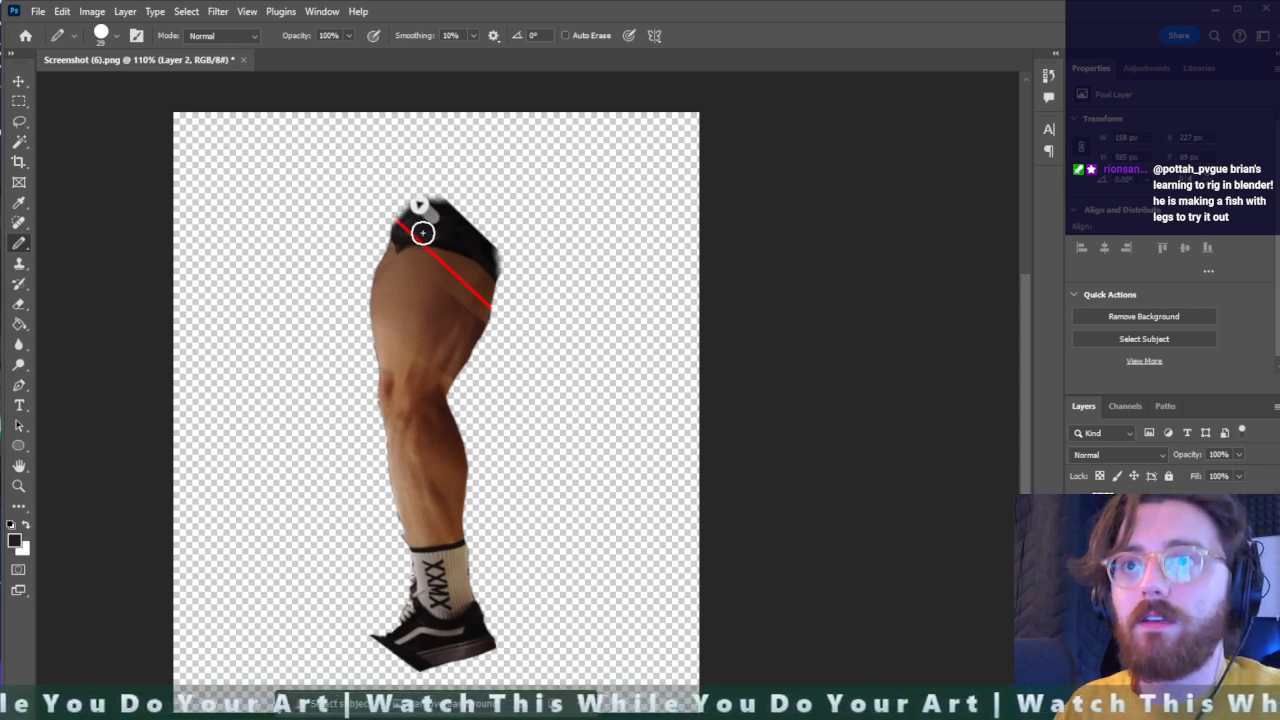
{"action": "mouse_move", "coordinate": [423, 229]}
{"action": "left_mouse_down"}
{"action": "mouse_move", "coordinate": [449, 186]}
{"action": "mouse_move", "coordinate": [480, 209]}
{"action": "mouse_move", "coordinate": [484, 273]}
{"action": "mouse_move", "coordinate": [494, 251]}
{"action": "mouse_move", "coordinate": [416, 206]}
{"action": "mouse_move", "coordinate": [490, 189]}
{"action": "mouse_move", "coordinate": [463, 223]}
{"action": "mouse_move", "coordinate": [477, 257]}
{"action": "mouse_move", "coordinate": [451, 249]}
{"action": "left_mouse_up"}
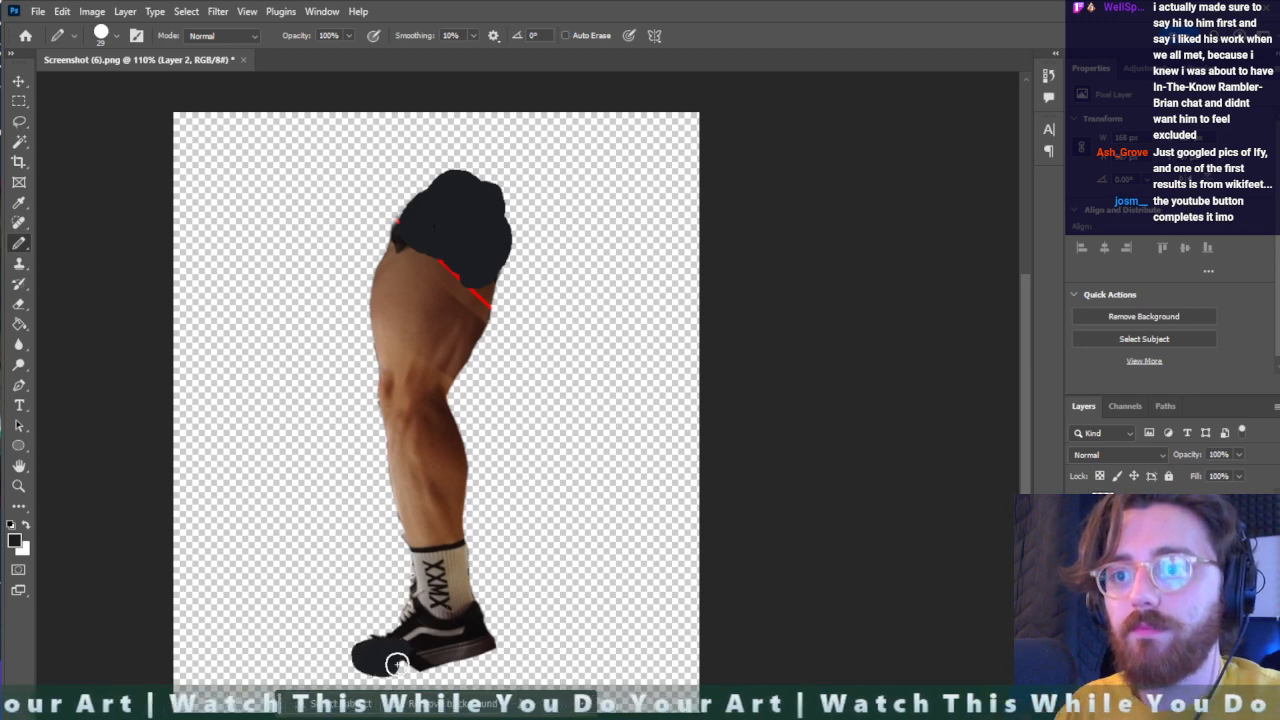
- Apply a perspective transform that widens the leg symmetrically at the thigh, to about 118.7% width
{"action": "scroll", "coordinate": [405, 666], "scroll_direction": "down", "scroll_amount": 2, "text": "alt"}
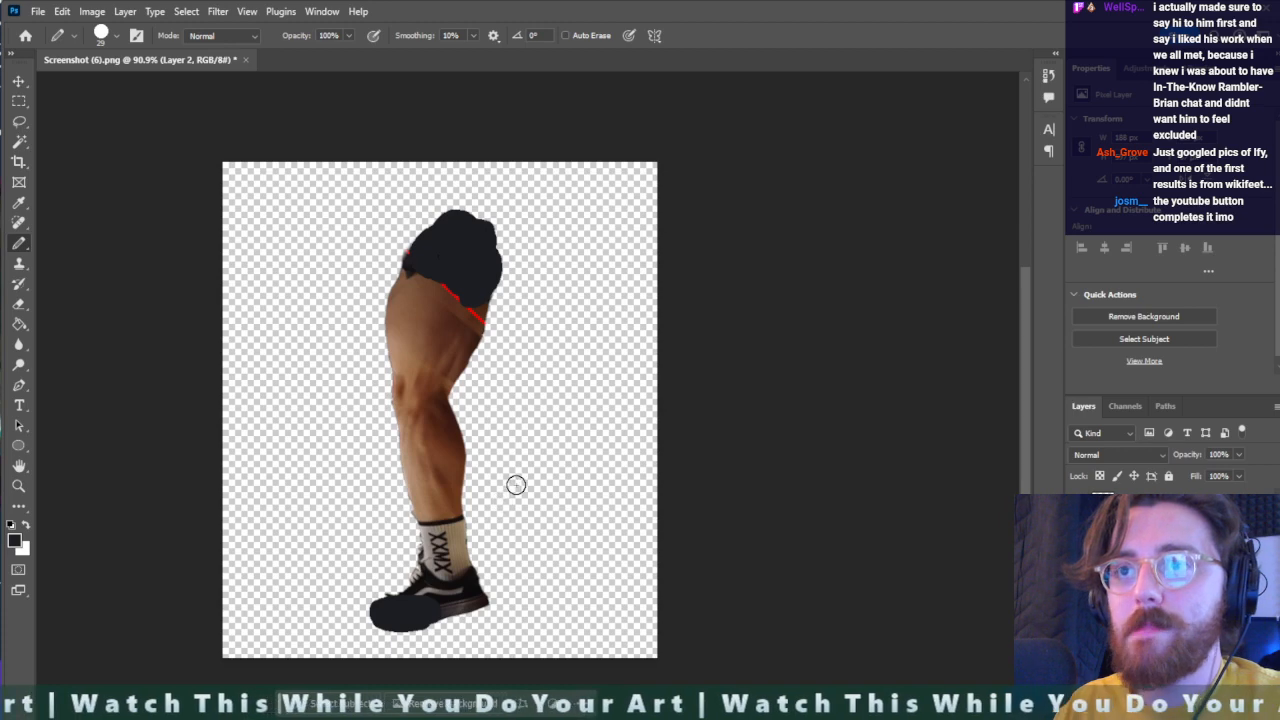
{"action": "key", "text": "ctrl+t"}
{"action": "right_click", "coordinate": [420, 288]}
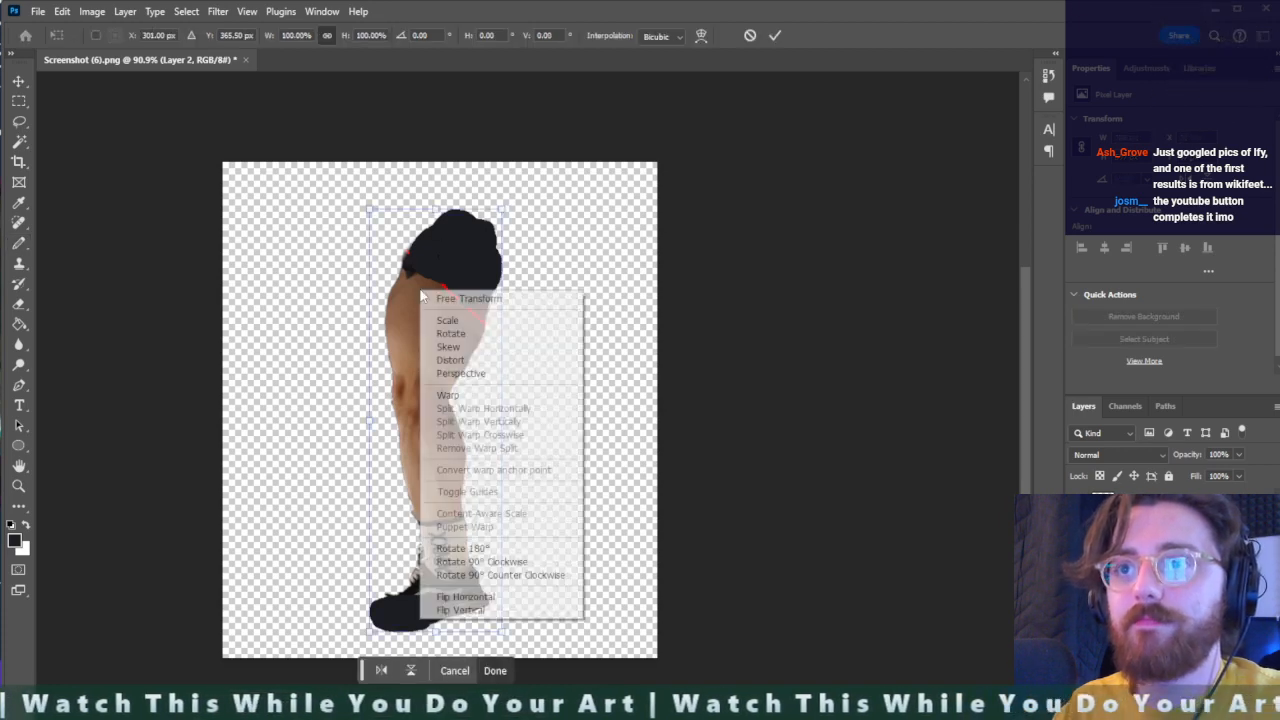
{"action": "left_click", "coordinate": [476, 383]}
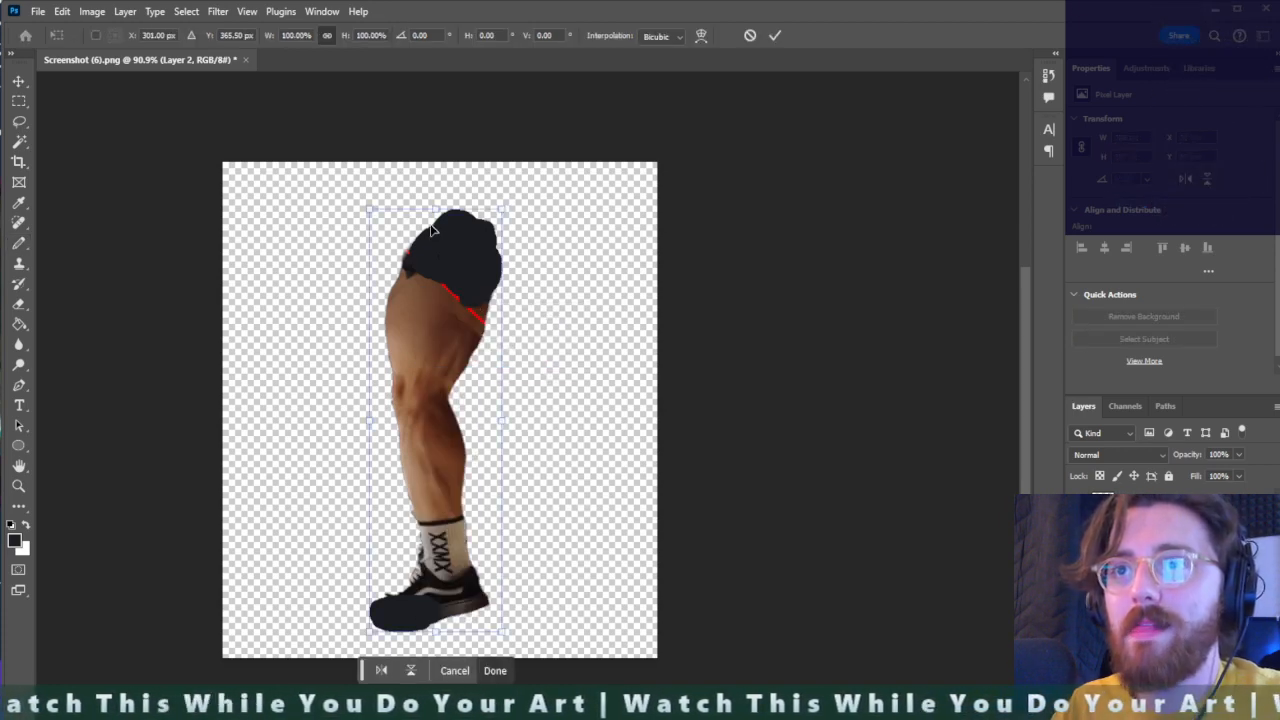
{"action": "mouse_move", "coordinate": [502, 213]}
{"action": "left_mouse_down"}
{"action": "mouse_move", "coordinate": [526, 200]}
{"action": "mouse_move", "coordinate": [515, 210]}
{"action": "left_mouse_up"}
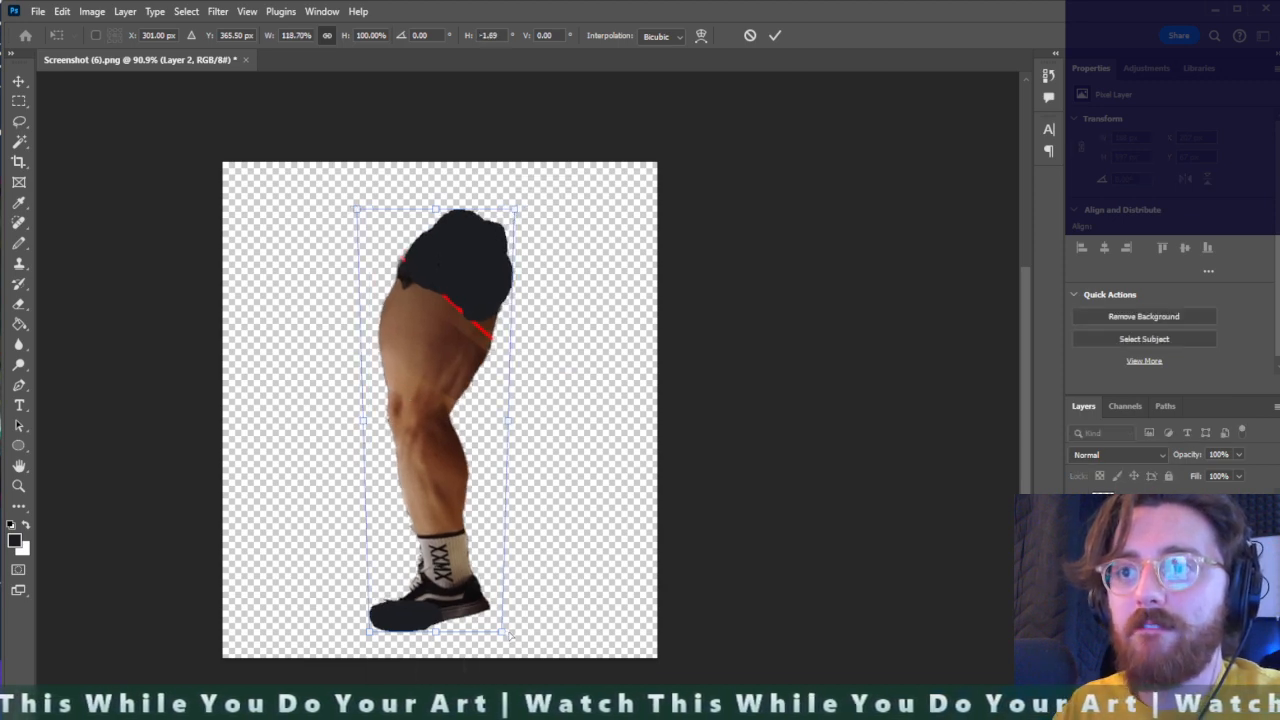
{"action": "key", "text": "Return"}
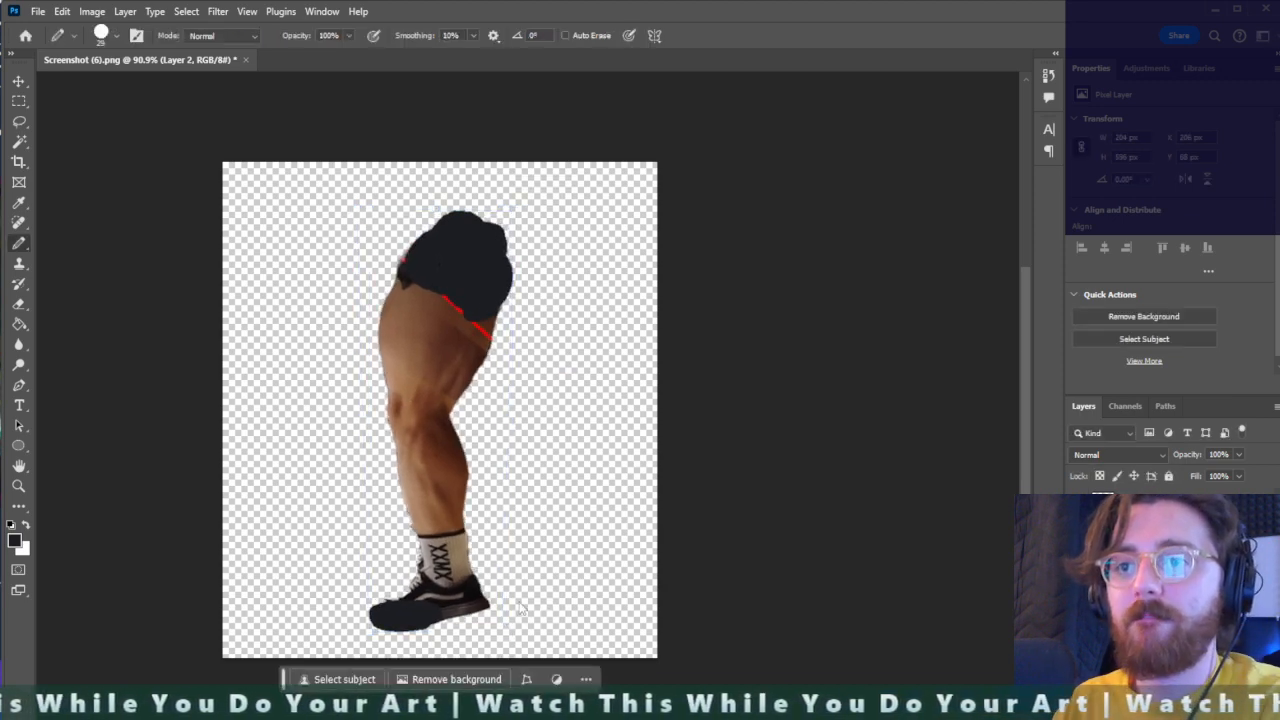
- Crop the canvas tightly around the leg on all four sides
{"action": "key", "text": "c"}
{"action": "left_click_drag", "start_coordinate": [462, 175], "coordinate": [460, 138]}
{"action": "left_click_drag", "start_coordinate": [664, 414], "coordinate": [592, 412]}
{"action": "left_click_drag", "start_coordinate": [286, 397], "coordinate": [360, 411]}
{"action": "left_click_drag", "start_coordinate": [440, 633], "coordinate": [445, 620]}
{"action": "key", "text": "Return"}
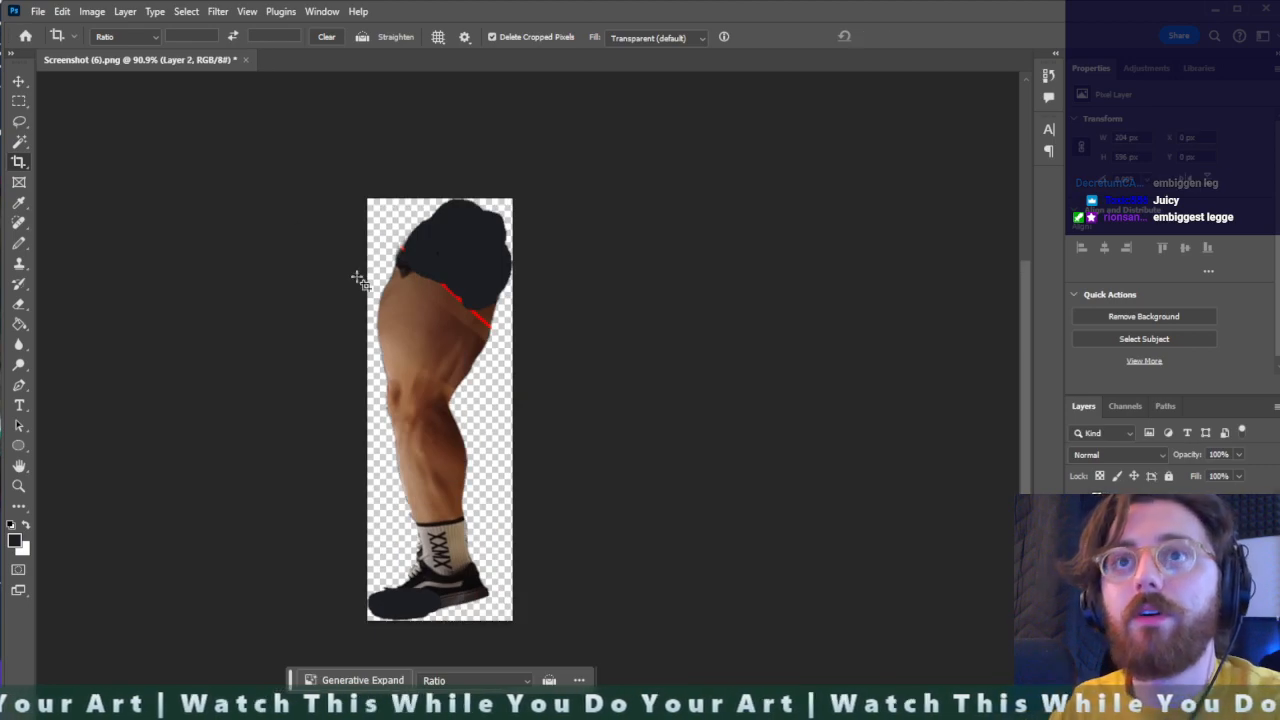
- Export the leg as a PNG named "big" into the Big Mouth Billy Bass folder and quit Photoshop without saving the document
{"action": "key", "text": "v"}
{"action": "left_click", "coordinate": [37, 11]}
{"action": "mouse_move", "coordinate": [121, 290]}
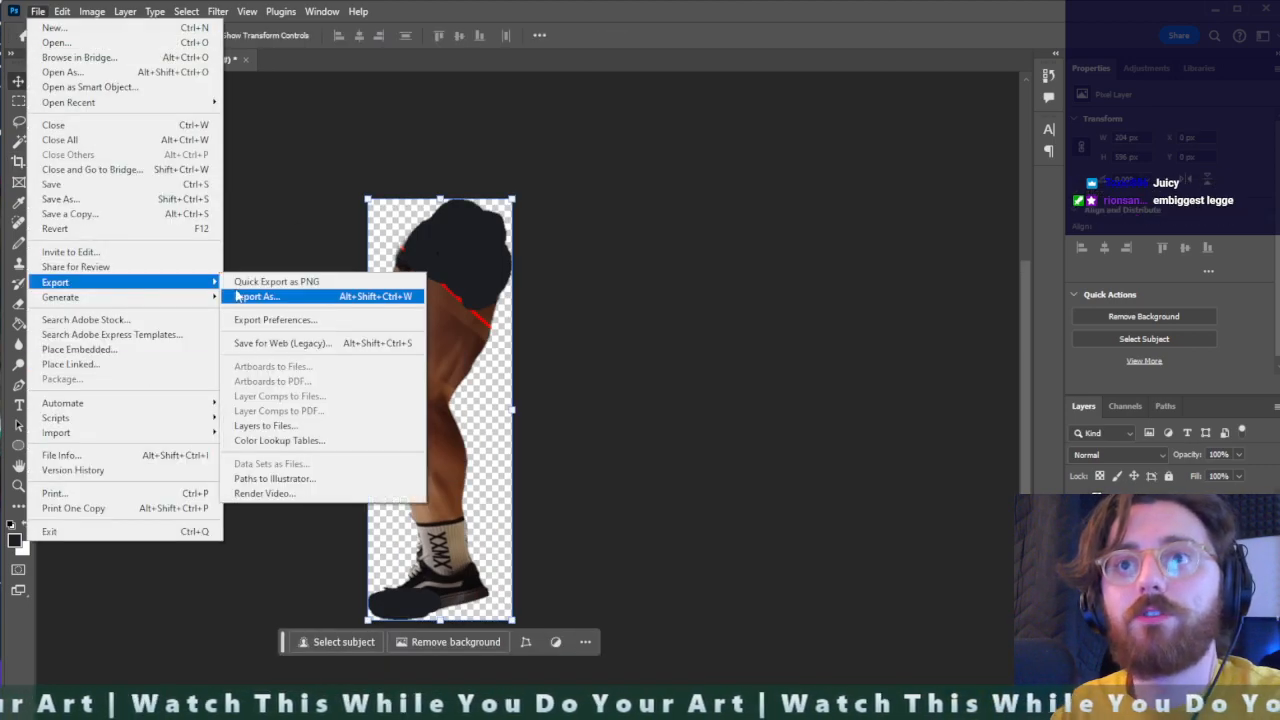
{"action": "left_click", "coordinate": [290, 283]}
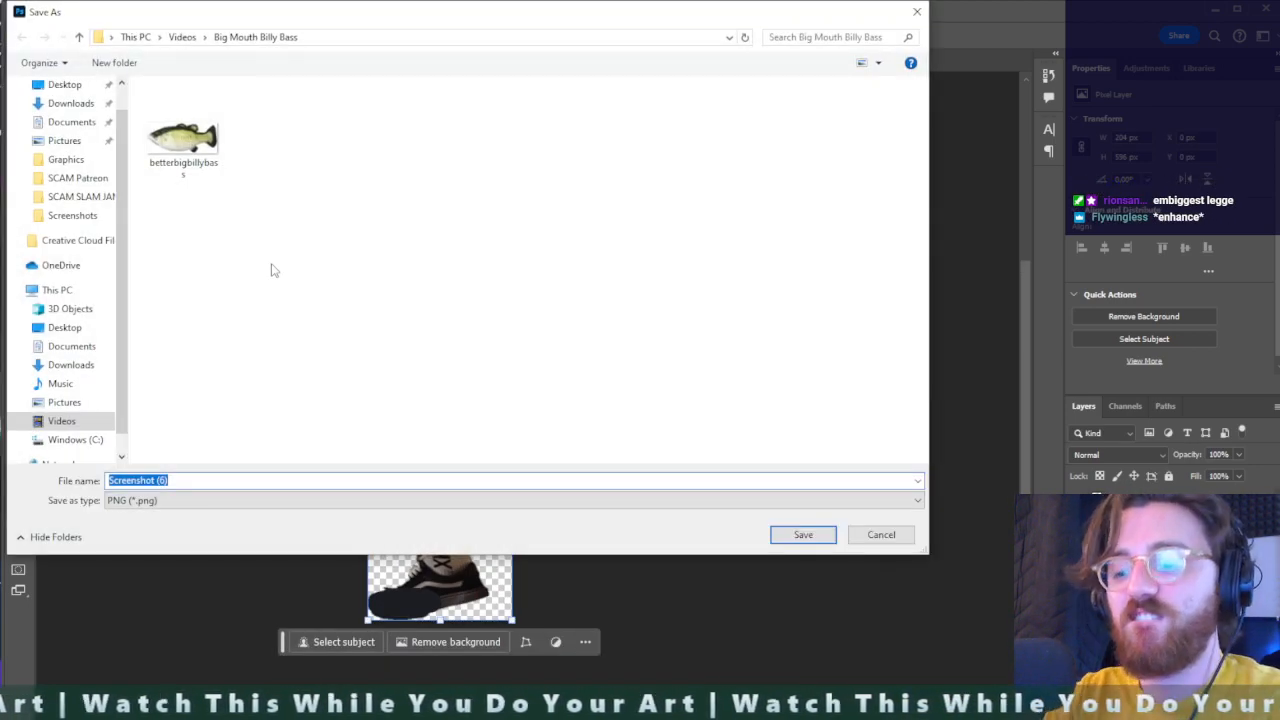
{"action": "type", "text": "big leg"}
{"action": "key", "text": "Return"}
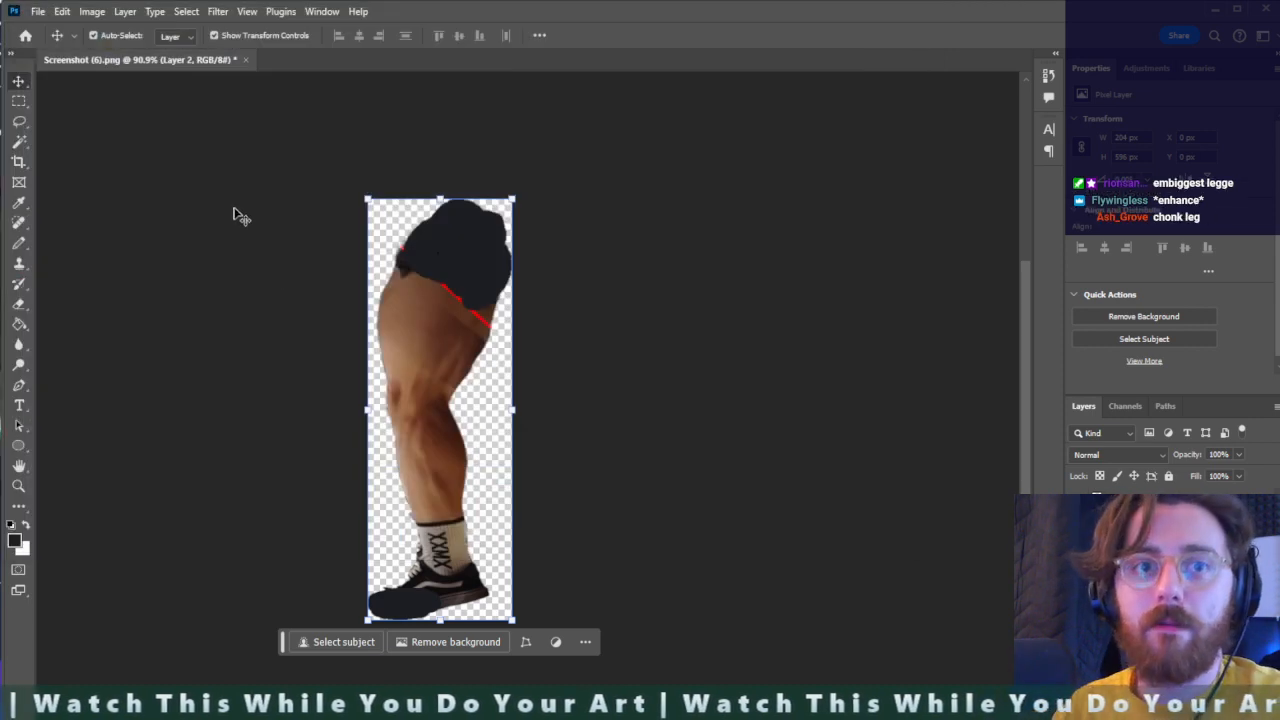
{"action": "left_click", "coordinate": [1262, 12]}
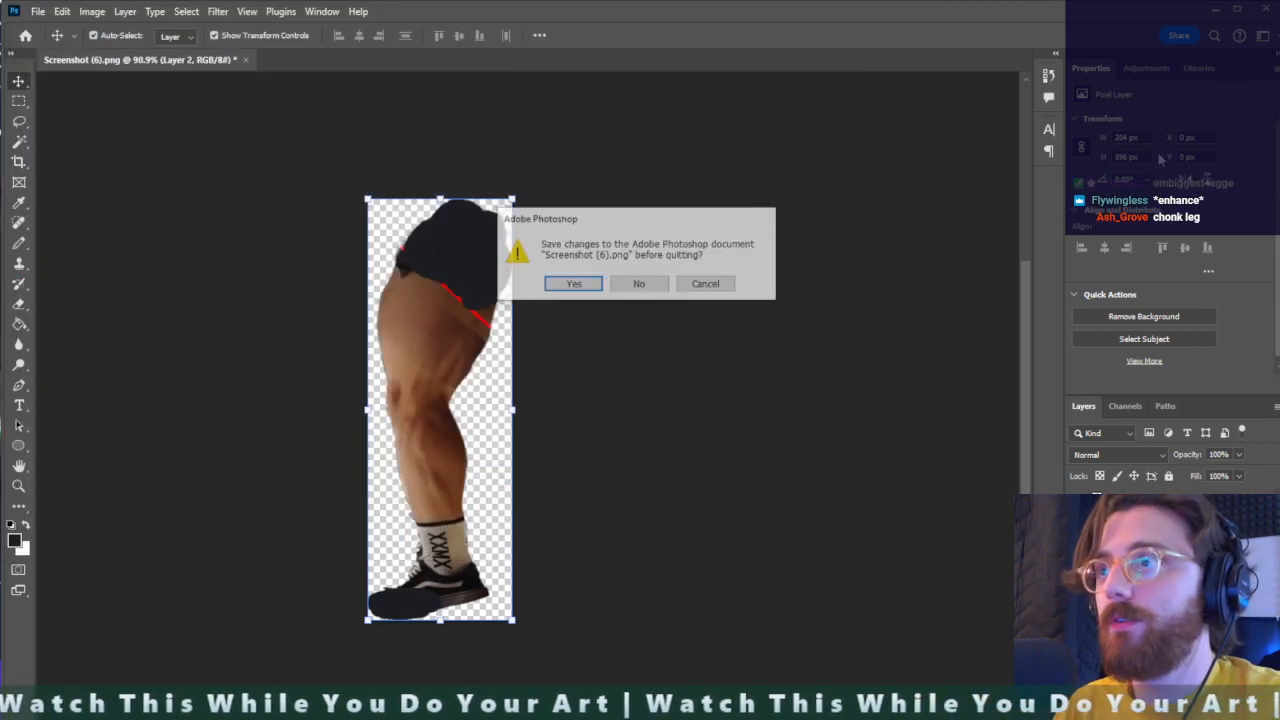
{"action": "left_click", "coordinate": [636, 284]}
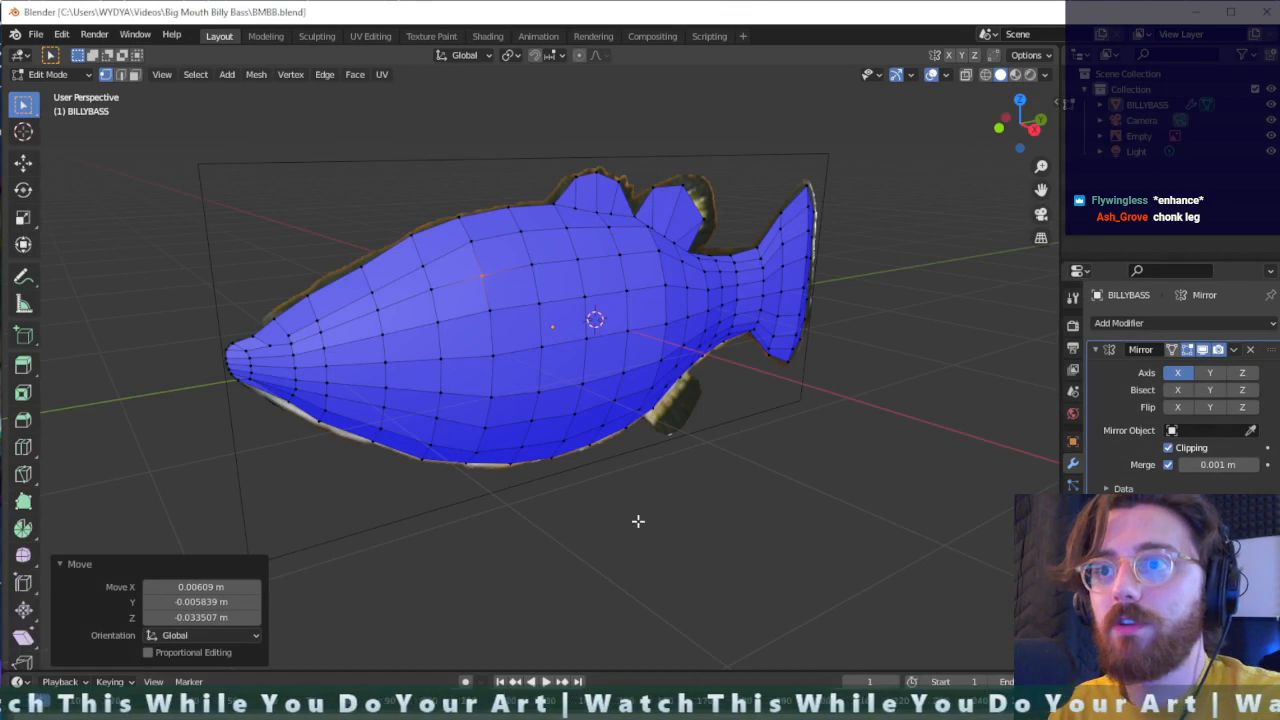
- In Blender, view the fish in right orthographic with empty space below its belly, and select BILLYBASS in the scene collection
{"action": "middle_click_drag", "start_coordinate": [637, 520], "coordinate": [591, 507]}
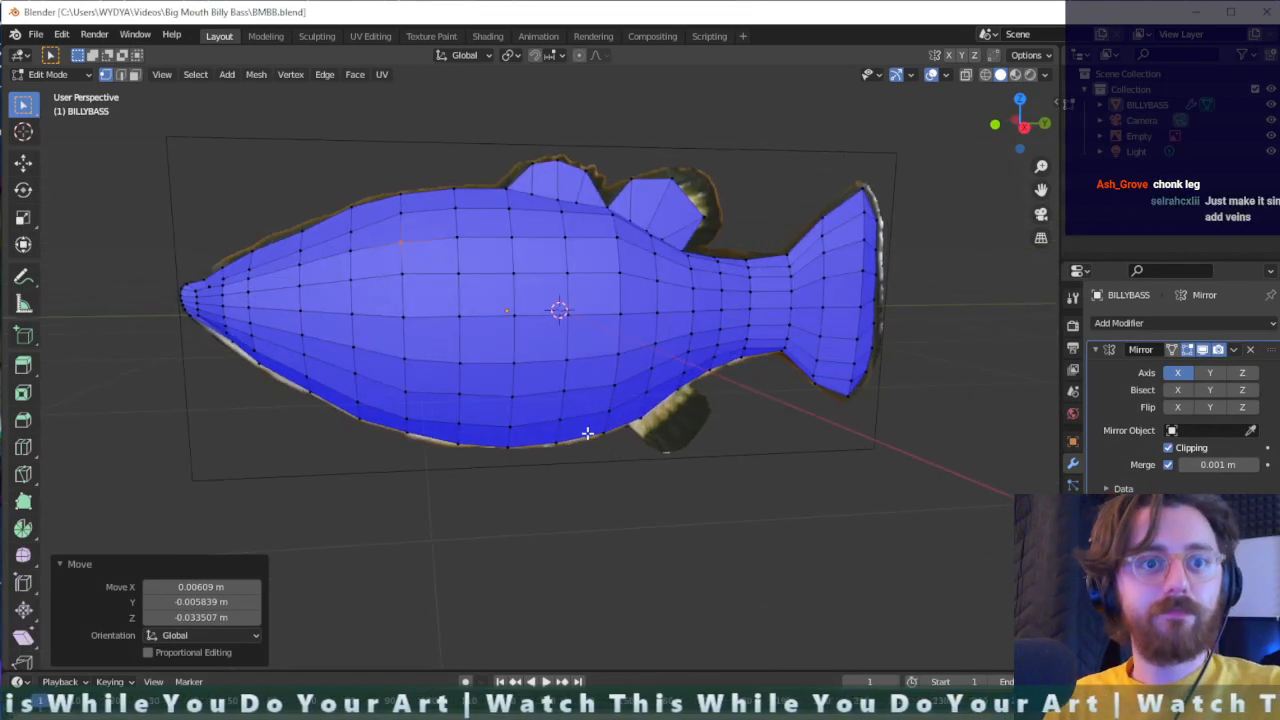
{"action": "scroll", "coordinate": [540, 440], "scroll_direction": "down", "scroll_amount": 2}
{"action": "scroll", "coordinate": [566, 480], "scroll_direction": "up", "scroll_amount": 1}
{"action": "middle_click_drag", "start_coordinate": [566, 480], "coordinate": [631, 531]}
{"action": "key", "text": "KP_1"}
{"action": "key", "text": "KP_3"}
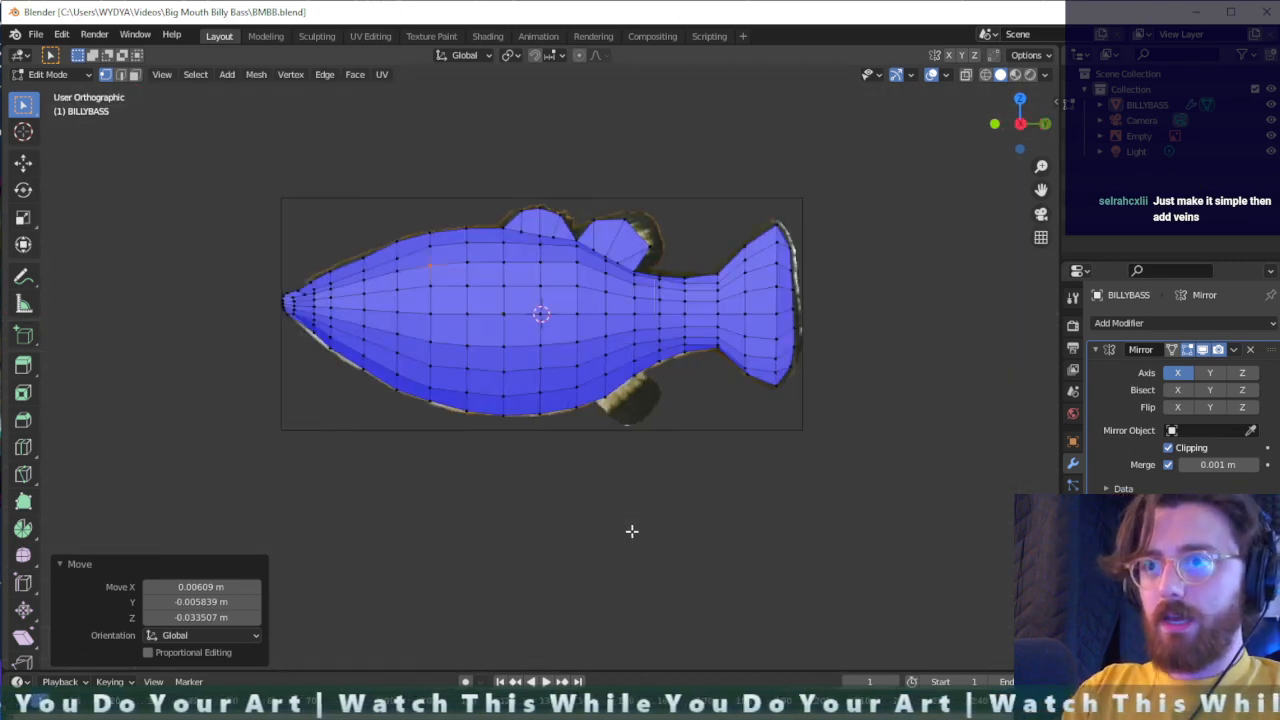
{"action": "middle_click_drag", "start_coordinate": [589, 526], "coordinate": [588, 488], "text": "shift"}
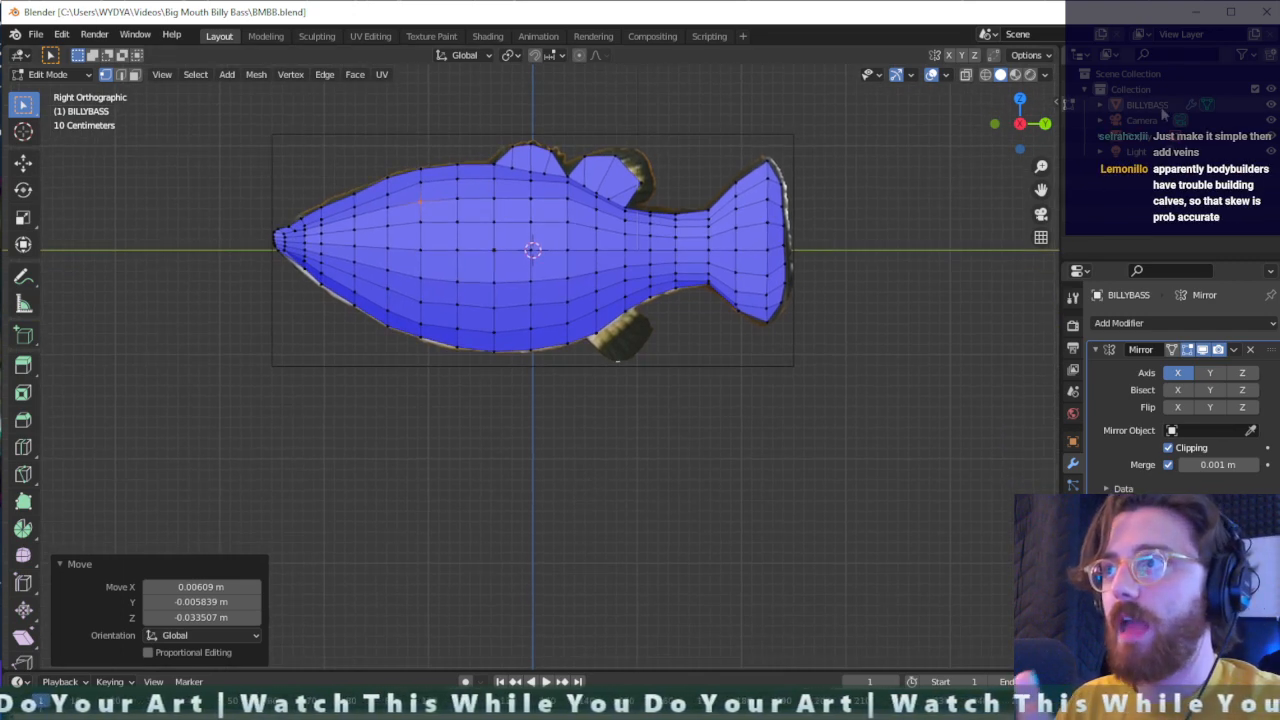
{"action": "left_click", "coordinate": [1162, 109]}
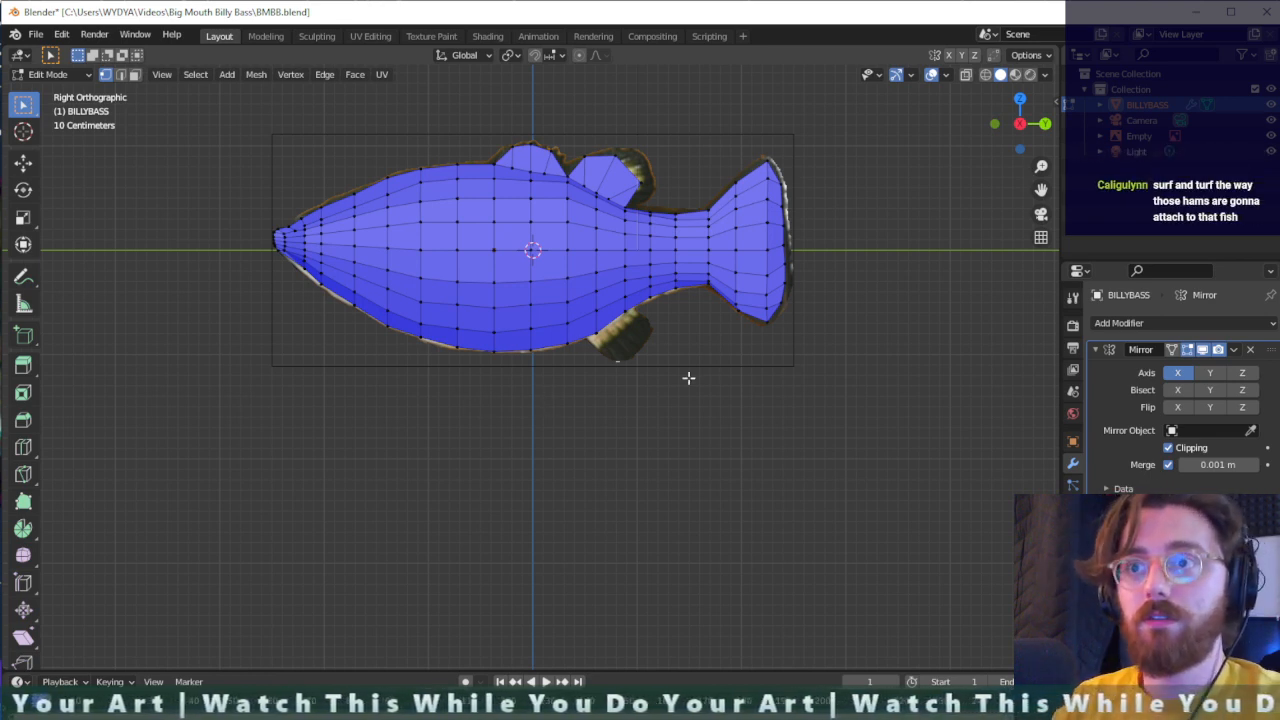
{"action": "key", "text": "shift+a"}
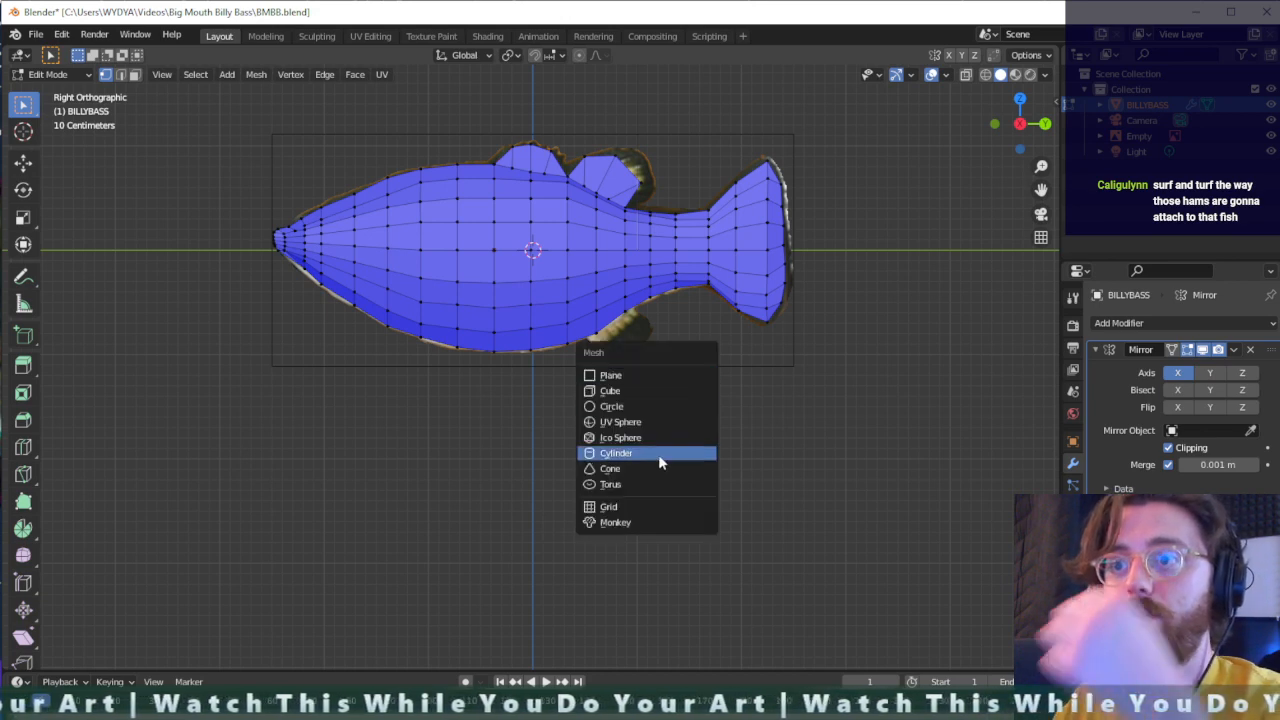
{"action": "key", "text": "Escape"}
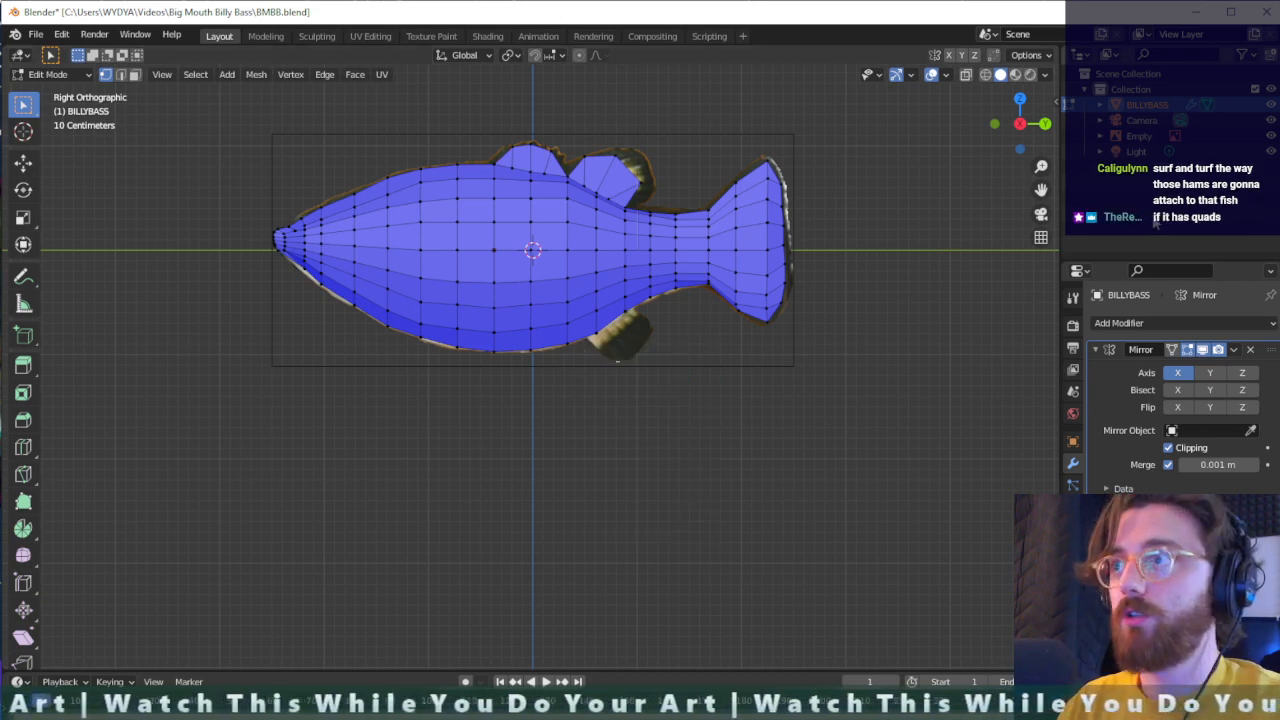
{"action": "key", "text": "shift+a"}
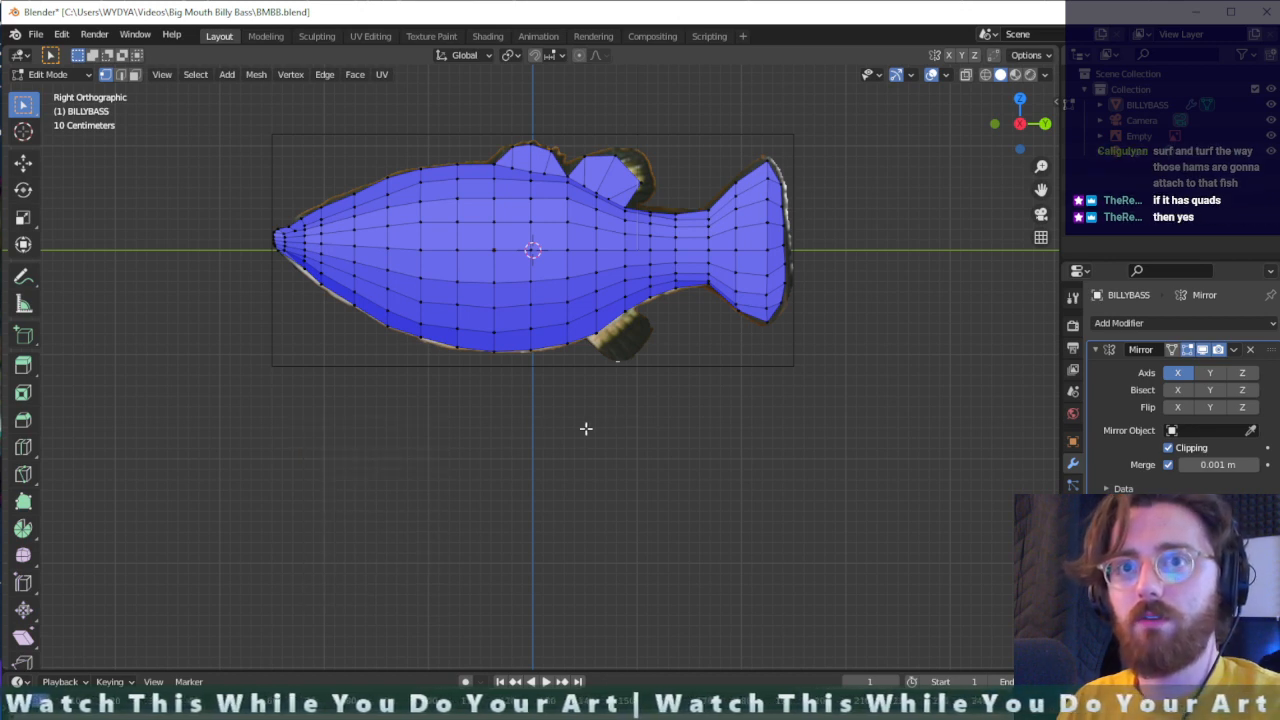
- Switch to Object Mode and add "big leg.png" from the Big Mouth Billy Bass folder as a reference image
{"action": "key", "text": "Tab"}
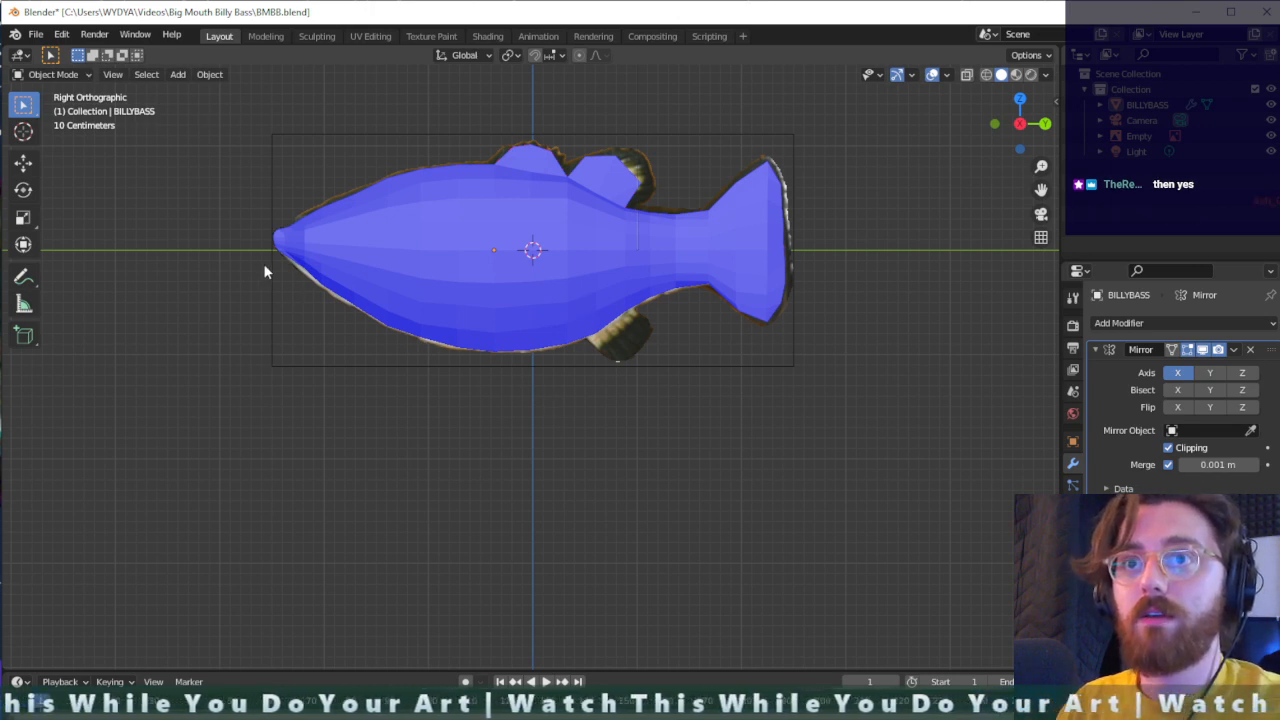
{"action": "key", "text": "shift+a"}
{"action": "mouse_move", "coordinate": [558, 430]}
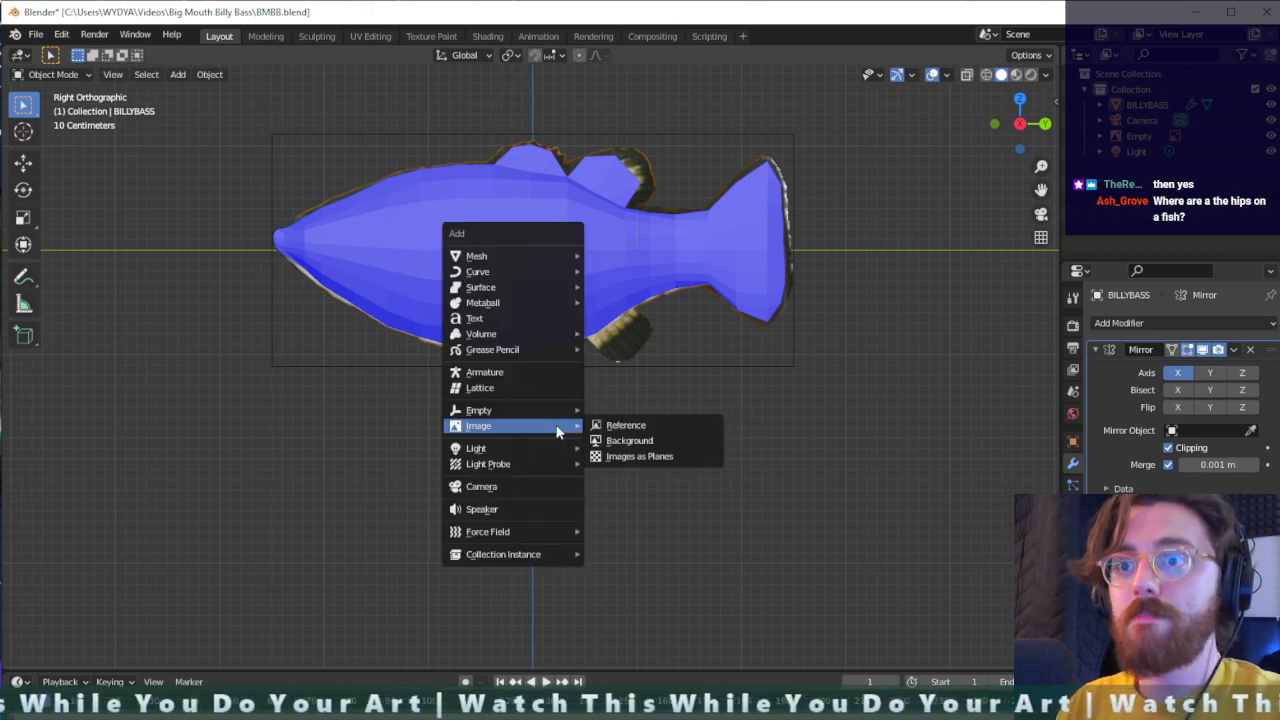
{"action": "left_click", "coordinate": [622, 425]}
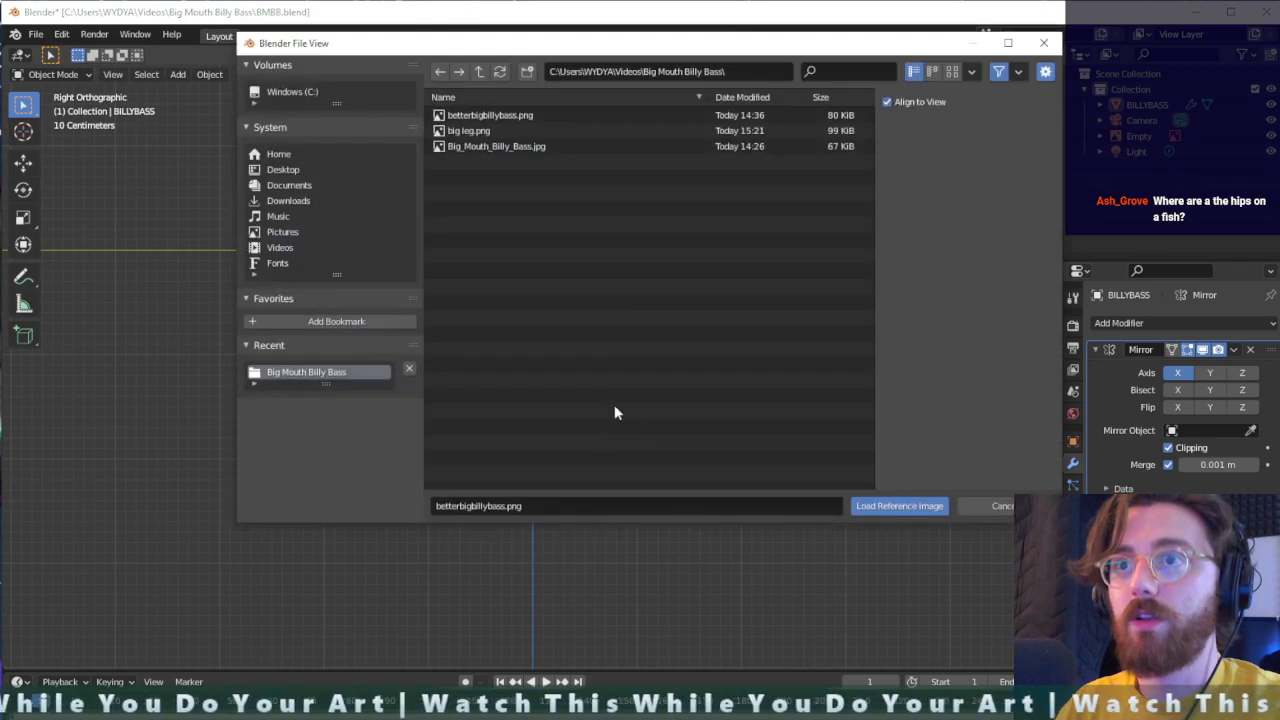
{"action": "left_click", "coordinate": [535, 146]}
{"action": "left_click", "coordinate": [535, 130]}
{"action": "left_click", "coordinate": [870, 505]}
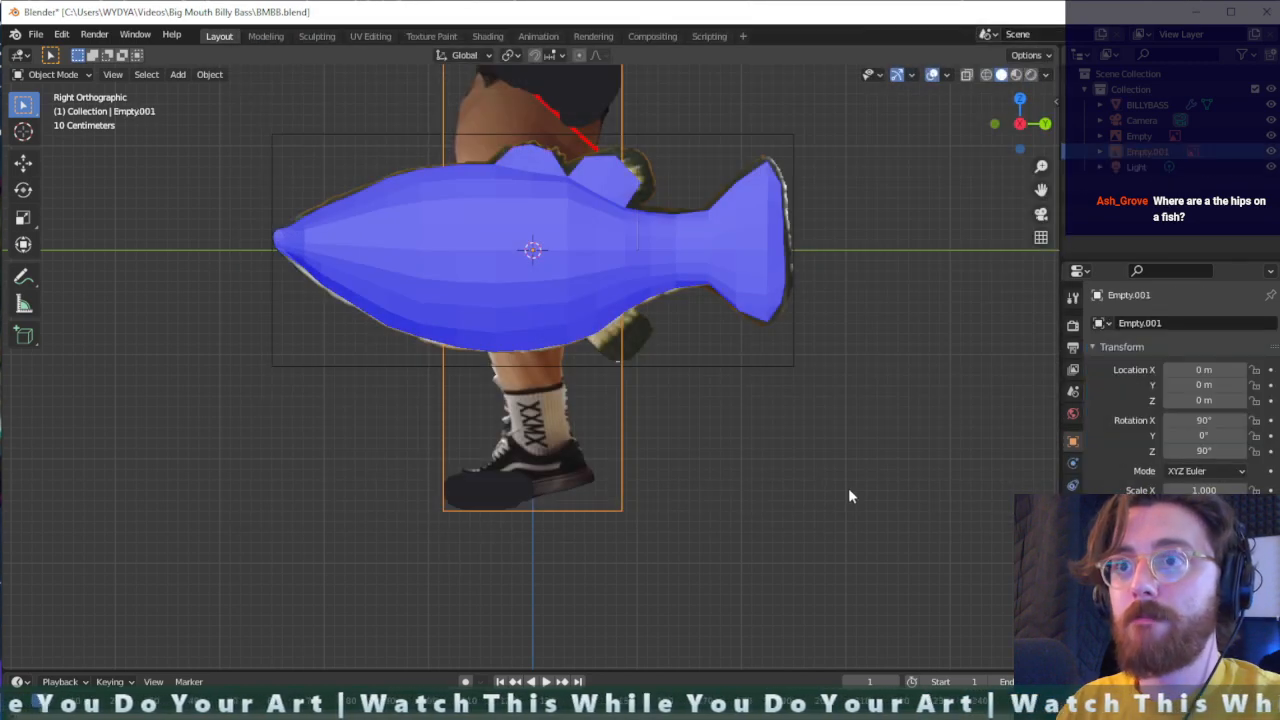
- Move the leg reference about 2.13 m down along Z and scale it uniformly to about 0.746
{"action": "key", "text": "g"}
{"action": "key", "text": "z"}
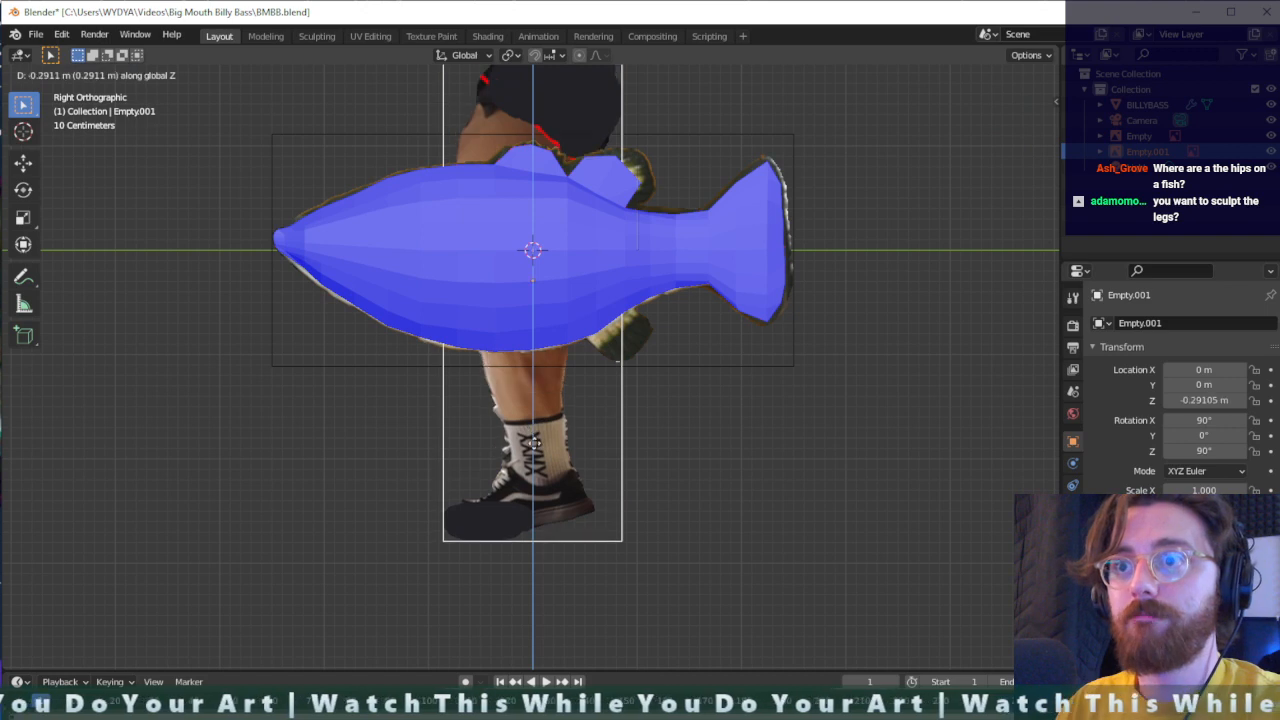
{"action": "left_click", "coordinate": [577, 548]}
{"action": "scroll", "coordinate": [578, 549], "scroll_direction": "down", "scroll_amount": 2}
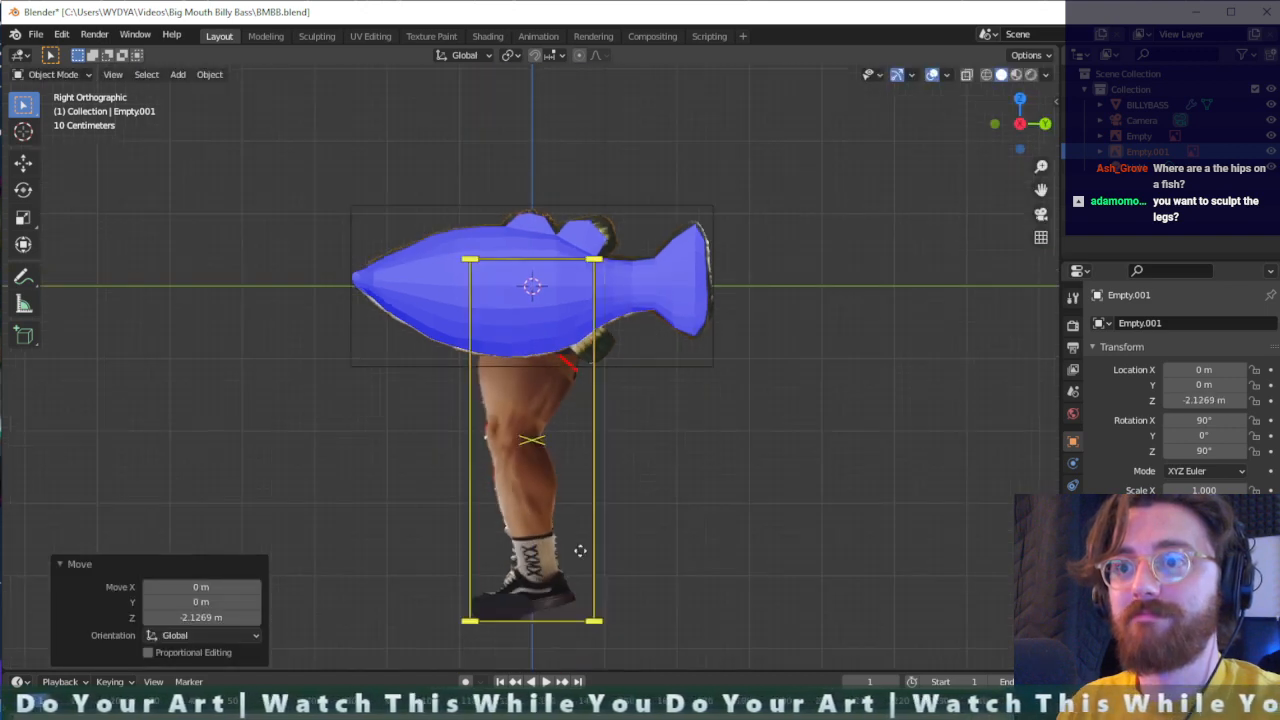
{"action": "scroll", "coordinate": [578, 550], "scroll_direction": "down", "scroll_amount": 1}
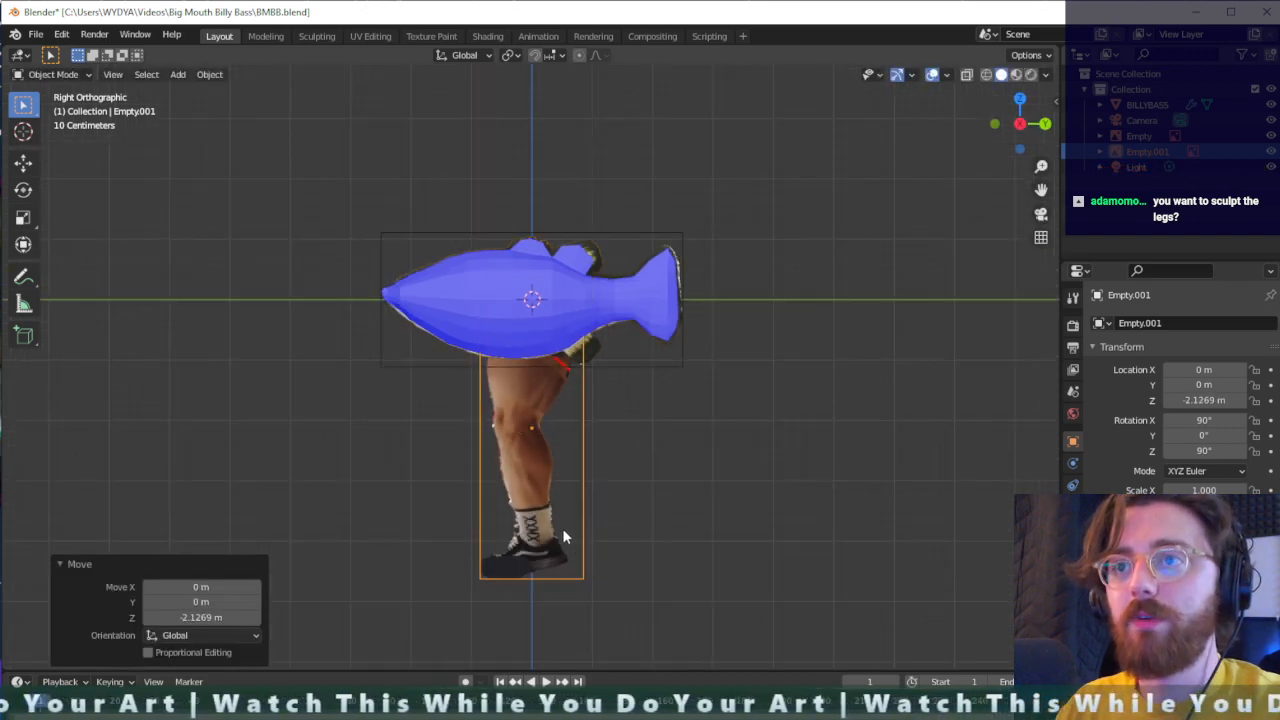
{"action": "key", "text": "s"}
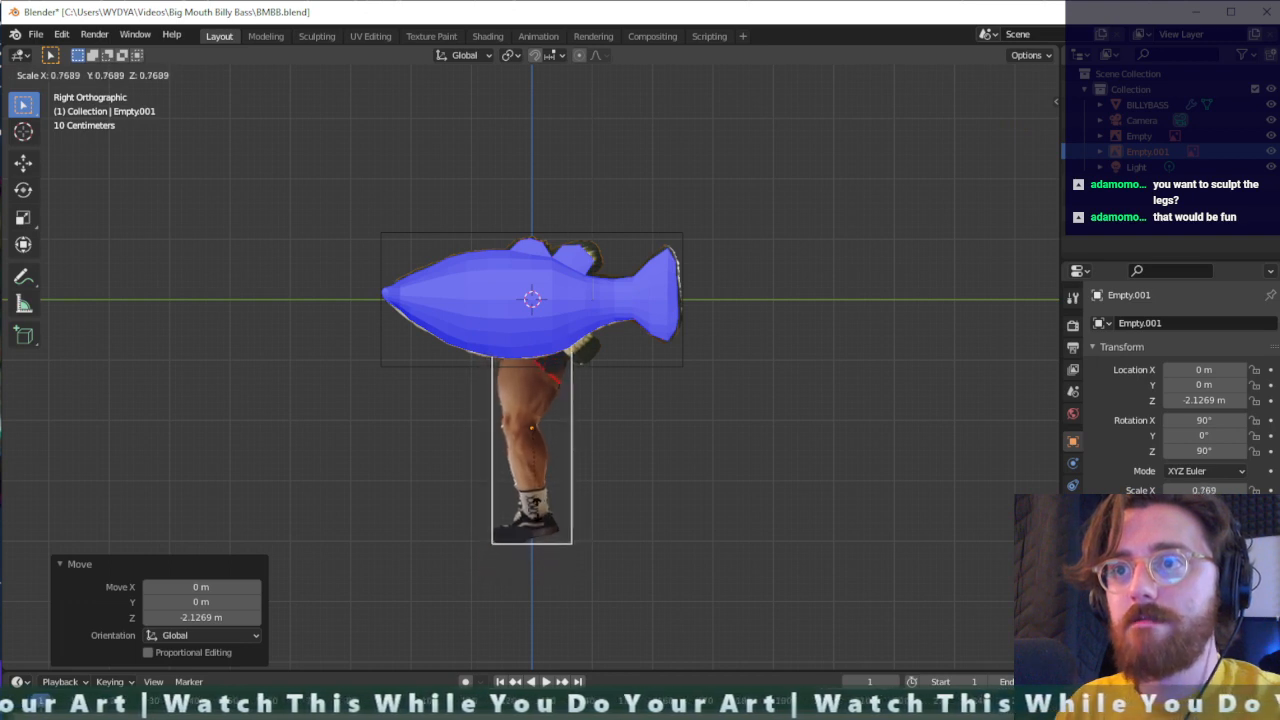
{"action": "key", "text": "Return"}
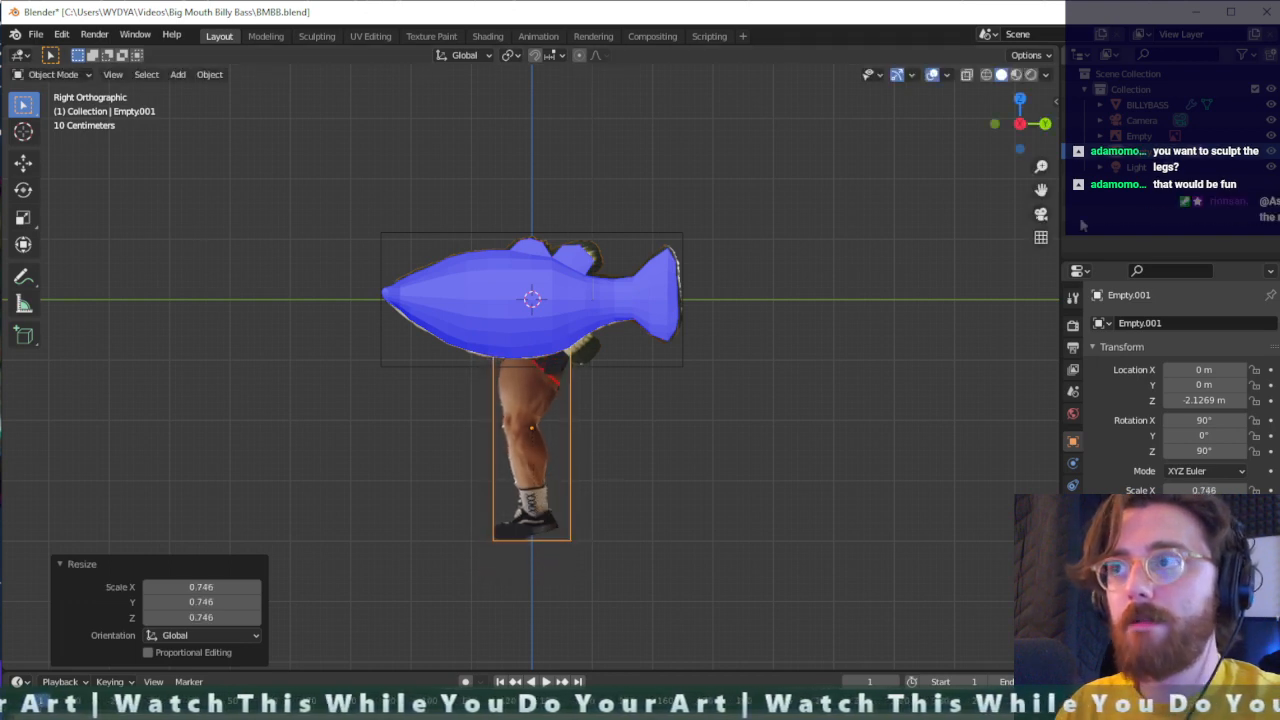
- Hide the fish mesh and fish image, and rename the fish image "billybassref" and the leg image "legref.001"
{"action": "left_click", "coordinate": [1270, 104]}
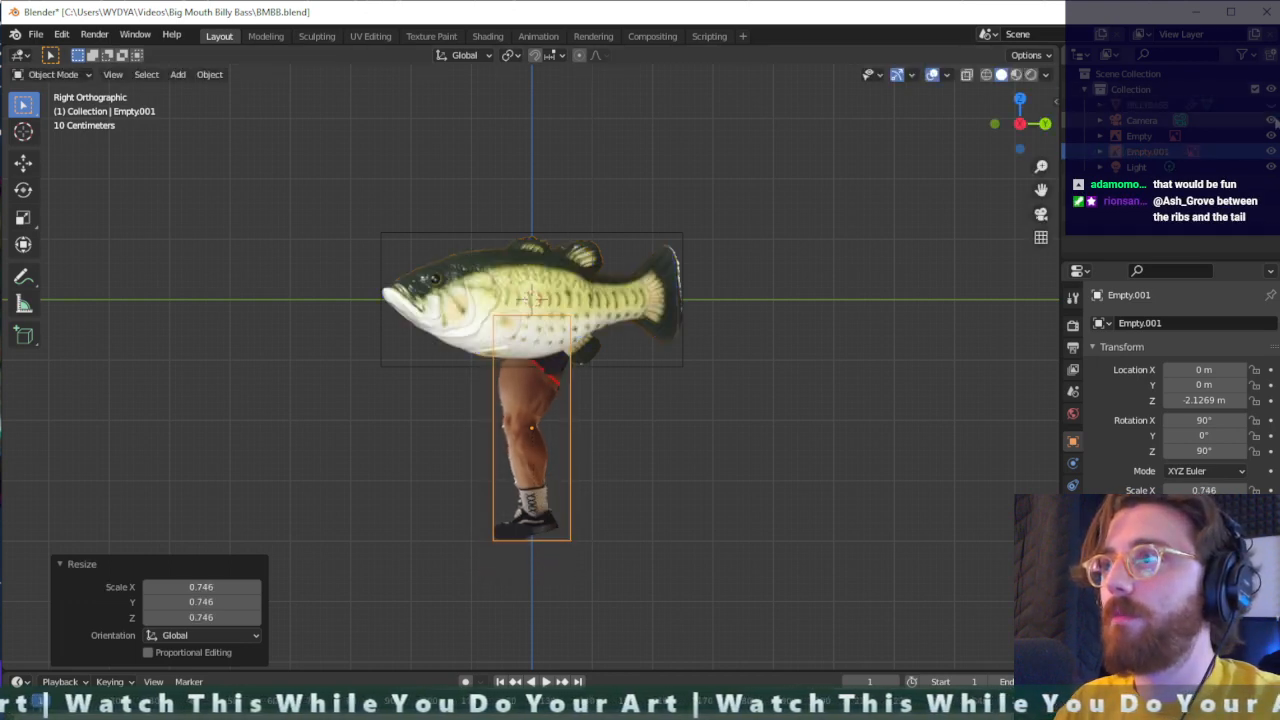
{"action": "left_click", "coordinate": [1270, 136]}
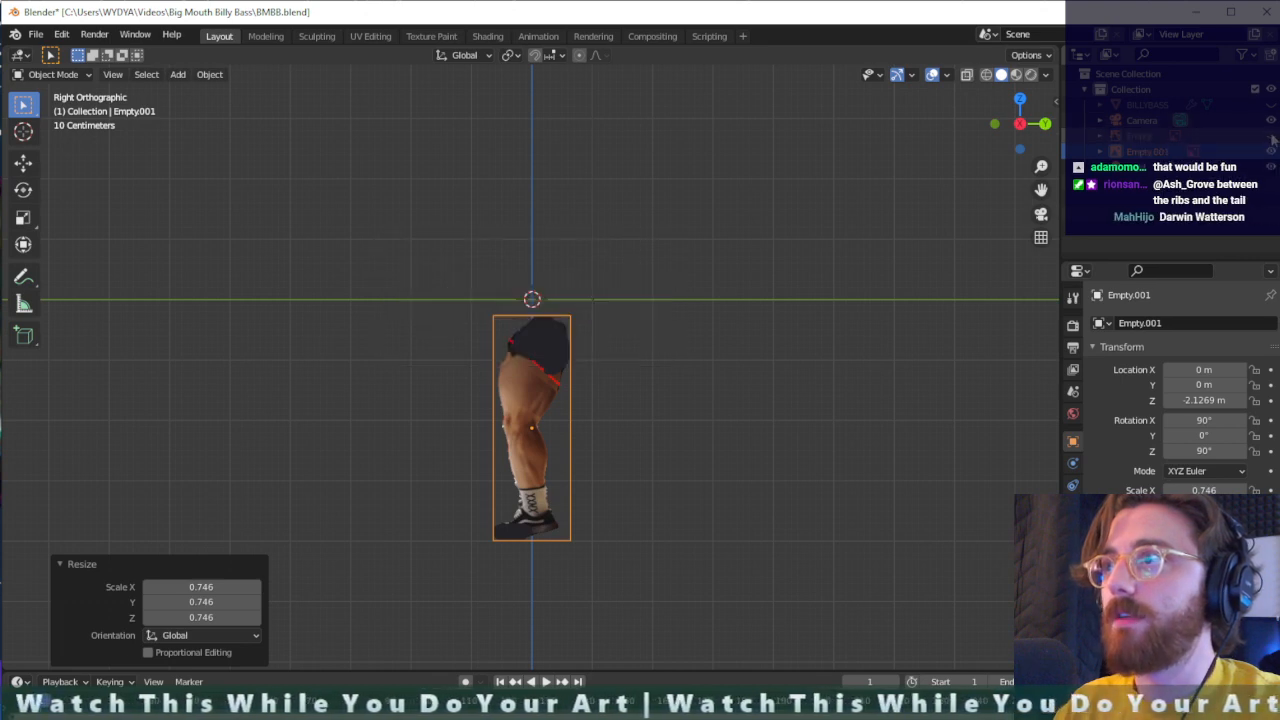
{"action": "left_click", "coordinate": [1140, 136]}
{"action": "type", "text": "billybassref"}
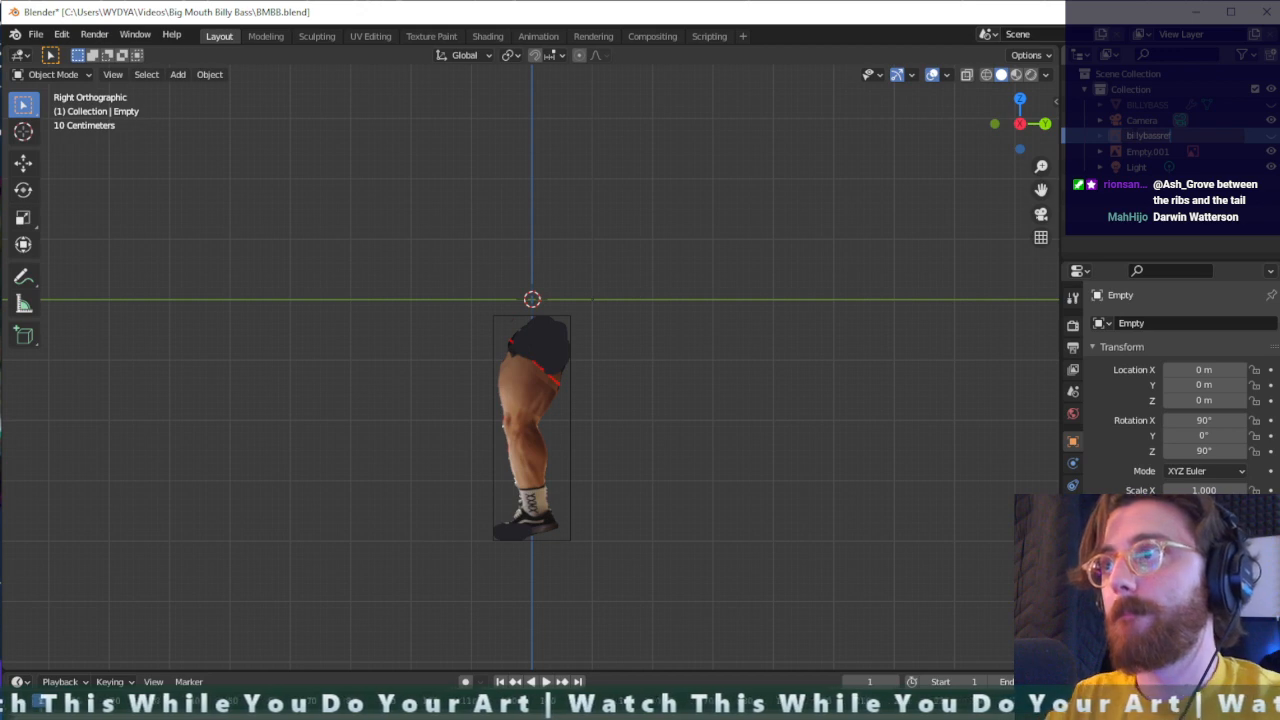
{"action": "key", "text": "Return"}
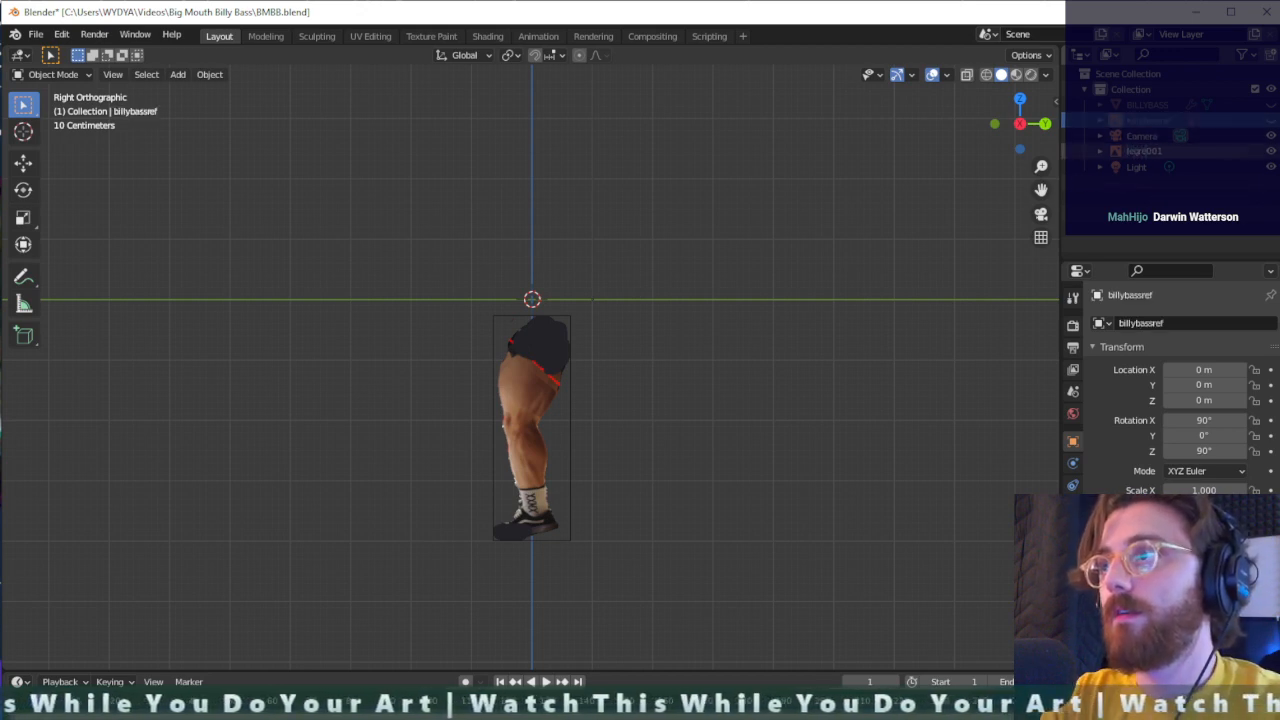
{"action": "key", "text": "Return"}
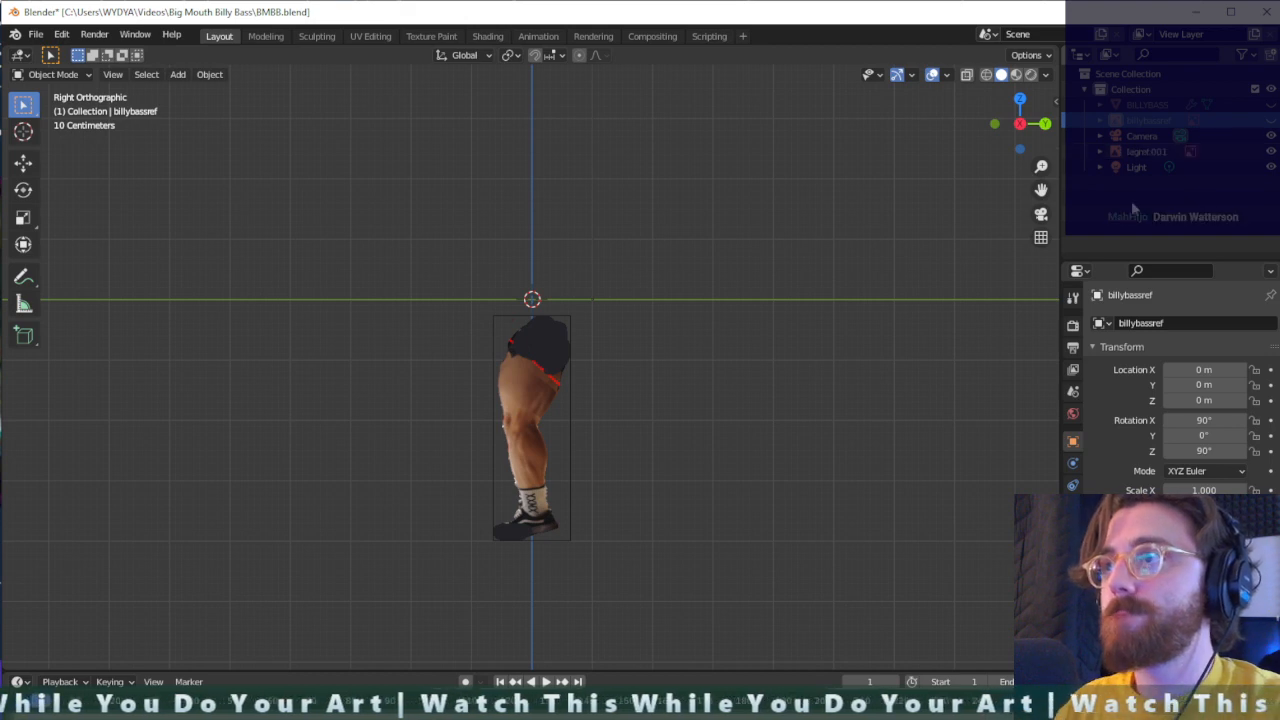
{"action": "scroll", "coordinate": [549, 420], "scroll_direction": "up", "scroll_amount": 3}
{"action": "middle_click_drag", "start_coordinate": [569, 475], "coordinate": [571, 503]}
{"action": "scroll", "coordinate": [571, 491], "scroll_direction": "down", "scroll_amount": 3}
{"action": "key", "text": "KP_1"}
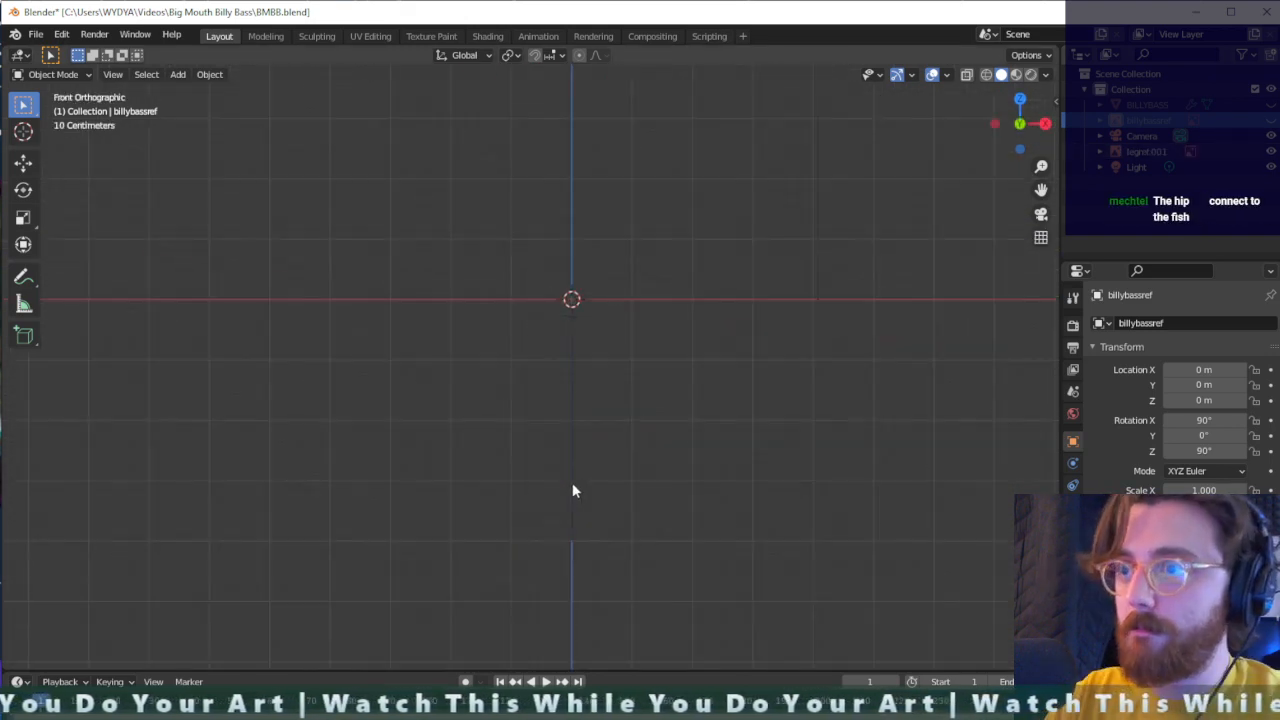
{"action": "key", "text": "KP_3"}
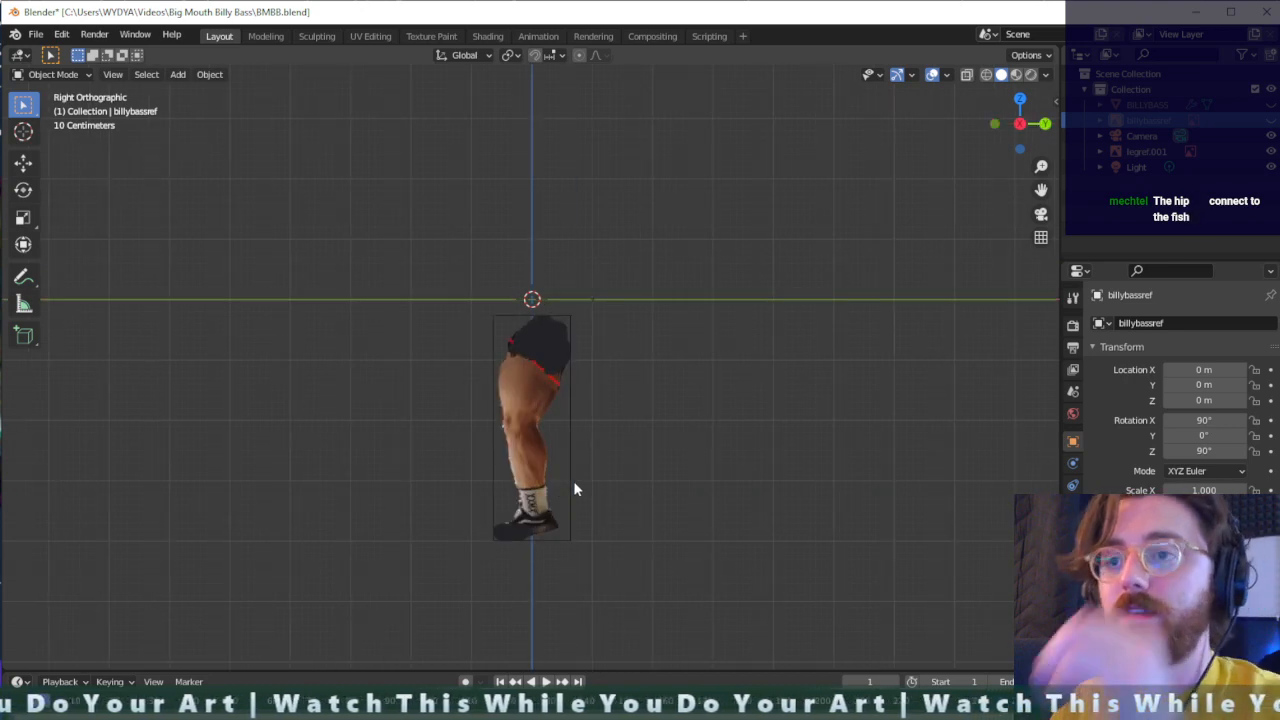
{"action": "scroll", "coordinate": [546, 519], "scroll_direction": "up", "scroll_amount": 1}
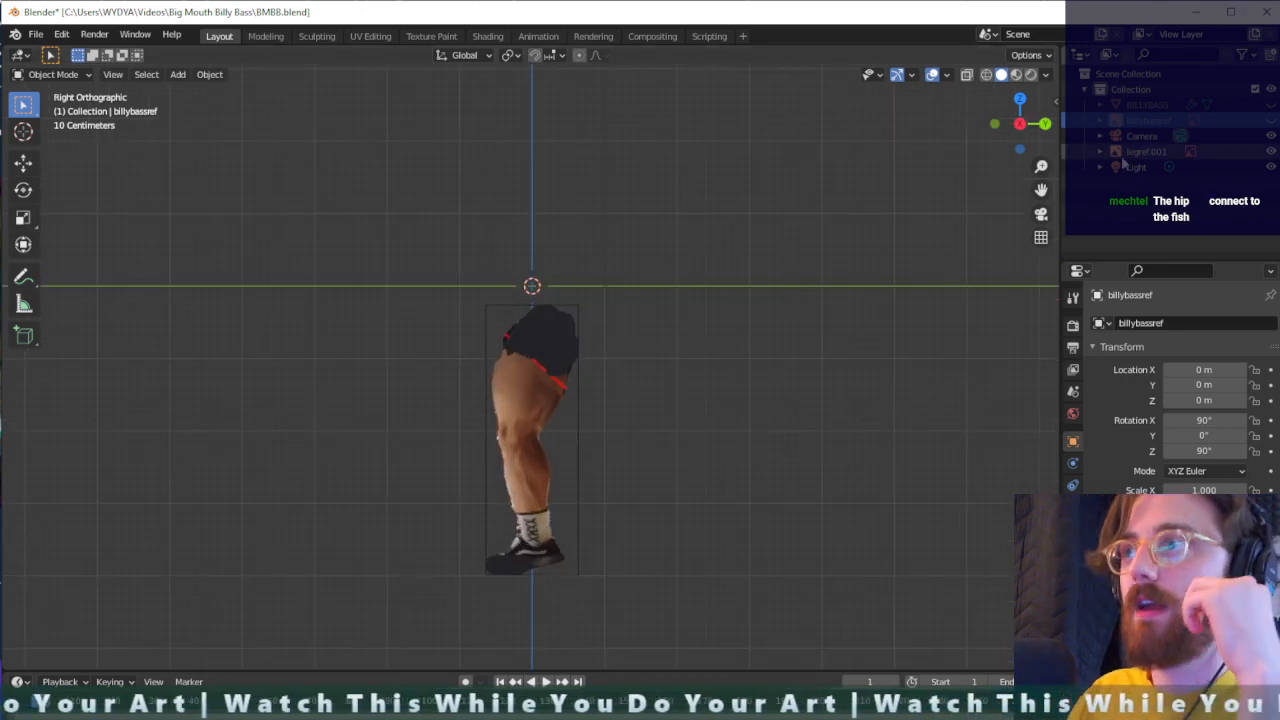
- Show the fish reference image again and shift the leg reference about -0.007 m along X
{"action": "left_click", "coordinate": [1270, 120]}
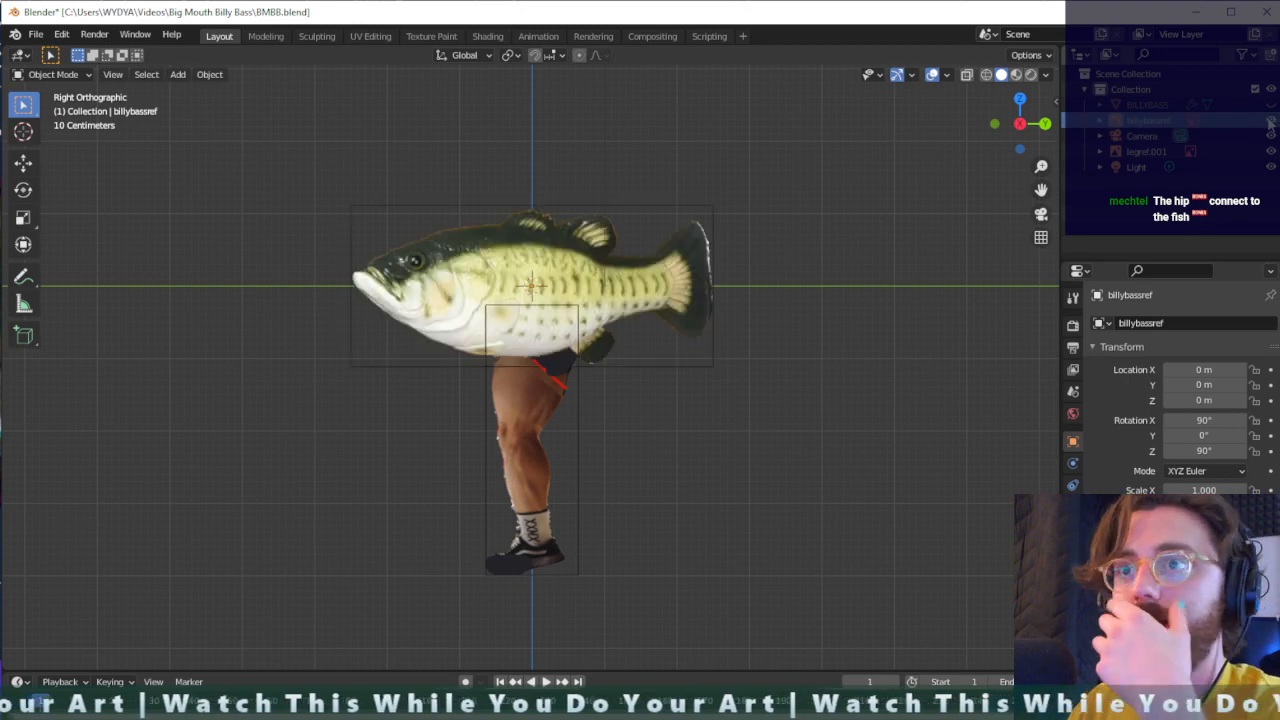
{"action": "left_click", "coordinate": [544, 440]}
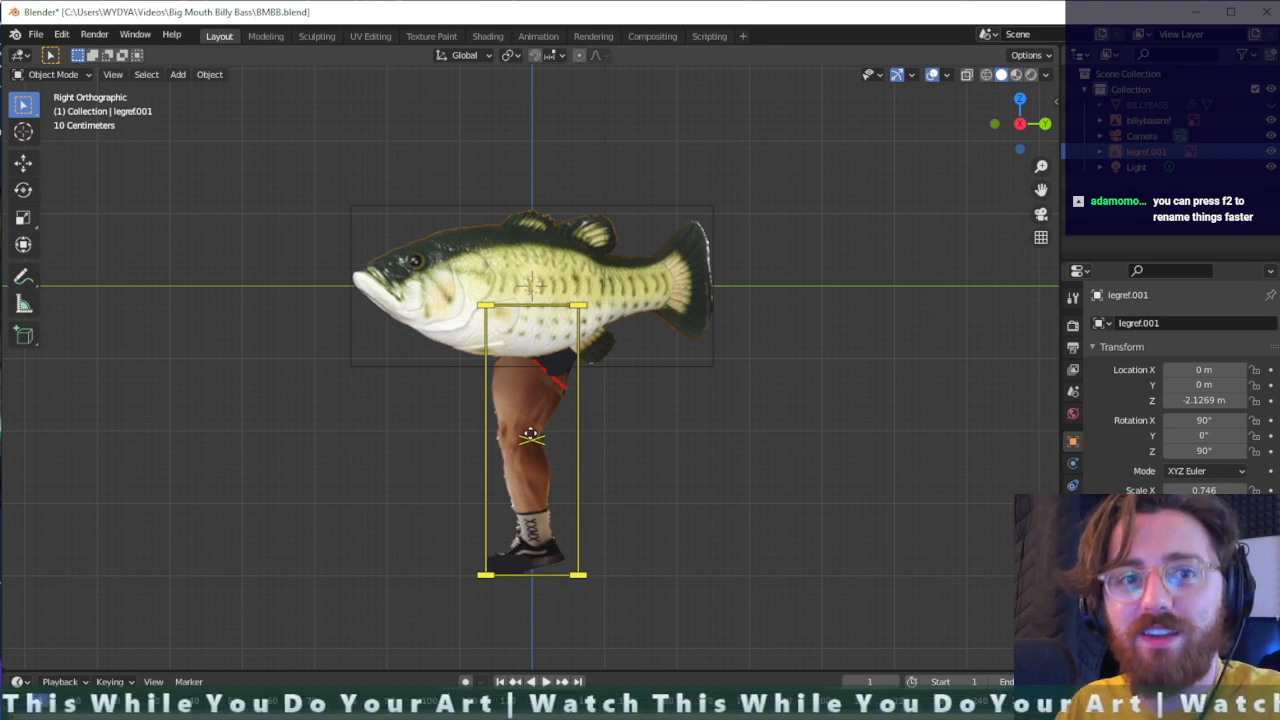
{"action": "key", "text": "g"}
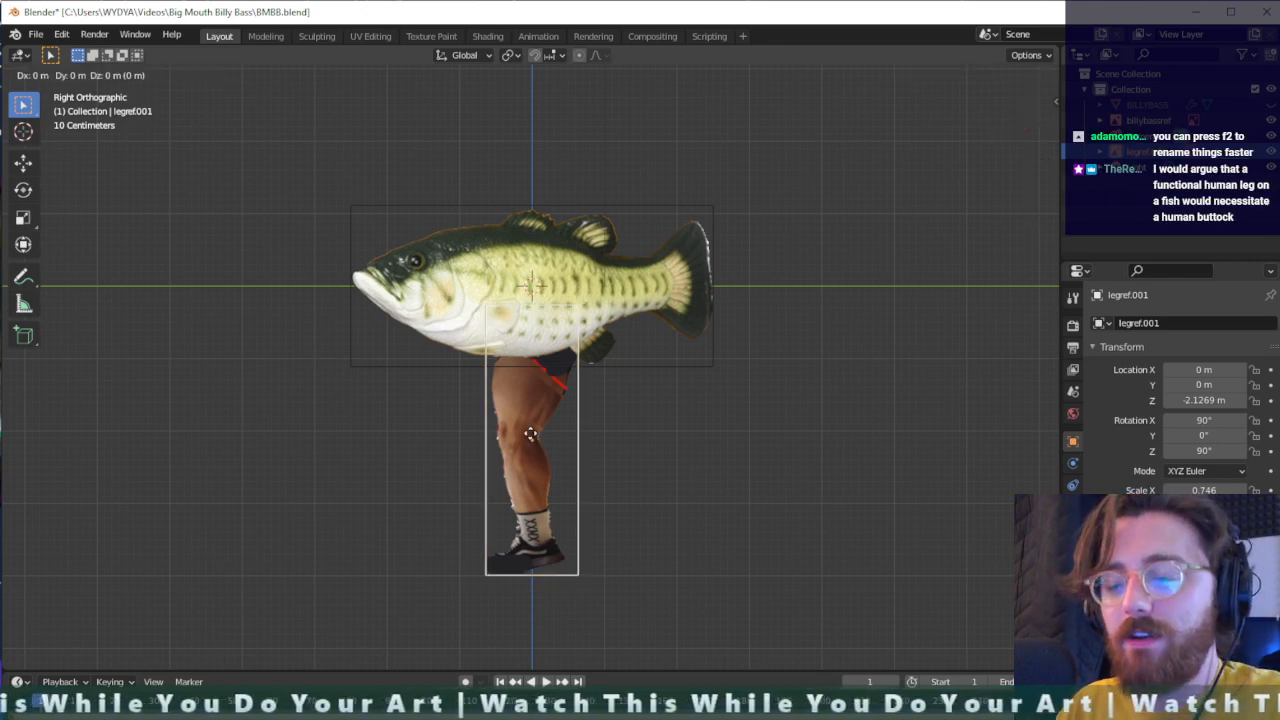
{"action": "key", "text": "x"}
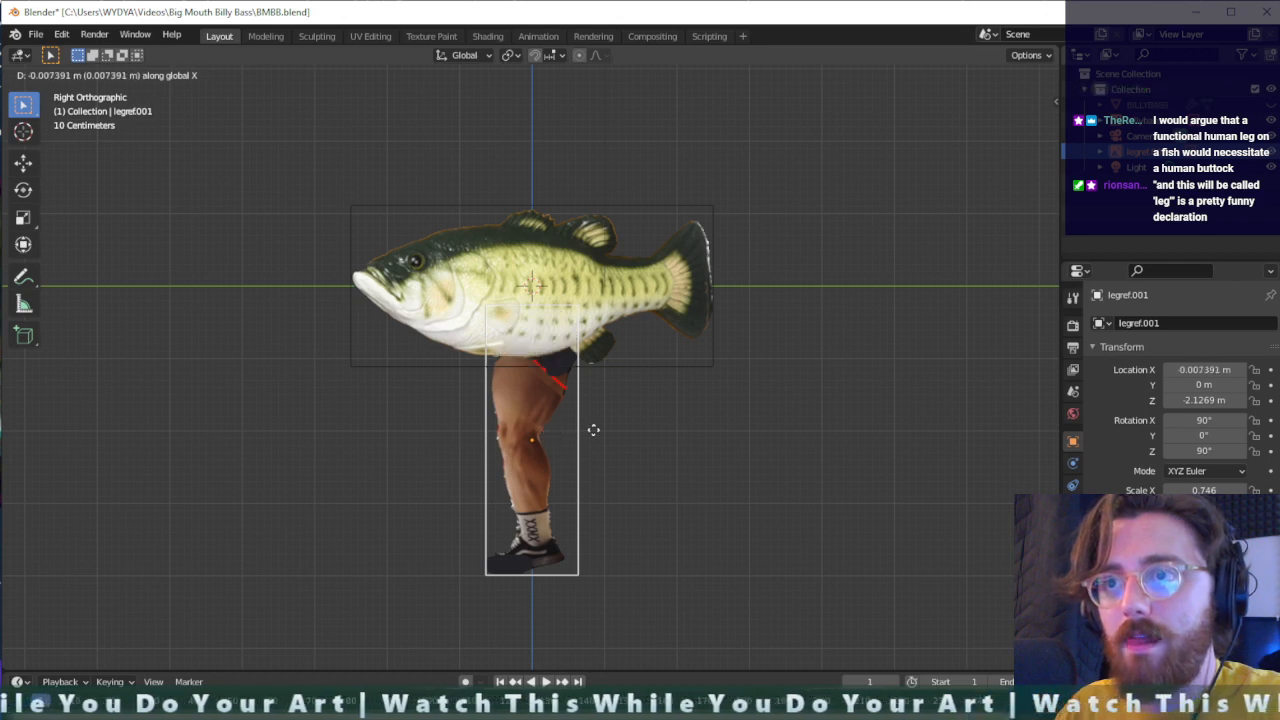
{"action": "left_click", "coordinate": [593, 430]}
- Move the leg reference about 0.32 m along Y toward the tail and about 0.083 m along X in front of the fish image
{"action": "middle_click_drag", "start_coordinate": [551, 434], "coordinate": [560, 466]}
{"action": "key", "text": "g"}
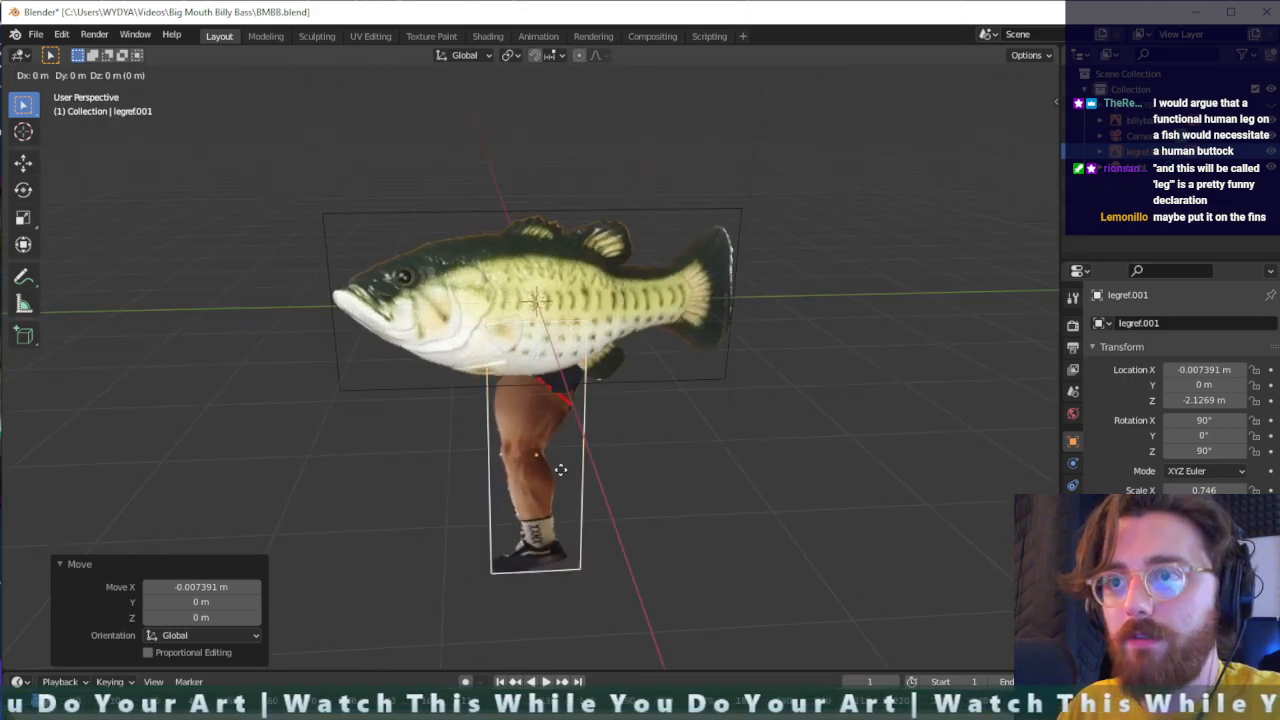
{"action": "key", "text": "y"}
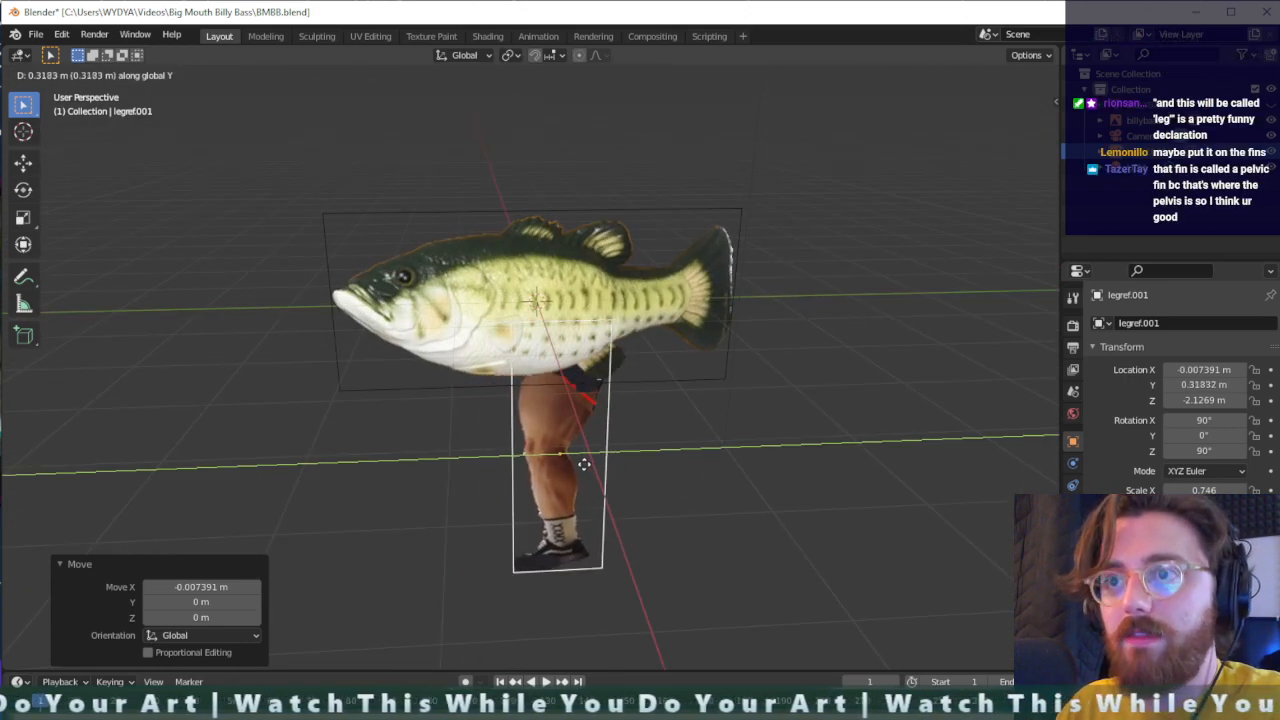
{"action": "left_click", "coordinate": [584, 463]}
{"action": "key", "text": "g"}
{"action": "key", "text": "x"}
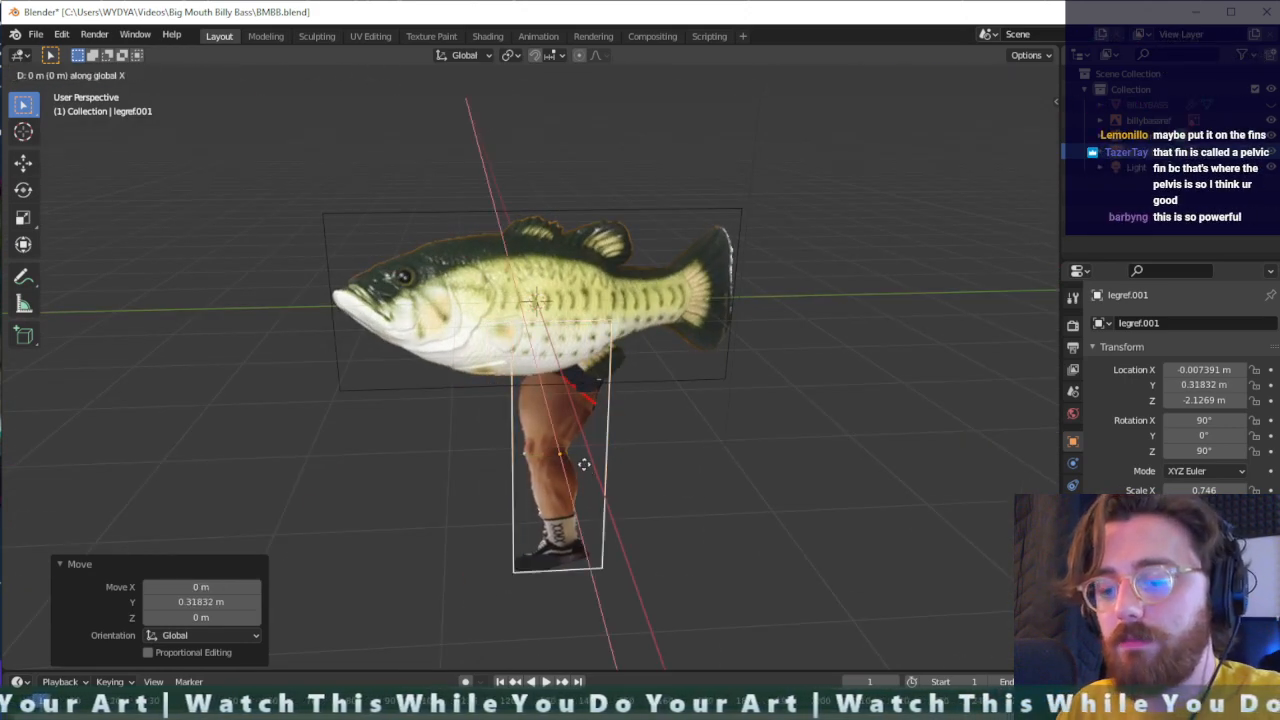
{"action": "left_click", "coordinate": [594, 471]}
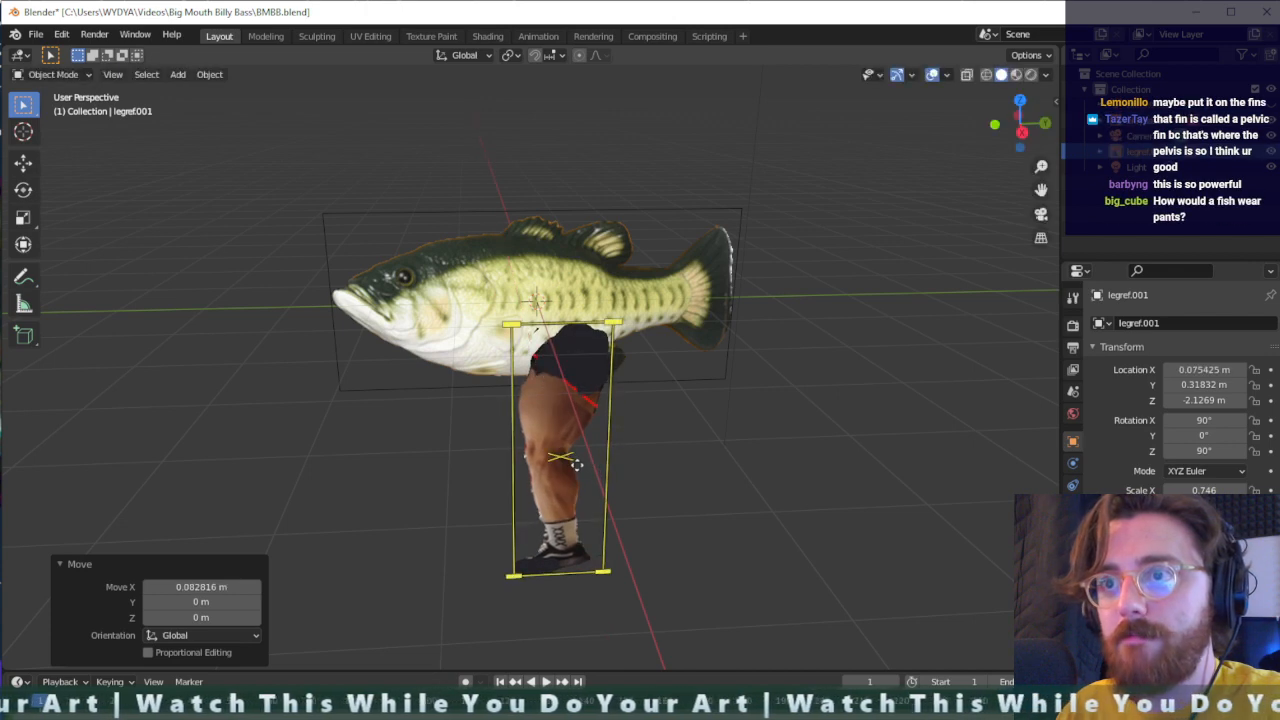
- Raise the leg reference along Z by about 0.22 m and a further 0.26 m so the hip overlaps the fish's body
{"action": "key", "text": "g"}
{"action": "key", "text": "z"}
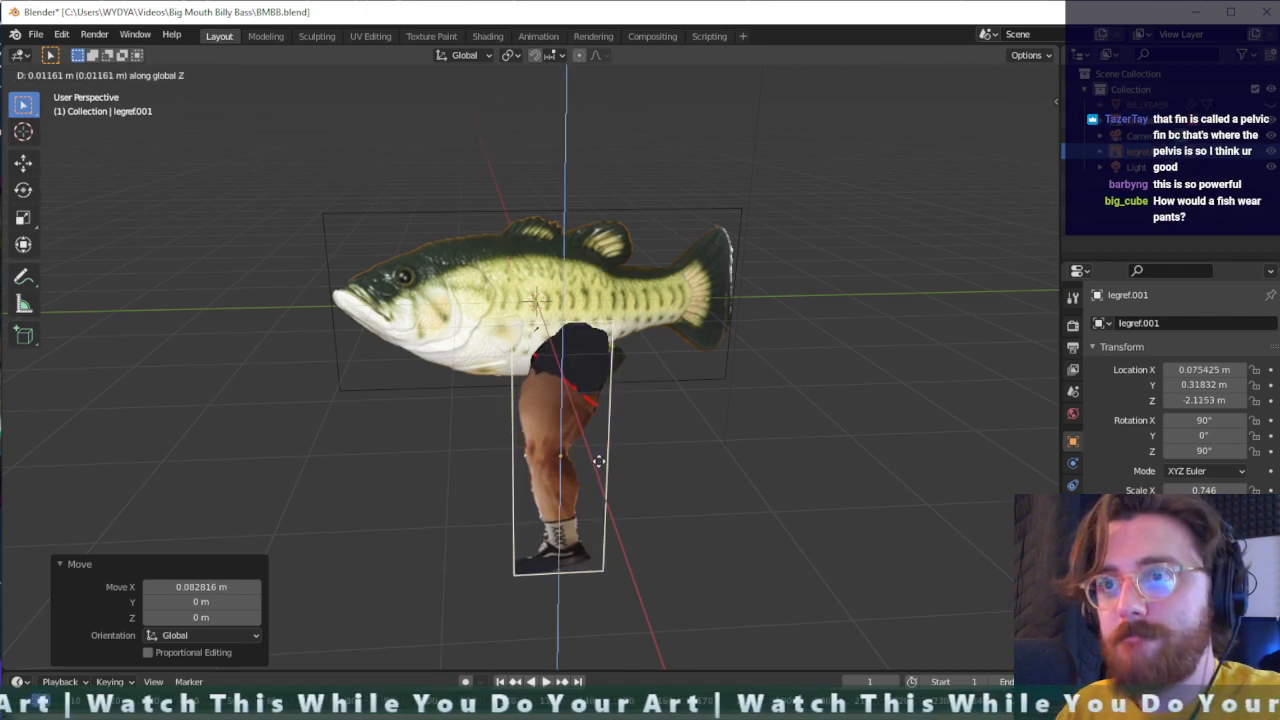
{"action": "left_click", "coordinate": [600, 448]}
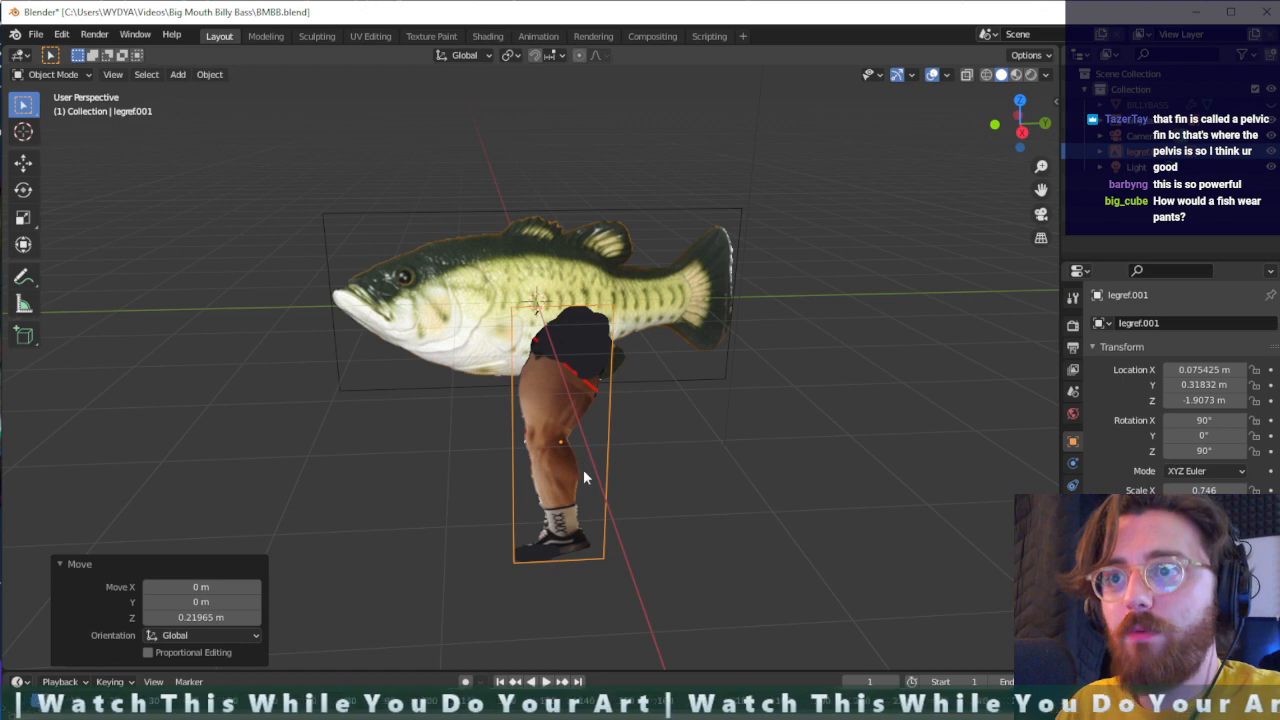
{"action": "middle_click_drag", "start_coordinate": [583, 469], "coordinate": [567, 481]}
{"action": "scroll", "coordinate": [567, 481], "scroll_direction": "up", "scroll_amount": 2}
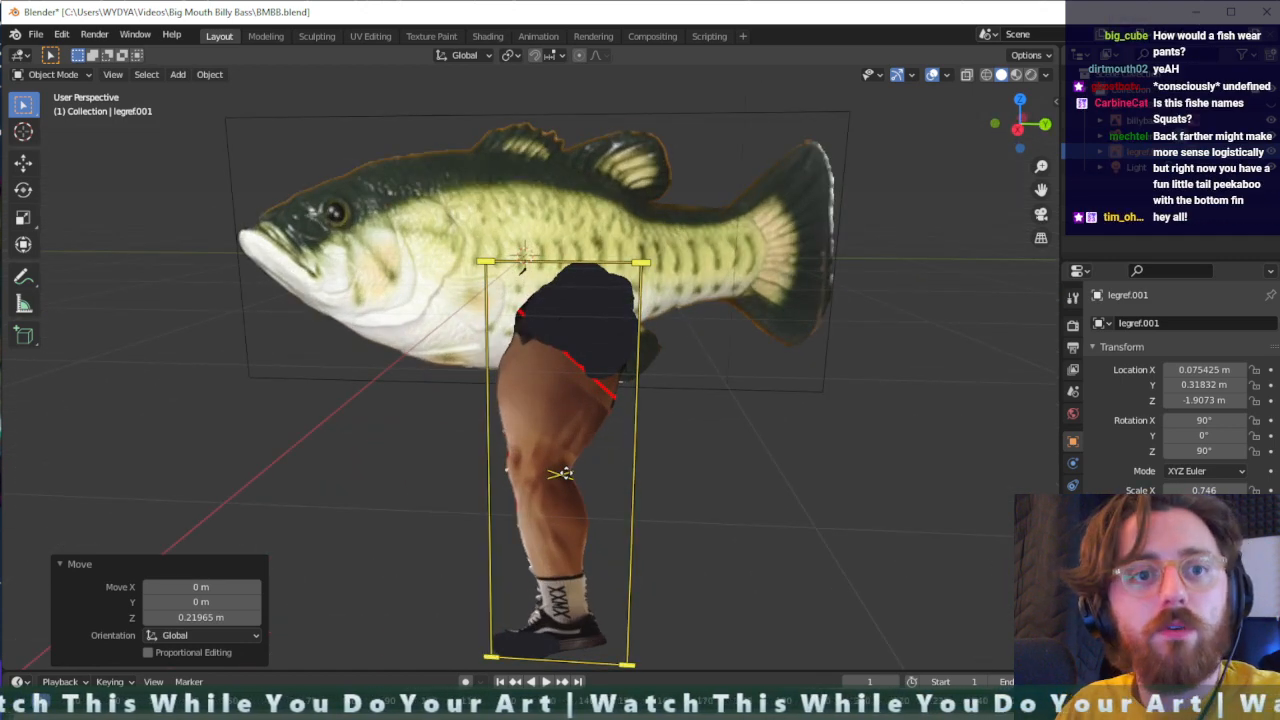
{"action": "key", "text": "g"}
{"action": "key", "text": "z"}
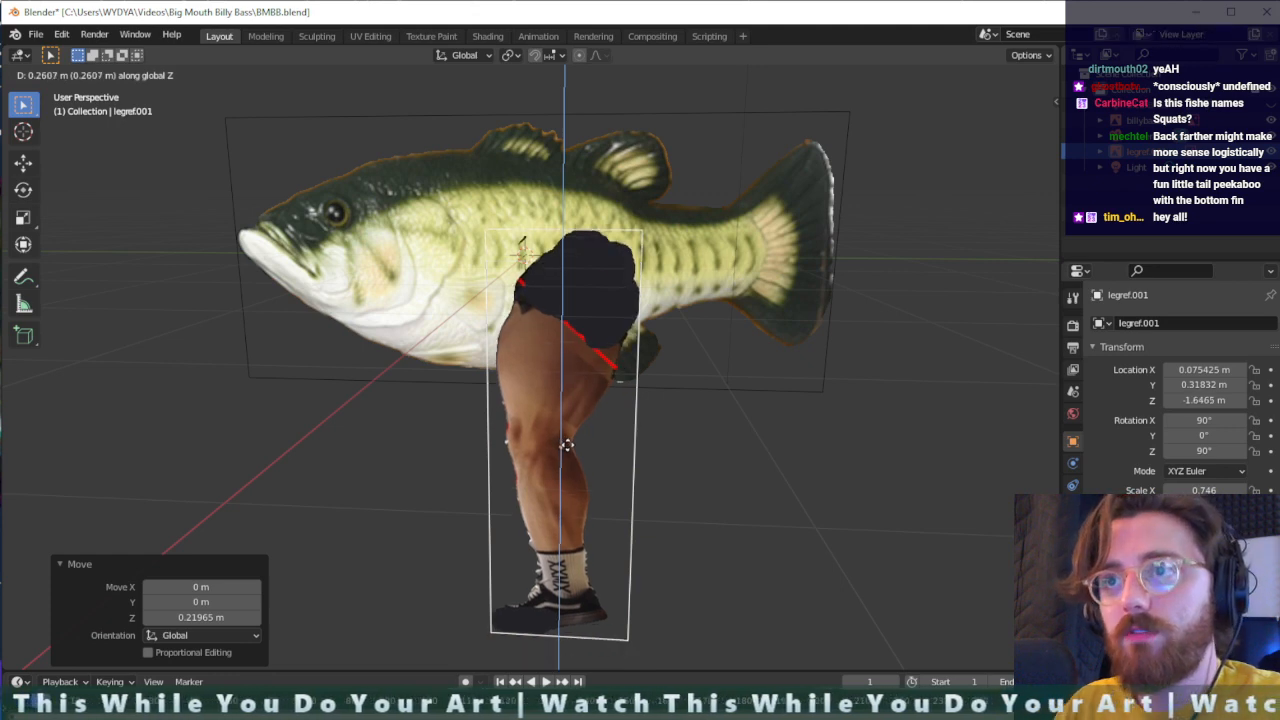
{"action": "left_click", "coordinate": [566, 445]}
- Shift the leg reference about 0.27 m farther along Y toward the fish's tail and check its placement at an angle
{"action": "key", "text": "g"}
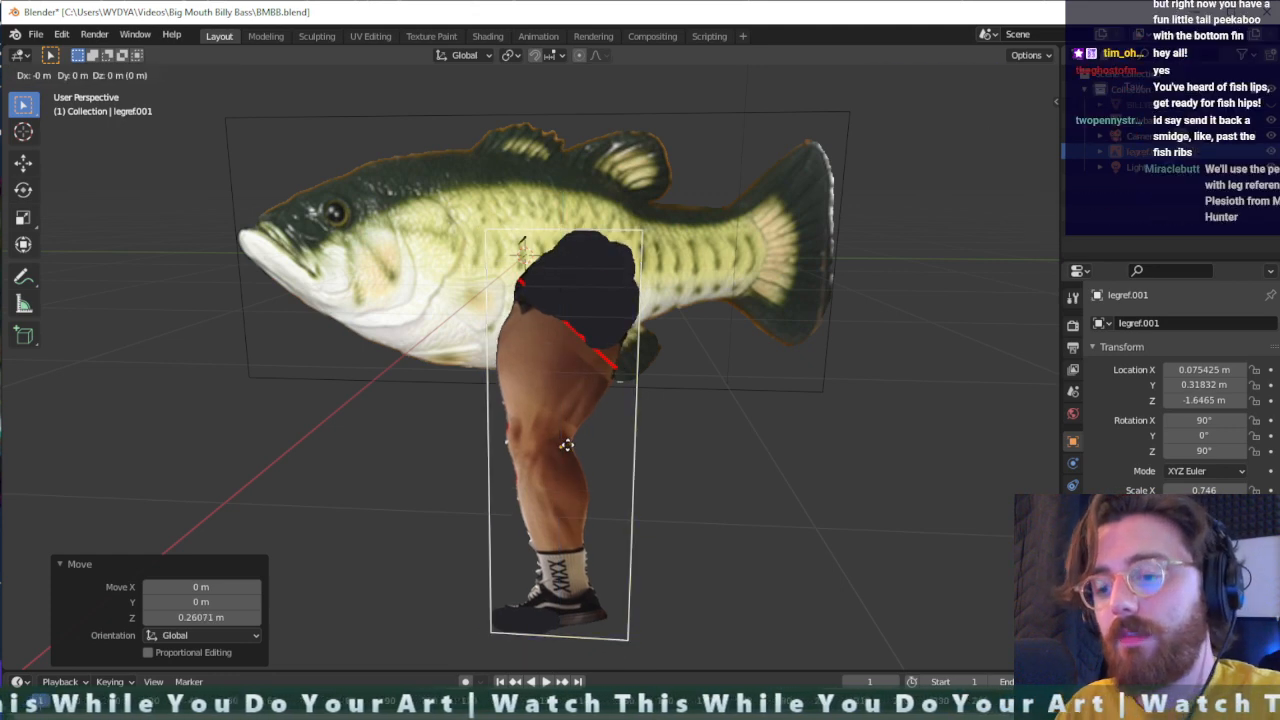
{"action": "key", "text": "y"}
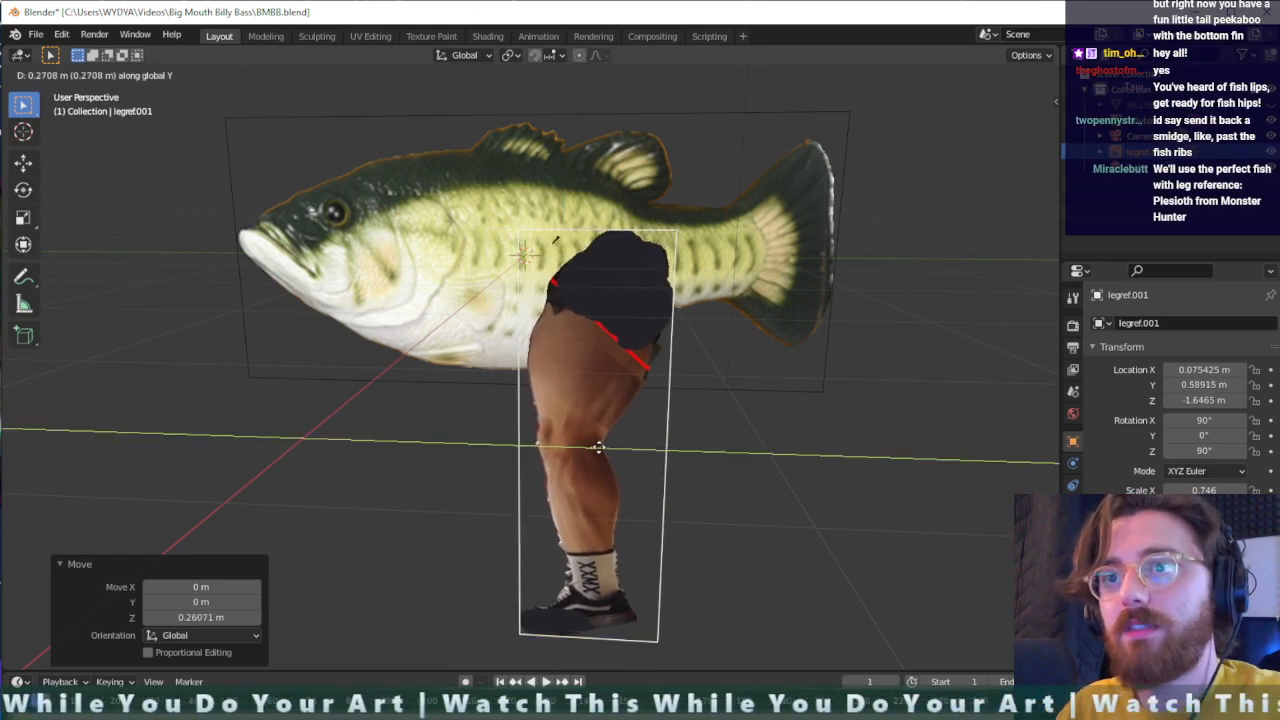
{"action": "left_click", "coordinate": [597, 447]}
{"action": "mouse_move", "coordinate": [629, 486]}
{"action": "middle_mouse_down"}
{"action": "mouse_move", "coordinate": [391, 476]}
{"action": "mouse_move", "coordinate": [609, 489]}
{"action": "middle_mouse_up"}
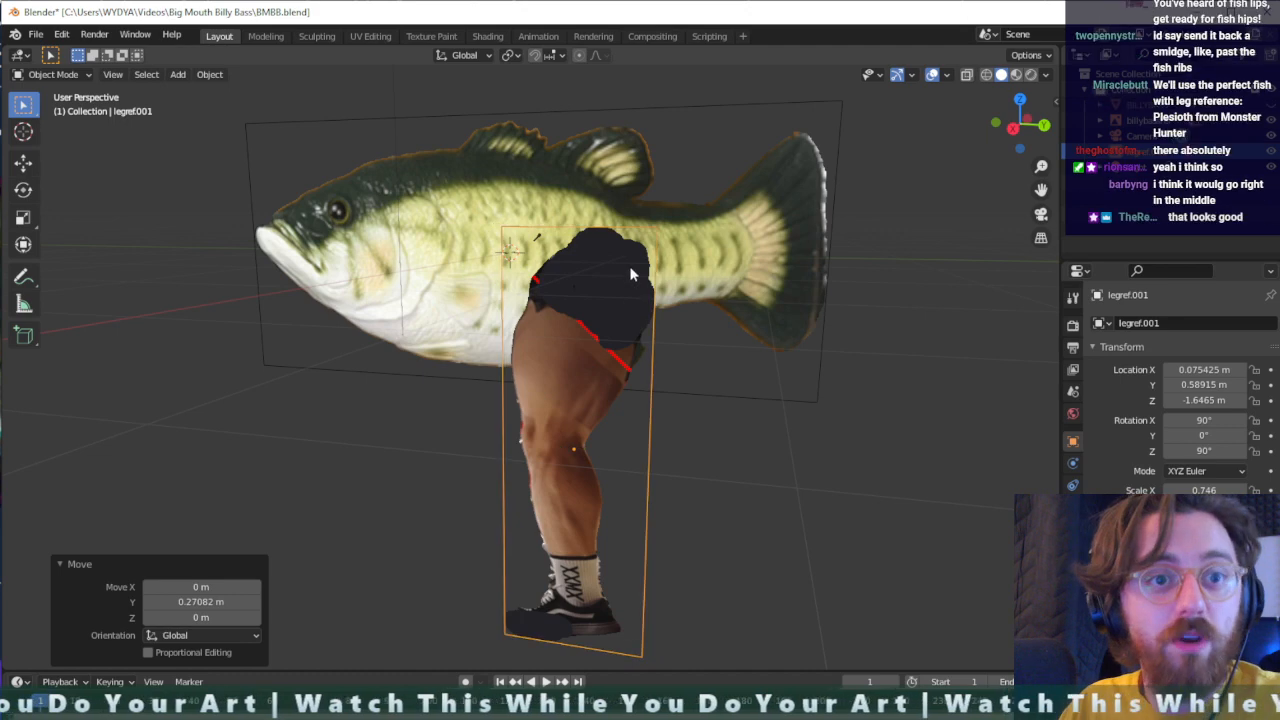
- Move the leg reference about -1.01 m along Y toward the fish's head and check its placement at an angle
{"action": "key", "text": "g"}
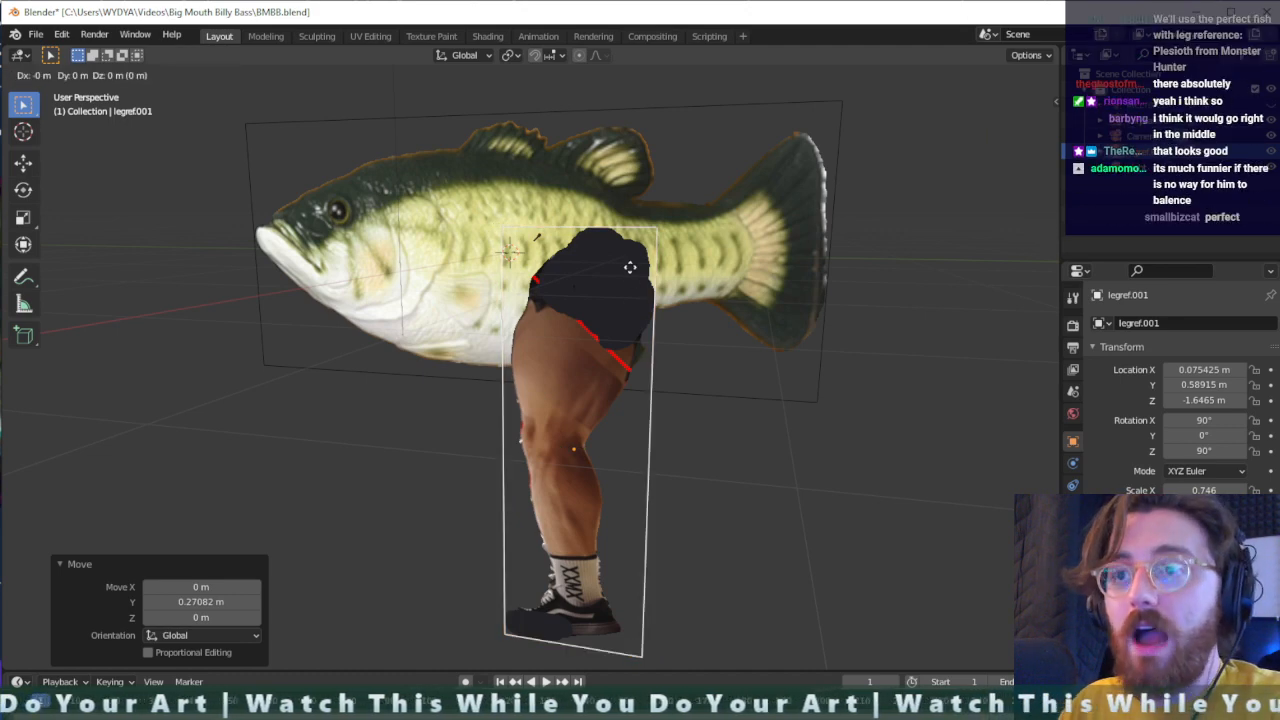
{"action": "key", "text": "y"}
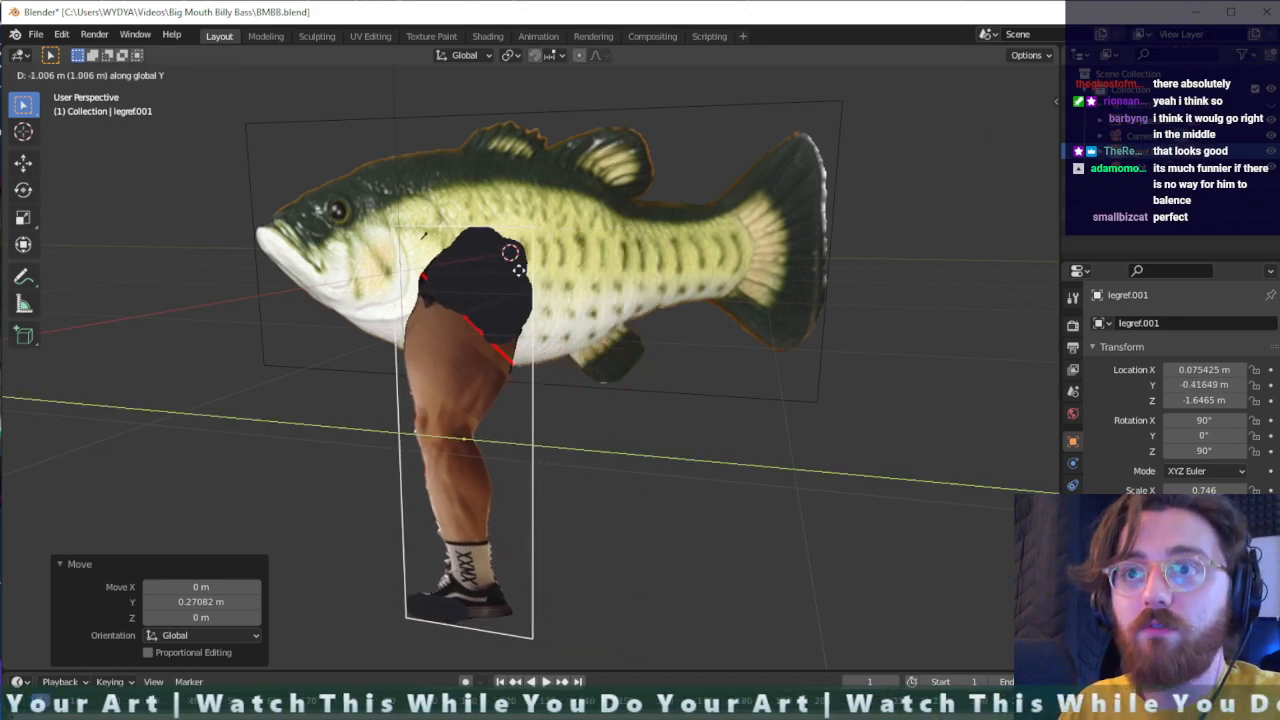
{"action": "left_click", "coordinate": [518, 268]}
{"action": "middle_click_drag", "start_coordinate": [527, 419], "coordinate": [564, 412]}
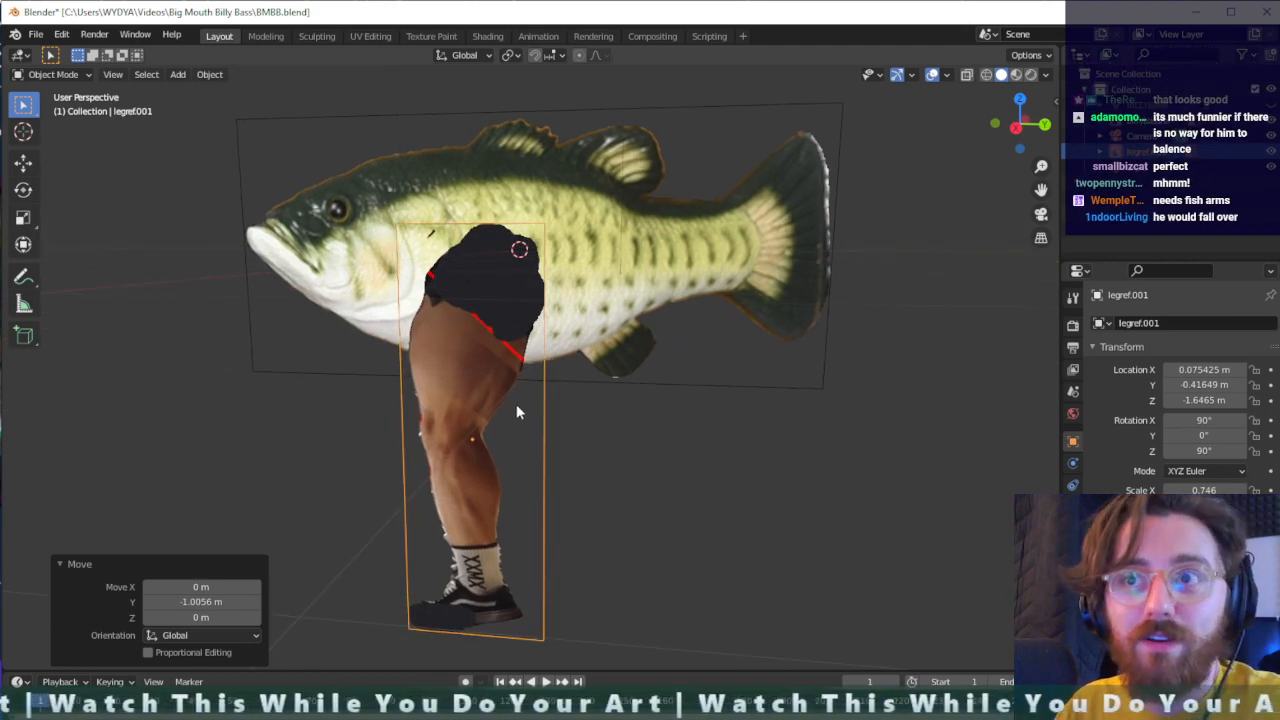
{"action": "middle_click_drag", "start_coordinate": [516, 404], "coordinate": [547, 400]}
- Shift the leg reference back about 0.47 m along Y toward the middle of the fish's belly
{"action": "key", "text": "g"}
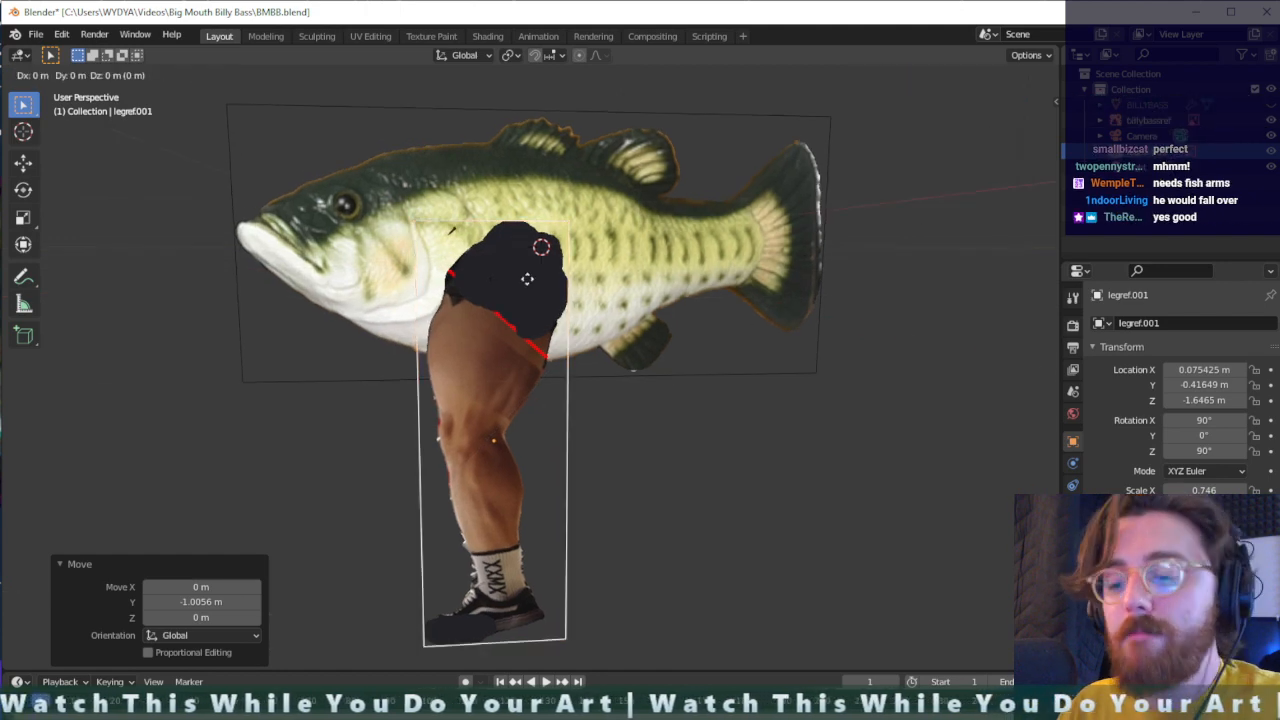
{"action": "key", "text": "y"}
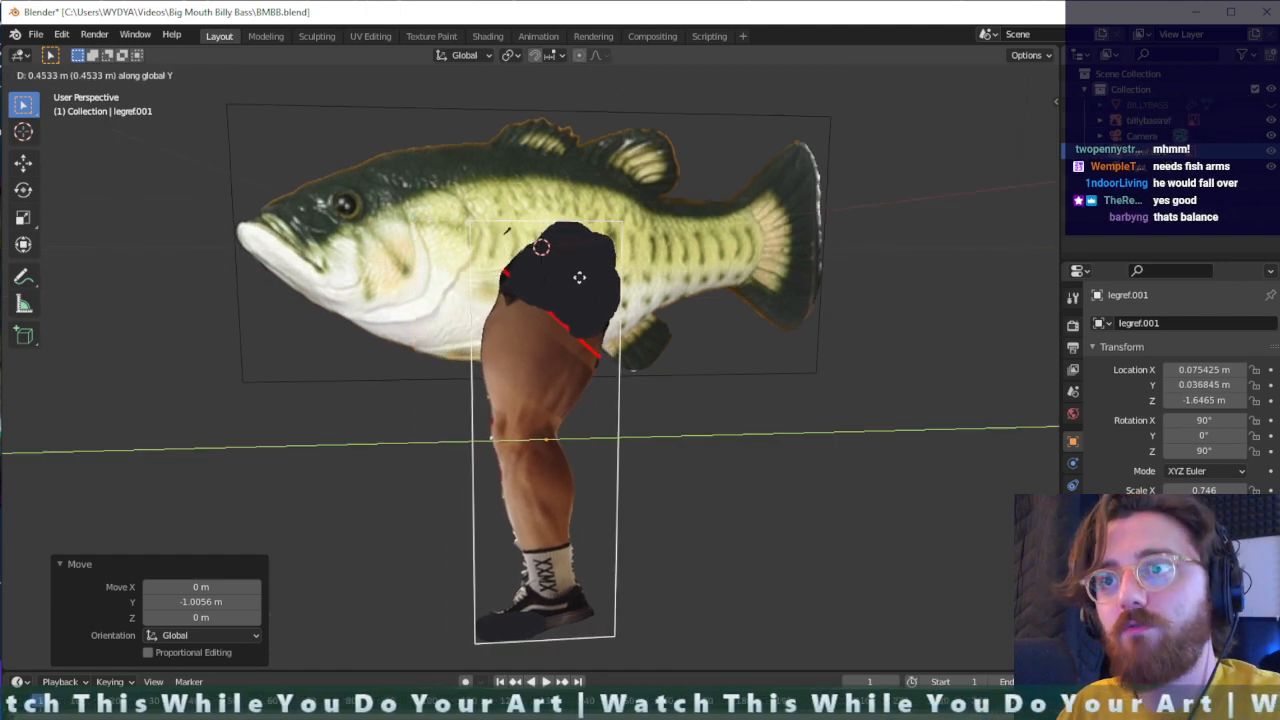
{"action": "left_click", "coordinate": [581, 284]}
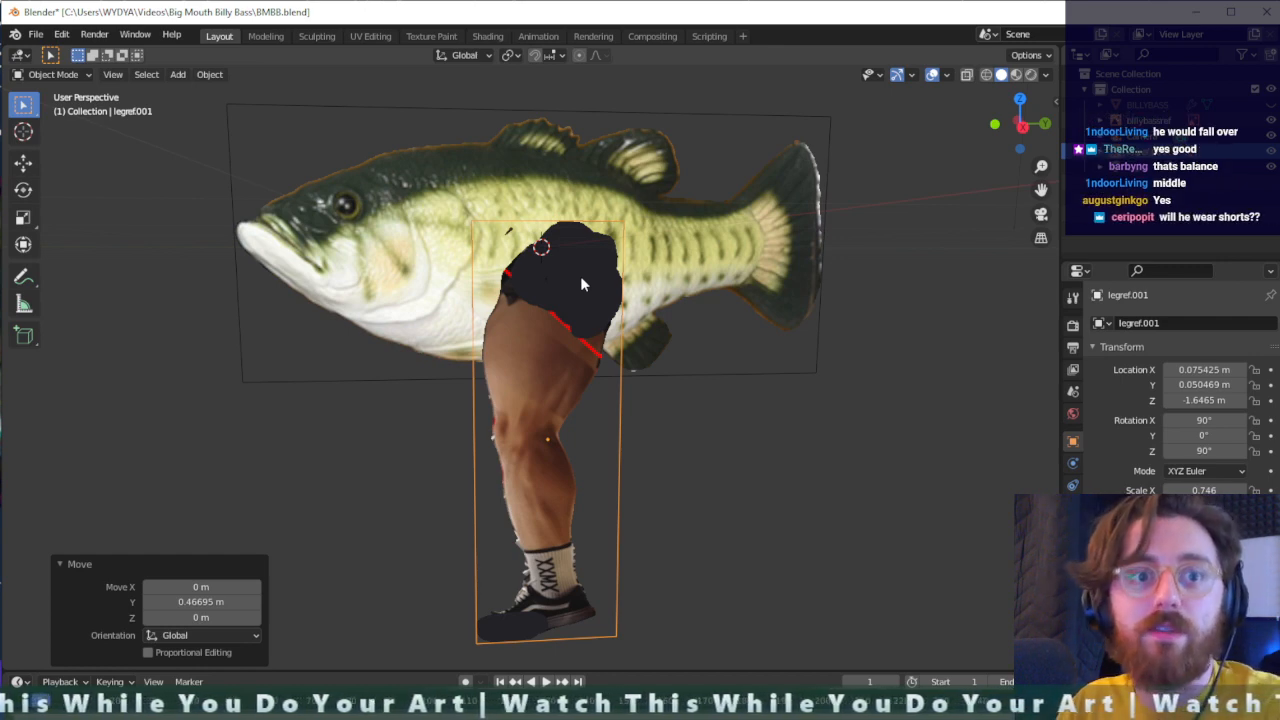
- Lower the leg reference about 0.106 m along Z against the fish's body and check it from several angles
{"action": "middle_click_drag", "start_coordinate": [632, 352], "coordinate": [599, 229]}
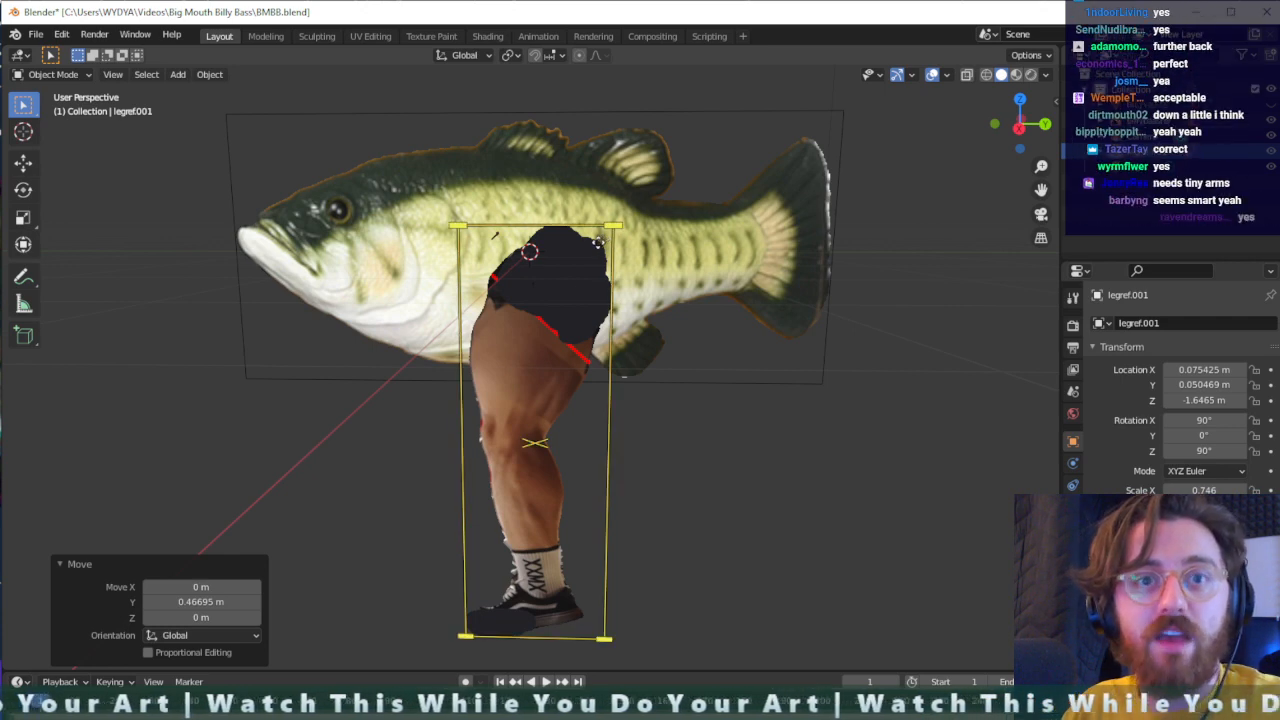
{"action": "key", "text": "g"}
{"action": "key", "text": "z"}
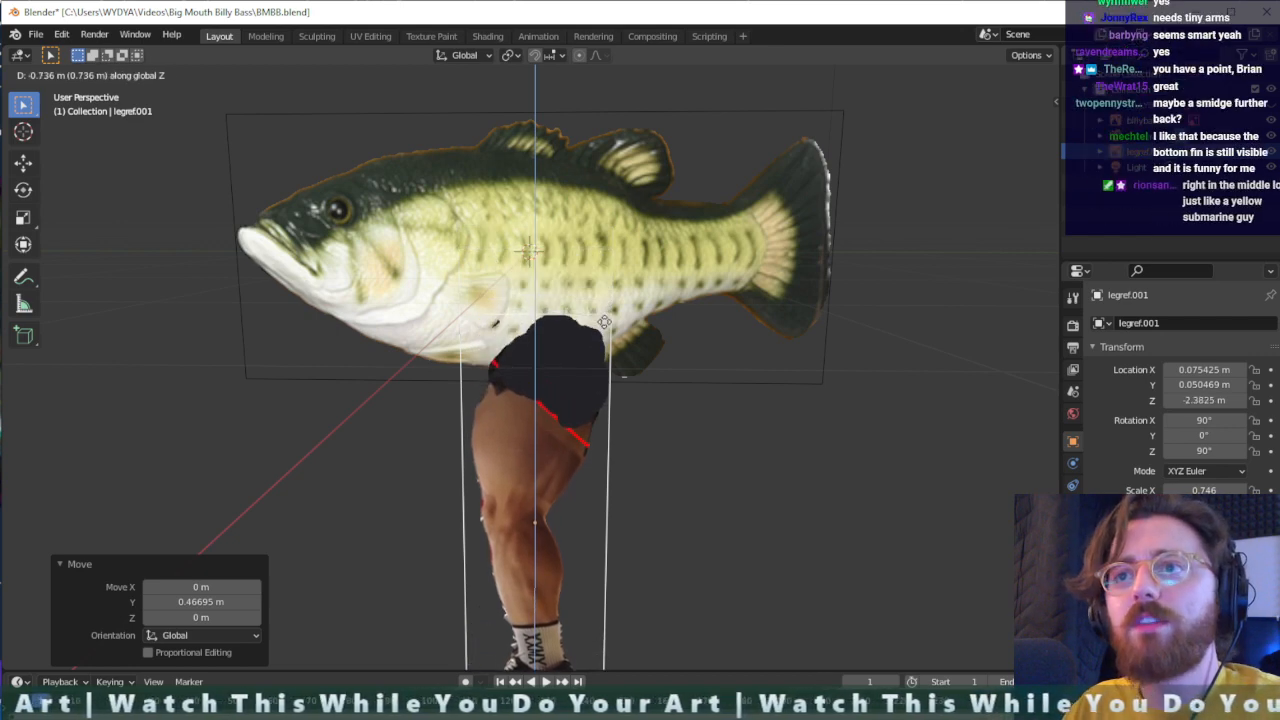
{"action": "left_click", "coordinate": [600, 252]}
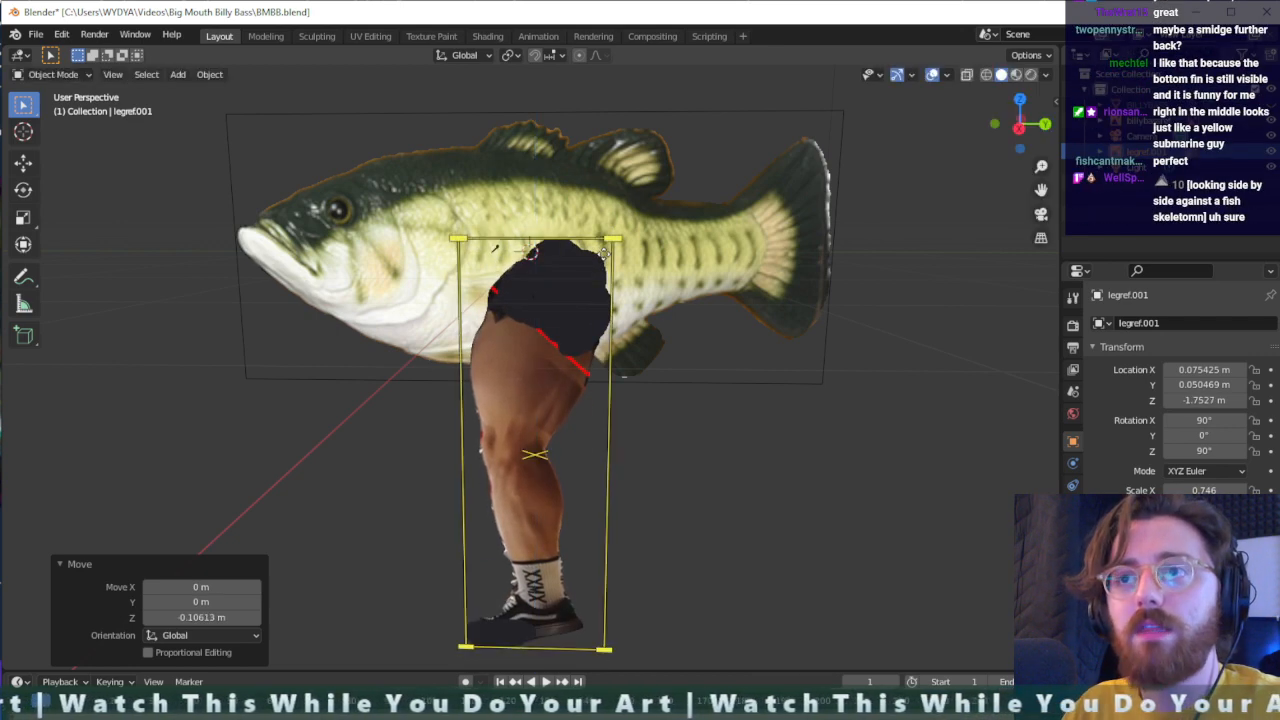
{"action": "mouse_move", "coordinate": [576, 318]}
{"action": "middle_mouse_down"}
{"action": "mouse_move", "coordinate": [745, 321]}
{"action": "mouse_move", "coordinate": [593, 322]}
{"action": "mouse_move", "coordinate": [582, 308]}
{"action": "middle_mouse_up"}
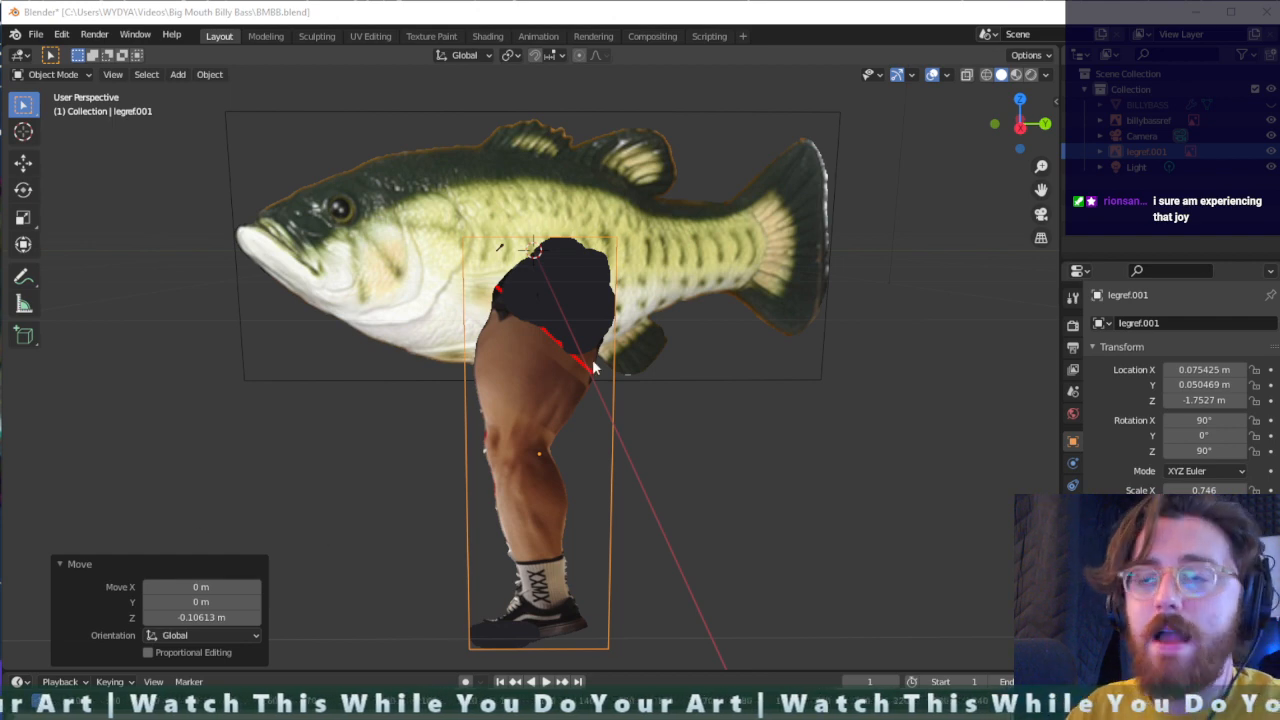
{"action": "middle_click_drag", "start_coordinate": [463, 509], "coordinate": [737, 433]}
{"action": "middle_click_drag", "start_coordinate": [783, 454], "coordinate": [664, 463]}
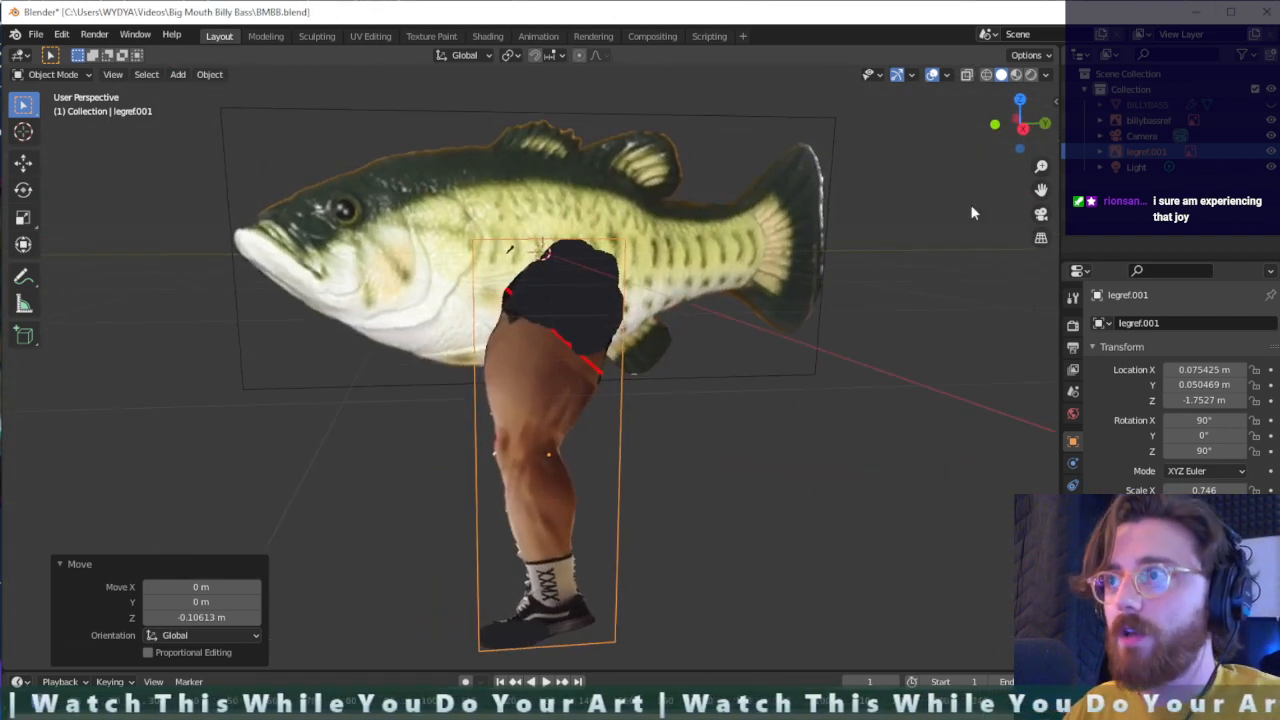
- Hide the fish reference image and show the leg reference straight on in the right orthographic view
{"action": "left_click", "coordinate": [1273, 121]}
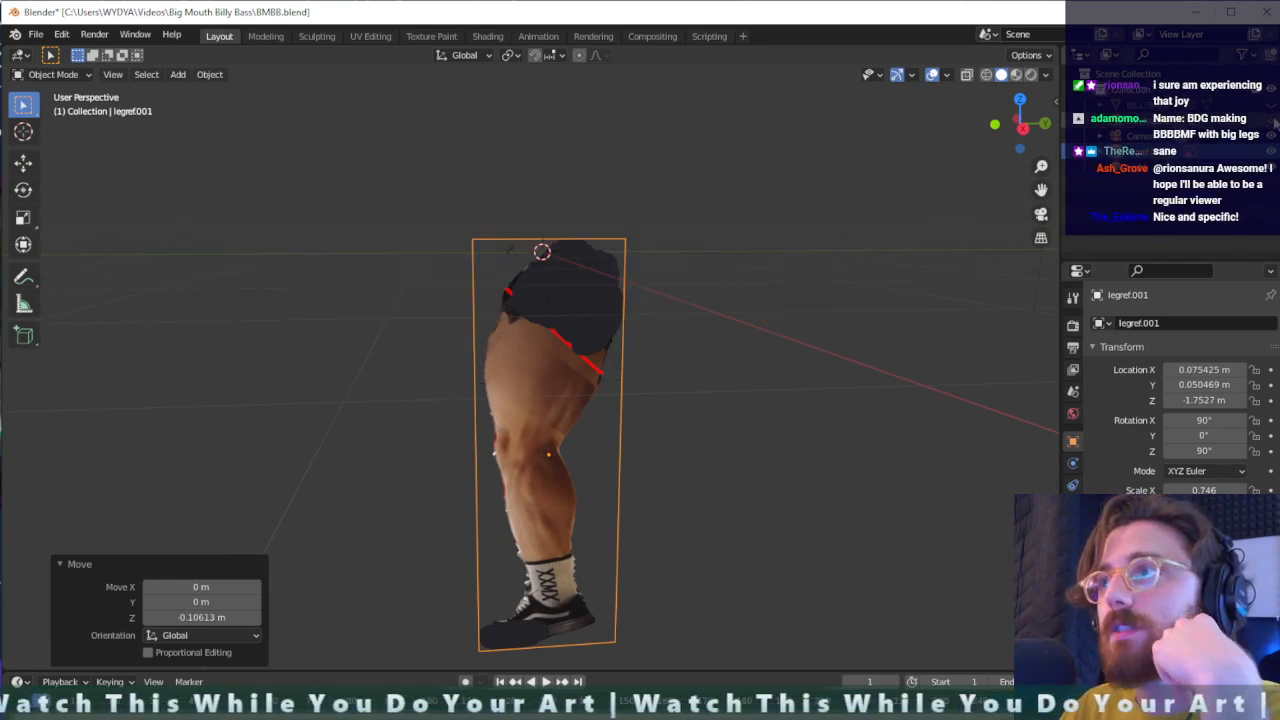
{"action": "mouse_move", "coordinate": [762, 339]}
{"action": "middle_mouse_down"}
{"action": "mouse_move", "coordinate": [739, 325]}
{"action": "mouse_move", "coordinate": [758, 318]}
{"action": "middle_mouse_up"}
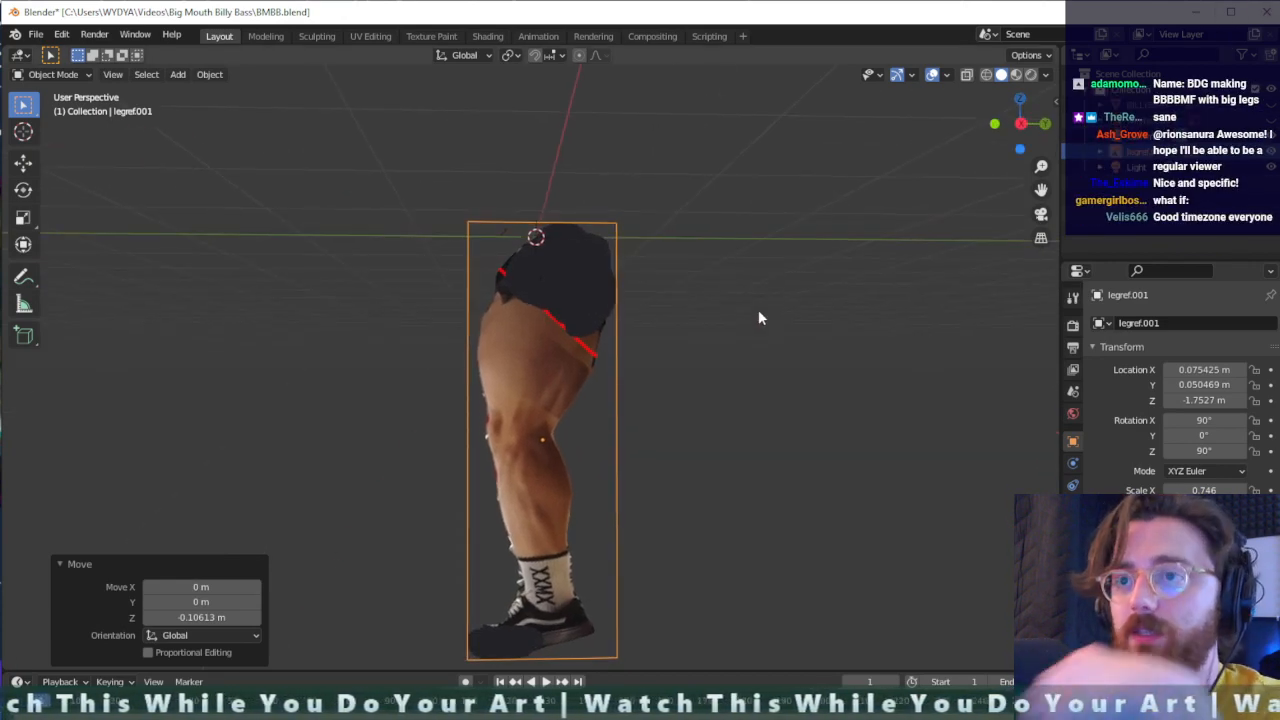
{"action": "scroll", "coordinate": [758, 318], "scroll_direction": "down", "scroll_amount": 4}
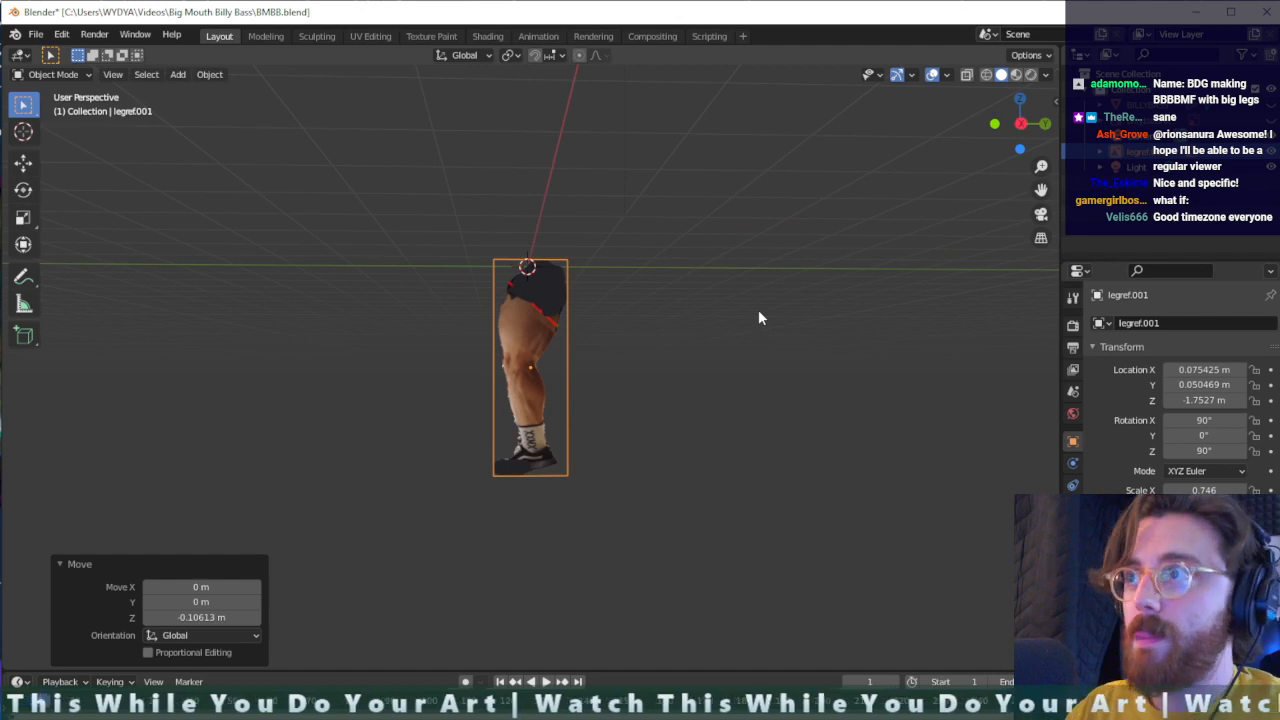
{"action": "left_click", "coordinate": [1149, 139]}
{"action": "left_click", "coordinate": [1147, 151]}
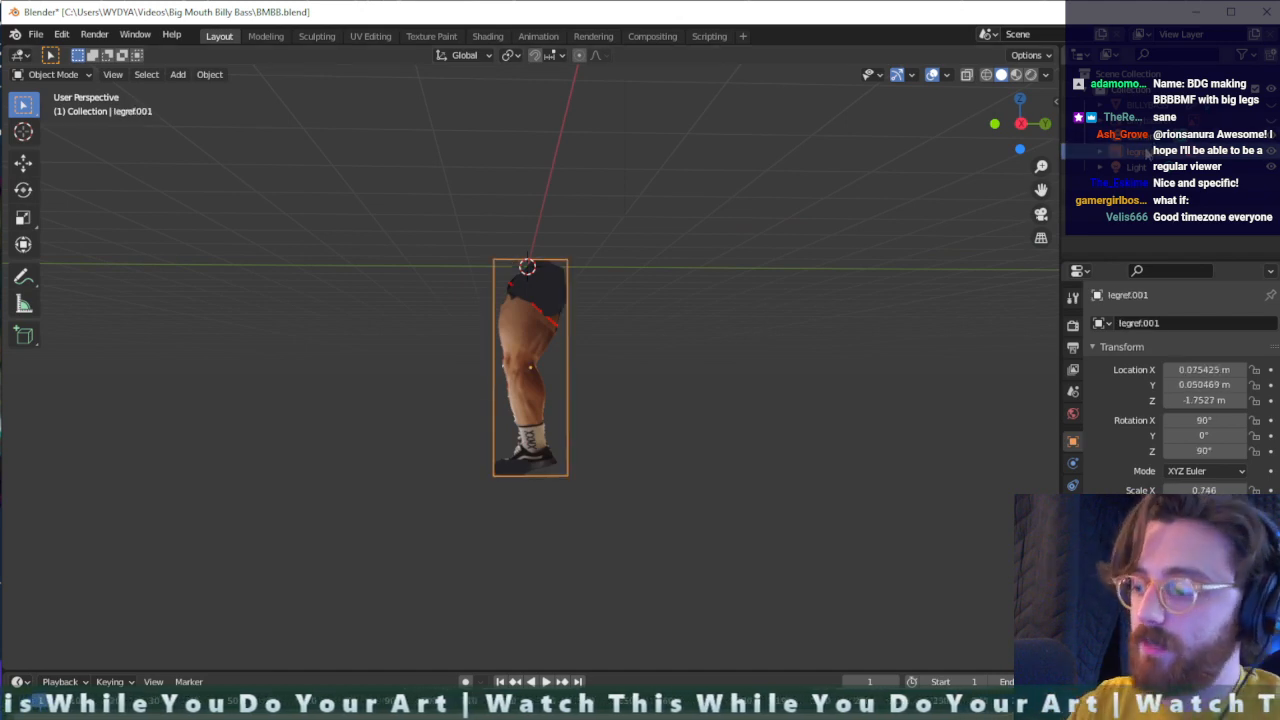
{"action": "key", "text": "KP_1"}
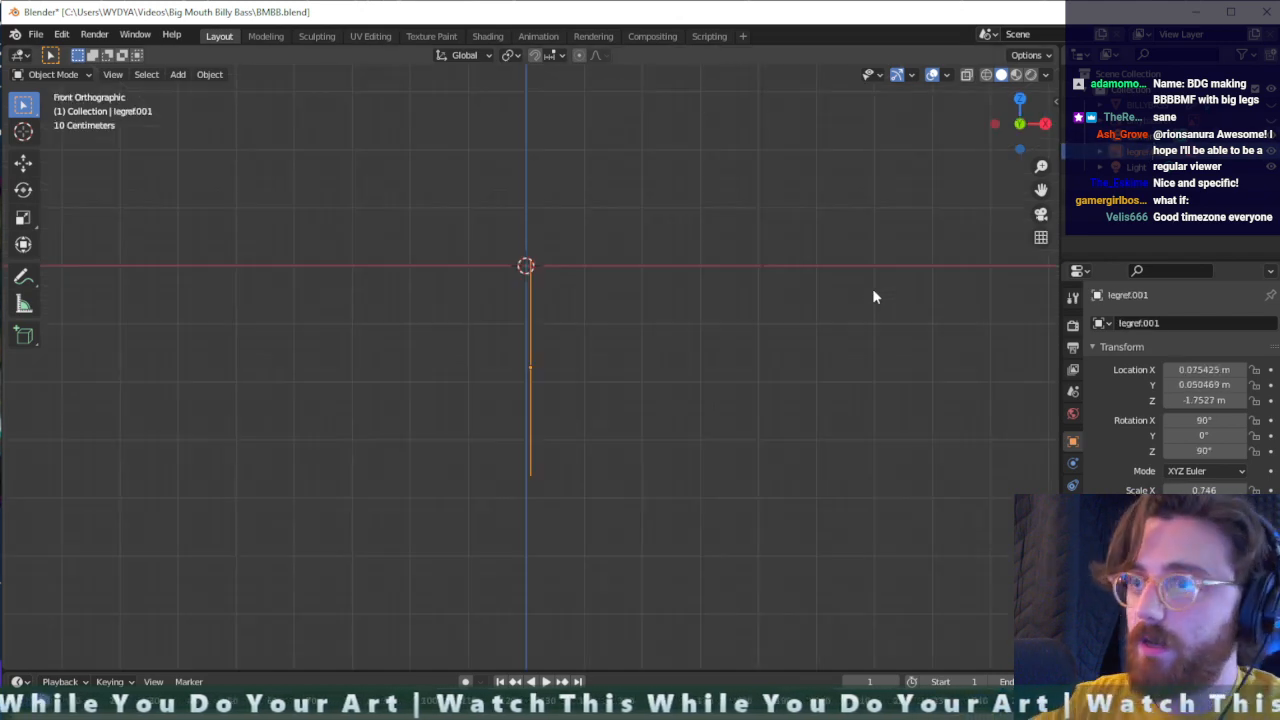
{"action": "key", "text": "KP_3"}
{"action": "scroll", "coordinate": [434, 400], "scroll_direction": "up", "scroll_amount": 4}
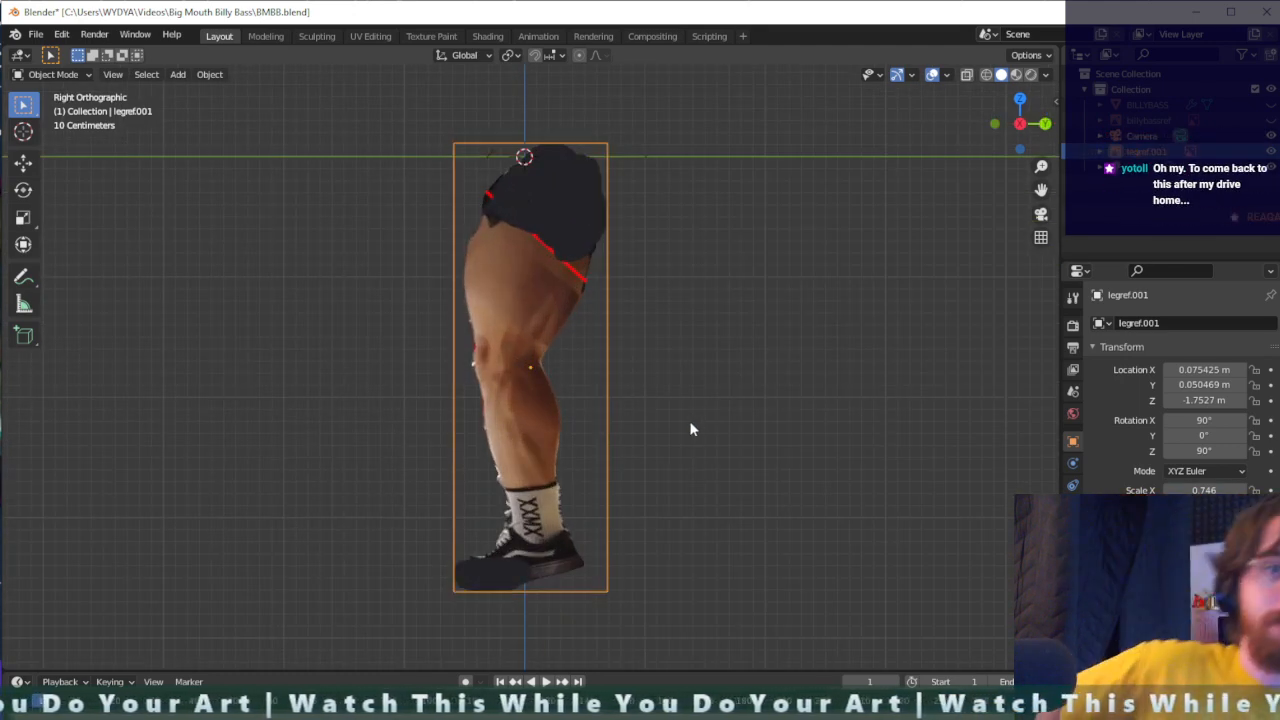
{"action": "left_click", "coordinate": [694, 375]}
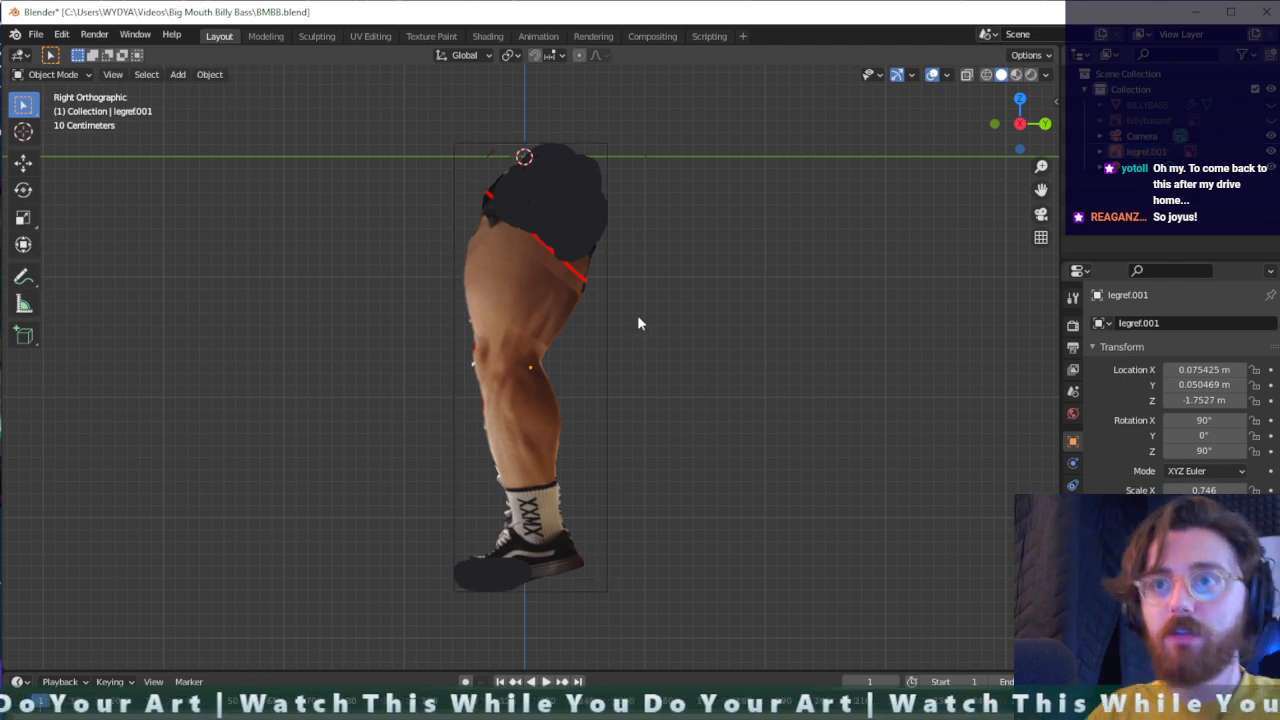
{"action": "key", "text": "shift+a"}
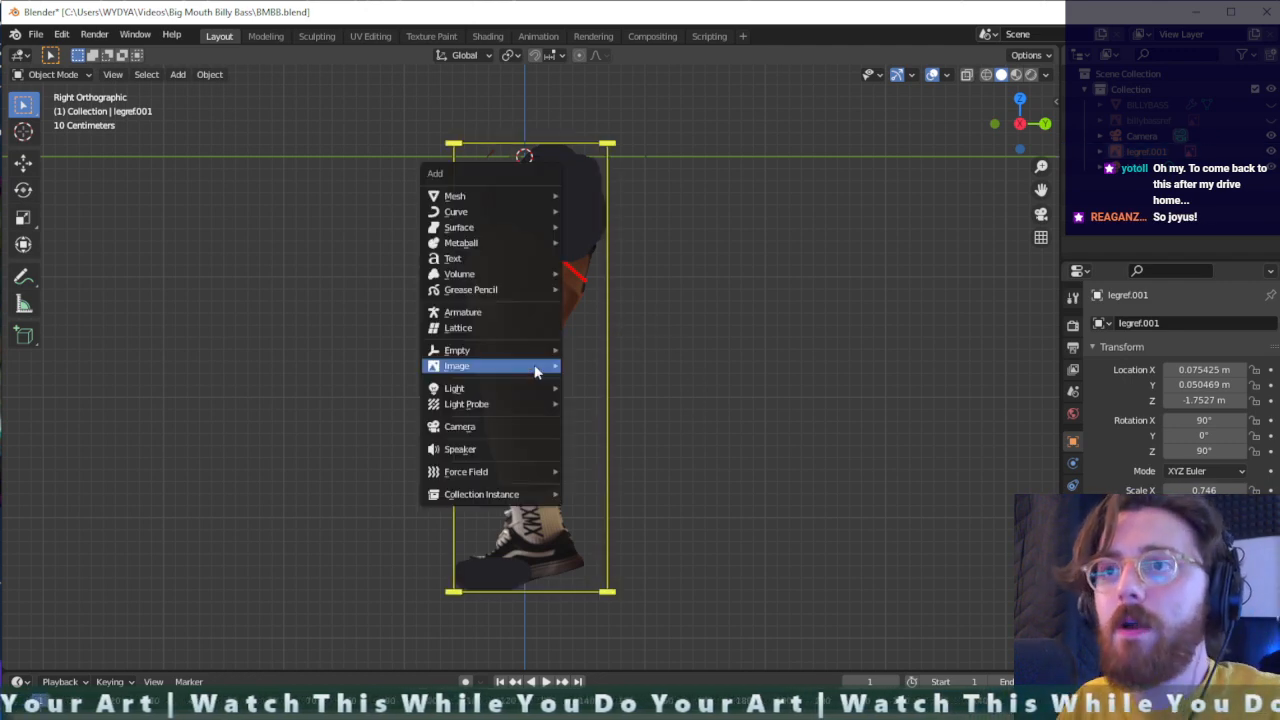
{"action": "mouse_move", "coordinate": [511, 244]}
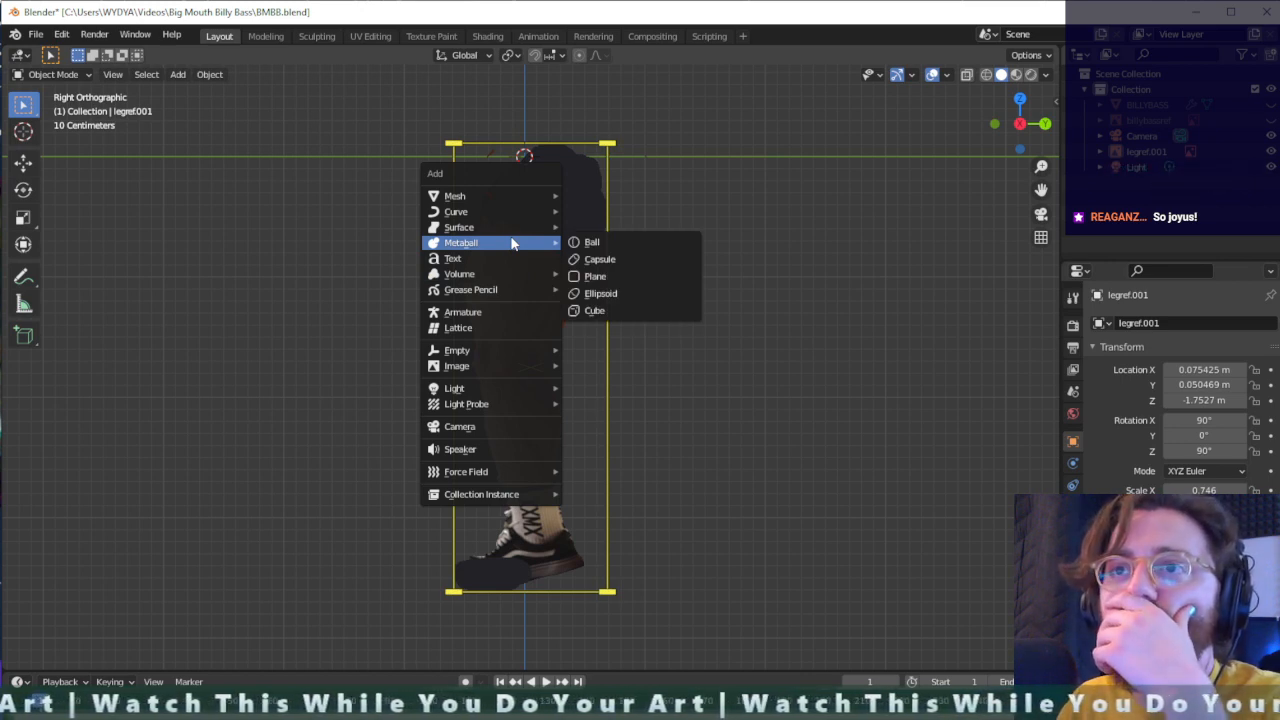
{"action": "mouse_move", "coordinate": [514, 195]}
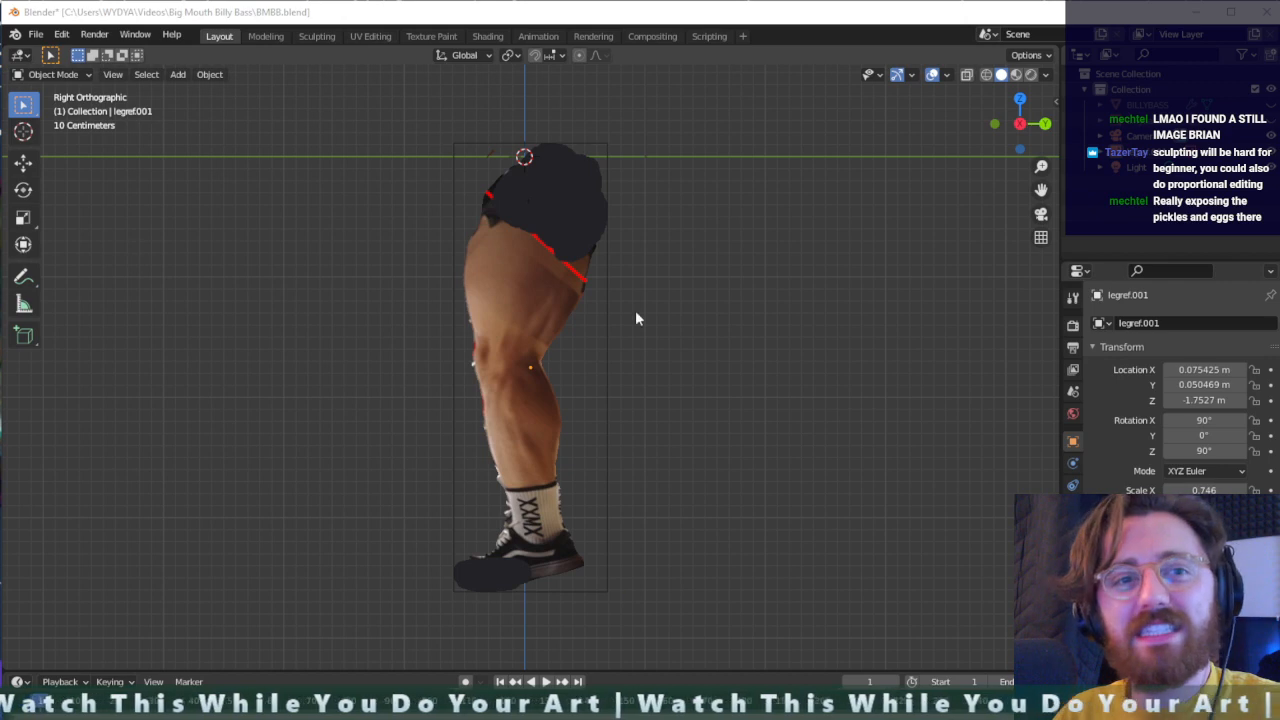
- Add a cylinder mesh with 16 vertices, 1 m radius and 2 m depth at the world origin in the right orthographic view
{"action": "mouse_move", "coordinate": [492, 264]}
{"action": "middle_mouse_down"}
{"action": "mouse_move", "coordinate": [604, 274]}
{"action": "mouse_move", "coordinate": [551, 300]}
{"action": "mouse_move", "coordinate": [477, 278]}
{"action": "mouse_move", "coordinate": [494, 303]}
{"action": "mouse_move", "coordinate": [522, 306]}
{"action": "mouse_move", "coordinate": [530, 293]}
{"action": "mouse_move", "coordinate": [500, 257]}
{"action": "middle_mouse_up"}
{"action": "scroll", "coordinate": [522, 306], "scroll_direction": "up", "scroll_amount": 2}
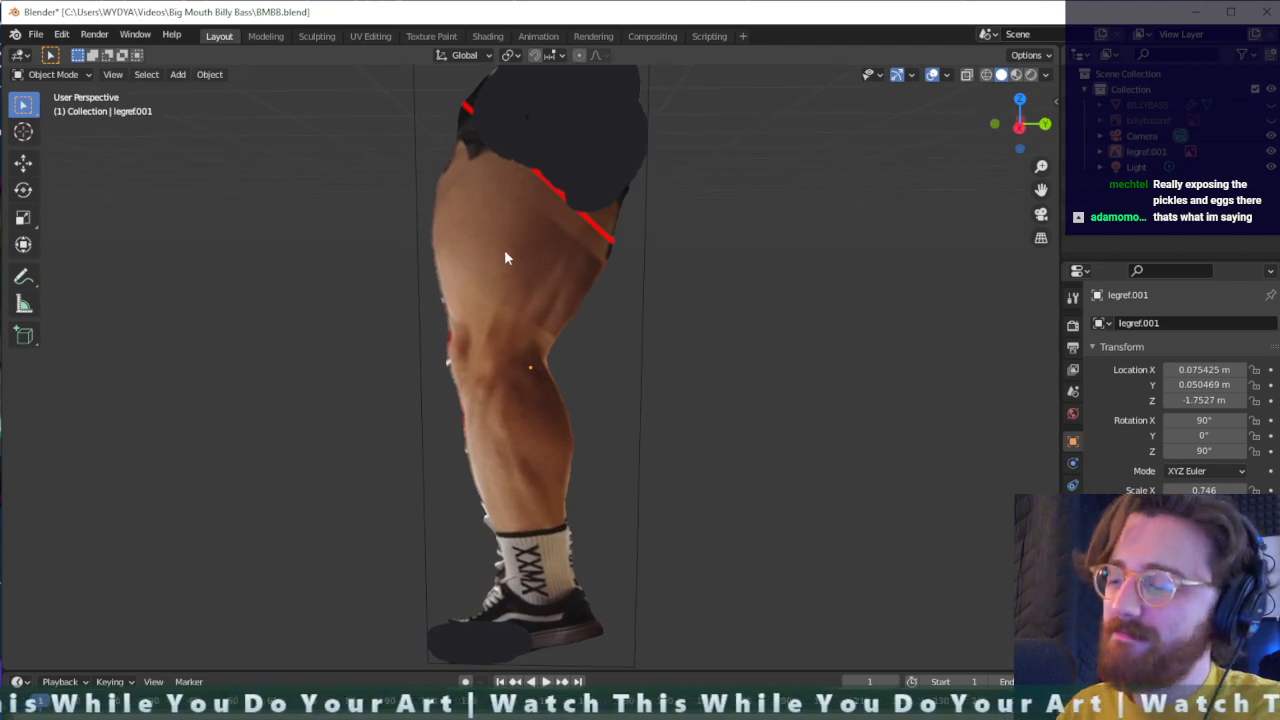
{"action": "key", "text": "KP_1"}
{"action": "key", "text": "KP_3"}
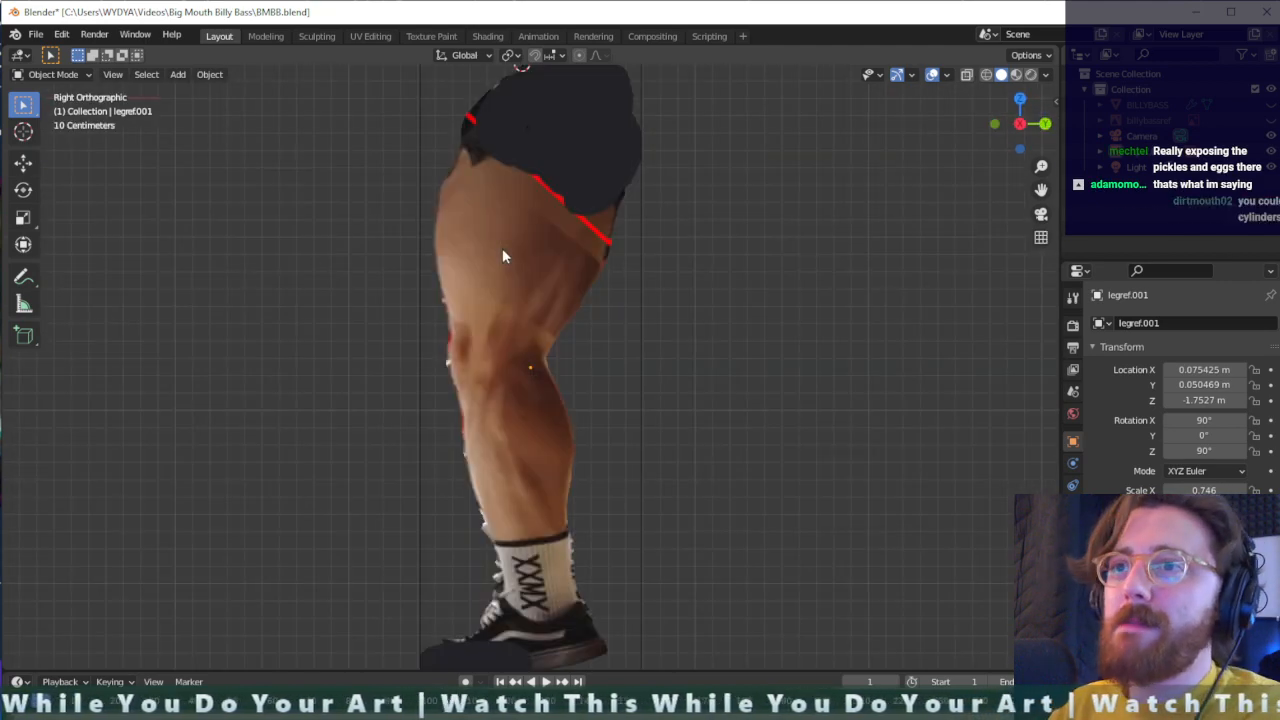
{"action": "scroll", "coordinate": [525, 292], "scroll_direction": "down", "scroll_amount": 3}
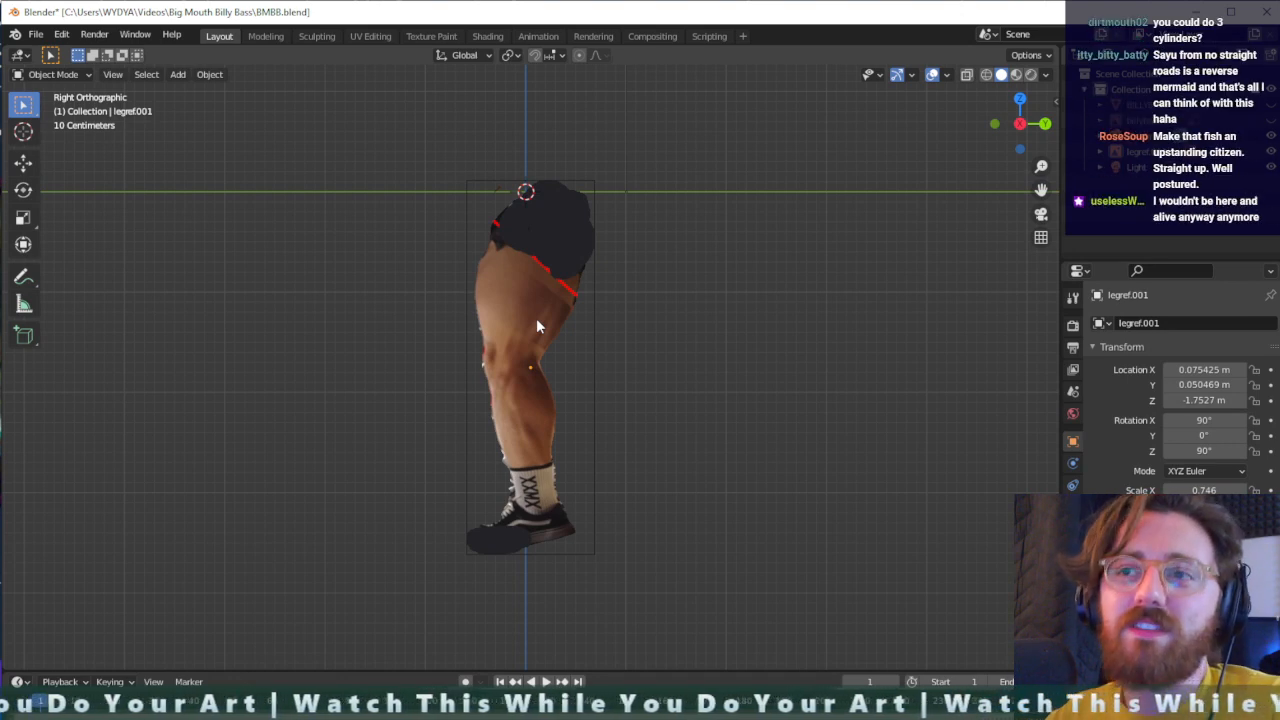
{"action": "key", "text": "shift+a"}
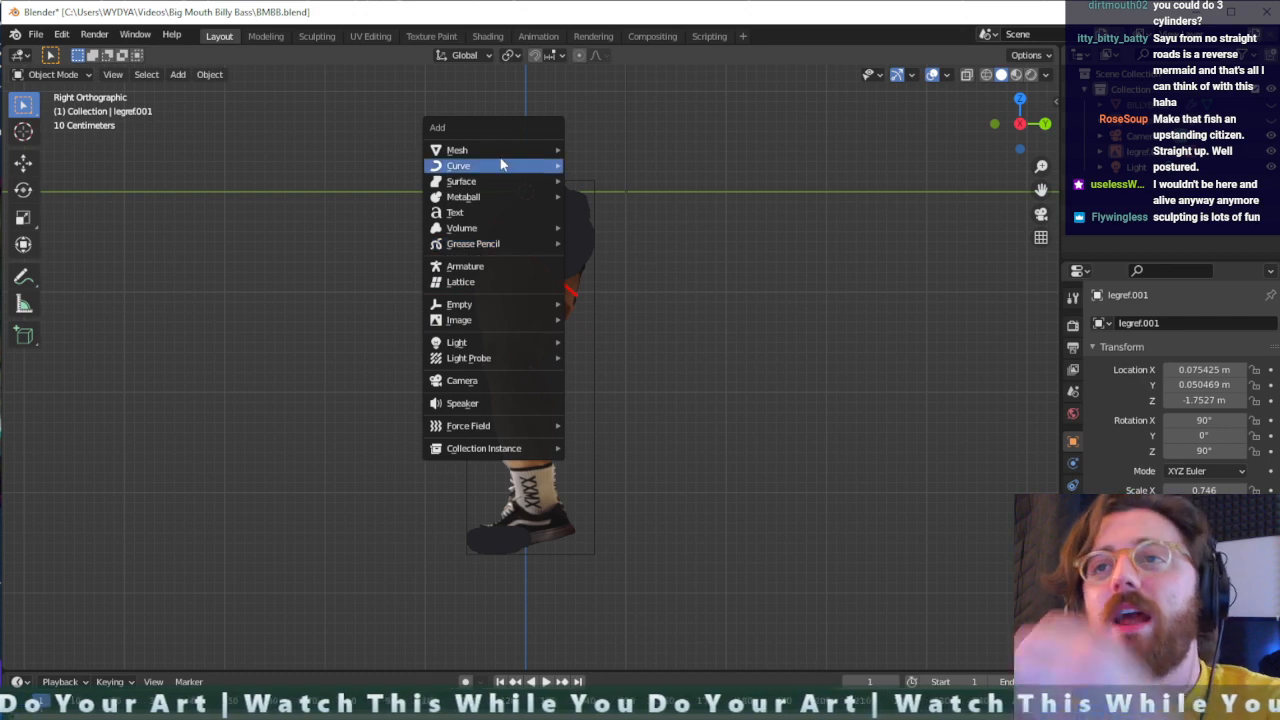
{"action": "mouse_move", "coordinate": [502, 165]}
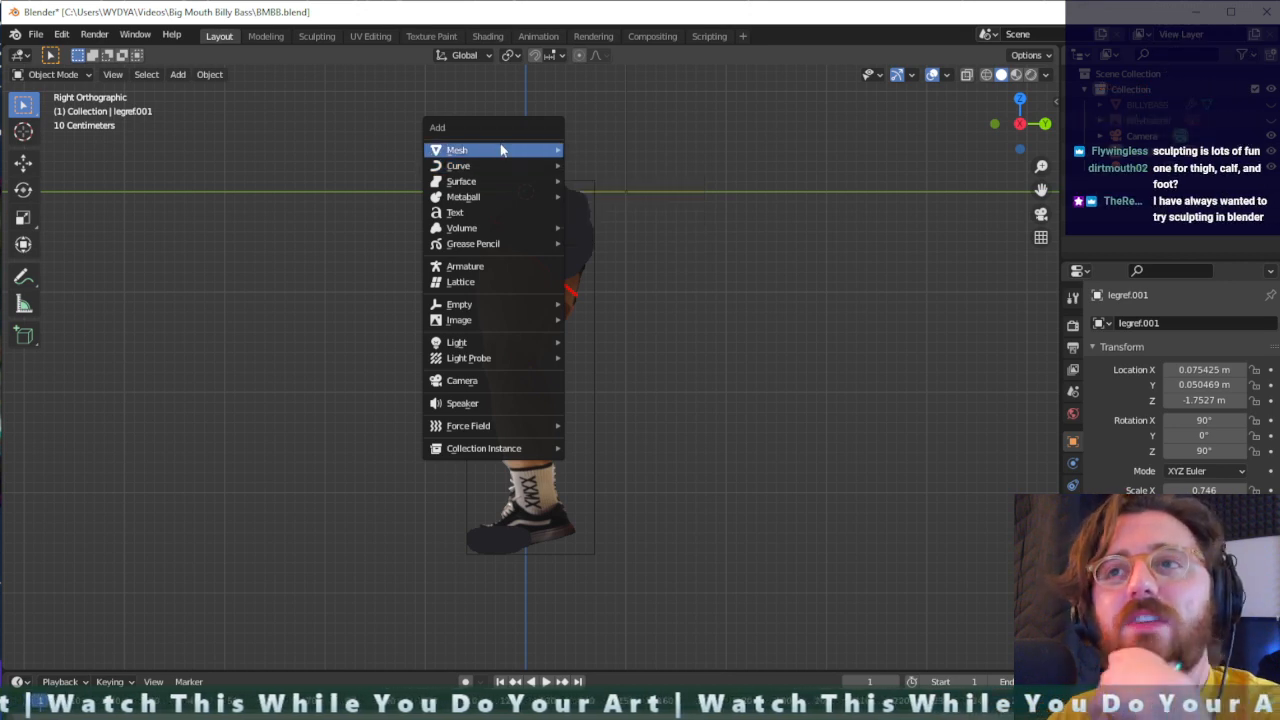
{"action": "left_click", "coordinate": [596, 228]}
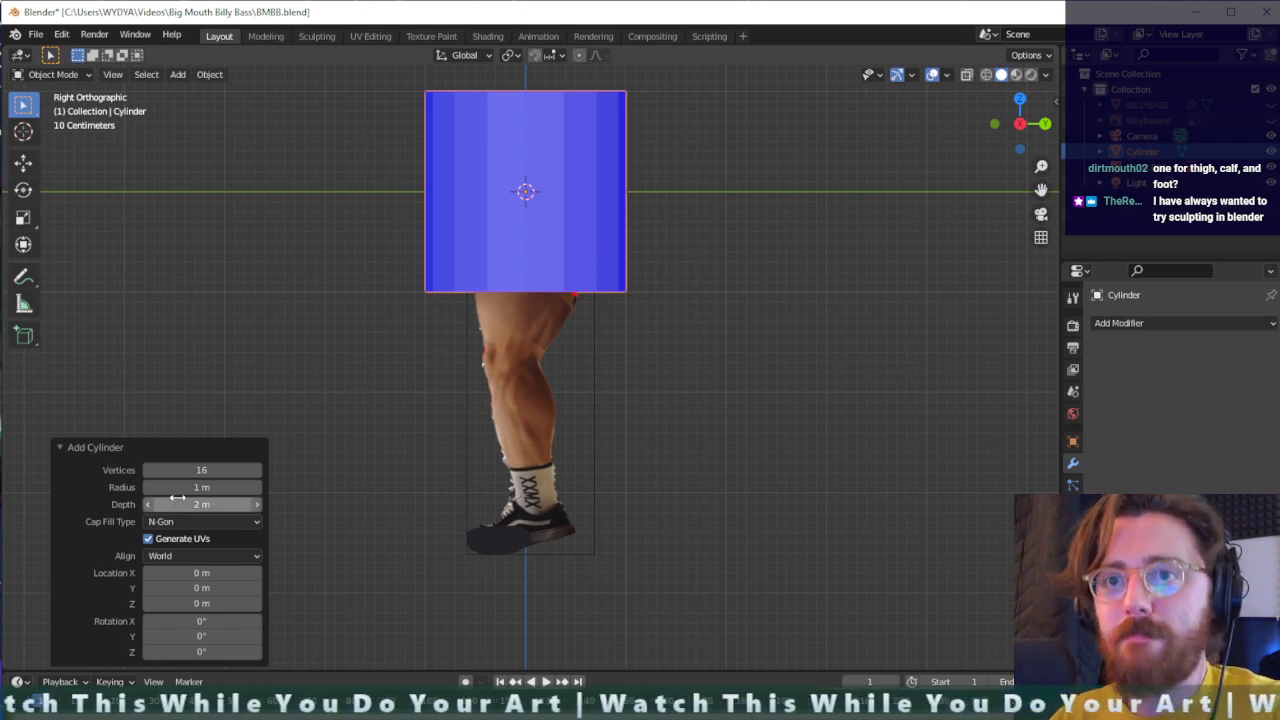
{"action": "left_click", "coordinate": [643, 264]}
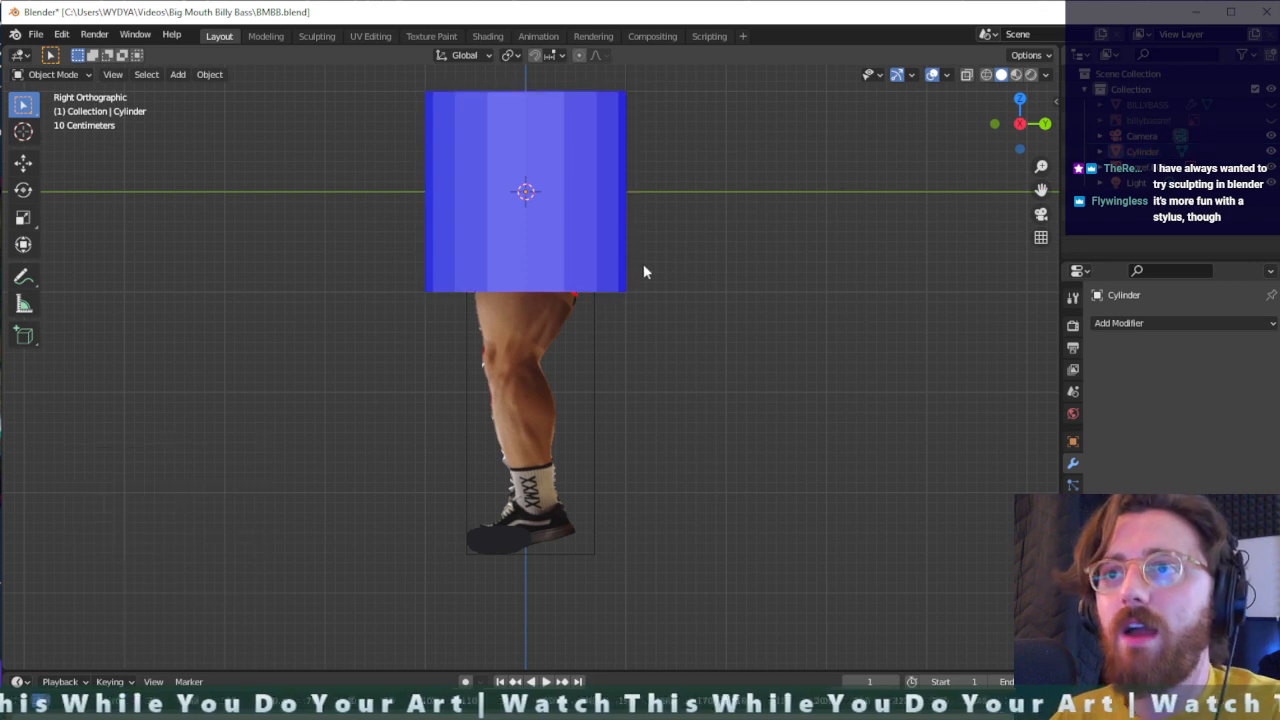
- Scale the cylinder uniformly to about 0.334 and lower it about 1.1 m along Z onto the thigh of the leg reference
{"action": "left_click", "coordinate": [588, 250]}
{"action": "key", "text": "s"}
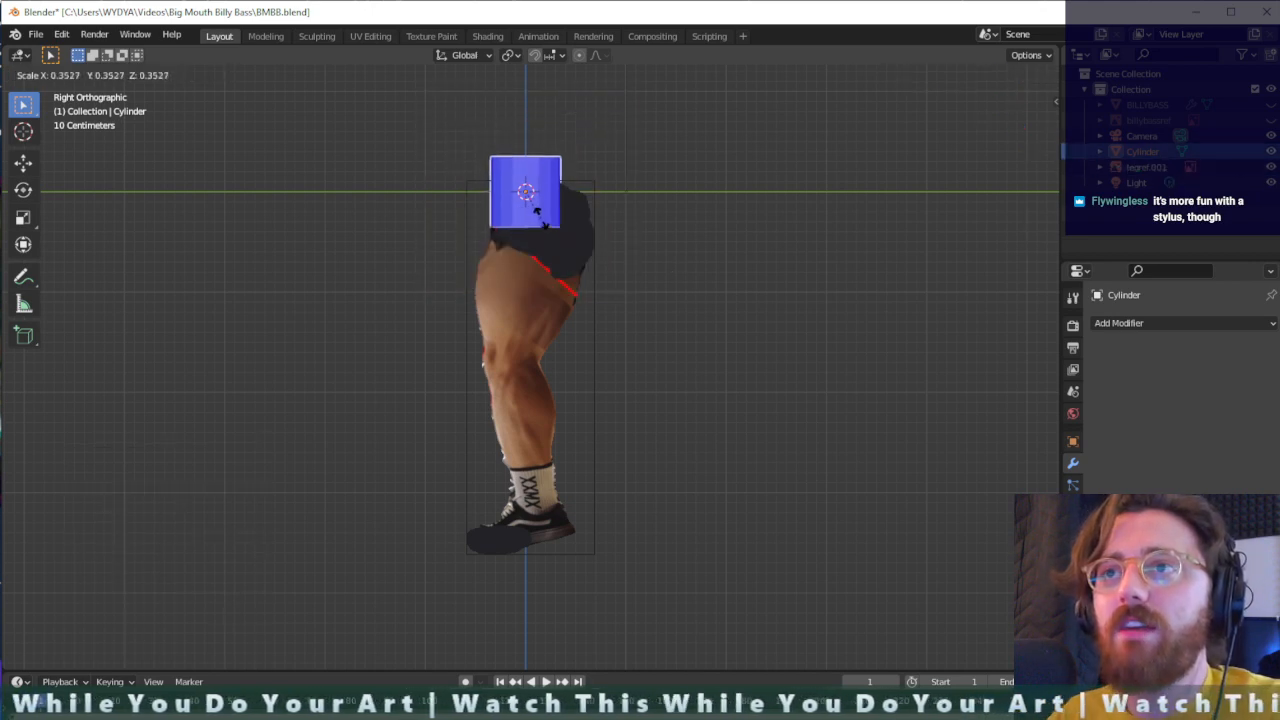
{"action": "left_click", "coordinate": [537, 225]}
{"action": "middle_click_drag", "start_coordinate": [537, 225], "coordinate": [568, 250]}
{"action": "key", "text": "g"}
{"action": "key", "text": "z"}
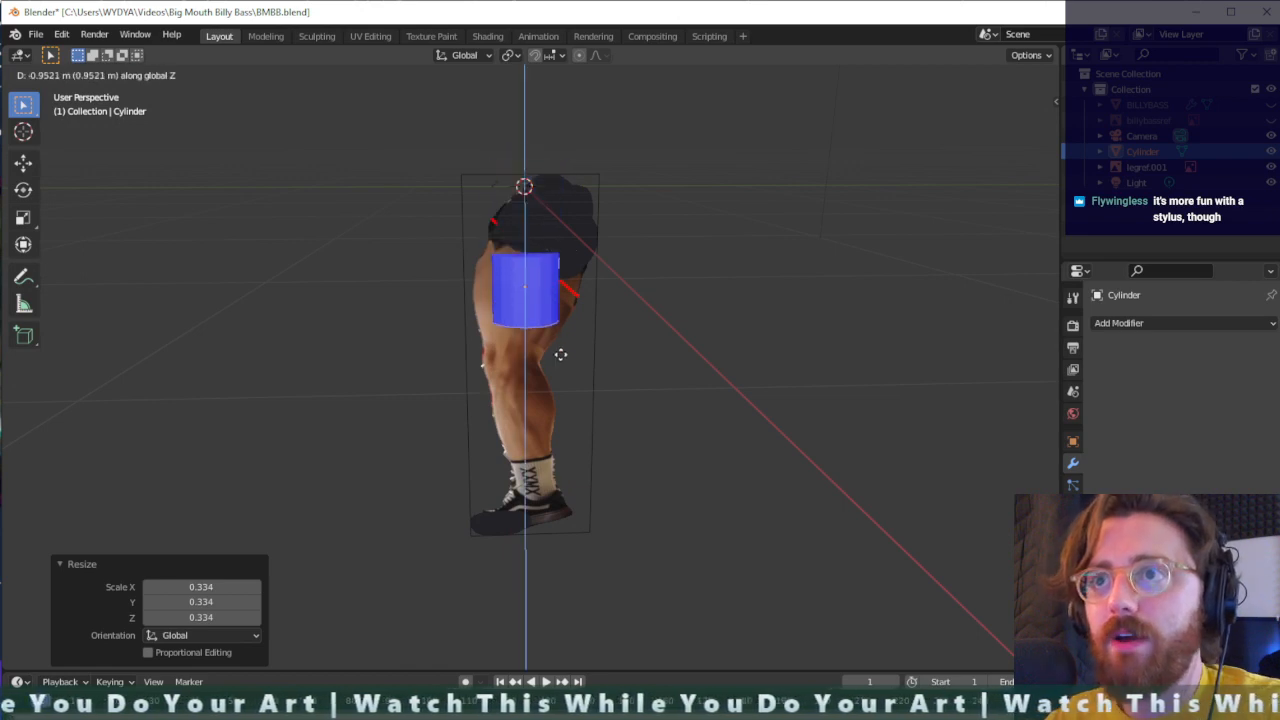
{"action": "left_click", "coordinate": [555, 365]}
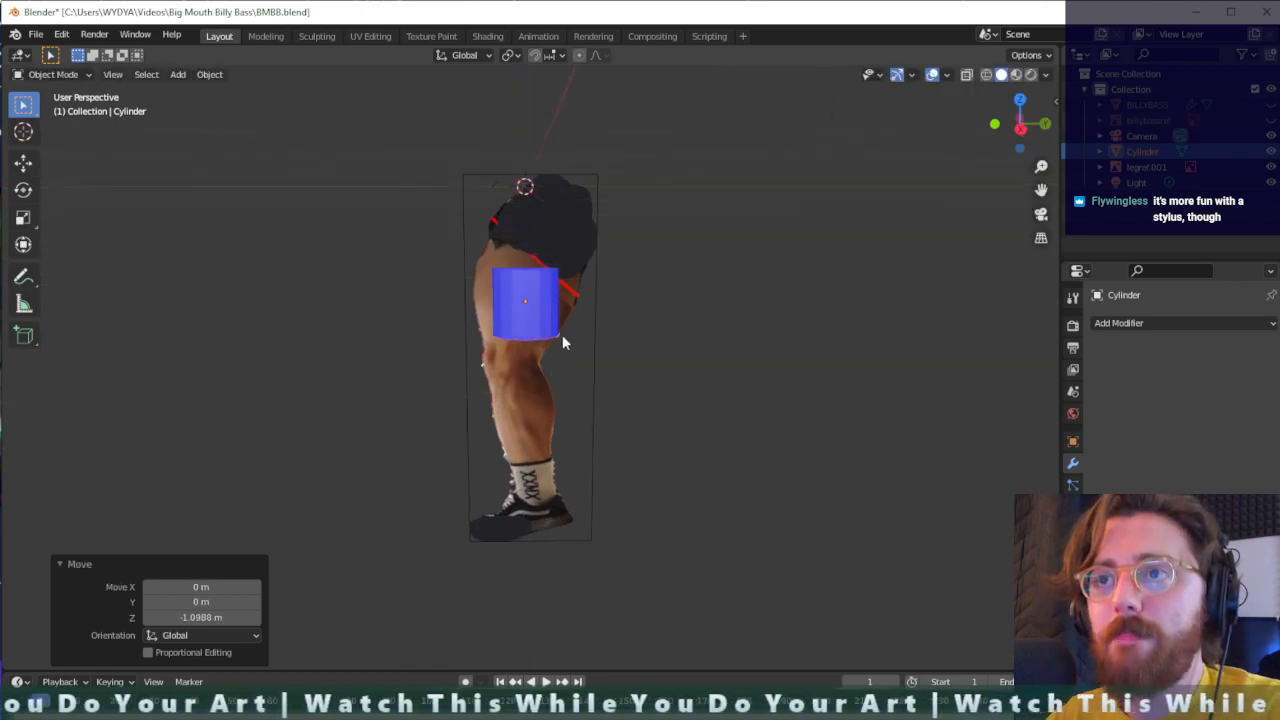
- Rotate the cylinder about -16.2° around the global X axis to follow the slant of the thigh
{"action": "key", "text": "r"}
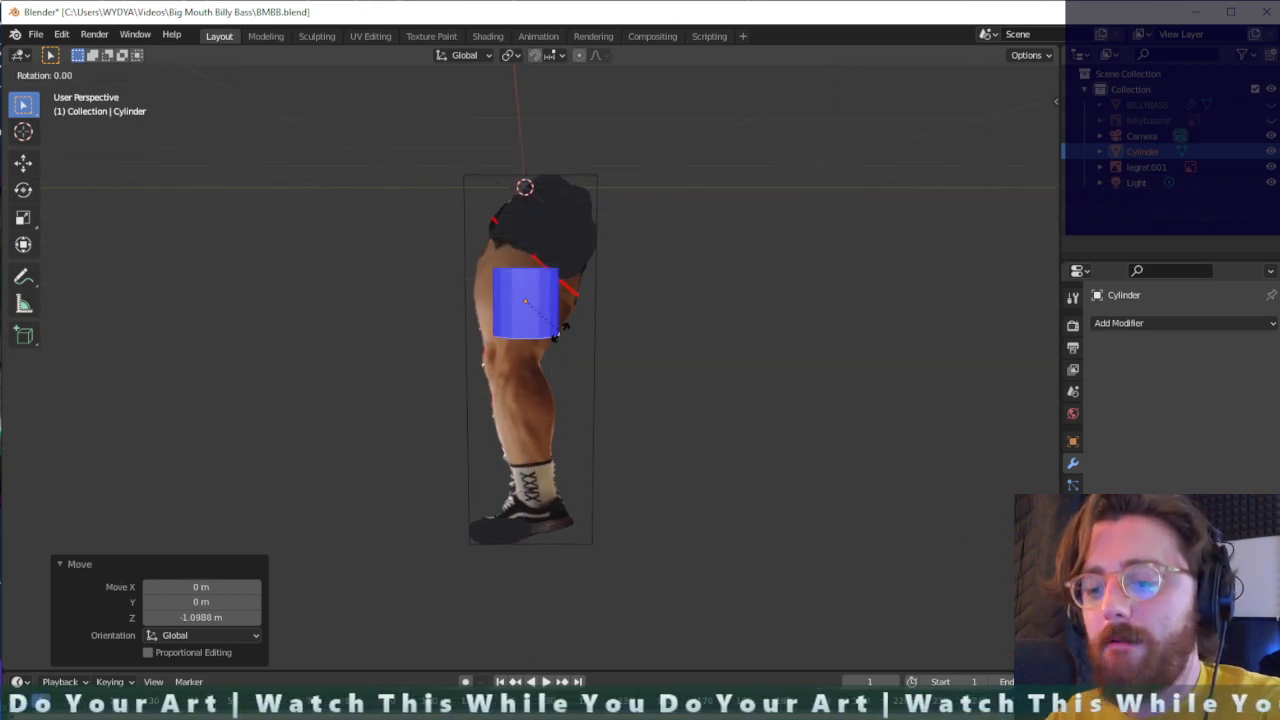
{"action": "key", "text": "x"}
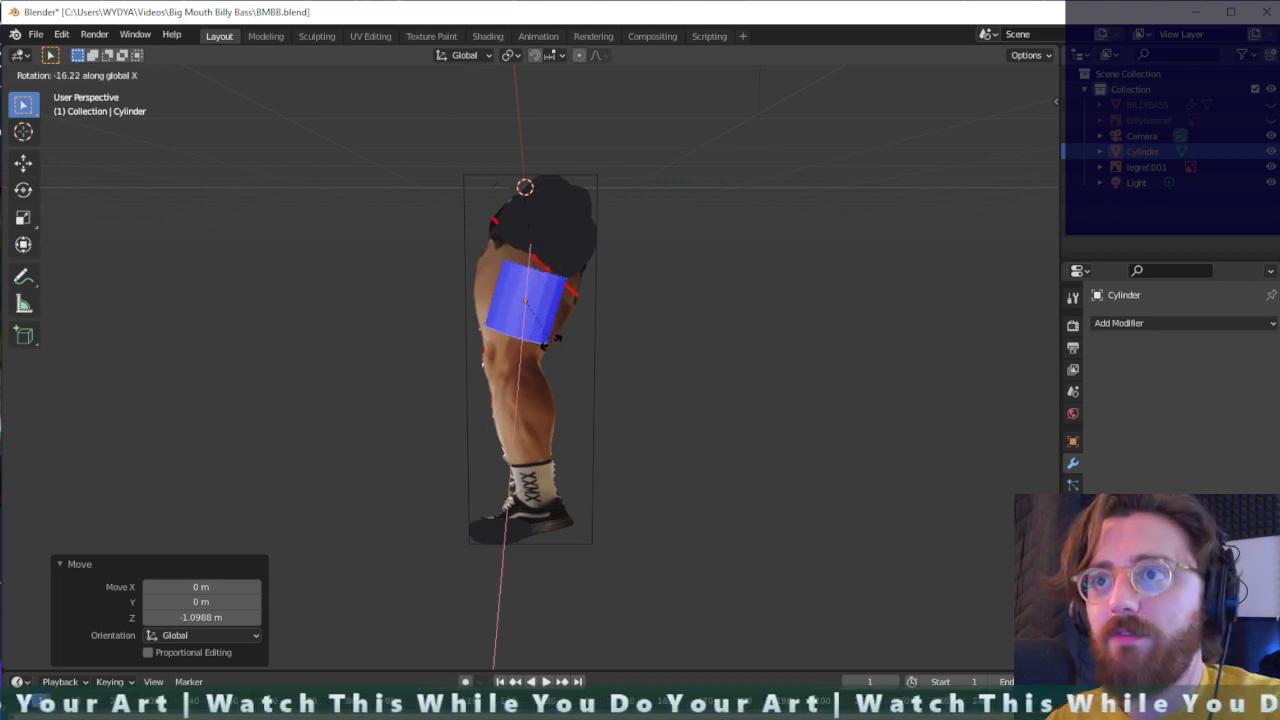
{"action": "left_click", "coordinate": [551, 348]}
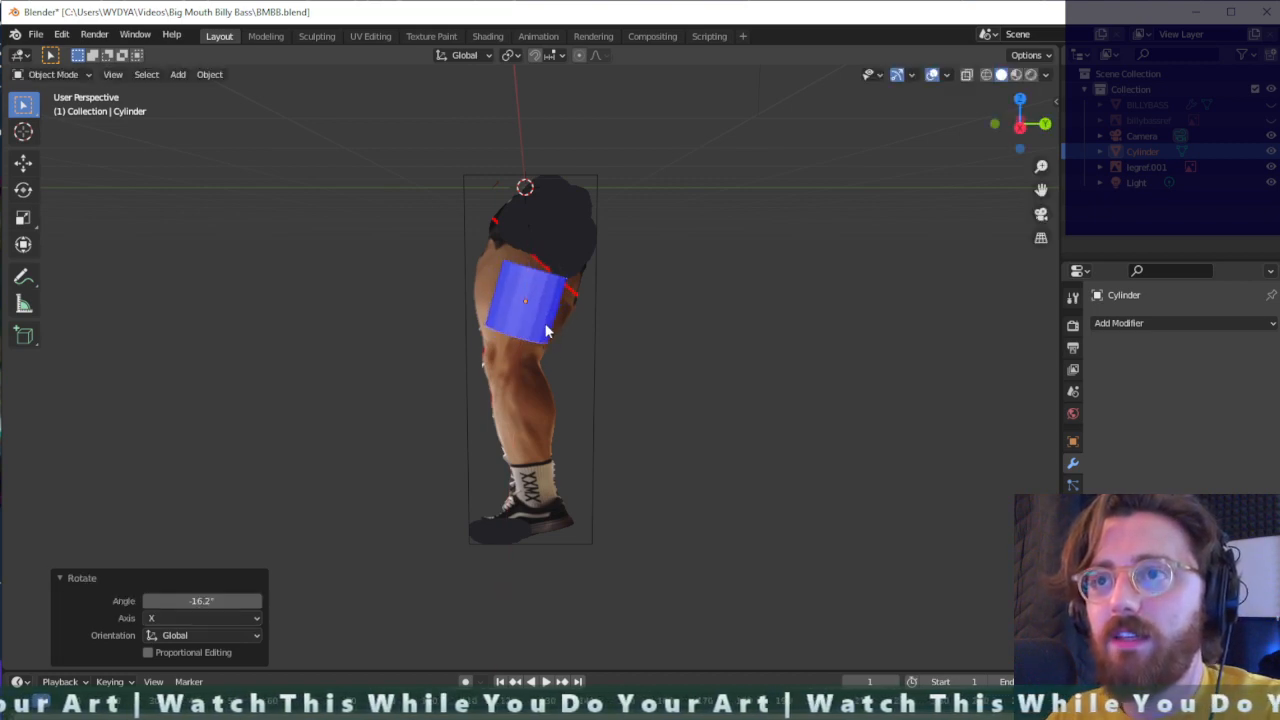
- Mirror the thigh cylinder across its X axis with AutoMirror, using the positive orientation with Cut and Mirror and clipping
{"action": "key", "text": "z"}
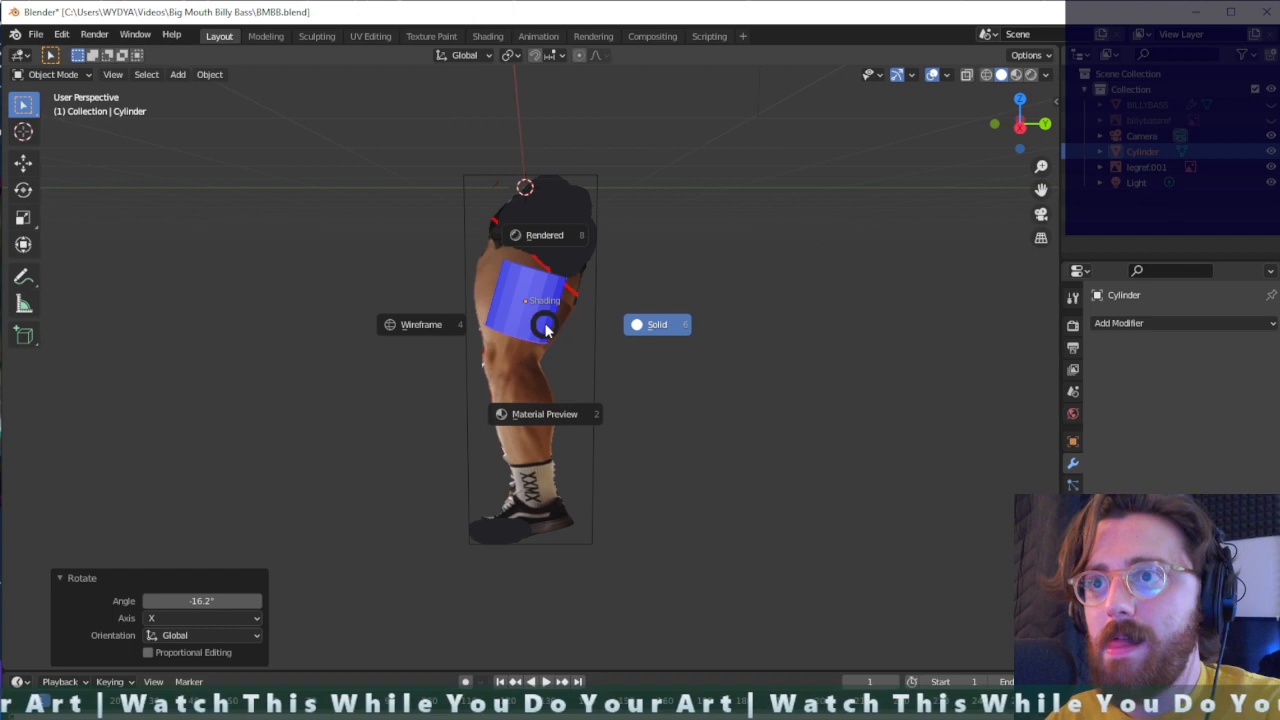
{"action": "left_click", "coordinate": [626, 274]}
{"action": "mouse_move", "coordinate": [626, 274]}
{"action": "middle_mouse_down"}
{"action": "mouse_move", "coordinate": [640, 294]}
{"action": "mouse_move", "coordinate": [640, 260]}
{"action": "mouse_move", "coordinate": [612, 259]}
{"action": "middle_mouse_up"}
{"action": "left_click", "coordinate": [543, 297]}
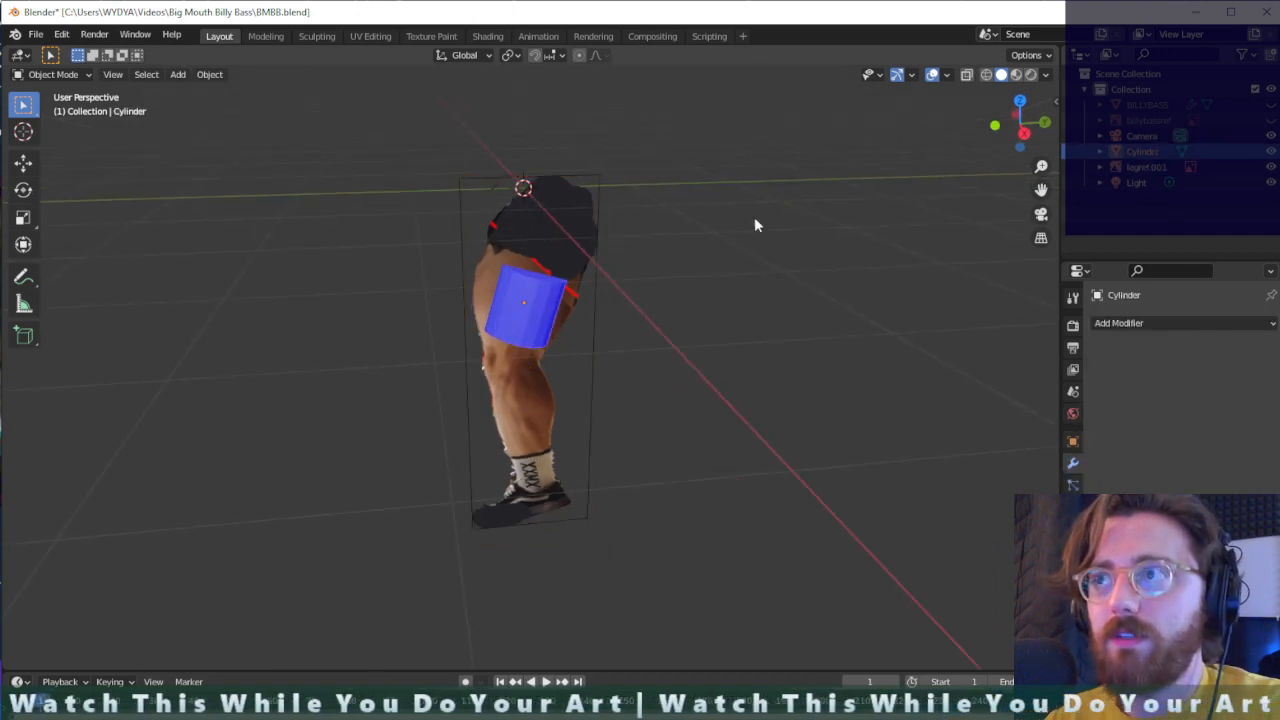
{"action": "left_click", "coordinate": [1056, 92]}
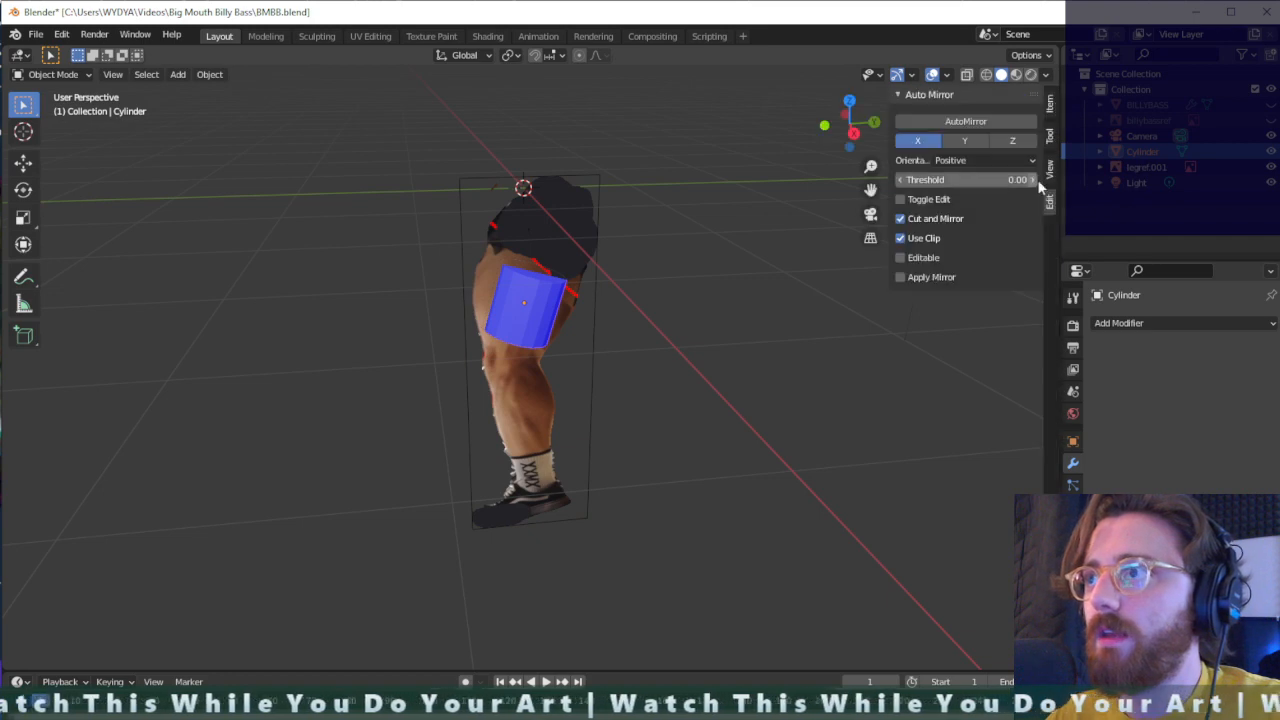
{"action": "left_click", "coordinate": [966, 121]}
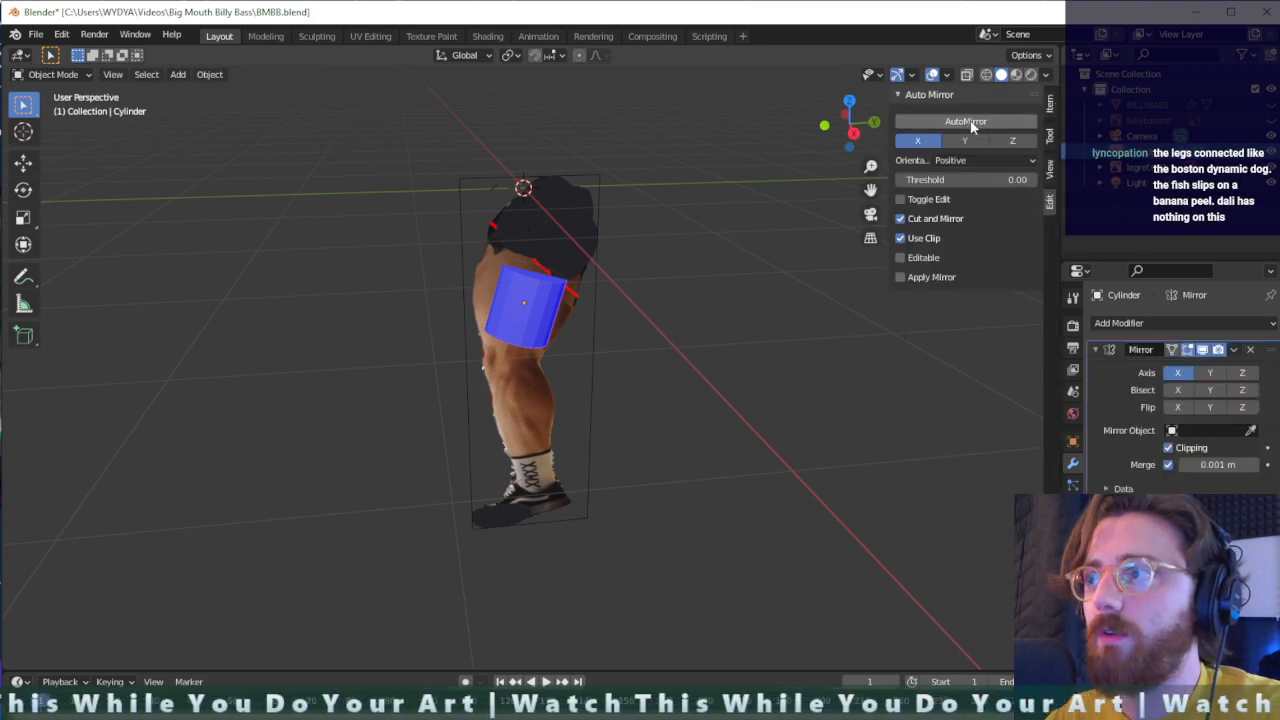
{"action": "middle_click_drag", "start_coordinate": [611, 297], "coordinate": [726, 287]}
{"action": "left_click", "coordinate": [524, 312]}
{"action": "left_click", "coordinate": [530, 312]}
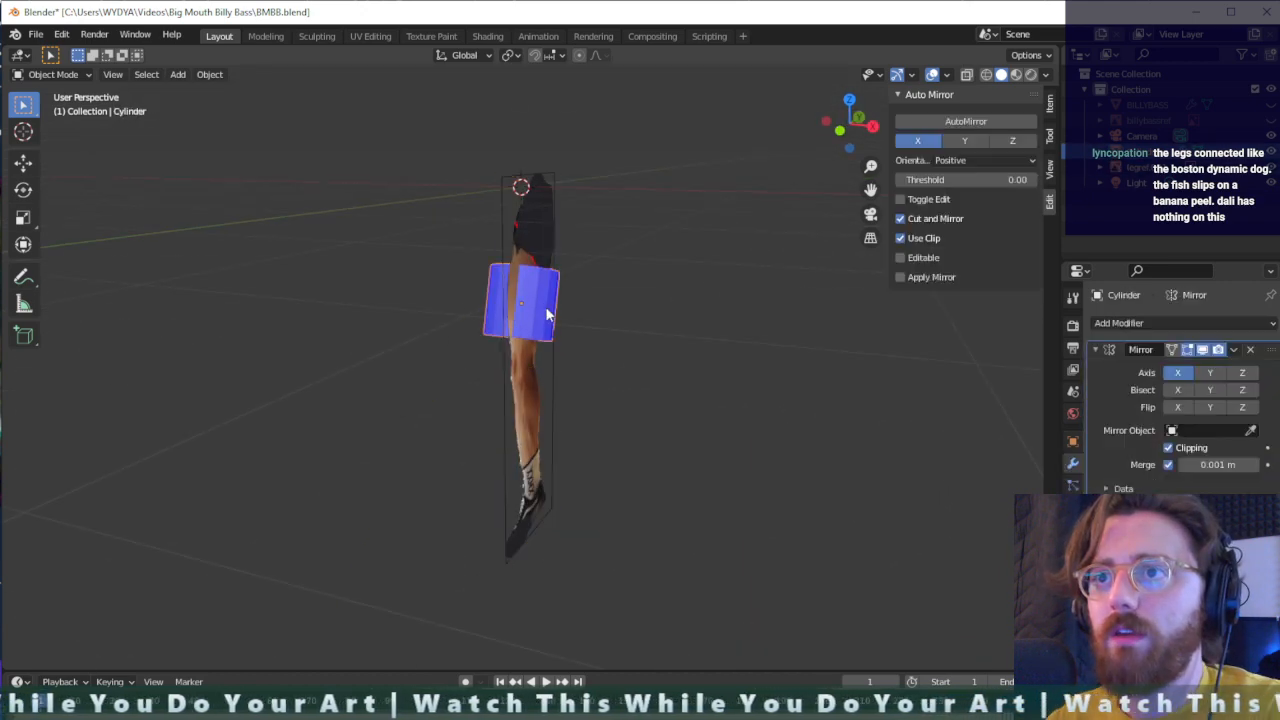
{"action": "key", "text": "Tab"}
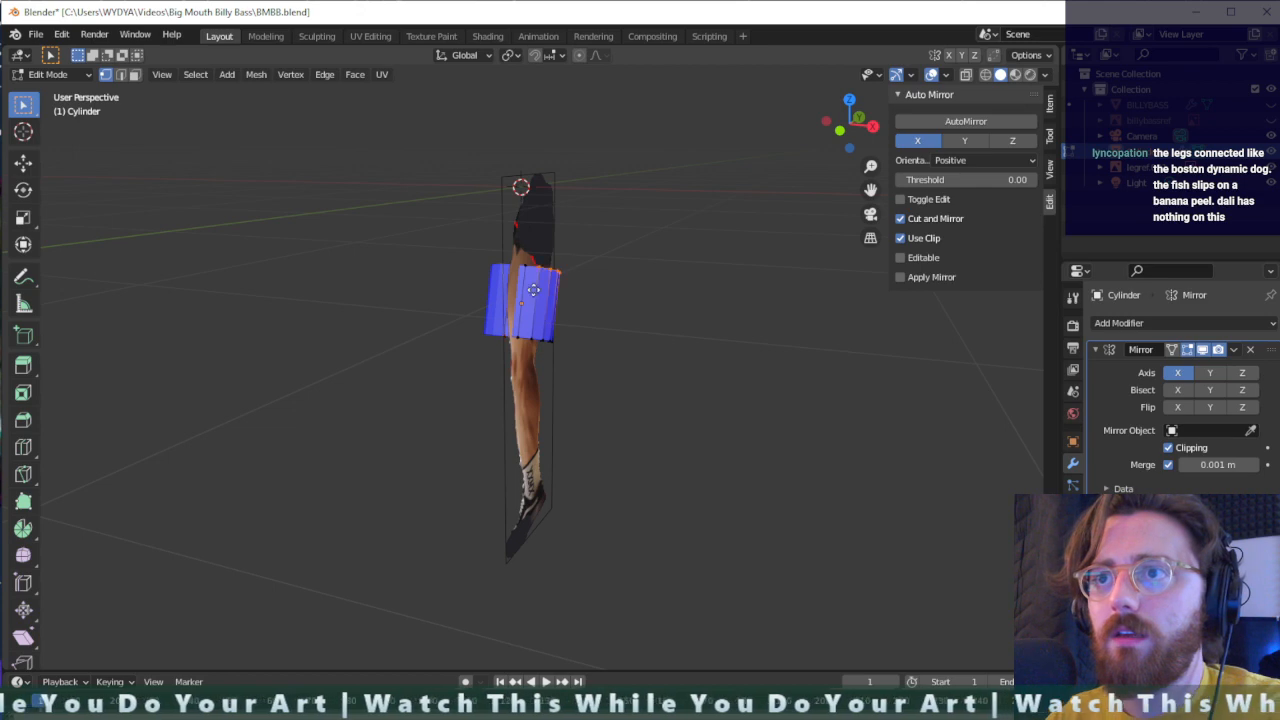
{"action": "key", "text": "s"}
{"action": "key", "text": "Escape"}
{"action": "mouse_move", "coordinate": [581, 286]}
{"action": "middle_mouse_down"}
{"action": "mouse_move", "coordinate": [640, 317]}
{"action": "mouse_move", "coordinate": [591, 306]}
{"action": "mouse_move", "coordinate": [603, 341]}
{"action": "mouse_move", "coordinate": [651, 294]}
{"action": "mouse_move", "coordinate": [599, 290]}
{"action": "middle_mouse_up"}
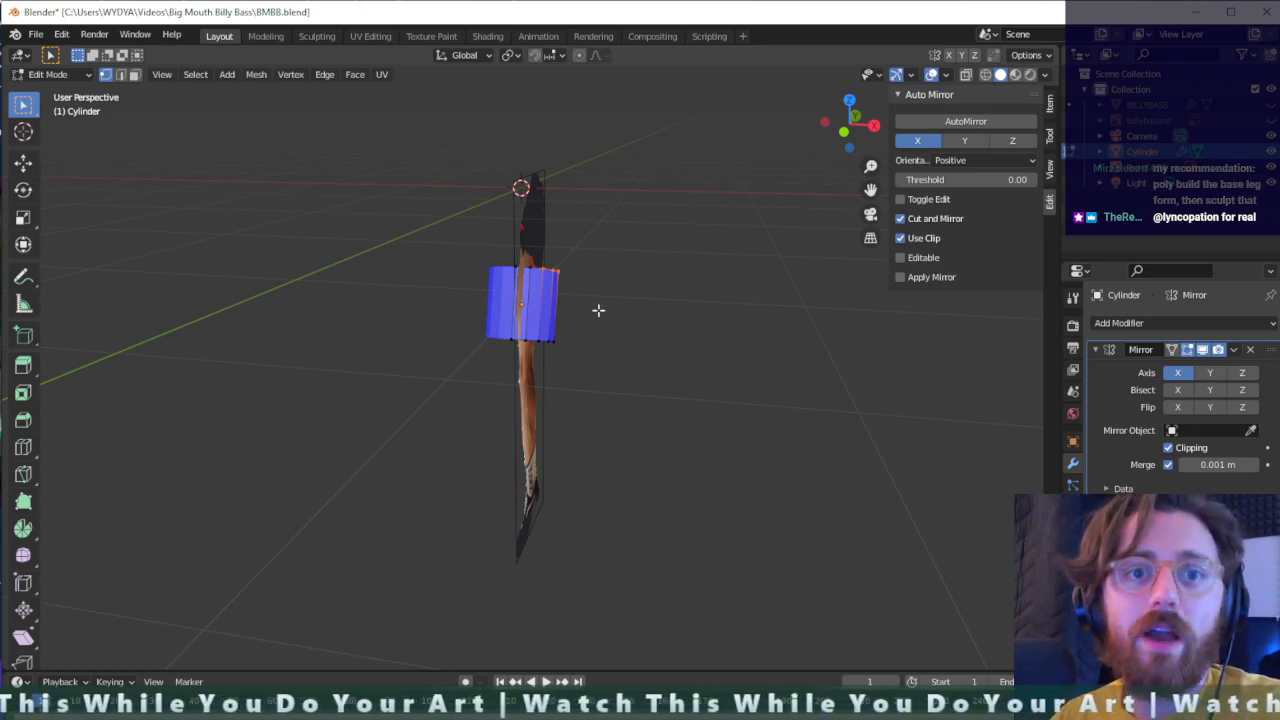
{"action": "scroll", "coordinate": [598, 309], "scroll_direction": "up", "scroll_amount": 3}
{"action": "scroll", "coordinate": [619, 316], "scroll_direction": "down", "scroll_amount": 2}
{"action": "middle_click_drag", "start_coordinate": [618, 315], "coordinate": [602, 288]}
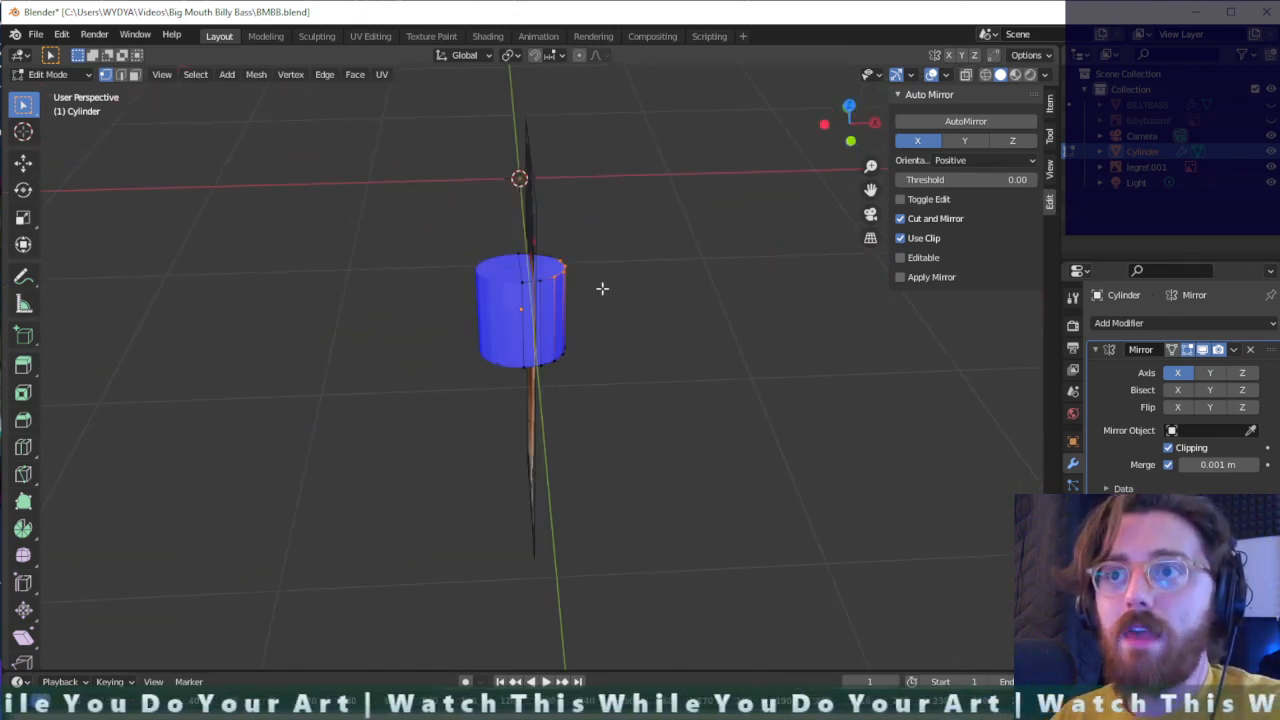
- Return to Object Mode and set the leg reference image's X location to 0 m
{"action": "left_click", "coordinate": [536, 213]}
{"action": "left_click", "coordinate": [524, 212]}
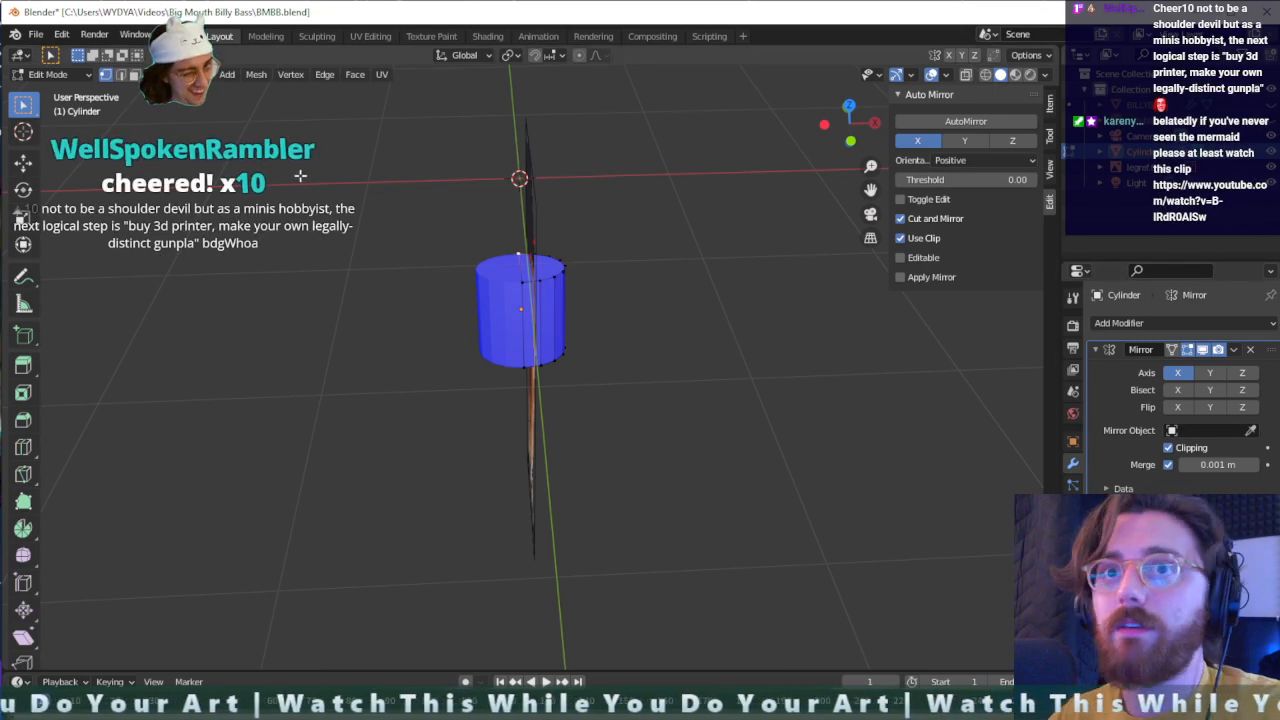
{"action": "key", "text": "Tab"}
{"action": "left_click", "coordinate": [529, 209]}
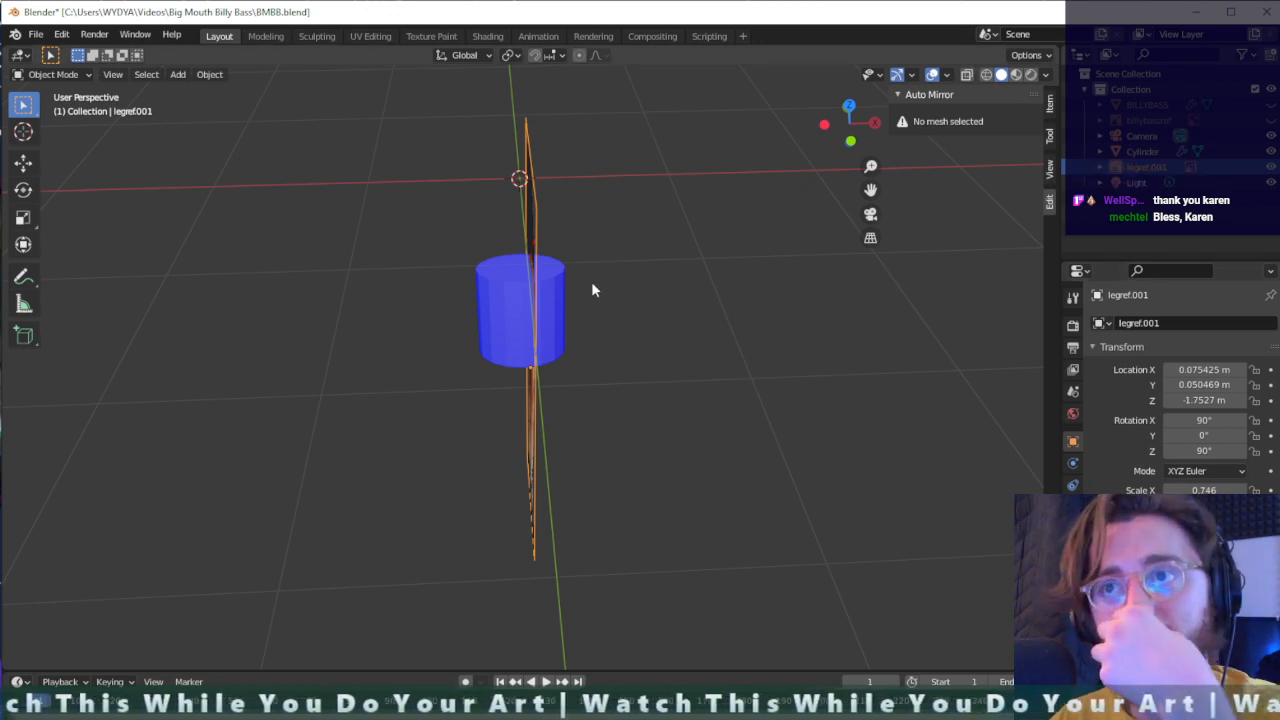
{"action": "double_click", "coordinate": [1215, 370]}
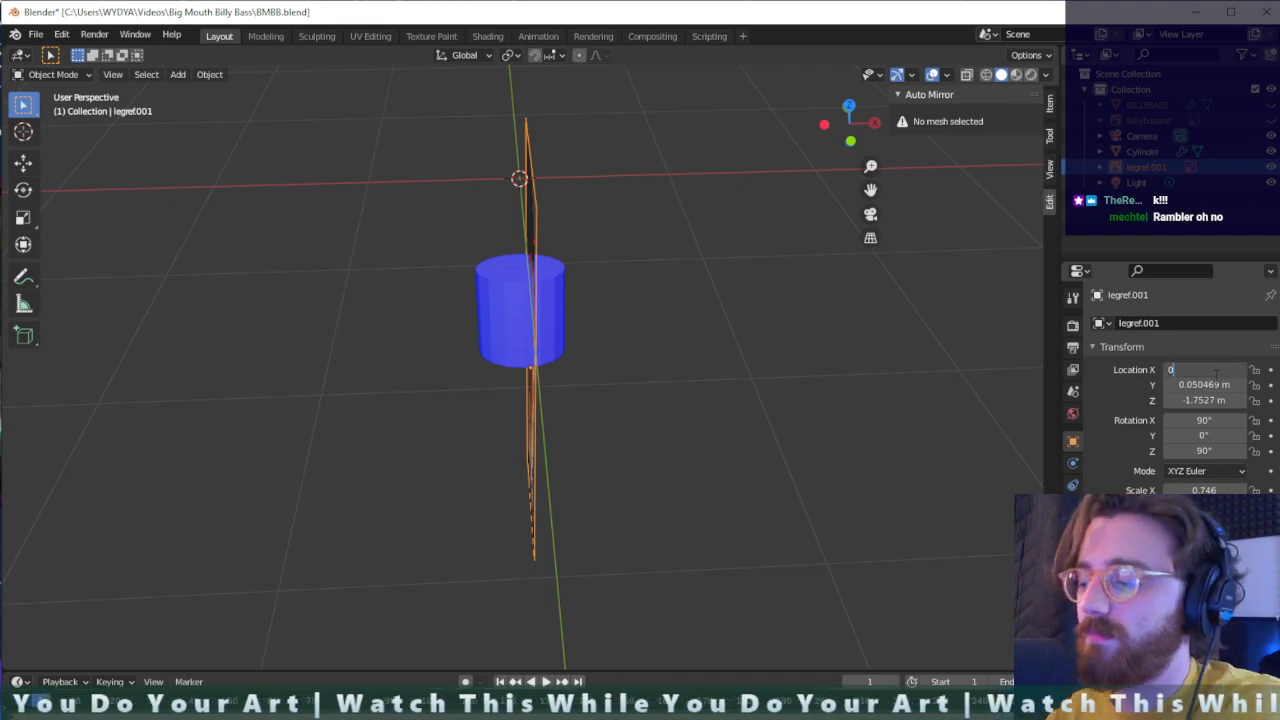
{"action": "key", "text": "Return"}
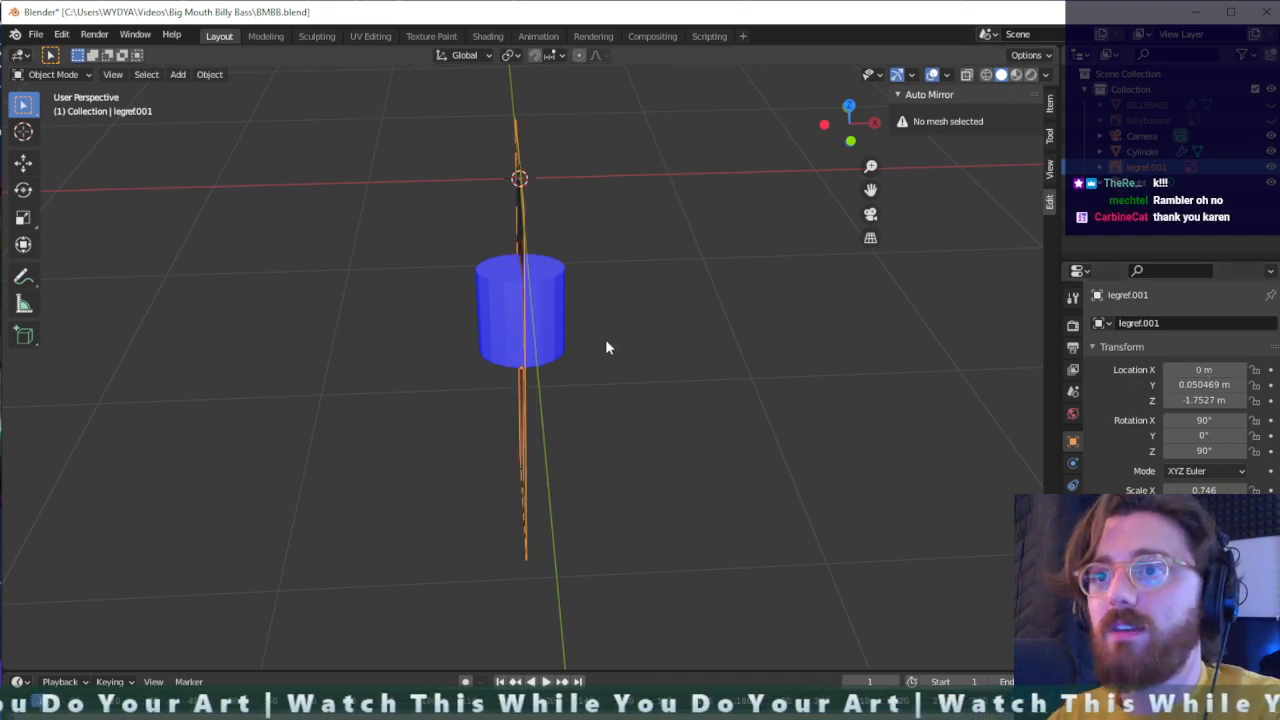
- Raise the cylinder's upper end about 0.353 m along Z and shift it about 0.12 m along Y to follow the thigh
{"action": "scroll", "coordinate": [605, 347], "scroll_direction": "up", "scroll_amount": 3}
{"action": "middle_click_drag", "start_coordinate": [606, 346], "coordinate": [528, 249]}
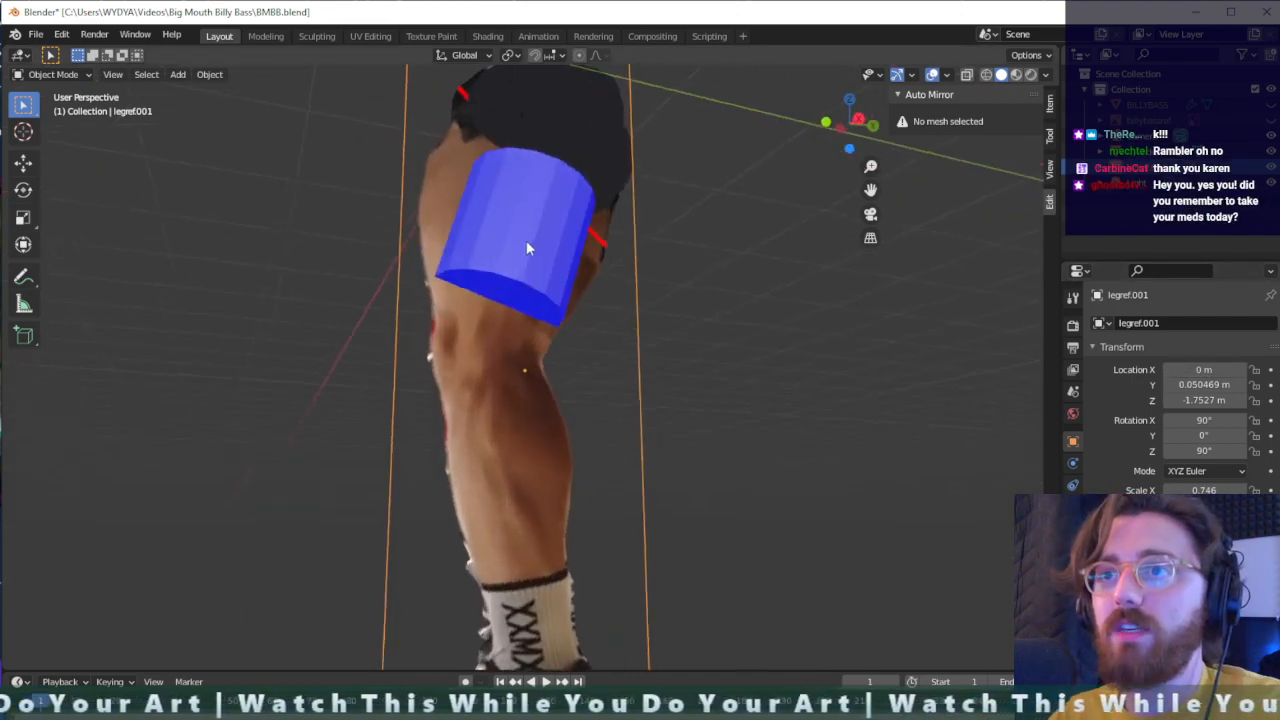
{"action": "scroll", "coordinate": [587, 303], "scroll_direction": "down", "scroll_amount": 5}
{"action": "middle_click_drag", "start_coordinate": [698, 317], "coordinate": [583, 330]}
{"action": "scroll", "coordinate": [583, 328], "scroll_direction": "up", "scroll_amount": 4}
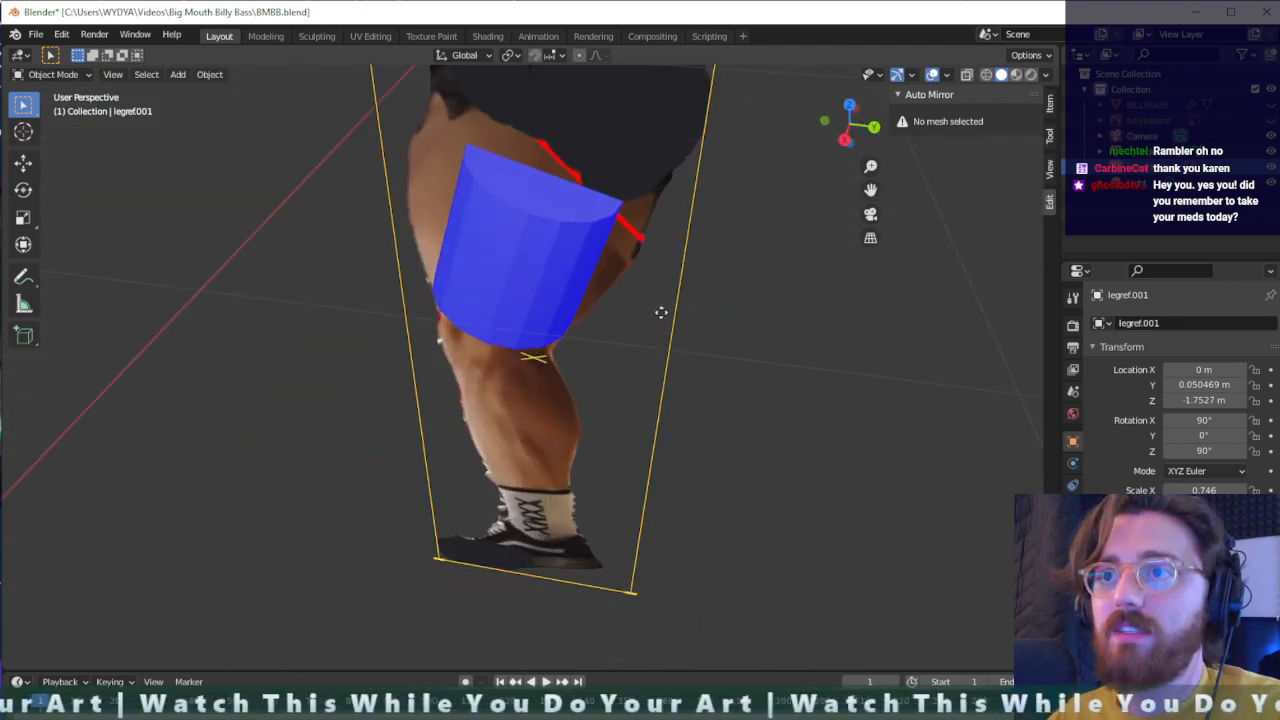
{"action": "middle_click_drag", "start_coordinate": [661, 312], "coordinate": [763, 214]}
{"action": "left_click", "coordinate": [625, 281]}
{"action": "key", "text": "Tab"}
{"action": "left_click_drag", "start_coordinate": [763, 158], "coordinate": [503, 244]}
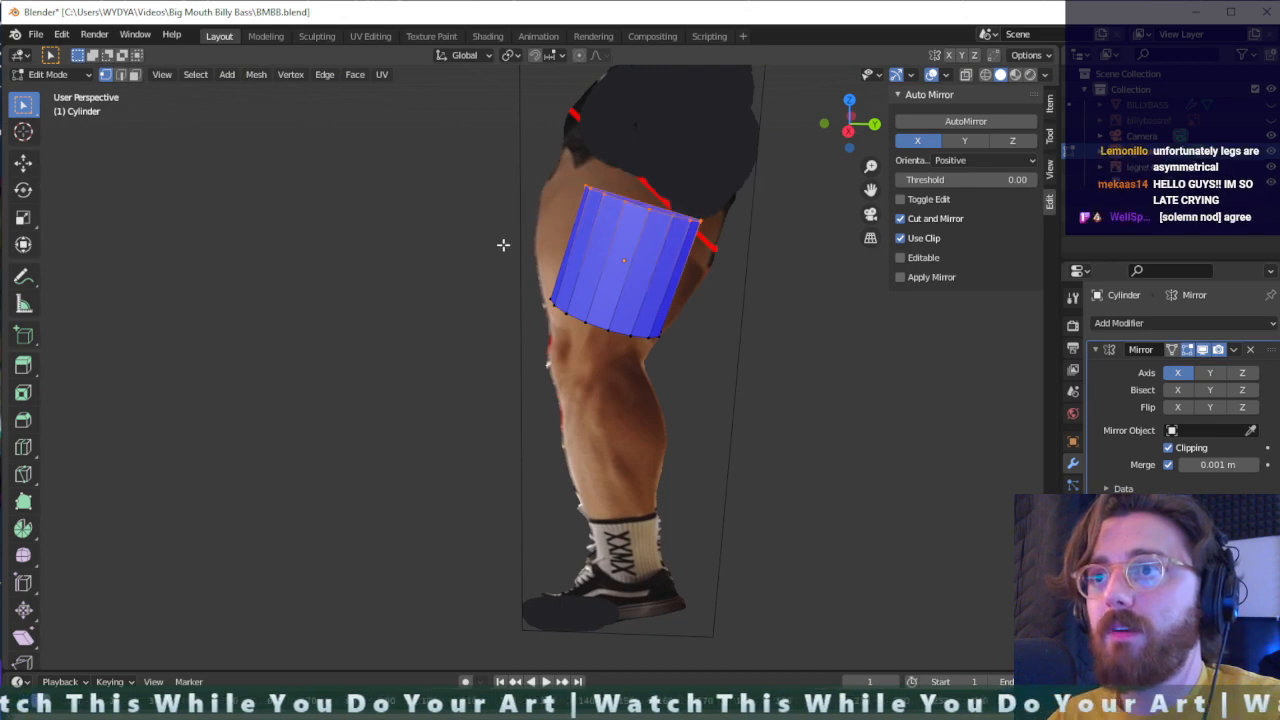
{"action": "key", "text": "g"}
{"action": "key", "text": "z"}
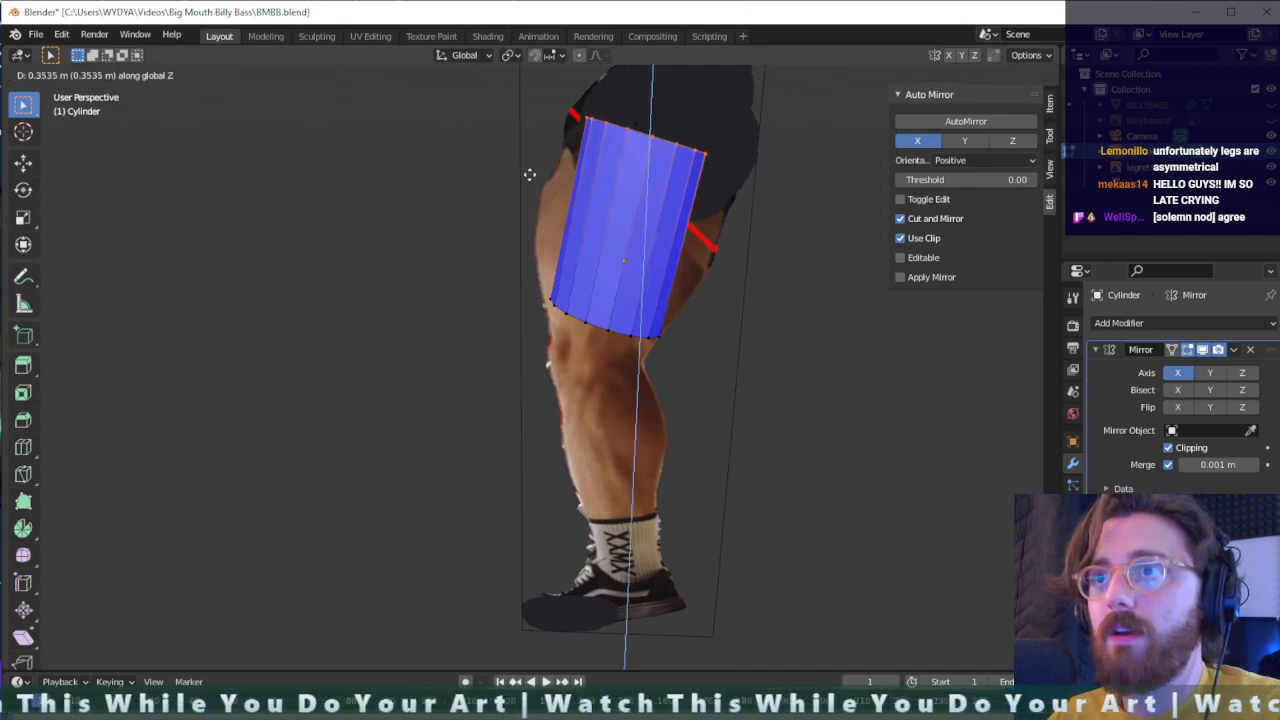
{"action": "left_click", "coordinate": [530, 174]}
{"action": "key", "text": "g"}
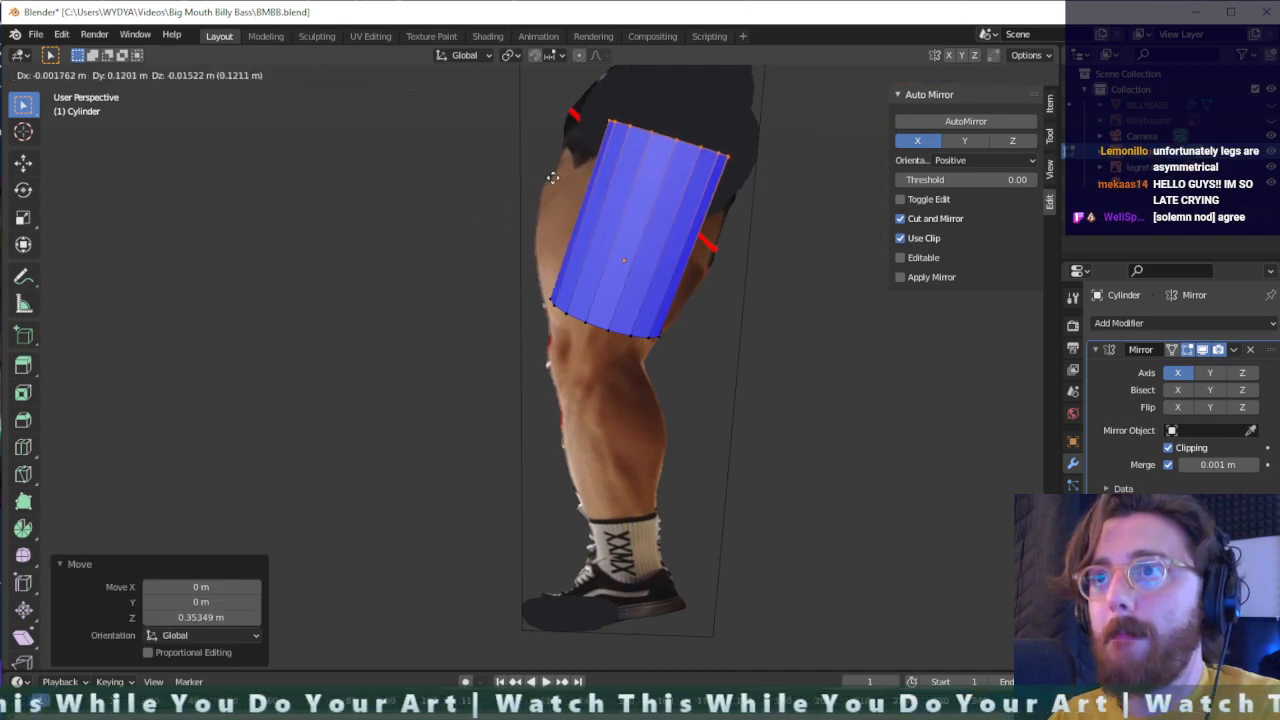
{"action": "left_click", "coordinate": [555, 175]}
- Add four evenly spaced horizontal loop cuts around the thigh cylinder
{"action": "middle_click_drag", "start_coordinate": [749, 249], "coordinate": [797, 277]}
{"action": "left_click", "coordinate": [731, 266]}
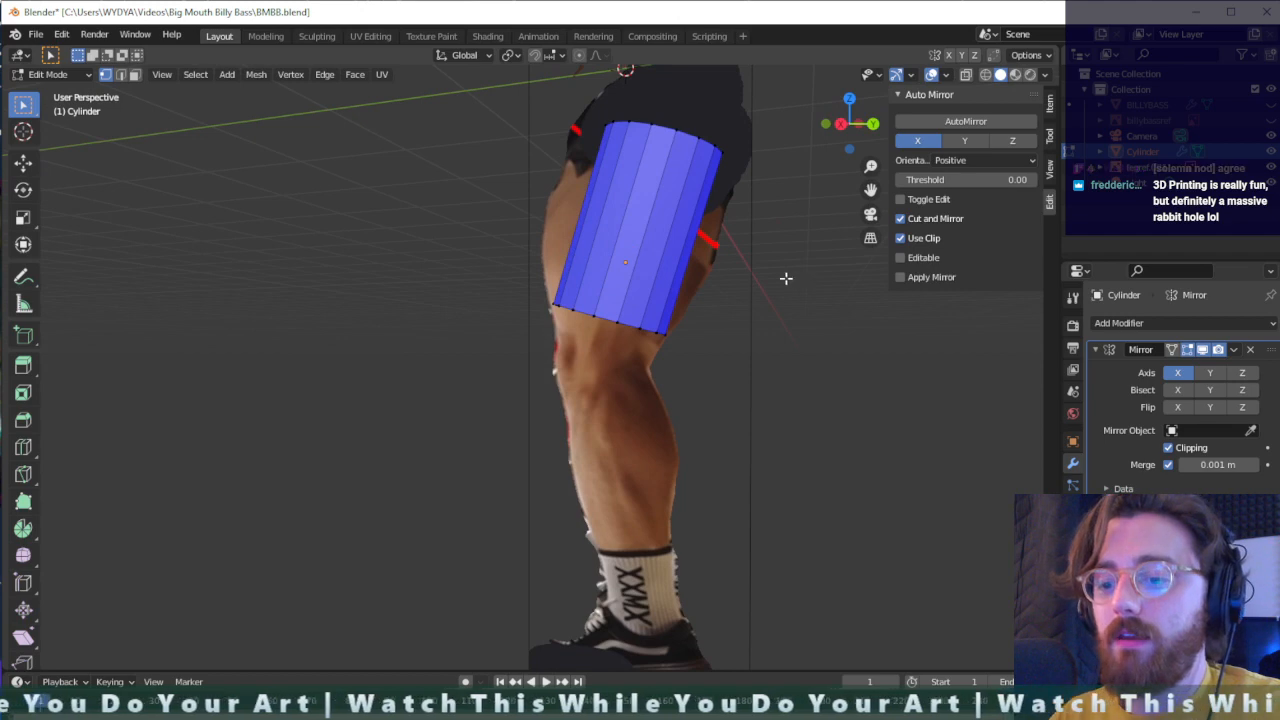
{"action": "scroll", "coordinate": [612, 227], "scroll_direction": "up", "scroll_amount": 1}
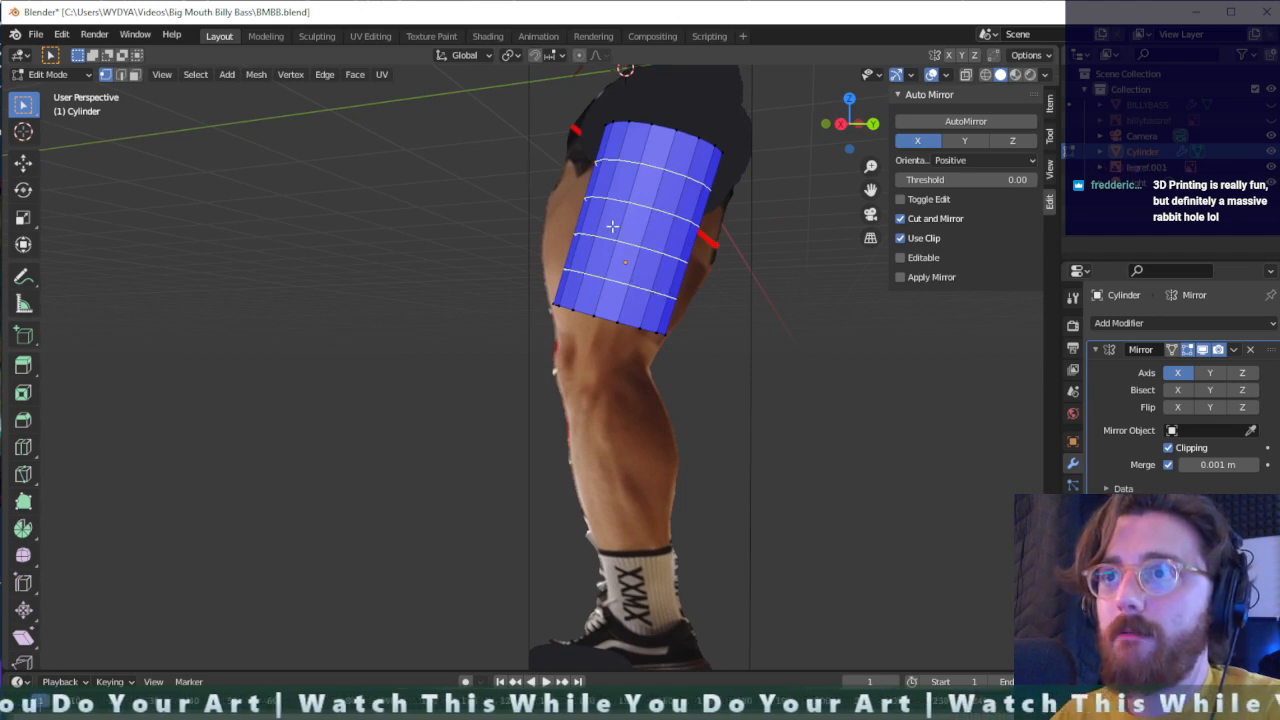
{"action": "left_click", "coordinate": [612, 227]}
{"action": "right_click", "coordinate": [612, 227]}
- Extrude the cylinder's bottom ring about 0.239 m along its normal toward the knee and scale it to 0.837
{"action": "mouse_move", "coordinate": [767, 258]}
{"action": "middle_mouse_down"}
{"action": "mouse_move", "coordinate": [803, 274]}
{"action": "mouse_move", "coordinate": [760, 280]}
{"action": "middle_mouse_up"}
{"action": "left_click_drag", "start_coordinate": [712, 319], "coordinate": [468, 356]}
{"action": "left_click_drag", "start_coordinate": [514, 294], "coordinate": [614, 350]}
{"action": "middle_click_drag", "start_coordinate": [614, 350], "coordinate": [649, 323]}
{"action": "key", "text": "e"}
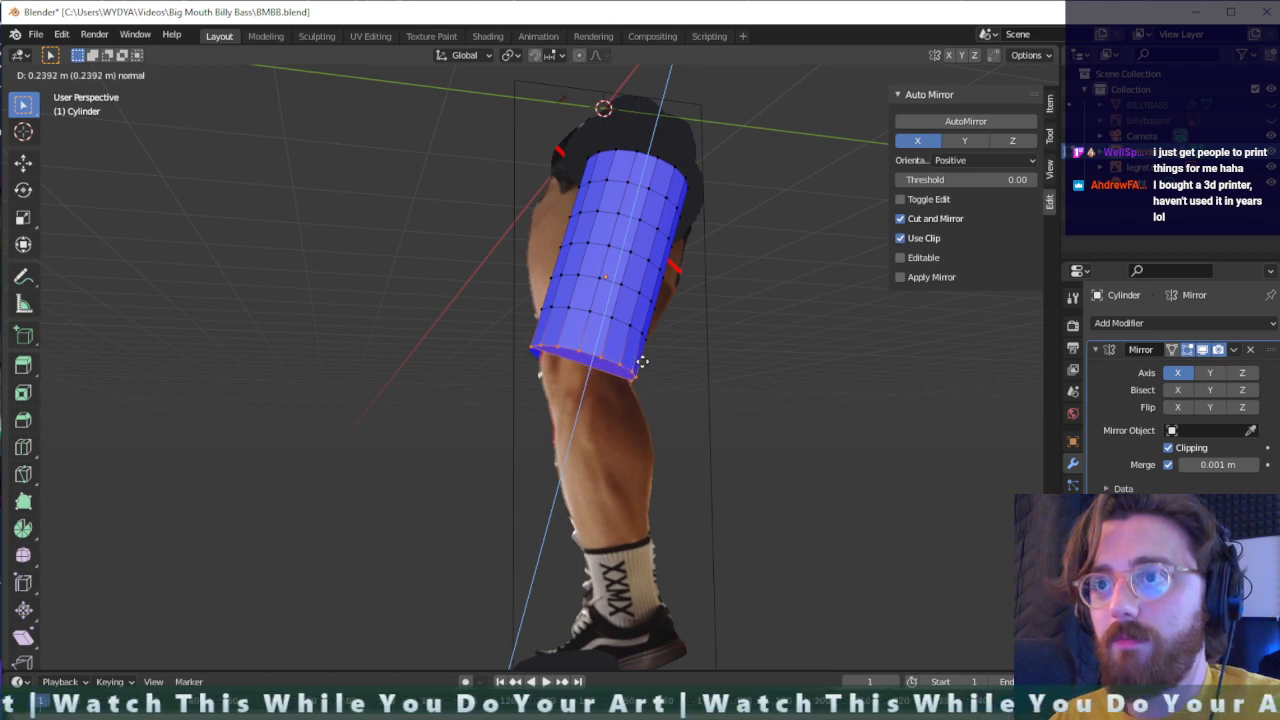
{"action": "left_click", "coordinate": [642, 362]}
{"action": "middle_click_drag", "start_coordinate": [673, 370], "coordinate": [647, 371]}
{"action": "key", "text": "s"}
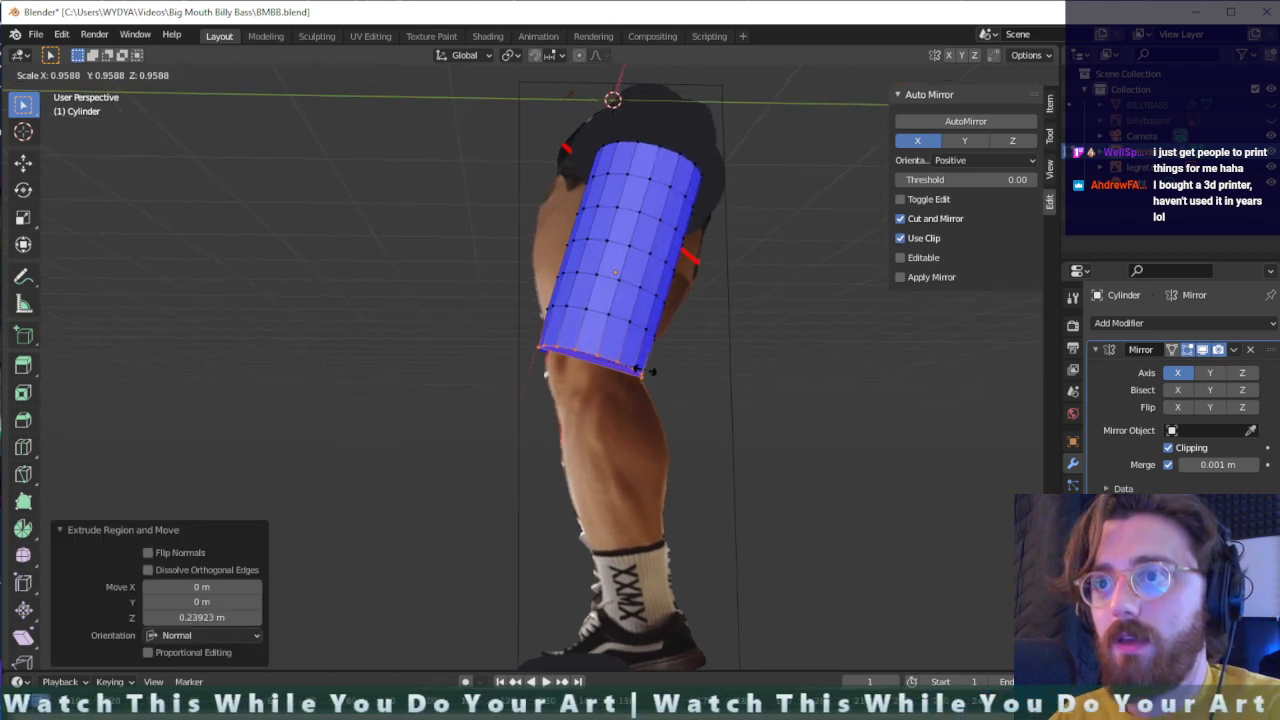
{"action": "left_click", "coordinate": [639, 368]}
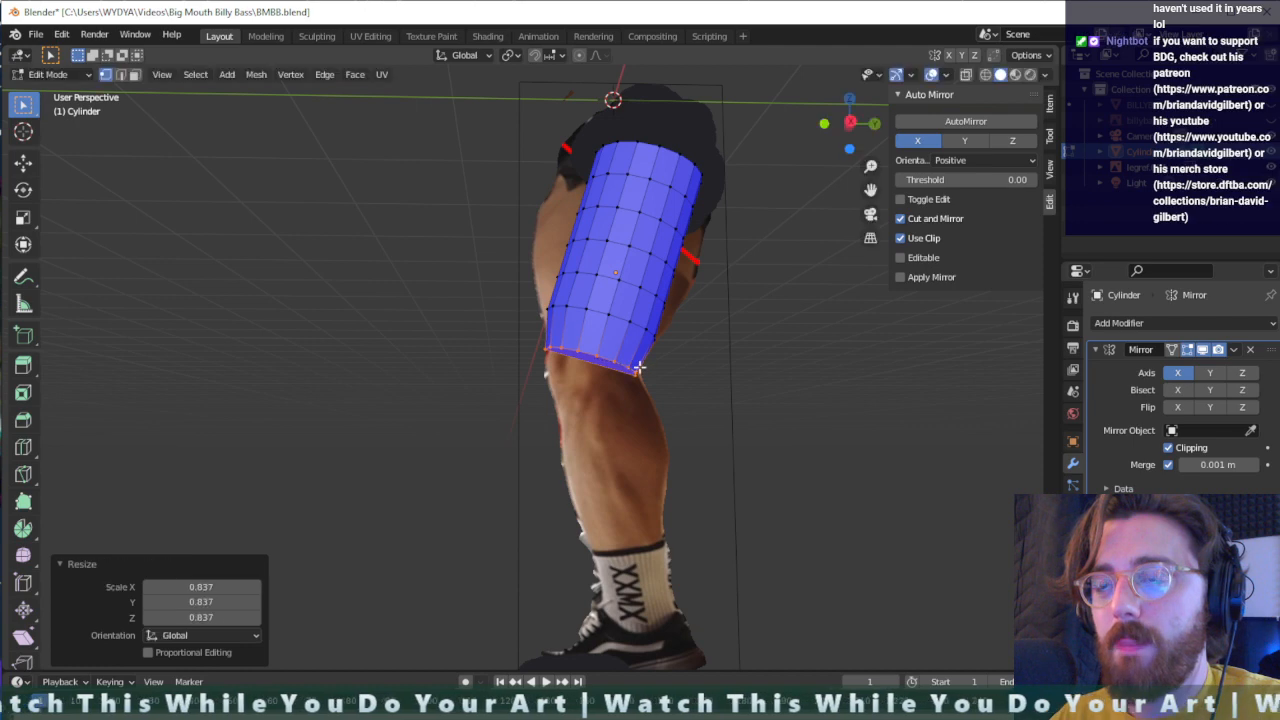
- Extrude the bottom ring about 0.085 m further along its normal and rotate it about -10.7° at the knee
{"action": "key", "text": "e"}
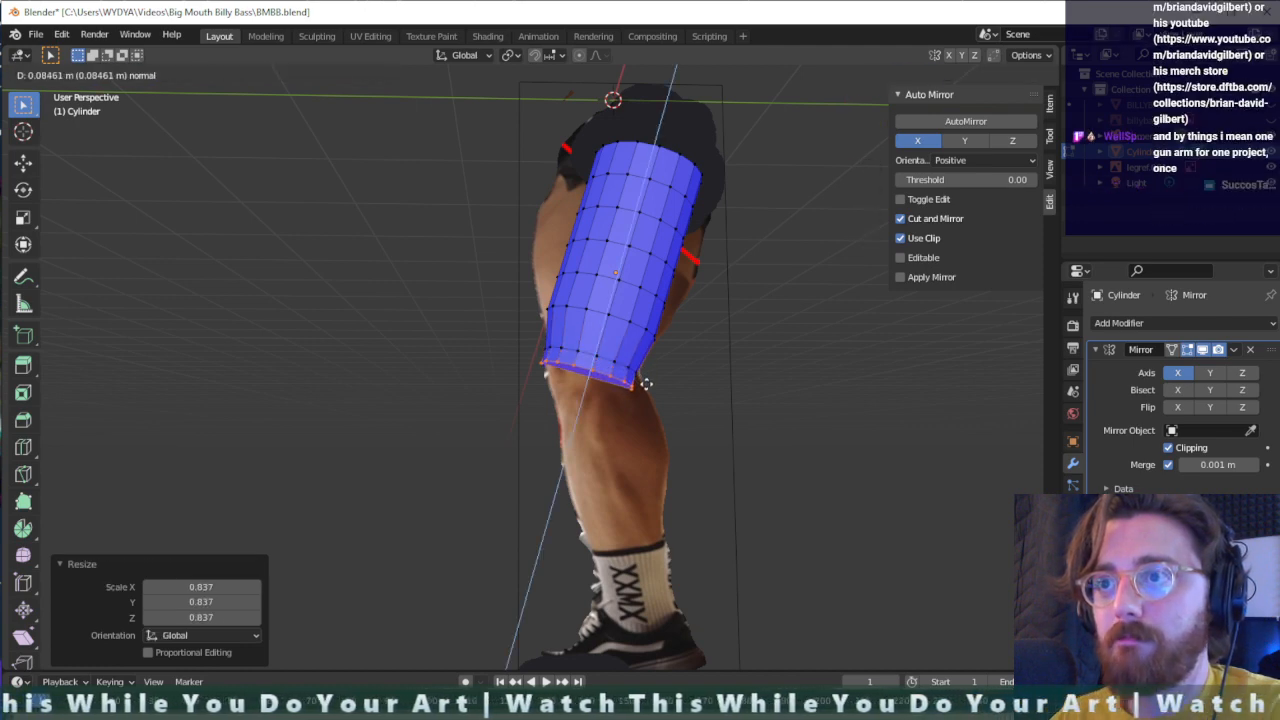
{"action": "left_click", "coordinate": [645, 383]}
{"action": "key", "text": "r"}
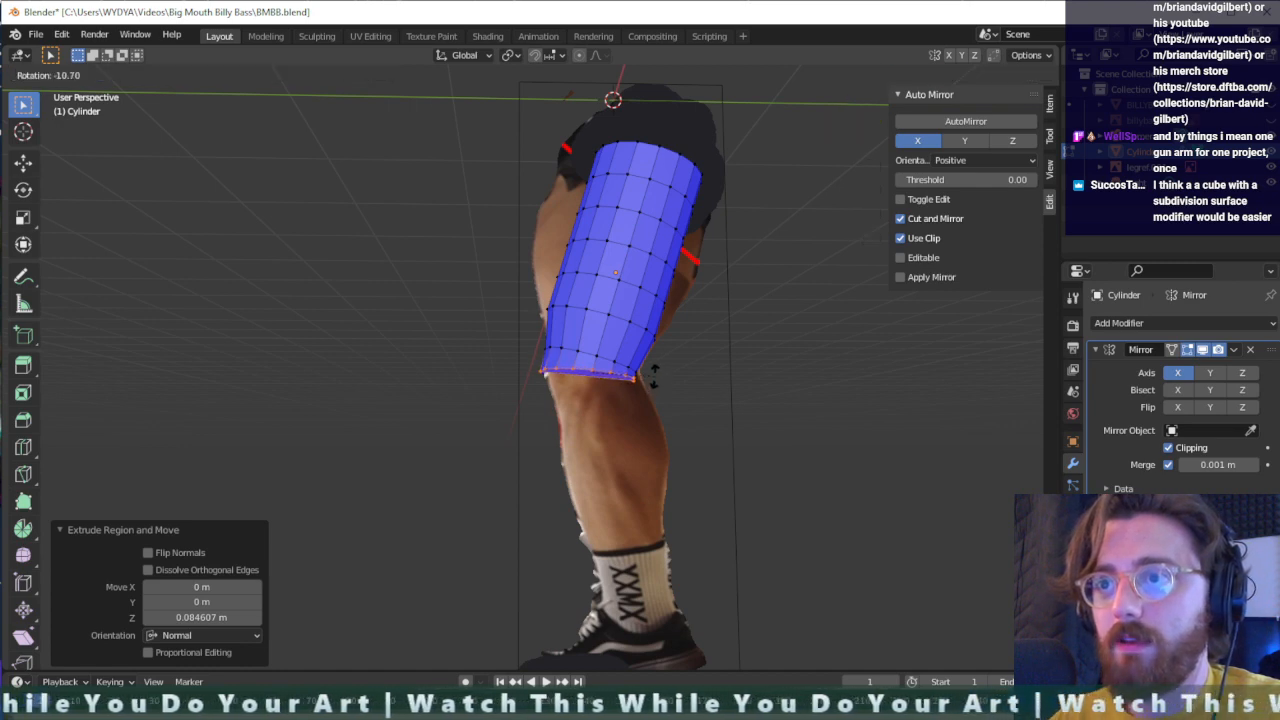
{"action": "left_click", "coordinate": [655, 377]}
- Extrude another knee ring about 0.074 m along its normal, tilted -10.6° in the view and scaled to 0.892
{"action": "key", "text": "e"}
{"action": "left_click", "coordinate": [659, 391]}
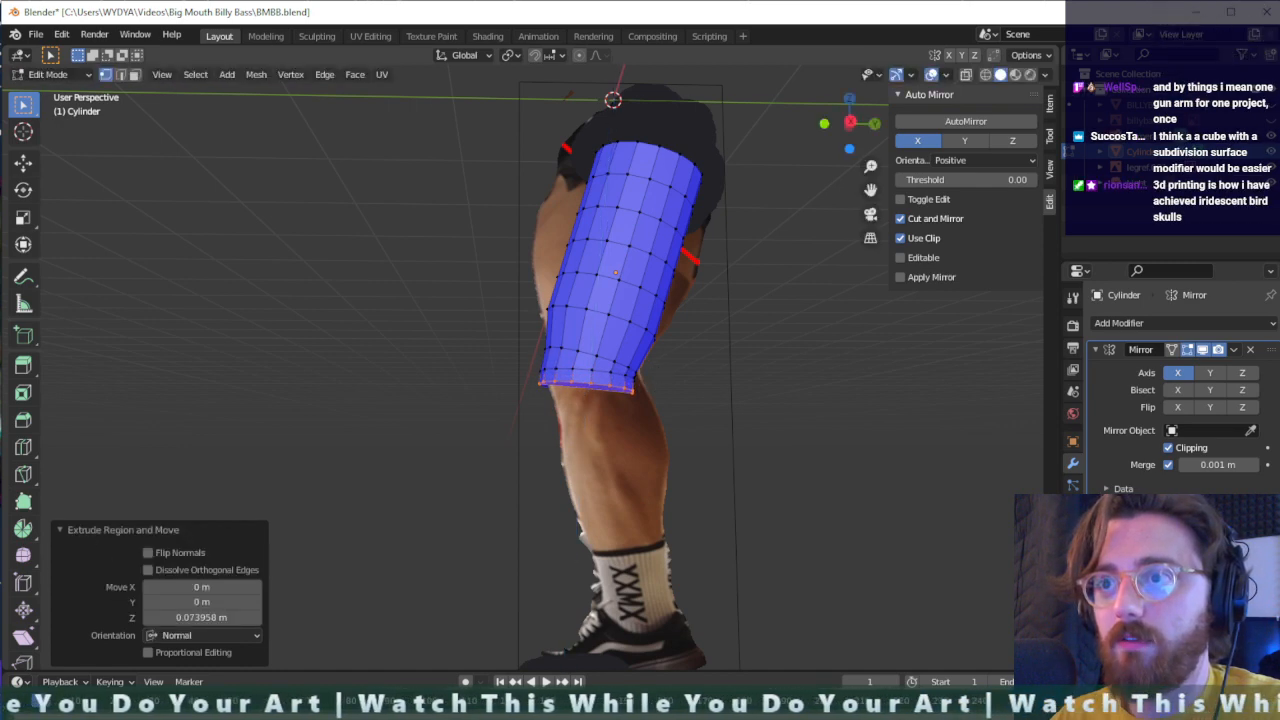
{"action": "key", "text": "r"}
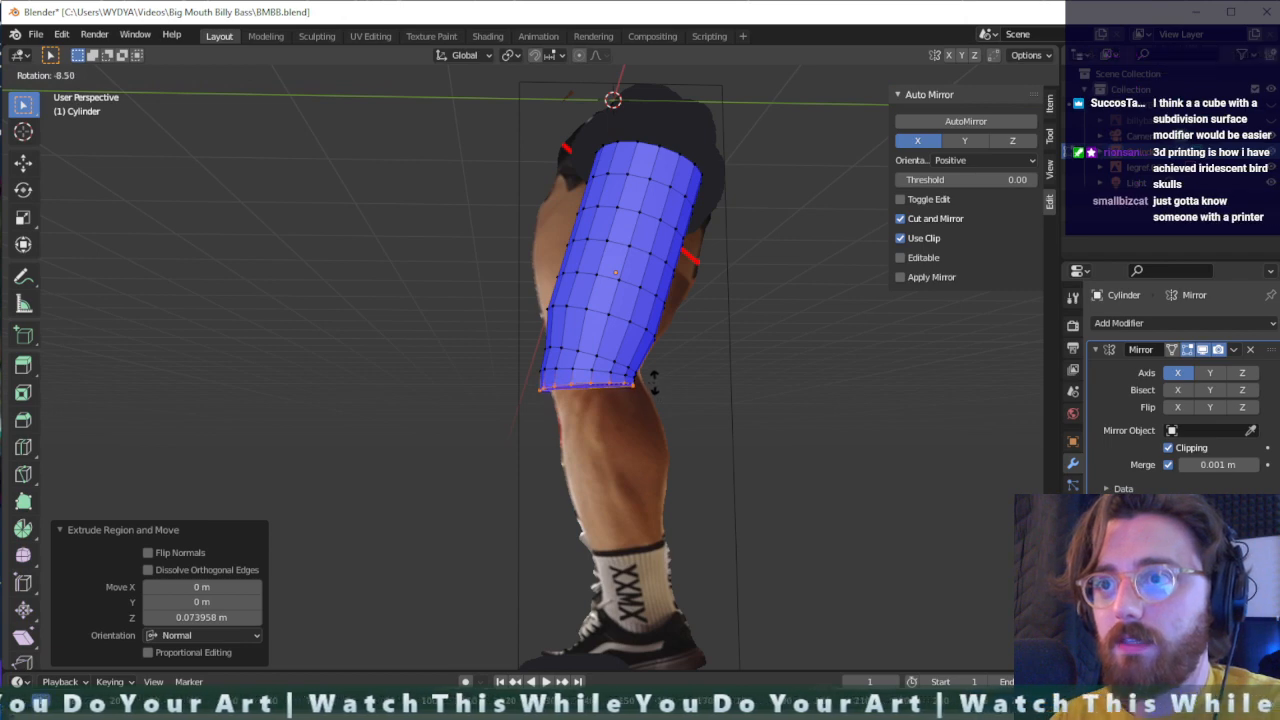
{"action": "left_click", "coordinate": [650, 377]}
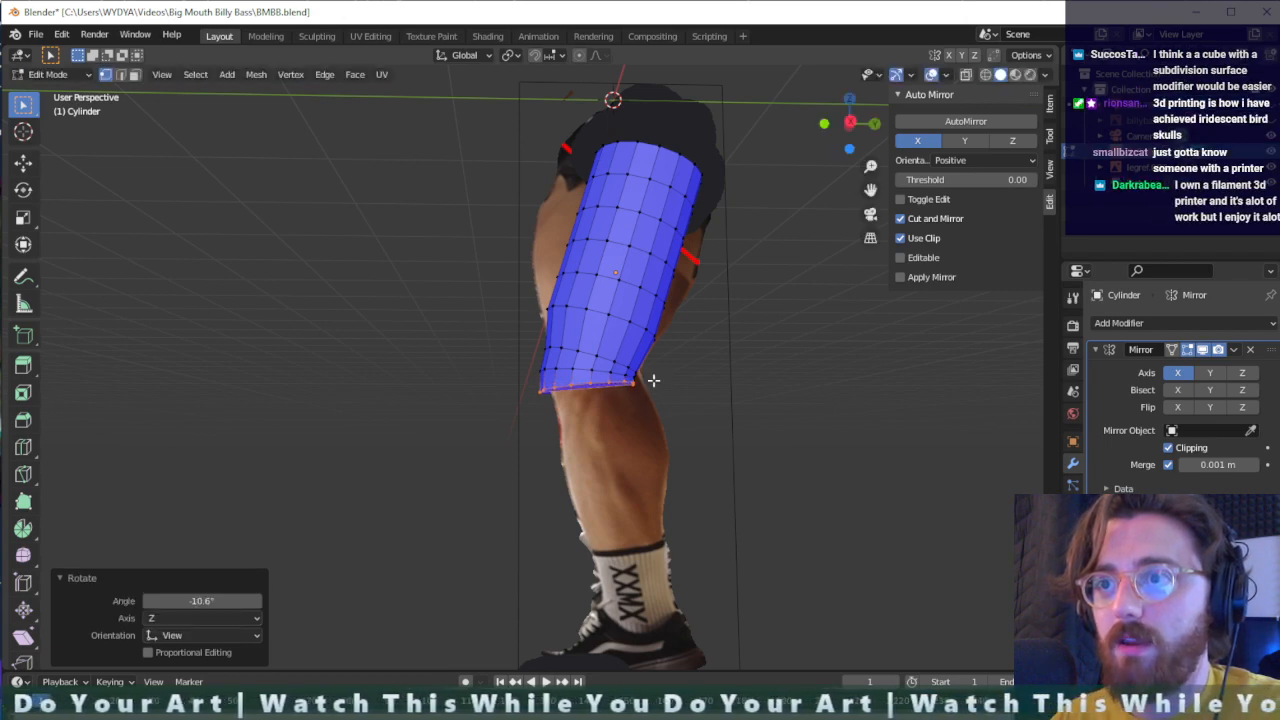
{"action": "key", "text": "s"}
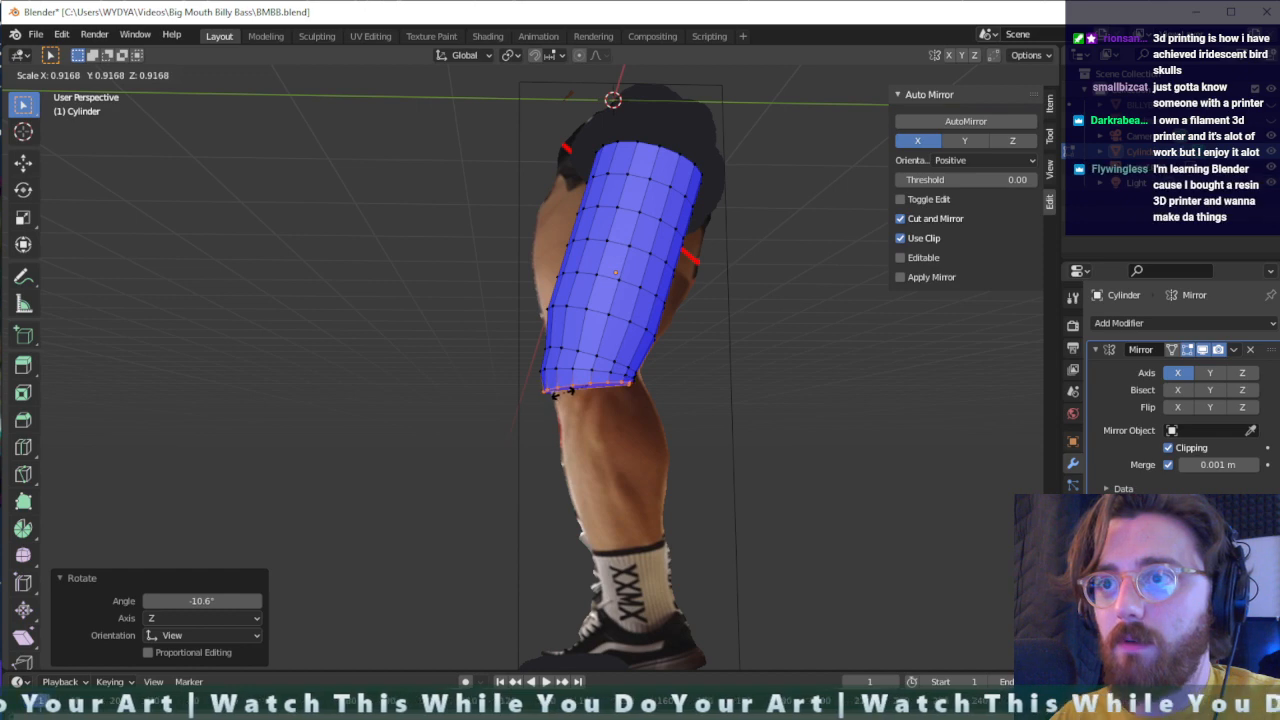
{"action": "left_click", "coordinate": [563, 393]}
- Extrude the knee ring about 0.878 m down to the sock and shift the new end about 0.105 m along Y
{"action": "middle_click_drag", "start_coordinate": [611, 400], "coordinate": [628, 326]}
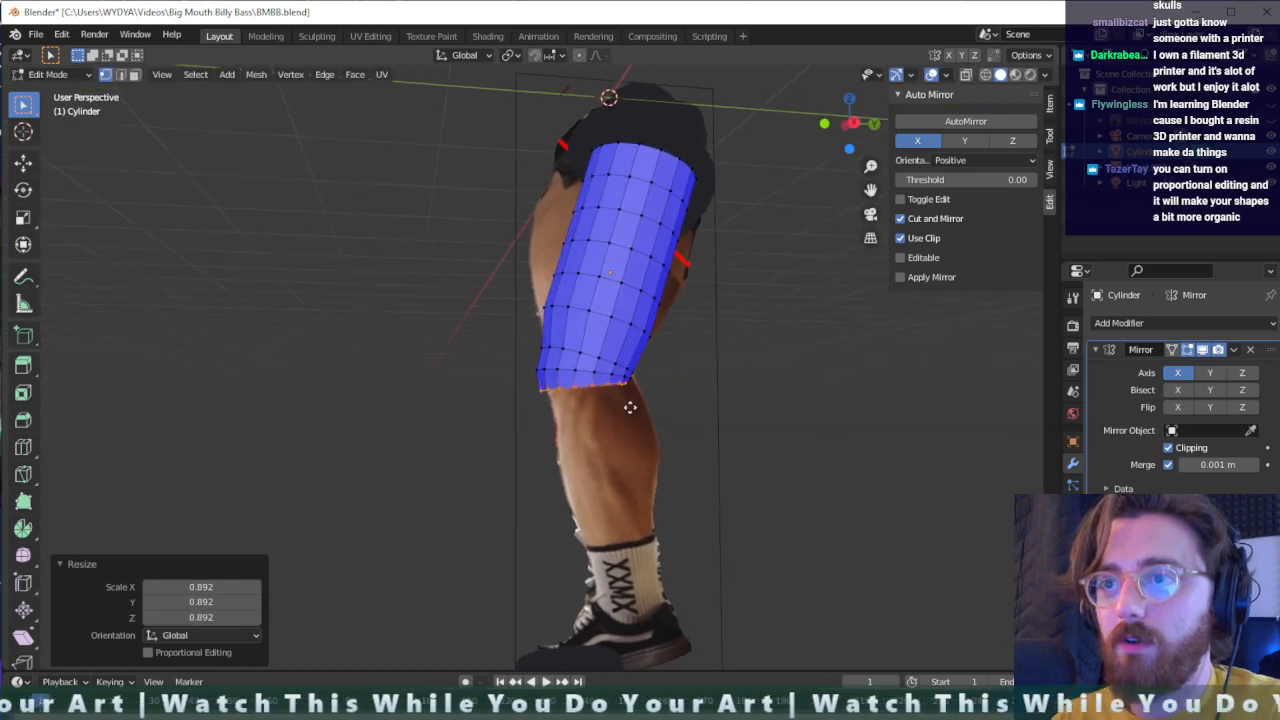
{"action": "key", "text": "e"}
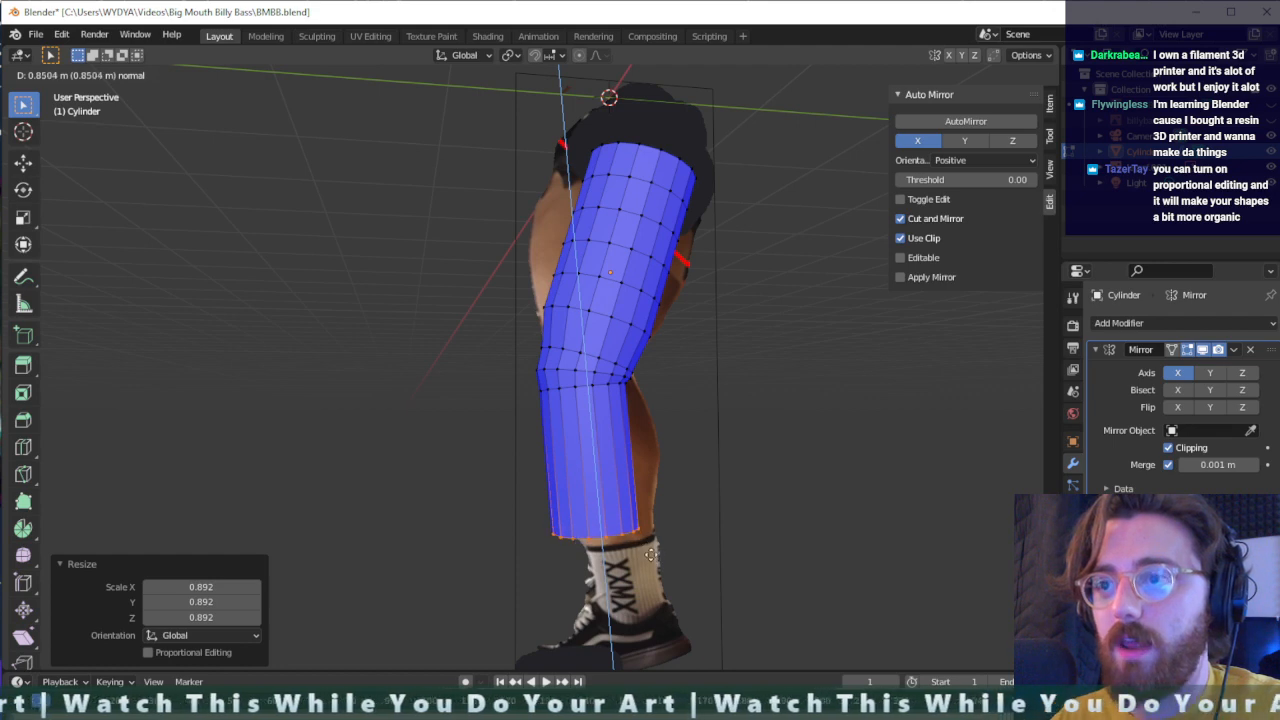
{"action": "left_click", "coordinate": [644, 556]}
{"action": "key", "text": "g"}
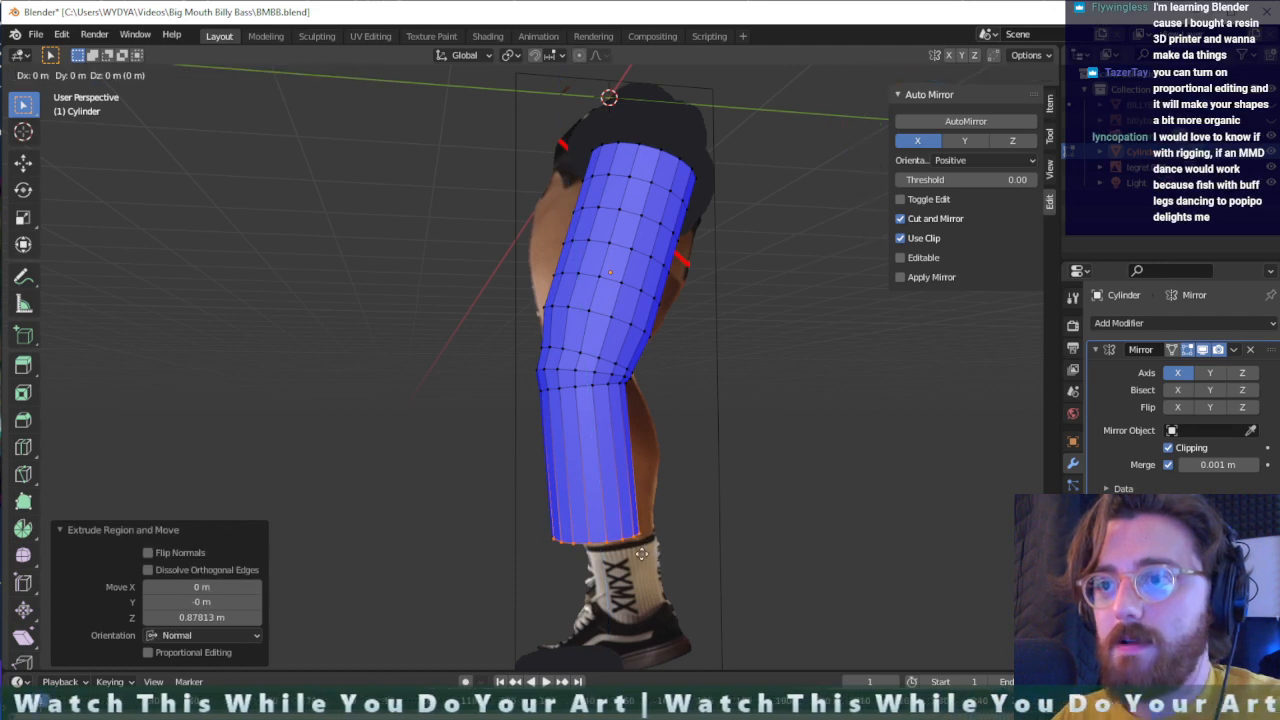
{"action": "left_click", "coordinate": [675, 534]}
{"action": "middle_click_drag", "start_coordinate": [675, 534], "coordinate": [646, 513]}
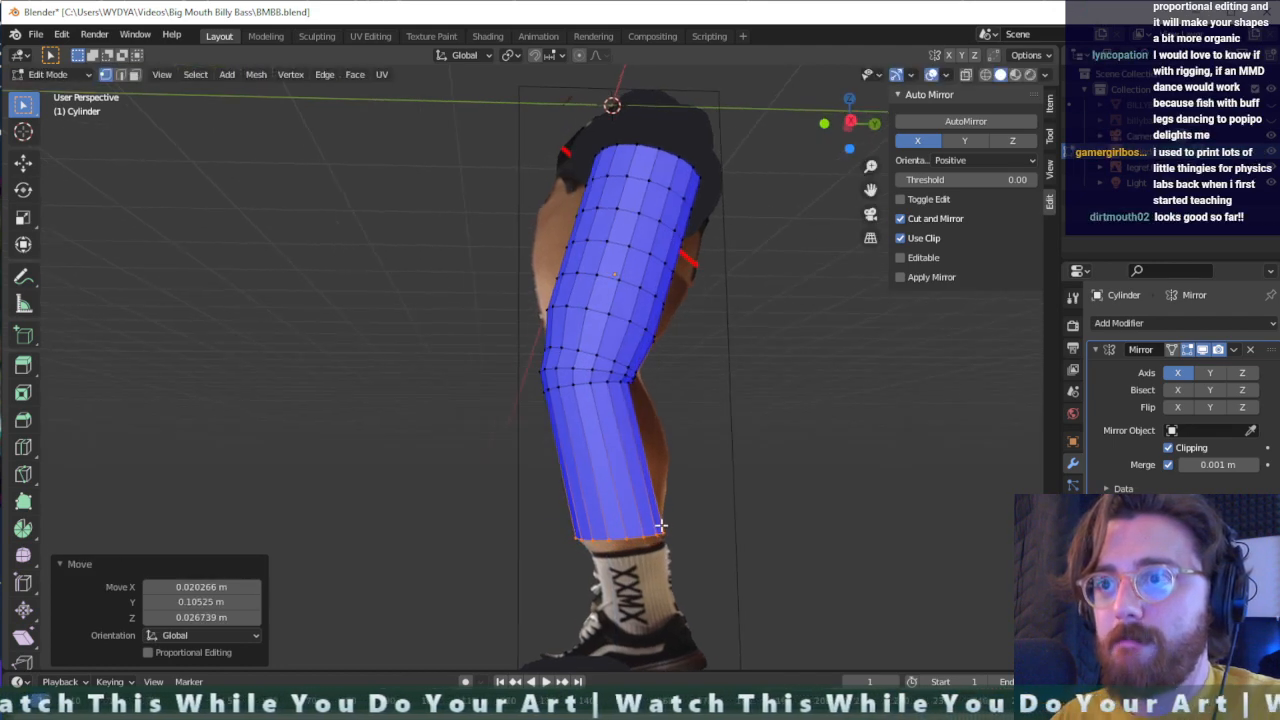
- Add four evenly spaced horizontal loop cuts around the lower-leg section between knee and sock
{"action": "key", "text": "ctrl+r"}
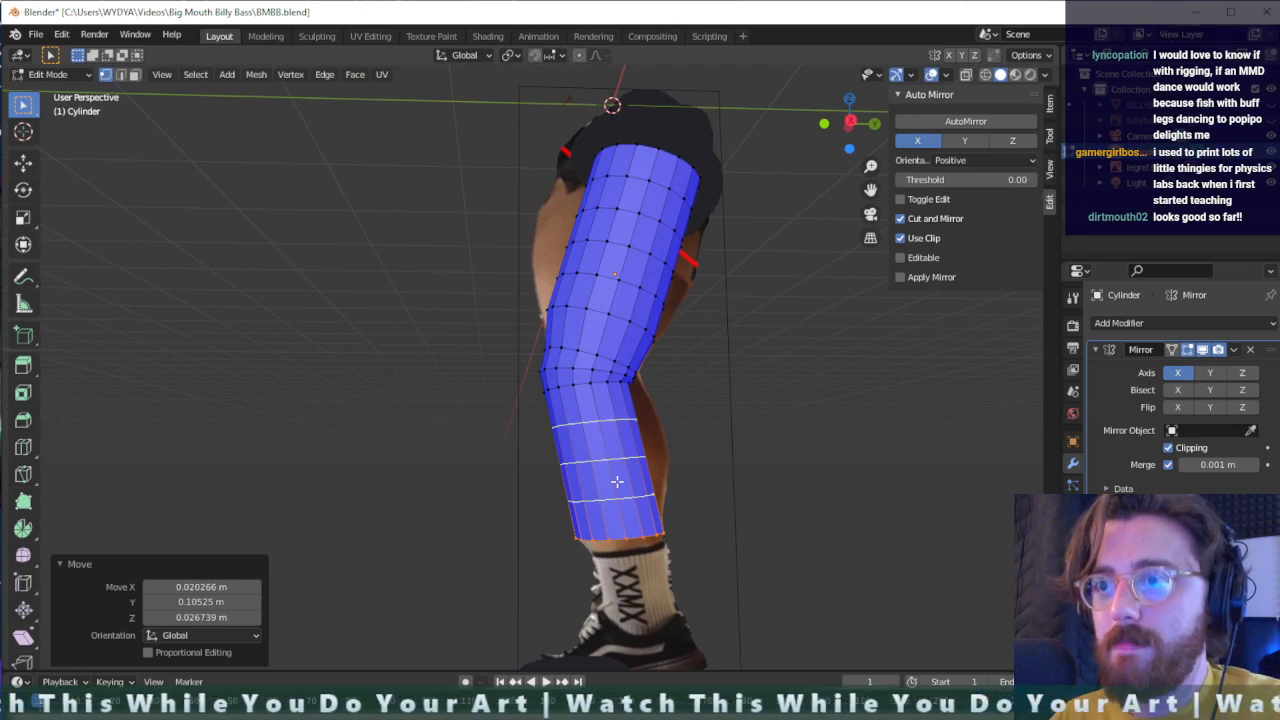
{"action": "scroll", "coordinate": [617, 481], "scroll_direction": "up", "scroll_amount": 1}
{"action": "left_click", "coordinate": [617, 482]}
{"action": "left_click", "coordinate": [617, 481]}
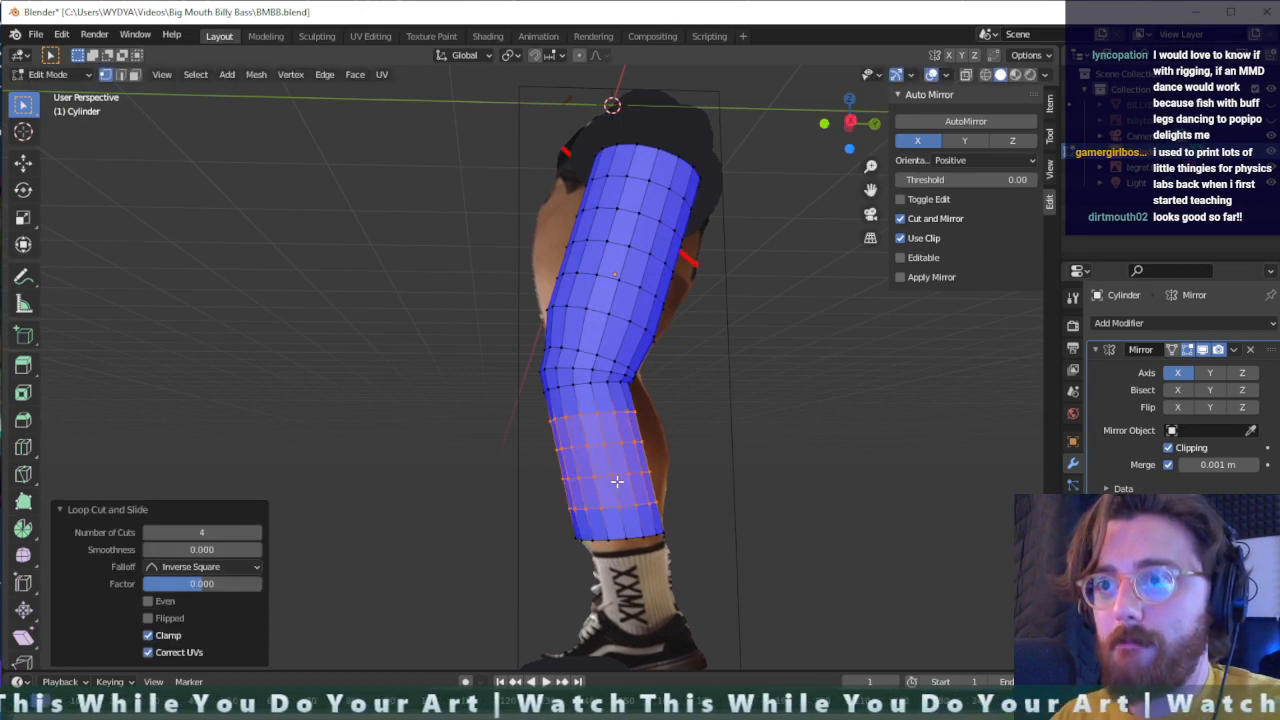
{"action": "middle_click_drag", "start_coordinate": [705, 553], "coordinate": [700, 542]}
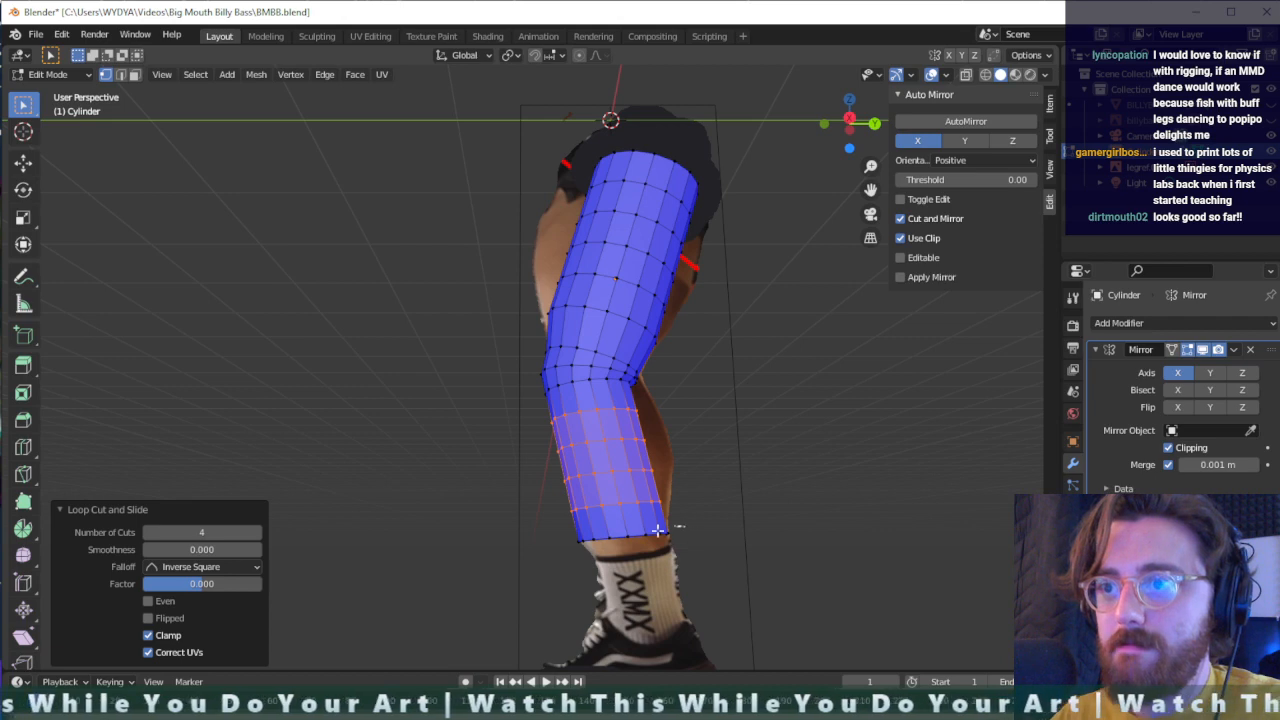
- Extrude the bottom ring of the lower leg about 0.131 m along its normal and scale the new ring to 0.746
{"action": "left_click", "coordinate": [657, 530], "text": "alt"}
{"action": "key", "text": "e"}
{"action": "left_click", "coordinate": [551, 594]}
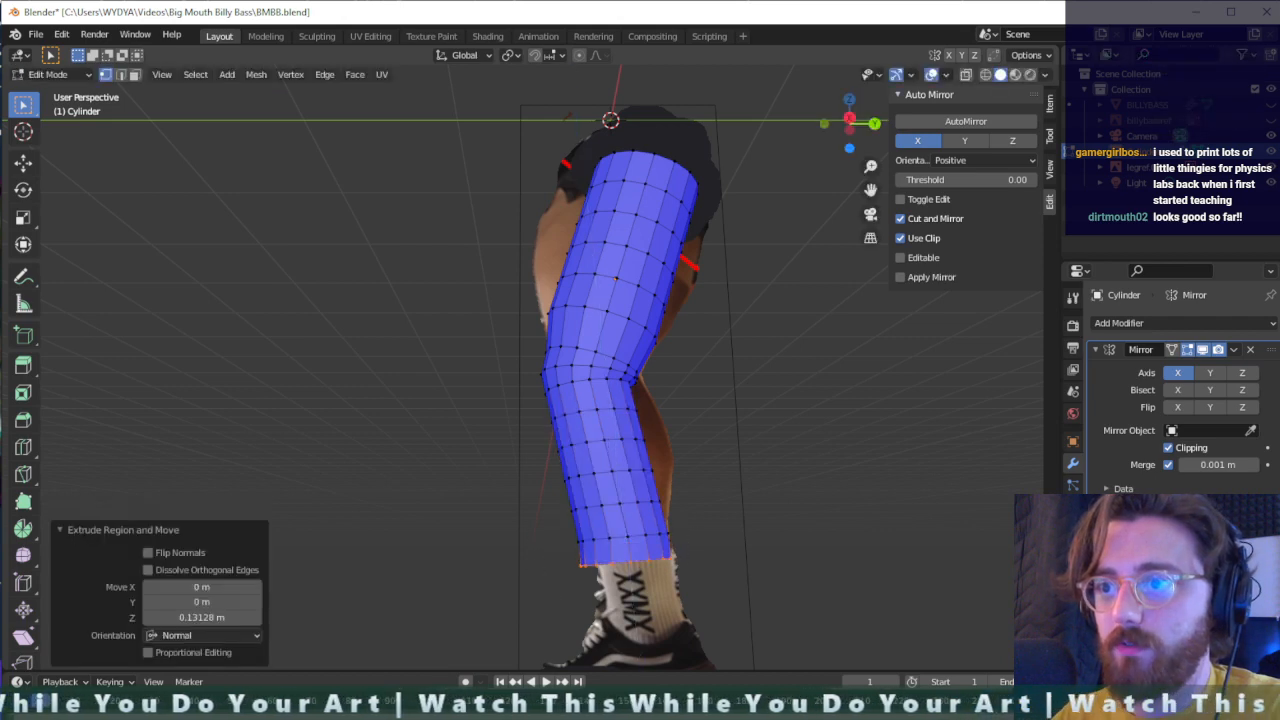
{"action": "key", "text": "s"}
{"action": "left_click", "coordinate": [570, 582]}
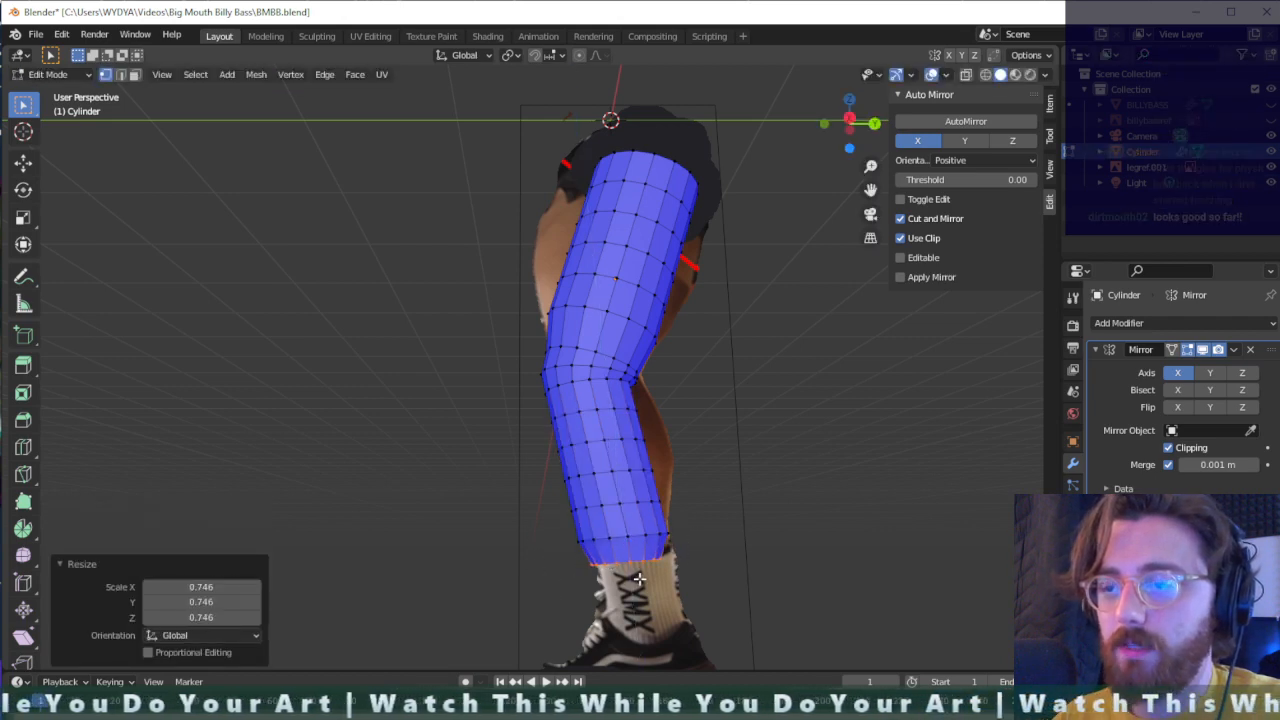
- Nudge the narrowed bottom ring about 0.020 m up, and shift it over the sock about -0.043 m in X and -0.040 m in Z
{"action": "key", "text": "g"}
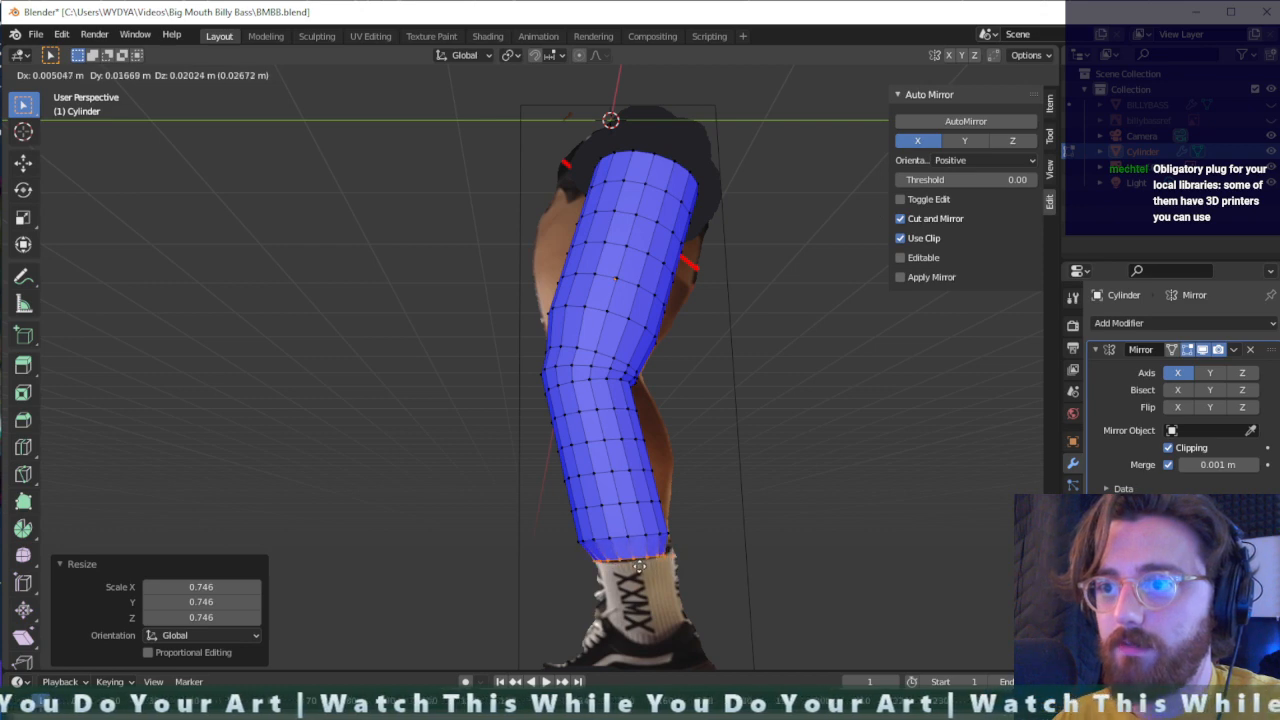
{"action": "left_click", "coordinate": [639, 566]}
{"action": "middle_click_drag", "start_coordinate": [645, 566], "coordinate": [705, 560]}
{"action": "key", "text": "g"}
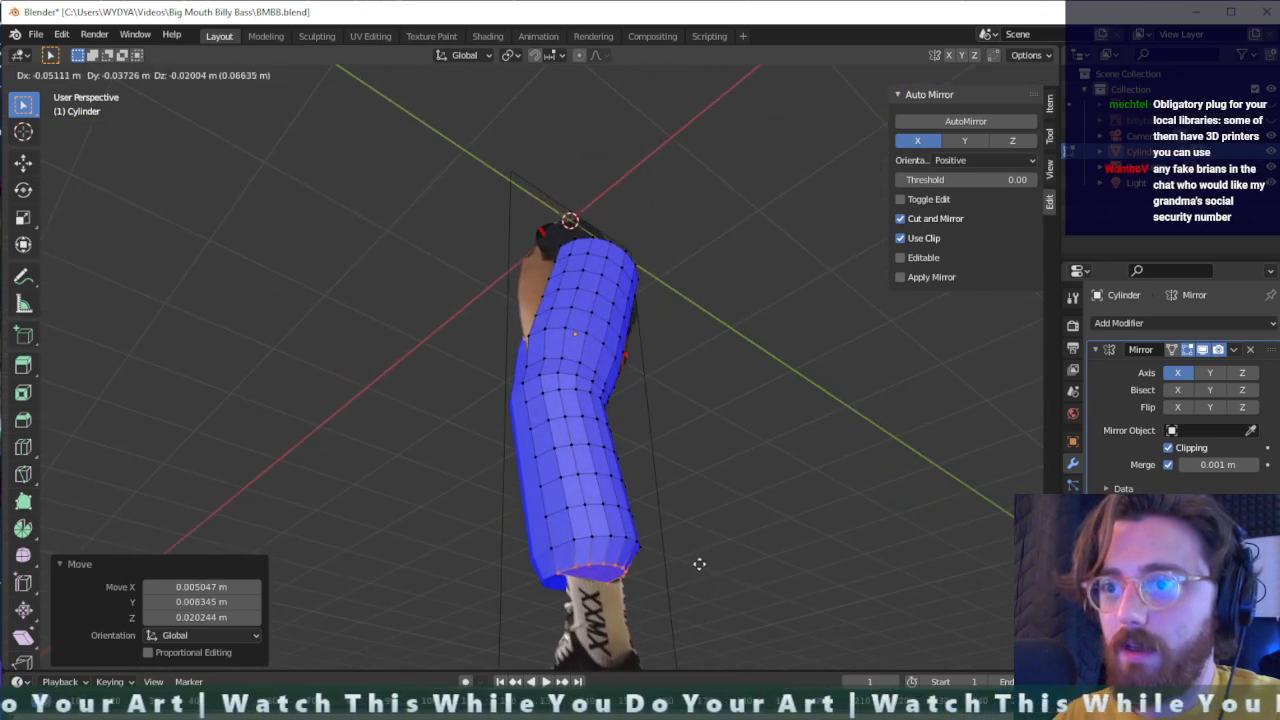
{"action": "left_click", "coordinate": [702, 564]}
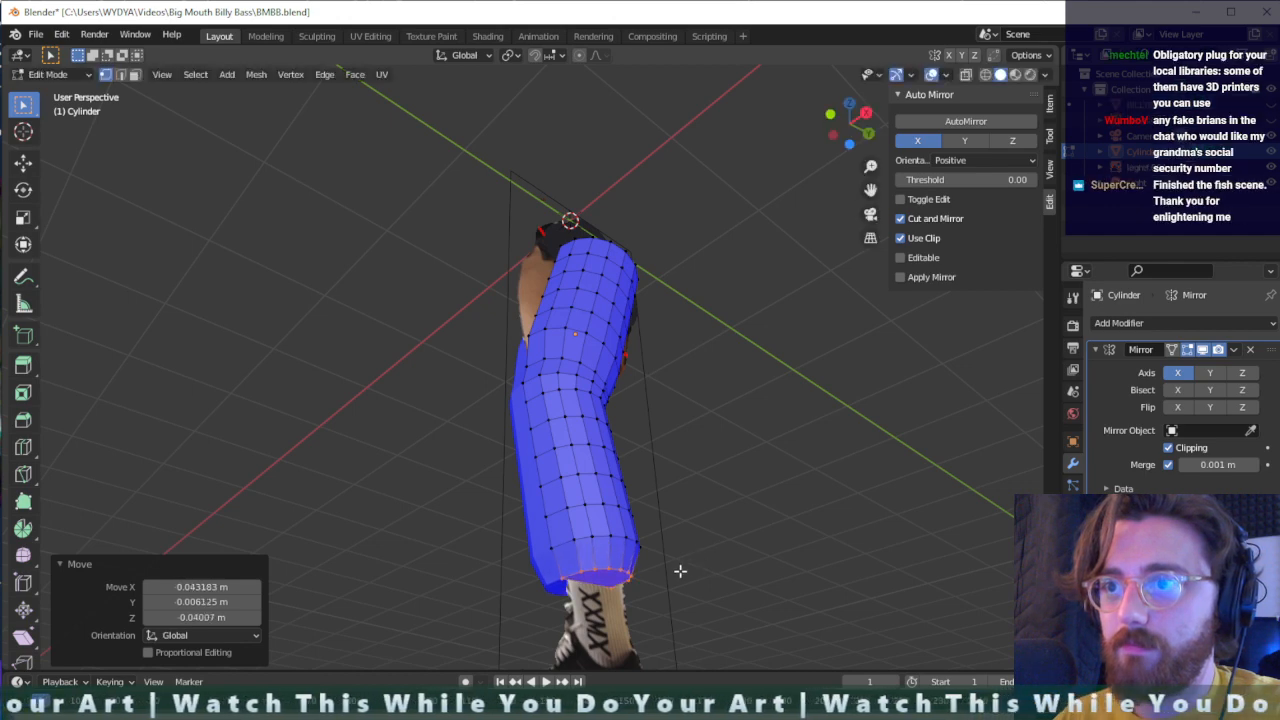
{"action": "middle_click_drag", "start_coordinate": [681, 571], "coordinate": [645, 613]}
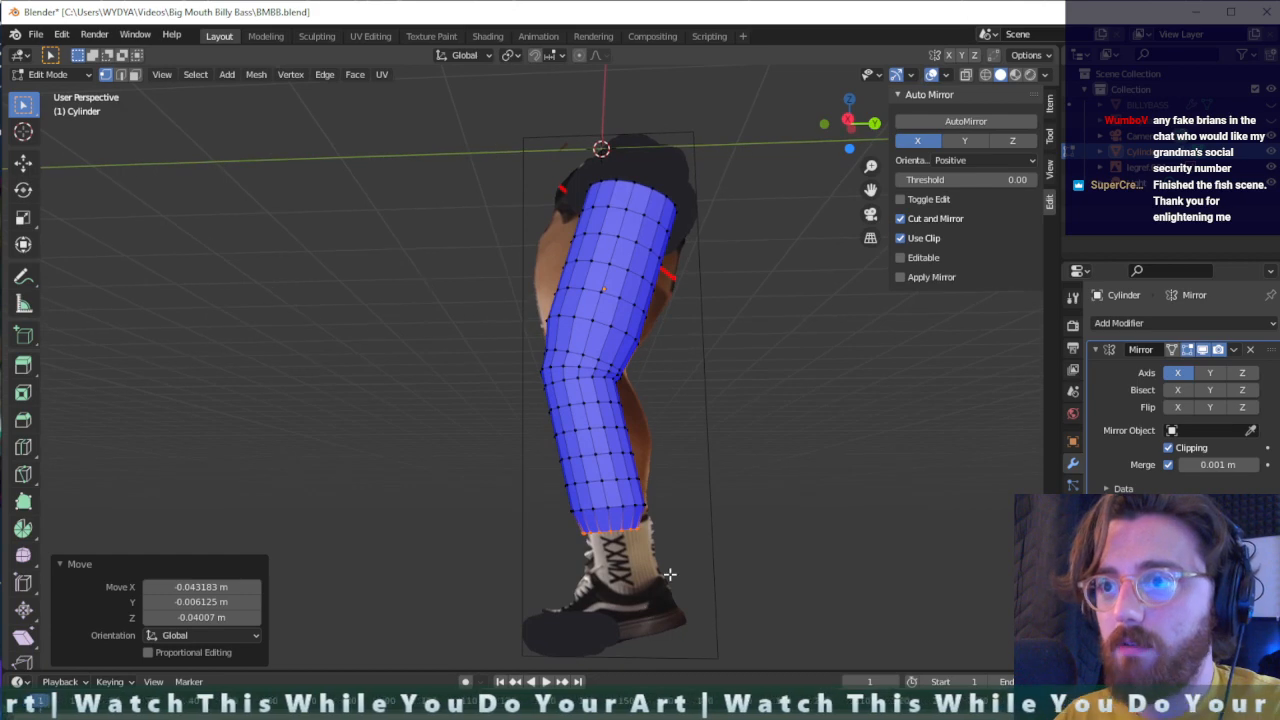
- Extrude the bottom ring about 0.360 m down the sock to the shoe opening and shift the new end about 0.040 m along Y
{"action": "key", "text": "e"}
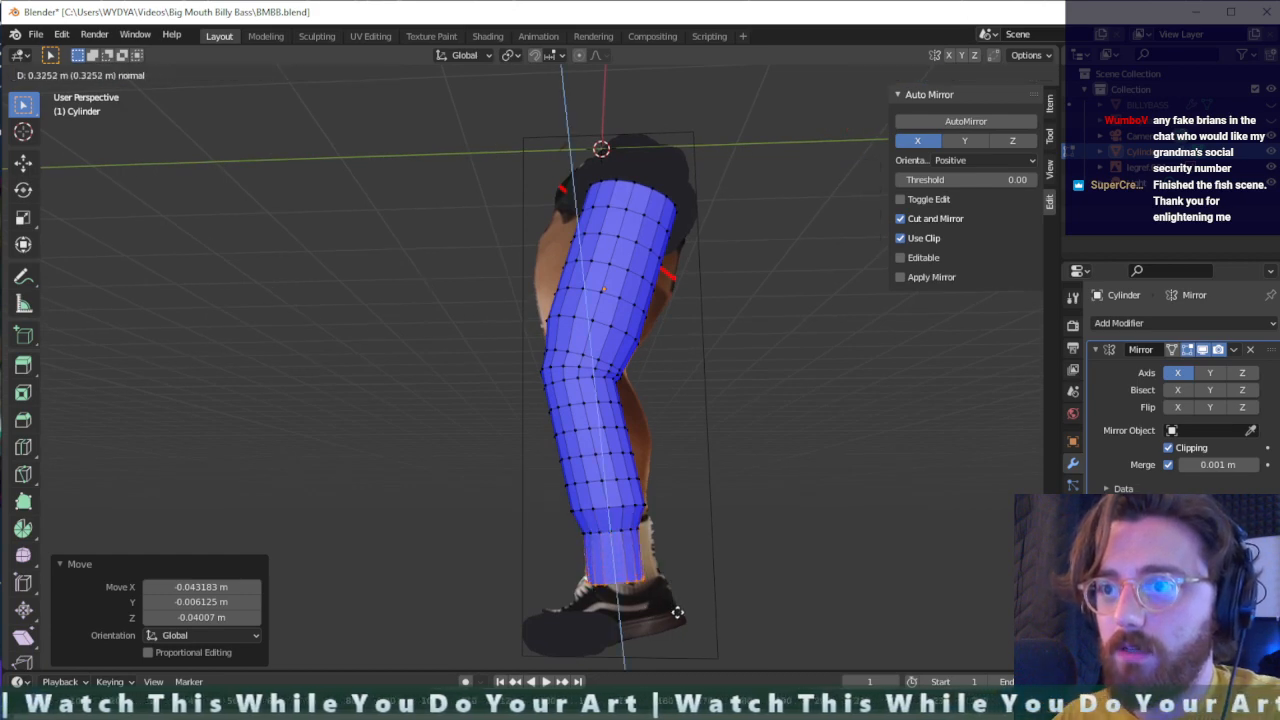
{"action": "left_click", "coordinate": [672, 608]}
{"action": "key", "text": "g"}
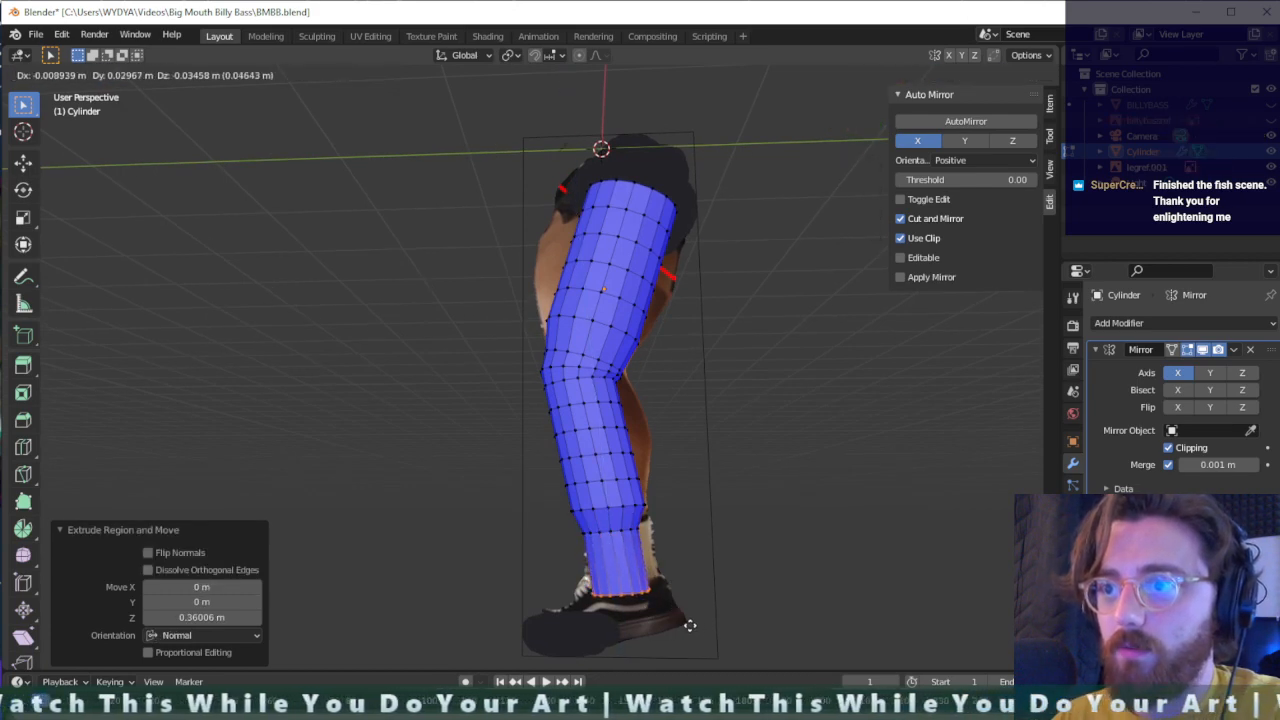
{"action": "left_click", "coordinate": [688, 612]}
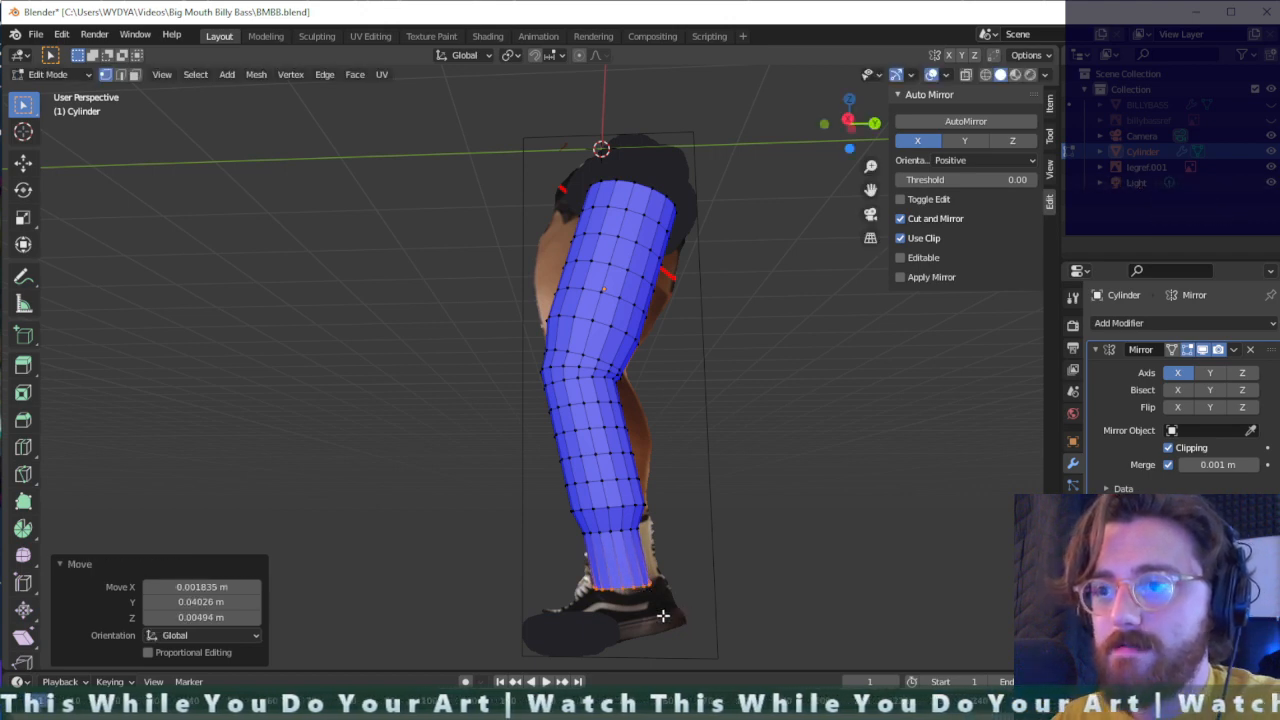
- Select the middle rings of the thigh and scale them up to 1.184
{"action": "scroll", "coordinate": [638, 620], "scroll_direction": "up", "scroll_amount": 1}
{"action": "middle_click_drag", "start_coordinate": [680, 643], "coordinate": [688, 537], "text": "shift"}
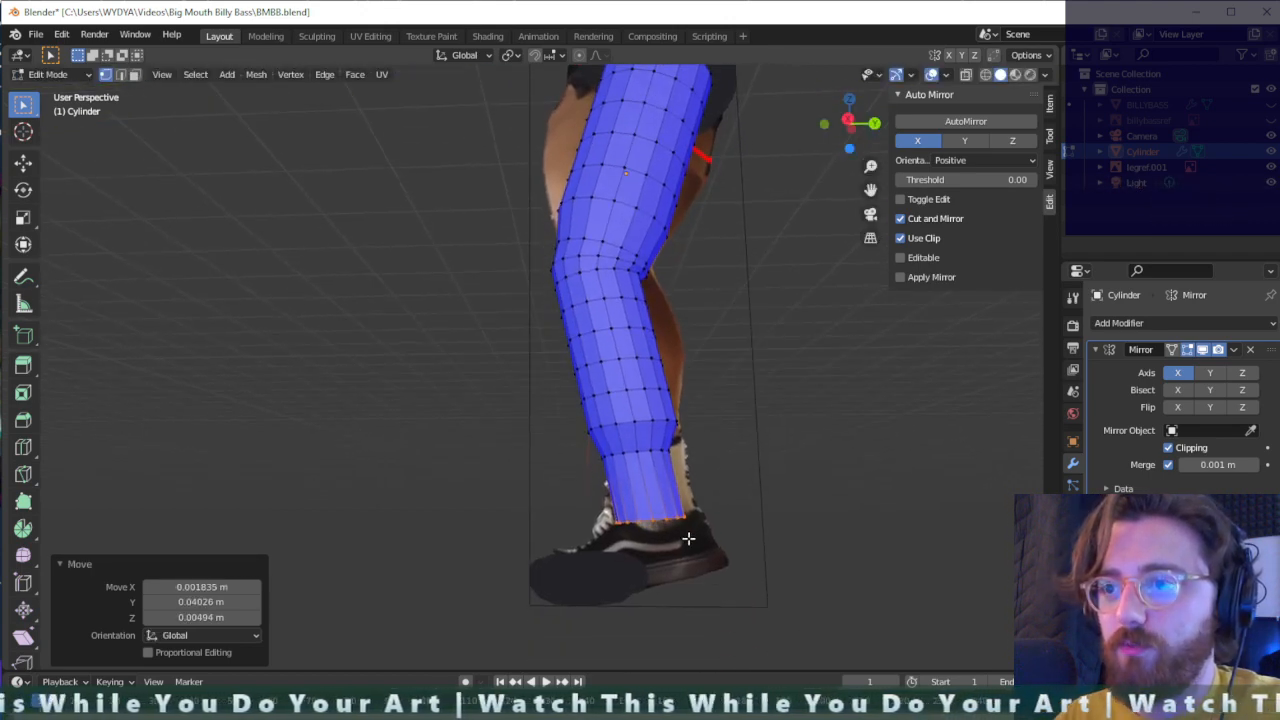
{"action": "scroll", "coordinate": [707, 570], "scroll_direction": "up", "scroll_amount": 1}
{"action": "middle_click_drag", "start_coordinate": [719, 592], "coordinate": [701, 228]}
{"action": "middle_click_drag", "start_coordinate": [708, 114], "coordinate": [696, 121]}
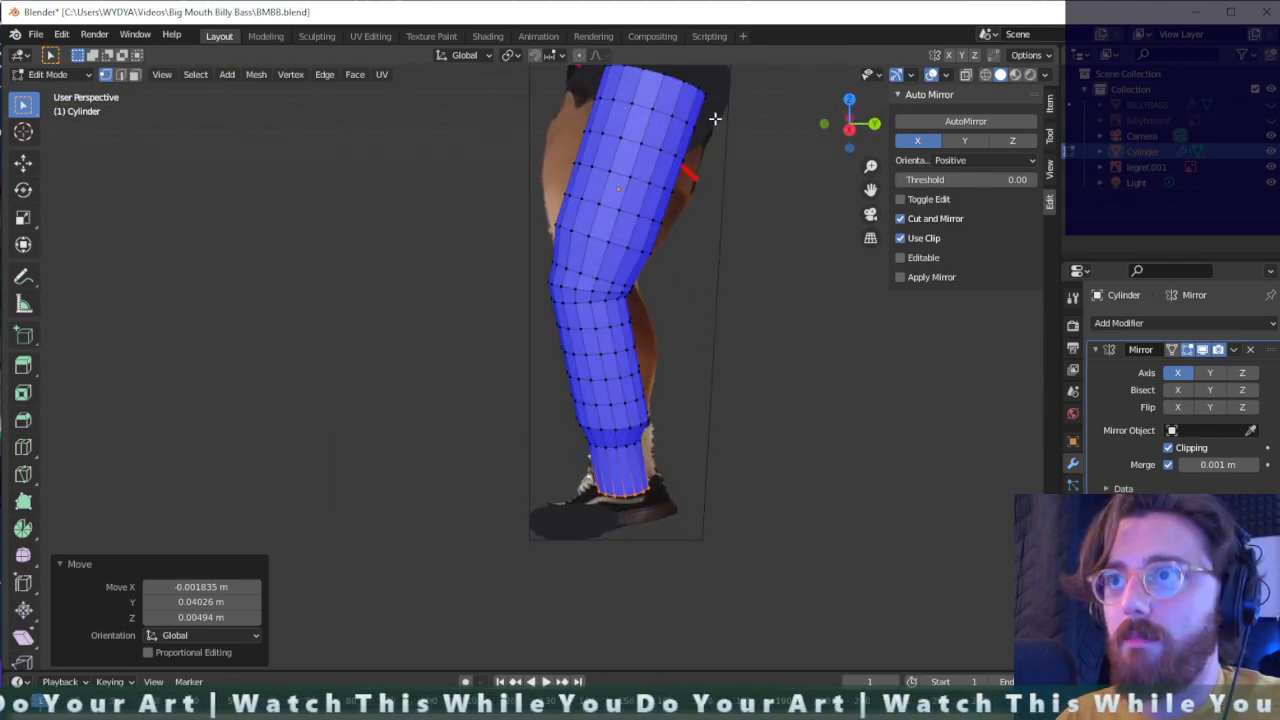
{"action": "left_click_drag", "start_coordinate": [747, 112], "coordinate": [514, 263]}
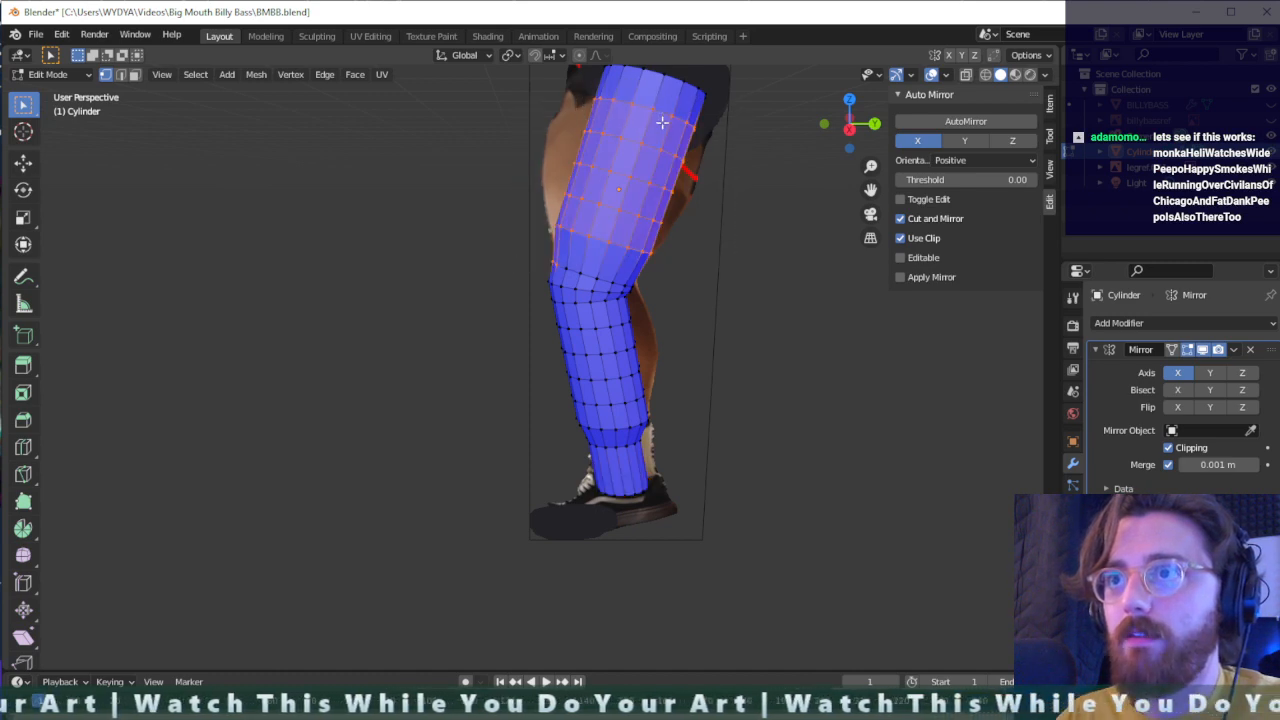
{"action": "key", "text": "s"}
{"action": "left_click", "coordinate": [537, 262]}
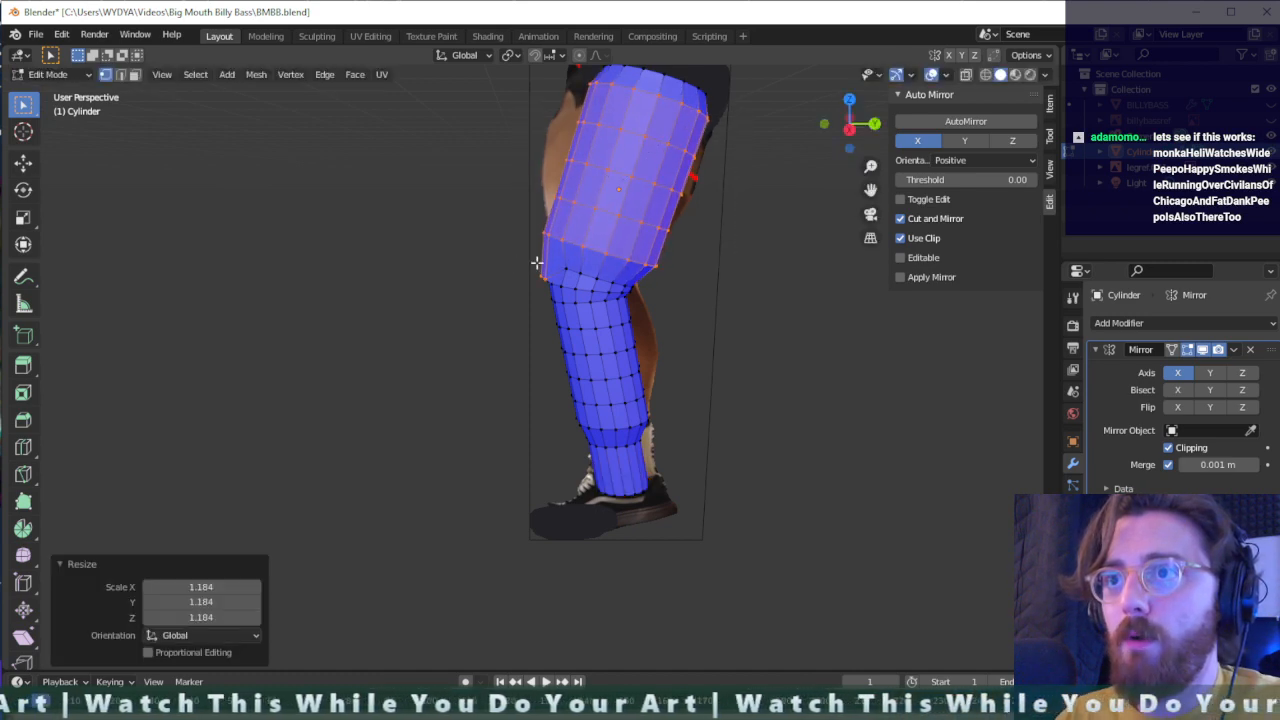
- Move the protruding front vertex above the knee inward about 0.068 m along Y and 0.066 m up
{"action": "left_click_drag", "start_coordinate": [552, 285], "coordinate": [551, 284]}
{"action": "key", "text": "g"}
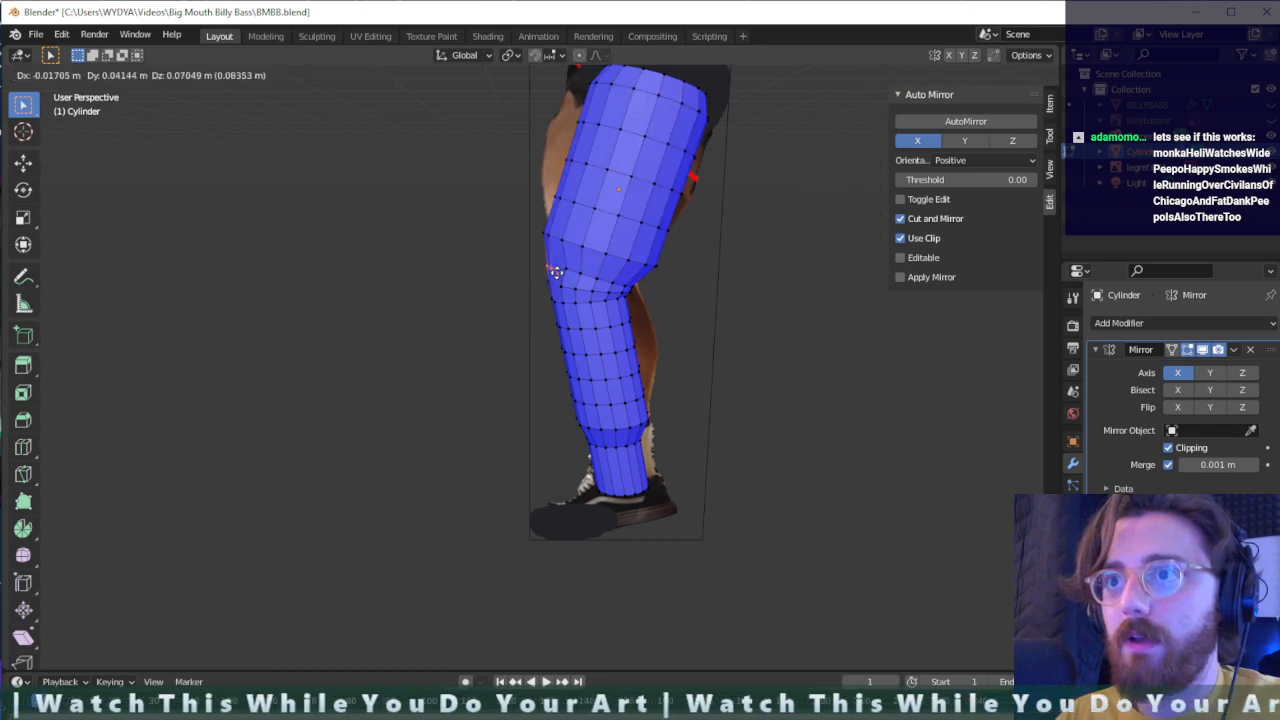
{"action": "left_click", "coordinate": [562, 271]}
{"action": "left_click", "coordinate": [566, 275]}
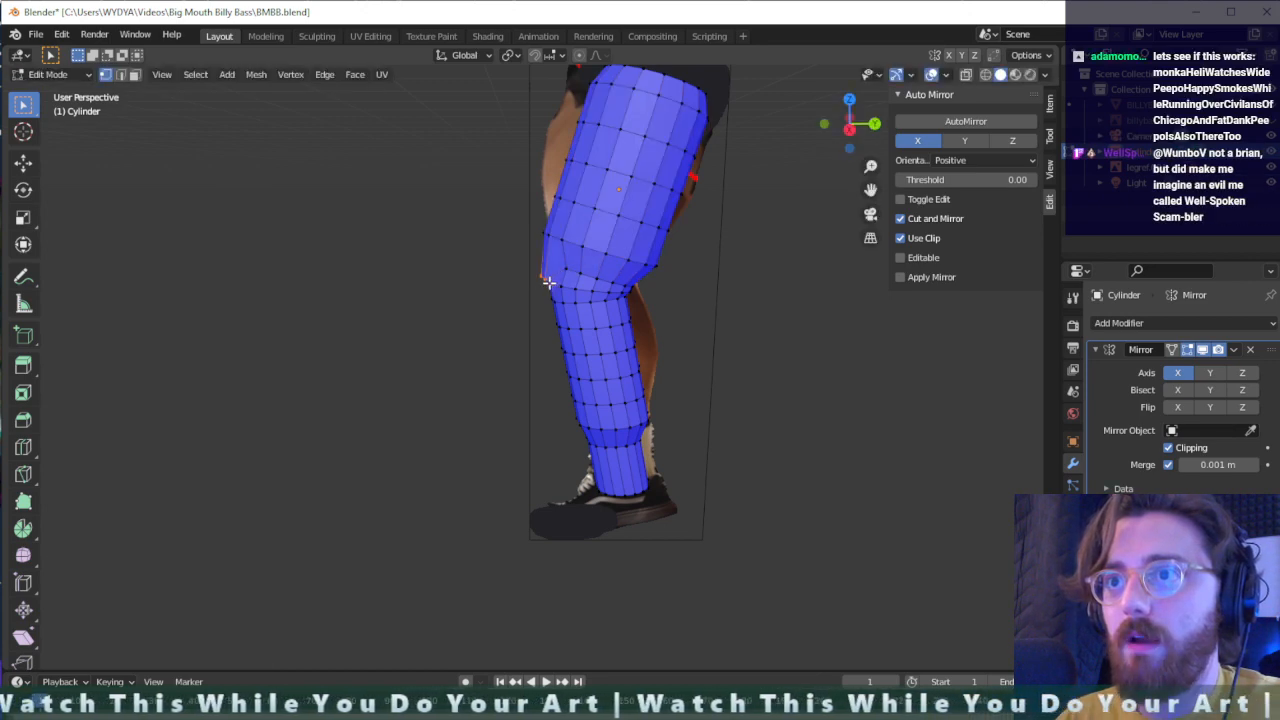
{"action": "key", "text": "g"}
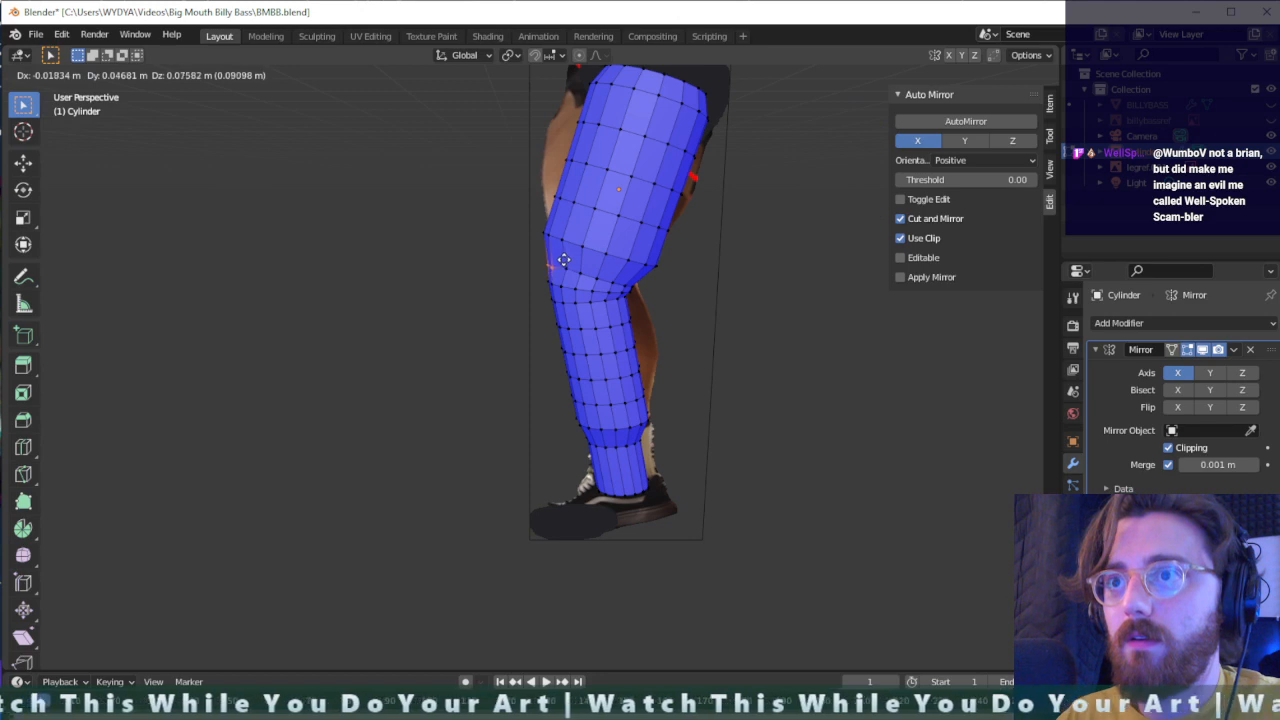
{"action": "left_click", "coordinate": [566, 260]}
{"action": "middle_click_drag", "start_coordinate": [563, 263], "coordinate": [613, 260]}
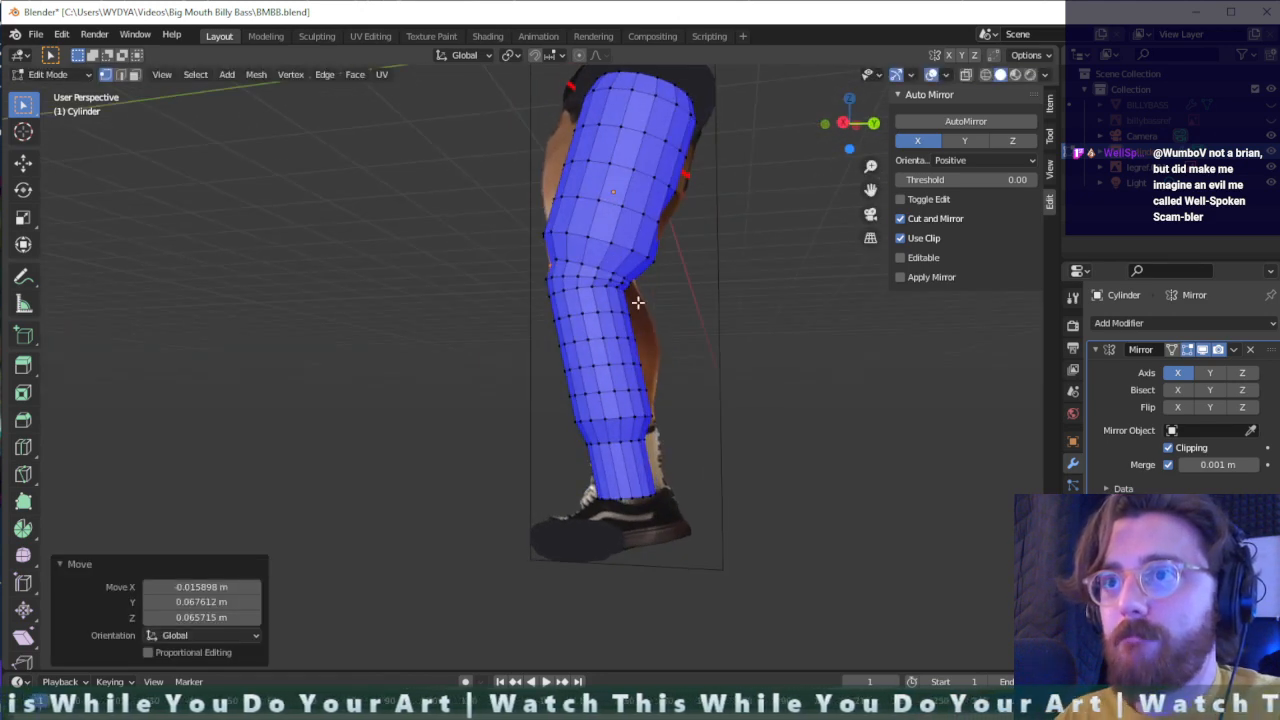
{"action": "middle_click_drag", "start_coordinate": [637, 302], "coordinate": [619, 299]}
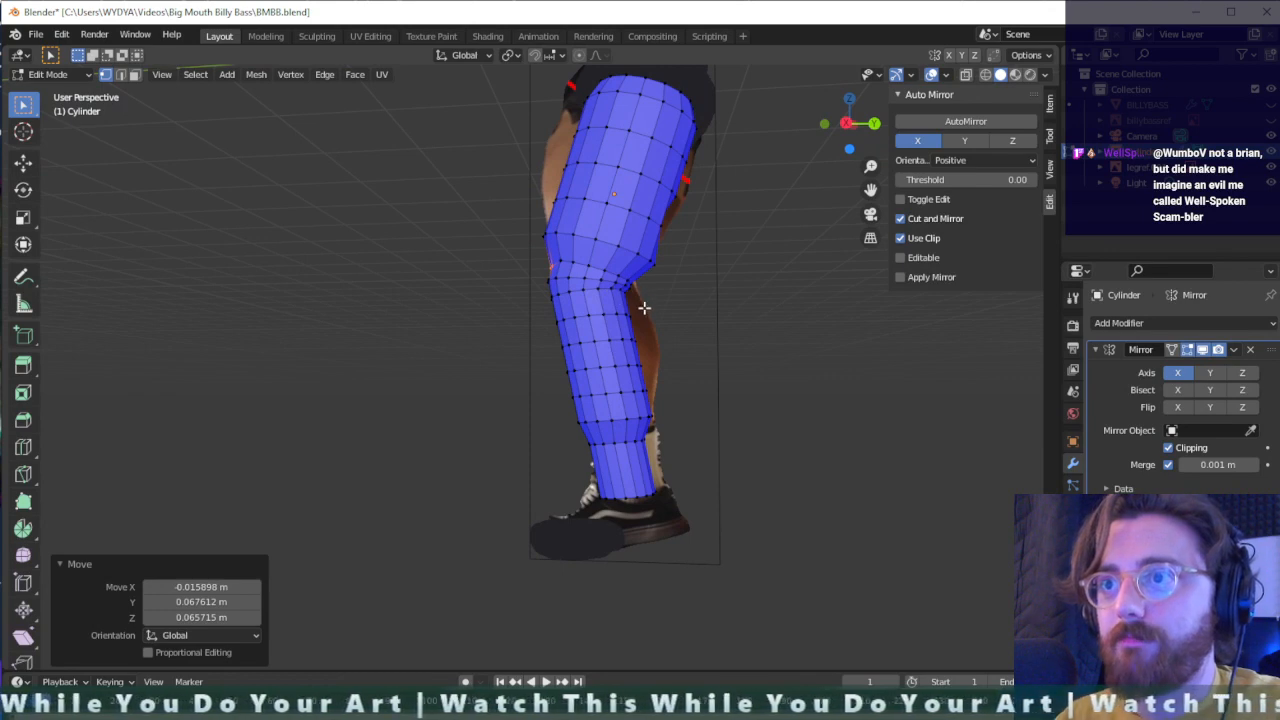
- Move the back vertices of the ring just below the knee about 0.095 m along Y and -0.035 m in Z
{"action": "left_click_drag", "start_coordinate": [603, 321], "coordinate": [605, 322]}
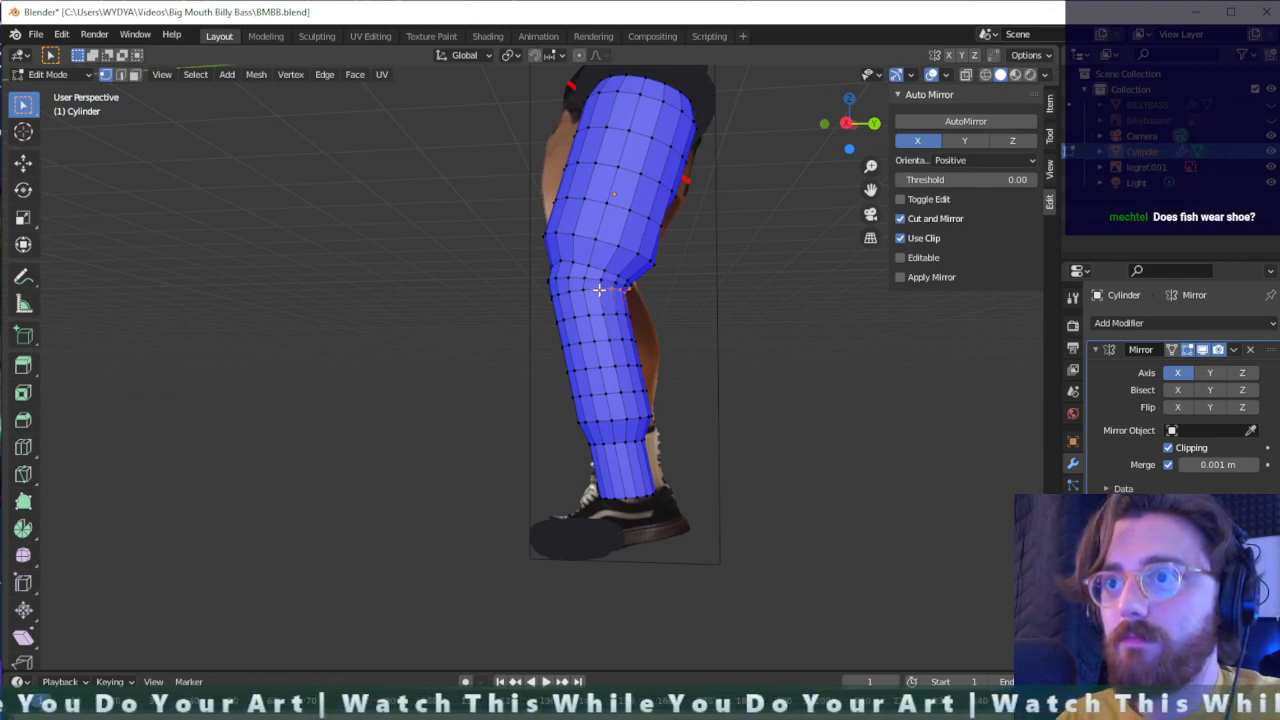
{"action": "scroll", "coordinate": [639, 295], "scroll_direction": "up", "scroll_amount": 3}
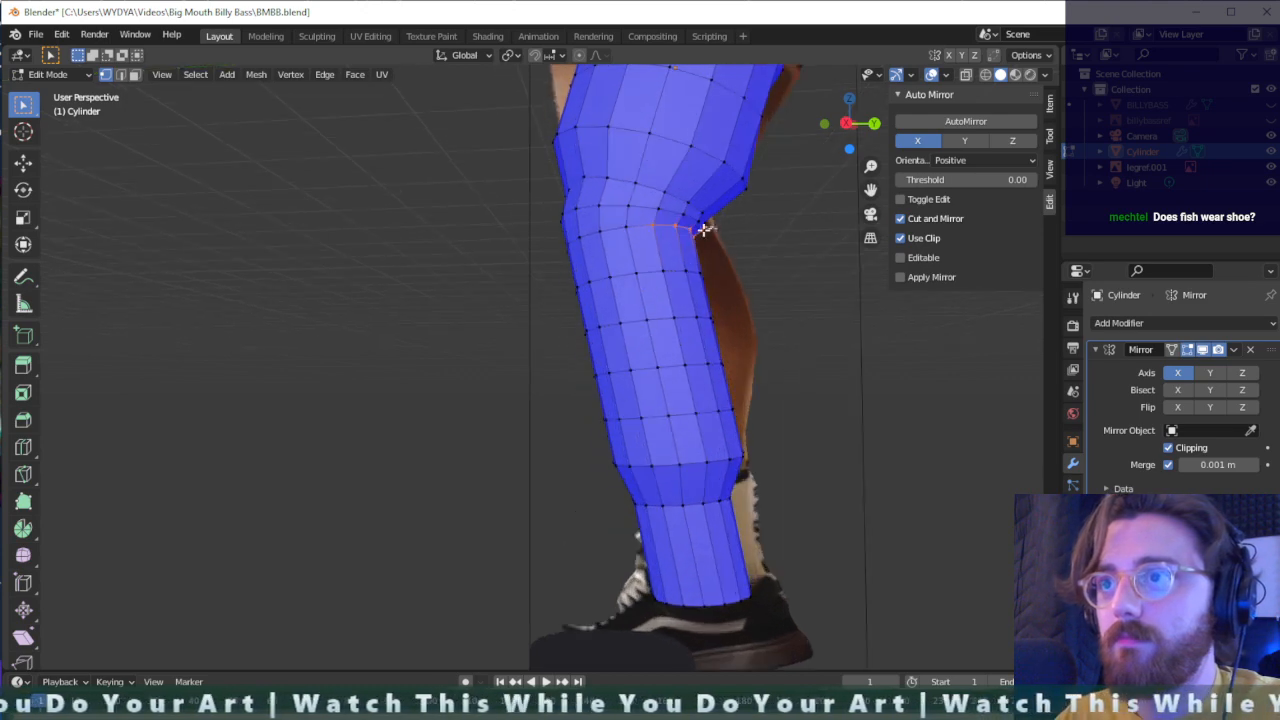
{"action": "key", "text": "g"}
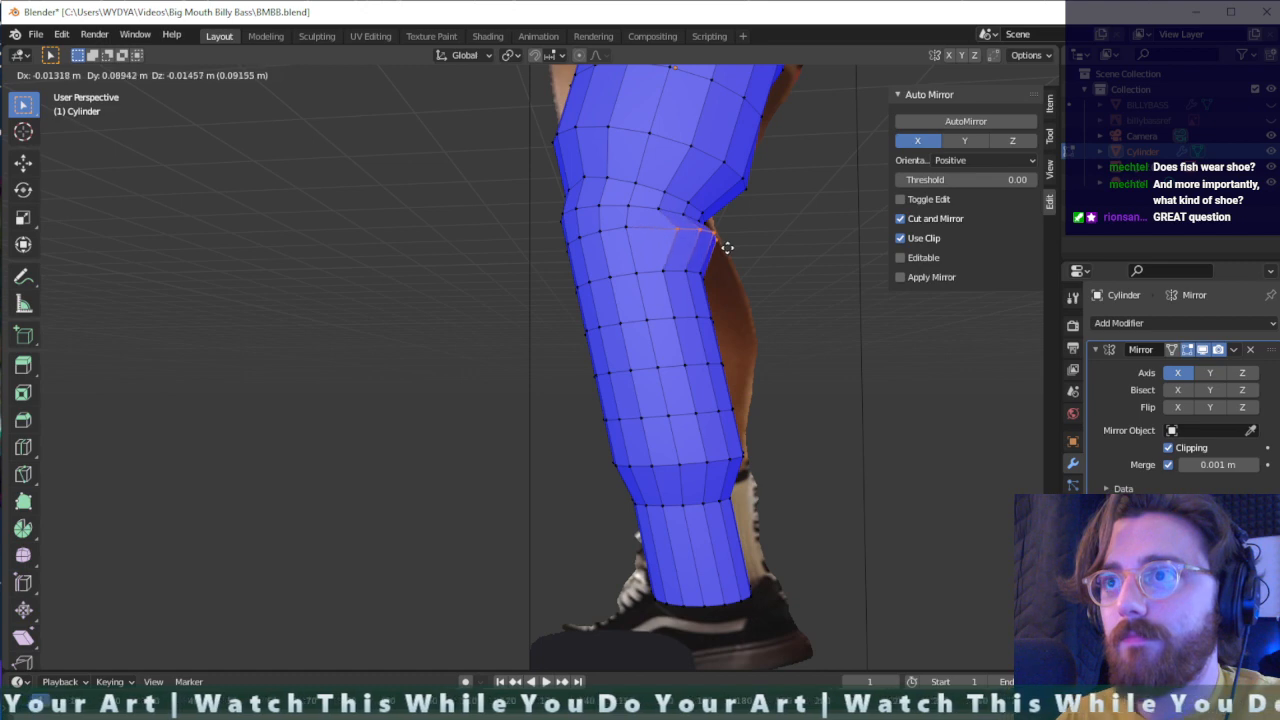
{"action": "left_click", "coordinate": [730, 253]}
{"action": "middle_click_drag", "start_coordinate": [746, 257], "coordinate": [681, 253]}
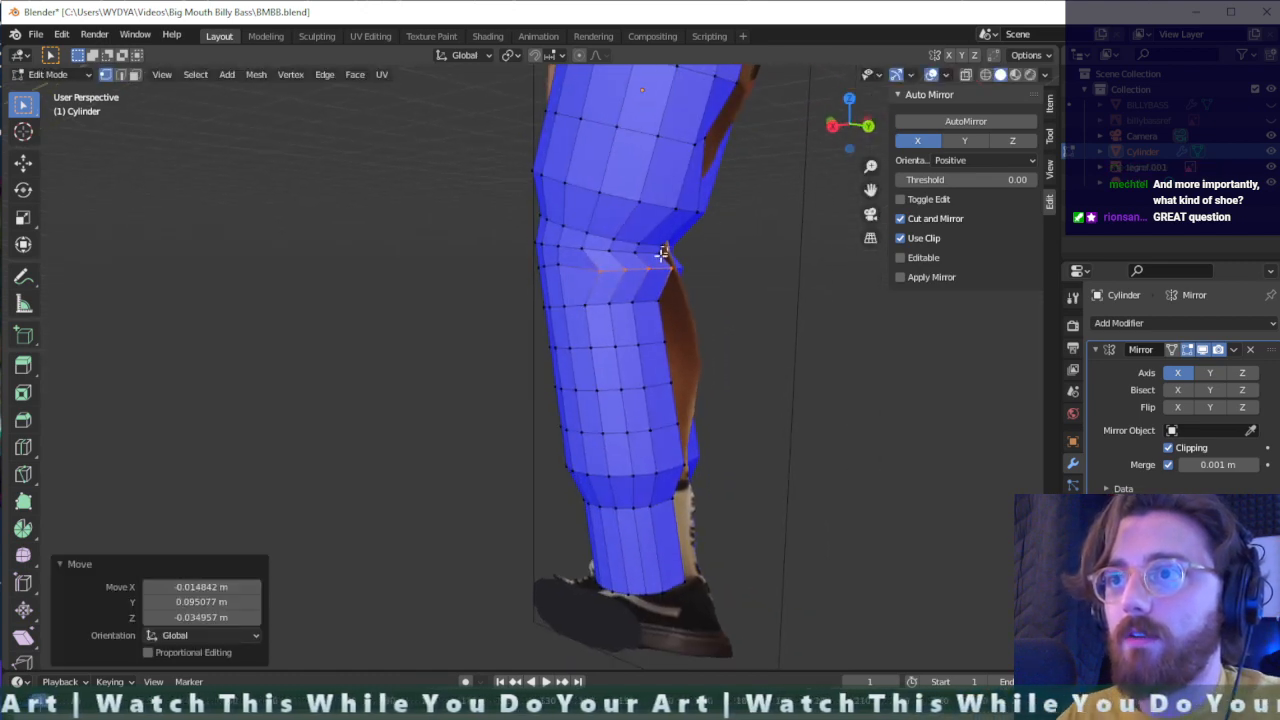
- Nudge the crease behind the knee about 0.016 m up and move the next ring's back vertices about 0.032 m along Y
{"action": "key", "text": "ctrl+z"}
{"action": "key", "text": "g"}
{"action": "left_click", "coordinate": [690, 266]}
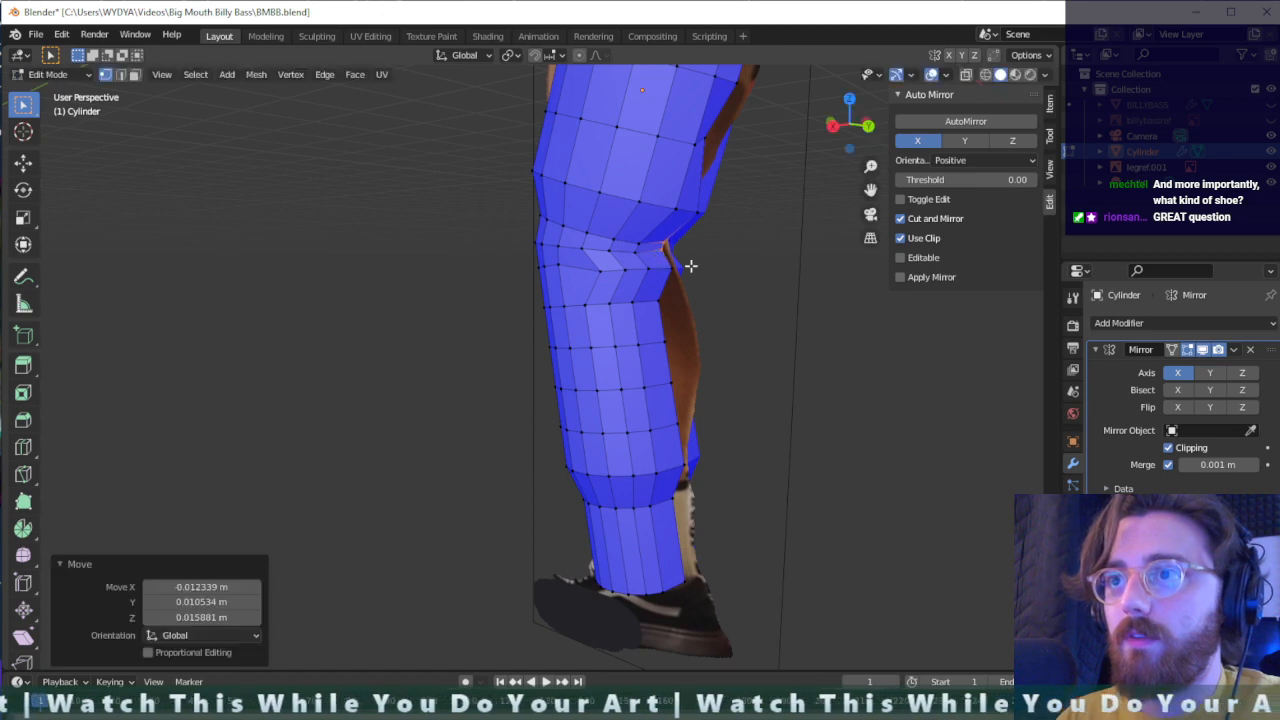
{"action": "left_click_drag", "start_coordinate": [580, 316], "coordinate": [580, 318]}
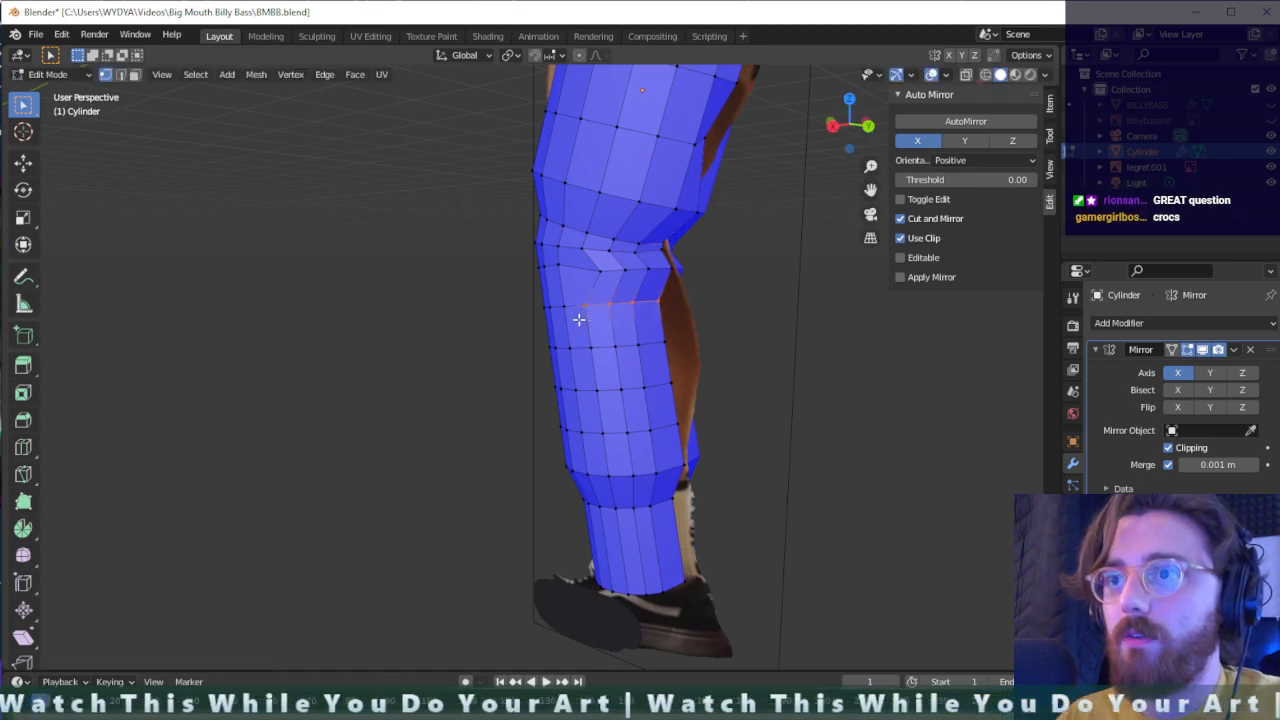
{"action": "key", "text": "g"}
{"action": "left_click", "coordinate": [683, 300]}
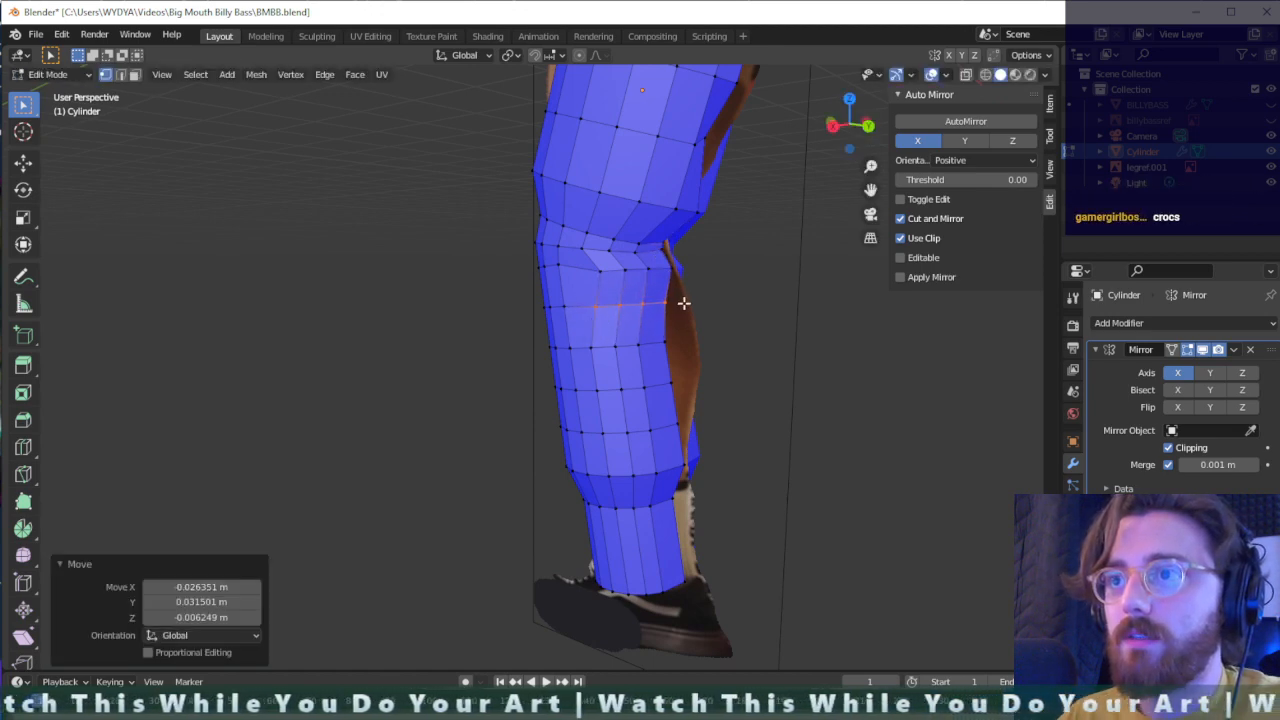
- Move the upper calf's side vertex about -0.046 m along Y and the rearmost vertex one ring below about 0.096 m along Y
{"action": "middle_click_drag", "start_coordinate": [723, 291], "coordinate": [668, 278]}
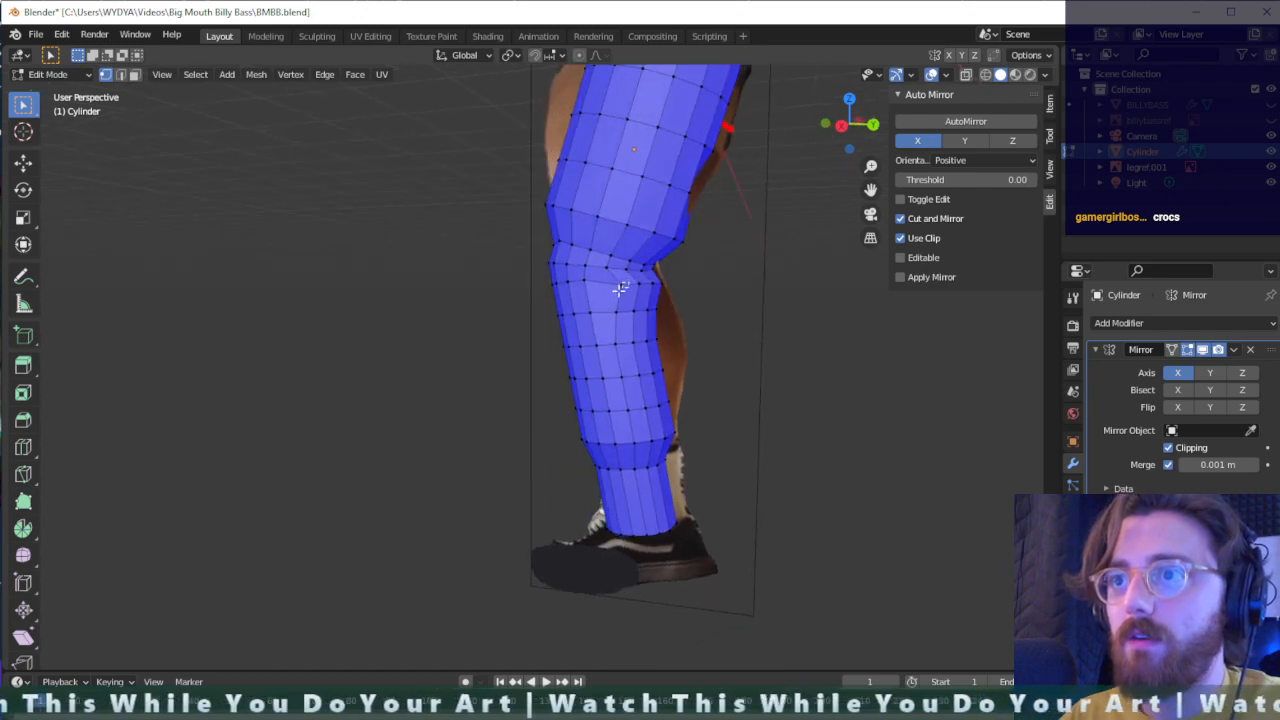
{"action": "key", "text": "g"}
{"action": "left_click", "coordinate": [646, 310]}
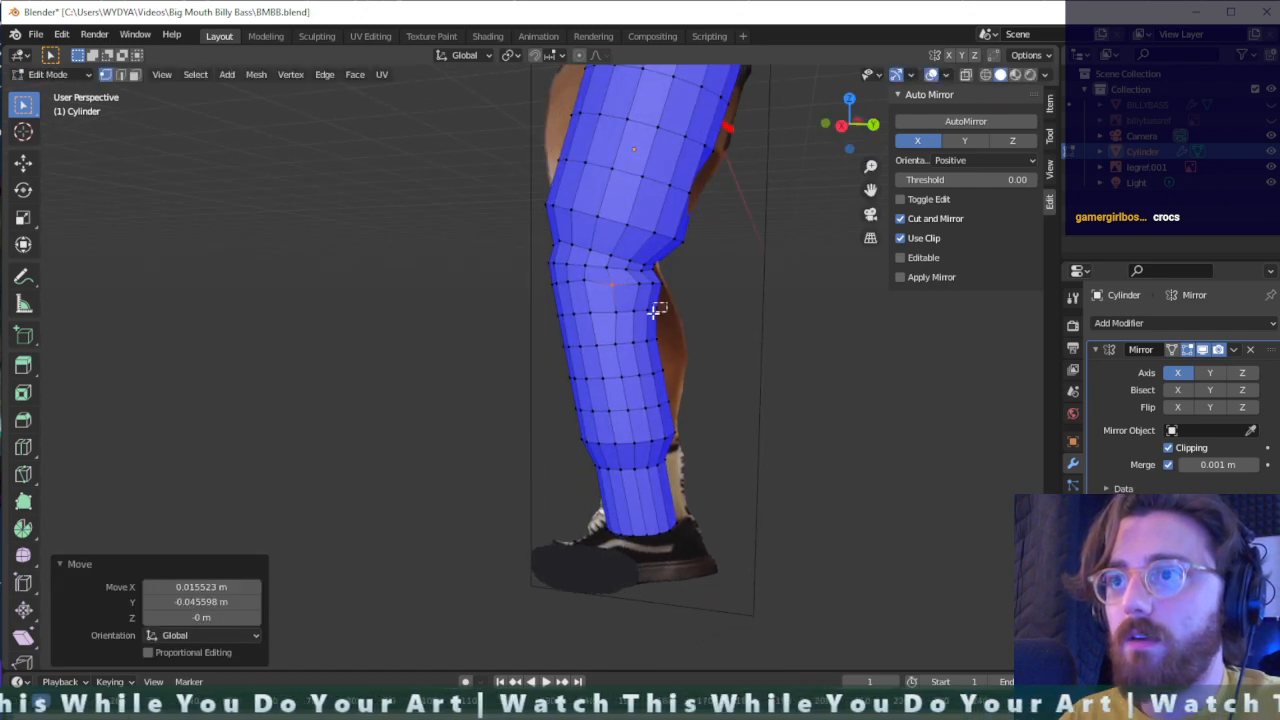
{"action": "key", "text": "g"}
{"action": "left_click", "coordinate": [653, 307]}
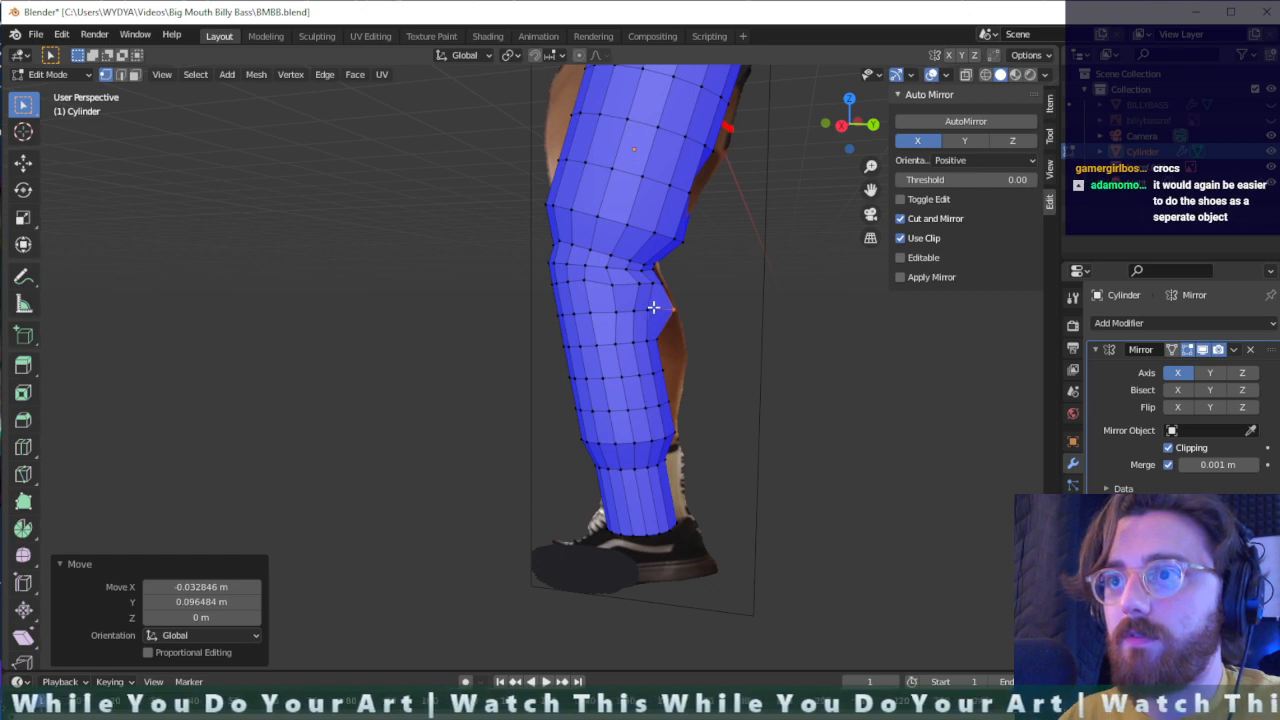
- Move the vertex beside the rearmost calf vertex backward along Y to widen the calf bulge
{"action": "key", "text": "g"}
{"action": "key", "text": "x"}
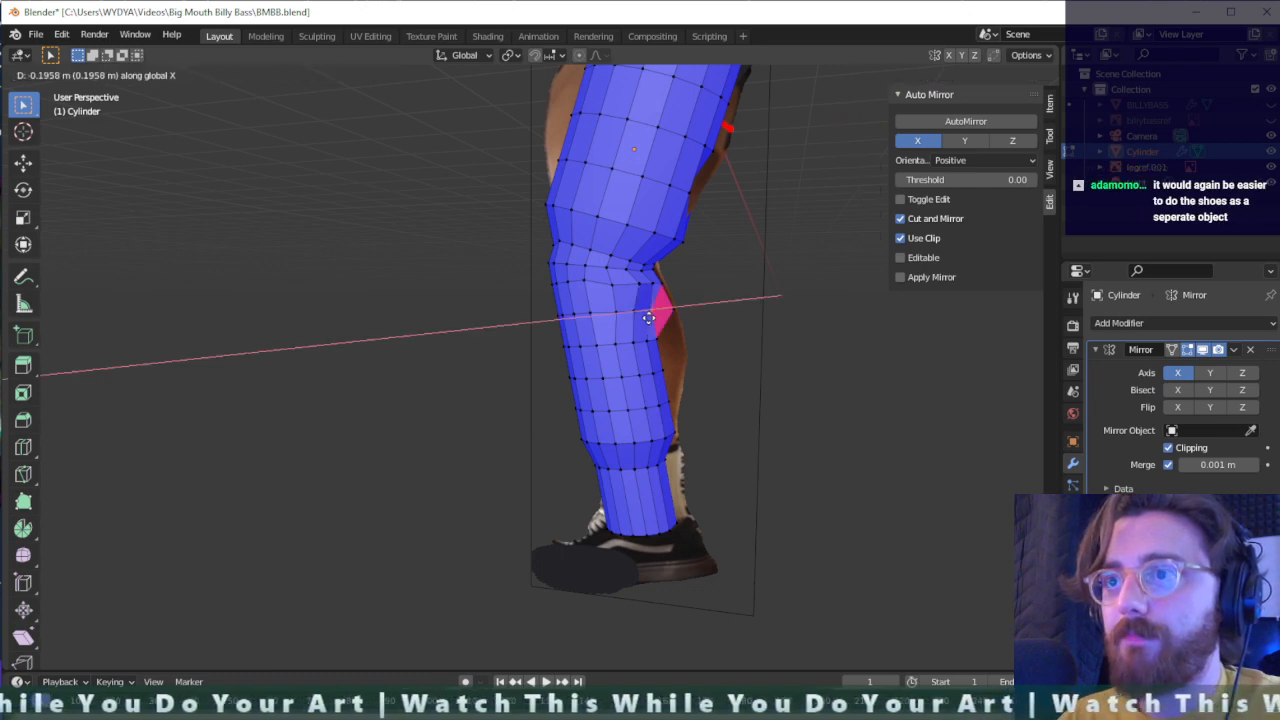
{"action": "key", "text": "z"}
{"action": "key", "text": "y"}
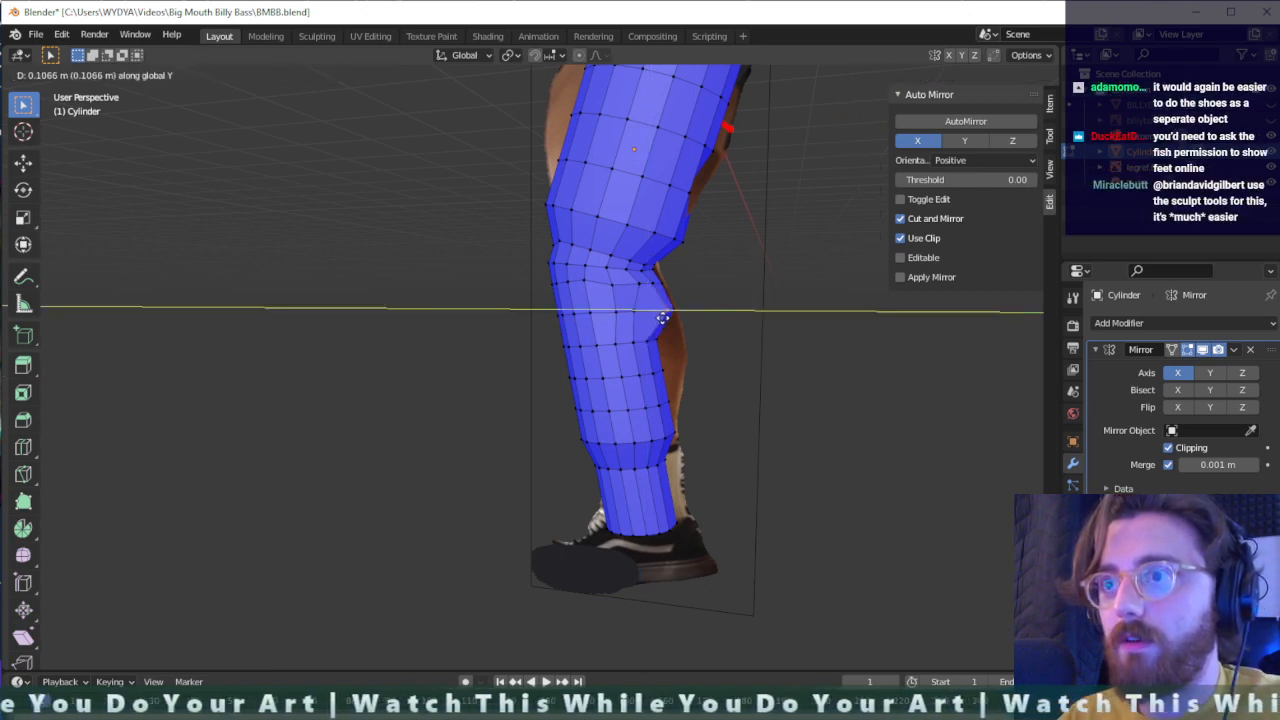
{"action": "left_click", "coordinate": [652, 317]}
- Shift the next side vertices of the same calf ring along Y to even out their spacing
{"action": "key", "text": "g"}
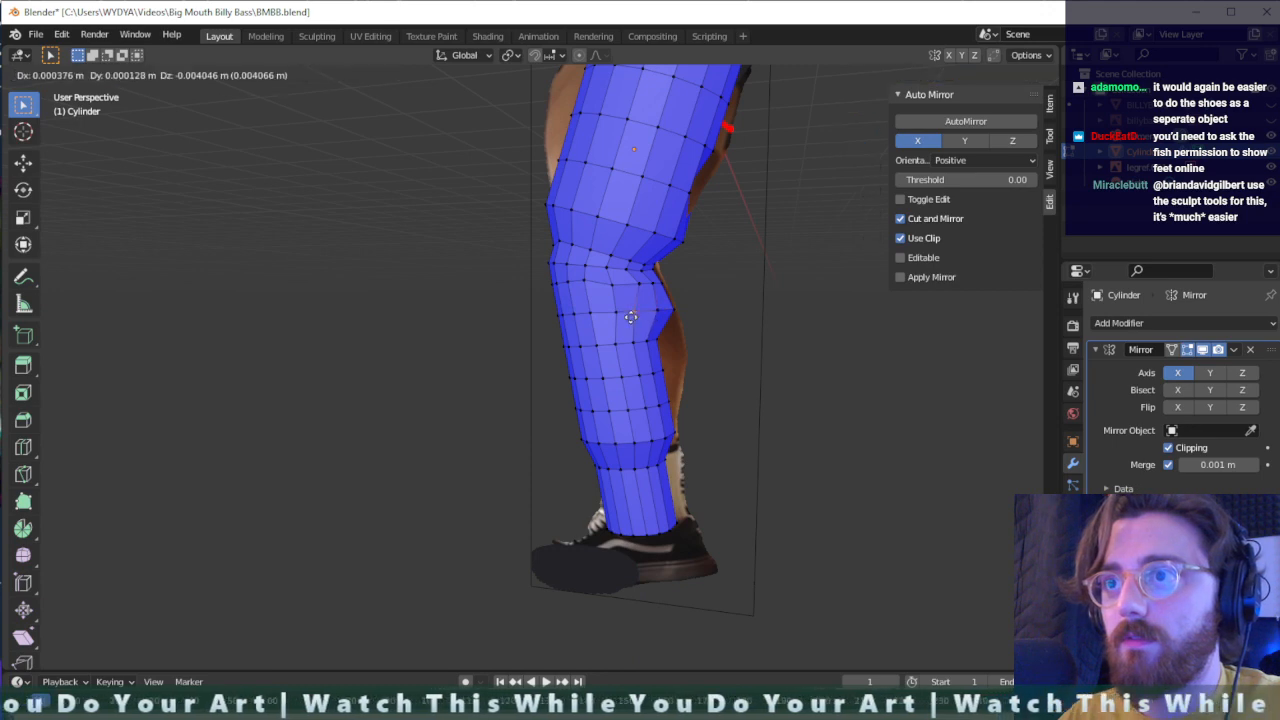
{"action": "key", "text": "y"}
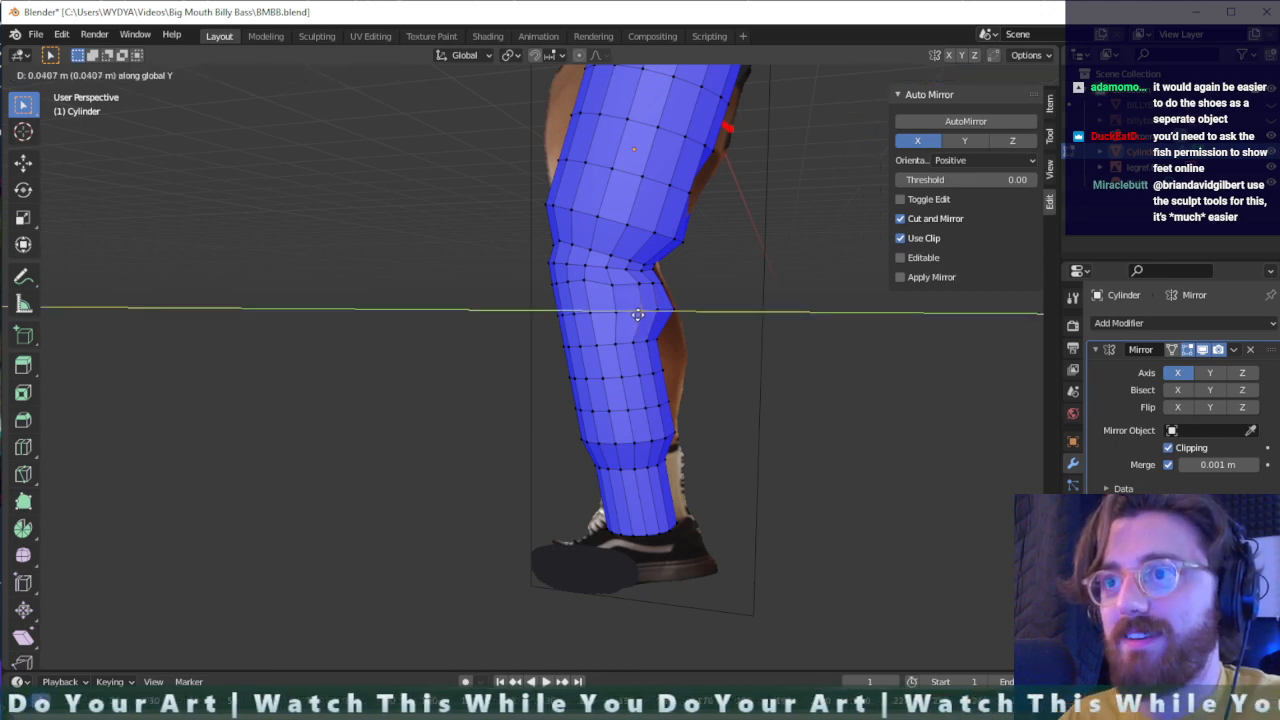
{"action": "left_click", "coordinate": [627, 311]}
{"action": "key", "text": "g"}
{"action": "key", "text": "x"}
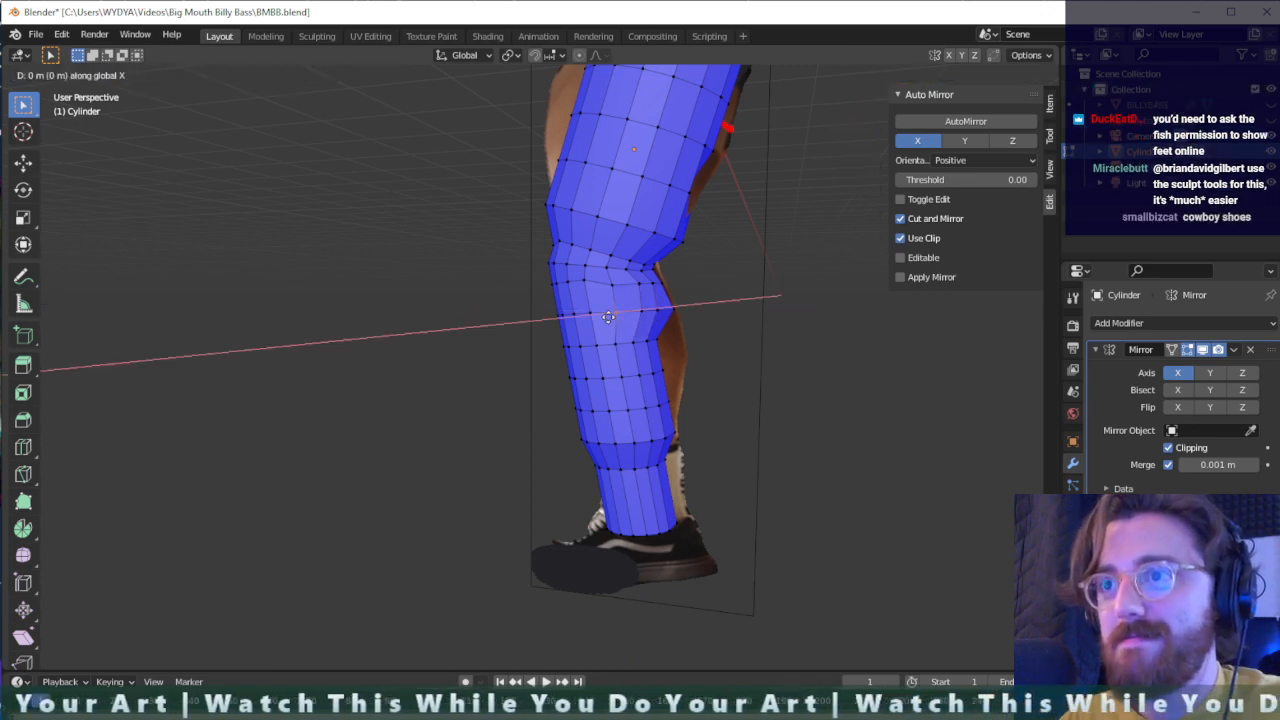
{"action": "left_click", "coordinate": [605, 319]}
{"action": "left_click_drag", "start_coordinate": [588, 317], "coordinate": [587, 319]}
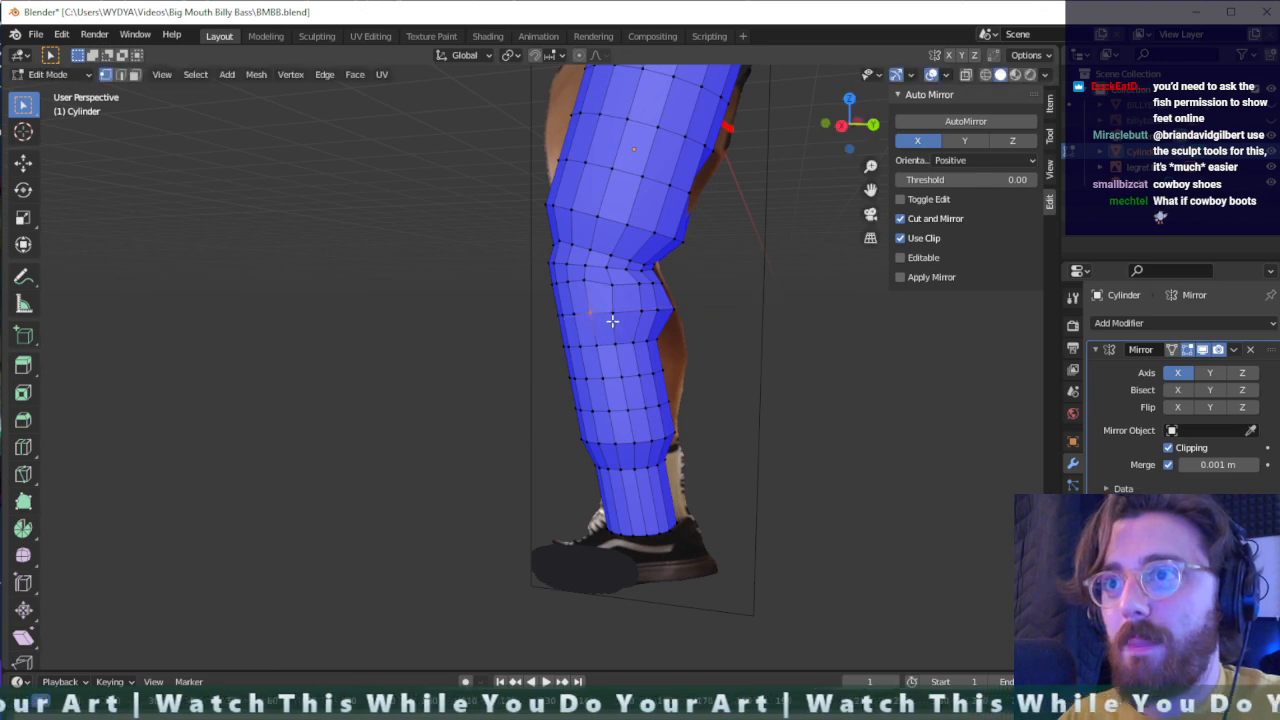
- Move the rearmost vertex of the calf ring just below the bulge about 0.129 m along Y
{"action": "left_click_drag", "start_coordinate": [661, 332], "coordinate": [642, 345]}
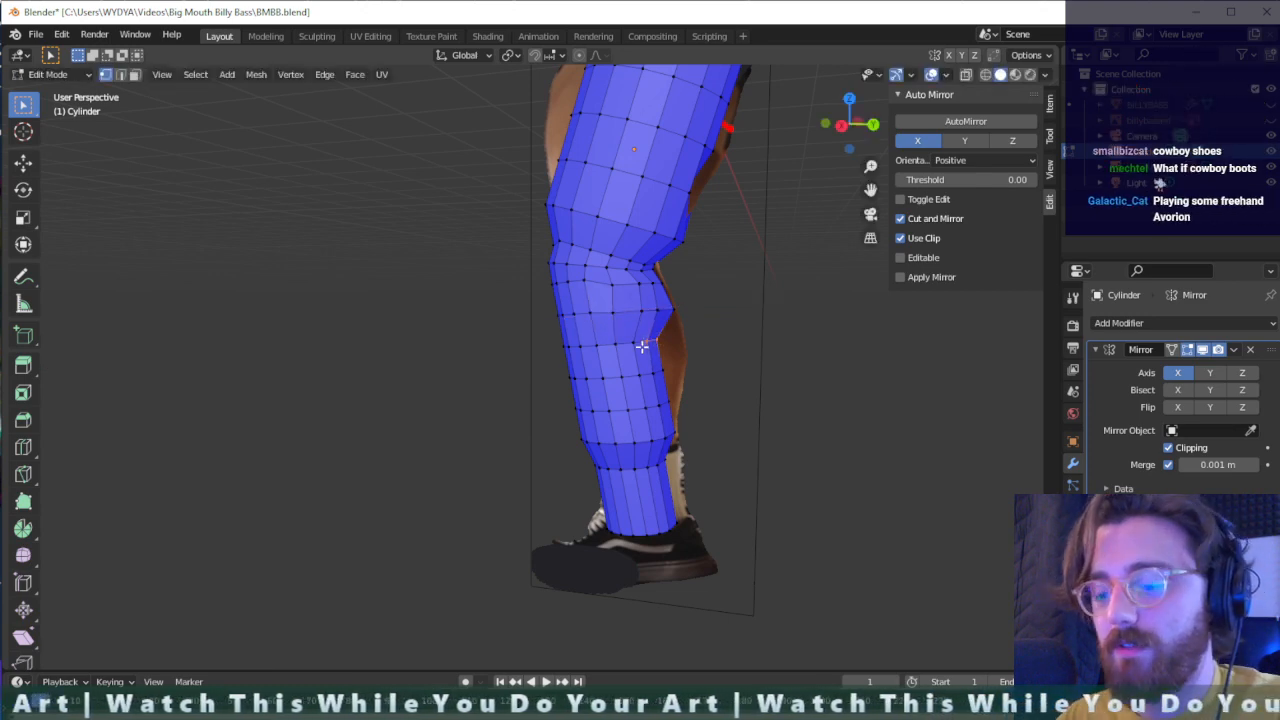
{"action": "key", "text": "g"}
{"action": "key", "text": "y"}
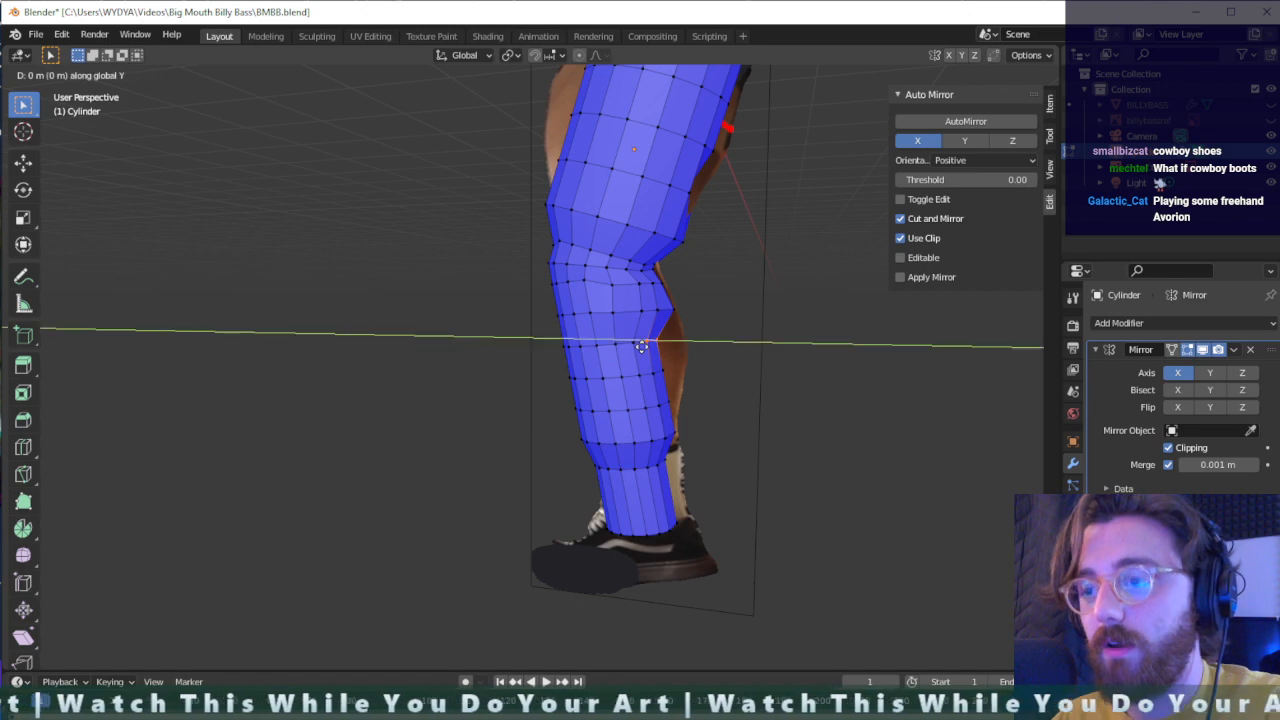
{"action": "left_click", "coordinate": [666, 347]}
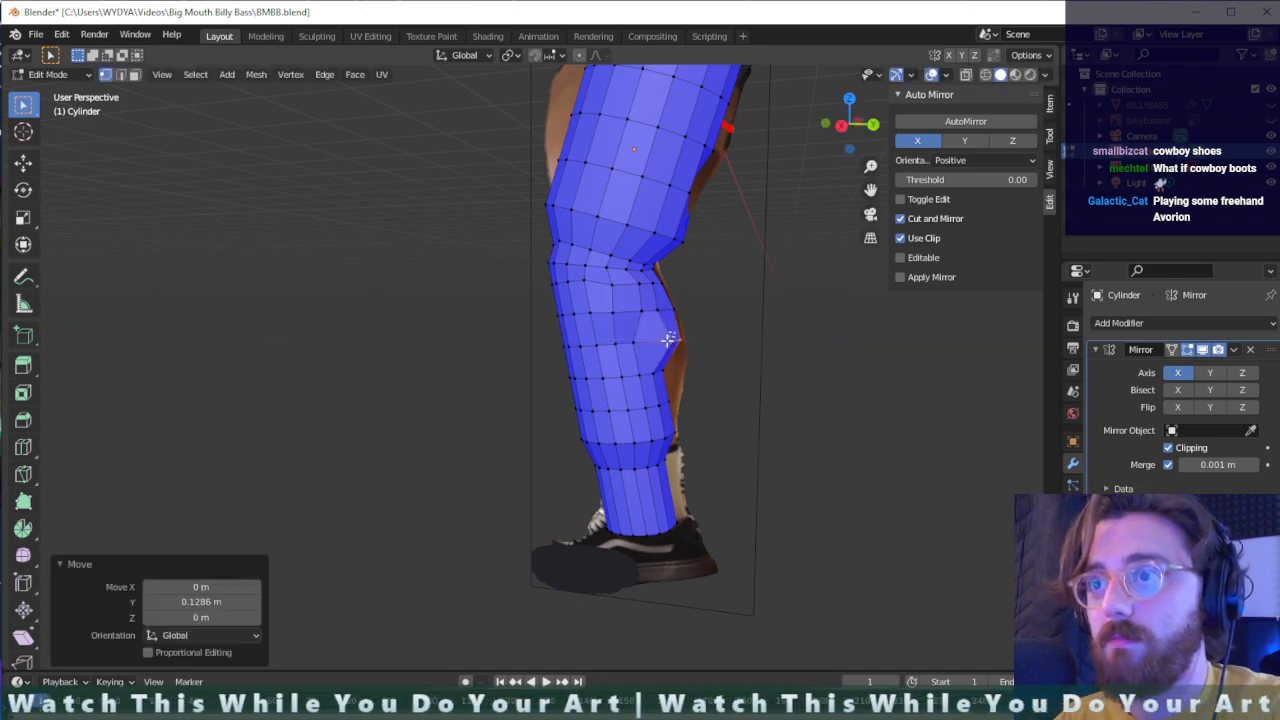
- Shift the two neighbouring side vertices of that calf ring backward, the second by about 0.031 m in Y, to even out their spacing
{"action": "key", "text": "g"}
{"action": "left_click", "coordinate": [646, 351]}
{"action": "left_click_drag", "start_coordinate": [643, 336], "coordinate": [627, 351]}
{"action": "key", "text": "g"}
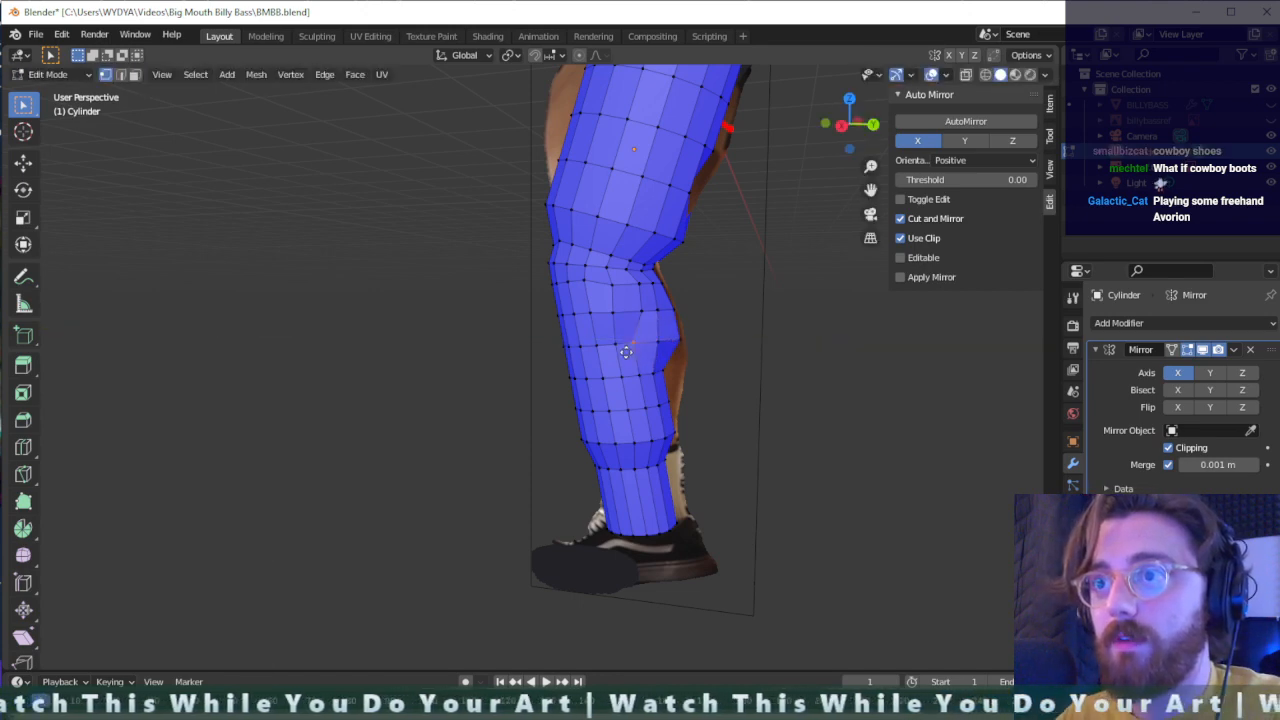
{"action": "left_click", "coordinate": [631, 351]}
- Move the side vertex of the calf ring directly above forward by about -0.026 m in Y
{"action": "middle_click_drag", "start_coordinate": [631, 351], "coordinate": [736, 344]}
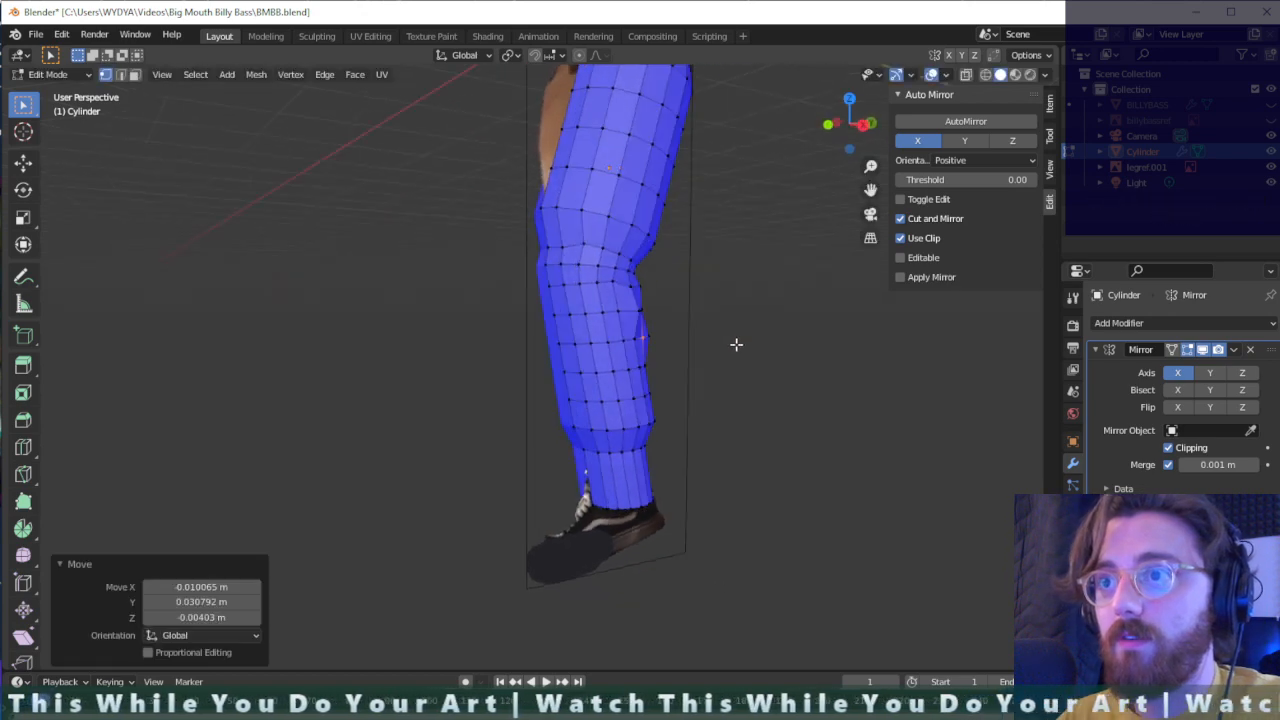
{"action": "left_click", "coordinate": [638, 312]}
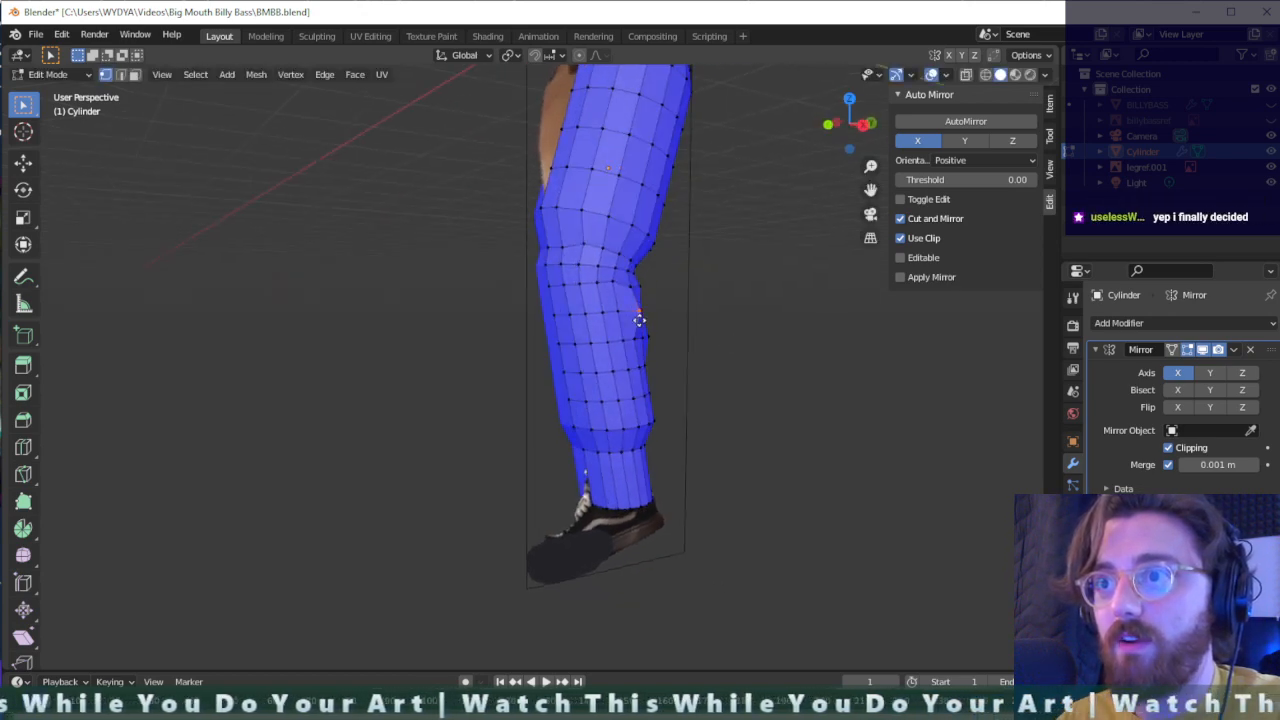
{"action": "key", "text": "g"}
{"action": "left_click", "coordinate": [634, 318]}
- Move the rearmost vertex of the next lower calf ring backward along Y to meet the reference leg's outline
{"action": "middle_click_drag", "start_coordinate": [643, 323], "coordinate": [651, 358]}
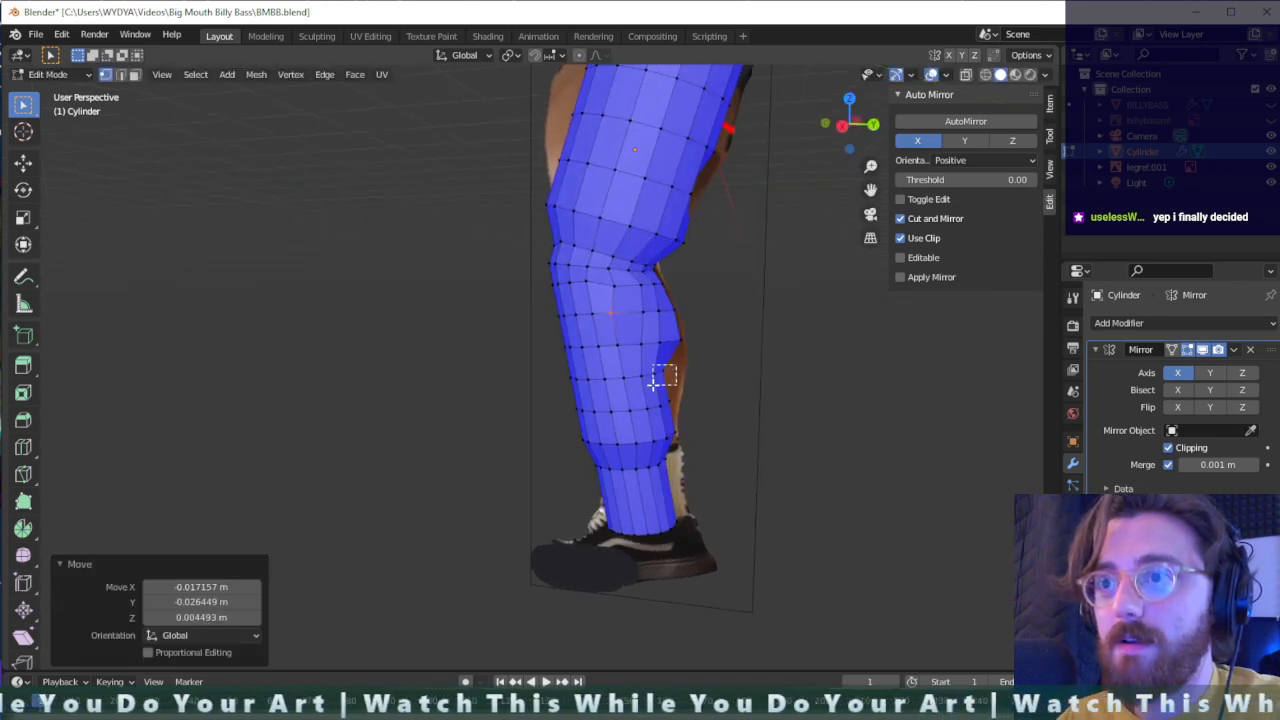
{"action": "left_click_drag", "start_coordinate": [651, 381], "coordinate": [651, 383]}
{"action": "key", "text": "g"}
{"action": "key", "text": "y"}
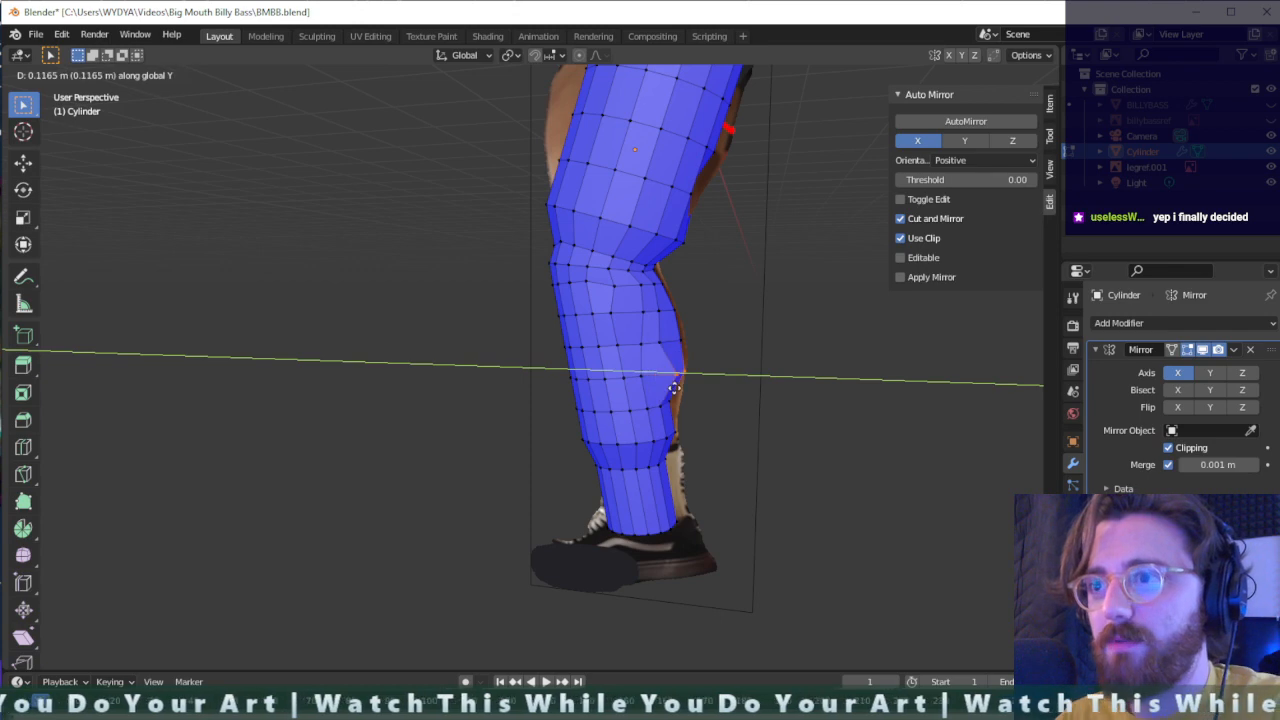
{"action": "left_click", "coordinate": [668, 388]}
- Reposition the two side vertices beside that rearmost vertex to even out the lower calf ring
{"action": "key", "text": "g"}
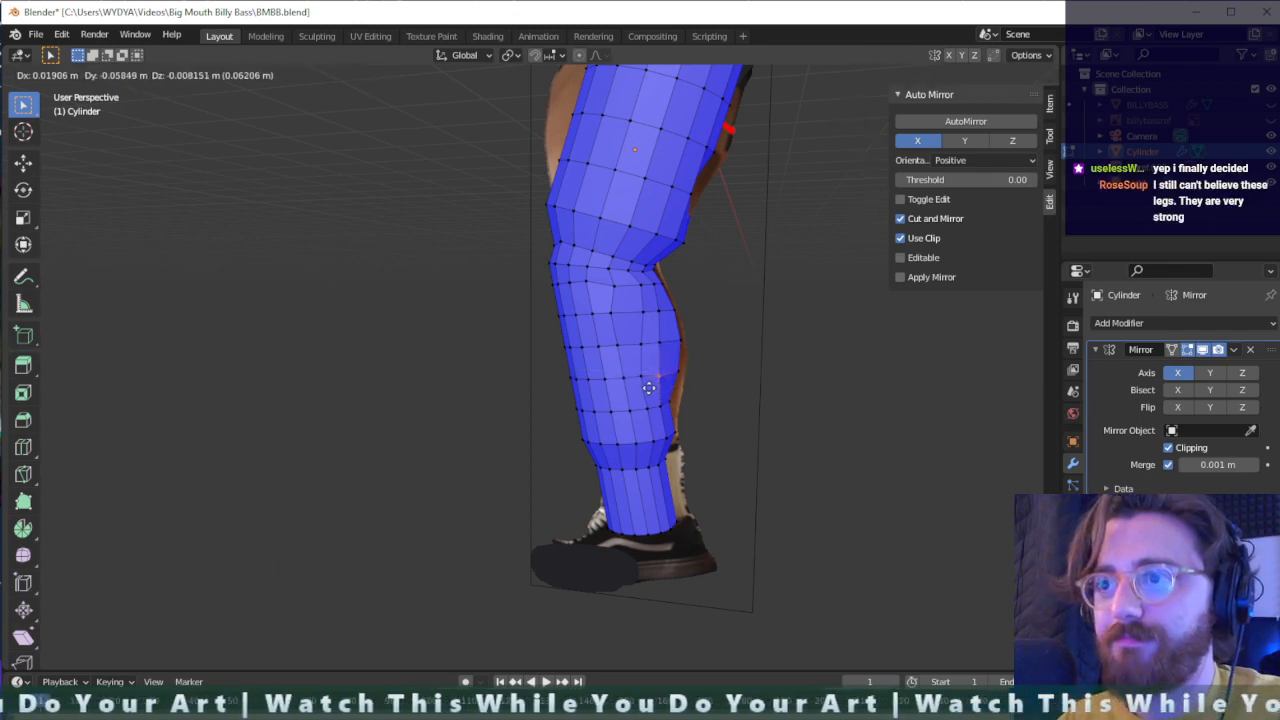
{"action": "left_click", "coordinate": [649, 385]}
{"action": "key", "text": "g"}
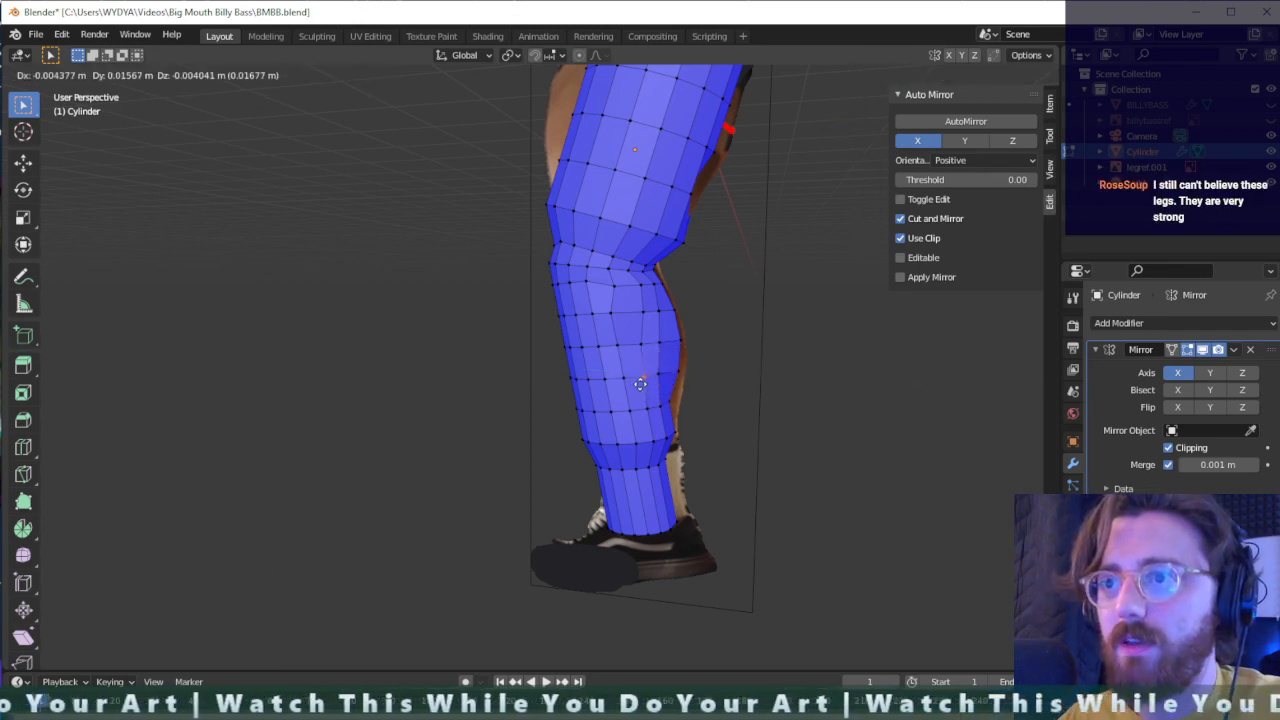
{"action": "left_click", "coordinate": [638, 380]}
- Shift the side vertex one ring higher about -0.020 m in Y, and readjust it about 0.030 m in Y from another angle
{"action": "key", "text": "g"}
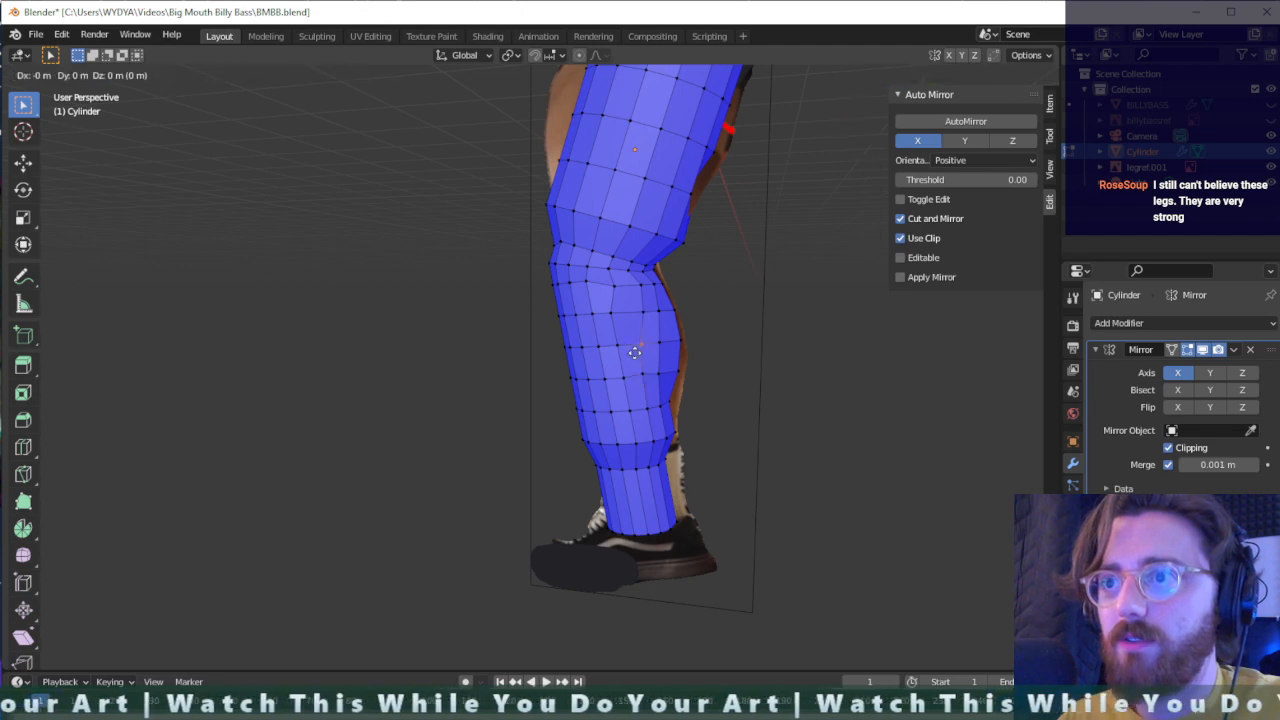
{"action": "left_click", "coordinate": [626, 349]}
{"action": "middle_click_drag", "start_coordinate": [626, 349], "coordinate": [726, 340]}
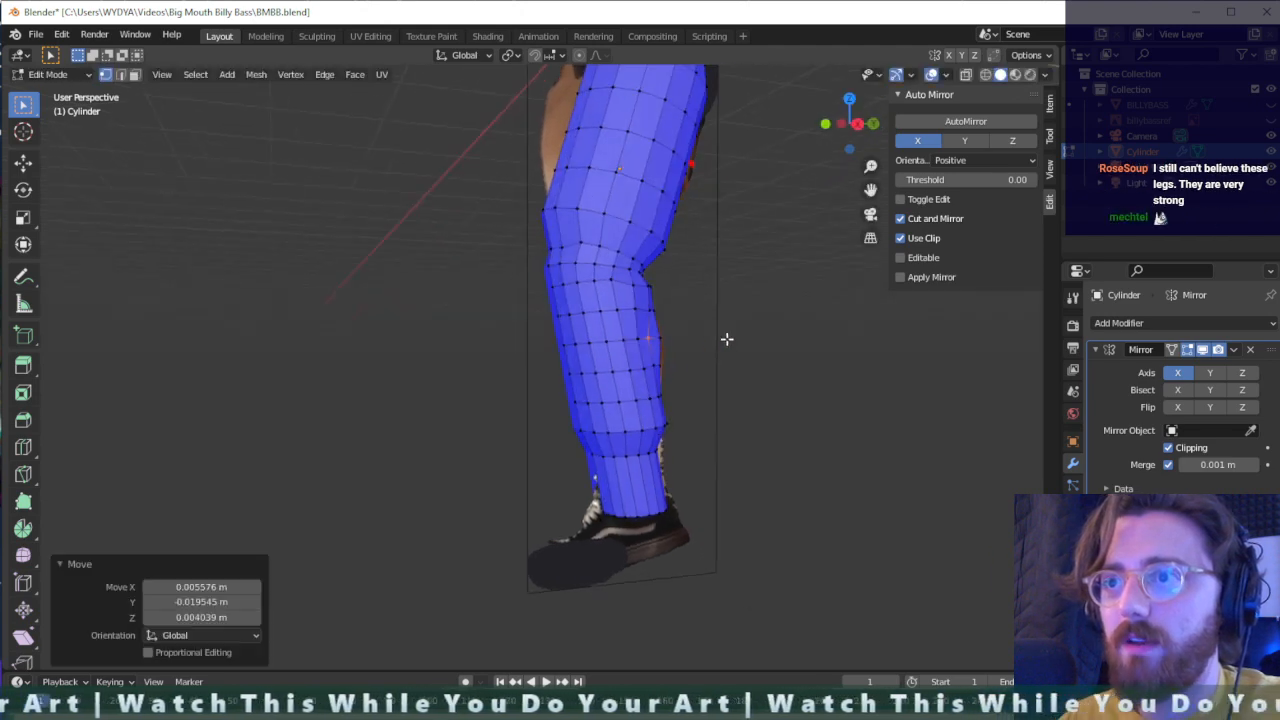
{"action": "key", "text": "g"}
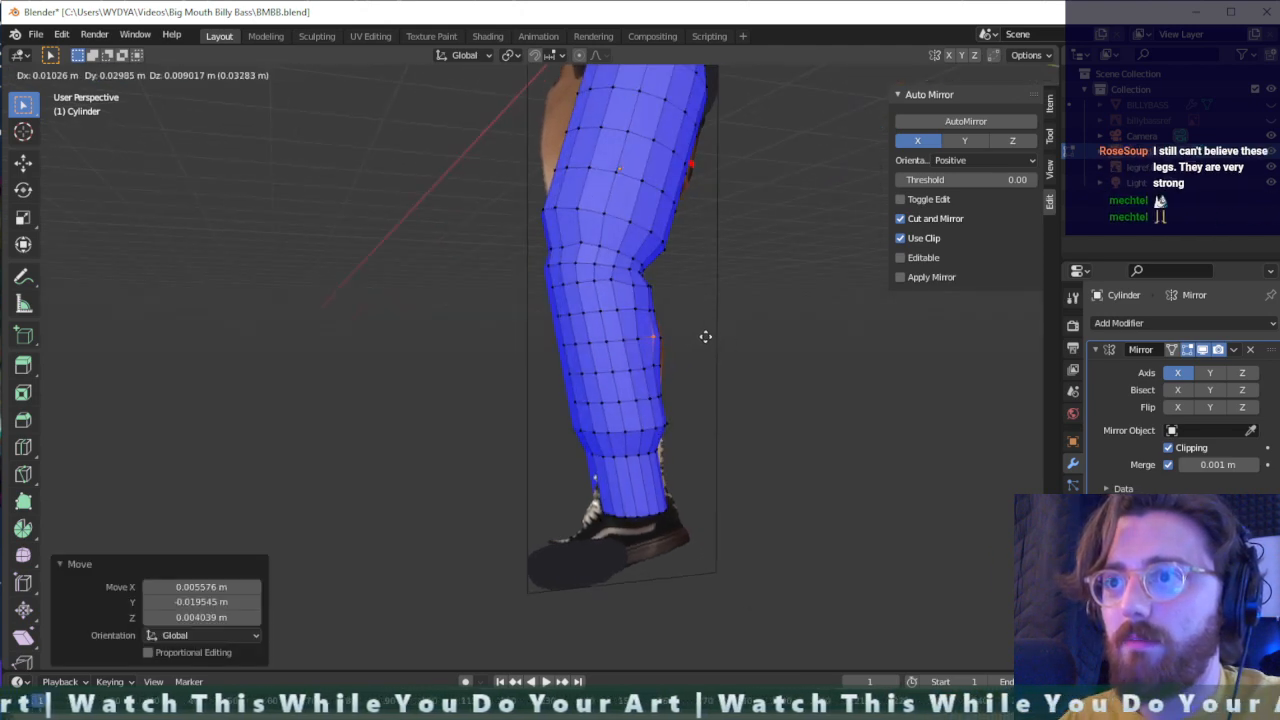
{"action": "left_click", "coordinate": [703, 337]}
- Select the lengthwise vertex loop running down the side of the leg from thigh to ankle
{"action": "middle_click_drag", "start_coordinate": [657, 351], "coordinate": [694, 226]}
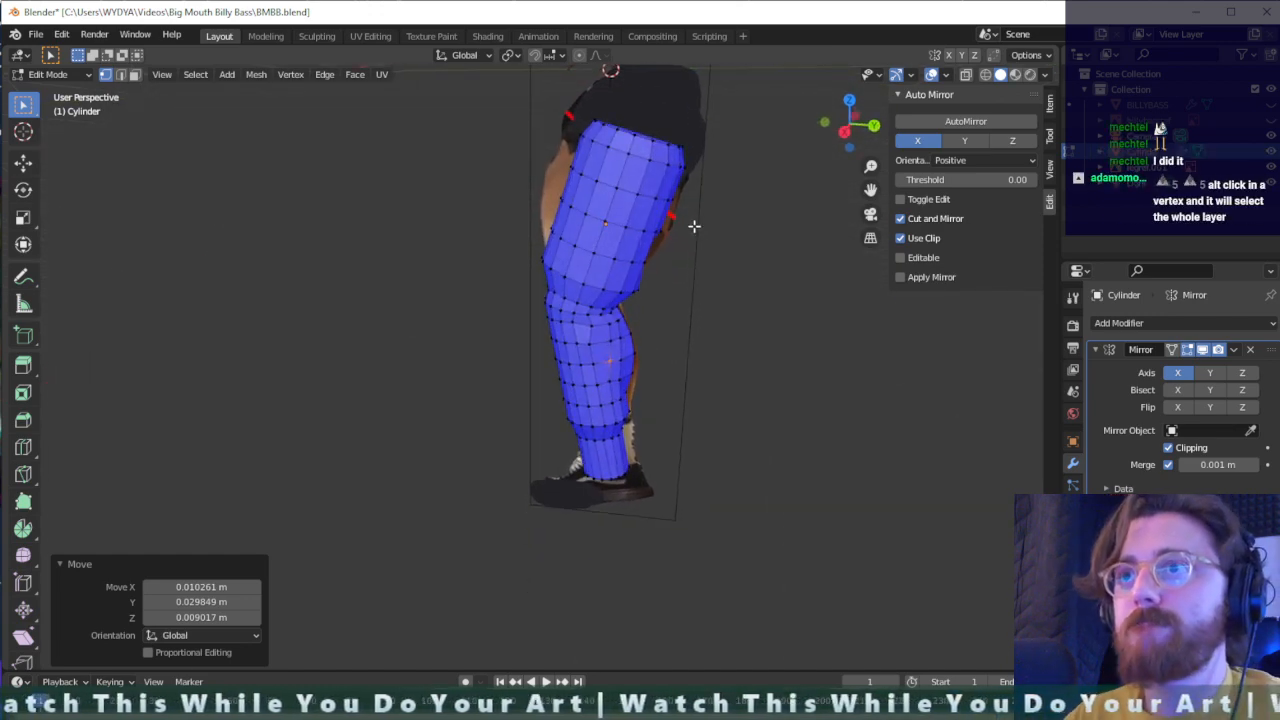
{"action": "scroll", "coordinate": [722, 164], "scroll_direction": "down", "scroll_amount": 1}
{"action": "scroll", "coordinate": [722, 169], "scroll_direction": "up", "scroll_amount": 2}
{"action": "middle_click_drag", "start_coordinate": [724, 169], "coordinate": [670, 260], "text": "shift"}
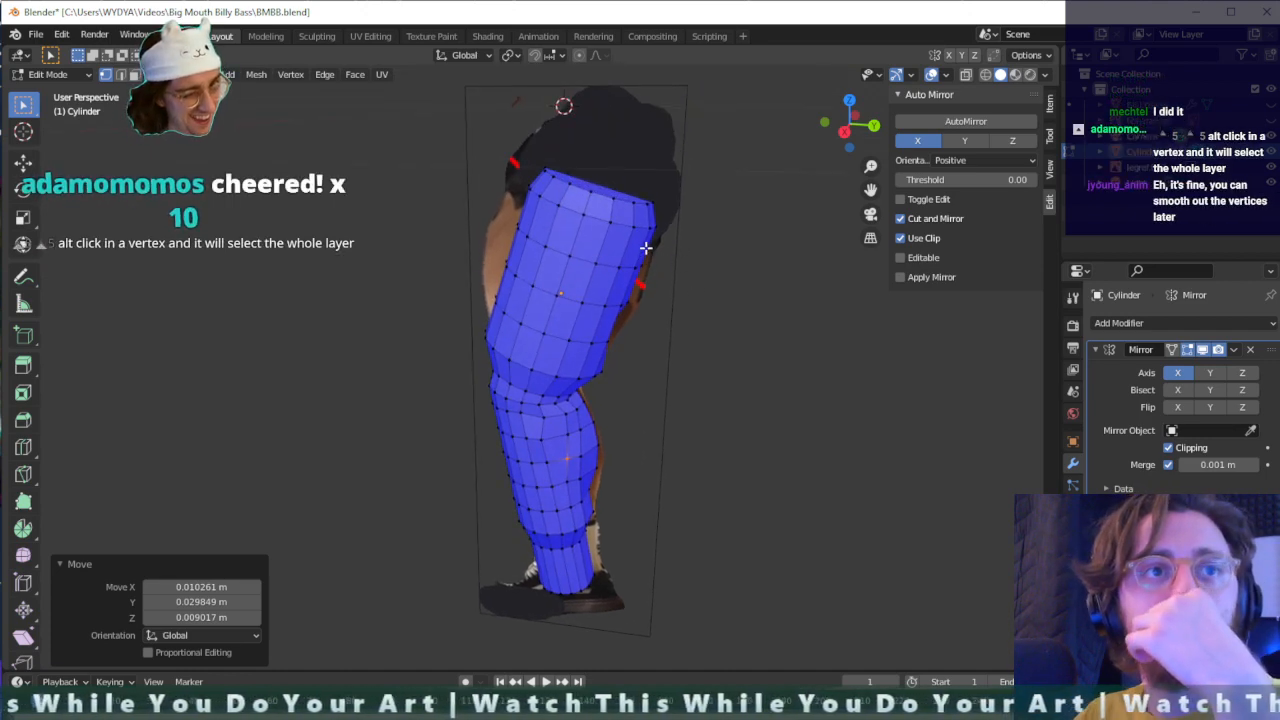
{"action": "left_click", "coordinate": [600, 440]}
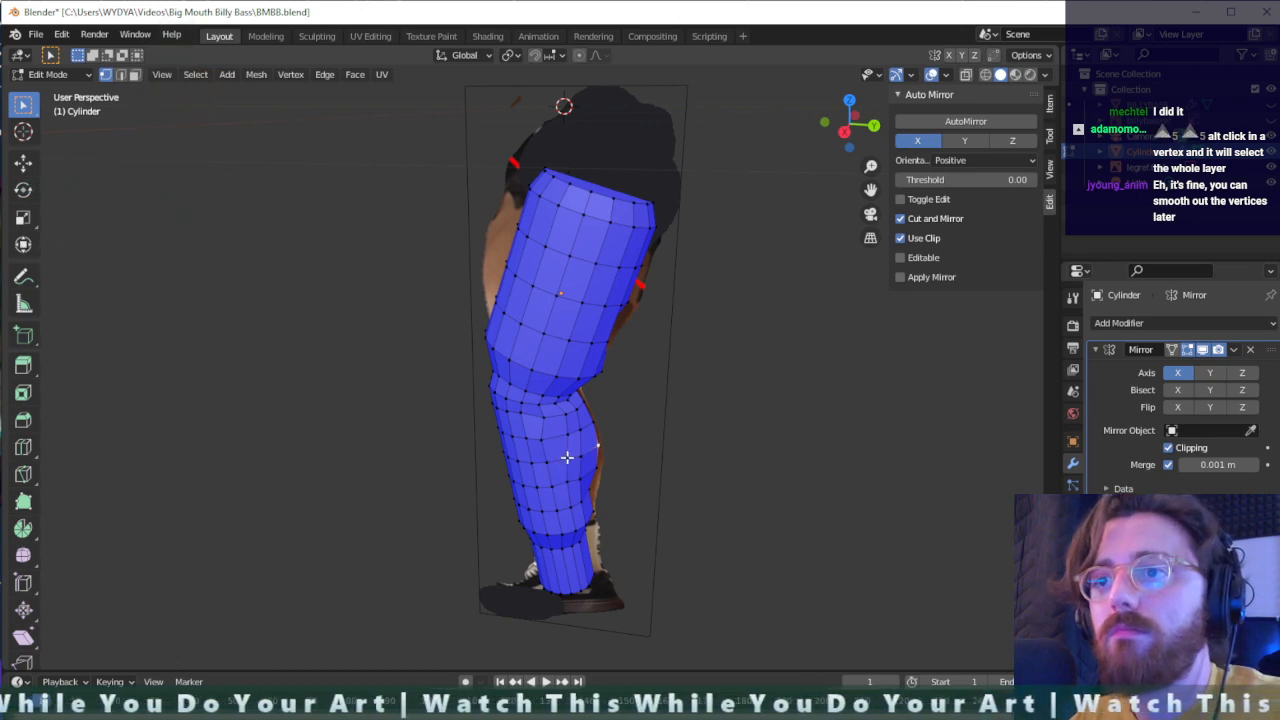
{"action": "left_click", "coordinate": [567, 457], "text": "alt"}
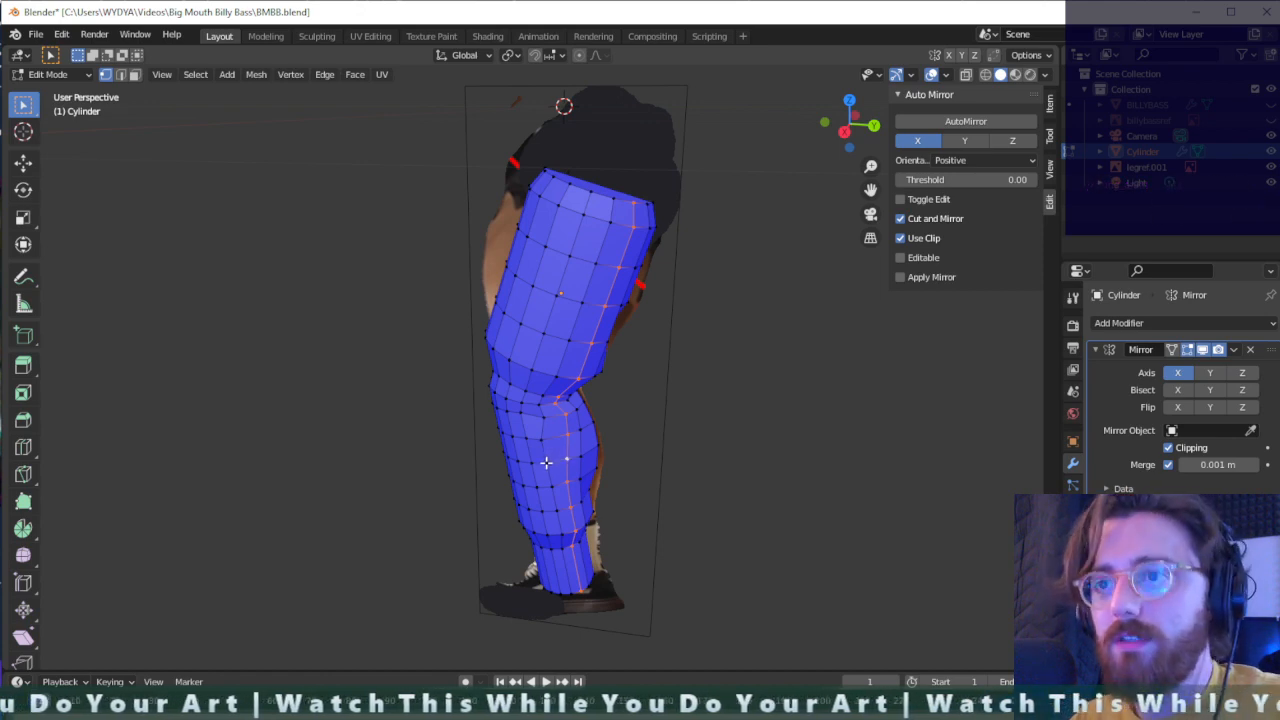
{"action": "left_click", "coordinate": [546, 462], "text": "alt"}
- Try moving the selected lengthwise vertex loop away from the leg twice, undoing each move
{"action": "key", "text": "g"}
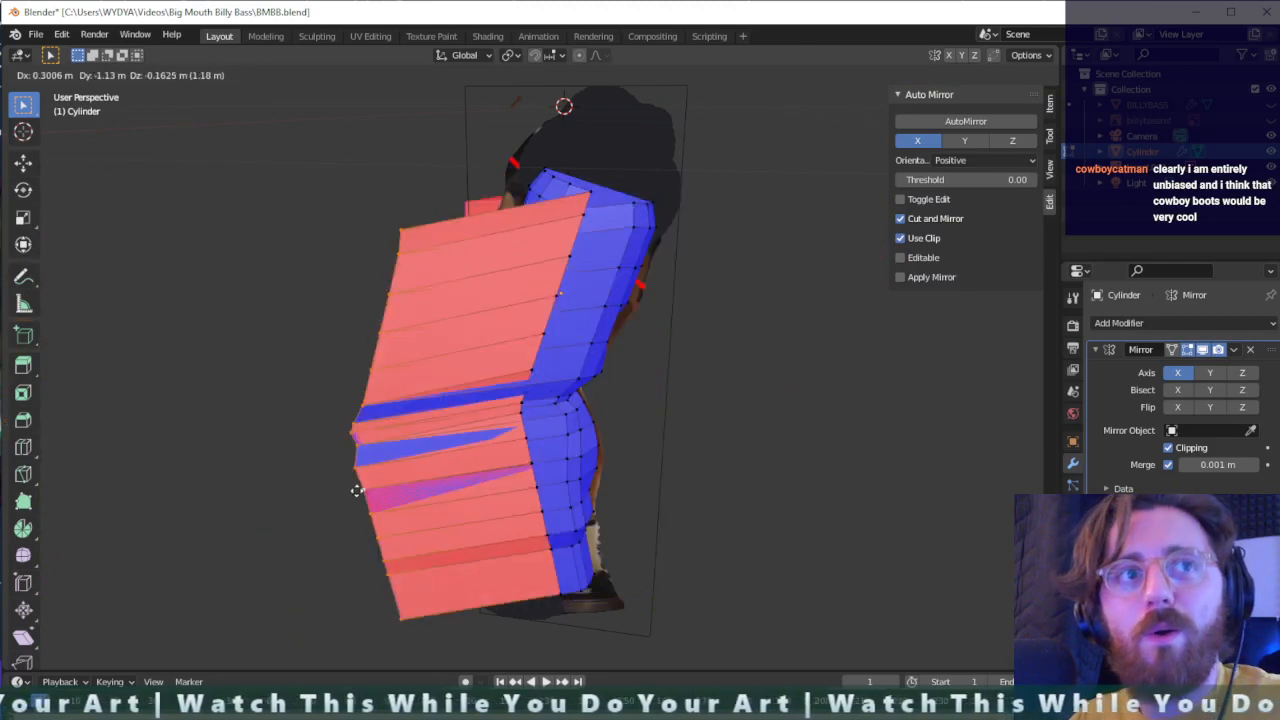
{"action": "left_click", "coordinate": [357, 490]}
{"action": "key", "text": "ctrl+z"}
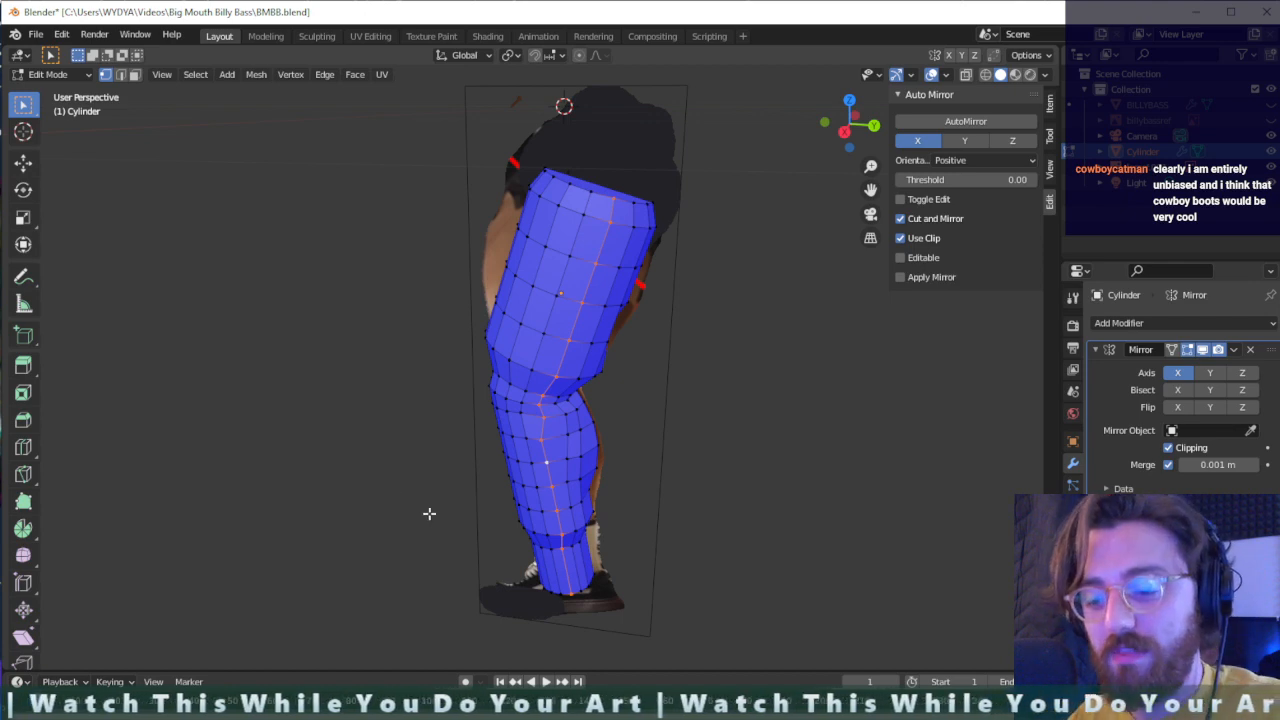
{"action": "key", "text": "g"}
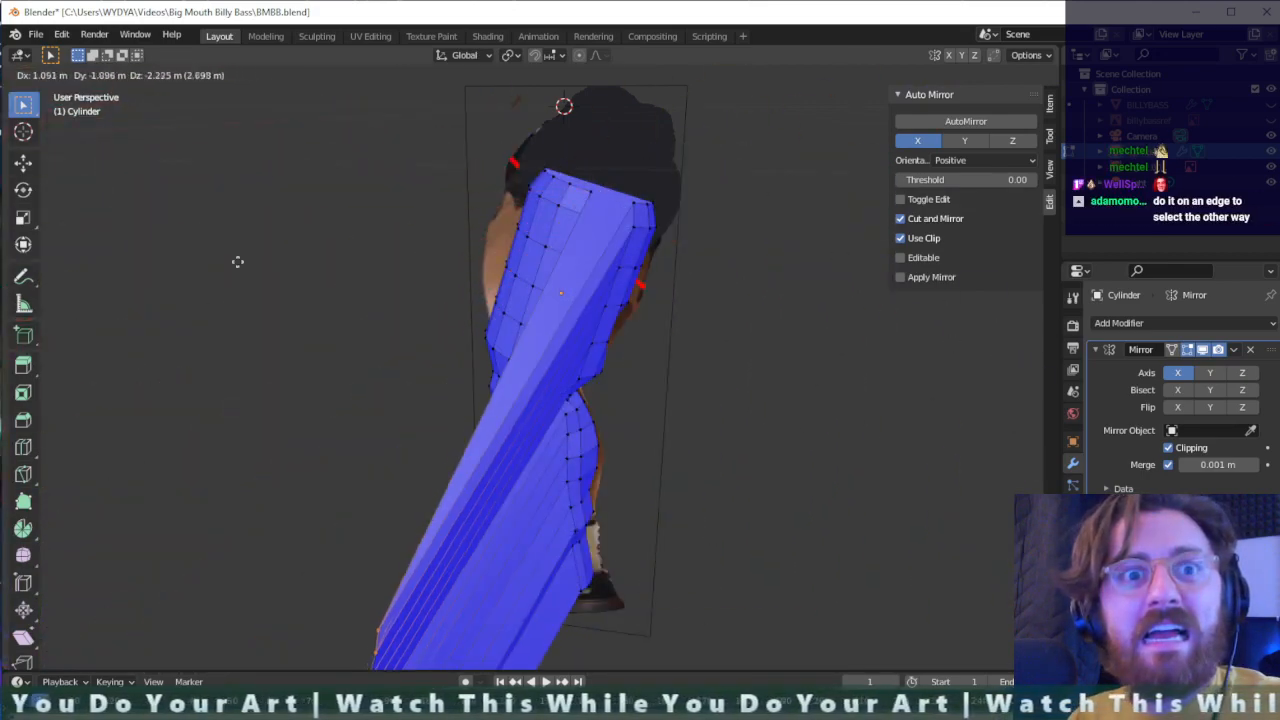
{"action": "left_click", "coordinate": [269, 177]}
{"action": "key", "text": "ctrl+z"}
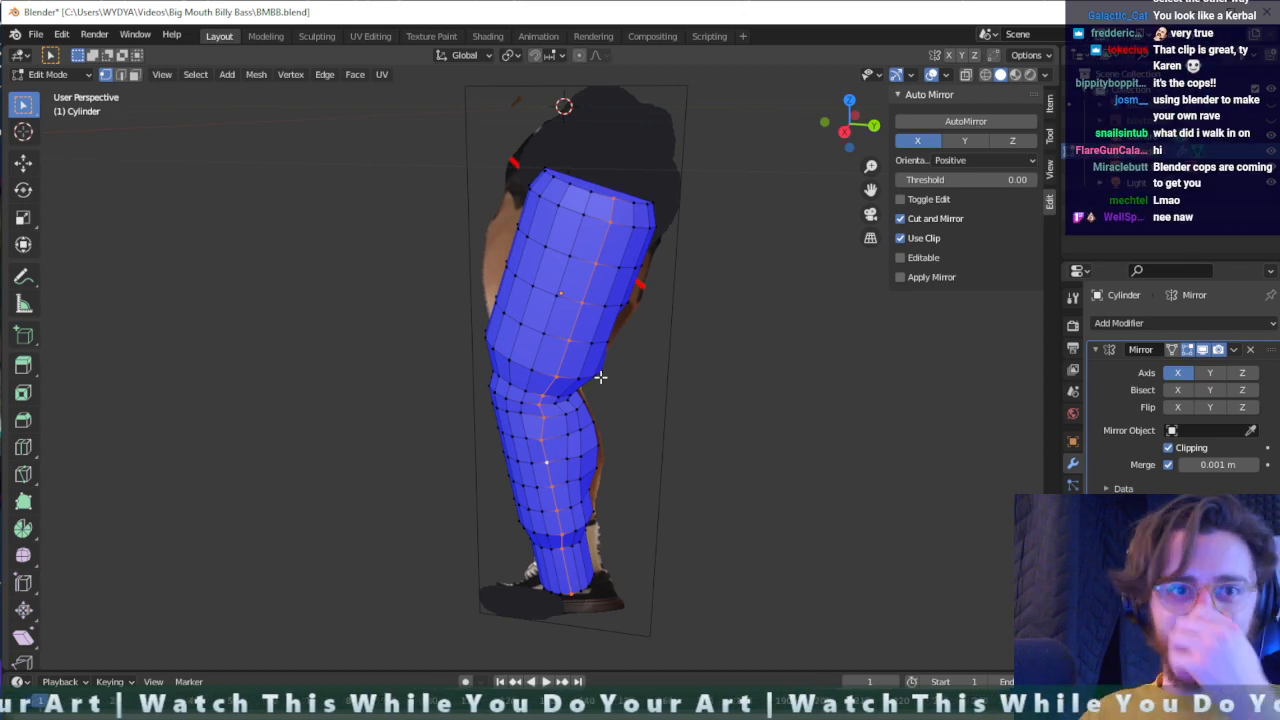
{"action": "middle_click_drag", "start_coordinate": [633, 353], "coordinate": [637, 600]}
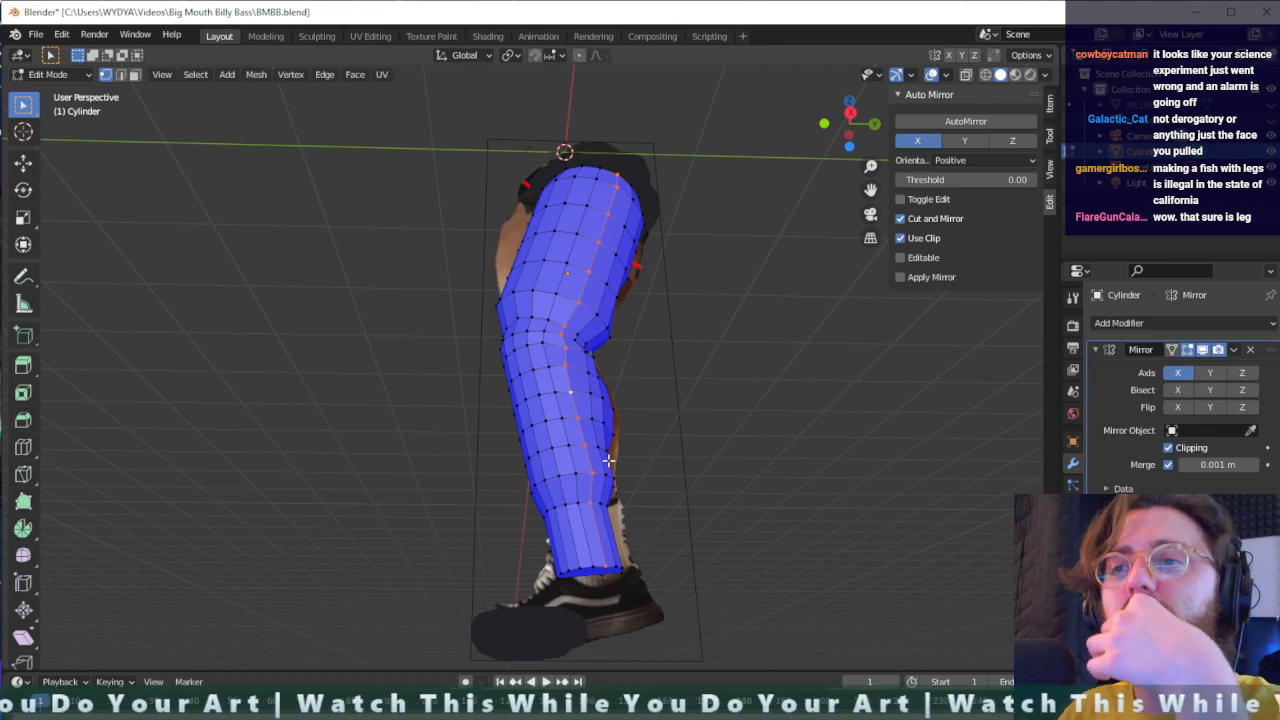
{"action": "middle_click_drag", "start_coordinate": [608, 460], "coordinate": [607, 514]}
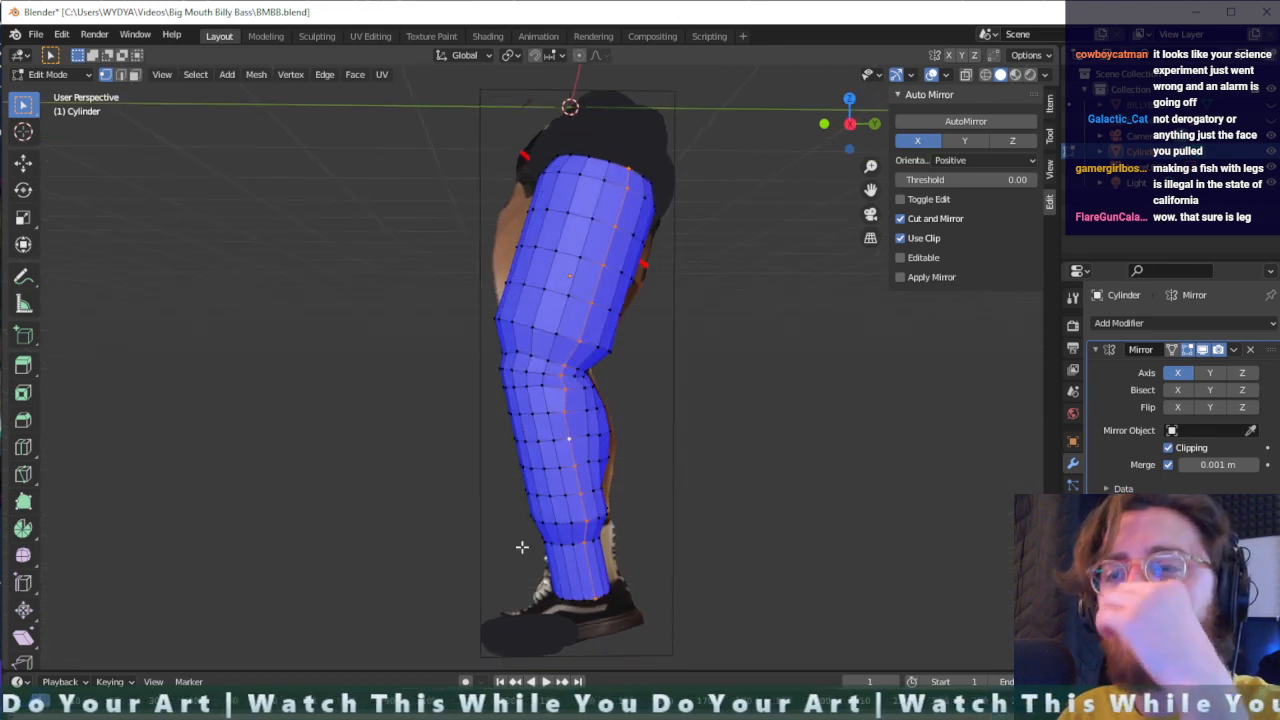
{"action": "middle_click_drag", "start_coordinate": [521, 547], "coordinate": [580, 537]}
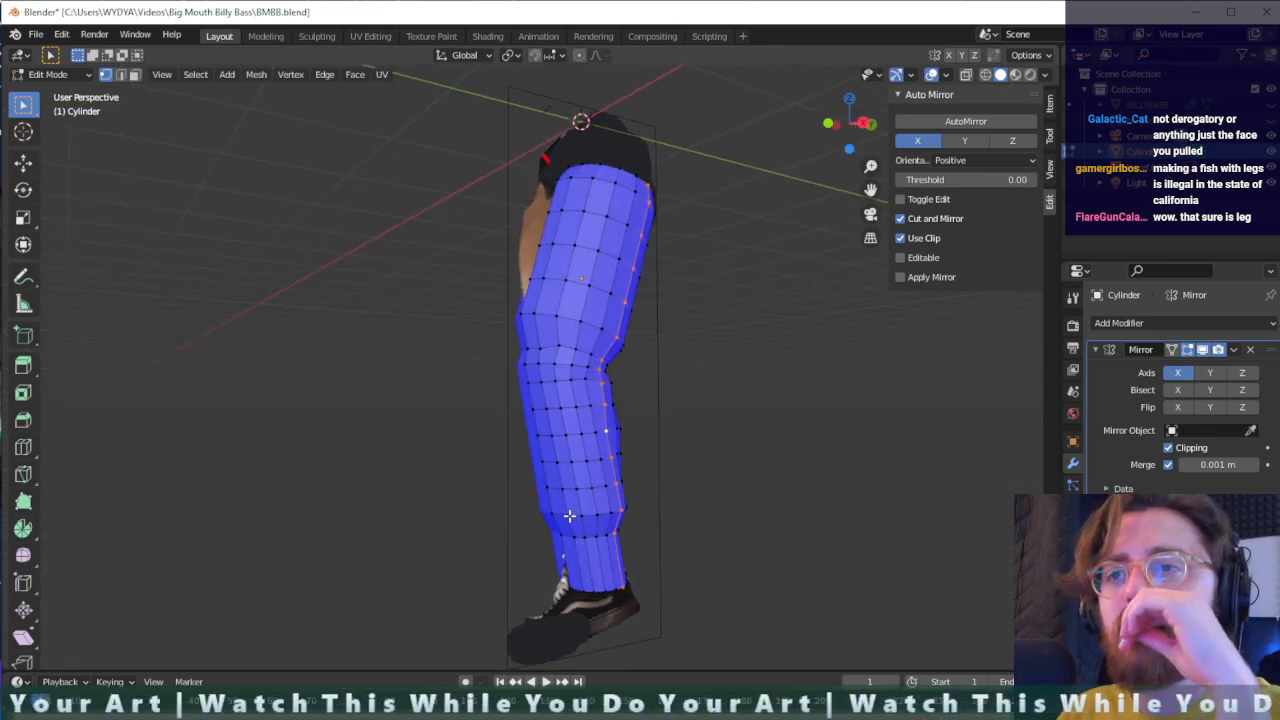
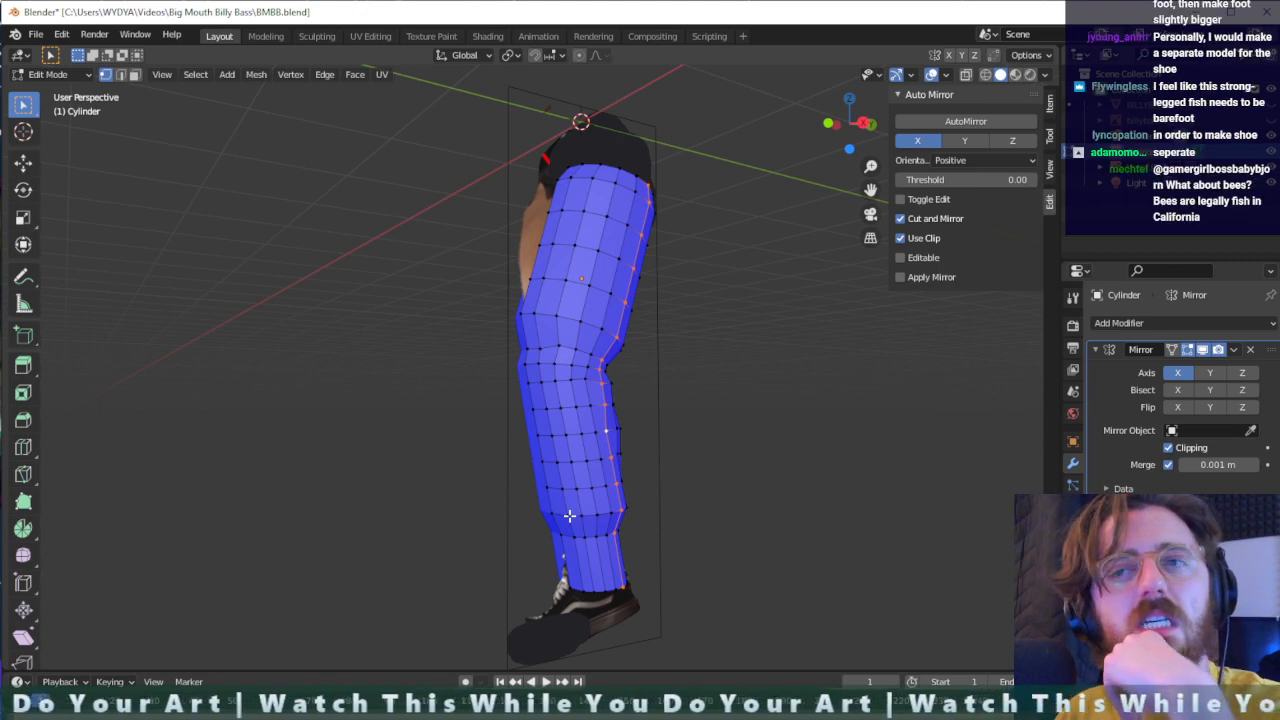
- Move the bottom edge ring of the leg mesh over the ankle opening of the shoe in the reference image
{"action": "scroll", "coordinate": [663, 580], "scroll_direction": "up", "scroll_amount": 2}
{"action": "middle_click_drag", "start_coordinate": [701, 647], "coordinate": [697, 643]}
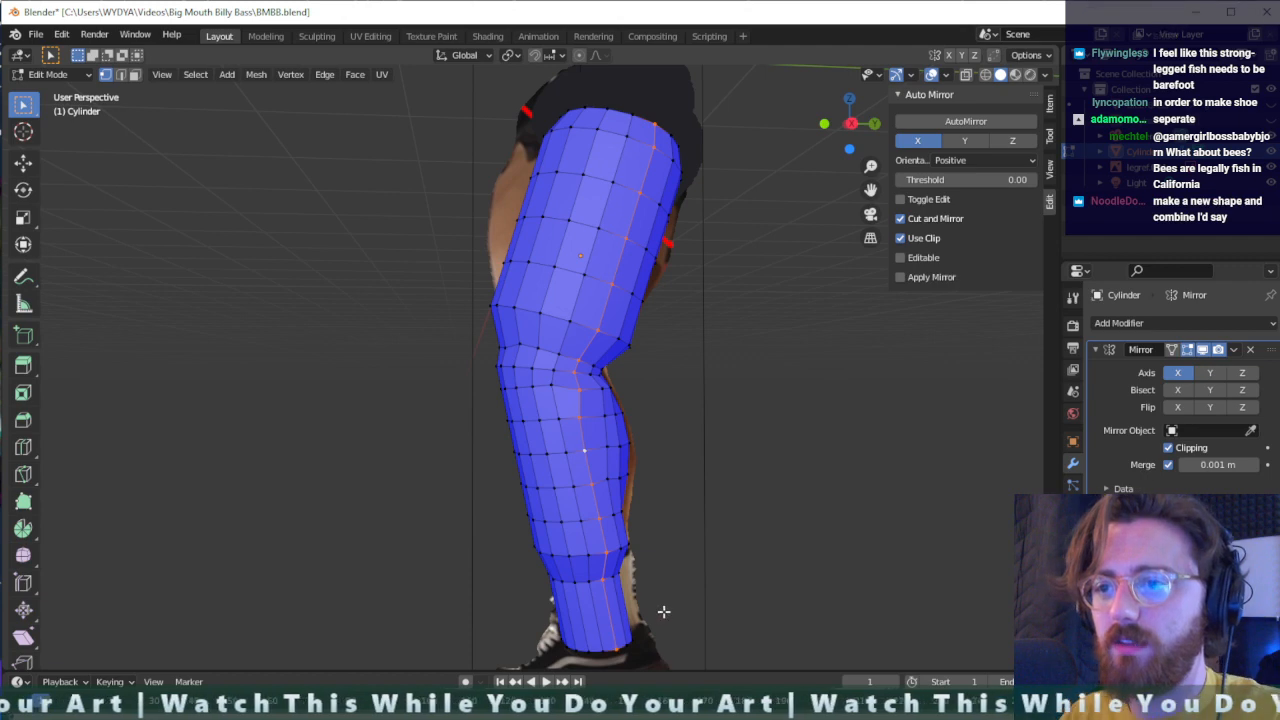
{"action": "left_click_drag", "start_coordinate": [663, 609], "coordinate": [556, 660]}
{"action": "key", "text": "g"}
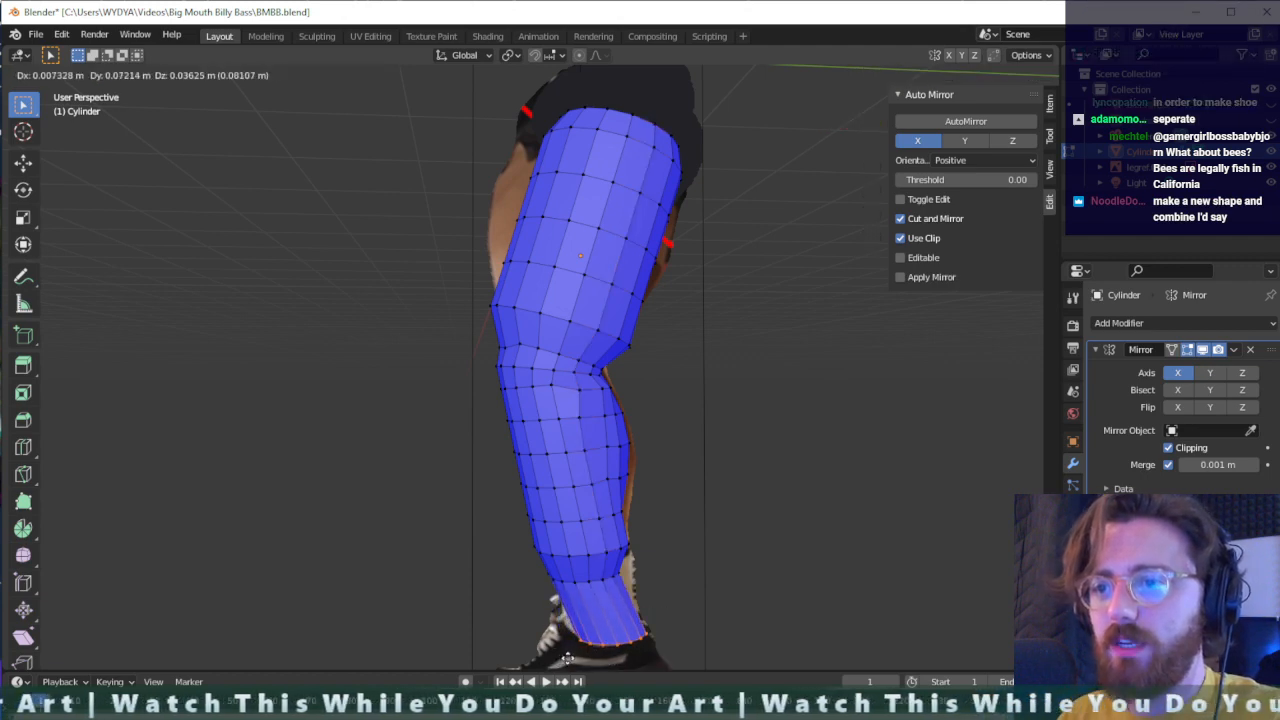
{"action": "left_click", "coordinate": [562, 655]}
- Switch the viewport to wireframe and scale the edge ring just above the sock down to about 0.66
{"action": "left_click_drag", "start_coordinate": [665, 552], "coordinate": [518, 604]}
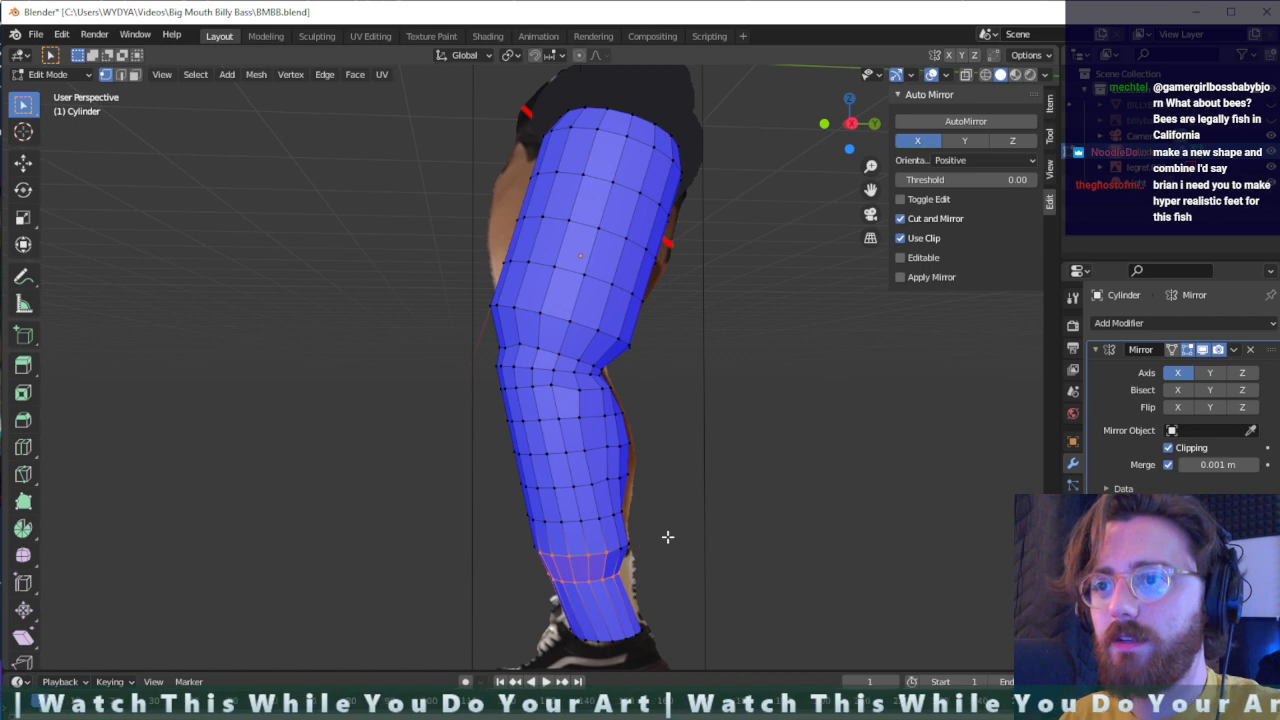
{"action": "left_click", "coordinate": [985, 74]}
{"action": "middle_click_drag", "start_coordinate": [606, 618], "coordinate": [624, 590]}
{"action": "left_click", "coordinate": [563, 570], "text": "alt"}
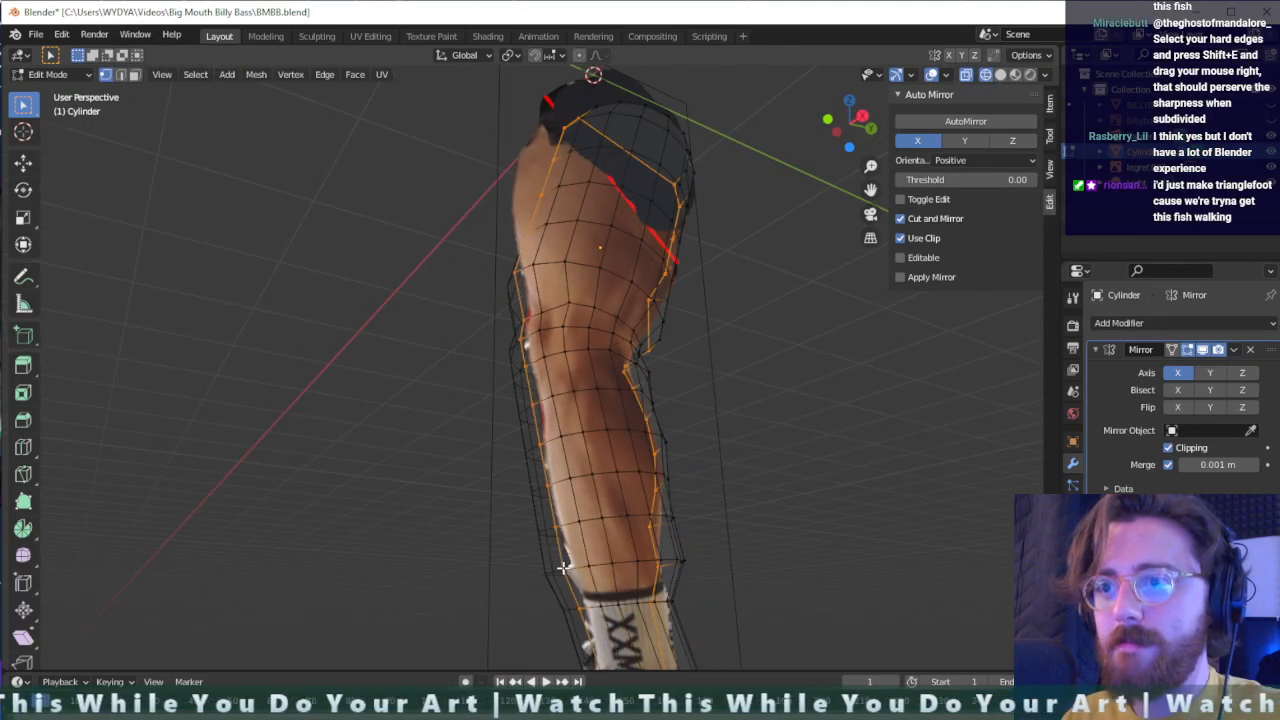
{"action": "left_click", "coordinate": [570, 576]}
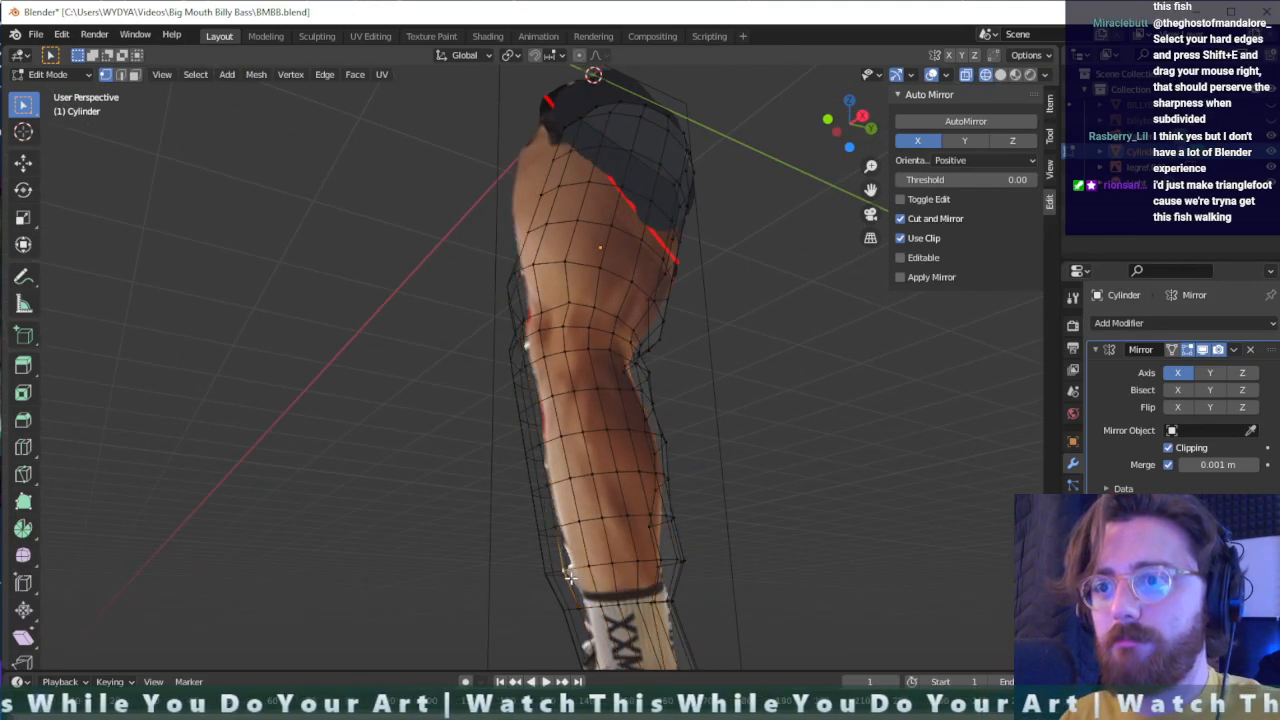
{"action": "left_click", "coordinate": [565, 568], "text": "alt"}
{"action": "middle_click_drag", "start_coordinate": [565, 568], "coordinate": [508, 623]}
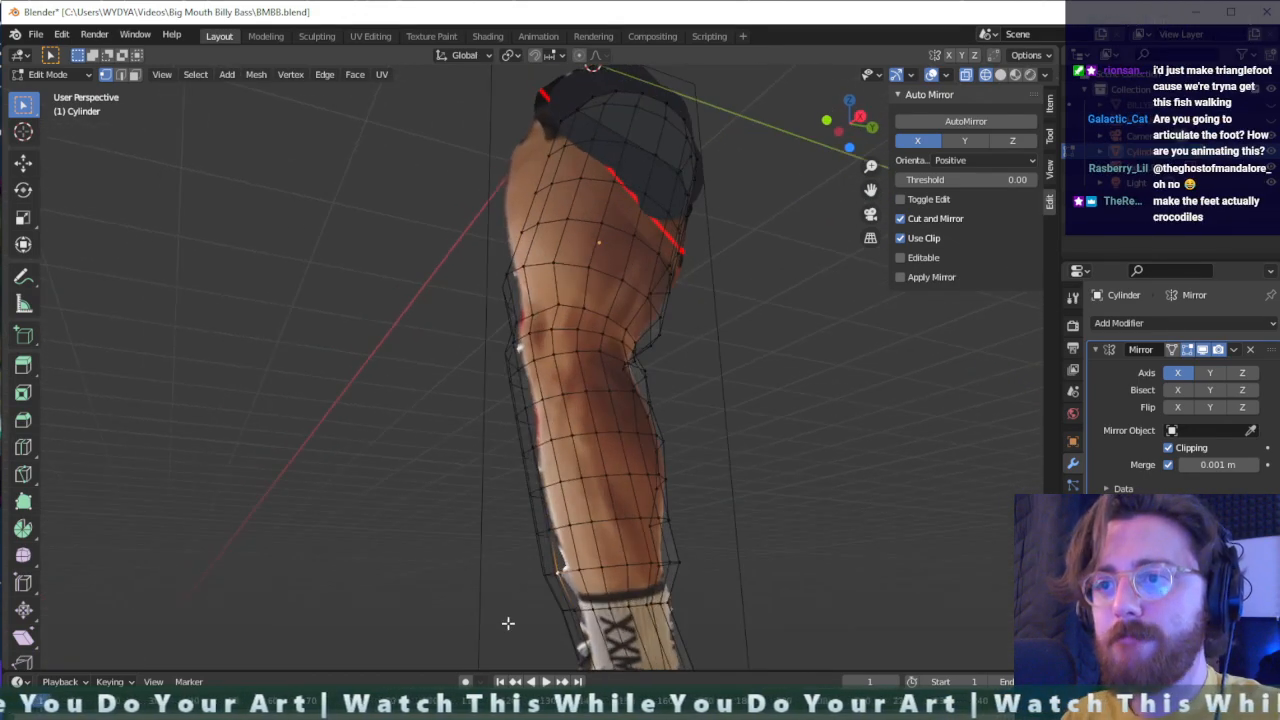
{"action": "left_click", "coordinate": [567, 566], "text": "alt"}
{"action": "key", "text": "s"}
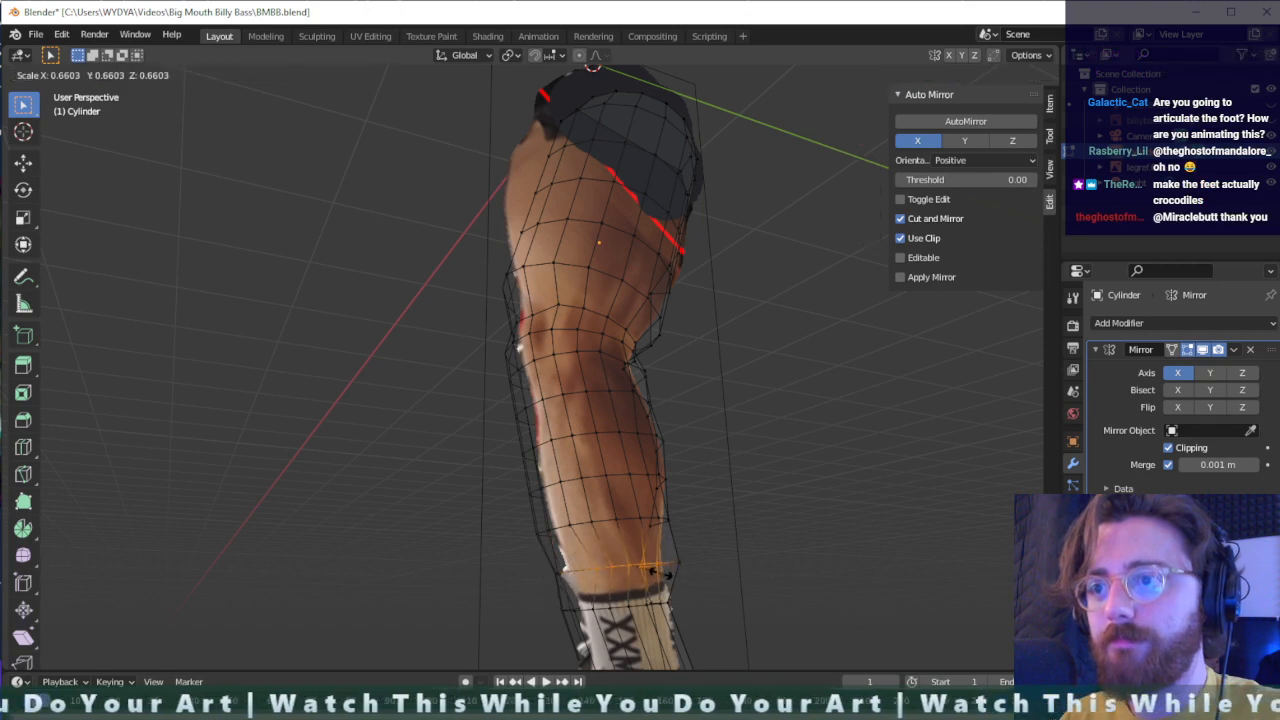
{"action": "left_click", "coordinate": [663, 572]}
- Scale the edge ring above the sock by 0.865 and nudge it into line with the reference leg
{"action": "middle_click_drag", "start_coordinate": [663, 572], "coordinate": [616, 596]}
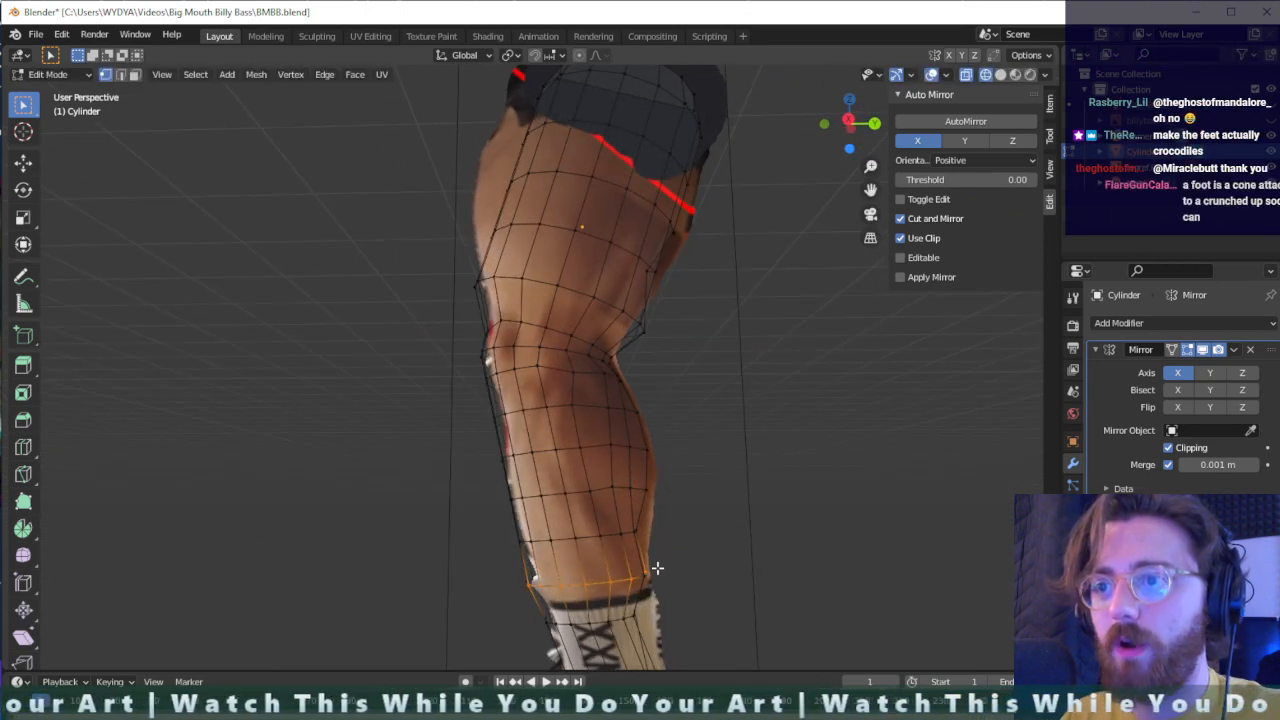
{"action": "left_click", "coordinate": [647, 573], "text": "shift"}
{"action": "middle_click_drag", "start_coordinate": [656, 572], "coordinate": [613, 606]}
{"action": "key", "text": "s"}
{"action": "left_click", "coordinate": [648, 606]}
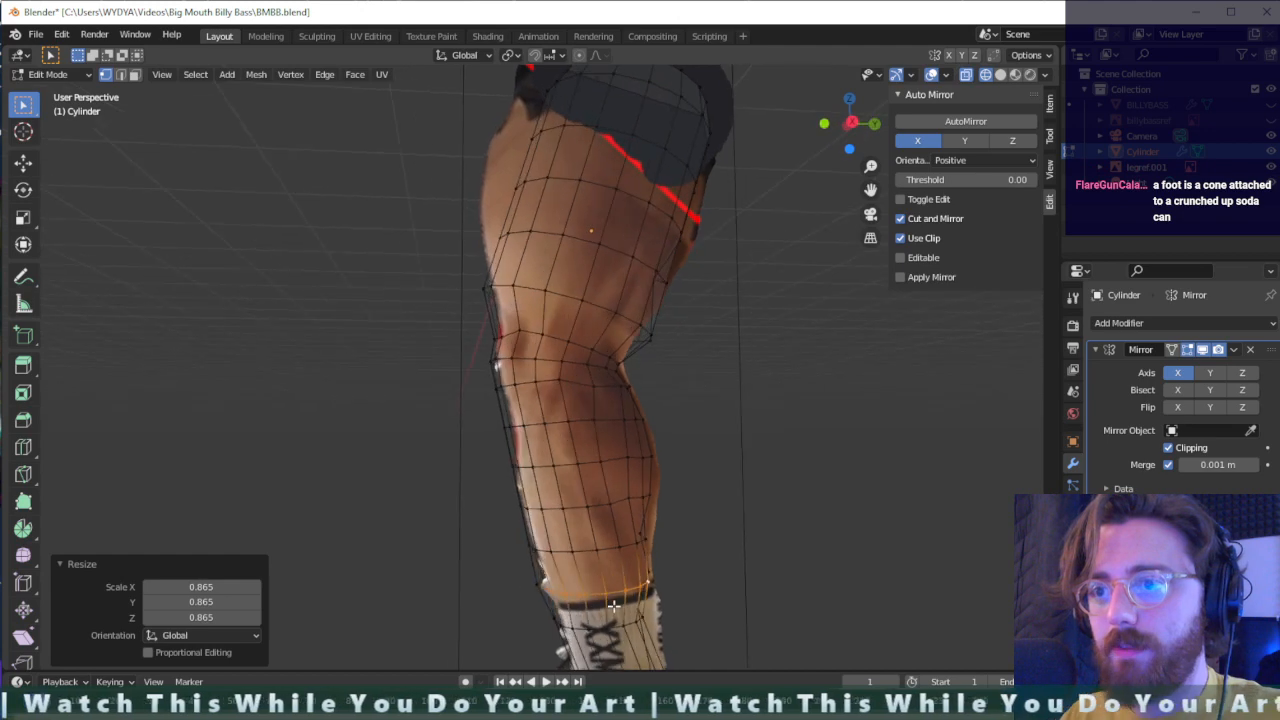
{"action": "key", "text": "g"}
{"action": "left_click", "coordinate": [612, 603]}
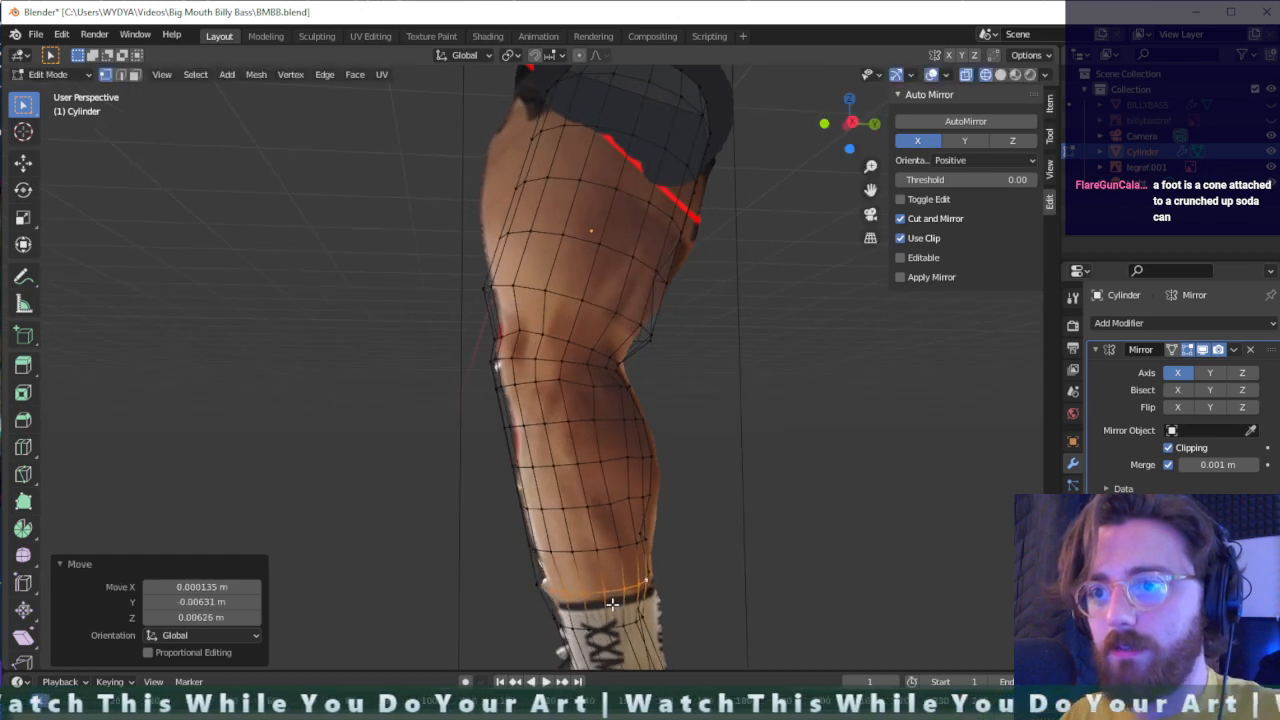
- Move the front vertices around the sock top and lower shin onto the reference leg's front outline
{"action": "key", "text": "g"}
{"action": "left_click", "coordinate": [552, 594]}
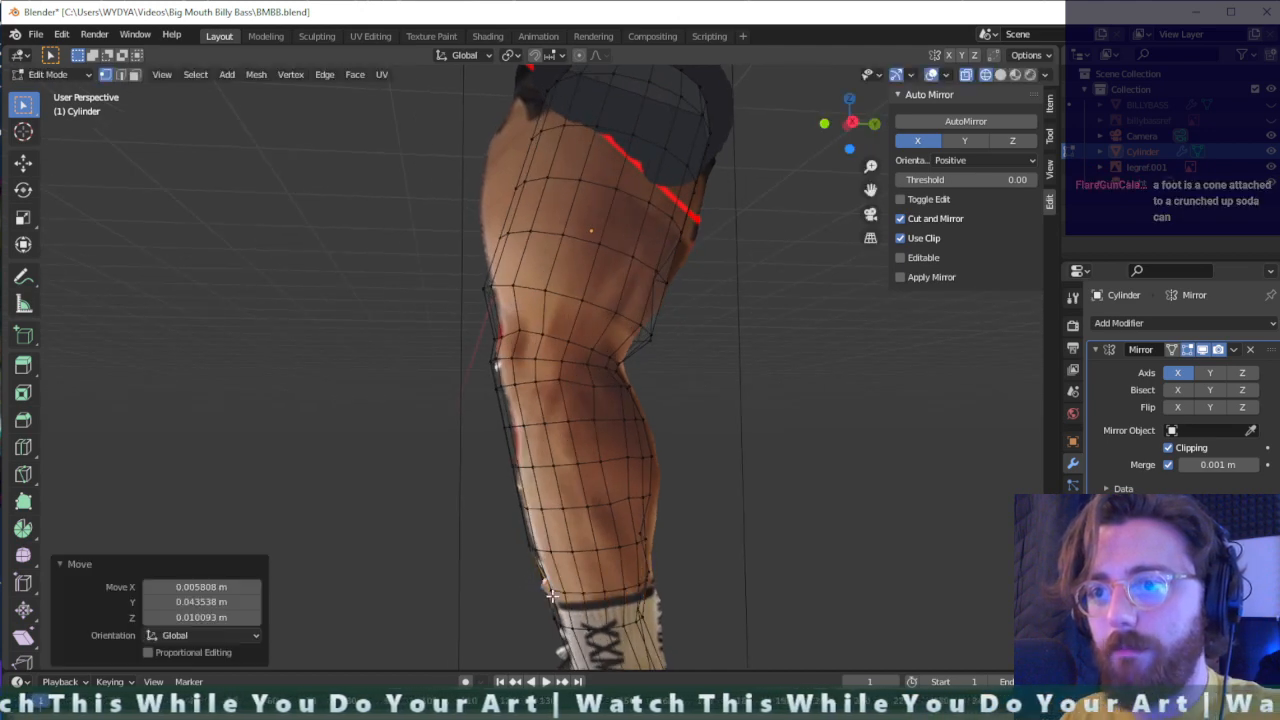
{"action": "middle_click_drag", "start_coordinate": [552, 594], "coordinate": [571, 608]}
{"action": "key", "text": "g"}
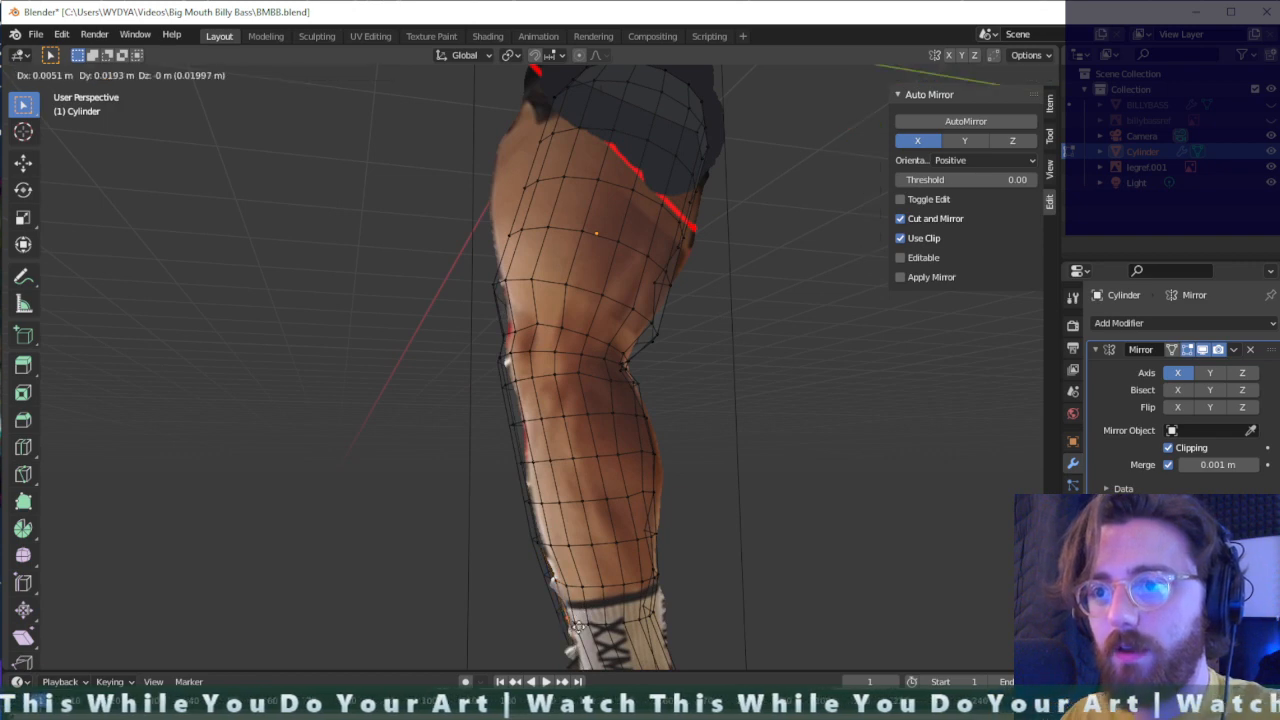
{"action": "left_click", "coordinate": [580, 625]}
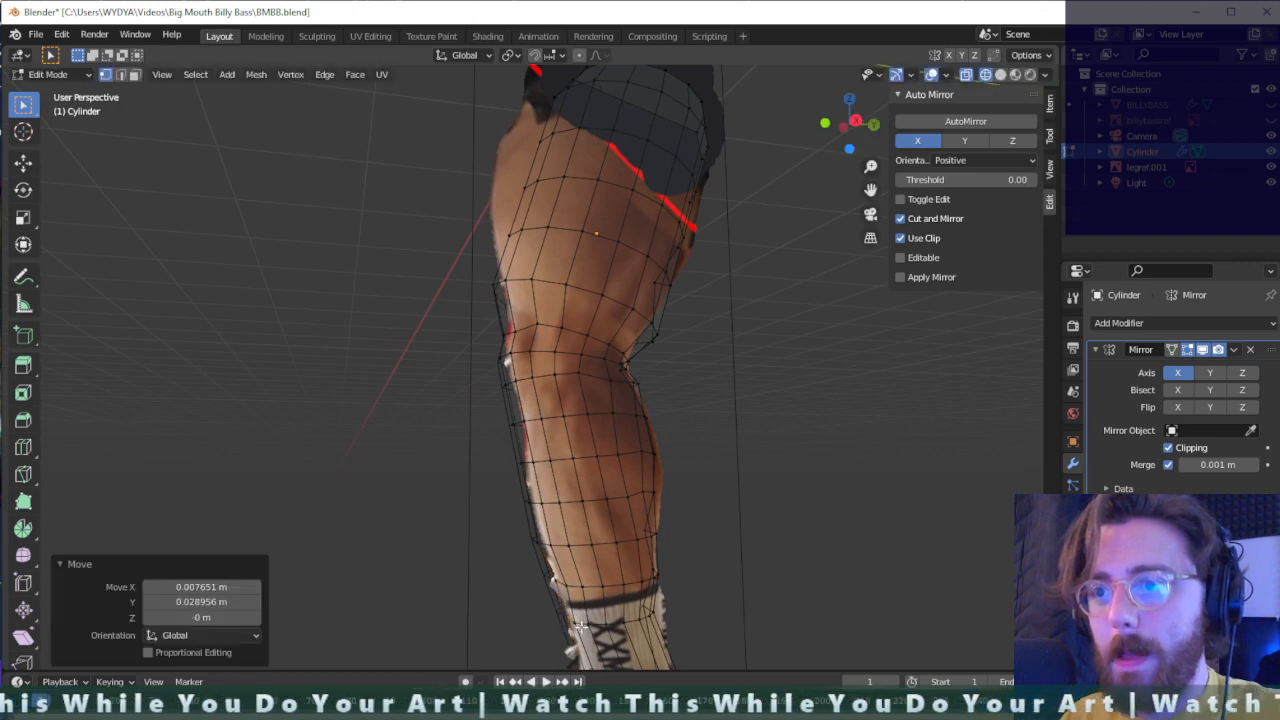
{"action": "key", "text": "g"}
{"action": "left_click", "coordinate": [538, 553]}
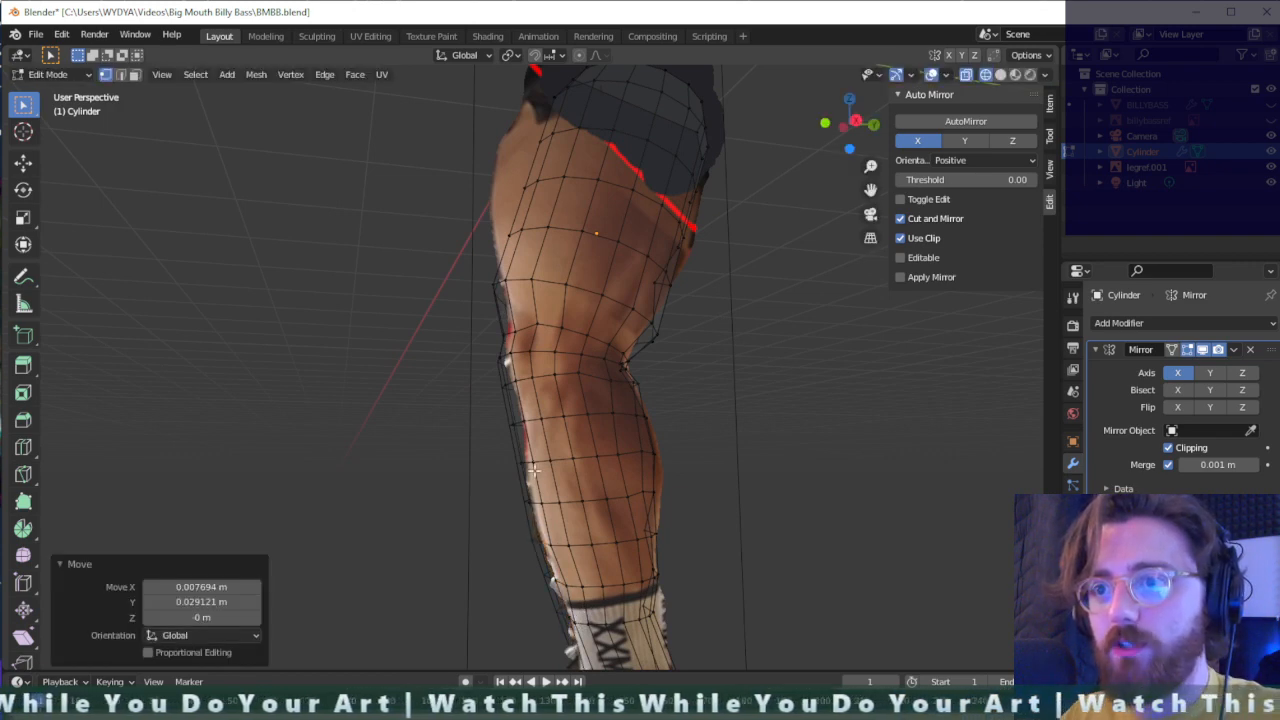
- Move the front shin vertices one by one, from mid-shin up to below the knee, onto the reference outline
{"action": "key", "text": "g"}
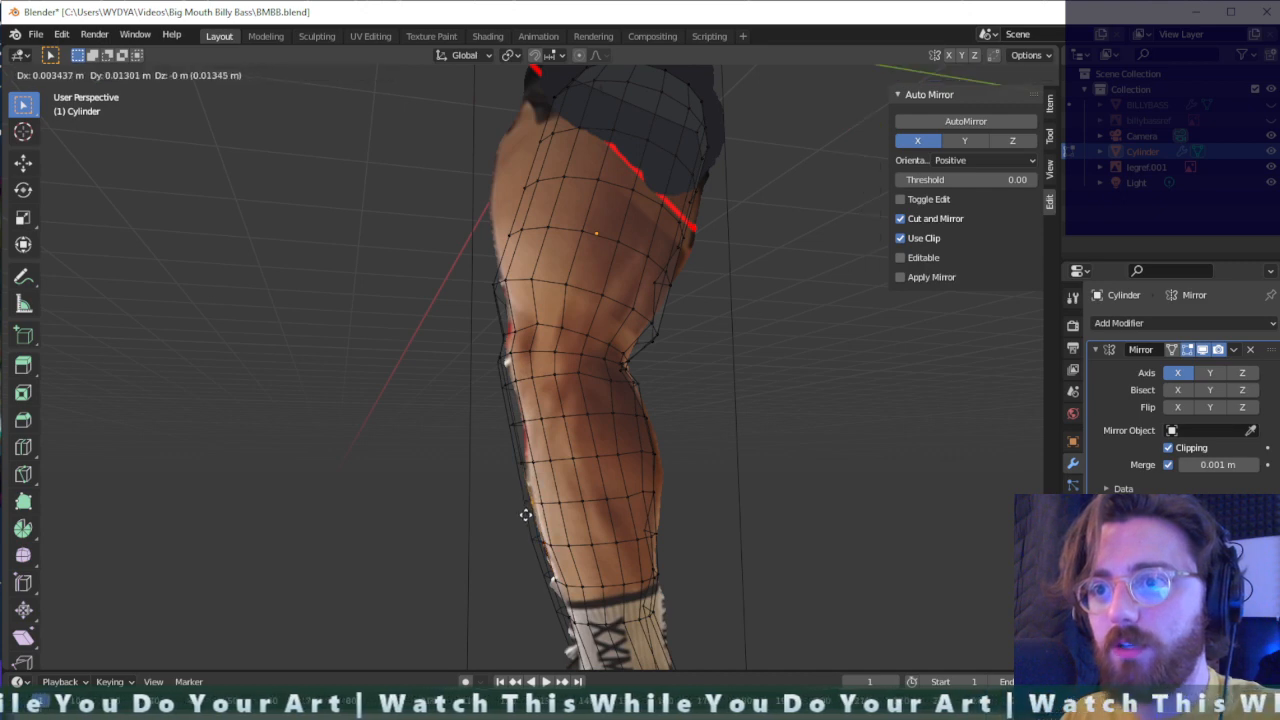
{"action": "left_click", "coordinate": [527, 461]}
{"action": "key", "text": "g"}
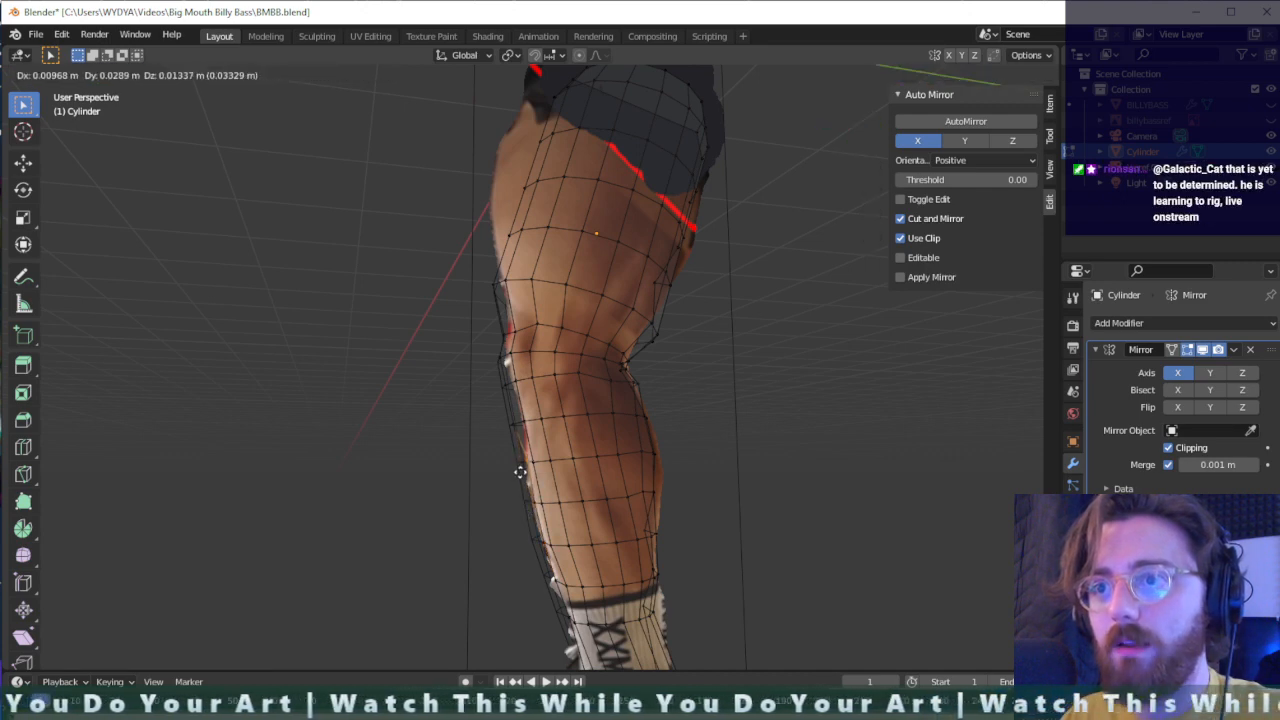
{"action": "left_click", "coordinate": [520, 430]}
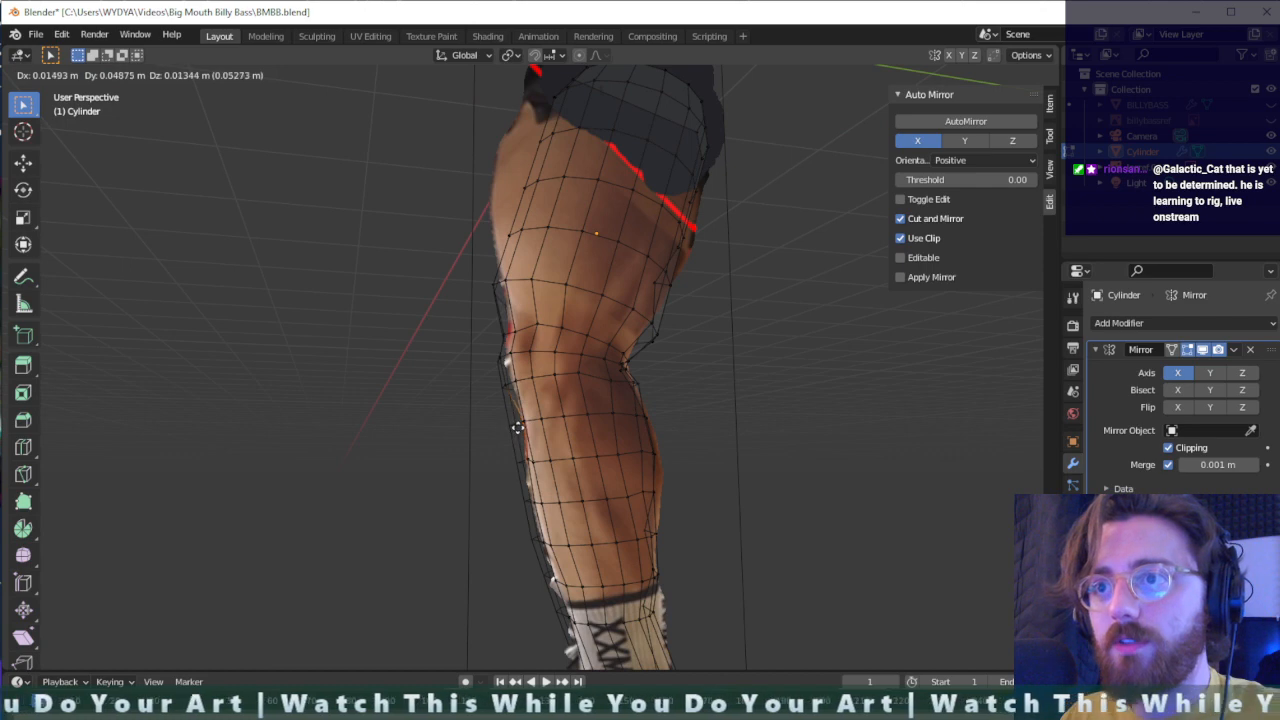
{"action": "left_click", "coordinate": [517, 428]}
{"action": "left_click", "coordinate": [497, 391]}
{"action": "key", "text": "g"}
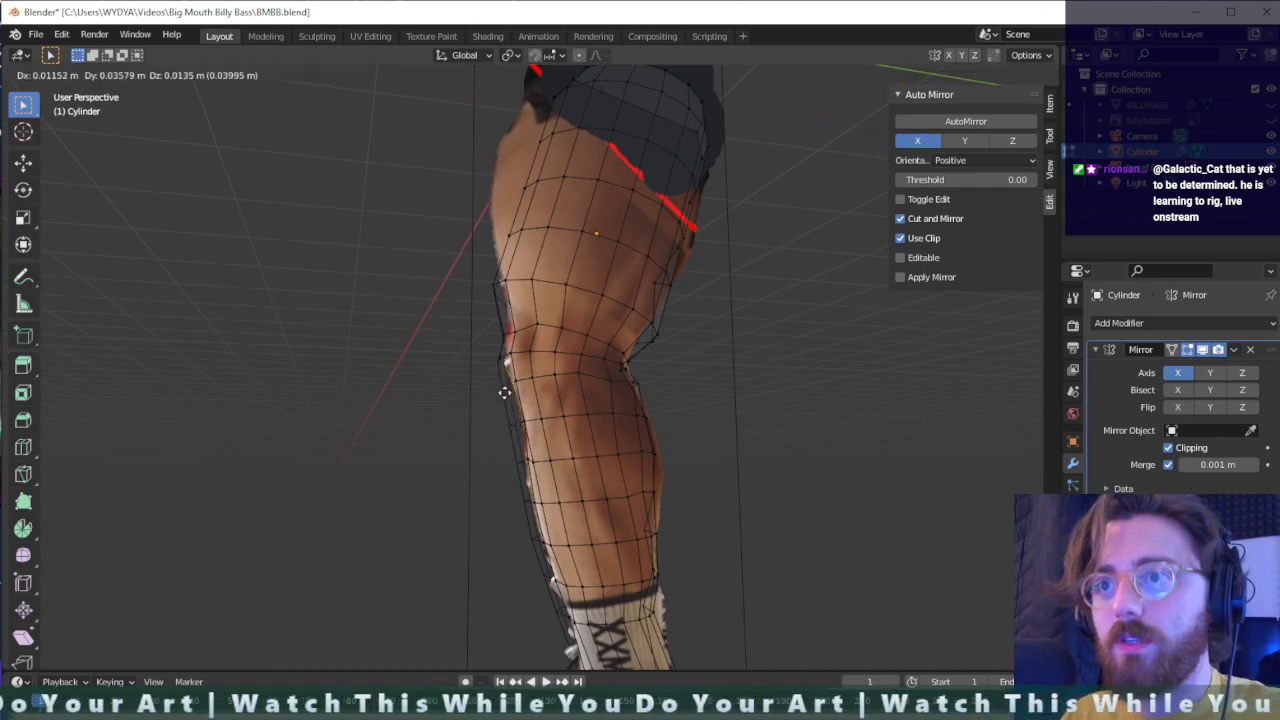
{"action": "left_click", "coordinate": [508, 390]}
- Move the two front vertices at the kneecap inward to match the knee outline in the reference
{"action": "middle_click_drag", "start_coordinate": [508, 391], "coordinate": [508, 401]}
{"action": "scroll", "coordinate": [508, 400], "scroll_direction": "up", "scroll_amount": 3}
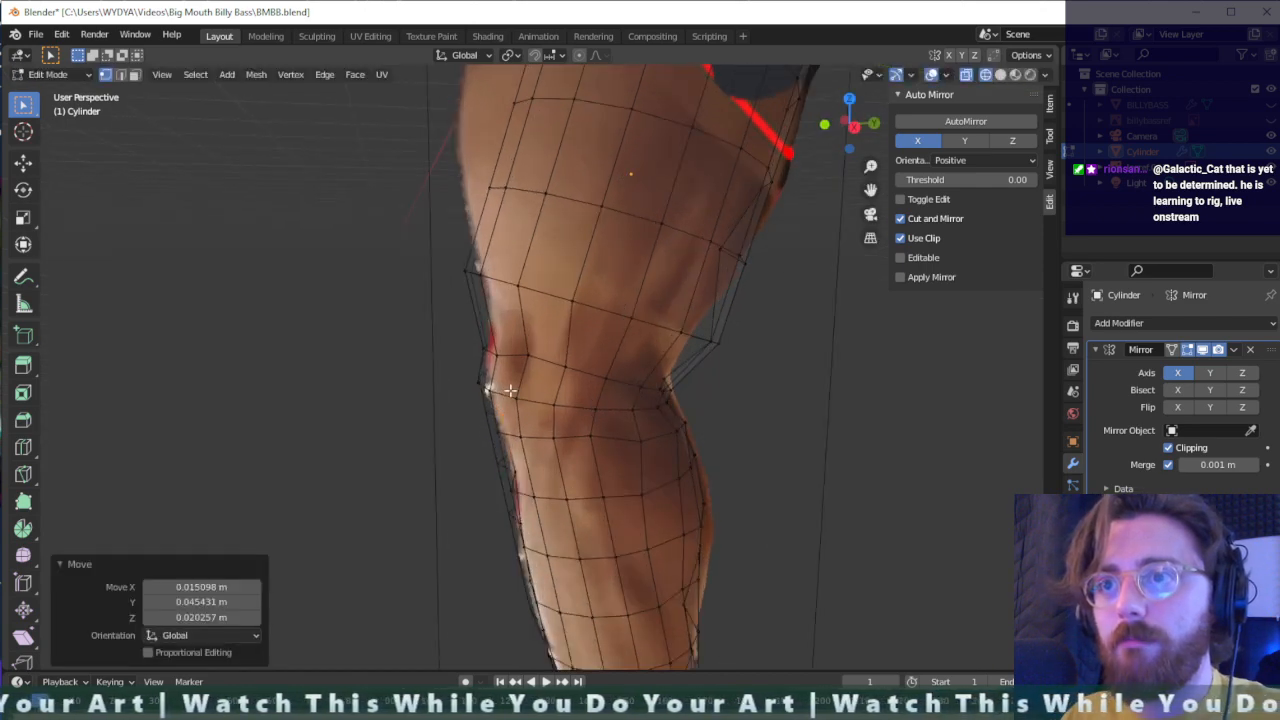
{"action": "left_click", "coordinate": [484, 384]}
{"action": "key", "text": "g"}
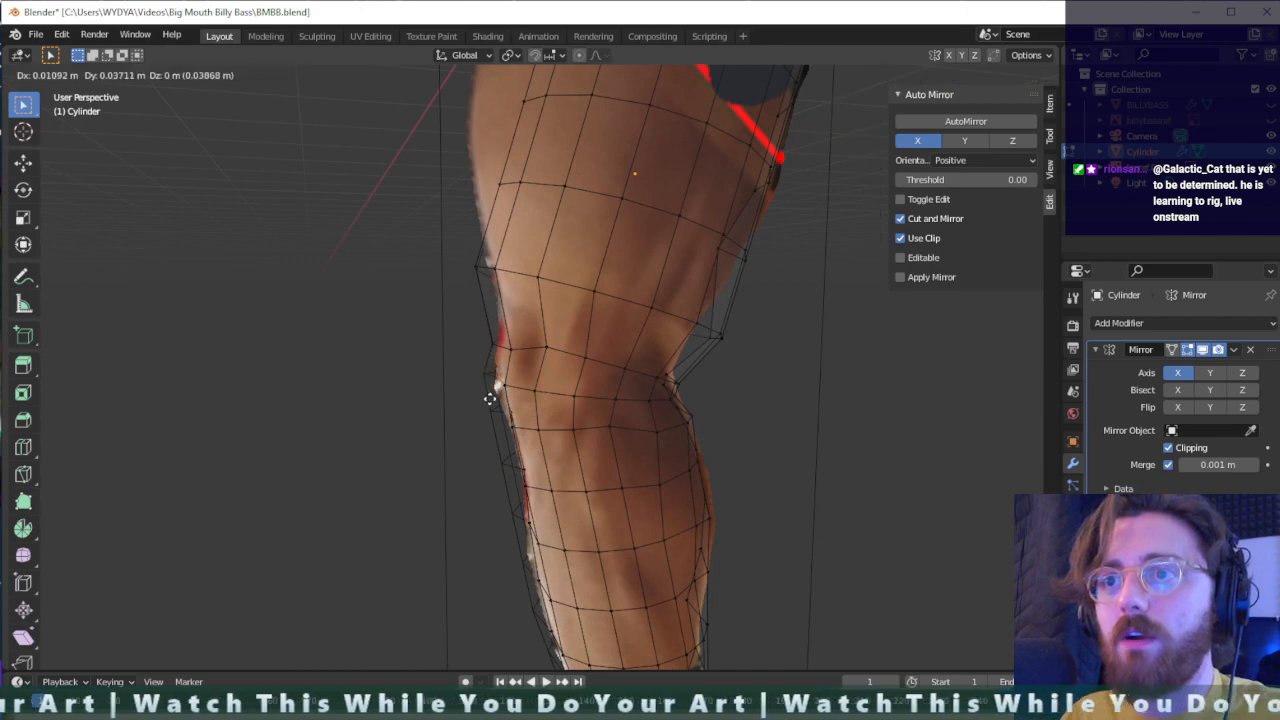
{"action": "left_click", "coordinate": [486, 389]}
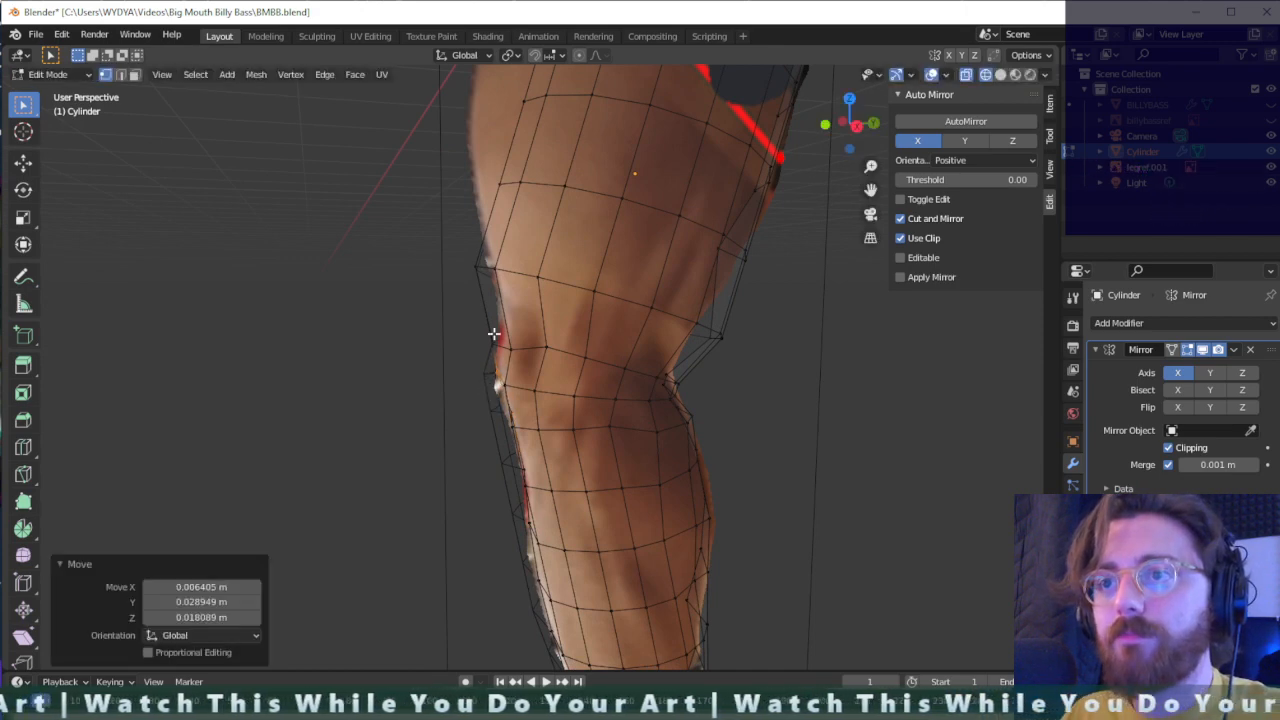
{"action": "key", "text": "g"}
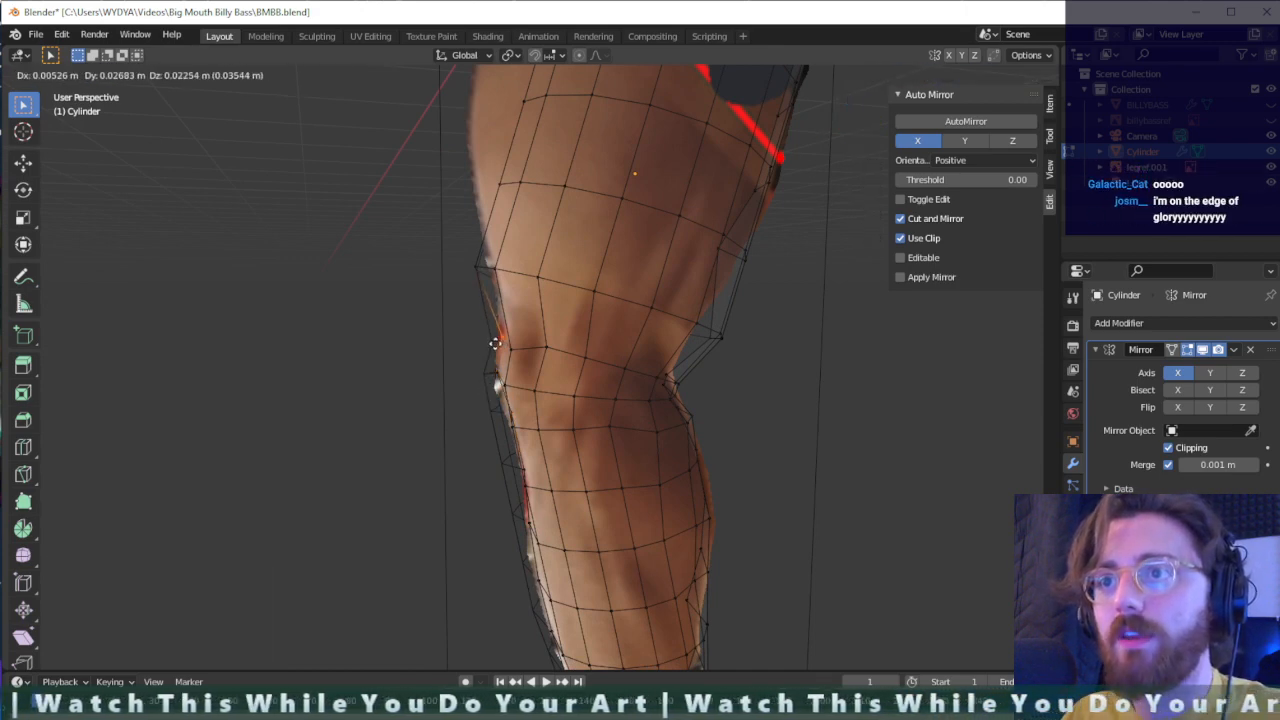
{"action": "left_click", "coordinate": [495, 347]}
- Move the front vertices just above the knee and on the lower thigh onto the reference outline
{"action": "left_click", "coordinate": [480, 258]}
{"action": "key", "text": "g"}
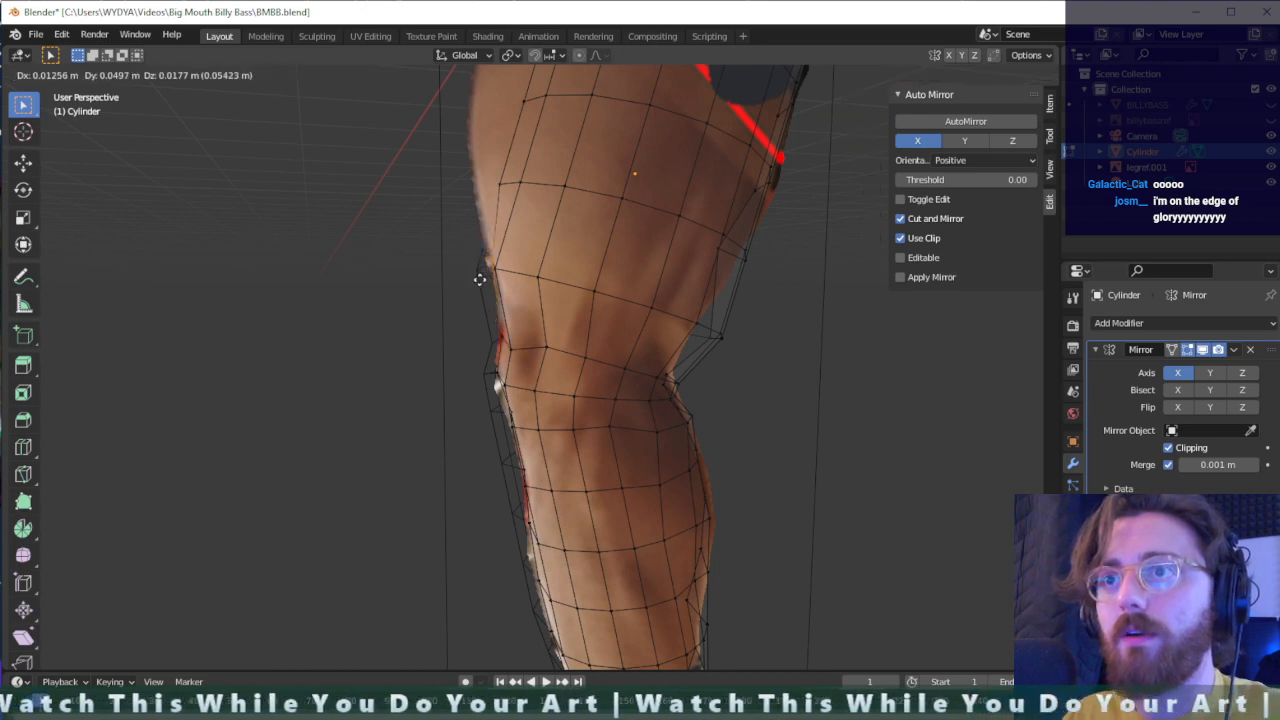
{"action": "left_click", "coordinate": [480, 277]}
{"action": "left_click", "coordinate": [484, 194]}
{"action": "key", "text": "g"}
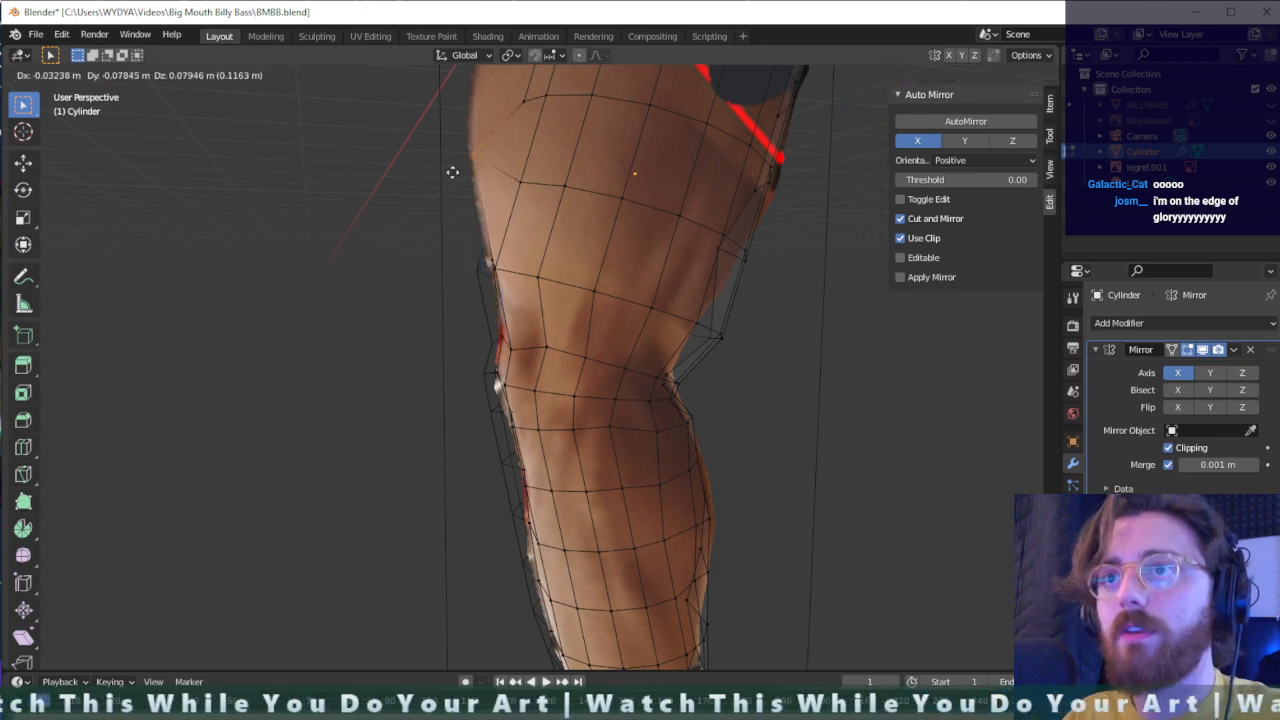
{"action": "left_click", "coordinate": [450, 173]}
- Pull the front vertices of the mid and upper thigh outward to the reference thigh's front edge
{"action": "middle_click_drag", "start_coordinate": [451, 171], "coordinate": [505, 305]}
{"action": "key", "text": "g"}
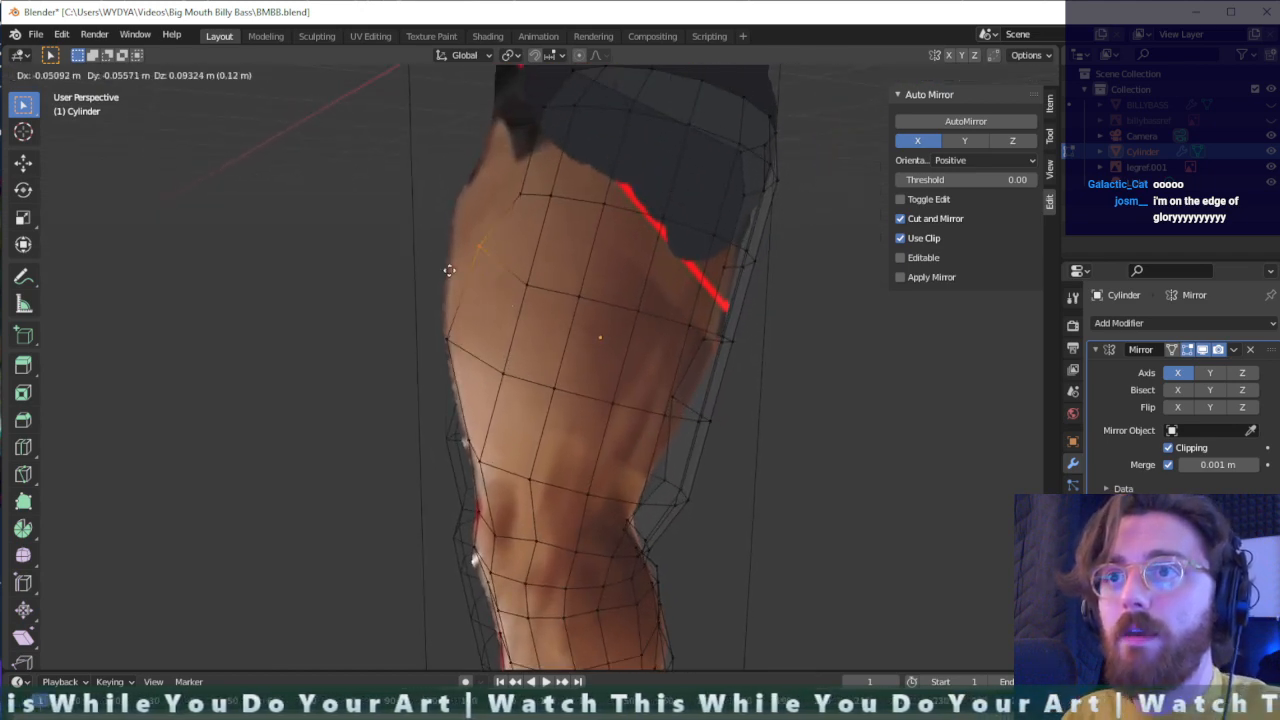
{"action": "left_click", "coordinate": [418, 265]}
{"action": "middle_click_drag", "start_coordinate": [418, 265], "coordinate": [517, 186]}
{"action": "left_click", "coordinate": [517, 217]}
{"action": "key", "text": "g"}
{"action": "left_click", "coordinate": [462, 196]}
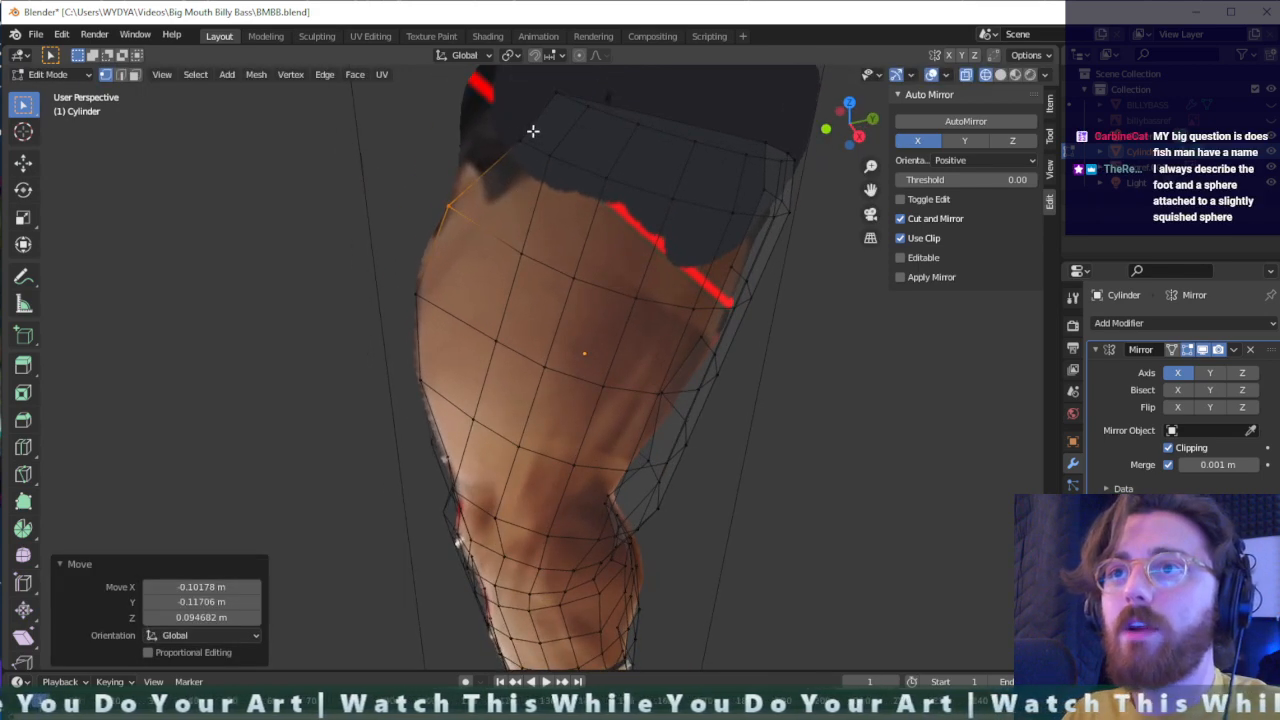
- Move the front vertices of the top two rings outward to the front edge of the shorts
{"action": "key", "text": "g"}
{"action": "left_click", "coordinate": [455, 142]}
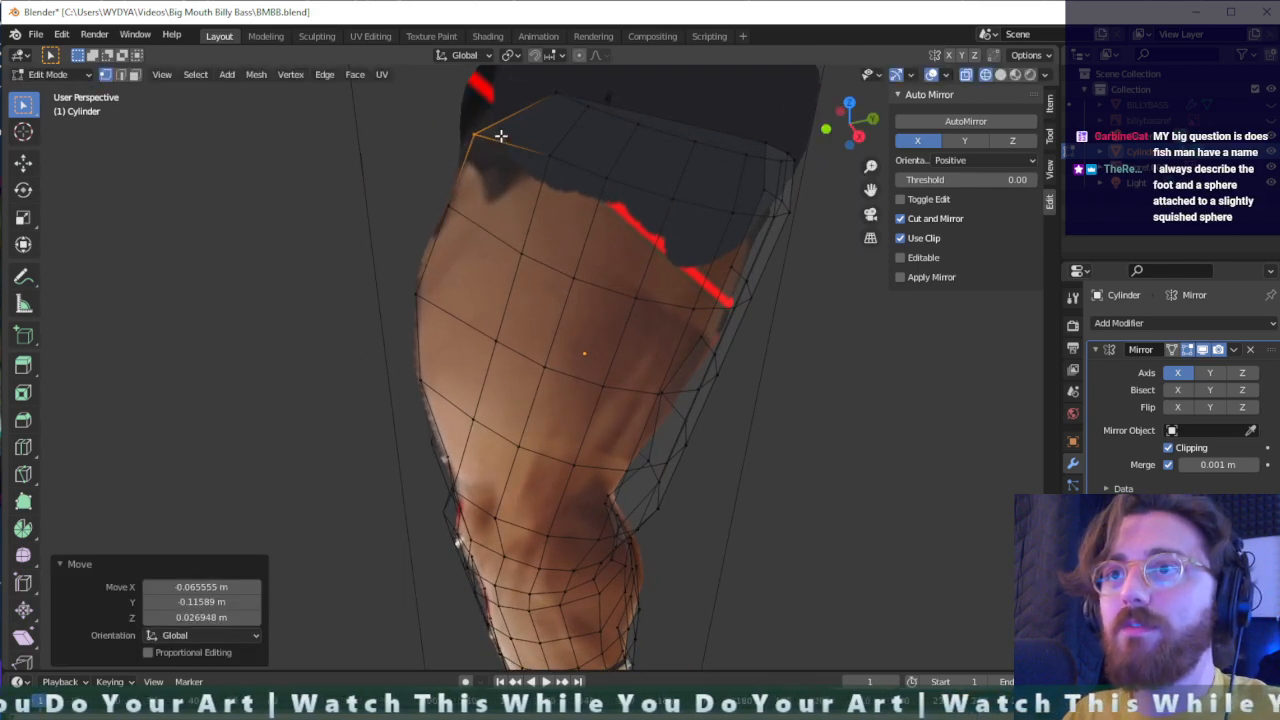
{"action": "mouse_move", "coordinate": [500, 134]}
{"action": "middle_mouse_down"}
{"action": "mouse_move", "coordinate": [486, 123]}
{"action": "mouse_move", "coordinate": [508, 117]}
{"action": "middle_mouse_up"}
{"action": "left_click", "coordinate": [547, 181]}
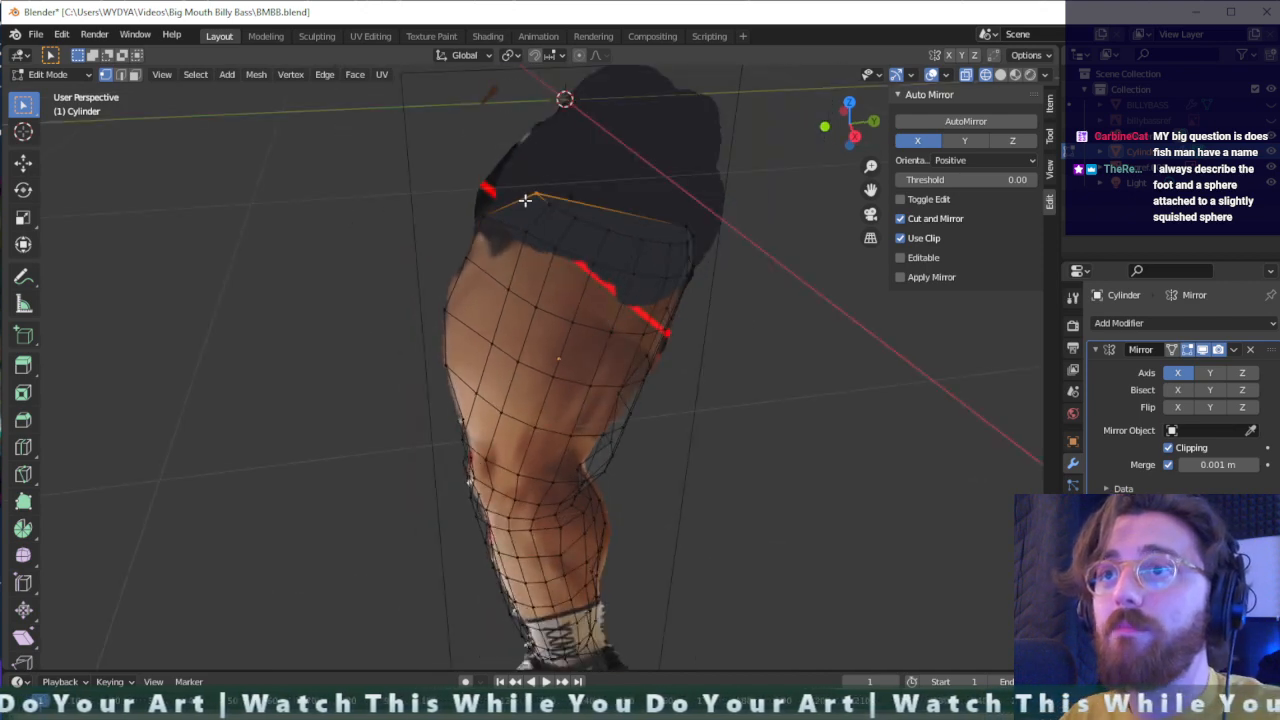
{"action": "key", "text": "g"}
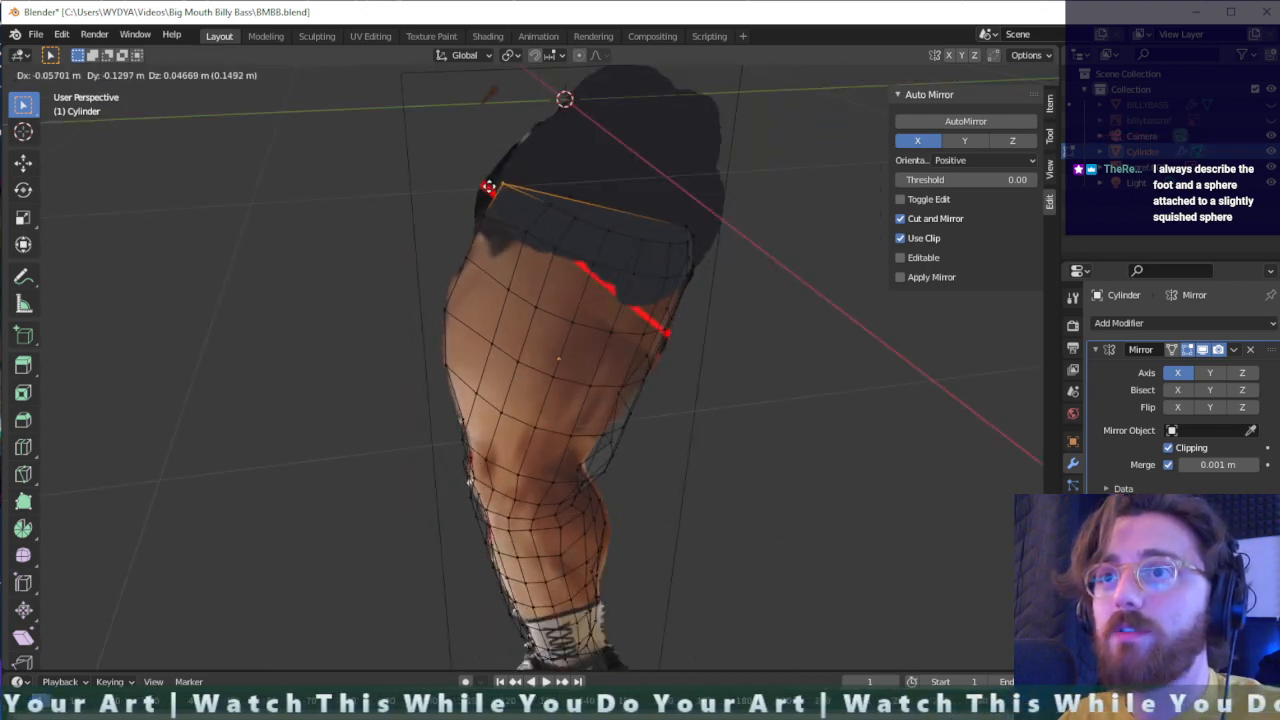
{"action": "left_click", "coordinate": [487, 189]}
- Move the vertex column just behind the thigh's front edge, from the shorts hem to mid-thigh, forward by about 0.05 m in Y
{"action": "middle_click_drag", "start_coordinate": [487, 190], "coordinate": [629, 227]}
{"action": "left_click", "coordinate": [518, 222]}
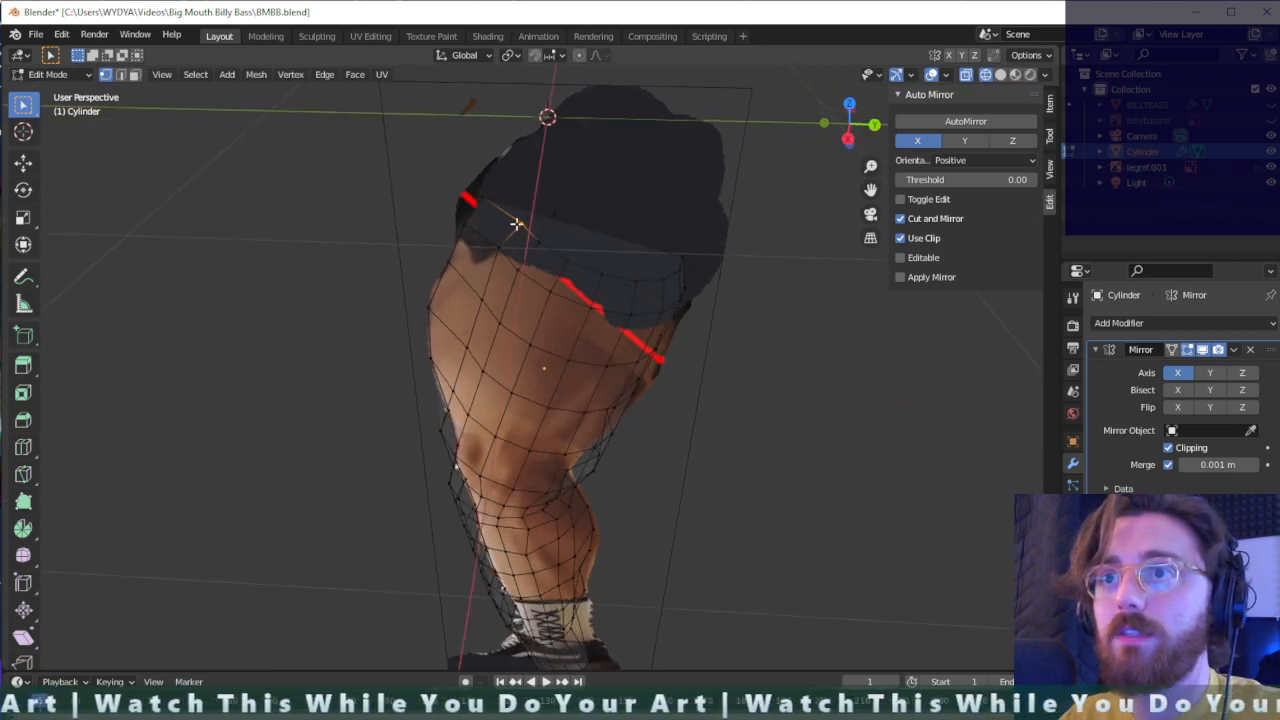
{"action": "left_click", "coordinate": [522, 223], "text": "alt"}
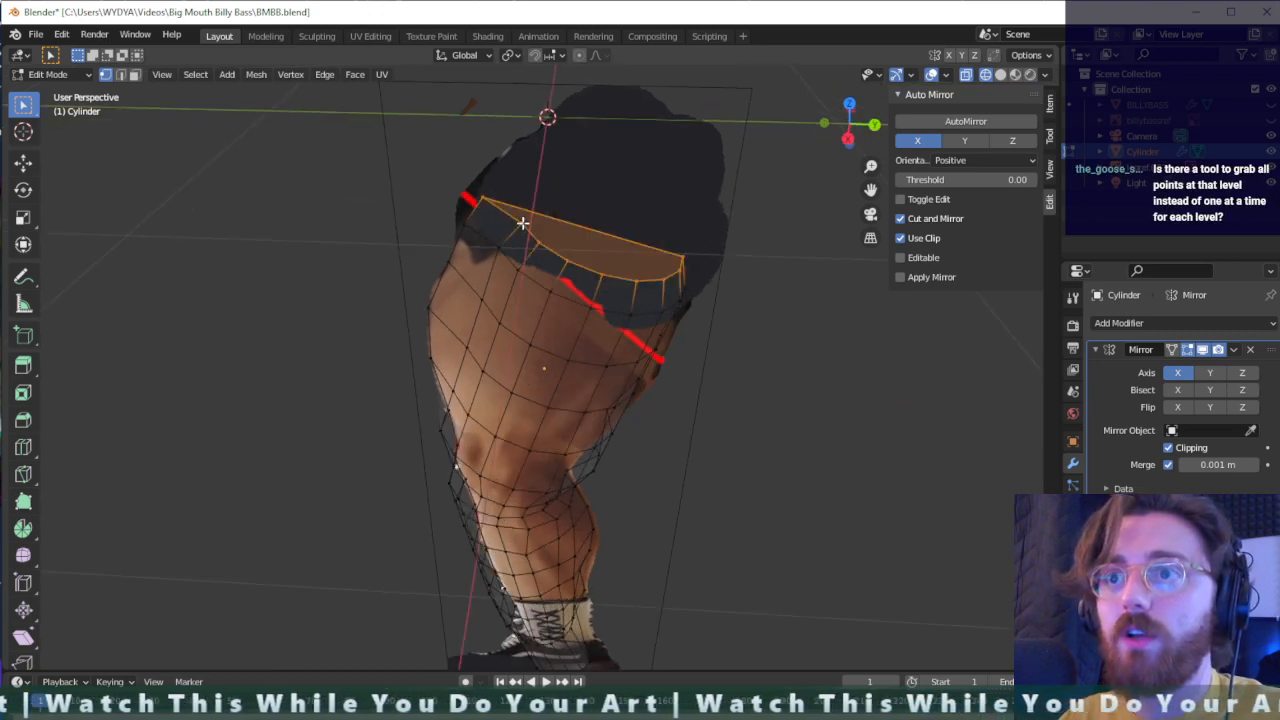
{"action": "left_click", "coordinate": [501, 246], "text": "alt"}
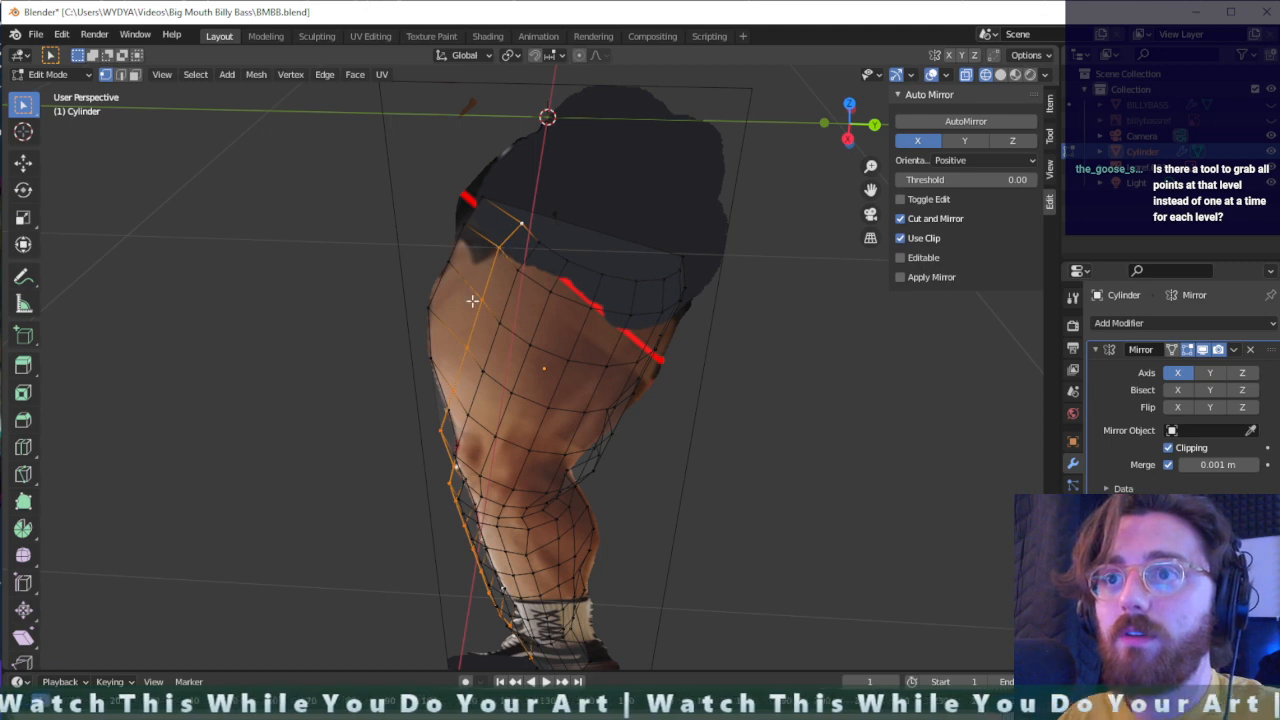
{"action": "middle_click_drag", "start_coordinate": [480, 398], "coordinate": [518, 366]}
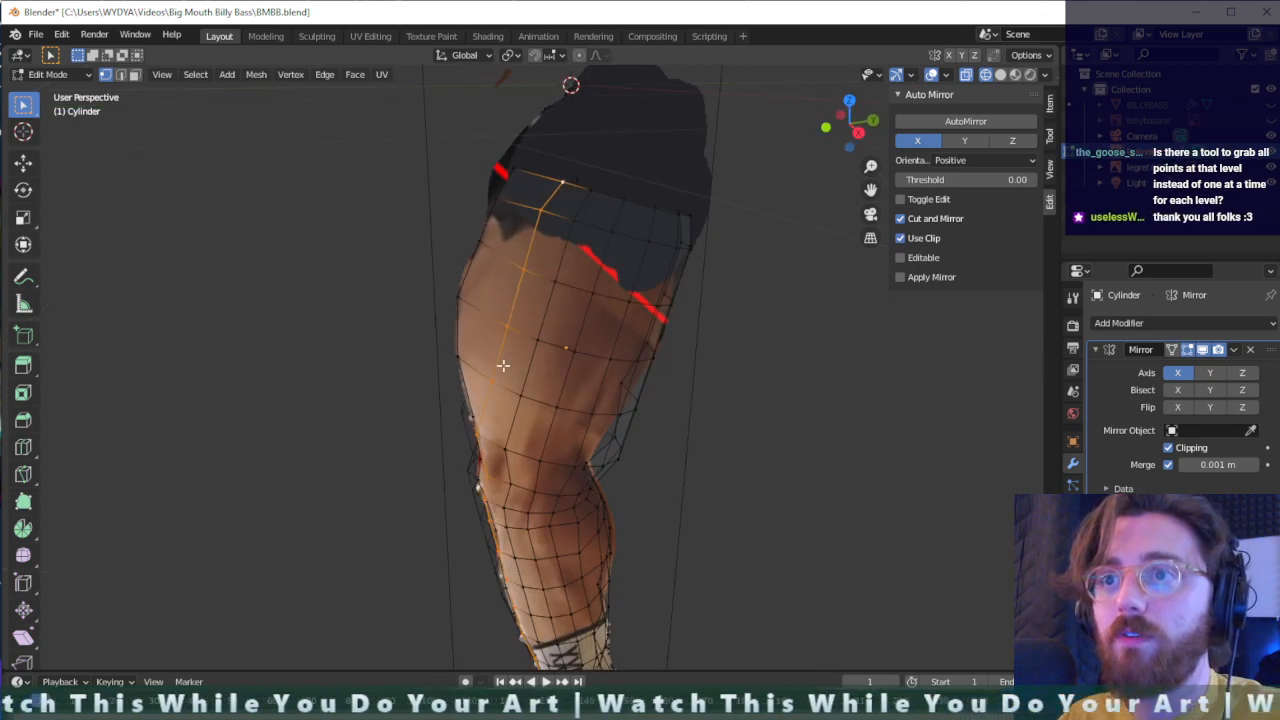
{"action": "left_click_drag", "start_coordinate": [524, 246], "coordinate": [522, 250]}
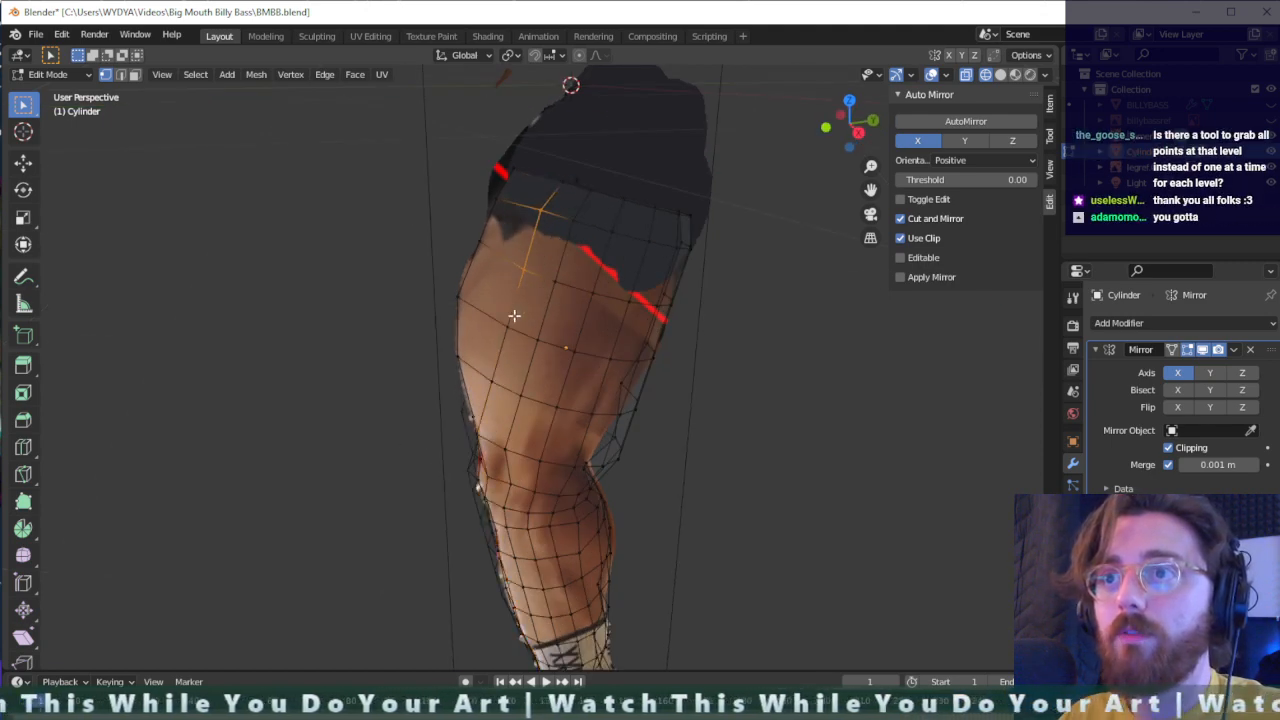
{"action": "key", "text": "g"}
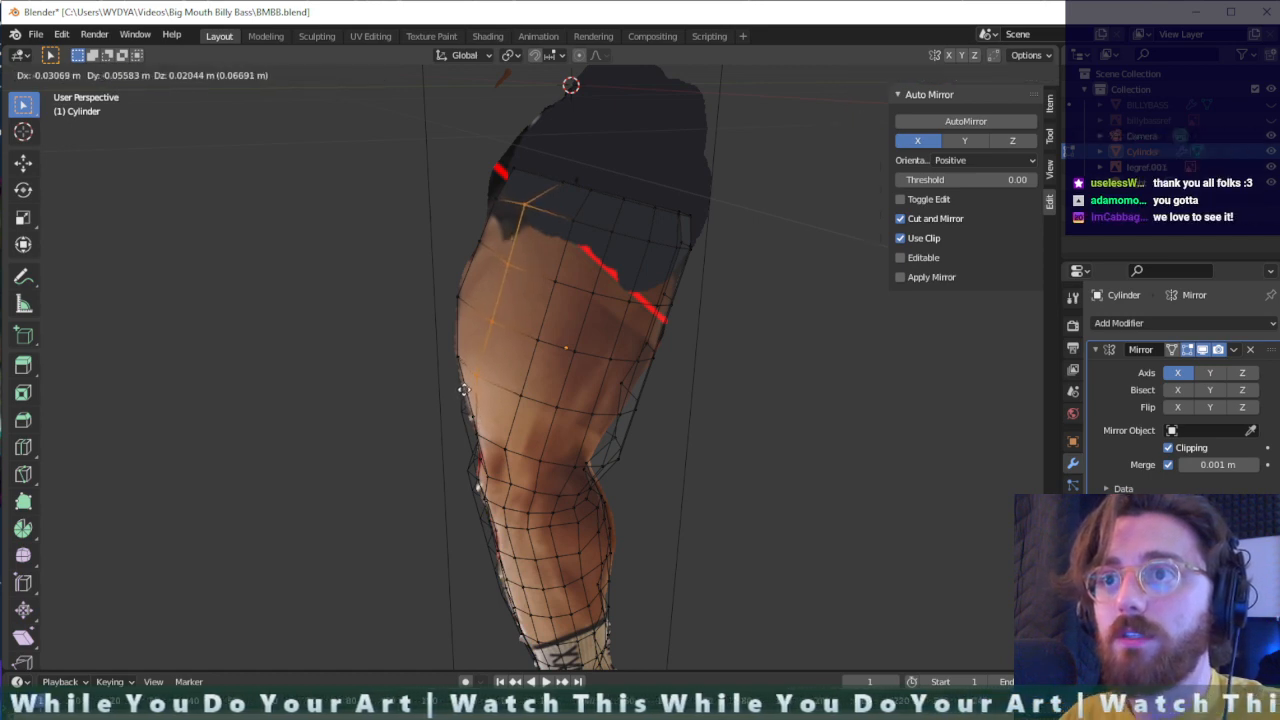
{"action": "left_click", "coordinate": [474, 373]}
- Shift the selected front thigh vertex column about 0.013 m along X
{"action": "mouse_move", "coordinate": [492, 344]}
{"action": "middle_mouse_down"}
{"action": "mouse_move", "coordinate": [613, 354]}
{"action": "mouse_move", "coordinate": [474, 337]}
{"action": "middle_mouse_up"}
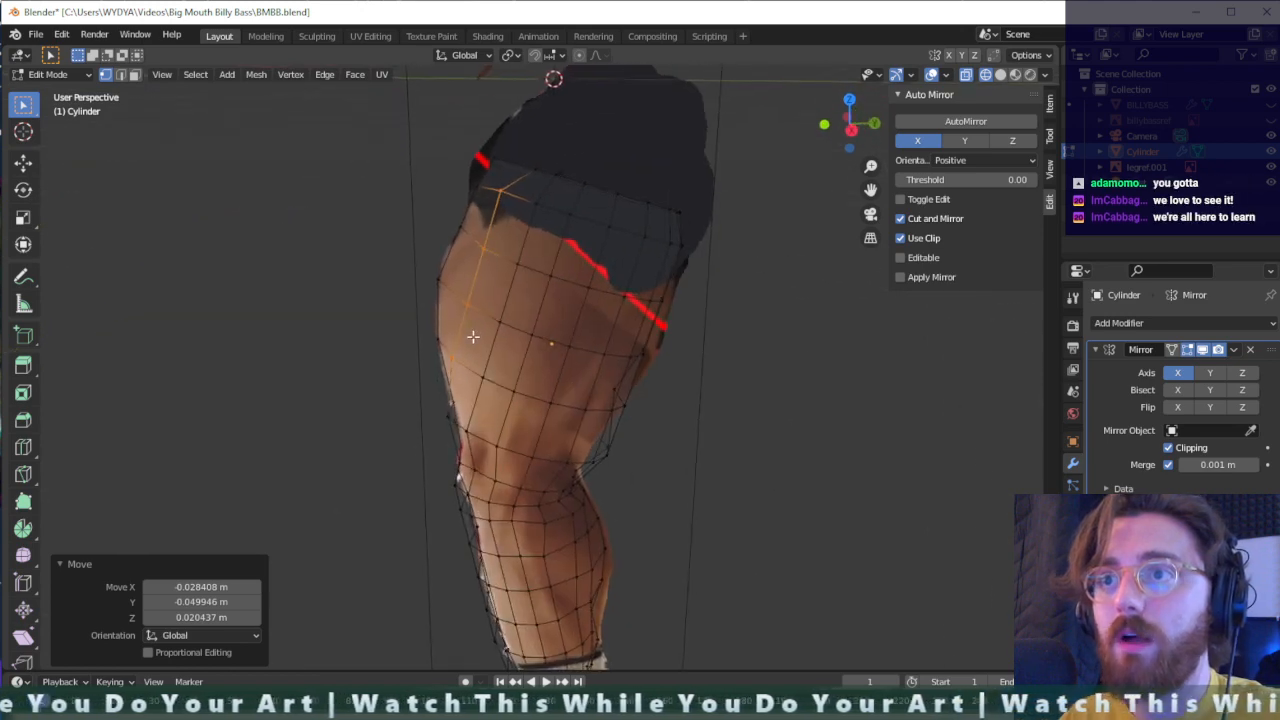
{"action": "key", "text": "g"}
{"action": "key", "text": "x"}
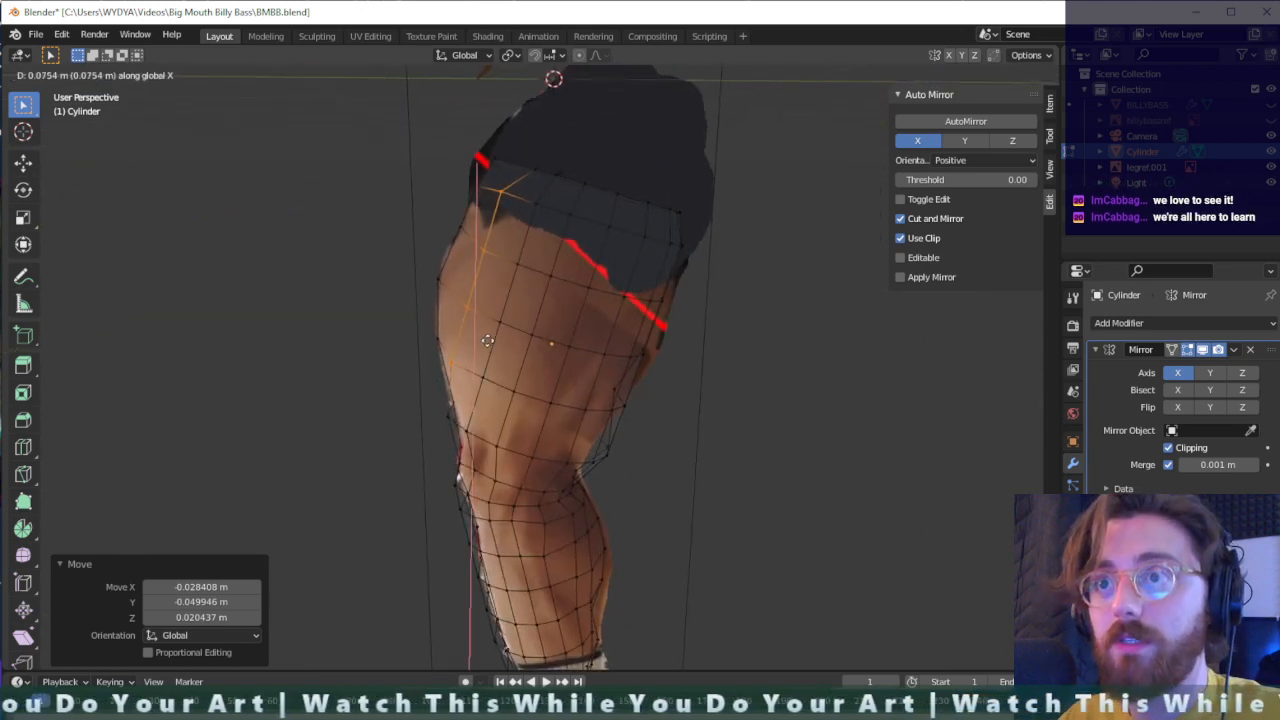
{"action": "left_click", "coordinate": [485, 338]}
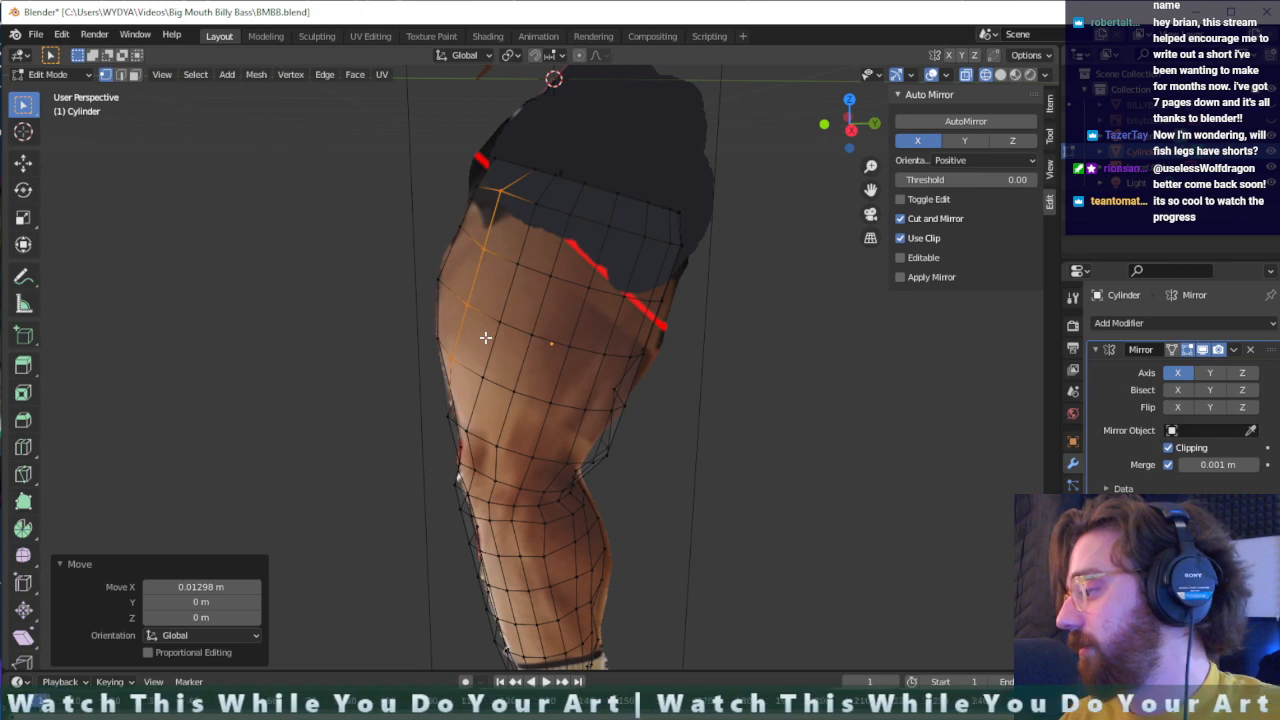
- Move the selected upper thigh vertices about 0.043 m along X and forward along Y to round the thigh's front
{"action": "middle_click_drag", "start_coordinate": [510, 410], "coordinate": [594, 339]}
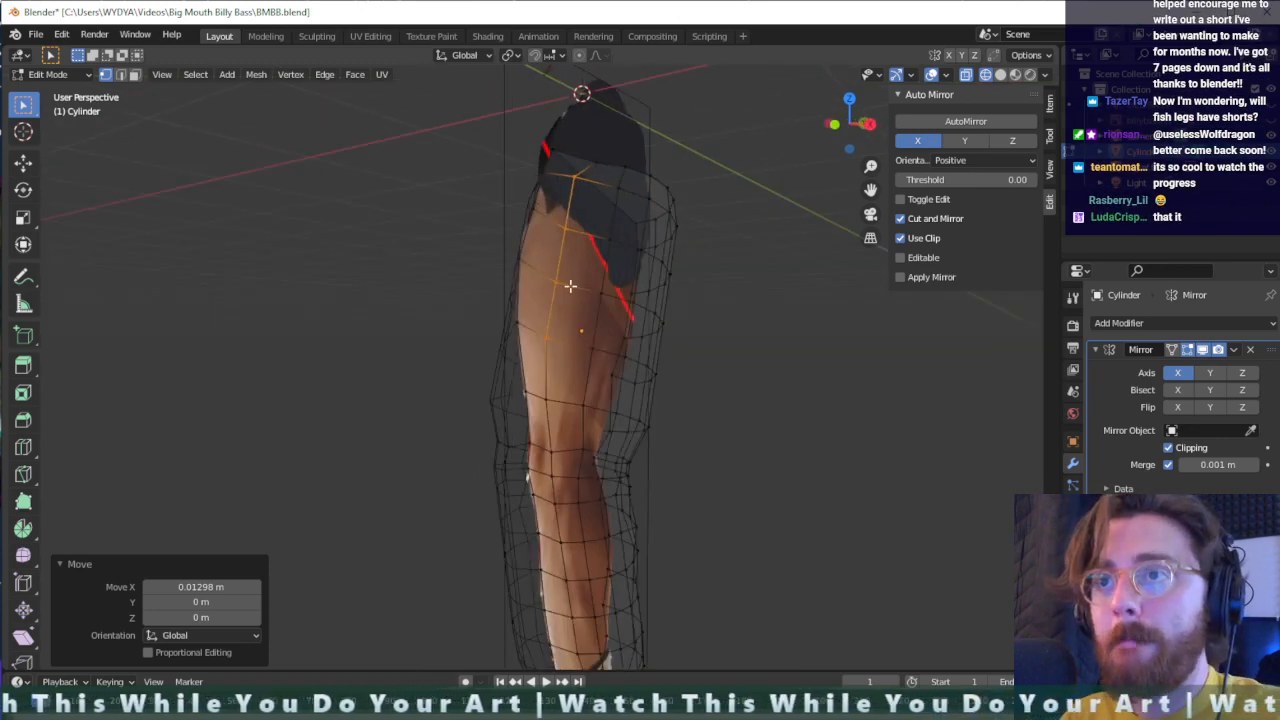
{"action": "key", "text": "g"}
{"action": "key", "text": "x"}
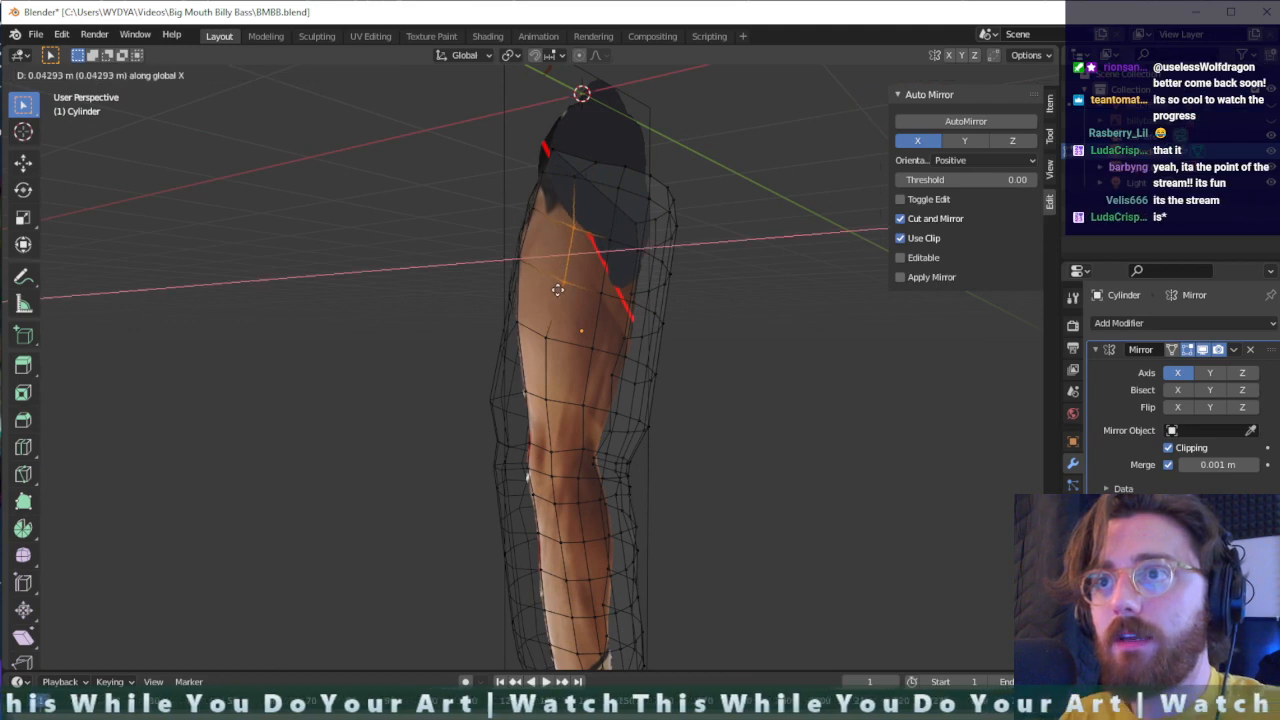
{"action": "left_click", "coordinate": [557, 289]}
{"action": "key", "text": "g"}
{"action": "key", "text": "y"}
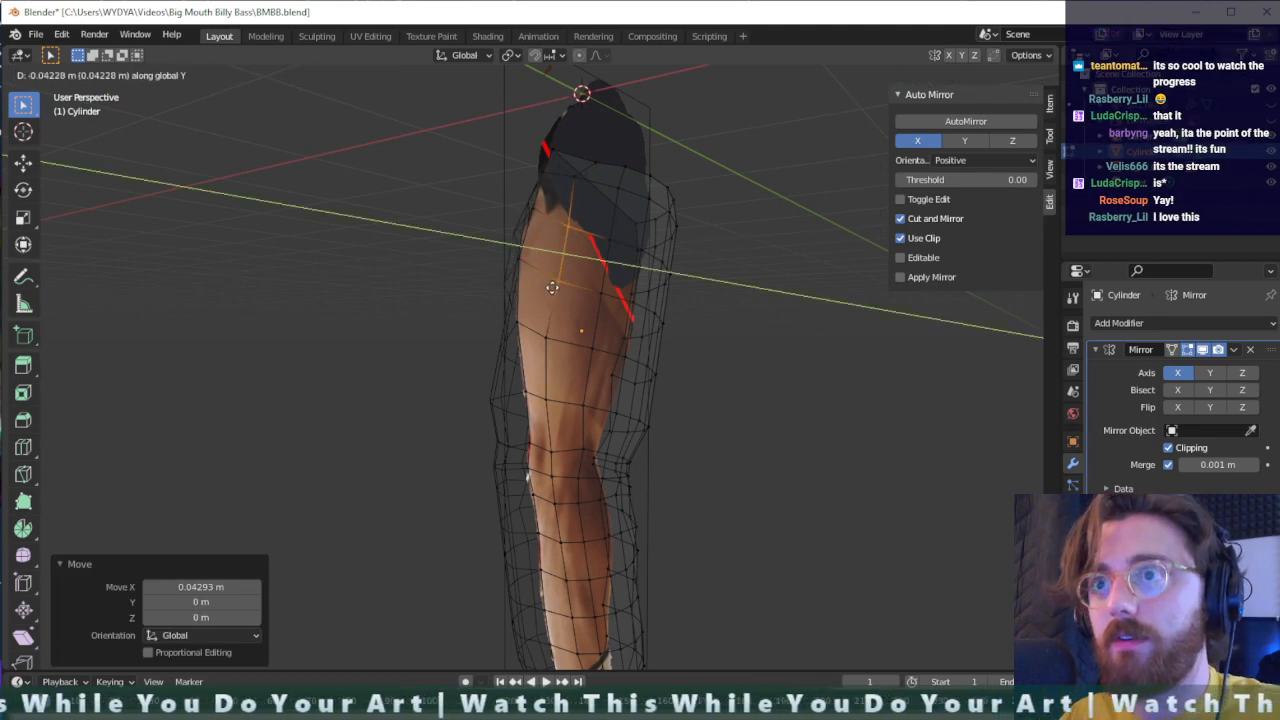
{"action": "left_click", "coordinate": [549, 285]}
- Reposition the neighbouring upper and mid-thigh vertices toward the thigh's front edge to even out the mesh spacing
{"action": "middle_click_drag", "start_coordinate": [574, 314], "coordinate": [503, 297]}
{"action": "left_click", "coordinate": [609, 343]}
{"action": "key", "text": "g"}
{"action": "left_click", "coordinate": [613, 347]}
{"action": "left_click_drag", "start_coordinate": [503, 297], "coordinate": [465, 420]}
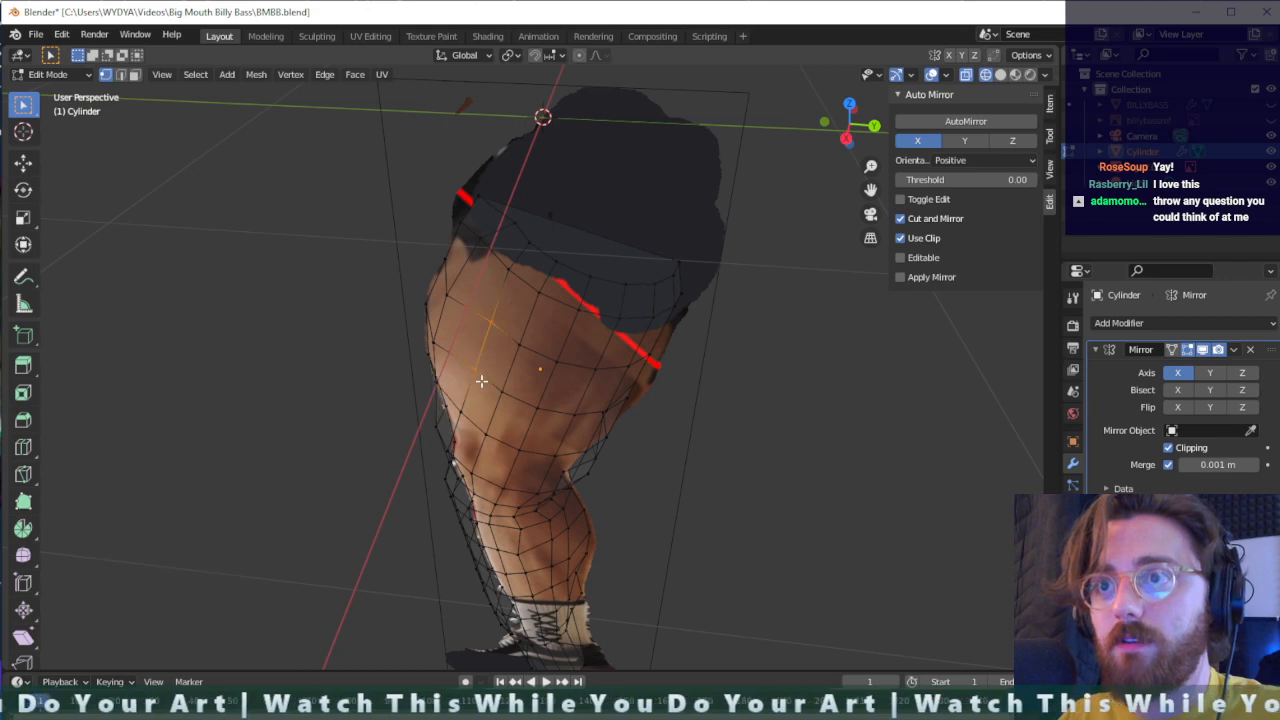
{"action": "key", "text": "g"}
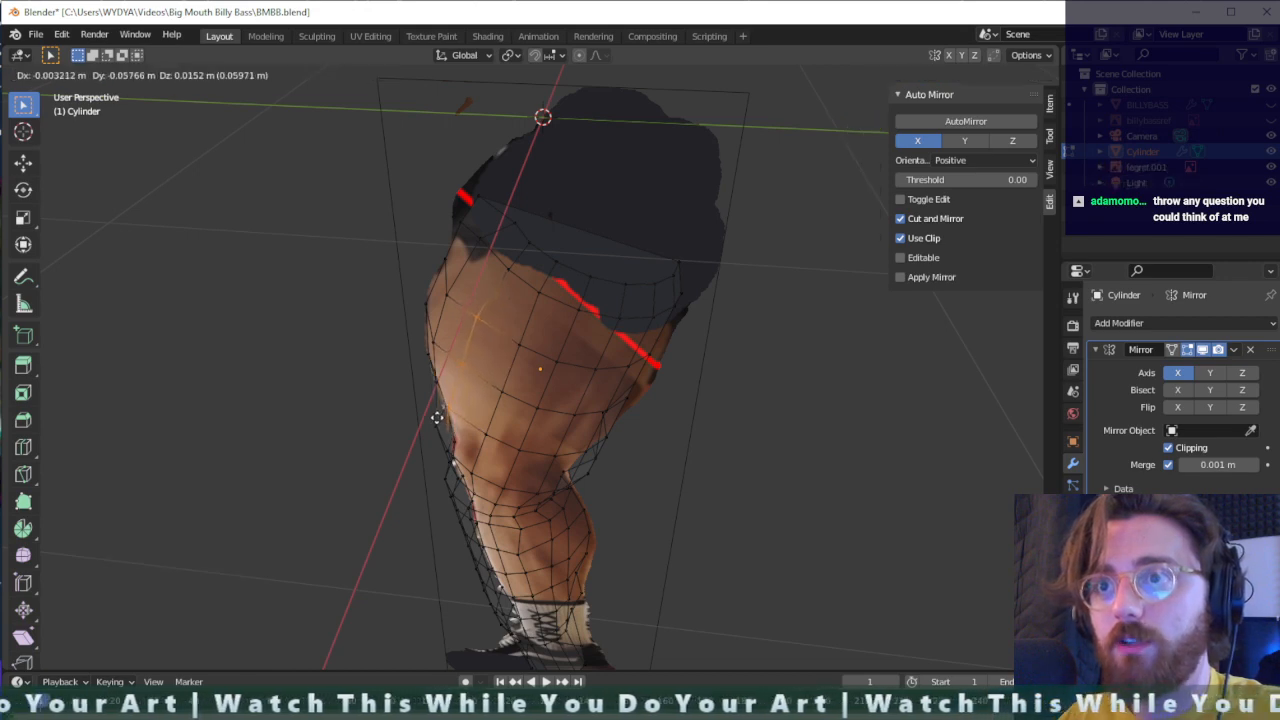
{"action": "left_click", "coordinate": [437, 423]}
{"action": "middle_click_drag", "start_coordinate": [491, 374], "coordinate": [650, 318]}
{"action": "left_click_drag", "start_coordinate": [642, 294], "coordinate": [592, 388]}
{"action": "key", "text": "g"}
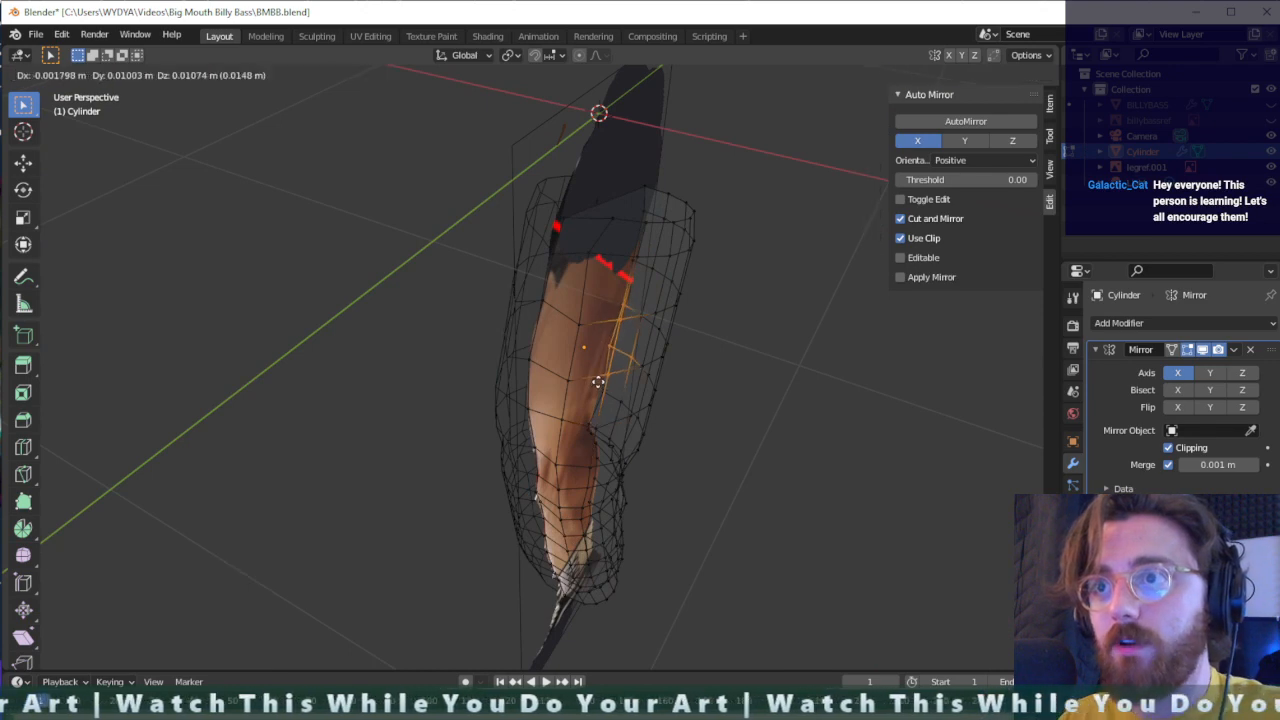
{"action": "left_click", "coordinate": [598, 381]}
{"action": "key", "text": "ctrl+z"}
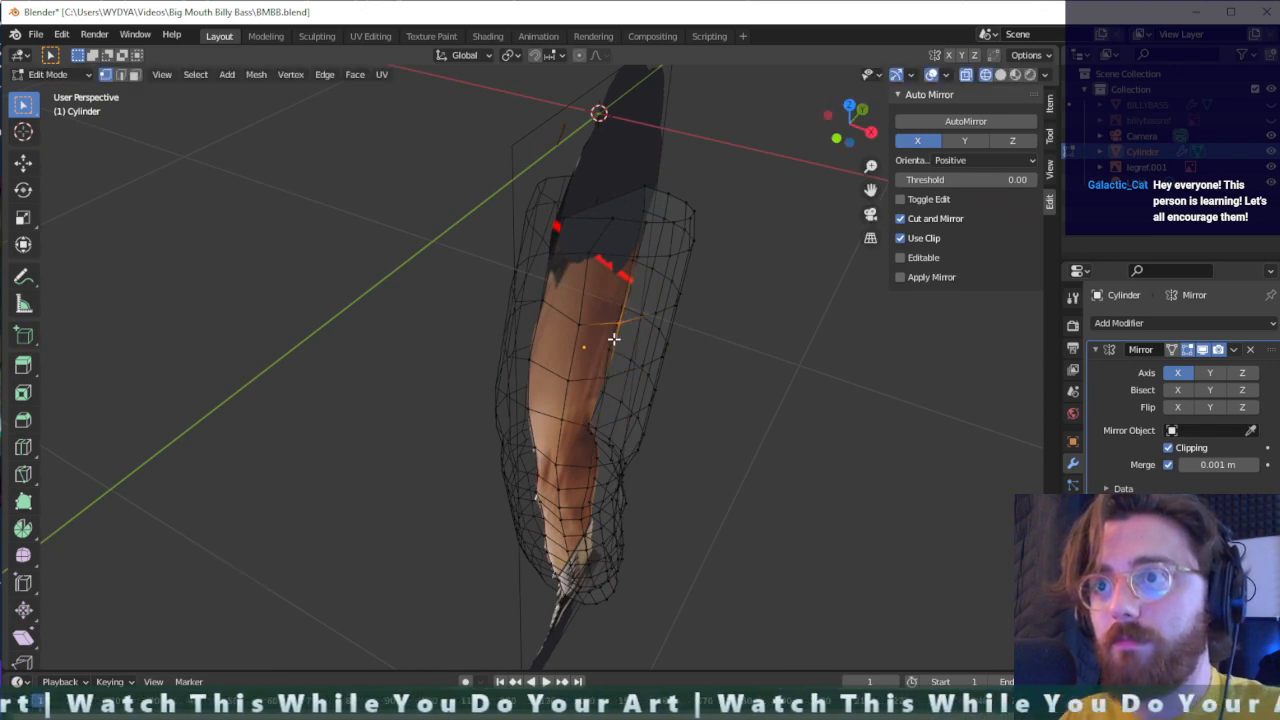
- Nudge the two selected mid-thigh vertices on the outer side slightly toward the back of the leg
{"action": "middle_click_drag", "start_coordinate": [613, 339], "coordinate": [575, 321]}
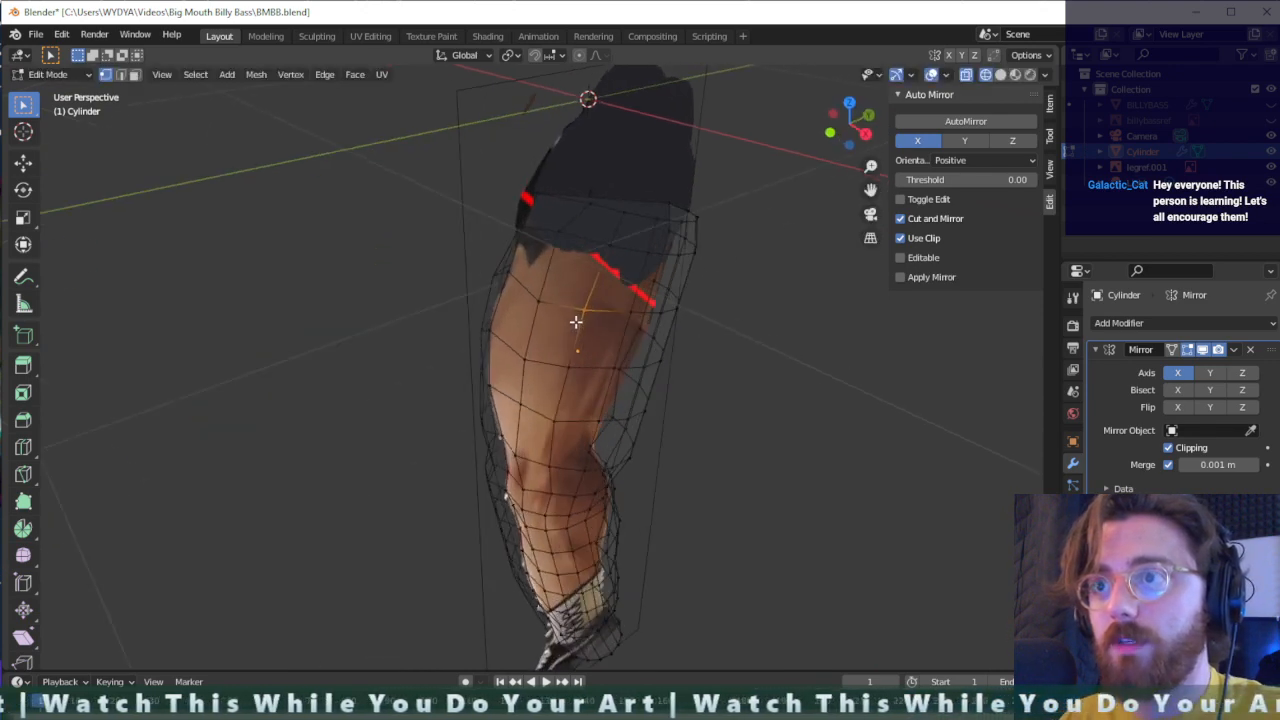
{"action": "key", "text": "g"}
{"action": "left_click", "coordinate": [569, 374]}
- Move the top ring vertex beside the front edge of the shorts forward by about 0.076 m in Y
{"action": "middle_click_drag", "start_coordinate": [594, 371], "coordinate": [534, 260]}
{"action": "key", "text": "g"}
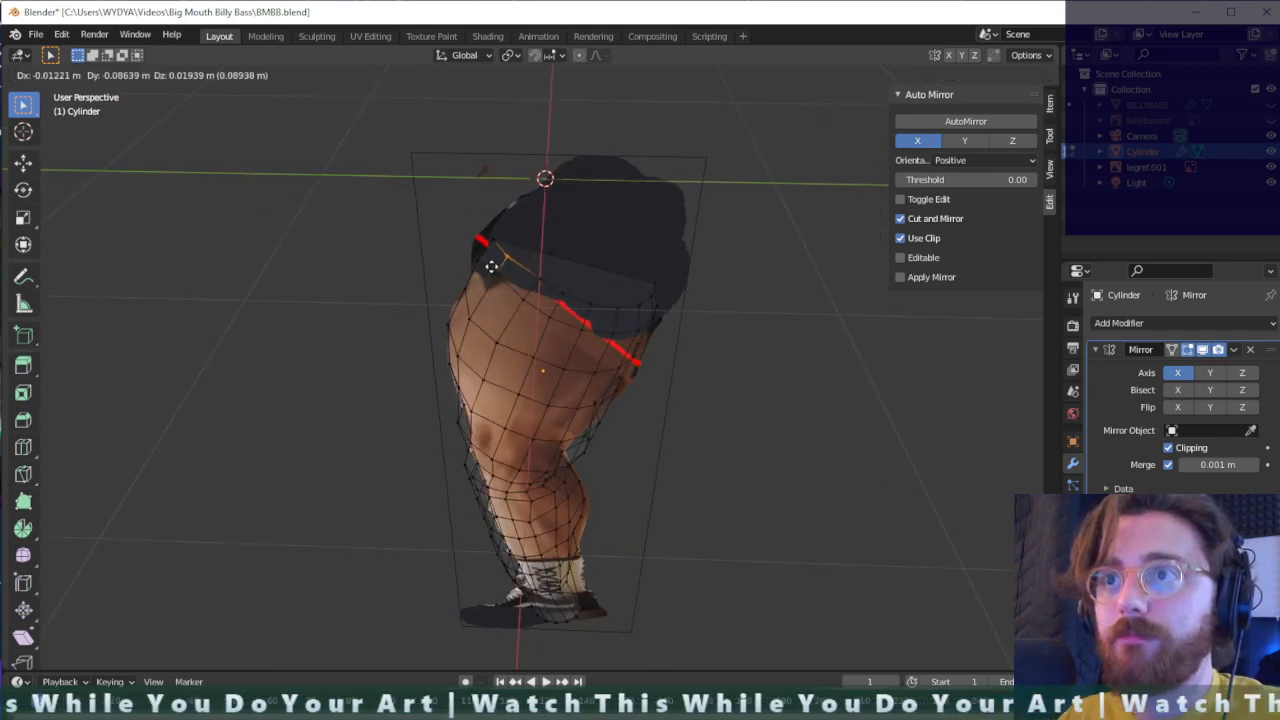
{"action": "left_click", "coordinate": [494, 265]}
- Extrude the top ring upward about 0.198 m and shift it about 0.044 m toward the back of the shorts
{"action": "middle_click_drag", "start_coordinate": [544, 302], "coordinate": [676, 231]}
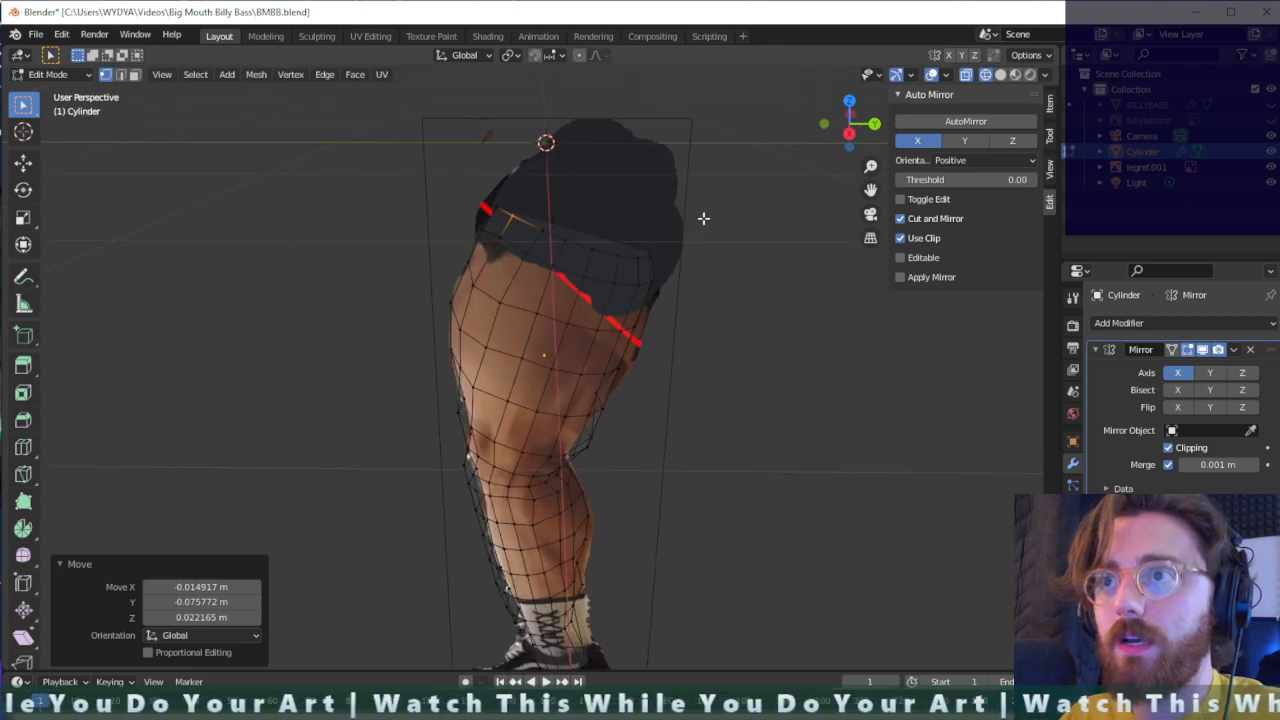
{"action": "left_click_drag", "start_coordinate": [703, 218], "coordinate": [606, 266]}
{"action": "key", "text": "e"}
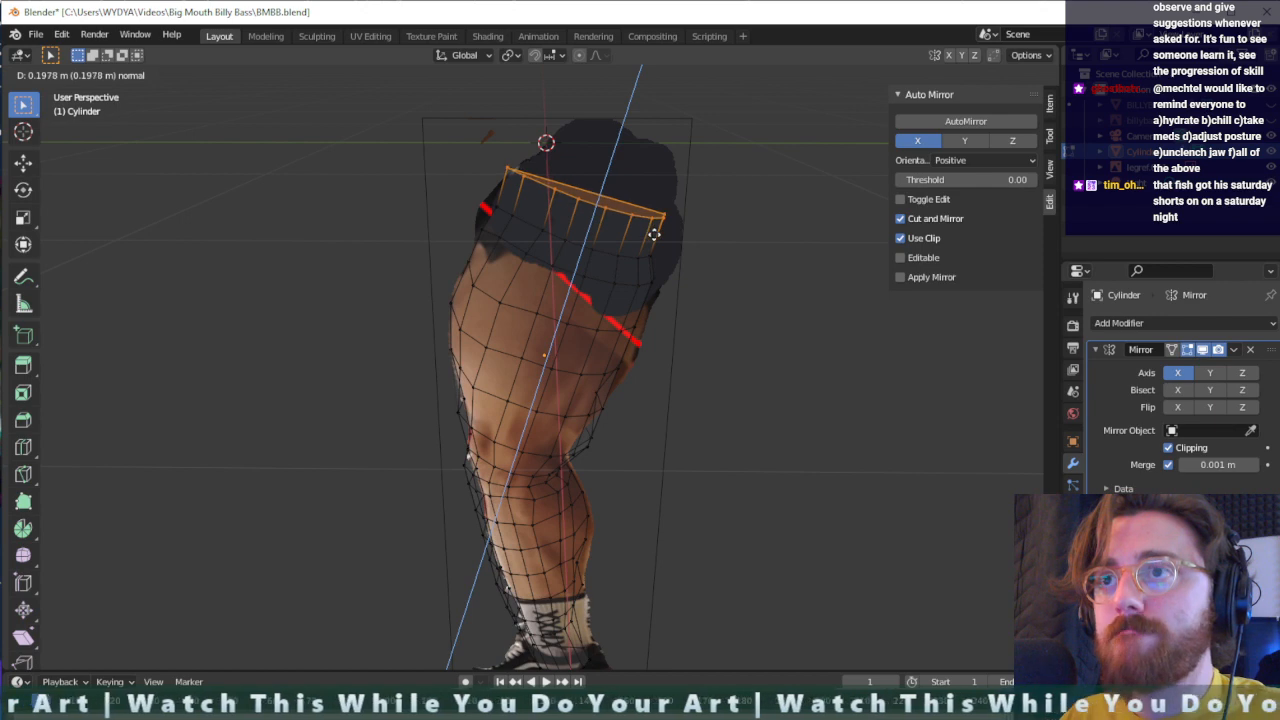
{"action": "left_click", "coordinate": [654, 234]}
{"action": "key", "text": "g"}
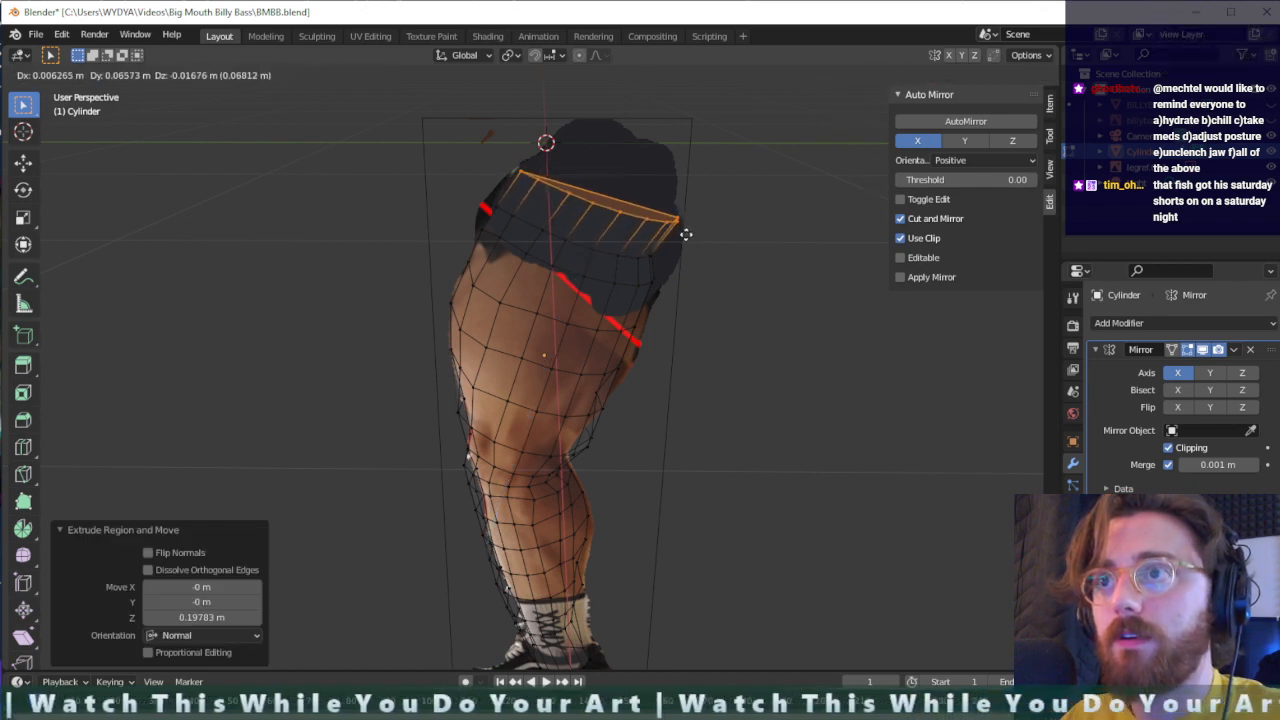
{"action": "left_click", "coordinate": [681, 237]}
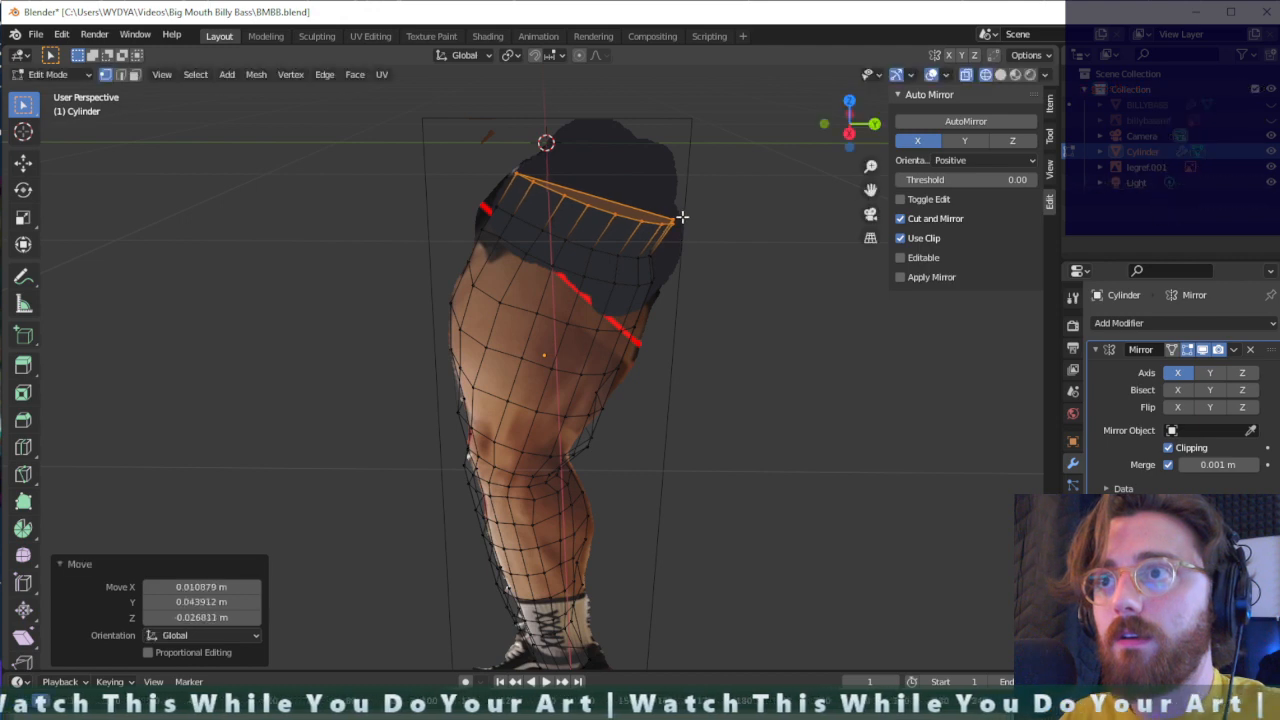
- Extrude the top ring another 0.135 m upward and scale it to about 0.822 to follow the hip outline
{"action": "key", "text": "e"}
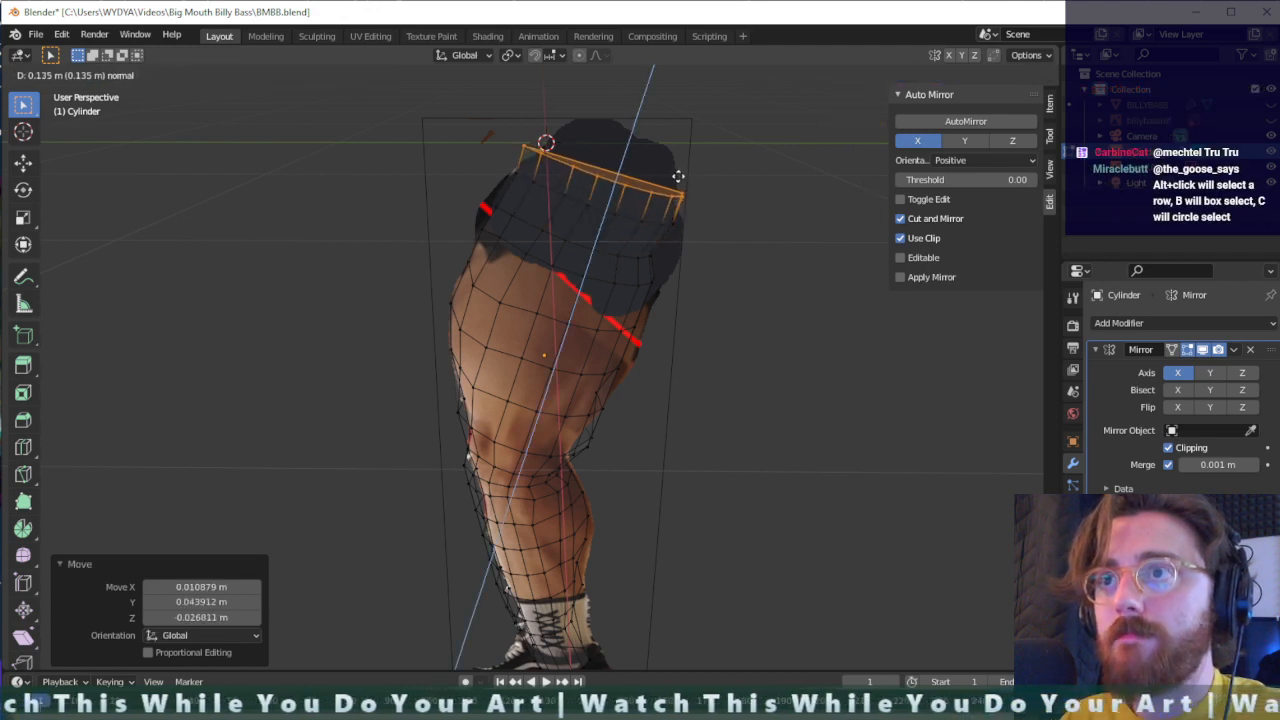
{"action": "left_click", "coordinate": [679, 177]}
{"action": "key", "text": "s"}
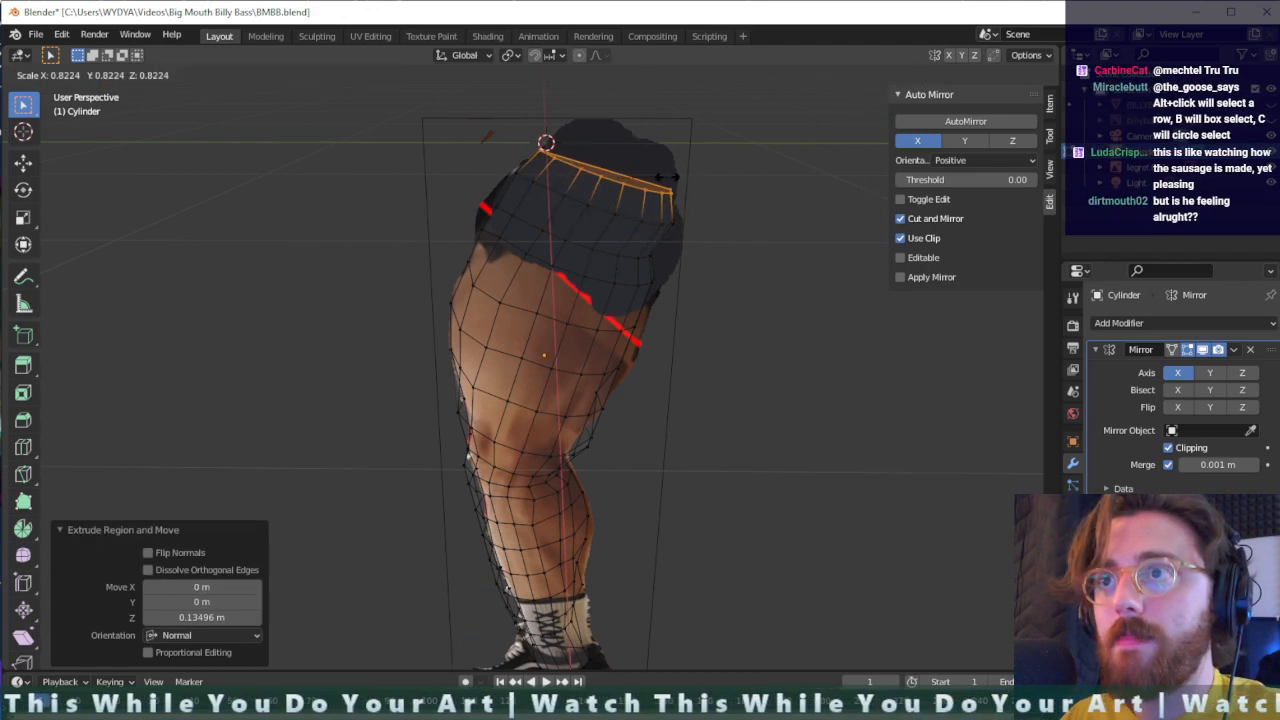
{"action": "left_click", "coordinate": [667, 177]}
- Extrude the top ring about 0.102 m further and scale it to about 0.68 to narrow the top of the hip
{"action": "key", "text": "e"}
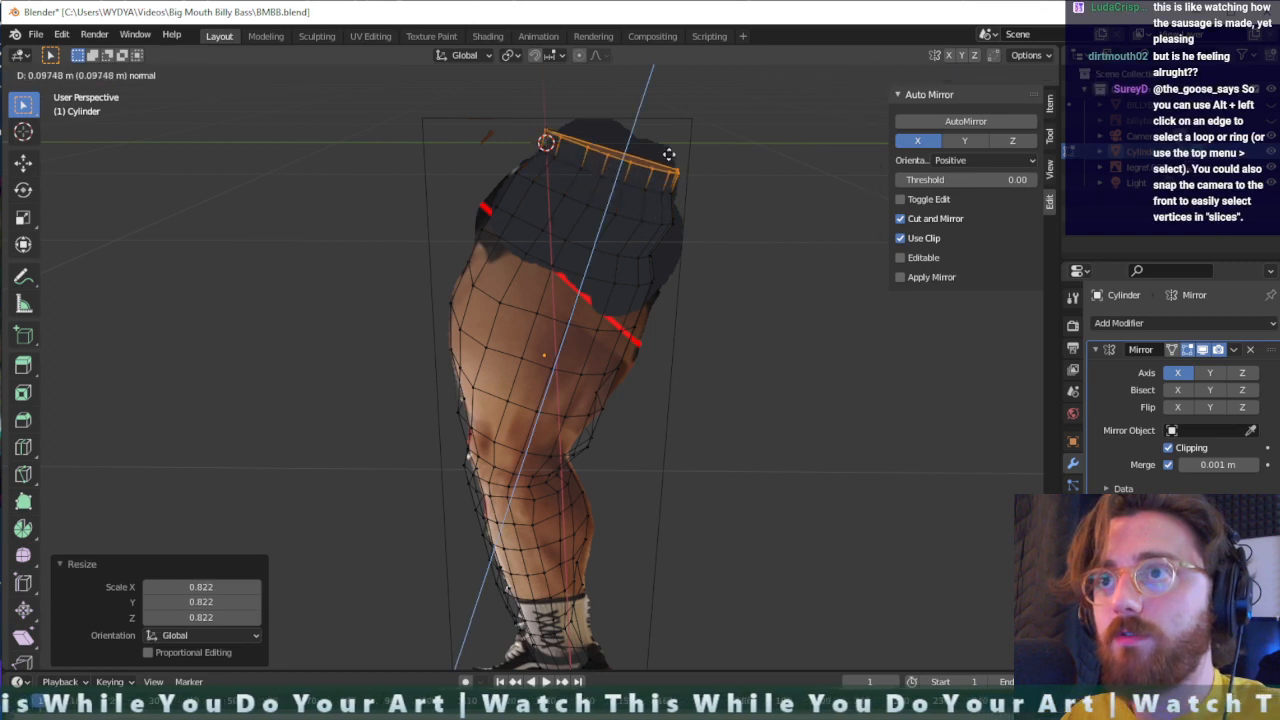
{"action": "left_click", "coordinate": [669, 150]}
{"action": "key", "text": "s"}
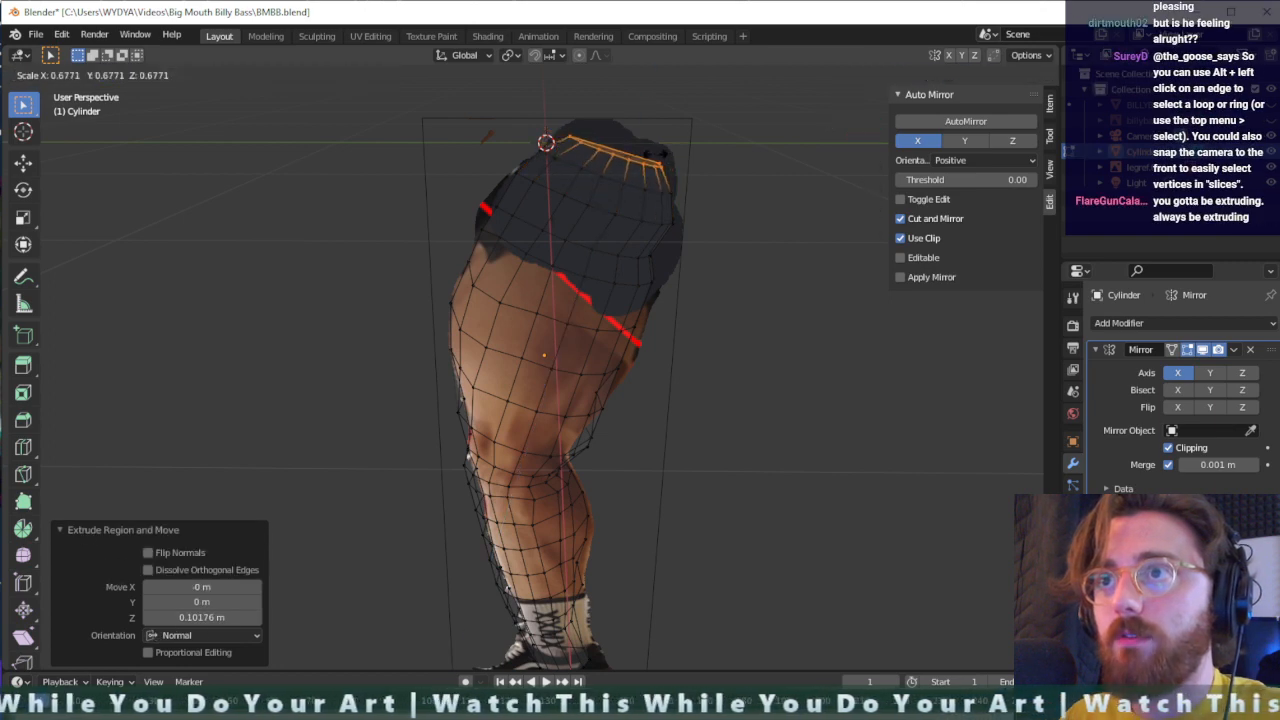
{"action": "left_click", "coordinate": [658, 152]}
- Add a loop cut with 7 cuts along the straight mirror-side edge of the top cap, without sliding it
{"action": "middle_click_drag", "start_coordinate": [658, 152], "coordinate": [529, 289]}
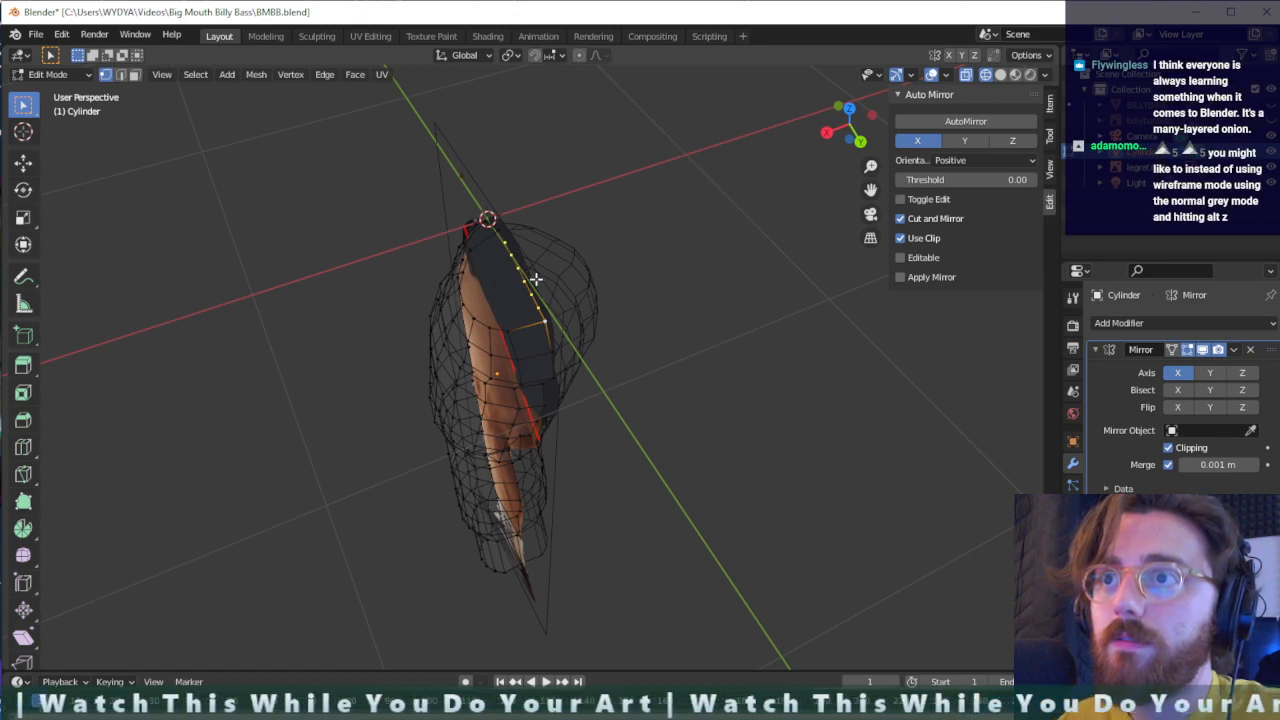
{"action": "left_click", "coordinate": [535, 279]}
{"action": "right_click", "coordinate": [535, 279]}
{"action": "right_click", "coordinate": [540, 278]}
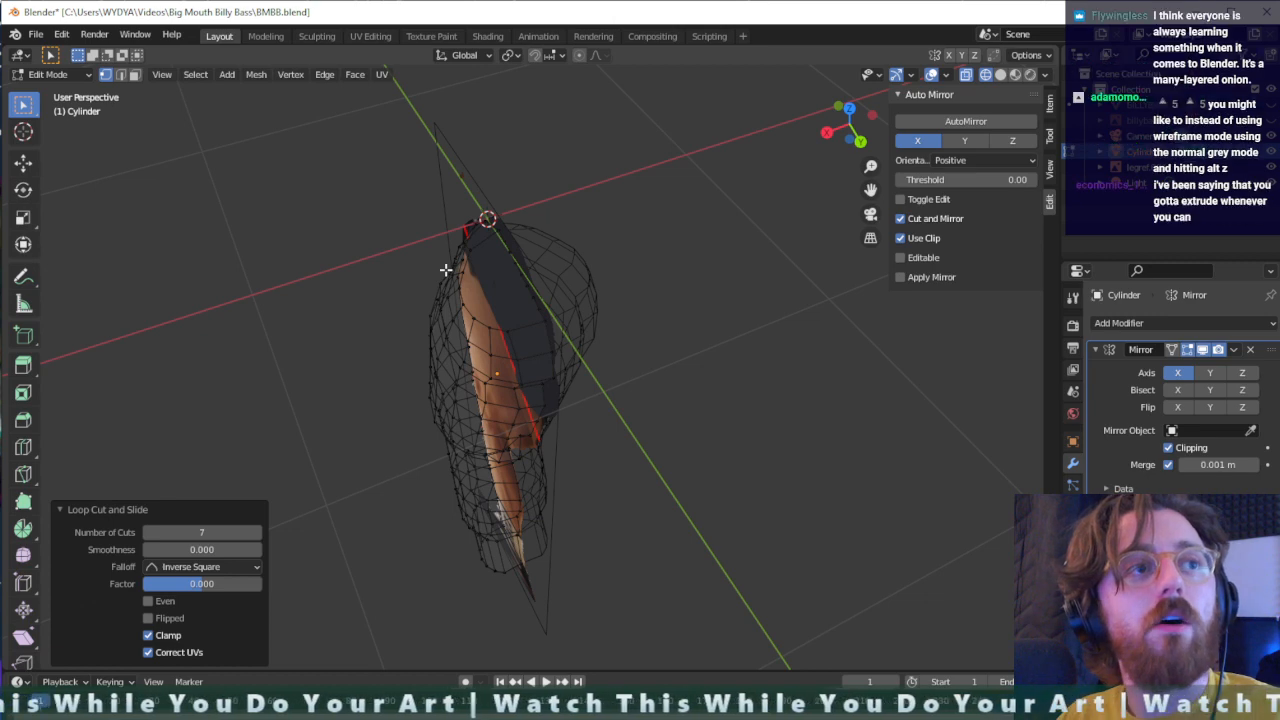
- Display the leg in solid shading with X-ray turned on so the reference shows through the mesh
{"action": "left_click", "coordinate": [1000, 76]}
{"action": "key", "text": "ctrl+z"}
{"action": "scroll", "coordinate": [524, 312], "scroll_direction": "up", "scroll_amount": 3}
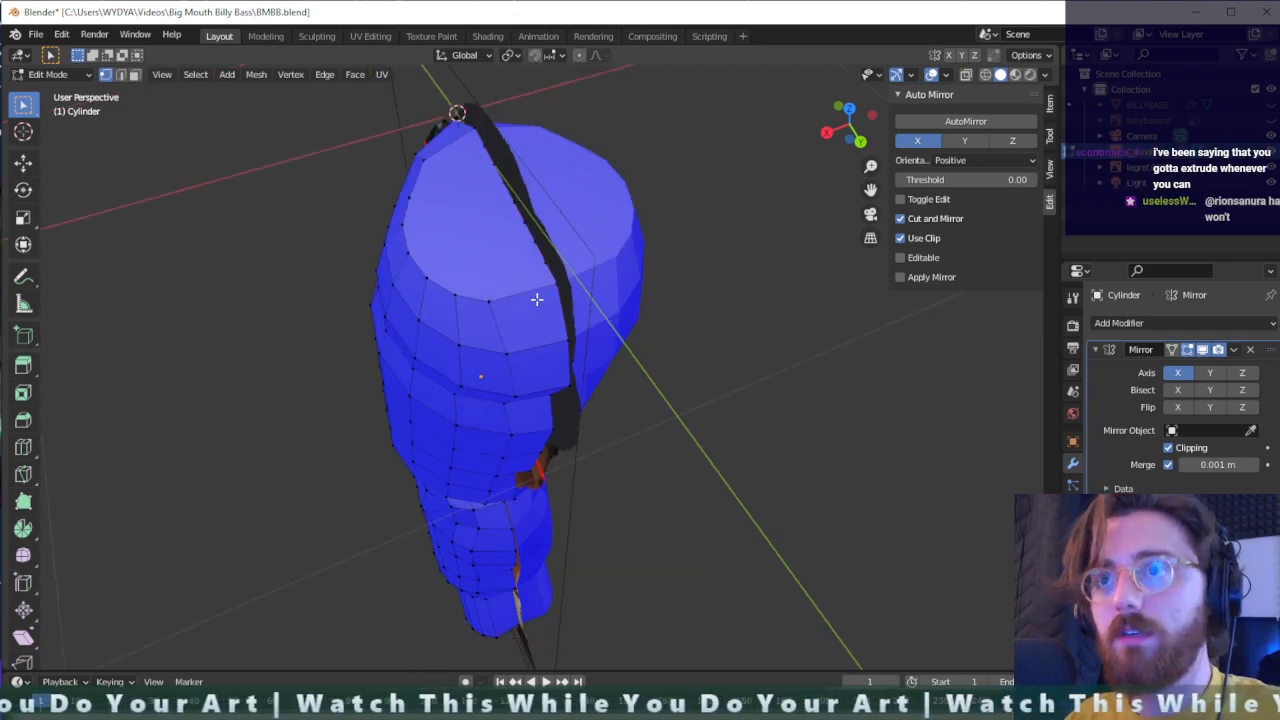
{"action": "key", "text": "alt+z"}
{"action": "middle_click_drag", "start_coordinate": [537, 300], "coordinate": [603, 368]}
{"action": "key", "text": "alt+z"}
- Move the lower thigh vertices just above the back of the knee inward by about 0.045 m in Y
{"action": "left_click_drag", "start_coordinate": [612, 406], "coordinate": [546, 346]}
{"action": "key", "text": "g"}
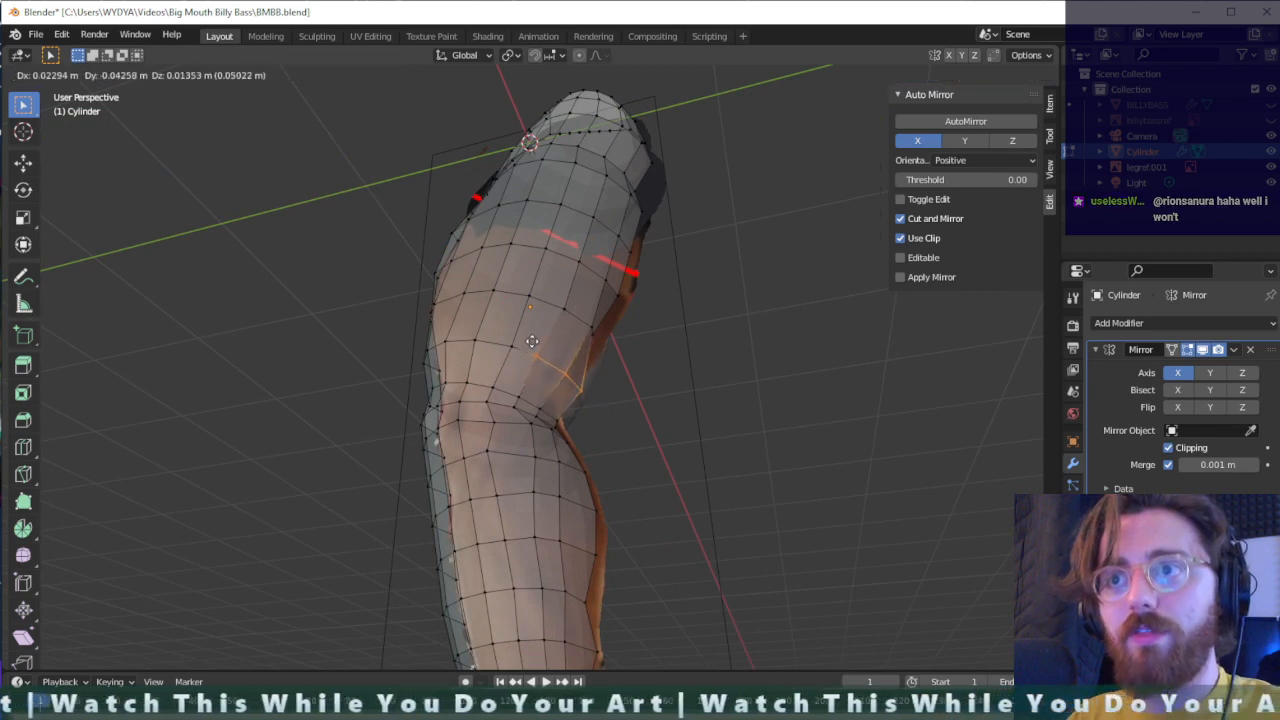
{"action": "left_click", "coordinate": [541, 344]}
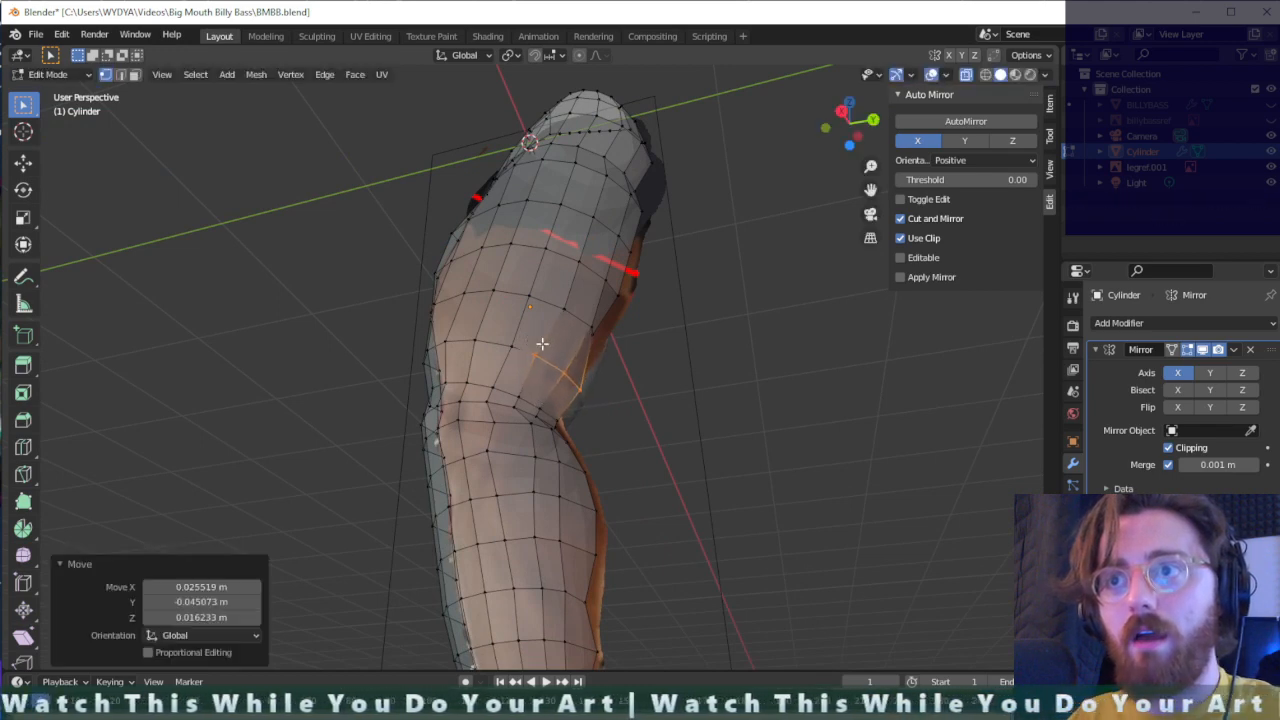
- Adjust the two rear vertices above the back of the knee individually, pulling each slightly inward to smooth the hollow
{"action": "left_click", "coordinate": [571, 368]}
{"action": "key", "text": "g"}
{"action": "left_click", "coordinate": [558, 371]}
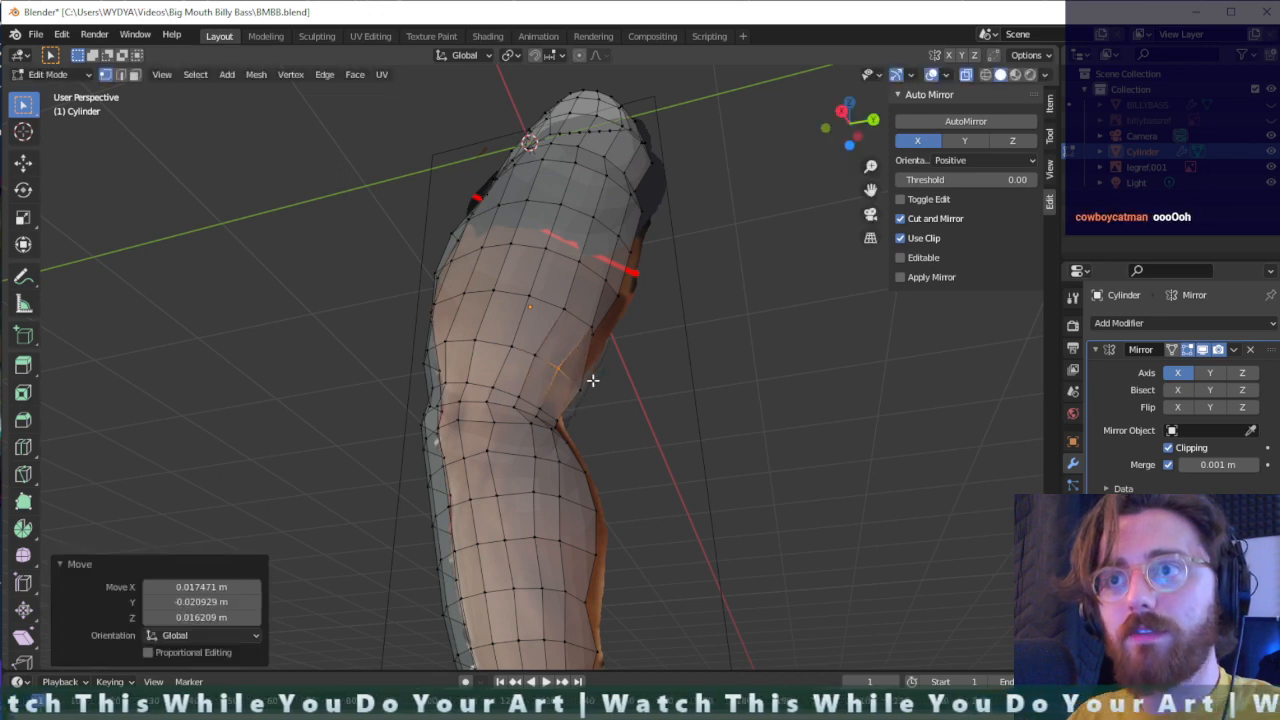
{"action": "left_click", "coordinate": [584, 389]}
{"action": "key", "text": "g"}
{"action": "key", "text": "g"}
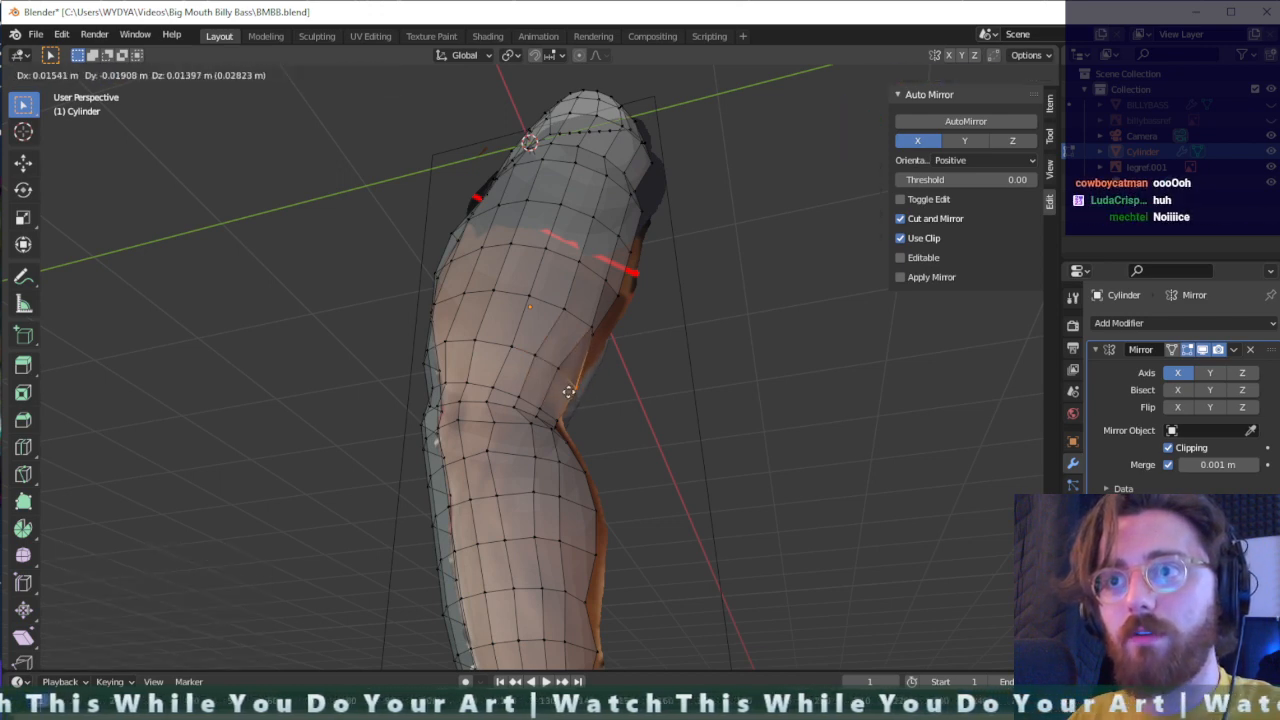
{"action": "left_click", "coordinate": [567, 391]}
- Move the rear edge vertex of the lower thigh outward and down by about 0.05 m to the reference's back outline
{"action": "scroll", "coordinate": [623, 387], "scroll_direction": "up", "scroll_amount": 3}
{"action": "middle_click_drag", "start_coordinate": [623, 387], "coordinate": [538, 408]}
{"action": "left_click", "coordinate": [546, 432]}
{"action": "key", "text": "g"}
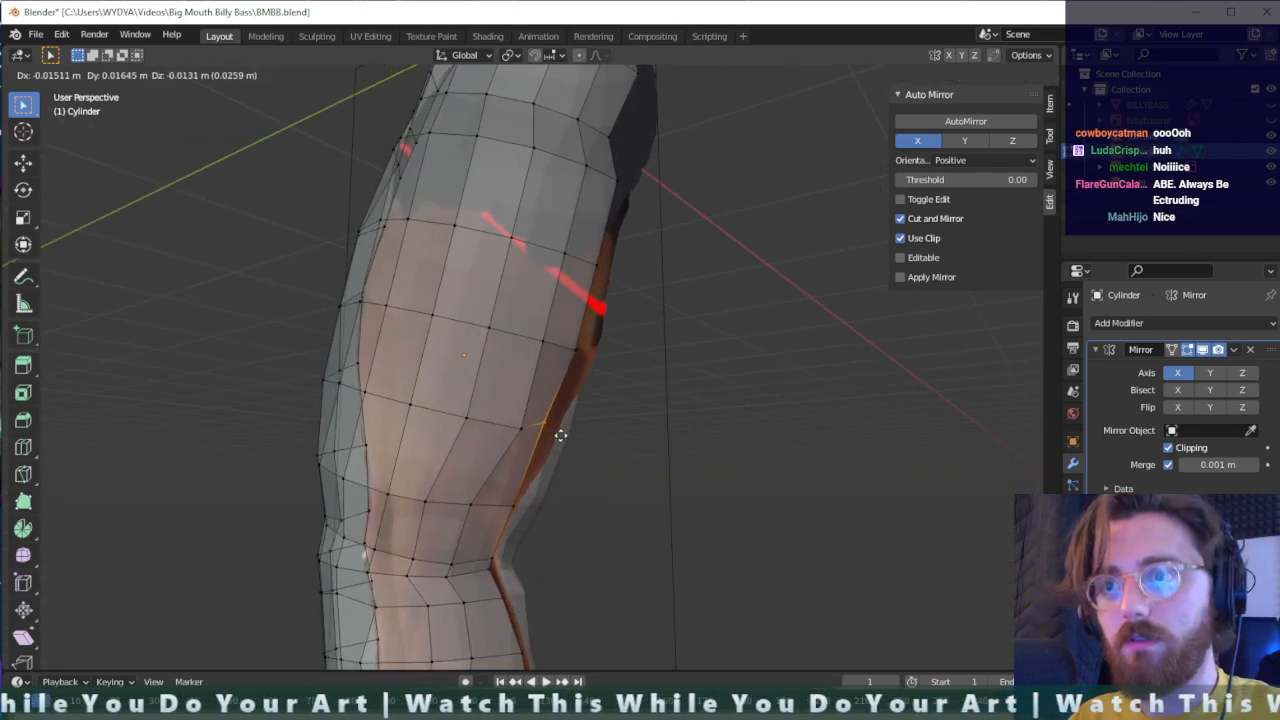
{"action": "left_click", "coordinate": [579, 447]}
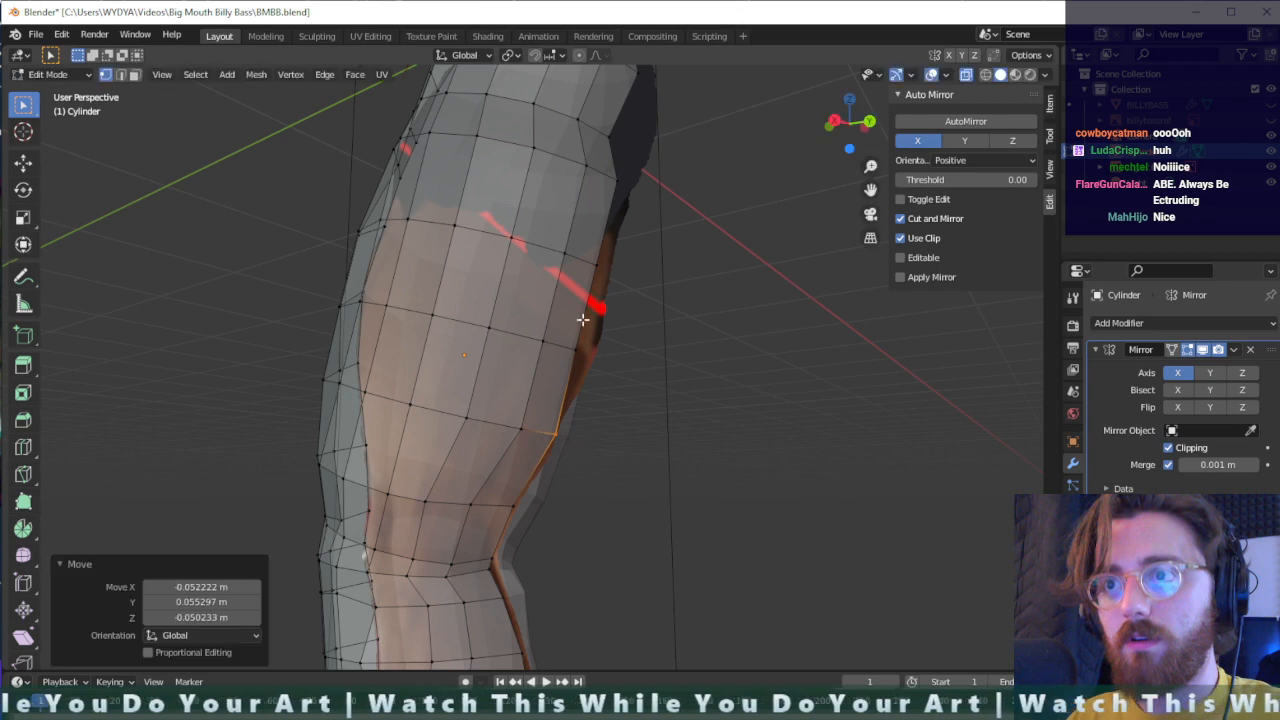
- Move the next two rear edge vertices up the back of the thigh outward to the reference, about 0.06 m and 0.04 m in Y
{"action": "key", "text": "g"}
{"action": "left_click", "coordinate": [615, 371]}
{"action": "middle_click_drag", "start_coordinate": [617, 371], "coordinate": [610, 338]}
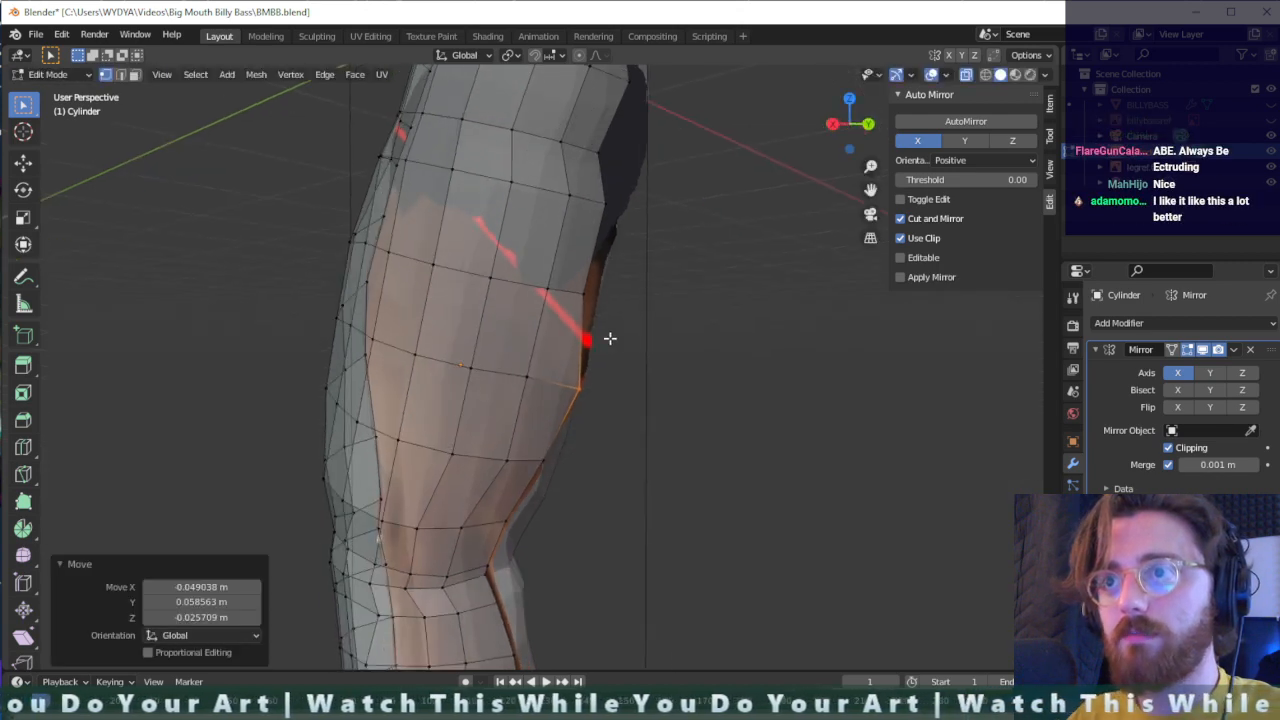
{"action": "key", "text": "g"}
{"action": "left_click", "coordinate": [627, 330]}
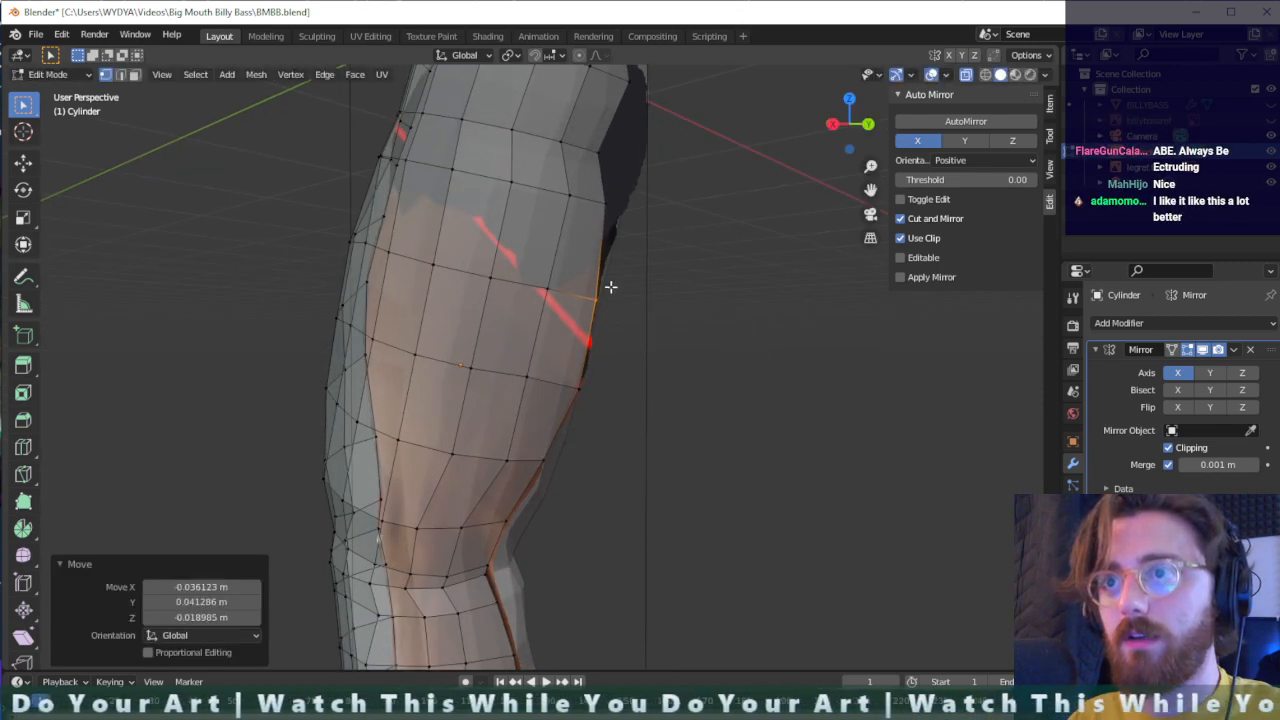
- Pull the two rear edge vertices of the upper thigh below the buttock outward by about 0.03 m and 0.13 m in Y
{"action": "middle_click_drag", "start_coordinate": [608, 286], "coordinate": [668, 264]}
{"action": "left_click_drag", "start_coordinate": [682, 276], "coordinate": [683, 277]}
{"action": "key", "text": "g"}
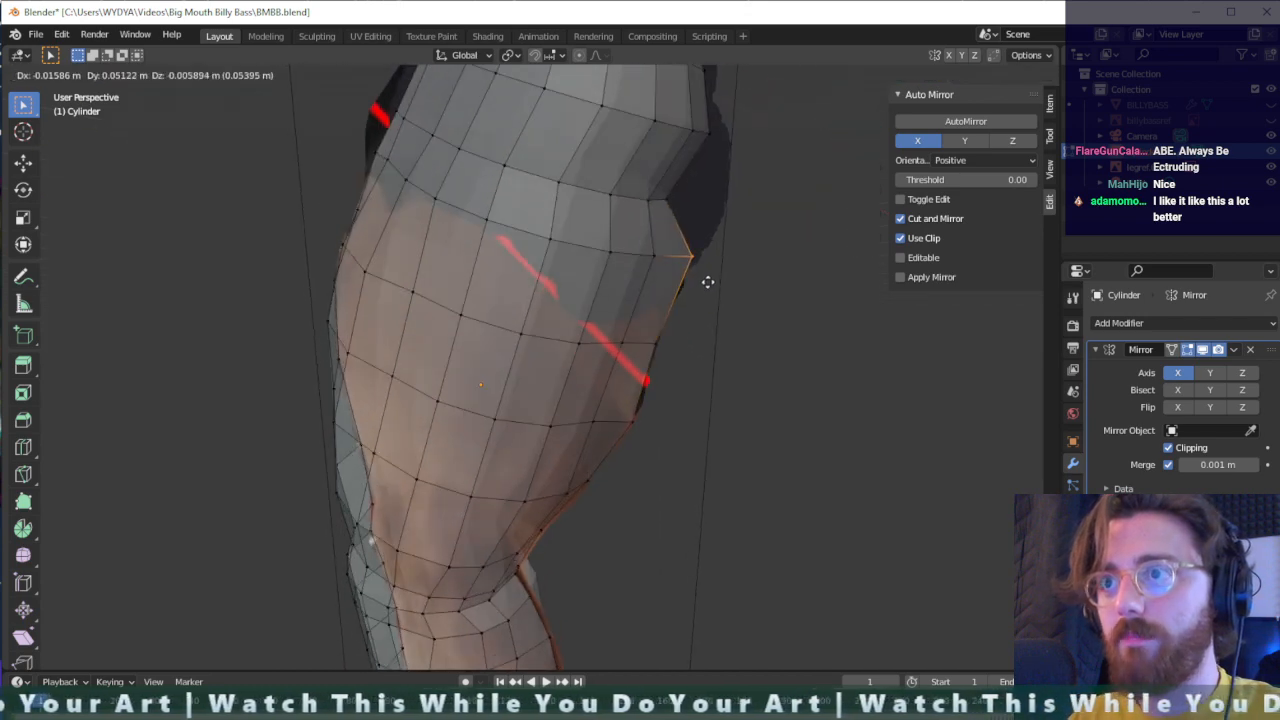
{"action": "left_click", "coordinate": [697, 286]}
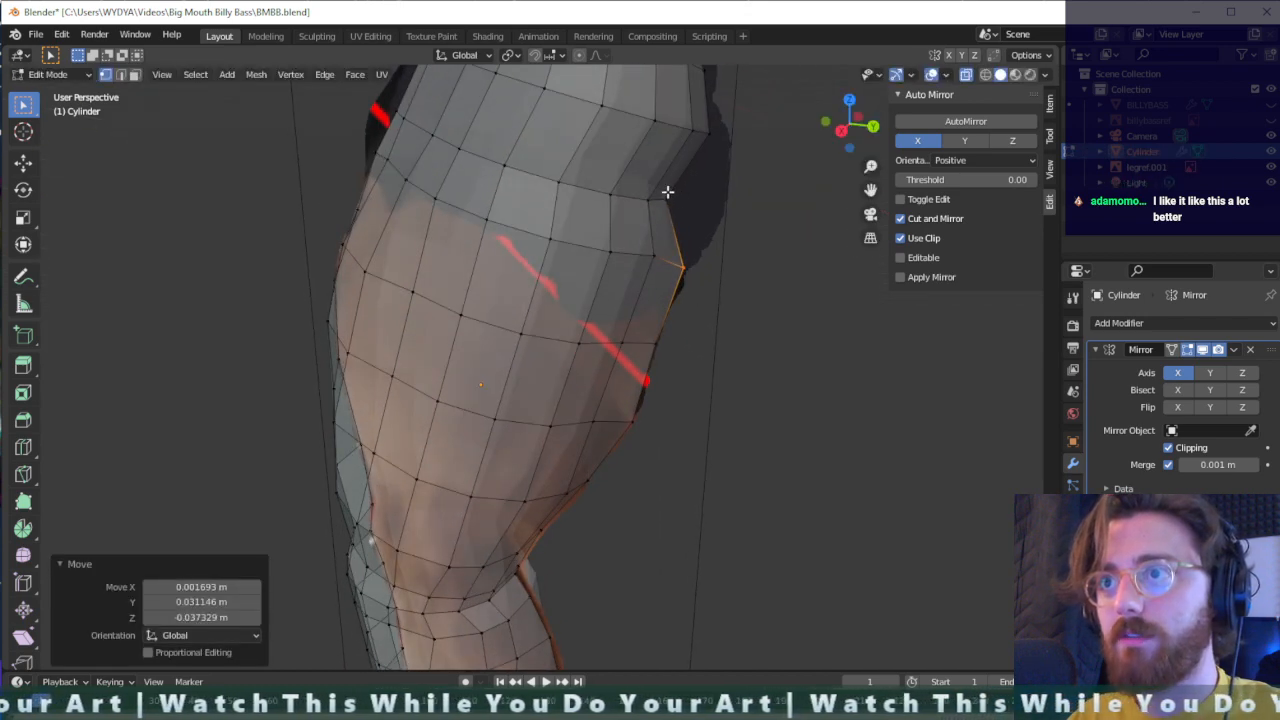
{"action": "key", "text": "g"}
{"action": "left_click", "coordinate": [747, 241]}
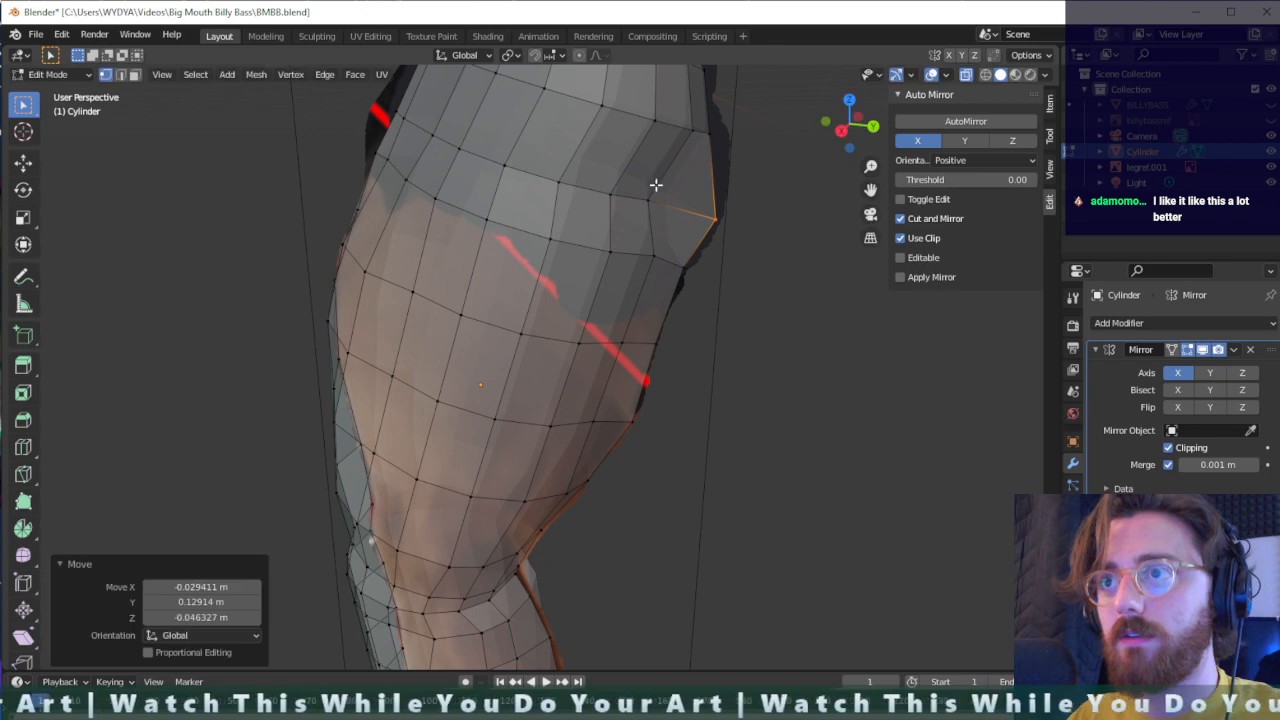
- Move the two vertices beside the displaced upper-thigh edge vertex backward and slightly down to even out that edge loop
{"action": "key", "text": "g"}
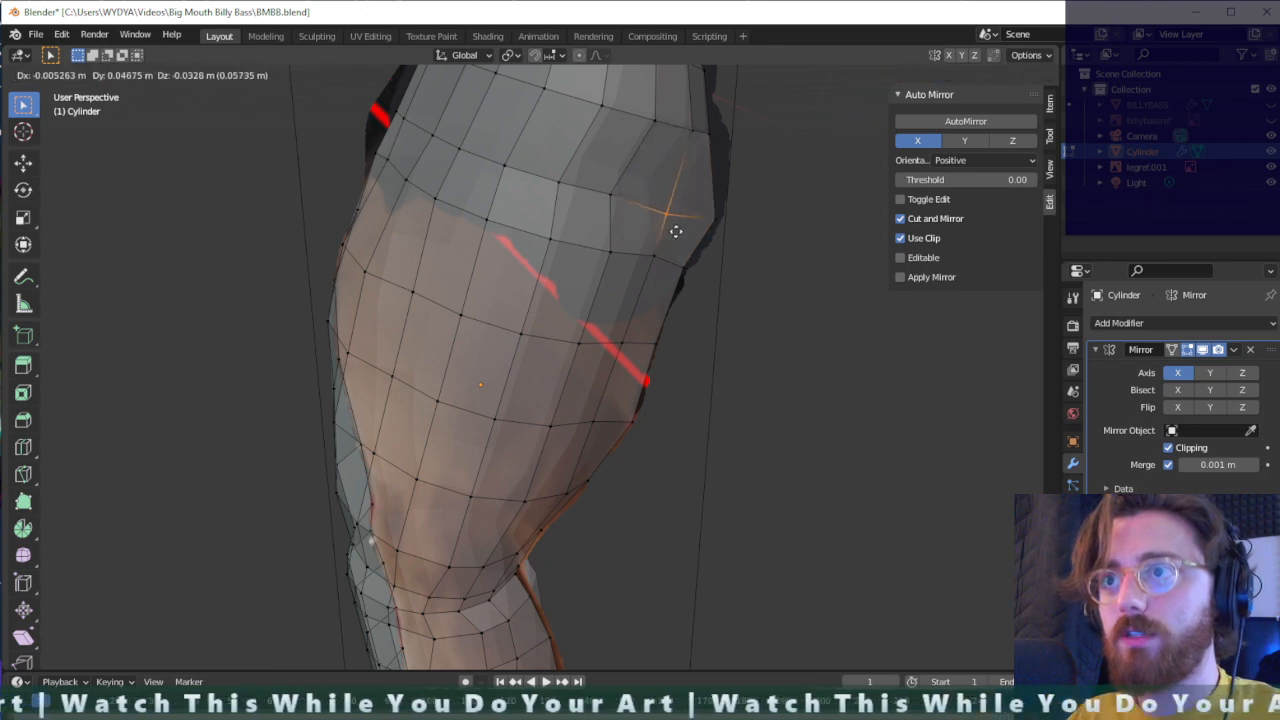
{"action": "left_click", "coordinate": [679, 232]}
{"action": "left_click", "coordinate": [608, 190]}
{"action": "key", "text": "g"}
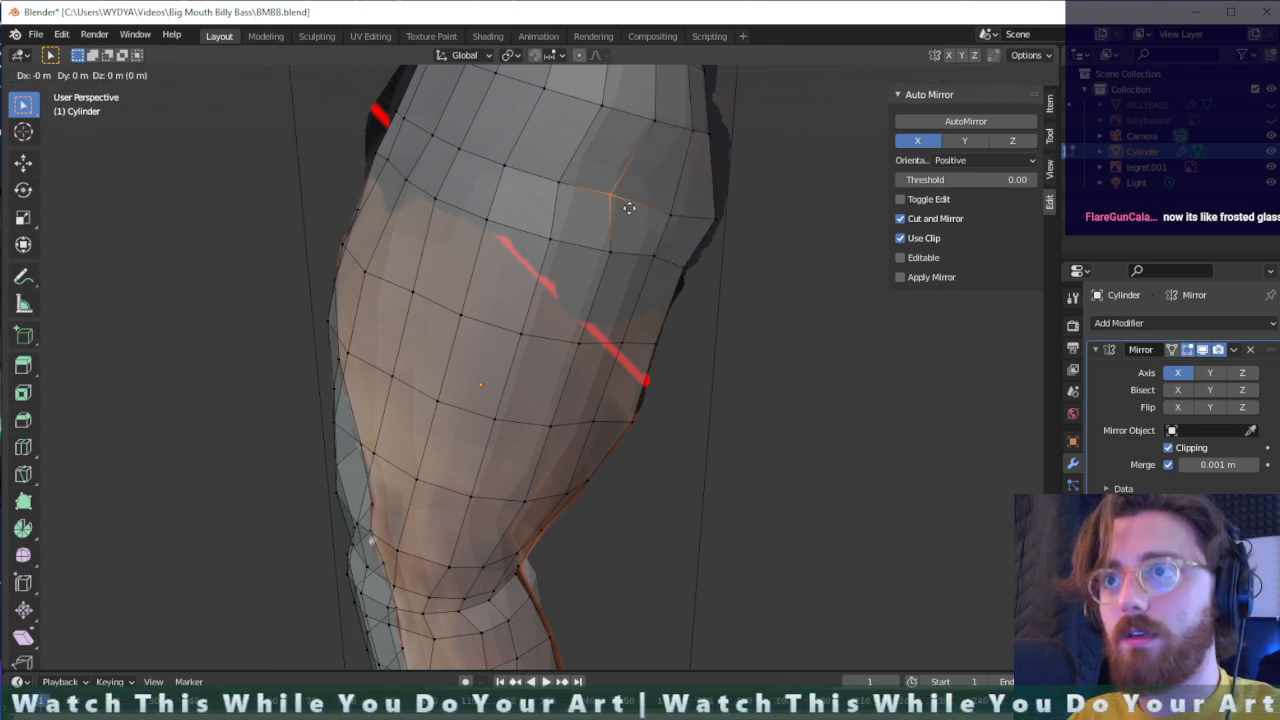
{"action": "left_click", "coordinate": [640, 218]}
- Push the two rear edge vertices of the buttock outward to the reference, about 0.034 m and 0.022 m in Y
{"action": "middle_click_drag", "start_coordinate": [711, 195], "coordinate": [694, 152]}
{"action": "left_click", "coordinate": [695, 152]}
{"action": "key", "text": "g"}
{"action": "left_click", "coordinate": [696, 163]}
{"action": "middle_click_drag", "start_coordinate": [696, 163], "coordinate": [666, 190]}
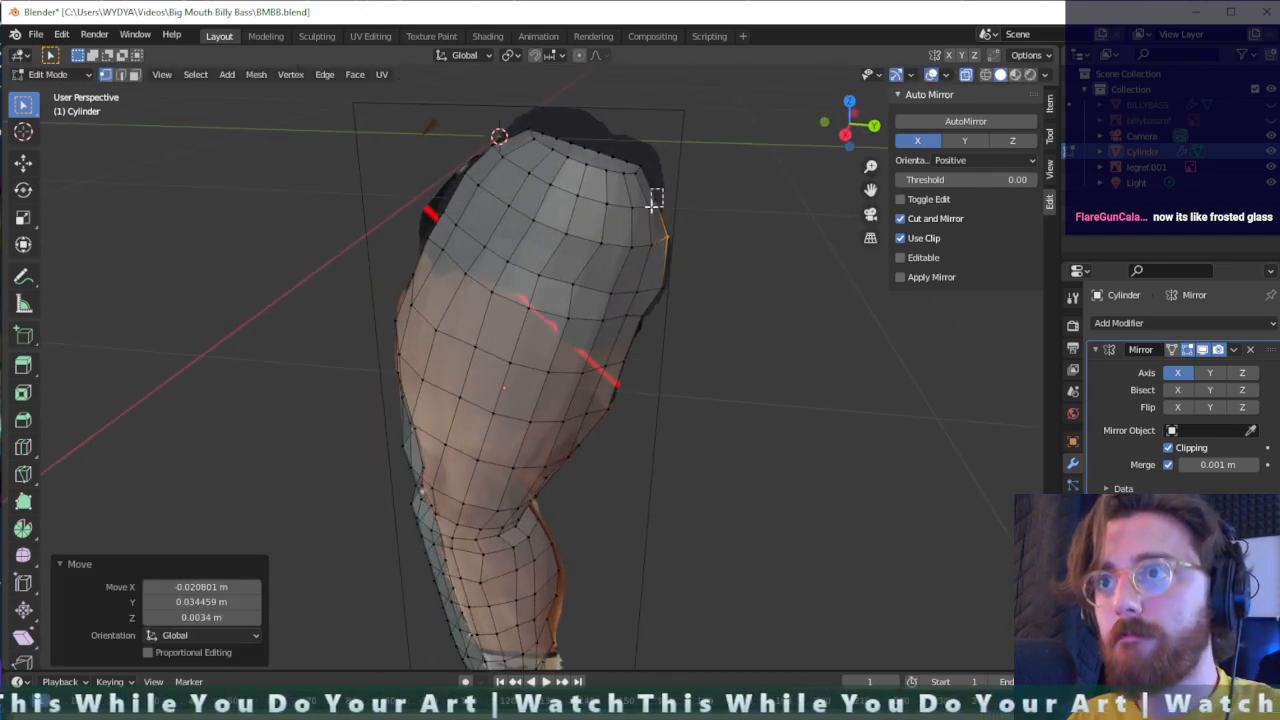
{"action": "left_click", "coordinate": [656, 206]}
{"action": "key", "text": "g"}
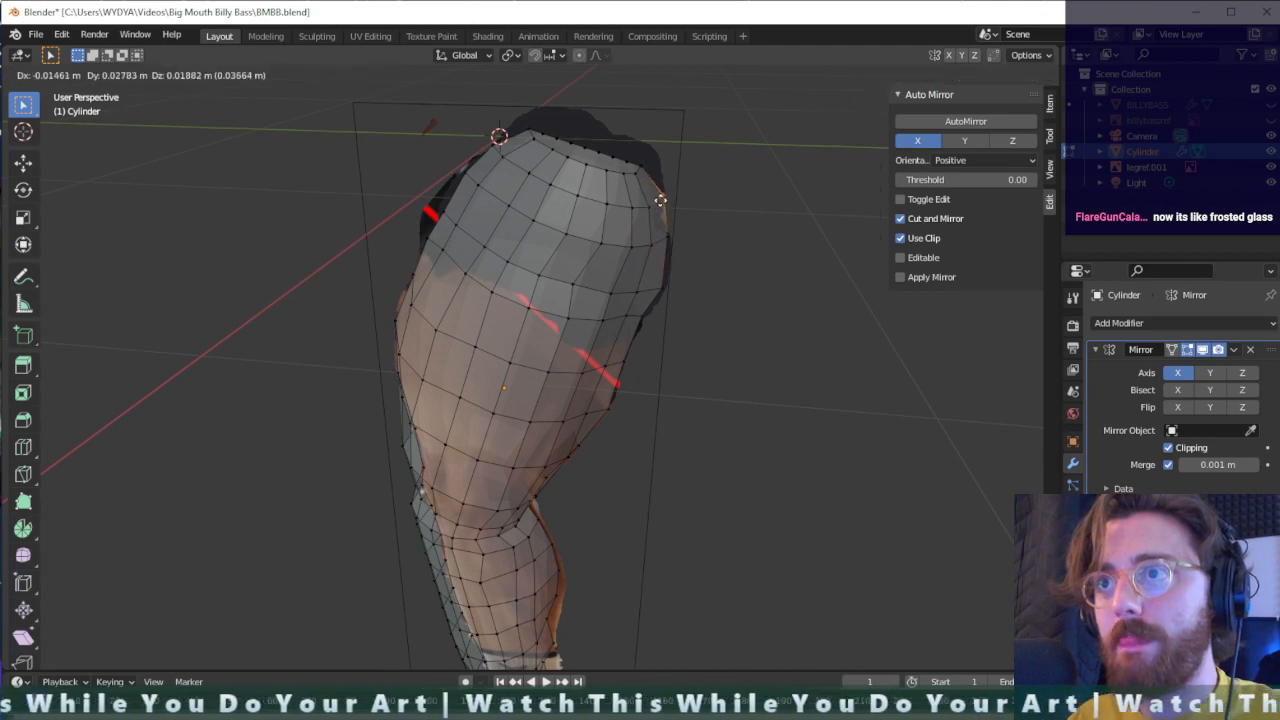
{"action": "left_click", "coordinate": [663, 203]}
{"action": "middle_click_drag", "start_coordinate": [663, 203], "coordinate": [600, 237]}
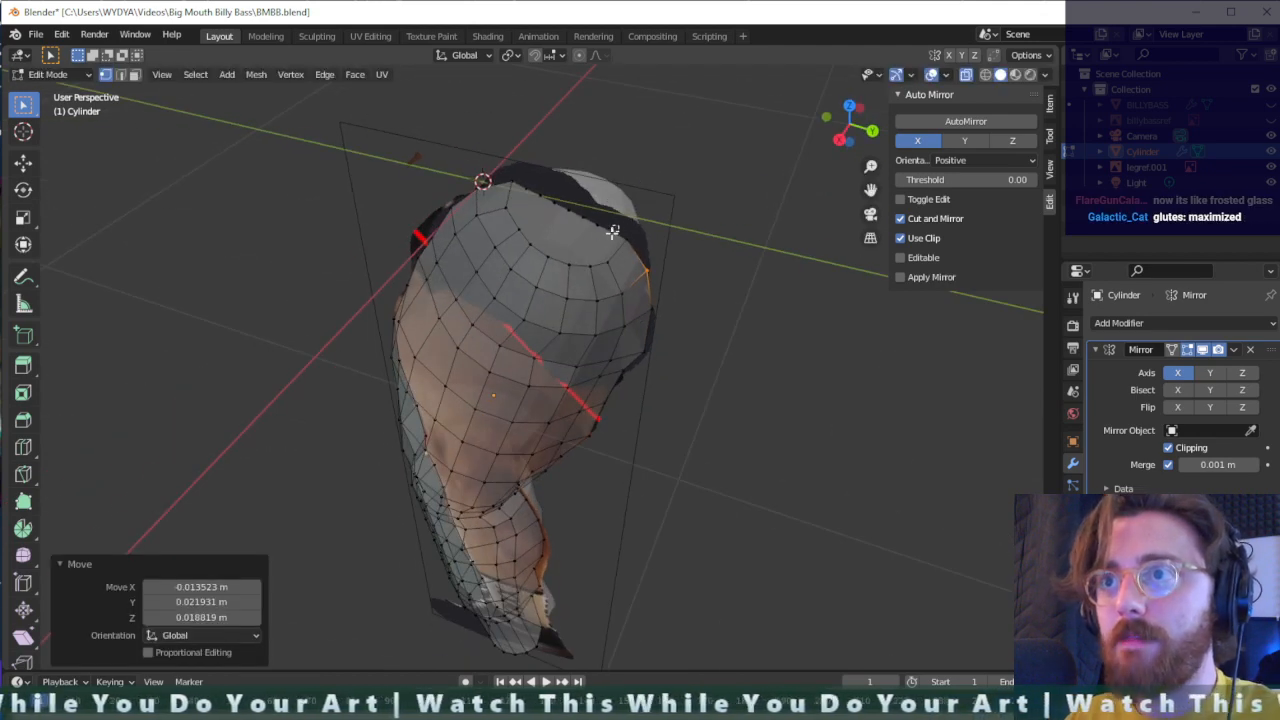
- Dissolve the selected vertex on the leg's top rim near the hip
{"action": "left_click", "coordinate": [613, 232]}
{"action": "left_click", "coordinate": [587, 266]}
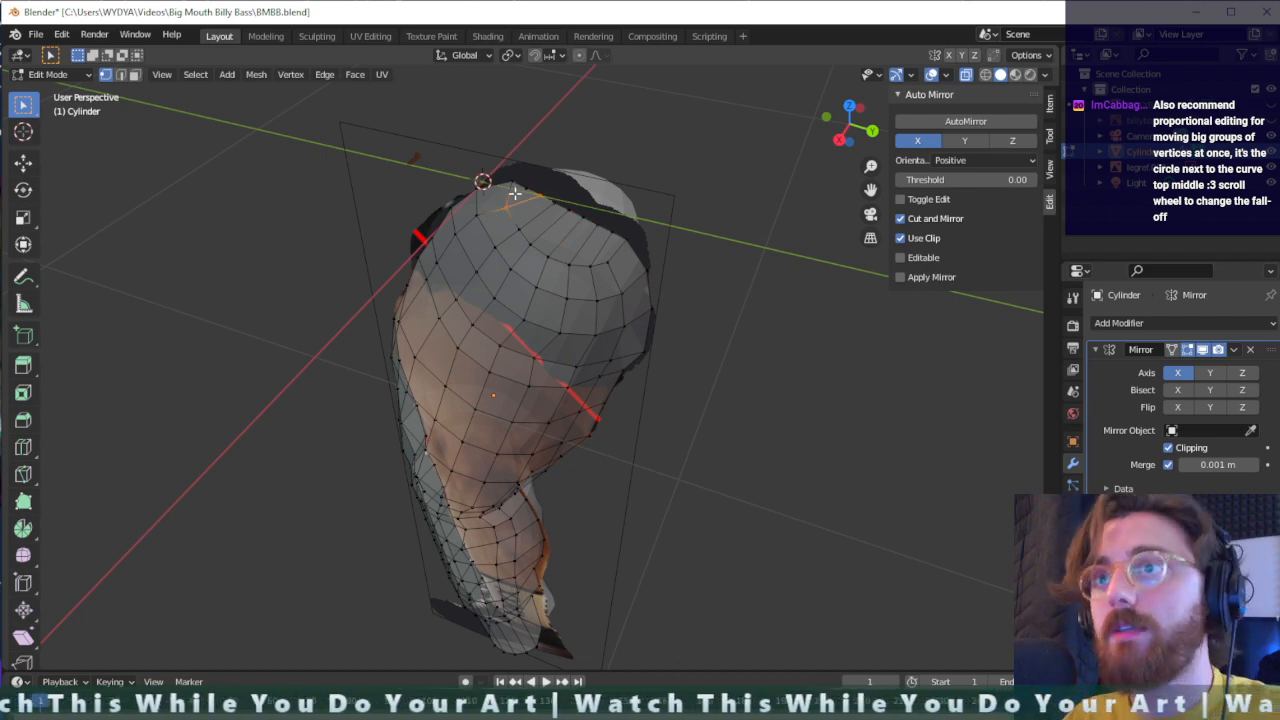
{"action": "key", "text": "x"}
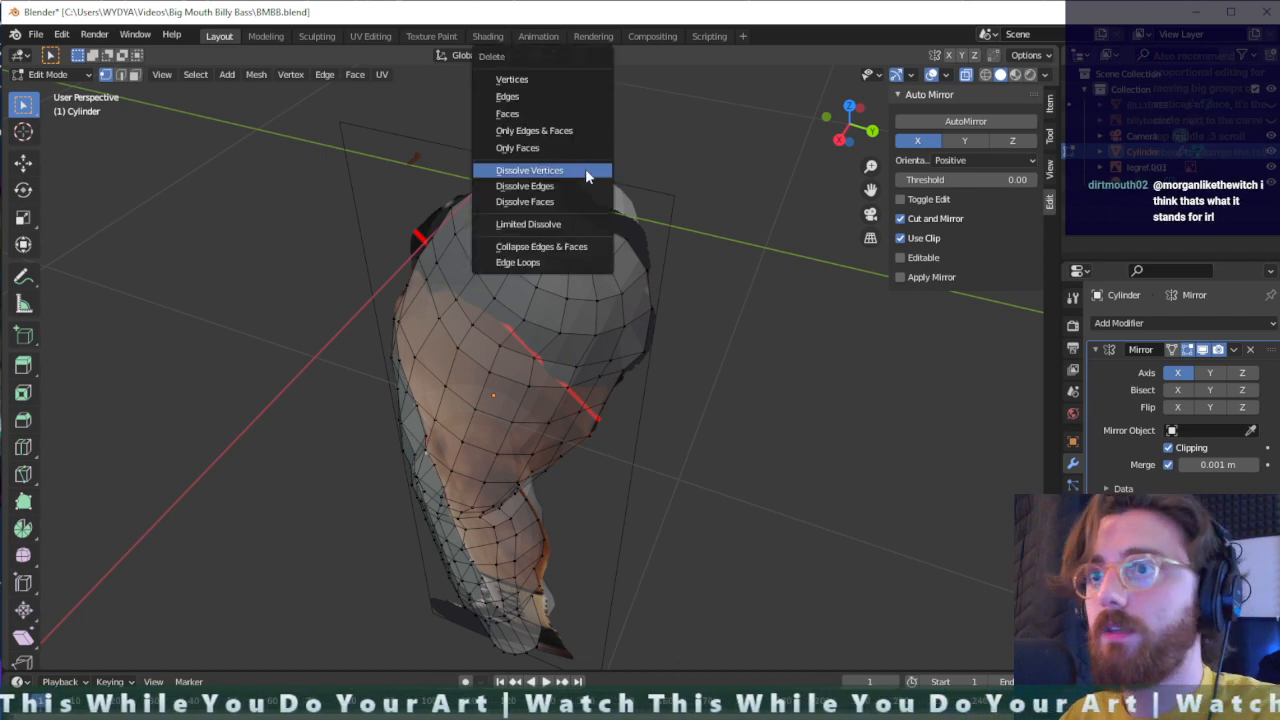
{"action": "left_click", "coordinate": [565, 172]}
{"action": "scroll", "coordinate": [545, 201], "scroll_direction": "up", "scroll_amount": 4}
{"action": "scroll", "coordinate": [600, 205], "scroll_direction": "down", "scroll_amount": 3}
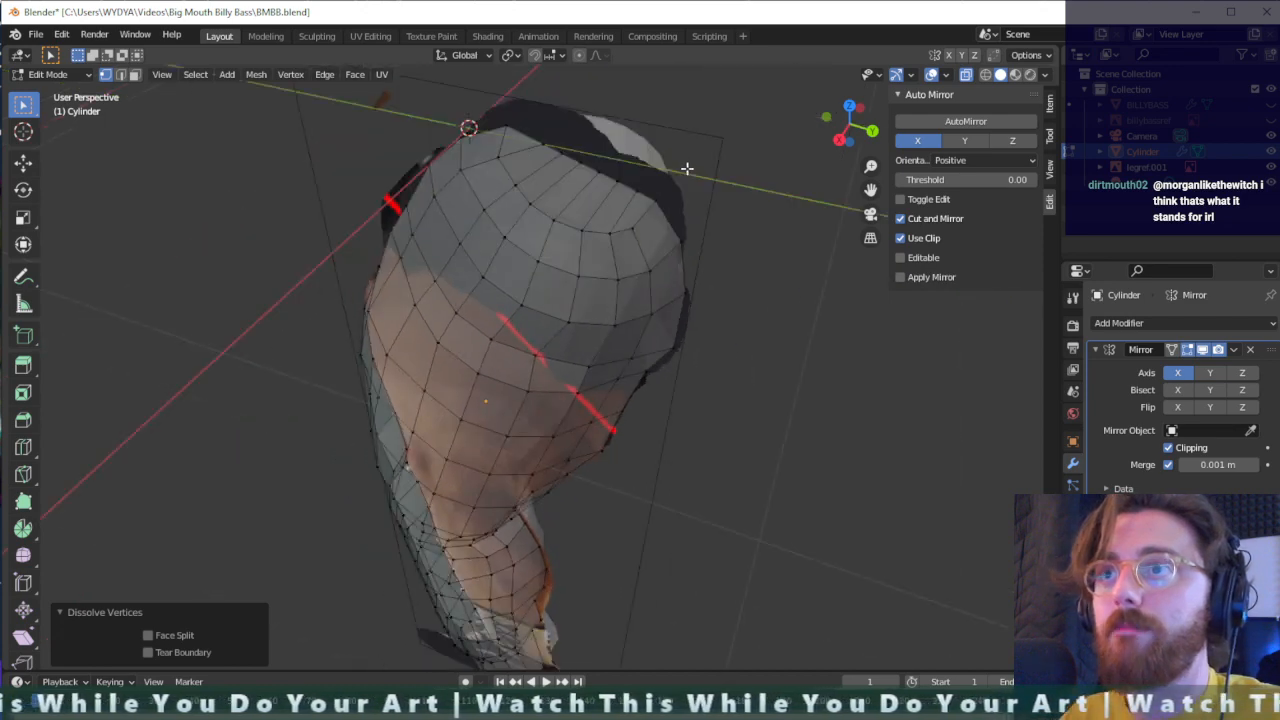
- Raise the rear vertices of the leg's top rim by about 0.054 m along Z
{"action": "middle_click_drag", "start_coordinate": [614, 175], "coordinate": [636, 181]}
{"action": "left_click_drag", "start_coordinate": [668, 204], "coordinate": [554, 142]}
{"action": "key", "text": "g"}
{"action": "key", "text": "z"}
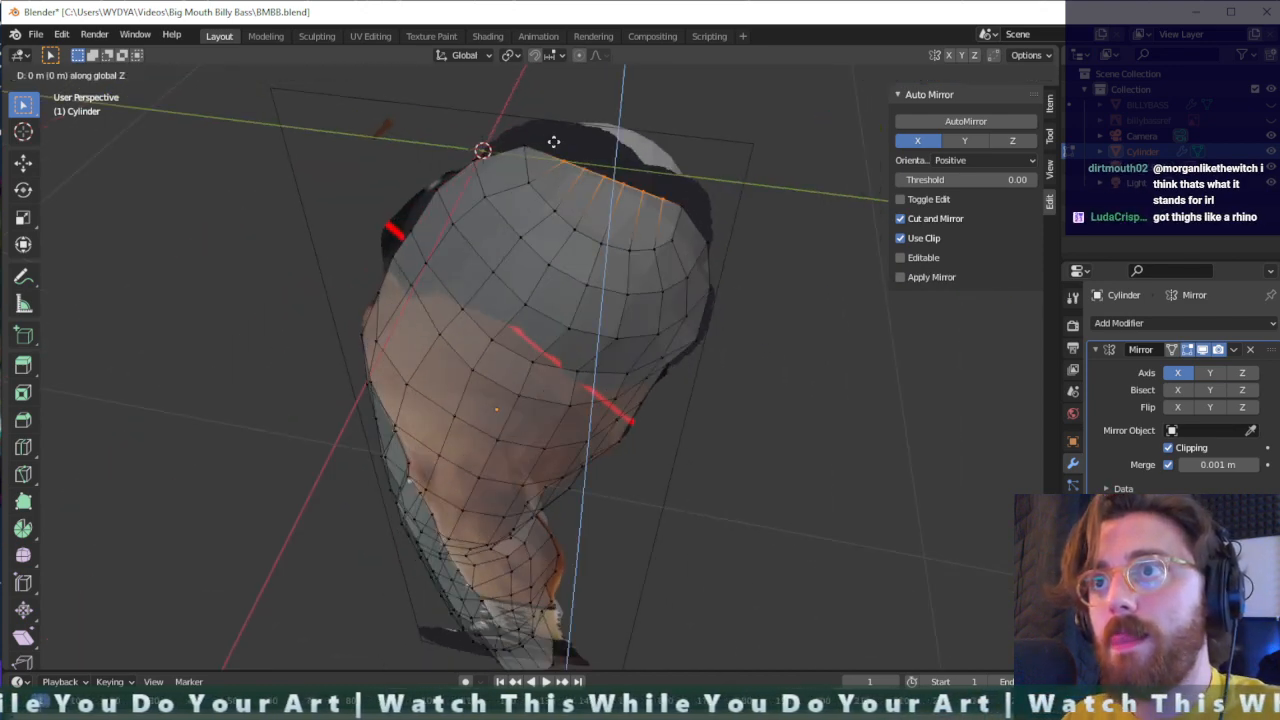
{"action": "left_click", "coordinate": [558, 124]}
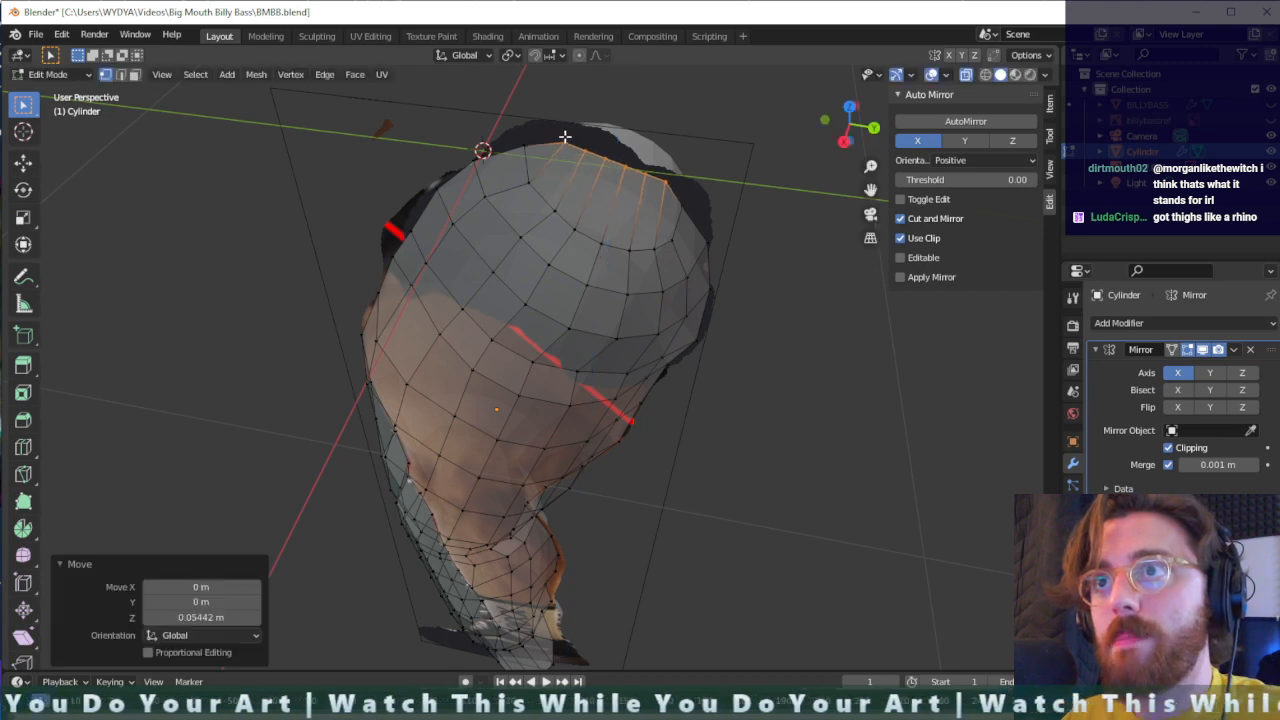
- Slide the raised top-rim vertices along the rim and nudge one individually to even their spacing
{"action": "key", "text": "g"}
{"action": "key", "text": "g"}
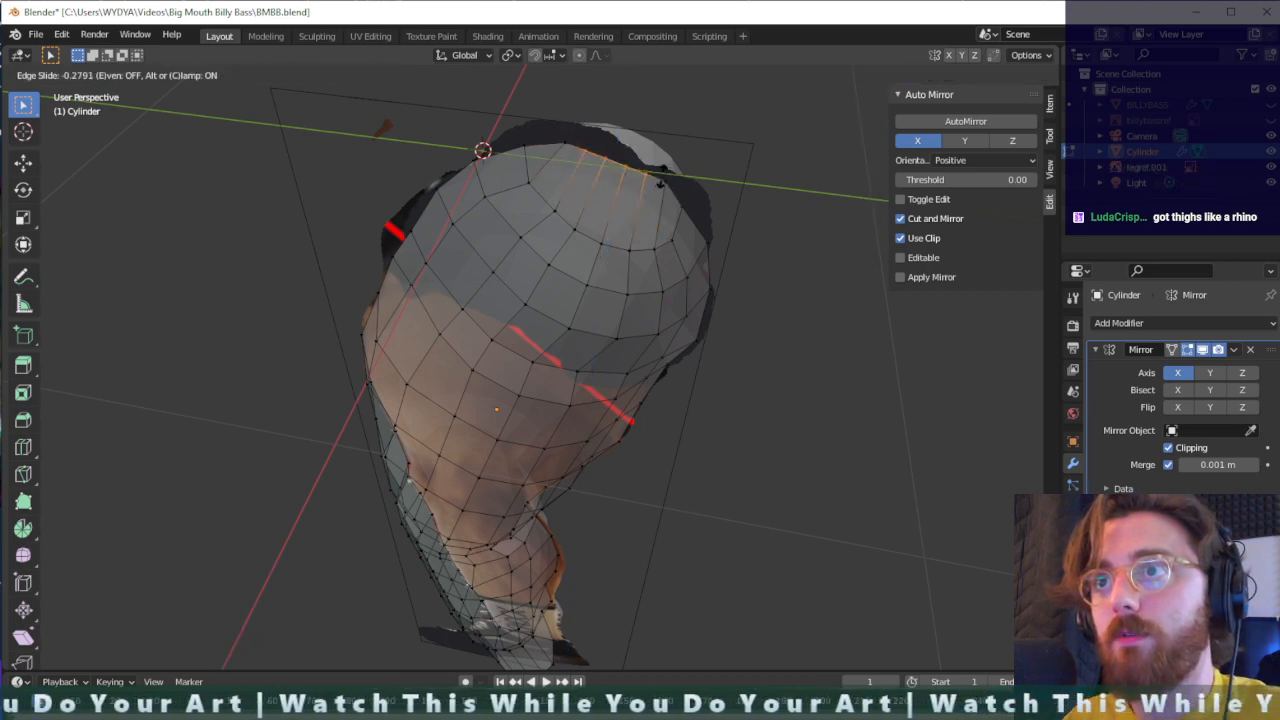
{"action": "key", "text": "g"}
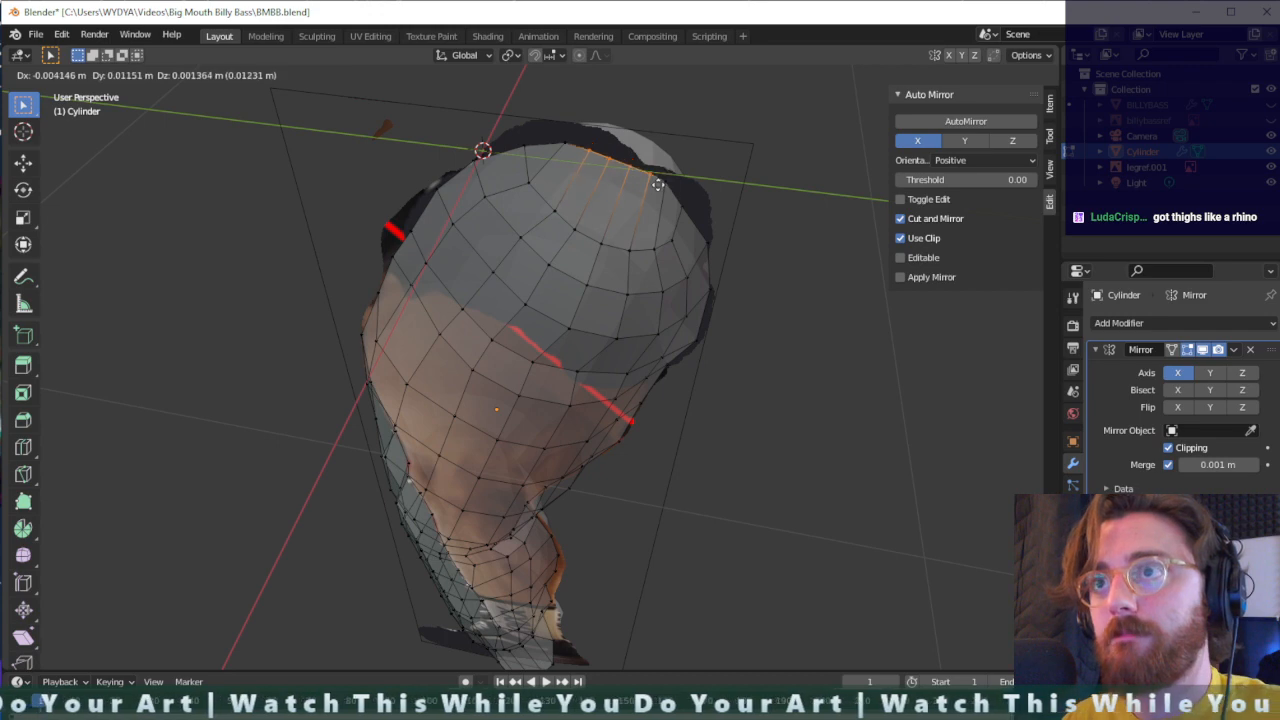
{"action": "left_click", "coordinate": [659, 182]}
{"action": "left_click", "coordinate": [597, 174]}
{"action": "key", "text": "g"}
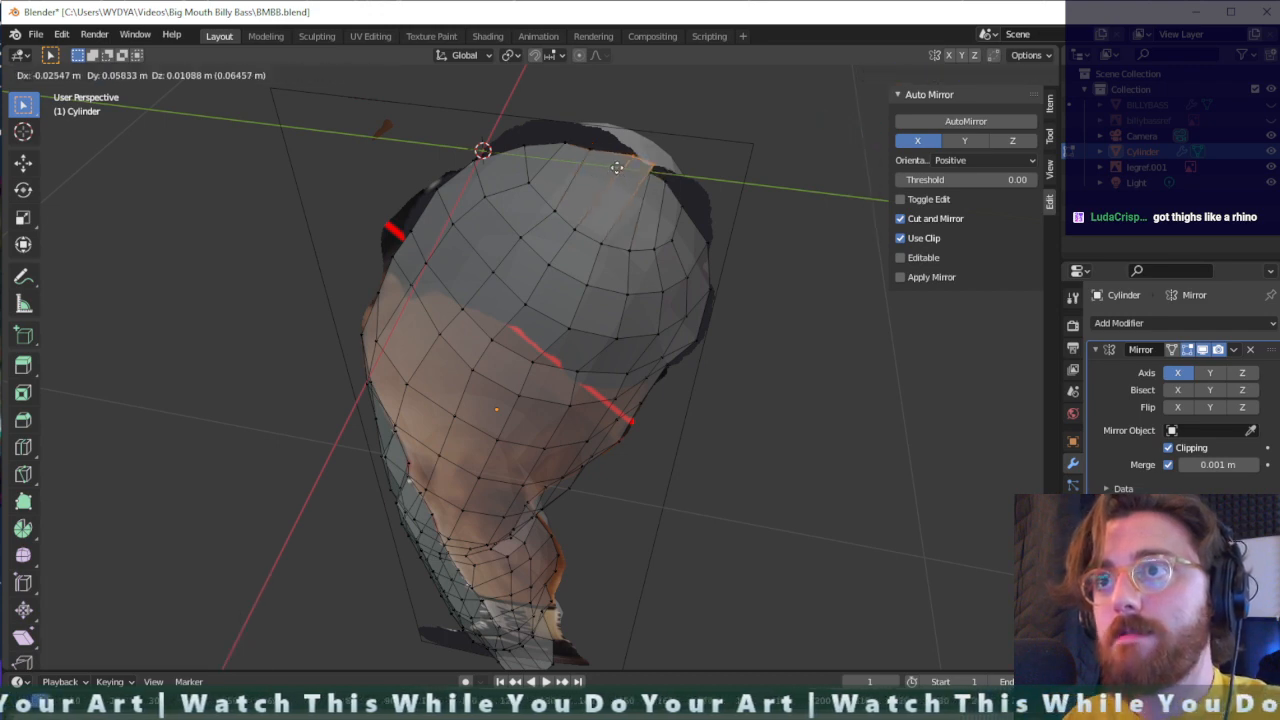
{"action": "left_click", "coordinate": [597, 174]}
- Move two rear edge vertices in the middle of the calf outward by about 0.02 m in Y to match the reference
{"action": "middle_click_drag", "start_coordinate": [597, 174], "coordinate": [681, 155]}
{"action": "scroll", "coordinate": [686, 159], "scroll_direction": "down", "scroll_amount": 2}
{"action": "scroll", "coordinate": [562, 329], "scroll_direction": "down", "scroll_amount": 1}
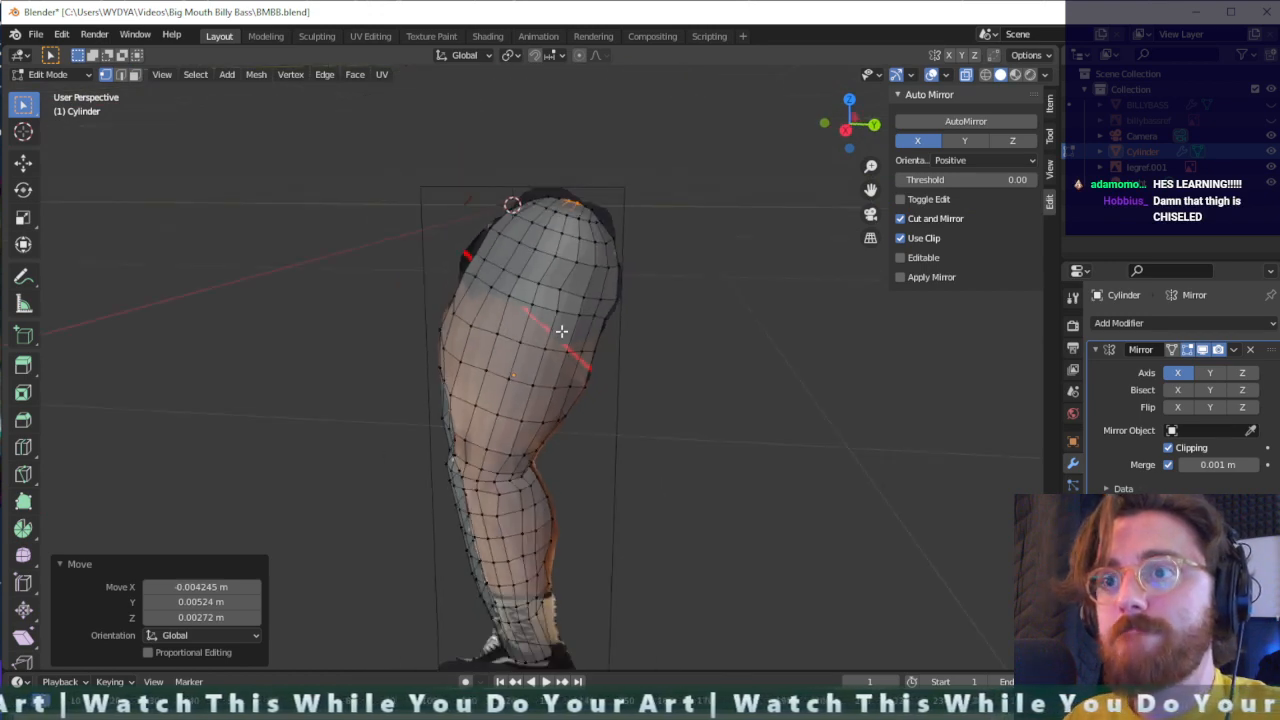
{"action": "middle_click_drag", "start_coordinate": [553, 431], "coordinate": [593, 405]}
{"action": "scroll", "coordinate": [492, 457], "scroll_direction": "up", "scroll_amount": 4}
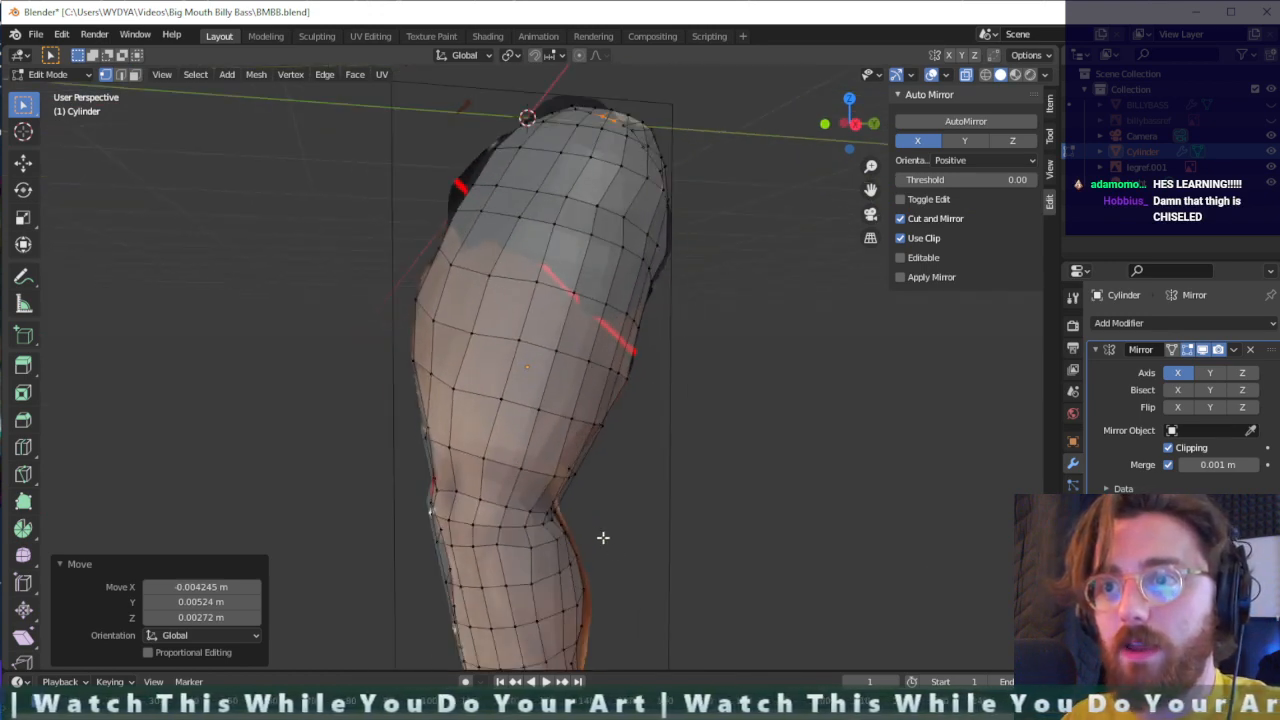
{"action": "middle_click_drag", "start_coordinate": [603, 537], "coordinate": [497, 443]}
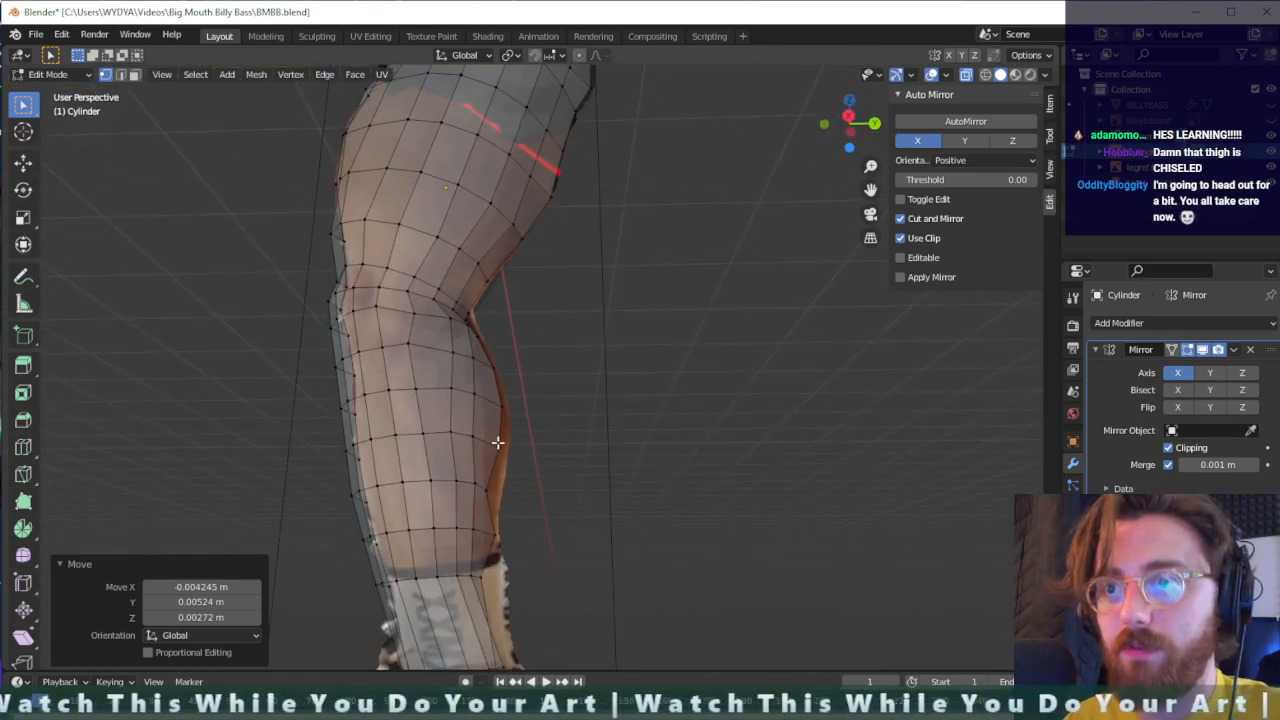
{"action": "left_click", "coordinate": [497, 445]}
{"action": "key", "text": "g"}
{"action": "left_click", "coordinate": [505, 425]}
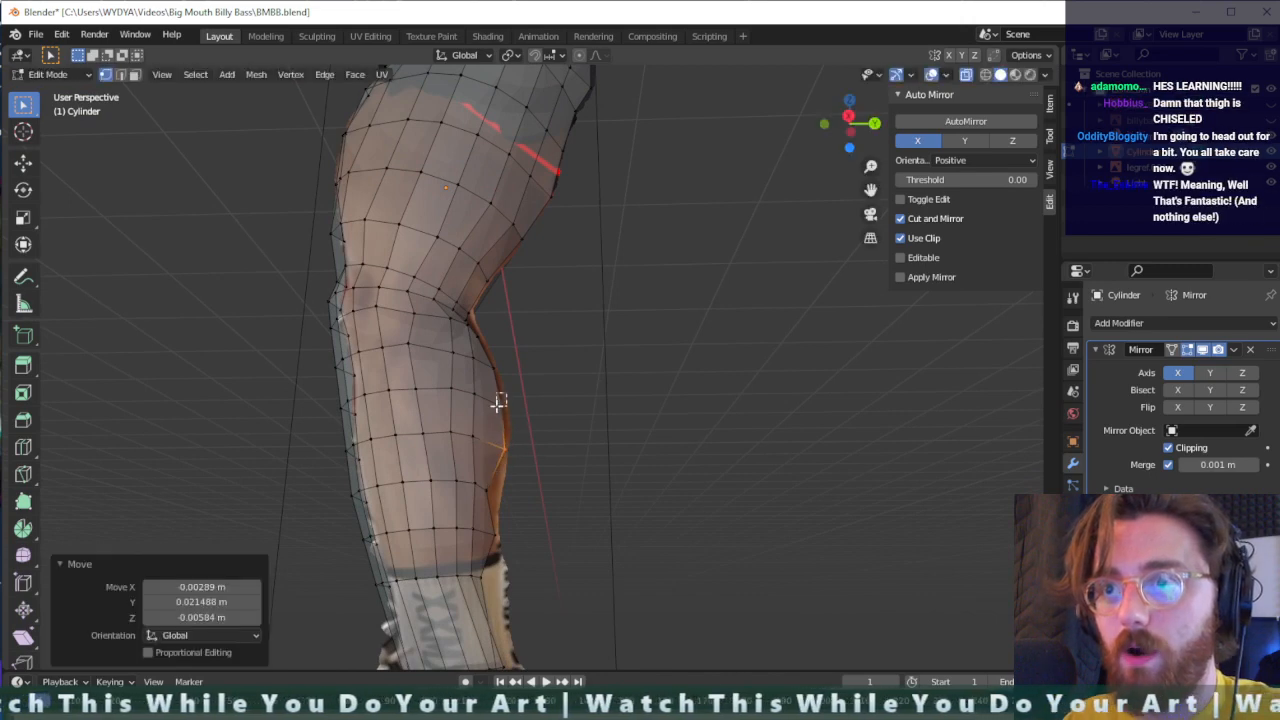
{"action": "left_click", "coordinate": [506, 406]}
{"action": "key", "text": "g"}
{"action": "left_click", "coordinate": [509, 408]}
- Move the lower calf's rear edge vertex outward by about 0.054 m in Y and adjust the two below it down to the sock's top
{"action": "left_click", "coordinate": [490, 489]}
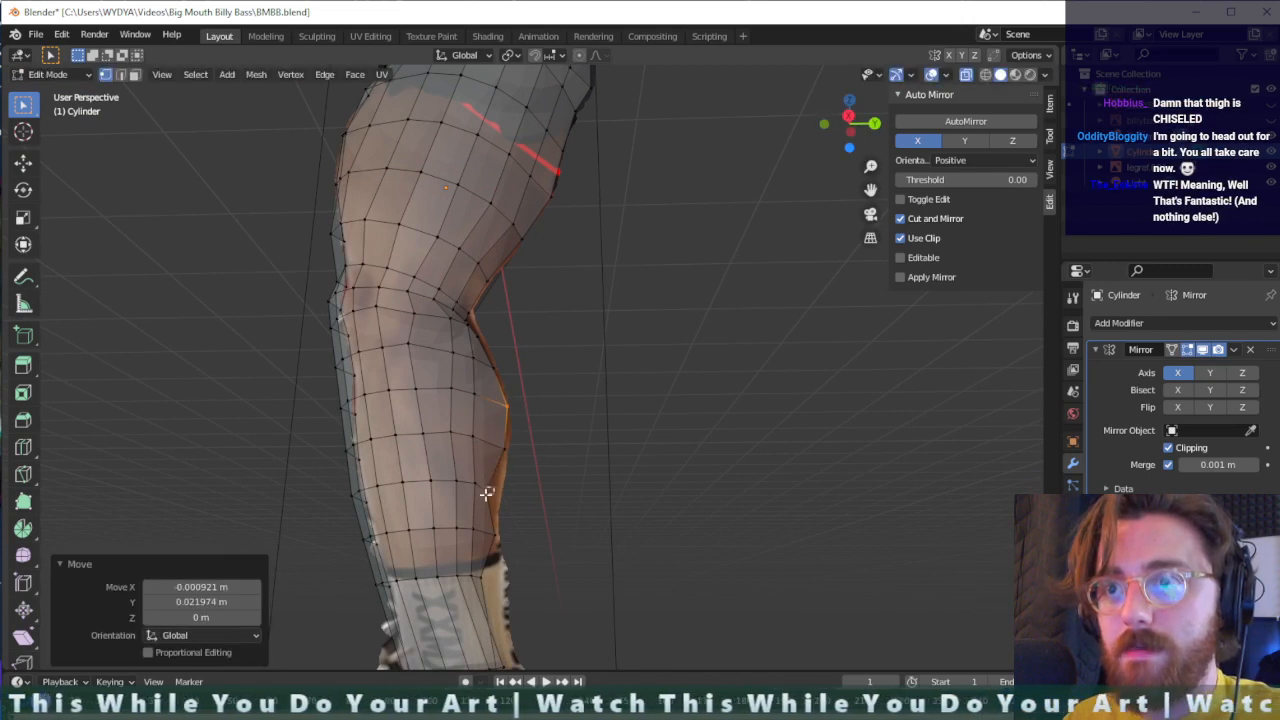
{"action": "key", "text": "g"}
{"action": "left_click", "coordinate": [496, 499]}
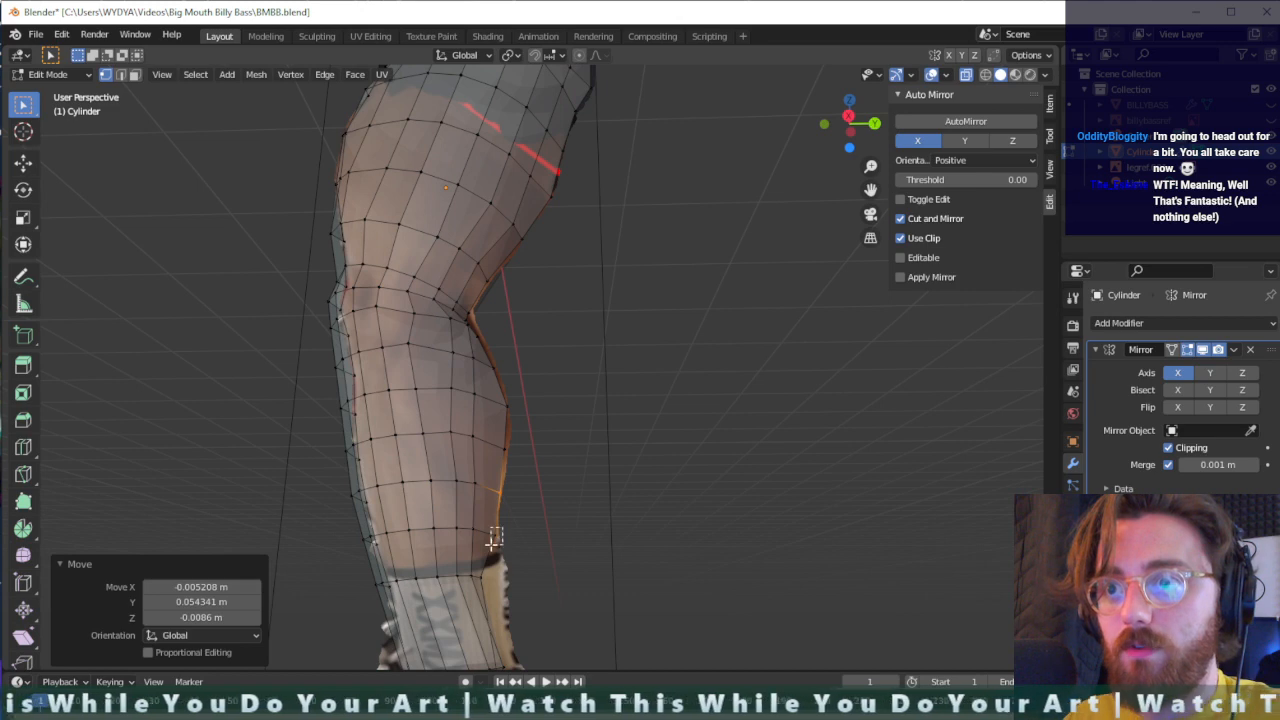
{"action": "left_click", "coordinate": [494, 538]}
{"action": "key", "text": "g"}
{"action": "left_click", "coordinate": [508, 559]}
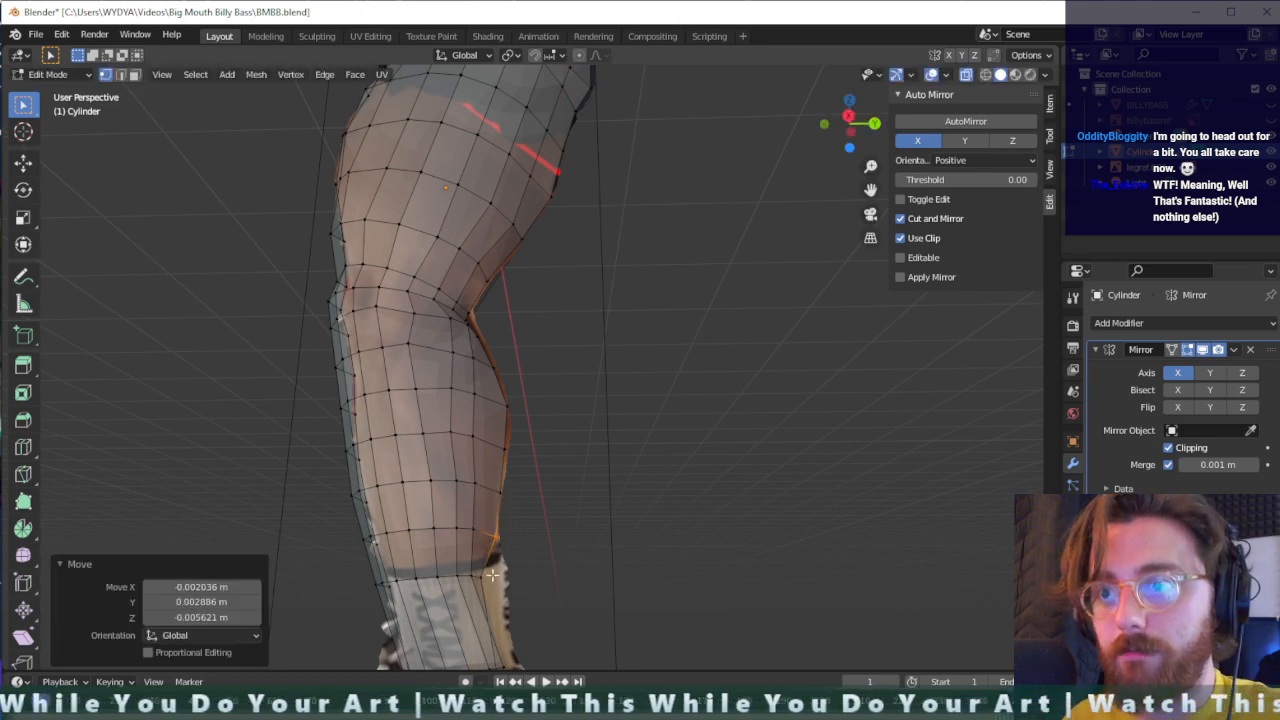
{"action": "left_click", "coordinate": [485, 577]}
{"action": "key", "text": "g"}
{"action": "left_click", "coordinate": [499, 579]}
{"action": "middle_click_drag", "start_coordinate": [499, 579], "coordinate": [509, 589]}
- Adjust the front and middle vertices of the sock's top edge loop backward in Y to line them up with the sock's rim
{"action": "left_click_drag", "start_coordinate": [447, 570], "coordinate": [474, 584]}
{"action": "key", "text": "g"}
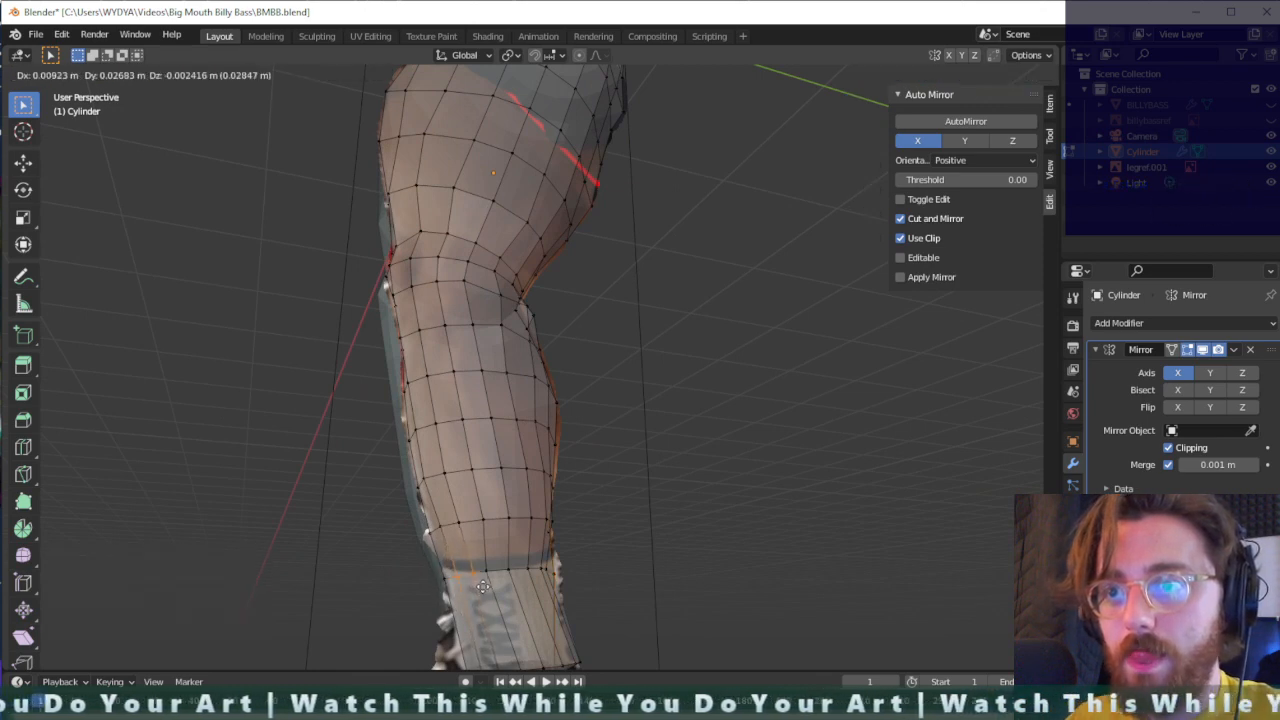
{"action": "left_click", "coordinate": [482, 575]}
{"action": "key", "text": "g"}
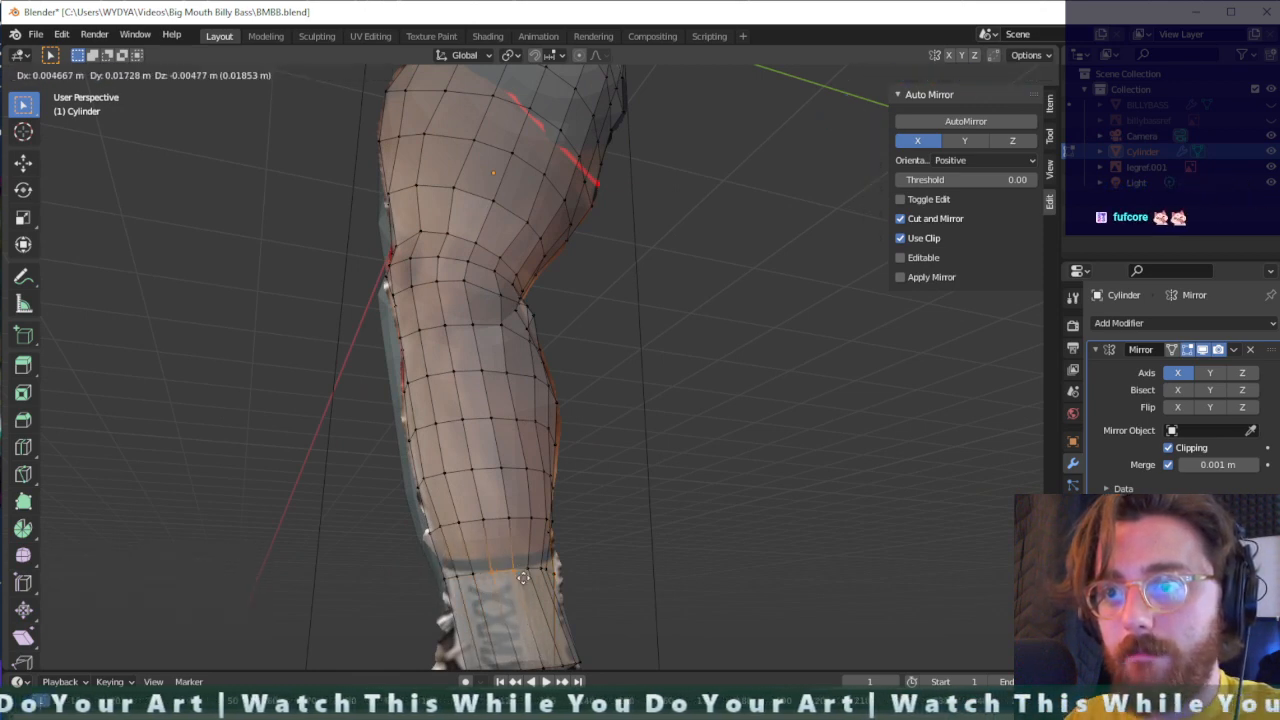
{"action": "left_click", "coordinate": [521, 573]}
{"action": "key", "text": "g"}
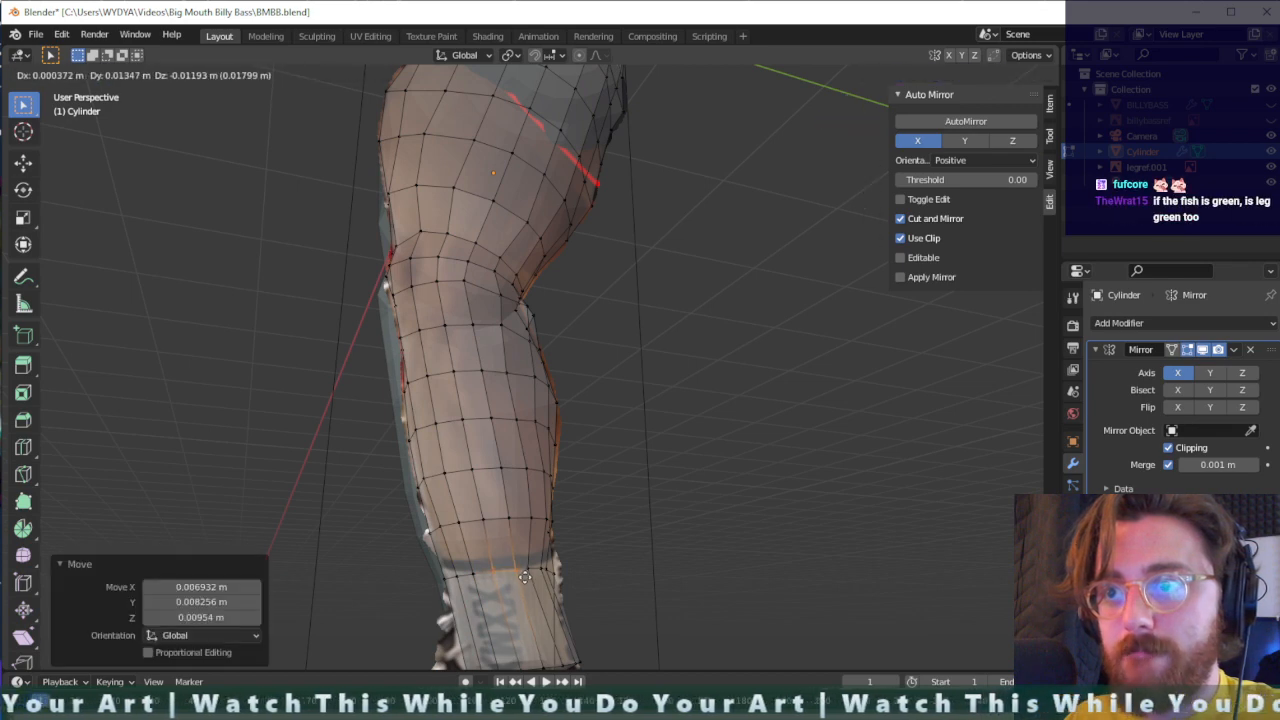
{"action": "left_click", "coordinate": [571, 603]}
- Shift the rear vertices of the sock's top edge loop backward by about 0.016 m and 0.021 m in Y
{"action": "middle_click_drag", "start_coordinate": [571, 603], "coordinate": [534, 591]}
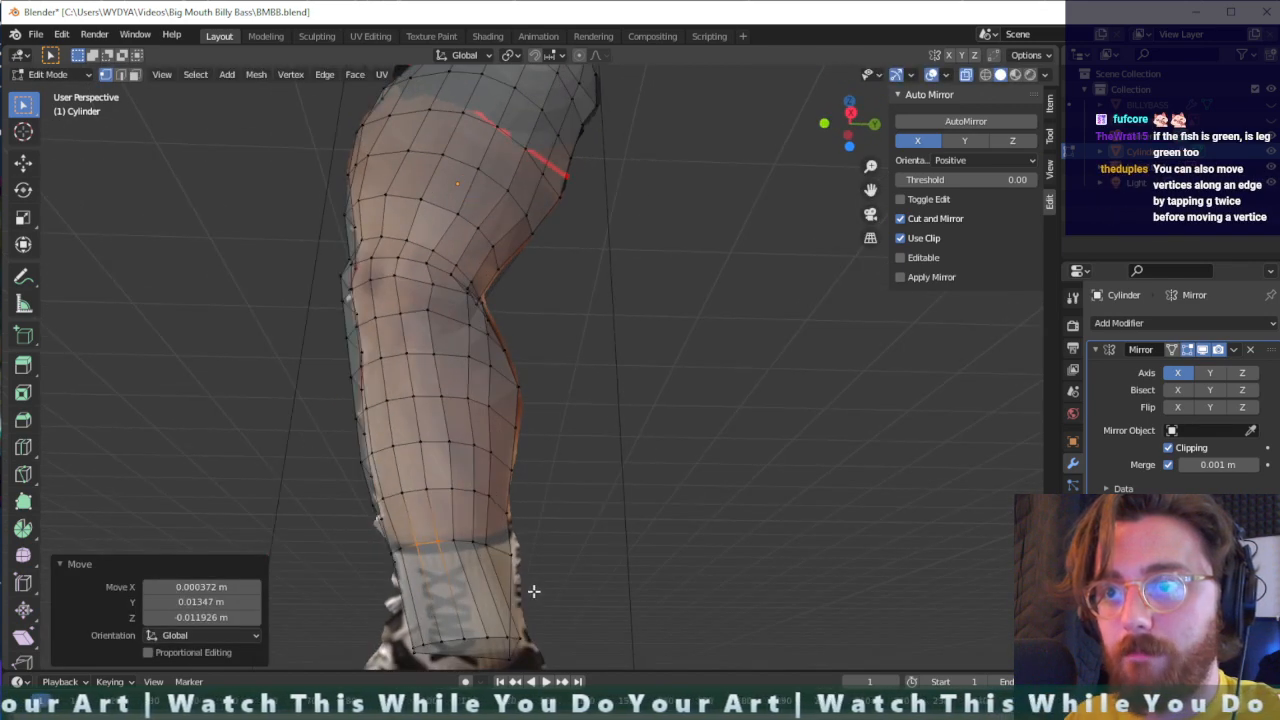
{"action": "key", "text": "g"}
{"action": "left_click", "coordinate": [473, 553]}
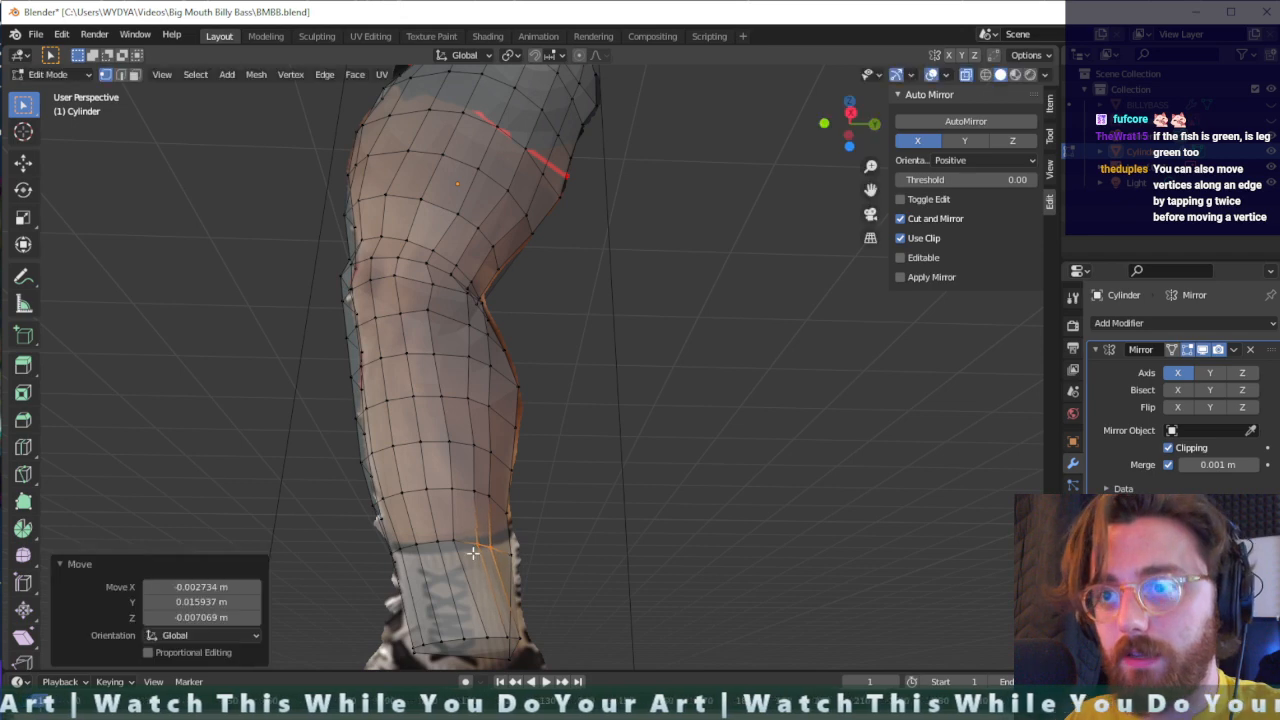
{"action": "key", "text": "g"}
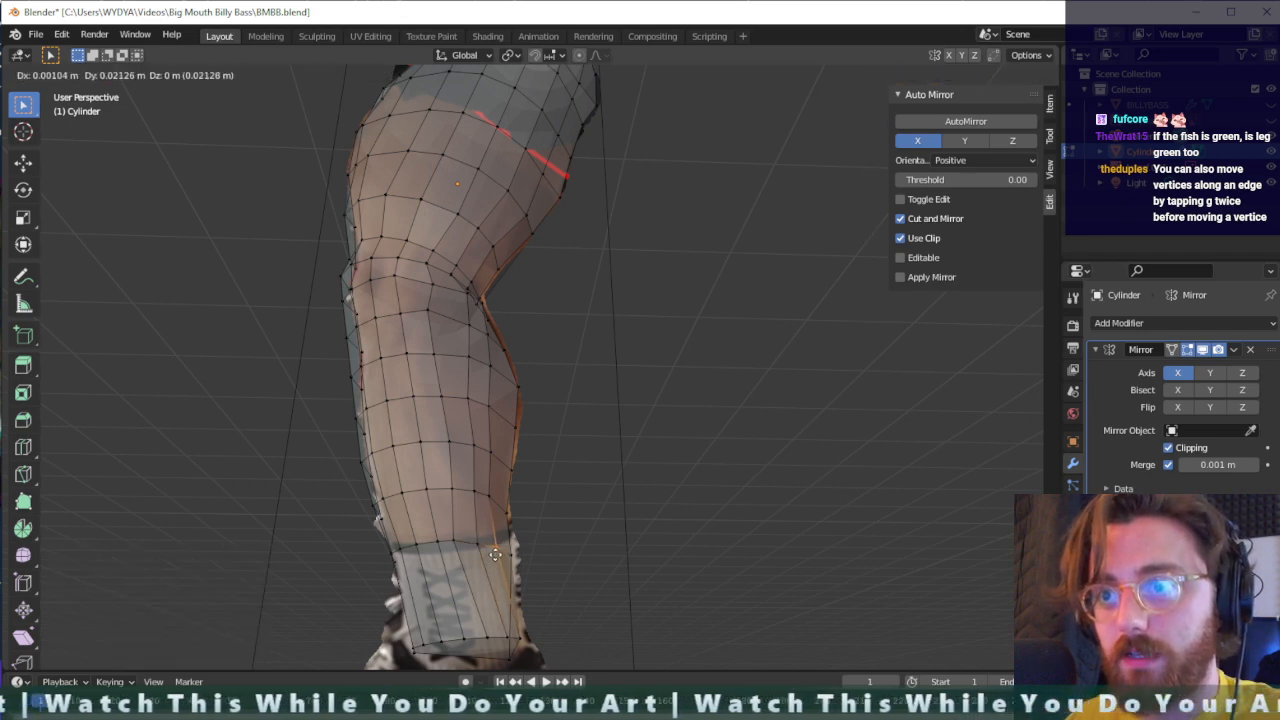
{"action": "left_click", "coordinate": [495, 555]}
- Reposition the vertex near the back of the sock's top edge in two moves, the second about 0.014 m in Y and 0.02 m down
{"action": "middle_click_drag", "start_coordinate": [495, 555], "coordinate": [566, 506]}
{"action": "scroll", "coordinate": [497, 648], "scroll_direction": "down", "scroll_amount": 1}
{"action": "scroll", "coordinate": [510, 612], "scroll_direction": "up", "scroll_amount": 2}
{"action": "key", "text": "g"}
{"action": "left_click", "coordinate": [540, 504]}
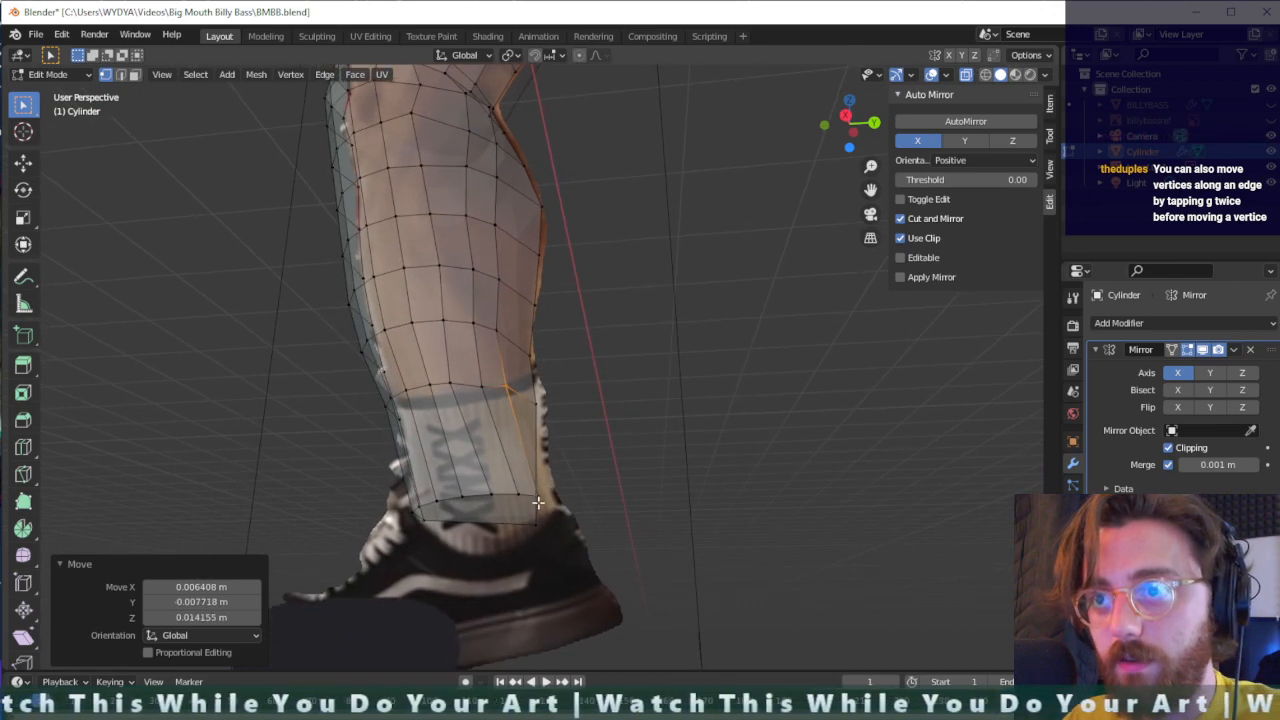
{"action": "key", "text": "g"}
{"action": "left_click", "coordinate": [533, 418]}
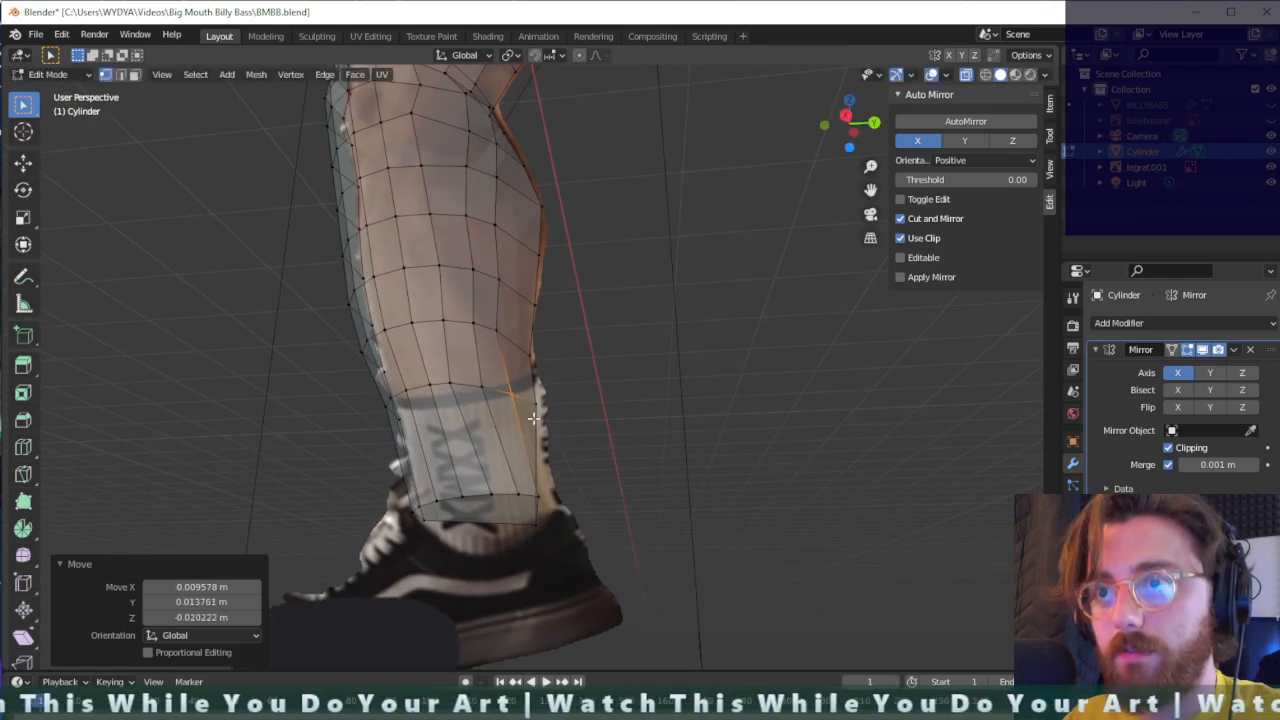
- Shift three rear and middle vertices of the ankle's bottom edge loop forward, the last by about 0.02 m in Y
{"action": "key", "text": "g"}
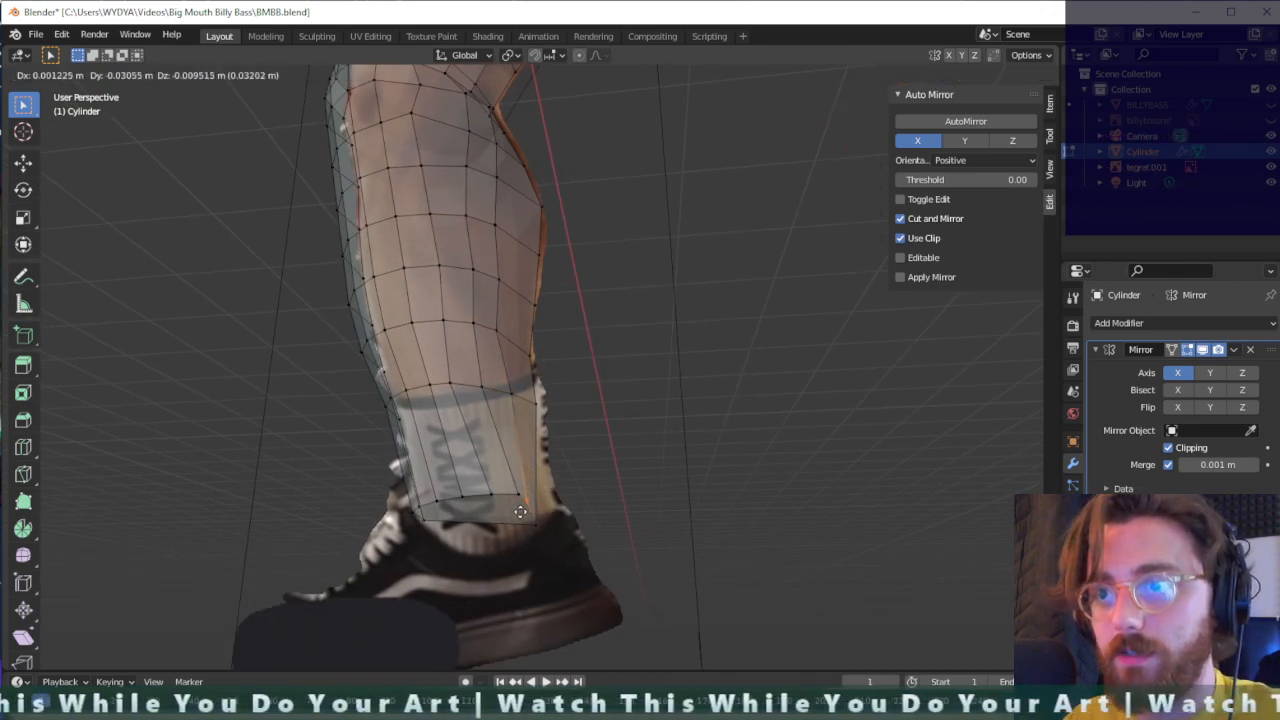
{"action": "left_click", "coordinate": [518, 495]}
{"action": "key", "text": "g"}
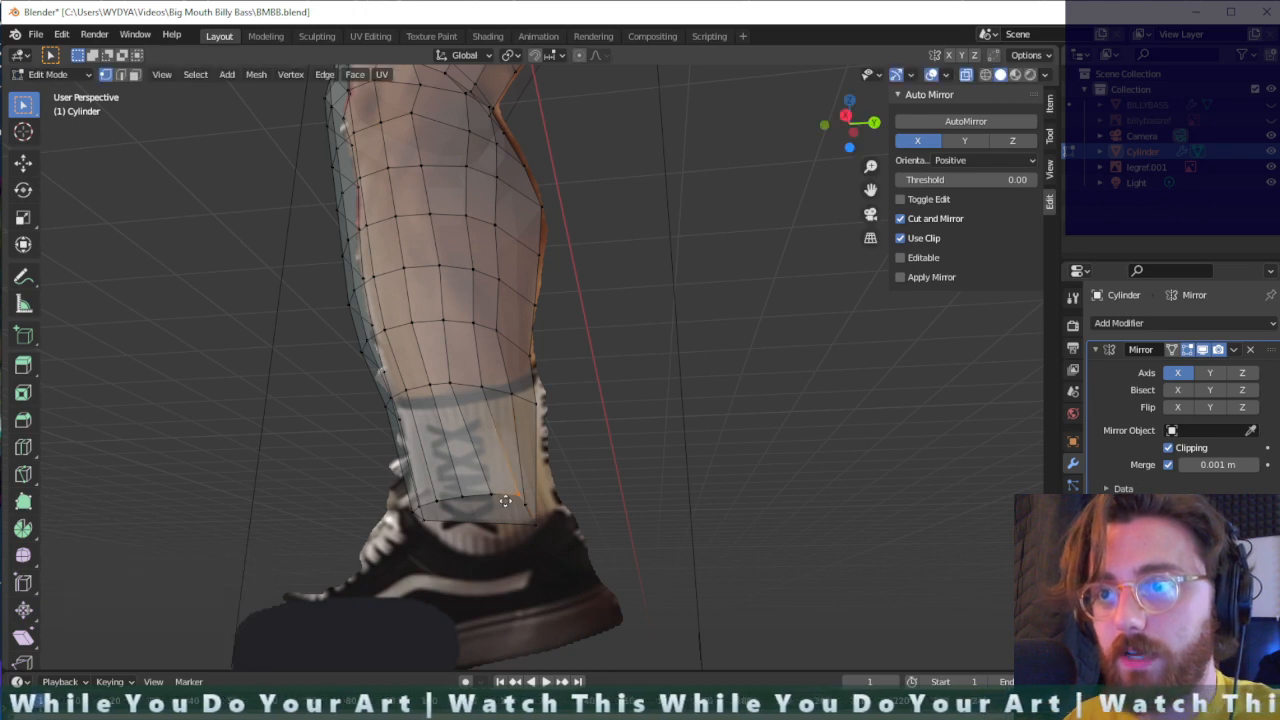
{"action": "left_click", "coordinate": [490, 480]}
{"action": "left_click", "coordinate": [480, 502]}
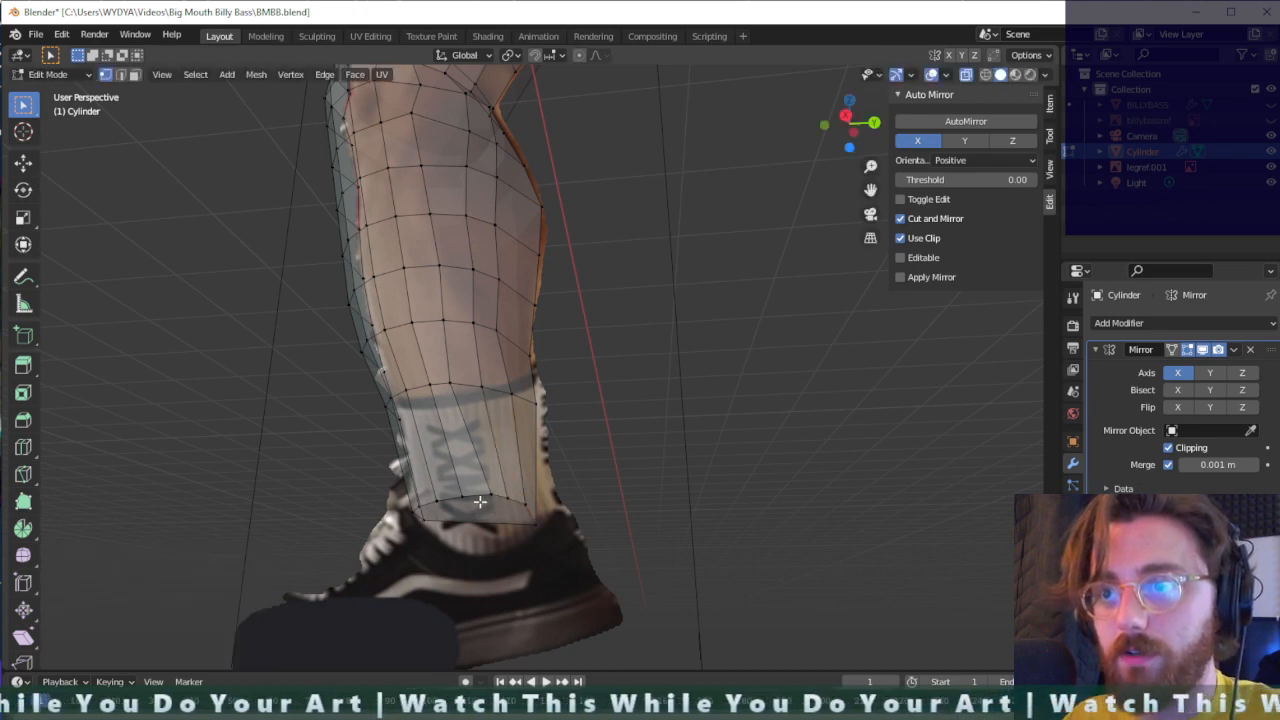
{"action": "key", "text": "g"}
{"action": "left_click", "coordinate": [472, 506]}
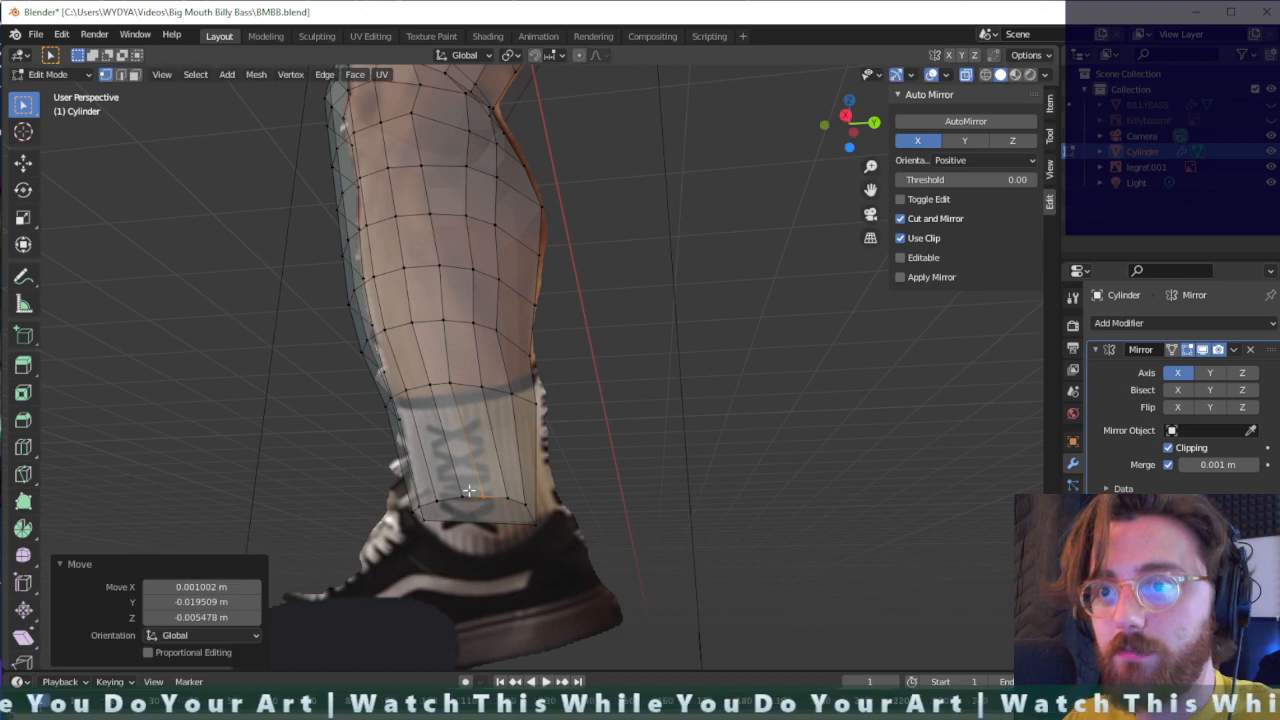
- Space out the front vertices of the ankle's bottom loop, one about 0.01 m forward and the others about 0.006, 0.016 and 0.02 m in Y
{"action": "key", "text": "g"}
{"action": "left_click", "coordinate": [451, 510]}
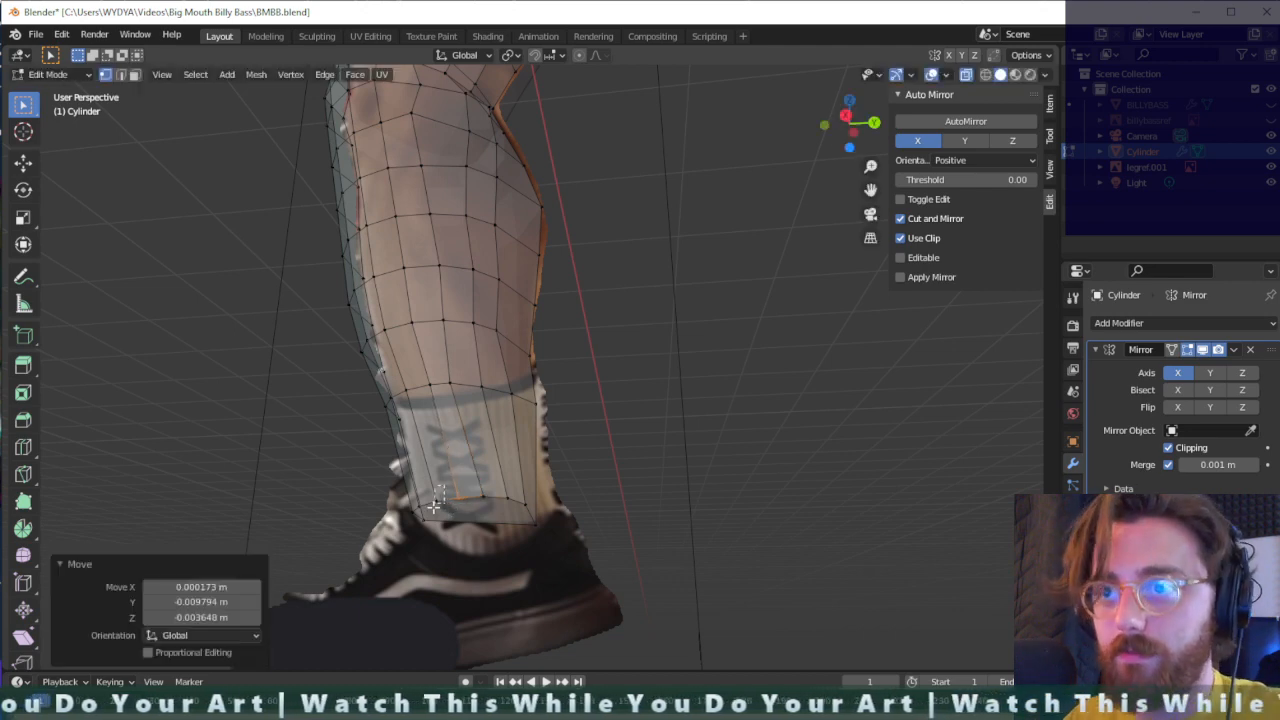
{"action": "key", "text": "g"}
{"action": "left_click", "coordinate": [433, 511]}
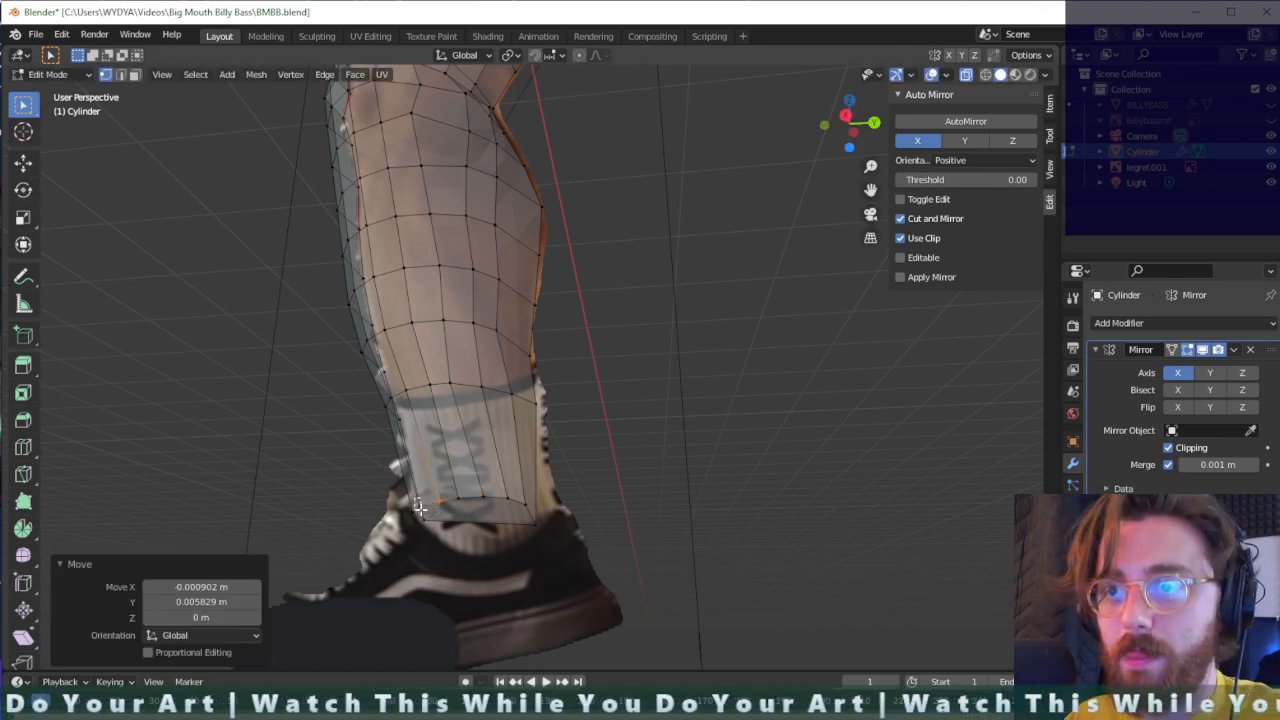
{"action": "key", "text": "g"}
{"action": "left_click", "coordinate": [416, 510]}
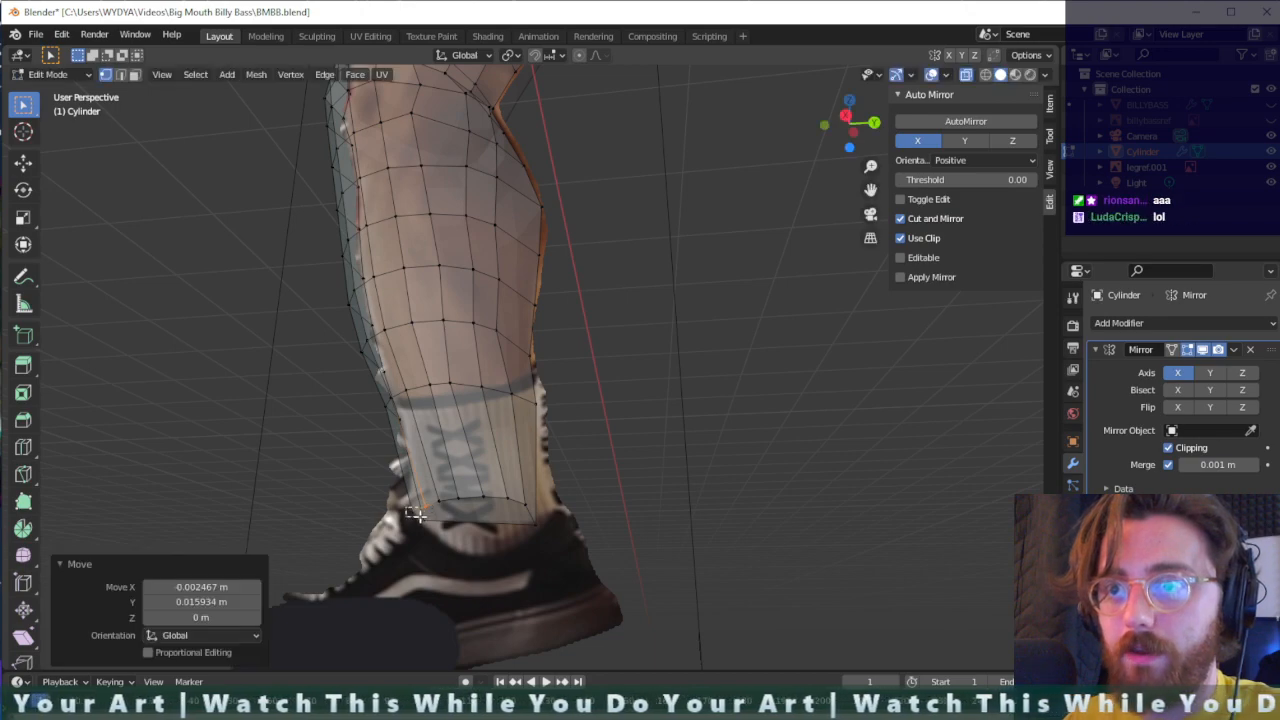
{"action": "key", "text": "g"}
{"action": "left_click", "coordinate": [427, 517]}
- Scale down the ankle's whole bottom edge loop so the leg's lower opening narrows
{"action": "middle_click_drag", "start_coordinate": [427, 517], "coordinate": [594, 480]}
{"action": "middle_click_drag", "start_coordinate": [810, 494], "coordinate": [806, 503]}
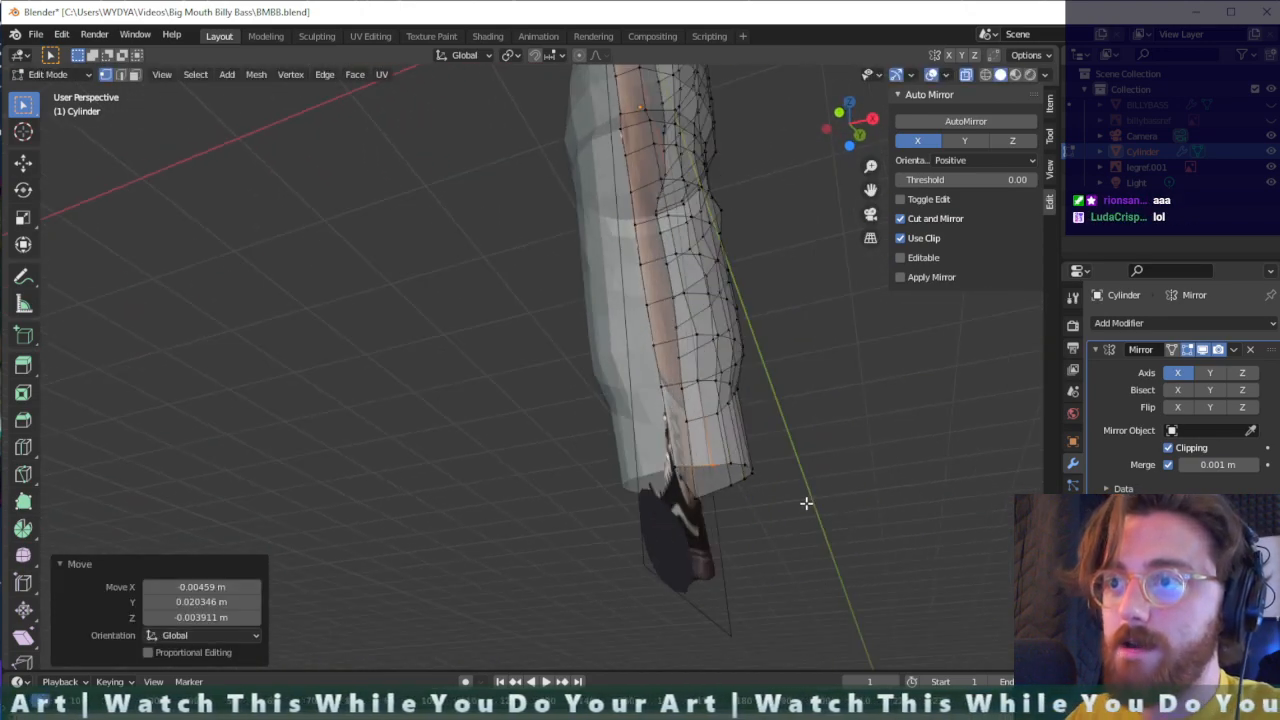
{"action": "left_click_drag", "start_coordinate": [778, 438], "coordinate": [596, 505]}
{"action": "key", "text": "s"}
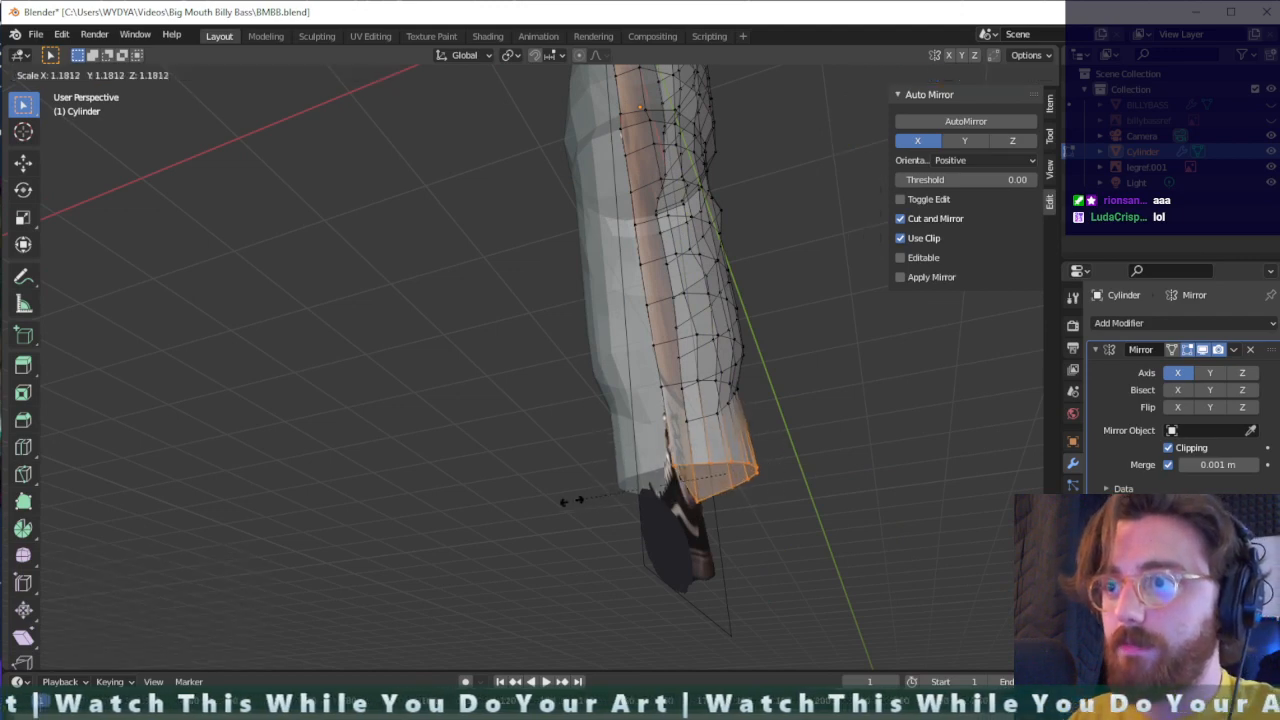
{"action": "left_click", "coordinate": [646, 480]}
- Move the ankle's bottom edge loop inward along the X axis toward the reference image
{"action": "middle_click_drag", "start_coordinate": [646, 480], "coordinate": [746, 386]}
{"action": "left_click_drag", "start_coordinate": [758, 366], "coordinate": [660, 420]}
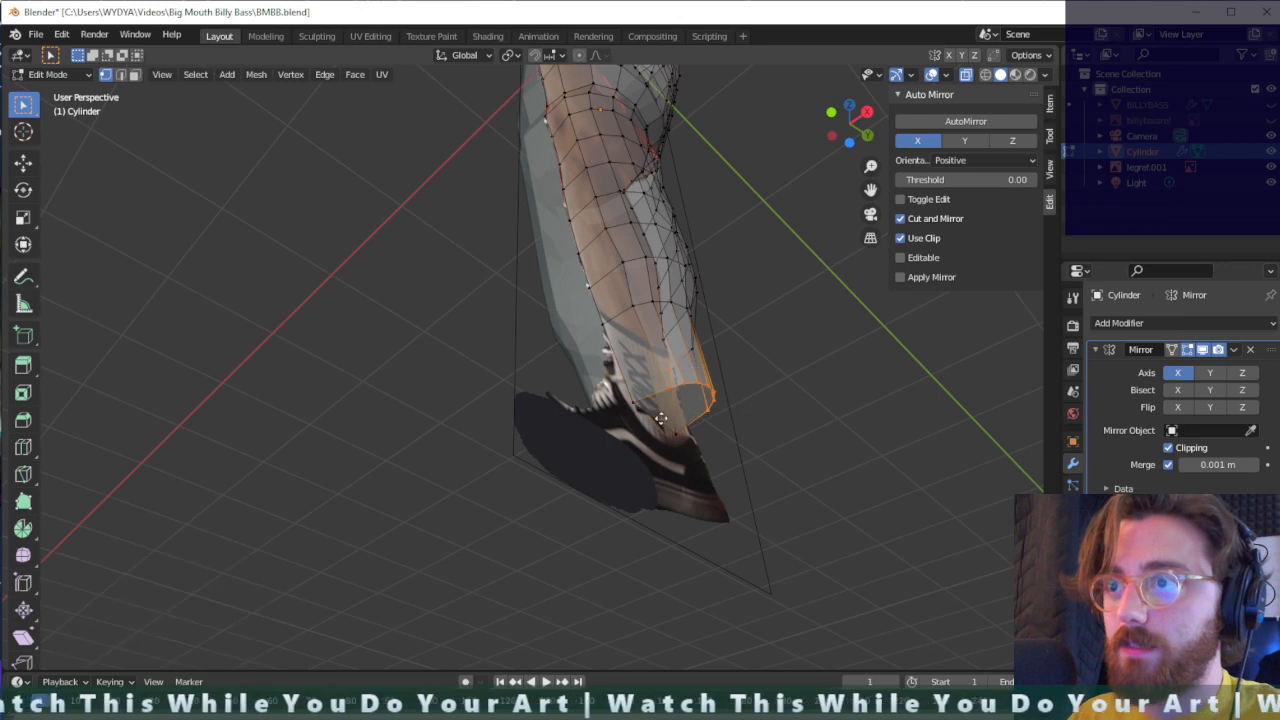
{"action": "key", "text": "g"}
{"action": "key", "text": "x"}
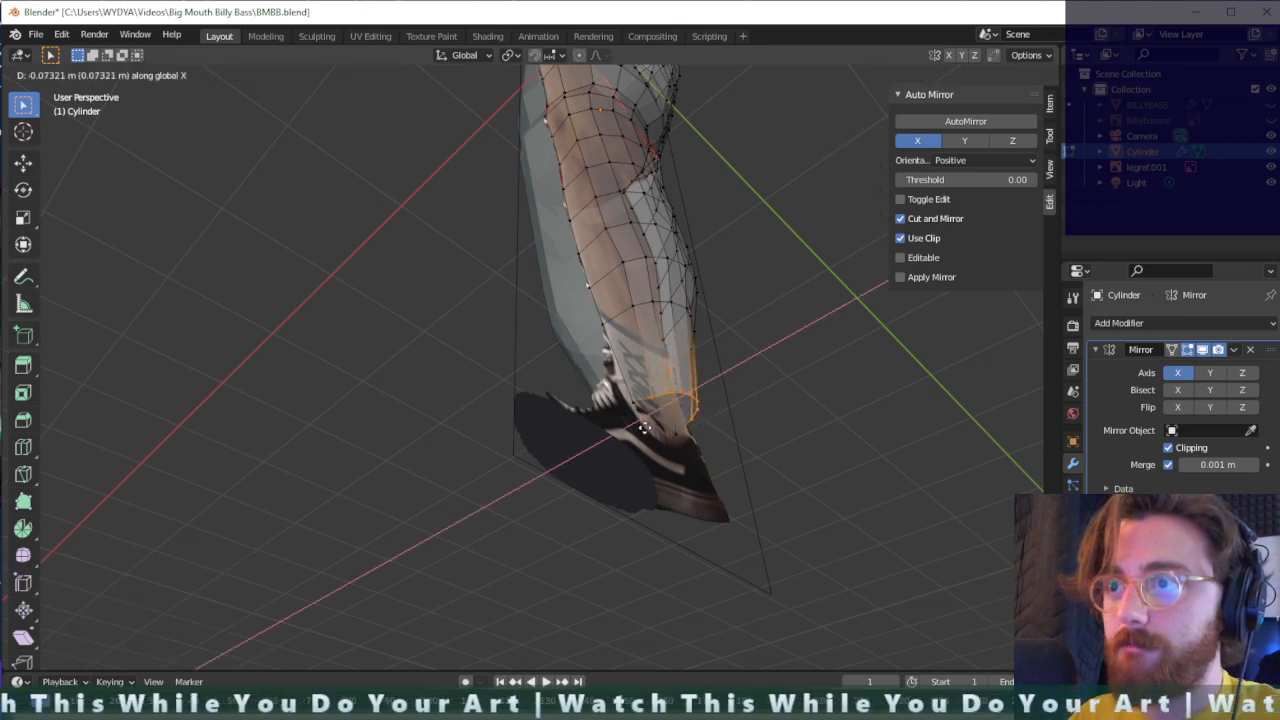
{"action": "left_click", "coordinate": [639, 428]}
- Move the outer vertices of the sock loop just above the ankle inward by about 0.027 m along X
{"action": "middle_click_drag", "start_coordinate": [706, 374], "coordinate": [749, 409]}
{"action": "left_click_drag", "start_coordinate": [754, 388], "coordinate": [690, 430]}
{"action": "middle_click_drag", "start_coordinate": [720, 413], "coordinate": [745, 404]}
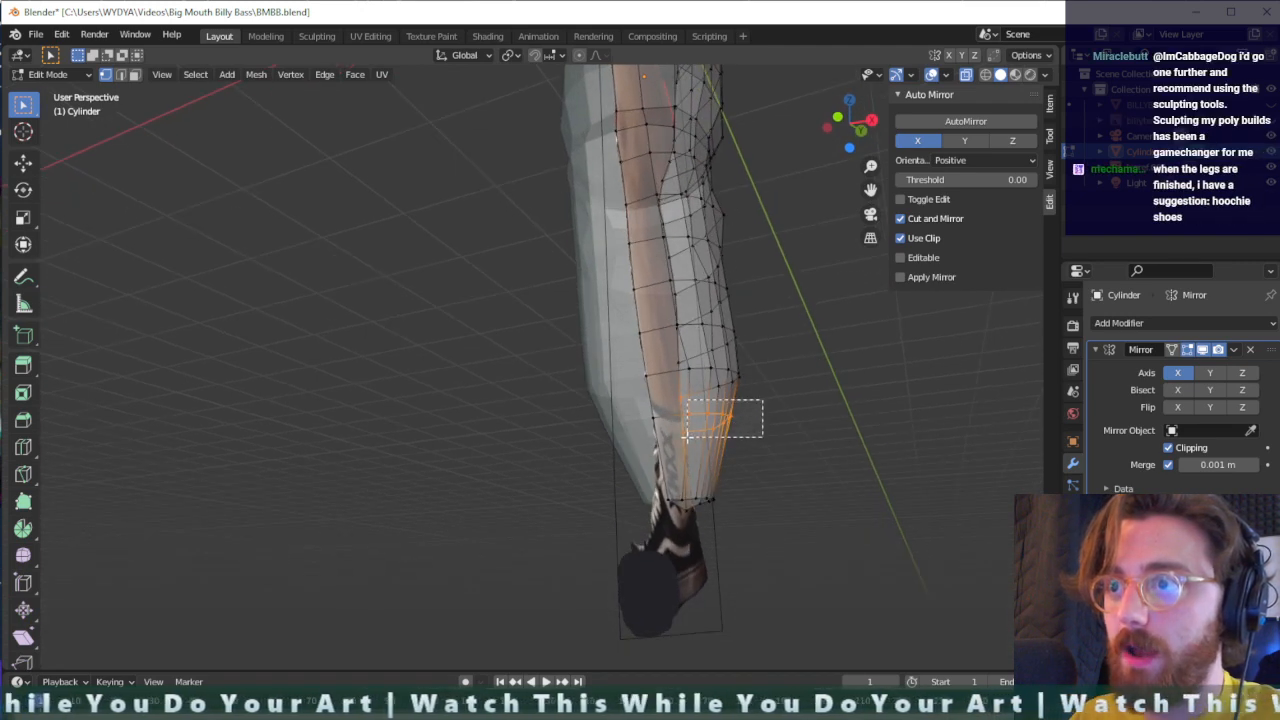
{"action": "key", "text": "g"}
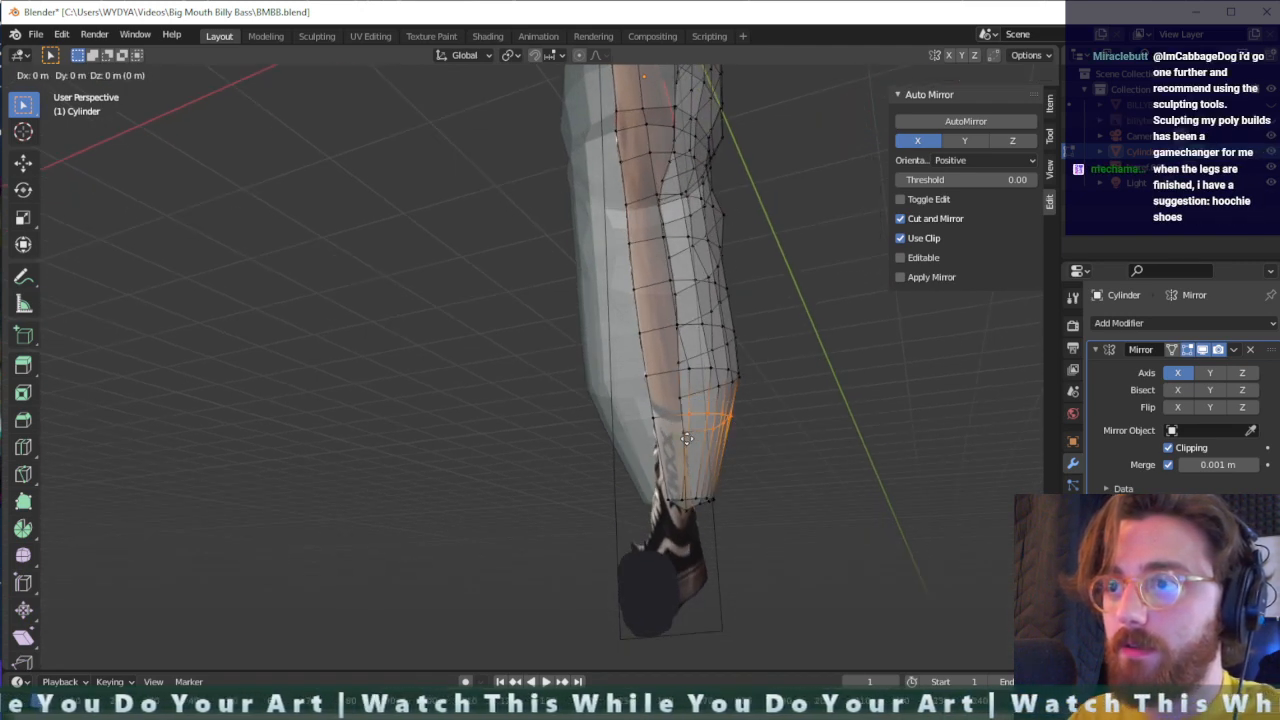
{"action": "key", "text": "x"}
{"action": "left_click", "coordinate": [683, 432]}
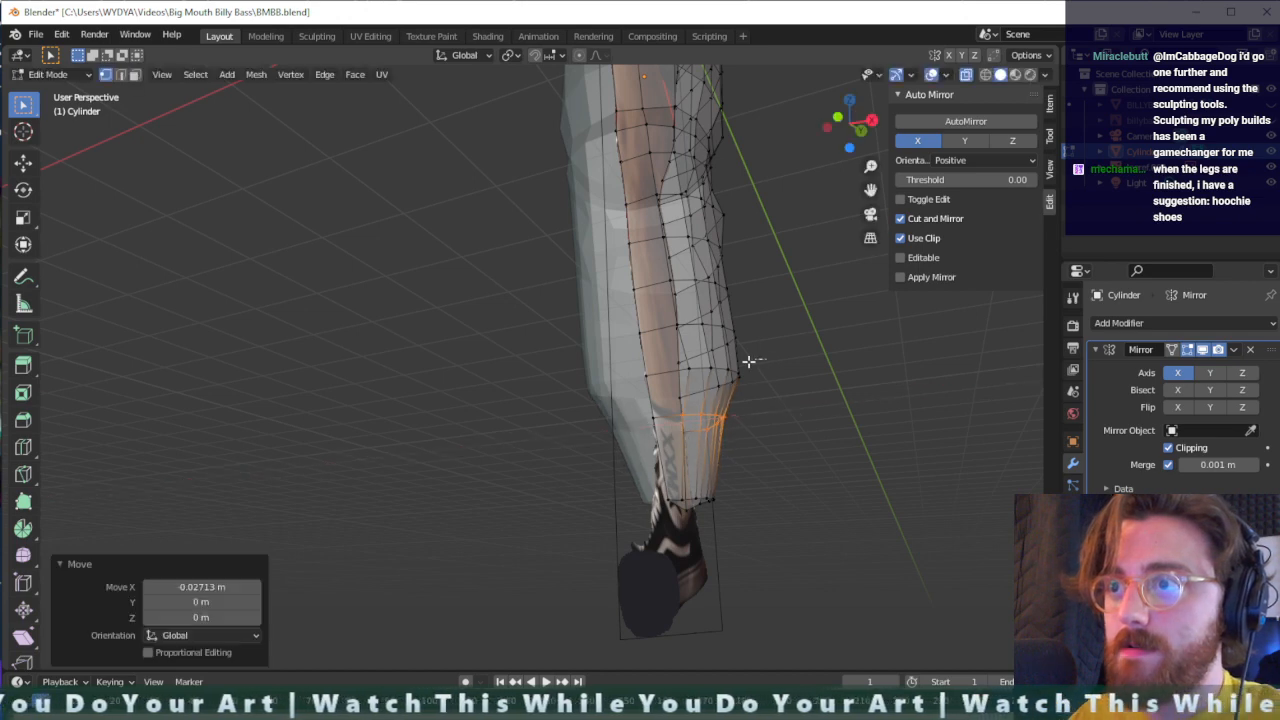
- Move the outer vertices of the next two loops up the lower calf inward, the upper one by about 0.019 m in X
{"action": "left_click_drag", "start_coordinate": [766, 357], "coordinate": [677, 396]}
{"action": "middle_click_drag", "start_coordinate": [775, 392], "coordinate": [800, 411]}
{"action": "key", "text": "g"}
{"action": "key", "text": "x"}
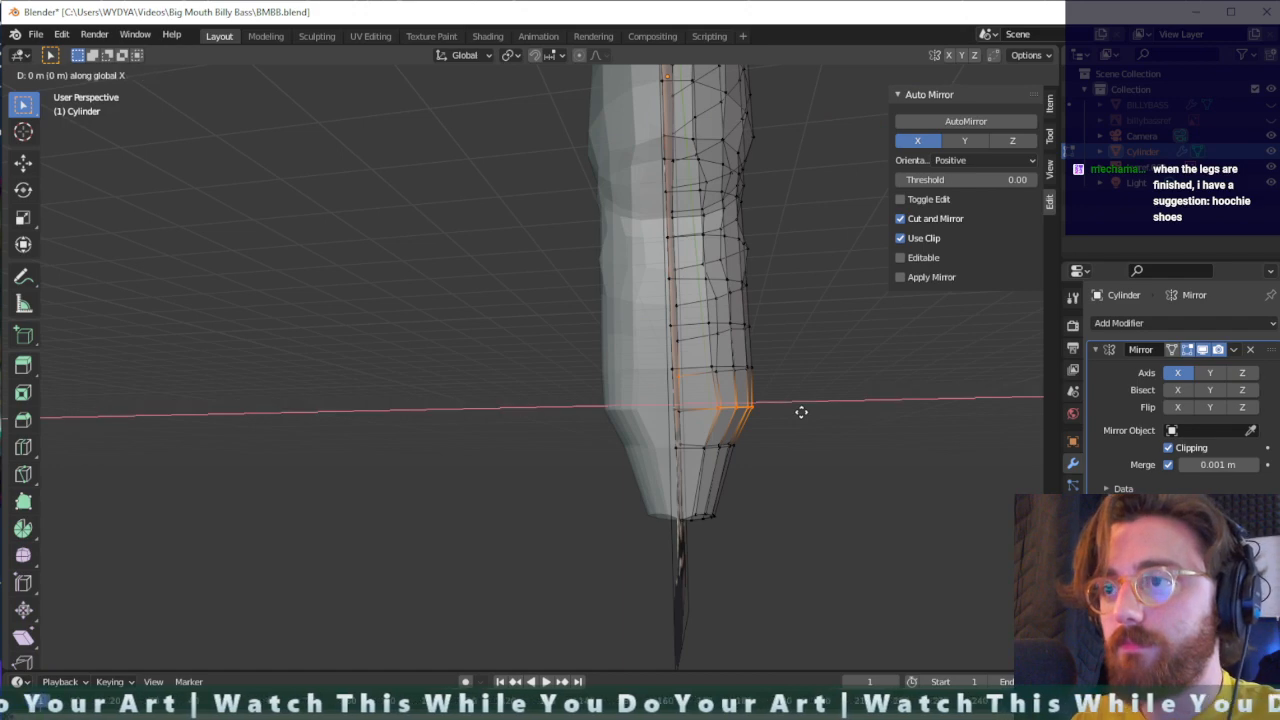
{"action": "left_click", "coordinate": [791, 410]}
{"action": "left_click_drag", "start_coordinate": [781, 352], "coordinate": [724, 370]}
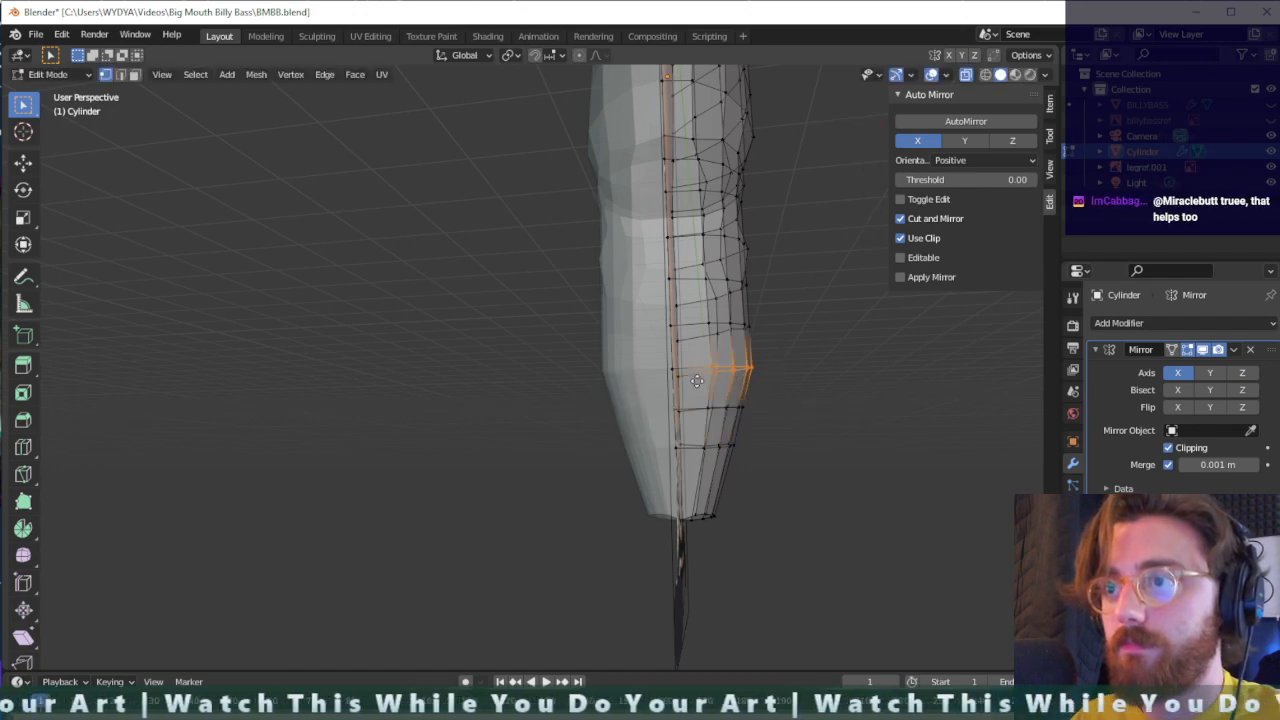
{"action": "key", "text": "g"}
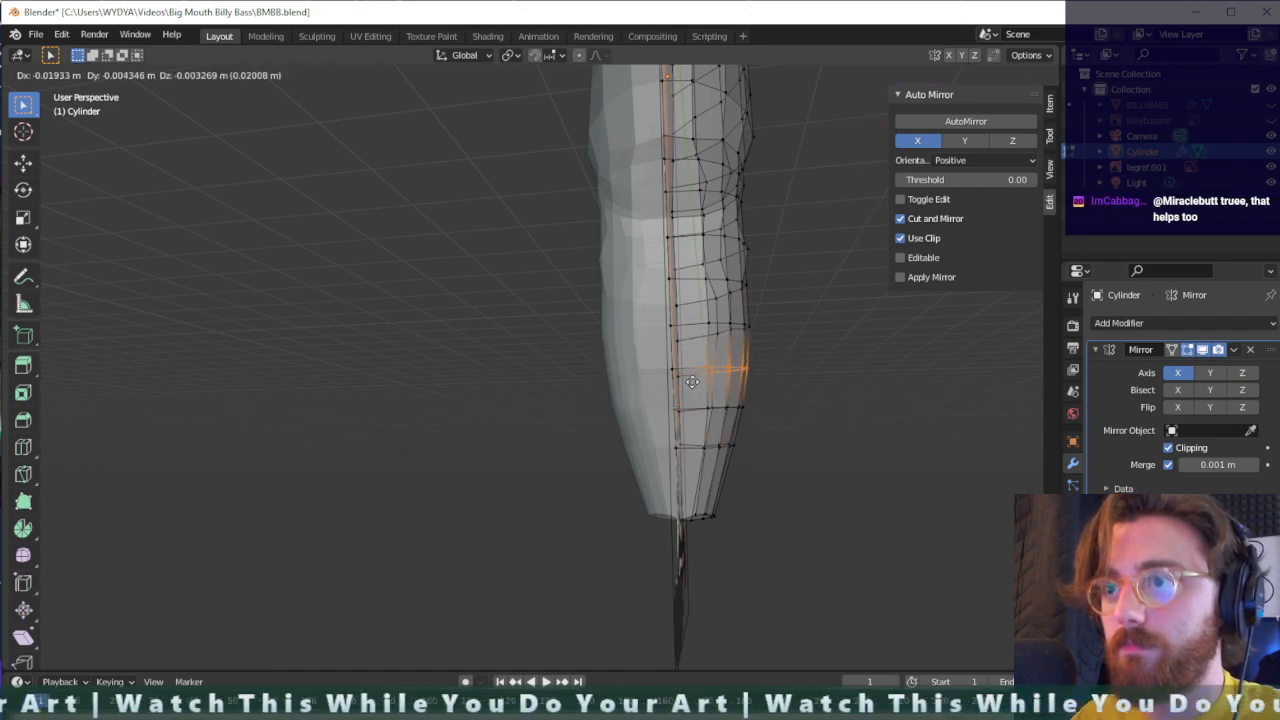
{"action": "left_click", "coordinate": [692, 382]}
- Move the upper calf loop's outer vertices inward about 0.012 m along X and the lower knee loop about 0.029 m in X
{"action": "mouse_move", "coordinate": [750, 309]}
{"action": "middle_mouse_down"}
{"action": "mouse_move", "coordinate": [767, 325]}
{"action": "mouse_move", "coordinate": [756, 329]}
{"action": "middle_mouse_up"}
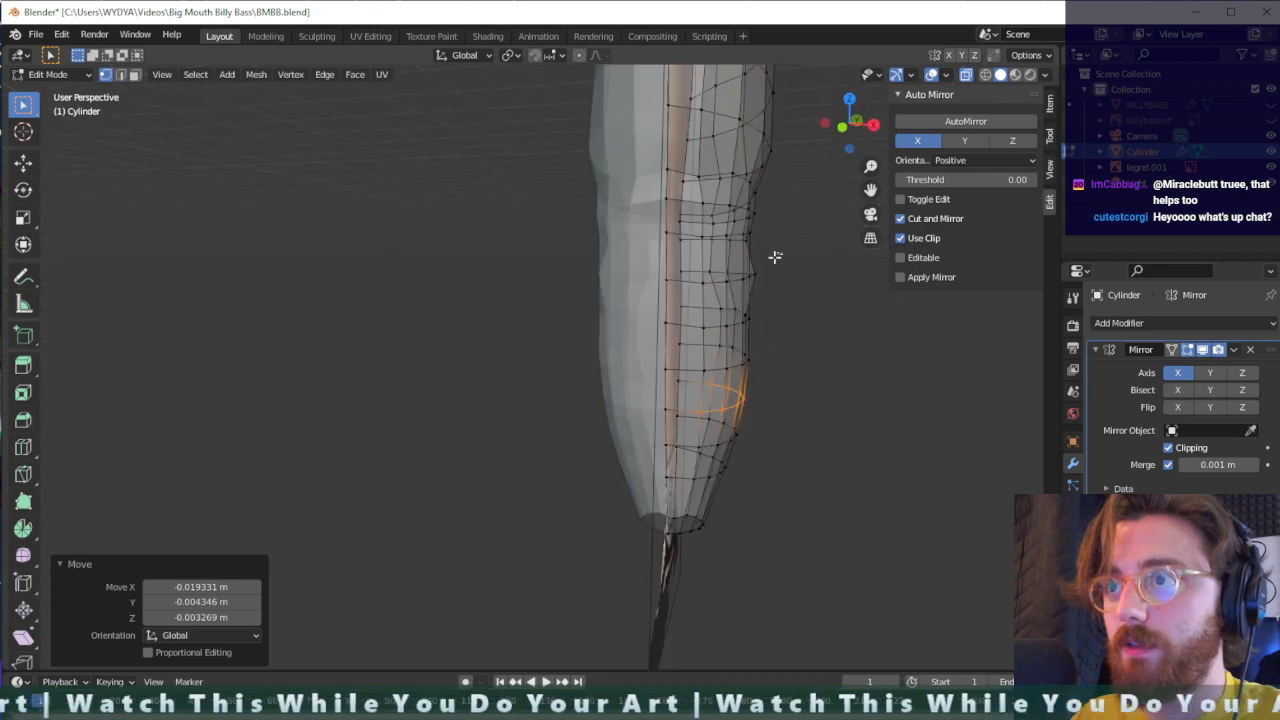
{"action": "left_click_drag", "start_coordinate": [775, 257], "coordinate": [714, 292]}
{"action": "key", "text": "g"}
{"action": "key", "text": "x"}
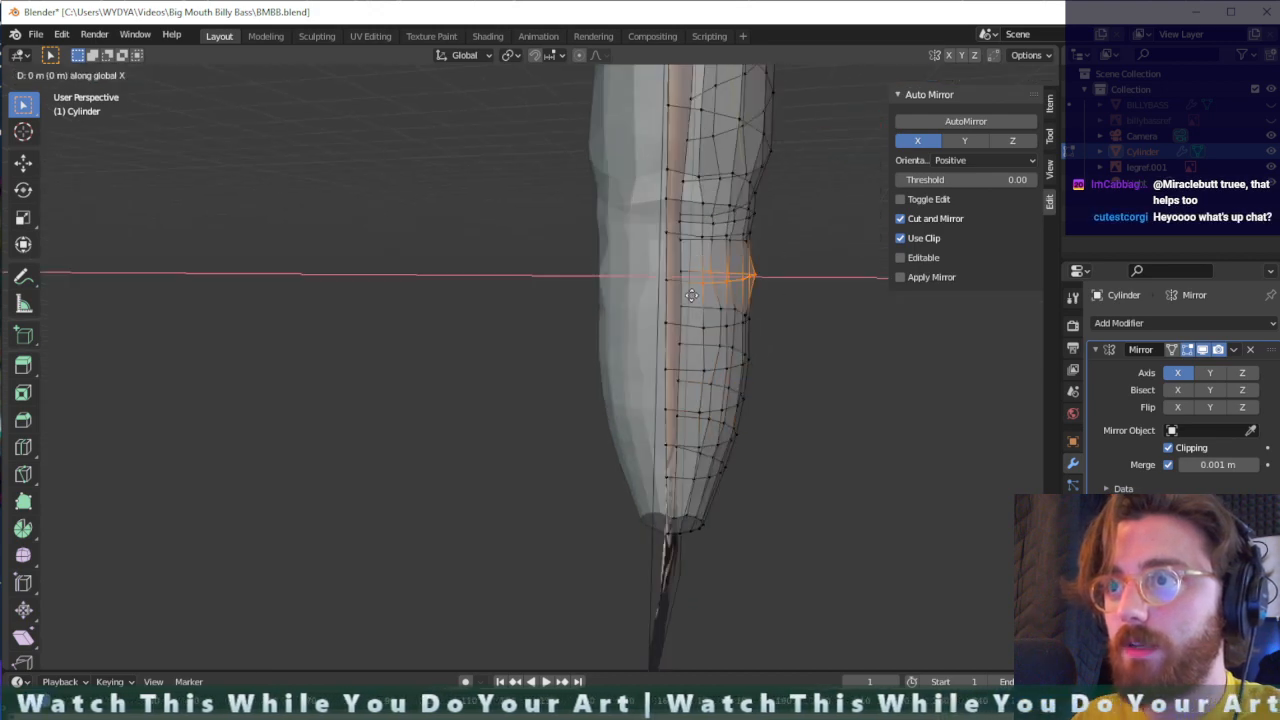
{"action": "left_click", "coordinate": [686, 296]}
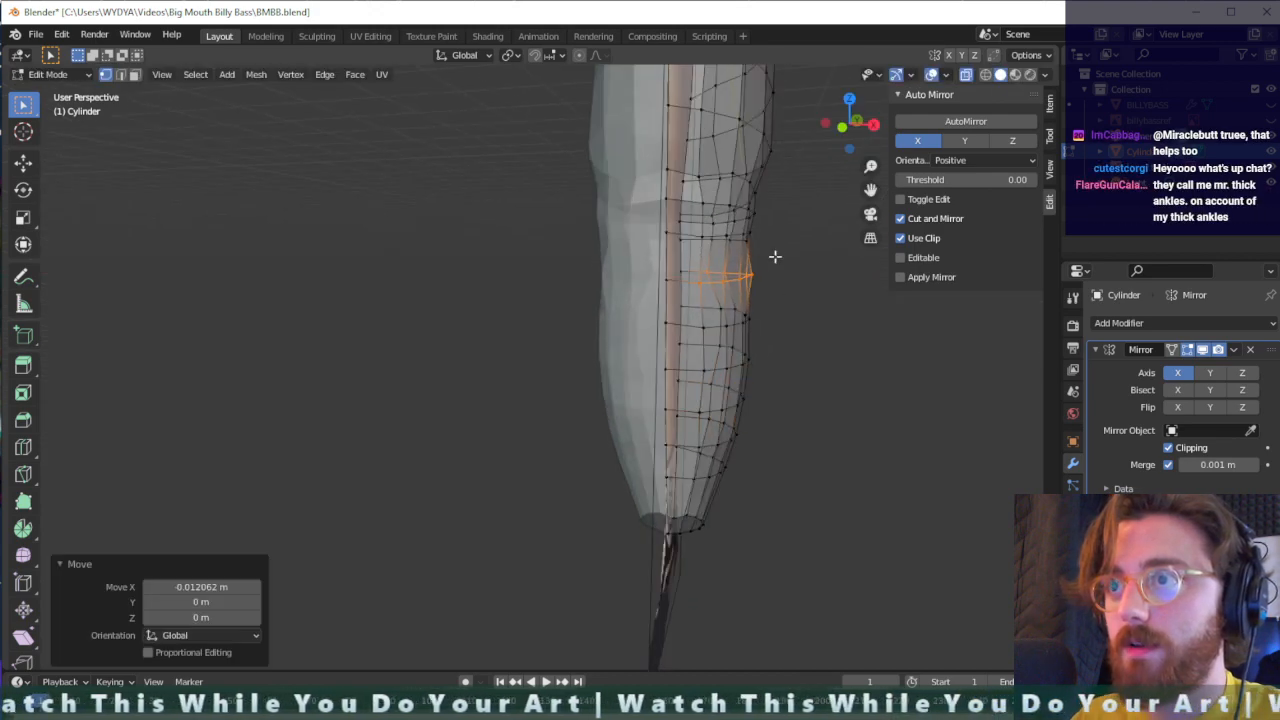
{"action": "middle_click_drag", "start_coordinate": [771, 257], "coordinate": [749, 231]}
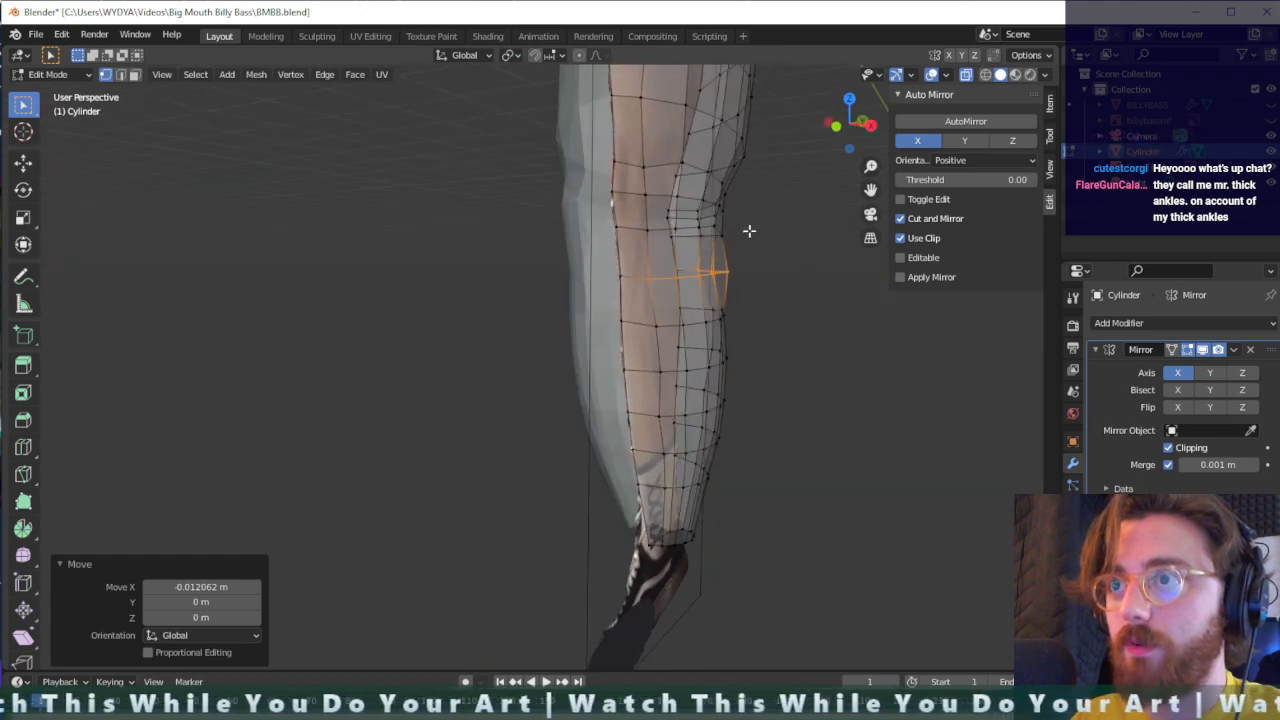
{"action": "key", "text": "g"}
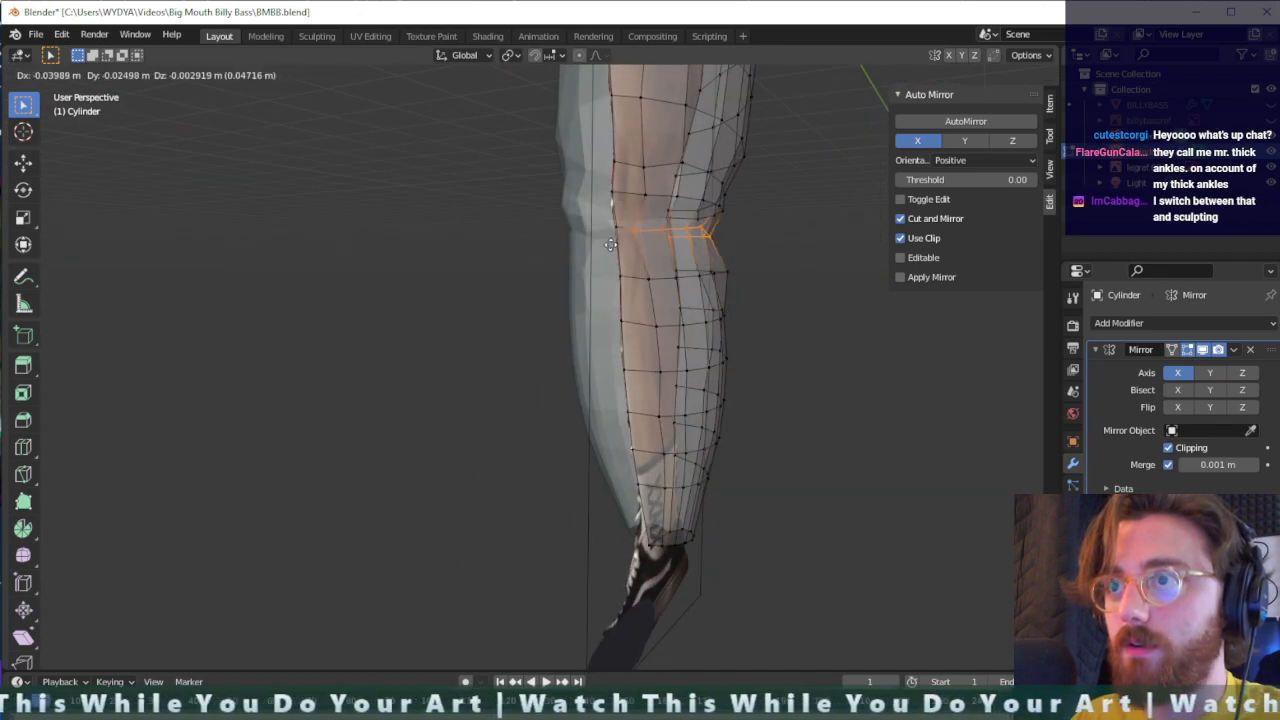
{"action": "left_click", "coordinate": [615, 244]}
- Move the front vertex of the knee loop outward by about 0.008 m along X
{"action": "middle_click_drag", "start_coordinate": [728, 226], "coordinate": [675, 220]}
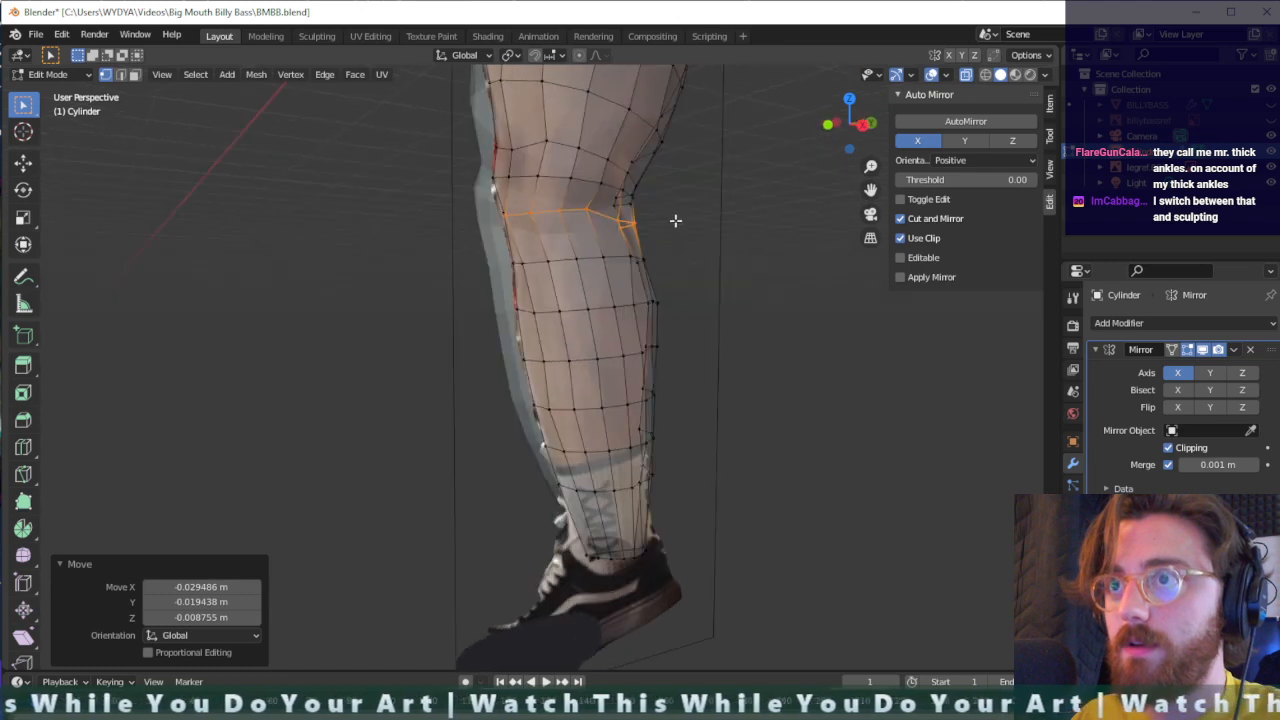
{"action": "left_click", "coordinate": [507, 177]}
{"action": "key", "text": "g"}
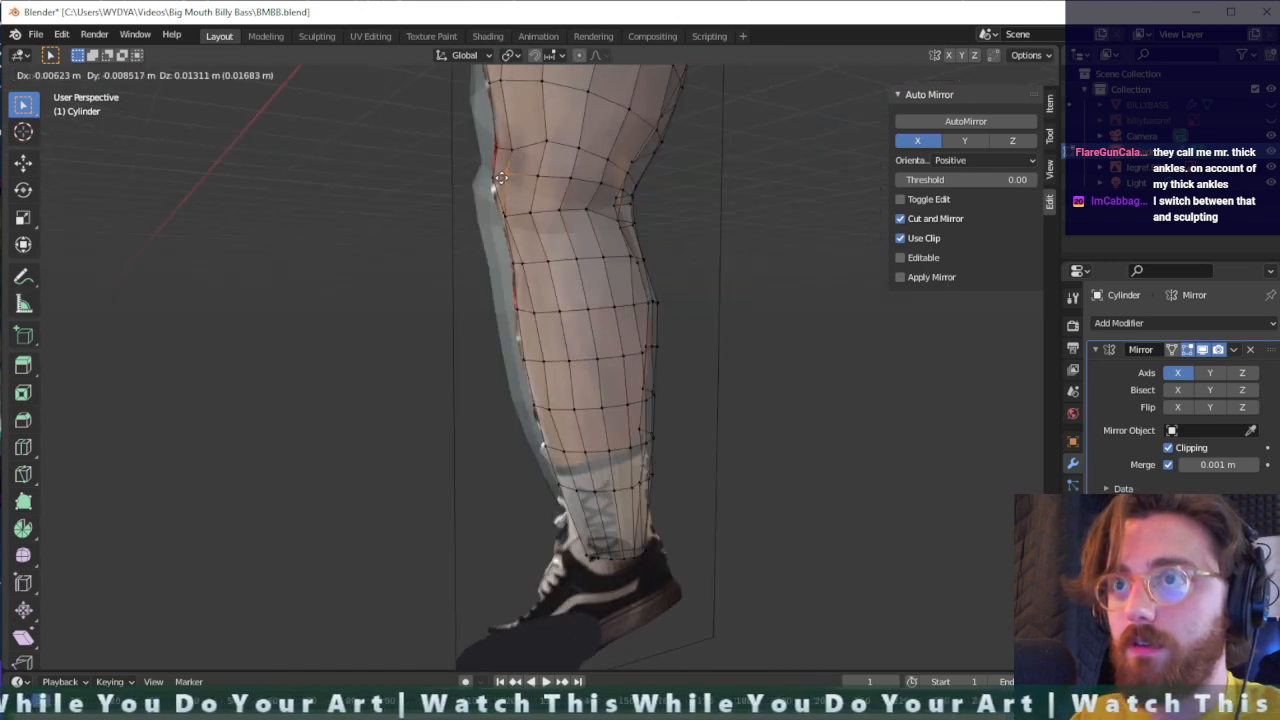
{"action": "key", "text": "x"}
{"action": "left_click", "coordinate": [495, 182]}
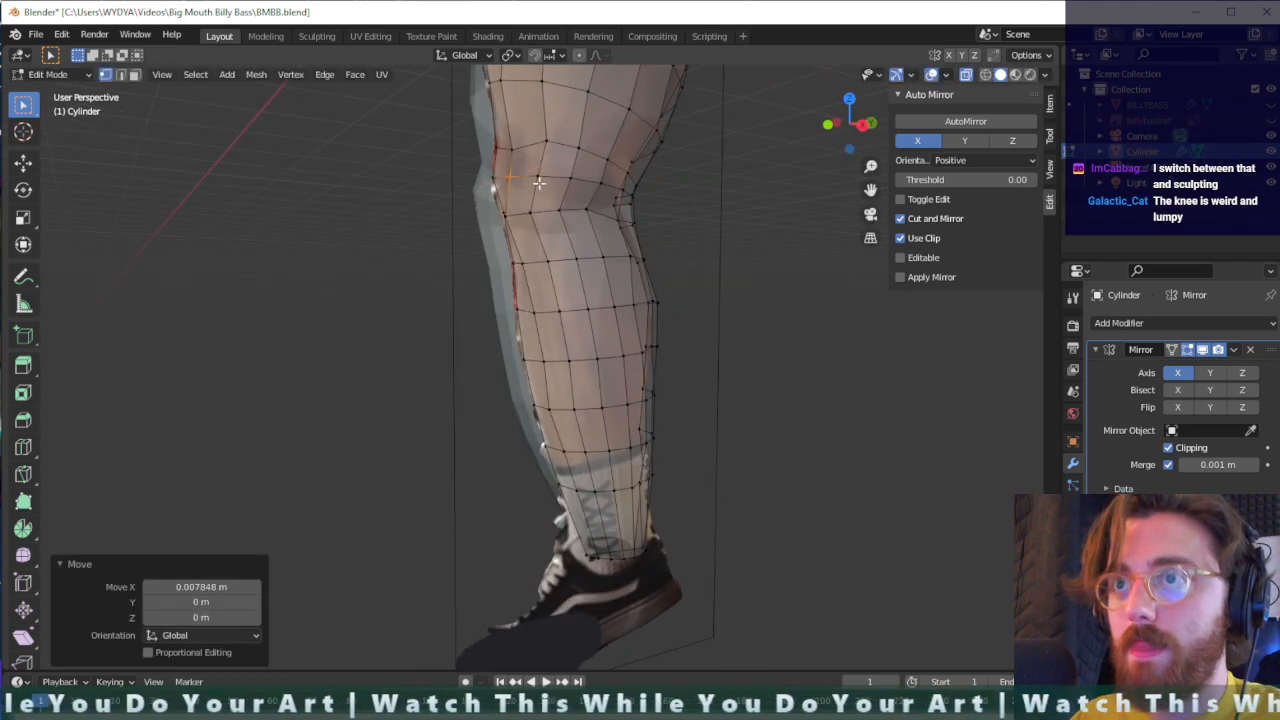
- Reposition two vertices along the front edge of the knee, lowering the second by about 0.018 m
{"action": "middle_click_drag", "start_coordinate": [495, 182], "coordinate": [568, 196]}
{"action": "key", "text": "g"}
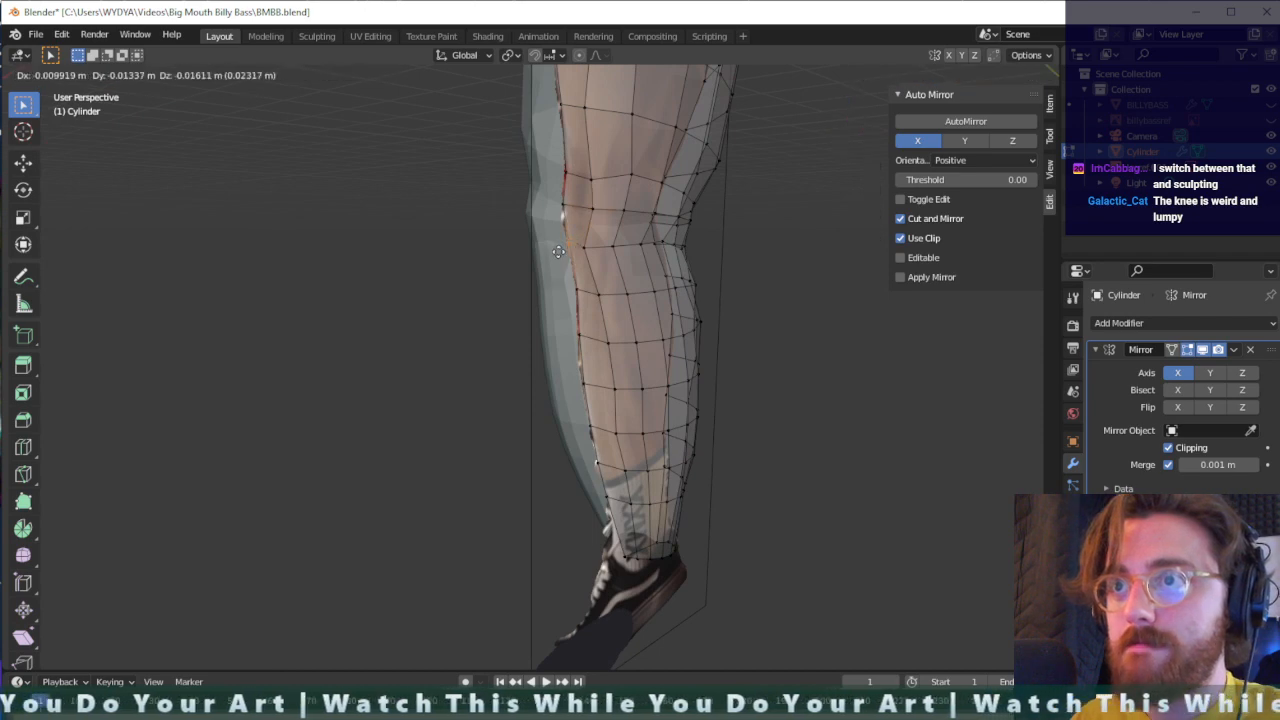
{"action": "left_click", "coordinate": [558, 254]}
{"action": "left_click", "coordinate": [555, 206]}
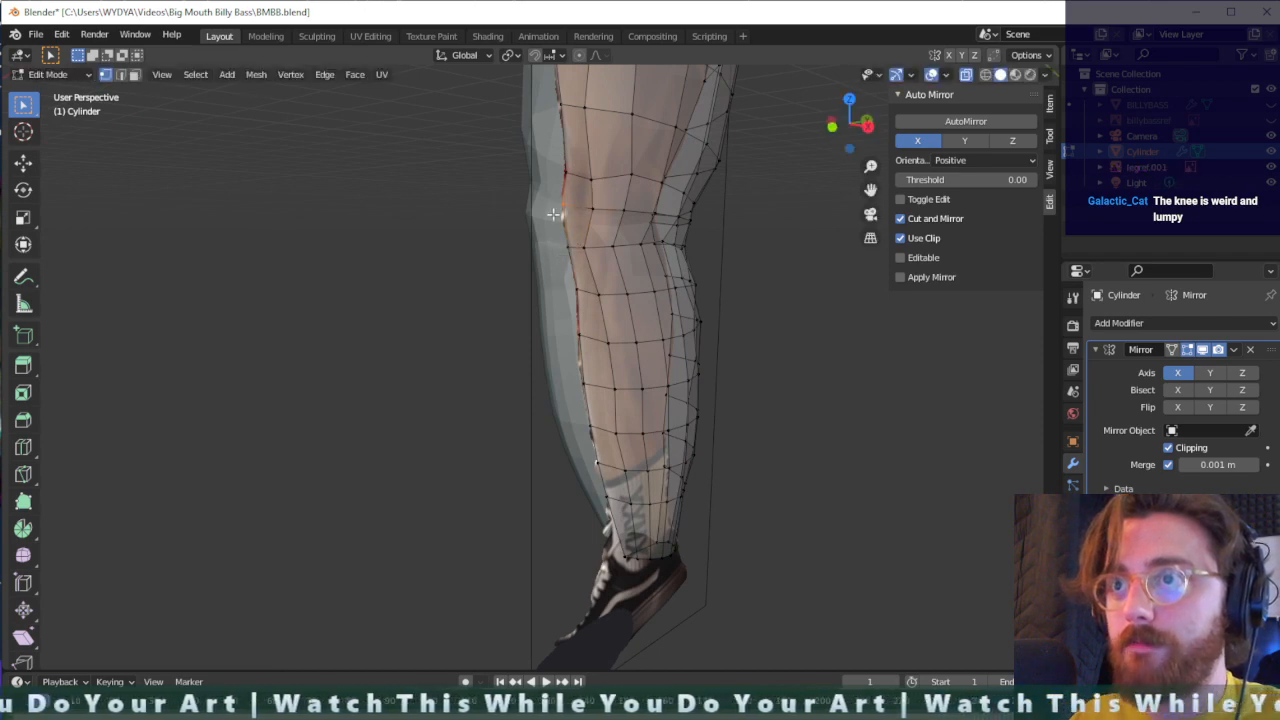
{"action": "key", "text": "g"}
{"action": "left_click", "coordinate": [551, 222]}
- Bulge the outer thigh by moving its side vertices about 0.049 m outward in X, and shift the top row of them further outward
{"action": "middle_click_drag", "start_coordinate": [613, 239], "coordinate": [700, 340]}
{"action": "scroll", "coordinate": [503, 260], "scroll_direction": "down", "scroll_amount": 3}
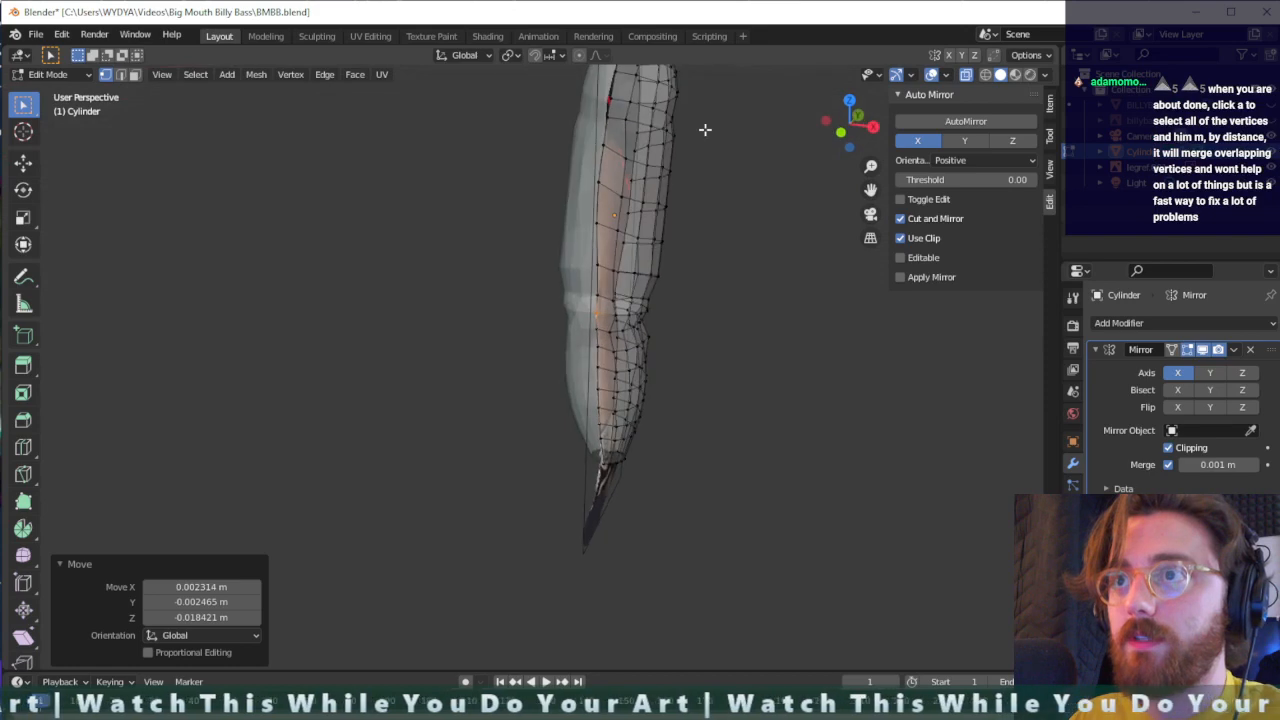
{"action": "left_click_drag", "start_coordinate": [703, 168], "coordinate": [641, 248]}
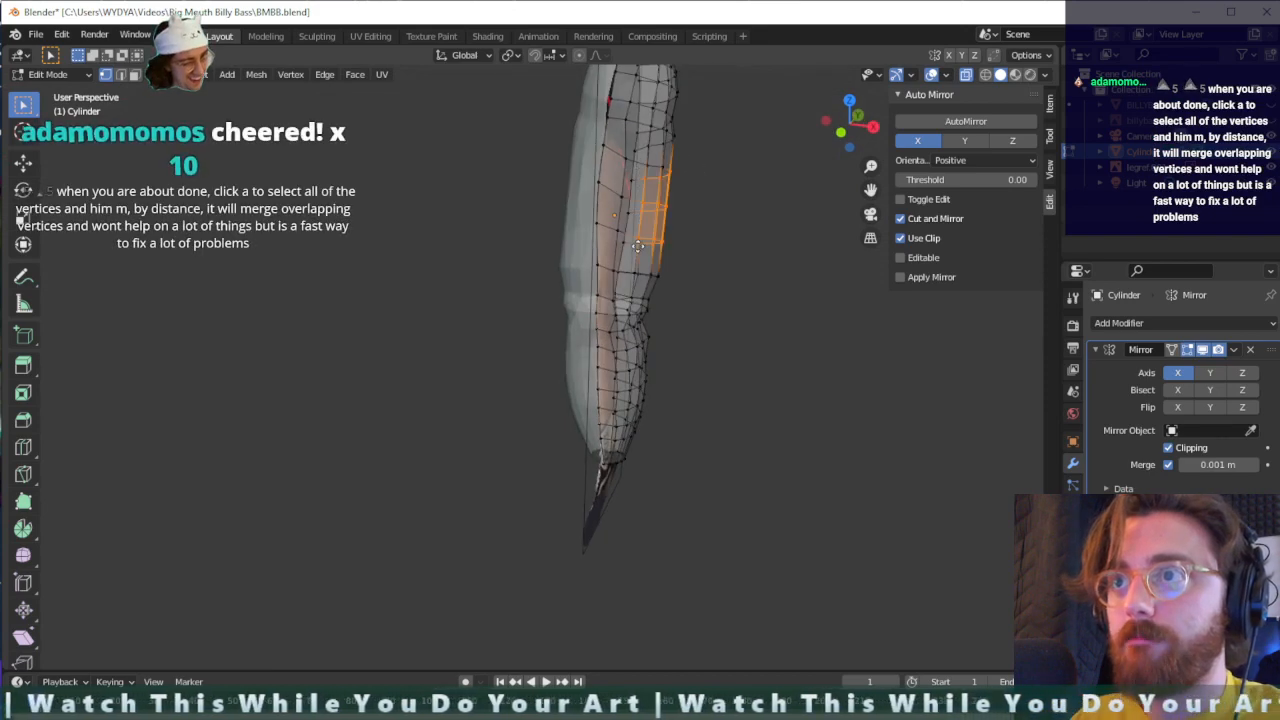
{"action": "key", "text": "g"}
{"action": "left_click", "coordinate": [650, 240]}
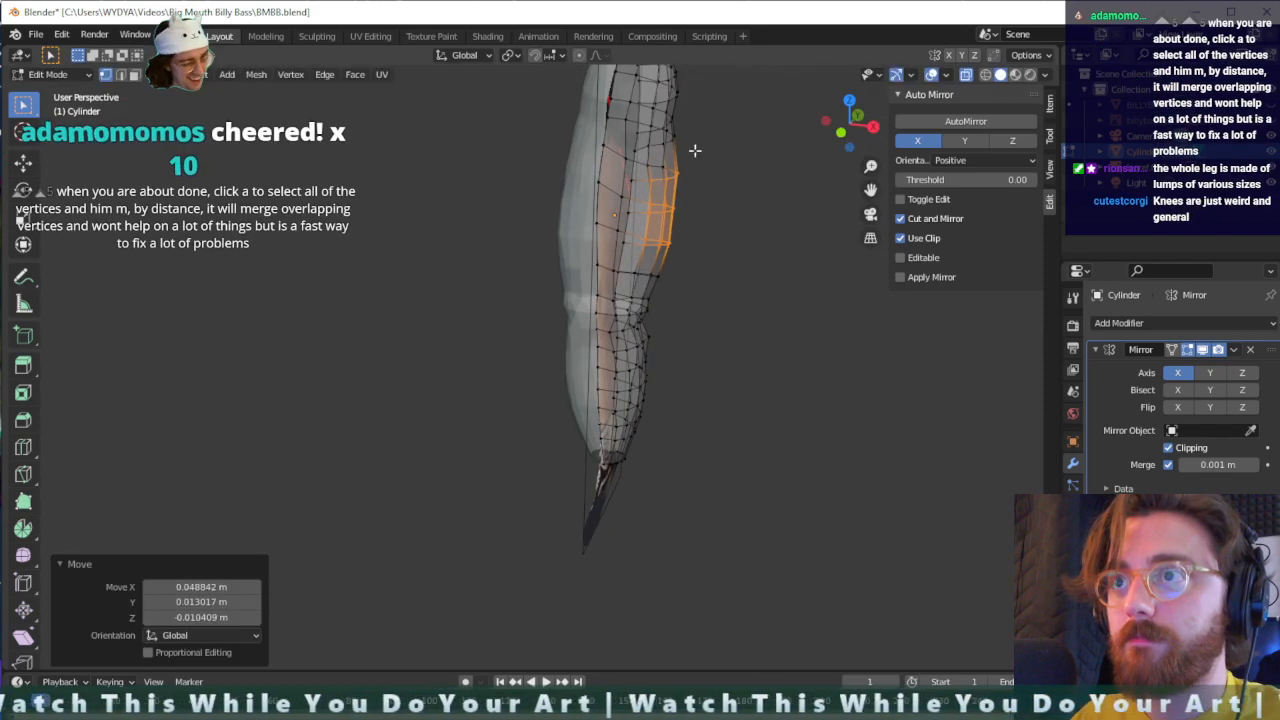
{"action": "left_click_drag", "start_coordinate": [700, 160], "coordinate": [624, 187]}
{"action": "key", "text": "g"}
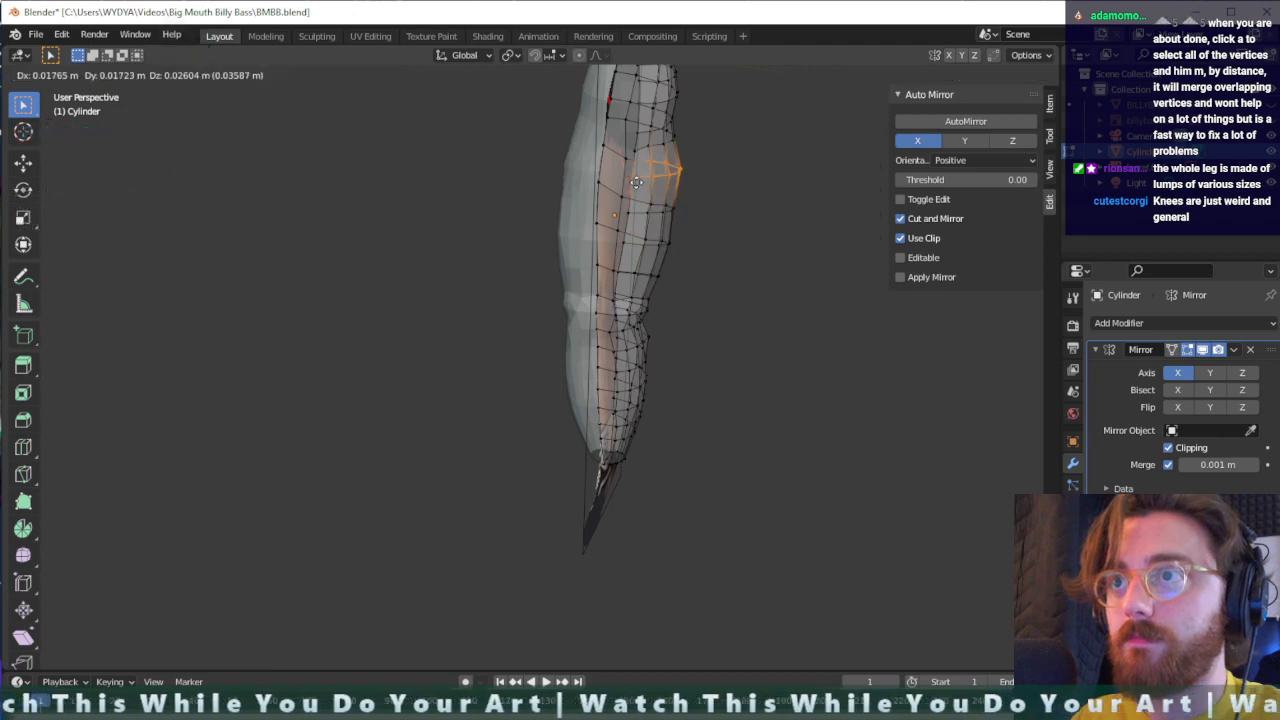
{"action": "left_click", "coordinate": [637, 183]}
- Move a vertex near the front of the thigh by about 0.03 m in Y and 0.017 m in Z, and clear the selection
{"action": "middle_click_drag", "start_coordinate": [701, 183], "coordinate": [602, 265]}
{"action": "left_click", "coordinate": [570, 298]}
{"action": "key", "text": "g"}
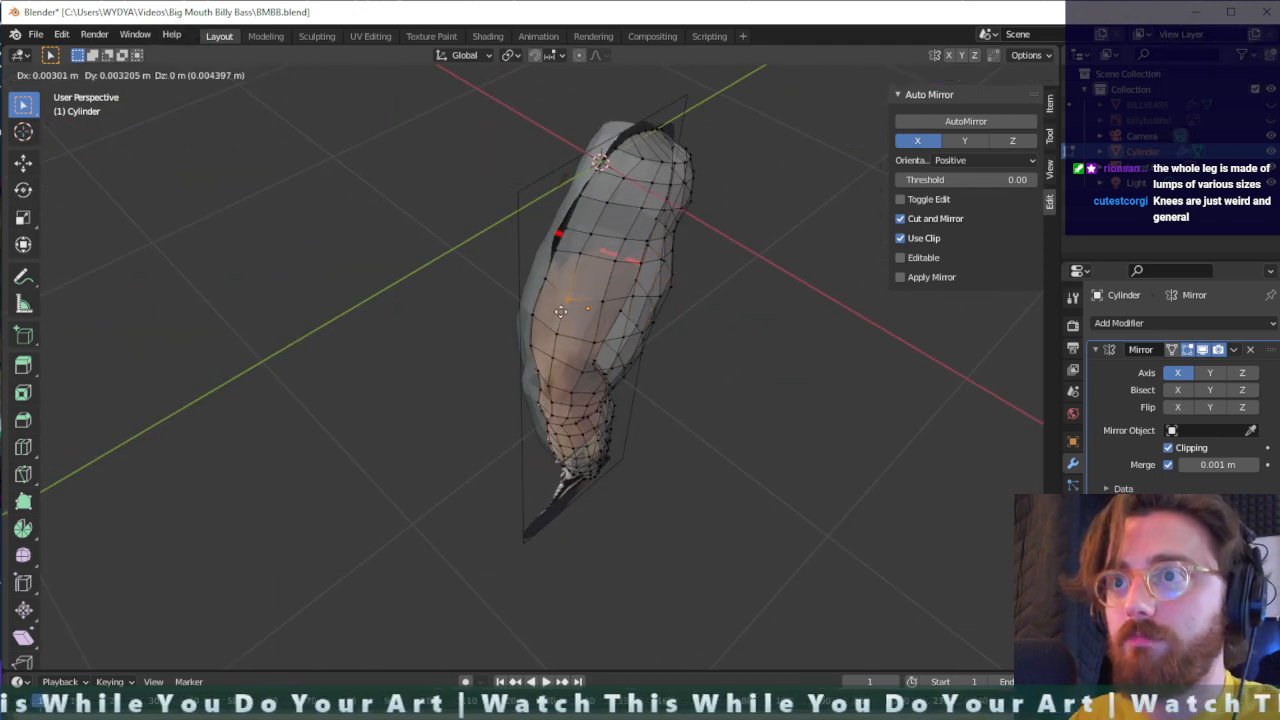
{"action": "left_click", "coordinate": [564, 308]}
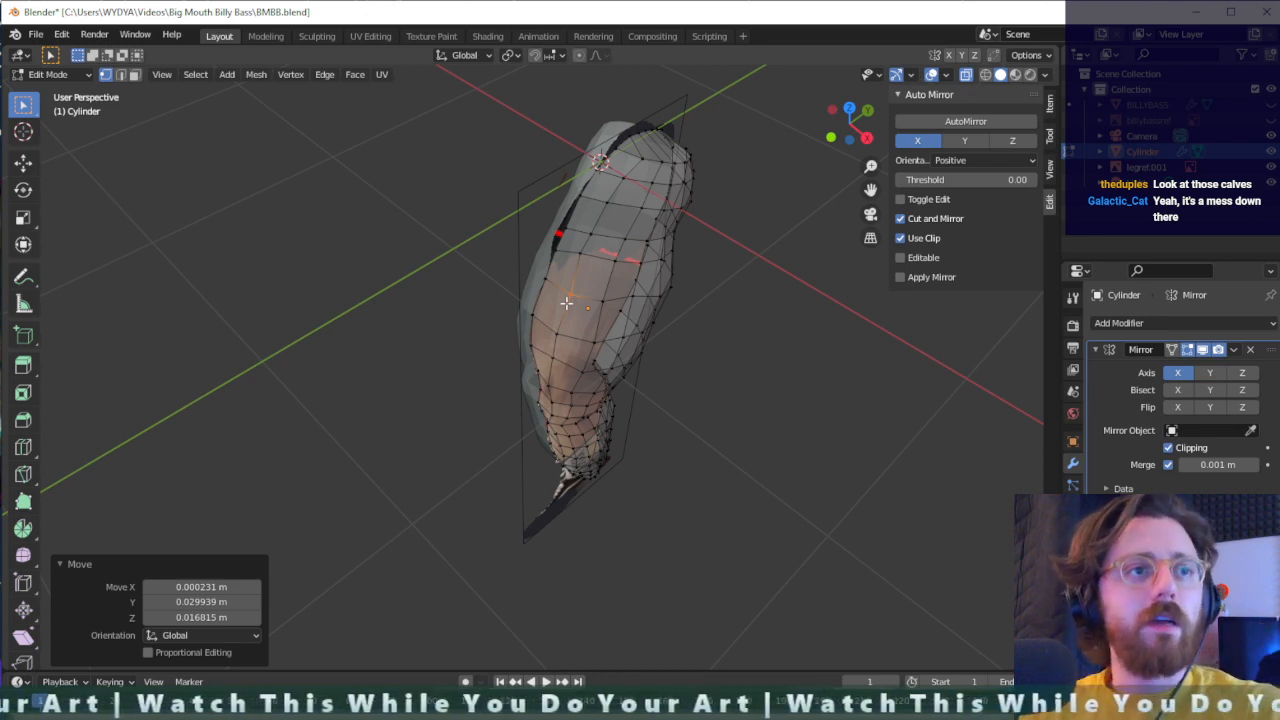
{"action": "left_click", "coordinate": [718, 328]}
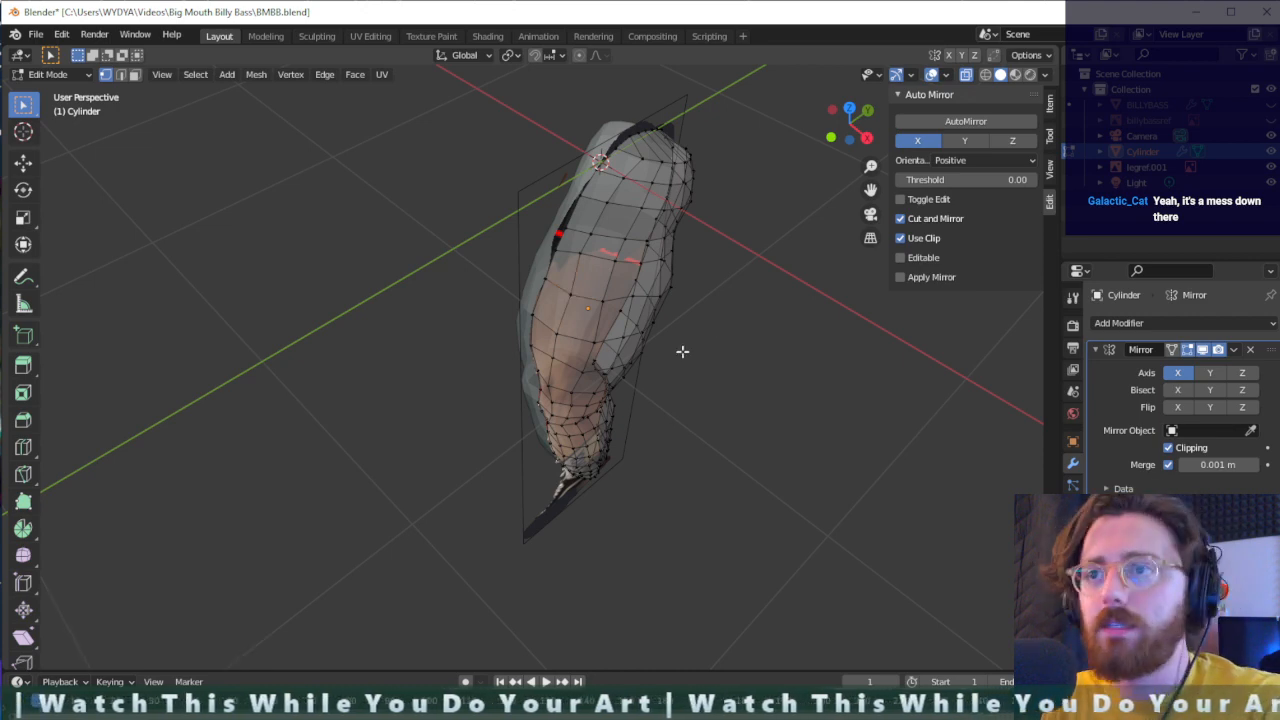
{"action": "middle_click_drag", "start_coordinate": [681, 351], "coordinate": [518, 283]}
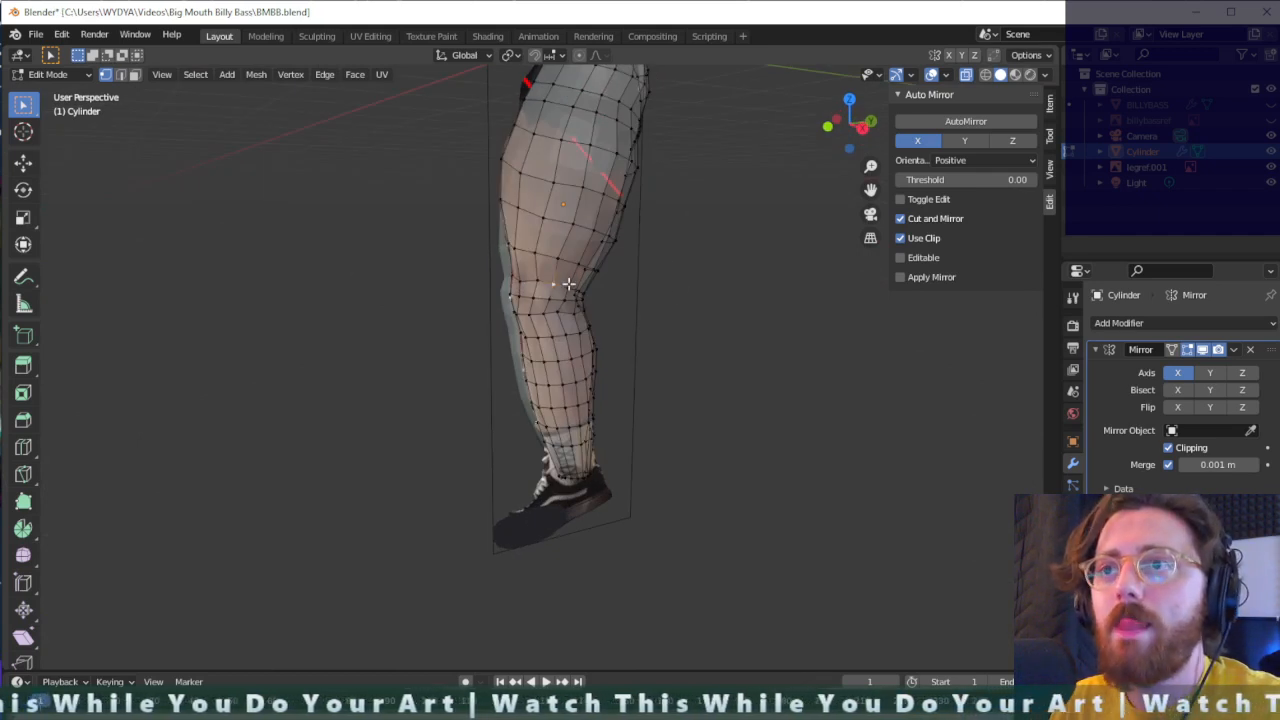
- Select the whole leg mesh, merge its vertices by distance at 0.0001 m, and clear the selection
{"action": "scroll", "coordinate": [689, 372], "scroll_direction": "down", "scroll_amount": 2}
{"action": "key", "text": "a"}
{"action": "scroll", "coordinate": [590, 265], "scroll_direction": "up", "scroll_amount": 2}
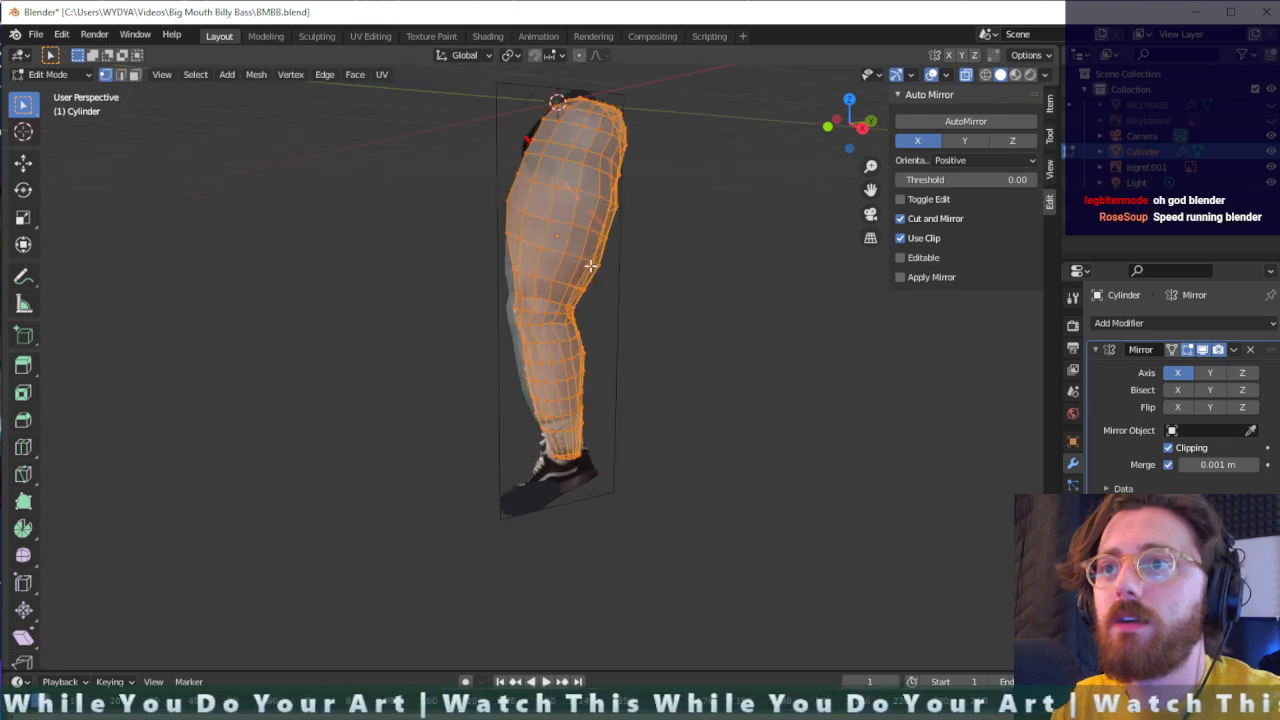
{"action": "middle_click_drag", "start_coordinate": [686, 289], "coordinate": [700, 300]}
{"action": "scroll", "coordinate": [696, 300], "scroll_direction": "up", "scroll_amount": 1}
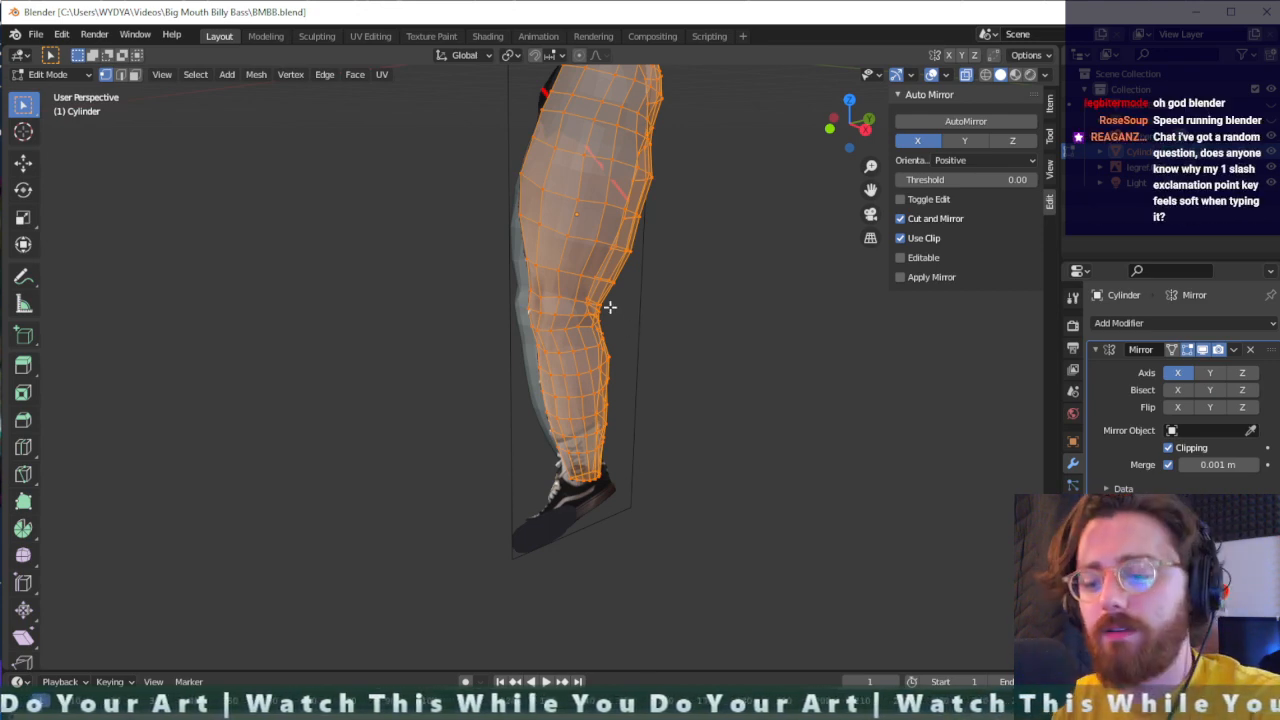
{"action": "key", "text": "m"}
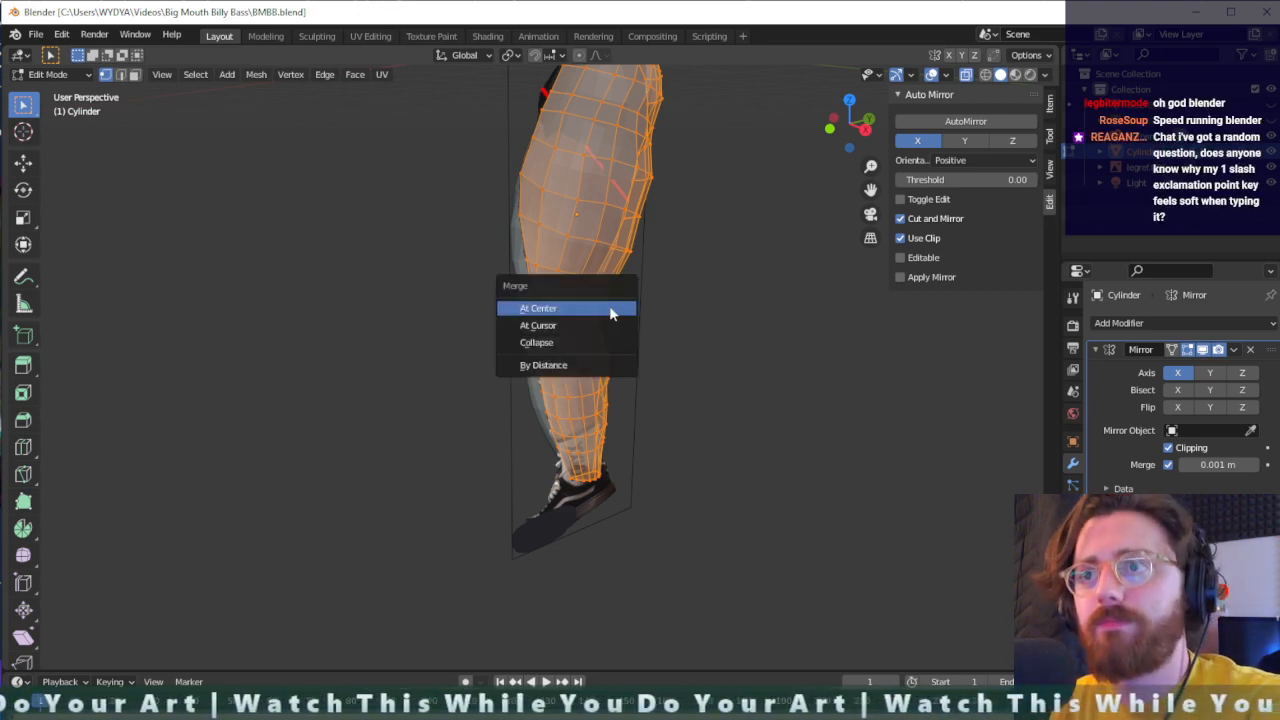
{"action": "left_click", "coordinate": [580, 365]}
{"action": "middle_click_drag", "start_coordinate": [641, 358], "coordinate": [514, 371]}
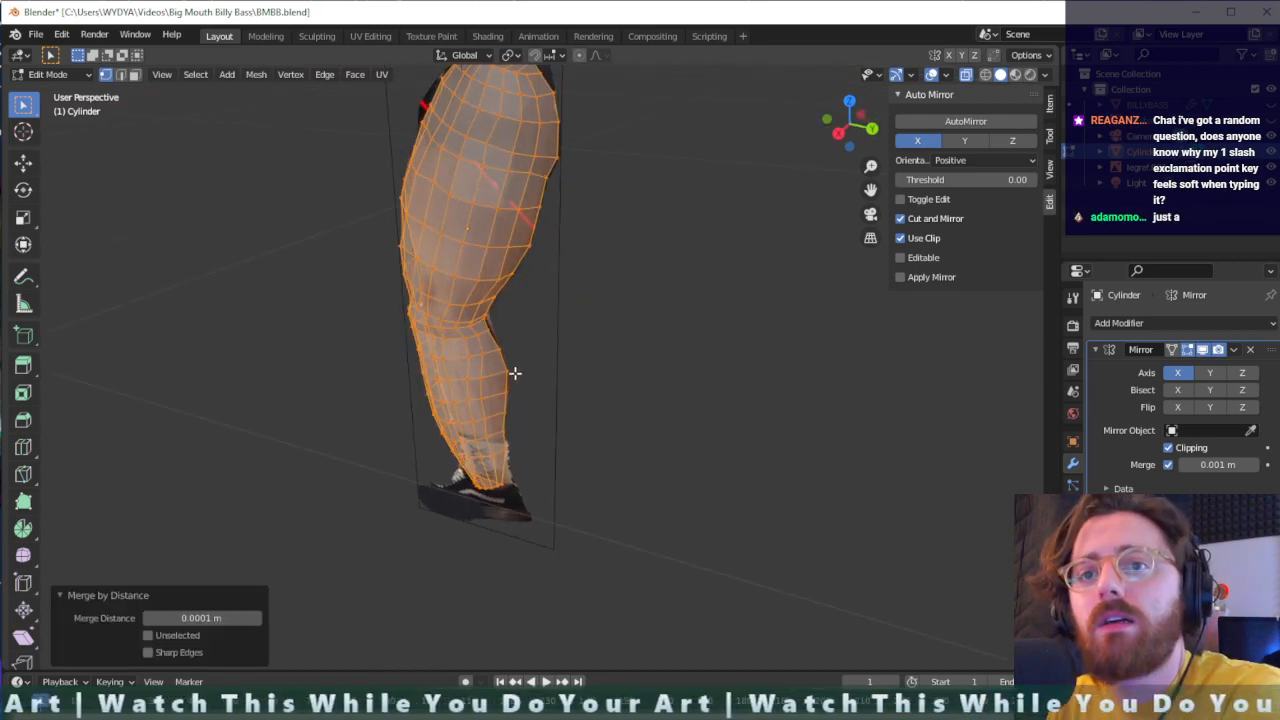
{"action": "mouse_move", "coordinate": [560, 440]}
{"action": "middle_mouse_down"}
{"action": "mouse_move", "coordinate": [596, 467]}
{"action": "mouse_move", "coordinate": [617, 460]}
{"action": "mouse_move", "coordinate": [572, 446]}
{"action": "mouse_move", "coordinate": [585, 445]}
{"action": "middle_mouse_up"}
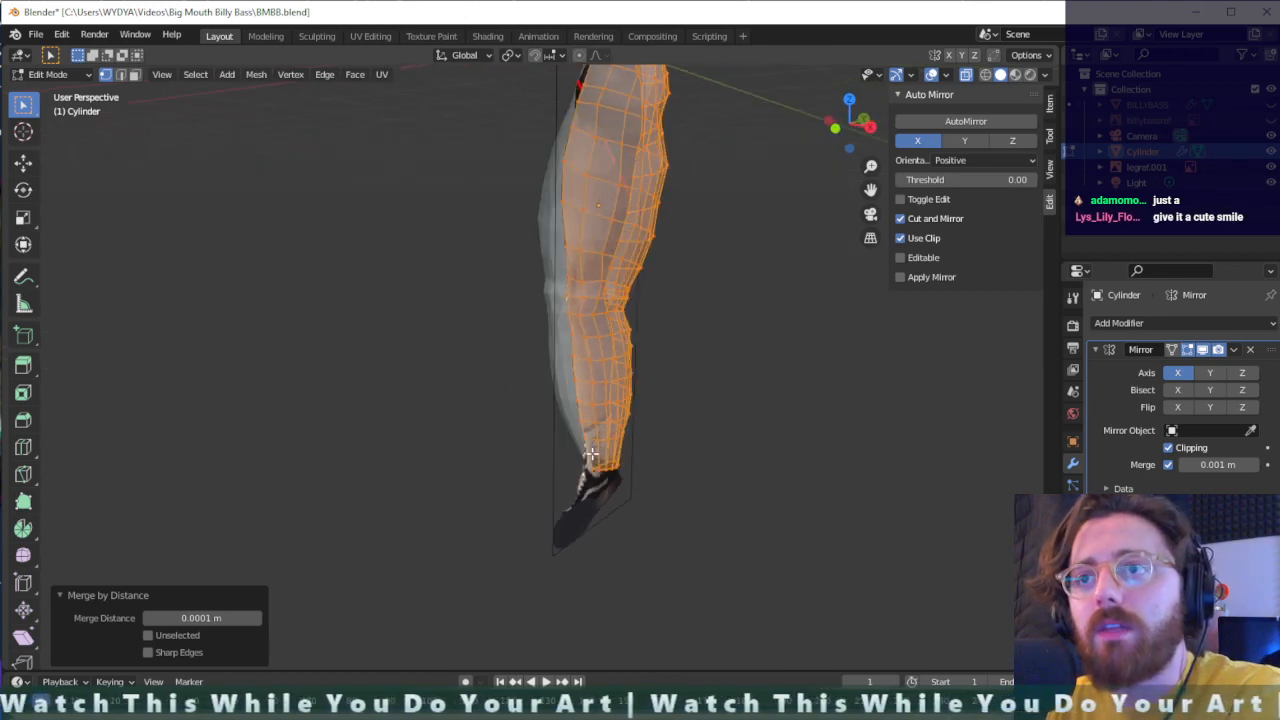
{"action": "left_click", "coordinate": [160, 595]}
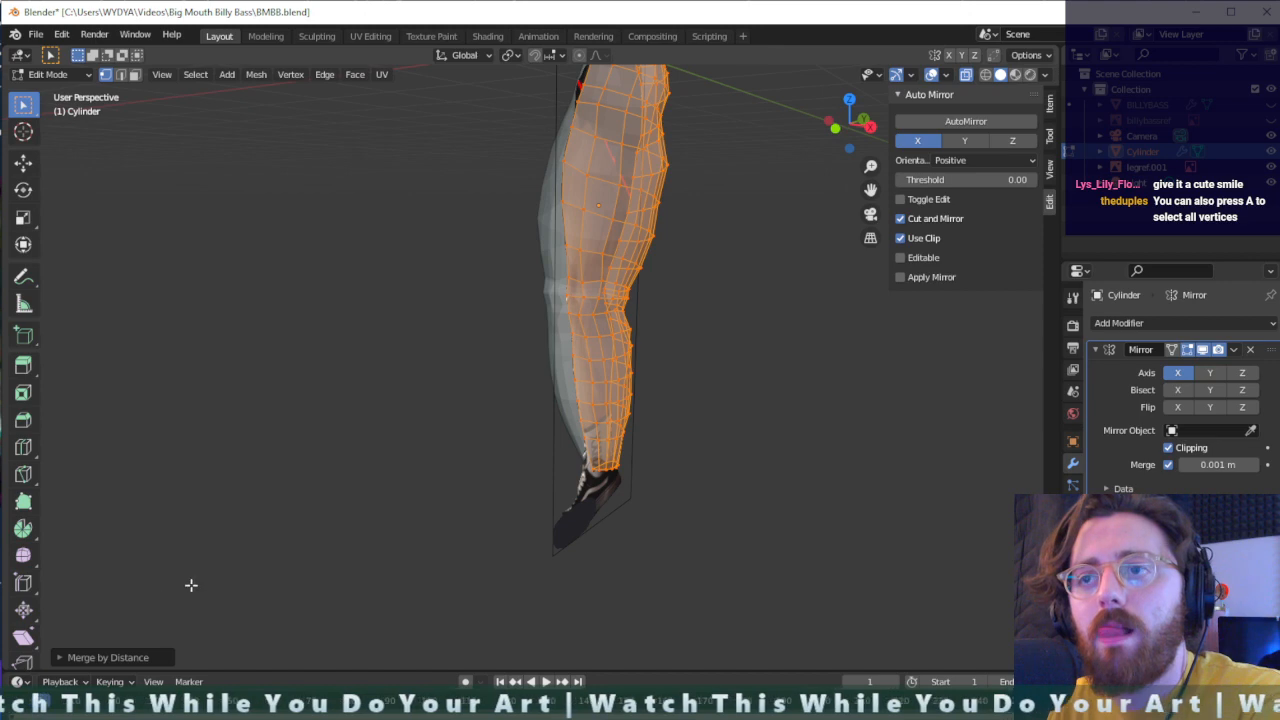
{"action": "left_click", "coordinate": [547, 492]}
- Move a vertex at the front of the loop just below the knee by about 0.009 m in X and Y
{"action": "scroll", "coordinate": [590, 346], "scroll_direction": "up", "scroll_amount": 3}
{"action": "middle_click_drag", "start_coordinate": [687, 349], "coordinate": [629, 358]}
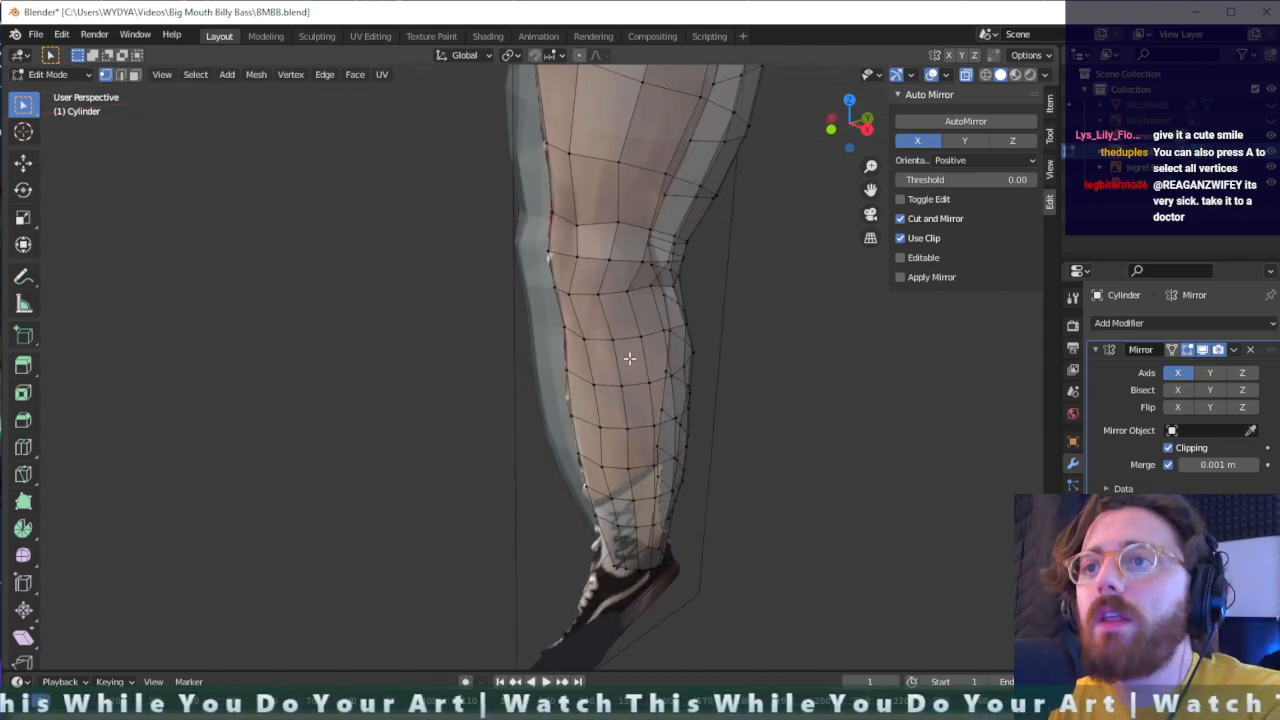
{"action": "left_click_drag", "start_coordinate": [576, 345], "coordinate": [584, 321]}
{"action": "left_click", "coordinate": [571, 290]}
{"action": "key", "text": "g"}
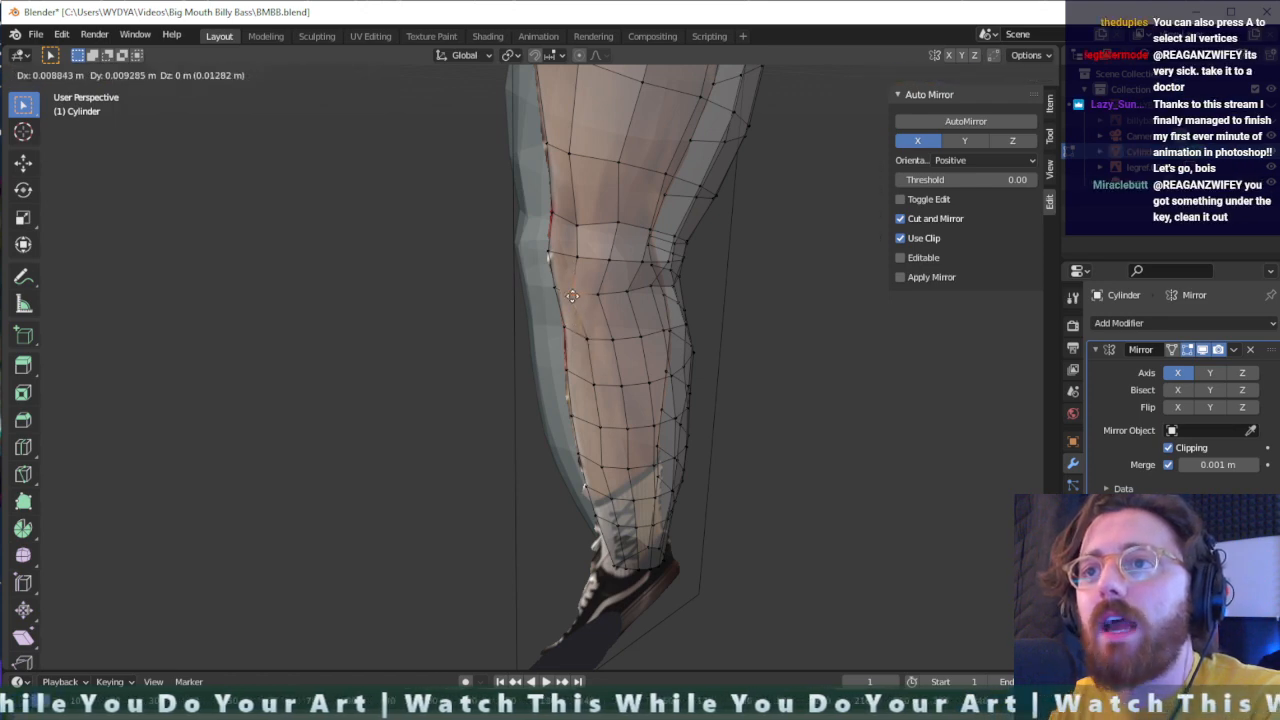
{"action": "left_click", "coordinate": [568, 289]}
- Shift two vertices on the outer side of the loop just below the knee slightly toward the back of the leg
{"action": "middle_click_drag", "start_coordinate": [623, 328], "coordinate": [538, 270]}
{"action": "left_click", "coordinate": [554, 260]}
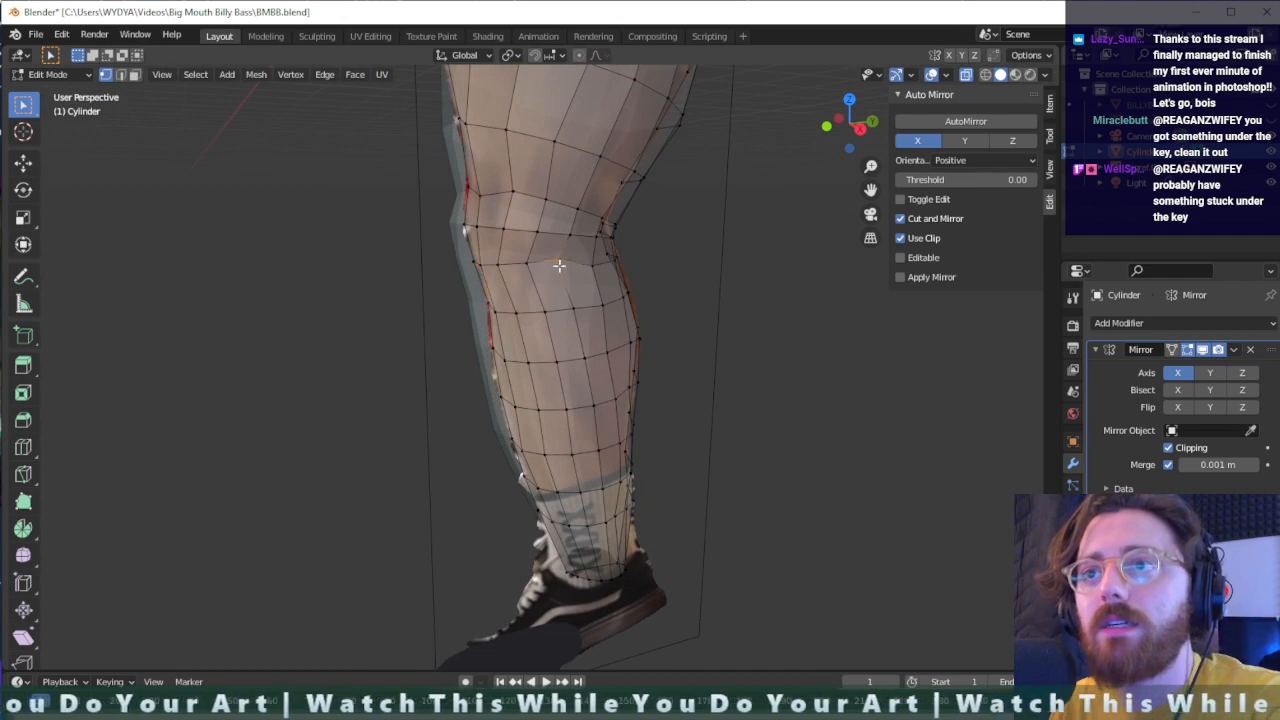
{"action": "key", "text": "g"}
{"action": "left_click", "coordinate": [520, 258]}
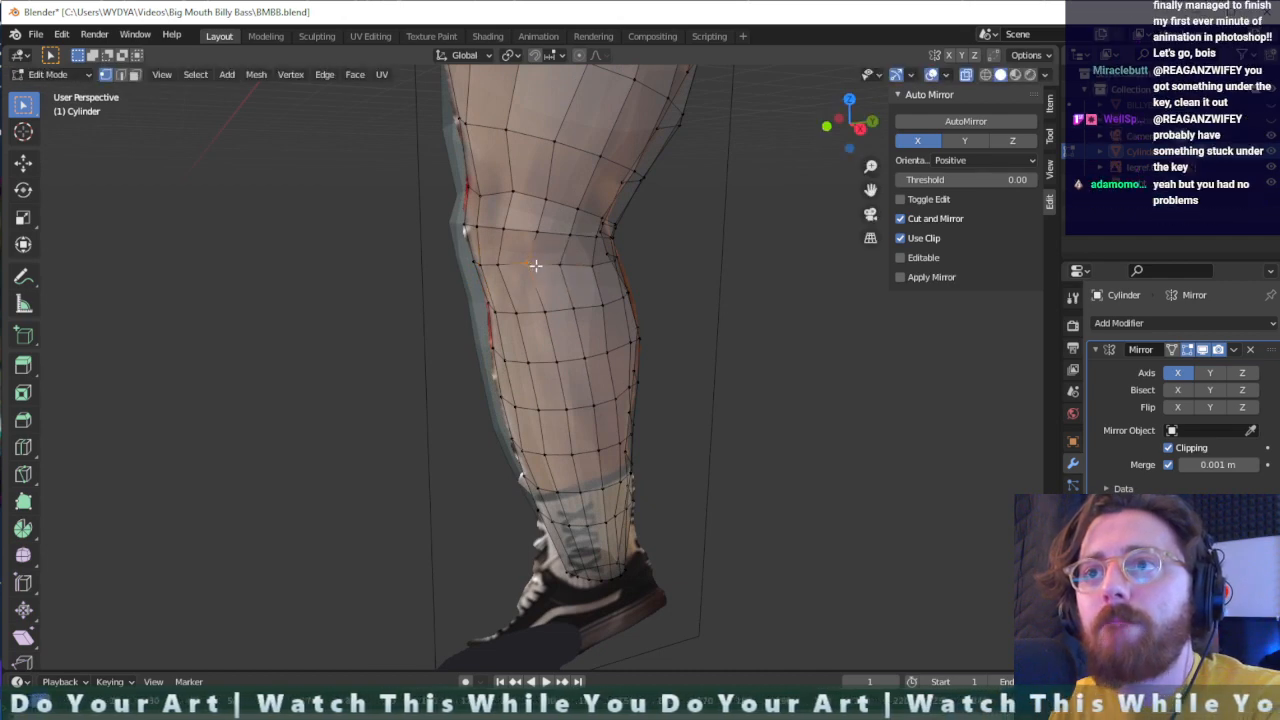
{"action": "key", "text": "g"}
{"action": "left_click", "coordinate": [488, 257]}
- Move two more vertices toward the front of the loop below the knee along Y, by about 0.022 m and 0.045 m
{"action": "key", "text": "g"}
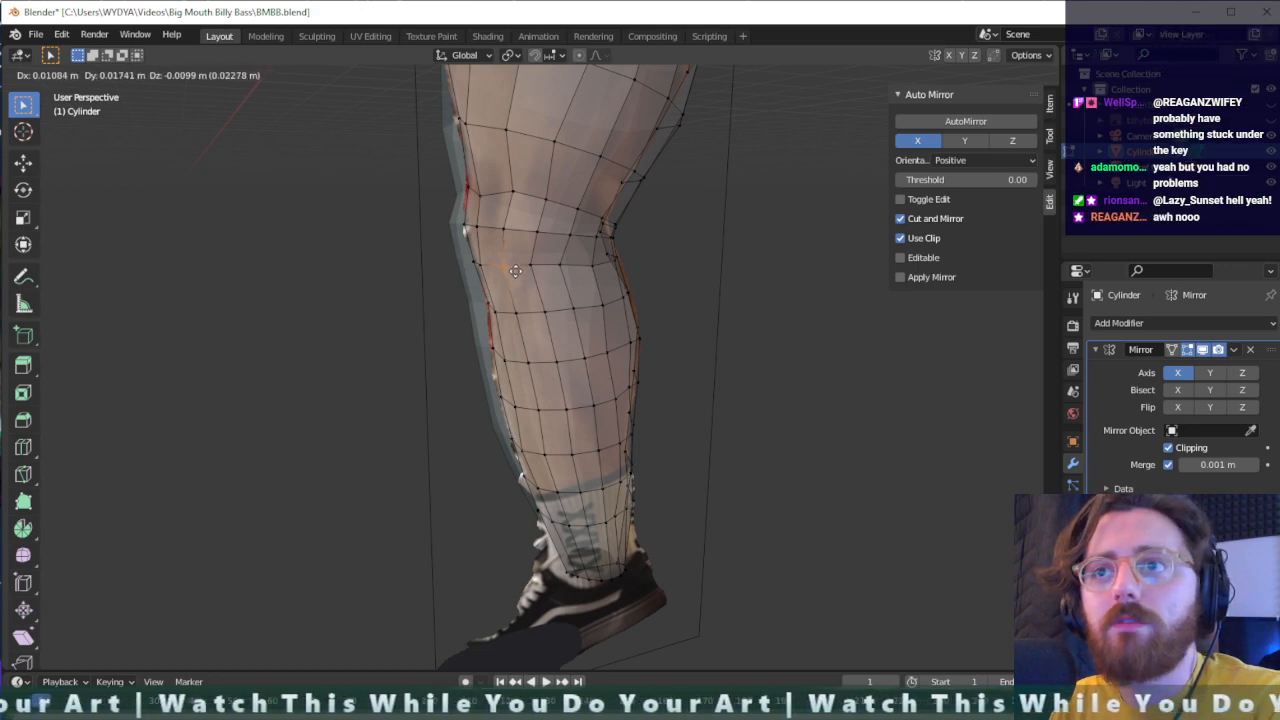
{"action": "key", "text": "x"}
{"action": "key", "text": "y"}
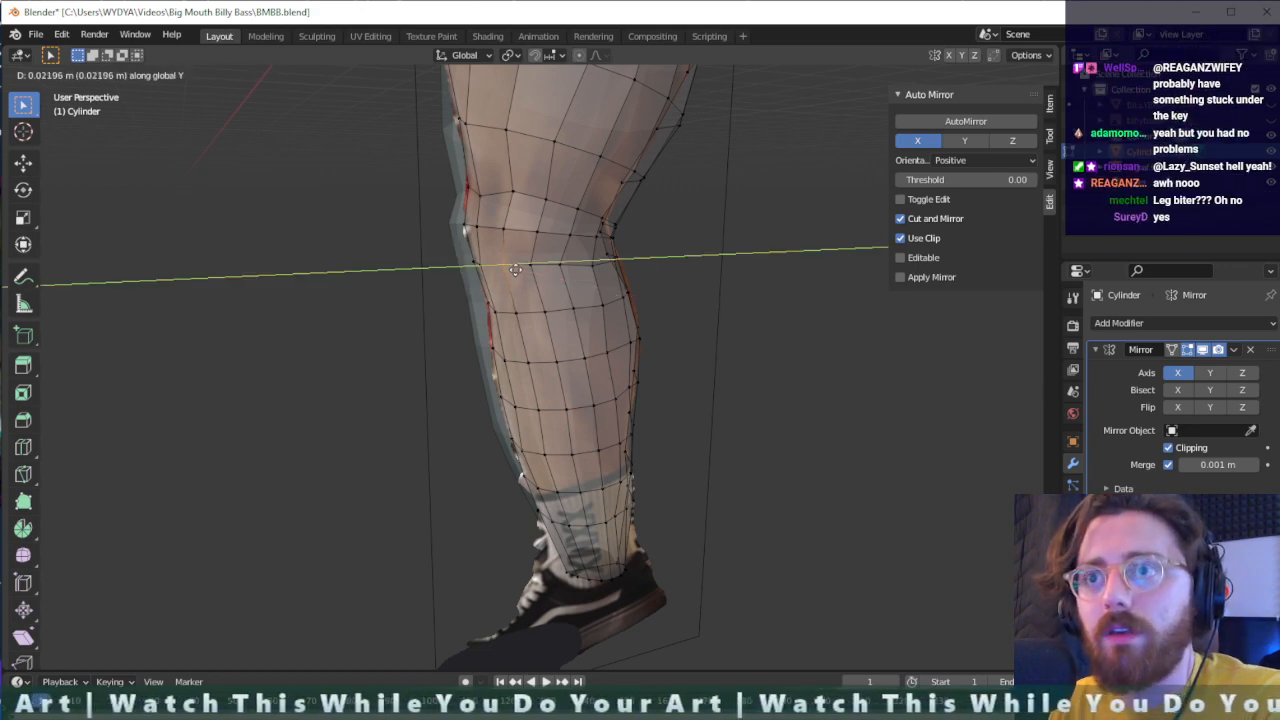
{"action": "left_click", "coordinate": [515, 270]}
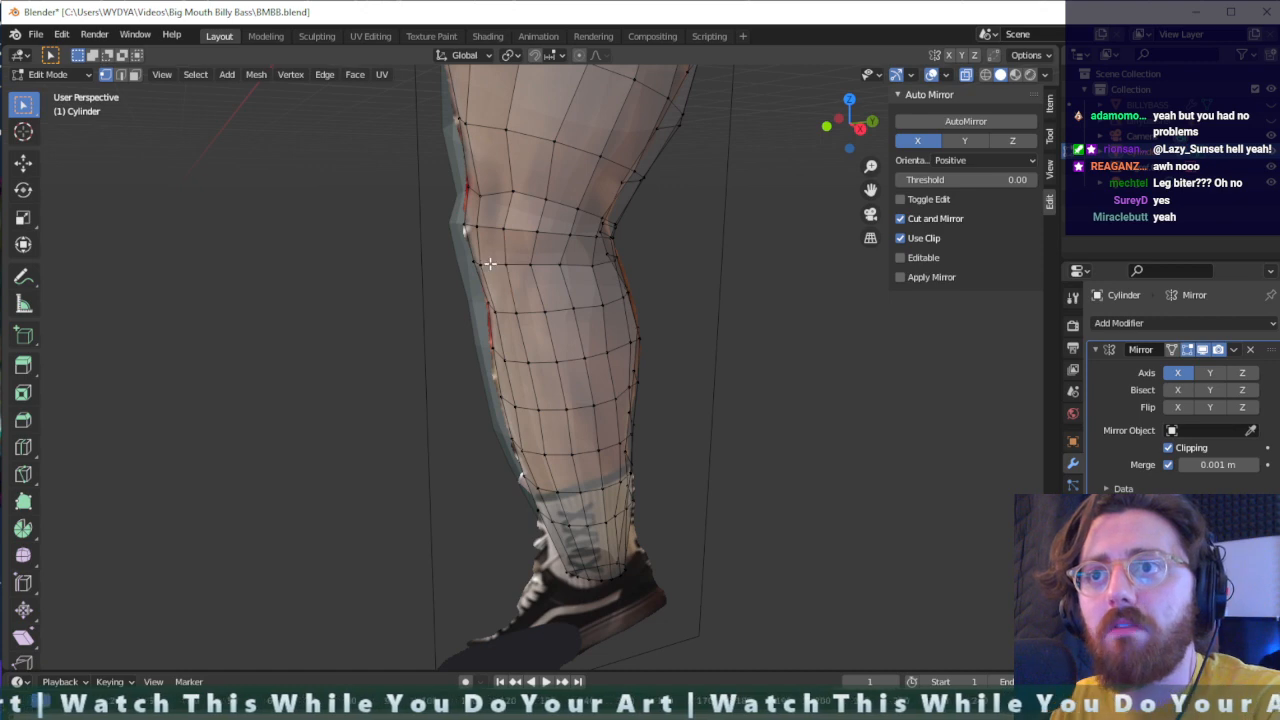
{"action": "key", "text": "g"}
{"action": "key", "text": "y"}
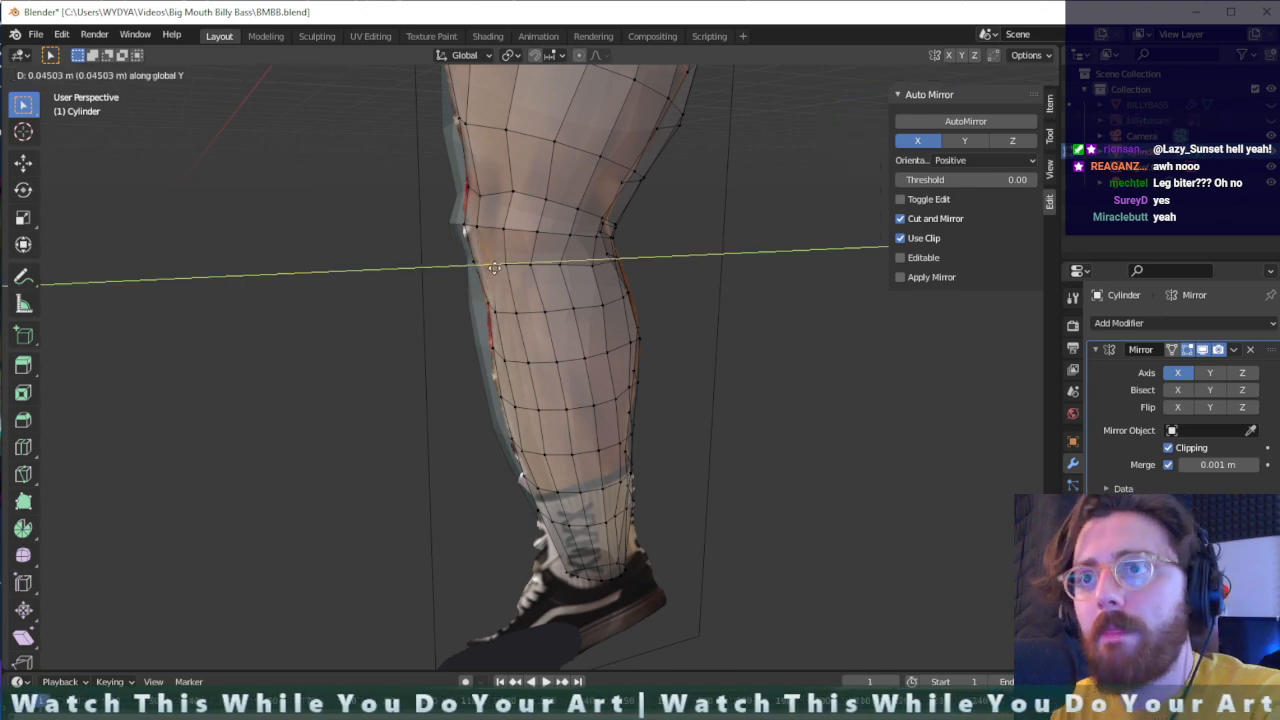
{"action": "left_click", "coordinate": [493, 268]}
- Try to move the whole upper calf loop slightly toward the back of the leg
{"action": "middle_click_drag", "start_coordinate": [493, 268], "coordinate": [514, 303]}
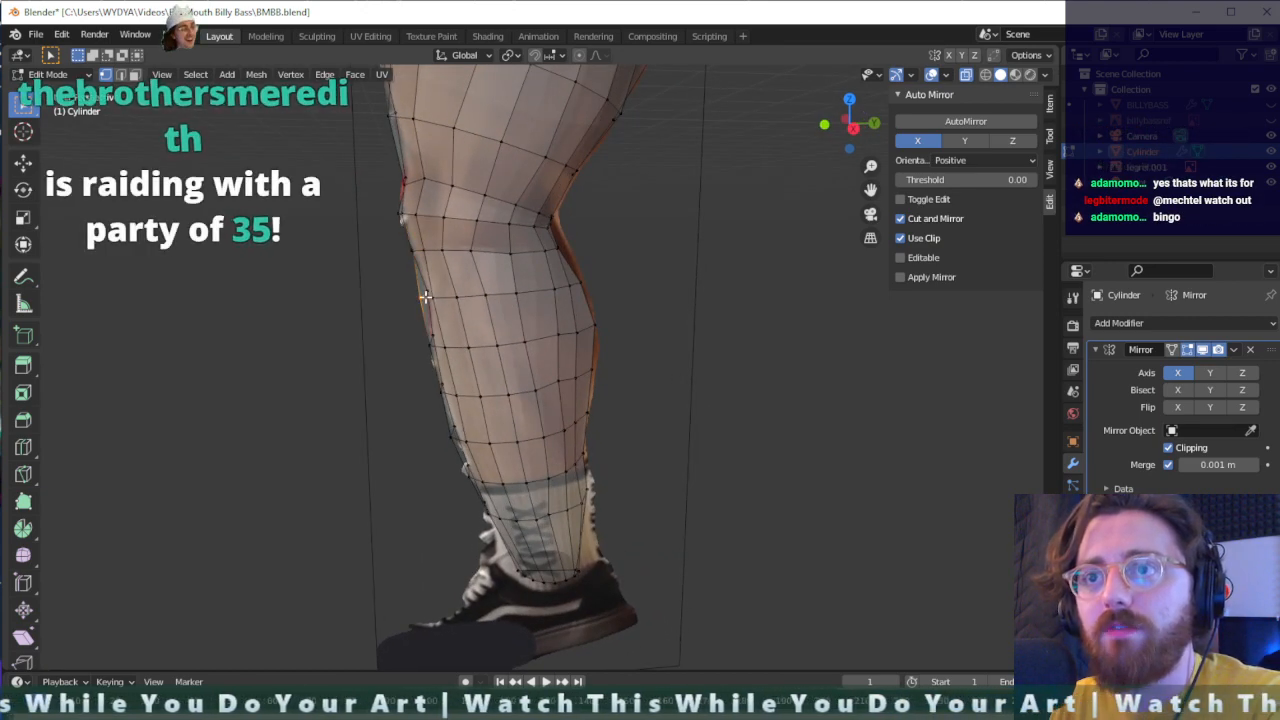
{"action": "left_click", "coordinate": [454, 296], "text": "alt"}
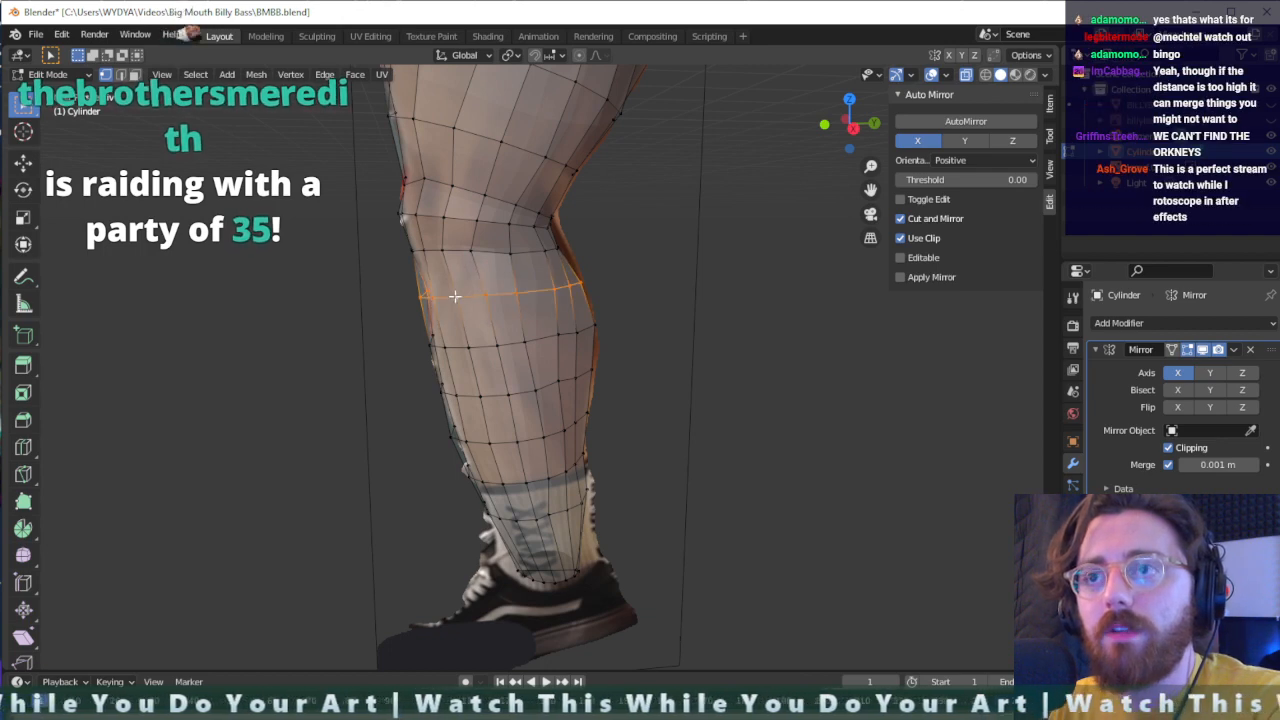
{"action": "key", "text": "g"}
{"action": "left_click", "coordinate": [460, 296]}
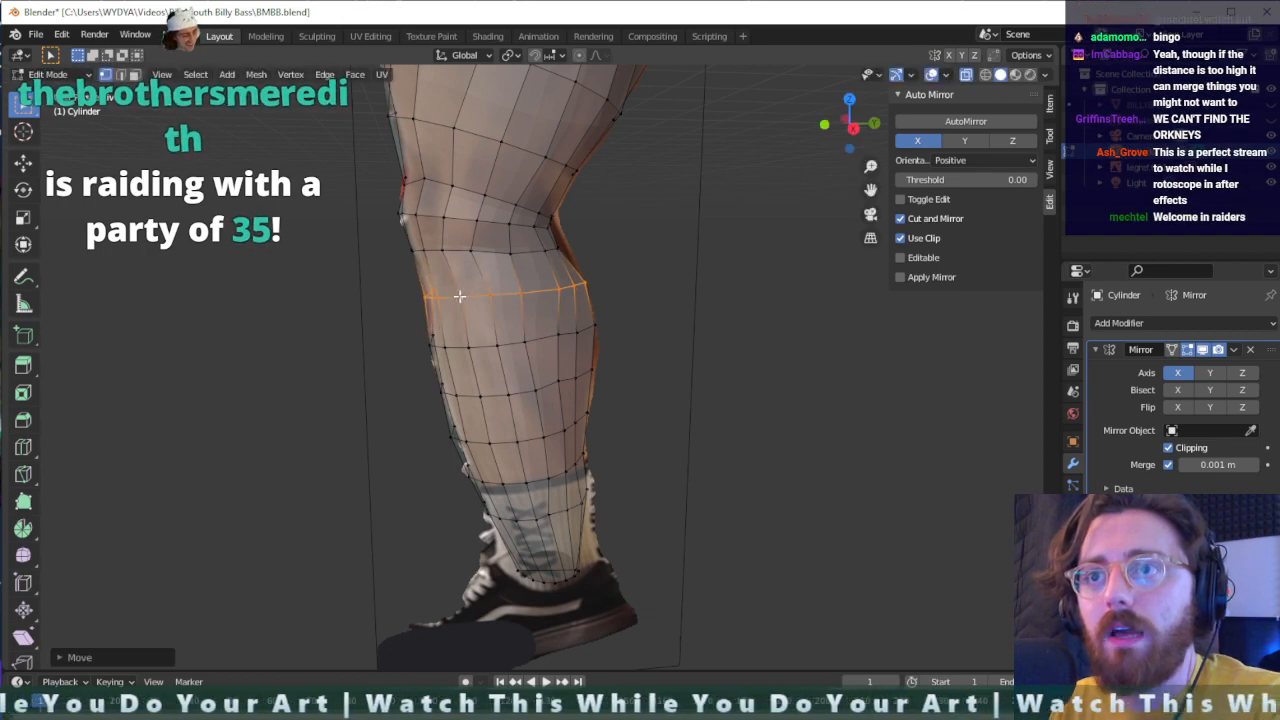
- Move only the front vertices of the upper calf loop about 0.021 m along Y and reposition a vertex in its rear half
{"action": "left_click", "coordinate": [580, 283], "text": "shift"}
{"action": "left_click", "coordinate": [568, 286], "text": "shift"}
{"action": "key", "text": "g"}
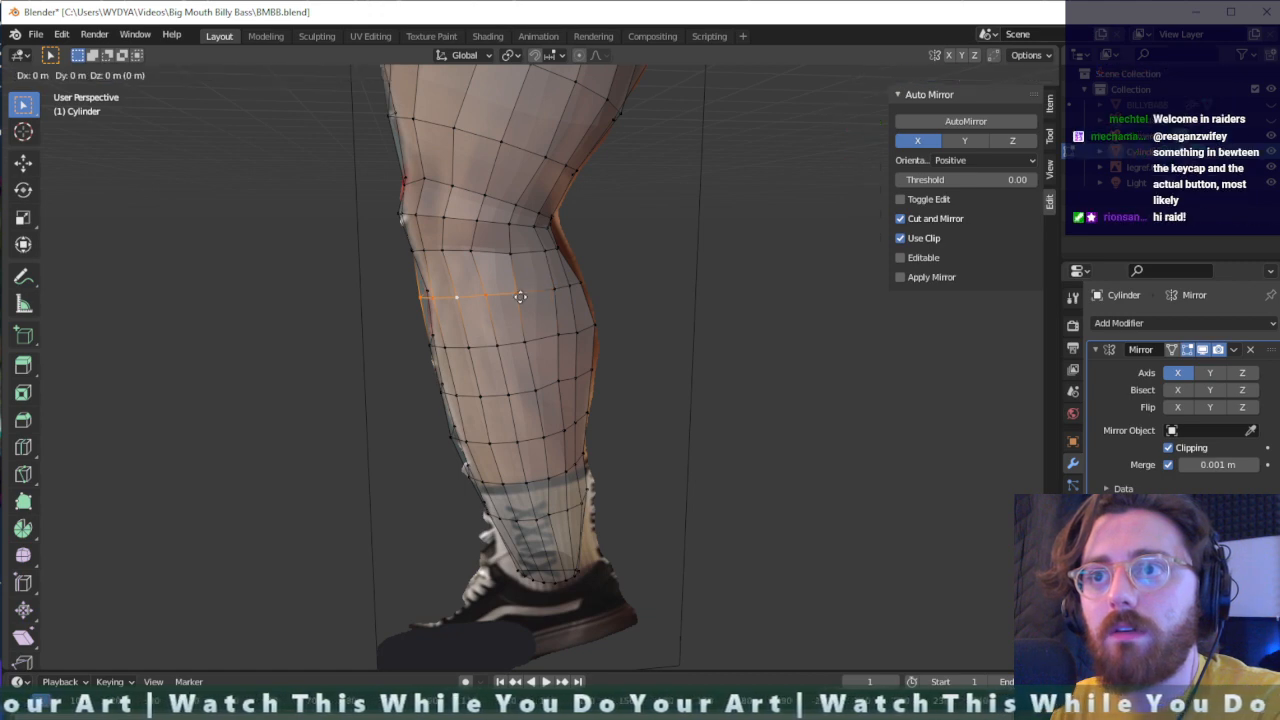
{"action": "key", "text": "x"}
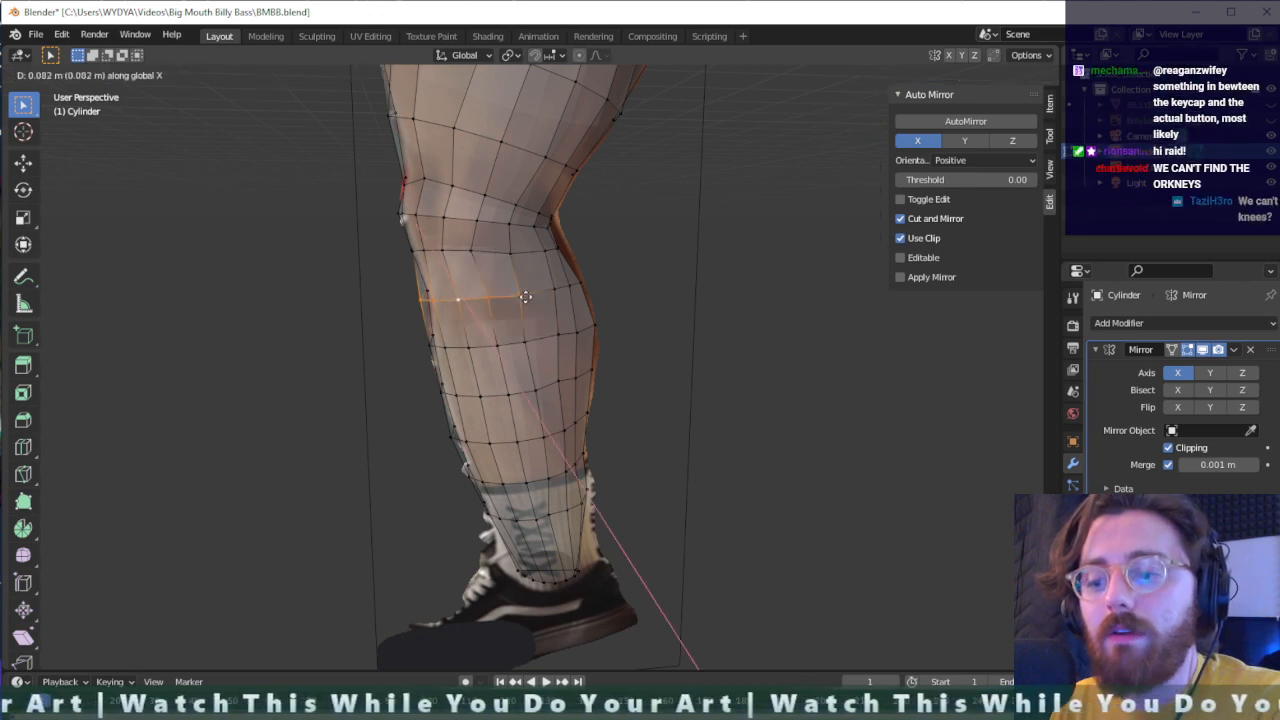
{"action": "key", "text": "y"}
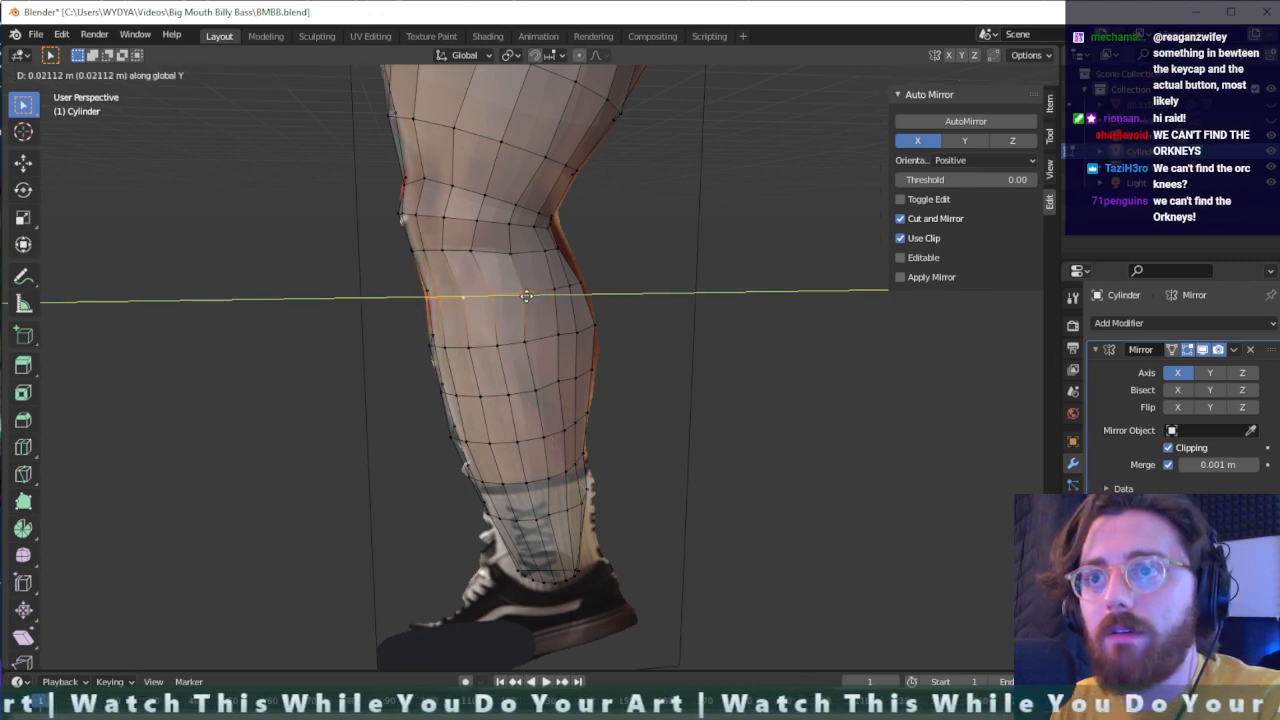
{"action": "left_click", "coordinate": [529, 296]}
{"action": "middle_click_drag", "start_coordinate": [529, 298], "coordinate": [565, 326]}
{"action": "key", "text": "g"}
{"action": "left_click", "coordinate": [624, 300]}
- Try to resize the knee loop by scaling it along X, along Y and uniformly
{"action": "middle_click_drag", "start_coordinate": [402, 203], "coordinate": [551, 217]}
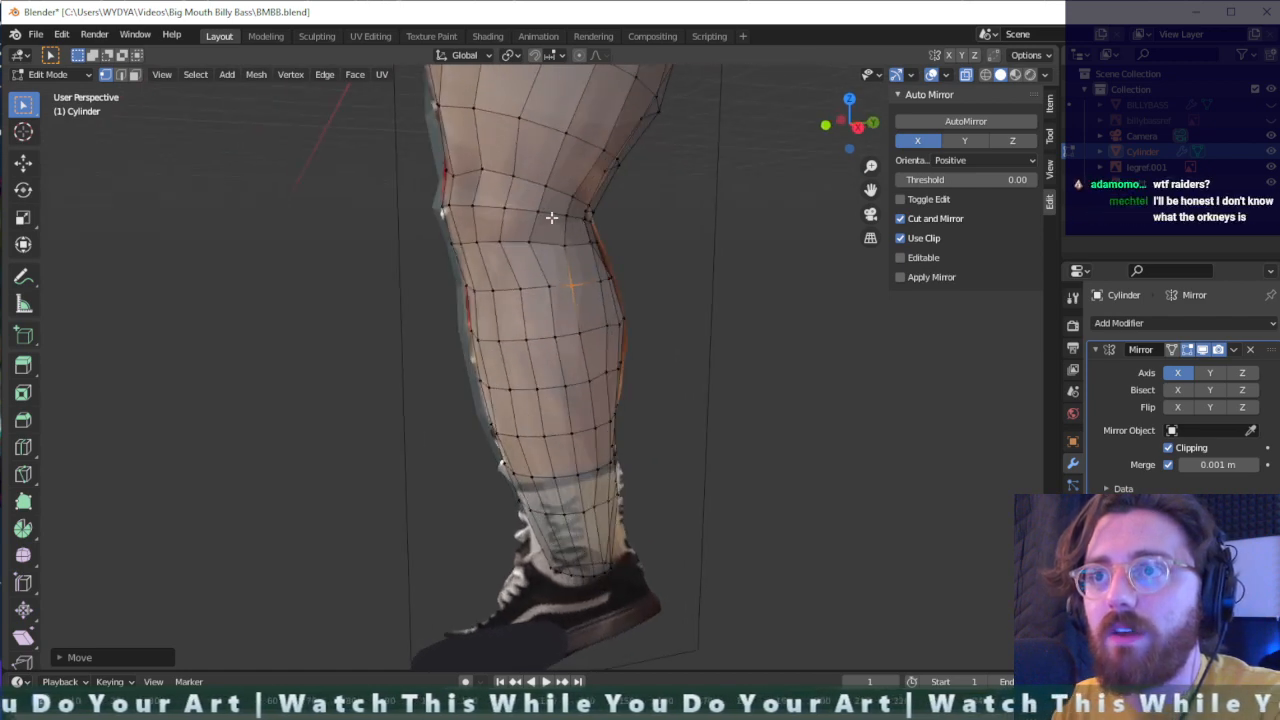
{"action": "key", "text": "s"}
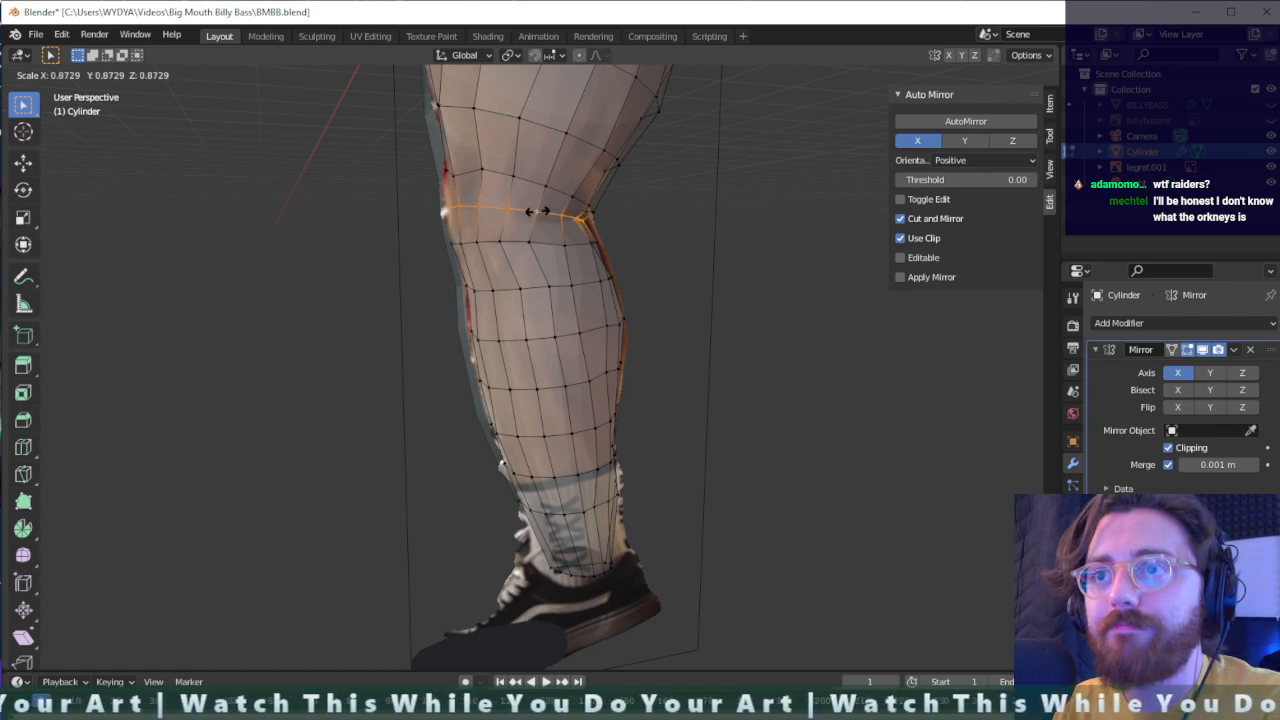
{"action": "key", "text": "x"}
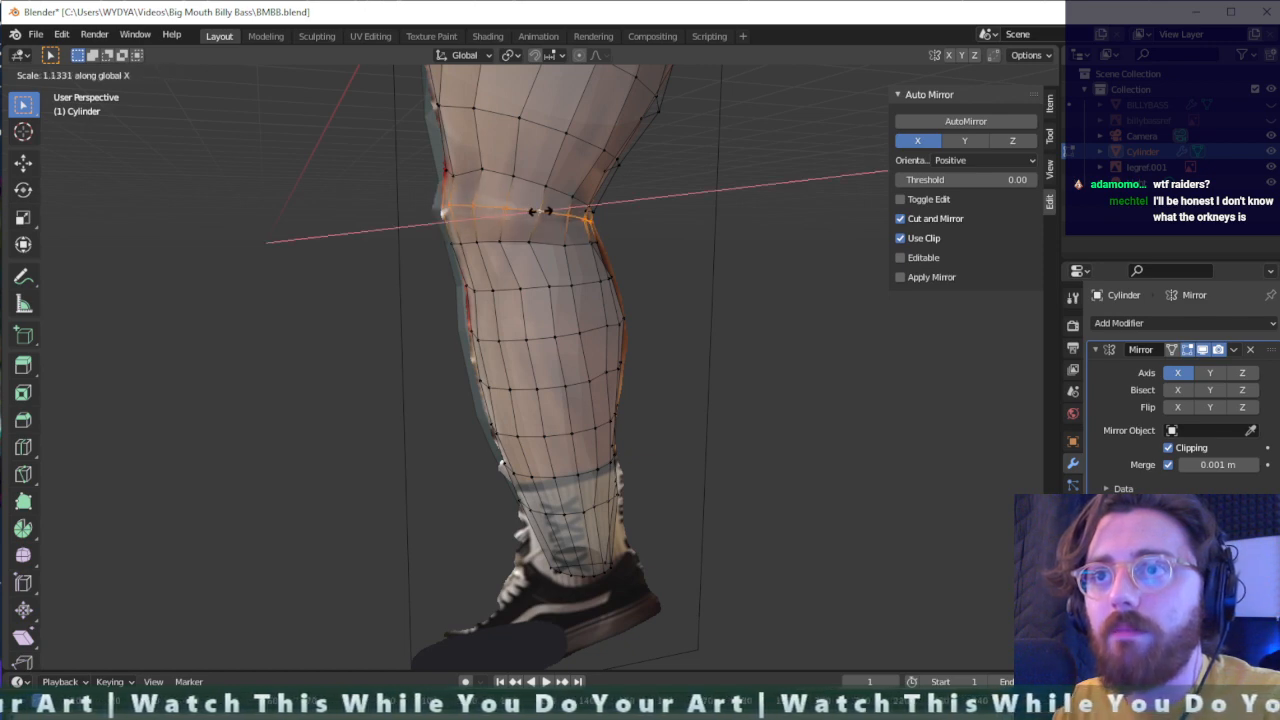
{"action": "key", "text": "y"}
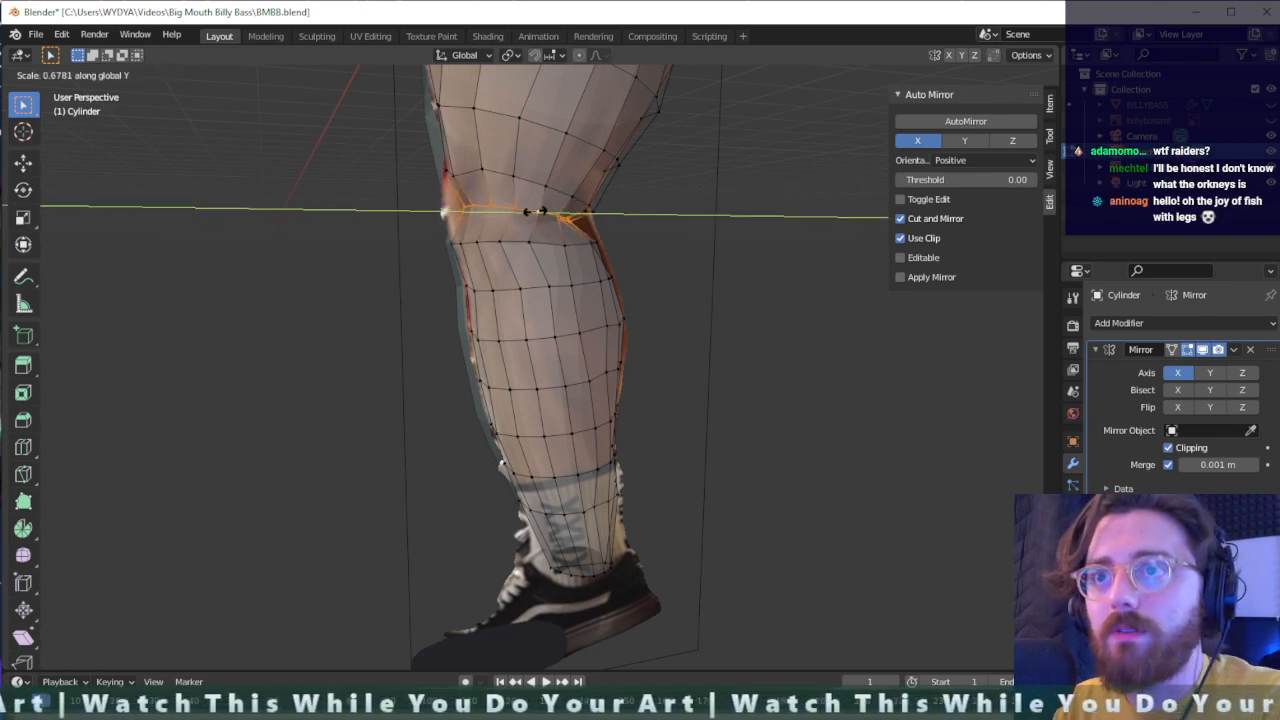
{"action": "left_click", "coordinate": [537, 211]}
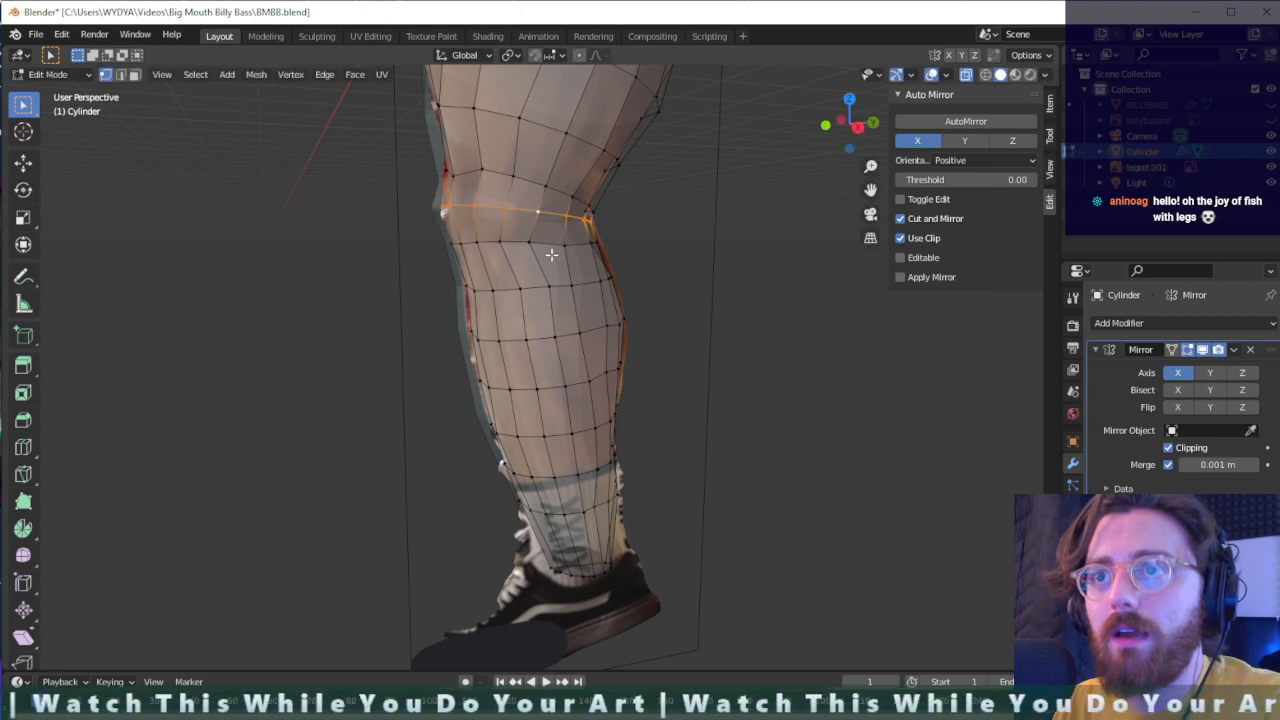
{"action": "mouse_move", "coordinate": [537, 239]}
{"action": "middle_mouse_down"}
{"action": "mouse_move", "coordinate": [553, 238]}
{"action": "mouse_move", "coordinate": [537, 234]}
{"action": "middle_mouse_up"}
{"action": "key", "text": "s"}
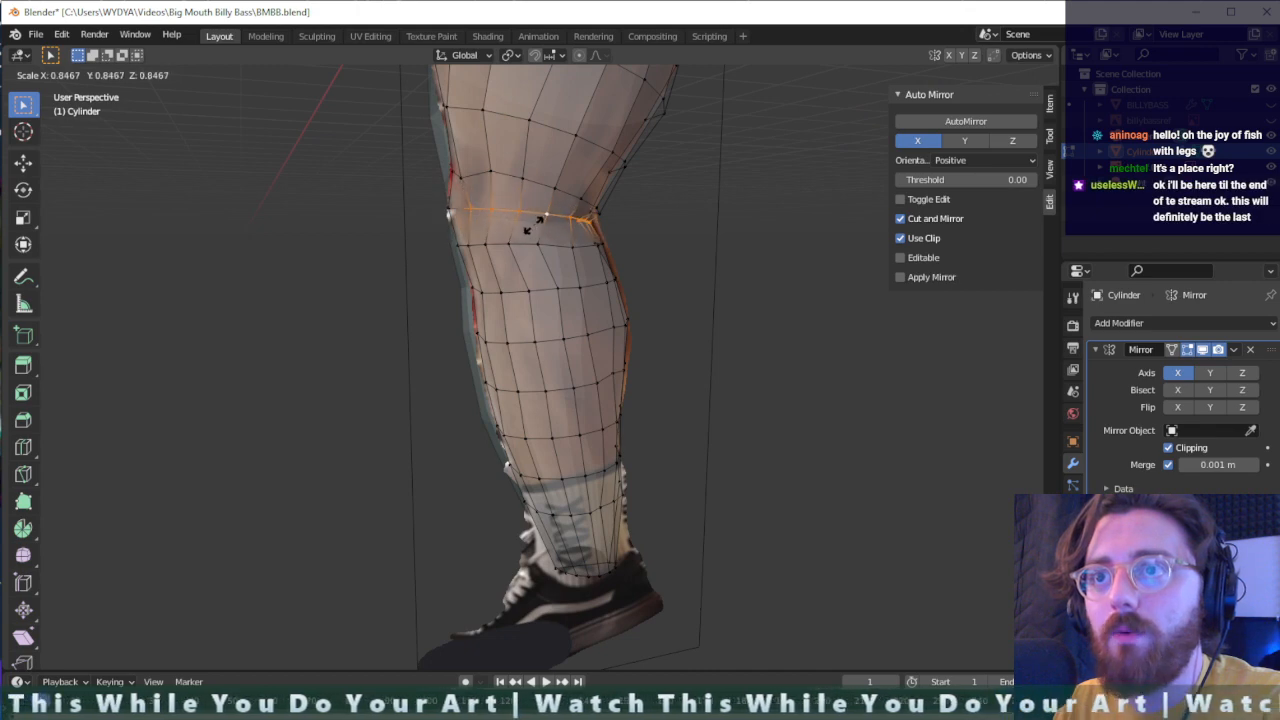
{"action": "left_click", "coordinate": [527, 225]}
- Select the edge loop just below the knee and scale it down slightly
{"action": "middle_click_drag", "start_coordinate": [527, 225], "coordinate": [570, 268]}
{"action": "middle_click_drag", "start_coordinate": [506, 340], "coordinate": [505, 289]}
{"action": "left_click_drag", "start_coordinate": [472, 226], "coordinate": [480, 232]}
{"action": "middle_click_drag", "start_coordinate": [491, 243], "coordinate": [505, 297]}
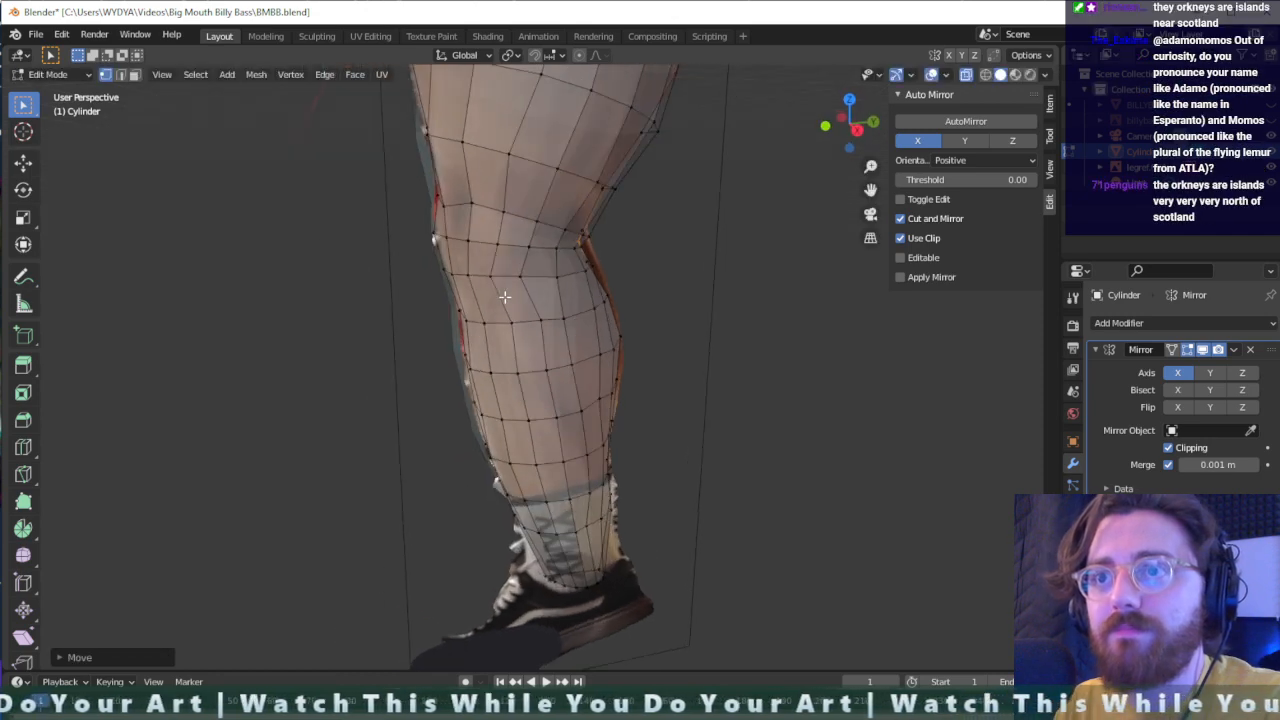
{"action": "left_click", "coordinate": [450, 273], "text": "alt"}
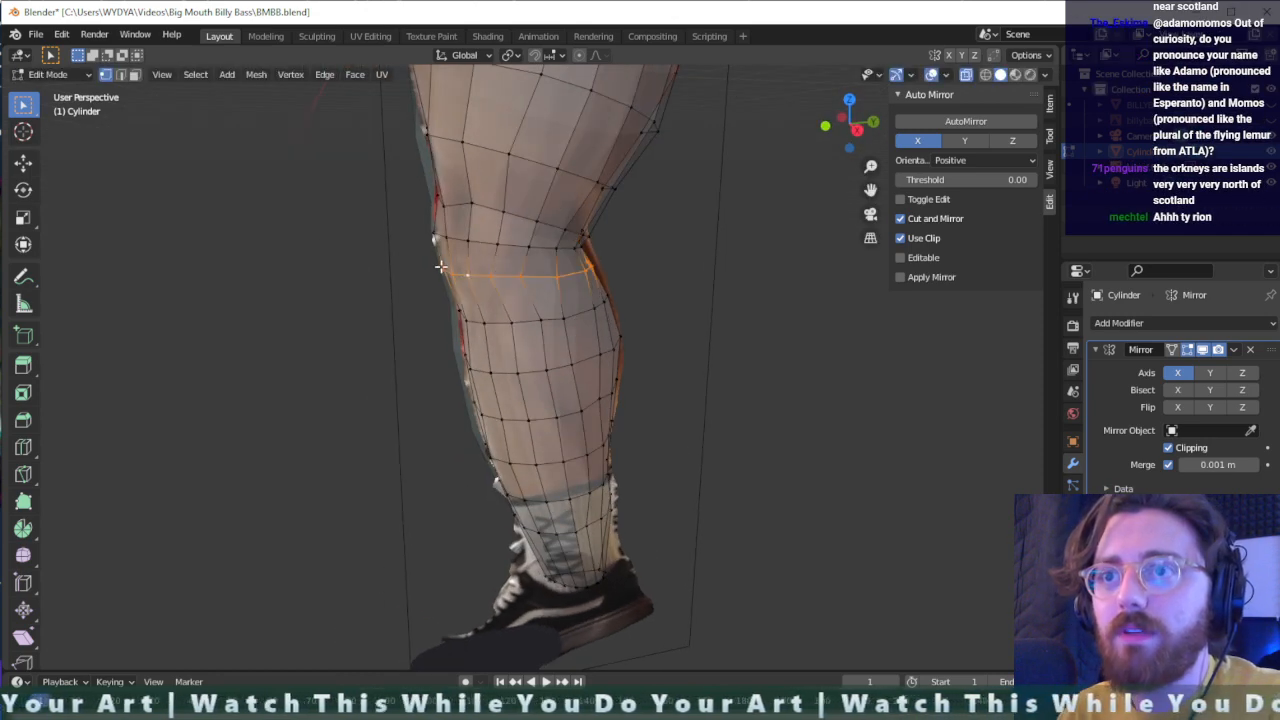
{"action": "middle_click_drag", "start_coordinate": [571, 279], "coordinate": [549, 284]}
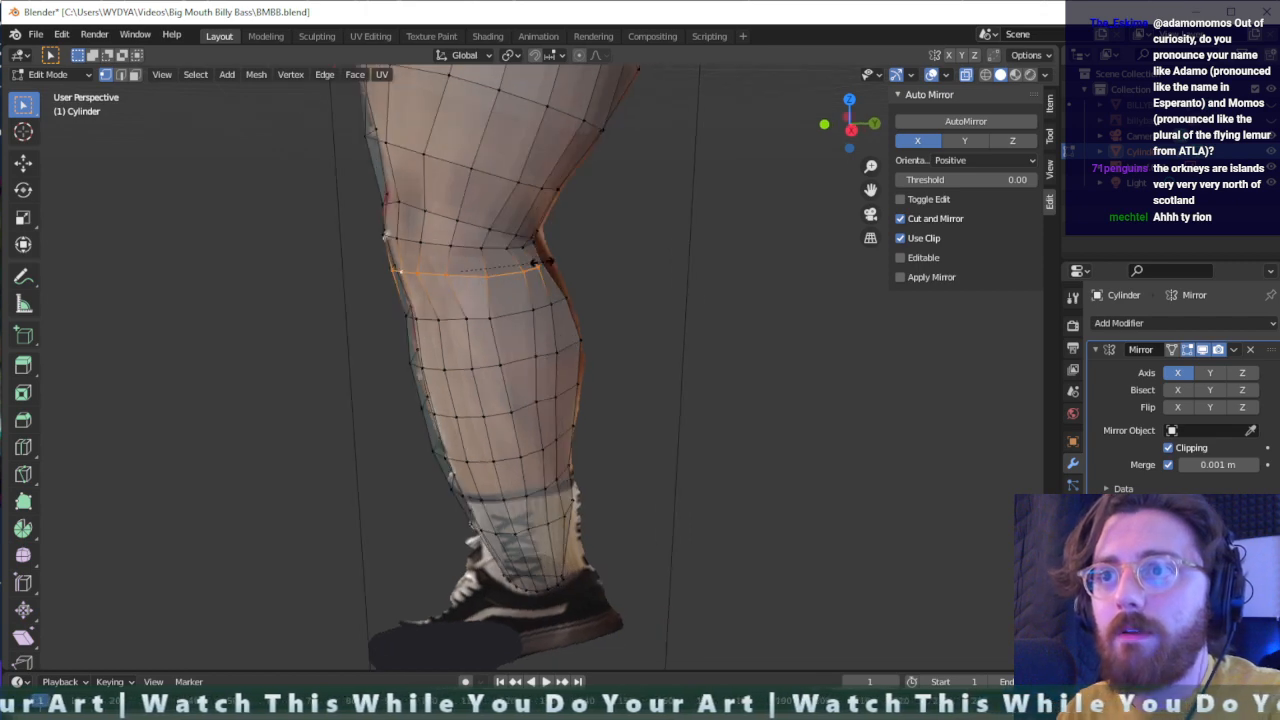
{"action": "key", "text": "s"}
{"action": "left_click", "coordinate": [537, 262]}
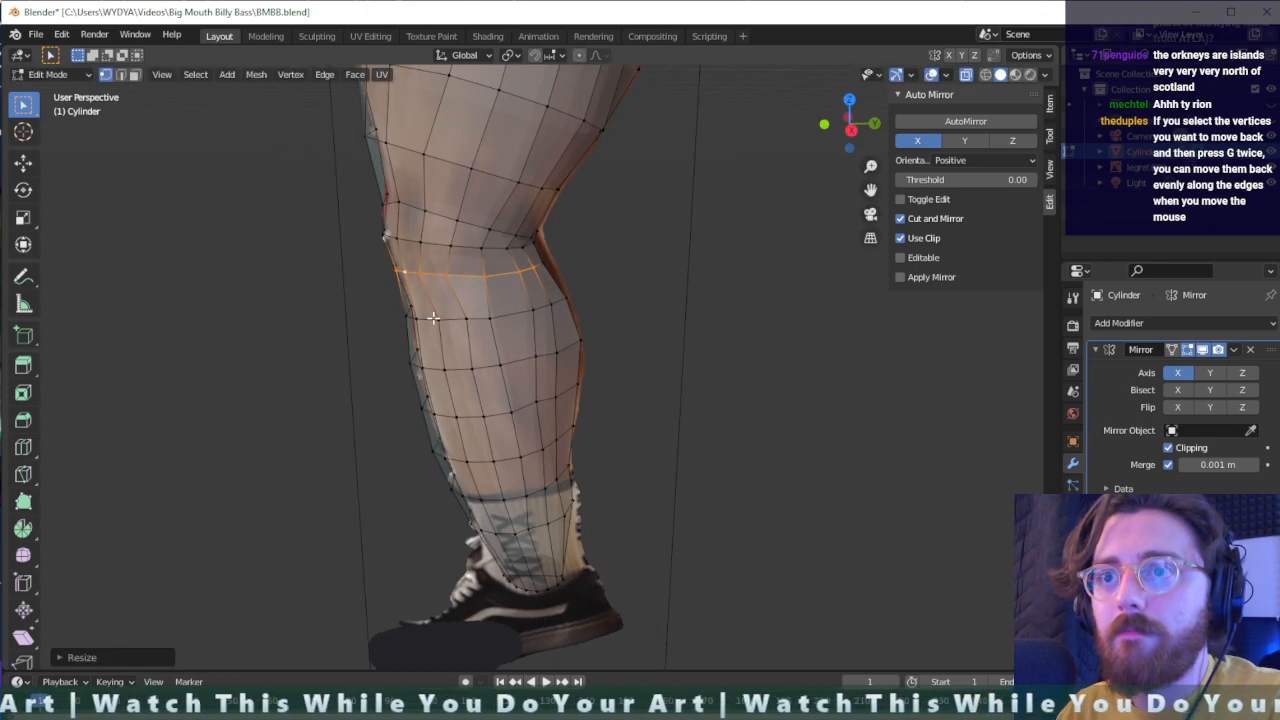
- Select the upper calf edge loop and scale it down slightly
{"action": "middle_click_drag", "start_coordinate": [480, 300], "coordinate": [449, 315]}
{"action": "left_click", "coordinate": [458, 325], "text": "alt"}
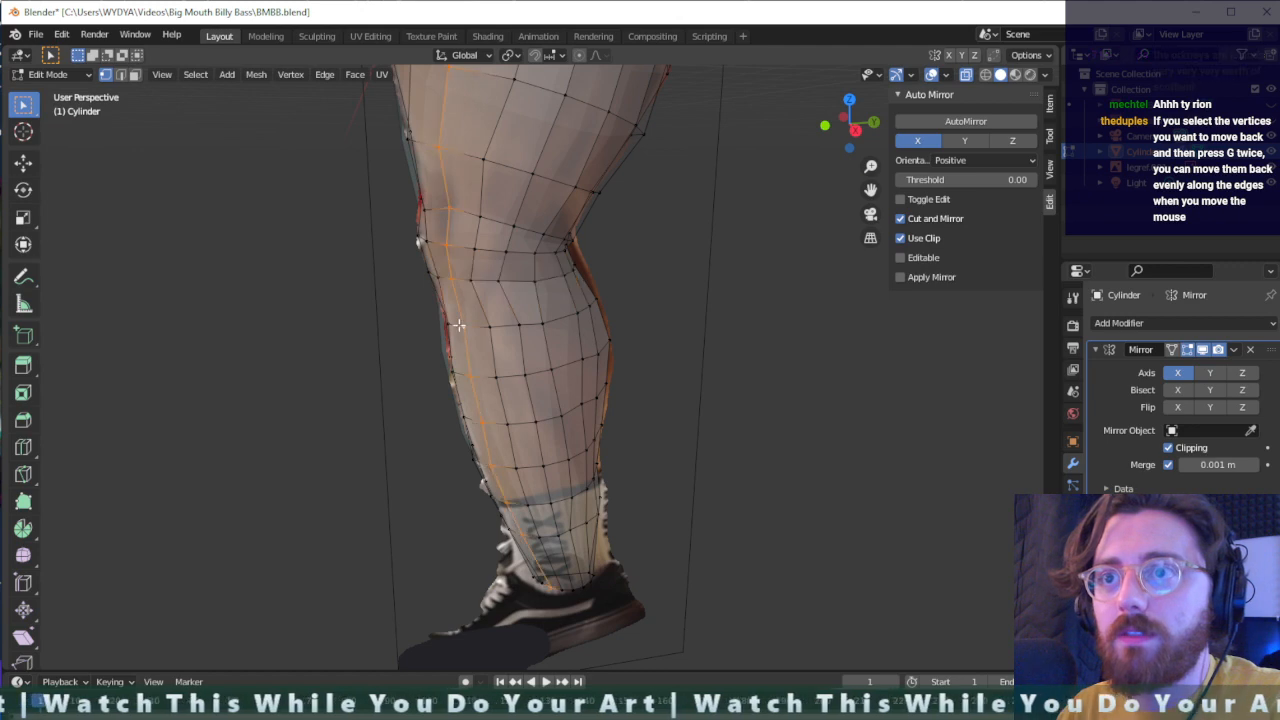
{"action": "left_click", "coordinate": [489, 326], "text": "alt"}
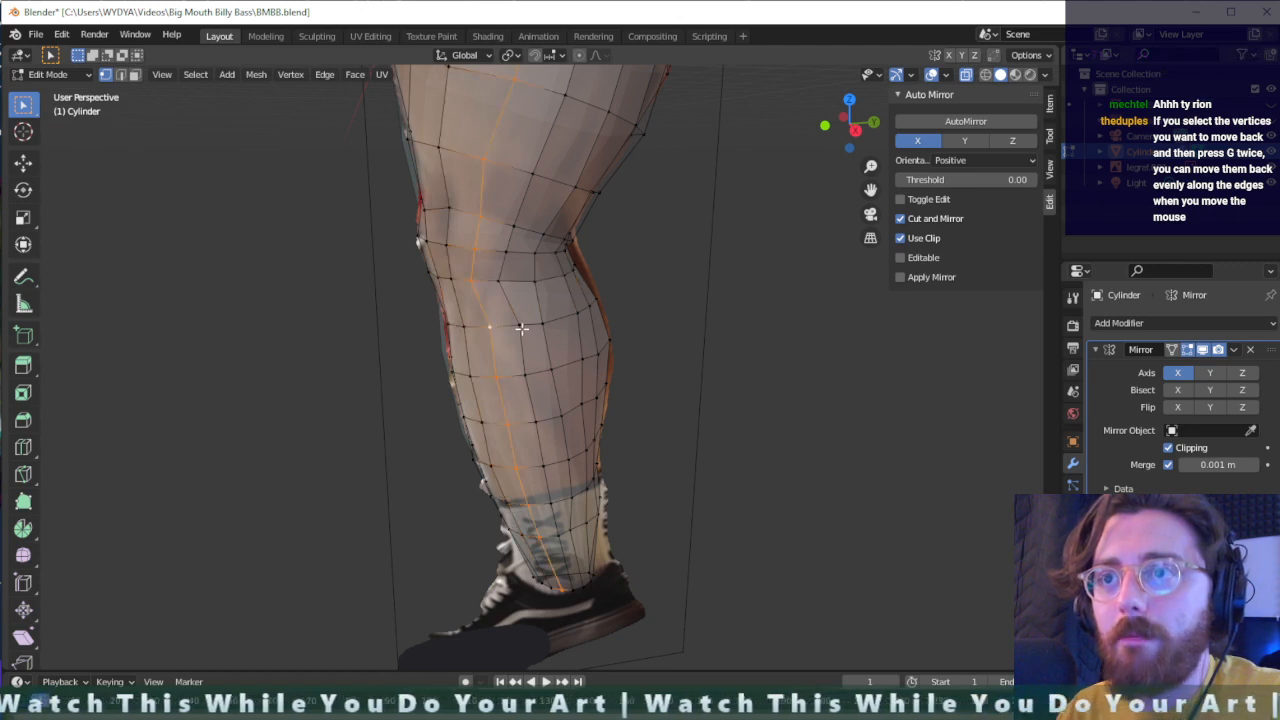
{"action": "left_click", "coordinate": [538, 336], "text": "alt"}
{"action": "middle_click_drag", "start_coordinate": [478, 332], "coordinate": [505, 326]}
{"action": "left_click", "coordinate": [527, 325]}
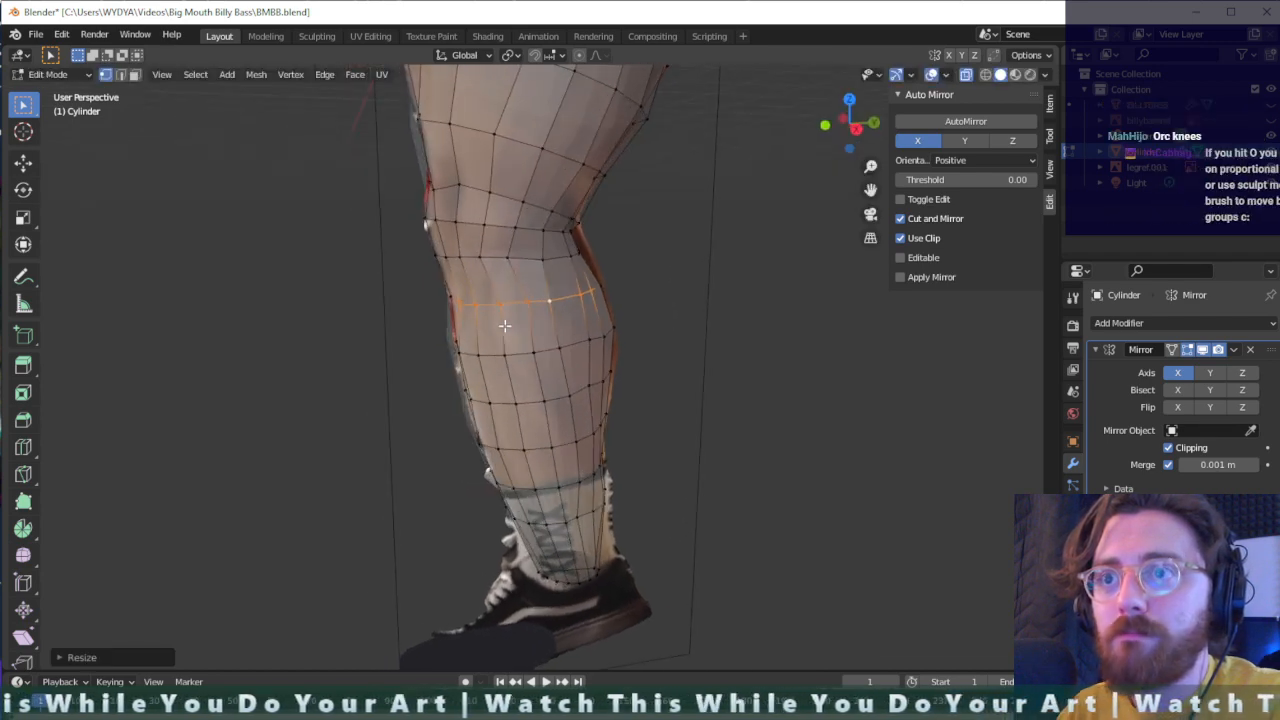
- Select the front vertices of the middle calf edge loop and shift them slightly along Y
{"action": "left_click", "coordinate": [465, 358]}
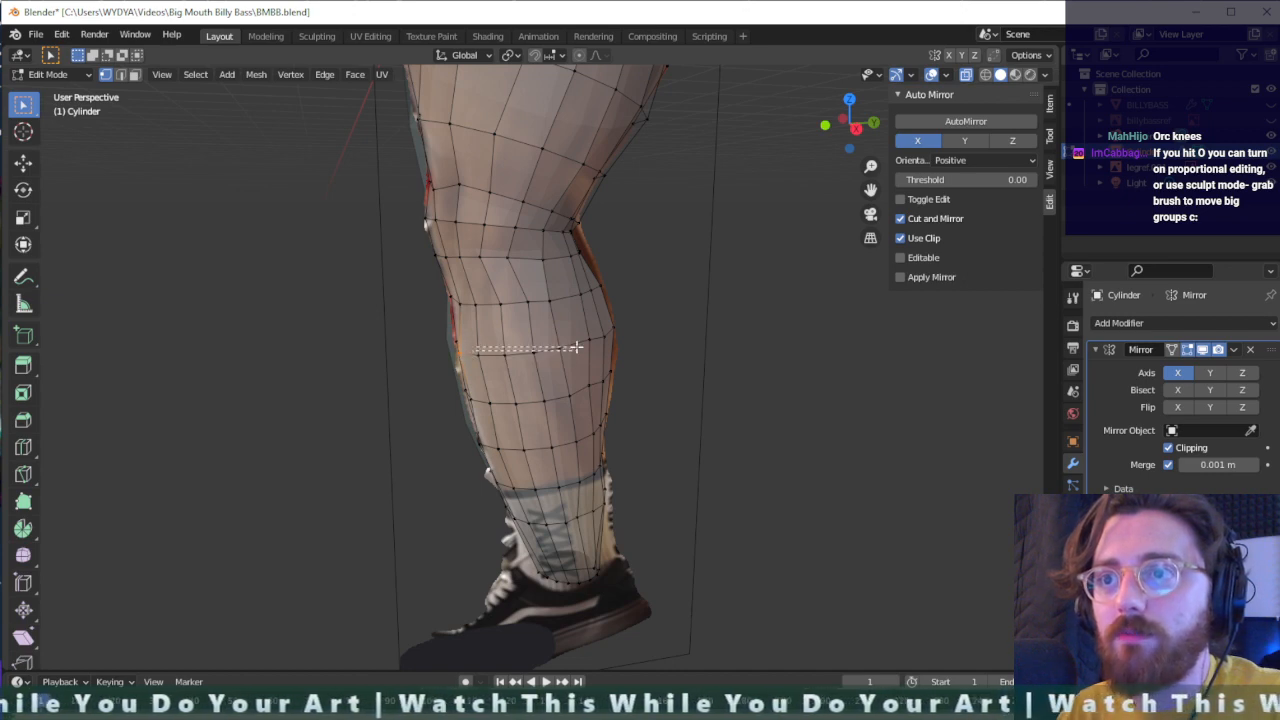
{"action": "key", "text": "g"}
{"action": "key", "text": "x"}
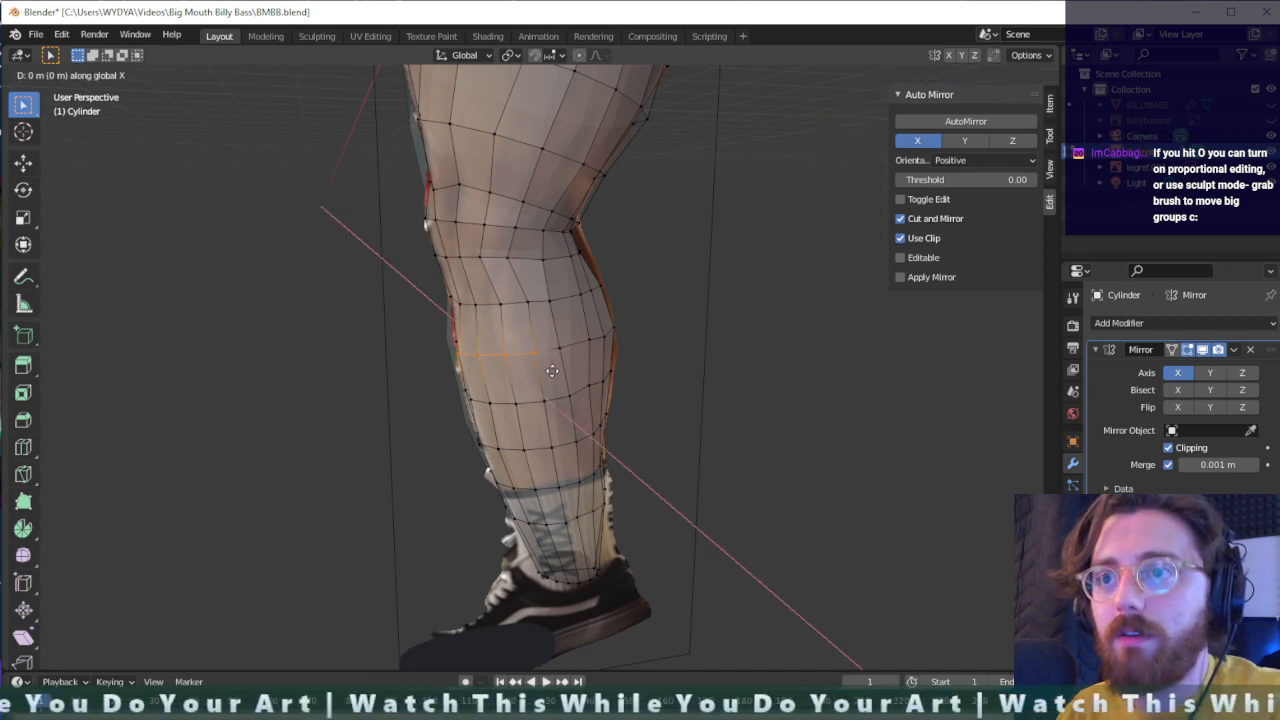
{"action": "key", "text": "y"}
{"action": "left_click", "coordinate": [552, 372]}
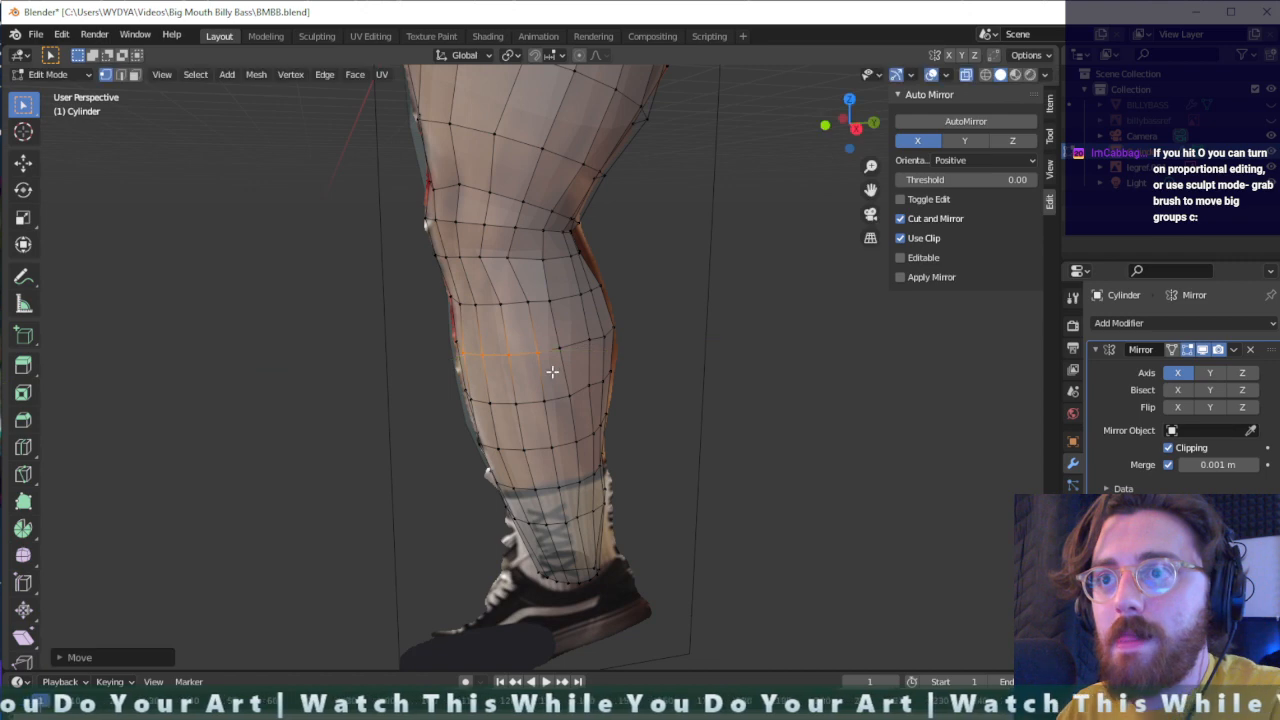
- Move the front-edge vertices of the upper and middle calf outward to follow the shin outline in the reference image
{"action": "middle_click_drag", "start_coordinate": [551, 371], "coordinate": [527, 289]}
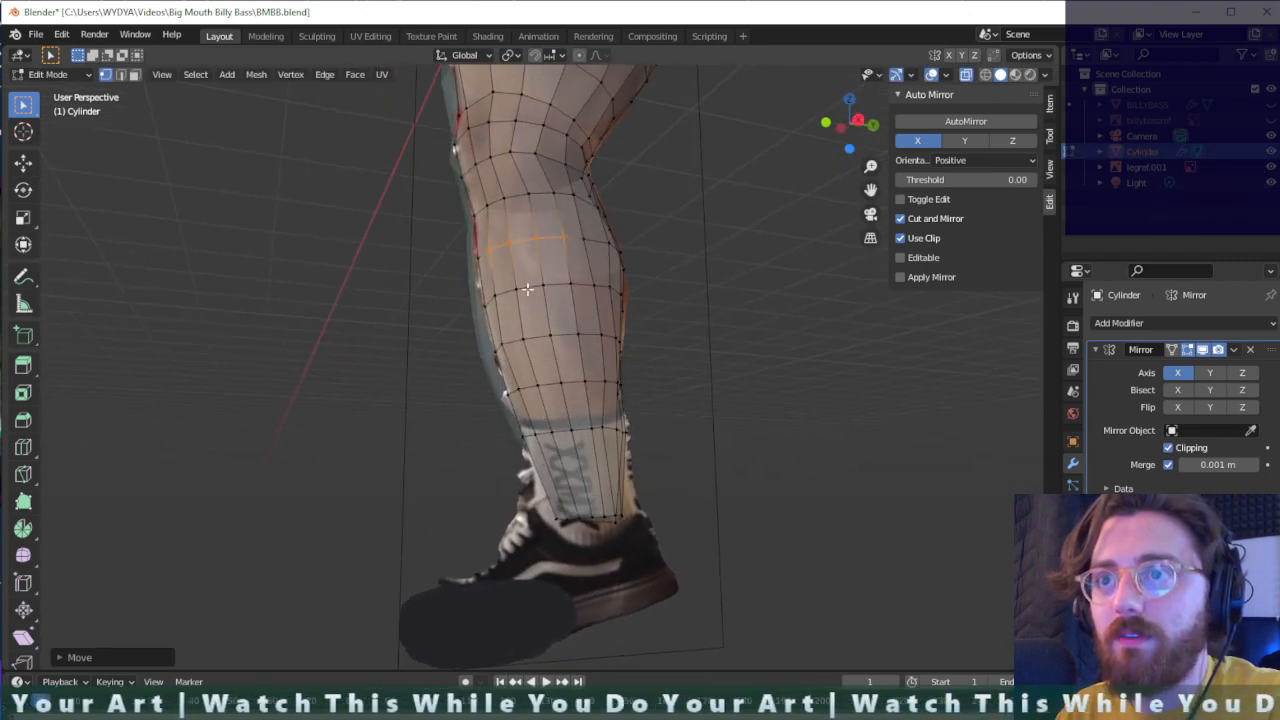
{"action": "left_click_drag", "start_coordinate": [470, 313], "coordinate": [471, 312]}
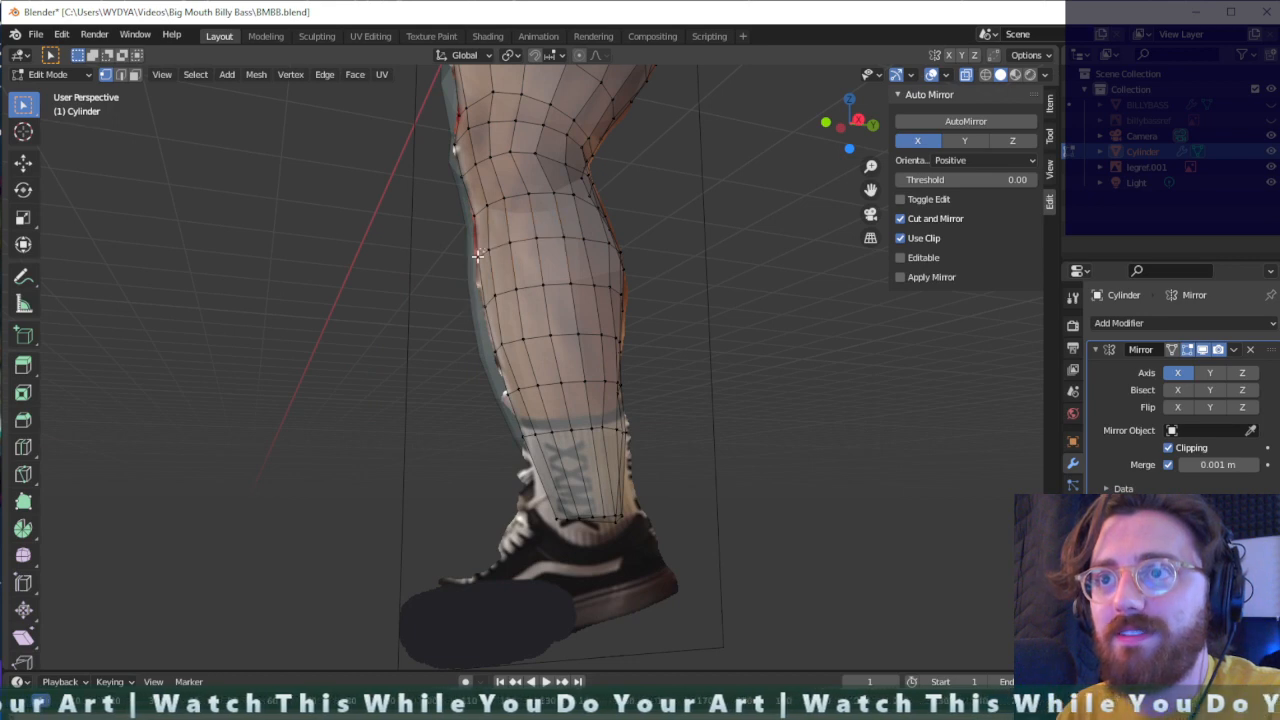
{"action": "key", "text": "g"}
{"action": "left_click", "coordinate": [468, 272]}
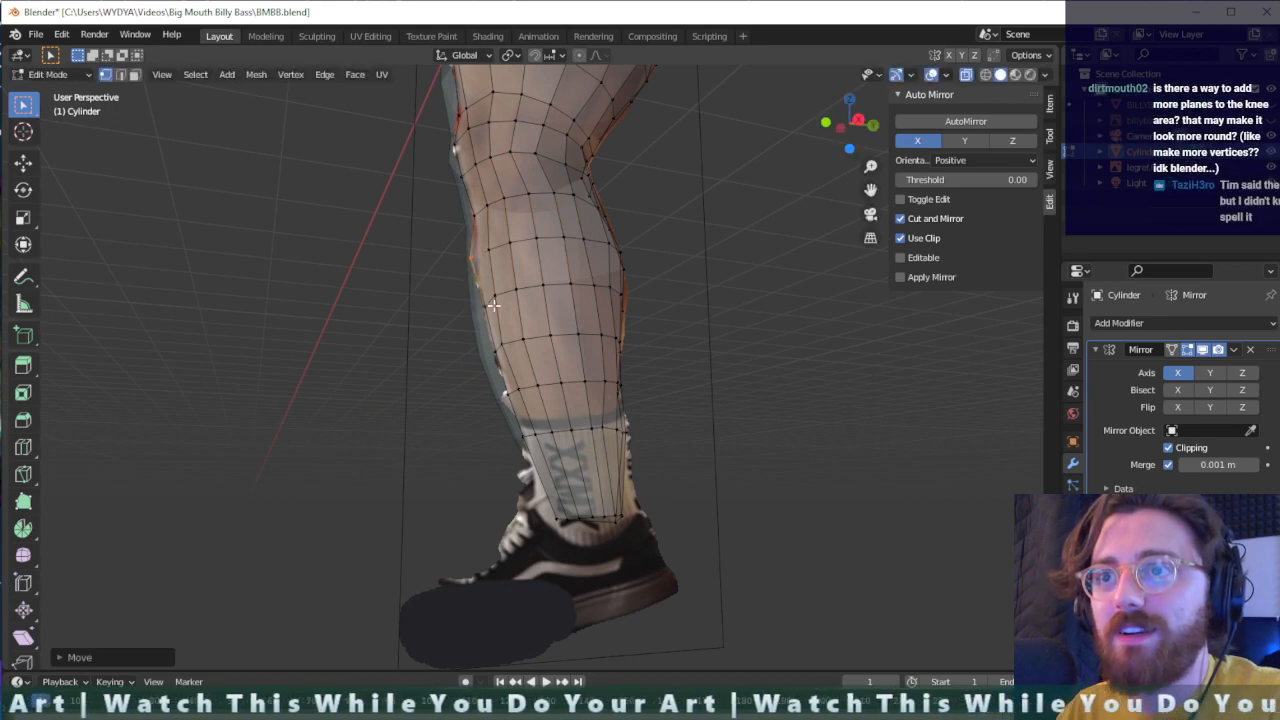
{"action": "key", "text": "g"}
{"action": "left_click", "coordinate": [487, 322]}
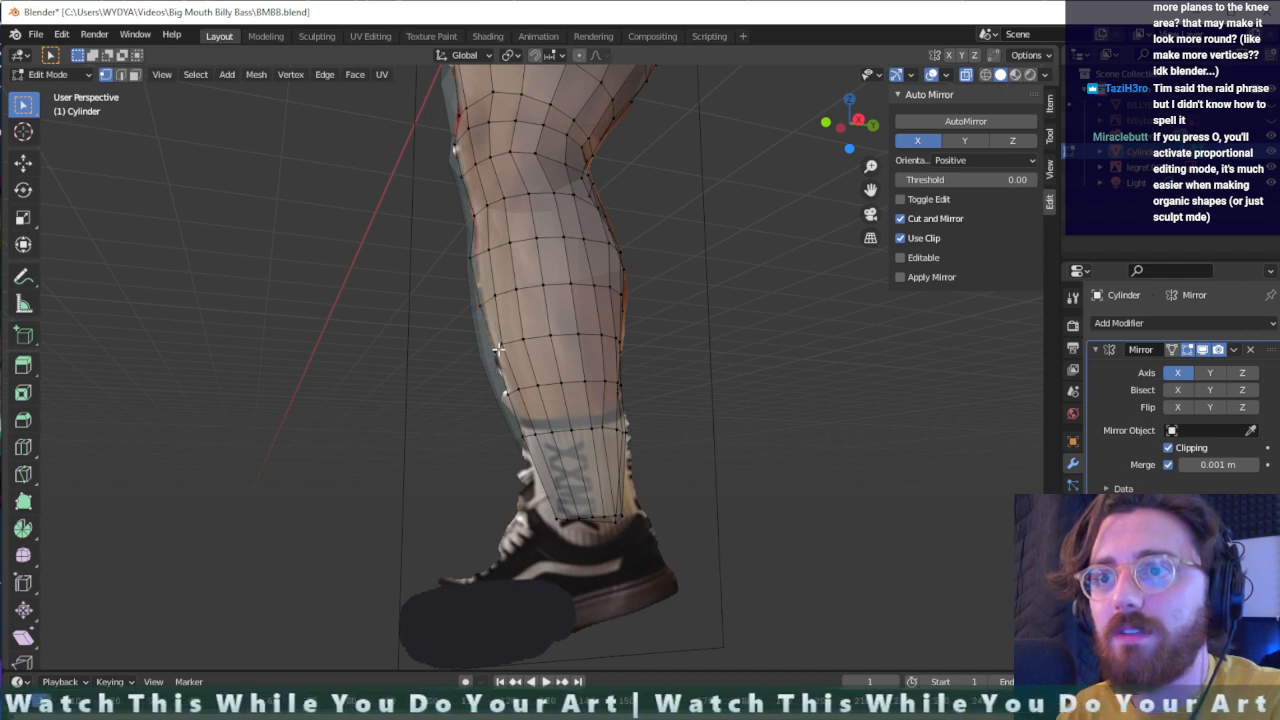
- Reposition the front-edge vertices along the lower shin, down to just above the sock, to match the reference leg's outline
{"action": "left_click_drag", "start_coordinate": [487, 364], "coordinate": [487, 364]}
{"action": "key", "text": "g"}
{"action": "left_click", "coordinate": [488, 362]}
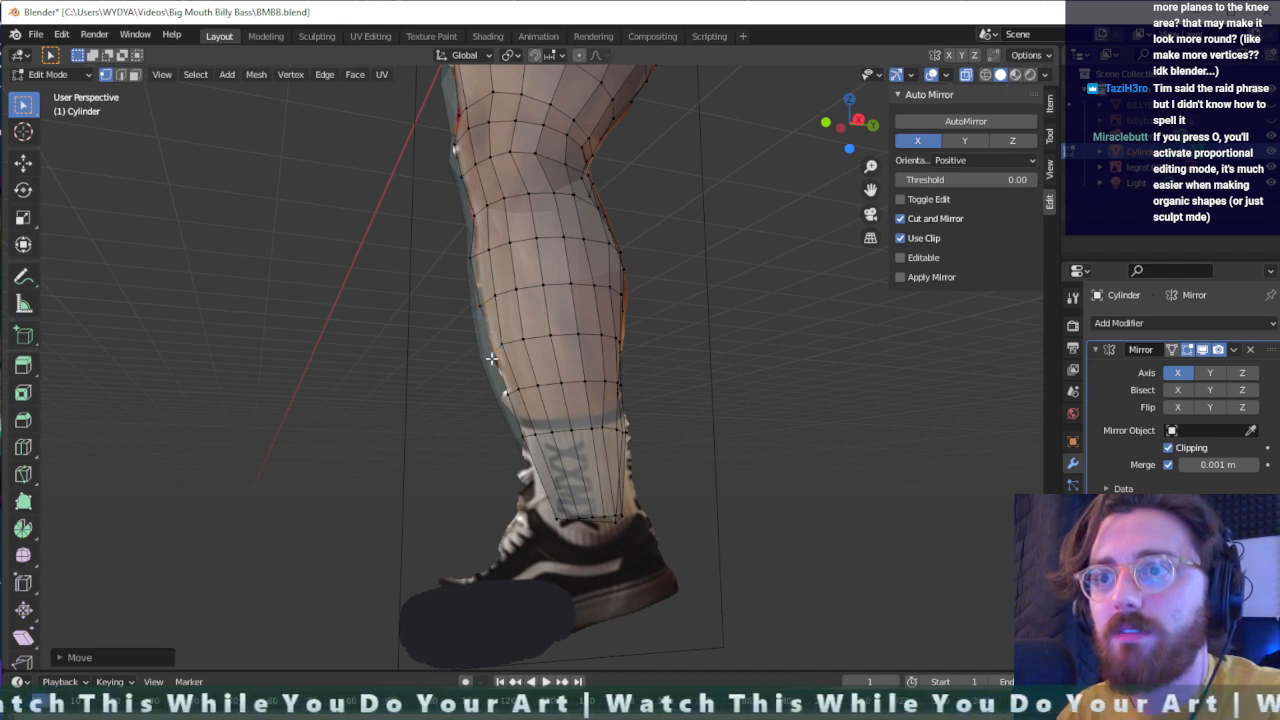
{"action": "key", "text": "g"}
{"action": "left_click", "coordinate": [484, 363]}
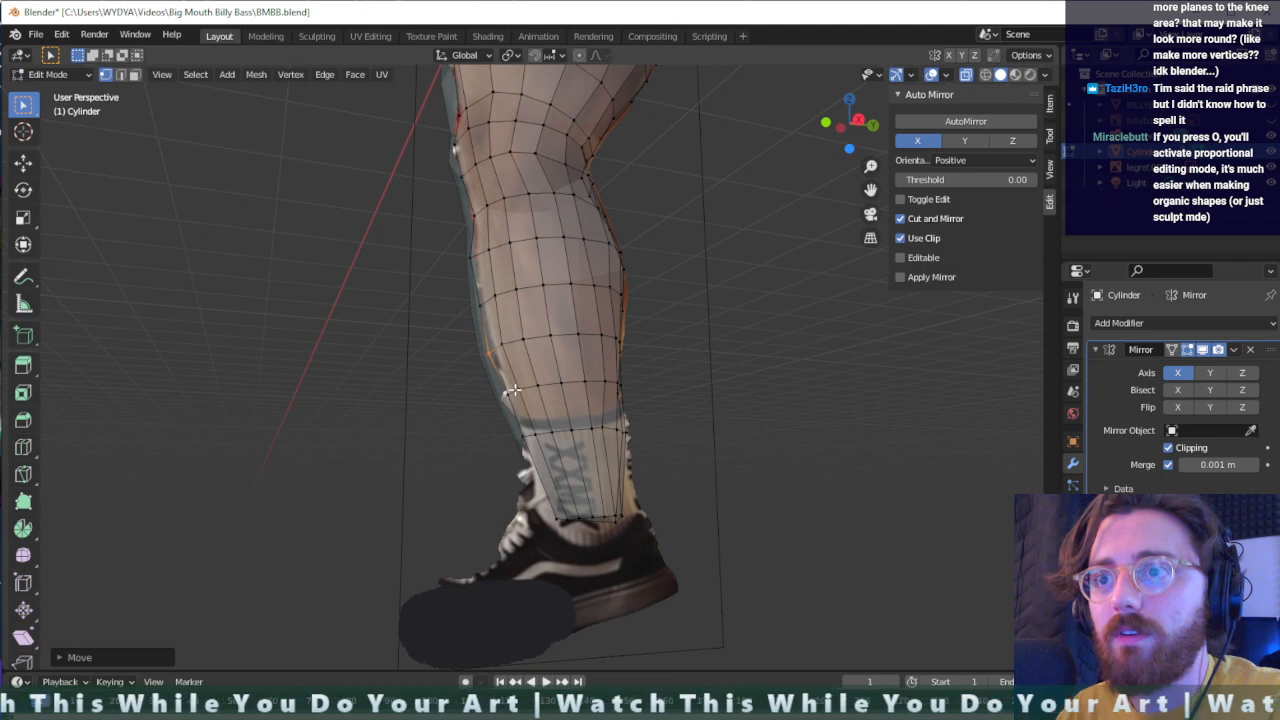
{"action": "key", "text": "g"}
{"action": "left_click", "coordinate": [498, 407]}
{"action": "middle_click_drag", "start_coordinate": [498, 407], "coordinate": [466, 398]}
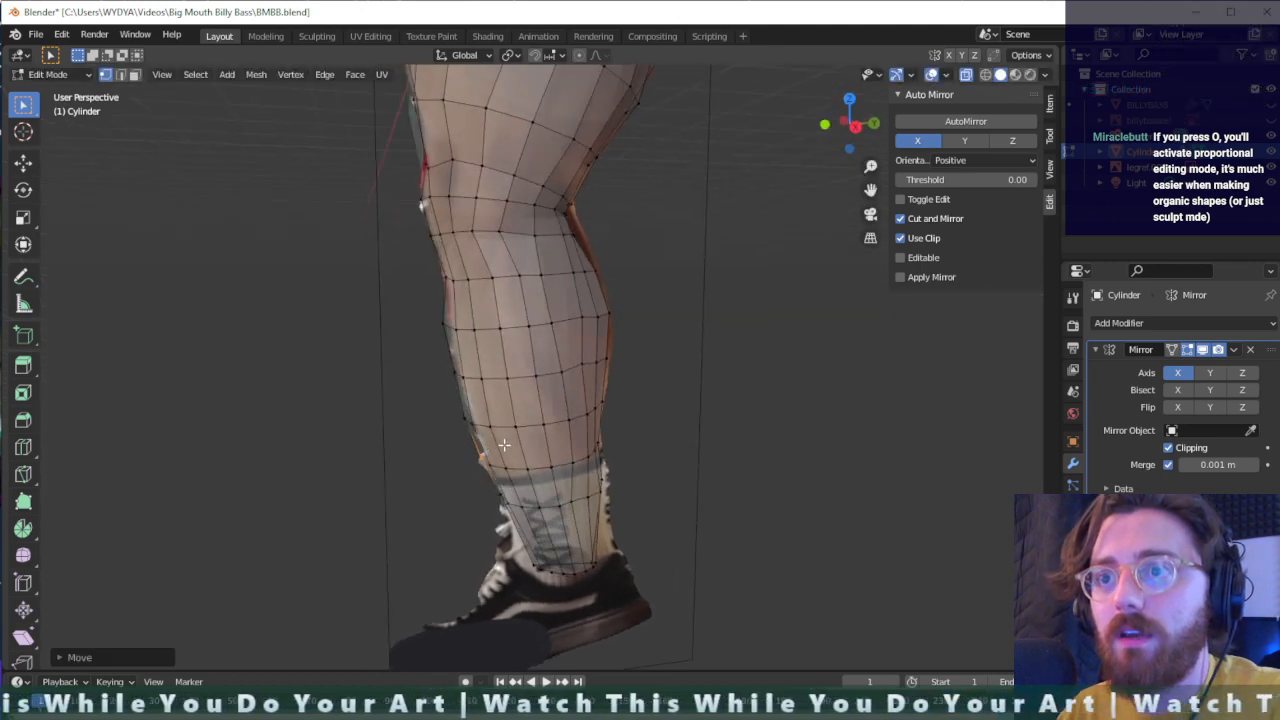
{"action": "key", "text": "g"}
{"action": "left_click", "coordinate": [442, 387]}
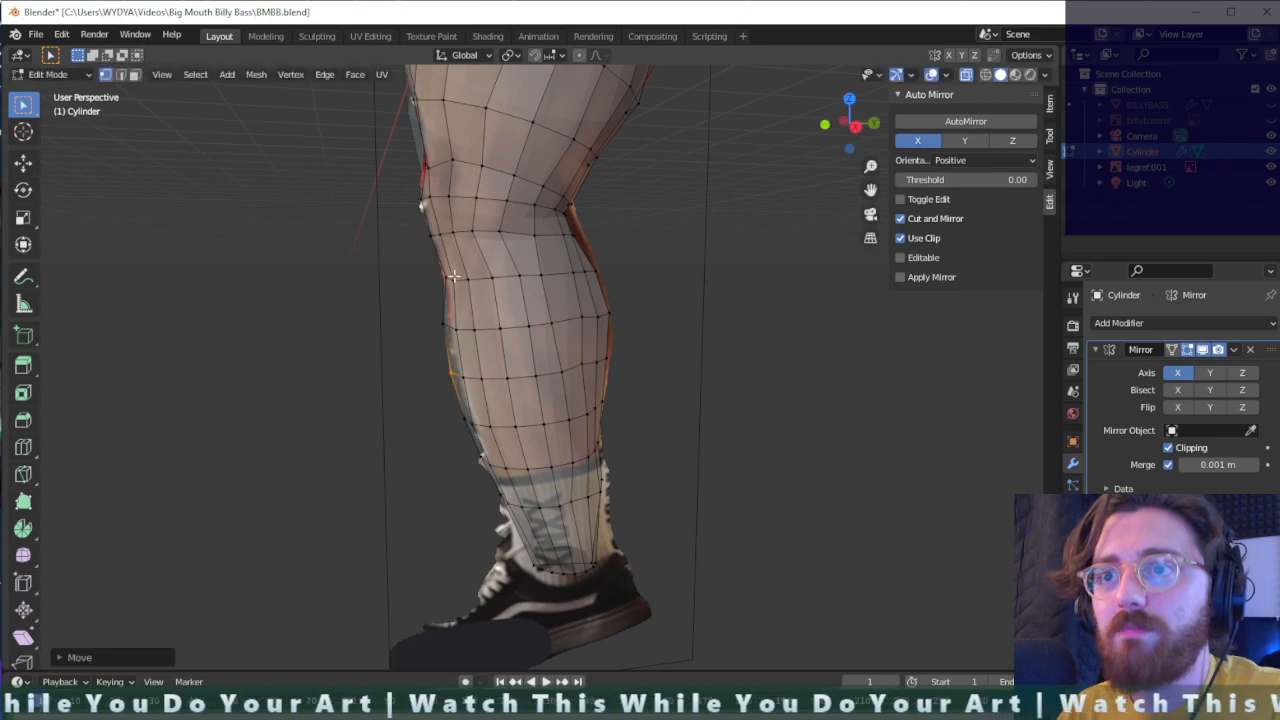
- Select the outer-side vertices of the edge loop just below the knee and move them about -0.021 m along X
{"action": "middle_click_drag", "start_coordinate": [446, 270], "coordinate": [577, 305]}
{"action": "middle_click_drag", "start_coordinate": [743, 300], "coordinate": [767, 262]}
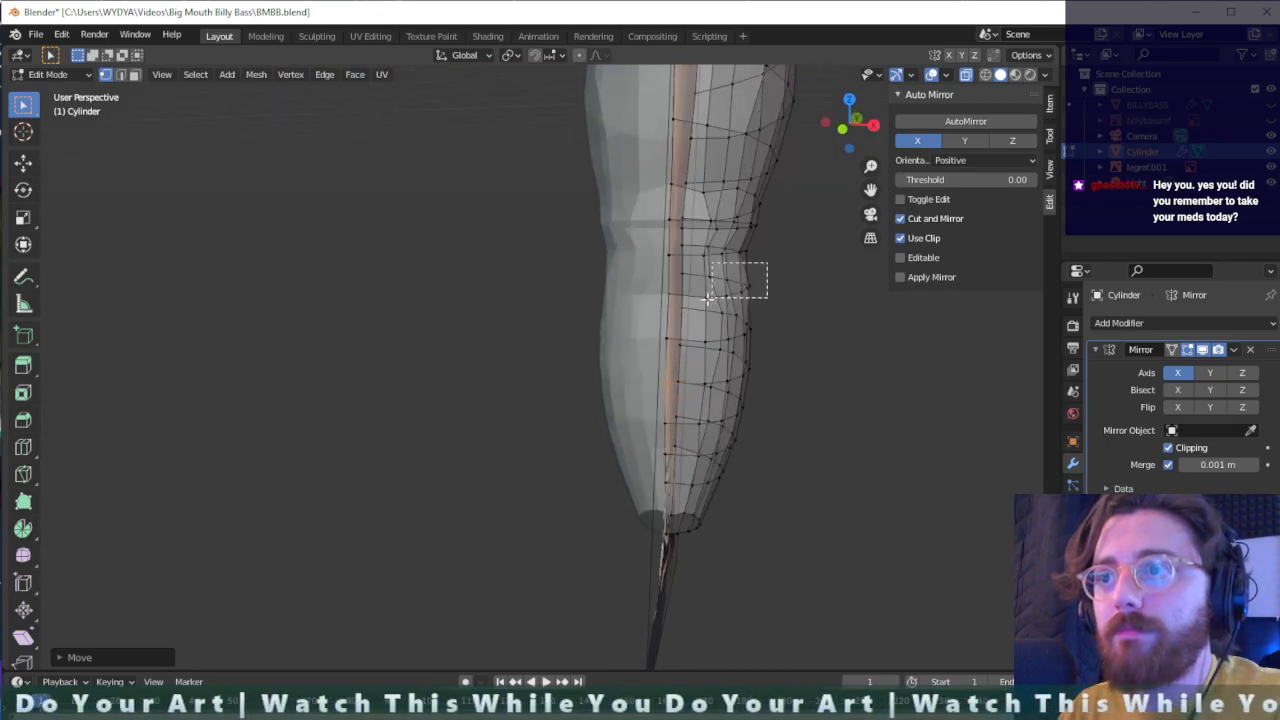
{"action": "left_click_drag", "start_coordinate": [697, 307], "coordinate": [697, 308]}
{"action": "key", "text": "g"}
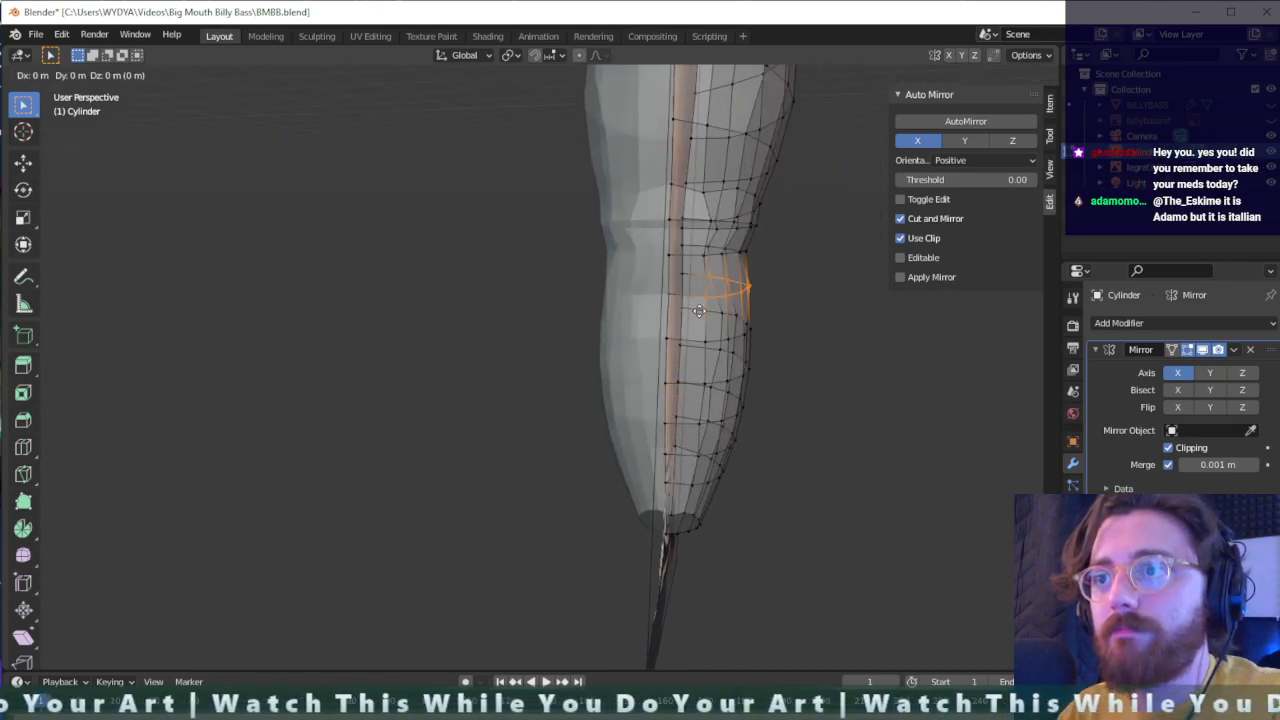
{"action": "key", "text": "x"}
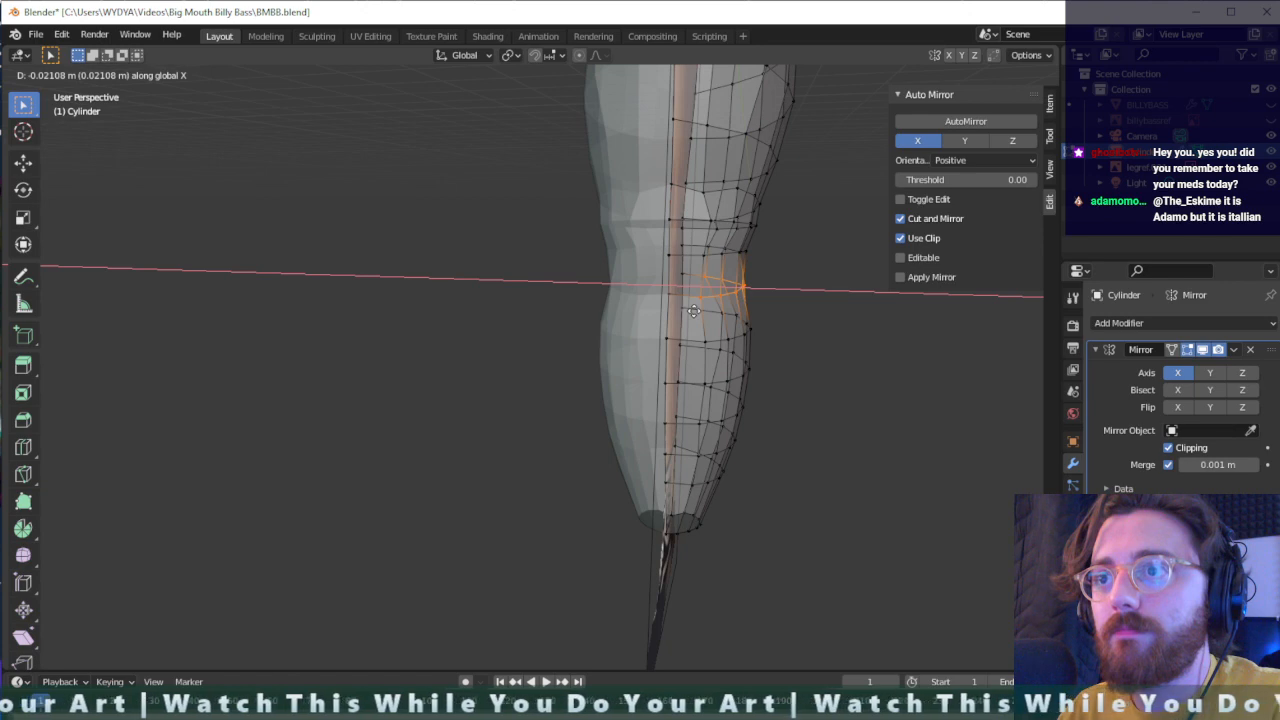
{"action": "left_click", "coordinate": [694, 311]}
- Switch the leg to sculpting and choose the Clay Strips brush
{"action": "middle_click_drag", "start_coordinate": [731, 311], "coordinate": [600, 377]}
{"action": "scroll", "coordinate": [600, 377], "scroll_direction": "down", "scroll_amount": 1}
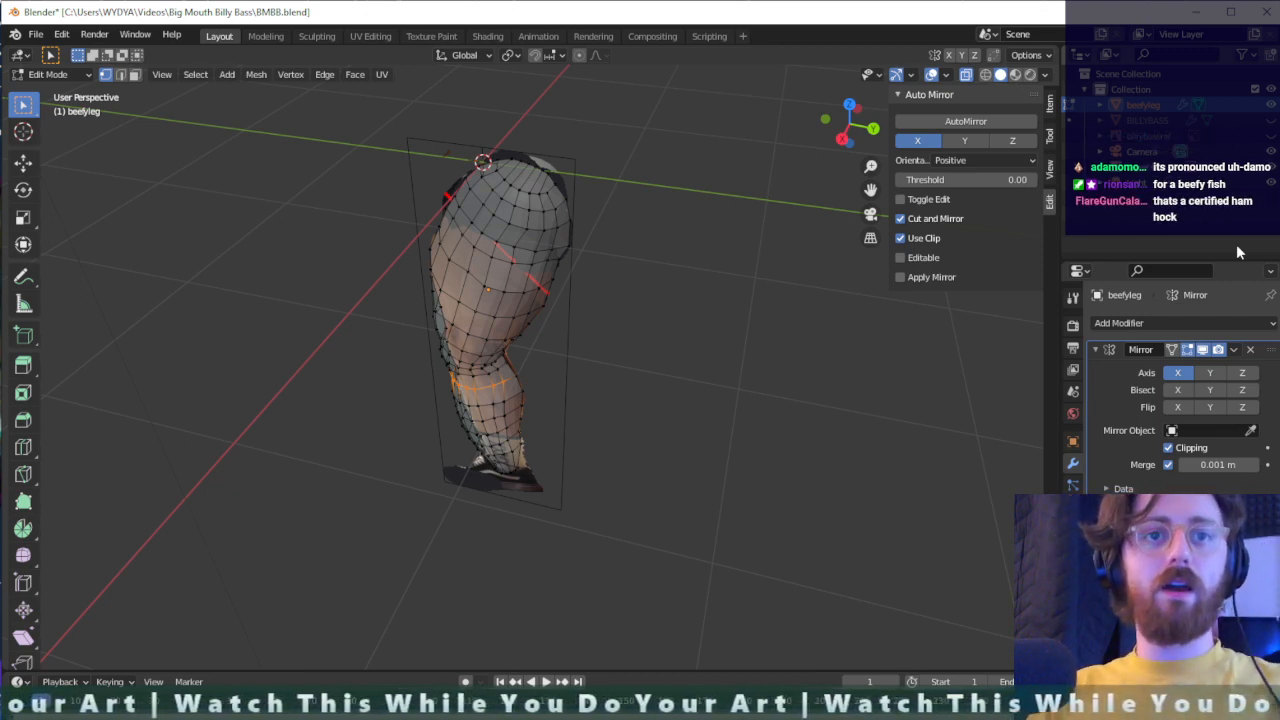
{"action": "scroll", "coordinate": [607, 300], "scroll_direction": "down", "scroll_amount": 2}
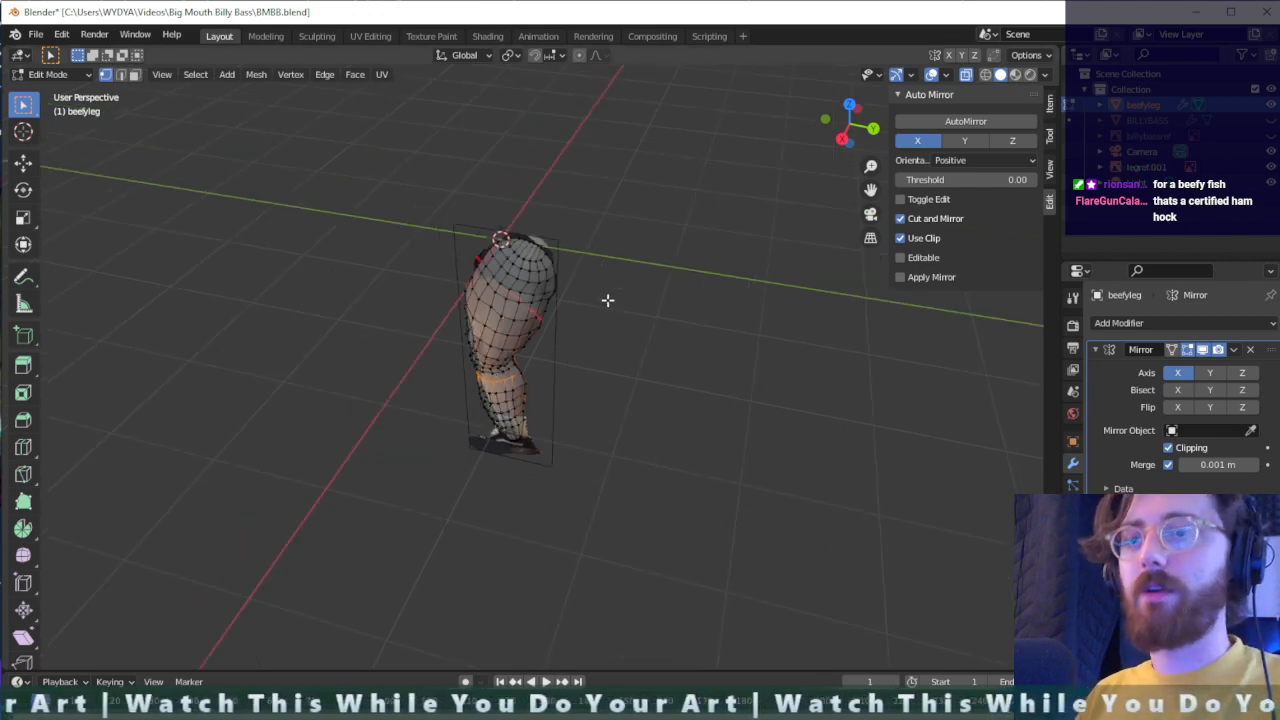
{"action": "middle_click_drag", "start_coordinate": [607, 300], "coordinate": [712, 343]}
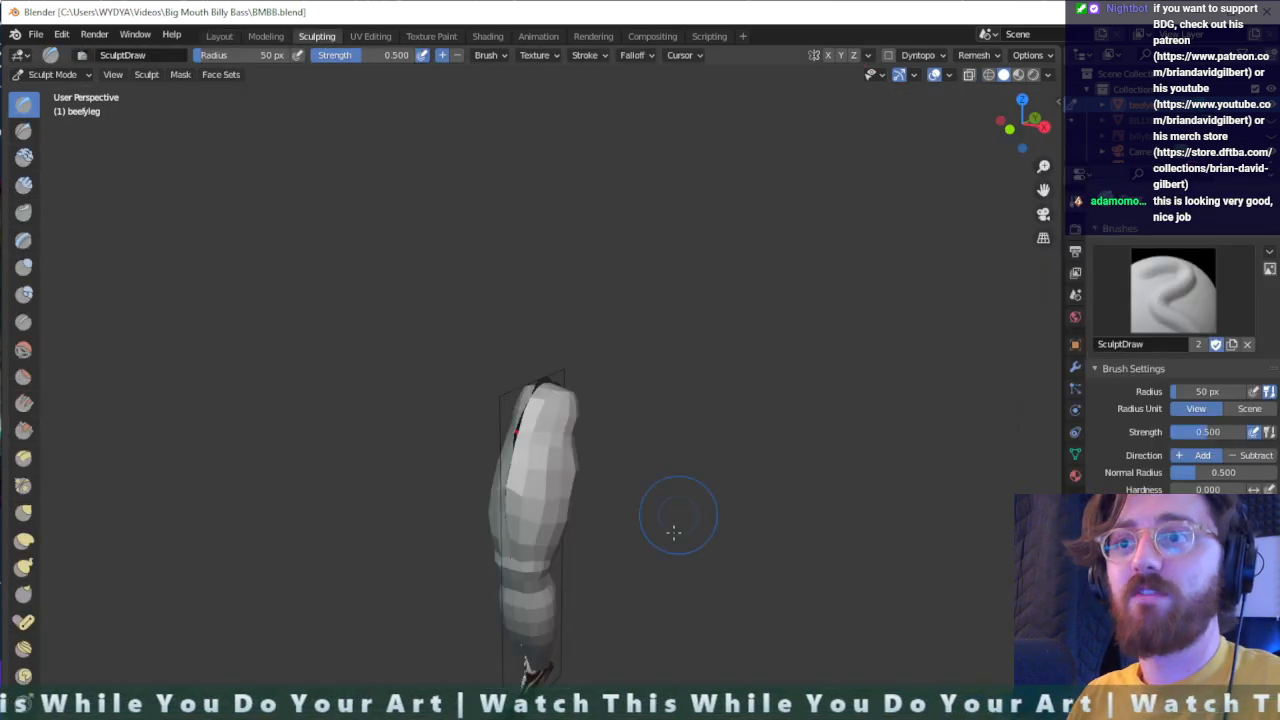
{"action": "middle_click_drag", "start_coordinate": [666, 523], "coordinate": [538, 542]}
{"action": "scroll", "coordinate": [530, 535], "scroll_direction": "up", "scroll_amount": 2}
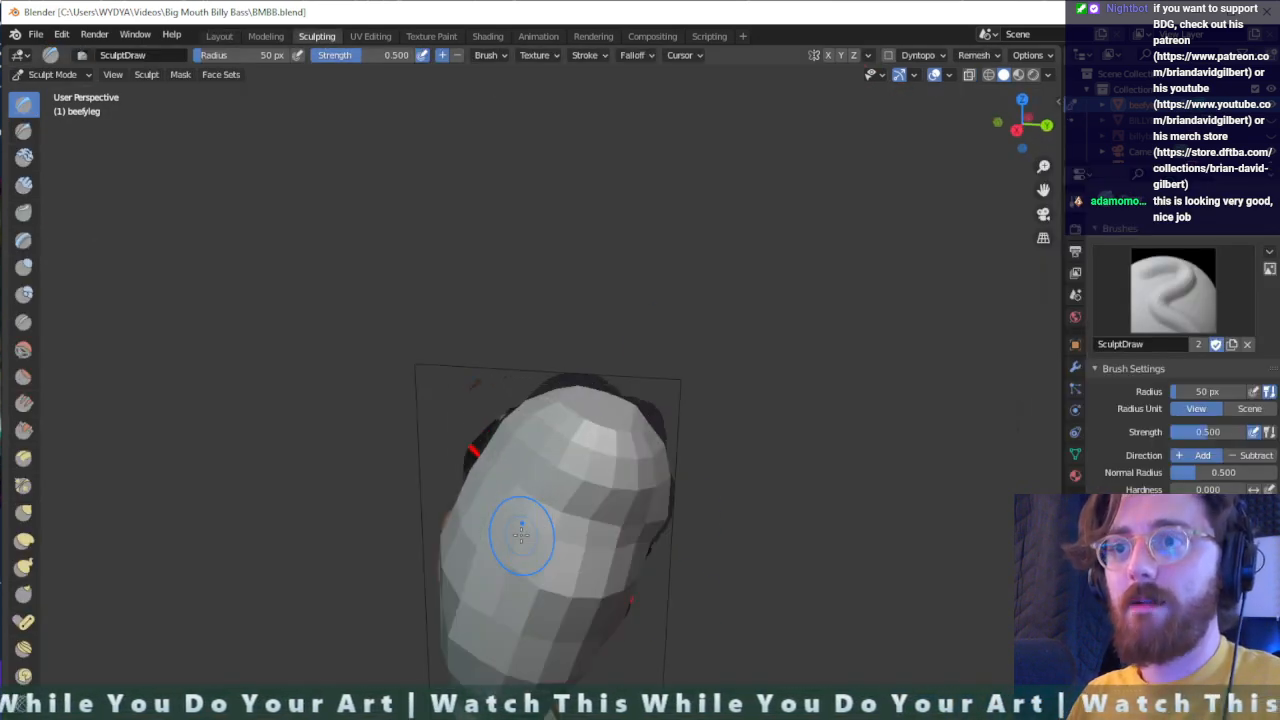
{"action": "scroll", "coordinate": [292, 291], "scroll_direction": "up", "scroll_amount": 4}
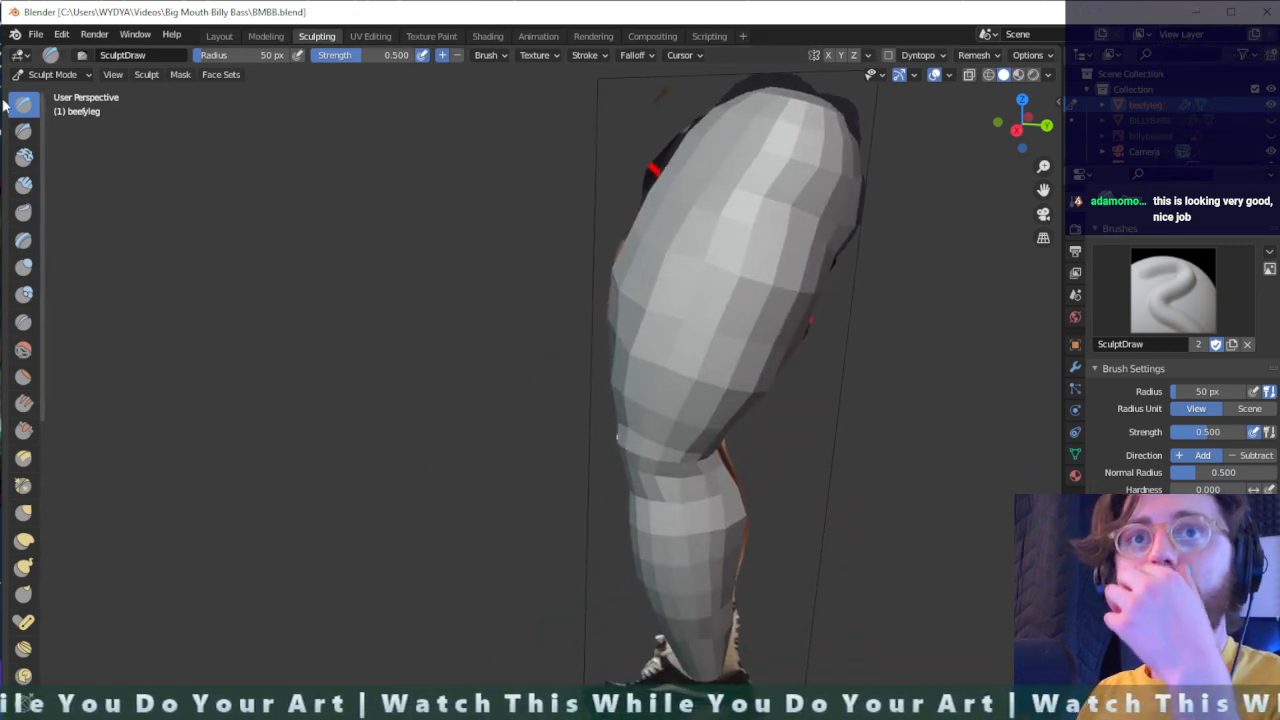
{"action": "left_click", "coordinate": [24, 185]}
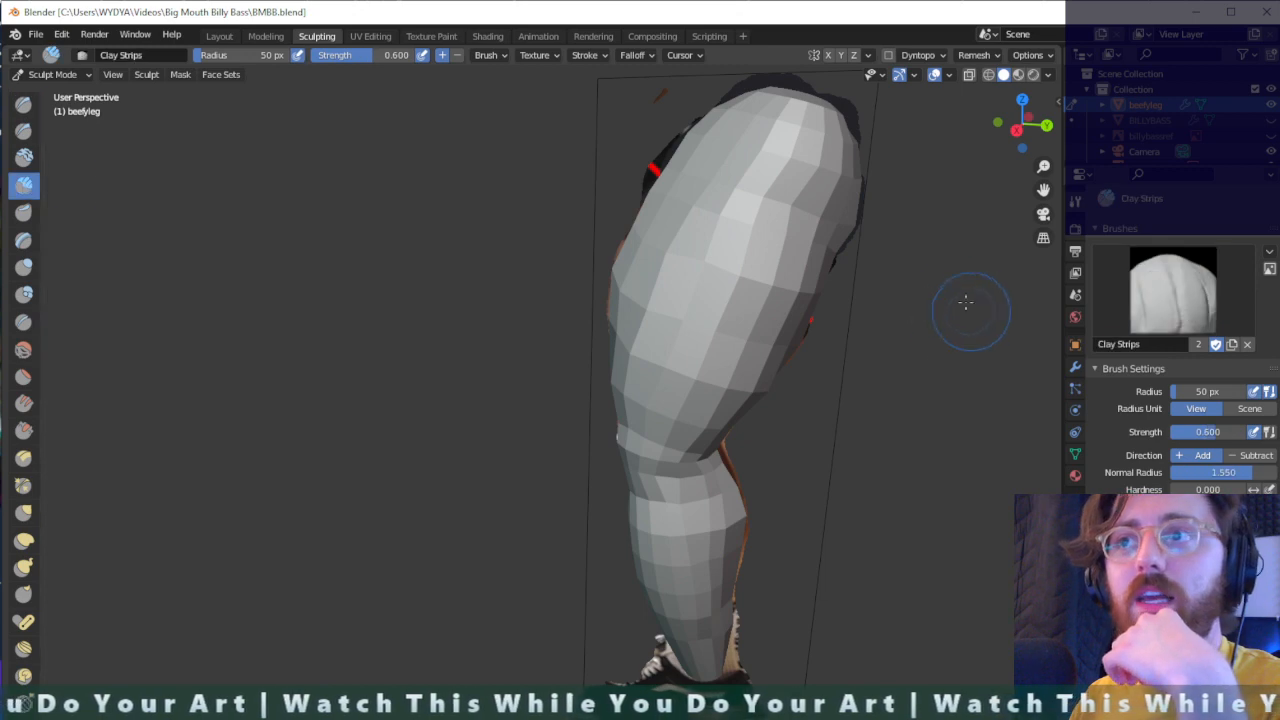
- Sculpt the thigh's outer side and front with Clay Strips strokes at 50 px radius and 0.600 strength
{"action": "mouse_move", "coordinate": [713, 190]}
{"action": "left_mouse_down"}
{"action": "mouse_move", "coordinate": [657, 292]}
{"action": "mouse_move", "coordinate": [755, 194]}
{"action": "left_mouse_up"}
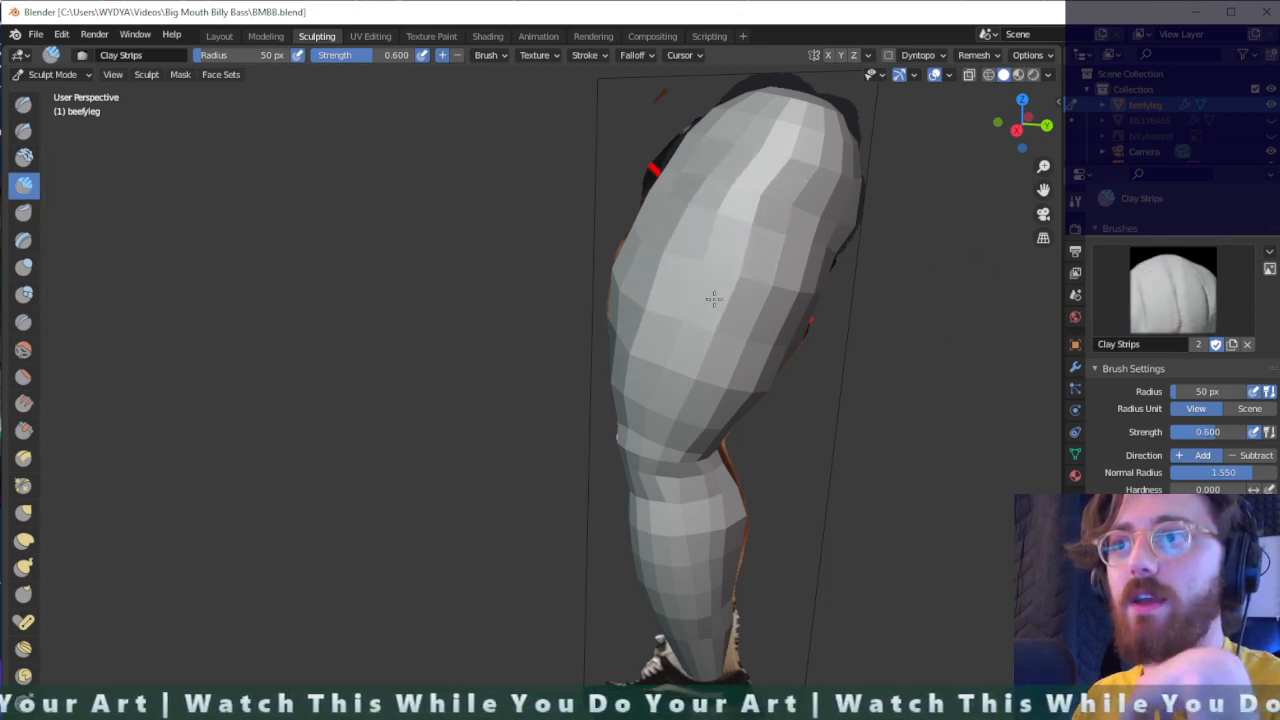
{"action": "mouse_move", "coordinate": [713, 298]}
{"action": "middle_mouse_down"}
{"action": "mouse_move", "coordinate": [877, 297]}
{"action": "mouse_move", "coordinate": [498, 214]}
{"action": "middle_mouse_up"}
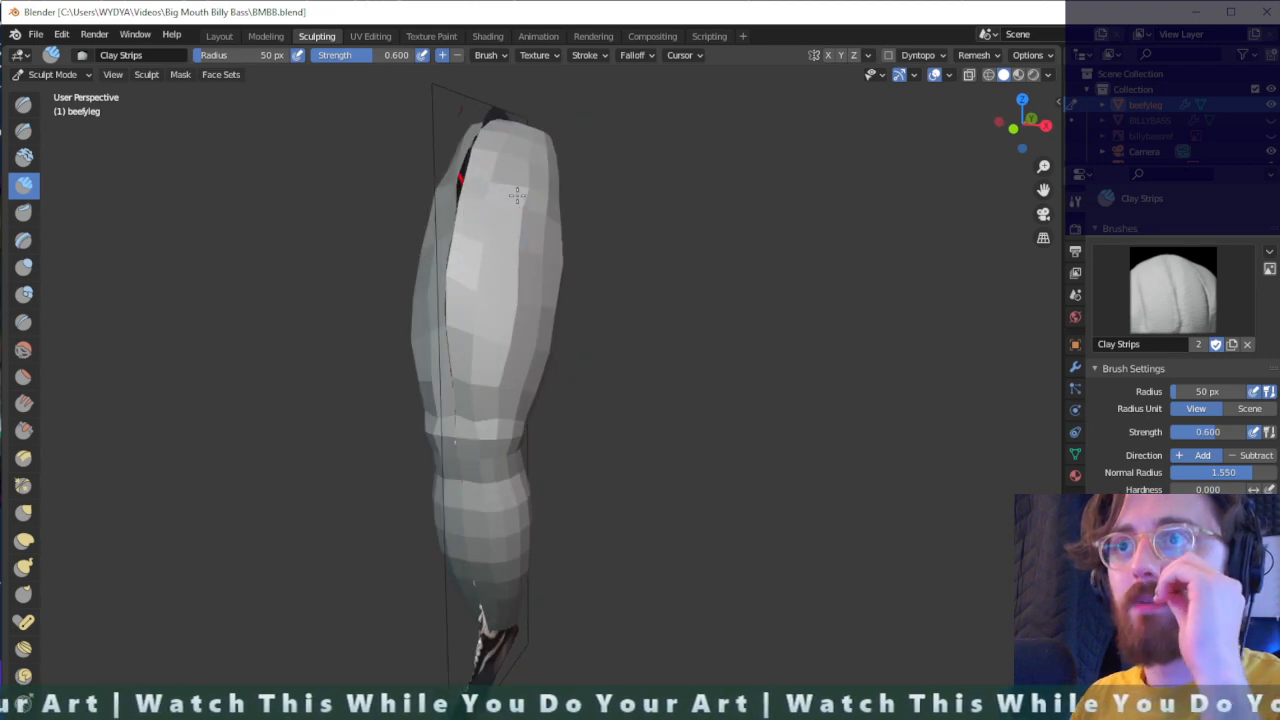
{"action": "mouse_move", "coordinate": [517, 195]}
{"action": "left_mouse_down"}
{"action": "mouse_move", "coordinate": [480, 308]}
{"action": "mouse_move", "coordinate": [504, 245]}
{"action": "left_mouse_up"}
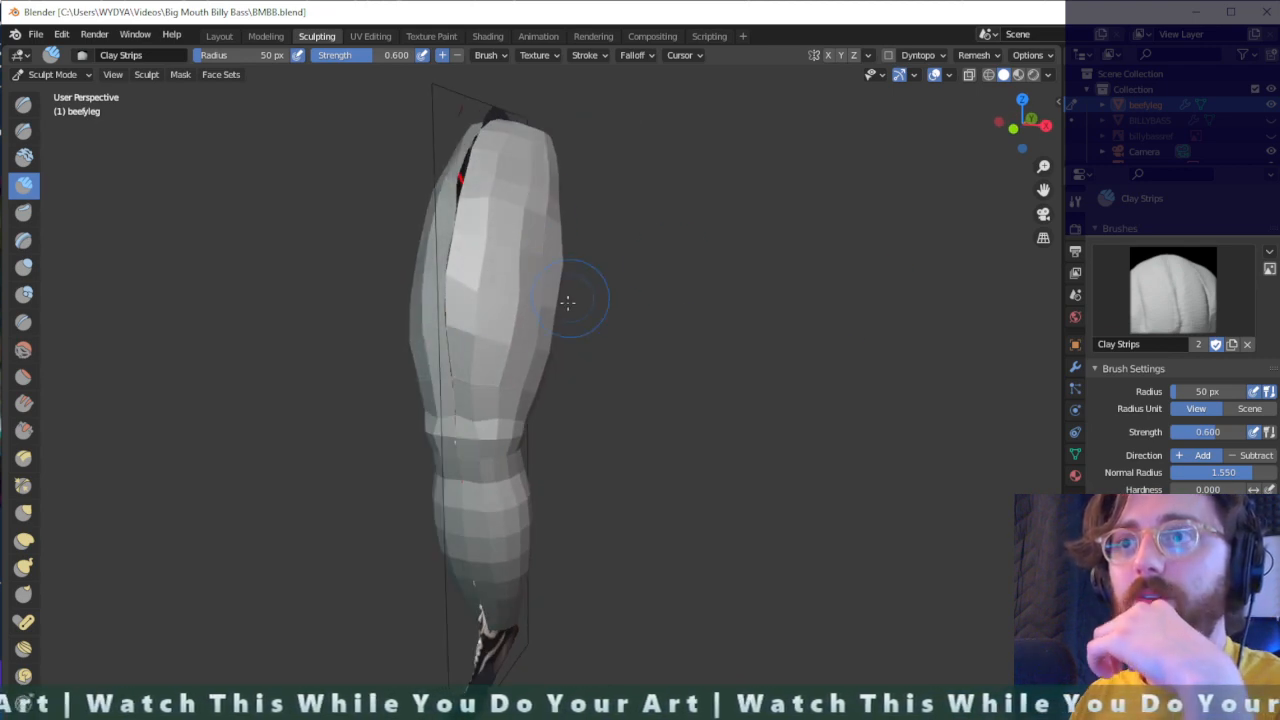
{"action": "middle_click_drag", "start_coordinate": [567, 301], "coordinate": [492, 285]}
{"action": "left_click_drag", "start_coordinate": [602, 399], "coordinate": [638, 318]}
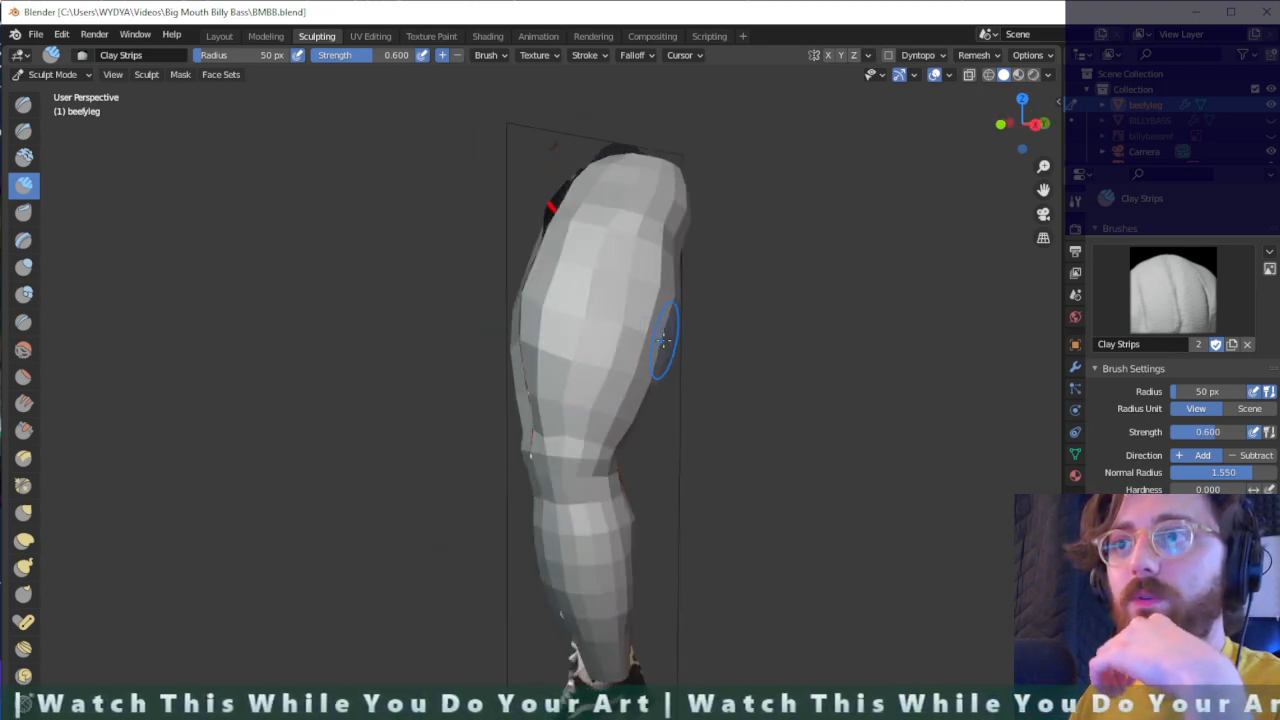
{"action": "mouse_move", "coordinate": [608, 334]}
{"action": "middle_mouse_down"}
{"action": "mouse_move", "coordinate": [666, 371]}
{"action": "mouse_move", "coordinate": [687, 437]}
{"action": "middle_mouse_up"}
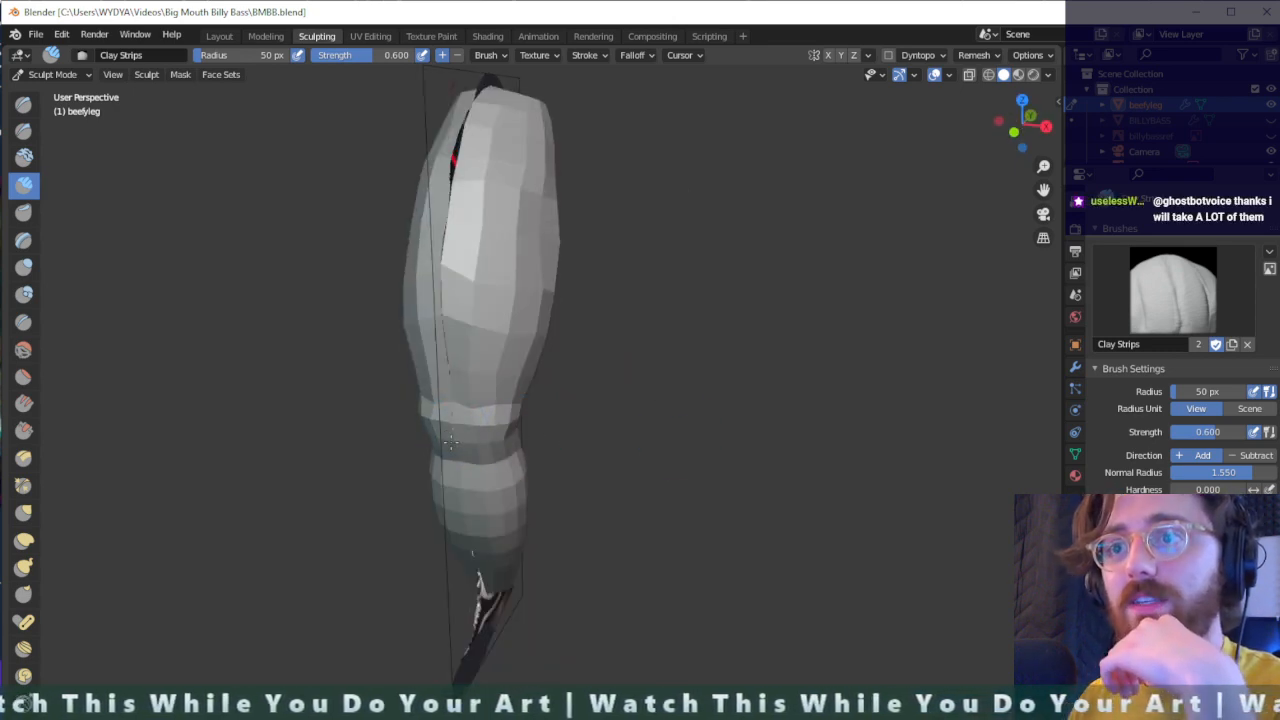
- Build up the pinched area around the knee with Clay Strips strokes
{"action": "middle_click_drag", "start_coordinate": [455, 450], "coordinate": [543, 443]}
{"action": "scroll", "coordinate": [545, 460], "scroll_direction": "up", "scroll_amount": 2}
{"action": "scroll", "coordinate": [545, 470], "scroll_direction": "up", "scroll_amount": 1}
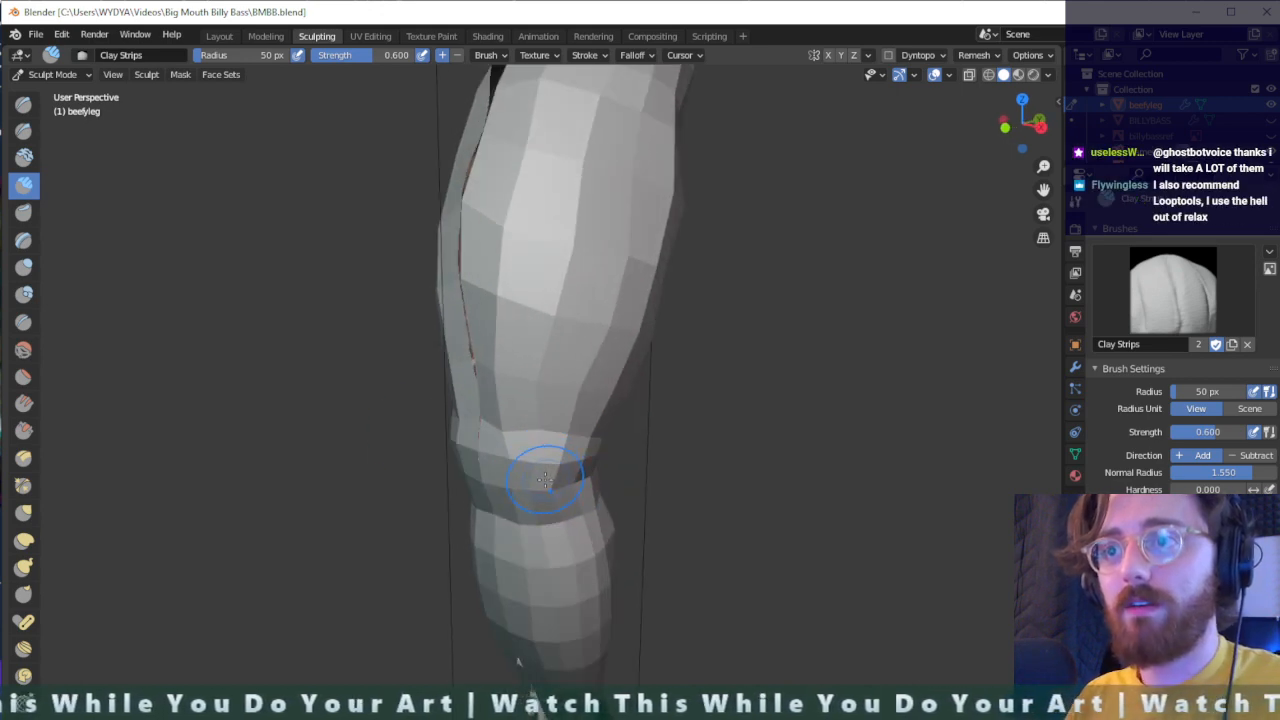
{"action": "left_click_drag", "start_coordinate": [550, 475], "coordinate": [545, 481]}
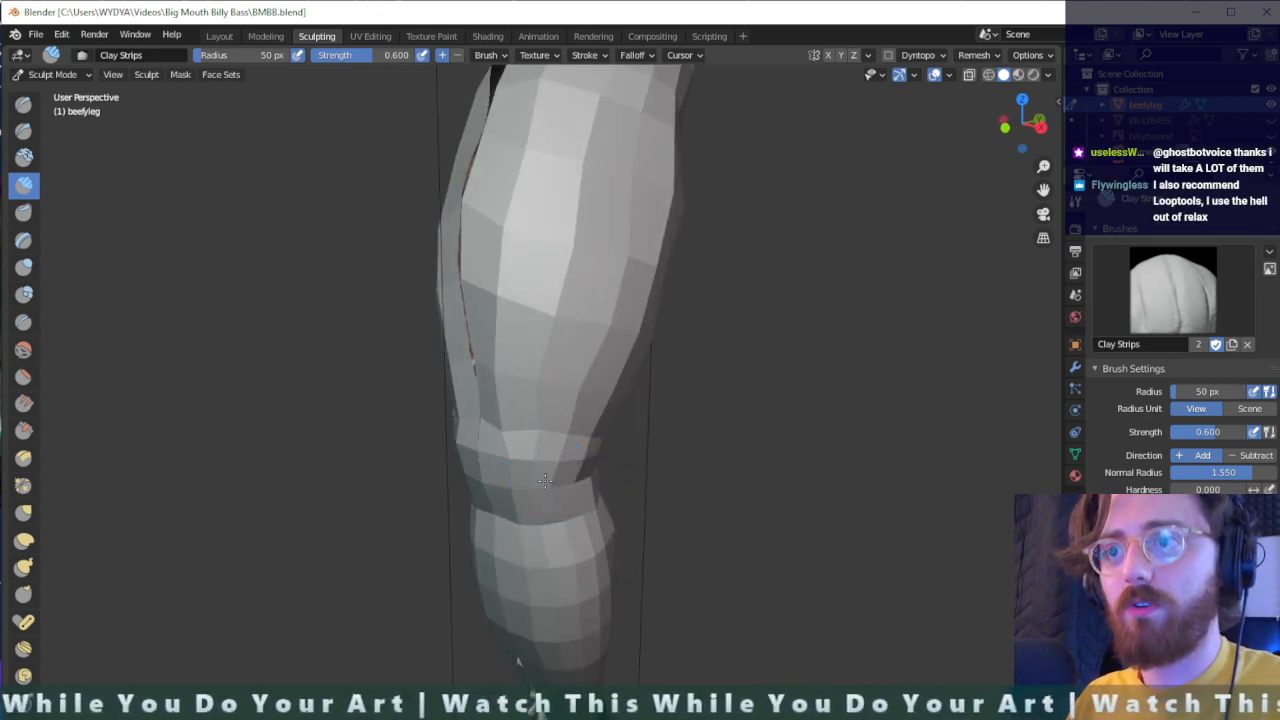
{"action": "mouse_move", "coordinate": [520, 473]}
{"action": "middle_mouse_down"}
{"action": "mouse_move", "coordinate": [309, 494]}
{"action": "mouse_move", "coordinate": [723, 517]}
{"action": "mouse_move", "coordinate": [668, 511]}
{"action": "mouse_move", "coordinate": [700, 515]}
{"action": "mouse_move", "coordinate": [786, 591]}
{"action": "mouse_move", "coordinate": [709, 609]}
{"action": "mouse_move", "coordinate": [630, 678]}
{"action": "mouse_move", "coordinate": [641, 472]}
{"action": "middle_mouse_up"}
- Sculpt the calf and the back of the knee with Clay Strips strokes to fill out their shape
{"action": "scroll", "coordinate": [641, 470], "scroll_direction": "up", "scroll_amount": 2}
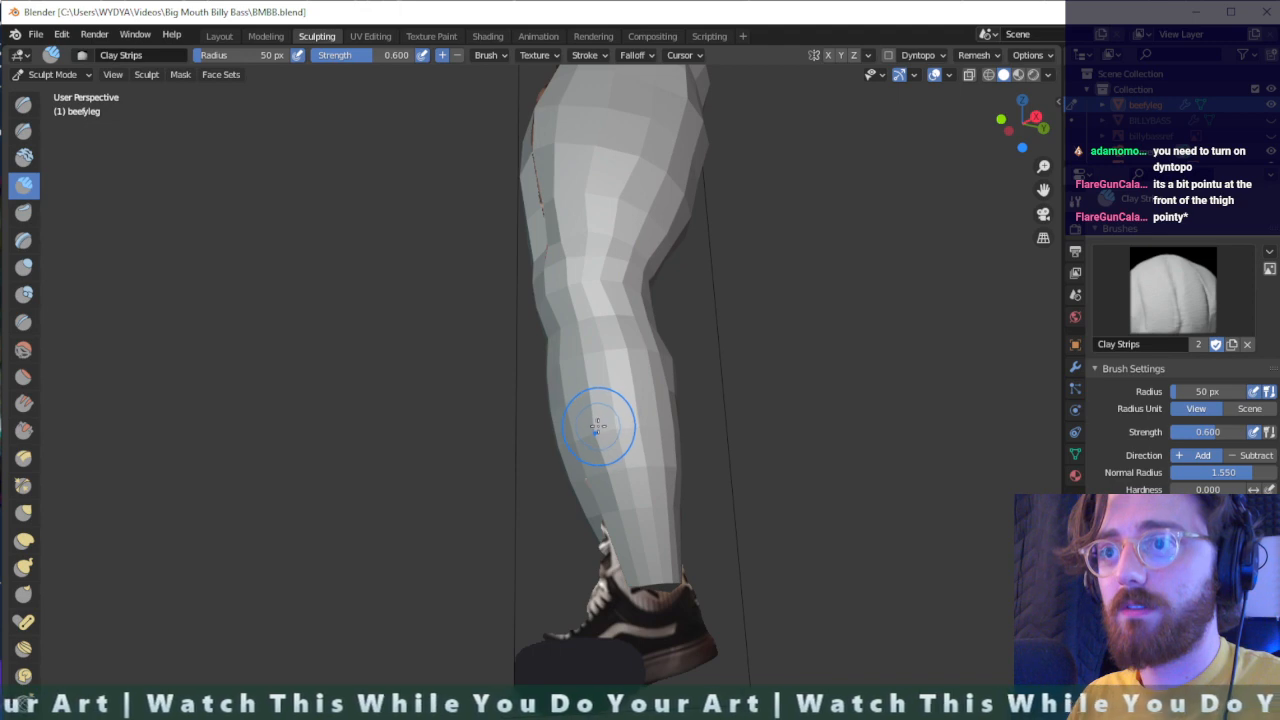
{"action": "mouse_move", "coordinate": [597, 425]}
{"action": "left_mouse_down"}
{"action": "mouse_move", "coordinate": [590, 470]}
{"action": "mouse_move", "coordinate": [625, 540]}
{"action": "mouse_move", "coordinate": [640, 520]}
{"action": "mouse_move", "coordinate": [586, 361]}
{"action": "mouse_move", "coordinate": [623, 543]}
{"action": "mouse_move", "coordinate": [605, 420]}
{"action": "mouse_move", "coordinate": [610, 460]}
{"action": "left_mouse_up"}
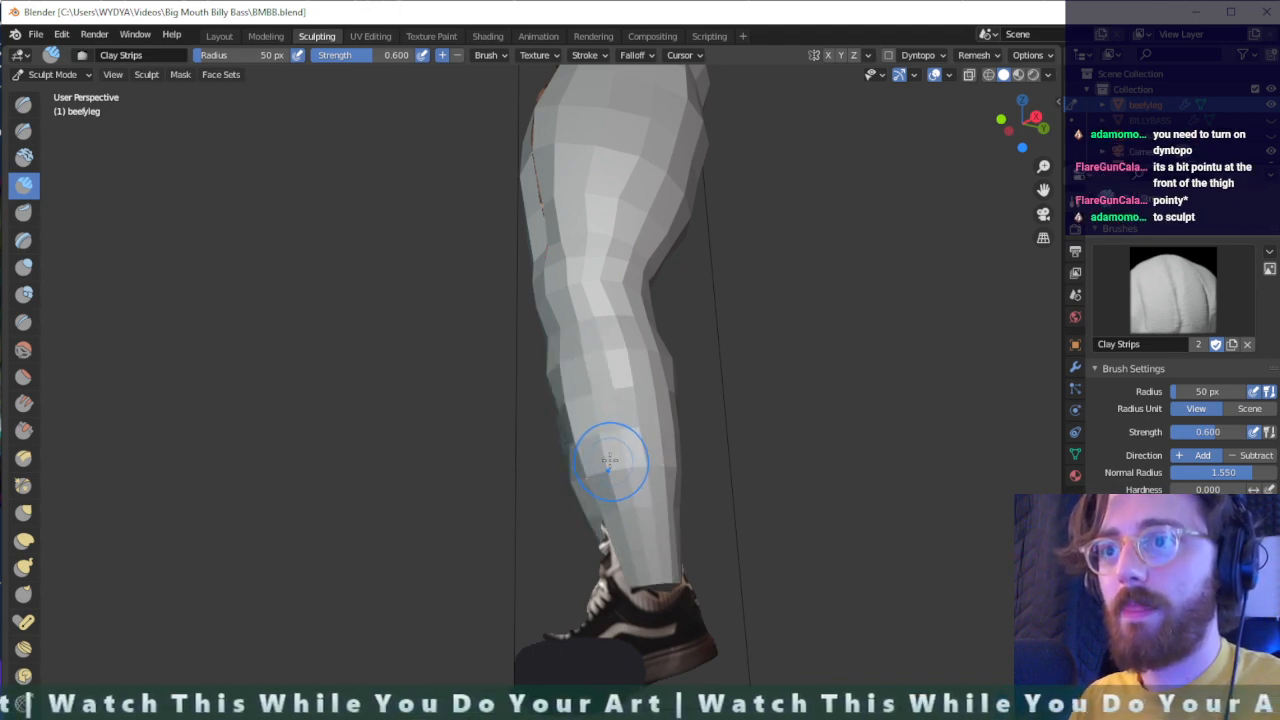
{"action": "middle_click_drag", "start_coordinate": [634, 457], "coordinate": [600, 500]}
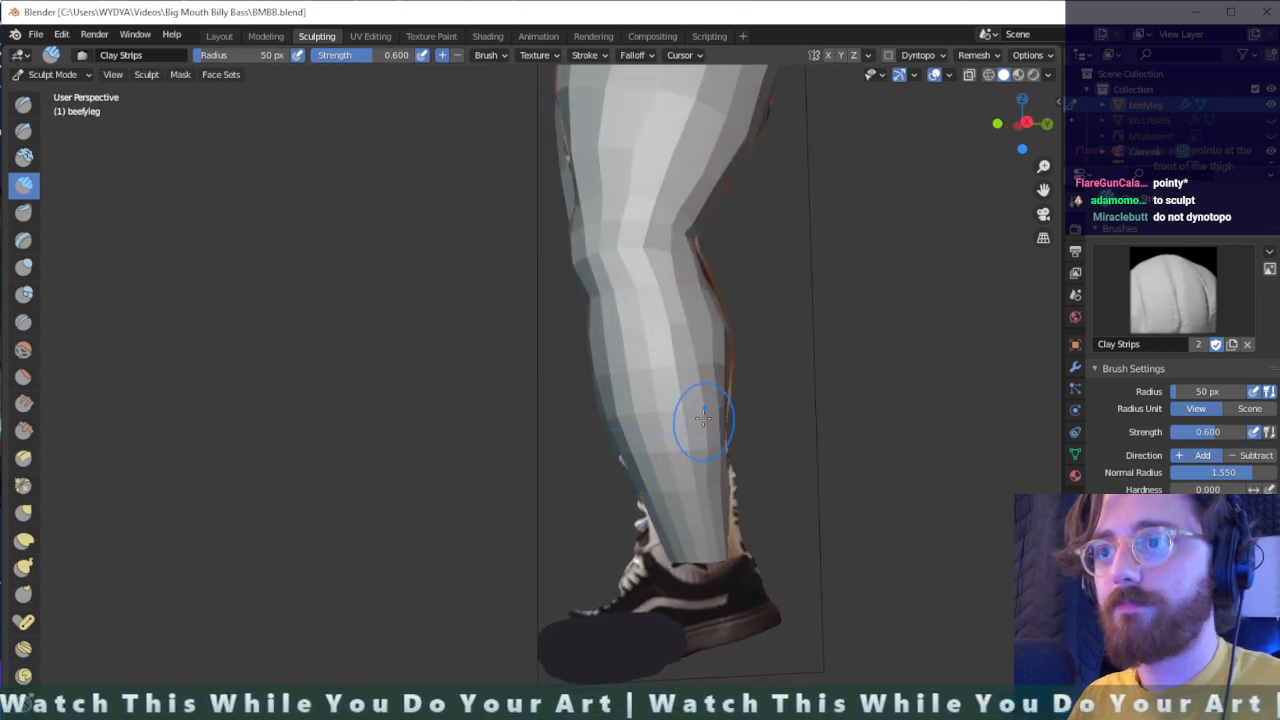
{"action": "middle_click_drag", "start_coordinate": [726, 325], "coordinate": [764, 342]}
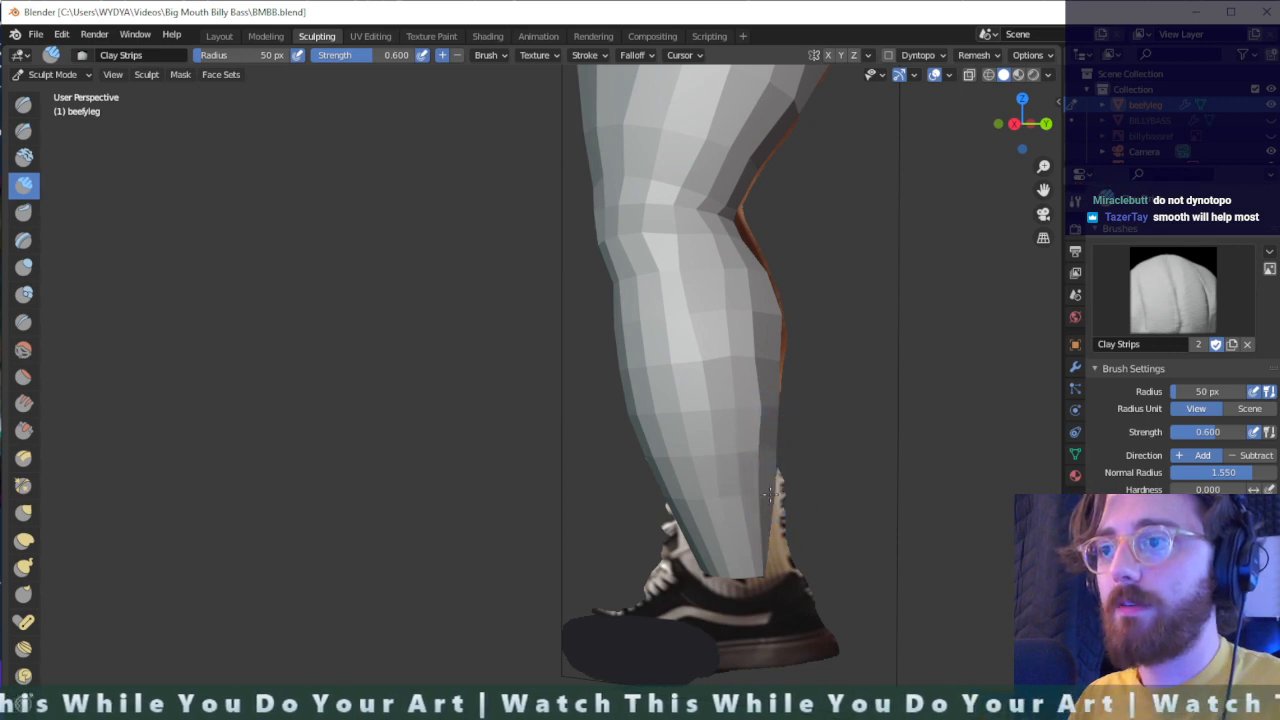
{"action": "mouse_move", "coordinate": [789, 390]}
{"action": "middle_mouse_down"}
{"action": "mouse_move", "coordinate": [794, 371]}
{"action": "mouse_move", "coordinate": [871, 380]}
{"action": "mouse_move", "coordinate": [791, 423]}
{"action": "mouse_move", "coordinate": [714, 380]}
{"action": "mouse_move", "coordinate": [729, 366]}
{"action": "mouse_move", "coordinate": [863, 423]}
{"action": "mouse_move", "coordinate": [800, 337]}
{"action": "mouse_move", "coordinate": [706, 341]}
{"action": "mouse_move", "coordinate": [586, 251]}
{"action": "middle_mouse_up"}
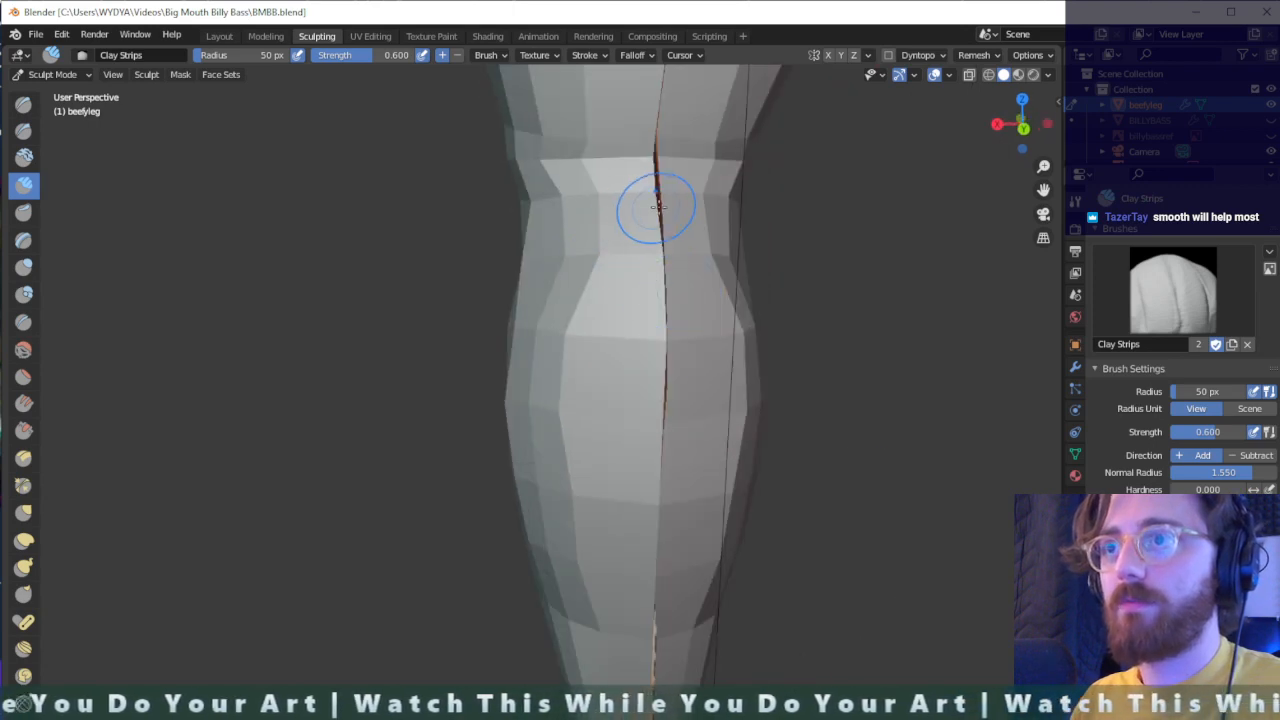
{"action": "mouse_move", "coordinate": [651, 220]}
{"action": "middle_mouse_down"}
{"action": "mouse_move", "coordinate": [806, 233]}
{"action": "mouse_move", "coordinate": [778, 234]}
{"action": "mouse_move", "coordinate": [828, 200]}
{"action": "mouse_move", "coordinate": [830, 166]}
{"action": "mouse_move", "coordinate": [748, 251]}
{"action": "mouse_move", "coordinate": [717, 318]}
{"action": "middle_mouse_up"}
- Sculpt the rear of the upper thigh with Clay Strips strokes to round out its contour
{"action": "scroll", "coordinate": [820, 225], "scroll_direction": "down", "scroll_amount": 3}
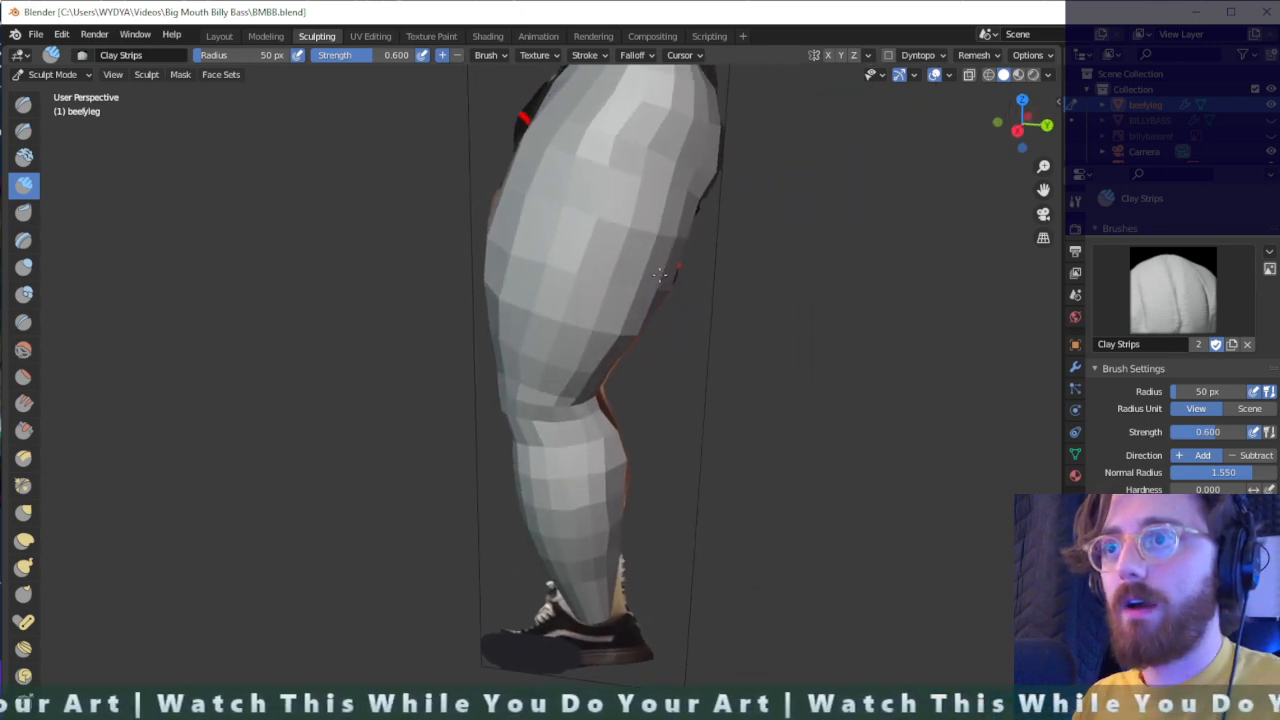
{"action": "mouse_move", "coordinate": [692, 216]}
{"action": "middle_mouse_down"}
{"action": "mouse_move", "coordinate": [723, 229]}
{"action": "mouse_move", "coordinate": [684, 194]}
{"action": "mouse_move", "coordinate": [753, 188]}
{"action": "mouse_move", "coordinate": [743, 218]}
{"action": "middle_mouse_up"}
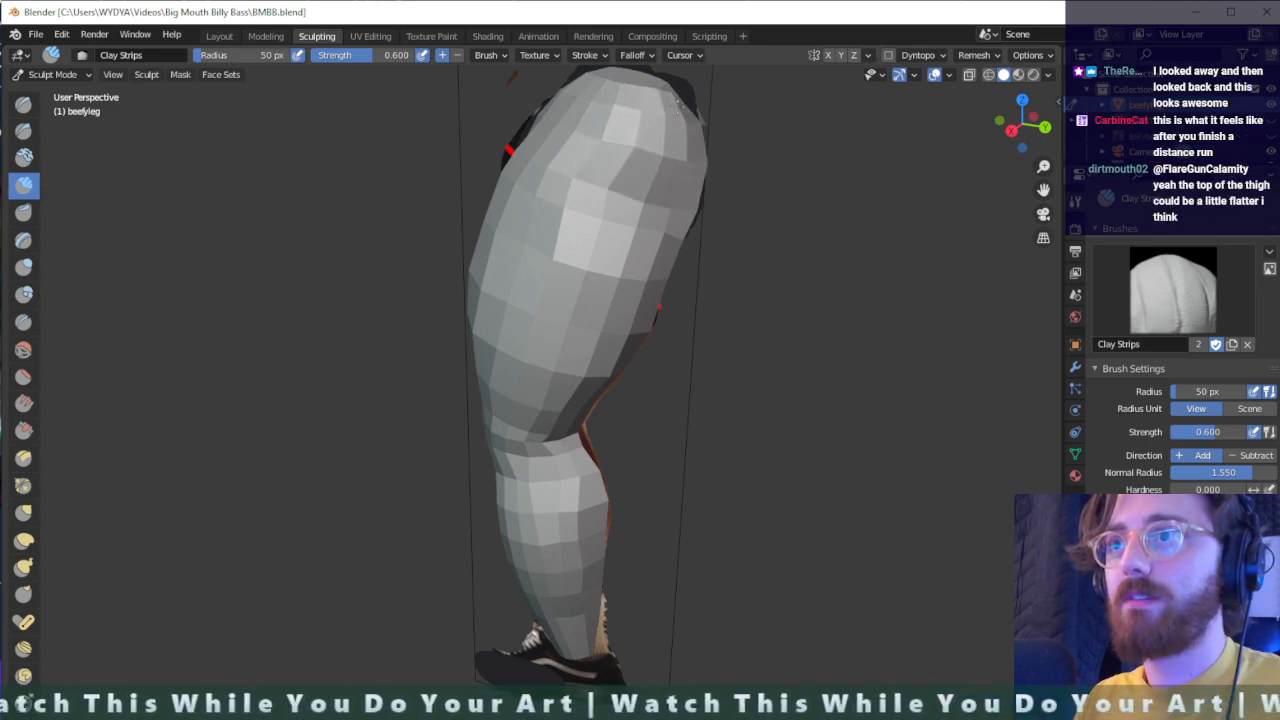
{"action": "middle_click_drag", "start_coordinate": [697, 118], "coordinate": [664, 196]}
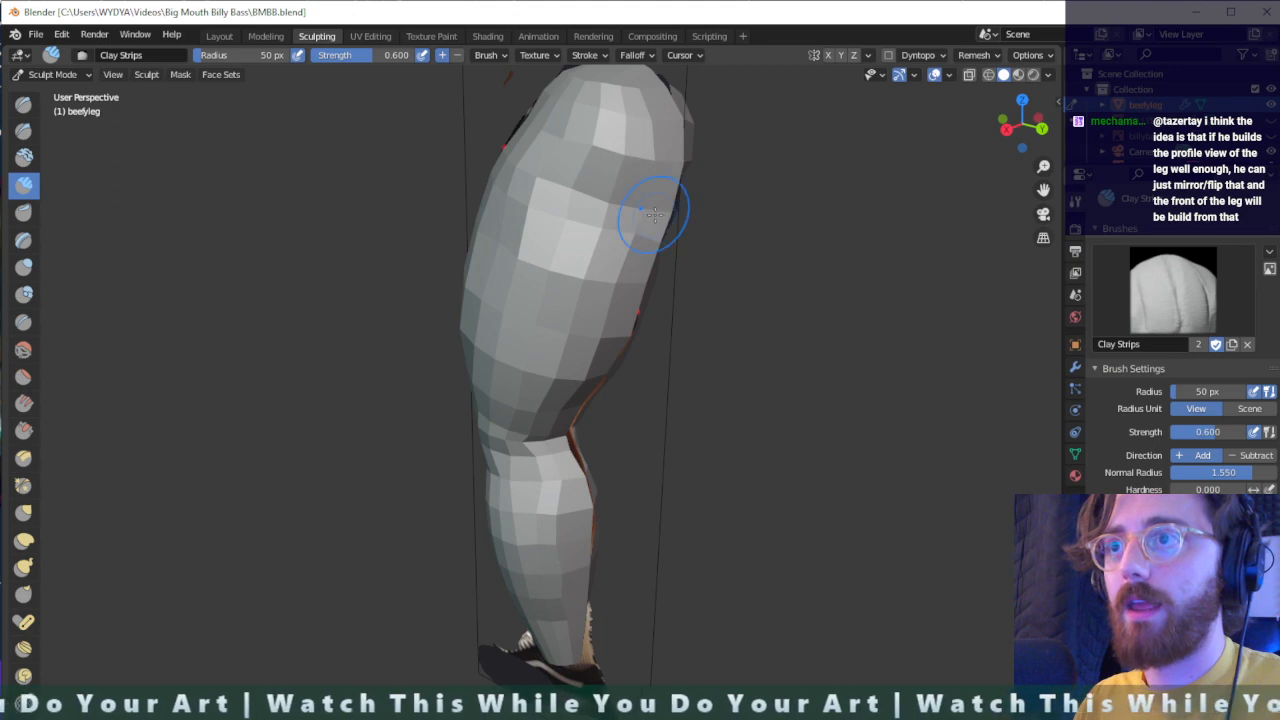
- Examine the sculpted leg from the side, front and rear, comparing its outline with the reference image
{"action": "mouse_move", "coordinate": [655, 212]}
{"action": "middle_mouse_down"}
{"action": "mouse_move", "coordinate": [686, 214]}
{"action": "mouse_move", "coordinate": [540, 188]}
{"action": "mouse_move", "coordinate": [766, 263]}
{"action": "mouse_move", "coordinate": [734, 251]}
{"action": "mouse_move", "coordinate": [694, 271]}
{"action": "mouse_move", "coordinate": [672, 340]}
{"action": "mouse_move", "coordinate": [606, 369]}
{"action": "mouse_move", "coordinate": [644, 362]}
{"action": "middle_mouse_up"}
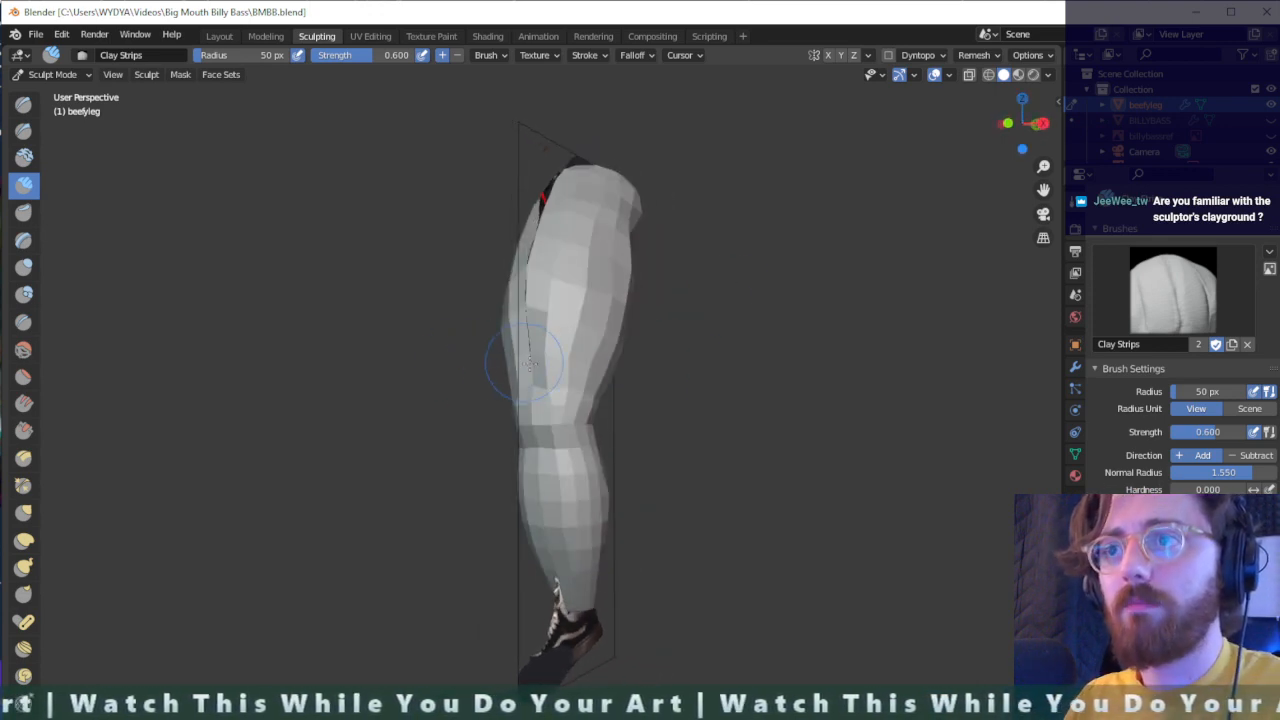
{"action": "mouse_move", "coordinate": [530, 365]}
{"action": "middle_mouse_down"}
{"action": "mouse_move", "coordinate": [541, 357]}
{"action": "mouse_move", "coordinate": [533, 375]}
{"action": "mouse_move", "coordinate": [526, 362]}
{"action": "mouse_move", "coordinate": [545, 358]}
{"action": "mouse_move", "coordinate": [490, 354]}
{"action": "middle_mouse_up"}
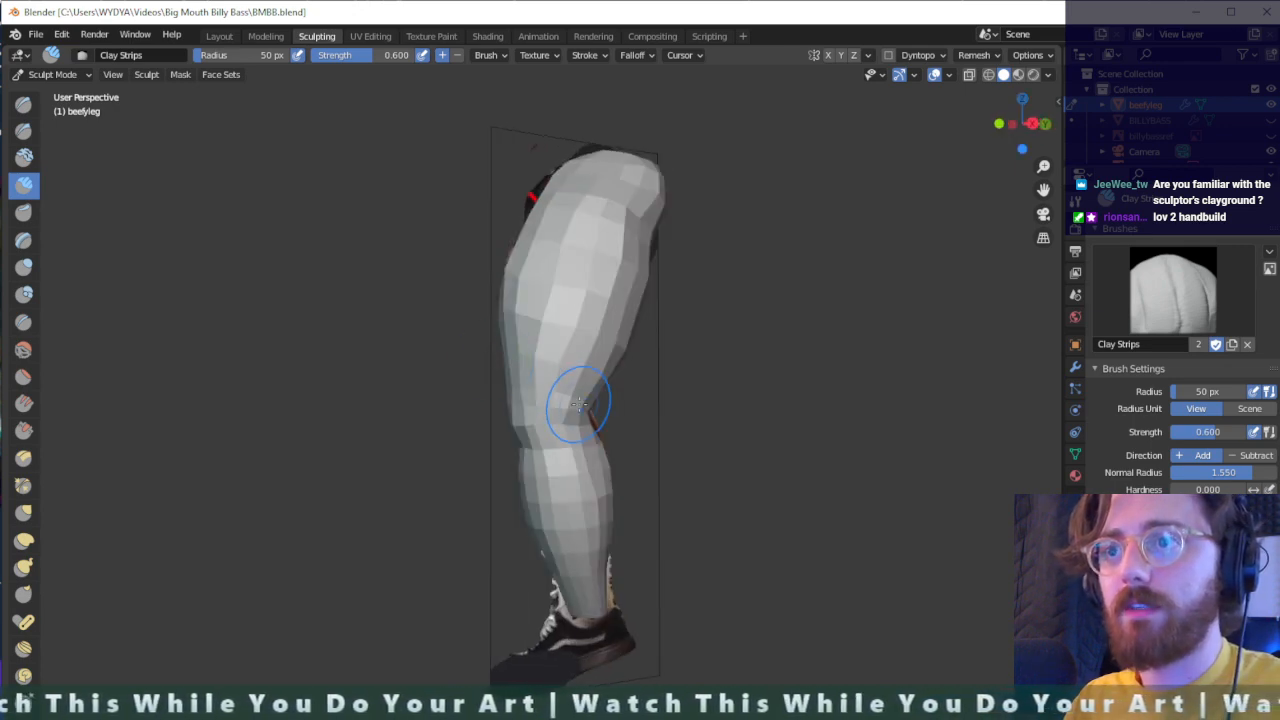
{"action": "middle_click_drag", "start_coordinate": [579, 404], "coordinate": [552, 418]}
{"action": "scroll", "coordinate": [560, 430], "scroll_direction": "up", "scroll_amount": 4}
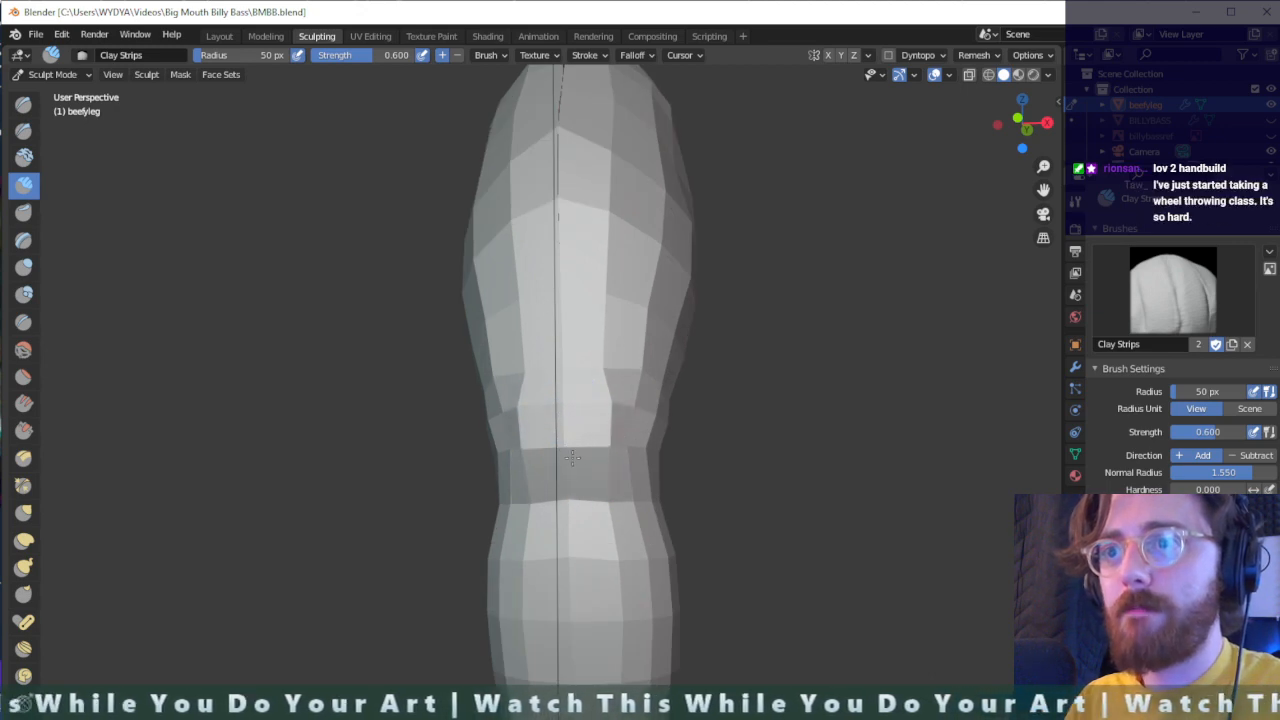
{"action": "mouse_move", "coordinate": [609, 441]}
{"action": "middle_mouse_down"}
{"action": "mouse_move", "coordinate": [548, 428]}
{"action": "mouse_move", "coordinate": [579, 404]}
{"action": "mouse_move", "coordinate": [674, 437]}
{"action": "mouse_move", "coordinate": [726, 371]}
{"action": "mouse_move", "coordinate": [700, 371]}
{"action": "mouse_move", "coordinate": [614, 286]}
{"action": "mouse_move", "coordinate": [587, 278]}
{"action": "mouse_move", "coordinate": [669, 391]}
{"action": "mouse_move", "coordinate": [422, 350]}
{"action": "mouse_move", "coordinate": [537, 328]}
{"action": "middle_mouse_up"}
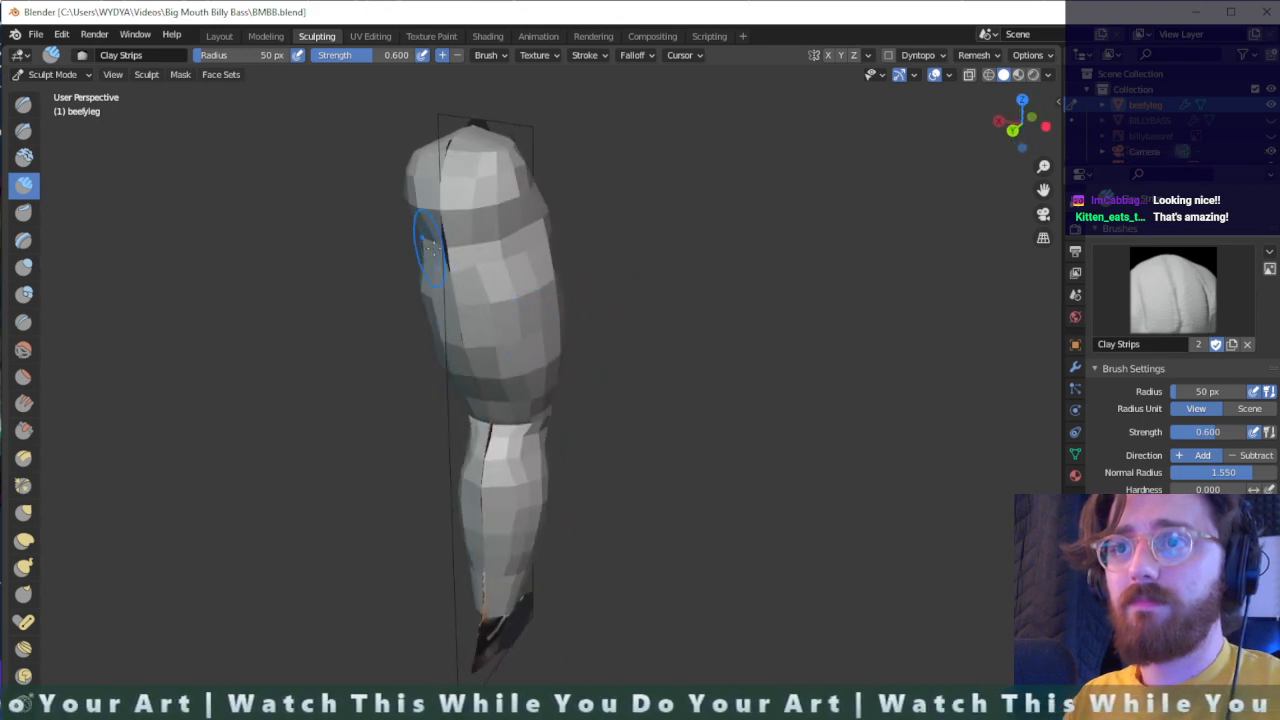
{"action": "middle_click_drag", "start_coordinate": [446, 250], "coordinate": [498, 252]}
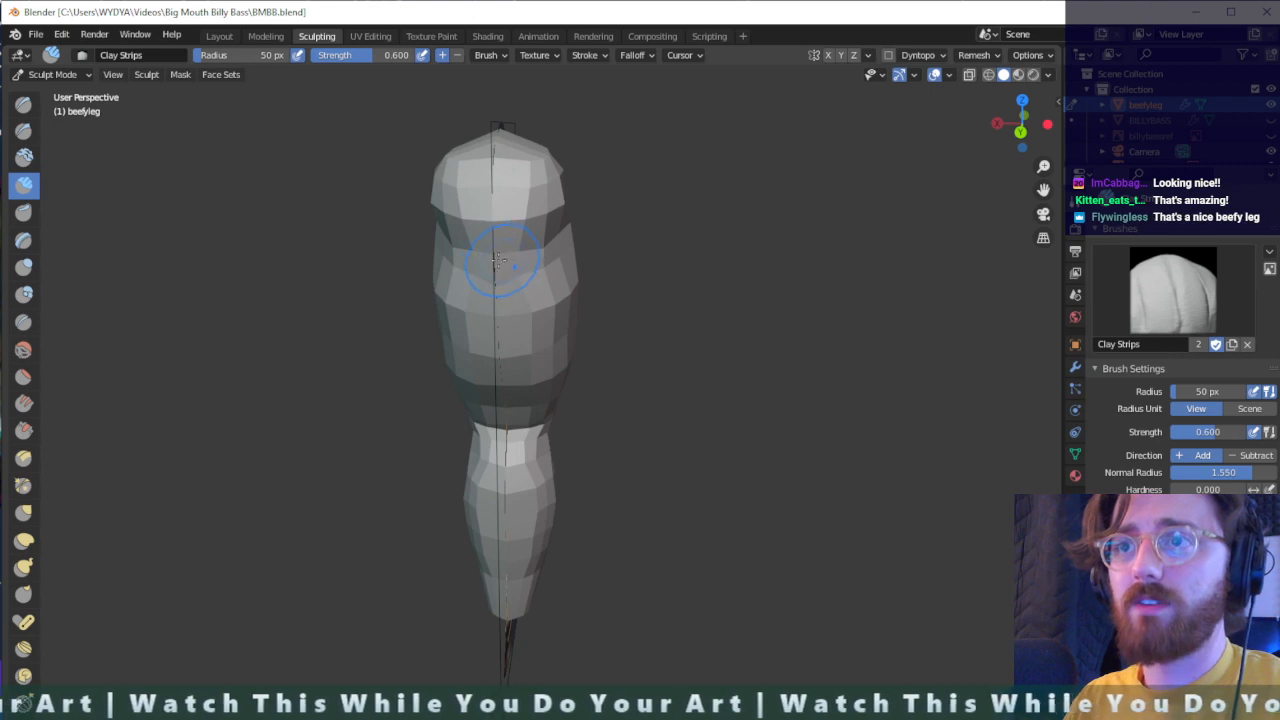
{"action": "middle_click_drag", "start_coordinate": [481, 258], "coordinate": [643, 308]}
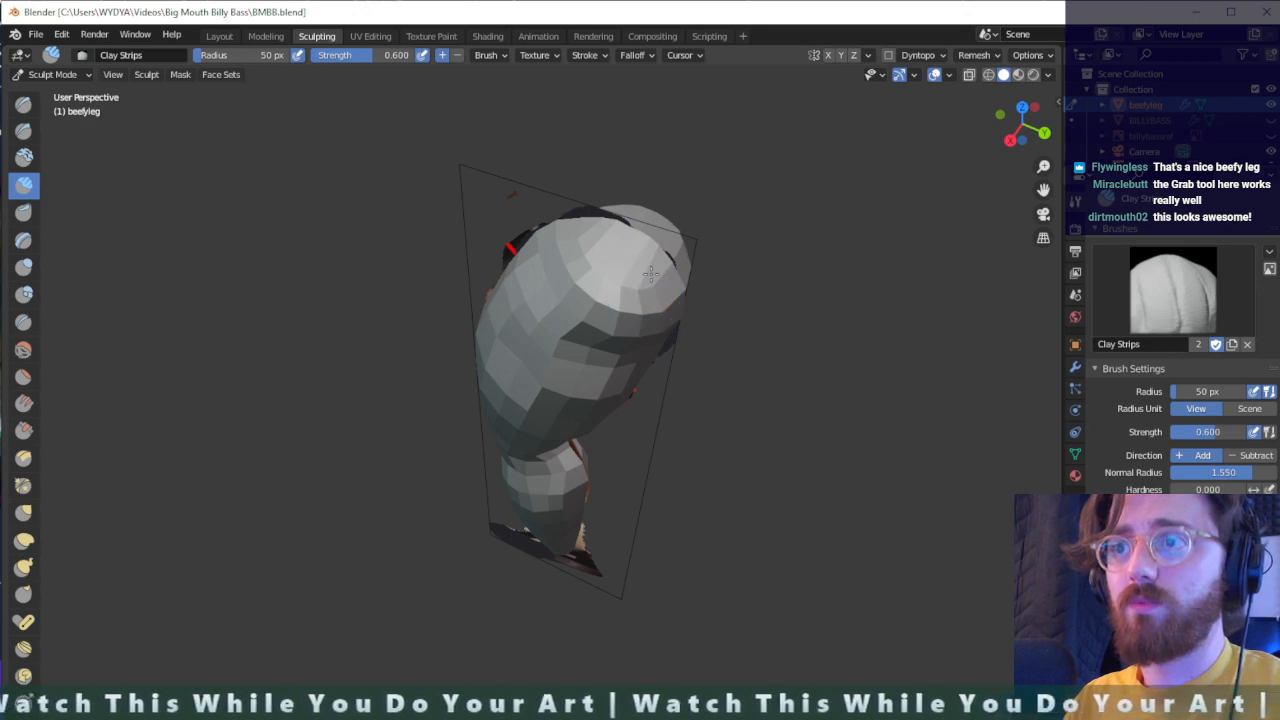
{"action": "mouse_move", "coordinate": [670, 322]}
{"action": "middle_mouse_down"}
{"action": "mouse_move", "coordinate": [729, 223]}
{"action": "mouse_move", "coordinate": [663, 360]}
{"action": "mouse_move", "coordinate": [449, 386]}
{"action": "mouse_move", "coordinate": [206, 329]}
{"action": "mouse_move", "coordinate": [700, 303]}
{"action": "mouse_move", "coordinate": [494, 403]}
{"action": "mouse_move", "coordinate": [671, 414]}
{"action": "mouse_move", "coordinate": [590, 252]}
{"action": "middle_mouse_up"}
{"action": "scroll", "coordinate": [663, 383], "scroll_direction": "down", "scroll_amount": 1}
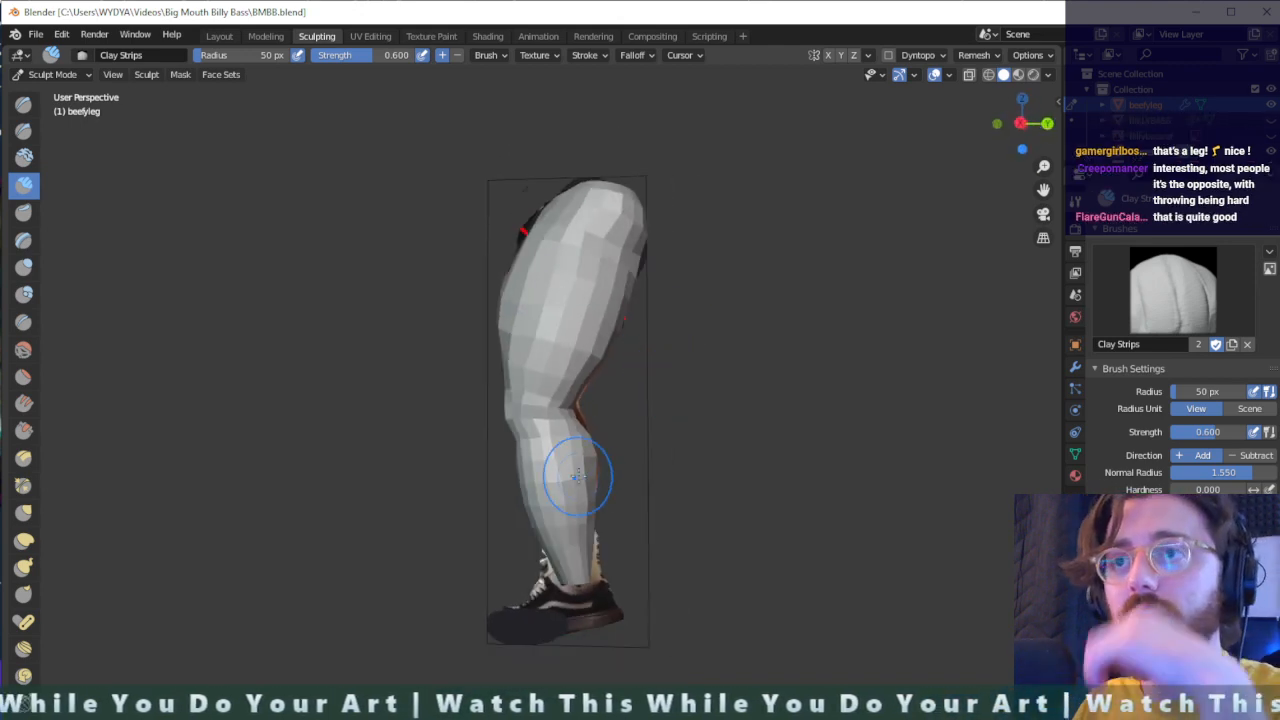
{"action": "scroll", "coordinate": [574, 470], "scroll_direction": "up", "scroll_amount": 3}
{"action": "scroll", "coordinate": [575, 456], "scroll_direction": "down", "scroll_amount": 2}
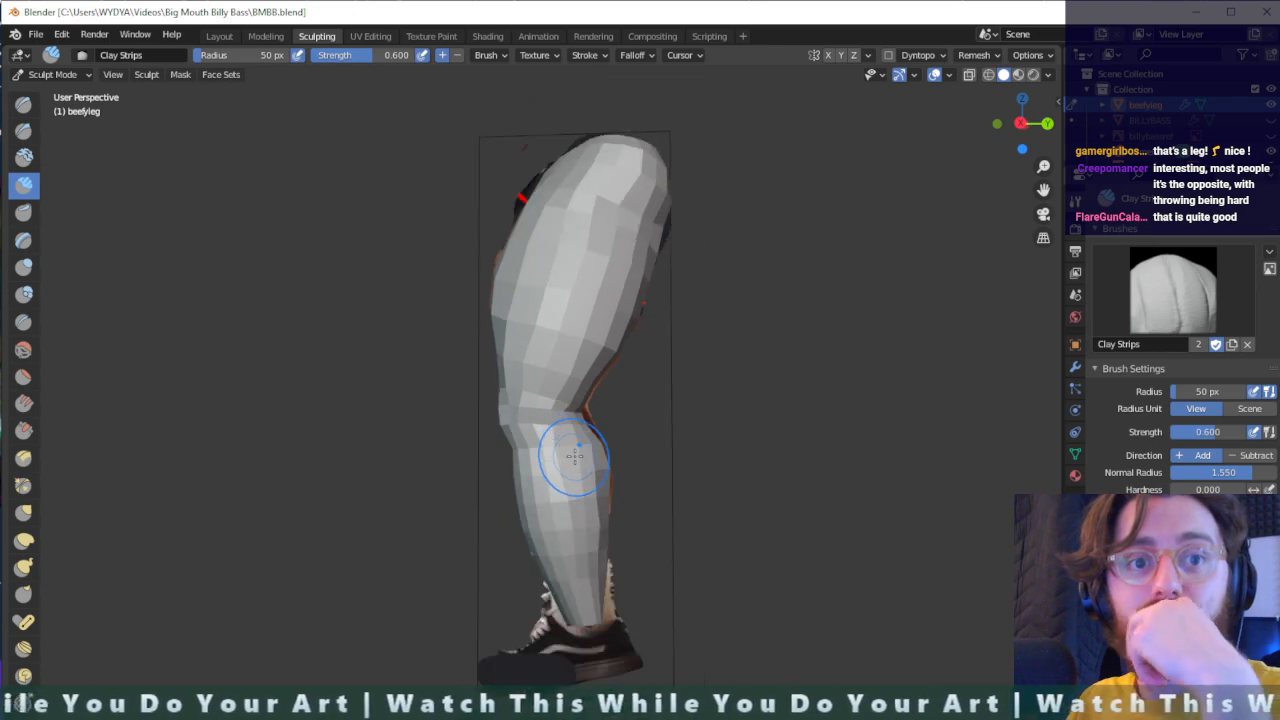
{"action": "middle_click_drag", "start_coordinate": [586, 457], "coordinate": [723, 451]}
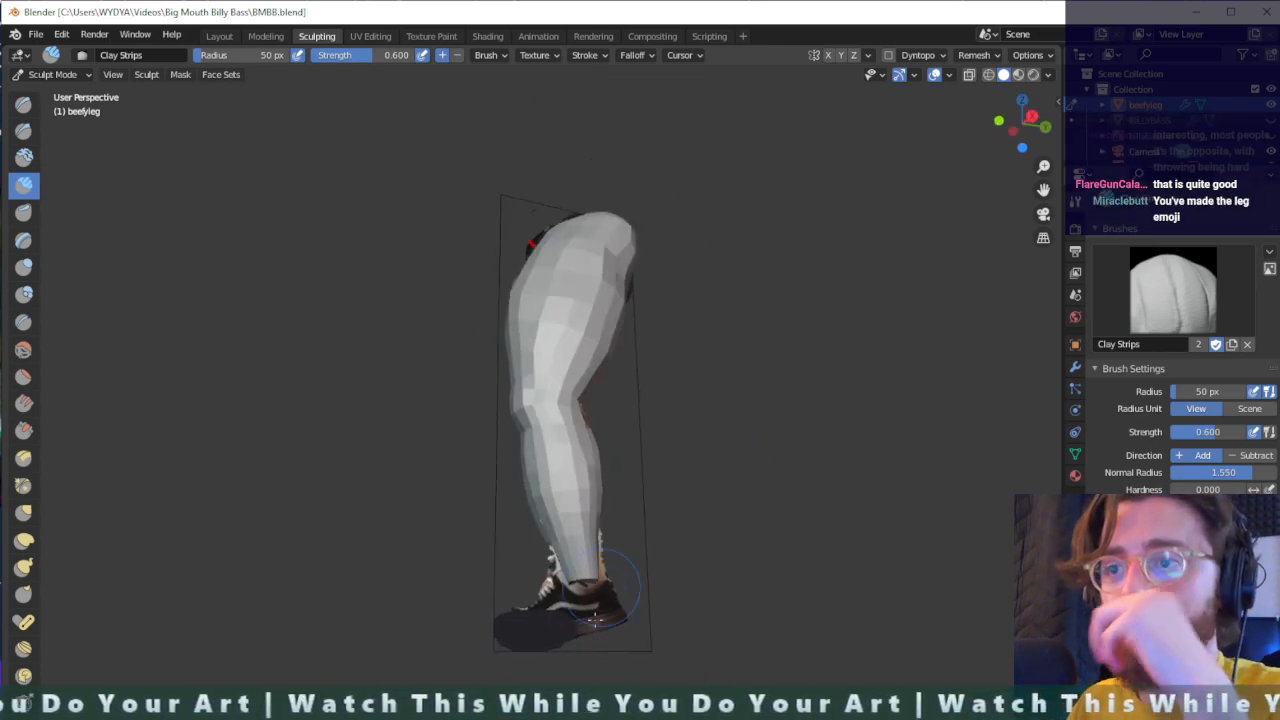
{"action": "scroll", "coordinate": [595, 612], "scroll_direction": "up", "scroll_amount": 2}
{"action": "mouse_move", "coordinate": [674, 640]}
{"action": "middle_mouse_down"}
{"action": "mouse_move", "coordinate": [680, 663]}
{"action": "mouse_move", "coordinate": [609, 680]}
{"action": "mouse_move", "coordinate": [626, 646]}
{"action": "mouse_move", "coordinate": [661, 650]}
{"action": "middle_mouse_up"}
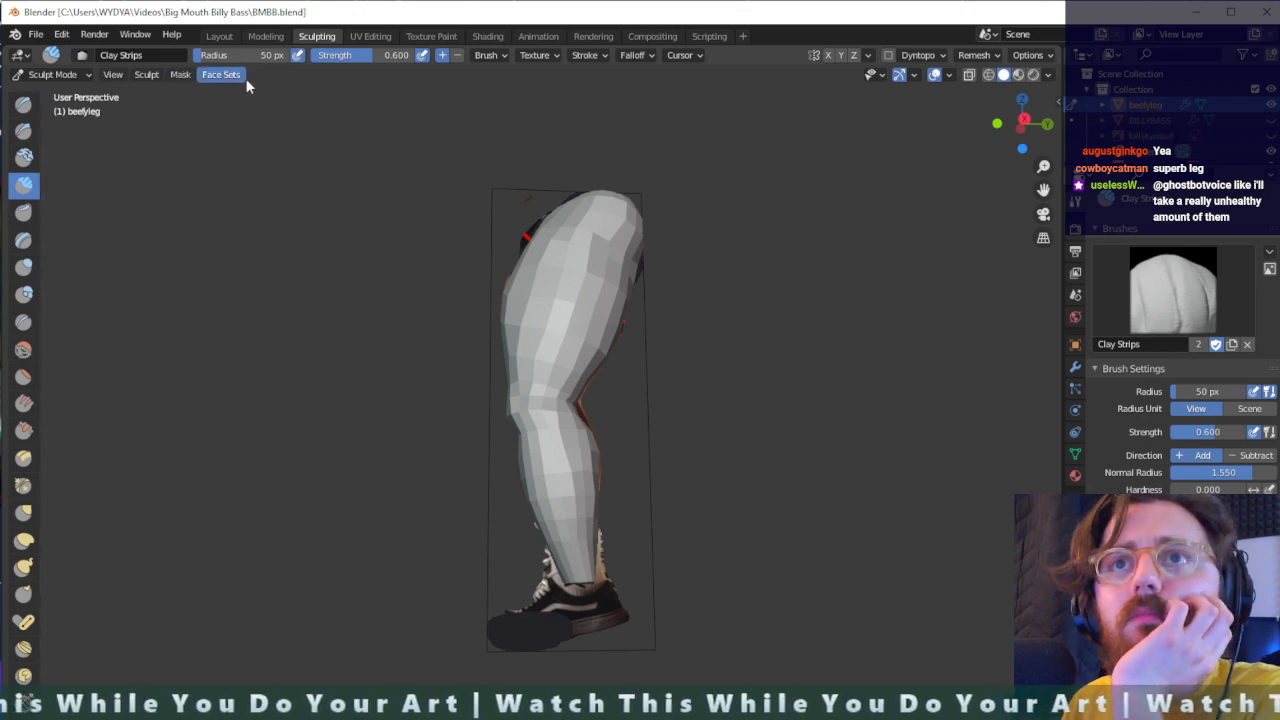
- Change the stroke method of the Clay Strips brush and check the leg from the side and rear
{"action": "left_click", "coordinate": [590, 57]}
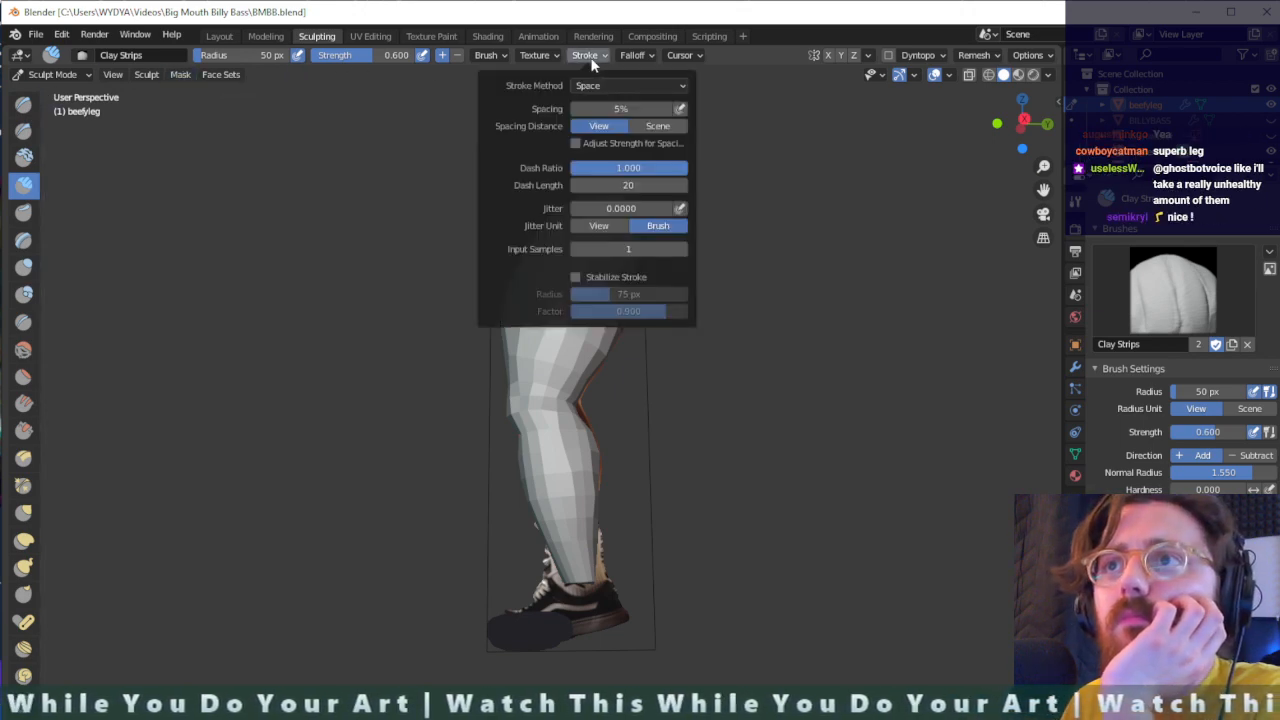
{"action": "left_click", "coordinate": [600, 86]}
{"action": "left_click", "coordinate": [606, 154]}
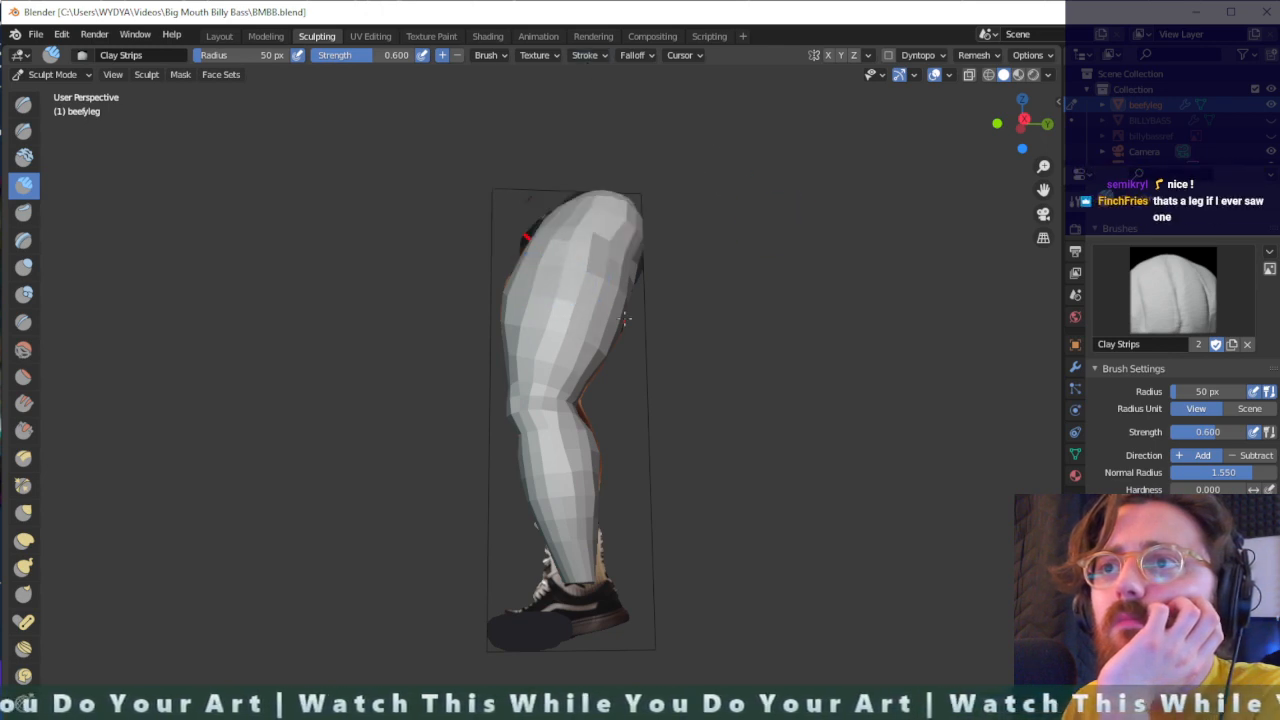
{"action": "left_click", "coordinate": [588, 55]}
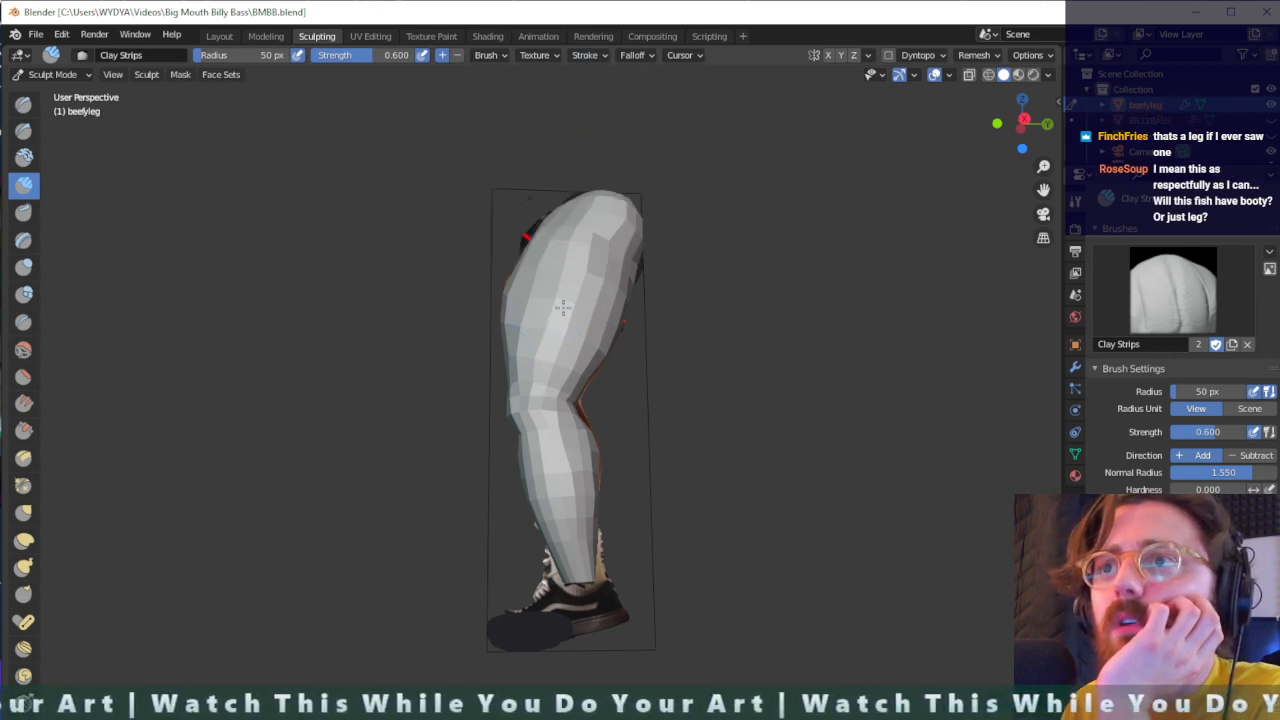
{"action": "scroll", "coordinate": [549, 318], "scroll_direction": "down", "scroll_amount": 3}
{"action": "scroll", "coordinate": [565, 316], "scroll_direction": "up", "scroll_amount": 4}
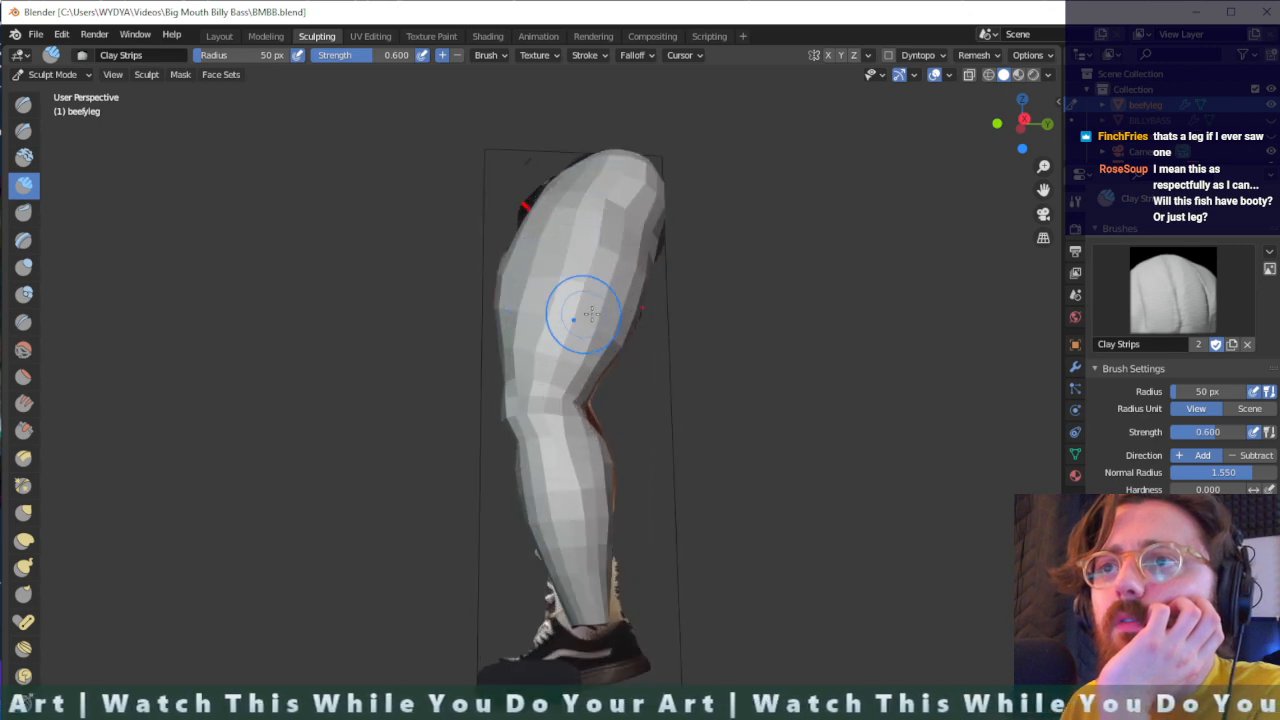
{"action": "middle_click_drag", "start_coordinate": [585, 314], "coordinate": [516, 323]}
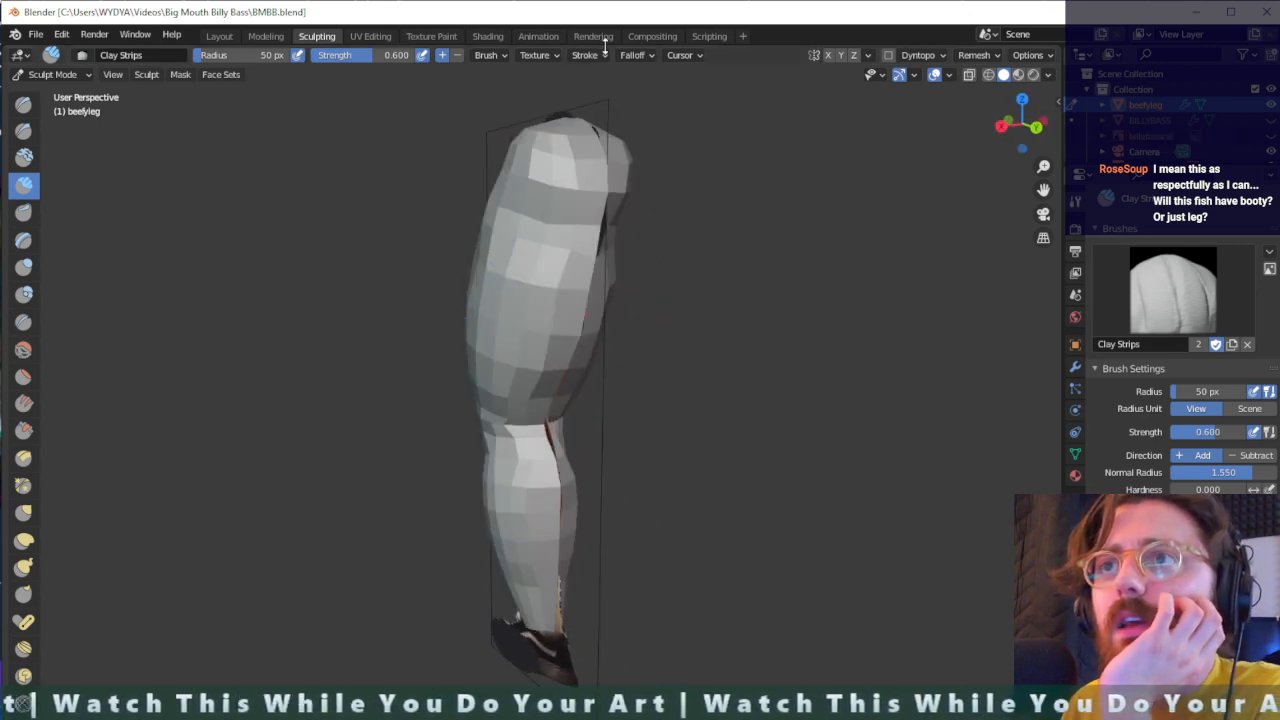
- Try the Draw brush on the rear of the thigh, and set its stroke method to Airbrush with a rate of 1.000
{"action": "left_click", "coordinate": [23, 103]}
{"action": "mouse_move", "coordinate": [533, 255]}
{"action": "left_mouse_down"}
{"action": "mouse_move", "coordinate": [525, 340]}
{"action": "mouse_move", "coordinate": [557, 217]}
{"action": "mouse_move", "coordinate": [505, 358]}
{"action": "left_mouse_up"}
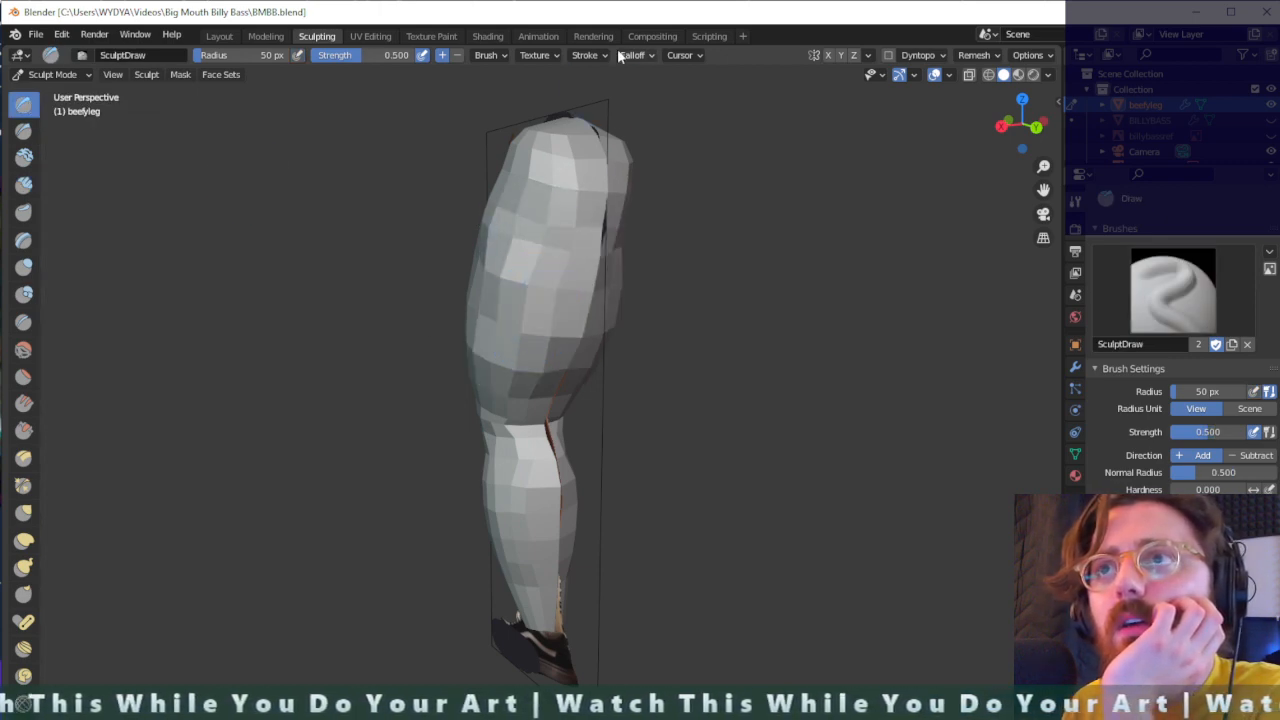
{"action": "left_click", "coordinate": [590, 55]}
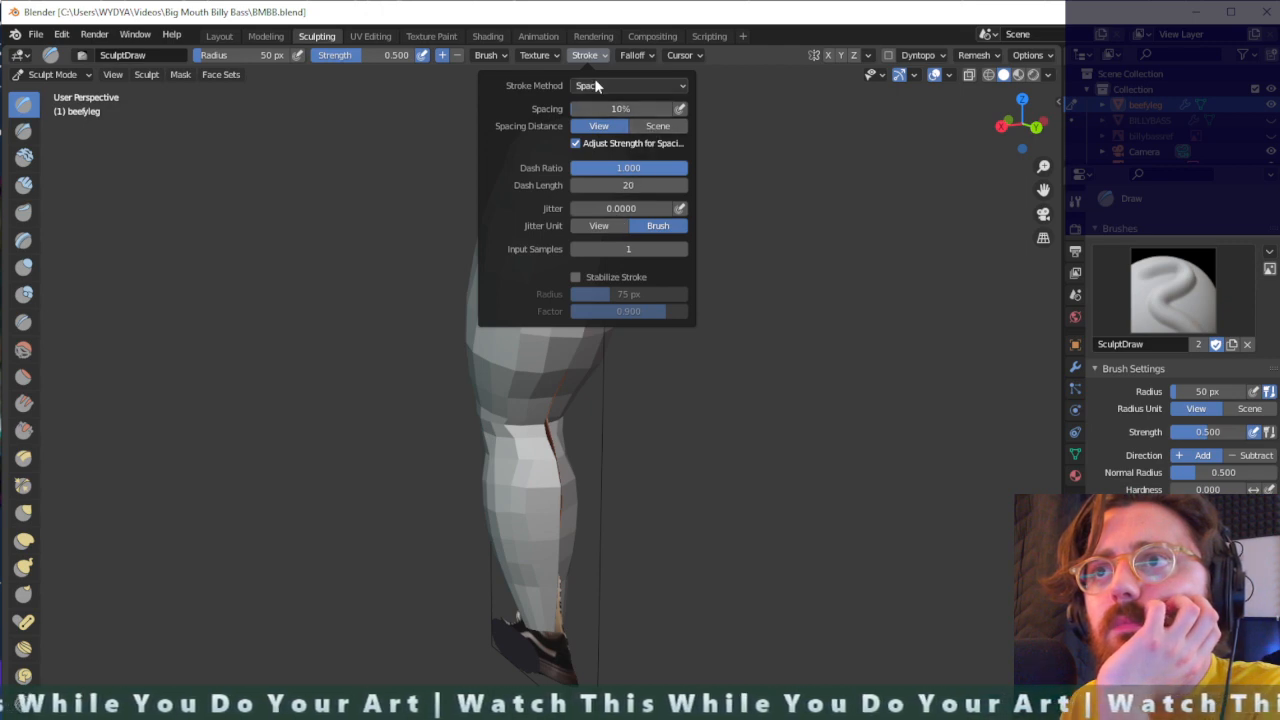
{"action": "left_click", "coordinate": [594, 85]}
{"action": "left_click", "coordinate": [603, 157]}
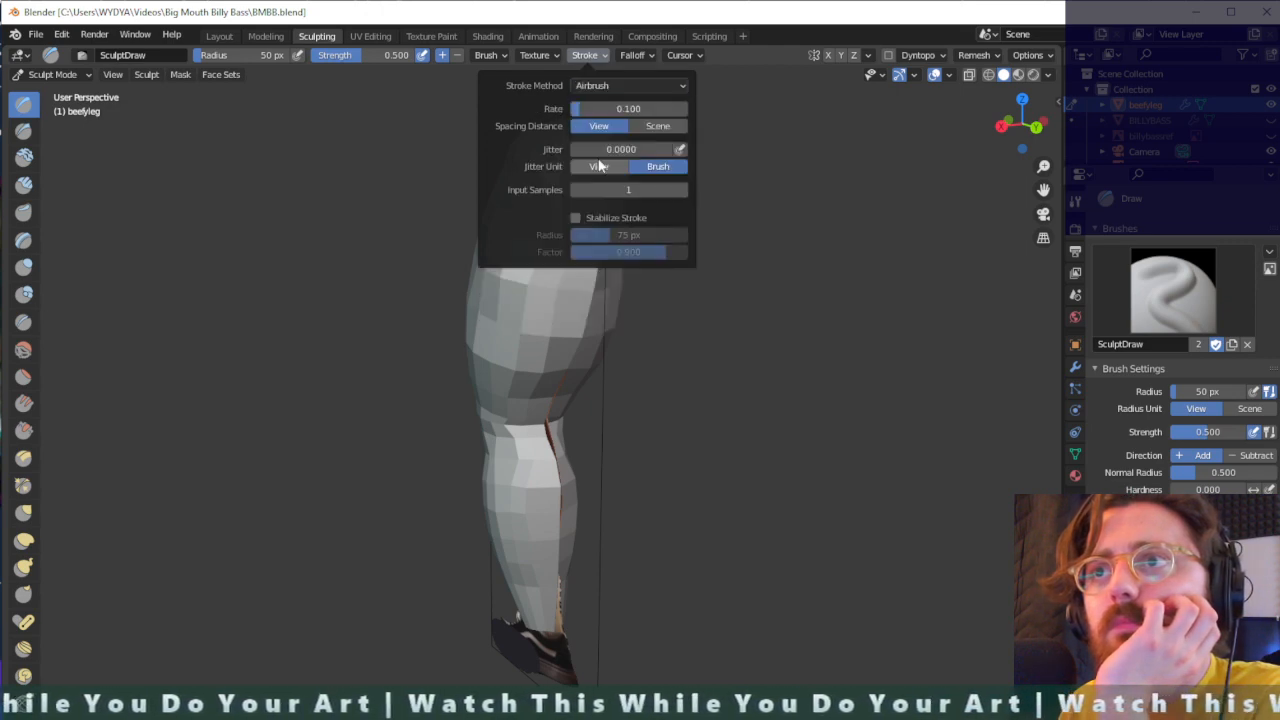
{"action": "left_click_drag", "start_coordinate": [595, 114], "coordinate": [602, 114]}
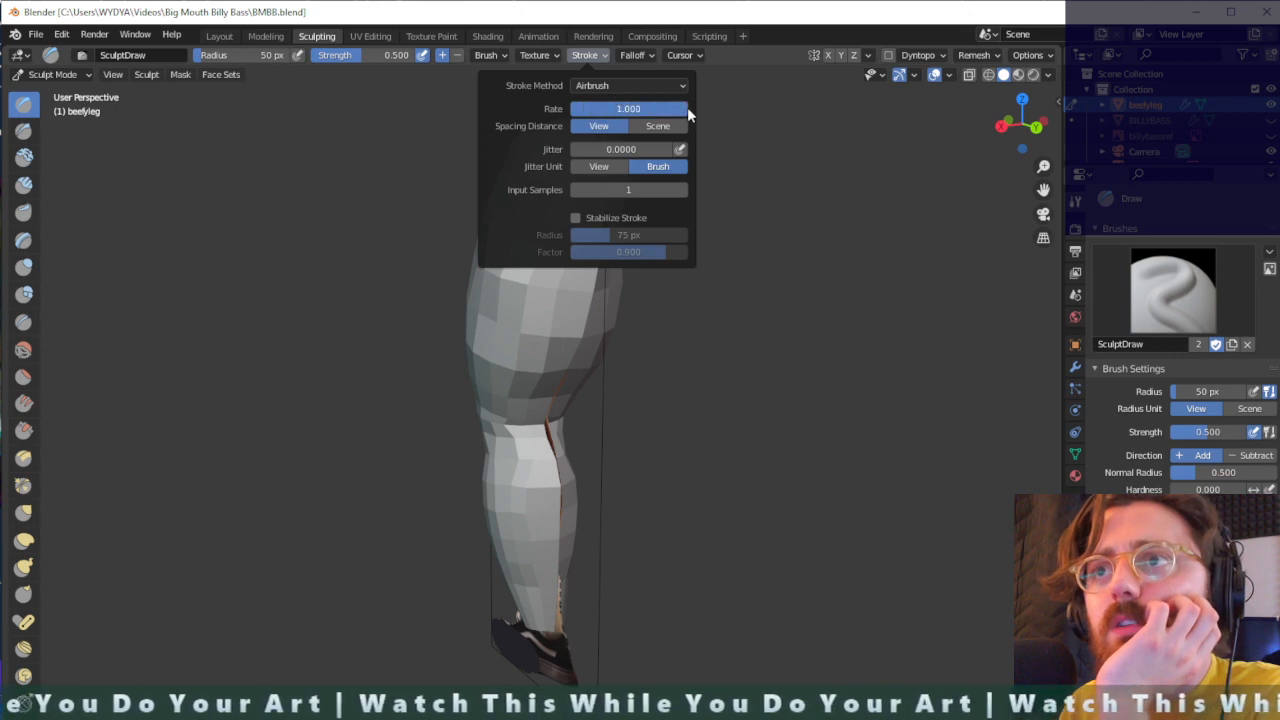
- Try an airbrushed Draw stroke on the back of the thigh and undo the test strokes
{"action": "mouse_move", "coordinate": [533, 278]}
{"action": "left_mouse_down"}
{"action": "mouse_move", "coordinate": [568, 229]}
{"action": "mouse_move", "coordinate": [522, 225]}
{"action": "mouse_move", "coordinate": [538, 330]}
{"action": "left_mouse_up"}
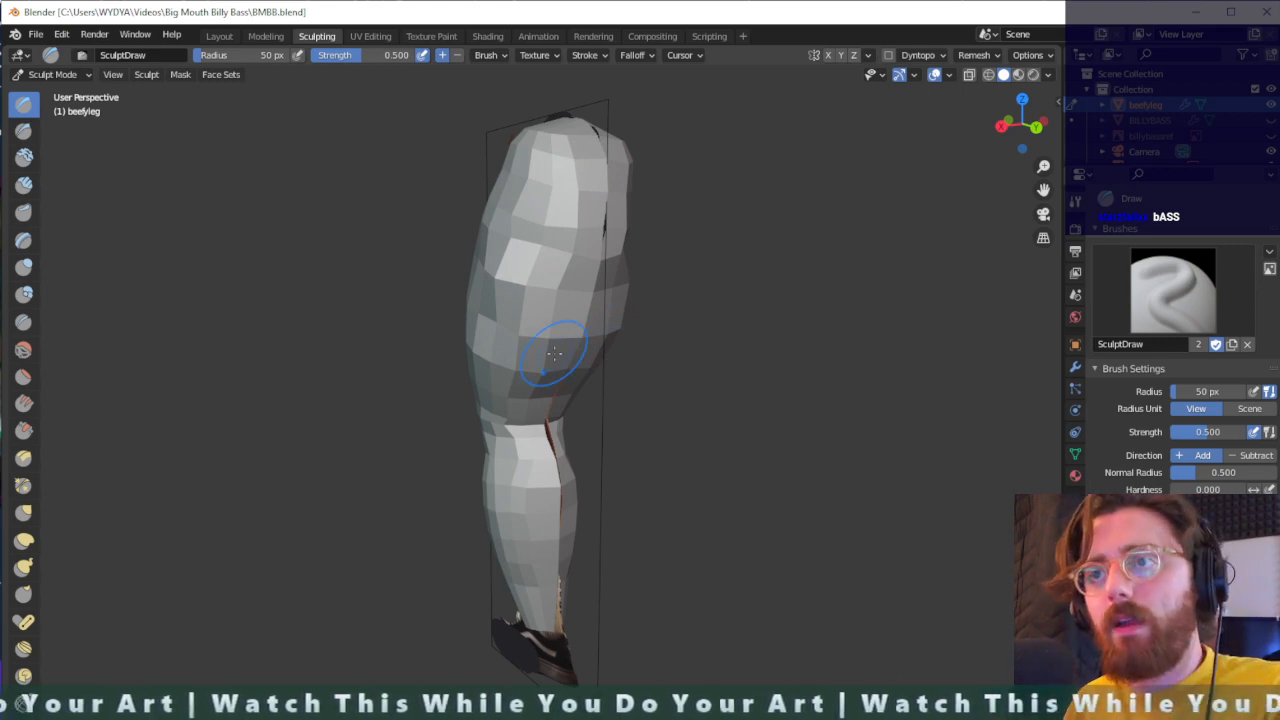
{"action": "key", "text": "ctrl+z"}
{"action": "key", "text": "ctrl+z"}
{"action": "key", "text": "ctrl+z"}
{"action": "key", "text": "ctrl+z"}
{"action": "key", "text": "ctrl+z"}
{"action": "key", "text": "ctrl+z"}
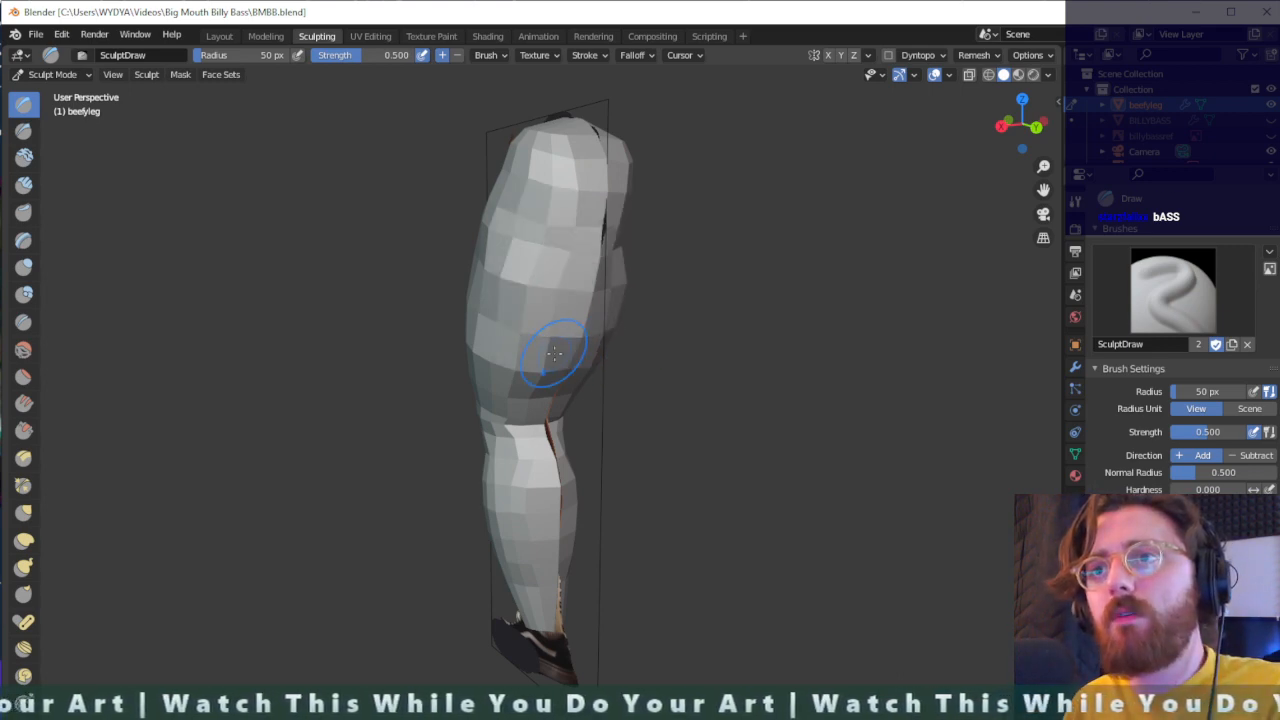
{"action": "key", "text": "ctrl+z"}
{"action": "mouse_move", "coordinate": [554, 353]}
{"action": "middle_mouse_down"}
{"action": "mouse_move", "coordinate": [705, 409]}
{"action": "mouse_move", "coordinate": [458, 296]}
{"action": "mouse_move", "coordinate": [400, 377]}
{"action": "mouse_move", "coordinate": [500, 330]}
{"action": "mouse_move", "coordinate": [590, 220]}
{"action": "middle_mouse_up"}
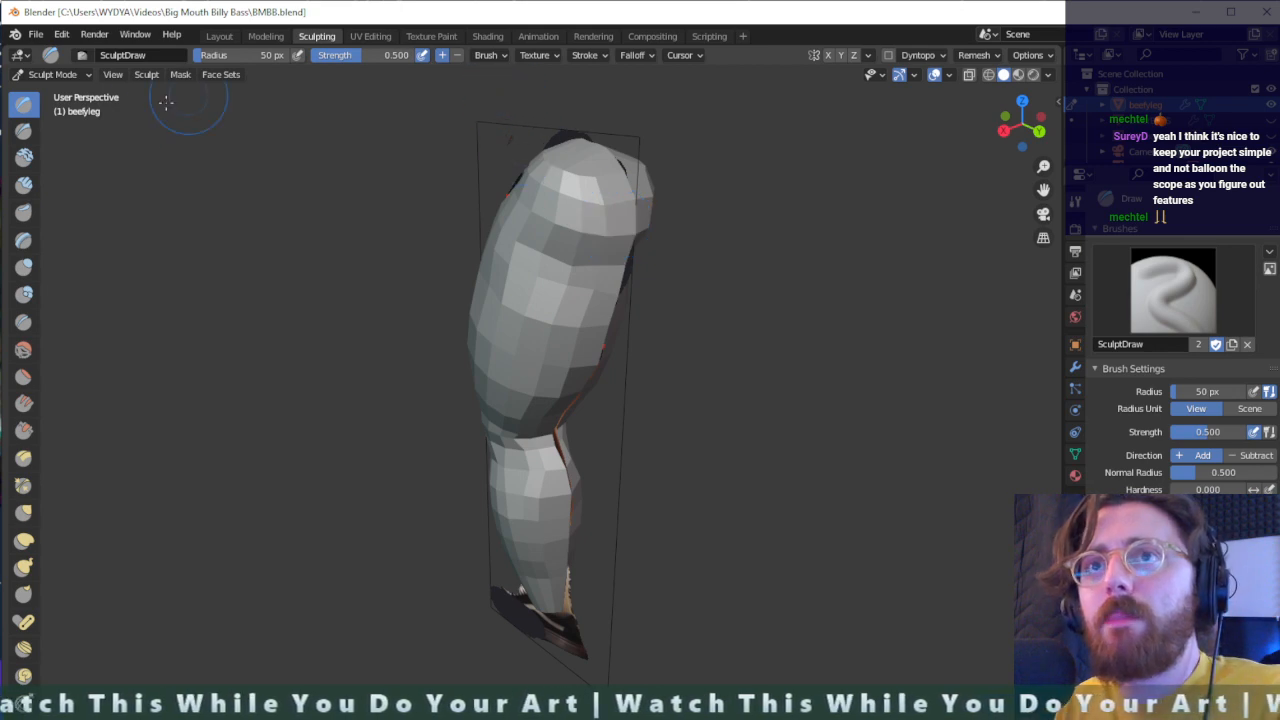
- Select the Draw Sharp brush and examine the whole leg from several angles and distances
{"action": "left_click", "coordinate": [23, 131]}
{"action": "mouse_move", "coordinate": [709, 229]}
{"action": "middle_mouse_down"}
{"action": "mouse_move", "coordinate": [571, 271]}
{"action": "mouse_move", "coordinate": [482, 235]}
{"action": "mouse_move", "coordinate": [337, 214]}
{"action": "mouse_move", "coordinate": [857, 243]}
{"action": "mouse_move", "coordinate": [576, 325]}
{"action": "mouse_move", "coordinate": [553, 308]}
{"action": "mouse_move", "coordinate": [673, 391]}
{"action": "middle_mouse_up"}
{"action": "scroll", "coordinate": [552, 307], "scroll_direction": "down", "scroll_amount": 2}
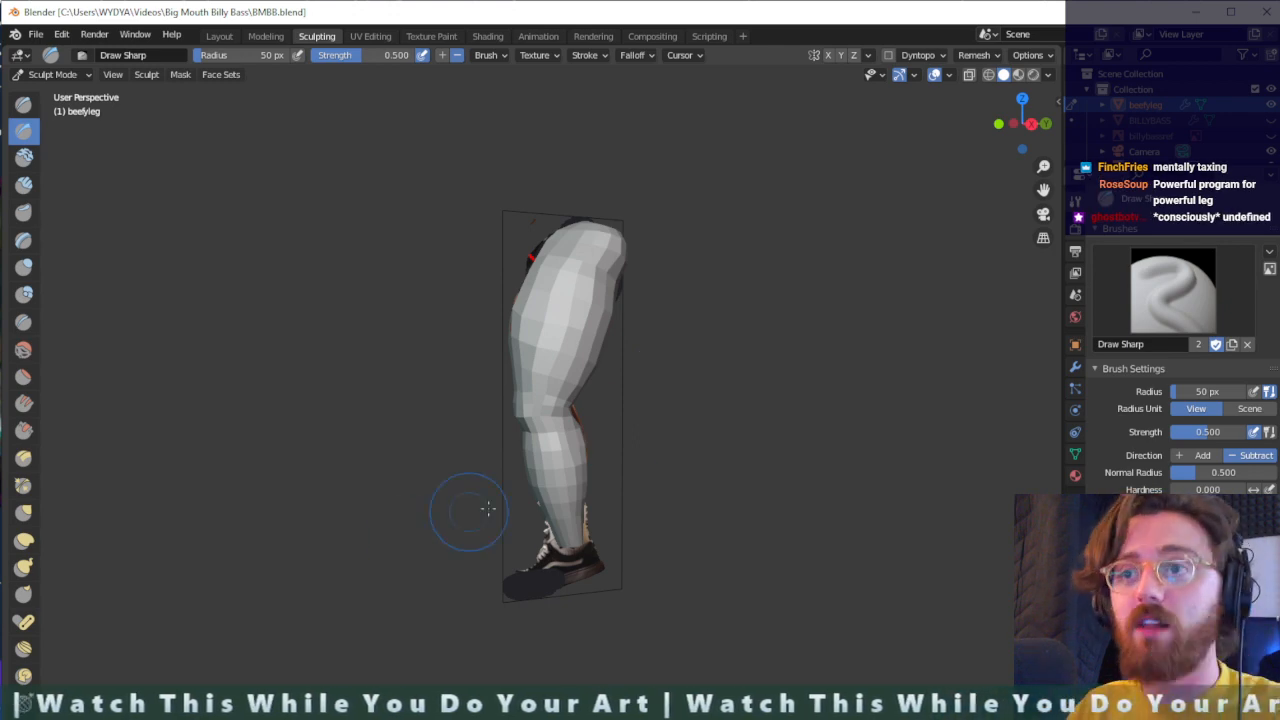
{"action": "scroll", "coordinate": [571, 529], "scroll_direction": "up", "scroll_amount": 4}
{"action": "scroll", "coordinate": [571, 529], "scroll_direction": "down", "scroll_amount": 3}
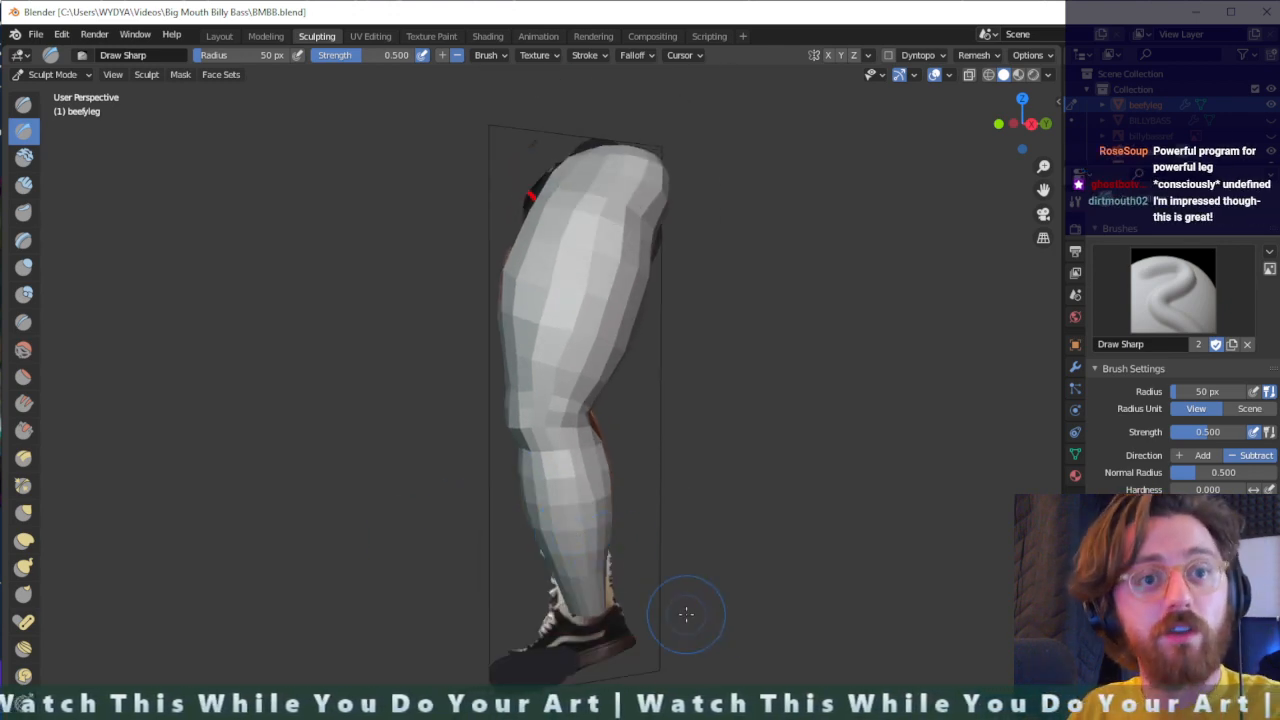
{"action": "scroll", "coordinate": [686, 613], "scroll_direction": "down", "scroll_amount": 1}
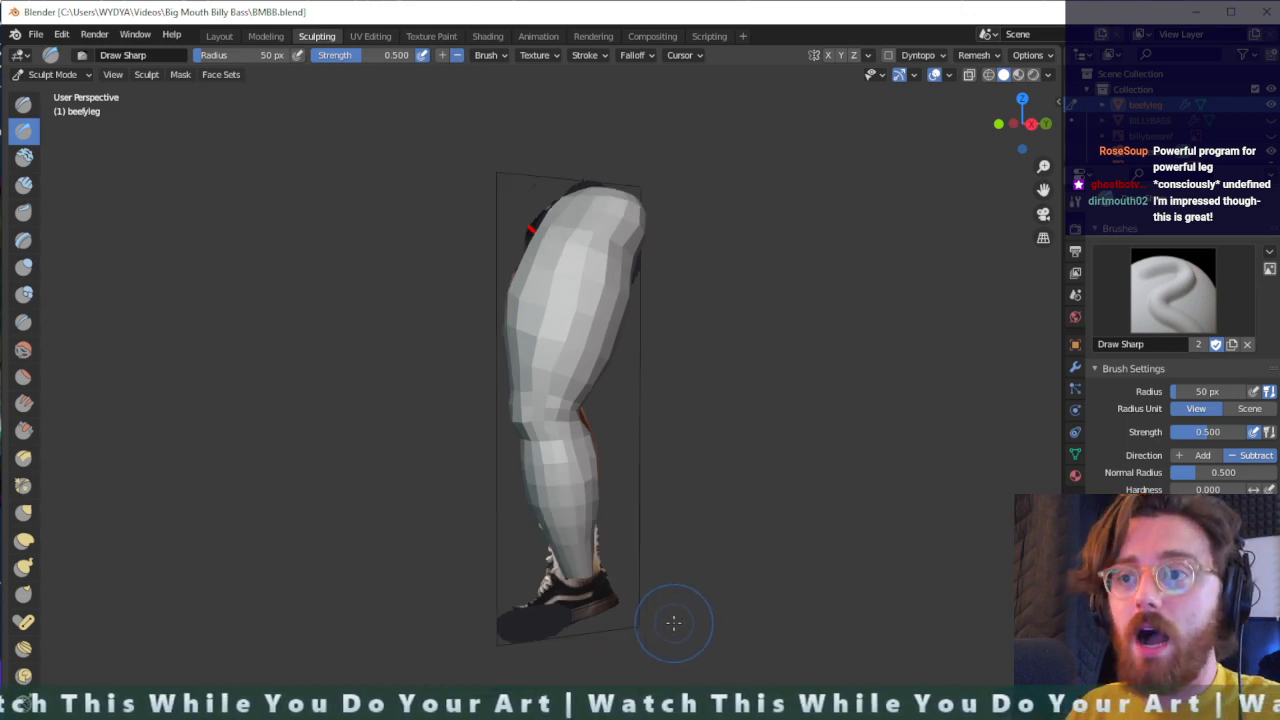
{"action": "scroll", "coordinate": [671, 614], "scroll_direction": "up", "scroll_amount": 4}
{"action": "mouse_move", "coordinate": [654, 662]}
{"action": "middle_mouse_down", "text": "shift"}
{"action": "mouse_move", "coordinate": [640, 423]}
{"action": "mouse_move", "coordinate": [693, 388]}
{"action": "mouse_move", "coordinate": [653, 457]}
{"action": "mouse_move", "coordinate": [556, 716]}
{"action": "mouse_move", "coordinate": [744, 514]}
{"action": "mouse_move", "coordinate": [705, 555]}
{"action": "middle_mouse_up", "text": "shift"}
{"action": "scroll", "coordinate": [657, 421], "scroll_direction": "down", "scroll_amount": 2}
{"action": "scroll", "coordinate": [653, 457], "scroll_direction": "up", "scroll_amount": 1}
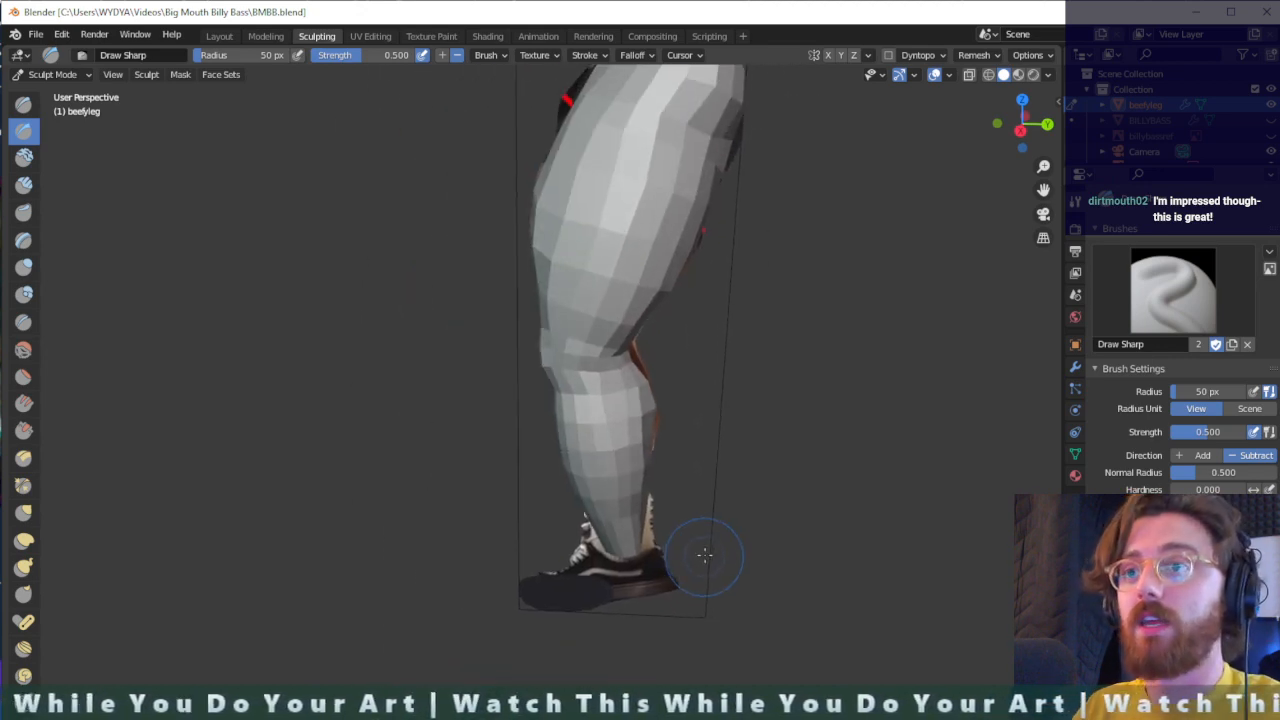
- In the Layout workspace, unhide the bass mesh and hide the reference images, keeping the leg mesh shown
{"action": "left_click", "coordinate": [219, 36]}
{"action": "middle_click_drag", "start_coordinate": [572, 375], "coordinate": [640, 360]}
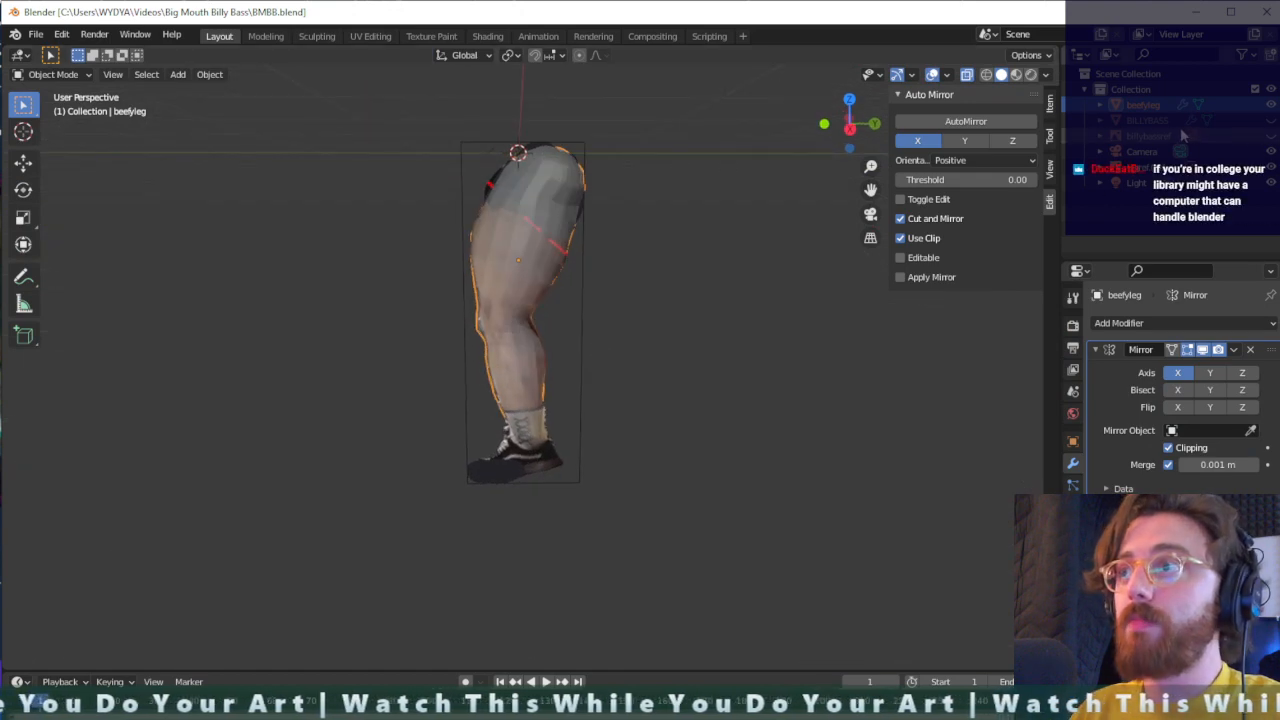
{"action": "left_click", "coordinate": [1270, 121]}
{"action": "left_click", "coordinate": [1270, 136]}
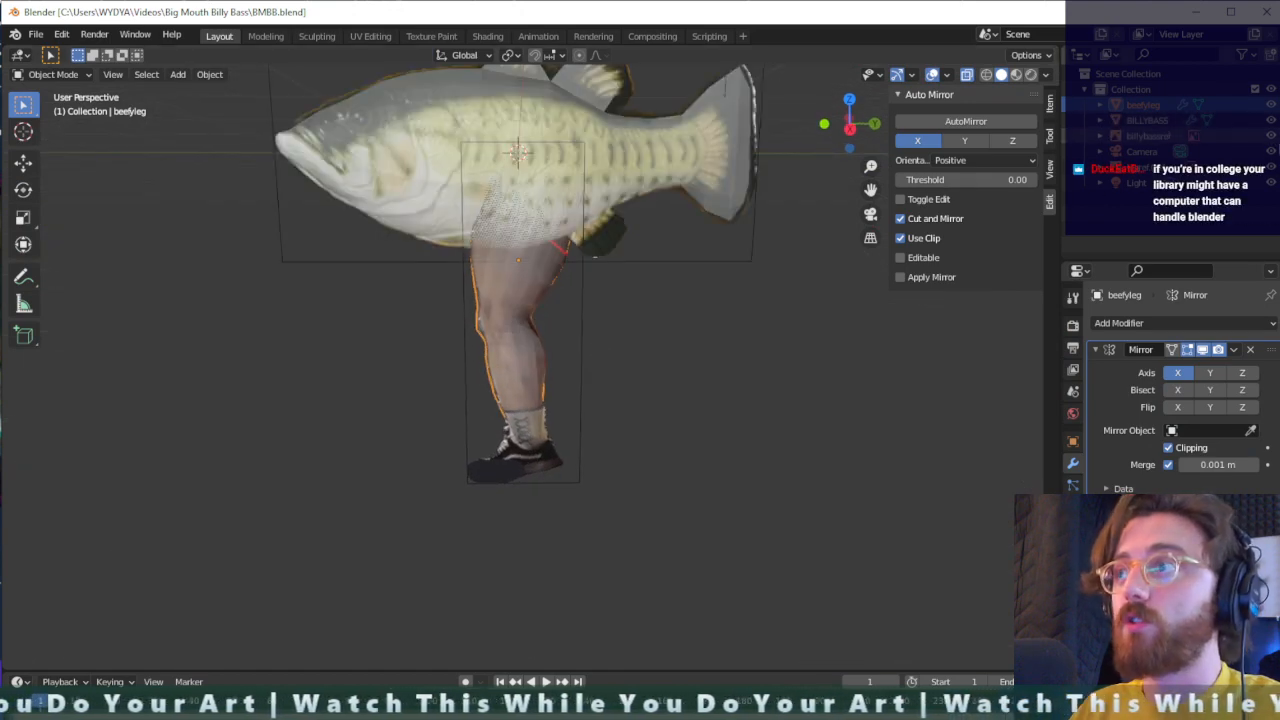
{"action": "left_click", "coordinate": [1270, 106]}
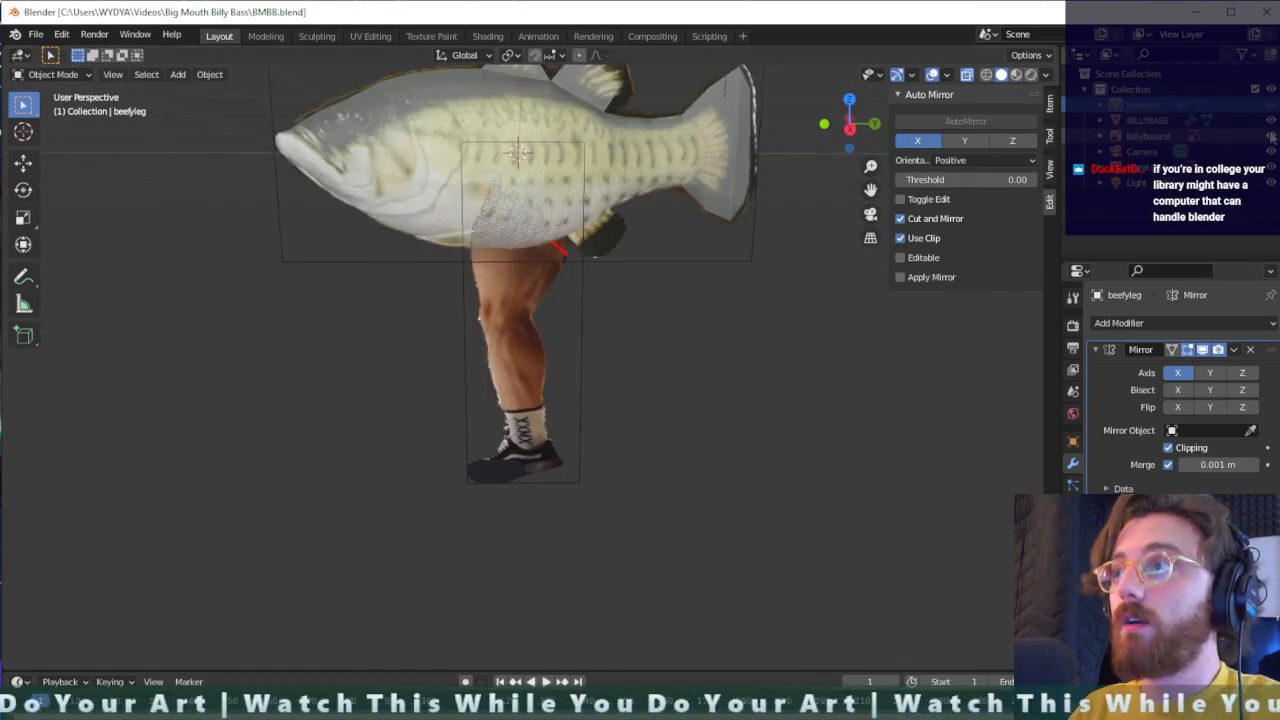
{"action": "left_click", "coordinate": [1270, 106]}
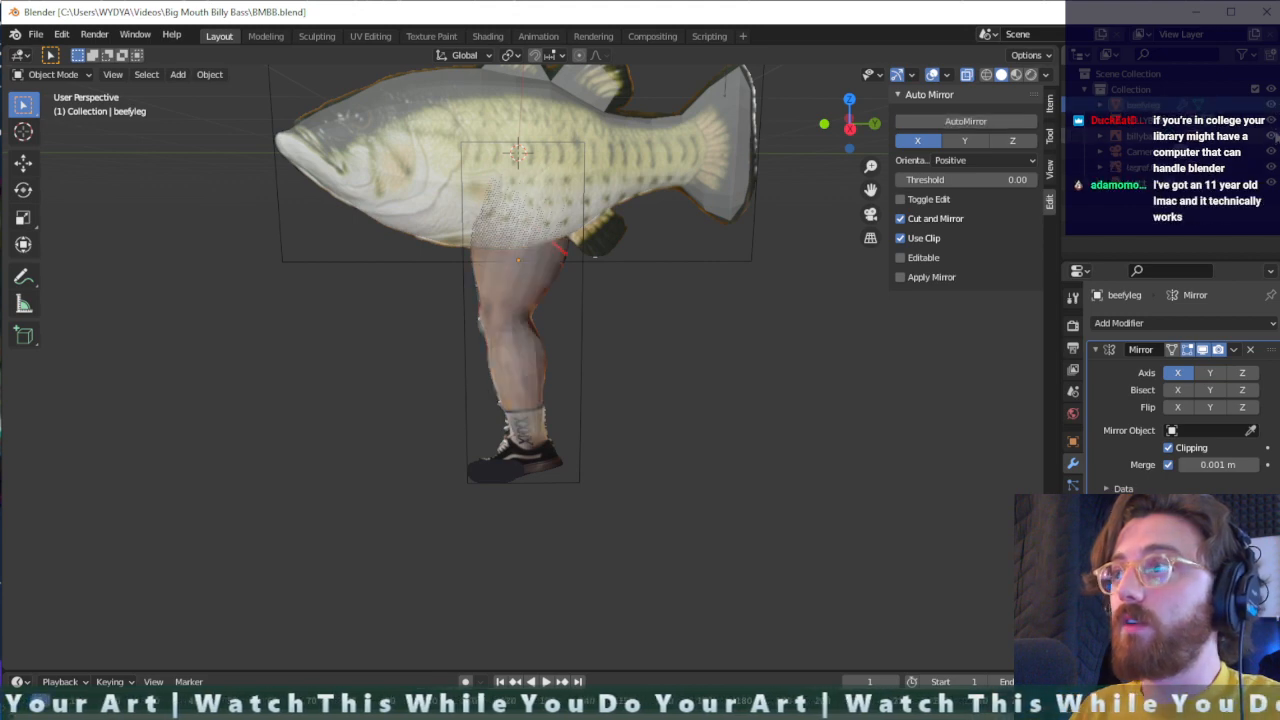
{"action": "left_click", "coordinate": [1271, 137]}
{"action": "left_click", "coordinate": [1271, 168]}
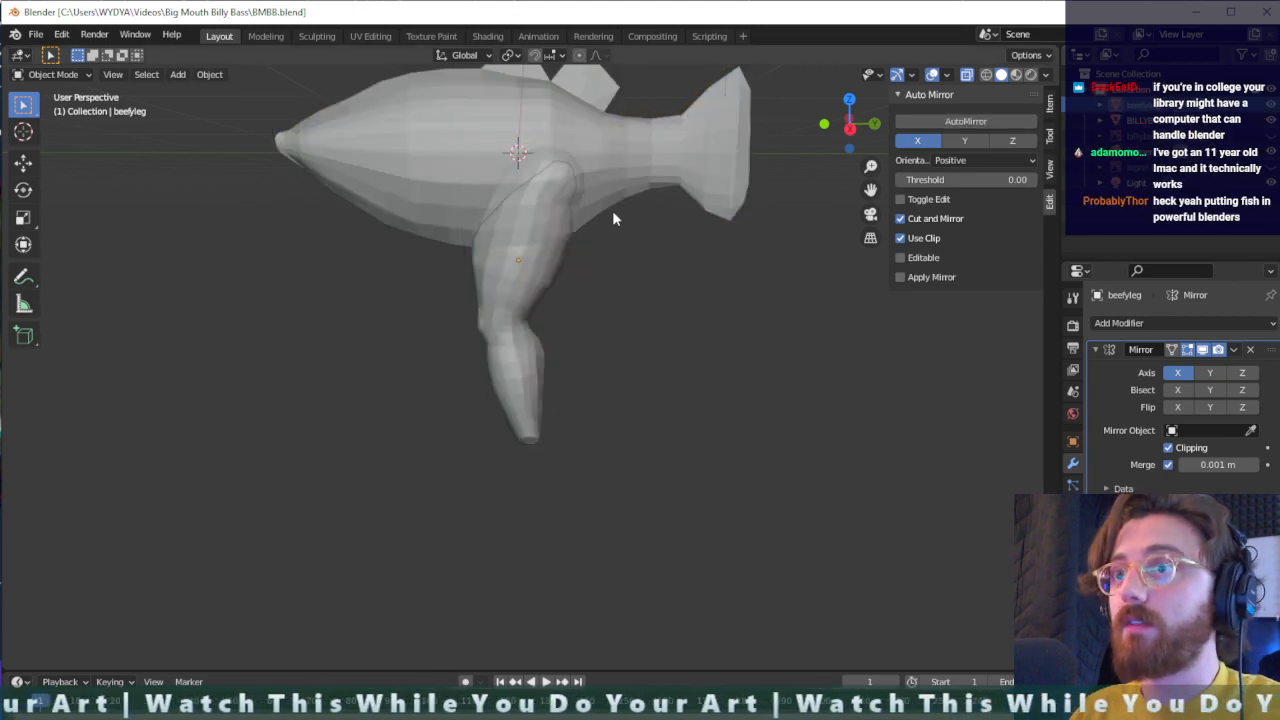
- Select the leg mesh and shift it in small moves along the global X axis toward the side of the bass body
{"action": "middle_click_drag", "start_coordinate": [612, 210], "coordinate": [510, 302]}
{"action": "left_click", "coordinate": [545, 297]}
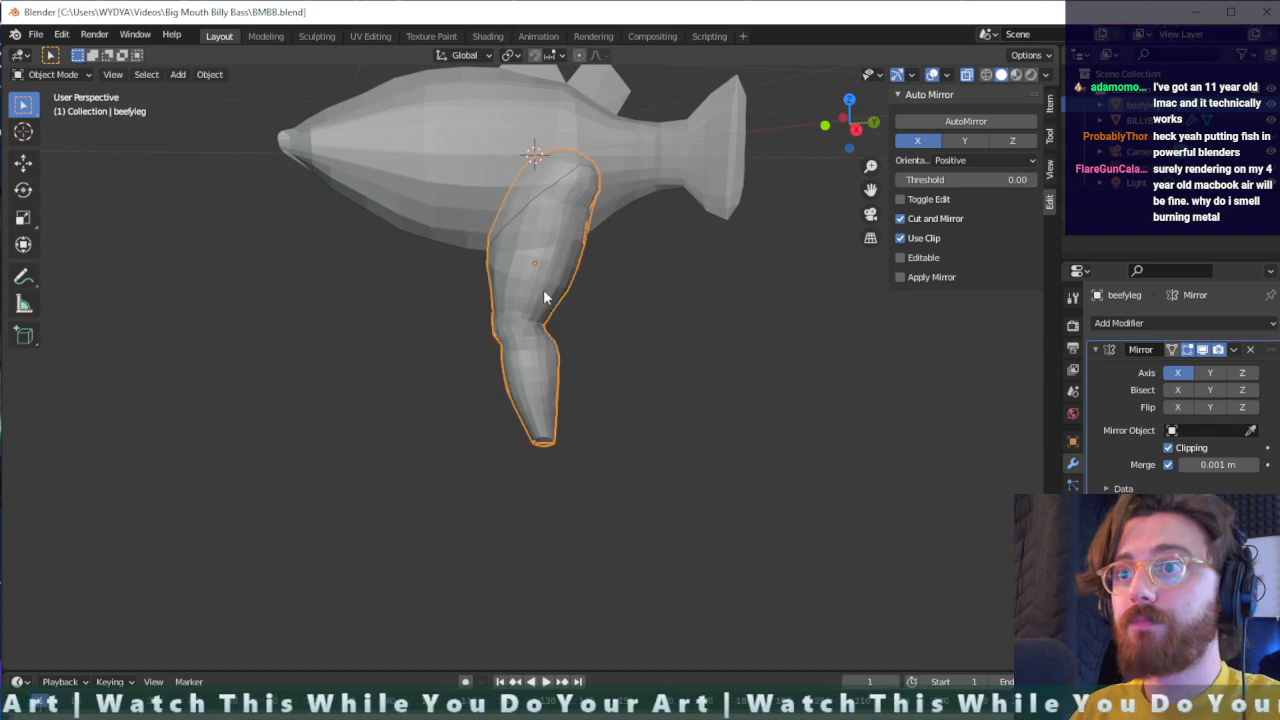
{"action": "key", "text": "g"}
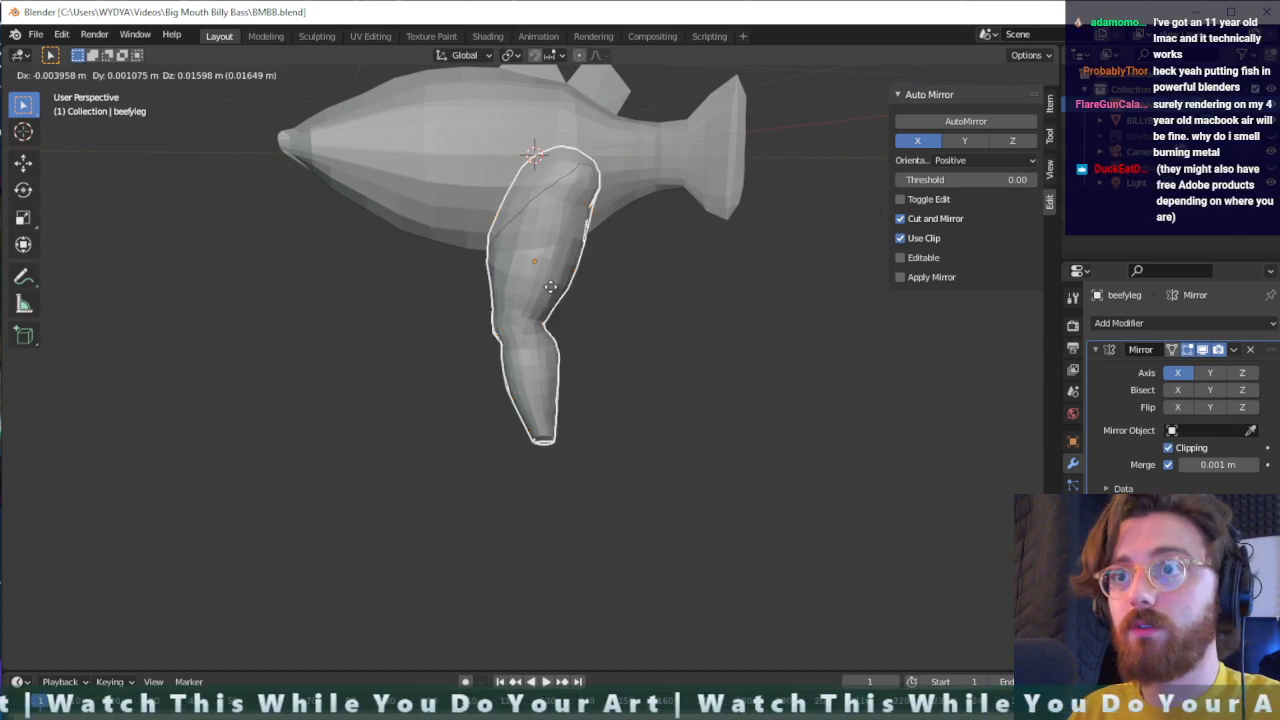
{"action": "key", "text": "x"}
{"action": "key", "text": "y"}
{"action": "key", "text": "x"}
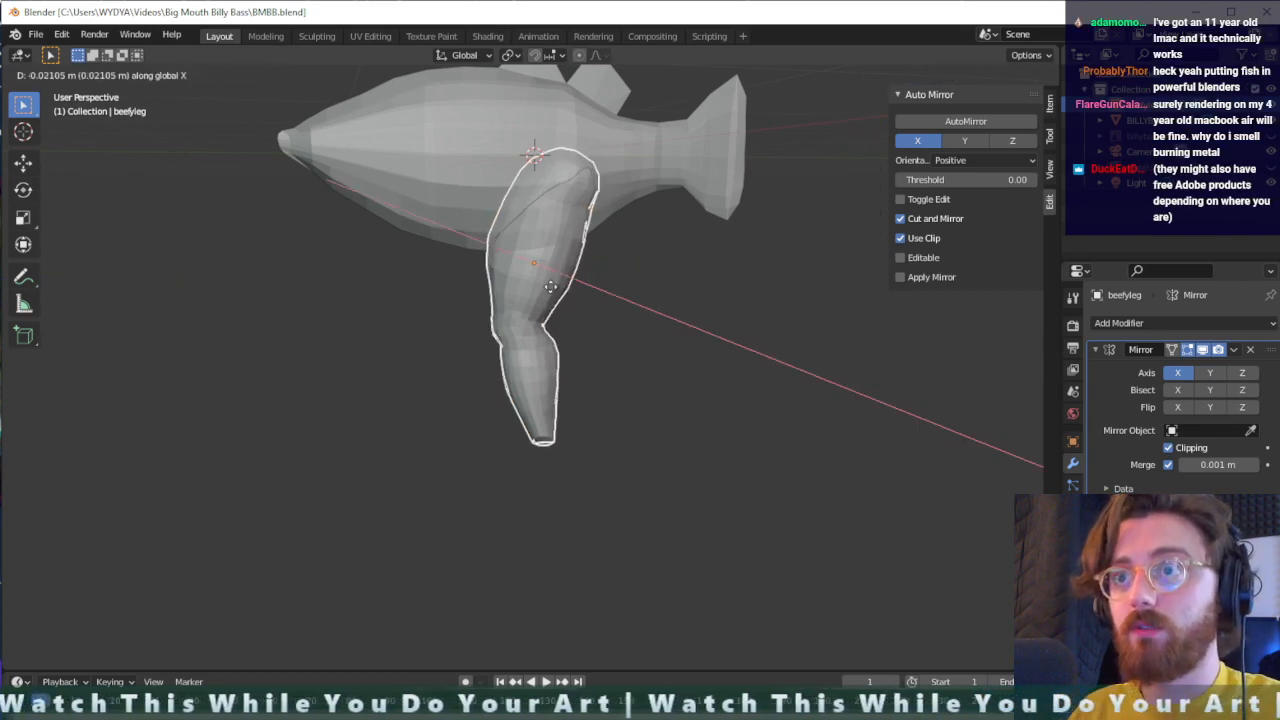
{"action": "left_click", "coordinate": [560, 288]}
{"action": "middle_click_drag", "start_coordinate": [560, 288], "coordinate": [720, 300]}
{"action": "key", "text": "g"}
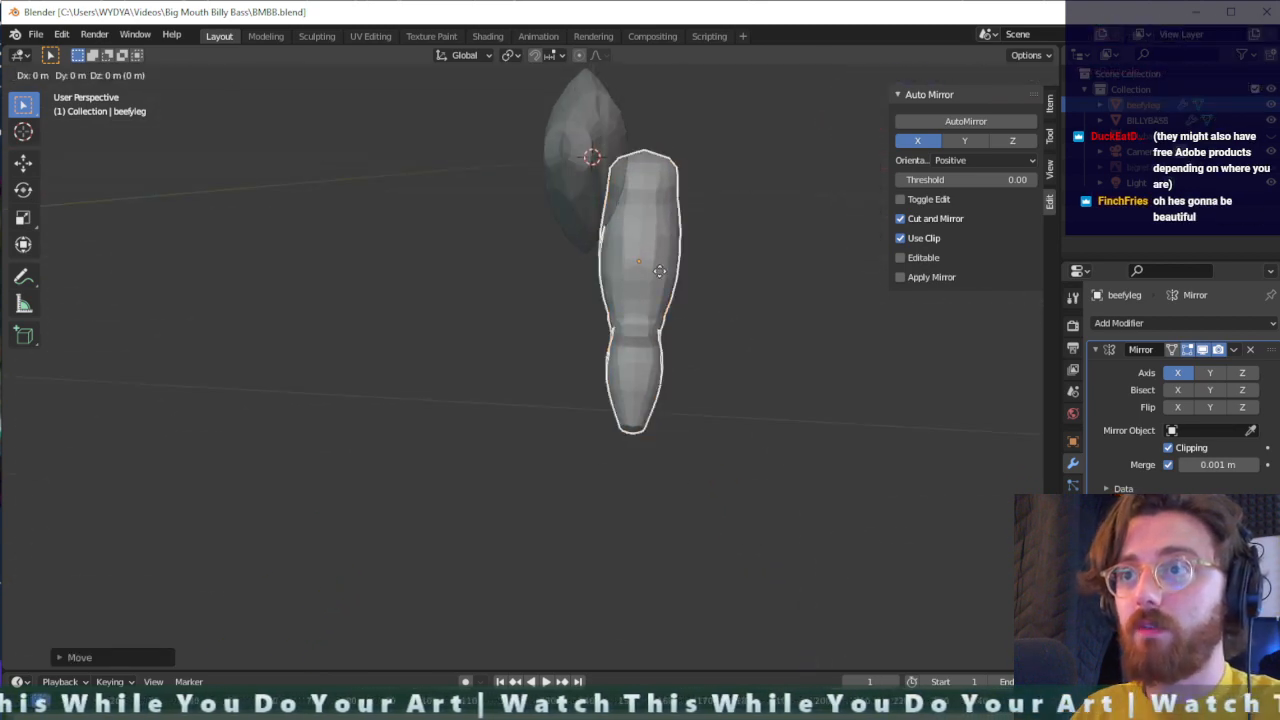
{"action": "key", "text": "x"}
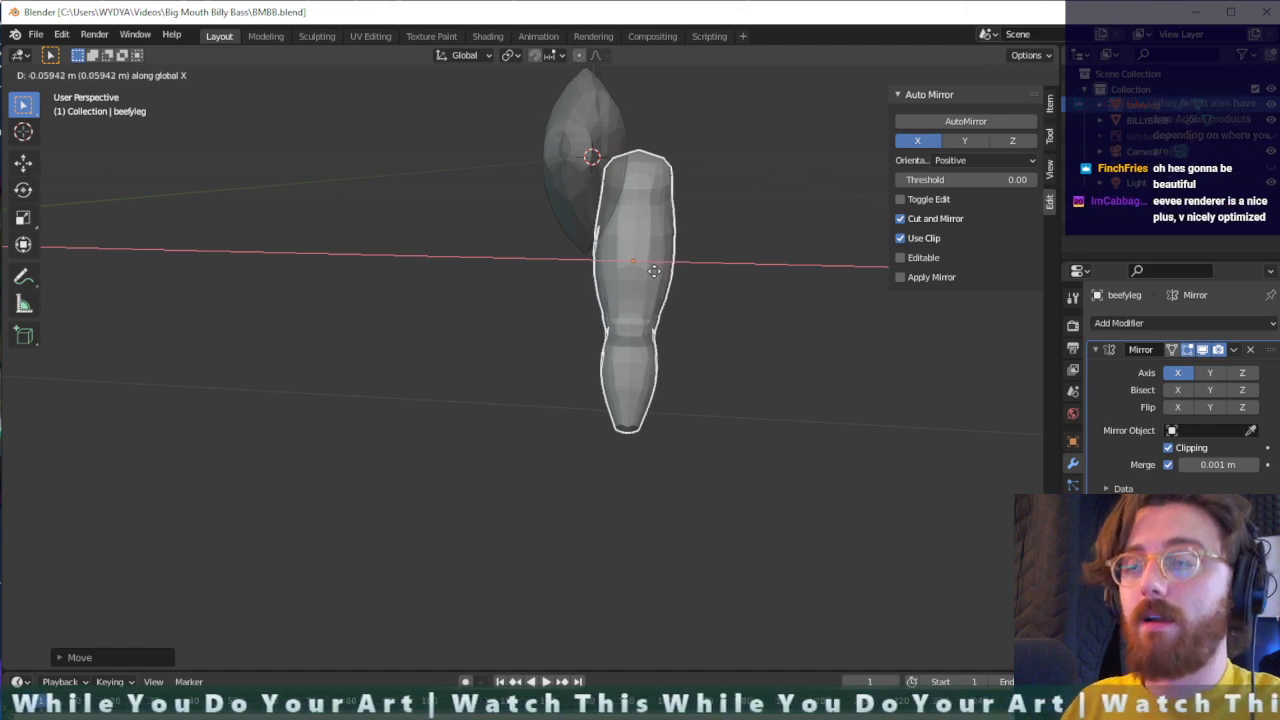
{"action": "left_click", "coordinate": [654, 271]}
- Apply the Mirror modifier on the leg mesh and deselect the leg
{"action": "middle_click_drag", "start_coordinate": [692, 242], "coordinate": [774, 262]}
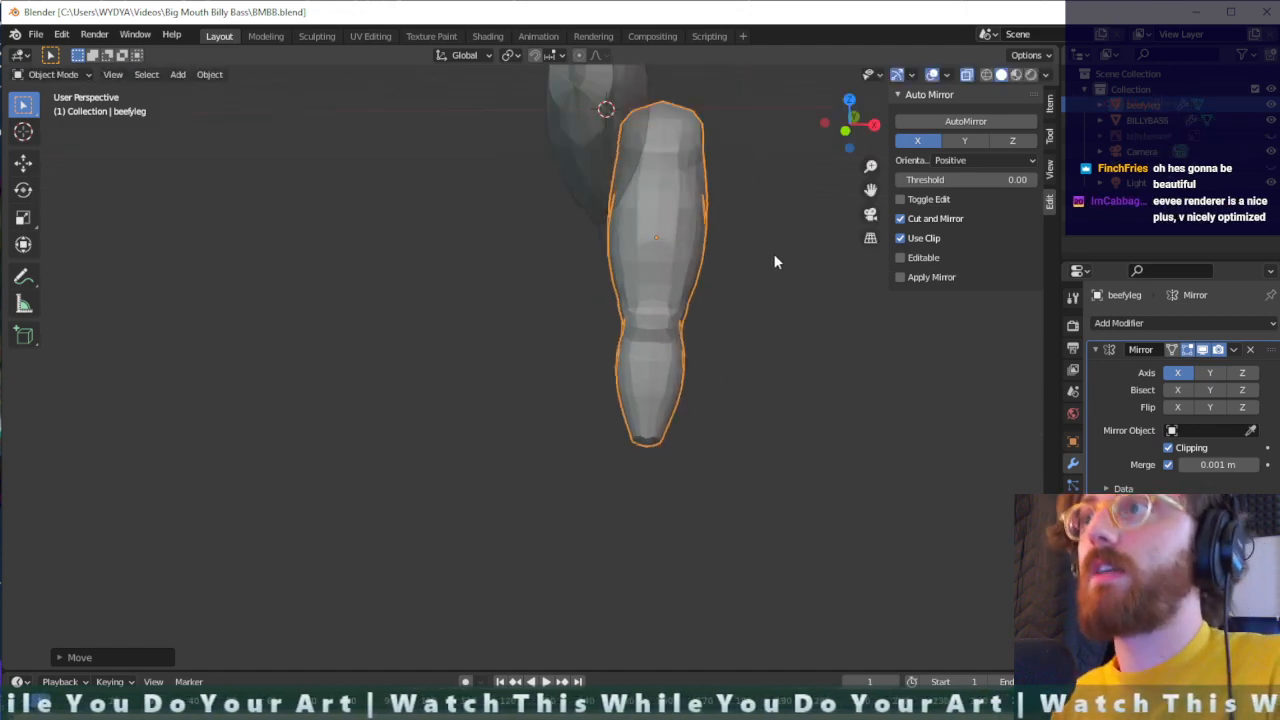
{"action": "left_click", "coordinate": [901, 277]}
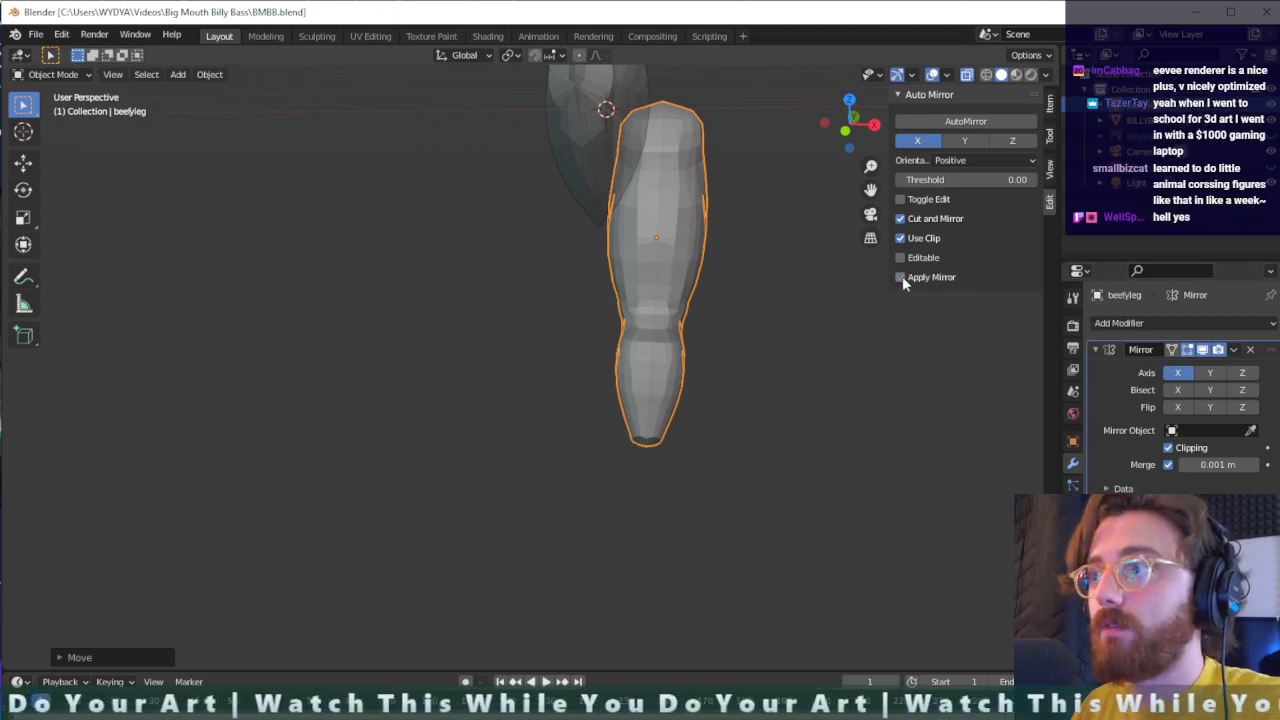
{"action": "left_click", "coordinate": [1236, 350]}
{"action": "left_click", "coordinate": [1199, 369]}
{"action": "left_click", "coordinate": [773, 250]}
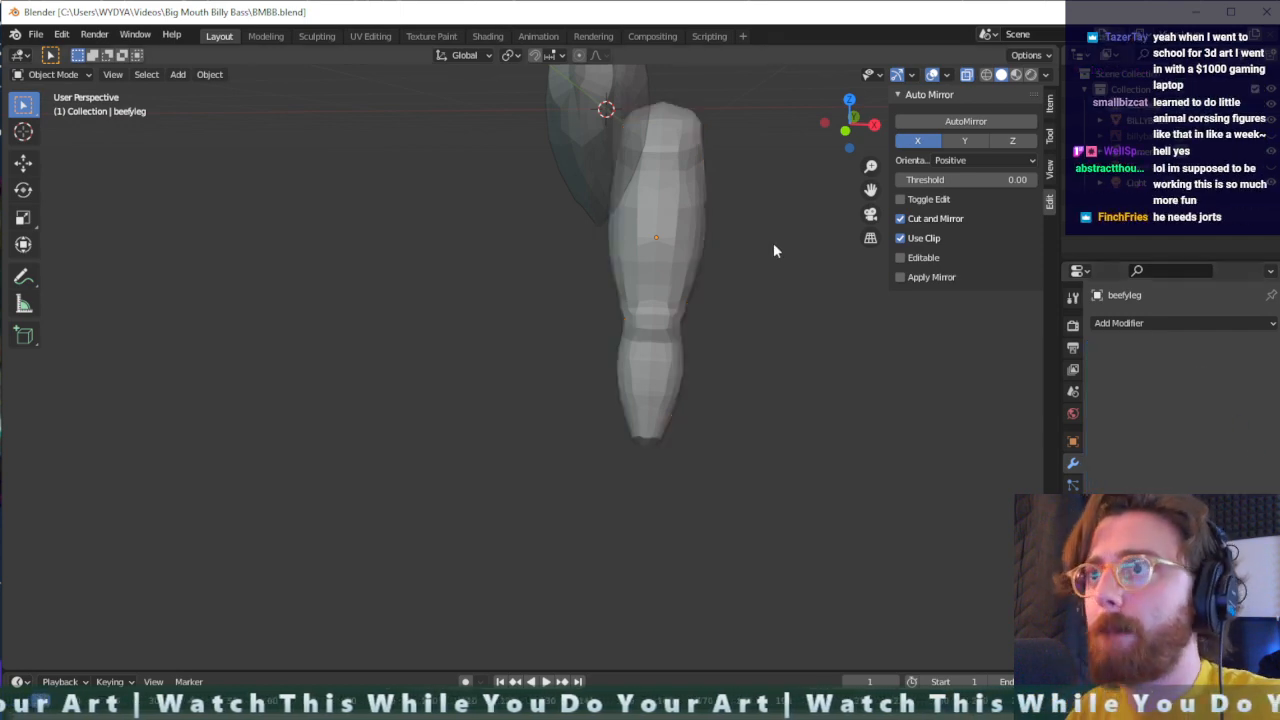
- Select the leg, switch to the Sculpting workspace and hide the bass mesh so only the leg is shown
{"action": "mouse_move", "coordinate": [773, 250]}
{"action": "middle_mouse_down"}
{"action": "mouse_move", "coordinate": [719, 268]}
{"action": "mouse_move", "coordinate": [687, 252]}
{"action": "mouse_move", "coordinate": [727, 266]}
{"action": "mouse_move", "coordinate": [718, 255]}
{"action": "mouse_move", "coordinate": [866, 254]}
{"action": "mouse_move", "coordinate": [956, 160]}
{"action": "middle_mouse_up"}
{"action": "left_click", "coordinate": [719, 275]}
{"action": "left_click", "coordinate": [317, 36]}
{"action": "scroll", "coordinate": [737, 237], "scroll_direction": "down", "scroll_amount": 4}
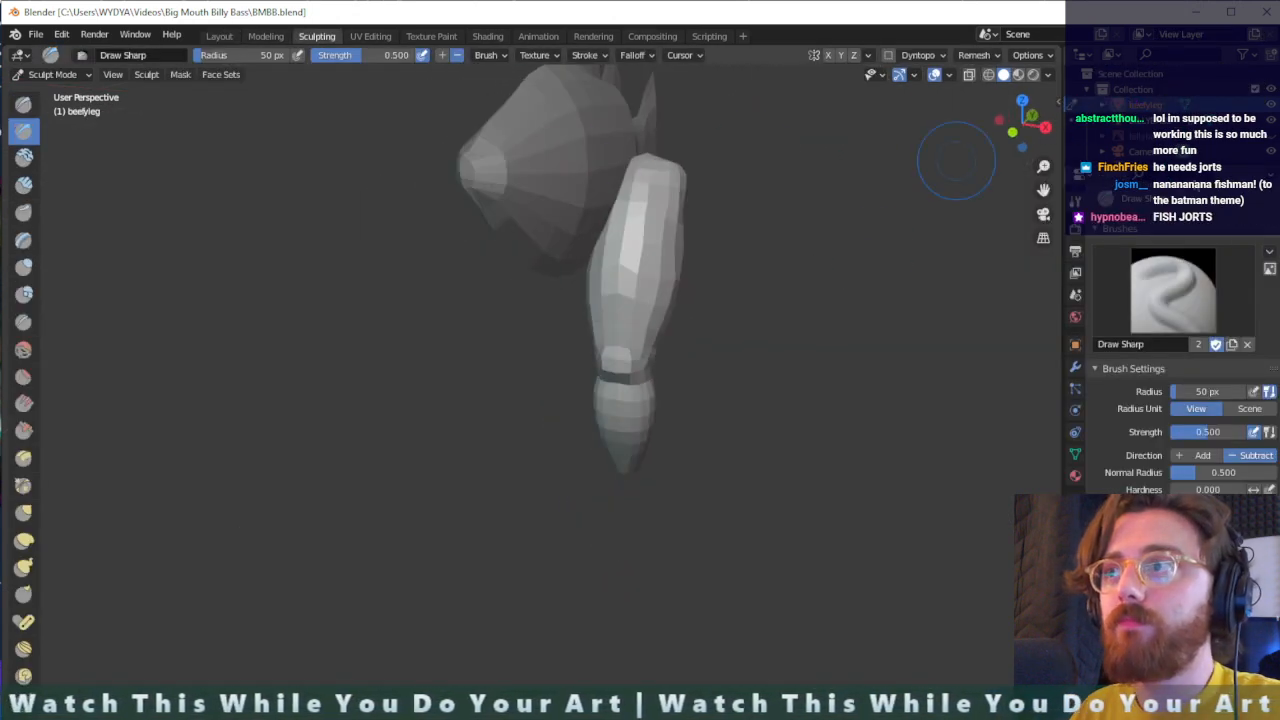
{"action": "left_click", "coordinate": [1270, 123]}
{"action": "mouse_move", "coordinate": [706, 217]}
{"action": "middle_mouse_down"}
{"action": "mouse_move", "coordinate": [763, 231]}
{"action": "mouse_move", "coordinate": [714, 224]}
{"action": "mouse_move", "coordinate": [737, 206]}
{"action": "mouse_move", "coordinate": [766, 211]}
{"action": "middle_mouse_up"}
{"action": "scroll", "coordinate": [740, 200], "scroll_direction": "up", "scroll_amount": 2}
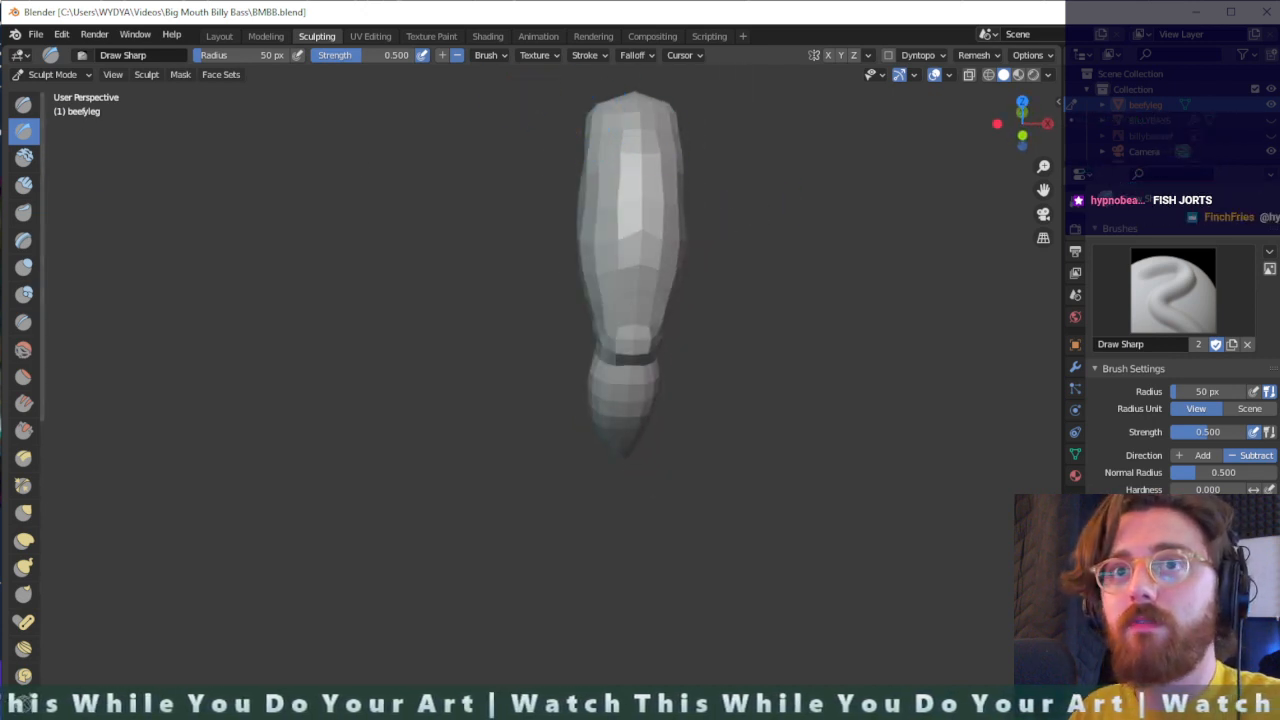
- Choose the Clay Strips brush for the leg and set its stroke method to Dots
{"action": "key", "text": "c"}
{"action": "scroll", "coordinate": [622, 142], "scroll_direction": "up", "scroll_amount": 1}
{"action": "middle_click_drag", "start_coordinate": [624, 143], "coordinate": [655, 162]}
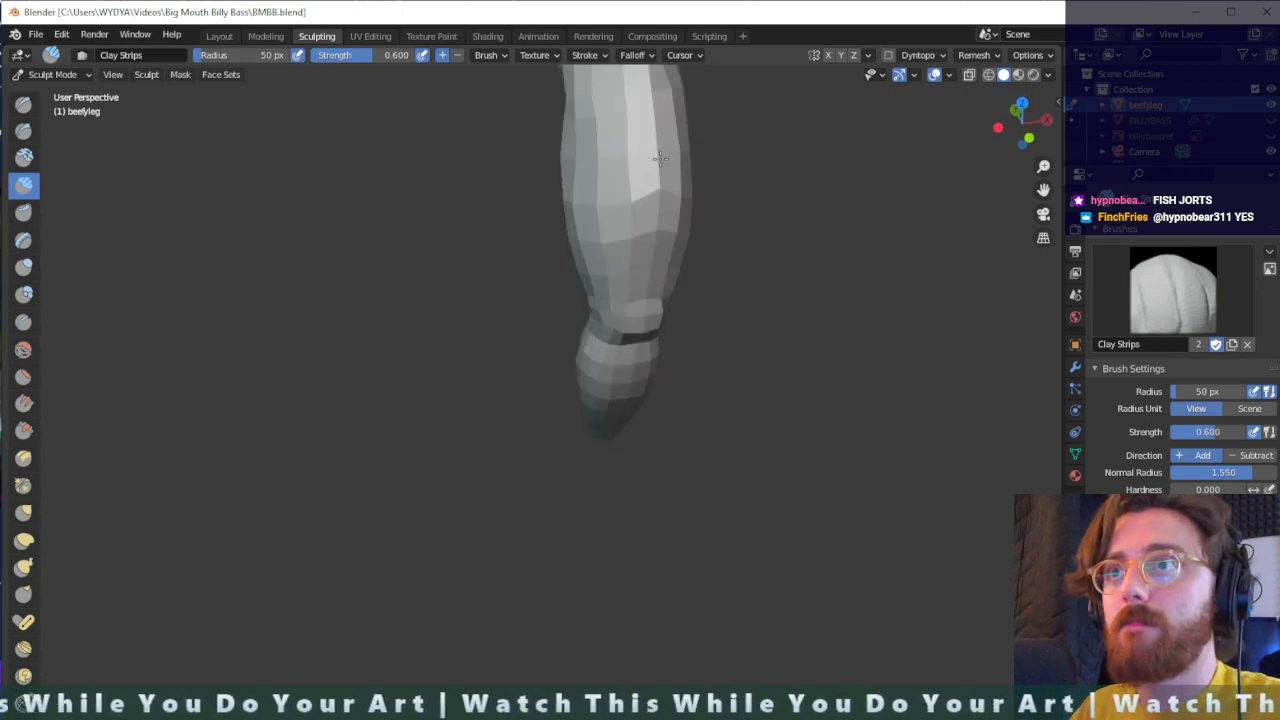
{"action": "scroll", "coordinate": [604, 128], "scroll_direction": "up", "scroll_amount": 1}
{"action": "key", "text": "KP_0"}
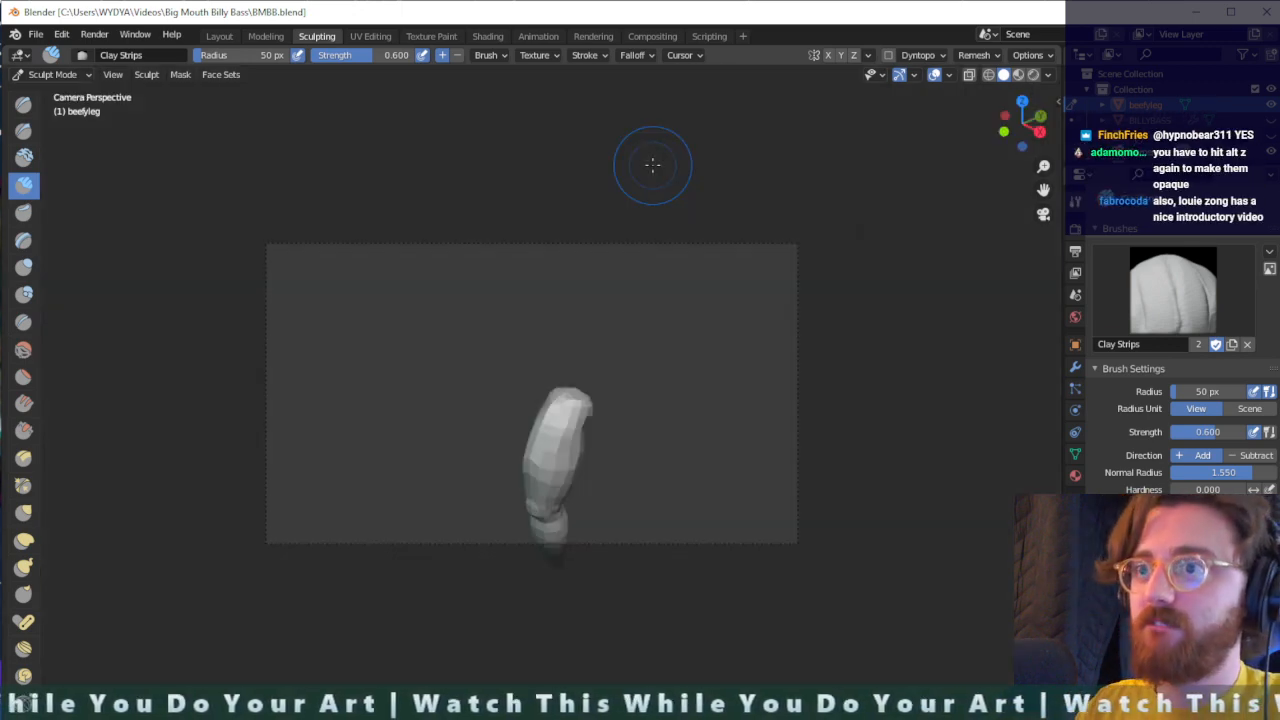
{"action": "key", "text": "KP_0"}
{"action": "mouse_move", "coordinate": [652, 166]}
{"action": "middle_mouse_down"}
{"action": "mouse_move", "coordinate": [680, 334]}
{"action": "mouse_move", "coordinate": [523, 277]}
{"action": "mouse_move", "coordinate": [477, 294]}
{"action": "middle_mouse_up"}
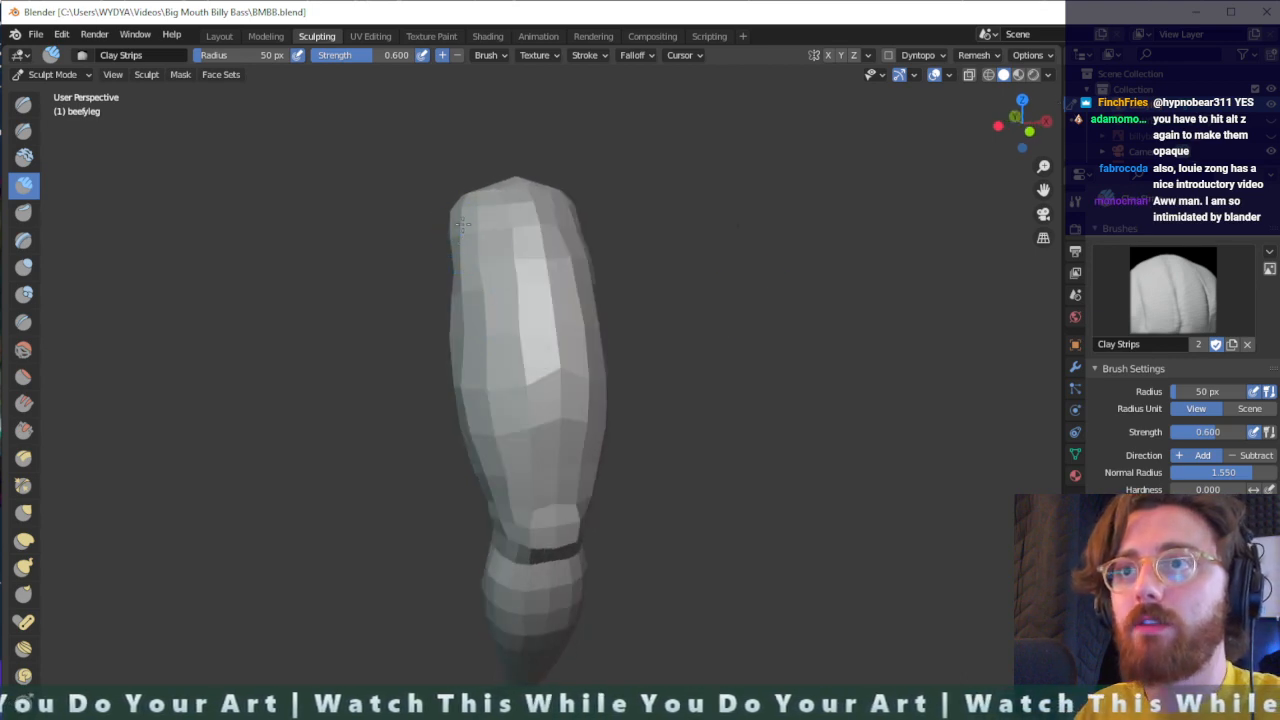
{"action": "middle_click_drag", "start_coordinate": [484, 220], "coordinate": [606, 223]}
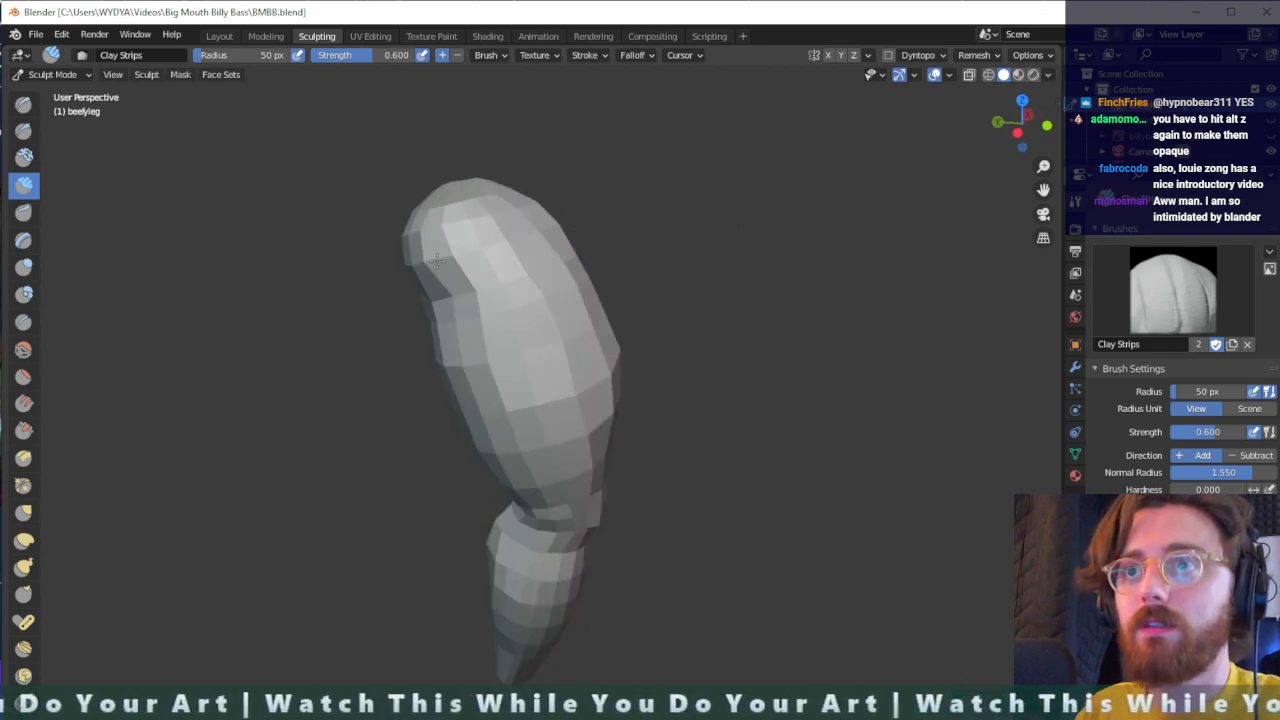
{"action": "left_click", "coordinate": [588, 56]}
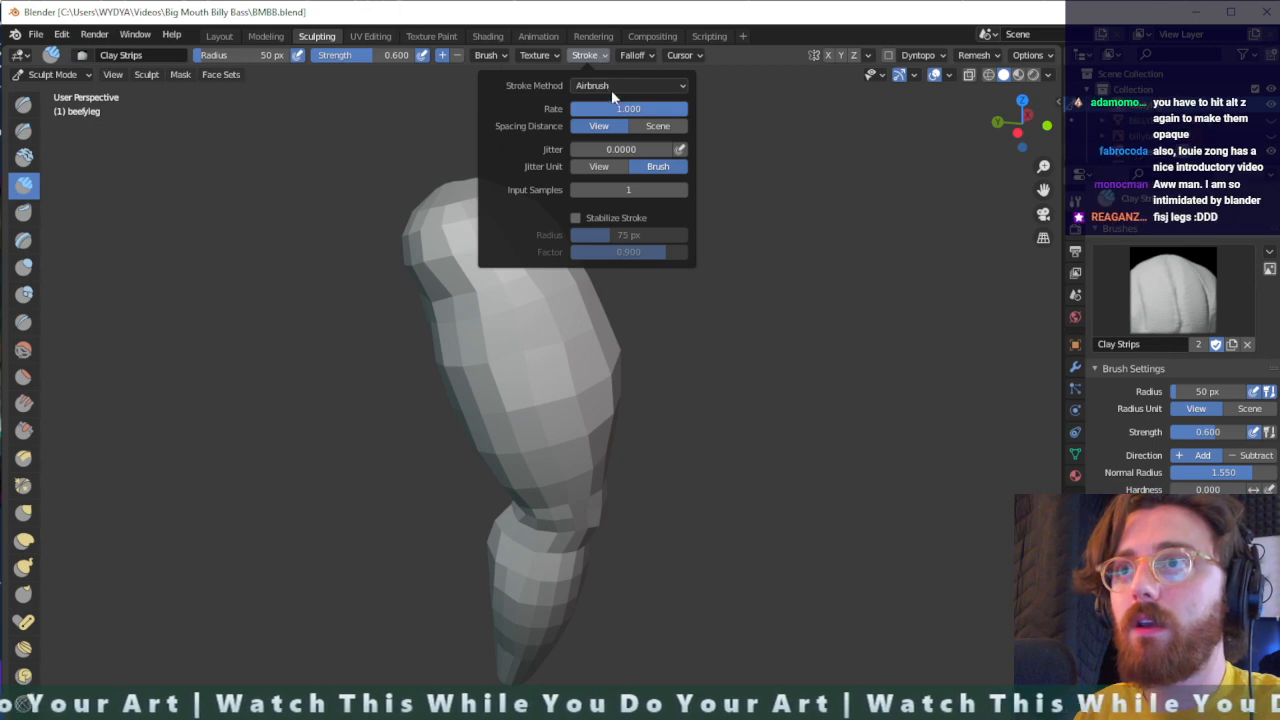
{"action": "left_click", "coordinate": [613, 86]}
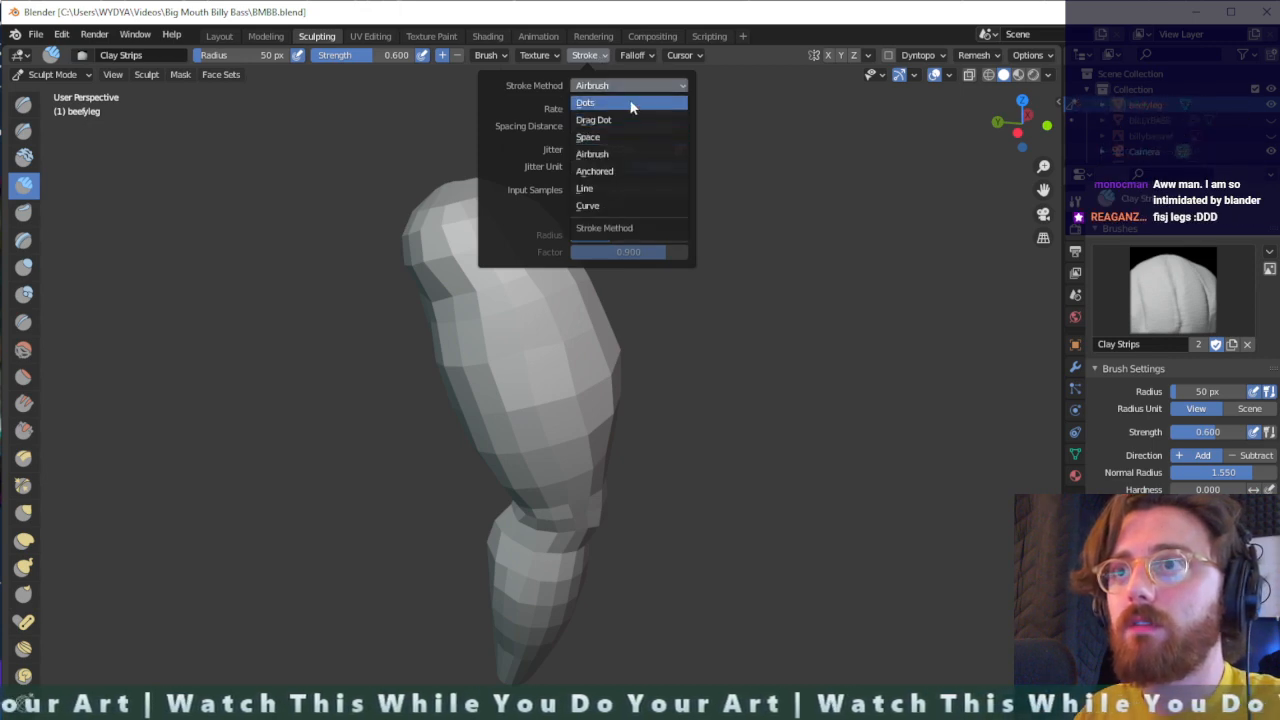
{"action": "left_click", "coordinate": [632, 104]}
- Build up the upper thigh with Clay Strips strokes, reducing the strength to 0.319 for further strokes, and finally set the strength to 0.578
{"action": "mouse_move", "coordinate": [458, 225]}
{"action": "left_mouse_down"}
{"action": "mouse_move", "coordinate": [446, 254]}
{"action": "mouse_move", "coordinate": [428, 258]}
{"action": "left_mouse_up"}
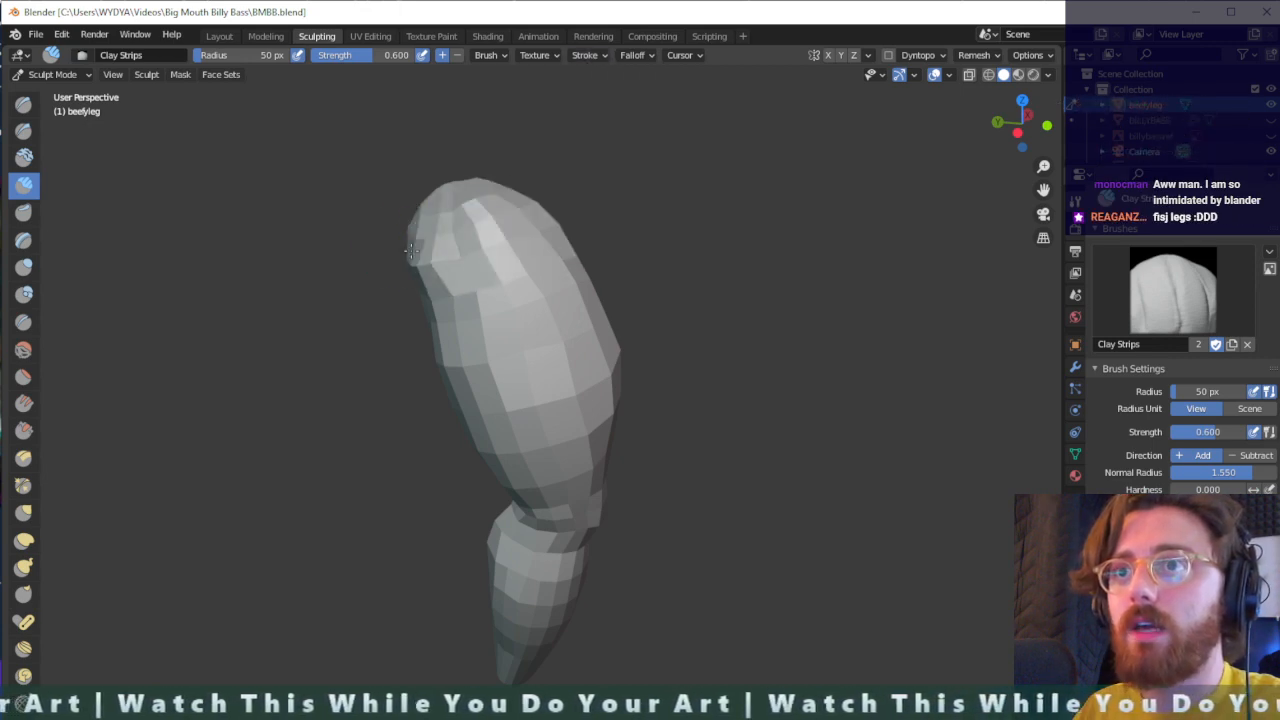
{"action": "mouse_move", "coordinate": [474, 255]}
{"action": "middle_mouse_down"}
{"action": "mouse_move", "coordinate": [360, 250]}
{"action": "mouse_move", "coordinate": [364, 262]}
{"action": "middle_mouse_up"}
{"action": "middle_click_drag", "start_coordinate": [490, 232], "coordinate": [530, 240]}
{"action": "mouse_move", "coordinate": [475, 213]}
{"action": "left_mouse_down"}
{"action": "mouse_move", "coordinate": [470, 196]}
{"action": "mouse_move", "coordinate": [445, 202]}
{"action": "mouse_move", "coordinate": [436, 229]}
{"action": "mouse_move", "coordinate": [460, 262]}
{"action": "left_mouse_up"}
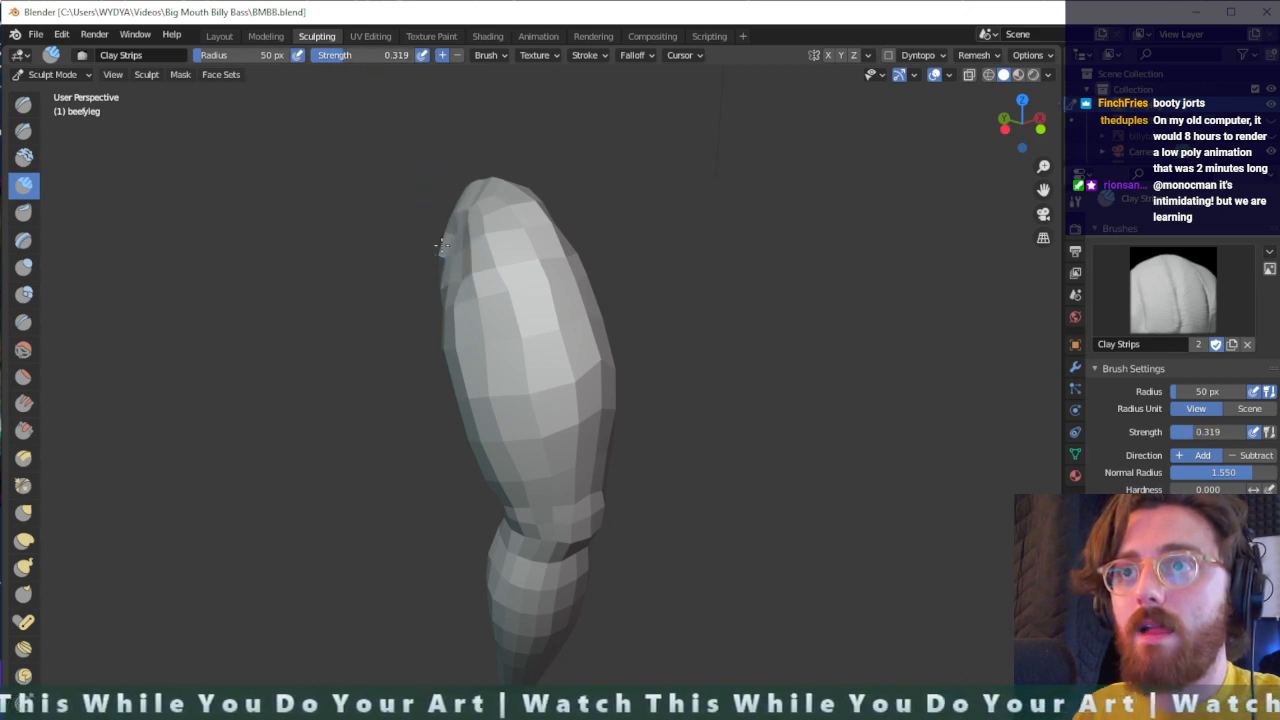
{"action": "middle_click_drag", "start_coordinate": [571, 214], "coordinate": [426, 220]}
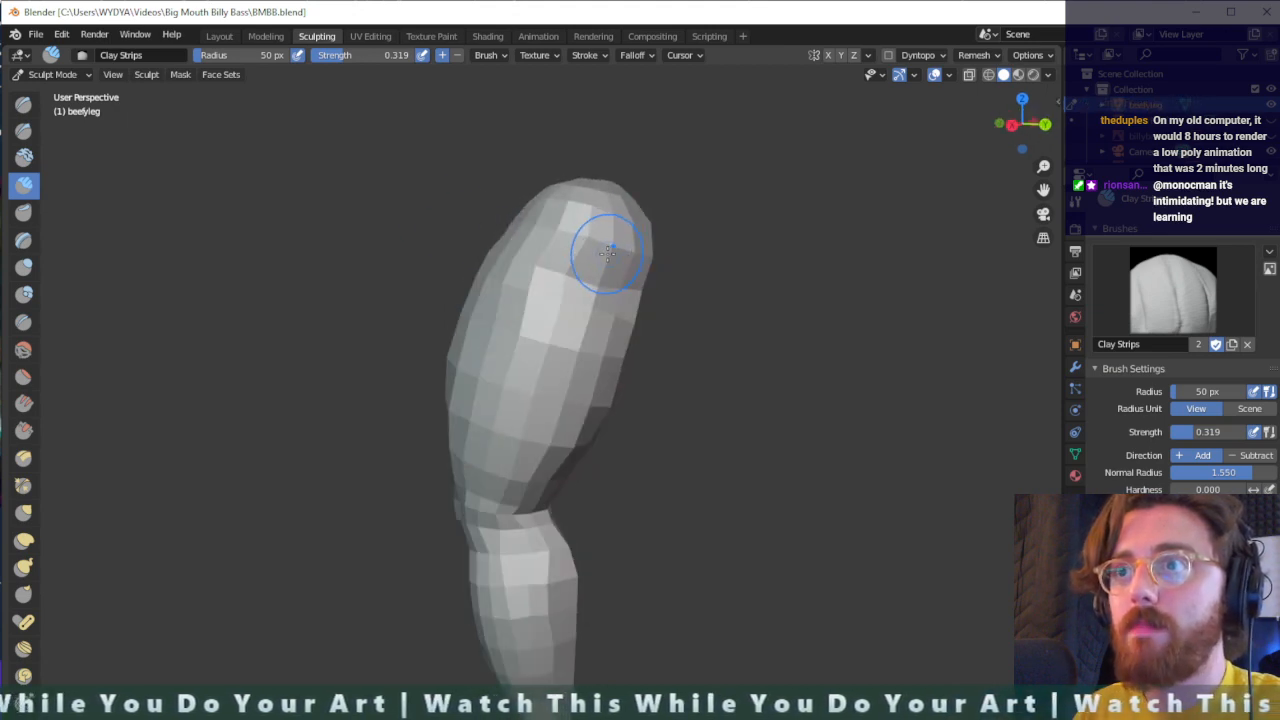
{"action": "left_click_drag", "start_coordinate": [600, 205], "coordinate": [588, 241]}
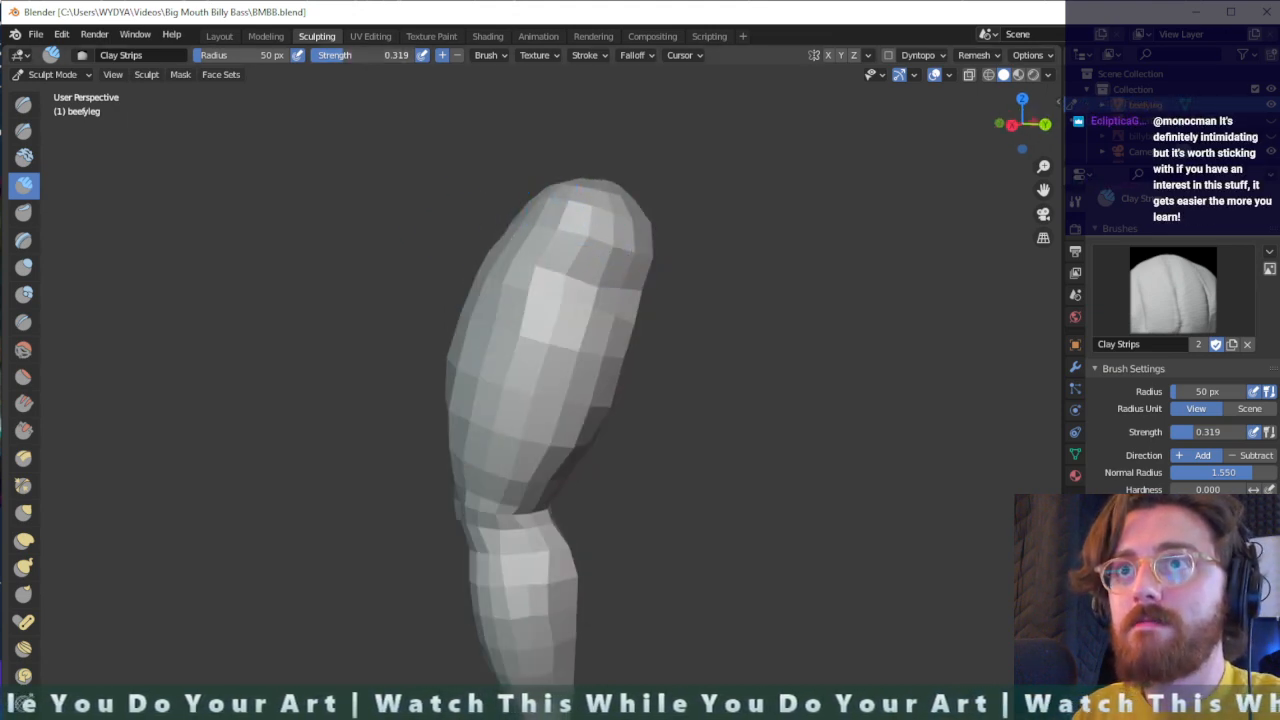
{"action": "left_click_drag", "start_coordinate": [350, 56], "coordinate": [377, 57]}
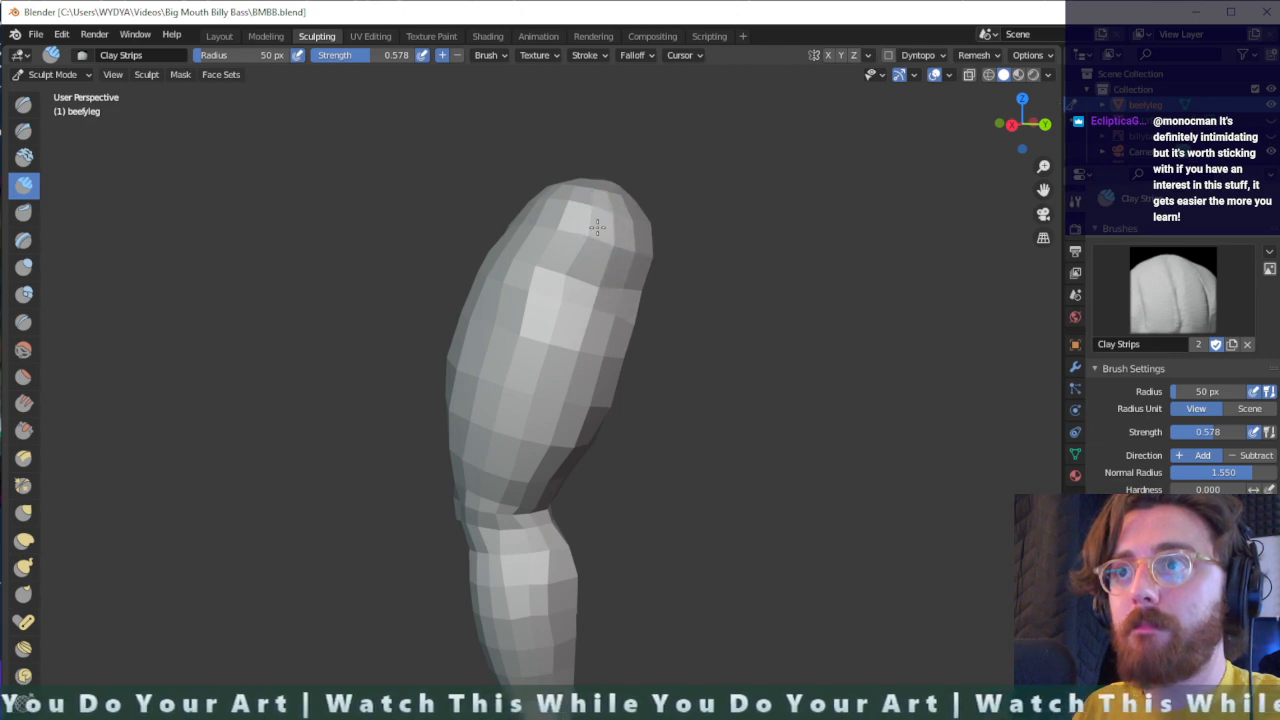
- Bulge out the back of the upper thigh into a rounded buttock with the Inflate/Deflate brush at strength 0.500
{"action": "left_click", "coordinate": [24, 266]}
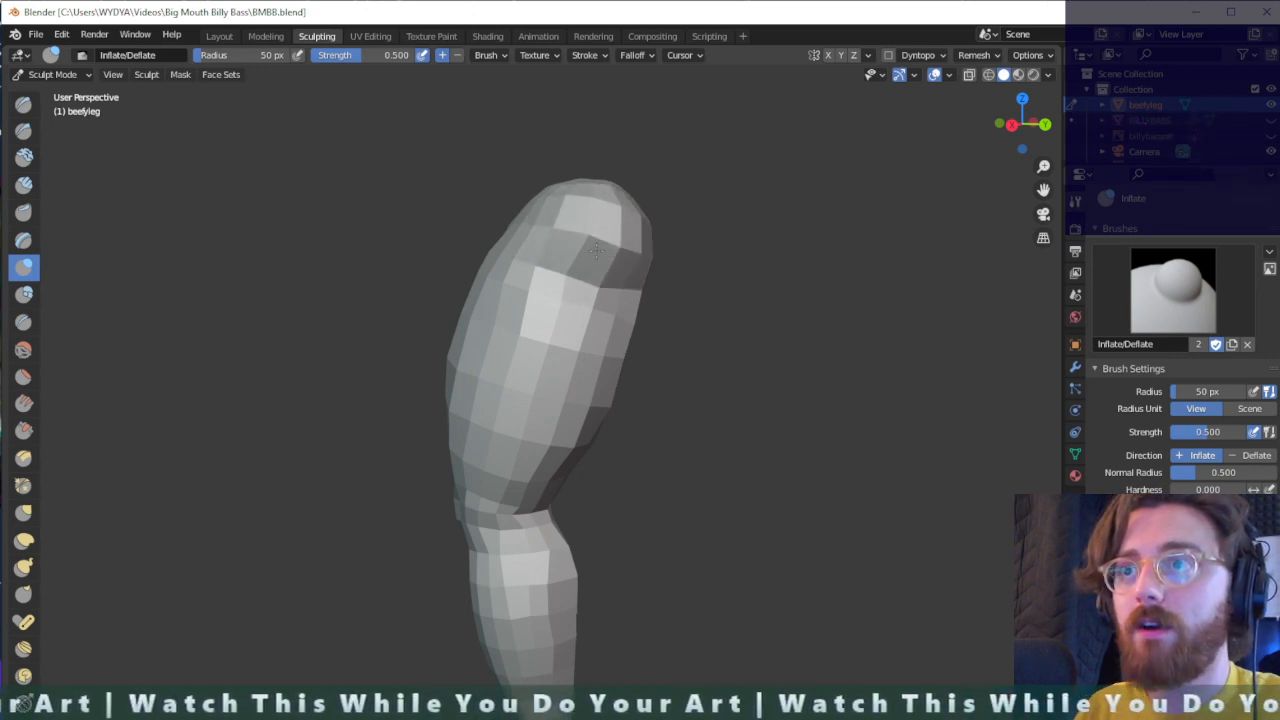
{"action": "middle_click_drag", "start_coordinate": [575, 222], "coordinate": [511, 243]}
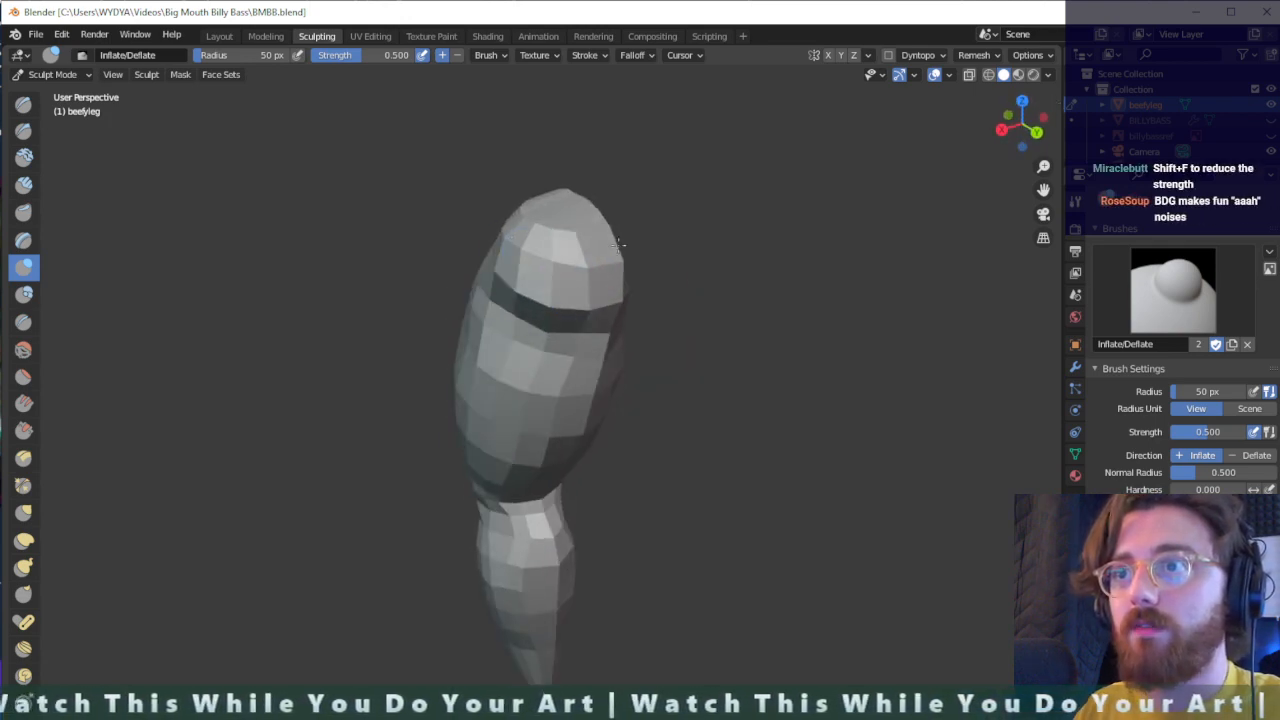
{"action": "middle_click_drag", "start_coordinate": [555, 272], "coordinate": [616, 271]}
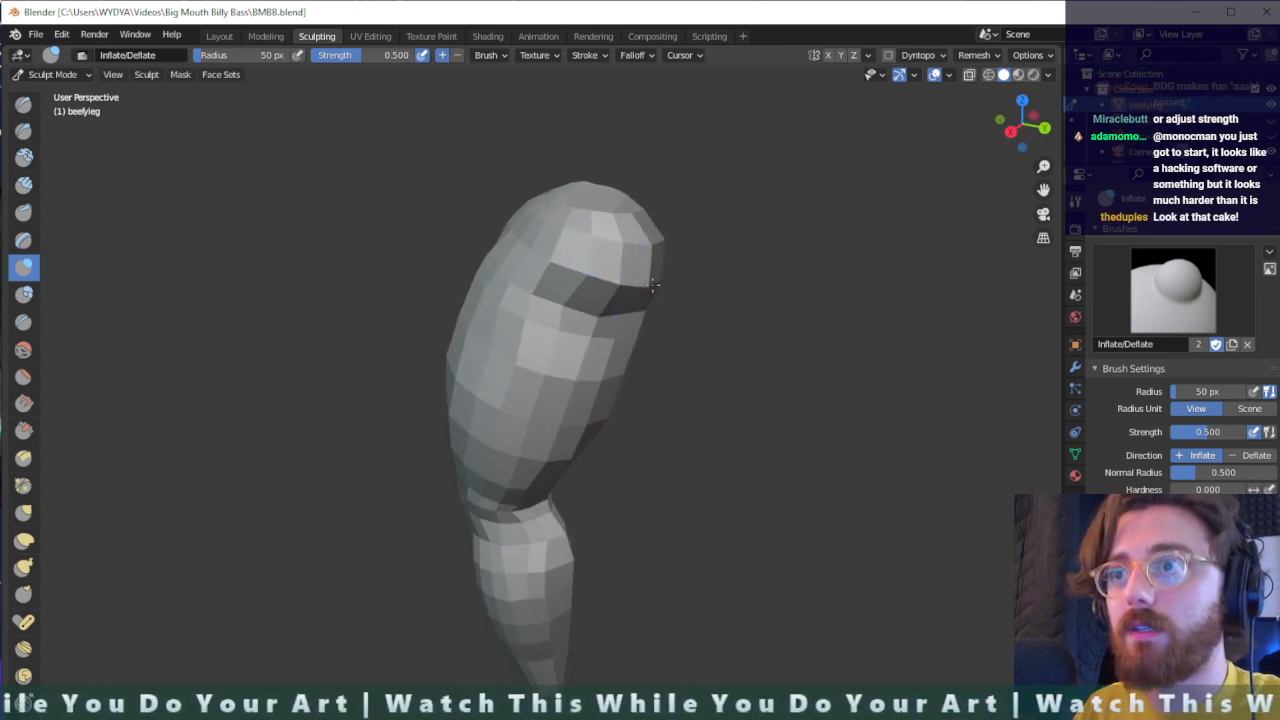
{"action": "mouse_move", "coordinate": [608, 280]}
{"action": "middle_mouse_down"}
{"action": "mouse_move", "coordinate": [539, 284]}
{"action": "mouse_move", "coordinate": [563, 251]}
{"action": "mouse_move", "coordinate": [632, 315]}
{"action": "mouse_move", "coordinate": [360, 177]}
{"action": "mouse_move", "coordinate": [597, 307]}
{"action": "mouse_move", "coordinate": [530, 255]}
{"action": "middle_mouse_up"}
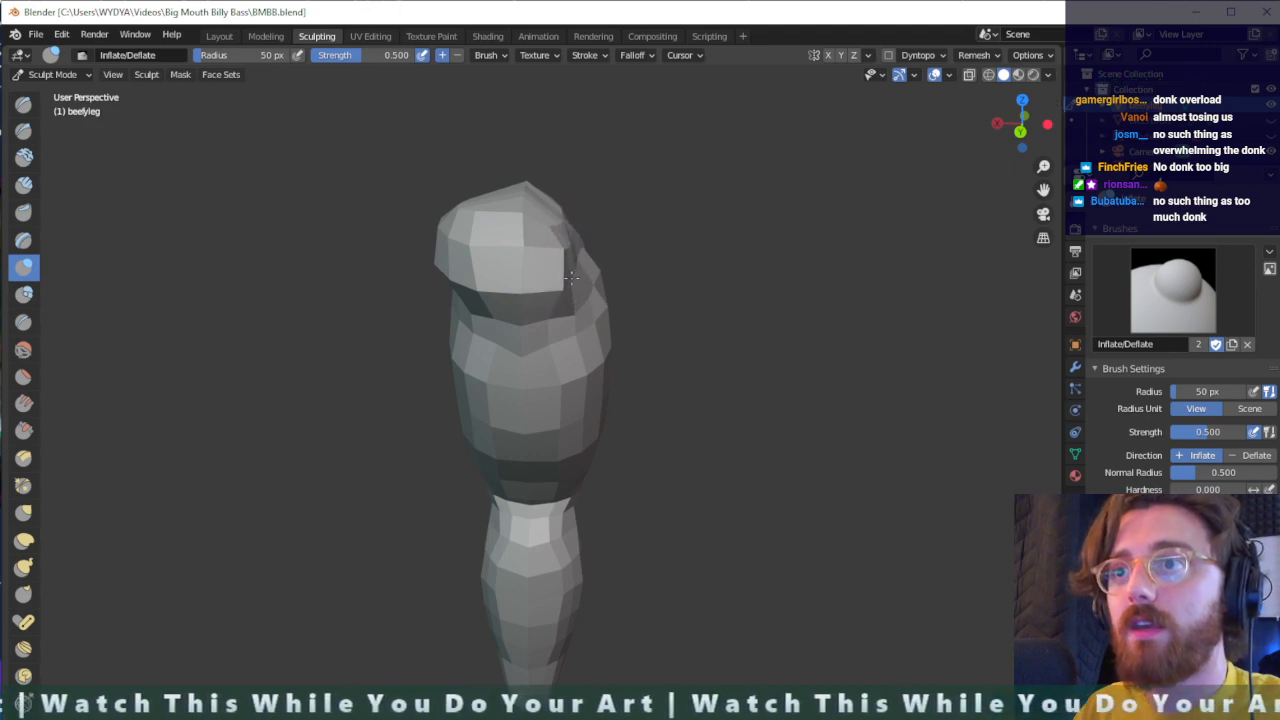
{"action": "mouse_move", "coordinate": [571, 278]}
{"action": "middle_mouse_down"}
{"action": "mouse_move", "coordinate": [517, 225]}
{"action": "mouse_move", "coordinate": [565, 265]}
{"action": "mouse_move", "coordinate": [552, 312]}
{"action": "mouse_move", "coordinate": [694, 217]}
{"action": "mouse_move", "coordinate": [694, 234]}
{"action": "mouse_move", "coordinate": [652, 265]}
{"action": "mouse_move", "coordinate": [683, 288]}
{"action": "mouse_move", "coordinate": [660, 283]}
{"action": "mouse_move", "coordinate": [694, 239]}
{"action": "middle_mouse_up"}
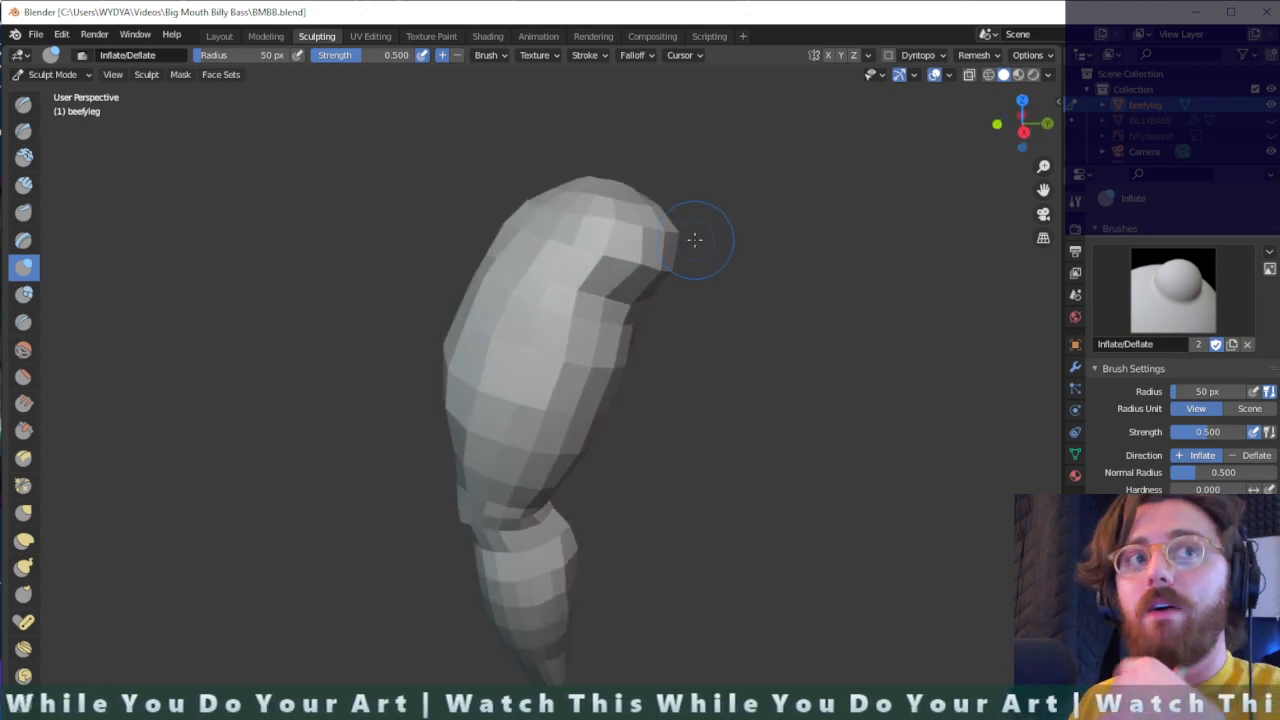
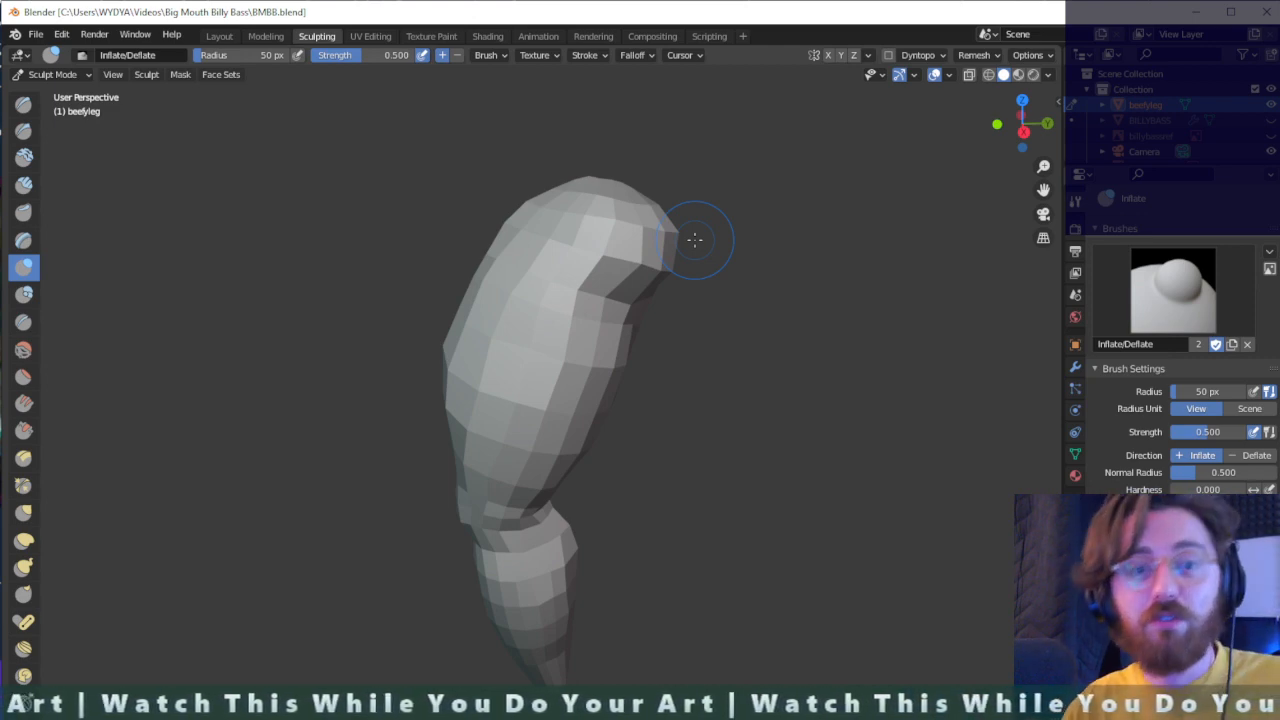
- Examine the sculpted leg from the front, back, sides and above, checking the thigh, knee and buttock shapes
{"action": "mouse_move", "coordinate": [623, 286]}
{"action": "middle_mouse_down"}
{"action": "mouse_move", "coordinate": [737, 260]}
{"action": "mouse_move", "coordinate": [809, 343]}
{"action": "mouse_move", "coordinate": [607, 285]}
{"action": "mouse_move", "coordinate": [643, 280]}
{"action": "middle_mouse_up"}
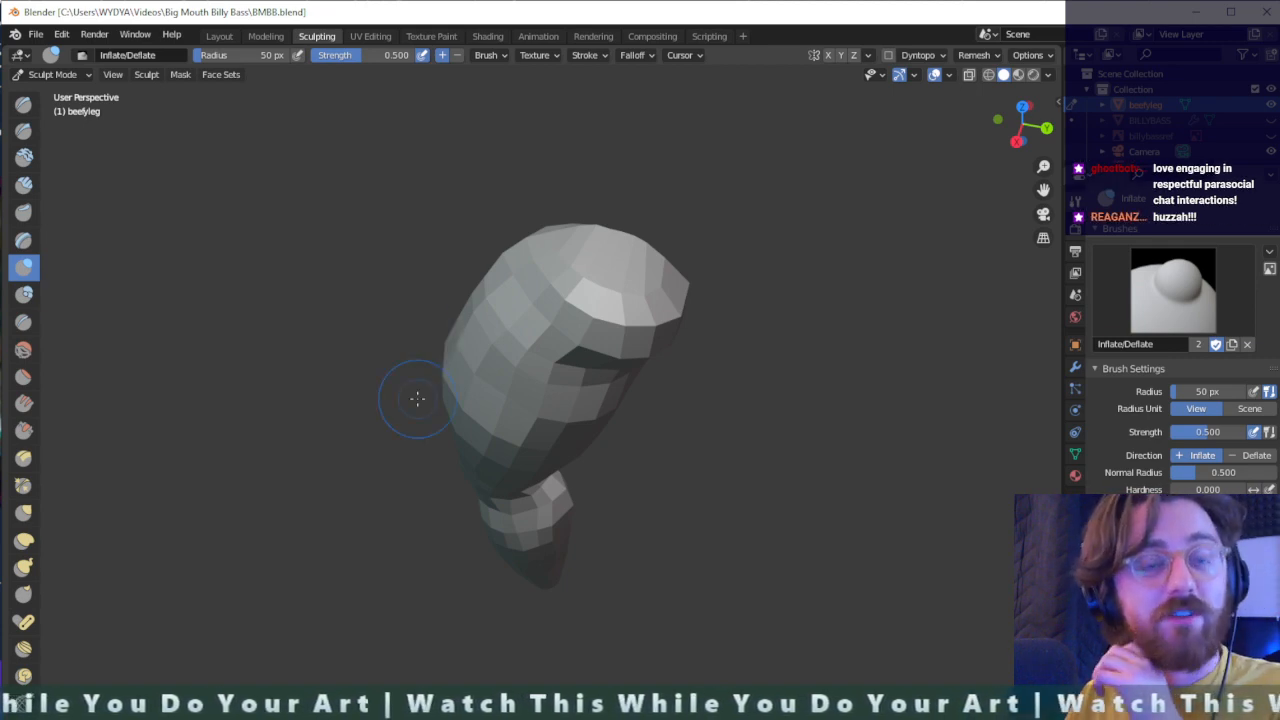
{"action": "mouse_move", "coordinate": [546, 430]}
{"action": "middle_mouse_down"}
{"action": "mouse_move", "coordinate": [651, 314]}
{"action": "mouse_move", "coordinate": [634, 423]}
{"action": "mouse_move", "coordinate": [611, 443]}
{"action": "mouse_move", "coordinate": [511, 438]}
{"action": "mouse_move", "coordinate": [617, 446]}
{"action": "middle_mouse_up"}
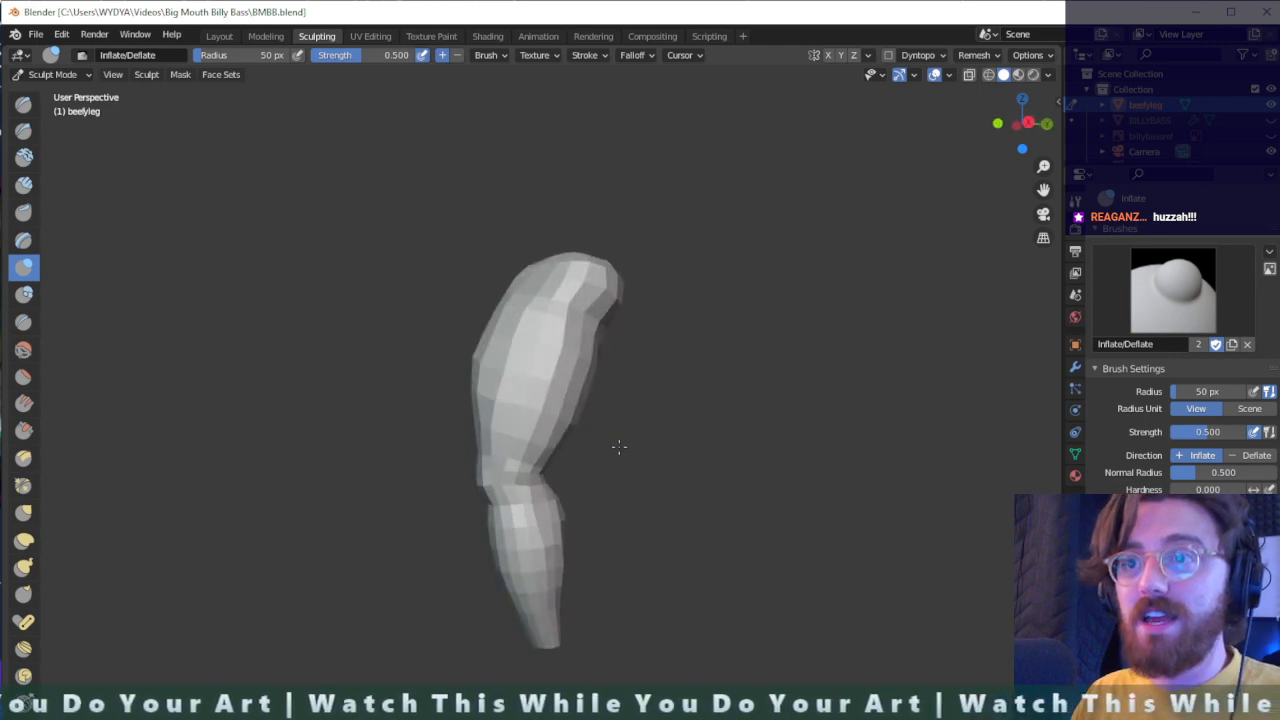
{"action": "mouse_move", "coordinate": [543, 323]}
{"action": "middle_mouse_down"}
{"action": "mouse_move", "coordinate": [655, 398]}
{"action": "mouse_move", "coordinate": [549, 343]}
{"action": "middle_mouse_up"}
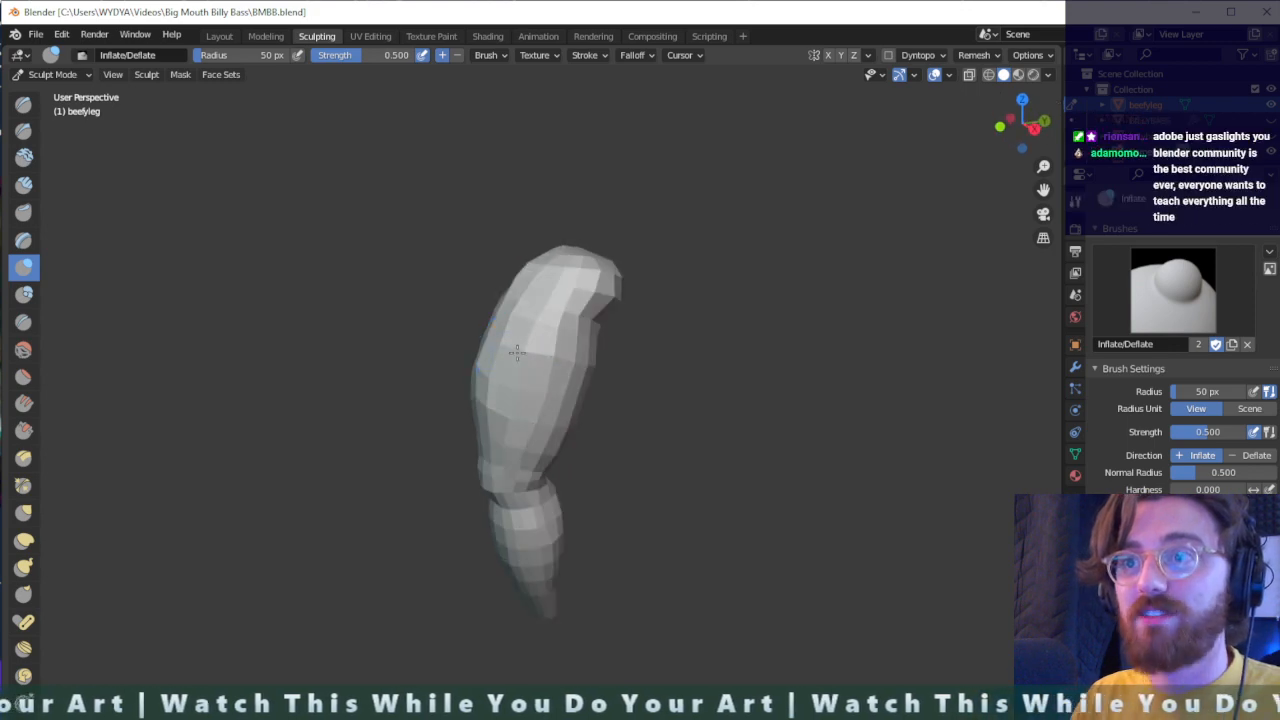
{"action": "mouse_move", "coordinate": [531, 300]}
{"action": "middle_mouse_down"}
{"action": "mouse_move", "coordinate": [514, 393]}
{"action": "mouse_move", "coordinate": [563, 434]}
{"action": "mouse_move", "coordinate": [434, 449]}
{"action": "mouse_move", "coordinate": [529, 451]}
{"action": "mouse_move", "coordinate": [535, 340]}
{"action": "middle_mouse_up"}
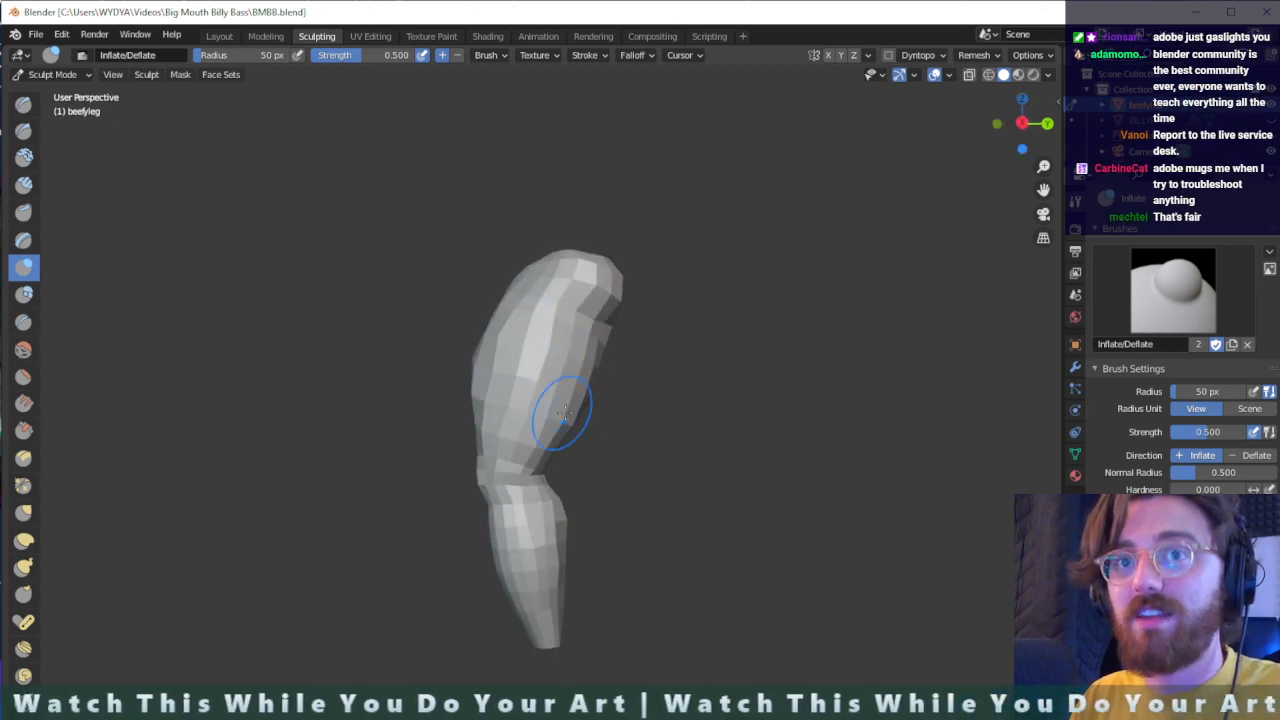
{"action": "mouse_move", "coordinate": [565, 410]}
{"action": "middle_mouse_down"}
{"action": "mouse_move", "coordinate": [514, 291]}
{"action": "mouse_move", "coordinate": [423, 354]}
{"action": "mouse_move", "coordinate": [651, 457]}
{"action": "mouse_move", "coordinate": [745, 403]}
{"action": "middle_mouse_up"}
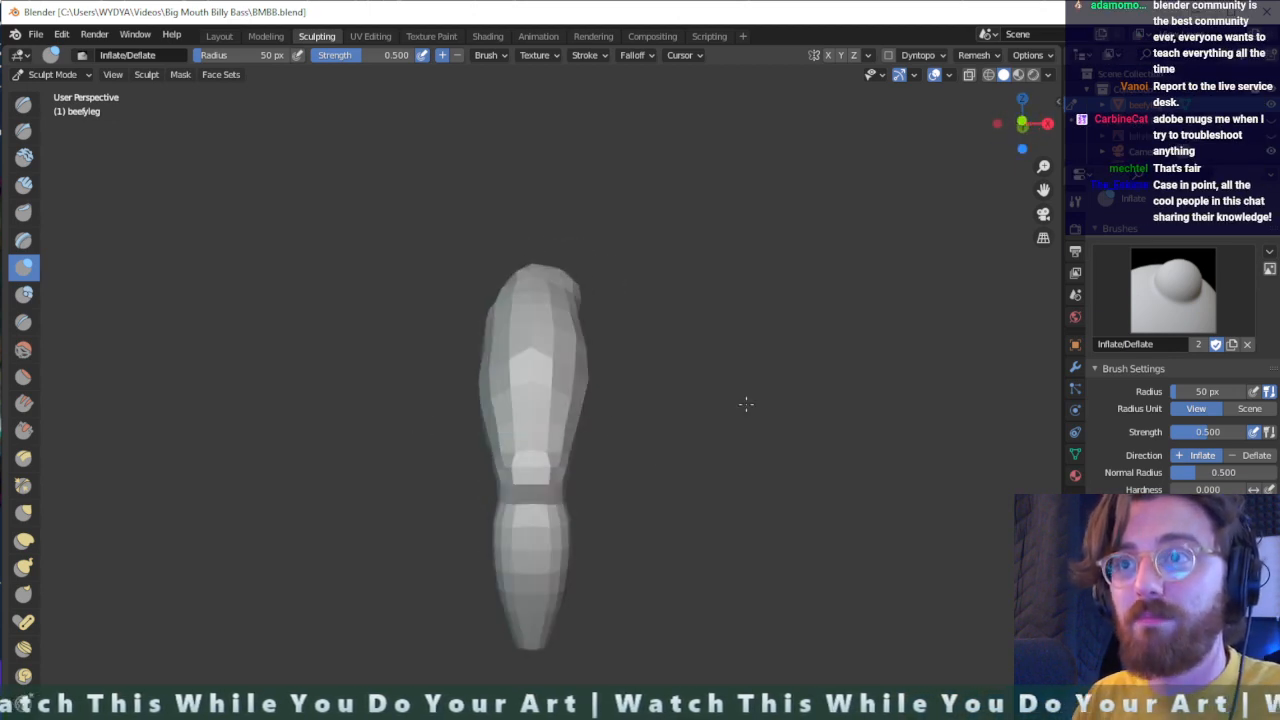
{"action": "mouse_move", "coordinate": [598, 456]}
{"action": "middle_mouse_down"}
{"action": "mouse_move", "coordinate": [600, 420]}
{"action": "mouse_move", "coordinate": [534, 471]}
{"action": "mouse_move", "coordinate": [534, 500]}
{"action": "mouse_move", "coordinate": [560, 533]}
{"action": "middle_mouse_up"}
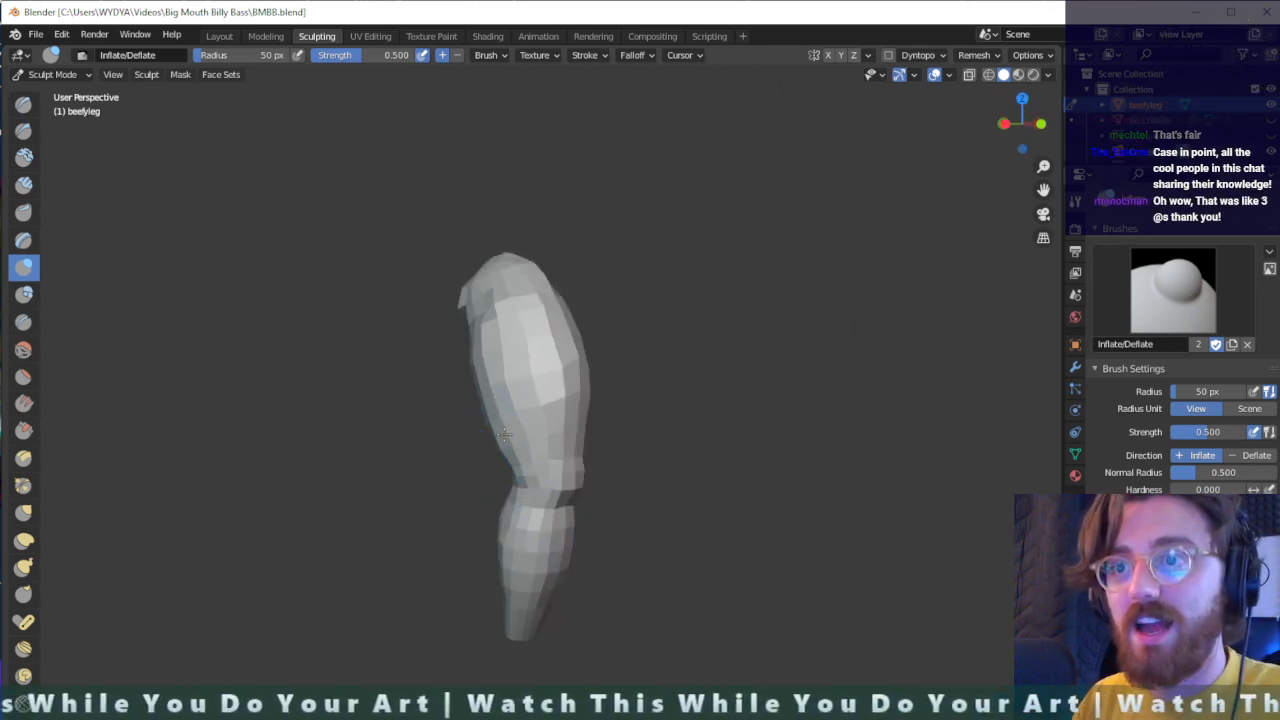
{"action": "middle_click_drag", "start_coordinate": [511, 465], "coordinate": [410, 447]}
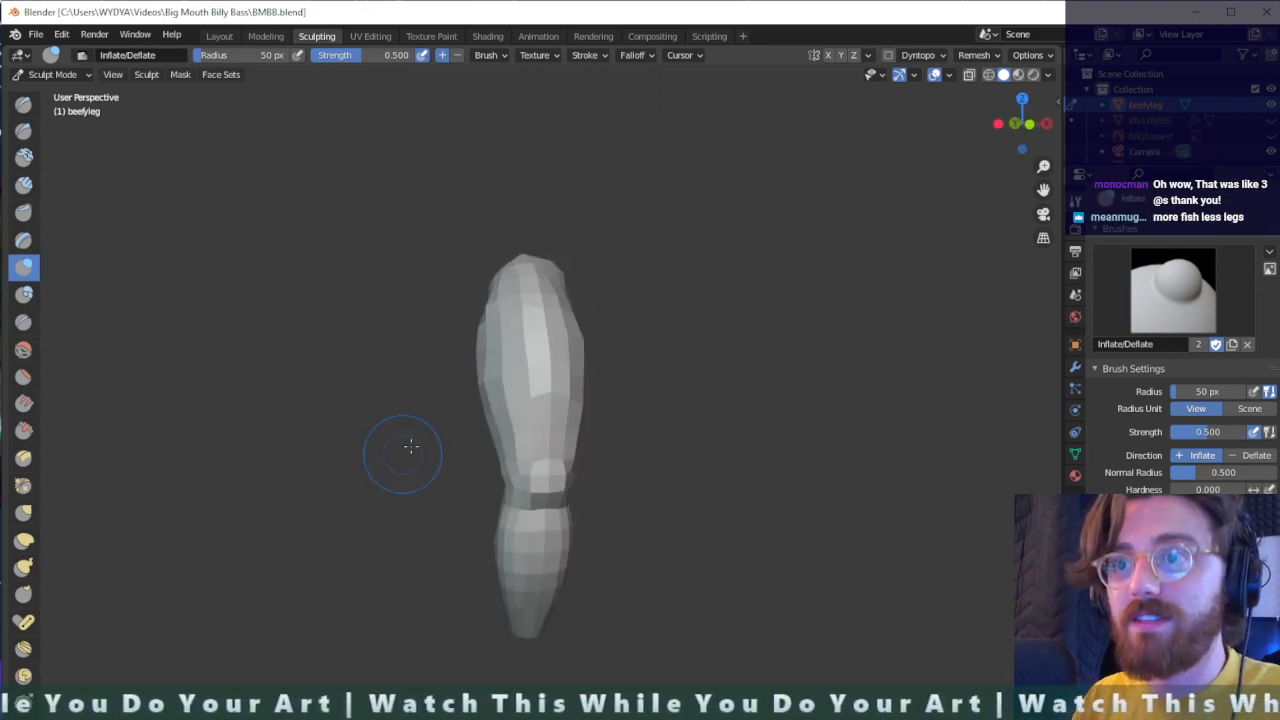
{"action": "middle_click_drag", "start_coordinate": [510, 372], "coordinate": [560, 396]}
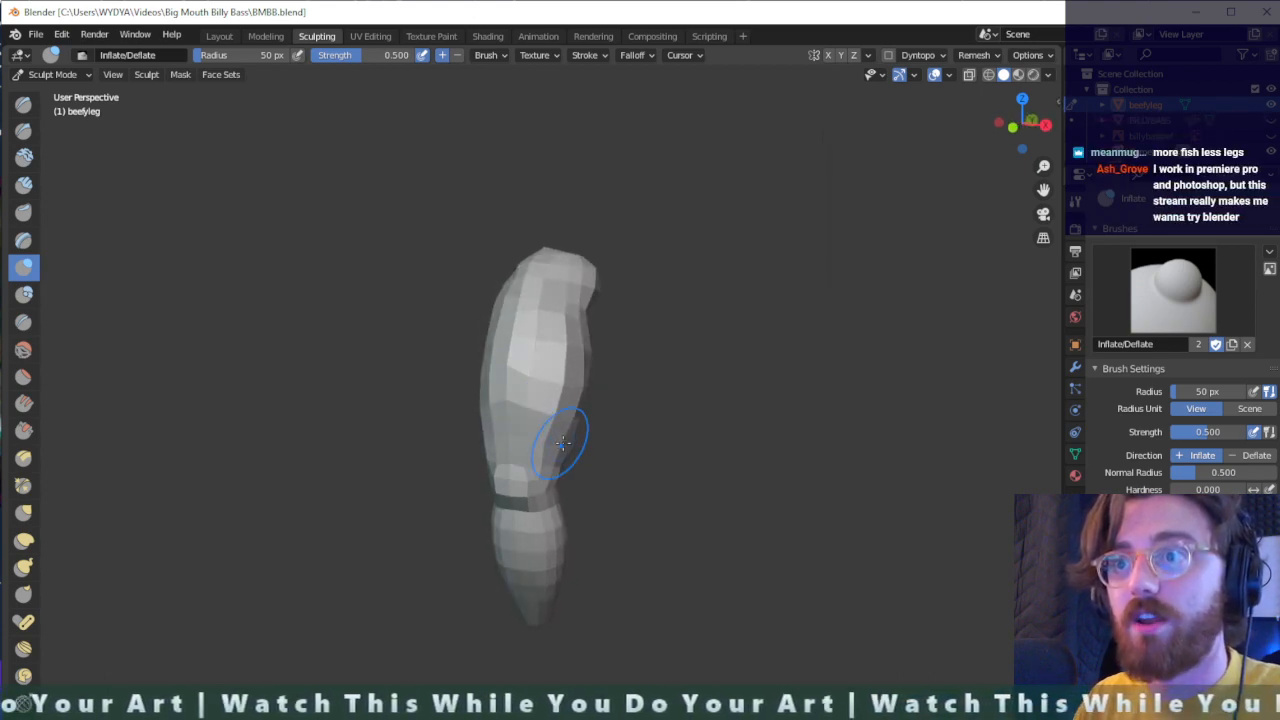
{"action": "mouse_move", "coordinate": [570, 443]}
{"action": "middle_mouse_down"}
{"action": "mouse_move", "coordinate": [491, 428]}
{"action": "mouse_move", "coordinate": [545, 385]}
{"action": "mouse_move", "coordinate": [557, 357]}
{"action": "mouse_move", "coordinate": [430, 440]}
{"action": "mouse_move", "coordinate": [689, 291]}
{"action": "mouse_move", "coordinate": [557, 291]}
{"action": "mouse_move", "coordinate": [463, 428]}
{"action": "mouse_move", "coordinate": [337, 463]}
{"action": "mouse_move", "coordinate": [437, 446]}
{"action": "mouse_move", "coordinate": [514, 309]}
{"action": "mouse_move", "coordinate": [666, 434]}
{"action": "mouse_move", "coordinate": [720, 314]}
{"action": "mouse_move", "coordinate": [729, 340]}
{"action": "mouse_move", "coordinate": [540, 335]}
{"action": "mouse_move", "coordinate": [666, 369]}
{"action": "mouse_move", "coordinate": [386, 320]}
{"action": "mouse_move", "coordinate": [609, 369]}
{"action": "mouse_move", "coordinate": [849, 280]}
{"action": "mouse_move", "coordinate": [614, 431]}
{"action": "mouse_move", "coordinate": [541, 400]}
{"action": "middle_mouse_up"}
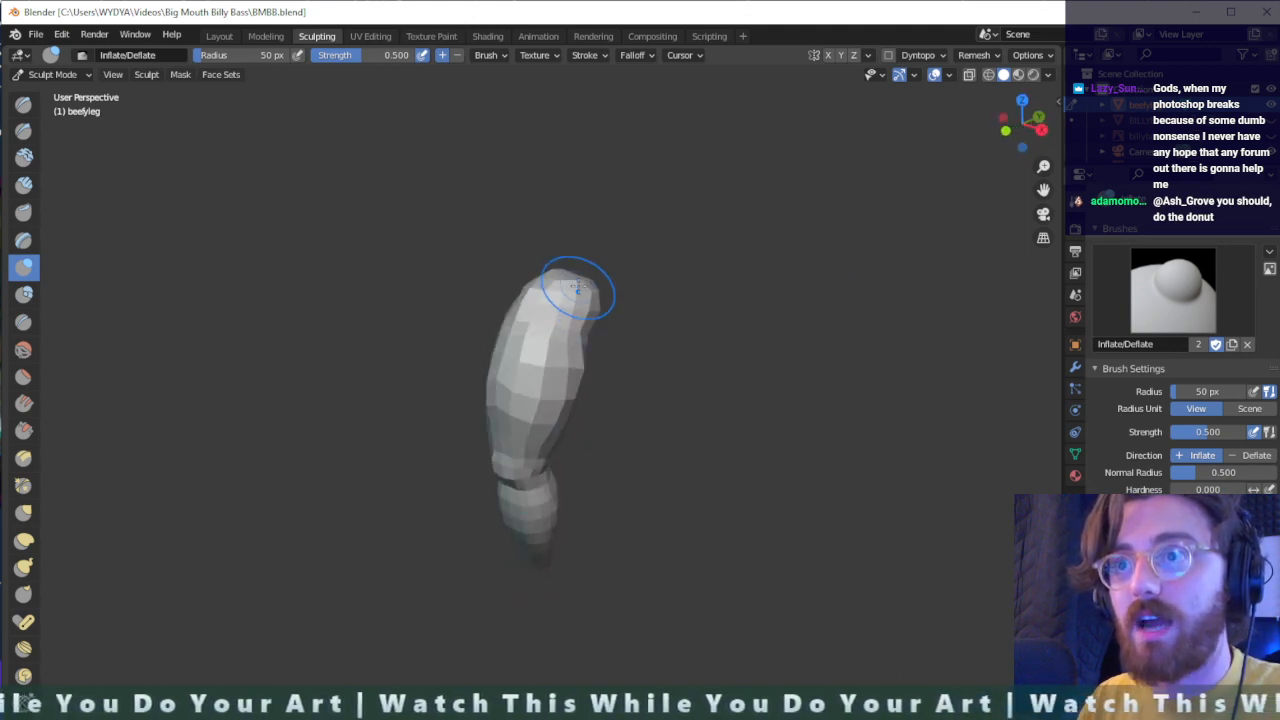
{"action": "middle_click_drag", "start_coordinate": [566, 271], "coordinate": [440, 374]}
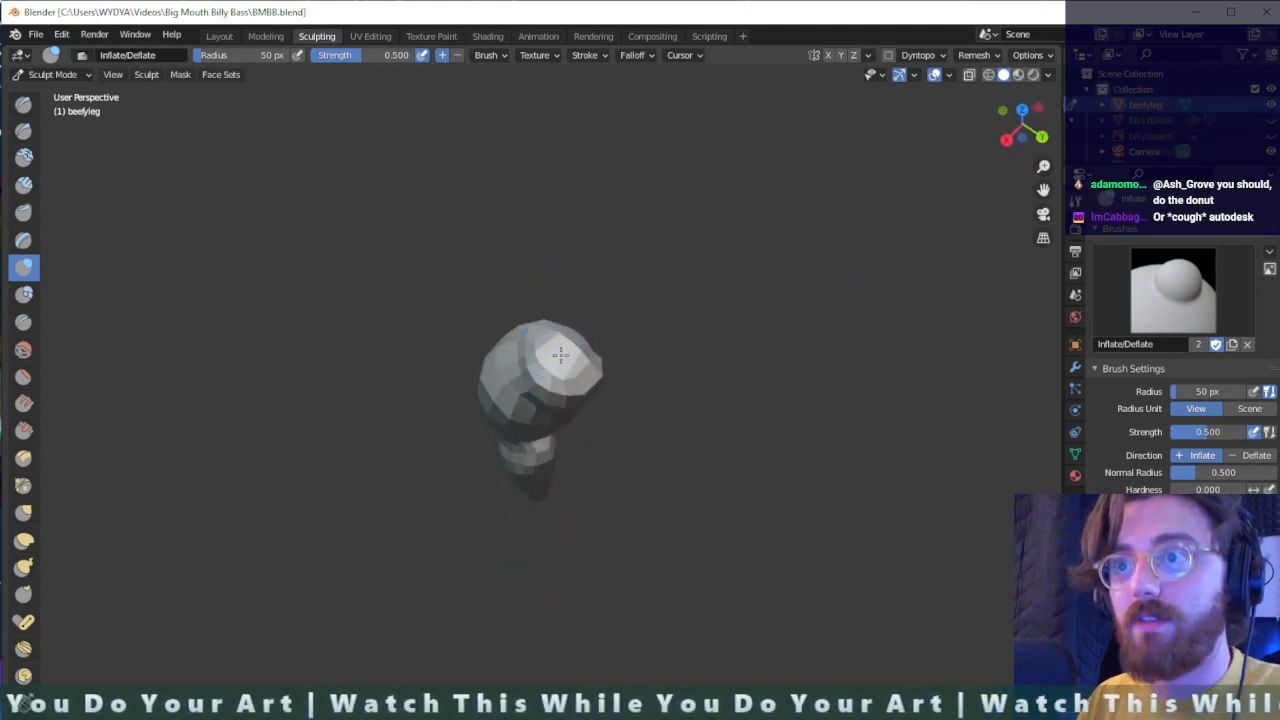
- Add a lengthwise edge loop to the leg mesh through the faces on top of the buttock, and return to sculpting
{"action": "scroll", "coordinate": [595, 360], "scroll_direction": "up", "scroll_amount": 4}
{"action": "key", "text": "Tab"}
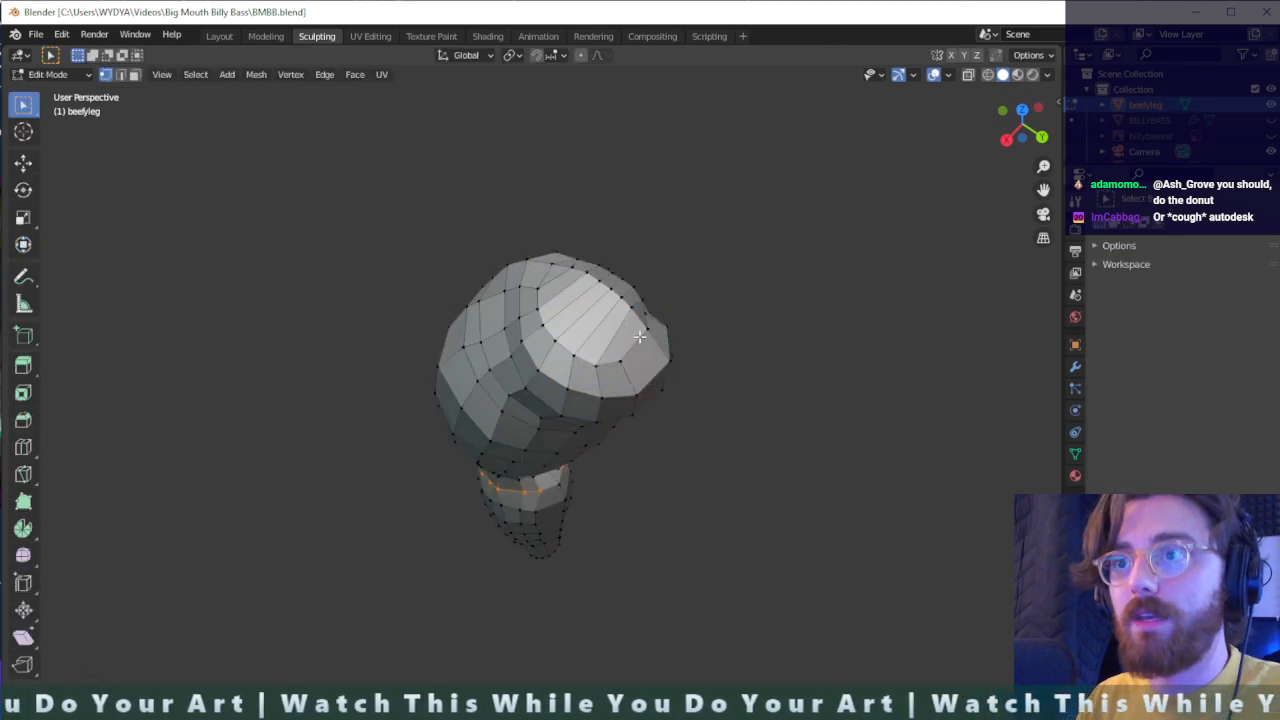
{"action": "middle_click_drag", "start_coordinate": [633, 352], "coordinate": [580, 349]}
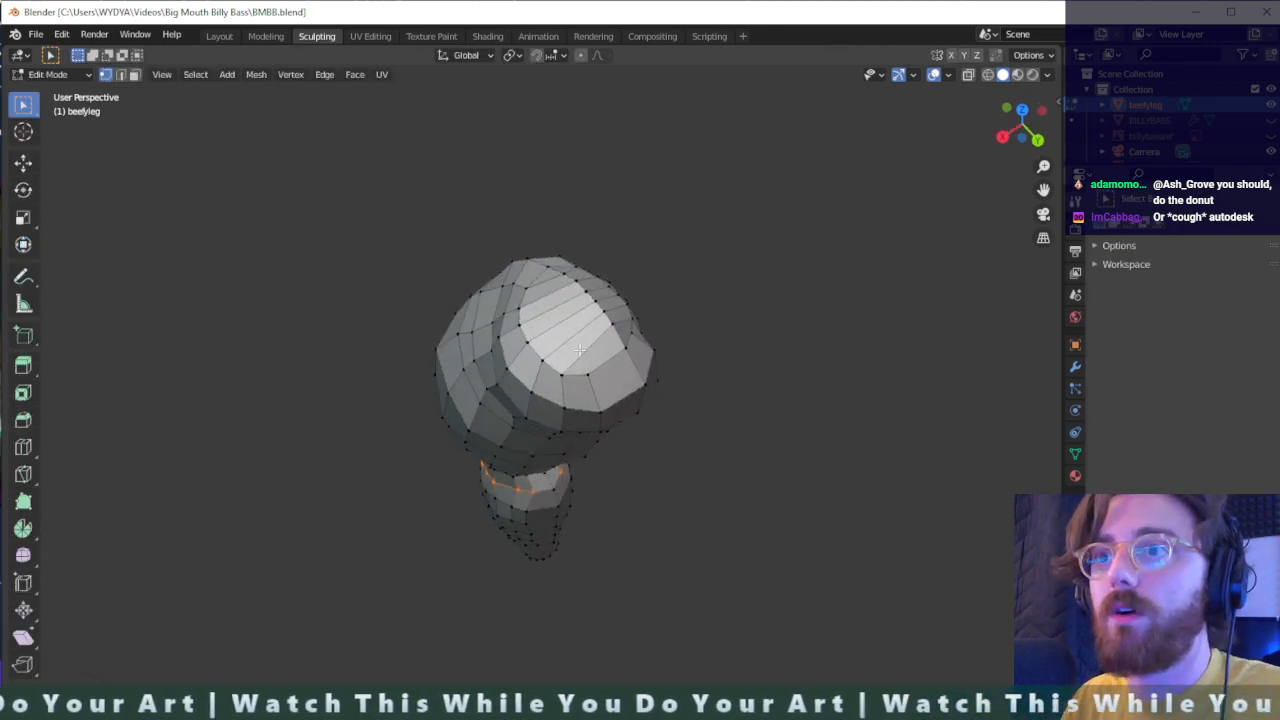
{"action": "key", "text": "ctrl+r"}
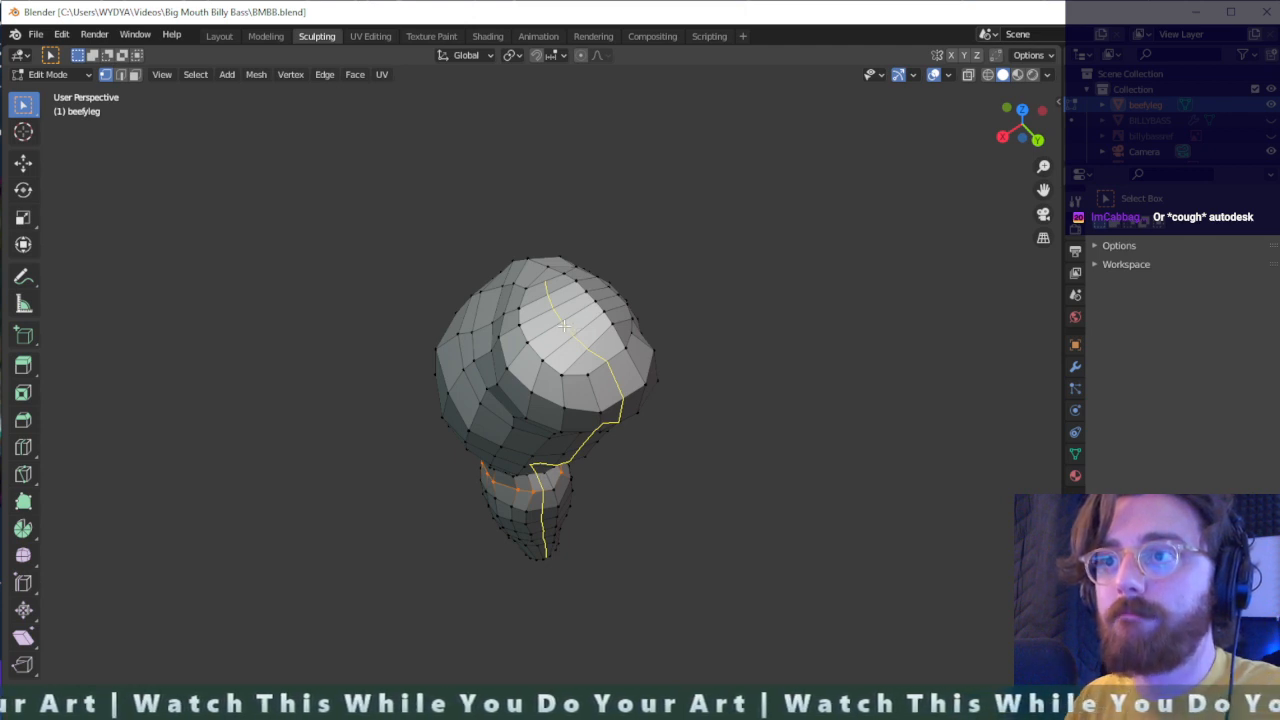
{"action": "left_click", "coordinate": [564, 325]}
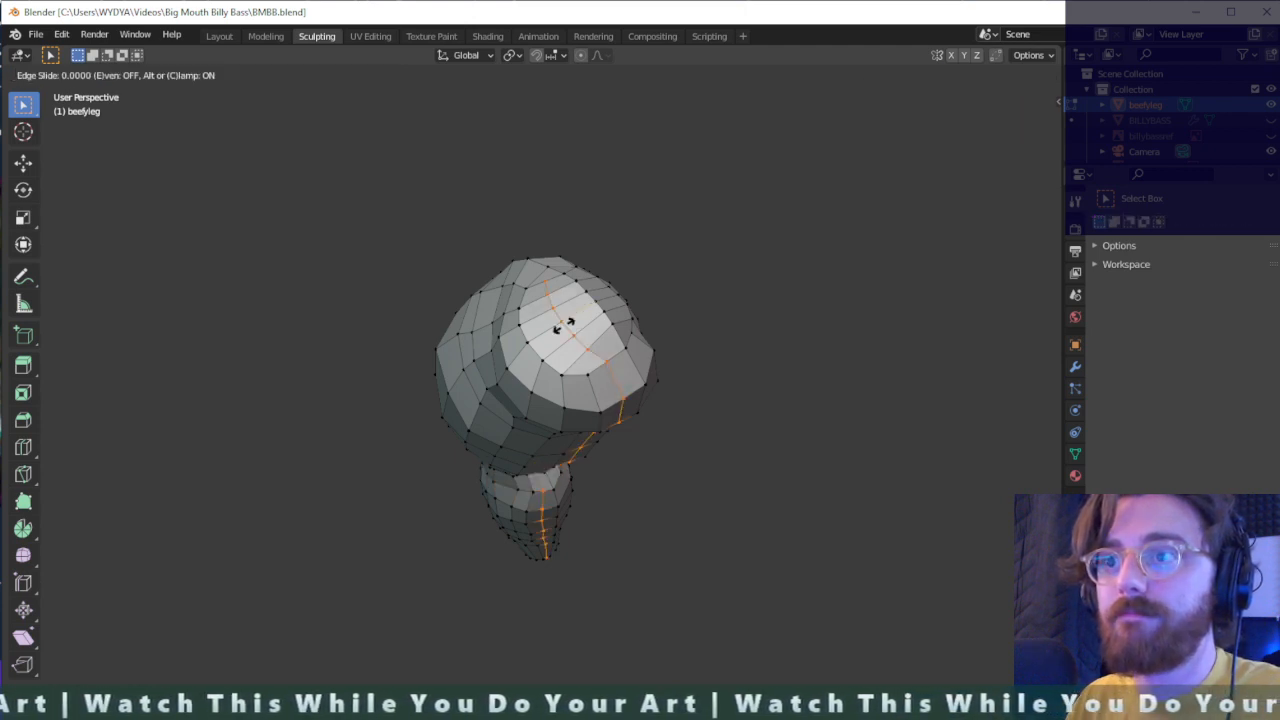
{"action": "left_click", "coordinate": [600, 361]}
{"action": "left_click", "coordinate": [684, 344]}
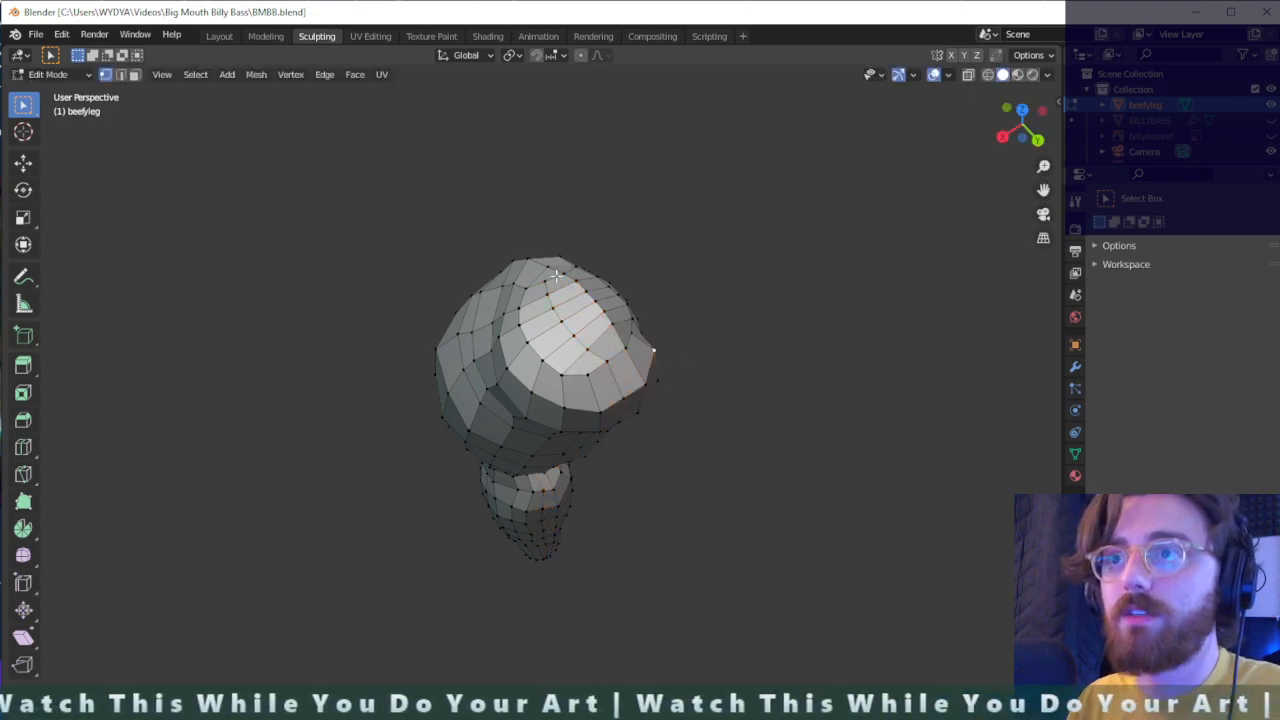
{"action": "middle_click_drag", "start_coordinate": [556, 275], "coordinate": [408, 149]}
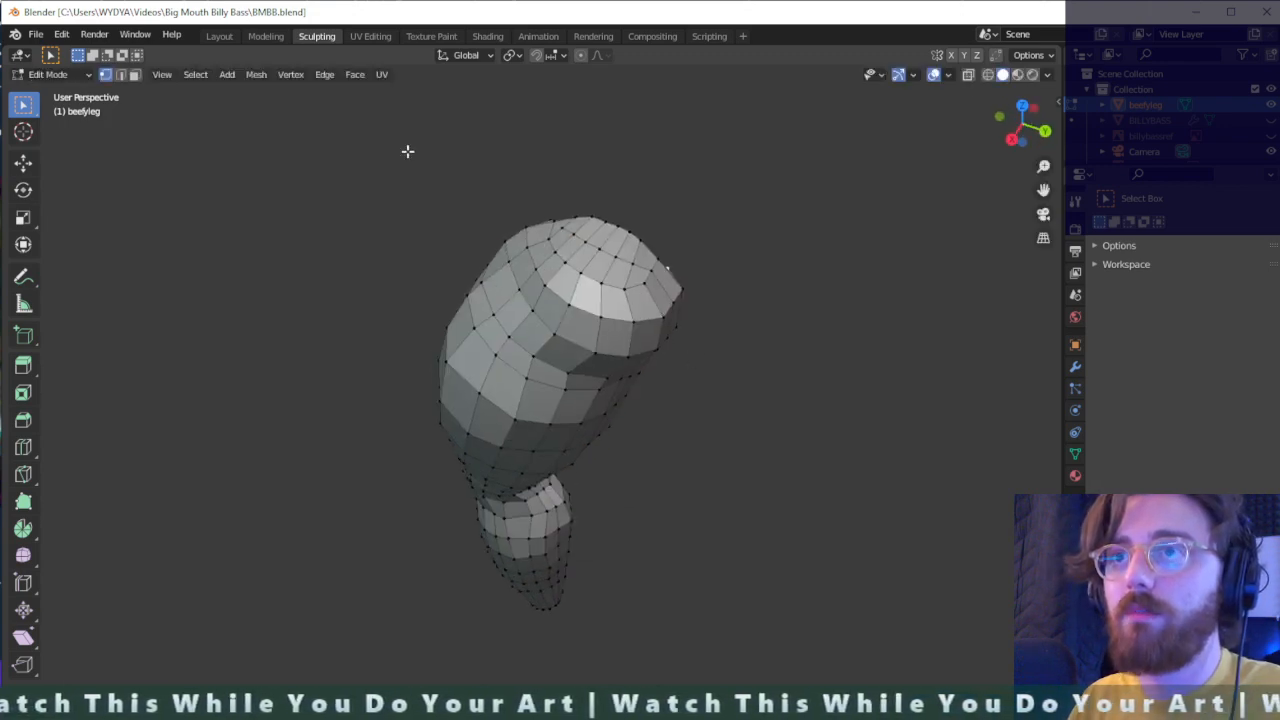
{"action": "left_click", "coordinate": [317, 36]}
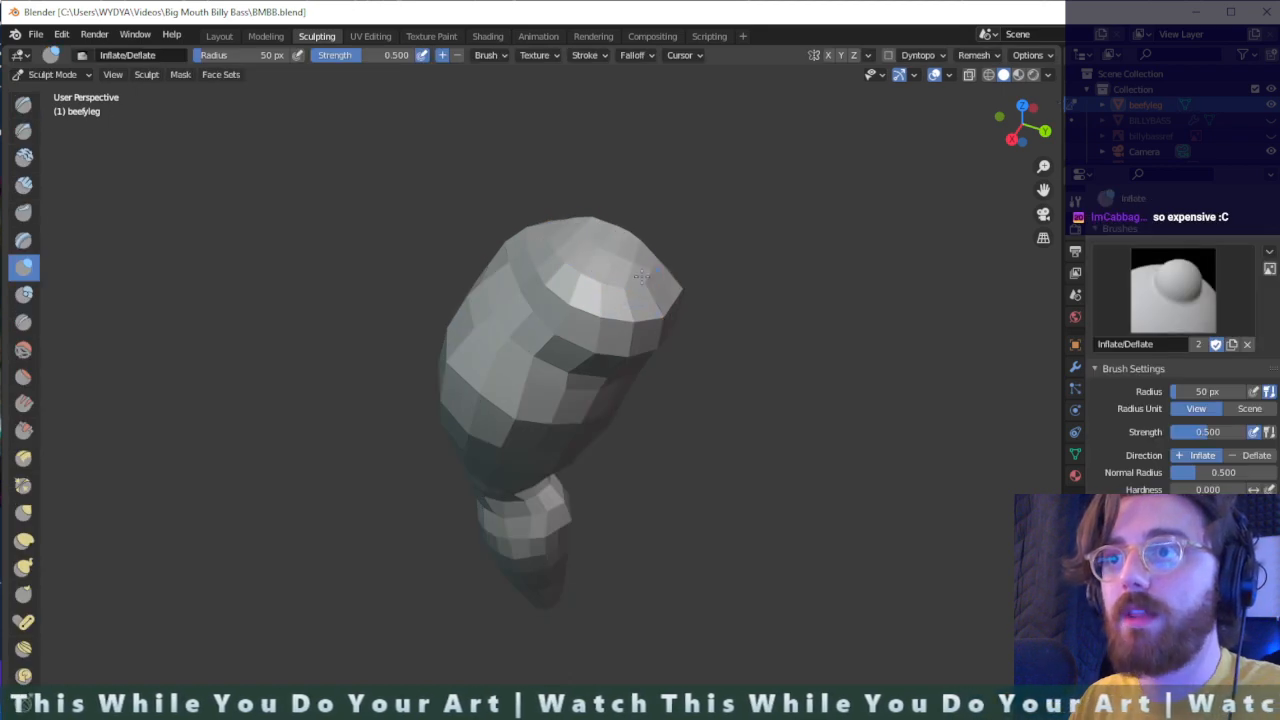
- Check the buttock in the sculpt view, switch to the Layout workspace and unhide the BILLYBASS mesh
{"action": "middle_click_drag", "start_coordinate": [656, 284], "coordinate": [505, 207]}
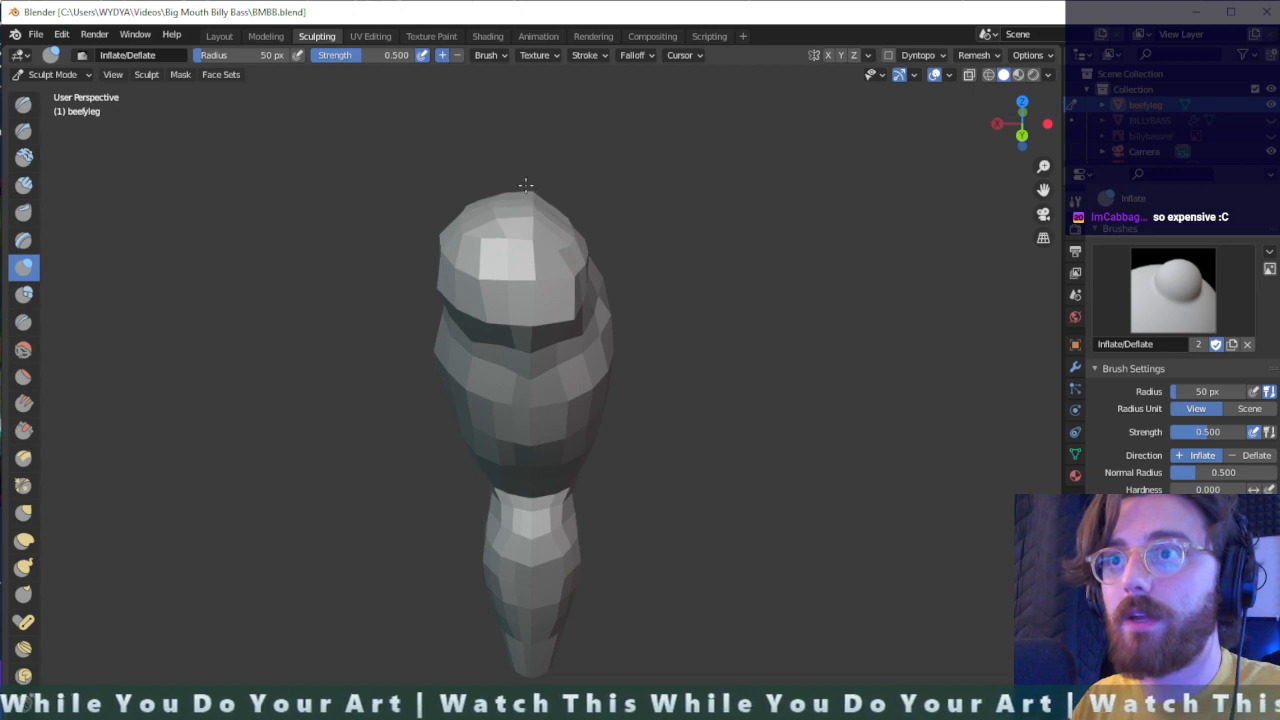
{"action": "middle_click_drag", "start_coordinate": [540, 262], "coordinate": [614, 243]}
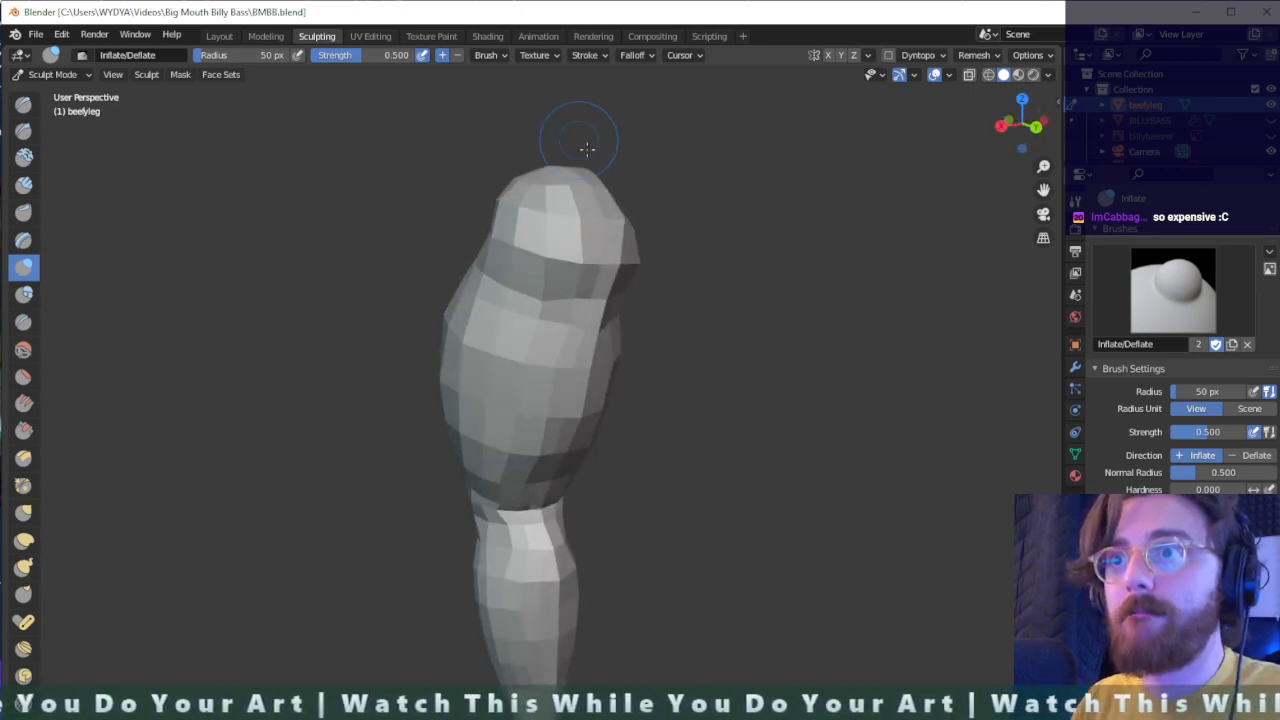
{"action": "middle_click_drag", "start_coordinate": [587, 148], "coordinate": [700, 330]}
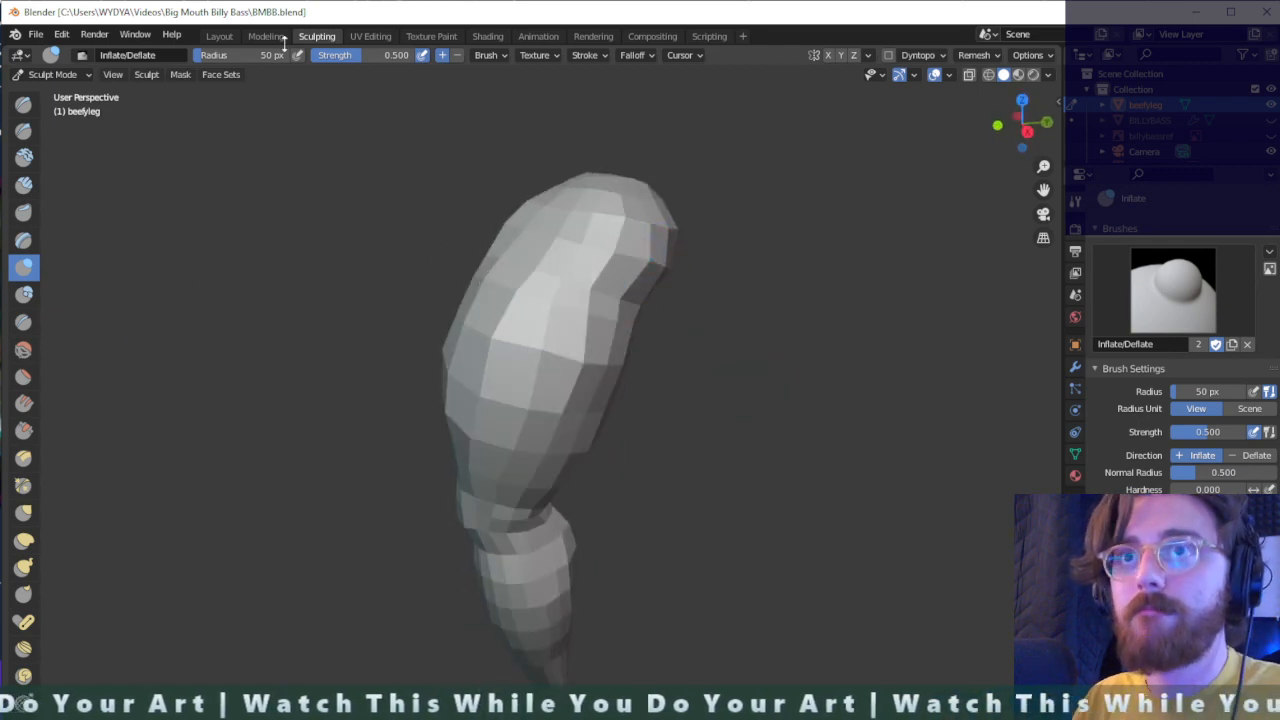
{"action": "left_click", "coordinate": [219, 36]}
{"action": "mouse_move", "coordinate": [600, 330]}
{"action": "middle_mouse_down"}
{"action": "mouse_move", "coordinate": [731, 405]}
{"action": "mouse_move", "coordinate": [740, 340]}
{"action": "mouse_move", "coordinate": [800, 336]}
{"action": "middle_mouse_up"}
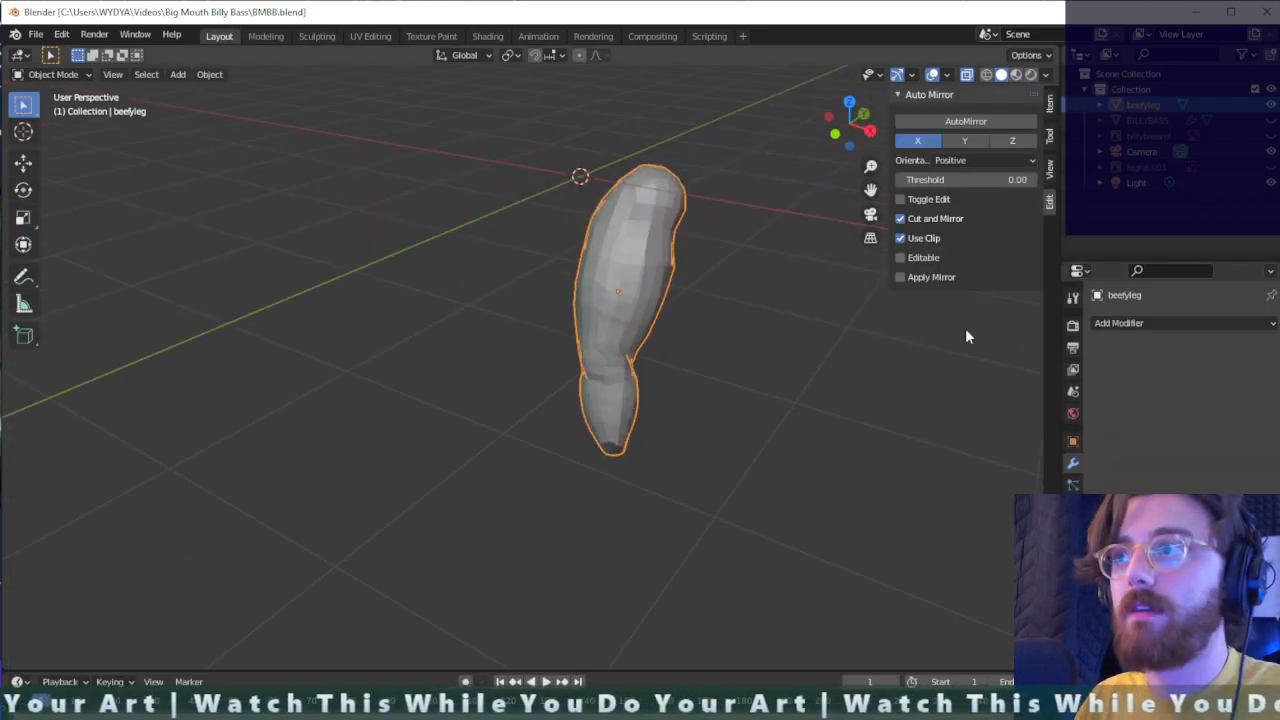
{"action": "left_click", "coordinate": [1271, 120]}
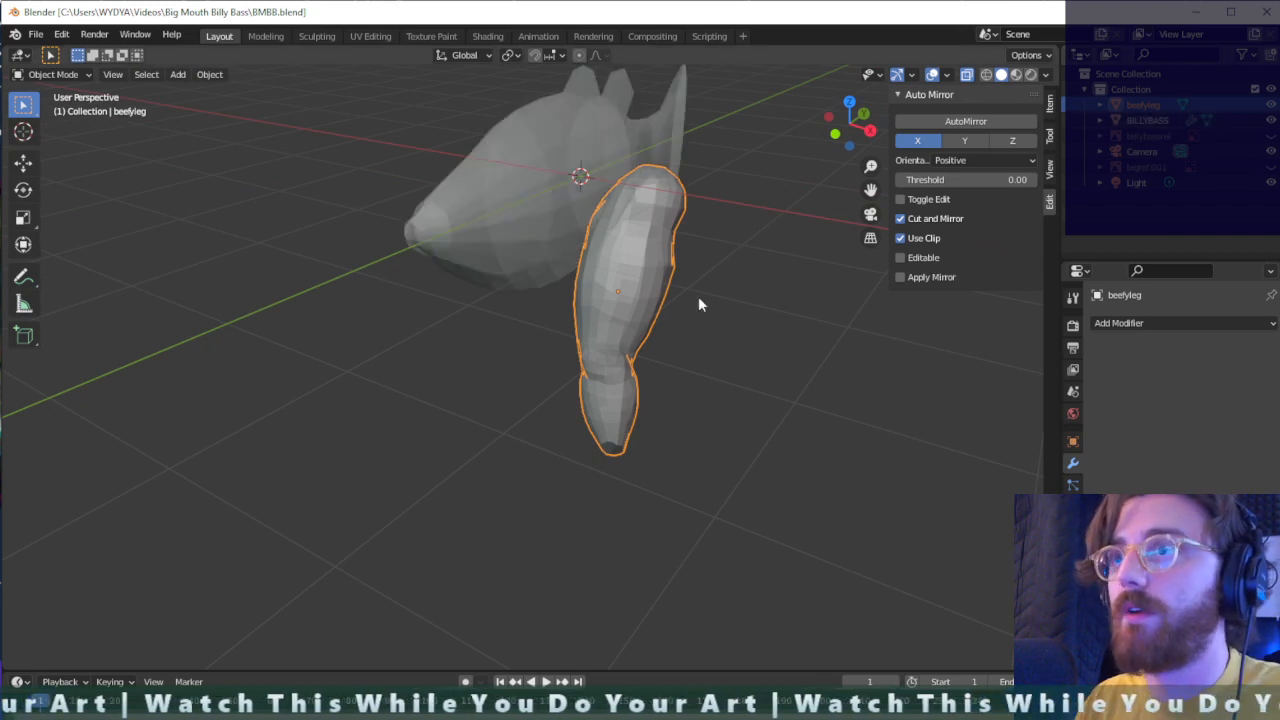
- Rotate the leg by about -7 degrees as seen from behind and reposition it beside the bass body
{"action": "middle_click_drag", "start_coordinate": [698, 296], "coordinate": [720, 236]}
{"action": "key", "text": "t"}
{"action": "key", "text": "r"}
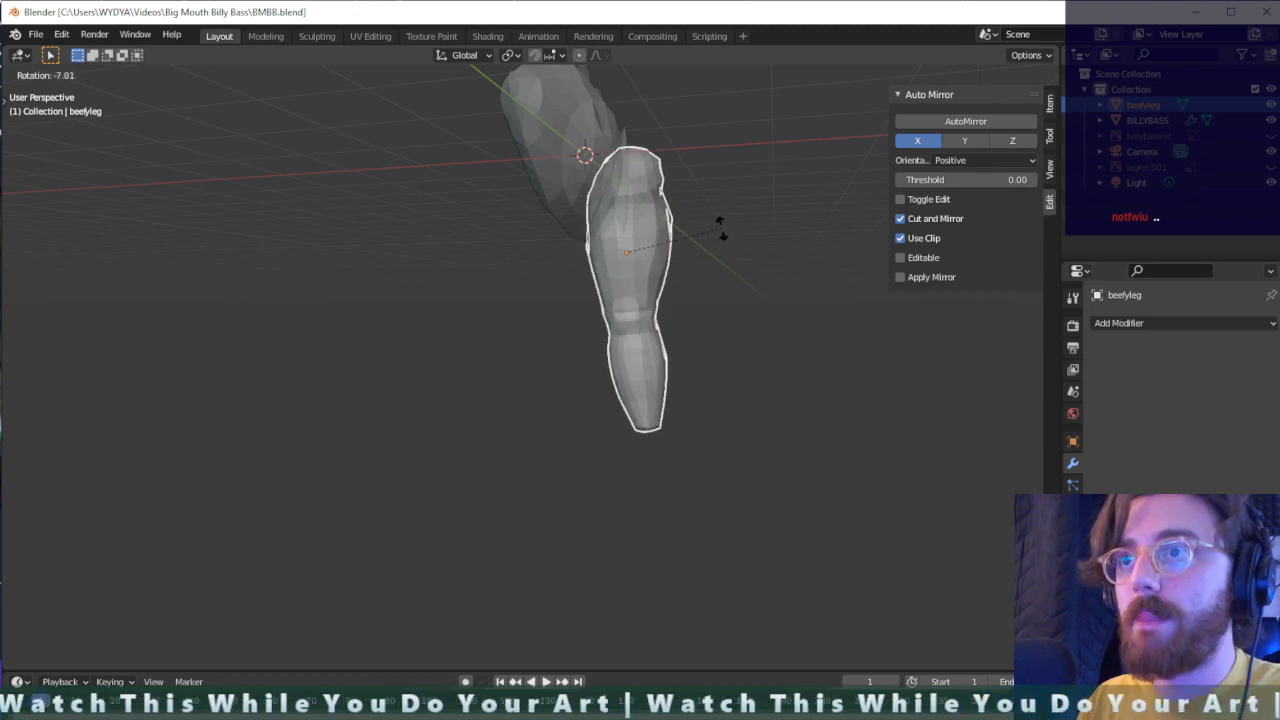
{"action": "left_click", "coordinate": [708, 243]}
{"action": "middle_click_drag", "start_coordinate": [708, 243], "coordinate": [408, 251]}
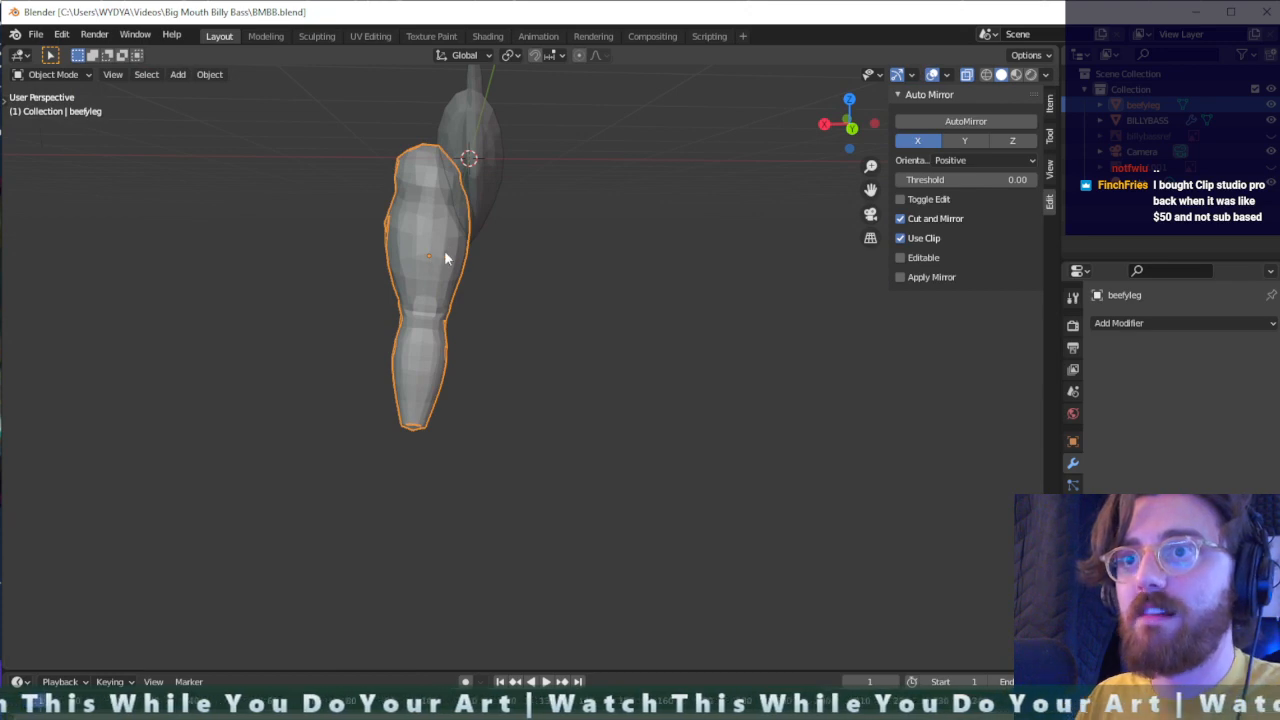
{"action": "key", "text": "g"}
{"action": "left_click", "coordinate": [434, 257]}
{"action": "middle_click_drag", "start_coordinate": [434, 257], "coordinate": [480, 176]}
{"action": "scroll", "coordinate": [420, 224], "scroll_direction": "up", "scroll_amount": 3}
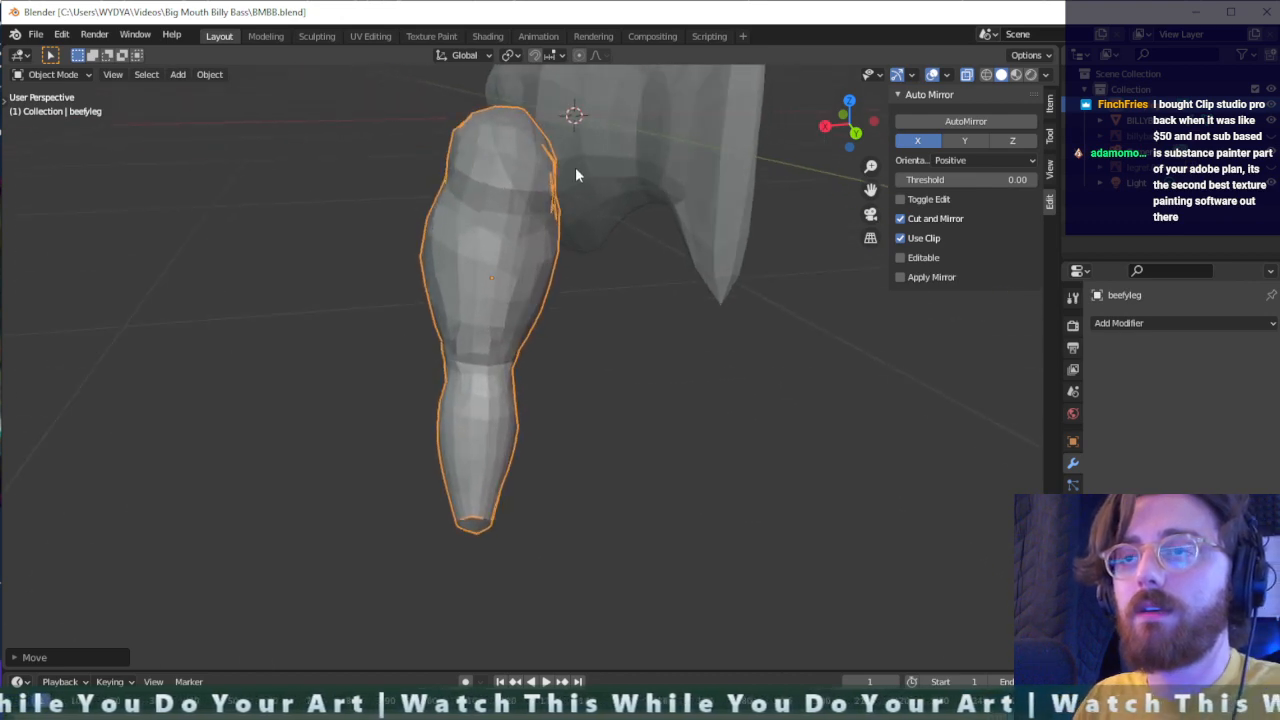
- Select the vertices of the leg's upper end in Edit Mode and nudge them by about 0.01 m
{"action": "middle_click_drag", "start_coordinate": [575, 175], "coordinate": [553, 157]}
{"action": "key", "text": "Tab"}
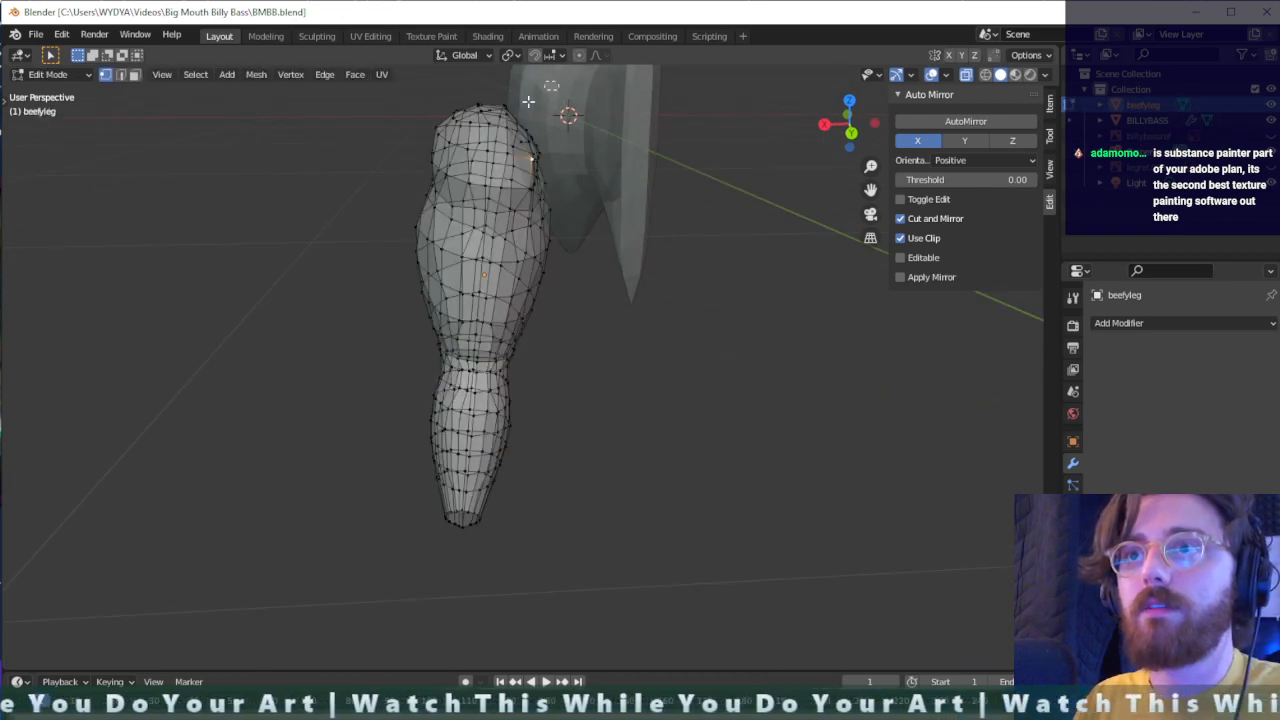
{"action": "left_click_drag", "start_coordinate": [558, 82], "coordinate": [400, 194]}
{"action": "key", "text": "g"}
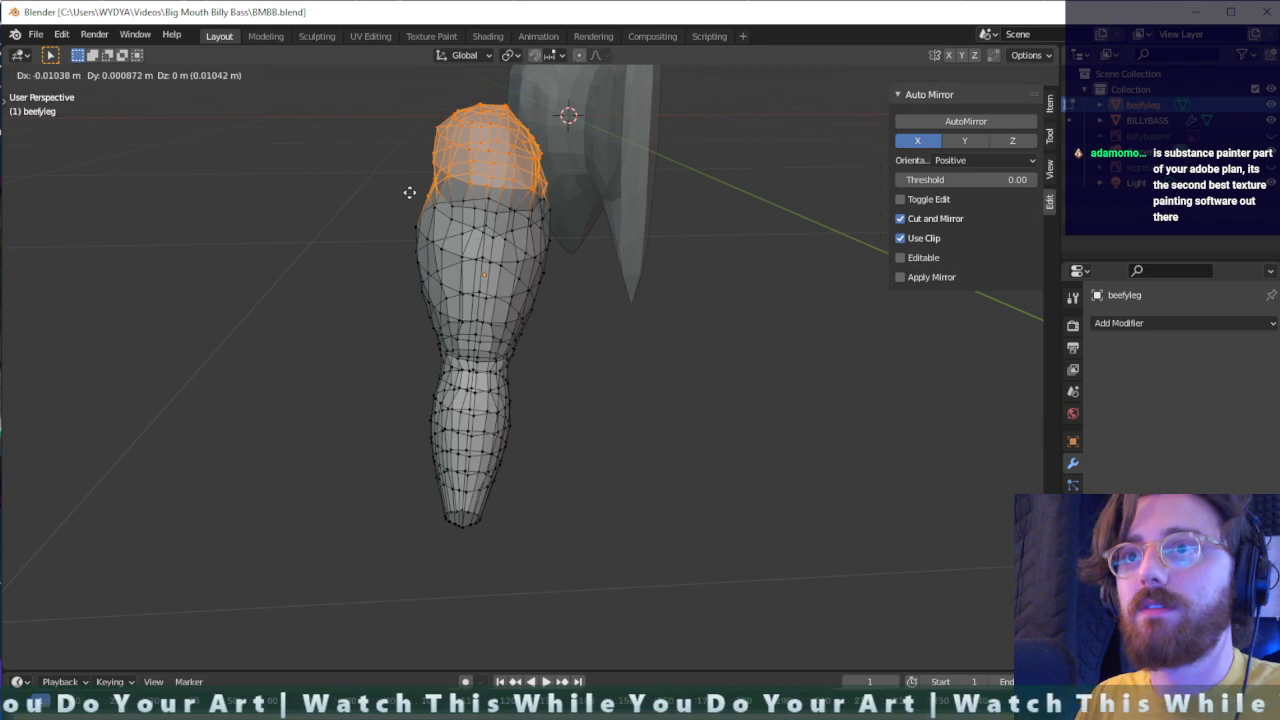
{"action": "left_click", "coordinate": [409, 191]}
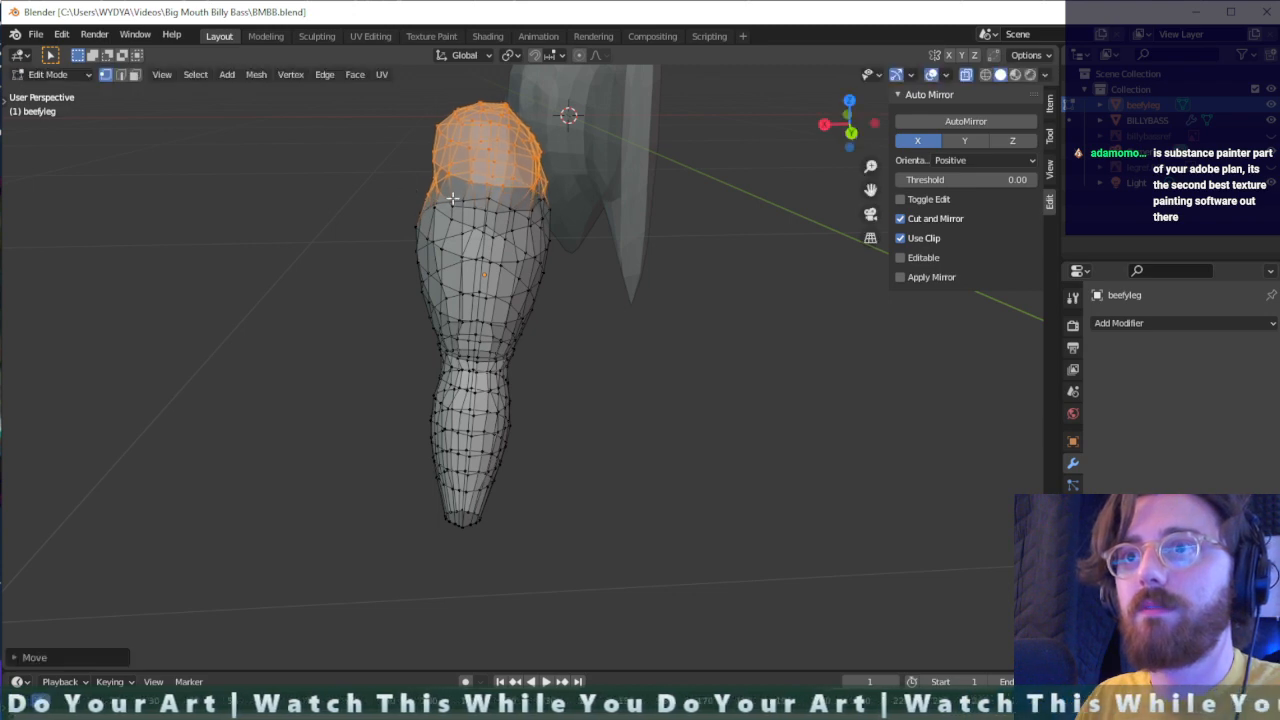
- Try to shift the leg's topmost vertices about -0.054 m along X towards the bass in front view, and undo the move
{"action": "scroll", "coordinate": [556, 150], "scroll_direction": "up", "scroll_amount": 2}
{"action": "middle_click_drag", "start_coordinate": [549, 163], "coordinate": [551, 157]}
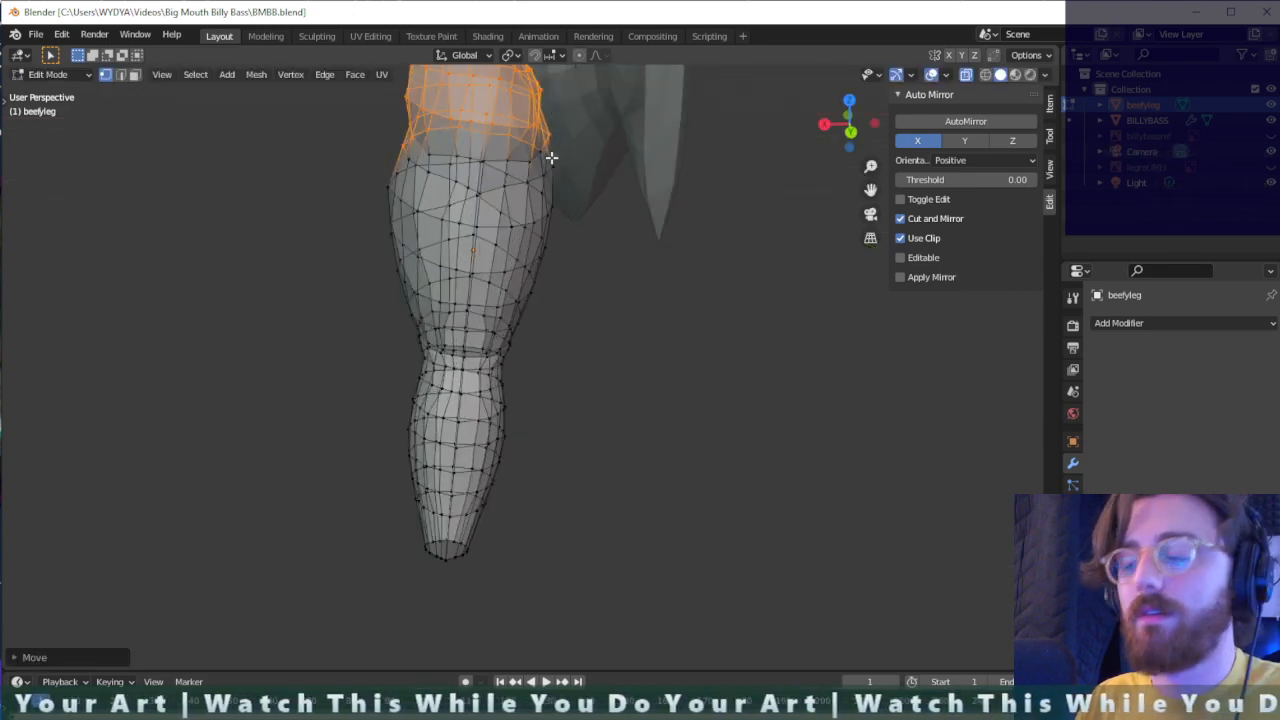
{"action": "key", "text": "KP_5"}
{"action": "key", "text": "KP_1"}
{"action": "scroll", "coordinate": [551, 157], "scroll_direction": "down", "scroll_amount": 2}
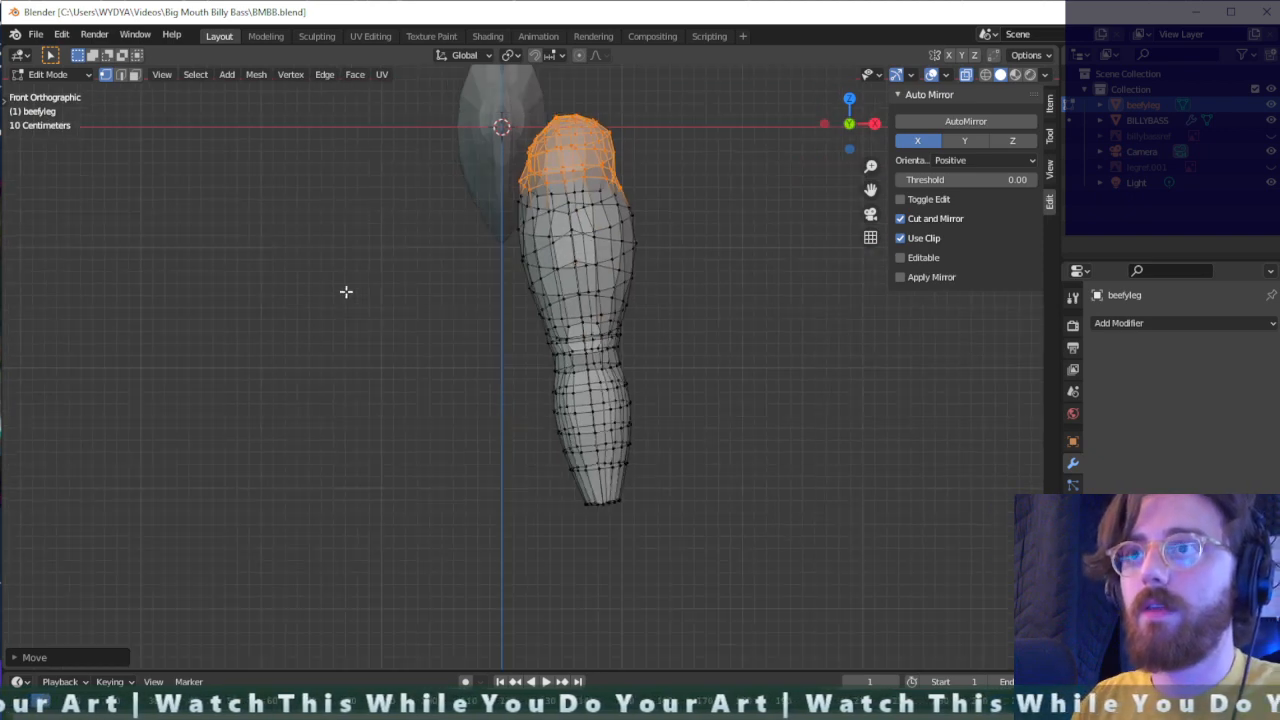
{"action": "left_click_drag", "start_coordinate": [655, 135], "coordinate": [526, 198]}
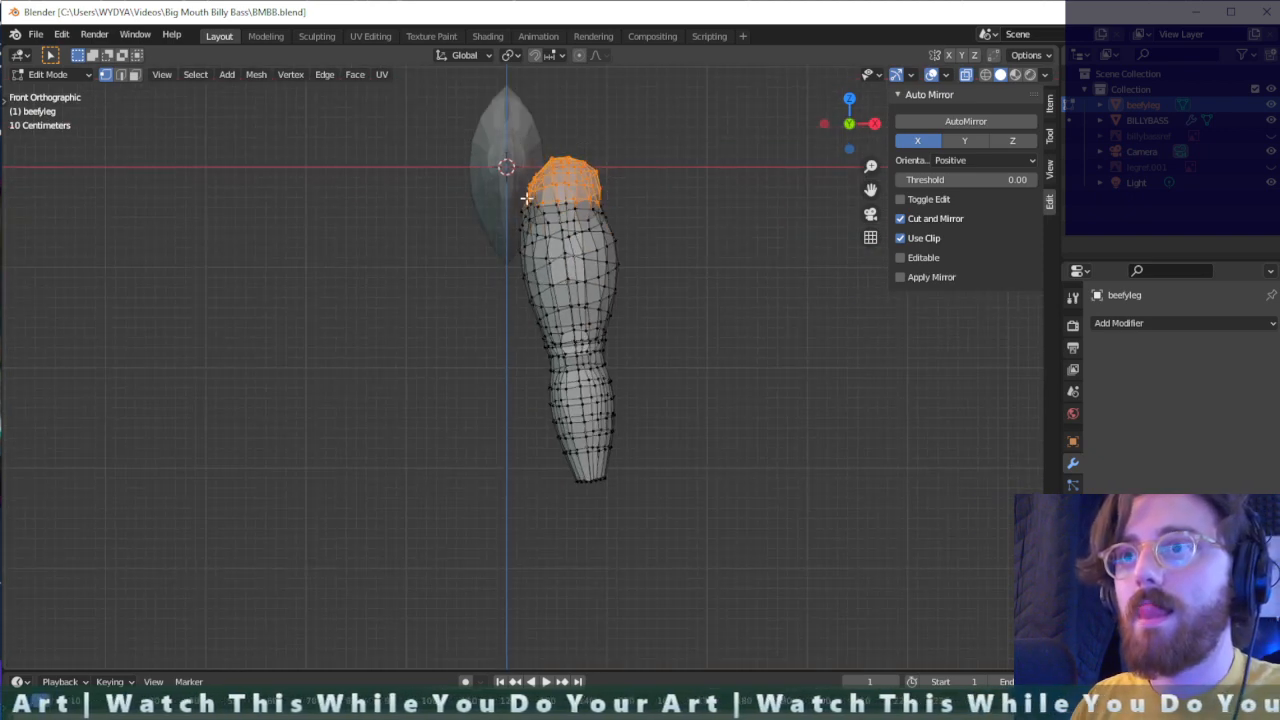
{"action": "left_click_drag", "start_coordinate": [609, 148], "coordinate": [517, 191]}
{"action": "key", "text": "g"}
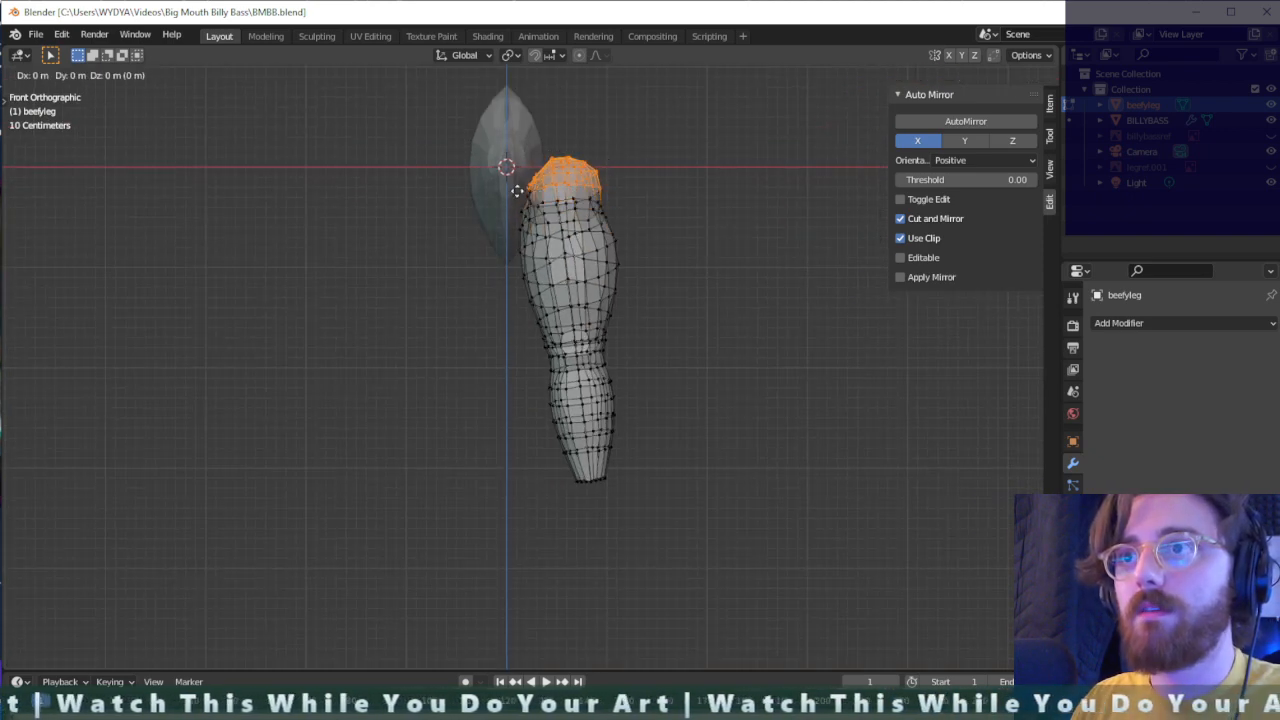
{"action": "key", "text": "x"}
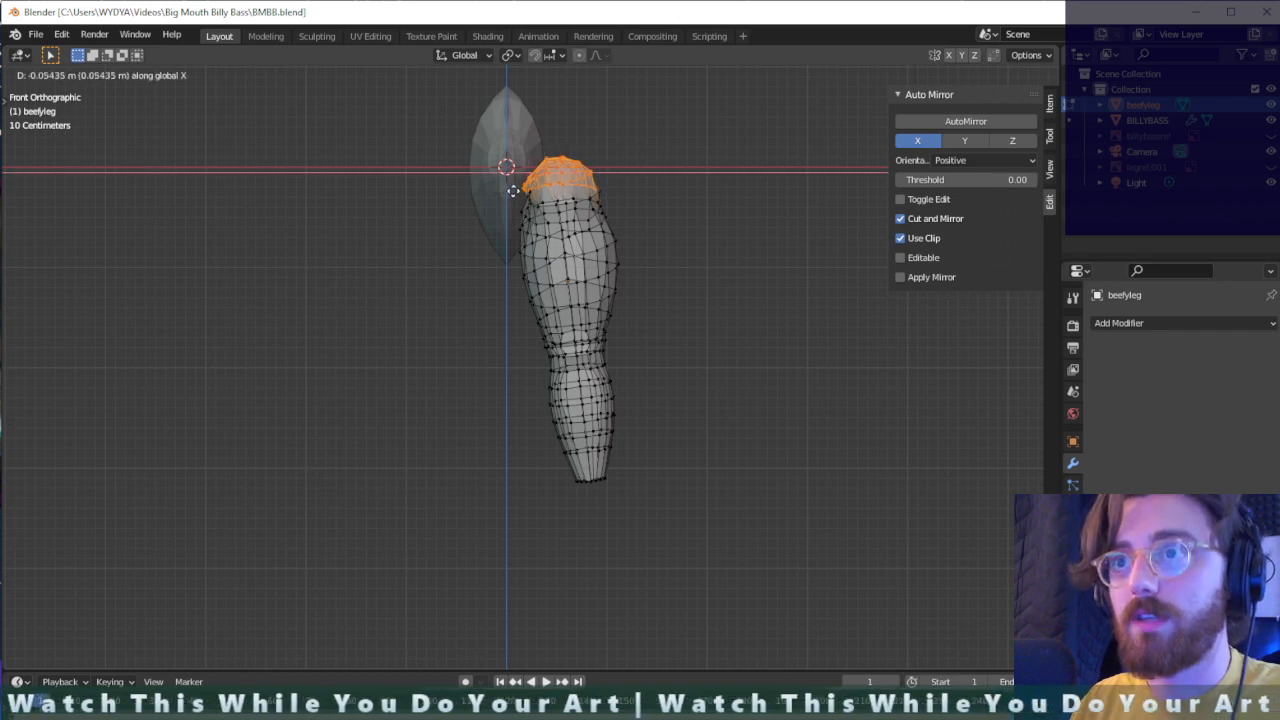
{"action": "left_click", "coordinate": [511, 191]}
{"action": "middle_click_drag", "start_coordinate": [634, 190], "coordinate": [661, 371]}
{"action": "key", "text": "ctrl+z"}
{"action": "scroll", "coordinate": [624, 207], "scroll_direction": "up", "scroll_amount": 3}
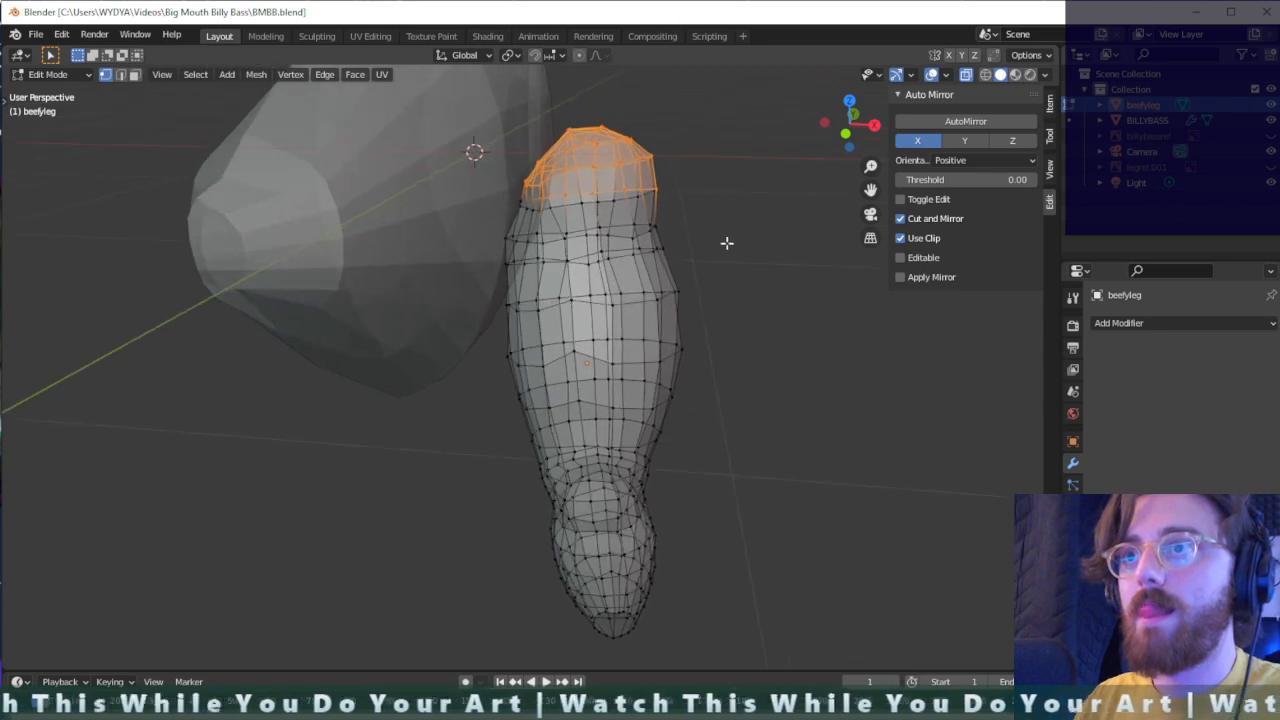
{"action": "middle_click_drag", "start_coordinate": [721, 222], "coordinate": [692, 216]}
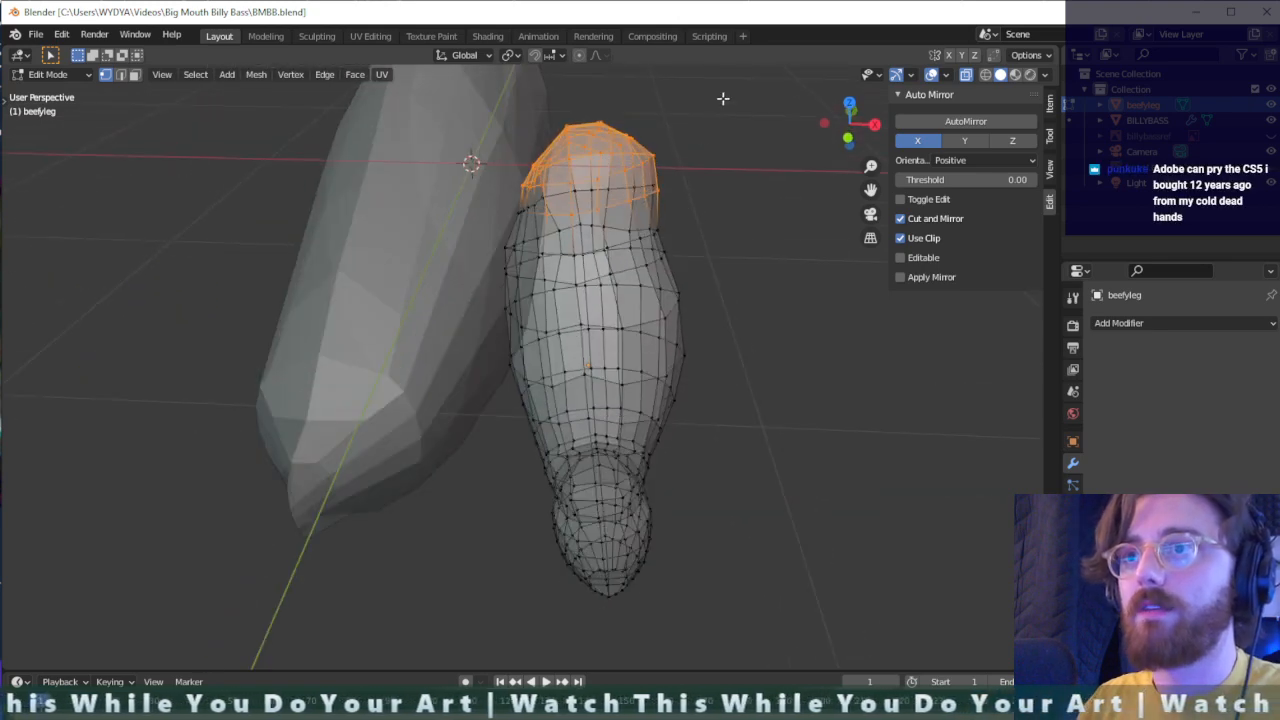
- Move the selected vertices of the leg's upper end along X towards the bass and fine-tune their position from another angle
{"action": "left_click_drag", "start_coordinate": [723, 98], "coordinate": [492, 222]}
{"action": "key", "text": "g"}
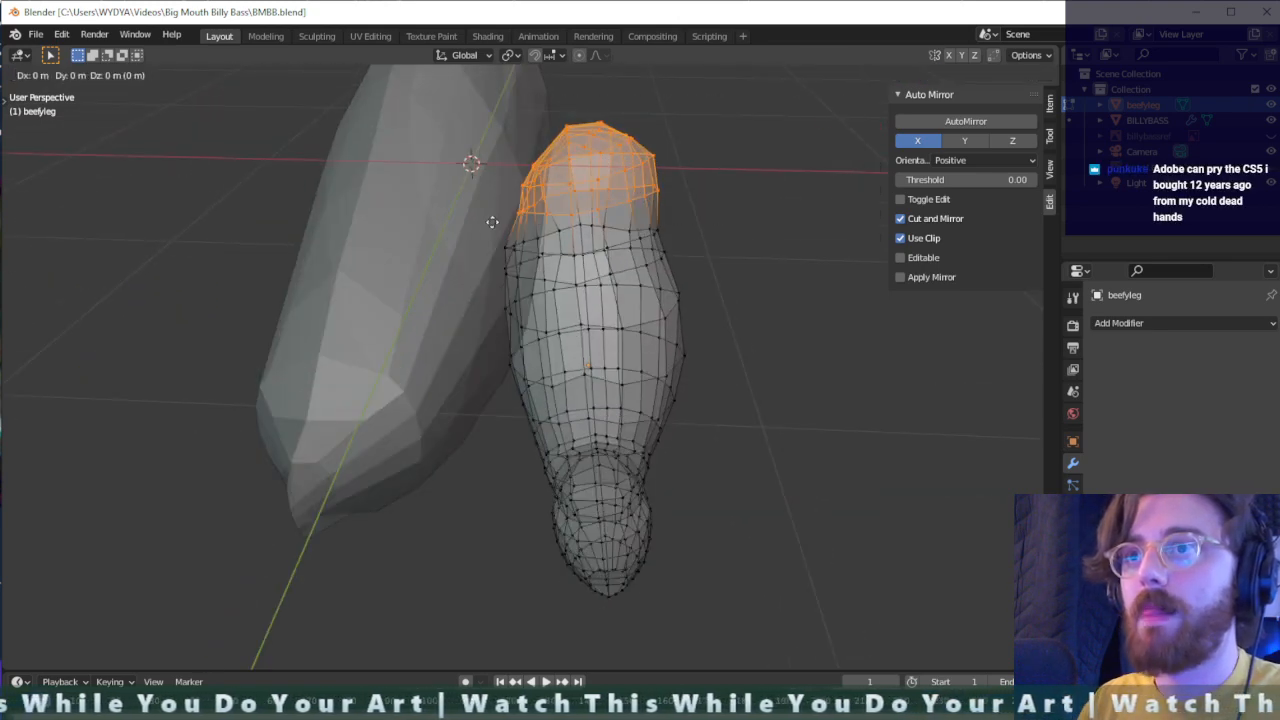
{"action": "key", "text": "x"}
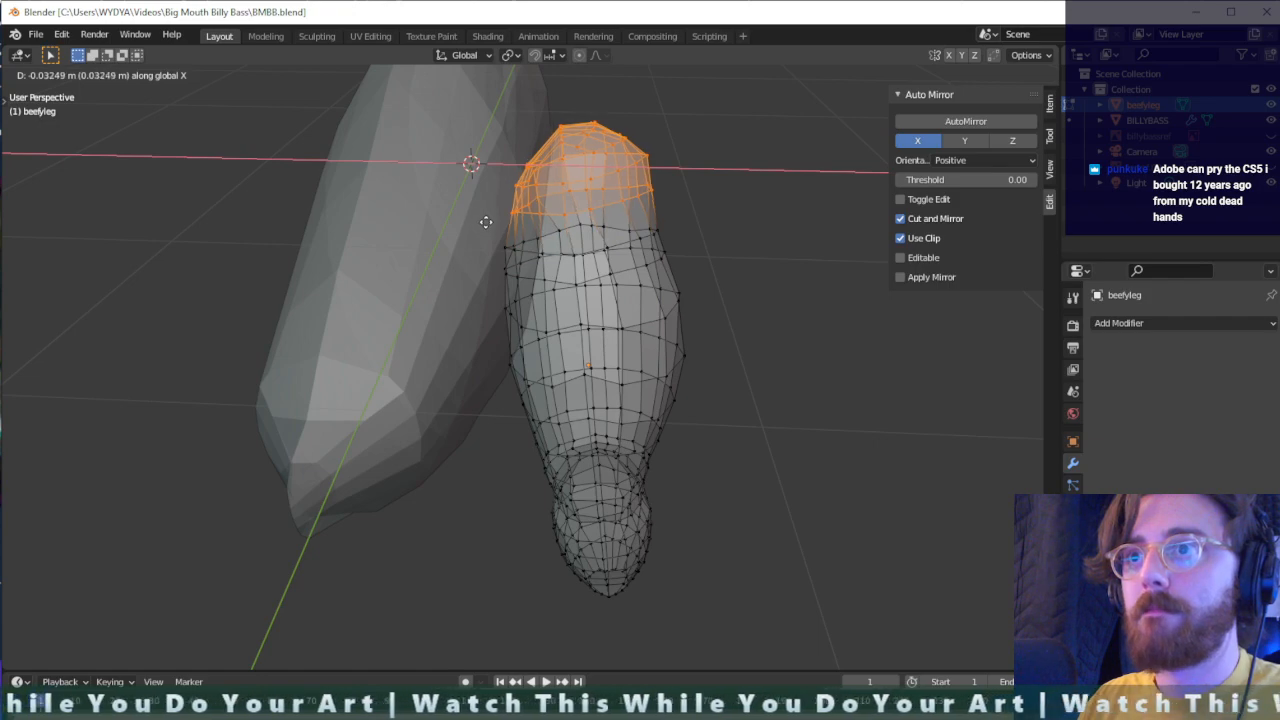
{"action": "left_click", "coordinate": [532, 218]}
{"action": "middle_click_drag", "start_coordinate": [606, 217], "coordinate": [390, 262]}
{"action": "left_click_drag", "start_coordinate": [568, 126], "coordinate": [416, 228]}
{"action": "key", "text": "g"}
{"action": "left_click", "coordinate": [463, 216]}
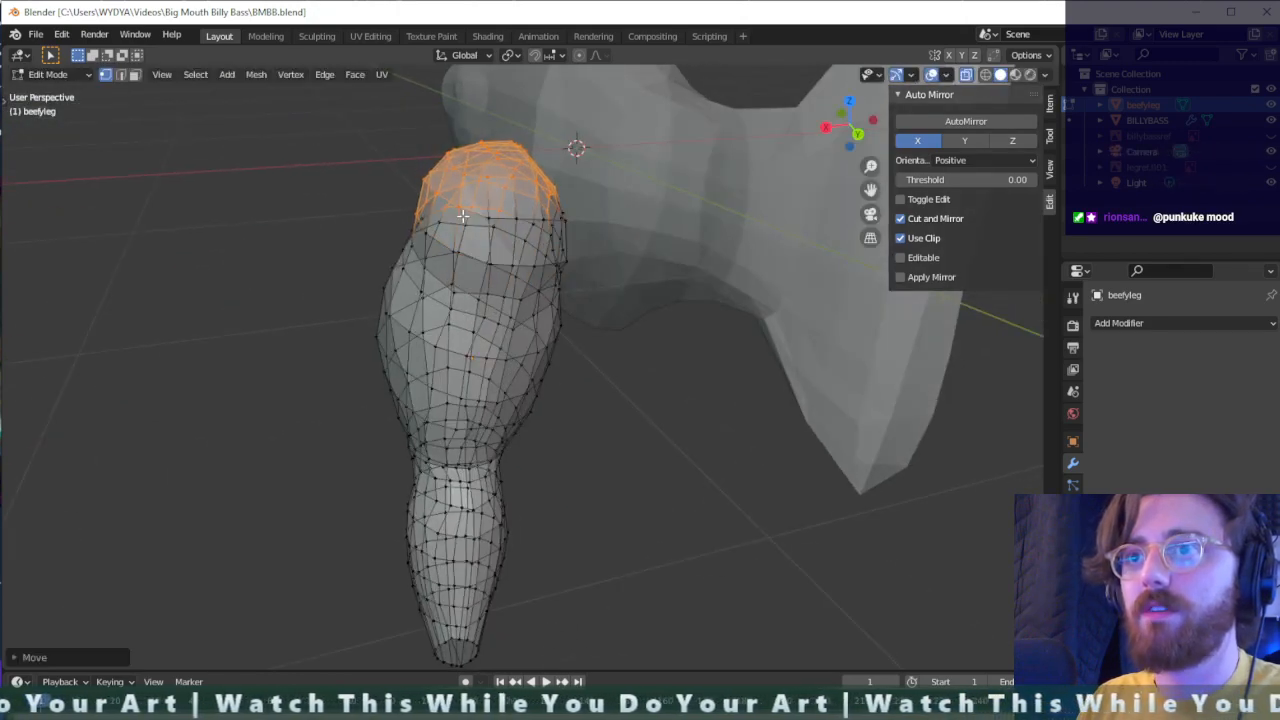
- Select the vertex ring around the top of the thigh with the cap above it, and move them slightly towards the bass body
{"action": "middle_click_drag", "start_coordinate": [610, 224], "coordinate": [574, 211]}
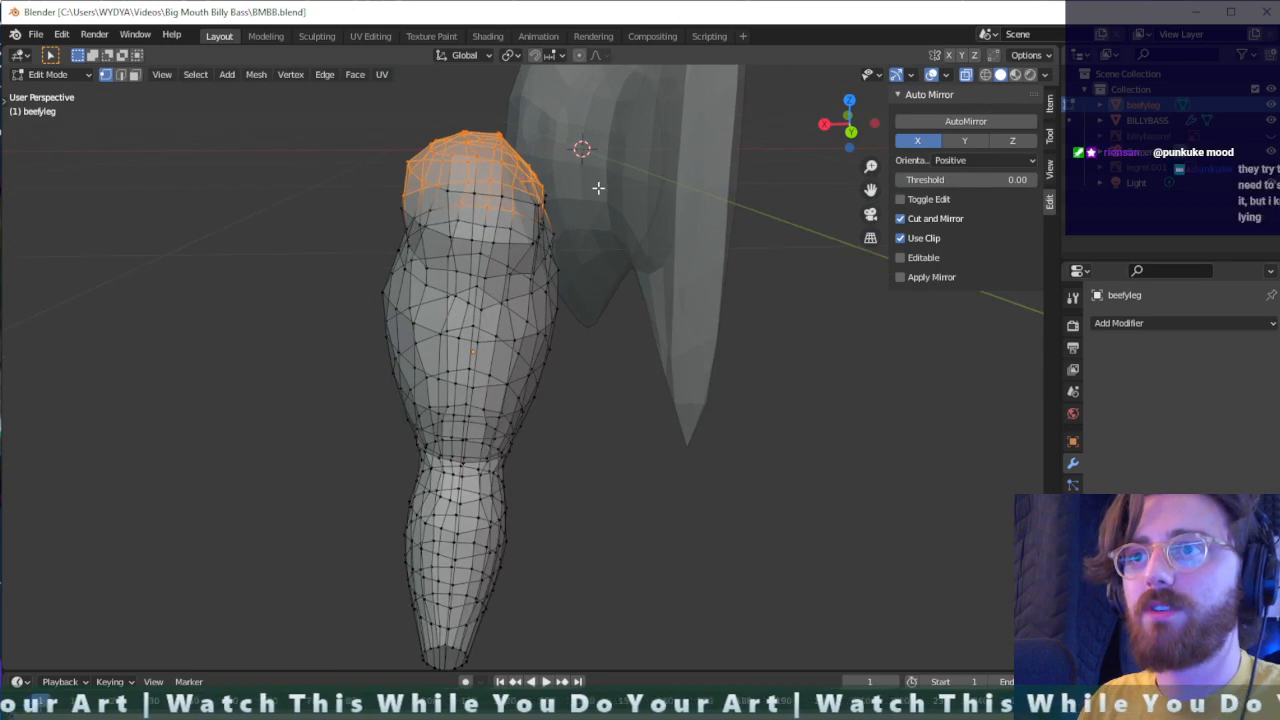
{"action": "left_click_drag", "start_coordinate": [576, 217], "coordinate": [401, 133]}
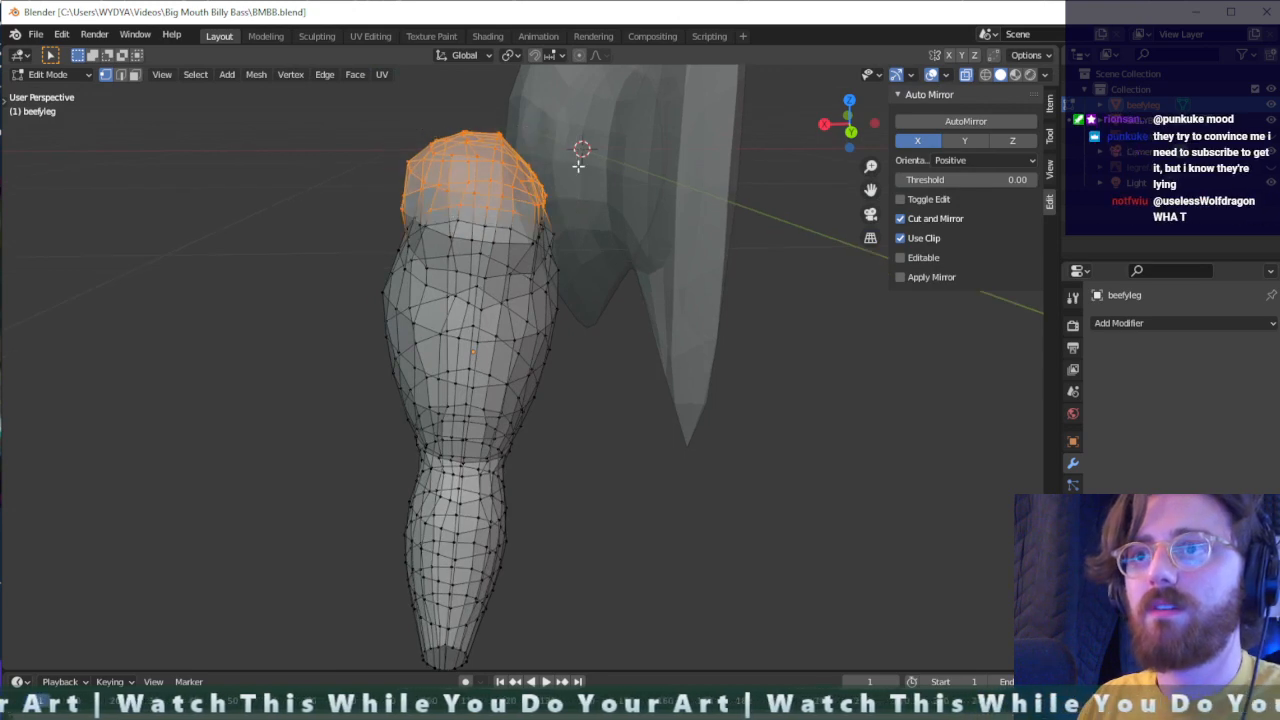
{"action": "middle_click_drag", "start_coordinate": [578, 165], "coordinate": [579, 151]}
{"action": "left_click_drag", "start_coordinate": [574, 200], "coordinate": [450, 131]}
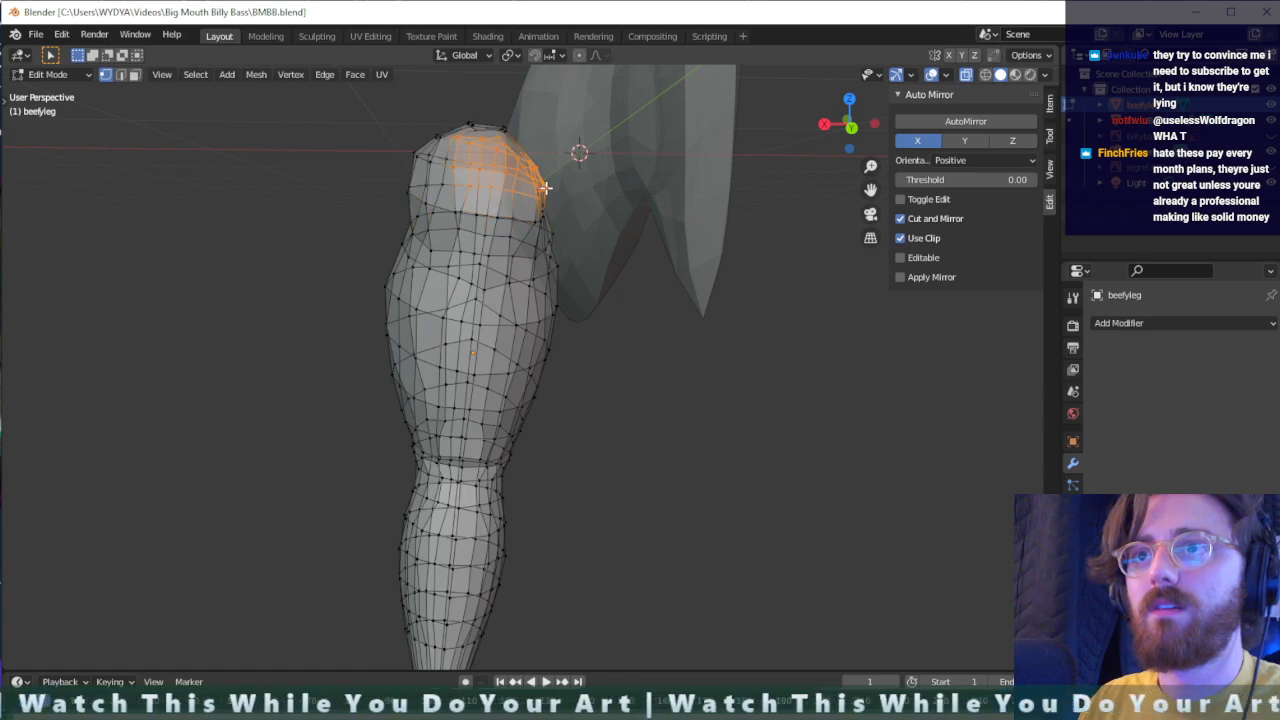
{"action": "middle_click_drag", "start_coordinate": [545, 187], "coordinate": [652, 242]}
{"action": "left_click", "coordinate": [631, 236], "text": "alt"}
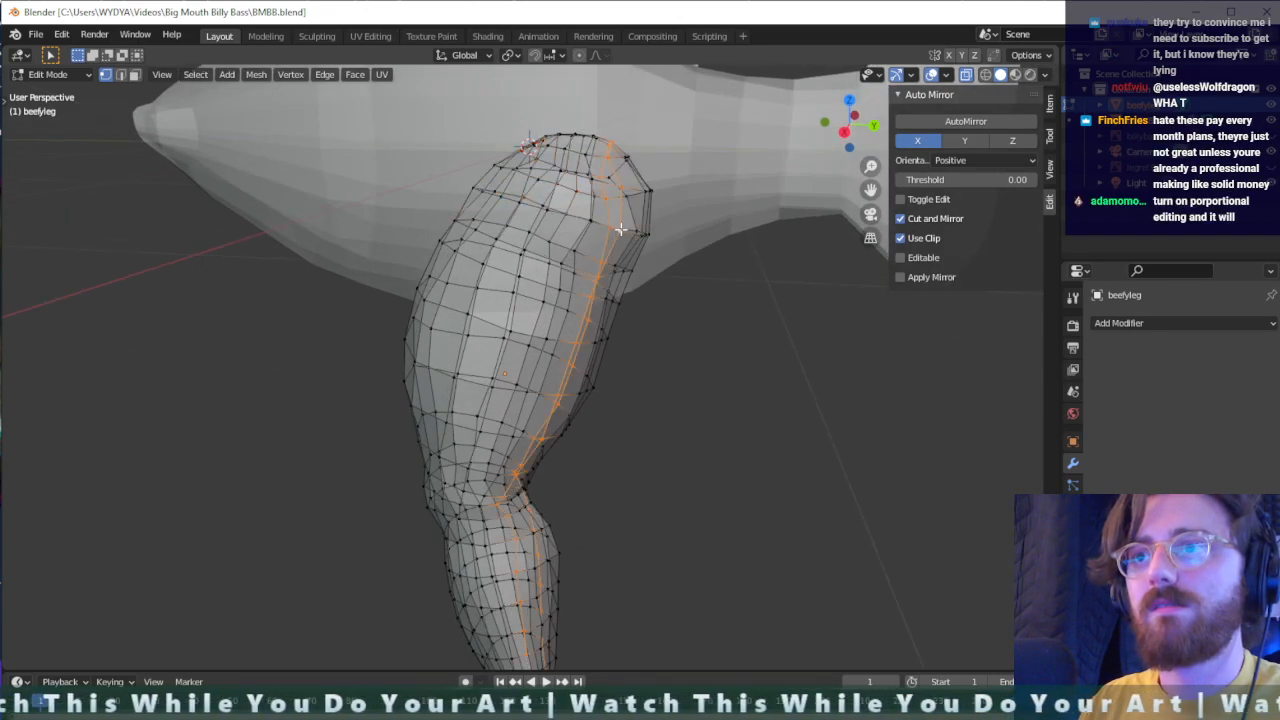
{"action": "left_click", "coordinate": [624, 225], "text": "alt"}
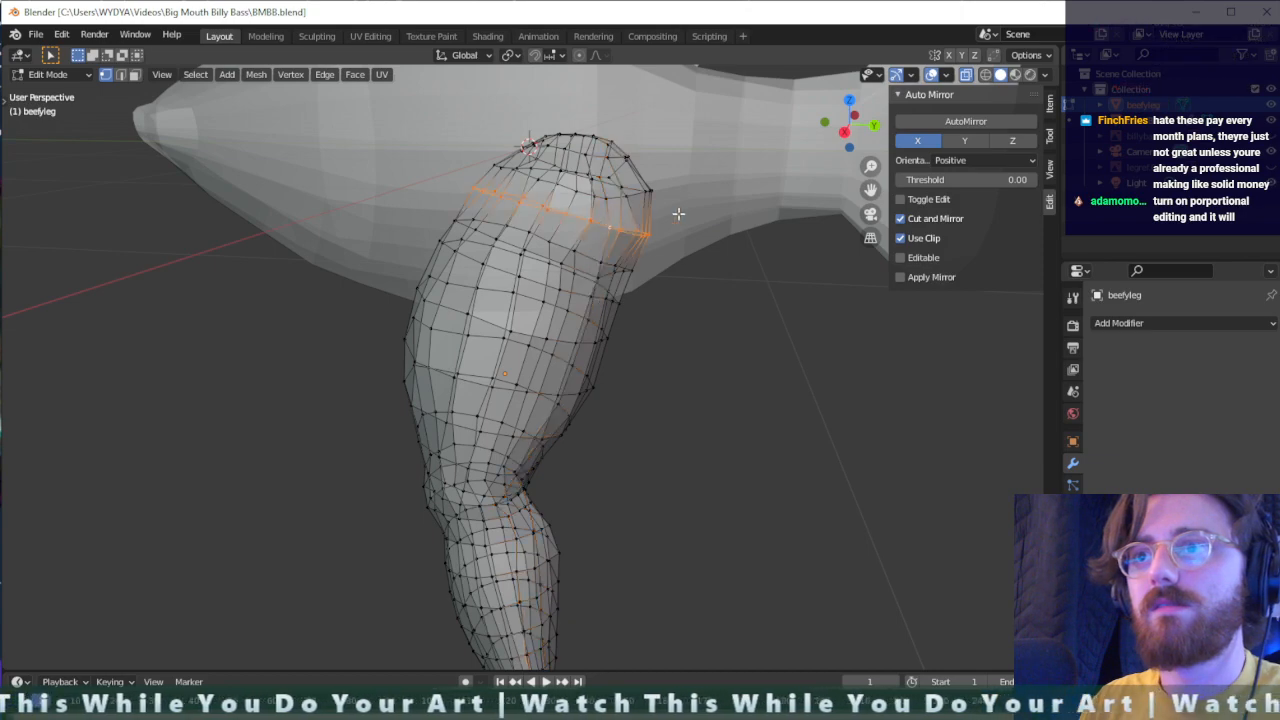
{"action": "left_click_drag", "start_coordinate": [487, 112], "coordinate": [486, 110]}
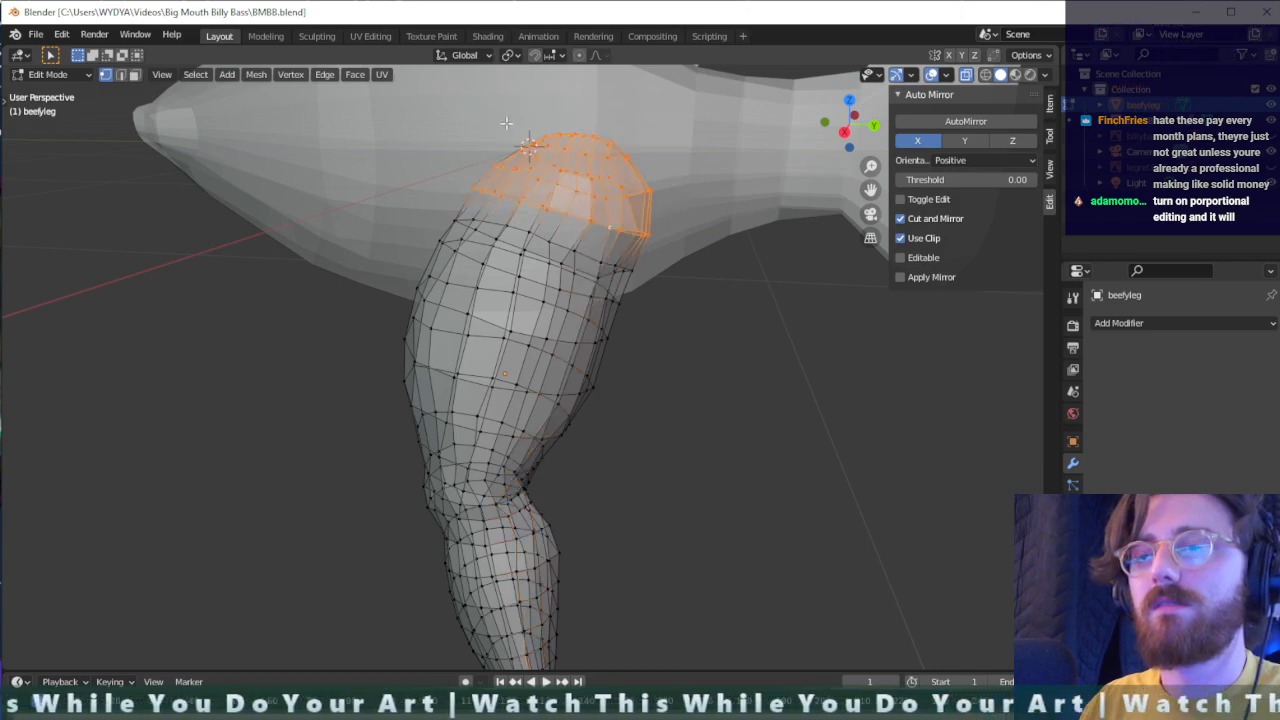
{"action": "middle_click_drag", "start_coordinate": [486, 108], "coordinate": [480, 180]}
{"action": "key", "text": "g"}
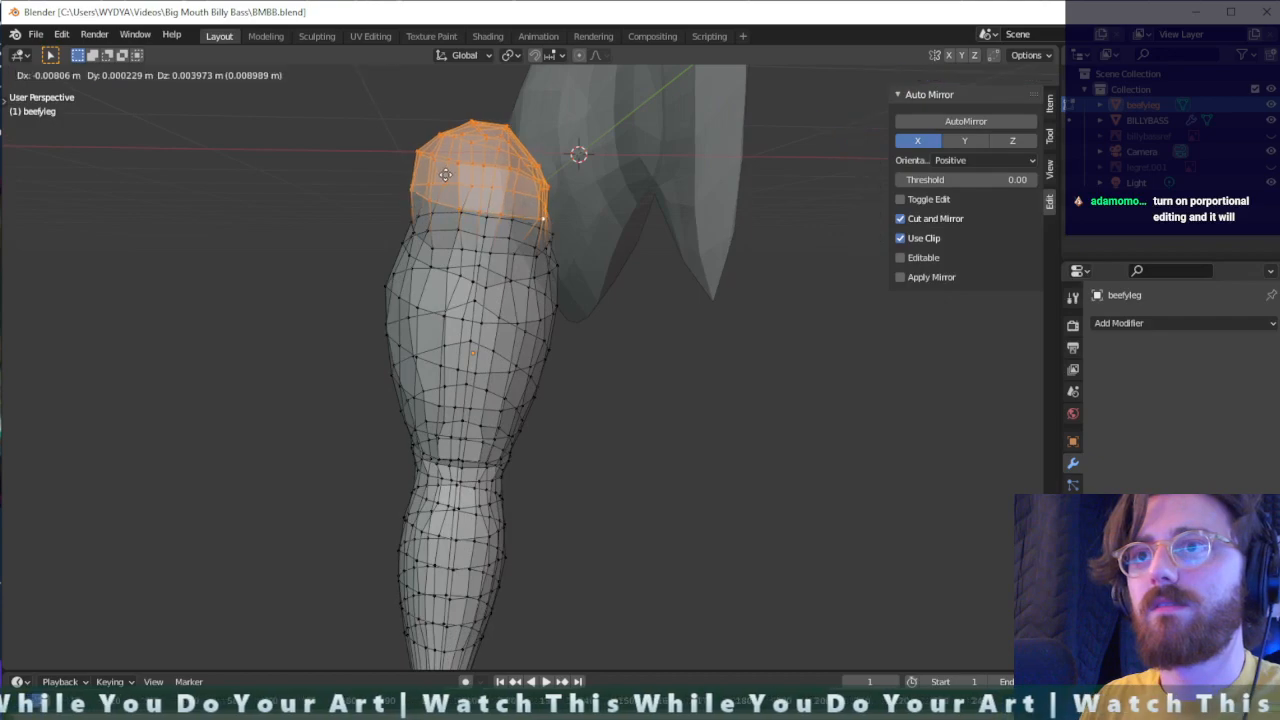
{"action": "left_click", "coordinate": [450, 178]}
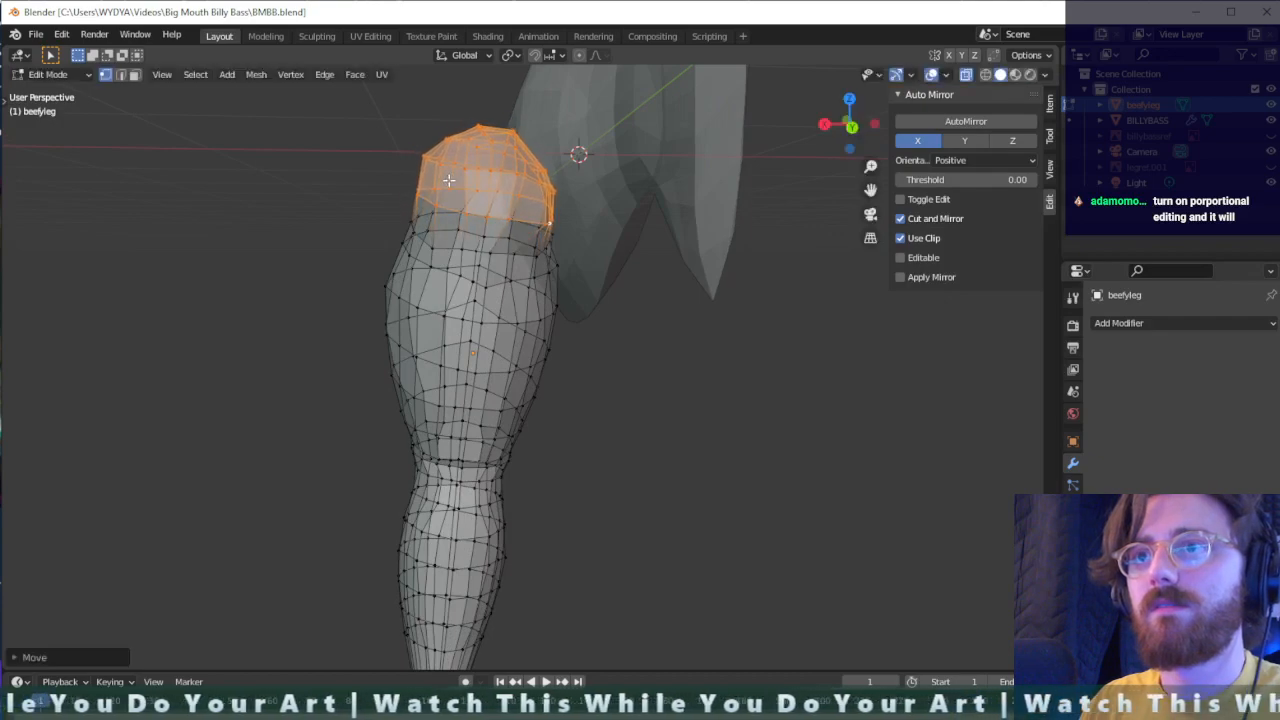
- Move the vertices of the inner thigh just below the leg's rounded upper end away from the bass body
{"action": "middle_click_drag", "start_coordinate": [472, 139], "coordinate": [760, 170]}
{"action": "middle_click_drag", "start_coordinate": [581, 311], "coordinate": [537, 261]}
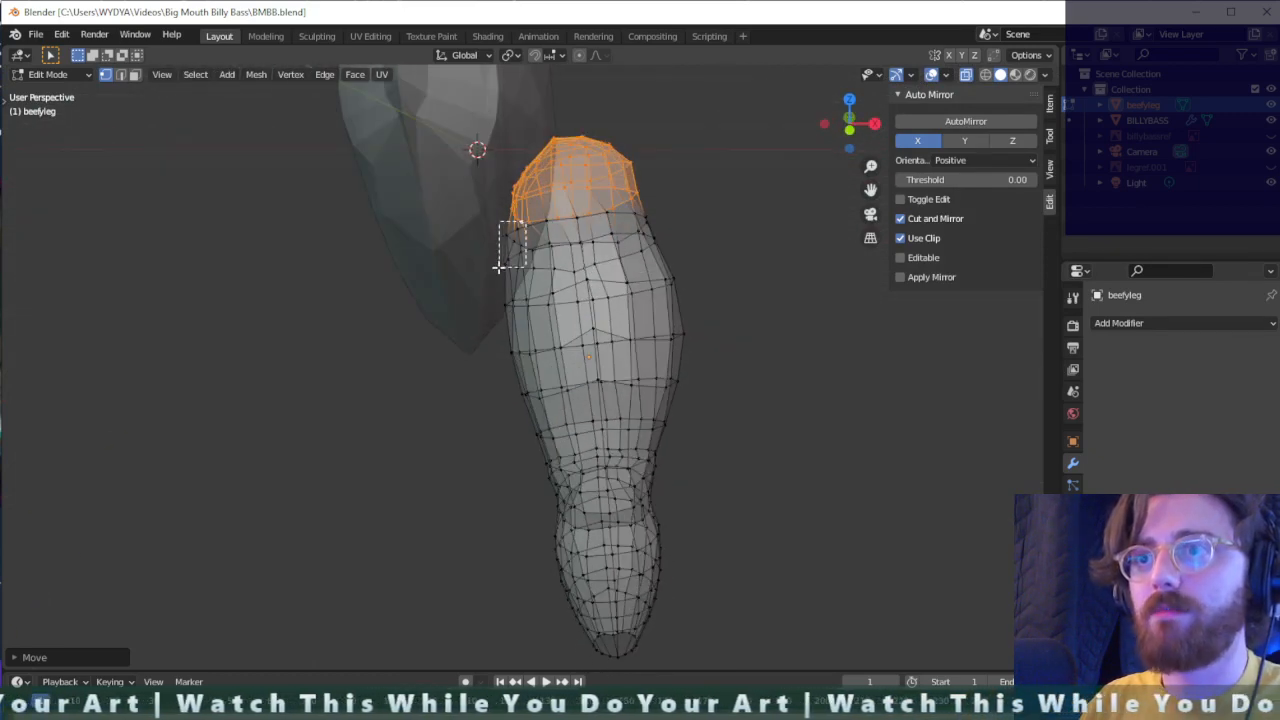
{"action": "key", "text": "g"}
{"action": "left_click", "coordinate": [505, 280]}
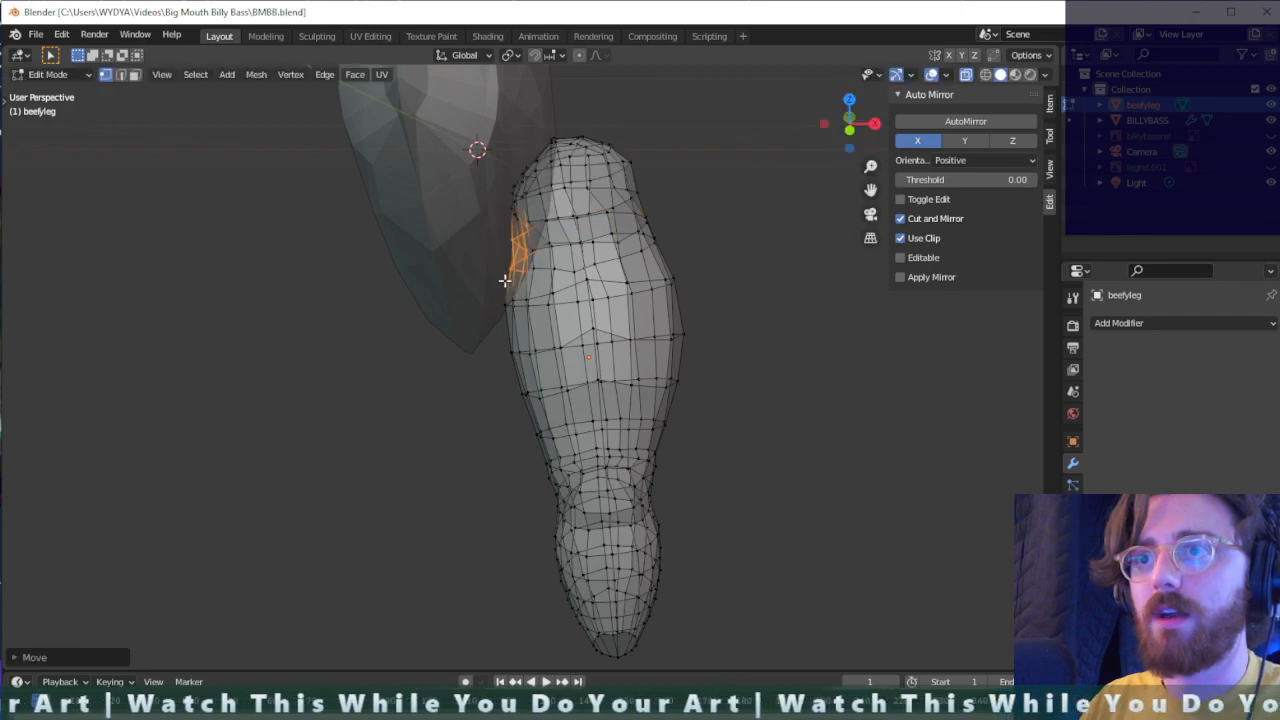
- Adjust the vertices farther down the inner thigh to smooth its contour beside the bass, and return to Object Mode
{"action": "key", "text": "g"}
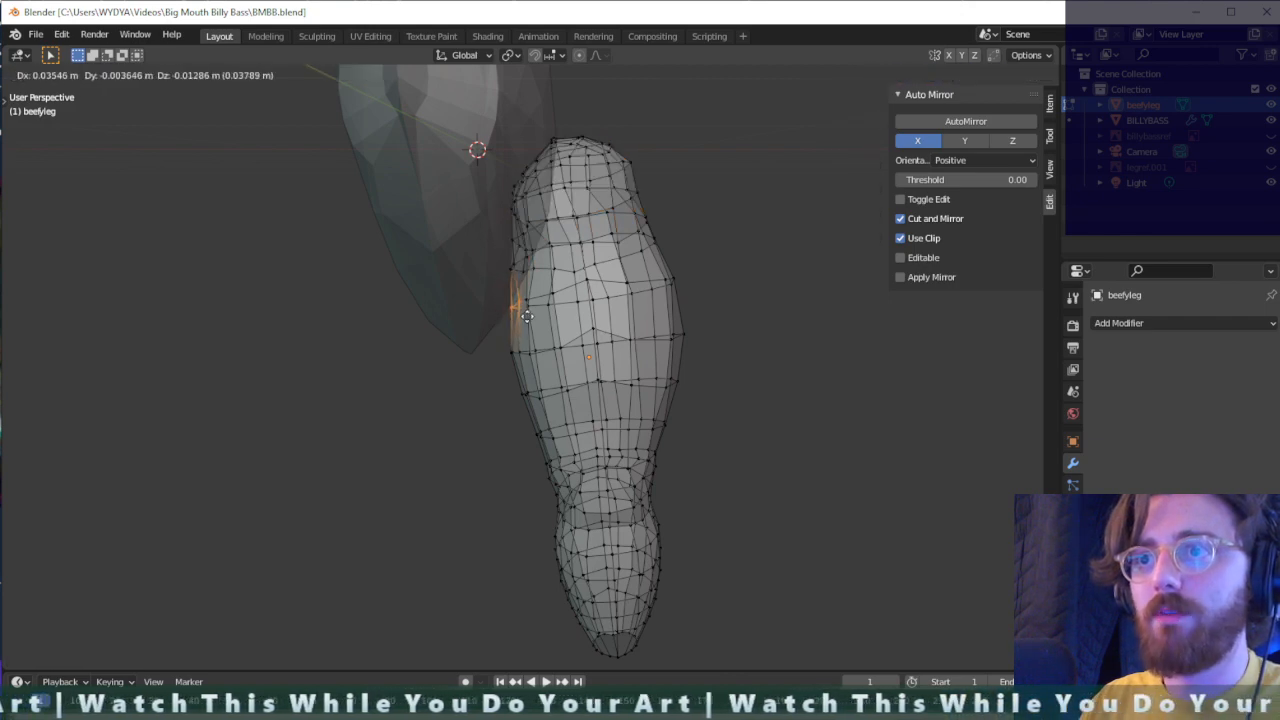
{"action": "left_click", "coordinate": [498, 341]}
{"action": "middle_click_drag", "start_coordinate": [535, 323], "coordinate": [515, 334]}
{"action": "key", "text": "g"}
{"action": "left_click", "coordinate": [505, 337]}
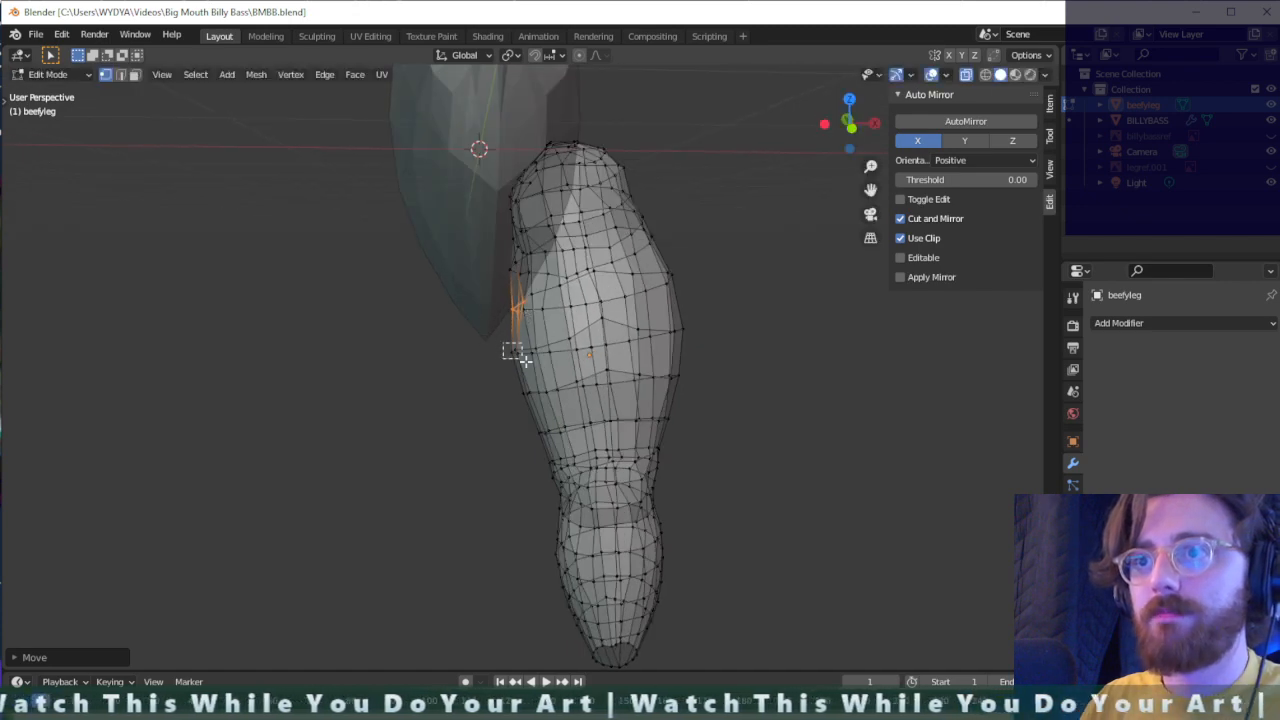
{"action": "key", "text": "g"}
{"action": "left_click", "coordinate": [545, 365]}
{"action": "middle_click_drag", "start_coordinate": [545, 365], "coordinate": [840, 345]}
{"action": "scroll", "coordinate": [604, 322], "scroll_direction": "down", "scroll_amount": 5}
{"action": "key", "text": "Tab"}
{"action": "left_click", "coordinate": [1133, 324]}
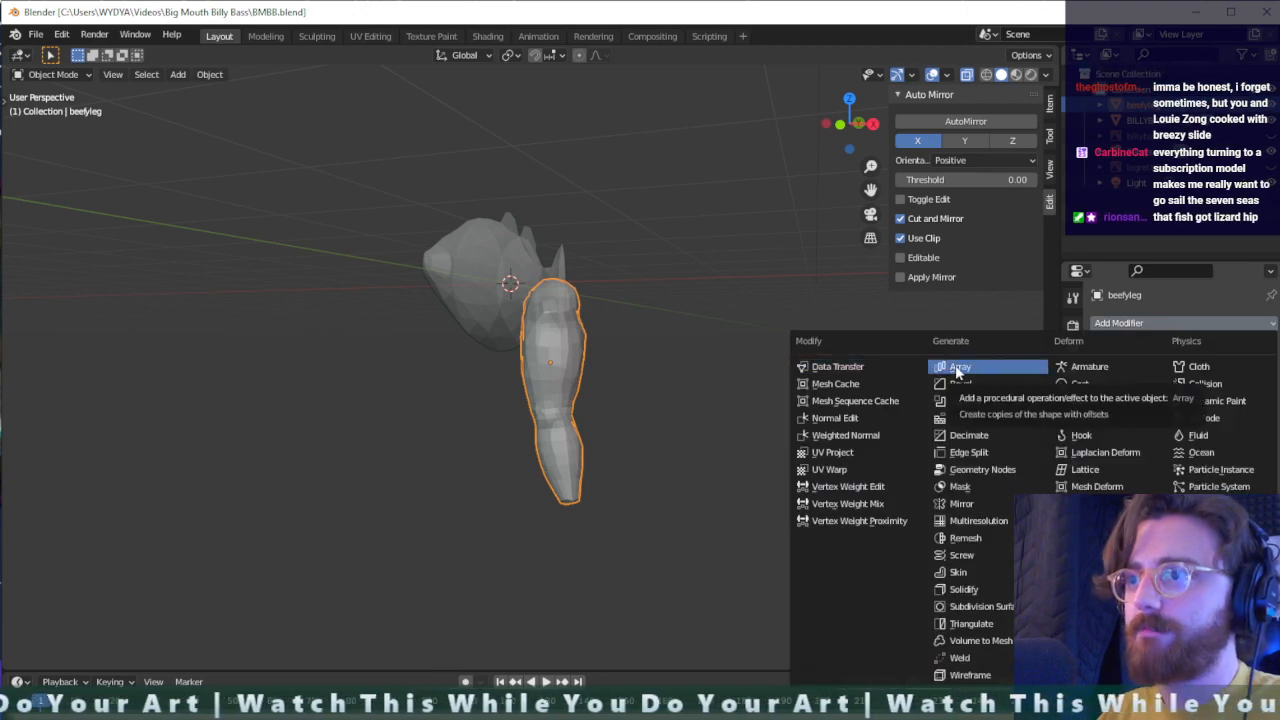
{"action": "left_click", "coordinate": [975, 504]}
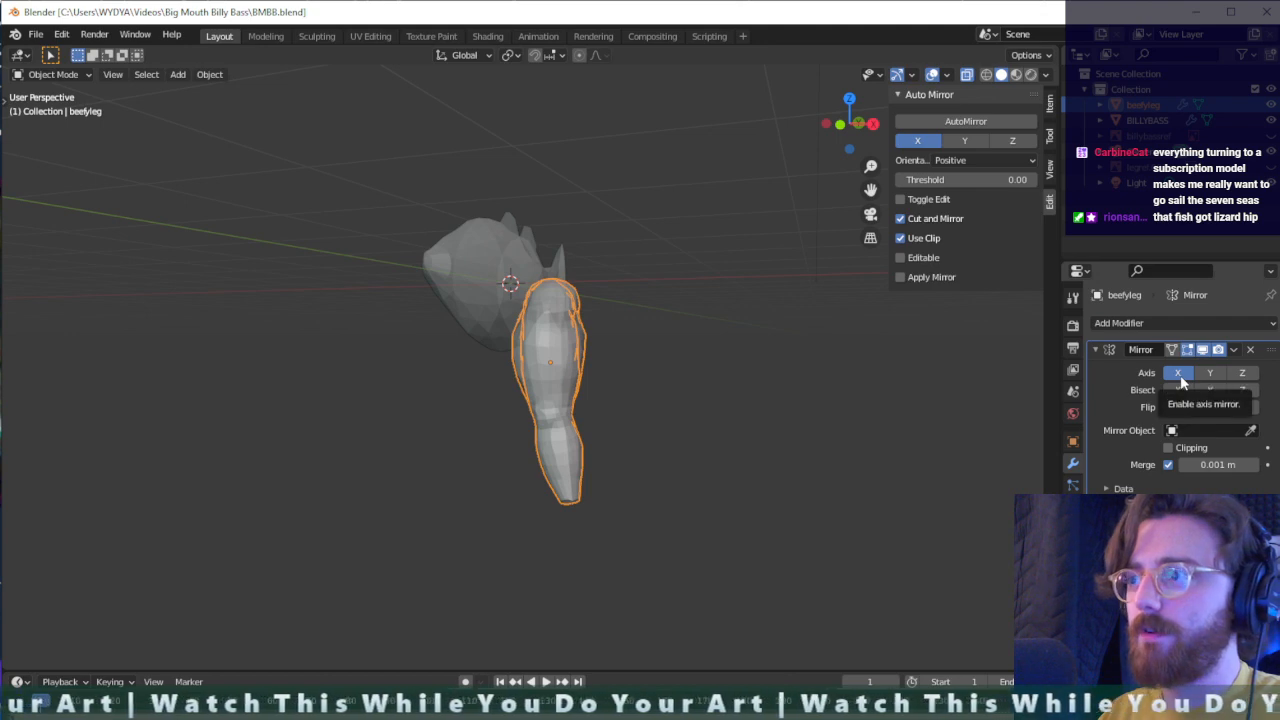
{"action": "left_click", "coordinate": [1200, 430]}
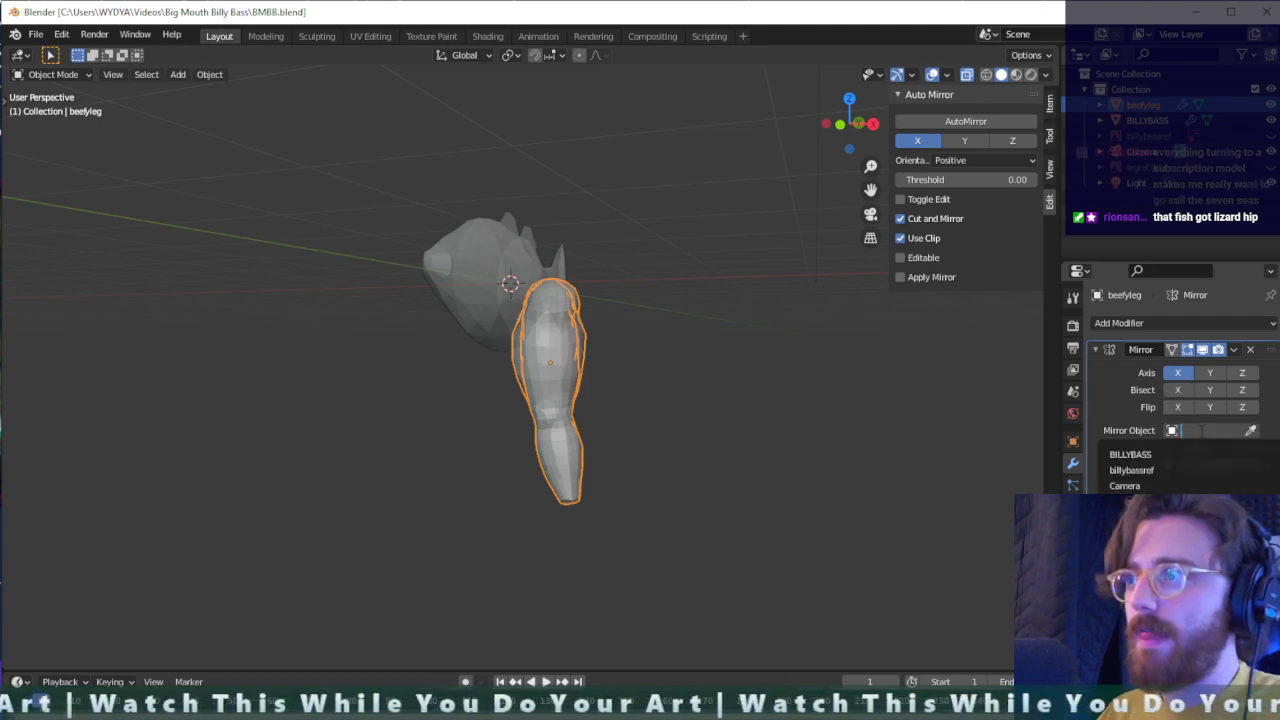
{"action": "key", "text": "ctrl+z"}
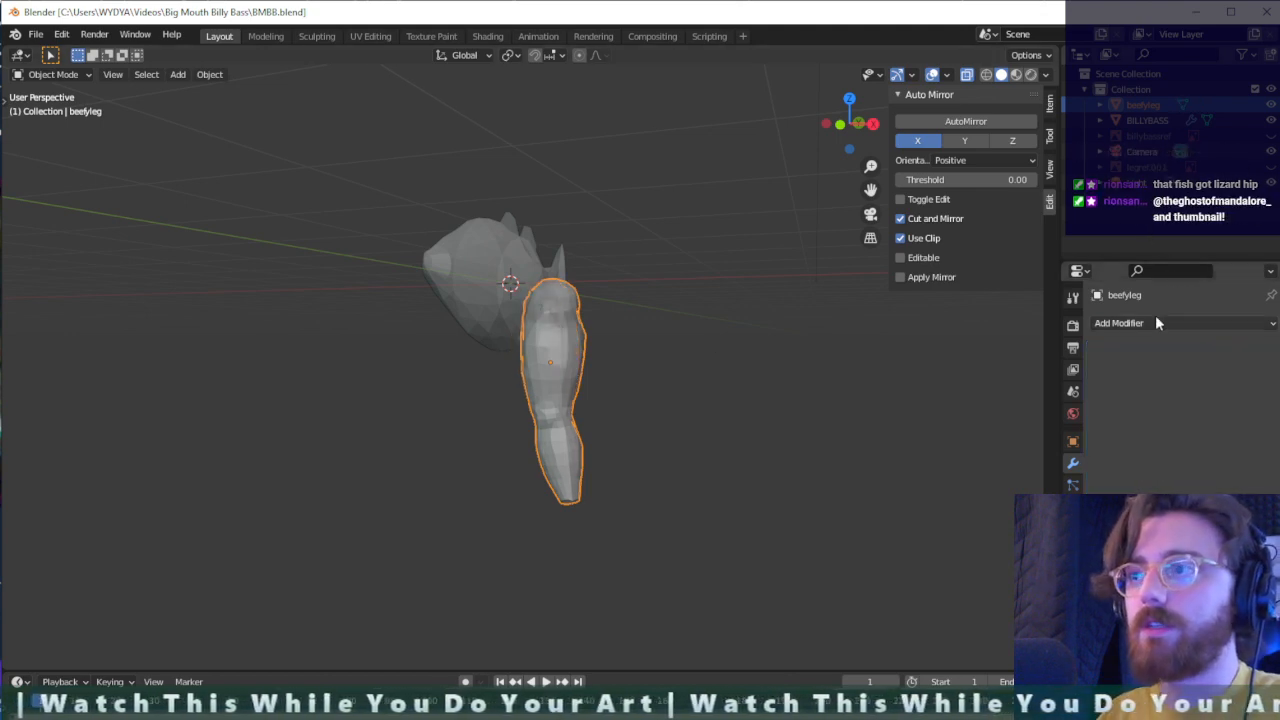
- Deselect the leg and add a Plain Axes empty at the scene origin
{"action": "left_click", "coordinate": [635, 355]}
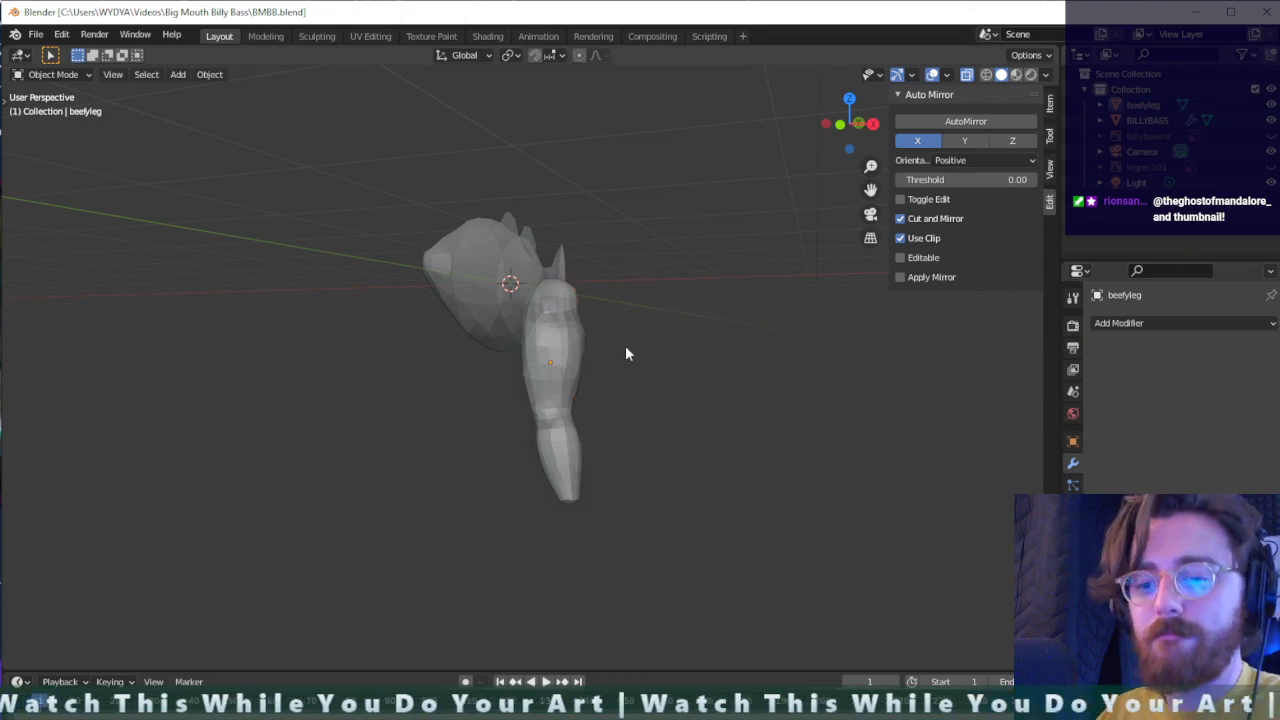
{"action": "key", "text": "shift+a"}
{"action": "mouse_move", "coordinate": [591, 340]}
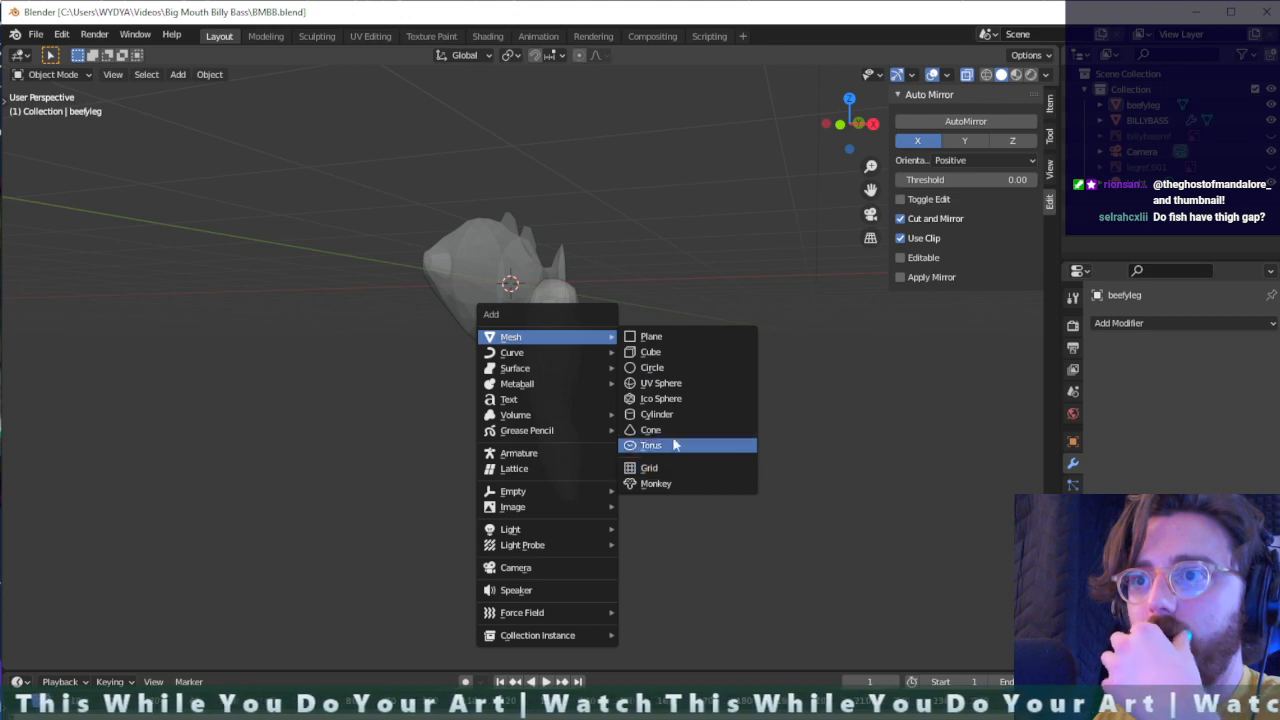
{"action": "mouse_move", "coordinate": [597, 551]}
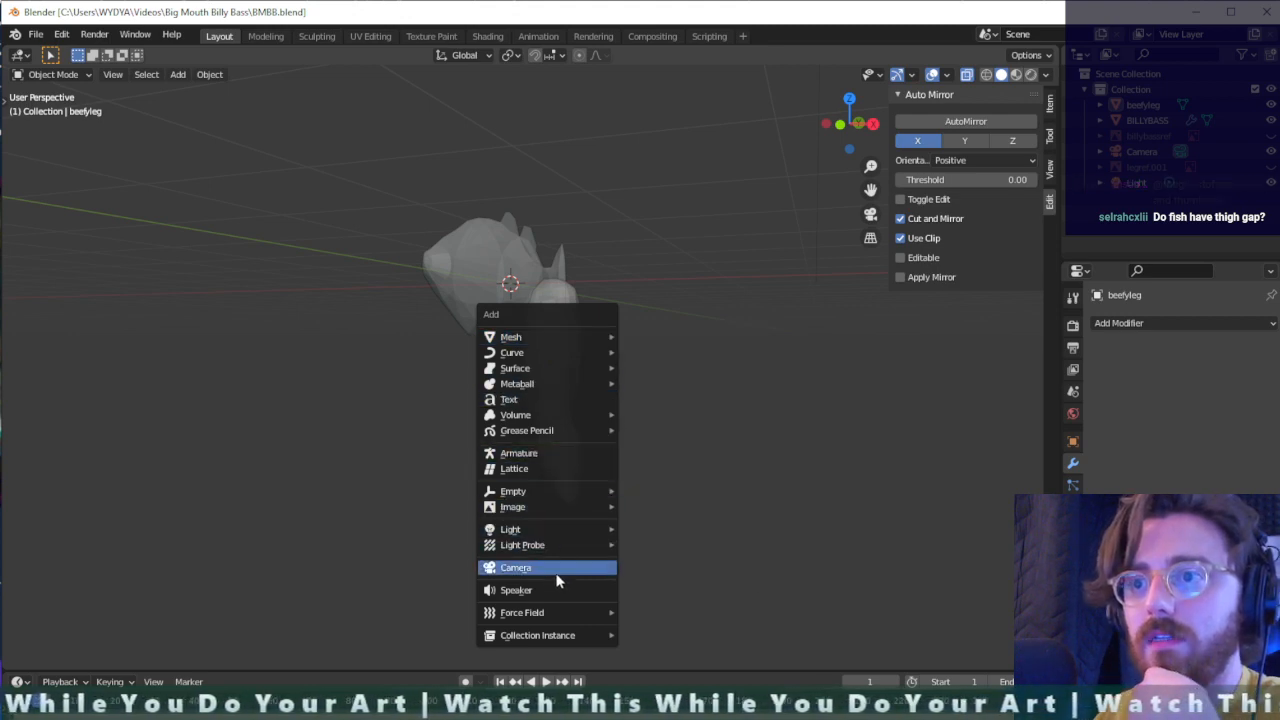
{"action": "mouse_move", "coordinate": [566, 492]}
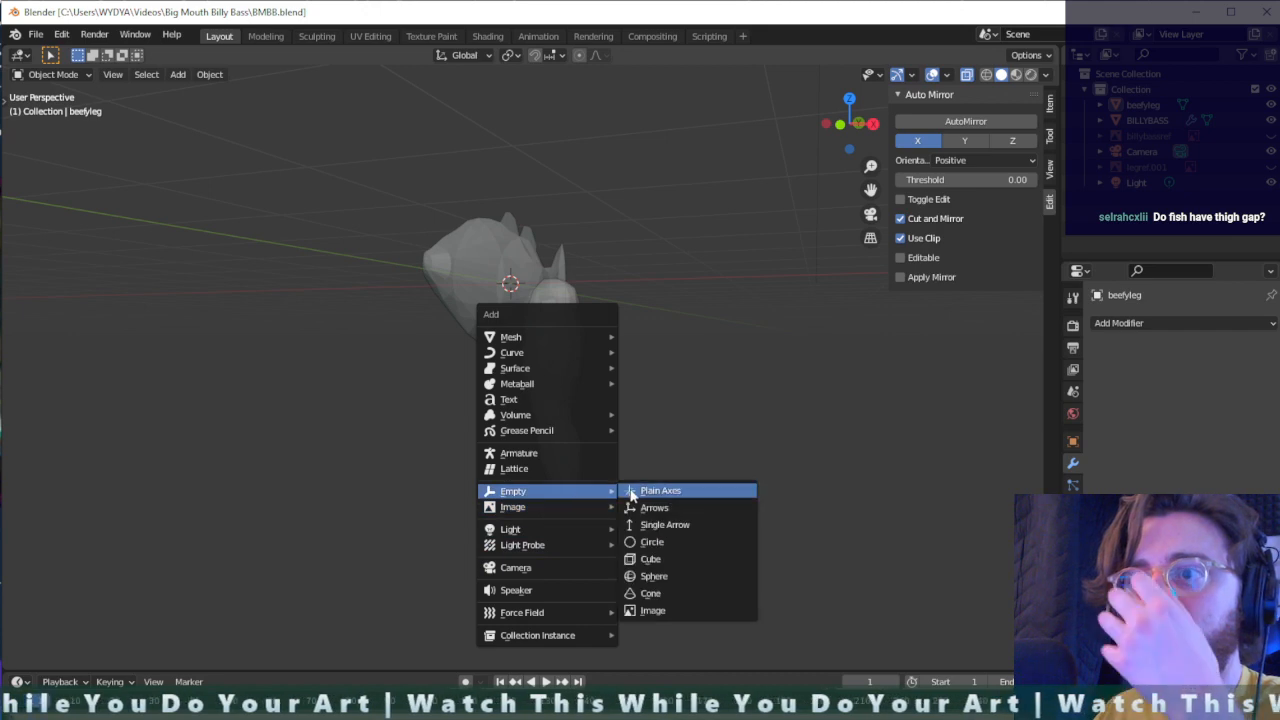
{"action": "left_click", "coordinate": [693, 491]}
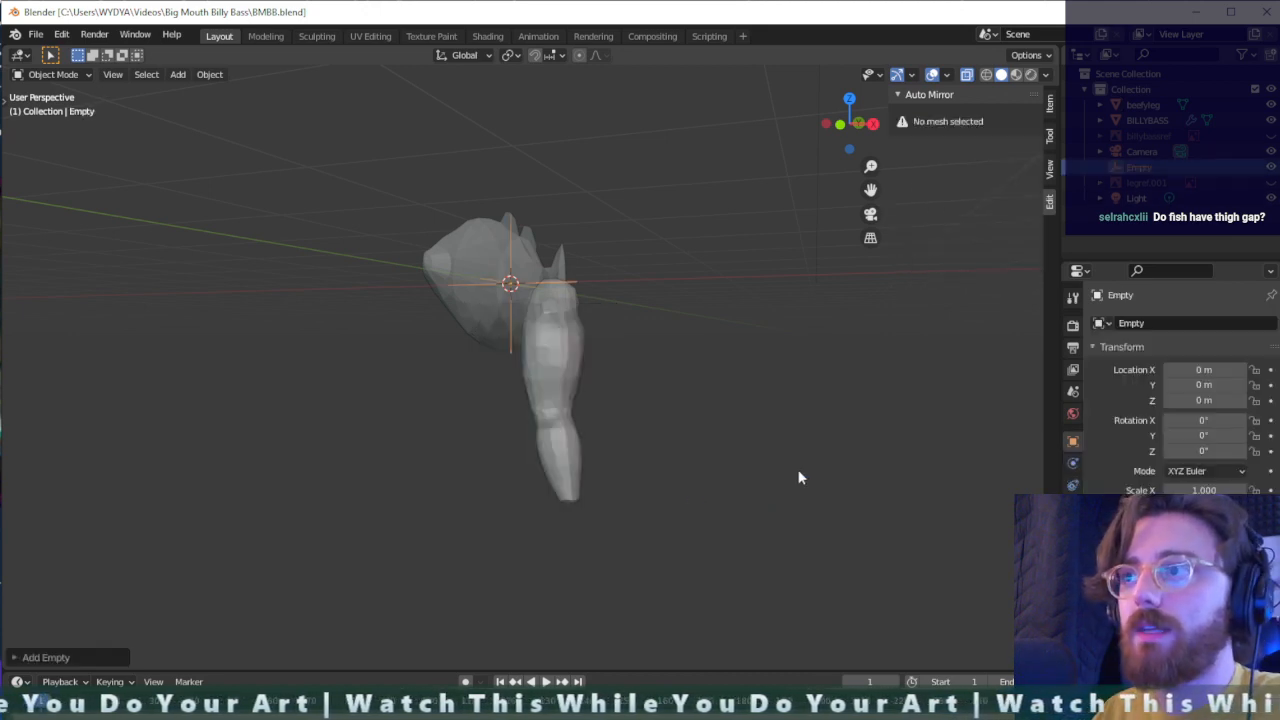
- Add a Mirror modifier on the X axis to beefyleg, using the Empty as its mirror object
{"action": "middle_click_drag", "start_coordinate": [838, 518], "coordinate": [634, 383]}
{"action": "left_click", "coordinate": [540, 342]}
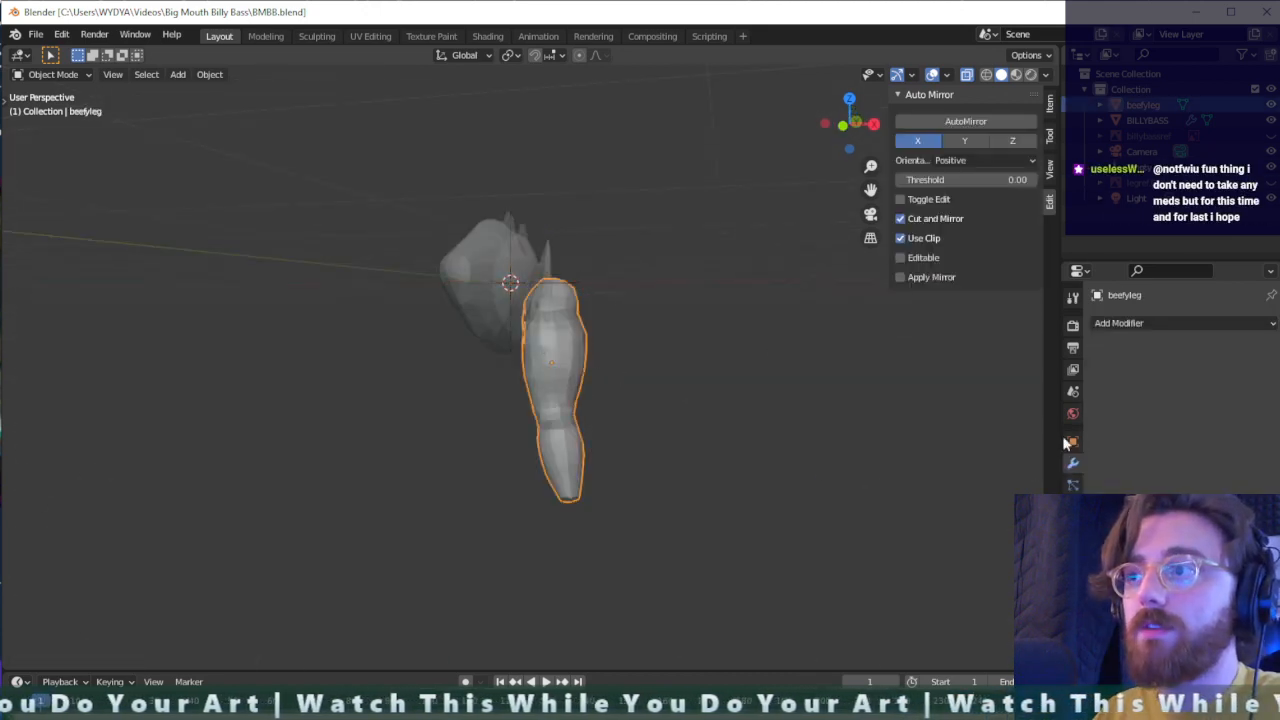
{"action": "left_click", "coordinate": [1140, 323]}
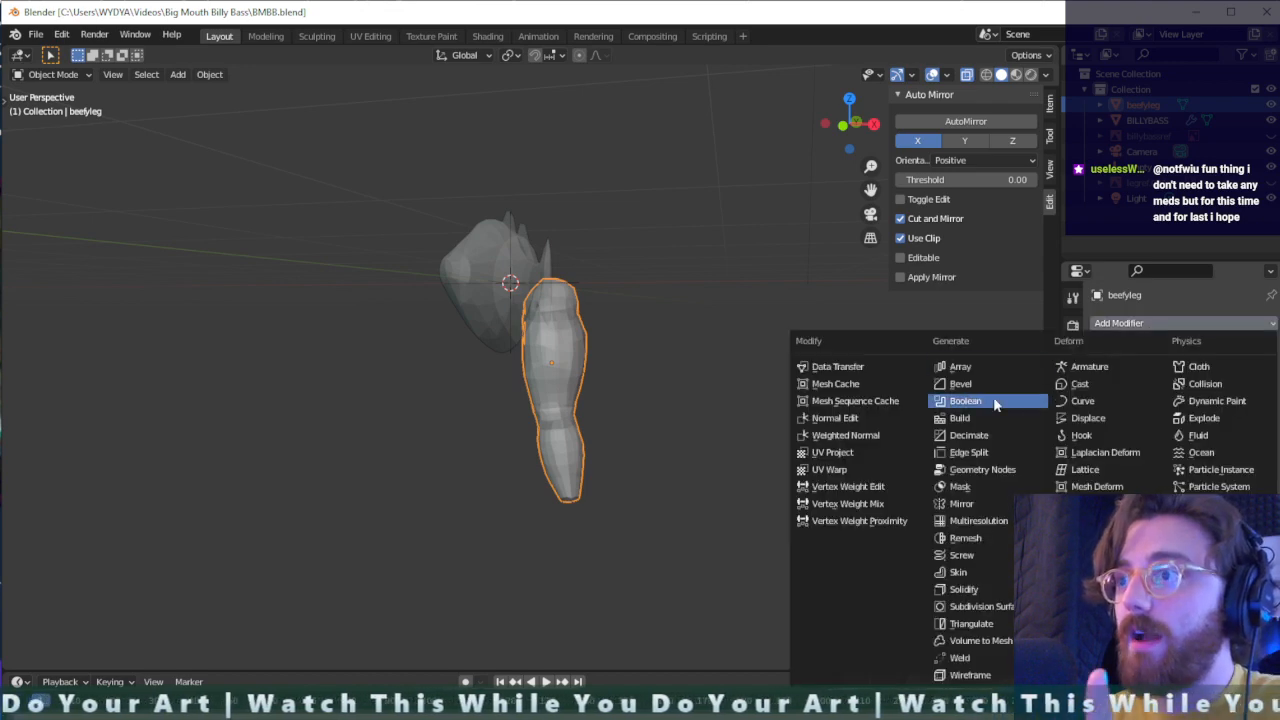
{"action": "left_click", "coordinate": [975, 504]}
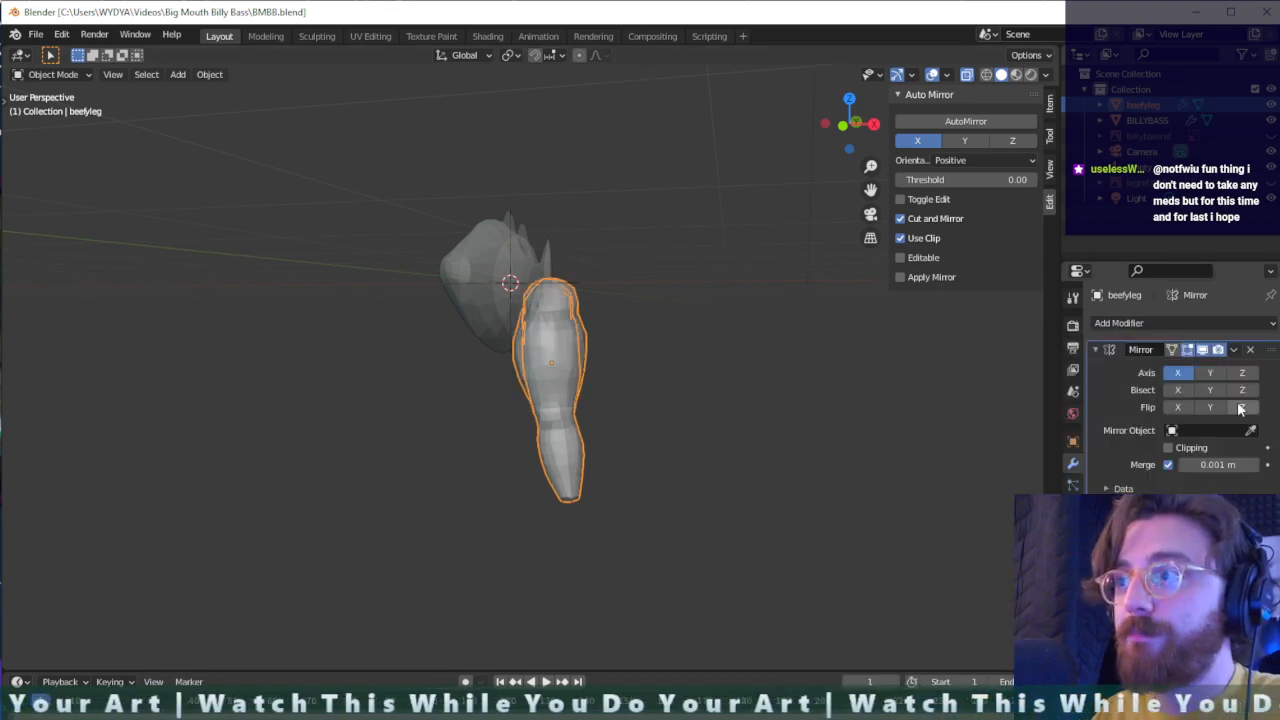
{"action": "left_click", "coordinate": [1215, 430]}
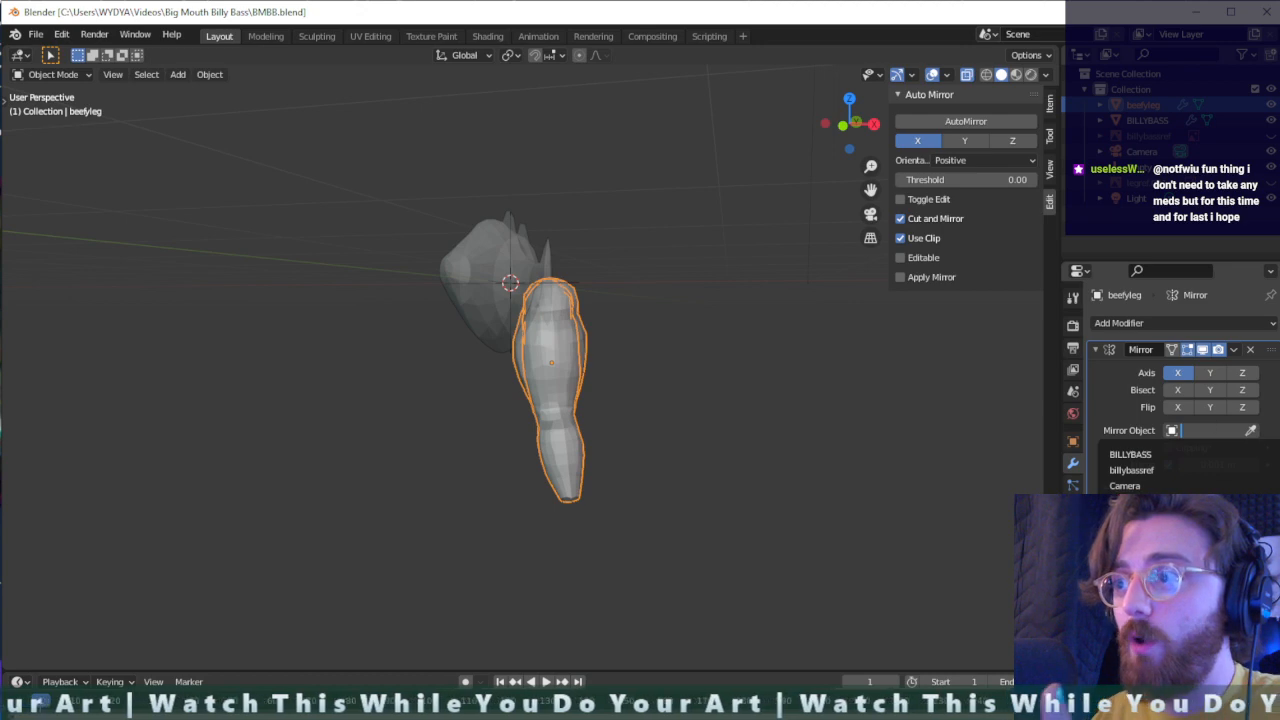
{"action": "left_click", "coordinate": [1130, 502]}
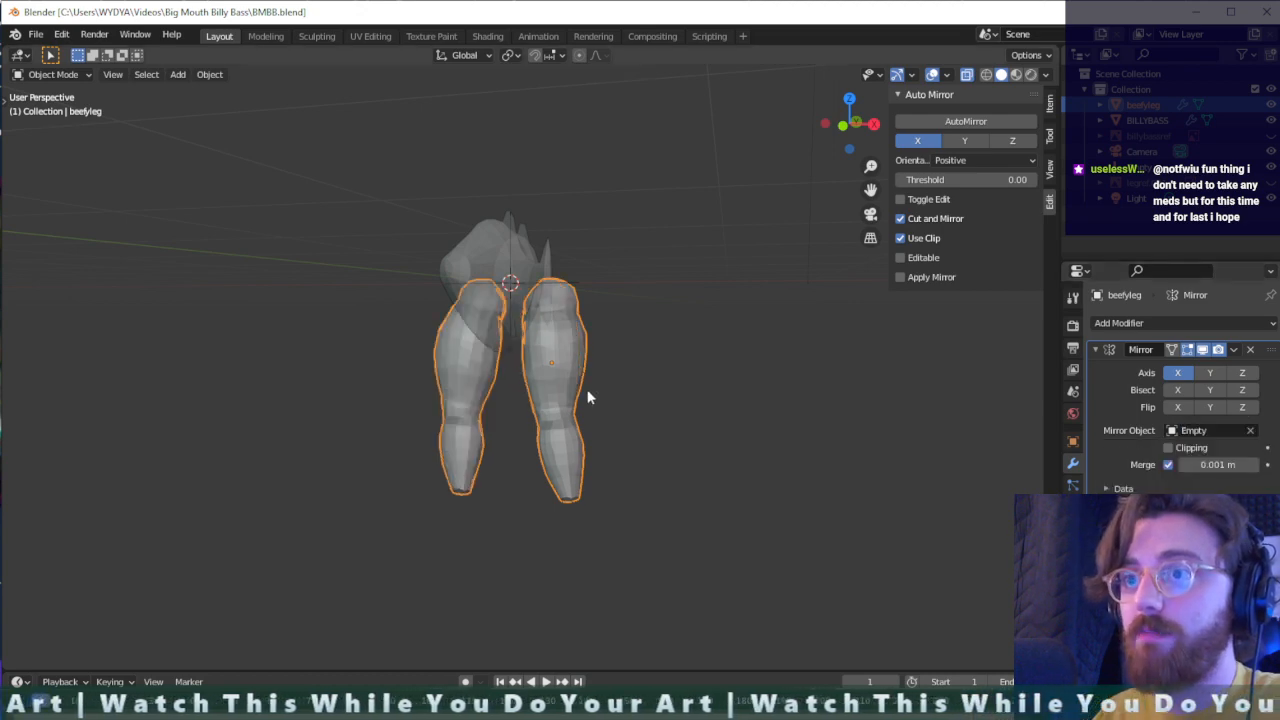
- Inspect the mirrored pair of legs against the bass body, and remove the Mirror modifier from beefyleg
{"action": "middle_click_drag", "start_coordinate": [586, 394], "coordinate": [425, 410]}
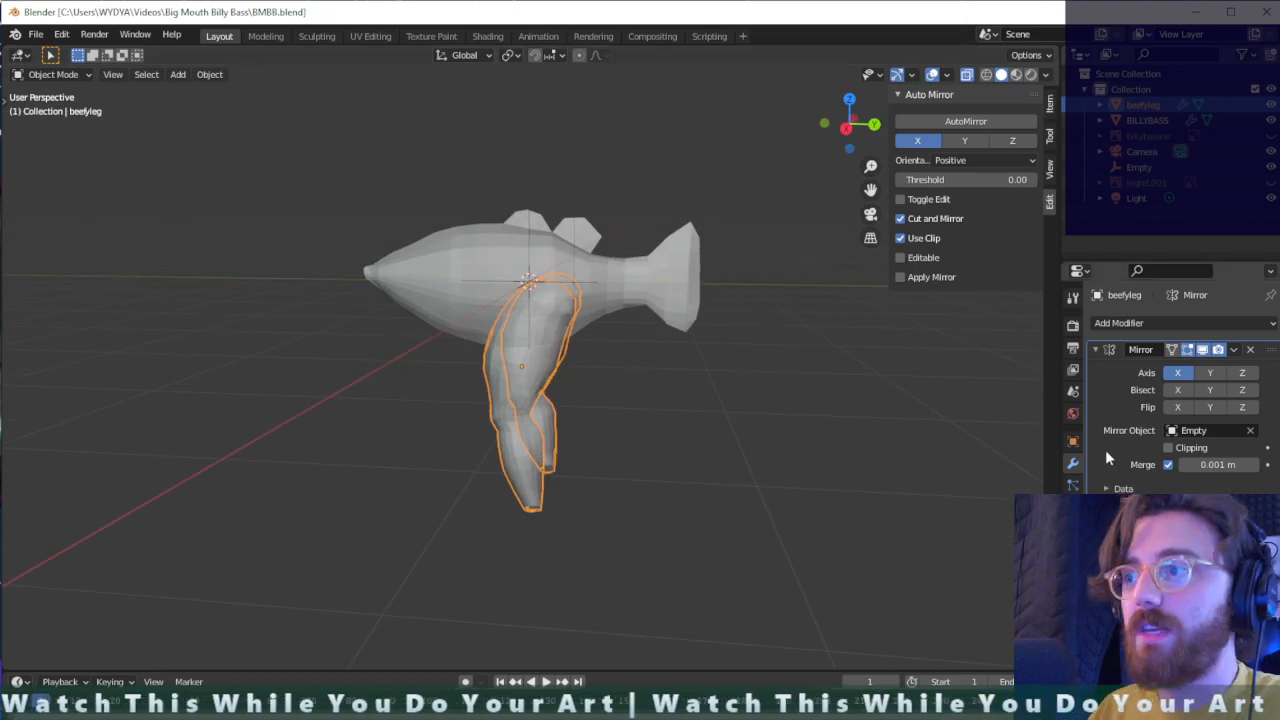
{"action": "middle_click_drag", "start_coordinate": [528, 383], "coordinate": [577, 336]}
{"action": "scroll", "coordinate": [544, 340], "scroll_direction": "up", "scroll_amount": 4}
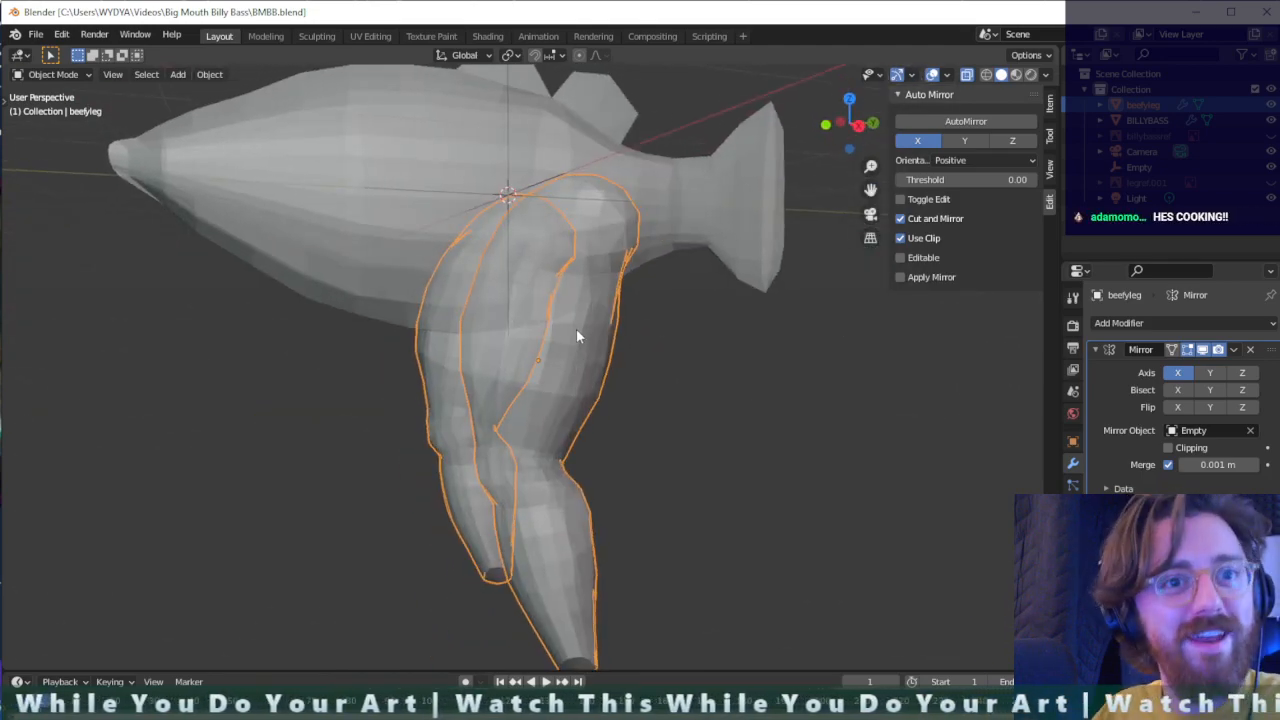
{"action": "middle_click_drag", "start_coordinate": [668, 365], "coordinate": [625, 370]}
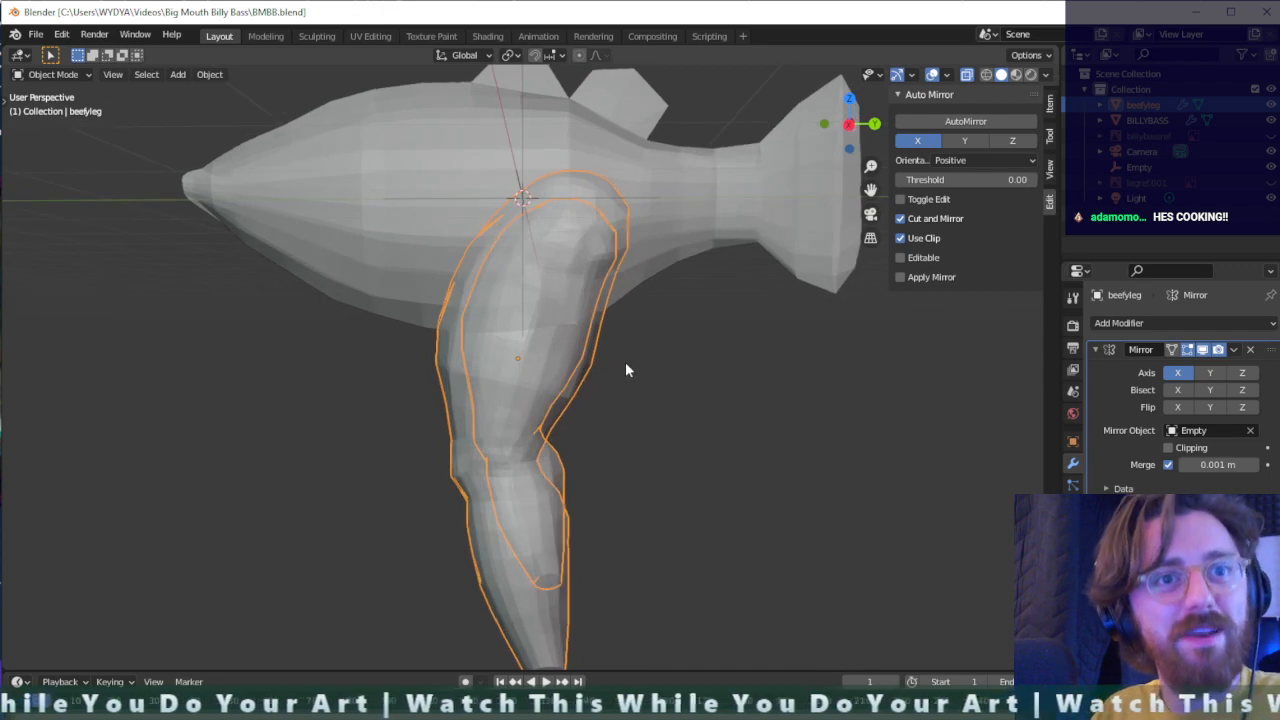
{"action": "left_click", "coordinate": [1249, 350]}
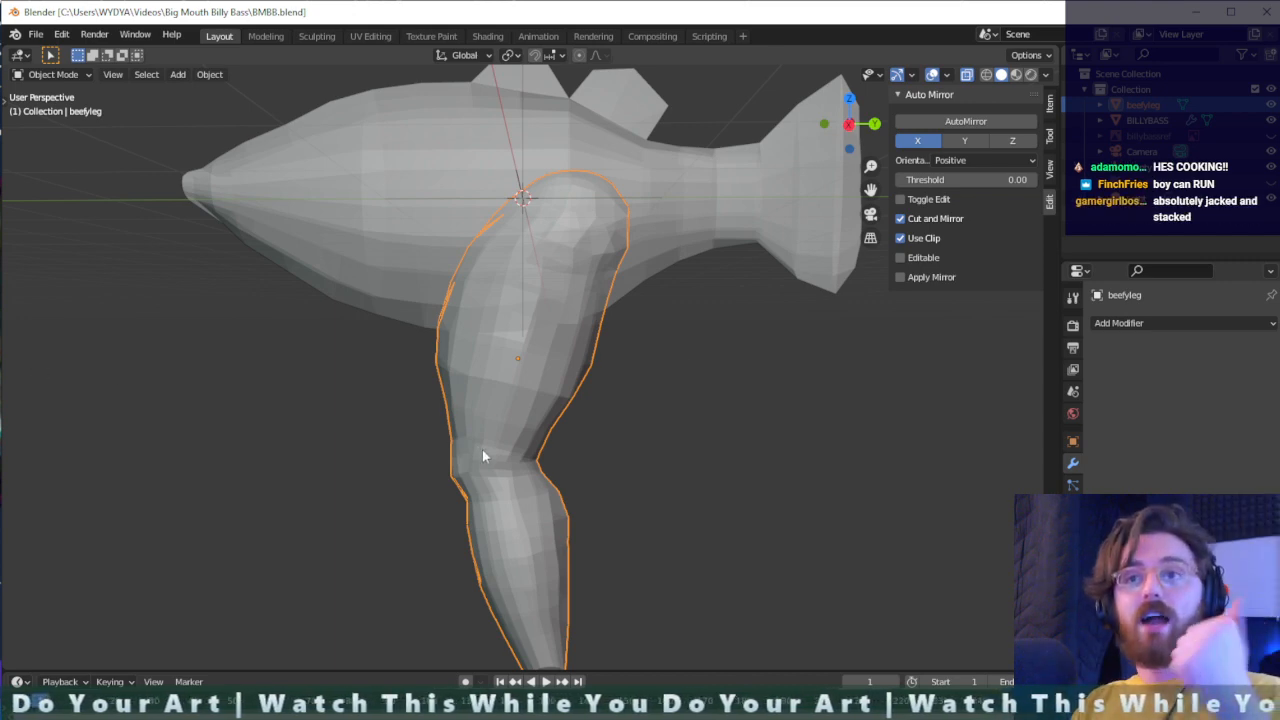
- Deselect the leg, add a cube mesh, and lower it along Z to the height of the lower leg
{"action": "middle_click_drag", "start_coordinate": [483, 456], "coordinate": [603, 614]}
{"action": "scroll", "coordinate": [604, 608], "scroll_direction": "up", "scroll_amount": 4}
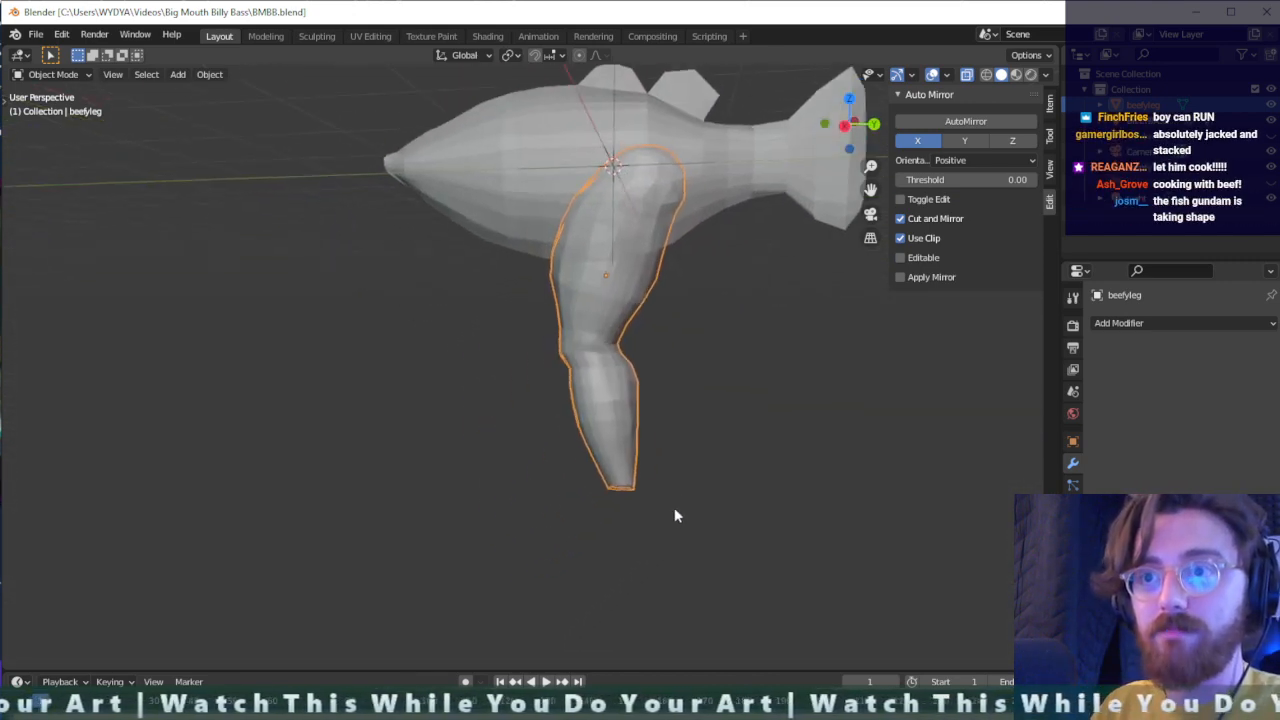
{"action": "middle_click_drag", "start_coordinate": [674, 515], "coordinate": [686, 467]}
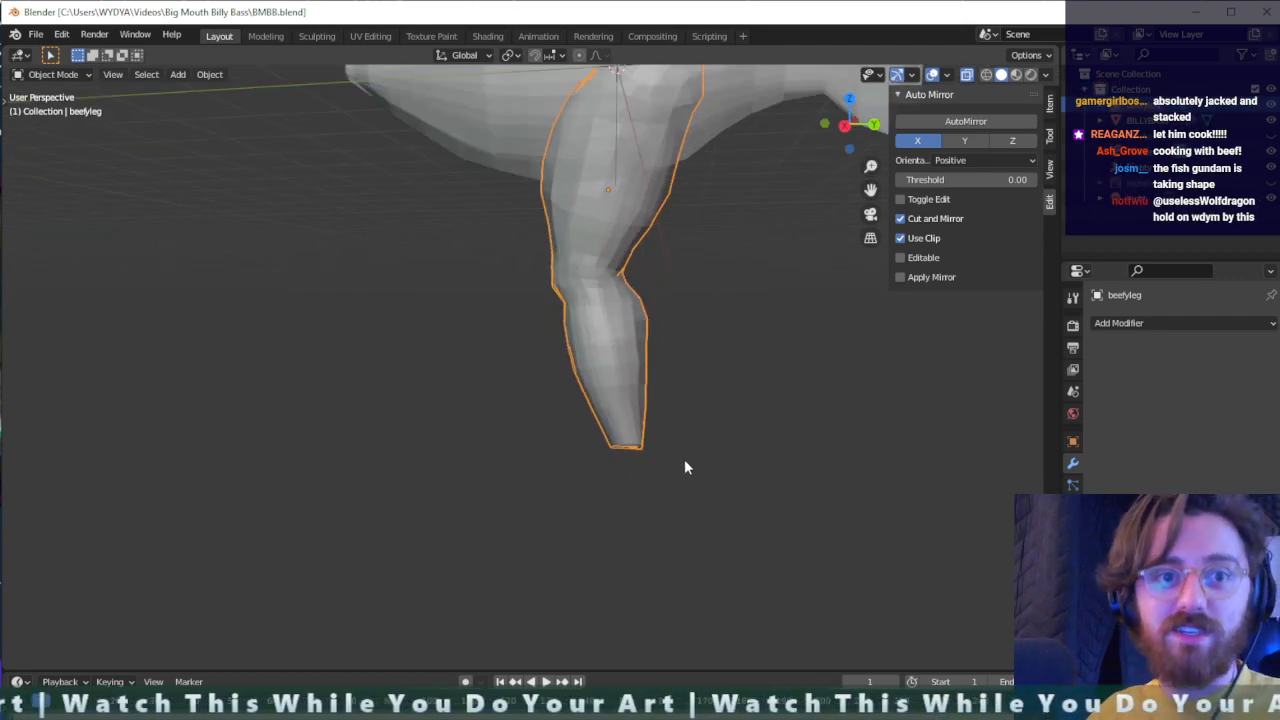
{"action": "middle_click_drag", "start_coordinate": [631, 280], "coordinate": [760, 440]}
{"action": "left_click", "coordinate": [821, 386]}
{"action": "key", "text": "shift+a"}
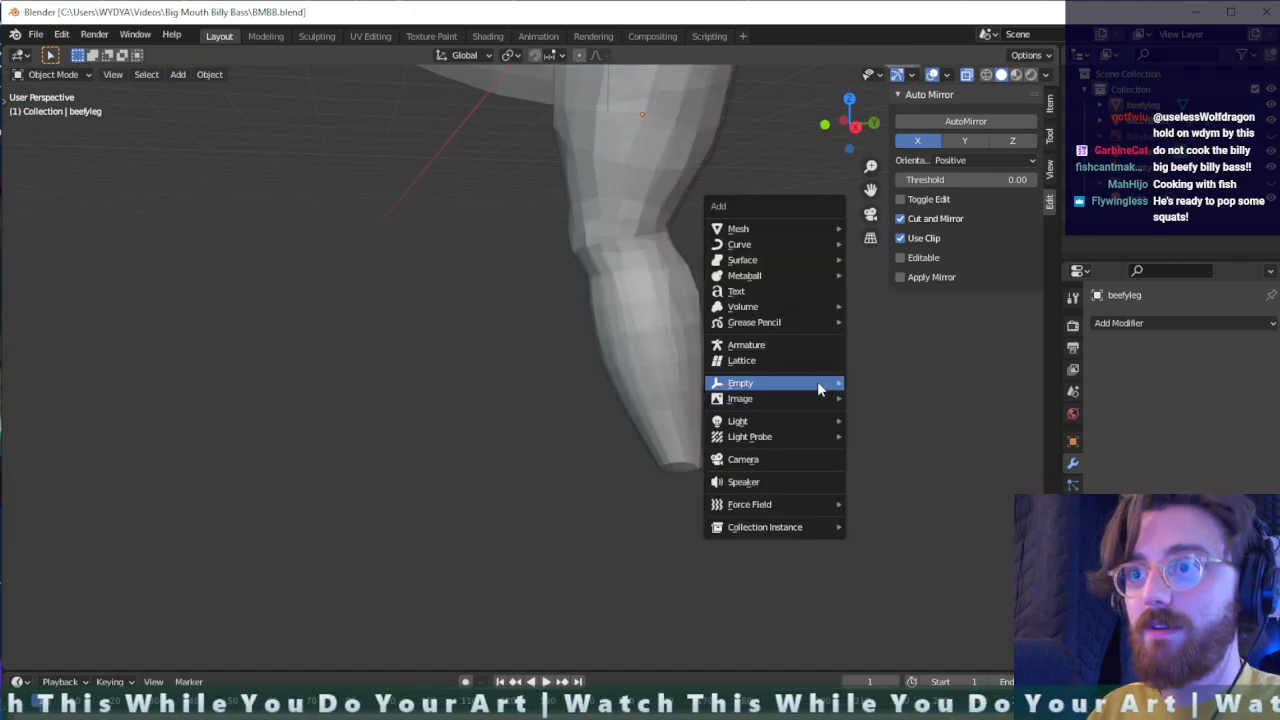
{"action": "mouse_move", "coordinate": [775, 229]}
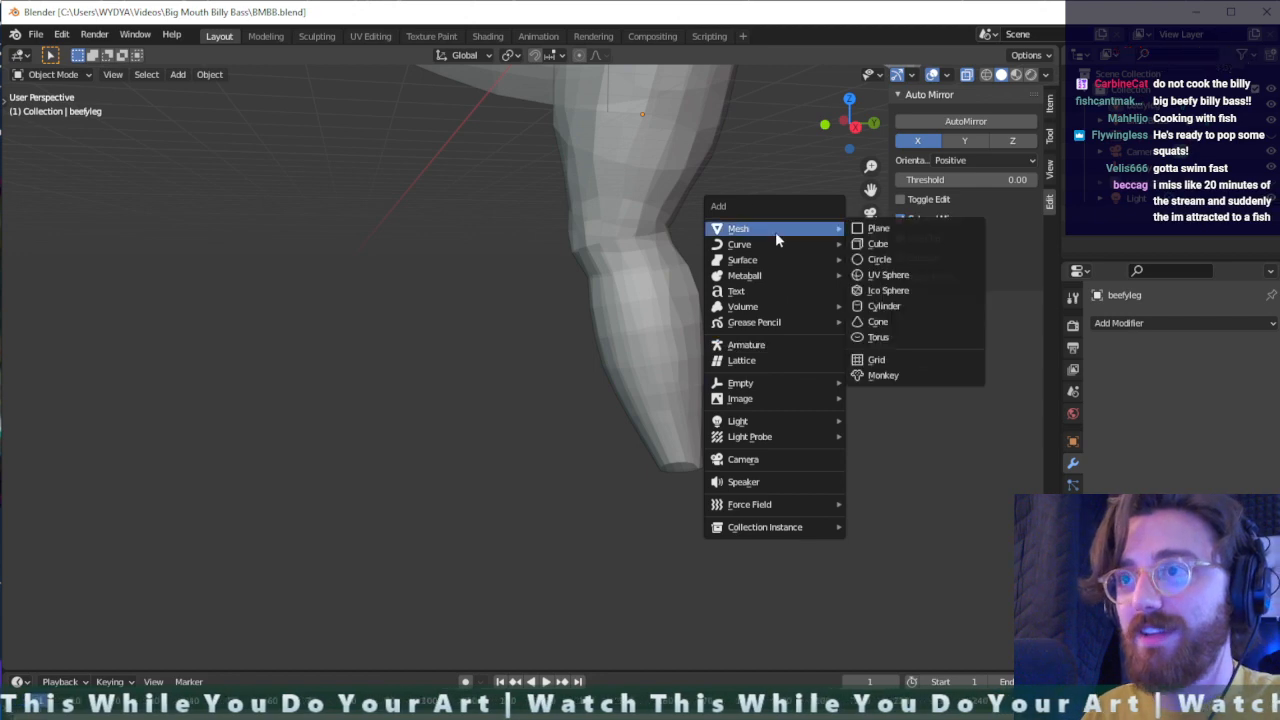
{"action": "left_click", "coordinate": [878, 244]}
{"action": "key", "text": "g"}
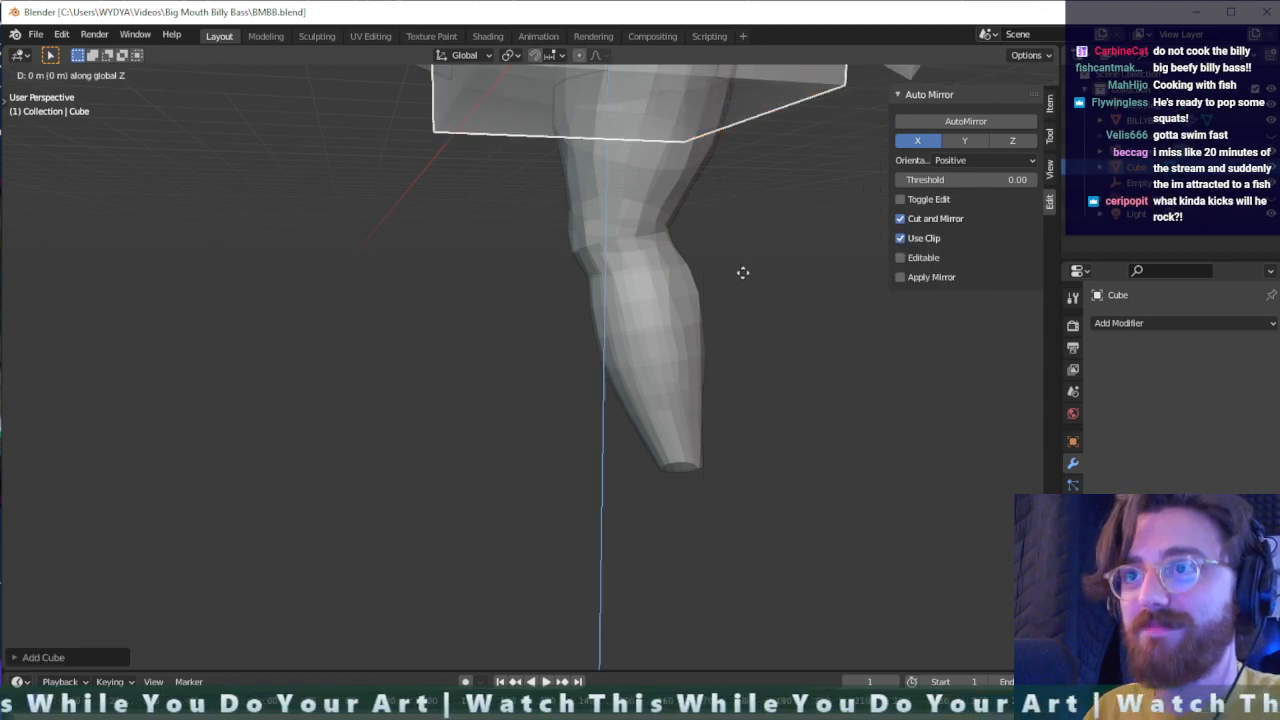
{"action": "left_click", "coordinate": [739, 132]}
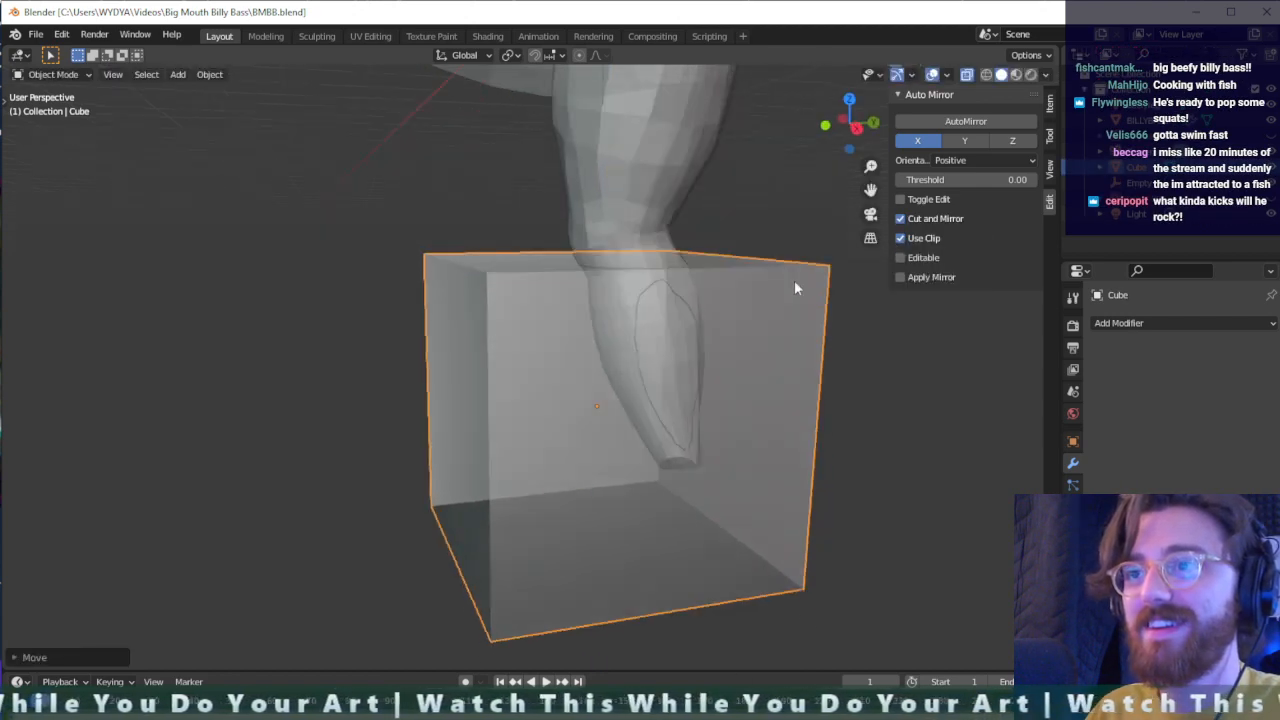
- Scale the cube down to about 0.23 and flatten it along Z to about 0.26 to form a foot slab
{"action": "middle_click_drag", "start_coordinate": [794, 288], "coordinate": [867, 267]}
{"action": "key", "text": "s"}
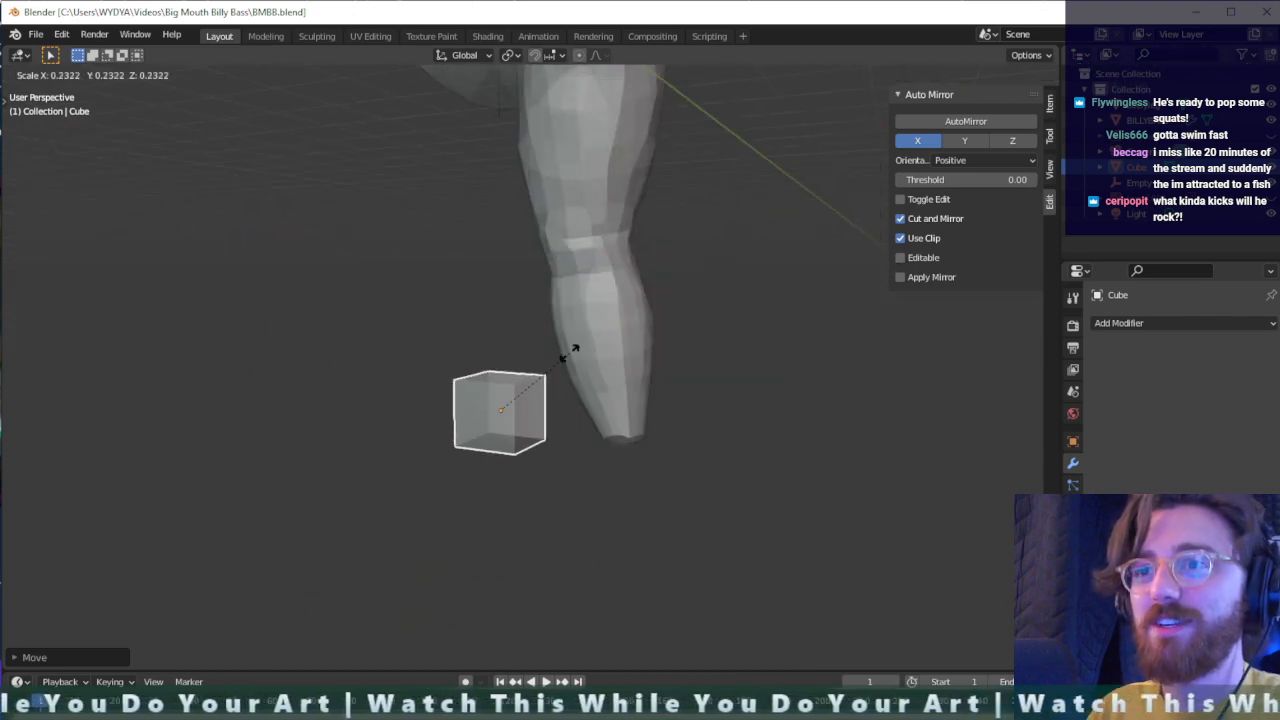
{"action": "left_click", "coordinate": [572, 352]}
{"action": "key", "text": "s"}
{"action": "key", "text": "z"}
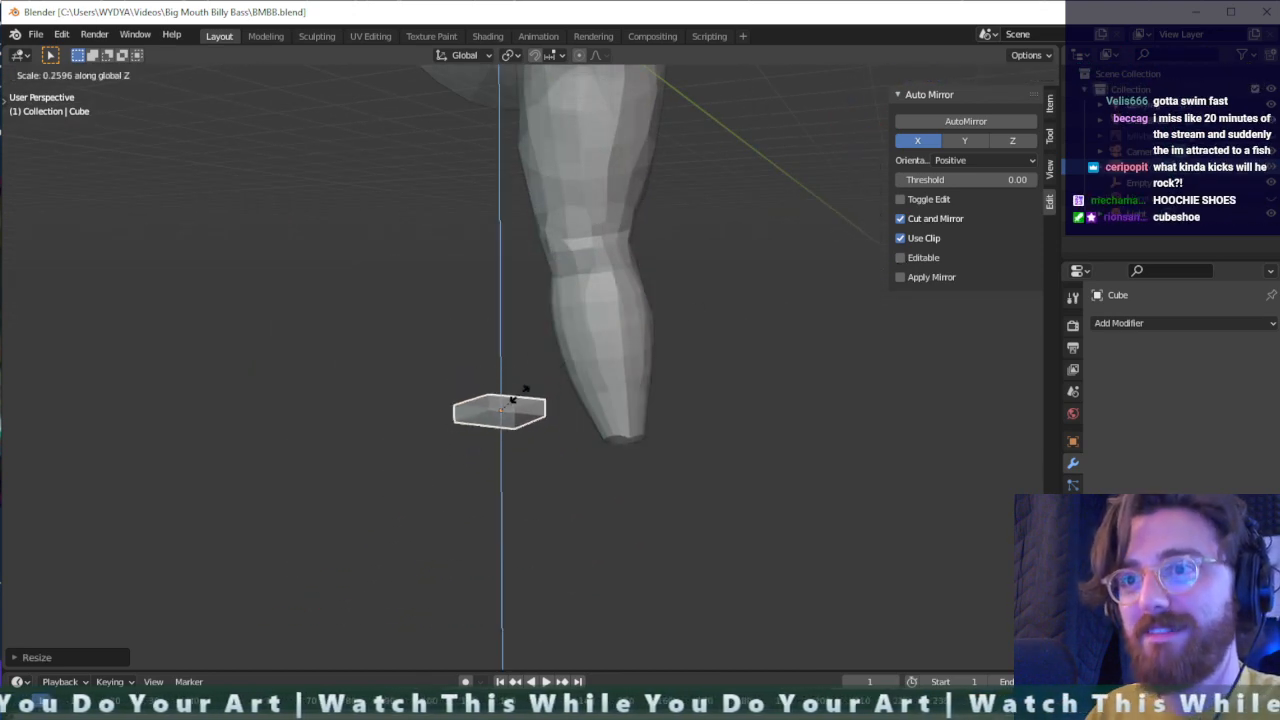
{"action": "left_click", "coordinate": [515, 397]}
- Move the flattened cube directly beneath the ankle, aligning it with the end of the leg from two viewing angles
{"action": "key", "text": "g"}
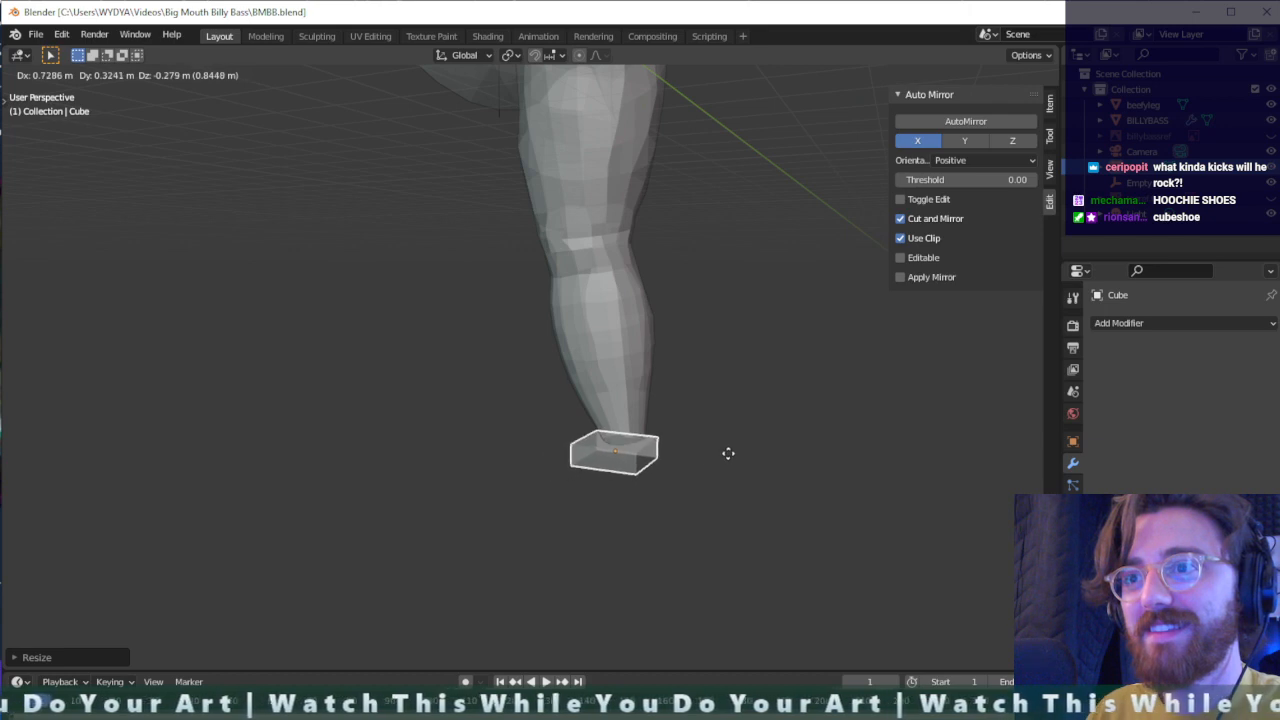
{"action": "left_click", "coordinate": [750, 455]}
{"action": "mouse_move", "coordinate": [754, 457]}
{"action": "middle_mouse_down"}
{"action": "mouse_move", "coordinate": [623, 463]}
{"action": "mouse_move", "coordinate": [685, 488]}
{"action": "mouse_move", "coordinate": [529, 457]}
{"action": "mouse_move", "coordinate": [745, 475]}
{"action": "middle_mouse_up"}
{"action": "key", "text": "g"}
{"action": "left_click", "coordinate": [700, 492]}
{"action": "key", "text": "g"}
{"action": "left_click", "coordinate": [537, 445]}
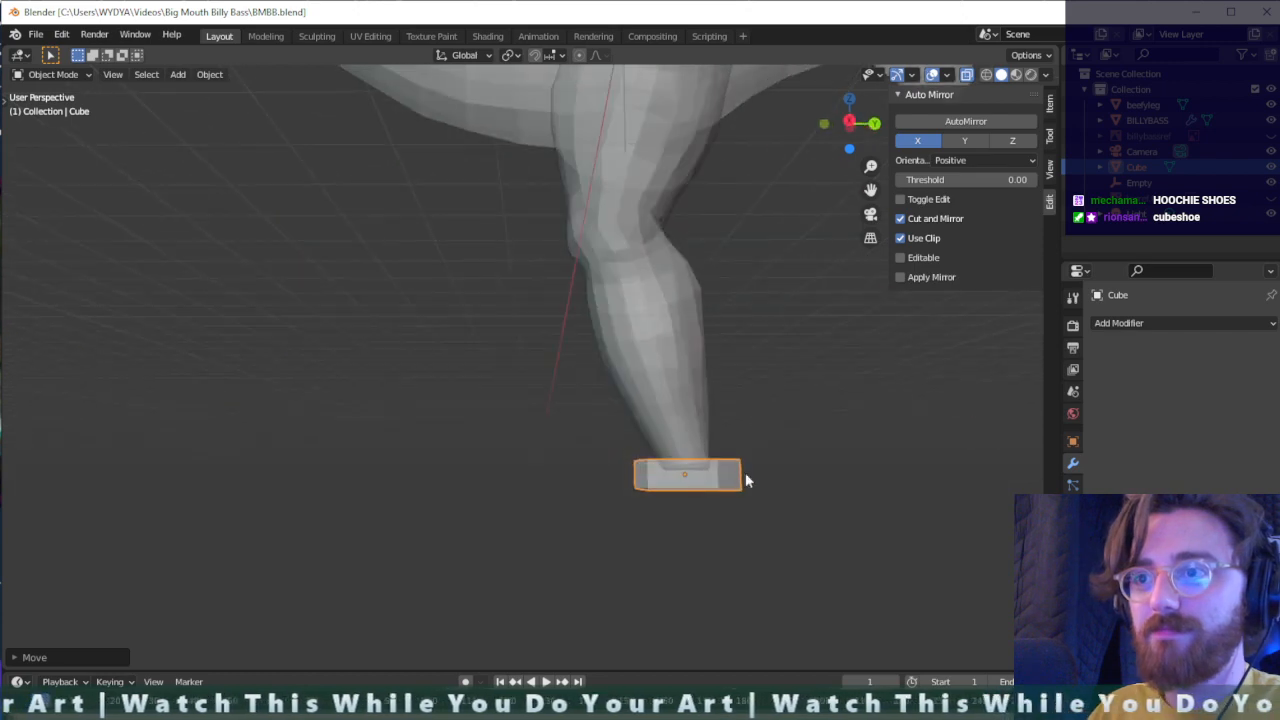
- Stretch the foot slab along the Y axis to about 2.3 times its length
{"action": "key", "text": "g"}
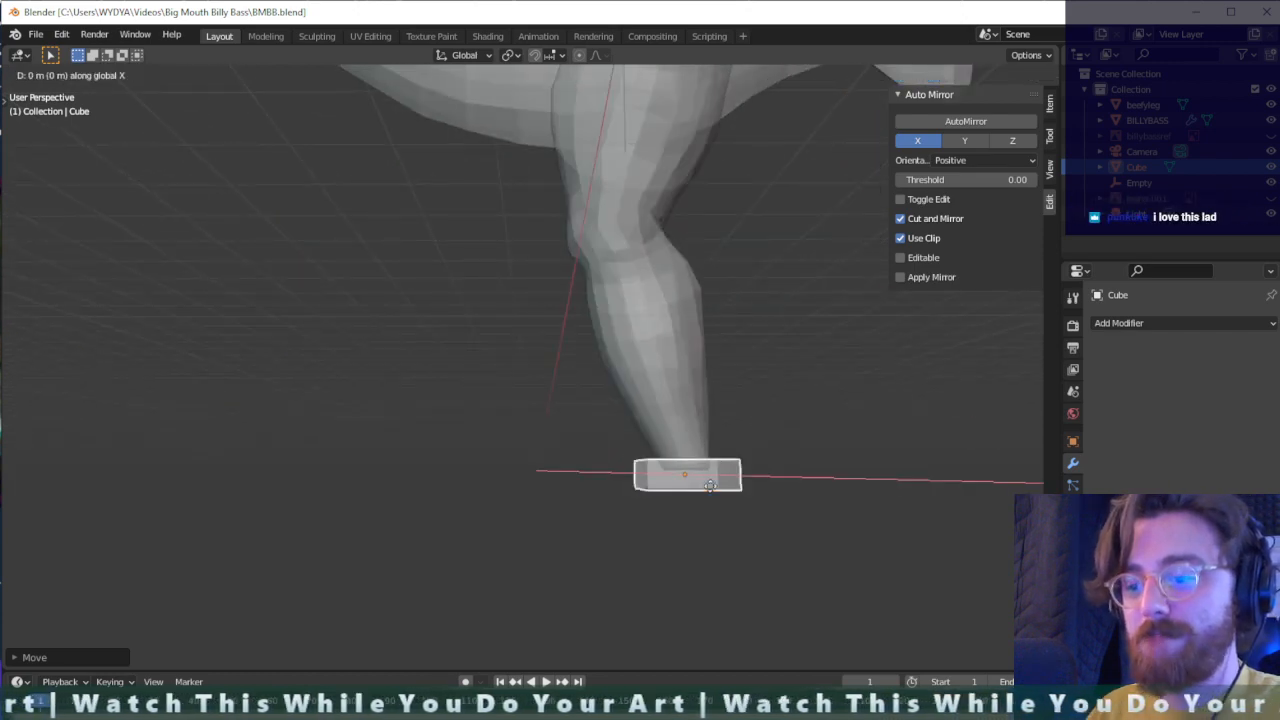
{"action": "key", "text": "y"}
{"action": "key", "text": "s"}
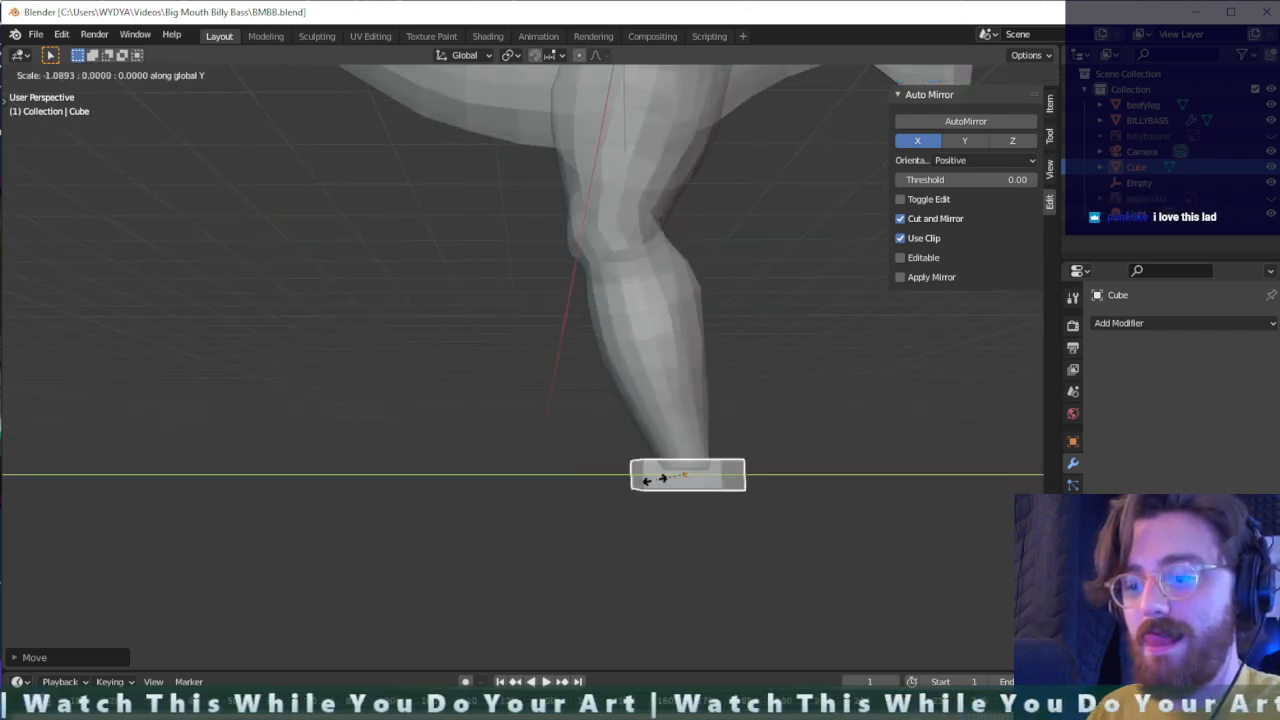
{"action": "key", "text": "y"}
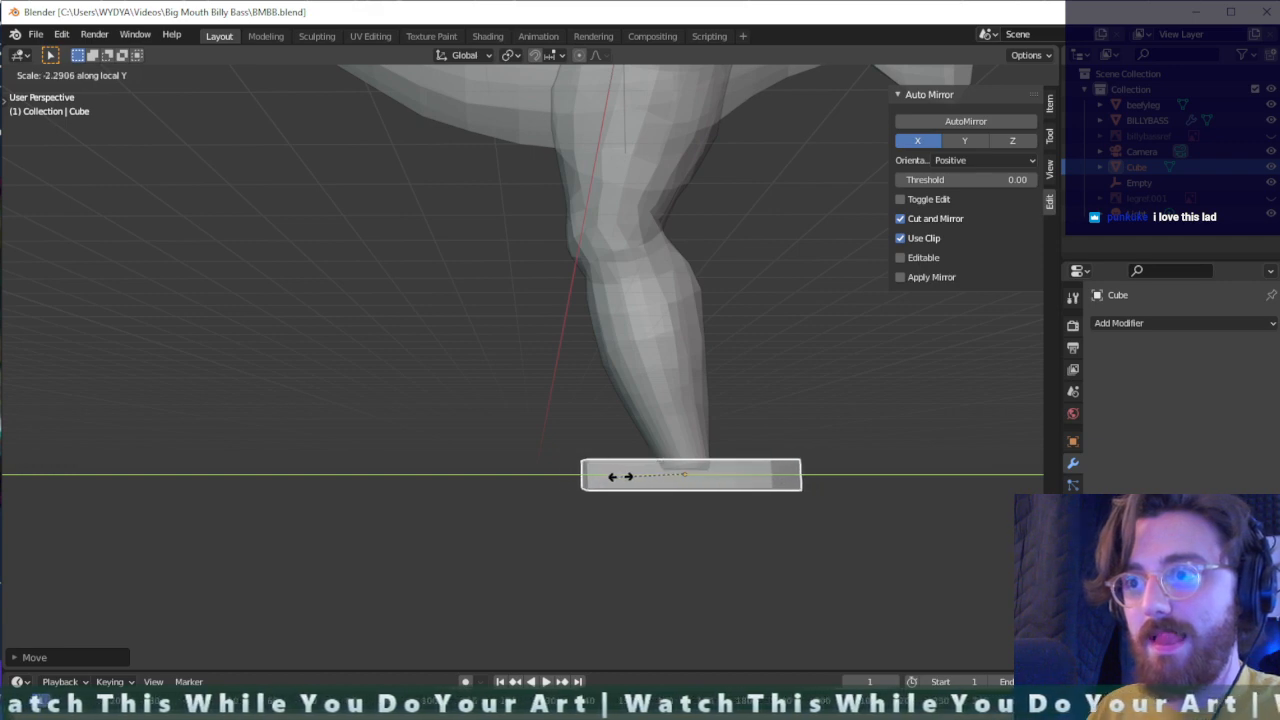
{"action": "left_click", "coordinate": [622, 477]}
- Shift the foot slab about 0.26 m along Y toward the fish's head, refine its position under the ankle, and deselect it
{"action": "key", "text": "g"}
{"action": "key", "text": "y"}
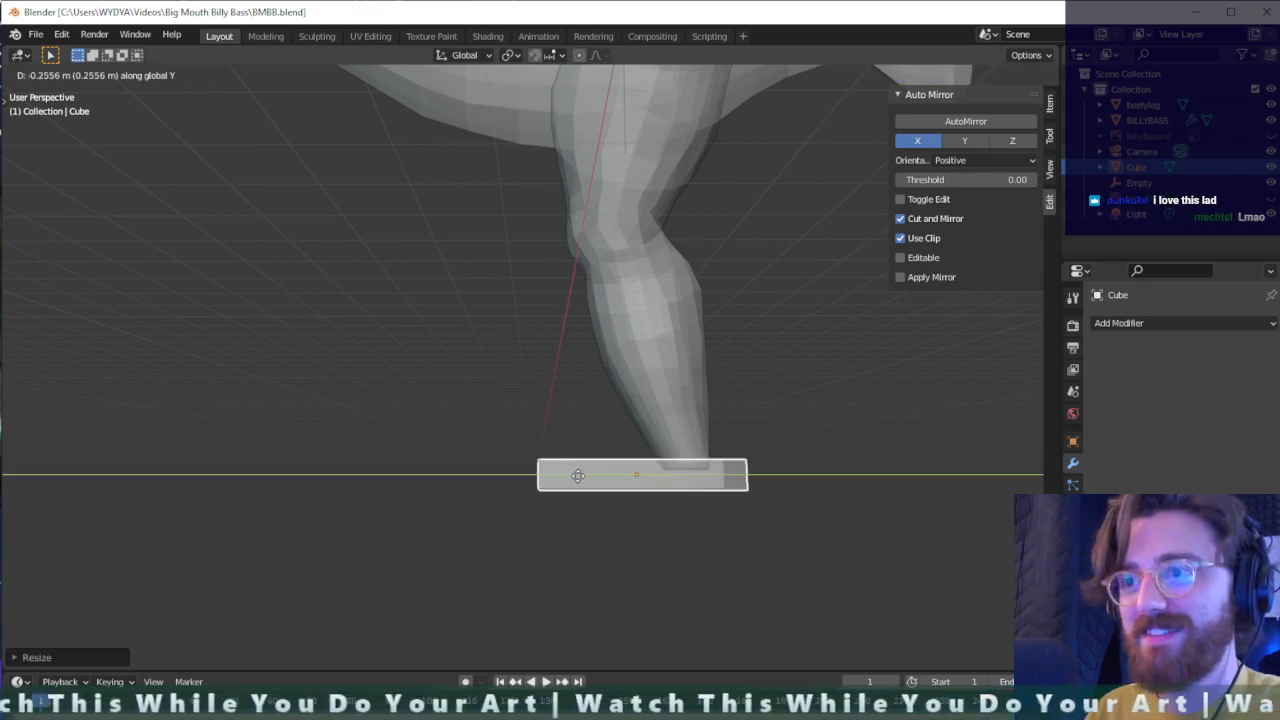
{"action": "left_click", "coordinate": [577, 475]}
{"action": "middle_click_drag", "start_coordinate": [577, 475], "coordinate": [763, 472]}
{"action": "key", "text": "g"}
{"action": "left_click", "coordinate": [763, 477]}
{"action": "left_click", "coordinate": [842, 461]}
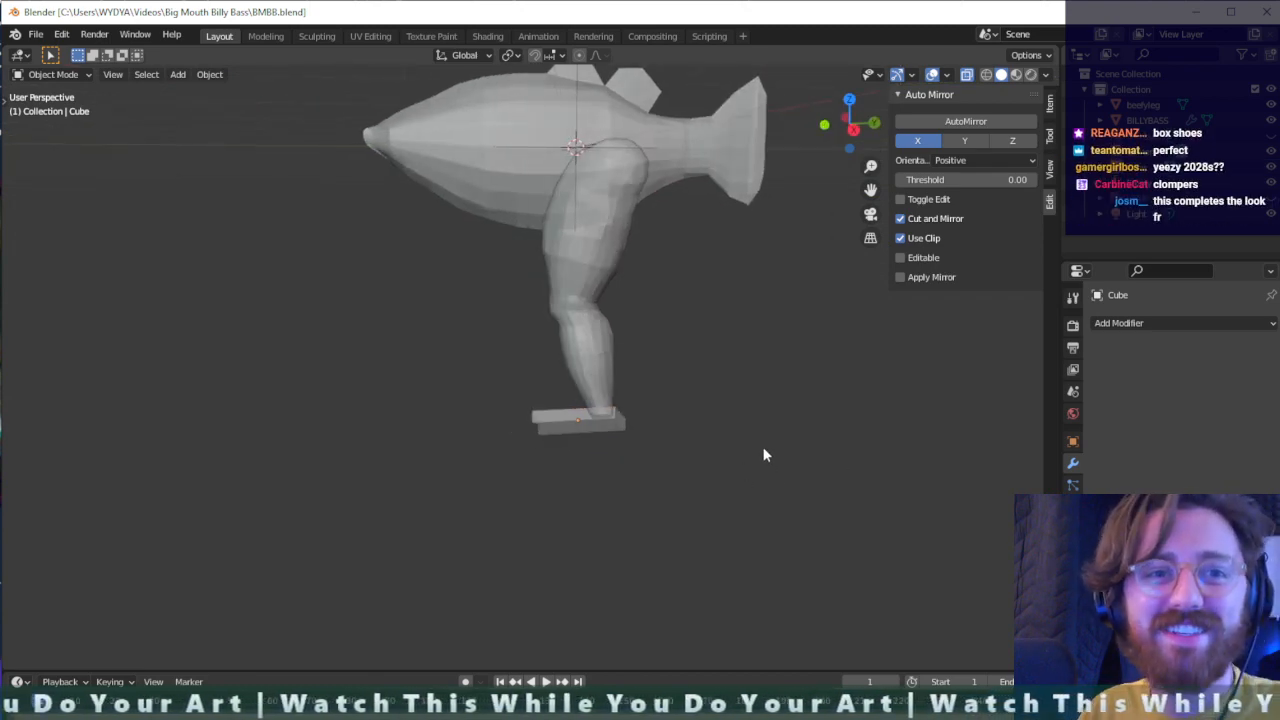
- Enter Edit Mode on the foot slab and add three evenly spaced loop cuts across its length
{"action": "scroll", "coordinate": [537, 436], "scroll_direction": "up", "scroll_amount": 3}
{"action": "scroll", "coordinate": [689, 474], "scroll_direction": "down", "scroll_amount": 2}
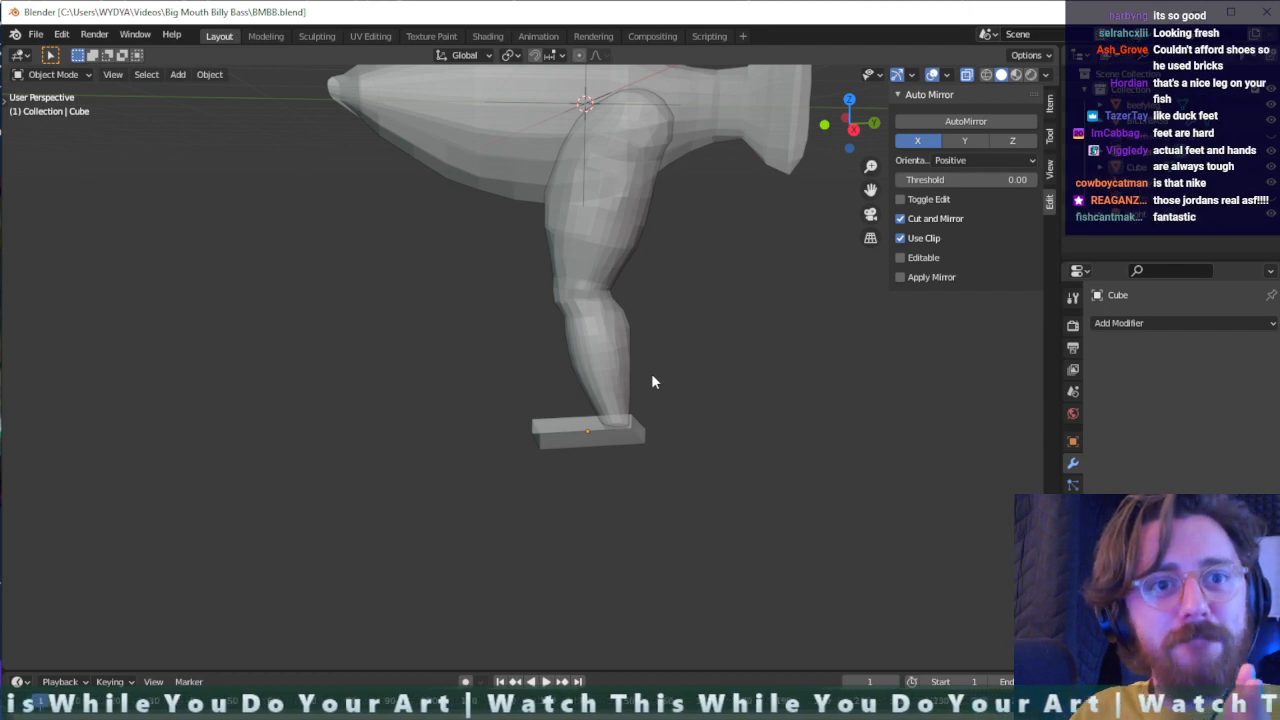
{"action": "scroll", "coordinate": [680, 495], "scroll_direction": "up", "scroll_amount": 2}
{"action": "scroll", "coordinate": [703, 500], "scroll_direction": "down", "scroll_amount": 1}
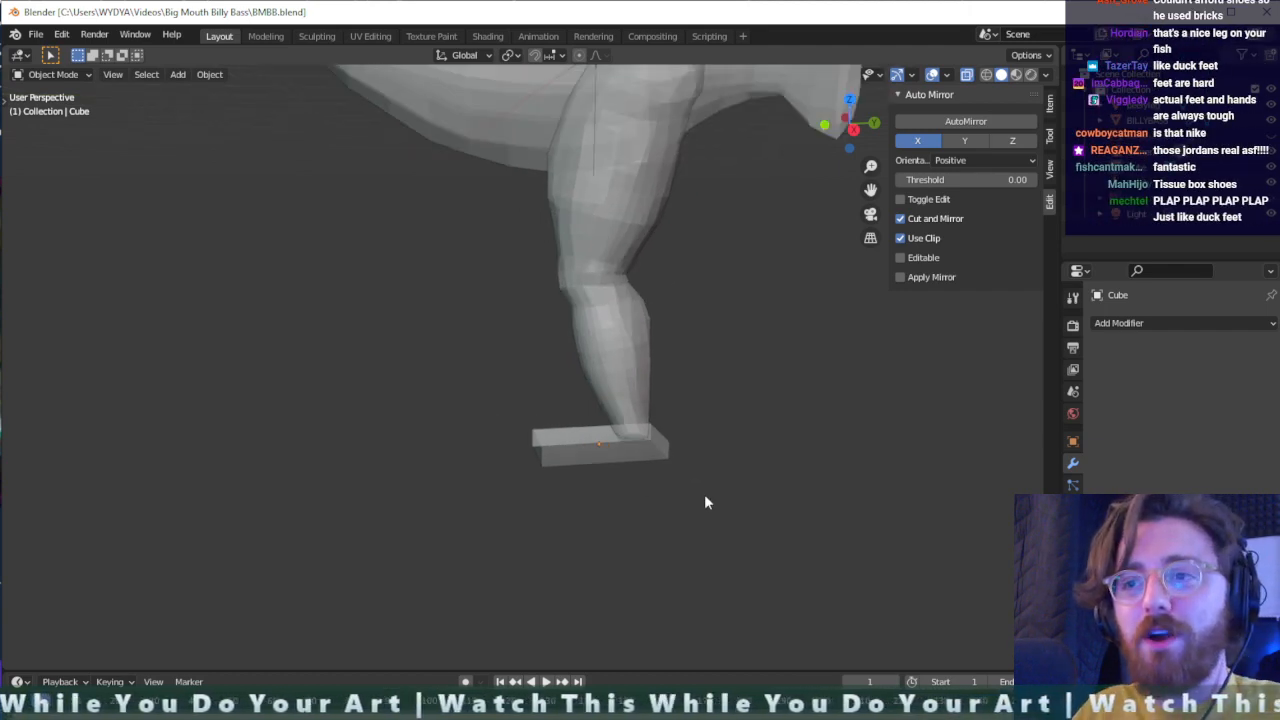
{"action": "left_click", "coordinate": [598, 445]}
{"action": "key", "text": "Tab"}
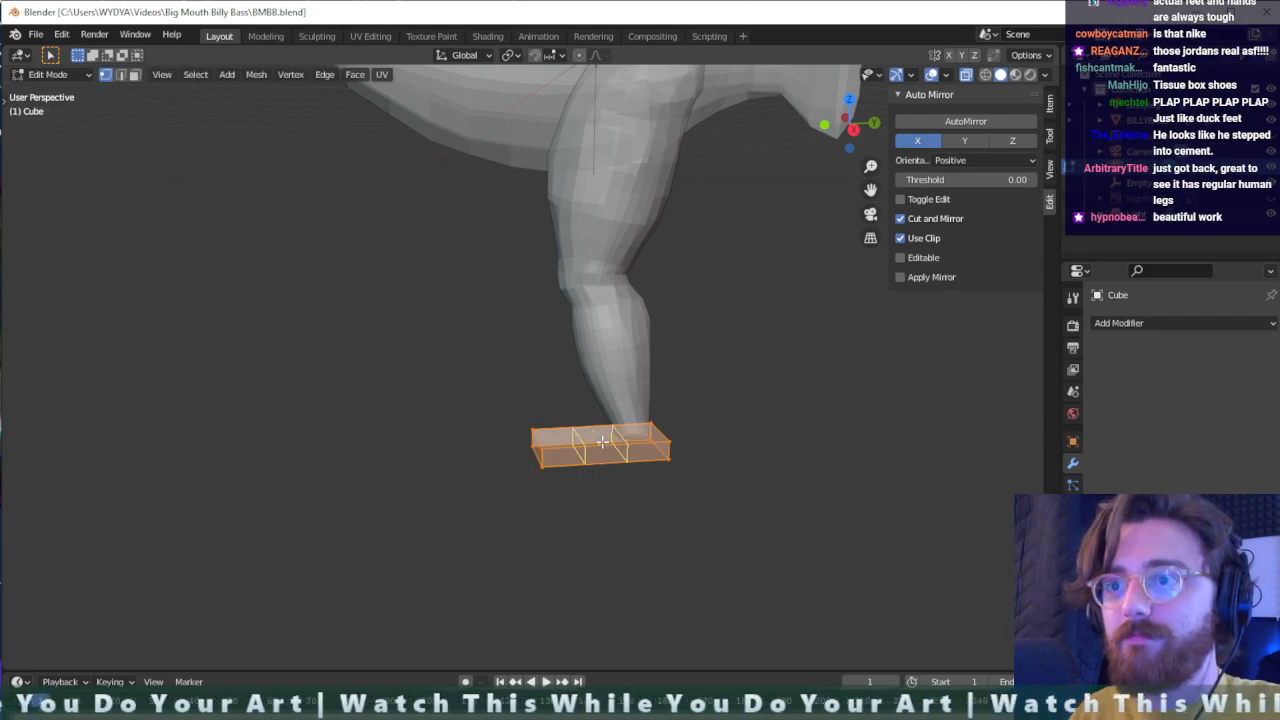
{"action": "left_click", "coordinate": [601, 441], "text": "alt"}
{"action": "key", "text": "g"}
{"action": "key", "text": "g"}
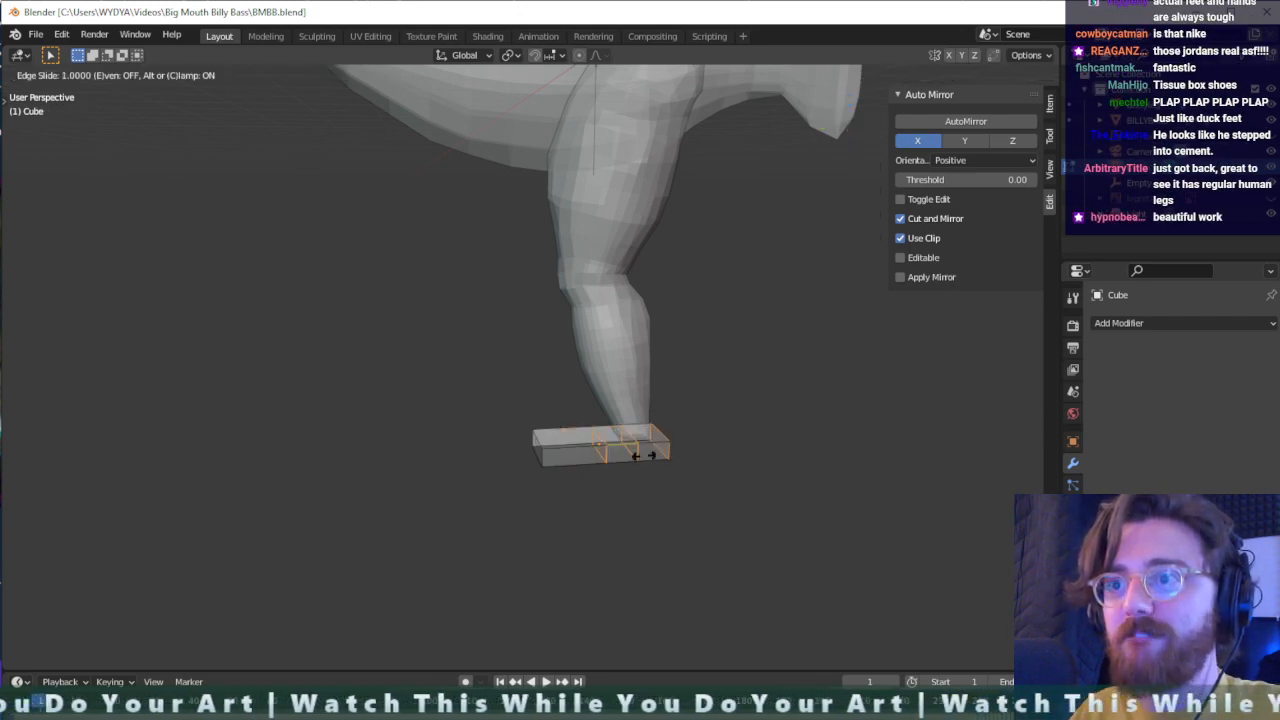
{"action": "left_click", "coordinate": [632, 457]}
- Add three evenly spaced lengthwise loop cuts to the foot slab, running from toe to heel
{"action": "middle_click_drag", "start_coordinate": [634, 451], "coordinate": [534, 494]}
{"action": "key", "text": "ctrl+e"}
{"action": "key", "text": "ctrl+r"}
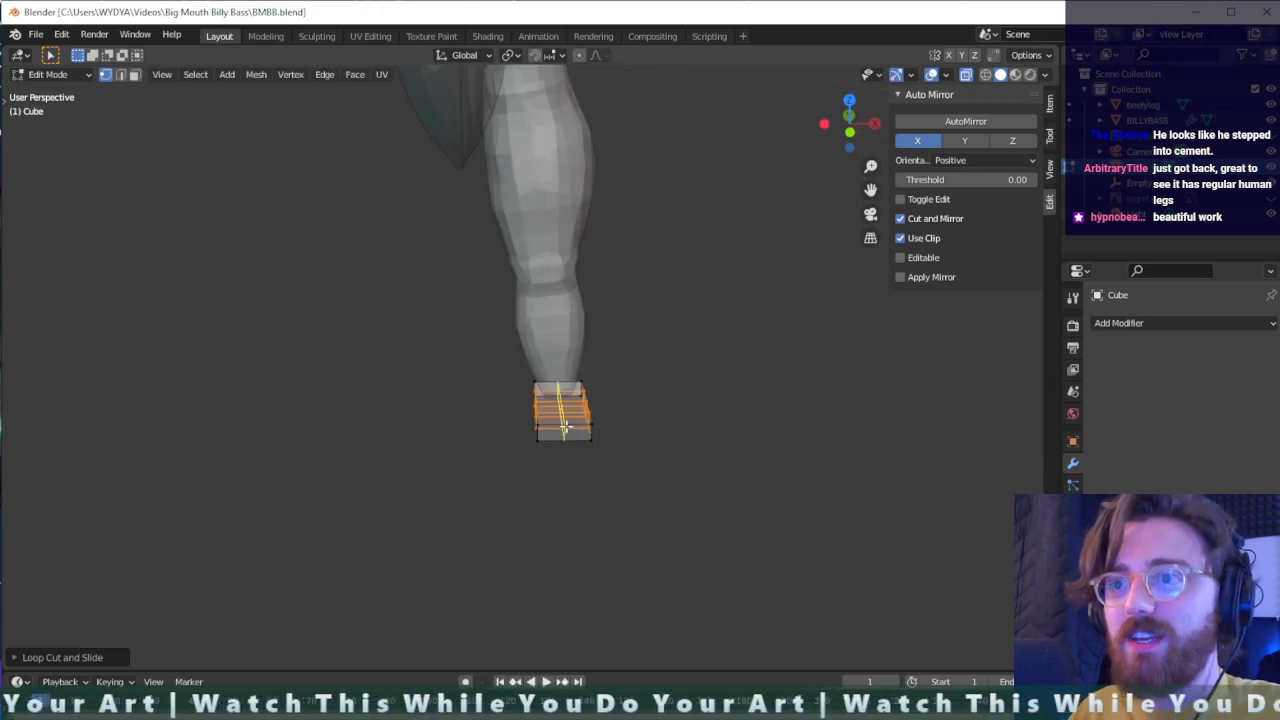
{"action": "left_click", "coordinate": [565, 427]}
{"action": "left_click", "coordinate": [565, 427]}
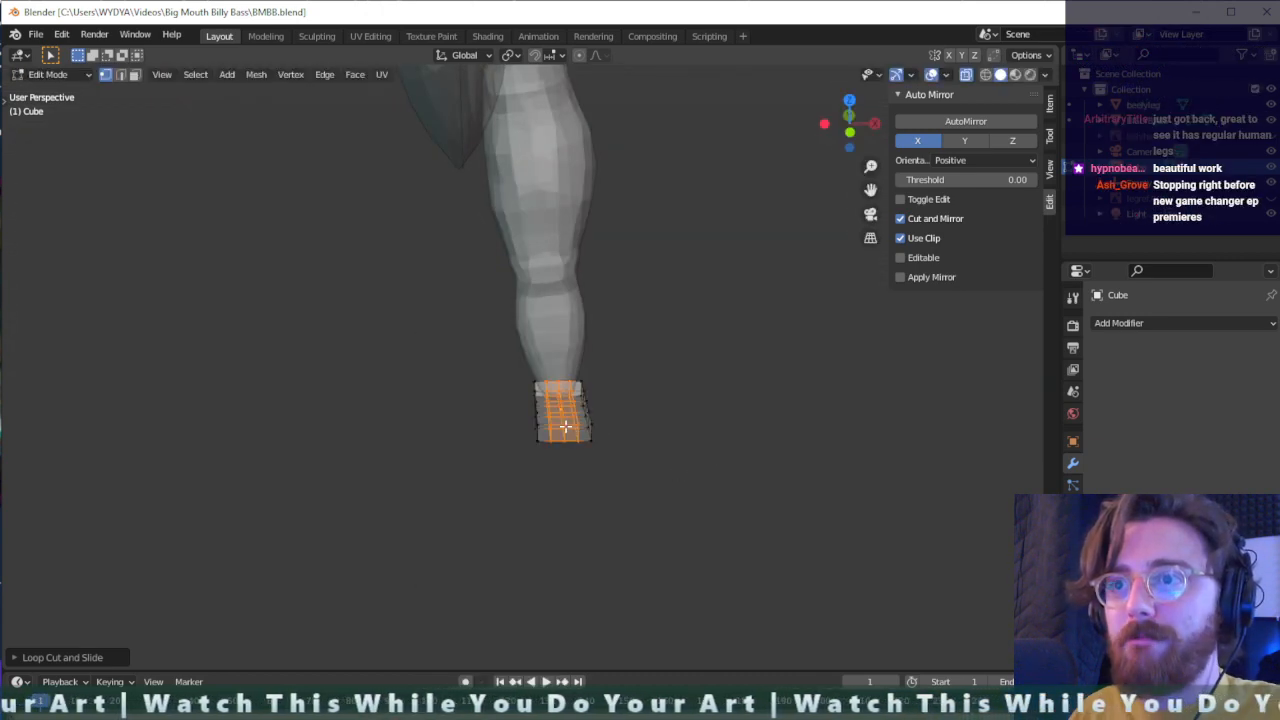
- Add one centred loop cut in the heel segment and another in the segment just in front of the ankle
{"action": "middle_click_drag", "start_coordinate": [656, 424], "coordinate": [674, 497]}
{"action": "scroll", "coordinate": [687, 467], "scroll_direction": "up", "scroll_amount": 3}
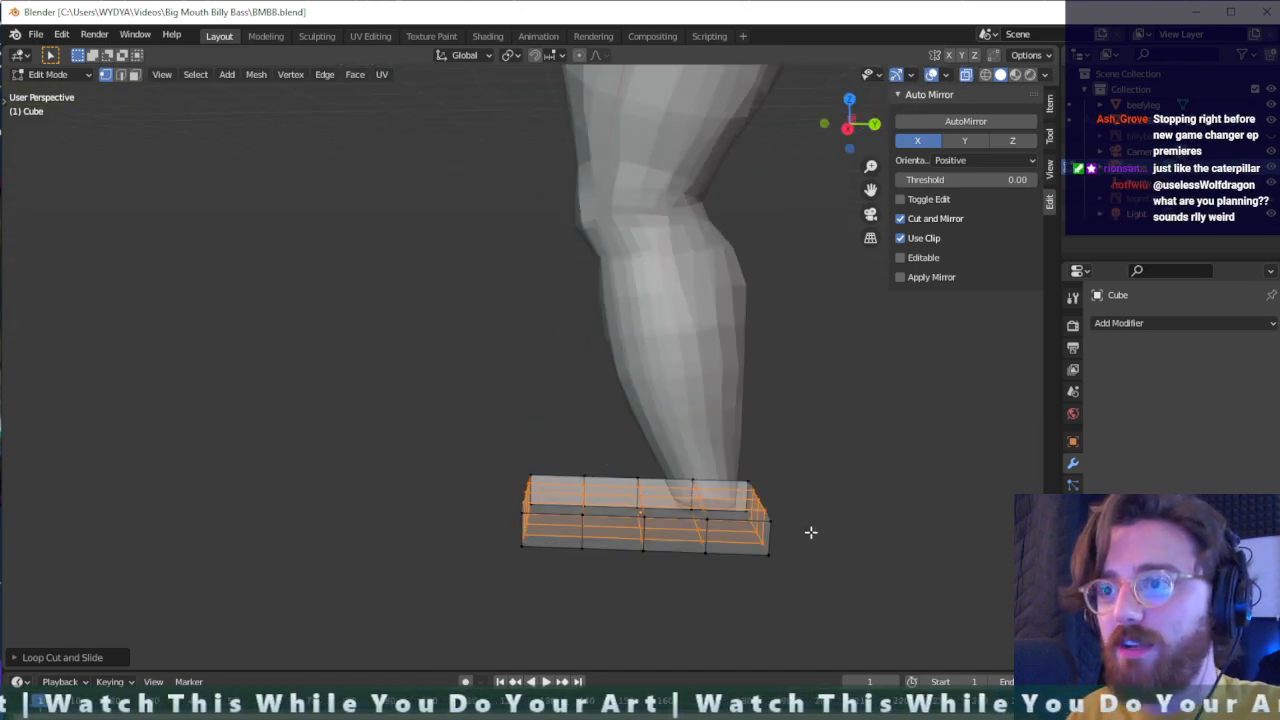
{"action": "middle_click_drag", "start_coordinate": [815, 512], "coordinate": [727, 533]}
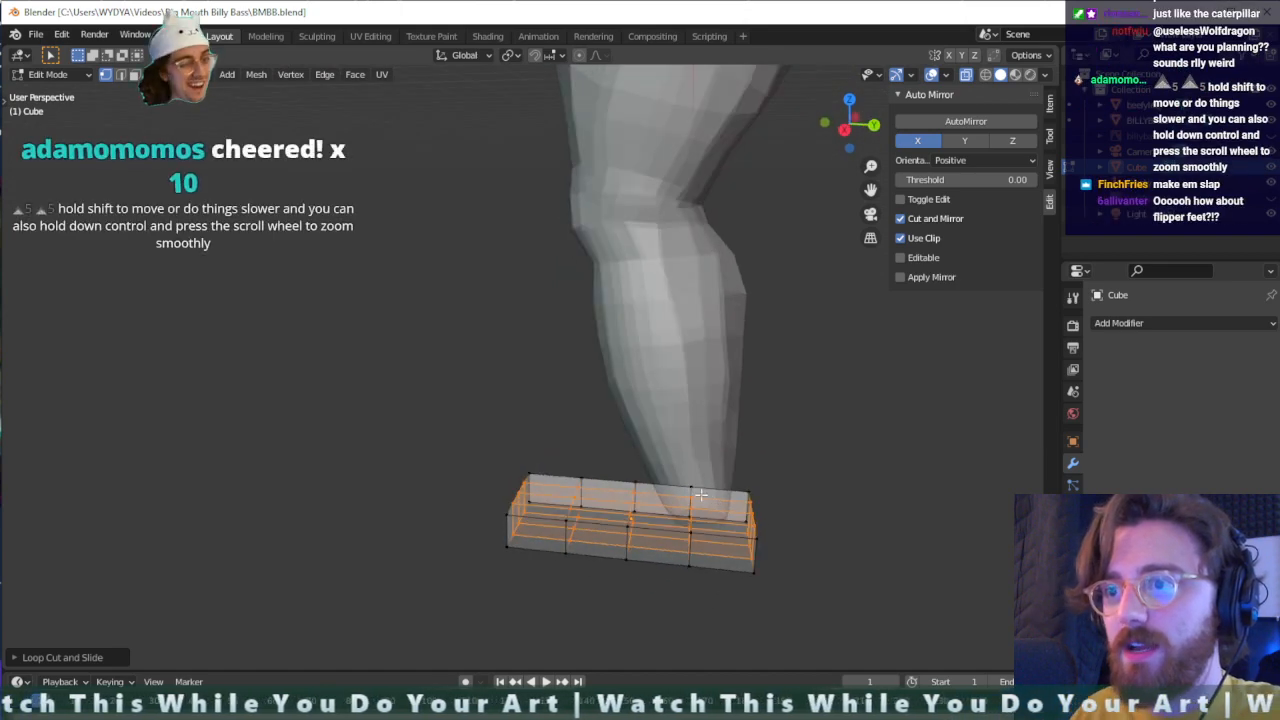
{"action": "left_click_drag", "start_coordinate": [707, 495], "coordinate": [618, 519]}
{"action": "left_click", "coordinate": [723, 520]}
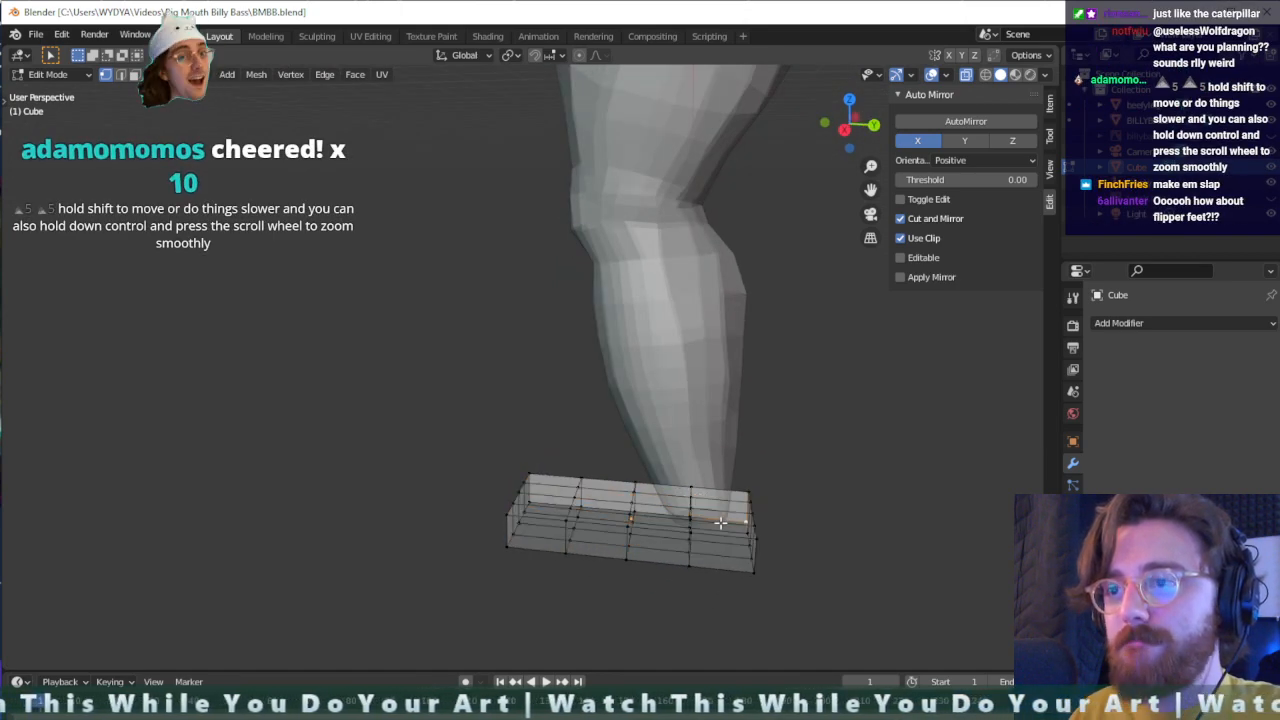
{"action": "left_click", "coordinate": [721, 533]}
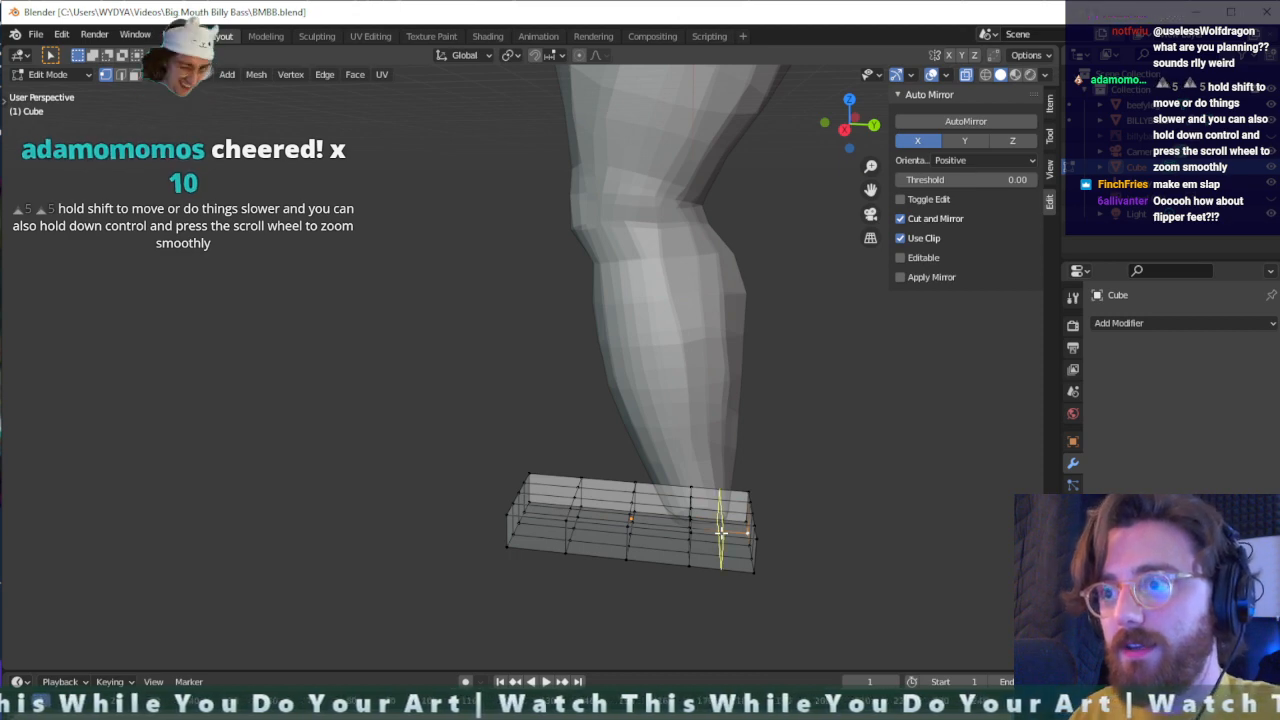
{"action": "left_click", "coordinate": [720, 533]}
{"action": "right_click", "coordinate": [695, 526]}
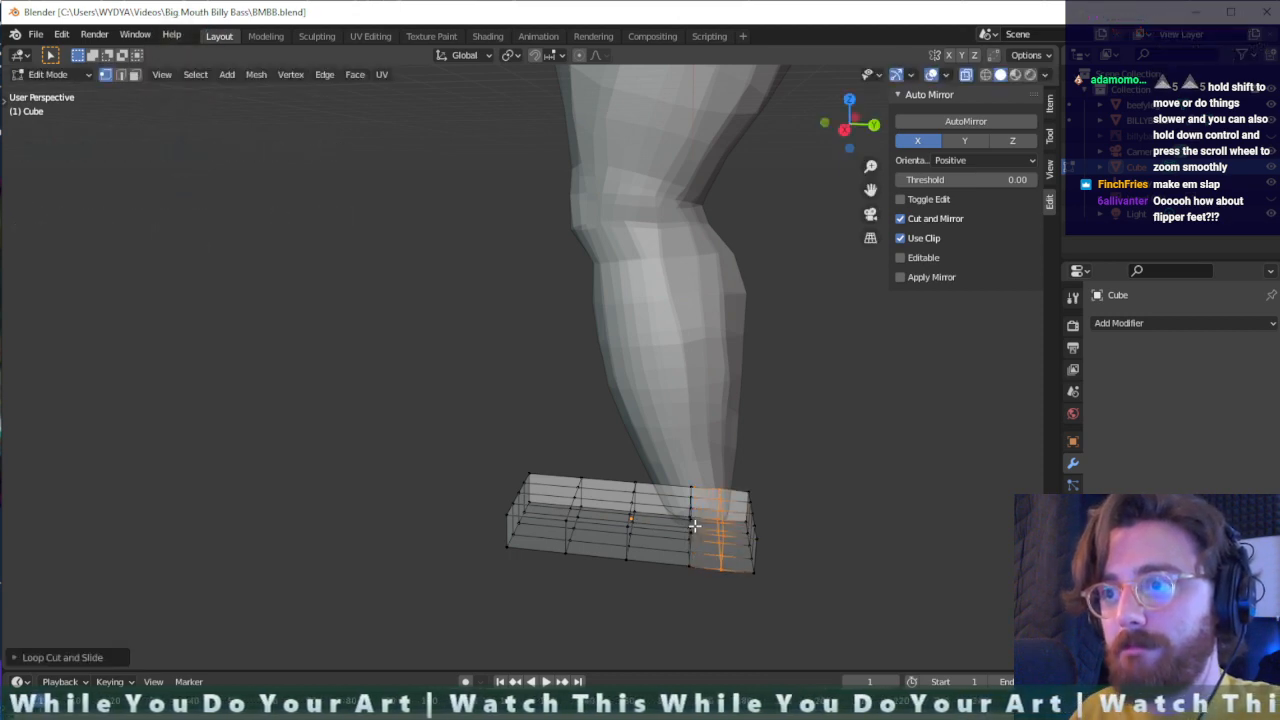
{"action": "key", "text": "ctrl+r"}
{"action": "left_click", "coordinate": [659, 513]}
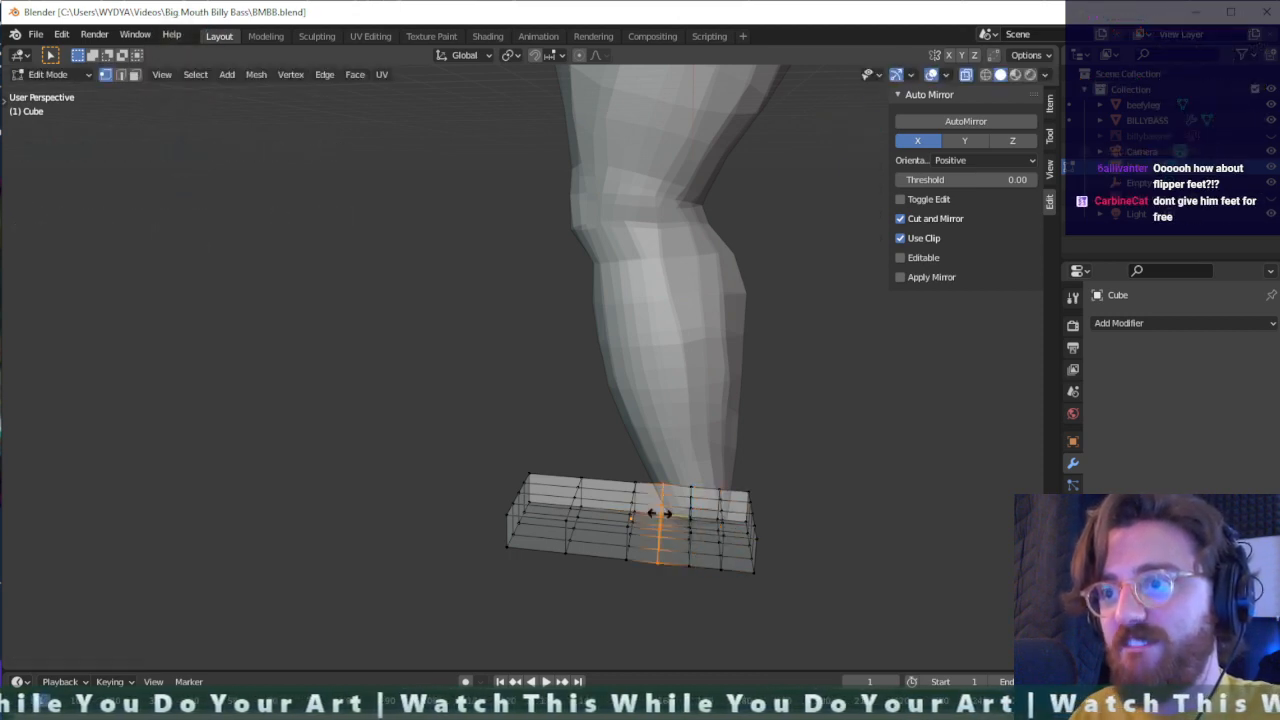
{"action": "right_click", "coordinate": [659, 513]}
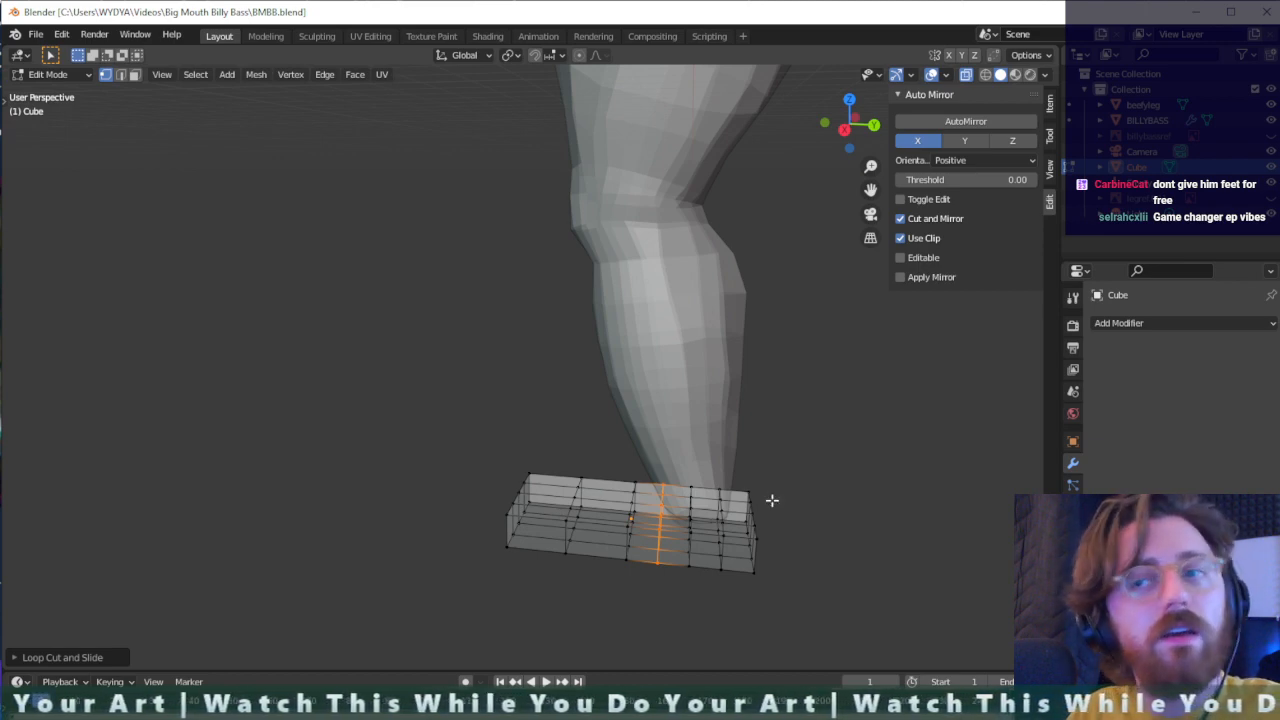
{"action": "key", "text": "g"}
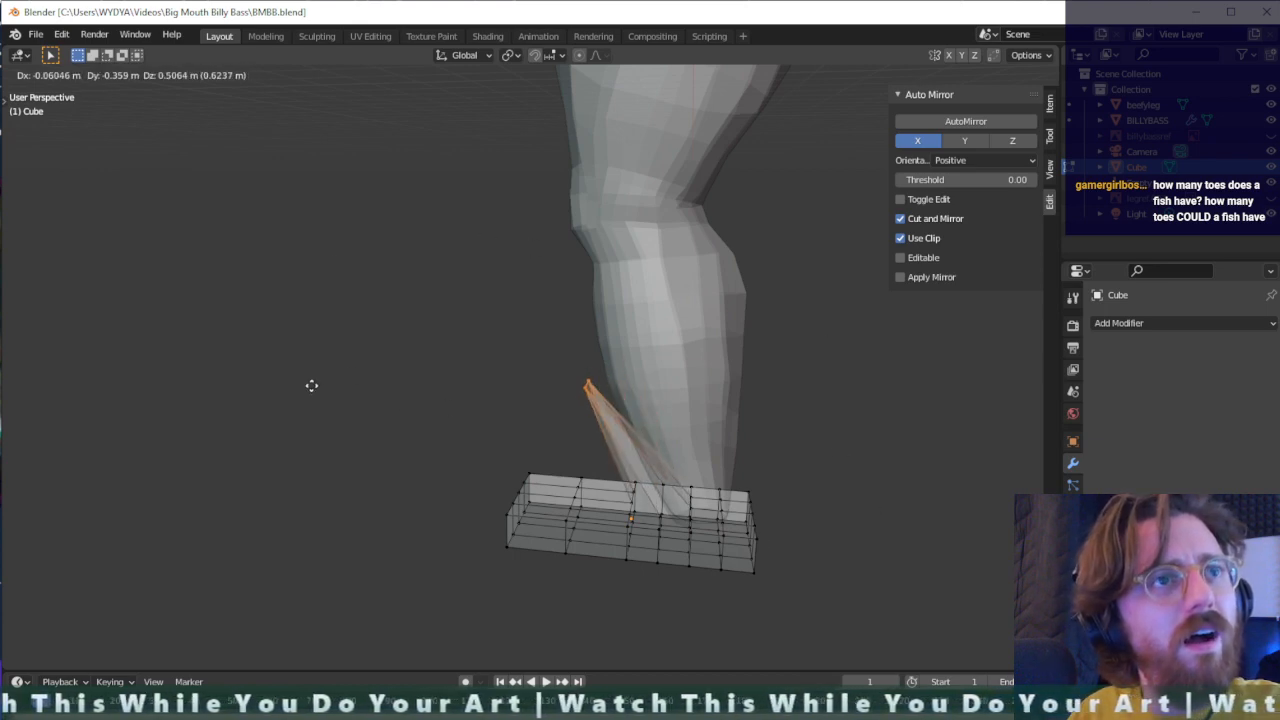
{"action": "left_click", "coordinate": [497, 374]}
{"action": "key", "text": "ctrl+z"}
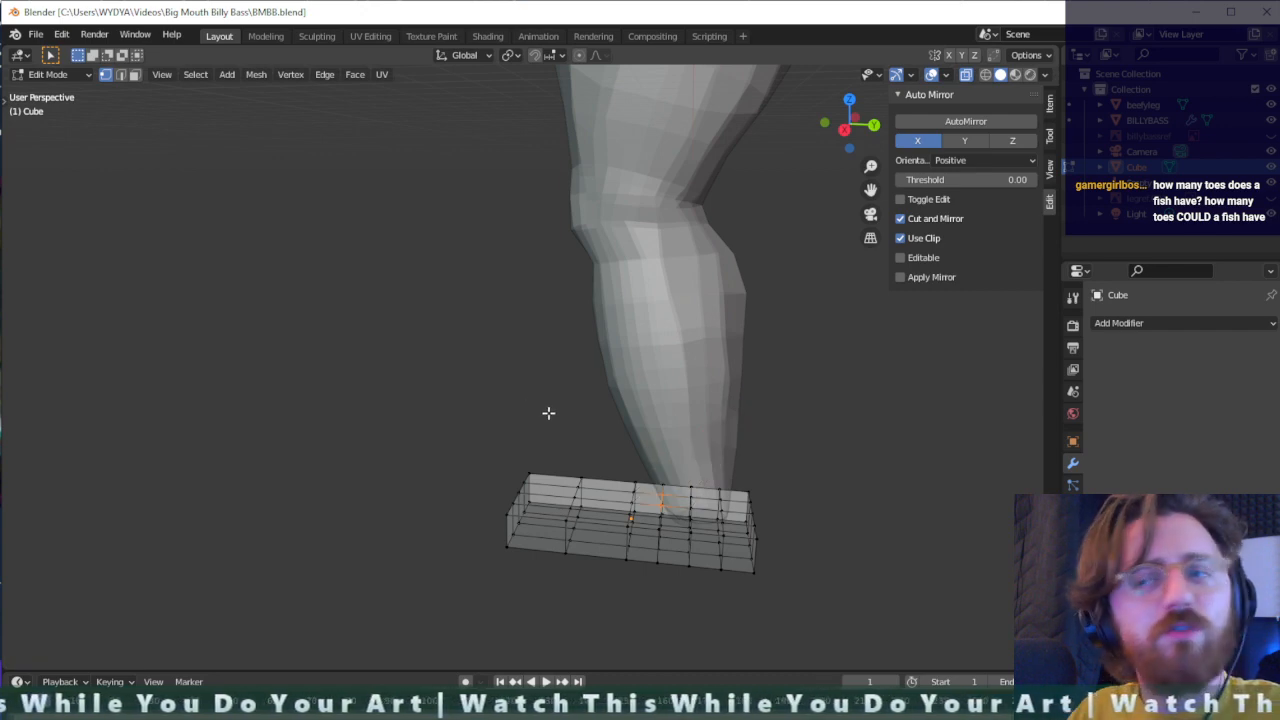
- Select the inner vertices on the foot's top face around the ankle and raise them slightly along Z
{"action": "scroll", "coordinate": [749, 543], "scroll_direction": "down", "scroll_amount": 3}
{"action": "scroll", "coordinate": [749, 543], "scroll_direction": "up", "scroll_amount": 3}
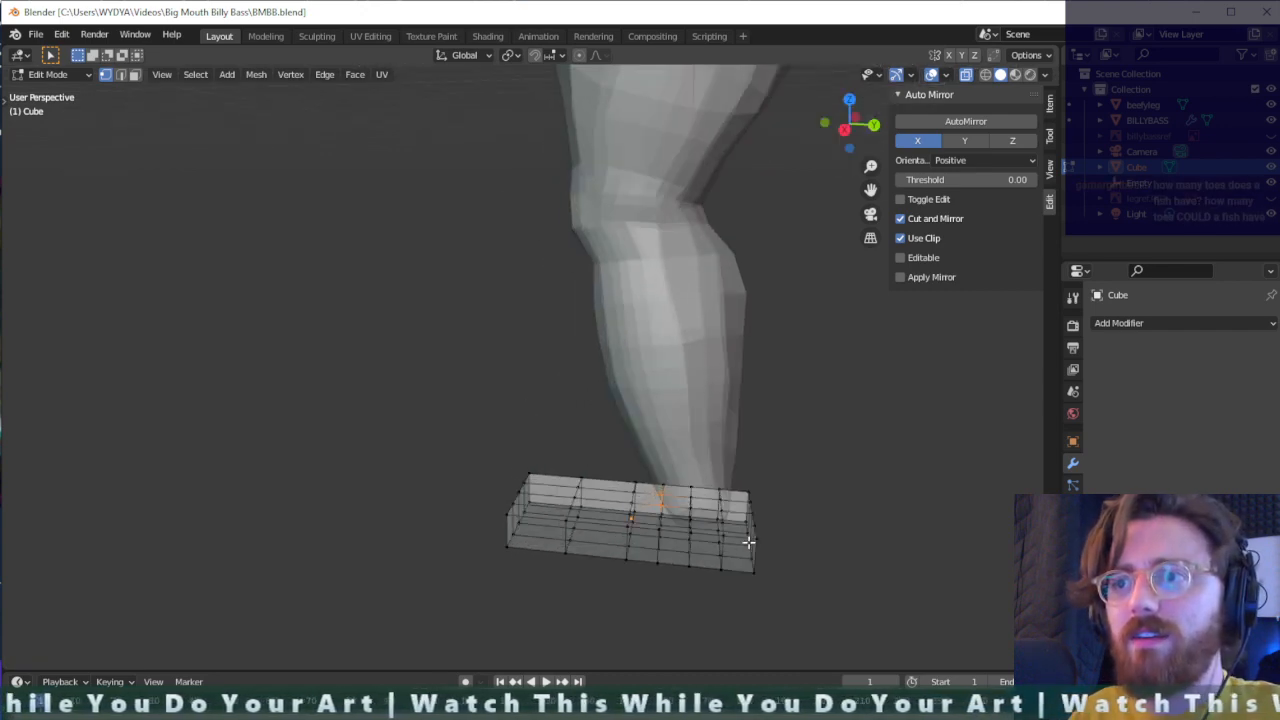
{"action": "middle_click_drag", "start_coordinate": [749, 543], "coordinate": [682, 510]}
{"action": "middle_click_drag", "start_coordinate": [719, 547], "coordinate": [624, 544]}
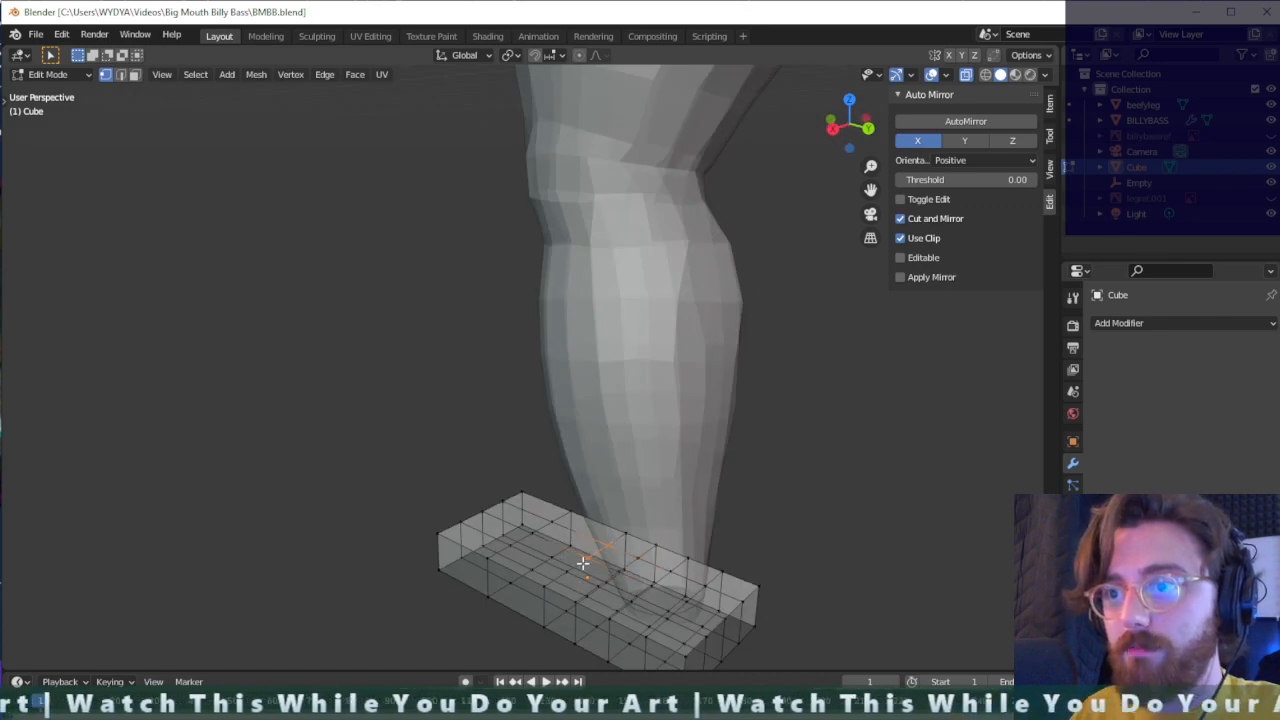
{"action": "middle_click_drag", "start_coordinate": [620, 578], "coordinate": [759, 569]}
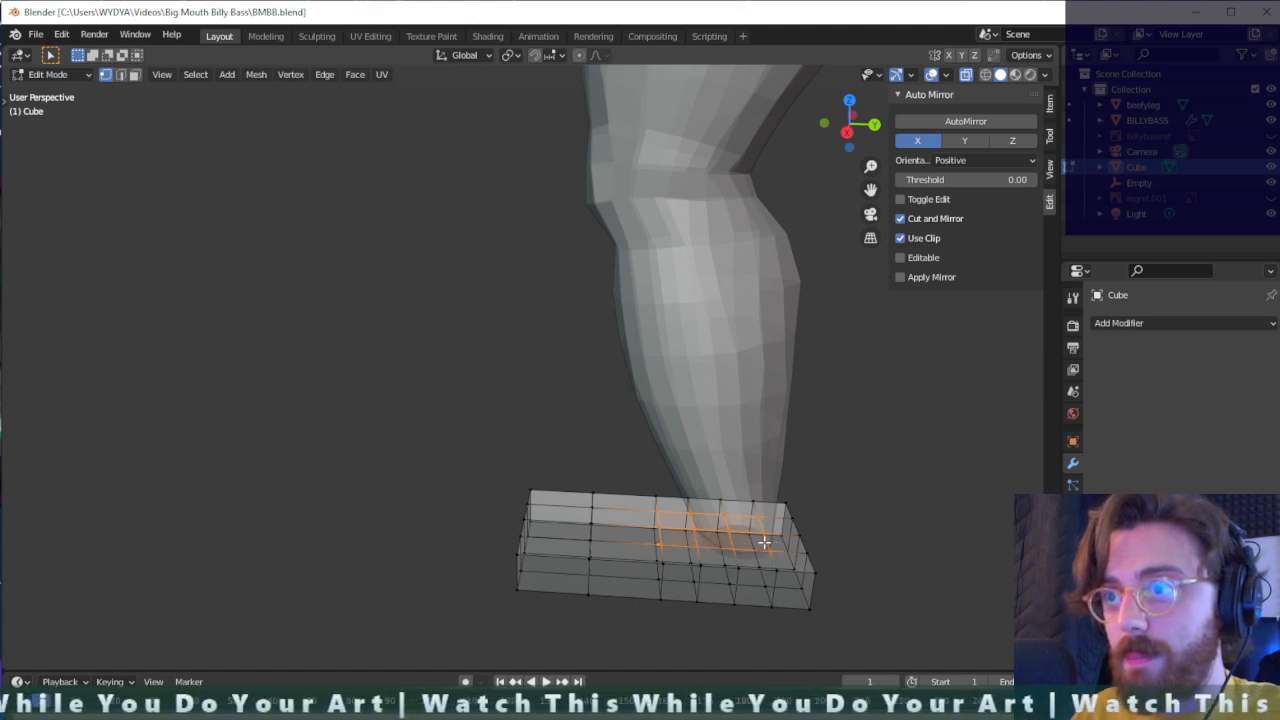
{"action": "key", "text": "g"}
{"action": "key", "text": "z"}
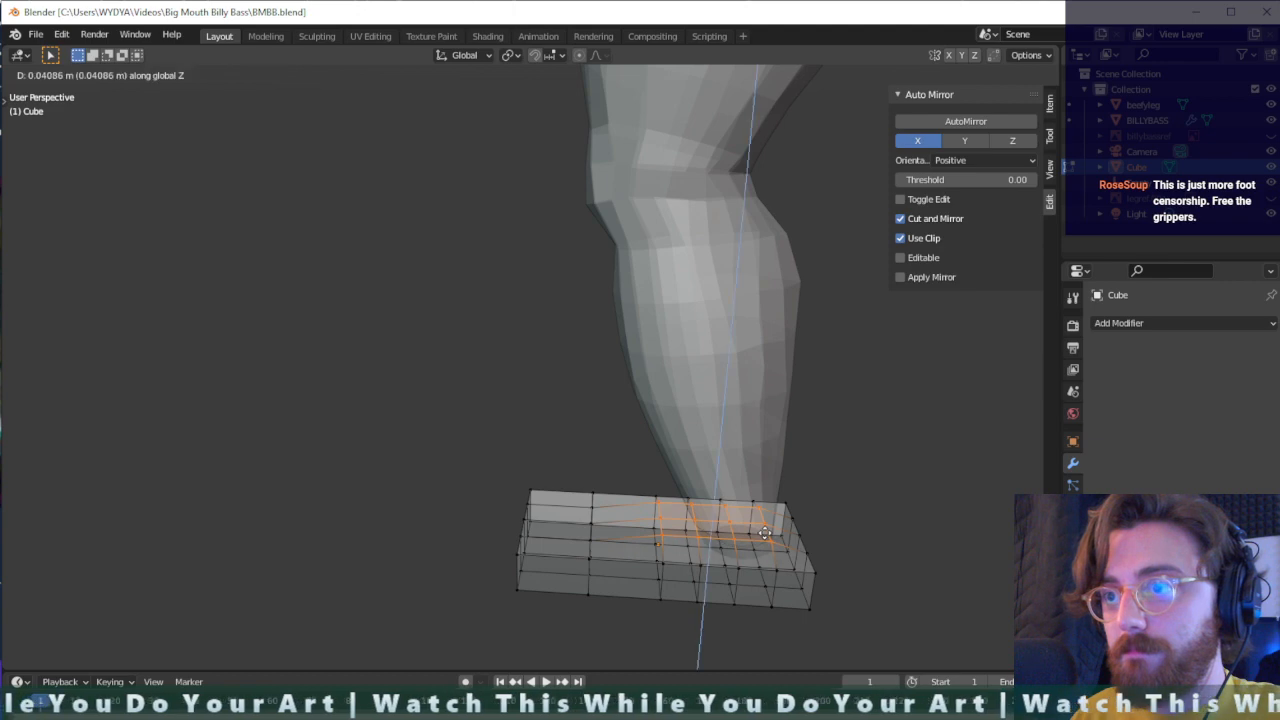
{"action": "left_click", "coordinate": [764, 526]}
{"action": "middle_click_drag", "start_coordinate": [745, 503], "coordinate": [778, 479]}
{"action": "middle_click_drag", "start_coordinate": [803, 521], "coordinate": [749, 554]}
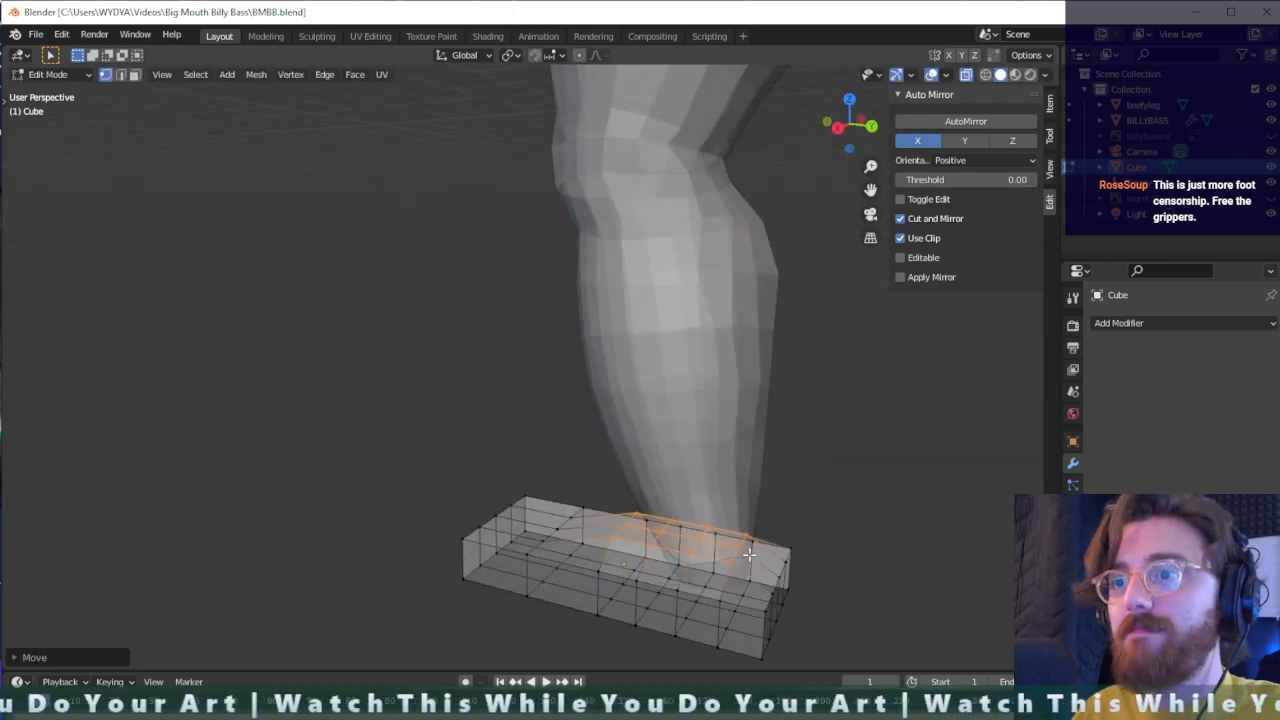
- Leave Edit Mode on the foot slab and reposition it slightly back and down under the ankle
{"action": "left_click", "coordinate": [898, 496]}
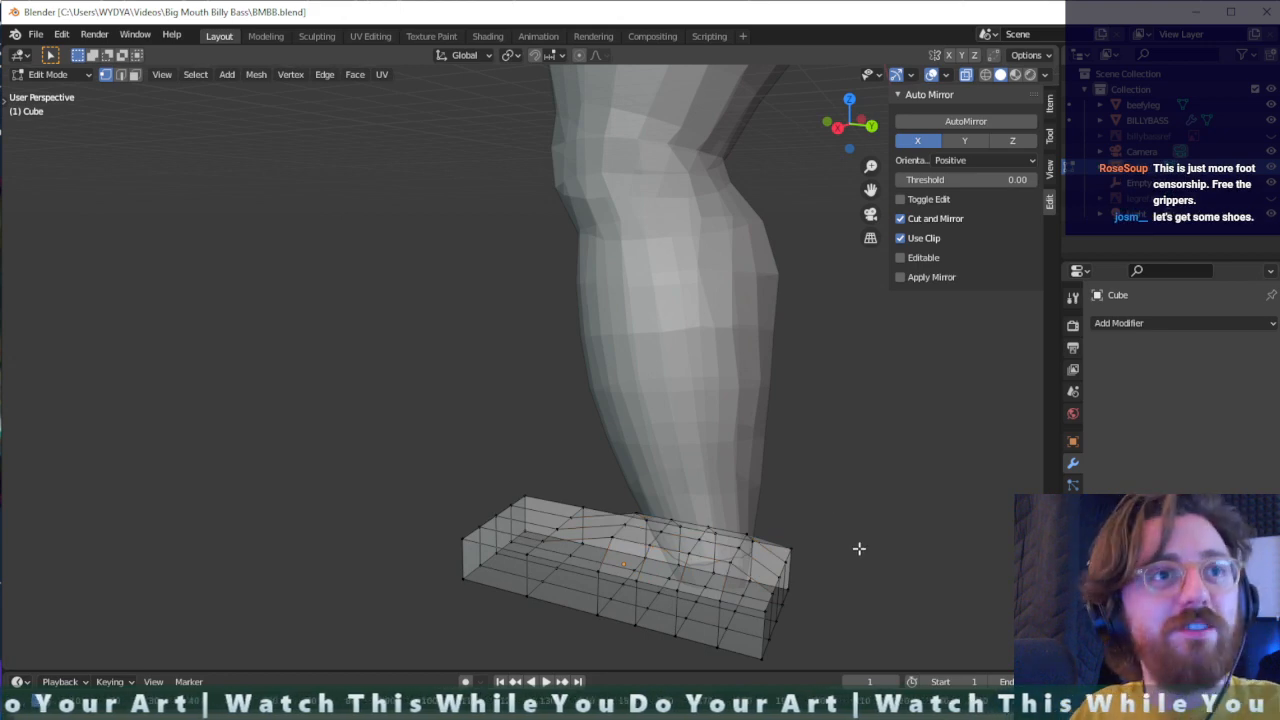
{"action": "middle_click_drag", "start_coordinate": [844, 541], "coordinate": [868, 517]}
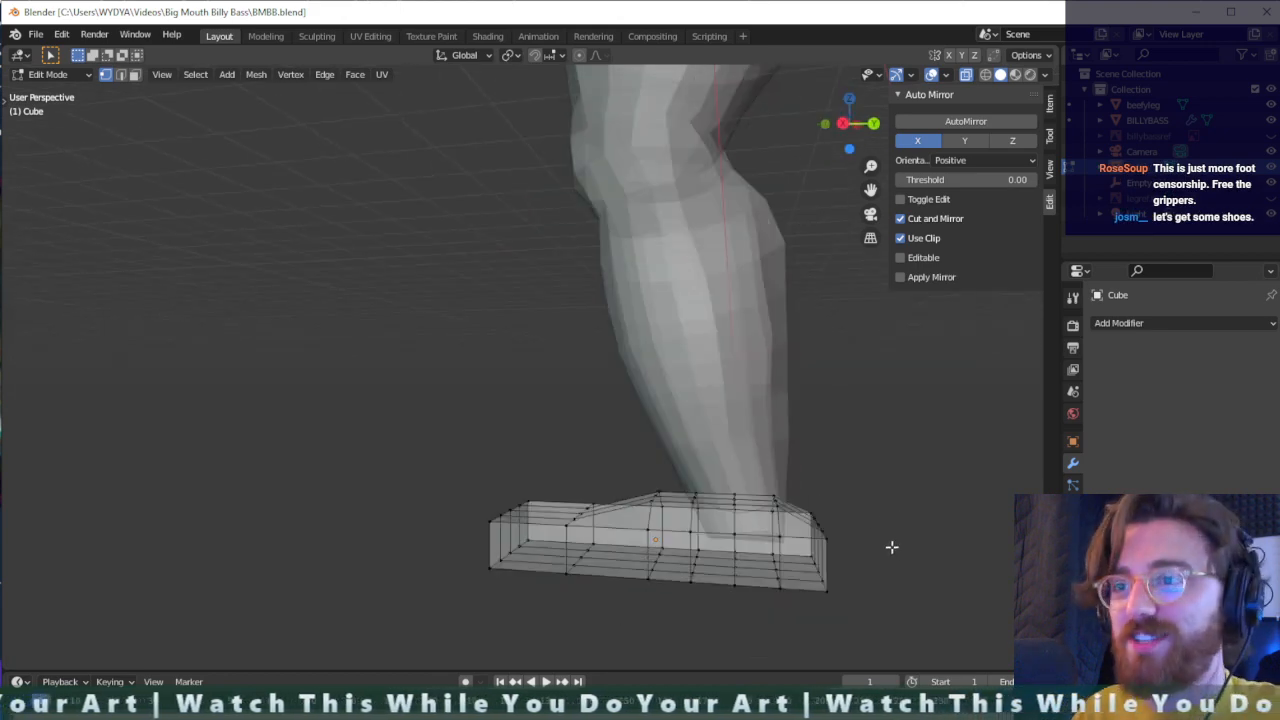
{"action": "key", "text": "Tab"}
{"action": "key", "text": "g"}
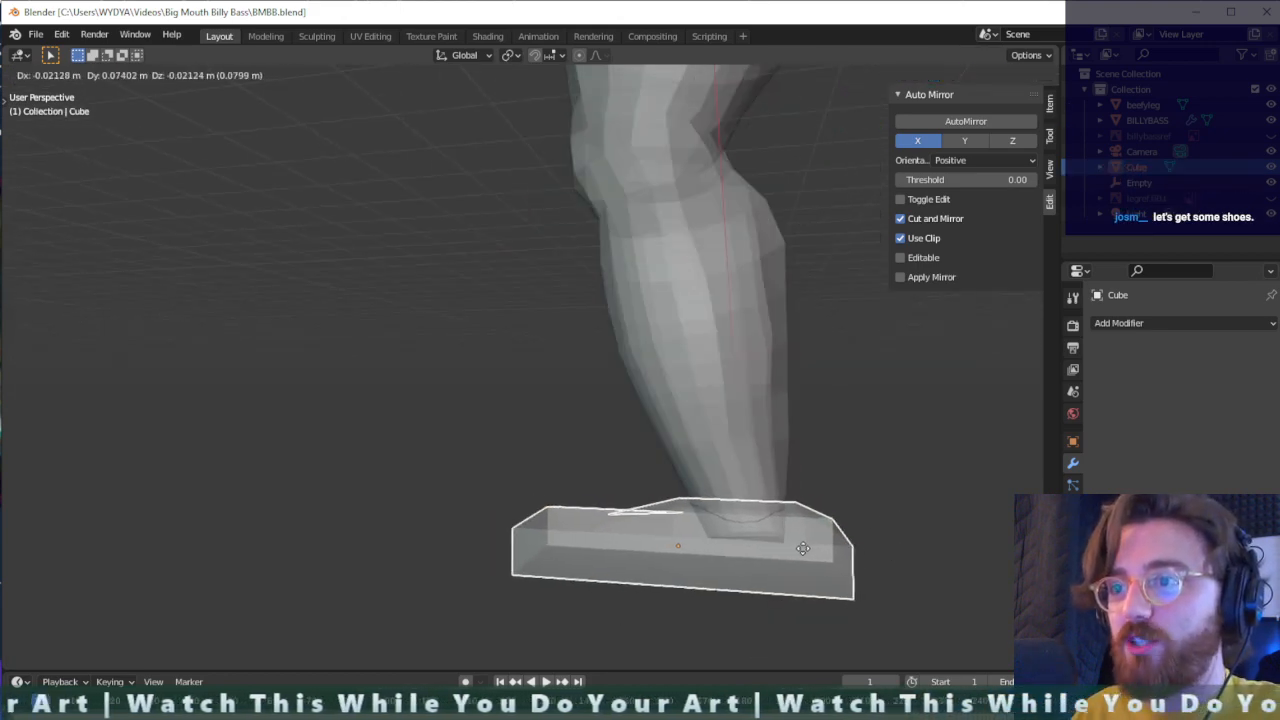
{"action": "left_click", "coordinate": [803, 548]}
- Examine the foot's fit under the ankle and the leg's proportions against the fish body from several angles
{"action": "middle_click_drag", "start_coordinate": [805, 551], "coordinate": [694, 525]}
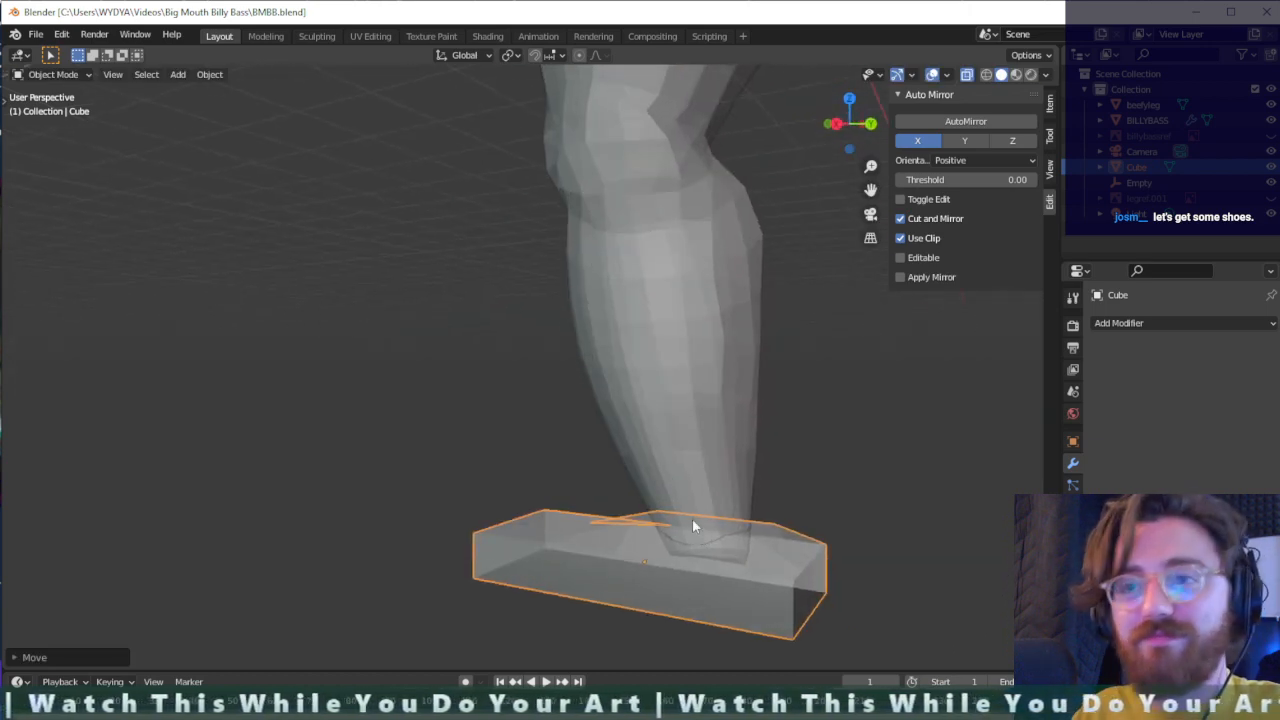
{"action": "middle_click_drag", "start_coordinate": [773, 559], "coordinate": [617, 443]}
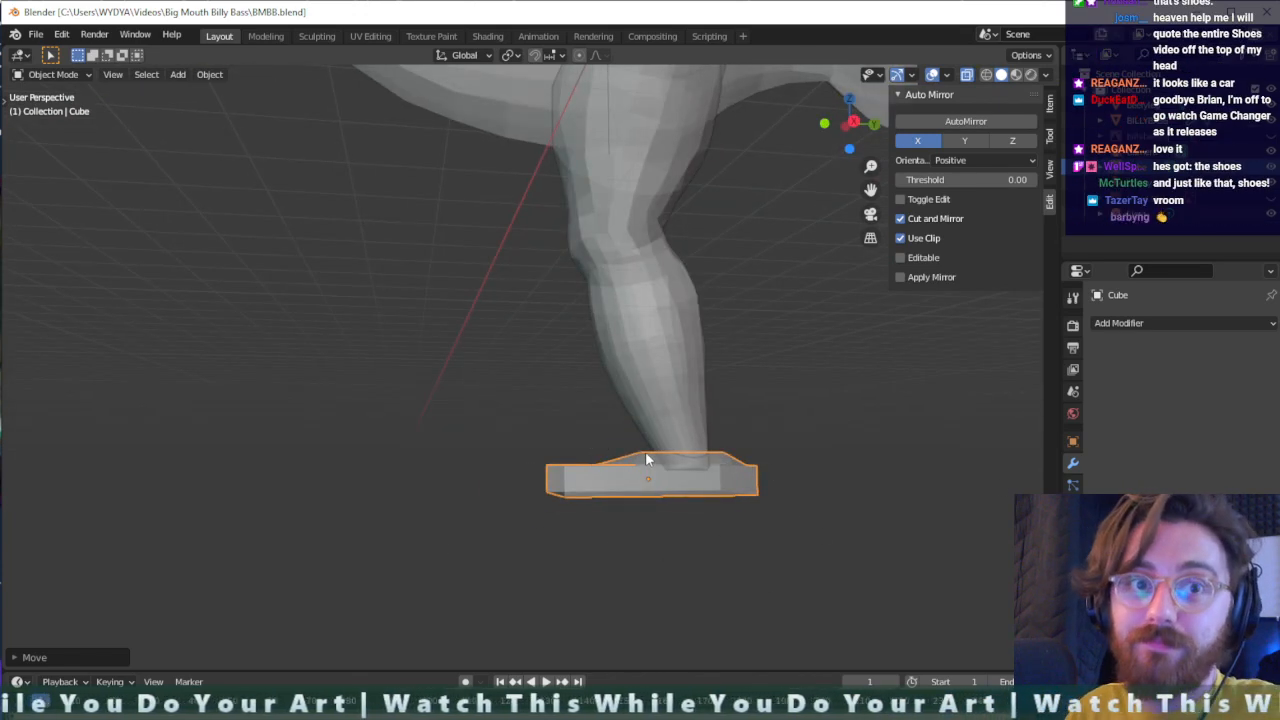
{"action": "middle_click_drag", "start_coordinate": [897, 472], "coordinate": [806, 483]}
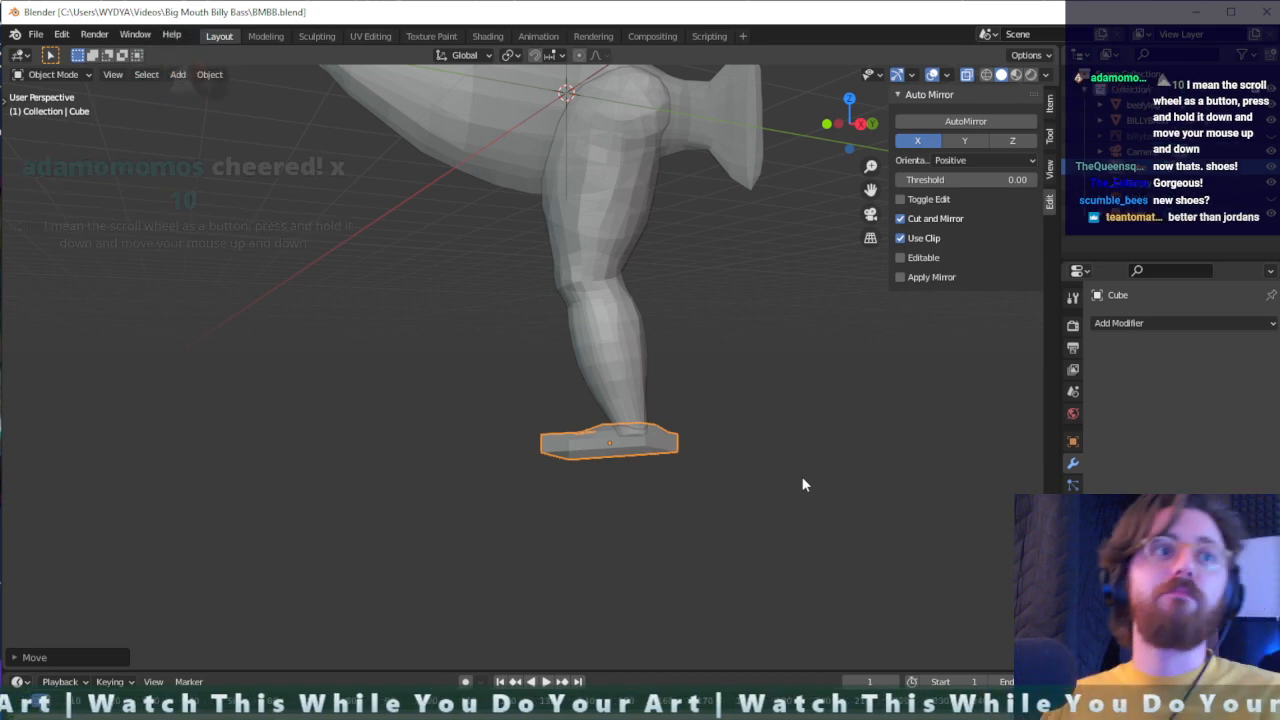
{"action": "middle_click_drag", "start_coordinate": [537, 153], "coordinate": [726, 371]}
{"action": "scroll", "coordinate": [726, 371], "scroll_direction": "up", "scroll_amount": 2}
{"action": "scroll", "coordinate": [726, 371], "scroll_direction": "down", "scroll_amount": 2}
{"action": "scroll", "coordinate": [726, 371], "scroll_direction": "up", "scroll_amount": 1}
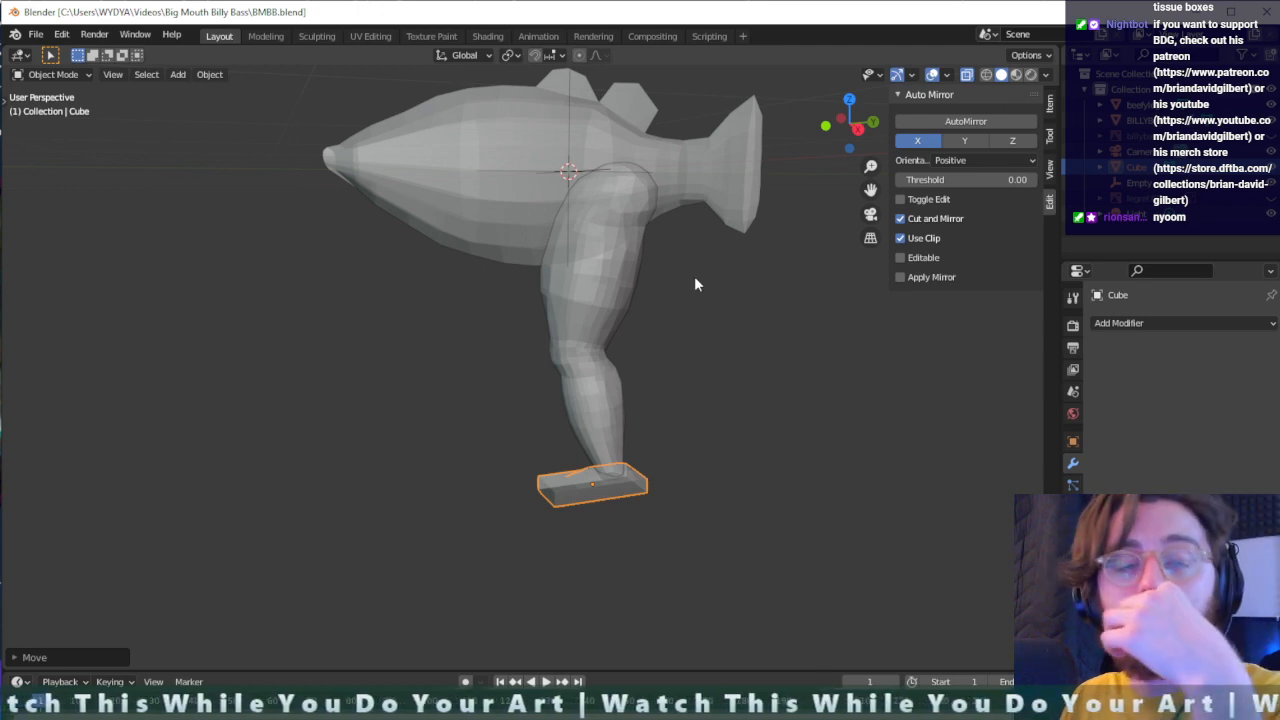
{"action": "middle_click_drag", "start_coordinate": [530, 285], "coordinate": [616, 294]}
{"action": "left_click", "coordinate": [616, 295]}
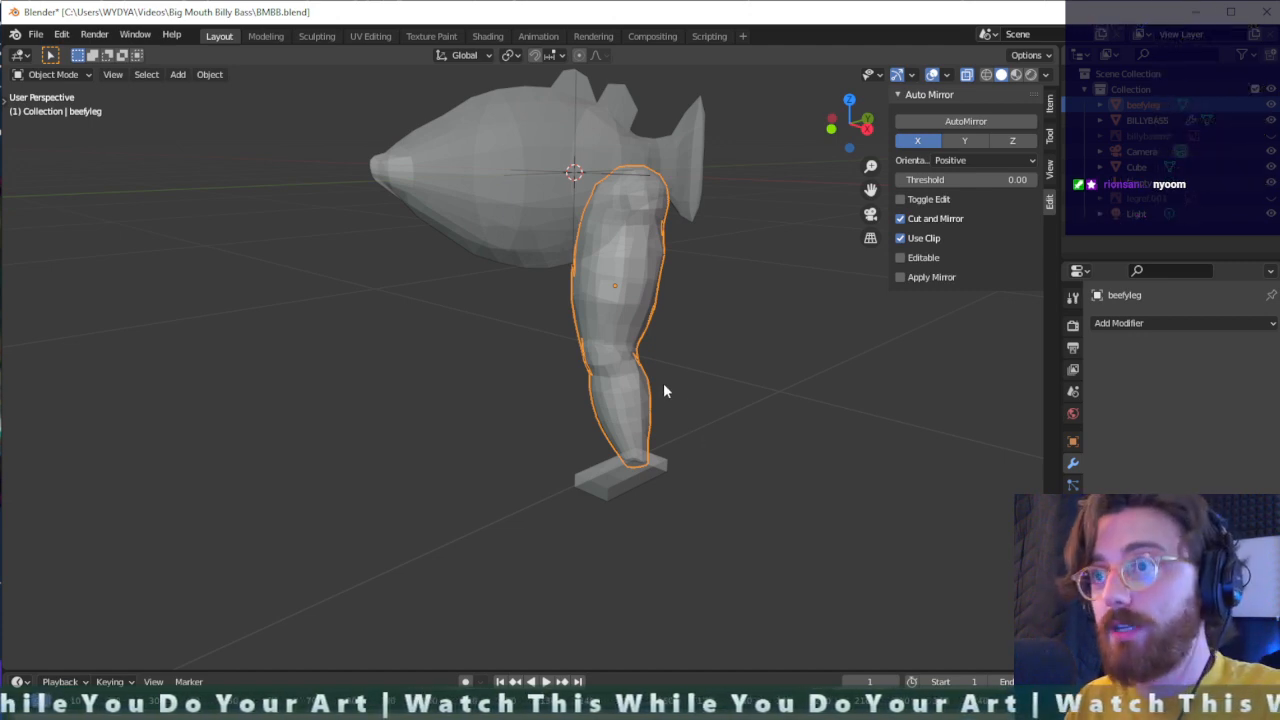
{"action": "left_click", "coordinate": [628, 477], "text": "shift"}
{"action": "left_click", "coordinate": [659, 474]}
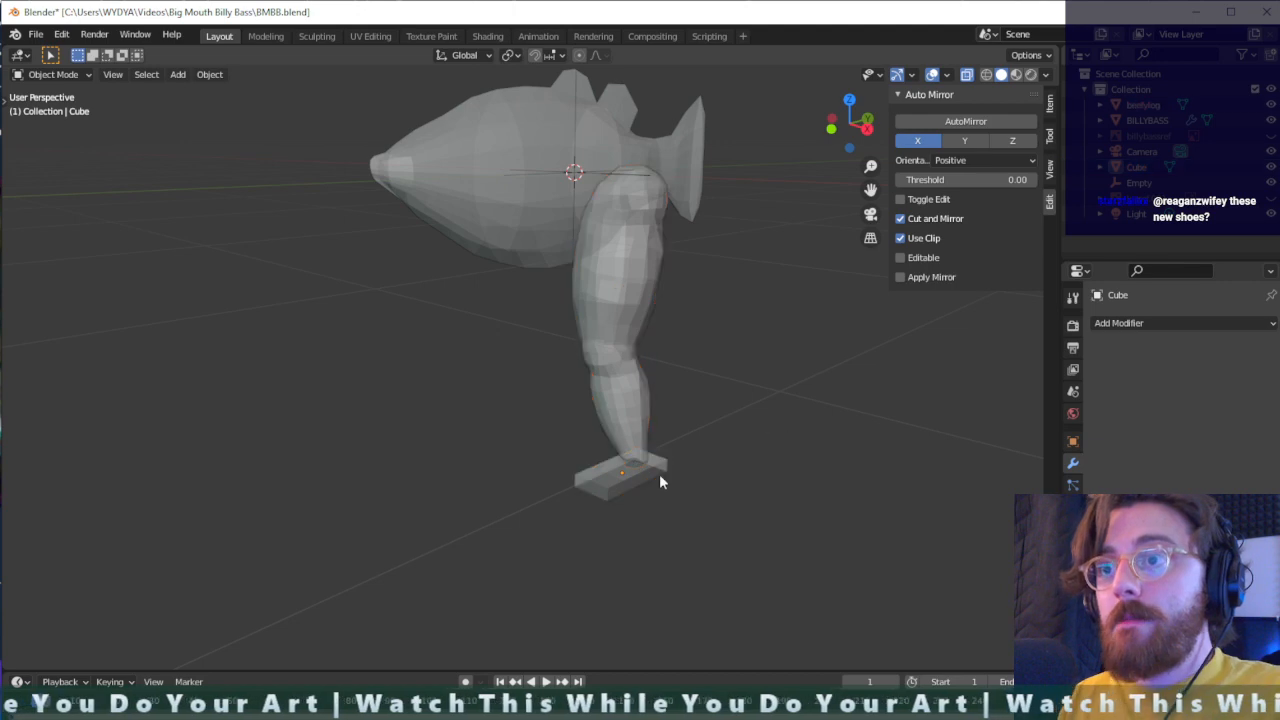
{"action": "left_click", "coordinate": [627, 473]}
{"action": "left_click", "coordinate": [627, 432], "text": "shift"}
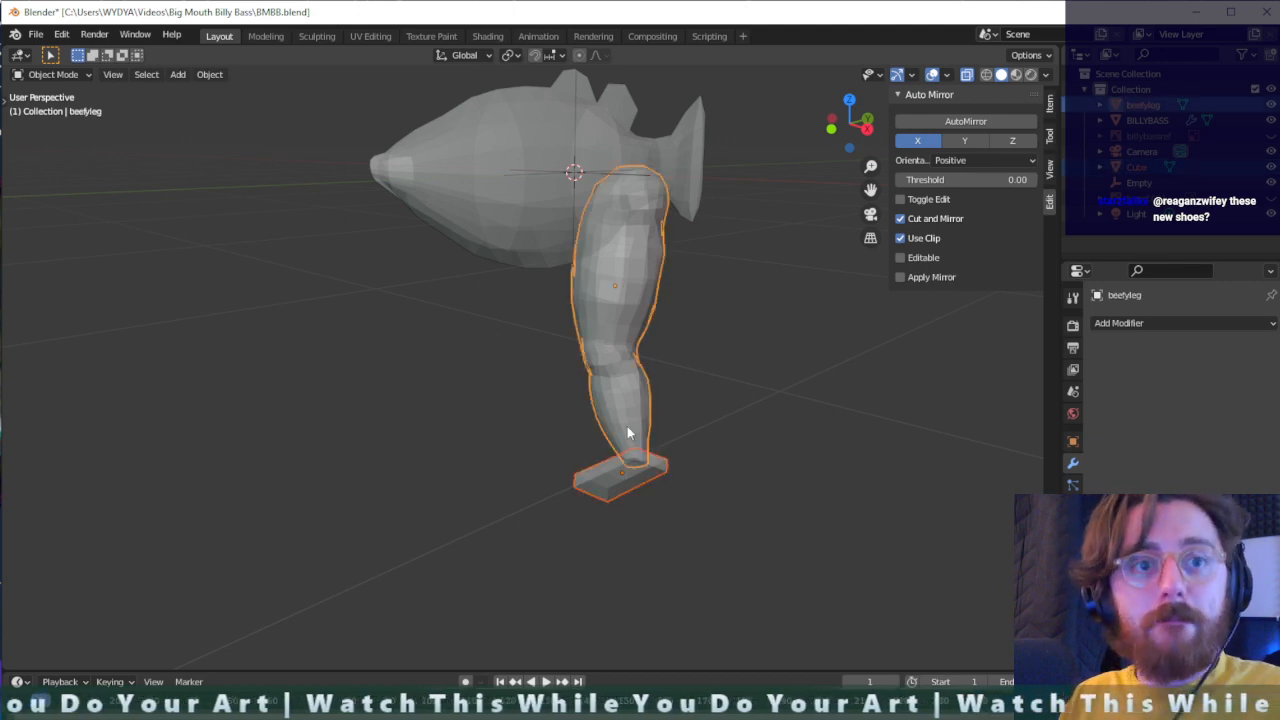
{"action": "right_click", "coordinate": [627, 426]}
{"action": "left_click", "coordinate": [627, 440]}
{"action": "left_click", "coordinate": [741, 405]}
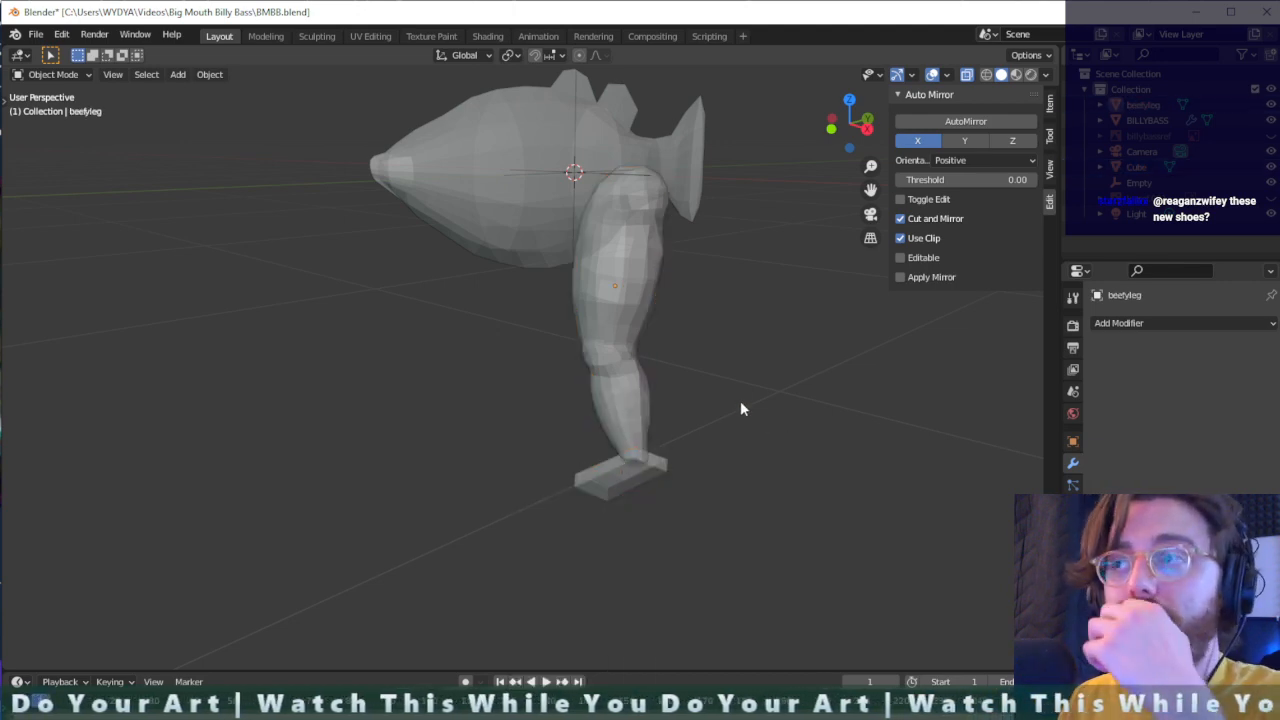
- Rename the foot slab object as shoes
{"action": "left_click", "coordinate": [620, 486]}
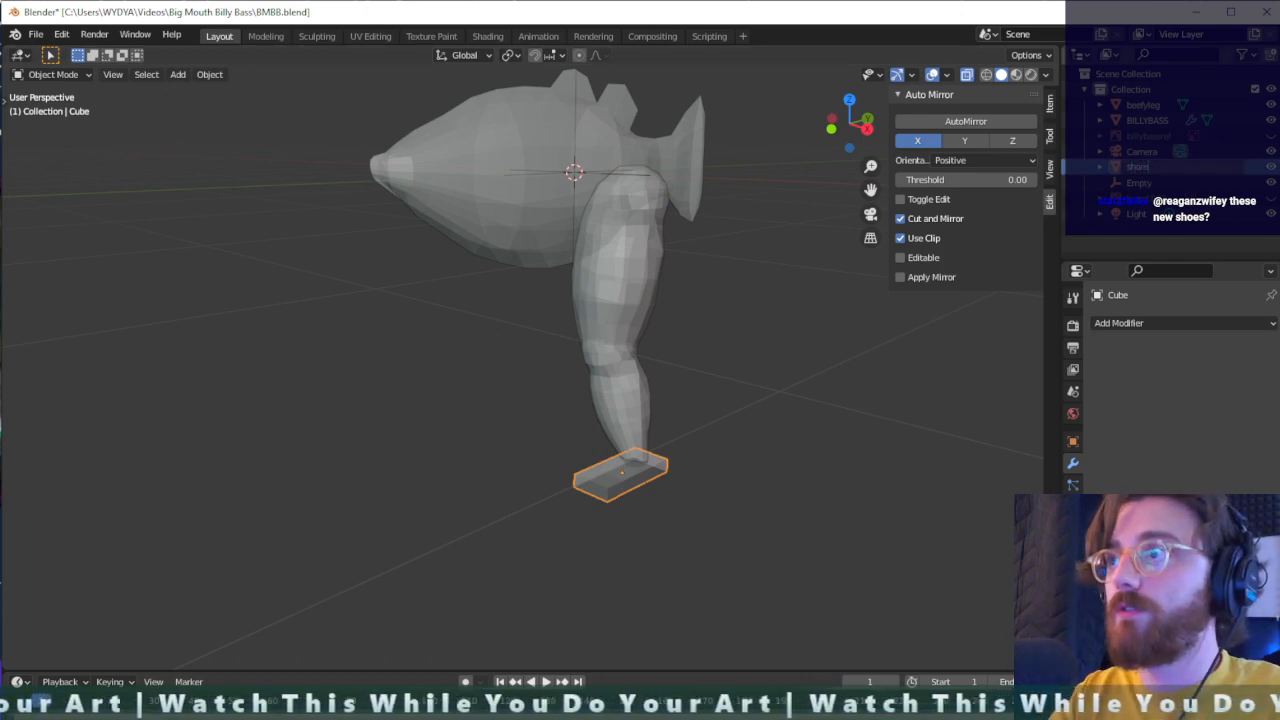
{"action": "key", "text": "Return"}
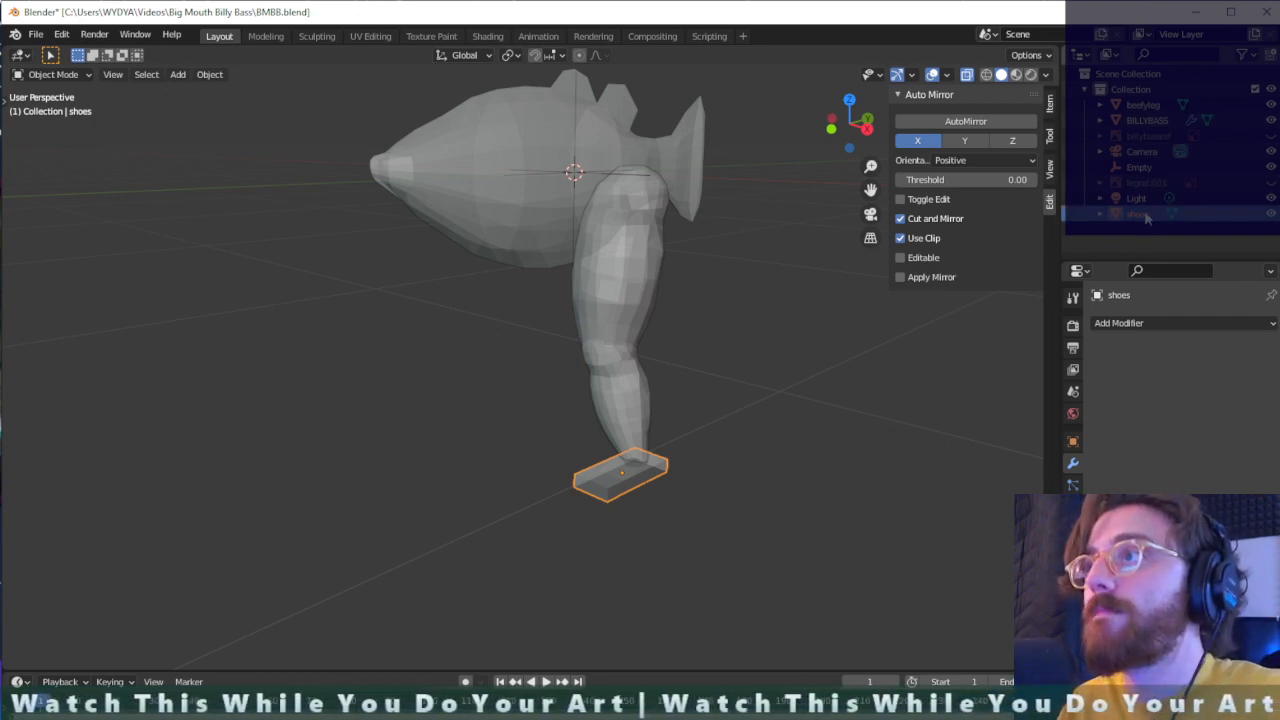
- Try setting Geometry to Origin on the leg and shoe together, and undo it
{"action": "left_click", "coordinate": [1146, 105]}
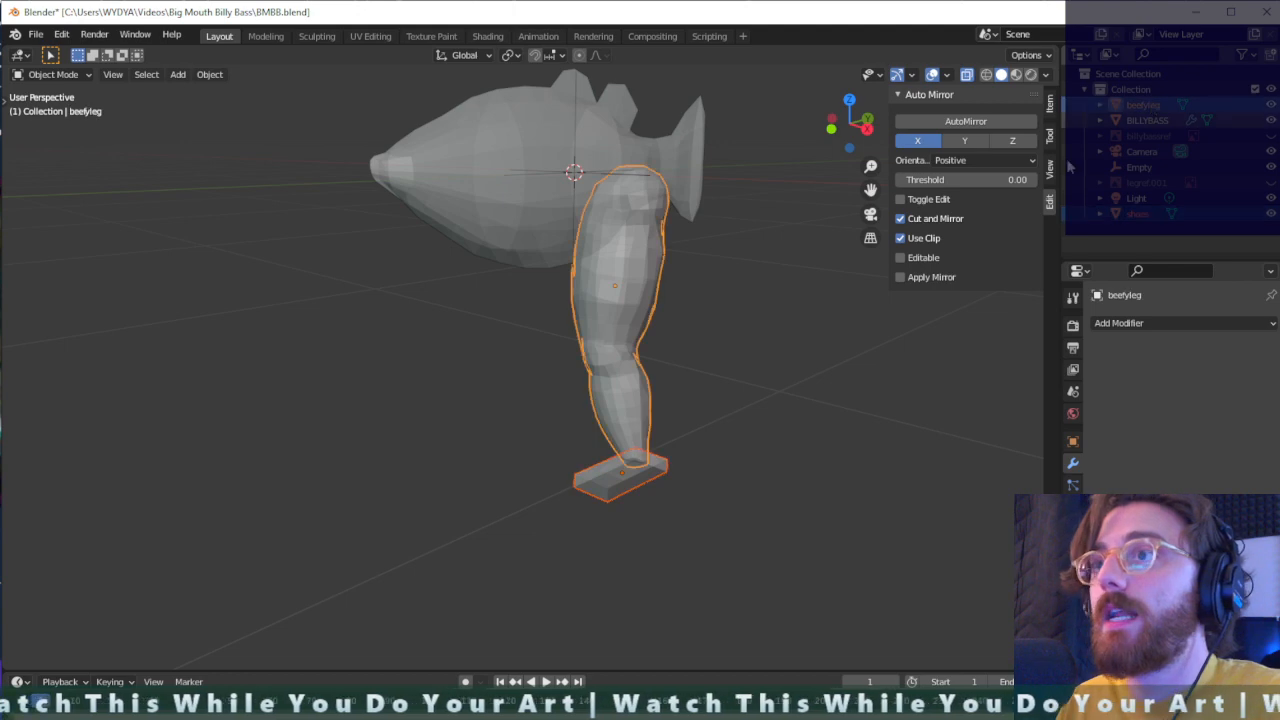
{"action": "right_click", "coordinate": [638, 408]}
{"action": "mouse_move", "coordinate": [636, 449]}
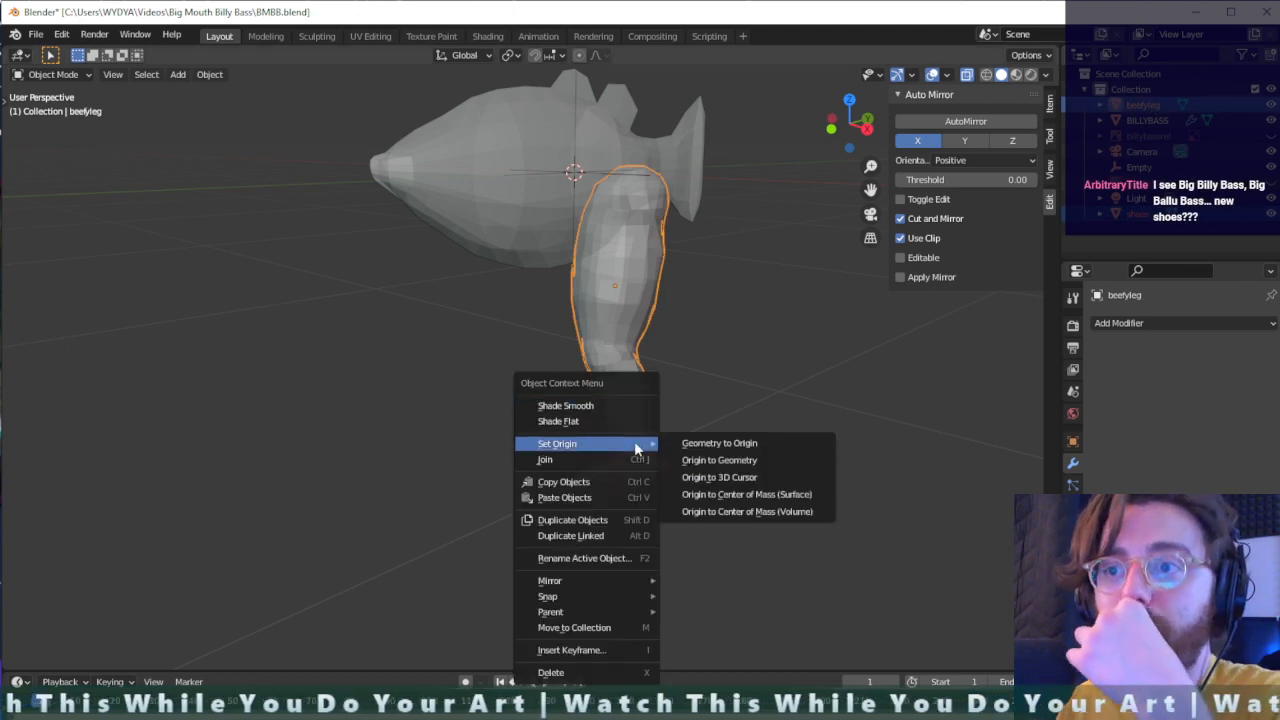
{"action": "left_click", "coordinate": [740, 444]}
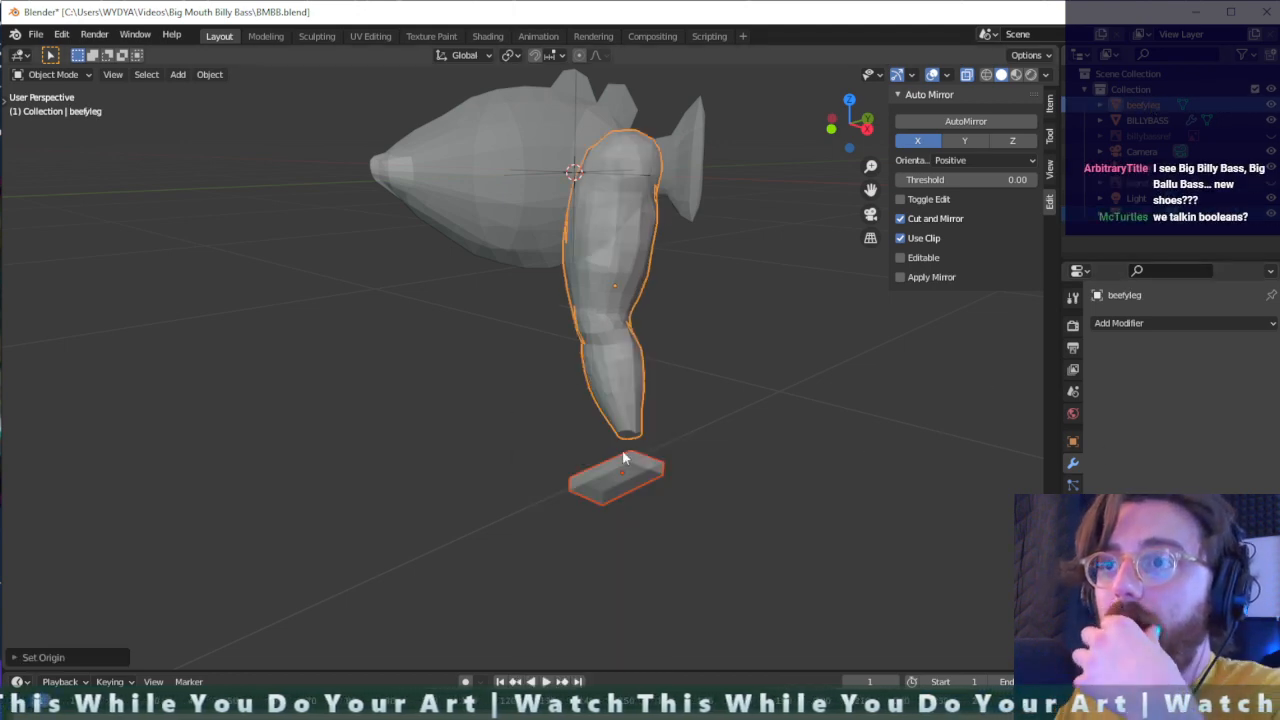
{"action": "left_click", "coordinate": [653, 461]}
{"action": "key", "text": "ctrl+z"}
{"action": "key", "text": "ctrl+z"}
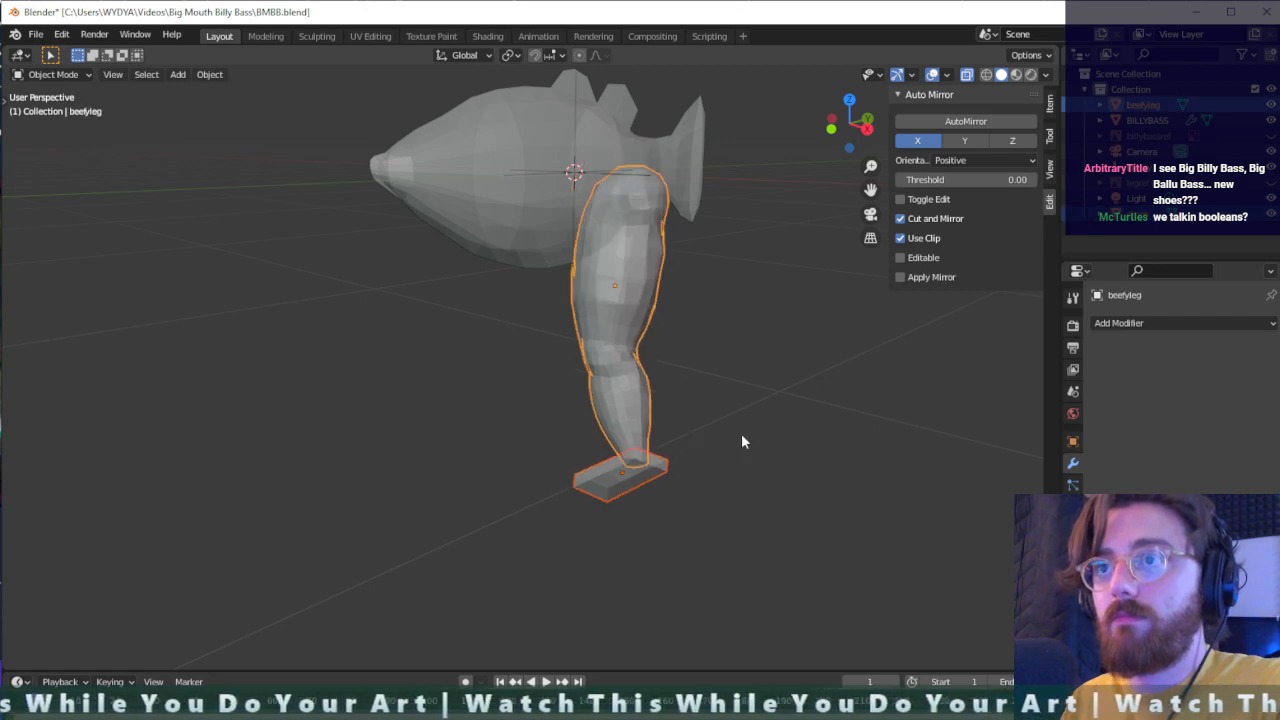
{"action": "left_click", "coordinate": [779, 423]}
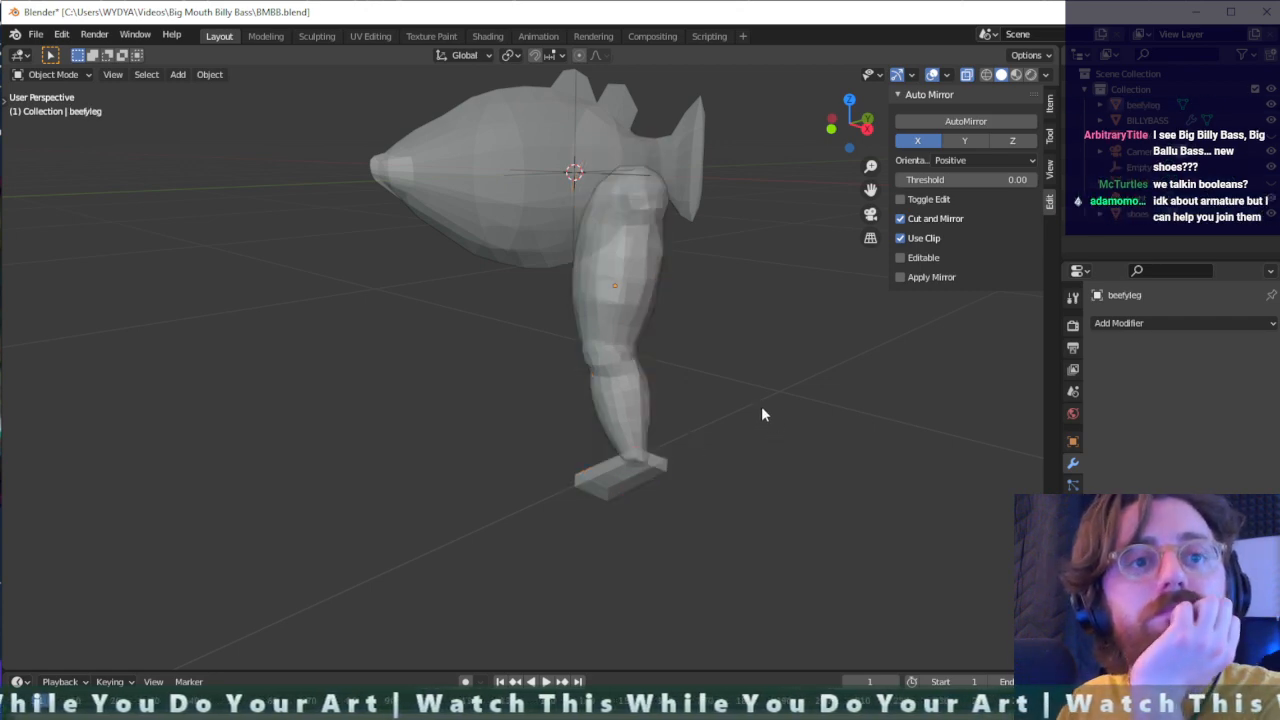
- Add a Boolean modifier to the shoe and set its operation to Union
{"action": "middle_click_drag", "start_coordinate": [720, 443], "coordinate": [686, 474]}
{"action": "scroll", "coordinate": [660, 496], "scroll_direction": "up", "scroll_amount": 3}
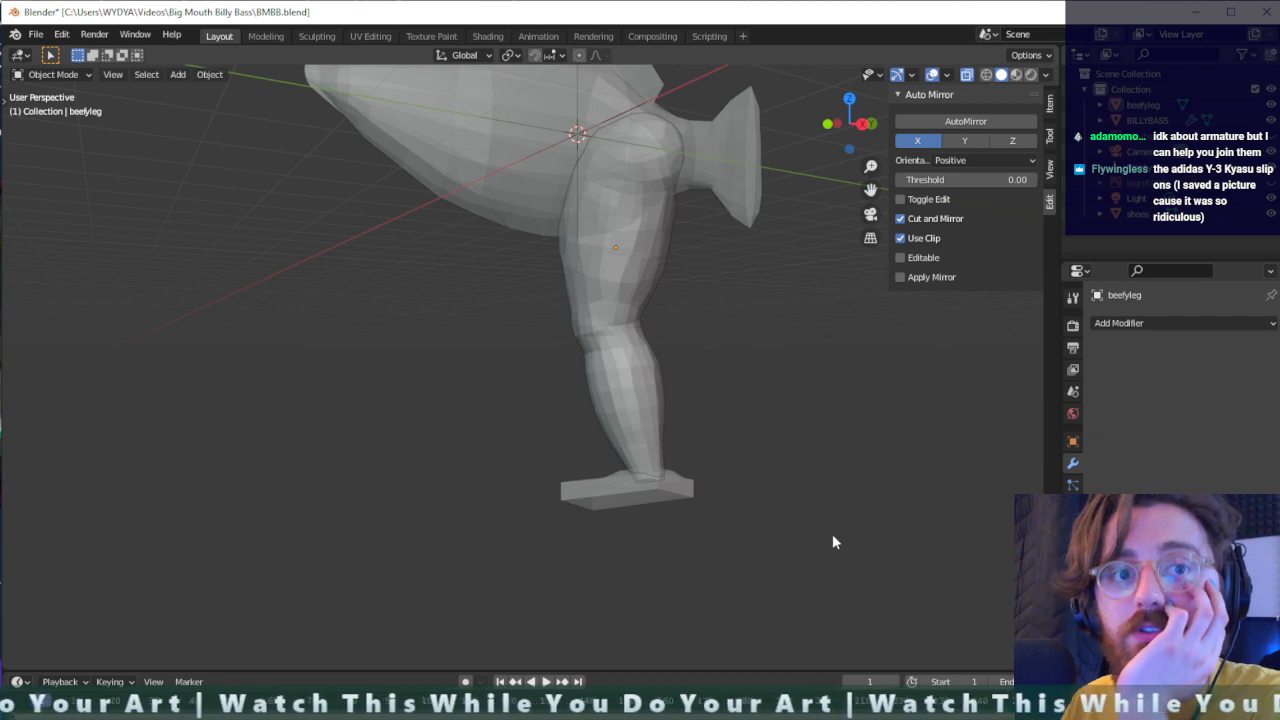
{"action": "scroll", "coordinate": [797, 522], "scroll_direction": "down", "scroll_amount": 1}
{"action": "scroll", "coordinate": [729, 517], "scroll_direction": "up", "scroll_amount": 1}
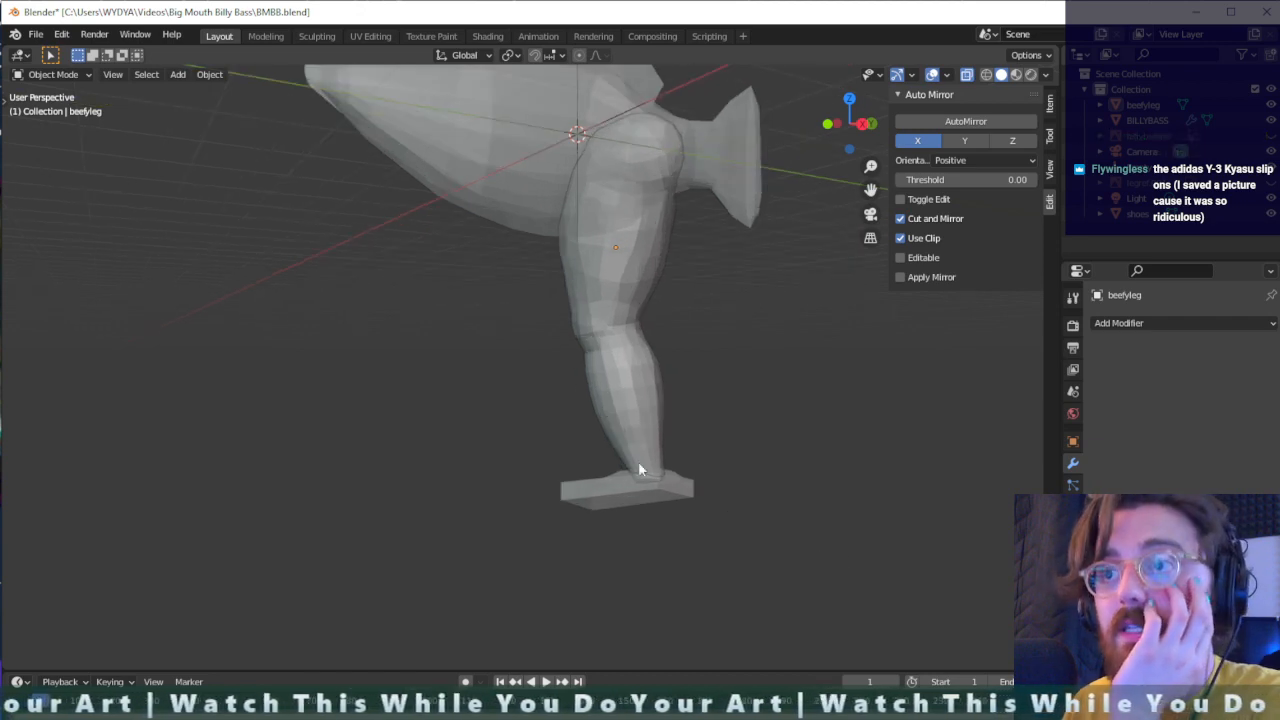
{"action": "left_click", "coordinate": [660, 490]}
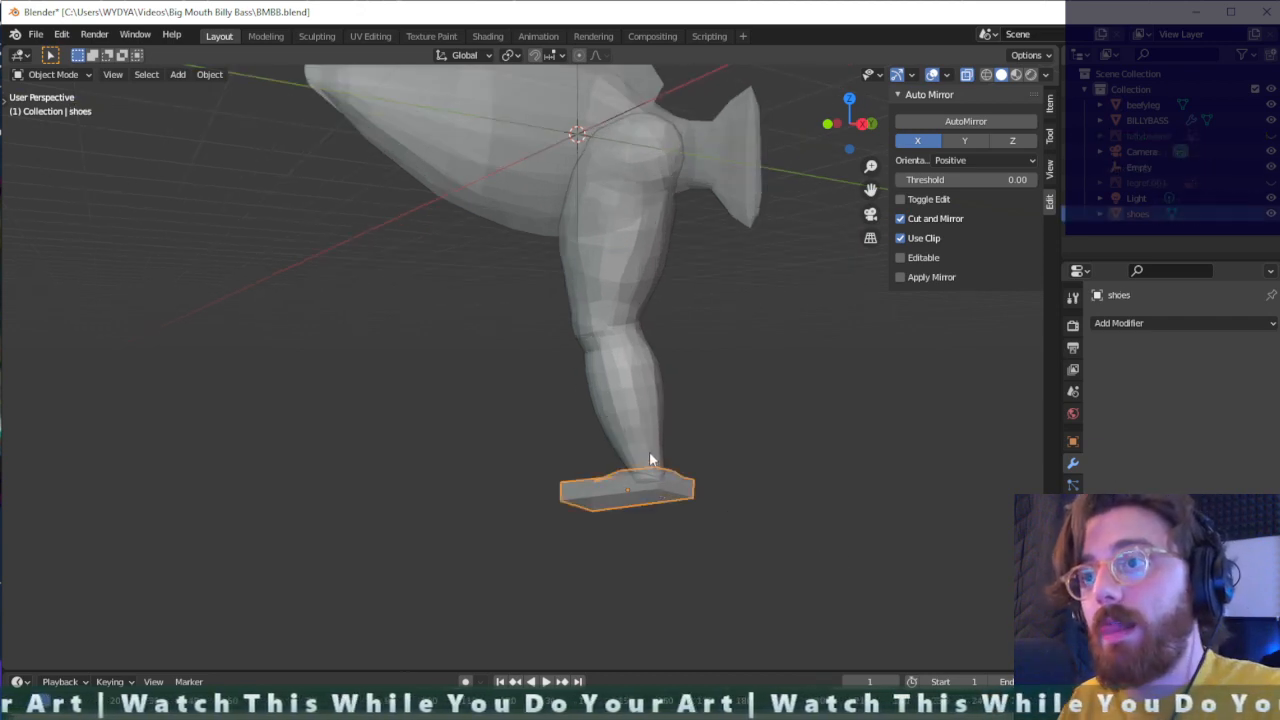
{"action": "left_click", "coordinate": [1158, 321]}
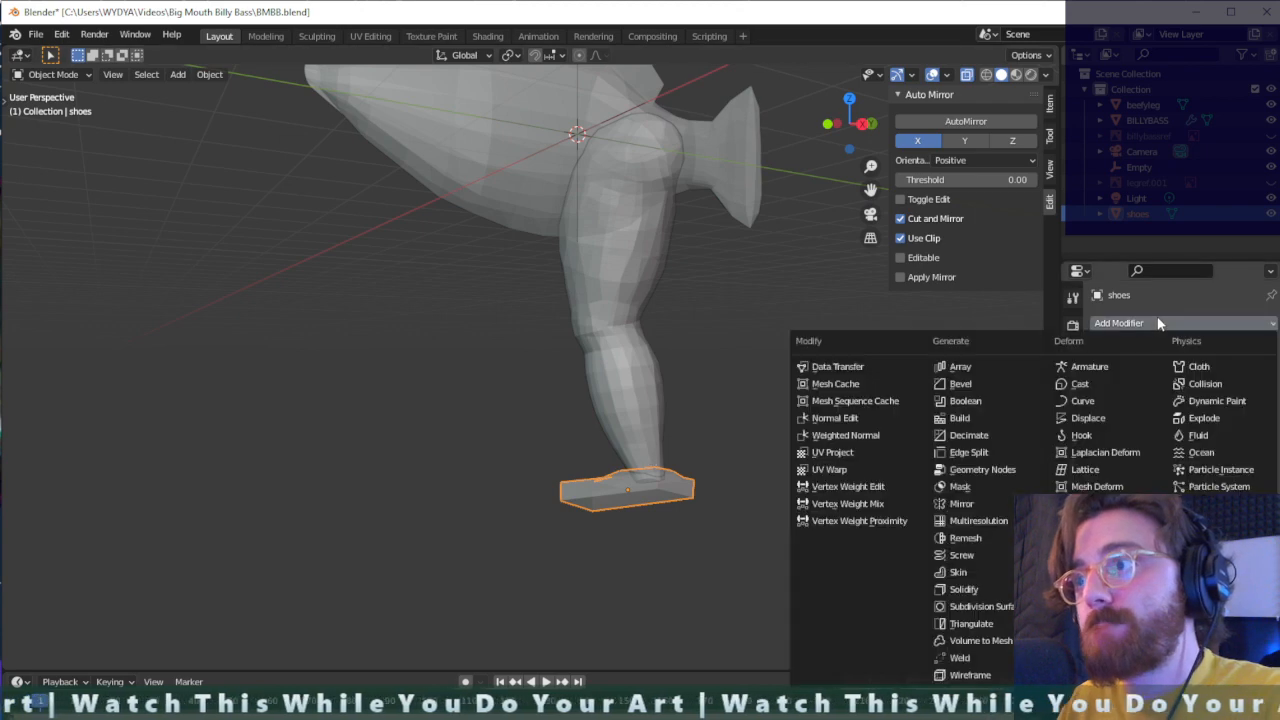
{"action": "left_click", "coordinate": [965, 401]}
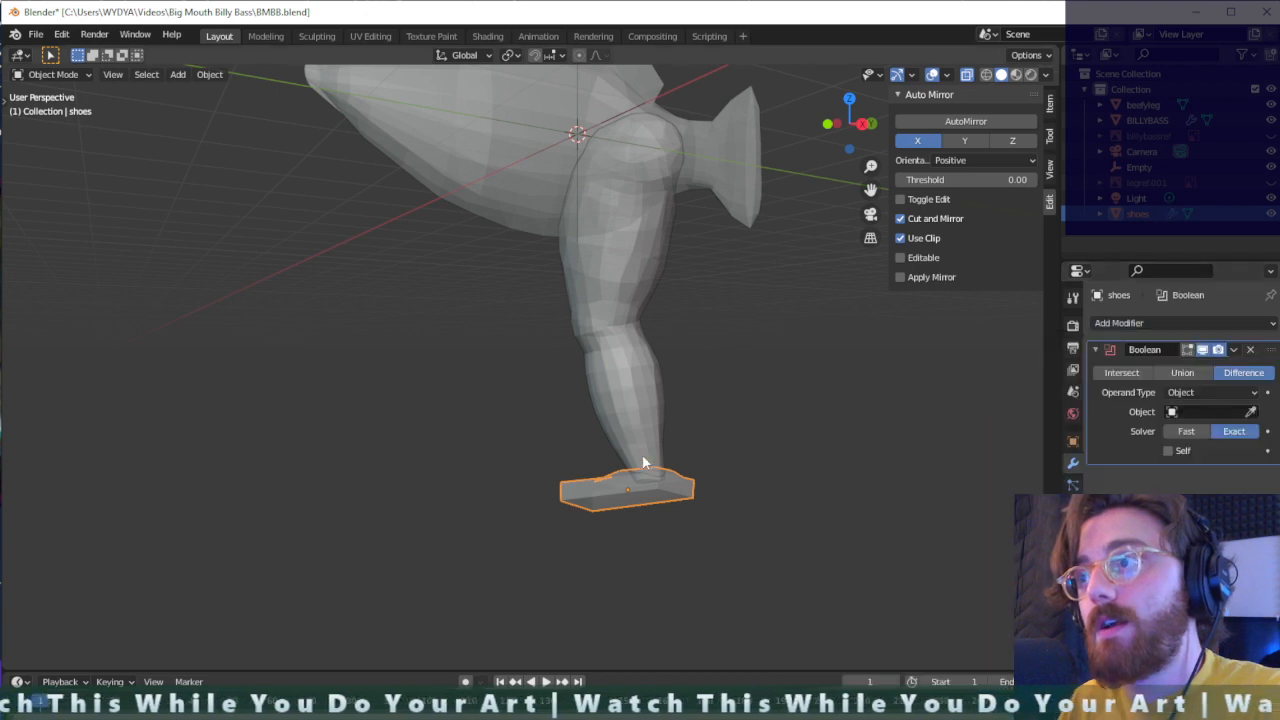
{"action": "left_click", "coordinate": [1182, 372]}
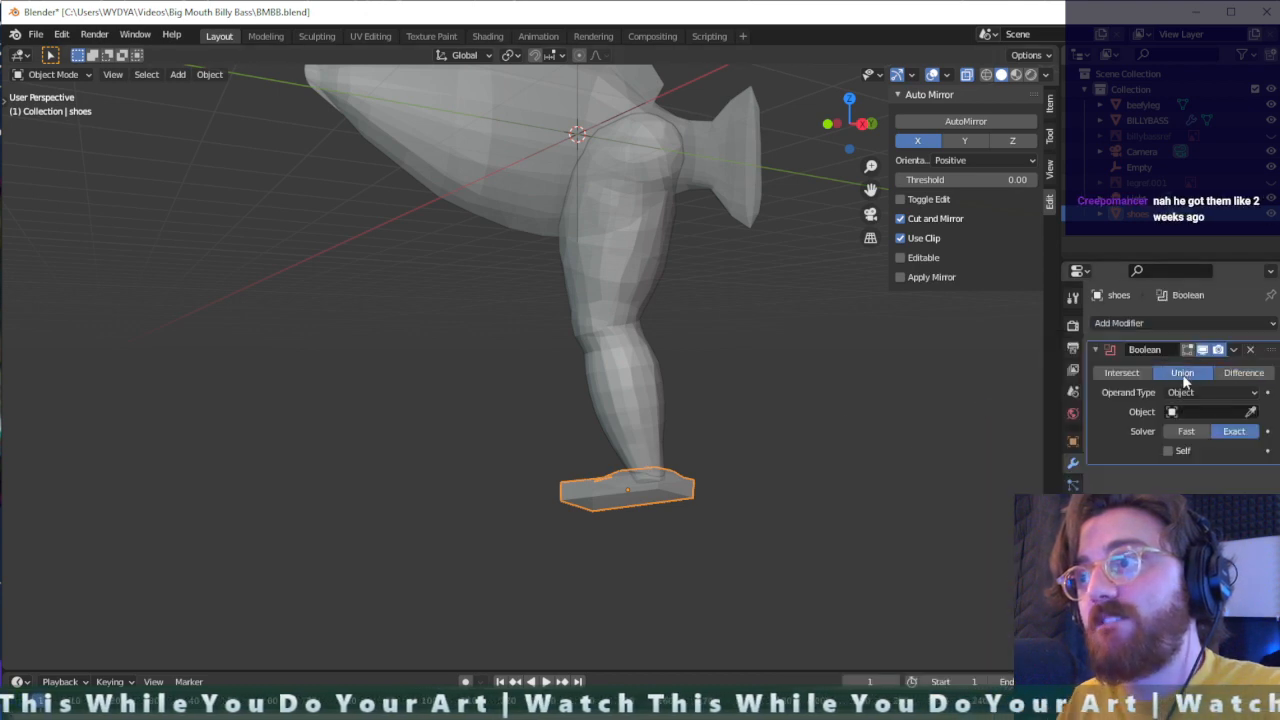
{"action": "left_click", "coordinate": [630, 421]}
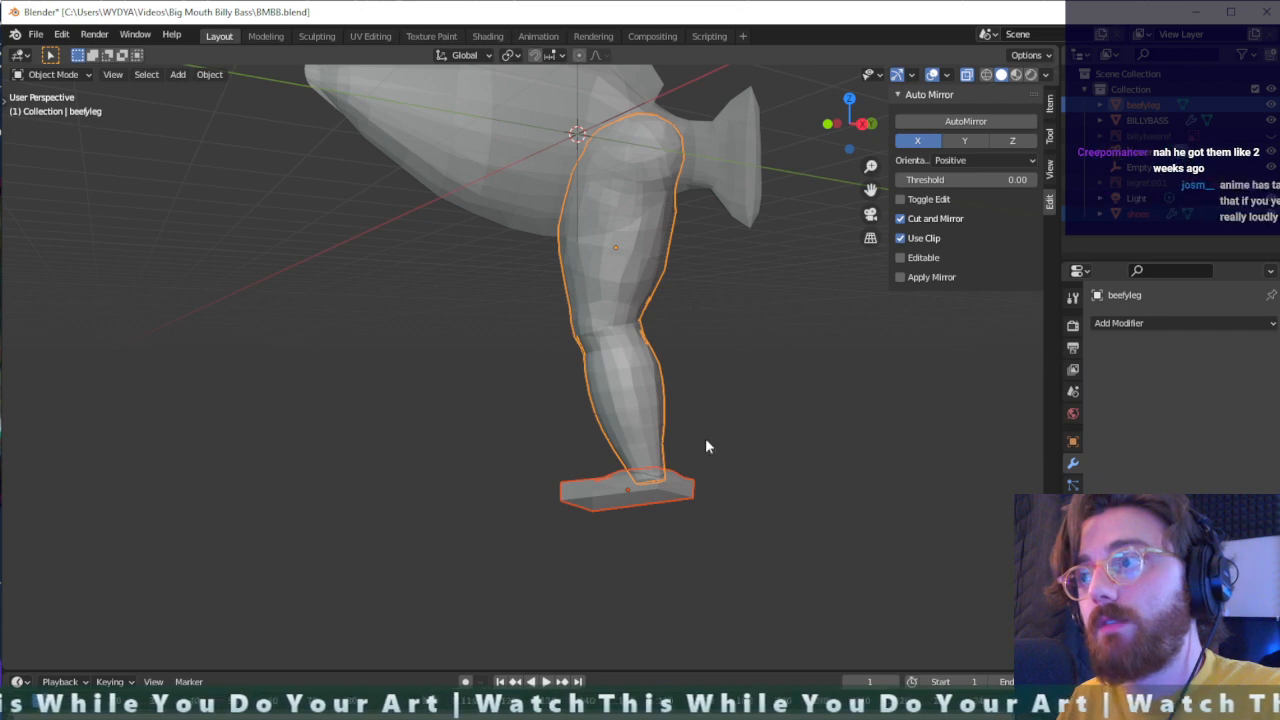
{"action": "left_click", "coordinate": [735, 449]}
{"action": "left_click", "coordinate": [649, 484]}
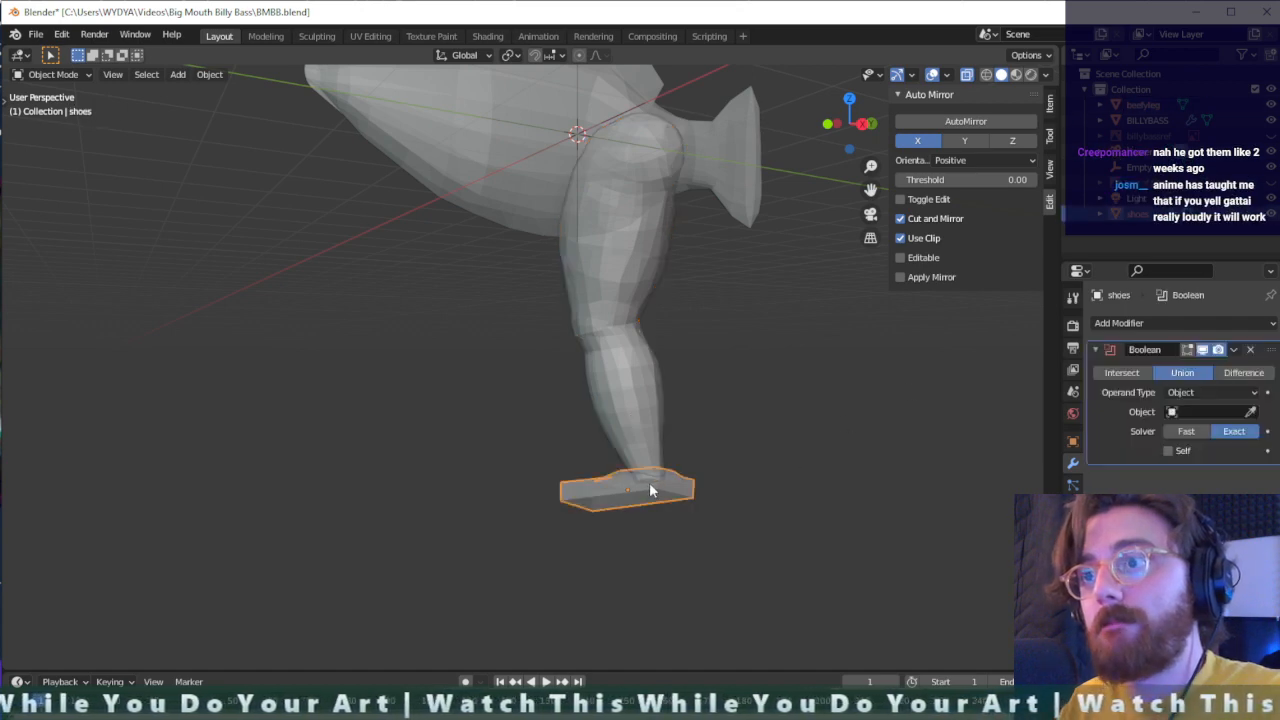
{"action": "left_click", "coordinate": [651, 428]}
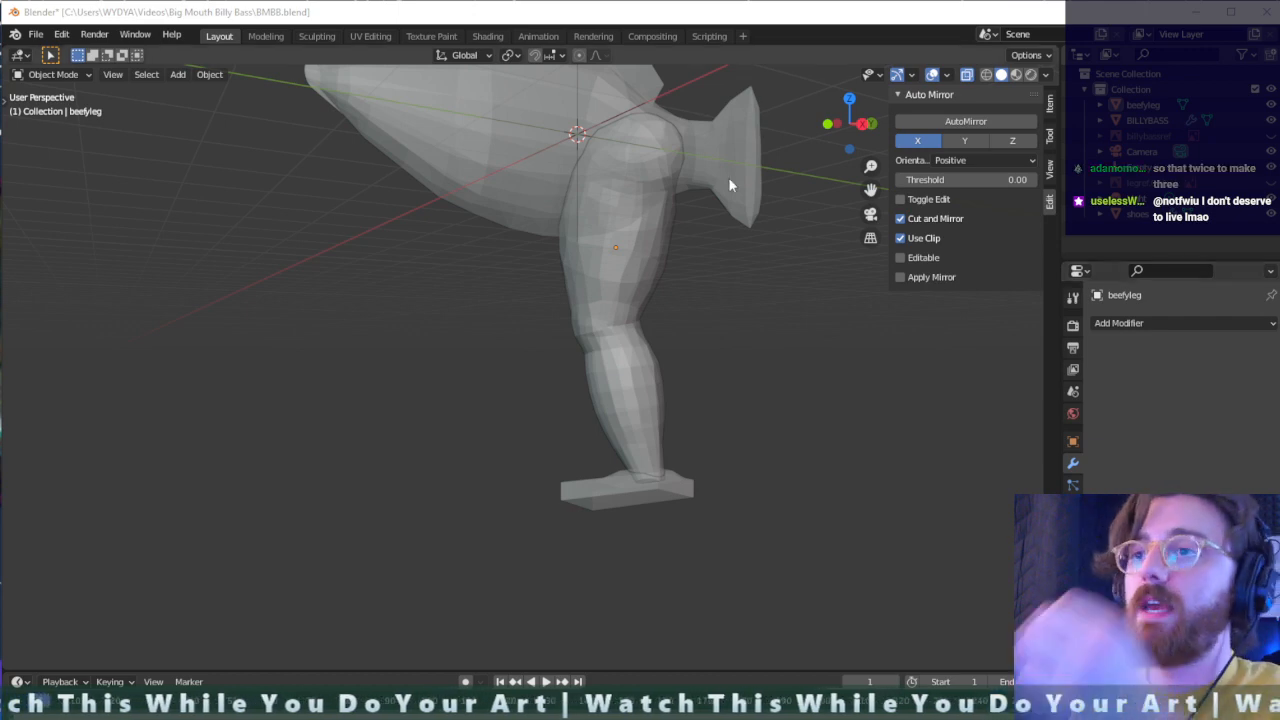
{"action": "left_click", "coordinate": [634, 391]}
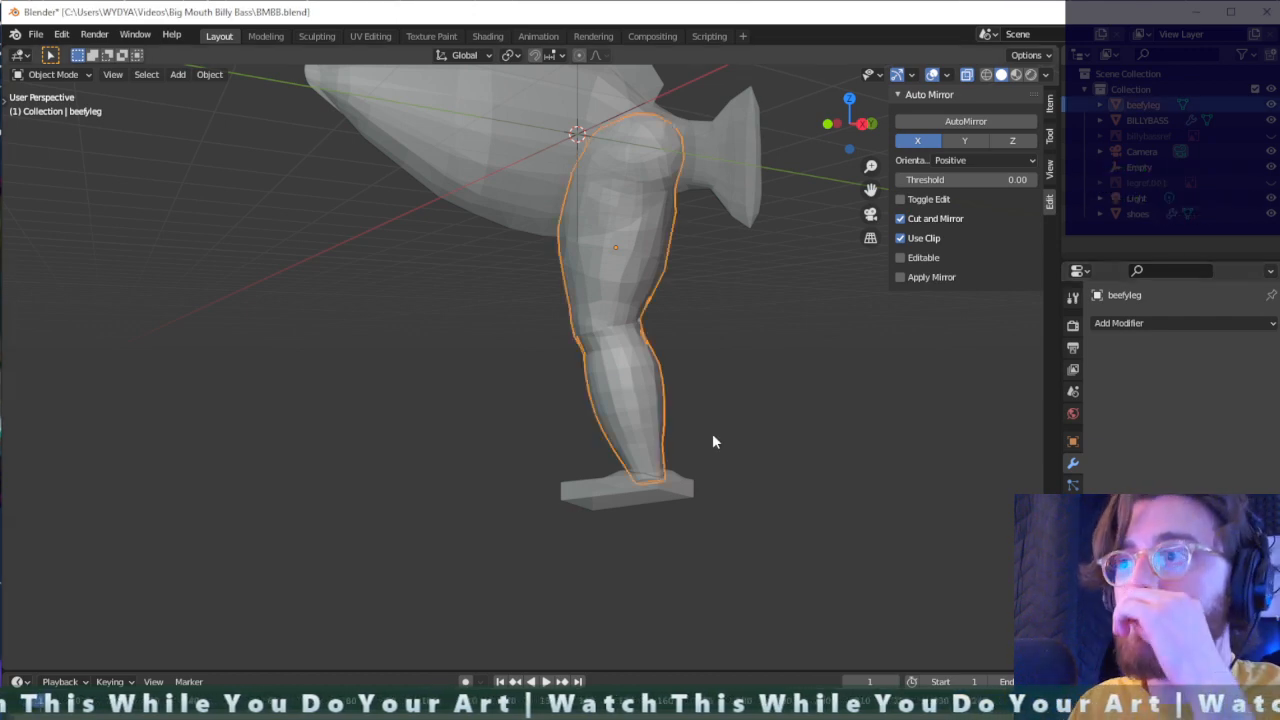
- Try beefyleg as the object of the shoe's Boolean union, inspect the combined leg, and undo it
{"action": "left_click", "coordinate": [604, 489]}
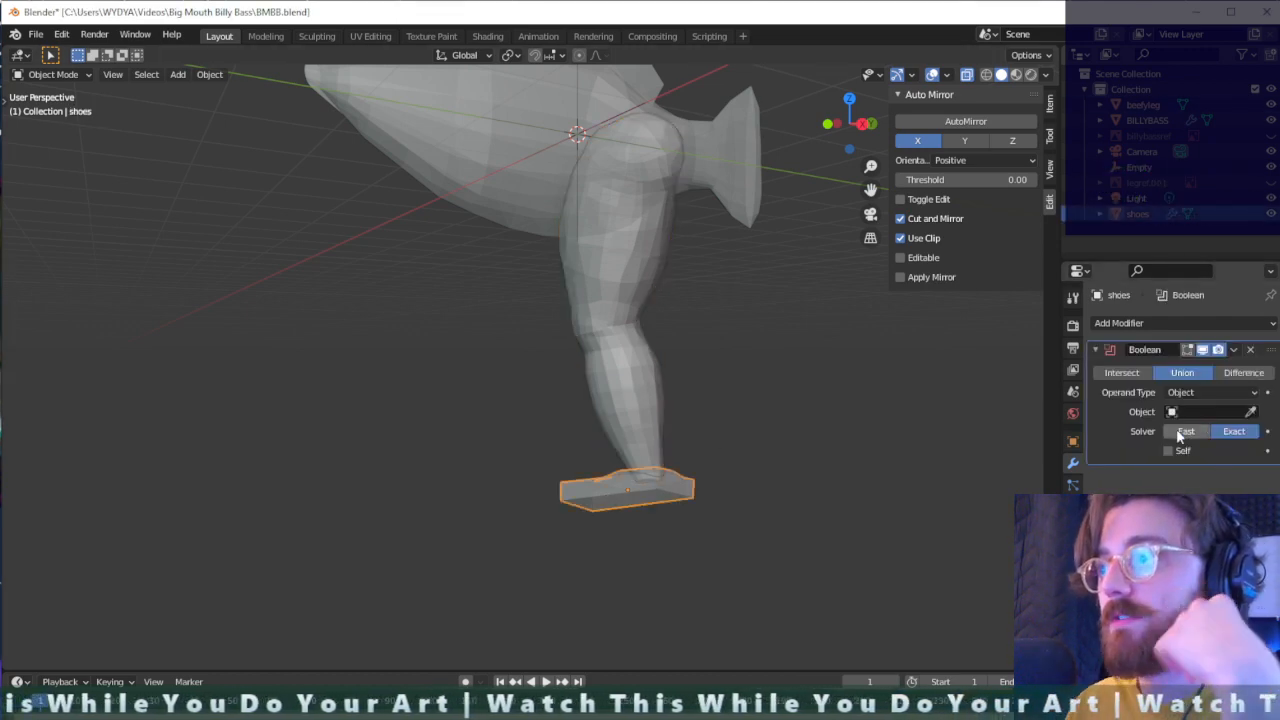
{"action": "left_click", "coordinate": [1208, 412]}
{"action": "left_click", "coordinate": [1145, 436]}
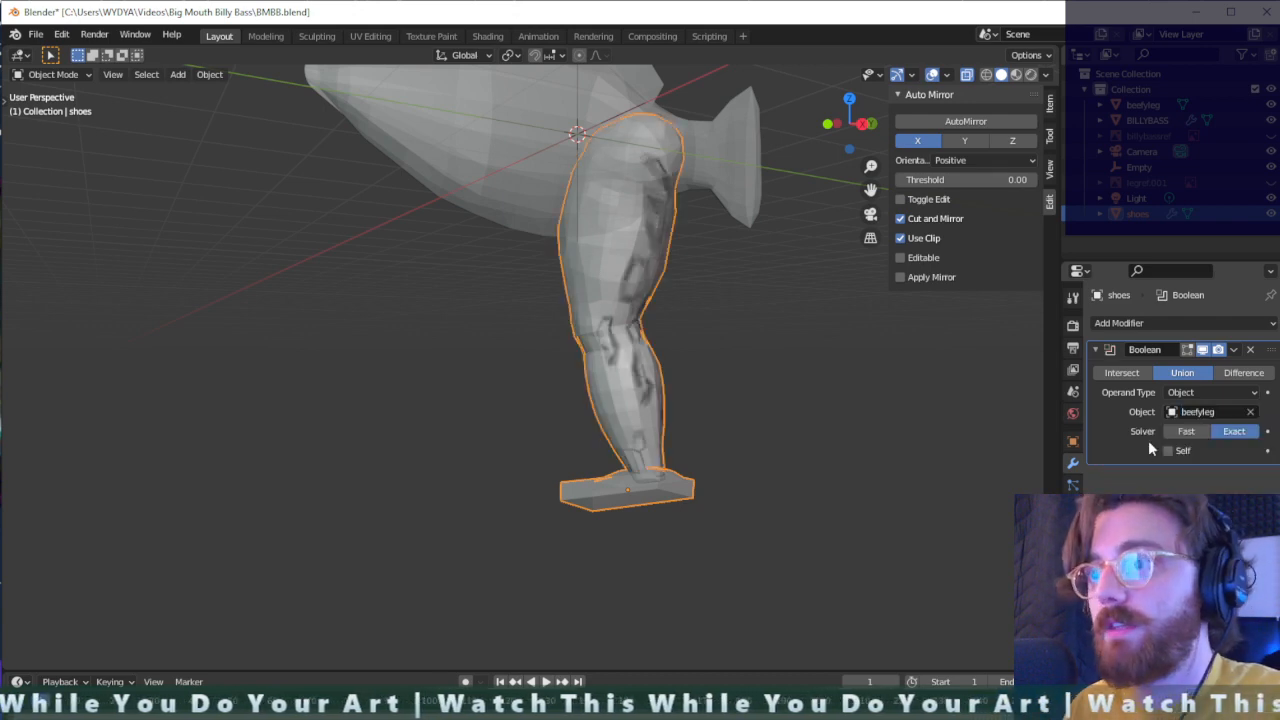
{"action": "scroll", "coordinate": [662, 462], "scroll_direction": "up", "scroll_amount": 2}
{"action": "middle_click_drag", "start_coordinate": [662, 462], "coordinate": [879, 478]}
{"action": "left_click", "coordinate": [803, 460]}
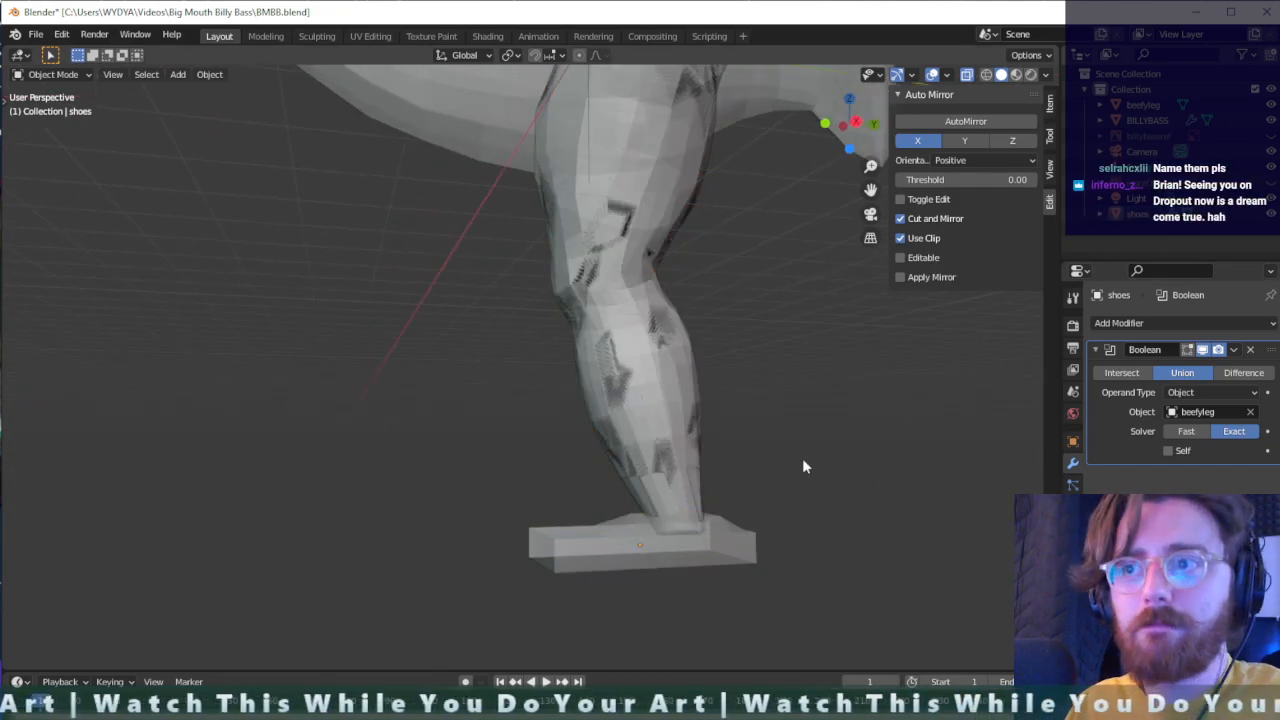
{"action": "key", "text": "ctrl+z"}
{"action": "key", "text": "ctrl+z"}
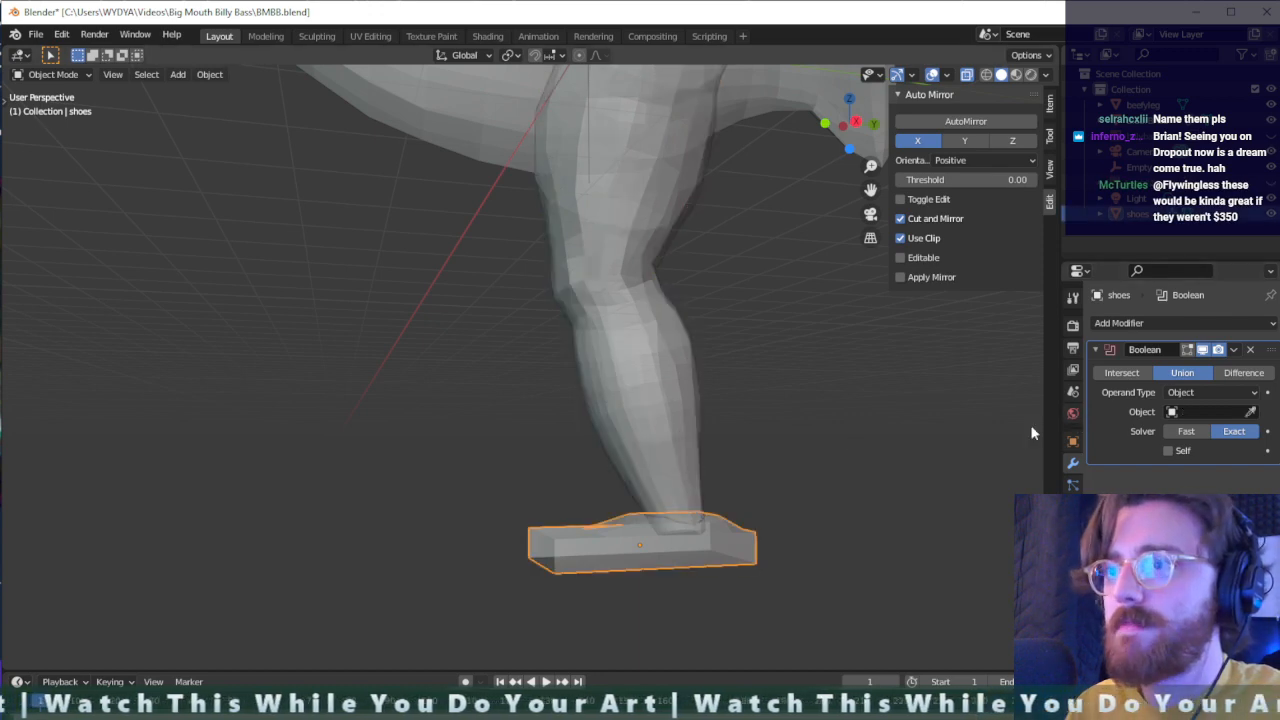
- Set beefyleg as the object of the Boolean union on the shoe
{"action": "middle_click_drag", "start_coordinate": [848, 478], "coordinate": [722, 400]}
{"action": "left_click", "coordinate": [650, 388]}
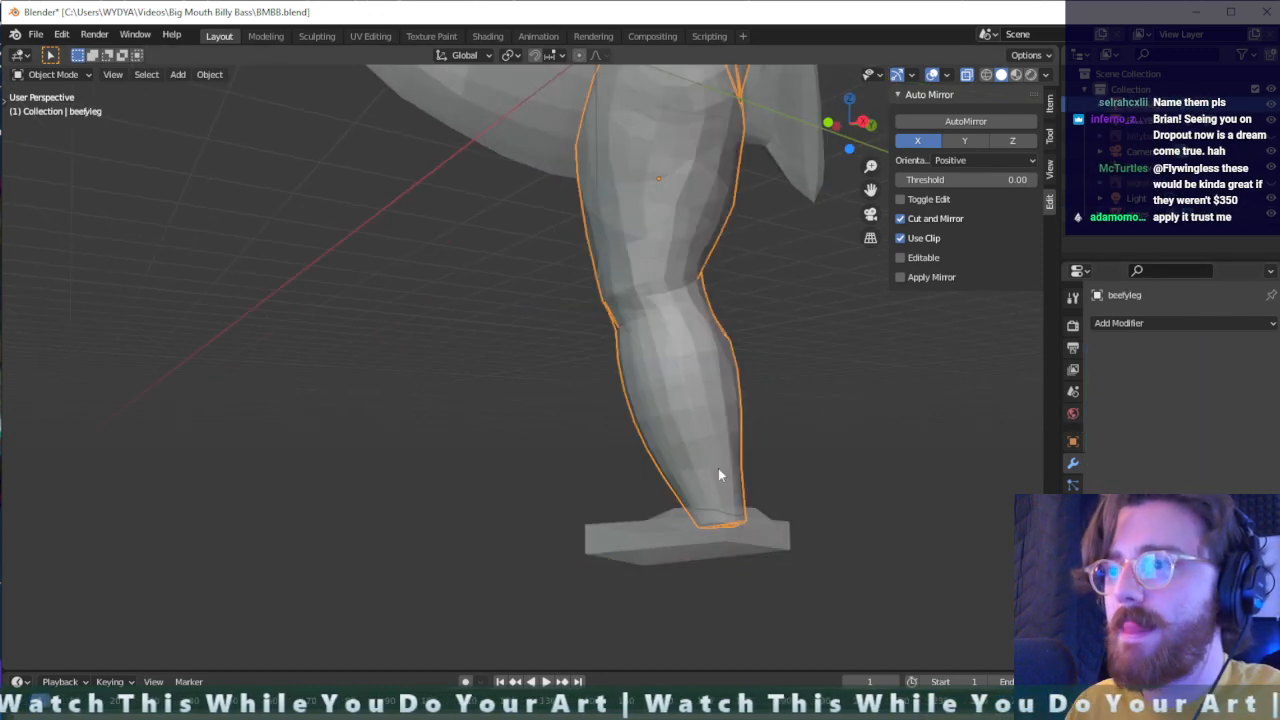
{"action": "left_click", "coordinate": [658, 540]}
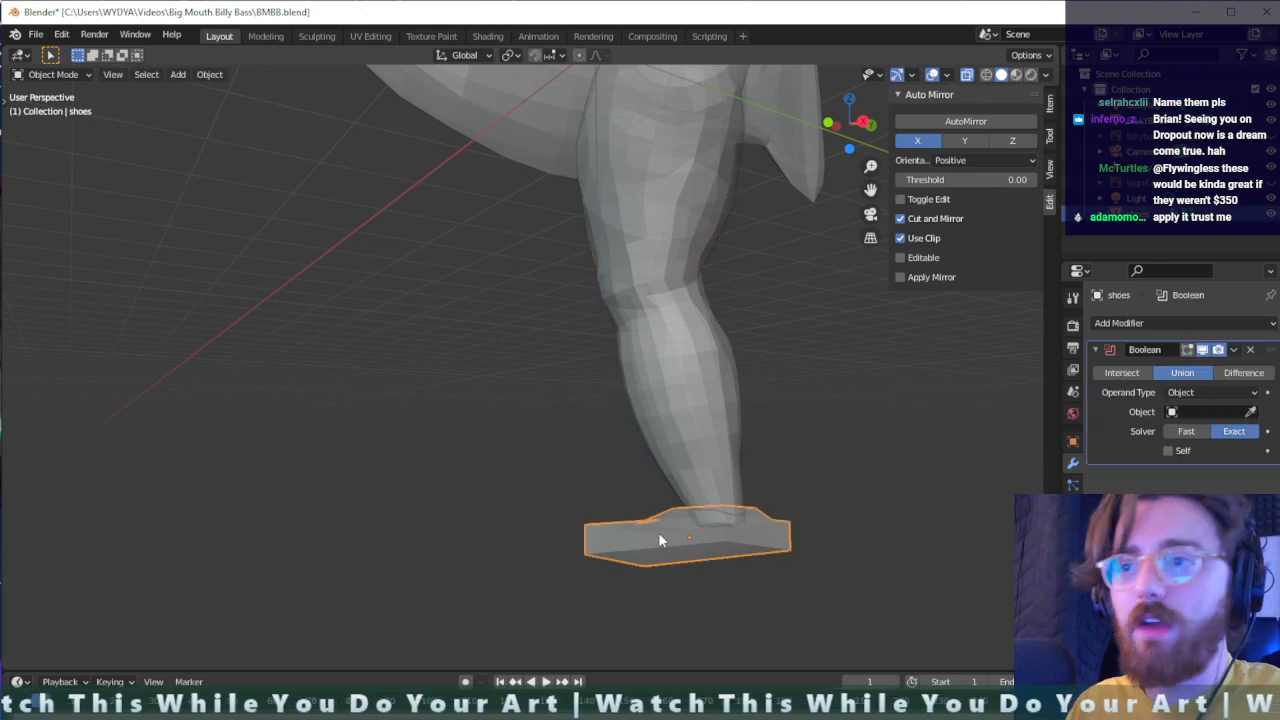
{"action": "left_click", "coordinate": [1205, 411]}
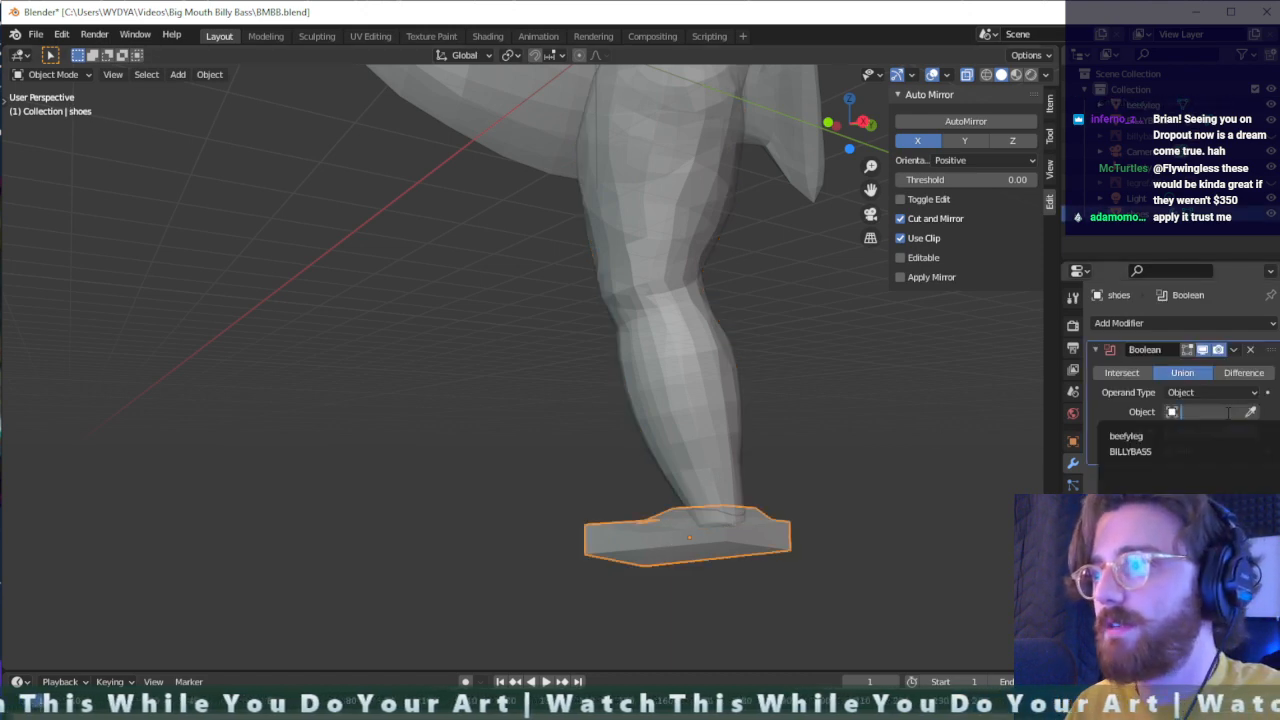
{"action": "left_click", "coordinate": [1144, 440]}
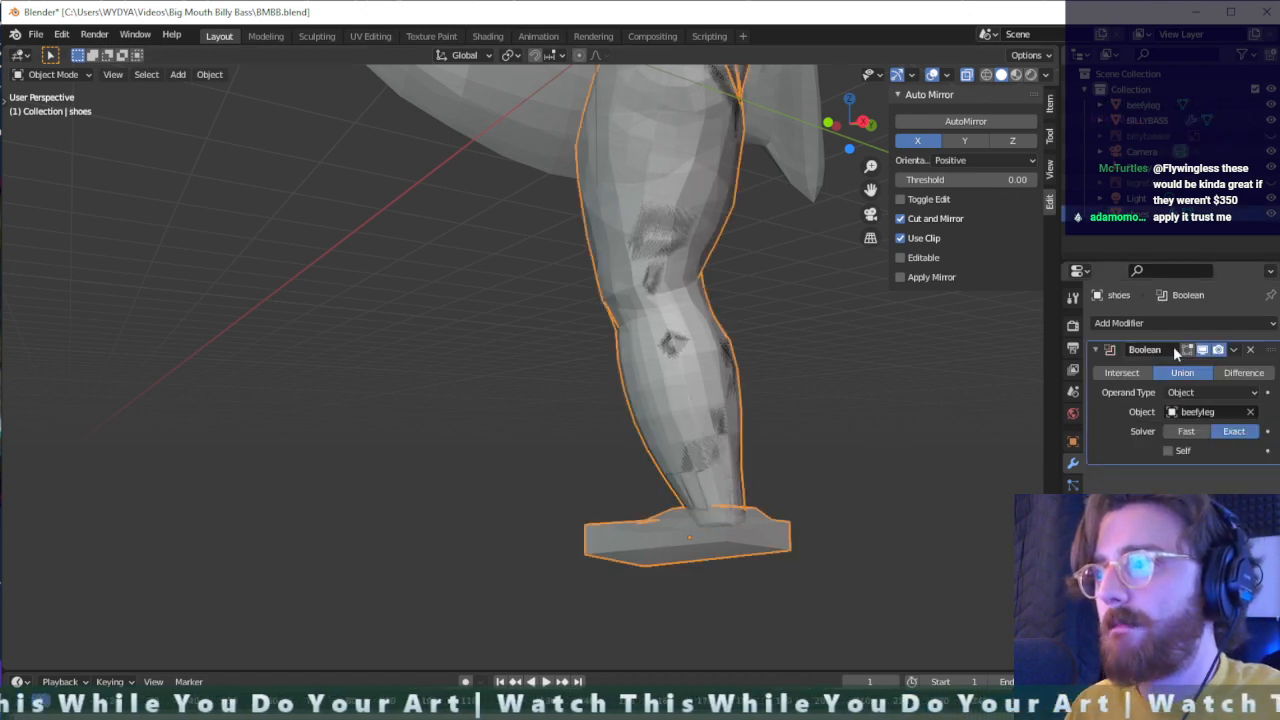
- Apply the Boolean modifier on the shoes object
{"action": "left_click", "coordinate": [1135, 321]}
{"action": "left_click", "coordinate": [1154, 320]}
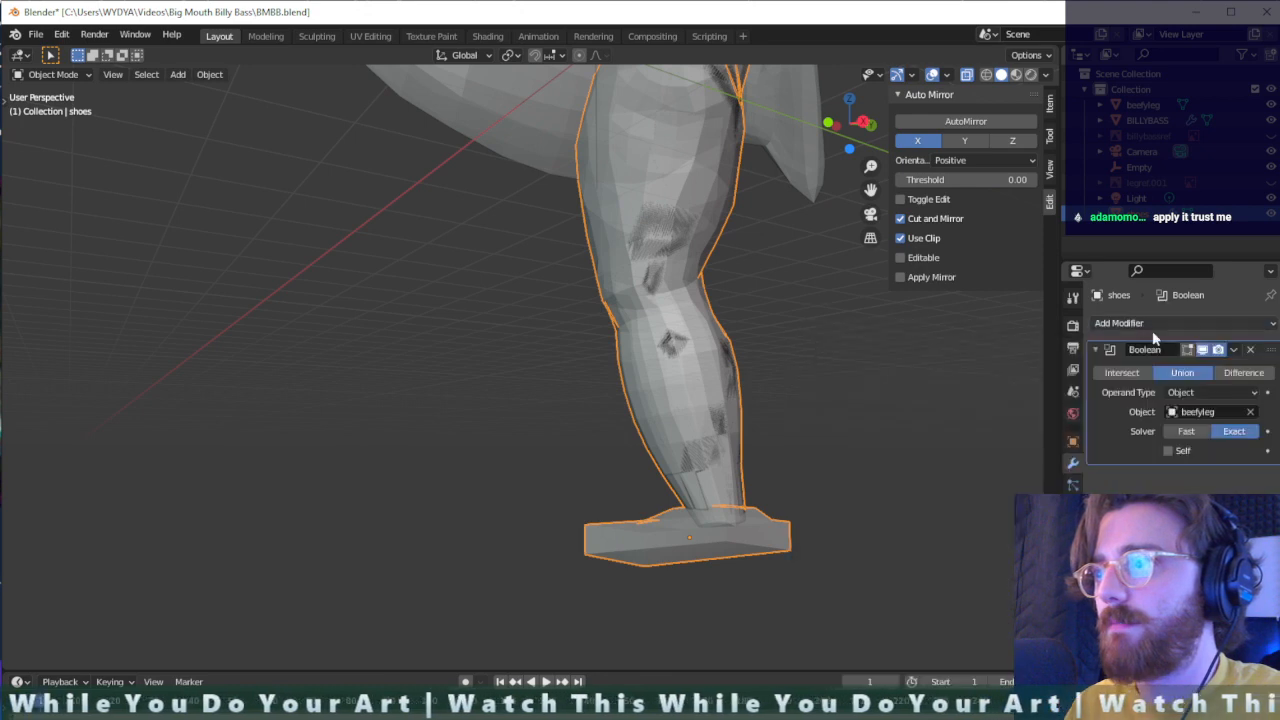
{"action": "left_click", "coordinate": [1255, 355]}
{"action": "left_click", "coordinate": [1206, 364]}
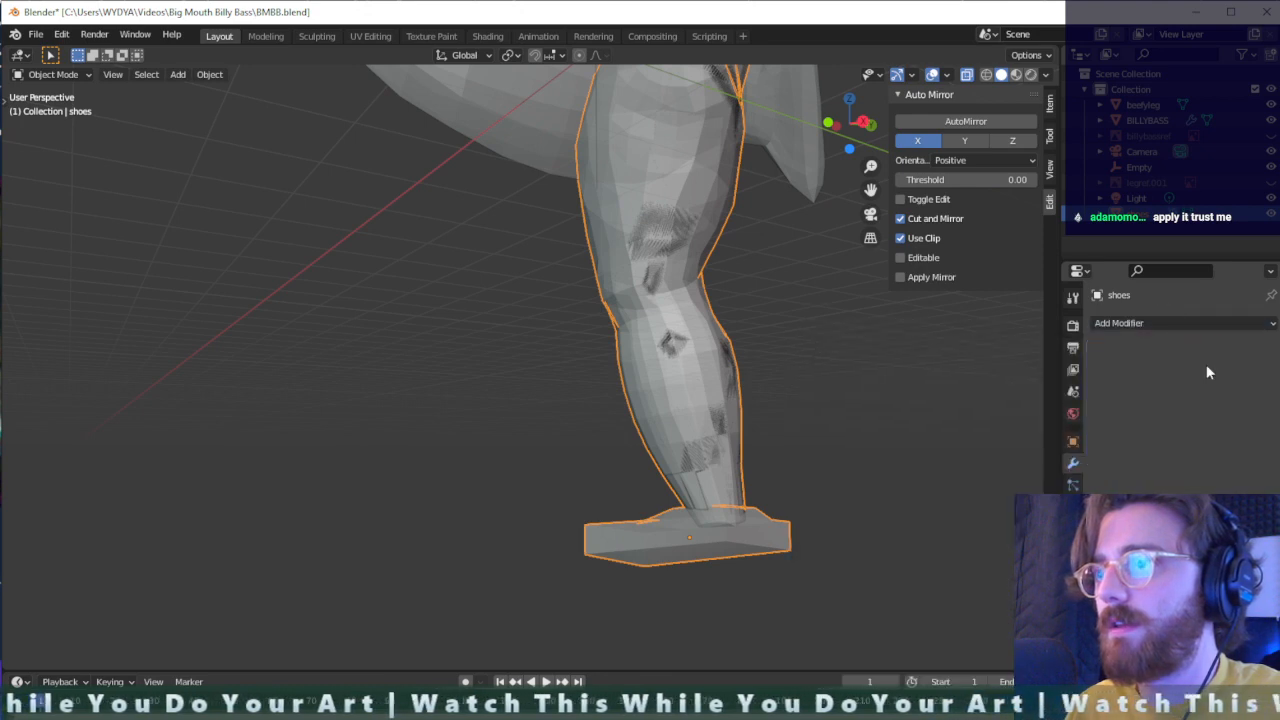
- Select the leg and the shoe alternately to examine which geometry belongs to each object after the union
{"action": "left_click", "coordinate": [892, 410]}
{"action": "left_click", "coordinate": [716, 449]}
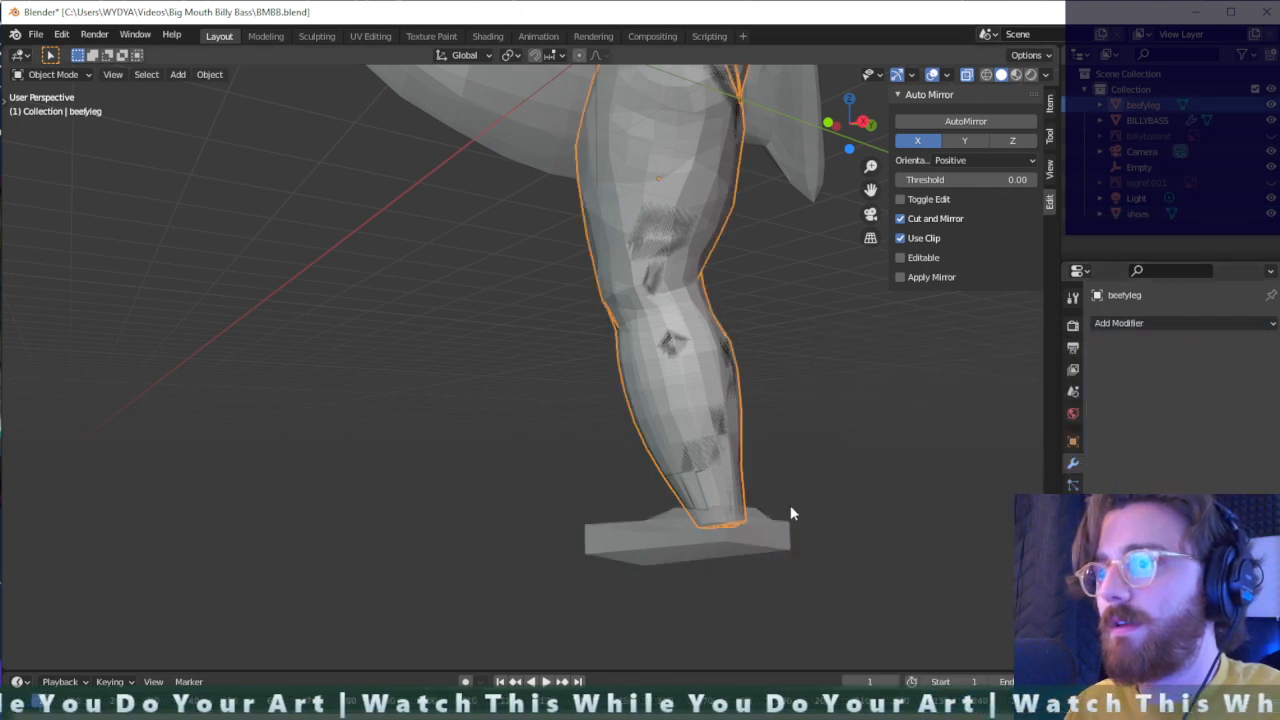
{"action": "left_click", "coordinate": [713, 547], "text": "shift"}
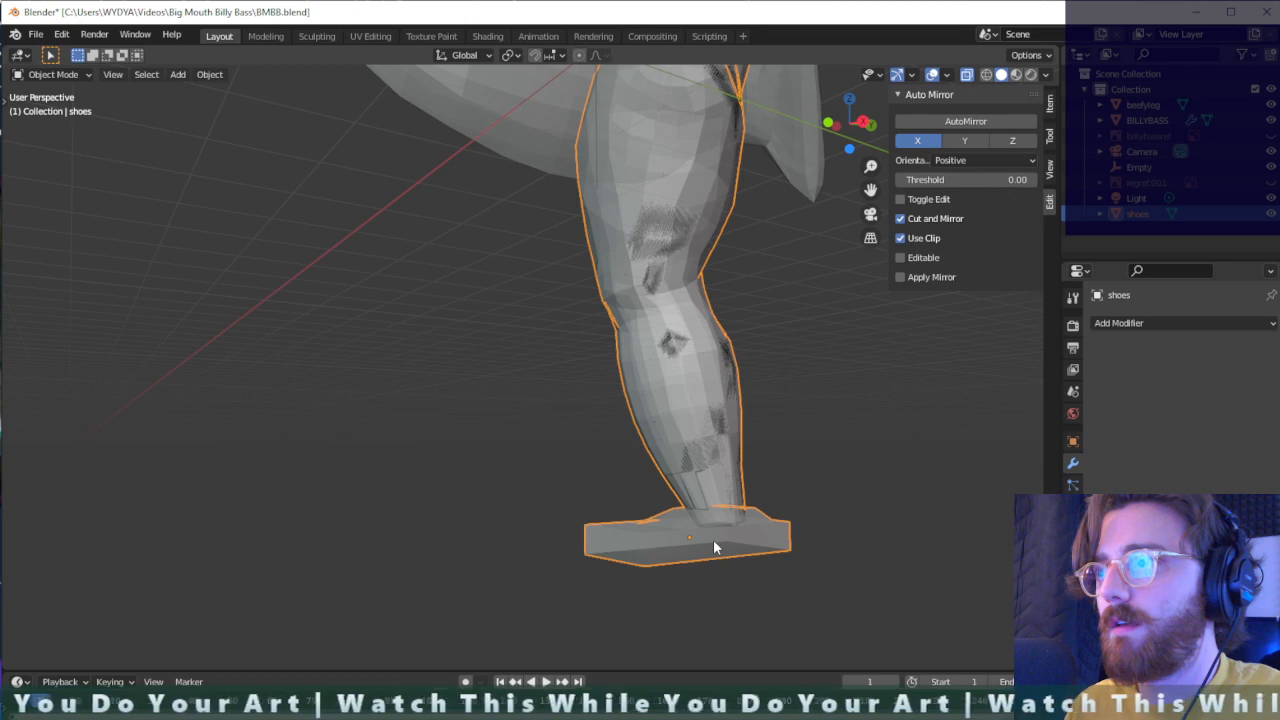
{"action": "left_click", "coordinate": [709, 437]}
{"action": "left_click", "coordinate": [808, 465]}
{"action": "left_click", "coordinate": [699, 448]}
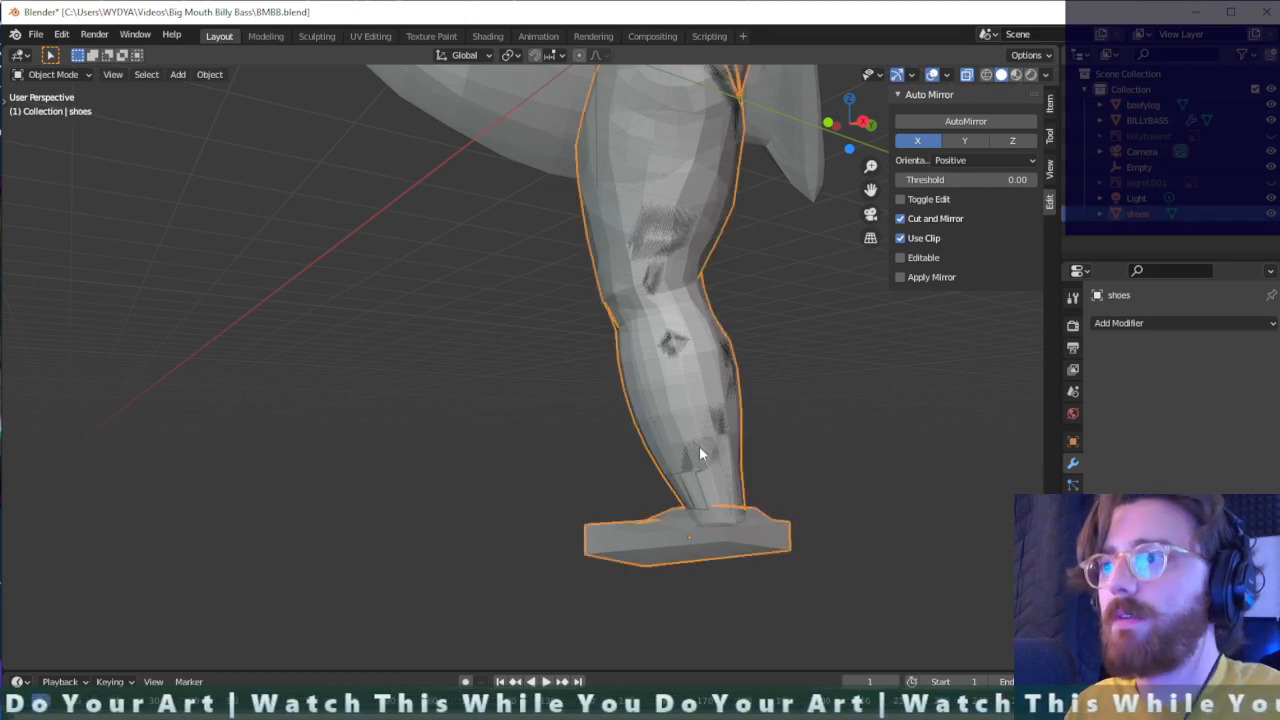
{"action": "left_click", "coordinate": [807, 472]}
{"action": "left_click", "coordinate": [717, 447]}
{"action": "left_click", "coordinate": [729, 545], "text": "shift"}
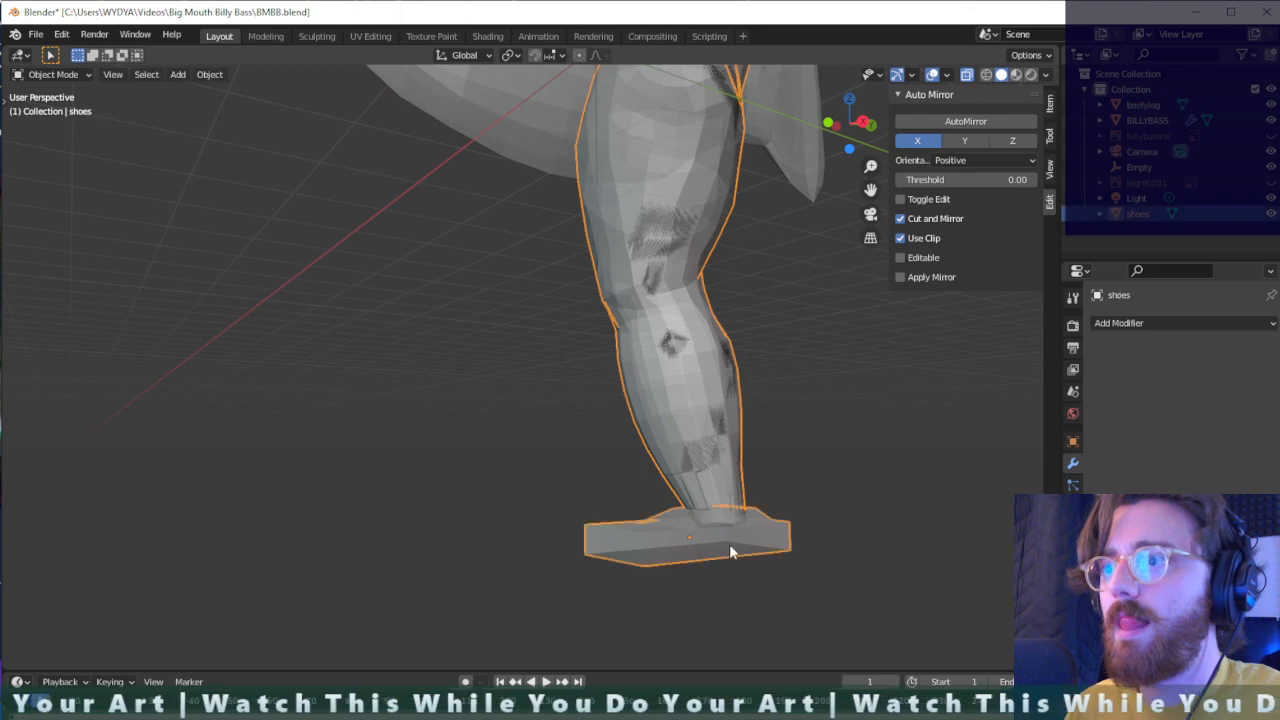
{"action": "left_click", "coordinate": [803, 545]}
{"action": "left_click", "coordinate": [634, 560]}
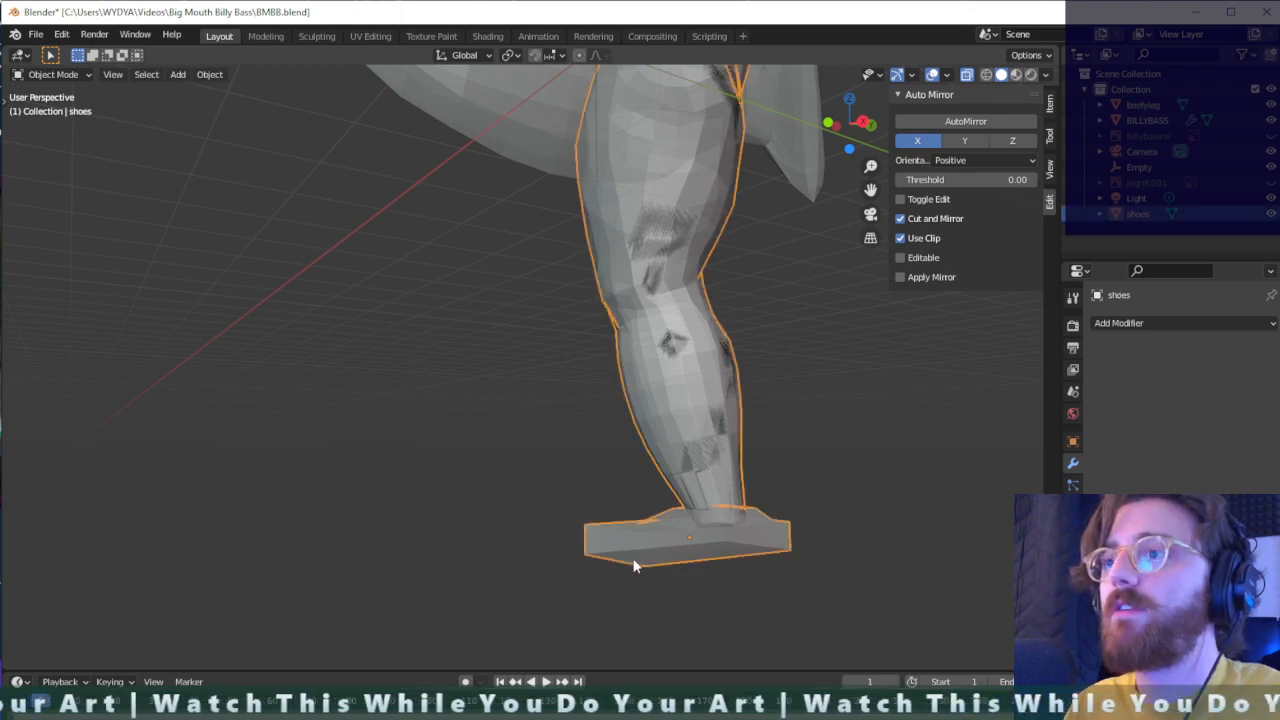
- Try moving the combined leg and shoe away from the original leg, and undo the move
{"action": "key", "text": "g"}
{"action": "left_click", "coordinate": [602, 620]}
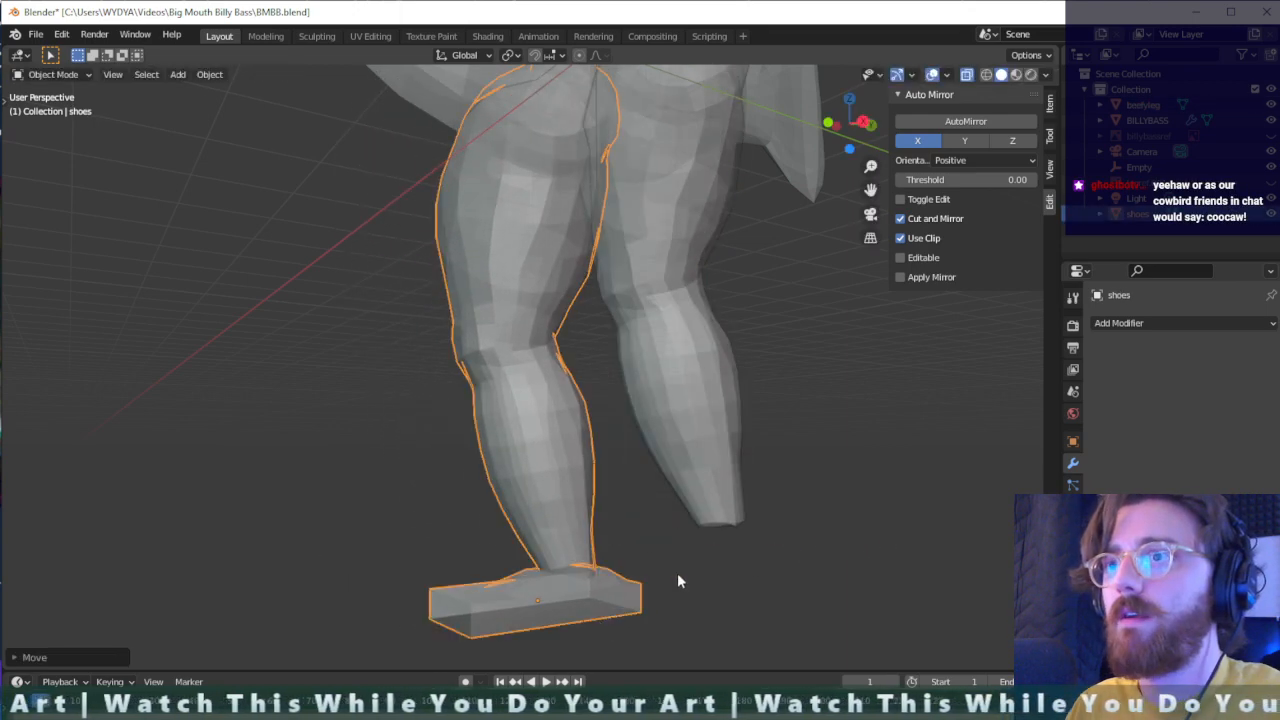
{"action": "middle_click_drag", "start_coordinate": [677, 580], "coordinate": [774, 594]}
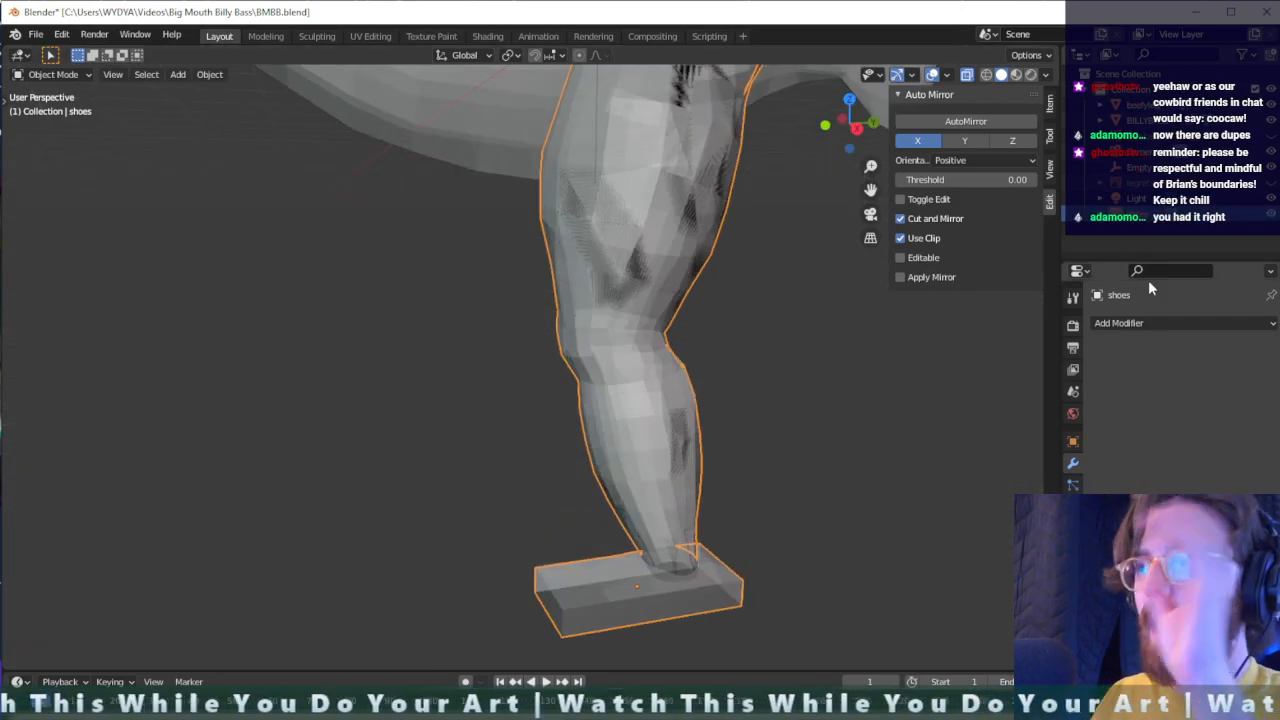
- Hide the original beefyleg object in the viewport and inspect the combined leg and shoe
{"action": "left_click", "coordinate": [1150, 106]}
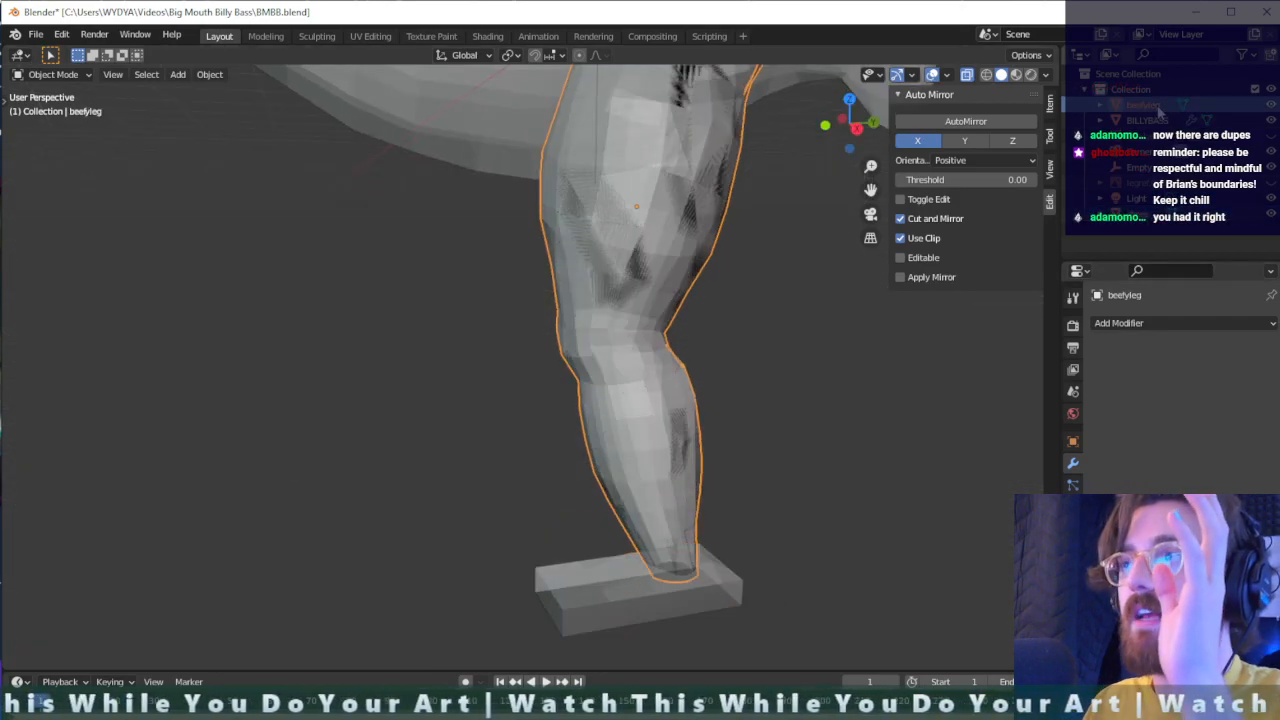
{"action": "left_click", "coordinate": [1145, 227]}
{"action": "left_click", "coordinate": [1145, 216]}
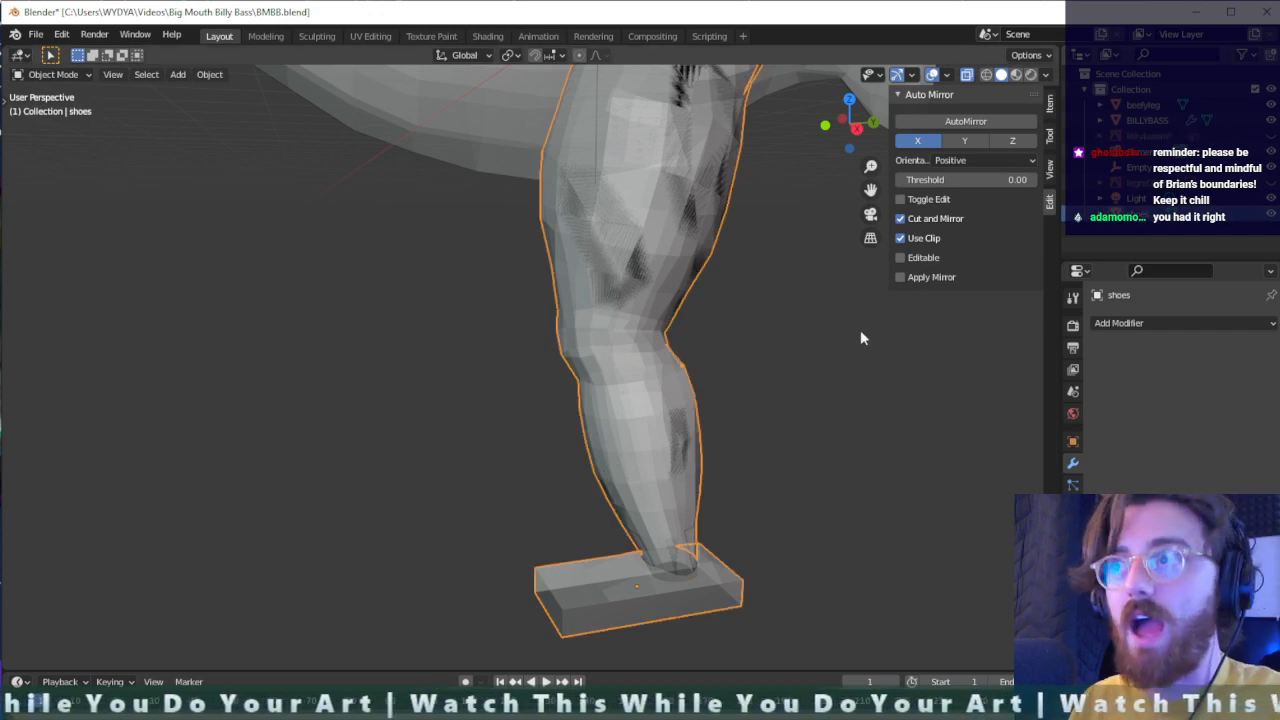
{"action": "left_click", "coordinate": [1266, 105]}
{"action": "middle_click_drag", "start_coordinate": [570, 487], "coordinate": [623, 431]}
{"action": "middle_click_drag", "start_coordinate": [871, 463], "coordinate": [704, 532]}
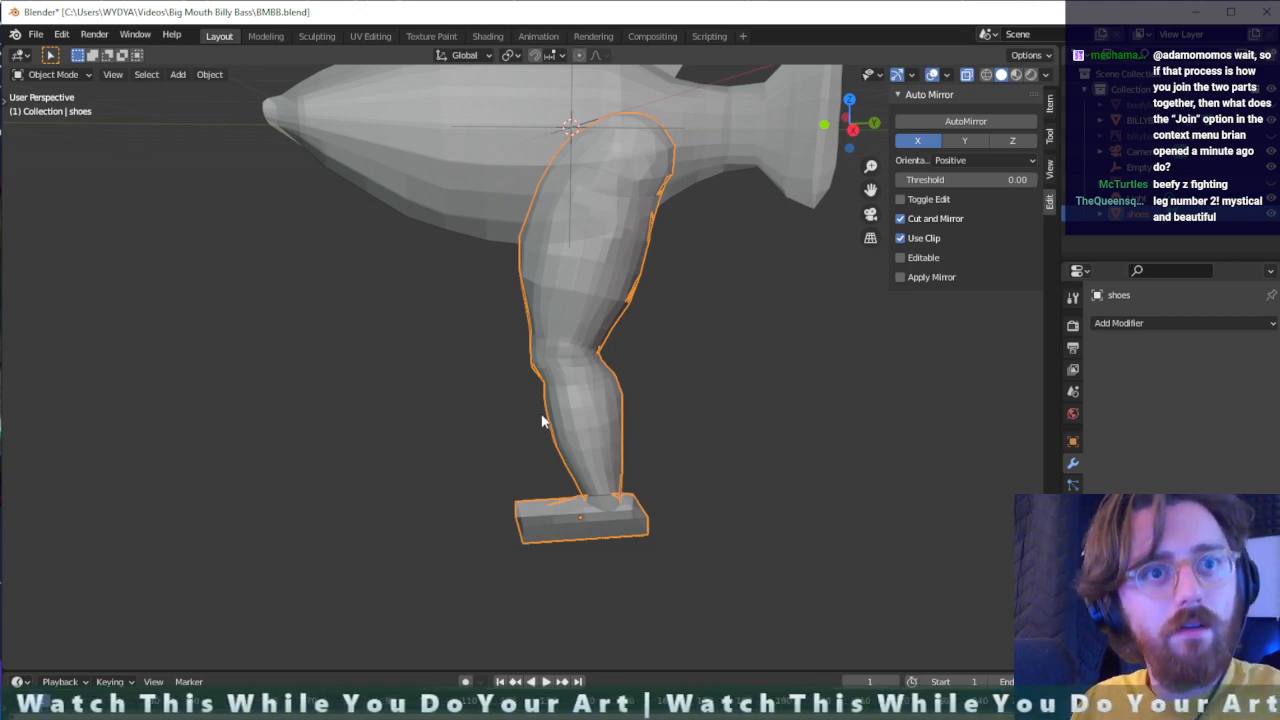
{"action": "middle_click_drag", "start_coordinate": [635, 455], "coordinate": [780, 467]}
{"action": "middle_click_drag", "start_coordinate": [674, 477], "coordinate": [900, 300]}
- Try moving beefyleg to the end of the collection, and return it to its original place
{"action": "left_click", "coordinate": [1142, 106]}
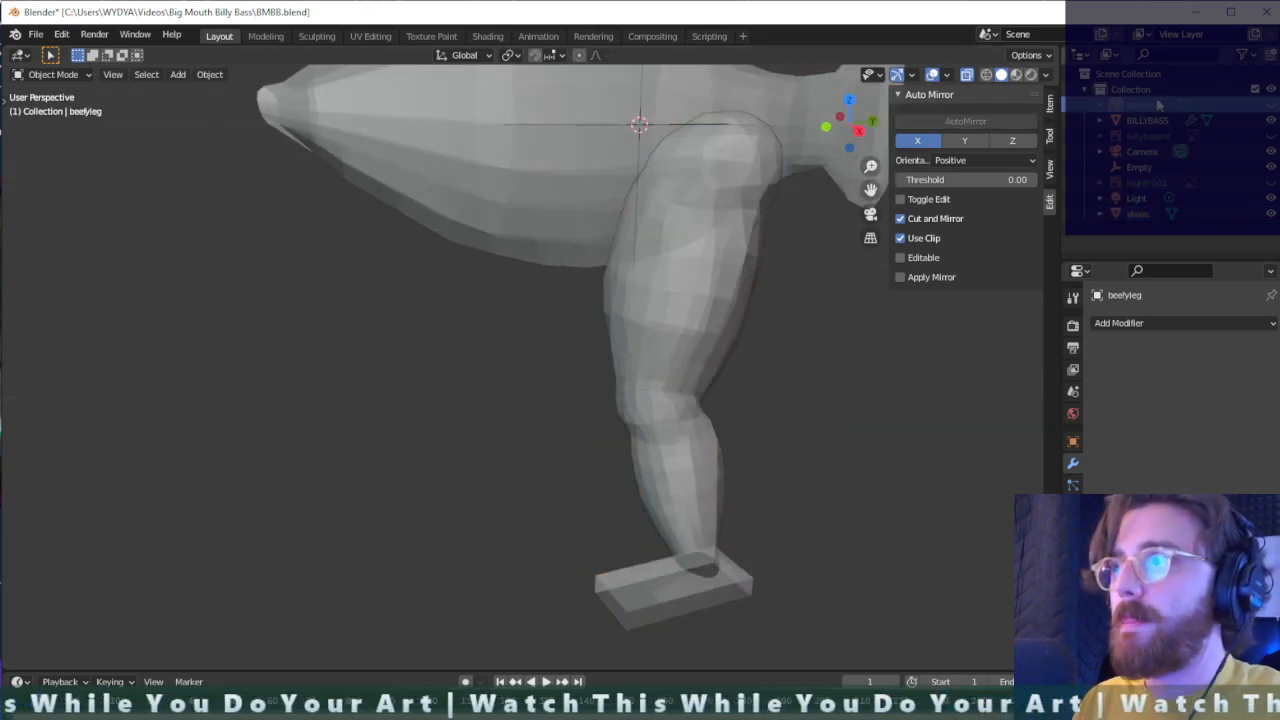
{"action": "left_click_drag", "start_coordinate": [1158, 105], "coordinate": [1154, 236]}
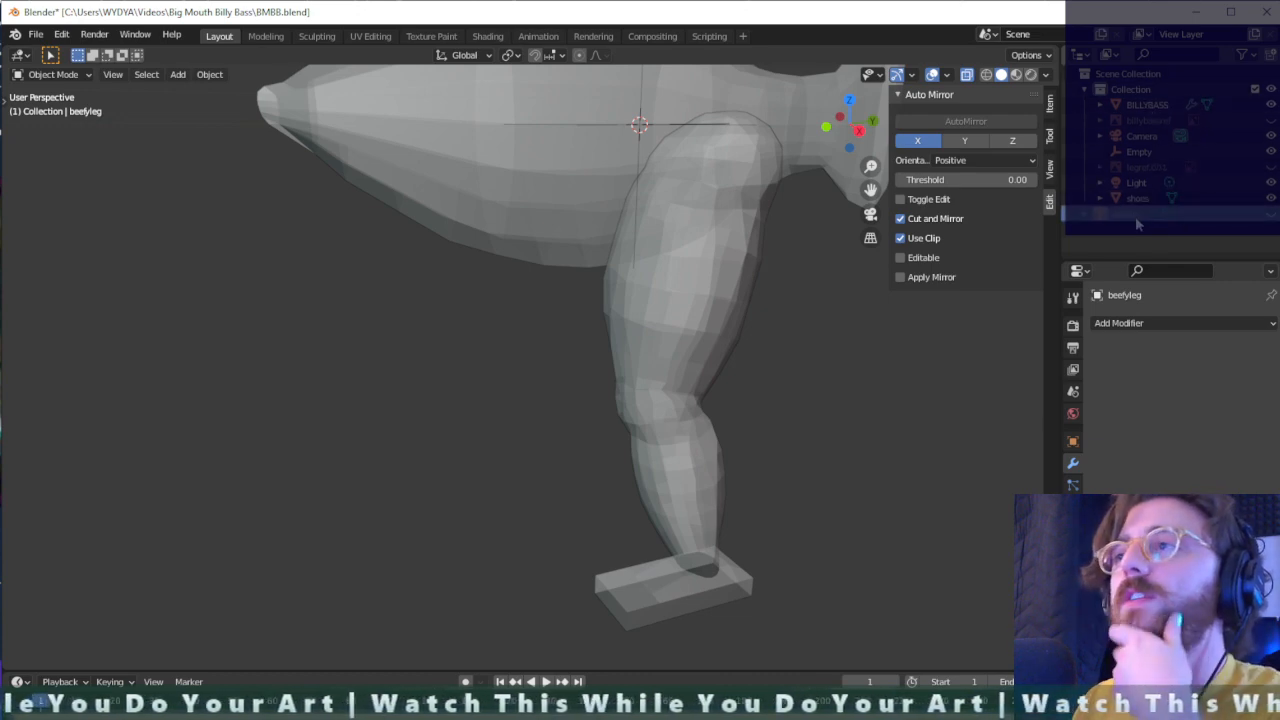
{"action": "left_click_drag", "start_coordinate": [1137, 214], "coordinate": [1140, 110]}
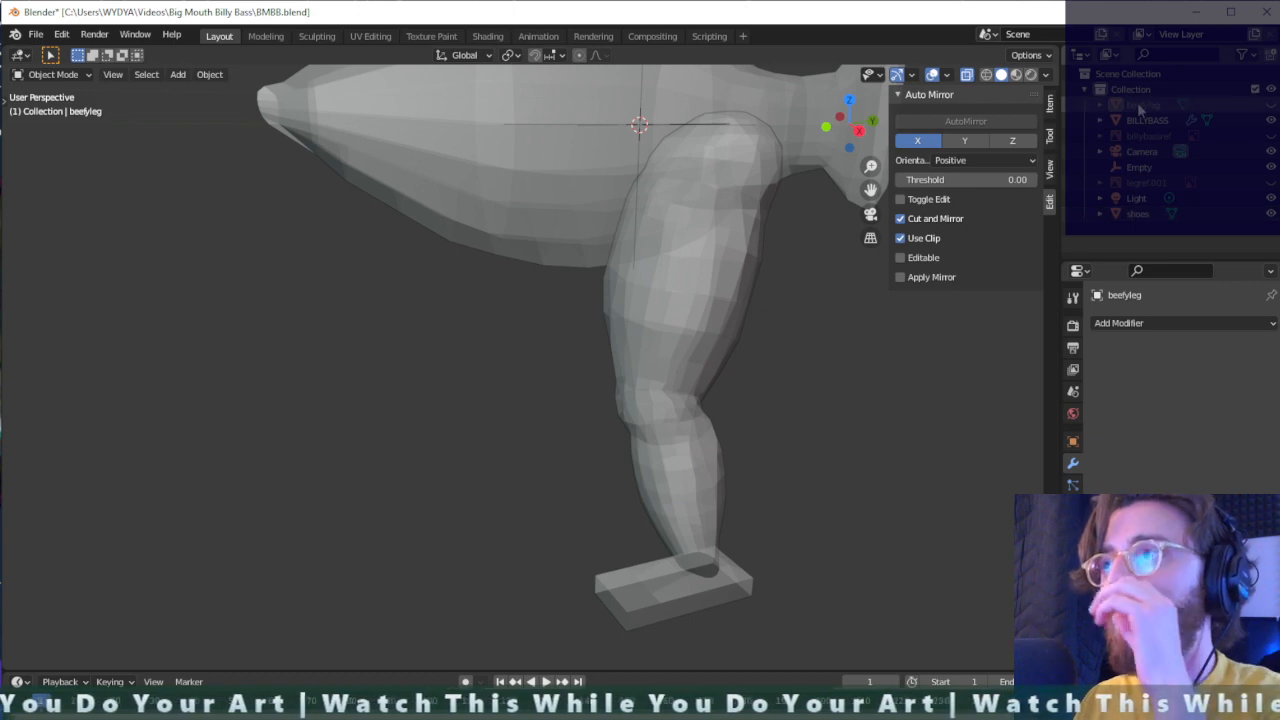
- Show beefyleg again, toggling its visibility and that of the hidden reference image below BILLYBASS
{"action": "left_click", "coordinate": [1271, 105]}
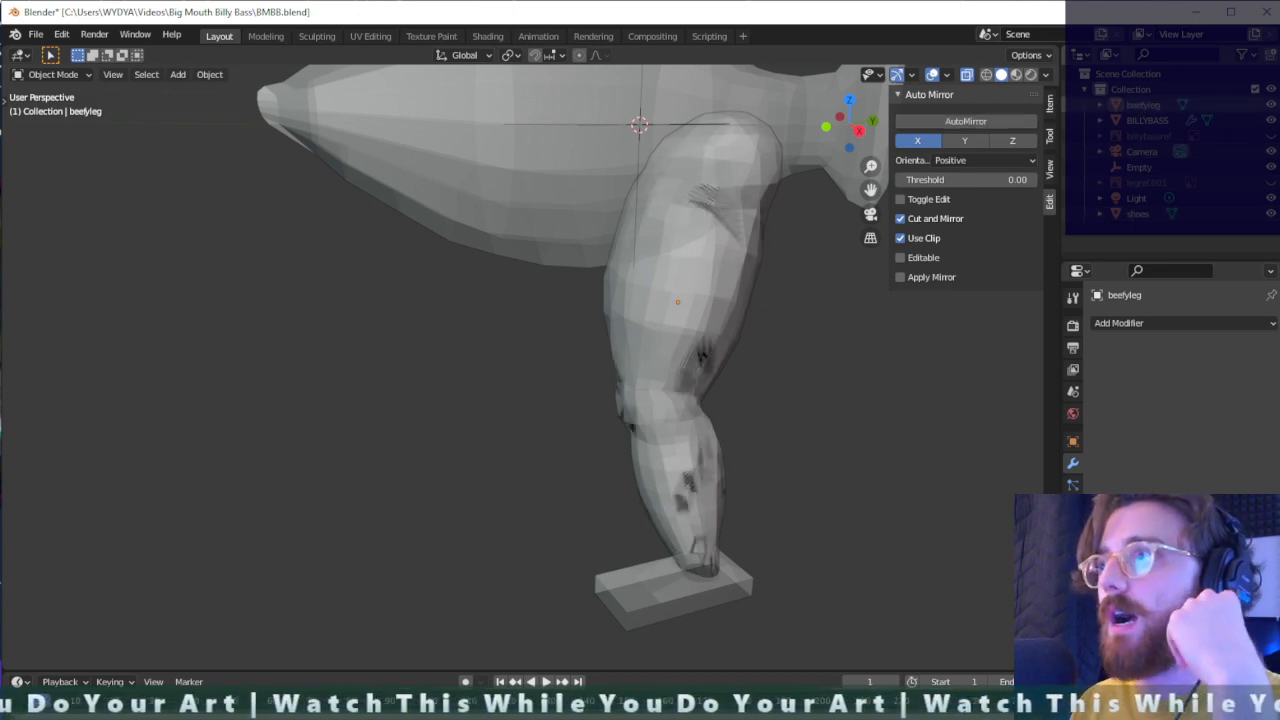
{"action": "left_click", "coordinate": [1271, 106]}
{"action": "left_click", "coordinate": [1271, 106]}
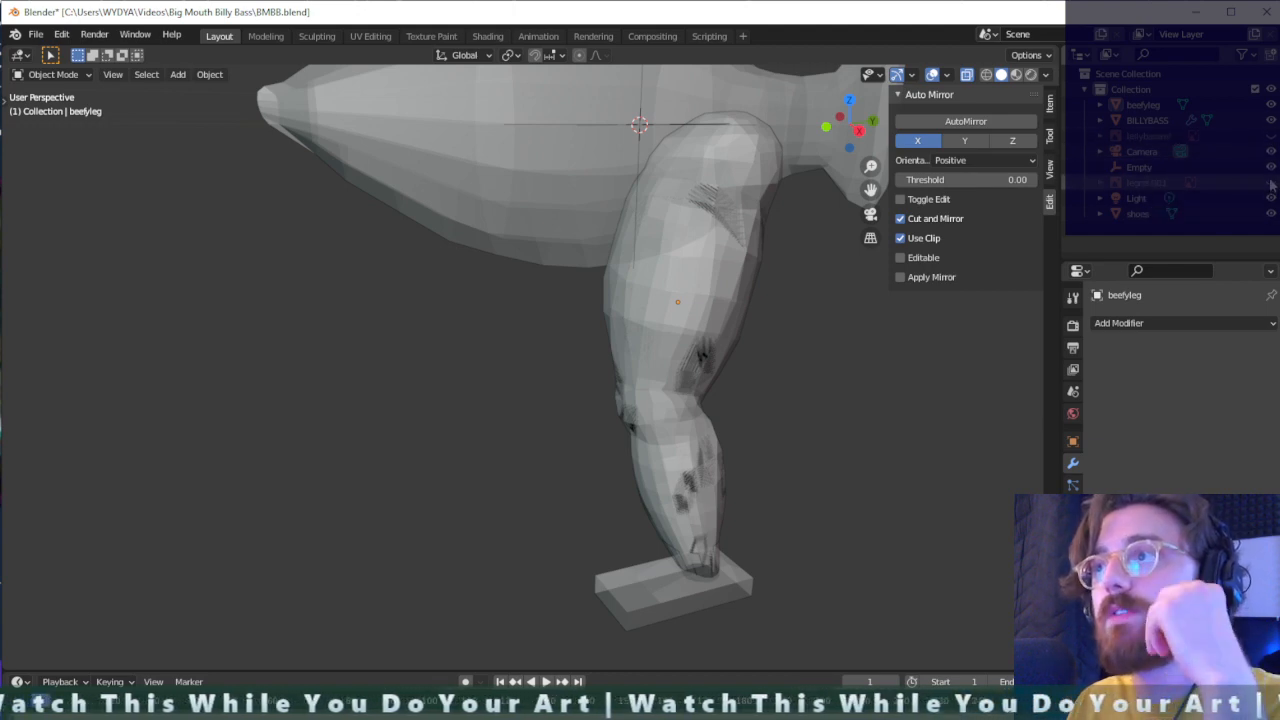
{"action": "left_click", "coordinate": [1272, 137]}
{"action": "left_click", "coordinate": [1272, 137]}
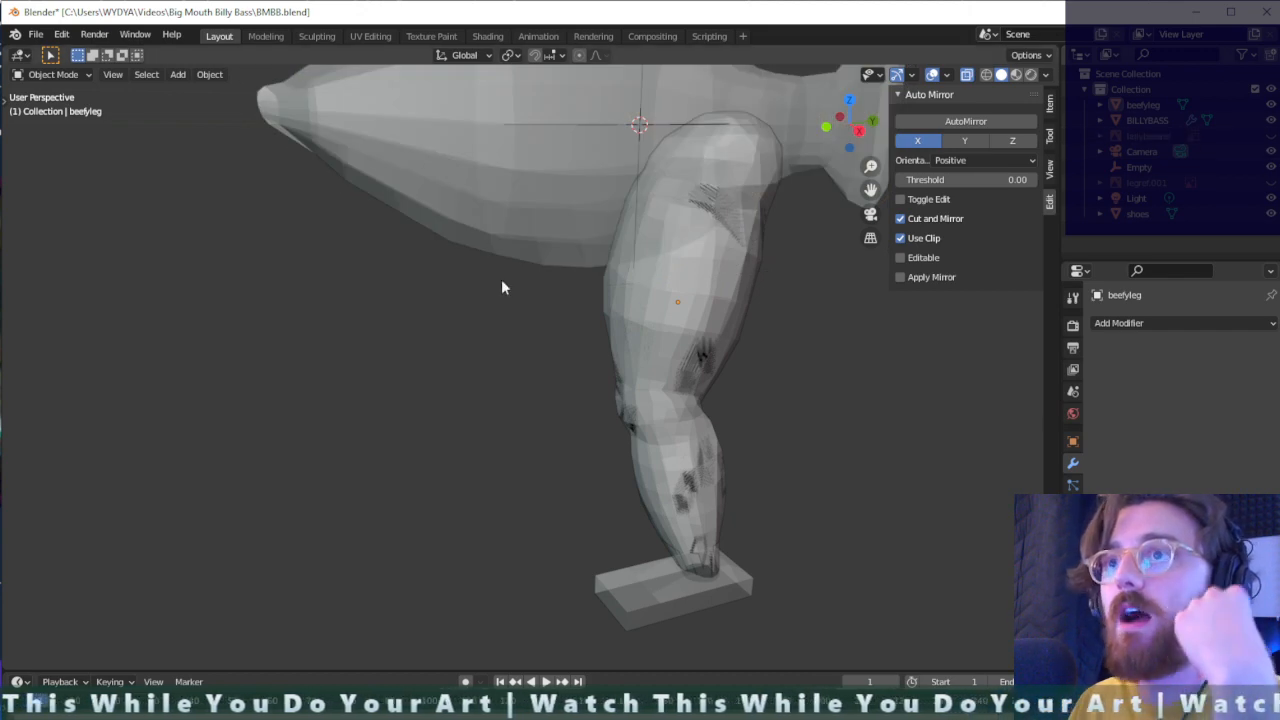
- Render the scene from the camera view, examine the fish and leg, and close the render
{"action": "middle_click_drag", "start_coordinate": [501, 279], "coordinate": [717, 294]}
{"action": "key", "text": "KP_0"}
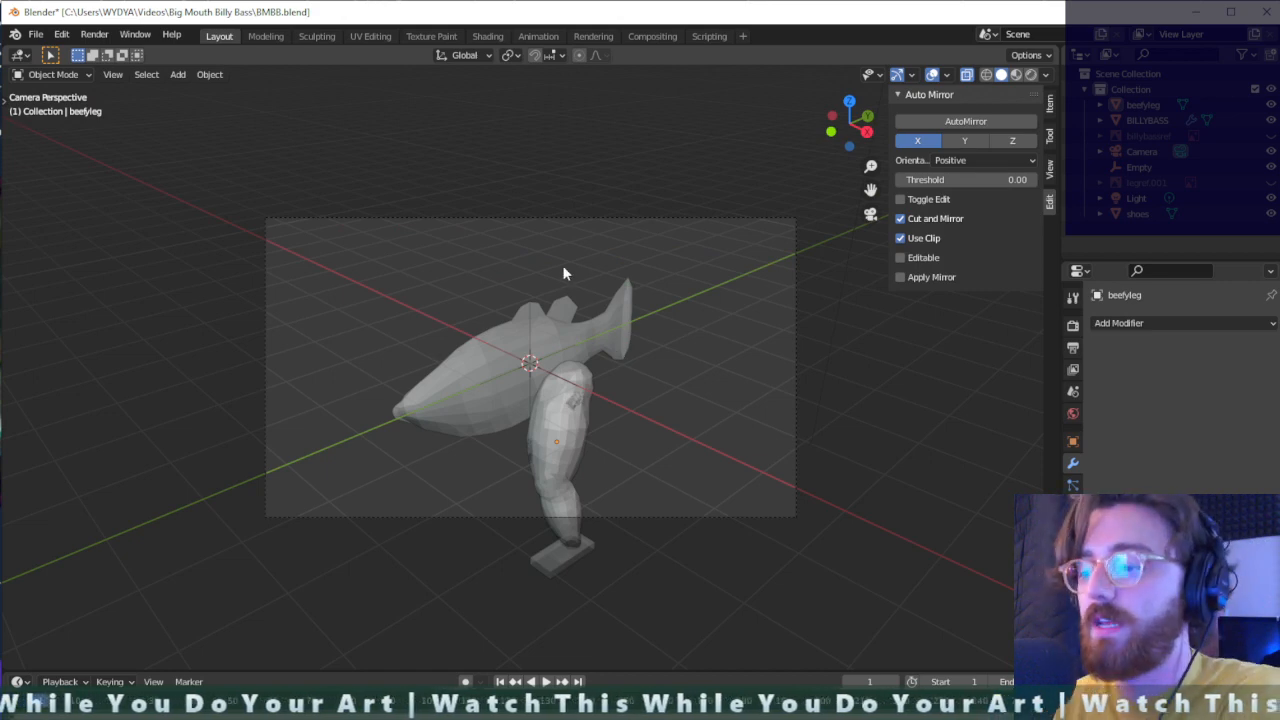
{"action": "key", "text": "F12"}
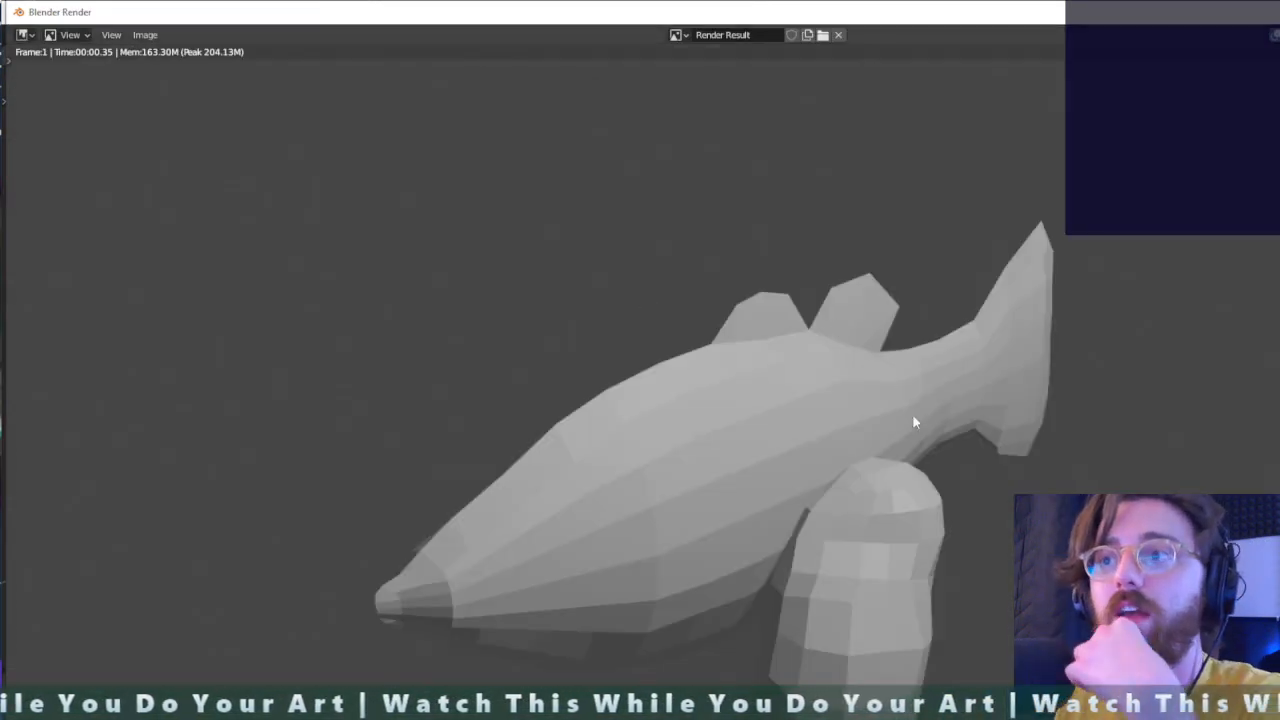
{"action": "scroll", "coordinate": [903, 527], "scroll_direction": "down", "scroll_amount": 2}
{"action": "scroll", "coordinate": [880, 590], "scroll_direction": "up", "scroll_amount": 1}
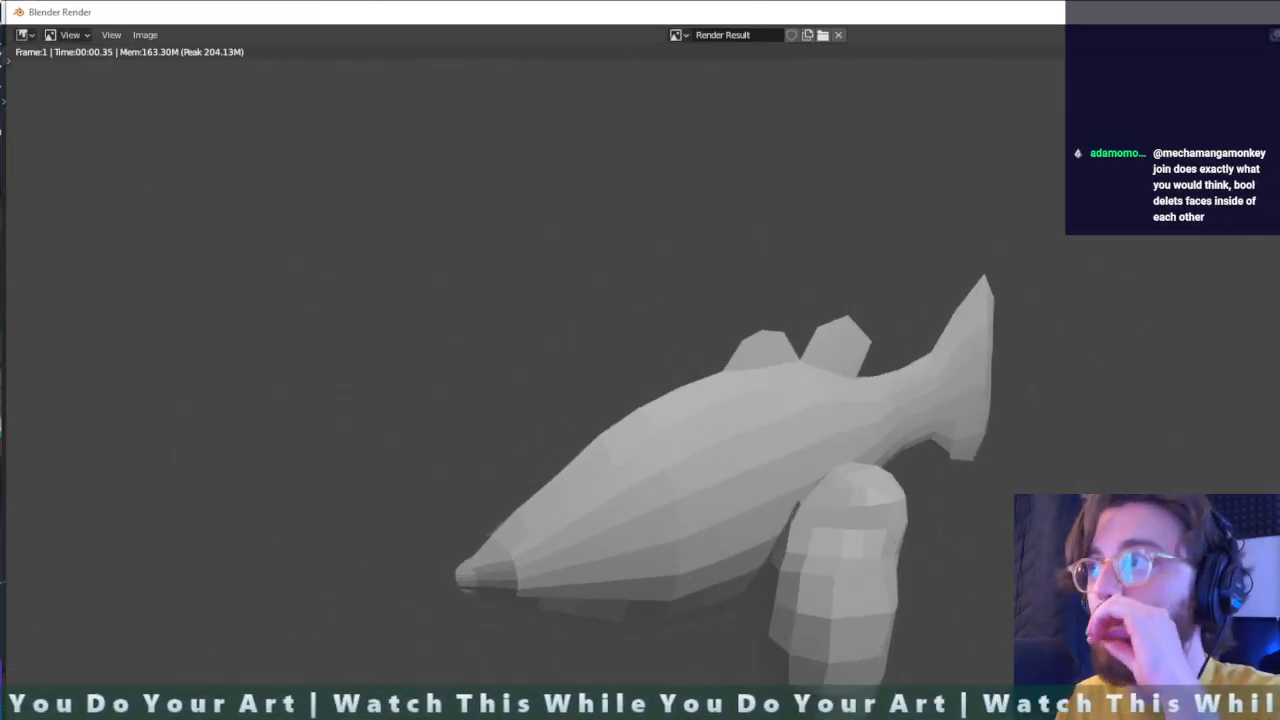
{"action": "key", "text": "Escape"}
- Try moving the combined leg and shoe toward the fish's head, and hide it in the viewport
{"action": "left_click", "coordinate": [560, 449]}
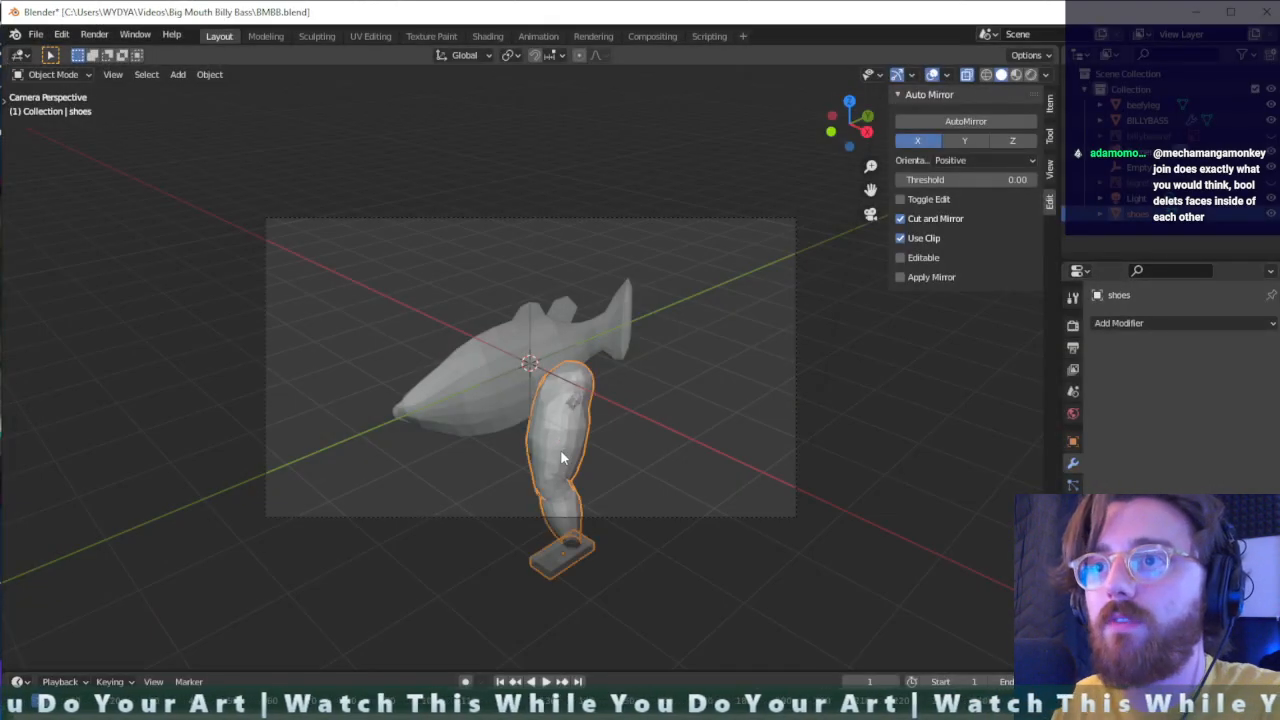
{"action": "key", "text": "g"}
{"action": "left_click", "coordinate": [463, 460]}
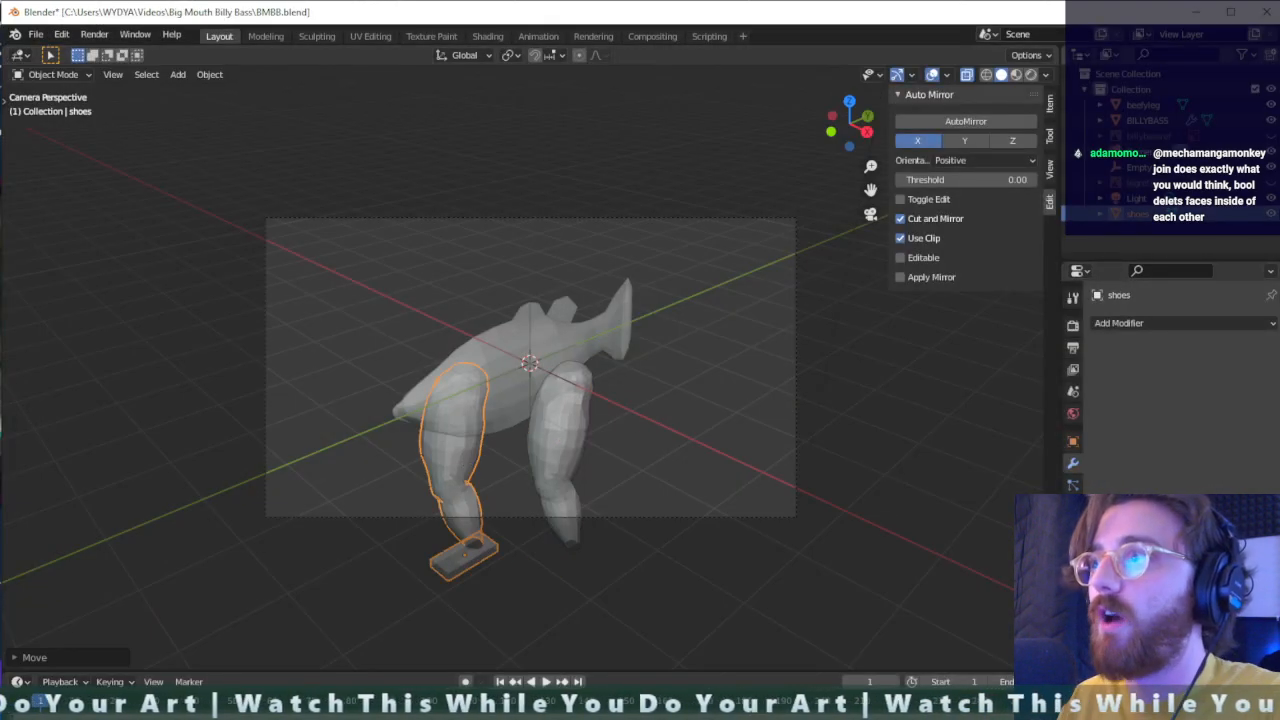
{"action": "left_click", "coordinate": [1271, 215]}
- Render the scene again to check whether the hidden shoes object is rendered, and close the result
{"action": "key", "text": "F12"}
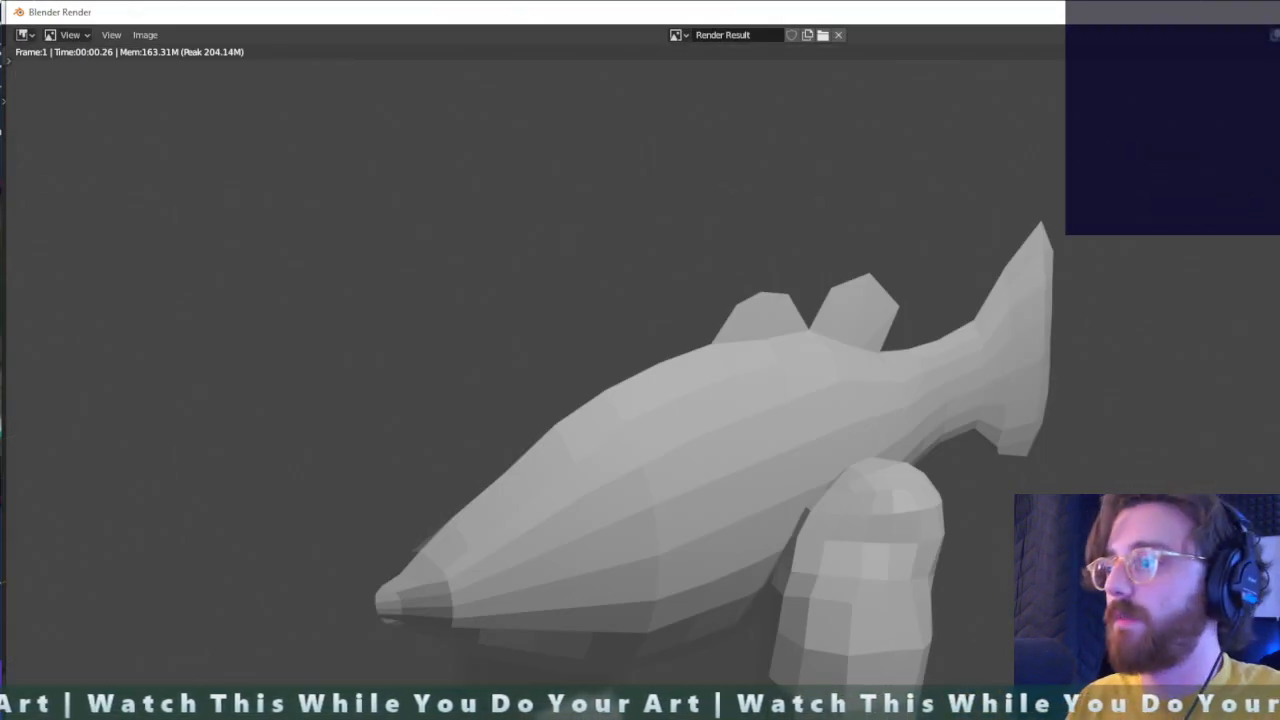
{"action": "left_click_drag", "start_coordinate": [1279, 719], "coordinate": [1209, 592]}
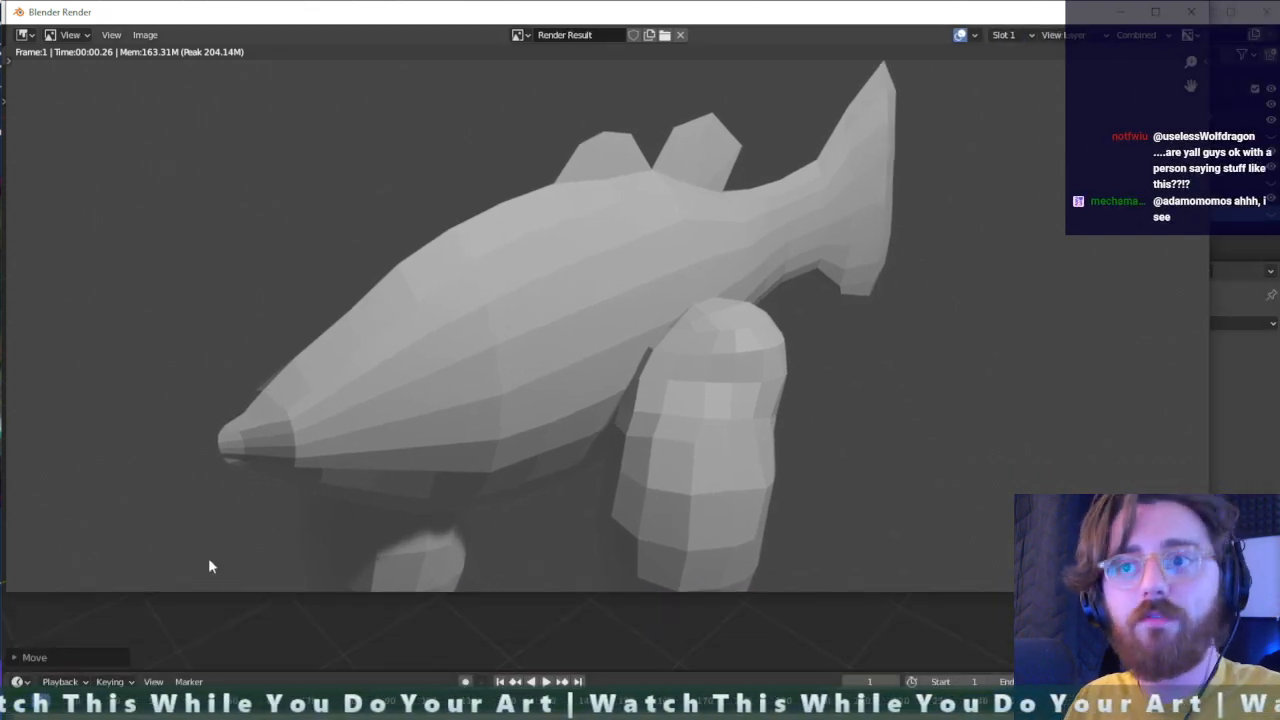
{"action": "left_click", "coordinate": [1191, 12]}
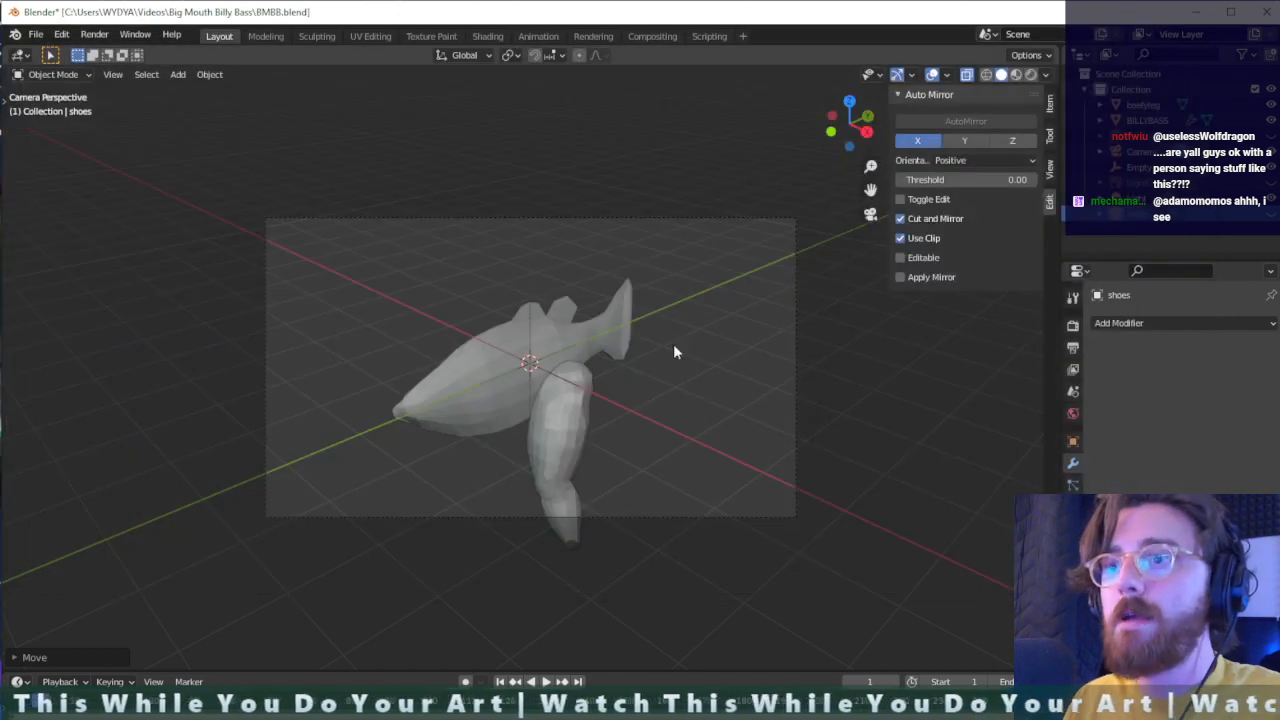
- Toggle the visibility of the shoes object, and undo the visibility changes and the move of the combined leg
{"action": "left_click", "coordinate": [1270, 212]}
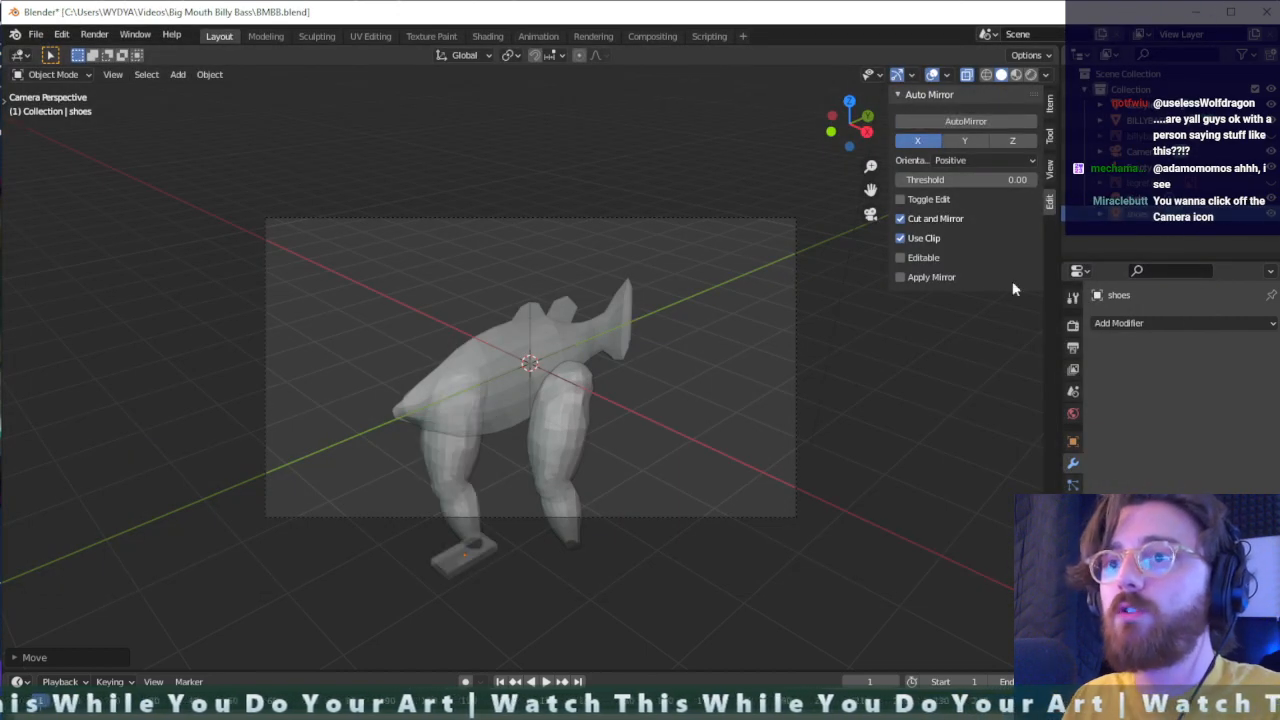
{"action": "key", "text": "h"}
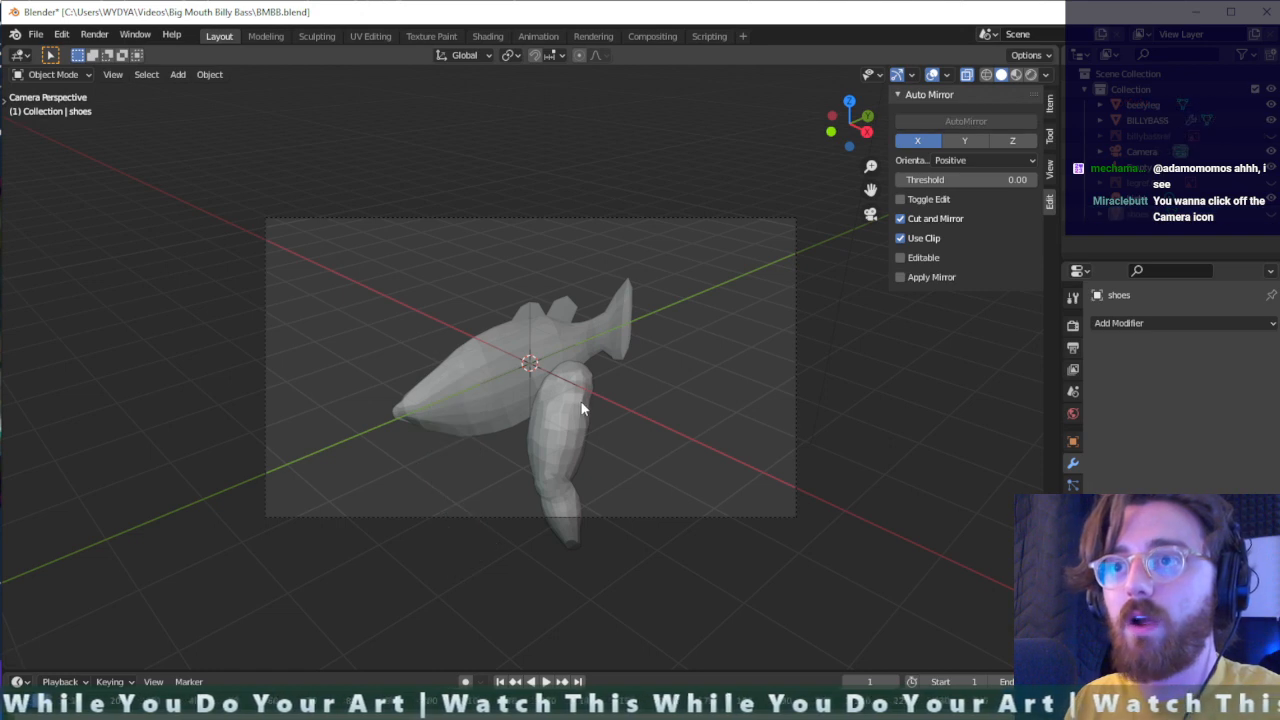
{"action": "left_click", "coordinate": [1270, 212]}
{"action": "key", "text": "ctrl+z"}
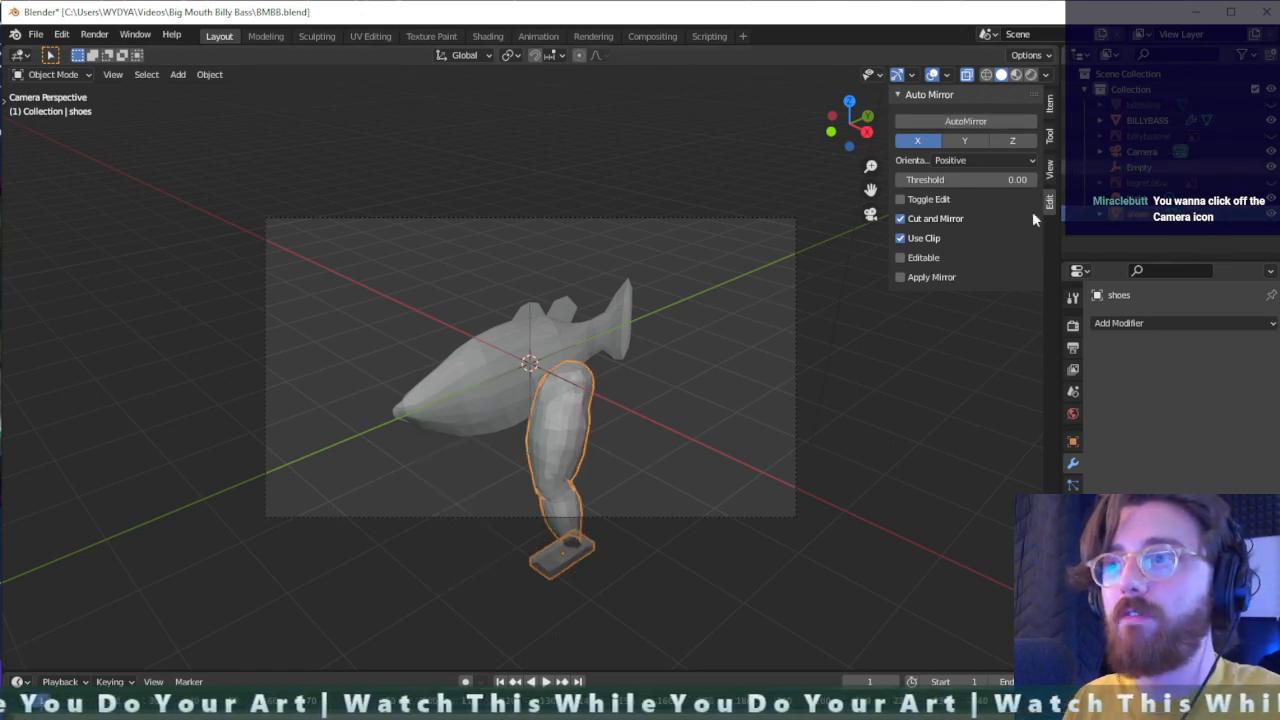
- Select the BILLYBASS fish body, clear the selection, and view the fish and leg from the front
{"action": "scroll", "coordinate": [553, 492], "scroll_direction": "up", "scroll_amount": 2}
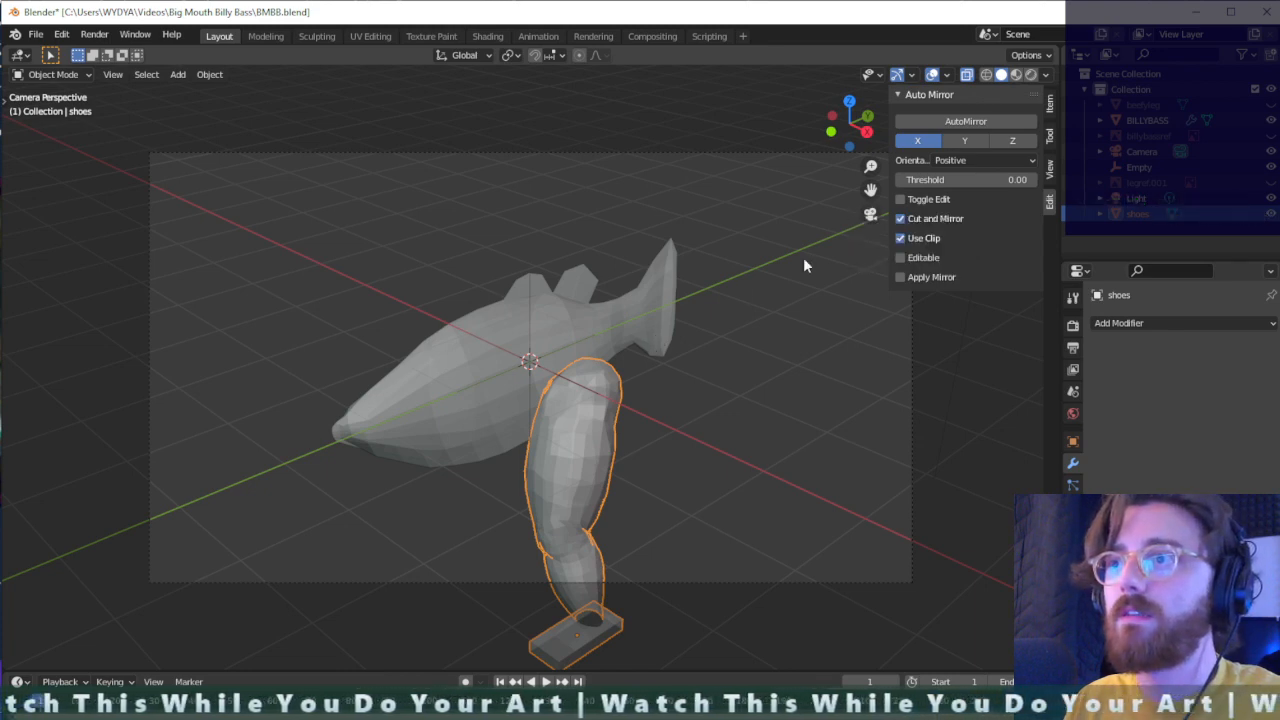
{"action": "left_click", "coordinate": [653, 347]}
{"action": "left_click", "coordinate": [732, 383]}
{"action": "key", "text": "KP_1"}
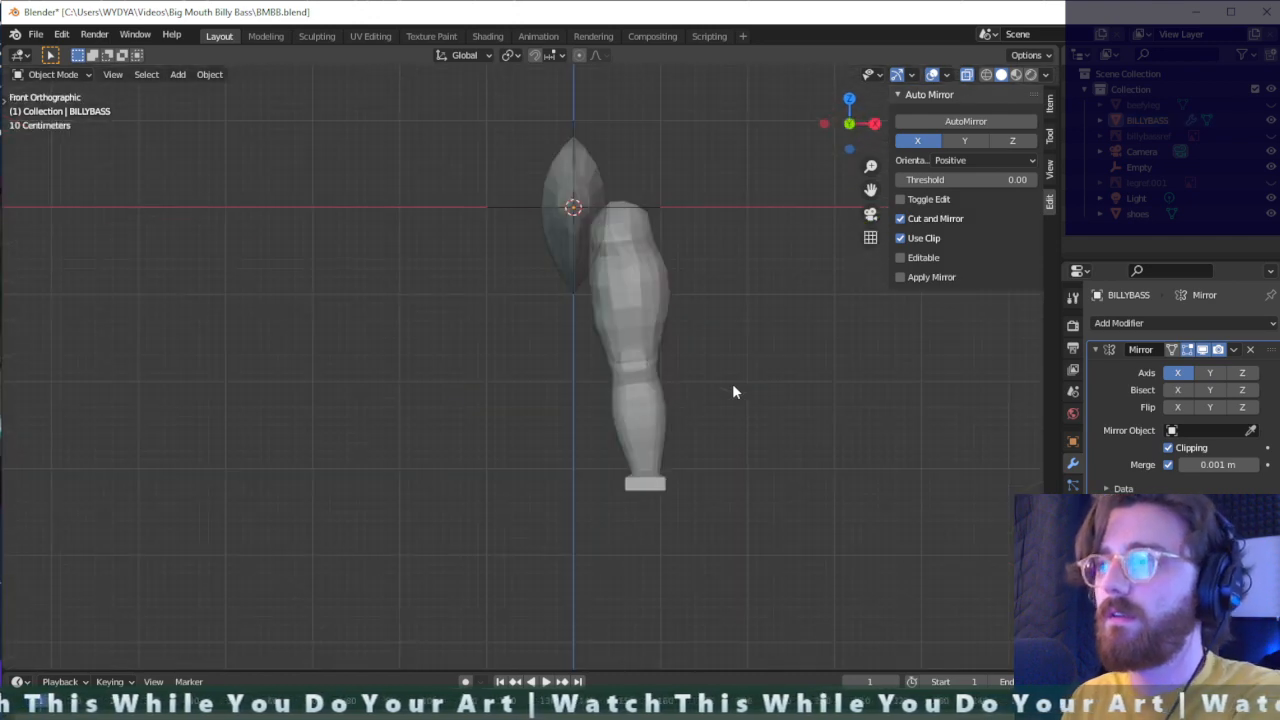
- Look through the outliner's objects and options for a way to control each object's render visibility
{"action": "left_click", "coordinate": [1205, 199]}
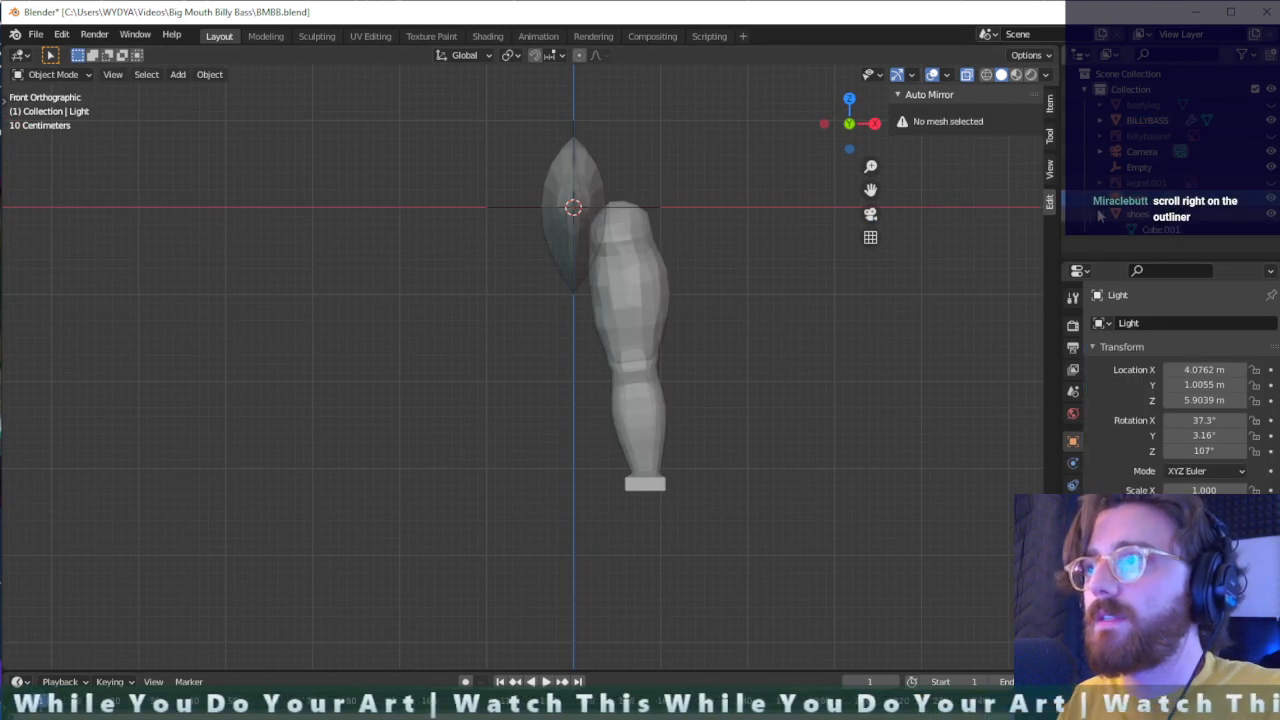
{"action": "left_click", "coordinate": [1233, 216]}
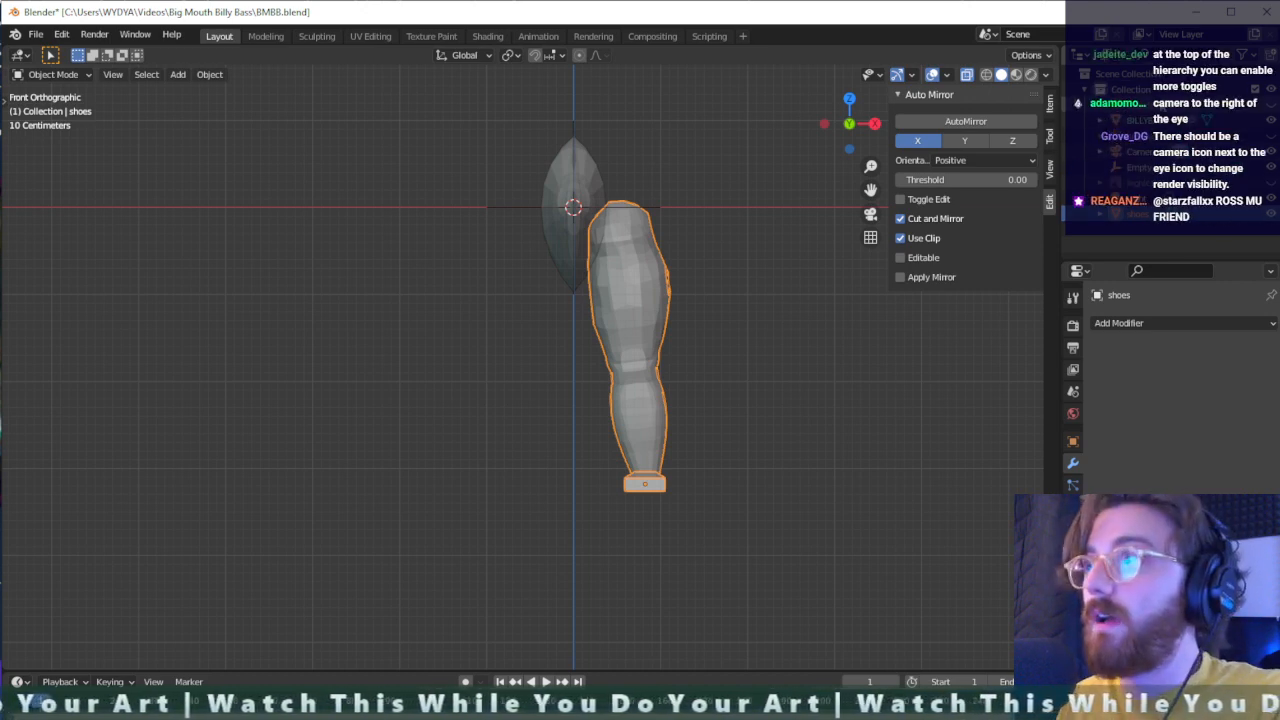
{"action": "right_click", "coordinate": [1153, 78]}
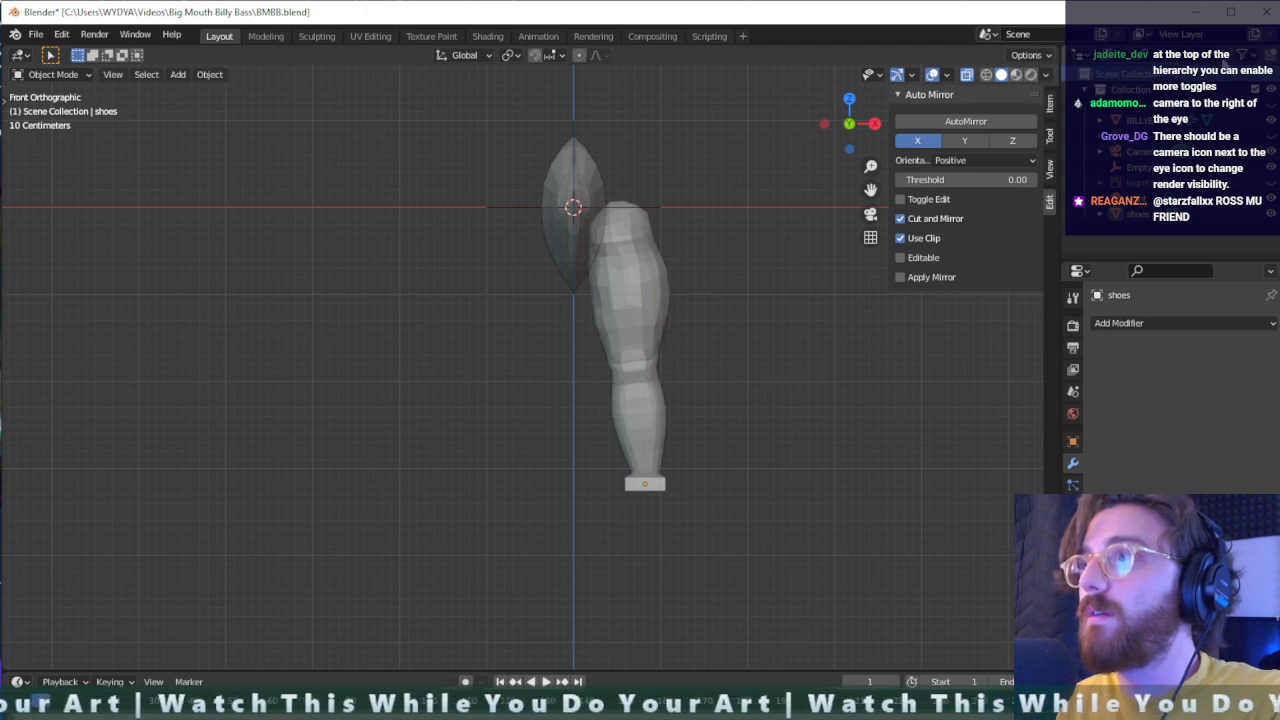
{"action": "right_click", "coordinate": [1217, 61]}
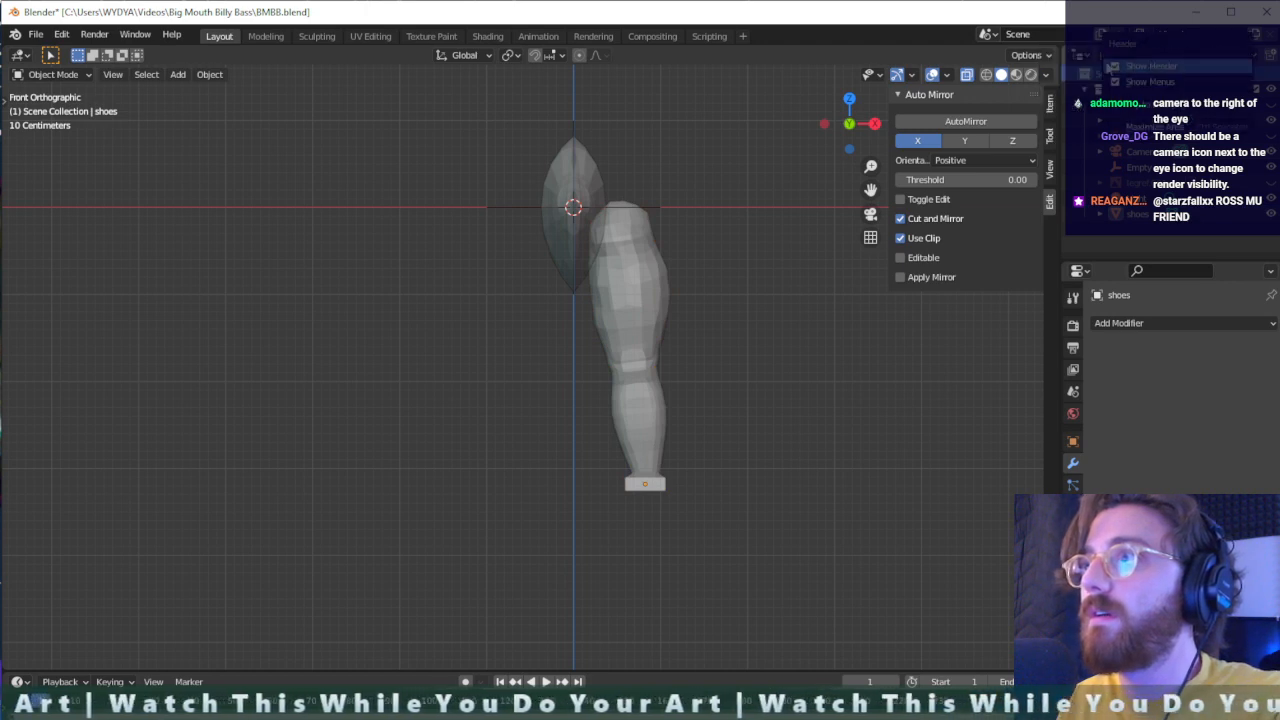
{"action": "left_click", "coordinate": [1078, 55]}
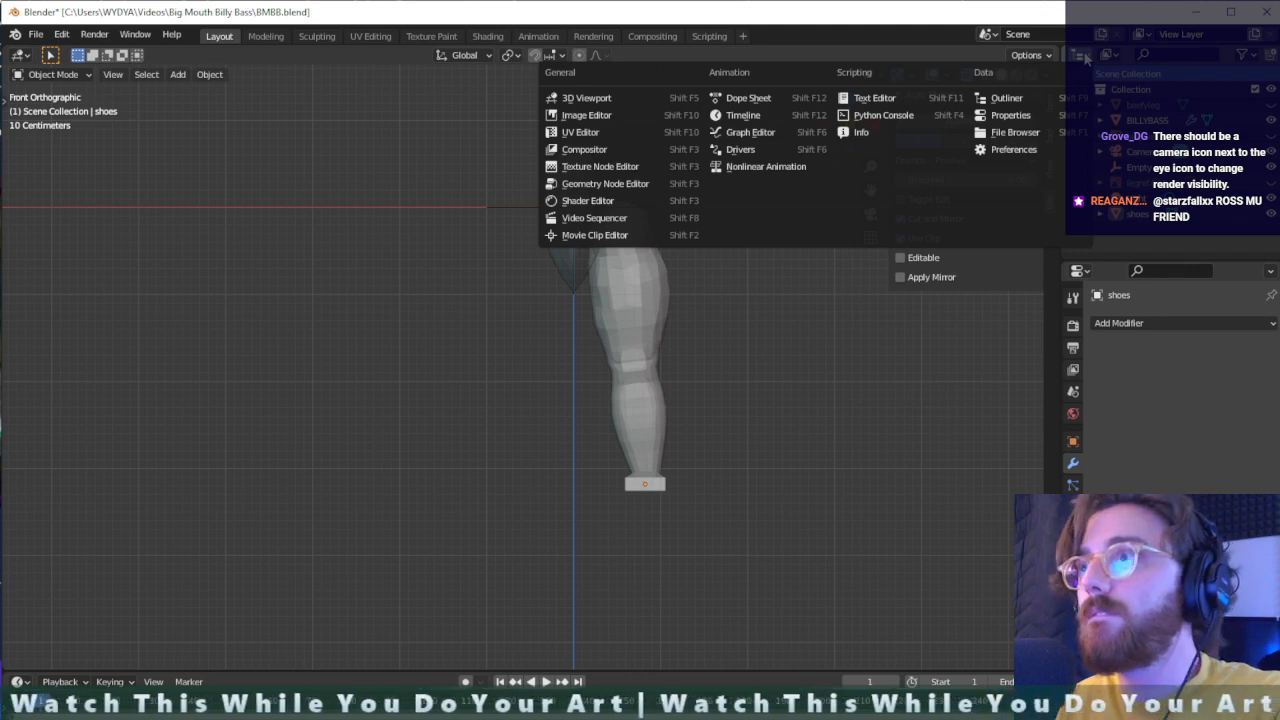
{"action": "left_click", "coordinate": [1043, 99]}
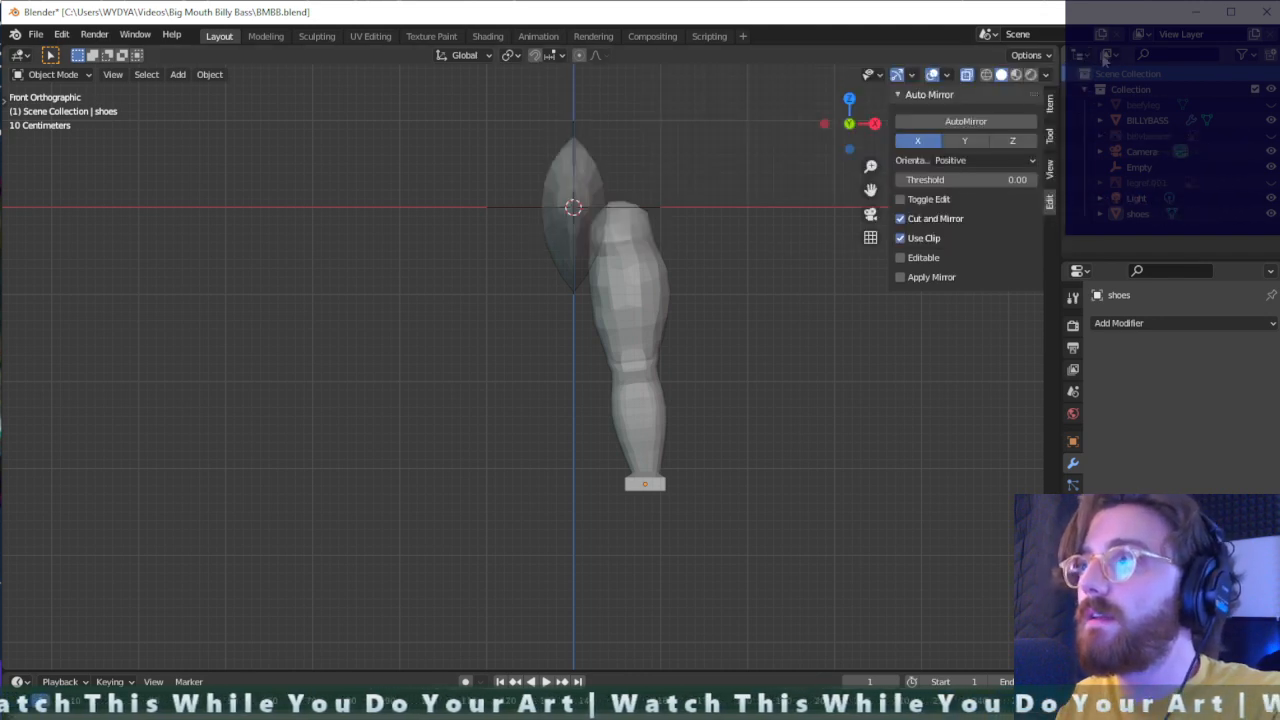
{"action": "right_click", "coordinate": [1222, 65]}
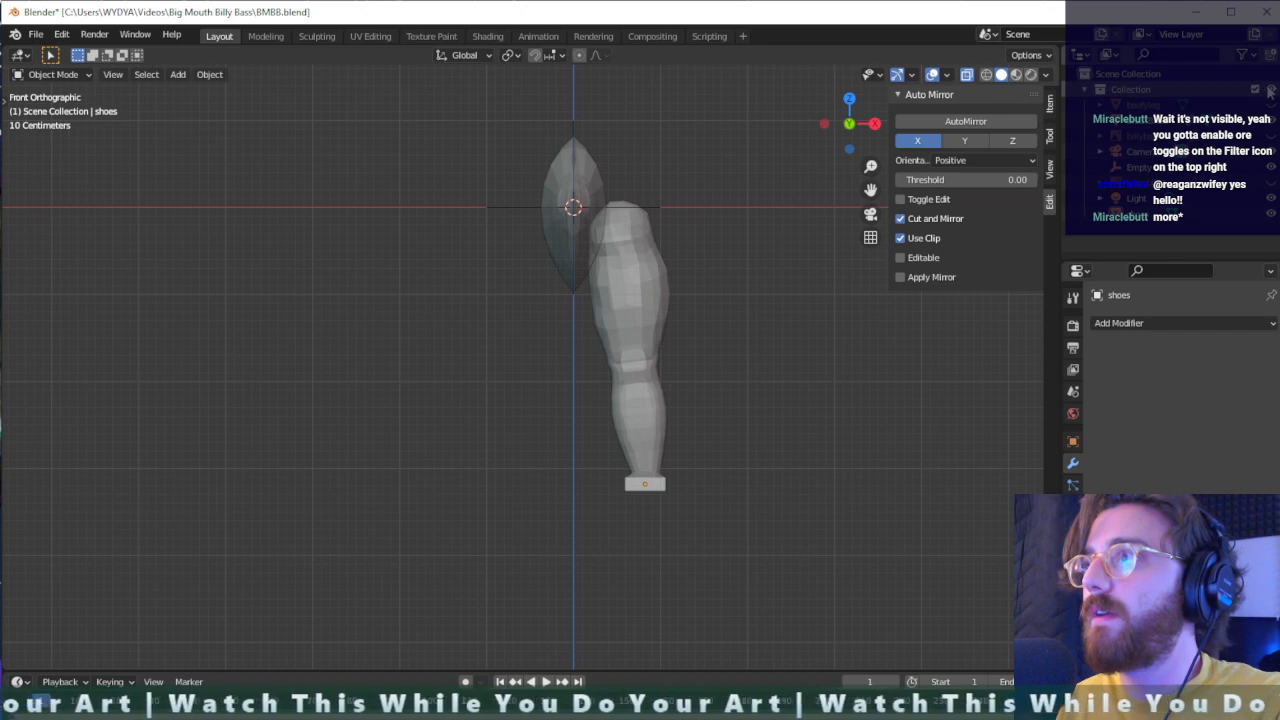
{"action": "right_click", "coordinate": [1274, 59]}
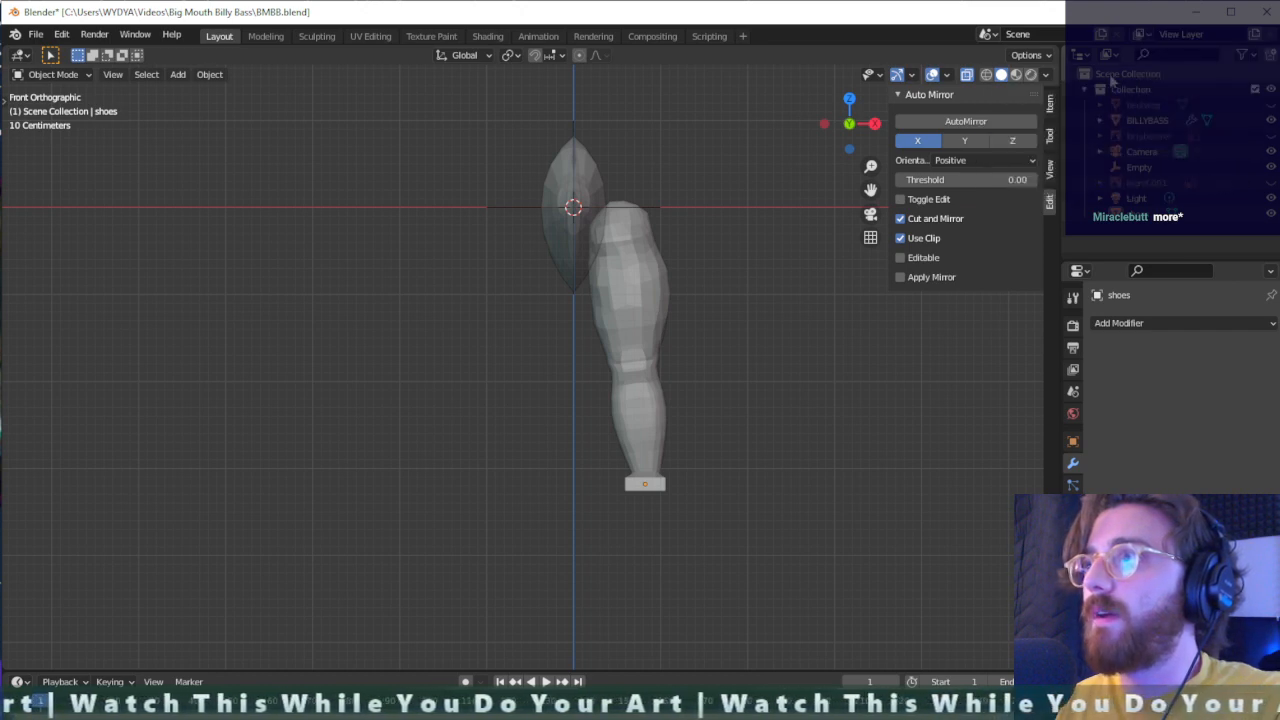
{"action": "right_click", "coordinate": [1153, 77]}
{"action": "left_click", "coordinate": [1166, 73]}
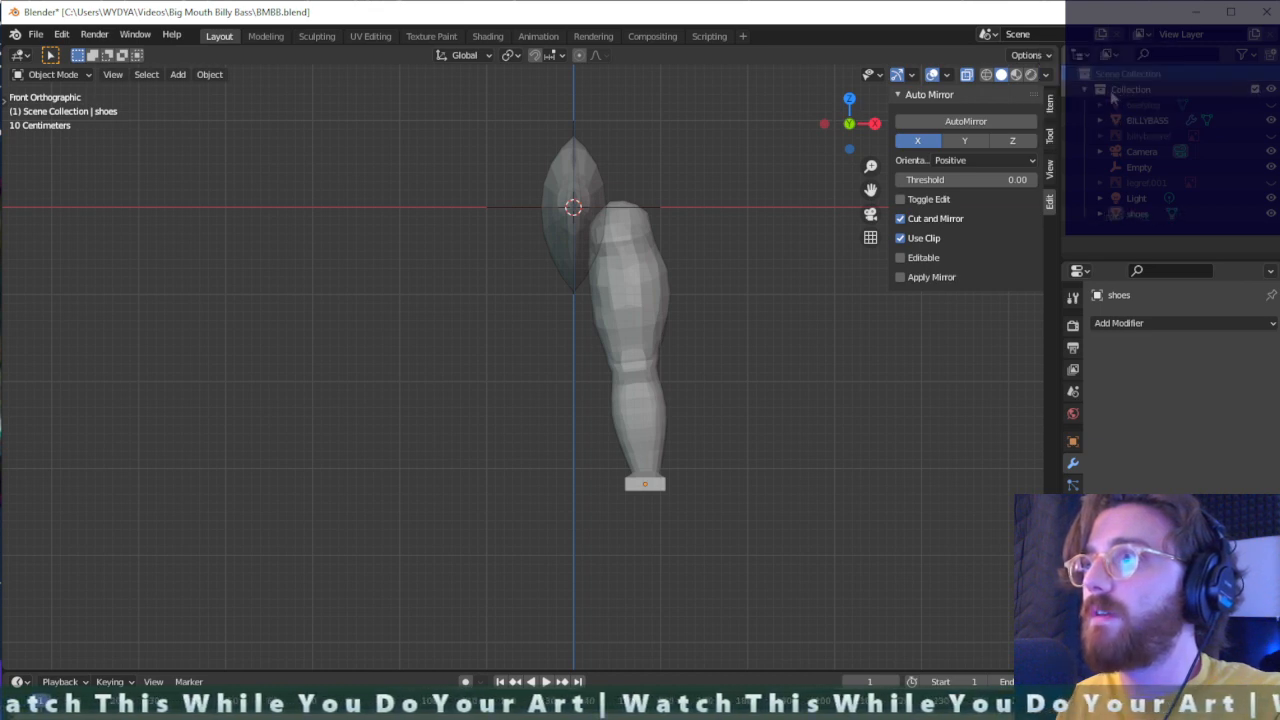
{"action": "left_click", "coordinate": [1227, 92]}
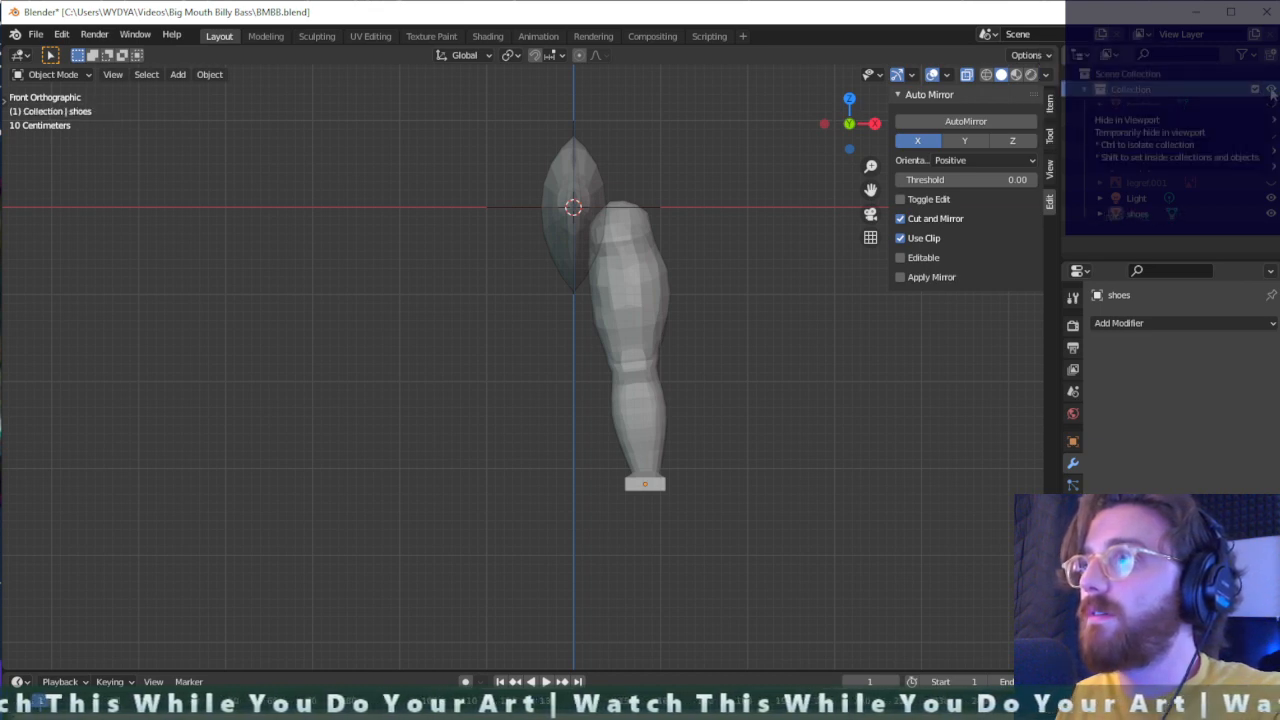
{"action": "left_click", "coordinate": [1271, 89]}
{"action": "left_click", "coordinate": [1271, 90]}
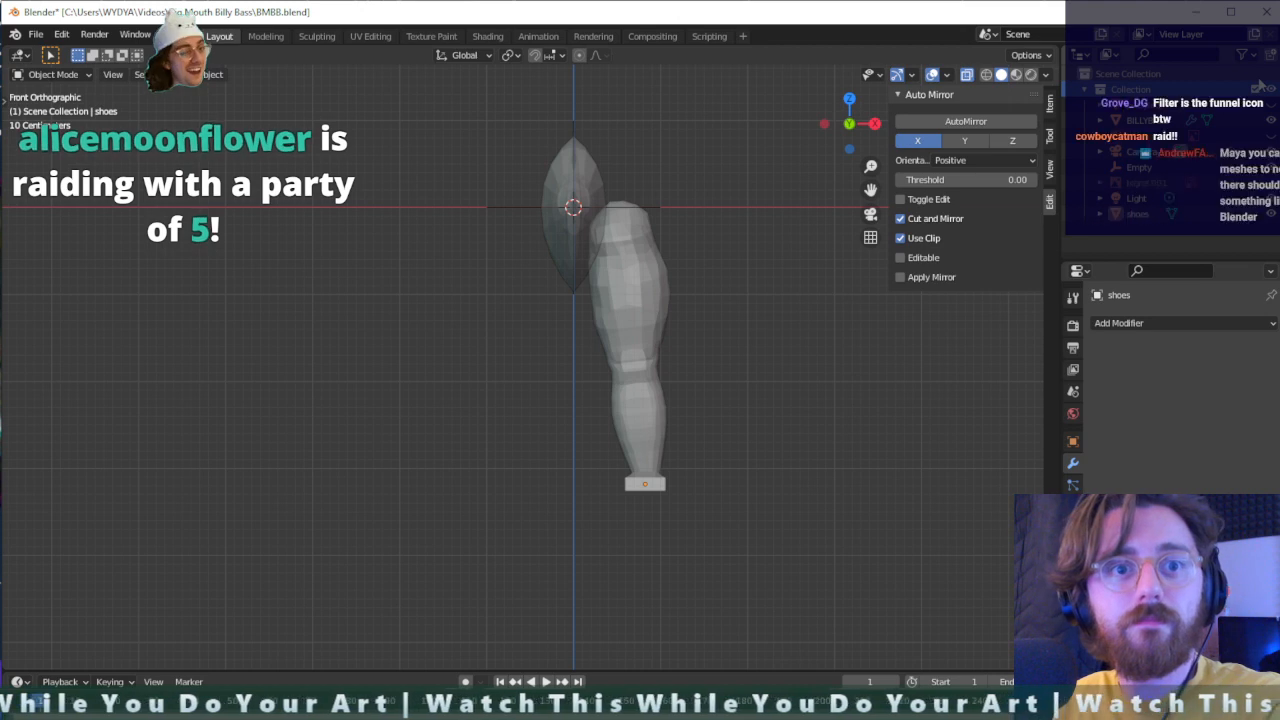
- Show the render visibility toggles for all objects in the outliner
{"action": "left_click", "coordinate": [1243, 55]}
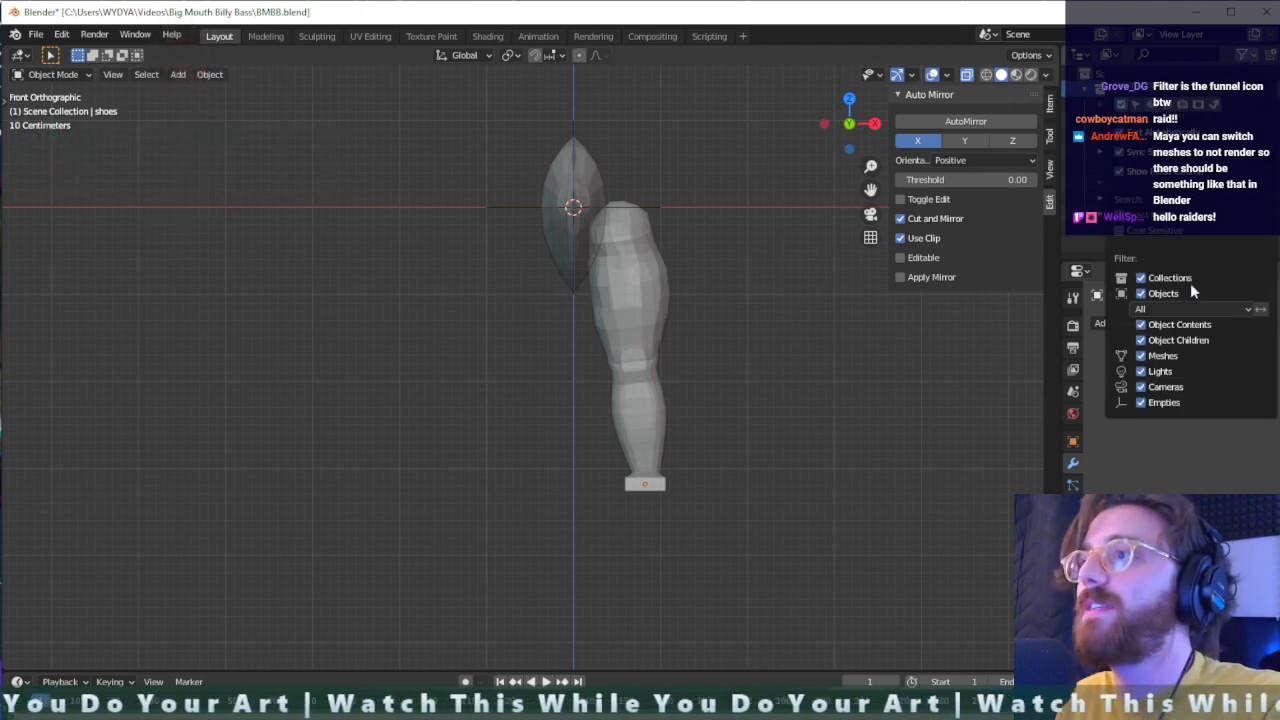
{"action": "left_click", "coordinate": [1223, 309]}
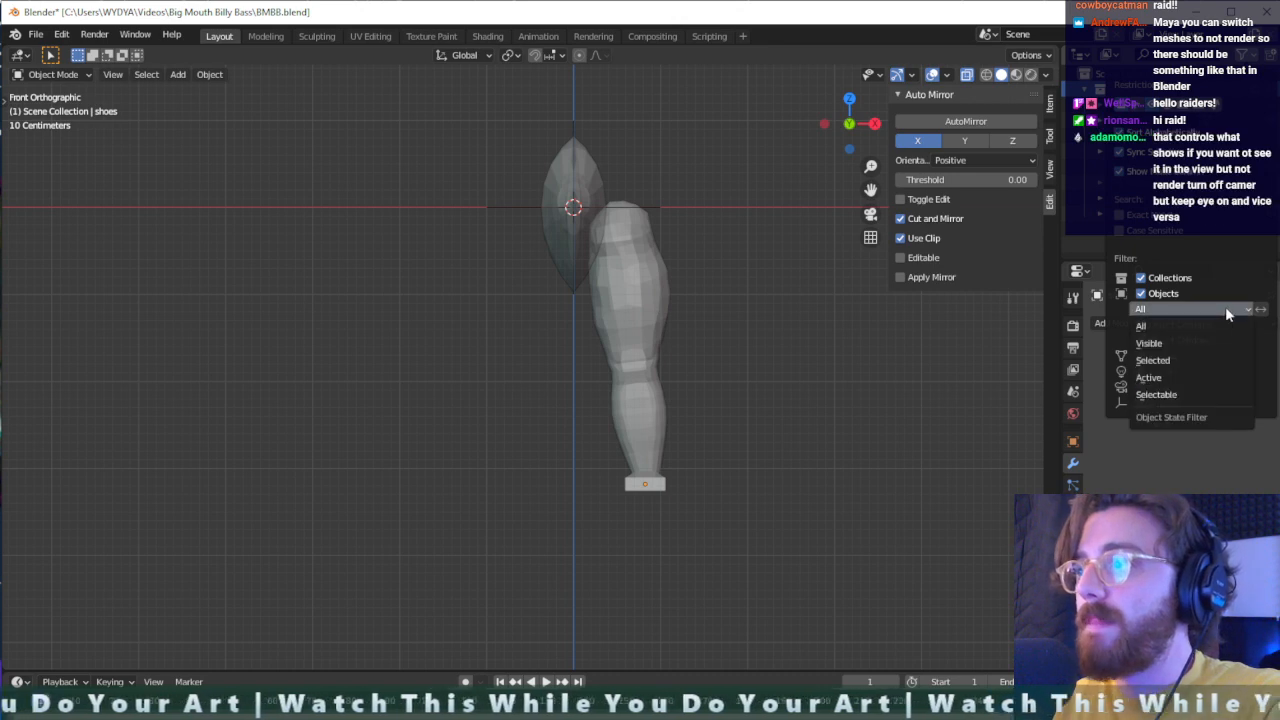
{"action": "left_click", "coordinate": [1225, 307]}
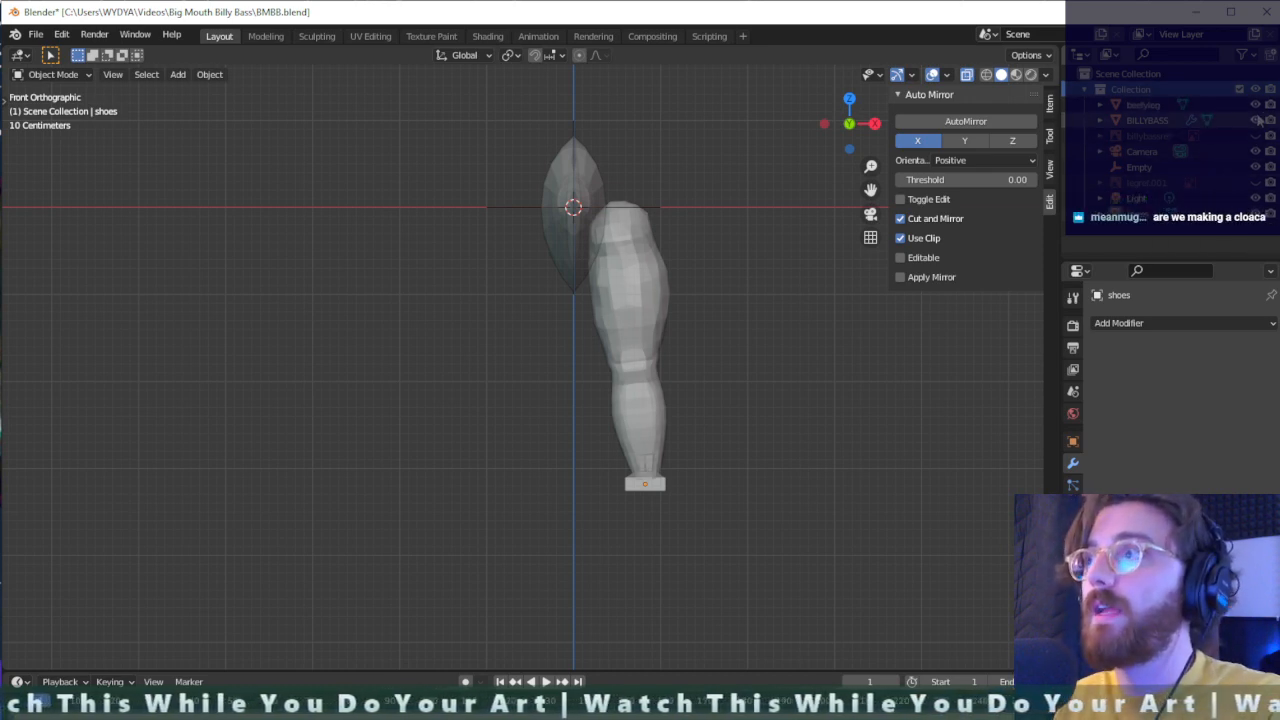
- Select the separate beefyleg object and move it away from the combined leg, above the fish's head in the camera view
{"action": "left_click", "coordinate": [1205, 105]}
{"action": "key", "text": "g"}
{"action": "left_click", "coordinate": [594, 354]}
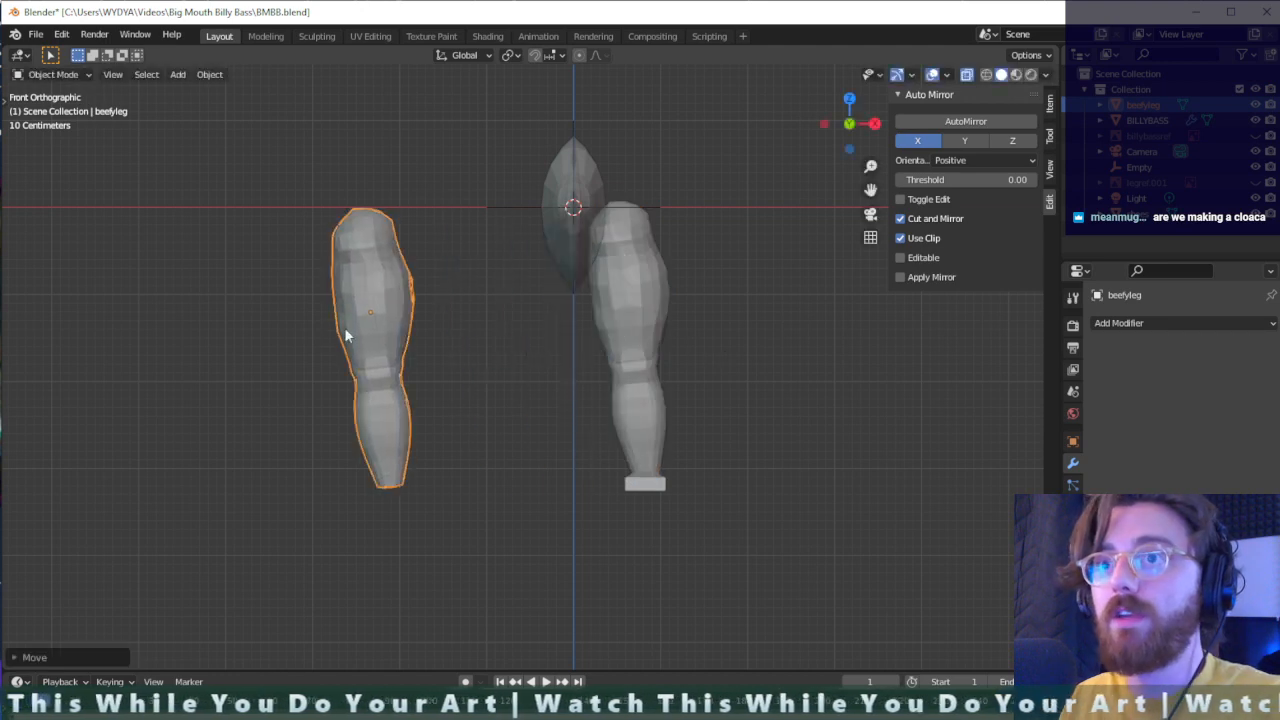
{"action": "key", "text": "KP_0"}
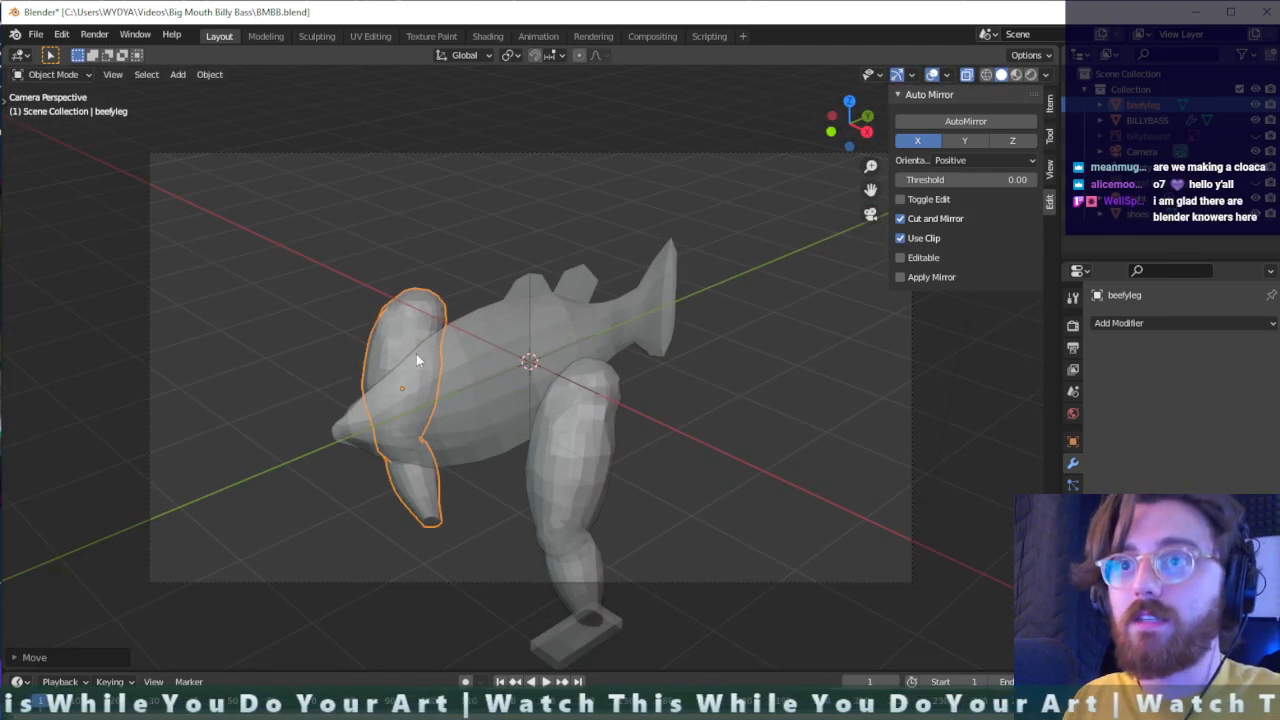
{"action": "key", "text": "g"}
{"action": "left_click", "coordinate": [352, 258]}
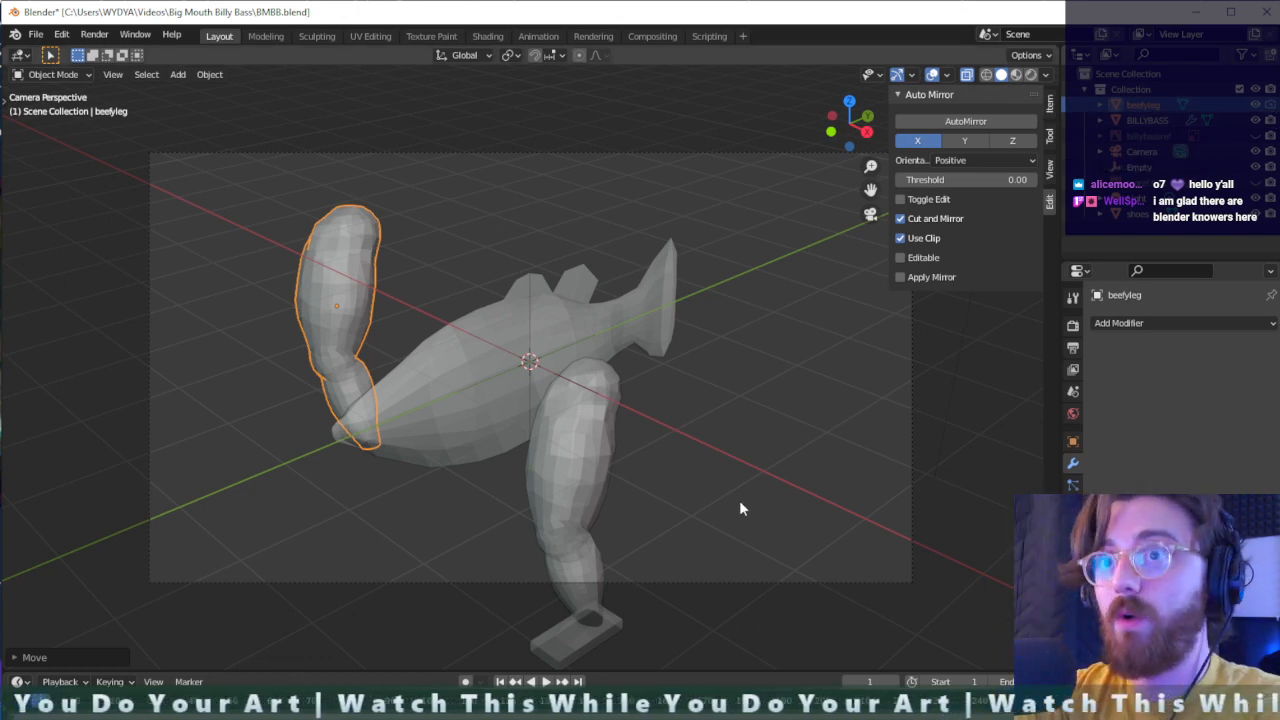
- Render the scene to check whether beefyleg is left out, then close the result and clear the selection
{"action": "key", "text": "F12"}
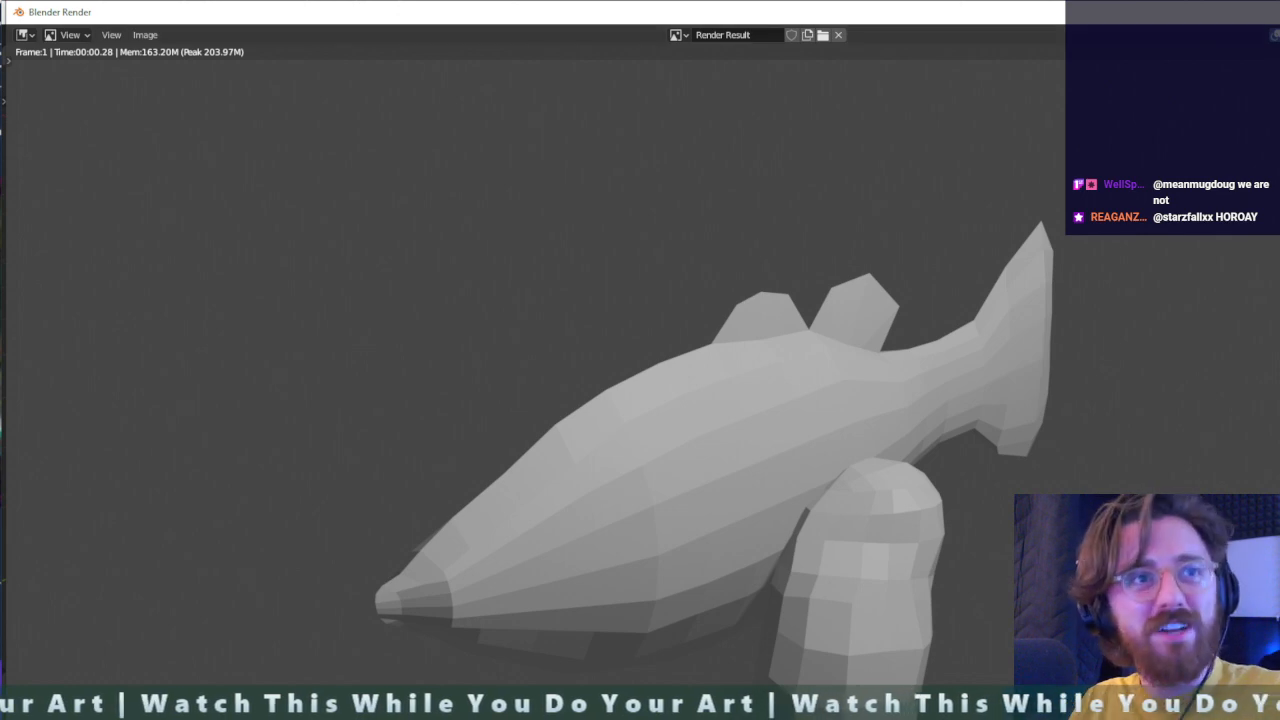
{"action": "key", "text": "Escape"}
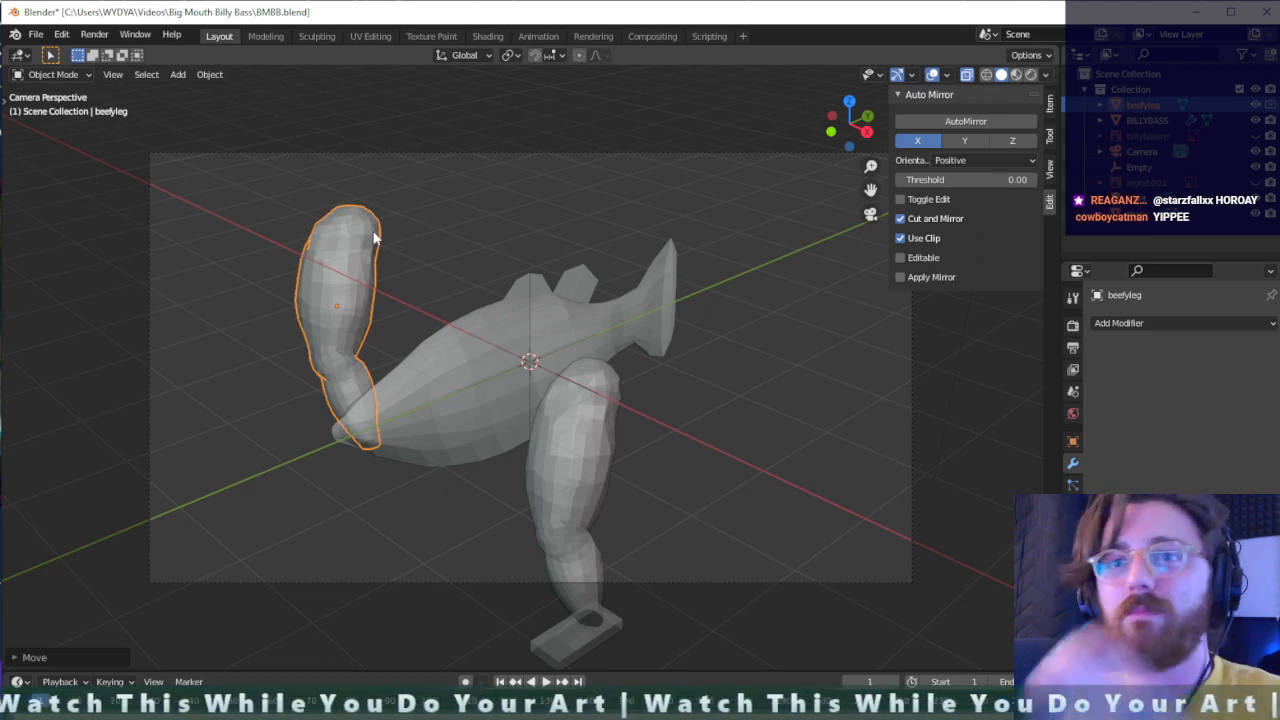
{"action": "left_click", "coordinate": [517, 237]}
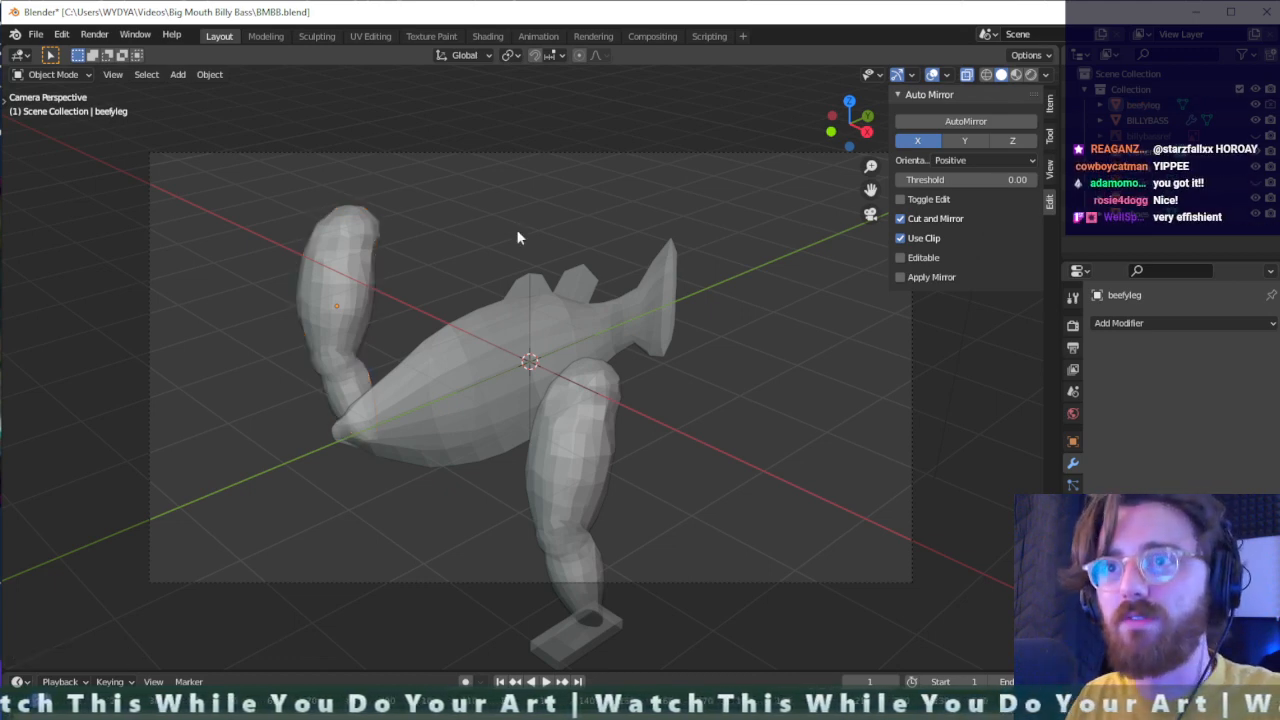
- Undo the moves of beefyleg and its reappearance in the viewport
{"action": "key", "text": "ctrl+z"}
{"action": "key", "text": "ctrl+z"}
{"action": "key", "text": "ctrl+z"}
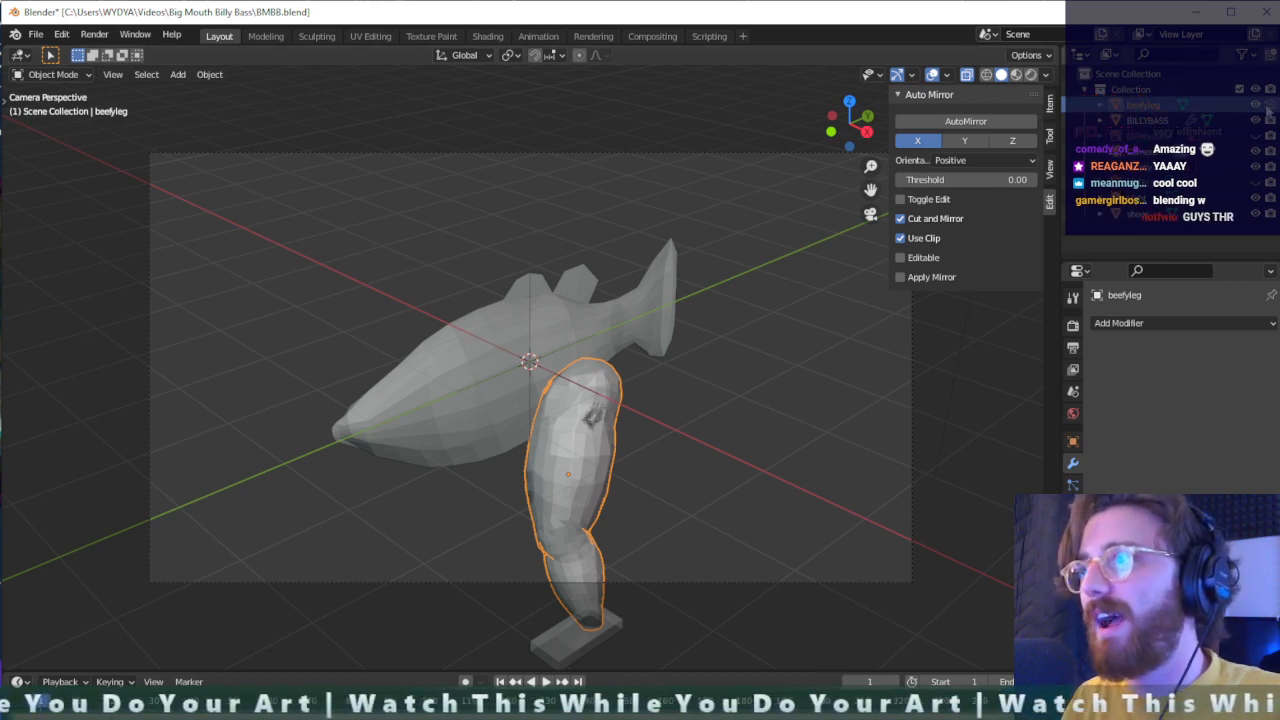
{"action": "key", "text": "ctrl+z"}
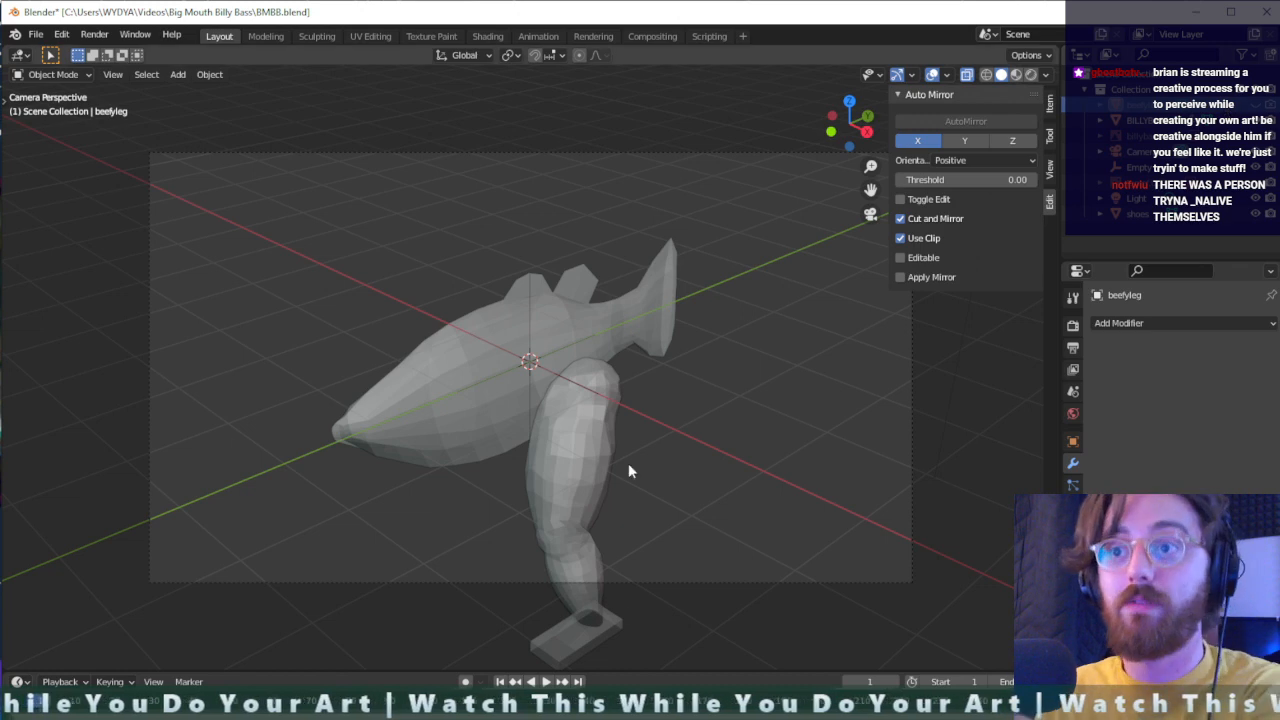
- Check the combined leg and shoe against the fish from the front and side, and save the file
{"action": "left_click", "coordinate": [572, 460]}
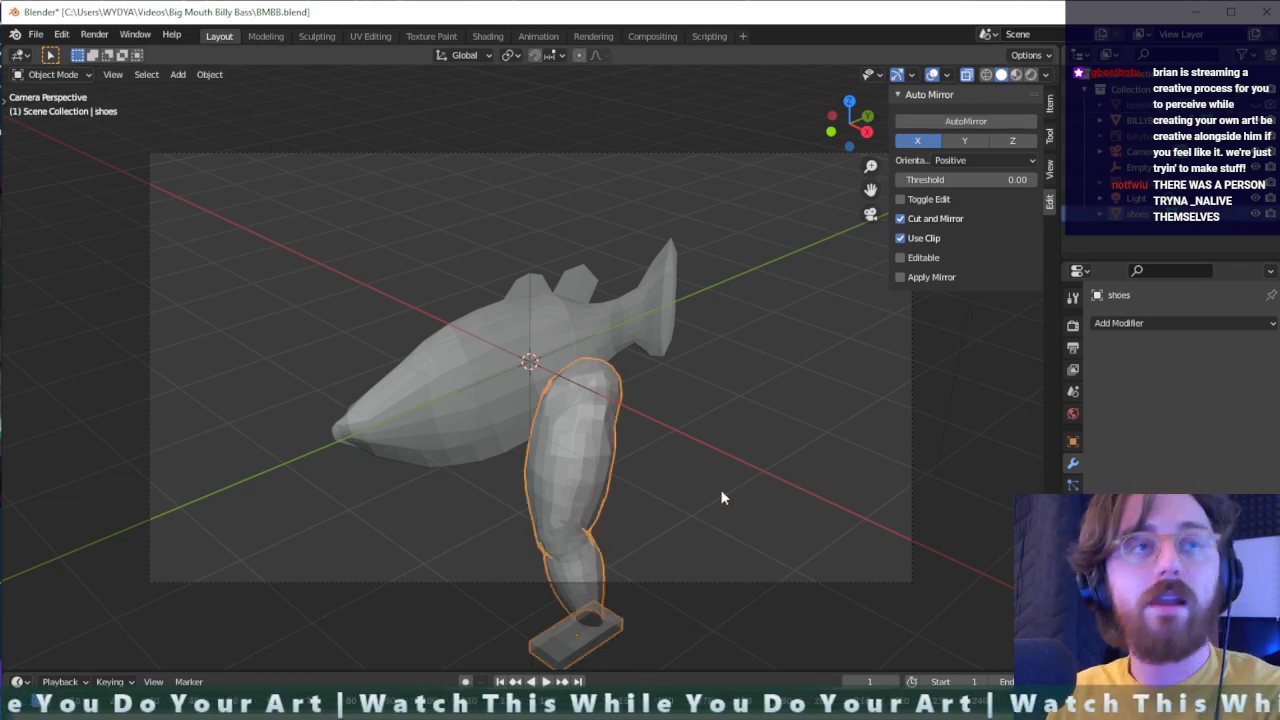
{"action": "key", "text": "KP_1"}
{"action": "left_click", "coordinate": [758, 398]}
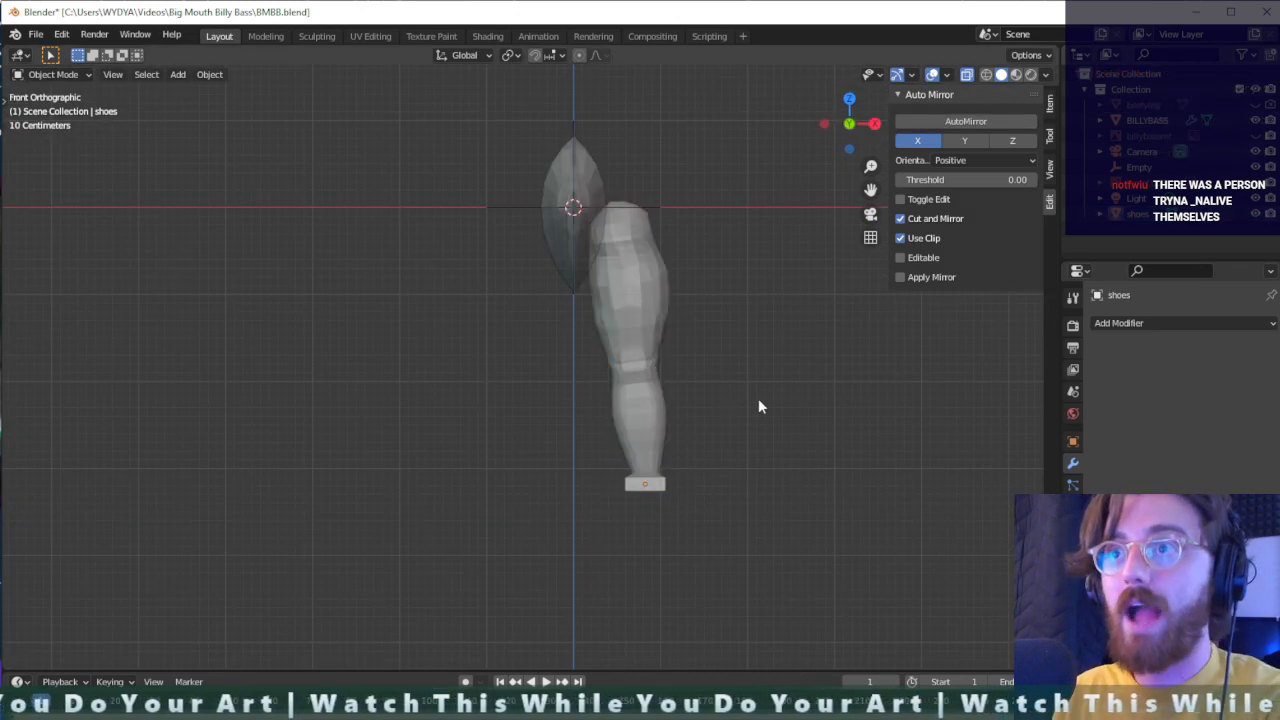
{"action": "middle_click_drag", "start_coordinate": [759, 400], "coordinate": [900, 277]}
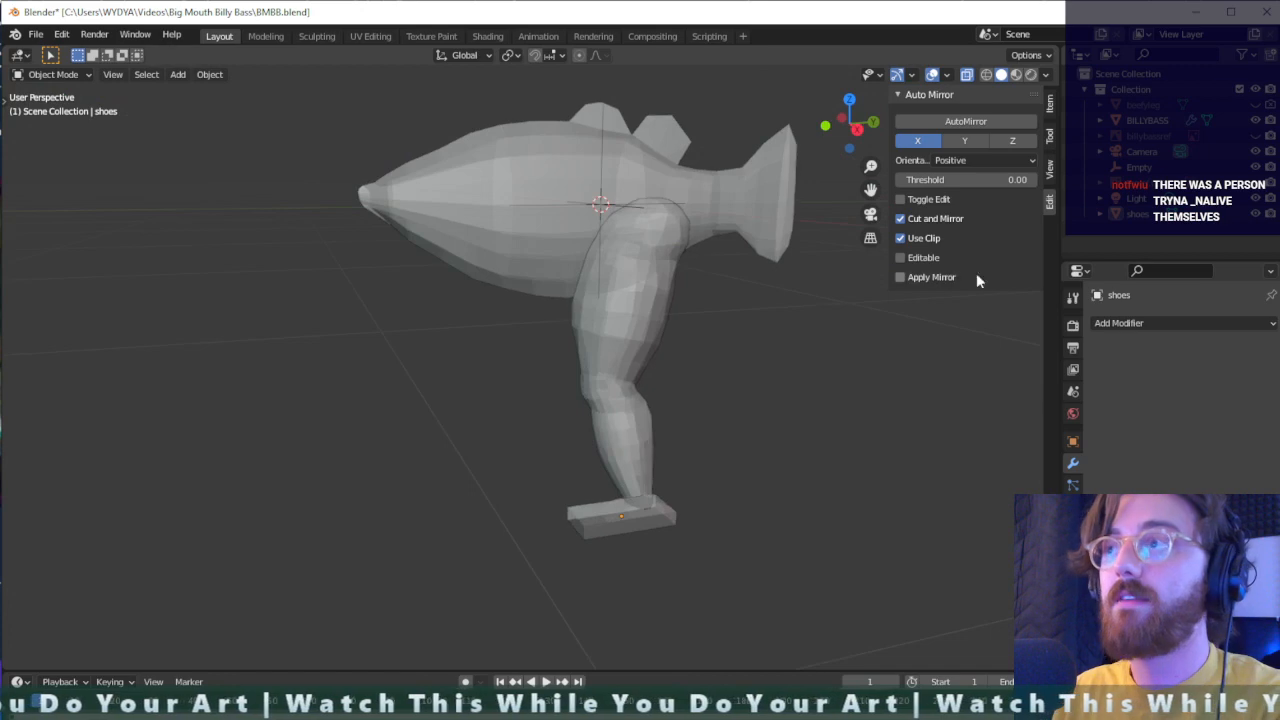
{"action": "left_click", "coordinate": [1222, 104]}
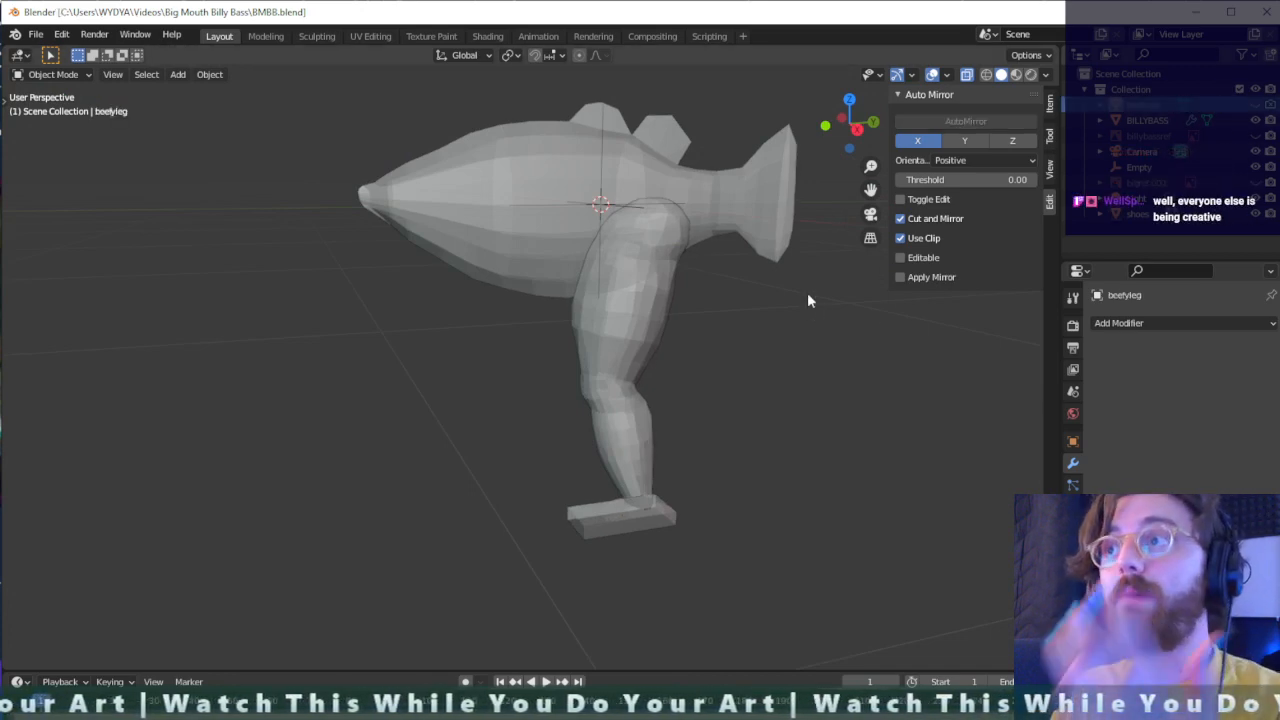
- Select the combined leg and shoe object and add a Mirror modifier to it
{"action": "left_click", "coordinate": [651, 288]}
{"action": "middle_click_drag", "start_coordinate": [837, 409], "coordinate": [914, 384]}
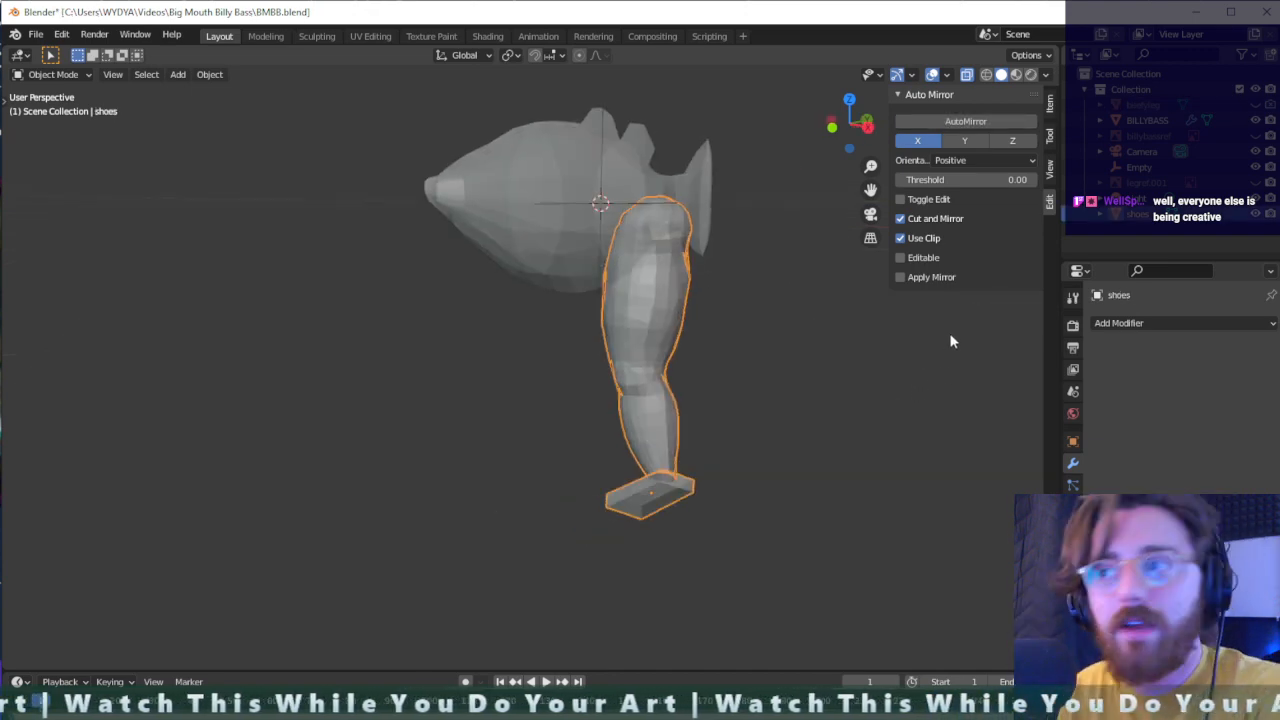
{"action": "left_click", "coordinate": [1176, 324]}
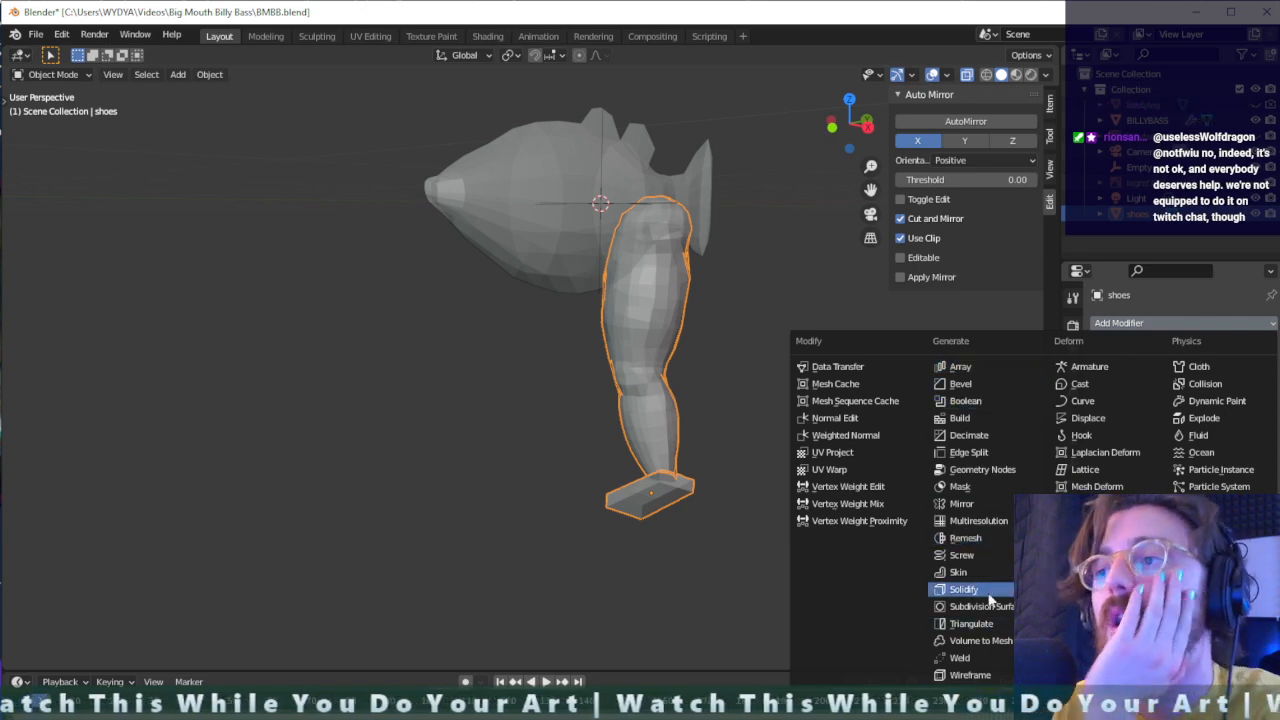
{"action": "left_click", "coordinate": [975, 505]}
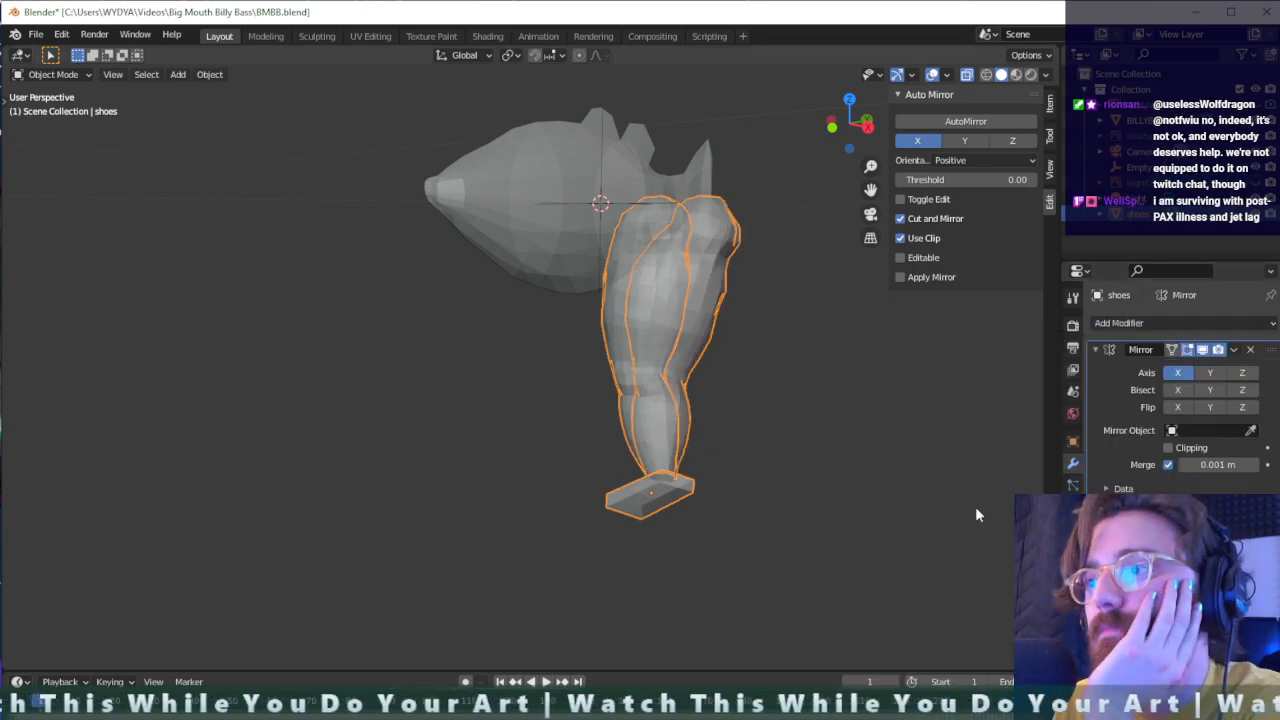
- Set BILLYBASS as the Mirror modifier's mirror object so the second leg lands on the fish's opposite side
{"action": "left_click", "coordinate": [1205, 430]}
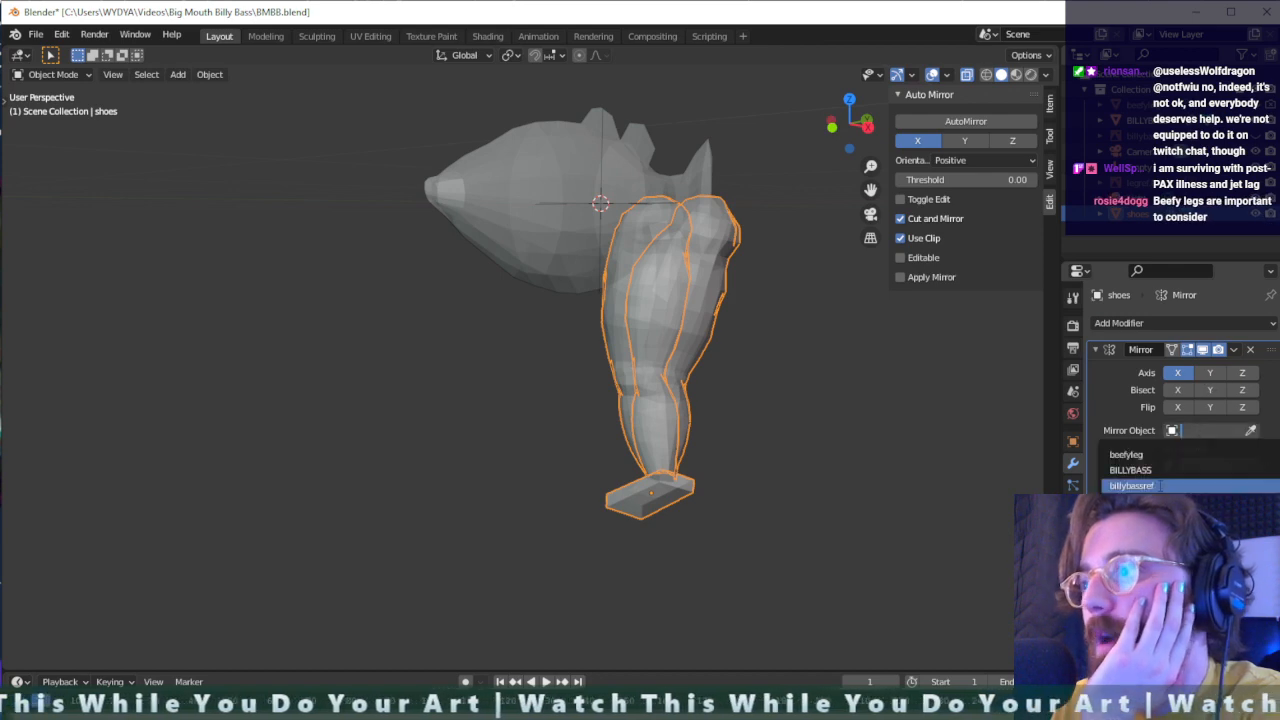
{"action": "left_click", "coordinate": [1195, 483]}
{"action": "left_click", "coordinate": [1205, 430]}
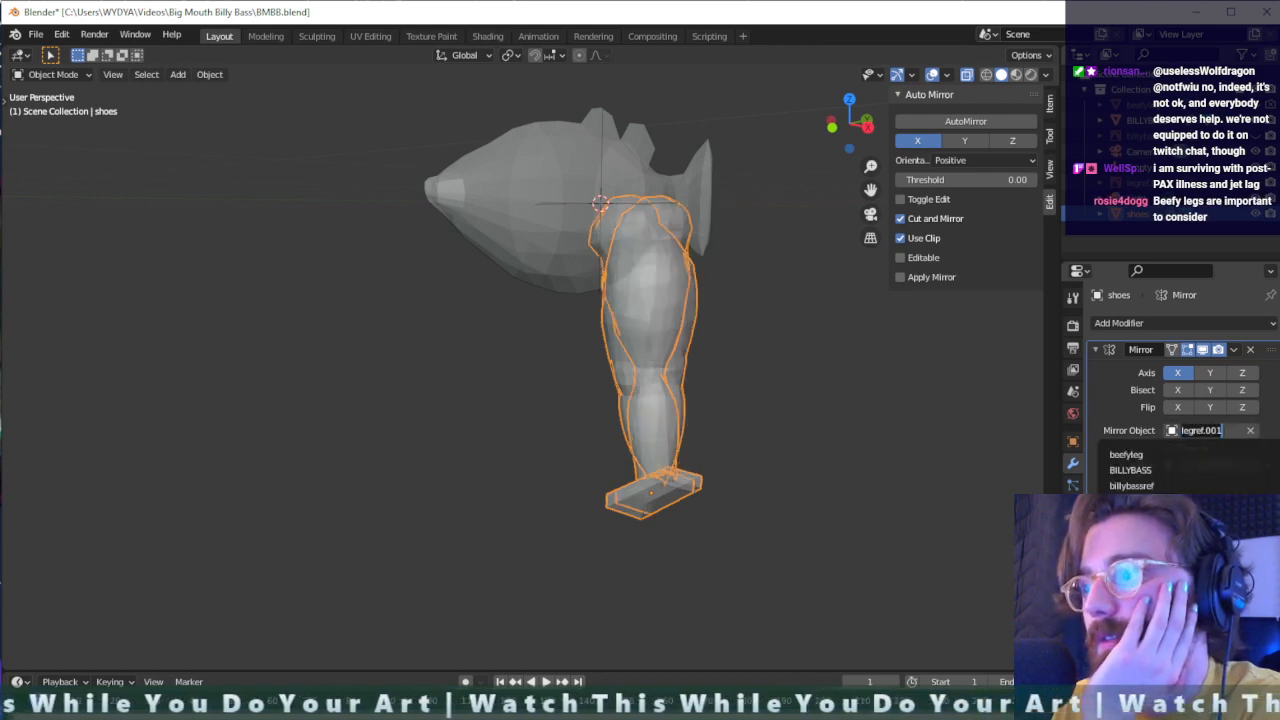
{"action": "left_click", "coordinate": [1195, 466]}
{"action": "middle_click_drag", "start_coordinate": [686, 306], "coordinate": [811, 349]}
- Apply the Mirror modifier to the pair of legs
{"action": "left_click", "coordinate": [1234, 349]}
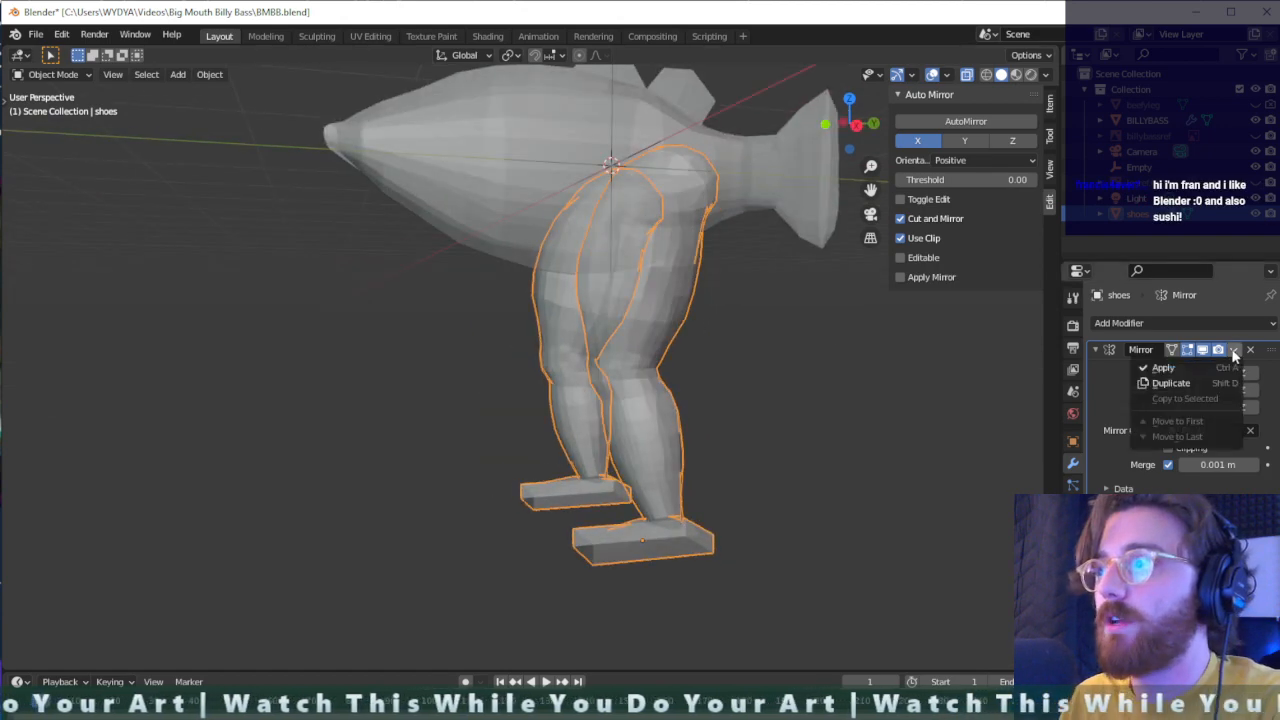
{"action": "left_click", "coordinate": [1200, 367]}
{"action": "middle_click_drag", "start_coordinate": [812, 358], "coordinate": [731, 285]}
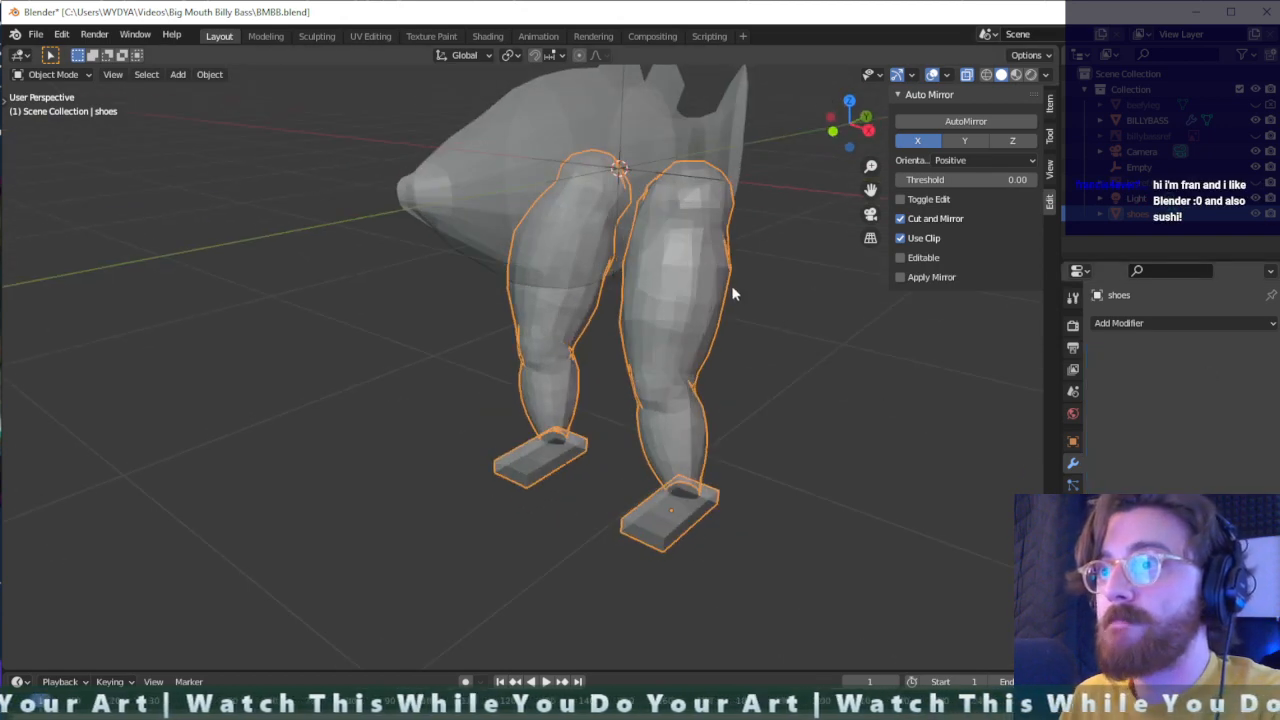
- Add a Boolean modifier to the pair of legs, set to Union with BILLYBASS as its object
{"action": "left_click", "coordinate": [956, 343]}
{"action": "left_click", "coordinate": [653, 266]}
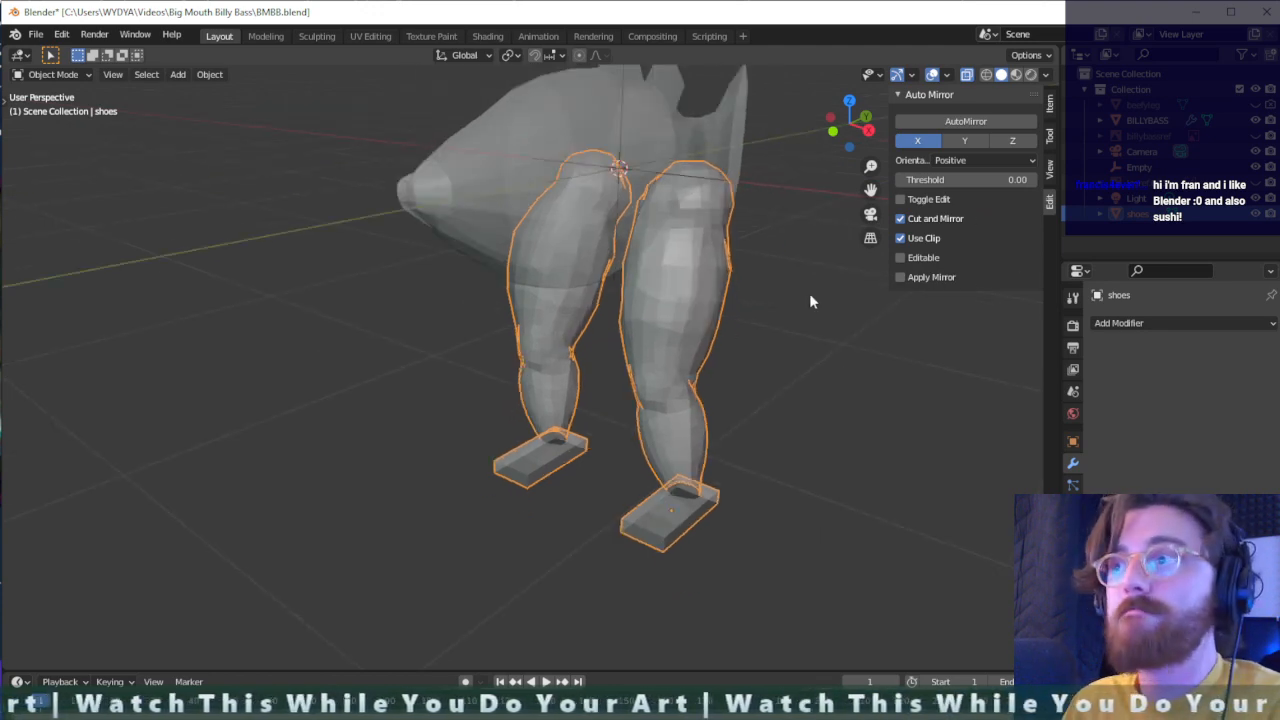
{"action": "left_click", "coordinate": [1181, 322]}
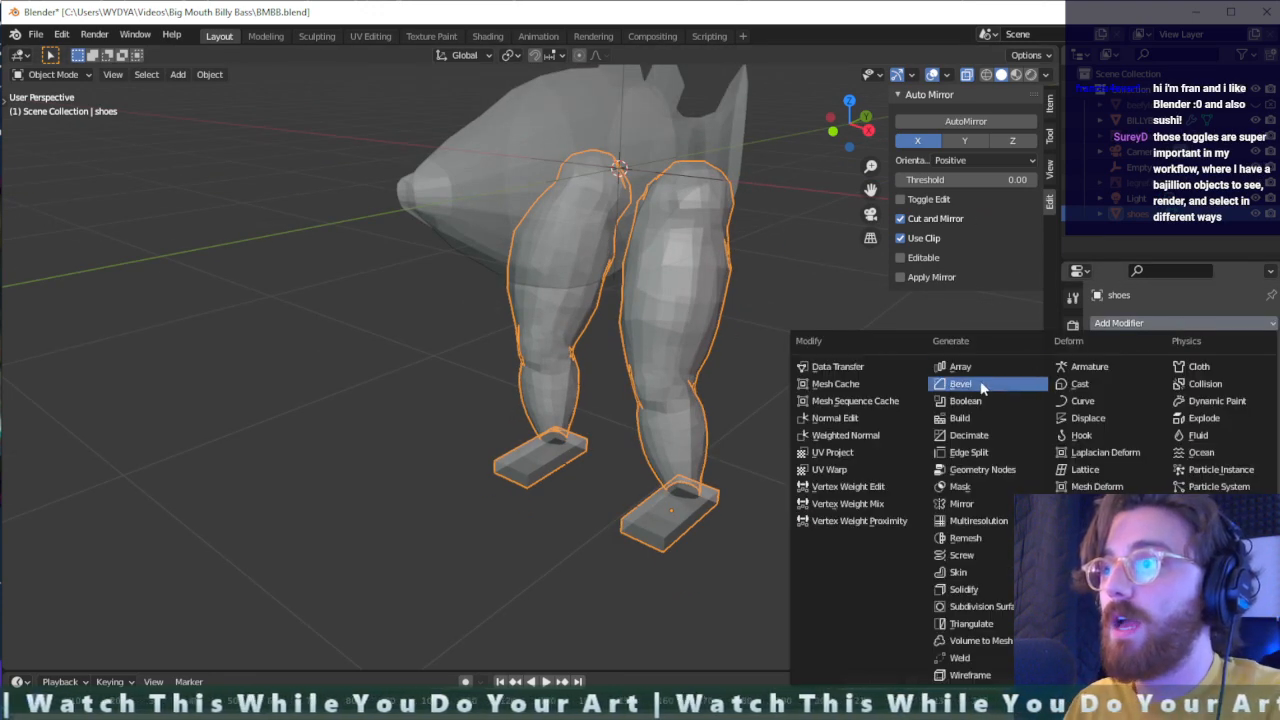
{"action": "left_click", "coordinate": [965, 401]}
{"action": "left_click", "coordinate": [1183, 373]}
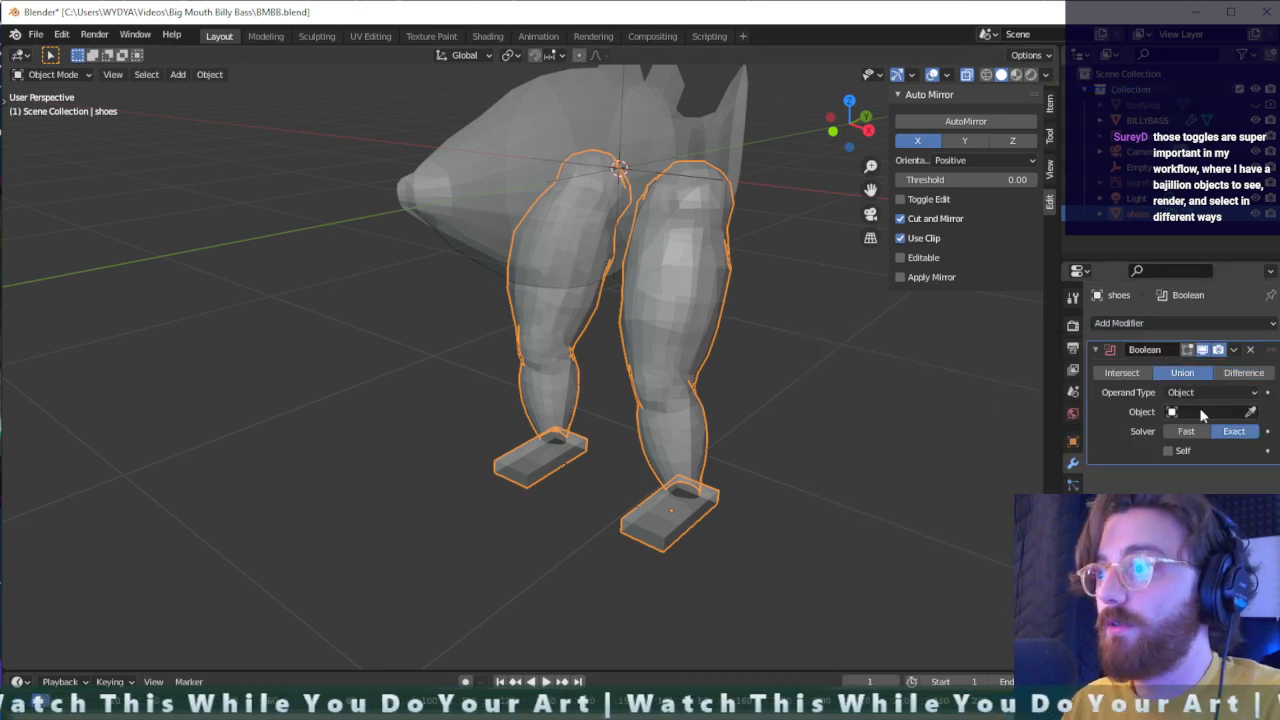
{"action": "left_click", "coordinate": [1208, 412]}
{"action": "left_click", "coordinate": [1149, 452]}
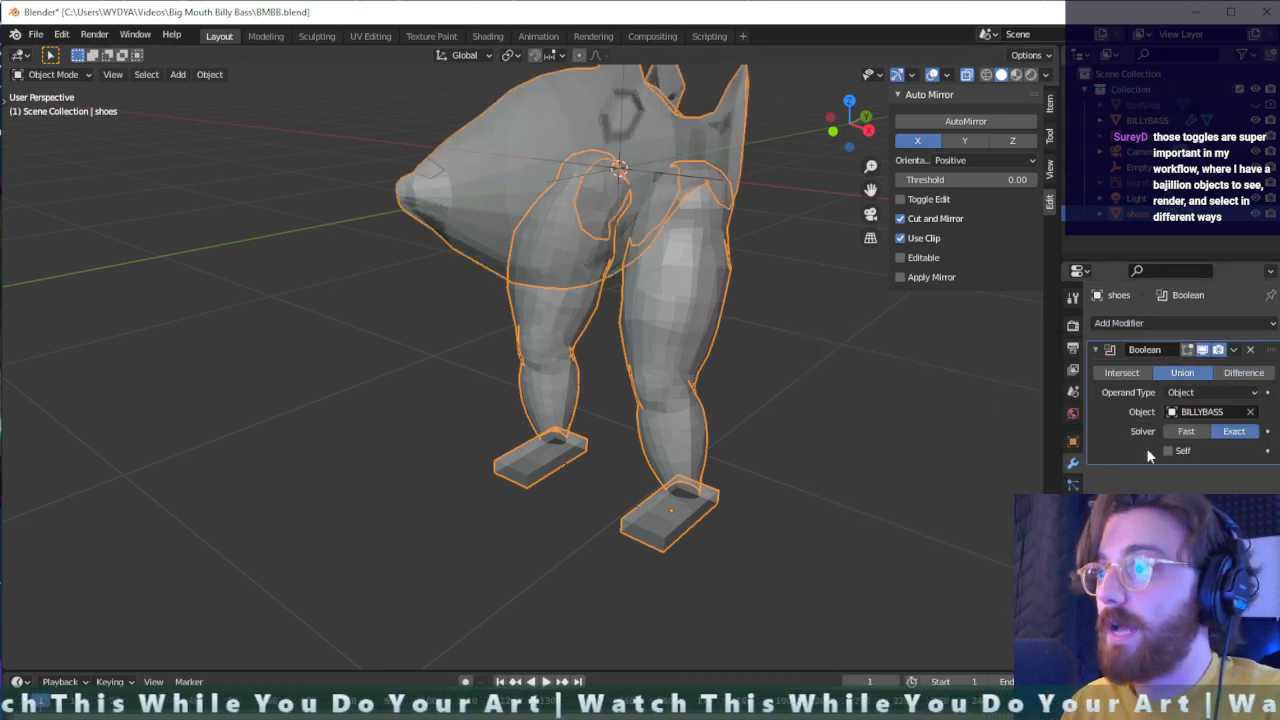
- Apply the Boolean modifier and rename the combined fish and legs object BILLYFAST
{"action": "left_click", "coordinate": [1233, 349]}
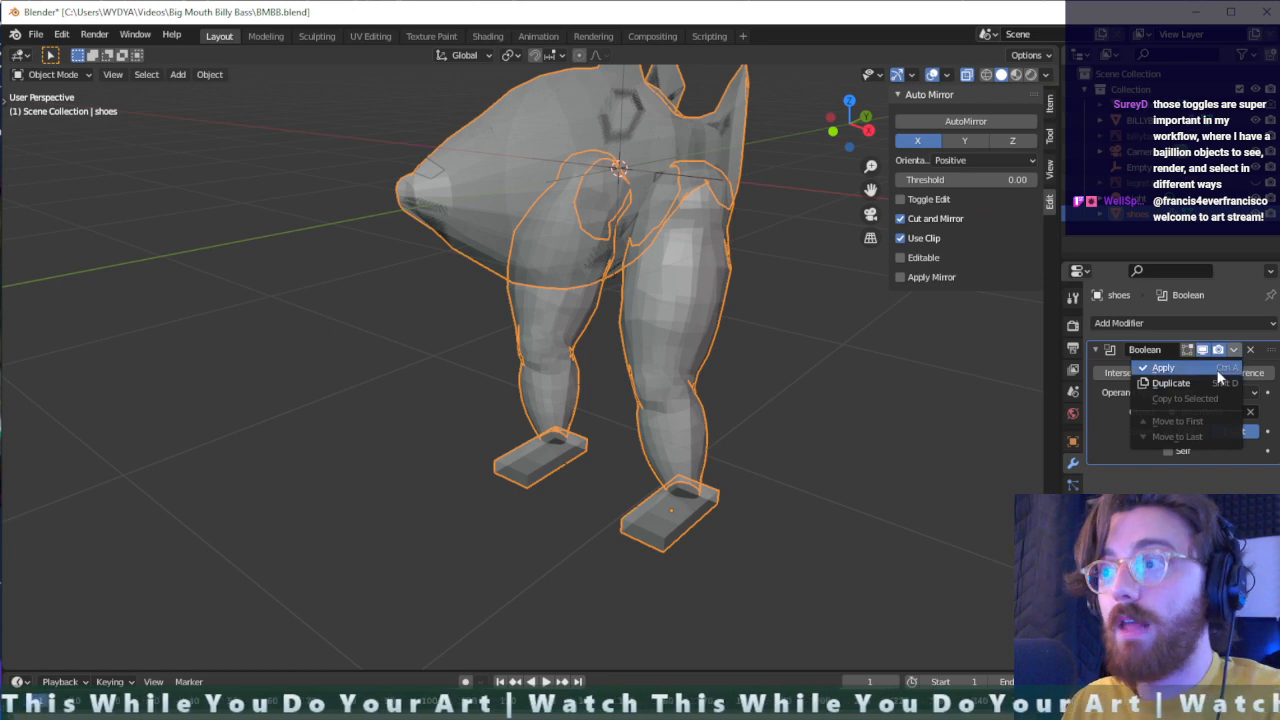
{"action": "left_click", "coordinate": [1220, 370]}
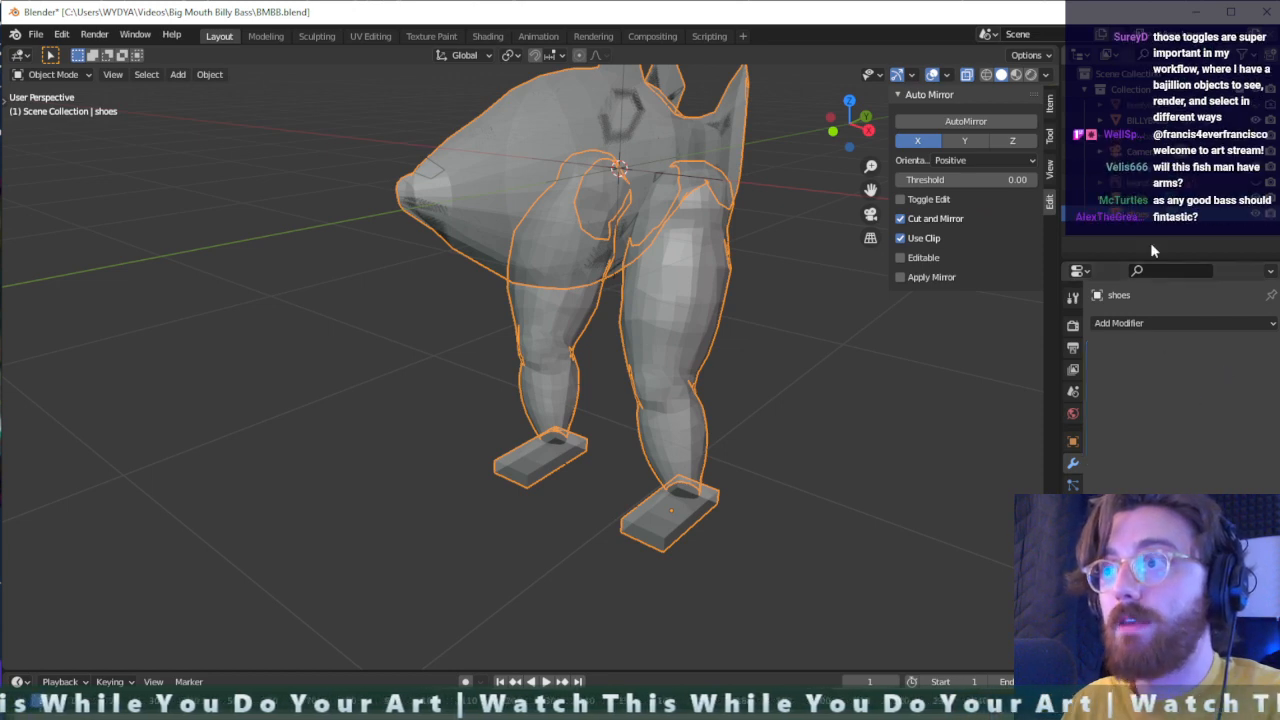
{"action": "middle_click_drag", "start_coordinate": [720, 320], "coordinate": [630, 318]}
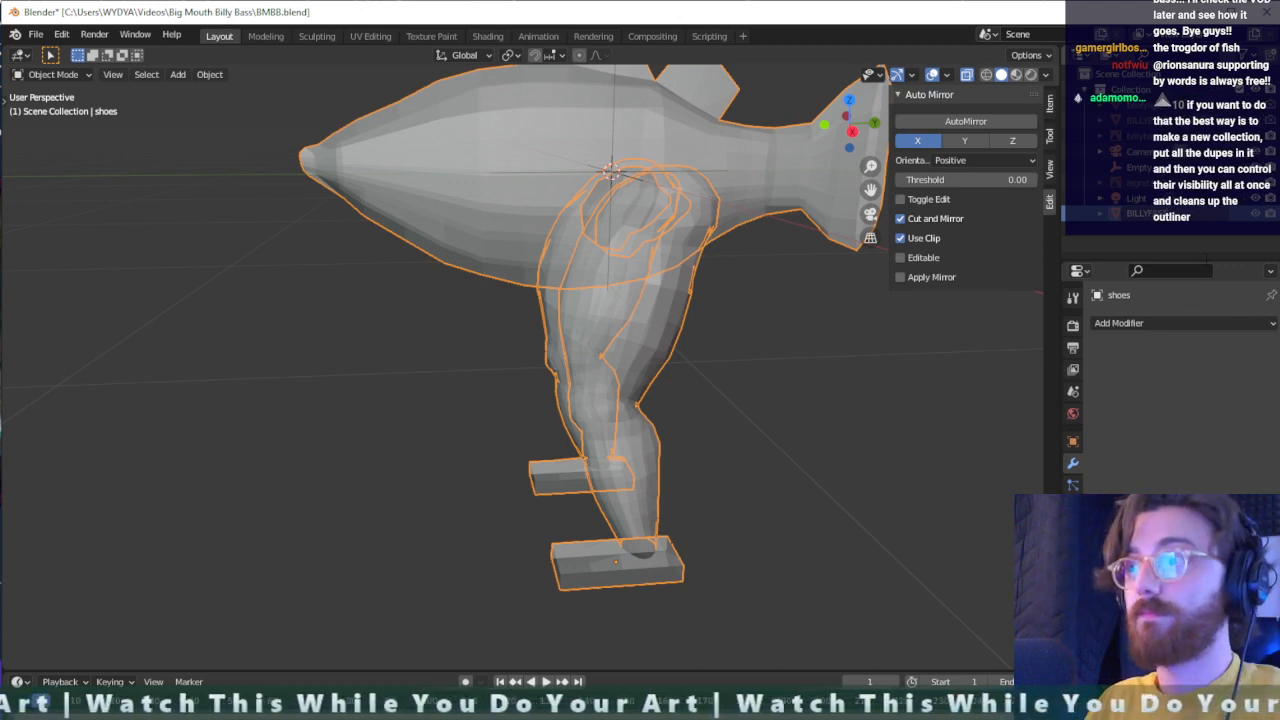
{"action": "key", "text": "Return"}
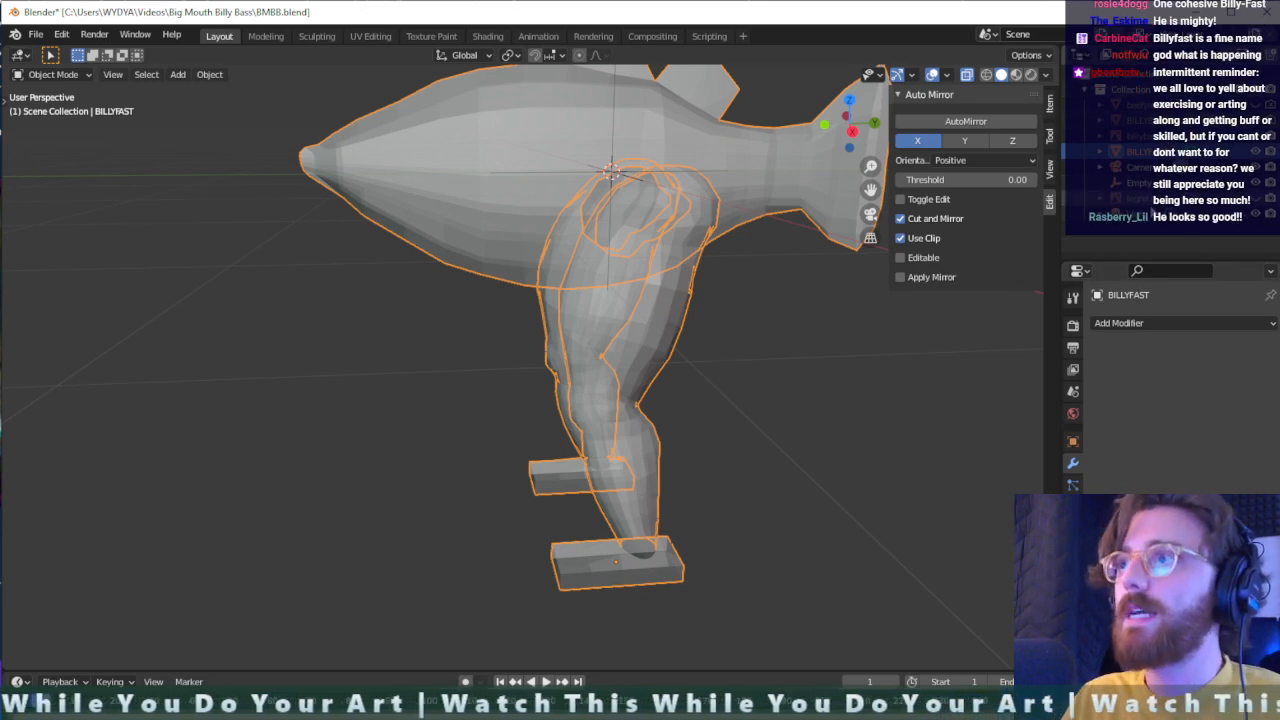
- Create a new collection in the scene and name it DUPES
{"action": "left_click", "coordinate": [1152, 248]}
{"action": "right_click", "coordinate": [1152, 248]}
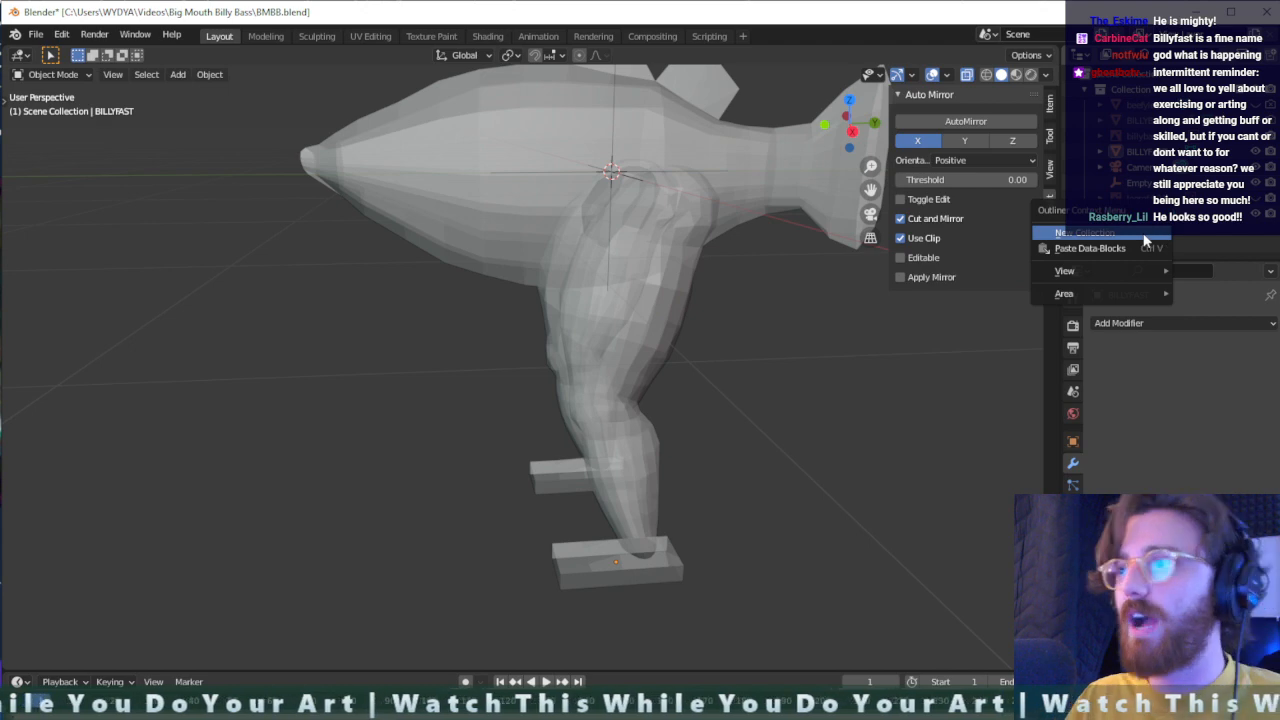
{"action": "left_click", "coordinate": [1144, 235]}
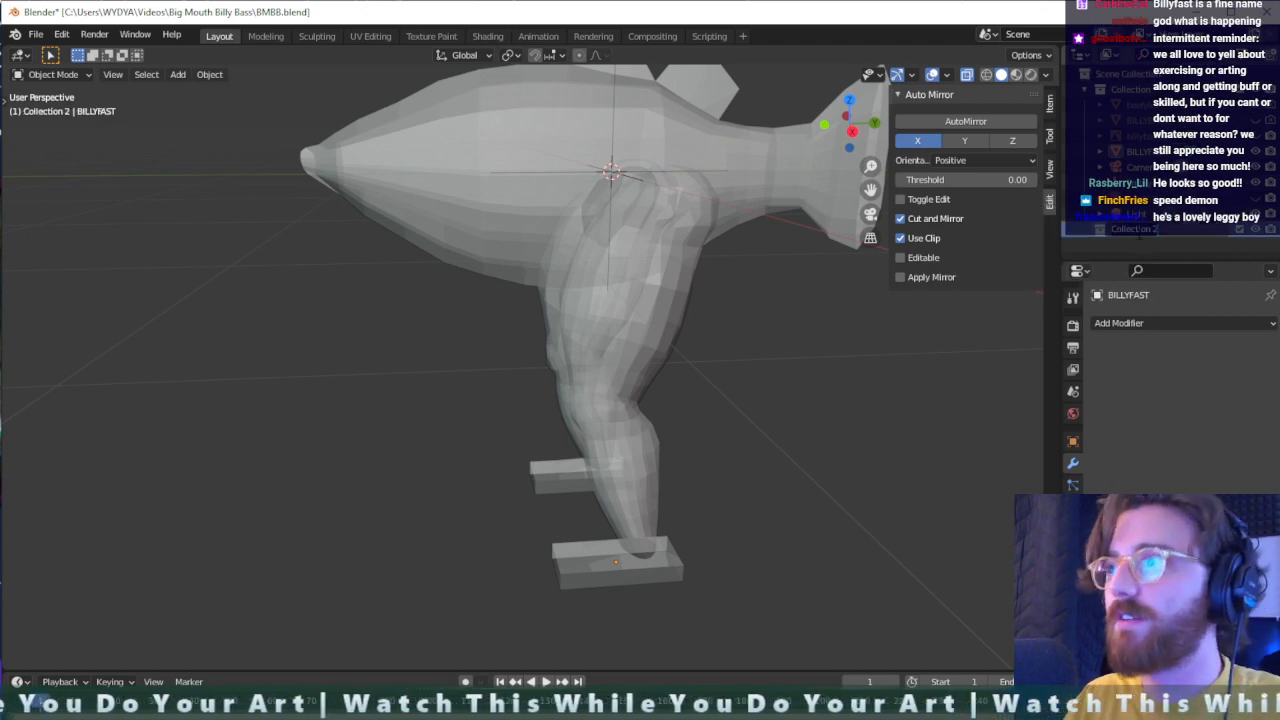
{"action": "type", "text": "R"}
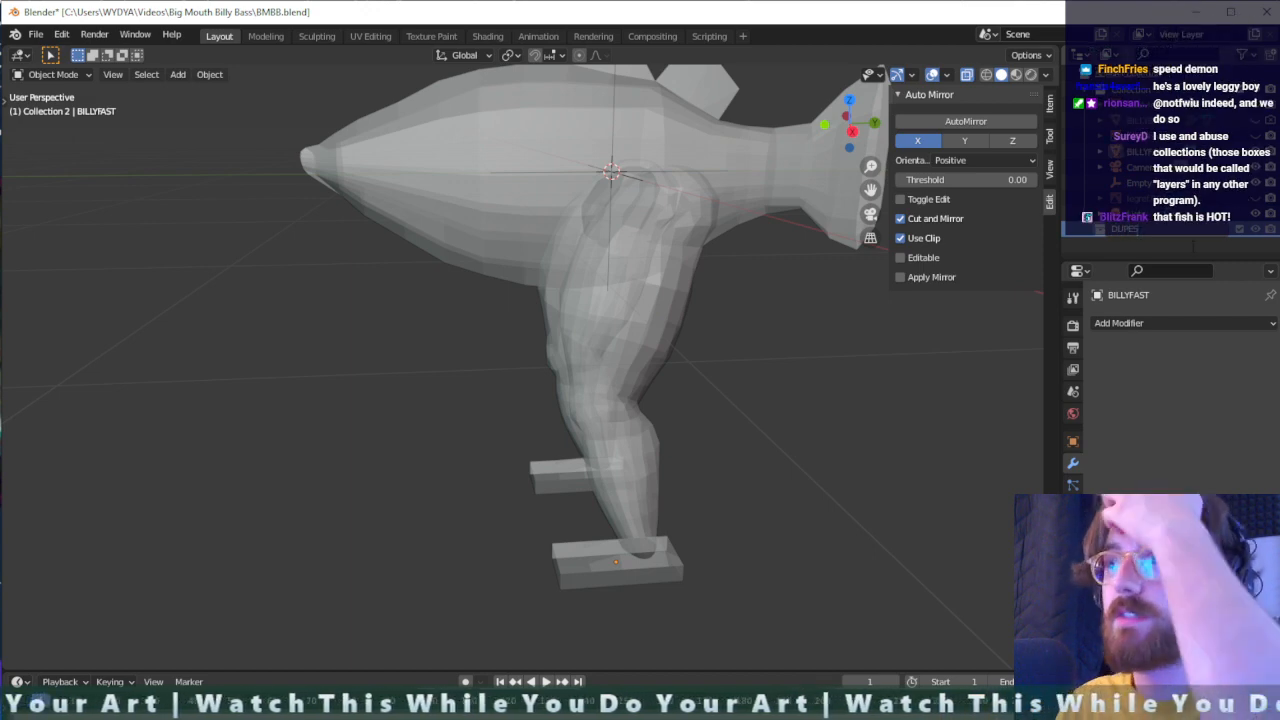
{"action": "key", "text": "Return"}
- Move the hidden beefyleg and BILLYBASS duplicates into the DUPES collection, then select BILLYFAST
{"action": "left_click", "coordinate": [1148, 122]}
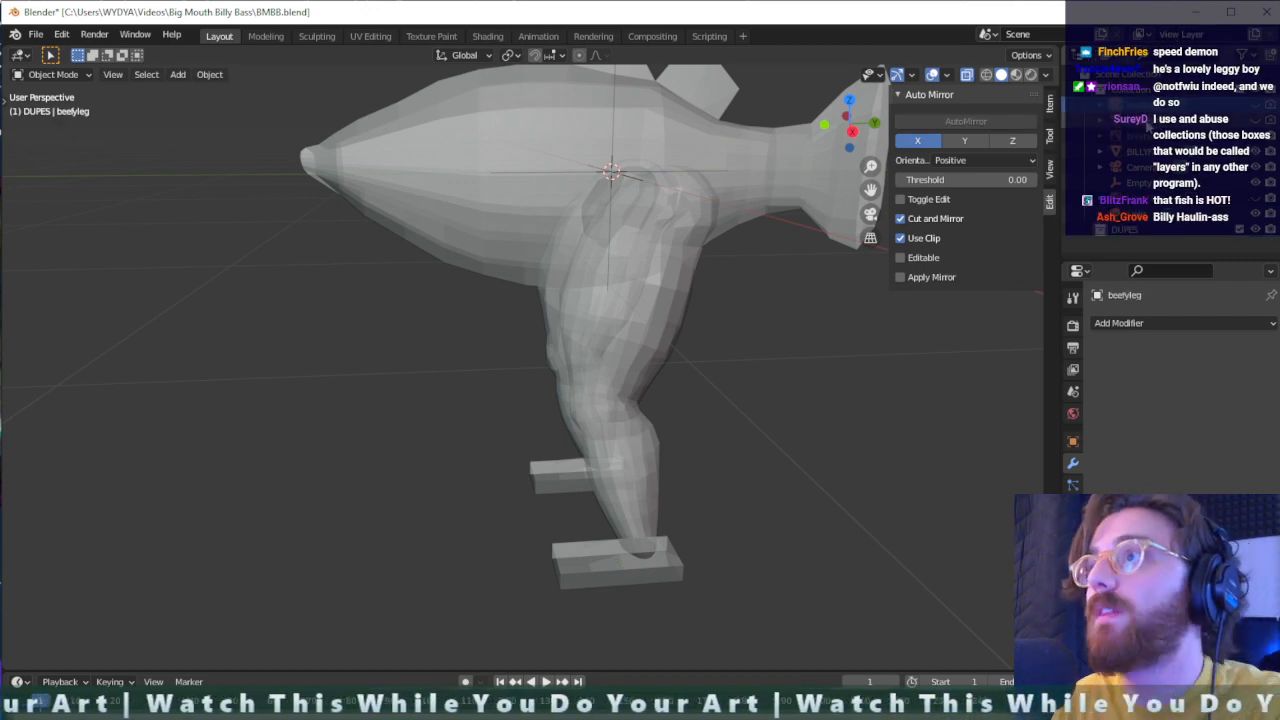
{"action": "left_click", "coordinate": [1149, 125]}
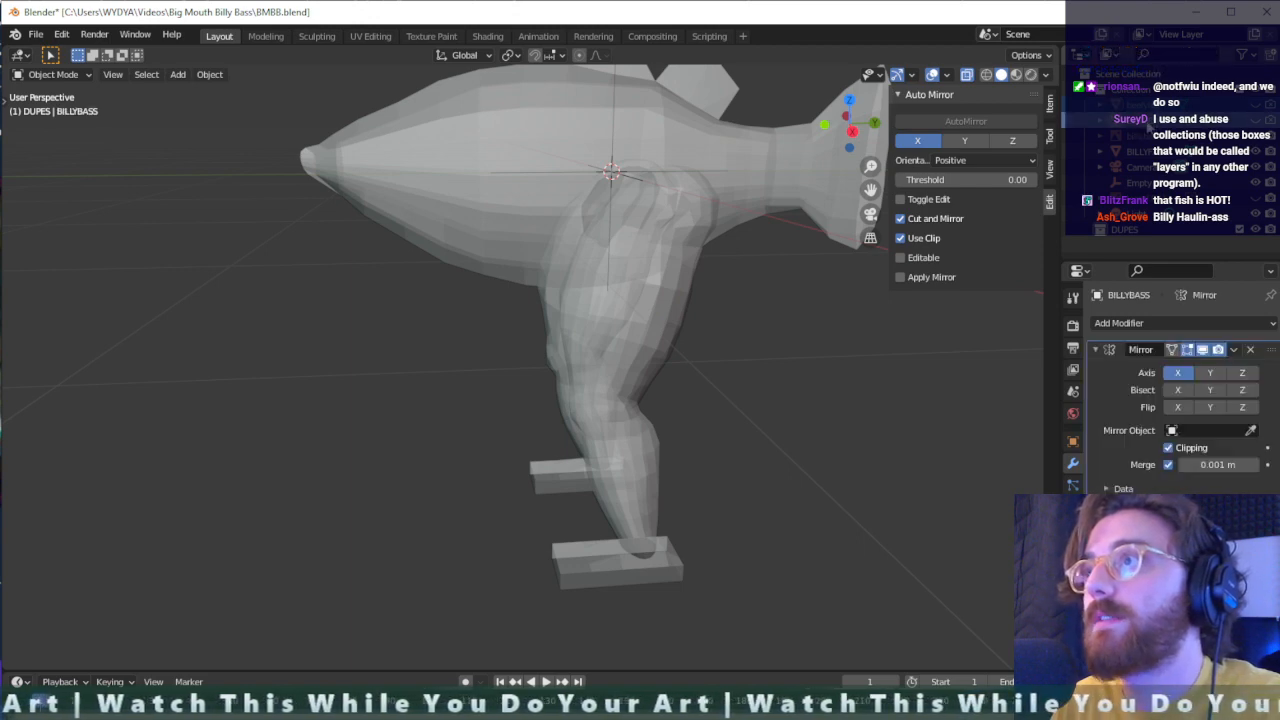
{"action": "left_click_drag", "start_coordinate": [1147, 122], "coordinate": [1130, 231]}
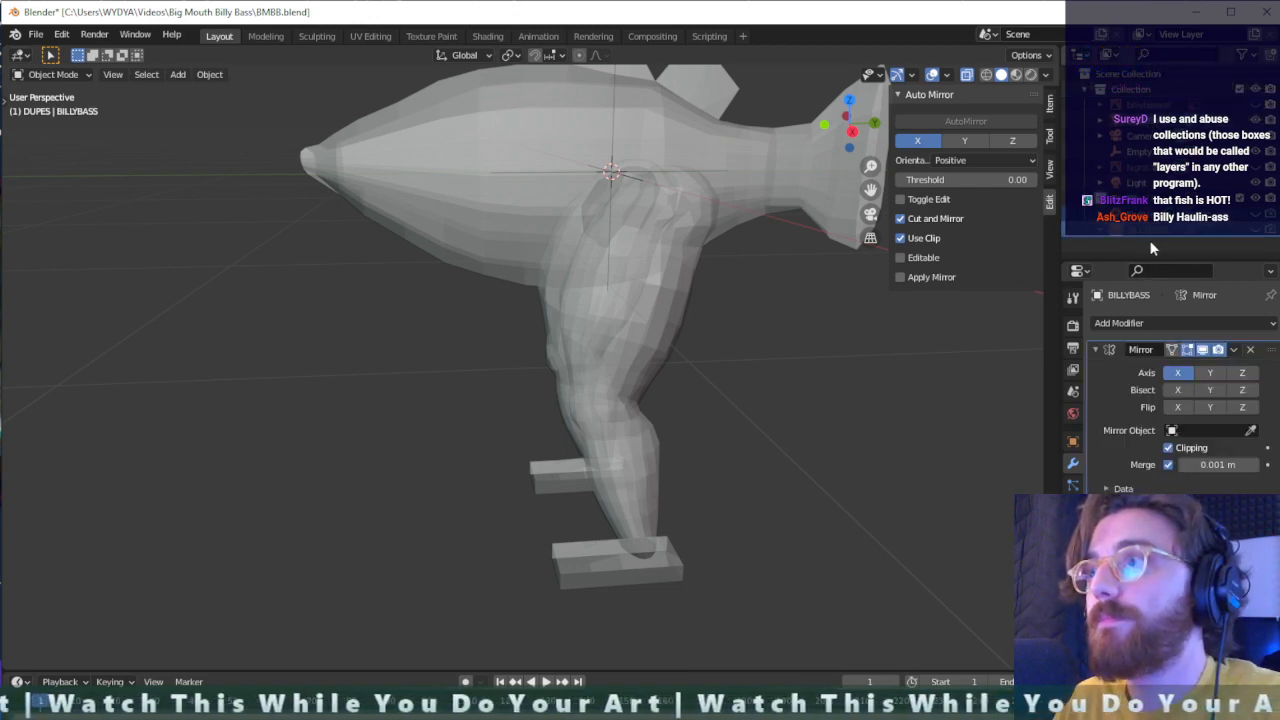
{"action": "left_click", "coordinate": [1150, 122]}
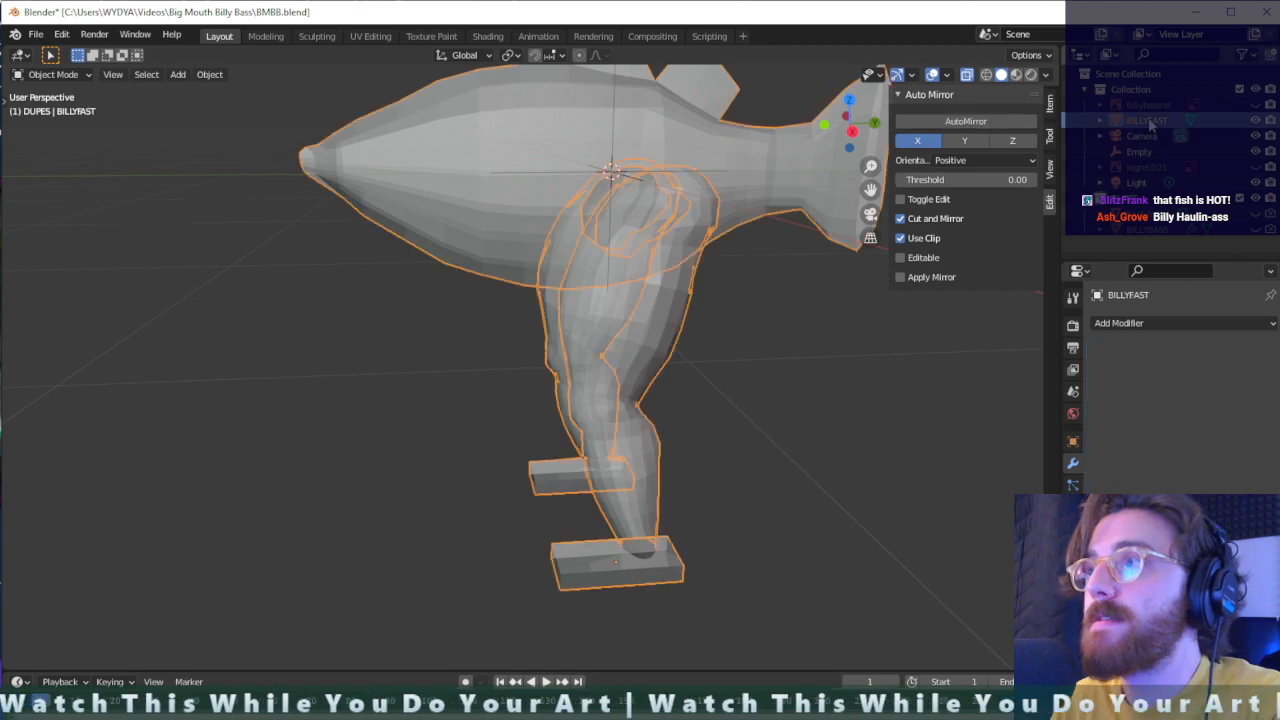
- Toggle the DUPES collection's viewport visibility to check its contents, leaving it hidden
{"action": "left_click", "coordinate": [1170, 201]}
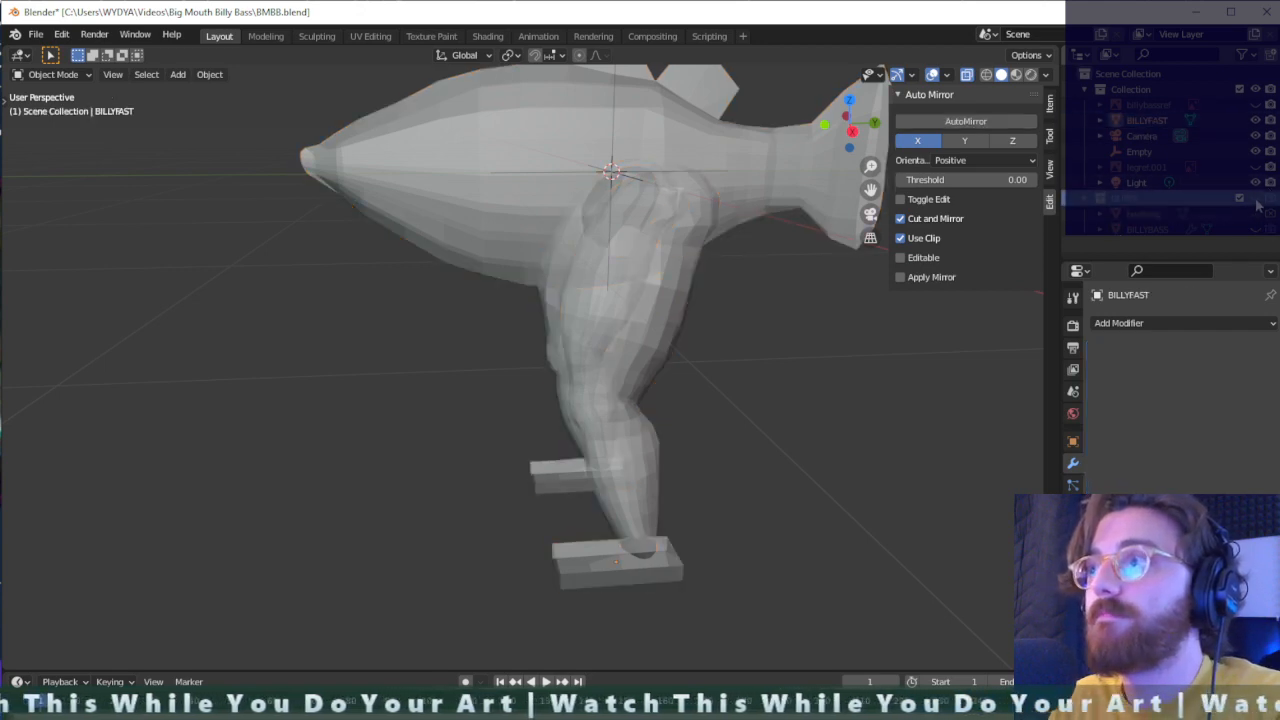
{"action": "left_click", "coordinate": [1270, 199]}
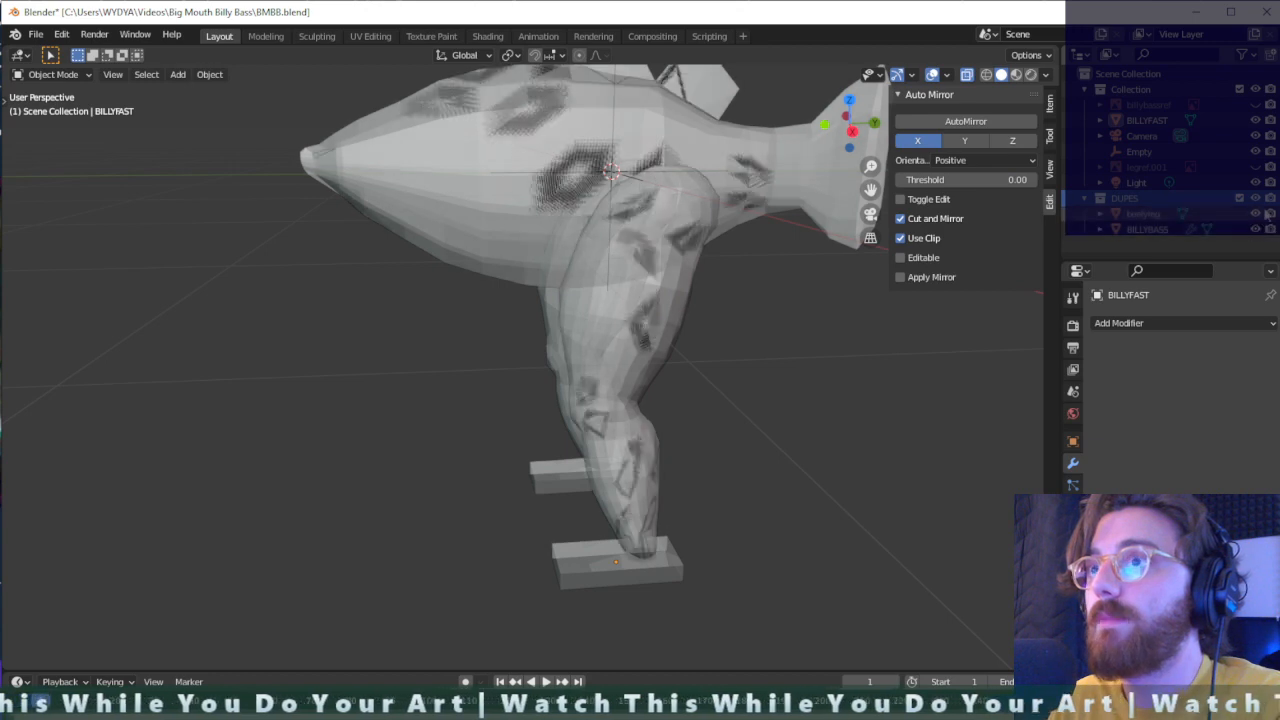
{"action": "left_click", "coordinate": [1256, 201]}
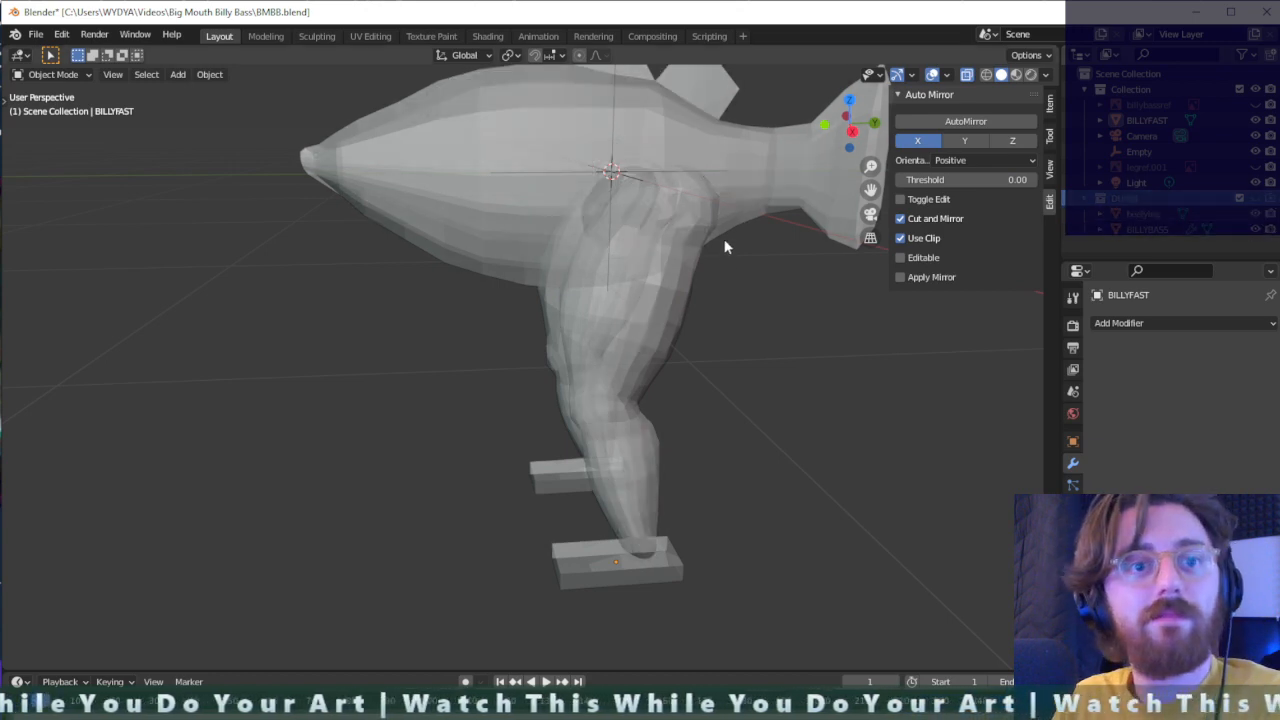
- Examine the combined fish and legs from several sides and save the file
{"action": "middle_click_drag", "start_coordinate": [726, 247], "coordinate": [770, 242]}
{"action": "scroll", "coordinate": [700, 290], "scroll_direction": "down", "scroll_amount": 5}
{"action": "scroll", "coordinate": [726, 306], "scroll_direction": "up", "scroll_amount": 5}
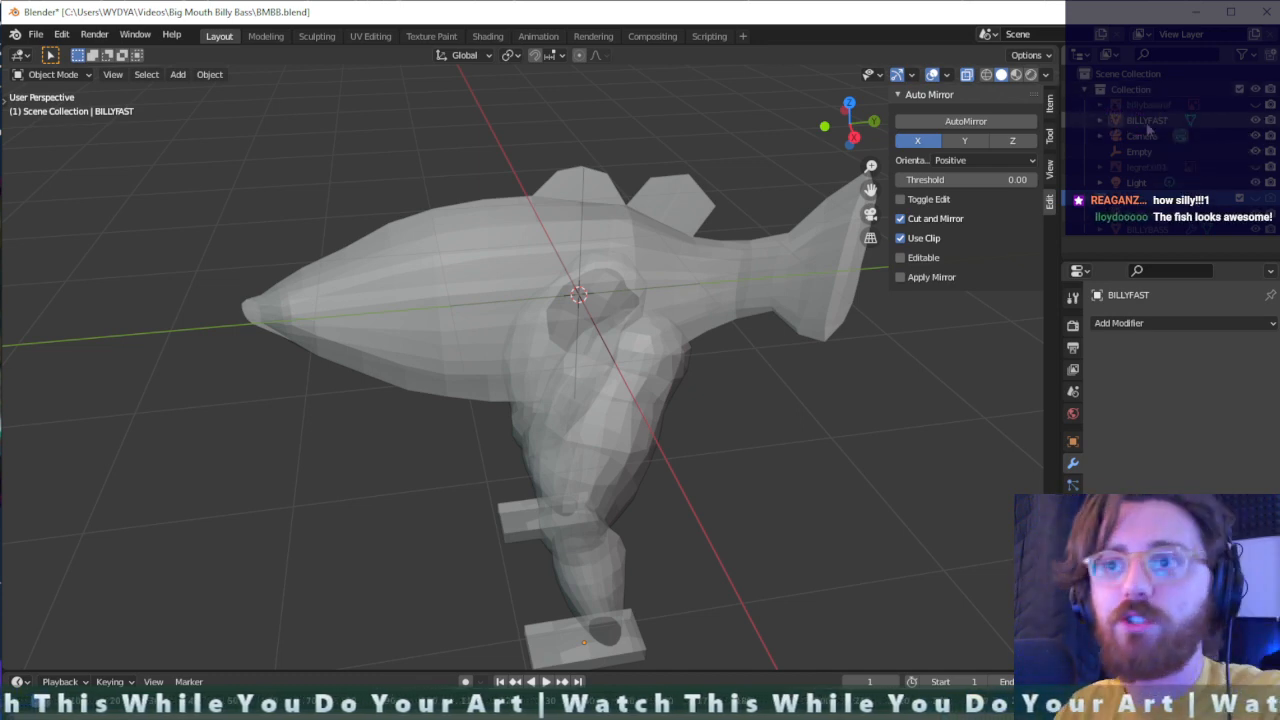
{"action": "middle_click_drag", "start_coordinate": [678, 350], "coordinate": [789, 297]}
{"action": "middle_click_drag", "start_coordinate": [605, 277], "coordinate": [665, 325]}
{"action": "key", "text": "ctrl+a"}
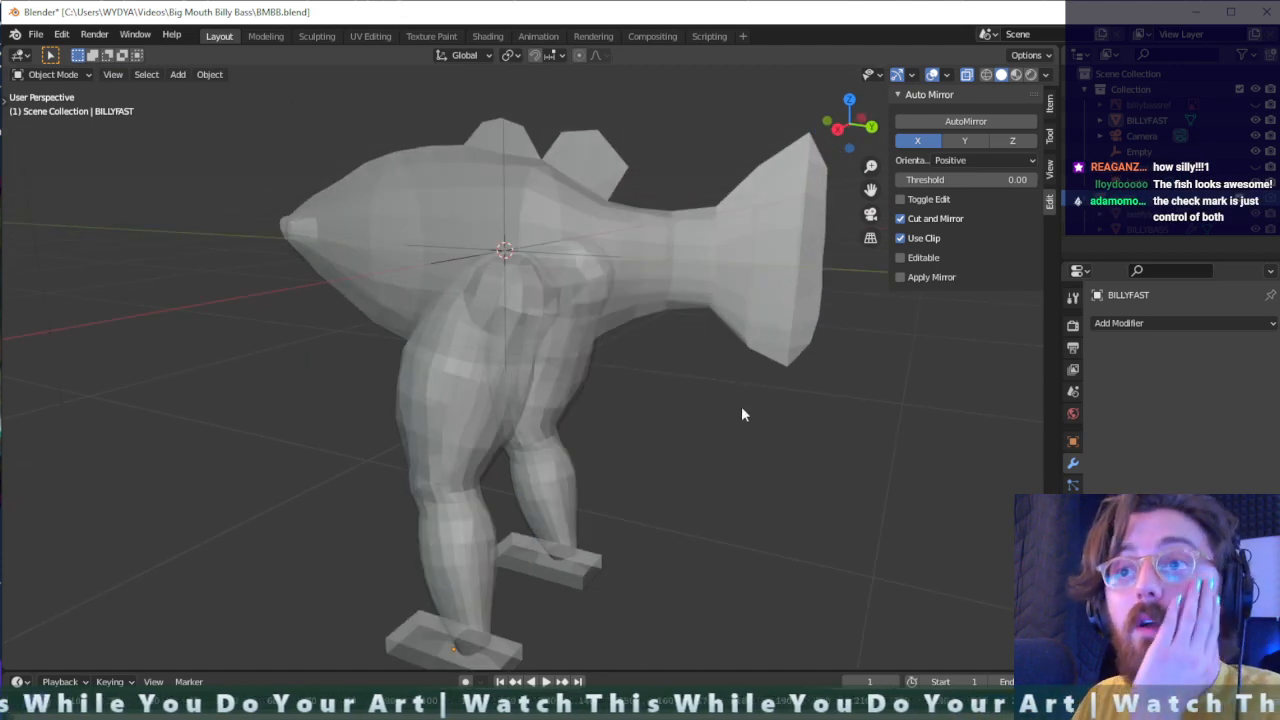
{"action": "key", "text": "ctrl+s"}
{"action": "middle_click_drag", "start_coordinate": [640, 394], "coordinate": [673, 378]}
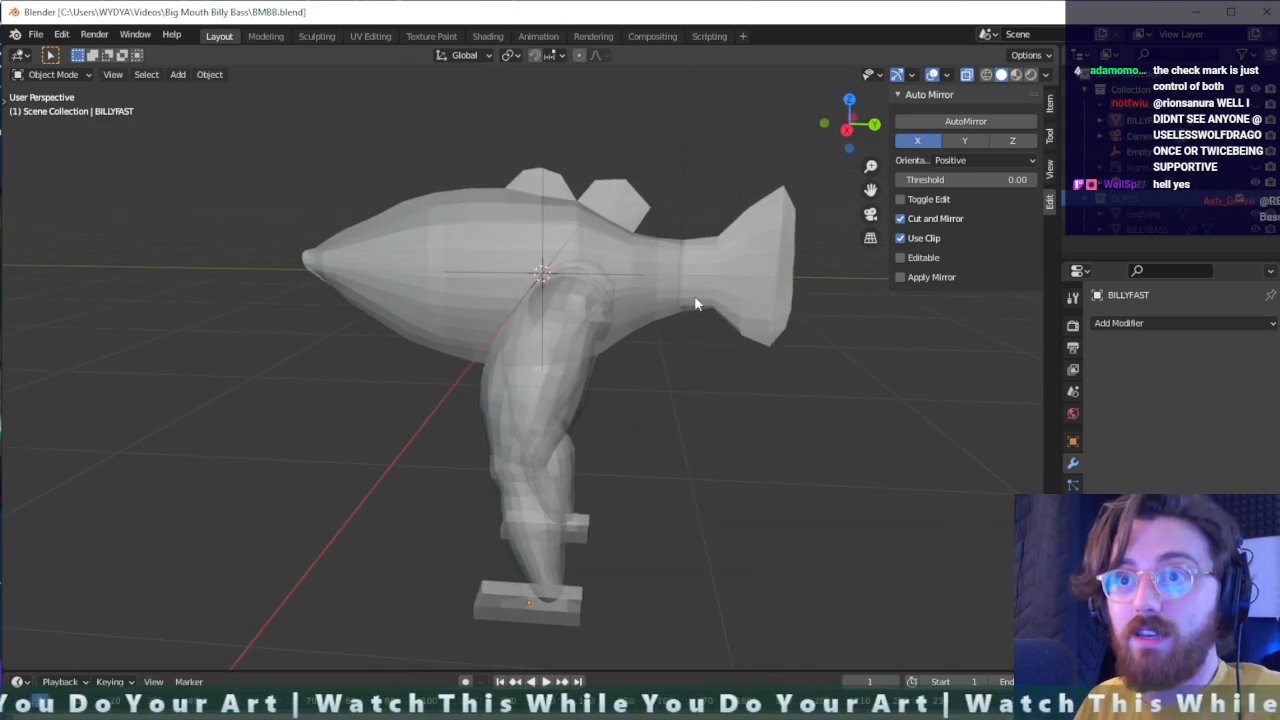
{"action": "middle_click_drag", "start_coordinate": [620, 346], "coordinate": [697, 331]}
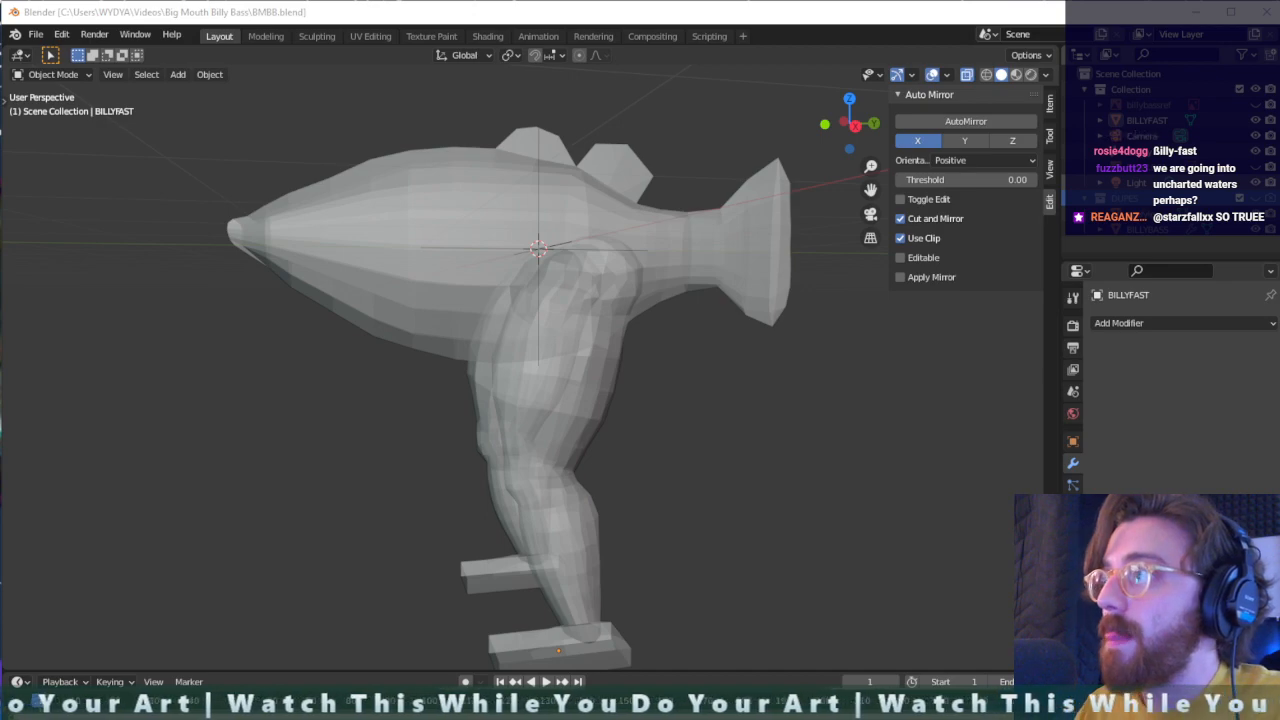
- Switch to the browser, pause the YouTube video on U.S. health insurance terminology at its 3D character shot, and close it
{"action": "left_click_drag", "start_coordinate": [1279, 64], "coordinate": [652, 67]}
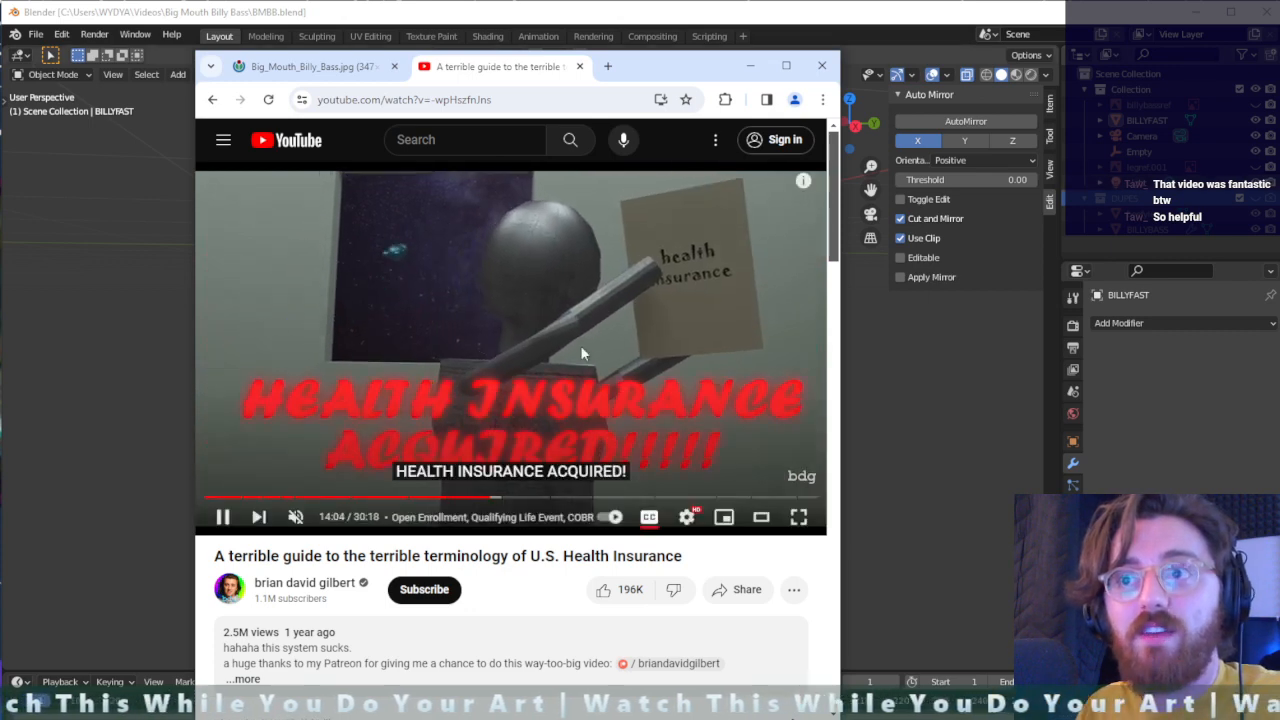
{"action": "left_click", "coordinate": [540, 304]}
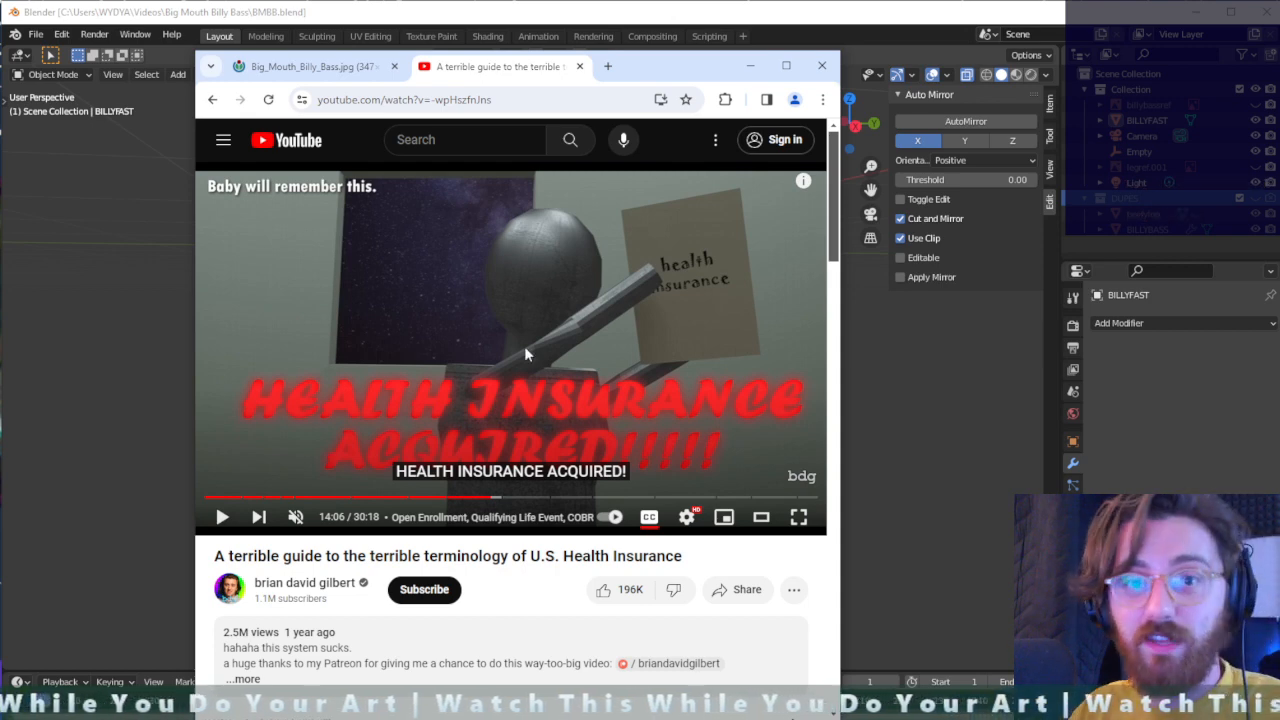
{"action": "left_click", "coordinate": [579, 67]}
{"action": "key", "text": "ctrl+w"}
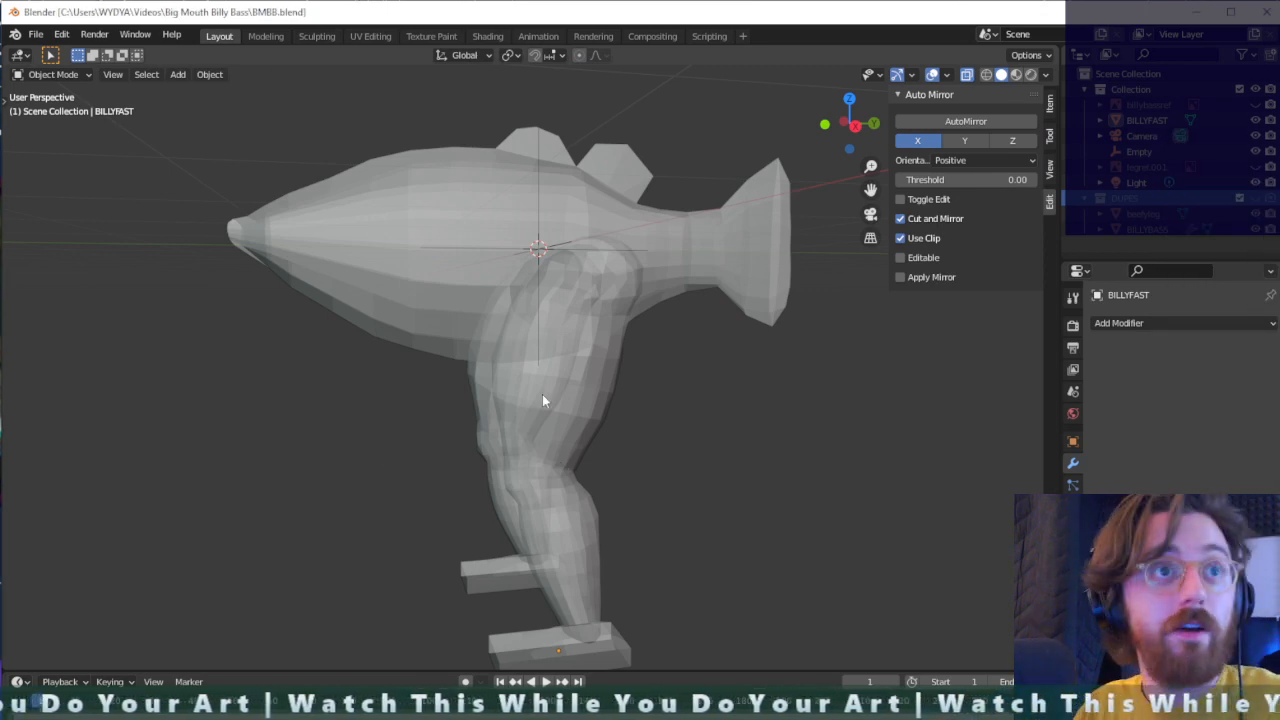
- Add an Armature to the scene at the 3D cursor inside the fish's body
{"action": "scroll", "coordinate": [588, 361], "scroll_direction": "up", "scroll_amount": 3}
{"action": "scroll", "coordinate": [614, 346], "scroll_direction": "down", "scroll_amount": 3}
{"action": "middle_click_drag", "start_coordinate": [651, 413], "coordinate": [677, 438]}
{"action": "key", "text": "ctrl+a"}
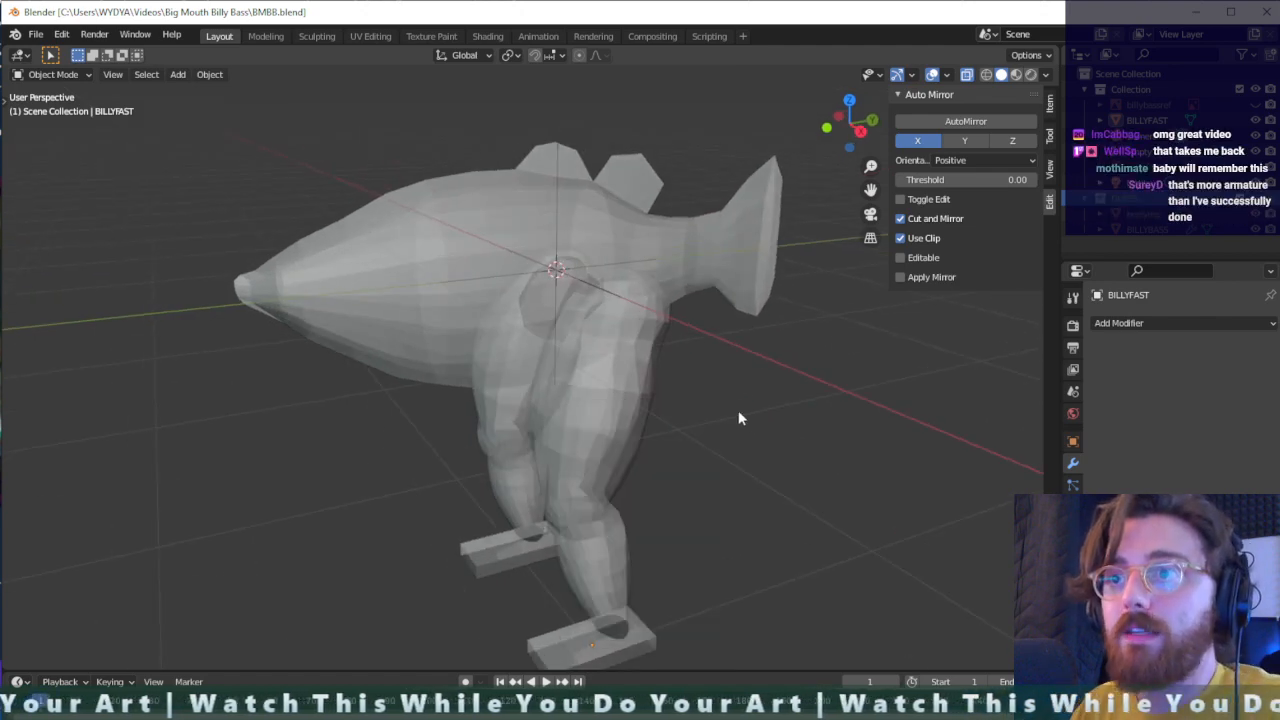
{"action": "key", "text": "shift+a"}
{"action": "mouse_move", "coordinate": [656, 394]}
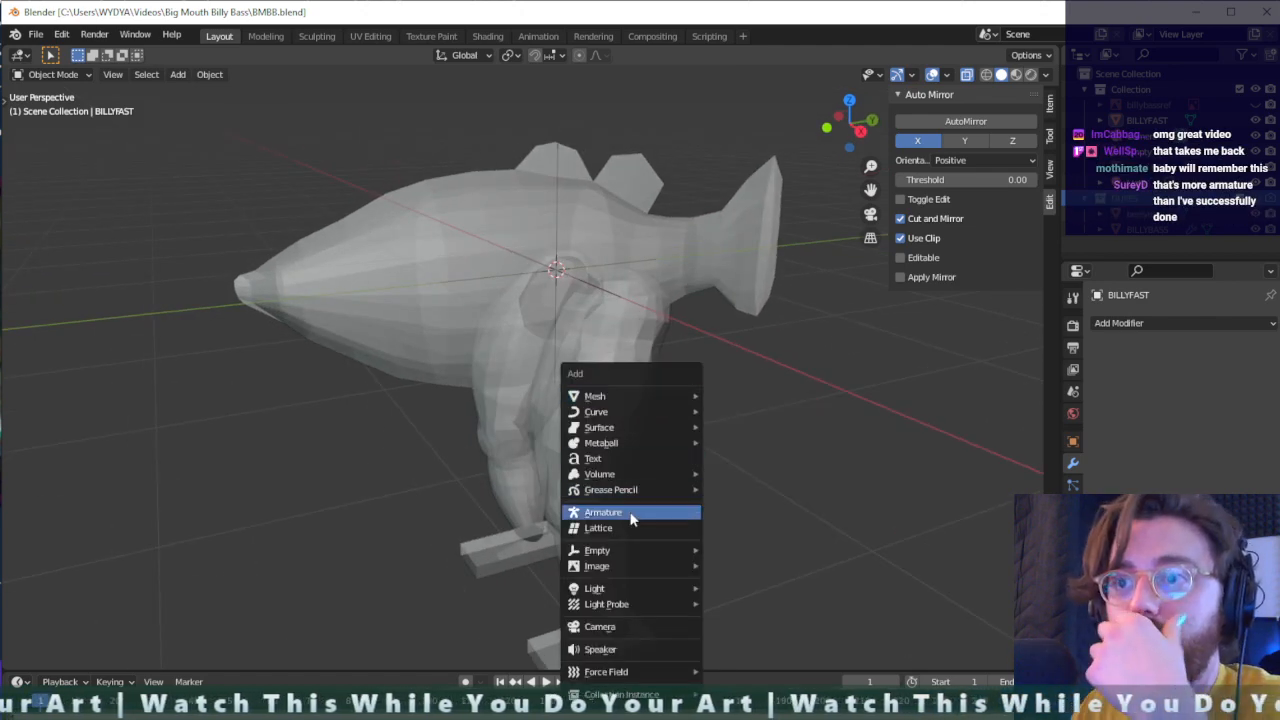
{"action": "left_click", "coordinate": [629, 512]}
{"action": "middle_click_drag", "start_coordinate": [653, 291], "coordinate": [582, 269]}
{"action": "scroll", "coordinate": [543, 246], "scroll_direction": "up", "scroll_amount": 3}
{"action": "key", "text": "g"}
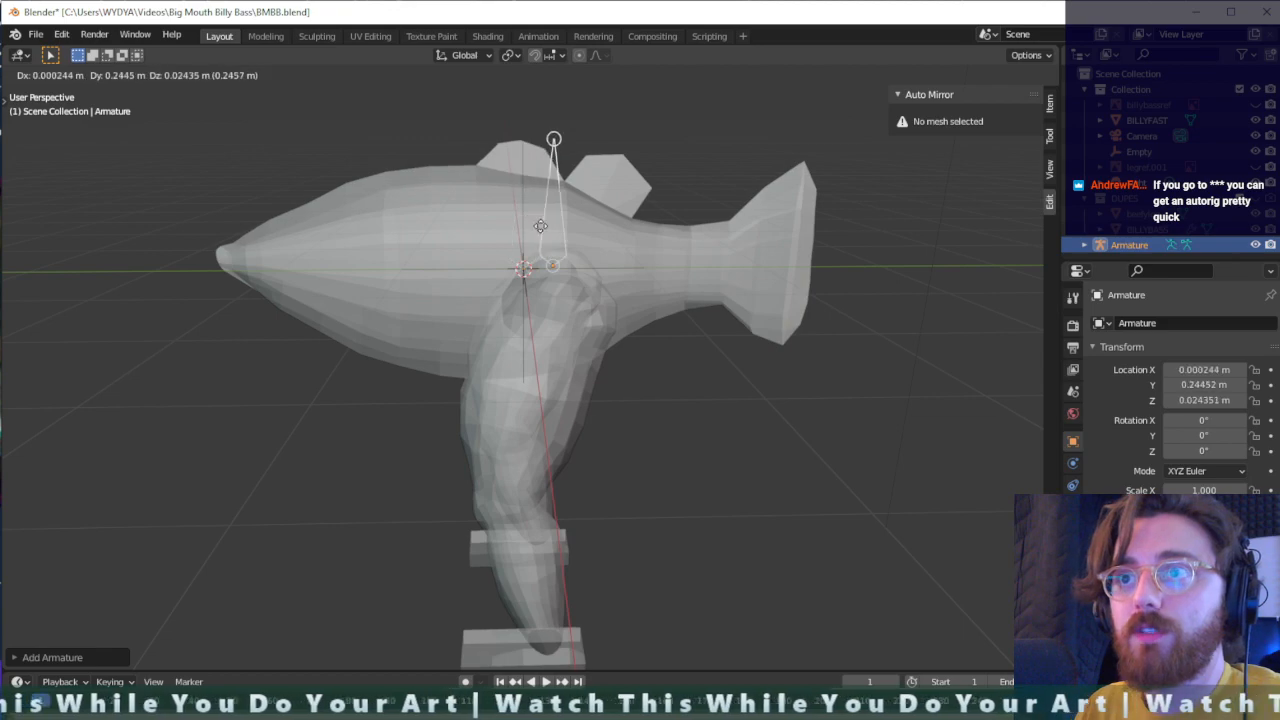
{"action": "key", "text": "Escape"}
{"action": "middle_click_drag", "start_coordinate": [530, 231], "coordinate": [573, 232]}
{"action": "scroll", "coordinate": [670, 260], "scroll_direction": "up", "scroll_amount": 3}
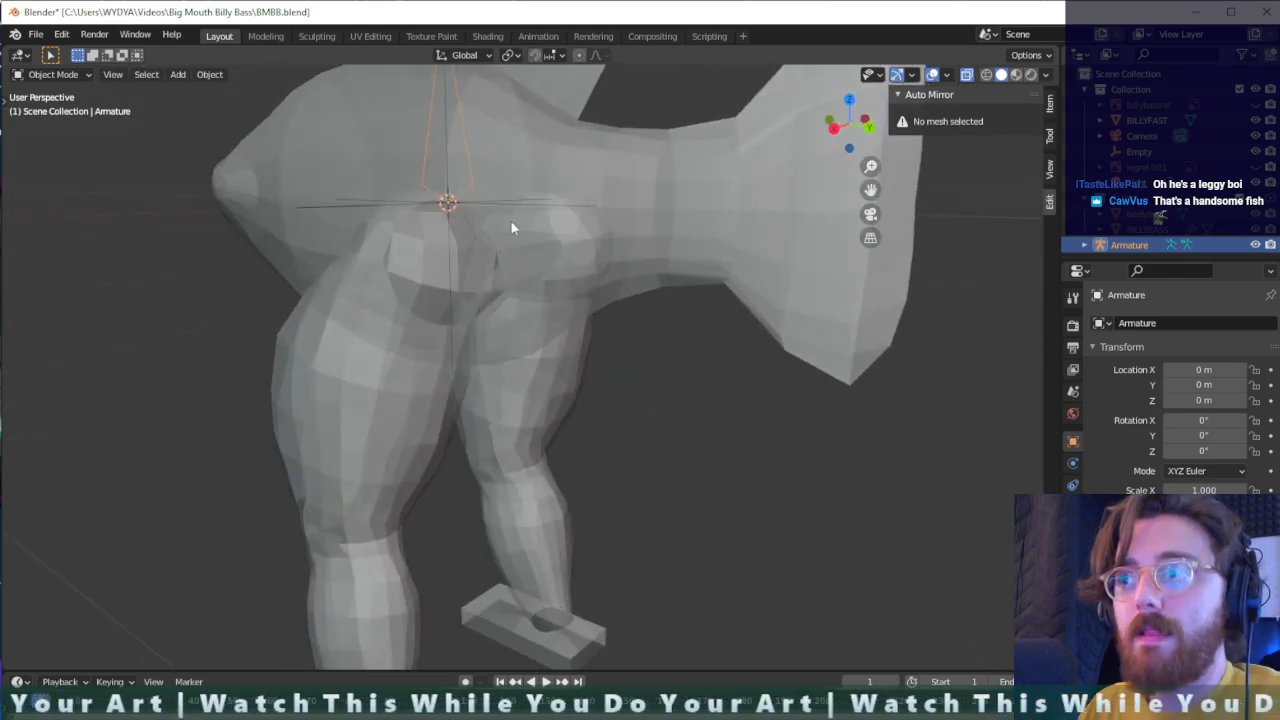
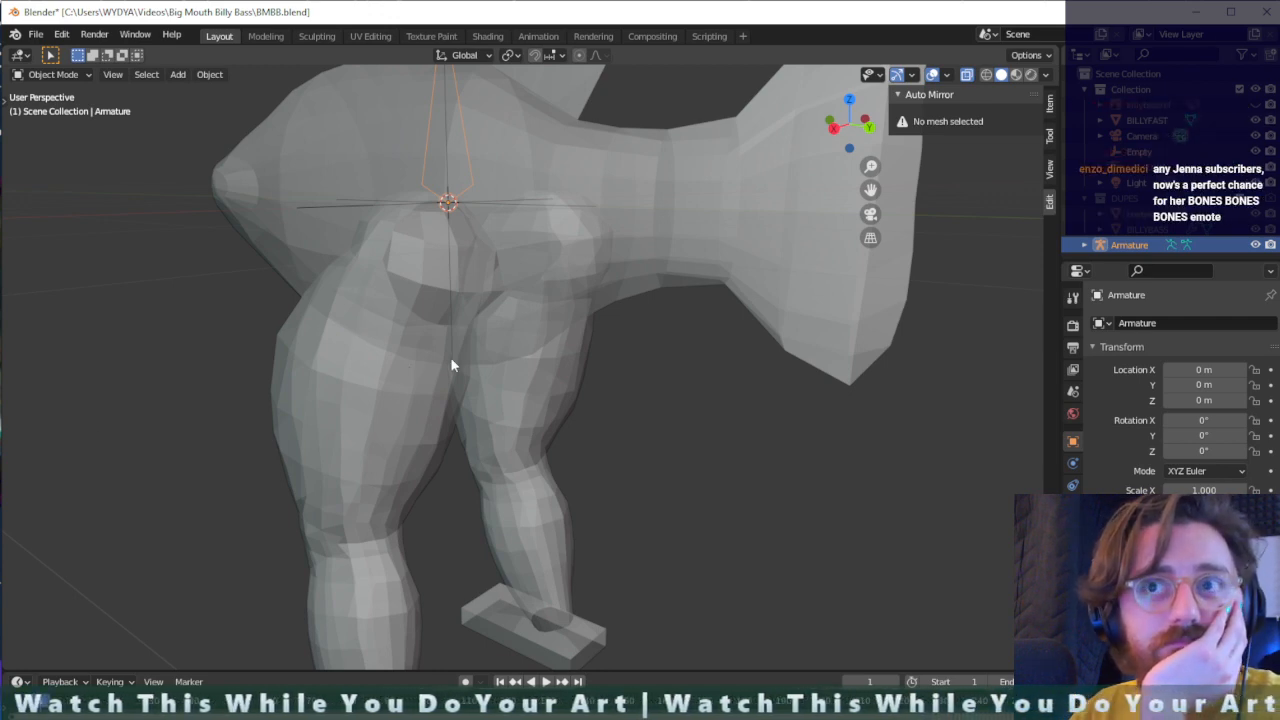
- Move the armature about 0.25 m along the Y axis towards the tail, checking its placement at the hips with X-ray
{"action": "middle_click_drag", "start_coordinate": [451, 358], "coordinate": [30, 418]}
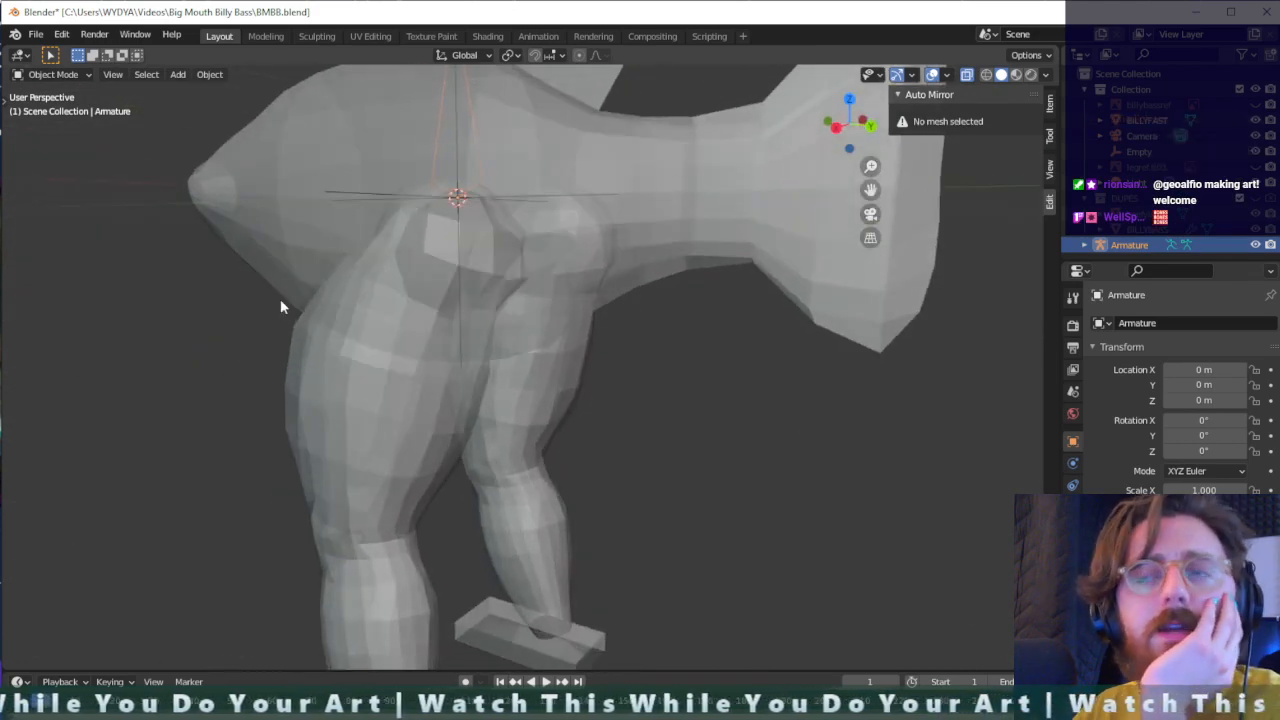
{"action": "middle_click_drag", "start_coordinate": [281, 307], "coordinate": [596, 238]}
{"action": "left_click", "coordinate": [569, 158]}
{"action": "left_click", "coordinate": [566, 159]}
{"action": "scroll", "coordinate": [580, 192], "scroll_direction": "up", "scroll_amount": 4}
{"action": "key", "text": "g"}
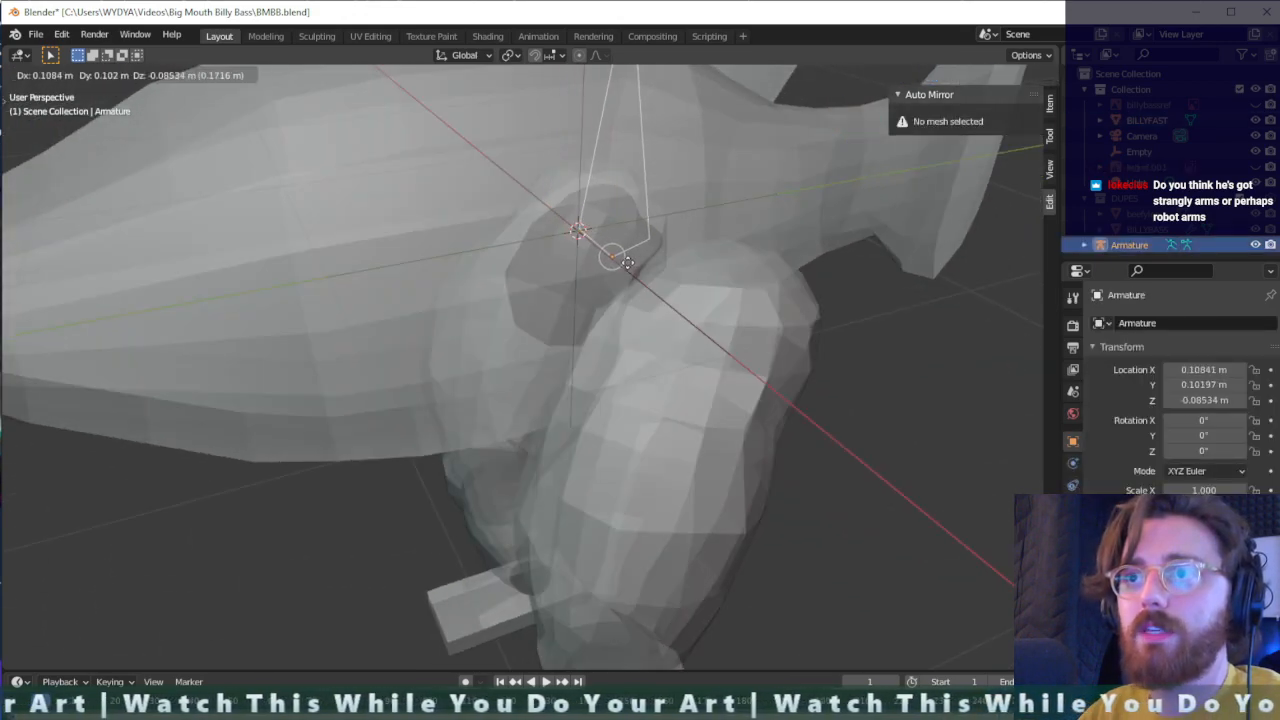
{"action": "key", "text": "x"}
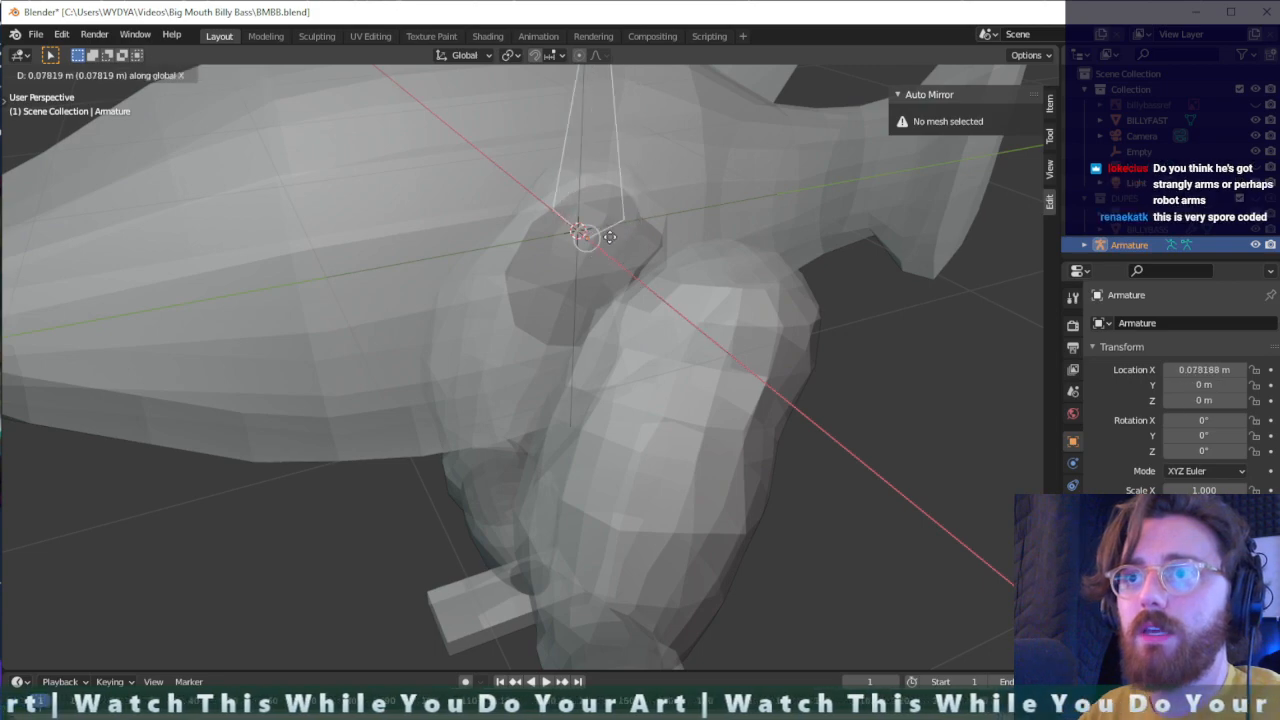
{"action": "key", "text": "y"}
{"action": "left_click", "coordinate": [648, 224]}
{"action": "middle_click_drag", "start_coordinate": [648, 224], "coordinate": [769, 241]}
{"action": "middle_click_drag", "start_coordinate": [574, 218], "coordinate": [638, 222]}
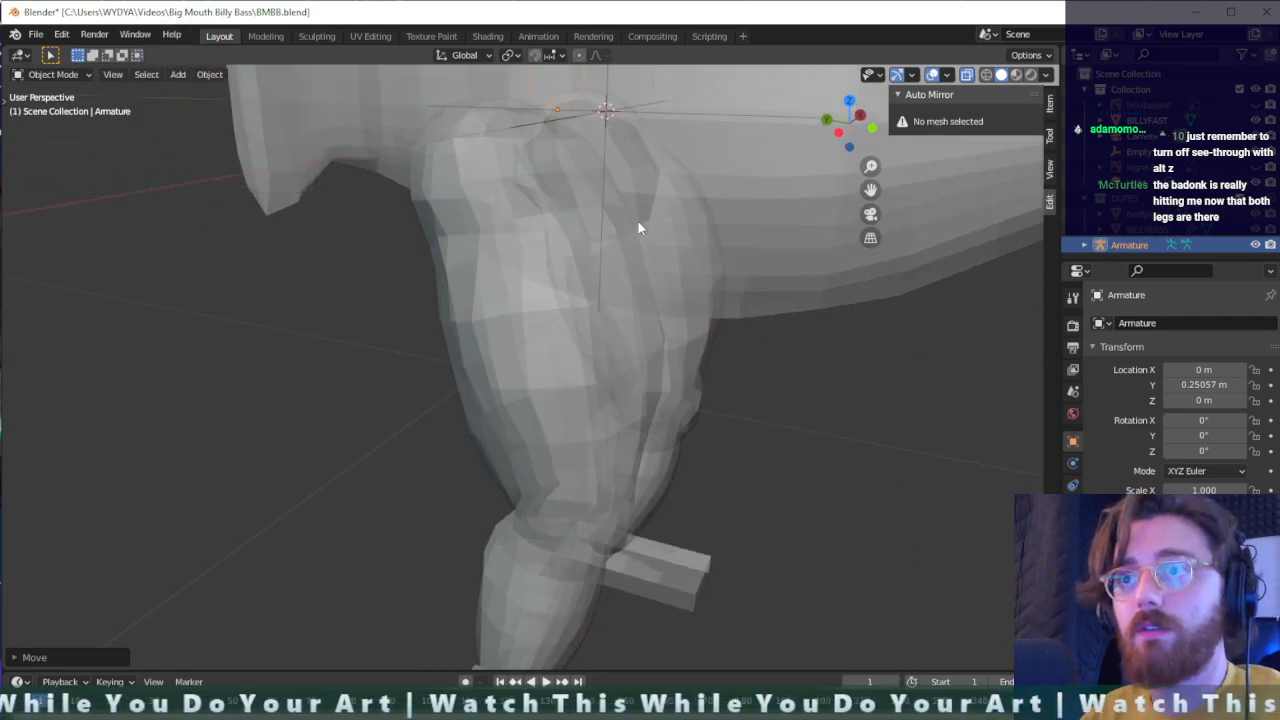
{"action": "key", "text": "alt+z"}
{"action": "middle_click_drag", "start_coordinate": [644, 221], "coordinate": [600, 290]}
{"action": "key", "text": "alt+z"}
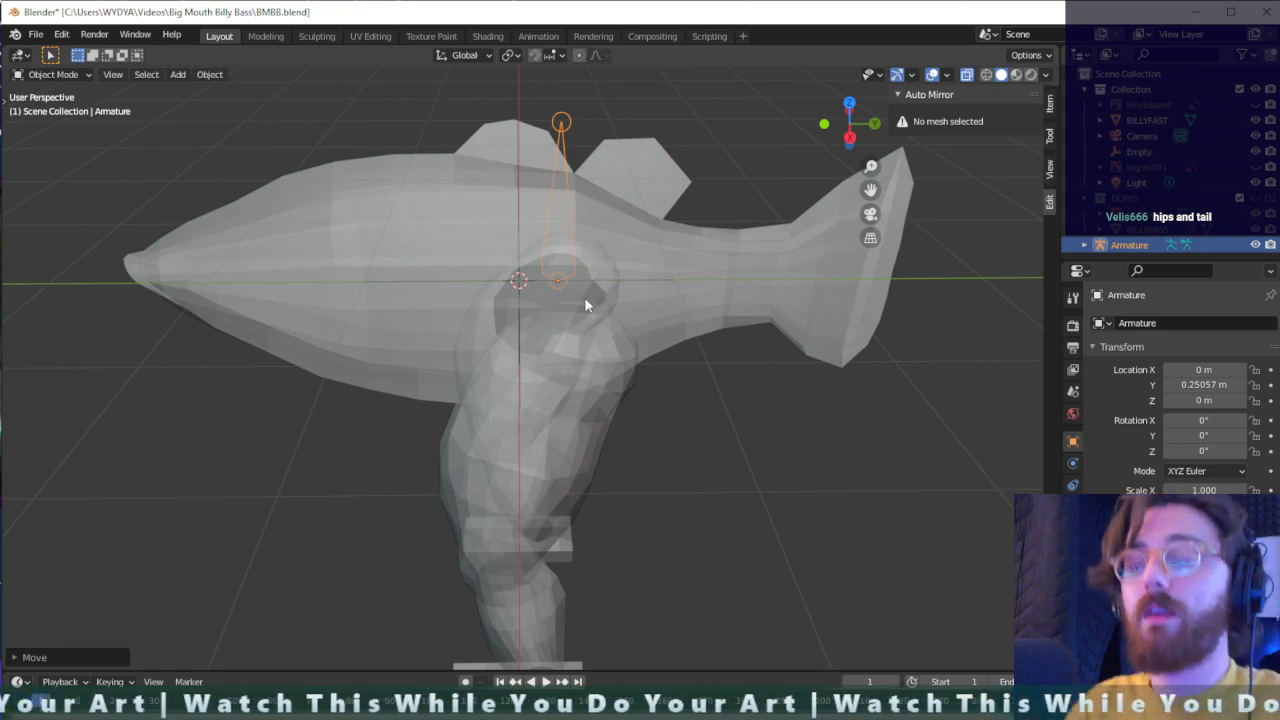
- Rotate the armature 121° around the global Y axis so its bone points towards the leg on the positive X side
{"action": "scroll", "coordinate": [584, 298], "scroll_direction": "up", "scroll_amount": 5}
{"action": "middle_click_drag", "start_coordinate": [584, 298], "coordinate": [457, 161]}
{"action": "scroll", "coordinate": [480, 289], "scroll_direction": "down", "scroll_amount": 5}
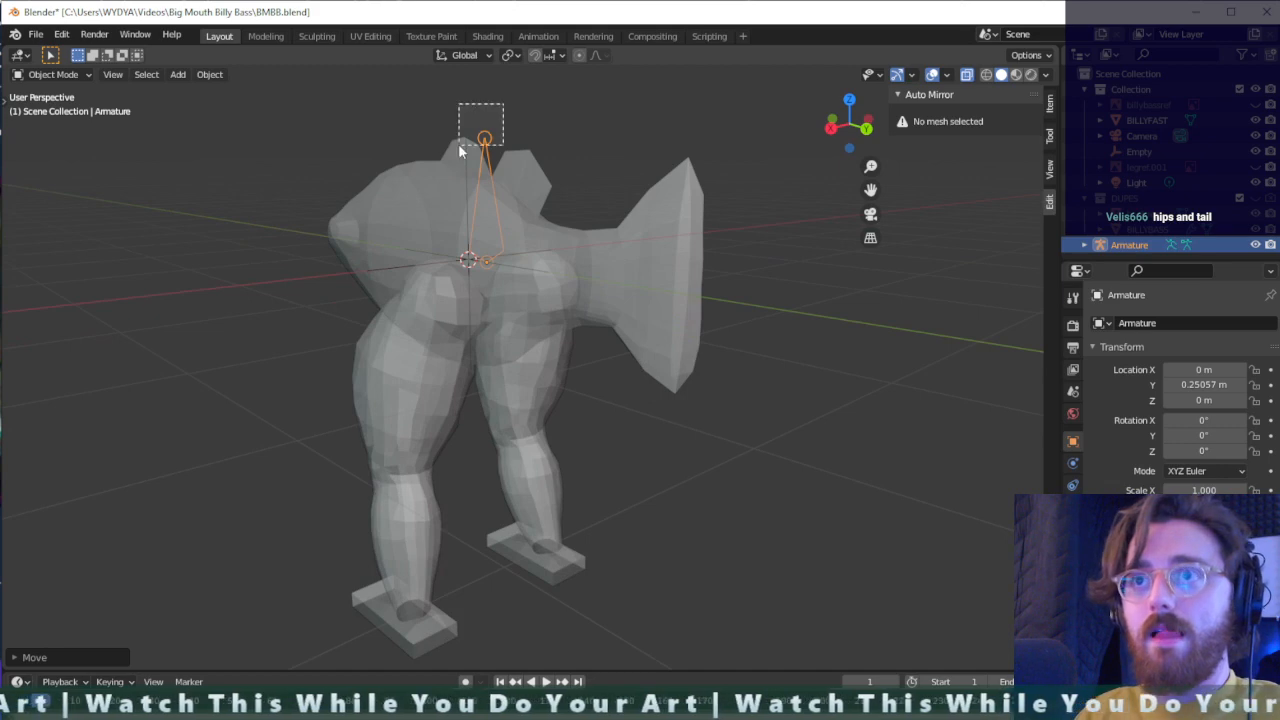
{"action": "left_click", "coordinate": [458, 150]}
{"action": "left_click", "coordinate": [484, 139], "text": "shift"}
{"action": "key", "text": "r"}
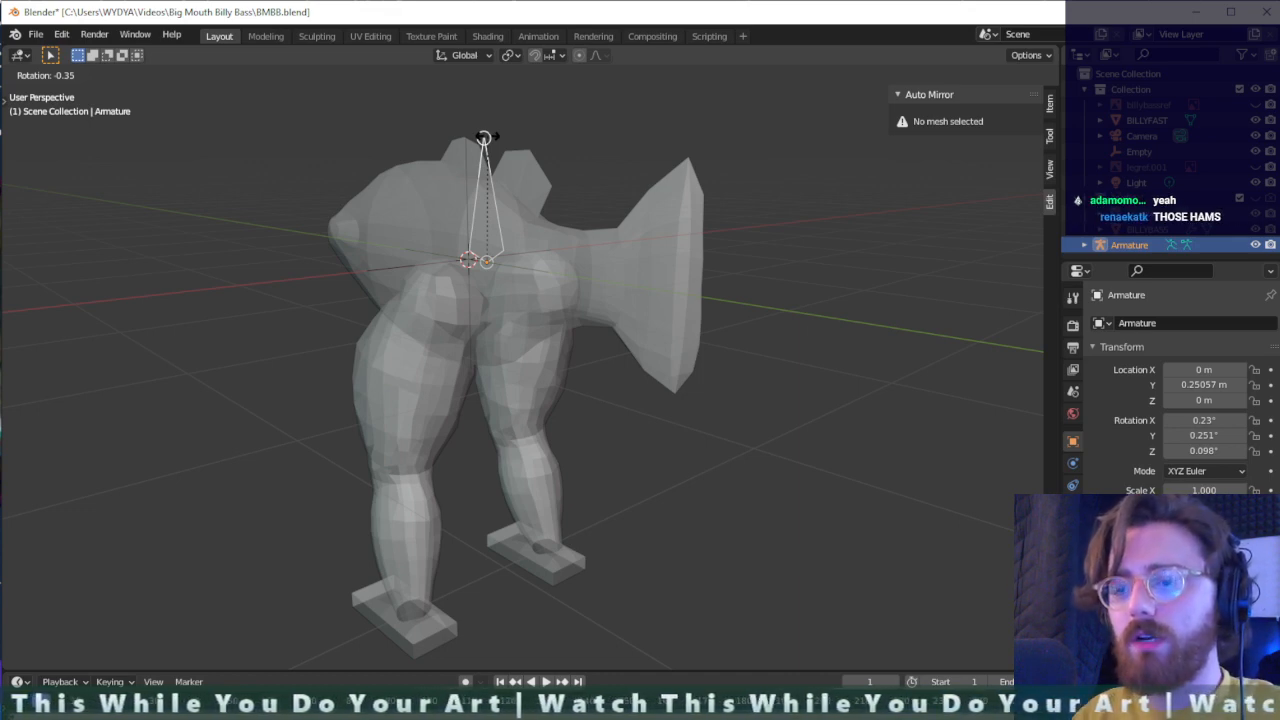
{"action": "key", "text": "x"}
{"action": "key", "text": "y"}
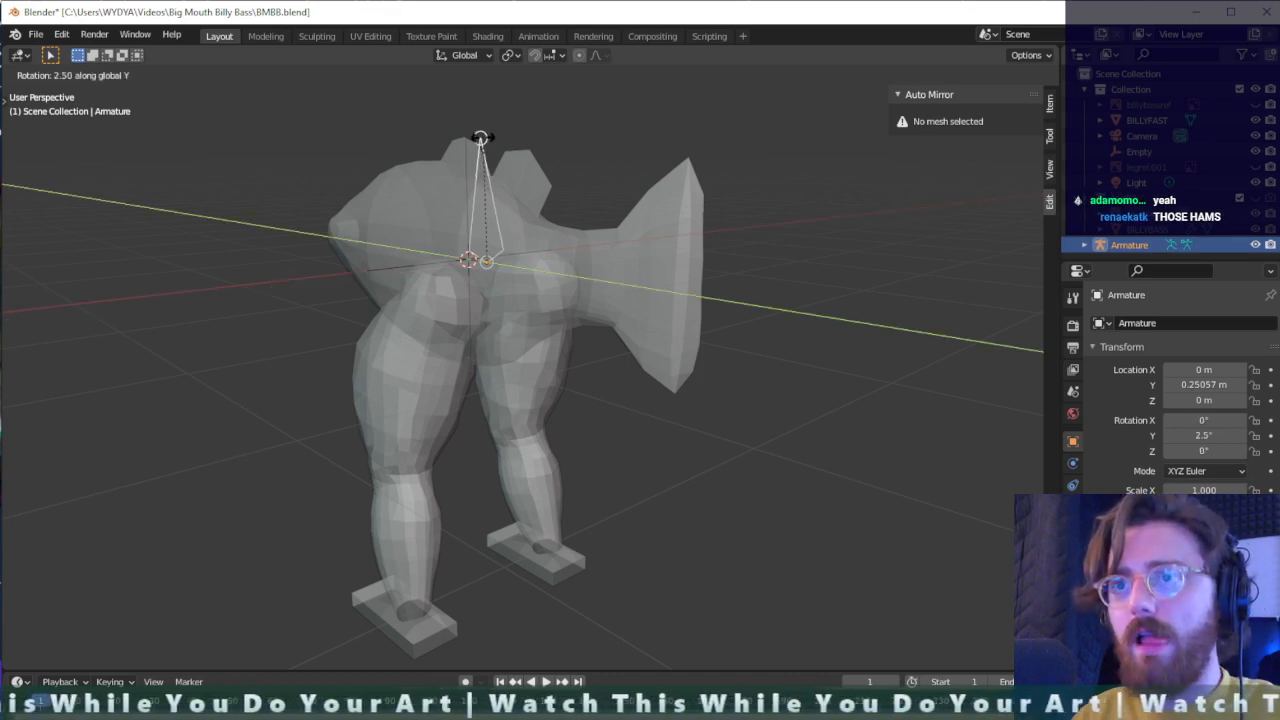
{"action": "left_click", "coordinate": [375, 325]}
- Scale the armature down to about 0.613 so the hip bone ends inside the upper leg
{"action": "key", "text": "s"}
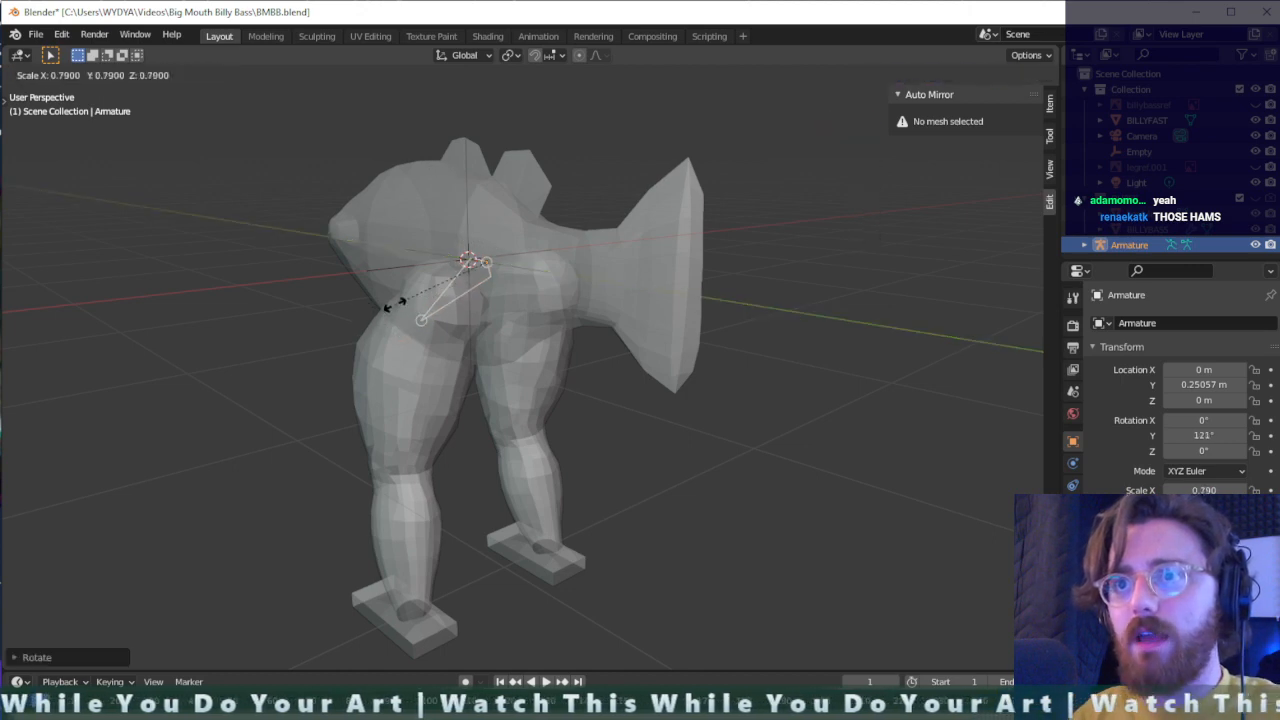
{"action": "left_click", "coordinate": [424, 275]}
{"action": "middle_click_drag", "start_coordinate": [426, 269], "coordinate": [410, 291]}
{"action": "key", "text": "s"}
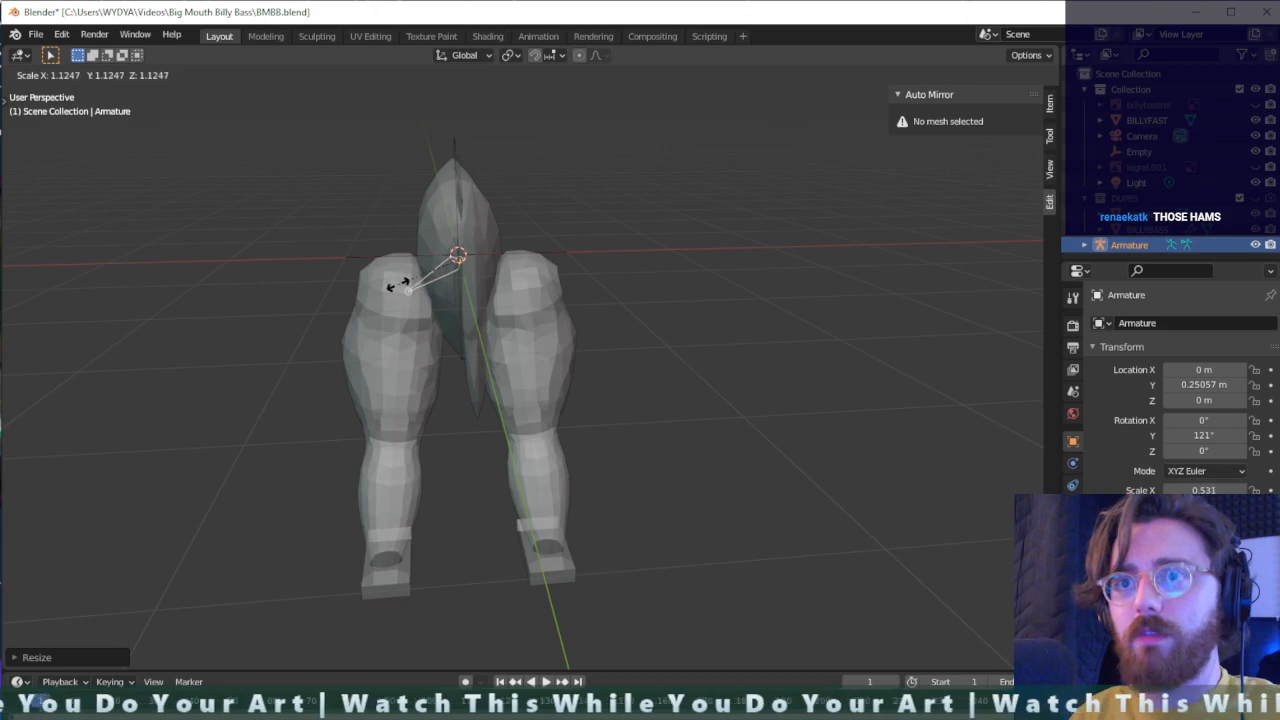
{"action": "left_click", "coordinate": [388, 288]}
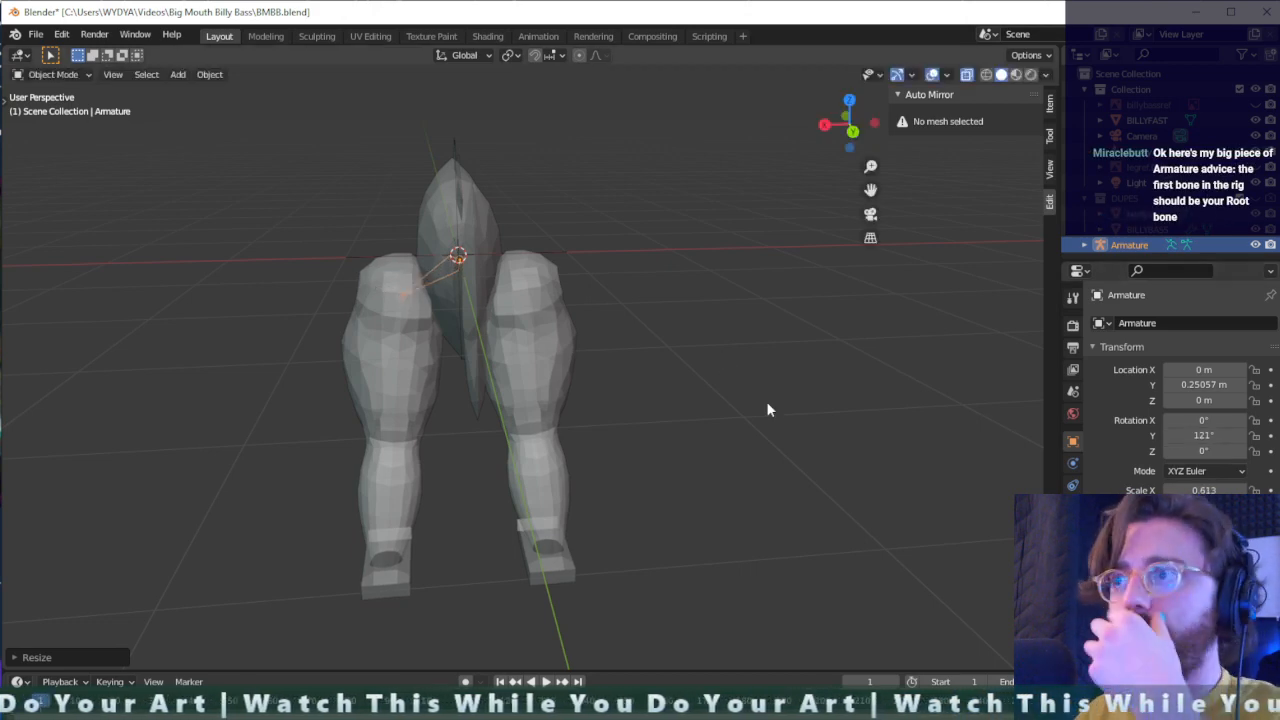
- Enter the armature's Edit Mode and extrude a thigh bone from the hip bone's tip down to the knee
{"action": "middle_click_drag", "start_coordinate": [955, 425], "coordinate": [803, 373]}
{"action": "middle_click_drag", "start_coordinate": [794, 360], "coordinate": [654, 289]}
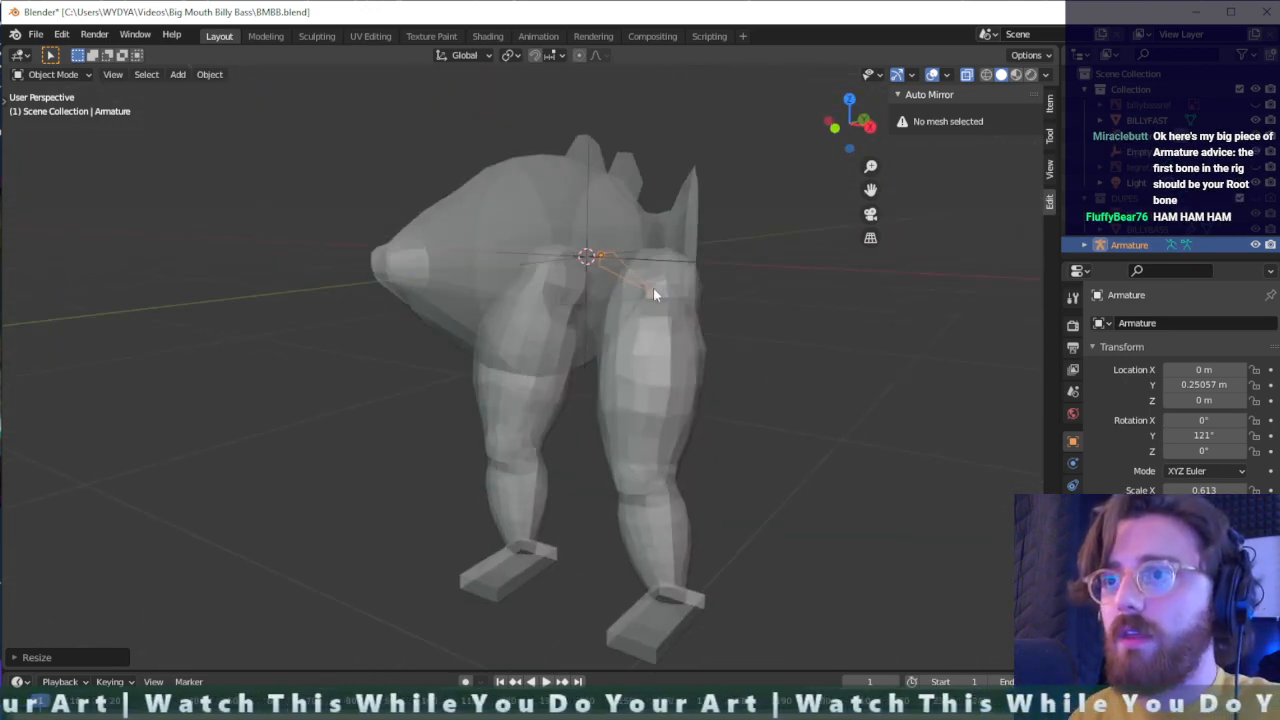
{"action": "left_click", "coordinate": [654, 289]}
{"action": "left_click", "coordinate": [655, 296]}
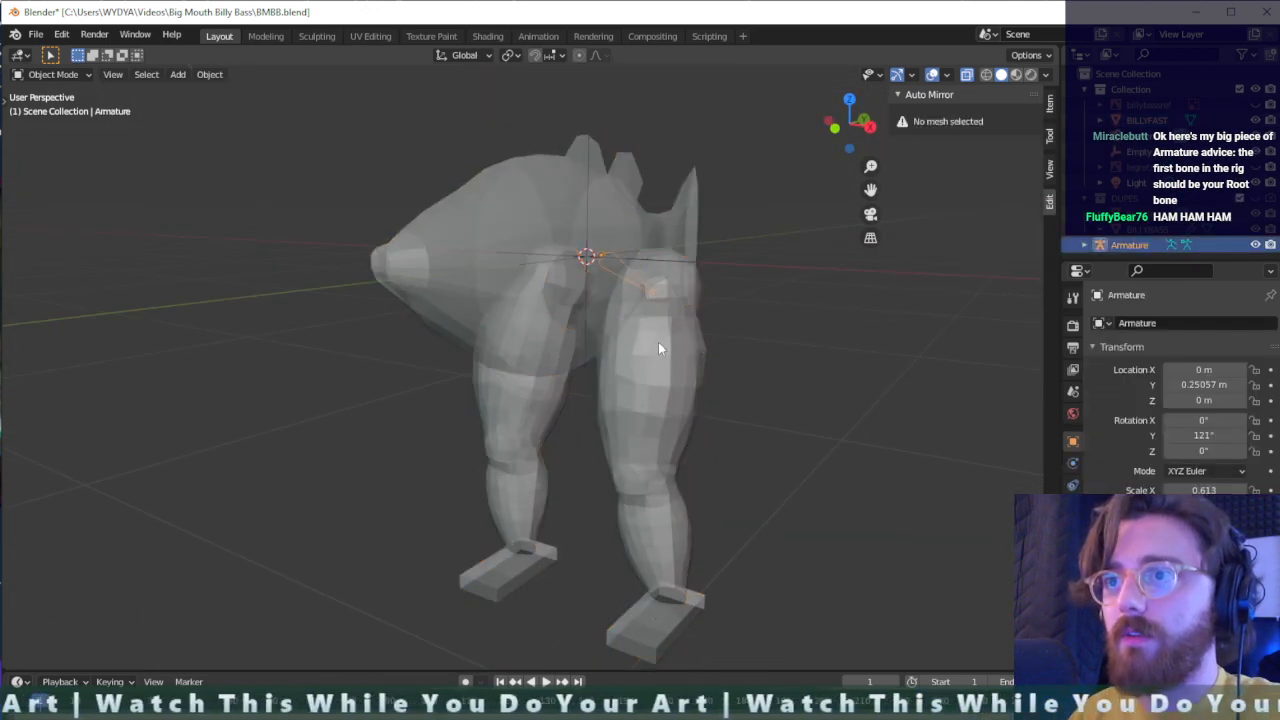
{"action": "scroll", "coordinate": [664, 310], "scroll_direction": "up", "scroll_amount": 2}
{"action": "key", "text": "Tab"}
{"action": "key", "text": "e"}
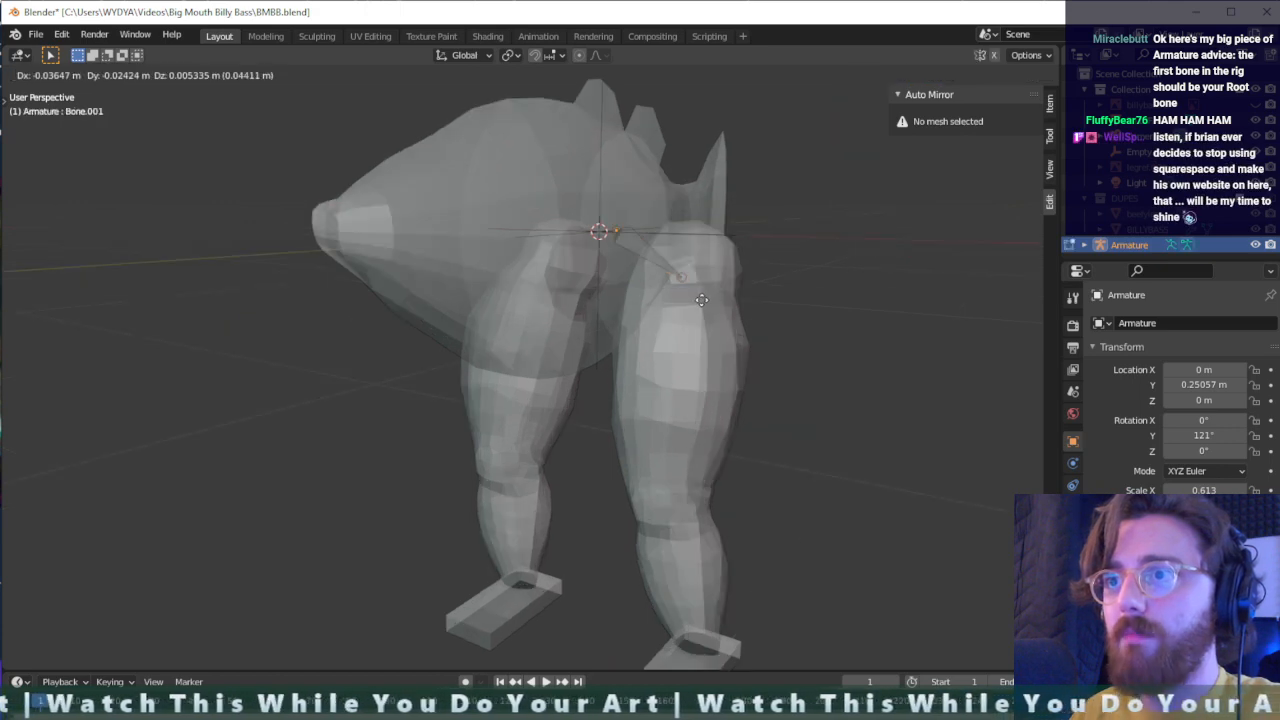
{"action": "left_click", "coordinate": [695, 500]}
- Reposition the thigh bone's lower joint so it sits inside the knee
{"action": "mouse_move", "coordinate": [717, 491]}
{"action": "middle_mouse_down"}
{"action": "mouse_move", "coordinate": [686, 463]}
{"action": "mouse_move", "coordinate": [623, 460]}
{"action": "mouse_move", "coordinate": [594, 486]}
{"action": "mouse_move", "coordinate": [606, 500]}
{"action": "mouse_move", "coordinate": [754, 441]}
{"action": "mouse_move", "coordinate": [712, 470]}
{"action": "middle_mouse_up"}
{"action": "key", "text": "g"}
{"action": "left_click", "coordinate": [600, 495]}
{"action": "key", "text": "g"}
{"action": "left_click", "coordinate": [729, 480]}
- Extrude a shin bone about 1.3 m from the knee joint down to the ankle and shift its end within the leg
{"action": "key", "text": "e"}
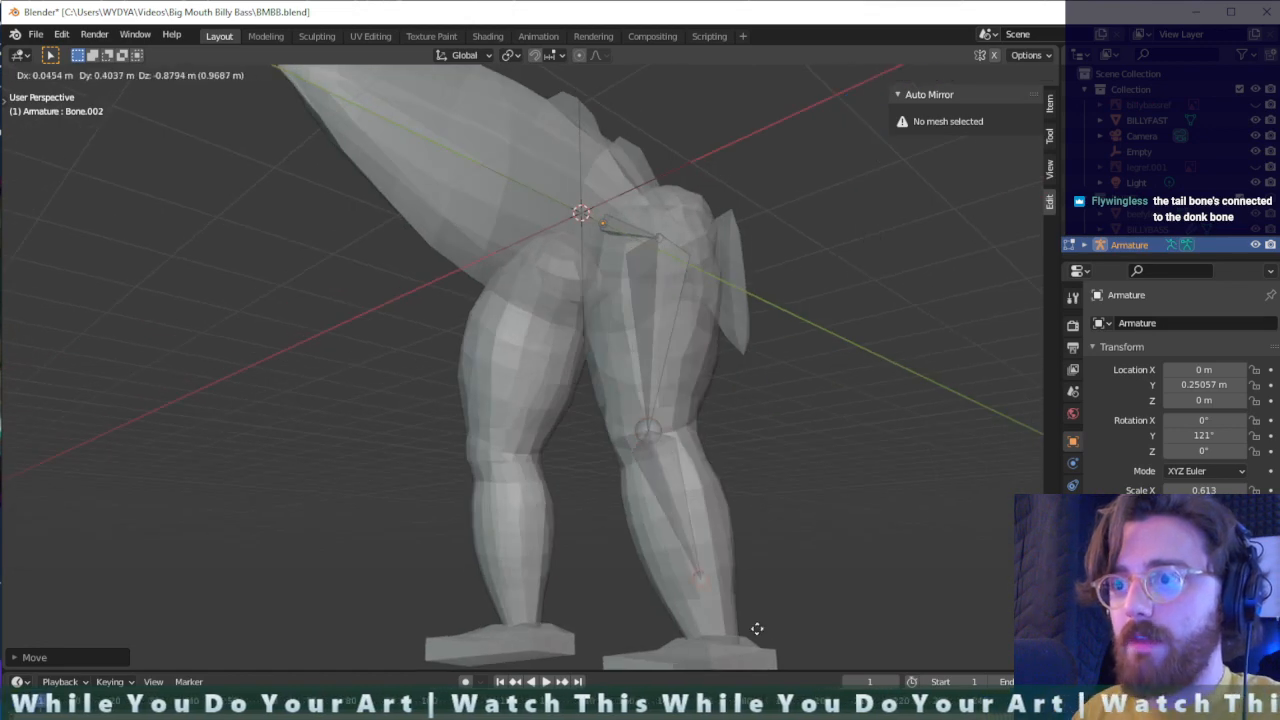
{"action": "left_click", "coordinate": [765, 67]}
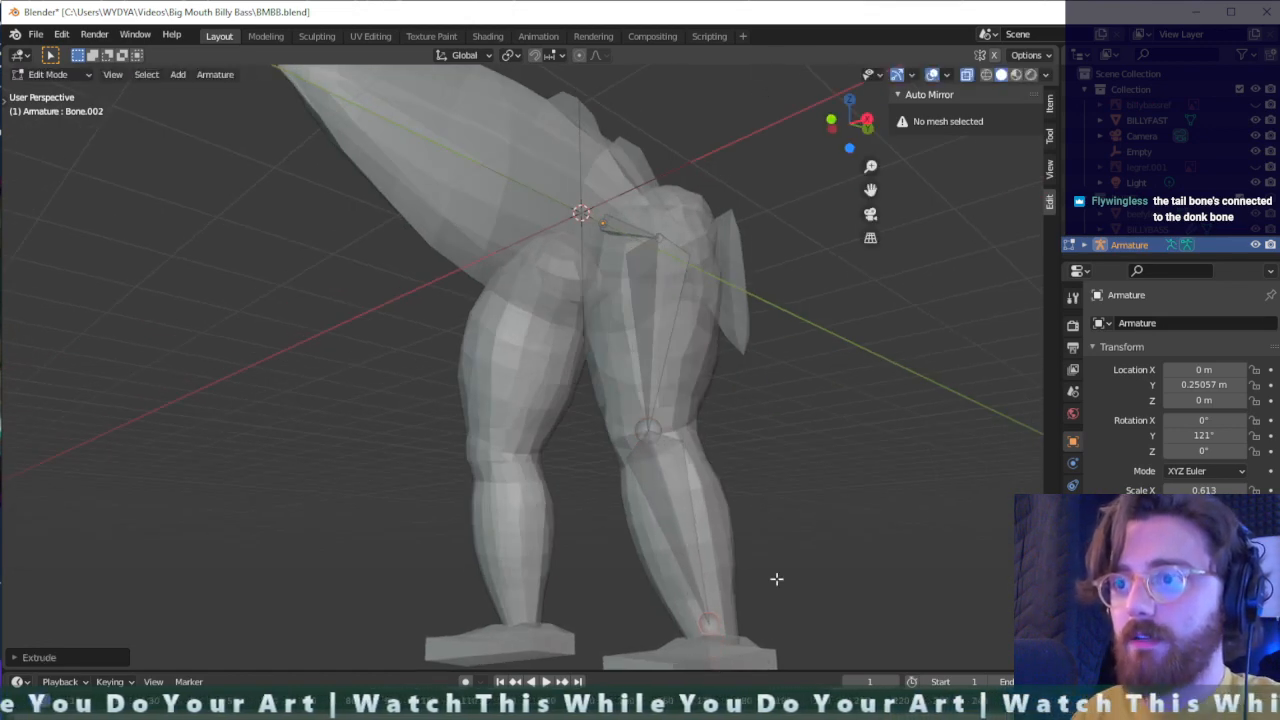
{"action": "scroll", "coordinate": [771, 590], "scroll_direction": "up", "scroll_amount": 2}
{"action": "middle_click_drag", "start_coordinate": [806, 603], "coordinate": [768, 420]}
{"action": "key", "text": "g"}
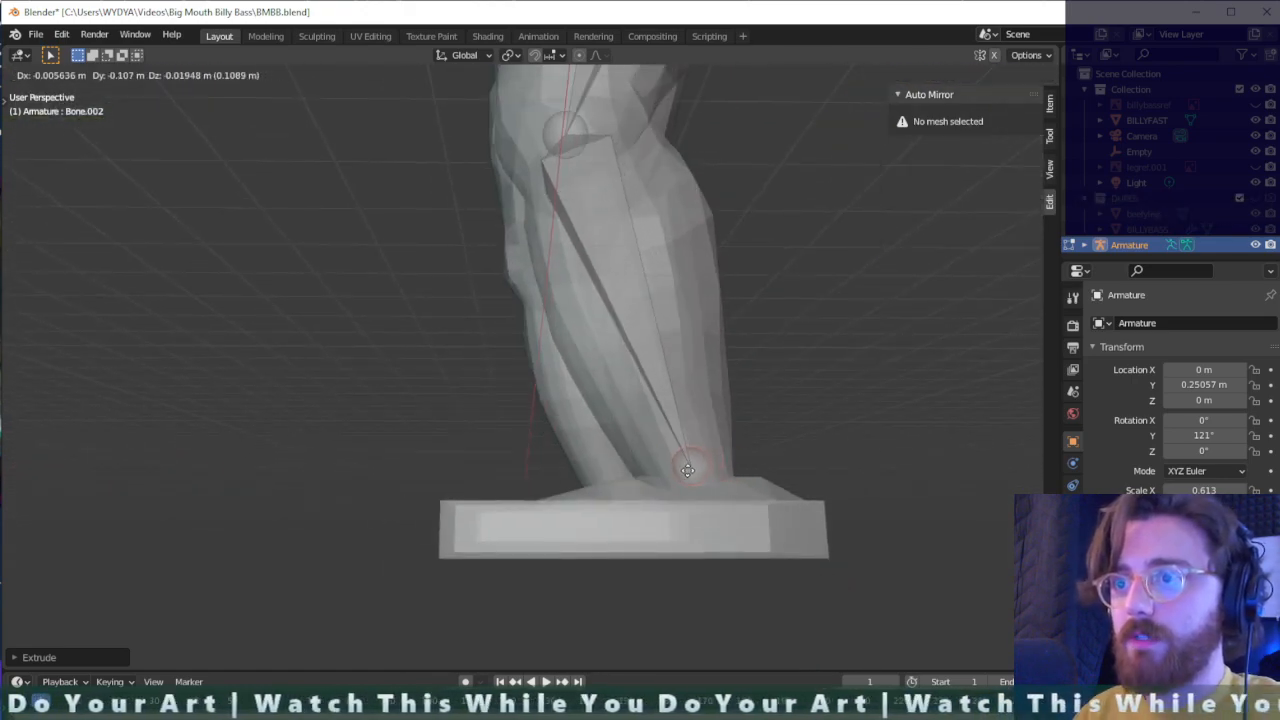
{"action": "left_click", "coordinate": [688, 470]}
- Centre the shin bone's ankle joint inside the lower leg, finishing with a slight move along the X axis
{"action": "middle_click_drag", "start_coordinate": [688, 470], "coordinate": [814, 523]}
{"action": "key", "text": "g"}
{"action": "left_click", "coordinate": [889, 497]}
{"action": "key", "text": "g"}
{"action": "left_click", "coordinate": [740, 523]}
{"action": "key", "text": "g"}
{"action": "key", "text": "x"}
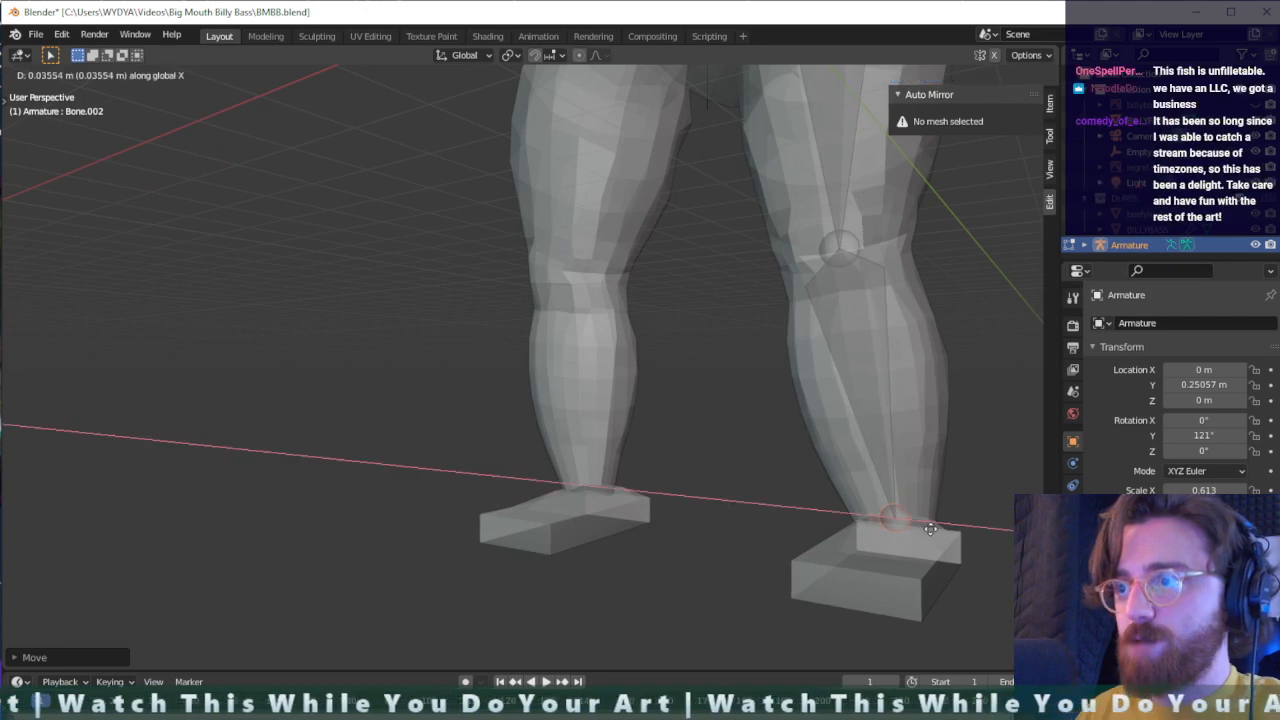
{"action": "left_click", "coordinate": [930, 530]}
- Lower the ankle joint along Z into the shoe and shift it slightly along Y towards the heel
{"action": "mouse_move", "coordinate": [930, 530]}
{"action": "middle_mouse_down"}
{"action": "mouse_move", "coordinate": [888, 530]}
{"action": "mouse_move", "coordinate": [837, 566]}
{"action": "middle_mouse_up"}
{"action": "key", "text": "g"}
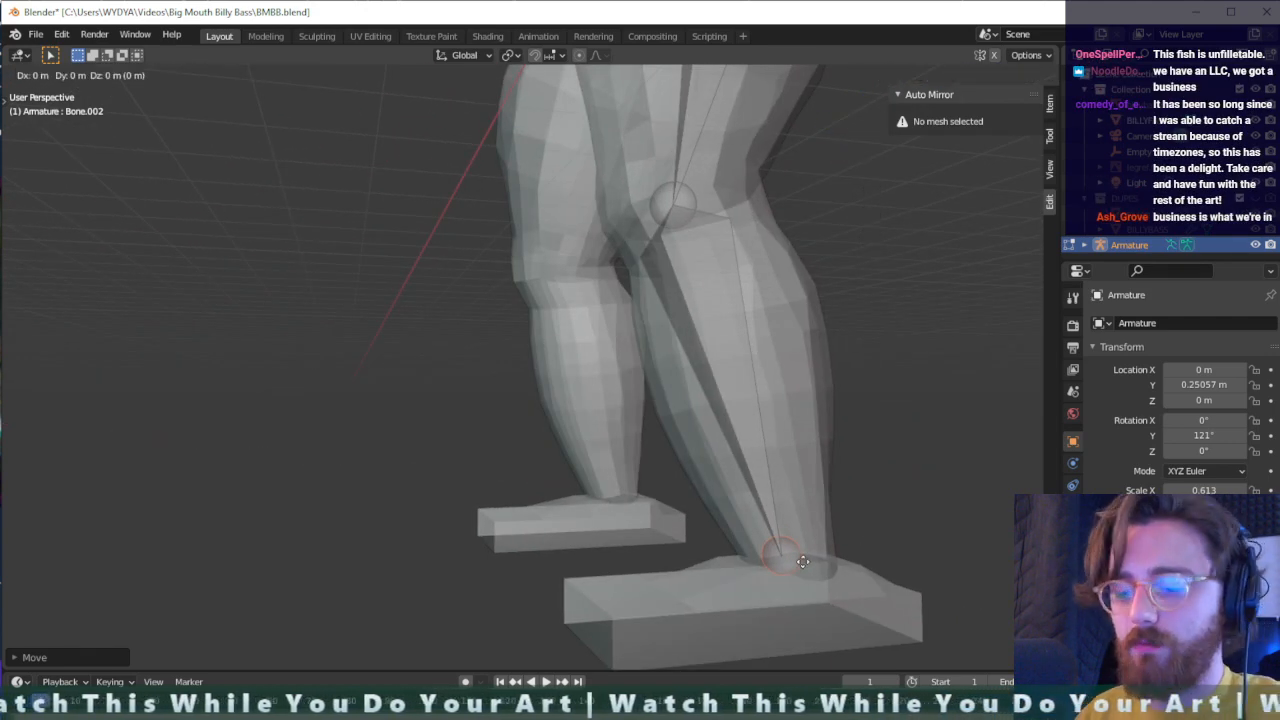
{"action": "key", "text": "y"}
{"action": "key", "text": "z"}
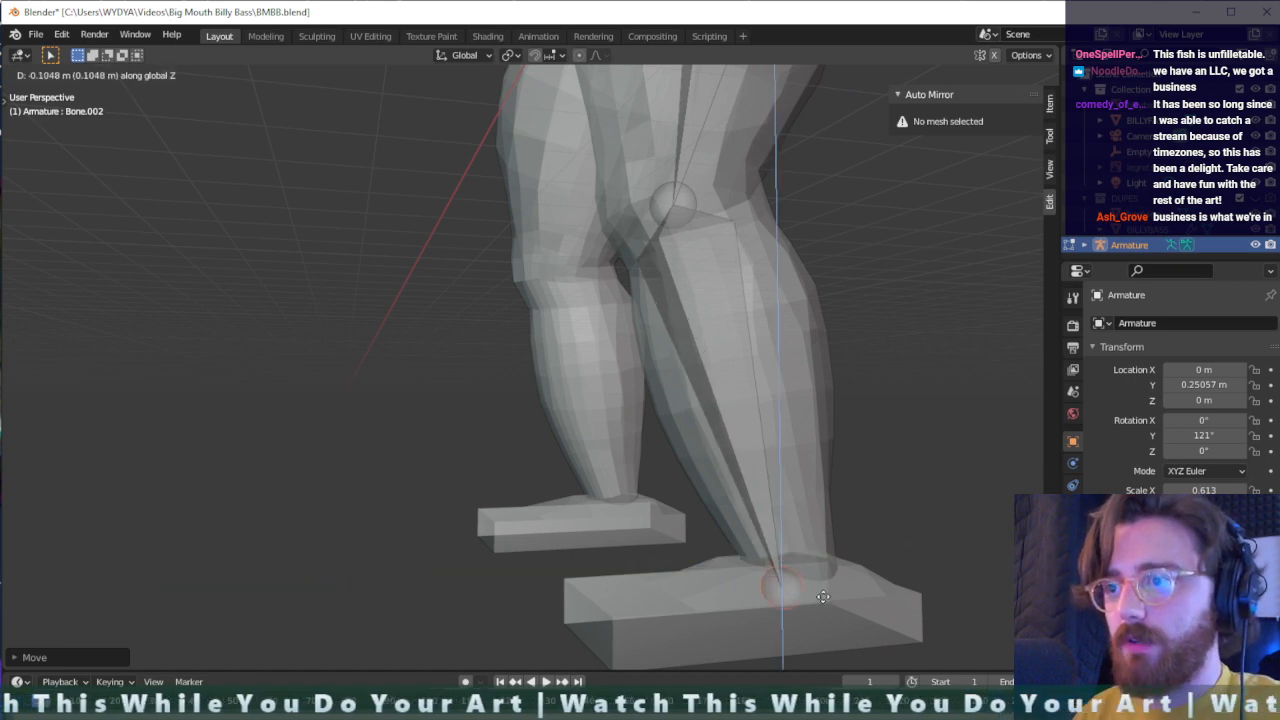
{"action": "left_click", "coordinate": [823, 609]}
{"action": "mouse_move", "coordinate": [823, 606]}
{"action": "middle_mouse_down"}
{"action": "mouse_move", "coordinate": [920, 606]}
{"action": "mouse_move", "coordinate": [803, 593]}
{"action": "middle_mouse_up"}
{"action": "key", "text": "g"}
{"action": "key", "text": "y"}
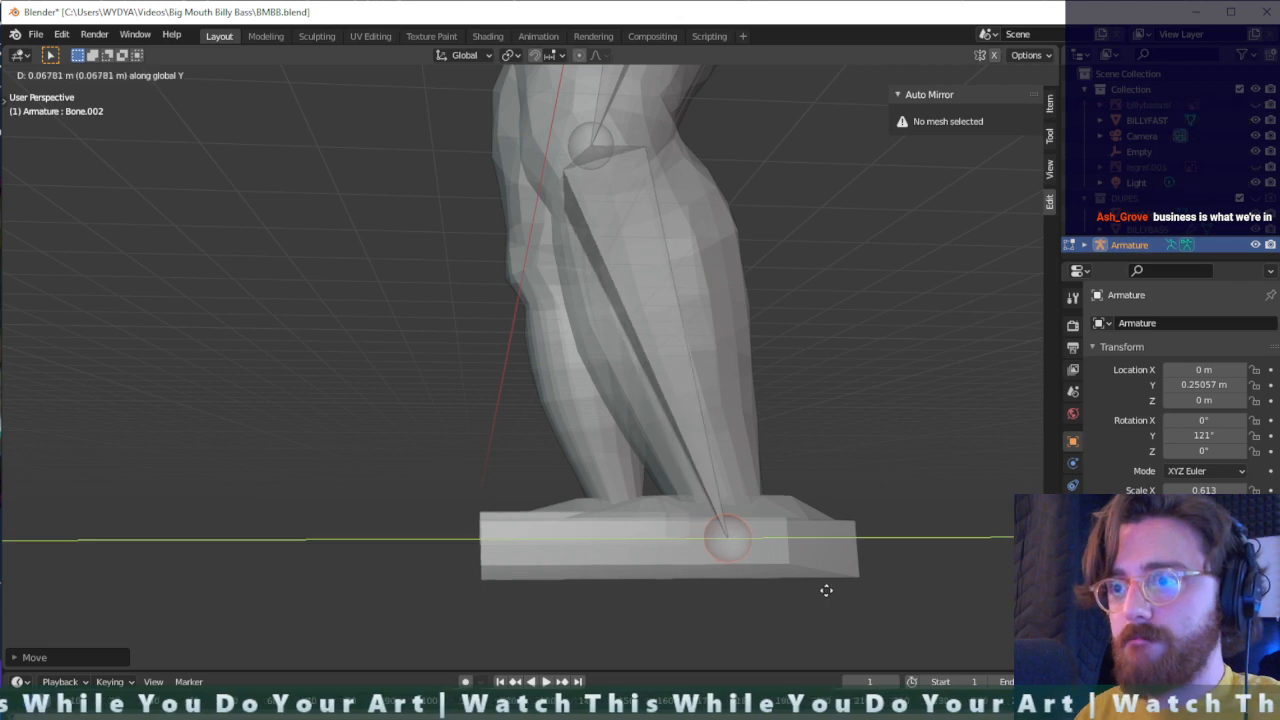
{"action": "left_click", "coordinate": [822, 589]}
- Extrude a foot bone from the ankle joint towards the shoe's toe and align its tip sideways with the shoe
{"action": "mouse_move", "coordinate": [814, 586]}
{"action": "middle_mouse_down"}
{"action": "mouse_move", "coordinate": [803, 603]}
{"action": "mouse_move", "coordinate": [803, 571]}
{"action": "middle_mouse_up"}
{"action": "key", "text": "e"}
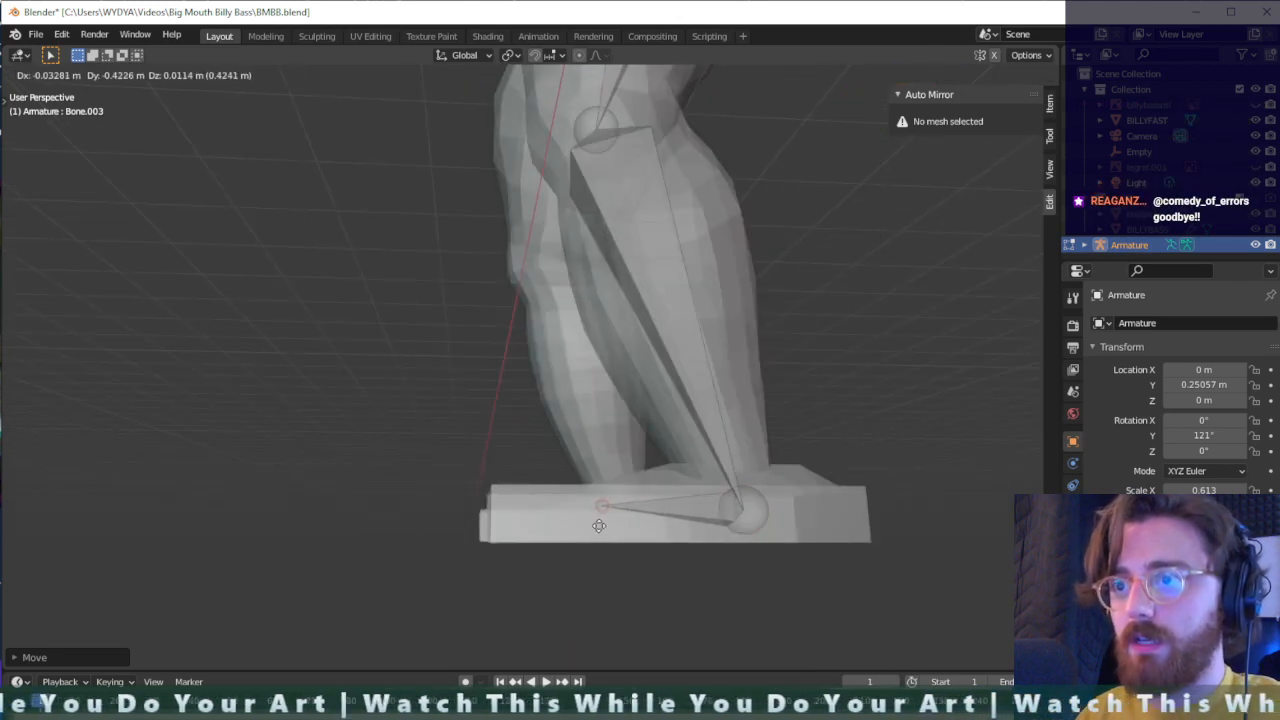
{"action": "left_click", "coordinate": [531, 532]}
{"action": "middle_click_drag", "start_coordinate": [531, 532], "coordinate": [734, 563]}
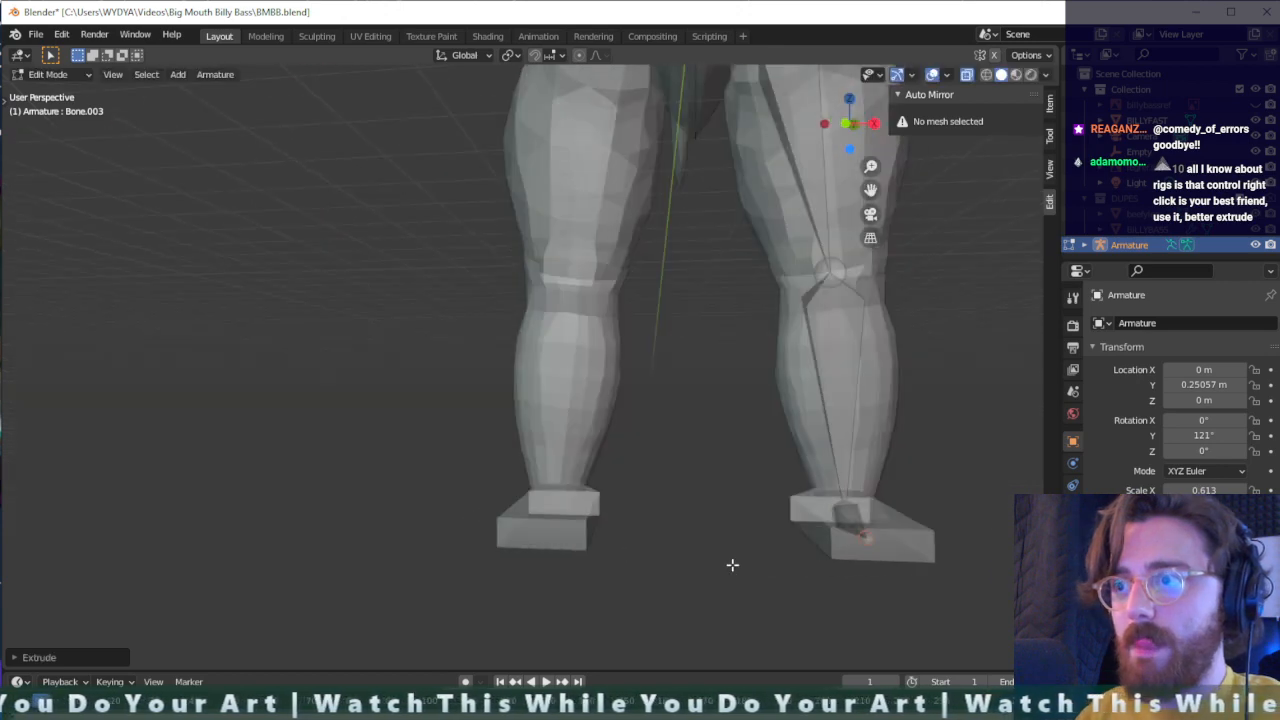
{"action": "key", "text": "g"}
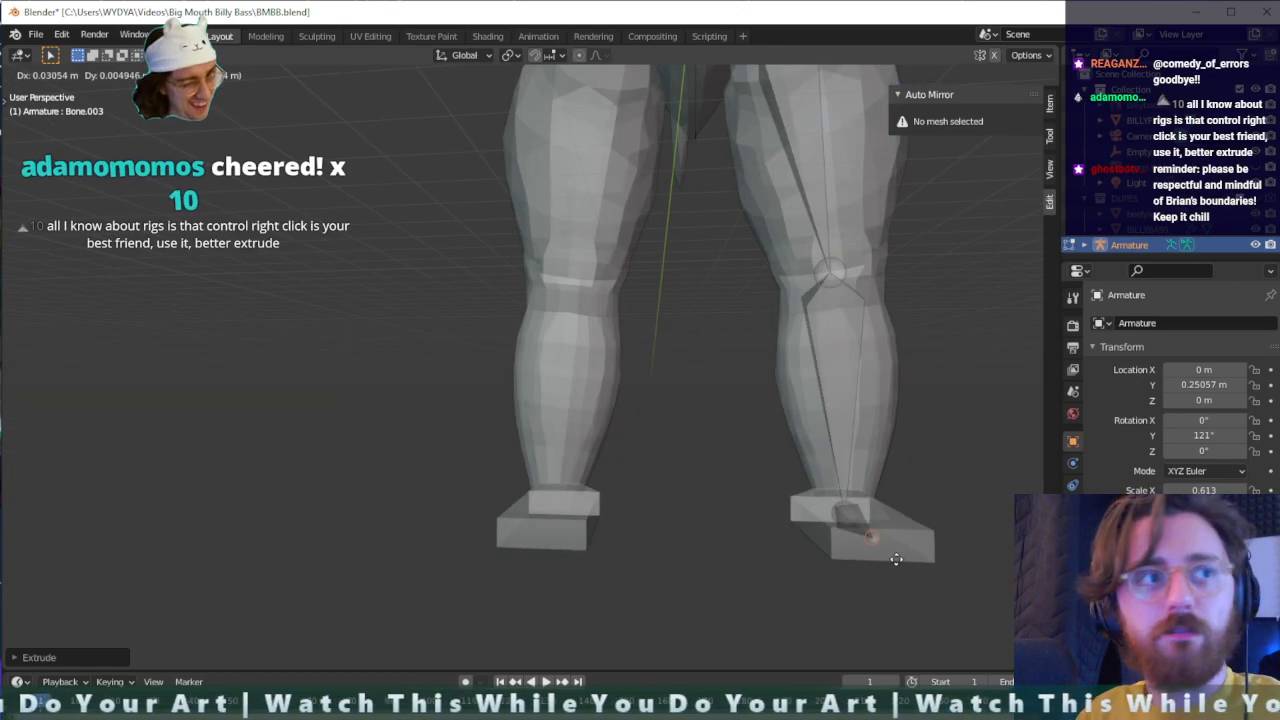
{"action": "left_click", "coordinate": [894, 560]}
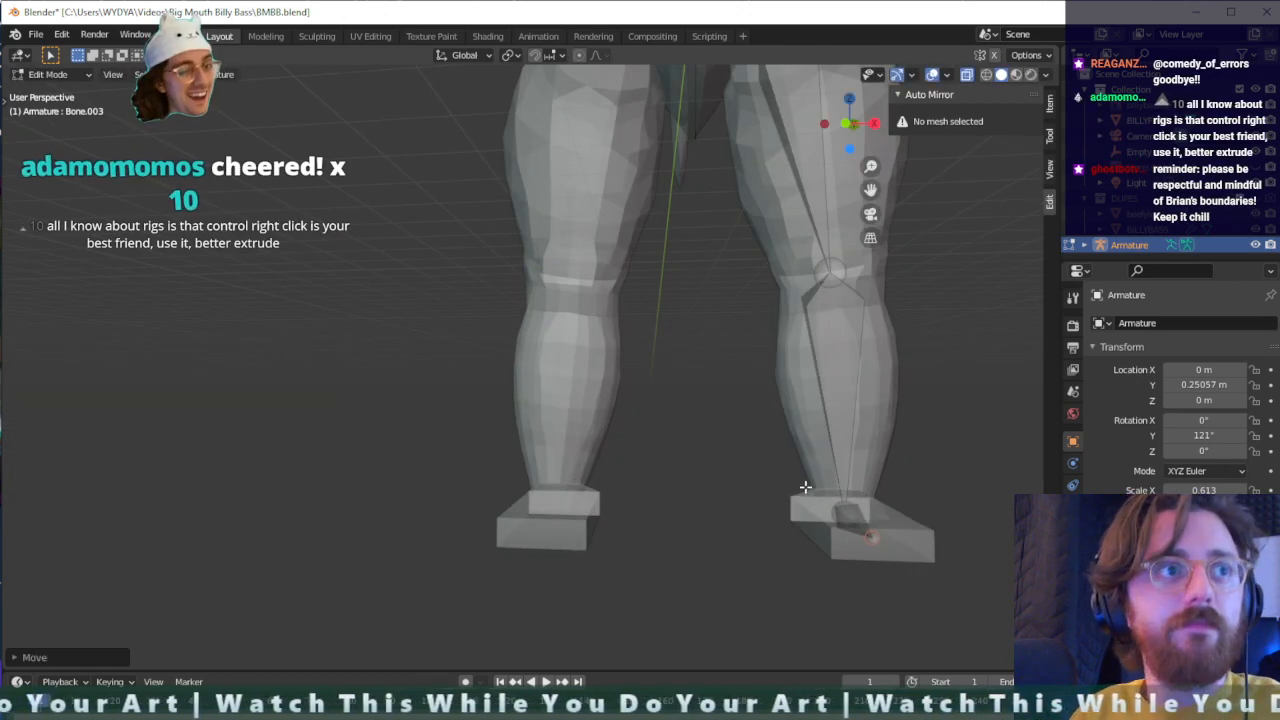
{"action": "middle_click_drag", "start_coordinate": [806, 491], "coordinate": [694, 491]}
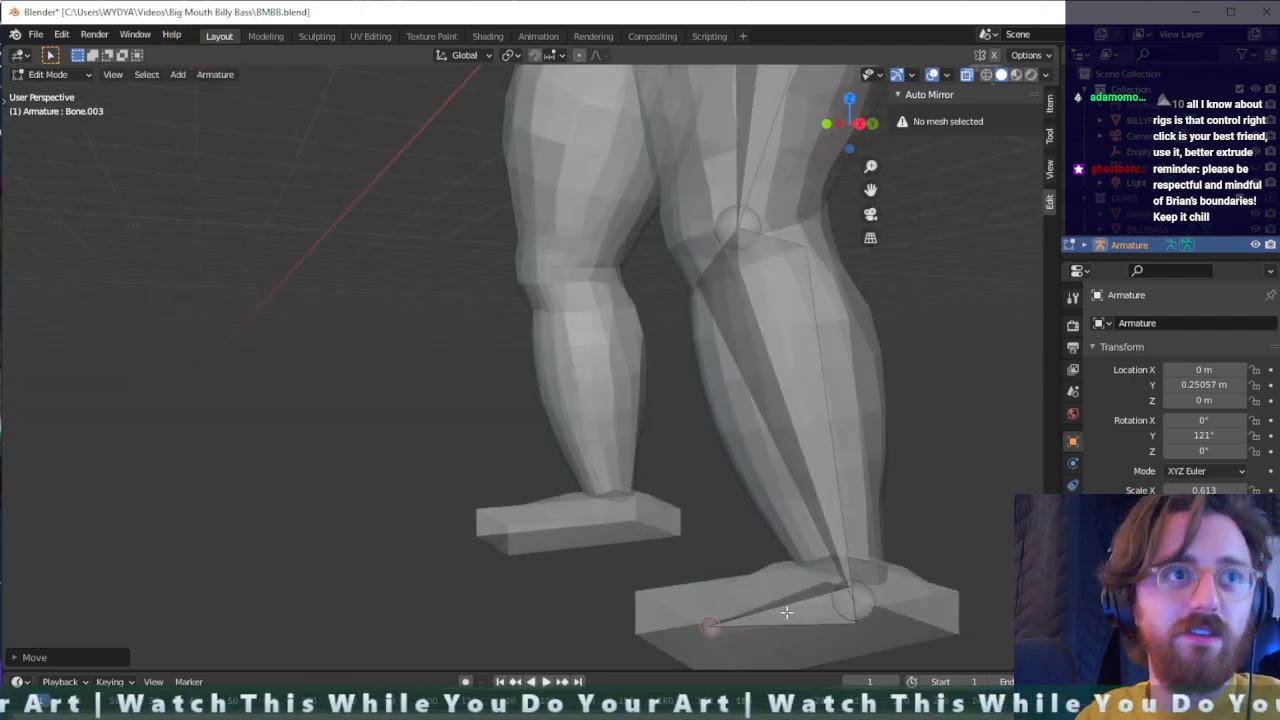
- Try to extrude another bone from the foot bone's tip, and undo the attempts
{"action": "key", "text": "e"}
{"action": "middle_click_drag", "start_coordinate": [711, 593], "coordinate": [795, 591]}
{"action": "key", "text": "ctrl+z"}
{"action": "right_click", "coordinate": [694, 455], "text": "ctrl"}
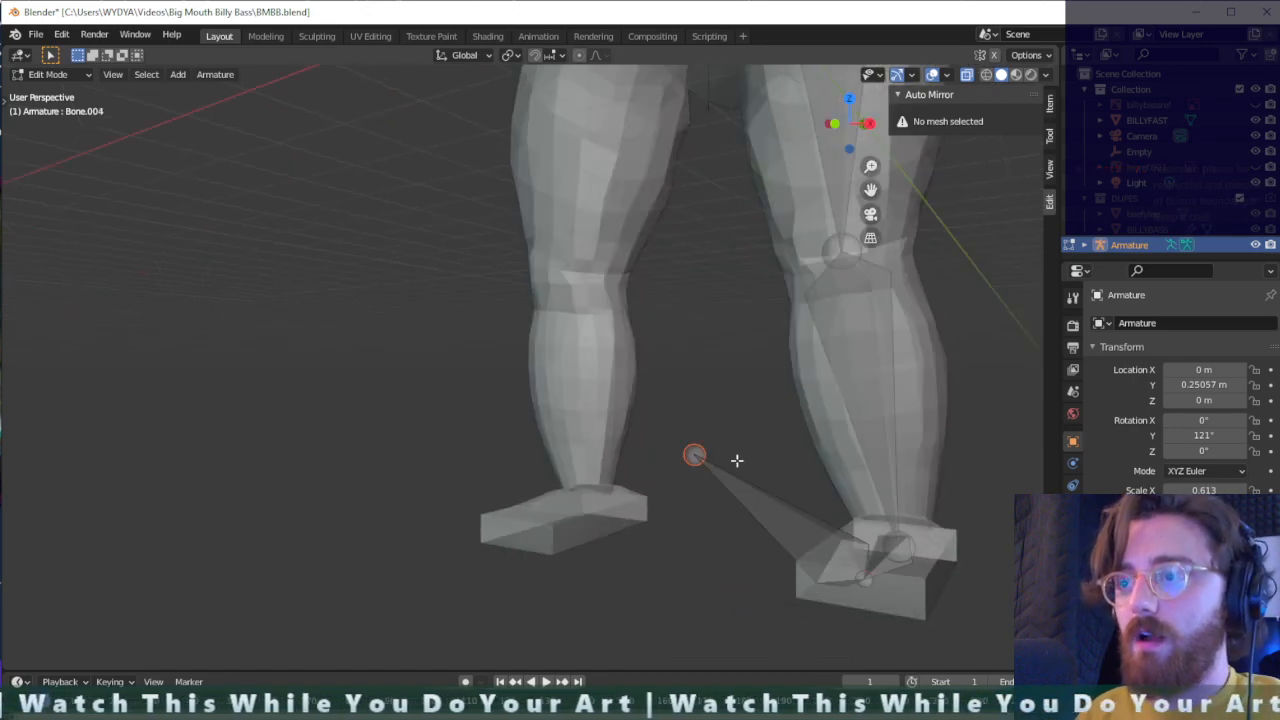
{"action": "middle_click_drag", "start_coordinate": [737, 460], "coordinate": [673, 485]}
{"action": "key", "text": "ctrl+z"}
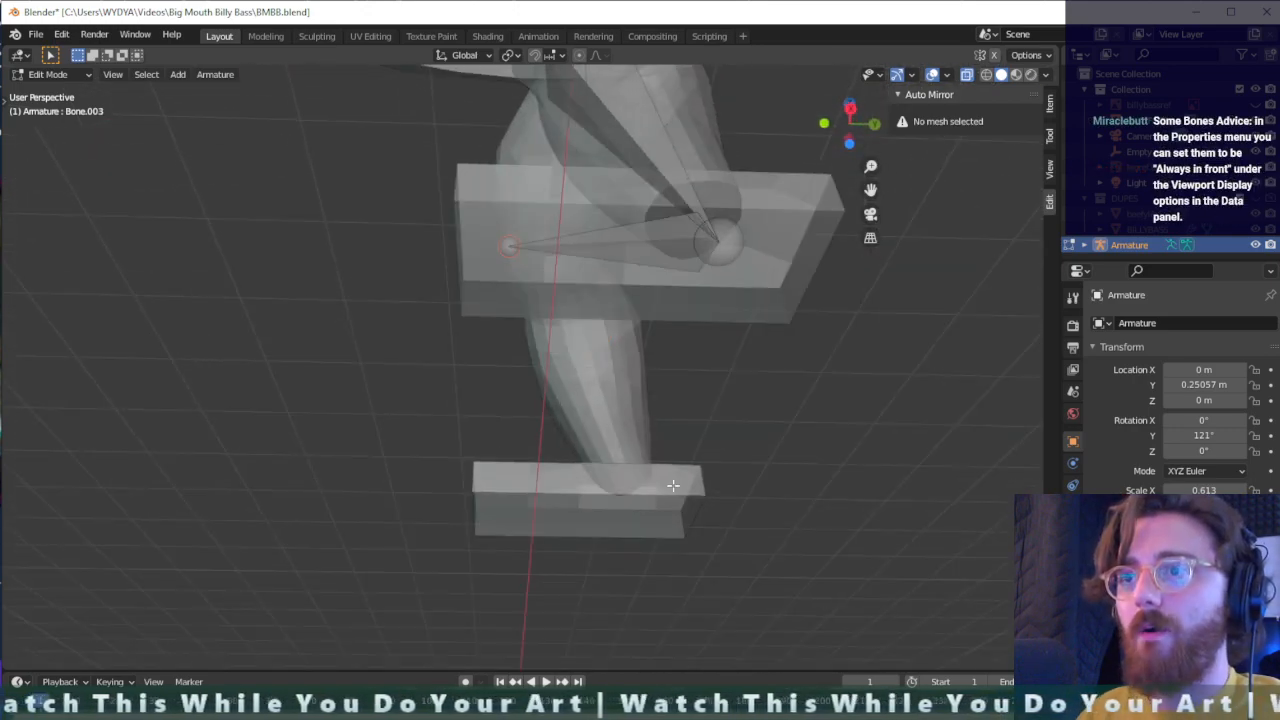
- Select the whole chain of leg bones from the hip to the toe
{"action": "middle_click_drag", "start_coordinate": [674, 410], "coordinate": [640, 386]}
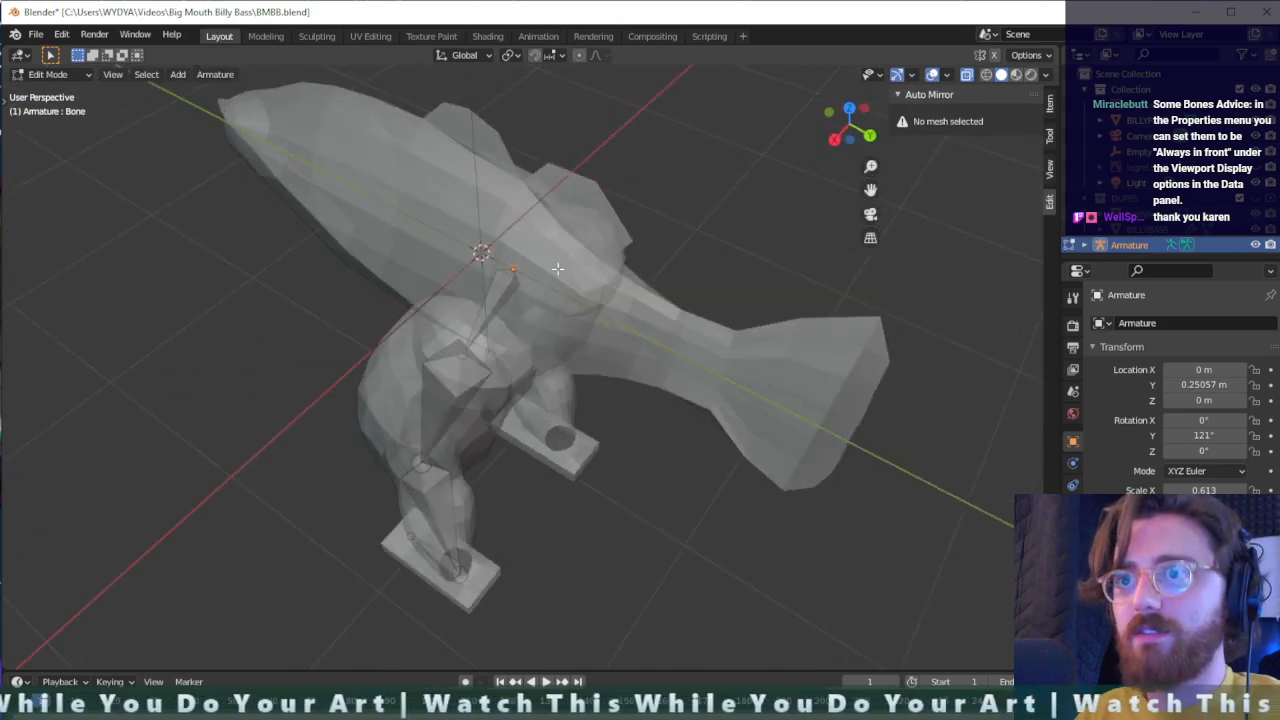
{"action": "middle_click_drag", "start_coordinate": [557, 268], "coordinate": [705, 378]}
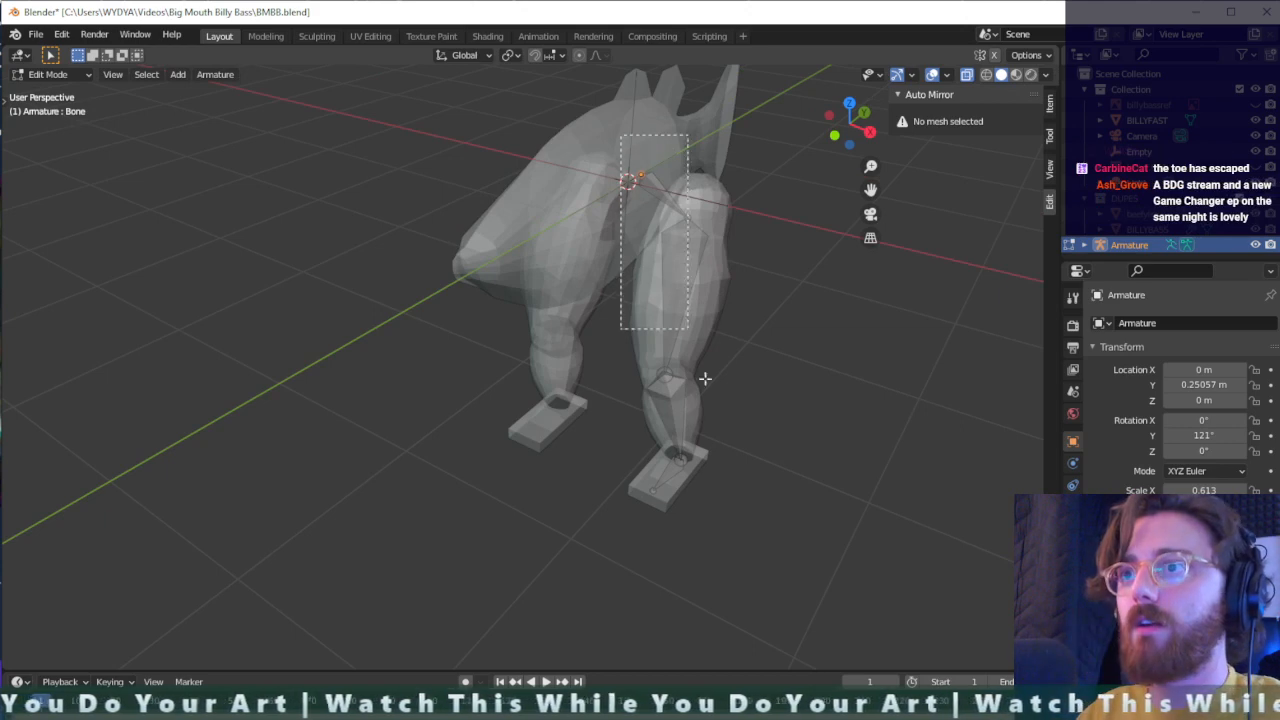
{"action": "left_click_drag", "start_coordinate": [705, 378], "coordinate": [762, 548]}
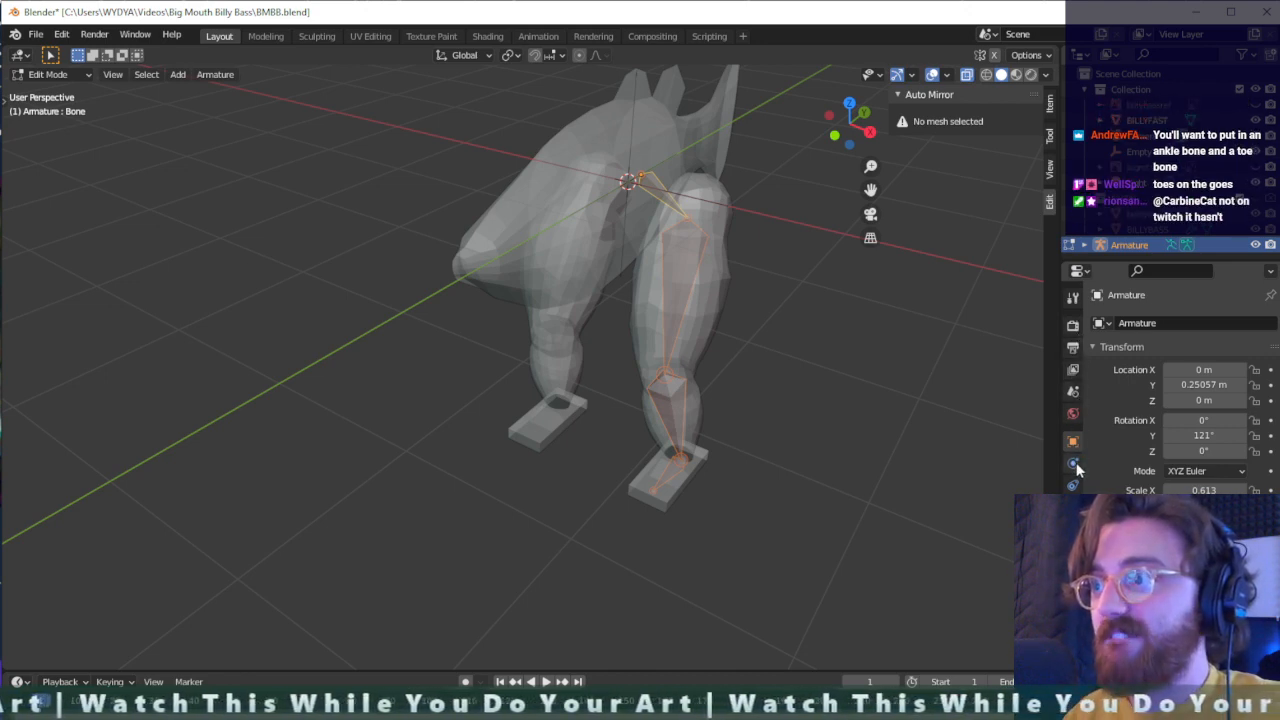
- Check the armature's physics options, return to Object Mode and select the BILLYFAST mesh
{"action": "left_click", "coordinate": [1074, 414]}
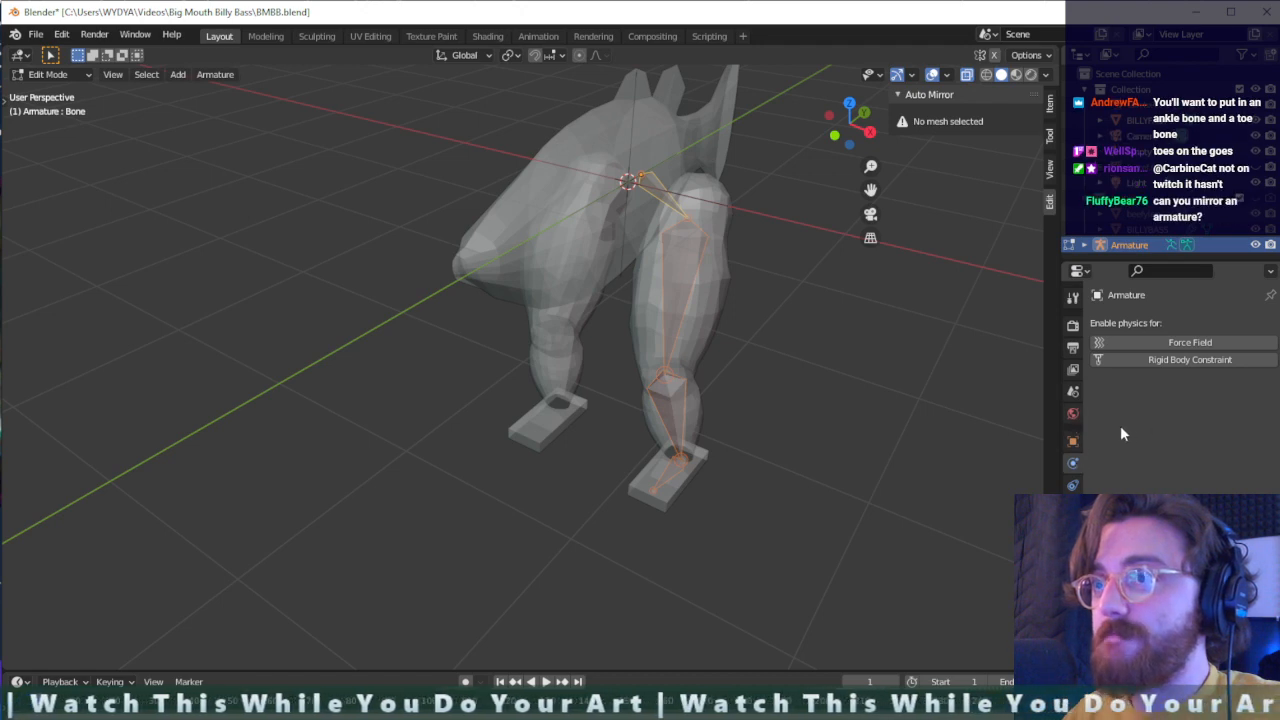
{"action": "left_click", "coordinate": [776, 358]}
{"action": "key", "text": "Tab"}
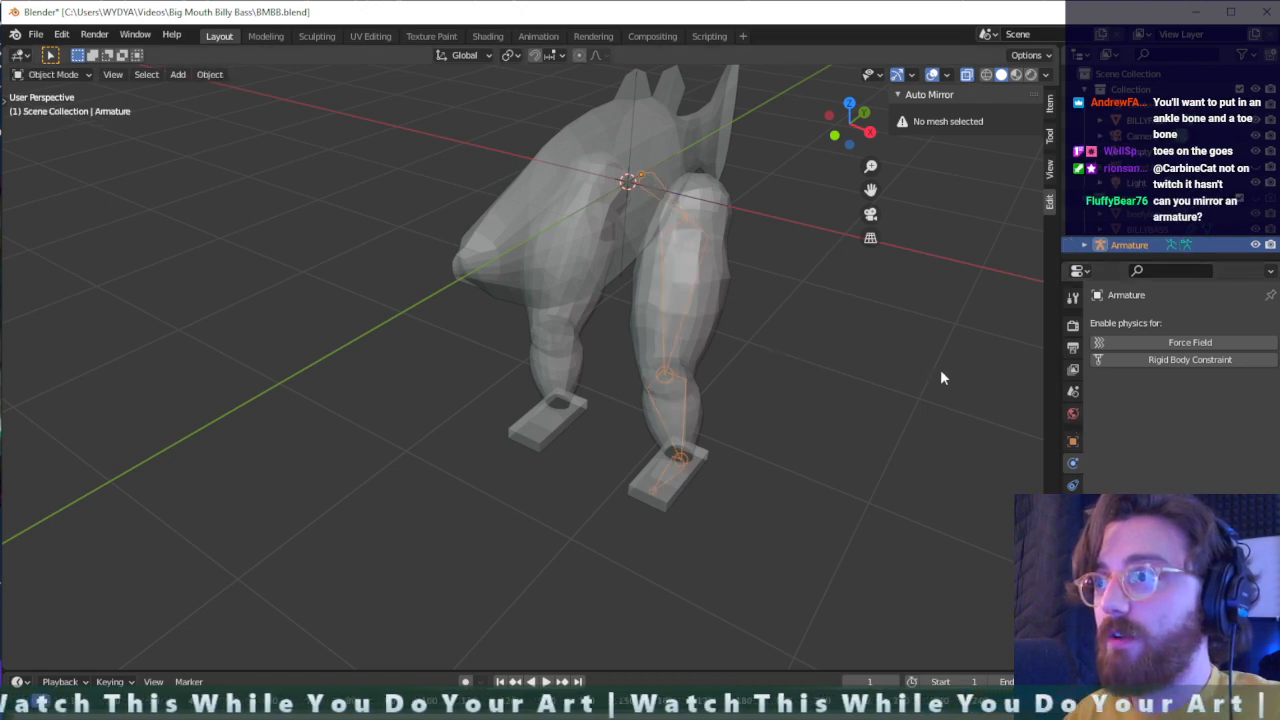
{"action": "left_click", "coordinate": [667, 313]}
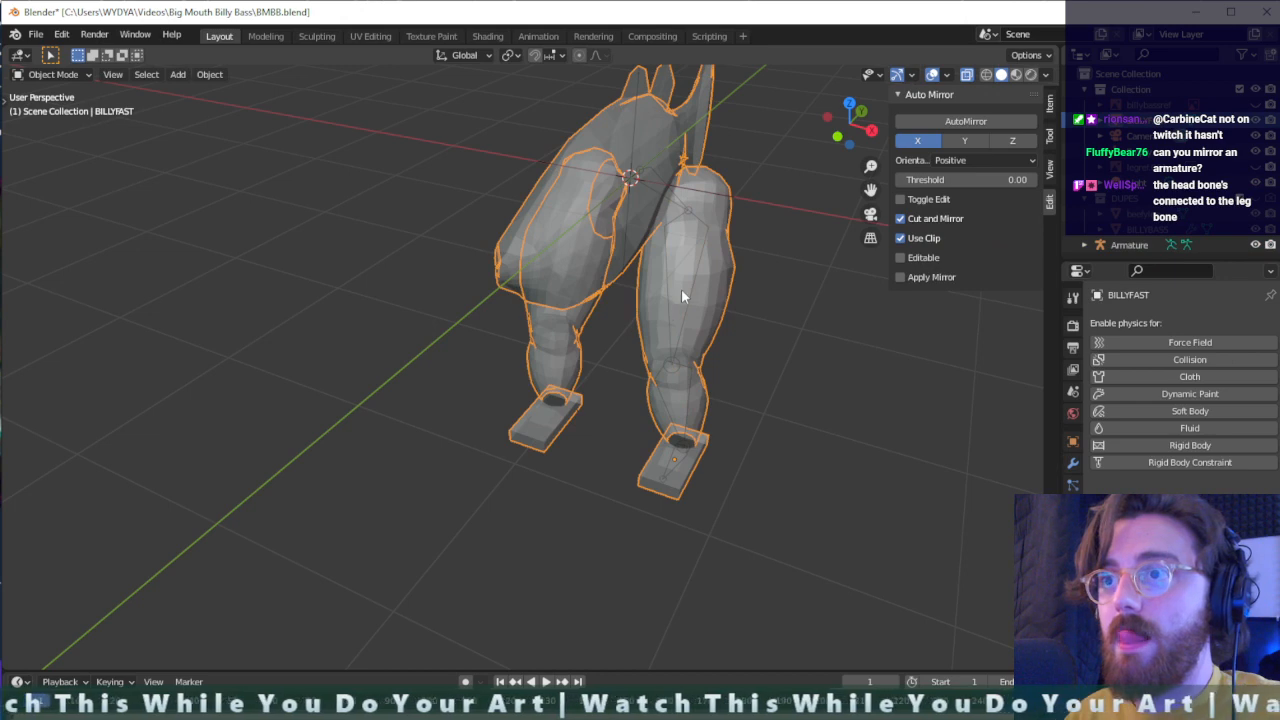
{"action": "scroll", "coordinate": [869, 465], "scroll_direction": "up", "scroll_amount": 3}
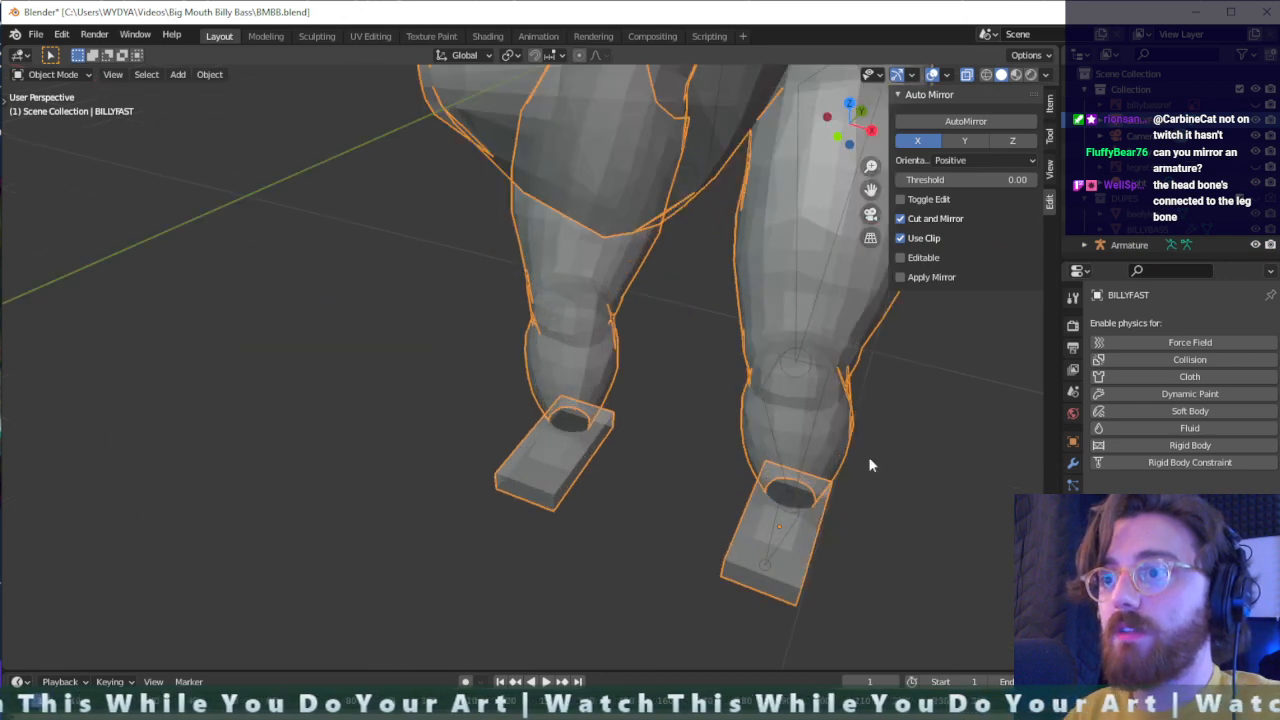
- Select the armature and inspect its leg bones through the fish's mesh from several angles
{"action": "left_click", "coordinate": [774, 564]}
{"action": "mouse_move", "coordinate": [906, 547]}
{"action": "middle_mouse_down"}
{"action": "mouse_move", "coordinate": [869, 530]}
{"action": "mouse_move", "coordinate": [915, 539]}
{"action": "middle_mouse_up"}
{"action": "scroll", "coordinate": [869, 530], "scroll_direction": "down", "scroll_amount": 2}
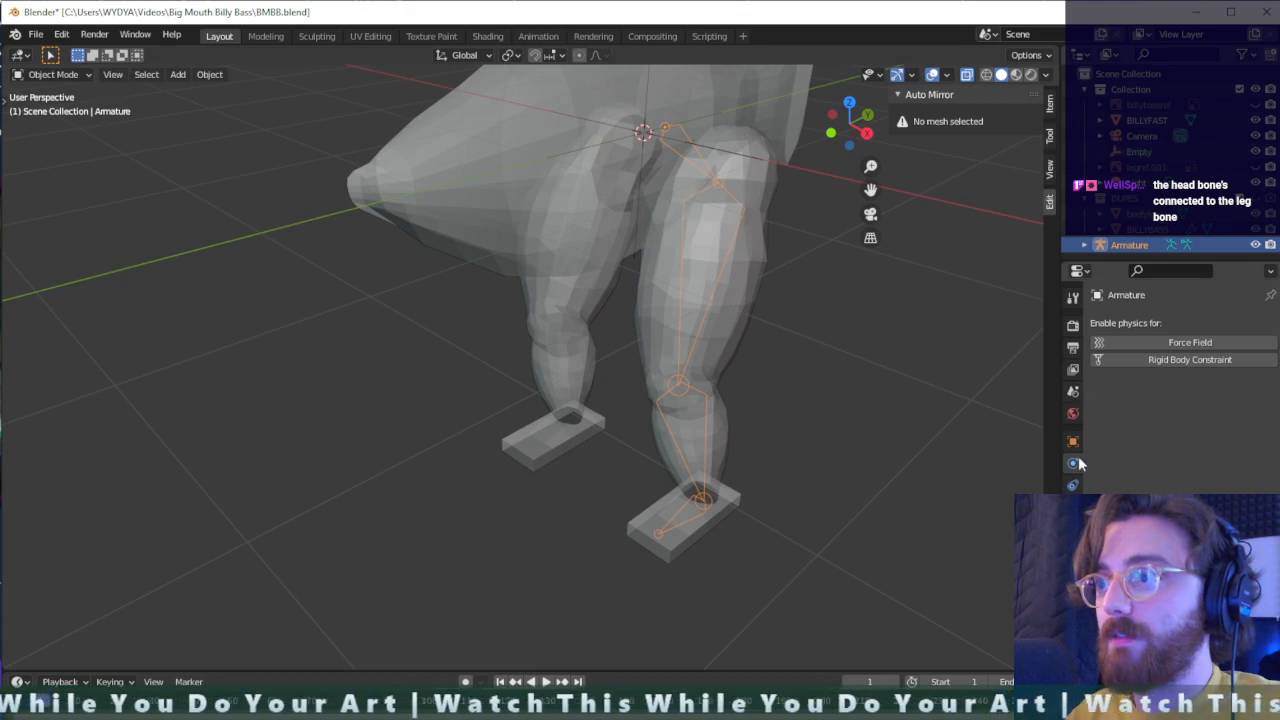
{"action": "left_click", "coordinate": [657, 266]}
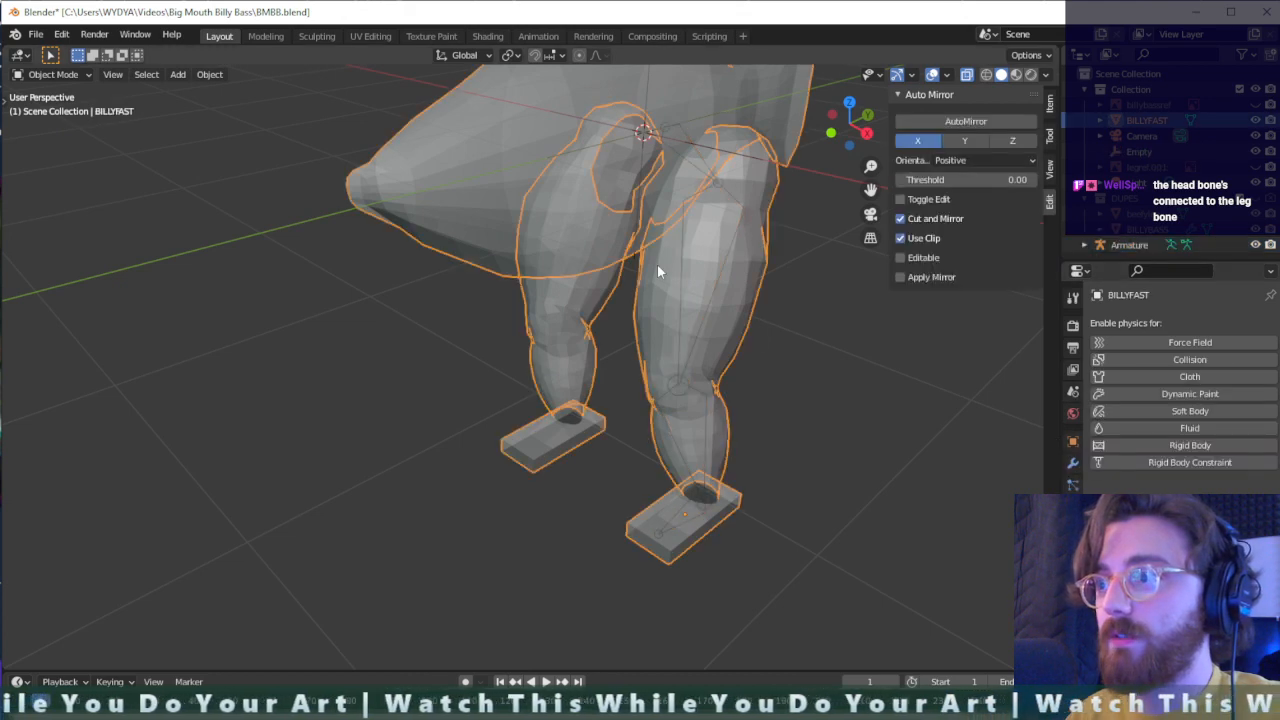
{"action": "left_click", "coordinate": [661, 531]}
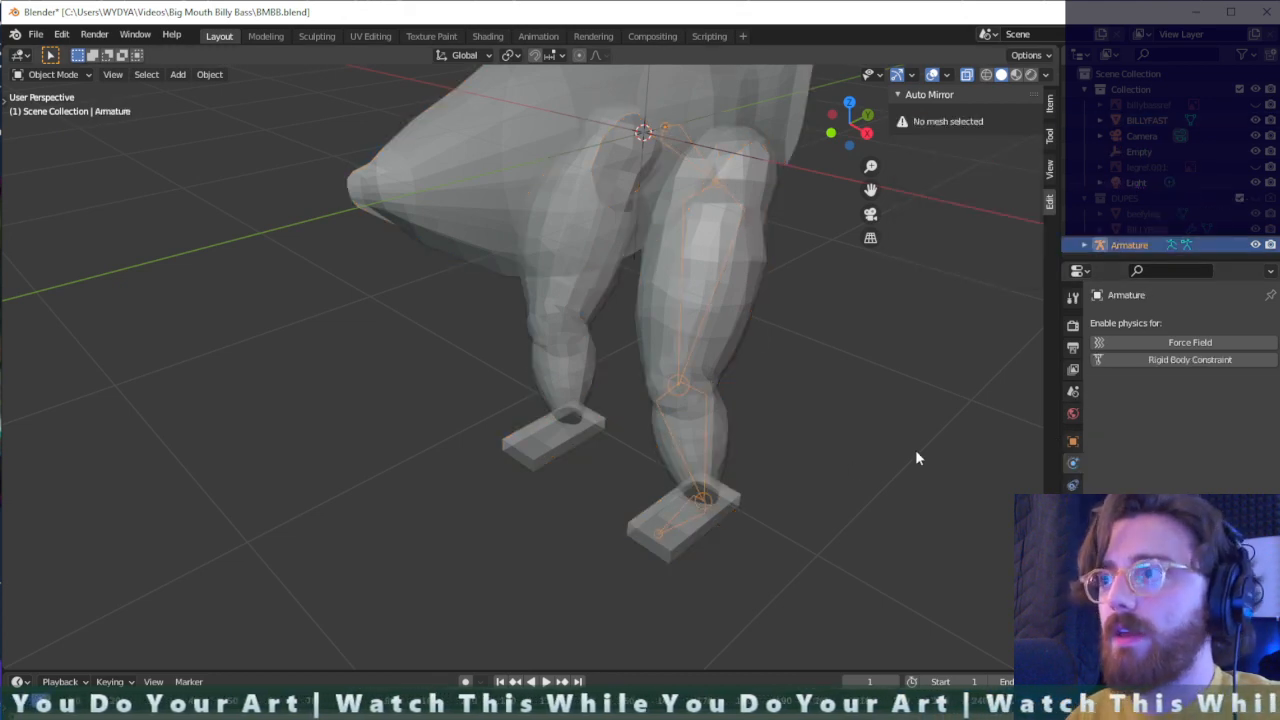
{"action": "middle_click_drag", "start_coordinate": [915, 449], "coordinate": [583, 357]}
{"action": "scroll", "coordinate": [736, 345], "scroll_direction": "up", "scroll_amount": 2}
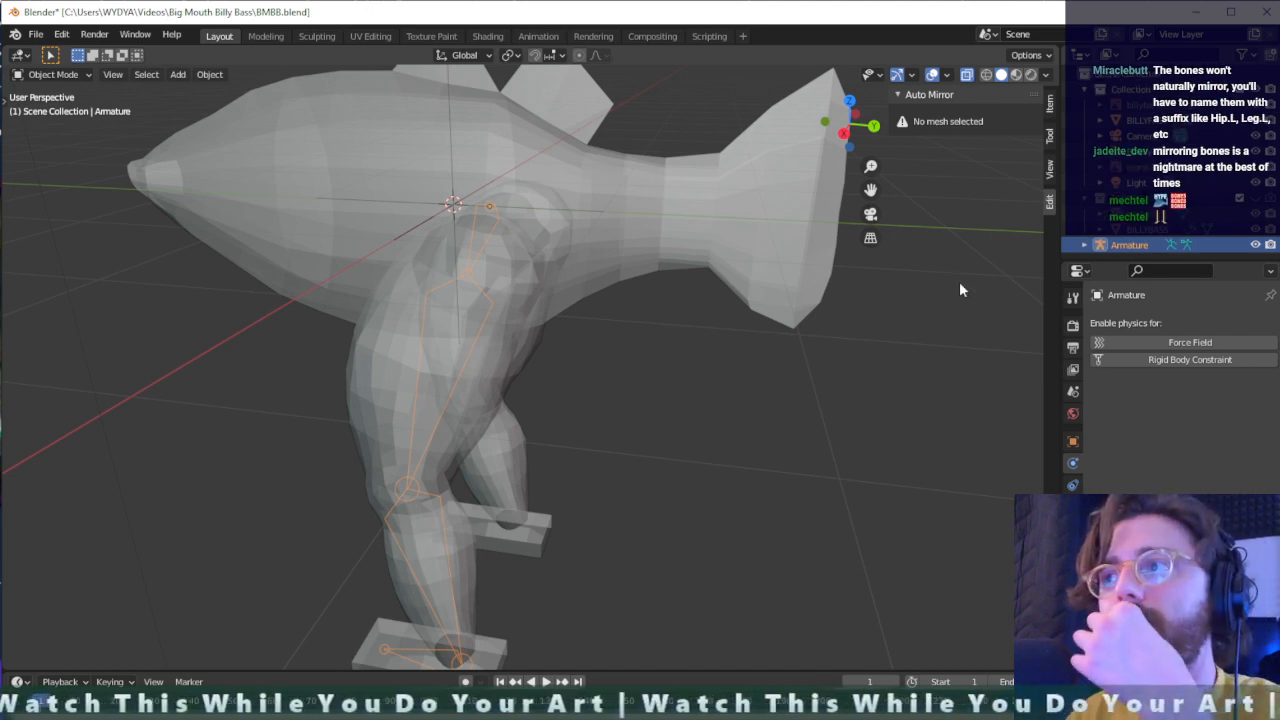
- Expand the armature in the scene hierarchy and look through its chain of bones
{"action": "left_click", "coordinate": [1081, 247]}
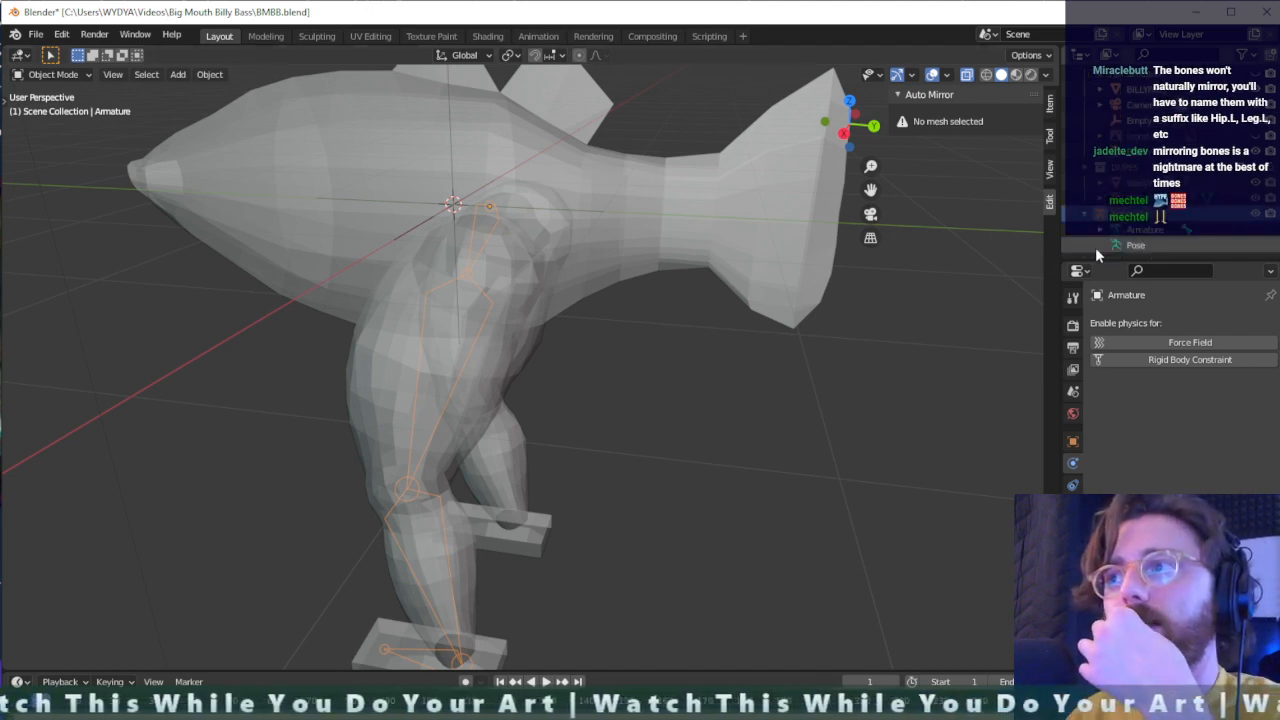
{"action": "scroll", "coordinate": [1097, 237], "scroll_direction": "down", "scroll_amount": 1}
{"action": "scroll", "coordinate": [1097, 237], "scroll_direction": "down", "scroll_amount": 1}
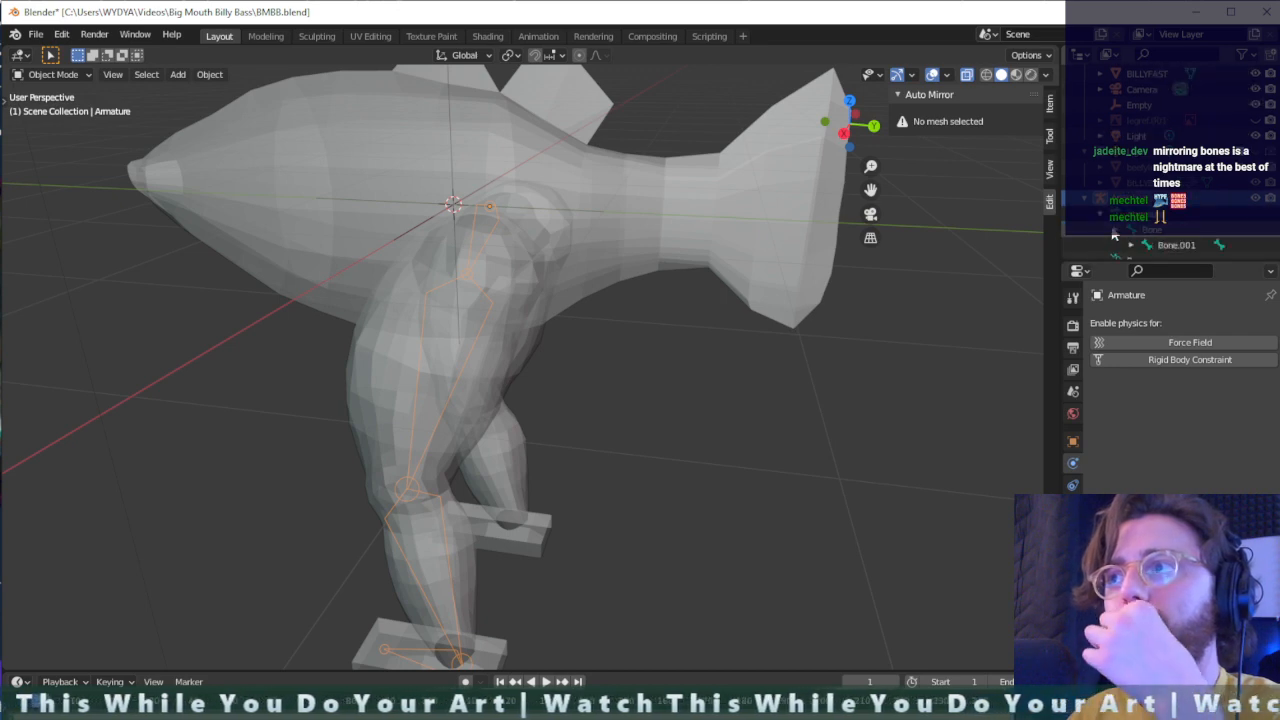
{"action": "scroll", "coordinate": [1120, 240], "scroll_direction": "down", "scroll_amount": 2}
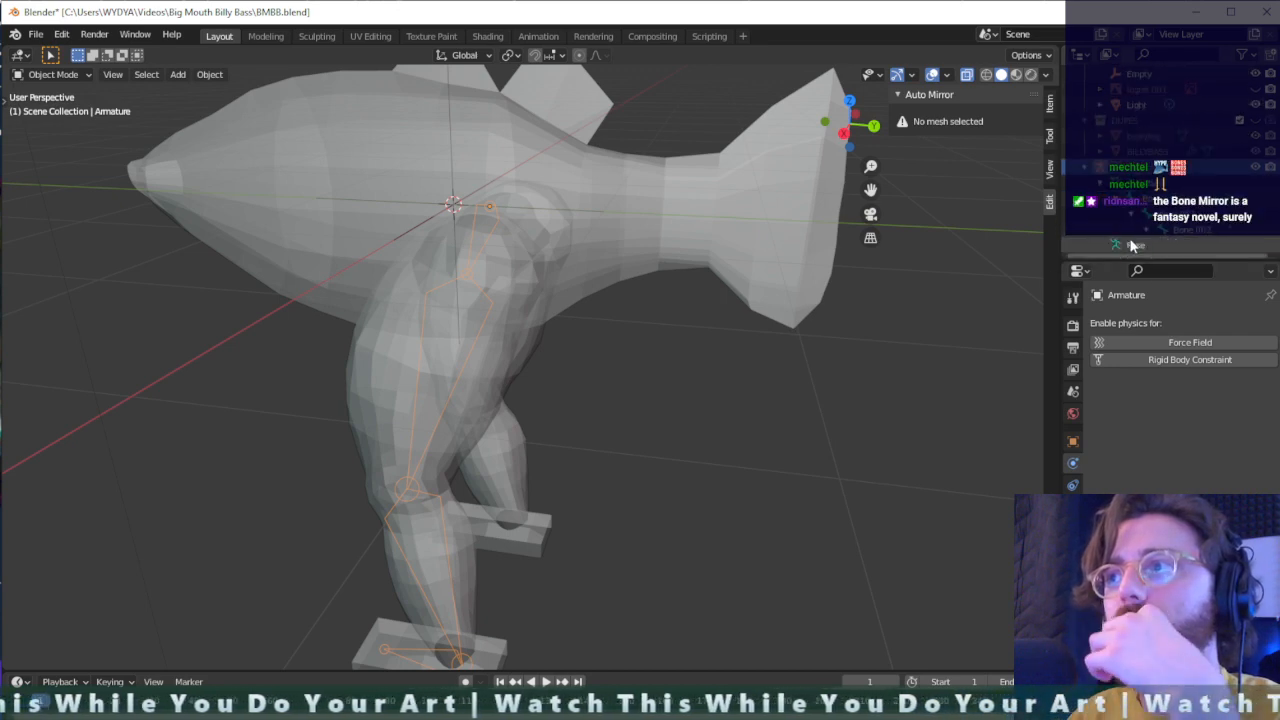
- Inspect the BILLYFAST mesh around the legs and reselect the armature
{"action": "left_click", "coordinate": [571, 346]}
{"action": "middle_click_drag", "start_coordinate": [571, 346], "coordinate": [762, 288]}
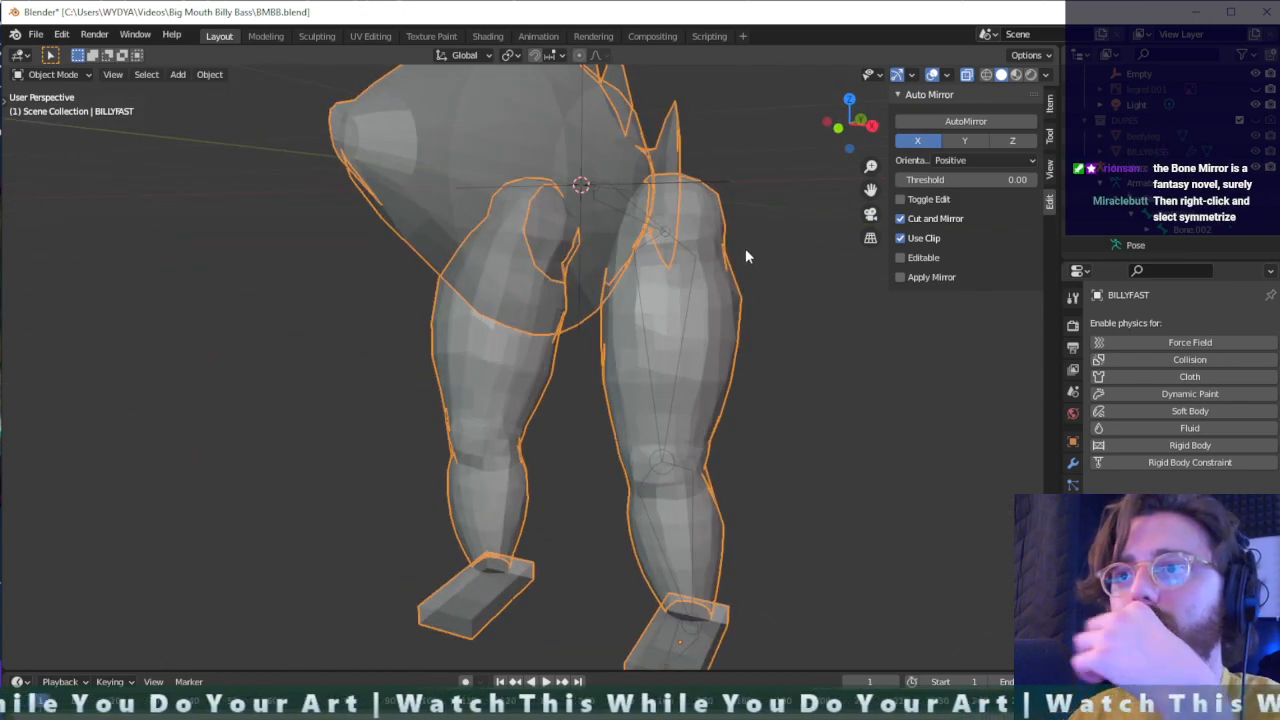
{"action": "key", "text": "Tab"}
{"action": "key", "text": "Tab"}
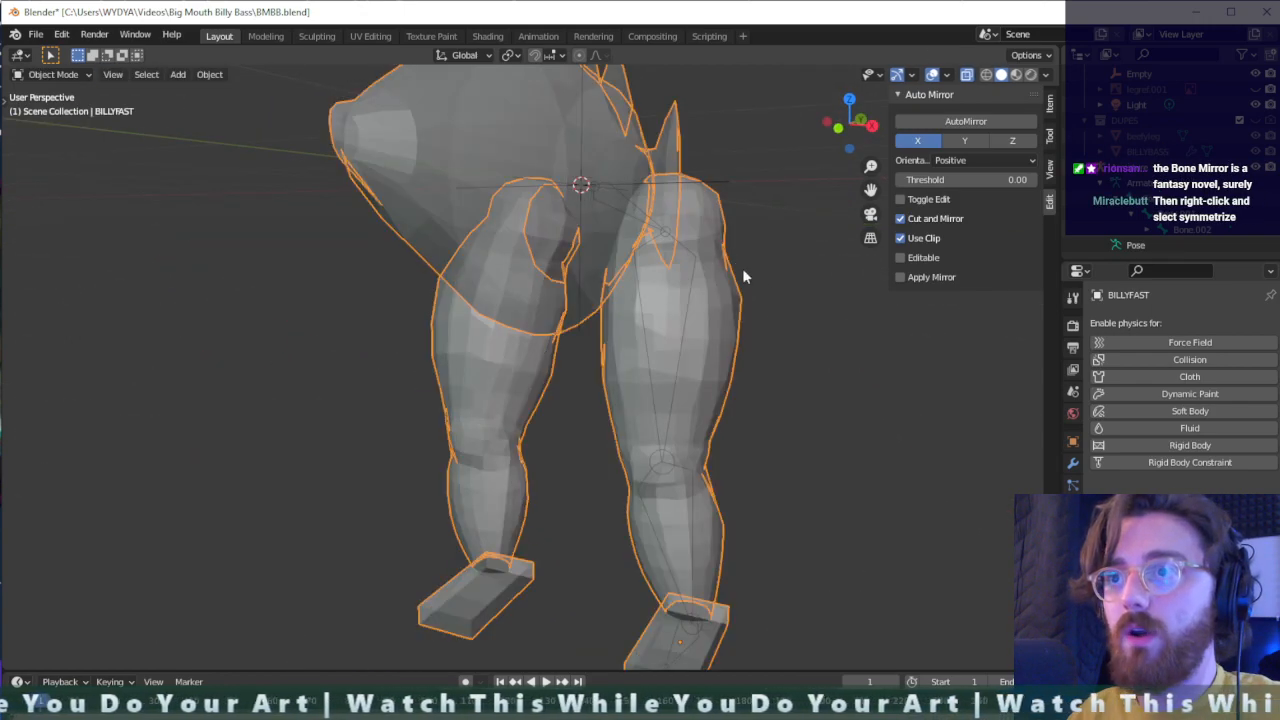
{"action": "middle_click_drag", "start_coordinate": [742, 268], "coordinate": [689, 333]}
{"action": "left_click", "coordinate": [574, 495]}
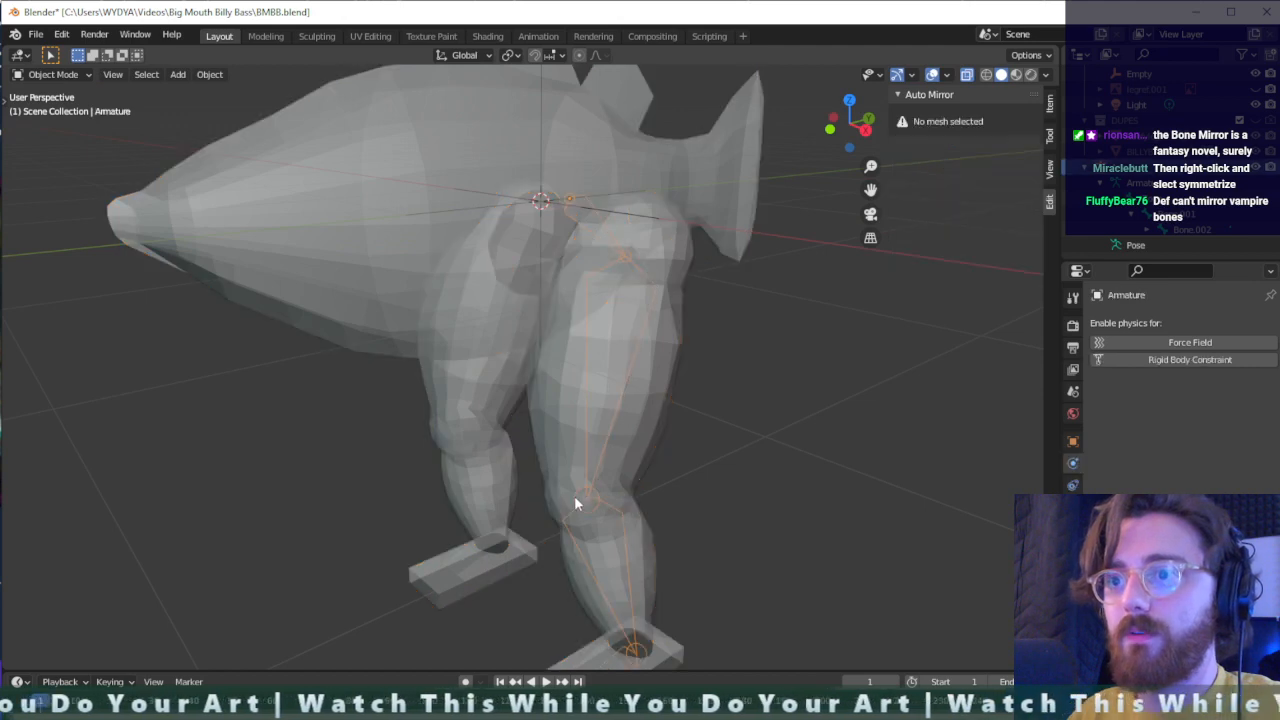
{"action": "scroll", "coordinate": [624, 467], "scroll_direction": "up", "scroll_amount": 2}
{"action": "middle_click_drag", "start_coordinate": [670, 442], "coordinate": [610, 481]}
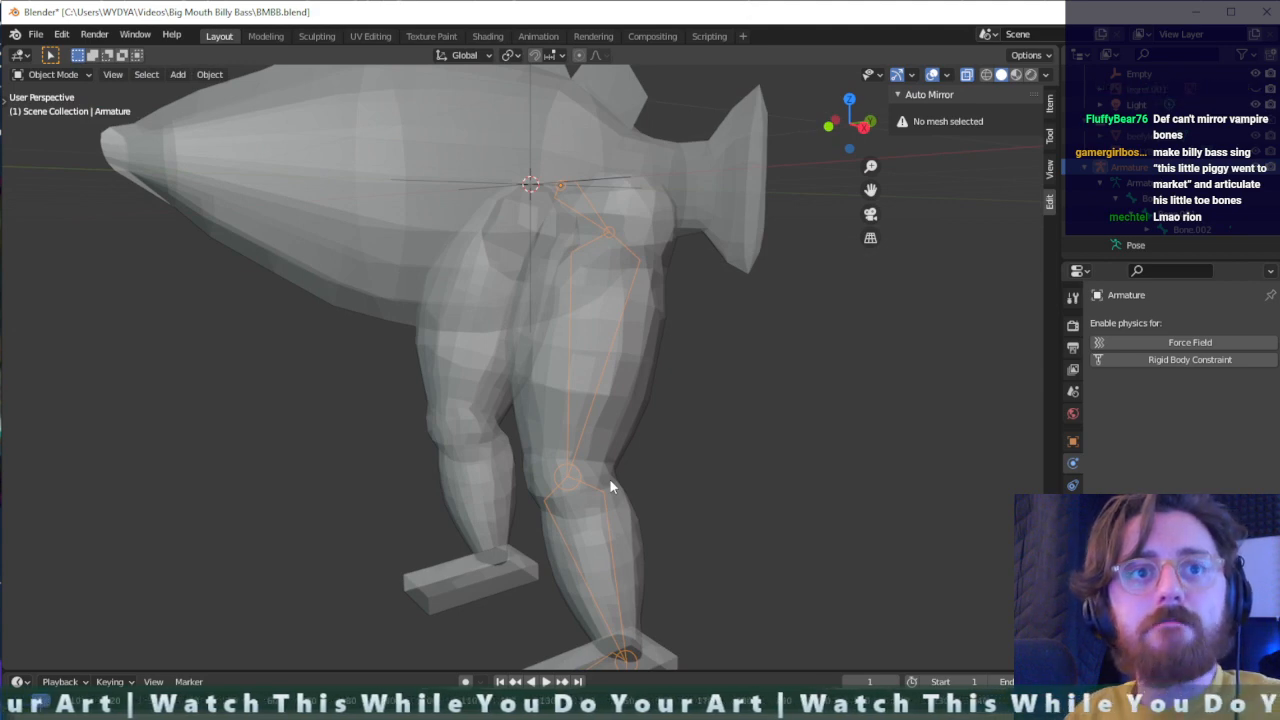
{"action": "right_click", "coordinate": [574, 433]}
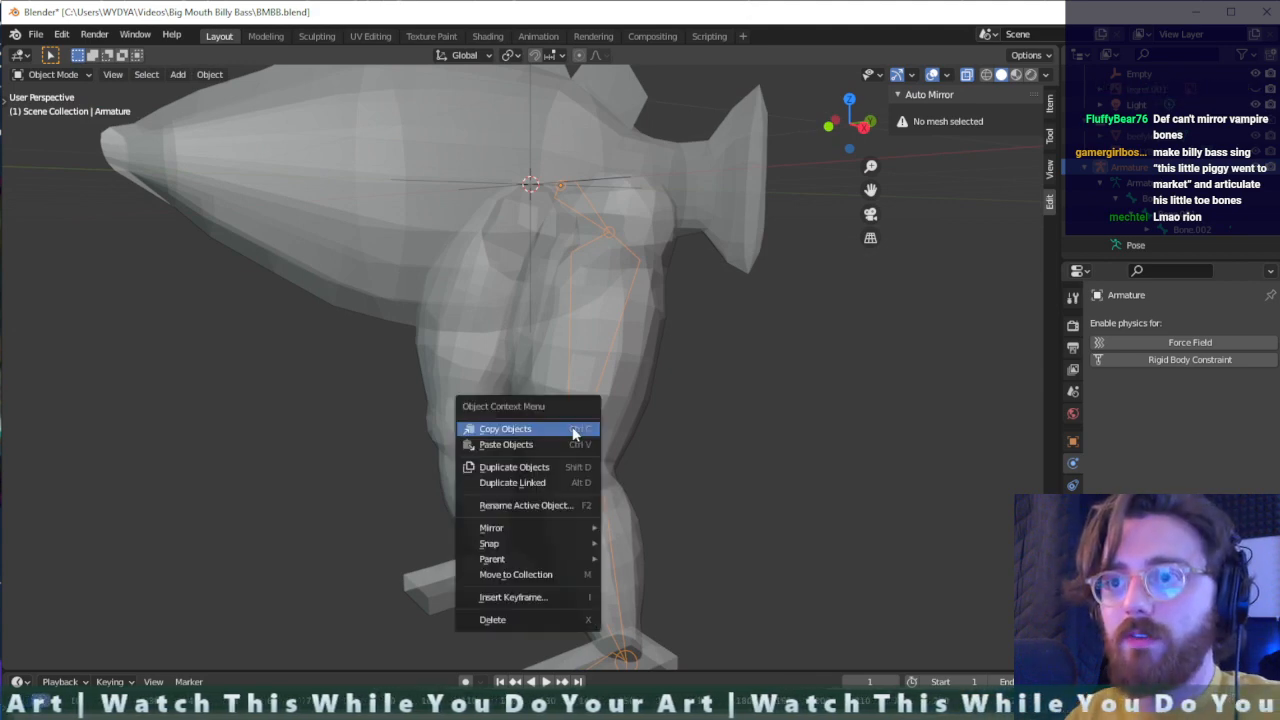
{"action": "mouse_move", "coordinate": [551, 557]}
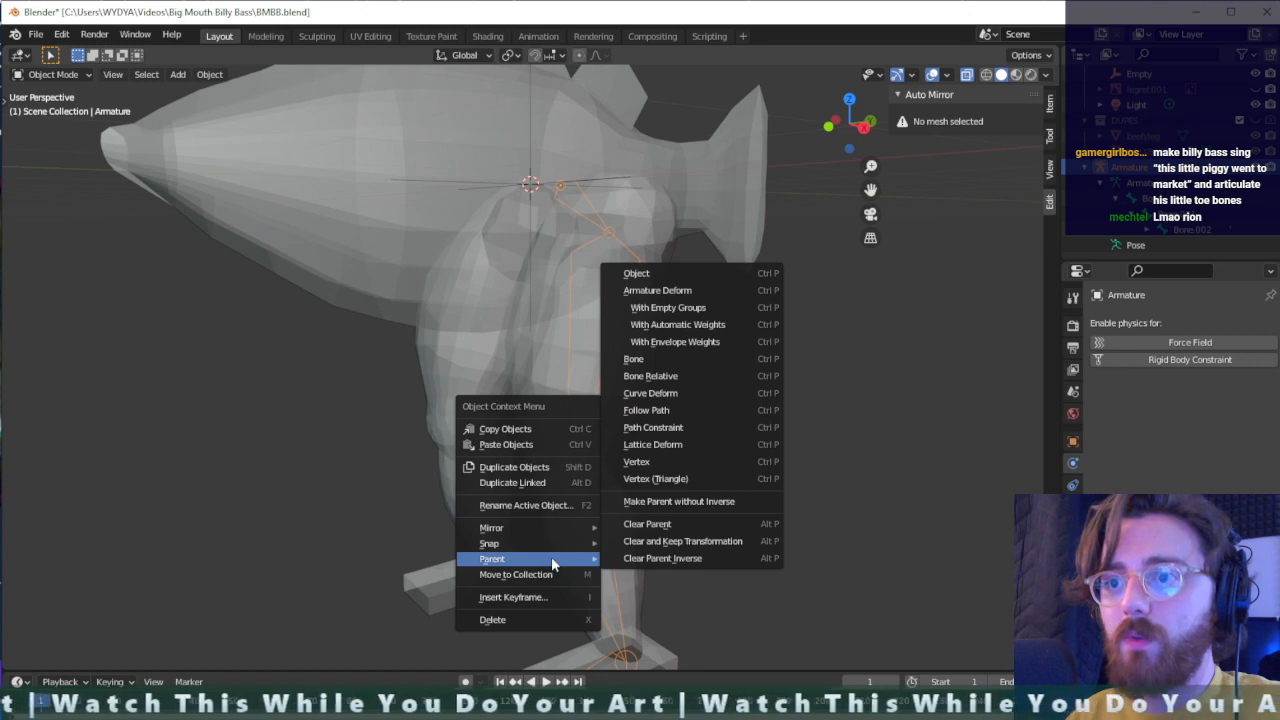
{"action": "left_click", "coordinate": [553, 510]}
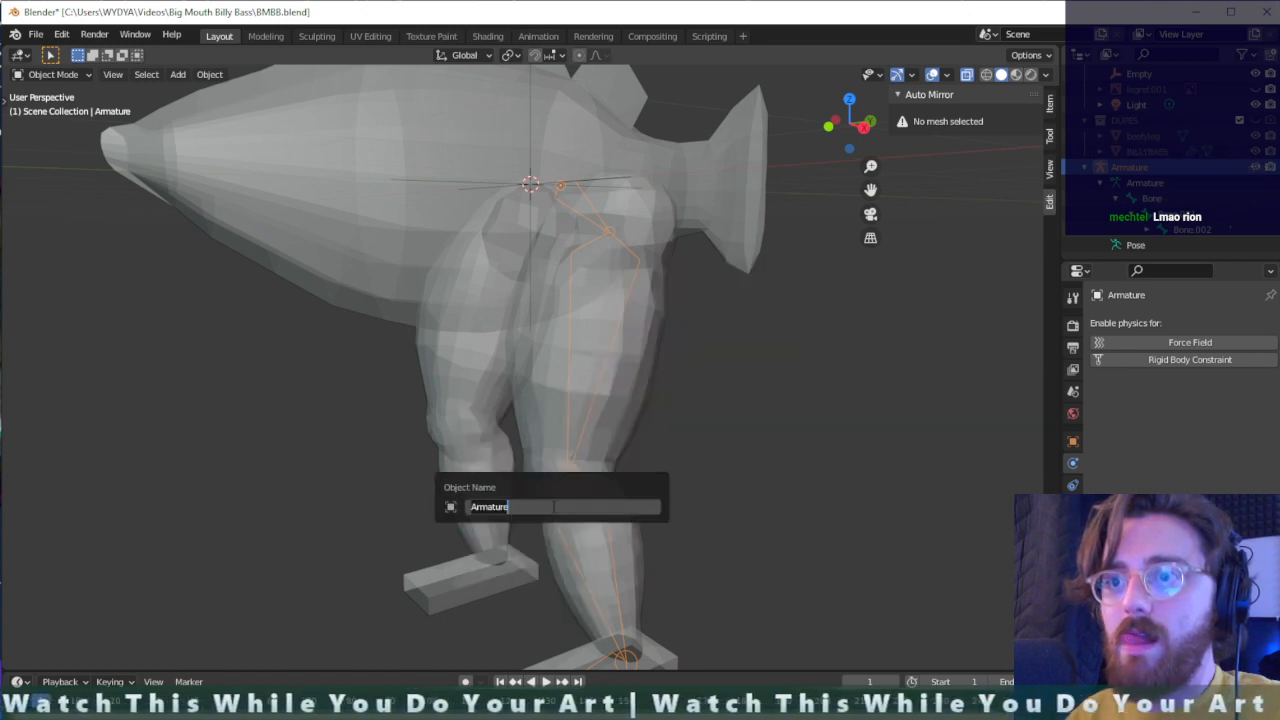
{"action": "left_click", "coordinate": [744, 473]}
{"action": "right_click", "coordinate": [579, 397]}
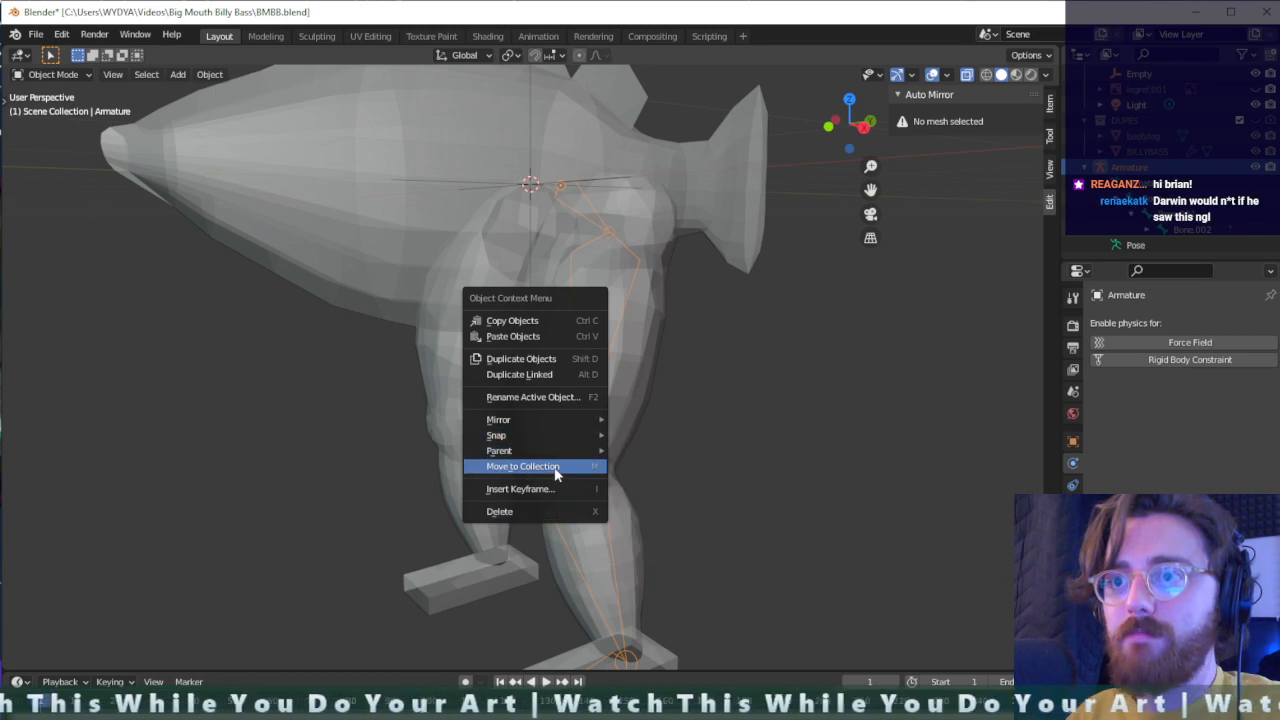
{"action": "mouse_move", "coordinate": [561, 411]}
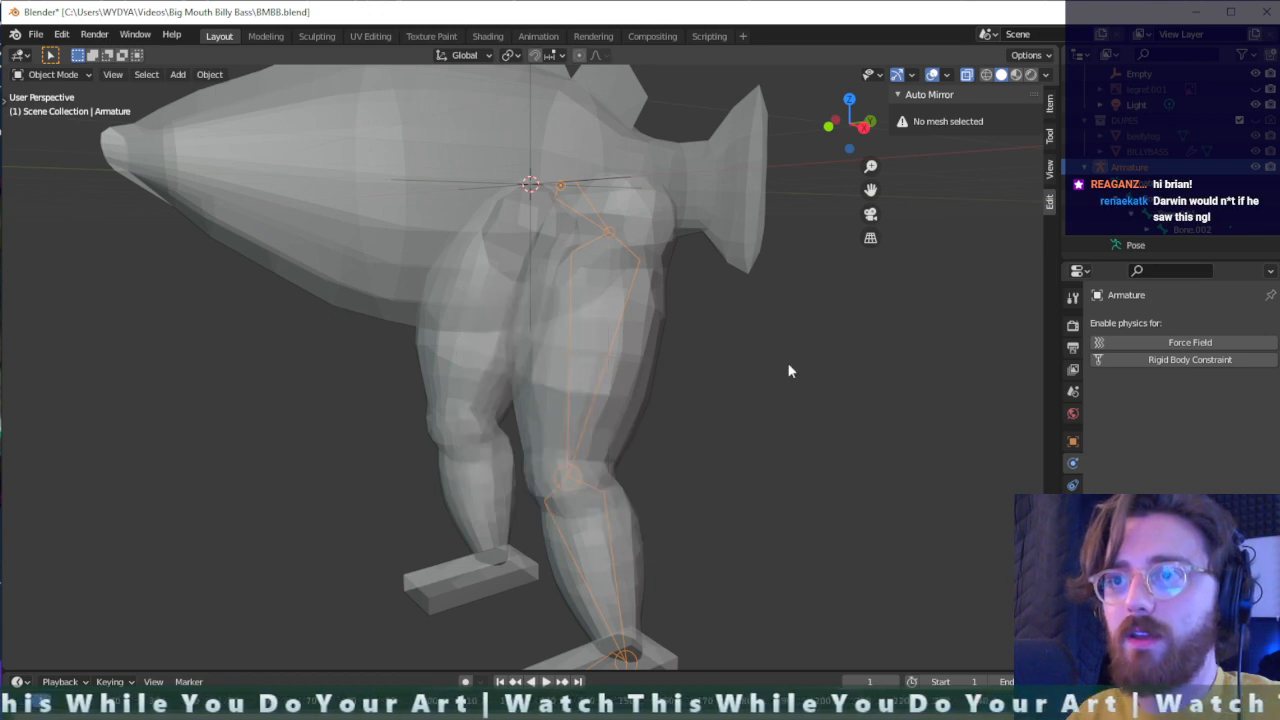
{"action": "left_click", "coordinate": [569, 440]}
{"action": "left_click", "coordinate": [575, 480]}
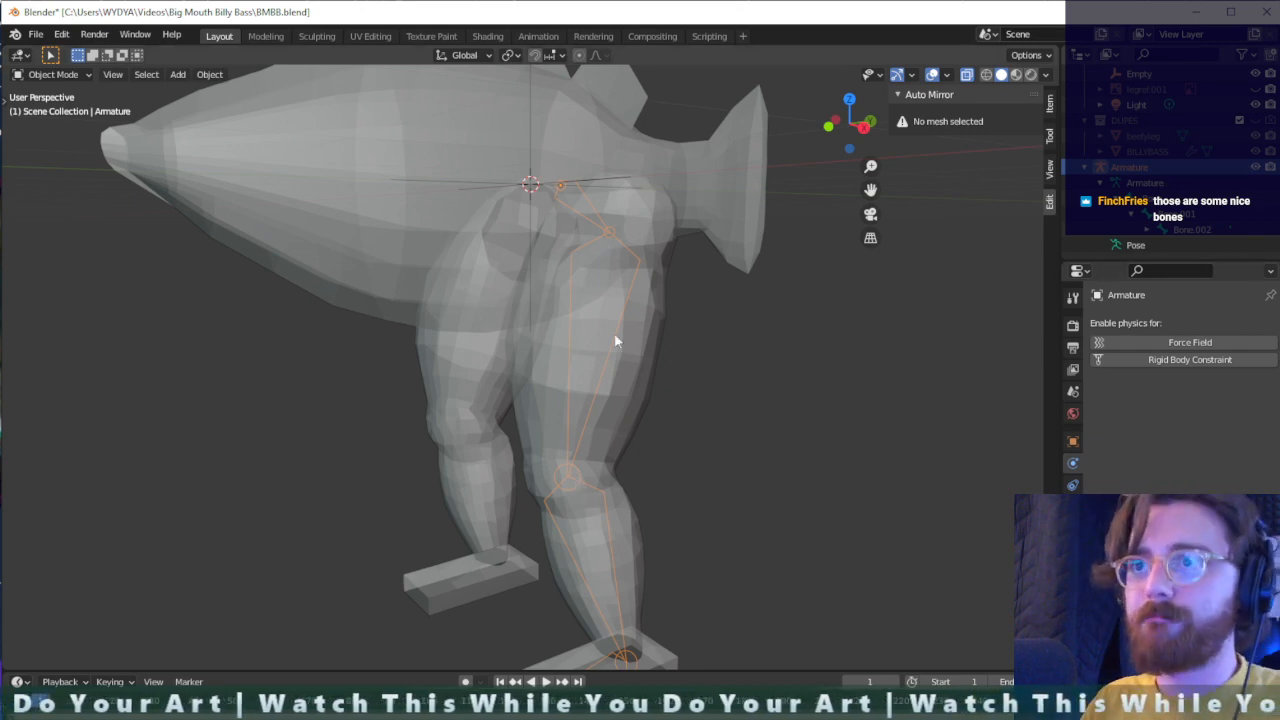
- Select the armature at the hip and switch it to Edit Mode
{"action": "middle_click_drag", "start_coordinate": [644, 393], "coordinate": [572, 222]}
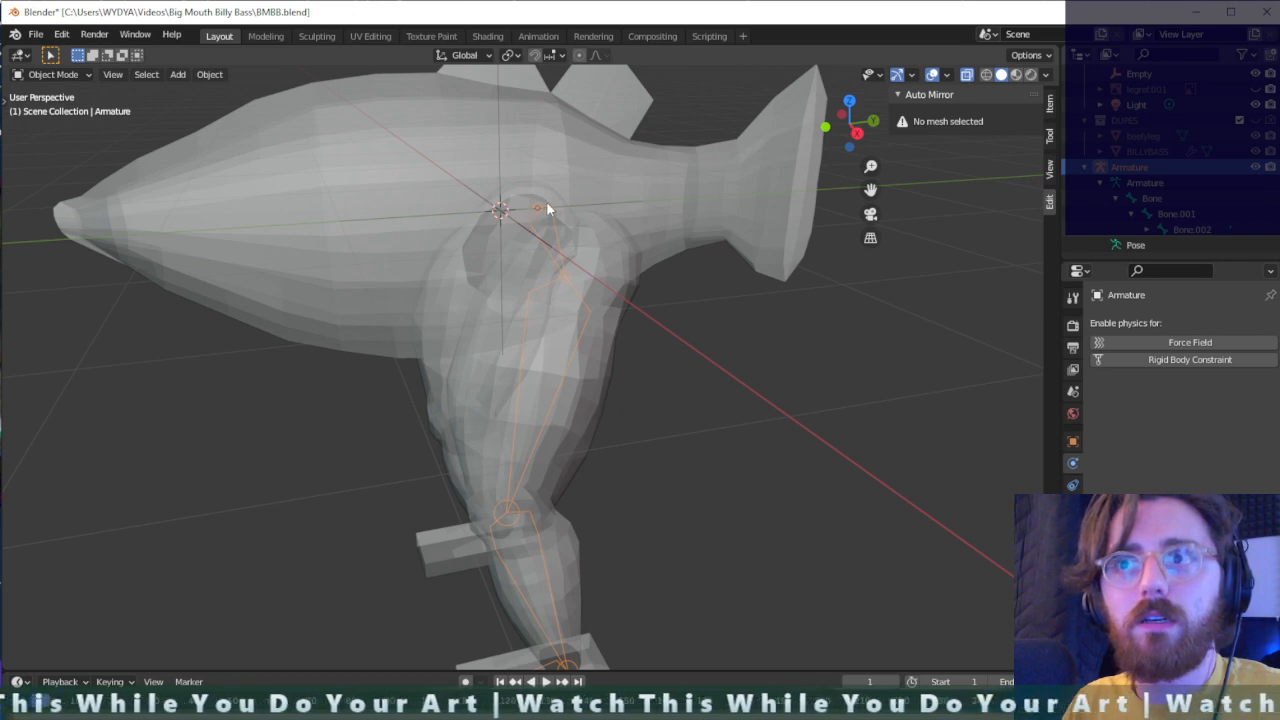
{"action": "middle_click_drag", "start_coordinate": [546, 201], "coordinate": [508, 224]}
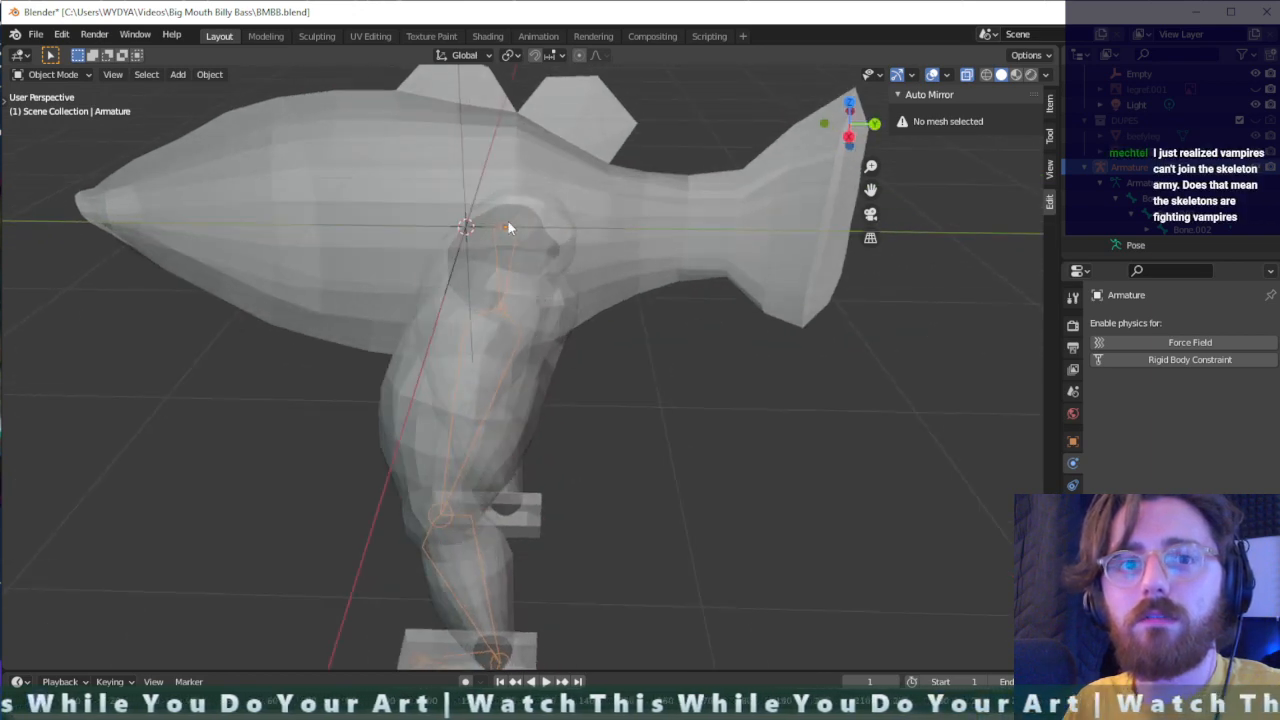
{"action": "left_click", "coordinate": [509, 223]}
{"action": "scroll", "coordinate": [510, 223], "scroll_direction": "up", "scroll_amount": 5}
{"action": "middle_click_drag", "start_coordinate": [511, 225], "coordinate": [634, 172]}
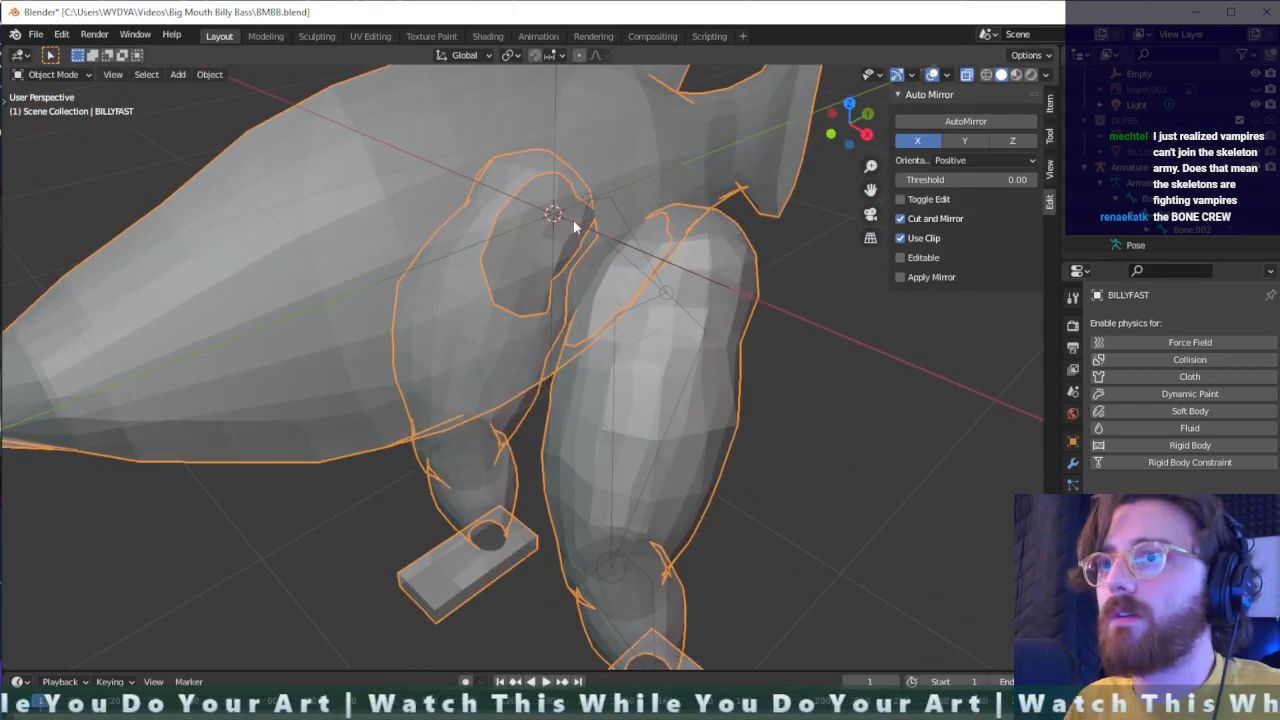
{"action": "left_click", "coordinate": [591, 199]}
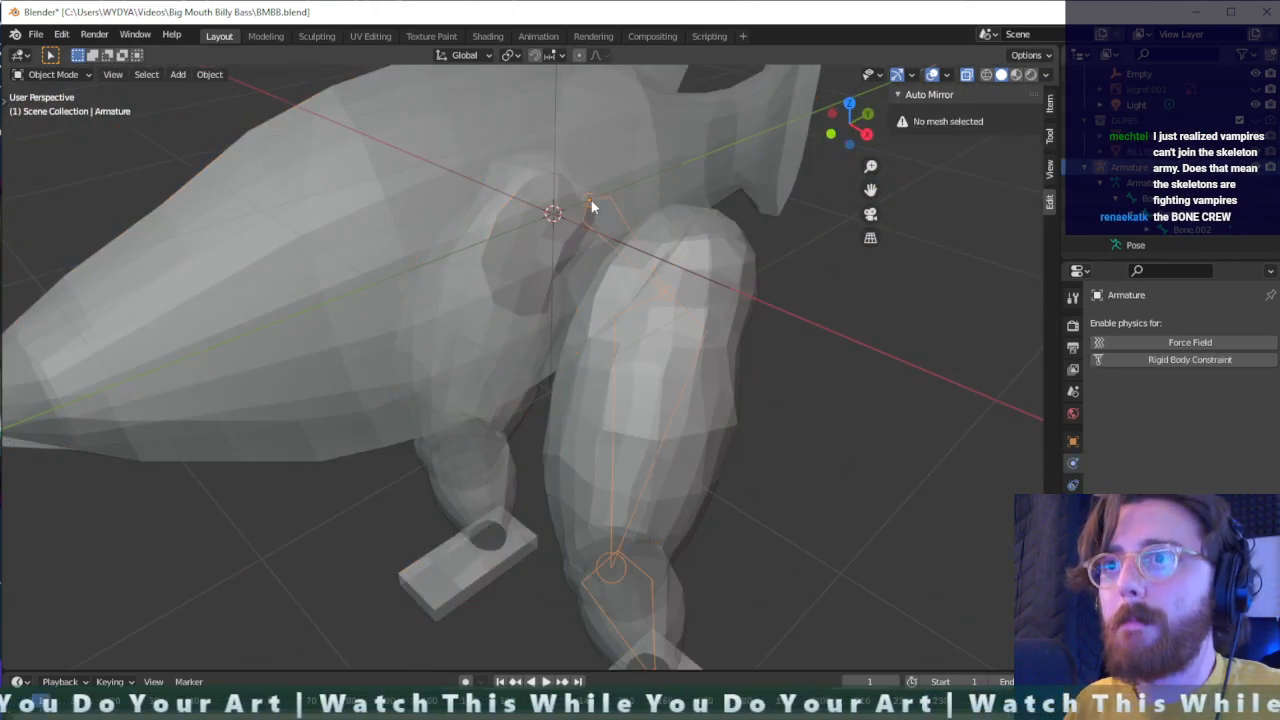
{"action": "key", "text": "Tab"}
- Try to add a bone reaching from the hip area to the base of the tail, and undo it
{"action": "middle_click_drag", "start_coordinate": [591, 199], "coordinate": [682, 197]}
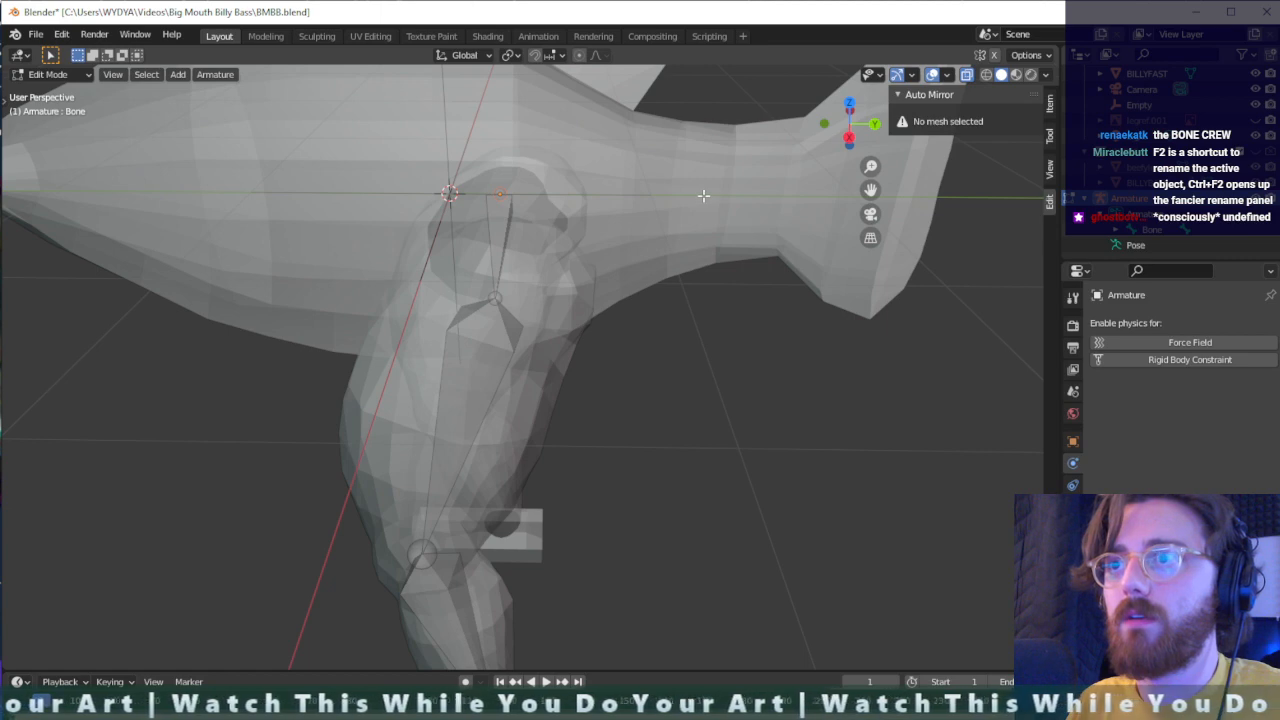
{"action": "right_click", "coordinate": [703, 196], "text": "ctrl"}
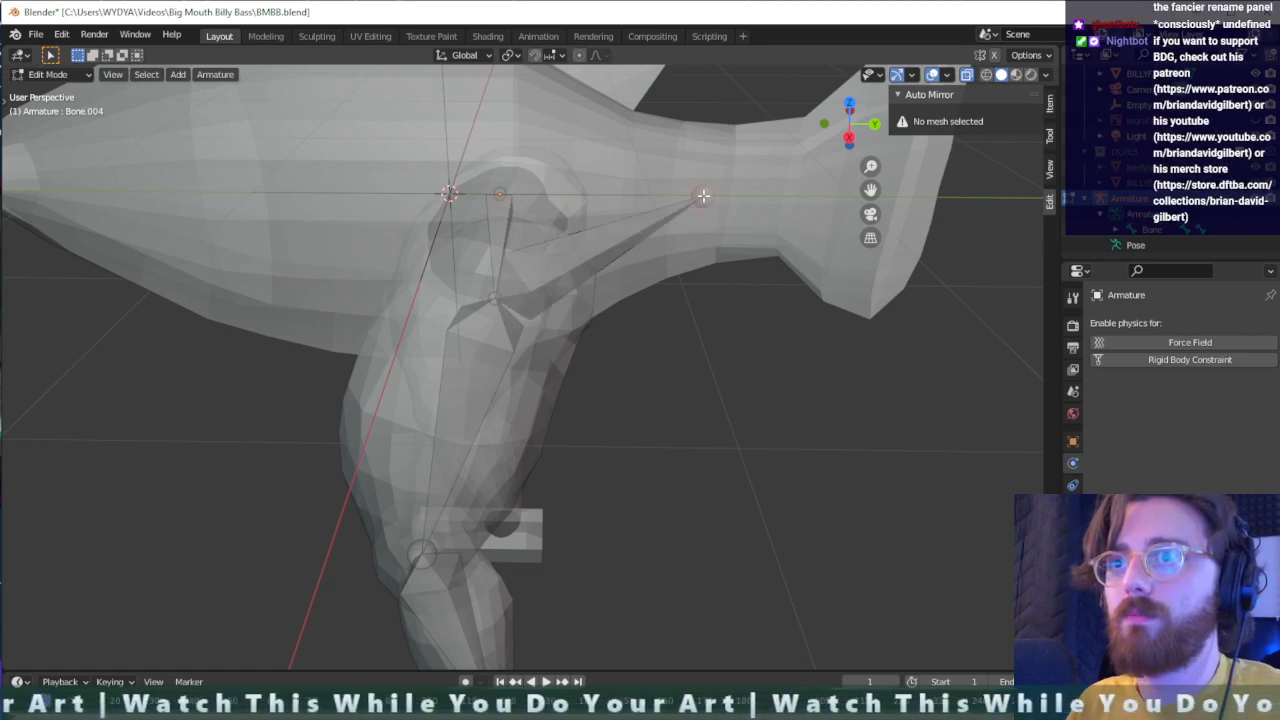
{"action": "key", "text": "ctrl+z"}
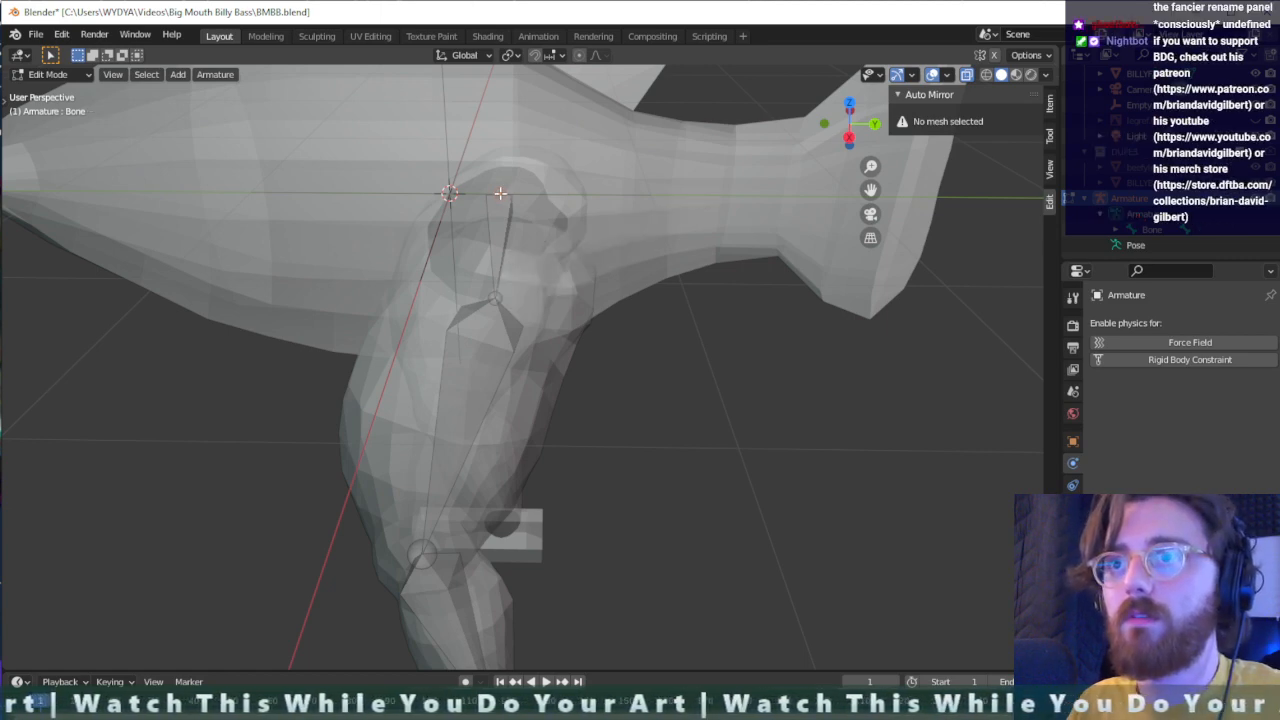
- Extrude a bone about 1 m long from the hip bone's root backwards into the tail and adjust its tip vertically
{"action": "key", "text": "r"}
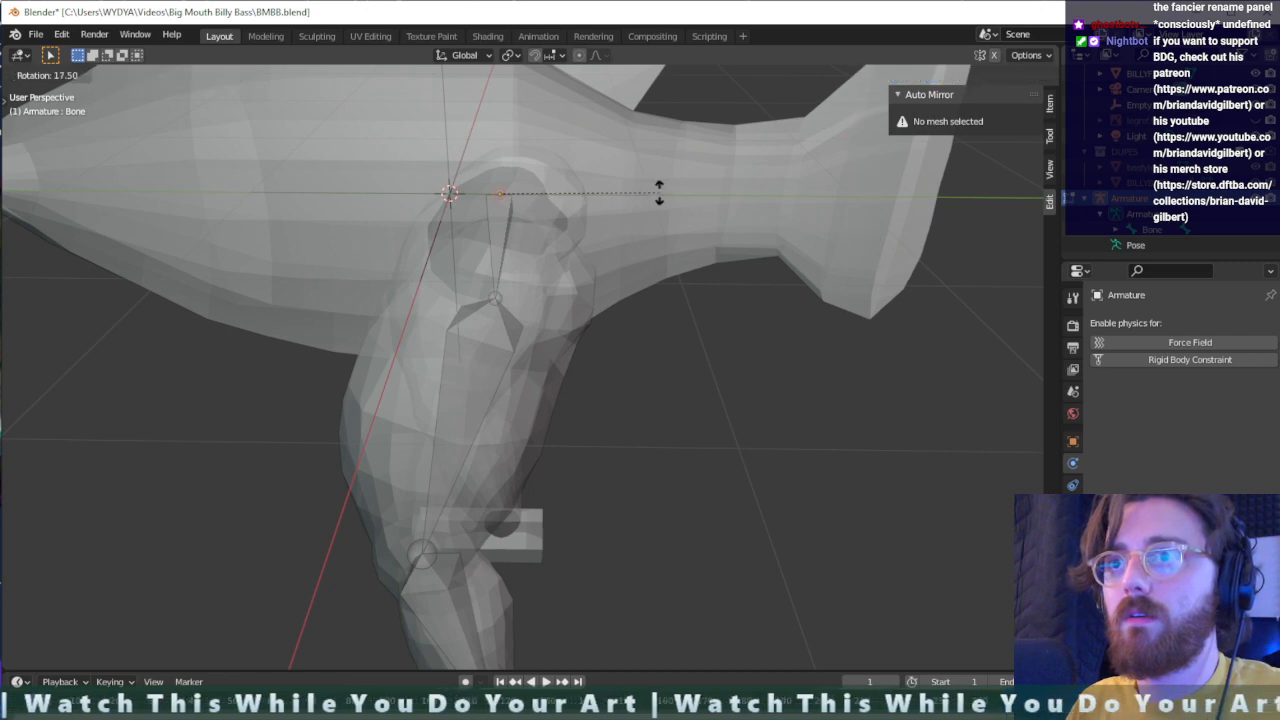
{"action": "left_click", "coordinate": [658, 192]}
{"action": "key", "text": "e"}
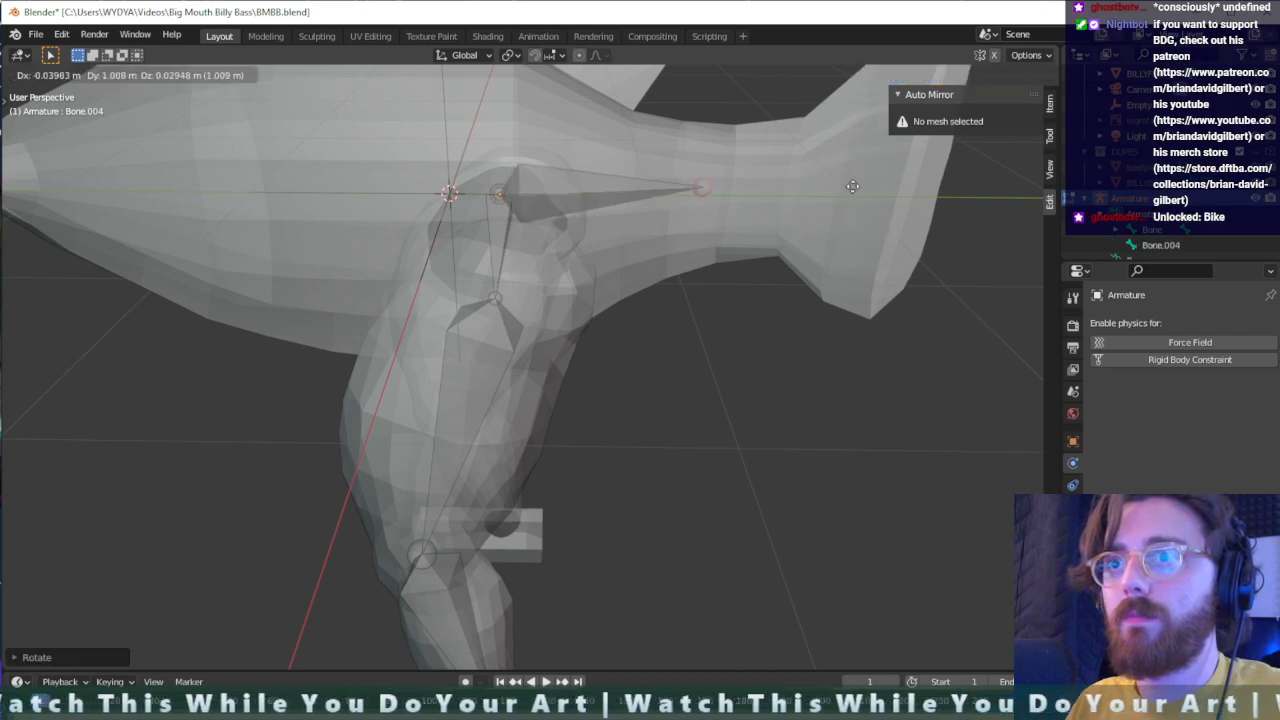
{"action": "left_click", "coordinate": [850, 200]}
{"action": "middle_click_drag", "start_coordinate": [845, 205], "coordinate": [718, 188]}
{"action": "key", "text": "g"}
{"action": "key", "text": "z"}
{"action": "left_click", "coordinate": [747, 174]}
- Try to extrude a second bone freely from the tail bone's tip into the tail fin, and undo the attempts
{"action": "key", "text": "e"}
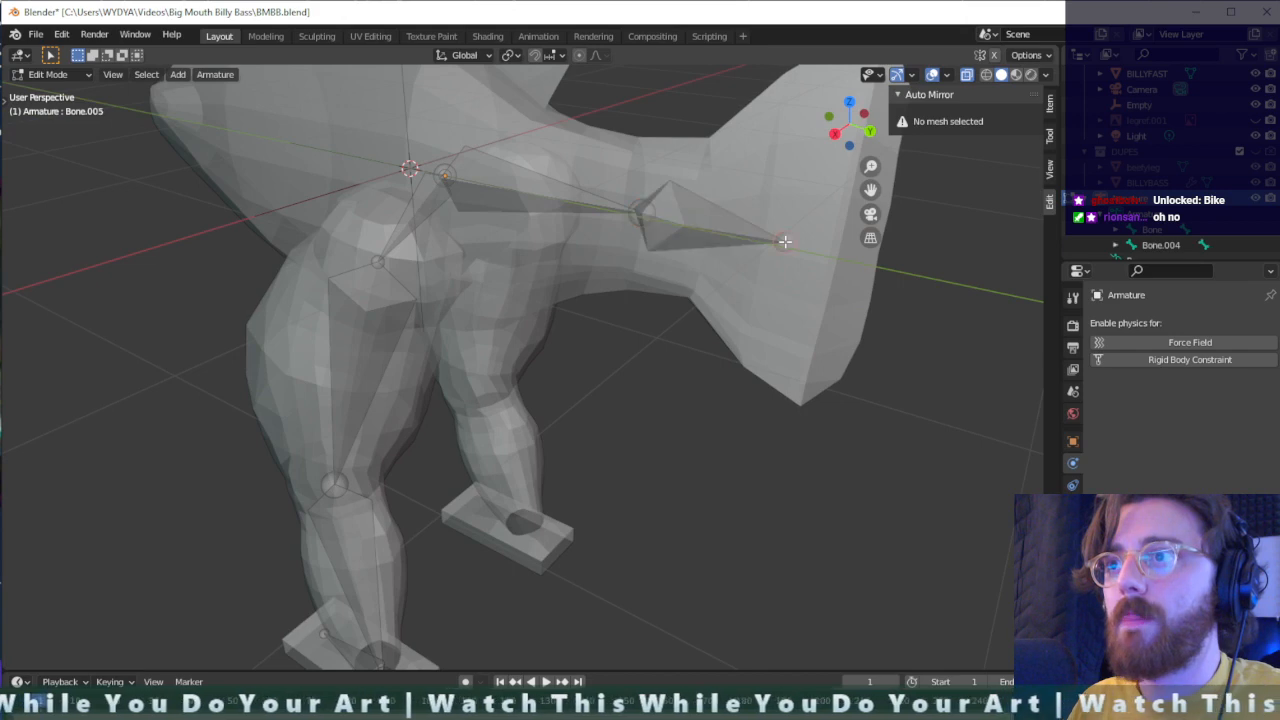
{"action": "left_click", "coordinate": [787, 245]}
{"action": "mouse_move", "coordinate": [787, 245]}
{"action": "middle_mouse_down"}
{"action": "mouse_move", "coordinate": [698, 280]}
{"action": "mouse_move", "coordinate": [798, 241]}
{"action": "middle_mouse_up"}
{"action": "key", "text": "ctrl+z"}
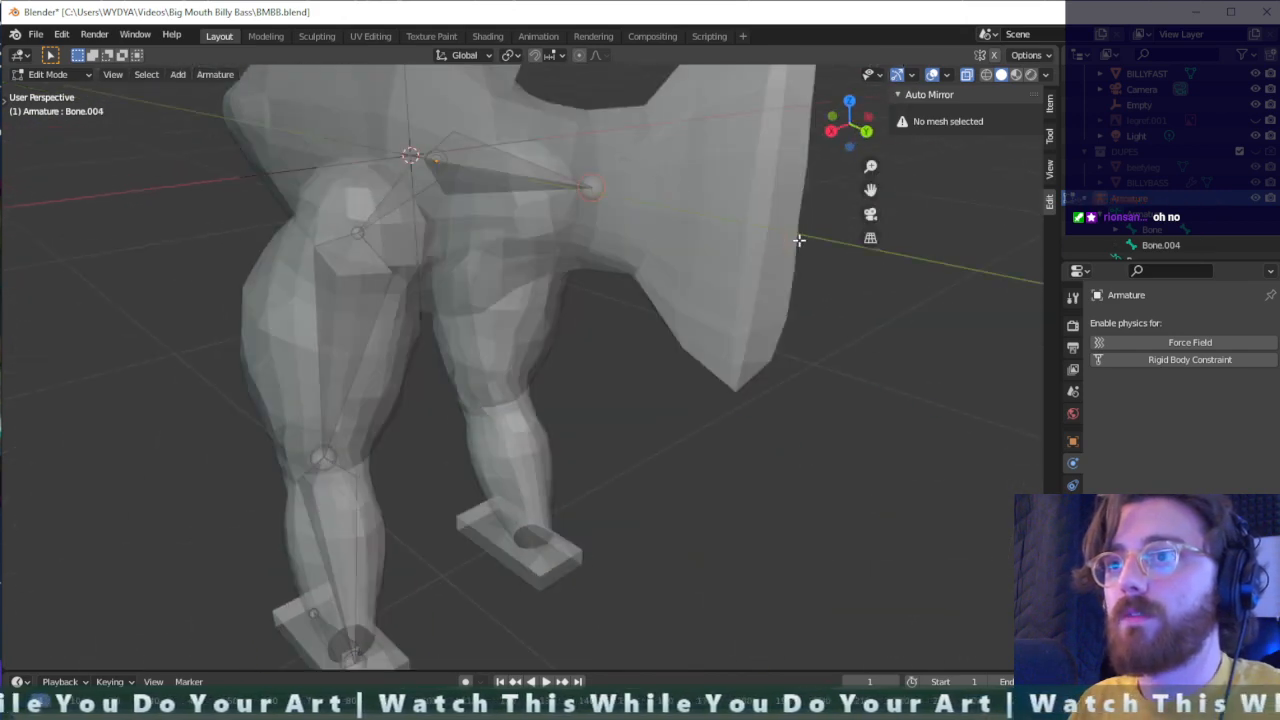
{"action": "right_click", "coordinate": [713, 217], "text": "ctrl"}
{"action": "middle_click_drag", "start_coordinate": [713, 217], "coordinate": [870, 235]}
{"action": "key", "text": "ctrl+z"}
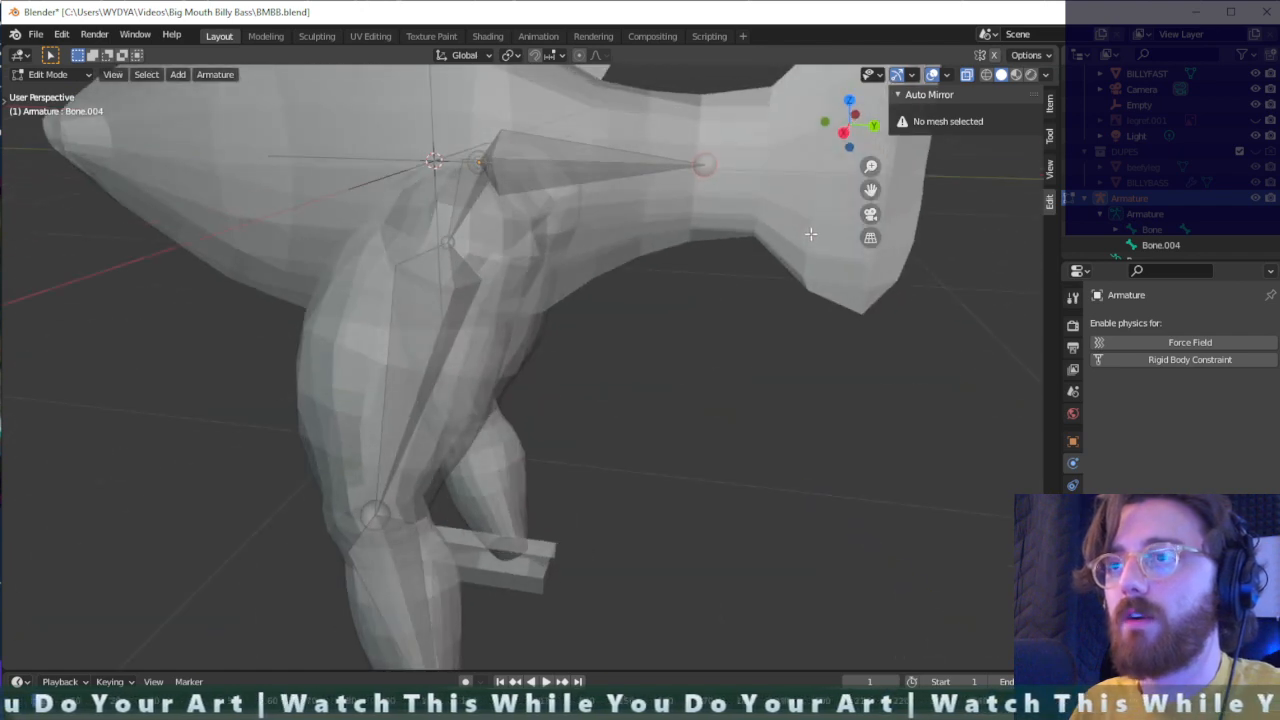
{"action": "key", "text": "e"}
{"action": "left_click", "coordinate": [979, 244]}
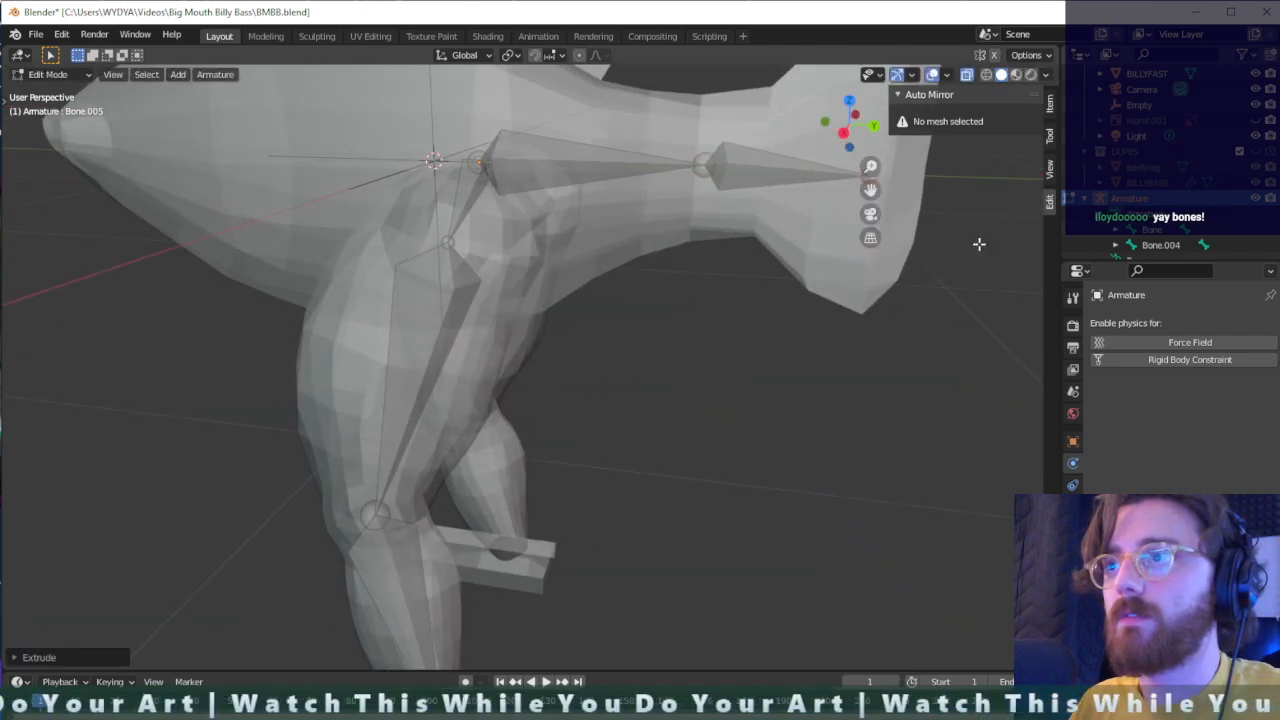
{"action": "middle_click_drag", "start_coordinate": [979, 244], "coordinate": [466, 206]}
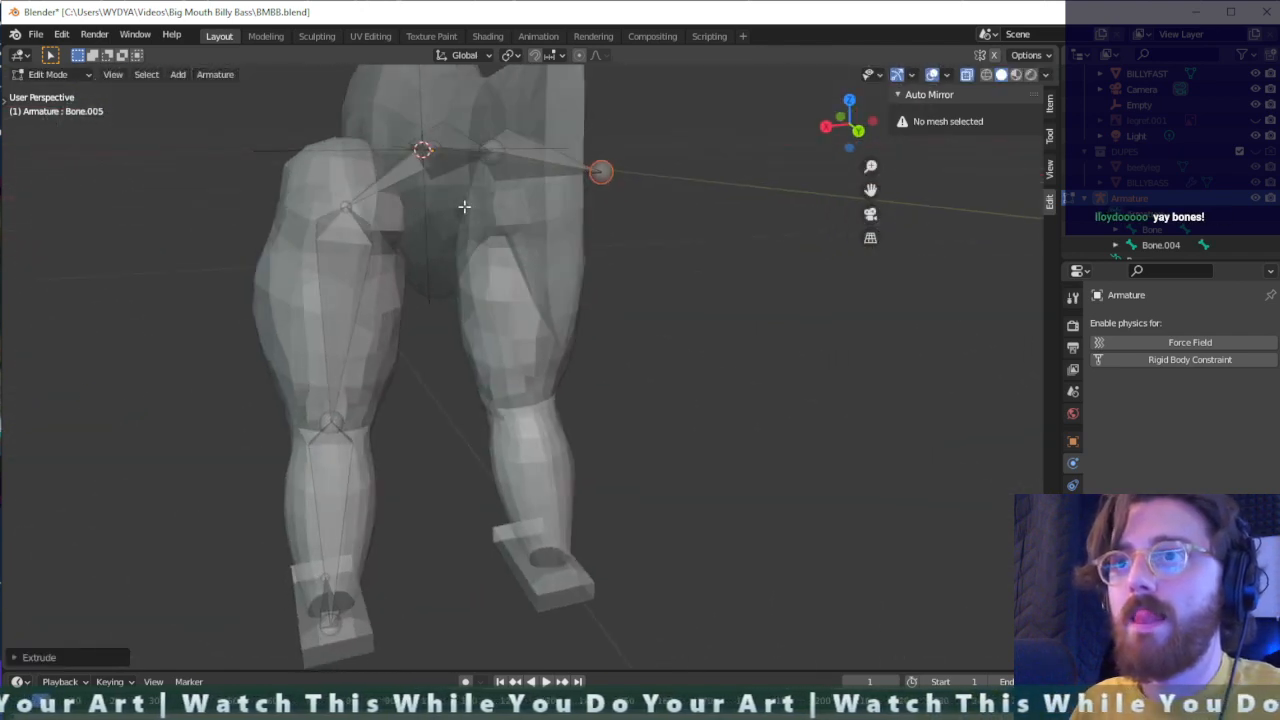
- Extrude a second bone from the tail bone's tip along the global Y axis into the tail fin
{"action": "key", "text": "g"}
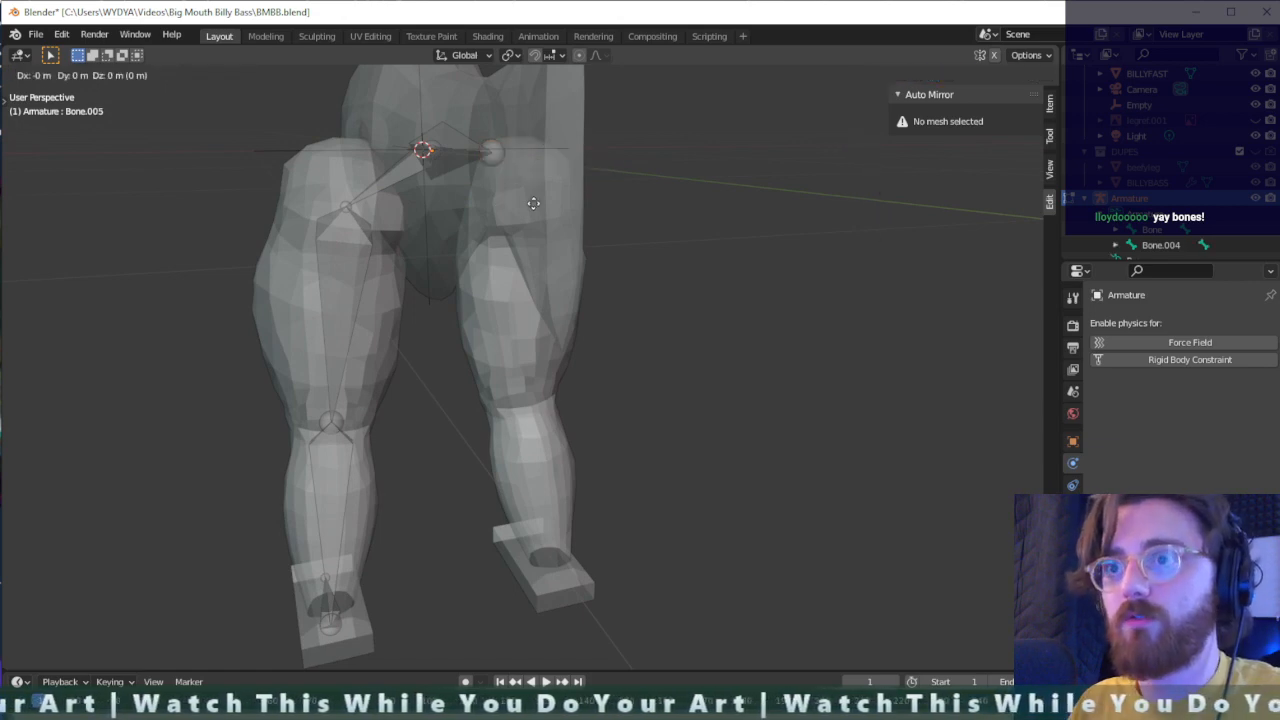
{"action": "key", "text": "x"}
{"action": "key", "text": "y"}
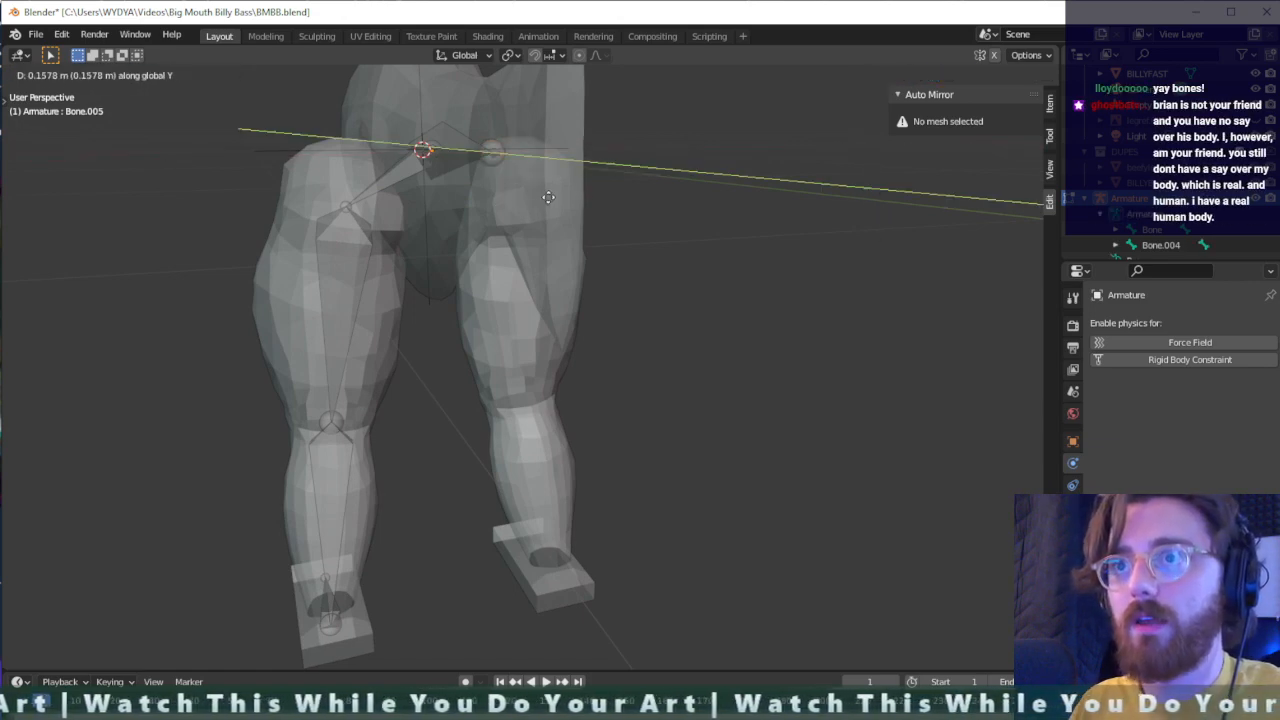
{"action": "left_click", "coordinate": [596, 201]}
{"action": "middle_click_drag", "start_coordinate": [598, 201], "coordinate": [714, 195]}
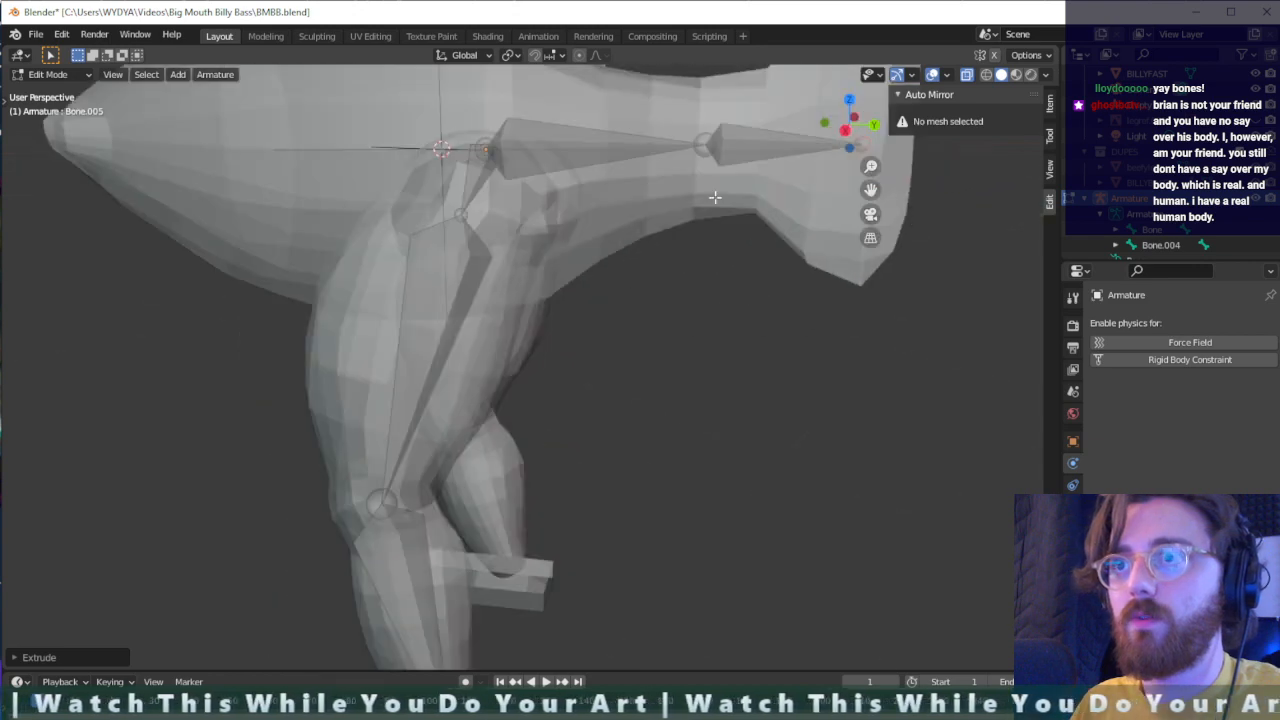
{"action": "scroll", "coordinate": [849, 197], "scroll_direction": "down", "scroll_amount": 3}
{"action": "middle_click_drag", "start_coordinate": [748, 257], "coordinate": [731, 285]}
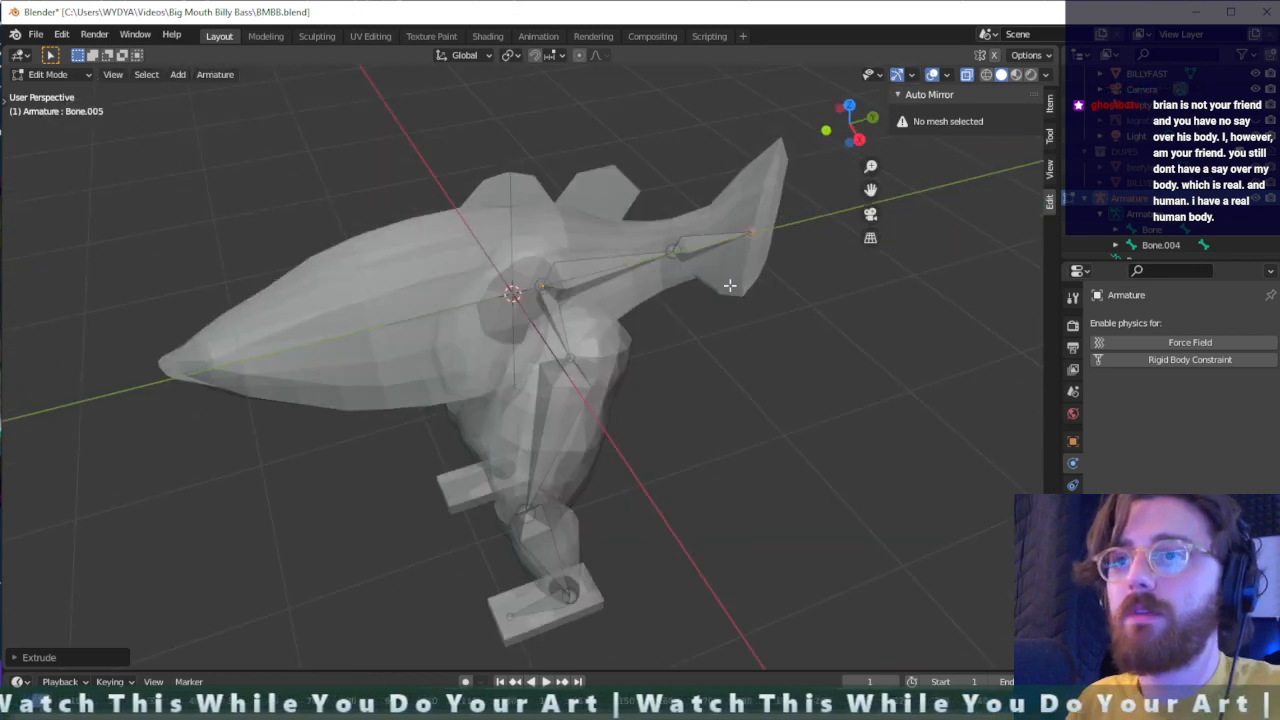
- Extrude a bone from the hip bone's root forward along the fish's length to the middle of the front body
{"action": "left_click", "coordinate": [541, 287]}
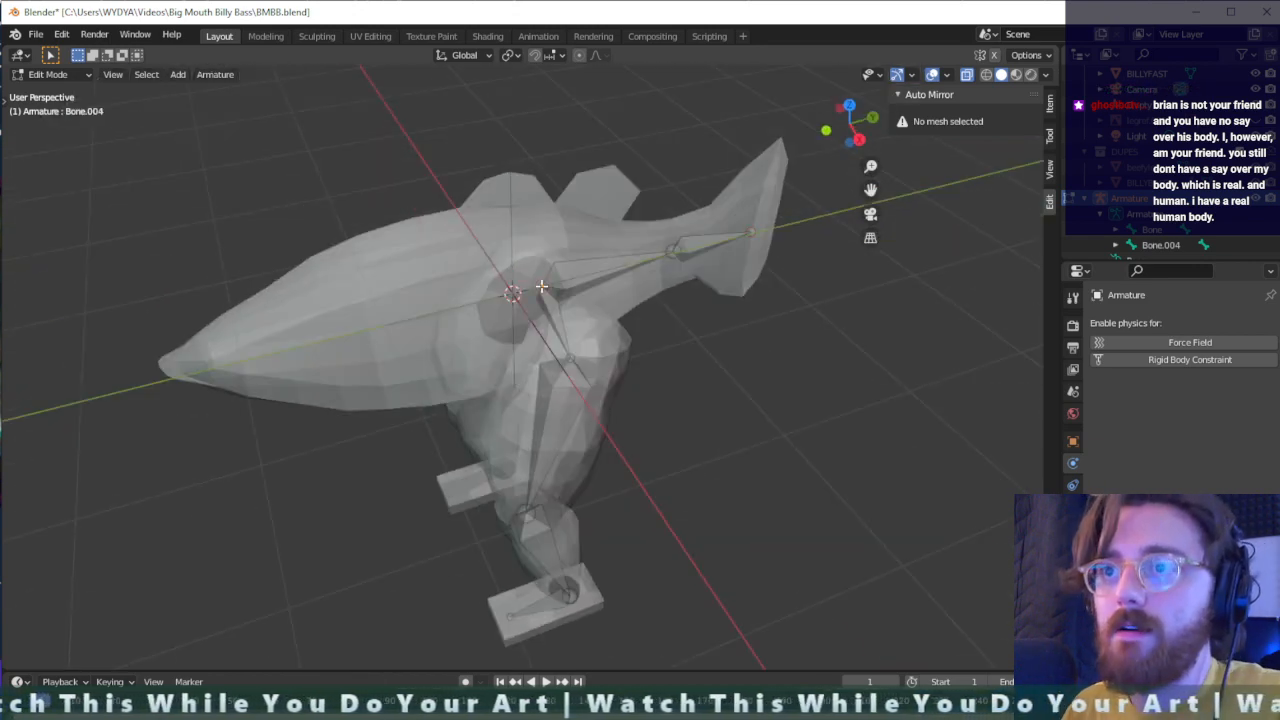
{"action": "key", "text": "e"}
{"action": "key", "text": "x"}
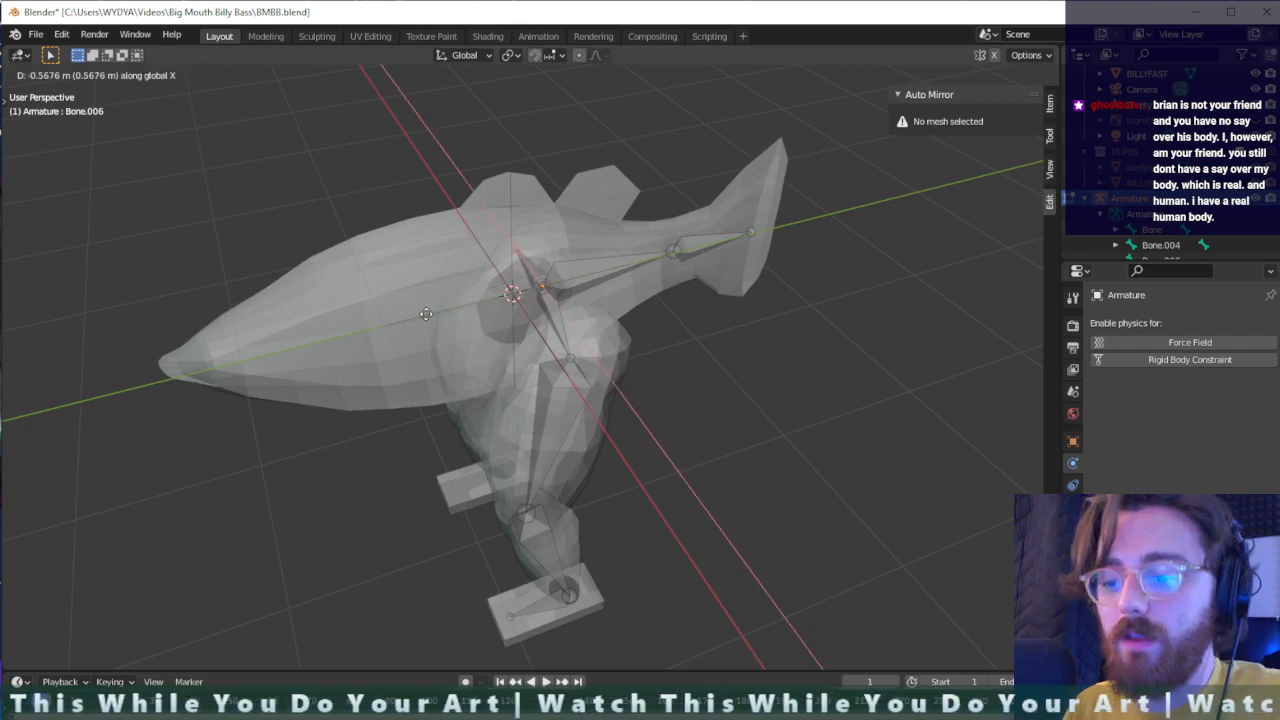
{"action": "left_click", "coordinate": [366, 340]}
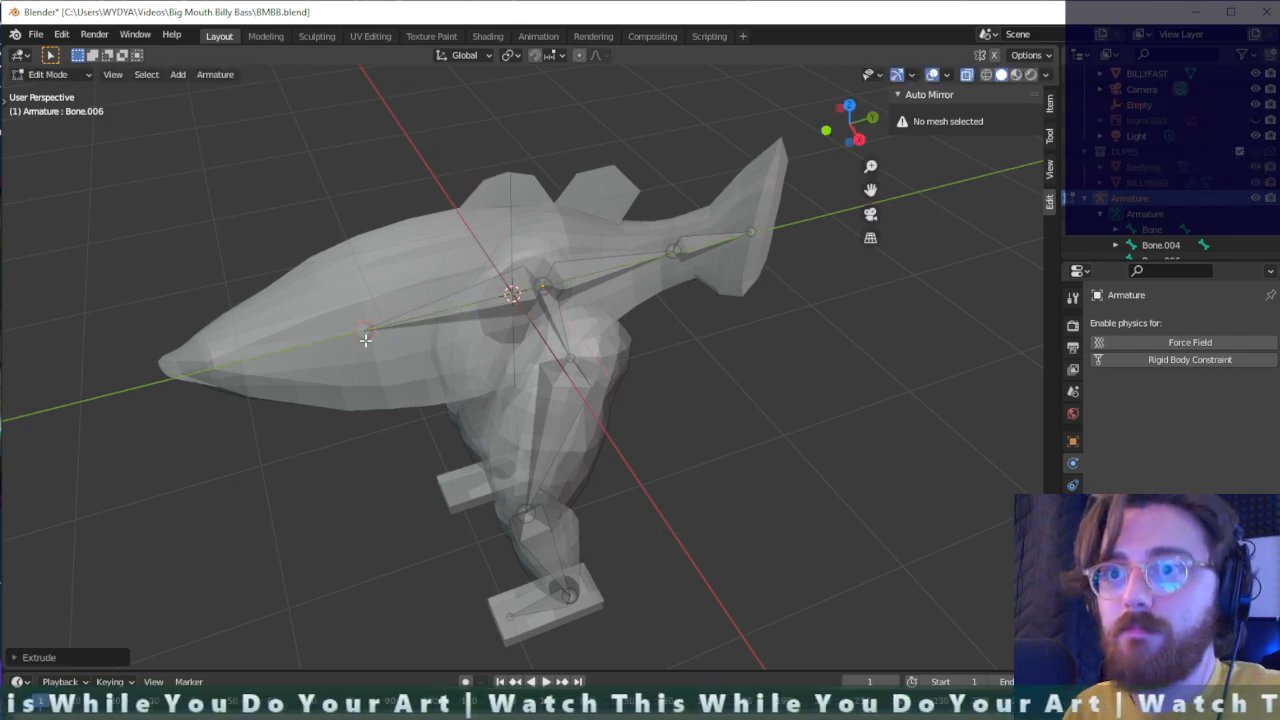
- Extrude a second bone from the new body bone's tip along the global Y axis to just behind the mouth
{"action": "key", "text": "e"}
{"action": "key", "text": "y"}
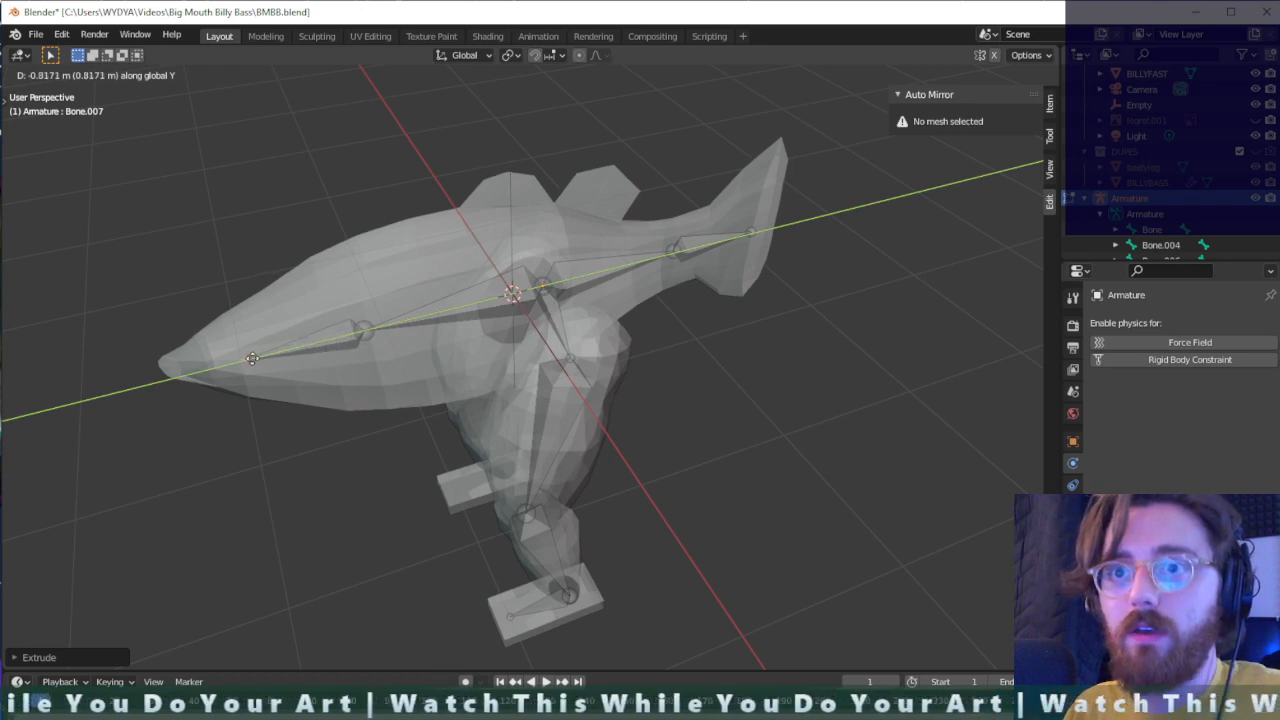
{"action": "left_click", "coordinate": [240, 362]}
- Raise the front bone's tip slightly and move the joint between the two body bones up about 0.19 m along local Z
{"action": "middle_click_drag", "start_coordinate": [227, 365], "coordinate": [277, 297]}
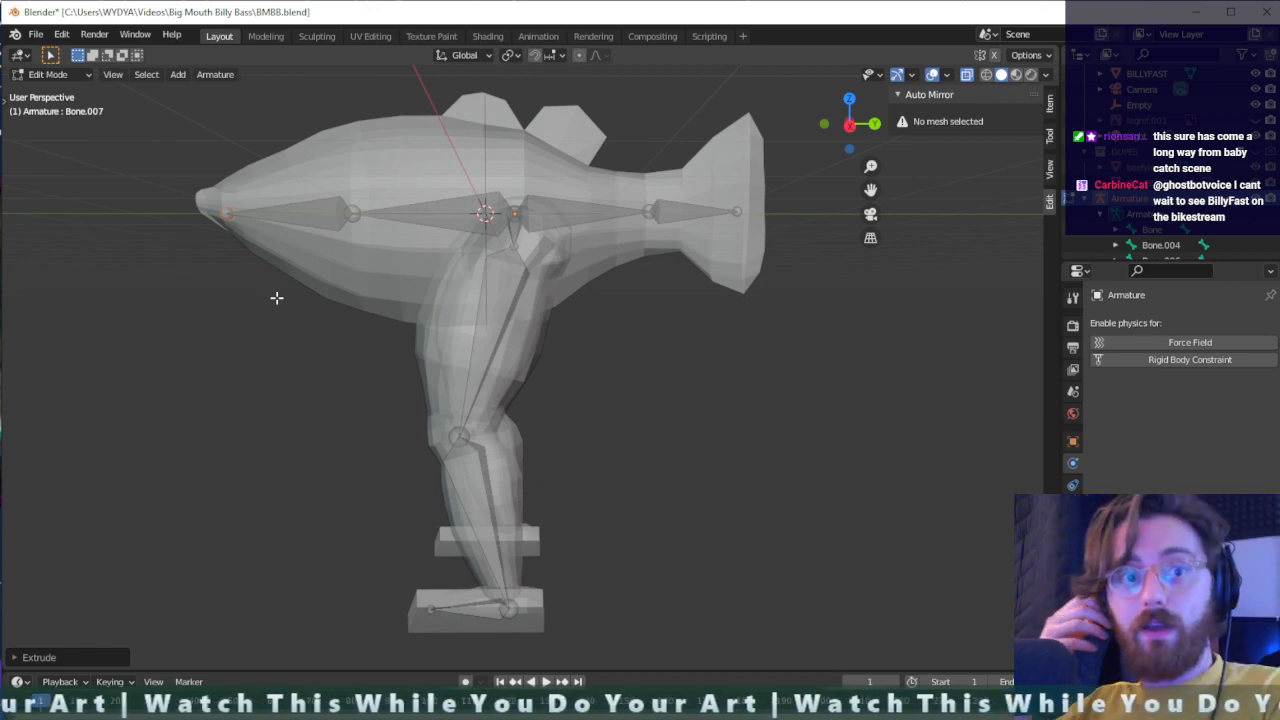
{"action": "middle_click_drag", "start_coordinate": [330, 240], "coordinate": [329, 286]}
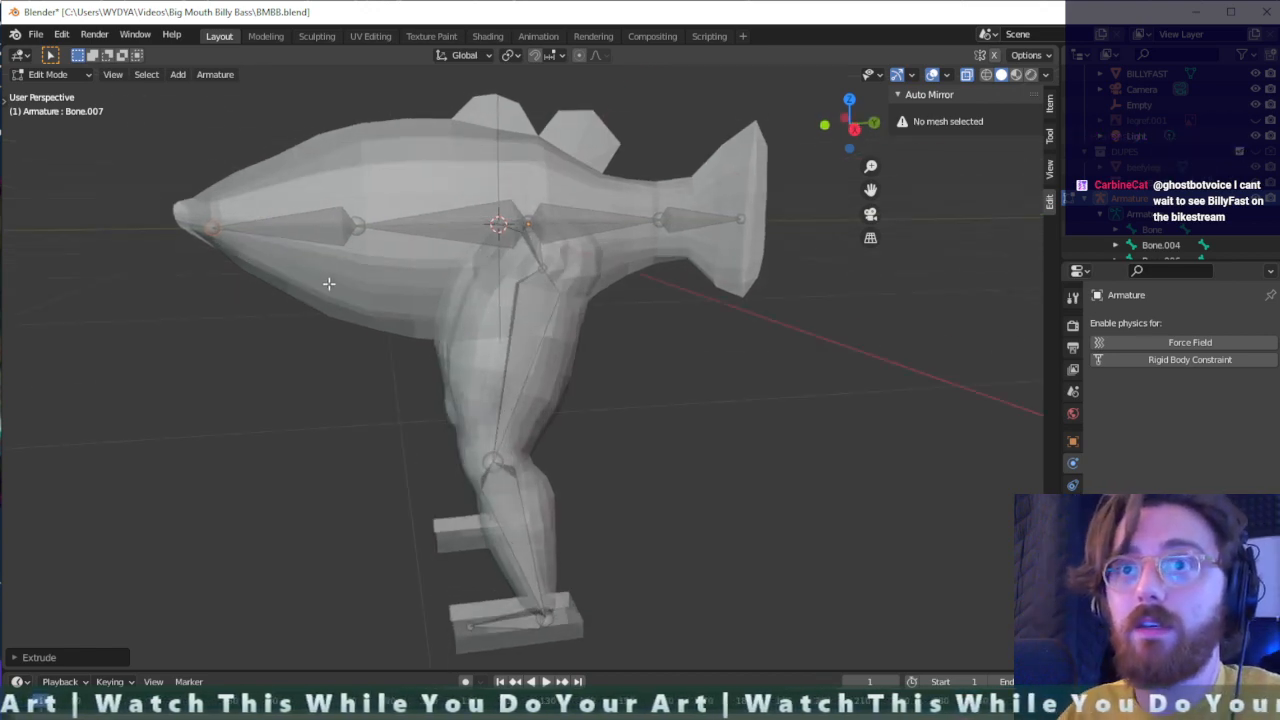
{"action": "key", "text": "g"}
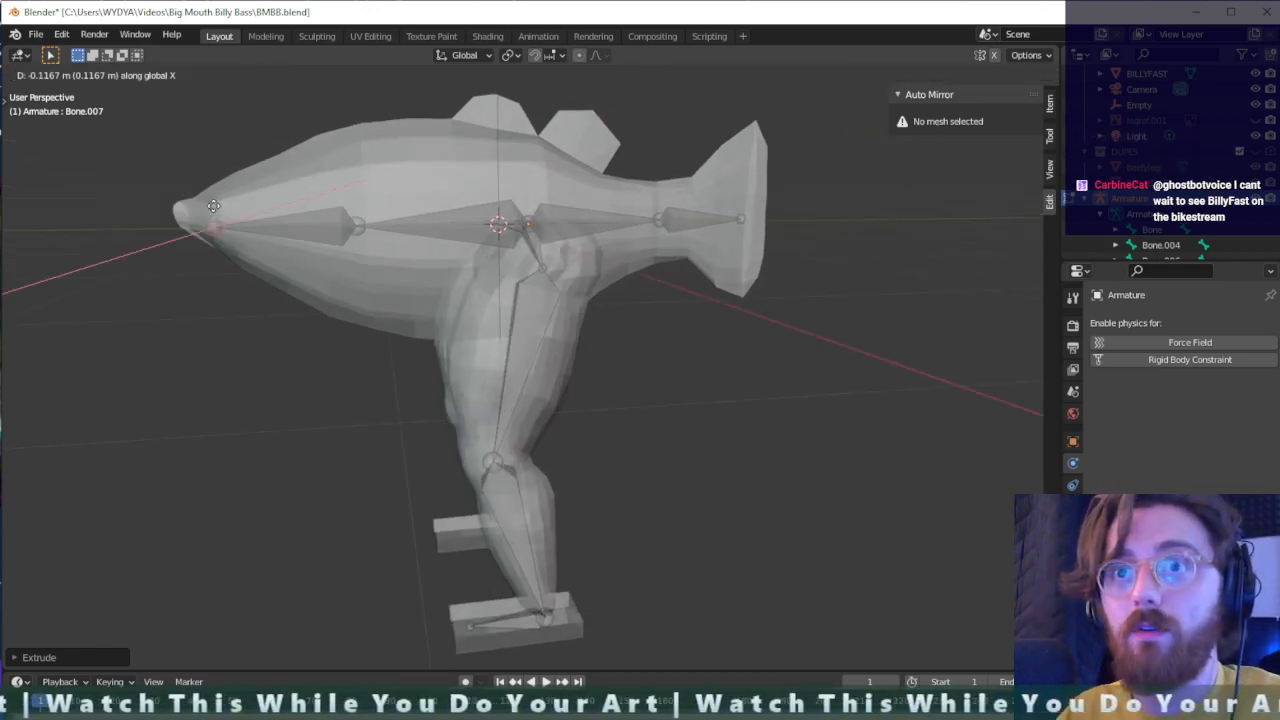
{"action": "left_click", "coordinate": [213, 208]}
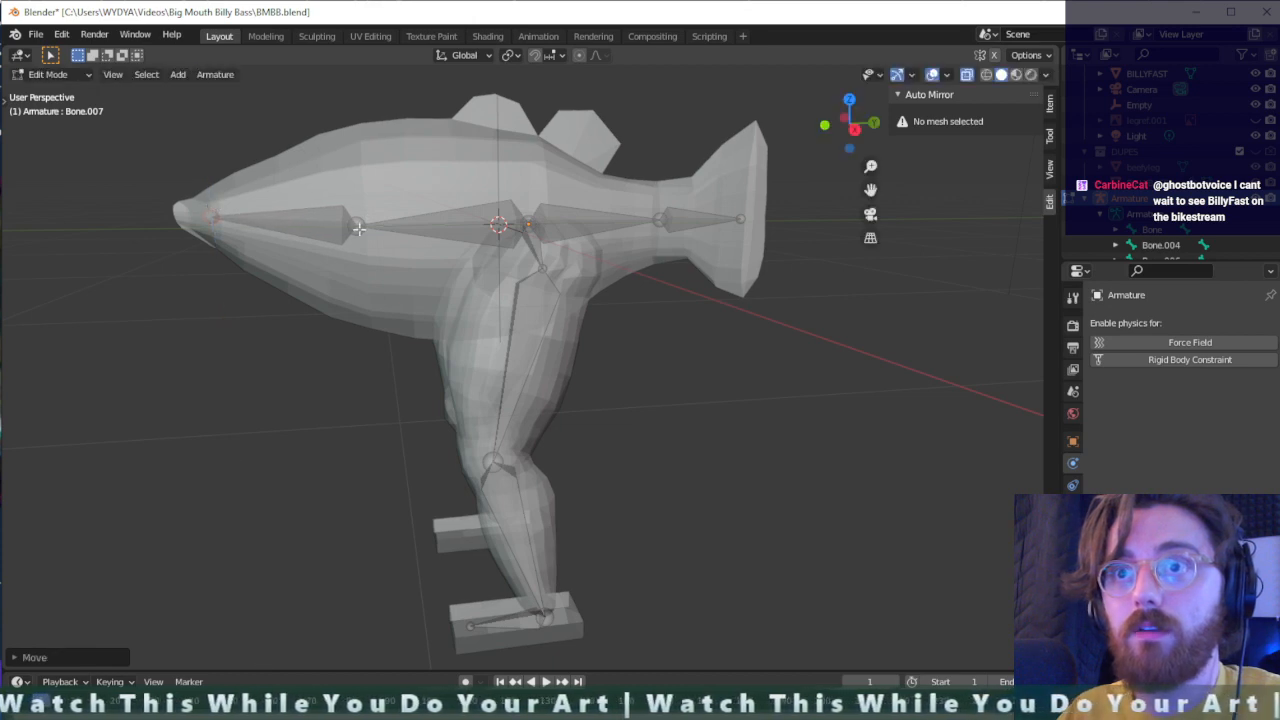
{"action": "key", "text": "g"}
{"action": "key", "text": "z"}
{"action": "key", "text": "z"}
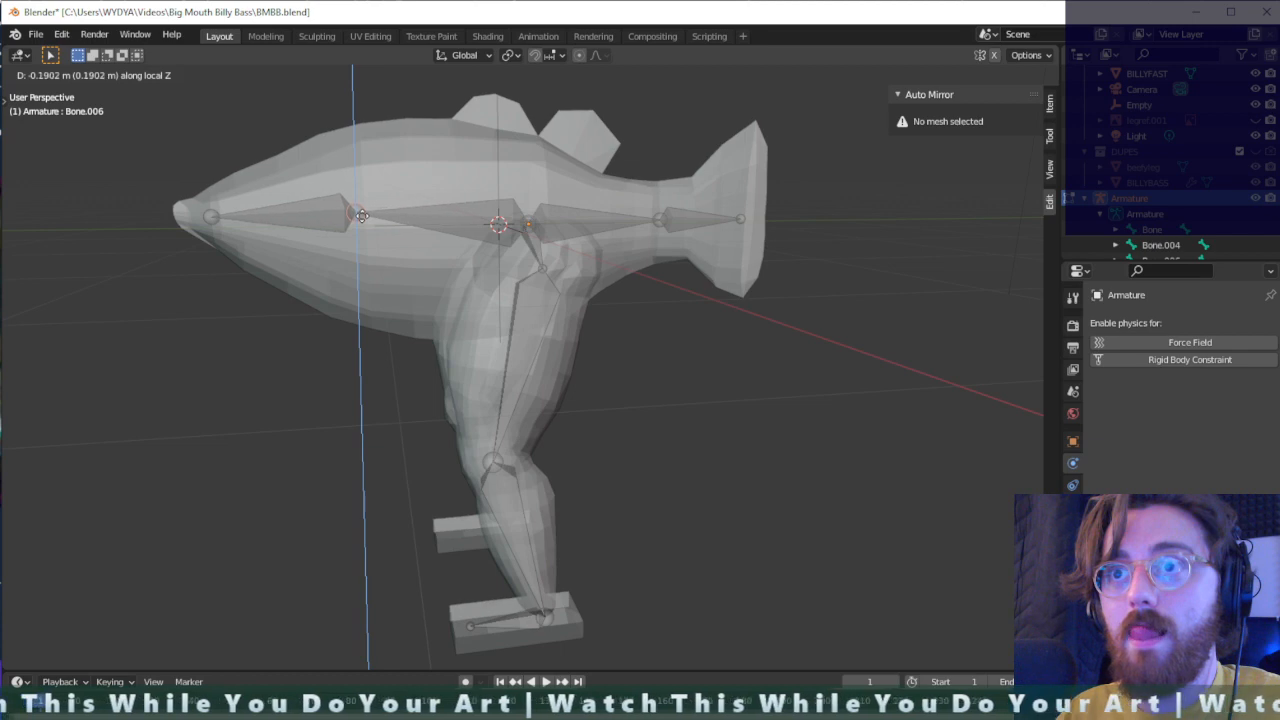
{"action": "left_click", "coordinate": [364, 217]}
- Rename the hip bone as Hip.001.L
{"action": "middle_click_drag", "start_coordinate": [545, 251], "coordinate": [486, 259]}
{"action": "left_click", "coordinate": [487, 256]}
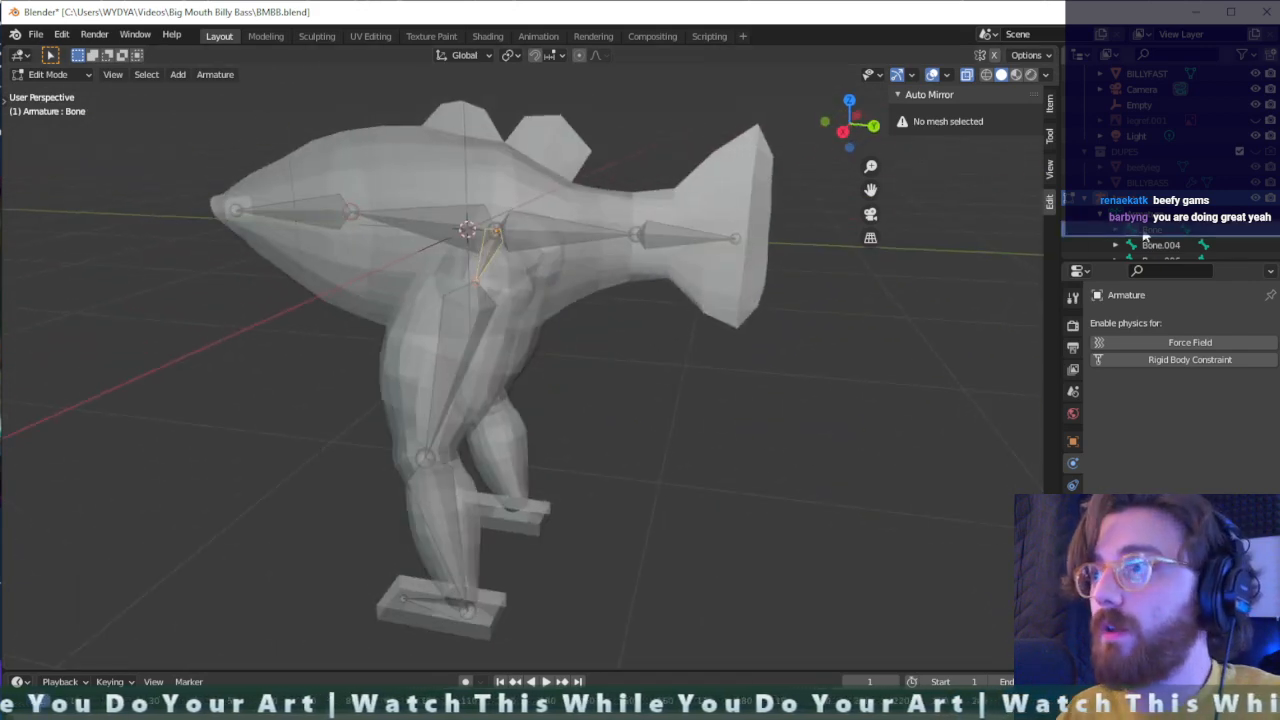
{"action": "scroll", "coordinate": [1158, 237], "scroll_direction": "down", "scroll_amount": 1}
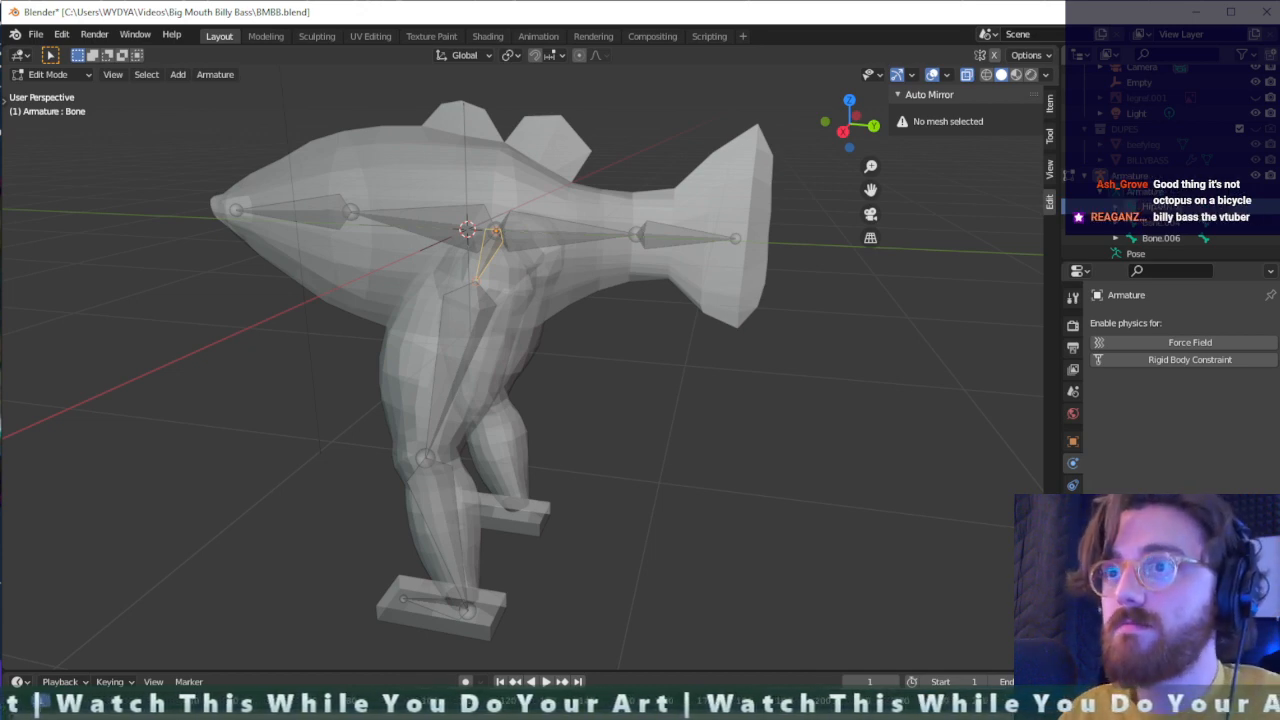
- Rename the upper leg bone as Femur.001.L and the lower leg bone as Tibia.001.L
{"action": "left_click", "coordinate": [465, 319]}
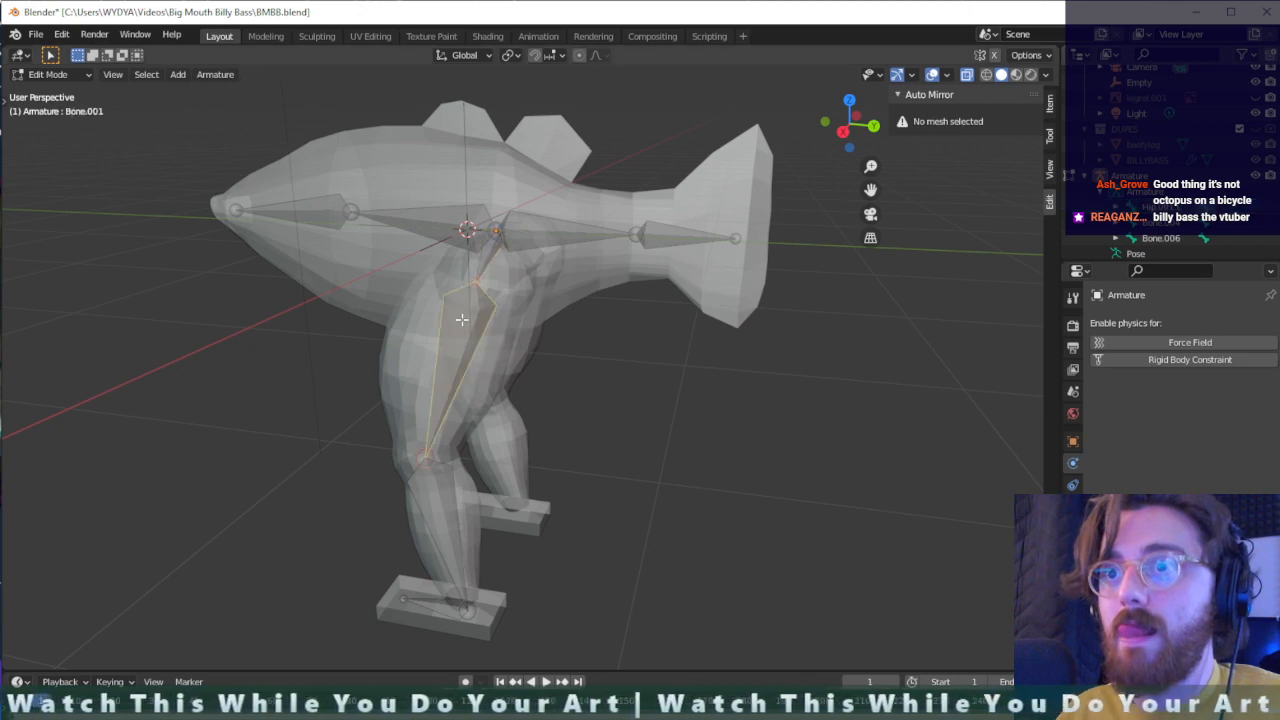
{"action": "left_click", "coordinate": [1115, 208]}
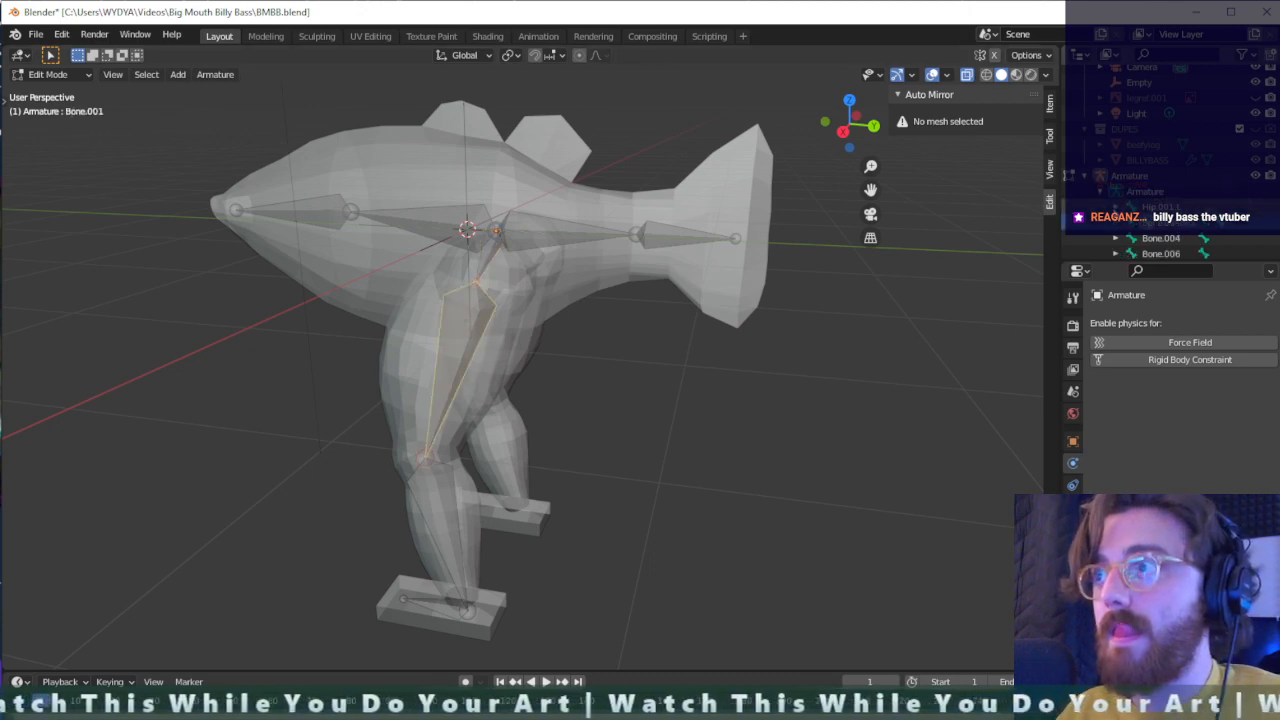
{"action": "left_click", "coordinate": [1132, 224]}
{"action": "scroll", "coordinate": [1142, 230], "scroll_direction": "down", "scroll_amount": 2}
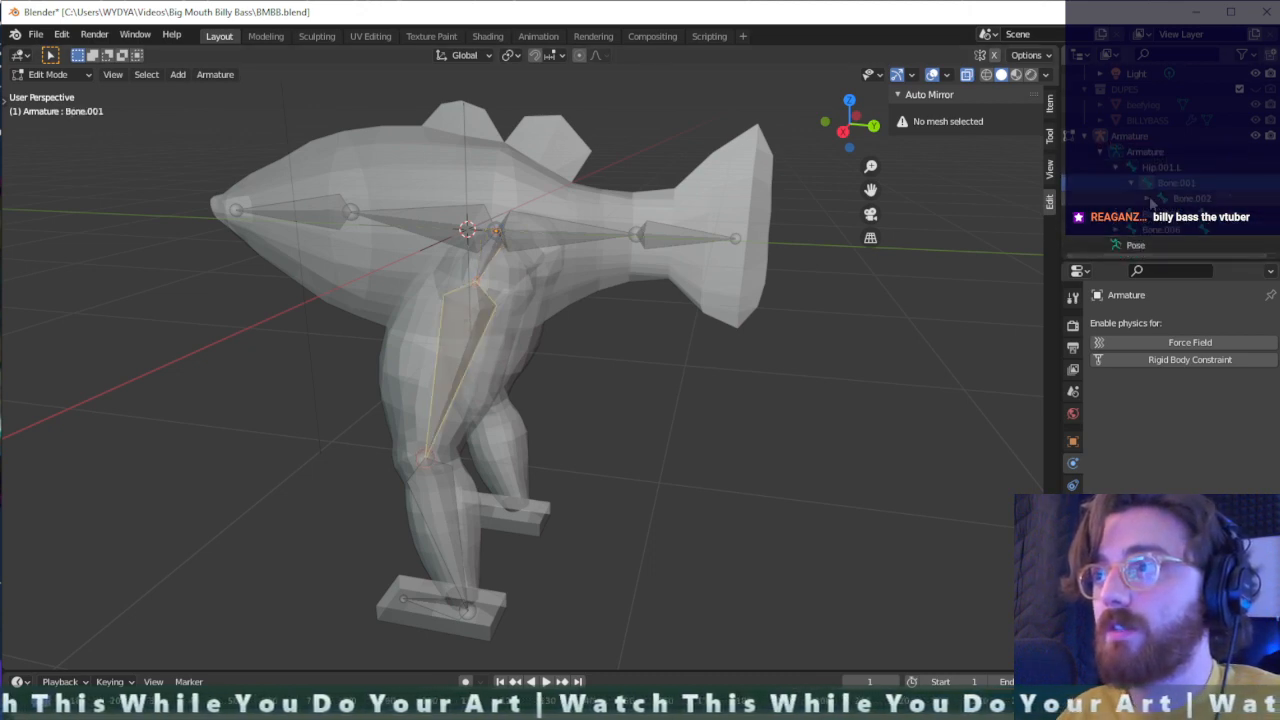
{"action": "left_click", "coordinate": [1147, 198]}
{"action": "scroll", "coordinate": [1147, 199], "scroll_direction": "down", "scroll_amount": 1}
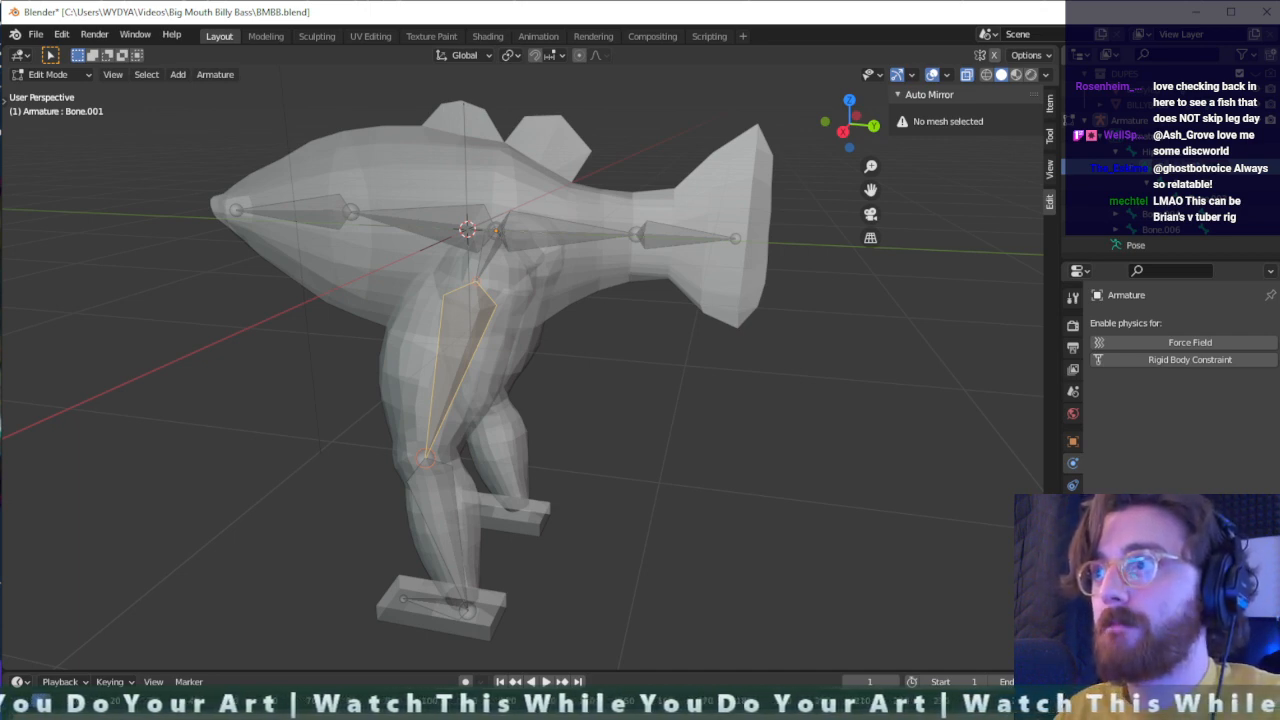
{"action": "left_click", "coordinate": [440, 520]}
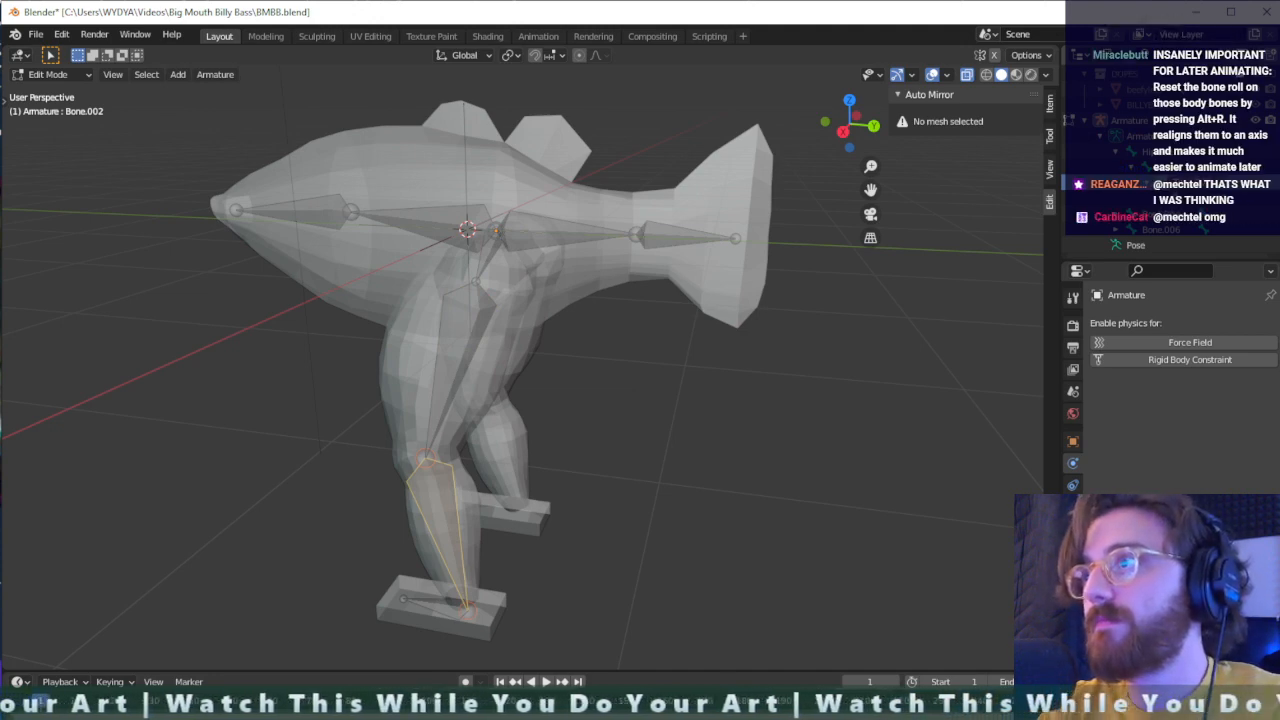
{"action": "key", "text": "Return"}
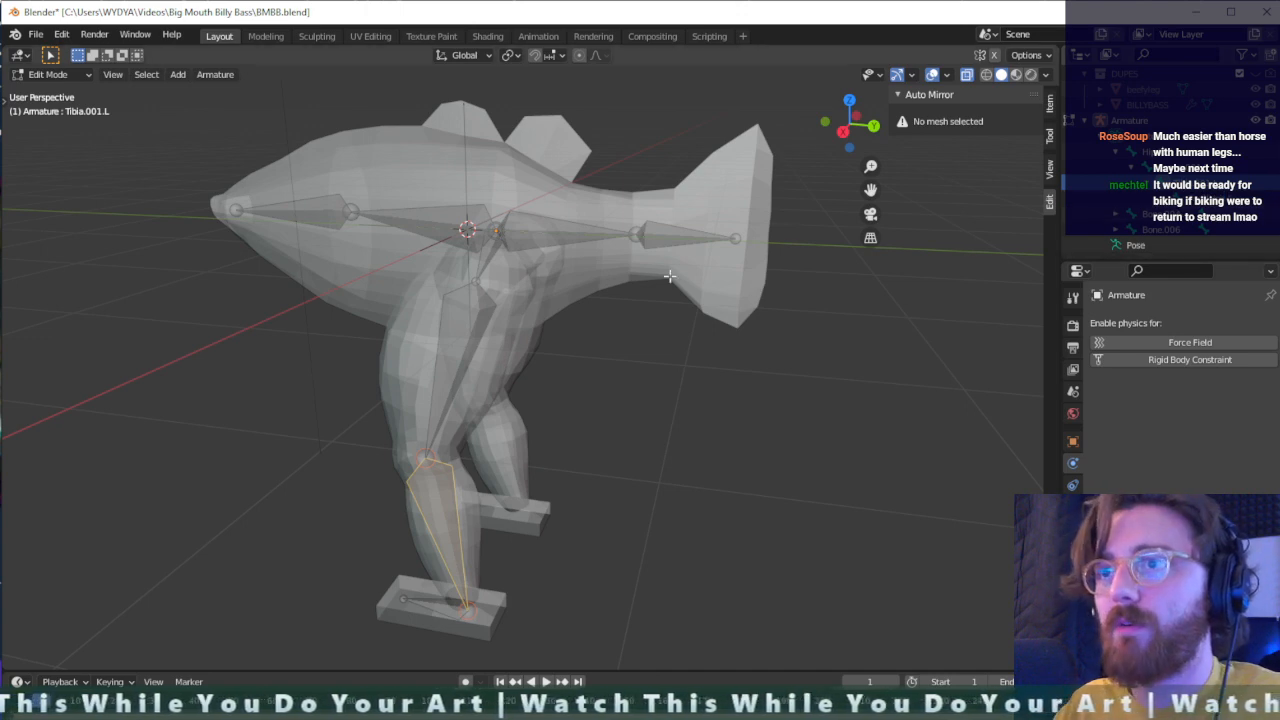
- Rename the two tail bones as Tail.001.L and Tail.002.L, starting with the one nearest the hip
{"action": "left_click", "coordinate": [560, 241]}
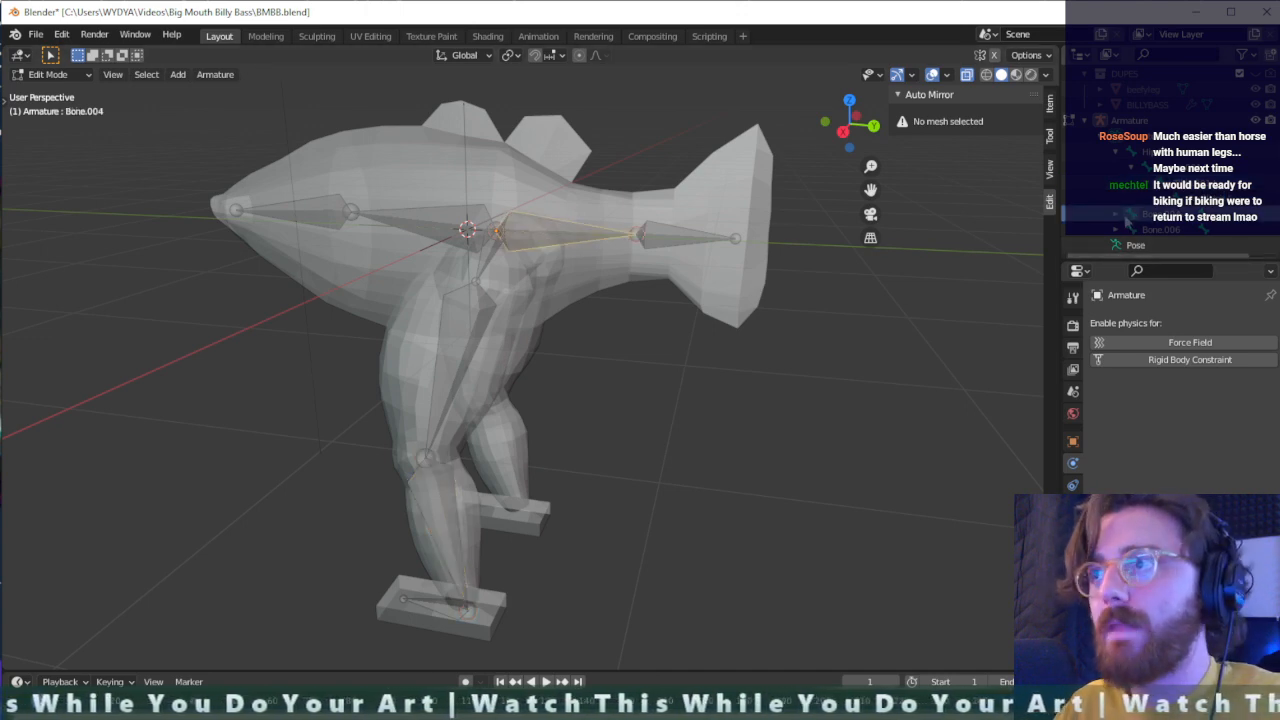
{"action": "scroll", "coordinate": [1115, 218], "scroll_direction": "up", "scroll_amount": 1}
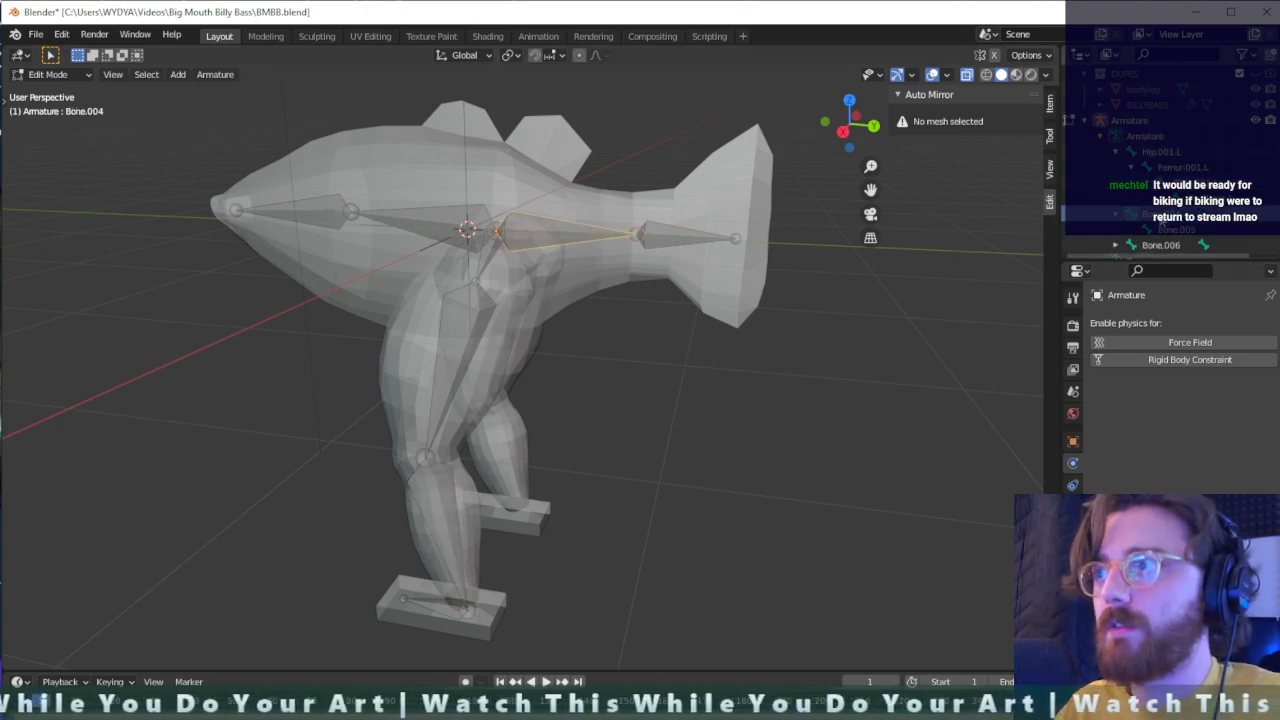
{"action": "scroll", "coordinate": [1160, 224], "scroll_direction": "down", "scroll_amount": 1}
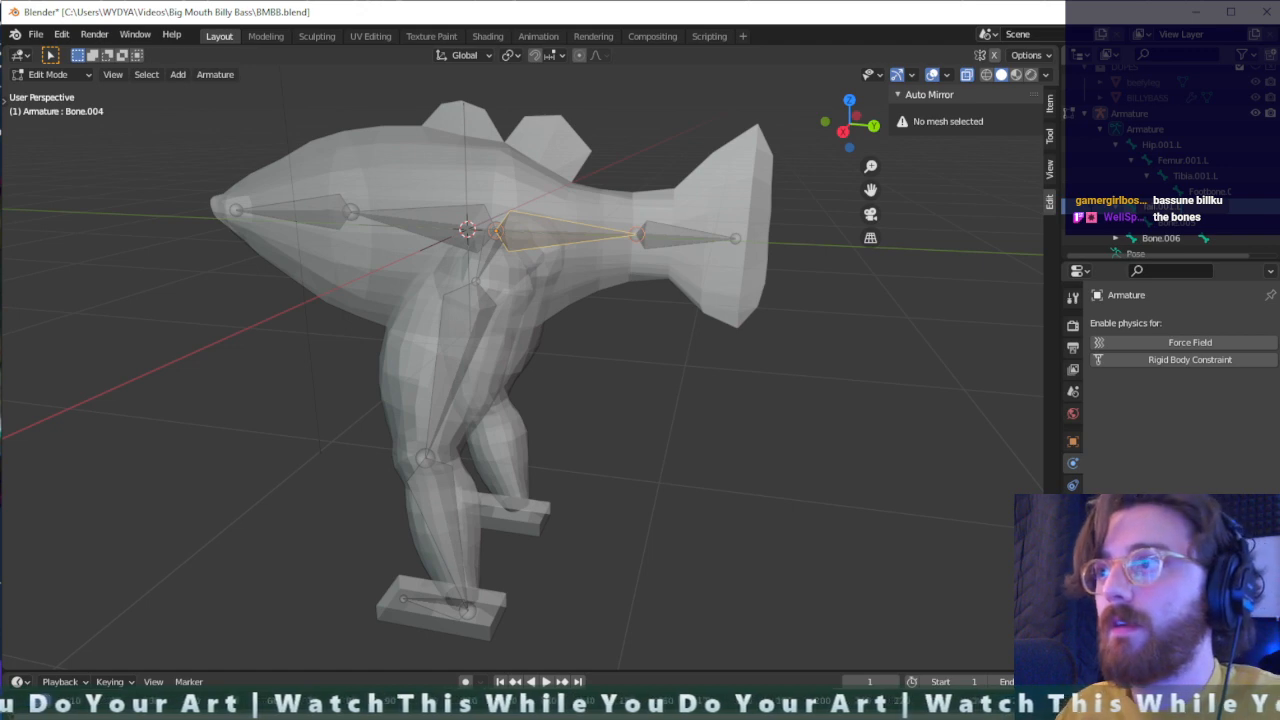
{"action": "key", "text": "Return"}
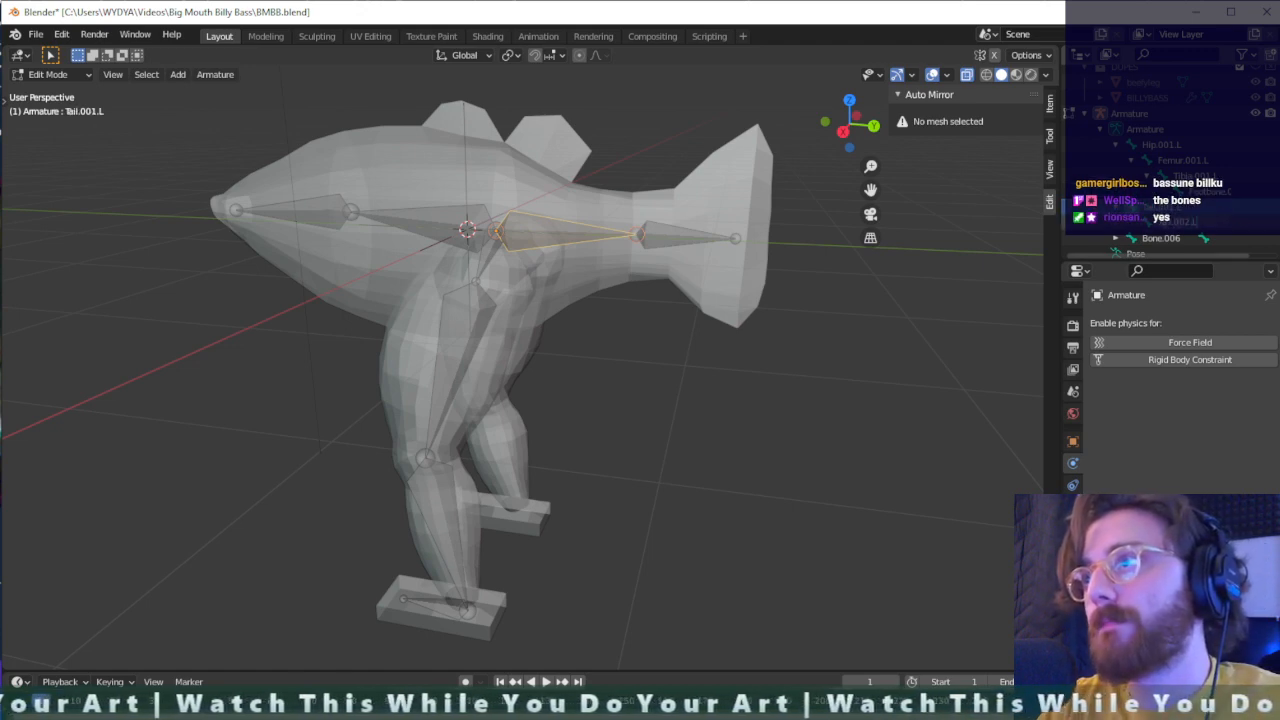
- Rename the body bone in front of the hip as Torso.001 and remove the .L suffix from the tail bones' names
{"action": "left_click", "coordinate": [1162, 238]}
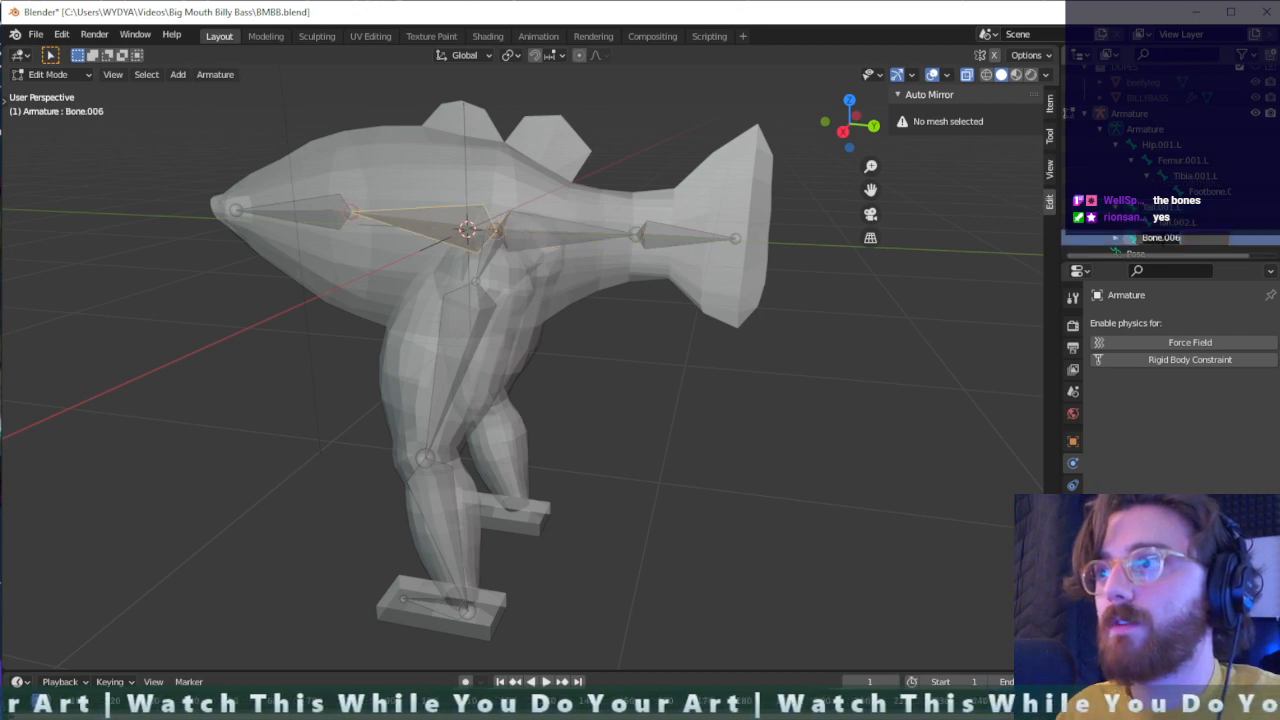
{"action": "type", "text": "Torso"}
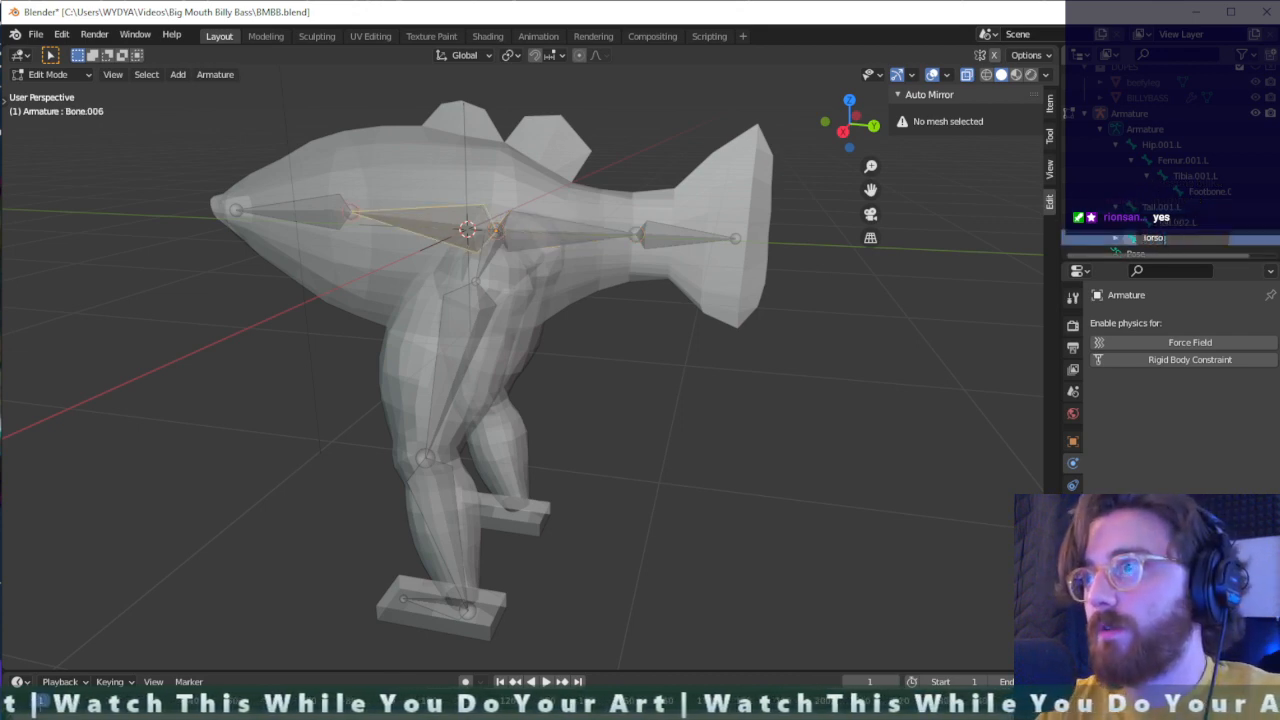
{"action": "key", "text": "Return"}
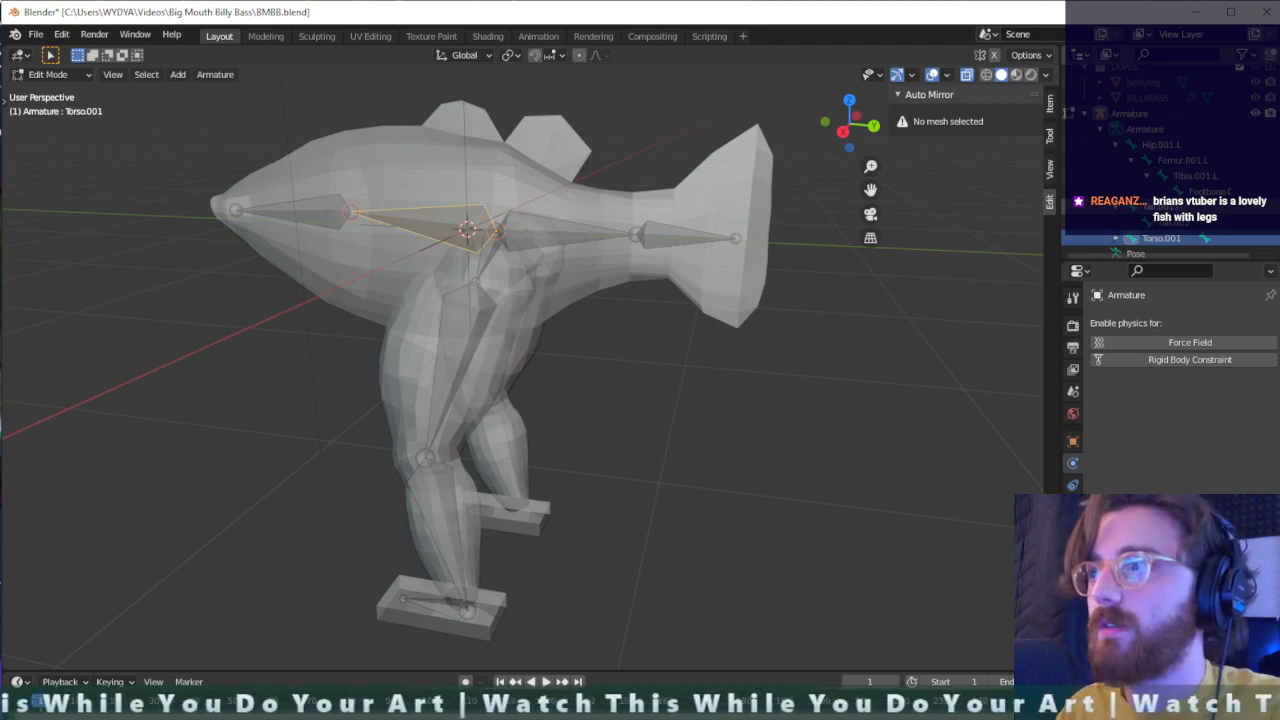
- Rename the front body bone, the child of Torso.001, as Torso.002
{"action": "left_click", "coordinate": [1116, 239]}
{"action": "scroll", "coordinate": [1125, 243], "scroll_direction": "down", "scroll_amount": 1}
{"action": "double_click", "coordinate": [1178, 229]}
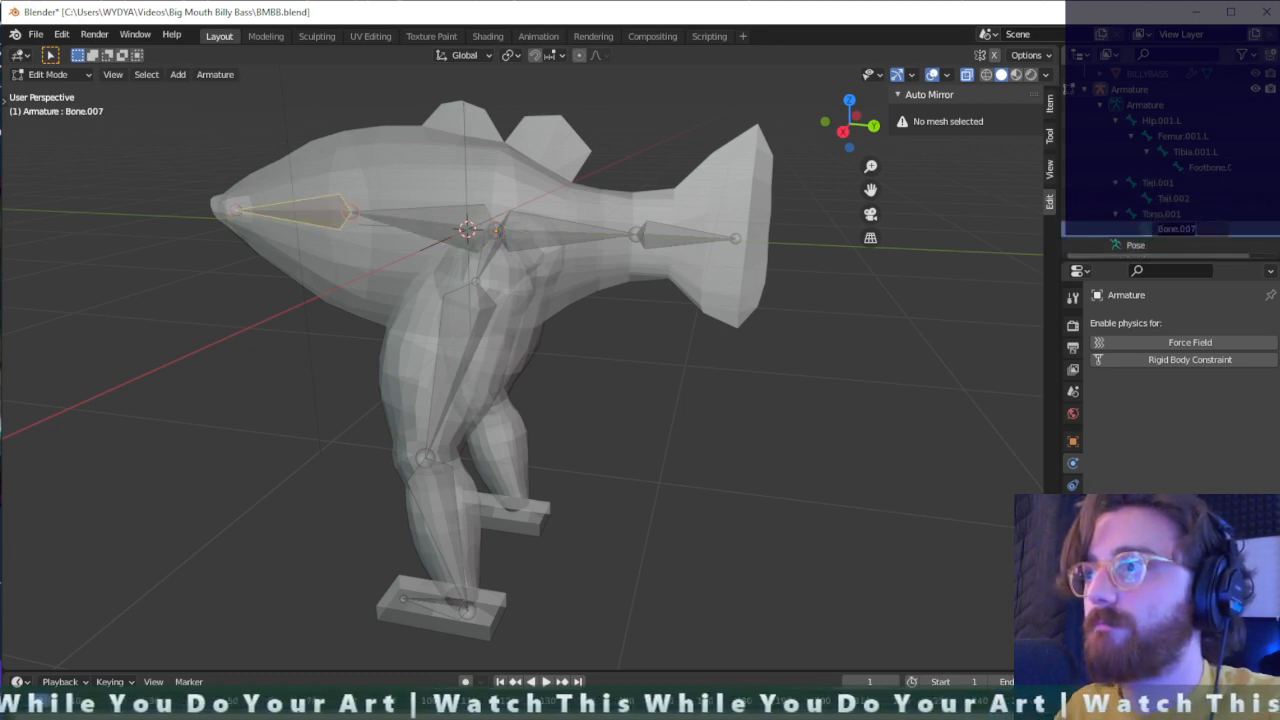
{"action": "type", "text": "T"}
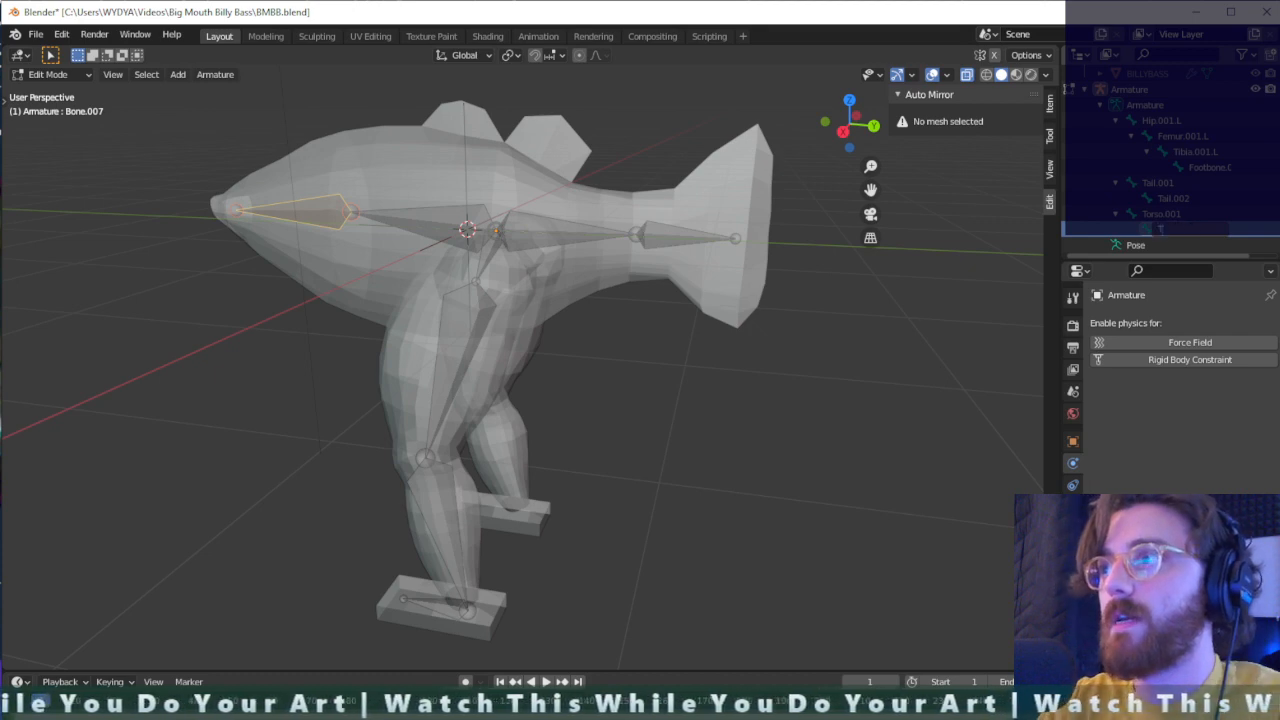
{"action": "type", "text": "orso"}
{"action": "key", "text": "Return"}
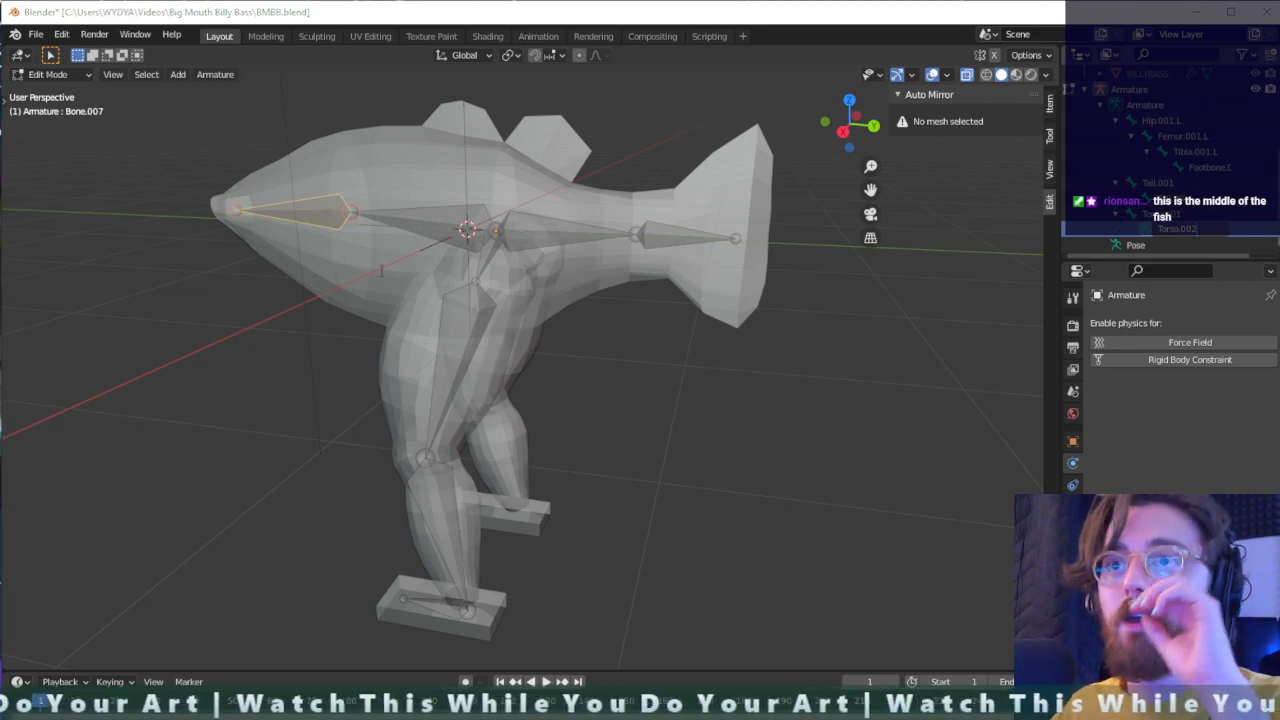
- Select the whole left leg chain from Hip.001.L to Footbone.001.L and collapse the Auto Mirror section
{"action": "left_click", "coordinate": [1212, 167]}
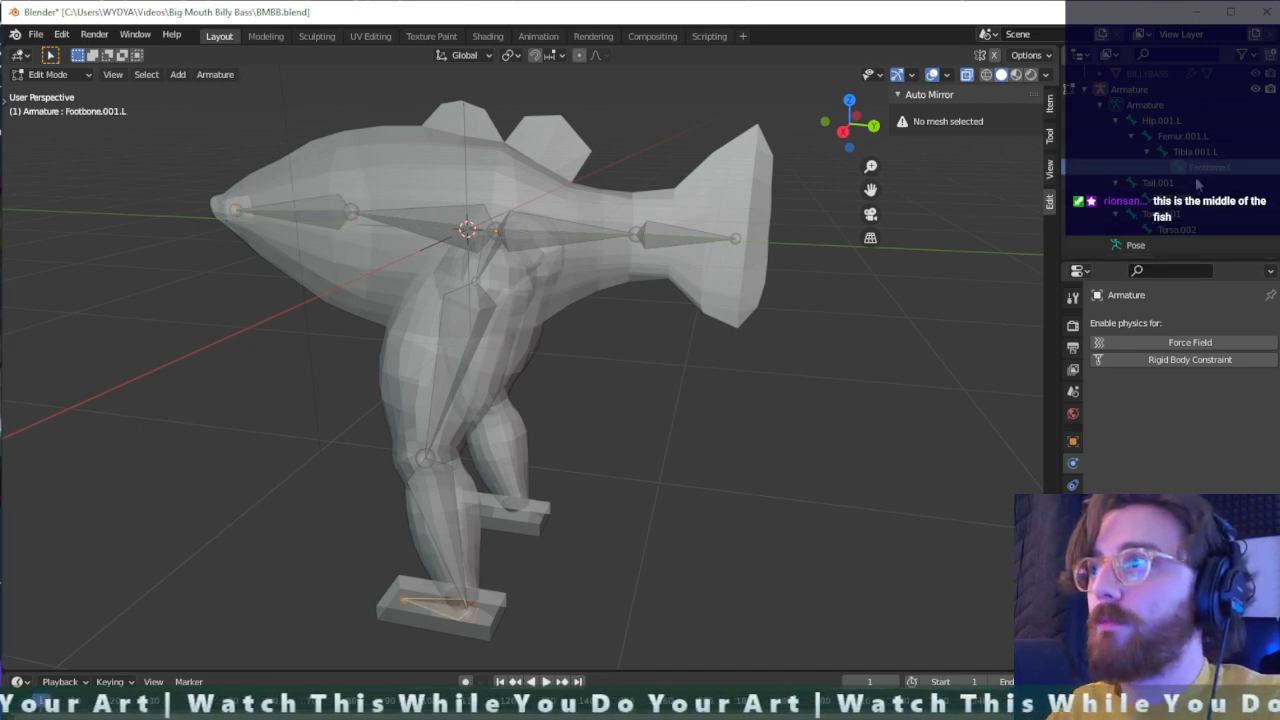
{"action": "left_click", "coordinate": [1175, 122]}
{"action": "right_click", "coordinate": [1170, 125]}
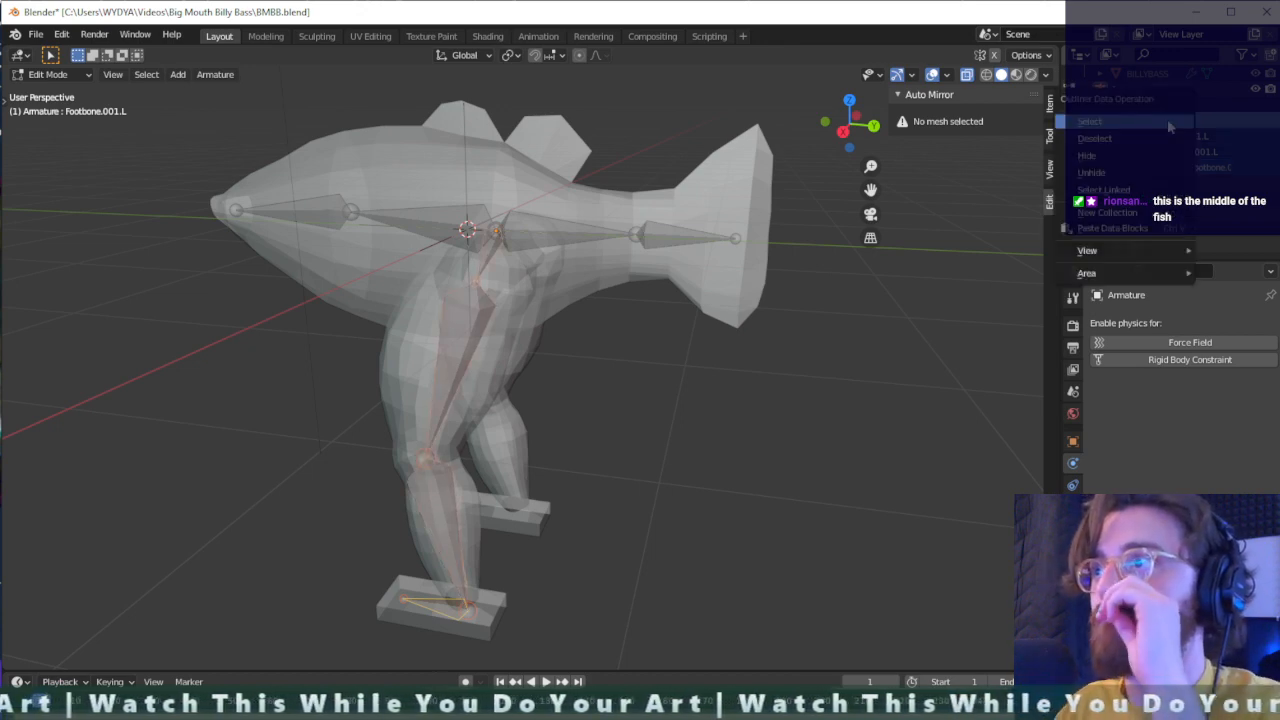
{"action": "left_click", "coordinate": [1222, 130]}
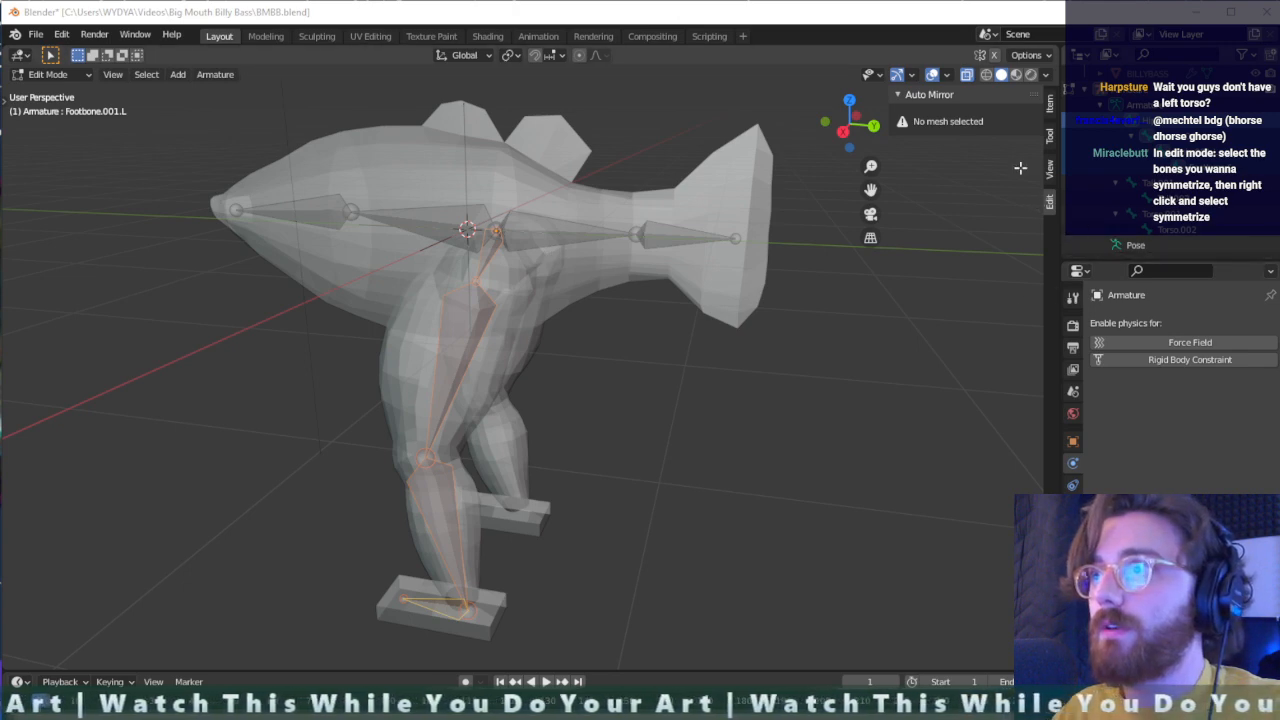
{"action": "left_click", "coordinate": [898, 95]}
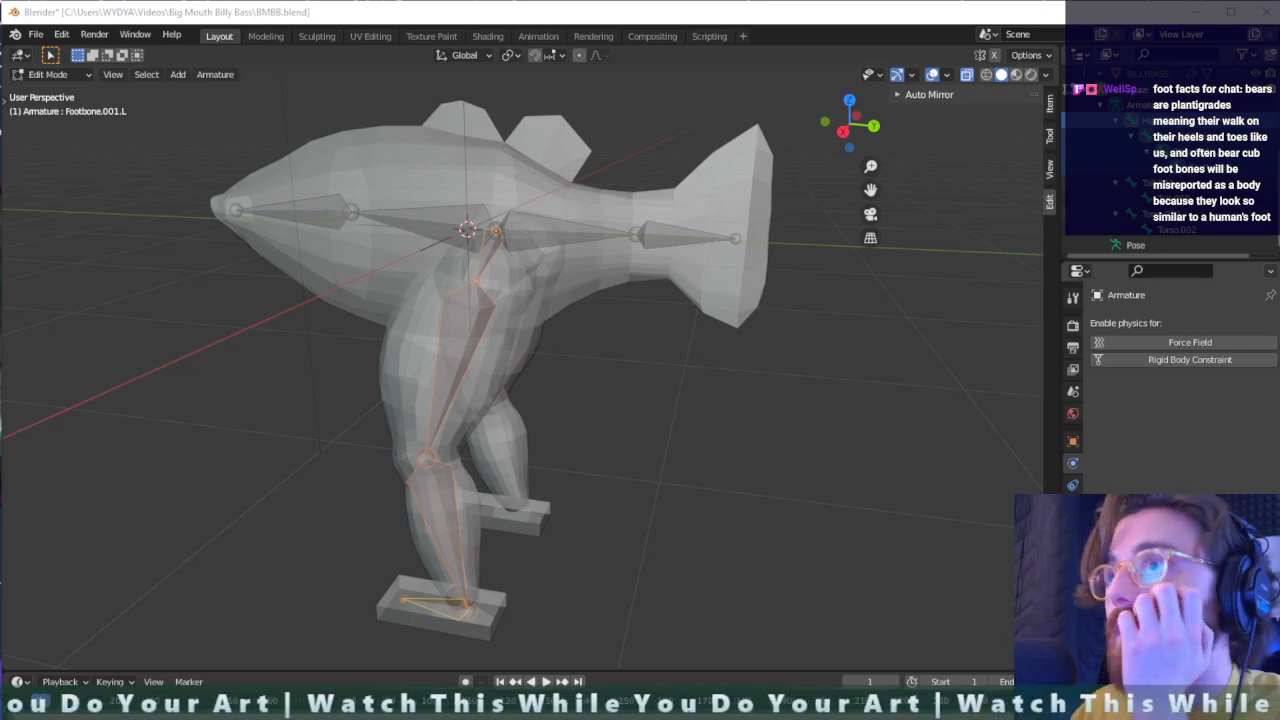
- Switch to the Blender Manual's Naming page in the browser and read the left/right bone naming conventions and valid separators
{"action": "left_click_drag", "start_coordinate": [1279, 320], "coordinate": [614, 59]}
{"action": "scroll", "coordinate": [726, 472], "scroll_direction": "down", "scroll_amount": 1}
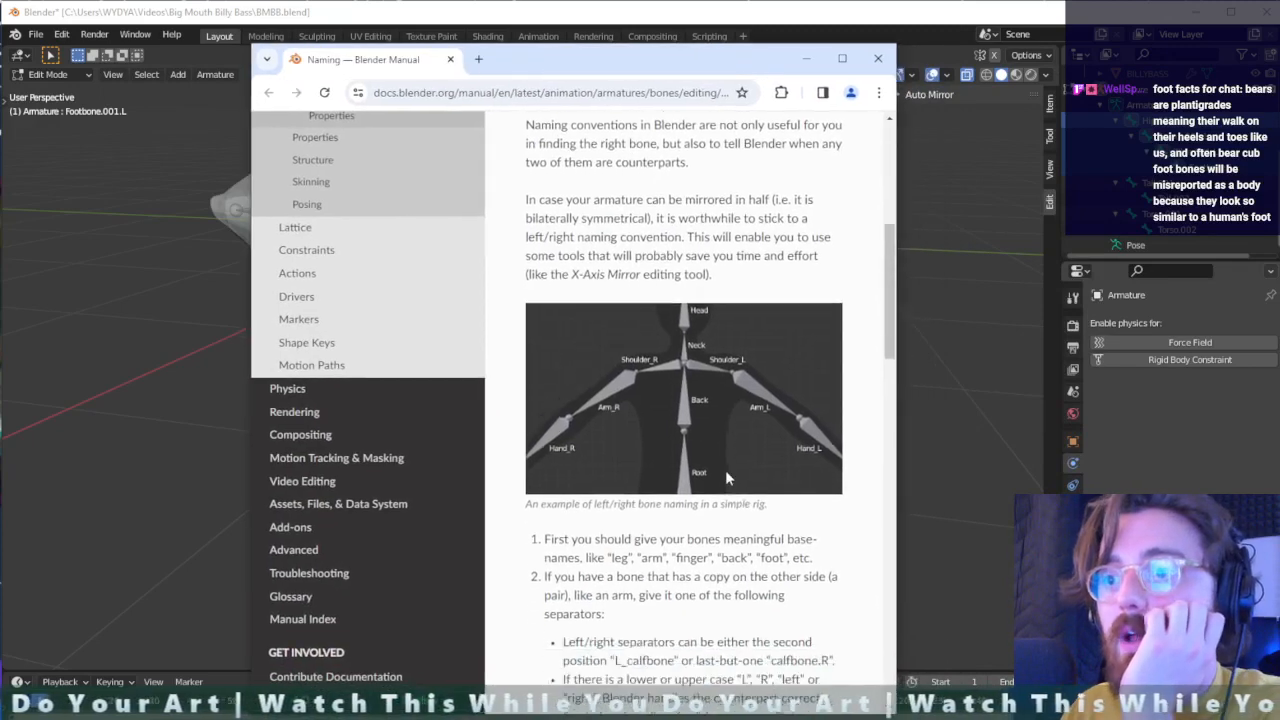
{"action": "scroll", "coordinate": [726, 478], "scroll_direction": "down", "scroll_amount": 2}
{"action": "scroll", "coordinate": [738, 476], "scroll_direction": "down", "scroll_amount": 1}
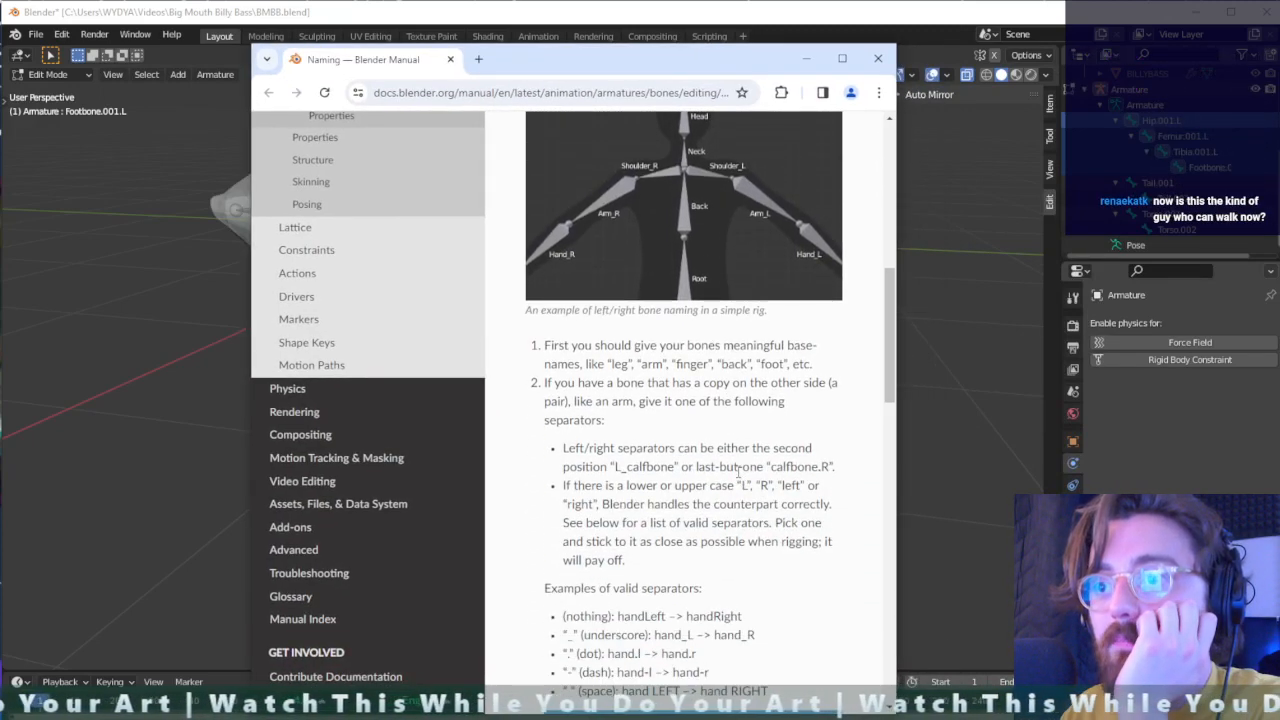
{"action": "scroll", "coordinate": [738, 471], "scroll_direction": "down", "scroll_amount": 2}
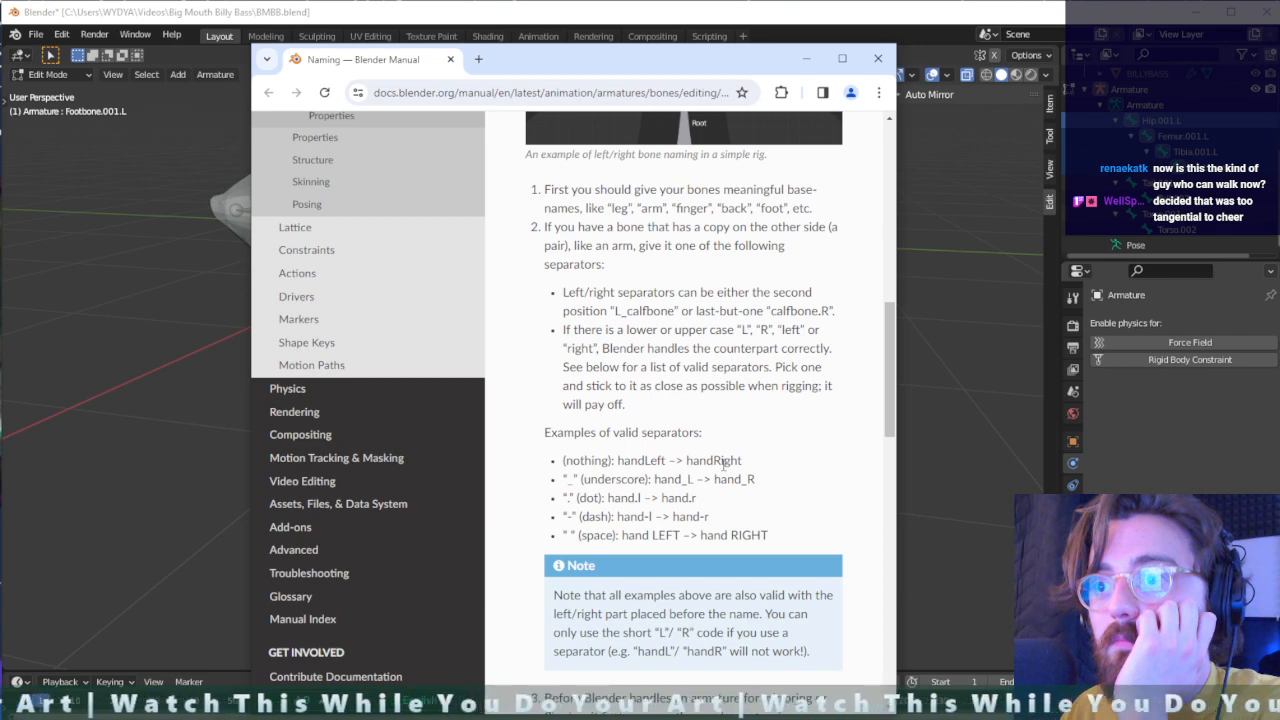
{"action": "scroll", "coordinate": [723, 463], "scroll_direction": "up", "scroll_amount": 3}
{"action": "scroll", "coordinate": [722, 465], "scroll_direction": "up", "scroll_amount": 4}
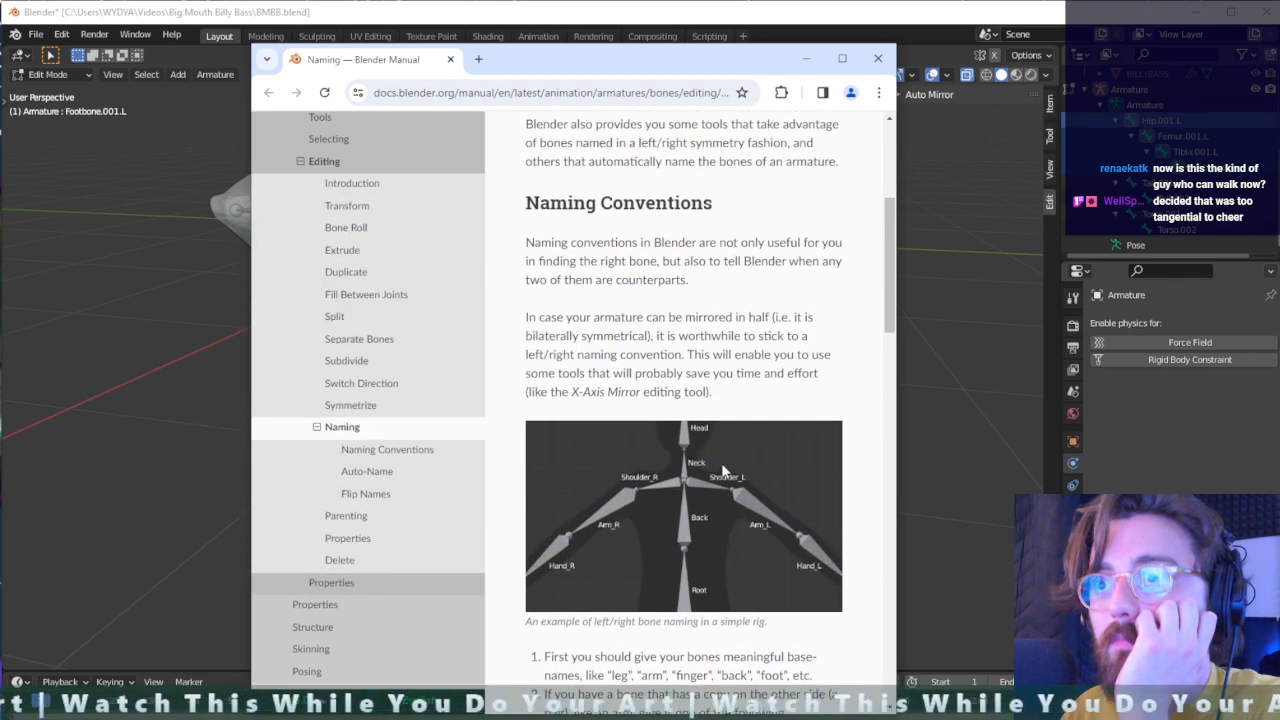
- Read the manual's example of left/right naming and its list of valid separators, and return to Blender
{"action": "scroll", "coordinate": [722, 467], "scroll_direction": "down", "scroll_amount": 2}
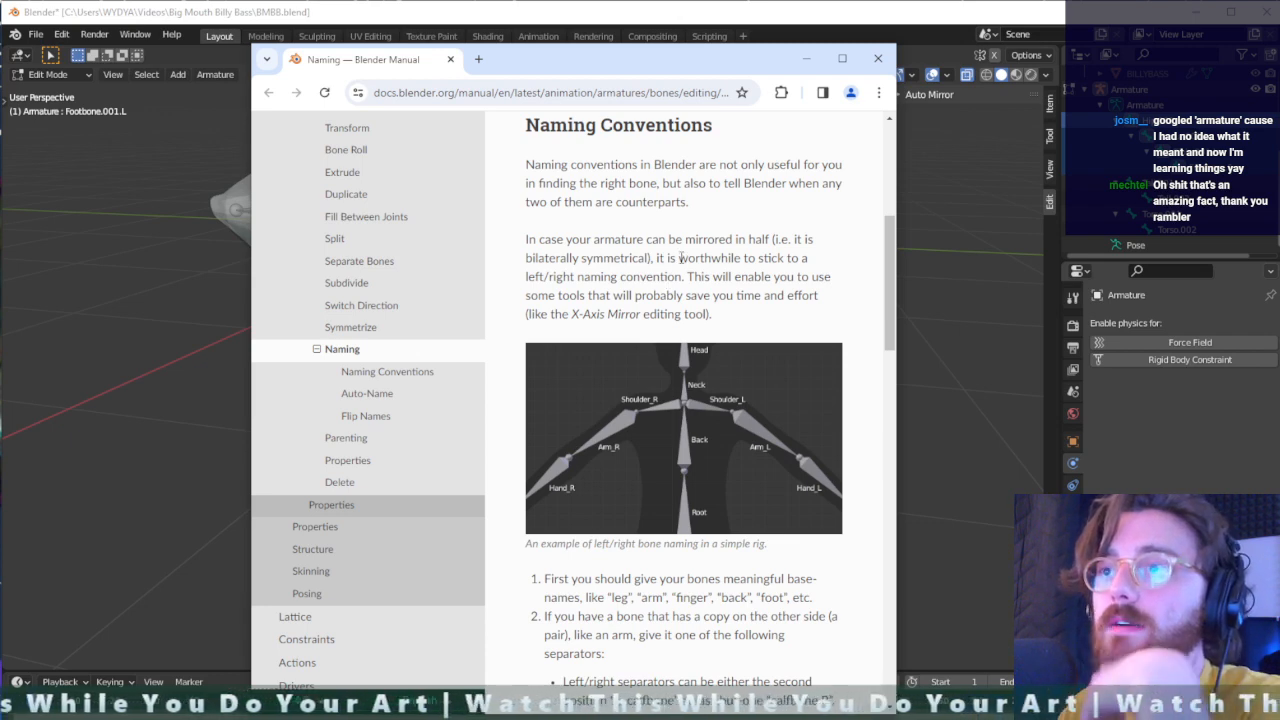
{"action": "scroll", "coordinate": [712, 283], "scroll_direction": "down", "scroll_amount": 2}
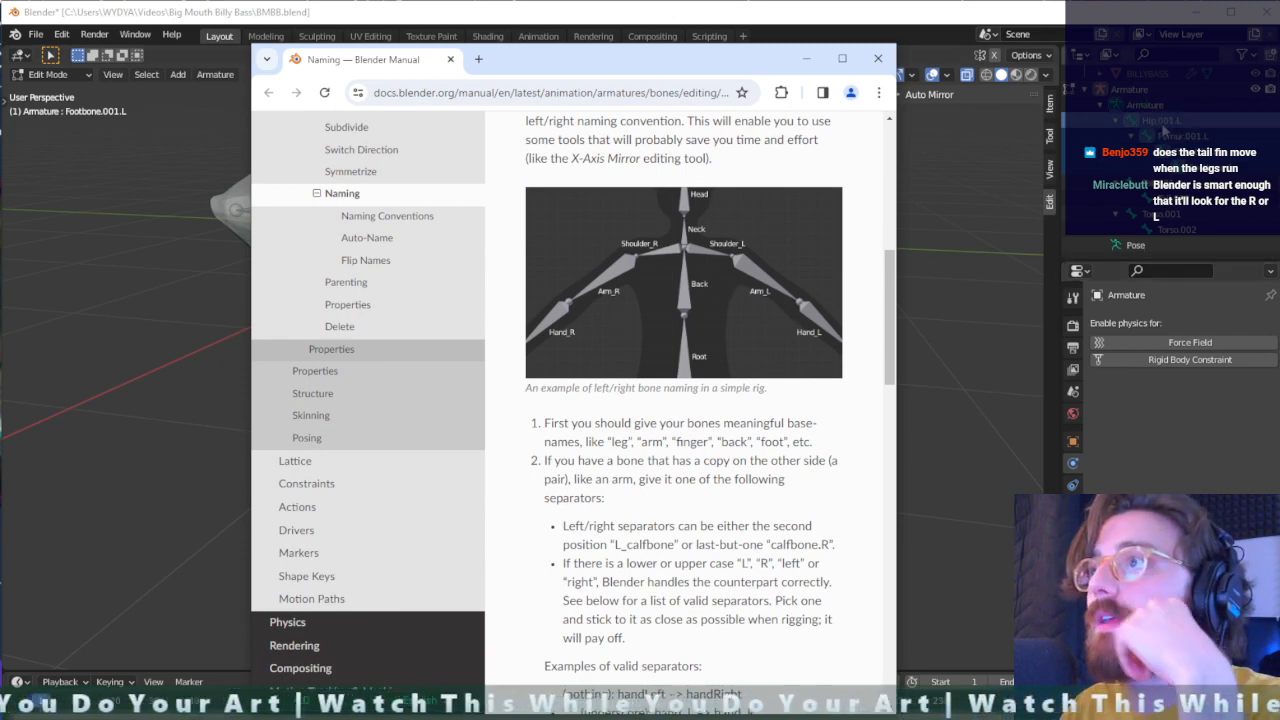
{"action": "scroll", "coordinate": [646, 497], "scroll_direction": "down", "scroll_amount": 3}
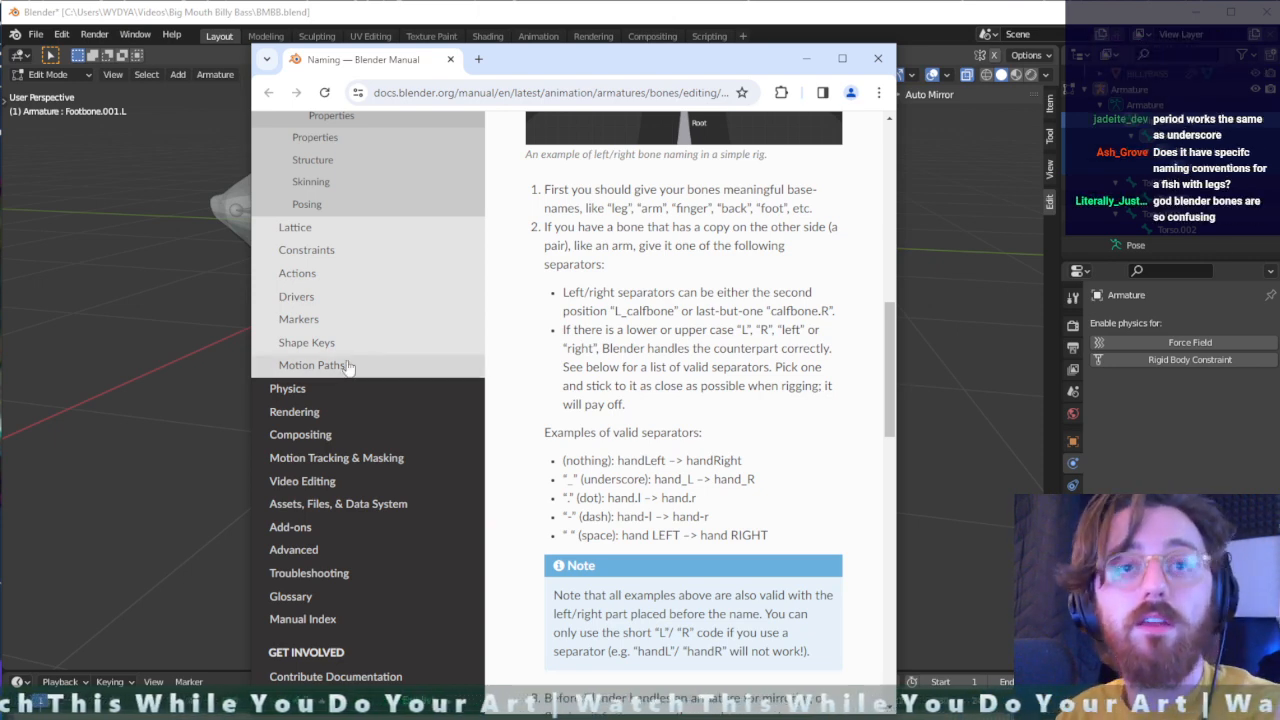
{"action": "left_click_drag", "start_coordinate": [603, 60], "coordinate": [0, 60]}
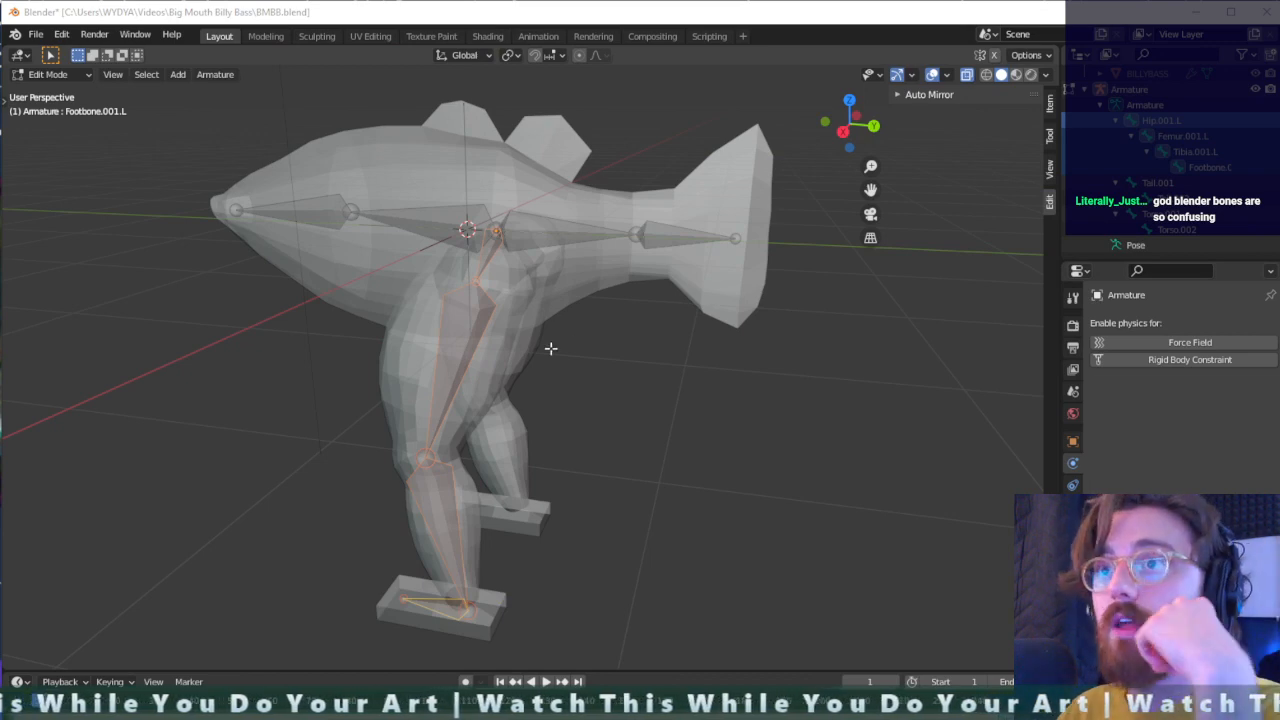
- Try to symmetrize the selected left leg bone chain to the other side of the body
{"action": "right_click", "coordinate": [440, 346]}
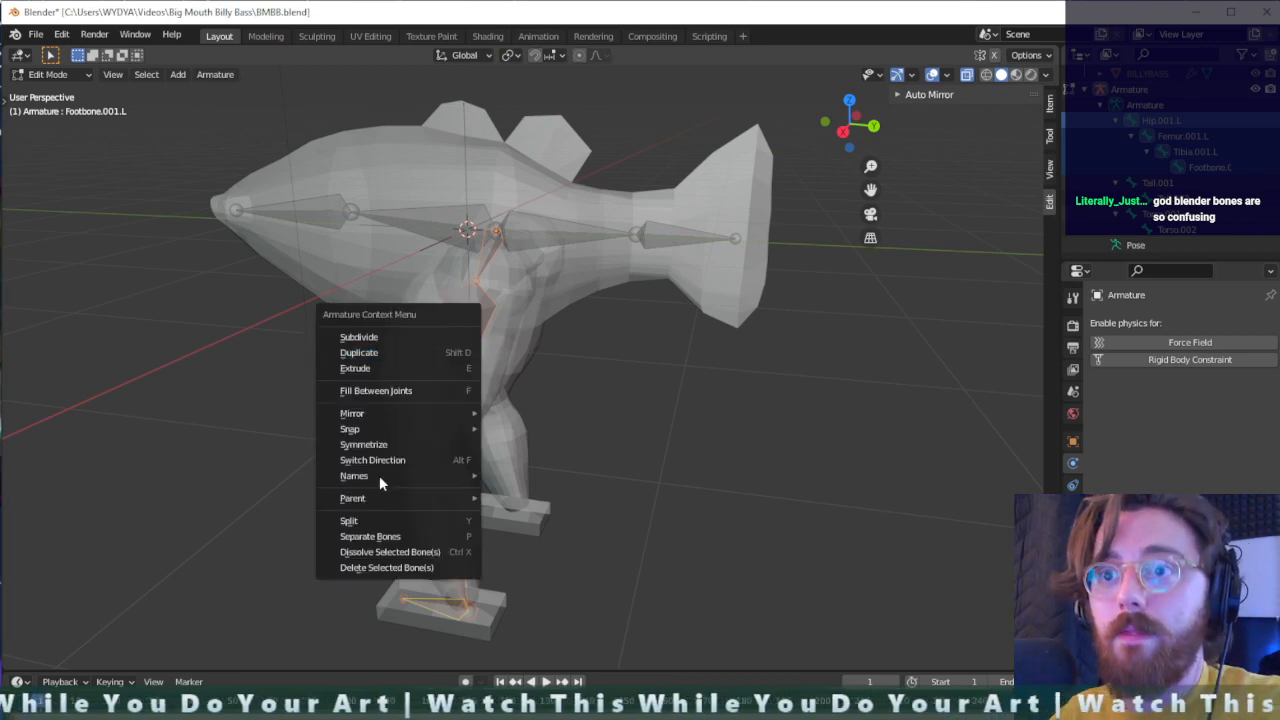
{"action": "left_click", "coordinate": [395, 448]}
{"action": "mouse_move", "coordinate": [396, 444]}
{"action": "middle_mouse_down"}
{"action": "mouse_move", "coordinate": [443, 441]}
{"action": "mouse_move", "coordinate": [385, 430]}
{"action": "middle_mouse_up"}
{"action": "left_click", "coordinate": [385, 430]}
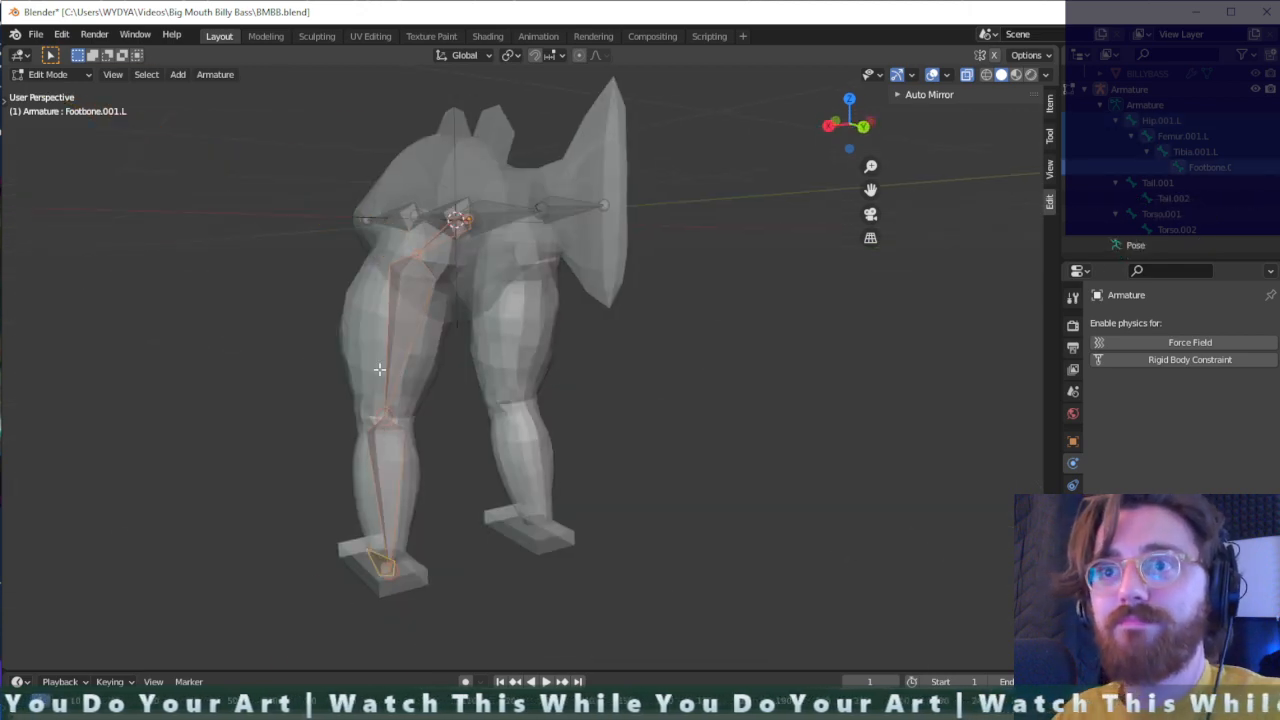
{"action": "right_click", "coordinate": [397, 359]}
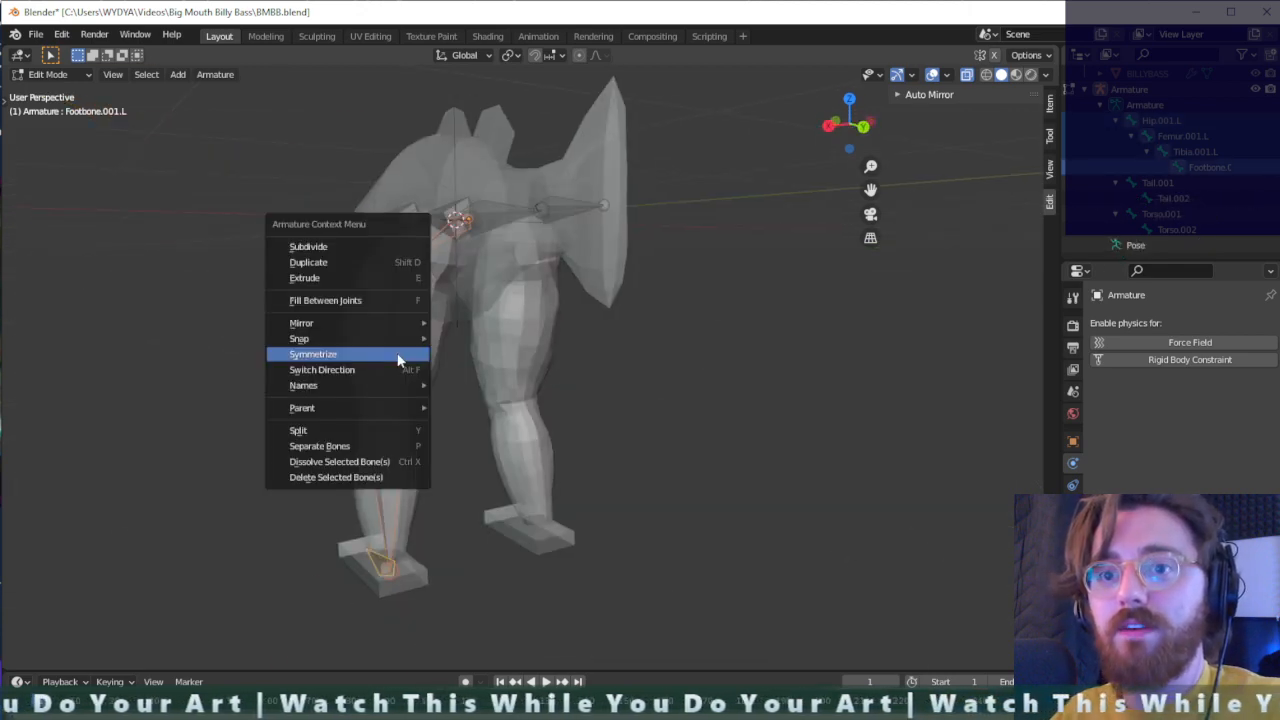
{"action": "left_click", "coordinate": [397, 355]}
{"action": "middle_click_drag", "start_coordinate": [669, 400], "coordinate": [526, 372]}
{"action": "key", "text": "ctrl+z"}
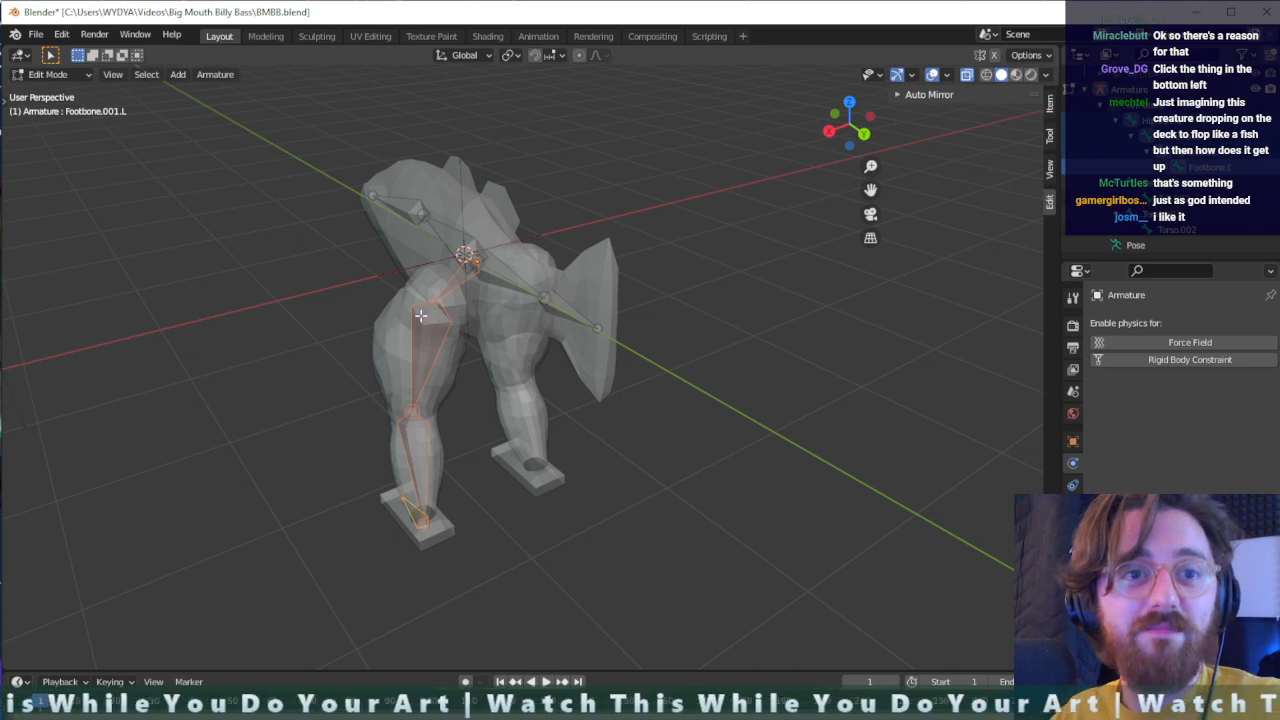
- Inspect the joint where the hip, torso and tail bones meet and select the hip bone Hip.001.L
{"action": "middle_click_drag", "start_coordinate": [447, 313], "coordinate": [471, 337]}
{"action": "scroll", "coordinate": [473, 332], "scroll_direction": "up", "scroll_amount": 1}
{"action": "middle_click_drag", "start_coordinate": [429, 285], "coordinate": [490, 269]}
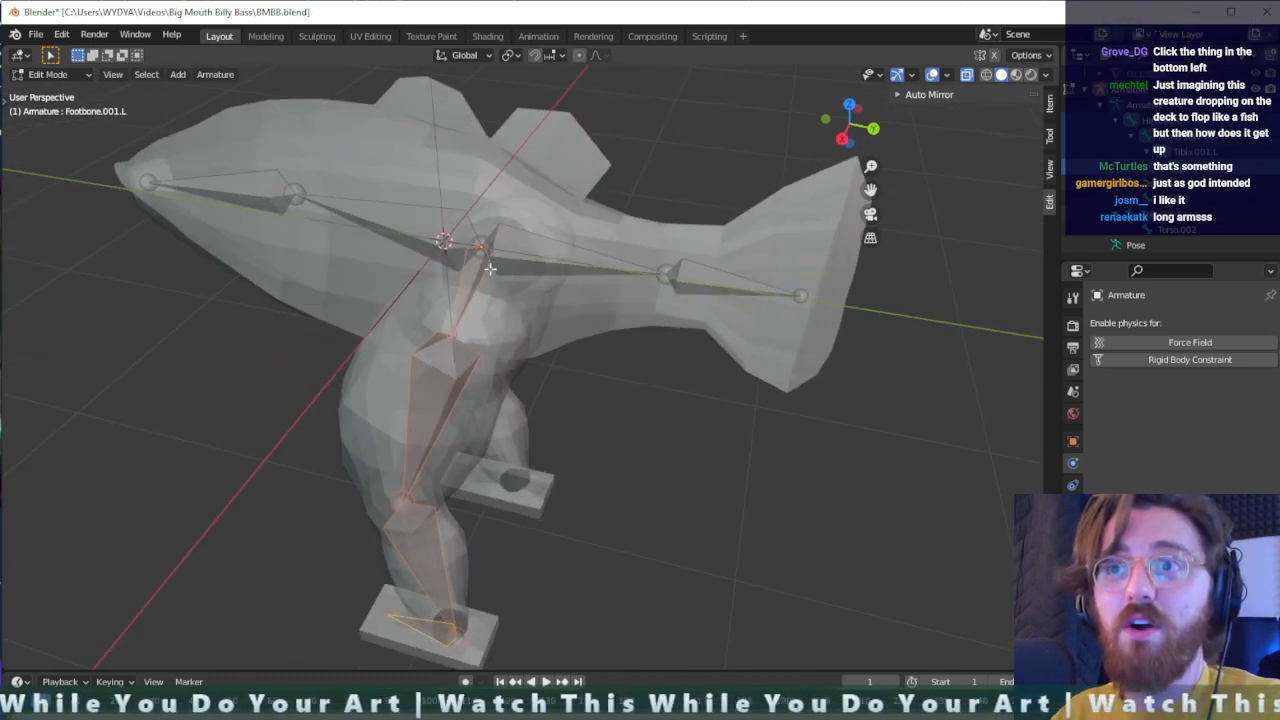
{"action": "left_click", "coordinate": [481, 243]}
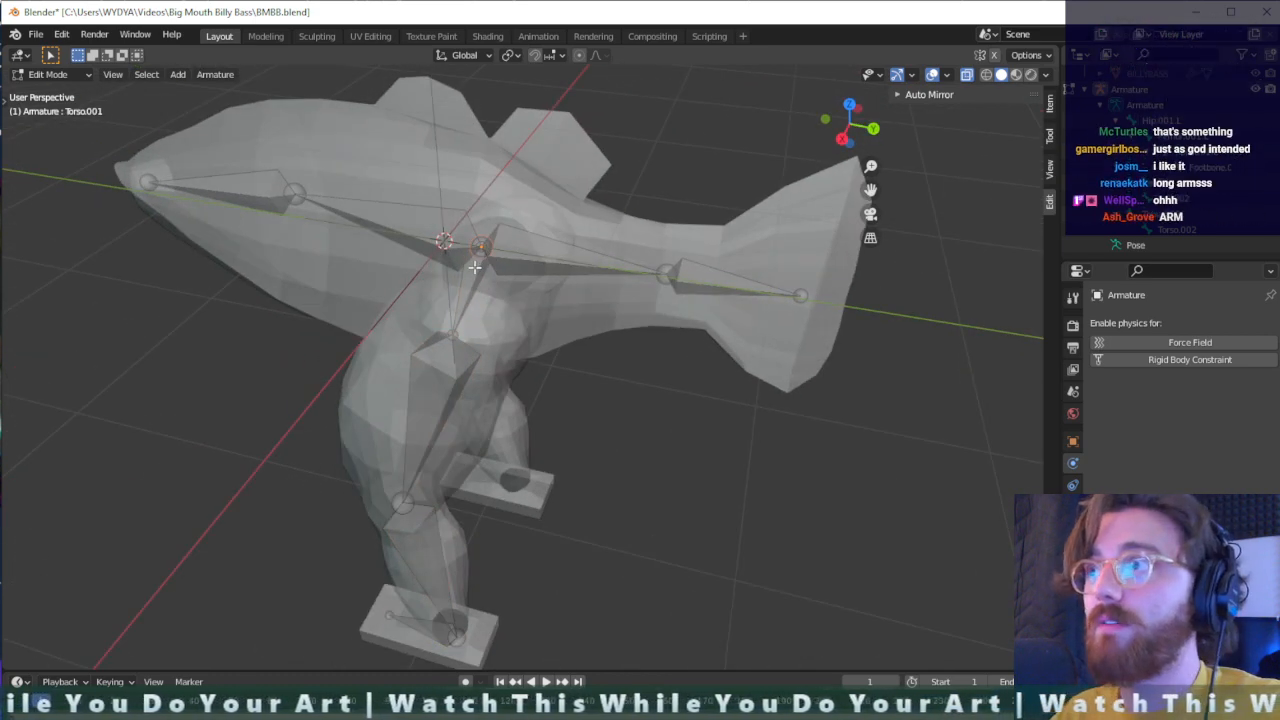
{"action": "left_click", "coordinate": [492, 270]}
{"action": "middle_click_drag", "start_coordinate": [492, 270], "coordinate": [453, 245]}
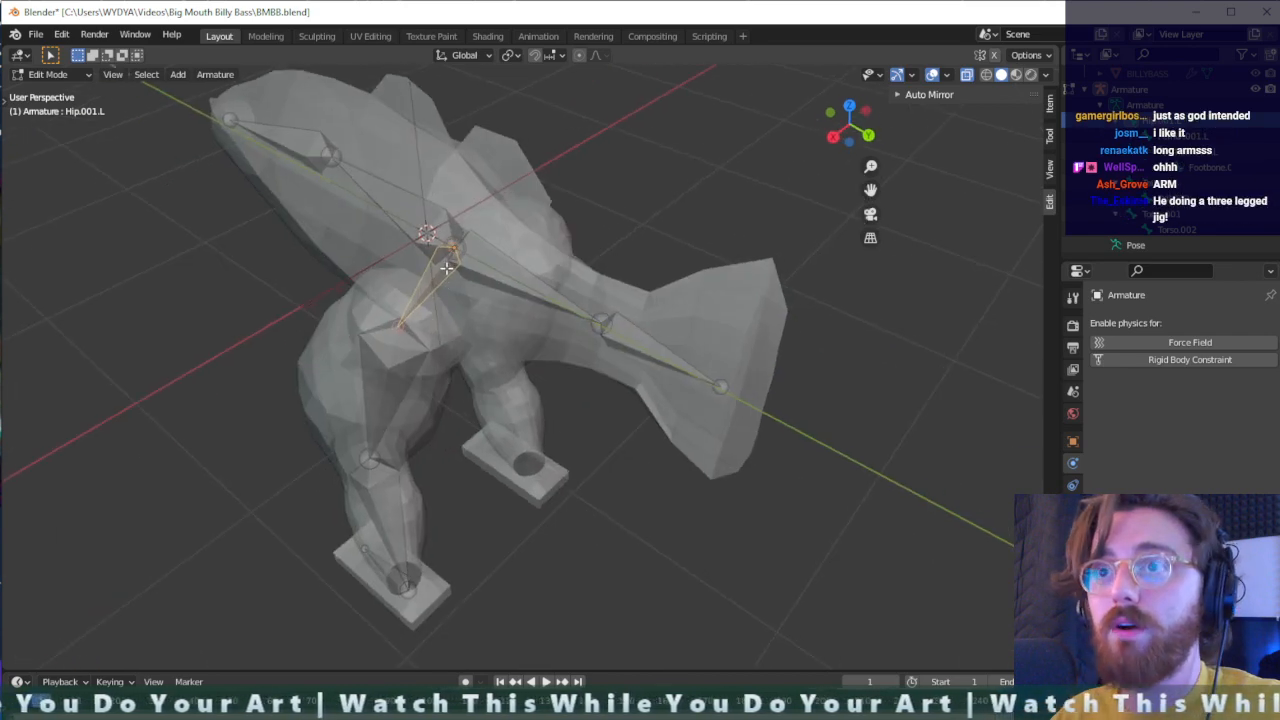
{"action": "left_click", "coordinate": [453, 246]}
{"action": "scroll", "coordinate": [454, 257], "scroll_direction": "up", "scroll_amount": 1, "text": "alt"}
{"action": "scroll", "coordinate": [454, 257], "scroll_direction": "up", "scroll_amount": 1}
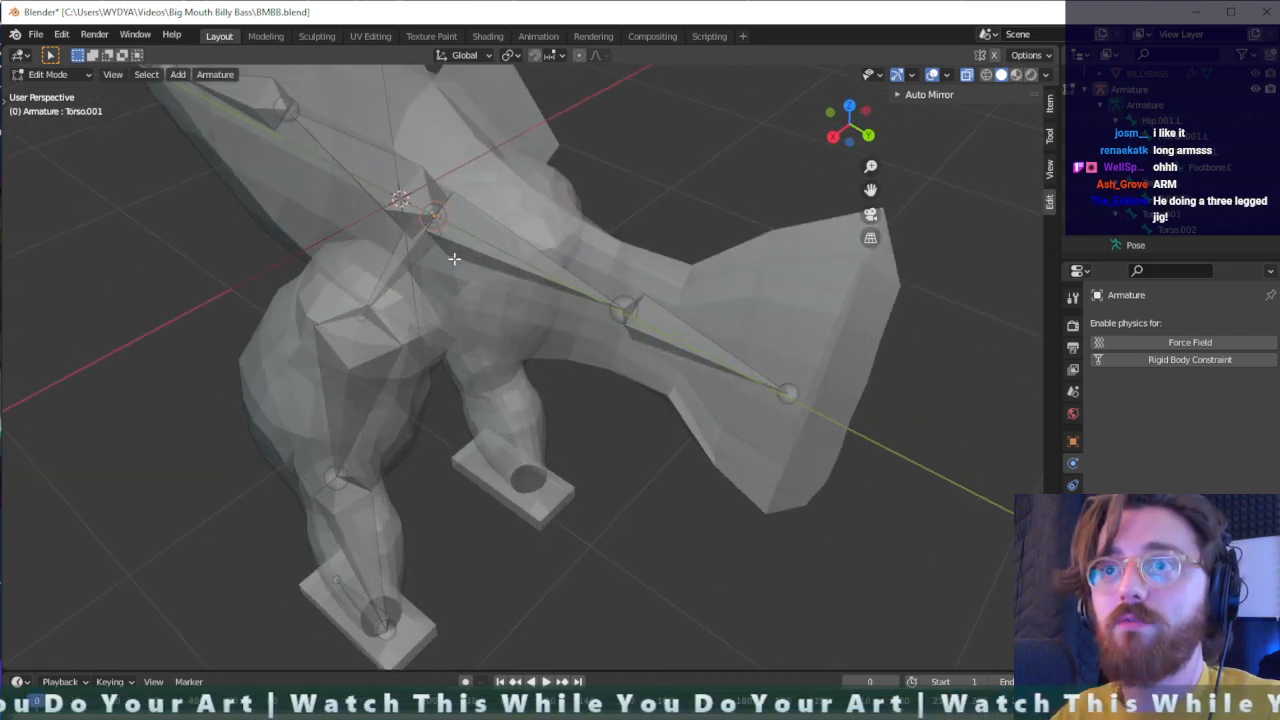
{"action": "left_click", "coordinate": [421, 250]}
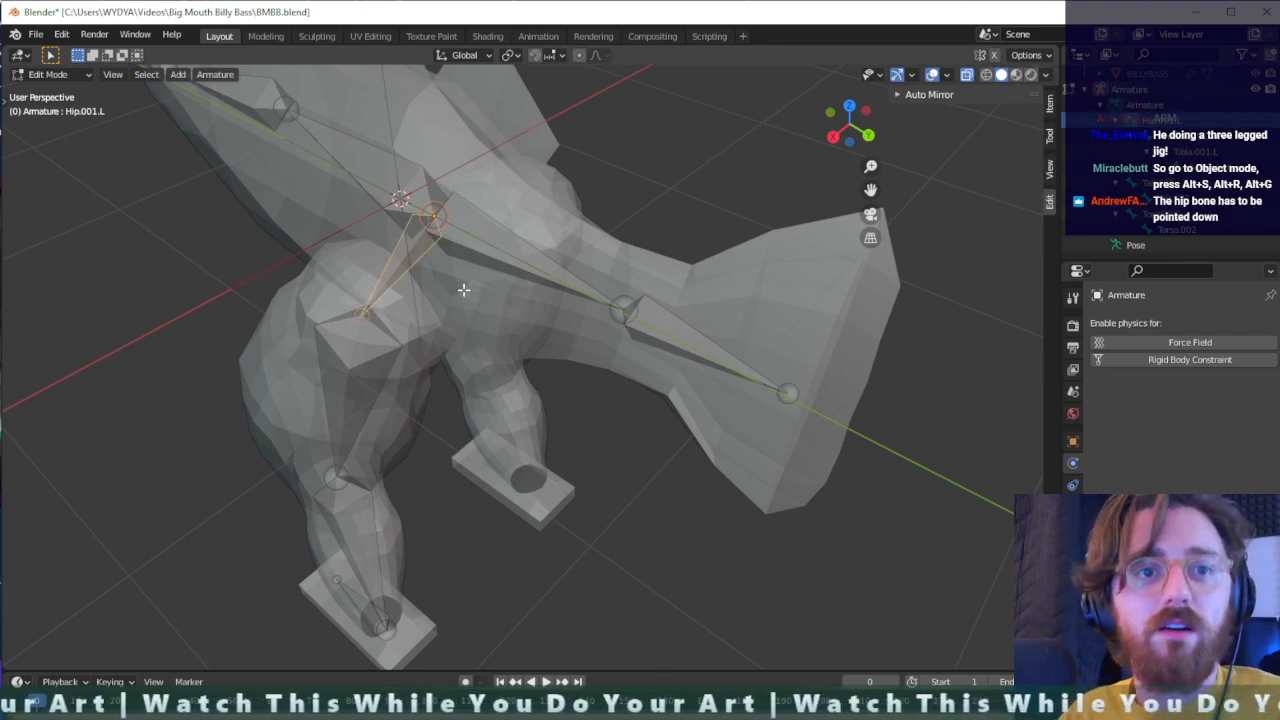
- Switch to Object Mode and select the whole armature object
{"action": "key", "text": "Tab"}
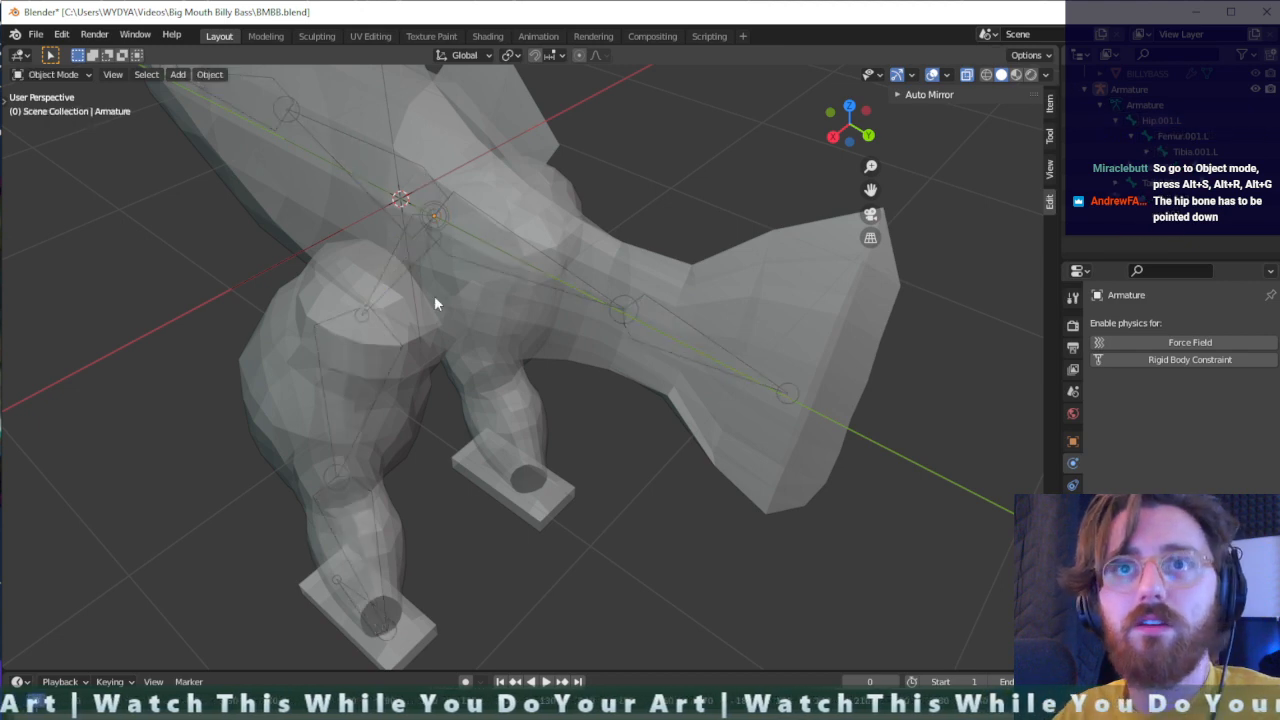
{"action": "left_click", "coordinate": [344, 417]}
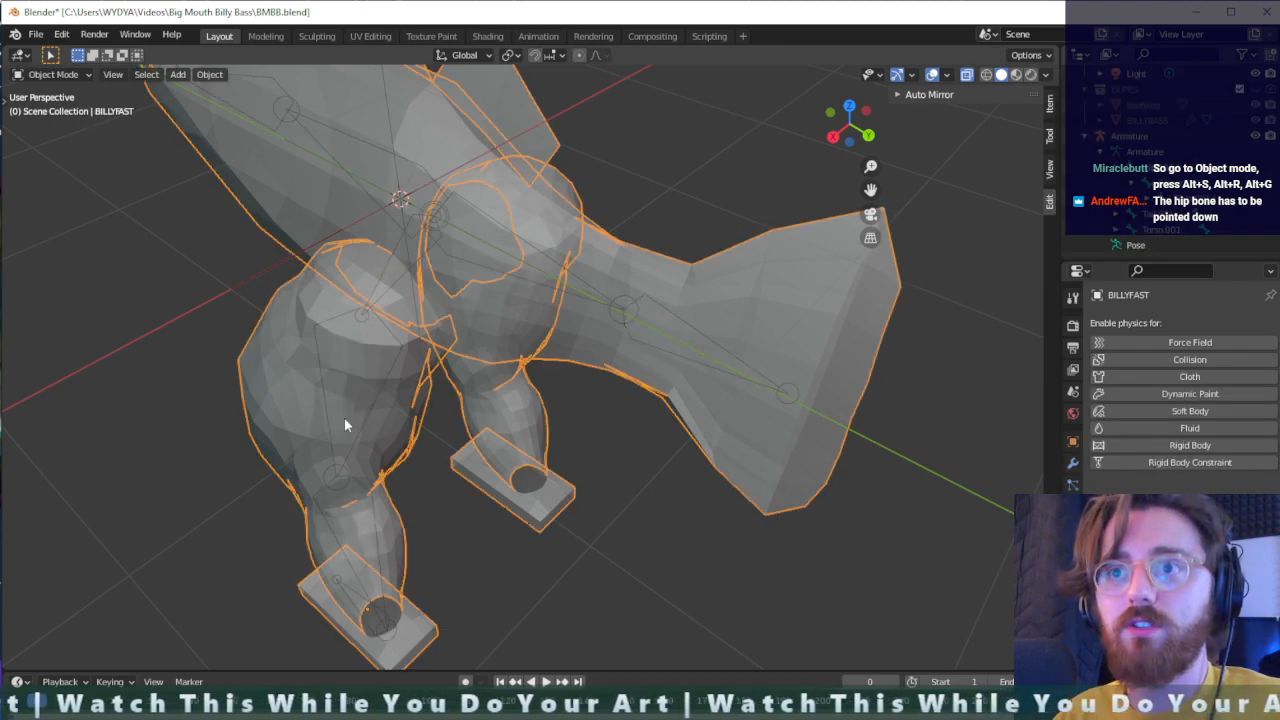
{"action": "left_click", "coordinate": [386, 631]}
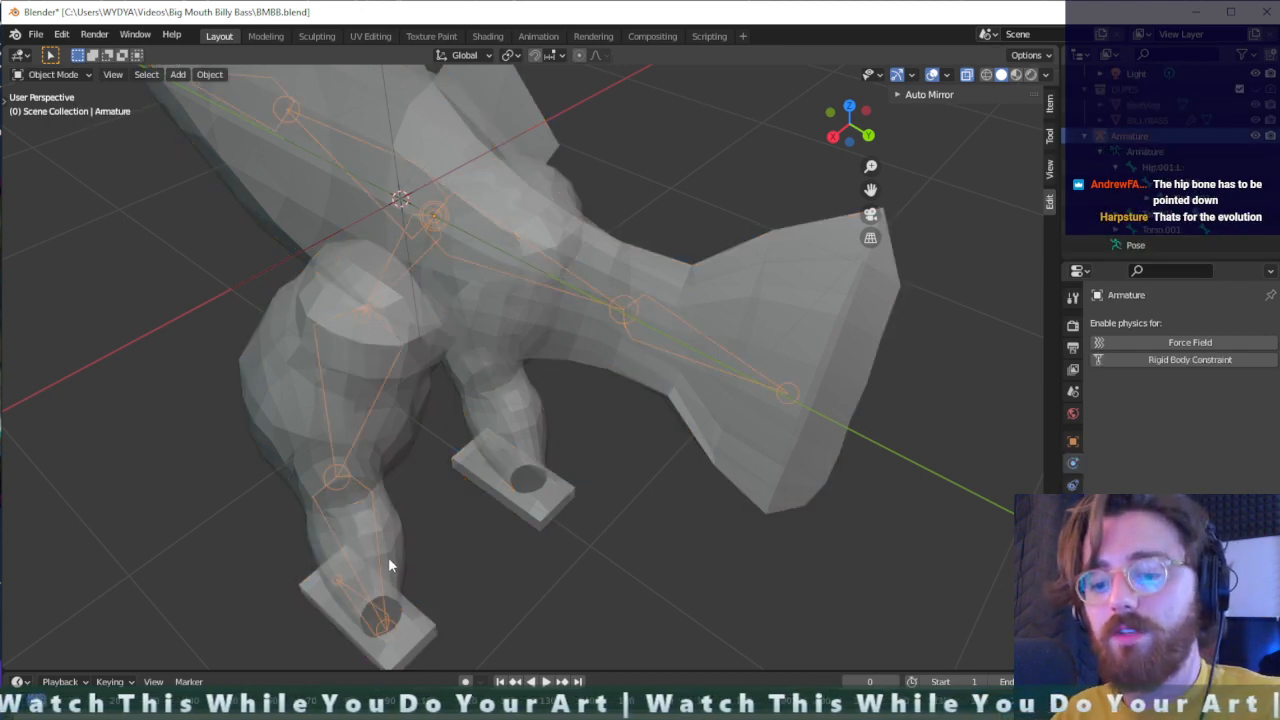
- Clear the armature object's scale, rotation and location and check it against the fish mesh
{"action": "key", "text": "alt+s"}
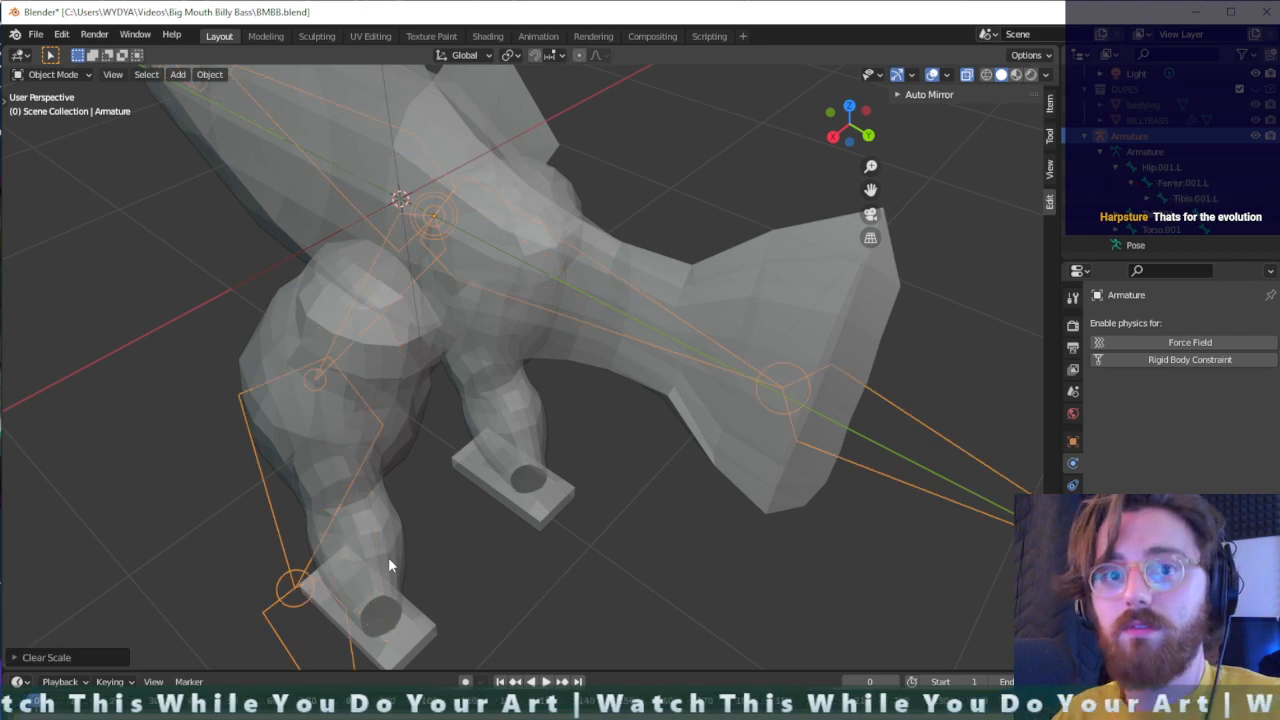
{"action": "key", "text": "alt+r"}
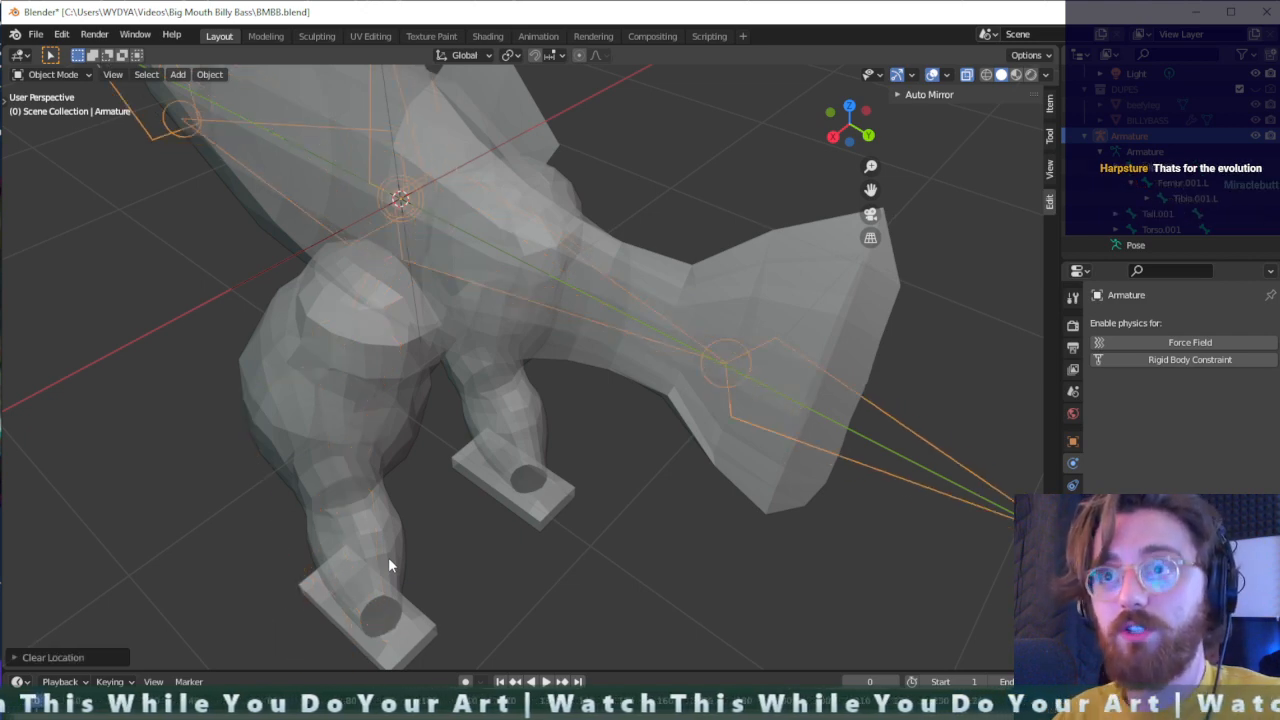
{"action": "key", "text": "alt+g"}
{"action": "middle_click_drag", "start_coordinate": [388, 565], "coordinate": [319, 408]}
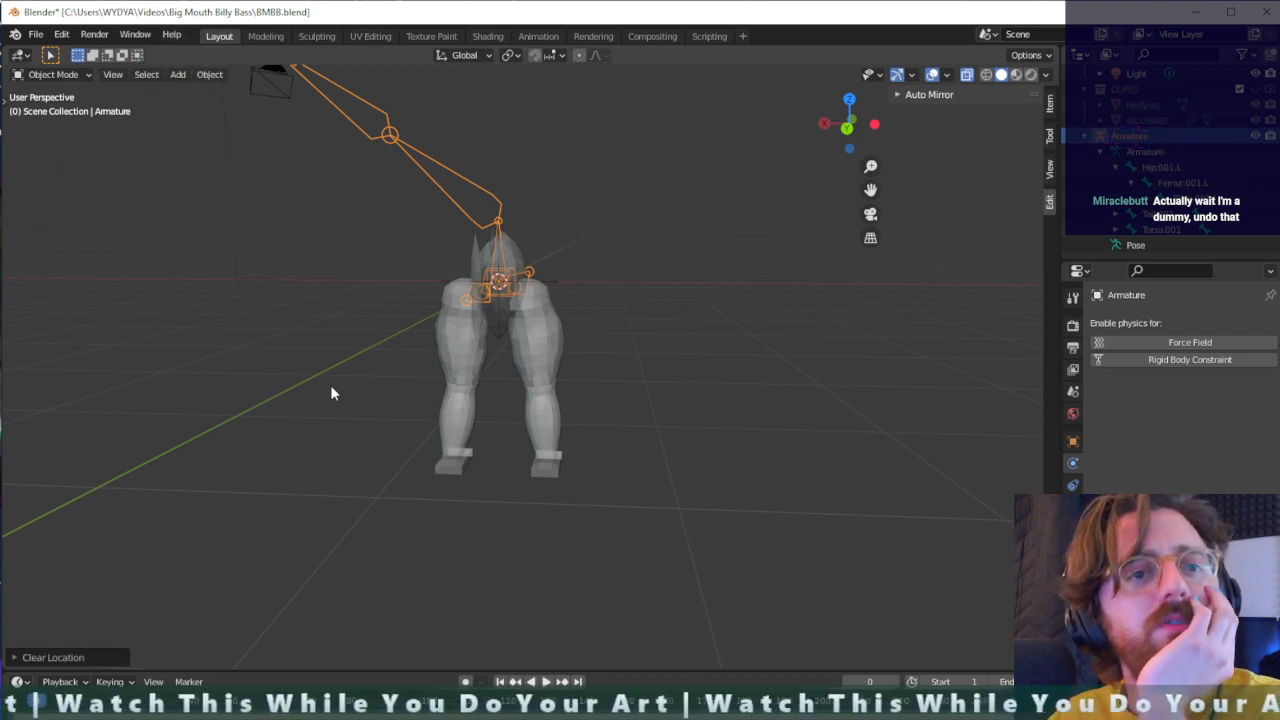
{"action": "left_click", "coordinate": [357, 371]}
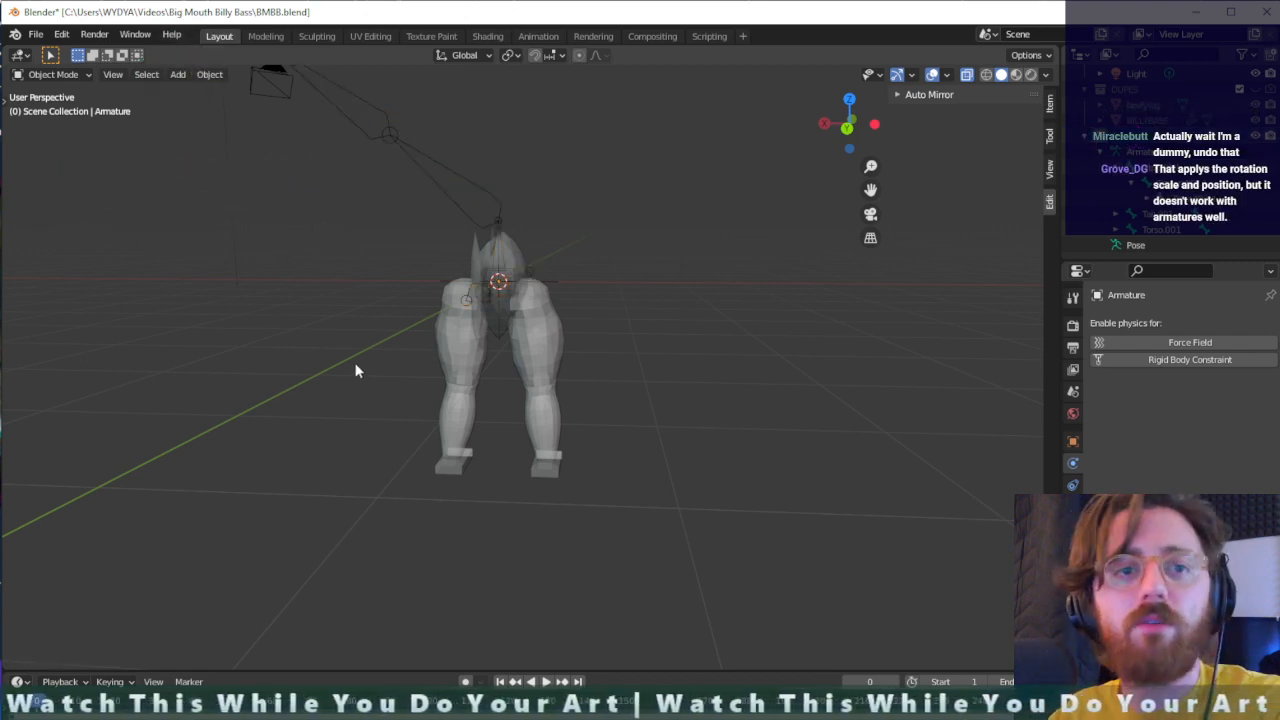
- Undo the clearing of the armature's scale, rotation and location
{"action": "key", "text": "ctrl+z"}
{"action": "key", "text": "ctrl+z"}
{"action": "key", "text": "ctrl+z"}
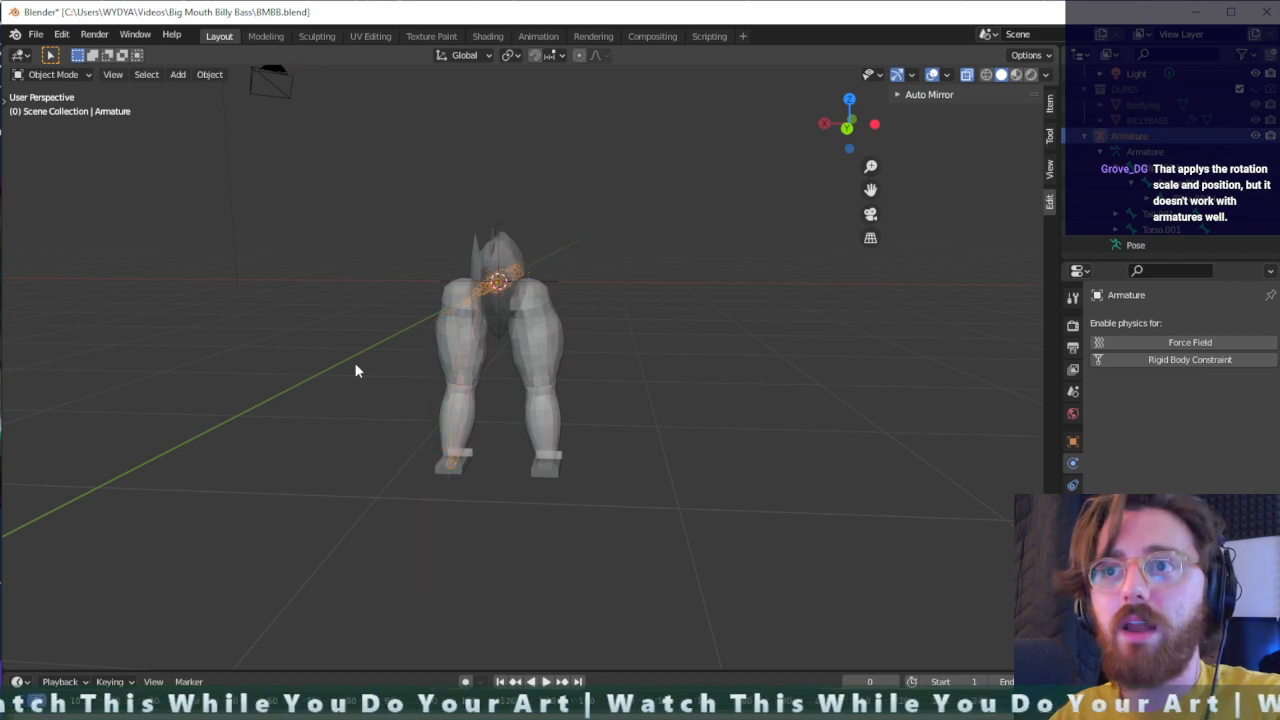
- Save the Blender file under its existing name
{"action": "middle_click_drag", "start_coordinate": [355, 371], "coordinate": [505, 398]}
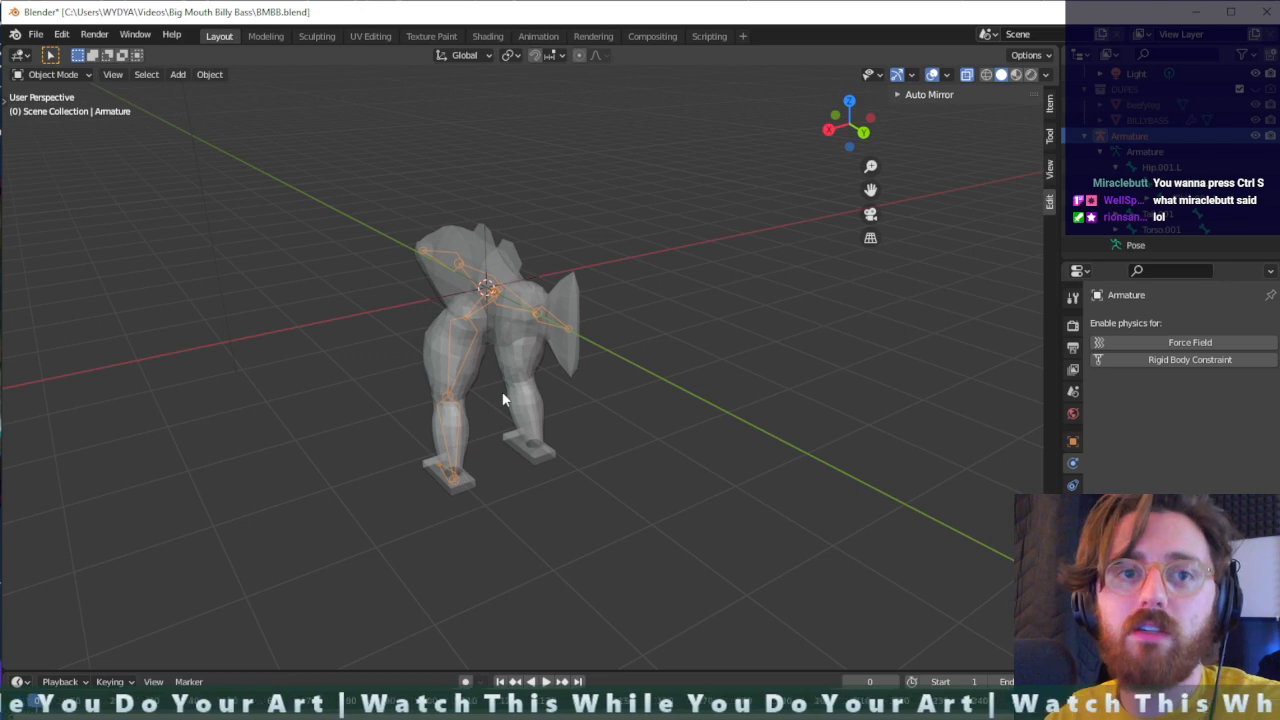
{"action": "key", "text": "ctrl+s"}
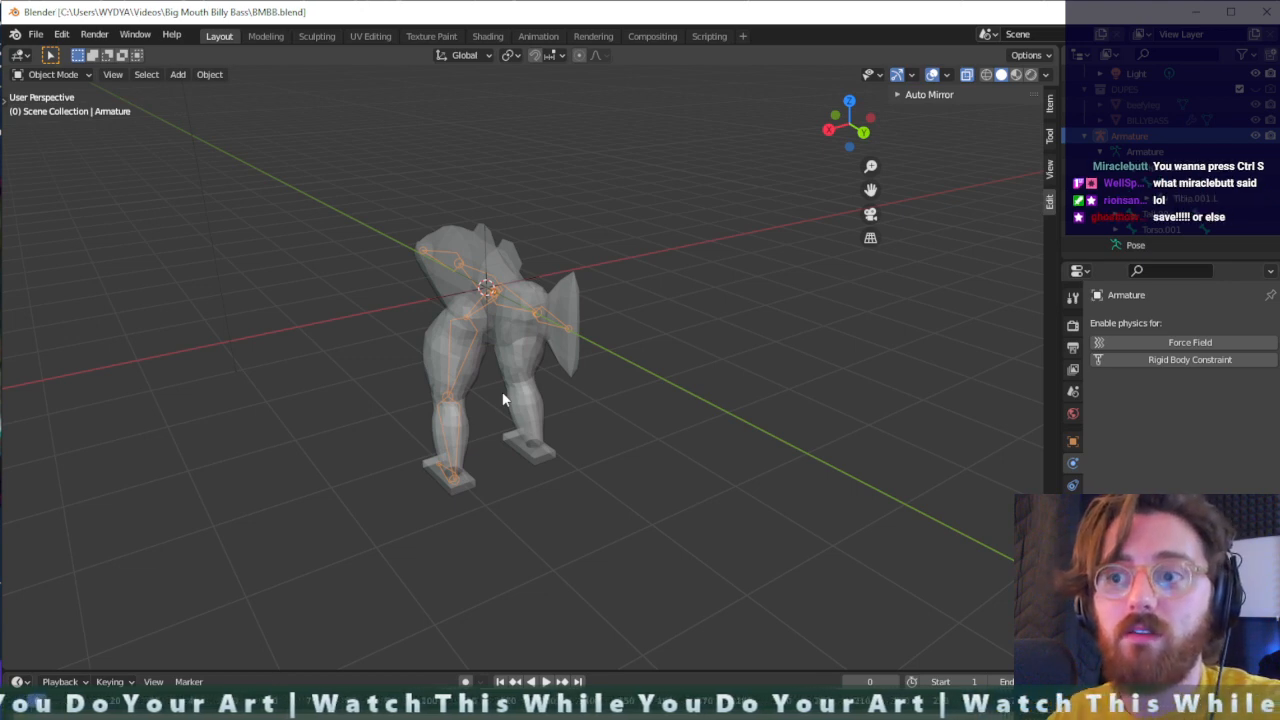
- Snap the selected armature to the 3D cursor
{"action": "scroll", "coordinate": [502, 391], "scroll_direction": "up", "scroll_amount": 2}
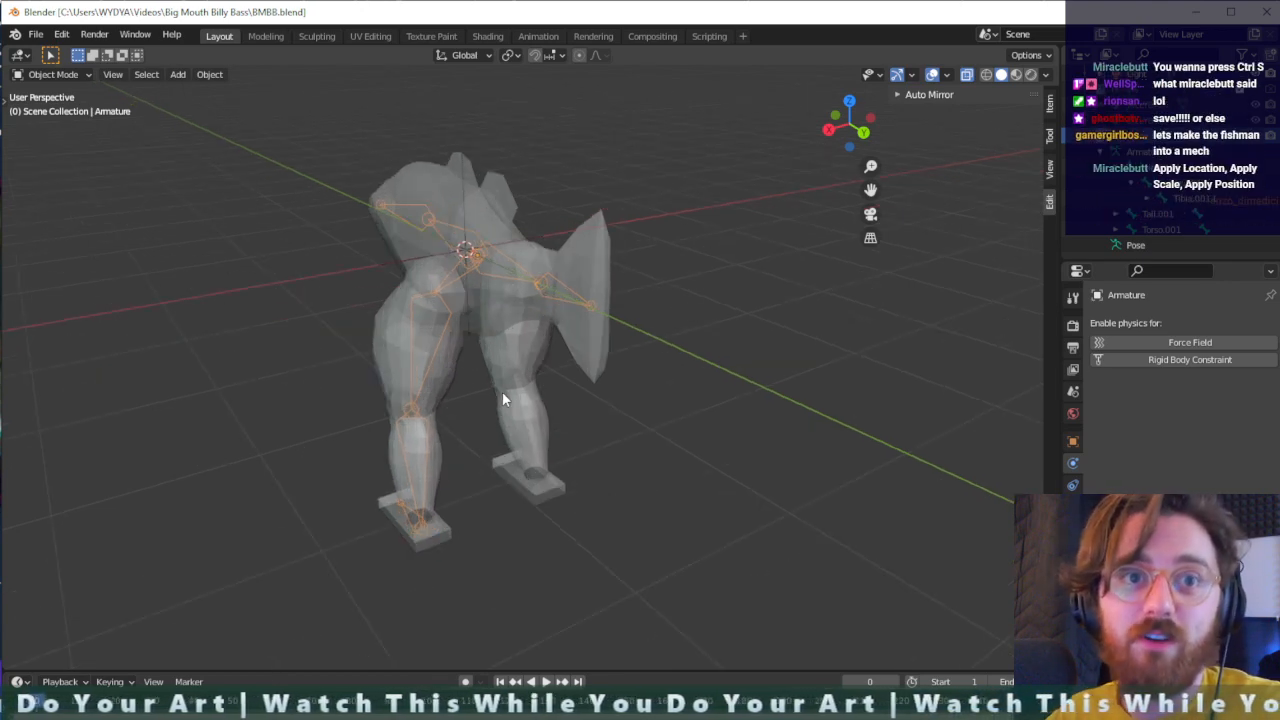
{"action": "middle_click_drag", "start_coordinate": [543, 400], "coordinate": [846, 400]}
{"action": "middle_click_drag", "start_coordinate": [926, 420], "coordinate": [657, 320]}
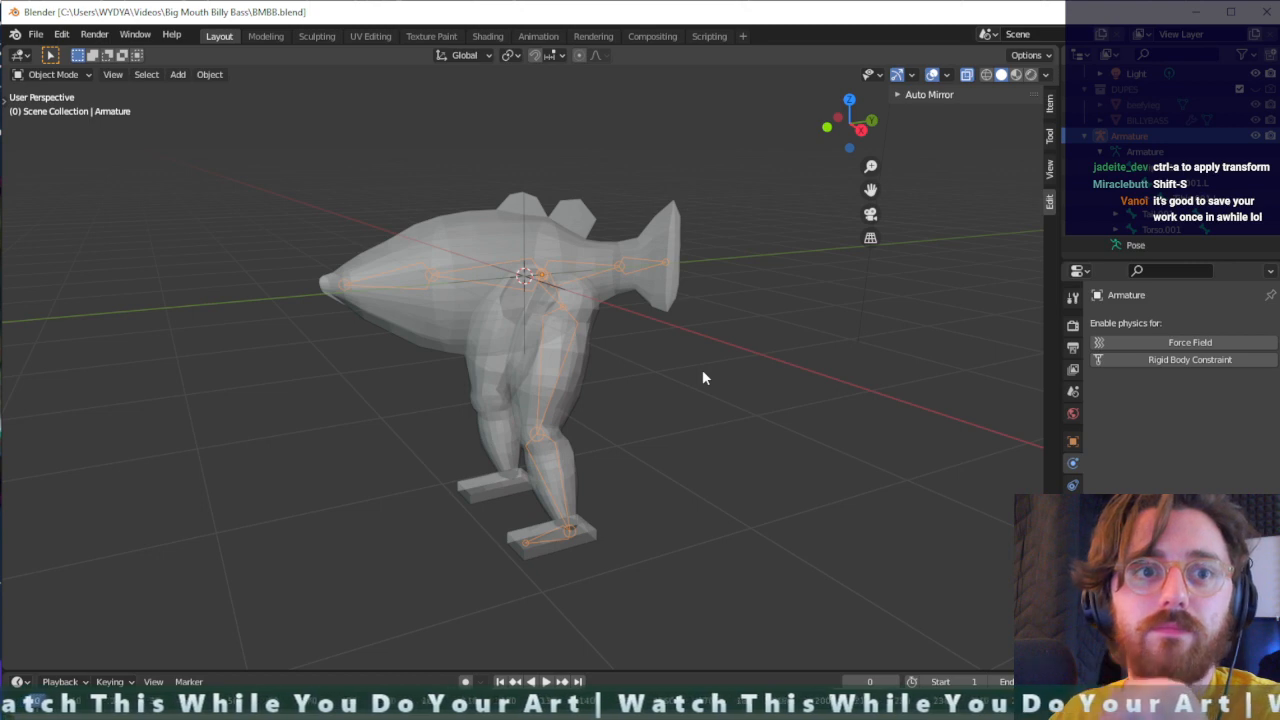
{"action": "key", "text": "shift+s"}
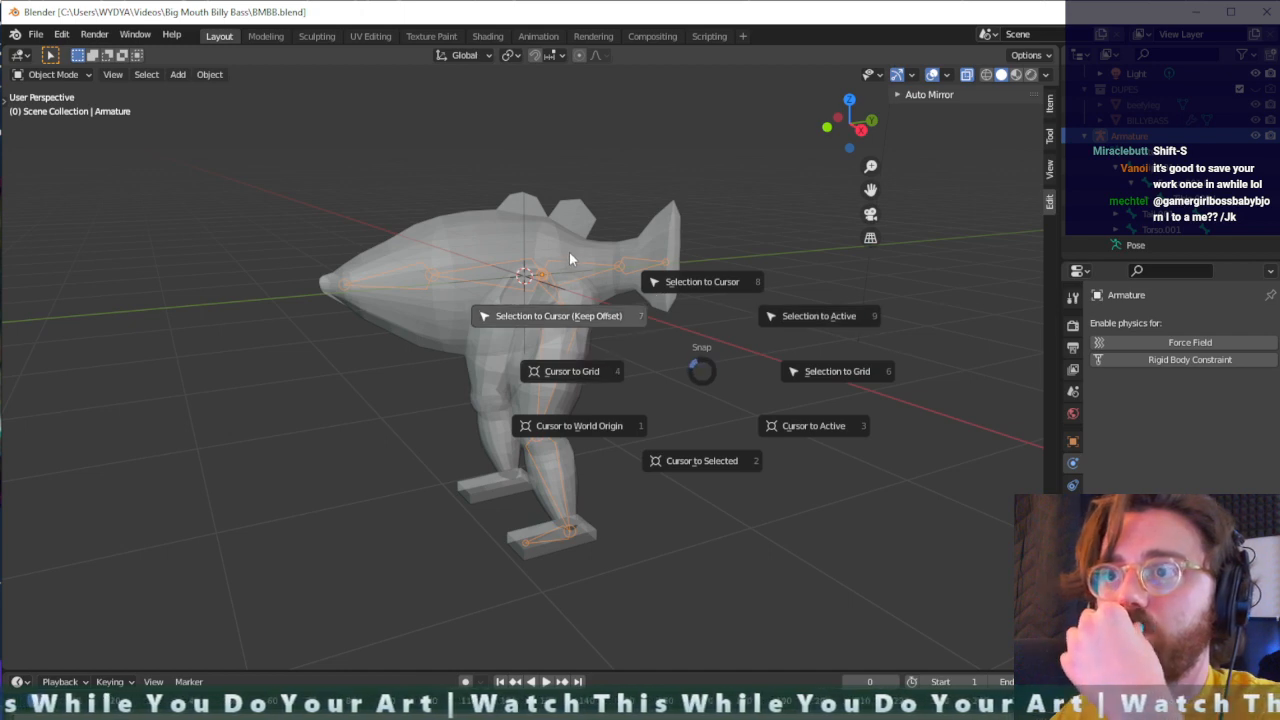
{"action": "left_click", "coordinate": [594, 199]}
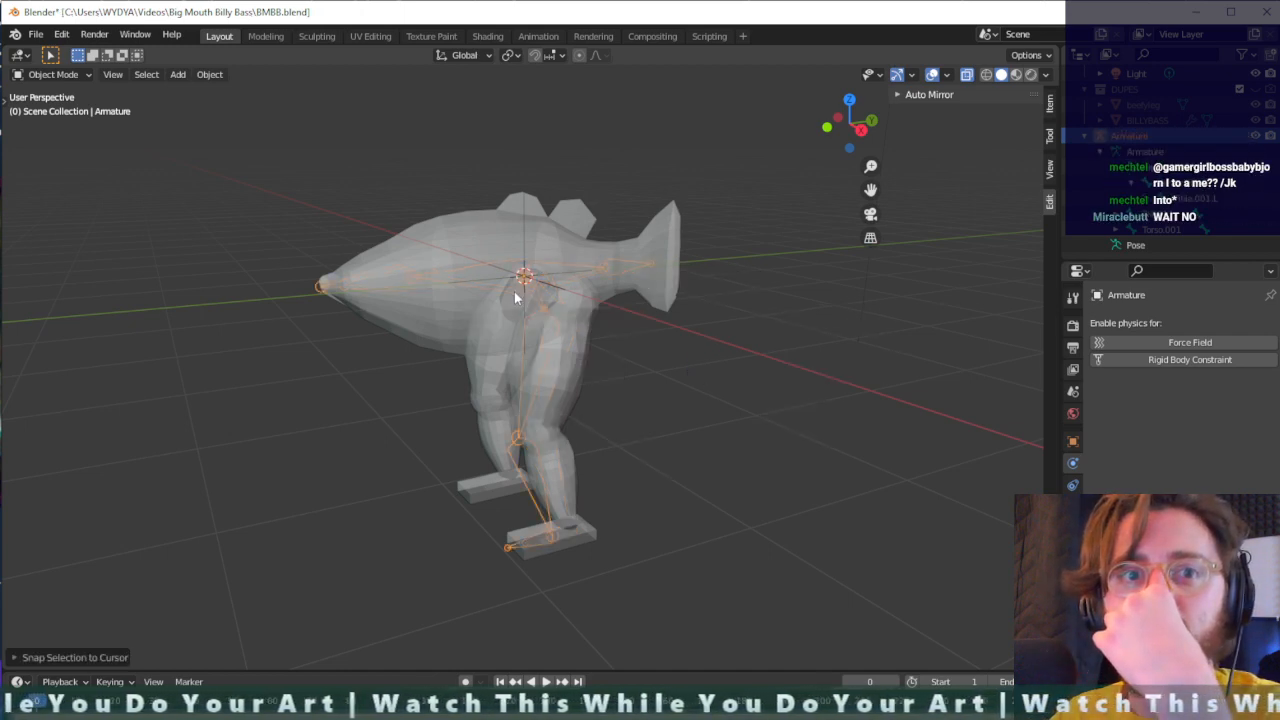
- Move the armature about 0.19 m along the global Y axis to line its bones up with the fish and leg
{"action": "middle_click_drag", "start_coordinate": [521, 306], "coordinate": [589, 420]}
{"action": "scroll", "coordinate": [611, 400], "scroll_direction": "up", "scroll_amount": 4}
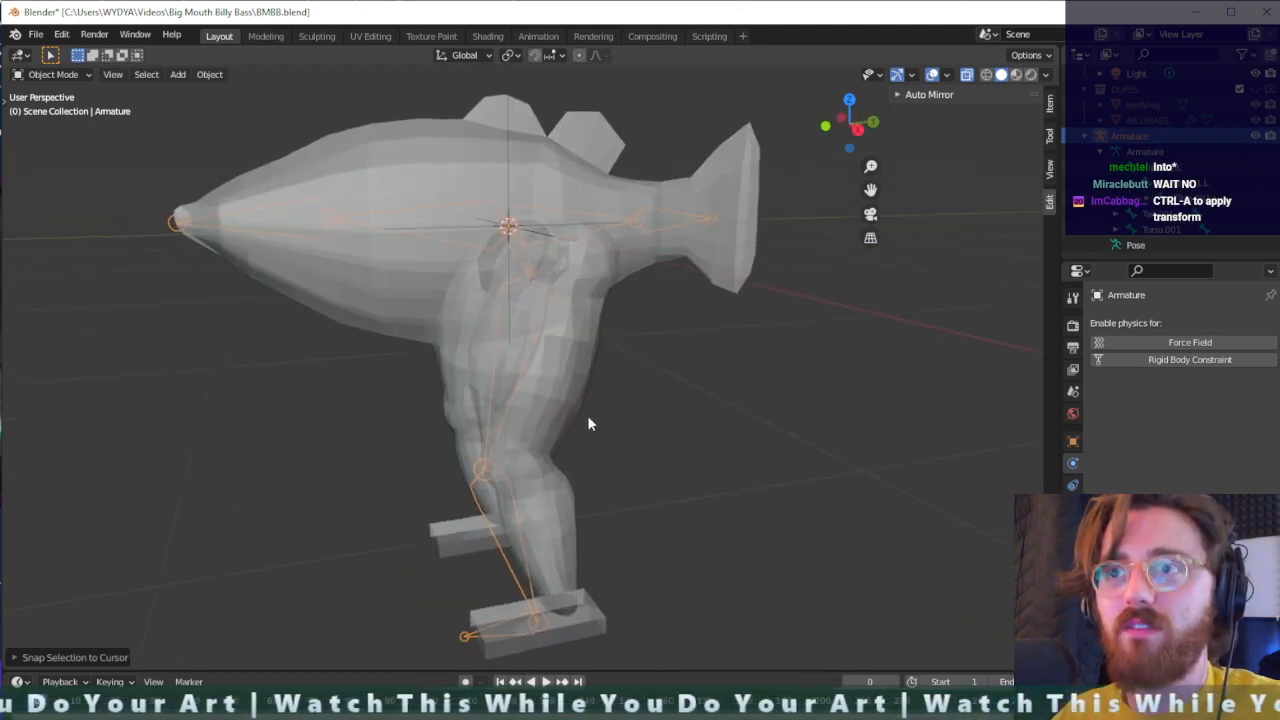
{"action": "key", "text": "g"}
{"action": "key", "text": "y"}
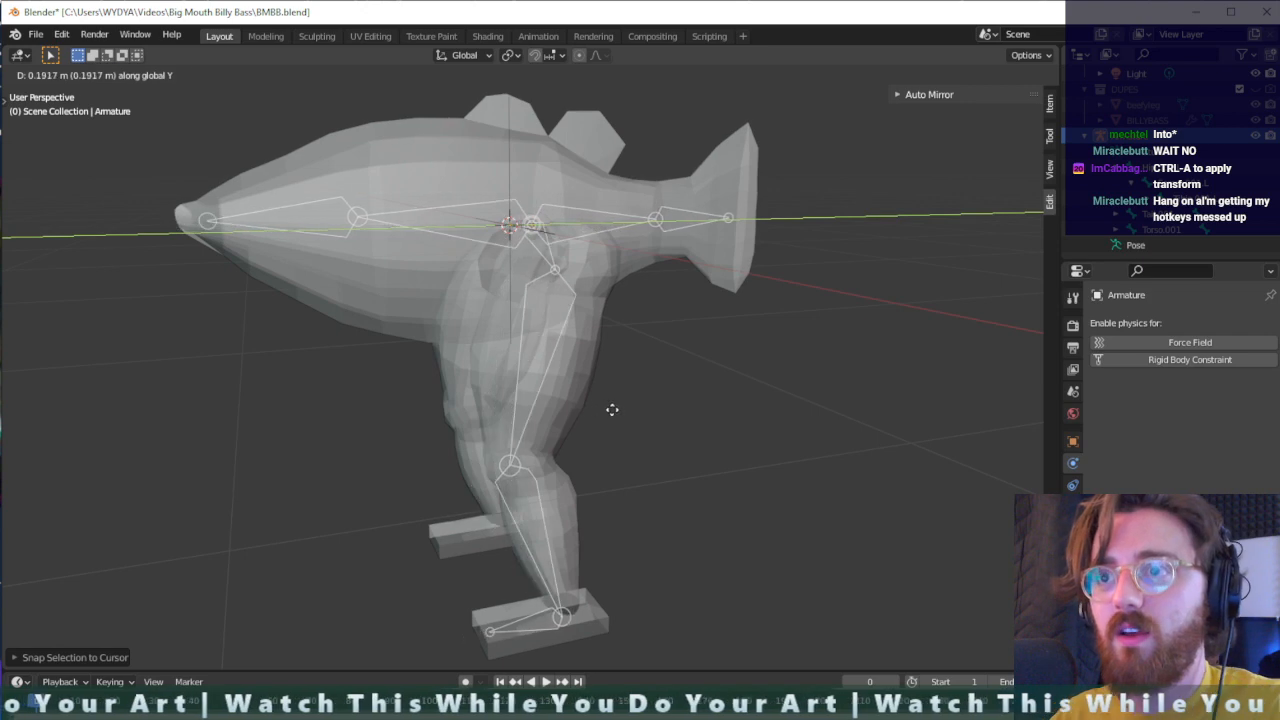
{"action": "left_click", "coordinate": [618, 408]}
- Apply the armature object's location, rotation and scale
{"action": "middle_click_drag", "start_coordinate": [627, 410], "coordinate": [557, 423]}
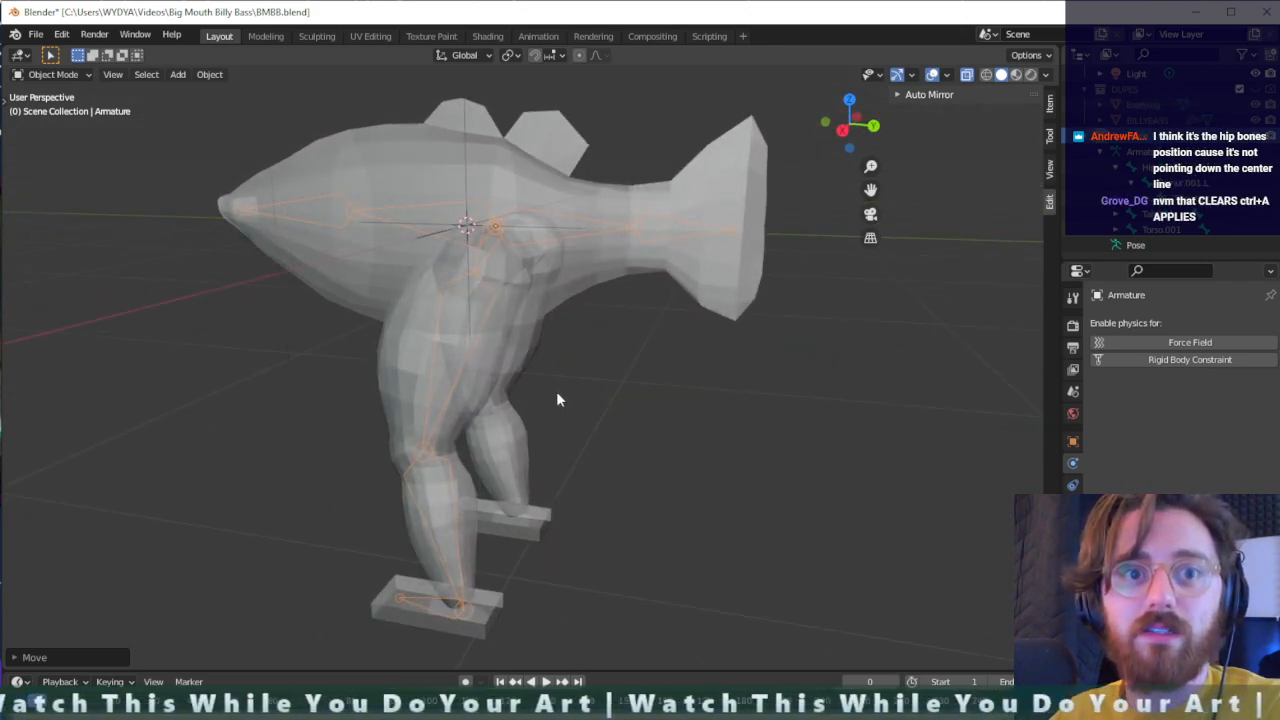
{"action": "middle_click_drag", "start_coordinate": [556, 391], "coordinate": [538, 315]}
{"action": "scroll", "coordinate": [610, 348], "scroll_direction": "up", "scroll_amount": 4}
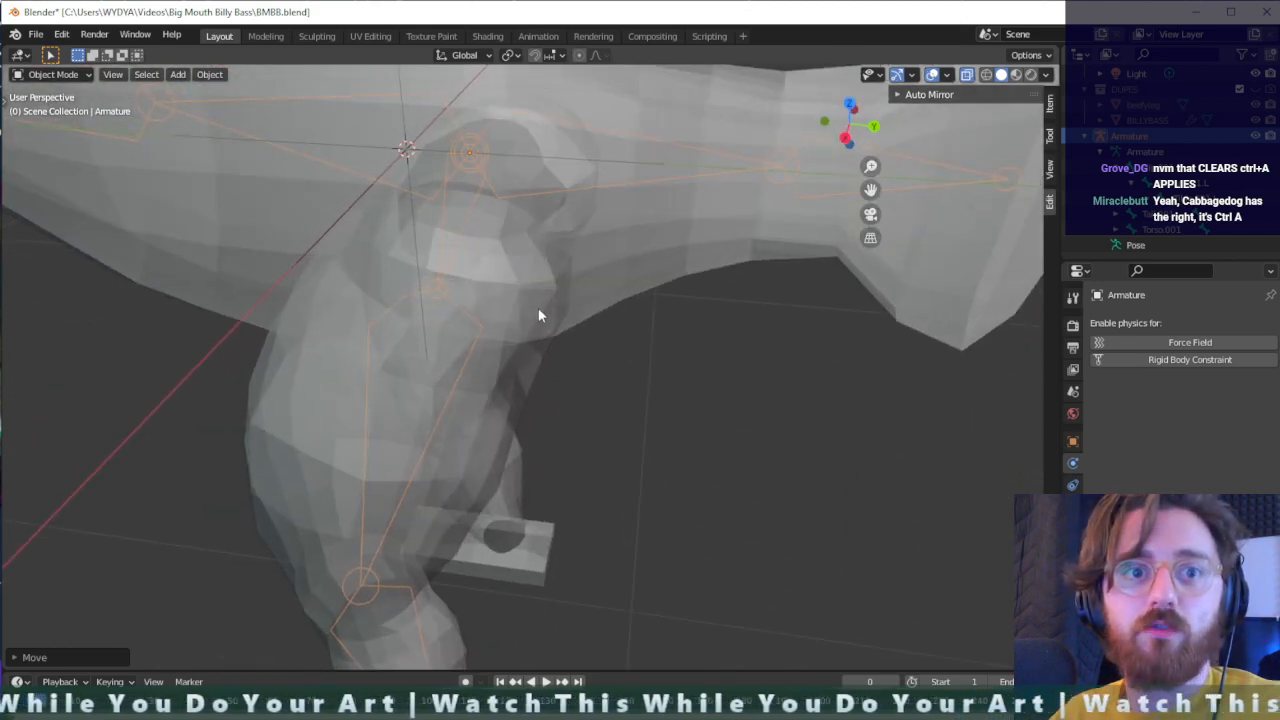
{"action": "key", "text": "ctrl+a"}
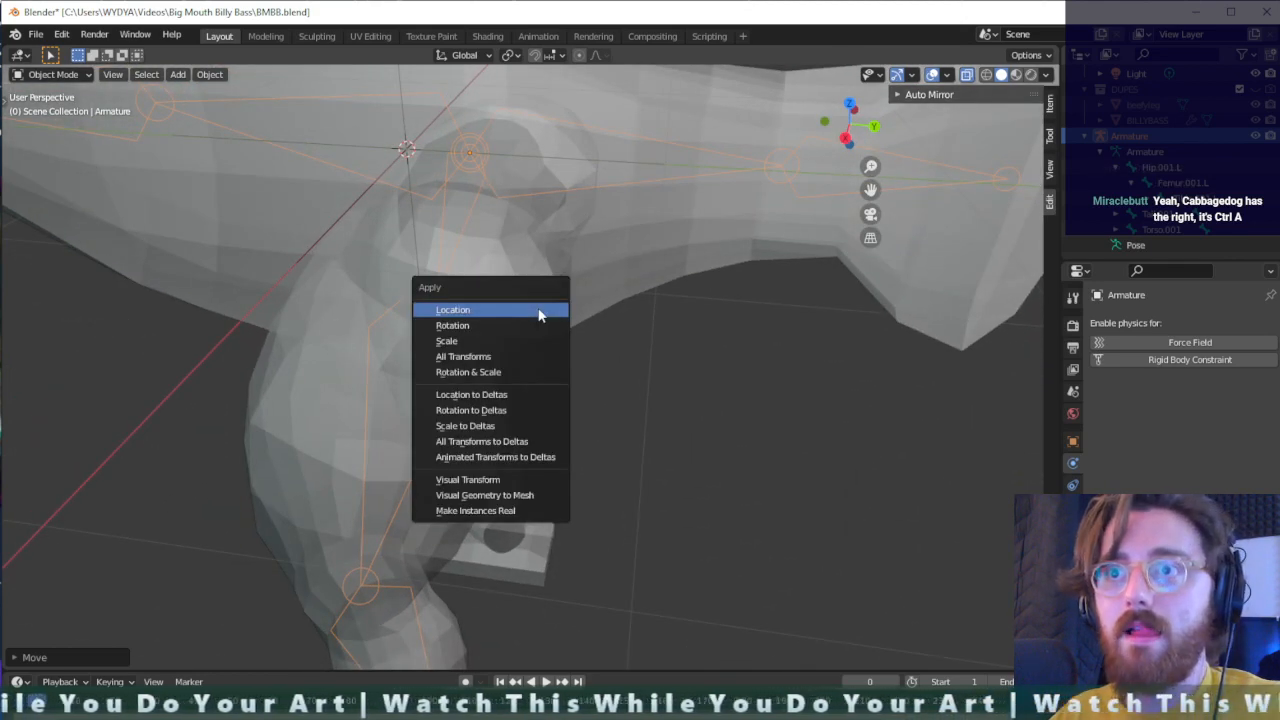
{"action": "left_click", "coordinate": [538, 315]}
{"action": "key", "text": "ctrl+a"}
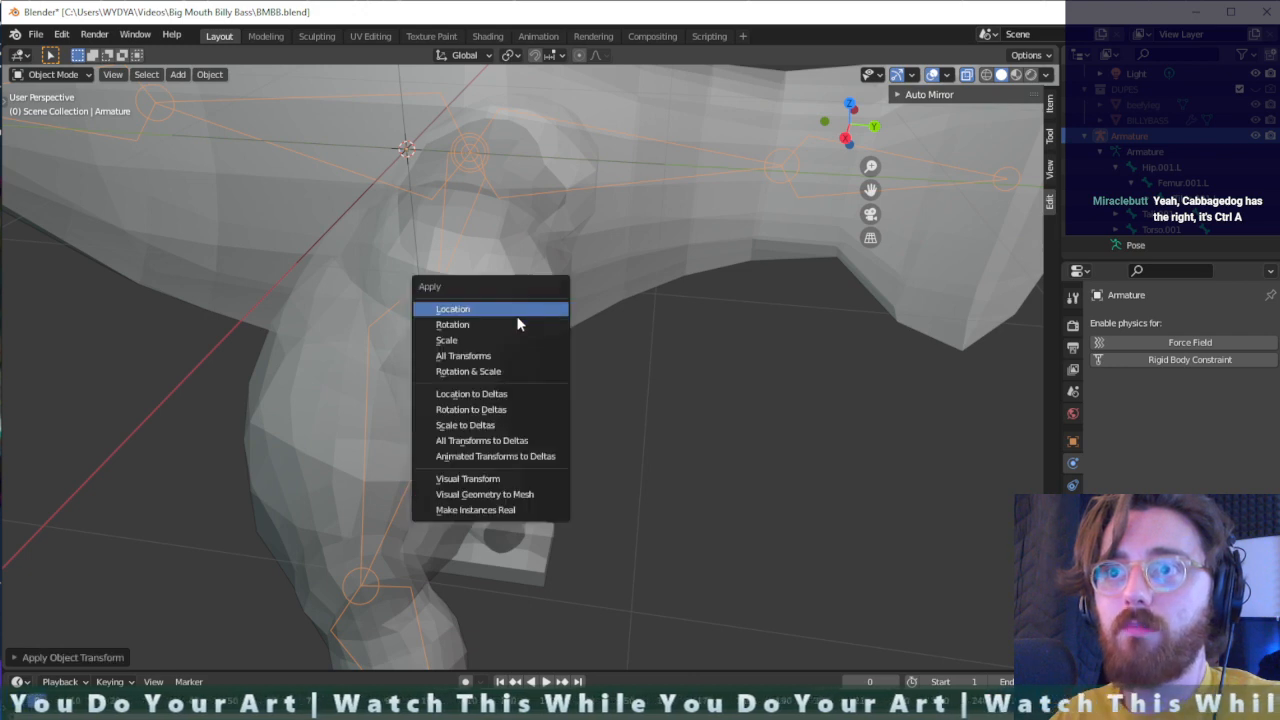
{"action": "left_click", "coordinate": [518, 324]}
{"action": "key", "text": "ctrl+a"}
{"action": "left_click", "coordinate": [500, 342]}
{"action": "key", "text": "ctrl+a"}
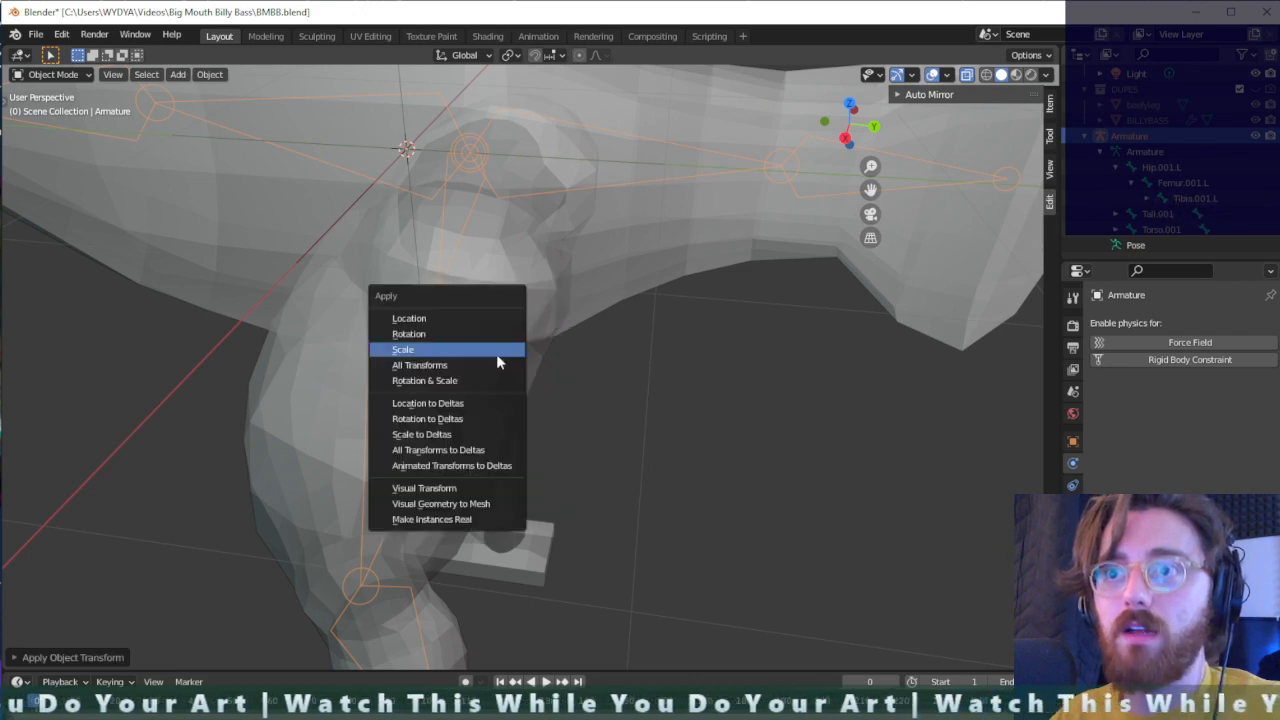
{"action": "left_click", "coordinate": [497, 355]}
{"action": "middle_click_drag", "start_coordinate": [481, 362], "coordinate": [803, 341]}
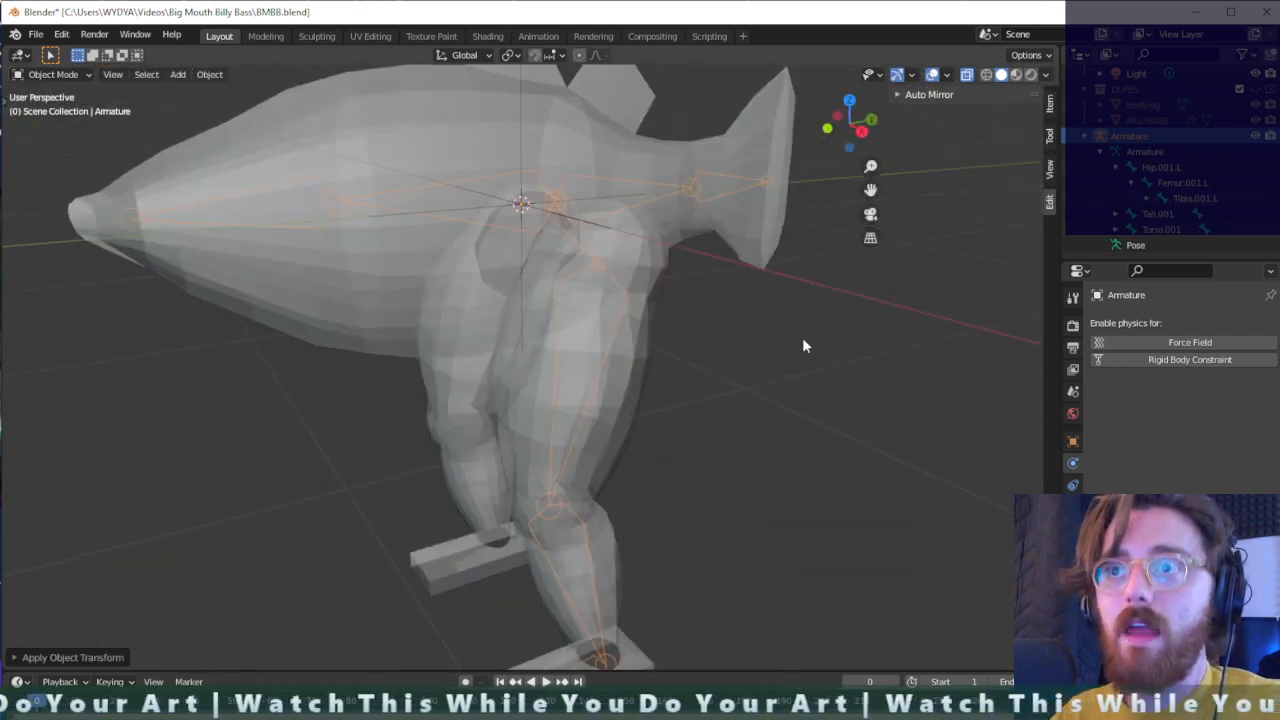
- In the armature's Edit Mode, select the left hip, femur, shin and foot bones and symmetrize them onto the right leg
{"action": "key", "text": "Tab"}
{"action": "left_click", "coordinate": [581, 233]}
{"action": "left_click", "coordinate": [590, 373]}
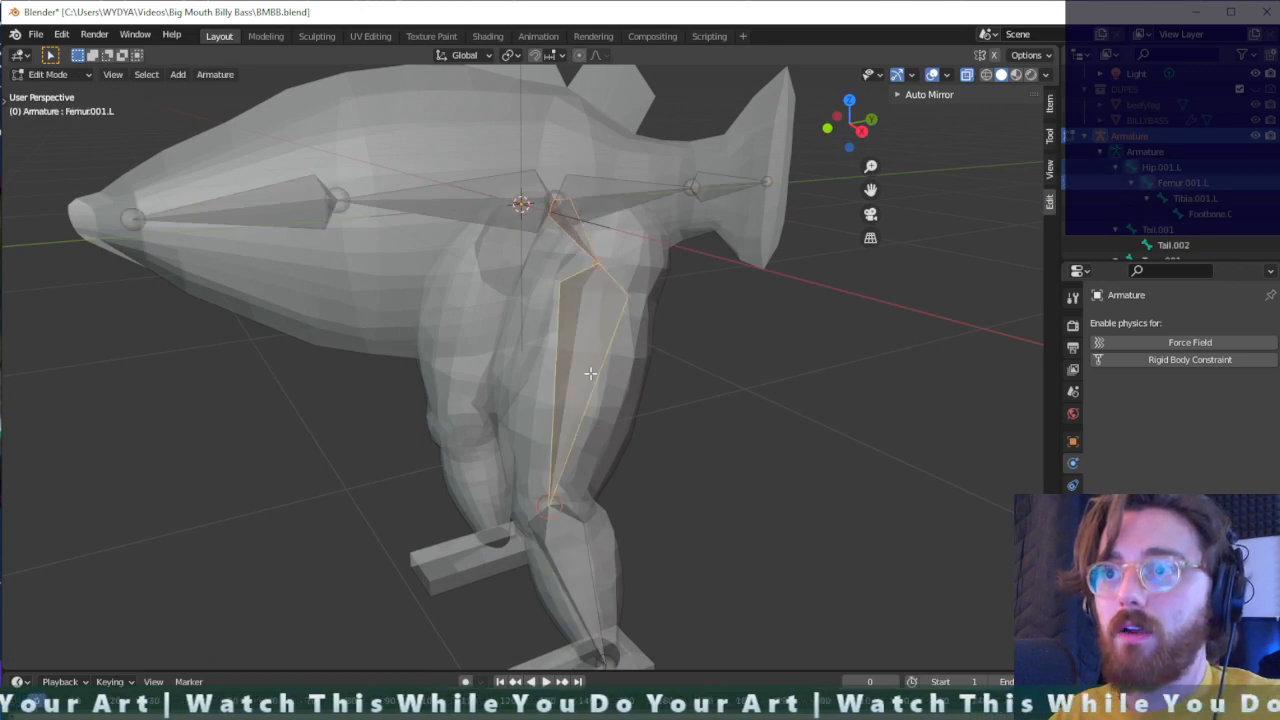
{"action": "left_click", "coordinate": [561, 551]}
{"action": "scroll", "coordinate": [561, 551], "scroll_direction": "down", "scroll_amount": 2}
{"action": "left_click", "coordinate": [562, 586]}
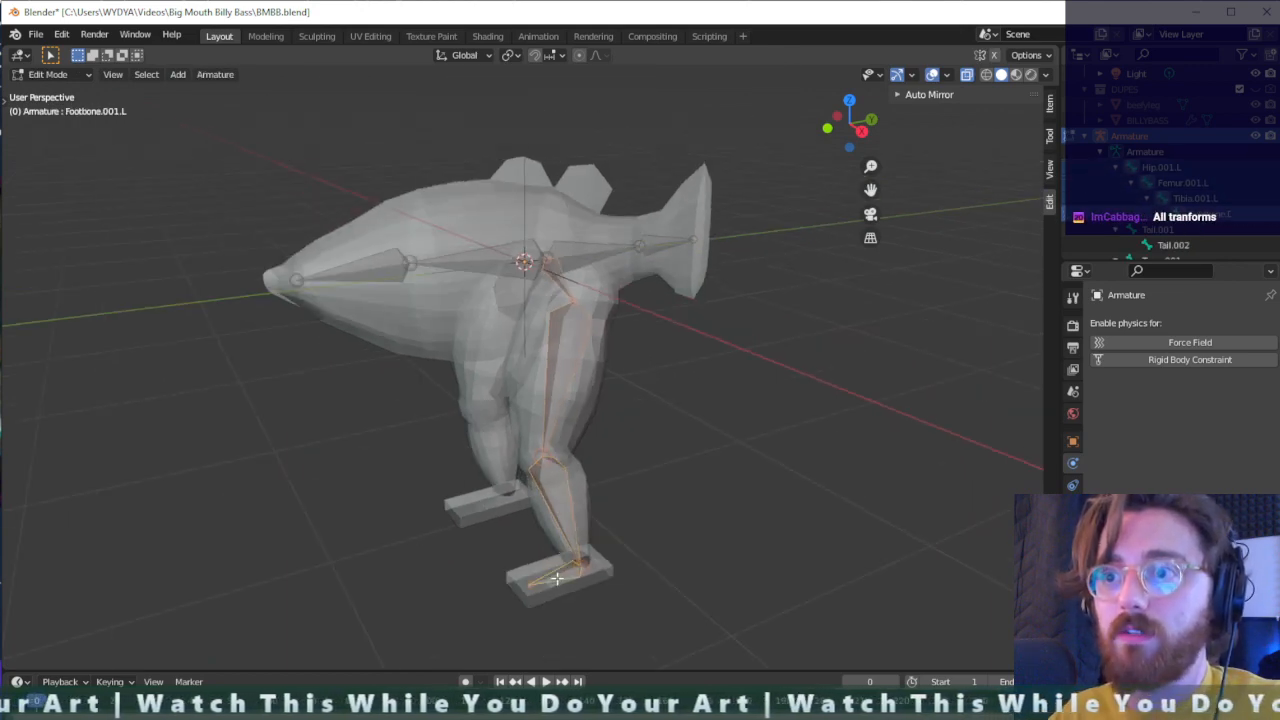
{"action": "right_click", "coordinate": [557, 500]}
{"action": "left_click", "coordinate": [557, 500]}
{"action": "middle_click_drag", "start_coordinate": [557, 500], "coordinate": [793, 442]}
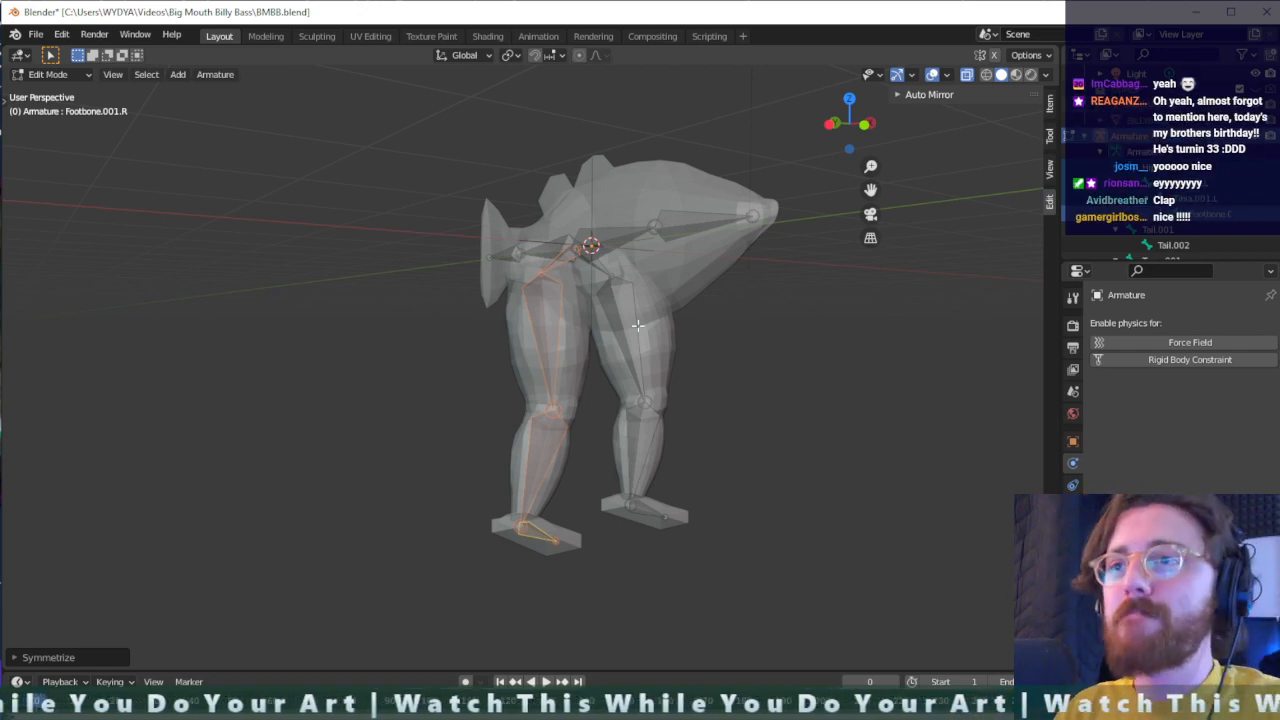
- Check the mirrored leg bones against the fish model and save the Blender file under its existing name
{"action": "middle_click_drag", "start_coordinate": [637, 325], "coordinate": [668, 389]}
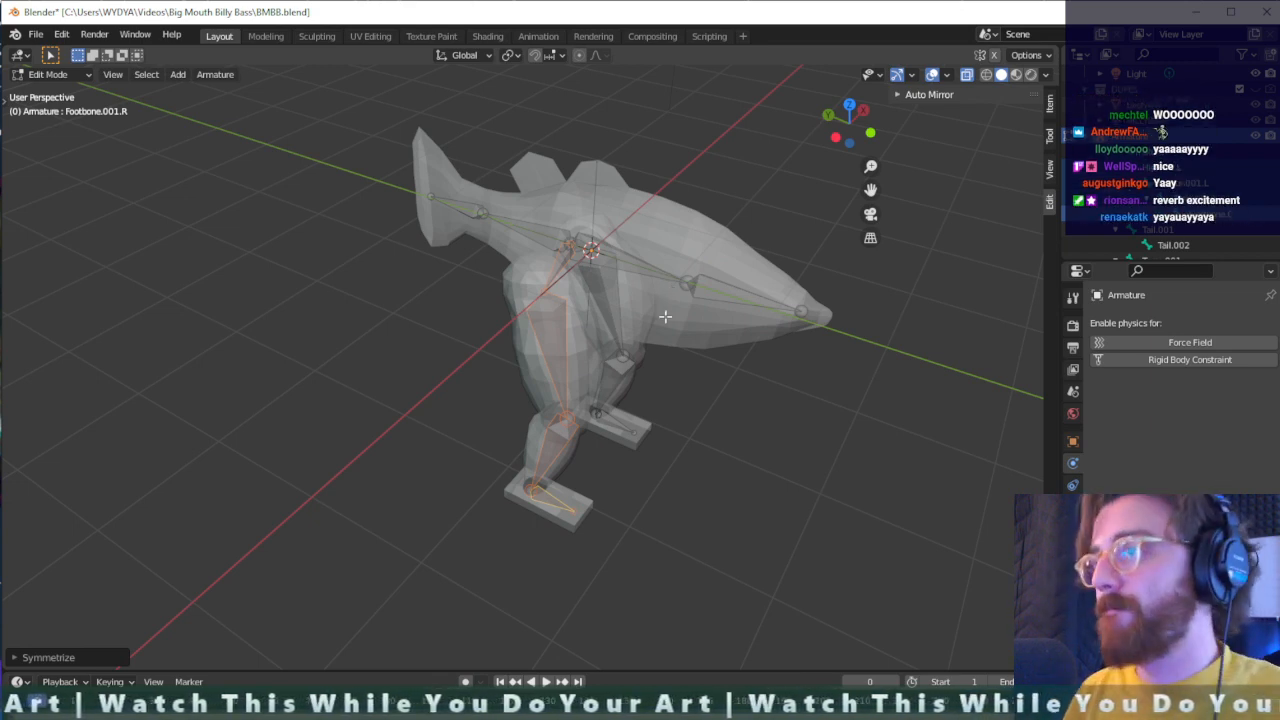
{"action": "scroll", "coordinate": [662, 290], "scroll_direction": "up", "scroll_amount": 3}
{"action": "middle_click_drag", "start_coordinate": [911, 286], "coordinate": [790, 240]}
{"action": "scroll", "coordinate": [801, 292], "scroll_direction": "down", "scroll_amount": 2}
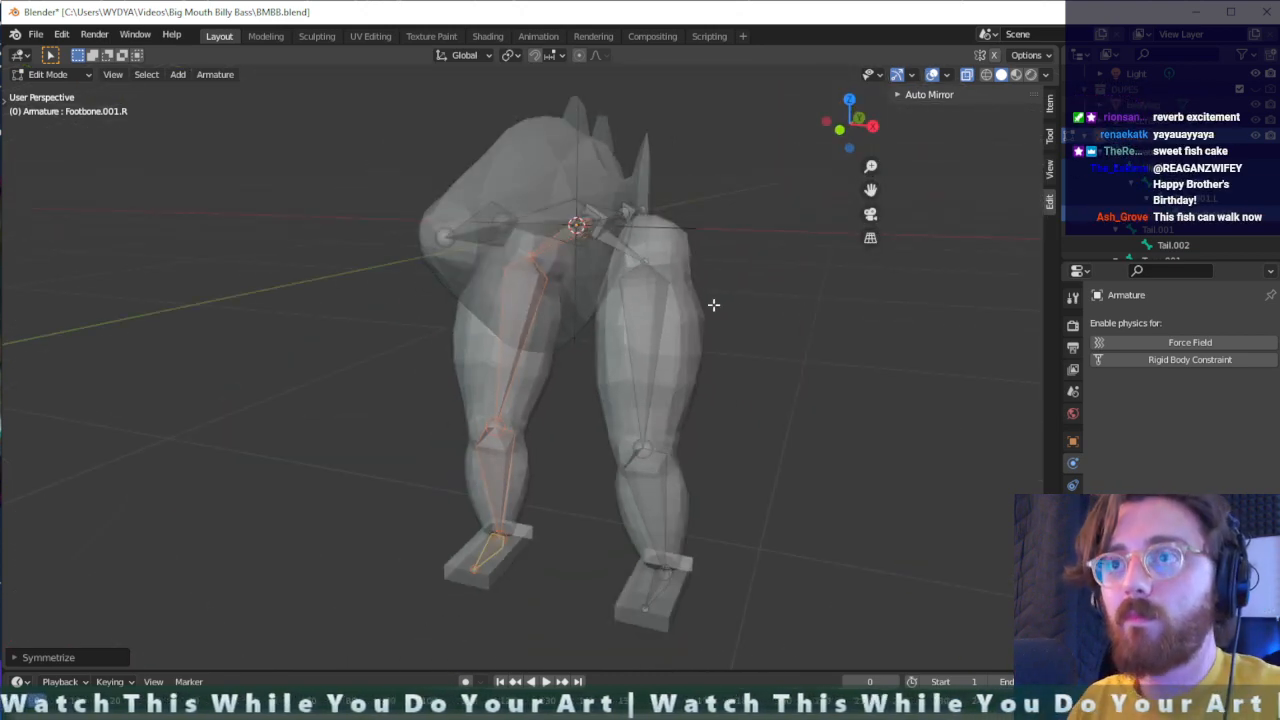
{"action": "key", "text": "ctrl+s"}
- Move the joint between the two torso bones along the global X axis onto the body's centreline
{"action": "middle_click_drag", "start_coordinate": [720, 371], "coordinate": [658, 402]}
{"action": "left_click", "coordinate": [572, 367]}
{"action": "key", "text": "g"}
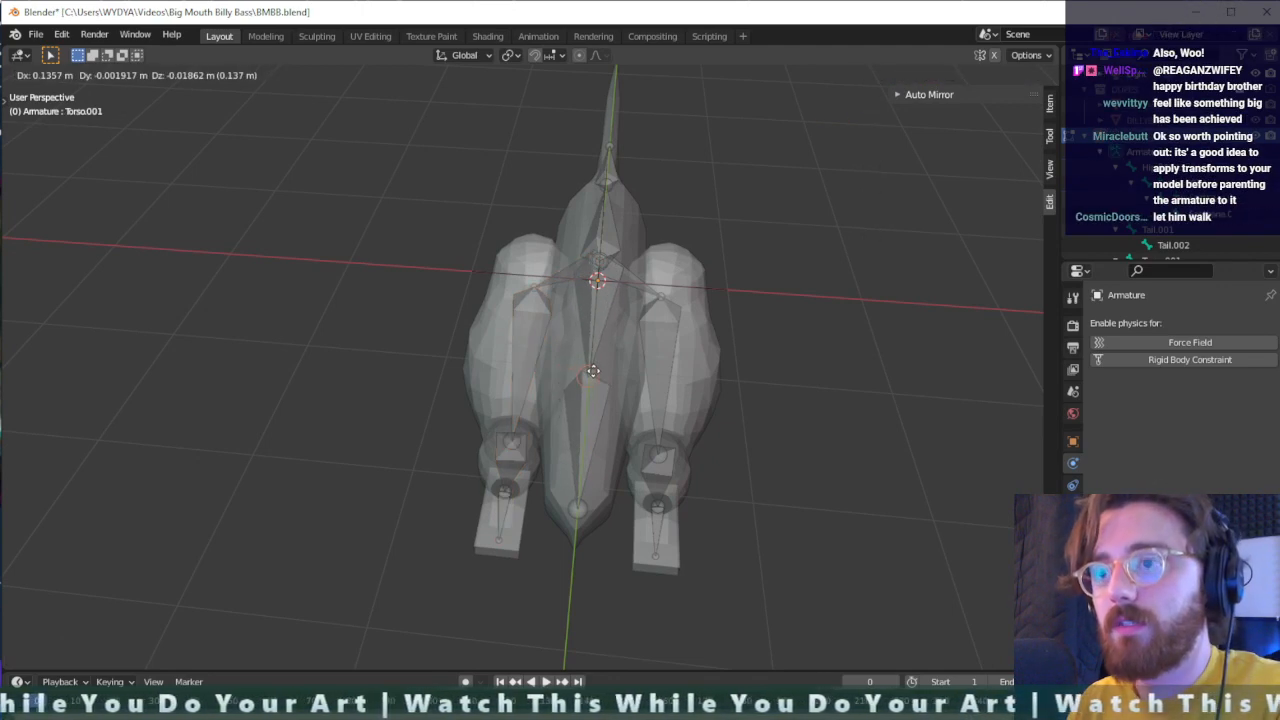
{"action": "key", "text": "x"}
{"action": "left_click", "coordinate": [598, 371]}
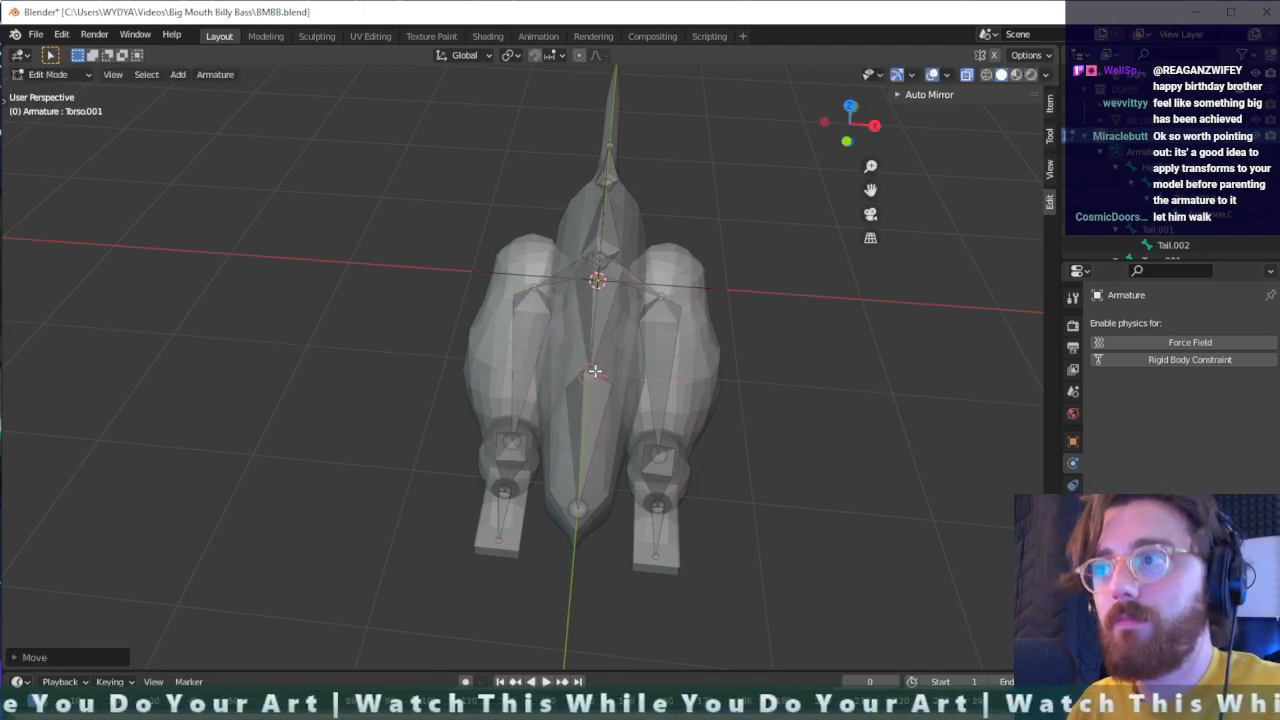
- Show the armature's object transform values and check the torso and leg bones individually for alignment
{"action": "left_click", "coordinate": [1073, 441]}
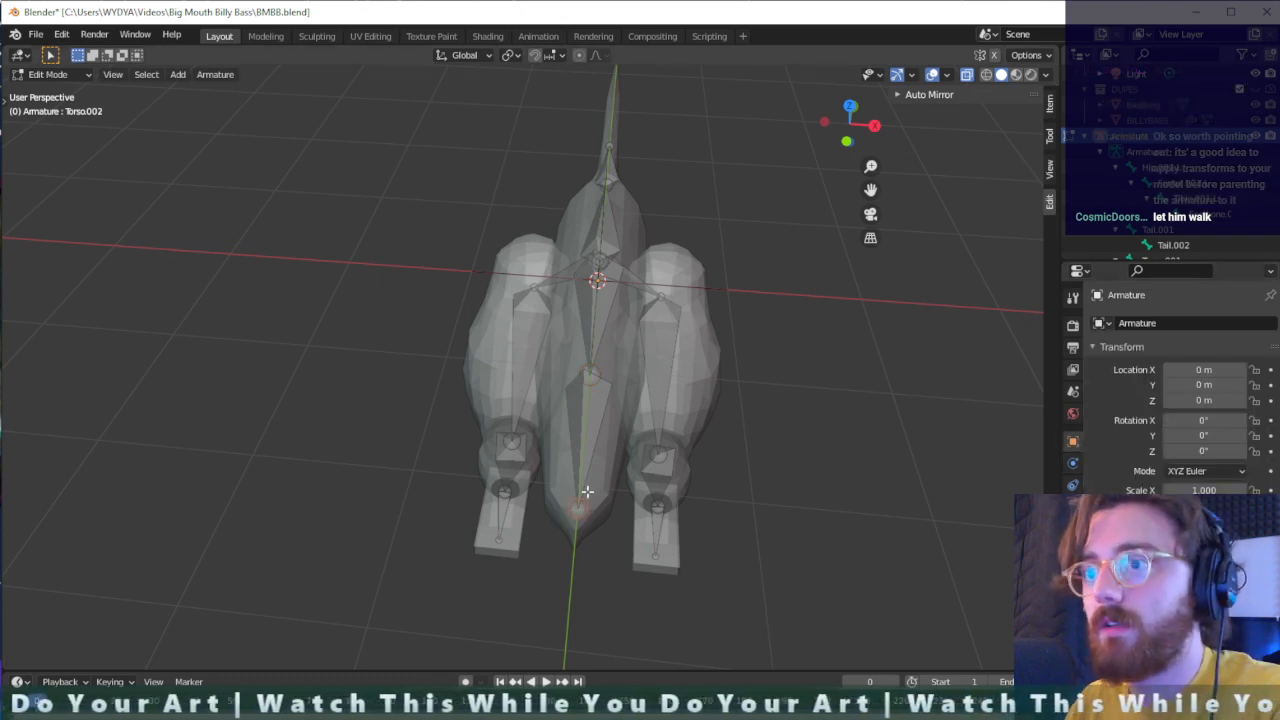
{"action": "left_click", "coordinate": [582, 442]}
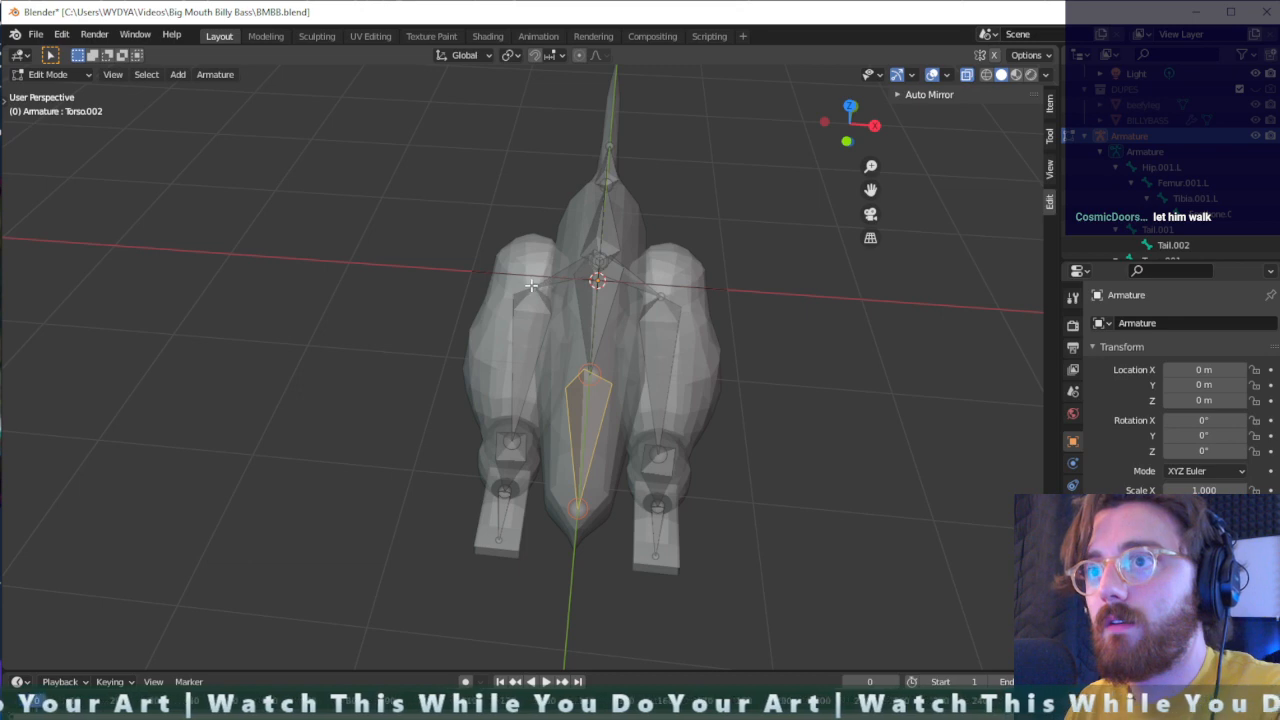
{"action": "left_click", "coordinate": [538, 361]}
{"action": "left_click", "coordinate": [588, 275]}
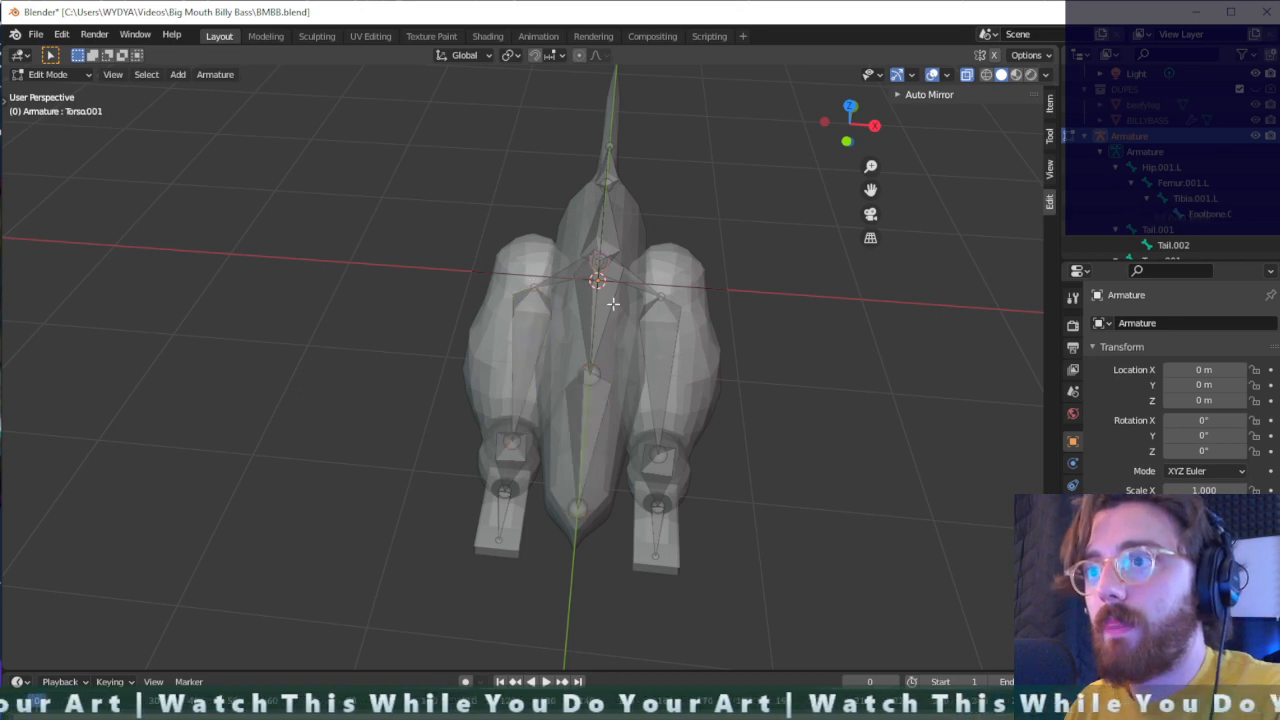
{"action": "middle_click_drag", "start_coordinate": [588, 275], "coordinate": [100, 337]}
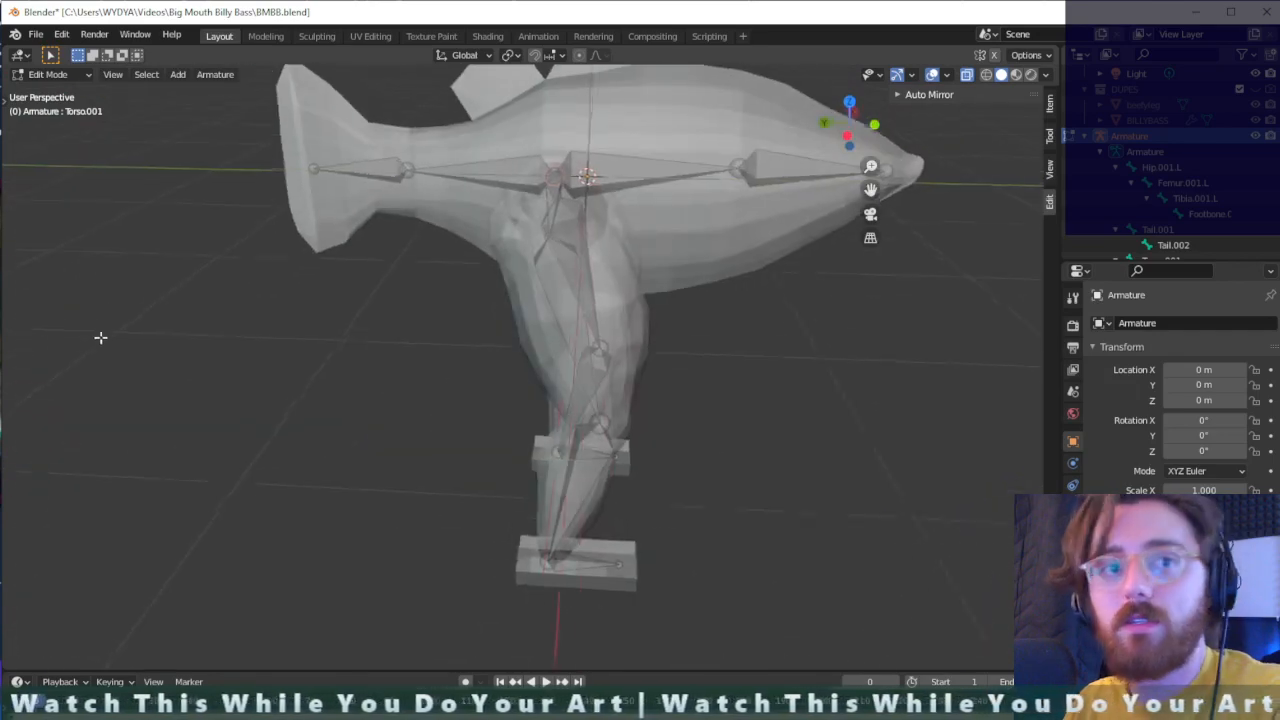
- Examine how the spine, tail and both legs' bones sit inside the fish mesh from several angles
{"action": "middle_click_drag", "start_coordinate": [683, 374], "coordinate": [566, 374]}
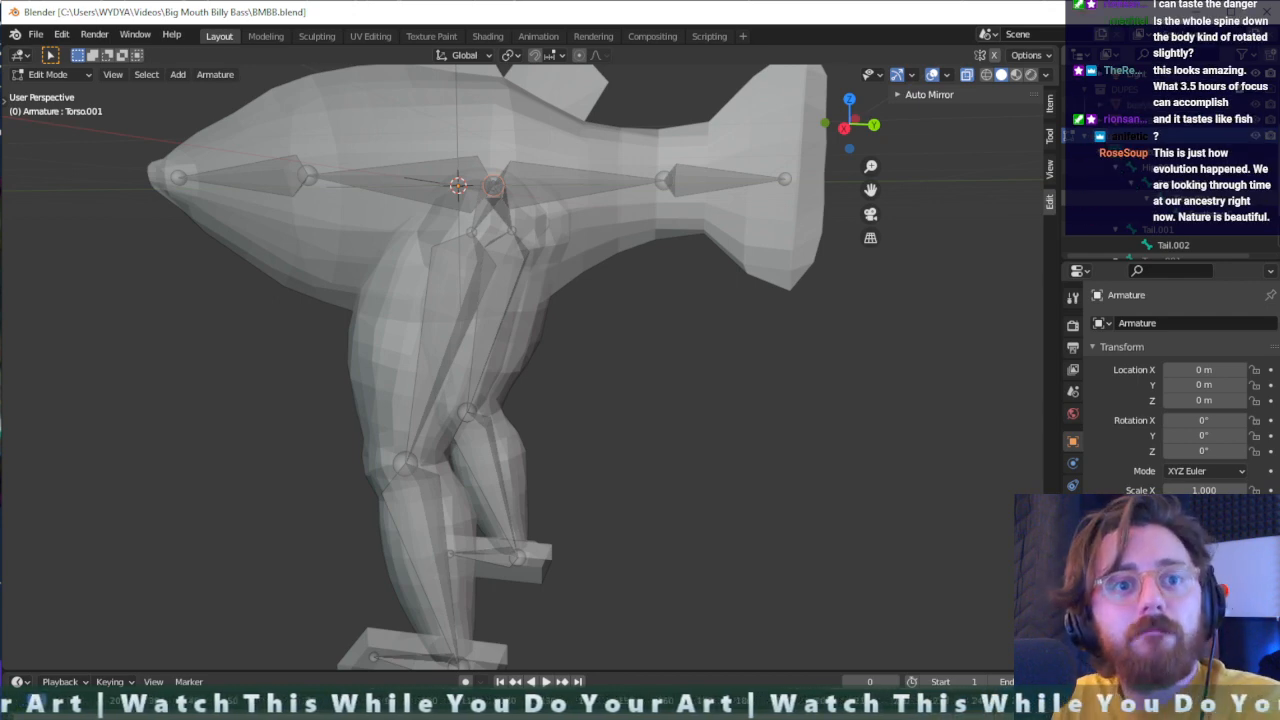
{"action": "scroll", "coordinate": [560, 215], "scroll_direction": "down", "scroll_amount": 1}
{"action": "middle_click_drag", "start_coordinate": [509, 262], "coordinate": [591, 256]}
{"action": "scroll", "coordinate": [514, 241], "scroll_direction": "down", "scroll_amount": 1}
{"action": "scroll", "coordinate": [509, 240], "scroll_direction": "up", "scroll_amount": 2}
{"action": "scroll", "coordinate": [509, 230], "scroll_direction": "down", "scroll_amount": 2}
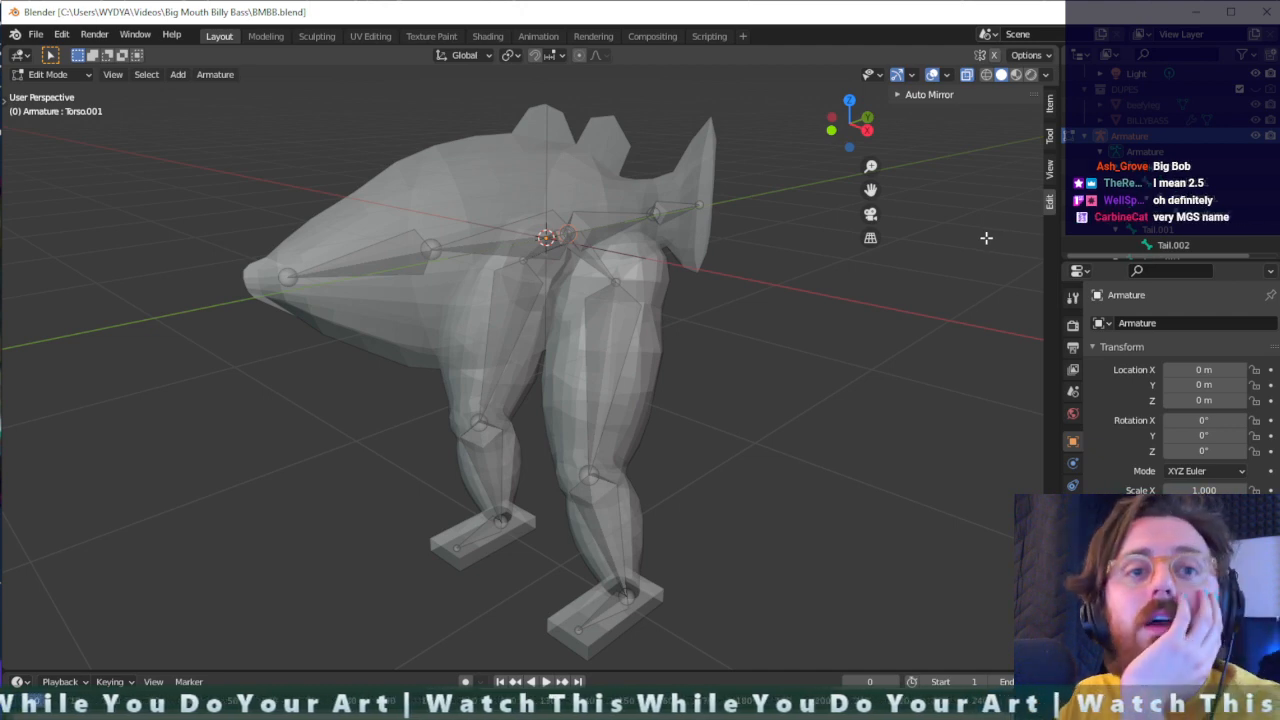
{"action": "middle_click_drag", "start_coordinate": [671, 257], "coordinate": [624, 280]}
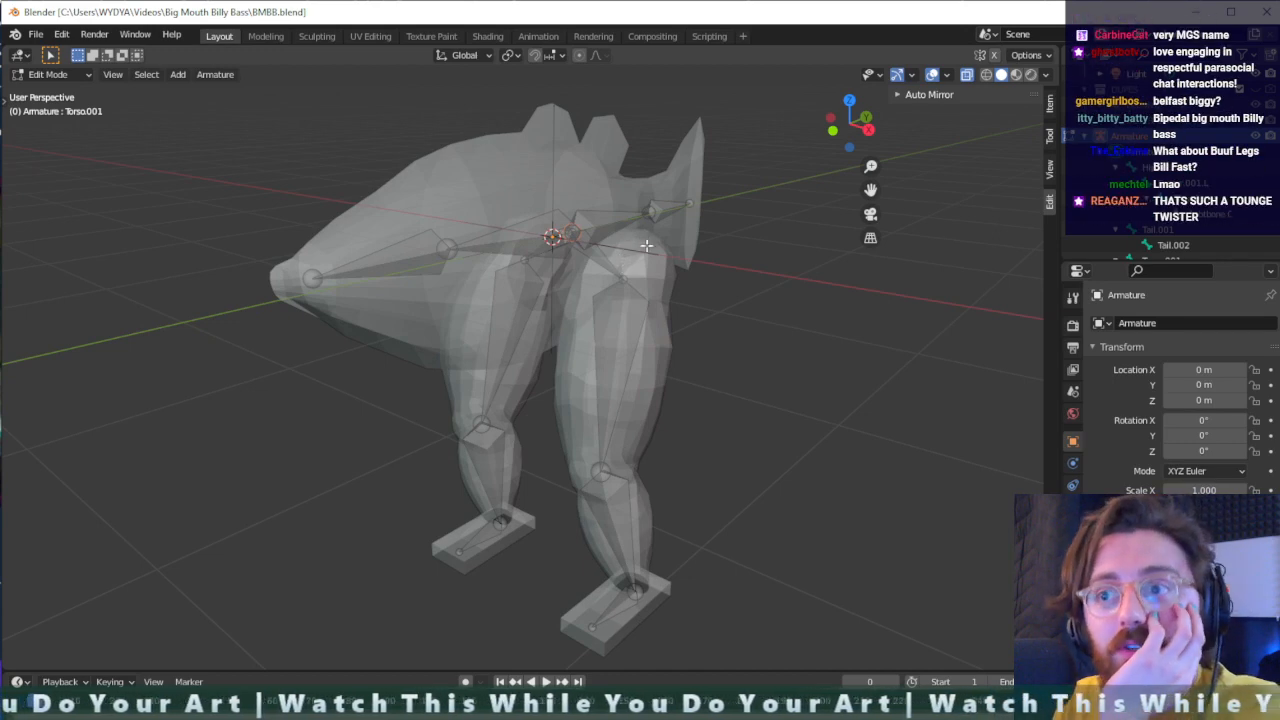
{"action": "middle_click_drag", "start_coordinate": [725, 323], "coordinate": [670, 367]}
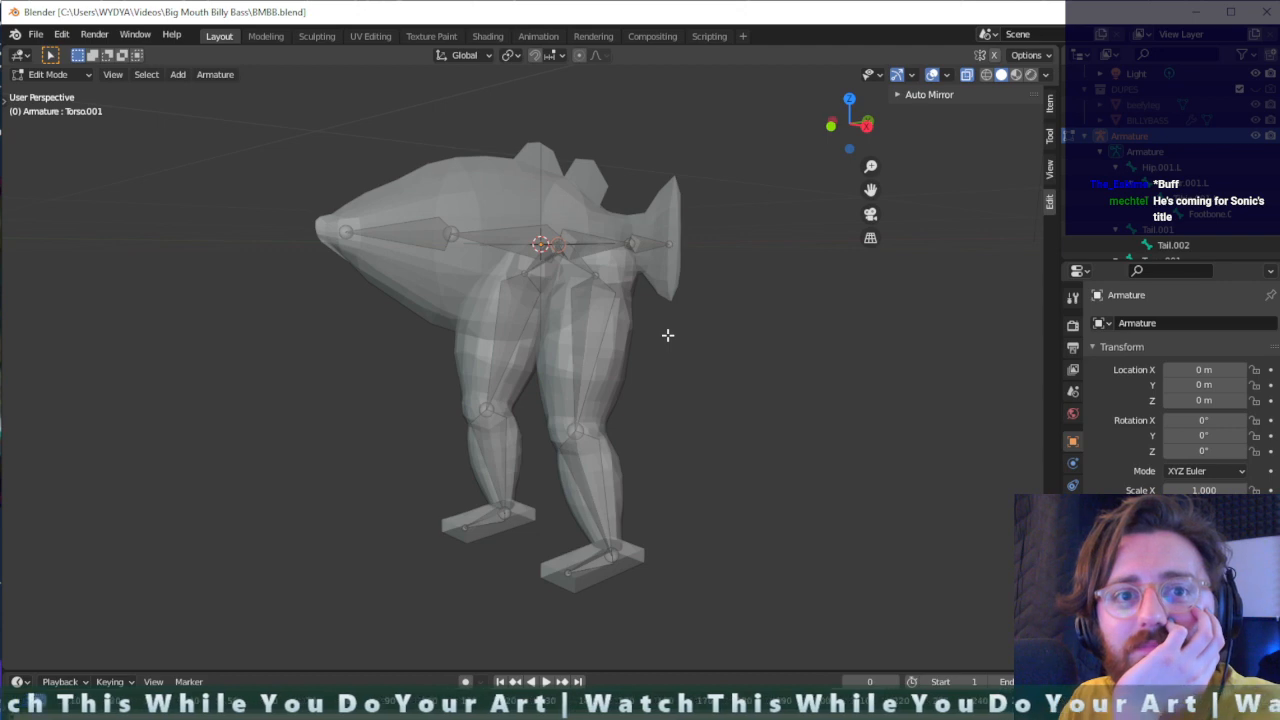
{"action": "scroll", "coordinate": [668, 335], "scroll_direction": "down", "scroll_amount": 1}
{"action": "scroll", "coordinate": [668, 335], "scroll_direction": "up", "scroll_amount": 3}
{"action": "scroll", "coordinate": [668, 335], "scroll_direction": "down", "scroll_amount": 1}
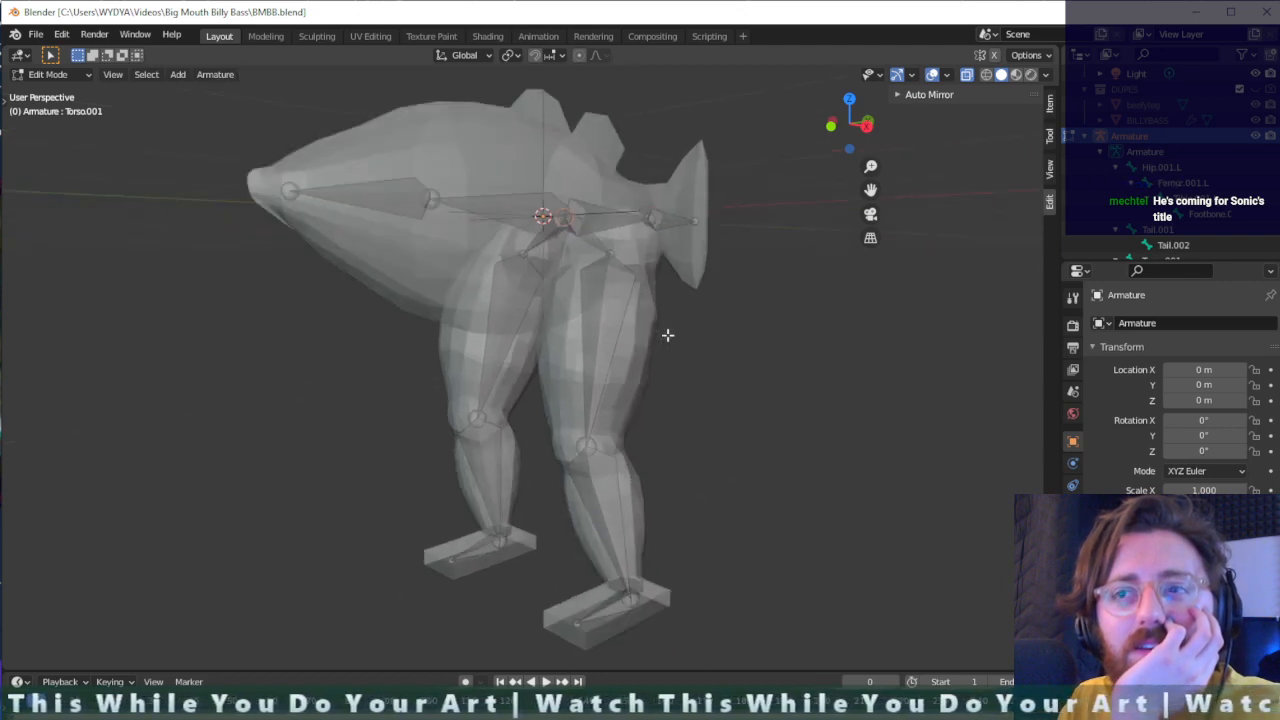
{"action": "scroll", "coordinate": [668, 335], "scroll_direction": "down", "scroll_amount": 2}
{"action": "middle_click_drag", "start_coordinate": [666, 334], "coordinate": [663, 377]}
{"action": "scroll", "coordinate": [658, 372], "scroll_direction": "down", "scroll_amount": 1}
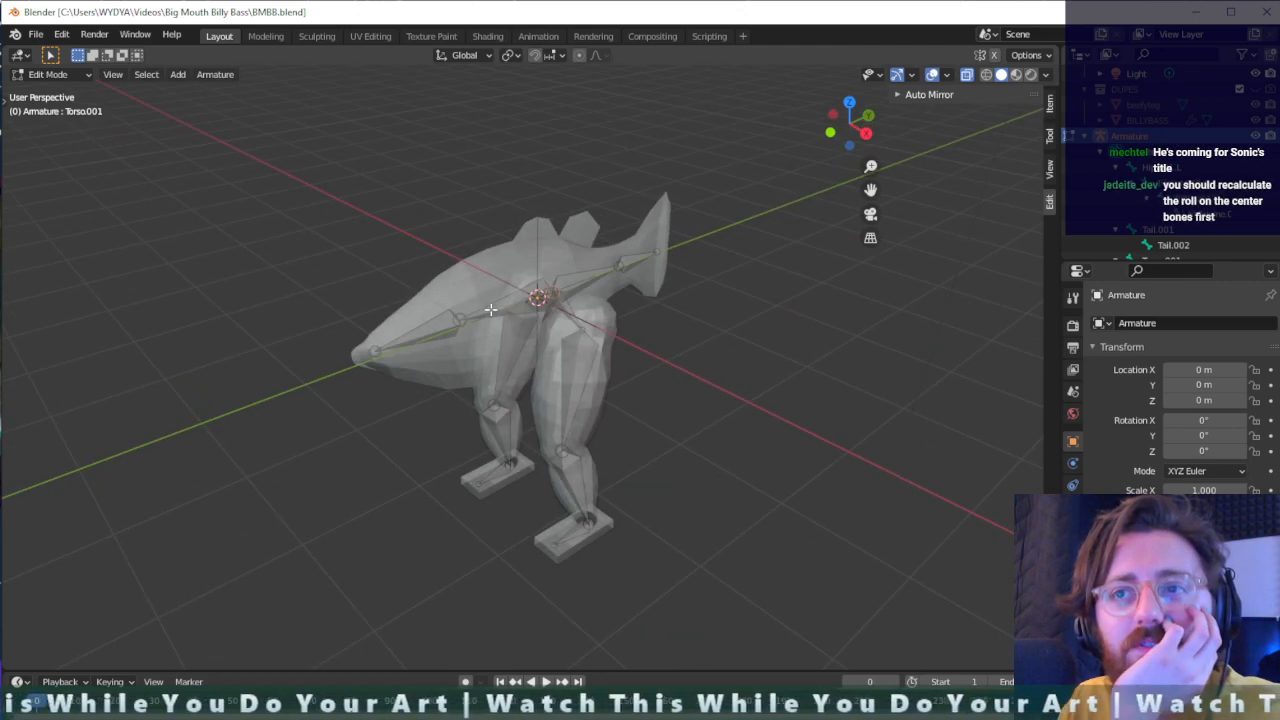
- Return to Object Mode and move the Armature object into the main Collection alongside the BILLYFAST mesh
{"action": "key", "text": "Tab"}
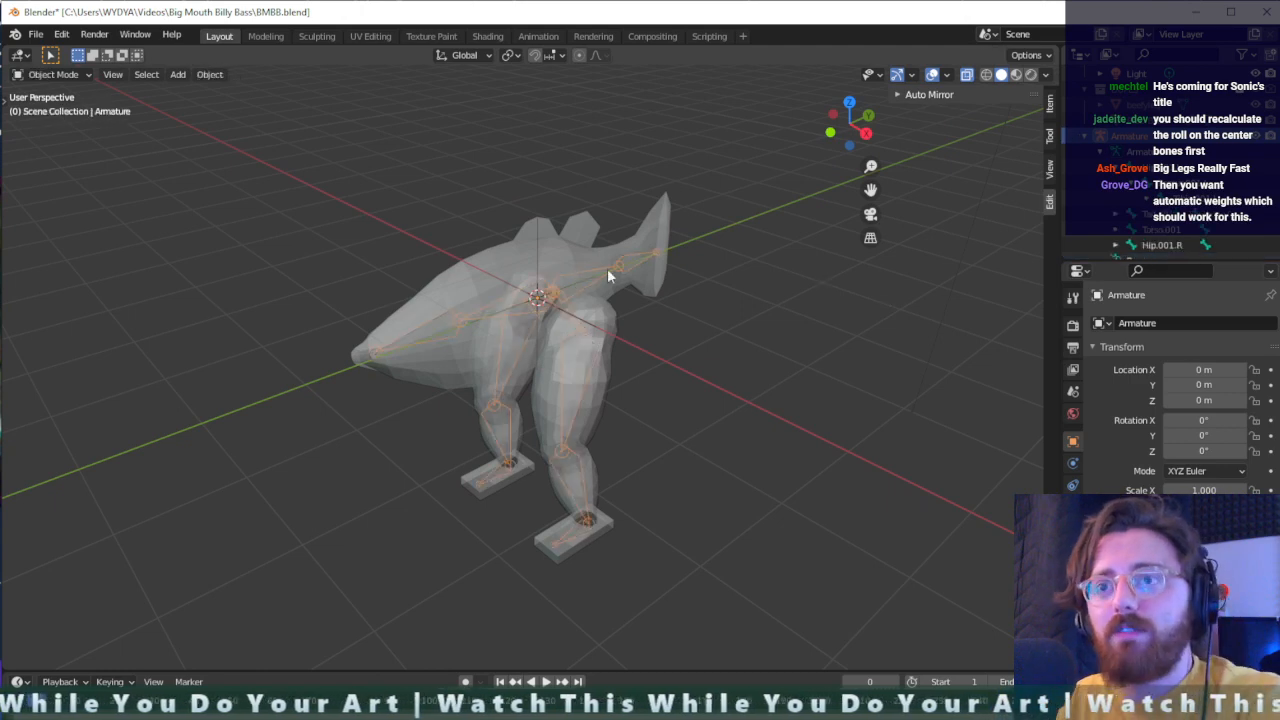
{"action": "middle_click_drag", "start_coordinate": [621, 323], "coordinate": [753, 334]}
{"action": "left_click", "coordinate": [1084, 137]}
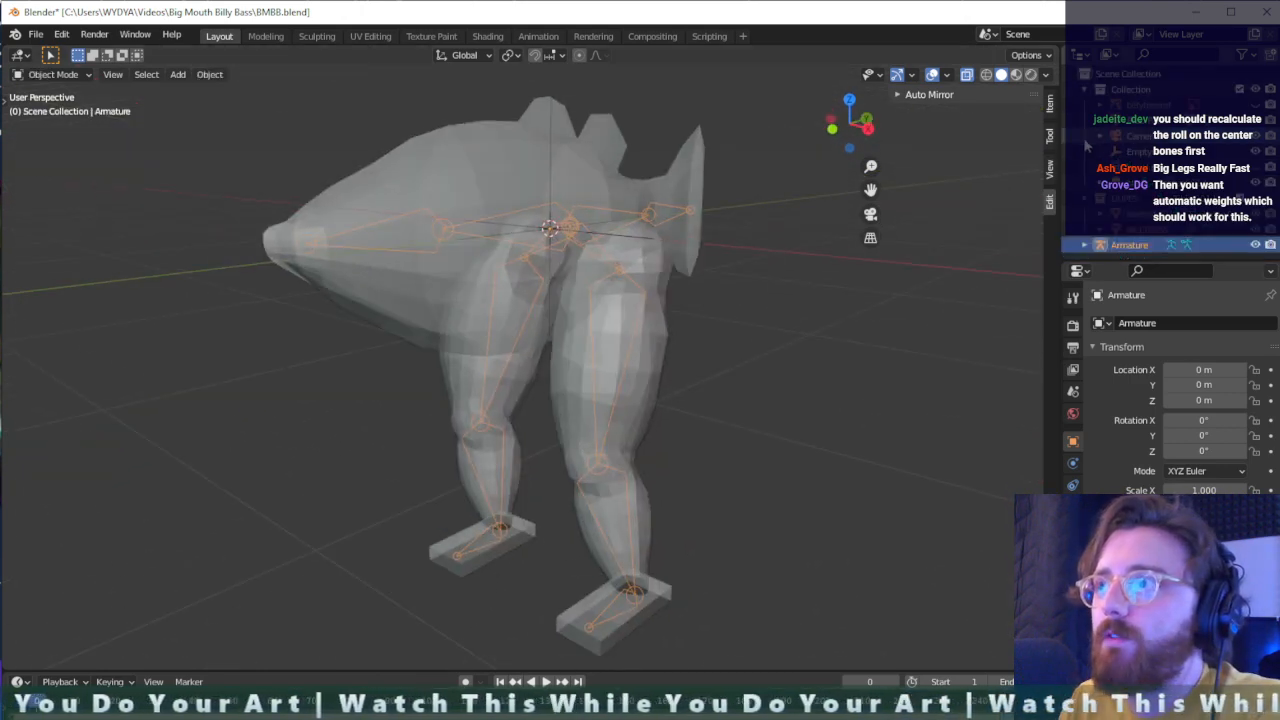
{"action": "left_click_drag", "start_coordinate": [1121, 242], "coordinate": [1123, 92]}
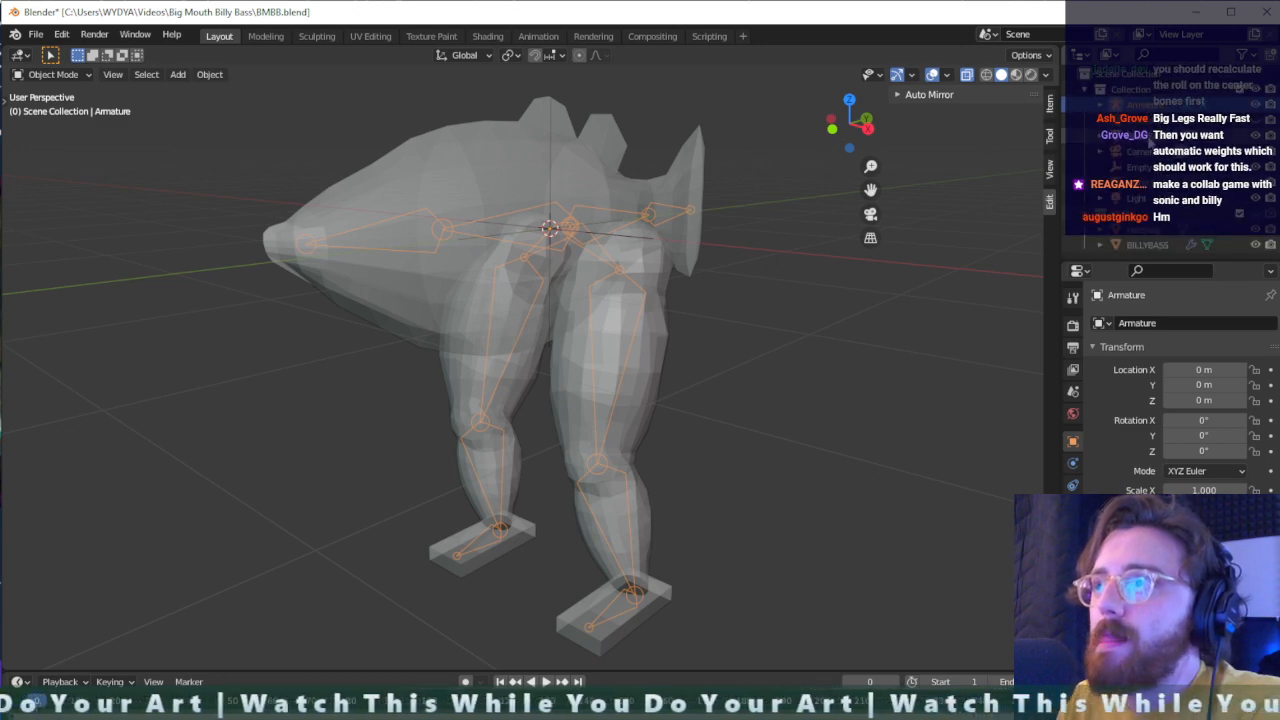
{"action": "left_click", "coordinate": [1147, 135]}
{"action": "middle_click_drag", "start_coordinate": [718, 270], "coordinate": [704, 301]}
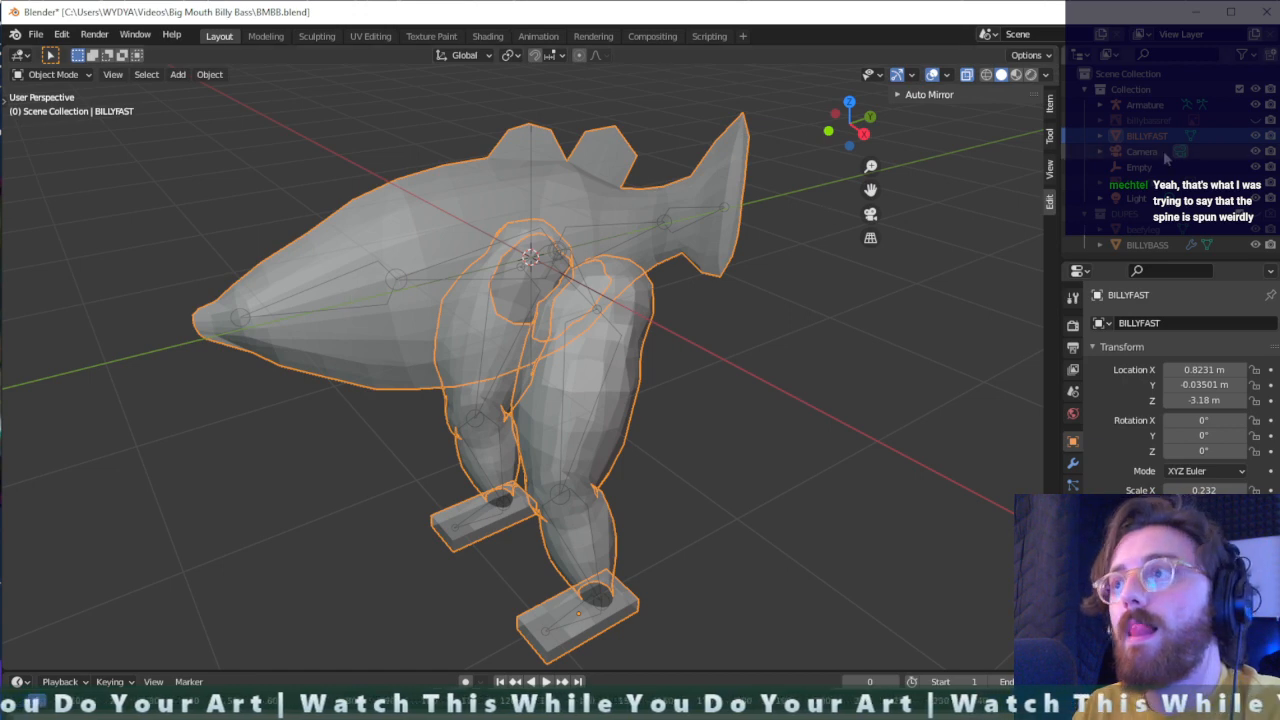
{"action": "left_click", "coordinate": [1157, 107], "text": "shift"}
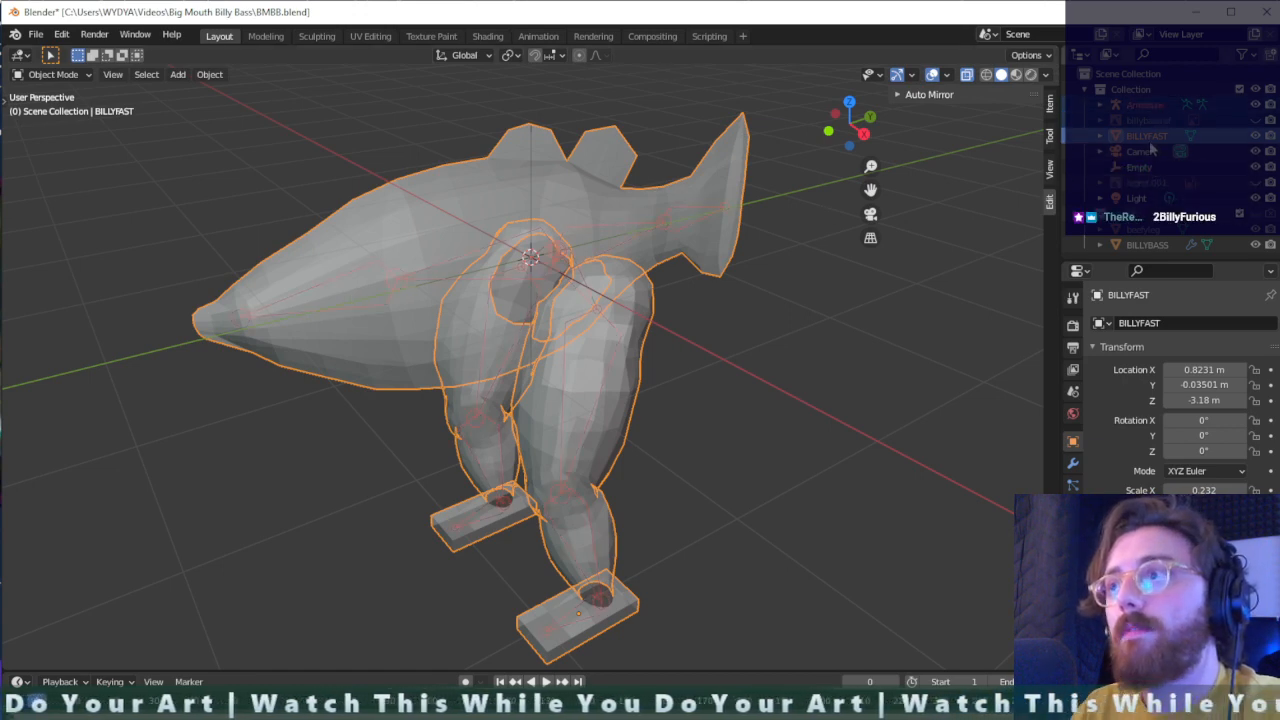
{"action": "left_click", "coordinate": [1068, 105], "text": "ctrl"}
{"action": "right_click", "coordinate": [609, 245]}
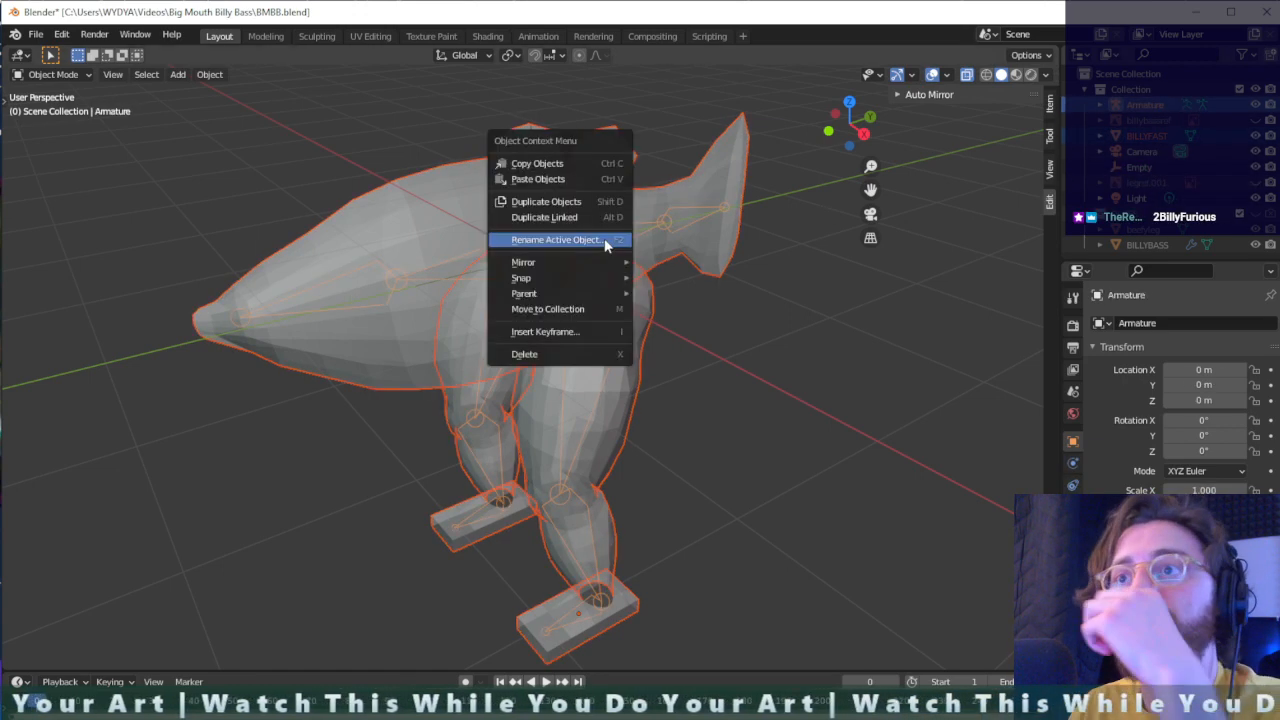
{"action": "mouse_move", "coordinate": [577, 282]}
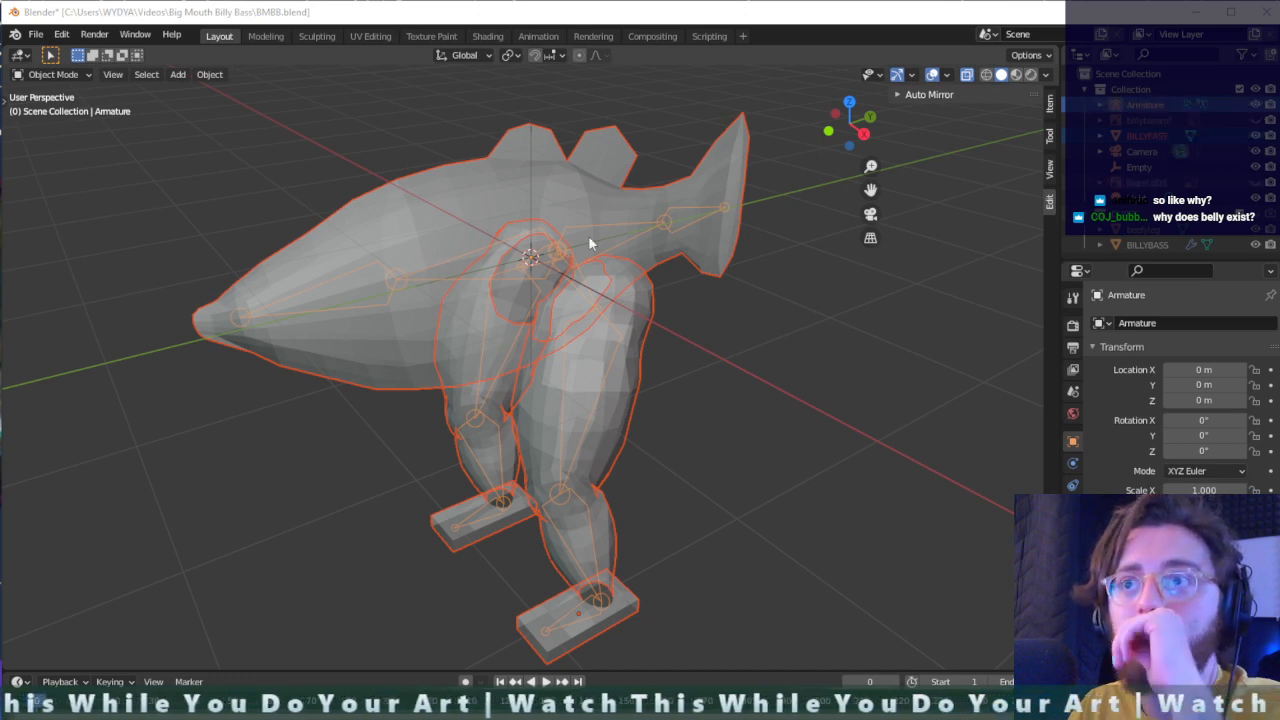
- Parent the BILLYFAST mesh to the armature using Armature Deform with Automatic Weights
{"action": "left_click", "coordinate": [613, 201]}
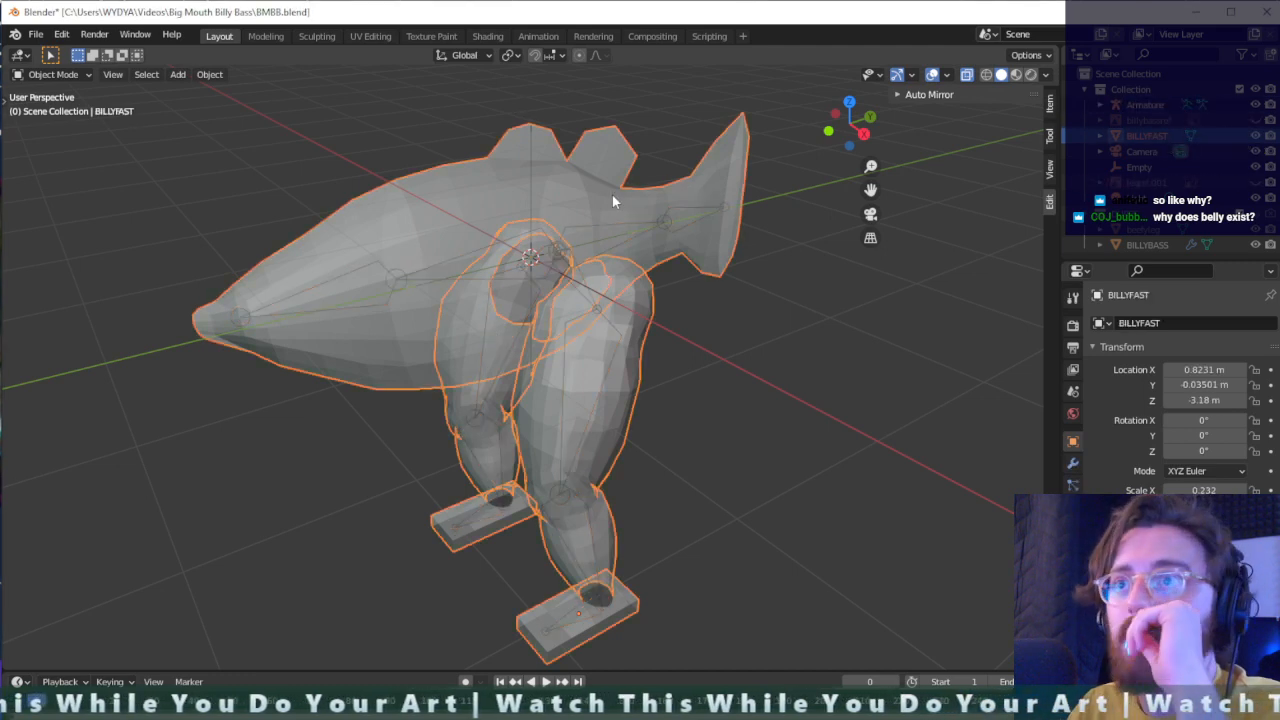
{"action": "left_click", "coordinate": [665, 222], "text": "shift"}
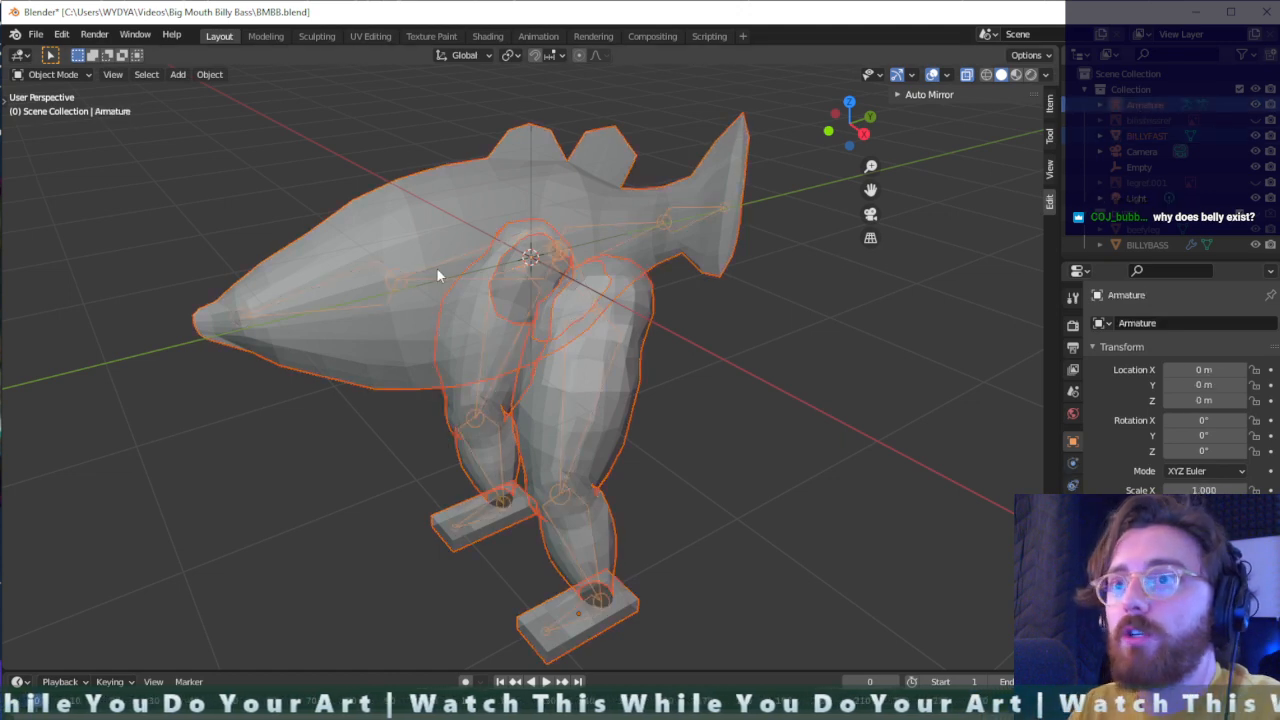
{"action": "key", "text": "ctrl+p"}
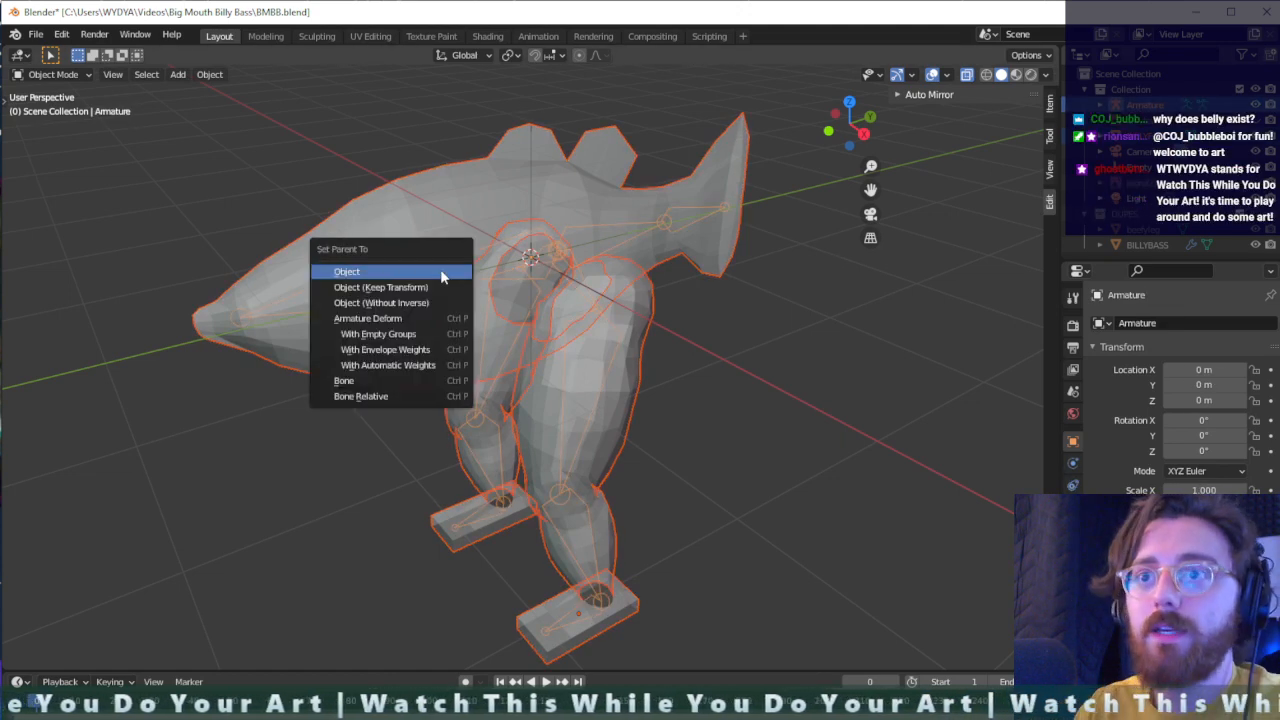
{"action": "left_click", "coordinate": [409, 366]}
{"action": "key", "text": "alt+a"}
{"action": "middle_click_drag", "start_coordinate": [700, 430], "coordinate": [660, 360]}
{"action": "left_click", "coordinate": [222, 257]}
{"action": "left_click", "coordinate": [226, 247]}
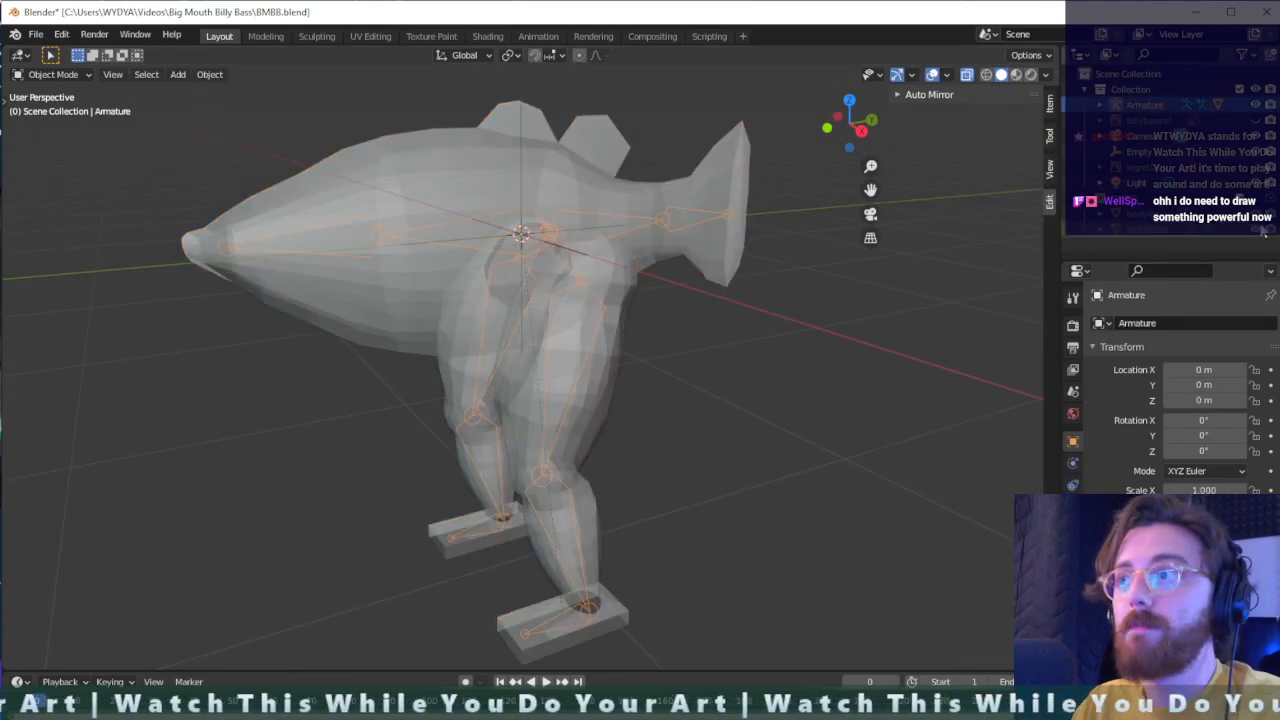
{"action": "key", "text": "ctrl+z"}
{"action": "key", "text": "ctrl+z"}
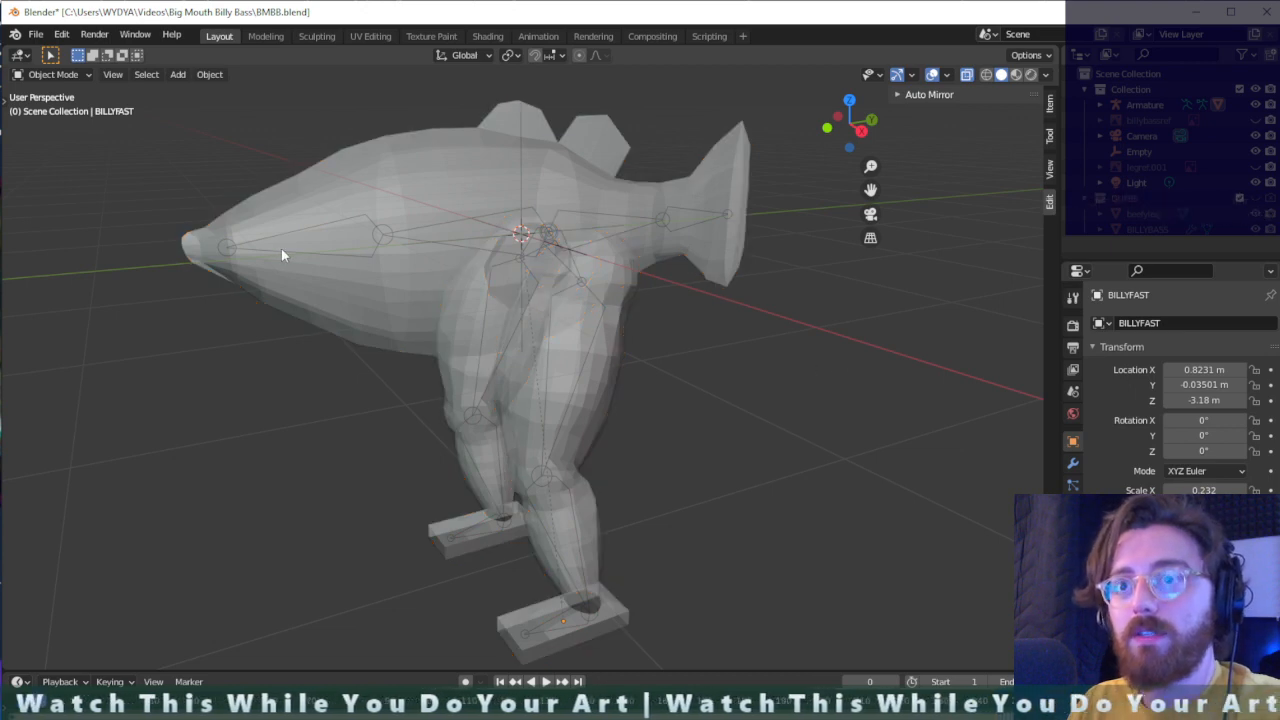
- Try moving the nose end of the front torso bone in Edit Mode, and undo the move
{"action": "key", "text": "alt+z"}
{"action": "middle_click_drag", "start_coordinate": [735, 376], "coordinate": [763, 367]}
{"action": "left_click", "coordinate": [1120, 104]}
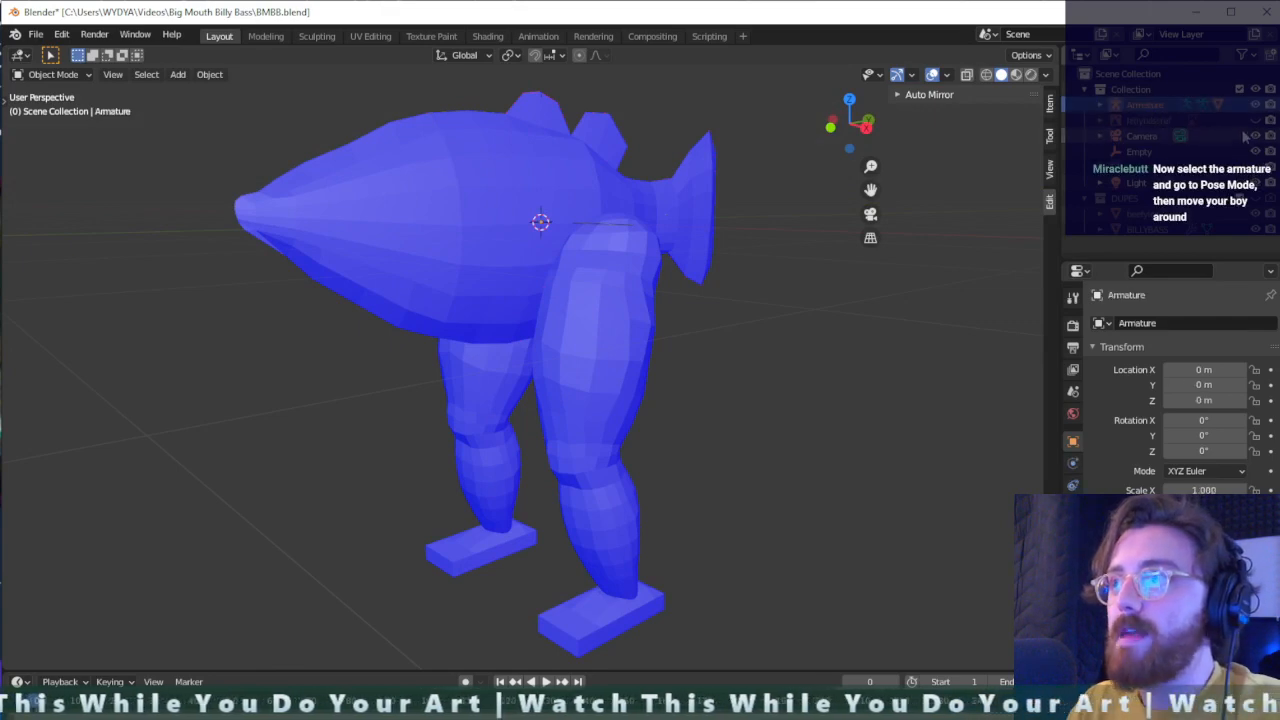
{"action": "key", "text": "alt+z"}
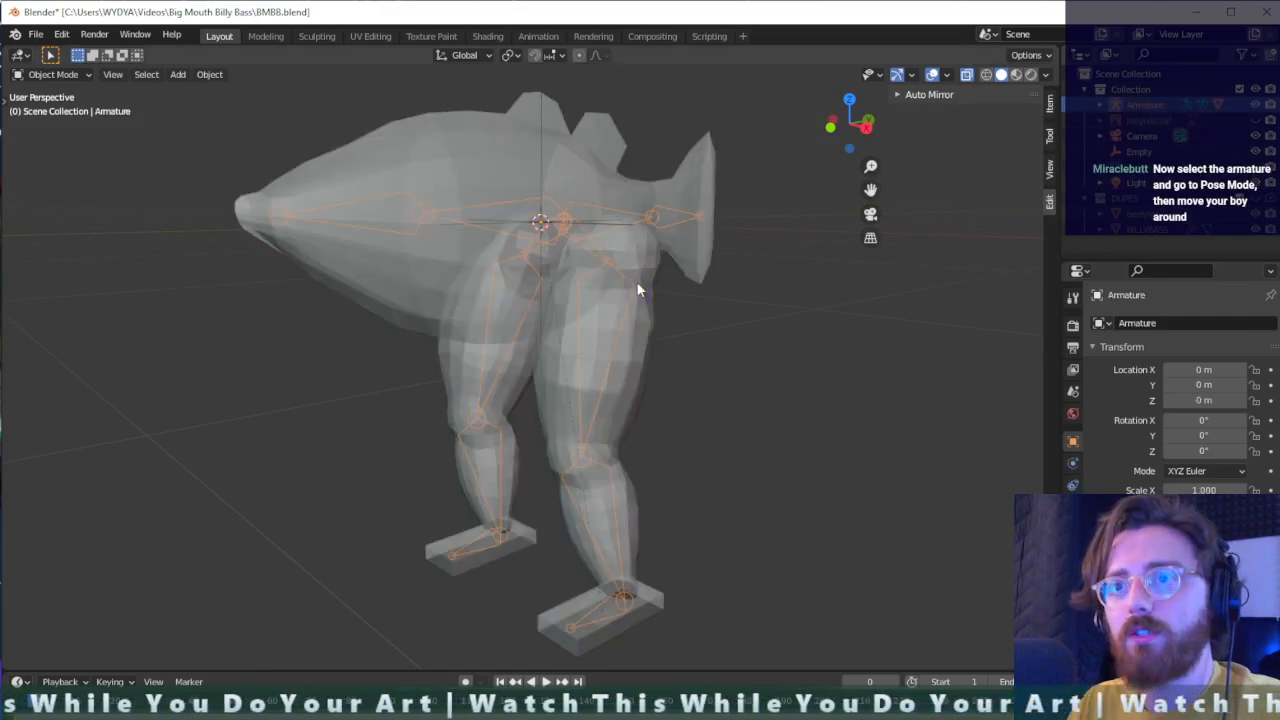
{"action": "left_click", "coordinate": [281, 217]}
{"action": "left_click", "coordinate": [289, 211]}
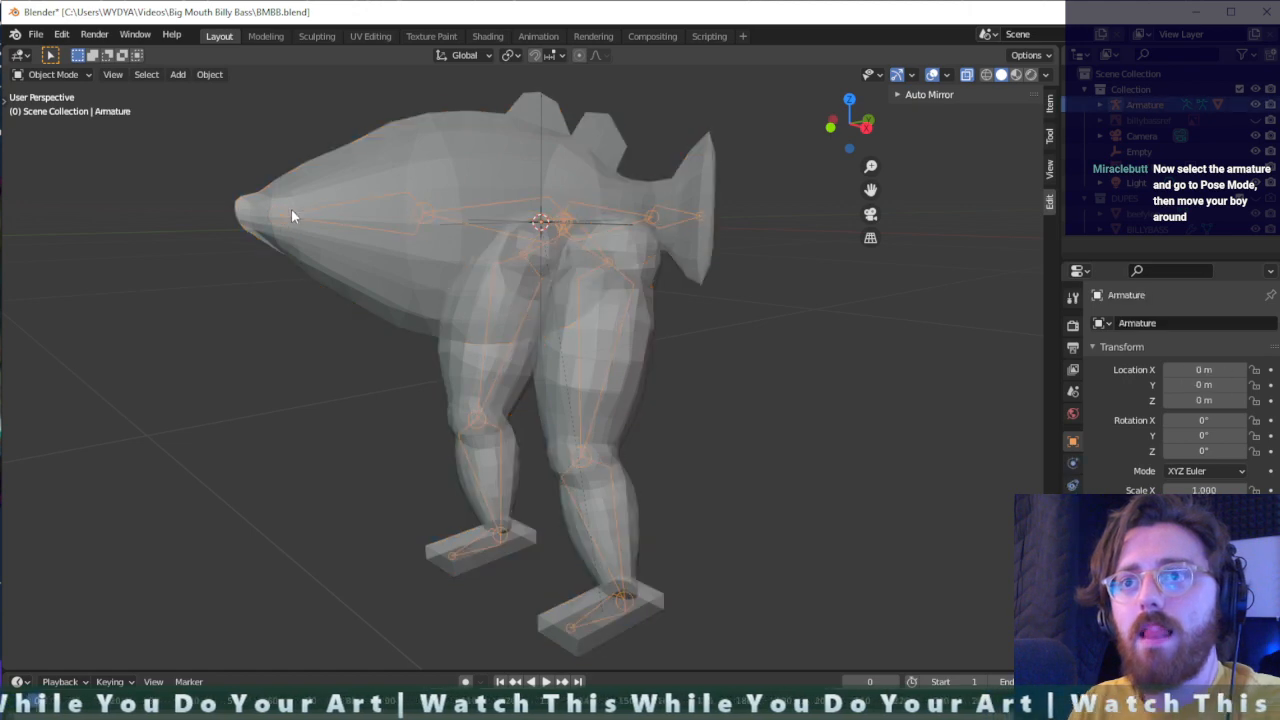
{"action": "key", "text": "Tab"}
{"action": "key", "text": "g"}
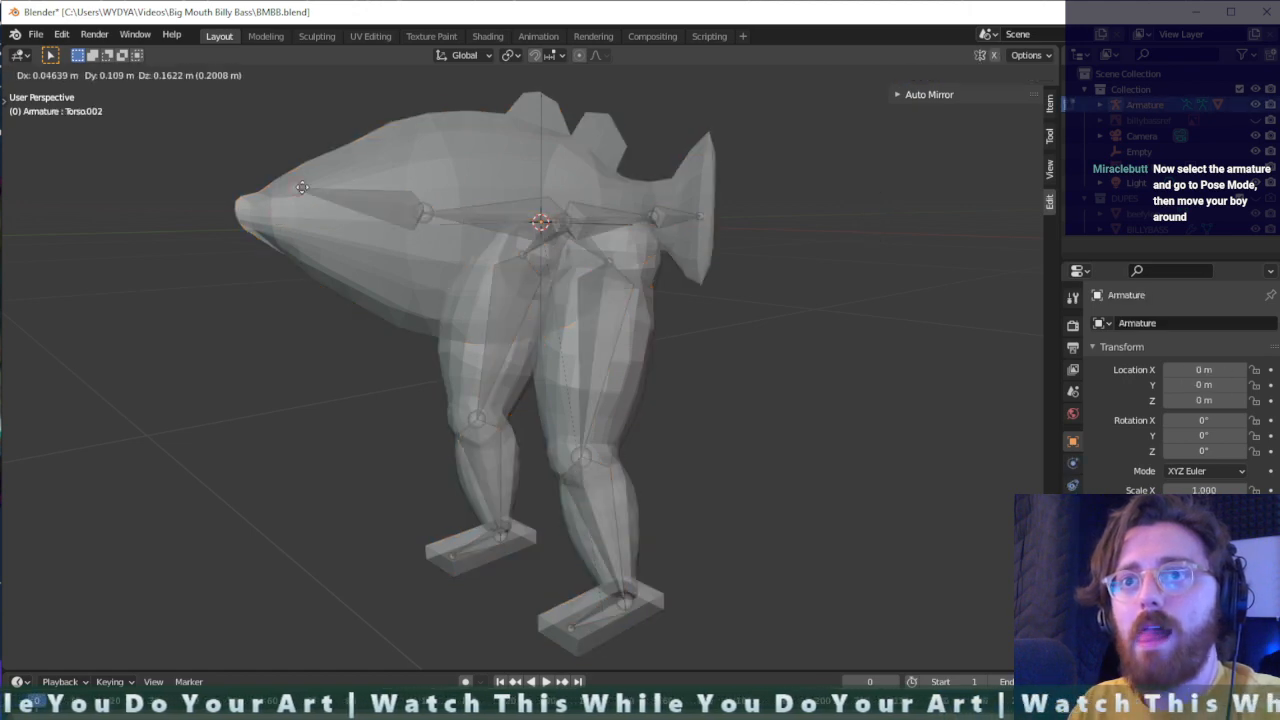
{"action": "left_click", "coordinate": [346, 235]}
{"action": "key", "text": "ctrl+z"}
{"action": "key", "text": "Tab"}
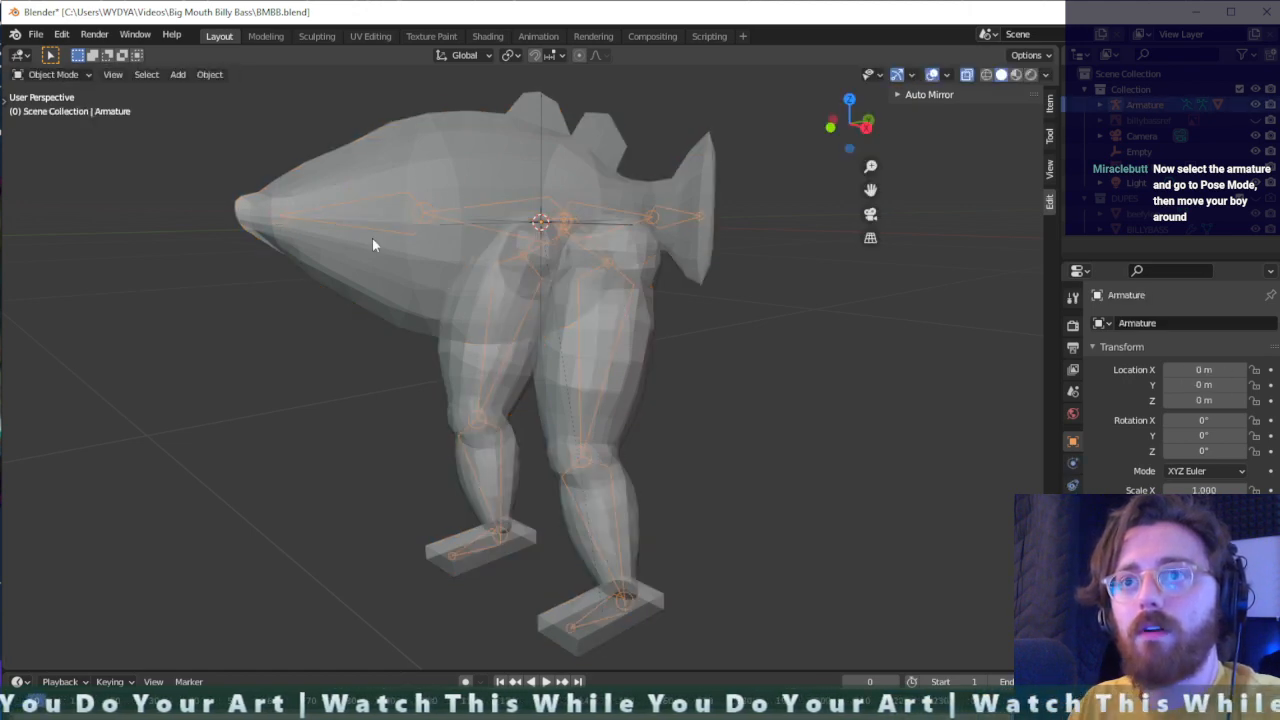
- Select the BILLYFAST mesh in Object Mode
{"action": "left_click", "coordinate": [372, 238]}
{"action": "middle_click_drag", "start_coordinate": [513, 248], "coordinate": [650, 338]}
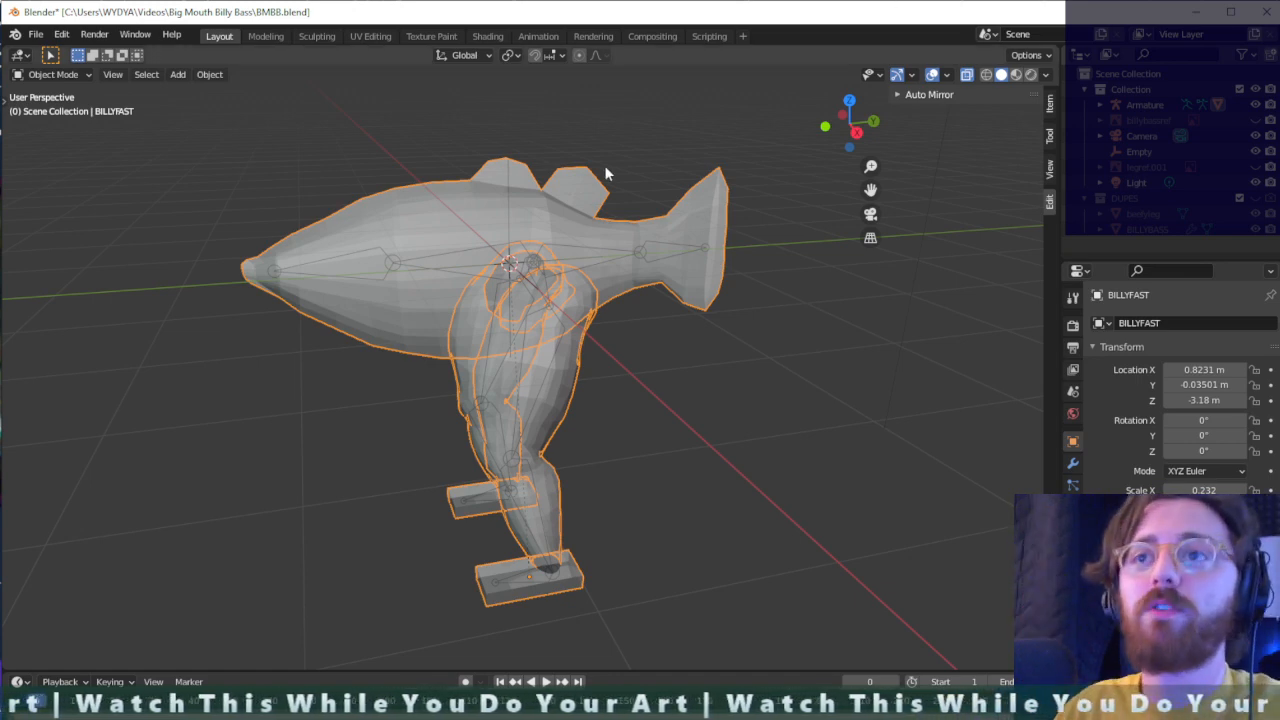
- Select the armature and switch it to Pose Mode
{"action": "left_click", "coordinate": [402, 265]}
{"action": "middle_click_drag", "start_coordinate": [201, 185], "coordinate": [460, 300]}
{"action": "mouse_move", "coordinate": [550, 317]}
{"action": "middle_mouse_down"}
{"action": "mouse_move", "coordinate": [591, 337]}
{"action": "mouse_move", "coordinate": [545, 330]}
{"action": "middle_mouse_up"}
{"action": "left_click", "coordinate": [55, 75]}
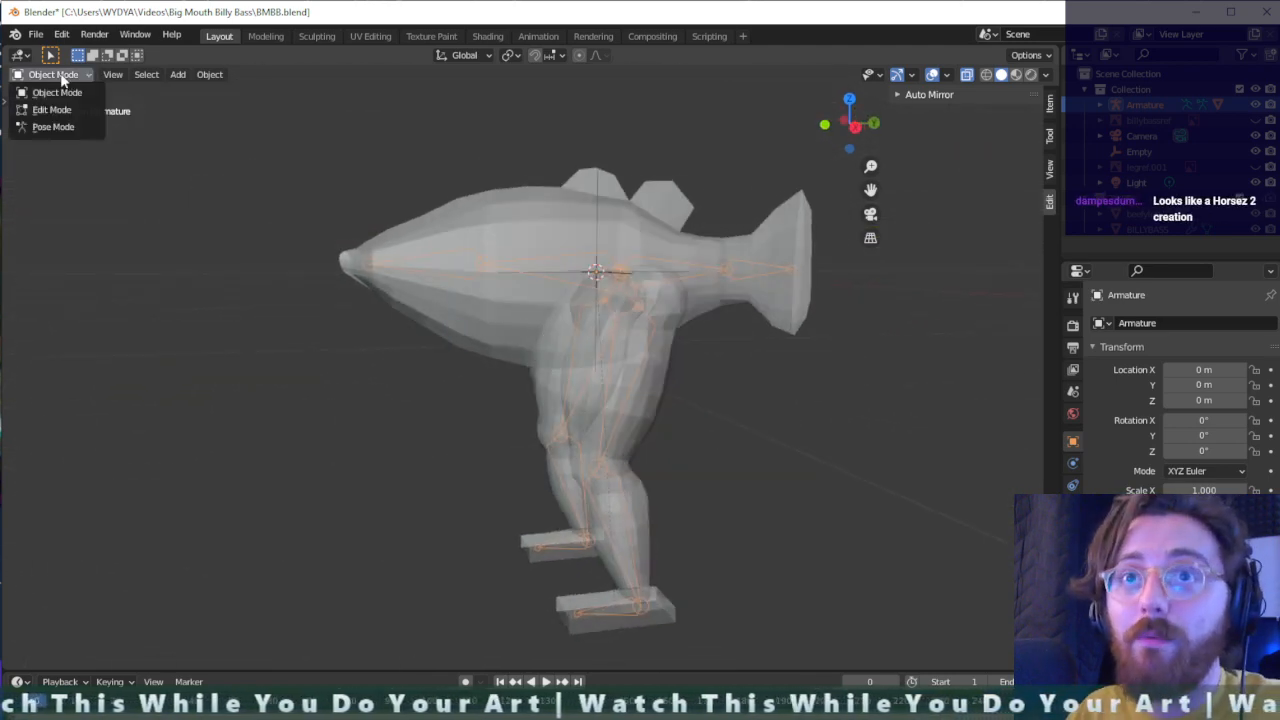
{"action": "left_click", "coordinate": [55, 127]}
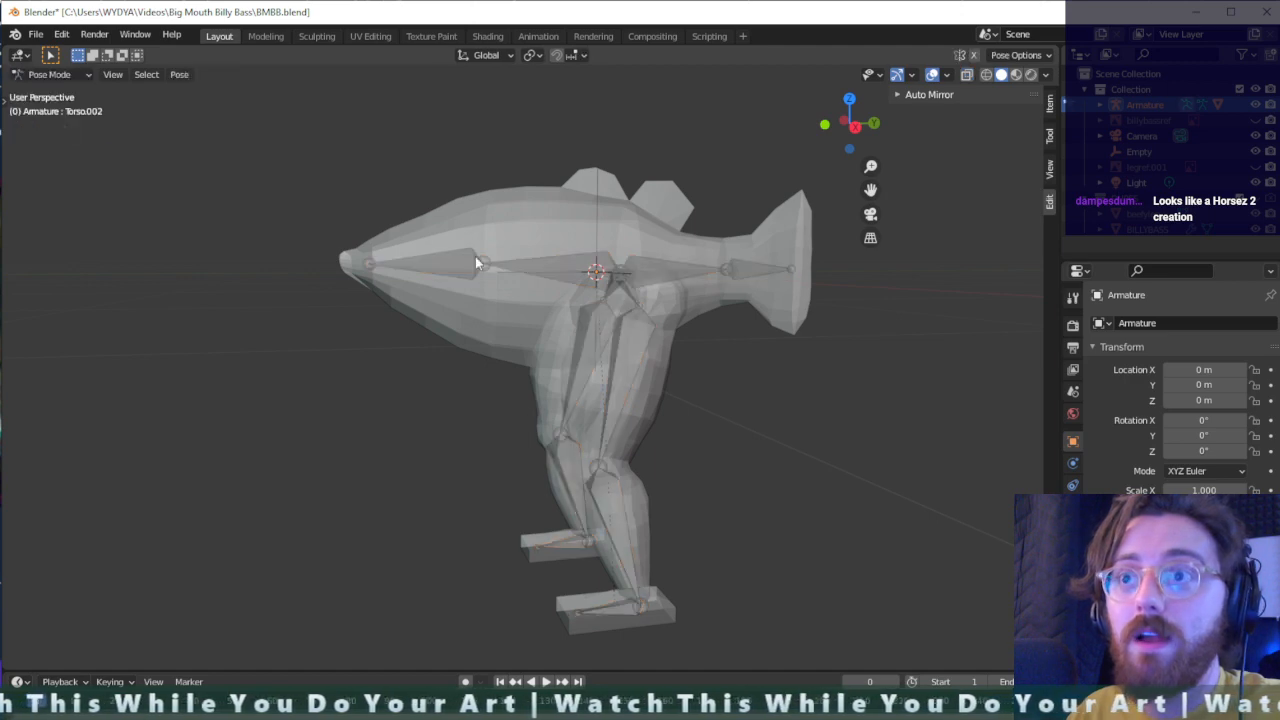
- Try rotating the front torso bone at the fish's nose, and cancel the rotation
{"action": "left_click", "coordinate": [367, 263]}
{"action": "key", "text": "r"}
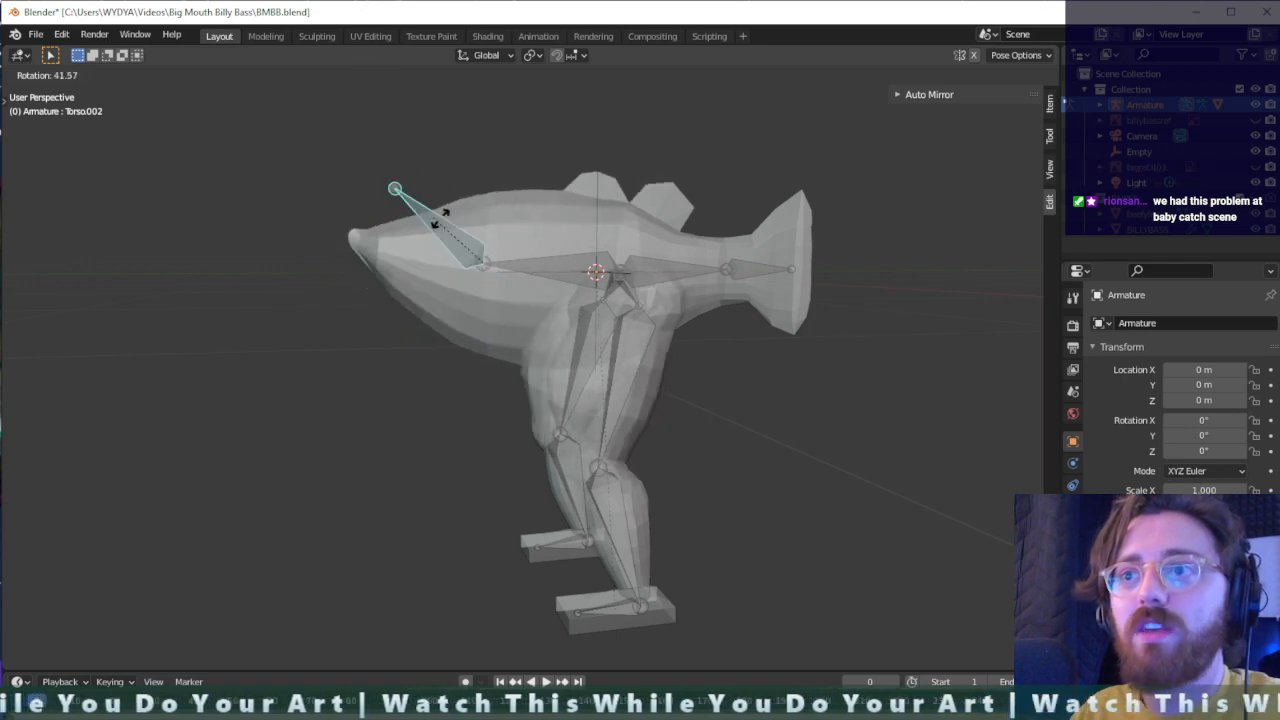
{"action": "right_click", "coordinate": [347, 282]}
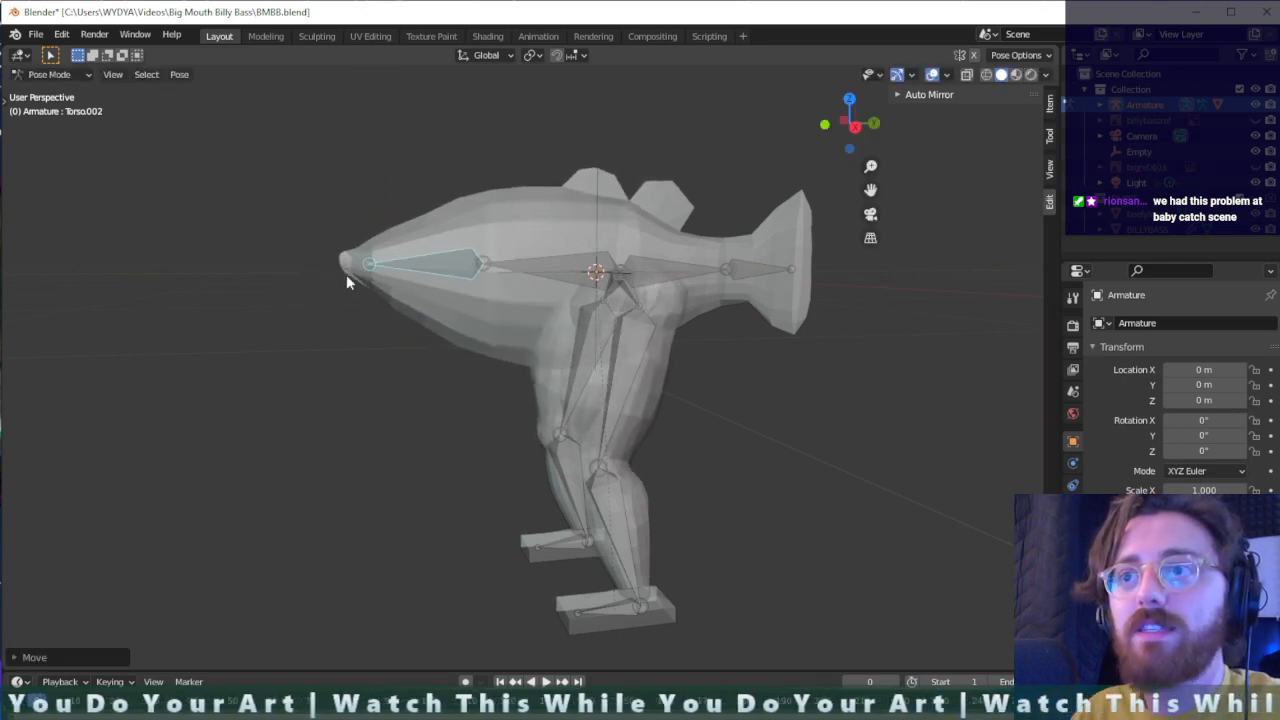
- Try rotating the left foot bone to test how the foot deforms
{"action": "middle_click_drag", "start_coordinate": [347, 282], "coordinate": [696, 357]}
{"action": "left_click", "coordinate": [678, 442]}
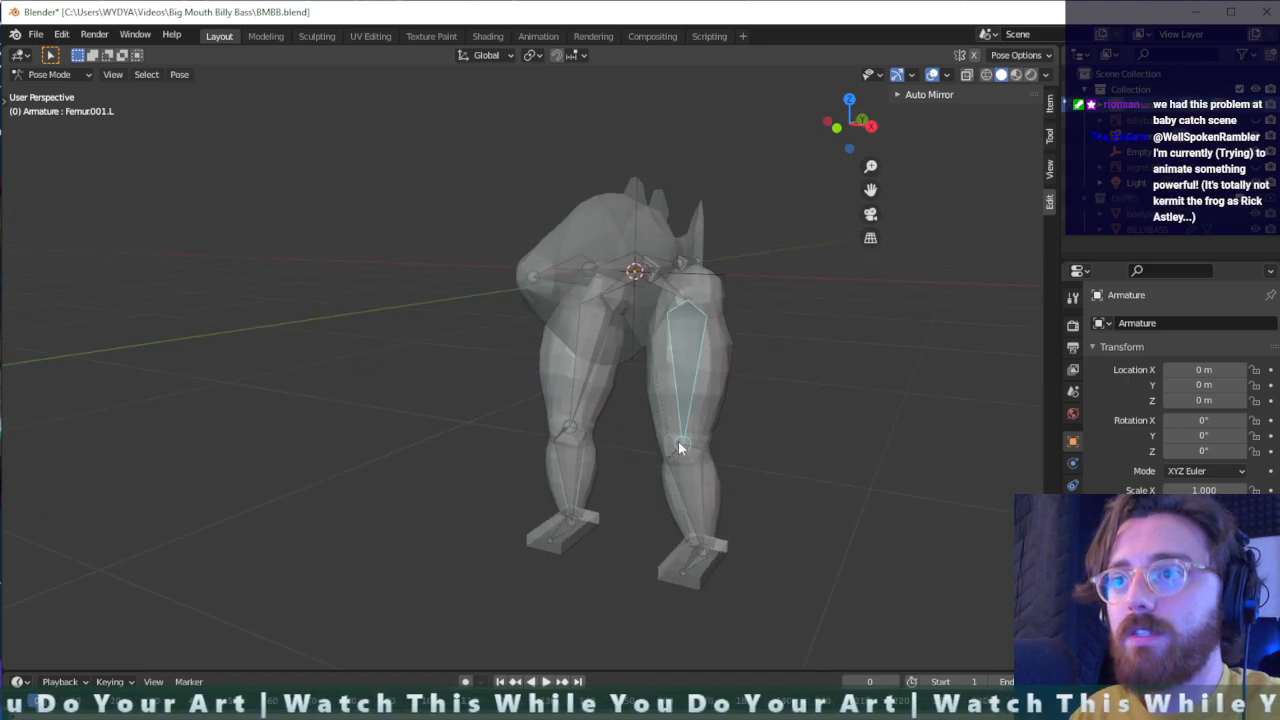
{"action": "middle_click_drag", "start_coordinate": [678, 442], "coordinate": [741, 457]}
{"action": "left_click", "coordinate": [688, 578]}
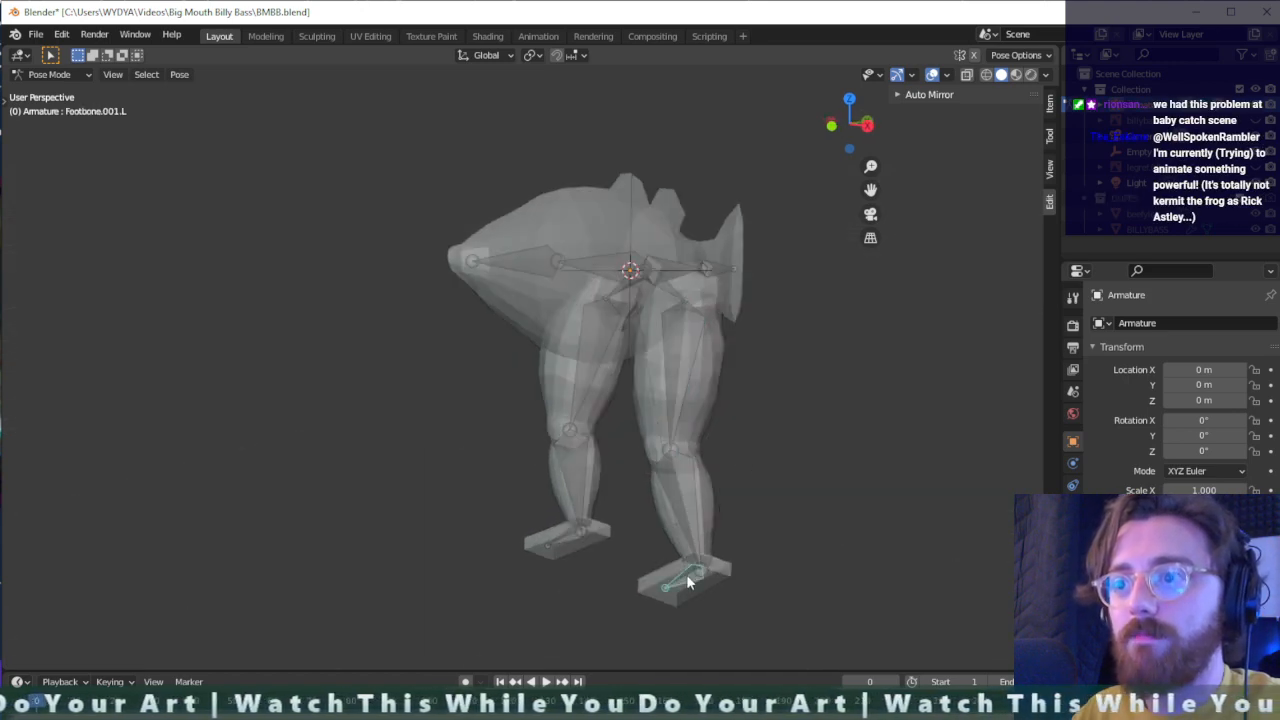
{"action": "key", "text": "r"}
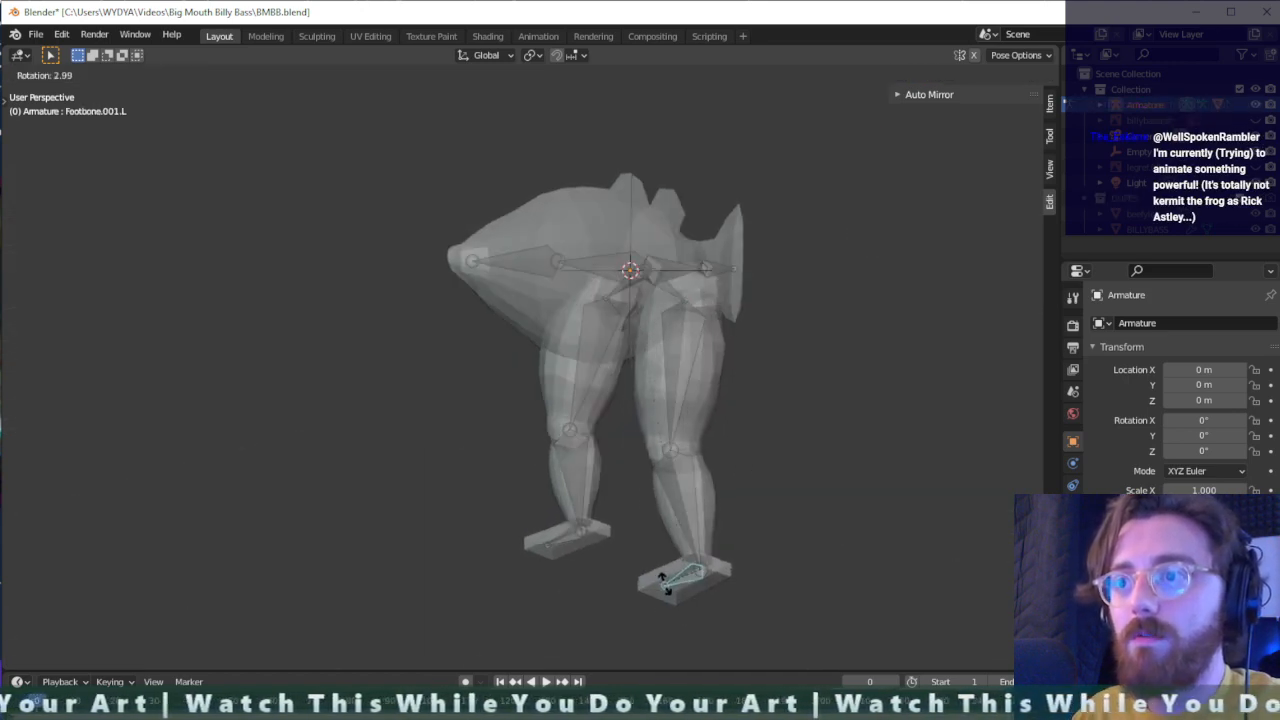
{"action": "left_click", "coordinate": [648, 592]}
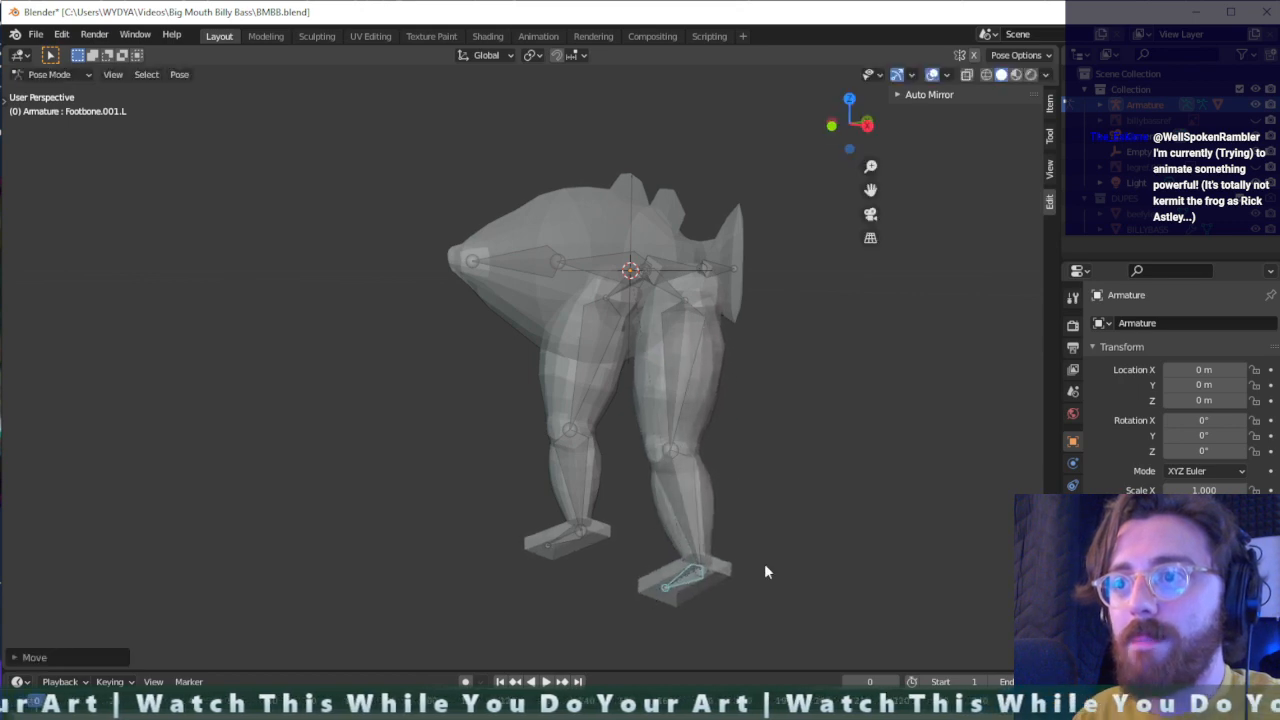
- Try bending the left tibia bone backward at the knee, and cancel the rotation
{"action": "middle_click_drag", "start_coordinate": [764, 563], "coordinate": [632, 601]}
{"action": "key", "text": "r"}
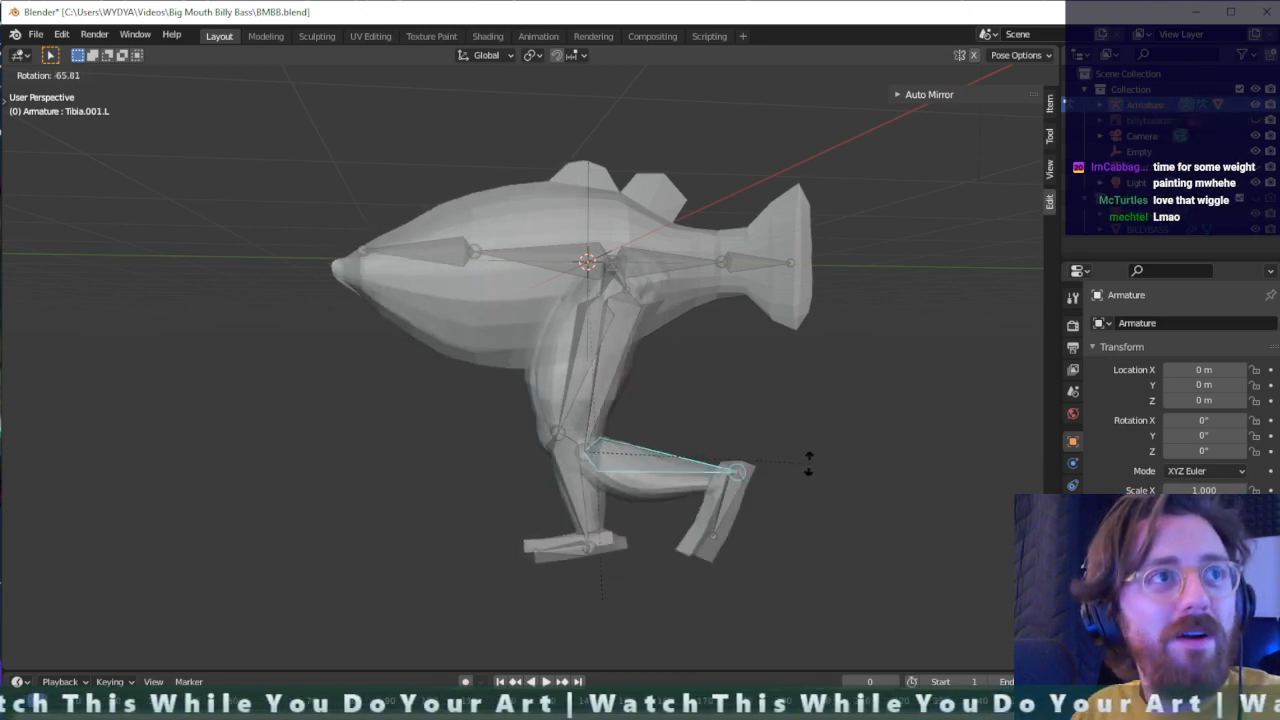
{"action": "right_click", "coordinate": [622, 558]}
- Try swinging the right femur bone forward and up over the body, and inspect the deformation from several sides
{"action": "middle_click_drag", "start_coordinate": [671, 545], "coordinate": [670, 465]}
{"action": "left_click", "coordinate": [566, 410]}
{"action": "key", "text": "r"}
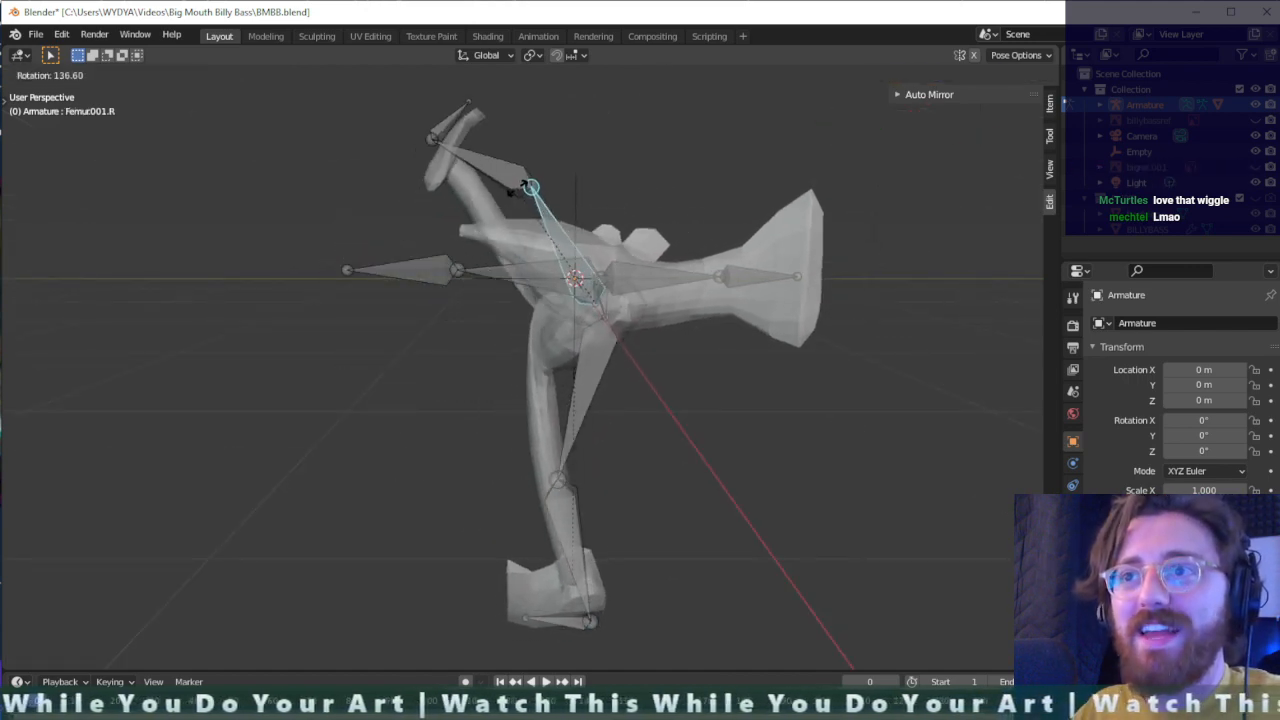
{"action": "left_click", "coordinate": [546, 163]}
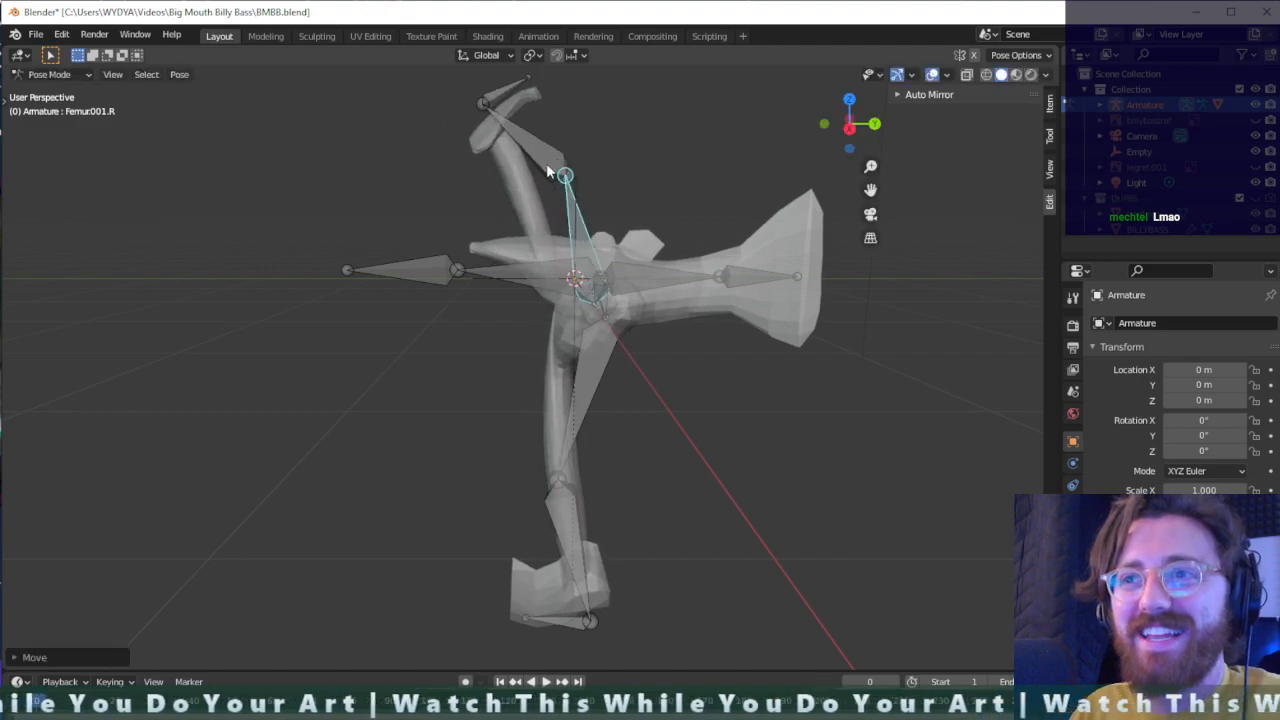
{"action": "middle_click_drag", "start_coordinate": [546, 163], "coordinate": [557, 393]}
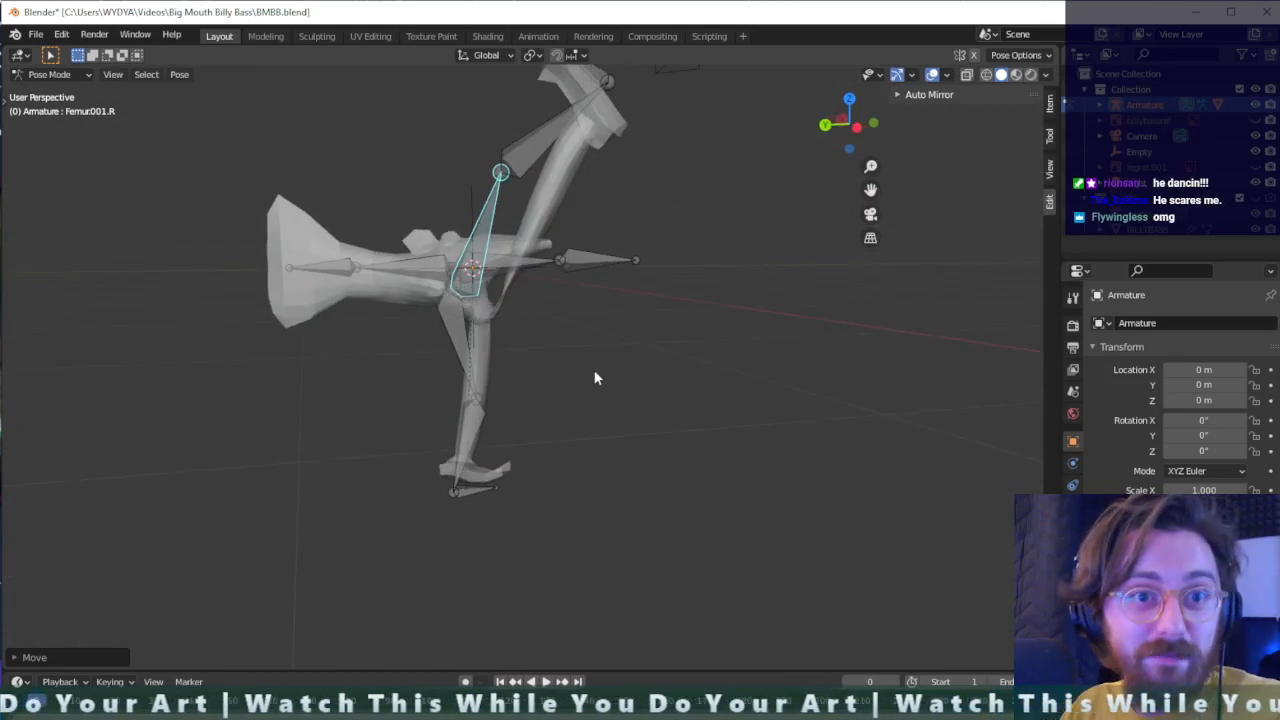
{"action": "middle_click_drag", "start_coordinate": [586, 374], "coordinate": [583, 452]}
- Try rotating the left femur bone up toward the tail and the right tibia bone at the knee
{"action": "left_click", "coordinate": [528, 500]}
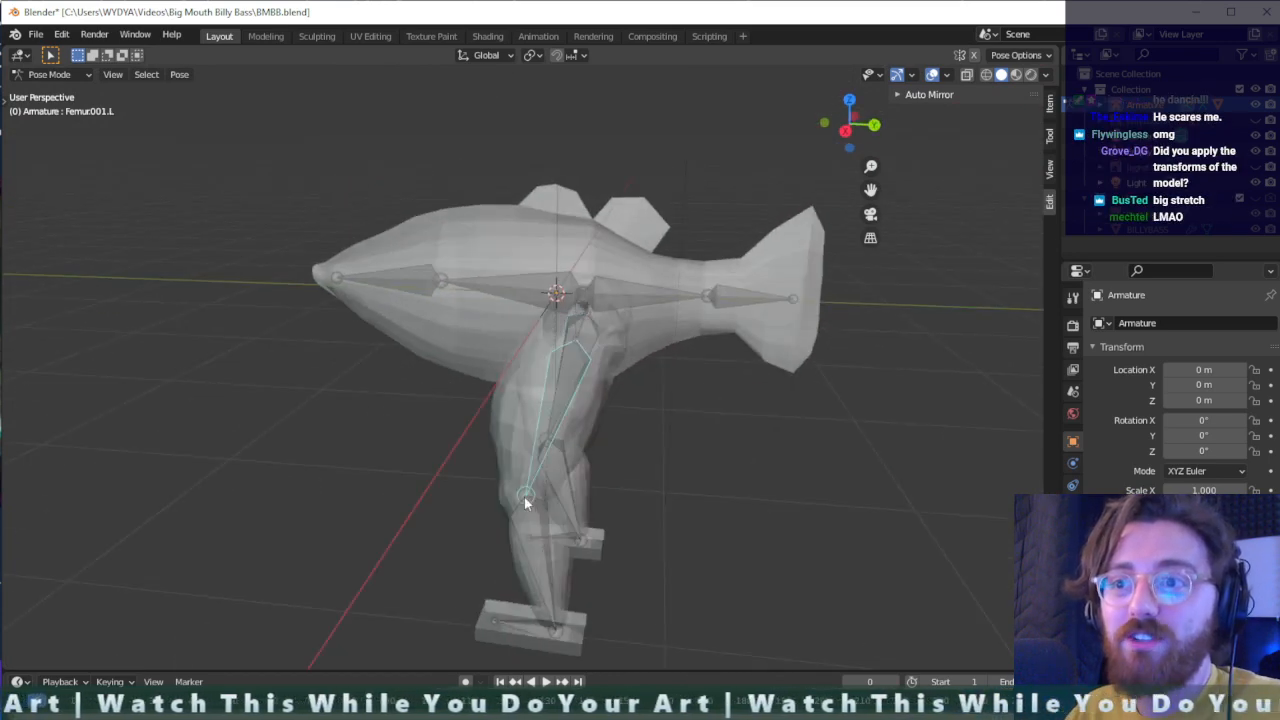
{"action": "key", "text": "r"}
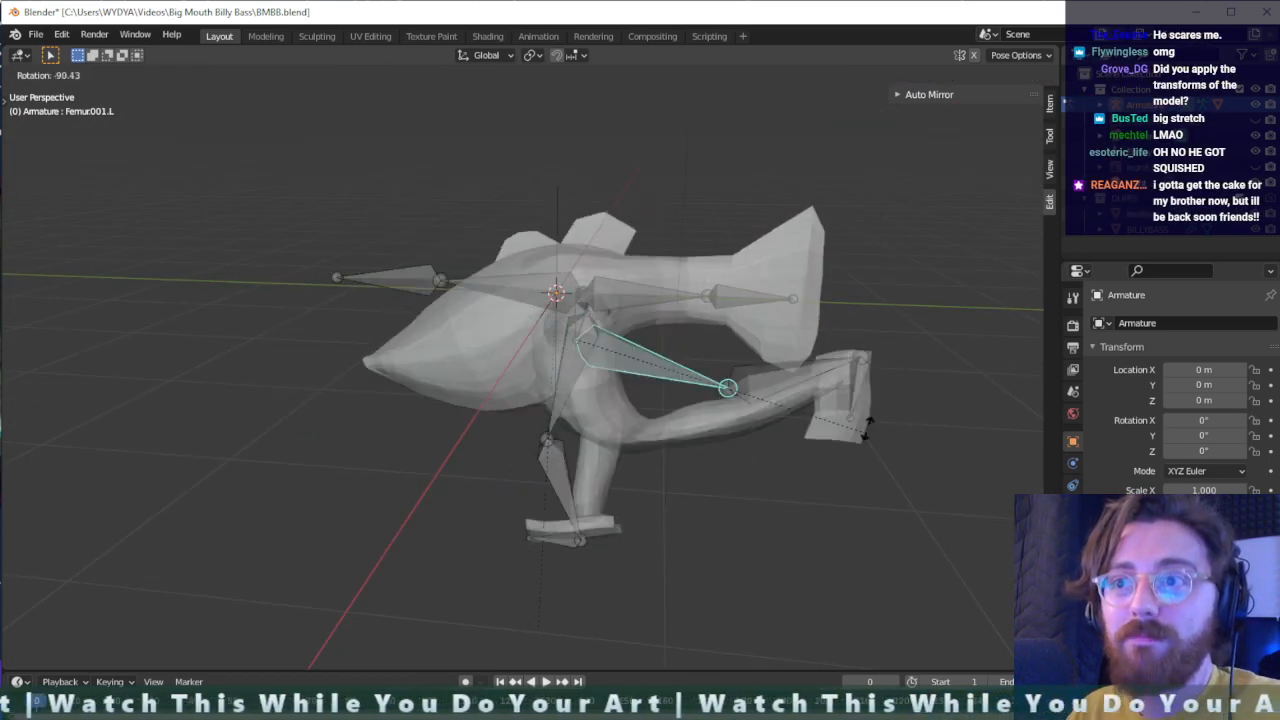
{"action": "left_click", "coordinate": [575, 485]}
{"action": "left_click", "coordinate": [577, 548]}
{"action": "key", "text": "r"}
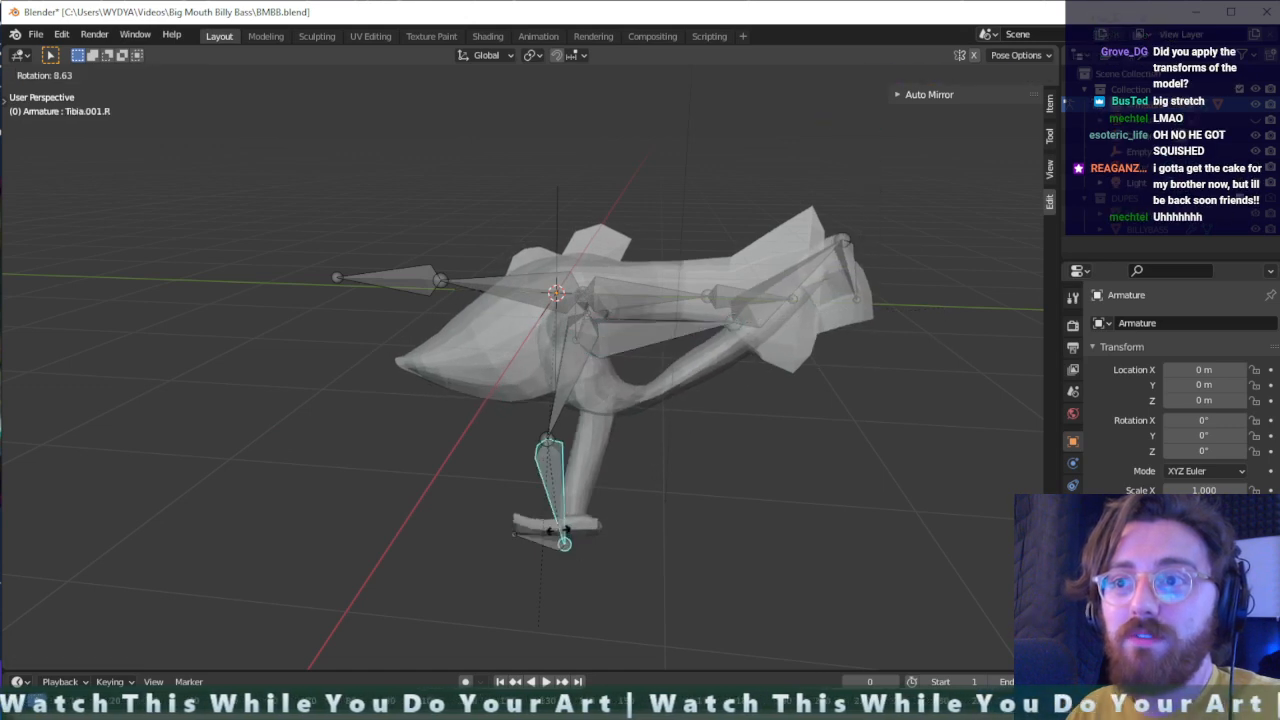
{"action": "left_click", "coordinate": [293, 315]}
- Undo the trial rotations of the leg bones
{"action": "middle_click_drag", "start_coordinate": [293, 315], "coordinate": [557, 561]}
{"action": "key", "text": "ctrl+z"}
{"action": "key", "text": "ctrl+z"}
{"action": "key", "text": "ctrl+z"}
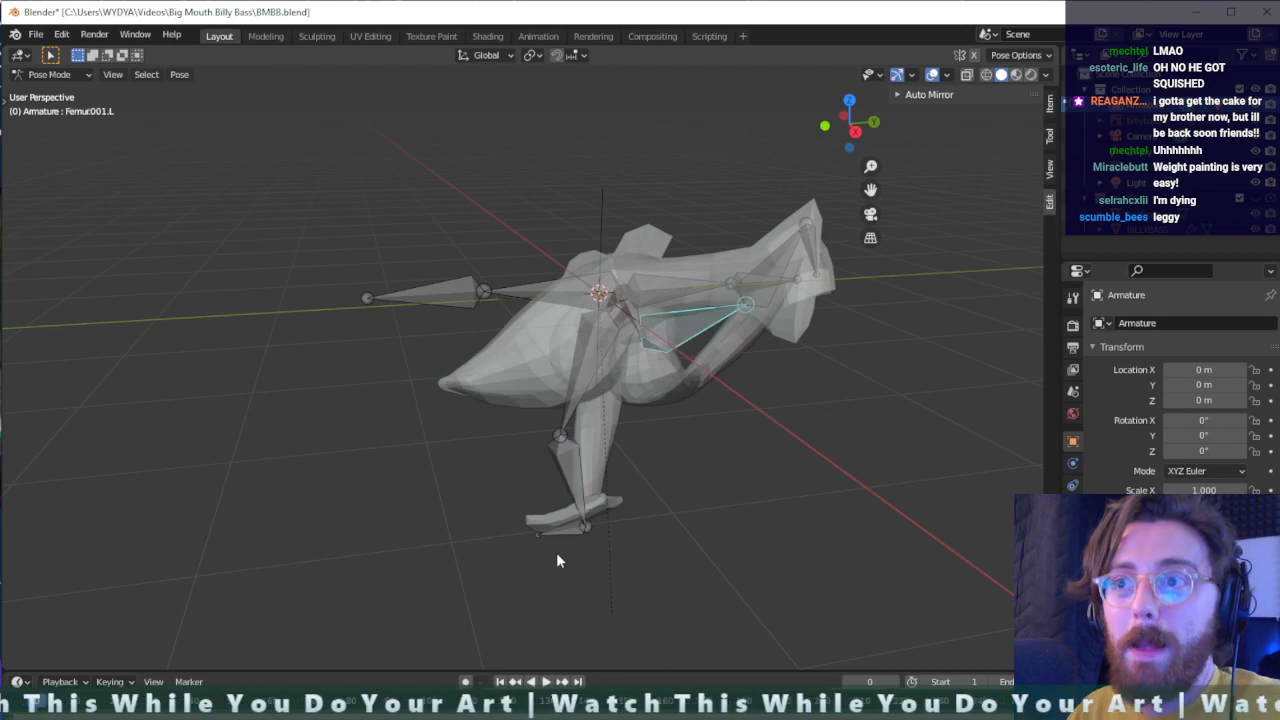
- Try rotating the tail fin bone upward
{"action": "middle_click_drag", "start_coordinate": [651, 531], "coordinate": [727, 326]}
{"action": "left_click", "coordinate": [726, 324]}
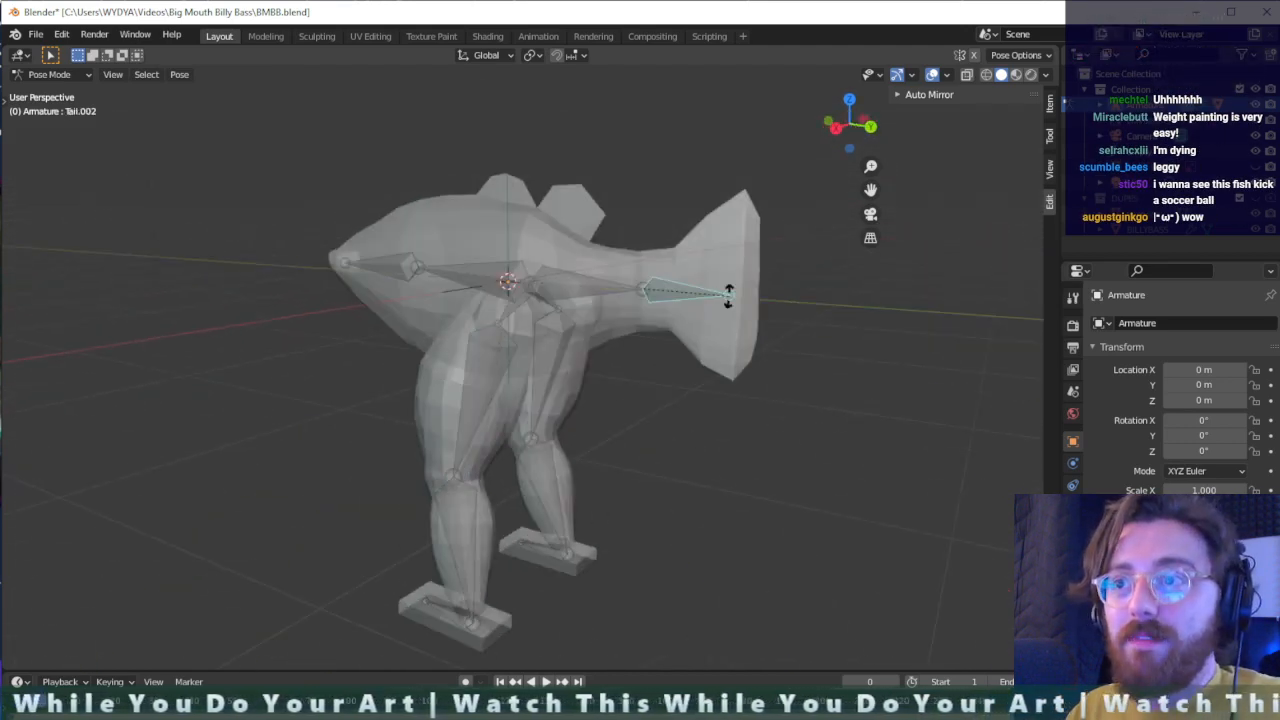
{"action": "key", "text": "r"}
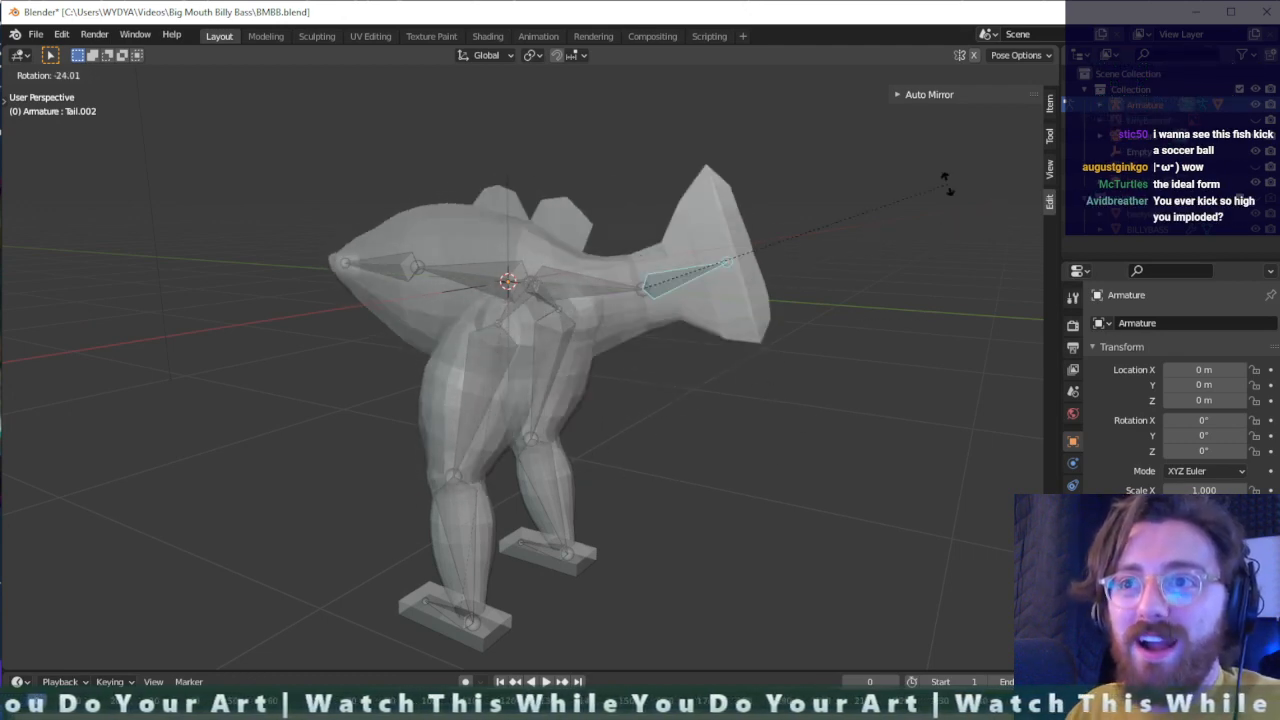
{"action": "left_click", "coordinate": [862, 195]}
- Try rotating the tail fin bone around the global X axis and swinging it freely downward and sideways
{"action": "middle_click_drag", "start_coordinate": [815, 372], "coordinate": [560, 443]}
{"action": "key", "text": "r"}
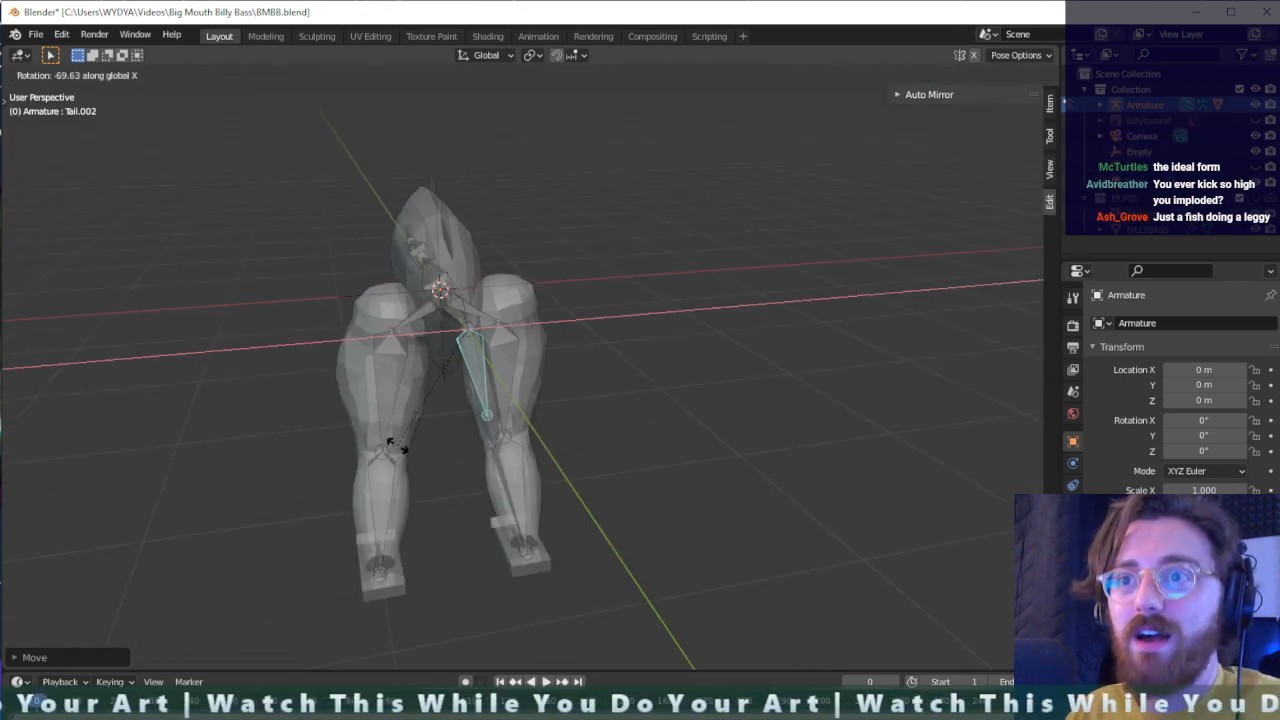
{"action": "left_click", "coordinate": [500, 477]}
{"action": "middle_click_drag", "start_coordinate": [500, 477], "coordinate": [530, 410]}
{"action": "key", "text": "r"}
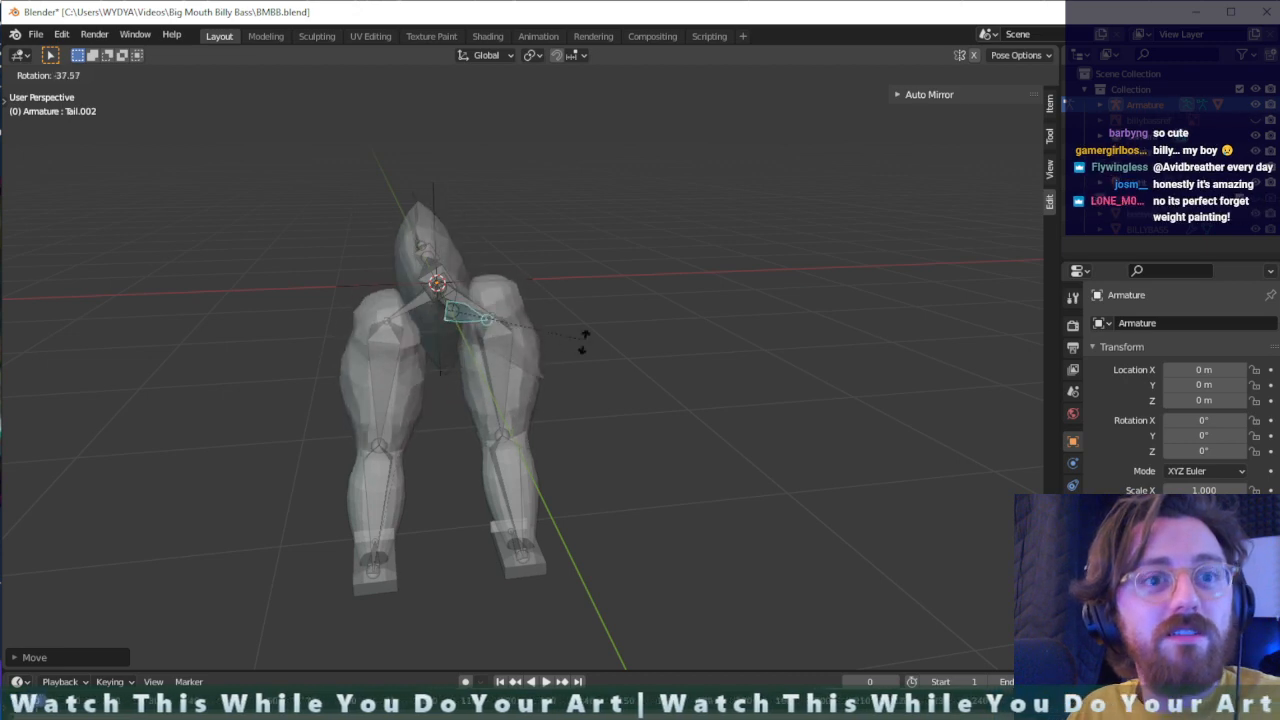
{"action": "left_click", "coordinate": [533, 362]}
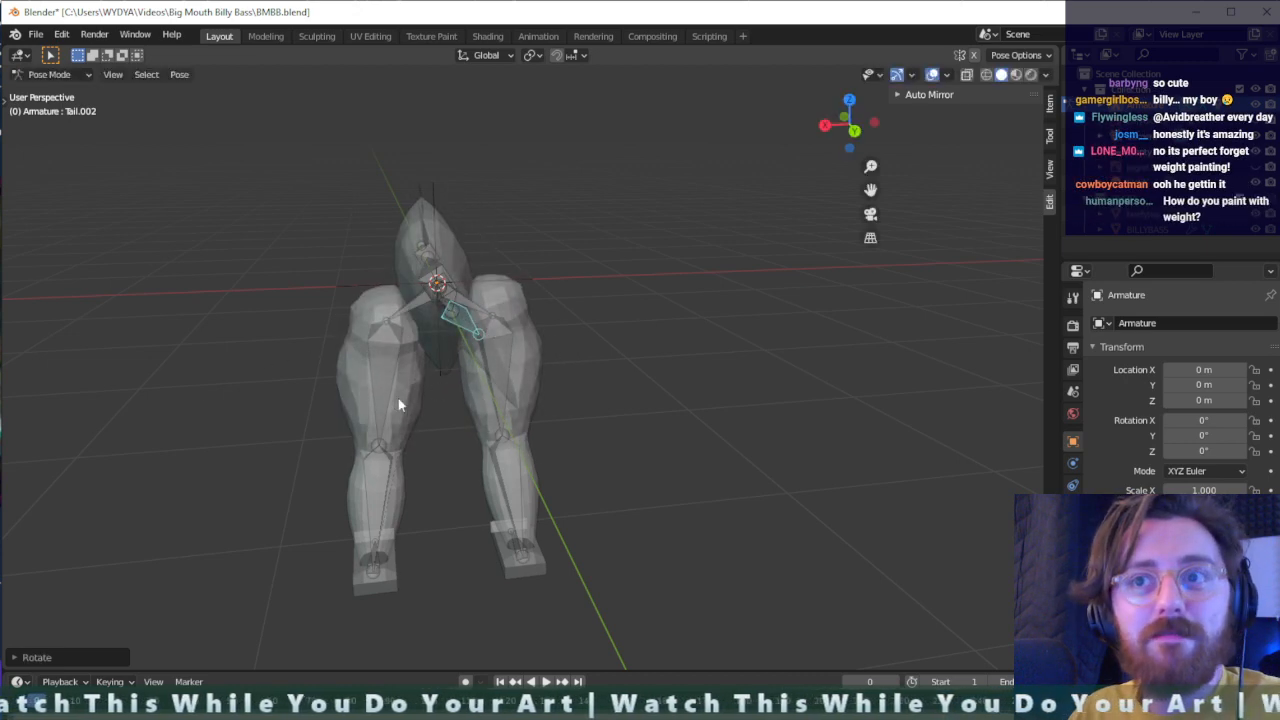
{"action": "middle_click_drag", "start_coordinate": [400, 409], "coordinate": [593, 438]}
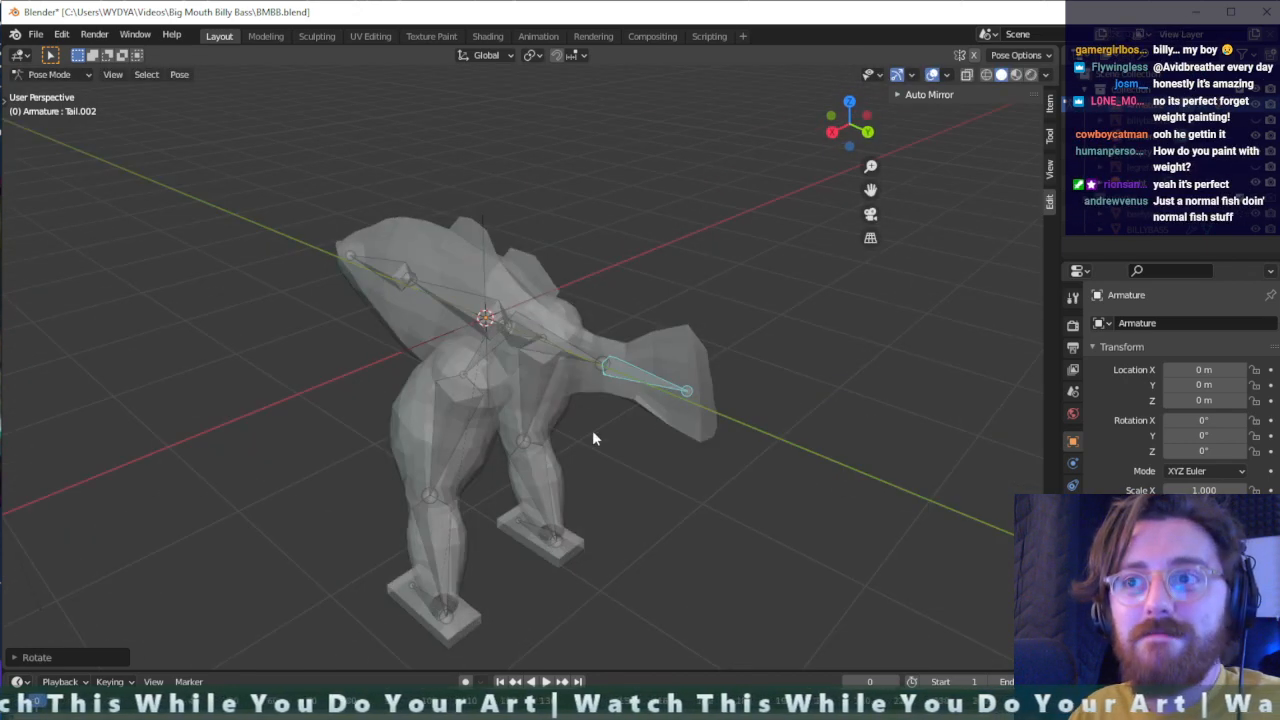
{"action": "key", "text": "g"}
{"action": "left_click", "coordinate": [667, 414]}
{"action": "middle_click_drag", "start_coordinate": [667, 414], "coordinate": [478, 322]}
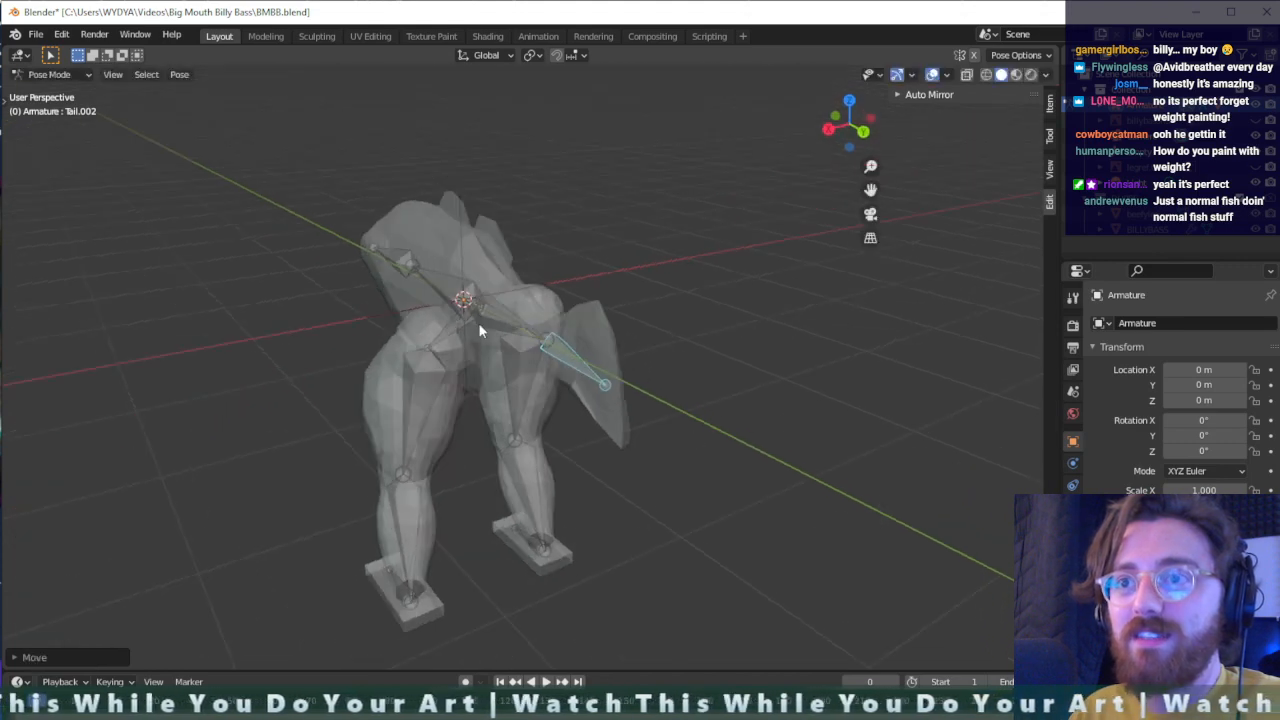
- Try rotating the tail base bone upward
{"action": "left_click", "coordinate": [478, 304]}
{"action": "key", "text": "r"}
{"action": "left_click", "coordinate": [502, 368]}
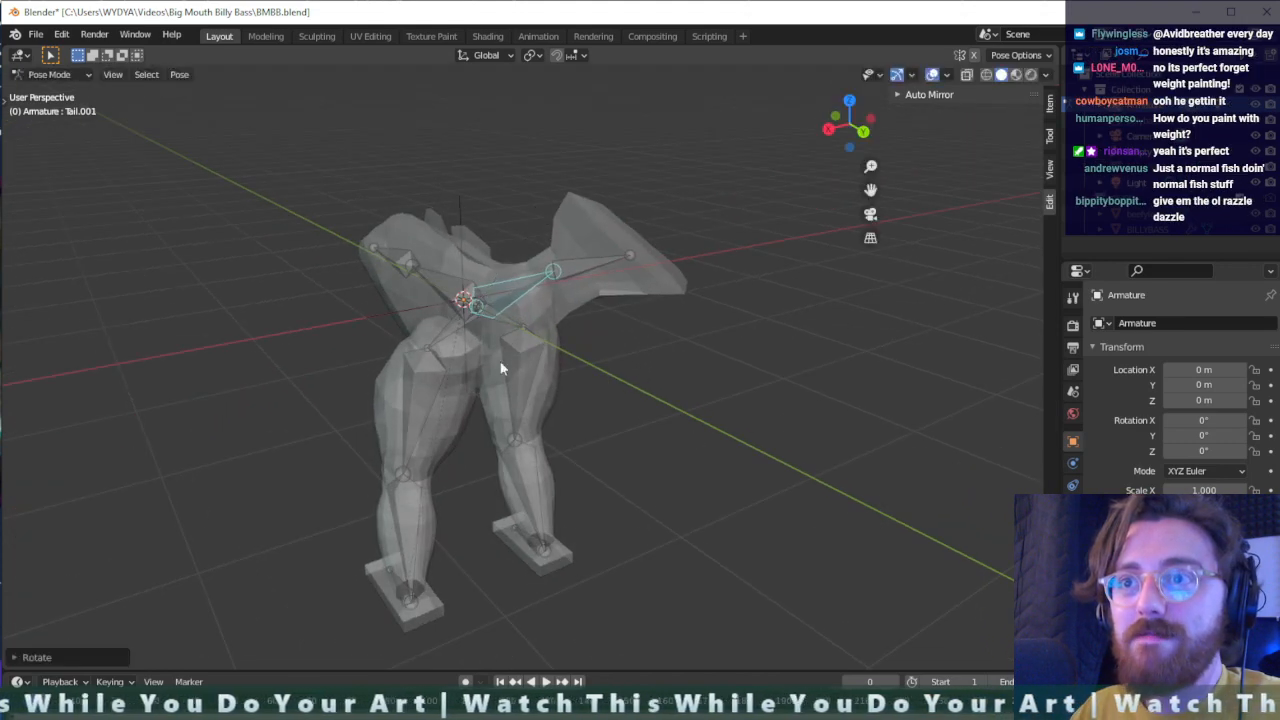
- Try rotating the front torso bone upward to test how the head bends
{"action": "middle_click_drag", "start_coordinate": [502, 368], "coordinate": [657, 423]}
{"action": "left_click", "coordinate": [494, 293]}
{"action": "key", "text": "r"}
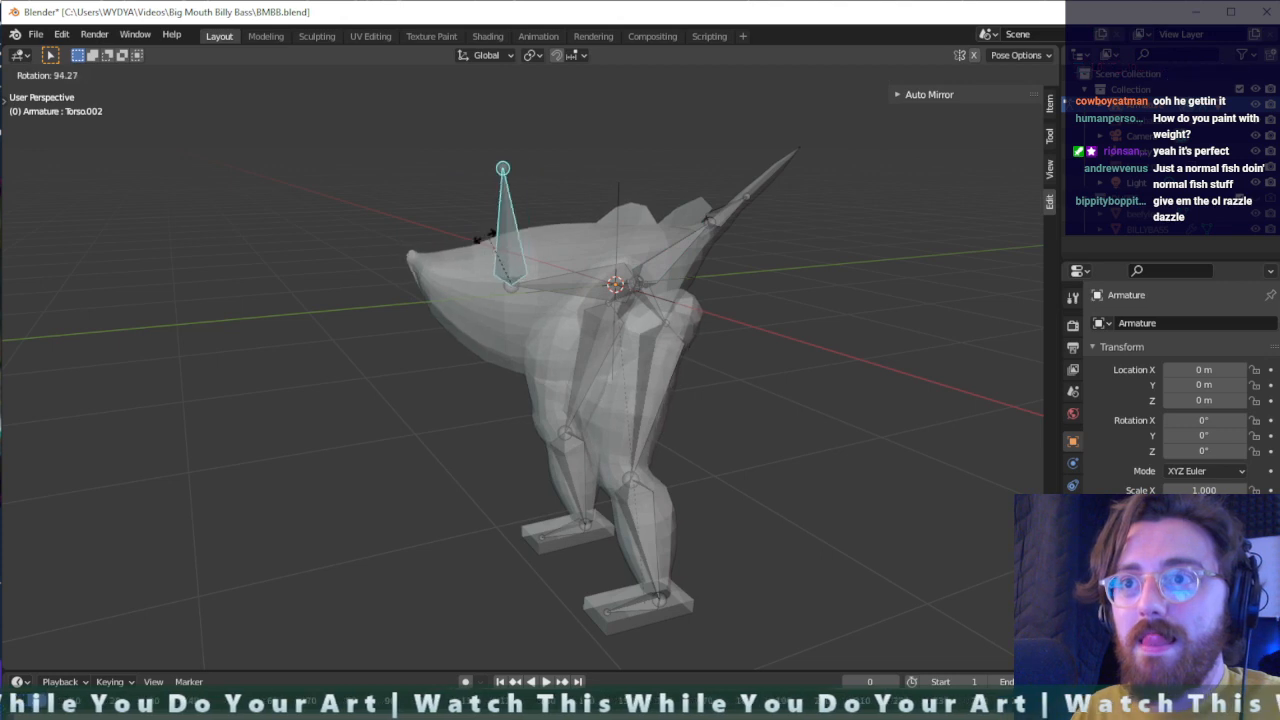
{"action": "left_click", "coordinate": [463, 248]}
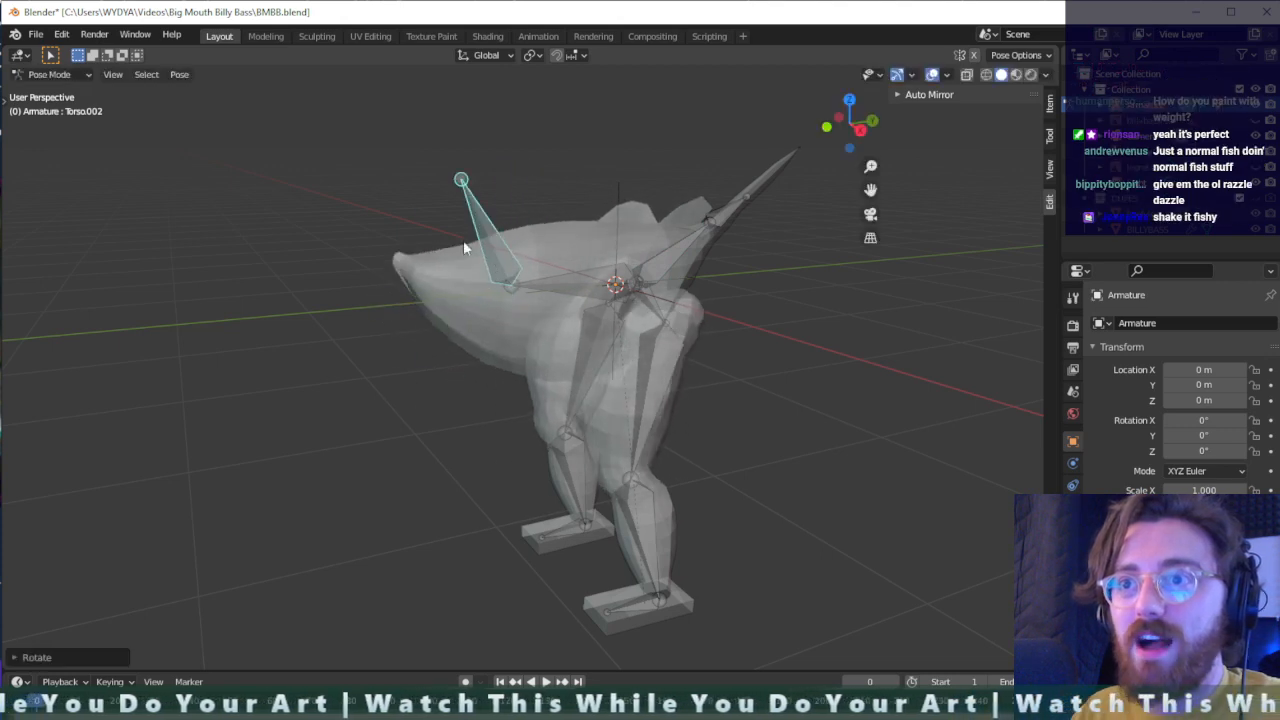
- Undo all the trial rotations of the tail and front torso bones
{"action": "key", "text": "ctrl+z"}
{"action": "key", "text": "ctrl+z"}
{"action": "key", "text": "ctrl+z"}
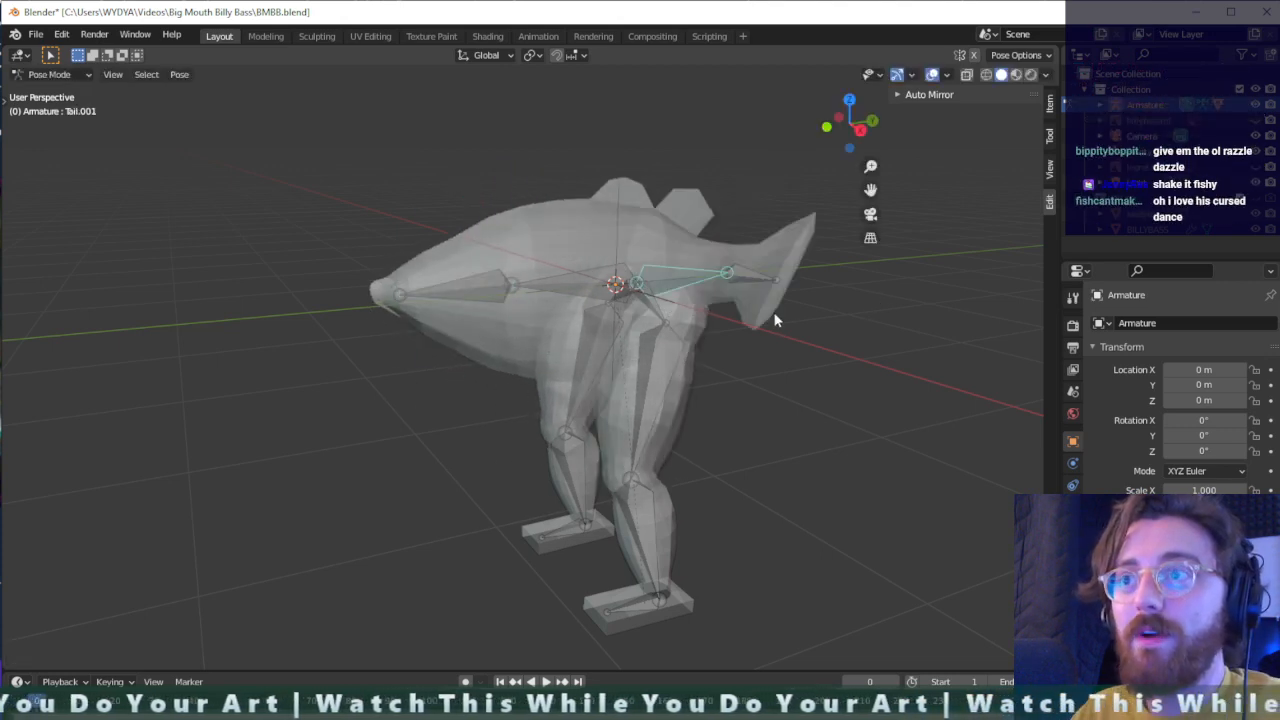
{"action": "key", "text": "ctrl+z"}
{"action": "key", "text": "ctrl+z"}
{"action": "key", "text": "ctrl+z"}
{"action": "key", "text": "ctrl+z"}
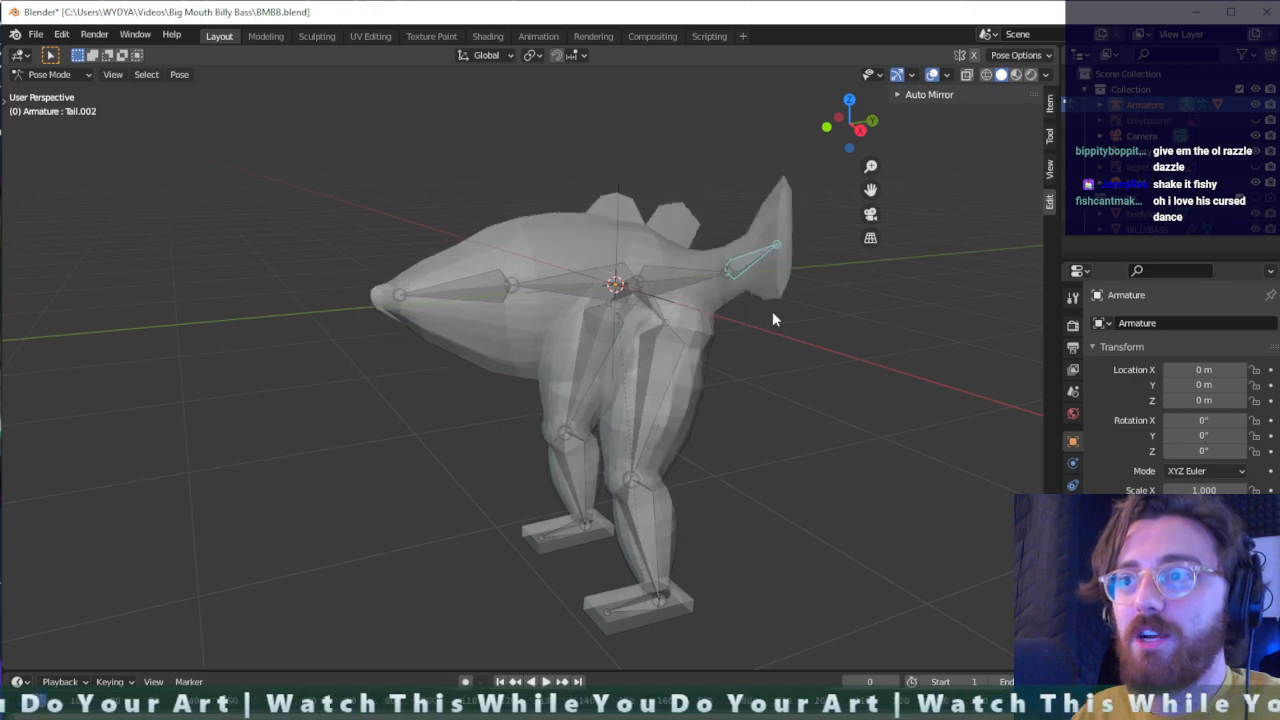
{"action": "middle_click_drag", "start_coordinate": [773, 318], "coordinate": [641, 408]}
{"action": "key", "text": "ctrl+z"}
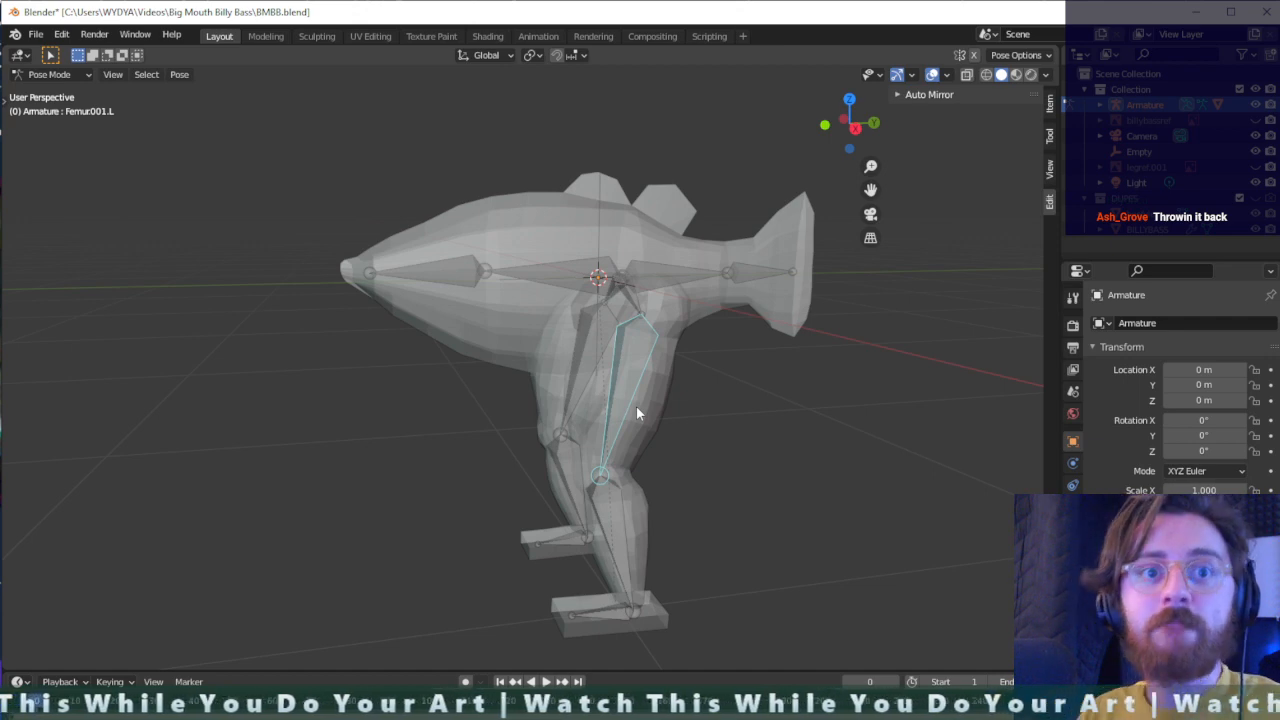
- Try moving the left hip bone away from the body, and undo the move
{"action": "middle_click_drag", "start_coordinate": [736, 456], "coordinate": [668, 291]}
{"action": "left_click", "coordinate": [664, 289]}
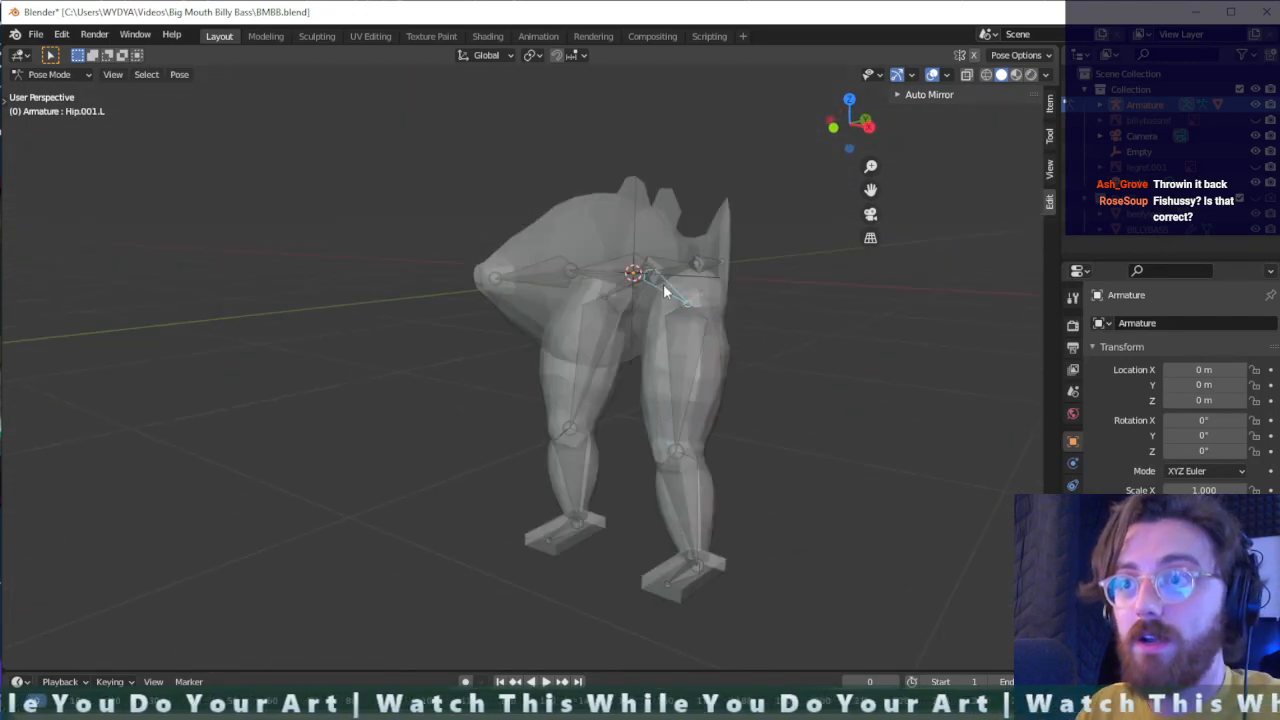
{"action": "key", "text": "g"}
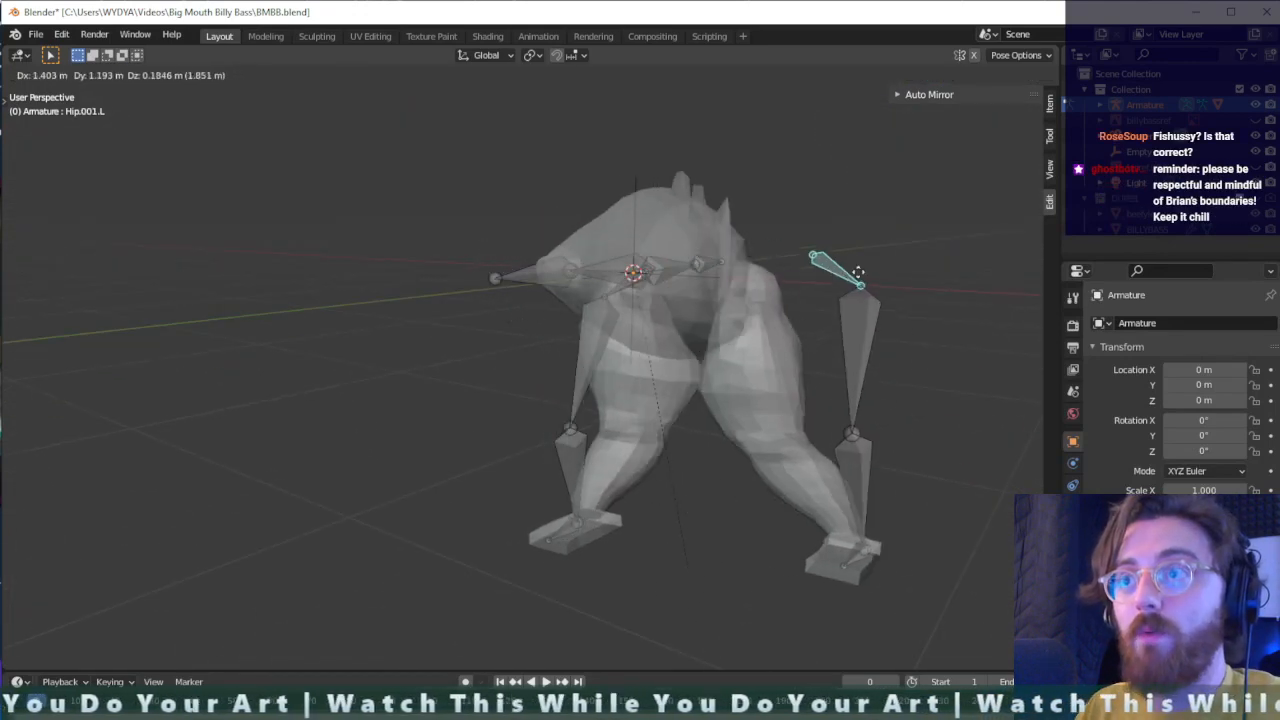
{"action": "left_click", "coordinate": [178, 293]}
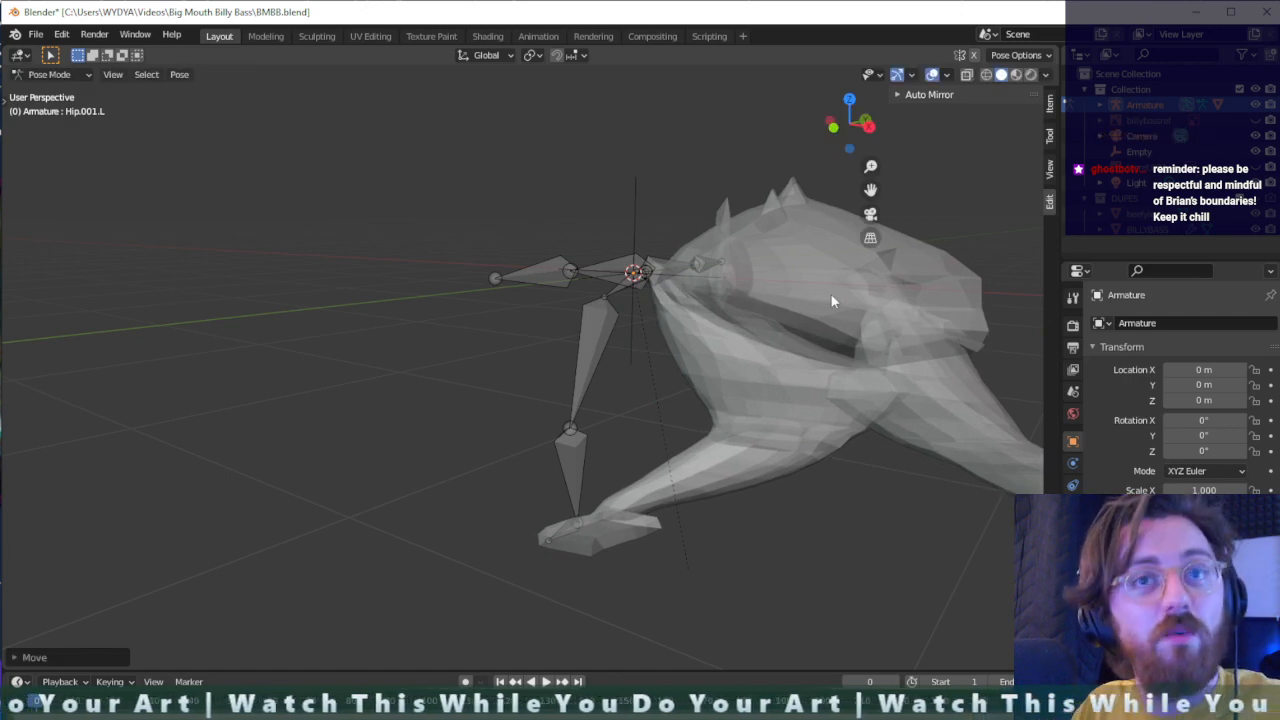
{"action": "key", "text": "ctrl+z"}
- Try rotating the left hip bone upward, and undo the rotation
{"action": "key", "text": "r"}
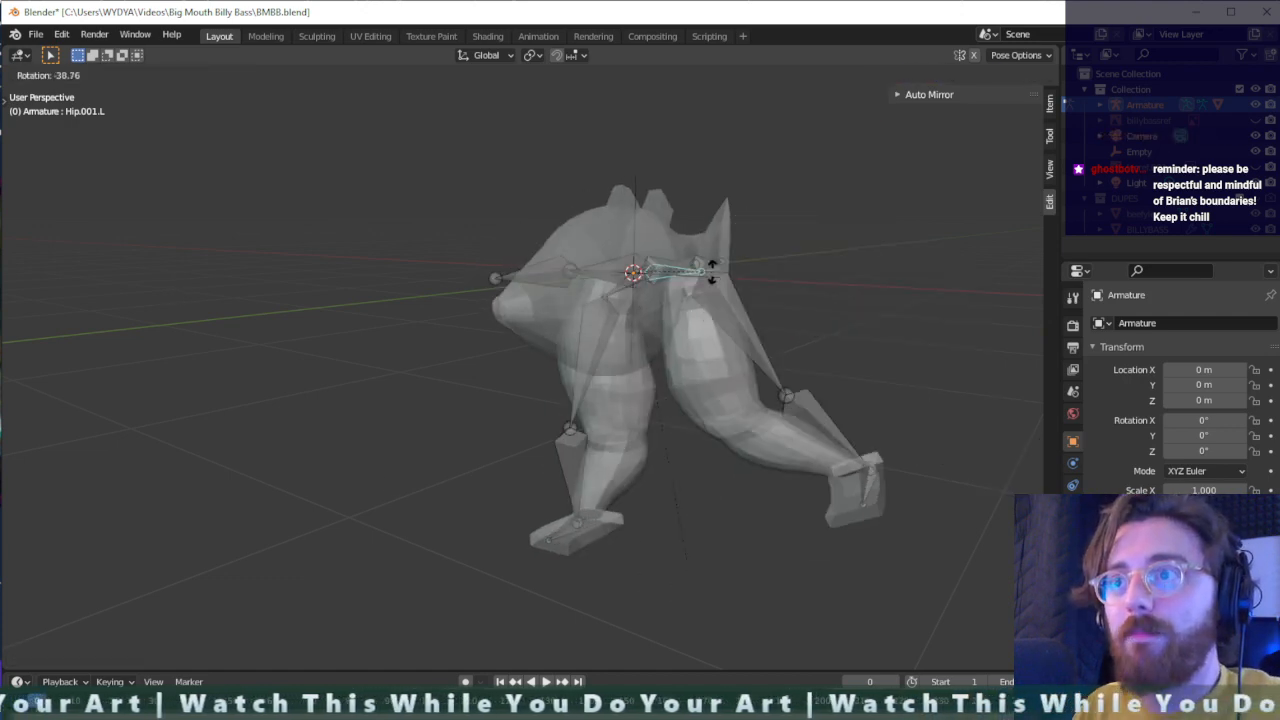
{"action": "left_click", "coordinate": [613, 413]}
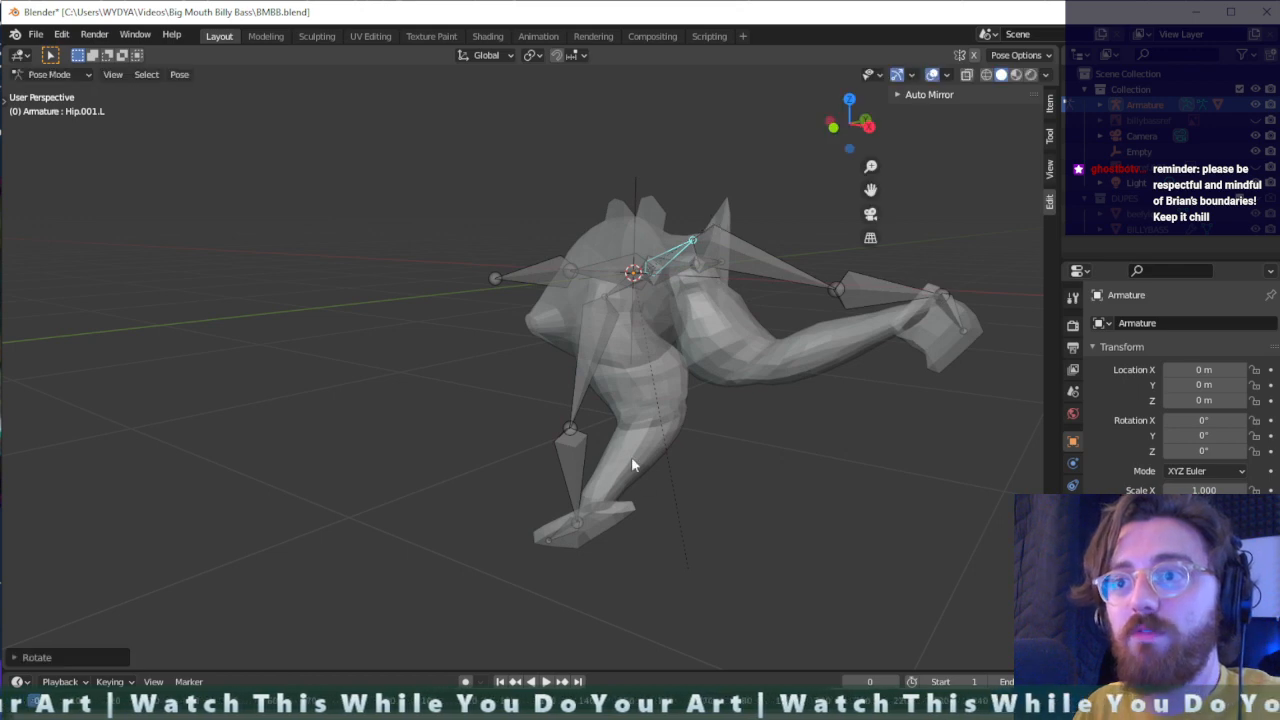
{"action": "key", "text": "ctrl+z"}
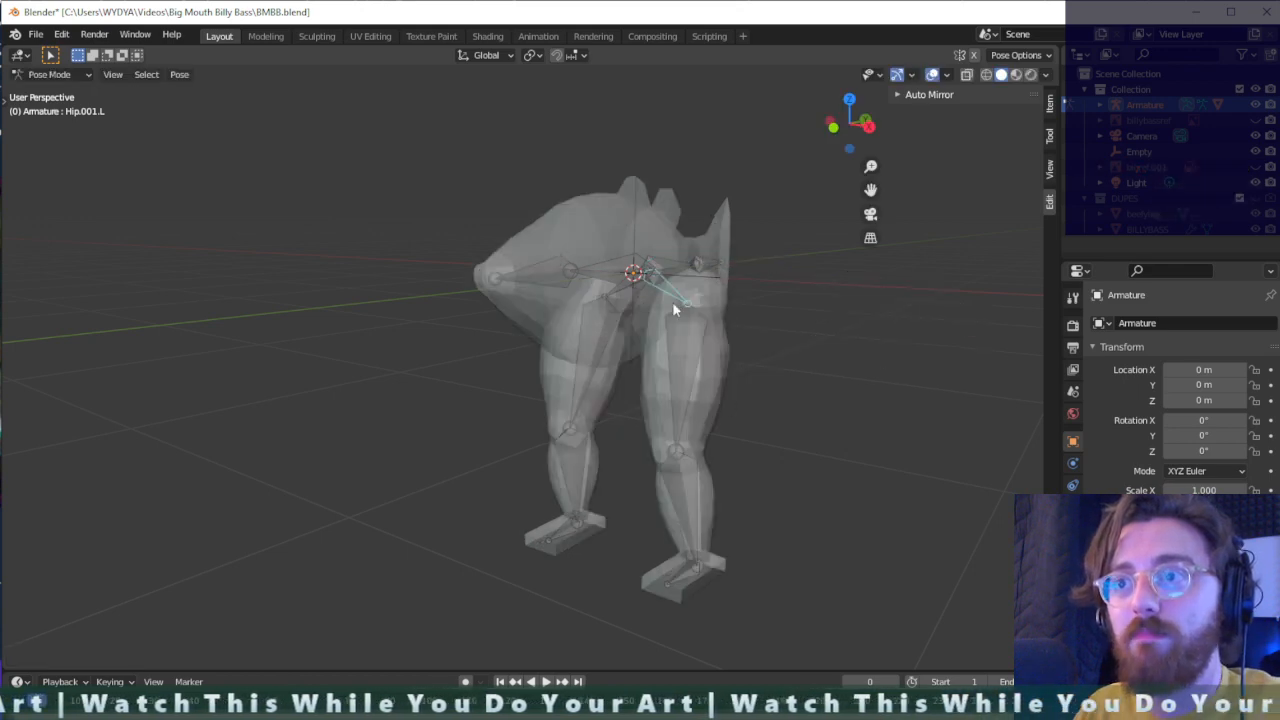
- Try rotating the left femur bone upward away from the body by about 80 degrees, and undo the rotation
{"action": "left_click", "coordinate": [680, 379]}
{"action": "key", "text": "r"}
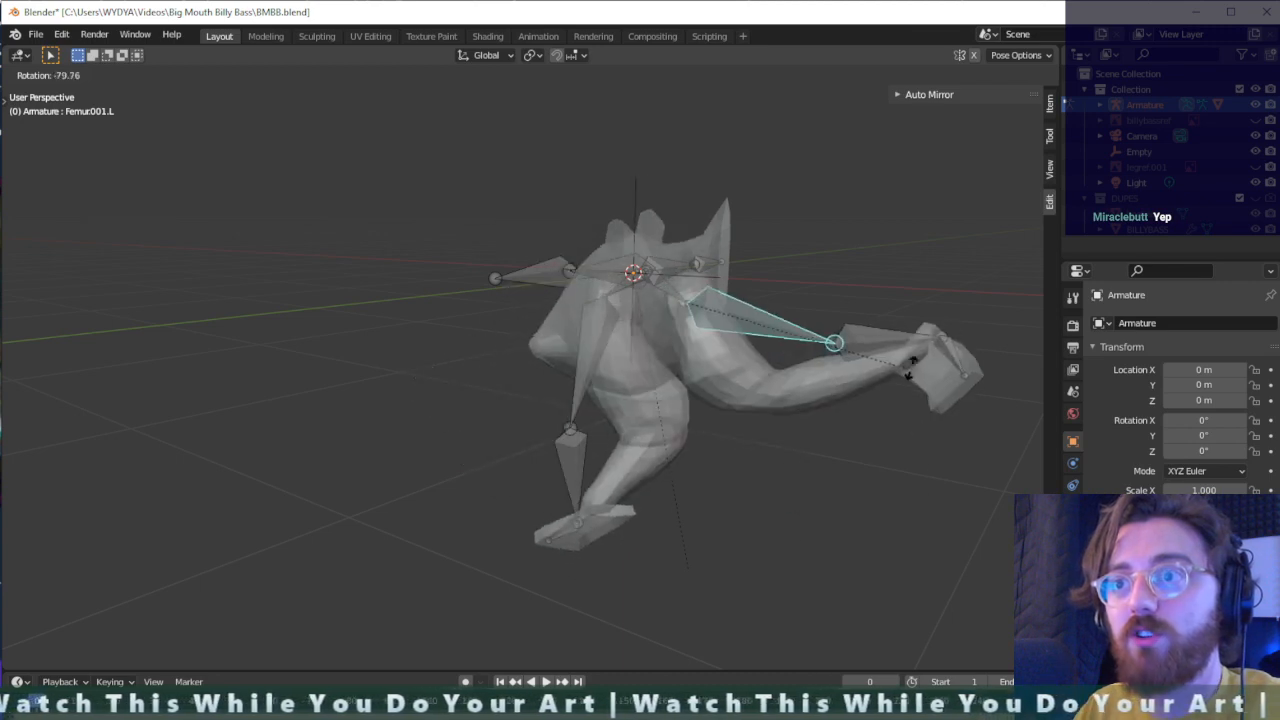
{"action": "left_click", "coordinate": [701, 389]}
{"action": "key", "text": "ctrl+z"}
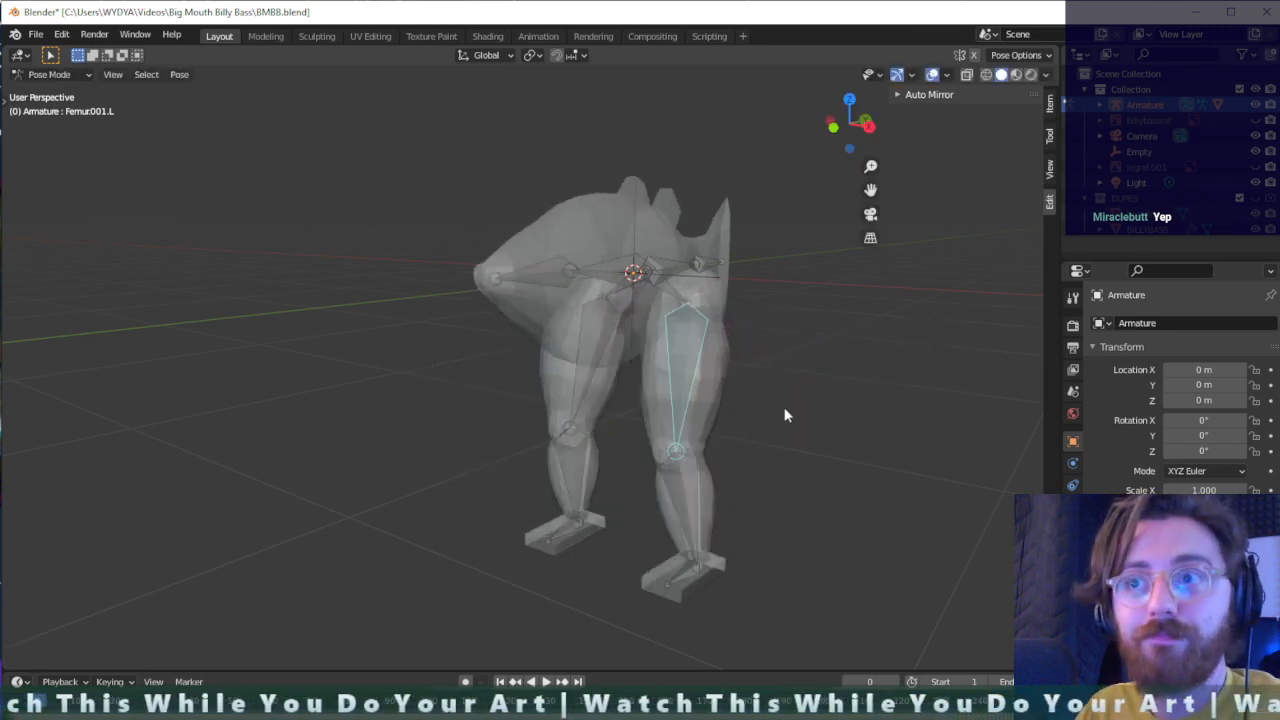
- Leave Pose Mode, select the armature together with the BILLYFAST mesh, and switch the mesh to Weight Paint mode
{"action": "middle_click_drag", "start_coordinate": [785, 408], "coordinate": [897, 466]}
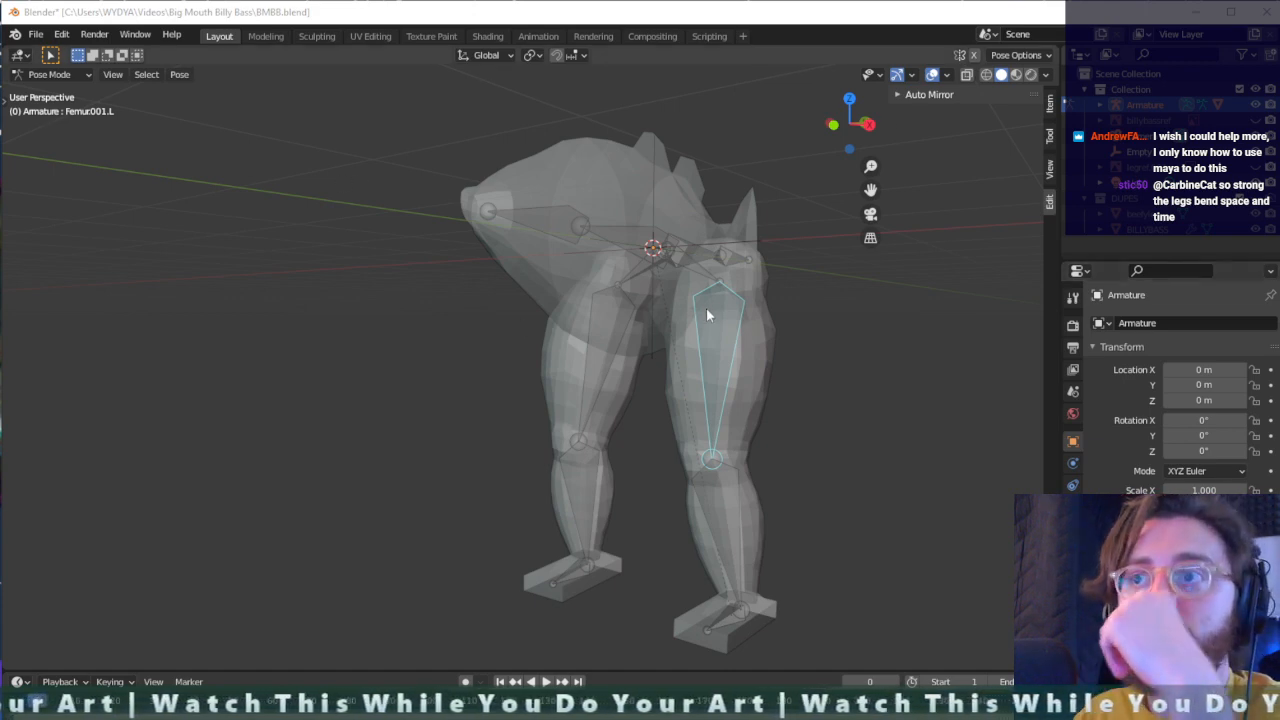
{"action": "left_click", "coordinate": [651, 252]}
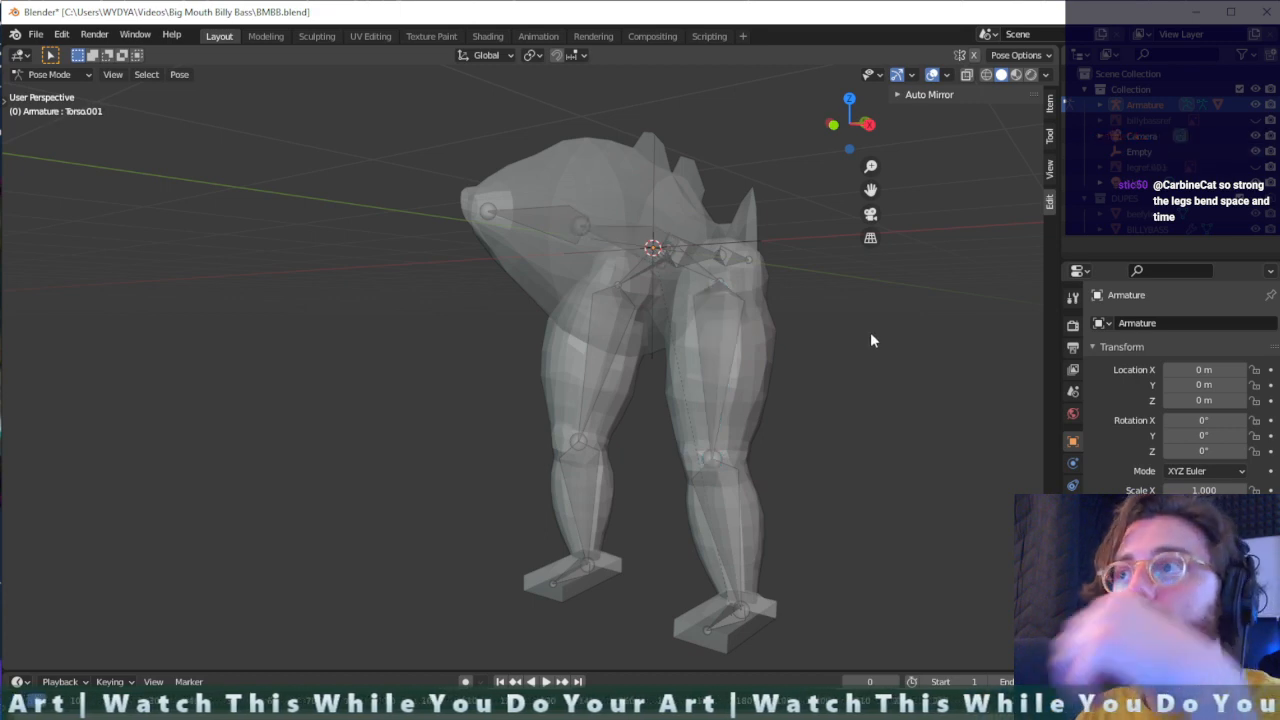
{"action": "middle_click_drag", "start_coordinate": [870, 340], "coordinate": [76, 127]}
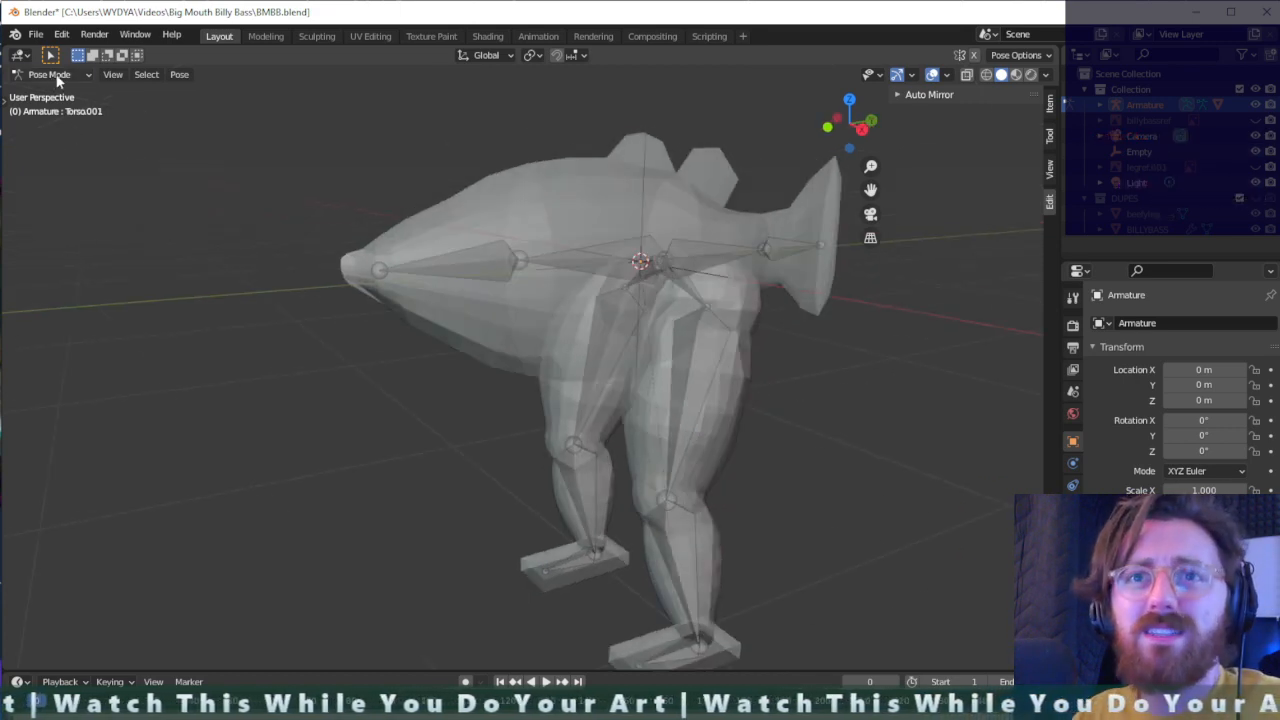
{"action": "left_click", "coordinate": [52, 75]}
{"action": "left_click", "coordinate": [57, 92]}
{"action": "left_click", "coordinate": [695, 341]}
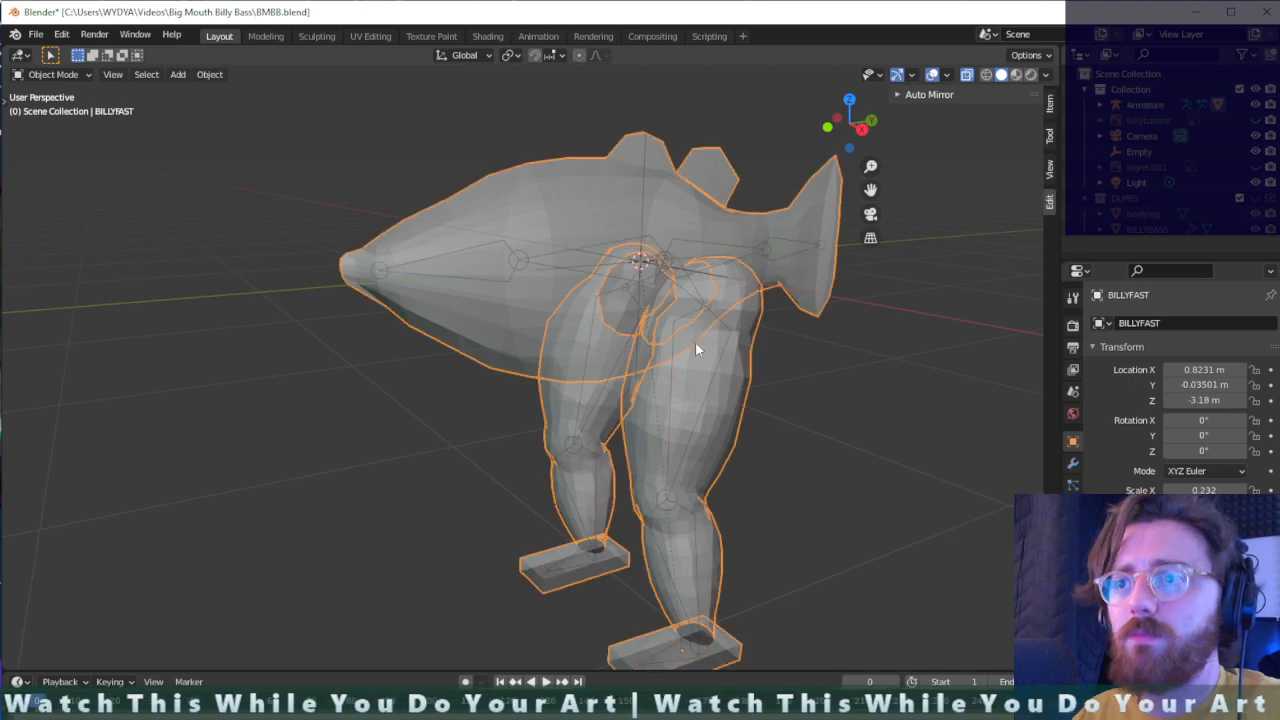
{"action": "left_click", "coordinate": [688, 416]}
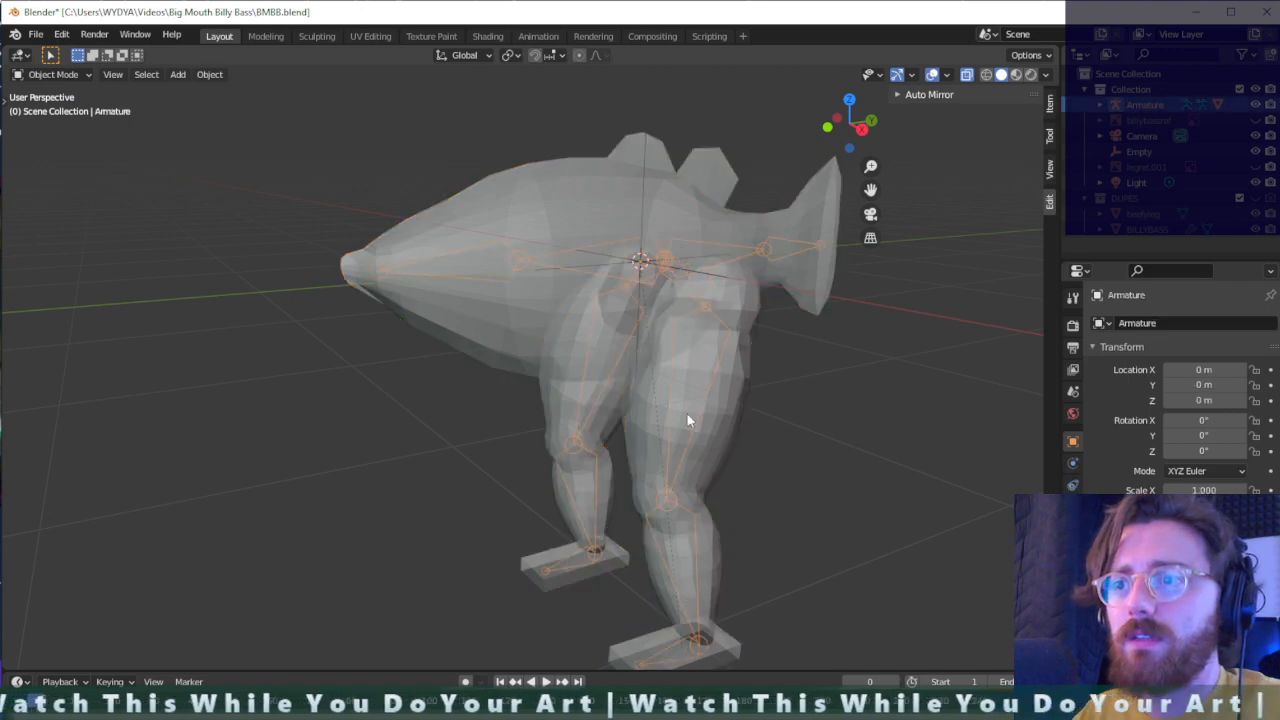
{"action": "left_click", "coordinate": [734, 385]}
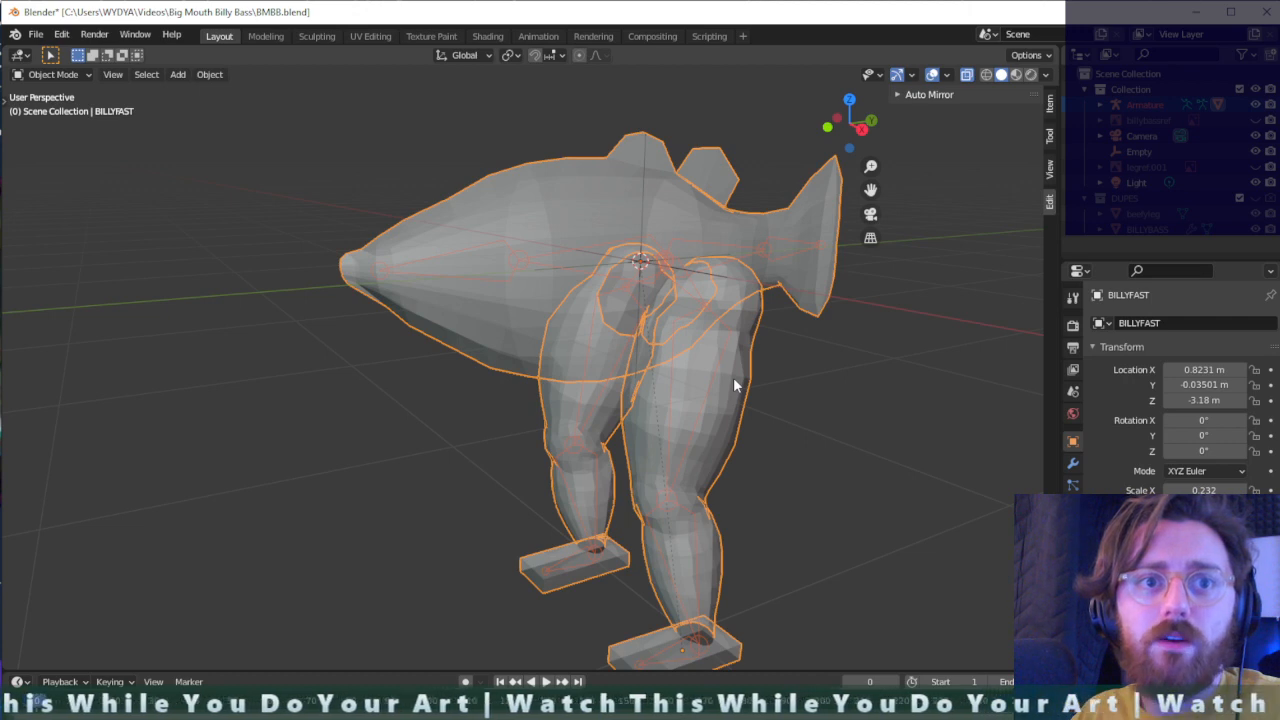
{"action": "key", "text": "ctrl+Tab"}
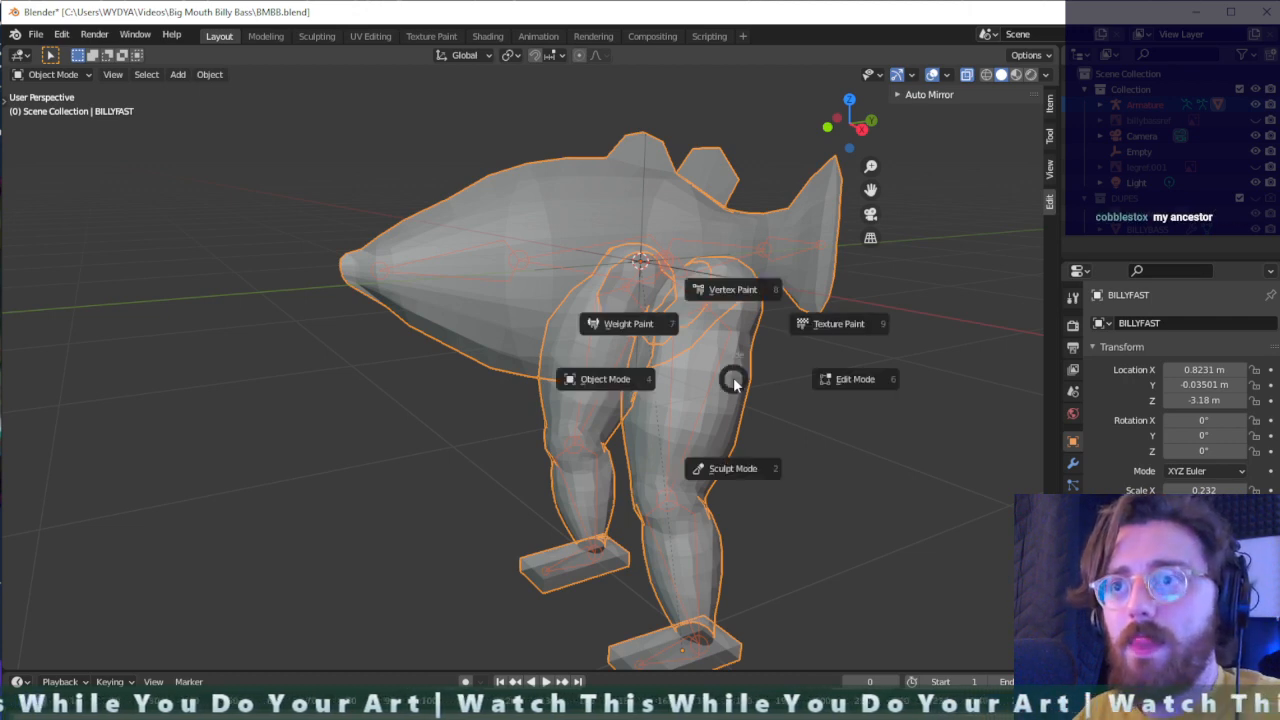
{"action": "left_click", "coordinate": [632, 325]}
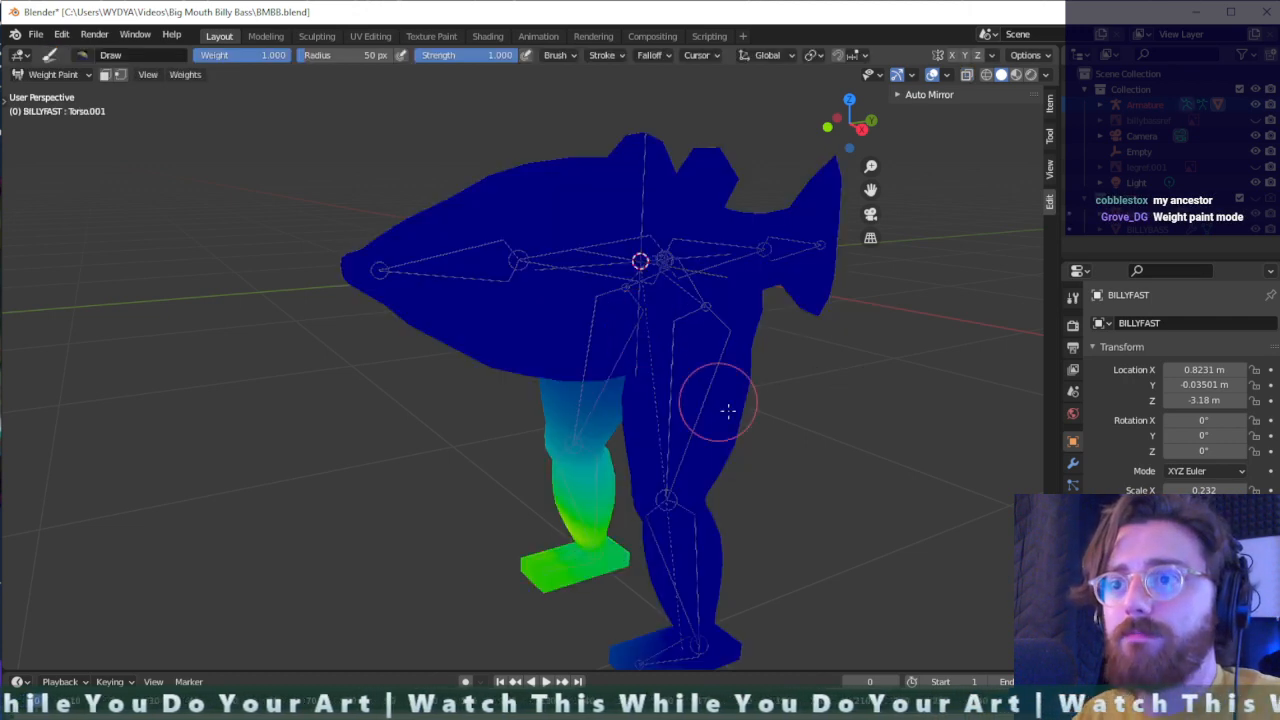
- Expand the armature's pose hierarchy down to the left hip and pick the Femur.001.L bone there
{"action": "mouse_move", "coordinate": [728, 410]}
{"action": "middle_mouse_down"}
{"action": "mouse_move", "coordinate": [871, 417]}
{"action": "mouse_move", "coordinate": [934, 394]}
{"action": "mouse_move", "coordinate": [716, 585]}
{"action": "middle_mouse_up"}
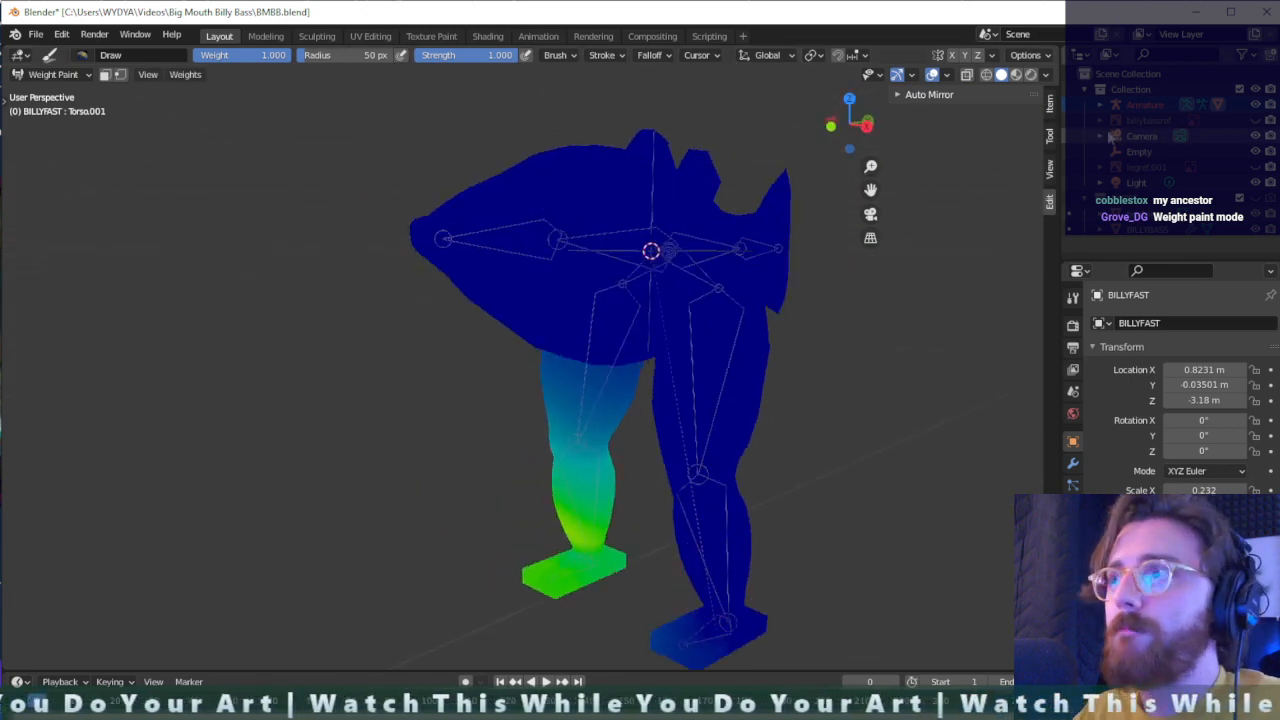
{"action": "left_click", "coordinate": [1100, 106]}
{"action": "left_click", "coordinate": [1116, 153]}
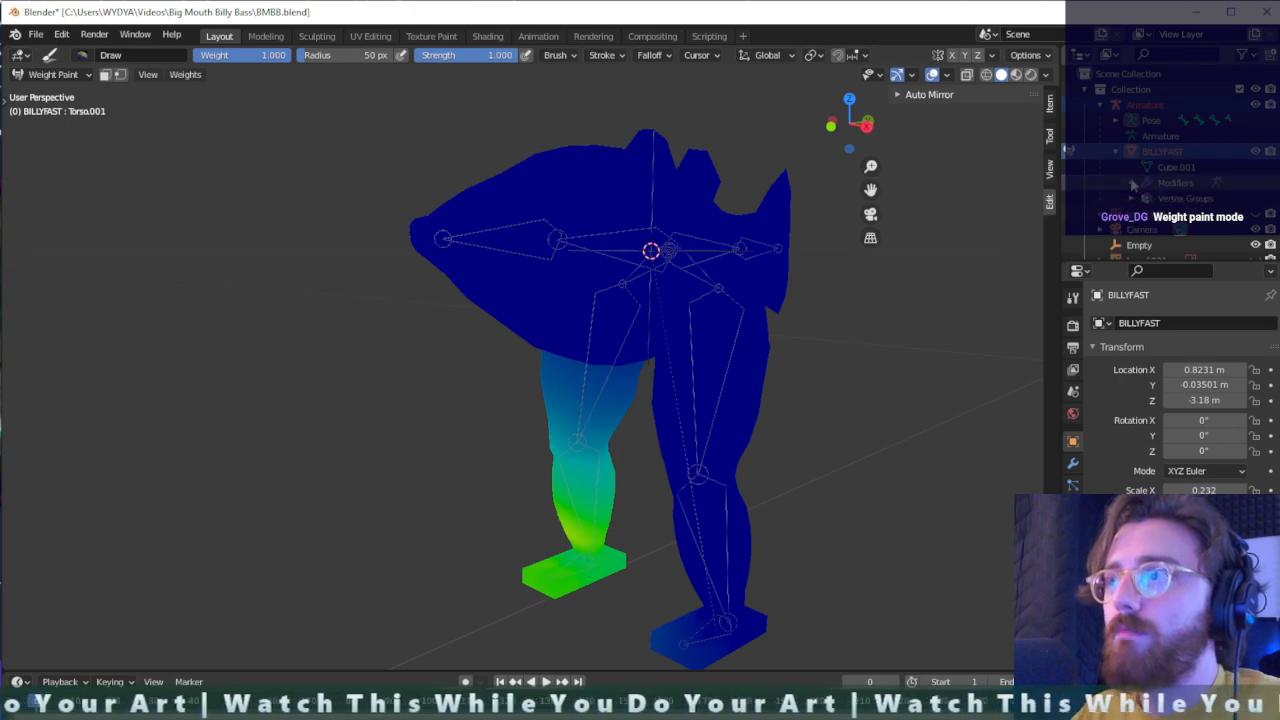
{"action": "left_click", "coordinate": [1116, 120]}
{"action": "left_click", "coordinate": [1162, 138]}
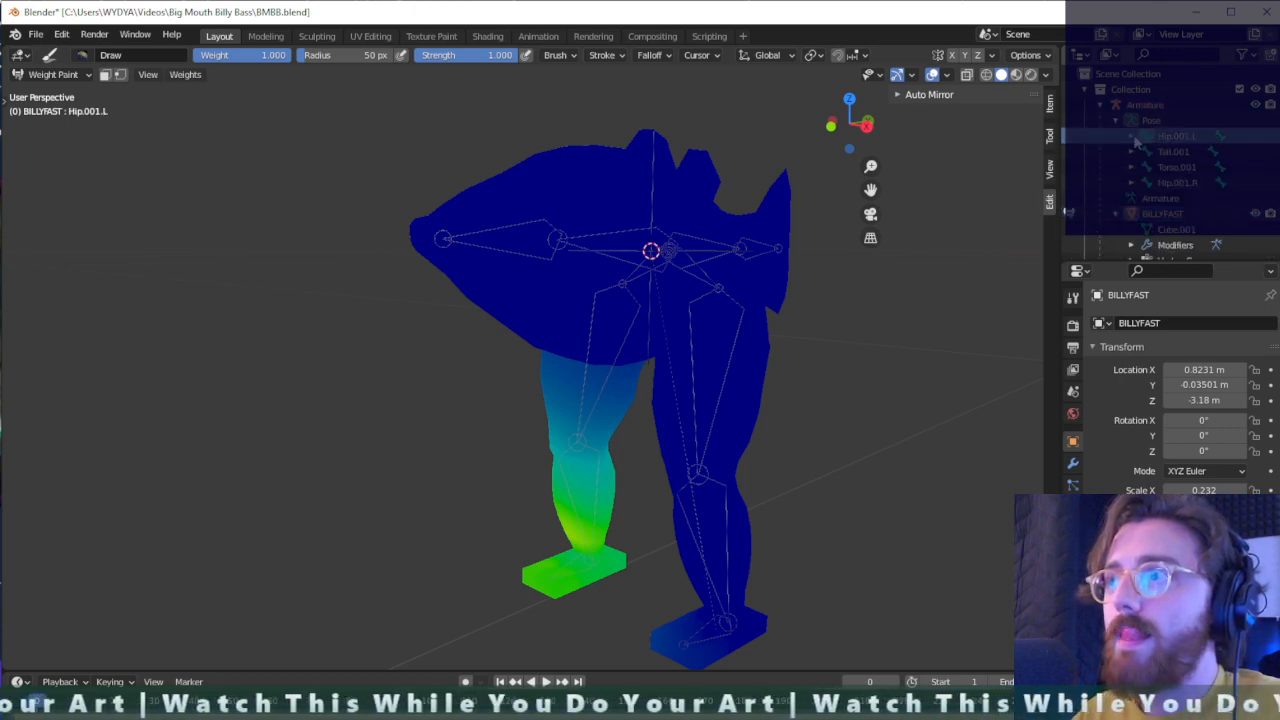
{"action": "left_click", "coordinate": [1131, 136]}
{"action": "left_click", "coordinate": [1190, 151]}
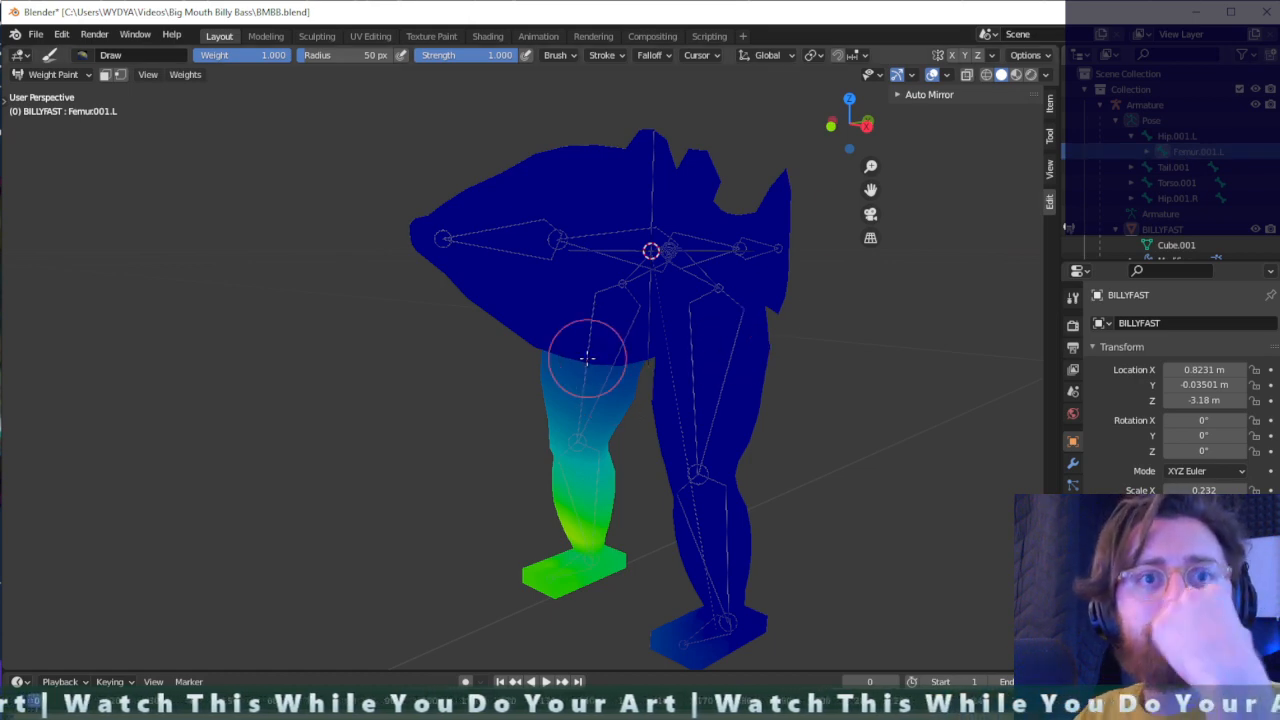
- Examine how the weights of the left femur, tail, front torso and leg bones are distributed over the mesh
{"action": "left_click", "coordinate": [708, 353], "text": "ctrl"}
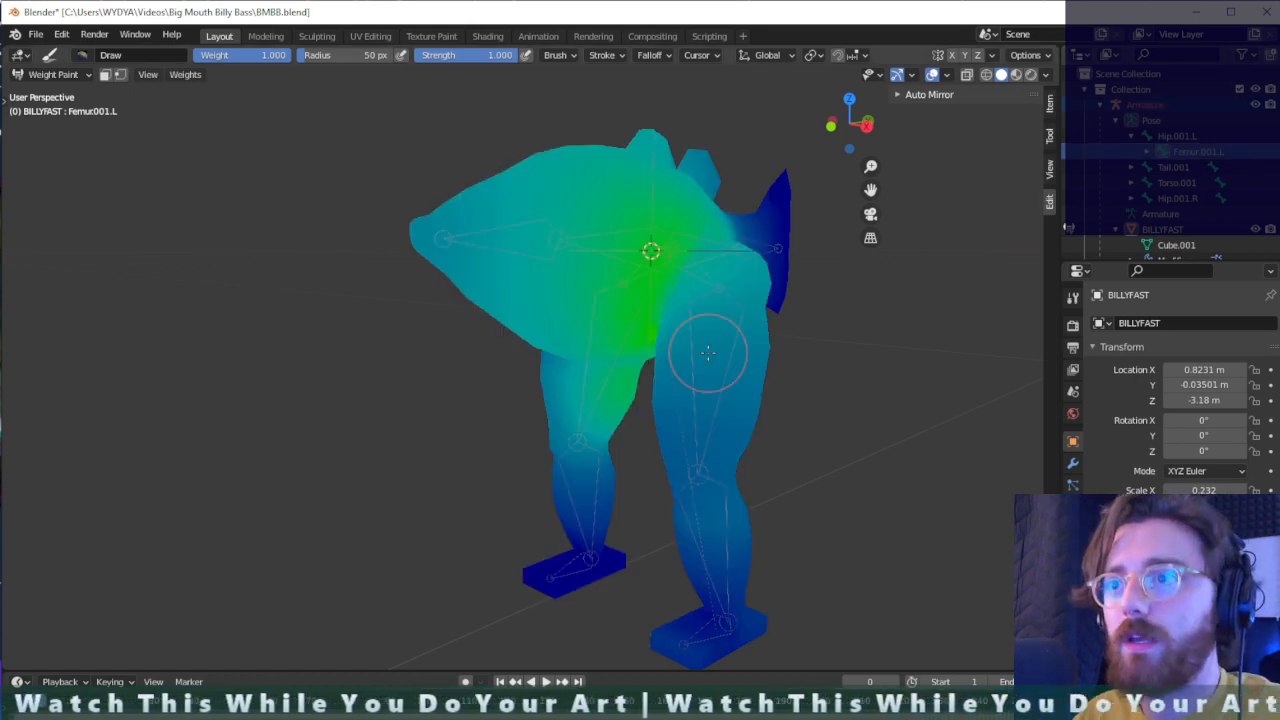
{"action": "left_click", "coordinate": [746, 243], "text": "ctrl"}
{"action": "middle_click_drag", "start_coordinate": [829, 286], "coordinate": [857, 277]}
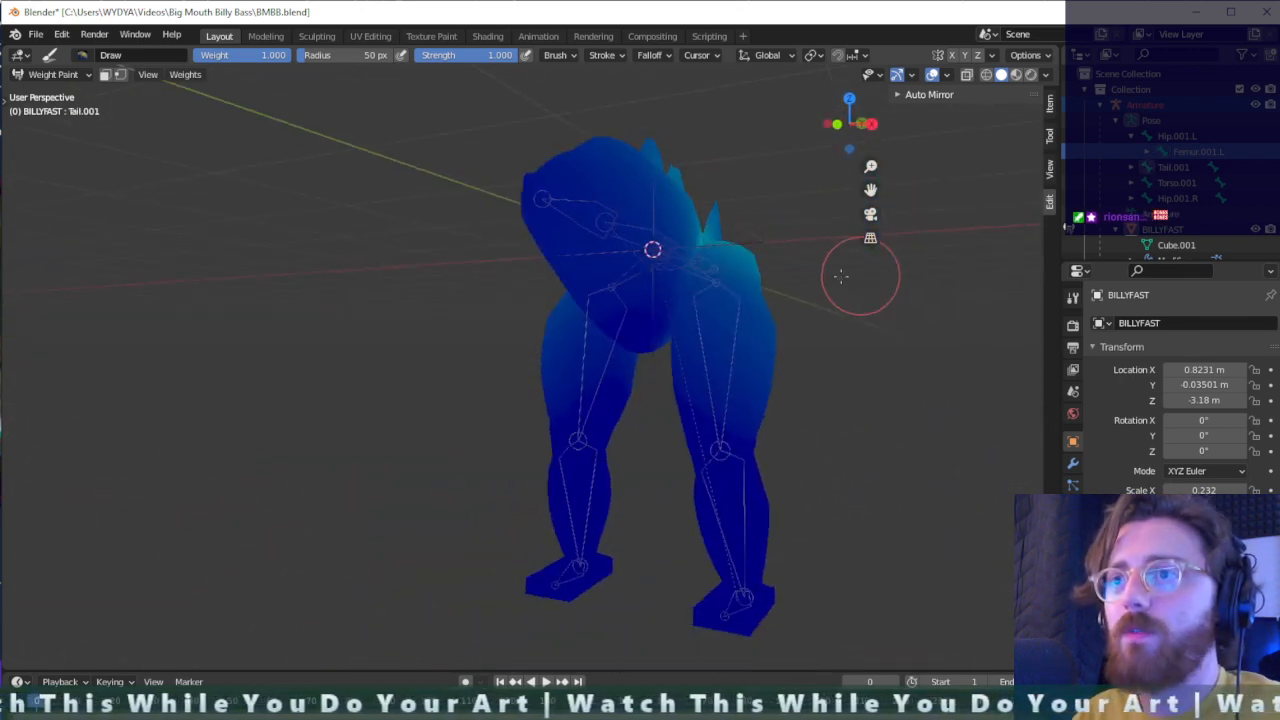
{"action": "left_click", "coordinate": [569, 206], "text": "ctrl"}
{"action": "middle_click_drag", "start_coordinate": [569, 206], "coordinate": [357, 257]}
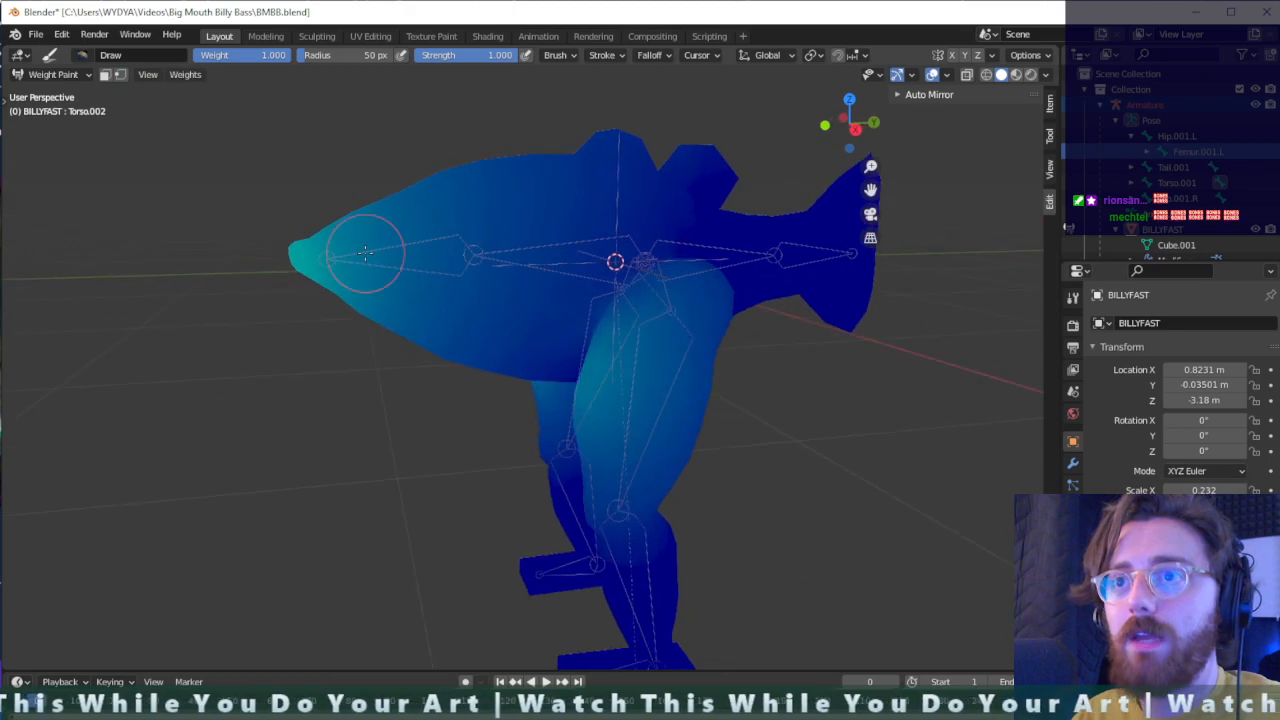
{"action": "mouse_move", "coordinate": [357, 257]}
{"action": "left_mouse_down"}
{"action": "mouse_move", "coordinate": [398, 298]}
{"action": "mouse_move", "coordinate": [385, 330]}
{"action": "mouse_move", "coordinate": [334, 294]}
{"action": "mouse_move", "coordinate": [371, 206]}
{"action": "mouse_move", "coordinate": [400, 200]}
{"action": "left_mouse_up"}
{"action": "mouse_move", "coordinate": [371, 314]}
{"action": "middle_mouse_down"}
{"action": "mouse_move", "coordinate": [529, 291]}
{"action": "mouse_move", "coordinate": [634, 309]}
{"action": "middle_mouse_up"}
{"action": "mouse_move", "coordinate": [808, 289]}
{"action": "middle_mouse_down"}
{"action": "mouse_move", "coordinate": [790, 305]}
{"action": "mouse_move", "coordinate": [660, 320]}
{"action": "mouse_move", "coordinate": [731, 306]}
{"action": "mouse_move", "coordinate": [700, 343]}
{"action": "mouse_move", "coordinate": [800, 385]}
{"action": "mouse_move", "coordinate": [682, 366]}
{"action": "mouse_move", "coordinate": [840, 363]}
{"action": "middle_mouse_up"}
{"action": "left_click", "coordinate": [698, 354], "text": "ctrl"}
{"action": "left_click", "coordinate": [694, 534], "text": "ctrl"}
- Select the left femur bone and paint its weight at 1.000 over the front and outer side of the left thigh
{"action": "left_click", "coordinate": [700, 374], "text": "ctrl"}
{"action": "scroll", "coordinate": [843, 363], "scroll_direction": "up", "scroll_amount": 2}
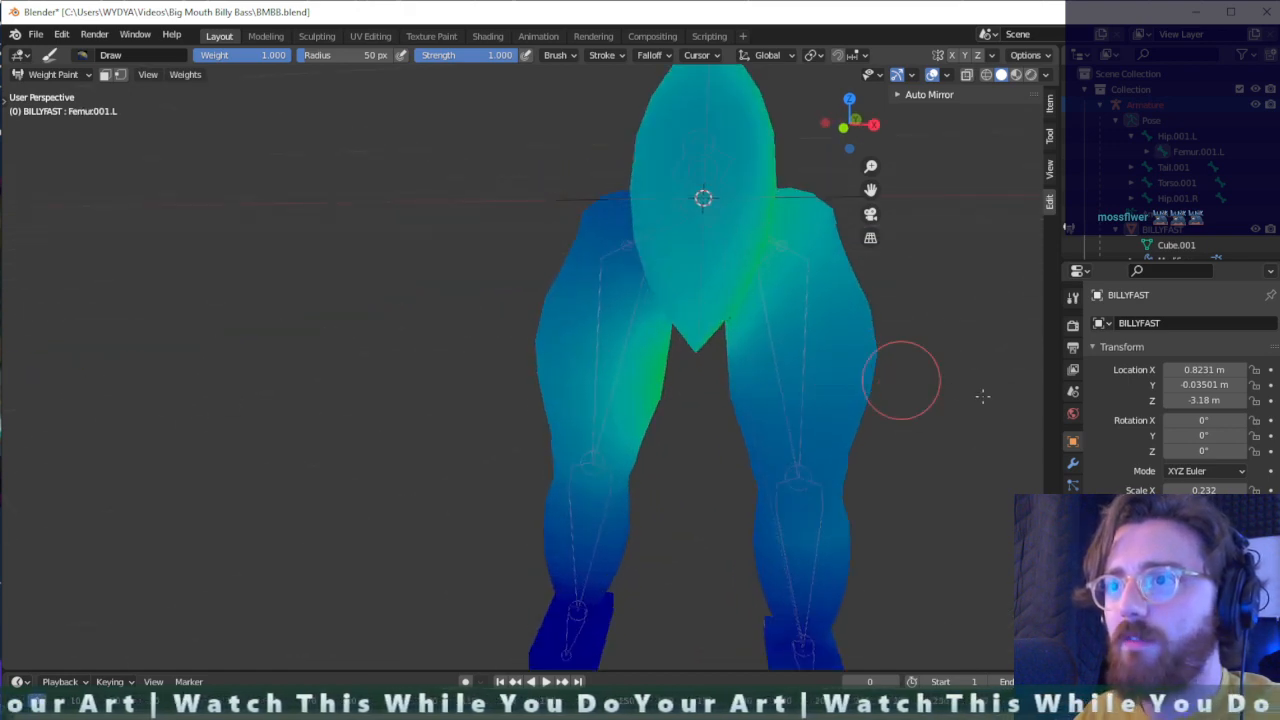
{"action": "middle_click_drag", "start_coordinate": [983, 397], "coordinate": [928, 391]}
{"action": "mouse_move", "coordinate": [834, 372]}
{"action": "left_mouse_down"}
{"action": "mouse_move", "coordinate": [849, 368]}
{"action": "mouse_move", "coordinate": [771, 437]}
{"action": "mouse_move", "coordinate": [788, 324]}
{"action": "mouse_move", "coordinate": [908, 337]}
{"action": "mouse_move", "coordinate": [846, 328]}
{"action": "mouse_move", "coordinate": [858, 335]}
{"action": "left_mouse_up"}
{"action": "middle_click_drag", "start_coordinate": [858, 335], "coordinate": [769, 388]}
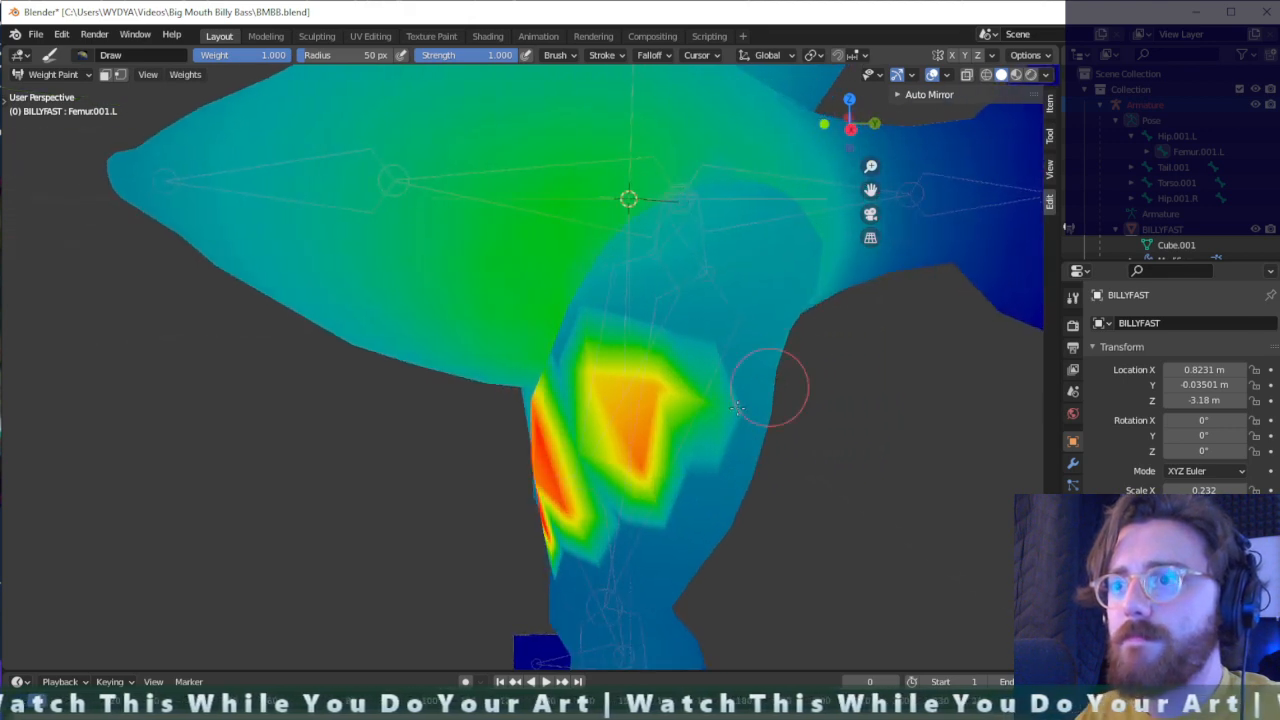
{"action": "mouse_move", "coordinate": [769, 388]}
{"action": "left_mouse_down"}
{"action": "mouse_move", "coordinate": [766, 486]}
{"action": "mouse_move", "coordinate": [736, 543]}
{"action": "mouse_move", "coordinate": [549, 511]}
{"action": "mouse_move", "coordinate": [640, 590]}
{"action": "mouse_move", "coordinate": [560, 545]}
{"action": "mouse_move", "coordinate": [690, 582]}
{"action": "left_mouse_up"}
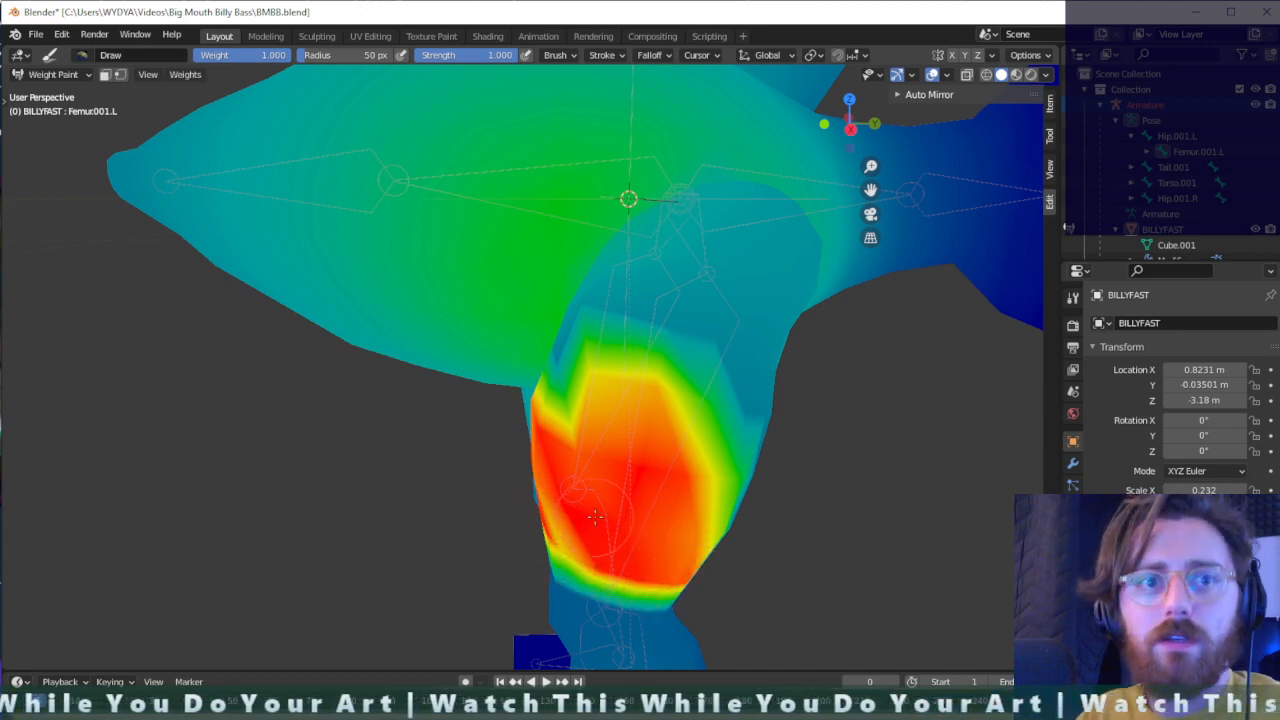
- Paint the left femur's weight at 1.000 across the back of the left thigh
{"action": "mouse_move", "coordinate": [687, 467]}
{"action": "middle_mouse_down"}
{"action": "mouse_move", "coordinate": [640, 445]}
{"action": "mouse_move", "coordinate": [430, 412]}
{"action": "middle_mouse_up"}
{"action": "mouse_move", "coordinate": [144, 303]}
{"action": "left_mouse_down"}
{"action": "mouse_move", "coordinate": [245, 294]}
{"action": "mouse_move", "coordinate": [200, 329]}
{"action": "mouse_move", "coordinate": [190, 373]}
{"action": "mouse_move", "coordinate": [152, 271]}
{"action": "mouse_move", "coordinate": [285, 262]}
{"action": "mouse_move", "coordinate": [213, 397]}
{"action": "mouse_move", "coordinate": [265, 360]}
{"action": "mouse_move", "coordinate": [200, 440]}
{"action": "mouse_move", "coordinate": [290, 445]}
{"action": "mouse_move", "coordinate": [318, 365]}
{"action": "mouse_move", "coordinate": [150, 405]}
{"action": "mouse_move", "coordinate": [302, 298]}
{"action": "mouse_move", "coordinate": [326, 302]}
{"action": "left_mouse_up"}
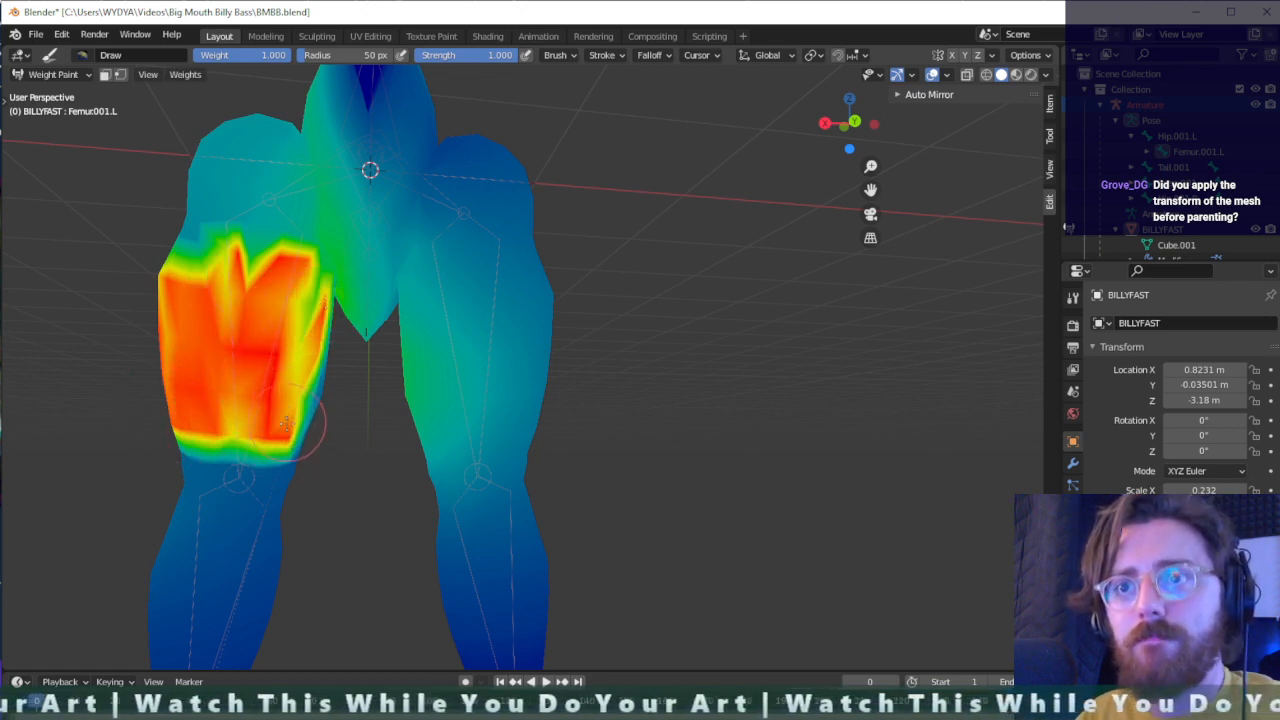
{"action": "mouse_move", "coordinate": [286, 423]}
{"action": "left_mouse_down"}
{"action": "mouse_move", "coordinate": [306, 330]}
{"action": "mouse_move", "coordinate": [337, 338]}
{"action": "left_mouse_up"}
{"action": "middle_click_drag", "start_coordinate": [337, 338], "coordinate": [225, 360]}
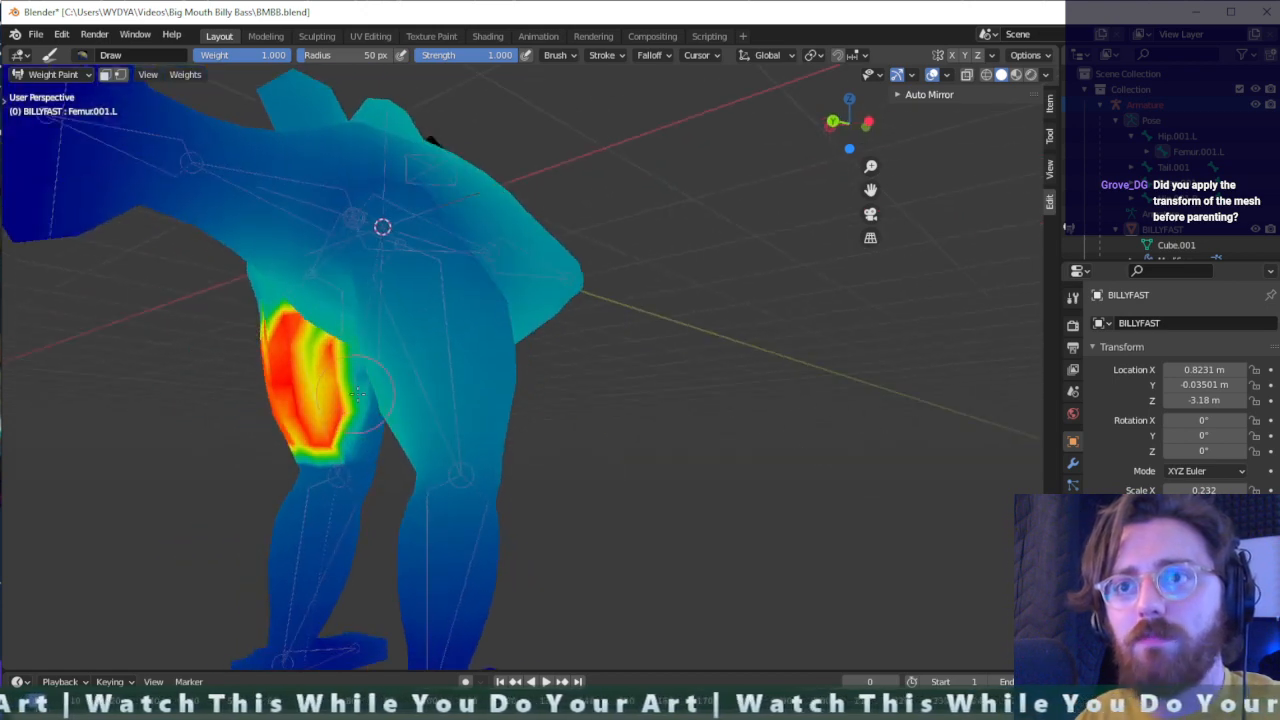
- Extend the left femur's full weight over the inner side of the left thigh down to above the knee
{"action": "mouse_move", "coordinate": [357, 395]}
{"action": "left_mouse_down"}
{"action": "mouse_move", "coordinate": [362, 428]}
{"action": "mouse_move", "coordinate": [343, 347]}
{"action": "left_mouse_up"}
{"action": "scroll", "coordinate": [365, 433], "scroll_direction": "up", "scroll_amount": 3}
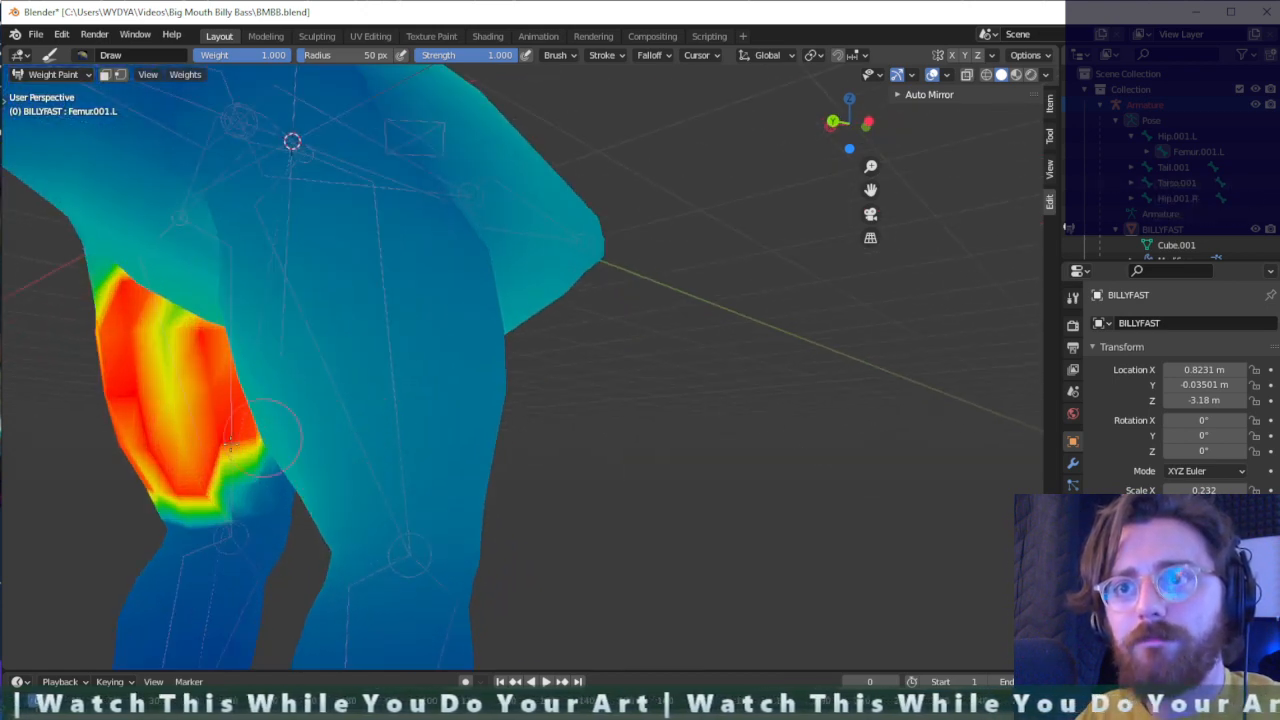
{"action": "middle_click_drag", "start_coordinate": [233, 428], "coordinate": [278, 418]}
{"action": "mouse_move", "coordinate": [116, 406]}
{"action": "left_mouse_down"}
{"action": "mouse_move", "coordinate": [139, 483]}
{"action": "mouse_move", "coordinate": [130, 500]}
{"action": "mouse_move", "coordinate": [180, 370]}
{"action": "mouse_move", "coordinate": [158, 481]}
{"action": "left_mouse_up"}
{"action": "mouse_move", "coordinate": [52, 292]}
{"action": "left_mouse_down"}
{"action": "mouse_move", "coordinate": [60, 262]}
{"action": "mouse_move", "coordinate": [94, 396]}
{"action": "mouse_move", "coordinate": [90, 263]}
{"action": "left_mouse_up"}
{"action": "scroll", "coordinate": [100, 300], "scroll_direction": "up", "scroll_amount": 4}
- Fill in the weak spots of the left femur's weight on the outer side of the thigh
{"action": "mouse_move", "coordinate": [118, 308]}
{"action": "middle_mouse_down"}
{"action": "mouse_move", "coordinate": [245, 308]}
{"action": "mouse_move", "coordinate": [254, 348]}
{"action": "middle_mouse_up"}
{"action": "scroll", "coordinate": [260, 355], "scroll_direction": "down", "scroll_amount": 5}
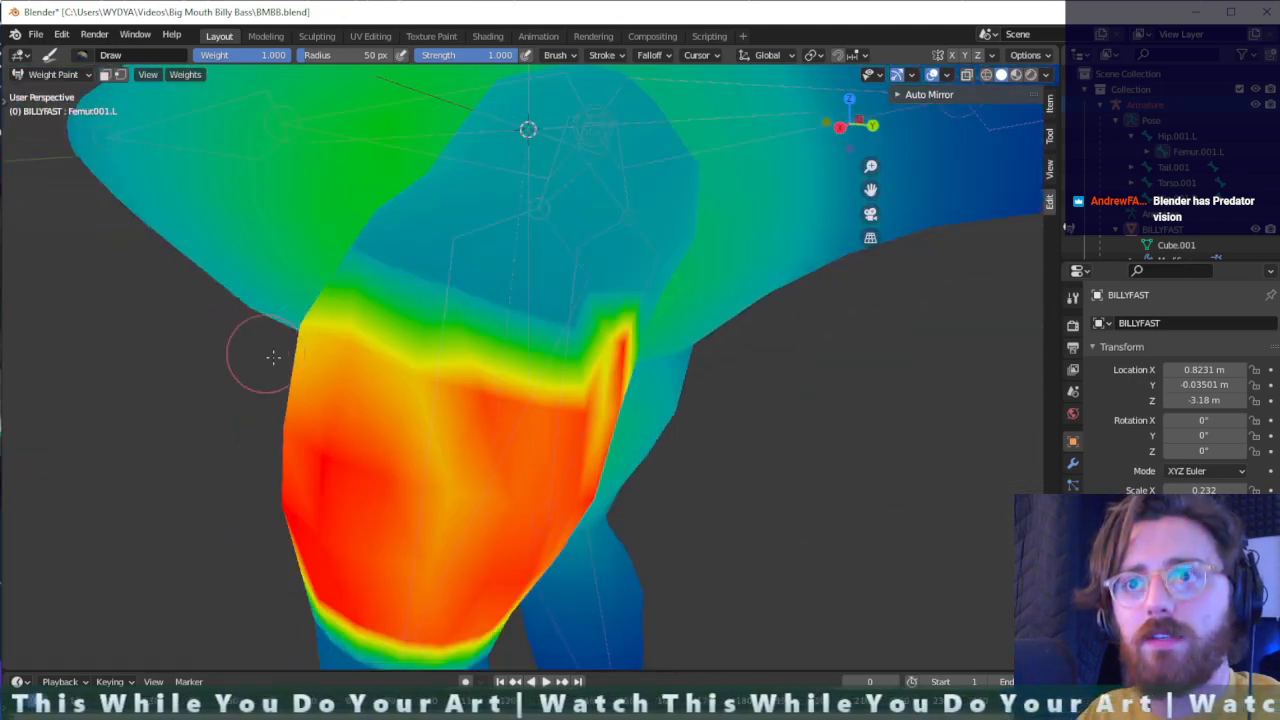
{"action": "middle_click_drag", "start_coordinate": [401, 411], "coordinate": [510, 410]}
{"action": "middle_click_drag", "start_coordinate": [960, 385], "coordinate": [880, 350]}
{"action": "left_click_drag", "start_coordinate": [872, 270], "coordinate": [795, 220]}
{"action": "middle_click_drag", "start_coordinate": [765, 245], "coordinate": [680, 190]}
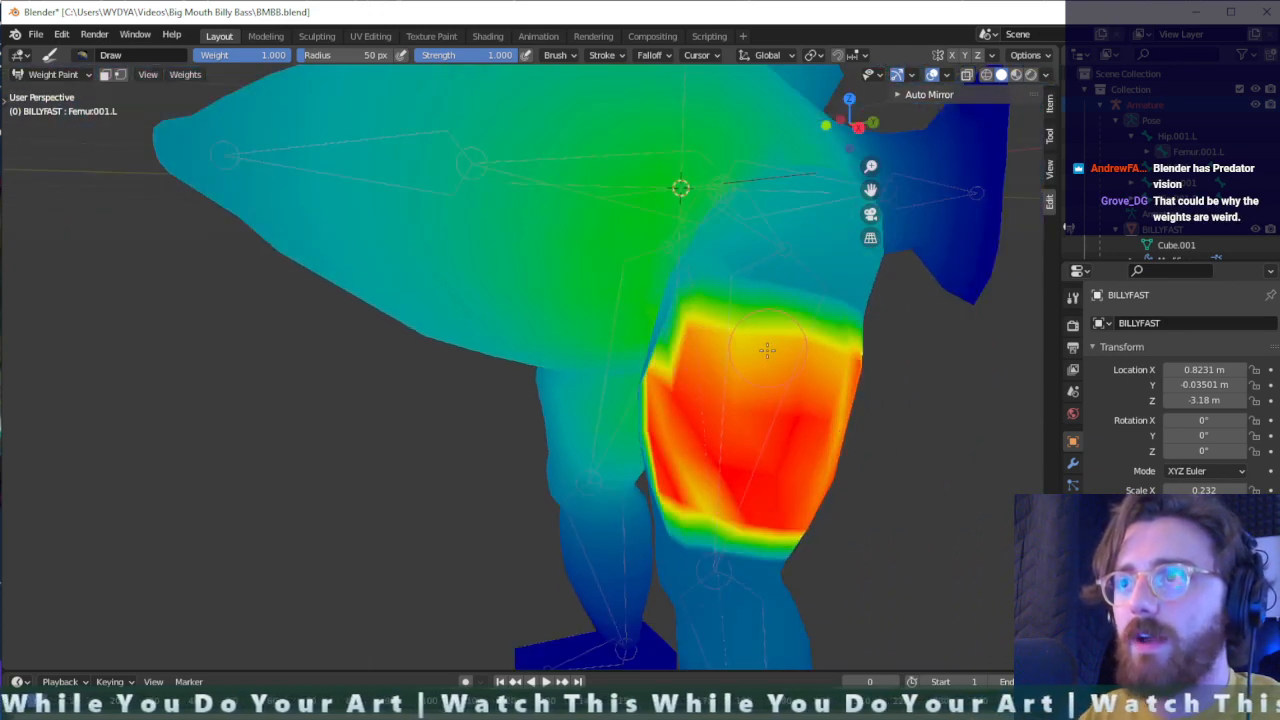
- Compare the Torso.001 bone's weights with those of the left femur and view the brush's weight, radius and strength settings
{"action": "left_click", "coordinate": [678, 168], "text": "ctrl"}
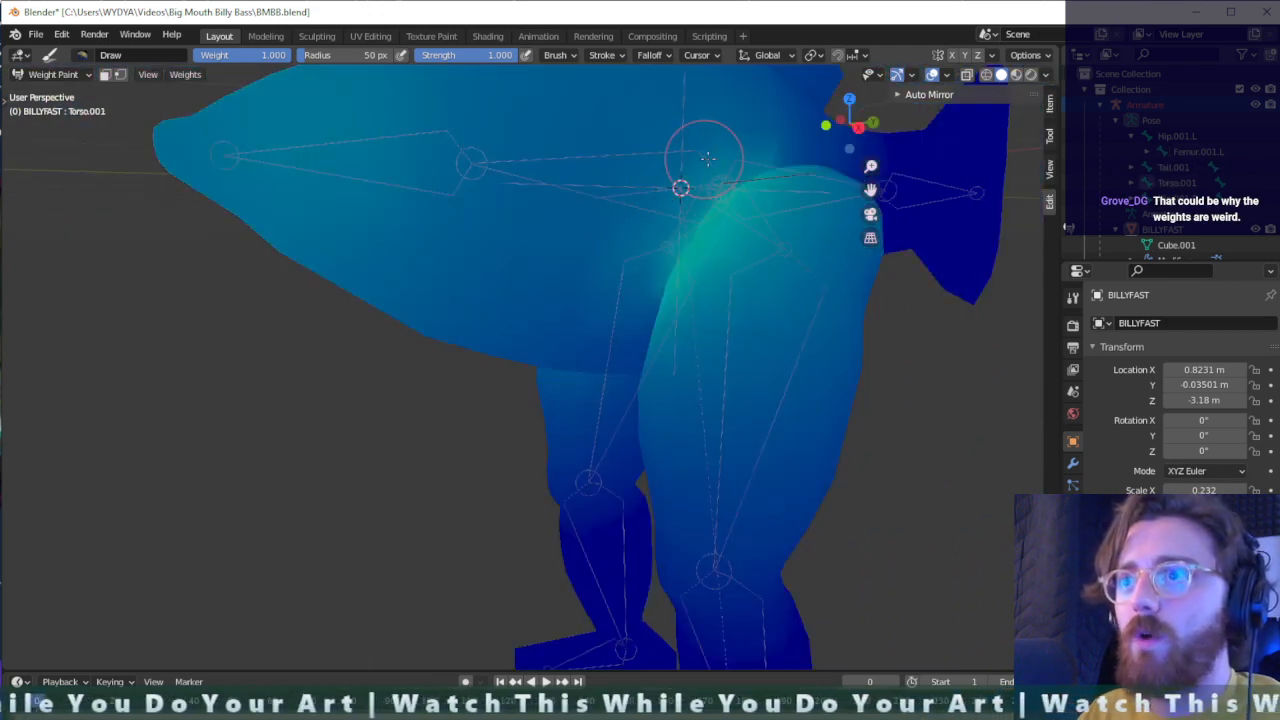
{"action": "left_click", "coordinate": [775, 310], "text": "ctrl"}
{"action": "mouse_move", "coordinate": [775, 310]}
{"action": "middle_mouse_down"}
{"action": "mouse_move", "coordinate": [790, 320]}
{"action": "mouse_move", "coordinate": [777, 366]}
{"action": "mouse_move", "coordinate": [857, 294]}
{"action": "mouse_move", "coordinate": [749, 343]}
{"action": "mouse_move", "coordinate": [684, 327]}
{"action": "middle_mouse_up"}
{"action": "right_click", "coordinate": [684, 327]}
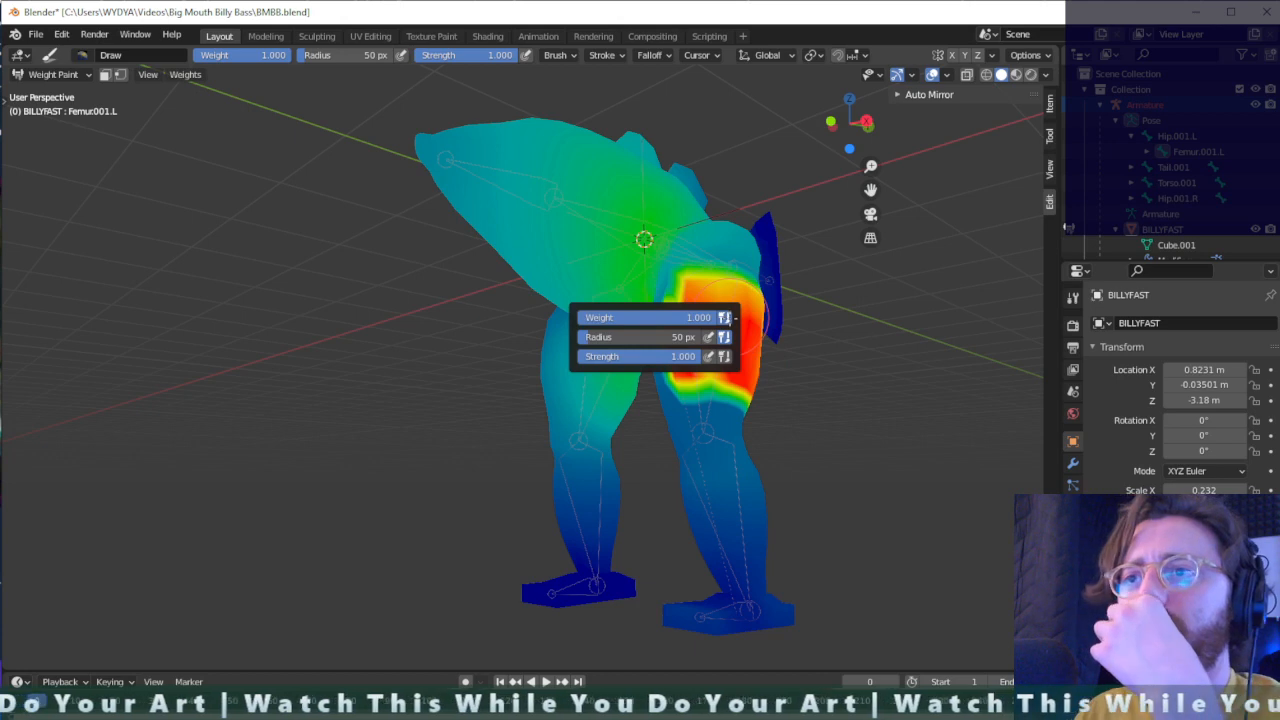
{"action": "middle_click_drag", "start_coordinate": [792, 370], "coordinate": [766, 369]}
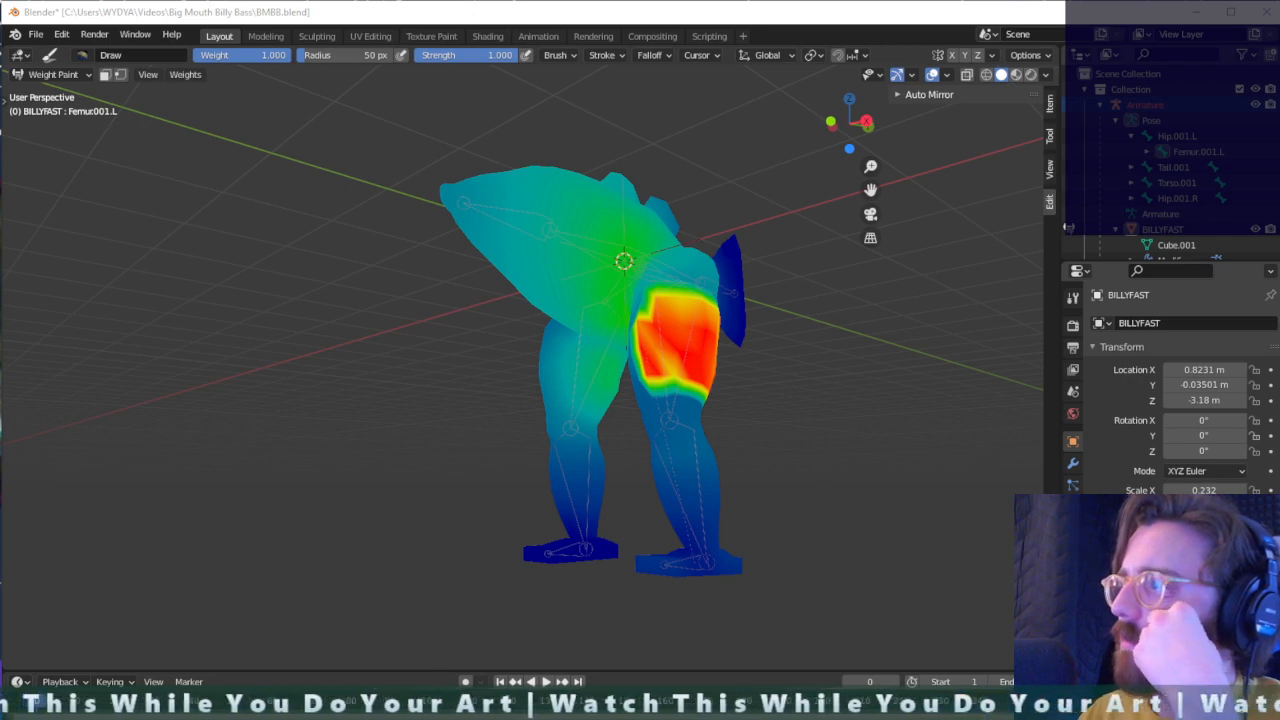
- Switch the viewport to wireframe shading and extend the left femur's weight higher up the front of the left thigh
{"action": "scroll", "coordinate": [970, 318], "scroll_direction": "up", "scroll_amount": 2}
{"action": "middle_click_drag", "start_coordinate": [912, 160], "coordinate": [890, 194]}
{"action": "left_click", "coordinate": [986, 75]}
{"action": "middle_click_drag", "start_coordinate": [832, 512], "coordinate": [915, 522]}
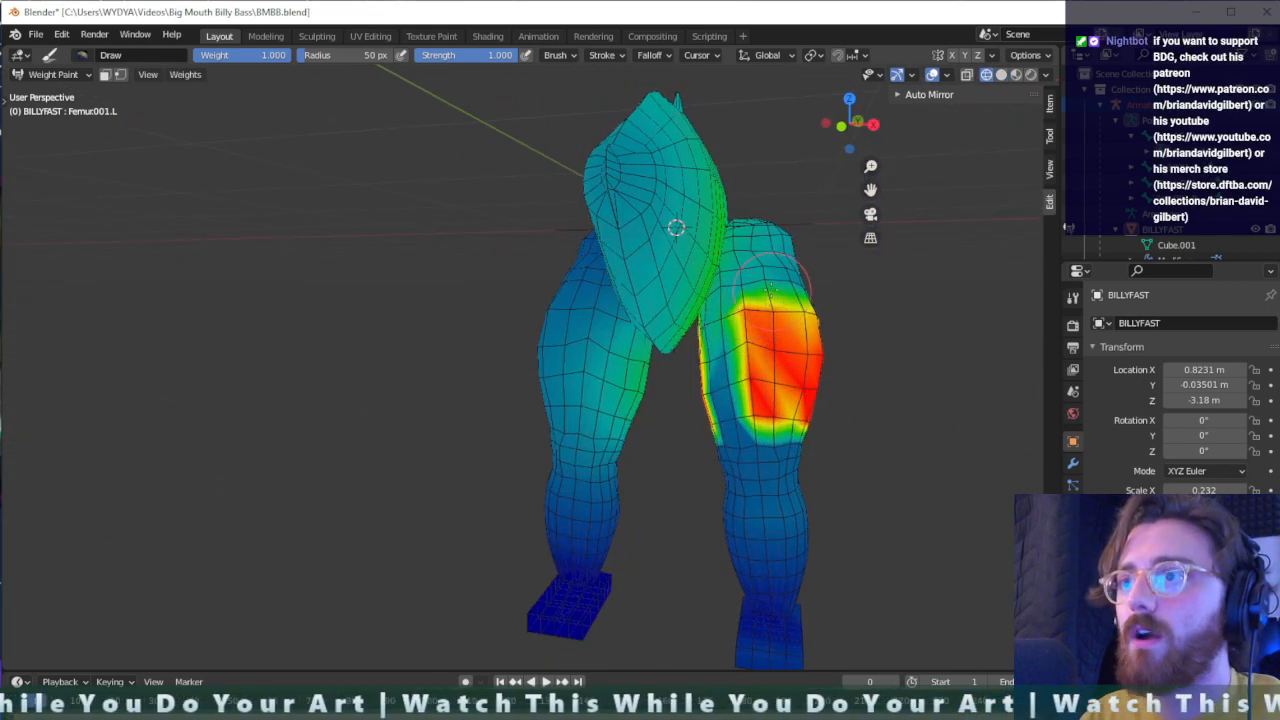
{"action": "left_click_drag", "start_coordinate": [762, 285], "coordinate": [775, 275]}
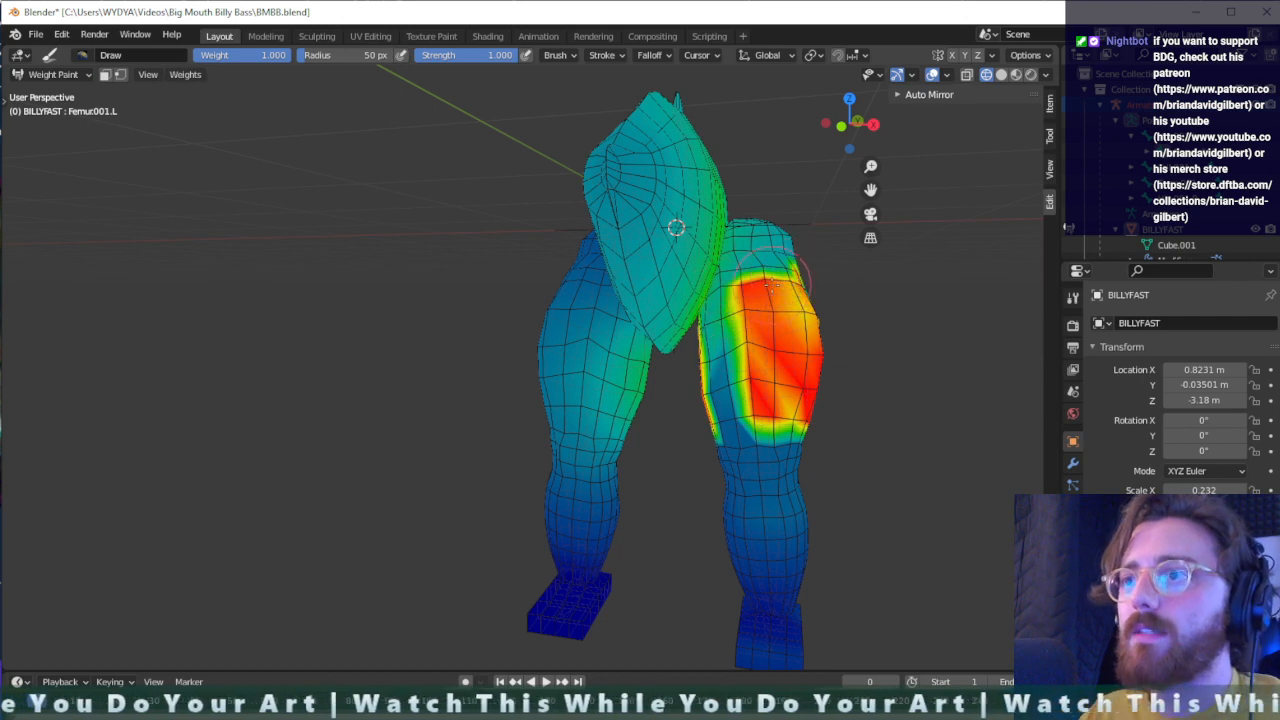
{"action": "middle_click_drag", "start_coordinate": [775, 278], "coordinate": [705, 440]}
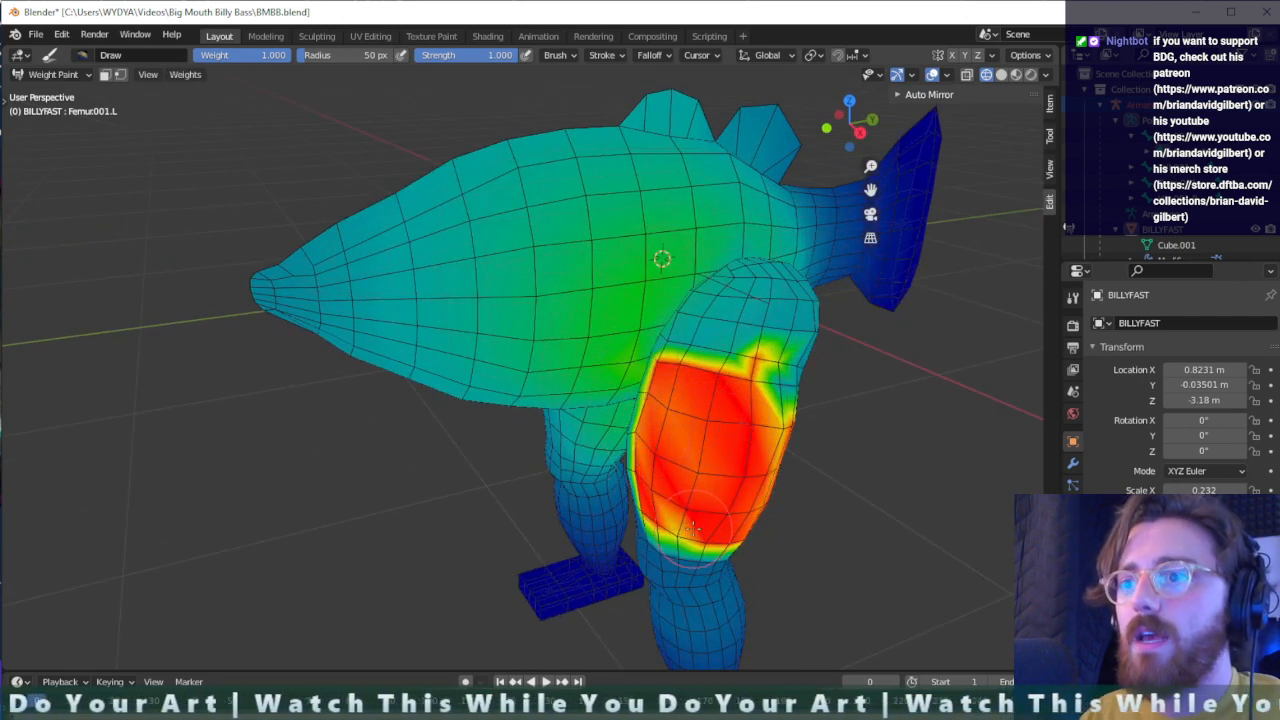
- Extend the left femur's full weight up the outer side of the left thigh and fill its weak spots on the back
{"action": "middle_click_drag", "start_coordinate": [690, 525], "coordinate": [575, 345]}
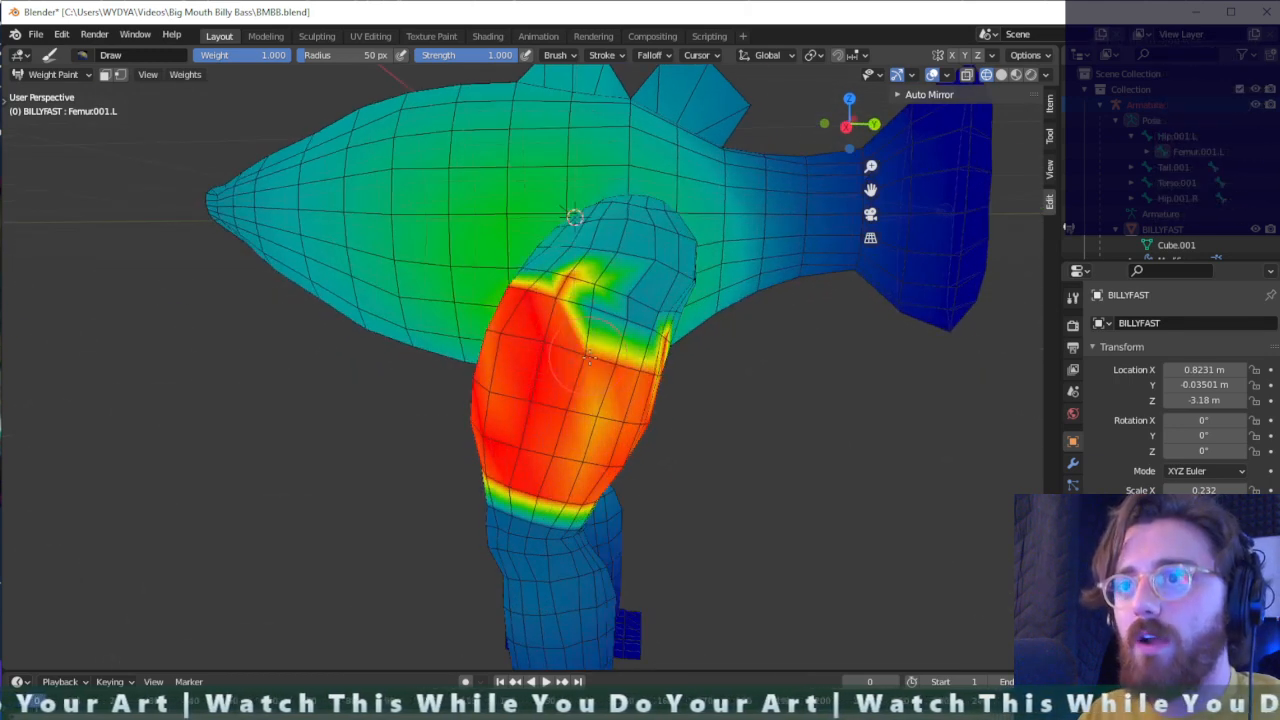
{"action": "mouse_move", "coordinate": [588, 356]}
{"action": "left_mouse_down"}
{"action": "mouse_move", "coordinate": [575, 320]}
{"action": "mouse_move", "coordinate": [615, 325]}
{"action": "mouse_move", "coordinate": [615, 292]}
{"action": "mouse_move", "coordinate": [521, 280]}
{"action": "mouse_move", "coordinate": [595, 290]}
{"action": "mouse_move", "coordinate": [652, 339]}
{"action": "left_mouse_up"}
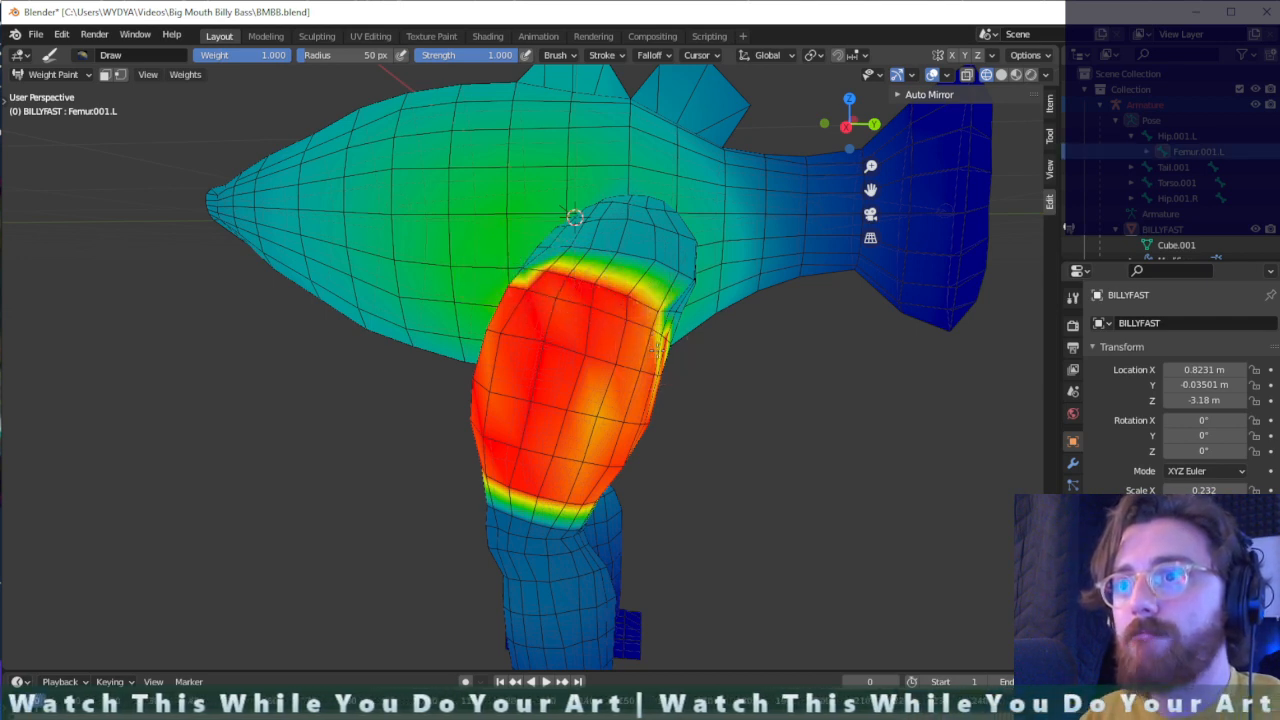
{"action": "middle_click_drag", "start_coordinate": [657, 348], "coordinate": [244, 230]}
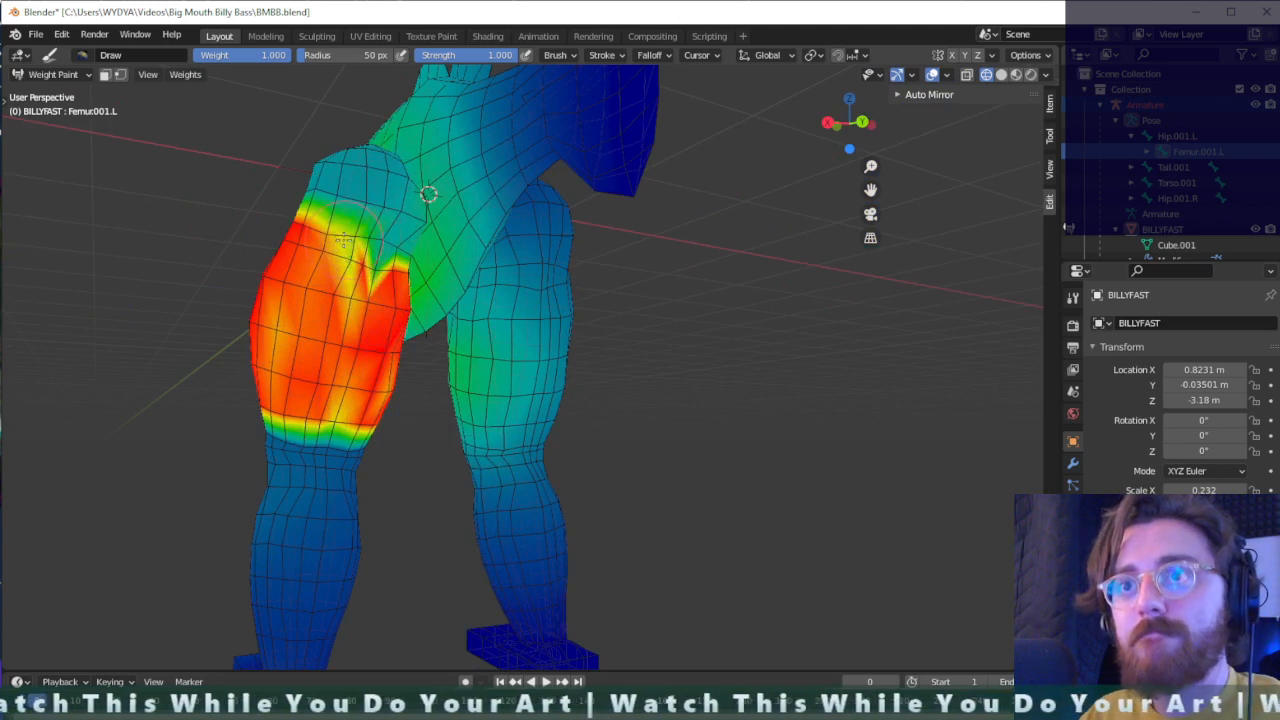
{"action": "mouse_move", "coordinate": [338, 290]}
{"action": "left_mouse_down"}
{"action": "mouse_move", "coordinate": [352, 240]}
{"action": "mouse_move", "coordinate": [372, 335]}
{"action": "mouse_move", "coordinate": [258, 322]}
{"action": "mouse_move", "coordinate": [333, 392]}
{"action": "mouse_move", "coordinate": [383, 371]}
{"action": "left_mouse_up"}
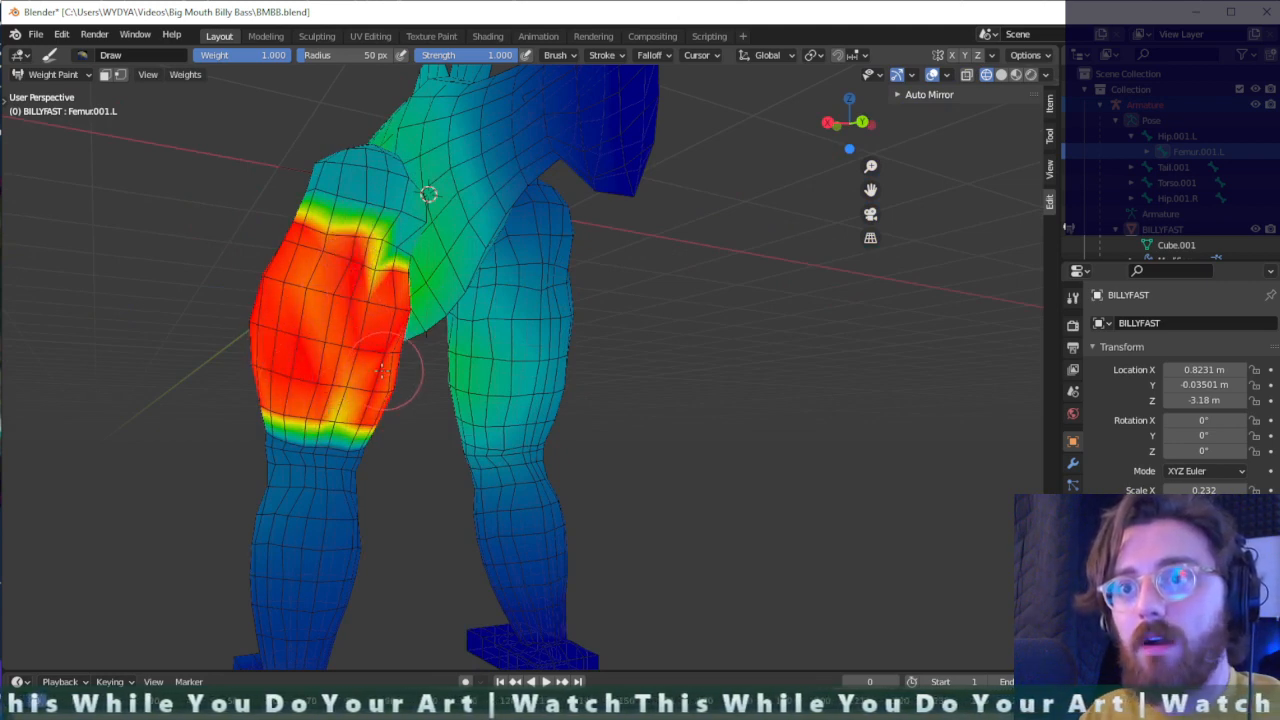
{"action": "left_click_drag", "start_coordinate": [323, 401], "coordinate": [351, 421]}
{"action": "middle_click_drag", "start_coordinate": [379, 413], "coordinate": [303, 393]}
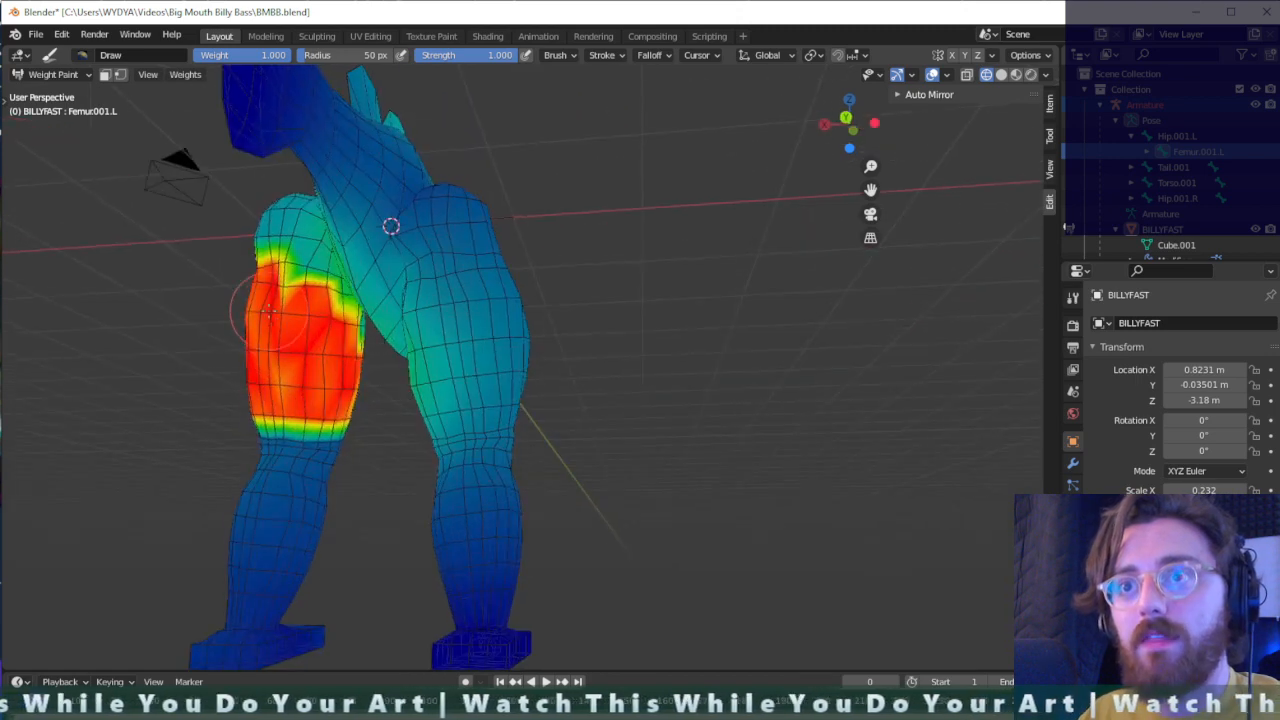
{"action": "left_click_drag", "start_coordinate": [285, 385], "coordinate": [350, 395]}
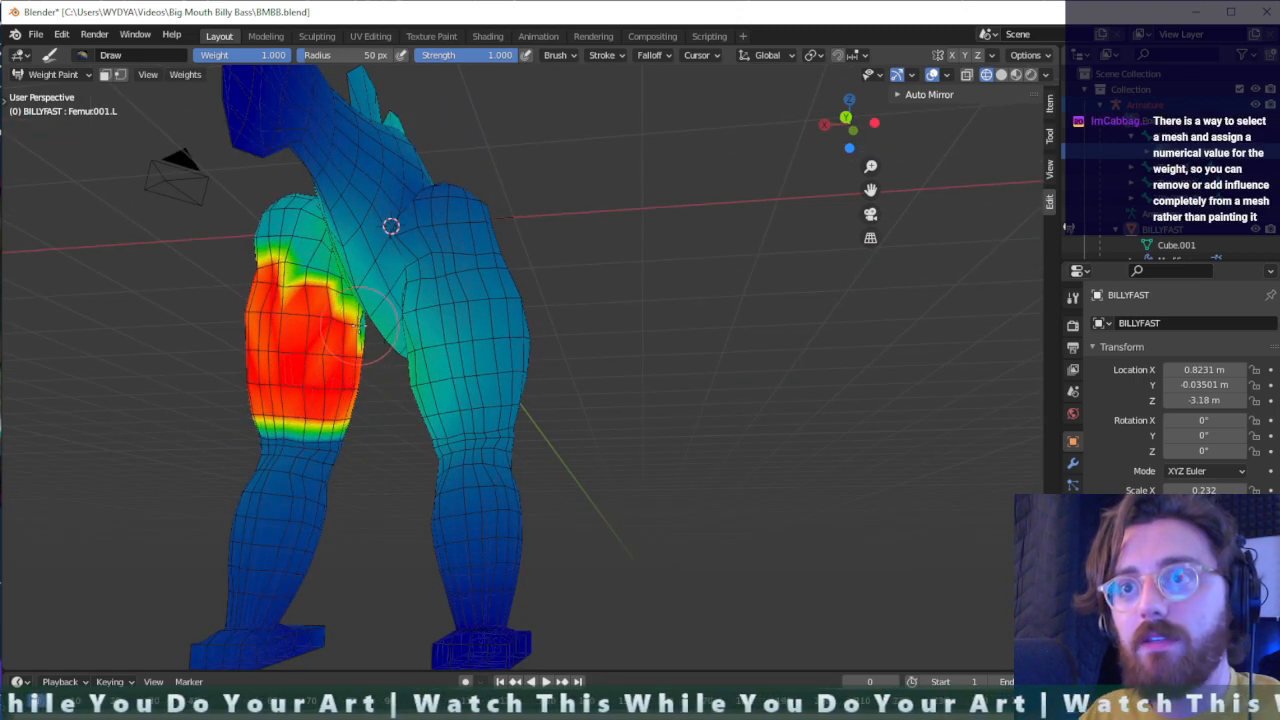
- Paint full left femur weight along the inner edge of the back of the left thigh
{"action": "scroll", "coordinate": [365, 345], "scroll_direction": "up", "scroll_amount": 4}
{"action": "mouse_move", "coordinate": [257, 357]}
{"action": "middle_mouse_down", "text": "shift"}
{"action": "mouse_move", "coordinate": [440, 380]}
{"action": "mouse_move", "coordinate": [478, 362]}
{"action": "middle_mouse_up", "text": "shift"}
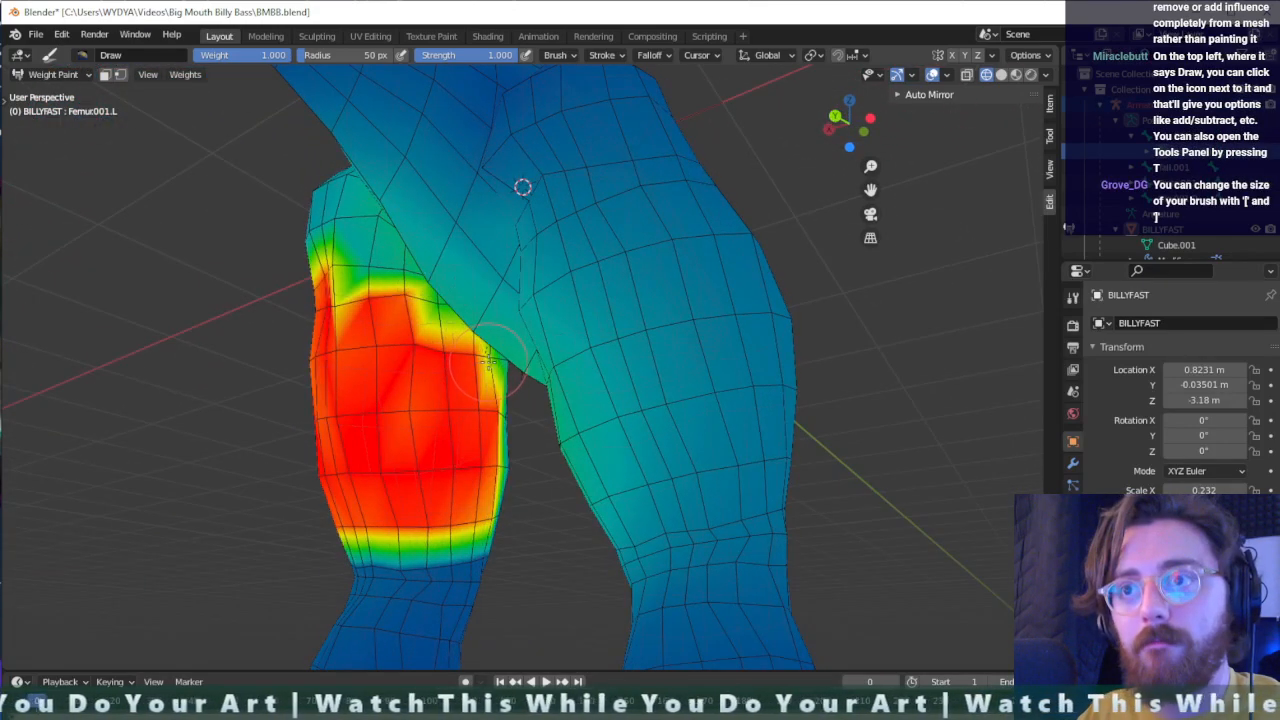
{"action": "left_click_drag", "start_coordinate": [502, 410], "coordinate": [497, 487]}
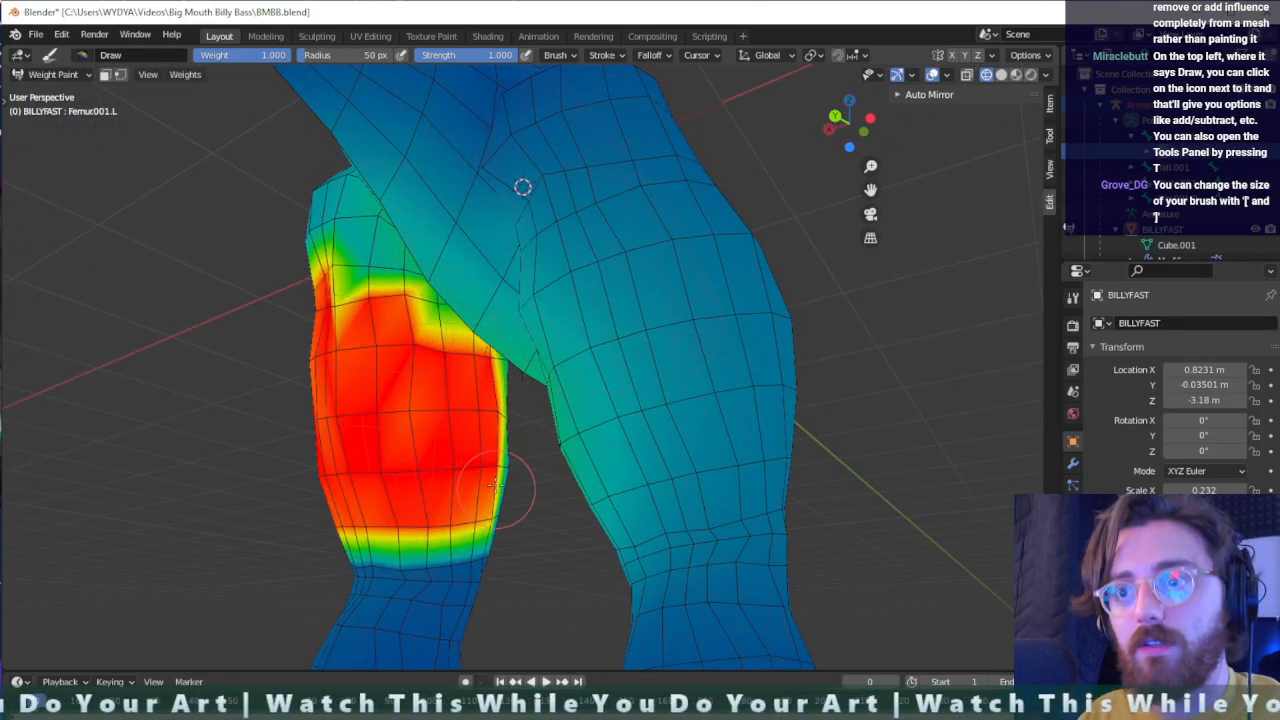
- Fill the low-weight patch on the front inner side of the left thigh with full left femur weight, up to the belly
{"action": "middle_click_drag", "start_coordinate": [494, 487], "coordinate": [256, 485]}
{"action": "mouse_move", "coordinate": [606, 436]}
{"action": "left_mouse_down"}
{"action": "mouse_move", "coordinate": [591, 484]}
{"action": "mouse_move", "coordinate": [665, 486]}
{"action": "mouse_move", "coordinate": [685, 468]}
{"action": "mouse_move", "coordinate": [640, 405]}
{"action": "mouse_move", "coordinate": [637, 440]}
{"action": "left_mouse_up"}
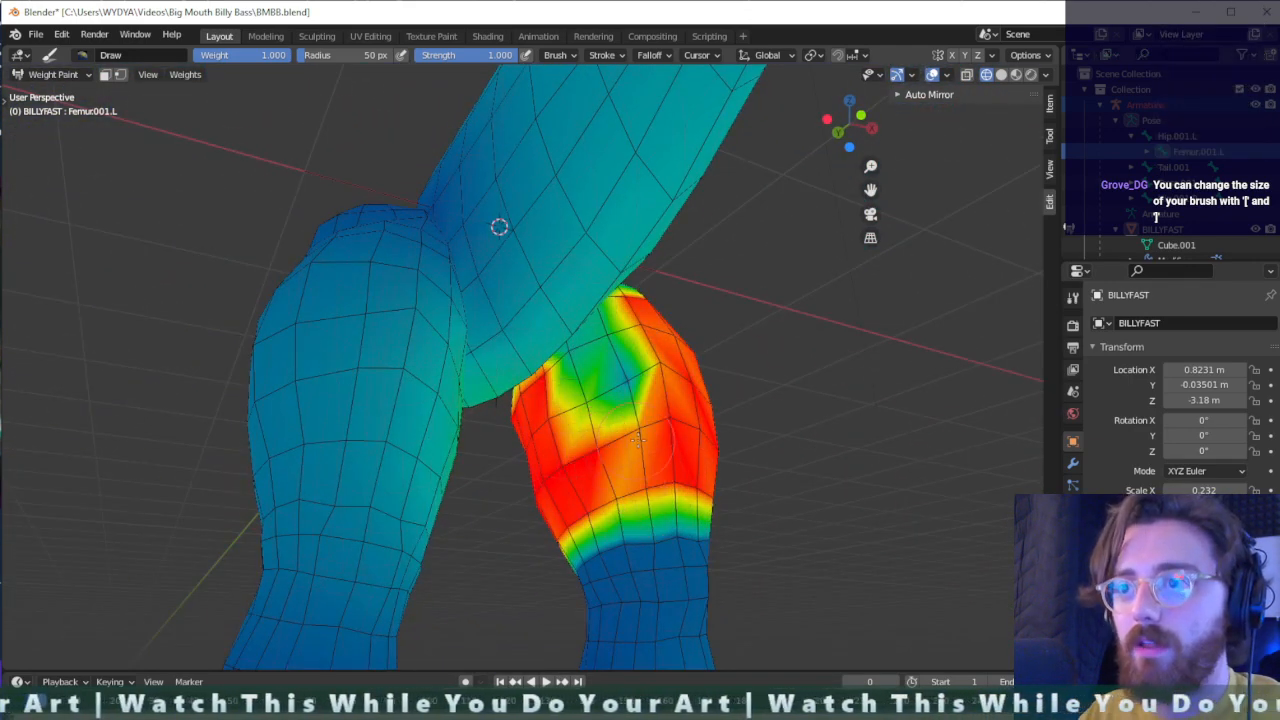
{"action": "left_click_drag", "start_coordinate": [630, 491], "coordinate": [641, 416]}
{"action": "middle_click_drag", "start_coordinate": [650, 398], "coordinate": [614, 426]}
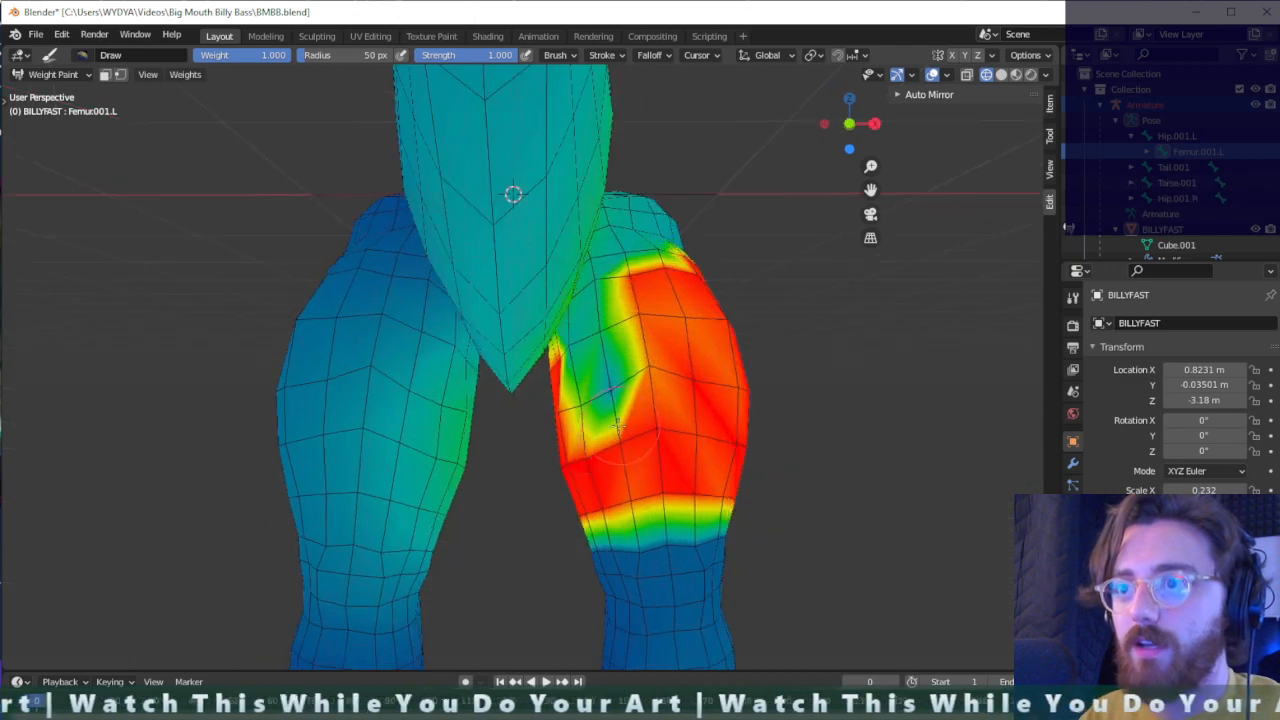
{"action": "mouse_move", "coordinate": [580, 396]}
{"action": "left_mouse_down"}
{"action": "mouse_move", "coordinate": [576, 414]}
{"action": "mouse_move", "coordinate": [600, 390]}
{"action": "mouse_move", "coordinate": [648, 380]}
{"action": "mouse_move", "coordinate": [605, 340]}
{"action": "mouse_move", "coordinate": [567, 344]}
{"action": "mouse_move", "coordinate": [581, 336]}
{"action": "left_mouse_up"}
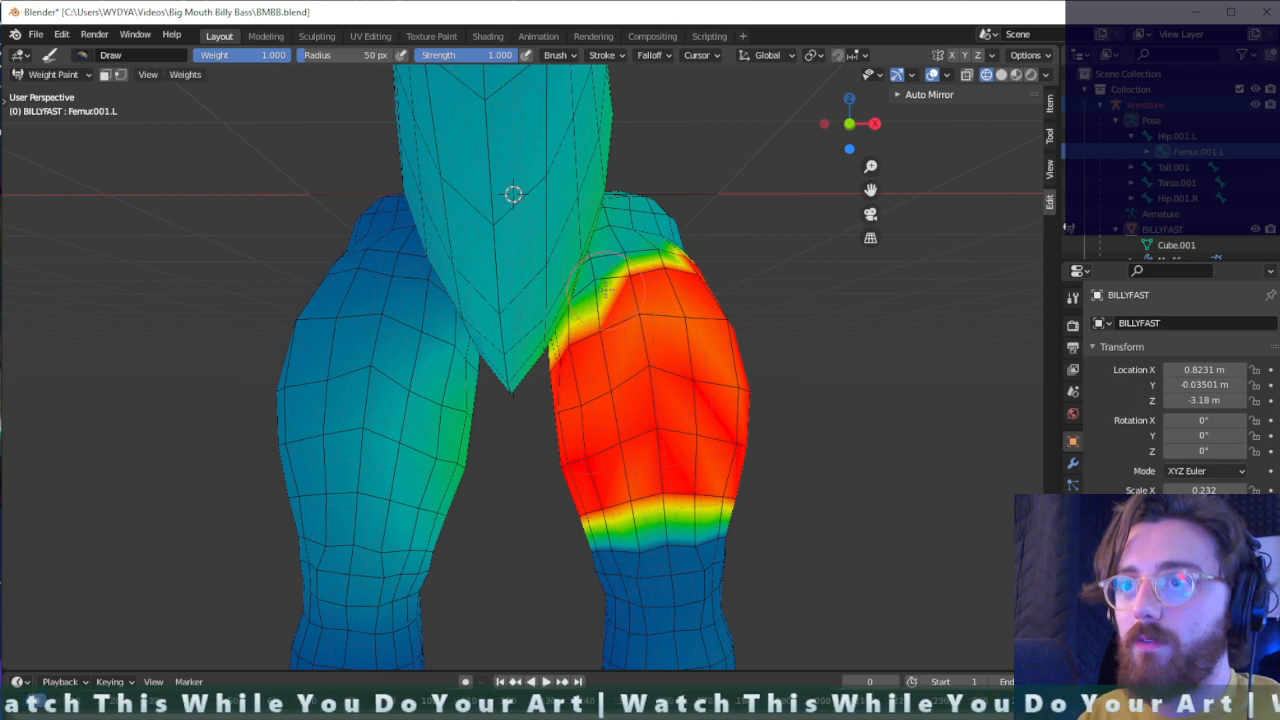
{"action": "left_click_drag", "start_coordinate": [605, 289], "coordinate": [593, 283]}
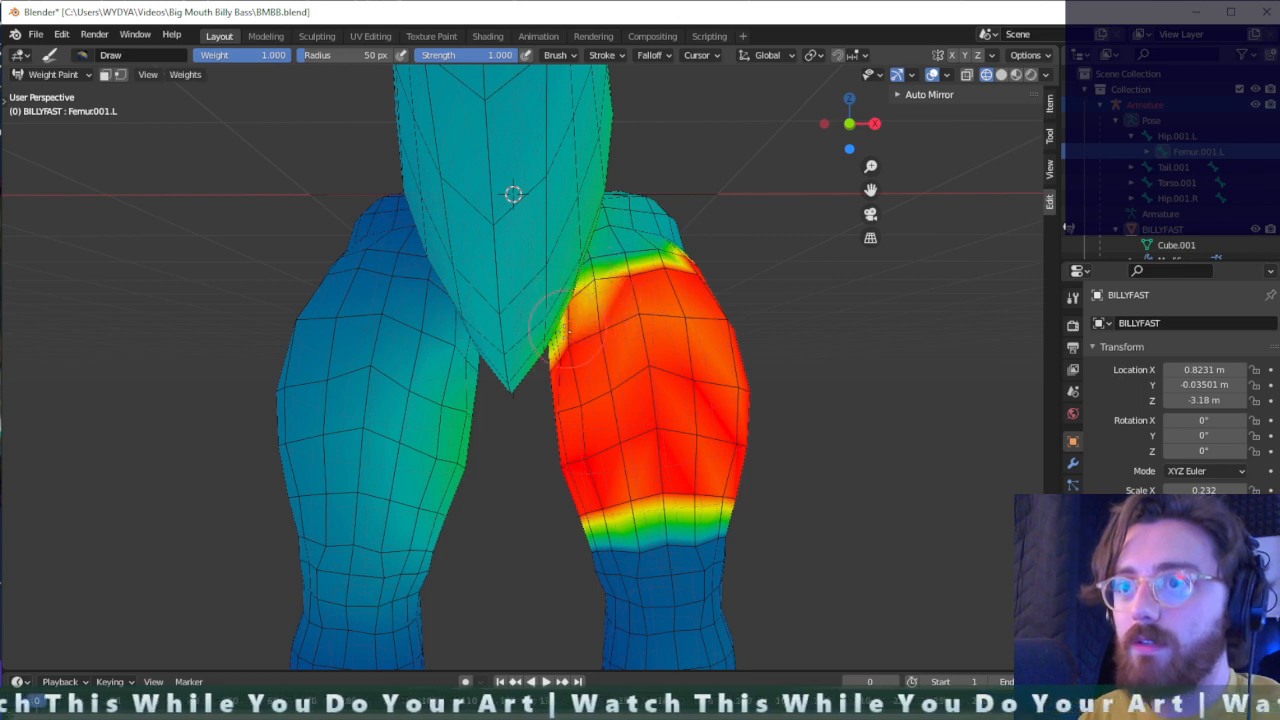
- Paint the left femur's weight into the crease where the left thigh's inner side meets the body
{"action": "scroll", "coordinate": [555, 352], "scroll_direction": "up", "scroll_amount": 4}
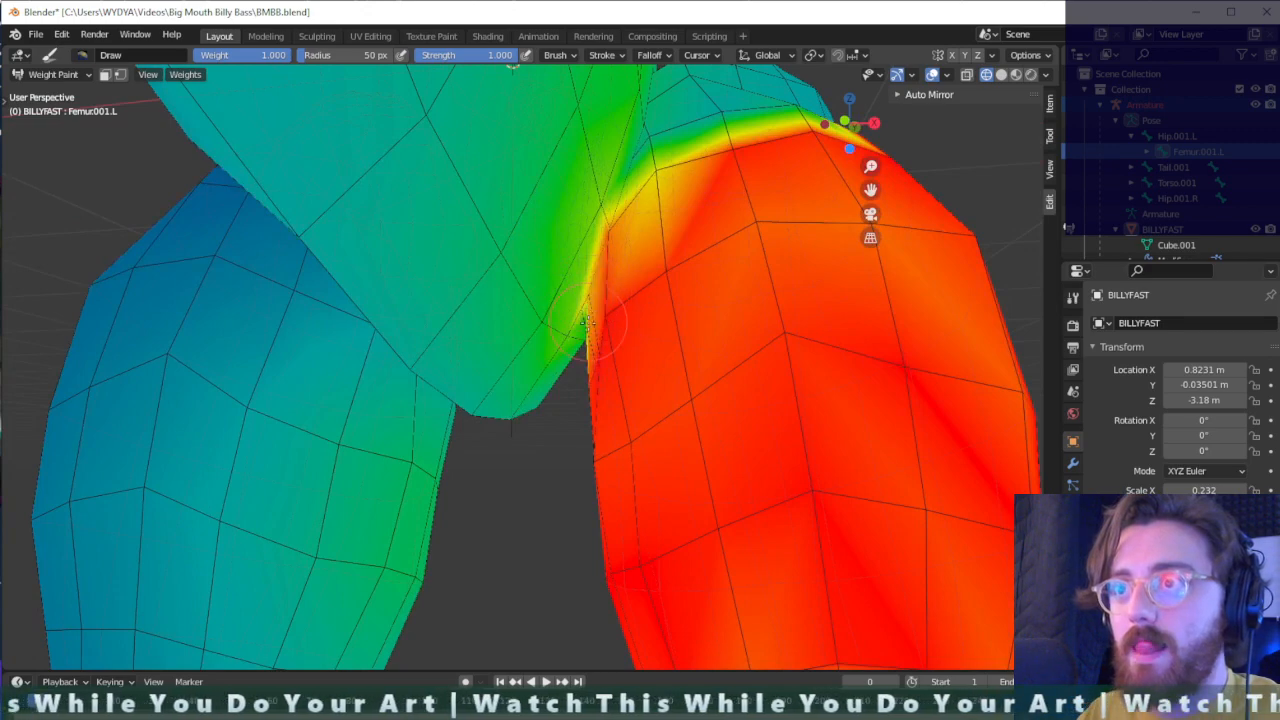
{"action": "middle_click_drag", "start_coordinate": [590, 302], "coordinate": [560, 374]}
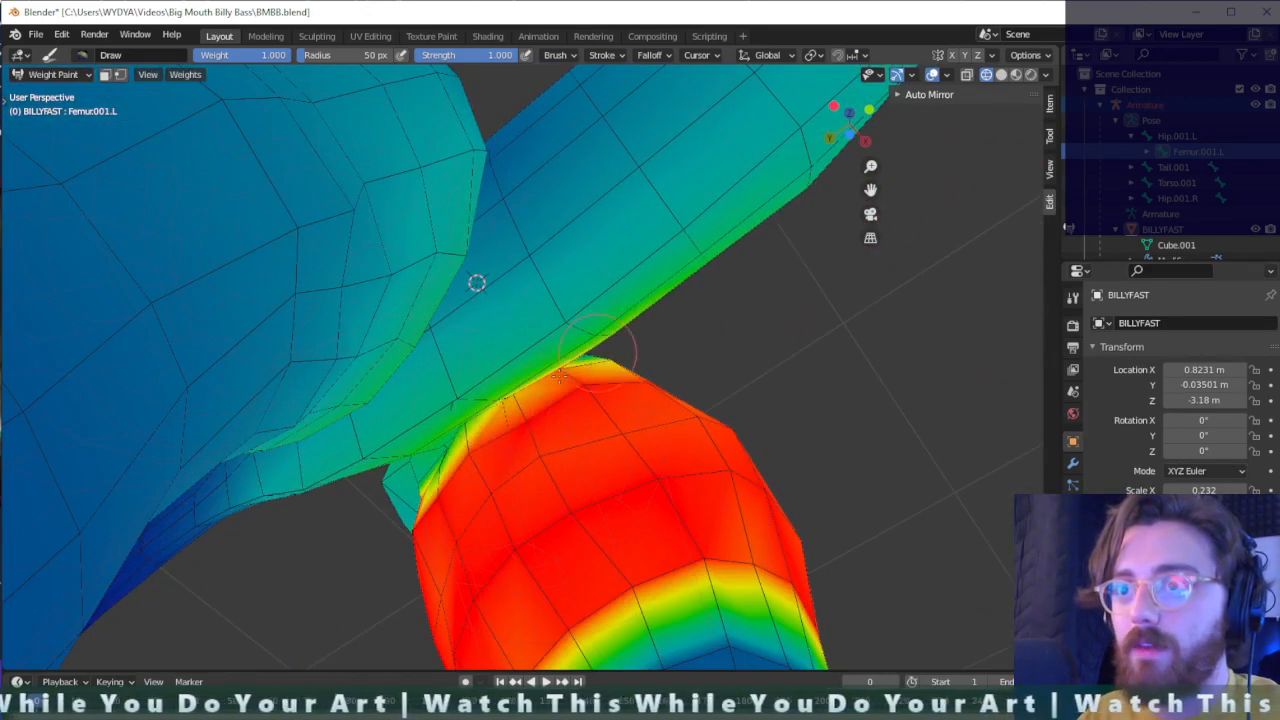
{"action": "scroll", "coordinate": [460, 449], "scroll_direction": "up", "scroll_amount": 3}
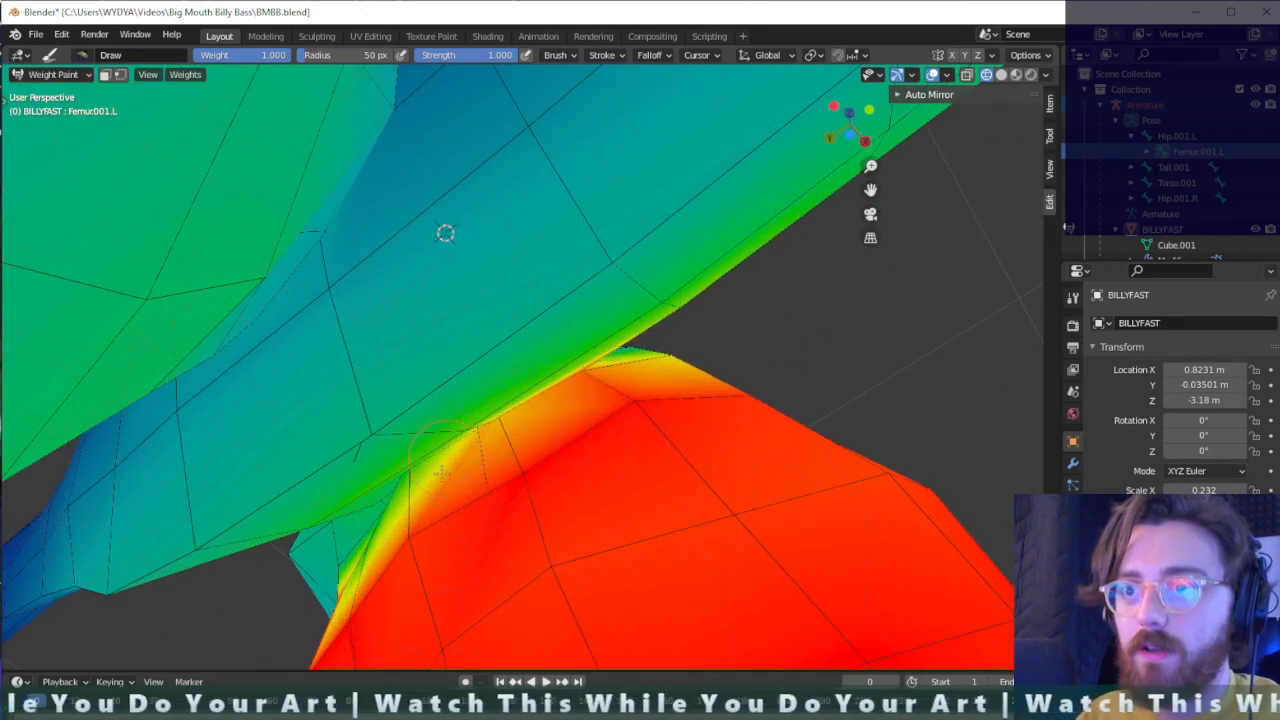
{"action": "middle_click_drag", "start_coordinate": [590, 460], "coordinate": [862, 492], "text": "shift"}
{"action": "scroll", "coordinate": [807, 385], "scroll_direction": "up", "scroll_amount": 2}
{"action": "left_click_drag", "start_coordinate": [511, 488], "coordinate": [497, 507]}
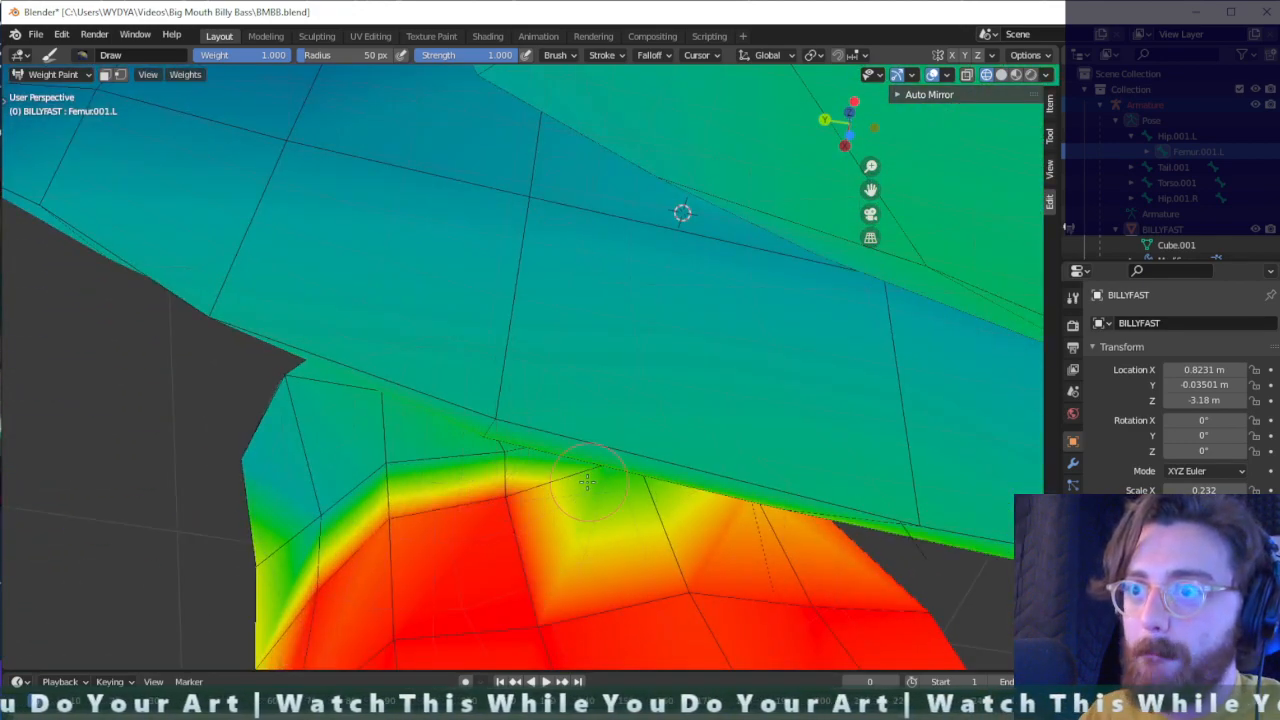
{"action": "middle_click_drag", "start_coordinate": [592, 498], "coordinate": [725, 475]}
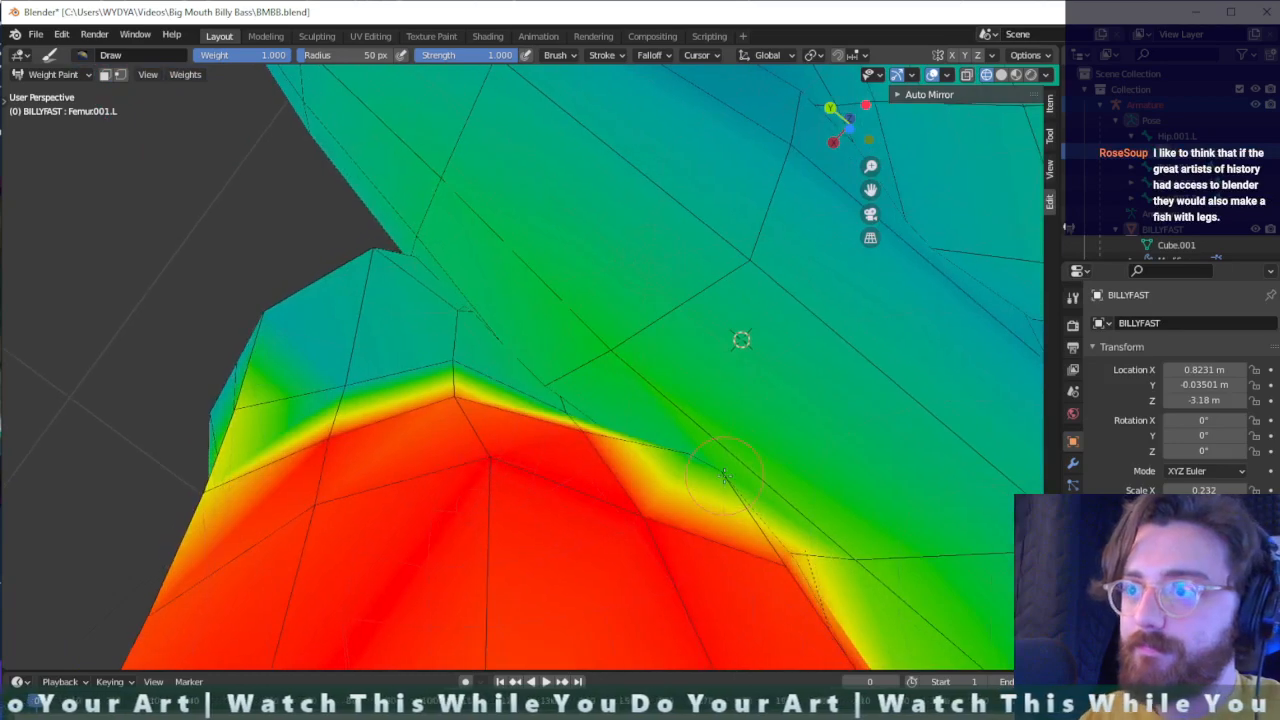
{"action": "left_click_drag", "start_coordinate": [725, 475], "coordinate": [688, 460]}
{"action": "middle_click_drag", "start_coordinate": [678, 456], "coordinate": [890, 437]}
{"action": "left_click_drag", "start_coordinate": [892, 438], "coordinate": [843, 413]}
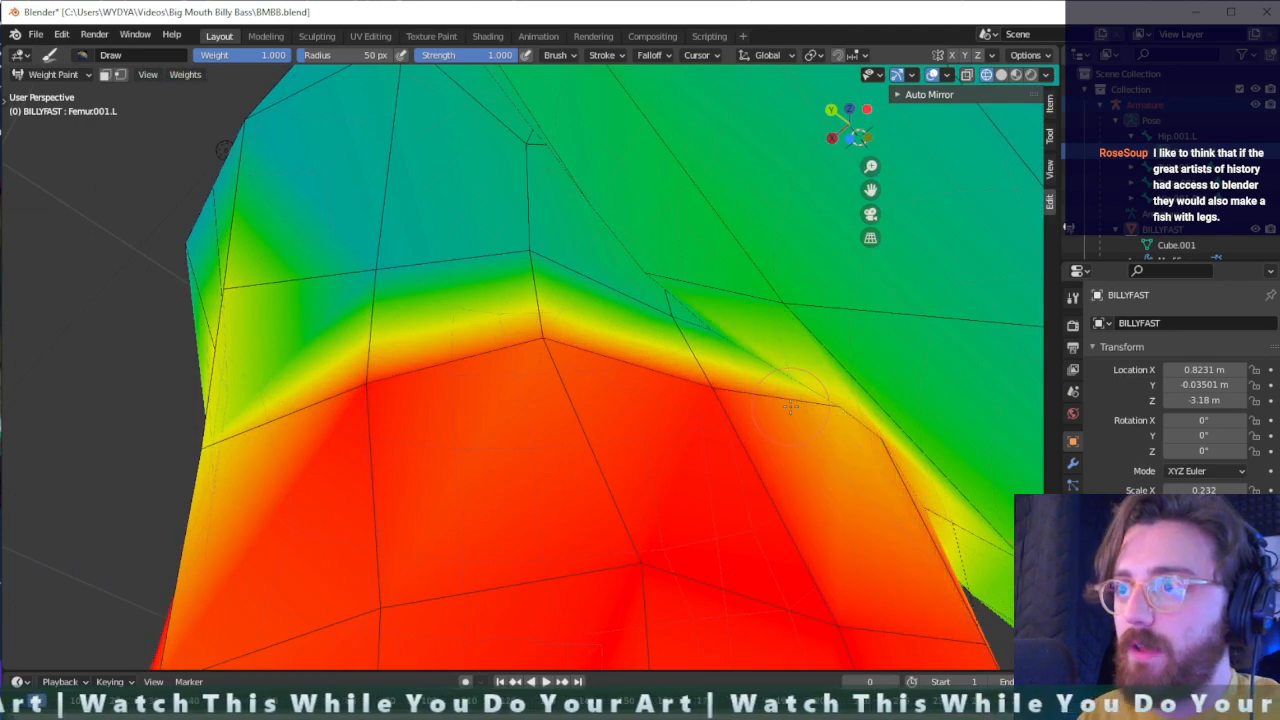
- Raise the left femur's weight at the vertices along the upper back of the left thigh, below the hip
{"action": "middle_click_drag", "start_coordinate": [790, 405], "coordinate": [666, 524]}
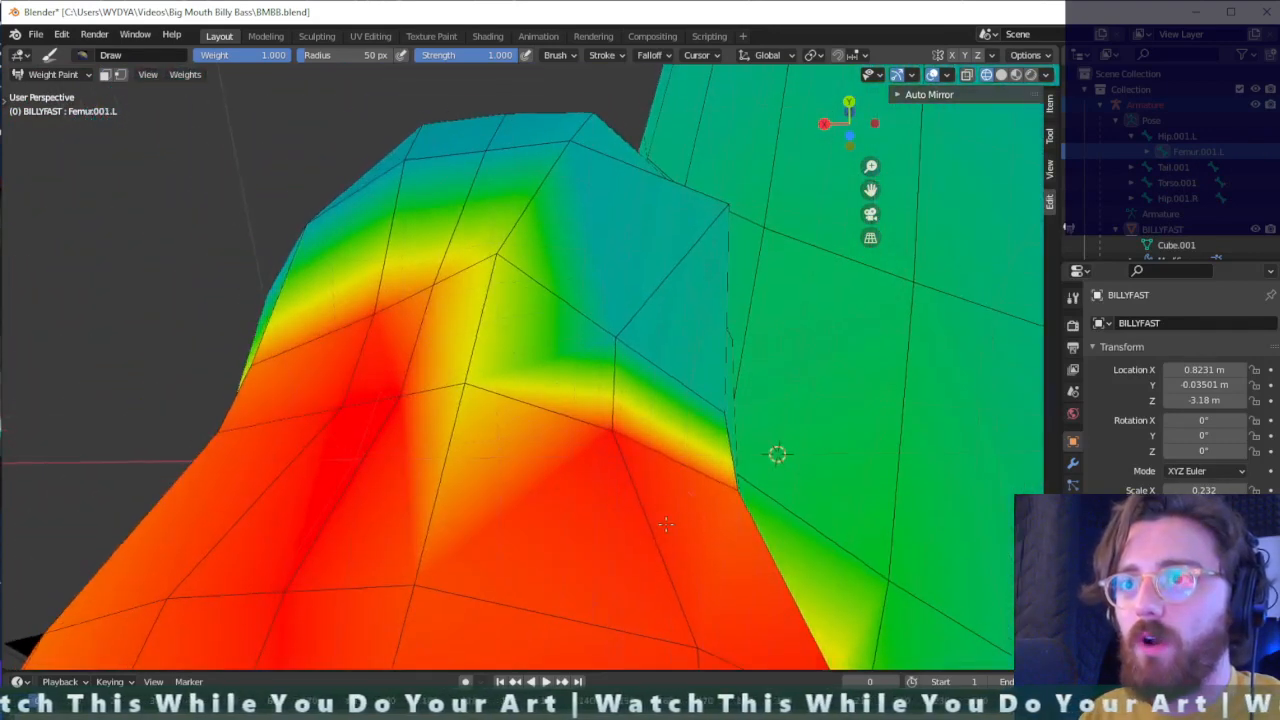
{"action": "left_click", "coordinate": [448, 371]}
{"action": "left_click", "coordinate": [622, 341]}
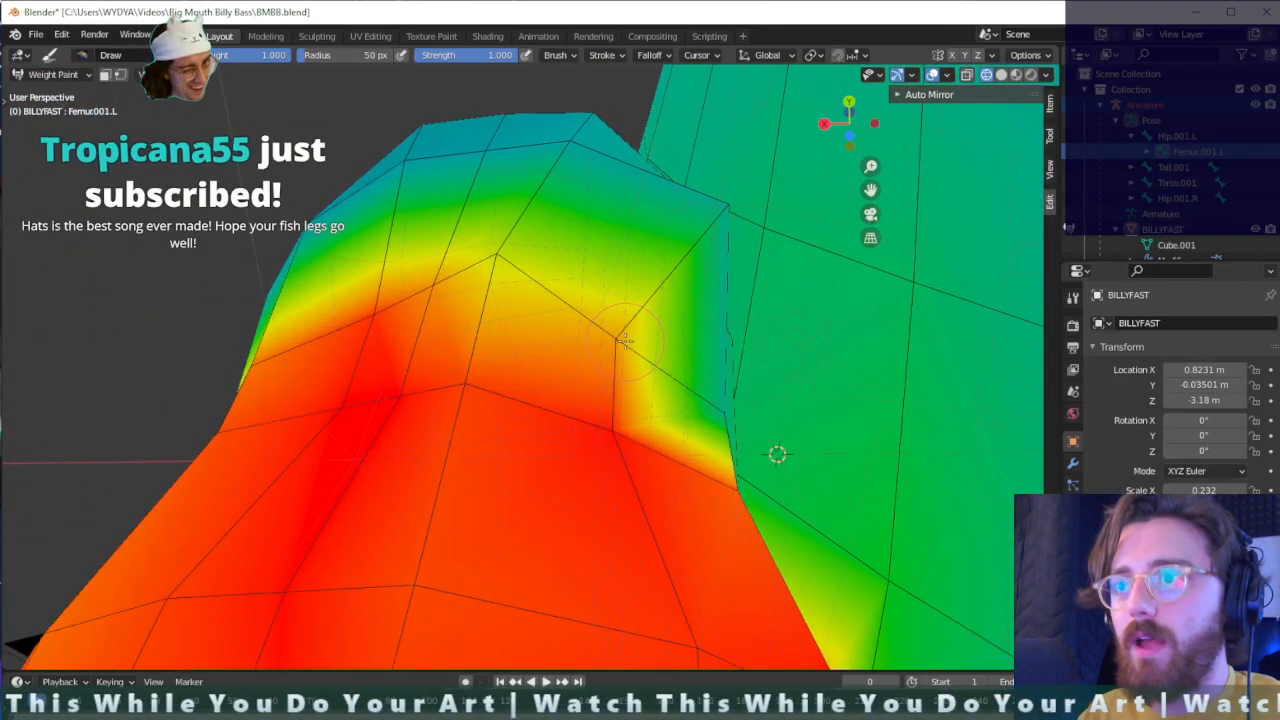
{"action": "left_click", "coordinate": [505, 264]}
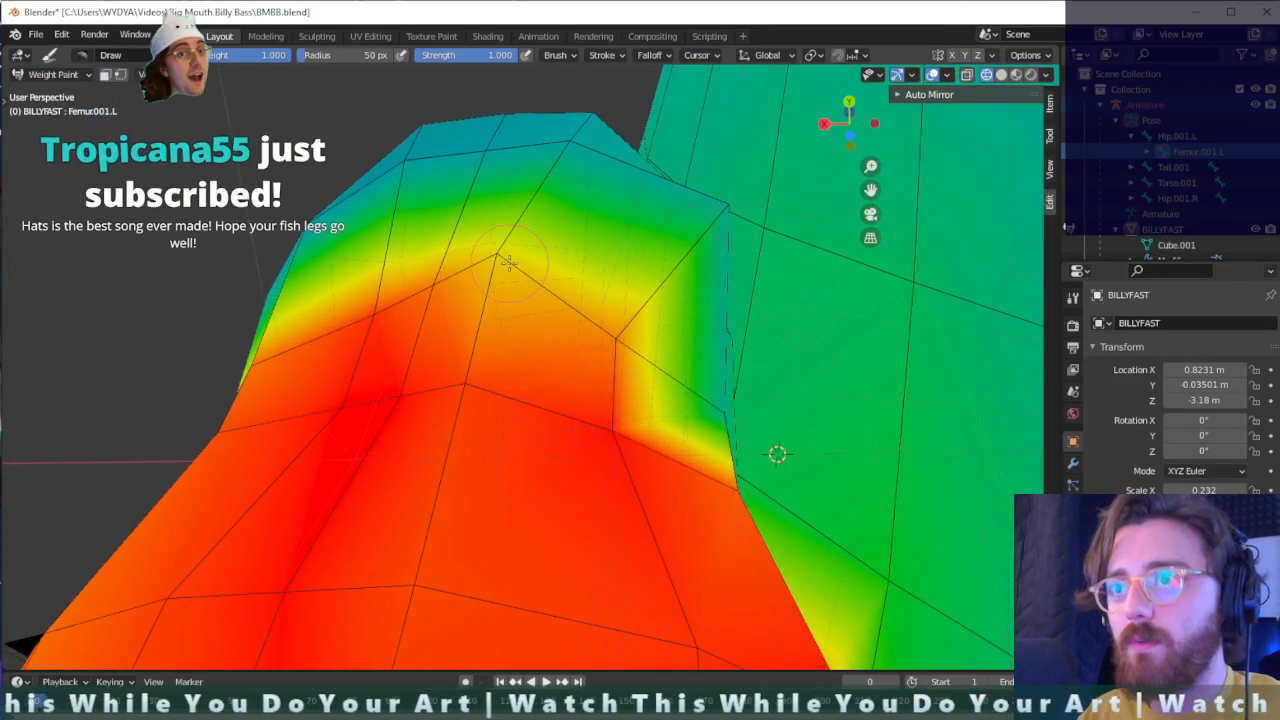
{"action": "left_click", "coordinate": [440, 295]}
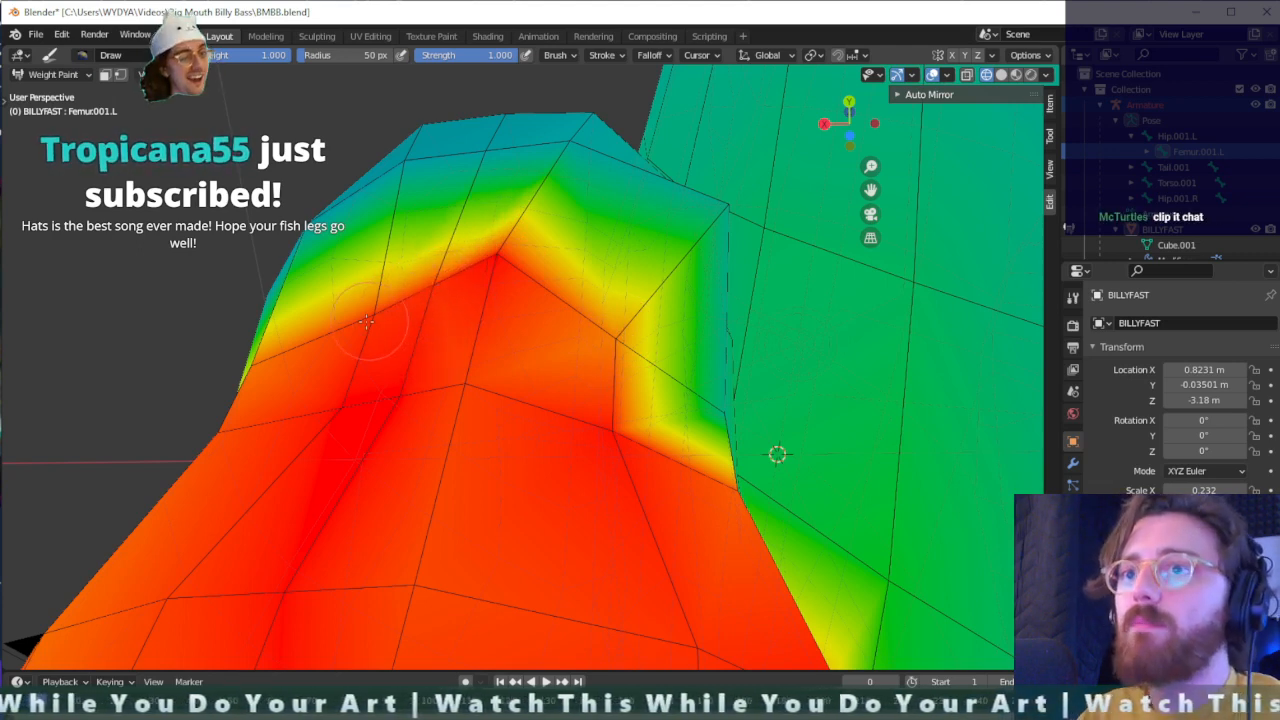
{"action": "left_click", "coordinate": [716, 418]}
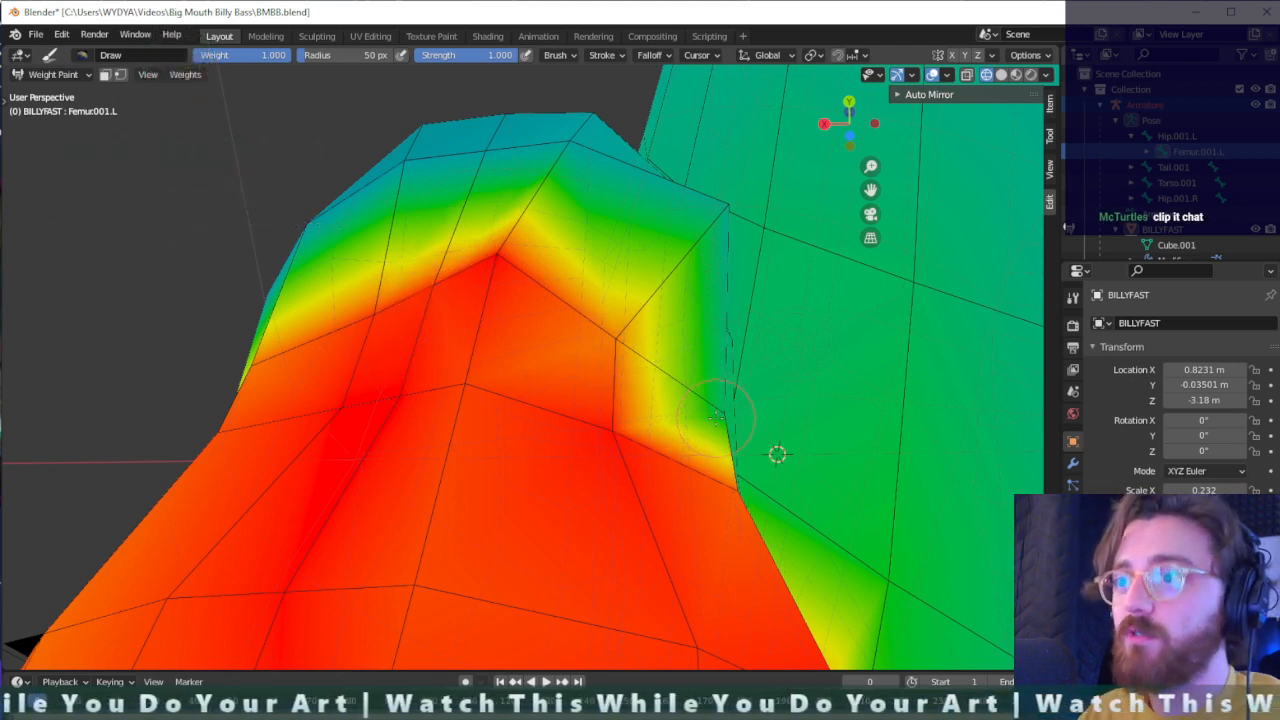
{"action": "left_click", "coordinate": [714, 420]}
- Examine the left femur's weight coverage and upper boundary on the back and outer side of the left thigh
{"action": "middle_click_drag", "start_coordinate": [706, 428], "coordinate": [310, 228]}
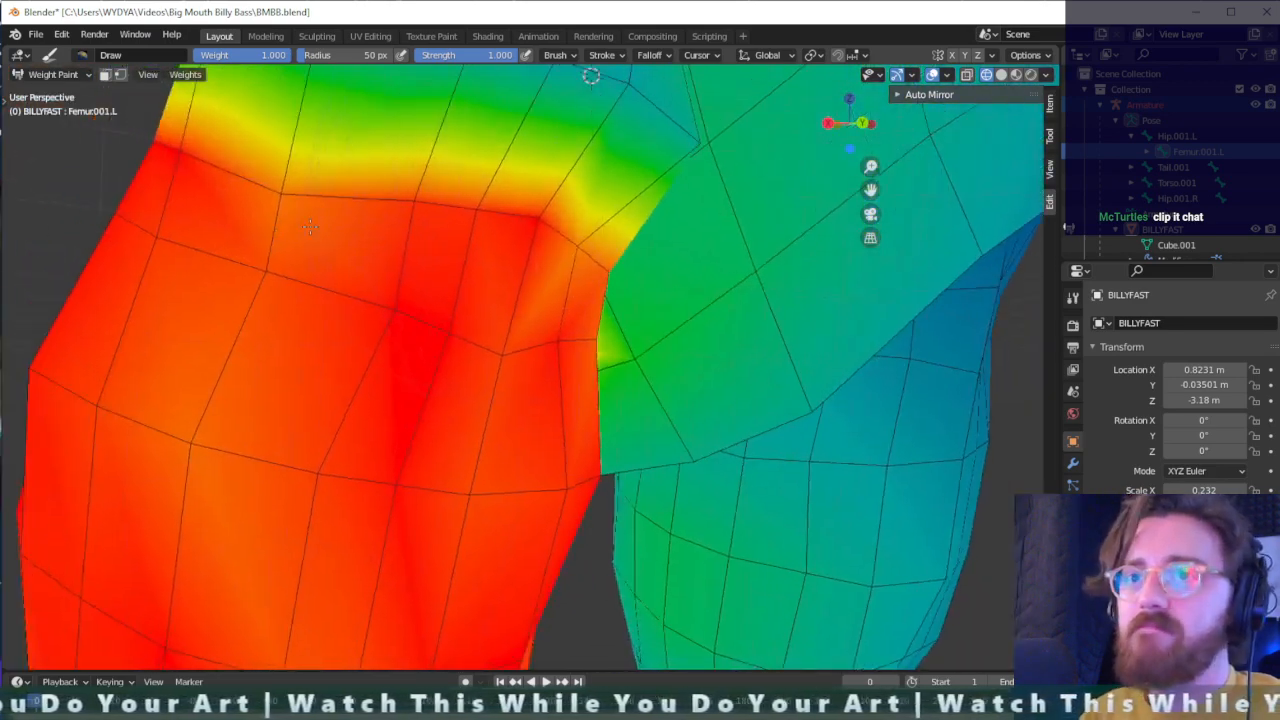
{"action": "scroll", "coordinate": [310, 228], "scroll_direction": "down", "scroll_amount": 1}
{"action": "scroll", "coordinate": [360, 470], "scroll_direction": "down", "scroll_amount": 1}
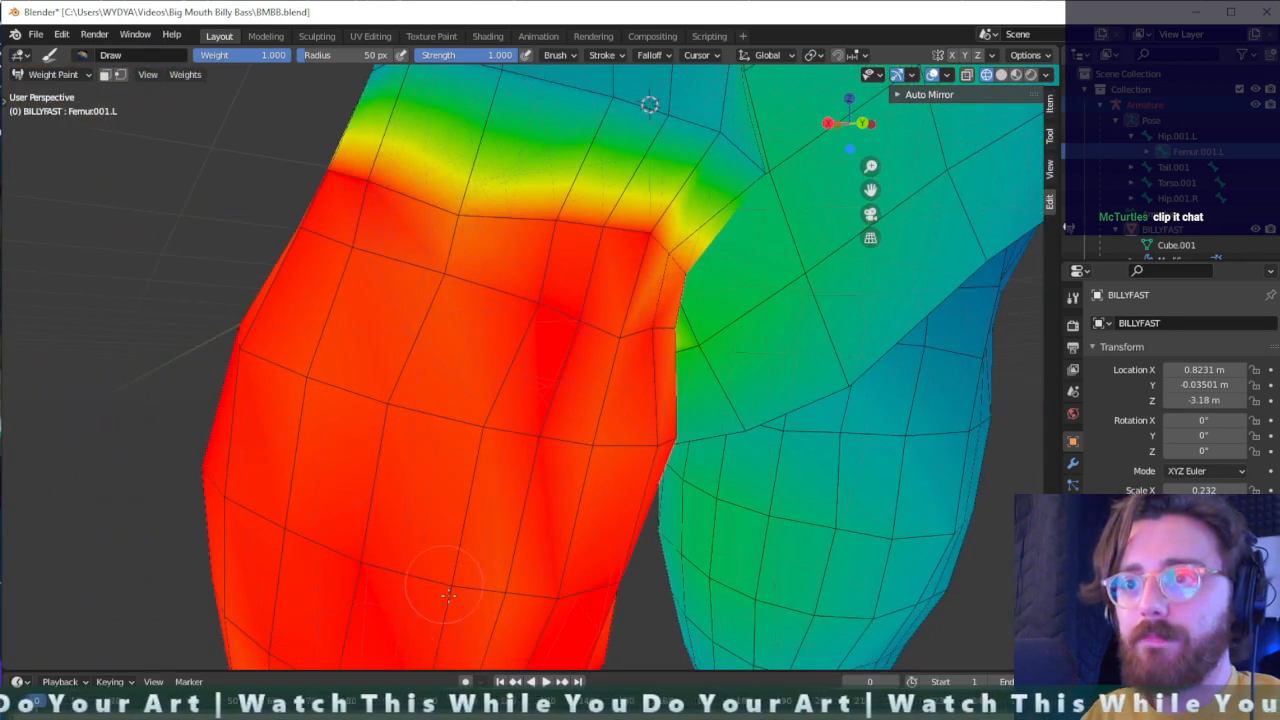
{"action": "scroll", "coordinate": [396, 305], "scroll_direction": "down", "scroll_amount": 2}
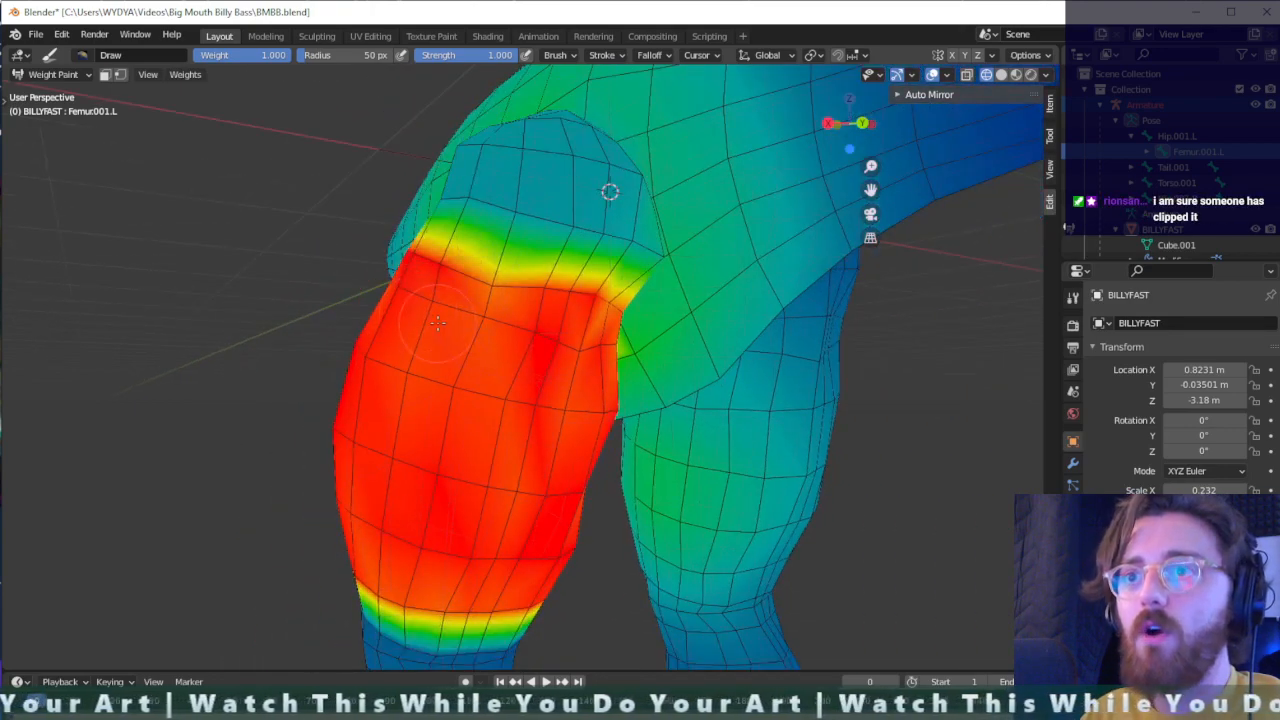
{"action": "middle_click_drag", "start_coordinate": [437, 322], "coordinate": [471, 187]}
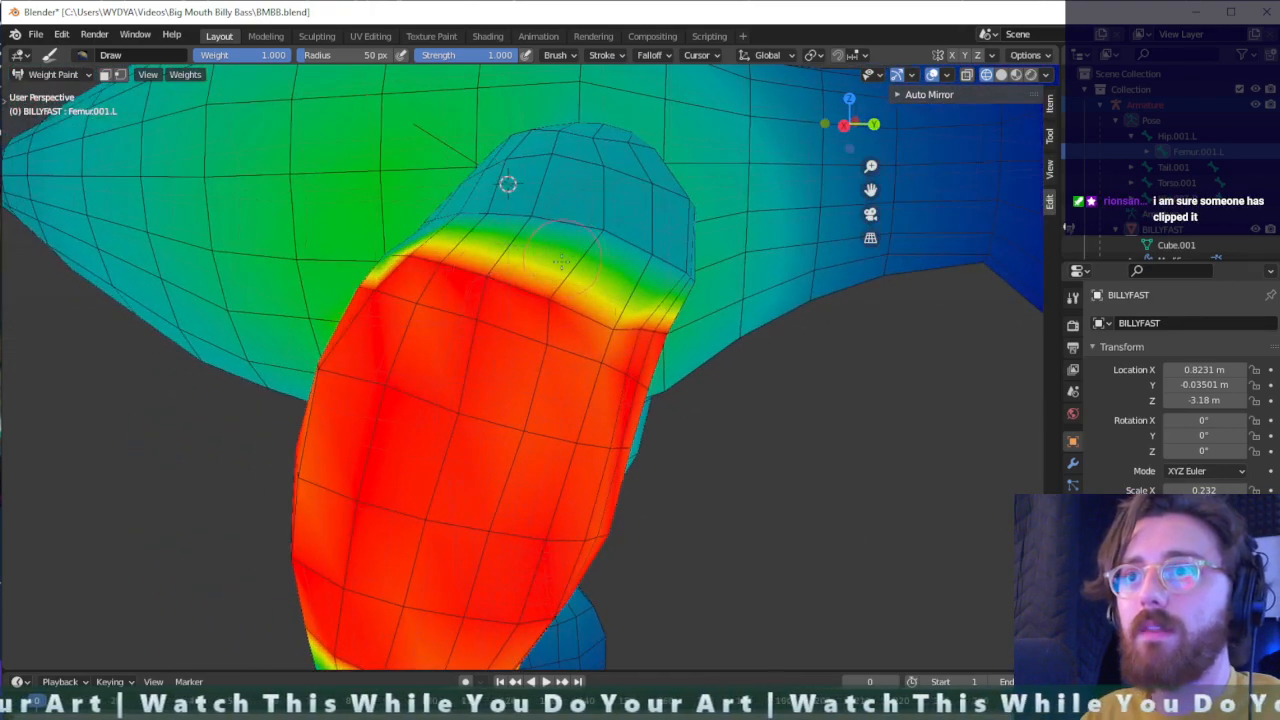
{"action": "mouse_move", "coordinate": [561, 262]}
{"action": "middle_mouse_down"}
{"action": "mouse_move", "coordinate": [568, 325]}
{"action": "mouse_move", "coordinate": [559, 270]}
{"action": "middle_mouse_up"}
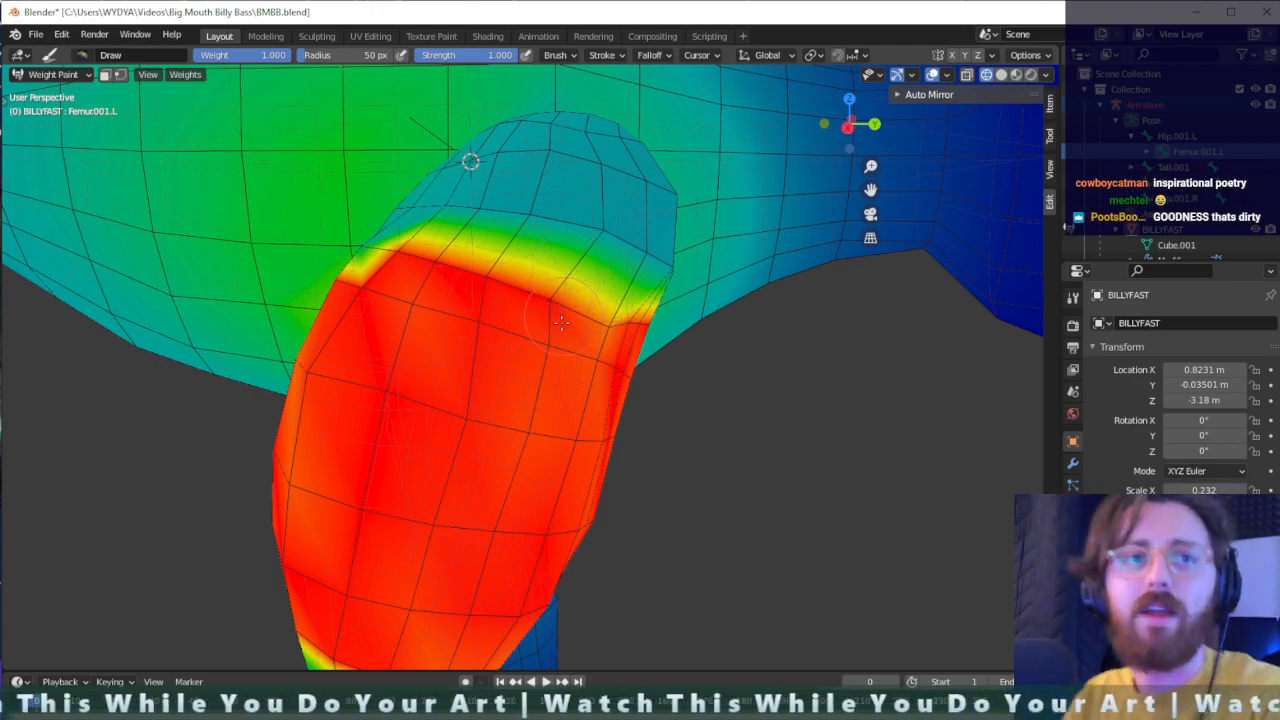
{"action": "mouse_move", "coordinate": [527, 335]}
{"action": "middle_mouse_down"}
{"action": "mouse_move", "coordinate": [433, 605]}
{"action": "mouse_move", "coordinate": [293, 262]}
{"action": "middle_mouse_up"}
{"action": "scroll", "coordinate": [400, 351], "scroll_direction": "down", "scroll_amount": 5}
{"action": "middle_click_drag", "start_coordinate": [549, 309], "coordinate": [449, 354]}
{"action": "middle_click_drag", "start_coordinate": [562, 344], "coordinate": [570, 255]}
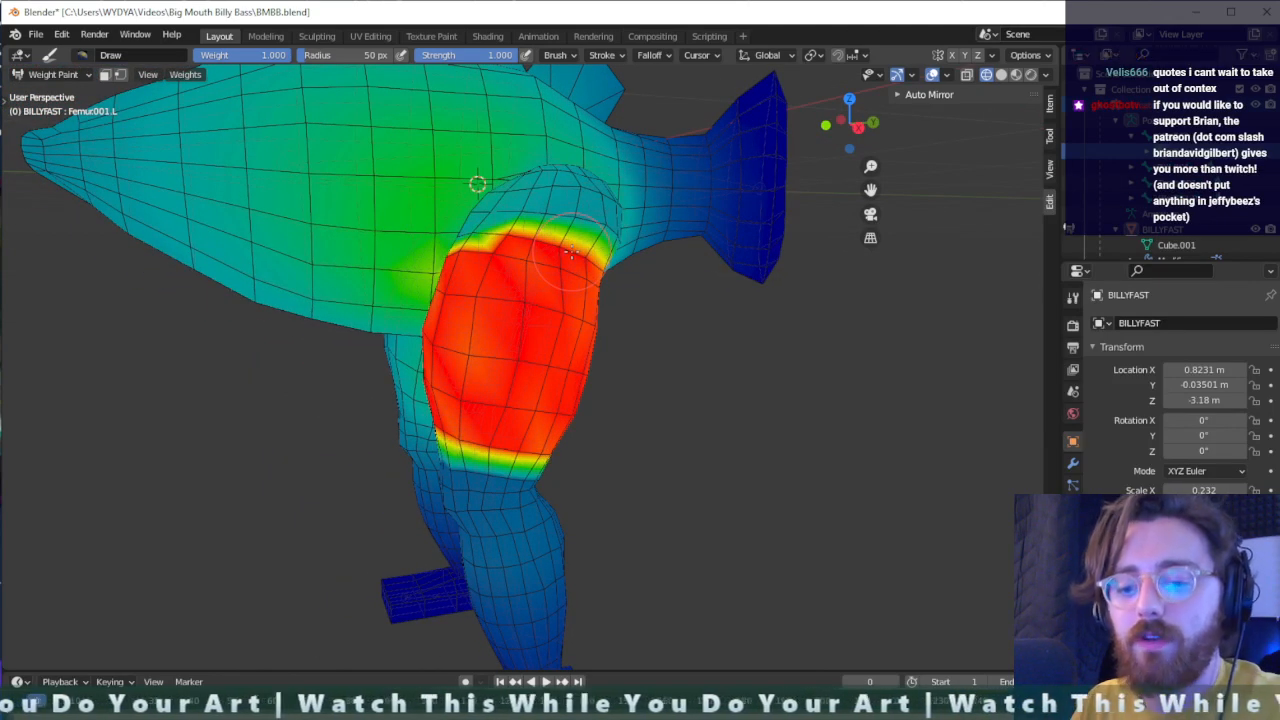
- Switch the fish mesh from Weight Paint to Object Mode and set the viewport to solid shading
{"action": "key", "text": "ctrl+Tab"}
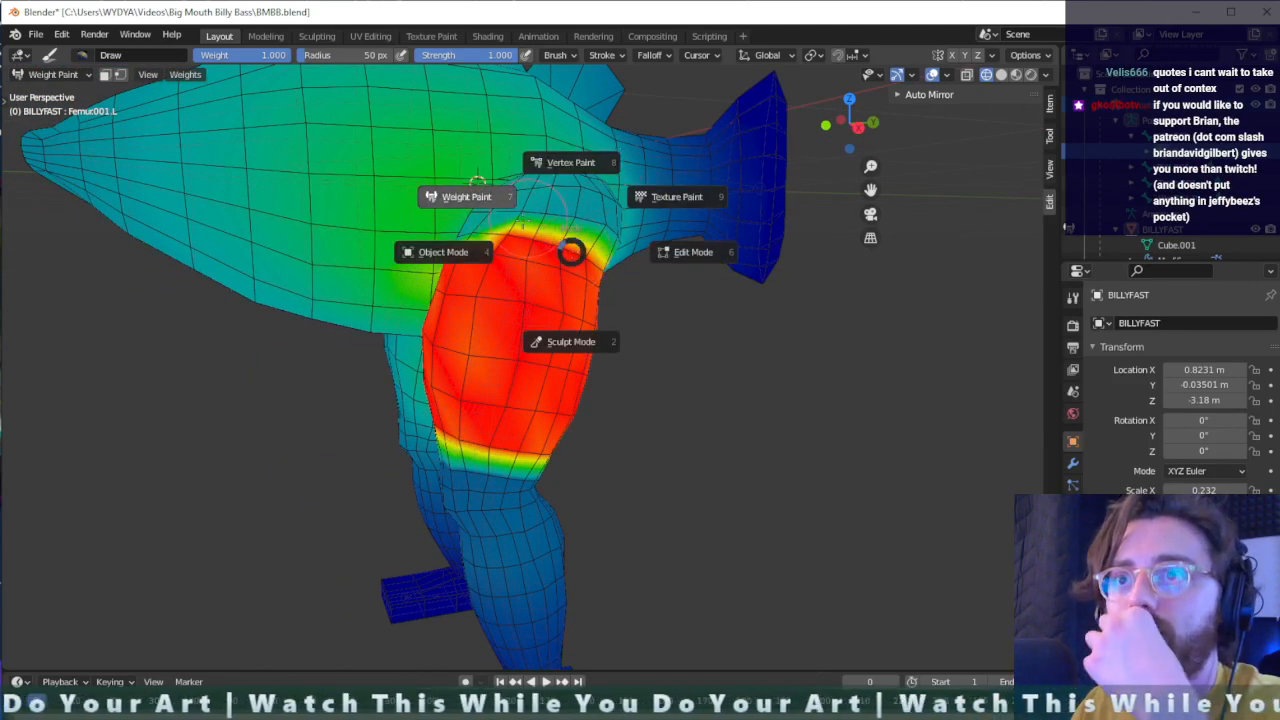
{"action": "left_click", "coordinate": [446, 270]}
{"action": "middle_click_drag", "start_coordinate": [463, 271], "coordinate": [514, 293]}
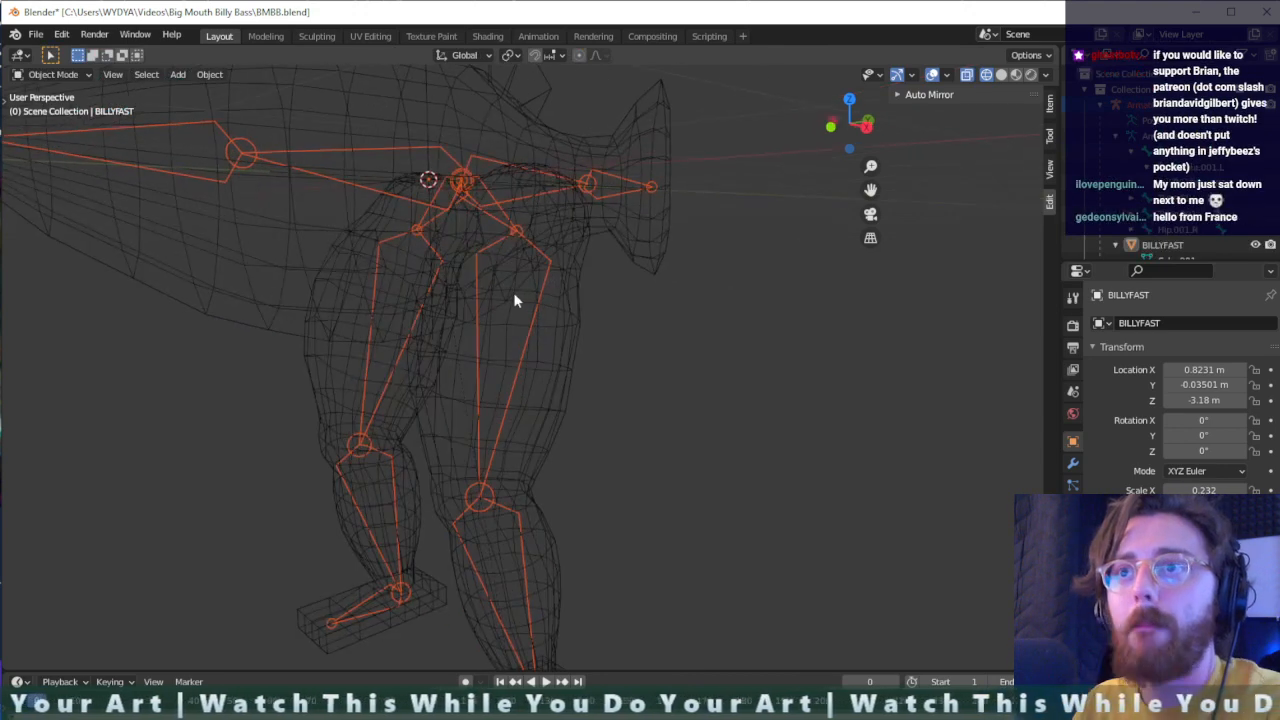
{"action": "left_click", "coordinate": [1001, 76]}
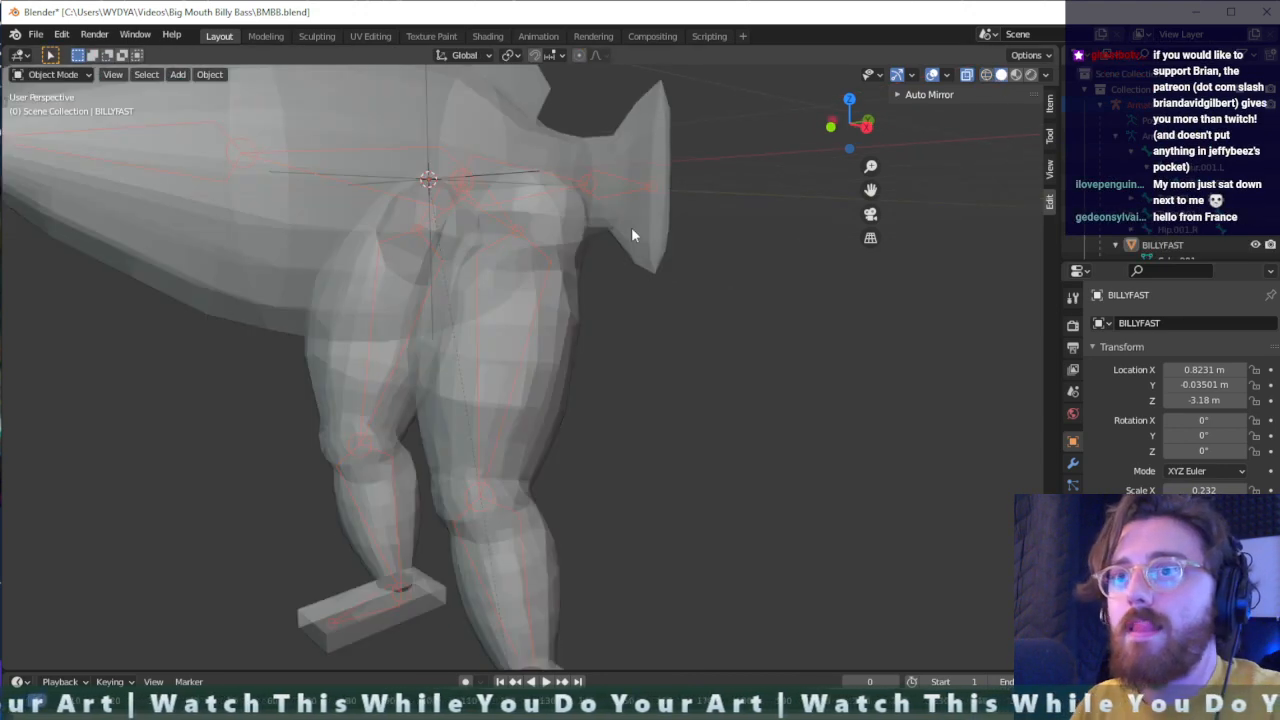
{"action": "middle_click_drag", "start_coordinate": [632, 229], "coordinate": [464, 251]}
{"action": "left_click", "coordinate": [70, 78]}
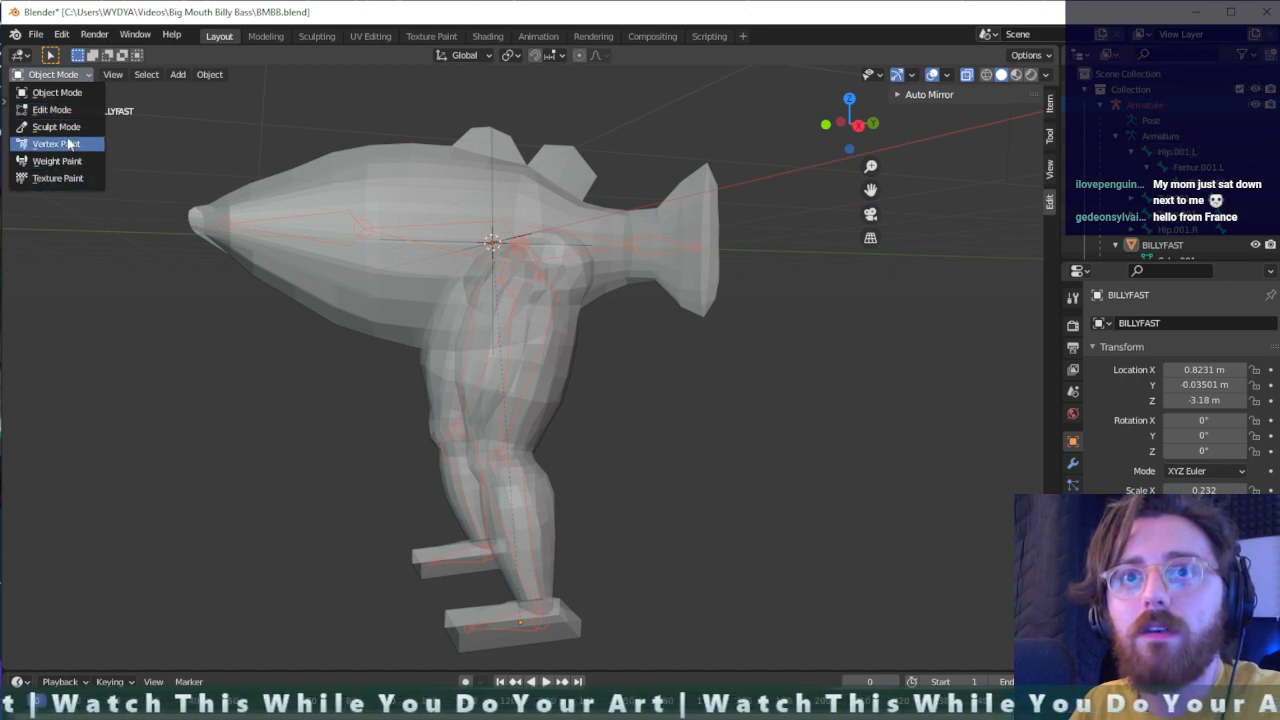
{"action": "left_click", "coordinate": [55, 77]}
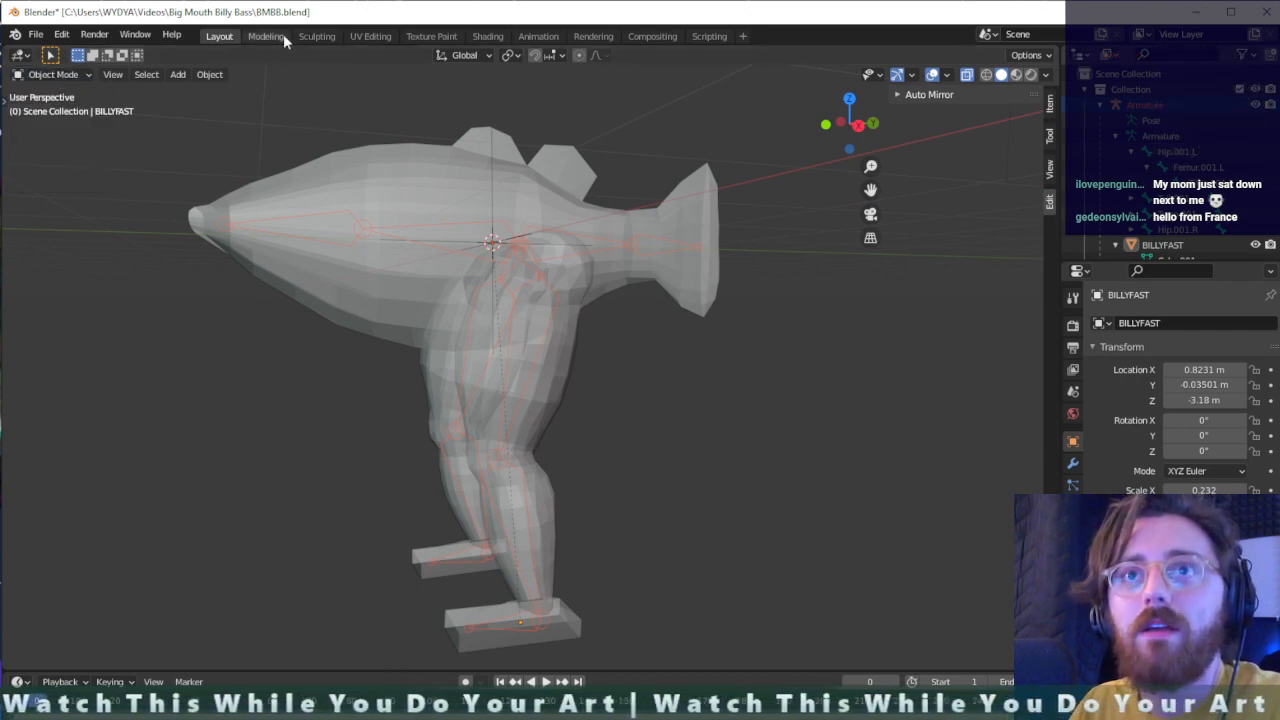
{"action": "left_click", "coordinate": [75, 74]}
{"action": "left_click", "coordinate": [75, 75]}
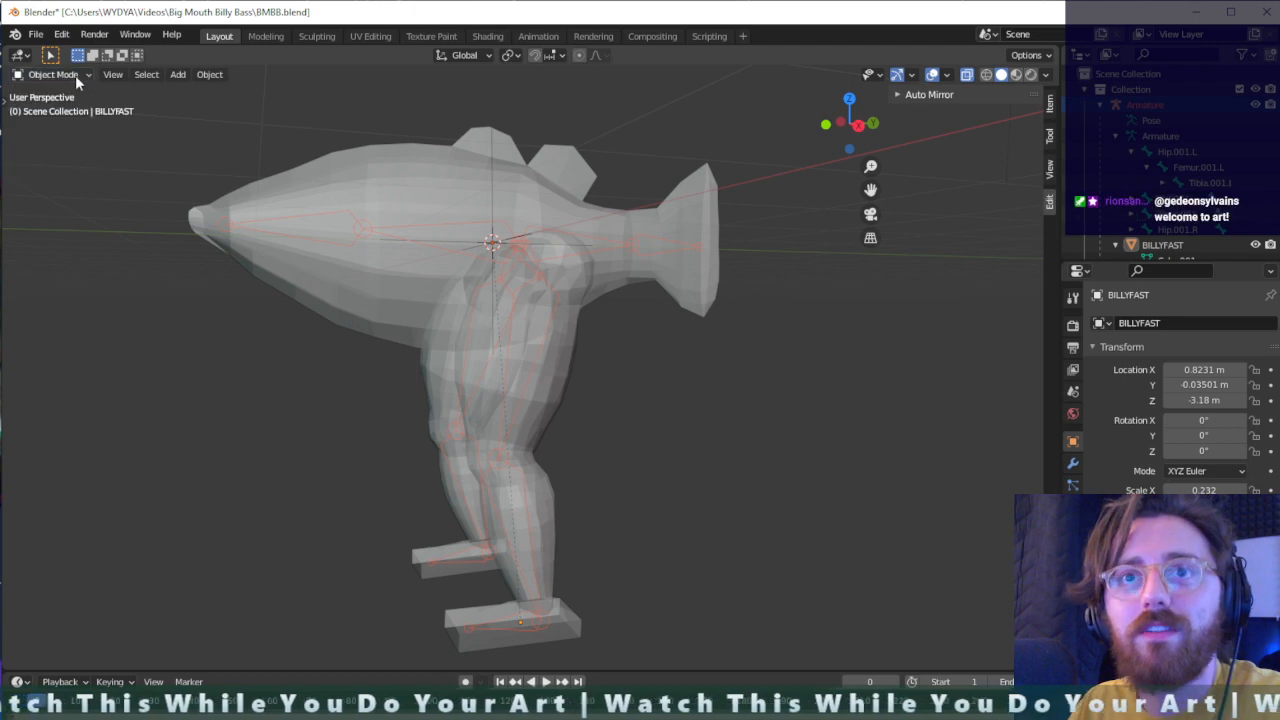
- Select the armature in place of the fish mesh and switch it to Pose Mode
{"action": "left_click", "coordinate": [252, 237]}
{"action": "left_click", "coordinate": [143, 249]}
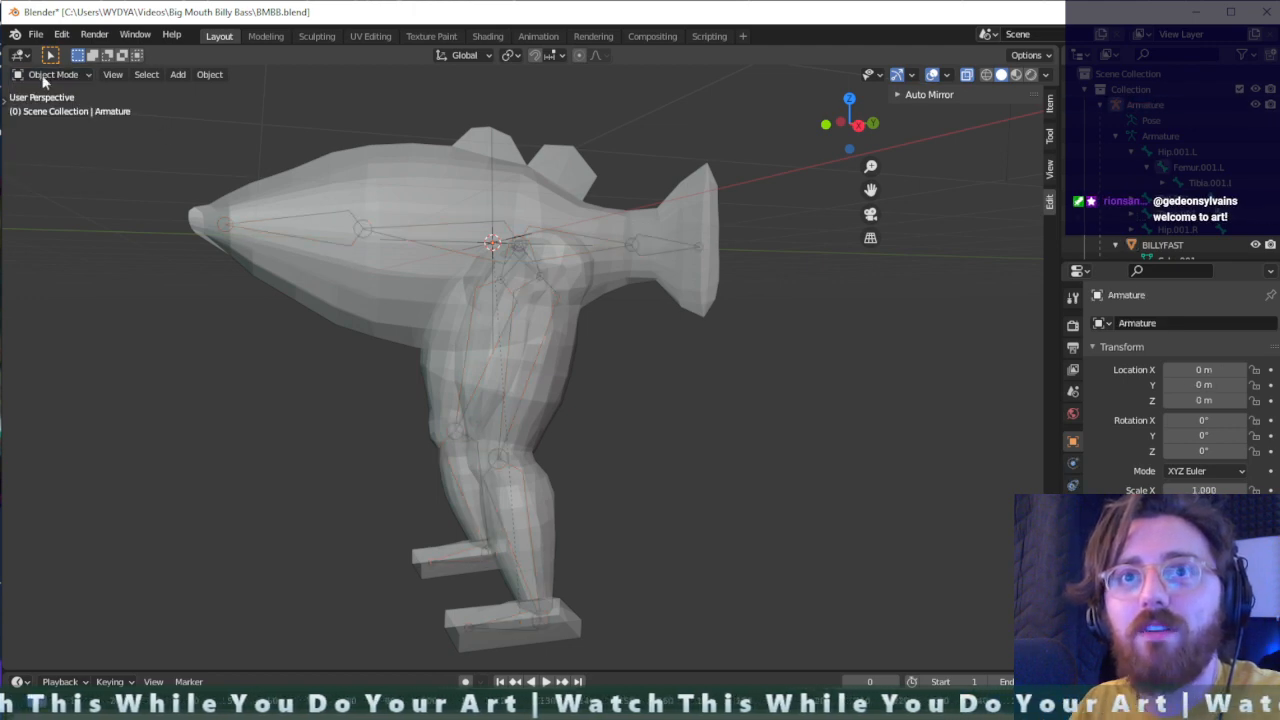
{"action": "left_click", "coordinate": [22, 57]}
{"action": "left_click", "coordinate": [24, 58]}
{"action": "left_click", "coordinate": [48, 79]}
{"action": "left_click", "coordinate": [53, 127]}
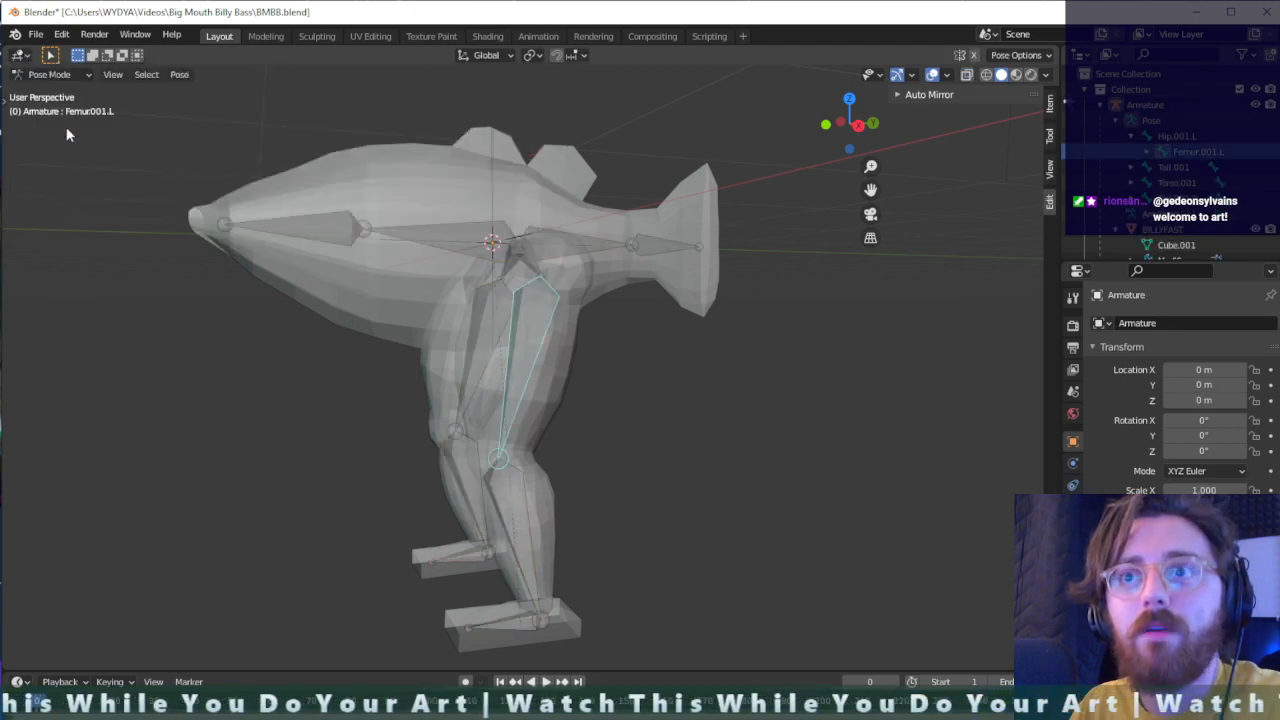
- Try rotating and moving the left femur bone to test how the thigh and body deform, and undo the pose change
{"action": "middle_click_drag", "start_coordinate": [495, 298], "coordinate": [512, 310]}
{"action": "key", "text": "r"}
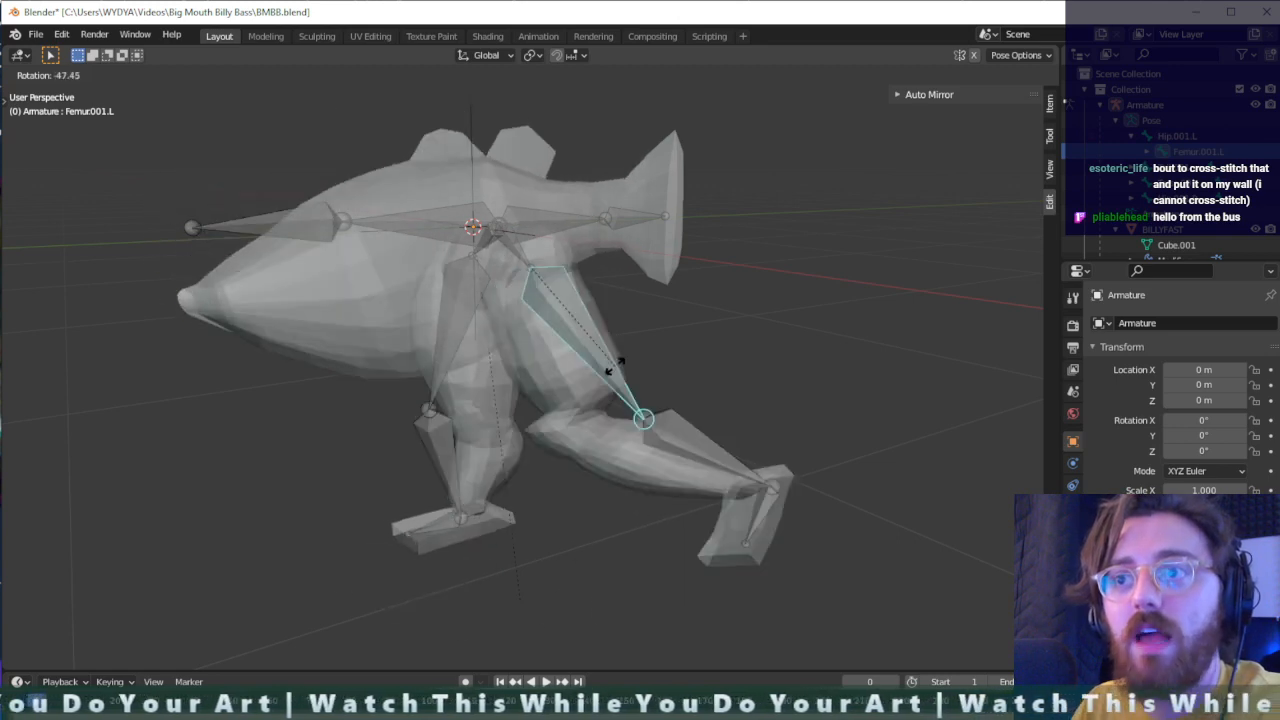
{"action": "left_click", "coordinate": [527, 362]}
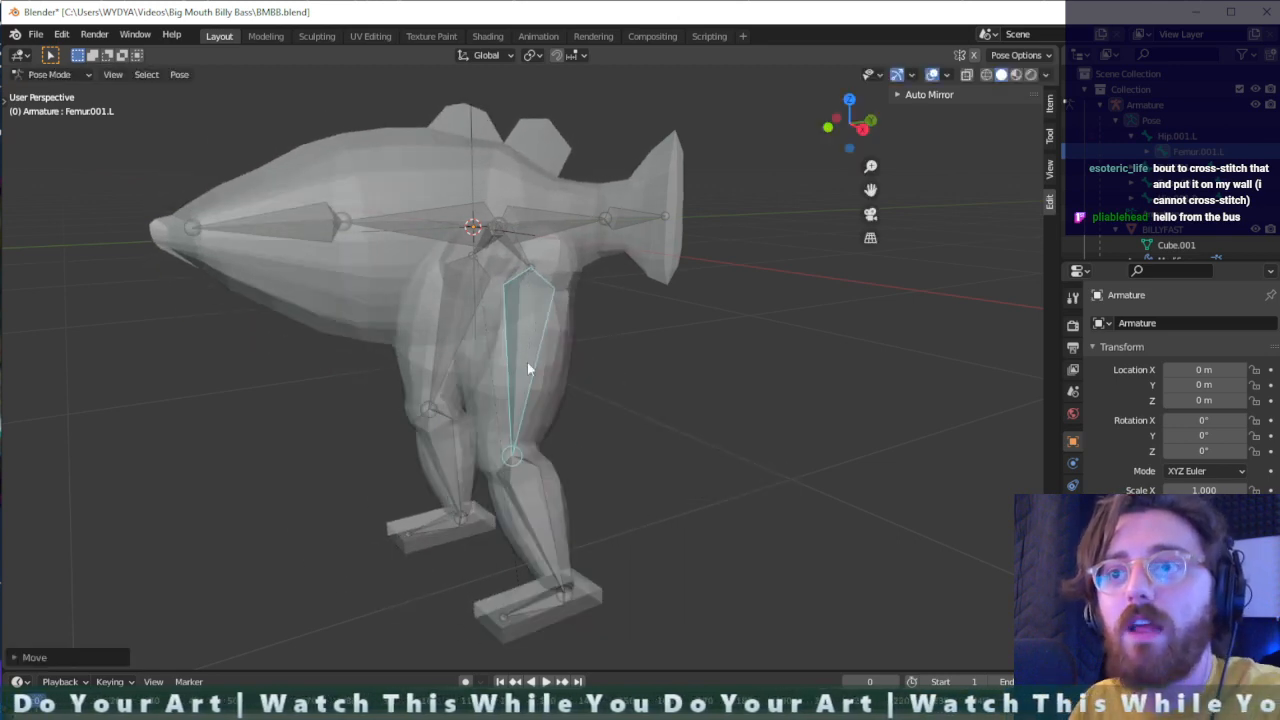
{"action": "key", "text": "ctrl+z"}
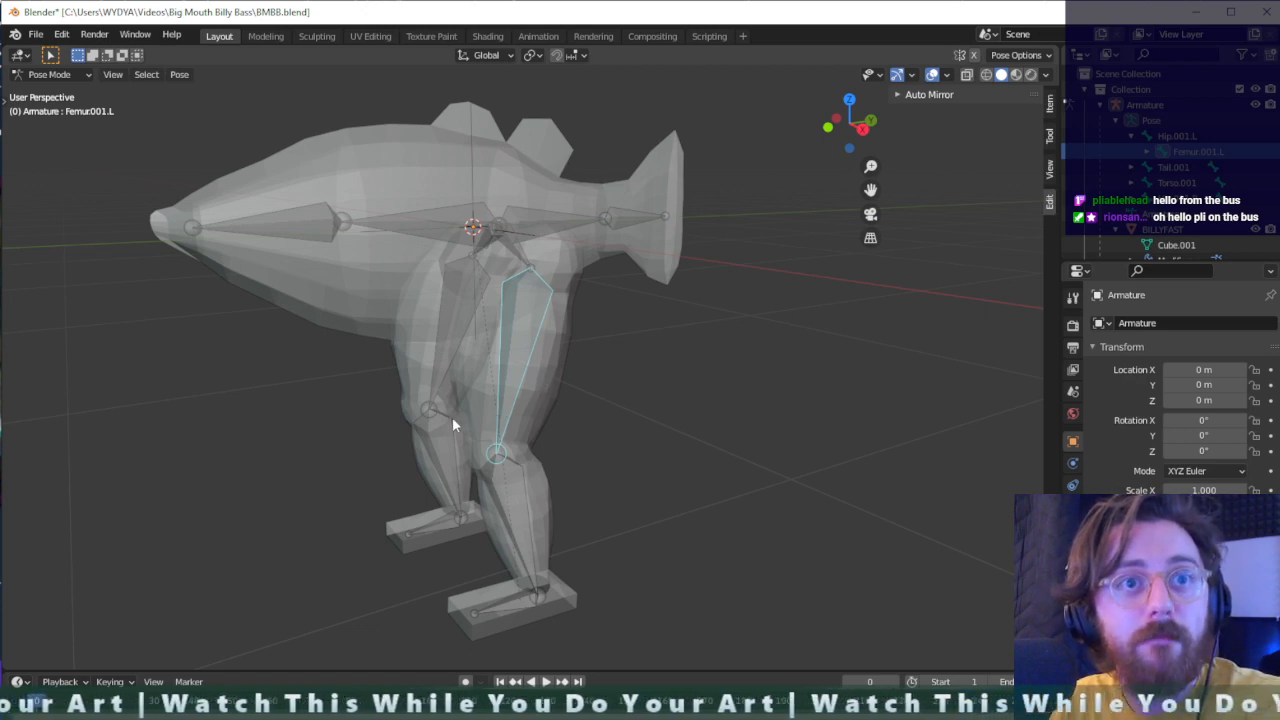
{"action": "scroll", "coordinate": [452, 425], "scroll_direction": "up", "scroll_amount": 4}
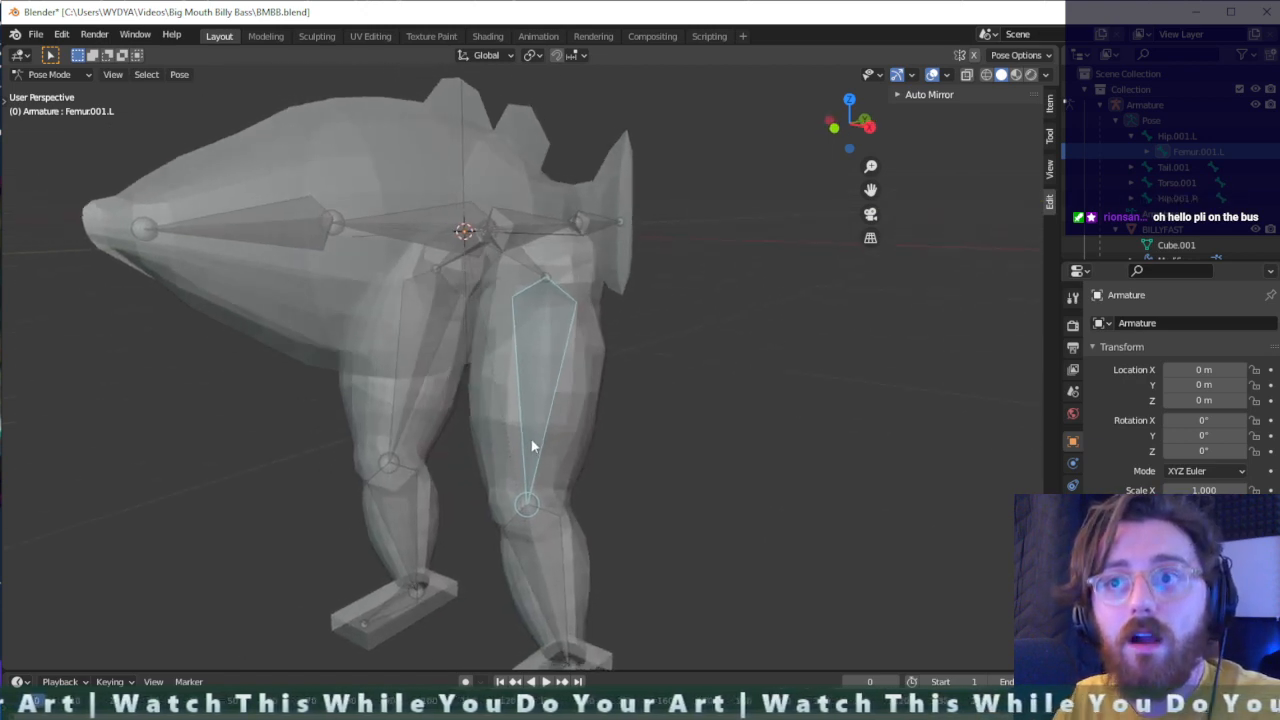
- Return the armature from Pose Mode to Object Mode
{"action": "left_click", "coordinate": [51, 76]}
{"action": "left_click", "coordinate": [46, 100]}
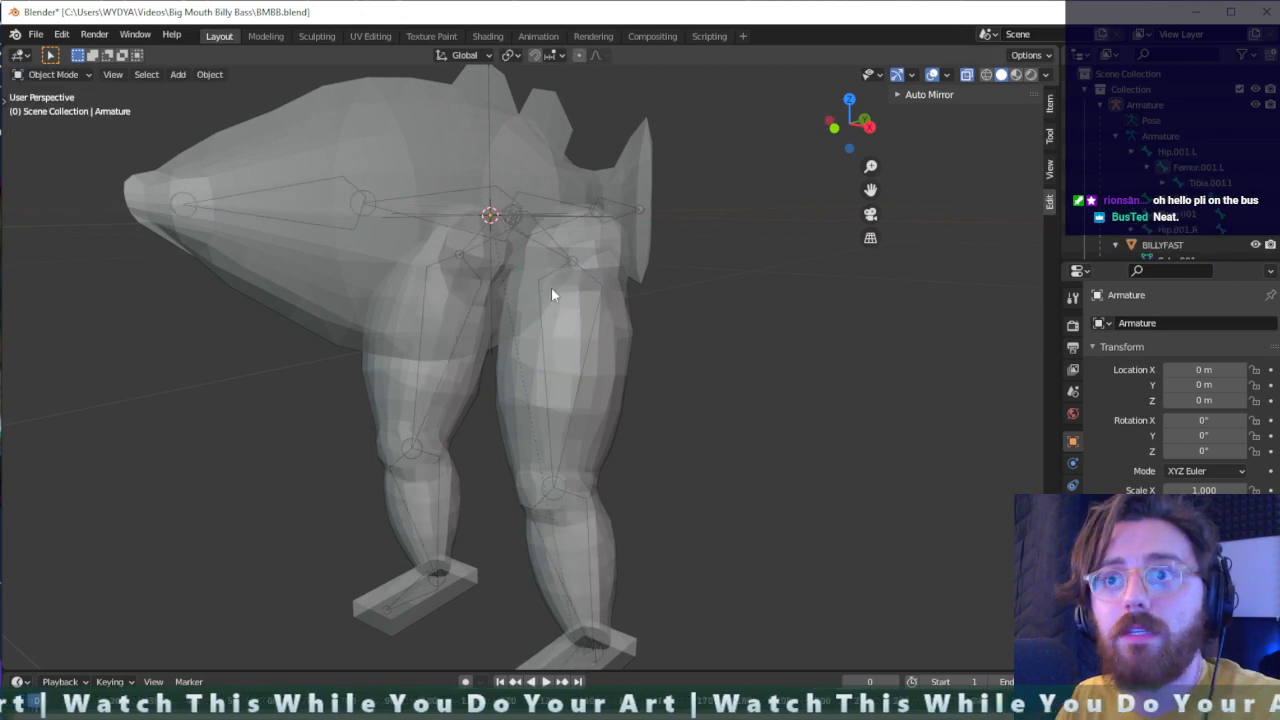
{"action": "key", "text": "ctrl+Tab"}
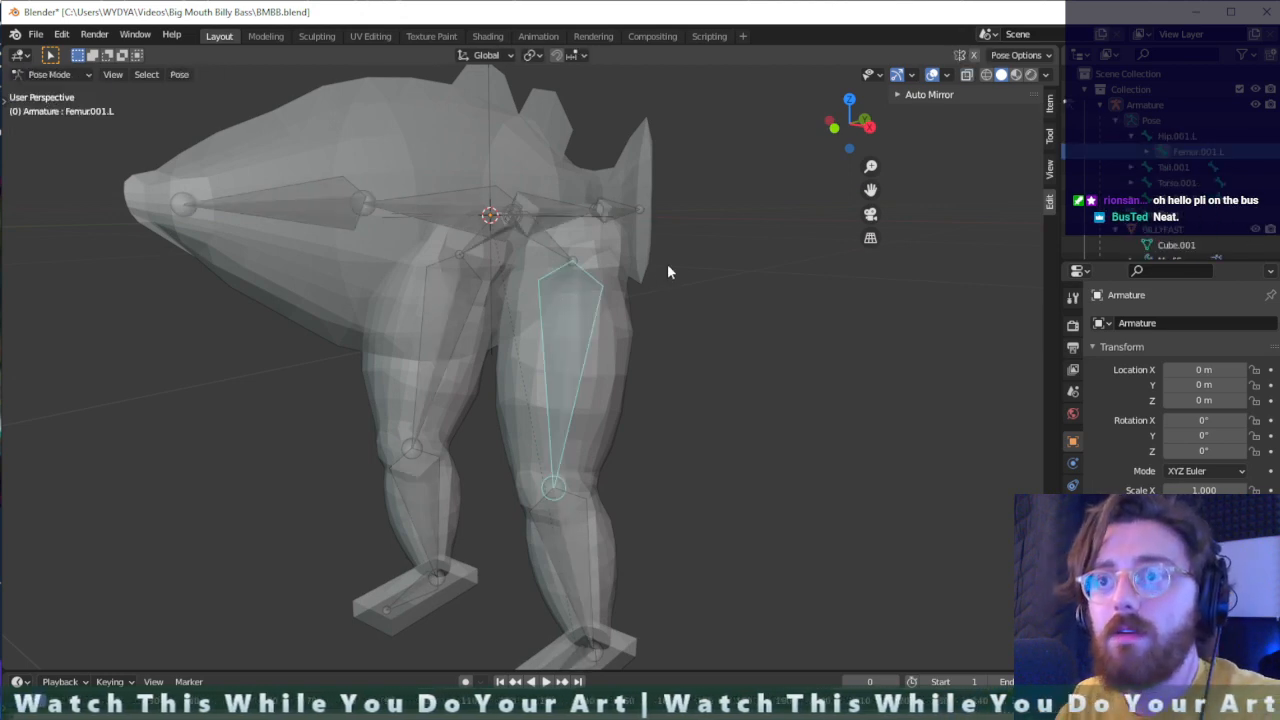
{"action": "key", "text": "ctrl+Tab"}
{"action": "key", "text": "ctrl+Tab"}
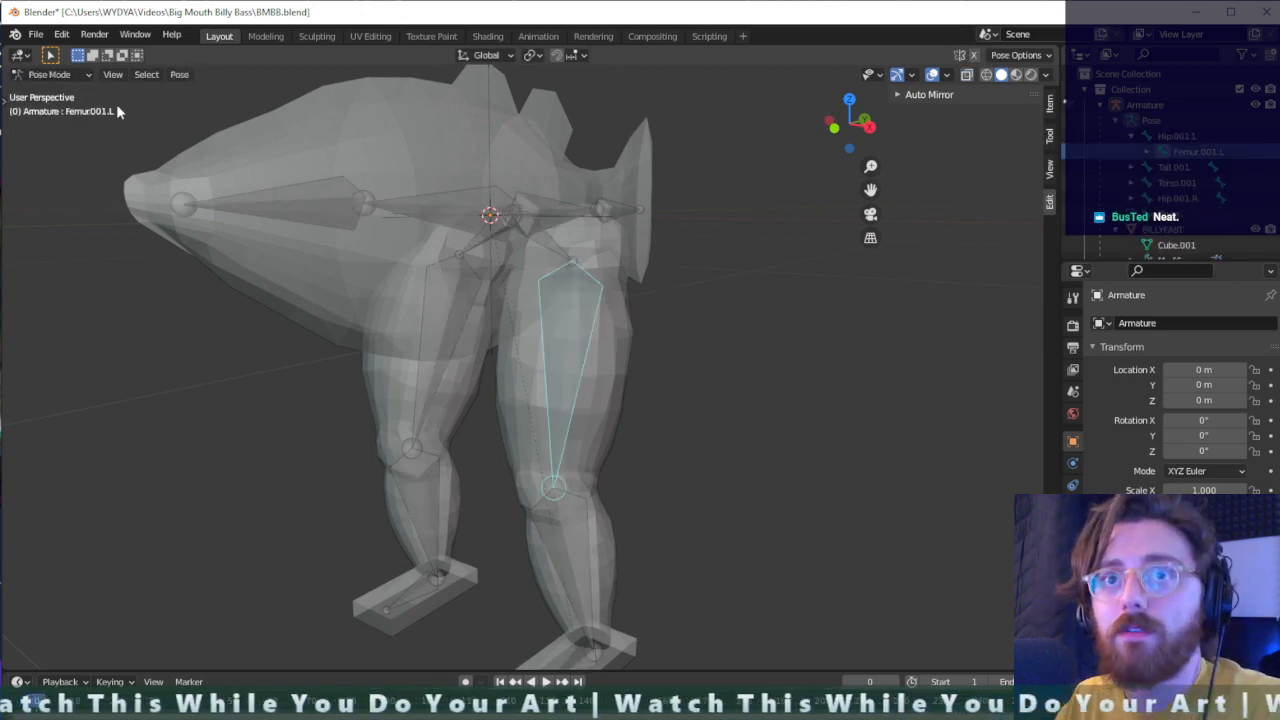
{"action": "key", "text": "ctrl+Tab"}
- Select the armature together with the BILLYFAST mesh, keeping the mesh active, and switch to Weight Paint mode
{"action": "left_click", "coordinate": [600, 317]}
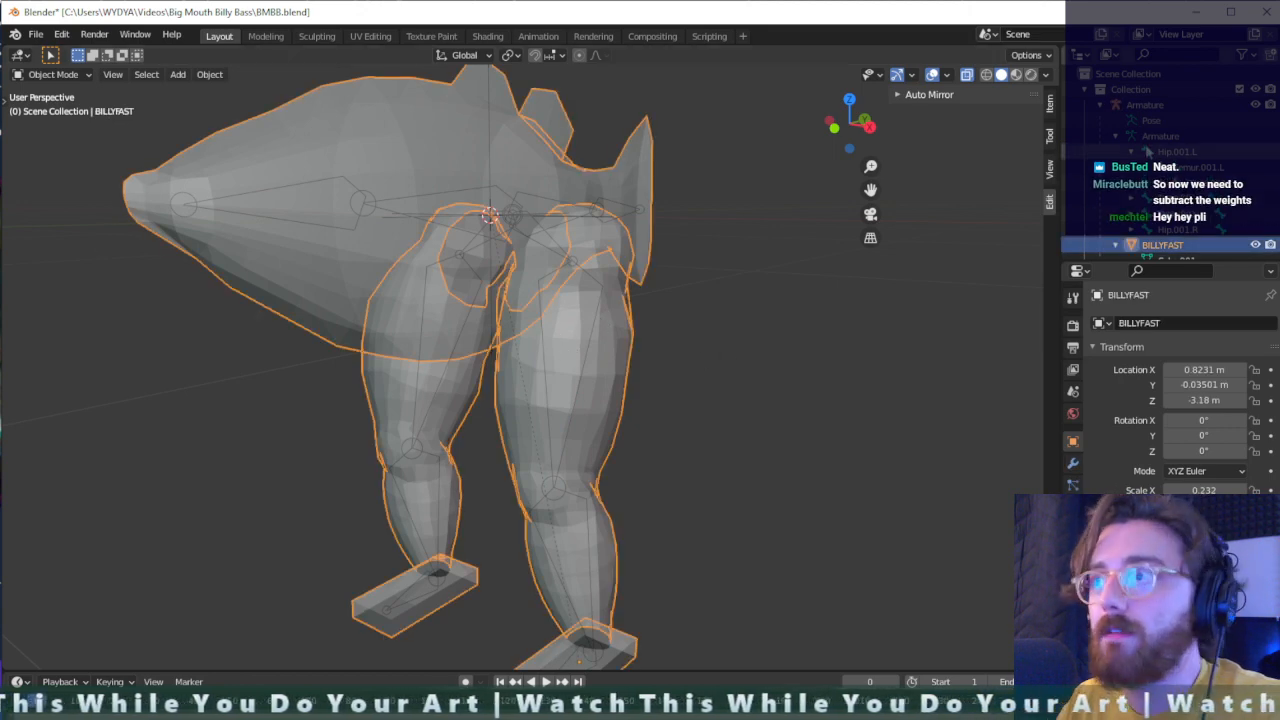
{"action": "left_click", "coordinate": [1145, 105]}
{"action": "left_click", "coordinate": [1147, 248]}
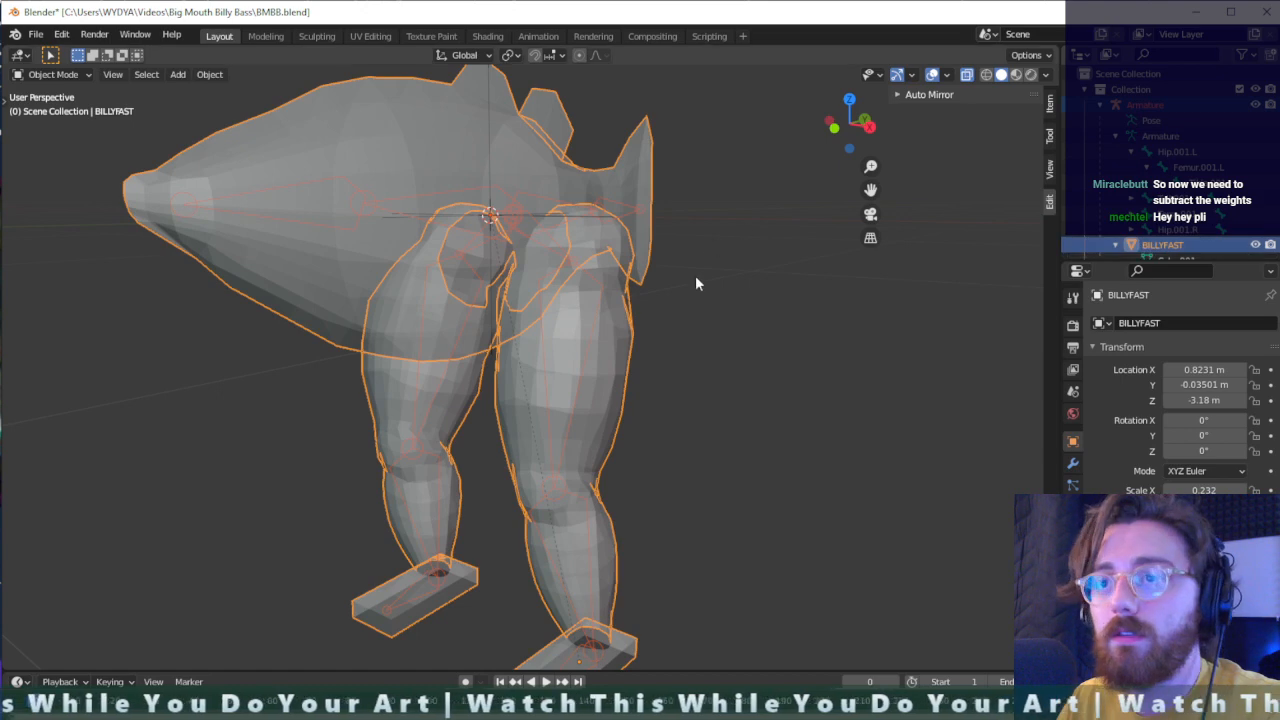
{"action": "key", "text": "ctrl+Tab"}
{"action": "left_click", "coordinate": [615, 222]}
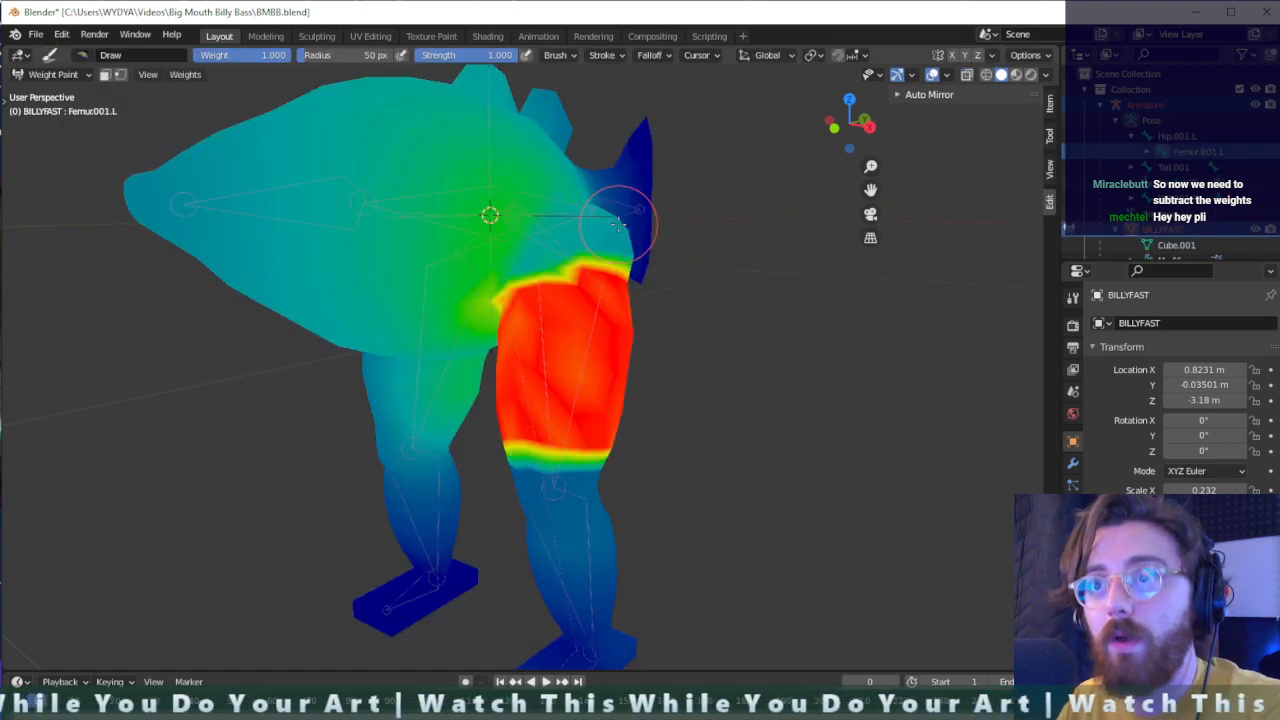
- Try a weight gradient for the left femur across the lower part of both legs, and undo it
{"action": "mouse_move", "coordinate": [668, 343]}
{"action": "middle_mouse_down"}
{"action": "mouse_move", "coordinate": [706, 351]}
{"action": "mouse_move", "coordinate": [635, 306]}
{"action": "mouse_move", "coordinate": [733, 275]}
{"action": "middle_mouse_up"}
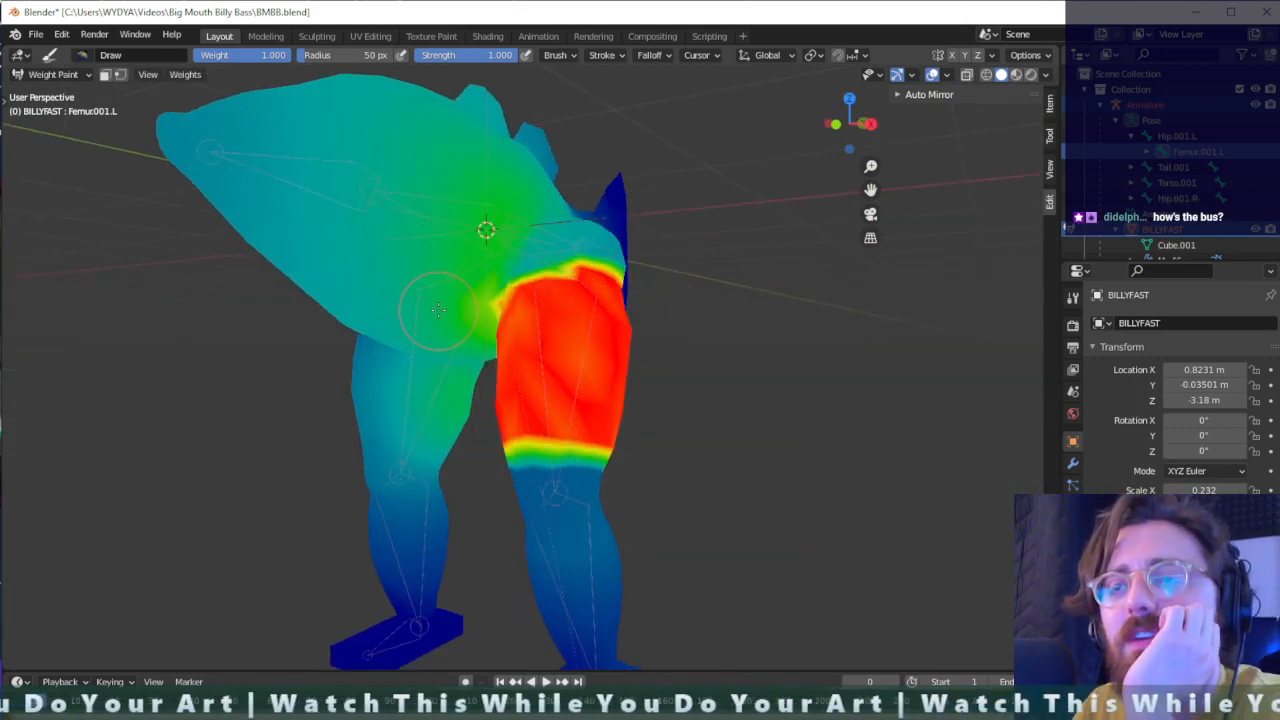
{"action": "middle_click_drag", "start_coordinate": [442, 308], "coordinate": [439, 390]}
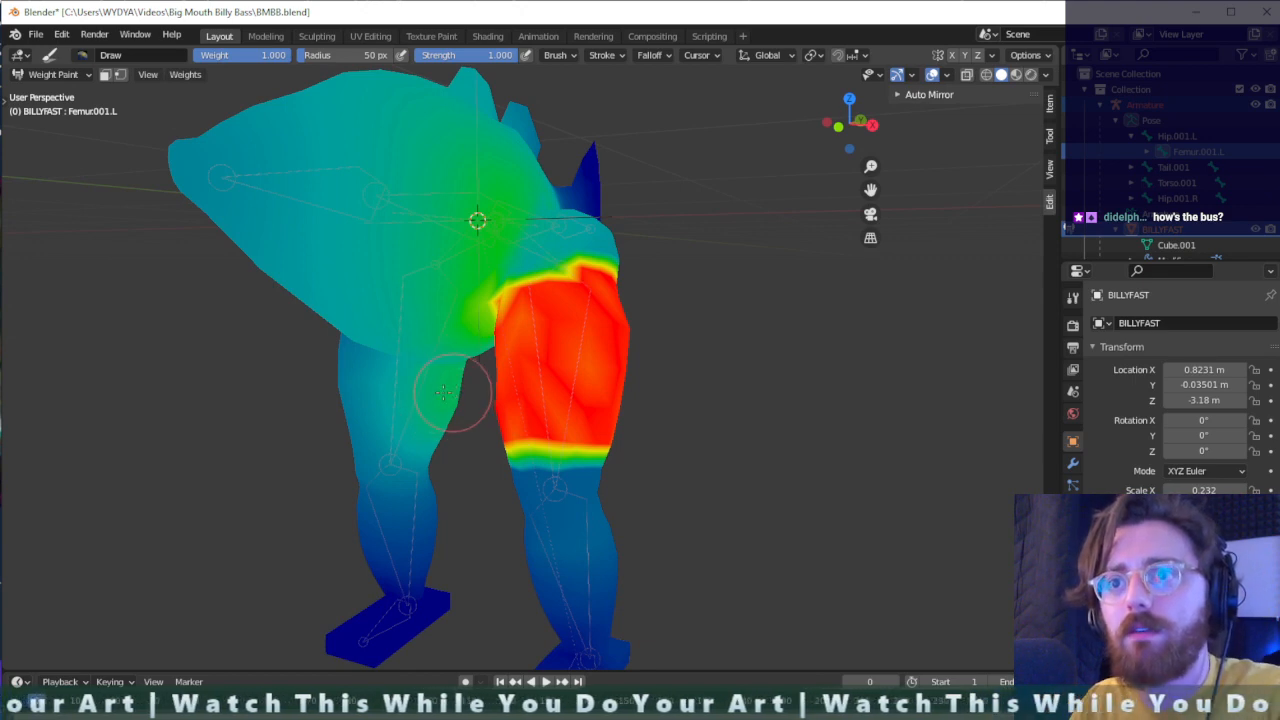
{"action": "key", "text": "ctrl+z"}
{"action": "key", "text": "ctrl+z"}
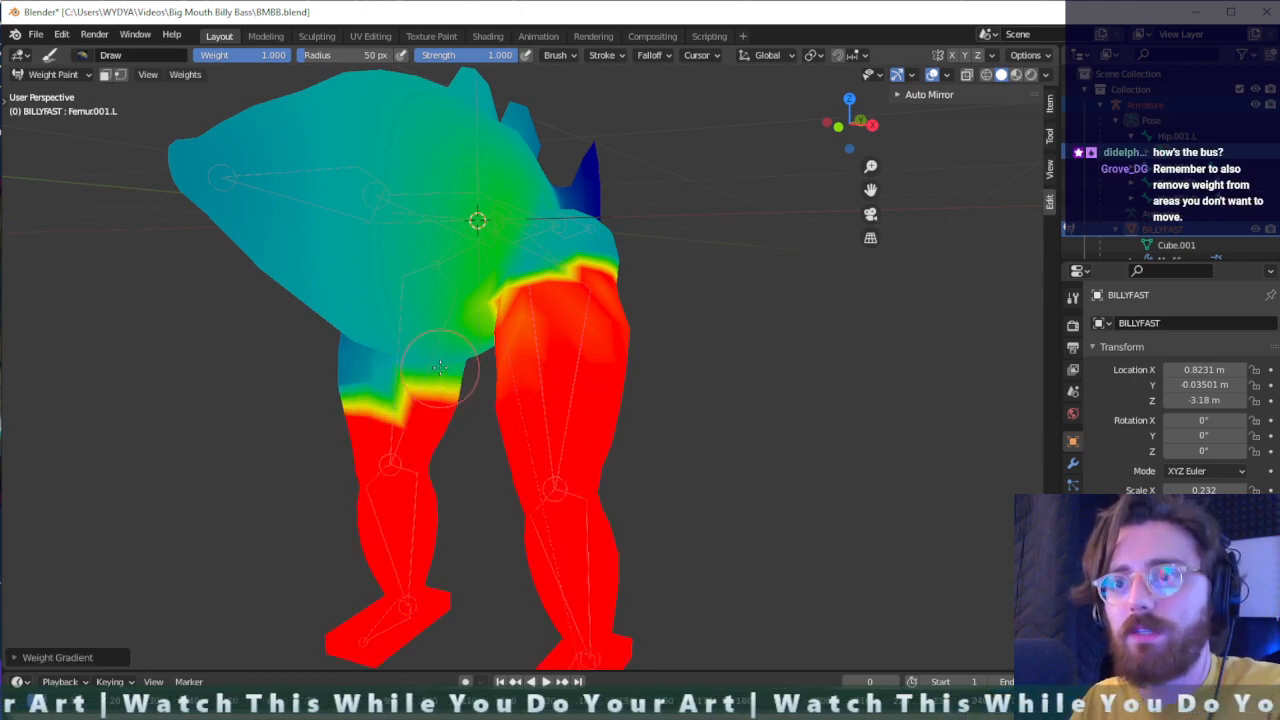
{"action": "key", "text": "ctrl+z"}
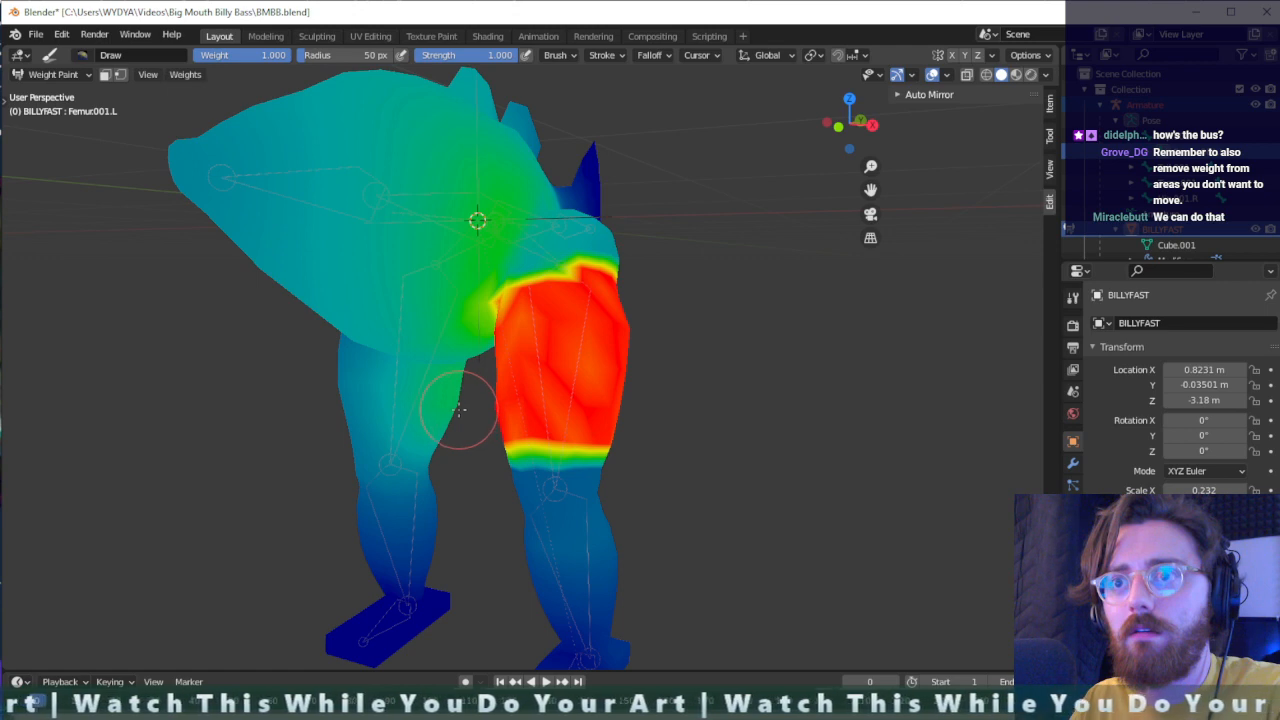
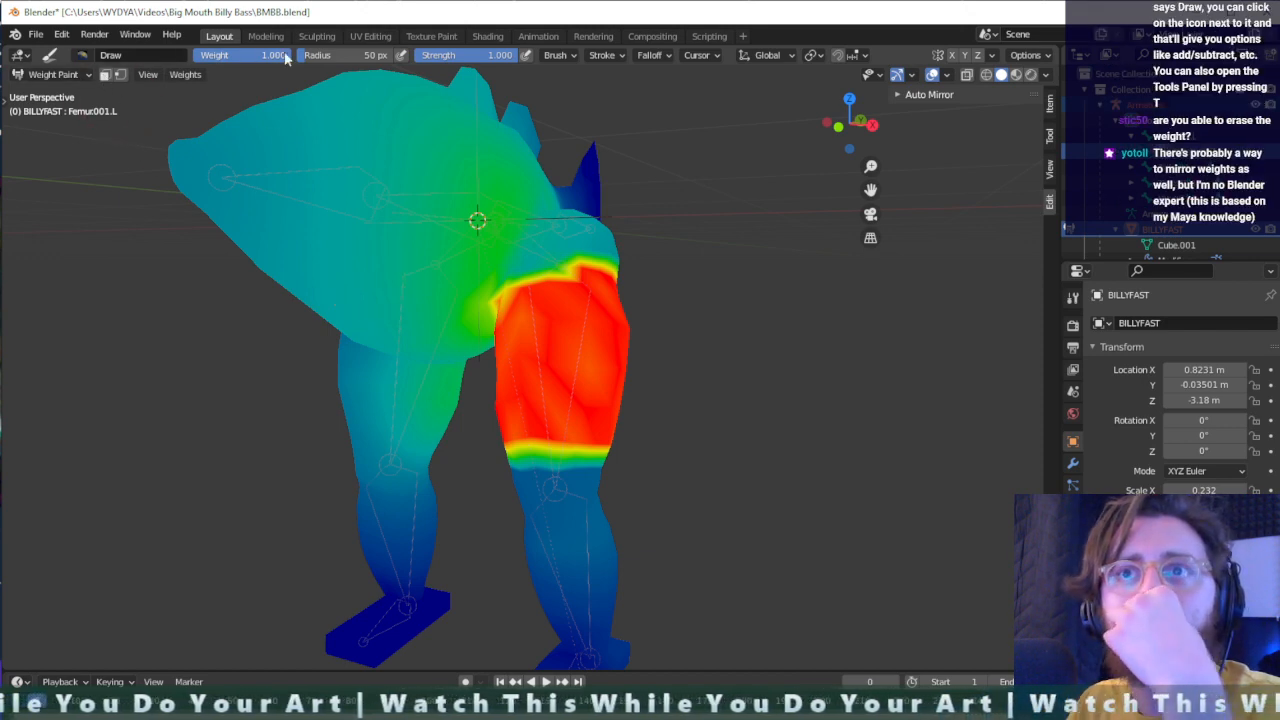
- Switch to the Subtract brush and erase left femur weight from the front of the opposite thigh and the fish's body
{"action": "left_click", "coordinate": [79, 56]}
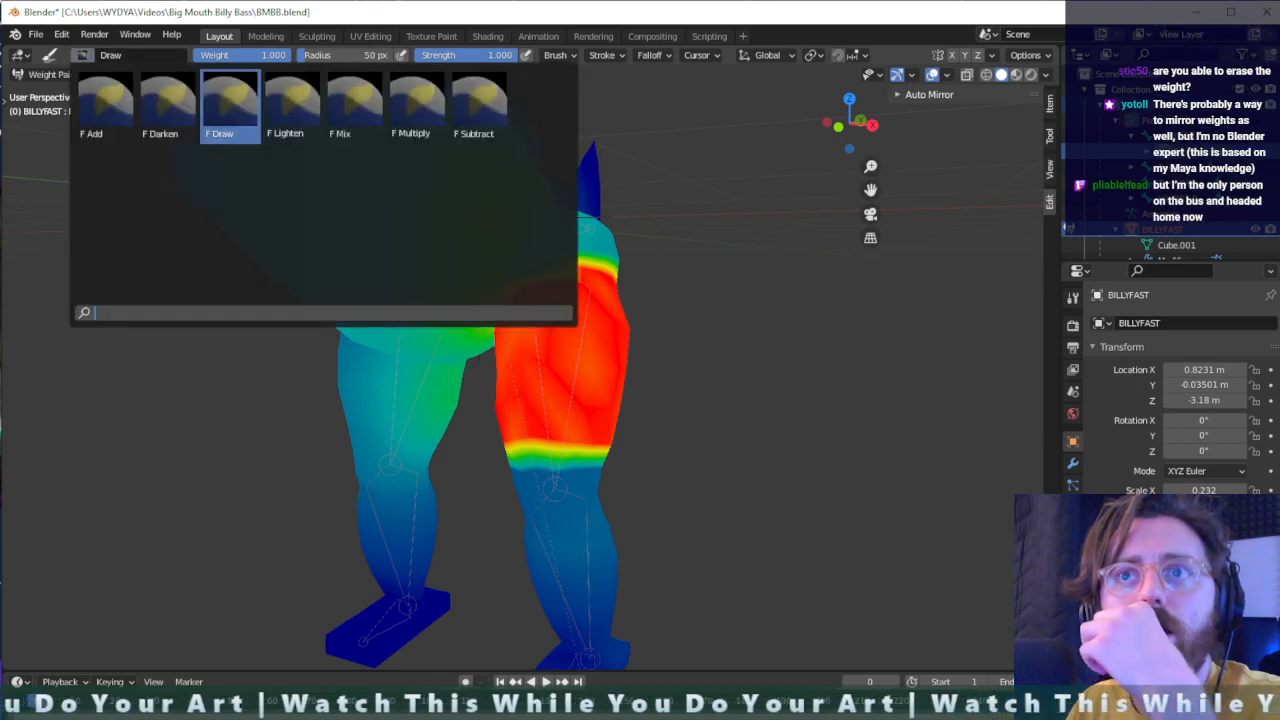
{"action": "key", "text": "Right"}
{"action": "key", "text": "Right"}
{"action": "key", "text": "Right"}
{"action": "key", "text": "Right"}
{"action": "key", "text": "Return"}
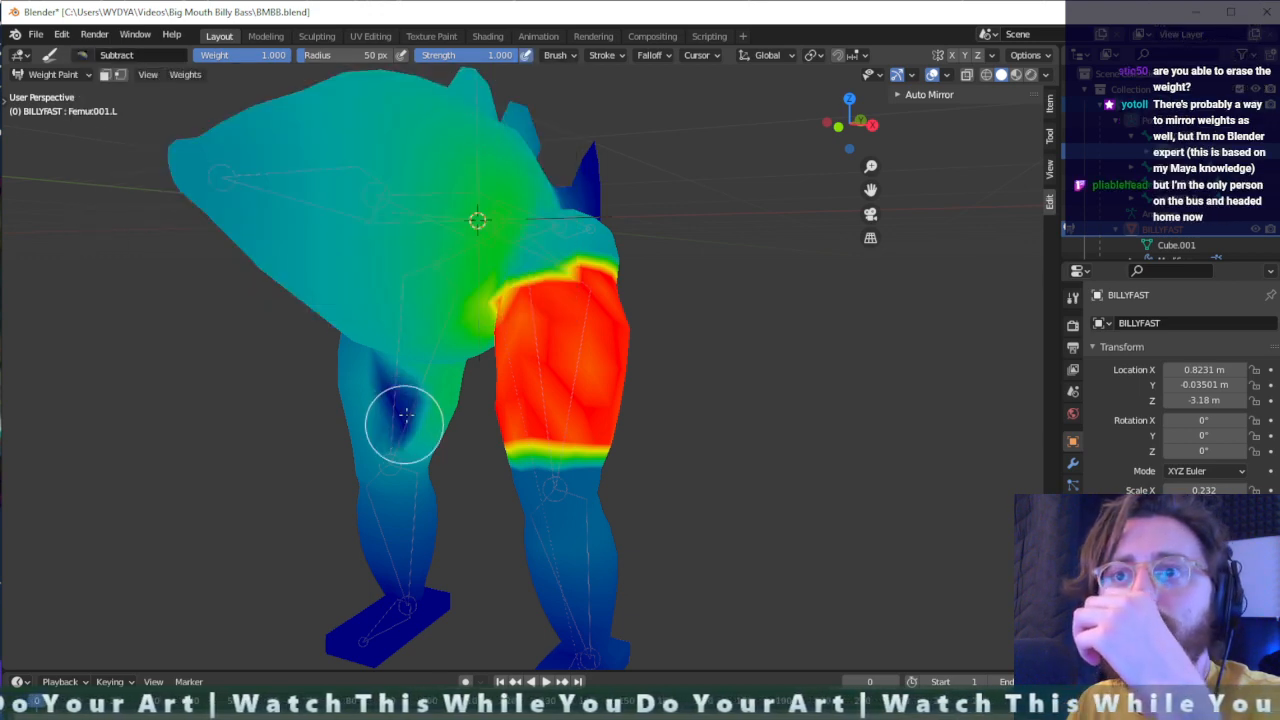
{"action": "mouse_move", "coordinate": [405, 415]}
{"action": "left_mouse_down"}
{"action": "mouse_move", "coordinate": [429, 457]}
{"action": "mouse_move", "coordinate": [437, 346]}
{"action": "mouse_move", "coordinate": [400, 604]}
{"action": "mouse_move", "coordinate": [423, 509]}
{"action": "mouse_move", "coordinate": [377, 400]}
{"action": "mouse_move", "coordinate": [366, 509]}
{"action": "mouse_move", "coordinate": [336, 174]}
{"action": "mouse_move", "coordinate": [366, 271]}
{"action": "mouse_move", "coordinate": [271, 109]}
{"action": "mouse_move", "coordinate": [149, 177]}
{"action": "mouse_move", "coordinate": [255, 83]}
{"action": "mouse_move", "coordinate": [430, 251]}
{"action": "mouse_move", "coordinate": [403, 358]}
{"action": "mouse_move", "coordinate": [346, 287]}
{"action": "mouse_move", "coordinate": [382, 386]}
{"action": "mouse_move", "coordinate": [431, 363]}
{"action": "mouse_move", "coordinate": [471, 109]}
{"action": "mouse_move", "coordinate": [500, 177]}
{"action": "mouse_move", "coordinate": [495, 217]}
{"action": "mouse_move", "coordinate": [566, 184]}
{"action": "mouse_move", "coordinate": [517, 171]}
{"action": "mouse_move", "coordinate": [486, 114]}
{"action": "mouse_move", "coordinate": [425, 73]}
{"action": "mouse_move", "coordinate": [510, 76]}
{"action": "mouse_move", "coordinate": [445, 72]}
{"action": "mouse_move", "coordinate": [458, 90]}
{"action": "mouse_move", "coordinate": [508, 91]}
{"action": "mouse_move", "coordinate": [505, 121]}
{"action": "left_mouse_up"}
{"action": "mouse_move", "coordinate": [500, 140]}
{"action": "middle_mouse_down"}
{"action": "mouse_move", "coordinate": [440, 235]}
{"action": "mouse_move", "coordinate": [503, 274]}
{"action": "middle_mouse_up"}
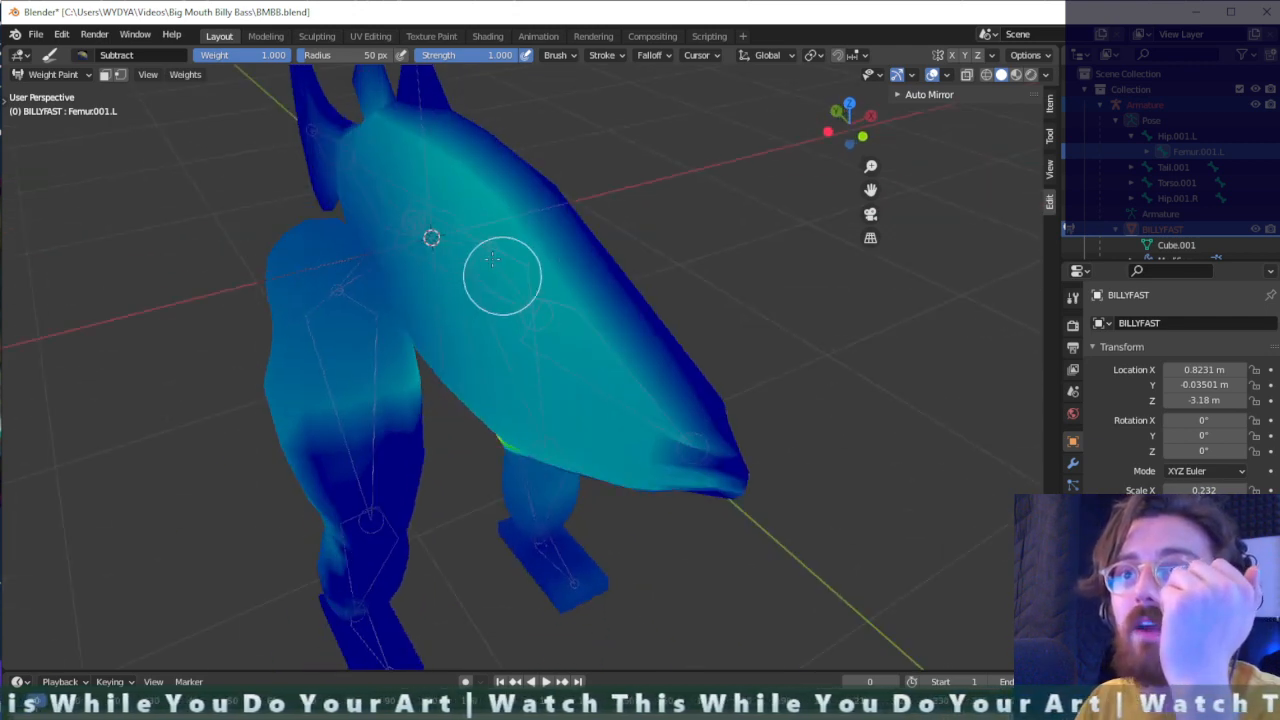
- Erase the left femur weight from the opposite hip and thigh and the adjoining upper side of the fish's body
{"action": "mouse_move", "coordinate": [371, 118]}
{"action": "left_mouse_down"}
{"action": "mouse_move", "coordinate": [260, 514]}
{"action": "mouse_move", "coordinate": [267, 245]}
{"action": "left_mouse_up"}
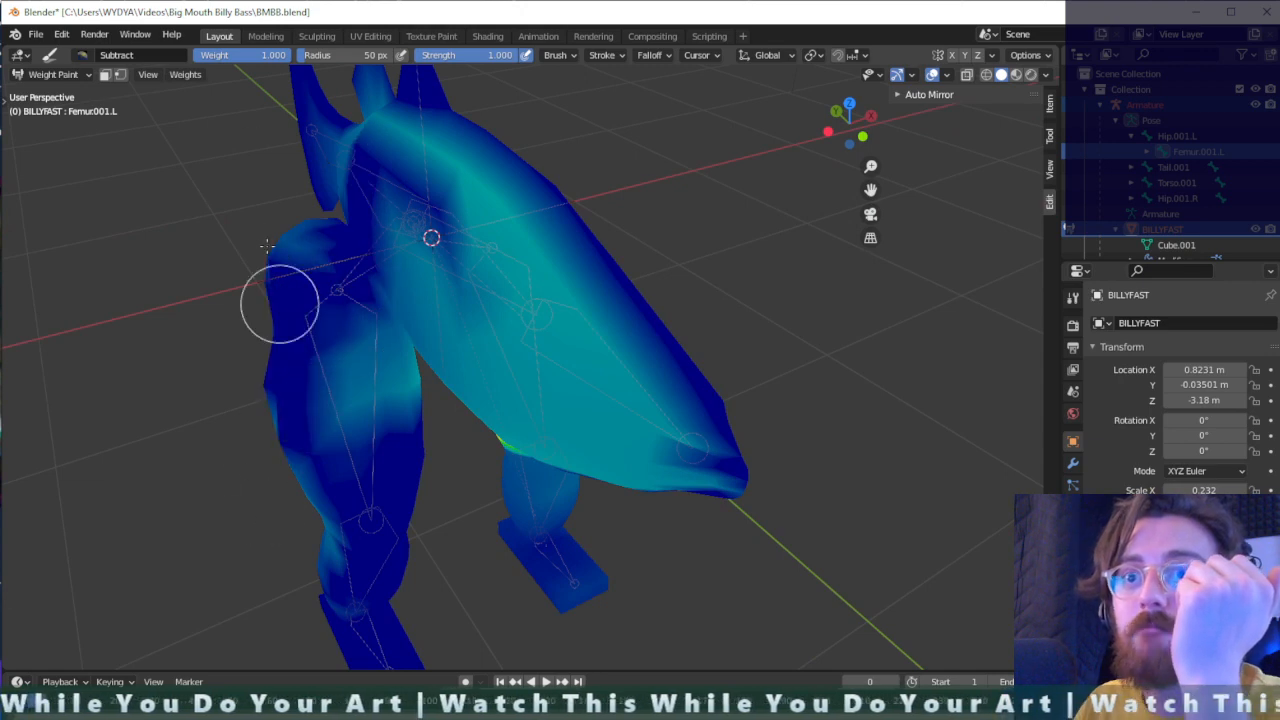
{"action": "mouse_move", "coordinate": [296, 347]}
{"action": "left_mouse_down"}
{"action": "mouse_move", "coordinate": [377, 466]}
{"action": "mouse_move", "coordinate": [327, 283]}
{"action": "left_mouse_up"}
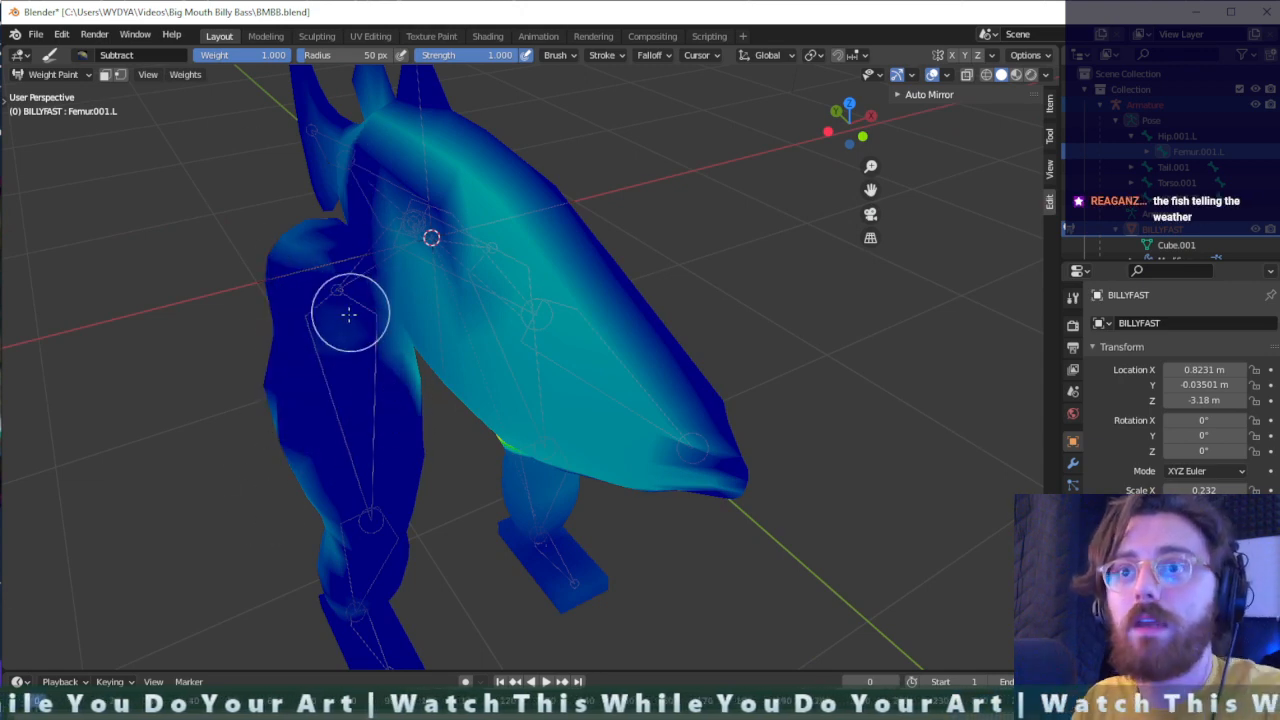
{"action": "left_click_drag", "start_coordinate": [334, 364], "coordinate": [334, 304], "text": "alt"}
{"action": "middle_click_drag", "start_coordinate": [425, 343], "coordinate": [384, 311]}
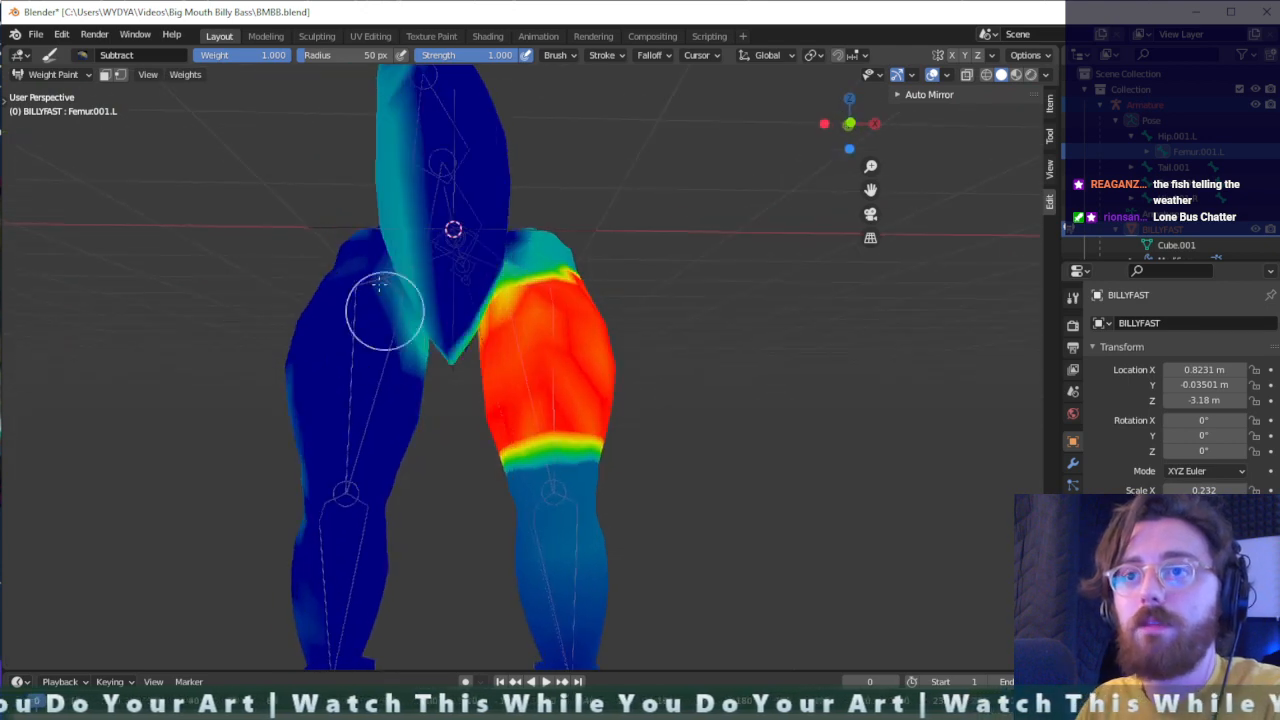
- Subtract the left femur weight from the front and flanks of the fish's body, undoing a stray stroke
{"action": "mouse_move", "coordinate": [378, 190]}
{"action": "left_mouse_down", "text": "alt"}
{"action": "mouse_move", "coordinate": [411, 197]}
{"action": "mouse_move", "coordinate": [411, 306]}
{"action": "left_mouse_up", "text": "alt"}
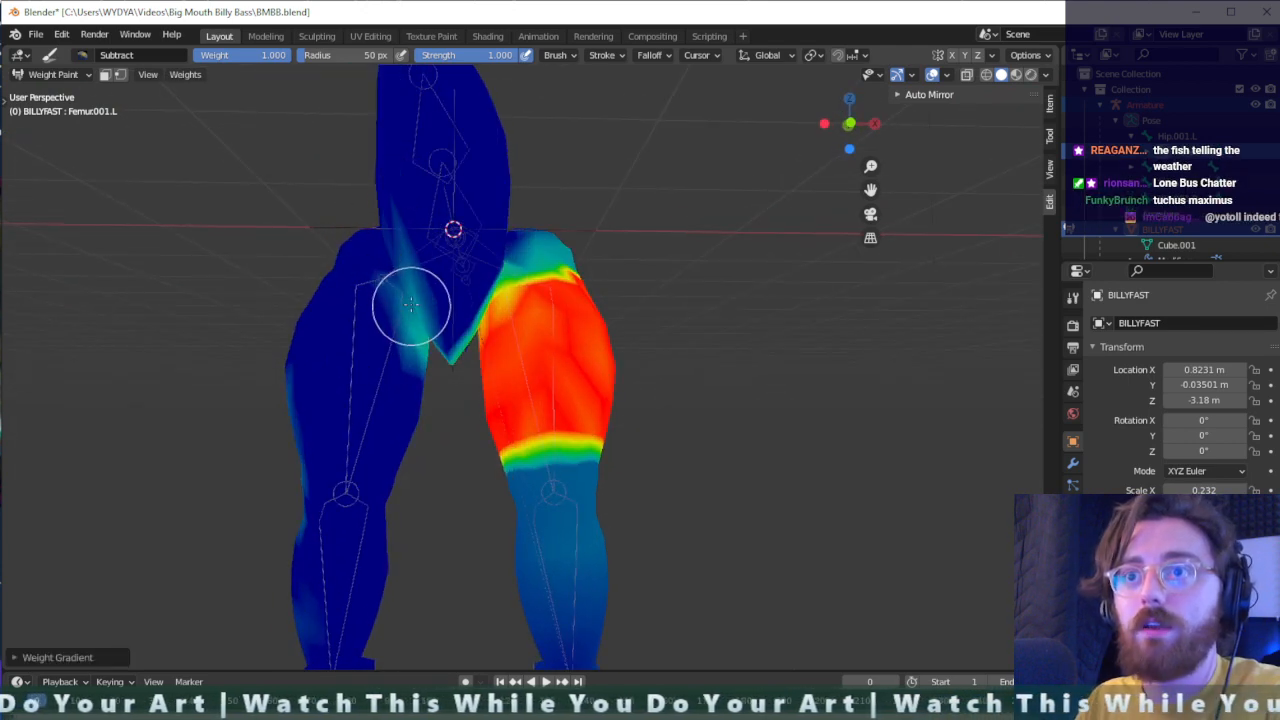
{"action": "middle_click_drag", "start_coordinate": [457, 221], "coordinate": [532, 242]}
{"action": "mouse_move", "coordinate": [558, 322]}
{"action": "left_mouse_down"}
{"action": "mouse_move", "coordinate": [454, 294]}
{"action": "mouse_move", "coordinate": [423, 312]}
{"action": "mouse_move", "coordinate": [409, 289]}
{"action": "left_mouse_up"}
{"action": "key", "text": "ctrl+z"}
{"action": "mouse_move", "coordinate": [535, 238]}
{"action": "middle_mouse_down"}
{"action": "mouse_move", "coordinate": [366, 320]}
{"action": "mouse_move", "coordinate": [712, 256]}
{"action": "middle_mouse_up"}
{"action": "mouse_move", "coordinate": [699, 198]}
{"action": "left_mouse_down"}
{"action": "mouse_move", "coordinate": [751, 314]}
{"action": "mouse_move", "coordinate": [757, 214]}
{"action": "mouse_move", "coordinate": [782, 339]}
{"action": "left_mouse_up"}
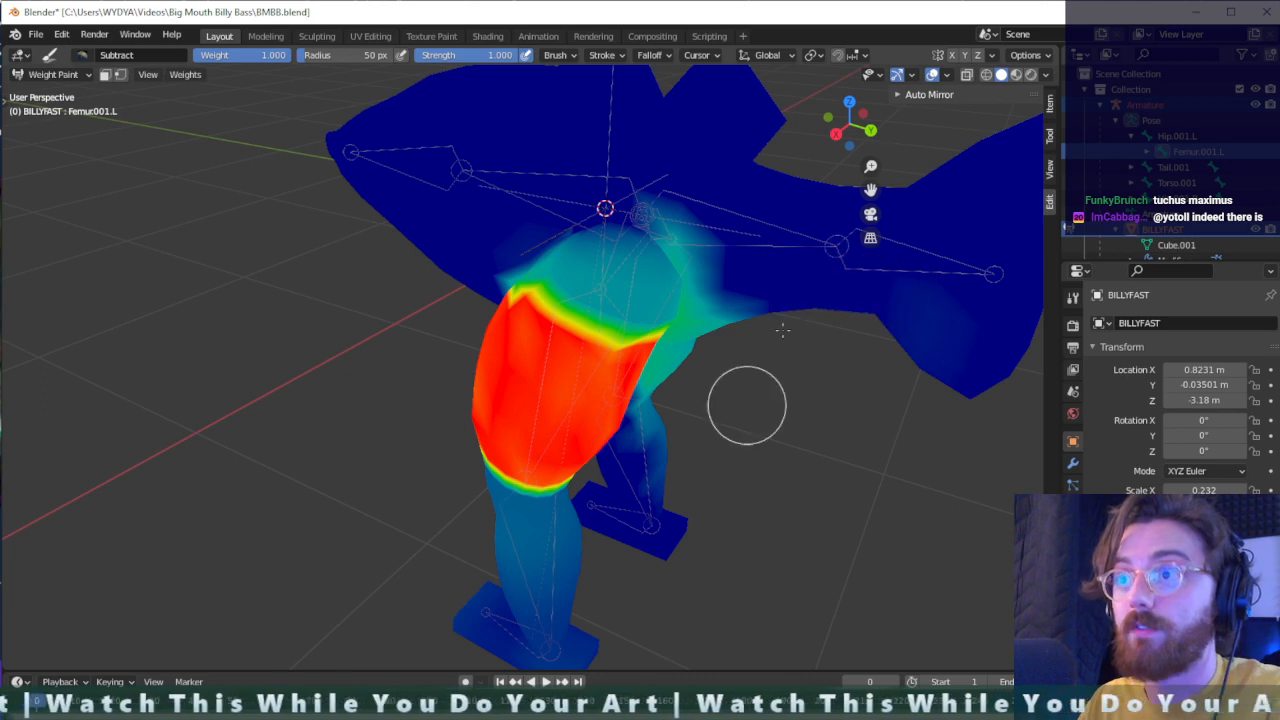
- Subtract the left femur weight from the body behind the hip and down the opposite thigh, knee and lower leg
{"action": "middle_click_drag", "start_coordinate": [862, 296], "coordinate": [737, 289]}
{"action": "mouse_move", "coordinate": [622, 203]}
{"action": "left_mouse_down"}
{"action": "mouse_move", "coordinate": [673, 354]}
{"action": "mouse_move", "coordinate": [586, 246]}
{"action": "mouse_move", "coordinate": [537, 137]}
{"action": "mouse_move", "coordinate": [649, 206]}
{"action": "mouse_move", "coordinate": [605, 288]}
{"action": "mouse_move", "coordinate": [660, 300]}
{"action": "left_mouse_up"}
{"action": "middle_click_drag", "start_coordinate": [660, 300], "coordinate": [762, 250]}
{"action": "mouse_move", "coordinate": [650, 323]}
{"action": "left_mouse_down"}
{"action": "mouse_move", "coordinate": [677, 274]}
{"action": "mouse_move", "coordinate": [700, 451]}
{"action": "mouse_move", "coordinate": [725, 390]}
{"action": "mouse_move", "coordinate": [691, 410]}
{"action": "mouse_move", "coordinate": [774, 349]}
{"action": "mouse_move", "coordinate": [740, 349]}
{"action": "mouse_move", "coordinate": [766, 389]}
{"action": "mouse_move", "coordinate": [778, 517]}
{"action": "left_mouse_up"}
{"action": "mouse_move", "coordinate": [778, 517]}
{"action": "middle_mouse_down"}
{"action": "mouse_move", "coordinate": [763, 363]}
{"action": "mouse_move", "coordinate": [734, 451]}
{"action": "middle_mouse_up"}
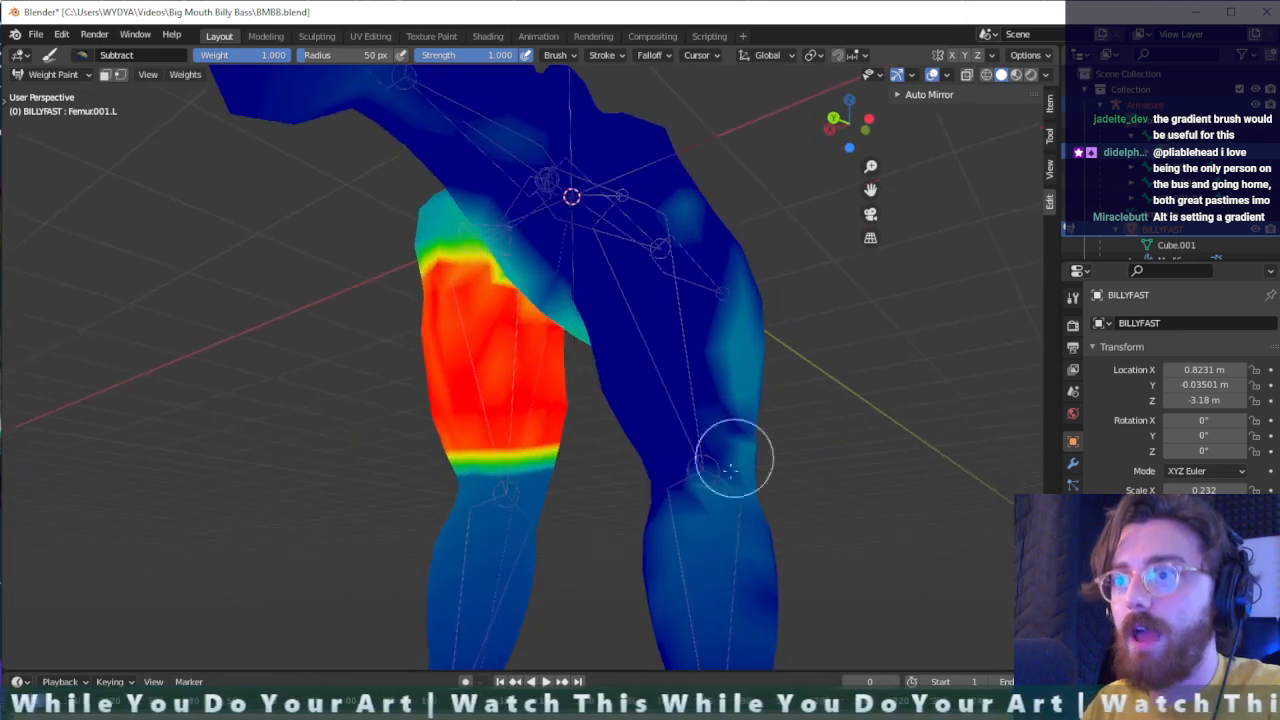
{"action": "mouse_move", "coordinate": [734, 451]}
{"action": "left_mouse_down"}
{"action": "mouse_move", "coordinate": [706, 429]}
{"action": "mouse_move", "coordinate": [717, 640]}
{"action": "left_mouse_up"}
- Erase the leftover left femur weight from the tail, the underside of the head and the body beside the opposite thigh
{"action": "scroll", "coordinate": [717, 640], "scroll_direction": "down", "scroll_amount": 5}
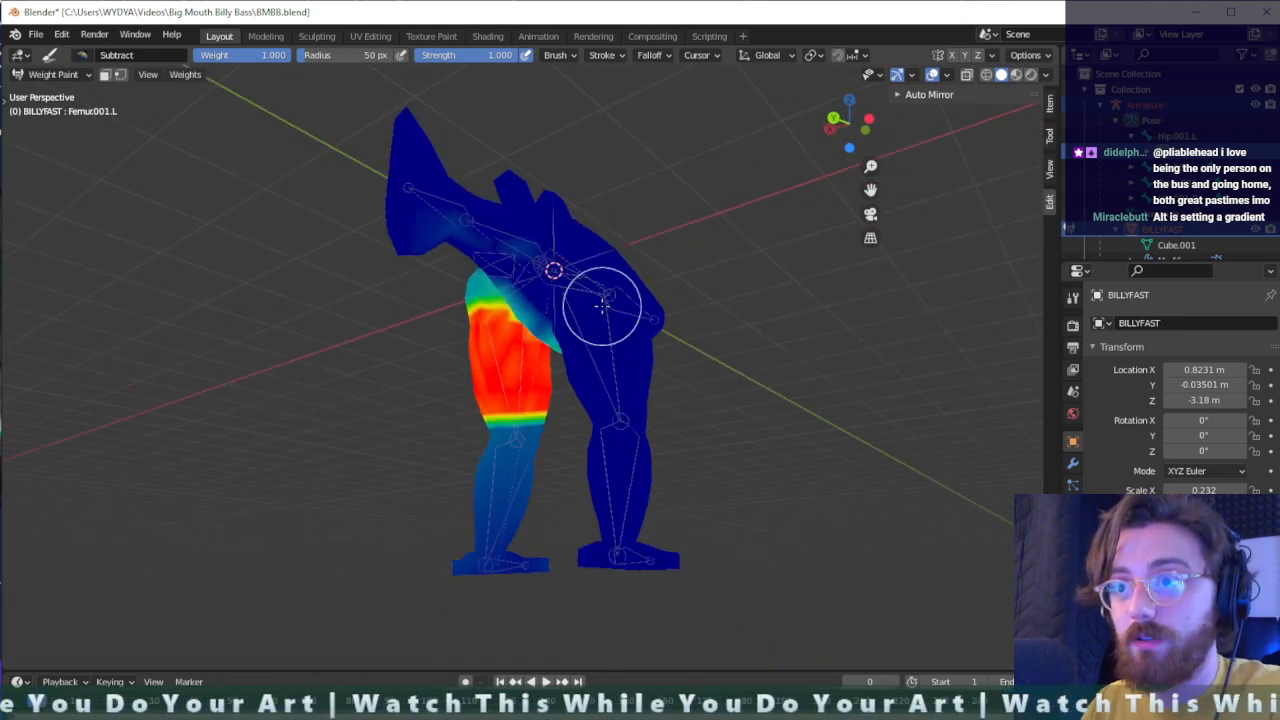
{"action": "middle_click_drag", "start_coordinate": [600, 309], "coordinate": [609, 363]}
{"action": "left_click_drag", "start_coordinate": [438, 337], "coordinate": [497, 331]}
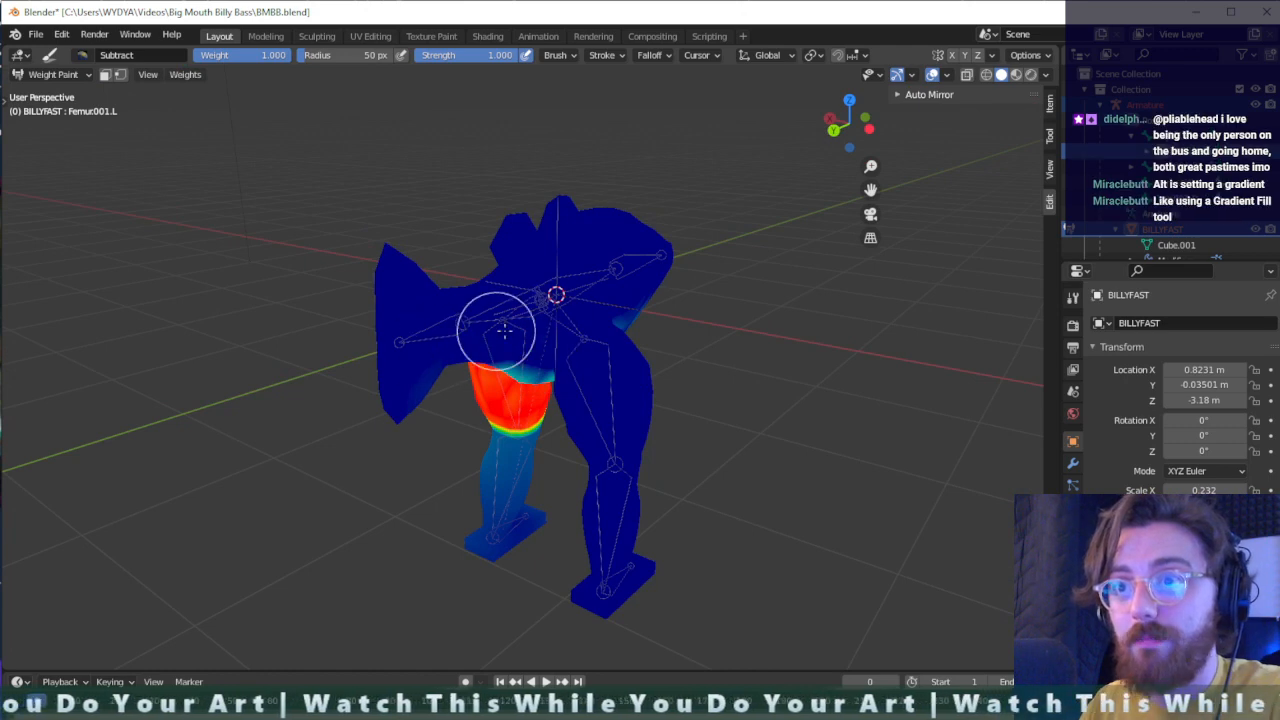
{"action": "middle_click_drag", "start_coordinate": [640, 320], "coordinate": [586, 337]}
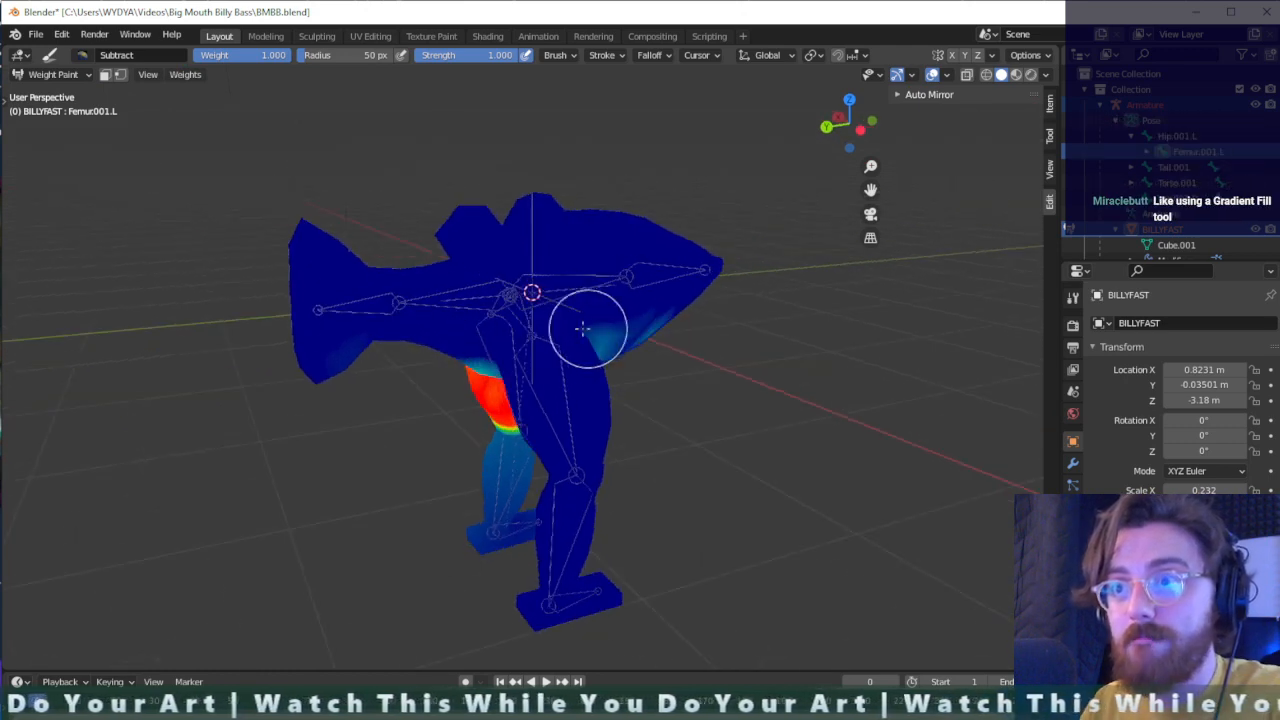
{"action": "scroll", "coordinate": [586, 357], "scroll_direction": "up", "scroll_amount": 4}
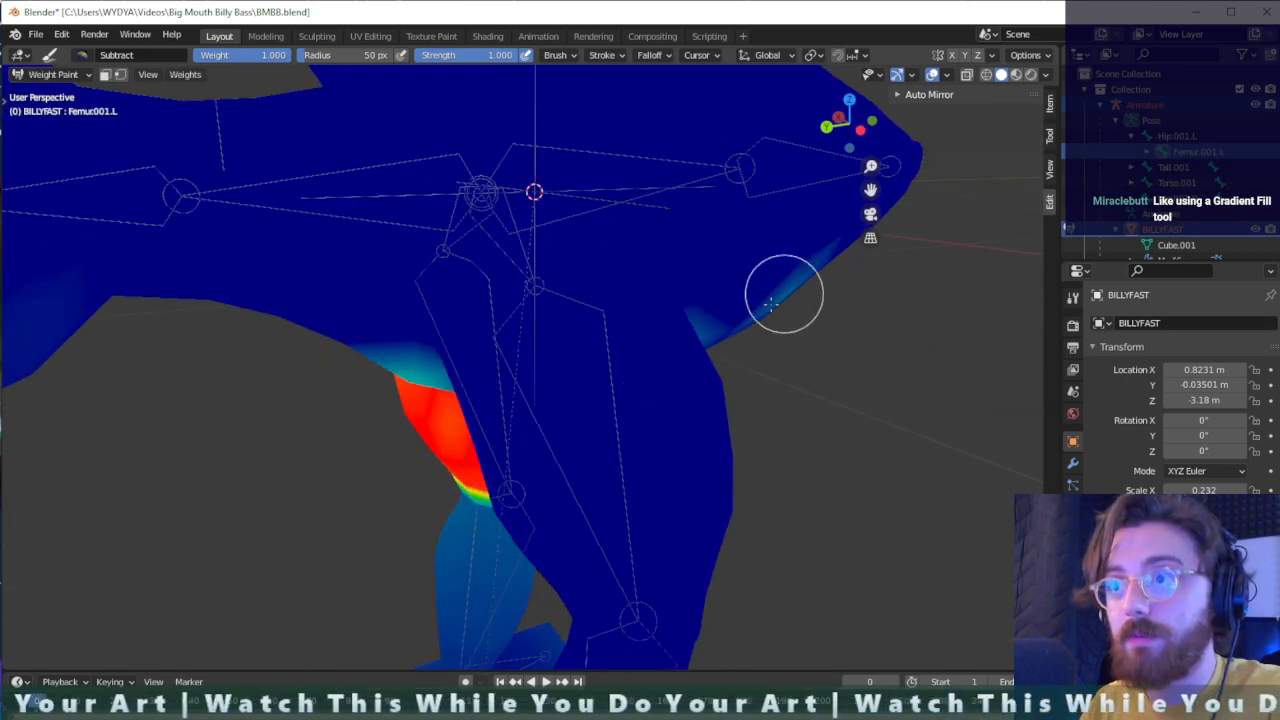
{"action": "left_click_drag", "start_coordinate": [770, 303], "coordinate": [763, 268]}
{"action": "middle_click_drag", "start_coordinate": [763, 268], "coordinate": [472, 308]}
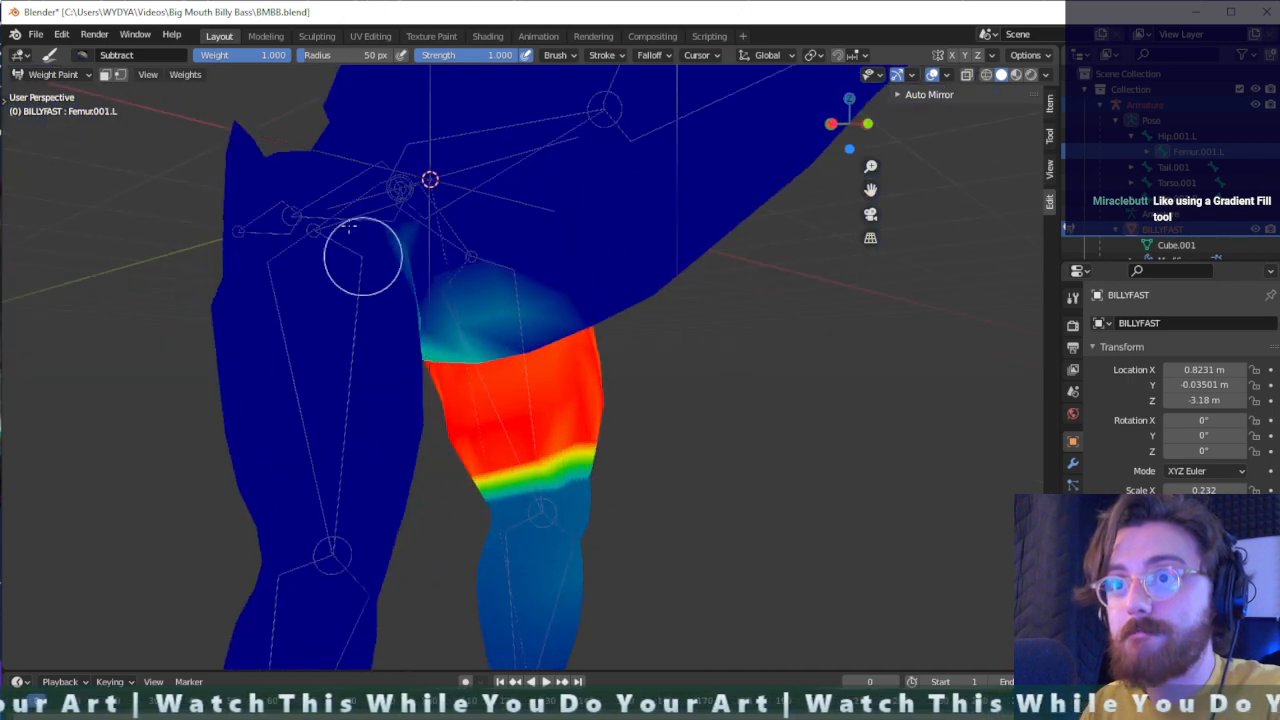
{"action": "middle_click_drag", "start_coordinate": [414, 246], "coordinate": [377, 297]}
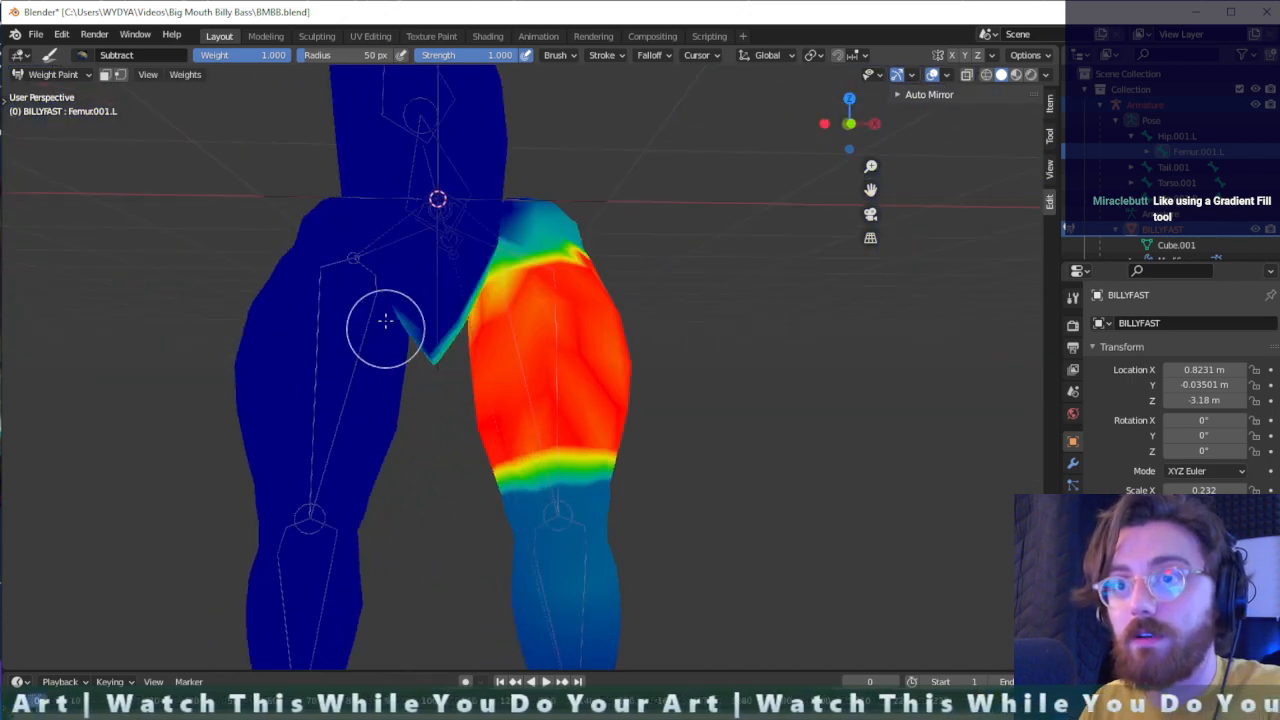
- Display the mesh as wireframe and subtract left femur weight from the belly vertices between the two thighs
{"action": "scroll", "coordinate": [400, 343], "scroll_direction": "up", "scroll_amount": 3}
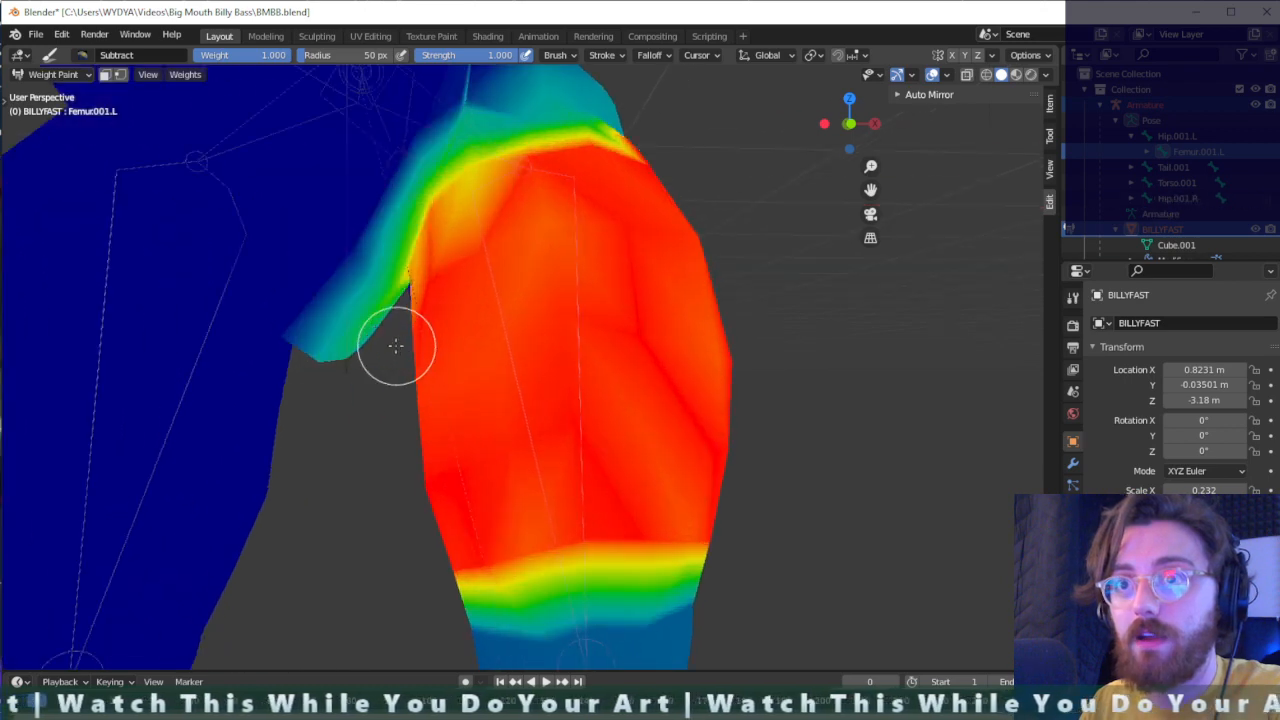
{"action": "middle_click_drag", "start_coordinate": [394, 346], "coordinate": [383, 303]}
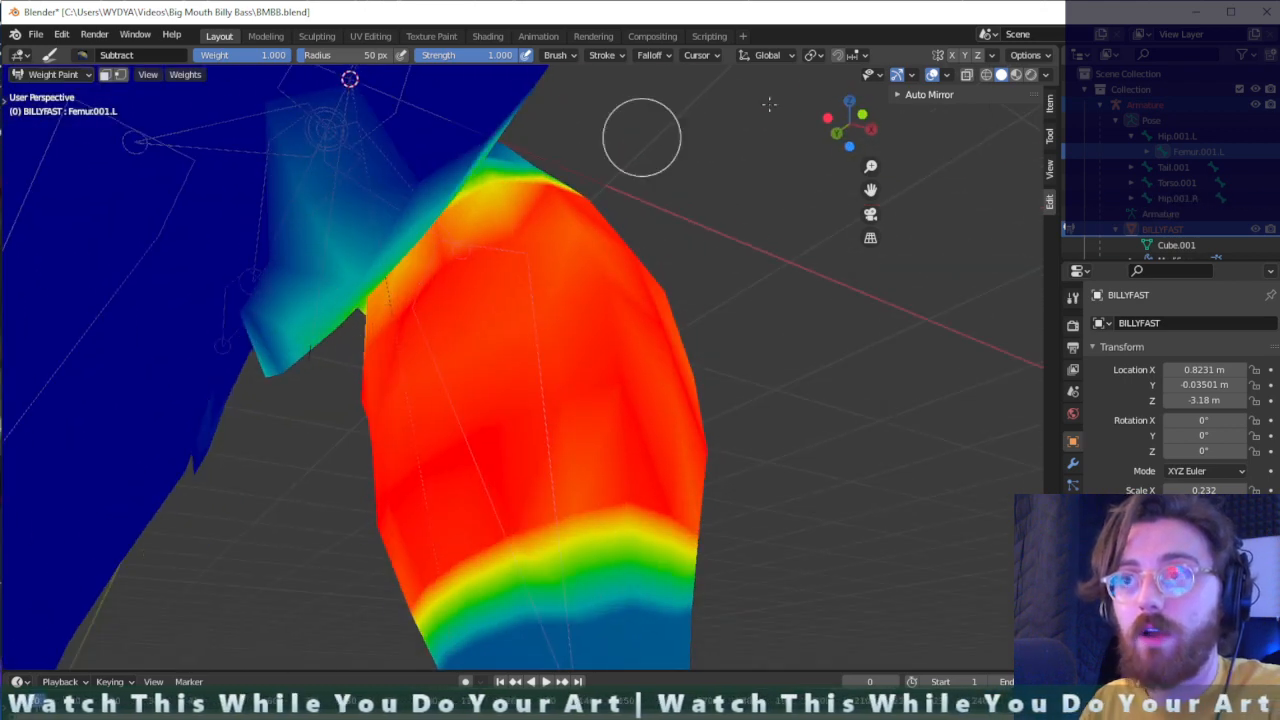
{"action": "left_click", "coordinate": [987, 76]}
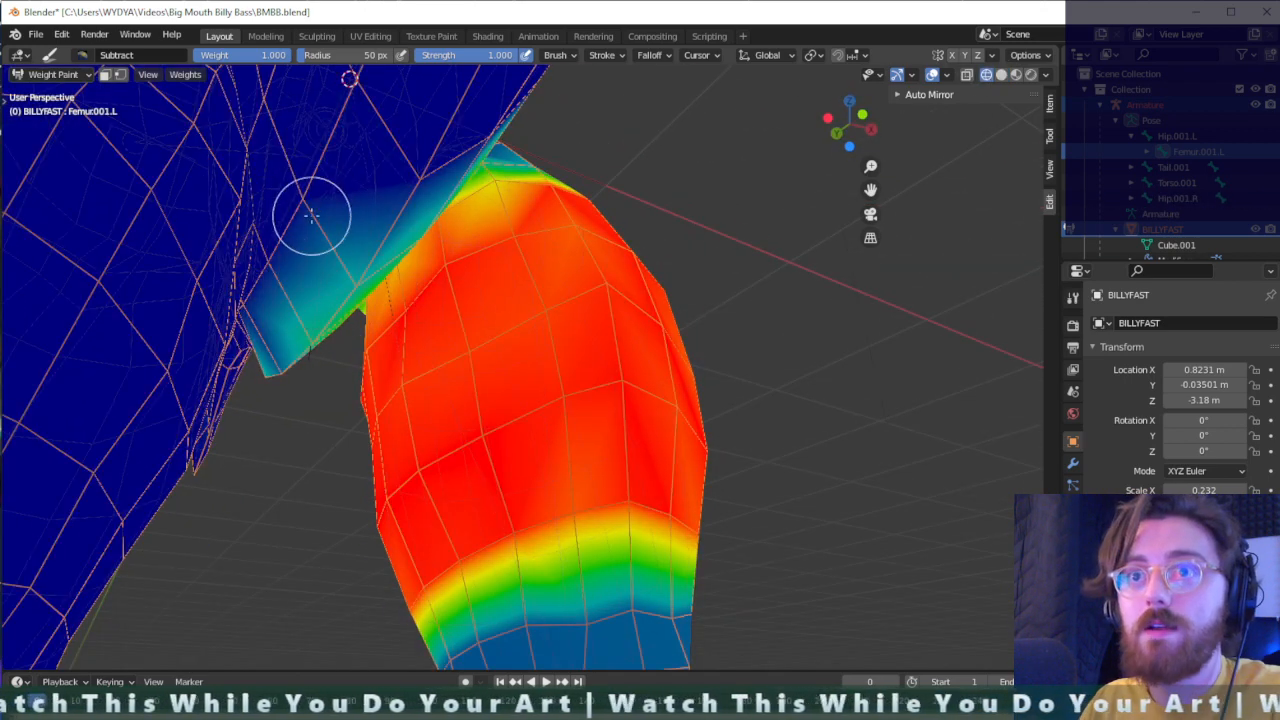
{"action": "left_click_drag", "start_coordinate": [341, 298], "coordinate": [369, 263]}
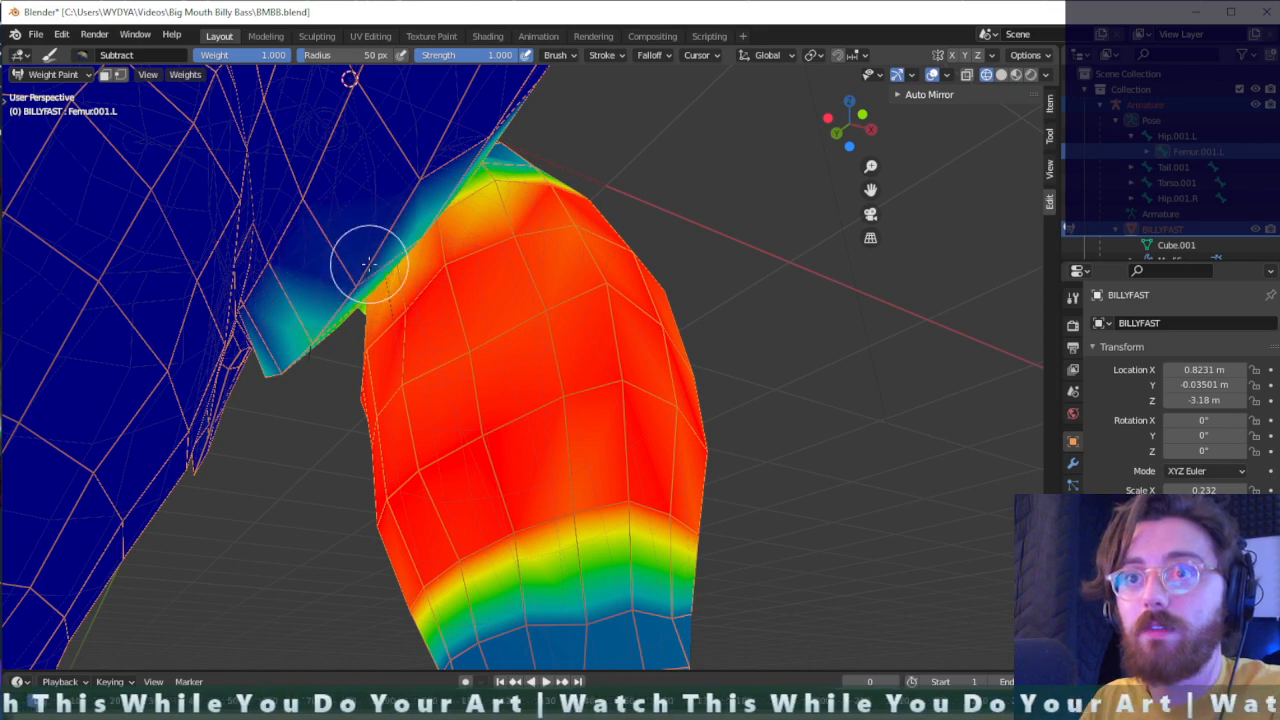
{"action": "left_click_drag", "start_coordinate": [321, 316], "coordinate": [293, 355]}
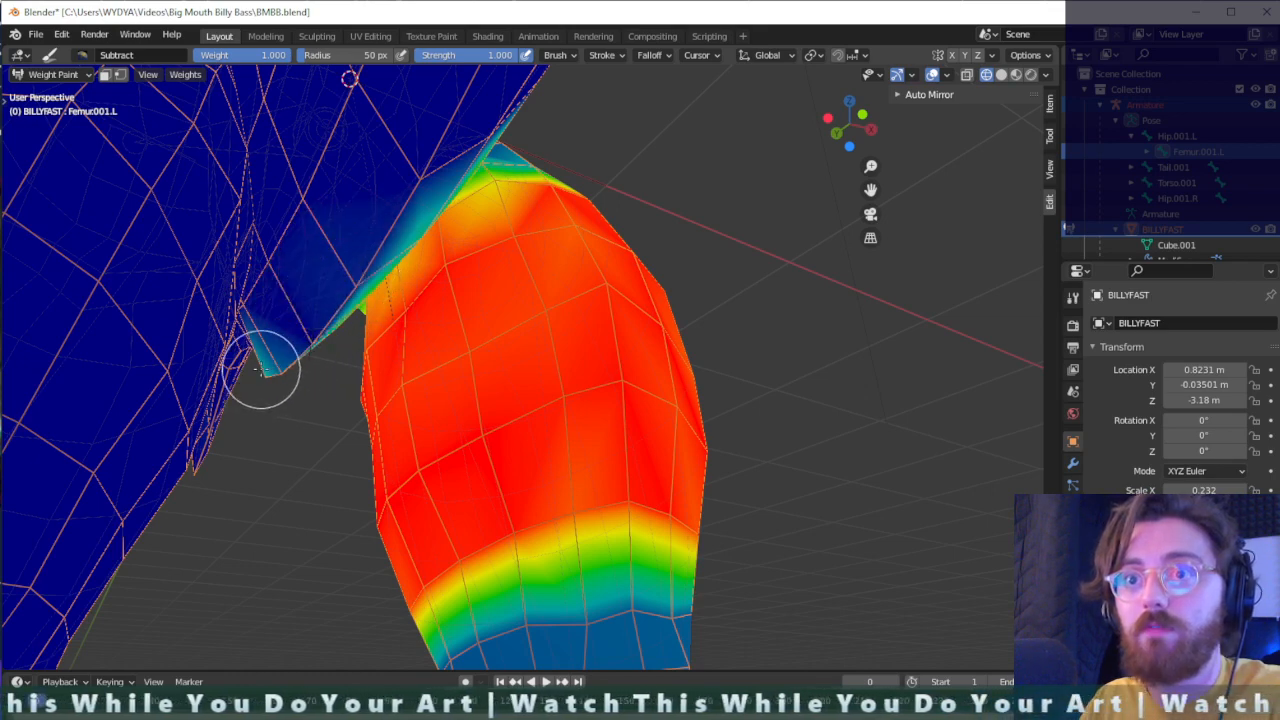
{"action": "mouse_move", "coordinate": [270, 368]}
{"action": "middle_mouse_down"}
{"action": "mouse_move", "coordinate": [257, 380]}
{"action": "mouse_move", "coordinate": [500, 329]}
{"action": "mouse_move", "coordinate": [393, 535]}
{"action": "mouse_move", "coordinate": [514, 274]}
{"action": "mouse_move", "coordinate": [611, 246]}
{"action": "mouse_move", "coordinate": [573, 467]}
{"action": "mouse_move", "coordinate": [570, 433]}
{"action": "middle_mouse_up"}
- Subtract left femur weight from individual body vertices along the underside next to the left thigh
{"action": "left_click", "coordinate": [586, 531]}
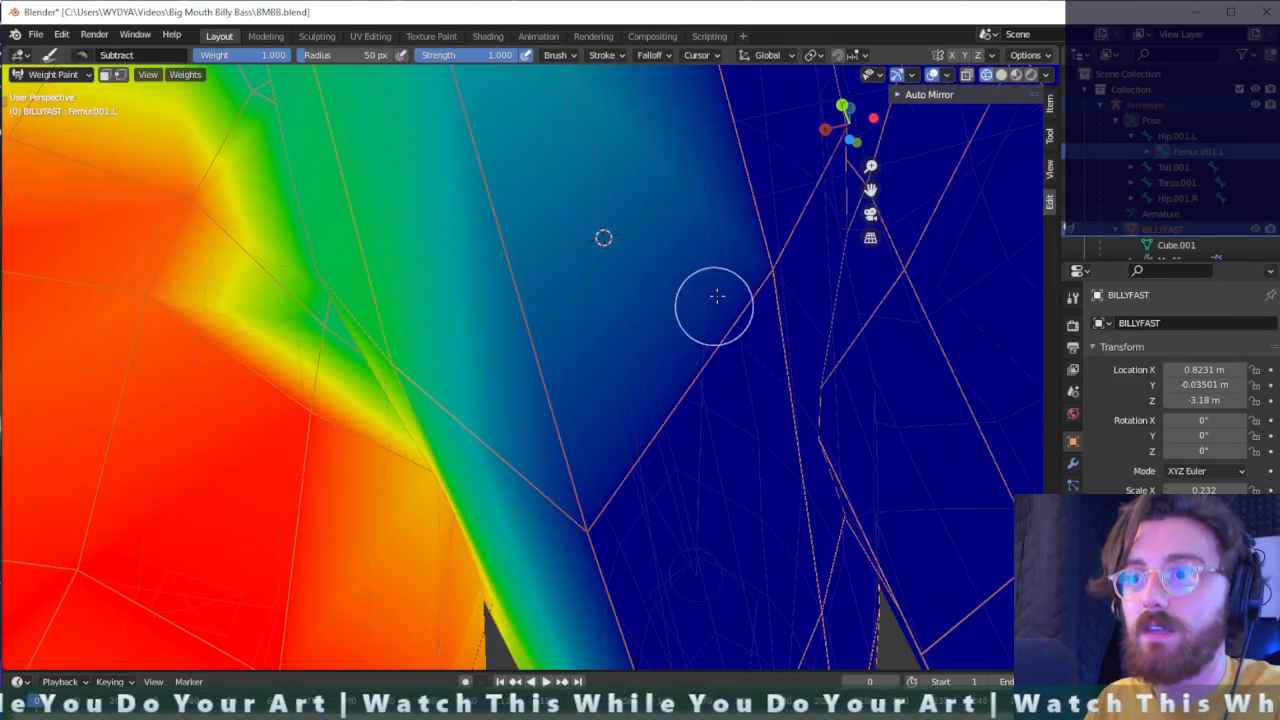
{"action": "scroll", "coordinate": [710, 202], "scroll_direction": "down", "scroll_amount": 5}
{"action": "left_click", "coordinate": [507, 259]}
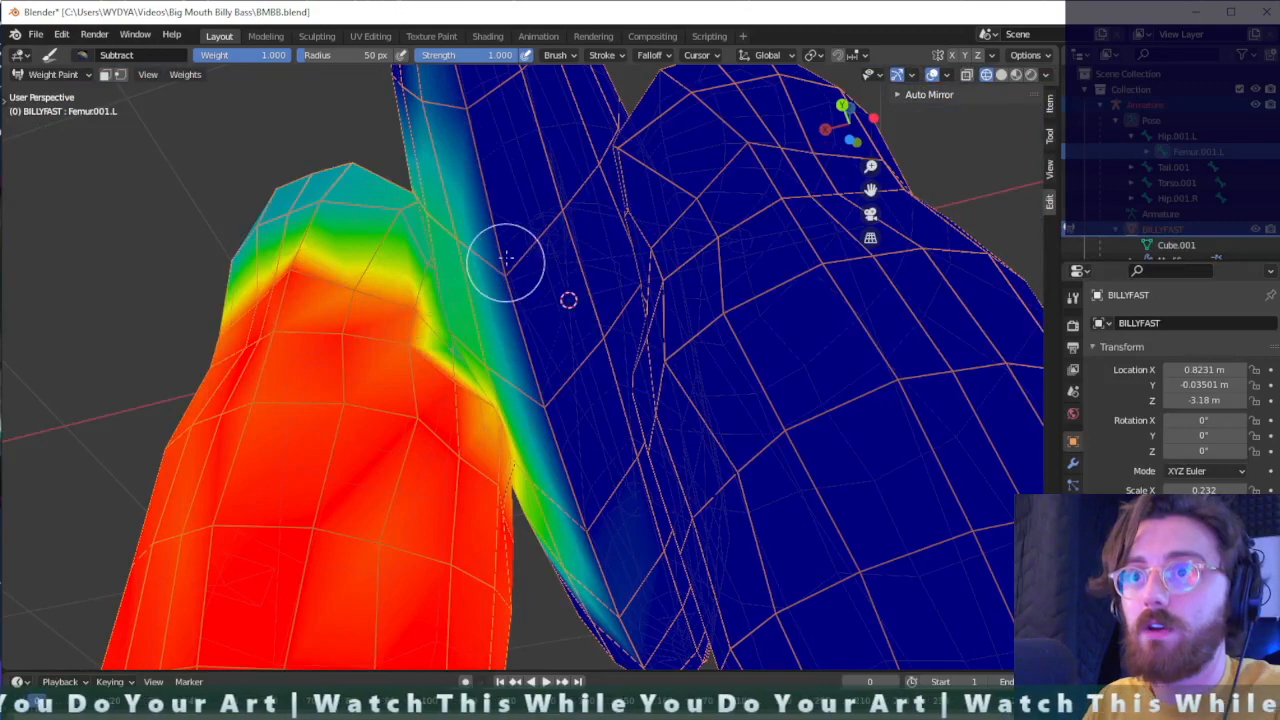
{"action": "middle_click_drag", "start_coordinate": [531, 204], "coordinate": [614, 269]}
{"action": "left_click_drag", "start_coordinate": [762, 224], "coordinate": [747, 295]}
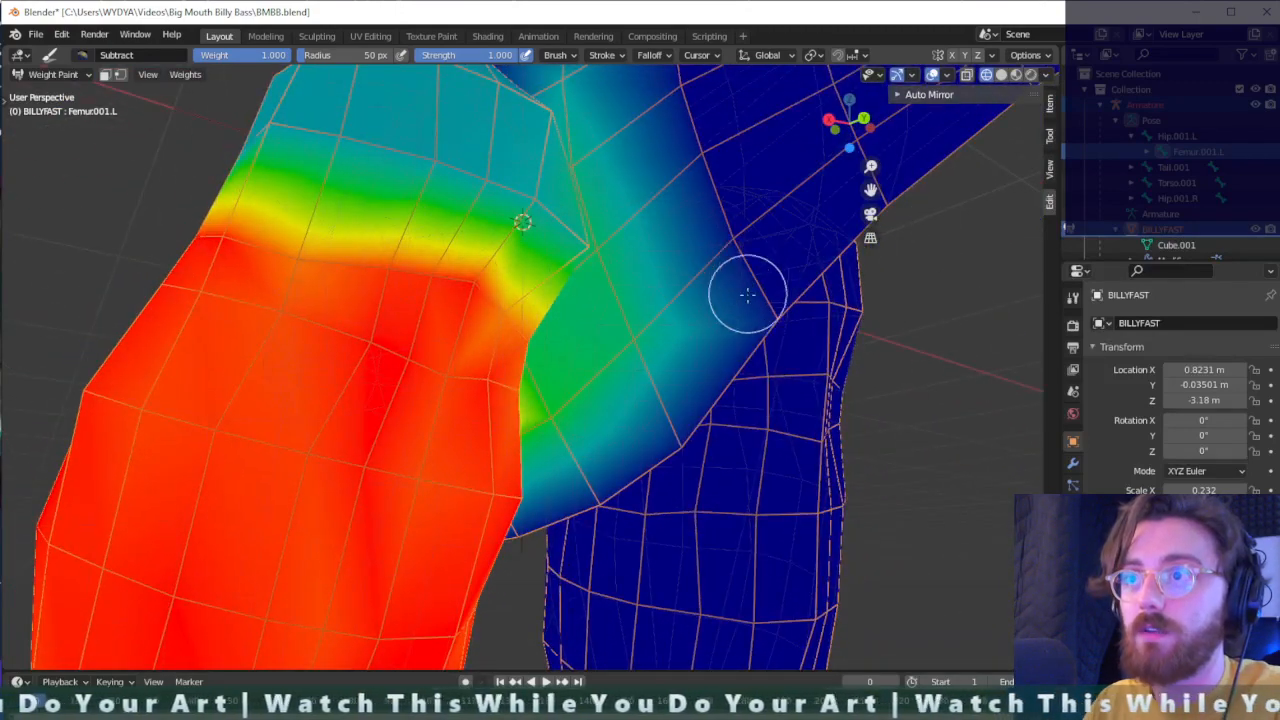
- Try subtracting weight from the body behind the left thigh, undo it, and erase weight from the flank above the hip instead
{"action": "left_click_drag", "start_coordinate": [628, 348], "coordinate": [675, 363]}
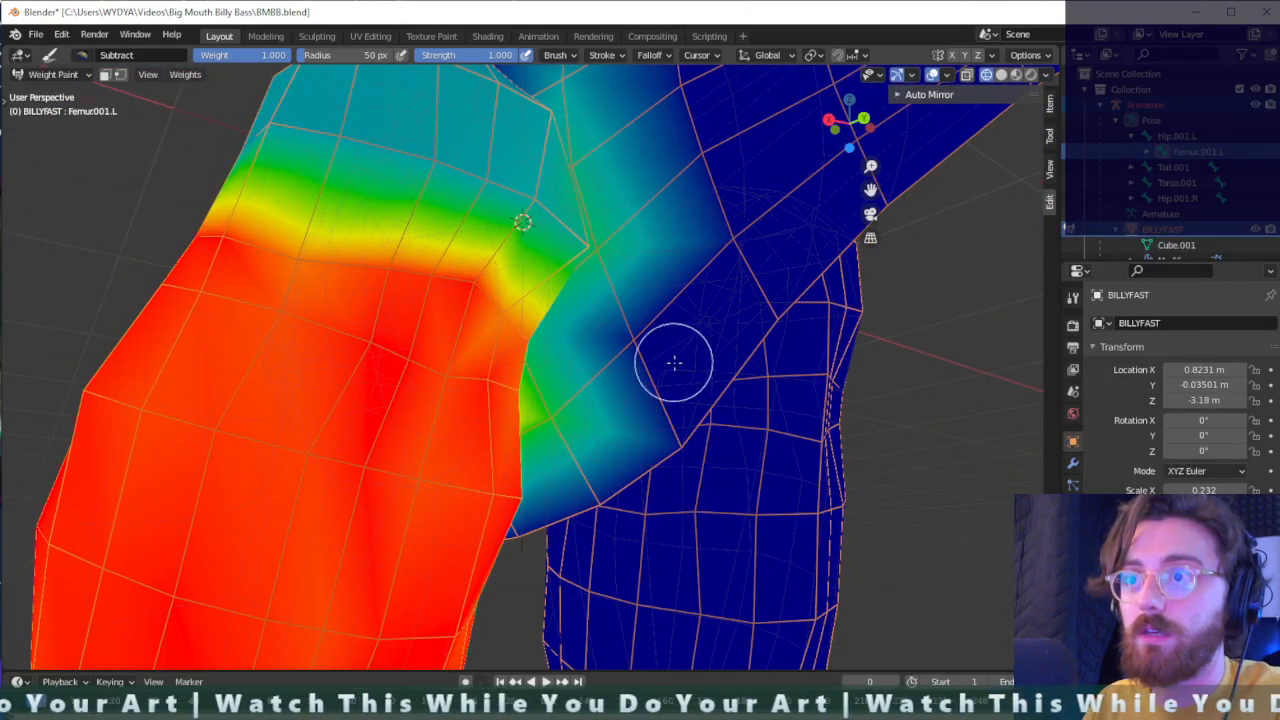
{"action": "key", "text": "ctrl+z"}
{"action": "mouse_move", "coordinate": [714, 329]}
{"action": "middle_mouse_down"}
{"action": "mouse_move", "coordinate": [709, 366]}
{"action": "mouse_move", "coordinate": [646, 437]}
{"action": "mouse_move", "coordinate": [615, 400]}
{"action": "middle_mouse_up"}
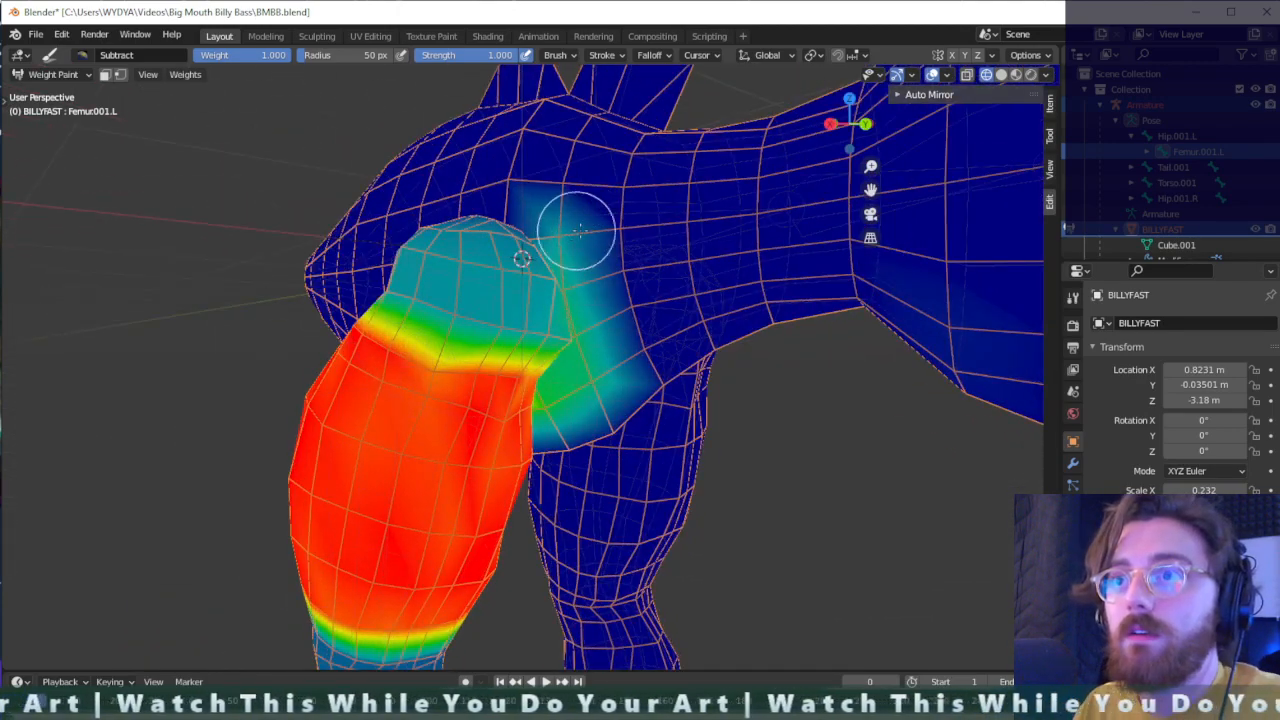
{"action": "middle_click_drag", "start_coordinate": [578, 230], "coordinate": [230, 115]}
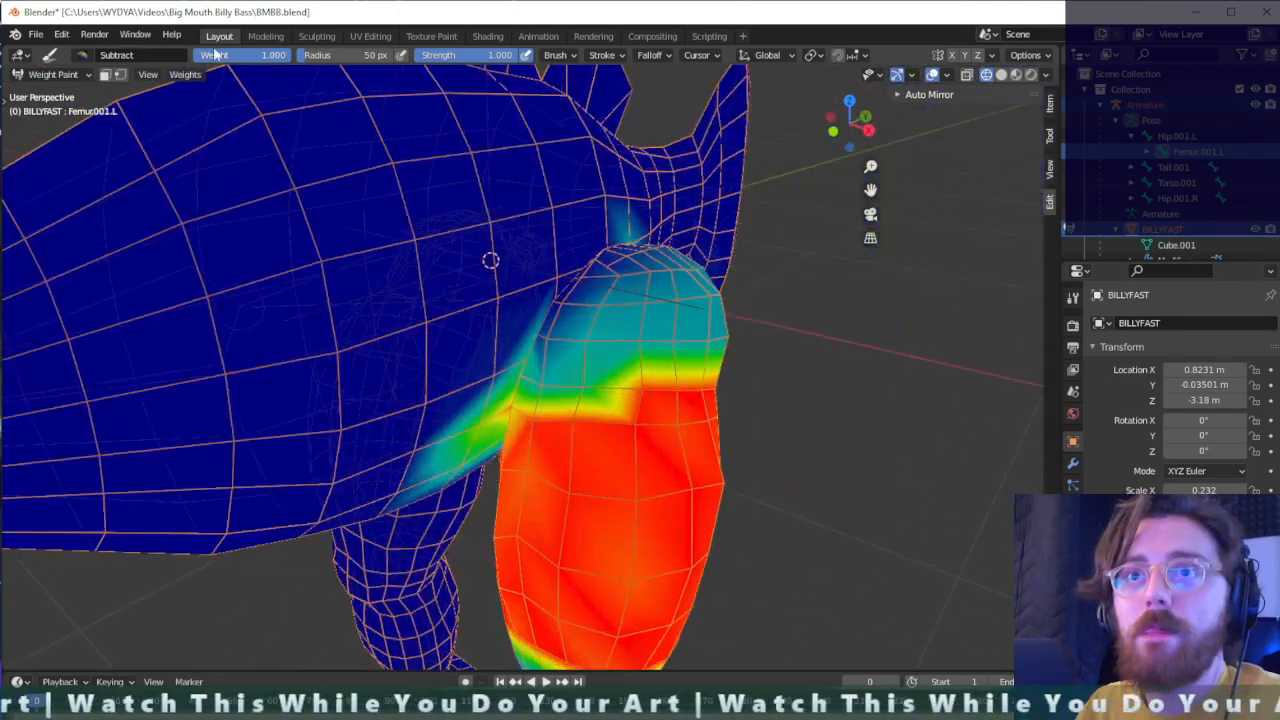
- Try the Lighten brush on the body around the left hip, and undo its strokes
{"action": "left_click", "coordinate": [83, 56]}
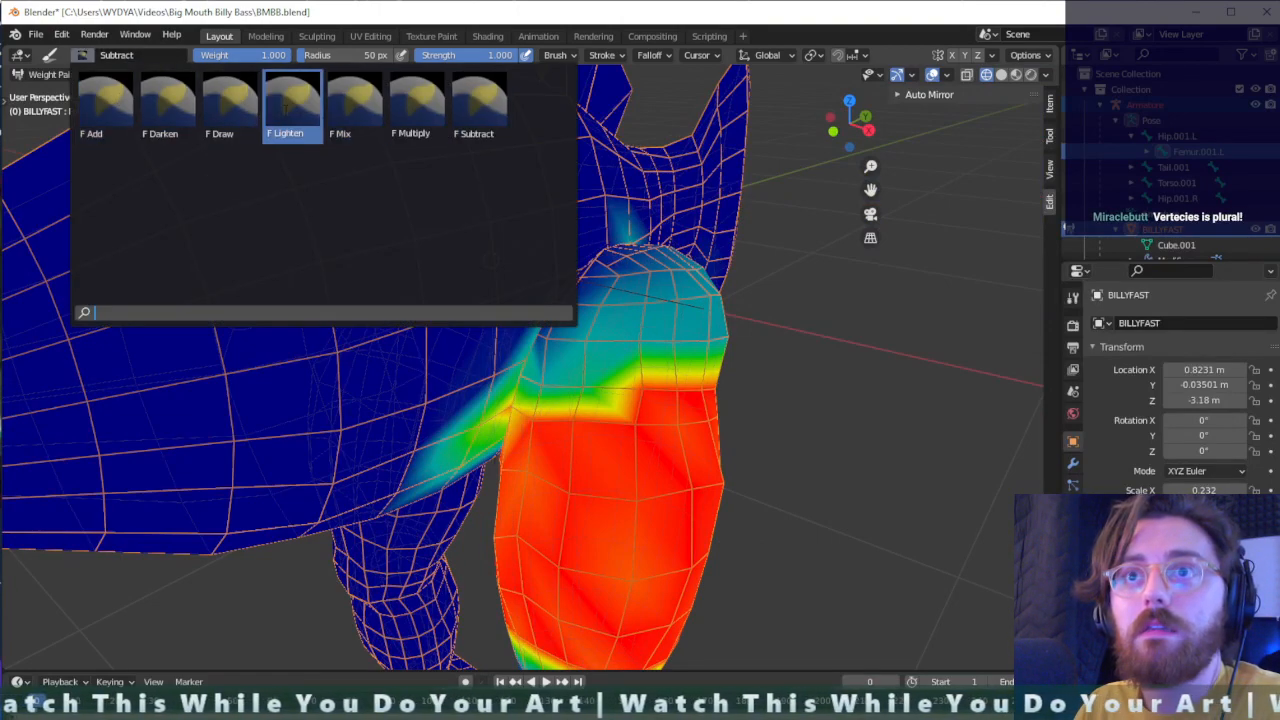
{"action": "left_click", "coordinate": [290, 105]}
{"action": "middle_click_drag", "start_coordinate": [323, 114], "coordinate": [617, 370]}
{"action": "left_click_drag", "start_coordinate": [617, 370], "coordinate": [577, 360]}
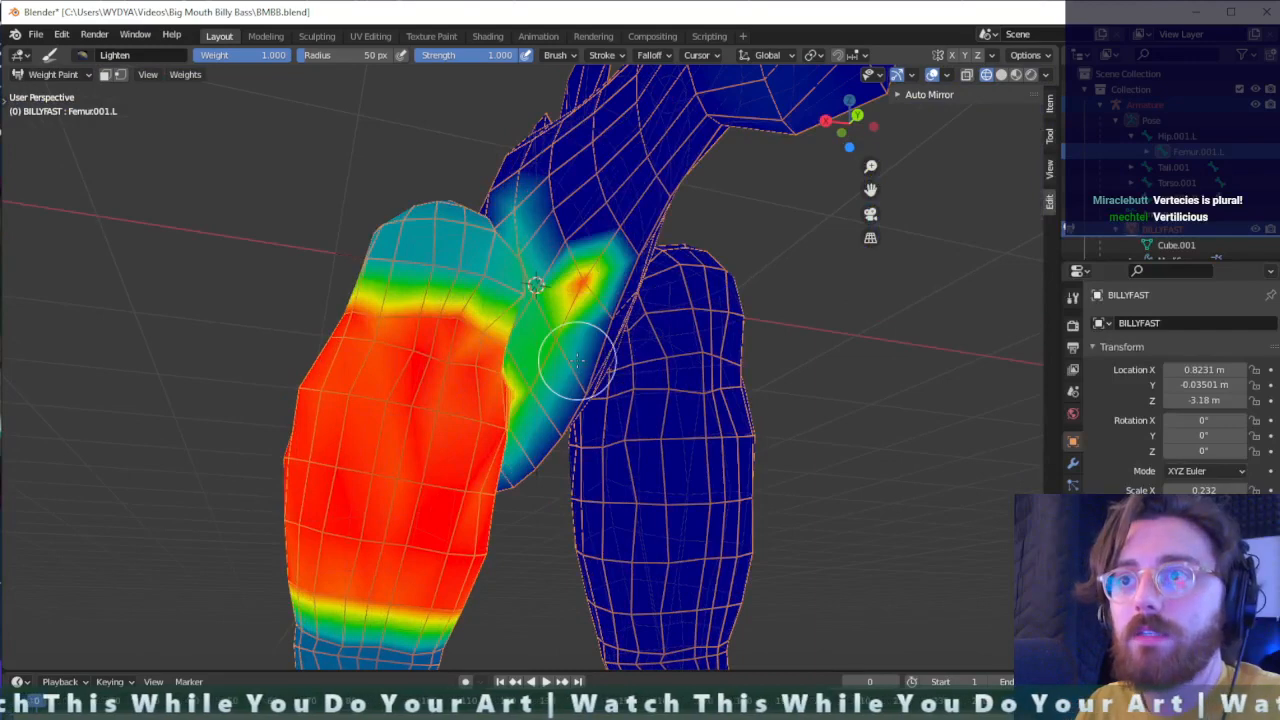
{"action": "key", "text": "ctrl+z"}
{"action": "mouse_move", "coordinate": [571, 314]}
{"action": "middle_mouse_down"}
{"action": "mouse_move", "coordinate": [528, 277]}
{"action": "mouse_move", "coordinate": [557, 314]}
{"action": "mouse_move", "coordinate": [555, 278]}
{"action": "middle_mouse_up"}
{"action": "mouse_move", "coordinate": [457, 255]}
{"action": "left_mouse_down"}
{"action": "mouse_move", "coordinate": [466, 245]}
{"action": "mouse_move", "coordinate": [486, 257]}
{"action": "left_mouse_up"}
{"action": "key", "text": "ctrl+z"}
{"action": "mouse_move", "coordinate": [486, 257]}
{"action": "middle_mouse_down"}
{"action": "mouse_move", "coordinate": [532, 298]}
{"action": "mouse_move", "coordinate": [507, 250]}
{"action": "middle_mouse_up"}
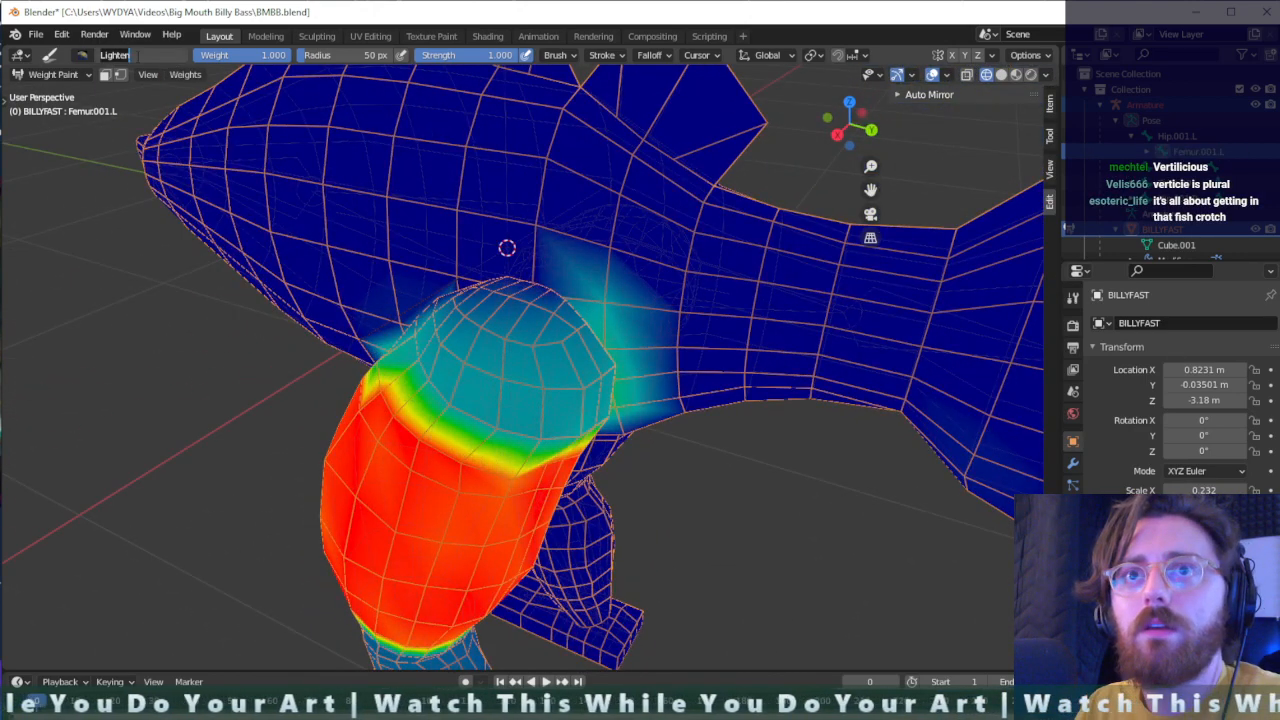
- Switch to the Add brush at weight 0.172 and paint a soft left femur influence on the body around the hip
{"action": "left_click", "coordinate": [82, 56]}
{"action": "left_click", "coordinate": [106, 105]}
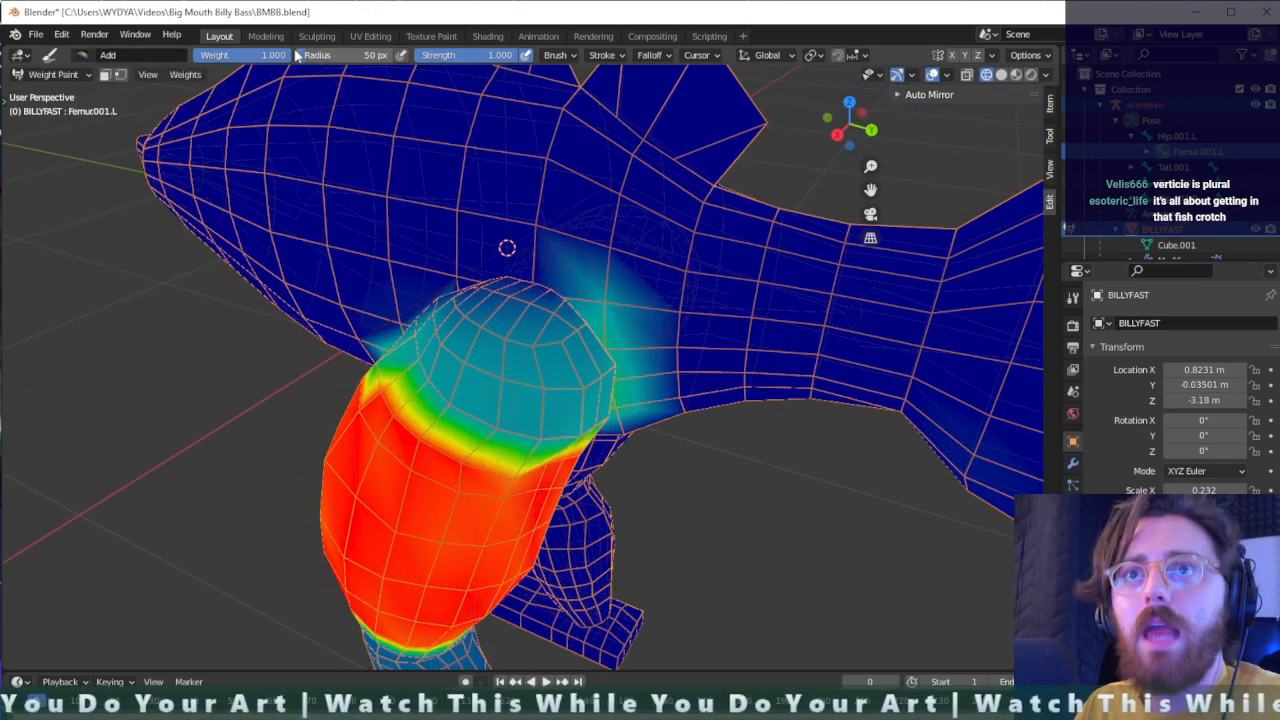
{"action": "mouse_move", "coordinate": [603, 318]}
{"action": "left_mouse_down"}
{"action": "mouse_move", "coordinate": [506, 290]}
{"action": "mouse_move", "coordinate": [500, 275]}
{"action": "left_mouse_up"}
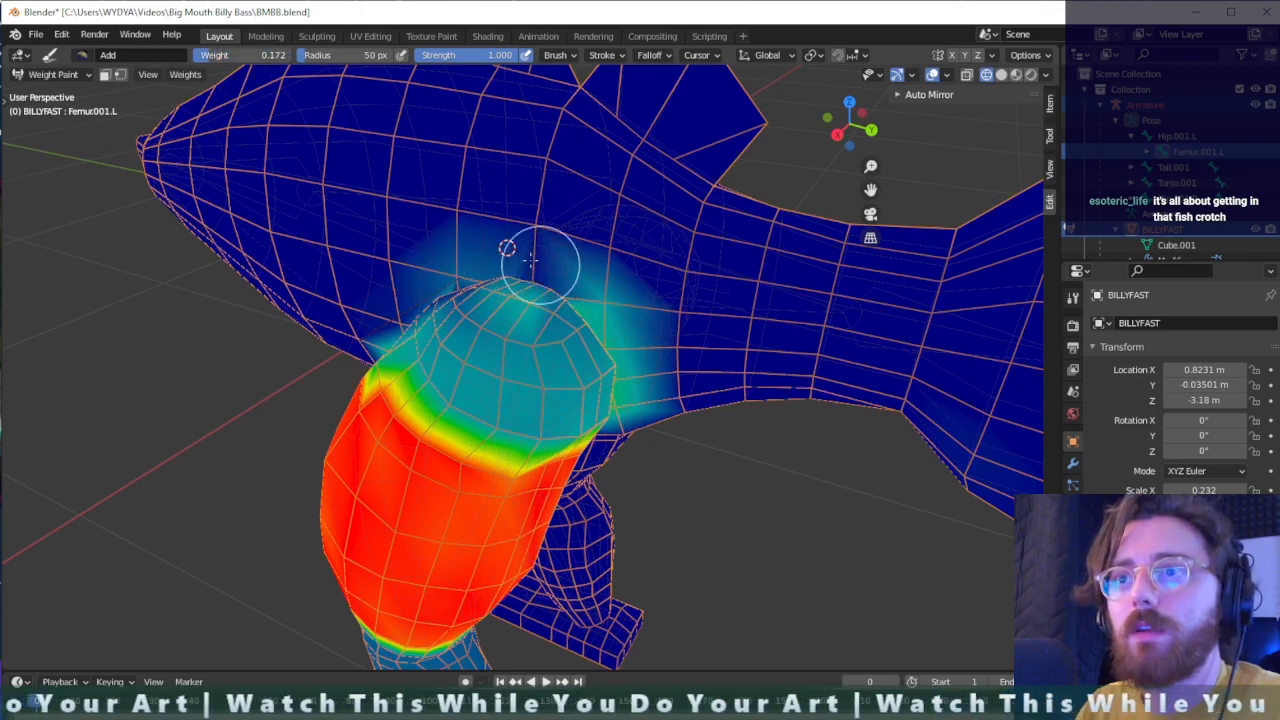
{"action": "scroll", "coordinate": [543, 289], "scroll_direction": "up", "scroll_amount": 3}
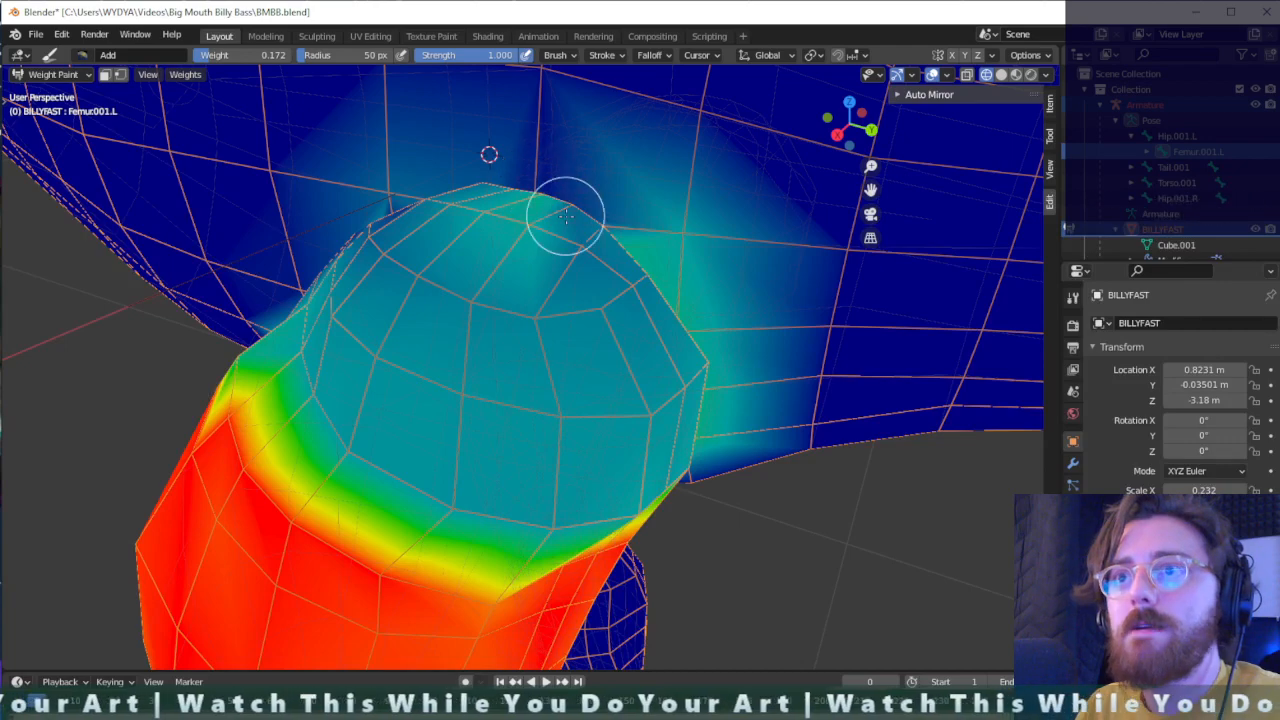
{"action": "middle_click_drag", "start_coordinate": [563, 214], "coordinate": [530, 108]}
{"action": "left_click_drag", "start_coordinate": [563, 118], "coordinate": [540, 88]}
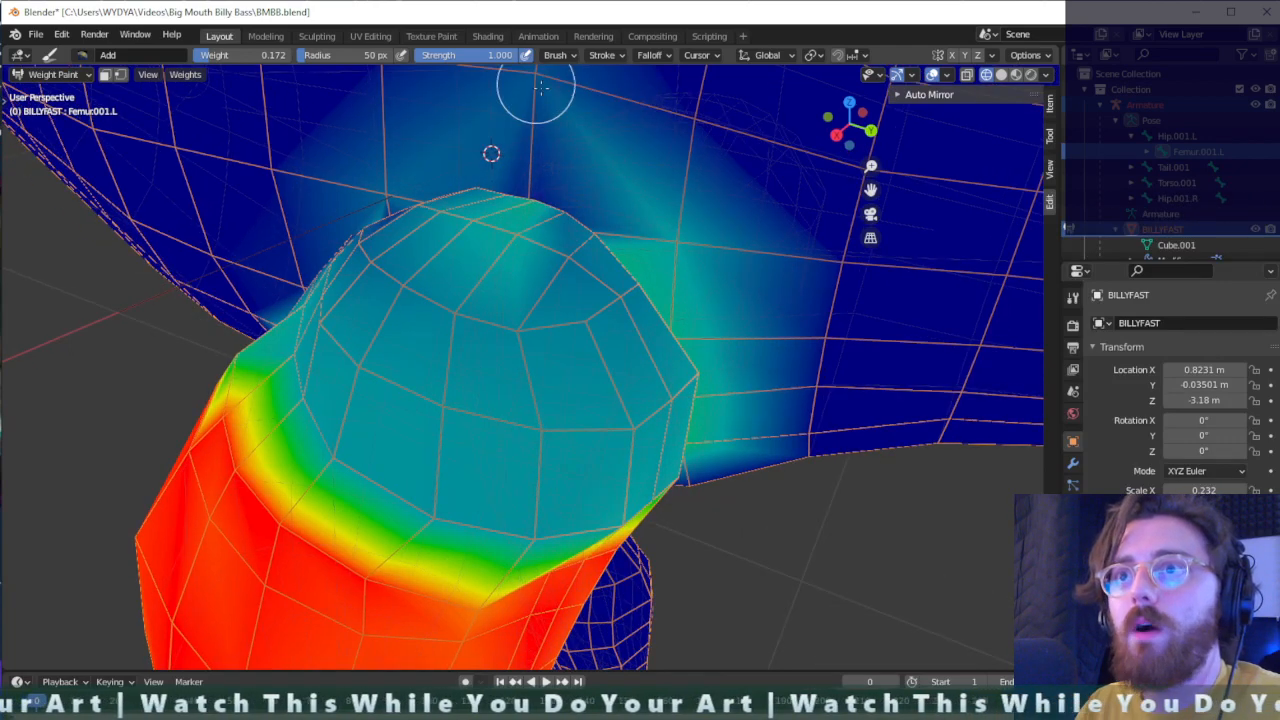
- Add left femur weight to the top of the left thigh where it joins the body
{"action": "left_click", "coordinate": [520, 204]}
{"action": "middle_click_drag", "start_coordinate": [518, 205], "coordinate": [459, 249]}
{"action": "left_click", "coordinate": [438, 240]}
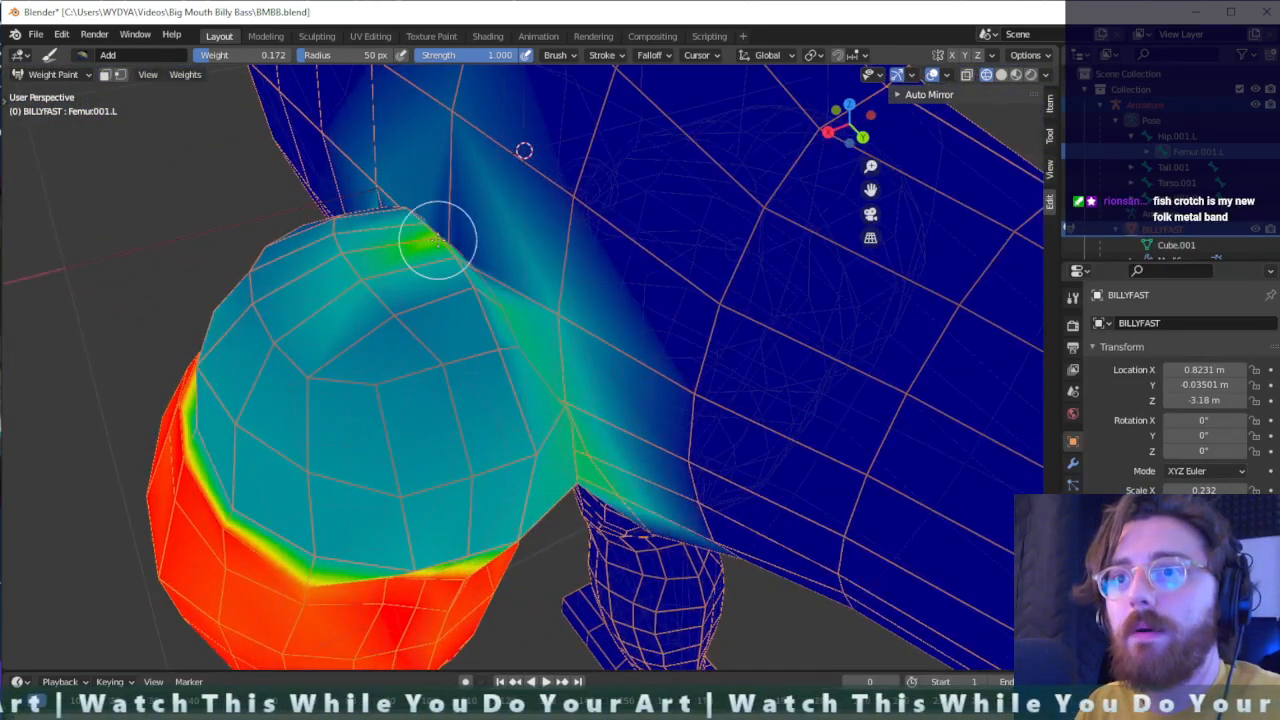
{"action": "mouse_move", "coordinate": [438, 240]}
{"action": "left_mouse_down"}
{"action": "mouse_move", "coordinate": [431, 209]}
{"action": "mouse_move", "coordinate": [457, 229]}
{"action": "left_mouse_up"}
{"action": "middle_click_drag", "start_coordinate": [457, 229], "coordinate": [595, 305]}
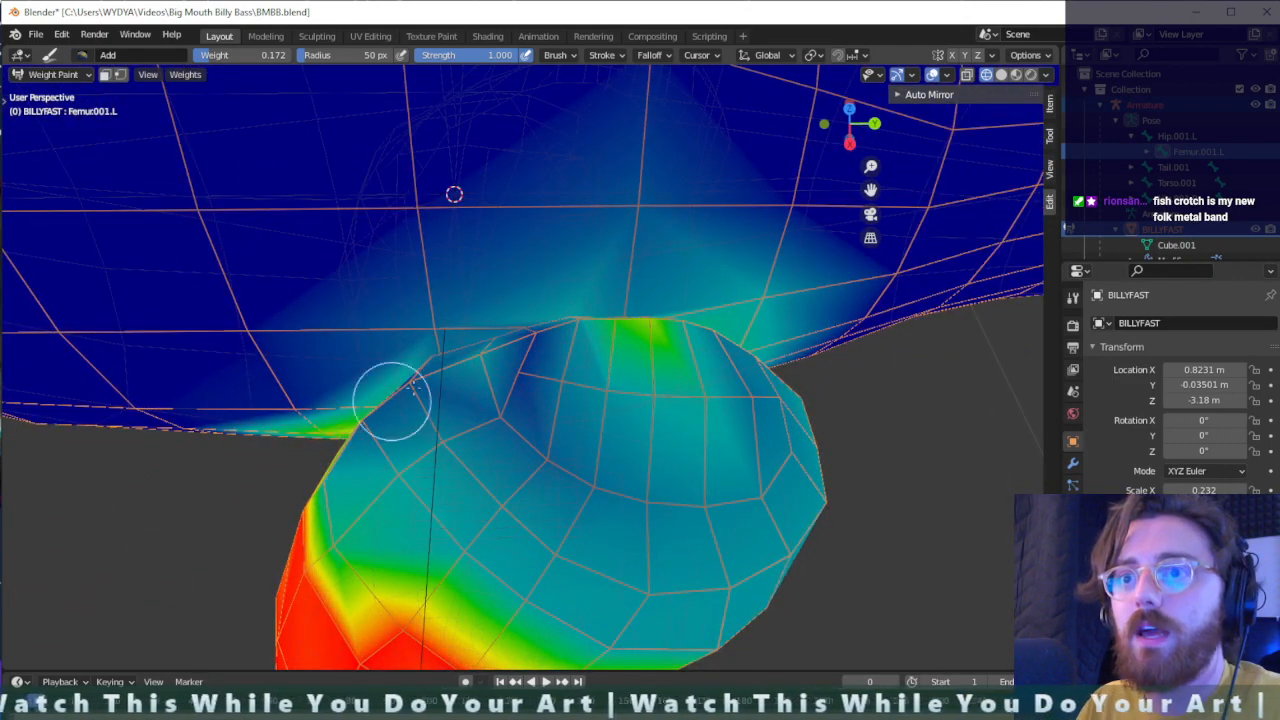
- Build up left femur weight over the cap and back of the left thigh with the Add brush at weight 0.172
{"action": "left_click_drag", "start_coordinate": [414, 388], "coordinate": [537, 371]}
{"action": "mouse_move", "coordinate": [541, 433]}
{"action": "left_mouse_down"}
{"action": "mouse_move", "coordinate": [563, 409]}
{"action": "mouse_move", "coordinate": [523, 334]}
{"action": "mouse_move", "coordinate": [739, 415]}
{"action": "left_mouse_up"}
{"action": "middle_click_drag", "start_coordinate": [736, 481], "coordinate": [739, 289]}
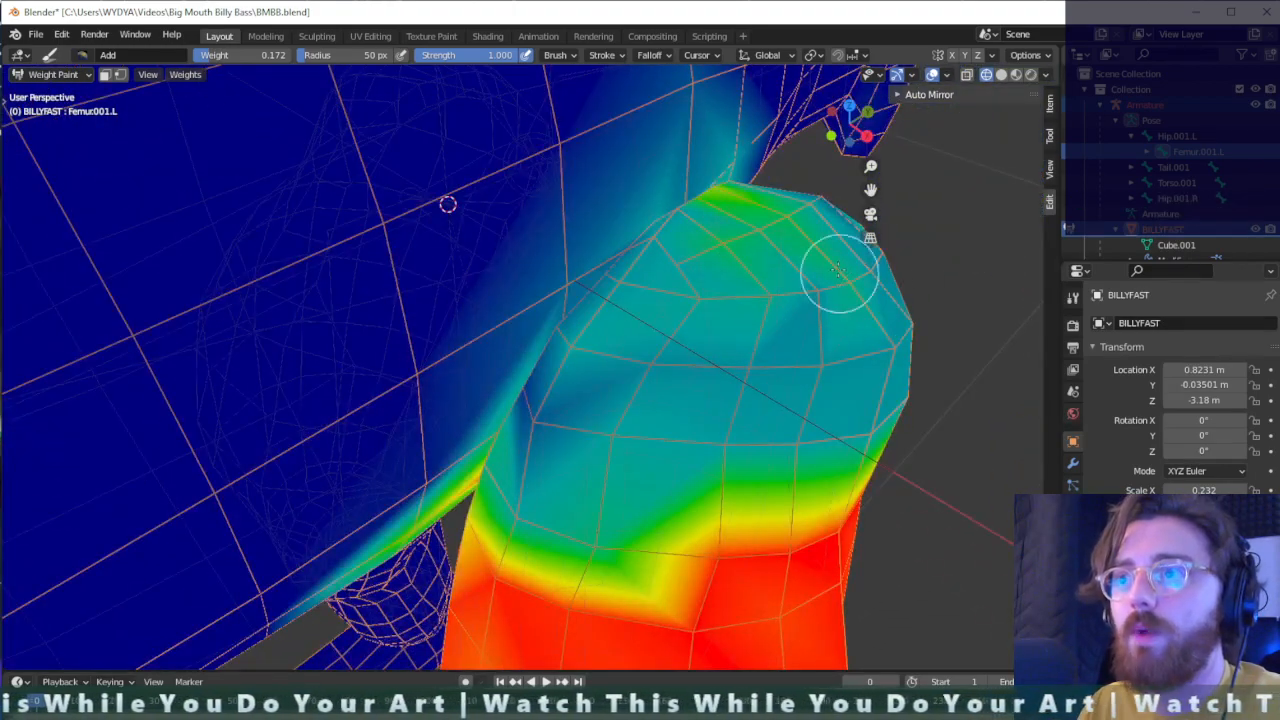
{"action": "mouse_move", "coordinate": [837, 271]}
{"action": "middle_mouse_down"}
{"action": "mouse_move", "coordinate": [557, 450]}
{"action": "mouse_move", "coordinate": [526, 361]}
{"action": "middle_mouse_up"}
{"action": "middle_click_drag", "start_coordinate": [514, 223], "coordinate": [565, 295]}
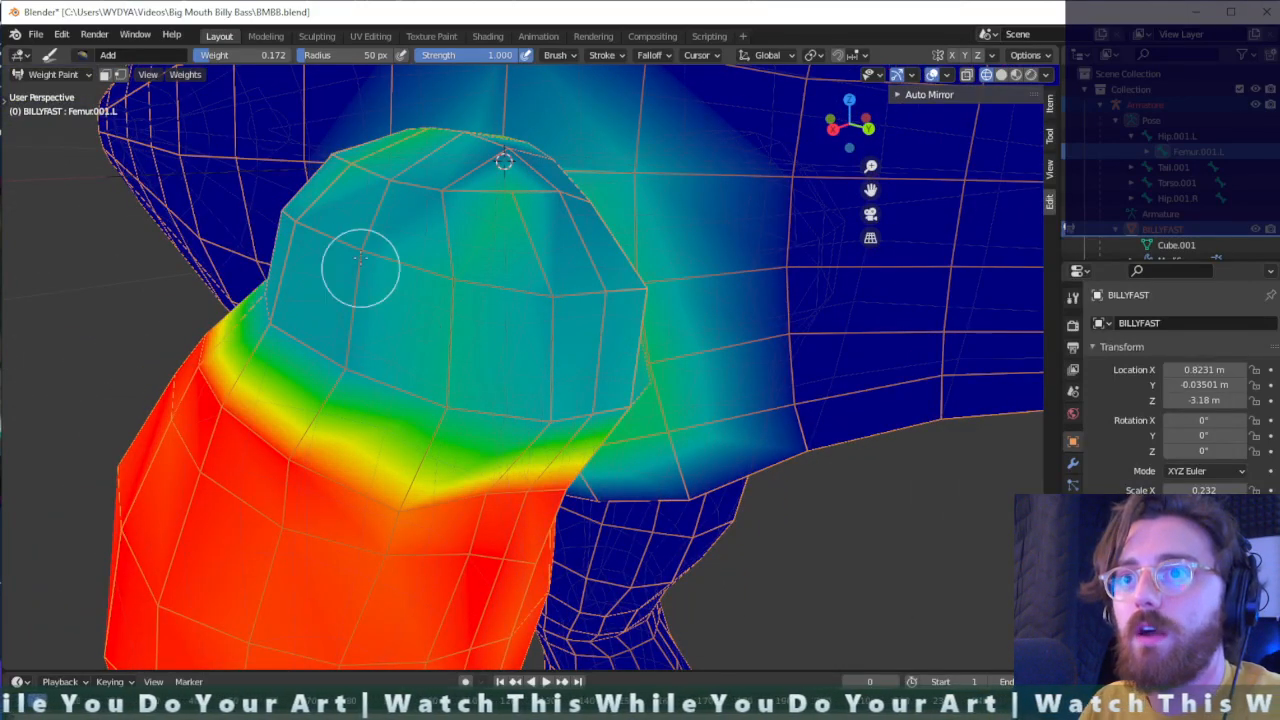
{"action": "mouse_move", "coordinate": [360, 262]}
{"action": "left_mouse_down"}
{"action": "mouse_move", "coordinate": [551, 240]}
{"action": "mouse_move", "coordinate": [607, 374]}
{"action": "left_mouse_up"}
{"action": "left_click_drag", "start_coordinate": [522, 288], "coordinate": [551, 211]}
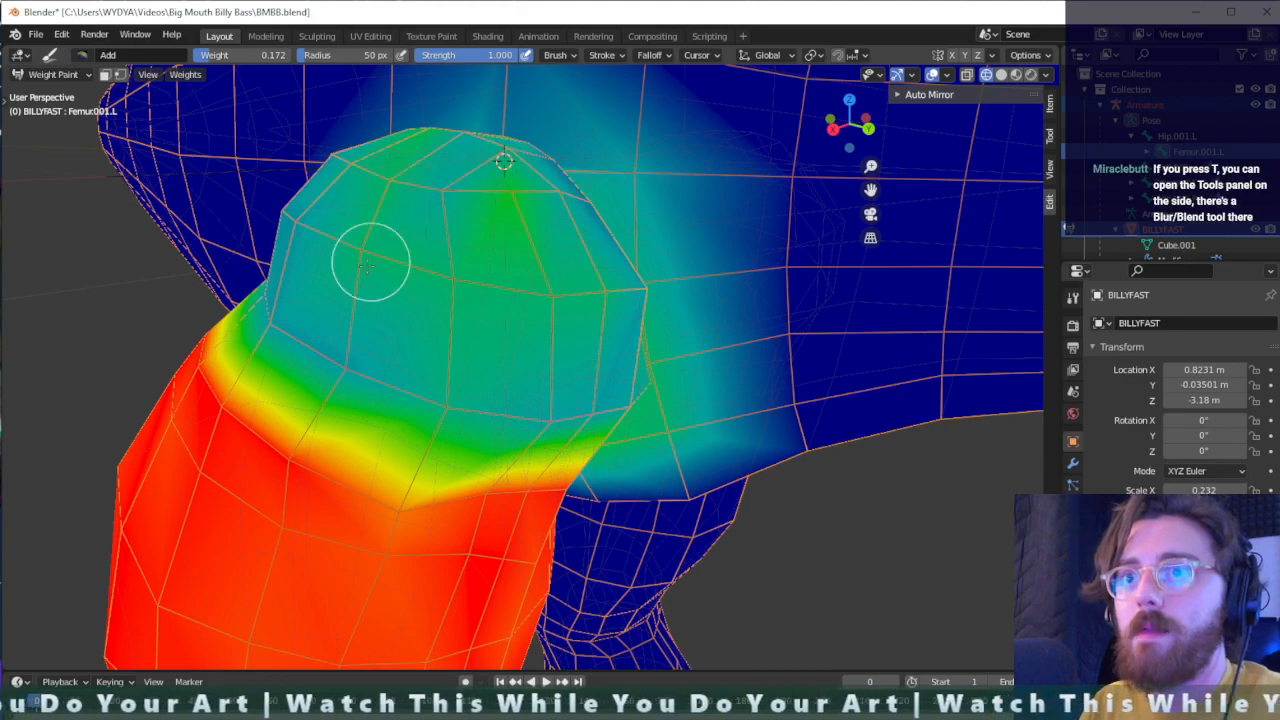
{"action": "mouse_move", "coordinate": [370, 262]}
{"action": "middle_mouse_down"}
{"action": "mouse_move", "coordinate": [529, 251]}
{"action": "mouse_move", "coordinate": [606, 229]}
{"action": "mouse_move", "coordinate": [642, 275]}
{"action": "middle_mouse_up"}
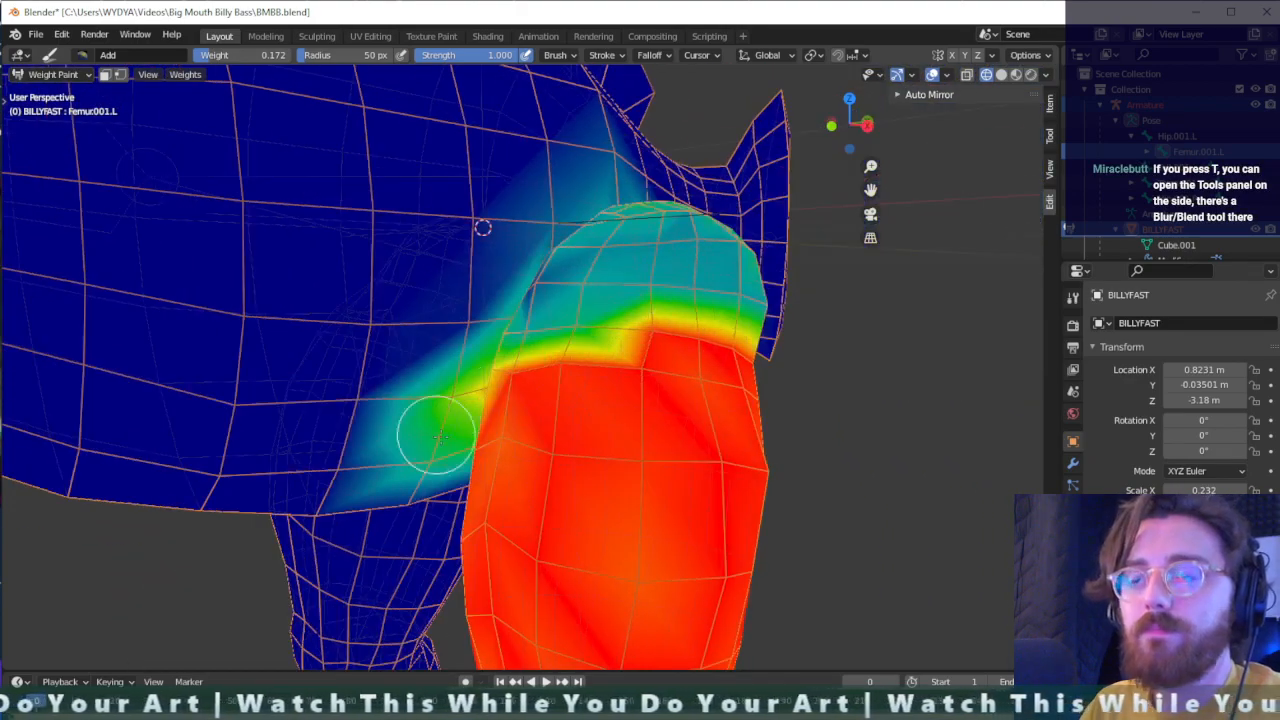
{"action": "middle_click_drag", "start_coordinate": [437, 436], "coordinate": [309, 98]}
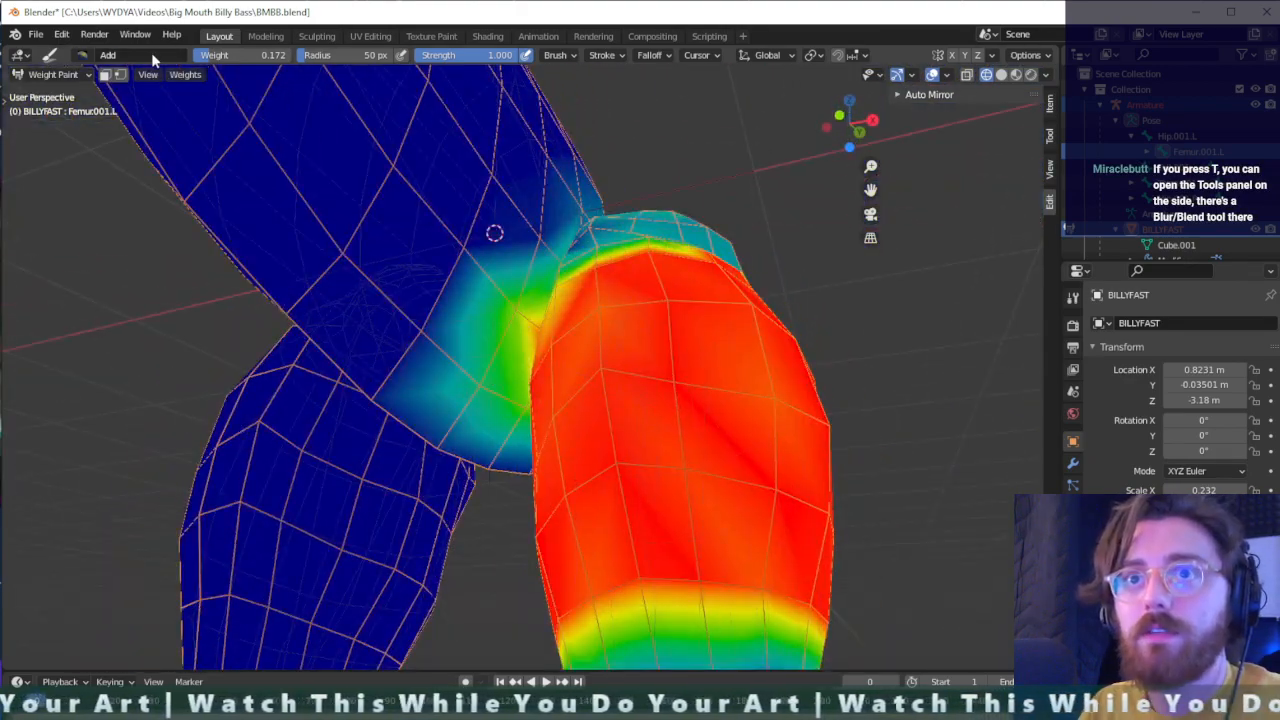
- Switch to the Subtract brush and reduce left femur weight on the front underside of the body beside the inner left thigh
{"action": "left_click", "coordinate": [107, 57]}
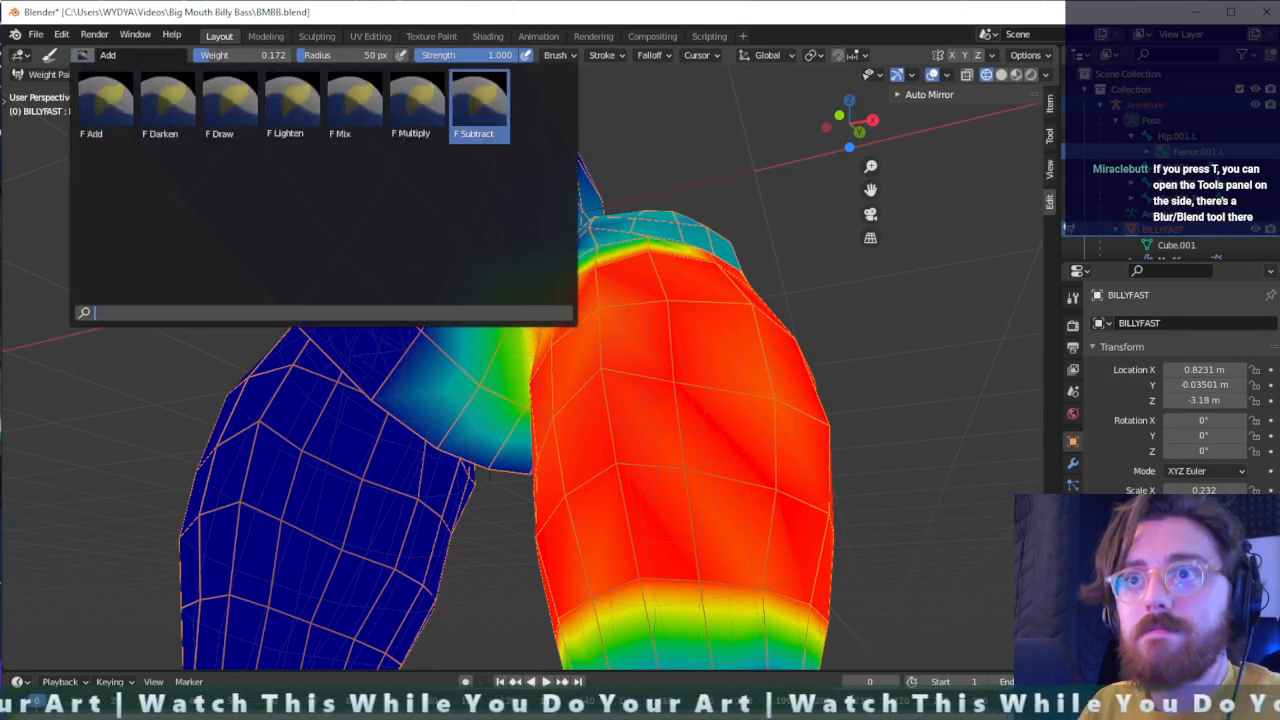
{"action": "left_click", "coordinate": [483, 111]}
{"action": "mouse_move", "coordinate": [474, 368]}
{"action": "left_mouse_down"}
{"action": "mouse_move", "coordinate": [488, 238]}
{"action": "mouse_move", "coordinate": [508, 322]}
{"action": "mouse_move", "coordinate": [479, 386]}
{"action": "mouse_move", "coordinate": [496, 356]}
{"action": "mouse_move", "coordinate": [491, 443]}
{"action": "mouse_move", "coordinate": [498, 431]}
{"action": "left_mouse_up"}
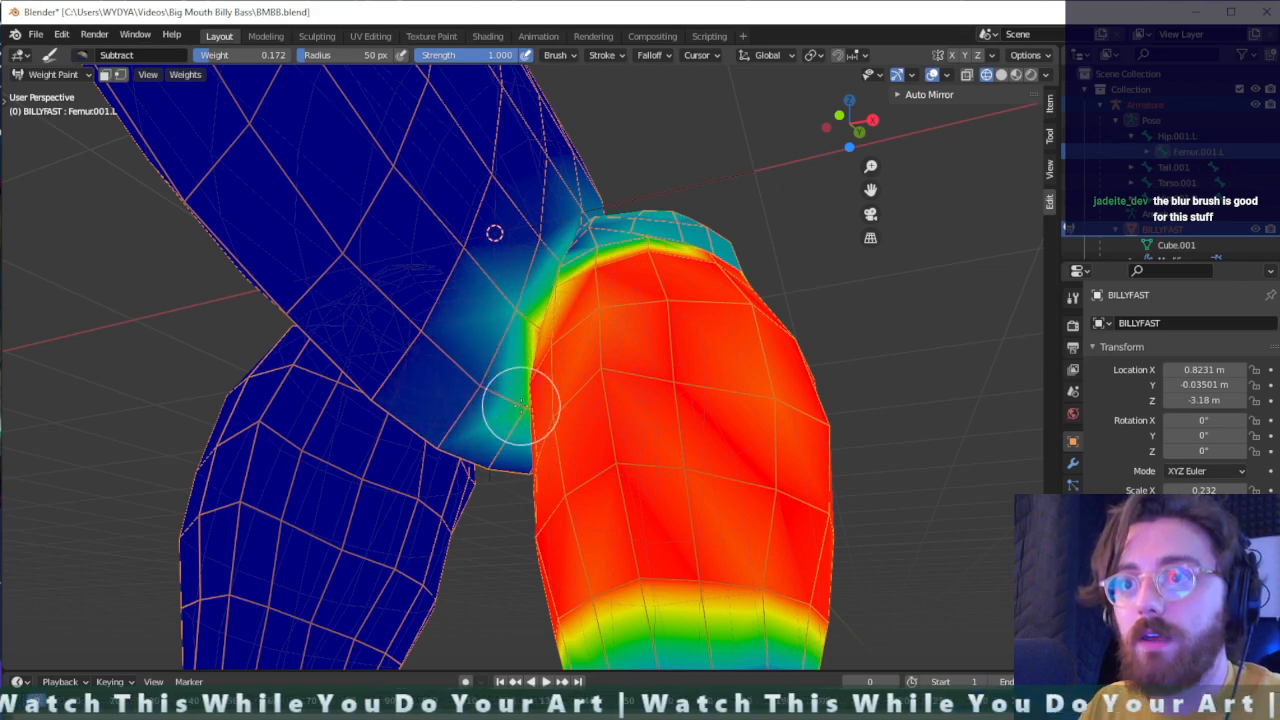
{"action": "middle_click_drag", "start_coordinate": [515, 405], "coordinate": [551, 395]}
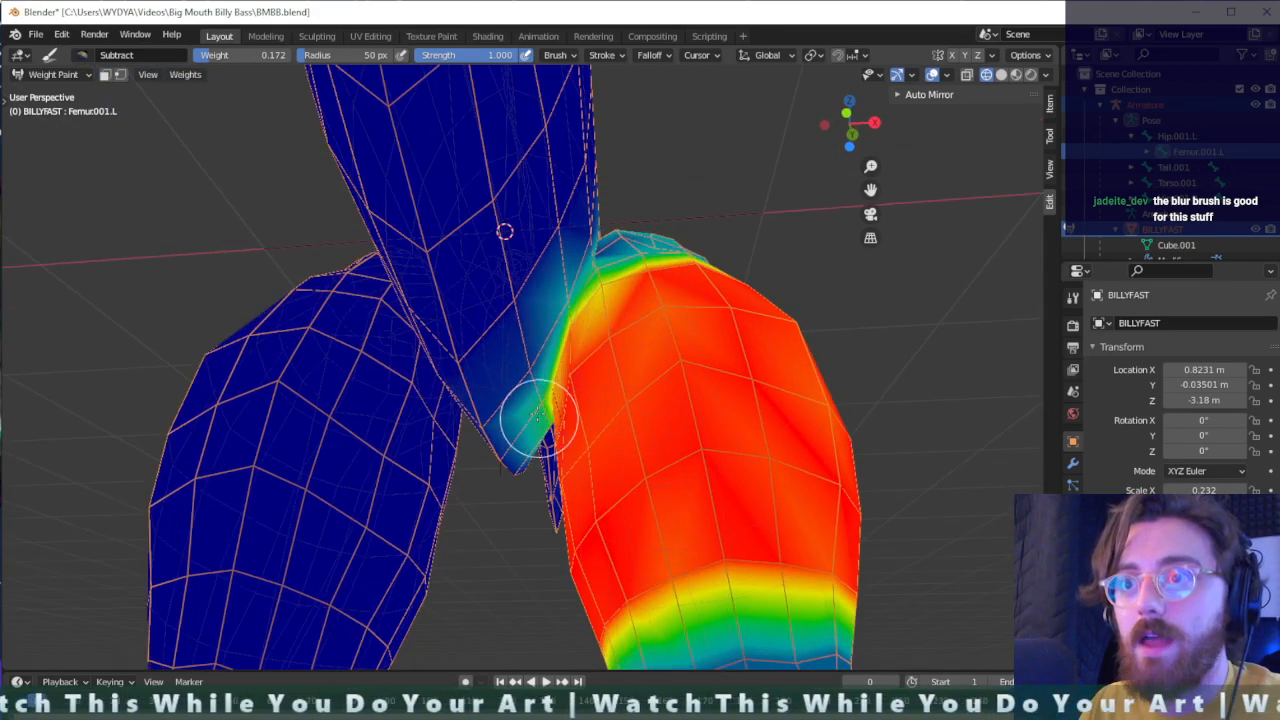
{"action": "scroll", "coordinate": [541, 443], "scroll_direction": "up", "scroll_amount": 4}
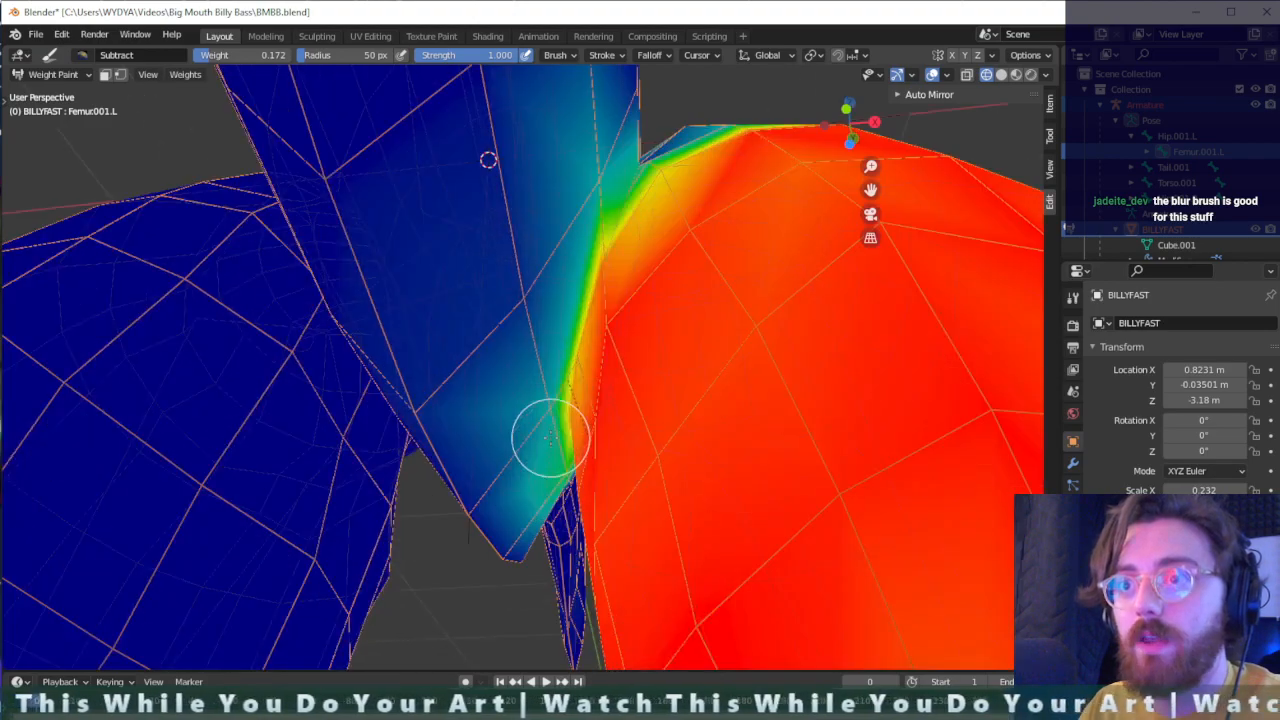
{"action": "mouse_move", "coordinate": [545, 418]}
{"action": "left_mouse_down"}
{"action": "mouse_move", "coordinate": [543, 400]}
{"action": "mouse_move", "coordinate": [563, 478]}
{"action": "left_mouse_up"}
- Subtract left femur weight from the body behind the inner left thigh and from the flank in front of it
{"action": "middle_click_drag", "start_coordinate": [569, 474], "coordinate": [526, 324]}
{"action": "left_click", "coordinate": [540, 331]}
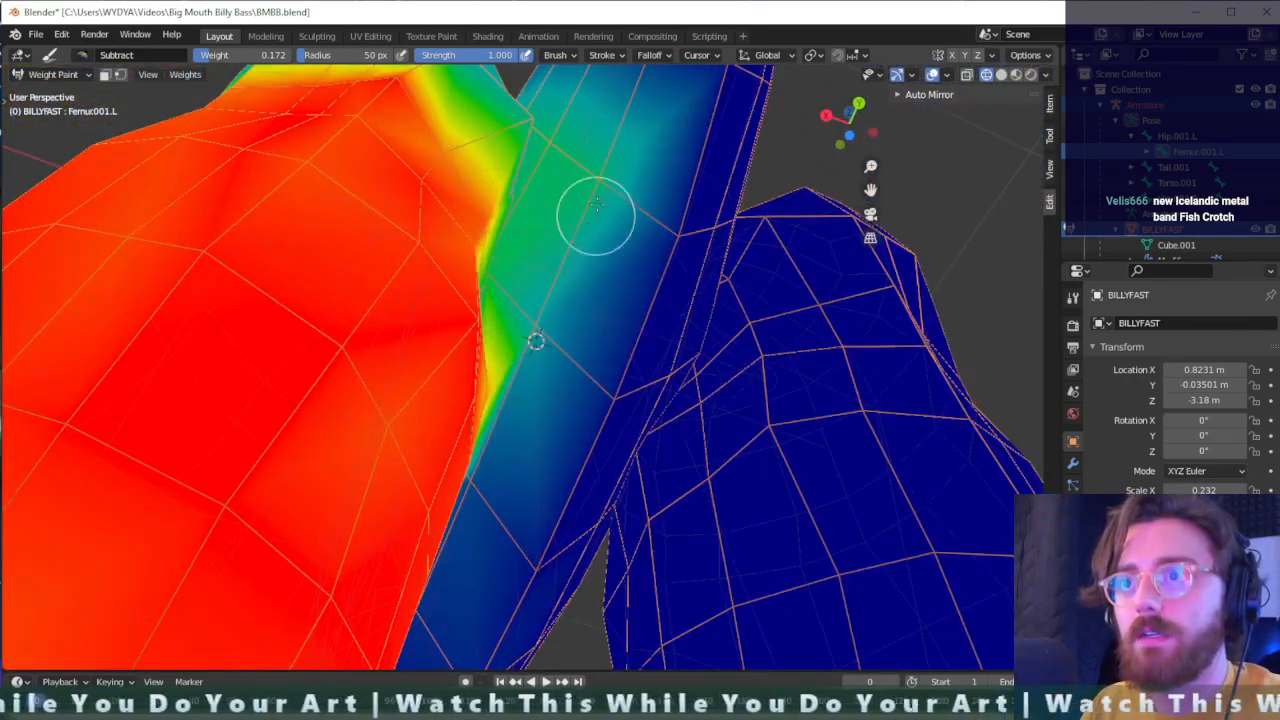
{"action": "left_click", "coordinate": [597, 187]}
{"action": "mouse_move", "coordinate": [606, 151]}
{"action": "middle_mouse_down"}
{"action": "mouse_move", "coordinate": [611, 349]}
{"action": "mouse_move", "coordinate": [555, 292]}
{"action": "mouse_move", "coordinate": [774, 257]}
{"action": "middle_mouse_up"}
{"action": "scroll", "coordinate": [611, 349], "scroll_direction": "down", "scroll_amount": 3}
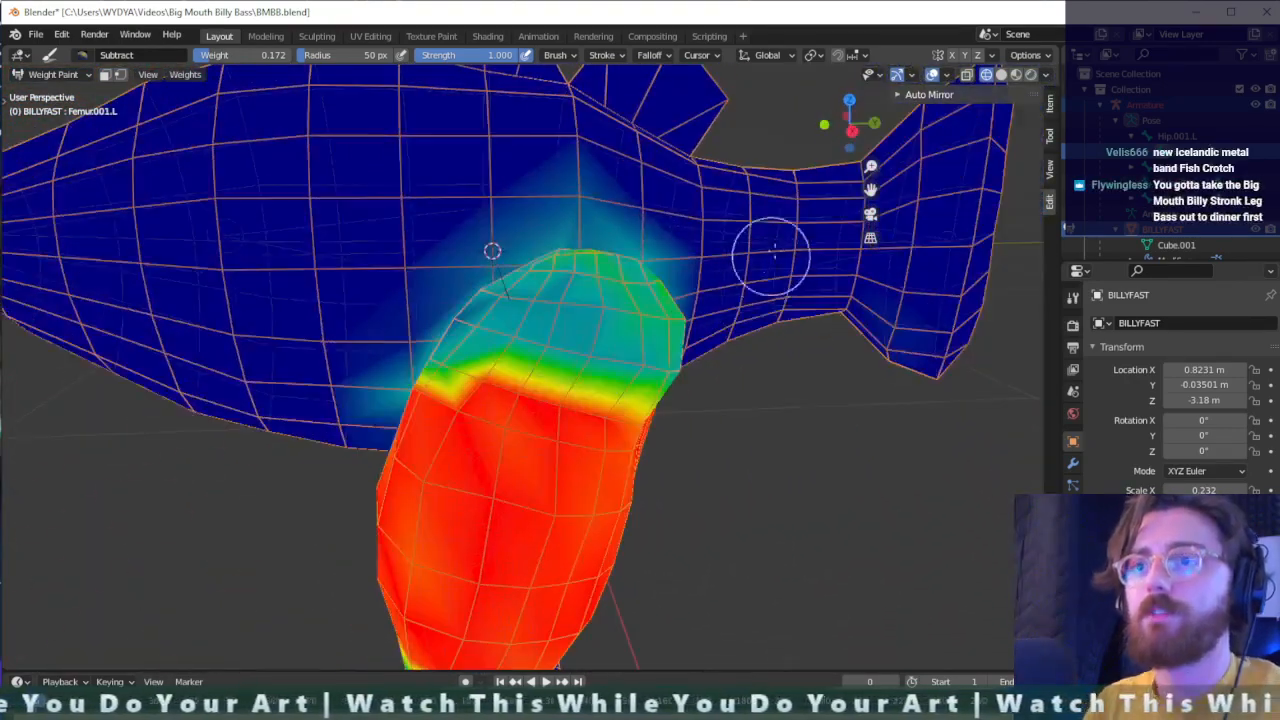
{"action": "scroll", "coordinate": [720, 295], "scroll_direction": "down", "scroll_amount": 4}
{"action": "middle_click_drag", "start_coordinate": [612, 358], "coordinate": [470, 373]}
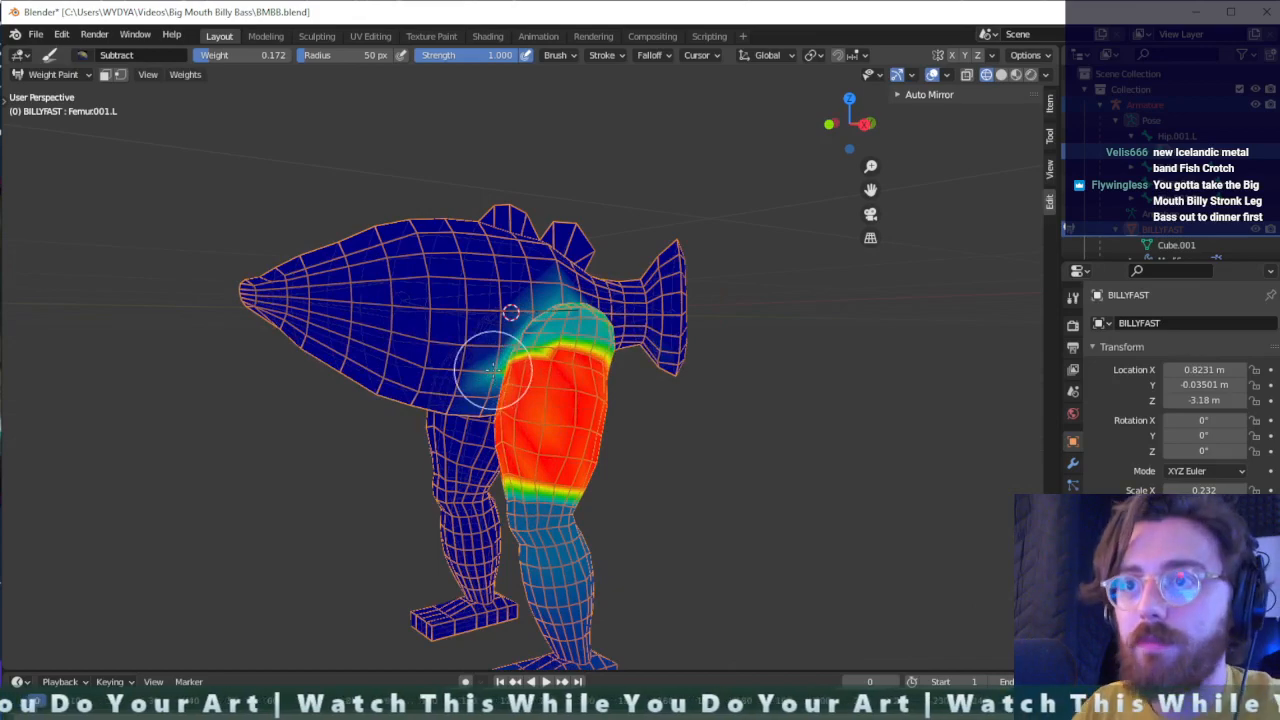
{"action": "left_click", "coordinate": [493, 370]}
{"action": "scroll", "coordinate": [585, 345], "scroll_direction": "up", "scroll_amount": 3}
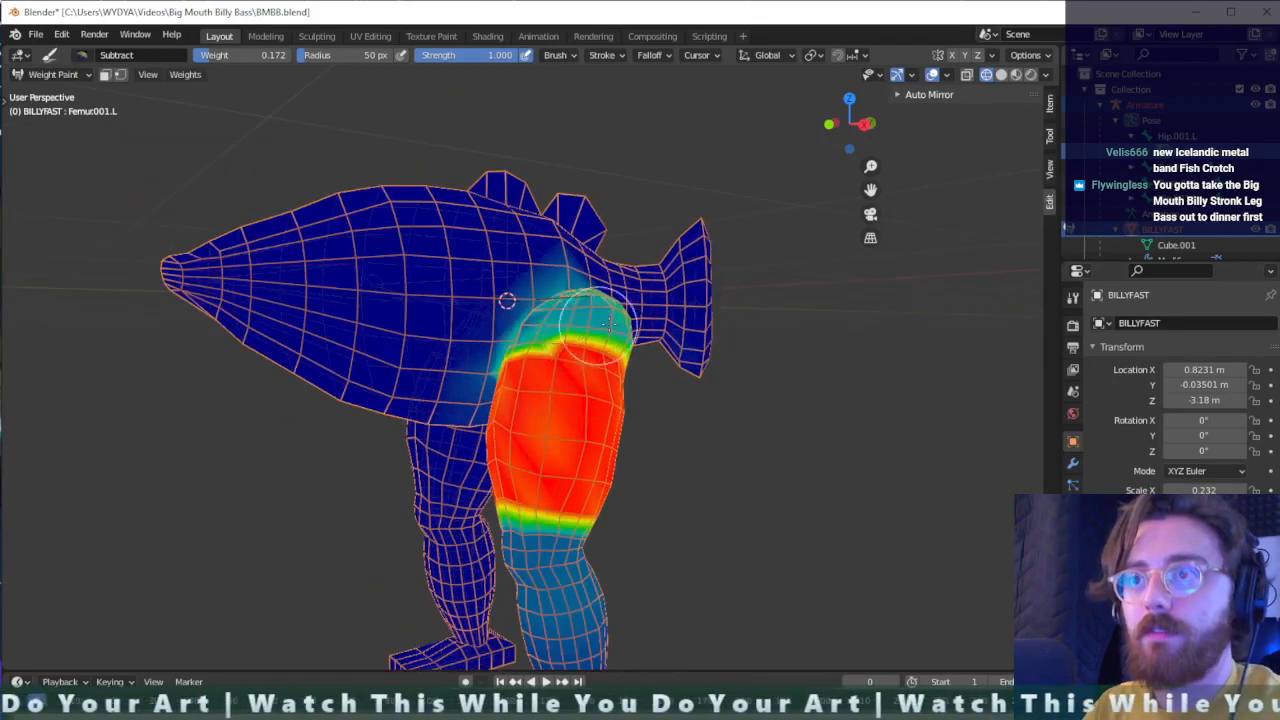
{"action": "middle_click_drag", "start_coordinate": [608, 320], "coordinate": [668, 323]}
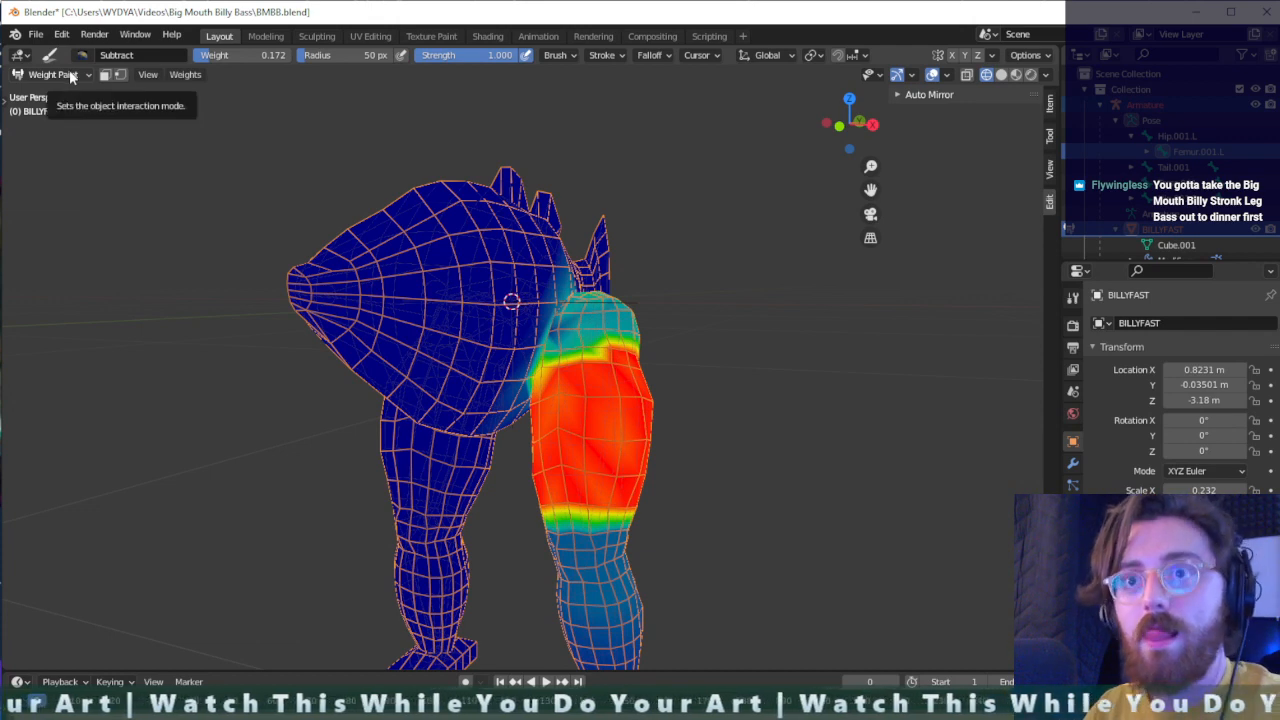
- Return the fish mesh to Object Mode and switch the viewport to solid shading
{"action": "key", "text": "ctrl+Tab"}
{"action": "left_click", "coordinate": [569, 390]}
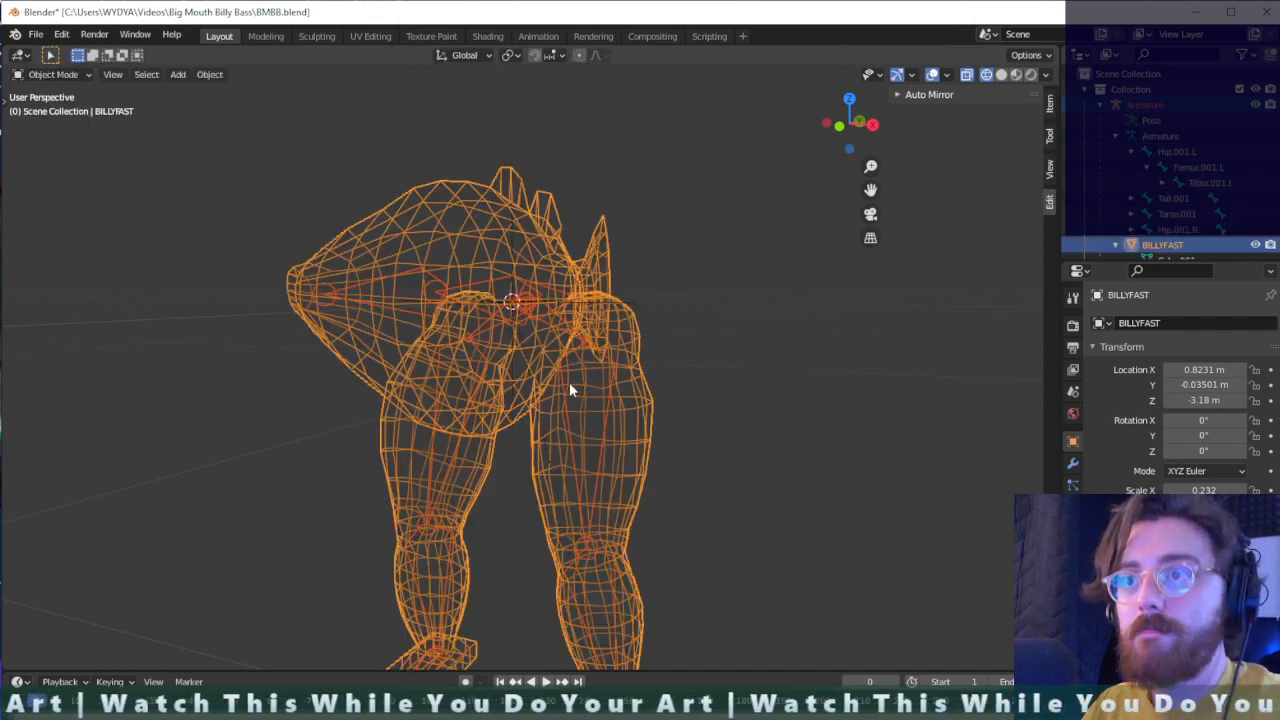
{"action": "left_click", "coordinate": [55, 75]}
{"action": "left_click", "coordinate": [66, 92]}
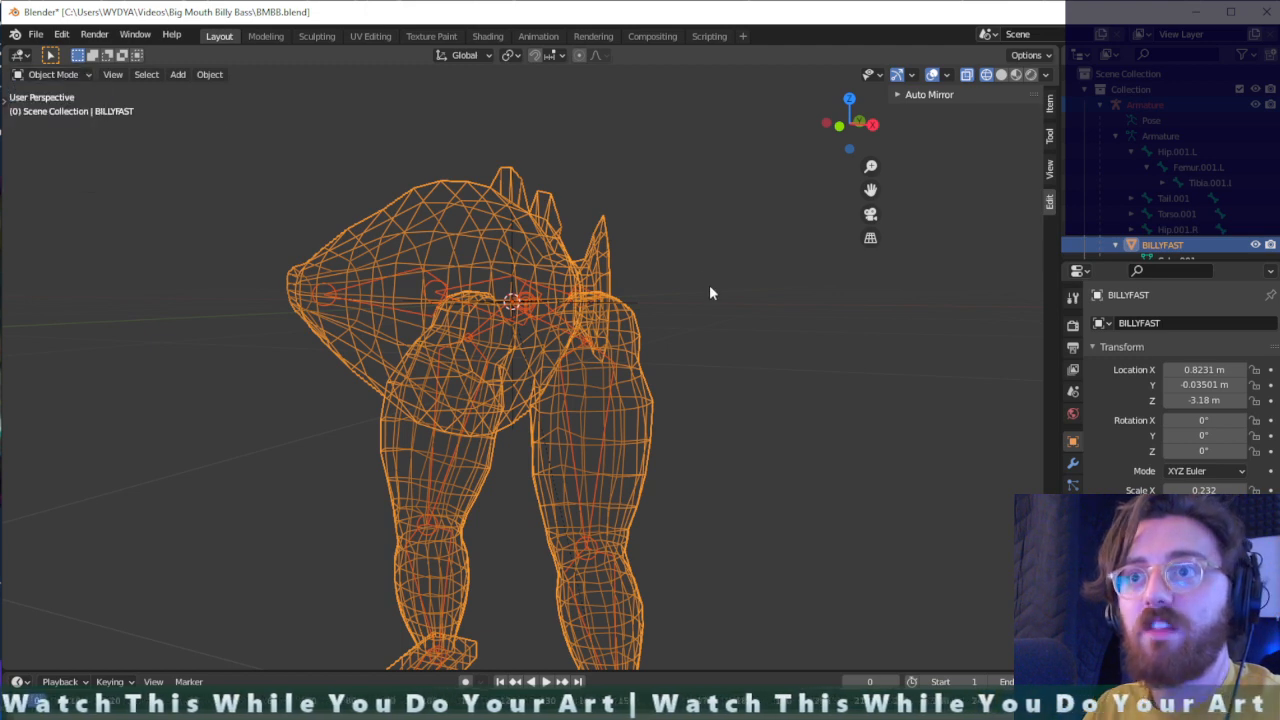
{"action": "left_click", "coordinate": [1001, 75]}
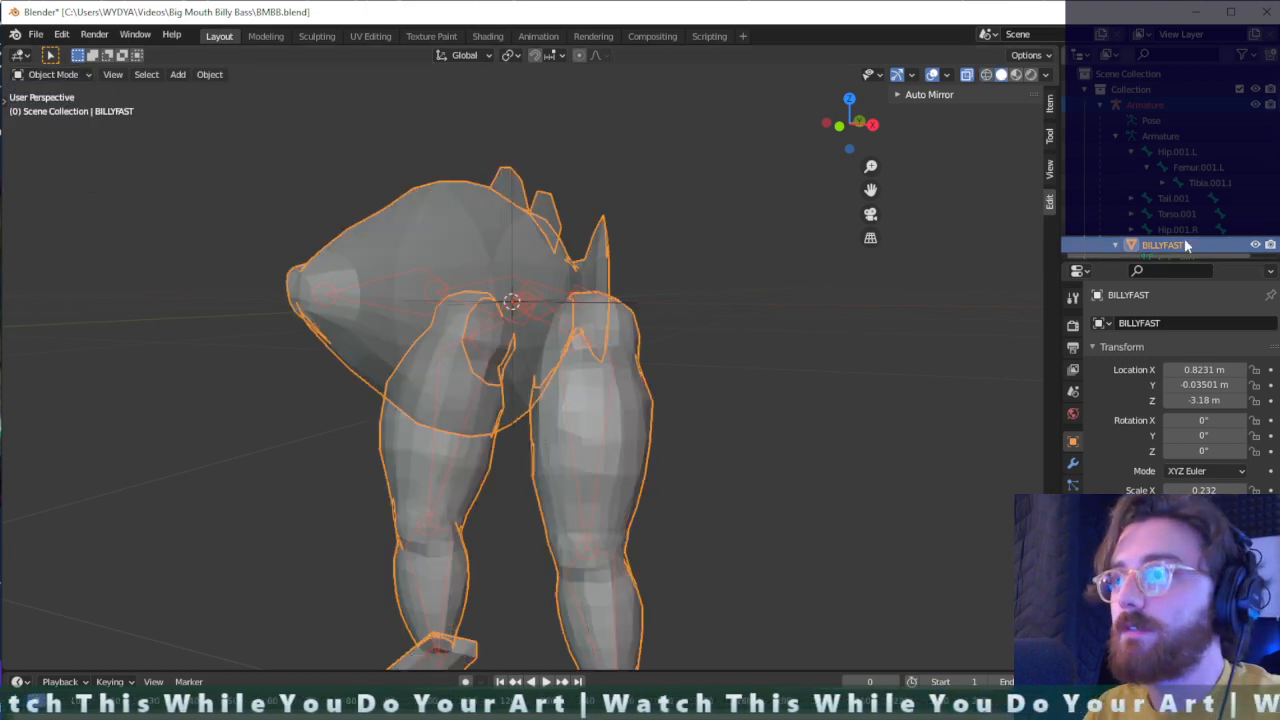
- Select the armature and switch it to Pose Mode
{"action": "left_click", "coordinate": [1164, 107]}
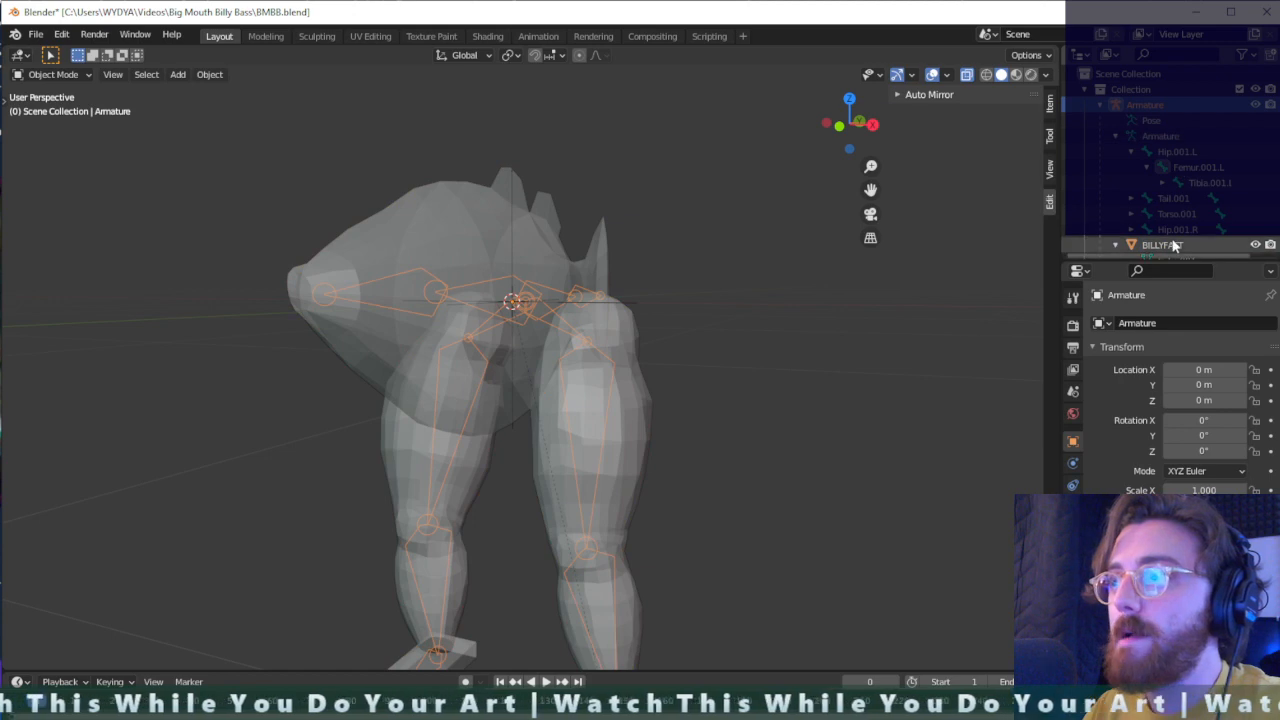
{"action": "left_click", "coordinate": [1173, 244]}
{"action": "left_click", "coordinate": [68, 74]}
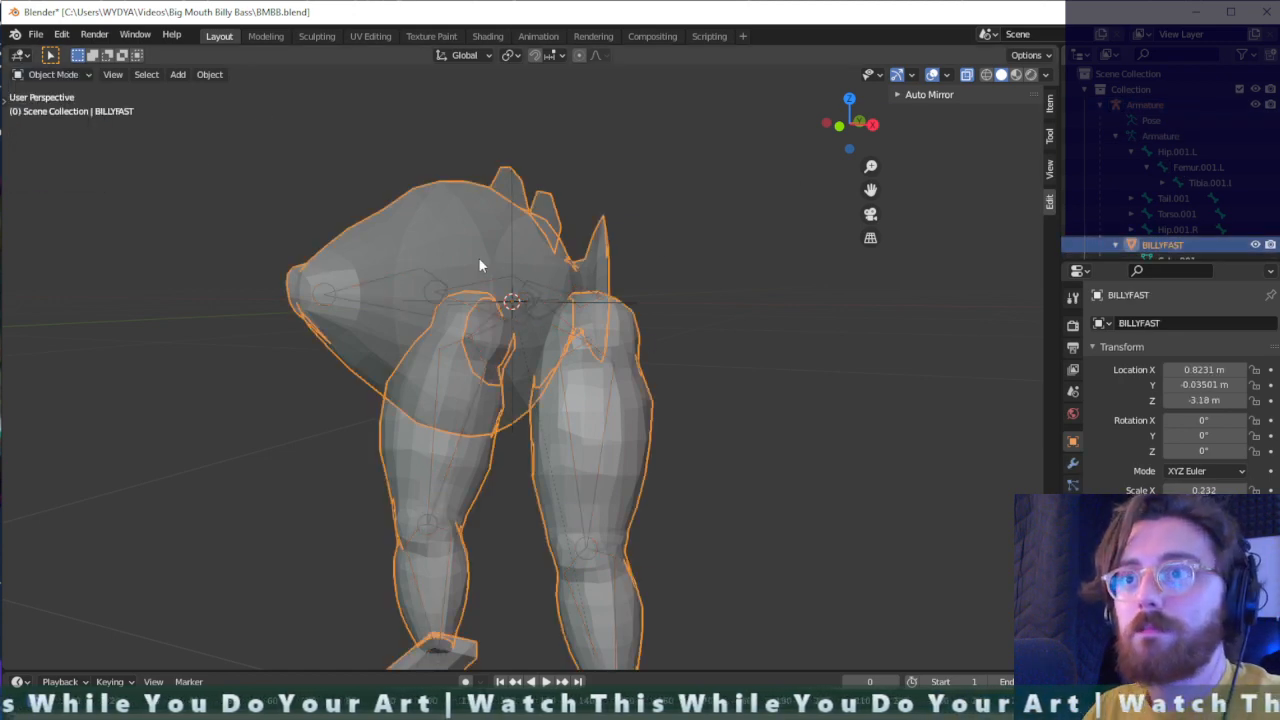
{"action": "left_click", "coordinate": [531, 300]}
{"action": "left_click", "coordinate": [63, 90]}
{"action": "left_click", "coordinate": [60, 76]}
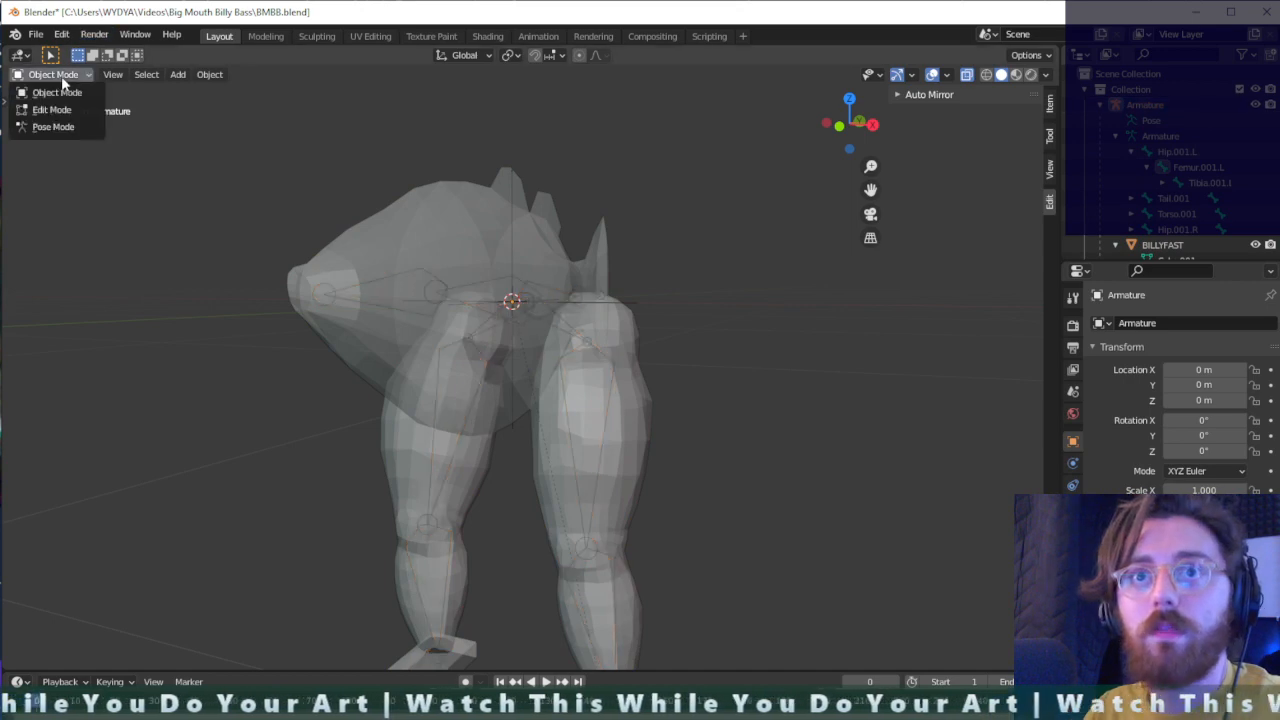
{"action": "left_click", "coordinate": [53, 126]}
- Test the leg deformation by rotating the left femur and left tibia bones, and undo the pose changes
{"action": "middle_click_drag", "start_coordinate": [671, 343], "coordinate": [586, 451]}
{"action": "key", "text": "r"}
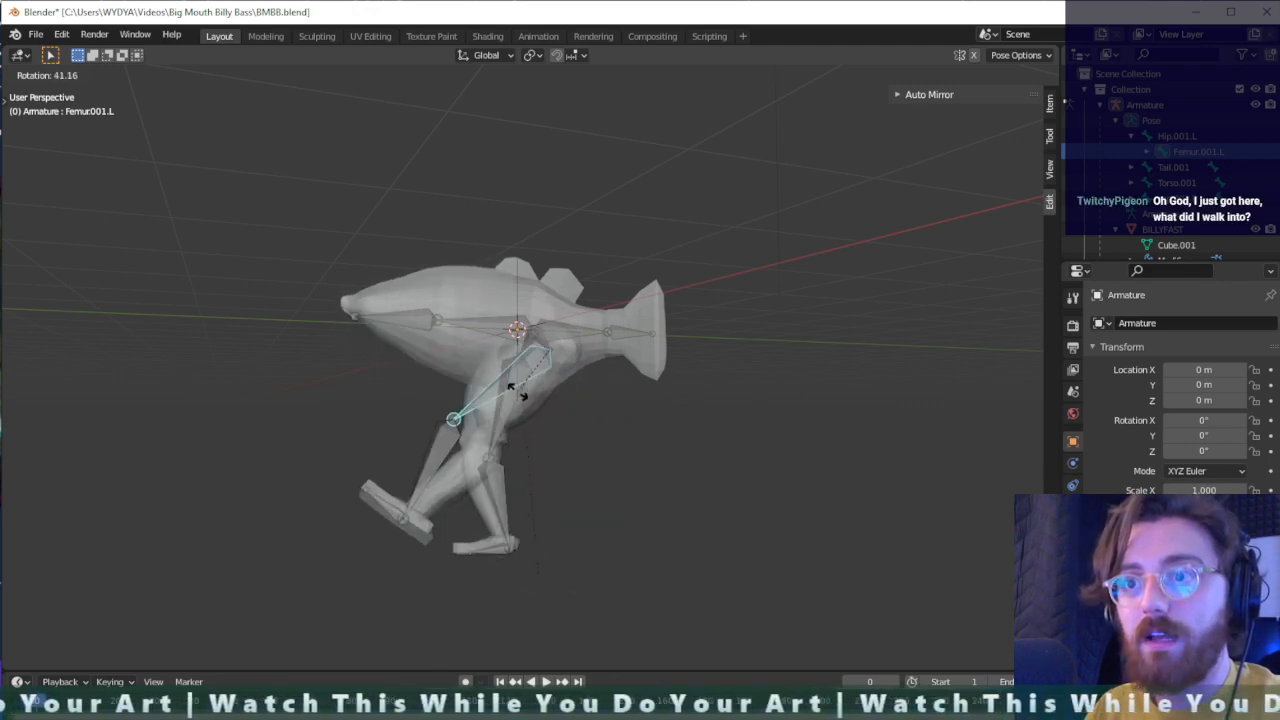
{"action": "key", "text": "Escape"}
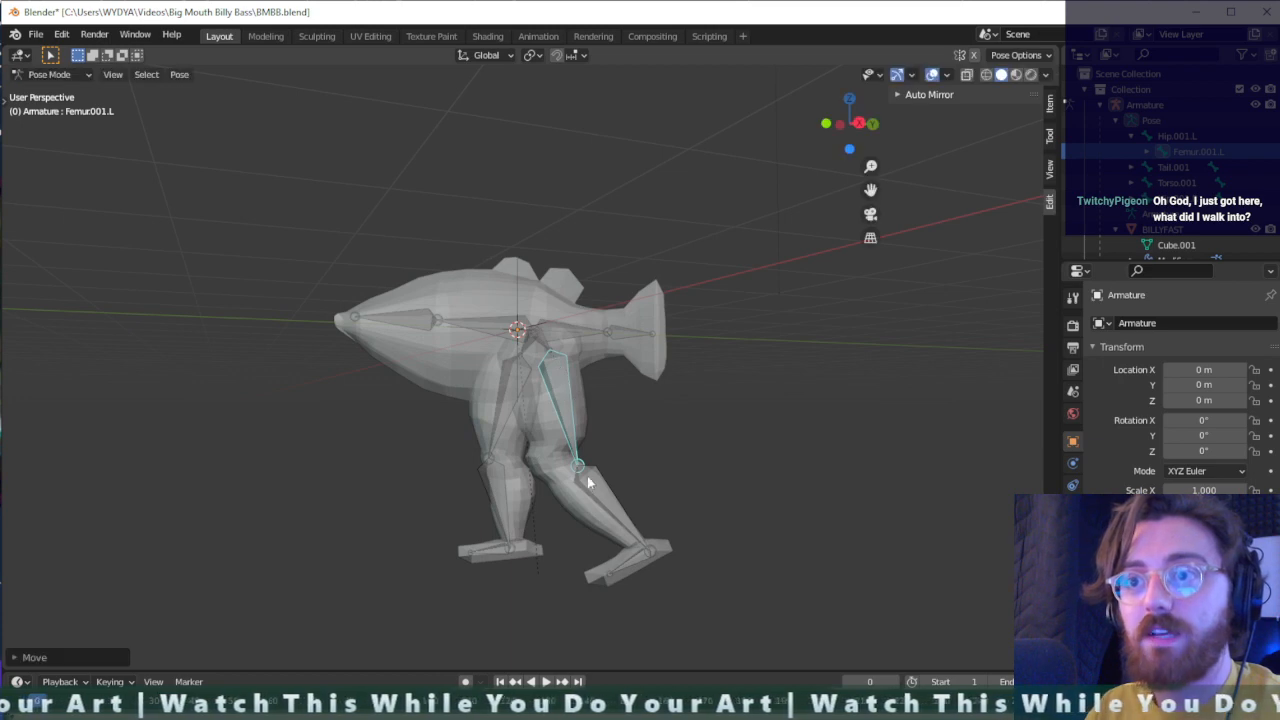
{"action": "left_click", "coordinate": [596, 484]}
{"action": "key", "text": "r"}
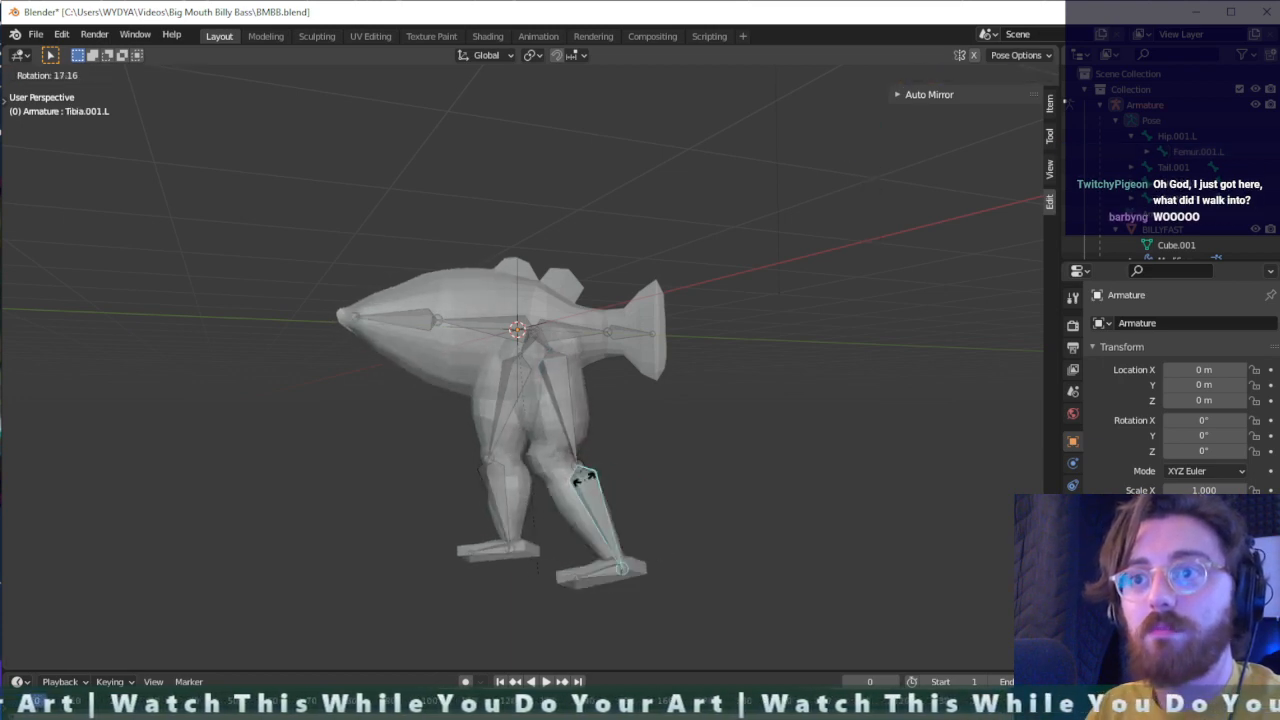
{"action": "key", "text": "Escape"}
{"action": "left_click", "coordinate": [587, 484]}
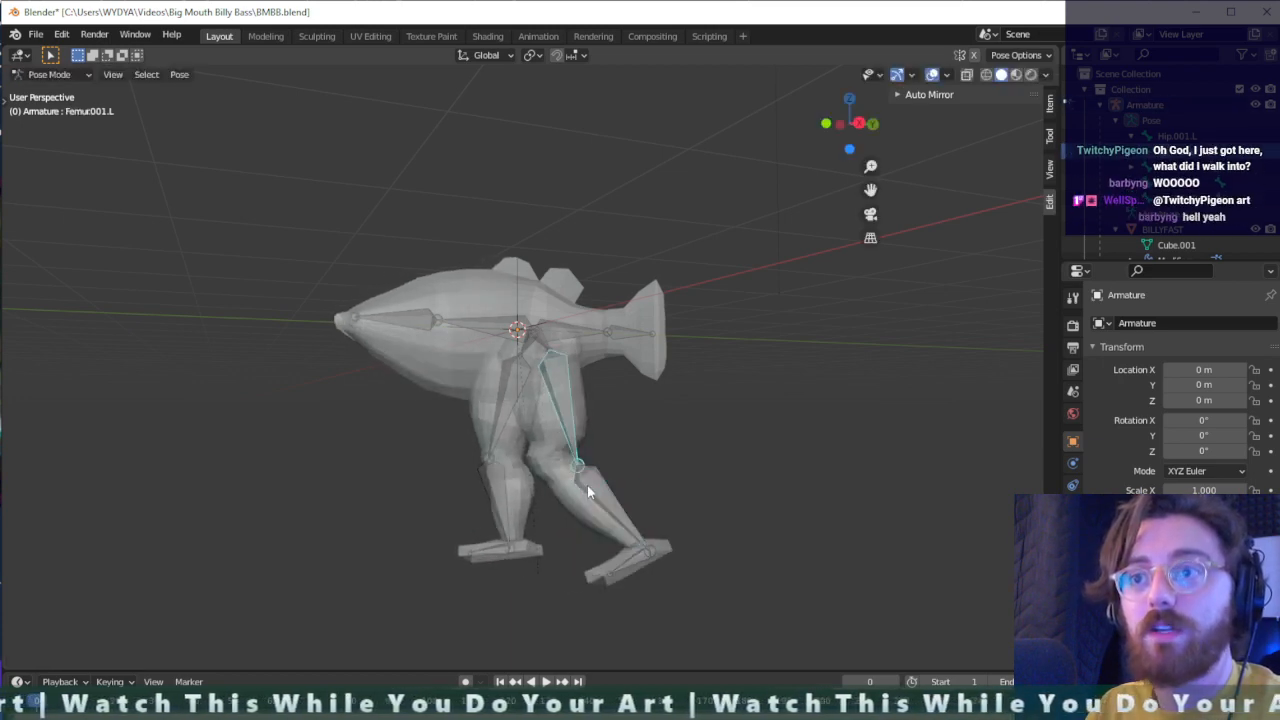
{"action": "key", "text": "ctrl+z"}
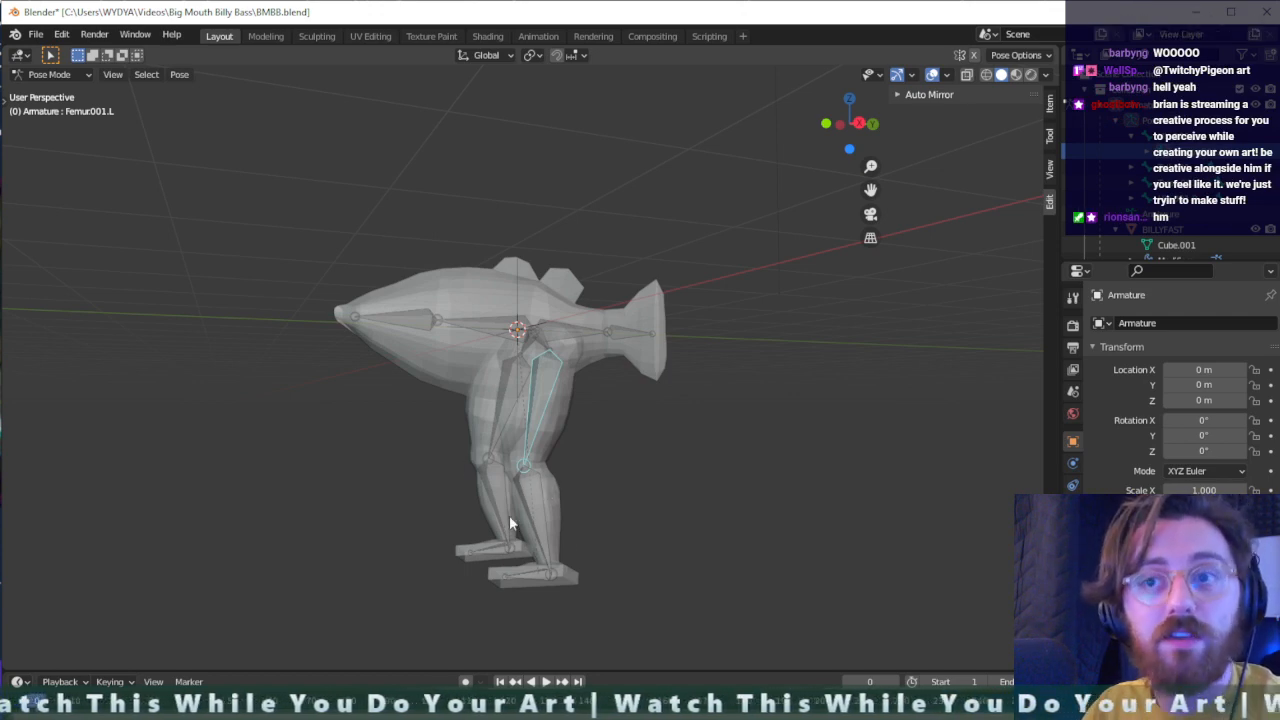
- Select the left tibia bone and return the armature to Object Mode
{"action": "scroll", "coordinate": [551, 422], "scroll_direction": "up", "scroll_amount": 3}
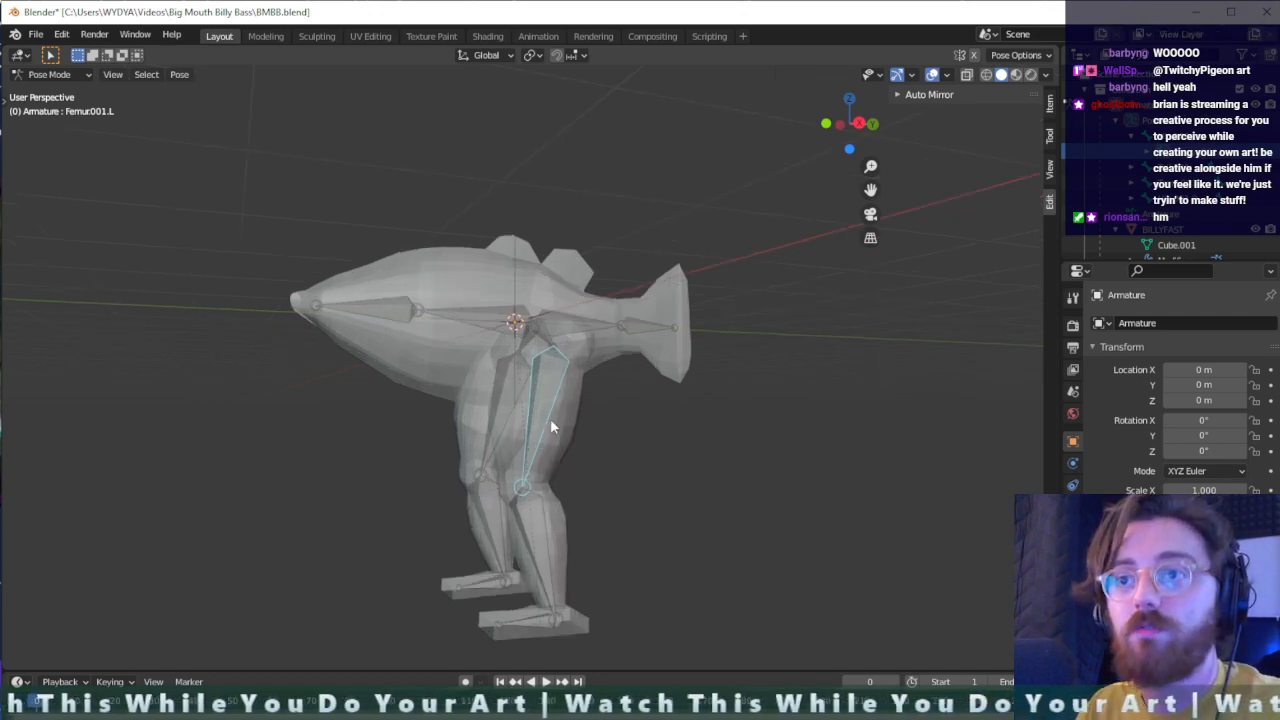
{"action": "scroll", "coordinate": [574, 515], "scroll_direction": "down", "scroll_amount": 2}
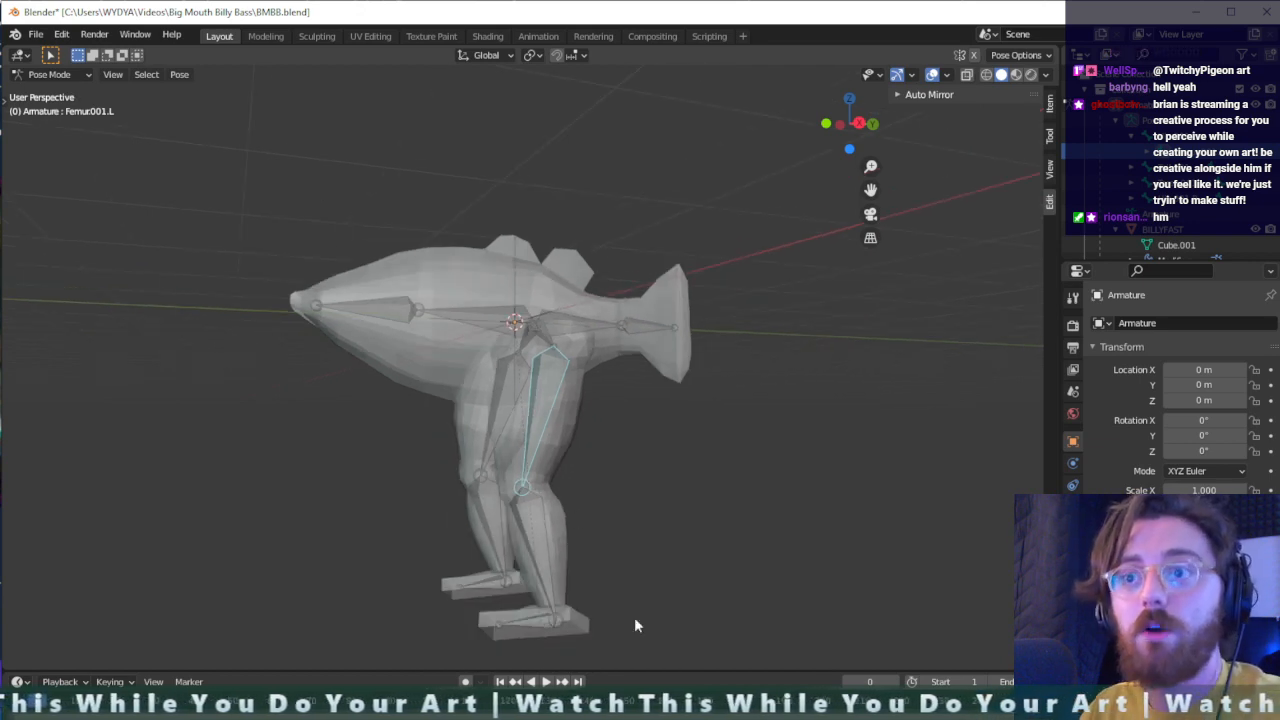
{"action": "left_click", "coordinate": [594, 474]}
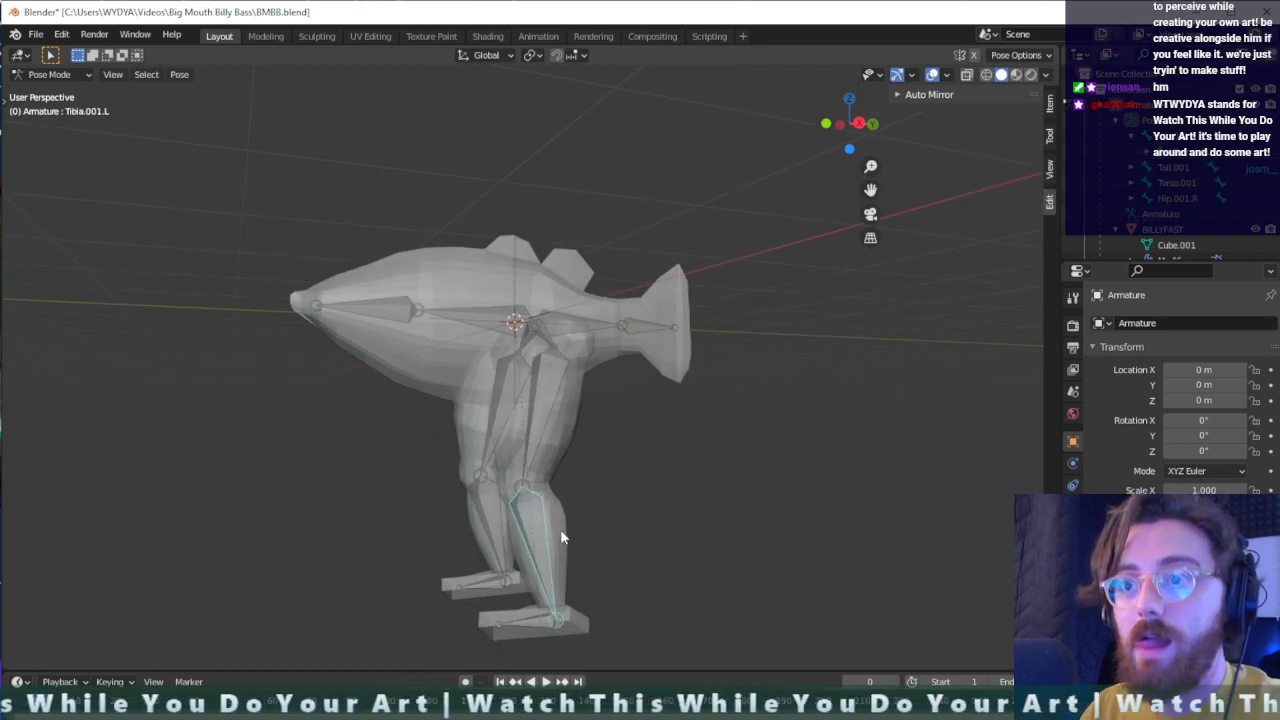
{"action": "key", "text": "Tab"}
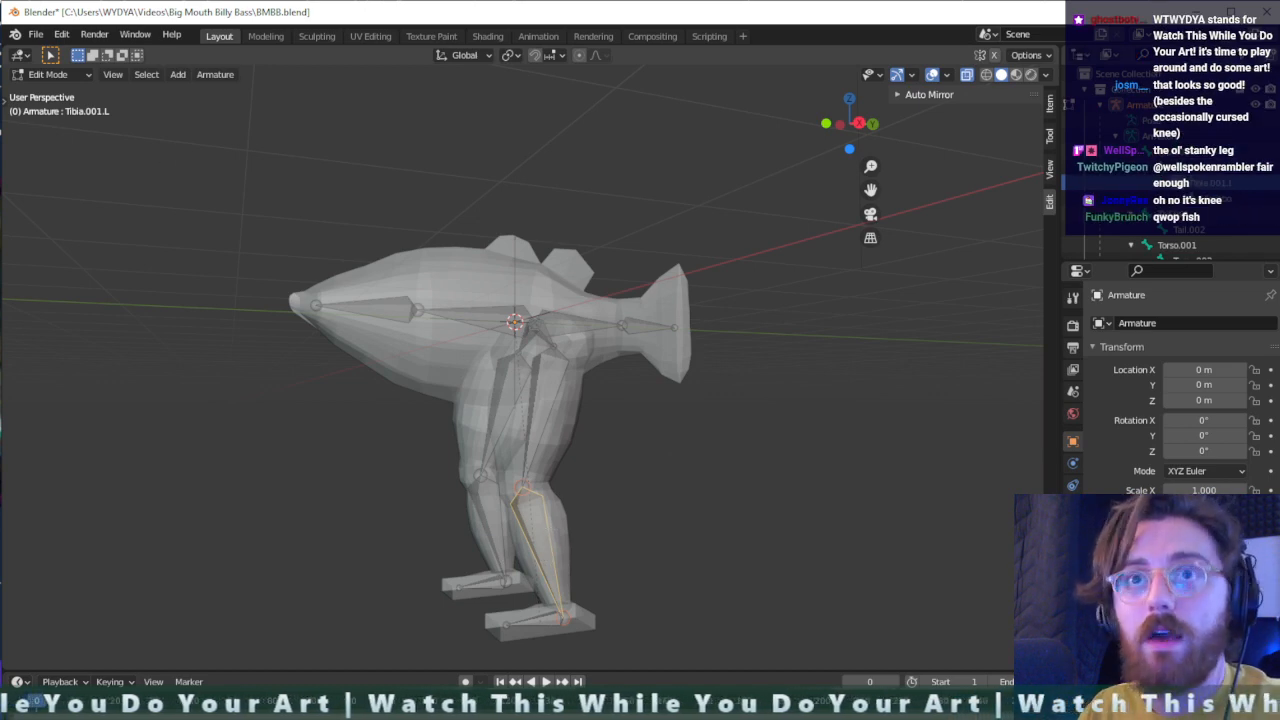
{"action": "left_click", "coordinate": [52, 74]}
{"action": "left_click", "coordinate": [45, 90]}
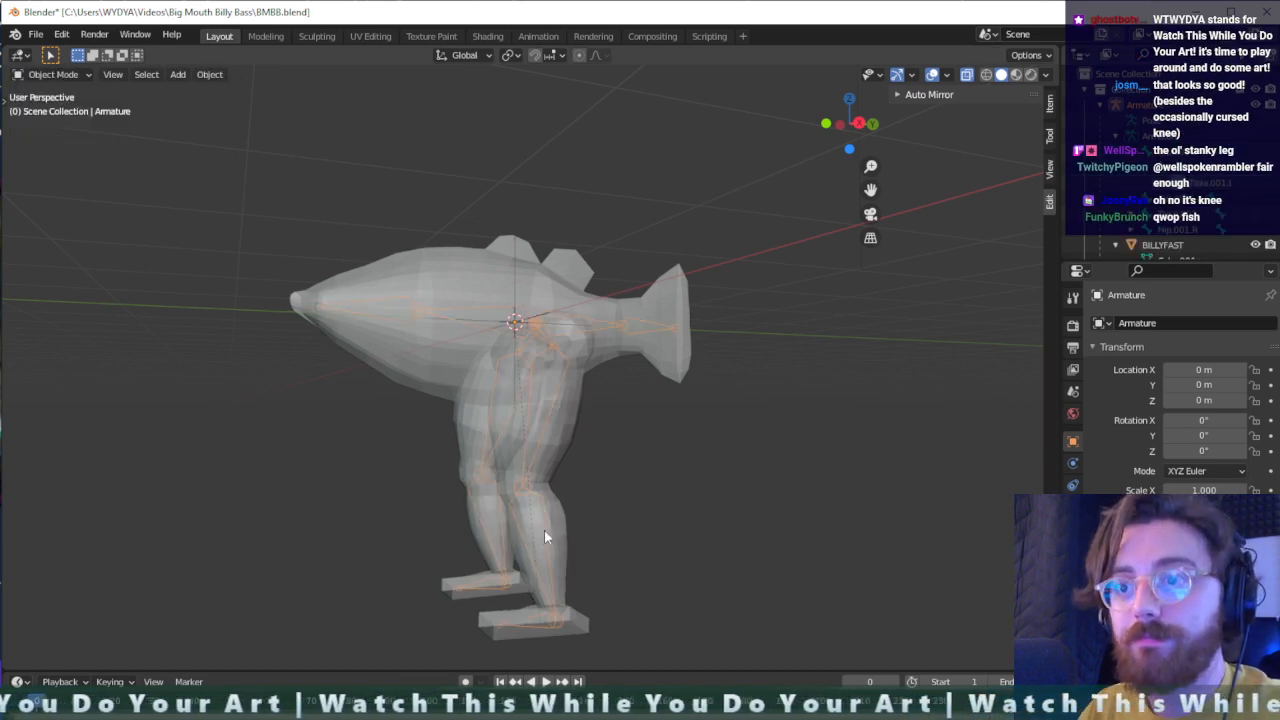
- Select the BILLYFAST mesh and switch it to Weight Paint mode
{"action": "left_click", "coordinate": [574, 400]}
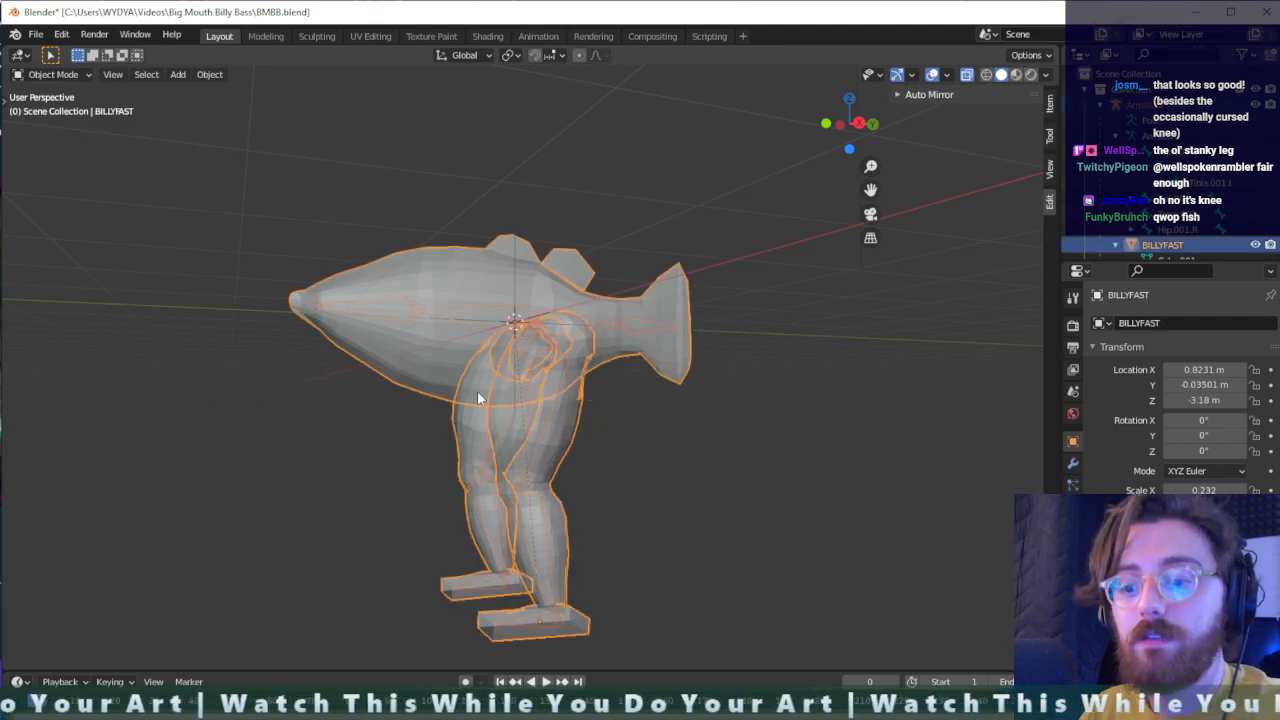
{"action": "key", "text": "ctrl+Tab"}
{"action": "left_click", "coordinate": [380, 345]}
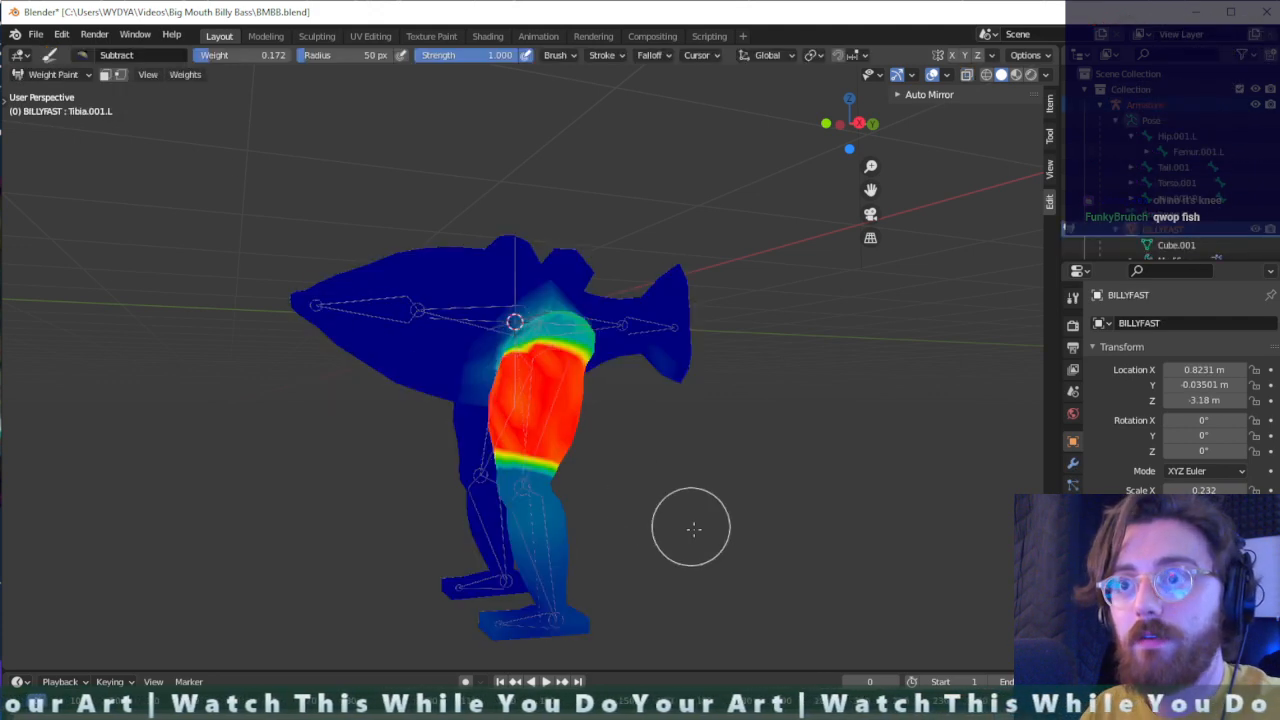
- Make the left tibia the active bone for painting and set the Subtract brush weight to 1.000
{"action": "left_click", "coordinate": [549, 562], "text": "ctrl"}
{"action": "scroll", "coordinate": [549, 570], "scroll_direction": "up", "scroll_amount": 3}
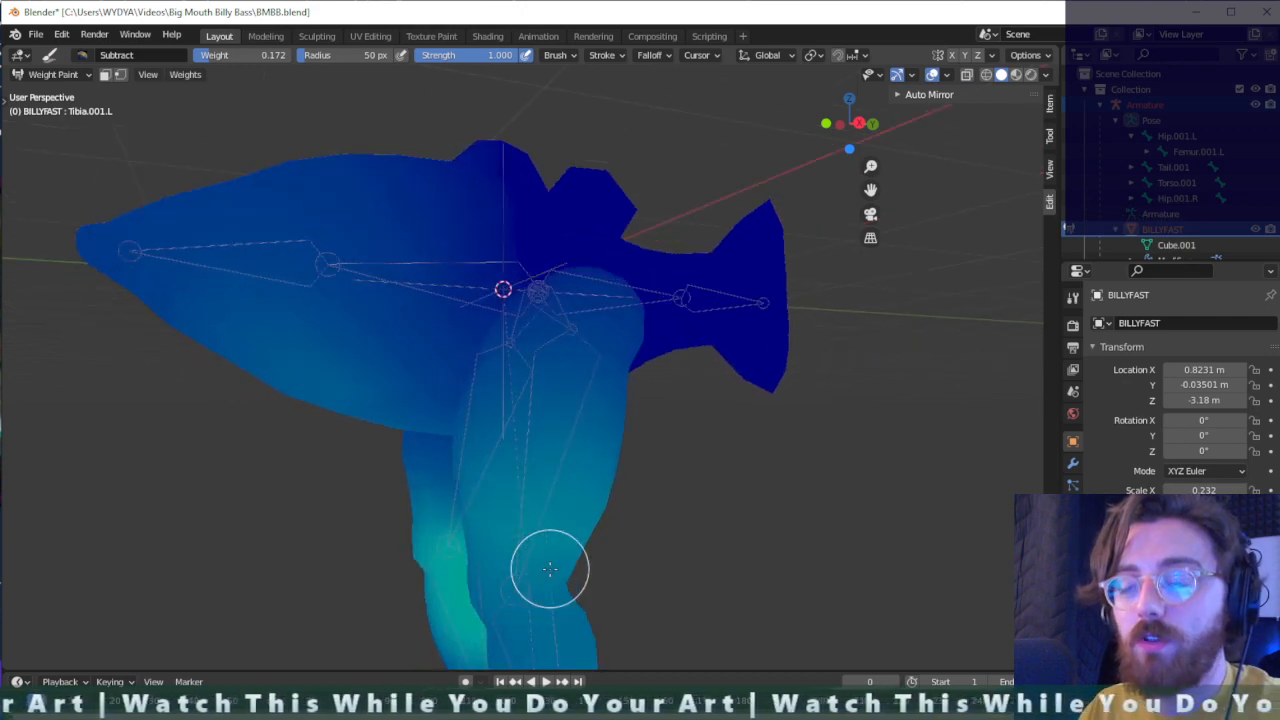
{"action": "scroll", "coordinate": [549, 570], "scroll_direction": "down", "scroll_amount": 3}
{"action": "middle_click_drag", "start_coordinate": [549, 570], "coordinate": [562, 515]}
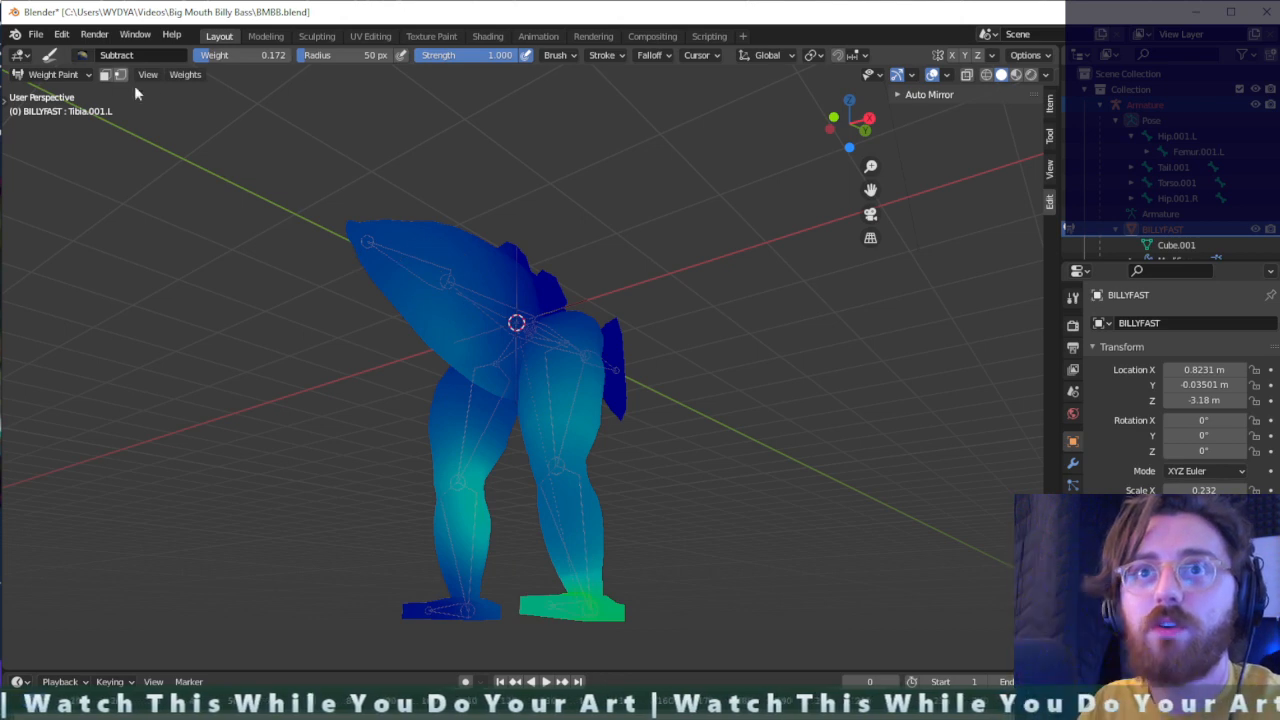
{"action": "left_click_drag", "start_coordinate": [232, 54], "coordinate": [300, 55]}
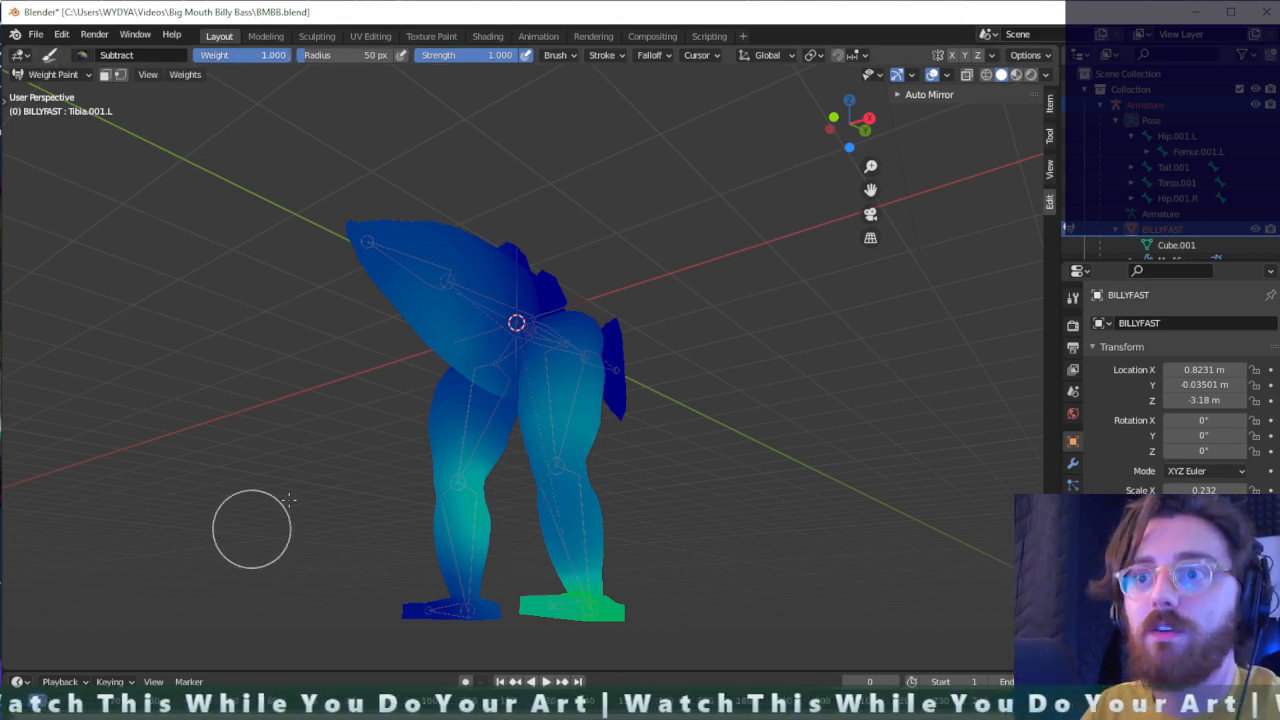
- Erase the left tibia bone's weight from the entire fish mesh using the Subtract brush with a 292 px radius
{"action": "mouse_move", "coordinate": [474, 500]}
{"action": "left_mouse_down"}
{"action": "mouse_move", "coordinate": [478, 308]}
{"action": "mouse_move", "coordinate": [474, 515]}
{"action": "mouse_move", "coordinate": [429, 591]}
{"action": "mouse_move", "coordinate": [300, 166]}
{"action": "mouse_move", "coordinate": [432, 276]}
{"action": "left_mouse_up"}
{"action": "mouse_move", "coordinate": [560, 440]}
{"action": "left_mouse_down"}
{"action": "mouse_move", "coordinate": [517, 520]}
{"action": "mouse_move", "coordinate": [575, 570]}
{"action": "mouse_move", "coordinate": [514, 360]}
{"action": "mouse_move", "coordinate": [474, 500]}
{"action": "left_mouse_up"}
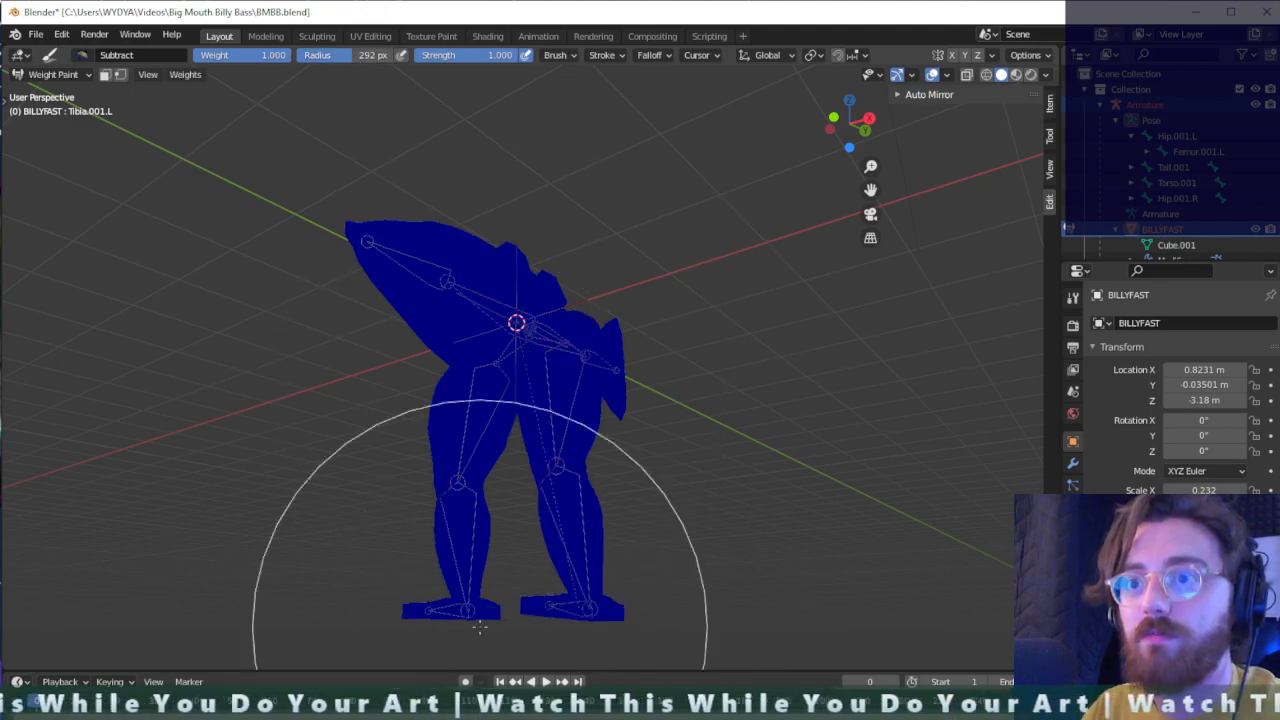
{"action": "mouse_move", "coordinate": [461, 440]}
{"action": "middle_mouse_down"}
{"action": "mouse_move", "coordinate": [723, 451]}
{"action": "mouse_move", "coordinate": [585, 418]}
{"action": "middle_mouse_up"}
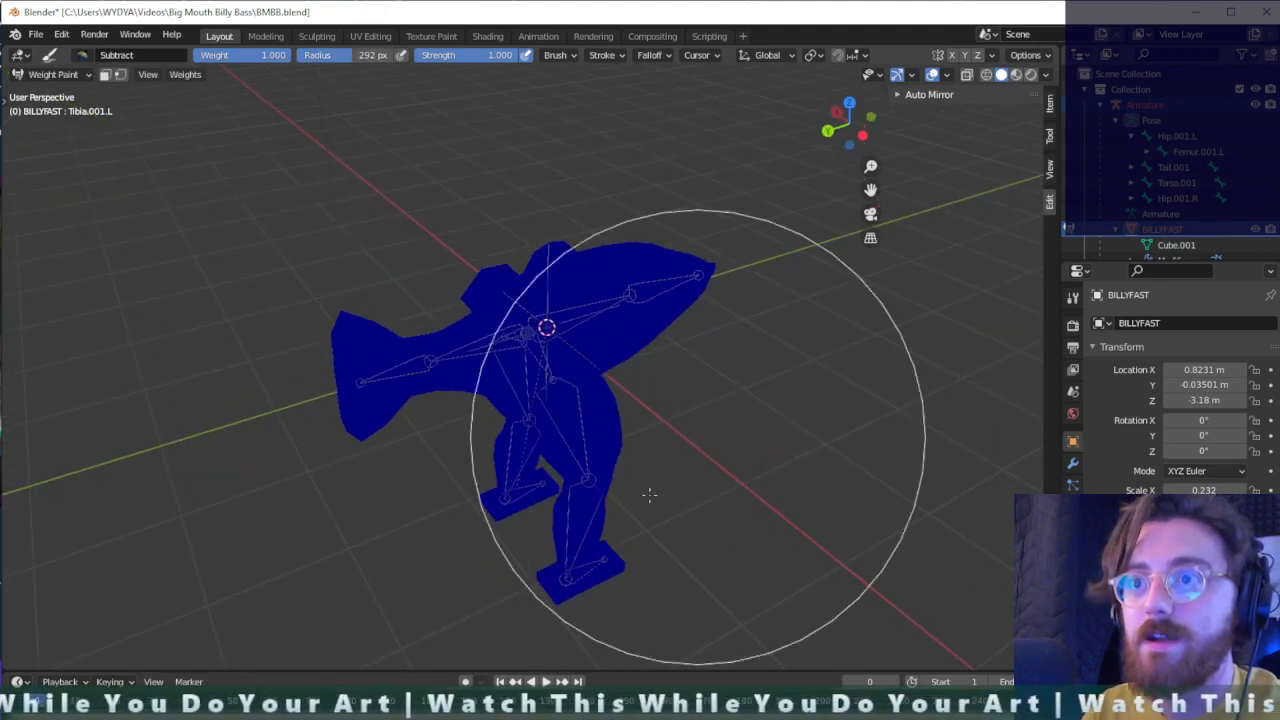
{"action": "mouse_move", "coordinate": [714, 374]}
{"action": "middle_mouse_down"}
{"action": "mouse_move", "coordinate": [360, 340]}
{"action": "mouse_move", "coordinate": [318, 322]}
{"action": "middle_mouse_up"}
- Switch to the Add brush with a 43 px radius and display the mesh in wireframe shading around the lower legs
{"action": "scroll", "coordinate": [588, 563], "scroll_direction": "up", "scroll_amount": 2}
{"action": "scroll", "coordinate": [588, 570], "scroll_direction": "up", "scroll_amount": 2}
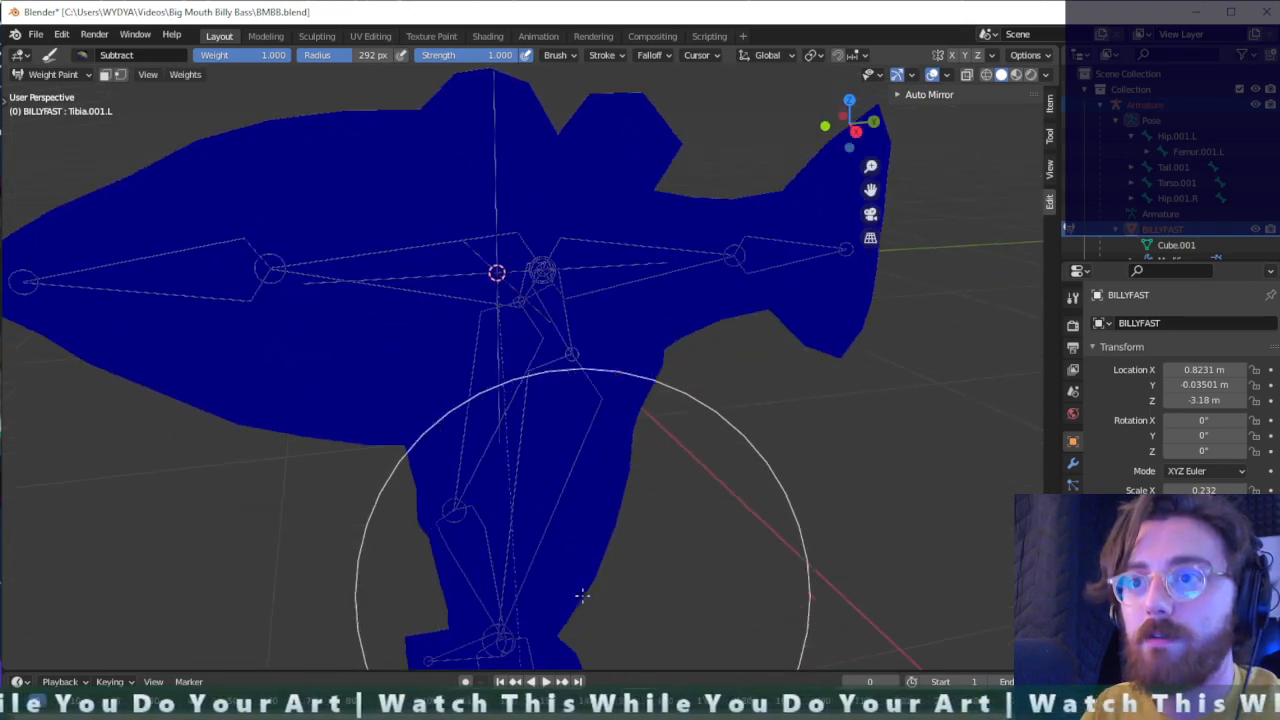
{"action": "middle_click_drag", "start_coordinate": [586, 594], "coordinate": [617, 271]}
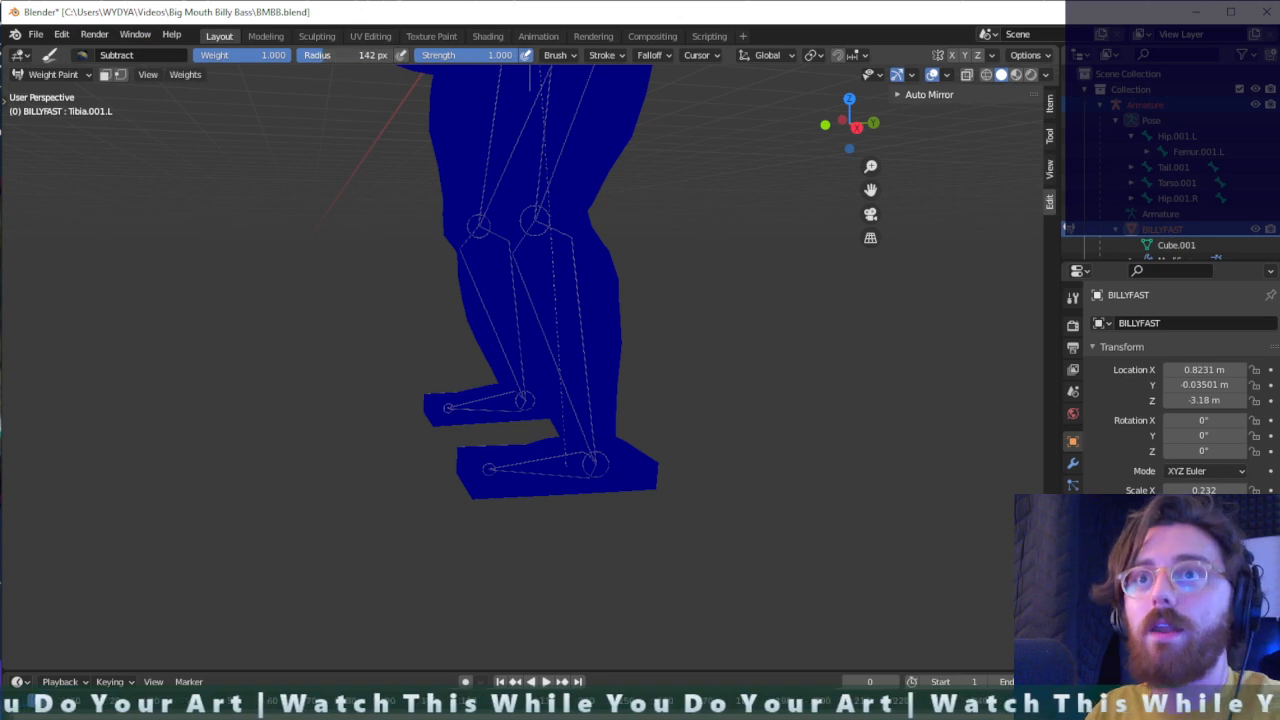
{"action": "left_click", "coordinate": [87, 55]}
{"action": "left_click", "coordinate": [106, 107]}
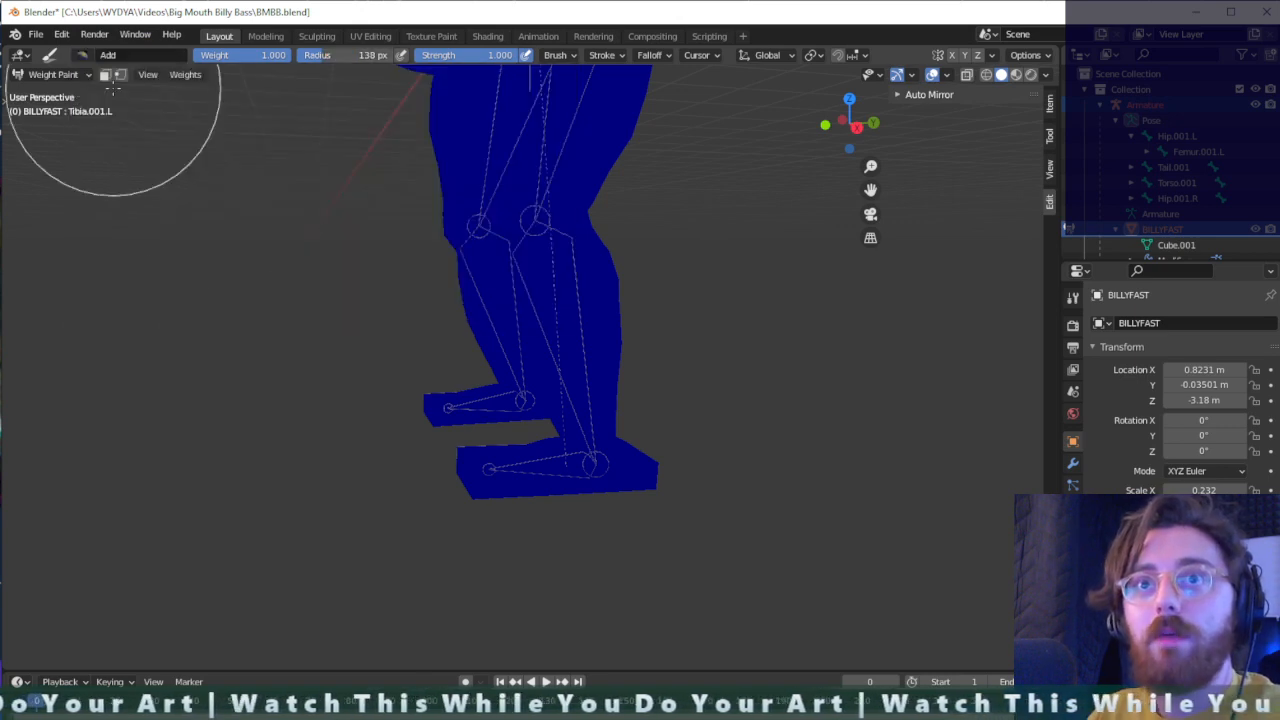
{"action": "left_click_drag", "start_coordinate": [358, 55], "coordinate": [352, 55]}
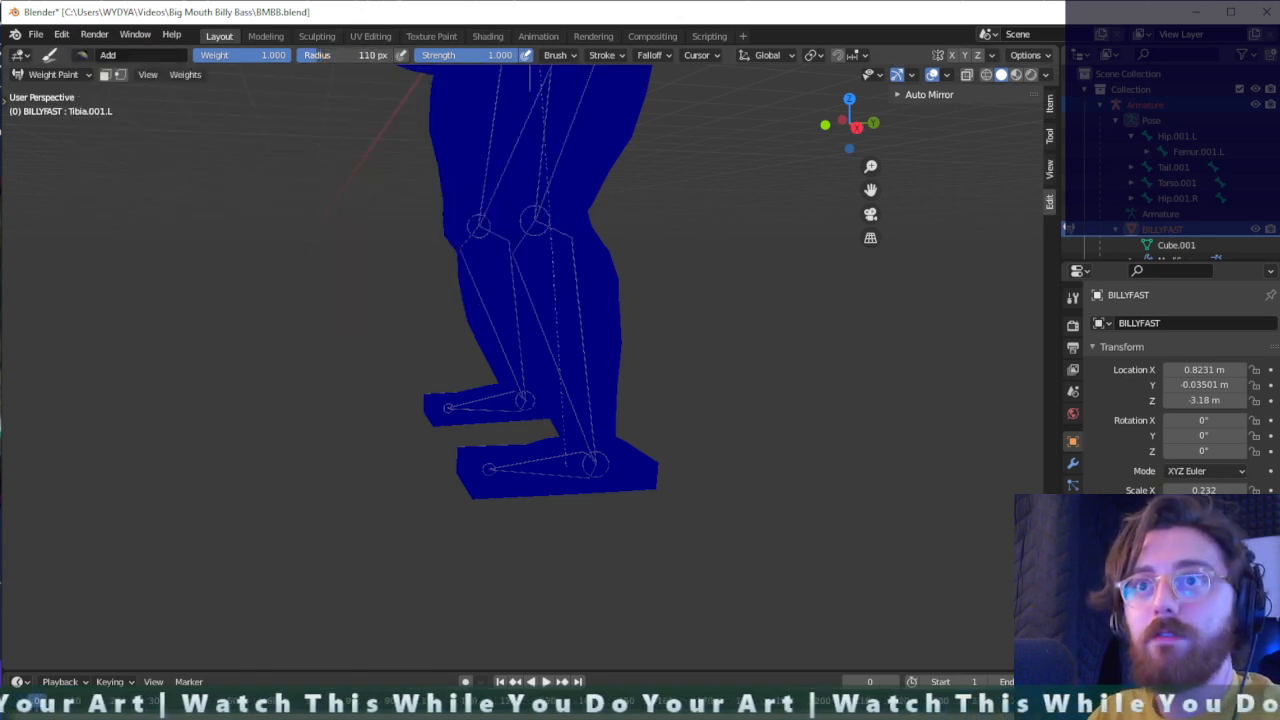
{"action": "scroll", "coordinate": [597, 390], "scroll_direction": "up", "scroll_amount": 1}
{"action": "left_click", "coordinate": [984, 76]}
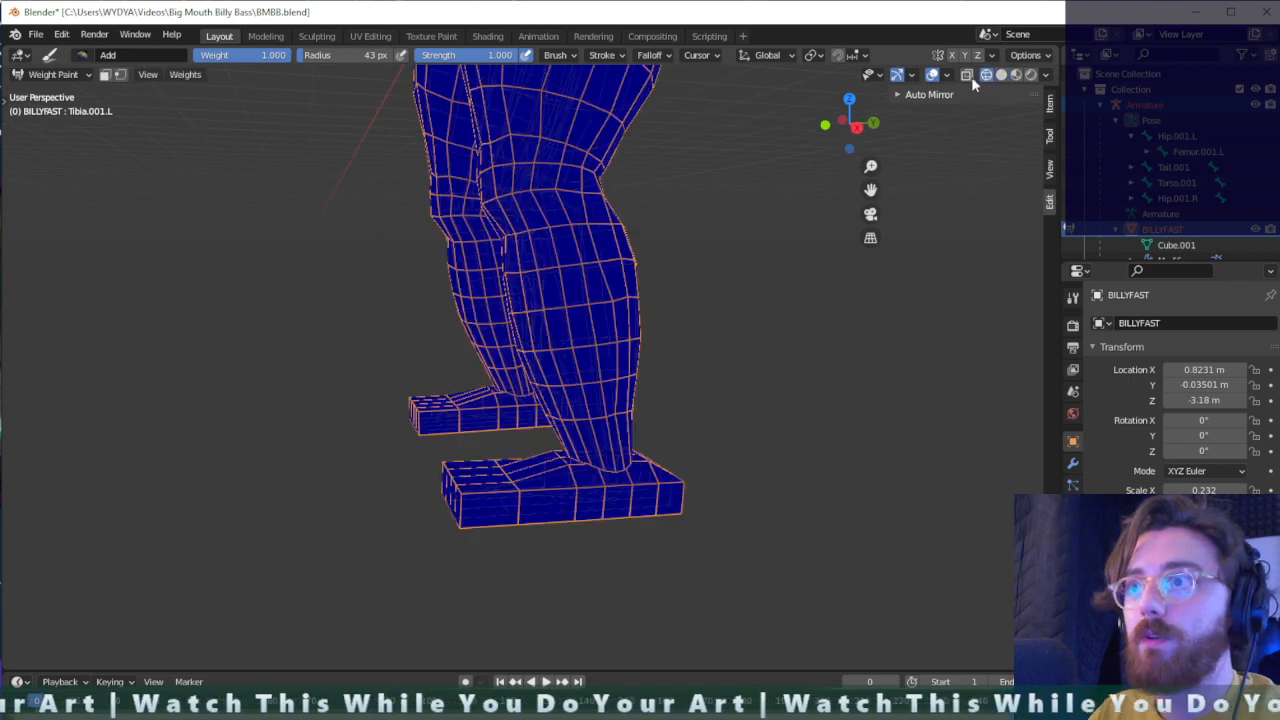
- Paint weight 1.000 for the left tibia bone over the outer side of the left lower leg, from below the knee to the ankle
{"action": "middle_click_drag", "start_coordinate": [618, 365], "coordinate": [680, 377]}
{"action": "left_click_drag", "start_coordinate": [520, 335], "coordinate": [557, 372]}
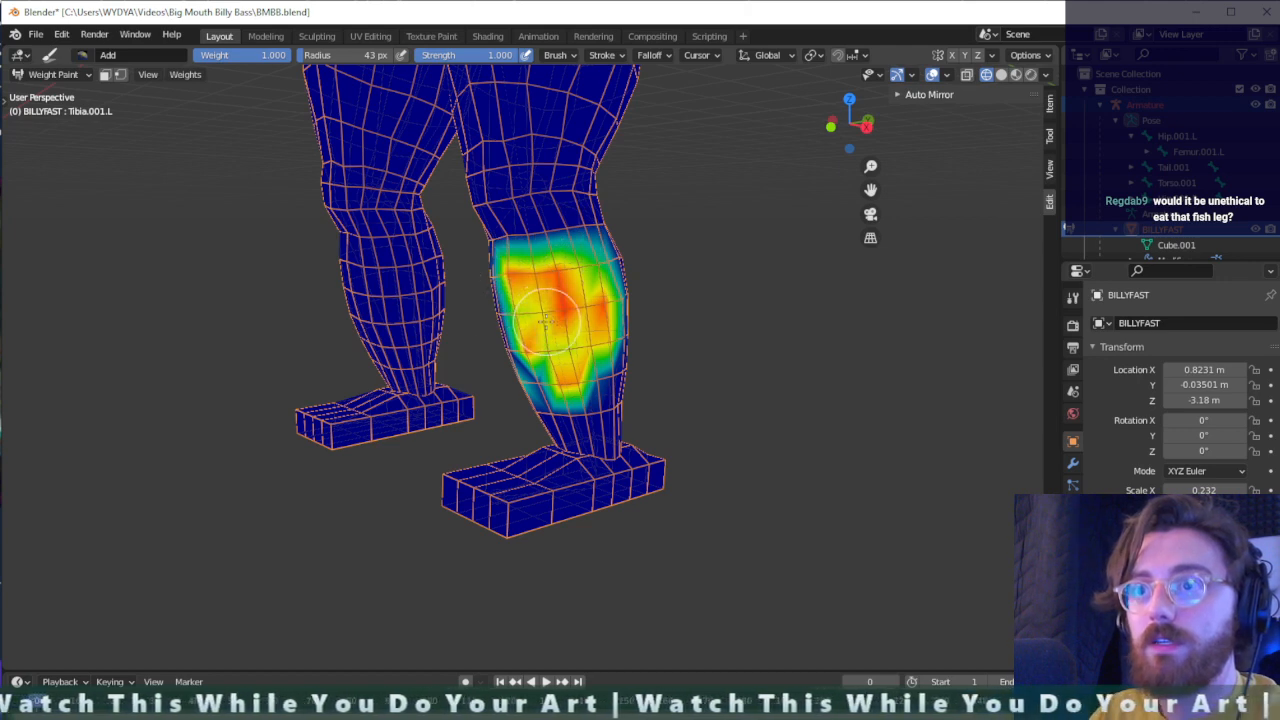
{"action": "mouse_move", "coordinate": [550, 406]}
{"action": "left_mouse_down"}
{"action": "mouse_move", "coordinate": [565, 430]}
{"action": "mouse_move", "coordinate": [597, 399]}
{"action": "left_mouse_up"}
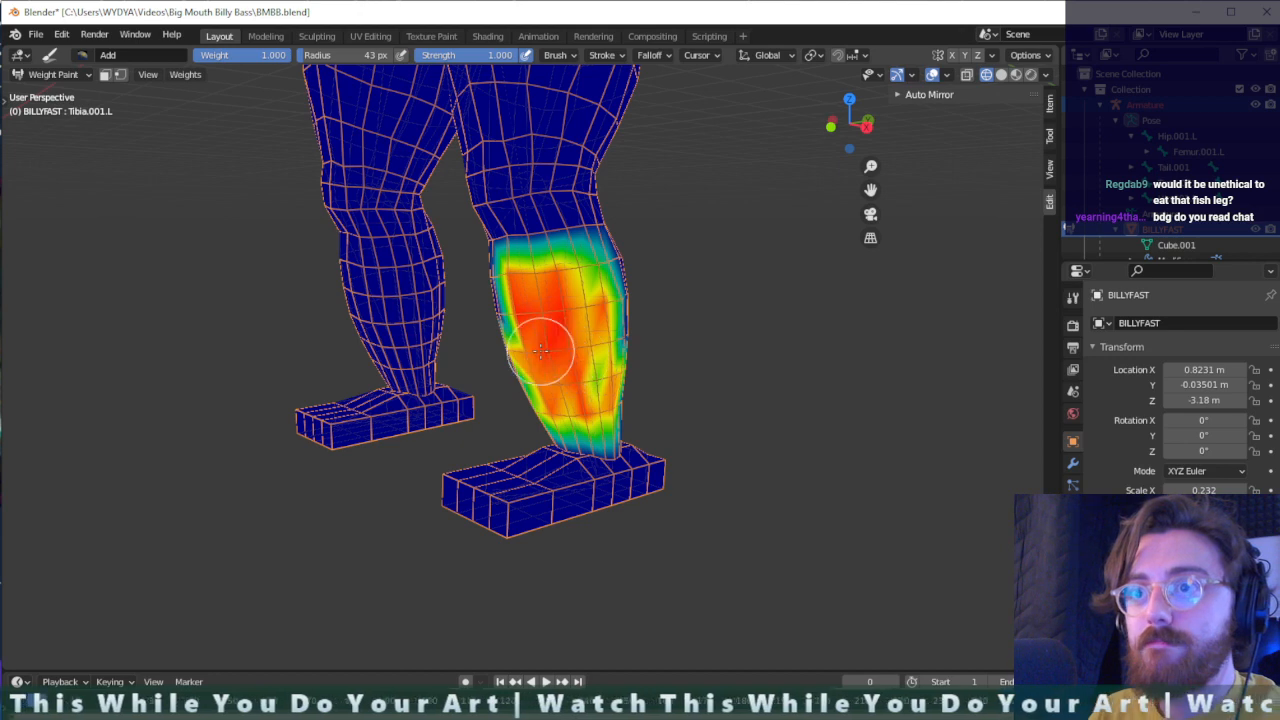
{"action": "left_click_drag", "start_coordinate": [597, 318], "coordinate": [615, 275]}
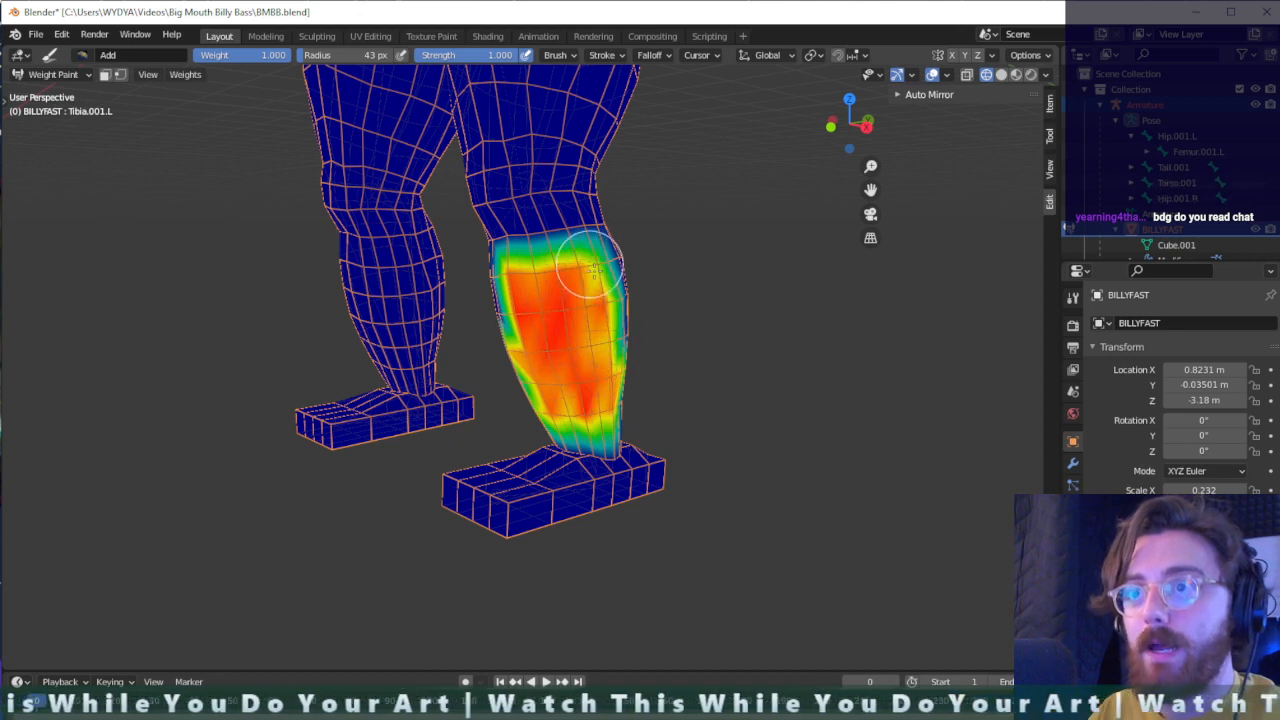
{"action": "mouse_move", "coordinate": [614, 294]}
{"action": "middle_mouse_down"}
{"action": "mouse_move", "coordinate": [517, 357]}
{"action": "mouse_move", "coordinate": [580, 340]}
{"action": "middle_mouse_up"}
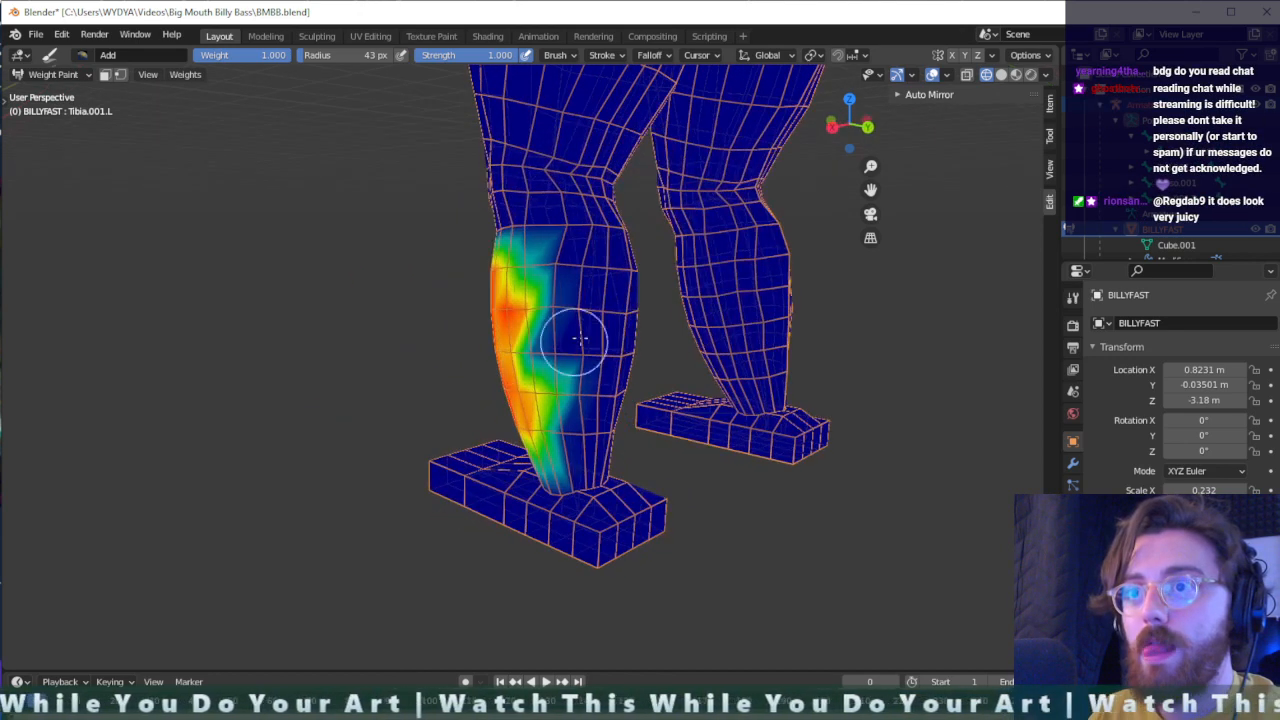
{"action": "left_click_drag", "start_coordinate": [595, 350], "coordinate": [541, 336], "text": "alt"}
{"action": "key", "text": "ctrl+z"}
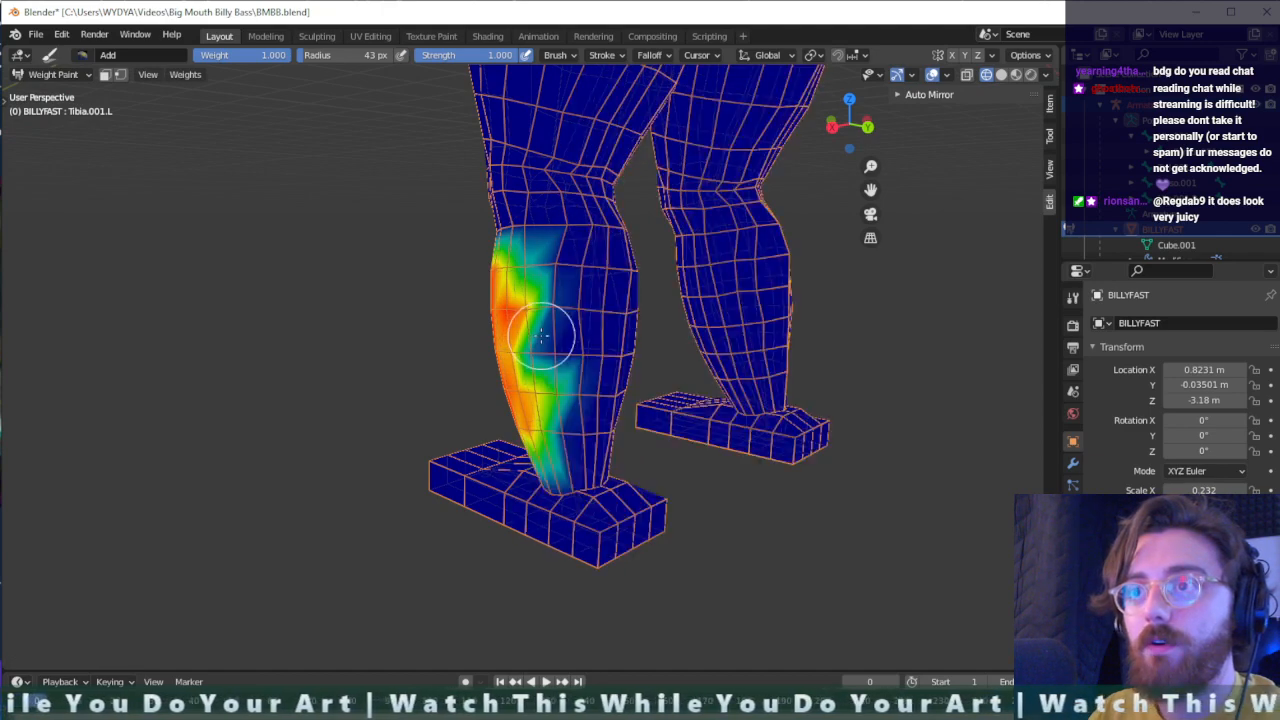
{"action": "left_click_drag", "start_coordinate": [410, 303], "coordinate": [1262, 376], "text": "alt"}
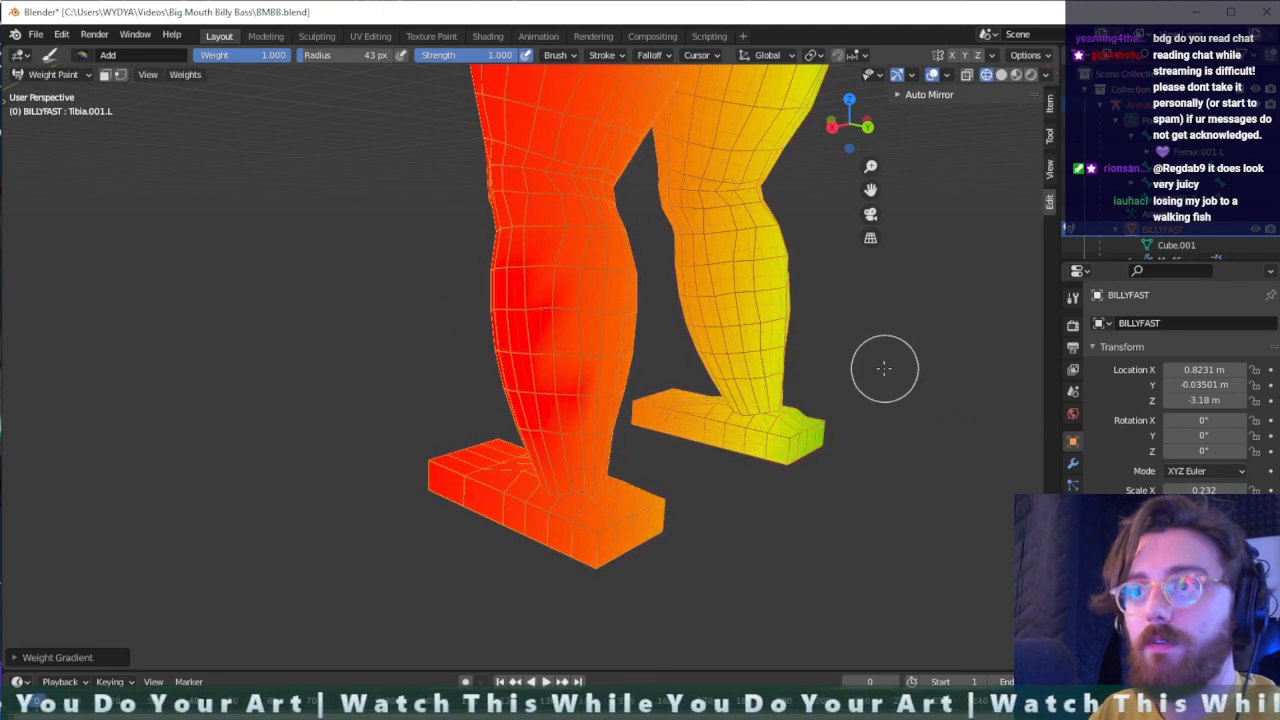
{"action": "middle_click_drag", "start_coordinate": [885, 369], "coordinate": [620, 395]}
{"action": "key", "text": "ctrl+z"}
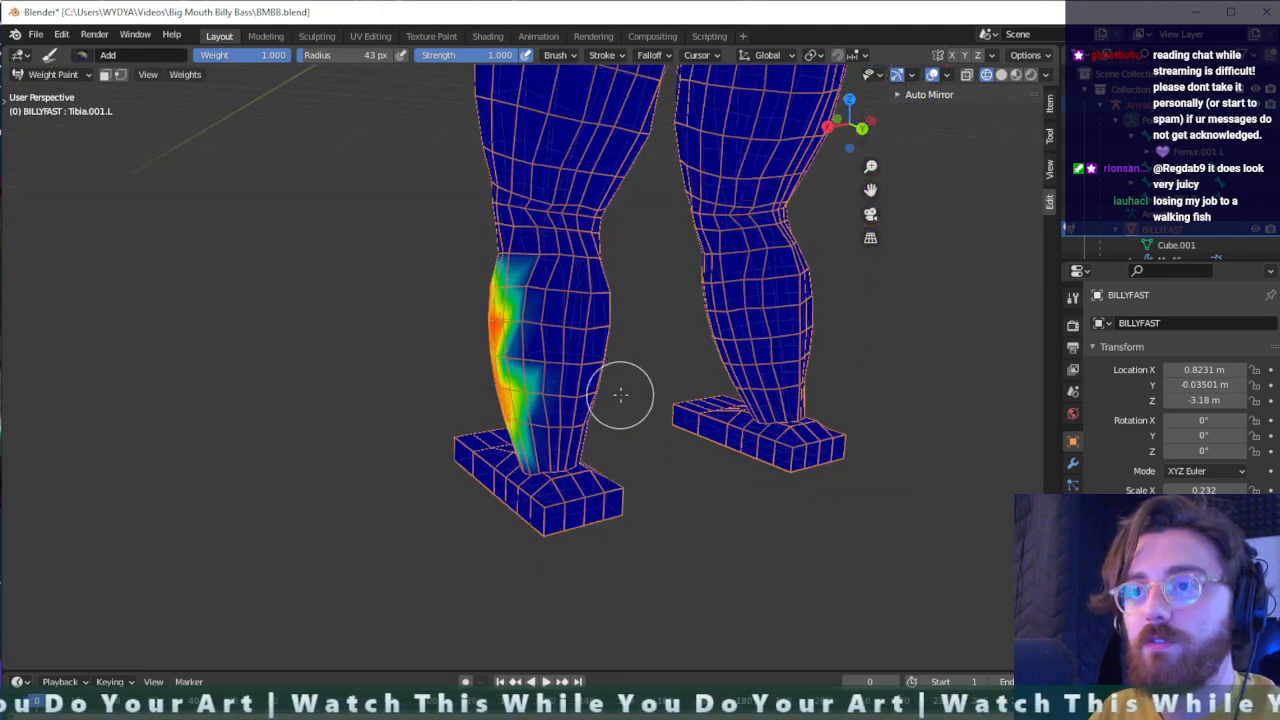
- Paint the left tibia's weight over the back of the left calf, filling it from the ankle up to just below the knee
{"action": "mouse_move", "coordinate": [566, 293]}
{"action": "left_mouse_down"}
{"action": "mouse_move", "coordinate": [520, 330]}
{"action": "mouse_move", "coordinate": [560, 440]}
{"action": "mouse_move", "coordinate": [552, 428]}
{"action": "left_mouse_up"}
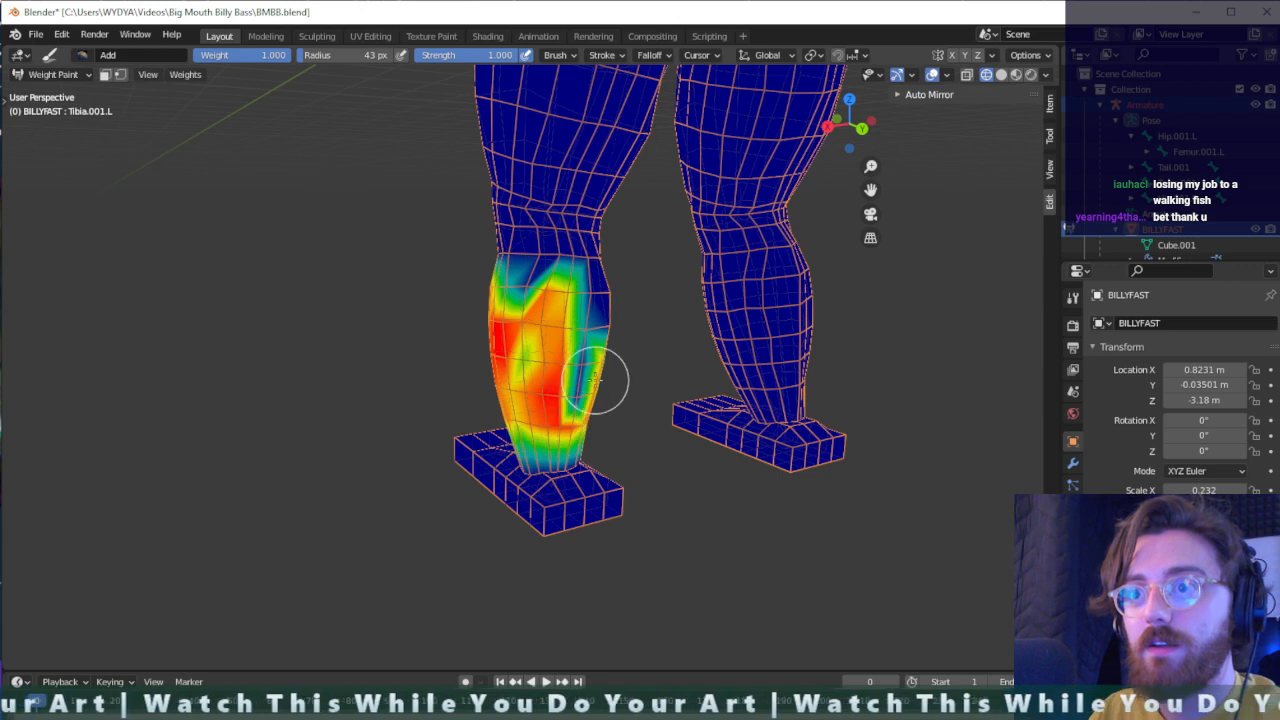
{"action": "mouse_move", "coordinate": [558, 397]}
{"action": "left_mouse_down"}
{"action": "mouse_move", "coordinate": [586, 380]}
{"action": "mouse_move", "coordinate": [523, 363]}
{"action": "mouse_move", "coordinate": [503, 406]}
{"action": "mouse_move", "coordinate": [584, 396]}
{"action": "mouse_move", "coordinate": [510, 420]}
{"action": "left_mouse_up"}
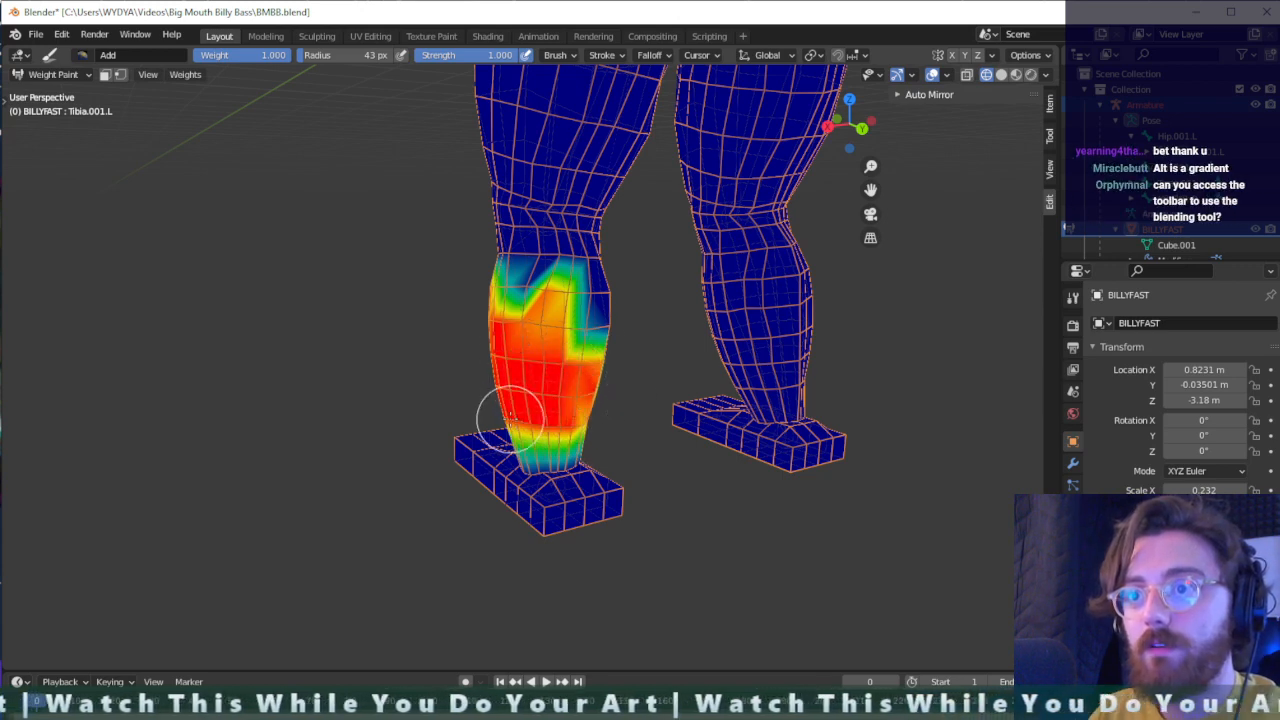
{"action": "middle_click_drag", "start_coordinate": [598, 415], "coordinate": [540, 398]}
{"action": "mouse_move", "coordinate": [520, 390]}
{"action": "left_mouse_down"}
{"action": "mouse_move", "coordinate": [529, 380]}
{"action": "mouse_move", "coordinate": [538, 415]}
{"action": "mouse_move", "coordinate": [571, 314]}
{"action": "mouse_move", "coordinate": [449, 354]}
{"action": "mouse_move", "coordinate": [514, 320]}
{"action": "mouse_move", "coordinate": [455, 300]}
{"action": "mouse_move", "coordinate": [549, 278]}
{"action": "mouse_move", "coordinate": [483, 283]}
{"action": "mouse_move", "coordinate": [397, 259]}
{"action": "mouse_move", "coordinate": [409, 234]}
{"action": "mouse_move", "coordinate": [514, 271]}
{"action": "mouse_move", "coordinate": [444, 246]}
{"action": "mouse_move", "coordinate": [450, 262]}
{"action": "left_mouse_up"}
{"action": "middle_click_drag", "start_coordinate": [450, 262], "coordinate": [699, 280]}
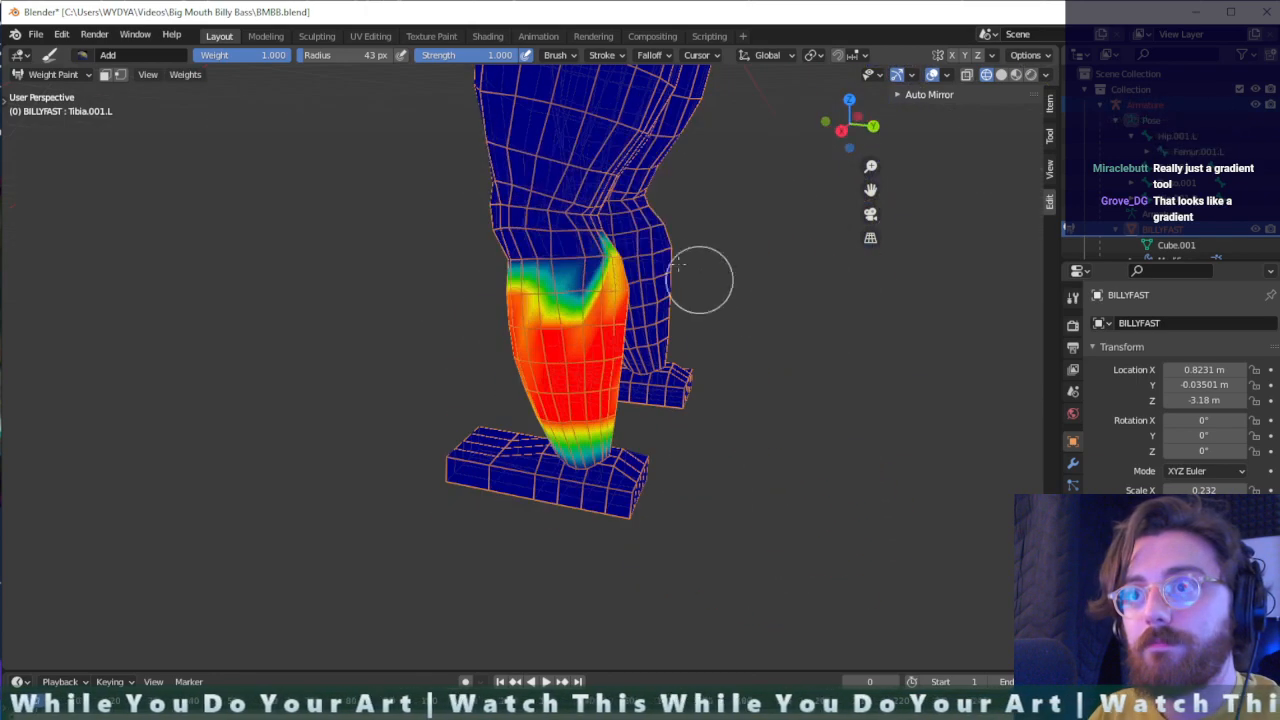
{"action": "mouse_move", "coordinate": [619, 259]}
{"action": "left_mouse_down"}
{"action": "mouse_move", "coordinate": [560, 268]}
{"action": "mouse_move", "coordinate": [618, 287]}
{"action": "mouse_move", "coordinate": [555, 300]}
{"action": "mouse_move", "coordinate": [535, 265]}
{"action": "left_mouse_up"}
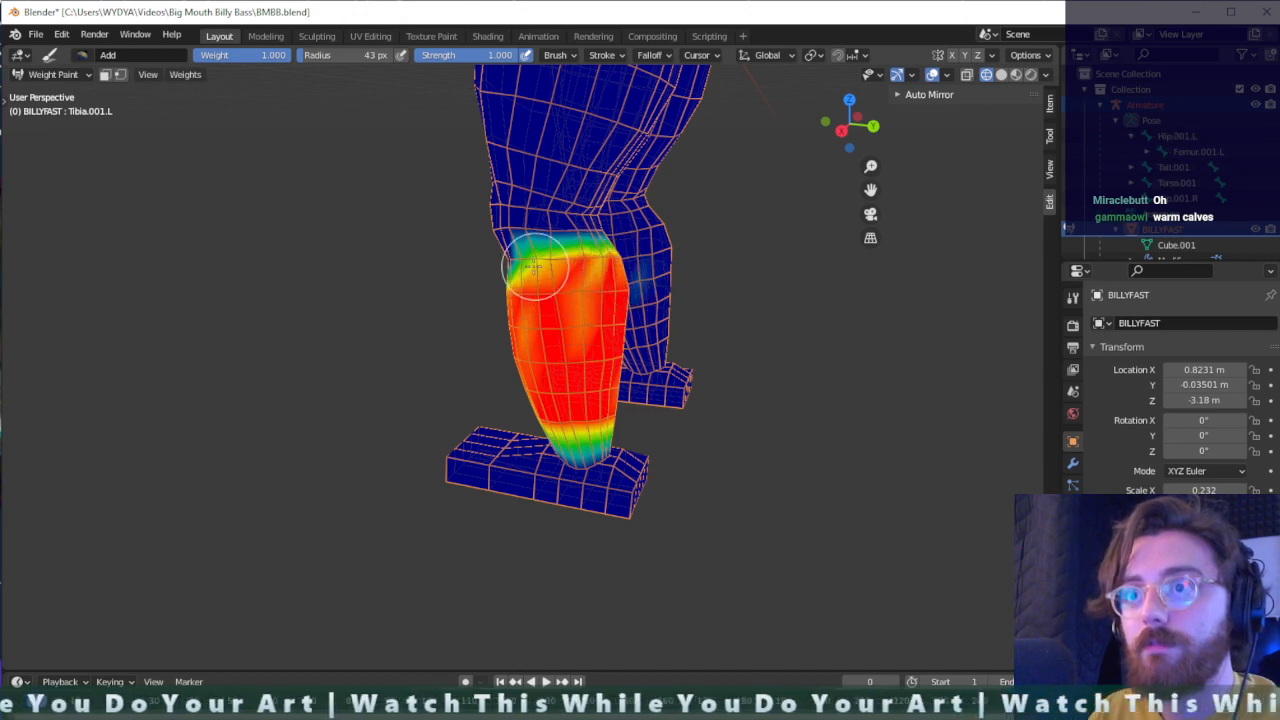
- Paint the left tibia's weight over the front and inner side of the left lower leg until the coverage is solid
{"action": "middle_click_drag", "start_coordinate": [690, 311], "coordinate": [735, 285]}
{"action": "middle_click_drag", "start_coordinate": [433, 328], "coordinate": [629, 291]}
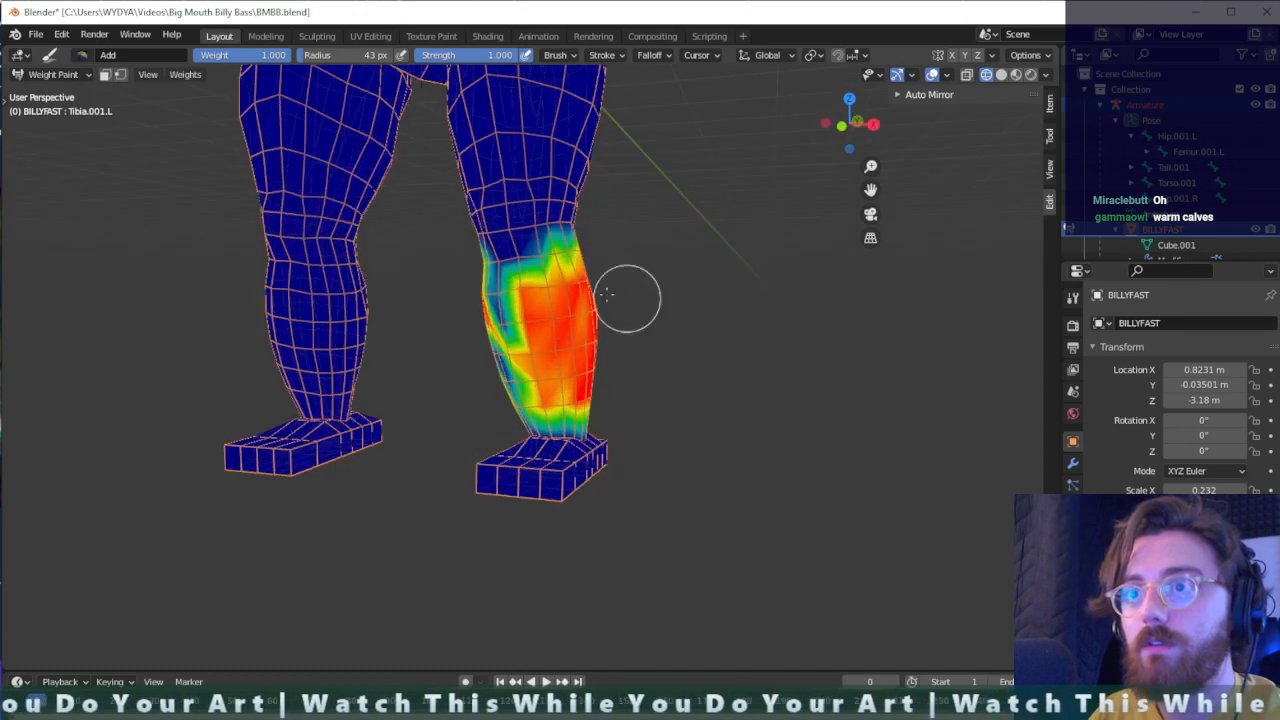
{"action": "mouse_move", "coordinate": [629, 291]}
{"action": "left_mouse_down"}
{"action": "mouse_move", "coordinate": [571, 251]}
{"action": "mouse_move", "coordinate": [489, 263]}
{"action": "mouse_move", "coordinate": [518, 410]}
{"action": "left_mouse_up"}
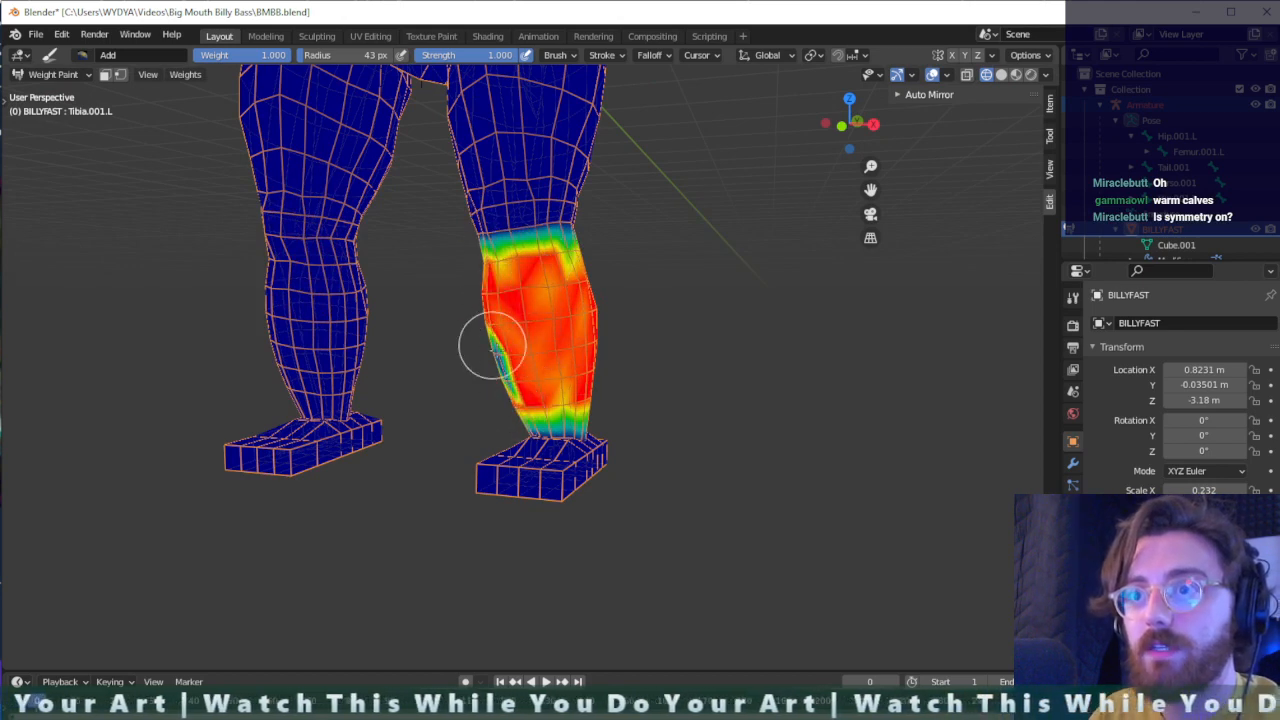
{"action": "left_click_drag", "start_coordinate": [492, 345], "coordinate": [489, 354]}
{"action": "middle_click_drag", "start_coordinate": [520, 376], "coordinate": [615, 371]}
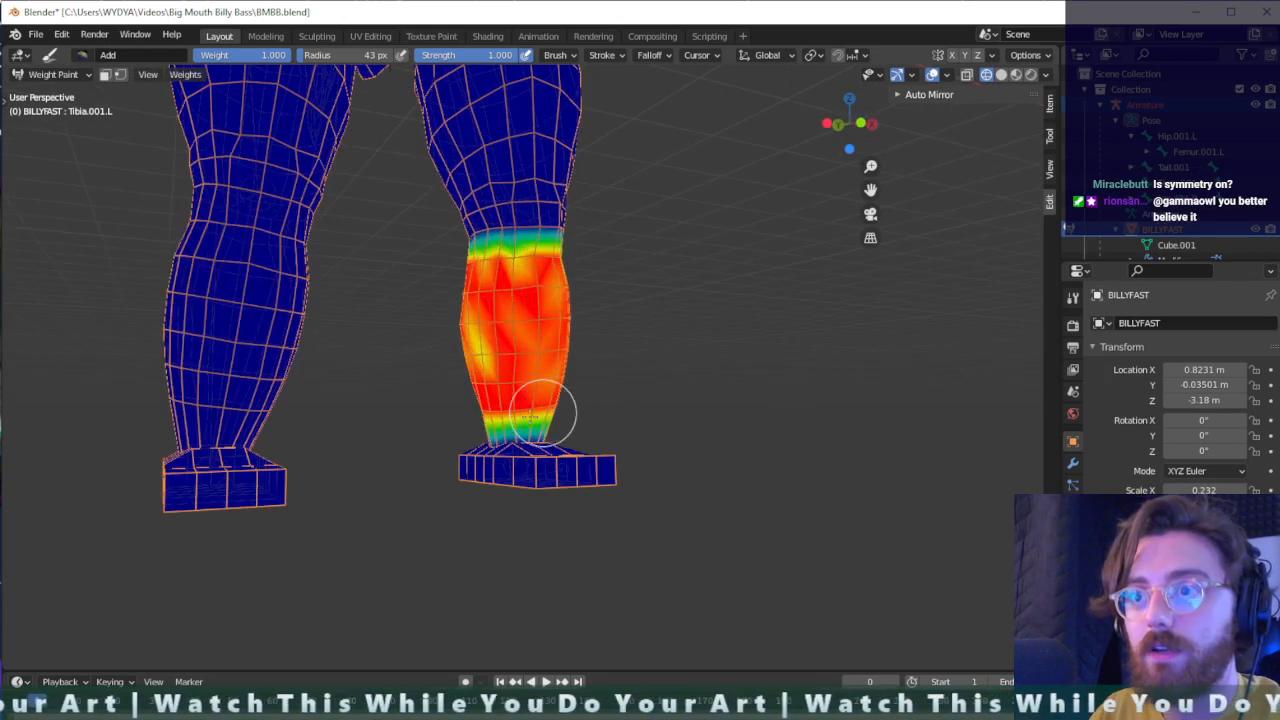
{"action": "mouse_move", "coordinate": [531, 416]}
{"action": "left_mouse_down"}
{"action": "mouse_move", "coordinate": [523, 314]}
{"action": "mouse_move", "coordinate": [549, 391]}
{"action": "mouse_move", "coordinate": [429, 263]}
{"action": "mouse_move", "coordinate": [550, 263]}
{"action": "left_mouse_up"}
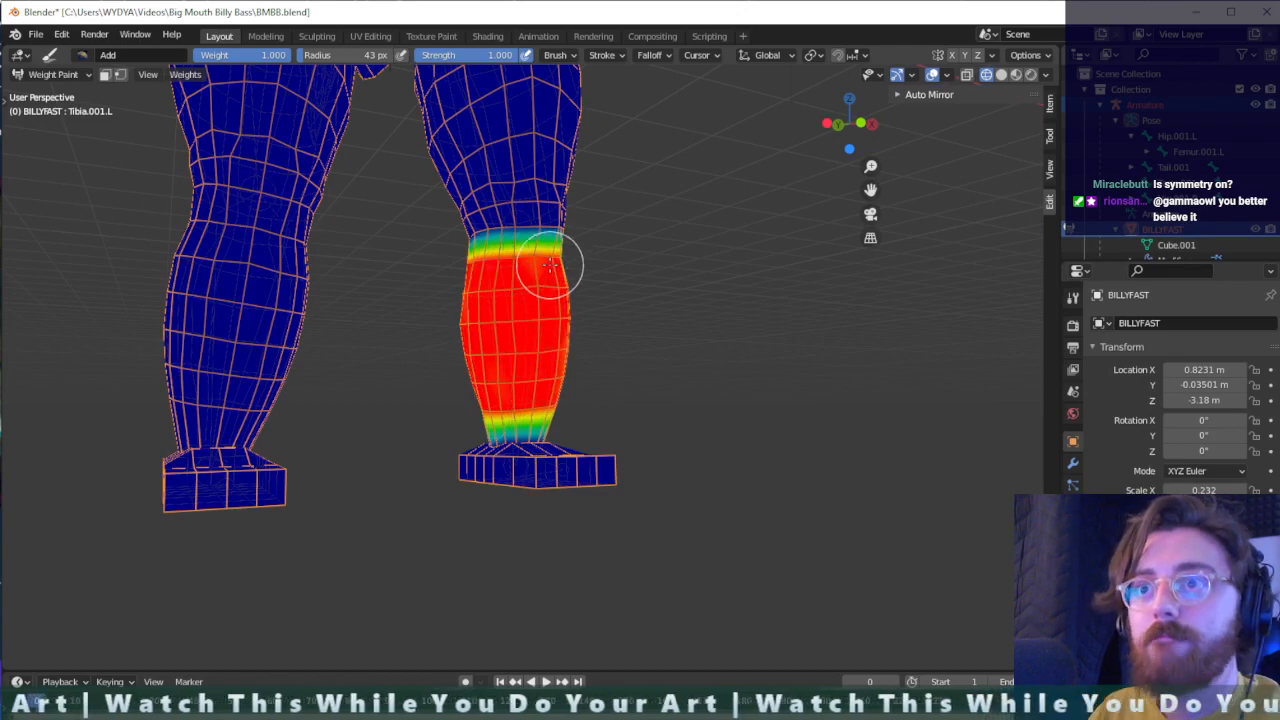
- Inspect the right tibia bone's weights on the mesh, and make the left tibia the active bone again
{"action": "mouse_move", "coordinate": [550, 263]}
{"action": "middle_mouse_down"}
{"action": "mouse_move", "coordinate": [610, 300]}
{"action": "mouse_move", "coordinate": [686, 303]}
{"action": "mouse_move", "coordinate": [677, 343]}
{"action": "mouse_move", "coordinate": [572, 351]}
{"action": "middle_mouse_up"}
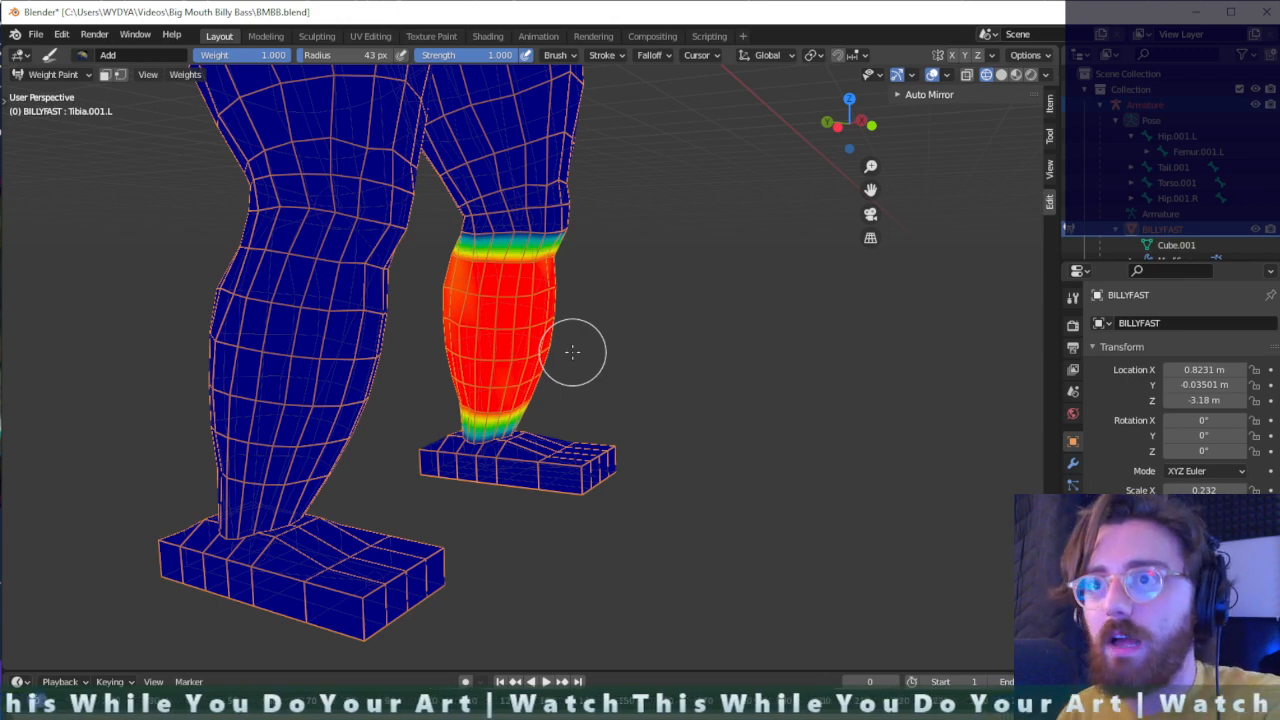
{"action": "right_click", "coordinate": [432, 336]}
{"action": "mouse_move", "coordinate": [734, 411]}
{"action": "middle_mouse_down"}
{"action": "mouse_move", "coordinate": [543, 412]}
{"action": "mouse_move", "coordinate": [591, 400]}
{"action": "middle_mouse_up"}
{"action": "scroll", "coordinate": [606, 403], "scroll_direction": "down", "scroll_amount": 2}
{"action": "left_click", "coordinate": [346, 333], "text": "ctrl"}
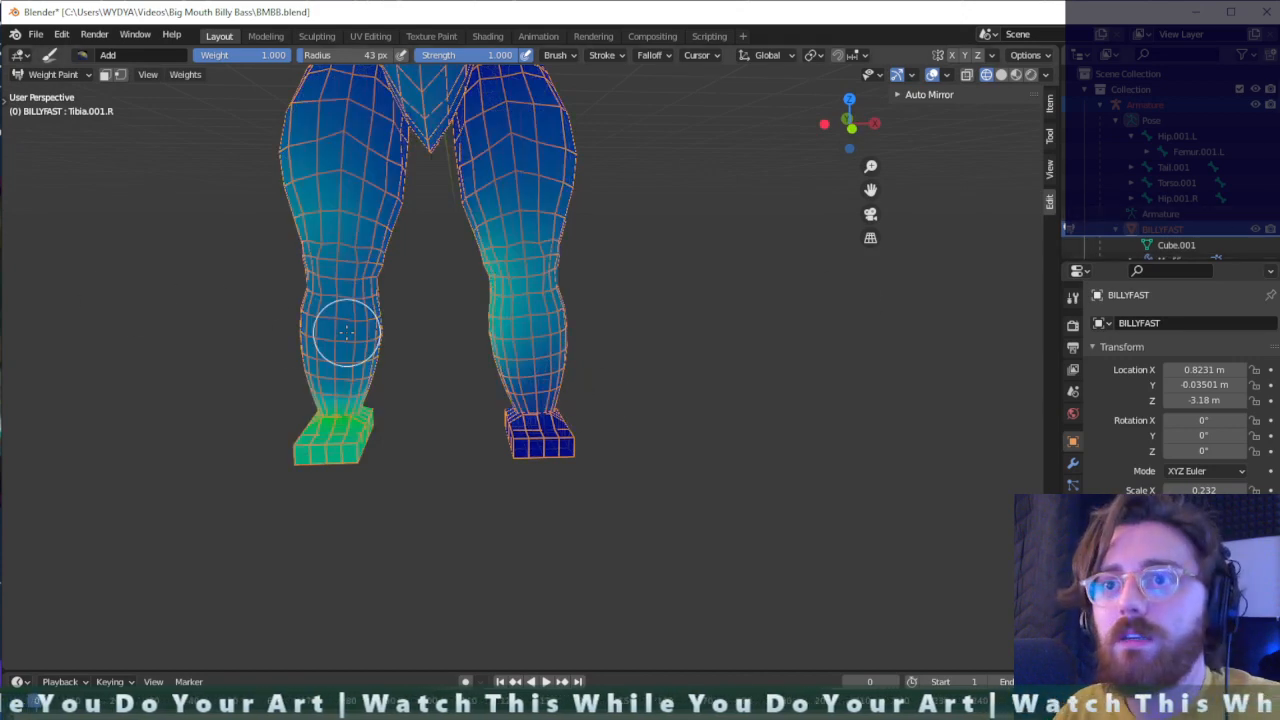
{"action": "left_click", "coordinate": [540, 323], "text": "ctrl"}
{"action": "middle_click_drag", "start_coordinate": [400, 314], "coordinate": [515, 318]}
{"action": "mouse_move", "coordinate": [515, 318]}
{"action": "left_mouse_down"}
{"action": "mouse_move", "coordinate": [560, 292]}
{"action": "mouse_move", "coordinate": [571, 306]}
{"action": "mouse_move", "coordinate": [557, 347]}
{"action": "left_mouse_up"}
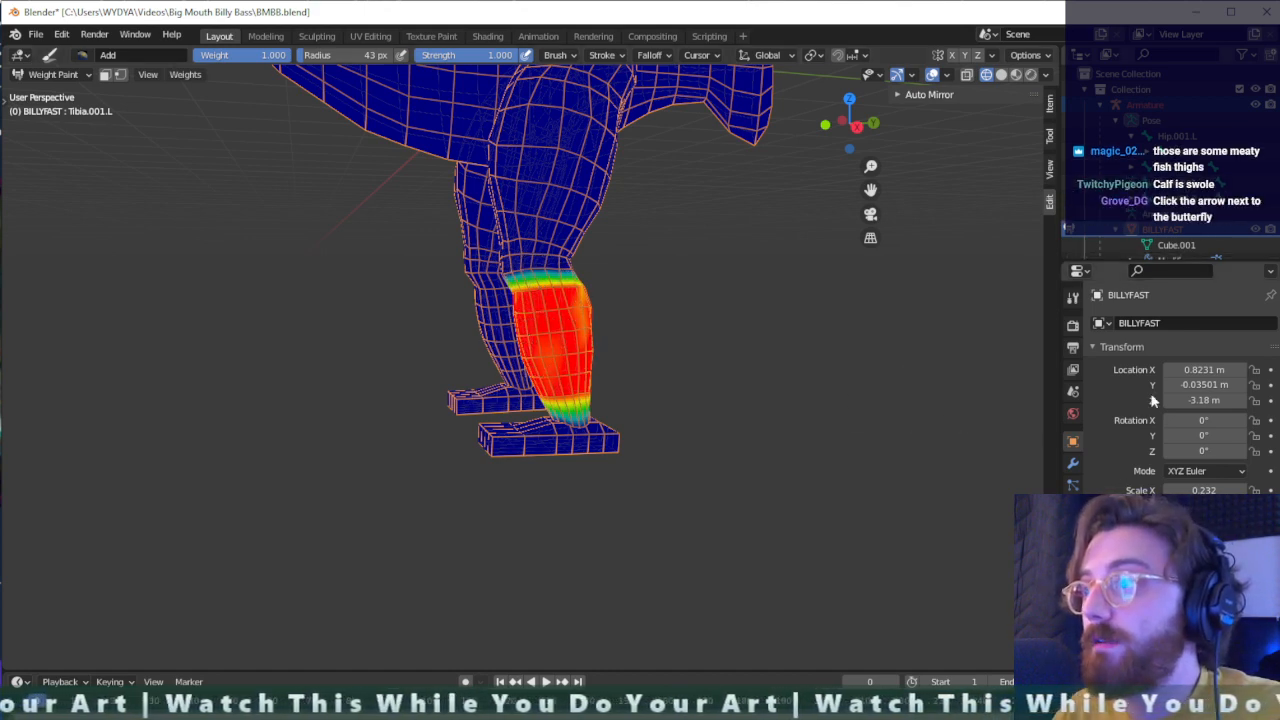
- Turn on X-axis mirror symmetry for the weight paint brush
{"action": "left_click", "coordinate": [1073, 465]}
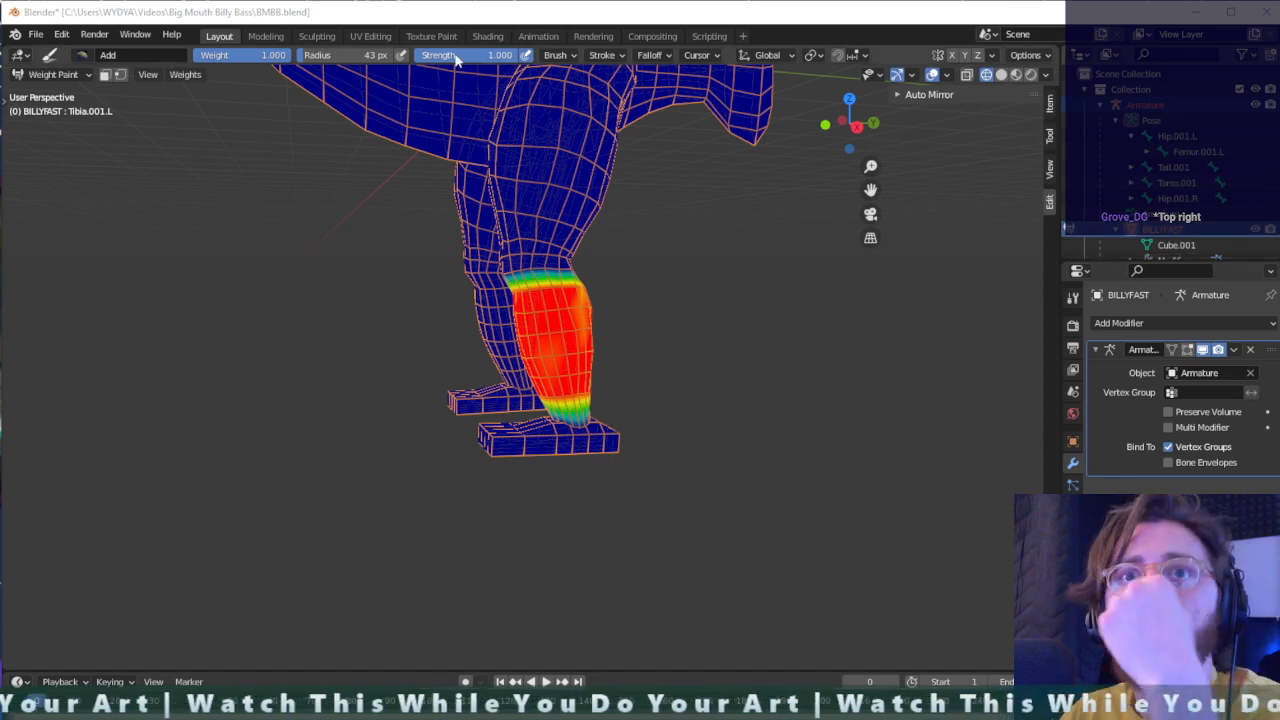
{"action": "scroll", "coordinate": [337, 256], "scroll_direction": "up", "scroll_amount": 2}
{"action": "scroll", "coordinate": [337, 255], "scroll_direction": "down", "scroll_amount": 1}
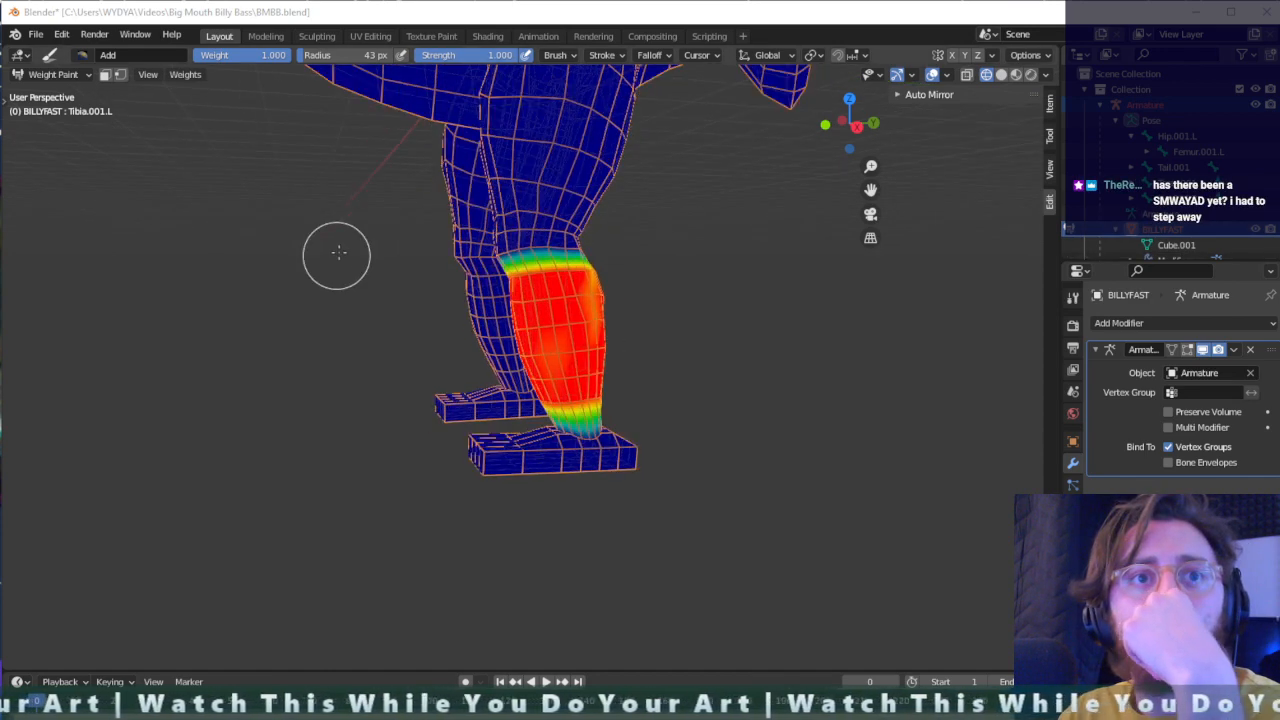
{"action": "middle_click_drag", "start_coordinate": [358, 237], "coordinate": [394, 266]}
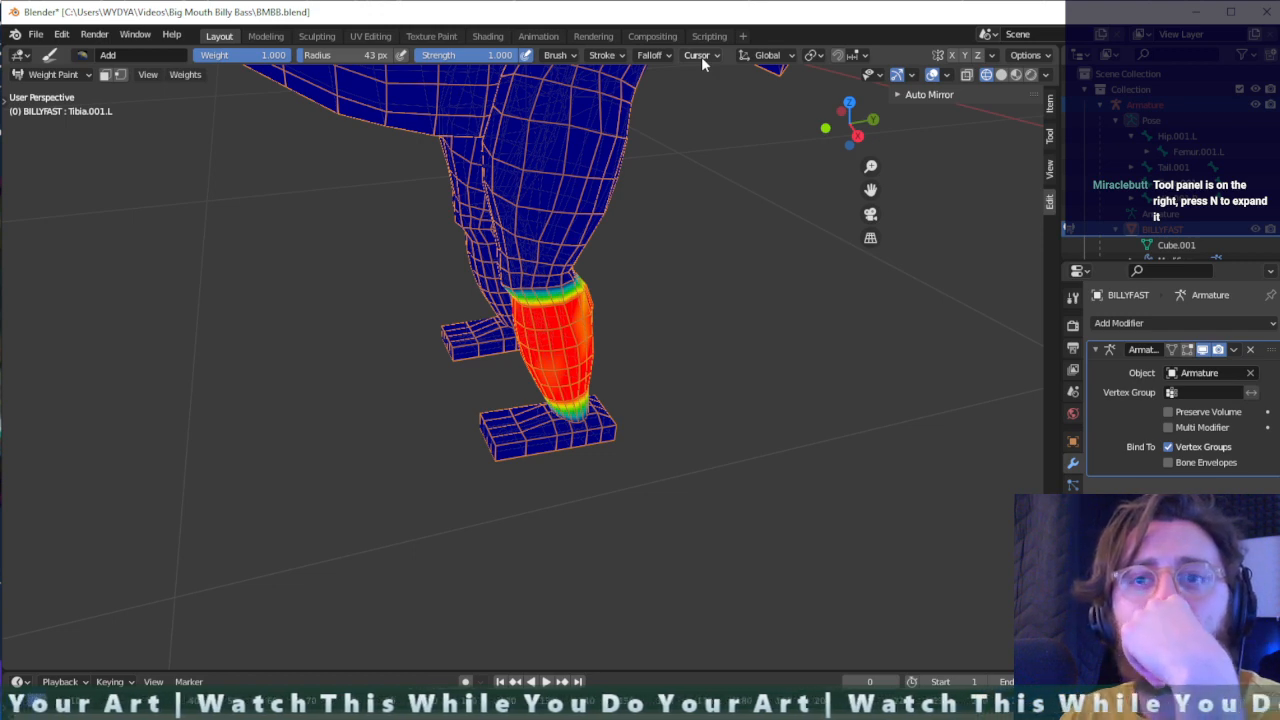
{"action": "left_click", "coordinate": [1049, 139]}
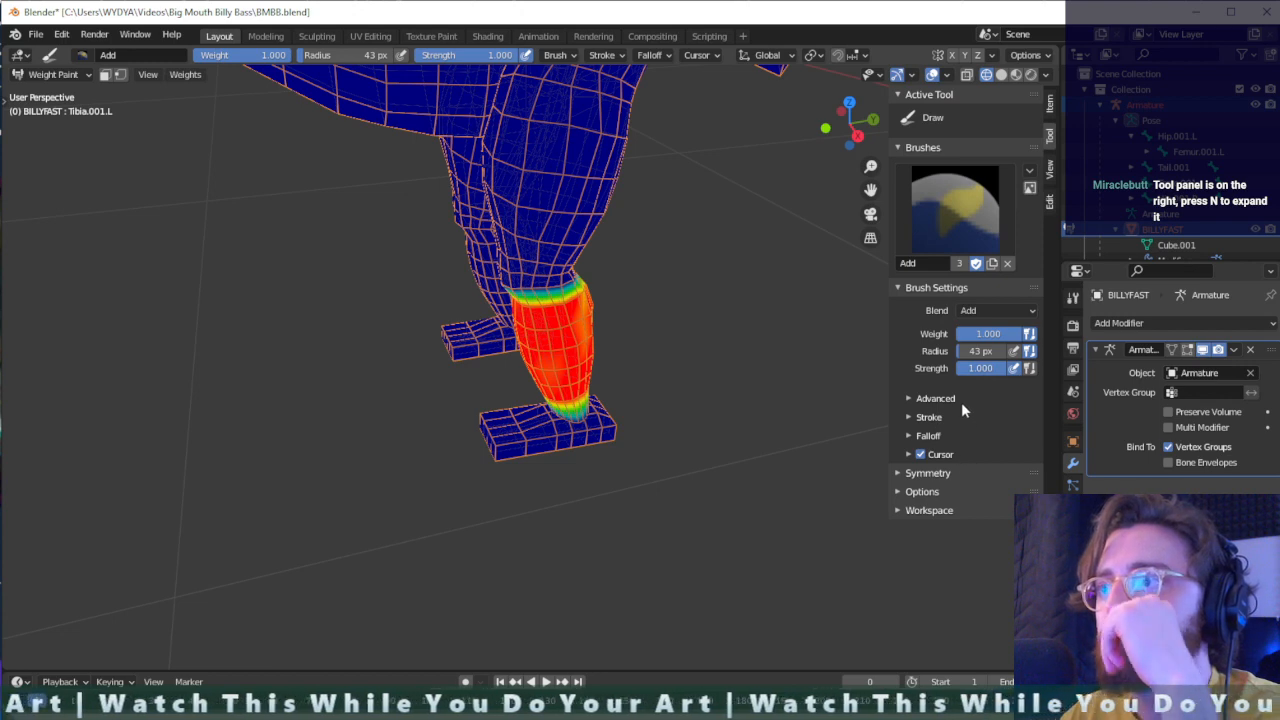
{"action": "left_click", "coordinate": [908, 473]}
{"action": "left_click", "coordinate": [967, 496]}
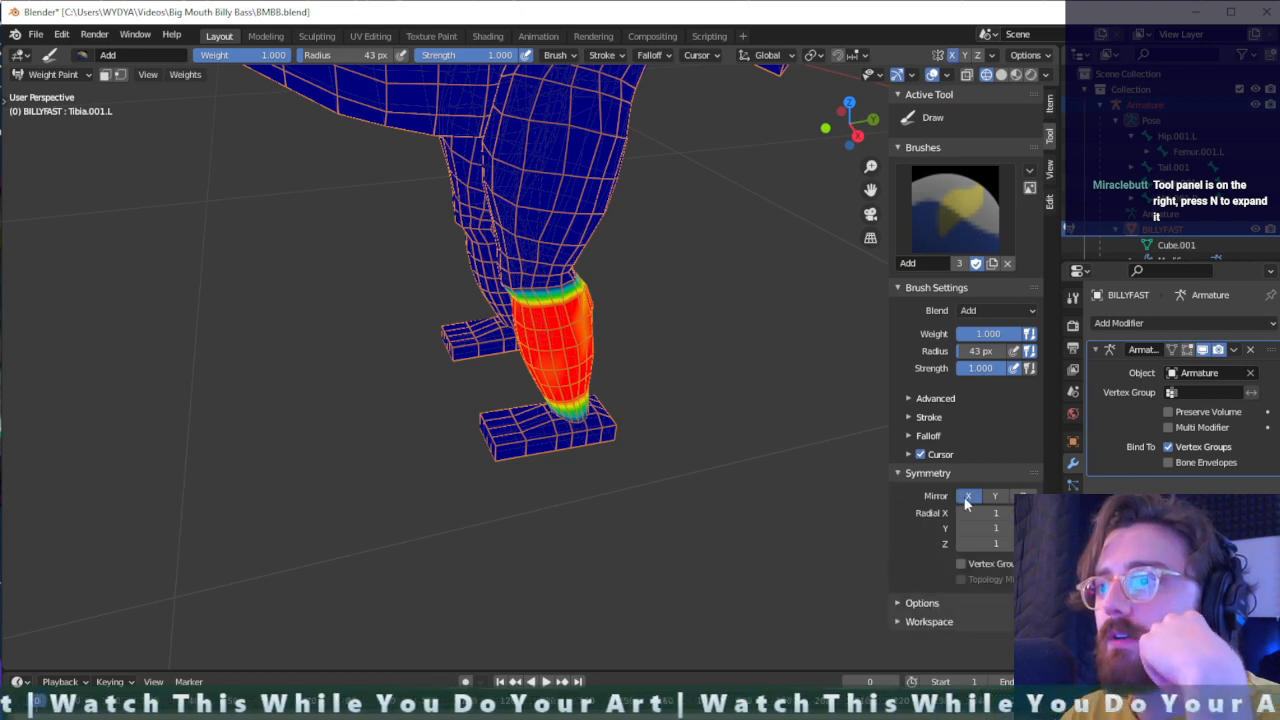
- Touch up the left calf's weight with X mirroring on, check the right tibia bone's weights, and reselect the left tibia
{"action": "middle_click_drag", "start_coordinate": [584, 328], "coordinate": [594, 325]}
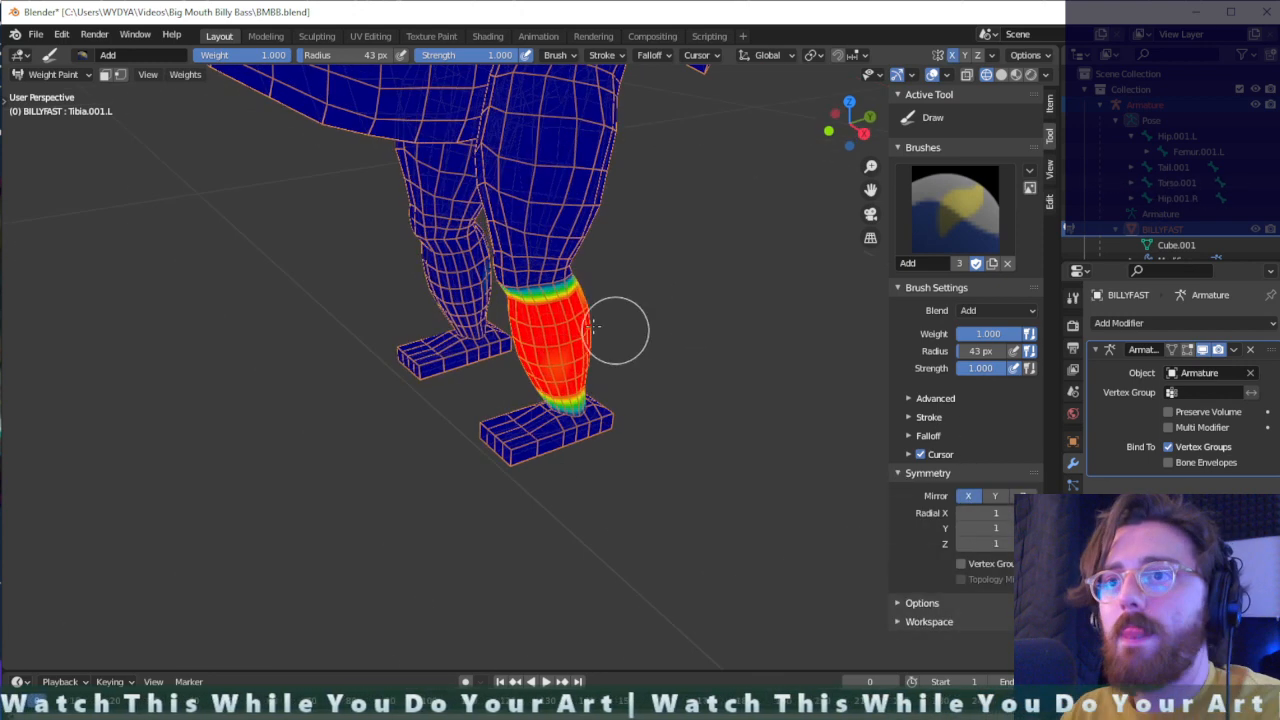
{"action": "left_click", "coordinate": [447, 276], "text": "ctrl"}
{"action": "middle_click_drag", "start_coordinate": [443, 277], "coordinate": [437, 288]}
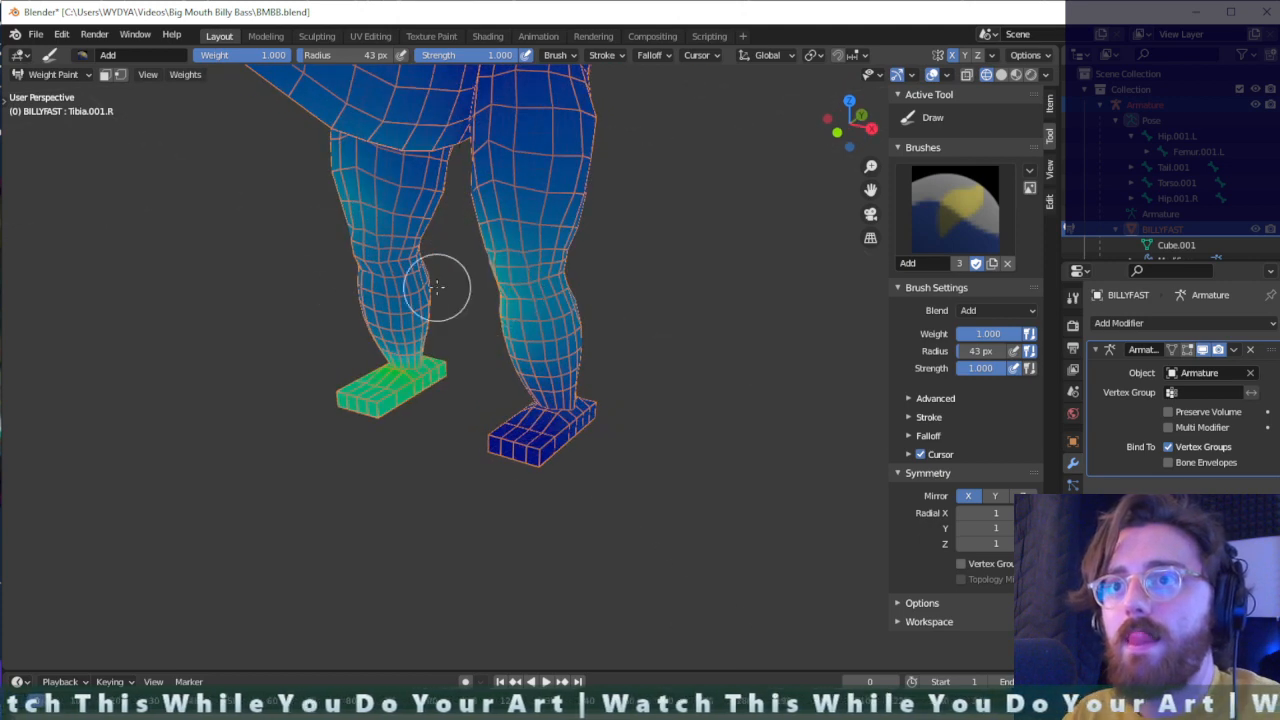
{"action": "mouse_move", "coordinate": [437, 288]}
{"action": "left_mouse_down"}
{"action": "mouse_move", "coordinate": [400, 300]}
{"action": "mouse_move", "coordinate": [423, 295]}
{"action": "left_mouse_up"}
{"action": "left_click", "coordinate": [556, 340], "text": "ctrl"}
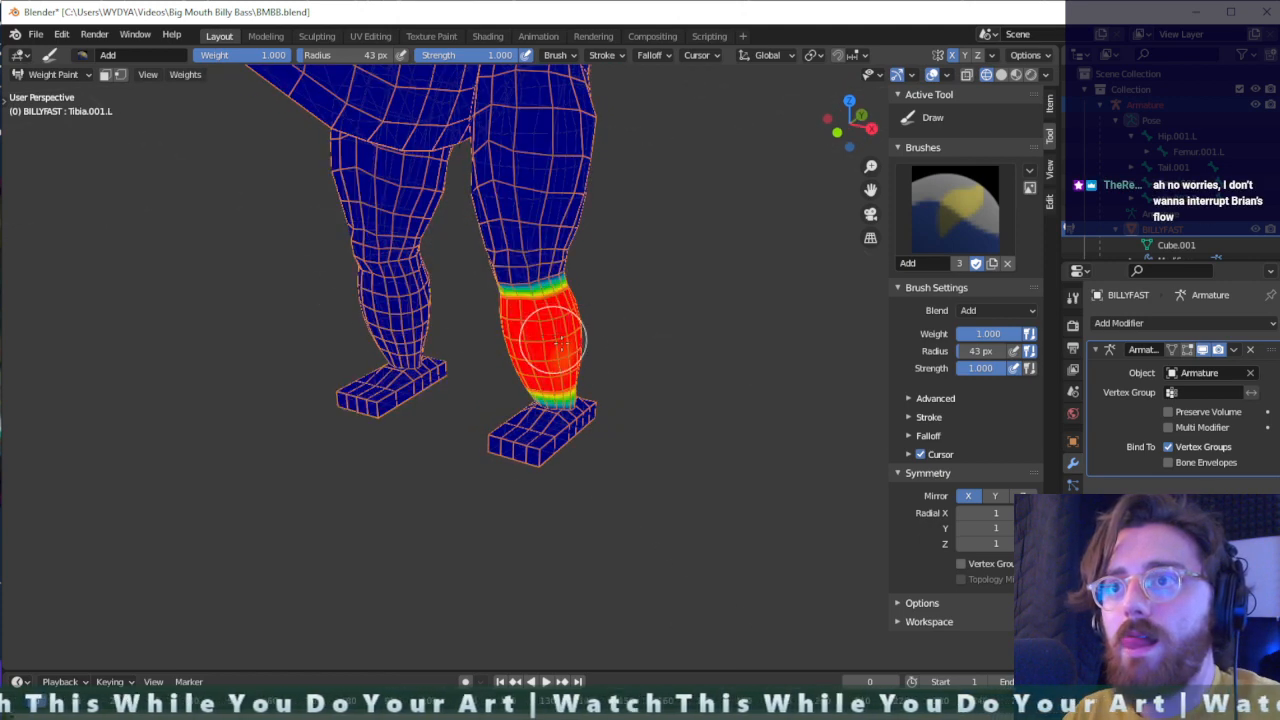
{"action": "middle_click_drag", "start_coordinate": [562, 343], "coordinate": [768, 348]}
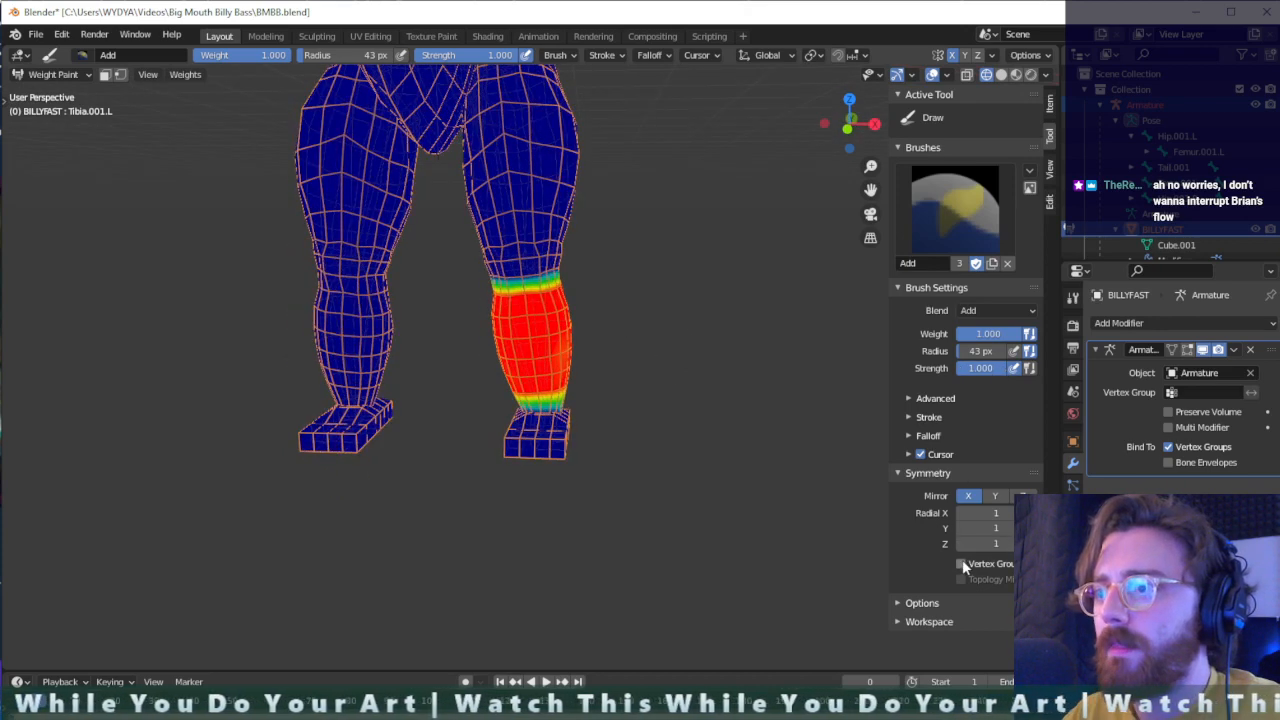
{"action": "middle_click_drag", "start_coordinate": [673, 393], "coordinate": [600, 376]}
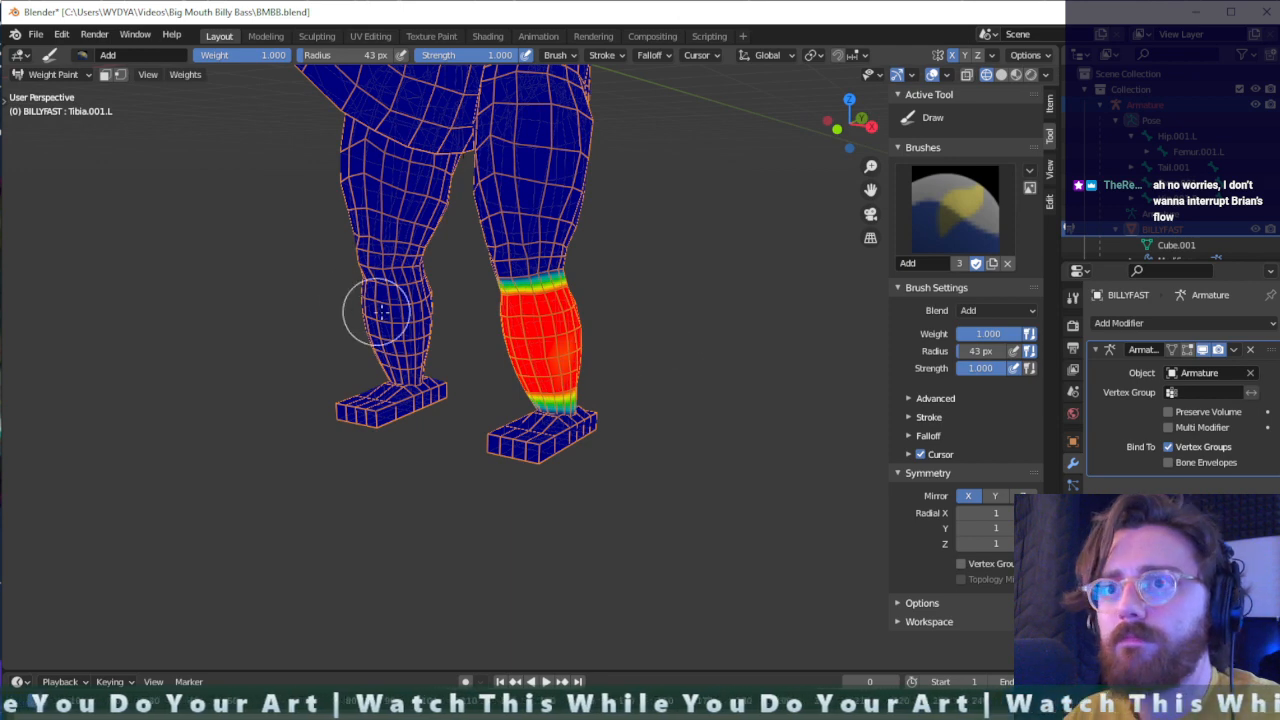
- Compare the right and left tibia bones, then turn on vertex group mirroring in the brush symmetry settings
{"action": "left_click", "coordinate": [385, 310], "text": "ctrl"}
{"action": "left_click", "coordinate": [571, 340], "text": "ctrl"}
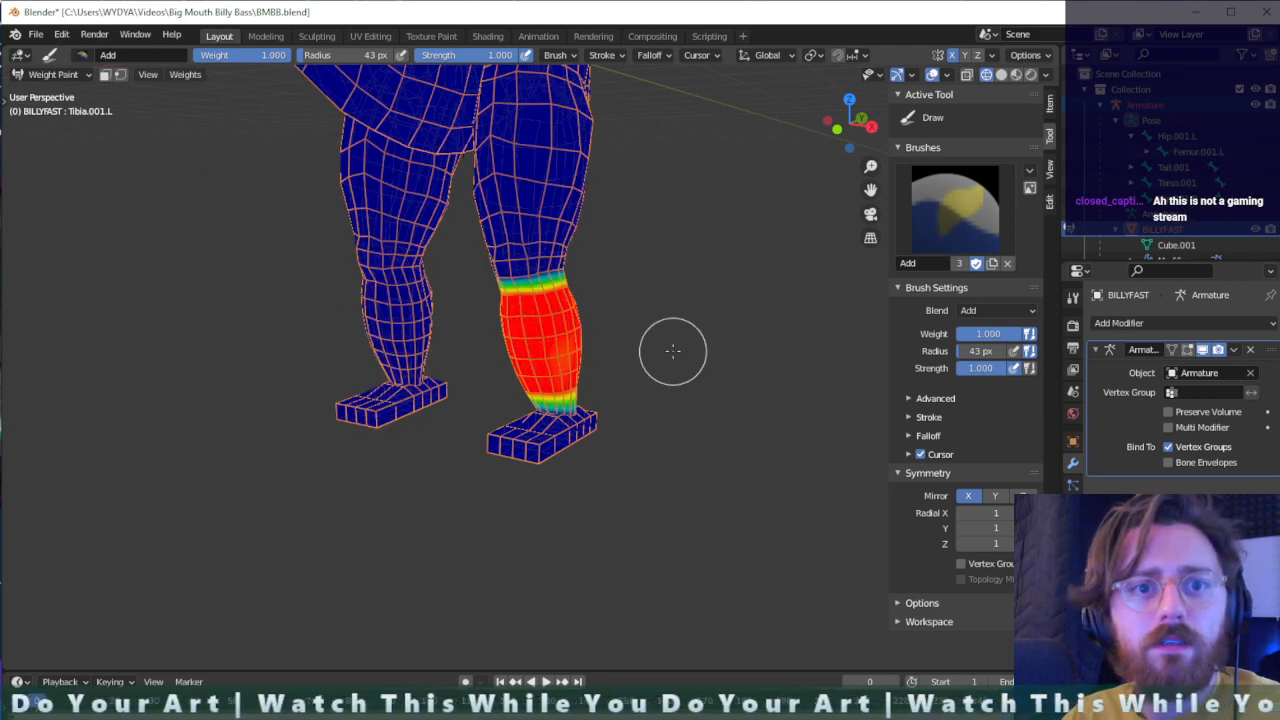
{"action": "left_click", "coordinate": [991, 311]}
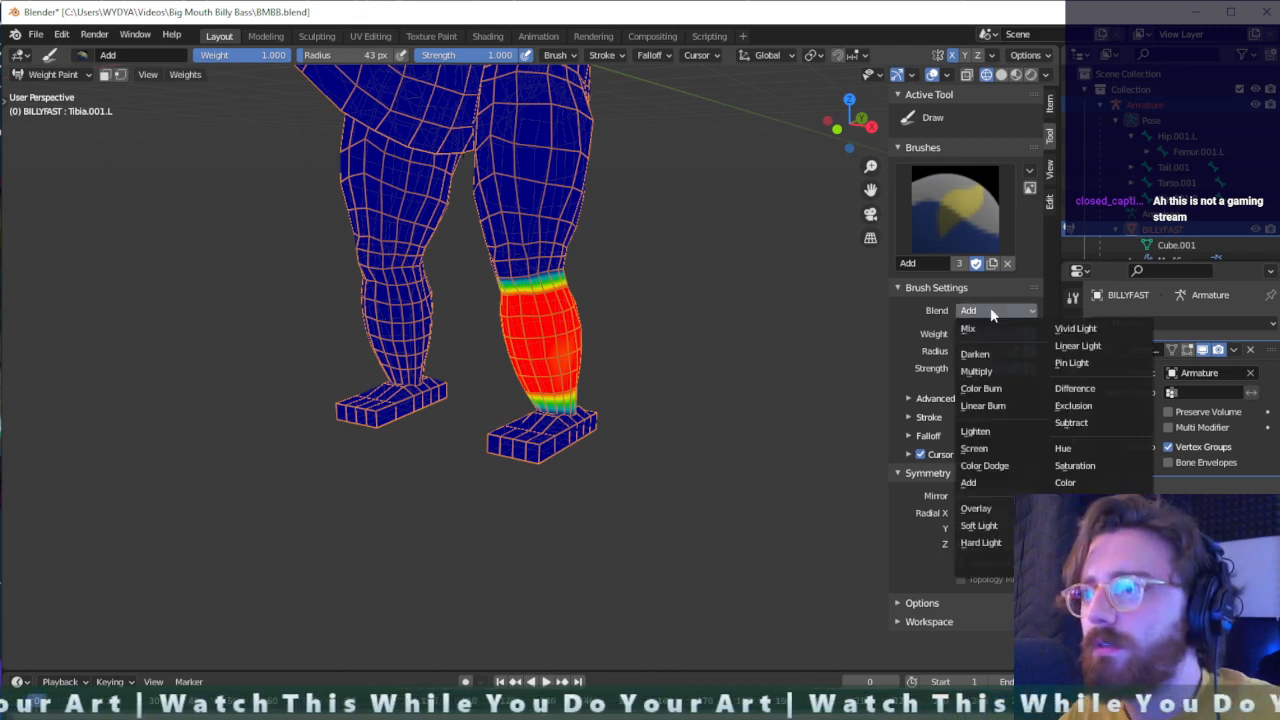
{"action": "left_click", "coordinate": [991, 311]}
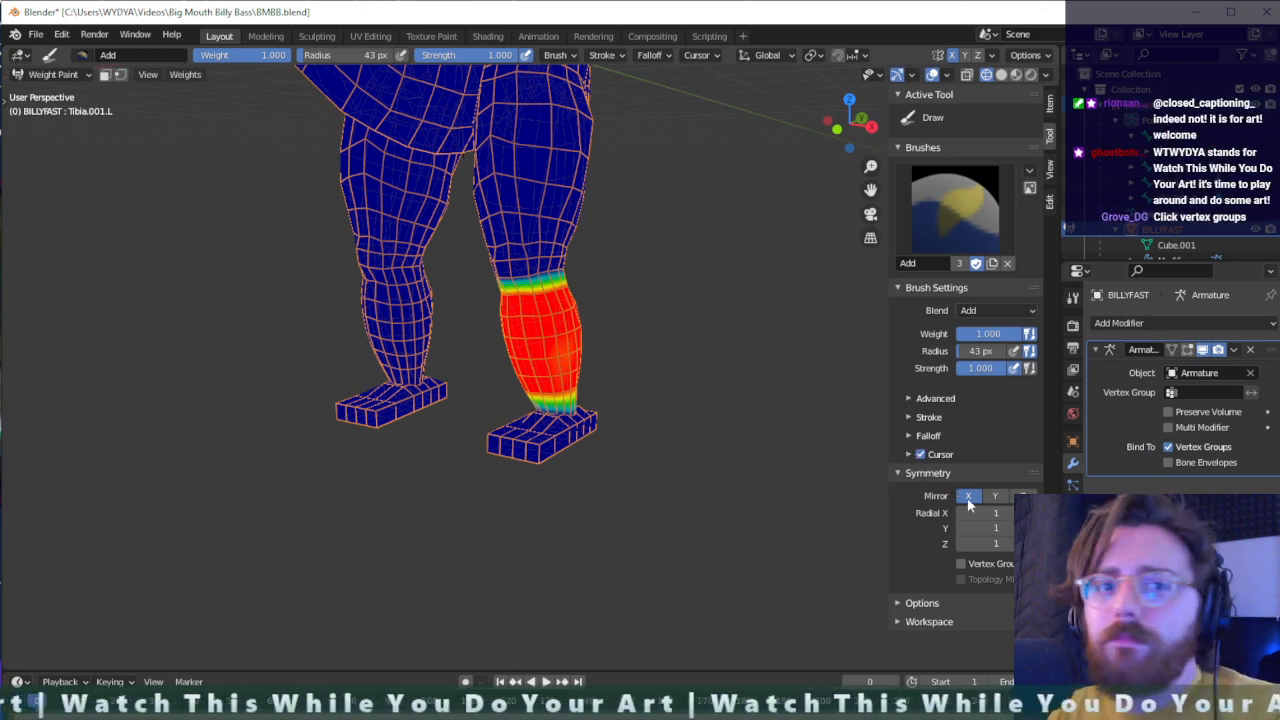
{"action": "left_click", "coordinate": [962, 565]}
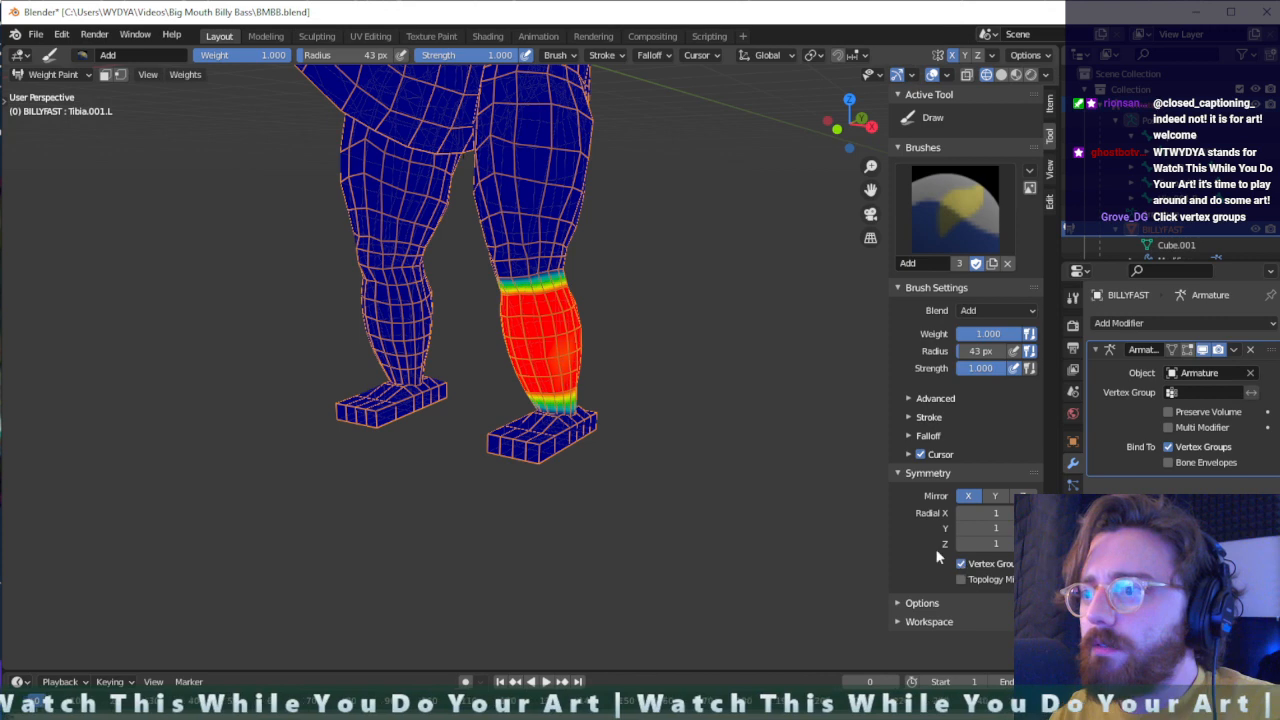
- Switch between the right and left tibia bones to check whether their weights mirror, ending on the left tibia
{"action": "left_click", "coordinate": [404, 334], "text": "ctrl"}
{"action": "mouse_move", "coordinate": [404, 334]}
{"action": "left_mouse_down"}
{"action": "mouse_move", "coordinate": [384, 305]}
{"action": "mouse_move", "coordinate": [385, 323]}
{"action": "left_mouse_up"}
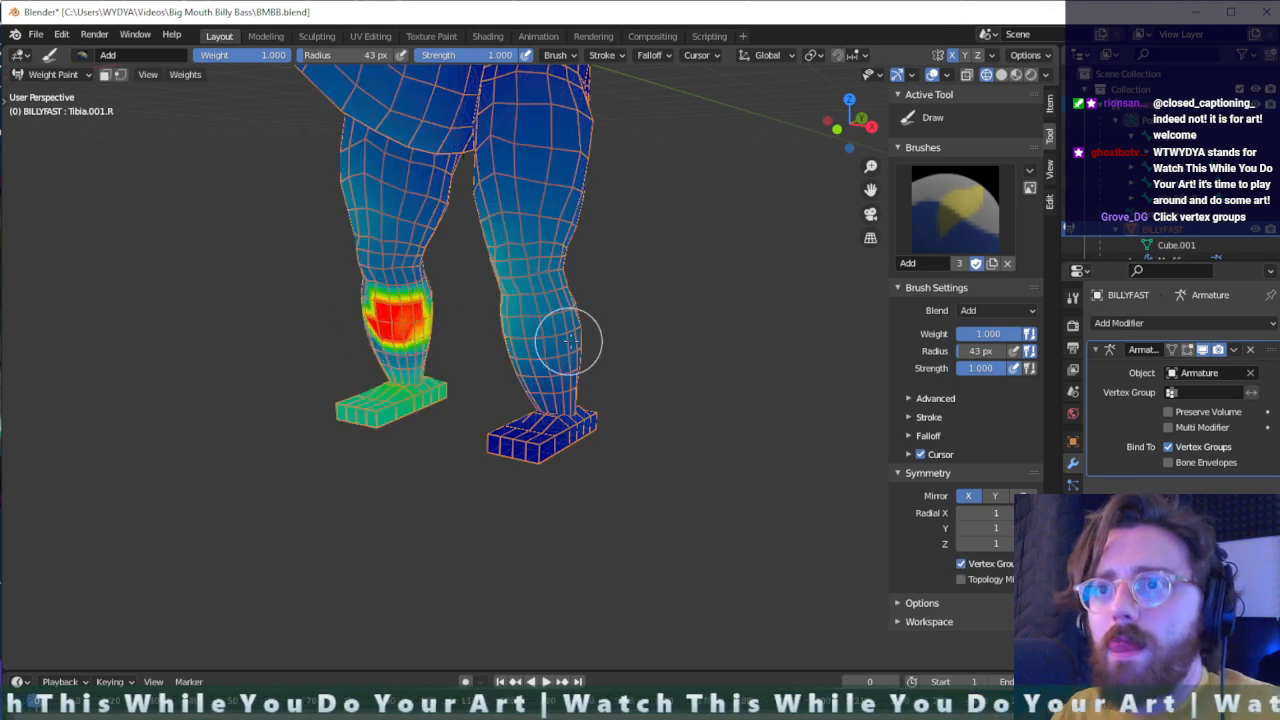
{"action": "left_click", "coordinate": [565, 342], "text": "ctrl"}
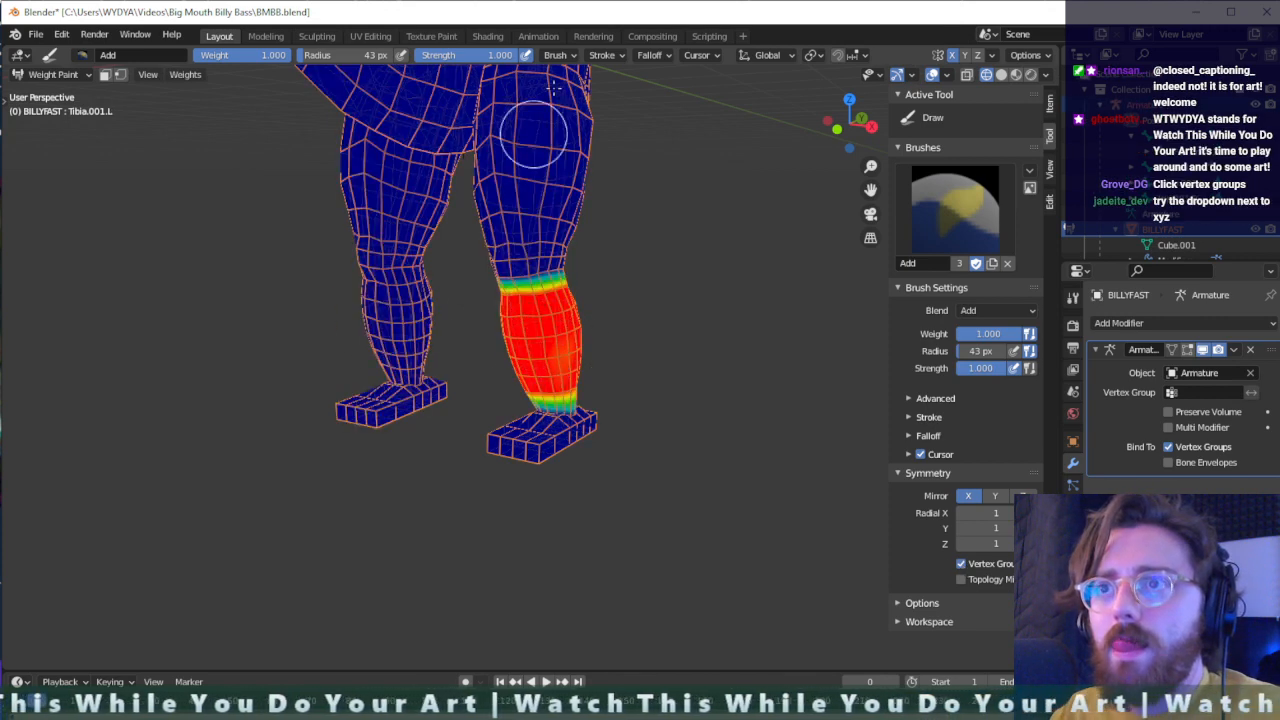
{"action": "left_click_drag", "start_coordinate": [553, 92], "coordinate": [497, 234]}
{"action": "left_click", "coordinate": [388, 319], "text": "ctrl"}
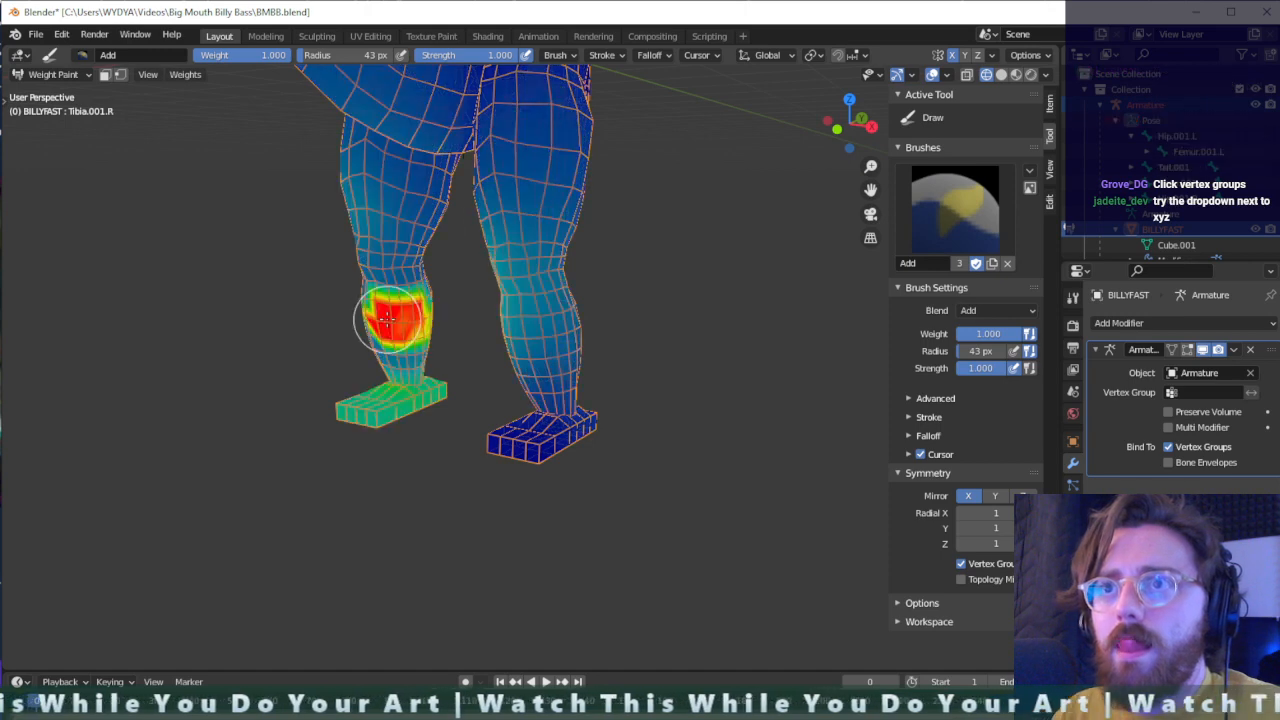
{"action": "left_click", "coordinate": [546, 293], "text": "ctrl"}
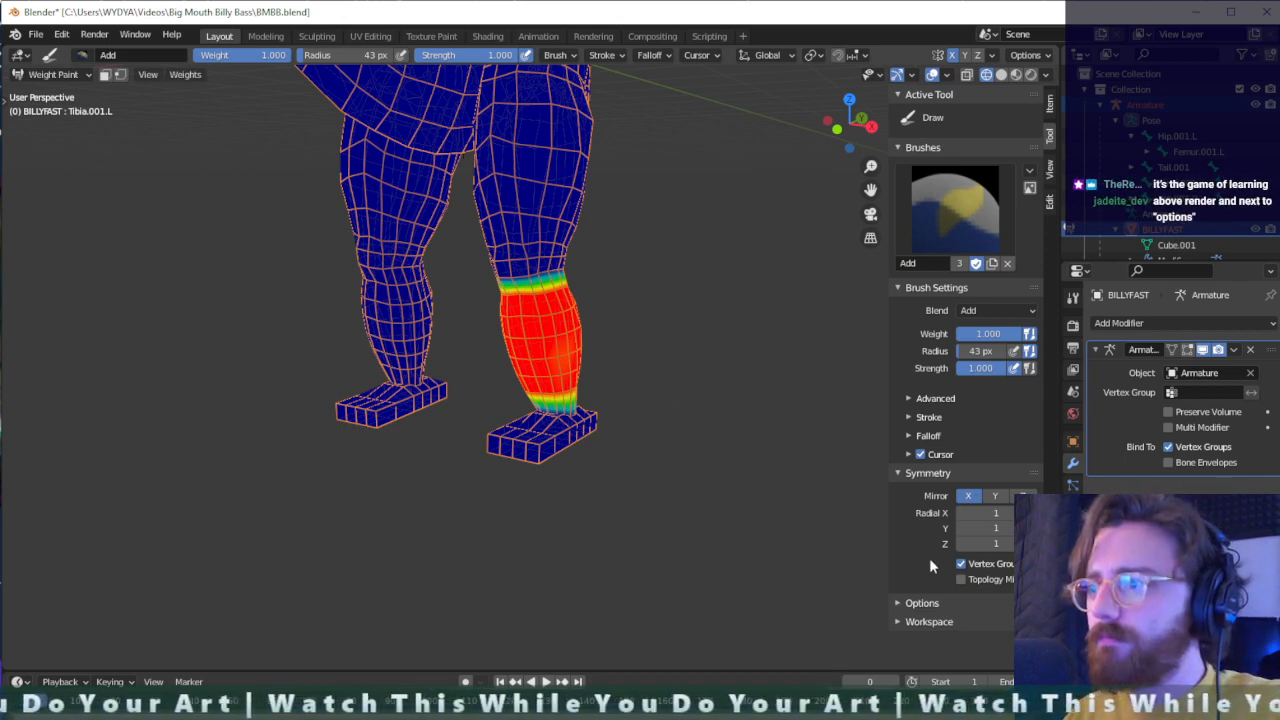
- Look through the weight paint options, the tool's brush settings and the scene's render settings for further mirroring controls
{"action": "left_click", "coordinate": [903, 603]}
{"action": "scroll", "coordinate": [903, 606], "scroll_direction": "down", "scroll_amount": 1}
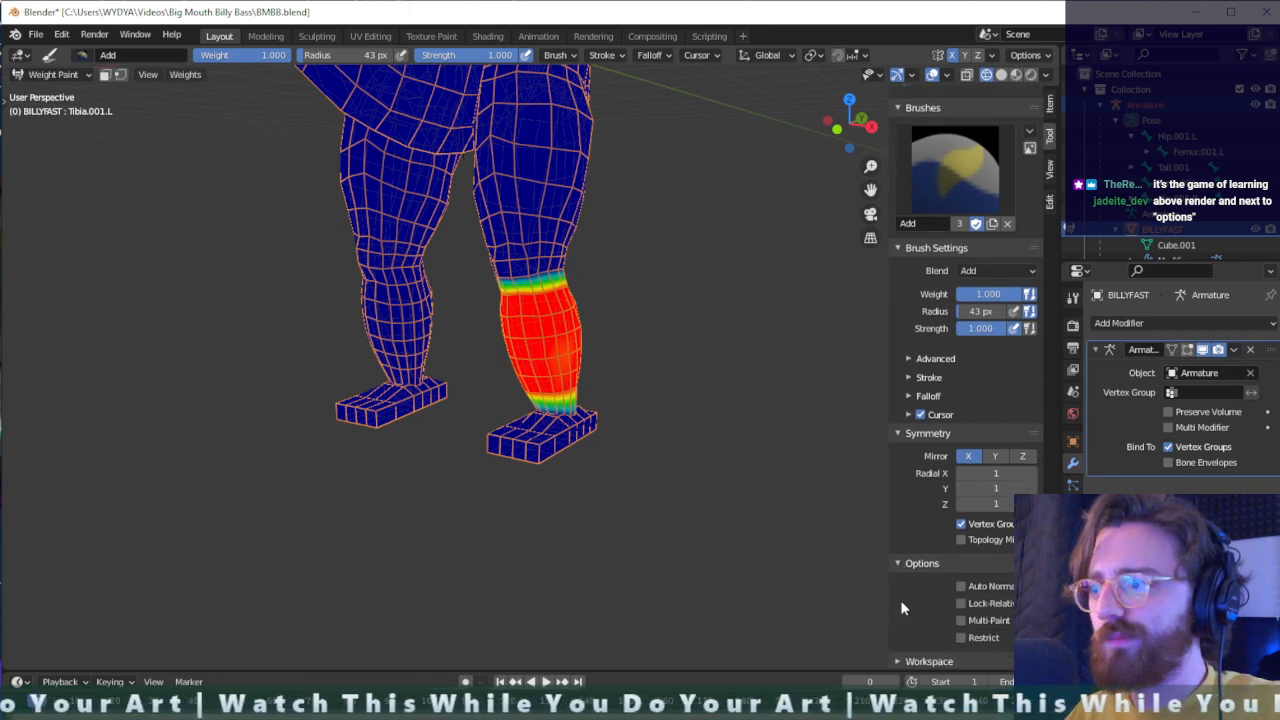
{"action": "left_click", "coordinate": [898, 563]}
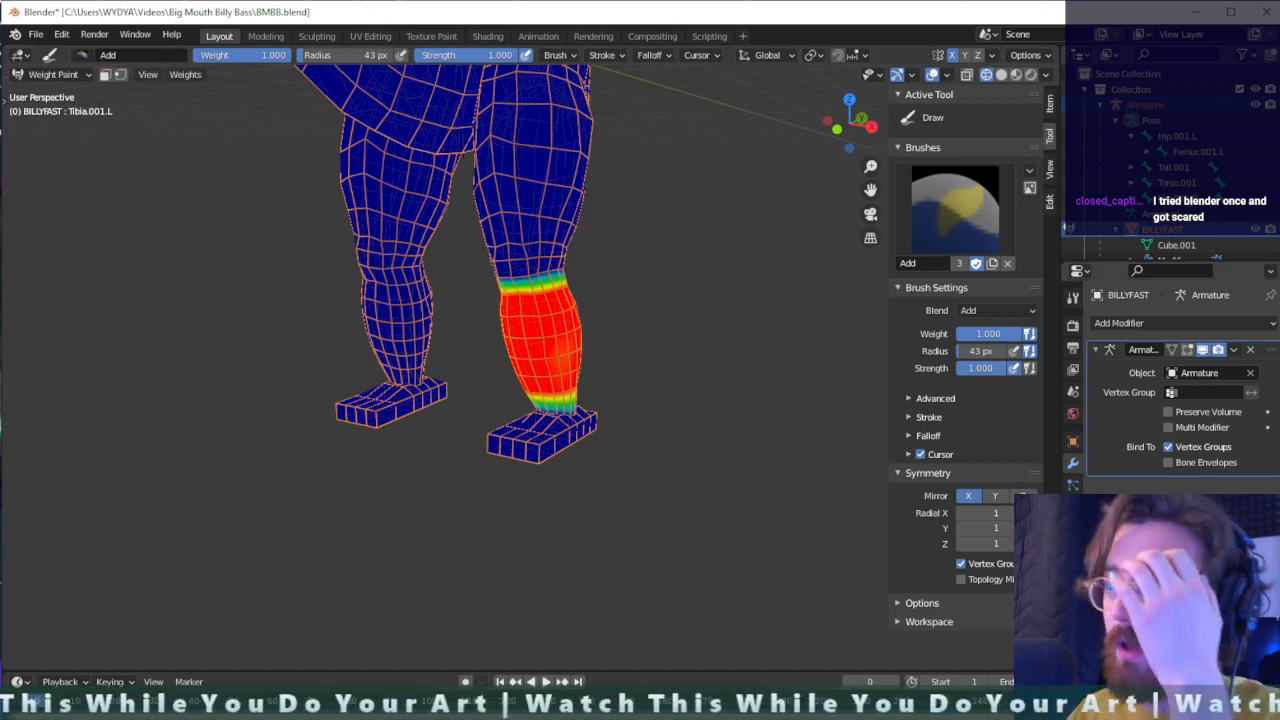
{"action": "left_click", "coordinate": [1072, 298]}
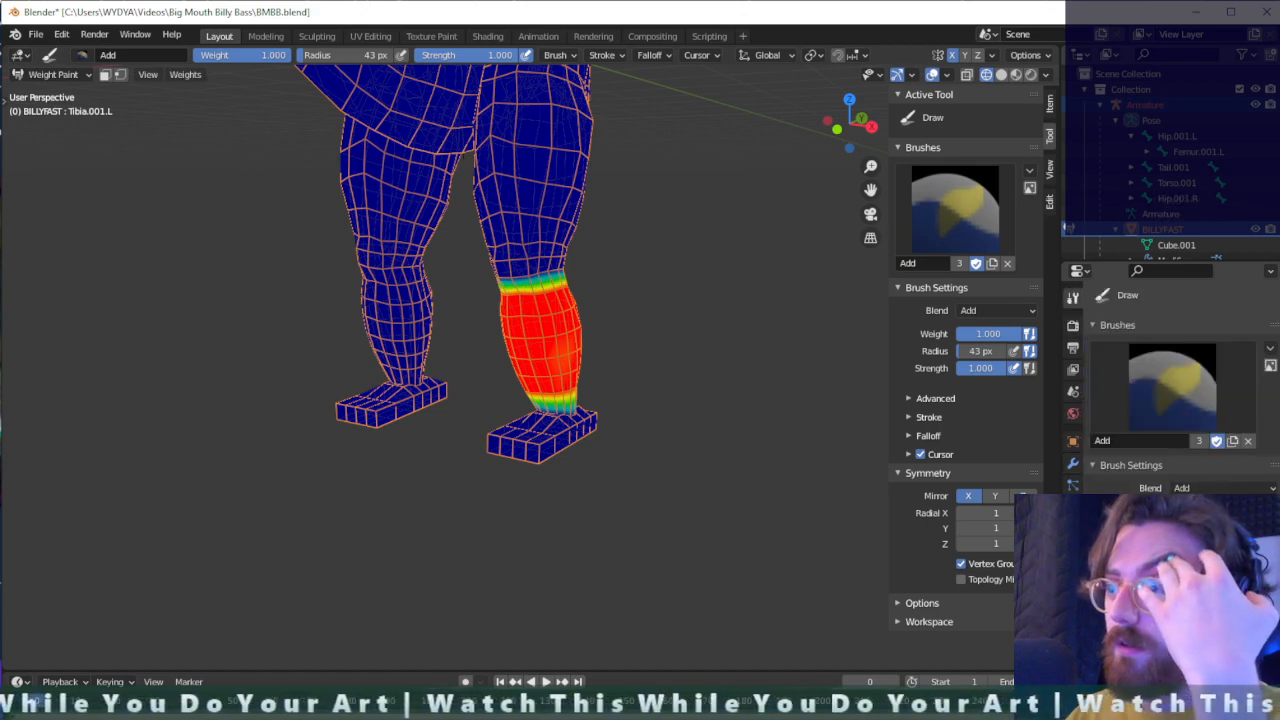
{"action": "scroll", "coordinate": [1170, 385], "scroll_direction": "down", "scroll_amount": 2}
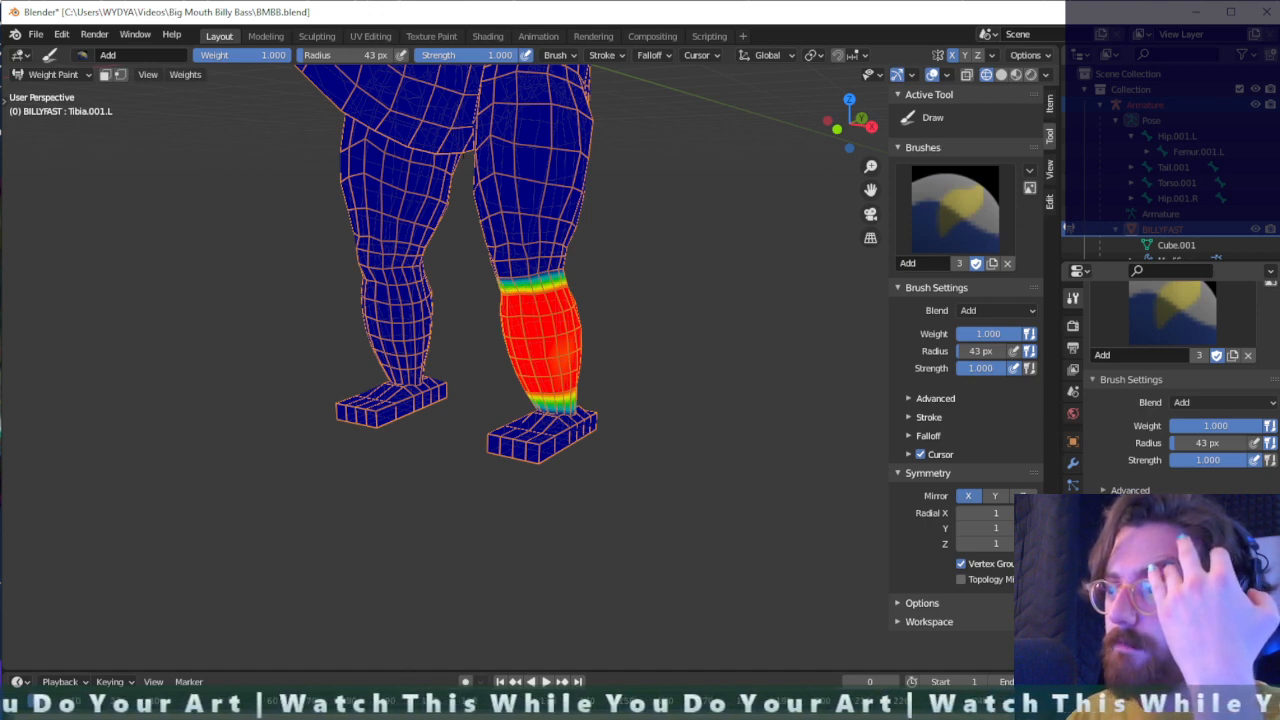
{"action": "scroll", "coordinate": [1170, 385], "scroll_direction": "down", "scroll_amount": 2}
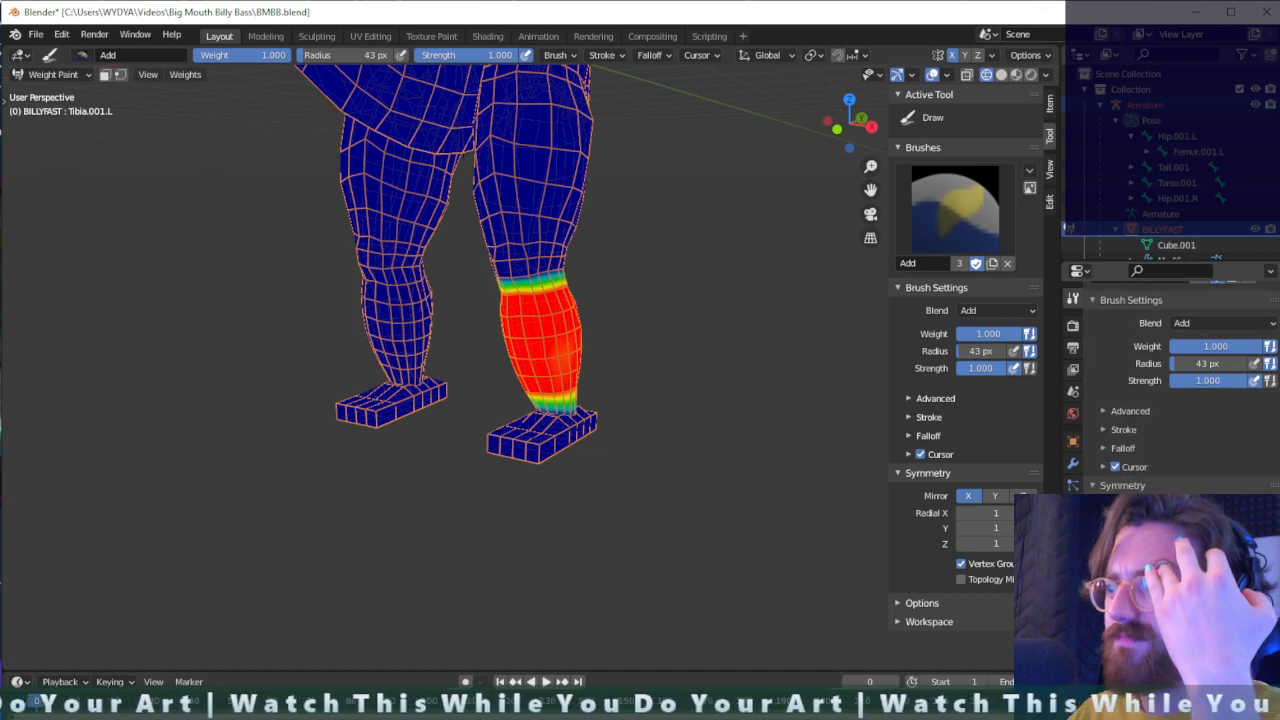
{"action": "scroll", "coordinate": [1170, 385], "scroll_direction": "up", "scroll_amount": 3}
{"action": "scroll", "coordinate": [1077, 322], "scroll_direction": "up", "scroll_amount": 1}
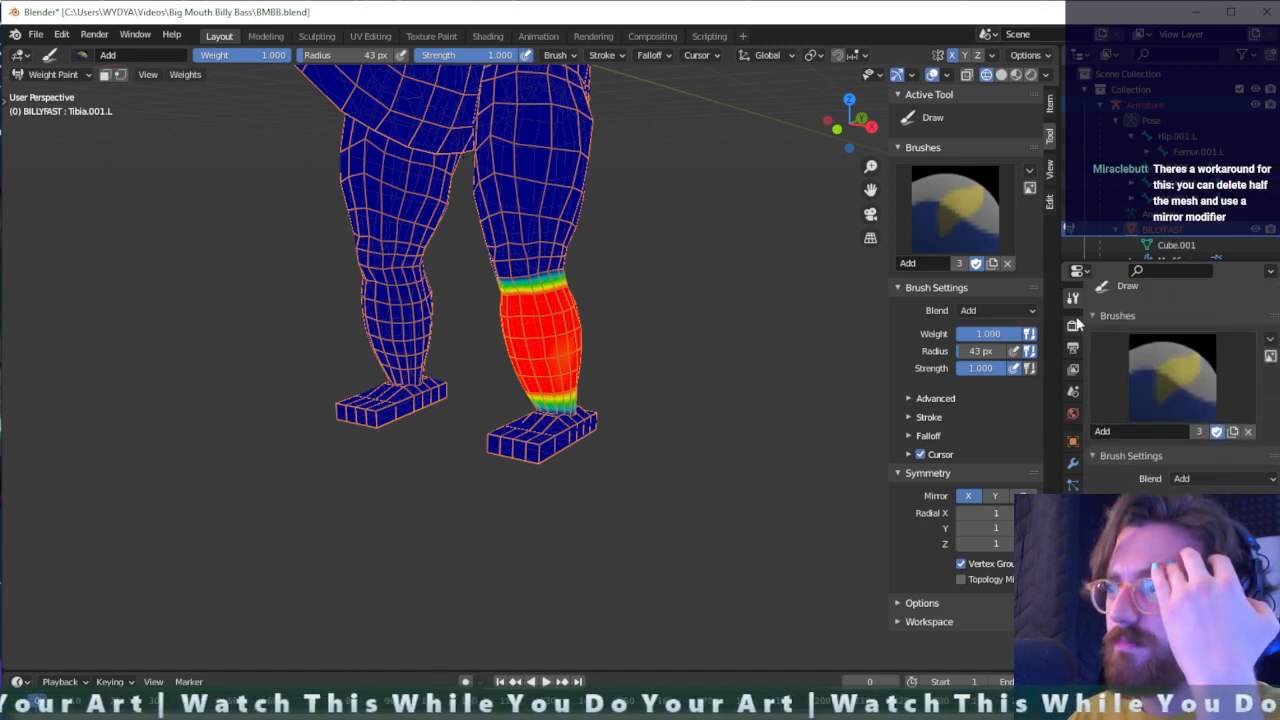
{"action": "left_click", "coordinate": [1075, 330]}
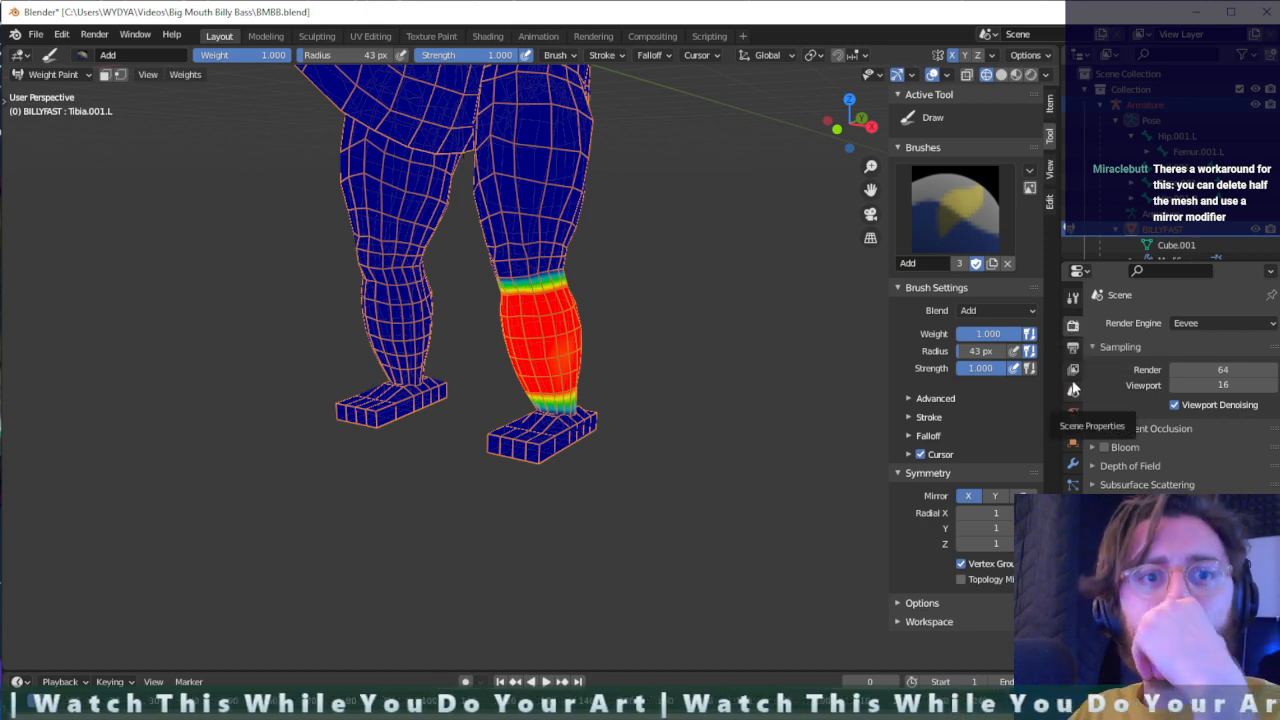
{"action": "scroll", "coordinate": [573, 343], "scroll_direction": "down", "scroll_amount": 1}
- Make the left femur the active bone and examine its weights over the thigh, hip and lower leg from several angles
{"action": "mouse_move", "coordinate": [523, 359]}
{"action": "middle_mouse_down"}
{"action": "mouse_move", "coordinate": [575, 375]}
{"action": "mouse_move", "coordinate": [514, 349]}
{"action": "mouse_move", "coordinate": [571, 343]}
{"action": "middle_mouse_up"}
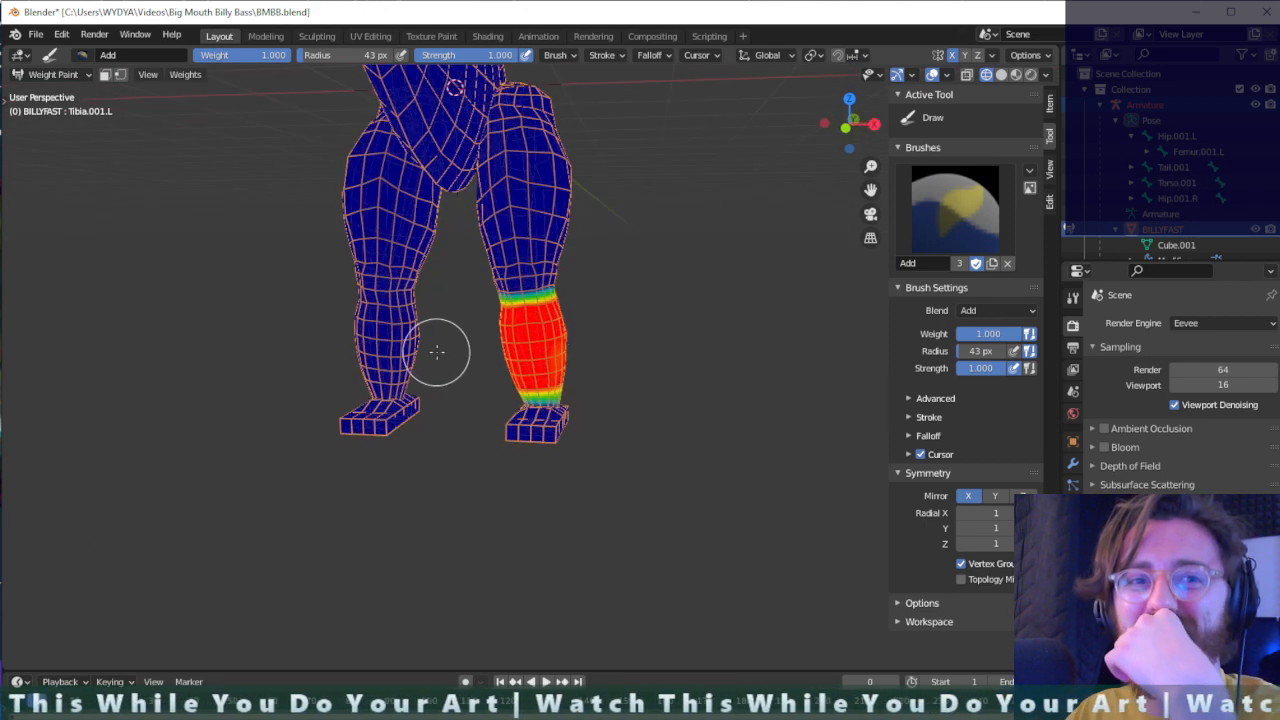
{"action": "scroll", "coordinate": [447, 351], "scroll_direction": "up", "scroll_amount": 2}
{"action": "scroll", "coordinate": [477, 363], "scroll_direction": "down", "scroll_amount": 3}
{"action": "mouse_move", "coordinate": [477, 363]}
{"action": "middle_mouse_down"}
{"action": "mouse_move", "coordinate": [492, 381]}
{"action": "mouse_move", "coordinate": [481, 382]}
{"action": "middle_mouse_up"}
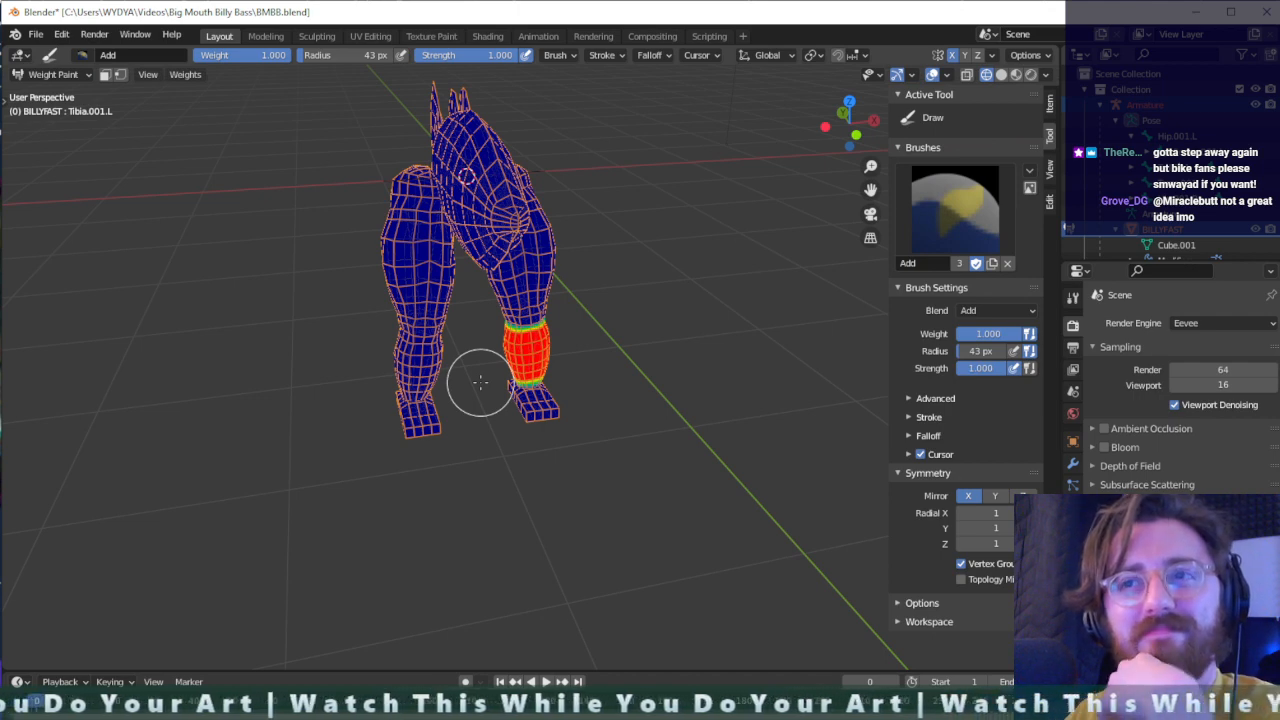
{"action": "mouse_move", "coordinate": [480, 382]}
{"action": "middle_mouse_down"}
{"action": "mouse_move", "coordinate": [586, 368]}
{"action": "mouse_move", "coordinate": [663, 377]}
{"action": "mouse_move", "coordinate": [505, 368]}
{"action": "mouse_move", "coordinate": [480, 349]}
{"action": "mouse_move", "coordinate": [616, 362]}
{"action": "middle_mouse_up"}
{"action": "scroll", "coordinate": [471, 343], "scroll_direction": "up", "scroll_amount": 6}
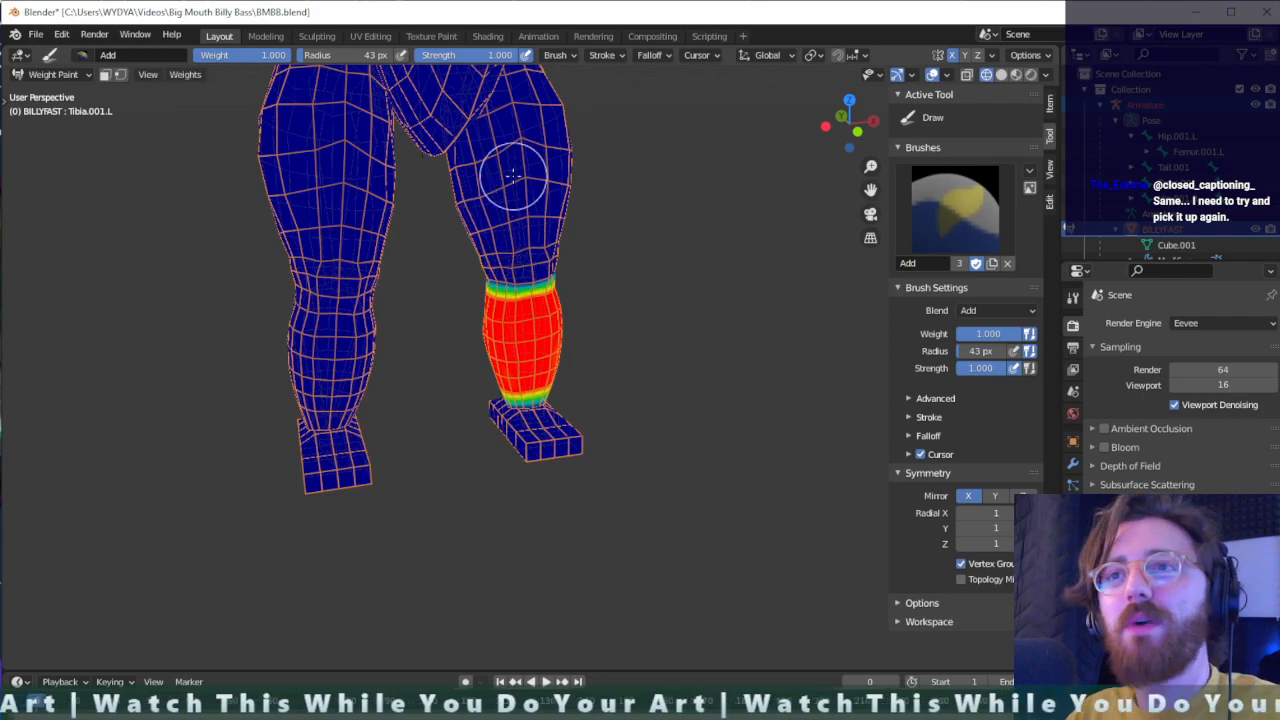
{"action": "left_click", "coordinate": [512, 176], "text": "ctrl"}
{"action": "middle_click_drag", "start_coordinate": [512, 176], "coordinate": [518, 100]}
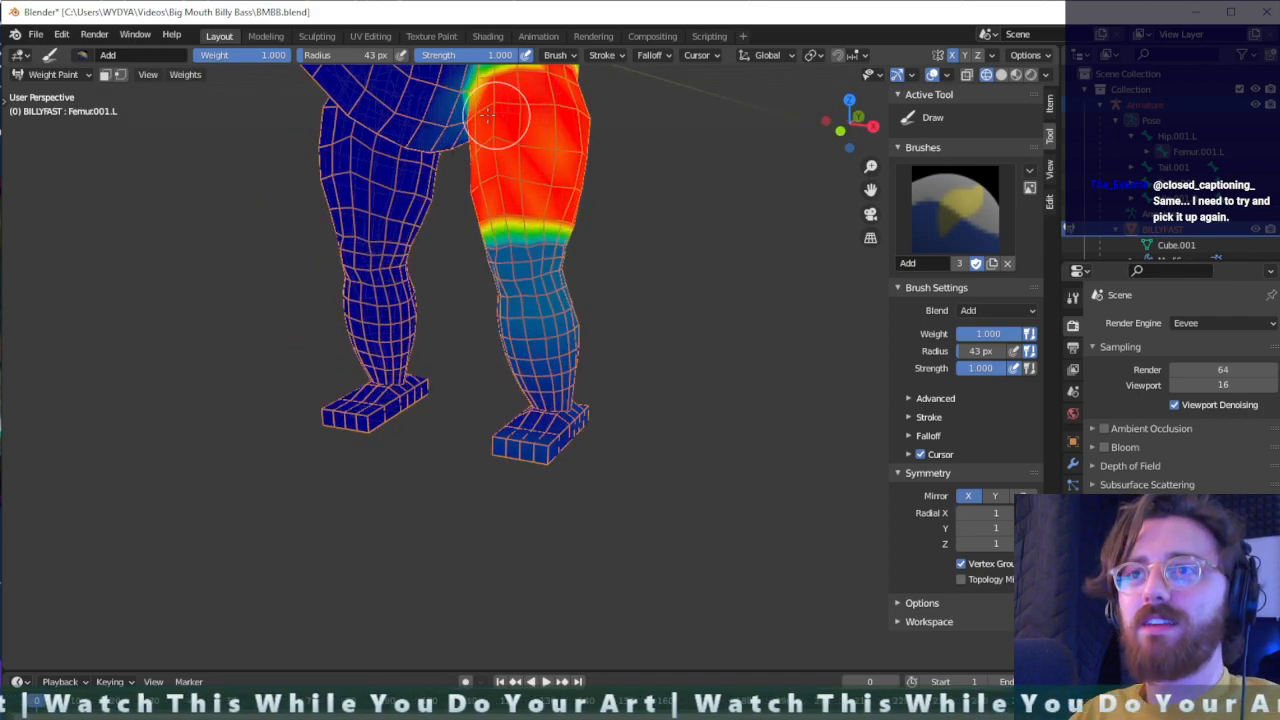
{"action": "mouse_move", "coordinate": [490, 115]}
{"action": "left_mouse_down"}
{"action": "mouse_move", "coordinate": [500, 137]}
{"action": "mouse_move", "coordinate": [549, 149]}
{"action": "left_mouse_up"}
{"action": "mouse_move", "coordinate": [549, 149]}
{"action": "middle_mouse_down"}
{"action": "mouse_move", "coordinate": [550, 185]}
{"action": "mouse_move", "coordinate": [678, 261]}
{"action": "mouse_move", "coordinate": [307, 337]}
{"action": "middle_mouse_up"}
{"action": "scroll", "coordinate": [551, 186], "scroll_direction": "down", "scroll_amount": 5}
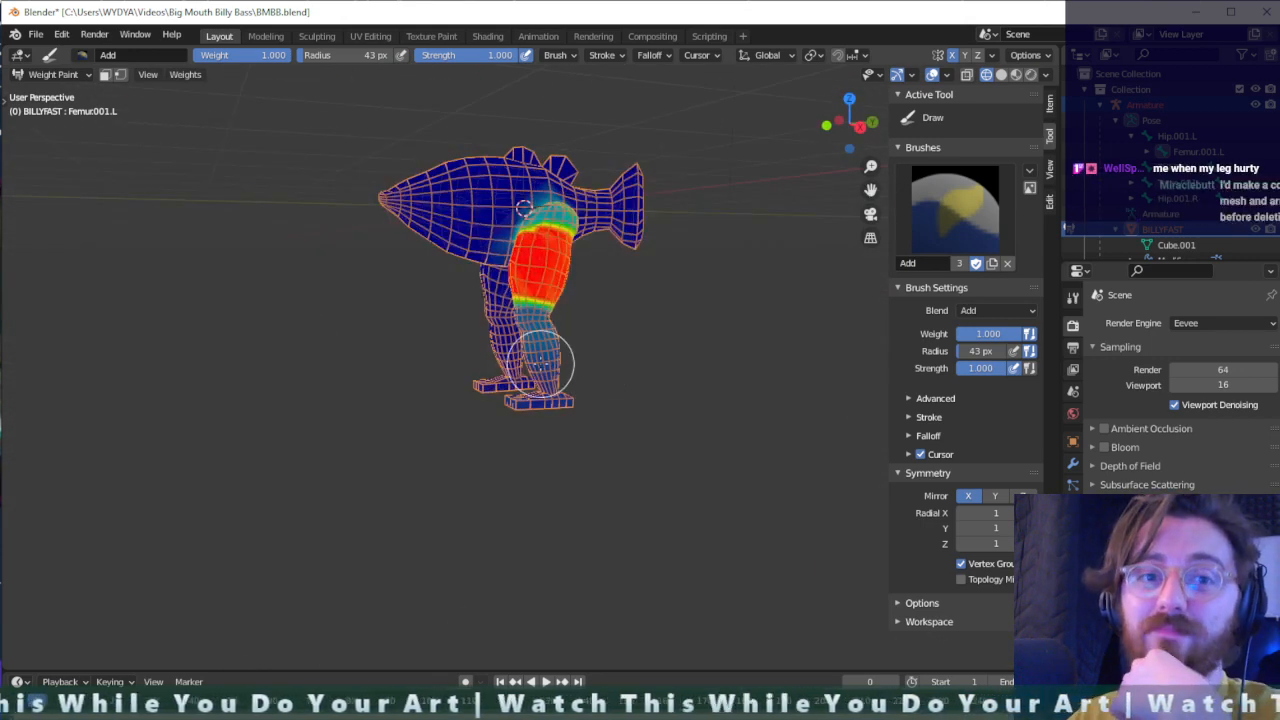
{"action": "scroll", "coordinate": [541, 365], "scroll_direction": "up", "scroll_amount": 4}
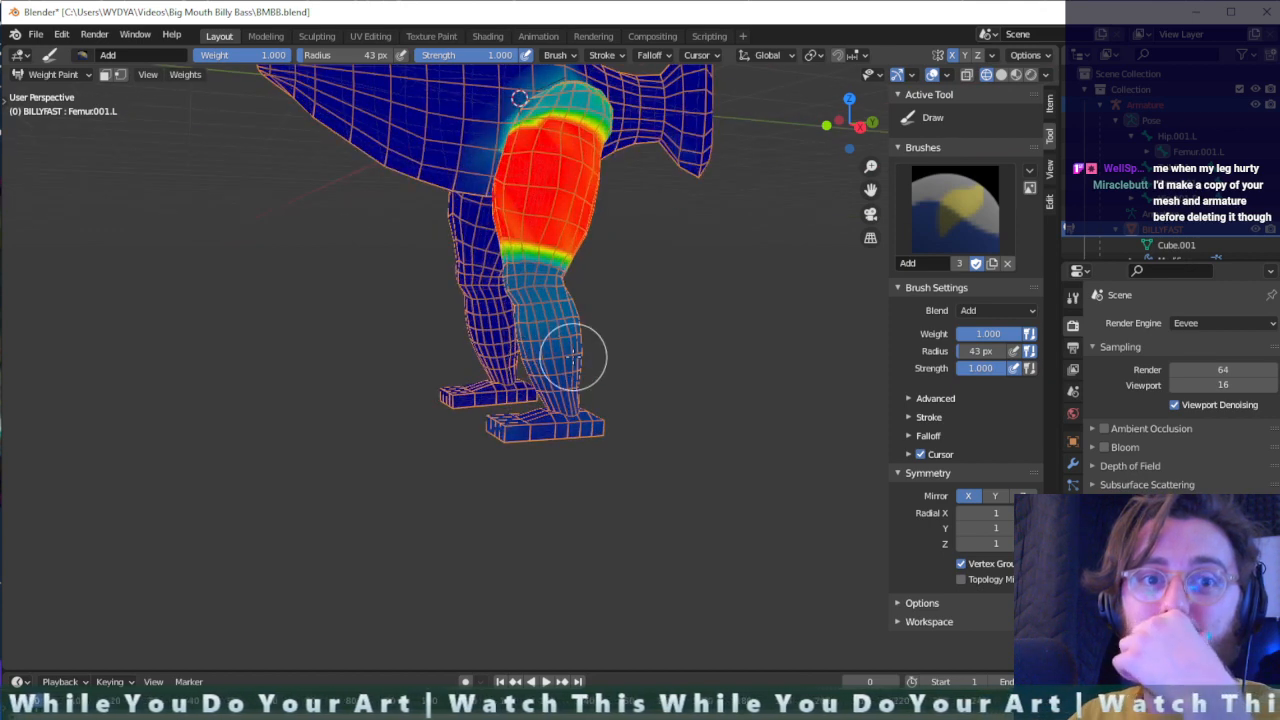
{"action": "middle_click_drag", "start_coordinate": [570, 320], "coordinate": [578, 333]}
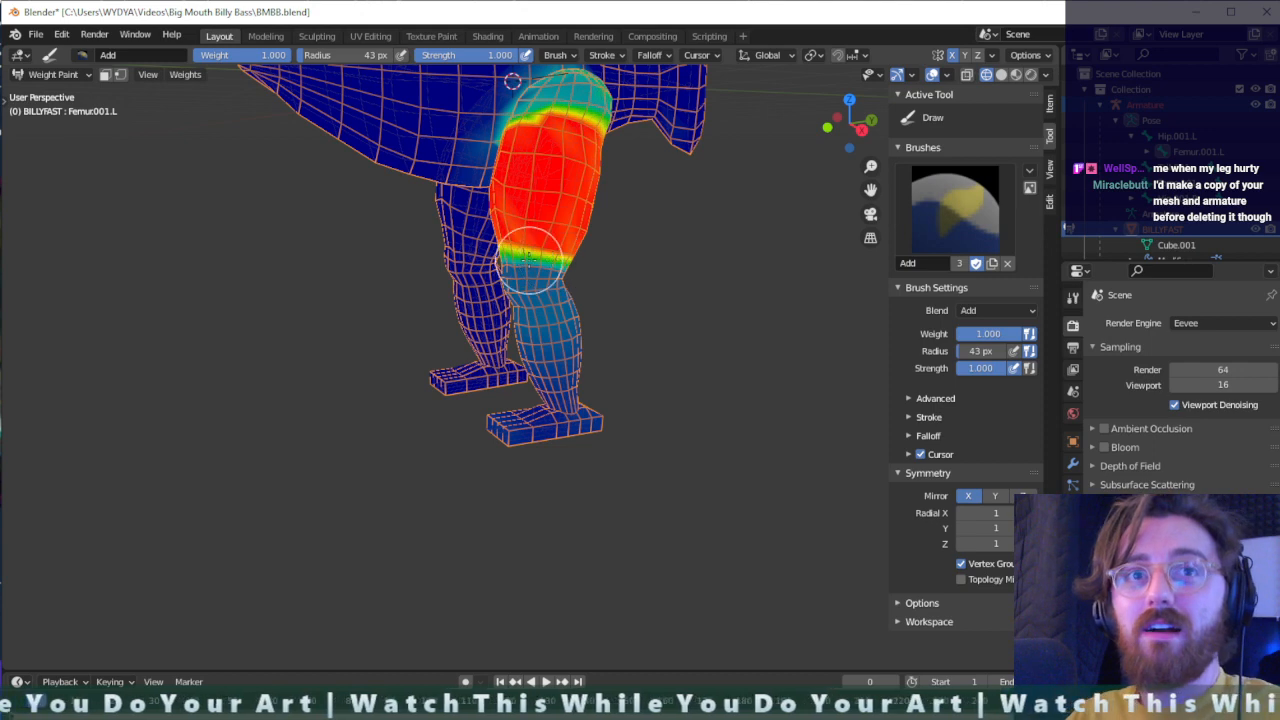
{"action": "scroll", "coordinate": [530, 254], "scroll_direction": "down", "scroll_amount": 2}
{"action": "scroll", "coordinate": [512, 234], "scroll_direction": "up", "scroll_amount": 2}
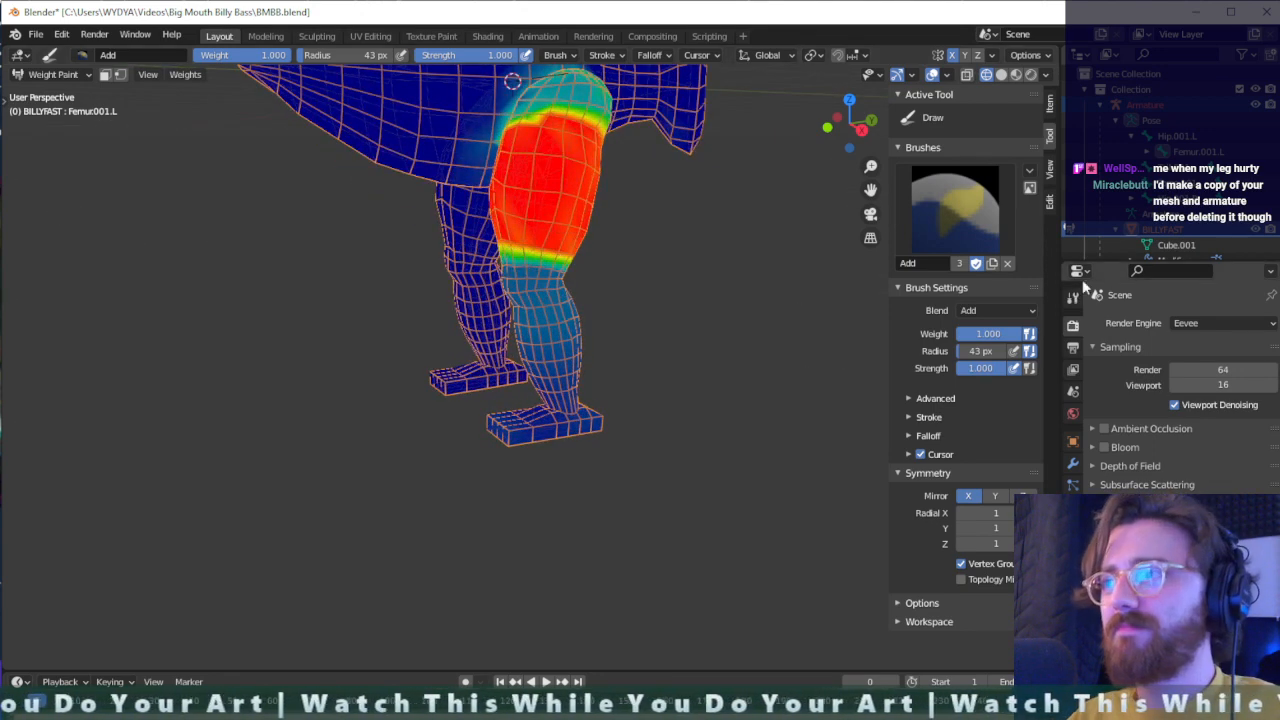
{"action": "middle_click_drag", "start_coordinate": [487, 377], "coordinate": [520, 350]}
- Check the left femur and tibia weights in turn, expand the left femur in the bone hierarchy, and reselect it
{"action": "left_click", "coordinate": [1196, 150]}
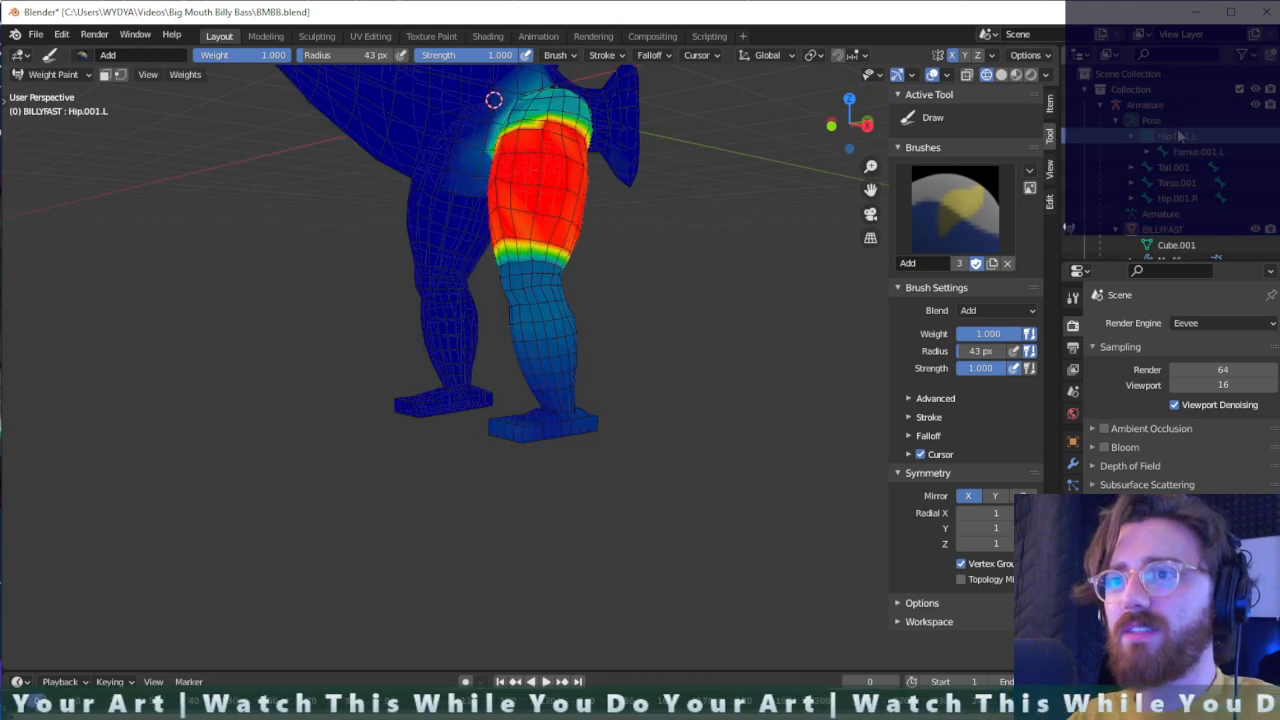
{"action": "left_click", "coordinate": [550, 334], "text": "ctrl"}
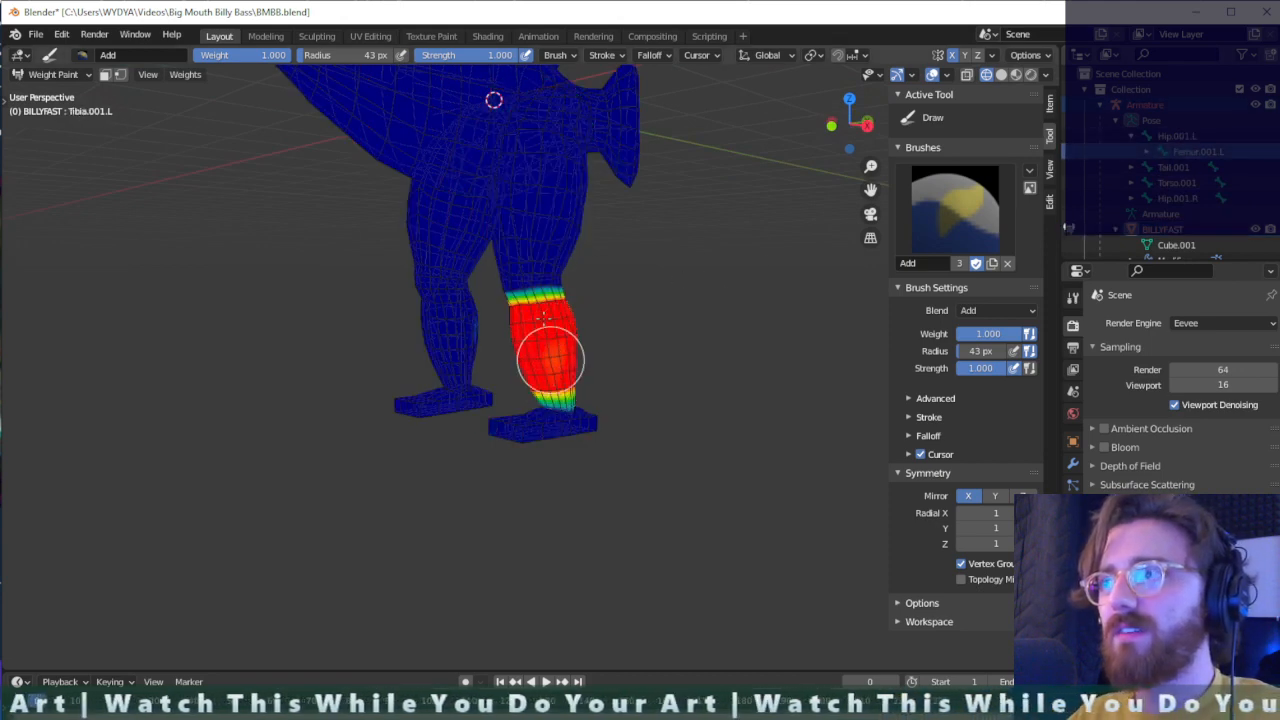
{"action": "left_click", "coordinate": [537, 208], "text": "ctrl"}
{"action": "left_click", "coordinate": [537, 334], "text": "ctrl"}
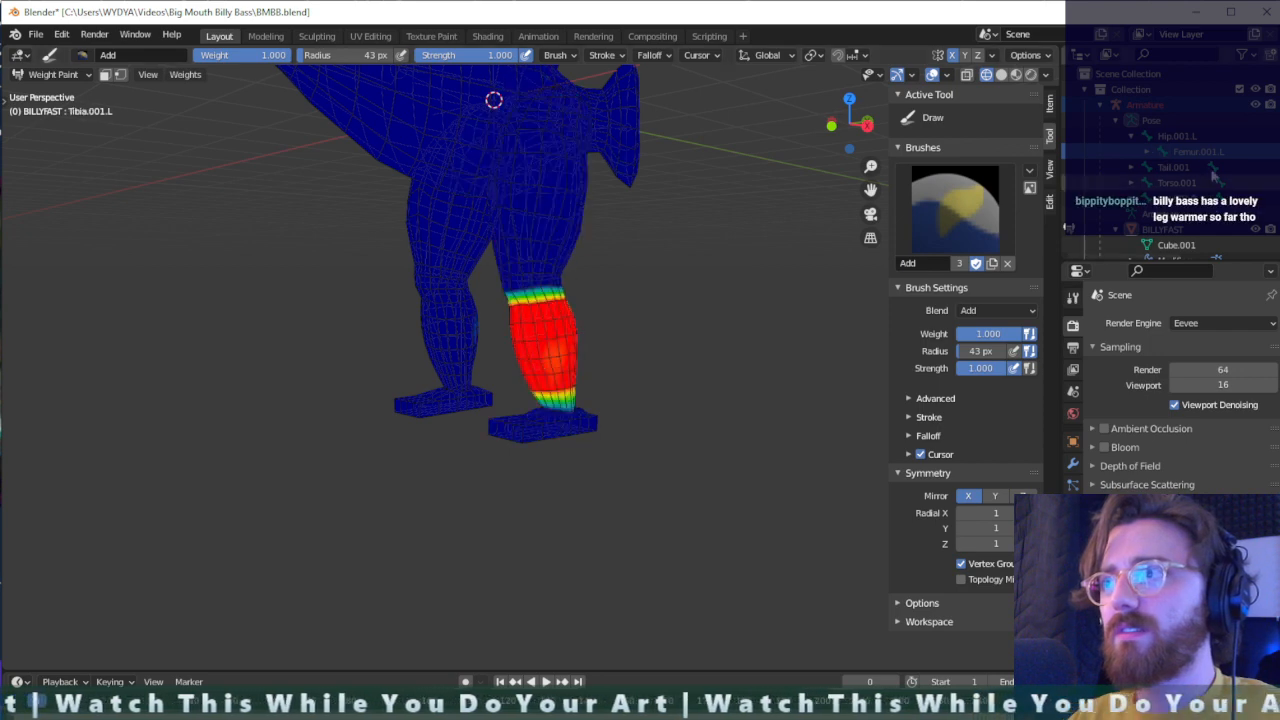
{"action": "left_click", "coordinate": [1146, 153]}
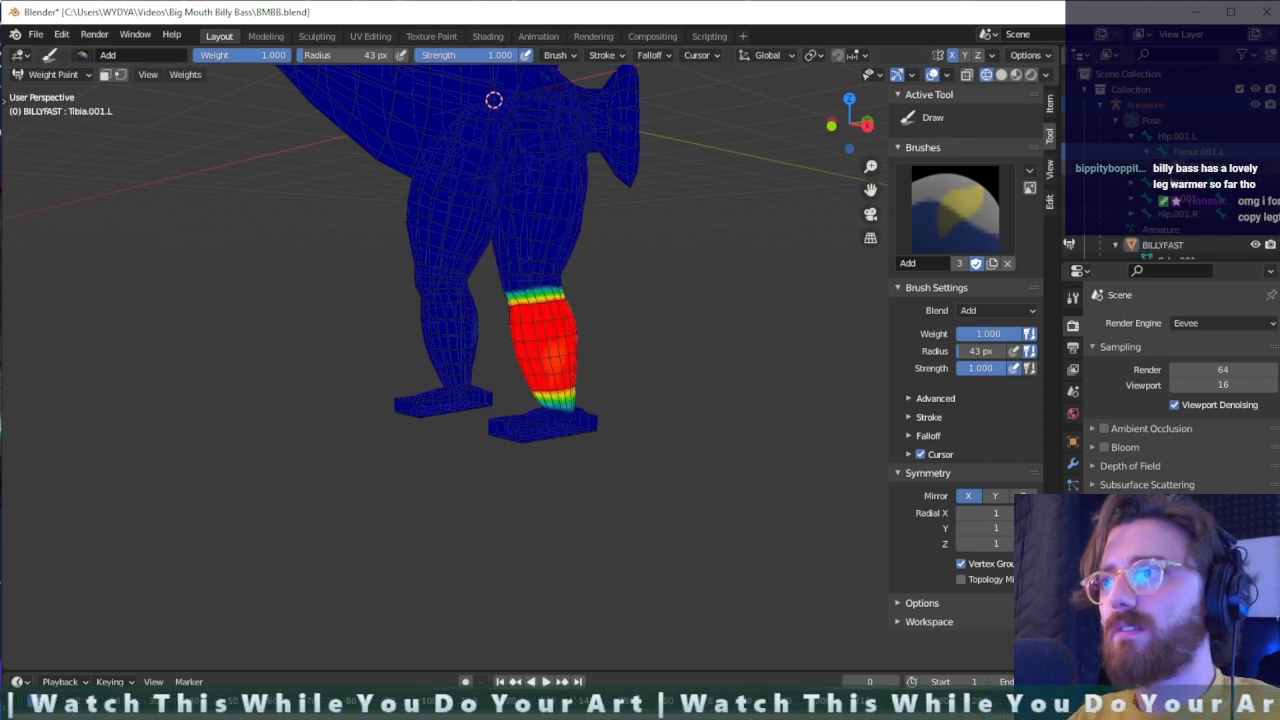
{"action": "left_click", "coordinate": [1195, 154]}
{"action": "left_click", "coordinate": [1195, 167]}
{"action": "left_click", "coordinate": [1194, 152]}
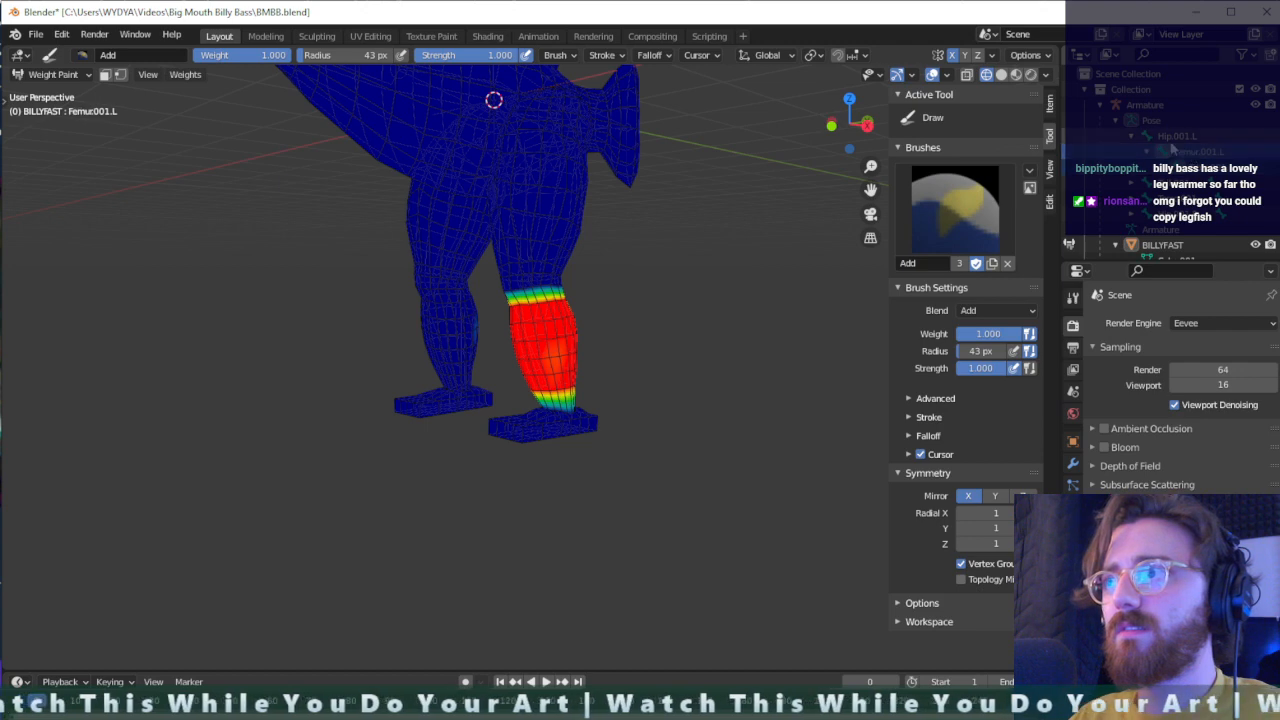
- Make the left foot bone active and set up the Subtract brush with a radius of 403 px
{"action": "left_click", "coordinate": [548, 343], "text": "ctrl"}
{"action": "left_click", "coordinate": [541, 425], "text": "ctrl"}
{"action": "mouse_move", "coordinate": [542, 425]}
{"action": "middle_mouse_down"}
{"action": "mouse_move", "coordinate": [557, 446]}
{"action": "mouse_move", "coordinate": [544, 440]}
{"action": "middle_mouse_up"}
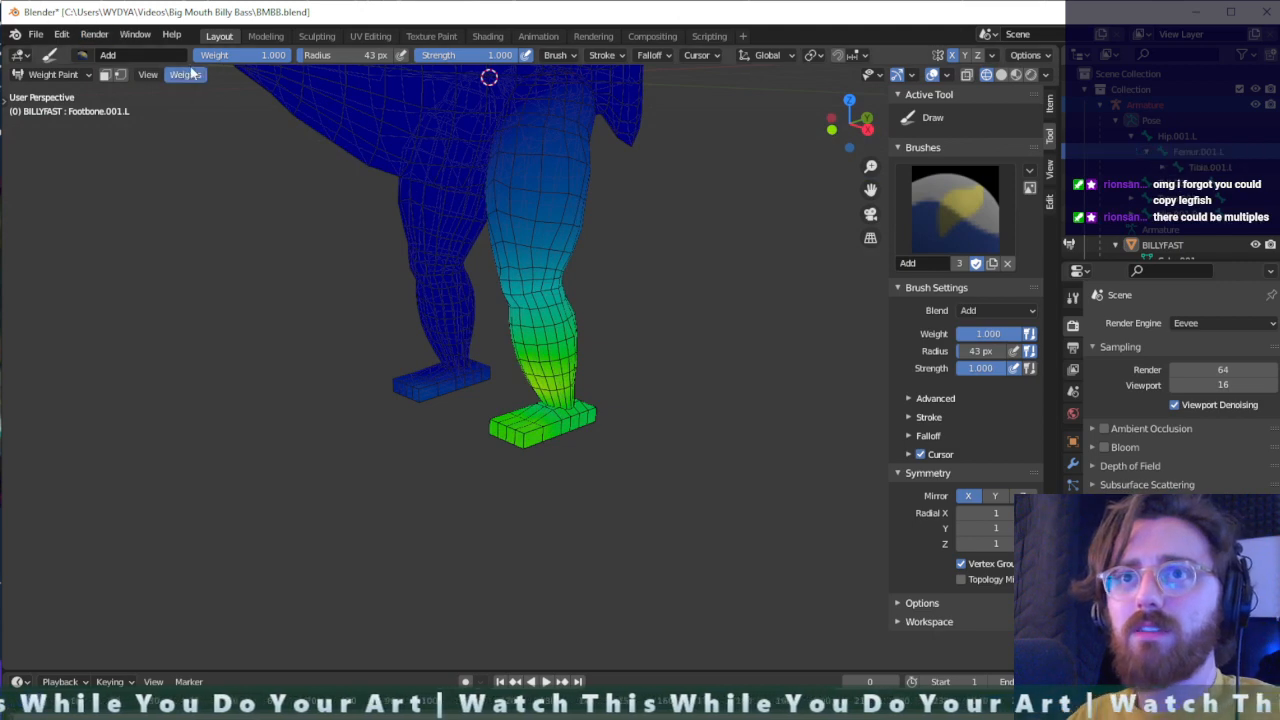
{"action": "left_click", "coordinate": [82, 55]}
{"action": "left_click", "coordinate": [480, 100]}
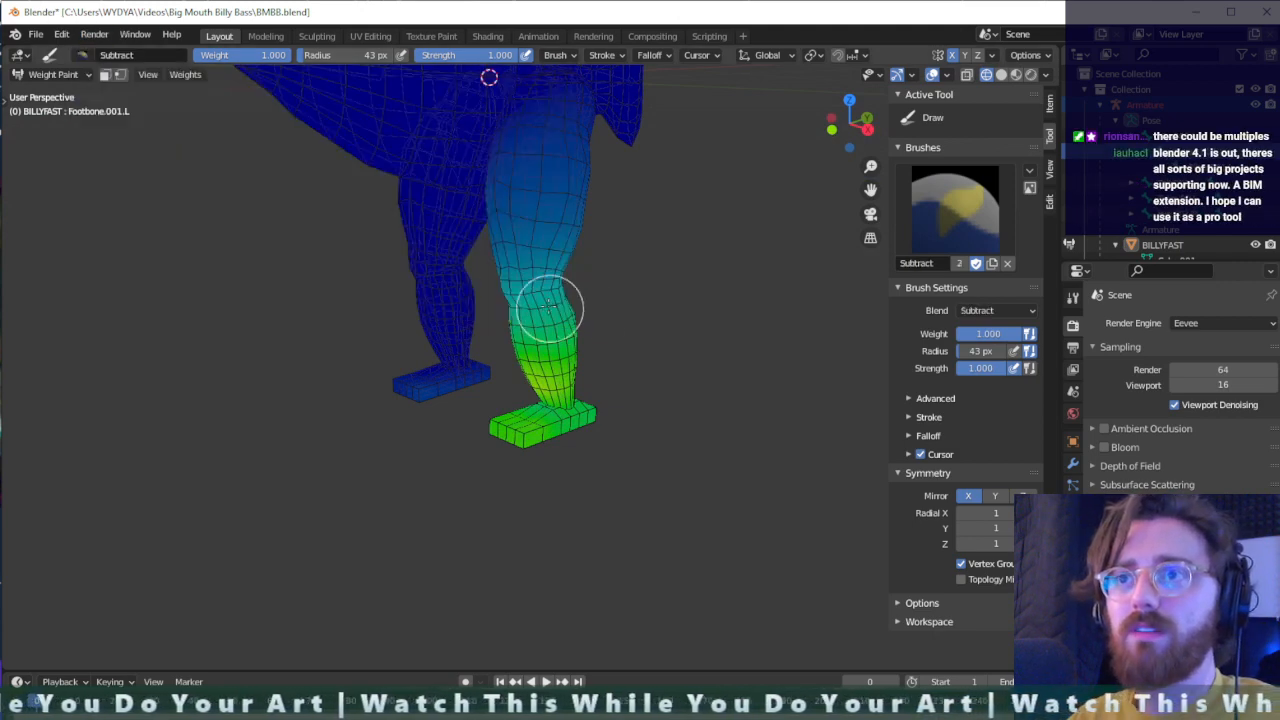
{"action": "scroll", "coordinate": [548, 310], "scroll_direction": "down", "scroll_amount": 3}
{"action": "left_click_drag", "start_coordinate": [307, 55], "coordinate": [376, 57]}
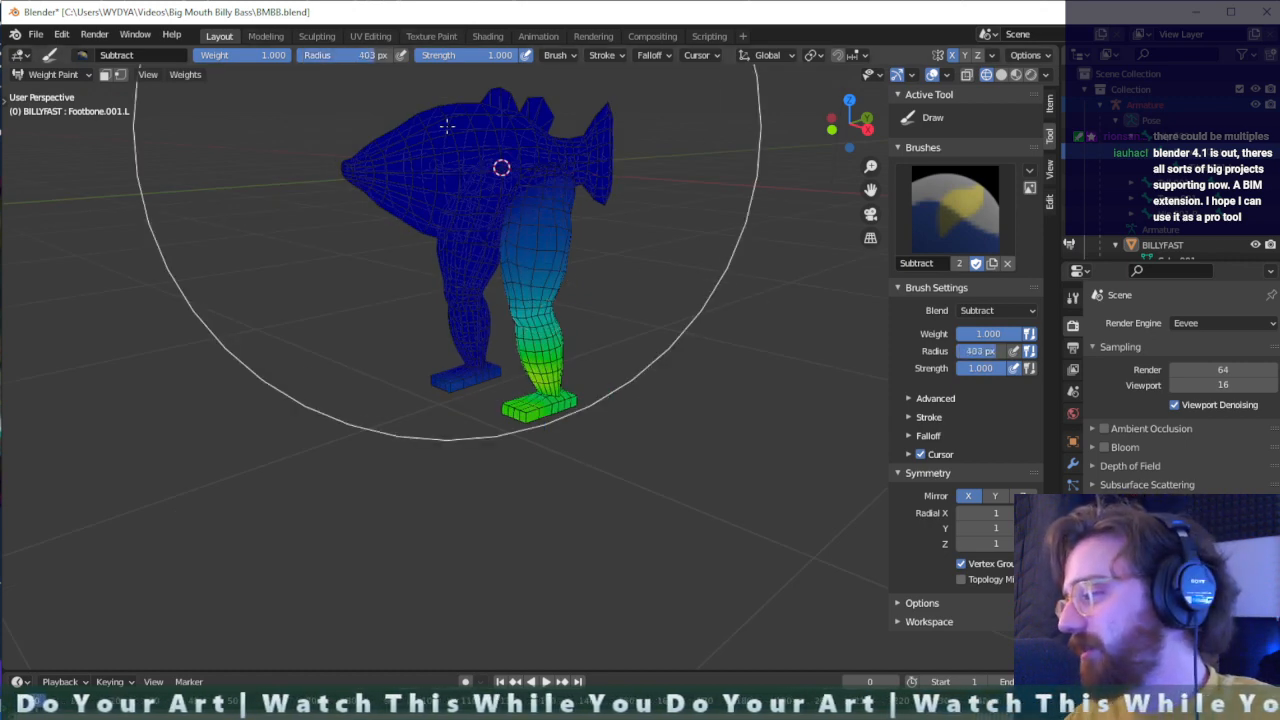
- Subtract the left foot bone's weight from the left thigh and lower leg down to the ankle
{"action": "mouse_move", "coordinate": [447, 125]}
{"action": "middle_mouse_down"}
{"action": "mouse_move", "coordinate": [495, 180]}
{"action": "mouse_move", "coordinate": [500, 222]}
{"action": "middle_mouse_up"}
{"action": "mouse_move", "coordinate": [500, 222]}
{"action": "left_mouse_down"}
{"action": "mouse_move", "coordinate": [491, 244]}
{"action": "mouse_move", "coordinate": [386, 194]}
{"action": "left_mouse_up"}
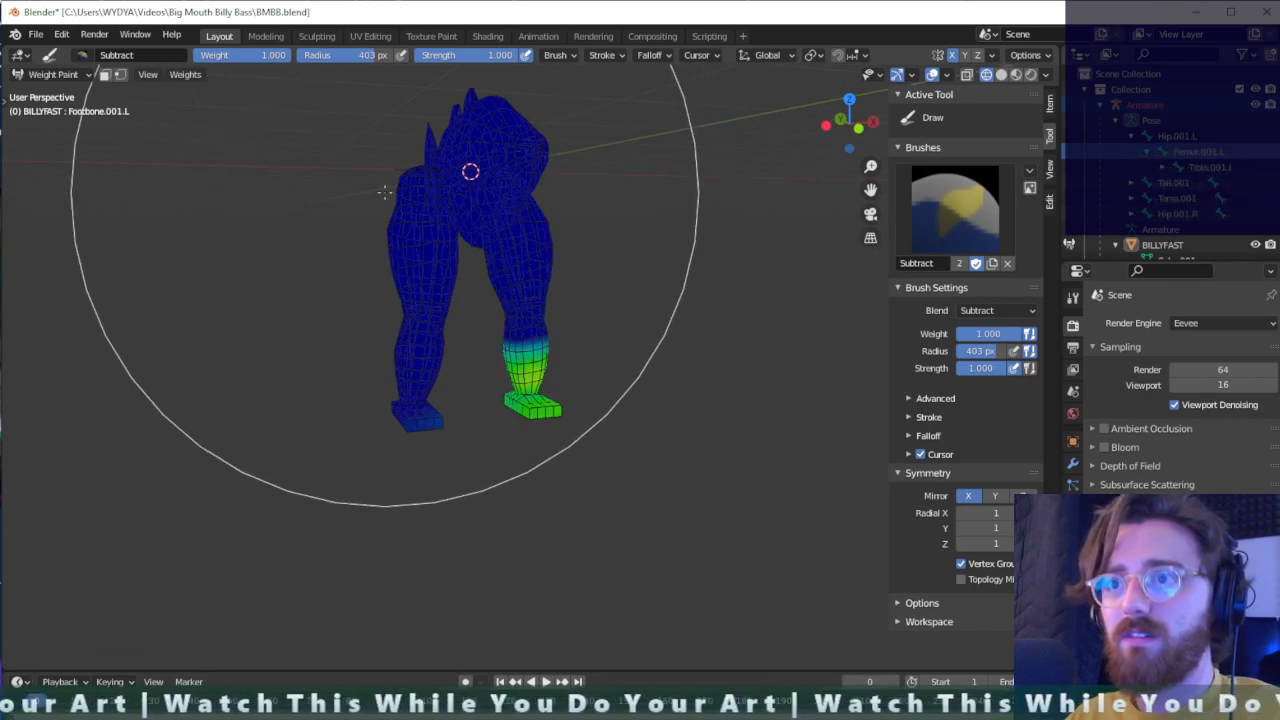
{"action": "left_click_drag", "start_coordinate": [447, 160], "coordinate": [553, 372]}
{"action": "mouse_move", "coordinate": [553, 372]}
{"action": "middle_mouse_down"}
{"action": "mouse_move", "coordinate": [440, 420]}
{"action": "mouse_move", "coordinate": [514, 366]}
{"action": "mouse_move", "coordinate": [284, 228]}
{"action": "mouse_move", "coordinate": [323, 400]}
{"action": "mouse_move", "coordinate": [860, 358]}
{"action": "middle_mouse_up"}
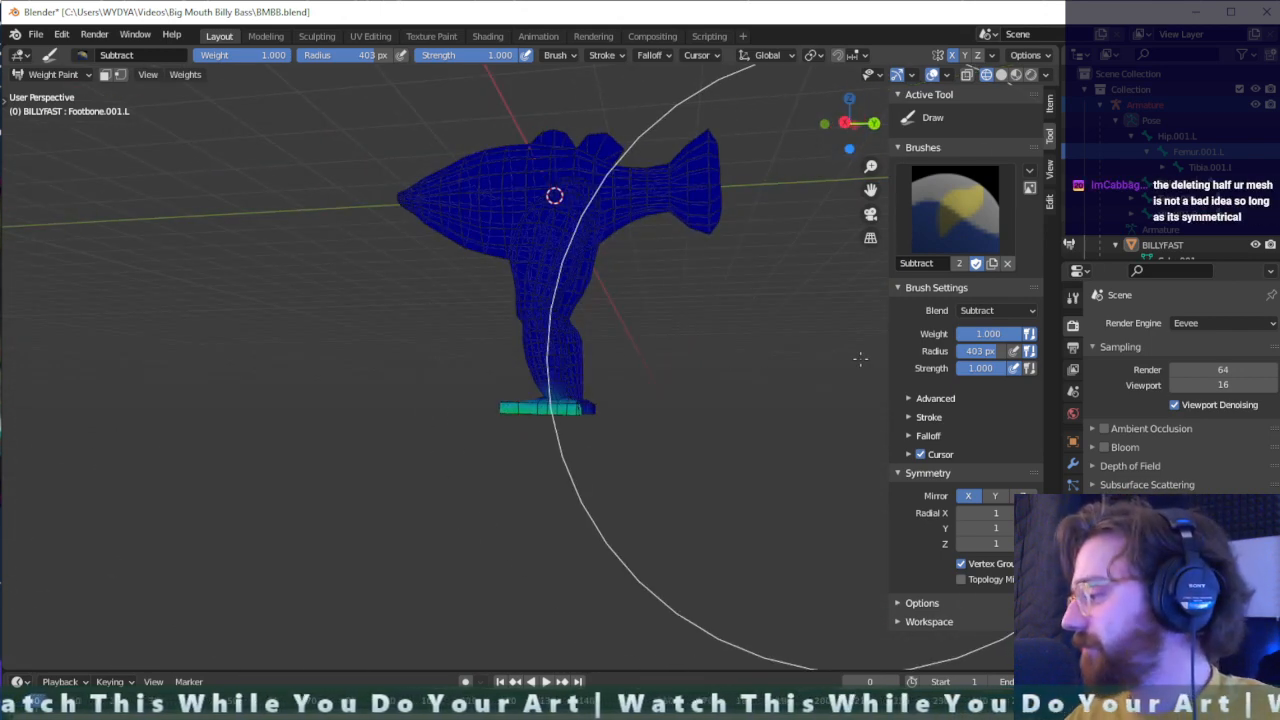
{"action": "scroll", "coordinate": [614, 386], "scroll_direction": "up", "scroll_amount": 4}
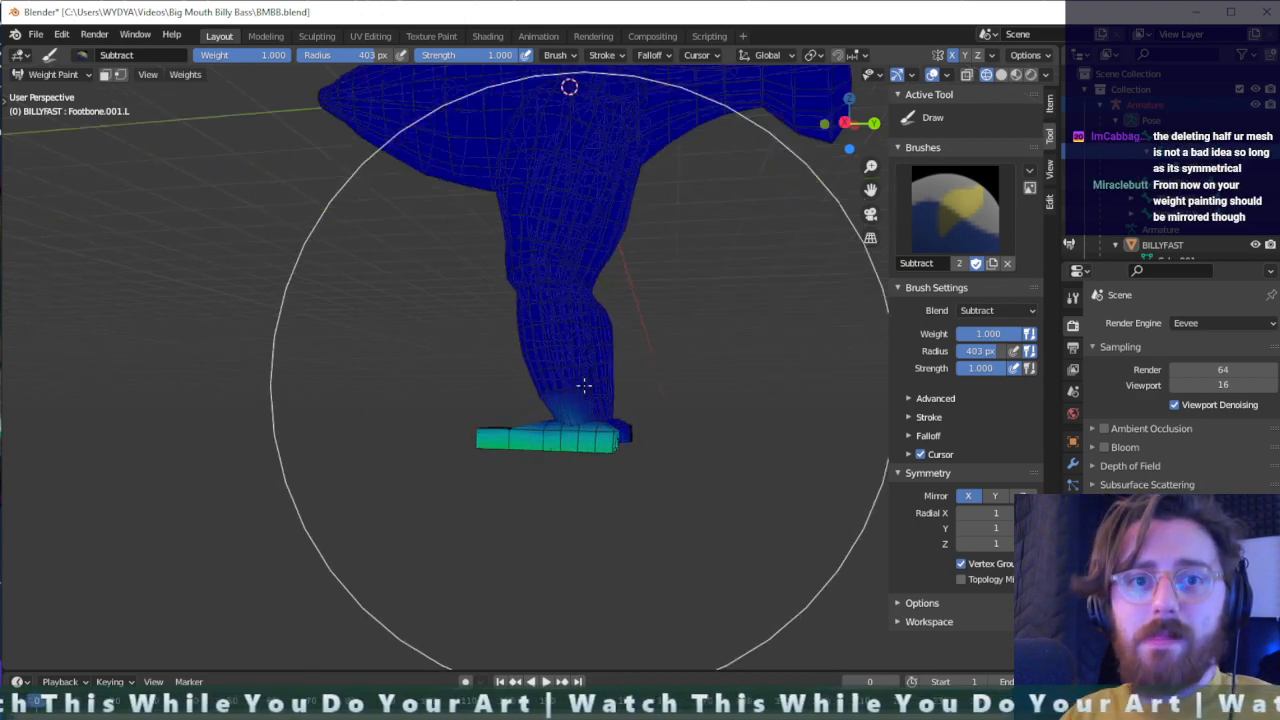
{"action": "scroll", "coordinate": [590, 420], "scroll_direction": "up", "scroll_amount": 2}
{"action": "middle_click_drag", "start_coordinate": [593, 430], "coordinate": [672, 456]}
{"action": "scroll", "coordinate": [580, 452], "scroll_direction": "down", "scroll_amount": 2}
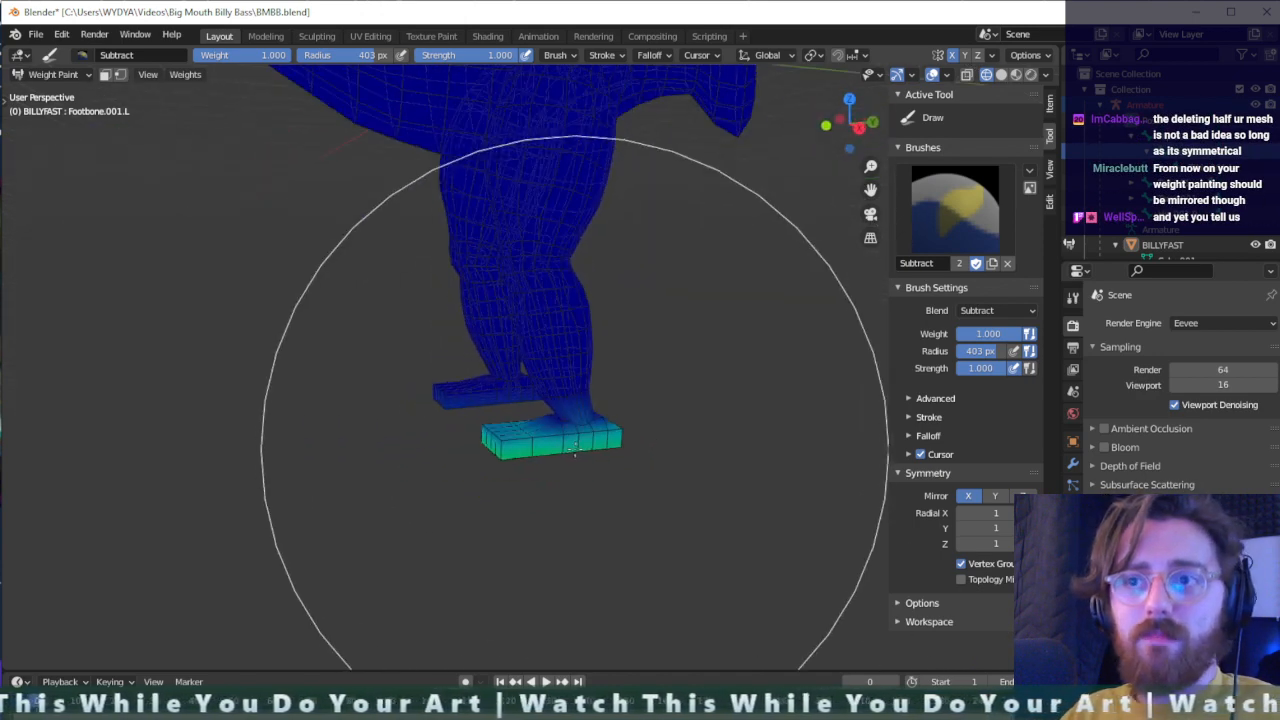
- Check the left foot bone's weights, then switch the fish mesh from Weight Paint to Object Mode in front view
{"action": "middle_click_drag", "start_coordinate": [574, 449], "coordinate": [700, 436]}
{"action": "mouse_move", "coordinate": [558, 418]}
{"action": "middle_mouse_down"}
{"action": "mouse_move", "coordinate": [617, 449]}
{"action": "mouse_move", "coordinate": [414, 360]}
{"action": "mouse_move", "coordinate": [491, 349]}
{"action": "mouse_move", "coordinate": [493, 364]}
{"action": "mouse_move", "coordinate": [457, 363]}
{"action": "middle_mouse_up"}
{"action": "scroll", "coordinate": [491, 349], "scroll_direction": "down", "scroll_amount": 5}
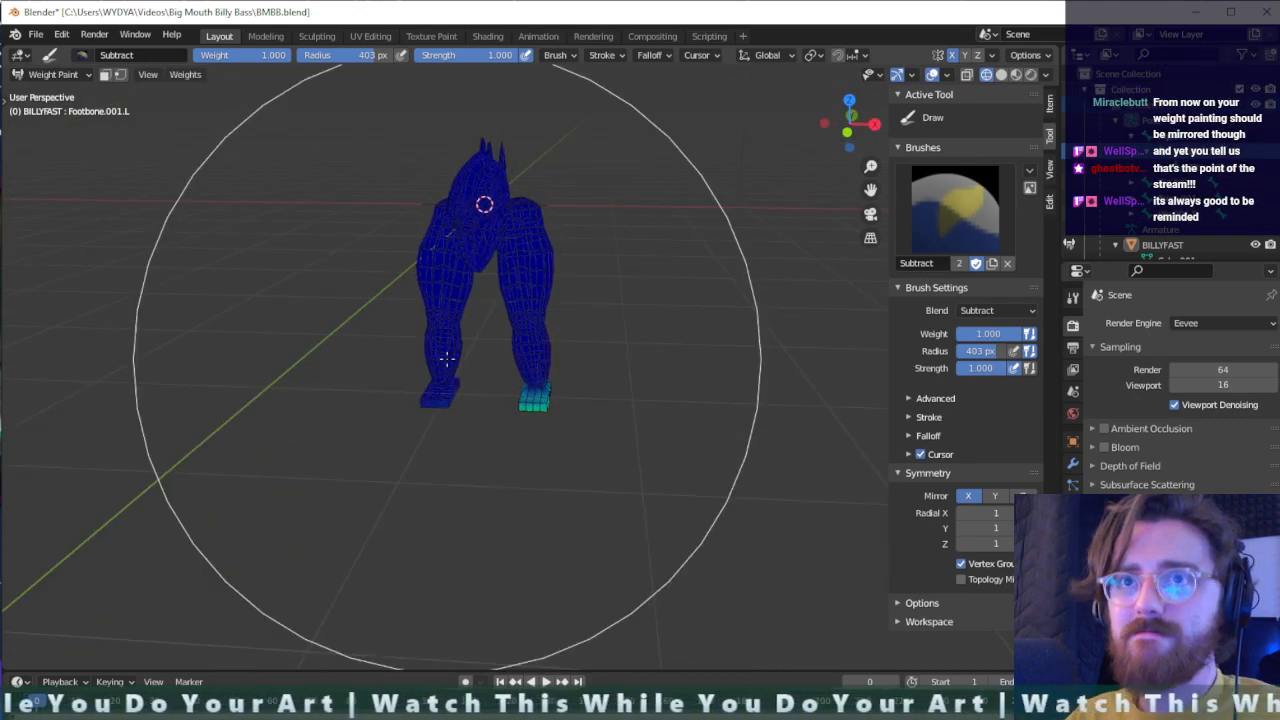
{"action": "left_click", "coordinate": [54, 75]}
{"action": "left_click", "coordinate": [50, 91]}
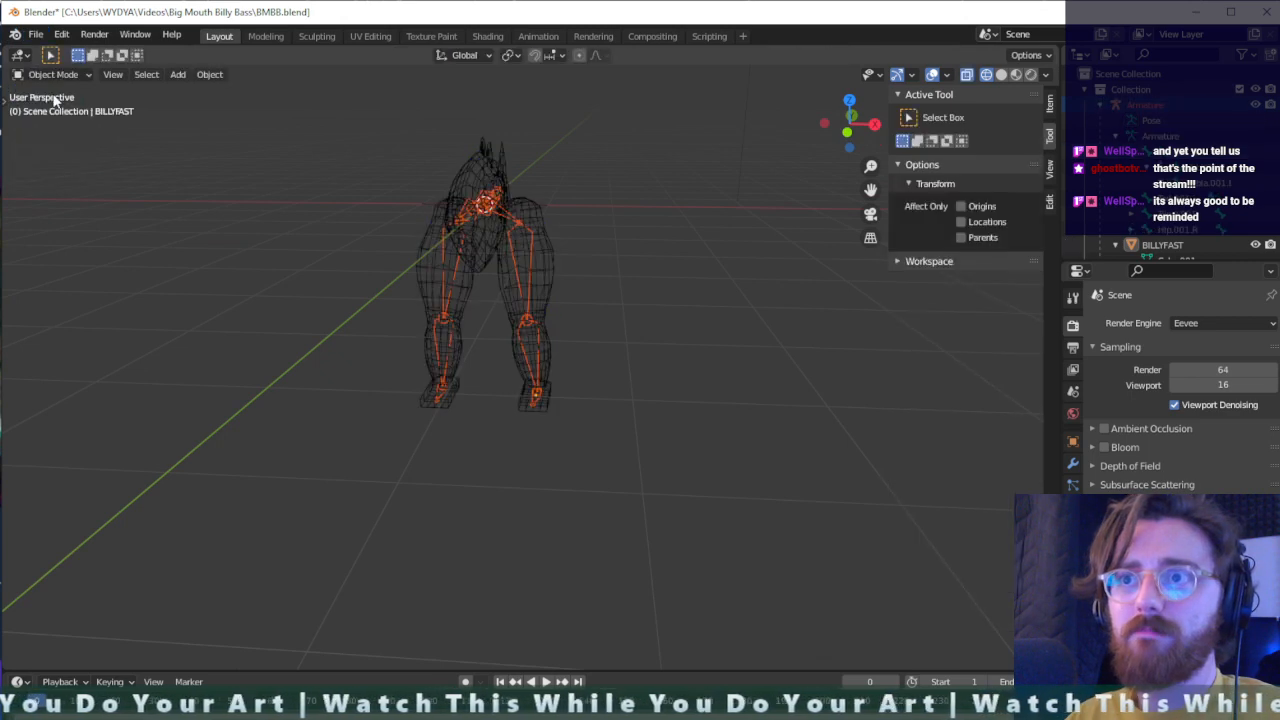
{"action": "mouse_move", "coordinate": [470, 205]}
{"action": "middle_mouse_down"}
{"action": "mouse_move", "coordinate": [474, 181]}
{"action": "mouse_move", "coordinate": [457, 177]}
{"action": "mouse_move", "coordinate": [471, 209]}
{"action": "middle_mouse_up"}
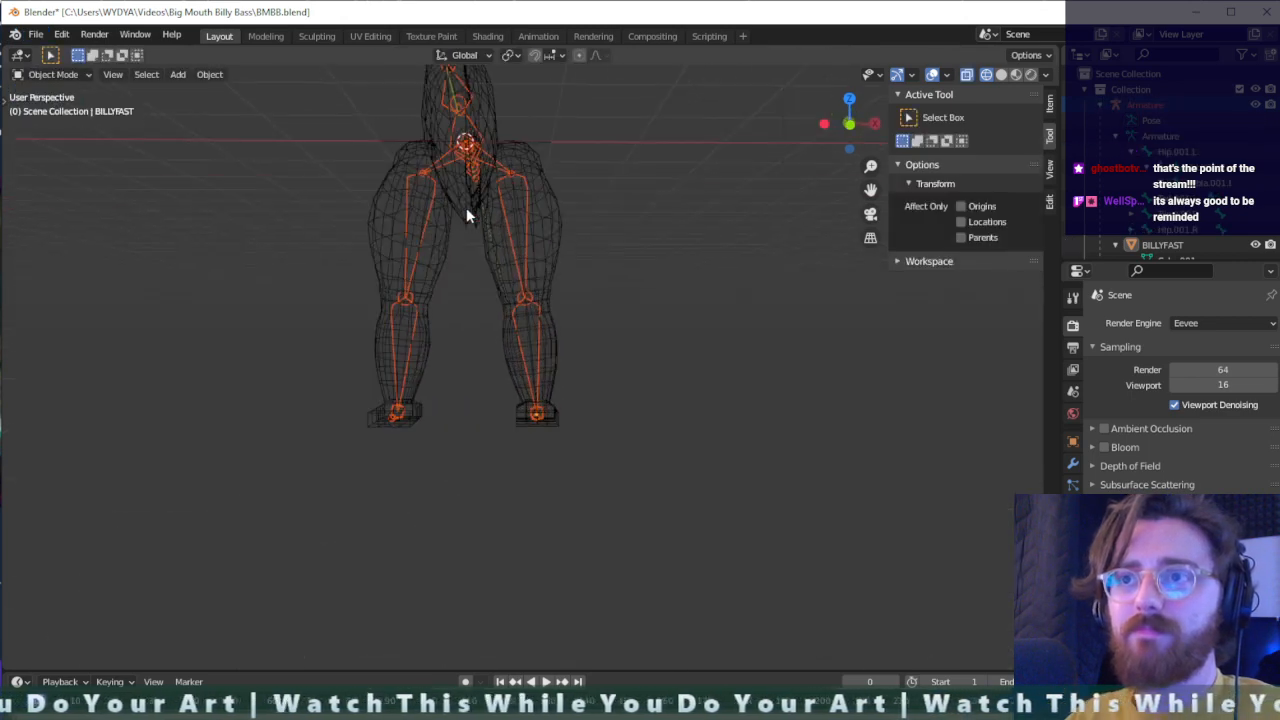
{"action": "scroll", "coordinate": [535, 297], "scroll_direction": "up", "scroll_amount": 2}
{"action": "scroll", "coordinate": [556, 329], "scroll_direction": "up", "scroll_amount": 4}
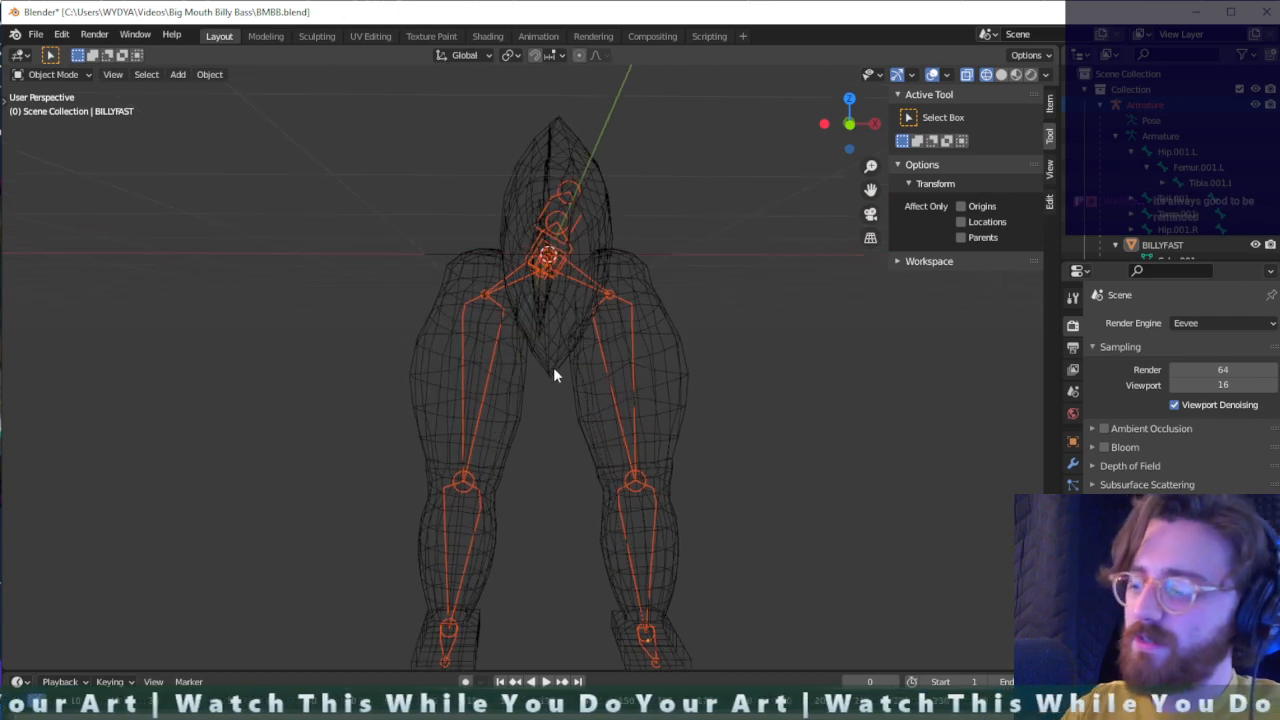
{"action": "key", "text": "KP_1"}
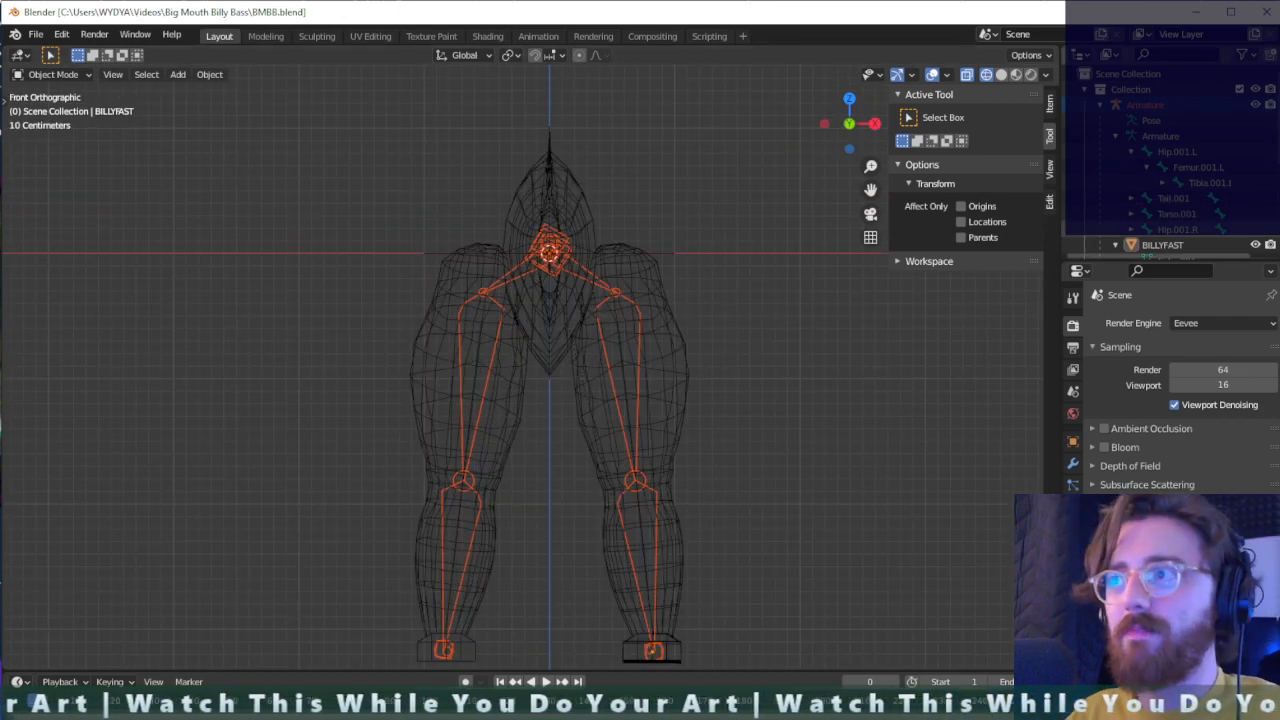
- Select the whole armature in the object hierarchy and paste a duplicate of it into the scene
{"action": "left_click", "coordinate": [1106, 106]}
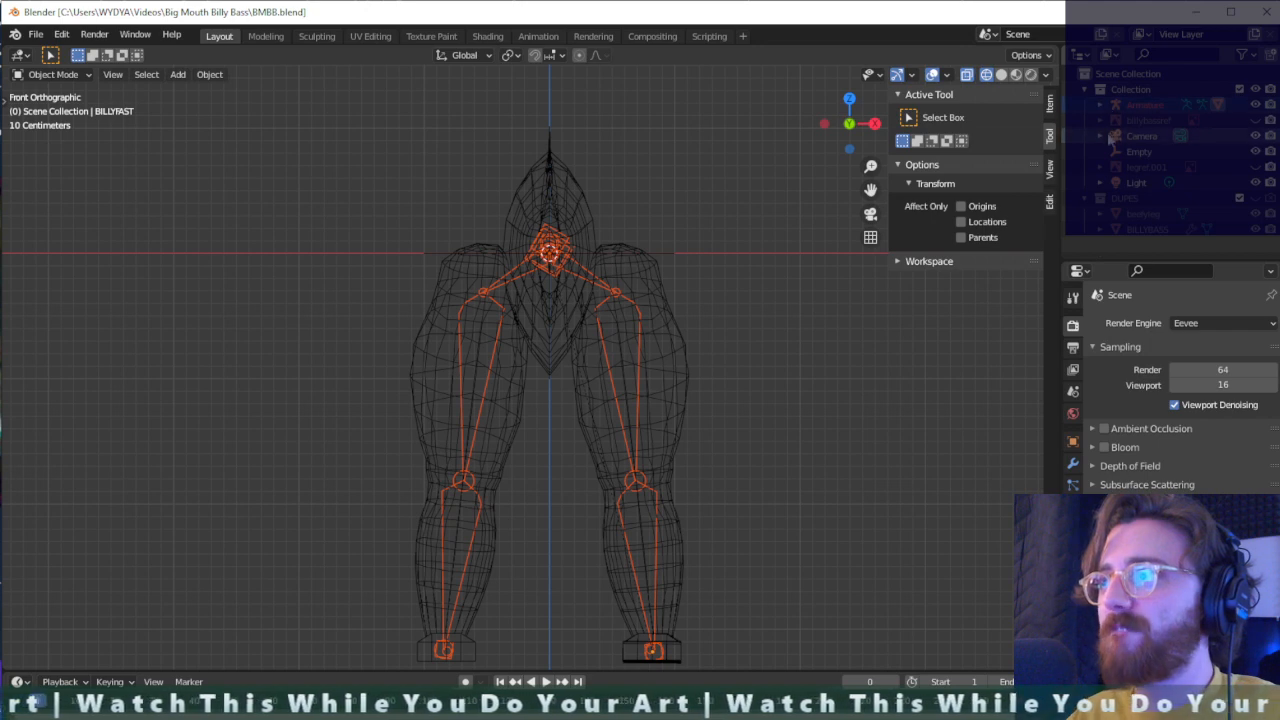
{"action": "left_click", "coordinate": [1144, 108]}
{"action": "left_click", "coordinate": [1147, 123], "text": "ctrl"}
{"action": "left_click", "coordinate": [1145, 105], "text": "ctrl"}
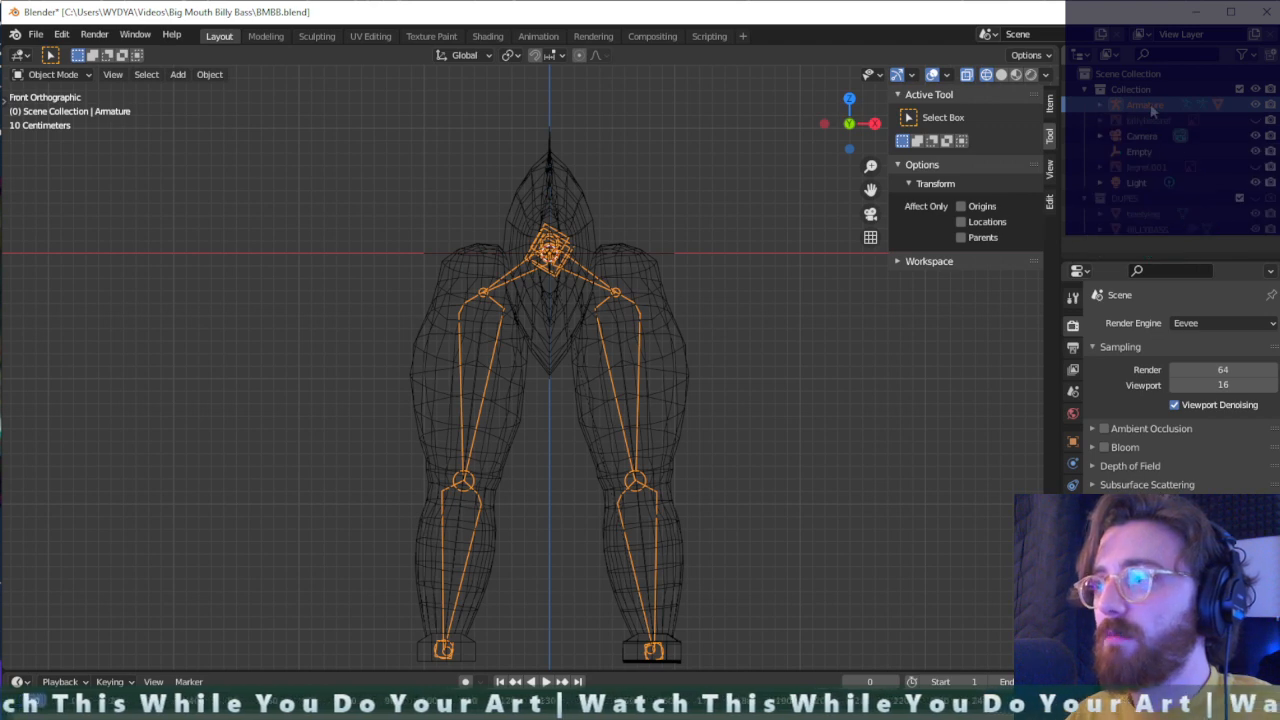
{"action": "left_click", "coordinate": [1129, 198]}
{"action": "key", "text": "ctrl+v"}
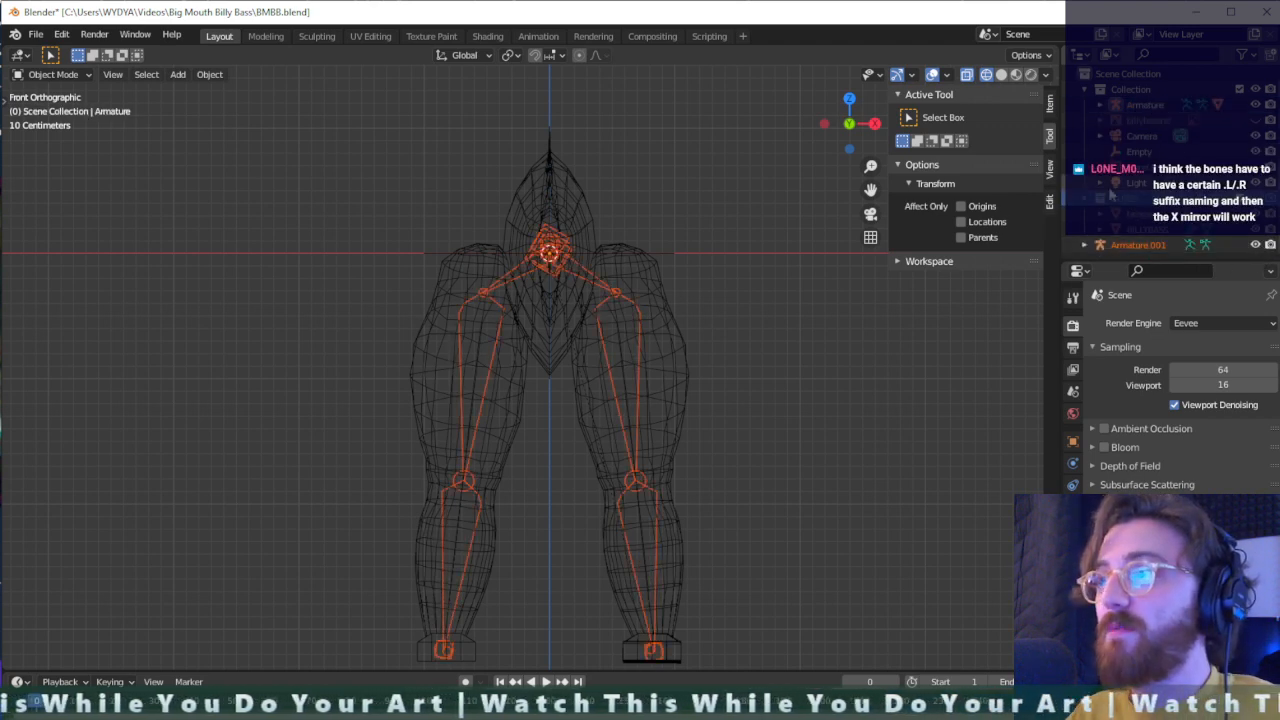
- Expand the original armature, select its BILLYFAST mesh and enter Edit Mode on it
{"action": "left_click", "coordinate": [1115, 106]}
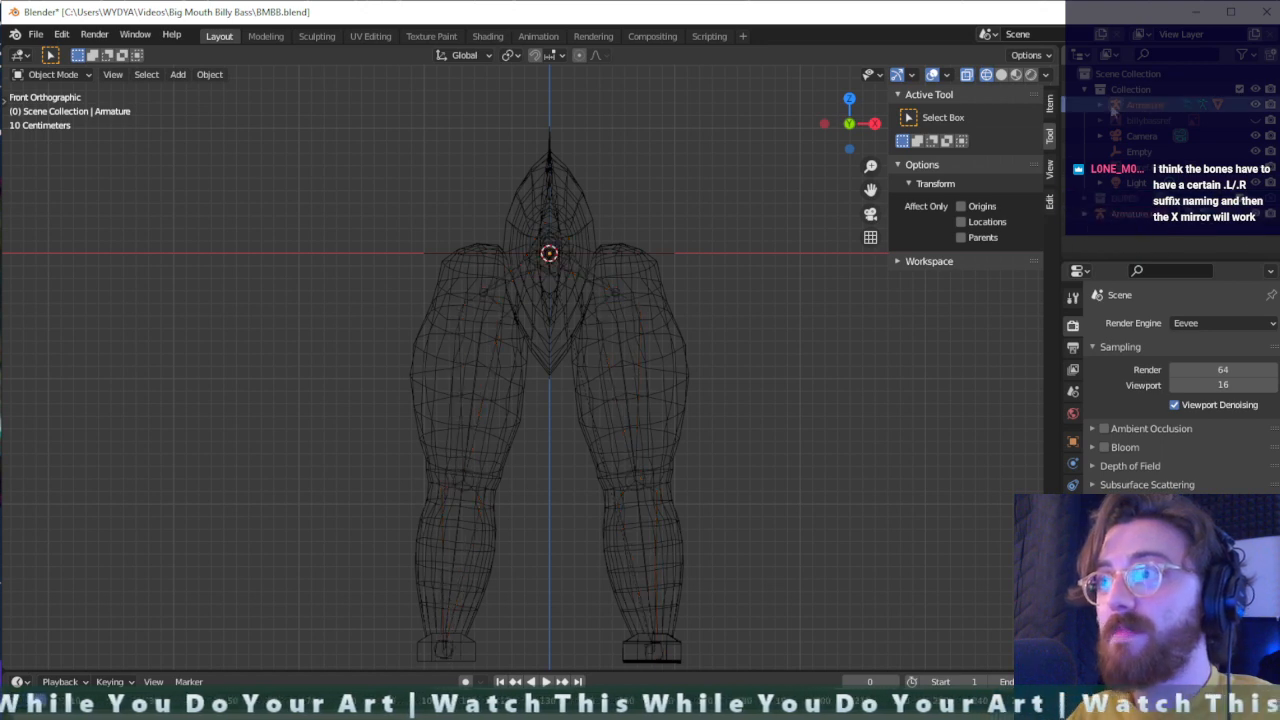
{"action": "left_click", "coordinate": [1100, 105]}
{"action": "scroll", "coordinate": [1143, 246], "scroll_direction": "down", "scroll_amount": 1}
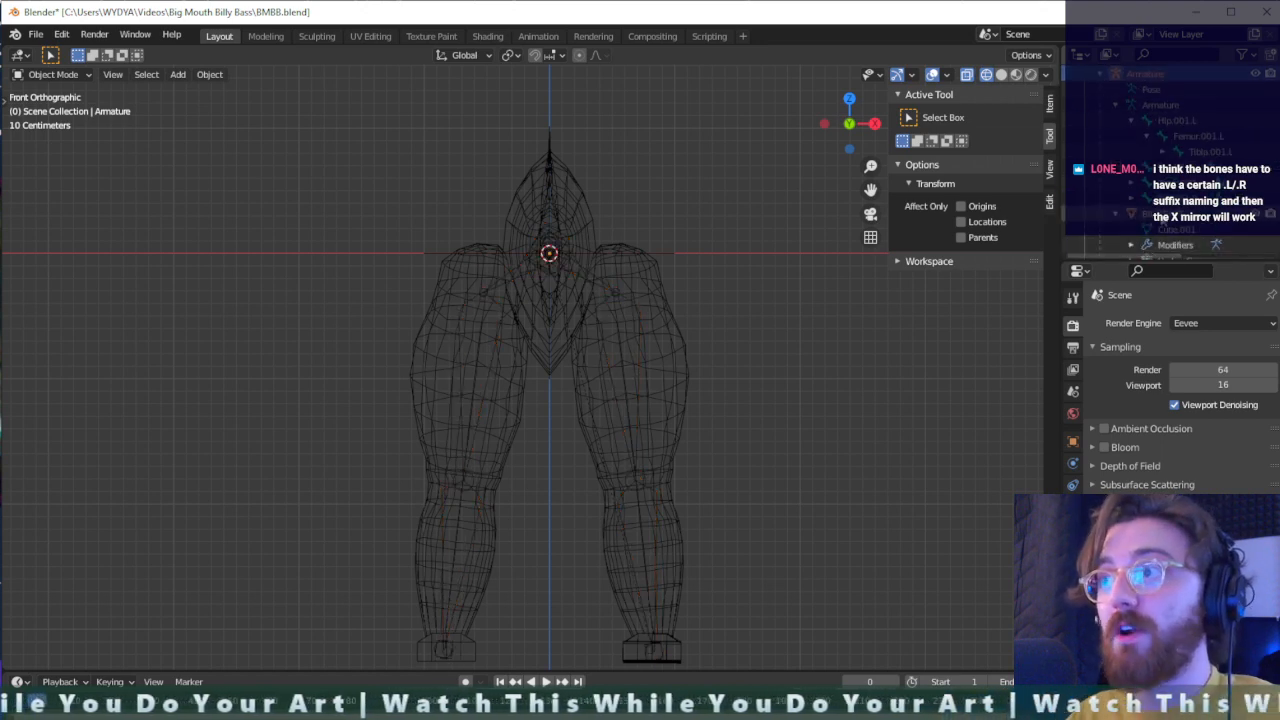
{"action": "left_click", "coordinate": [1143, 215]}
{"action": "key", "text": "Tab"}
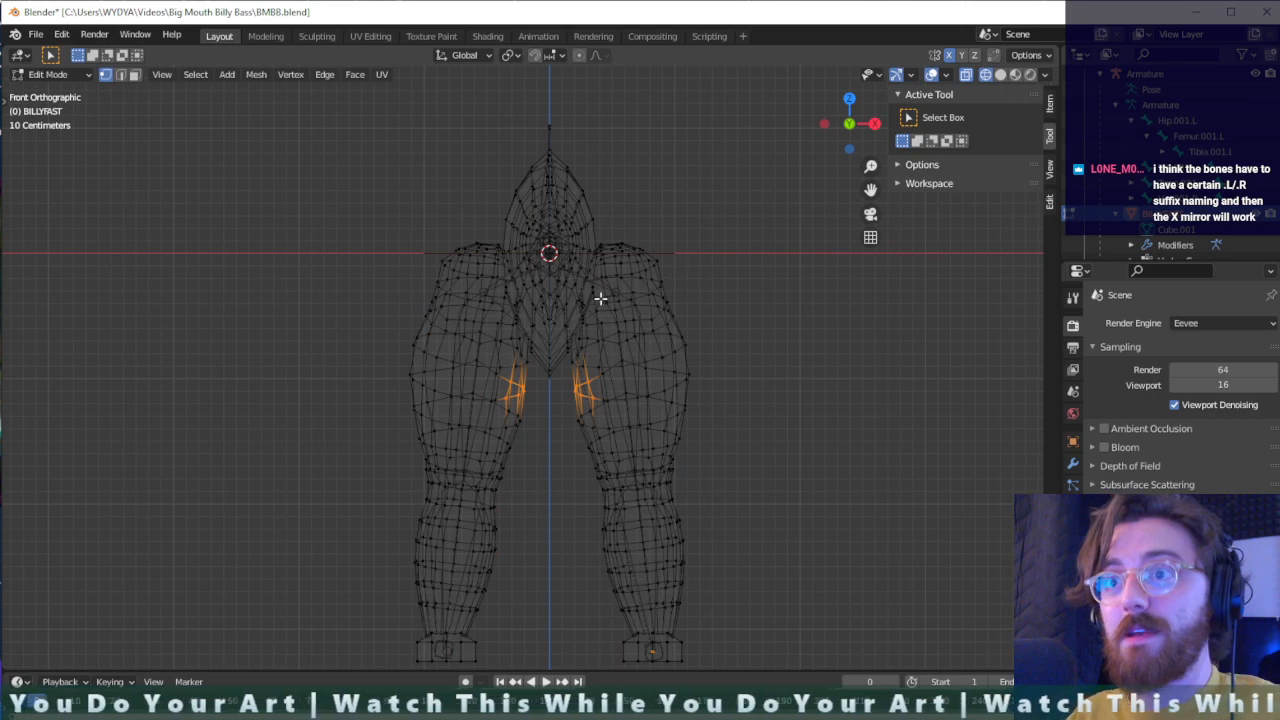
- Try deleting the vertices of the fish's right half as selected from the front, and undo the deletion
{"action": "middle_click_drag", "start_coordinate": [600, 298], "coordinate": [586, 336]}
{"action": "key", "text": "KP_1"}
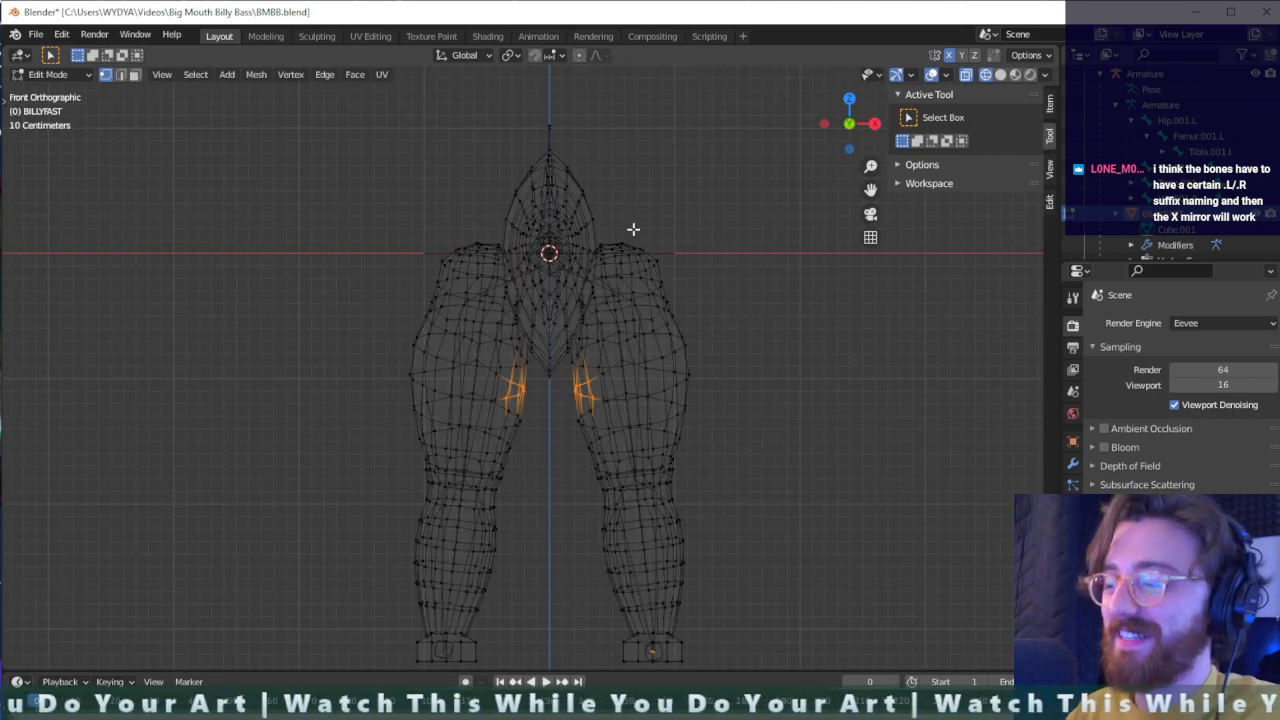
{"action": "scroll", "coordinate": [583, 301], "scroll_direction": "down", "scroll_amount": 2}
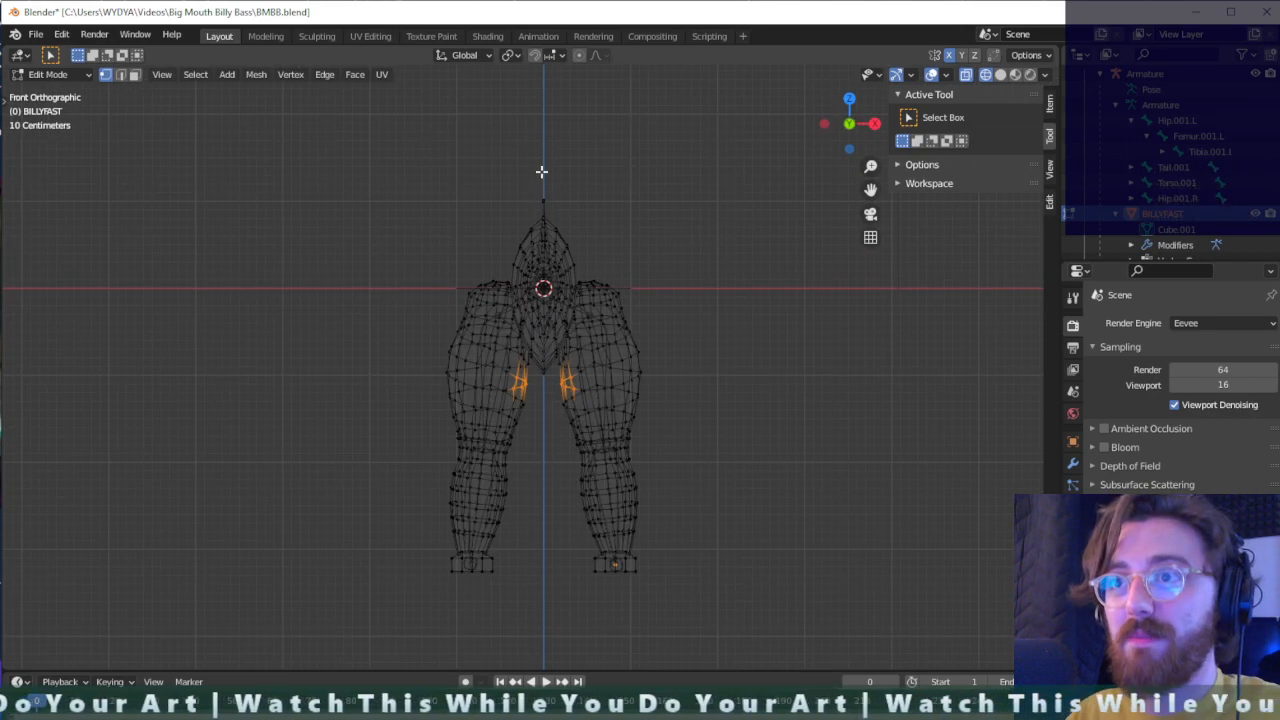
{"action": "left_click_drag", "start_coordinate": [527, 302], "coordinate": [420, 583]}
{"action": "key", "text": "x"}
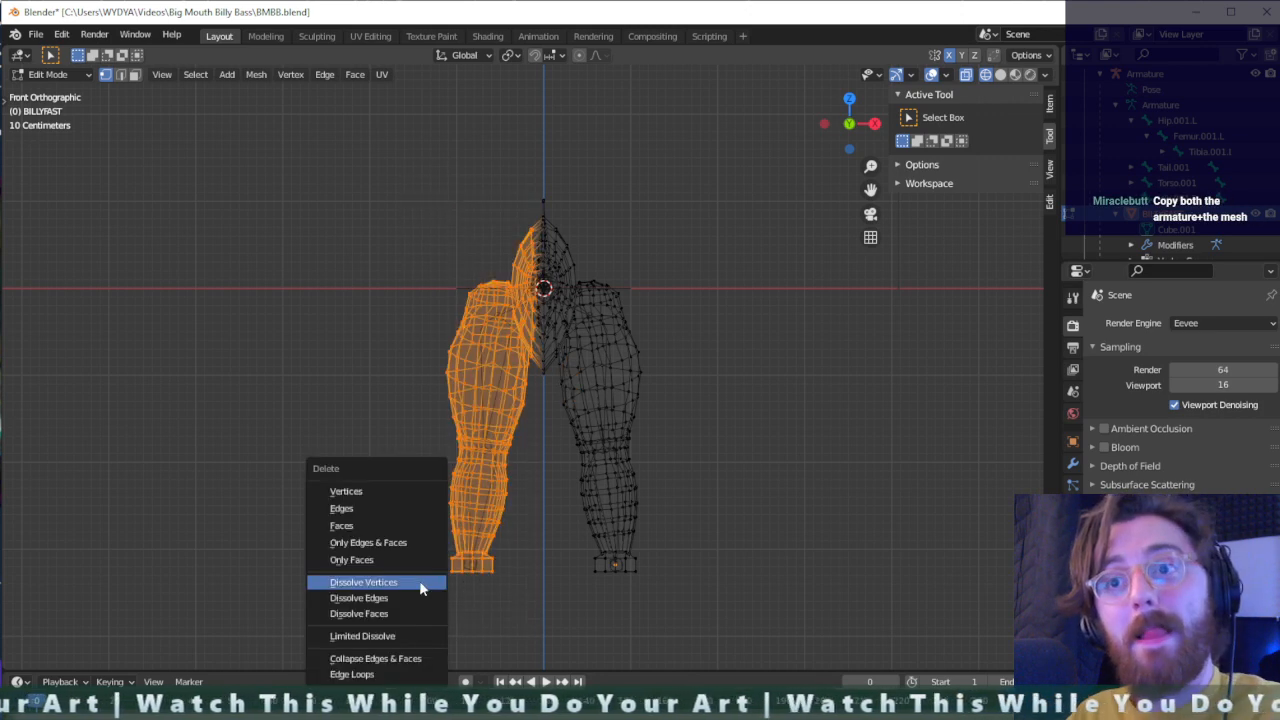
{"action": "left_click", "coordinate": [372, 490]}
{"action": "key", "text": "KP_5"}
{"action": "middle_click_drag", "start_coordinate": [527, 346], "coordinate": [628, 449]}
{"action": "middle_click_drag", "start_coordinate": [153, 283], "coordinate": [203, 297]}
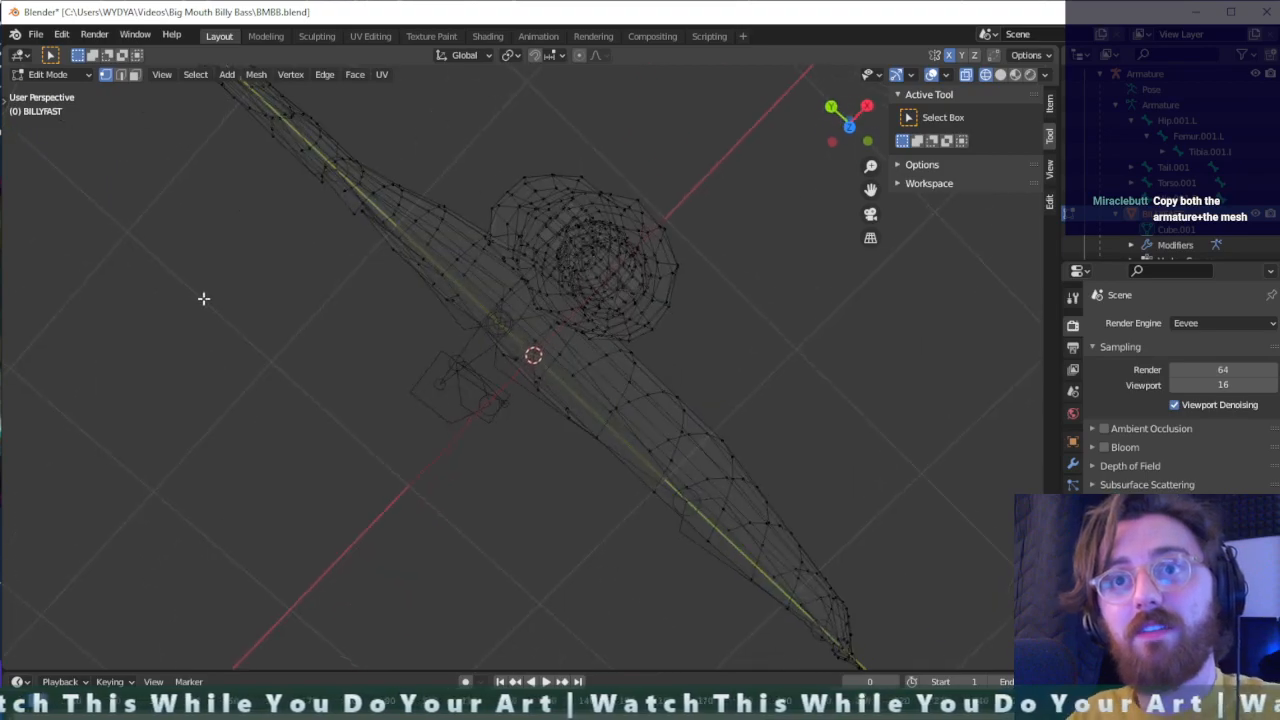
{"action": "key", "text": "ctrl+z"}
- Select the right half of the fish body together with the whole right leg from the top view
{"action": "middle_click_drag", "start_coordinate": [386, 320], "coordinate": [383, 231]}
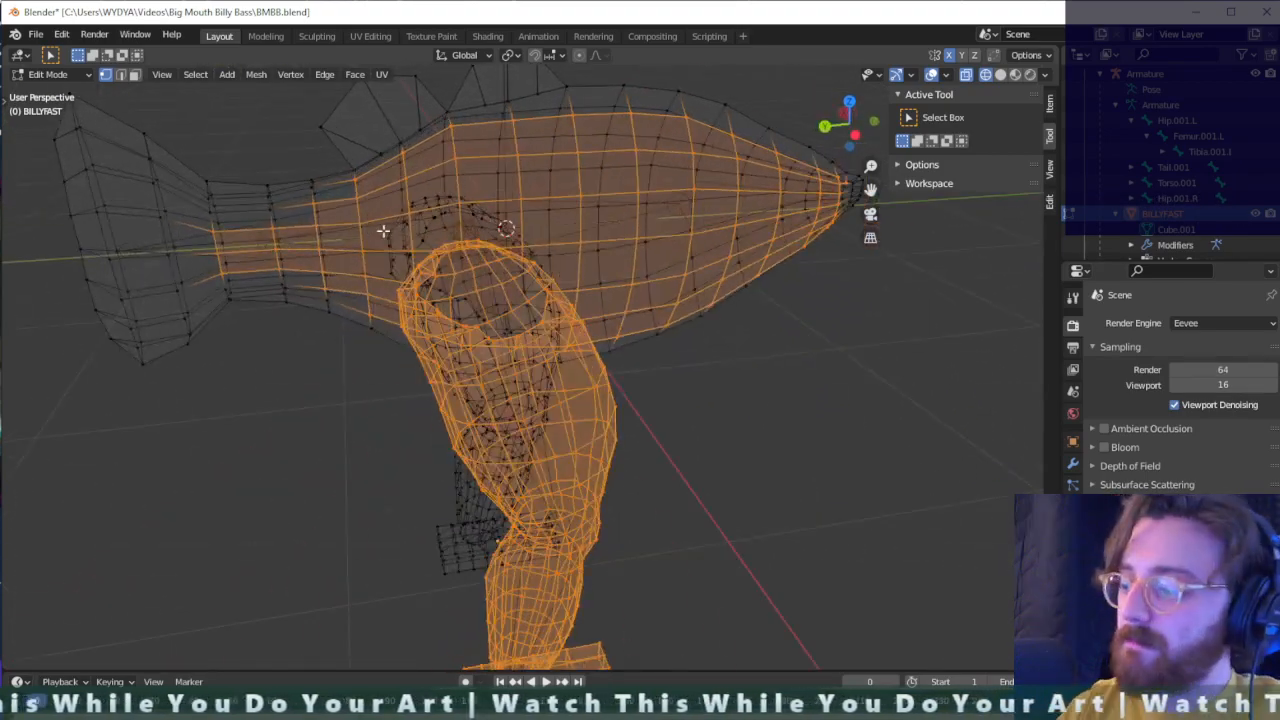
{"action": "key", "text": "KP_9"}
{"action": "key", "text": "KP_8"}
{"action": "key", "text": "KP_7"}
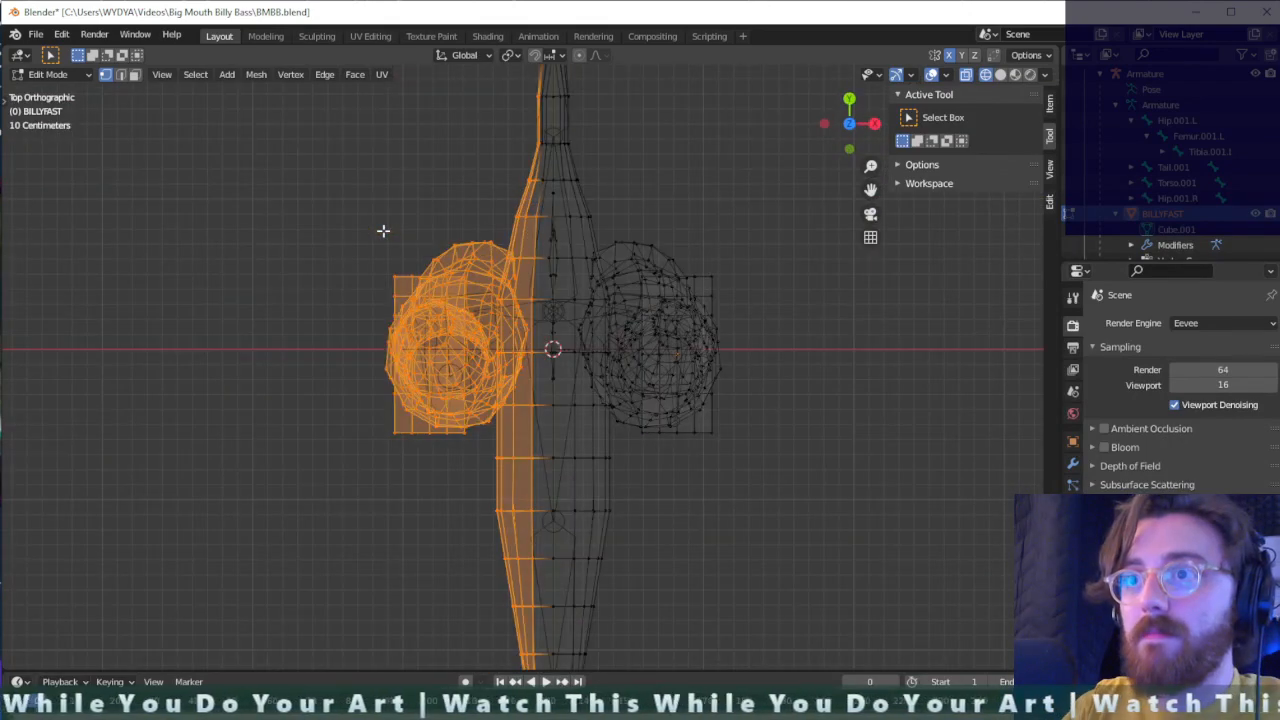
{"action": "scroll", "coordinate": [383, 231], "scroll_direction": "down", "scroll_amount": 3}
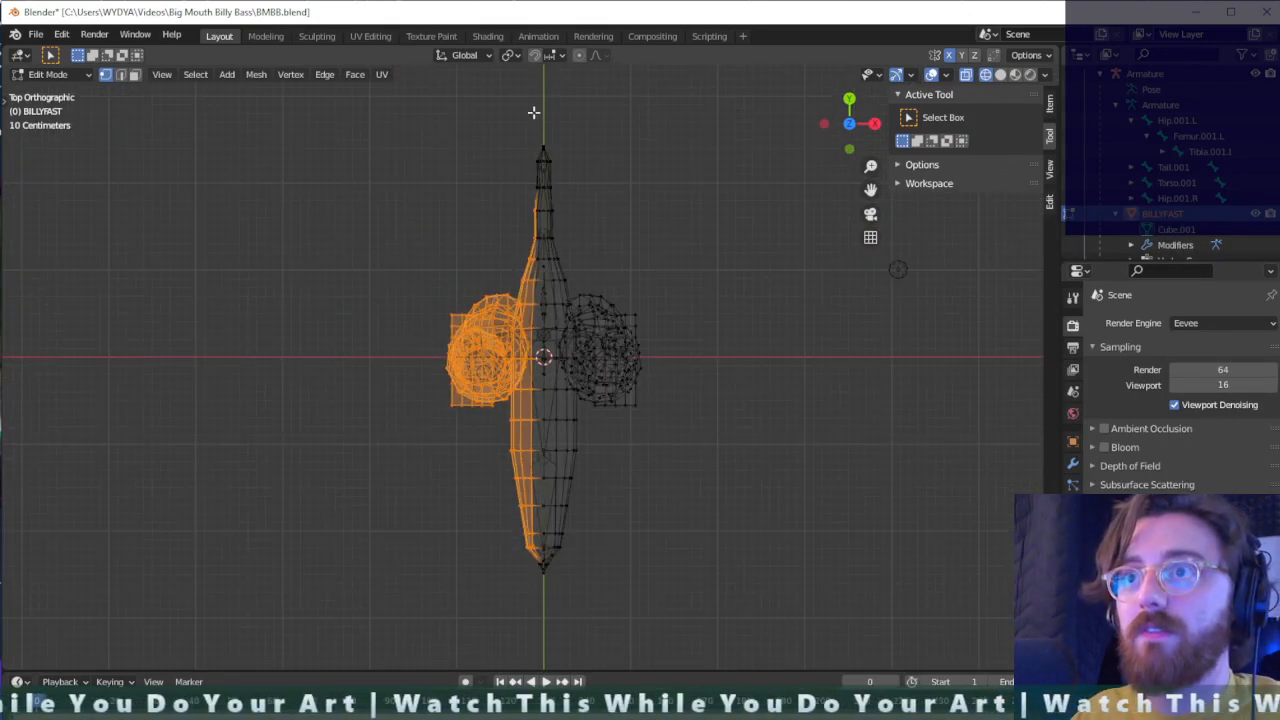
{"action": "left_click_drag", "start_coordinate": [540, 112], "coordinate": [420, 622]}
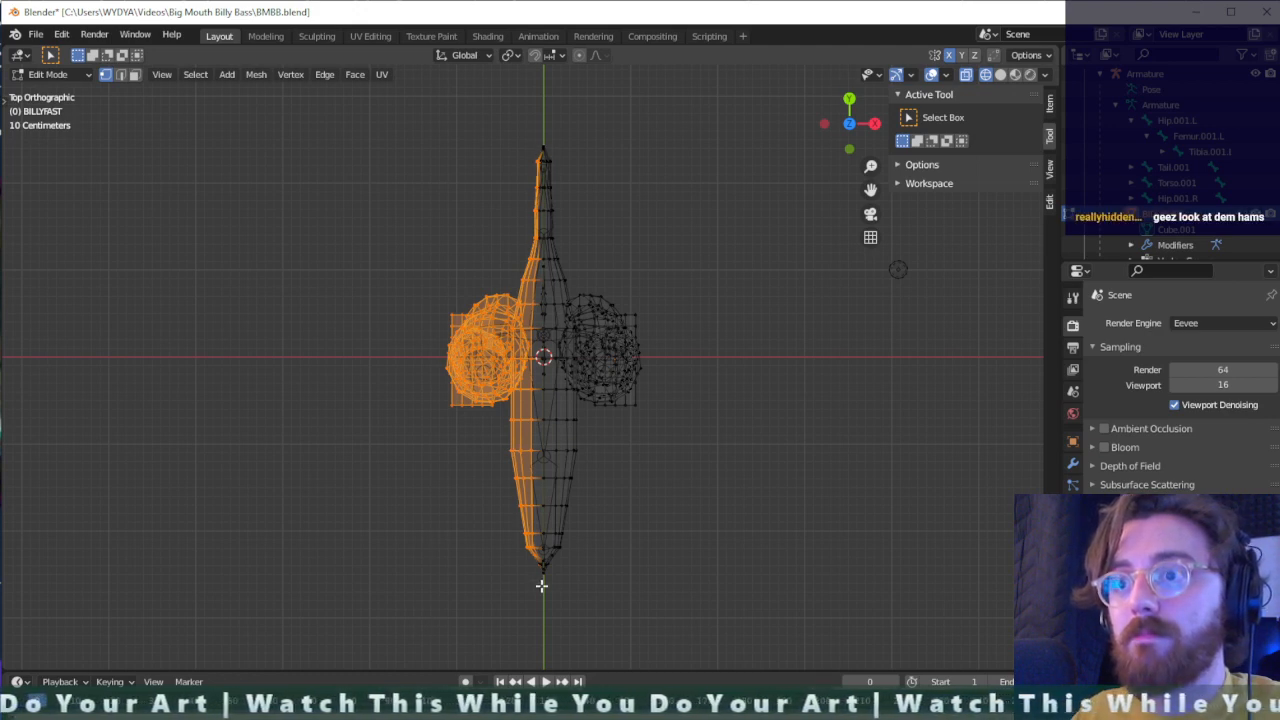
{"action": "left_click_drag", "start_coordinate": [543, 586], "coordinate": [486, 60]}
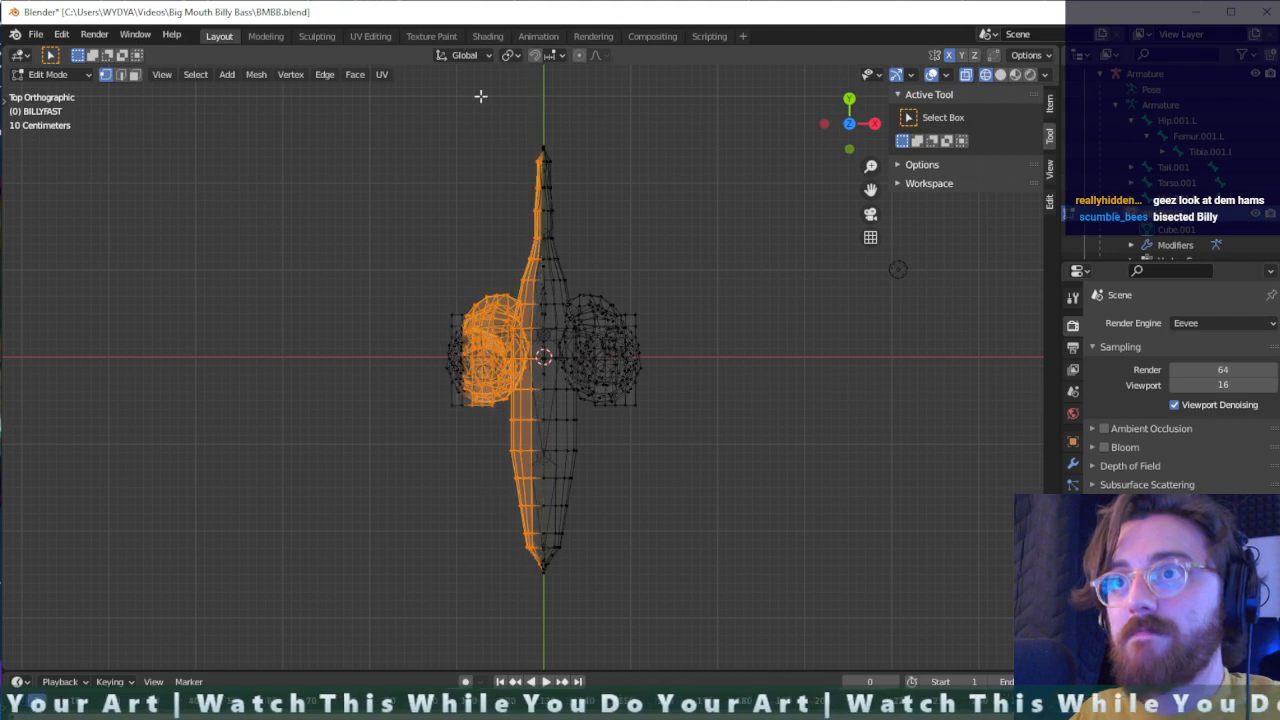
{"action": "left_click_drag", "start_coordinate": [480, 227], "coordinate": [388, 583], "text": "shift"}
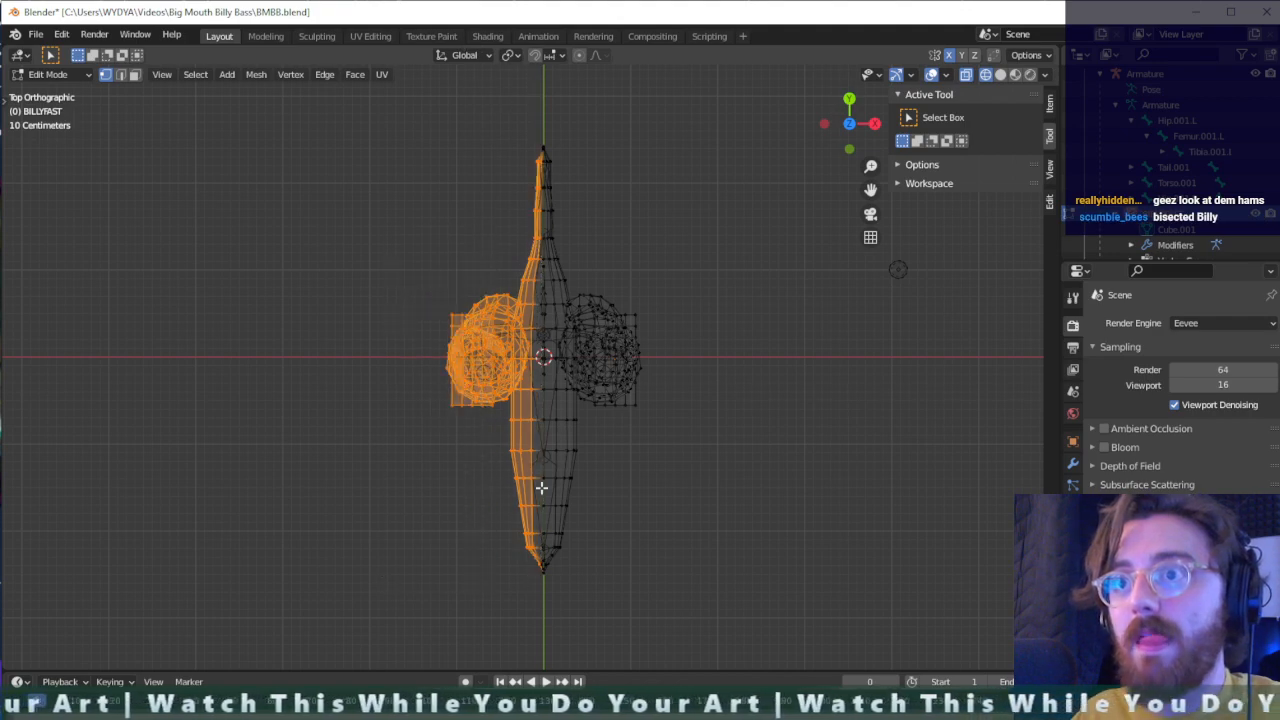
- Examine the half selection from below and above, and add the tail's right-side vertices up to the centre line
{"action": "scroll", "coordinate": [541, 487], "scroll_direction": "up", "scroll_amount": 3}
{"action": "middle_click_drag", "start_coordinate": [577, 293], "coordinate": [642, 370]}
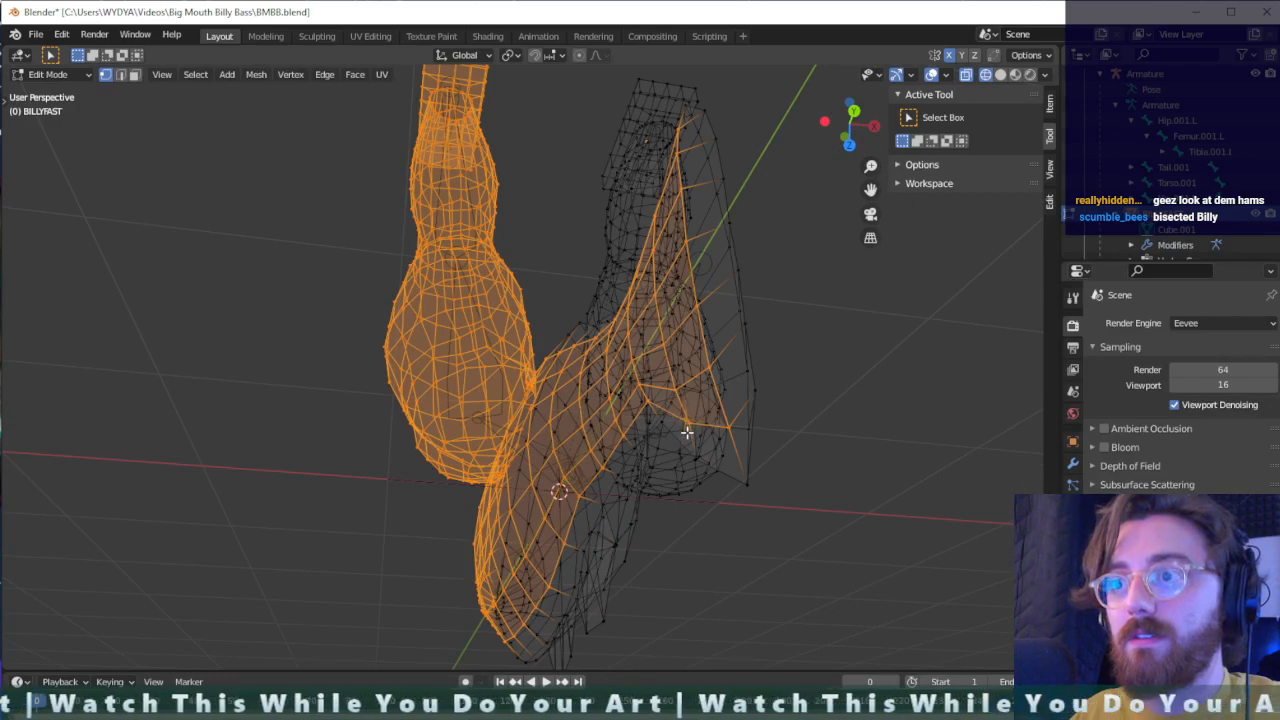
{"action": "mouse_move", "coordinate": [706, 407]}
{"action": "middle_mouse_down"}
{"action": "mouse_move", "coordinate": [686, 386]}
{"action": "mouse_move", "coordinate": [696, 391]}
{"action": "middle_mouse_up"}
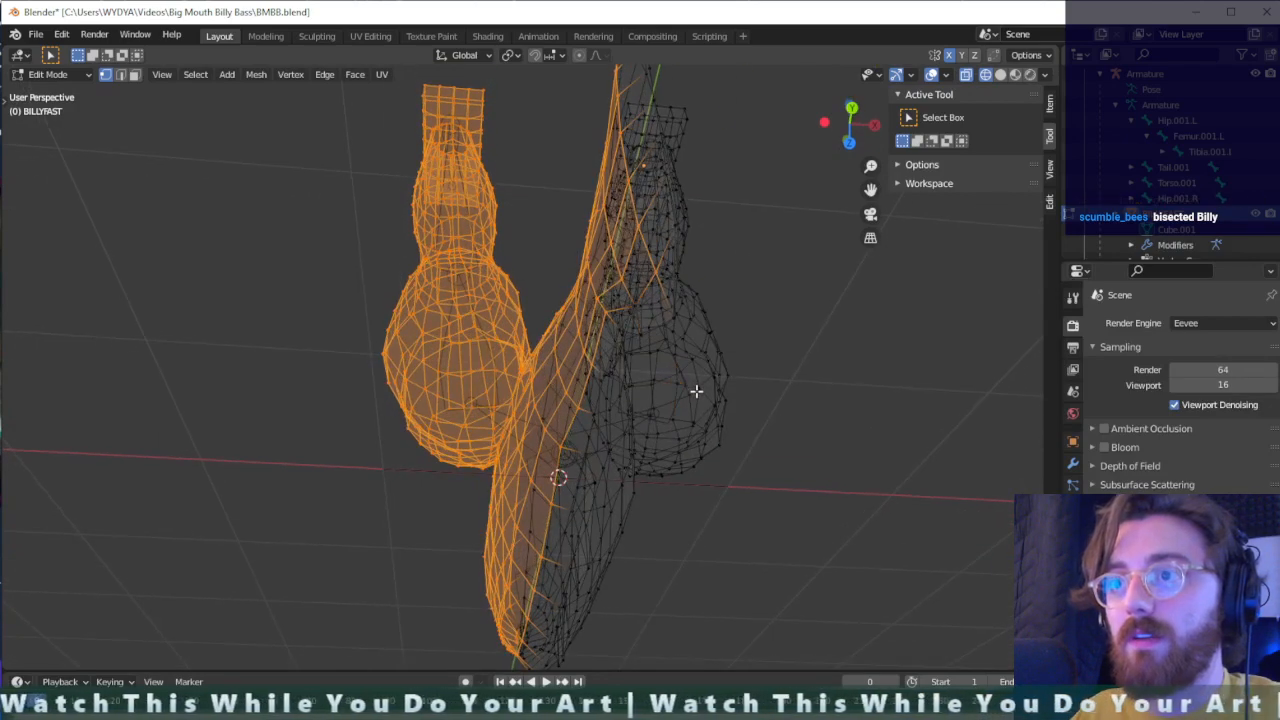
{"action": "key", "text": "KP_7"}
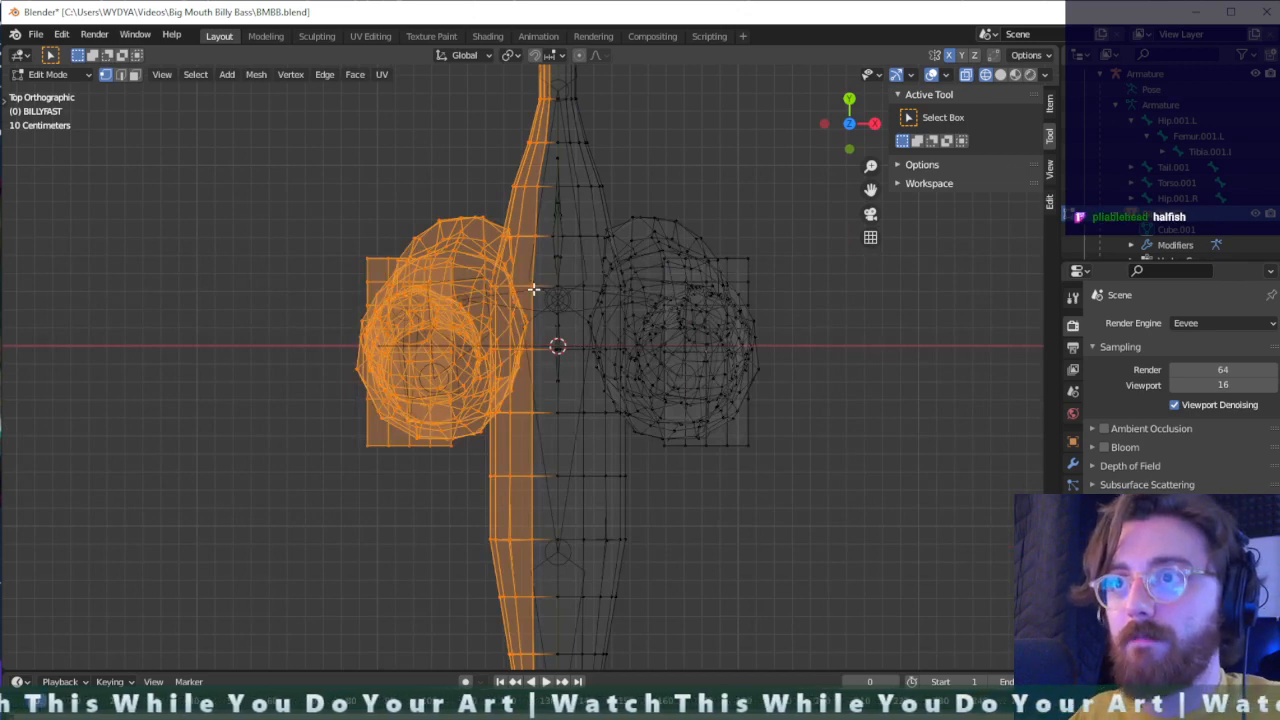
{"action": "scroll", "coordinate": [534, 289], "scroll_direction": "up", "scroll_amount": 3}
{"action": "scroll", "coordinate": [534, 289], "scroll_direction": "down", "scroll_amount": 3}
{"action": "middle_click_drag", "start_coordinate": [551, 175], "coordinate": [543, 388], "text": "shift"}
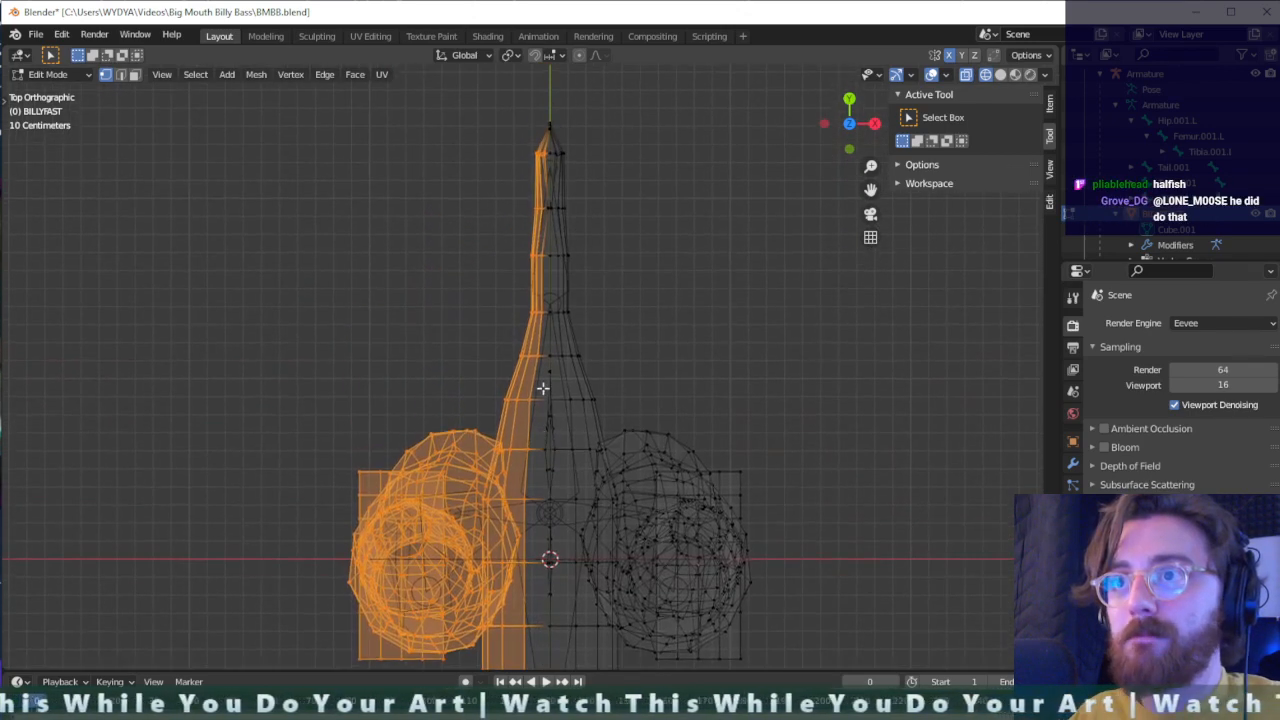
{"action": "left_click_drag", "start_coordinate": [545, 198], "coordinate": [548, 261]}
{"action": "scroll", "coordinate": [548, 210], "scroll_direction": "up", "scroll_amount": 1}
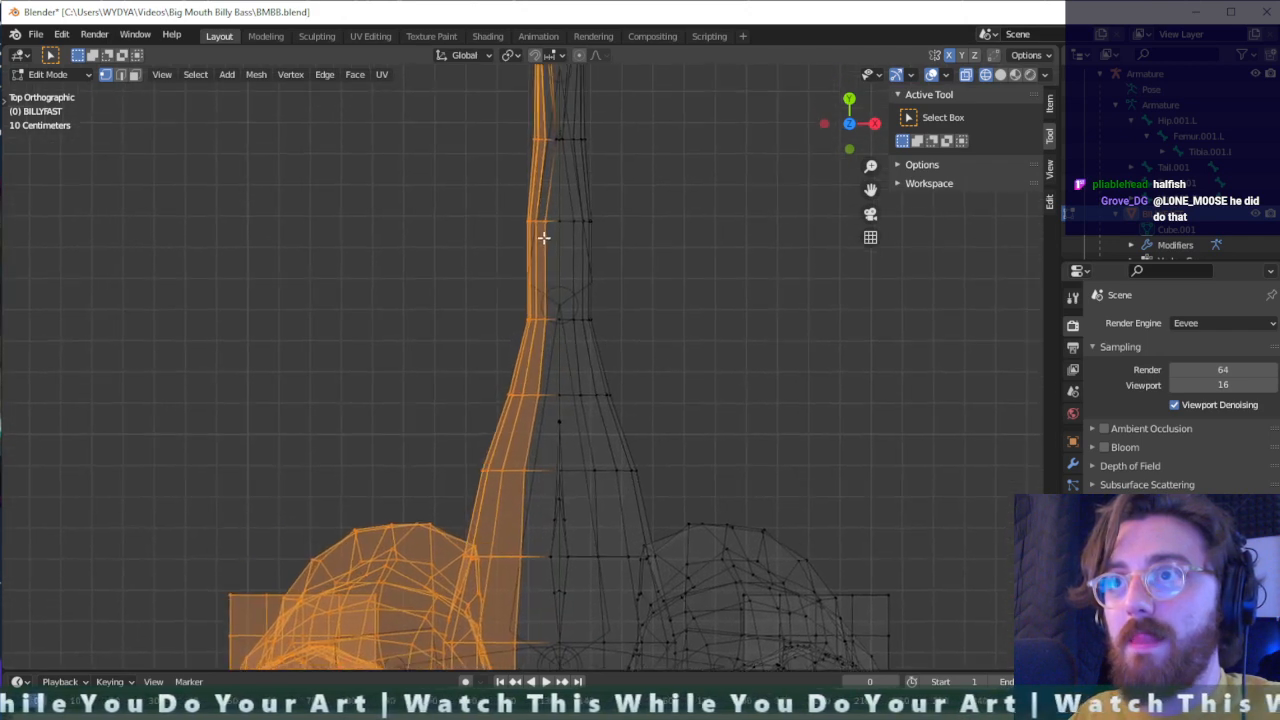
{"action": "scroll", "coordinate": [545, 237], "scroll_direction": "up", "scroll_amount": 1}
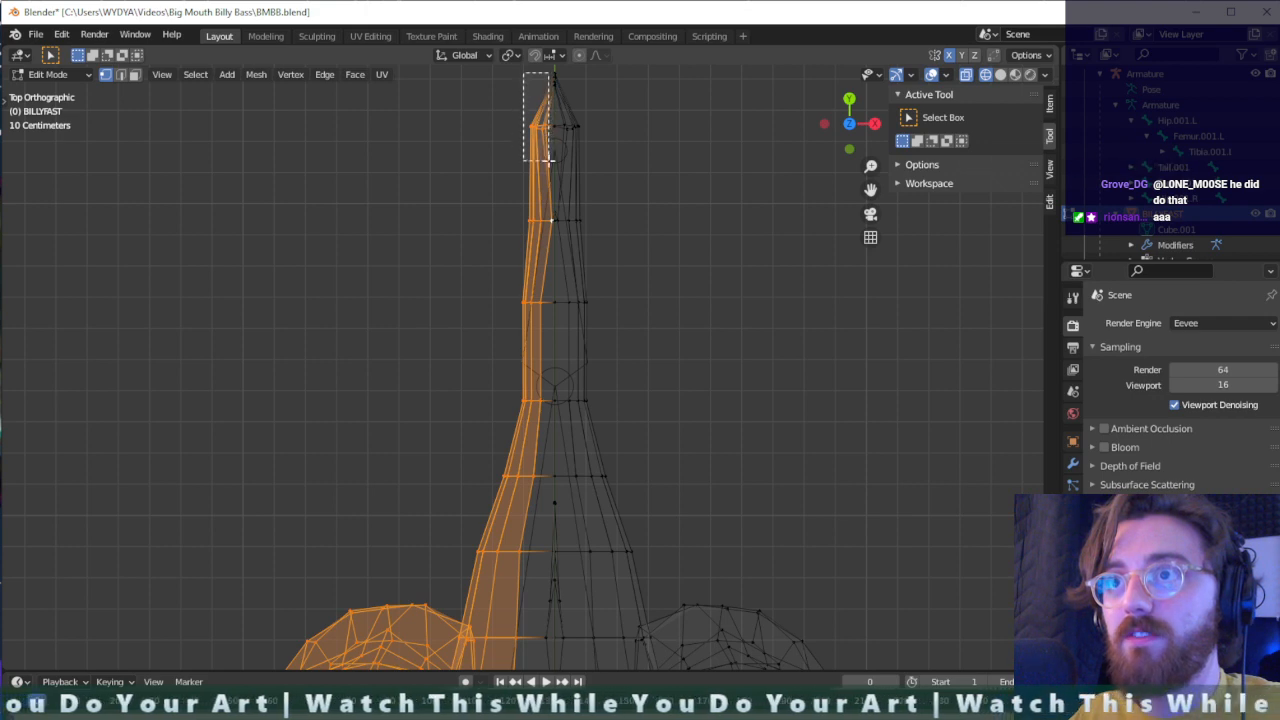
{"action": "scroll", "coordinate": [539, 320], "scroll_direction": "down", "scroll_amount": 2}
{"action": "scroll", "coordinate": [539, 383], "scroll_direction": "up", "scroll_amount": 2}
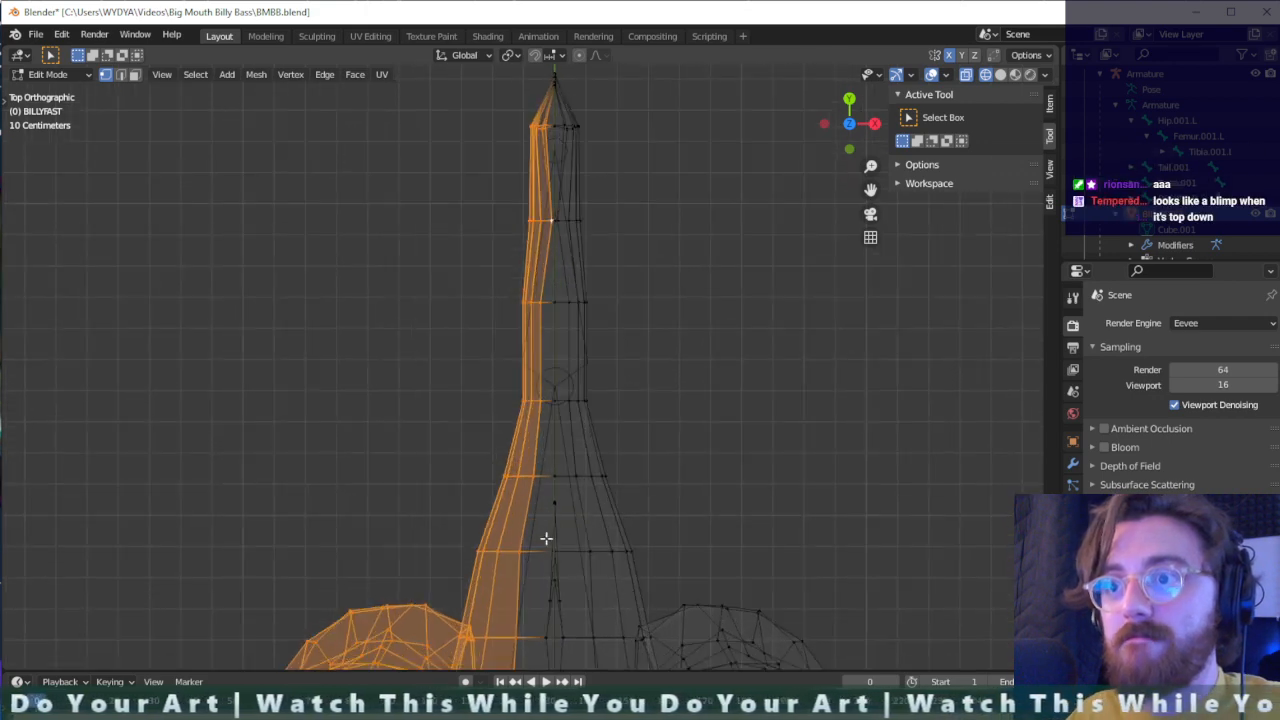
- Add the right-side vertices at the fish's snout to the selection and delete the selected half's vertices
{"action": "middle_click_drag", "start_coordinate": [549, 547], "coordinate": [586, 91], "text": "shift"}
{"action": "middle_click_drag", "start_coordinate": [631, 451], "coordinate": [617, 569], "text": "shift"}
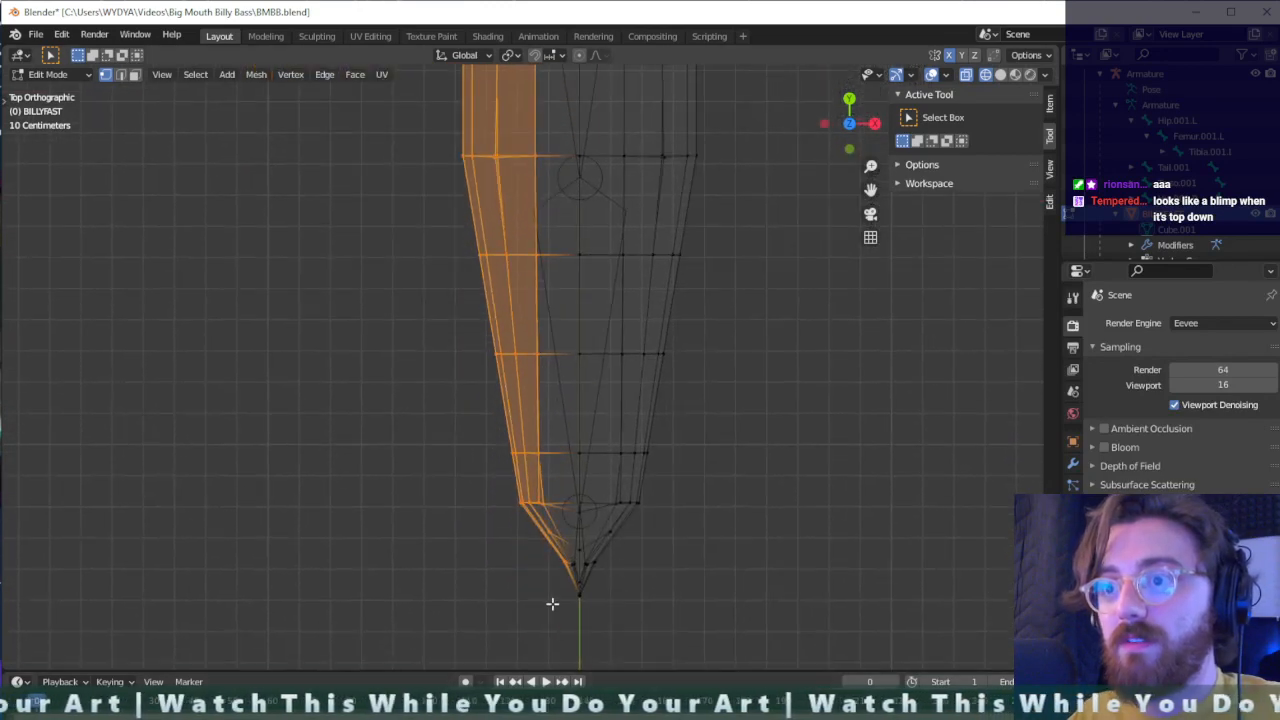
{"action": "left_click_drag", "start_coordinate": [551, 615], "coordinate": [542, 623], "text": "shift"}
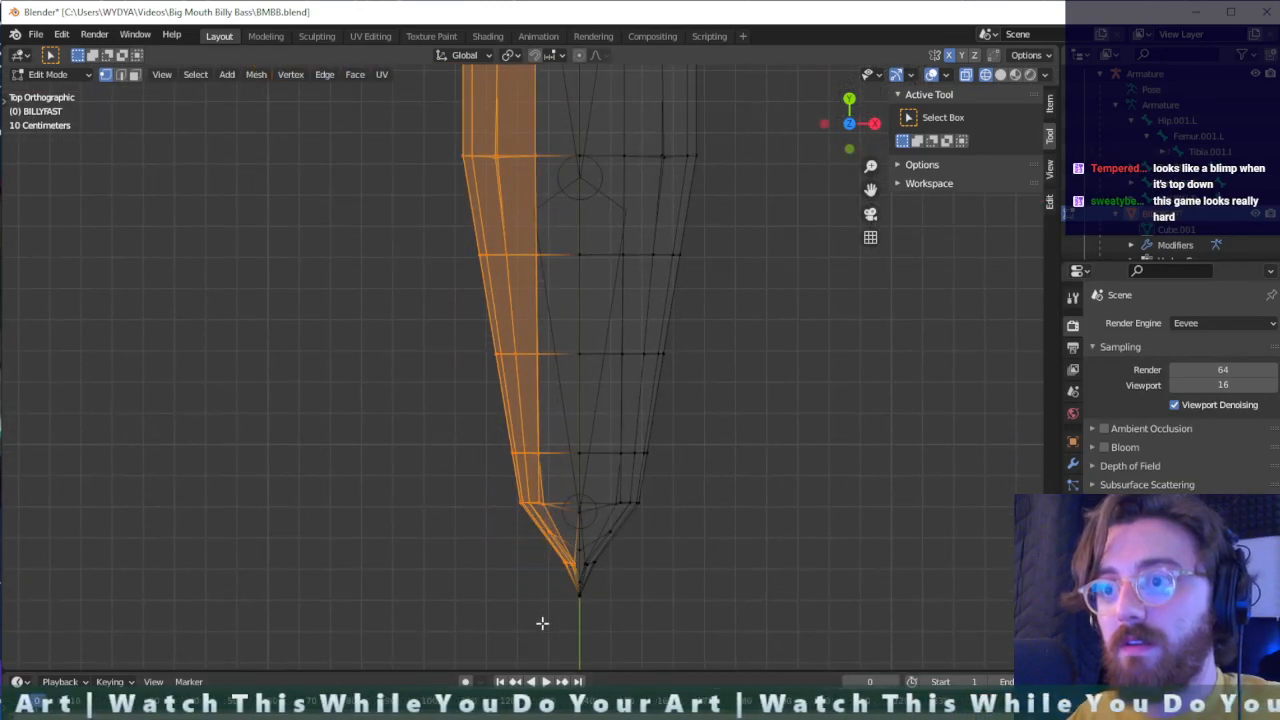
{"action": "scroll", "coordinate": [551, 600], "scroll_direction": "down", "scroll_amount": 1}
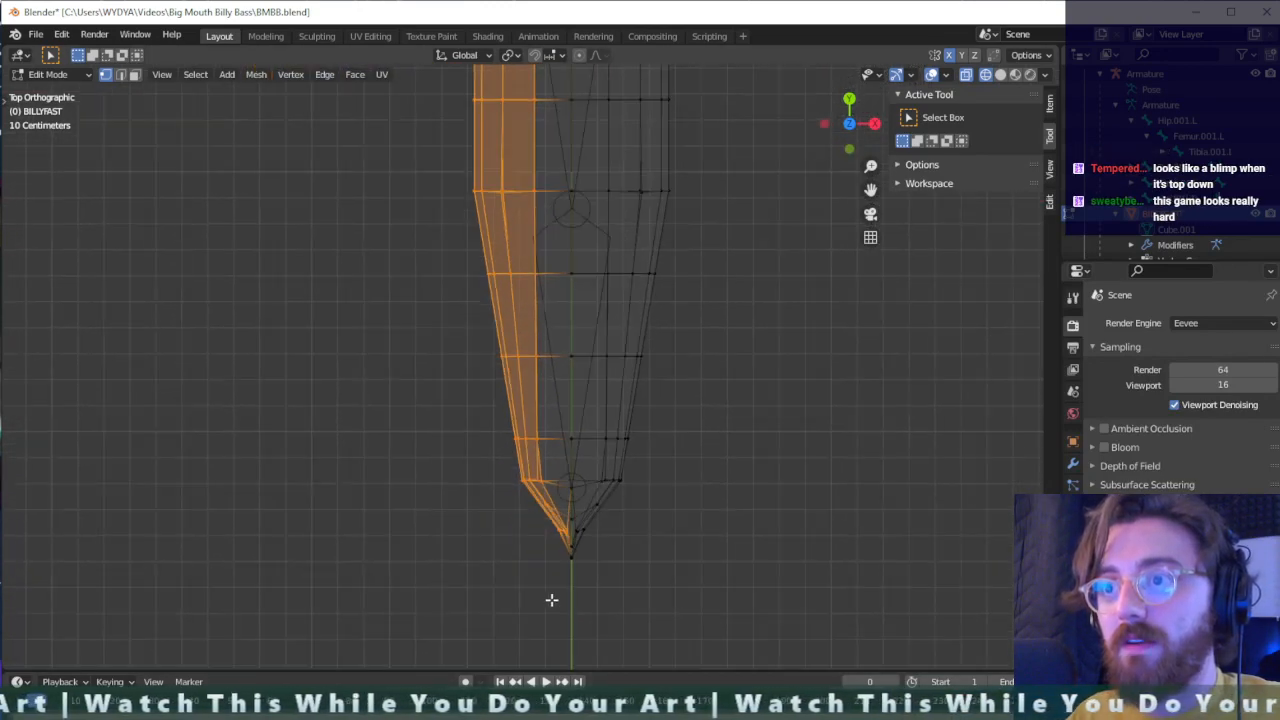
{"action": "key", "text": "x"}
{"action": "left_click", "coordinate": [553, 540]}
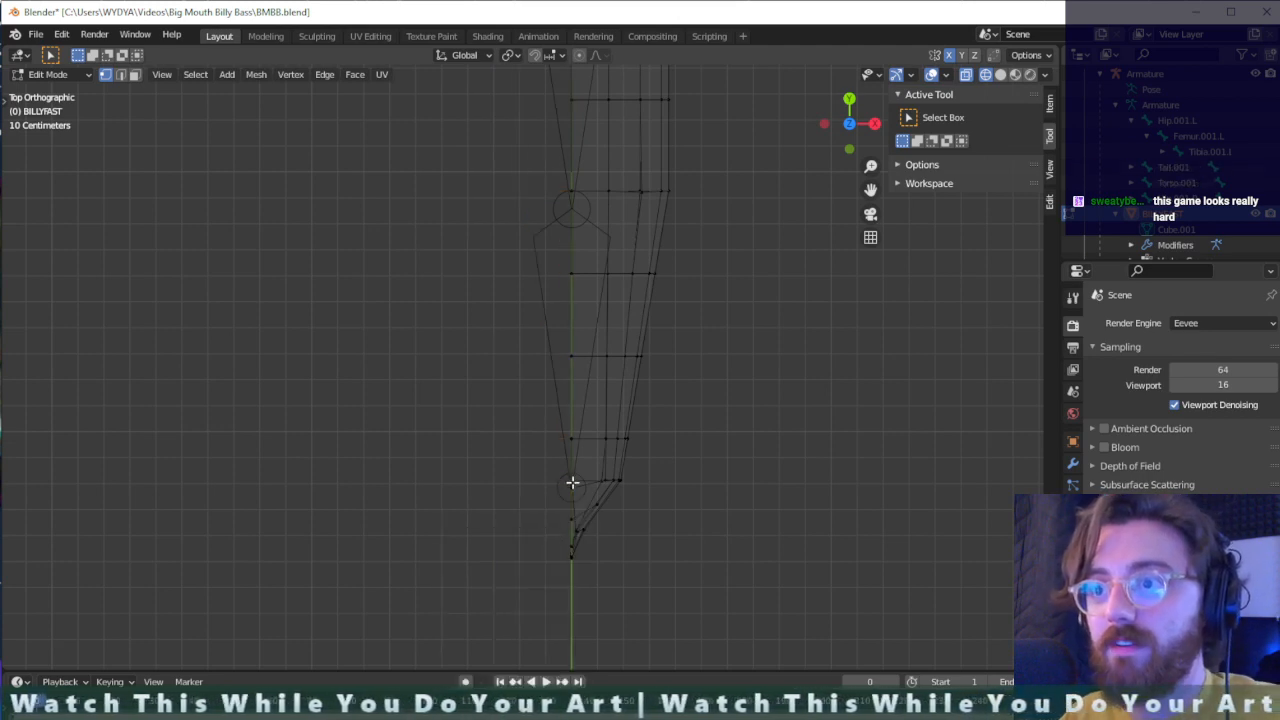
- Delete the leftover vertices beyond the centre line of the remaining left half and check the cut mesh
{"action": "middle_click_drag", "start_coordinate": [571, 480], "coordinate": [579, 288]}
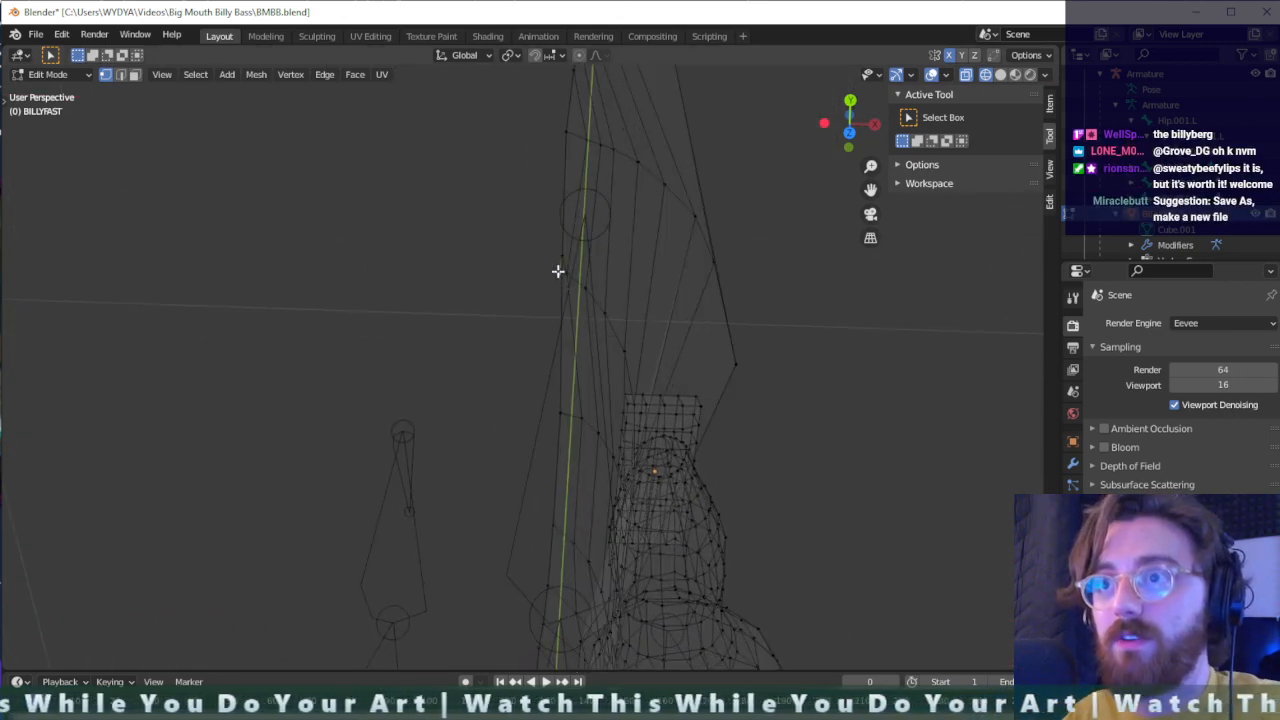
{"action": "key", "text": "x"}
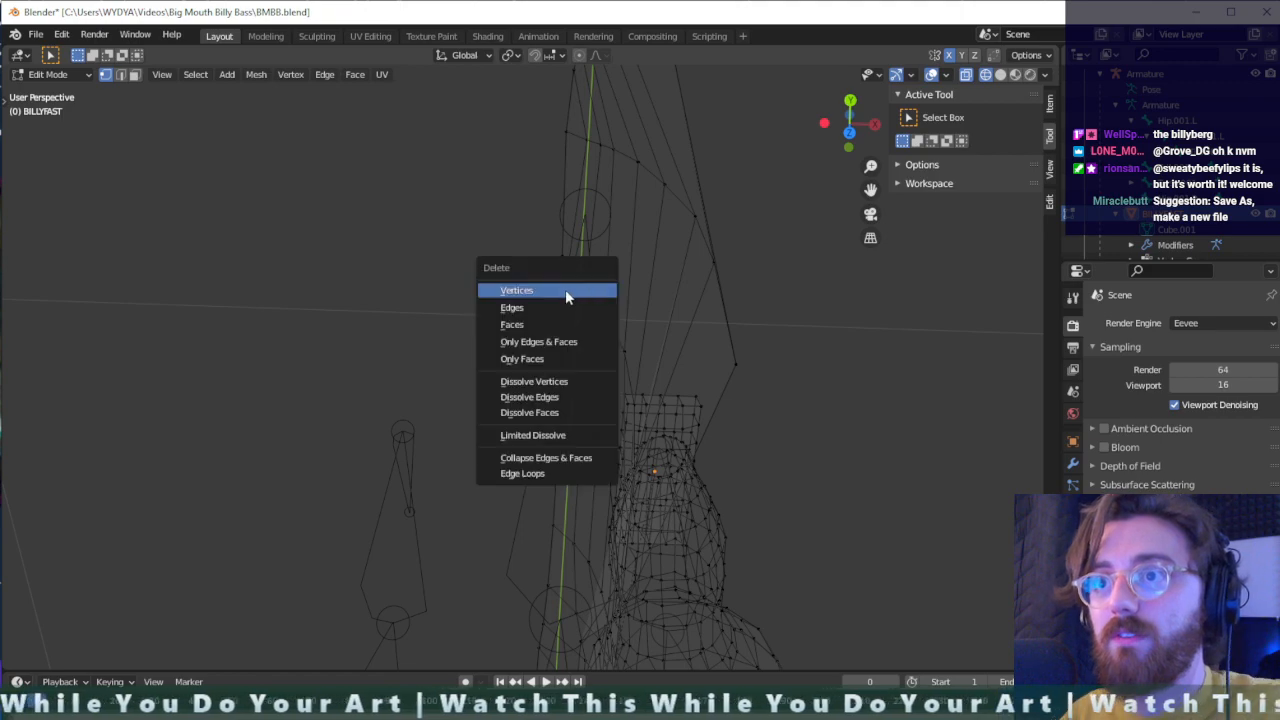
{"action": "left_click", "coordinate": [565, 290]}
{"action": "middle_click_drag", "start_coordinate": [594, 309], "coordinate": [1020, 297]}
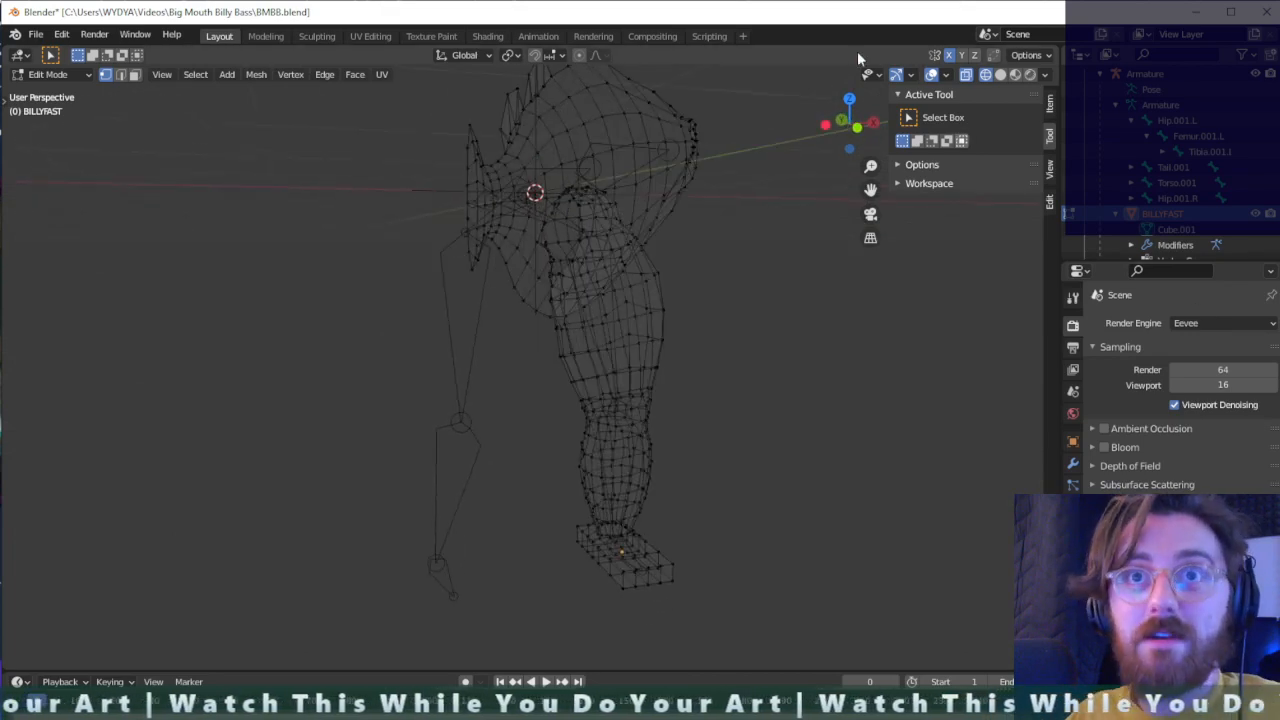
- Save the project under the new file name "a scary test" in the Big Mouth Billy Bass folder
{"action": "left_click", "coordinate": [36, 37]}
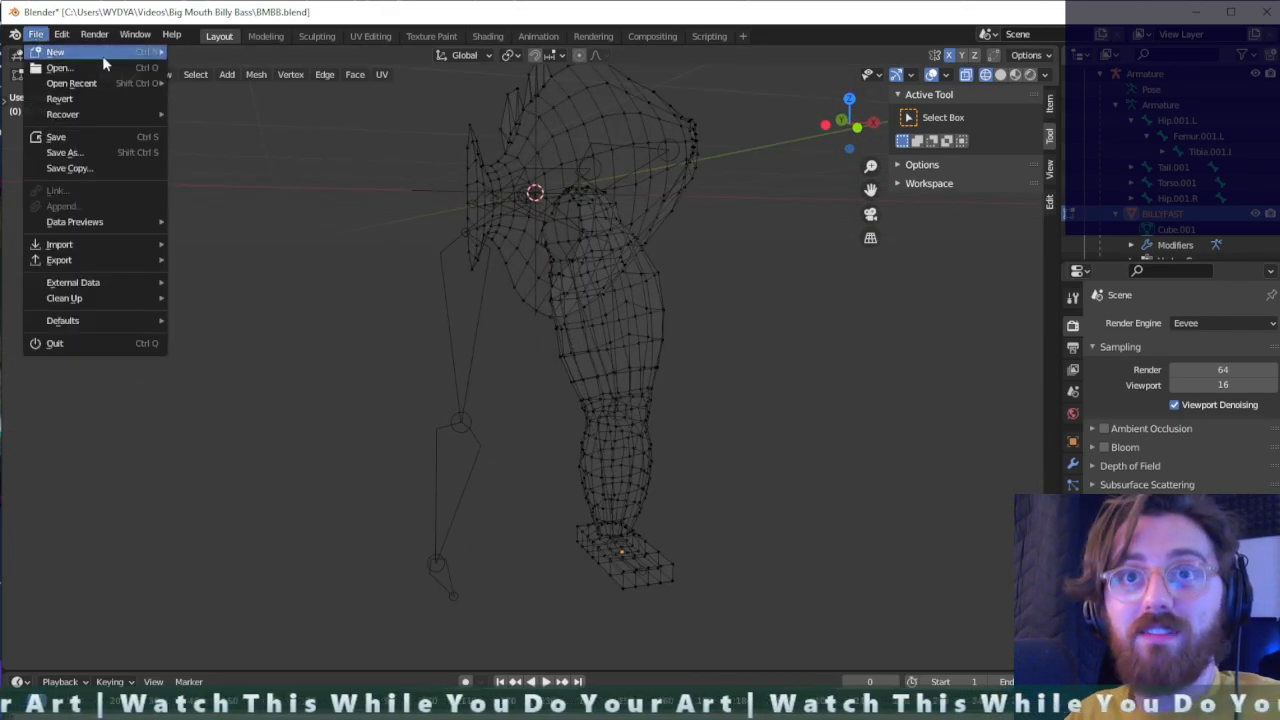
{"action": "left_click", "coordinate": [84, 153]}
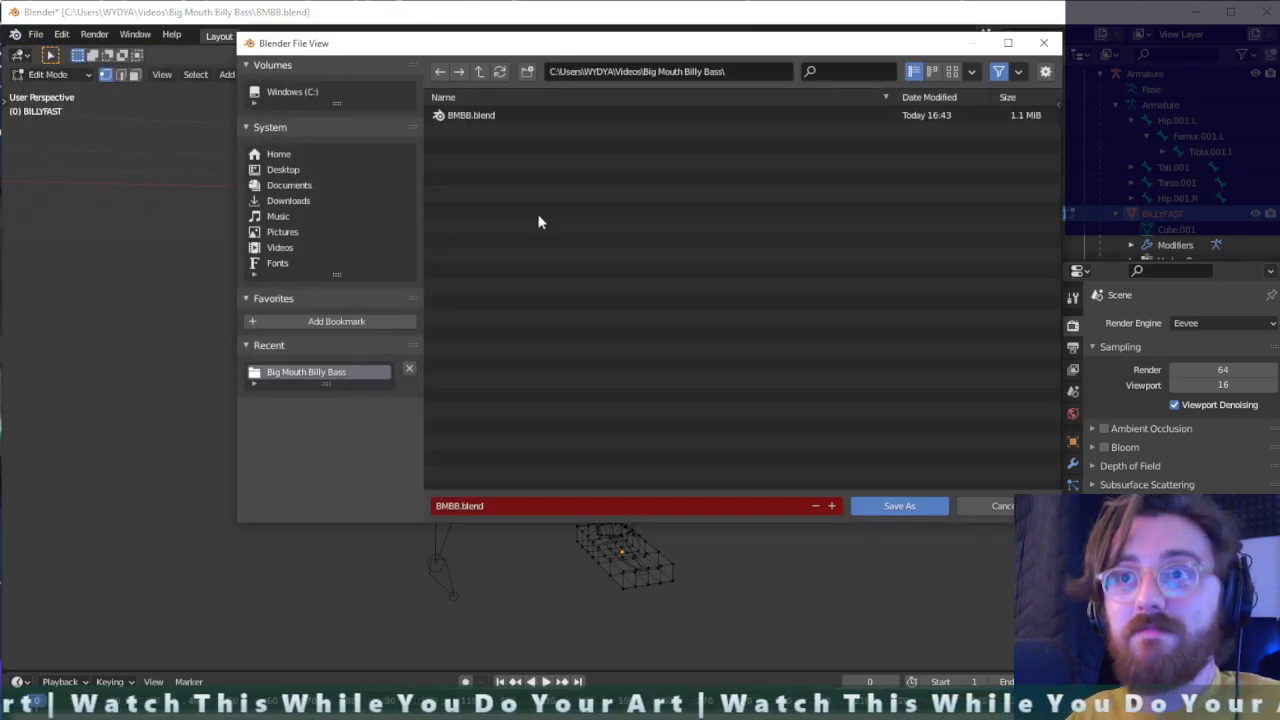
{"action": "left_click", "coordinate": [499, 503]}
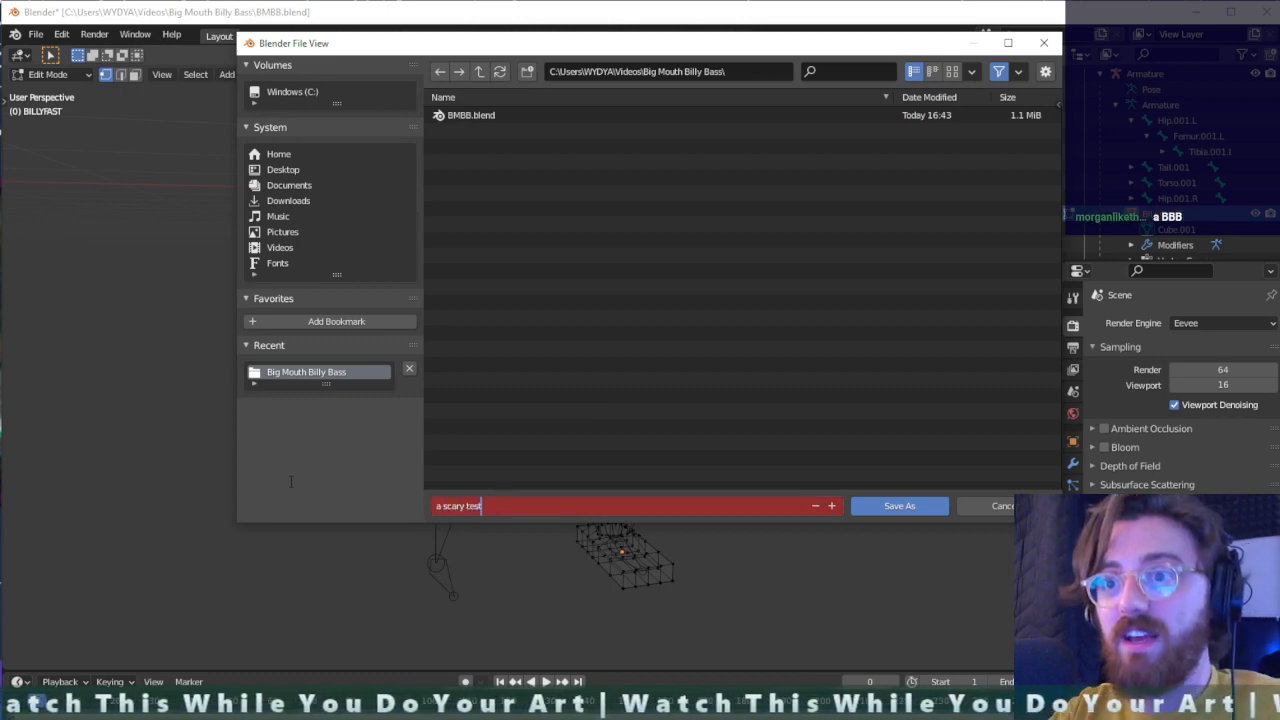
{"action": "key", "text": "Return"}
{"action": "left_click", "coordinate": [900, 505]}
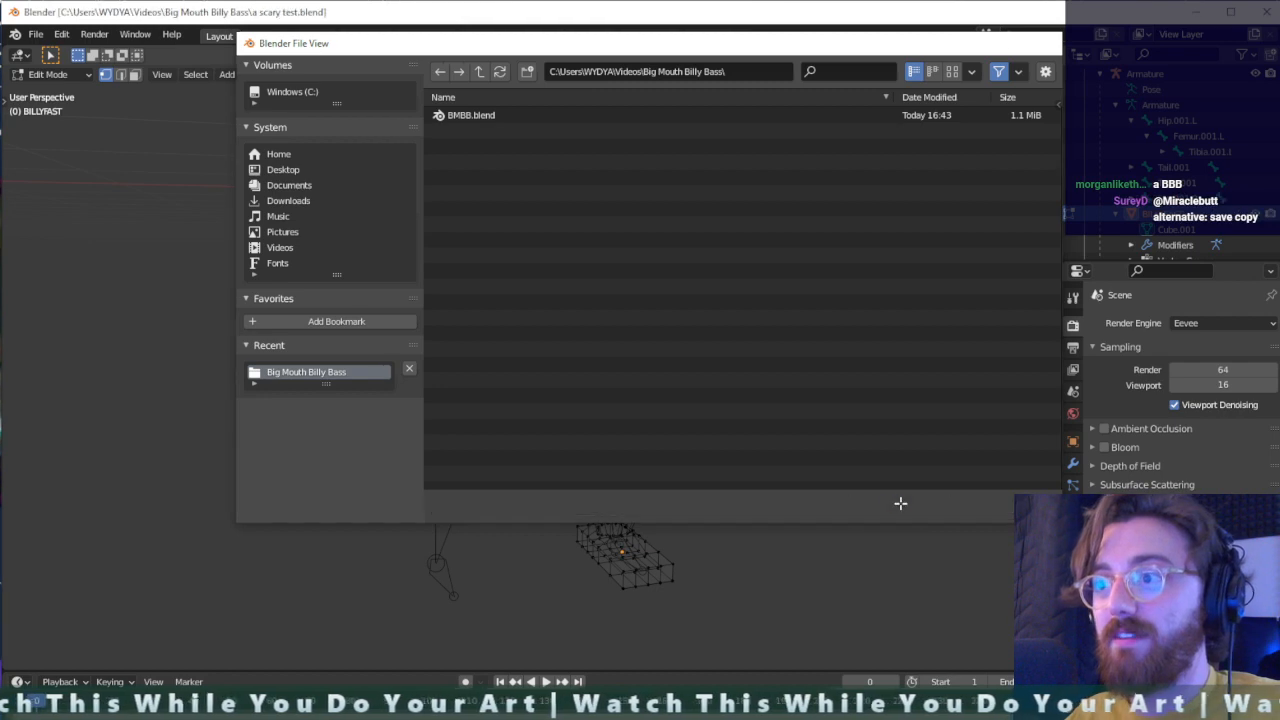
- Switch the halved fish mesh to Weight Paint mode and set the Subtract brush radius to 130 px
{"action": "middle_click_drag", "start_coordinate": [640, 343], "coordinate": [701, 415]}
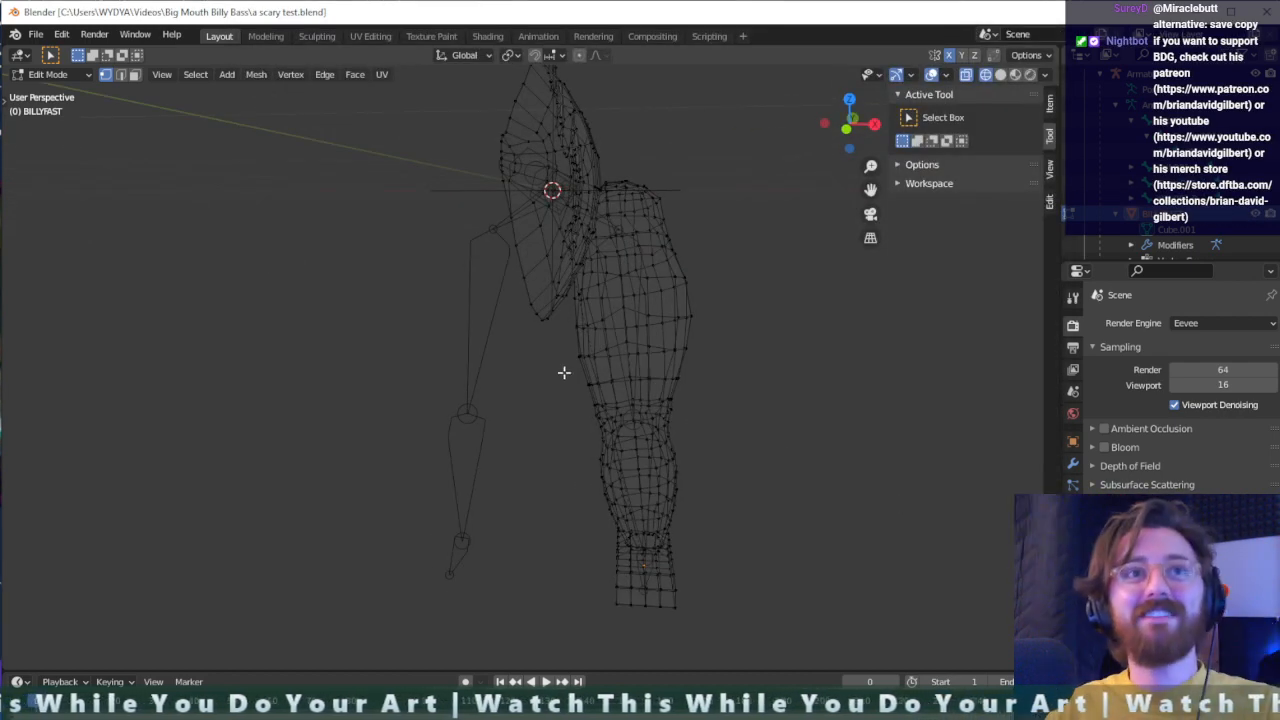
{"action": "left_click", "coordinate": [48, 75]}
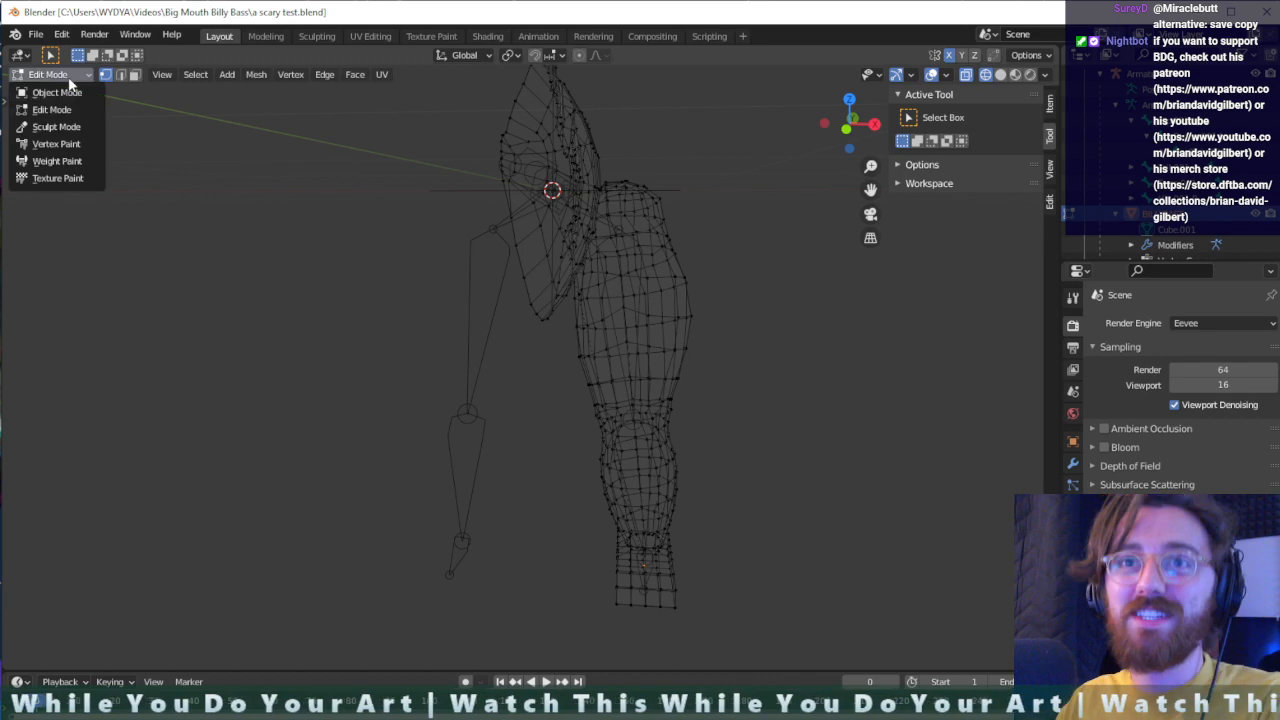
{"action": "left_click", "coordinate": [64, 161]}
{"action": "middle_click_drag", "start_coordinate": [705, 416], "coordinate": [671, 591]}
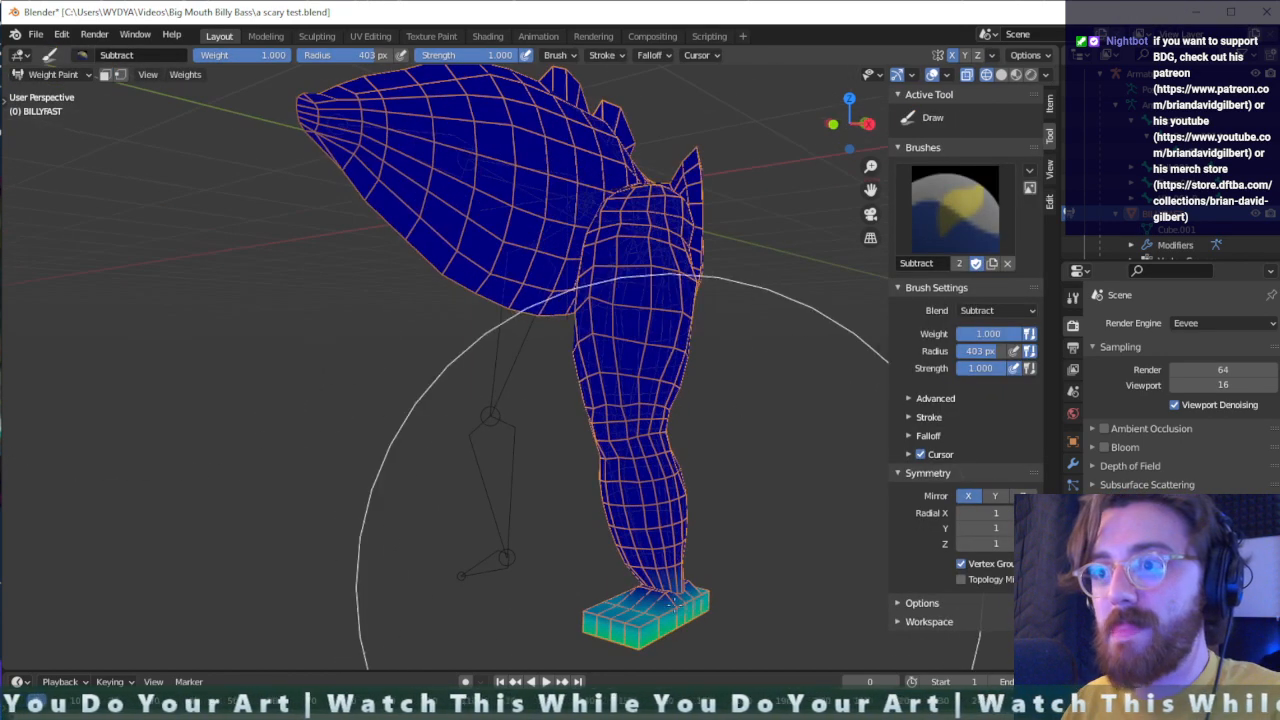
{"action": "middle_click_drag", "start_coordinate": [711, 643], "coordinate": [700, 490], "text": "shift"}
{"action": "mouse_move", "coordinate": [700, 490]}
{"action": "middle_mouse_down"}
{"action": "mouse_move", "coordinate": [680, 466]}
{"action": "mouse_move", "coordinate": [693, 503]}
{"action": "mouse_move", "coordinate": [660, 511]}
{"action": "mouse_move", "coordinate": [698, 492]}
{"action": "mouse_move", "coordinate": [630, 408]}
{"action": "middle_mouse_up"}
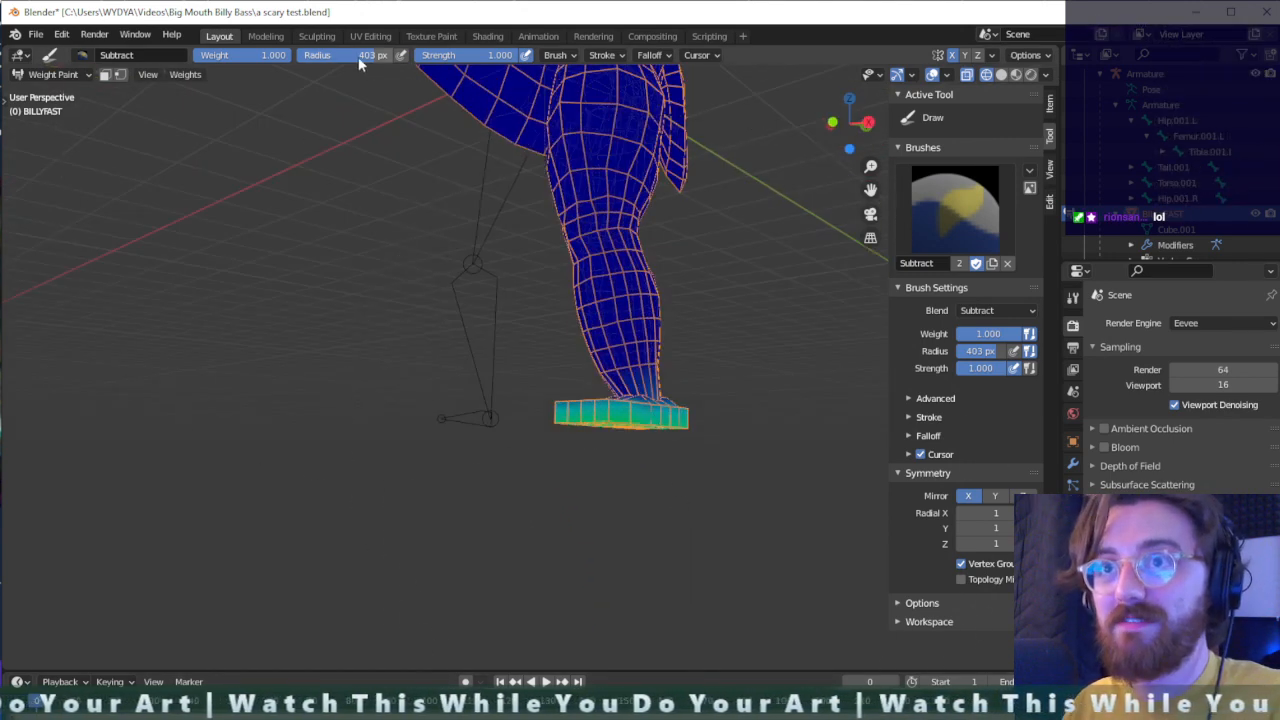
{"action": "middle_click_drag", "start_coordinate": [512, 229], "coordinate": [728, 443]}
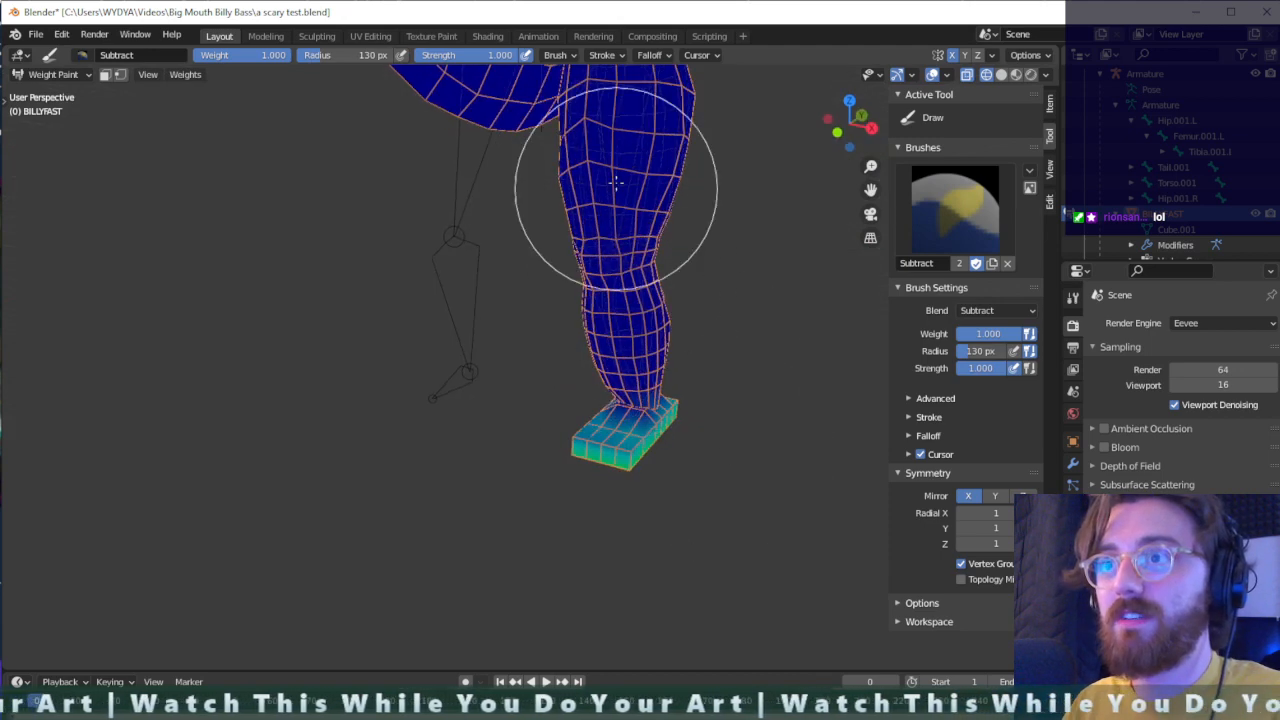
{"action": "middle_click_drag", "start_coordinate": [686, 211], "coordinate": [668, 208]}
- Try to pick the left tibia, femur and hip bones from the outliner while weight painting, and undo the selection
{"action": "left_click", "coordinate": [1191, 153]}
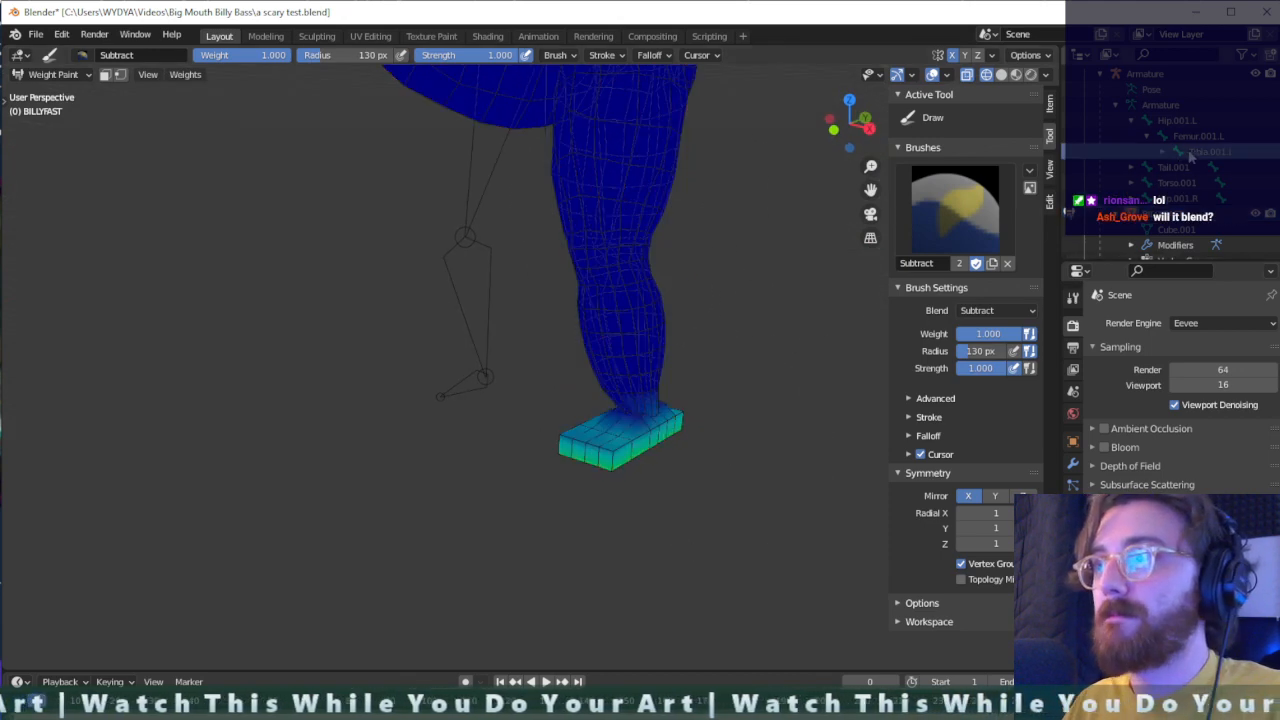
{"action": "left_click", "coordinate": [1197, 141]}
{"action": "left_click", "coordinate": [1187, 125]}
{"action": "left_click", "coordinate": [1200, 134]}
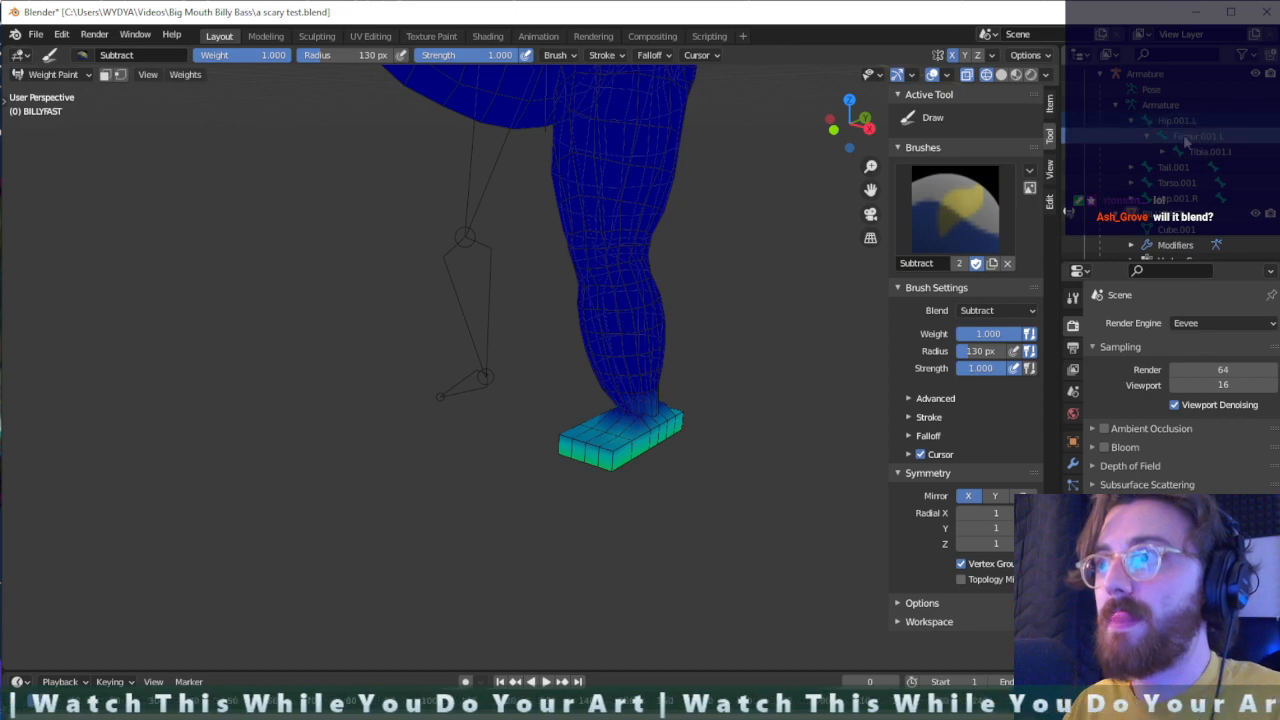
{"action": "key", "text": "ctrl+z"}
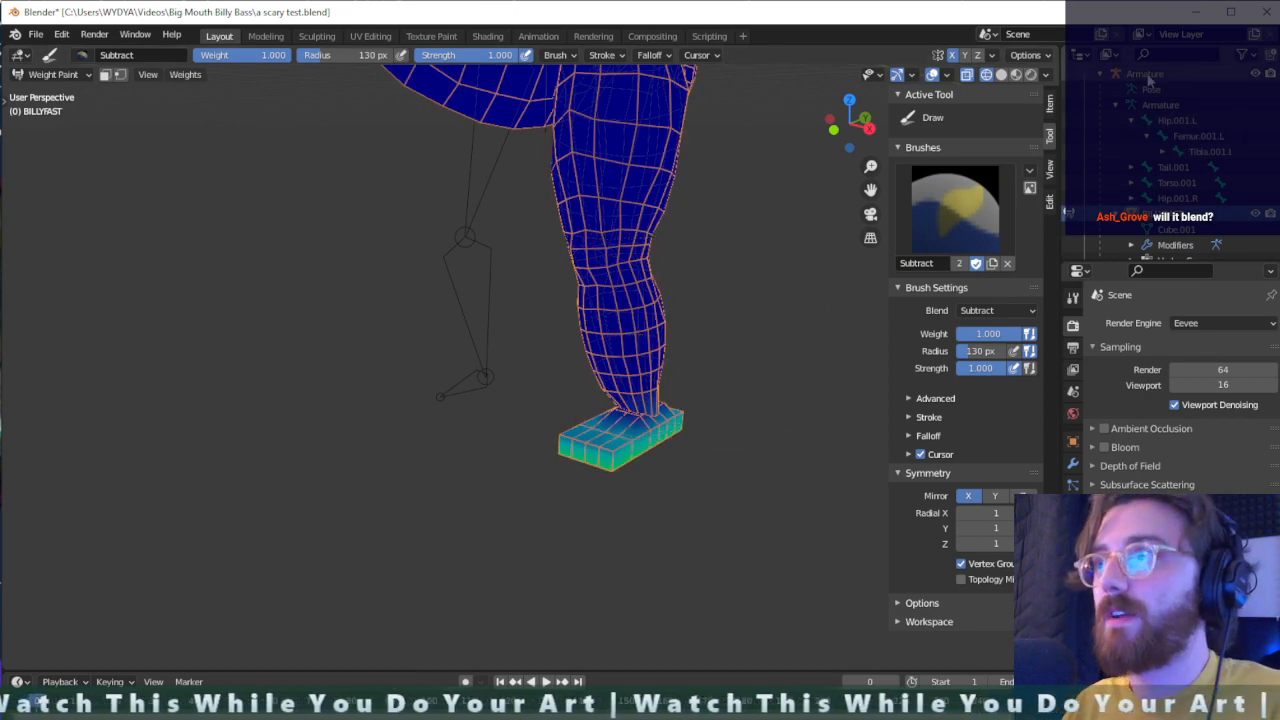
- Return the fish mesh to Object Mode, make the armature active and briefly toggle it through Pose Mode
{"action": "left_click", "coordinate": [1150, 76]}
{"action": "left_click", "coordinate": [52, 74]}
{"action": "left_click", "coordinate": [50, 94]}
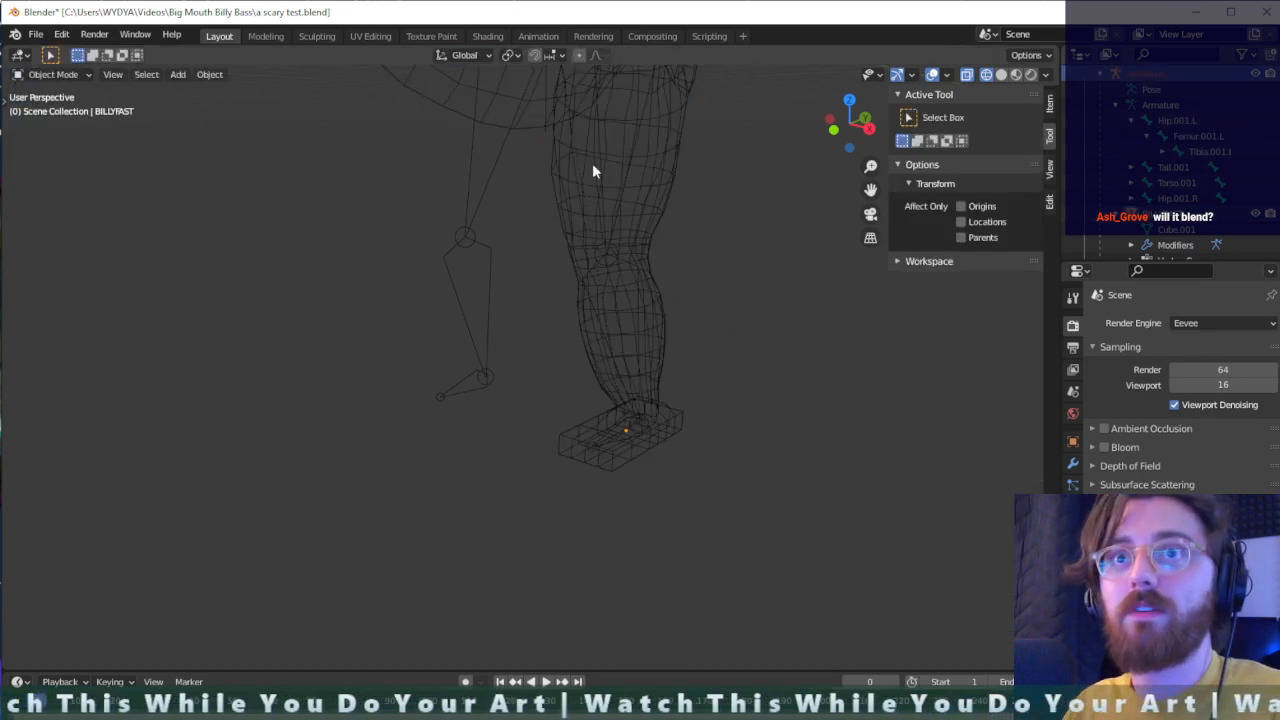
{"action": "middle_click_drag", "start_coordinate": [585, 265], "coordinate": [641, 288]}
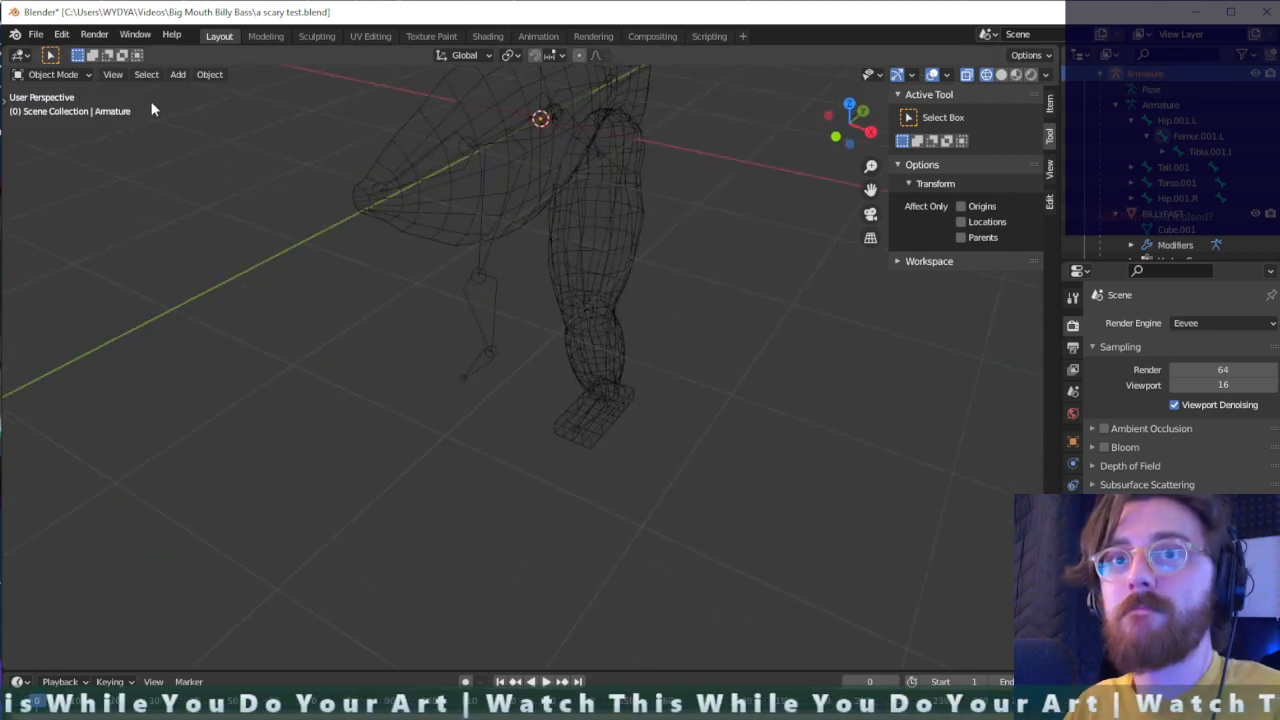
{"action": "key", "text": "ctrl+Tab"}
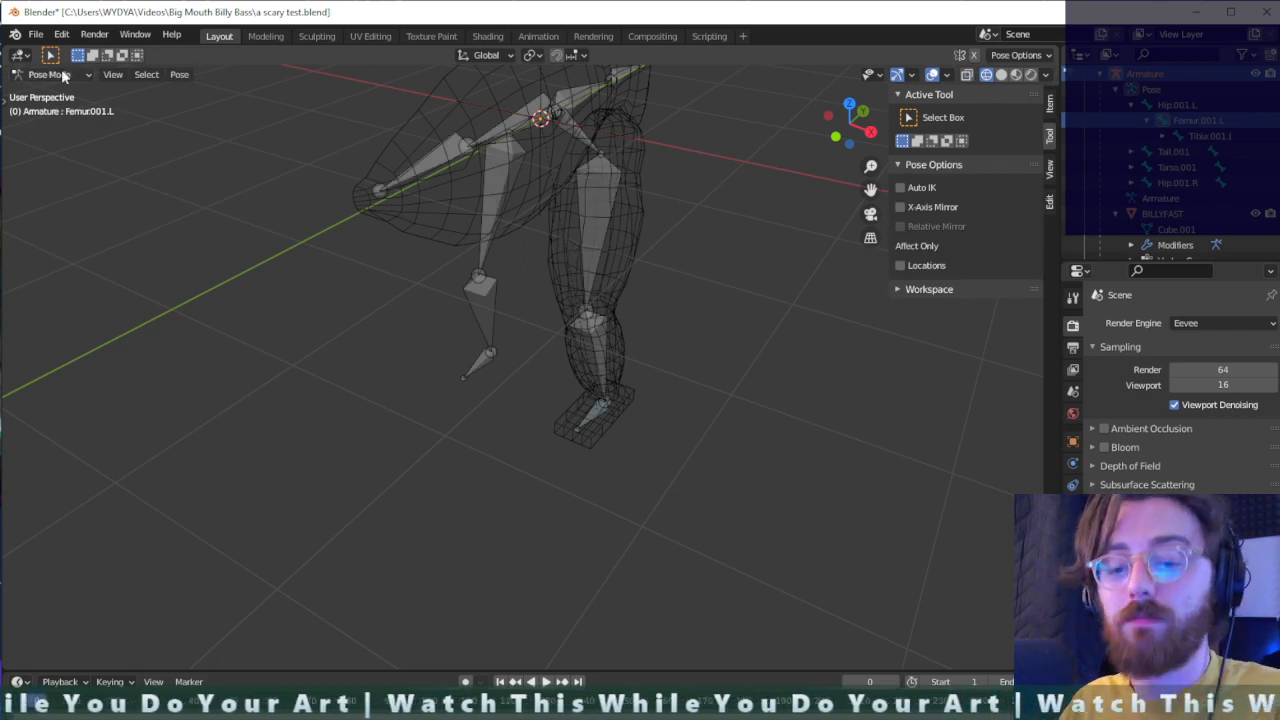
{"action": "key", "text": "ctrl+Tab"}
- Select the BILLYFAST mesh and add the armature as the active object, trying to reach Weight Paint mode
{"action": "left_click", "coordinate": [554, 164]}
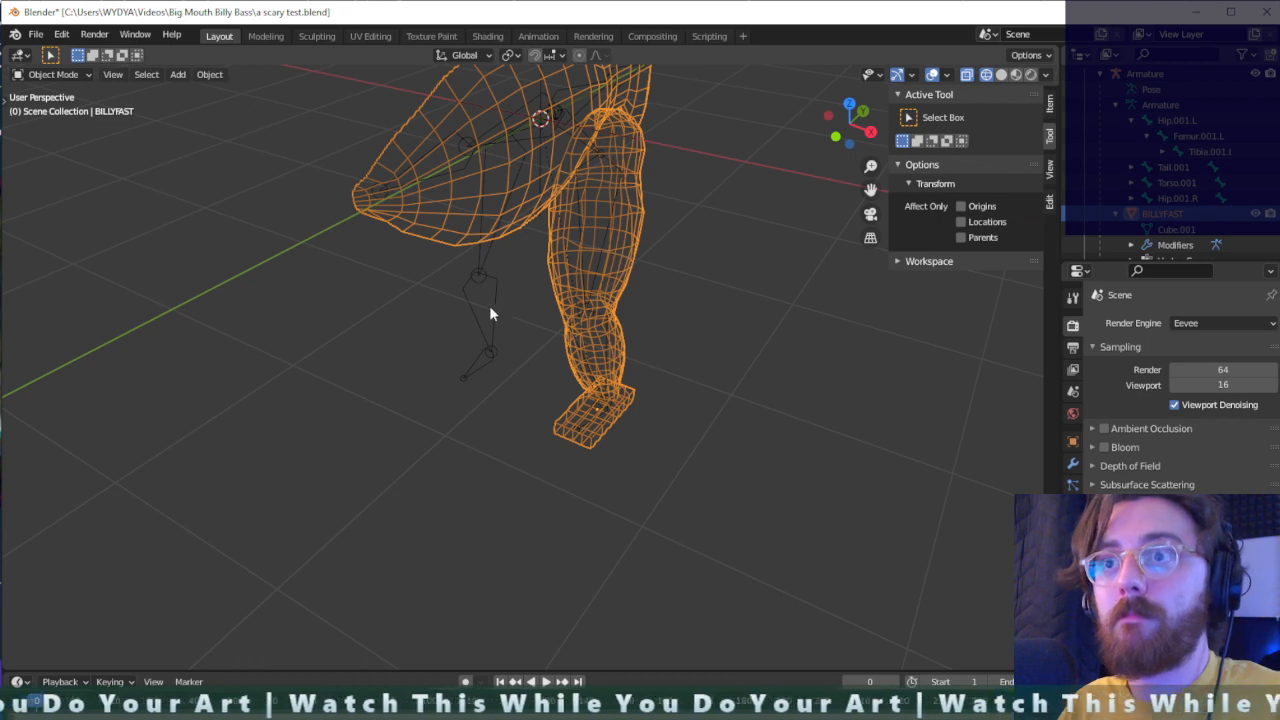
{"action": "left_click", "coordinate": [480, 276], "text": "shift"}
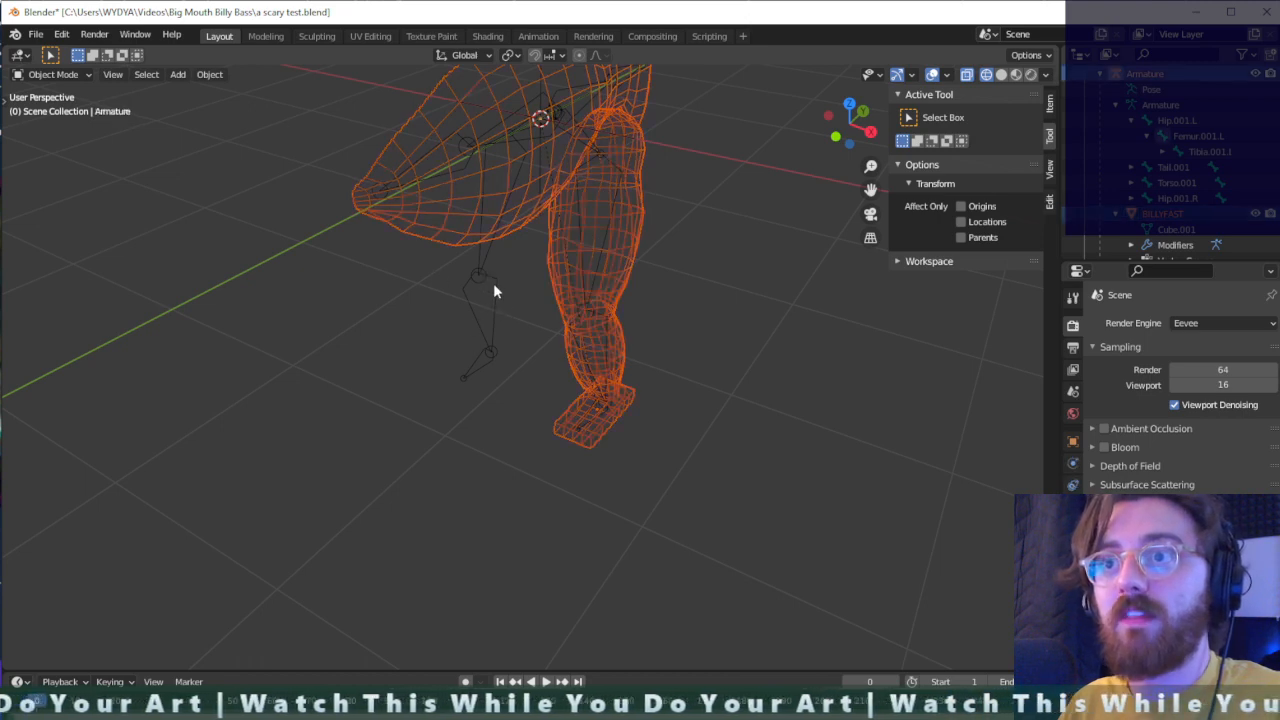
{"action": "left_click", "coordinate": [1176, 203]}
{"action": "left_click", "coordinate": [1177, 216]}
{"action": "scroll", "coordinate": [1178, 217], "scroll_direction": "up", "scroll_amount": 1}
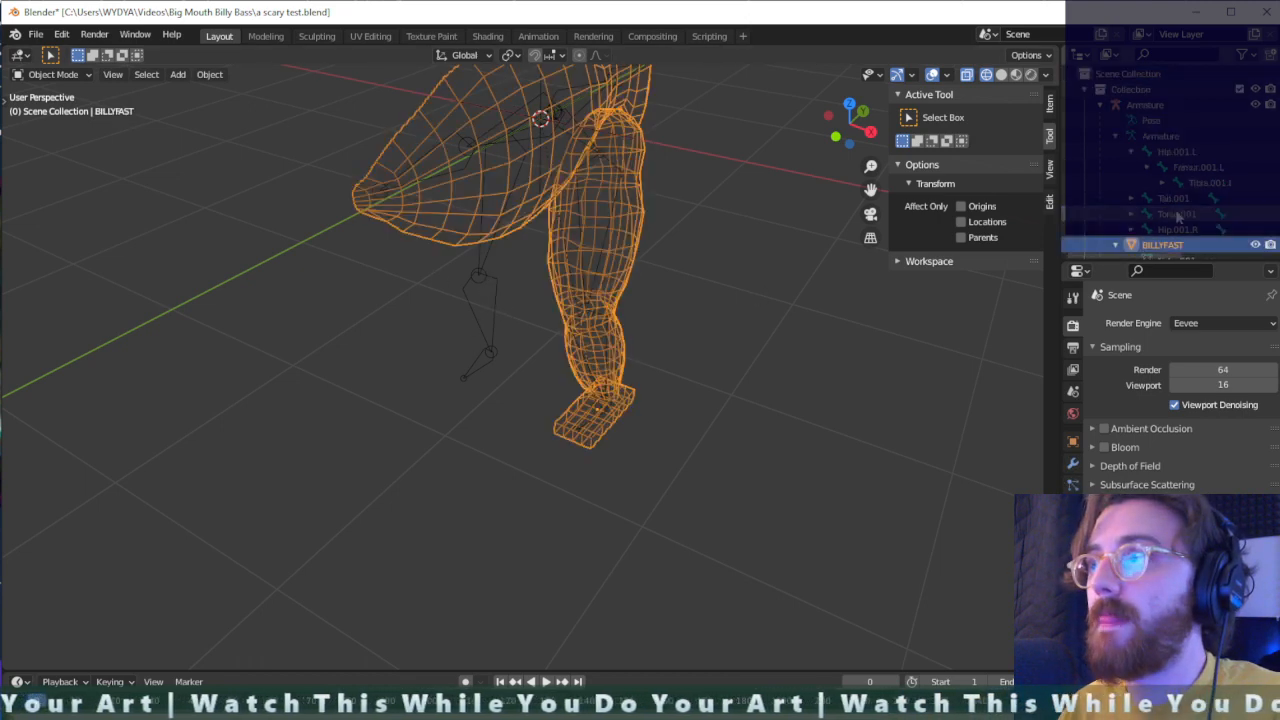
{"action": "left_click", "coordinate": [1161, 104], "text": "ctrl"}
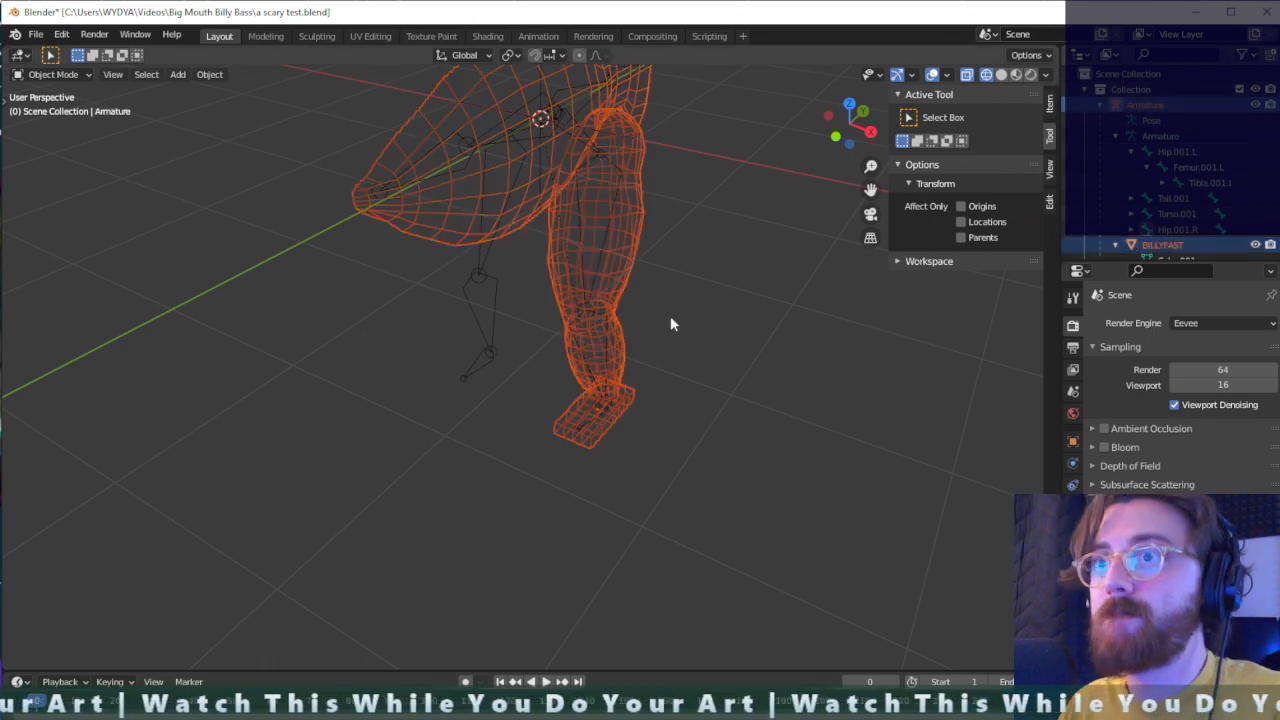
{"action": "middle_click_drag", "start_coordinate": [670, 315], "coordinate": [670, 324]}
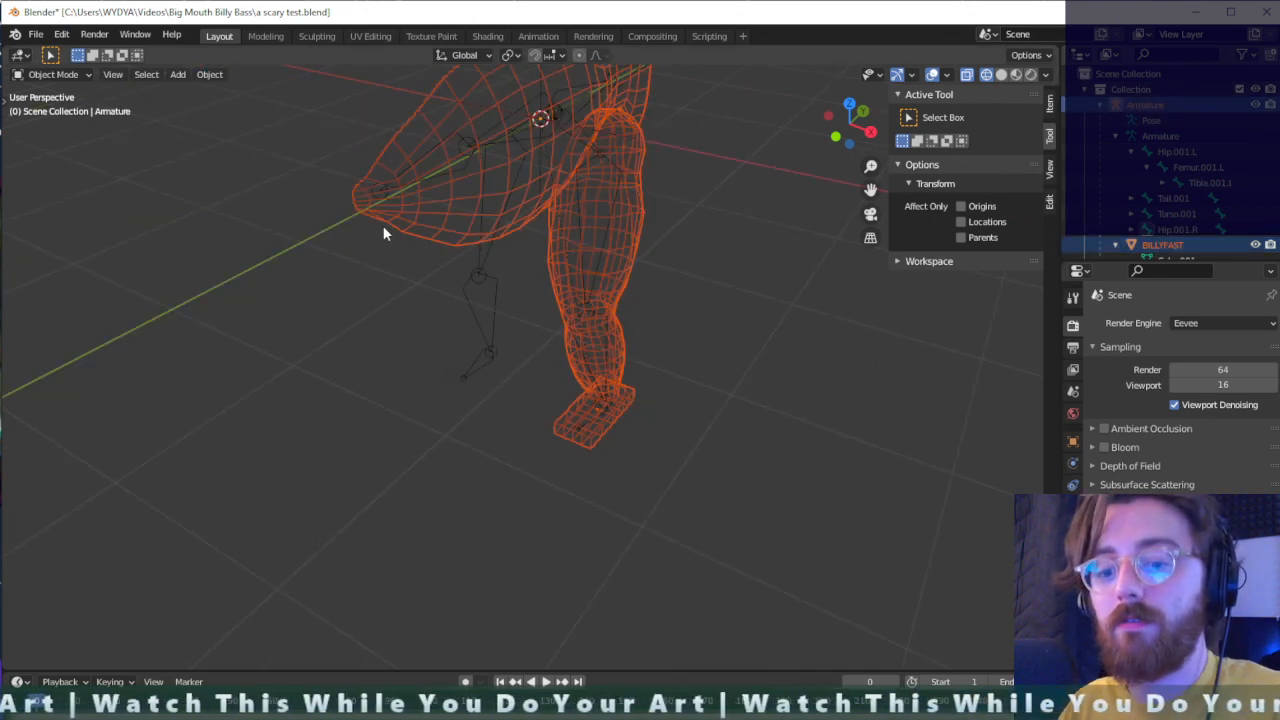
{"action": "key", "text": "ctrl+Tab"}
{"action": "key", "text": "ctrl+Tab"}
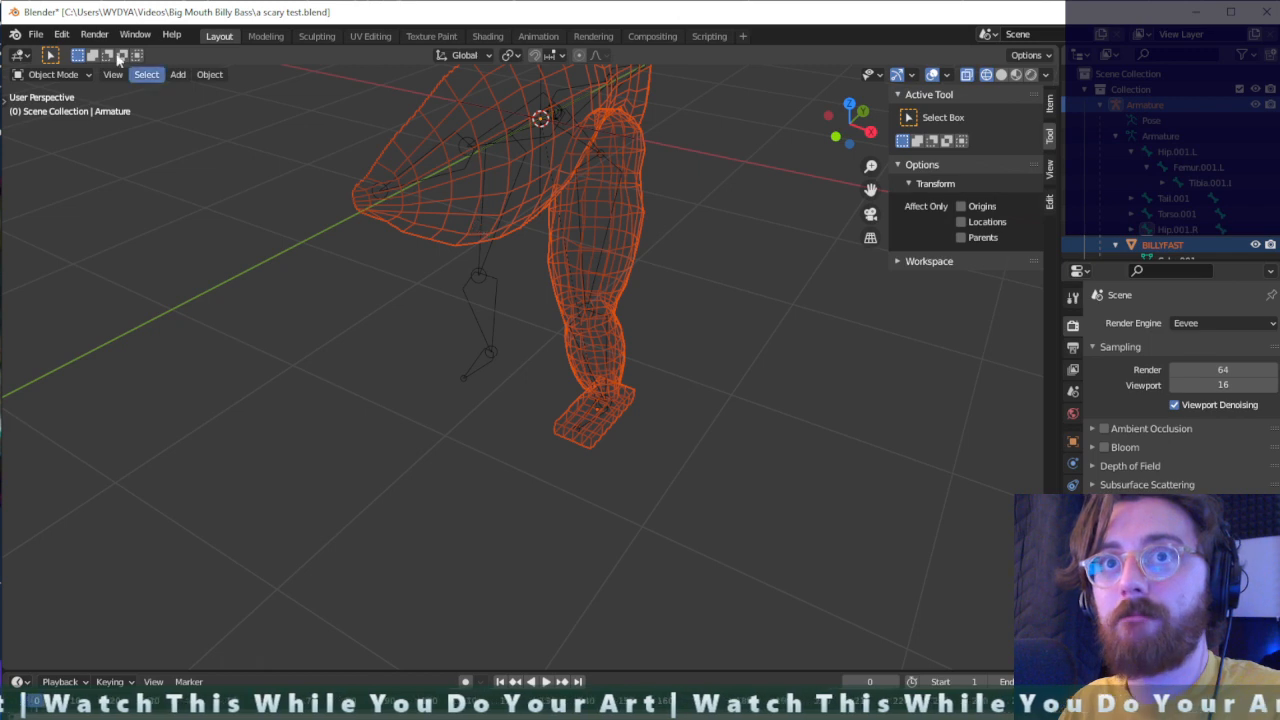
- Reselect the armature and BILLYFAST through the outliner, dismiss the Apply options and try the mode switch again
{"action": "left_click", "coordinate": [55, 75]}
{"action": "middle_click_drag", "start_coordinate": [586, 194], "coordinate": [833, 172]}
{"action": "left_click", "coordinate": [1171, 105]}
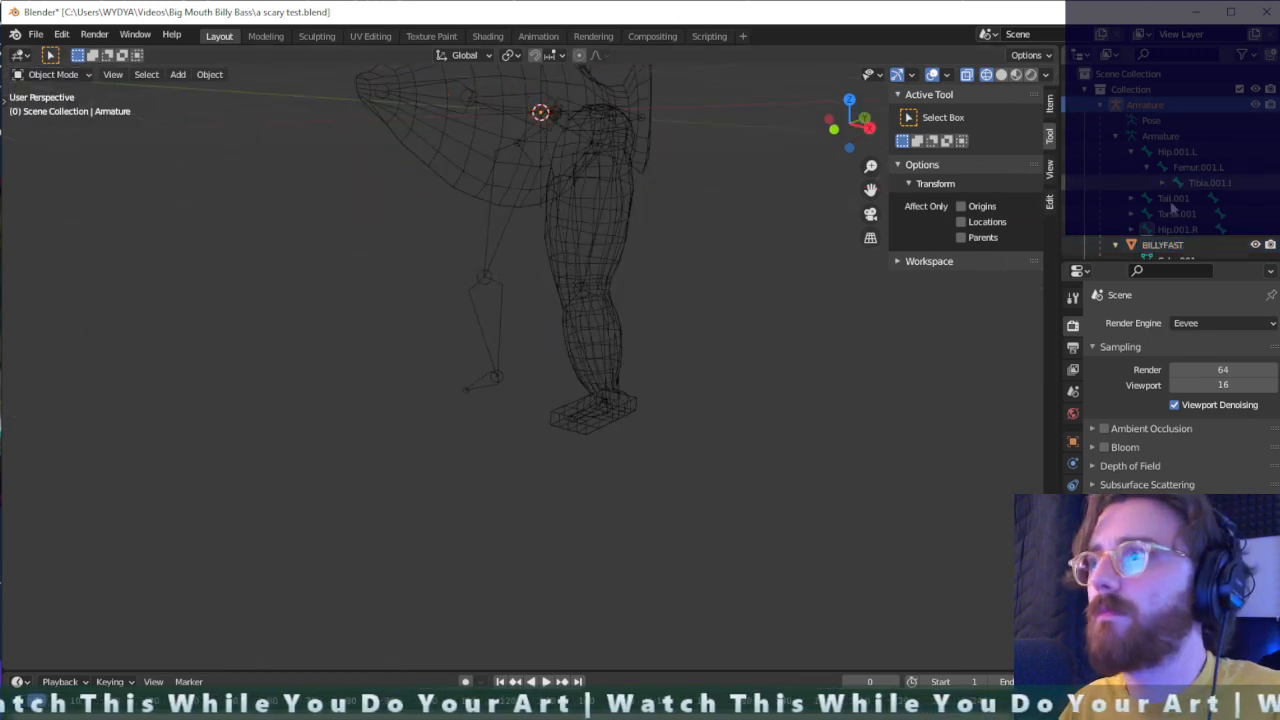
{"action": "left_click", "coordinate": [1172, 243], "text": "shift"}
{"action": "middle_click_drag", "start_coordinate": [548, 160], "coordinate": [557, 170]}
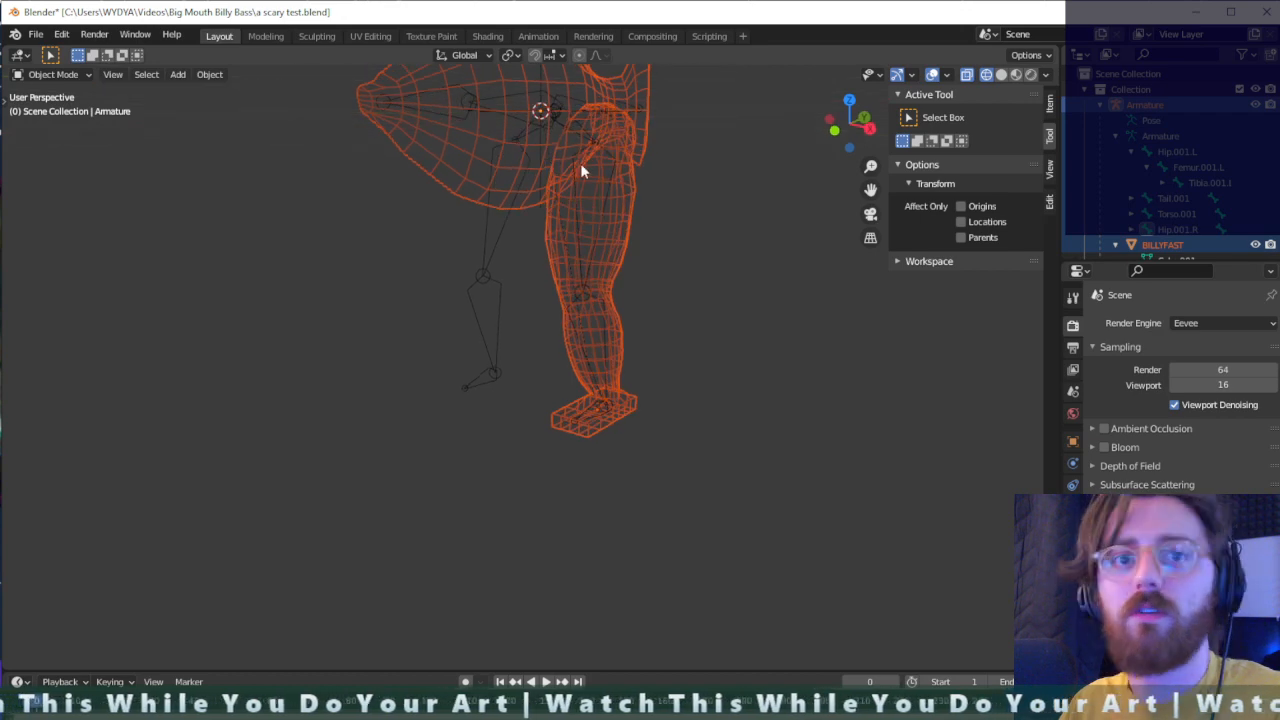
{"action": "key", "text": "ctrl+a"}
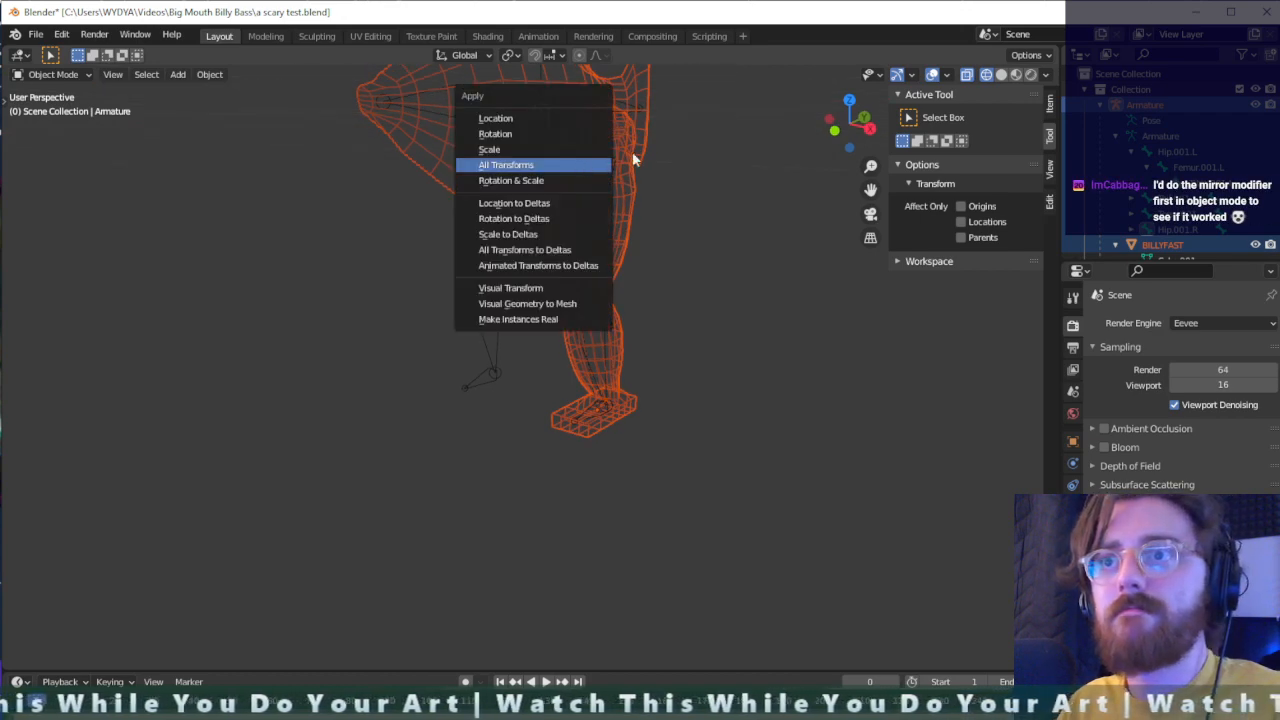
{"action": "left_click", "coordinate": [675, 140]}
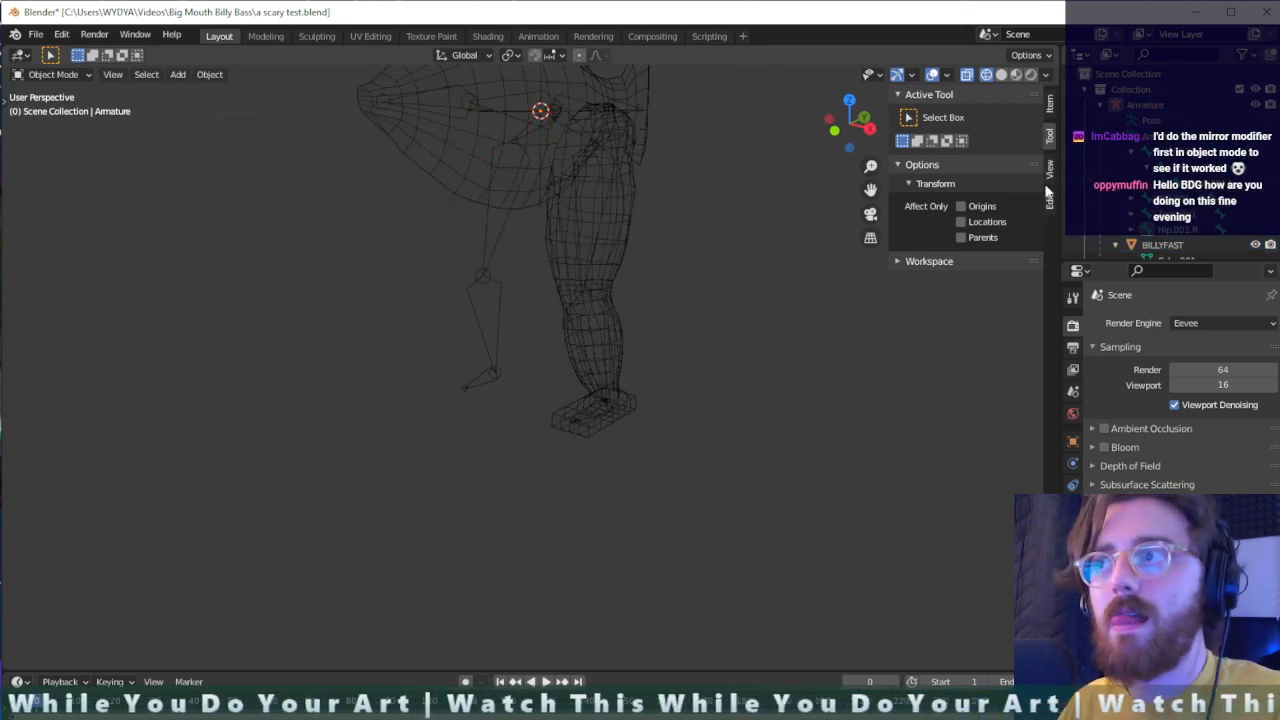
{"action": "left_click", "coordinate": [1162, 244]}
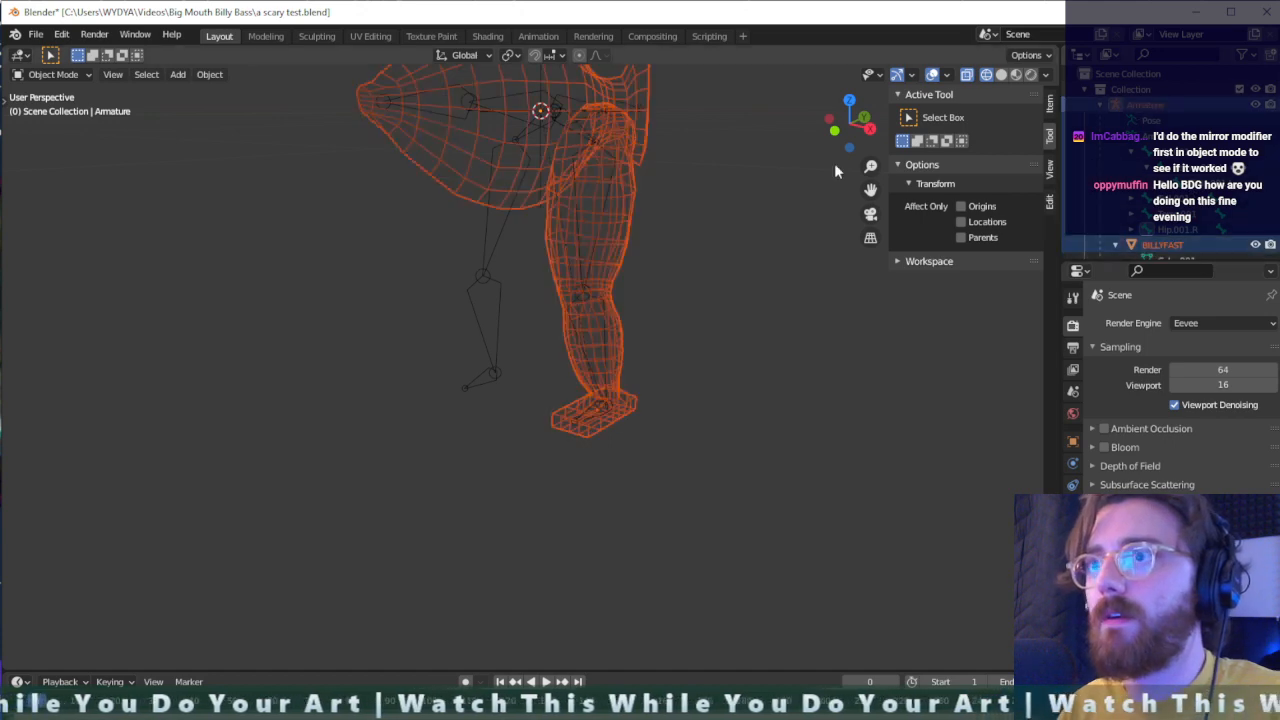
{"action": "key", "text": "ctrl+Tab"}
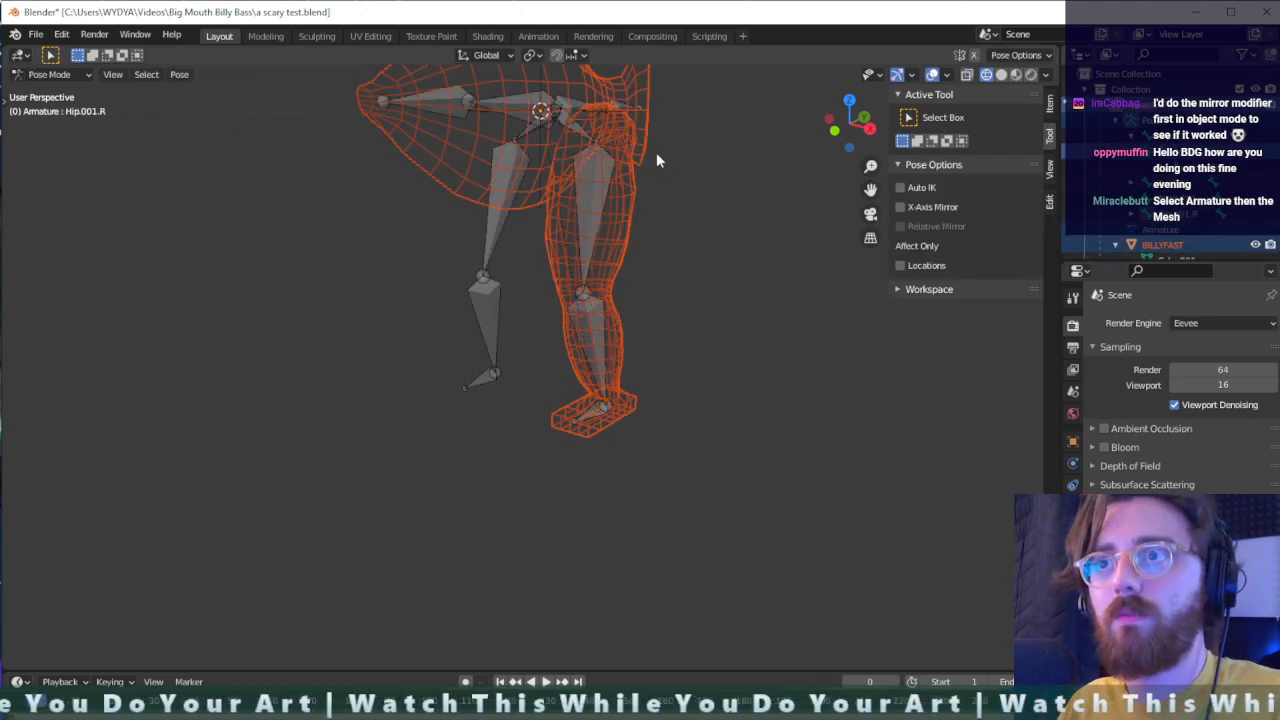
{"action": "key", "text": "ctrl+Tab"}
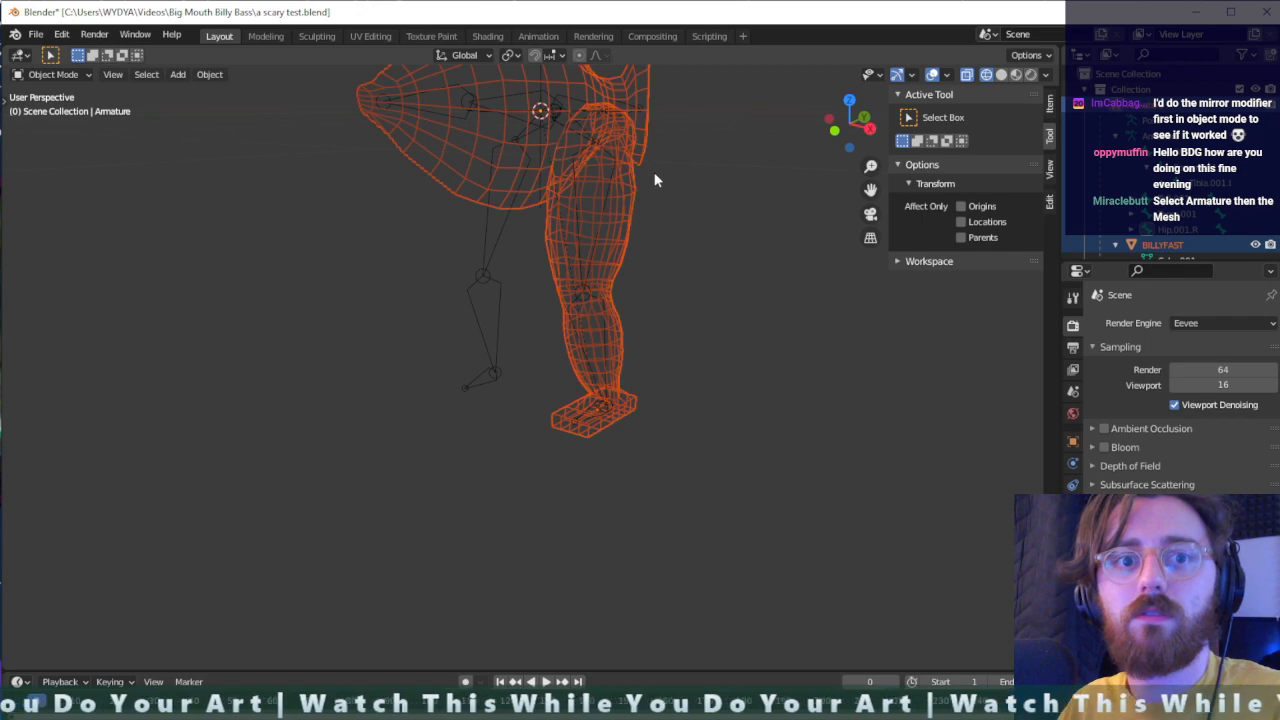
- Select the armature first and the fish mesh second, and switch the mesh to Weight Paint mode
{"action": "scroll", "coordinate": [655, 174], "scroll_direction": "down", "scroll_amount": 1}
{"action": "middle_click_drag", "start_coordinate": [655, 174], "coordinate": [667, 176]}
{"action": "left_click", "coordinate": [487, 270]}
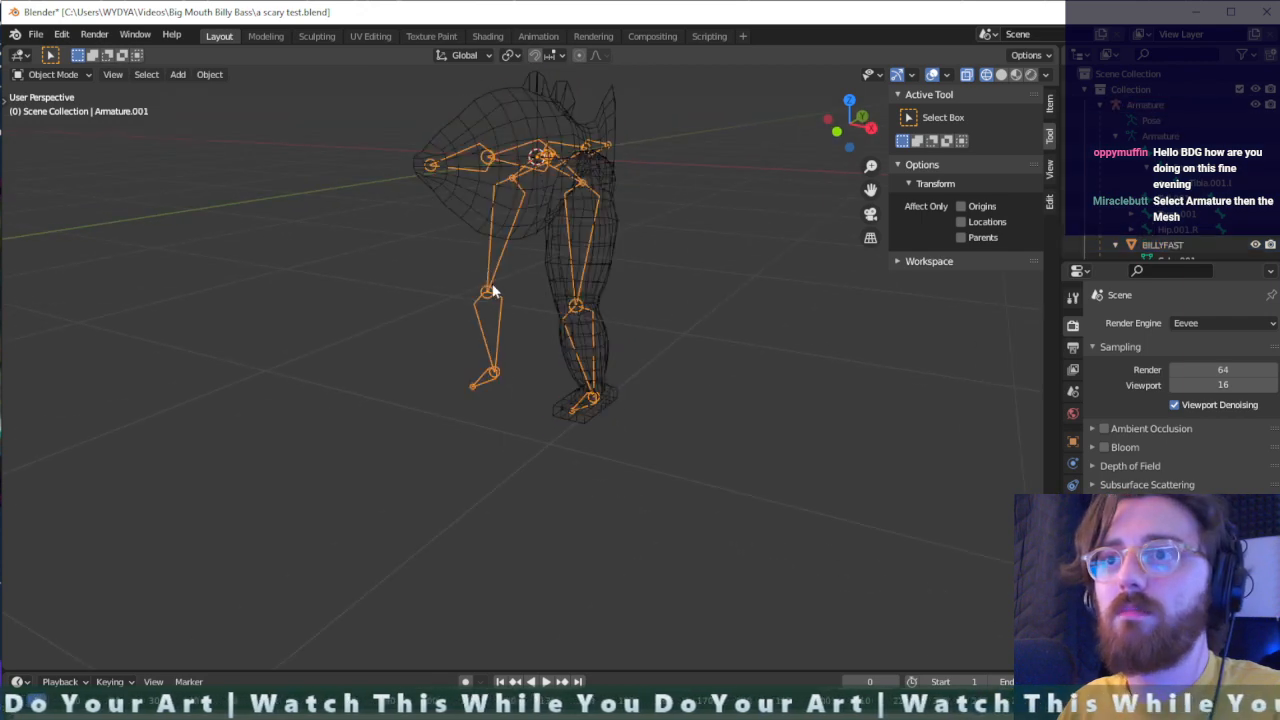
{"action": "left_click", "coordinate": [537, 122], "text": "shift"}
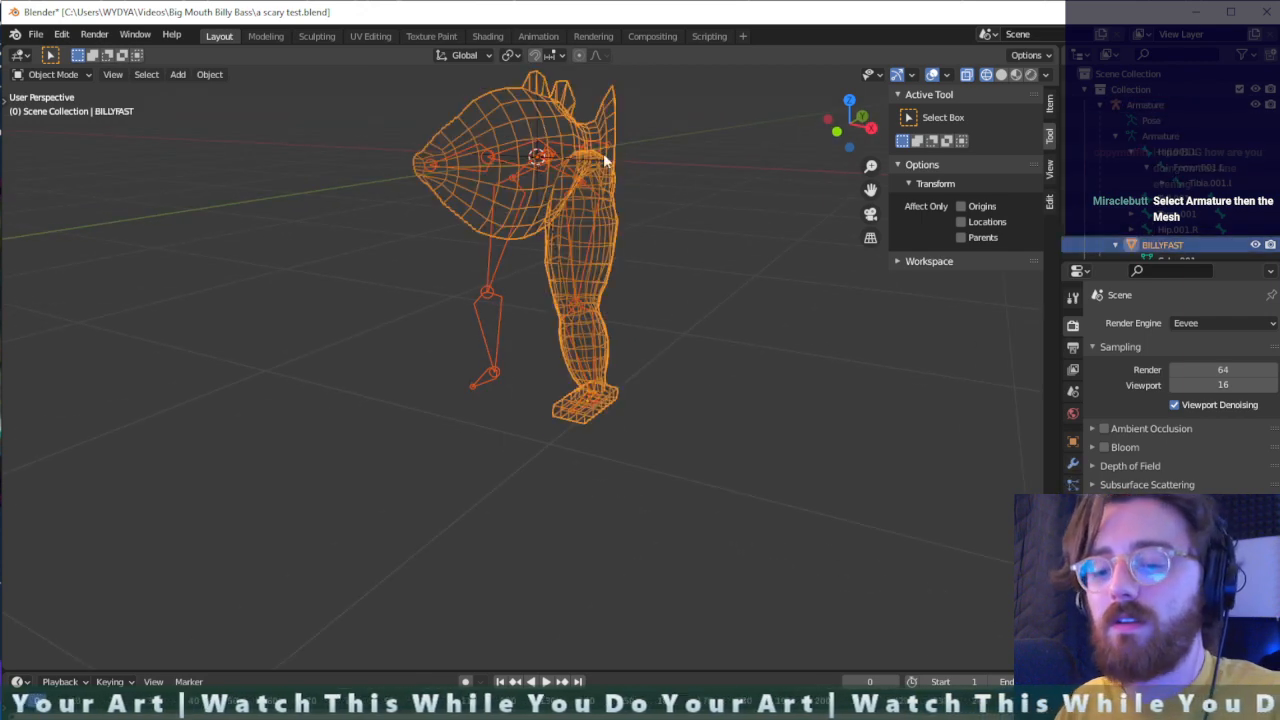
{"action": "key", "text": "ctrl+Tab"}
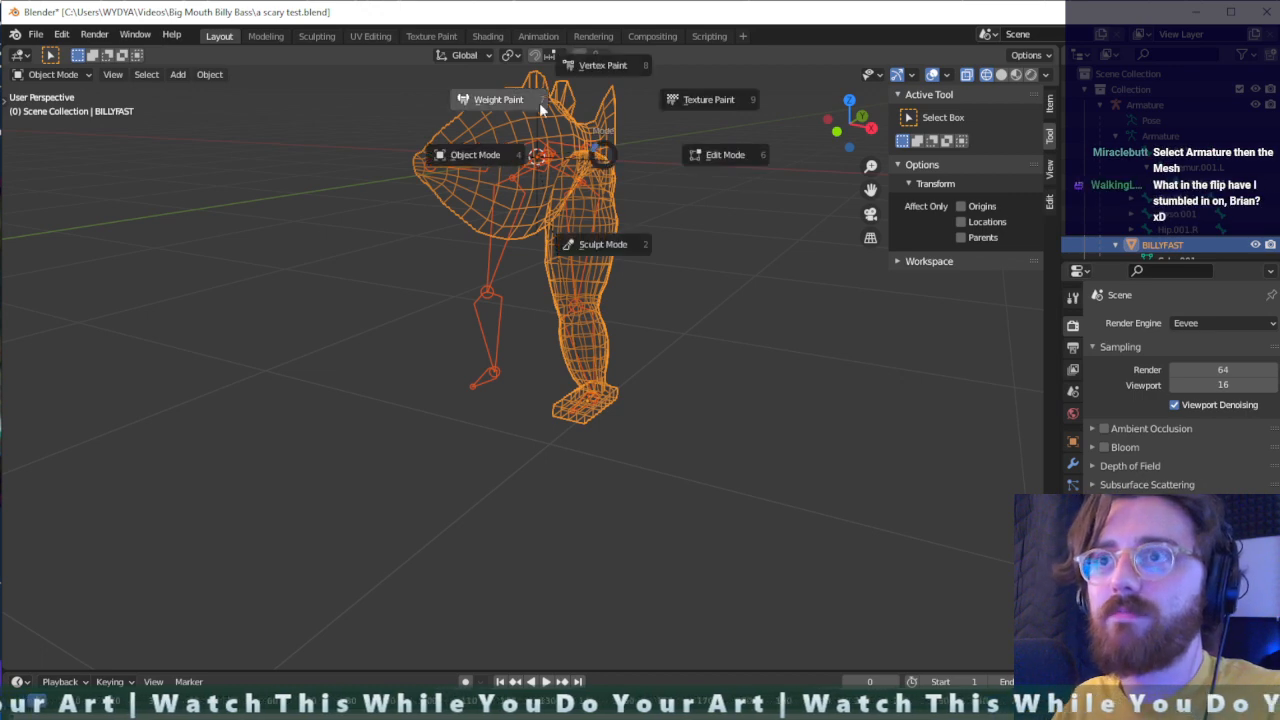
{"action": "left_click", "coordinate": [570, 135]}
- Set the brush radius to 110 px, test a Subtract stroke on the foot and undo it
{"action": "scroll", "coordinate": [560, 155], "scroll_direction": "up", "scroll_amount": 1}
{"action": "mouse_move", "coordinate": [697, 234]}
{"action": "middle_mouse_down"}
{"action": "mouse_move", "coordinate": [648, 229]}
{"action": "mouse_move", "coordinate": [640, 407]}
{"action": "mouse_move", "coordinate": [649, 377]}
{"action": "middle_mouse_up"}
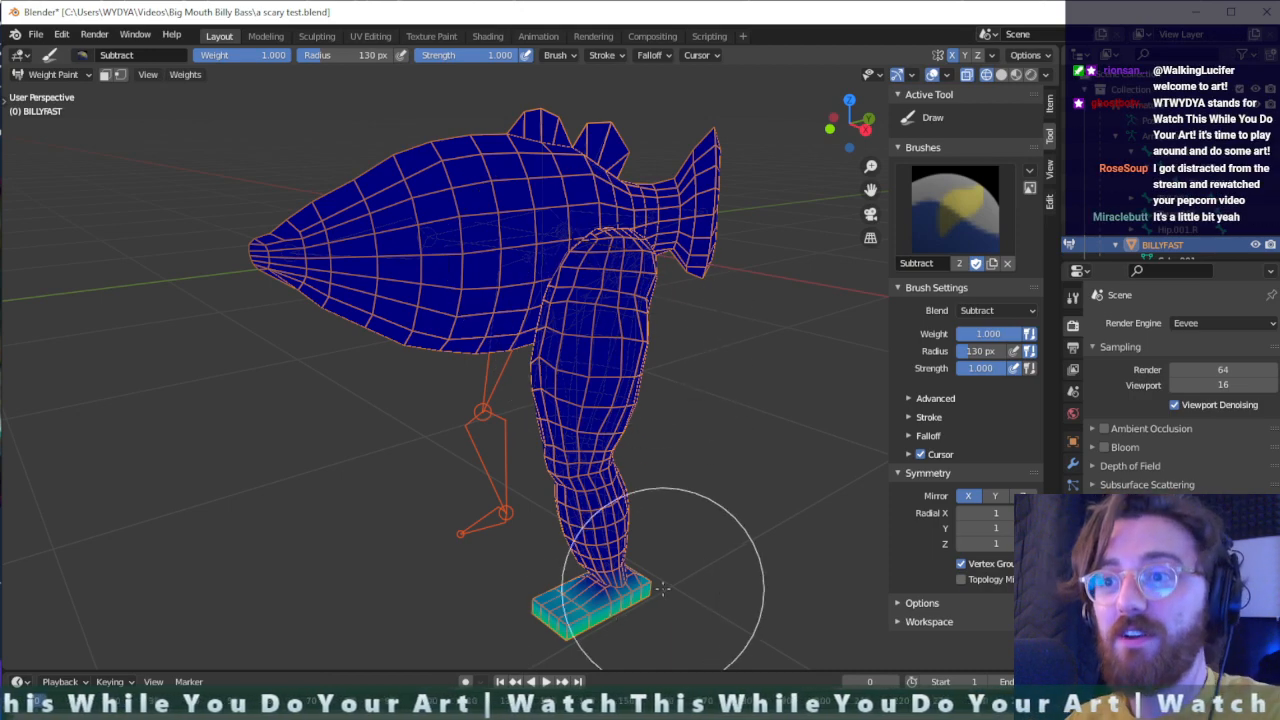
{"action": "mouse_move", "coordinate": [657, 586]}
{"action": "middle_mouse_down"}
{"action": "mouse_move", "coordinate": [643, 571]}
{"action": "mouse_move", "coordinate": [726, 580]}
{"action": "mouse_move", "coordinate": [640, 624]}
{"action": "mouse_move", "coordinate": [590, 565]}
{"action": "mouse_move", "coordinate": [669, 355]}
{"action": "mouse_move", "coordinate": [683, 514]}
{"action": "mouse_move", "coordinate": [694, 487]}
{"action": "middle_mouse_up"}
{"action": "scroll", "coordinate": [691, 434], "scroll_direction": "up", "scroll_amount": 4}
{"action": "middle_click_drag", "start_coordinate": [730, 445], "coordinate": [760, 463]}
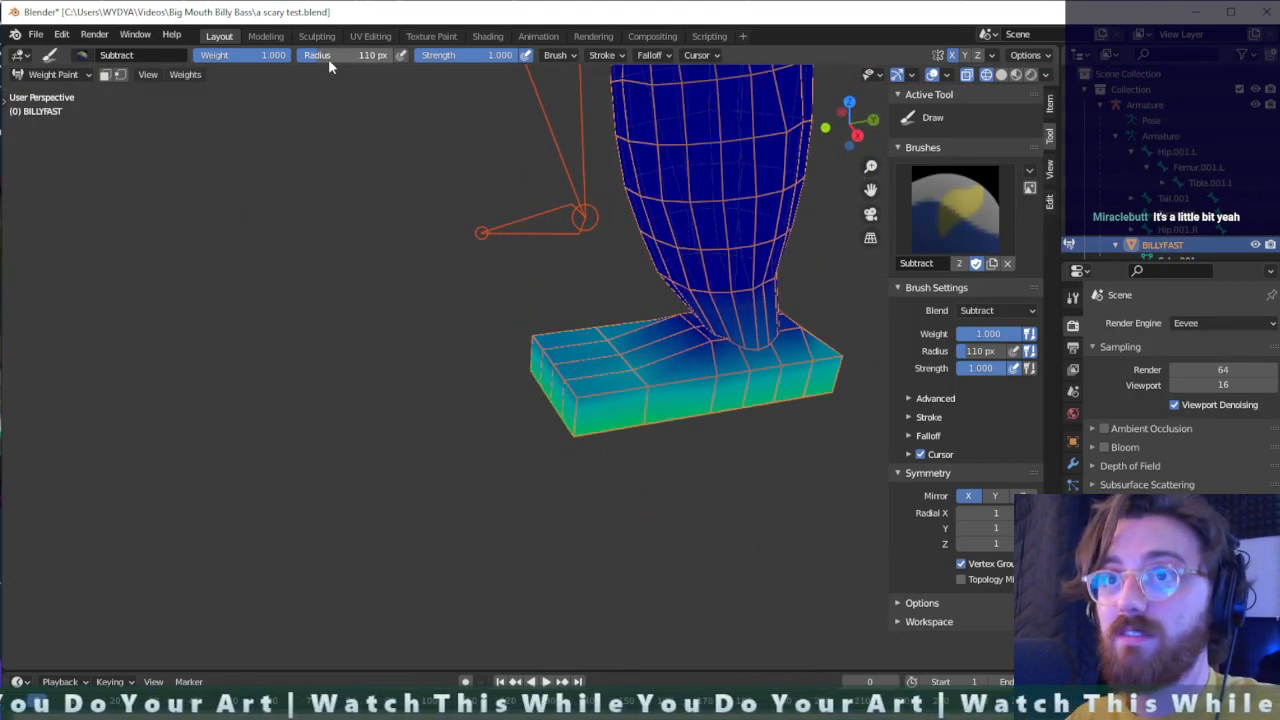
{"action": "left_click_drag", "start_coordinate": [625, 375], "coordinate": [628, 367]}
{"action": "key", "text": "ctrl+z"}
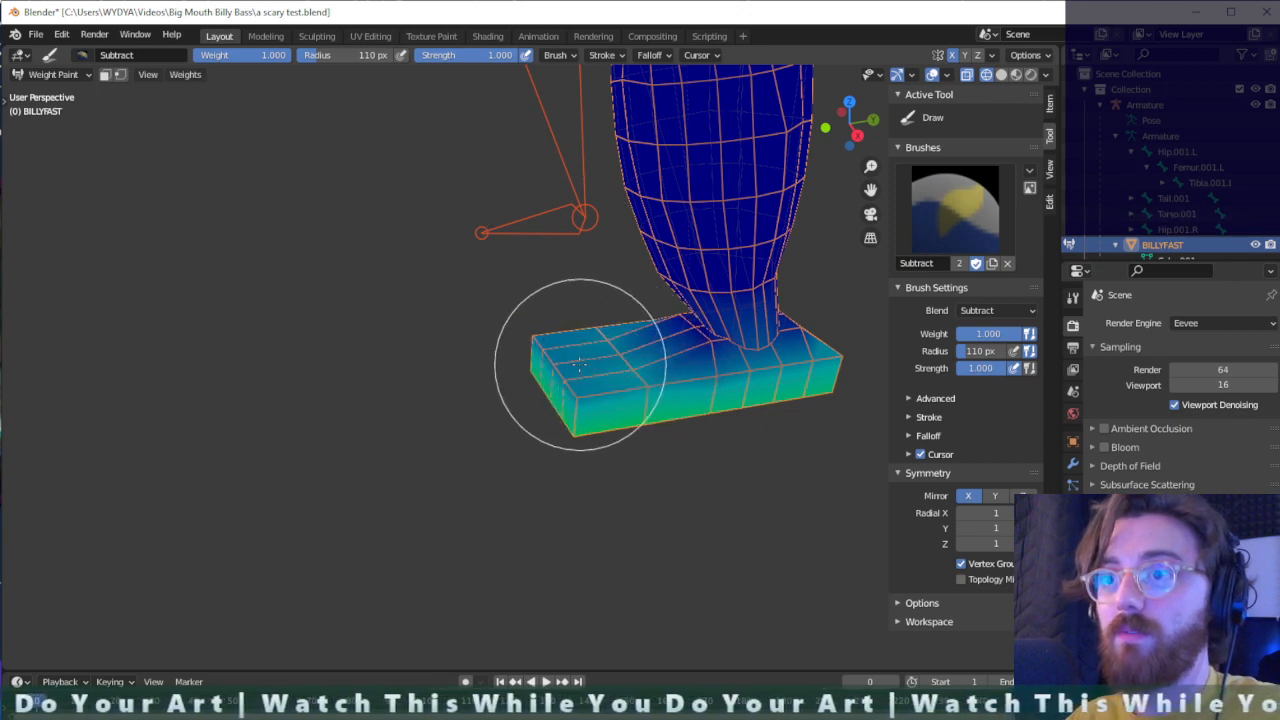
- Switch to the Add brush and paint full weight over the foot's toe end and along its outer side
{"action": "left_click", "coordinate": [82, 55]}
{"action": "left_click", "coordinate": [105, 107]}
{"action": "mouse_move", "coordinate": [600, 340]}
{"action": "left_mouse_down"}
{"action": "mouse_move", "coordinate": [630, 370]}
{"action": "mouse_move", "coordinate": [537, 349]}
{"action": "mouse_move", "coordinate": [534, 366]}
{"action": "mouse_move", "coordinate": [523, 334]}
{"action": "mouse_move", "coordinate": [515, 366]}
{"action": "left_mouse_up"}
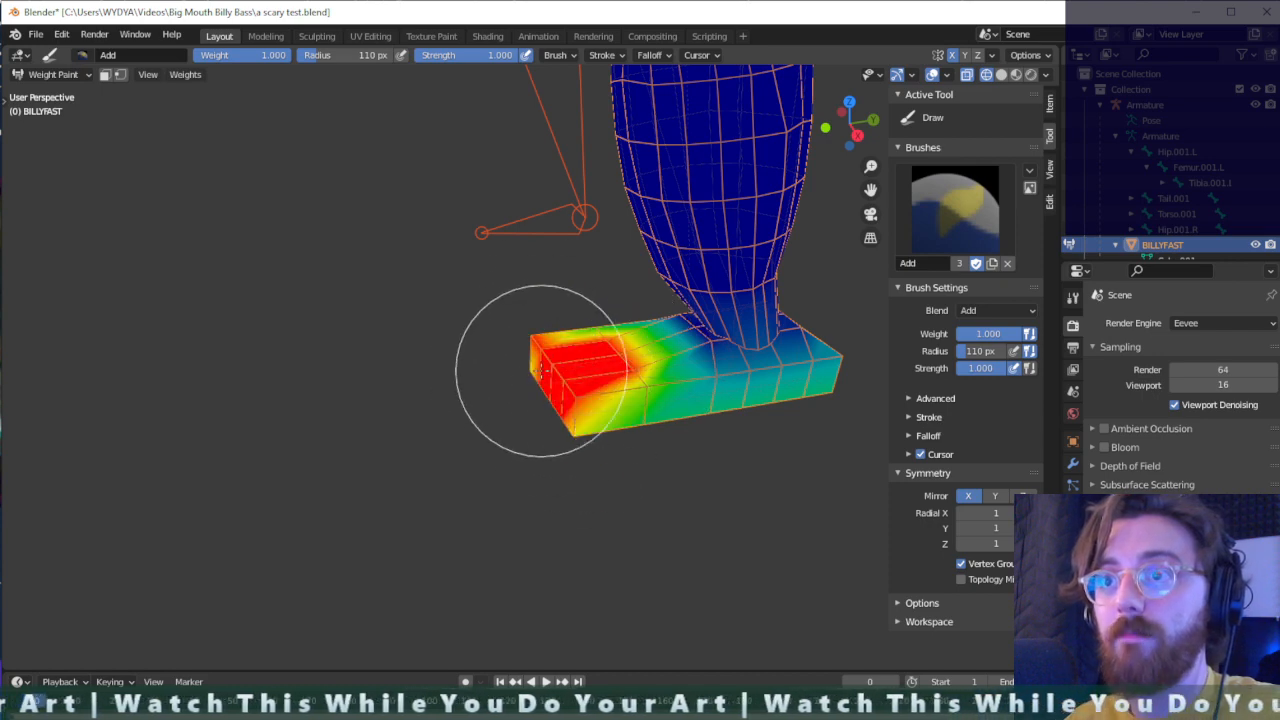
{"action": "mouse_move", "coordinate": [532, 384]}
{"action": "middle_mouse_down"}
{"action": "mouse_move", "coordinate": [772, 337]}
{"action": "mouse_move", "coordinate": [726, 270]}
{"action": "middle_mouse_up"}
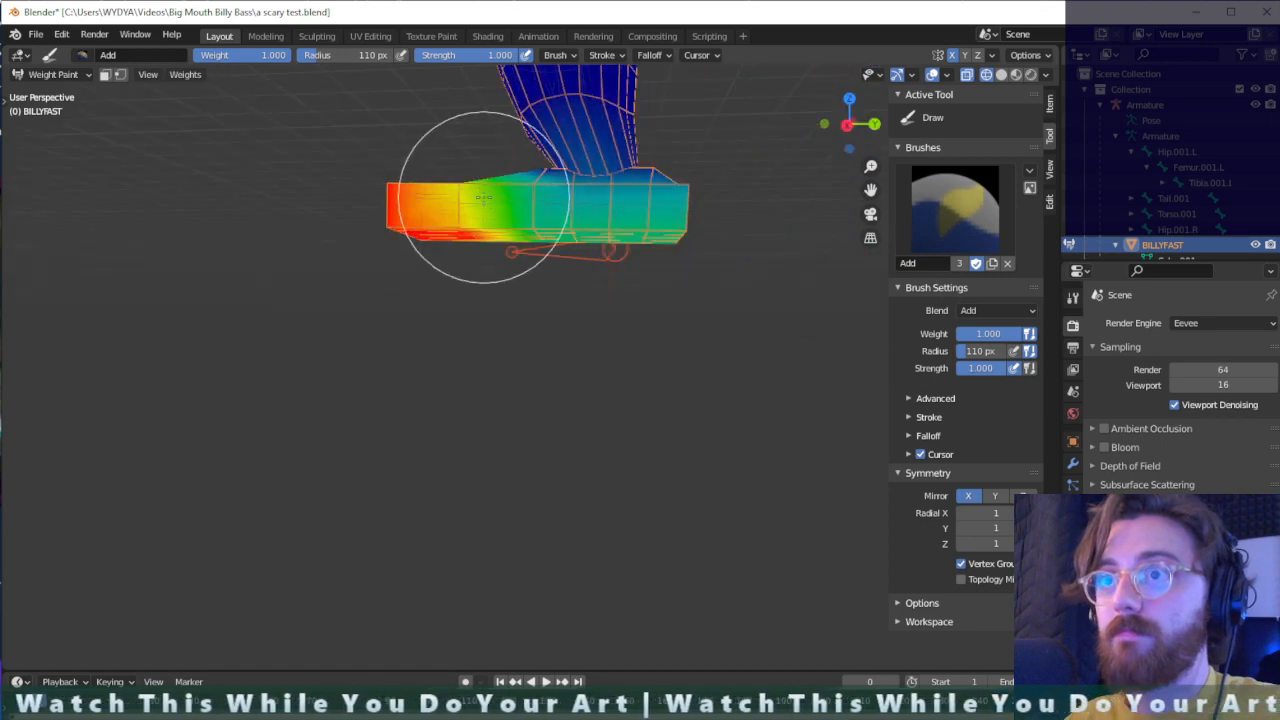
{"action": "mouse_move", "coordinate": [486, 199]}
{"action": "left_mouse_down"}
{"action": "mouse_move", "coordinate": [556, 228]}
{"action": "mouse_move", "coordinate": [660, 240]}
{"action": "left_mouse_up"}
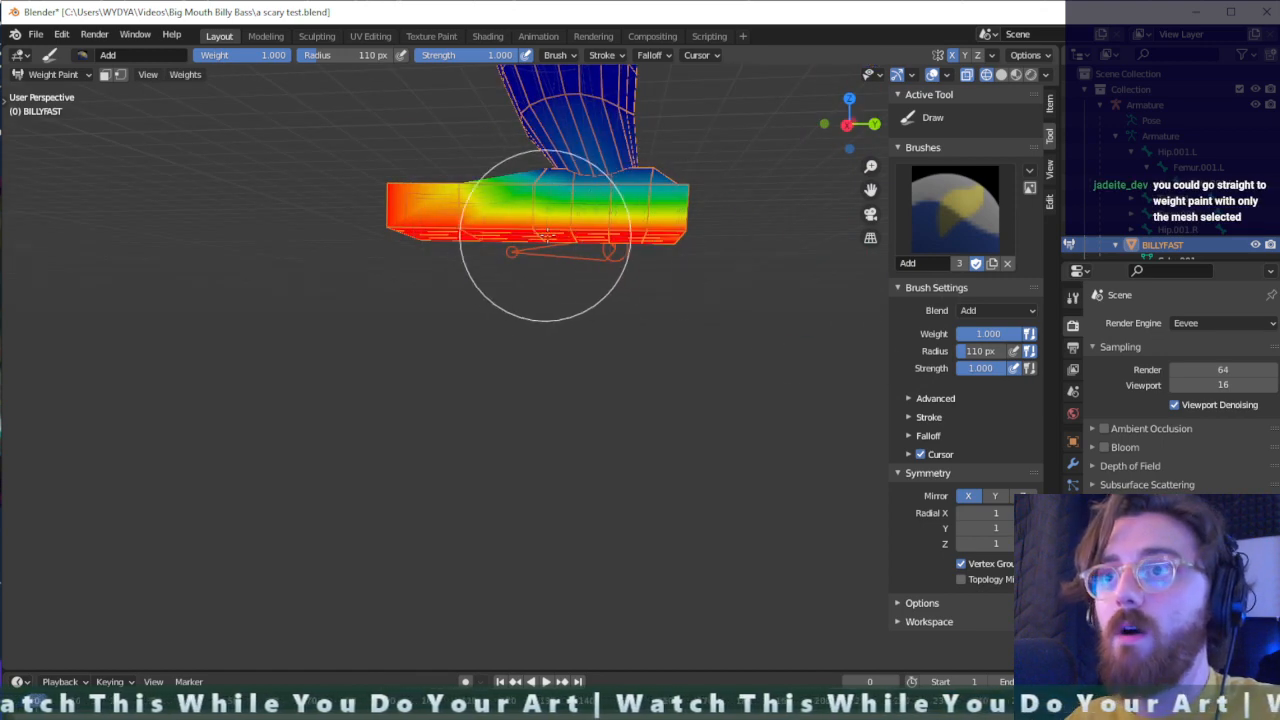
- Paint full weight over the sole, heel and remaining sides of the foot
{"action": "middle_click_drag", "start_coordinate": [584, 245], "coordinate": [436, 224]}
{"action": "mouse_move", "coordinate": [333, 188]}
{"action": "left_mouse_down"}
{"action": "mouse_move", "coordinate": [364, 178]}
{"action": "mouse_move", "coordinate": [301, 179]}
{"action": "left_mouse_up"}
{"action": "middle_click_drag", "start_coordinate": [301, 191], "coordinate": [440, 226]}
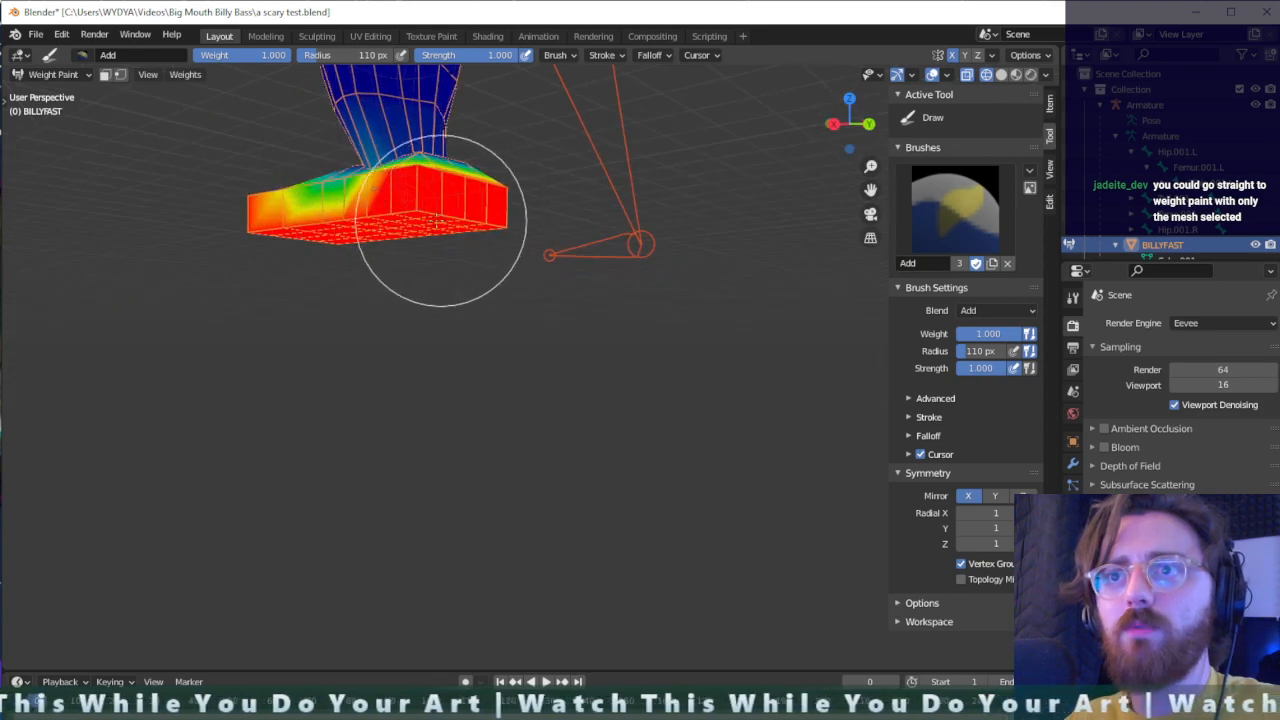
{"action": "left_click_drag", "start_coordinate": [365, 180], "coordinate": [271, 171]}
{"action": "mouse_move", "coordinate": [271, 171]}
{"action": "middle_mouse_down"}
{"action": "mouse_move", "coordinate": [604, 251]}
{"action": "mouse_move", "coordinate": [735, 247]}
{"action": "mouse_move", "coordinate": [721, 217]}
{"action": "mouse_move", "coordinate": [680, 215]}
{"action": "middle_mouse_up"}
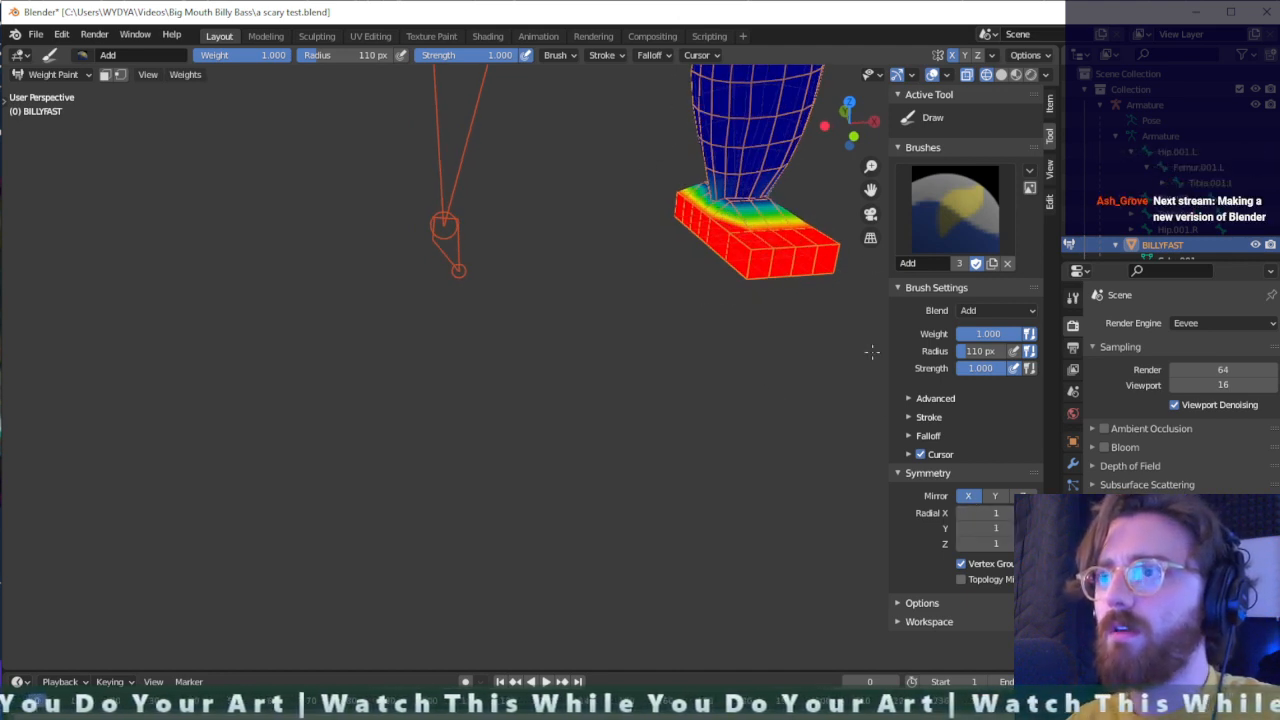
- Extend the painted weight over the top of the foot and up around the ankle
{"action": "middle_click_drag", "start_coordinate": [872, 352], "coordinate": [804, 275]}
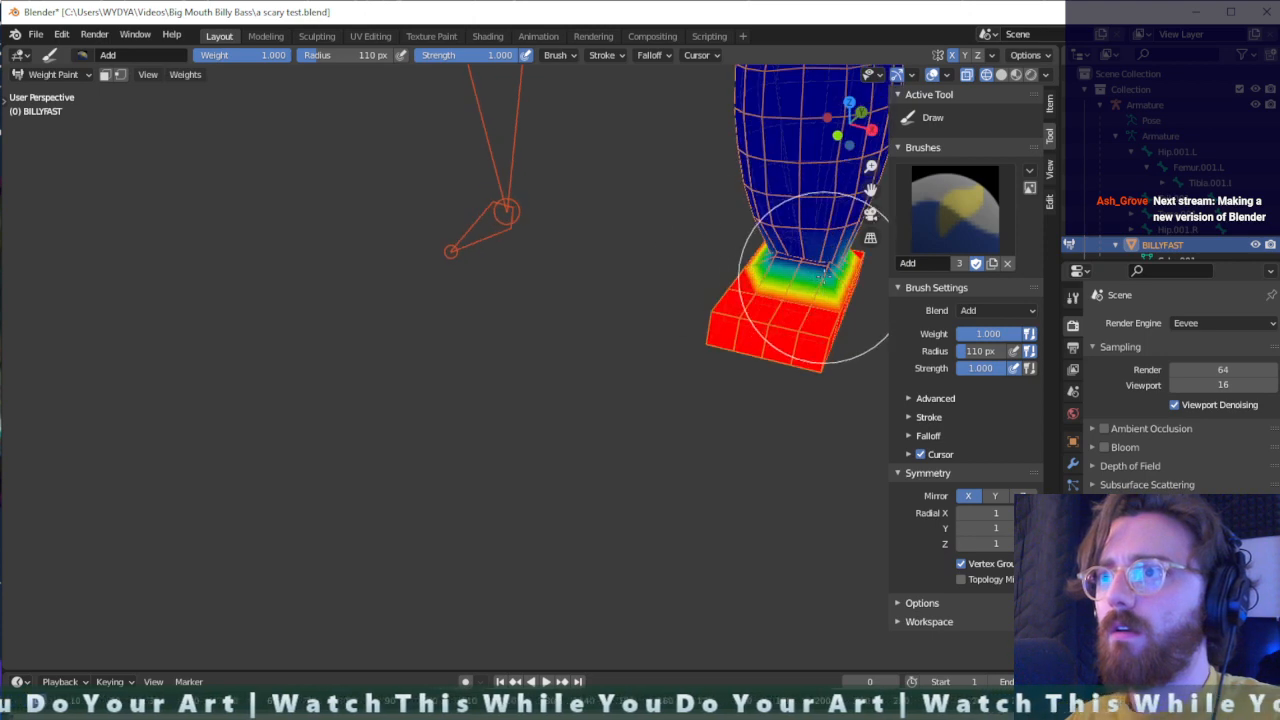
{"action": "left_click_drag", "start_coordinate": [818, 291], "coordinate": [798, 267]}
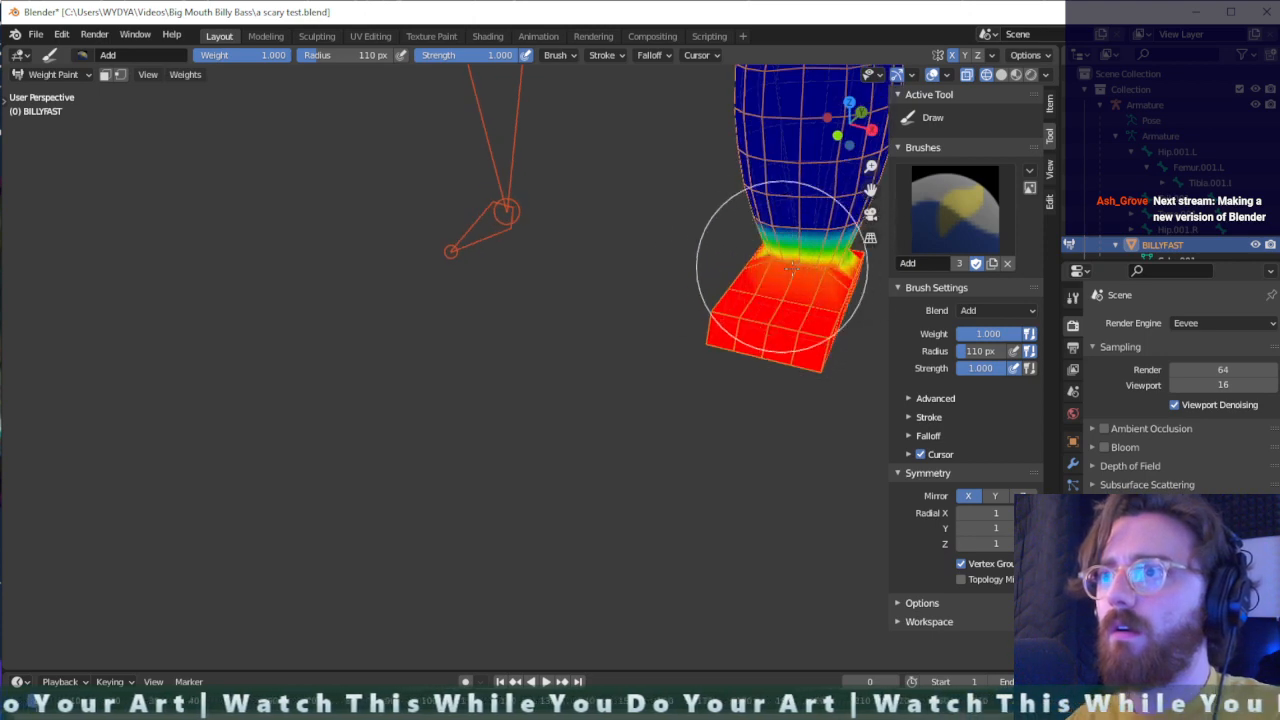
{"action": "middle_click_drag", "start_coordinate": [790, 266], "coordinate": [628, 355]}
{"action": "left_click_drag", "start_coordinate": [611, 387], "coordinate": [640, 363]}
{"action": "middle_click_drag", "start_coordinate": [640, 363], "coordinate": [486, 368]}
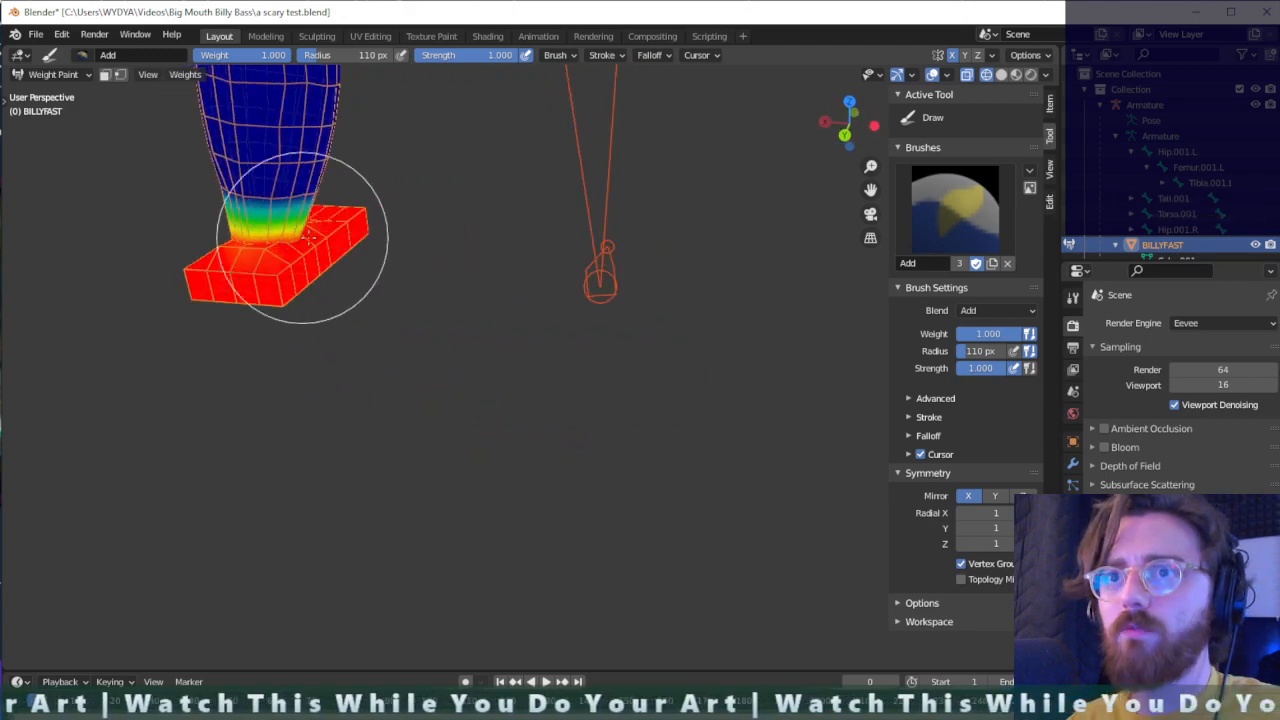
{"action": "middle_click_drag", "start_coordinate": [309, 235], "coordinate": [822, 296]}
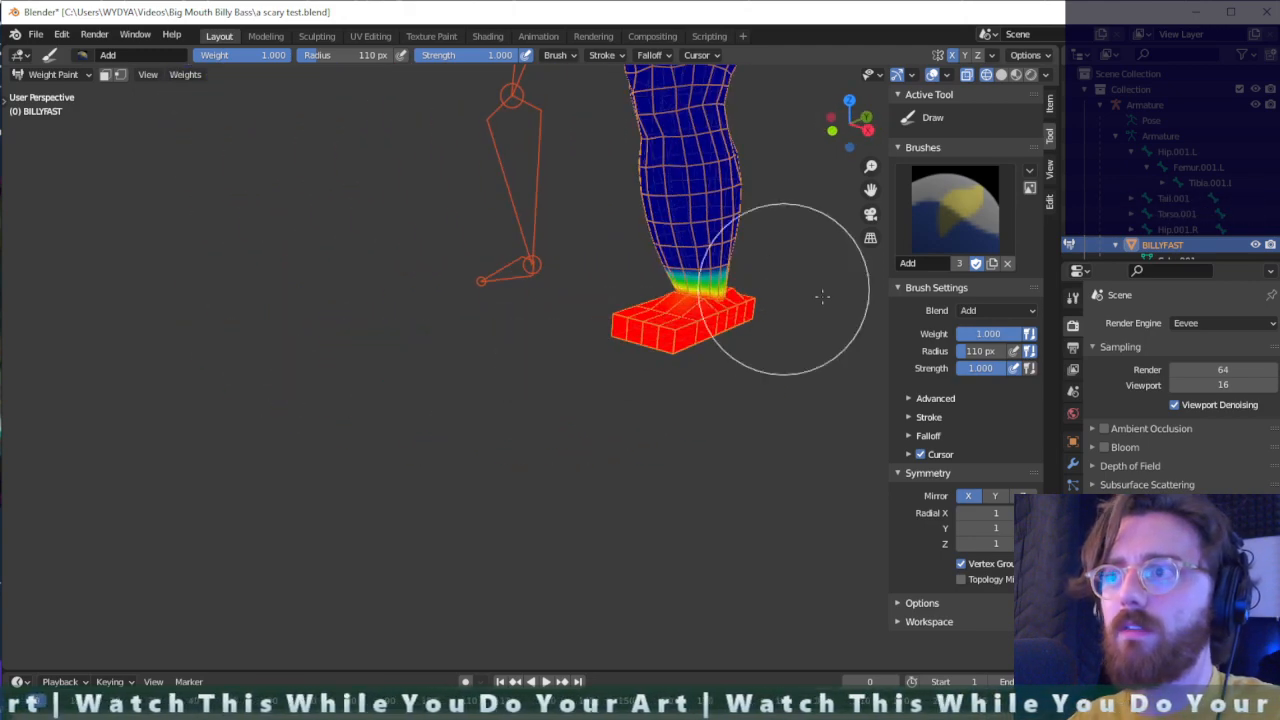
{"action": "mouse_move", "coordinate": [772, 334]}
{"action": "middle_mouse_down"}
{"action": "mouse_move", "coordinate": [837, 380]}
{"action": "mouse_move", "coordinate": [751, 306]}
{"action": "mouse_move", "coordinate": [677, 180]}
{"action": "middle_mouse_up"}
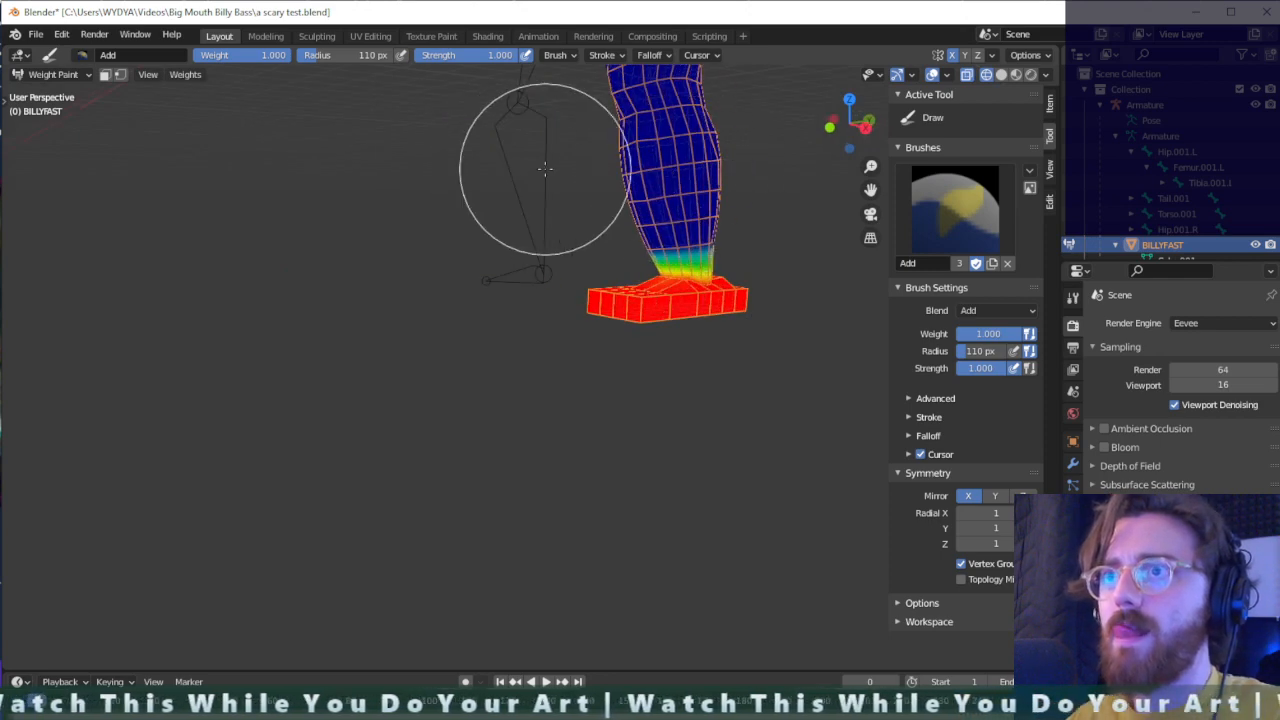
{"action": "mouse_move", "coordinate": [686, 174]}
{"action": "middle_mouse_down"}
{"action": "mouse_move", "coordinate": [760, 260]}
{"action": "mouse_move", "coordinate": [800, 280]}
{"action": "middle_mouse_up"}
- Try to make Femur.001.L the bone being painted by picking it in the outliner
{"action": "left_click", "coordinate": [1200, 168]}
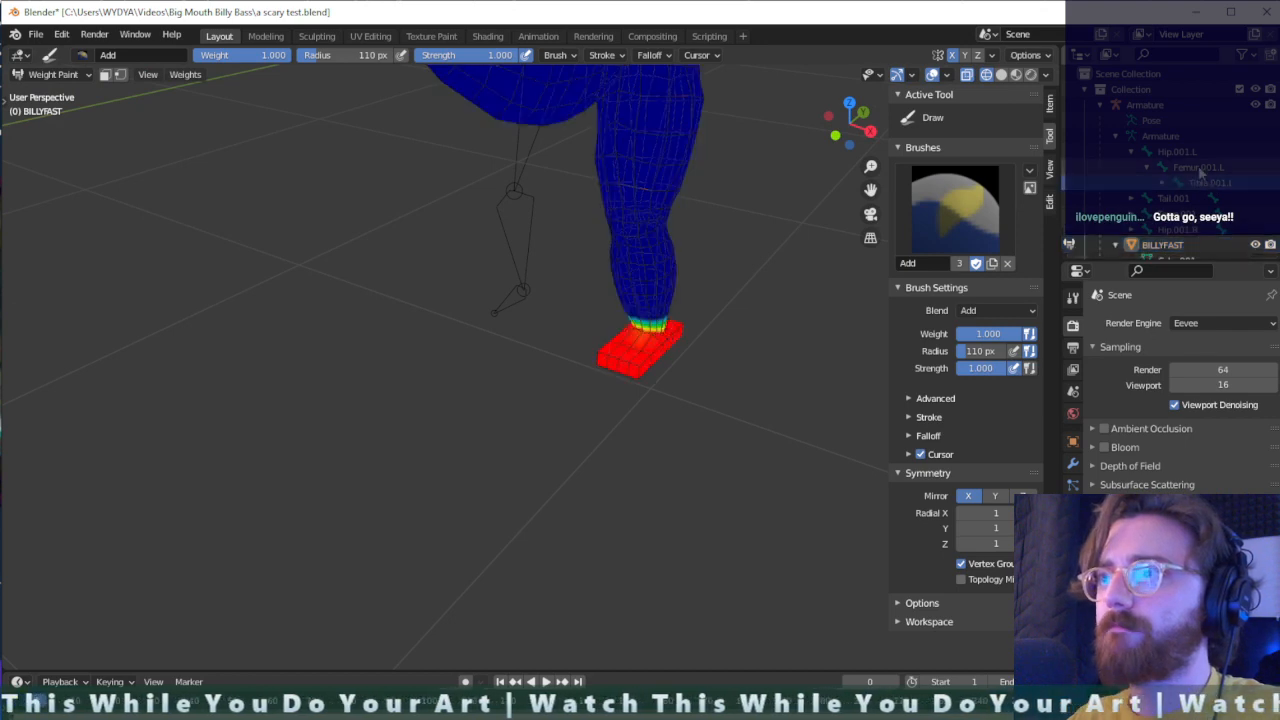
{"action": "left_click", "coordinate": [1050, 169]}
{"action": "scroll", "coordinate": [671, 280], "scroll_direction": "up", "scroll_amount": 2}
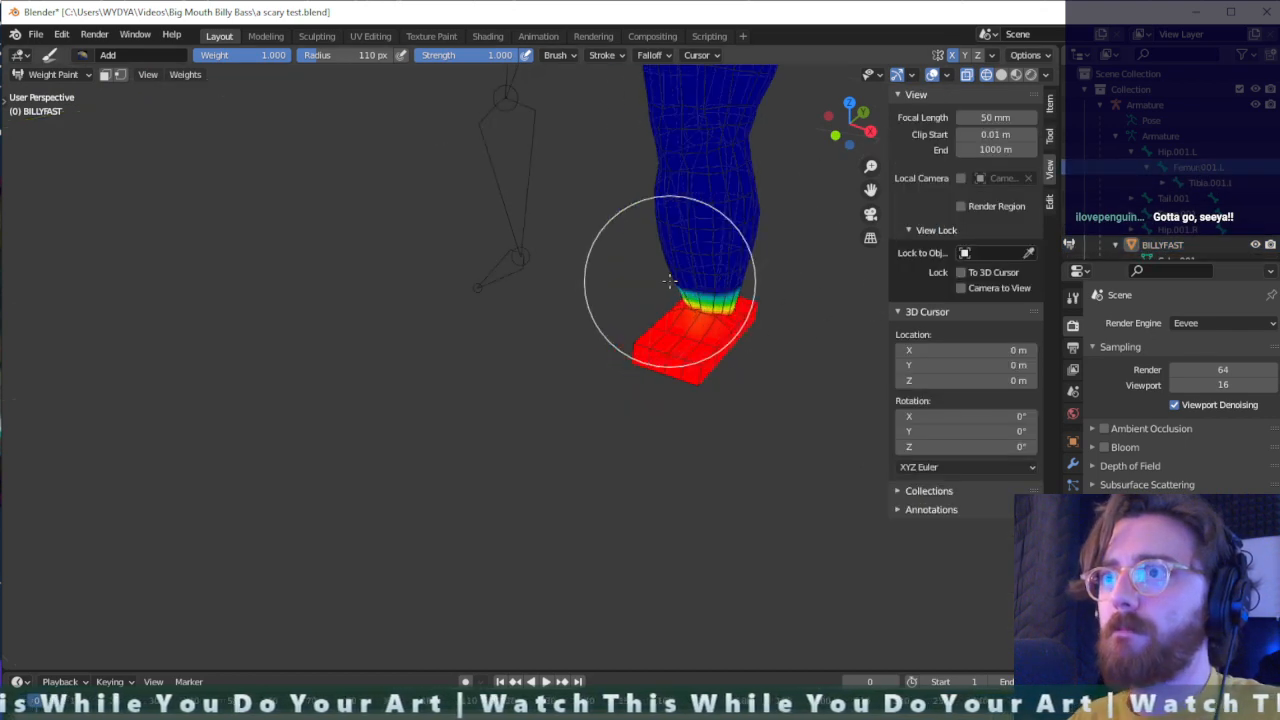
{"action": "middle_click_drag", "start_coordinate": [739, 283], "coordinate": [665, 241], "text": "shift"}
{"action": "left_click", "coordinate": [636, 180], "text": "ctrl"}
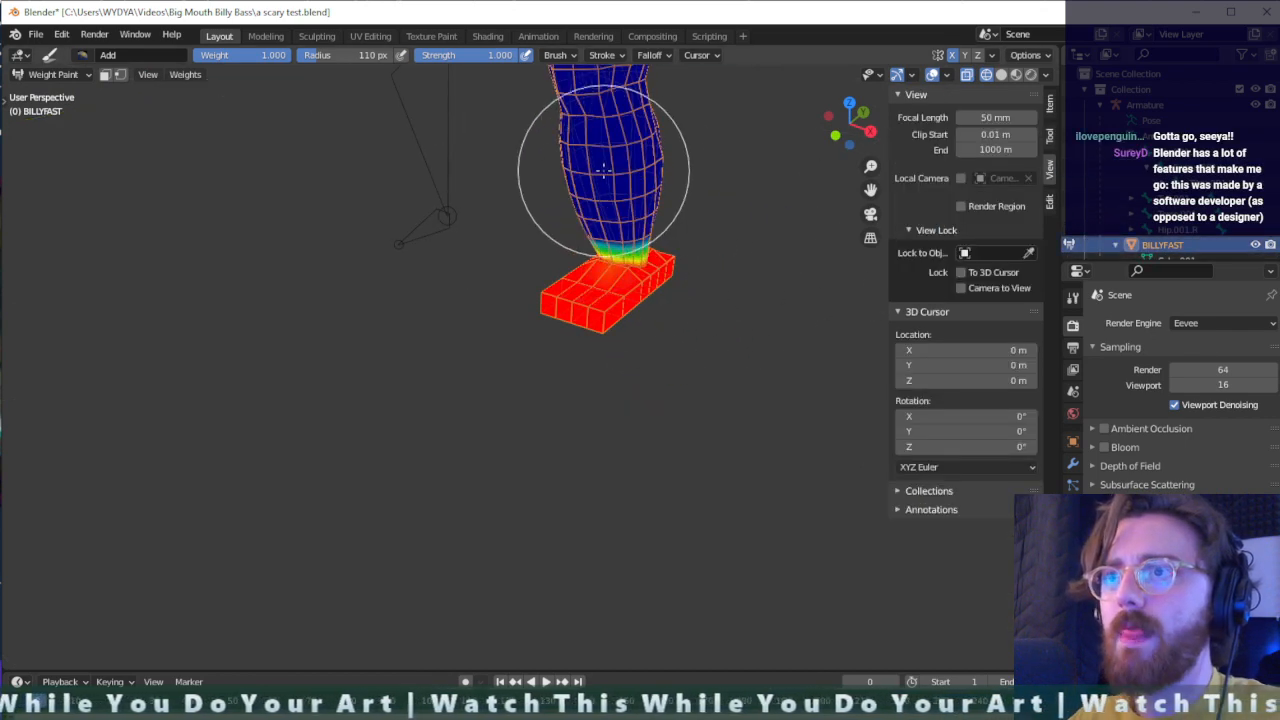
- Test an Add stroke on the fish's body around the top of the leg and undo it
{"action": "mouse_move", "coordinate": [604, 170]}
{"action": "middle_mouse_down"}
{"action": "mouse_move", "coordinate": [663, 189]}
{"action": "mouse_move", "coordinate": [671, 229]}
{"action": "mouse_move", "coordinate": [650, 156]}
{"action": "mouse_move", "coordinate": [513, 110]}
{"action": "middle_mouse_up"}
{"action": "left_click_drag", "start_coordinate": [502, 148], "coordinate": [484, 138]}
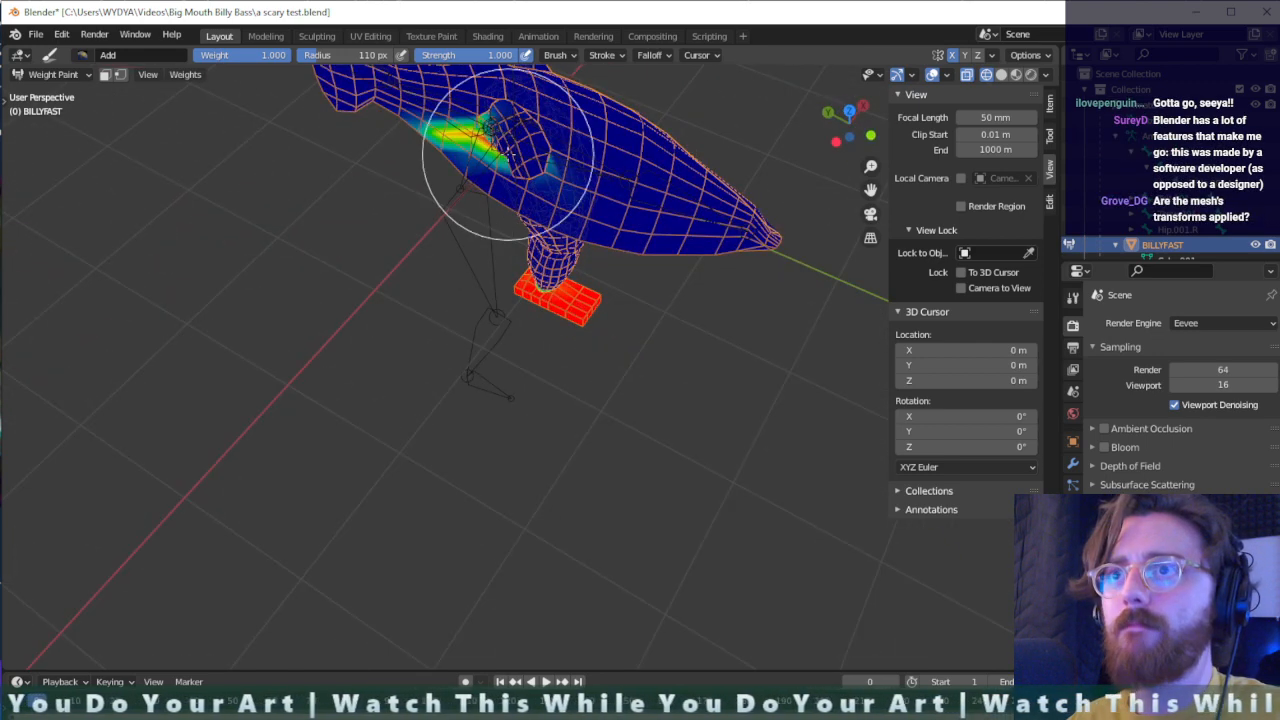
{"action": "key", "text": "ctrl+z"}
{"action": "mouse_move", "coordinate": [740, 220]}
{"action": "middle_mouse_down"}
{"action": "mouse_move", "coordinate": [577, 186]}
{"action": "mouse_move", "coordinate": [608, 215]}
{"action": "mouse_move", "coordinate": [597, 337]}
{"action": "mouse_move", "coordinate": [574, 251]}
{"action": "middle_mouse_up"}
{"action": "scroll", "coordinate": [565, 148], "scroll_direction": "up", "scroll_amount": 2}
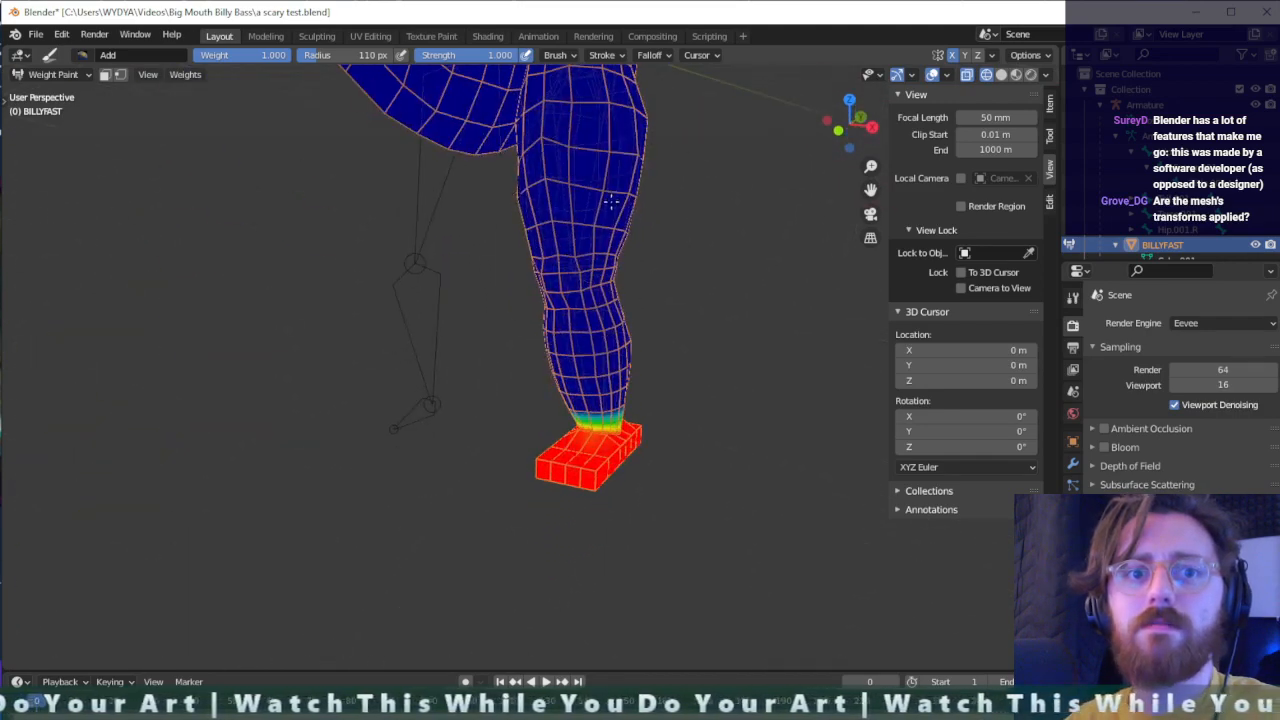
{"action": "mouse_move", "coordinate": [611, 202]}
{"action": "middle_mouse_down", "text": "shift"}
{"action": "mouse_move", "coordinate": [606, 409]}
{"action": "mouse_move", "coordinate": [629, 378]}
{"action": "mouse_move", "coordinate": [625, 343]}
{"action": "mouse_move", "coordinate": [600, 343]}
{"action": "mouse_move", "coordinate": [642, 376]}
{"action": "mouse_move", "coordinate": [632, 380]}
{"action": "middle_mouse_up", "text": "shift"}
{"action": "scroll", "coordinate": [600, 306], "scroll_direction": "down", "scroll_amount": 1}
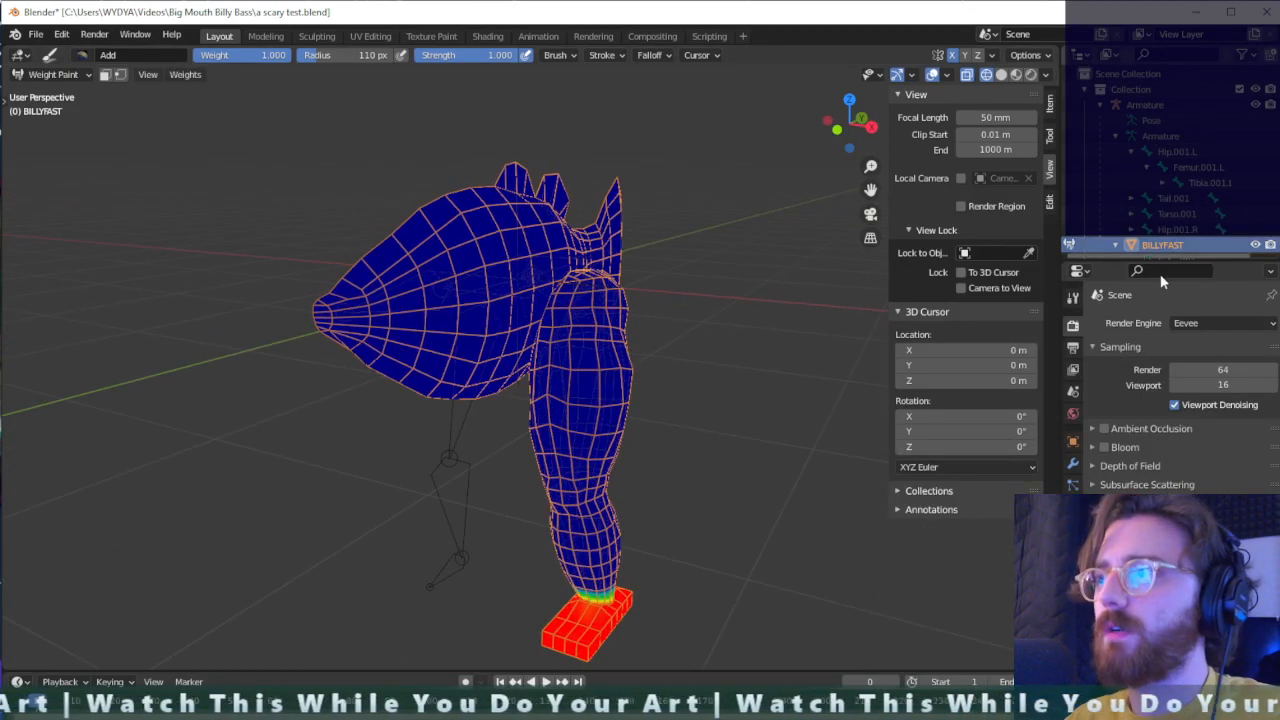
- Examine the Armature modifier settings on the BILLYFAST mesh
{"action": "left_click", "coordinate": [1074, 463]}
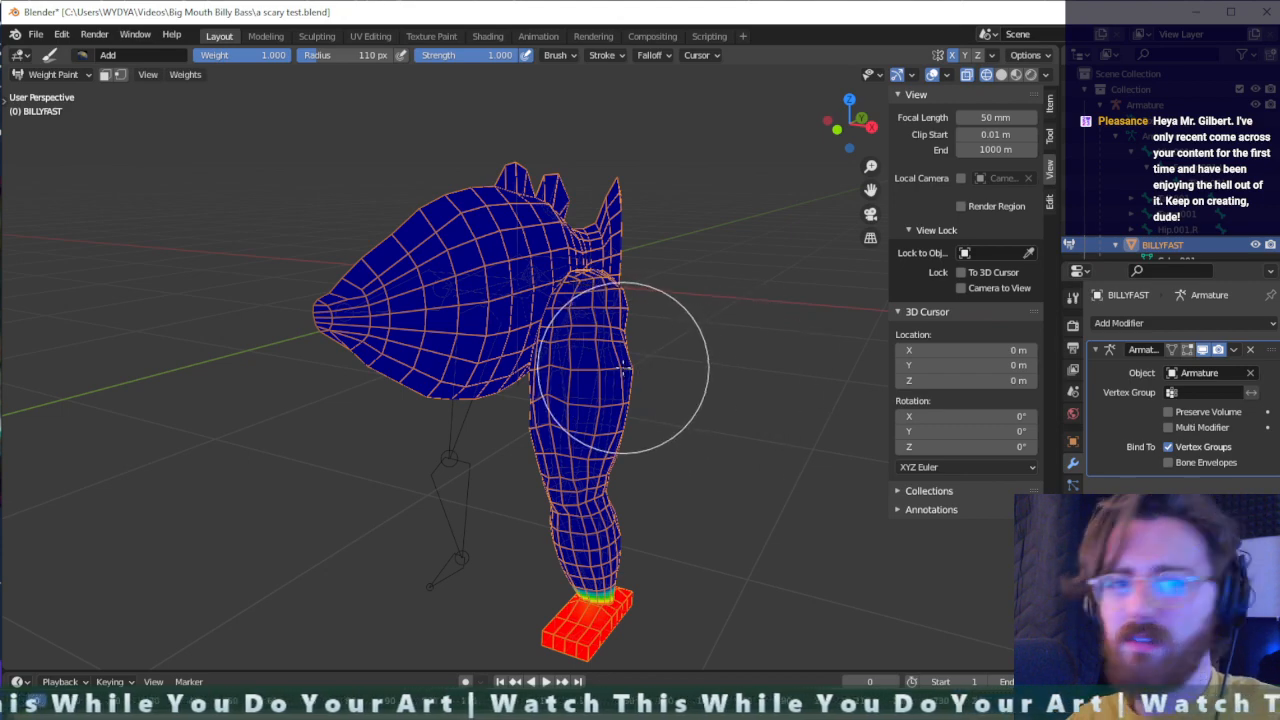
{"action": "scroll", "coordinate": [640, 320], "scroll_direction": "up", "scroll_amount": 4}
{"action": "scroll", "coordinate": [630, 375], "scroll_direction": "down", "scroll_amount": 2}
{"action": "middle_click_drag", "start_coordinate": [644, 397], "coordinate": [618, 388]}
- Try to activate the Hip.001.R bone through the outliner and reselect the fish mesh in the viewport
{"action": "left_click", "coordinate": [1181, 233]}
{"action": "scroll", "coordinate": [525, 384], "scroll_direction": "down", "scroll_amount": 3}
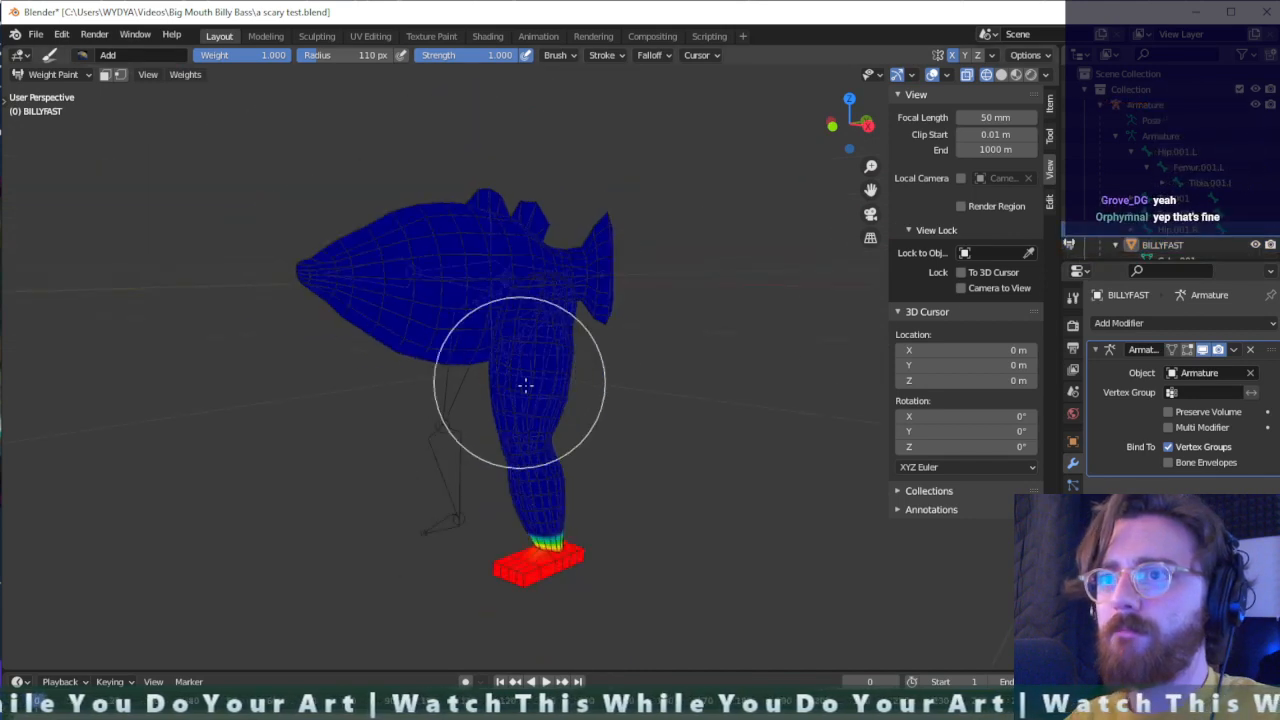
{"action": "mouse_move", "coordinate": [525, 384]}
{"action": "middle_mouse_down"}
{"action": "mouse_move", "coordinate": [671, 391]}
{"action": "mouse_move", "coordinate": [629, 400]}
{"action": "mouse_move", "coordinate": [594, 366]}
{"action": "mouse_move", "coordinate": [419, 363]}
{"action": "mouse_move", "coordinate": [469, 360]}
{"action": "mouse_move", "coordinate": [480, 346]}
{"action": "mouse_move", "coordinate": [485, 385]}
{"action": "mouse_move", "coordinate": [531, 400]}
{"action": "middle_mouse_up"}
{"action": "scroll", "coordinate": [487, 385], "scroll_direction": "up", "scroll_amount": 2}
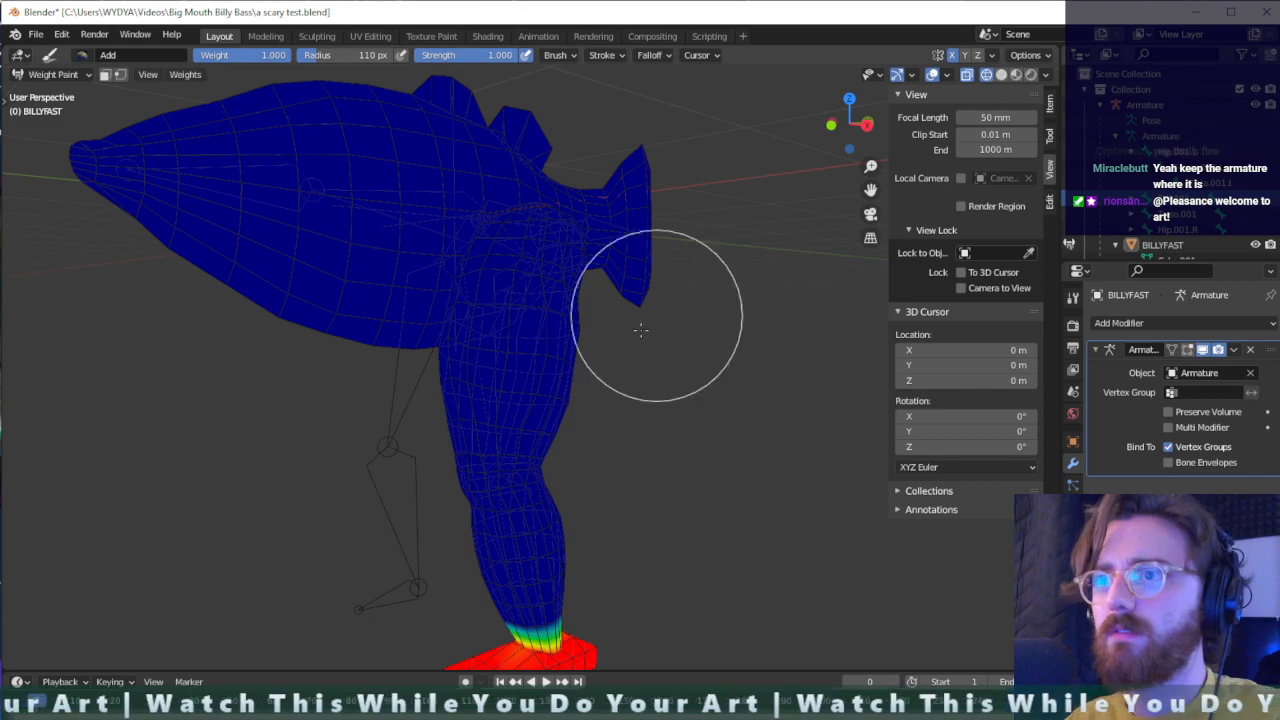
{"action": "middle_click_drag", "start_coordinate": [618, 362], "coordinate": [711, 325]}
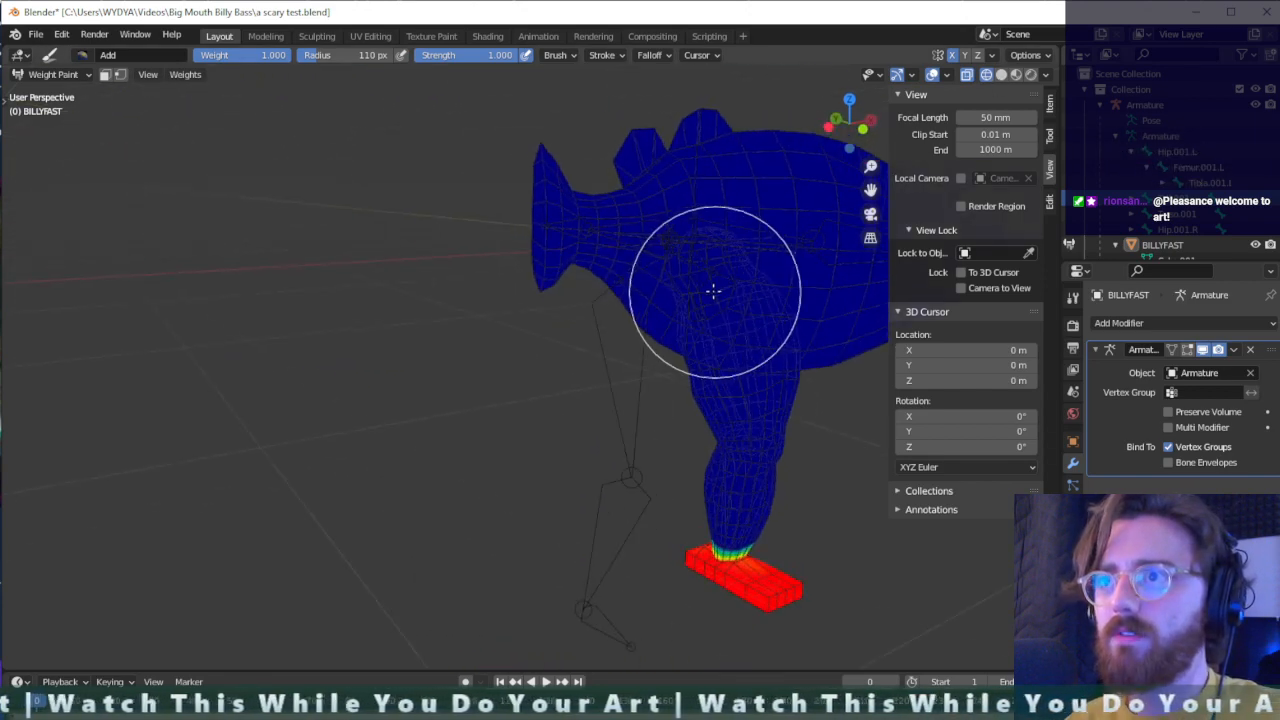
{"action": "left_click", "coordinate": [713, 290], "text": "ctrl"}
- Try selecting the Armature through the outliner during weight painting and undo the selection
{"action": "scroll", "coordinate": [800, 318], "scroll_direction": "up", "scroll_amount": 2}
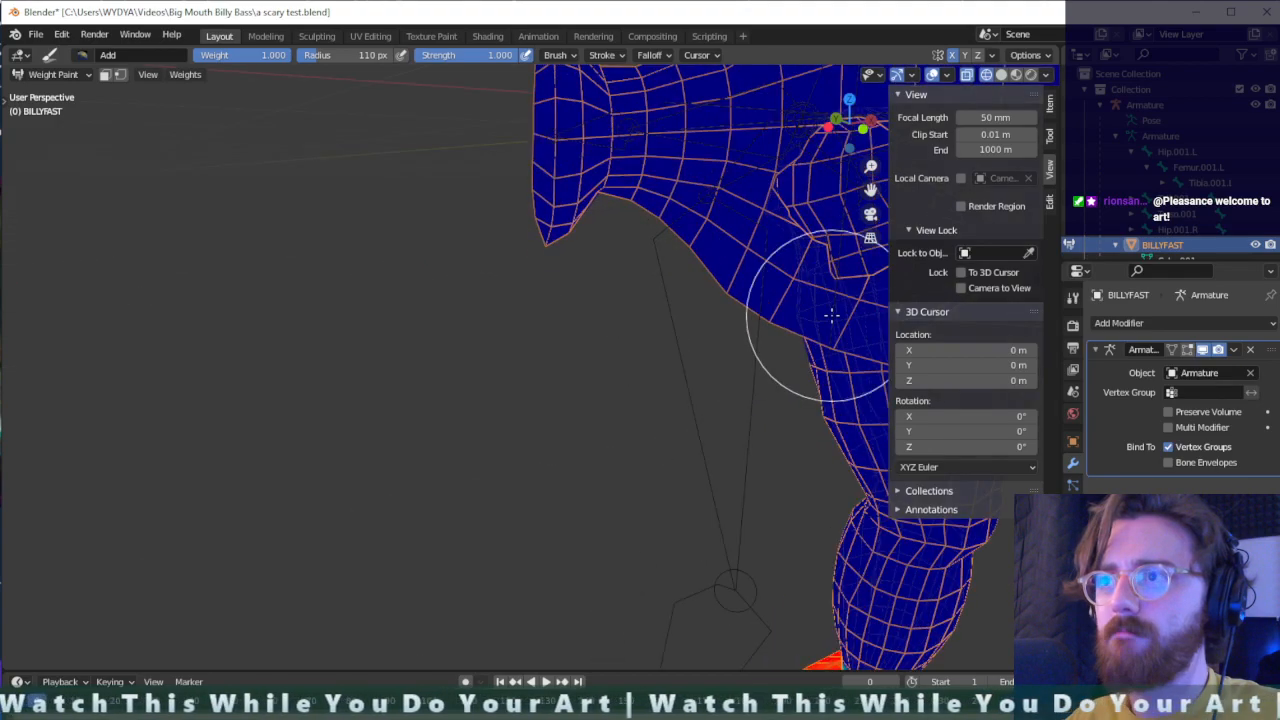
{"action": "mouse_move", "coordinate": [831, 314]}
{"action": "middle_mouse_down"}
{"action": "mouse_move", "coordinate": [723, 306]}
{"action": "mouse_move", "coordinate": [745, 255]}
{"action": "mouse_move", "coordinate": [710, 221]}
{"action": "mouse_move", "coordinate": [673, 211]}
{"action": "mouse_move", "coordinate": [701, 229]}
{"action": "mouse_move", "coordinate": [665, 253]}
{"action": "mouse_move", "coordinate": [702, 261]}
{"action": "mouse_move", "coordinate": [803, 249]}
{"action": "mouse_move", "coordinate": [861, 214]}
{"action": "mouse_move", "coordinate": [752, 282]}
{"action": "middle_mouse_up"}
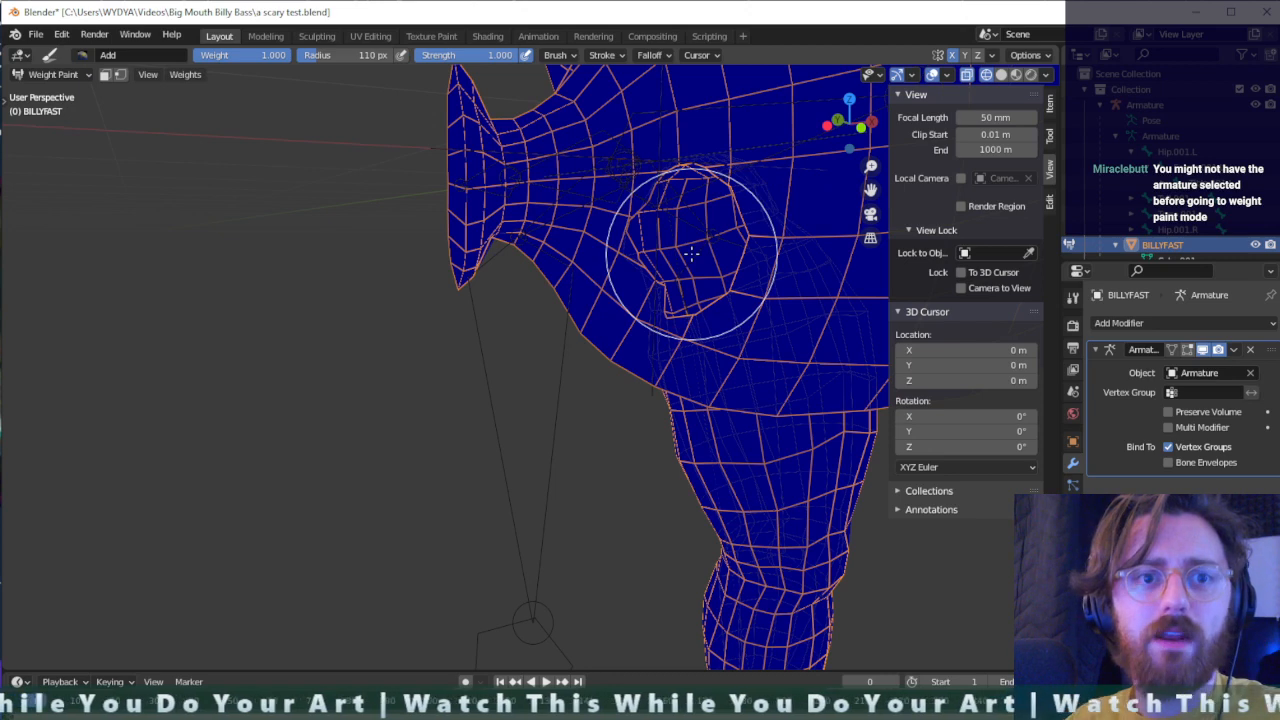
{"action": "left_click", "coordinate": [1170, 110]}
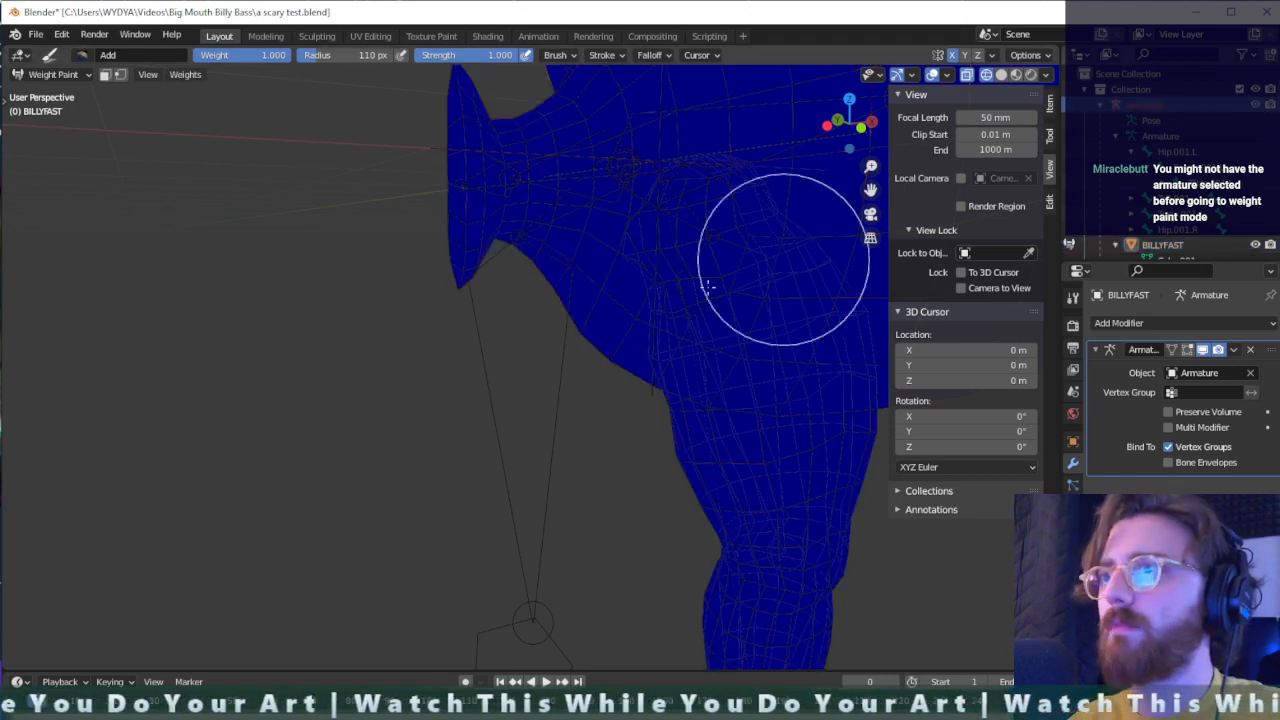
{"action": "key", "text": "ctrl+z"}
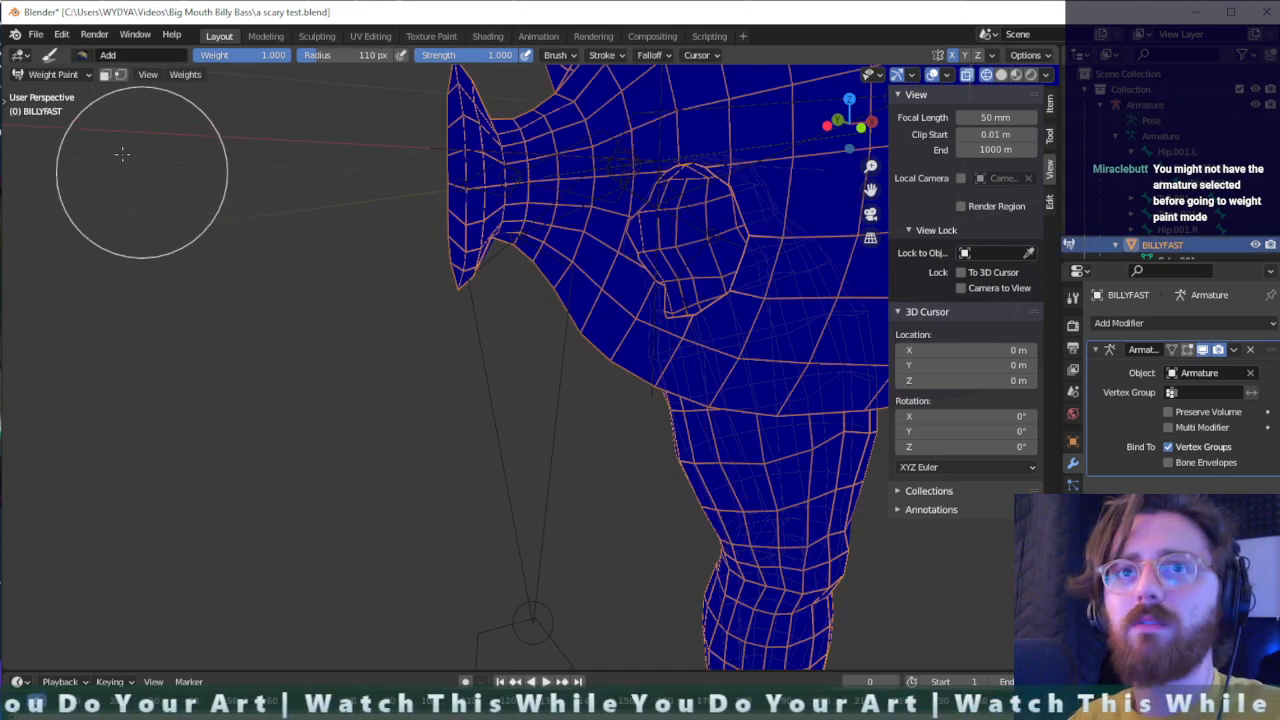
- Return to Object Mode with the armature selected and display the viewport in solid shading
{"action": "key", "text": "ctrl+Tab"}
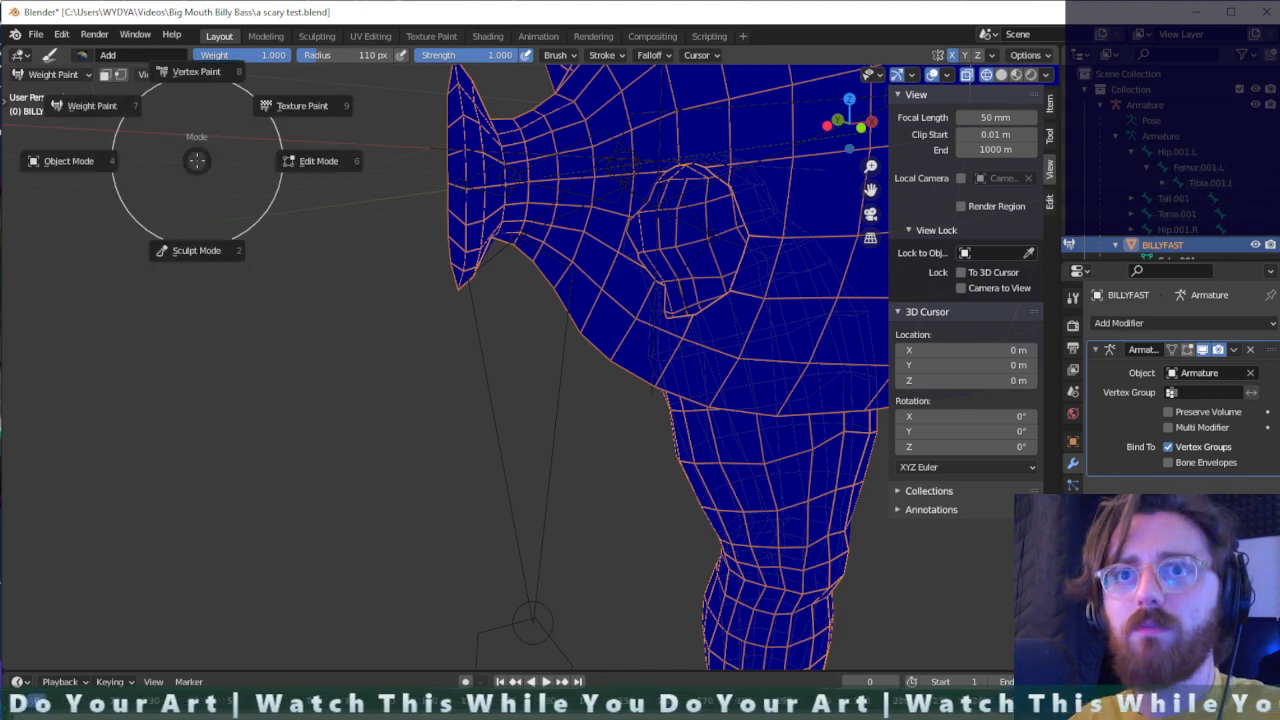
{"action": "left_click", "coordinate": [63, 160]}
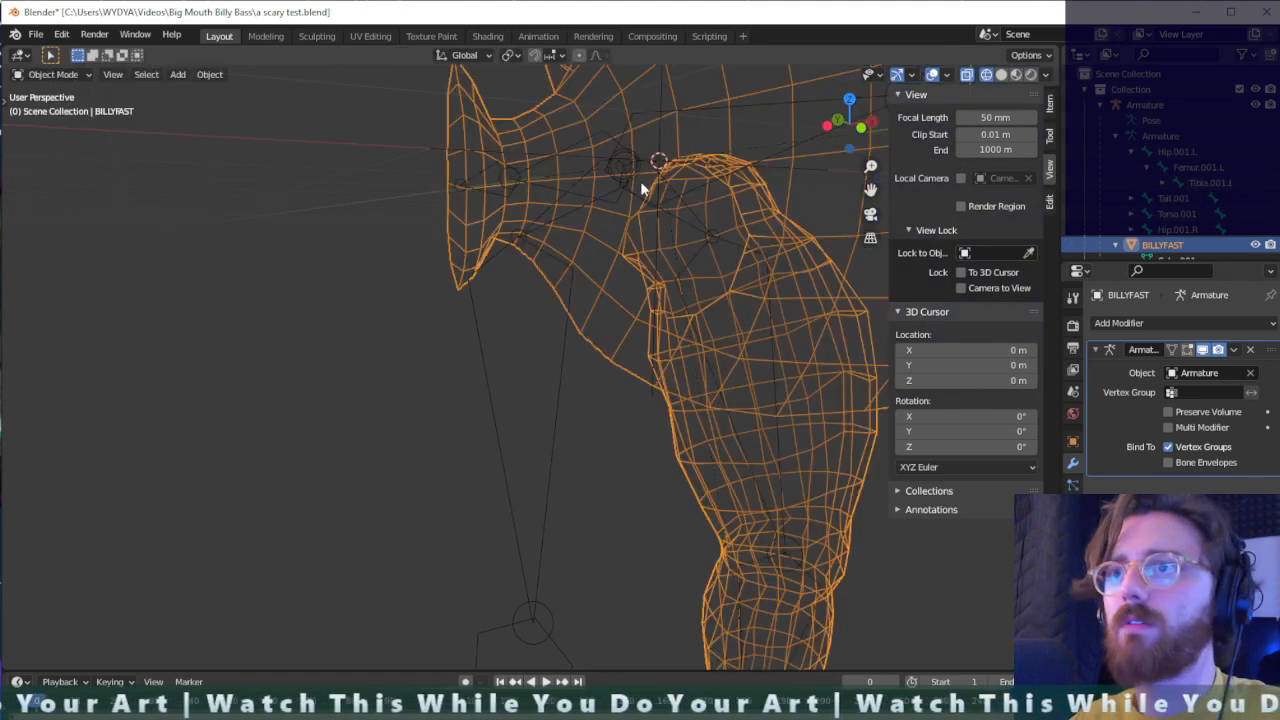
{"action": "left_click", "coordinate": [1143, 106]}
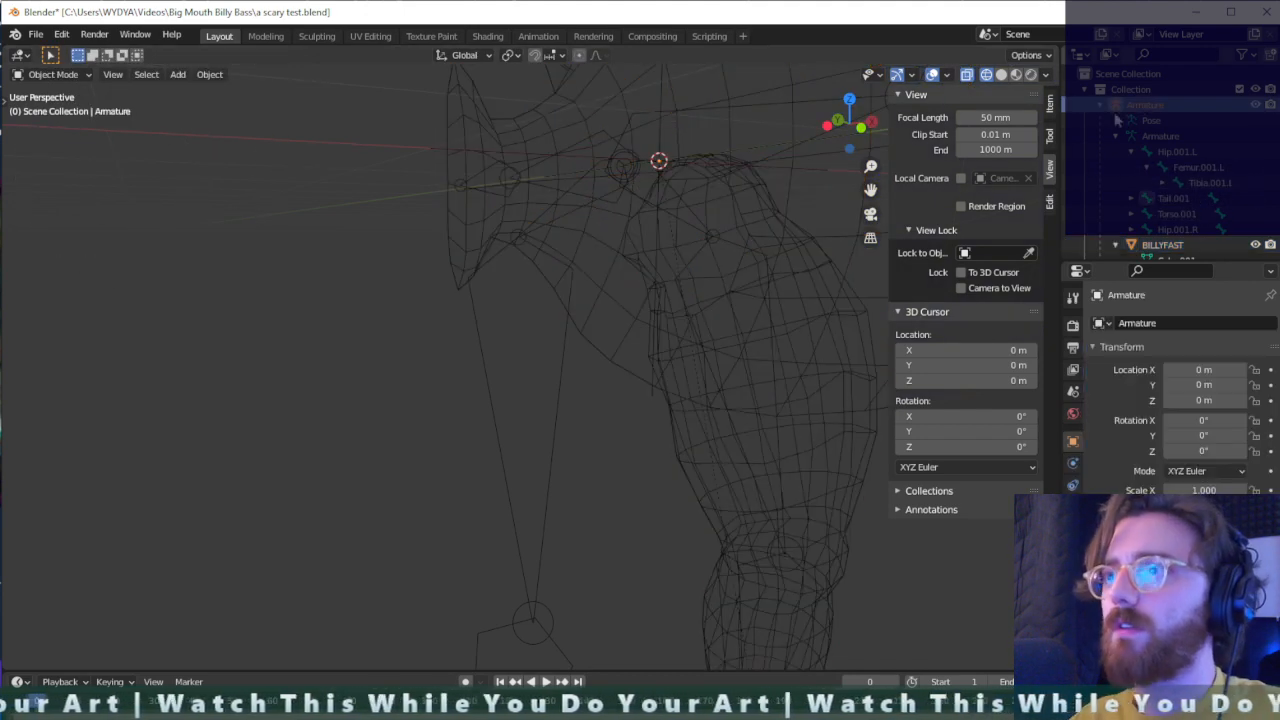
{"action": "left_click", "coordinate": [537, 299]}
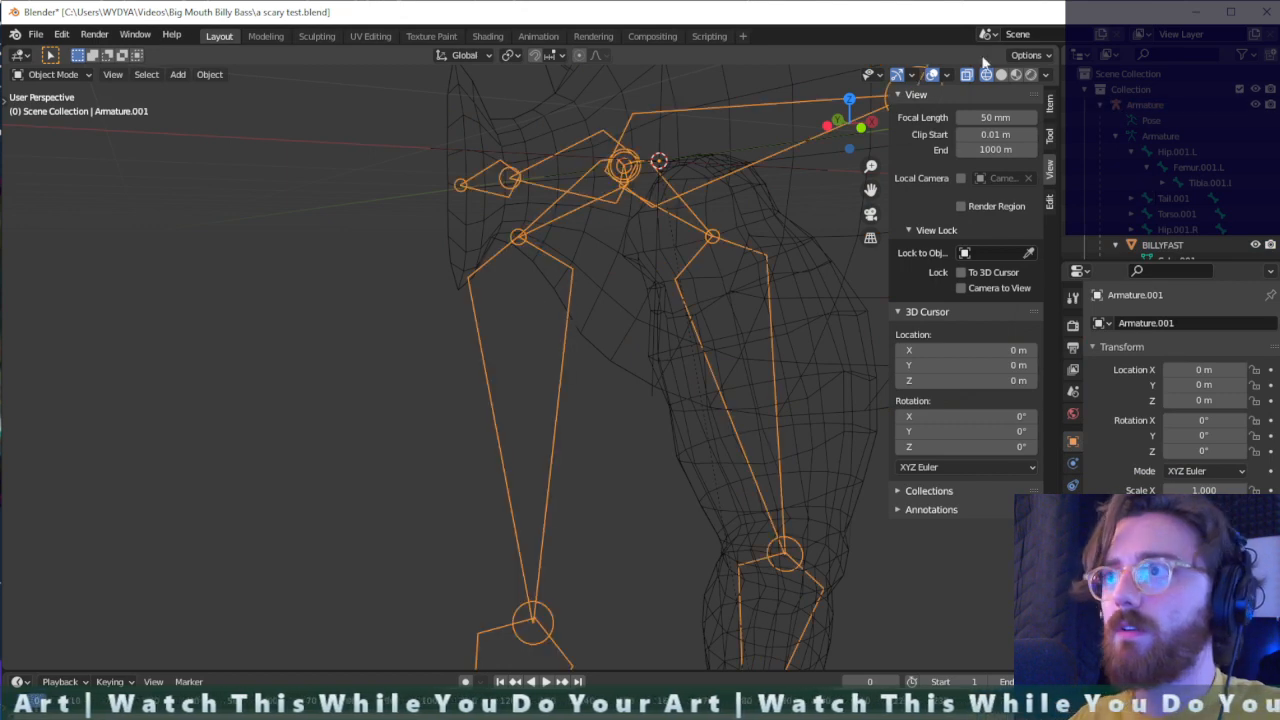
{"action": "left_click", "coordinate": [1016, 75]}
{"action": "left_click", "coordinate": [1001, 75]}
- Select the armature, add BILLYFAST as the active object and enter Weight Paint mode
{"action": "left_click", "coordinate": [601, 179]}
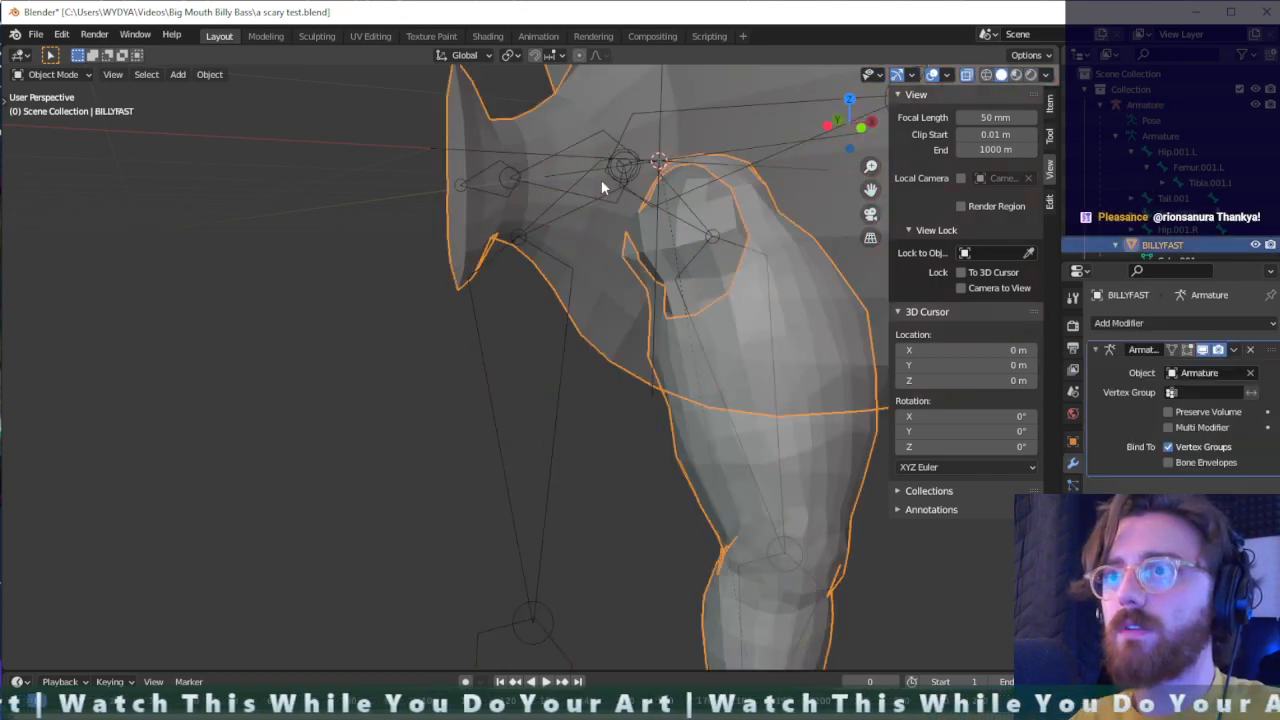
{"action": "left_click", "coordinate": [616, 178]}
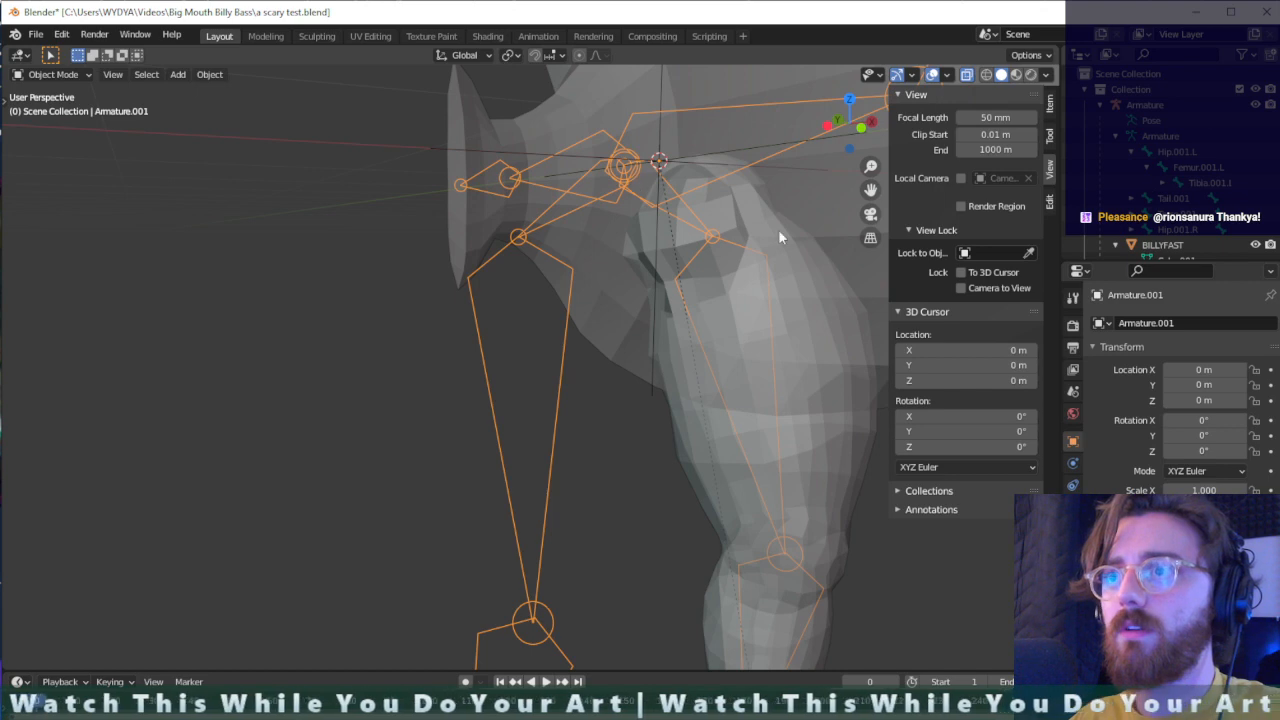
{"action": "left_click", "coordinate": [804, 222], "text": "shift"}
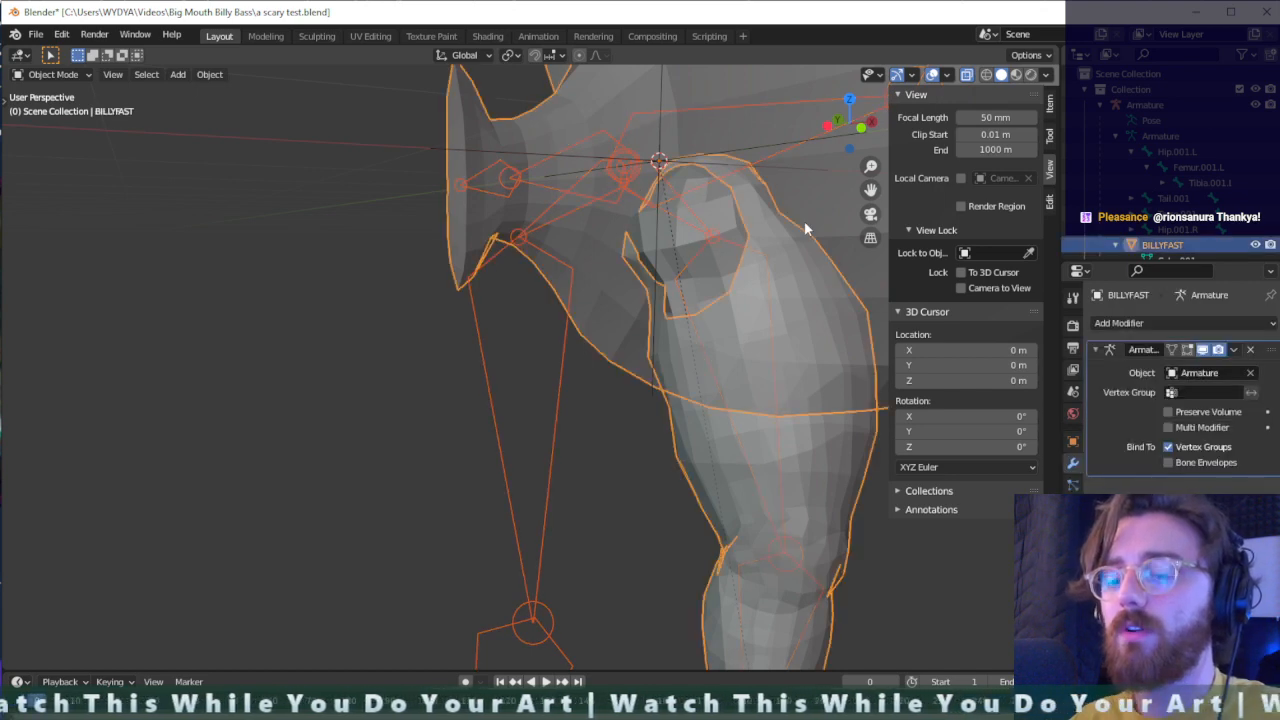
{"action": "key", "text": "ctrl+Tab"}
{"action": "left_click", "coordinate": [708, 172]}
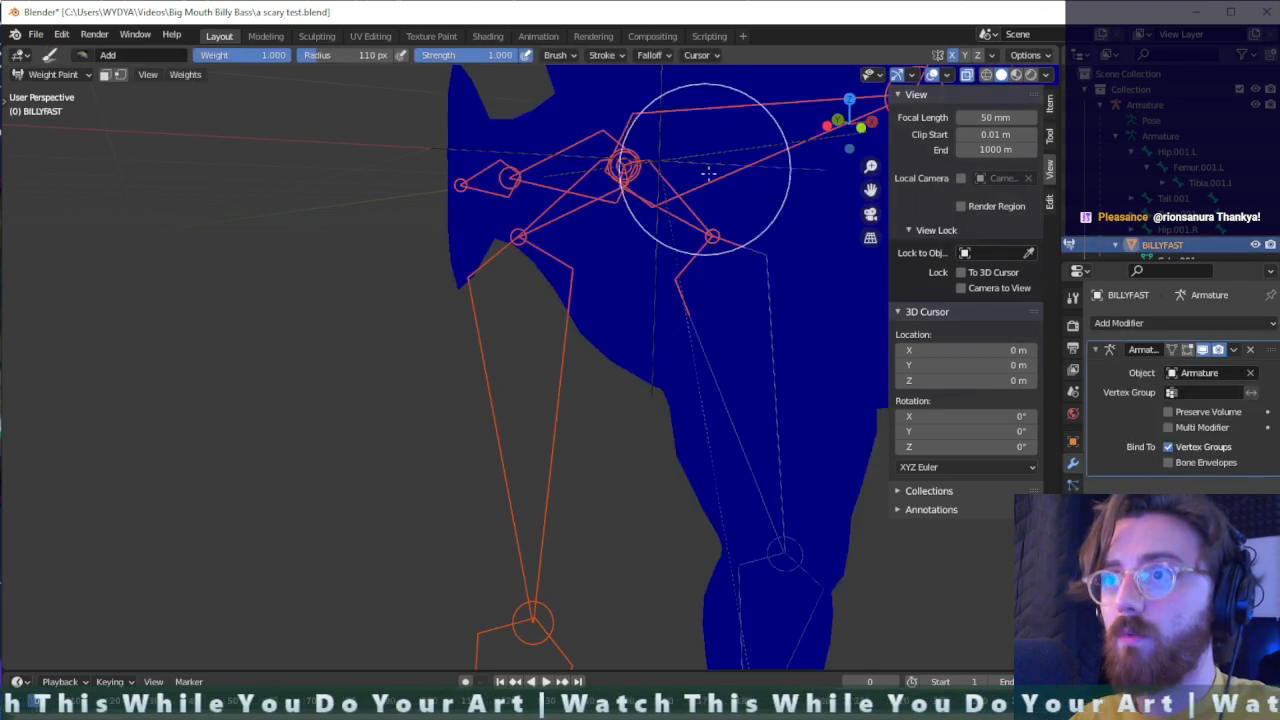
- Try to pick the thigh bone inside the leg in the viewport and check the mesh from several sides
{"action": "left_click", "coordinate": [727, 314], "text": "ctrl"}
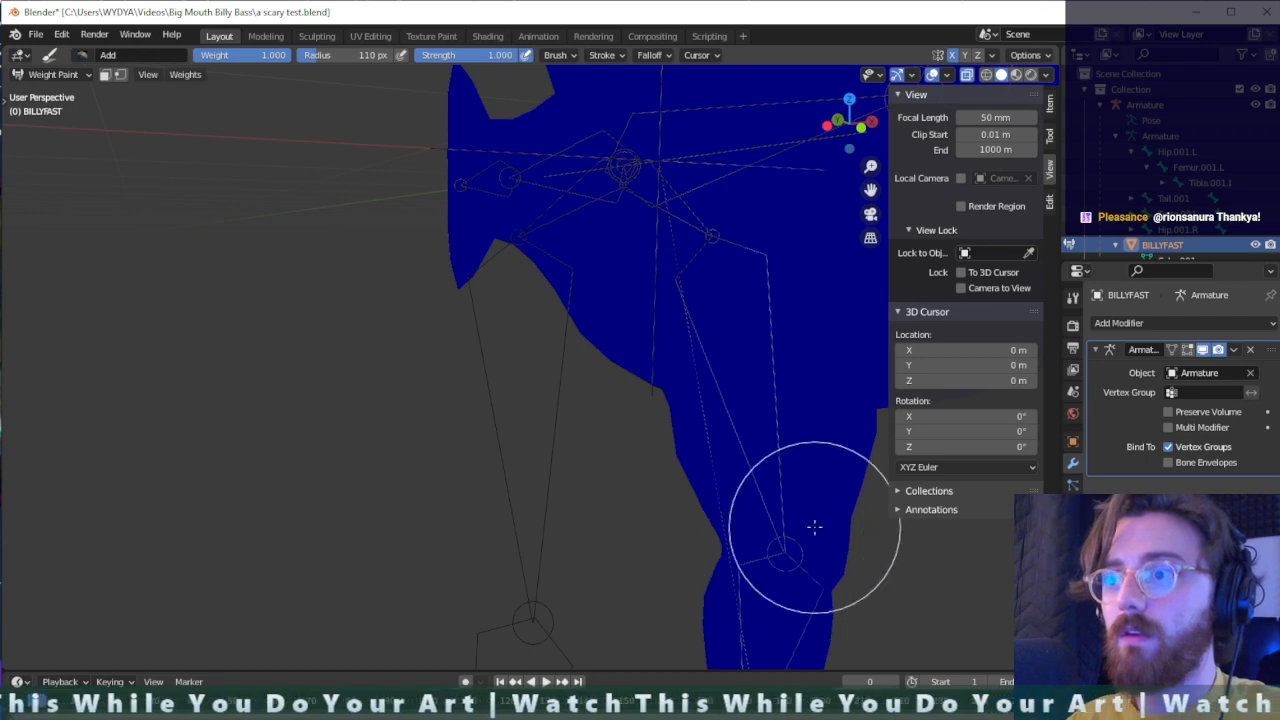
{"action": "middle_click_drag", "start_coordinate": [815, 527], "coordinate": [678, 462]}
{"action": "scroll", "coordinate": [669, 358], "scroll_direction": "down", "scroll_amount": 4}
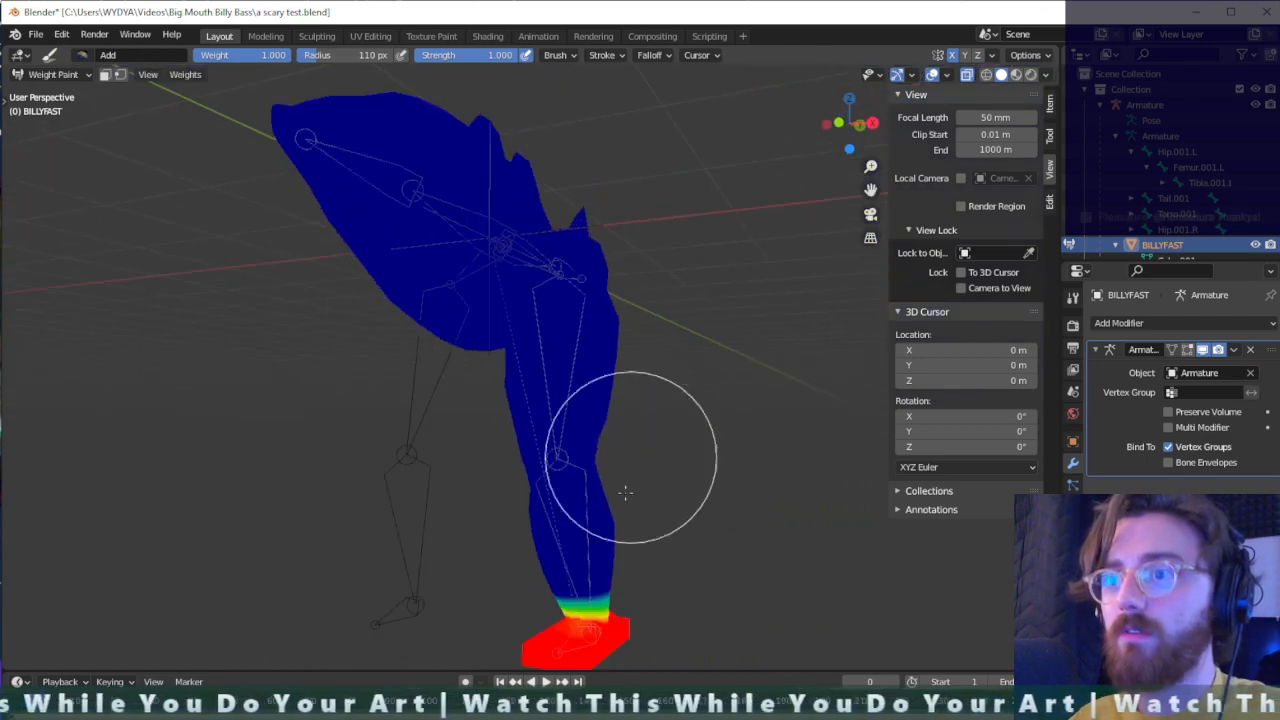
{"action": "mouse_move", "coordinate": [578, 496]}
{"action": "middle_mouse_down"}
{"action": "mouse_move", "coordinate": [480, 491]}
{"action": "mouse_move", "coordinate": [437, 466]}
{"action": "mouse_move", "coordinate": [497, 437]}
{"action": "middle_mouse_up"}
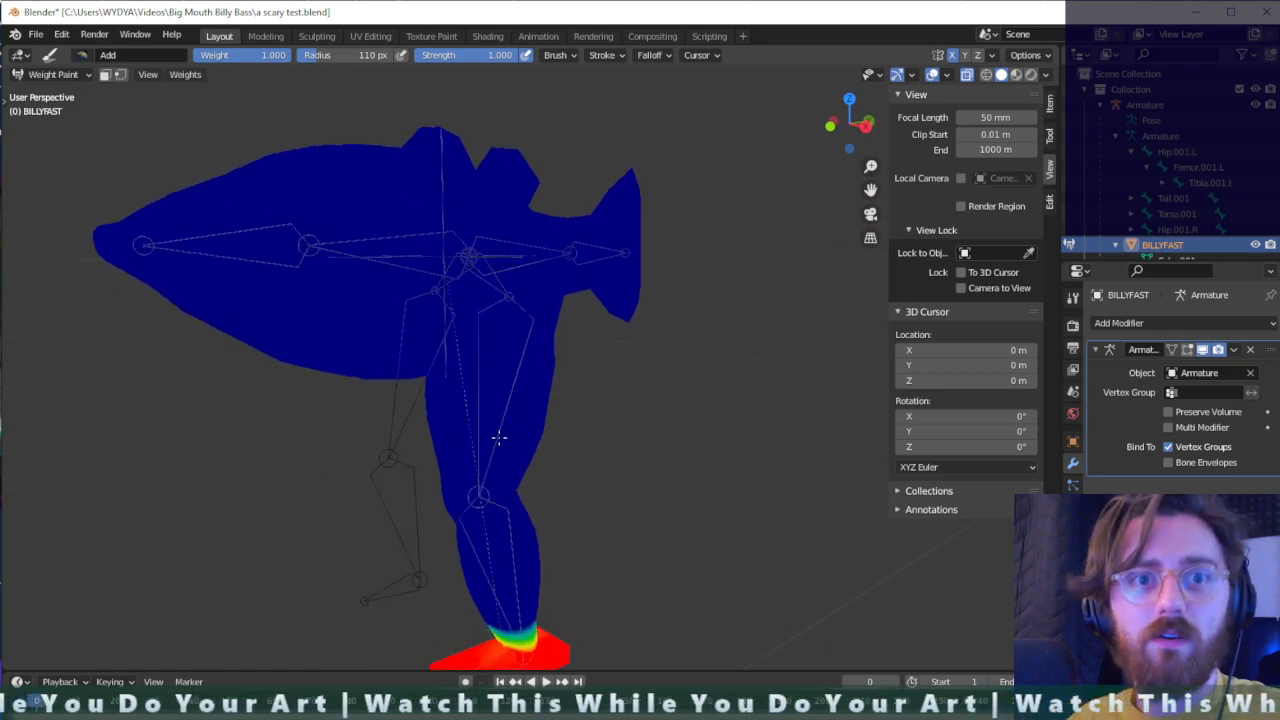
{"action": "mouse_move", "coordinate": [403, 486]}
{"action": "middle_mouse_down"}
{"action": "mouse_move", "coordinate": [500, 436]}
{"action": "mouse_move", "coordinate": [466, 451]}
{"action": "mouse_move", "coordinate": [628, 414]}
{"action": "middle_mouse_up"}
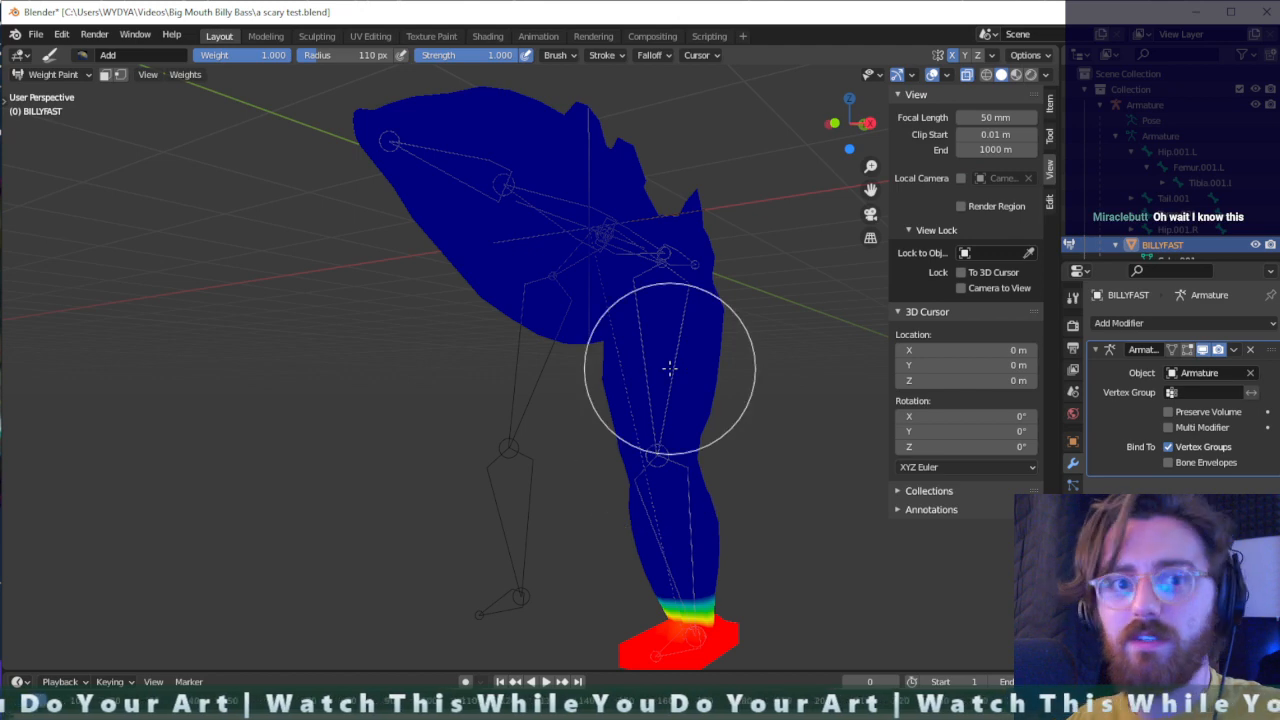
{"action": "mouse_move", "coordinate": [669, 368]}
{"action": "middle_mouse_down"}
{"action": "mouse_move", "coordinate": [614, 400]}
{"action": "mouse_move", "coordinate": [614, 371]}
{"action": "mouse_move", "coordinate": [631, 397]}
{"action": "middle_mouse_up"}
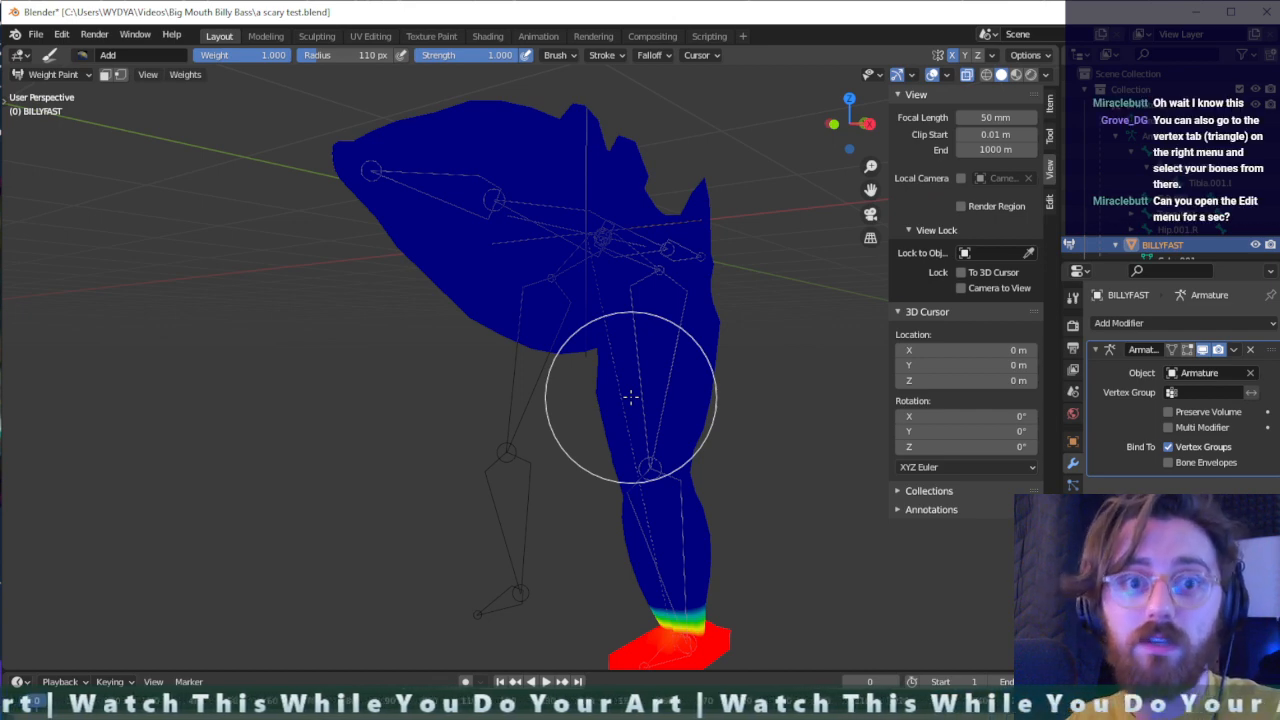
- Switch BILLYFAST to Edit Mode and turn off the X-ray display
{"action": "key", "text": "Tab"}
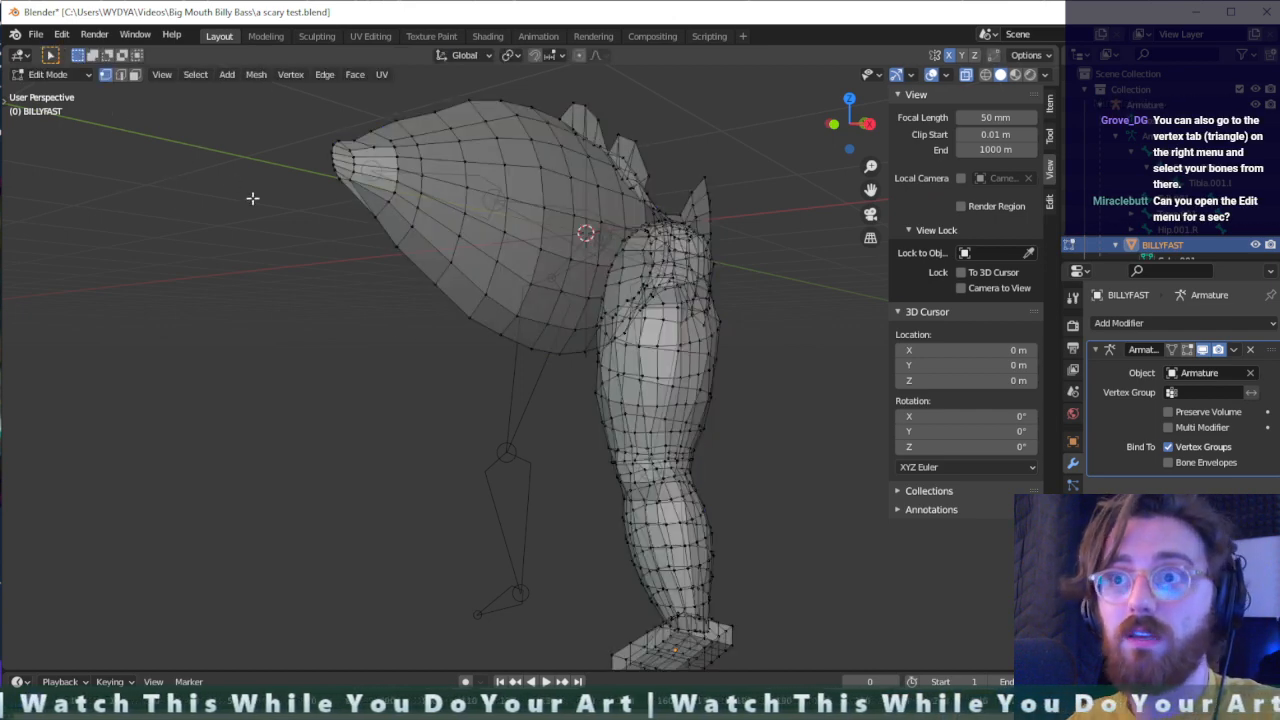
{"action": "middle_click_drag", "start_coordinate": [541, 293], "coordinate": [667, 288]}
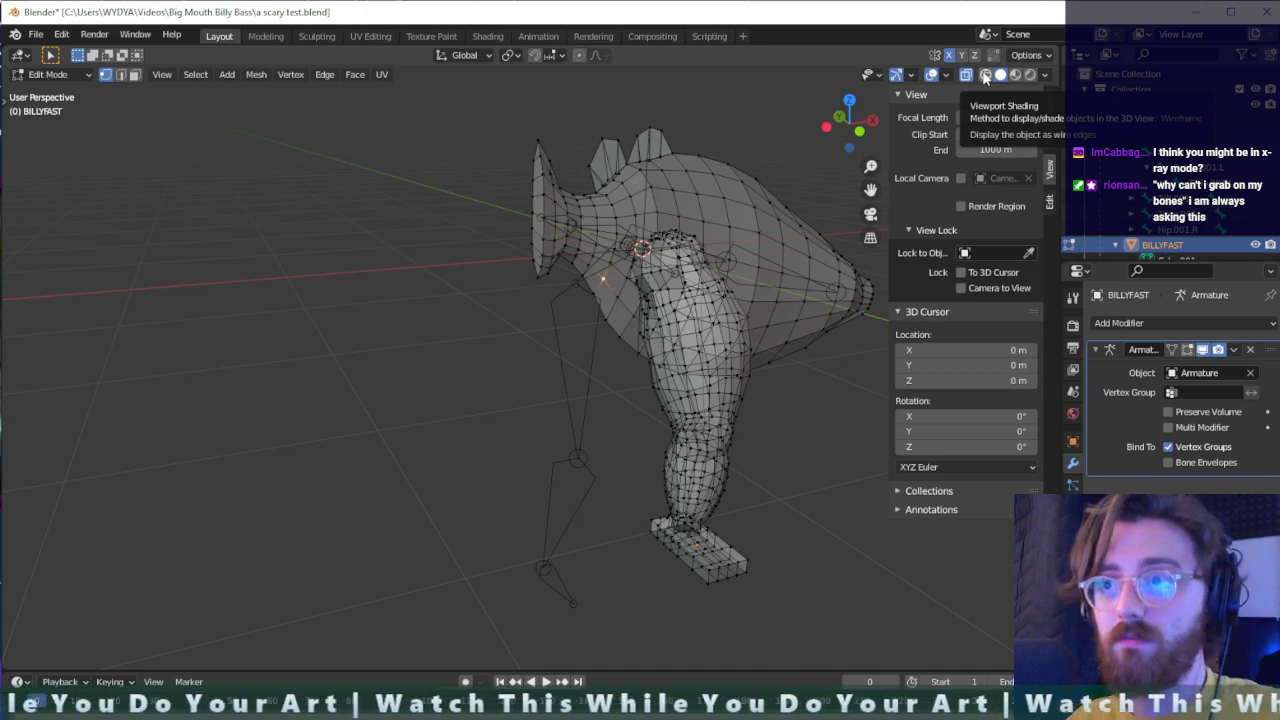
{"action": "key", "text": "alt+z"}
{"action": "mouse_move", "coordinate": [607, 348]}
{"action": "middle_mouse_down"}
{"action": "mouse_move", "coordinate": [500, 345]}
{"action": "mouse_move", "coordinate": [689, 313]}
{"action": "mouse_move", "coordinate": [723, 351]}
{"action": "mouse_move", "coordinate": [711, 363]}
{"action": "mouse_move", "coordinate": [590, 353]}
{"action": "mouse_move", "coordinate": [612, 325]}
{"action": "middle_mouse_up"}
- Bring up the general editing options that include Lock Object Modes
{"action": "left_click", "coordinate": [62, 35]}
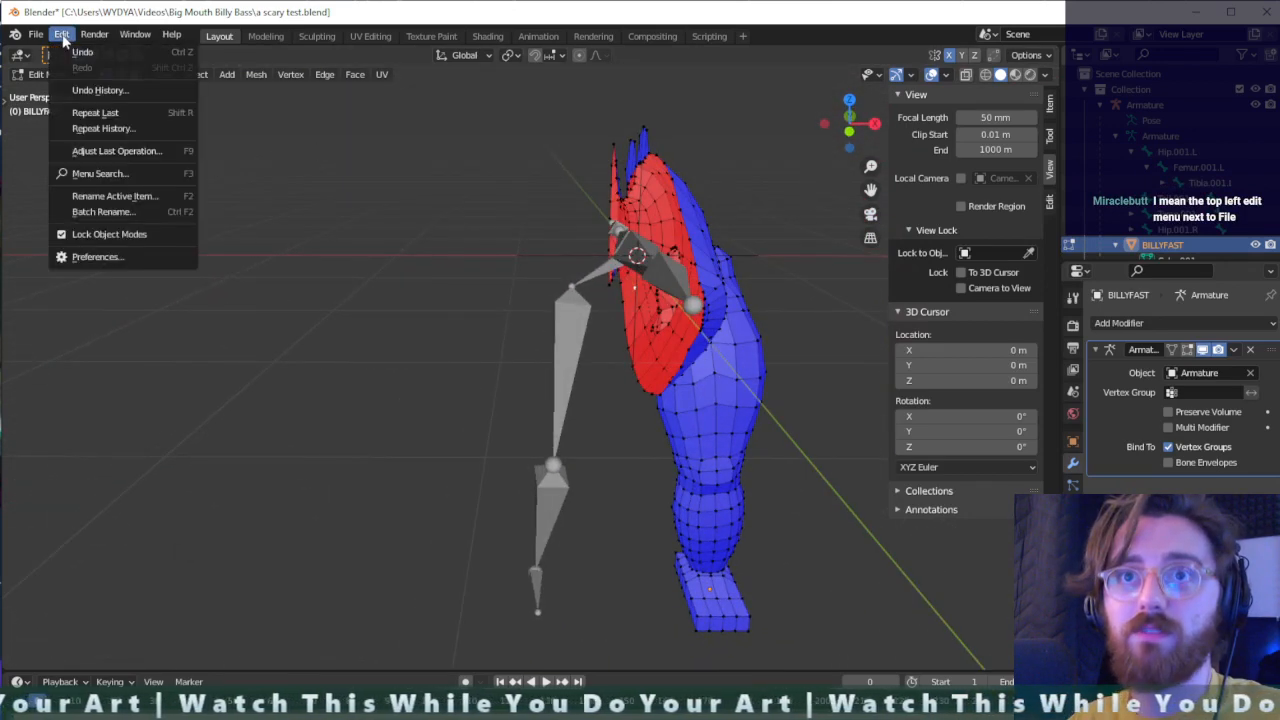
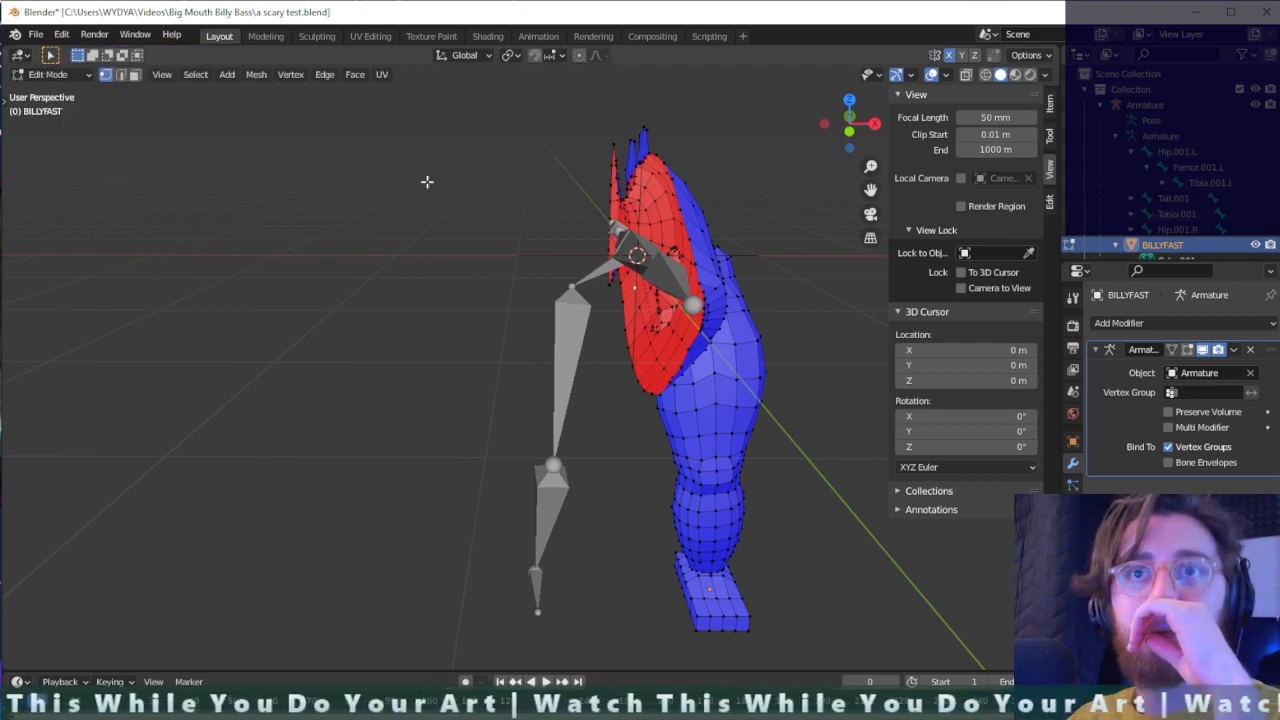
{"action": "key", "text": "Tab"}
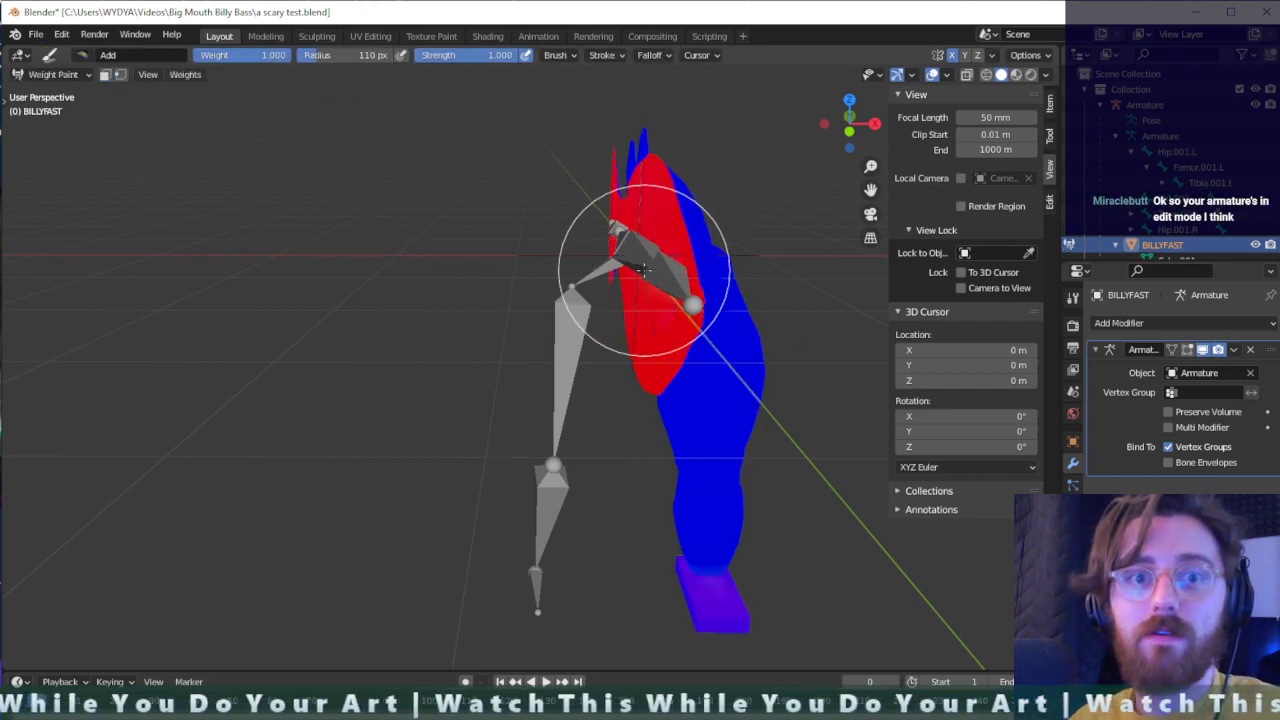
{"action": "mouse_move", "coordinate": [643, 268]}
{"action": "middle_mouse_down"}
{"action": "mouse_move", "coordinate": [614, 300]}
{"action": "mouse_move", "coordinate": [577, 306]}
{"action": "mouse_move", "coordinate": [657, 343]}
{"action": "mouse_move", "coordinate": [617, 337]}
{"action": "mouse_move", "coordinate": [571, 306]}
{"action": "mouse_move", "coordinate": [657, 294]}
{"action": "middle_mouse_up"}
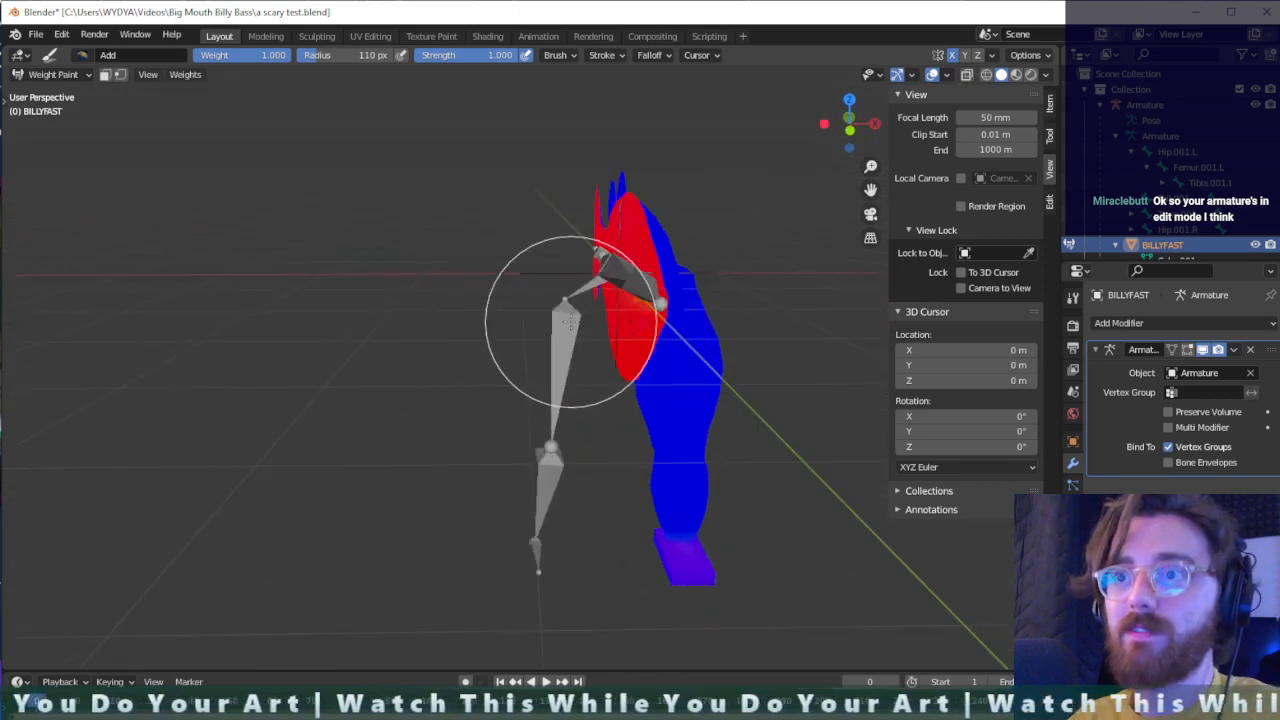
{"action": "key", "text": "Tab"}
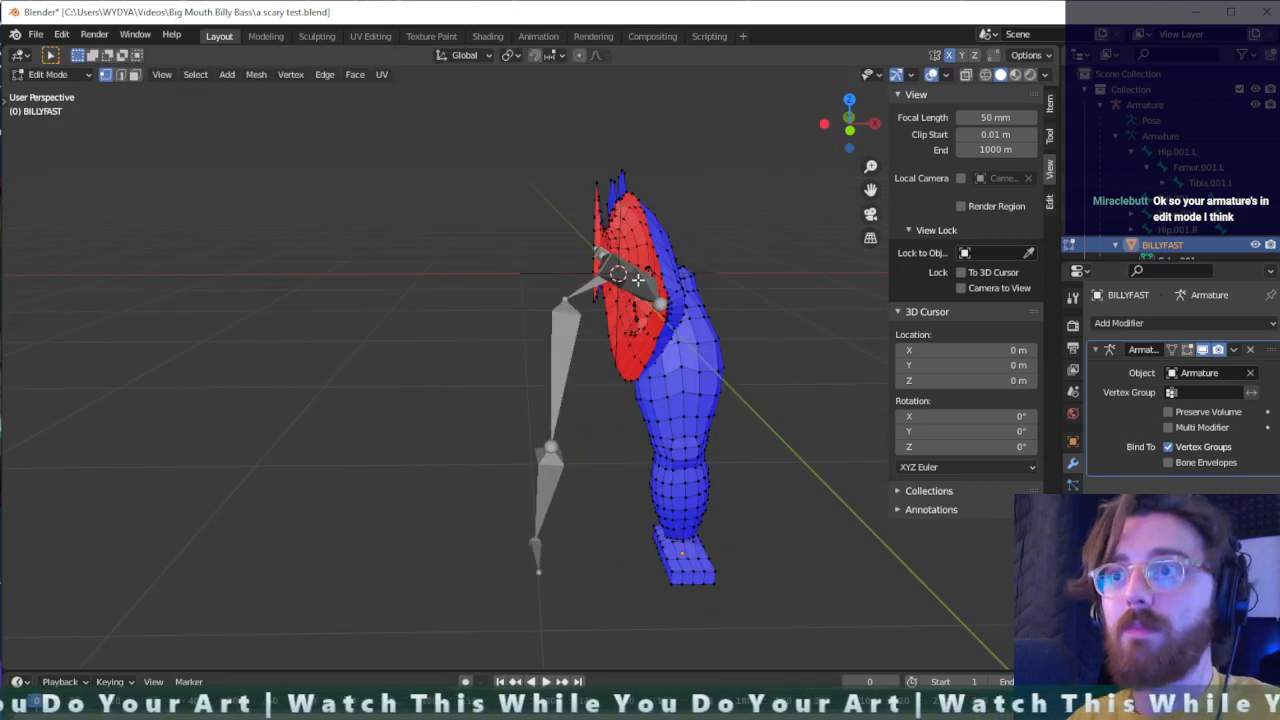
- Select the armature and leave the fish mesh's Edit Mode for Object Mode
{"action": "left_click", "coordinate": [1153, 110]}
{"action": "key", "text": "Tab"}
{"action": "key", "text": "Tab"}
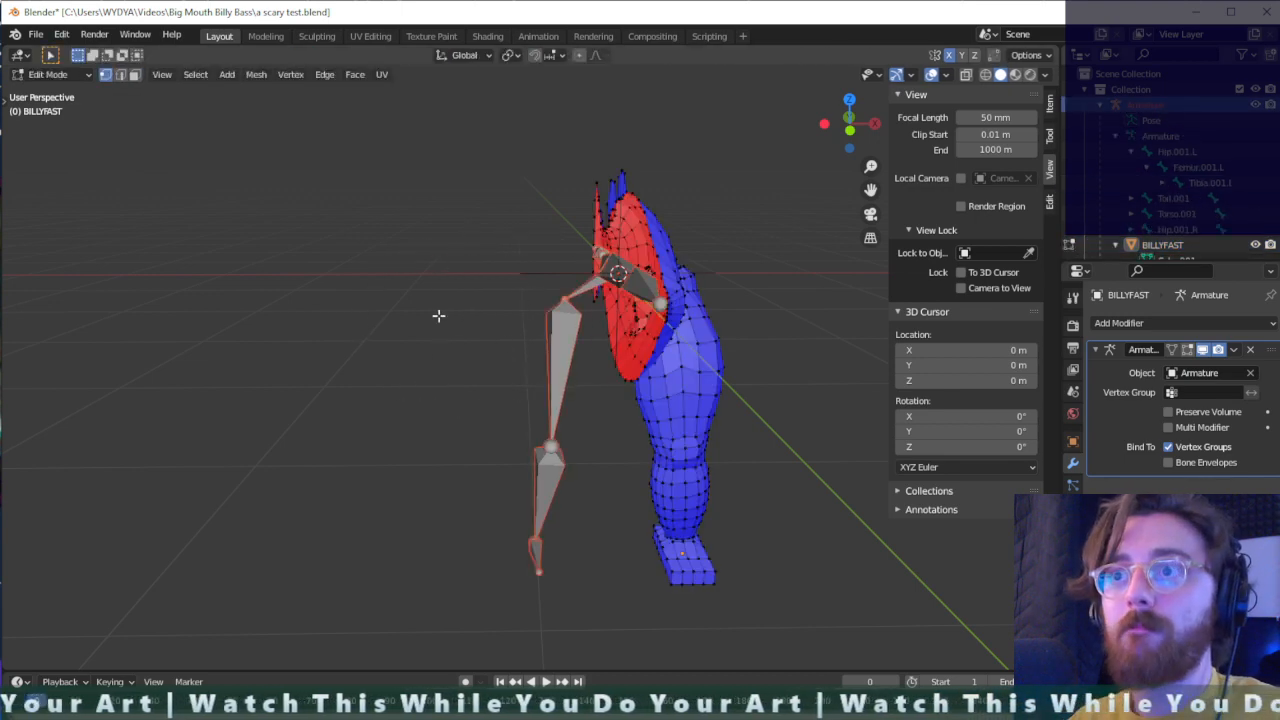
{"action": "left_click", "coordinate": [55, 74]}
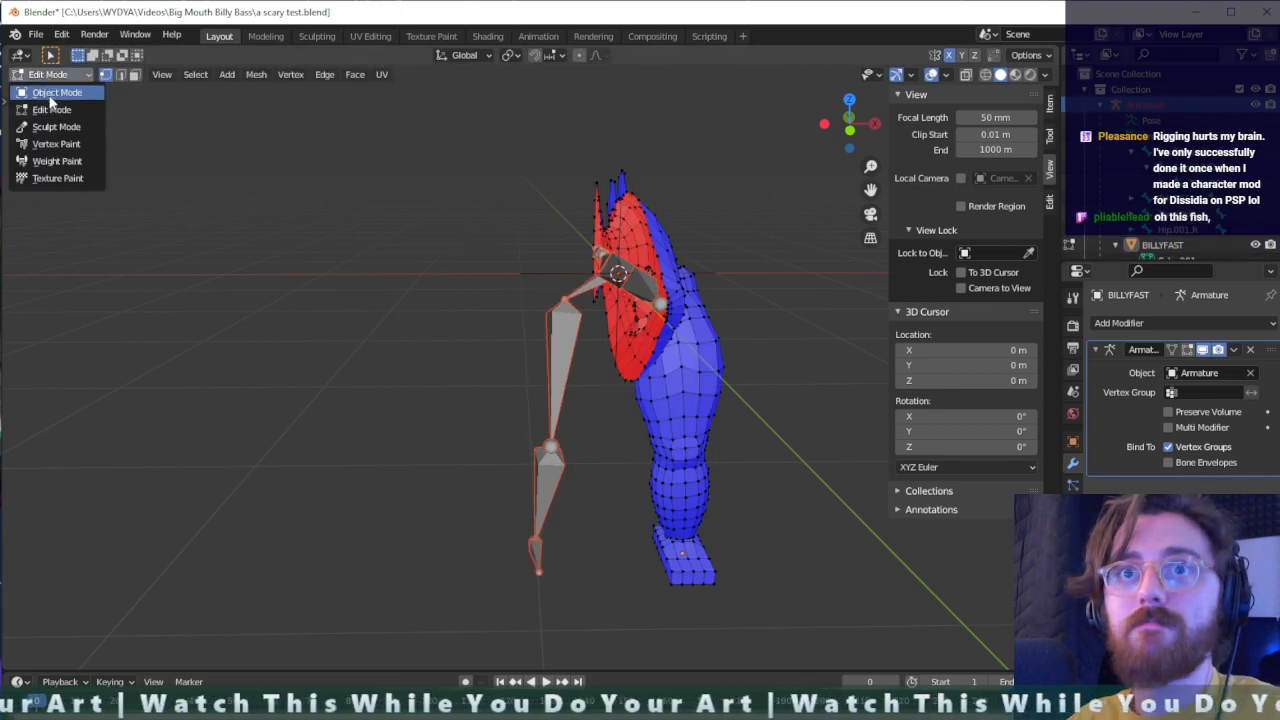
{"action": "left_click", "coordinate": [50, 93]}
{"action": "left_click", "coordinate": [673, 326]}
{"action": "left_click", "coordinate": [652, 296]}
{"action": "middle_click_drag", "start_coordinate": [741, 315], "coordinate": [779, 320]}
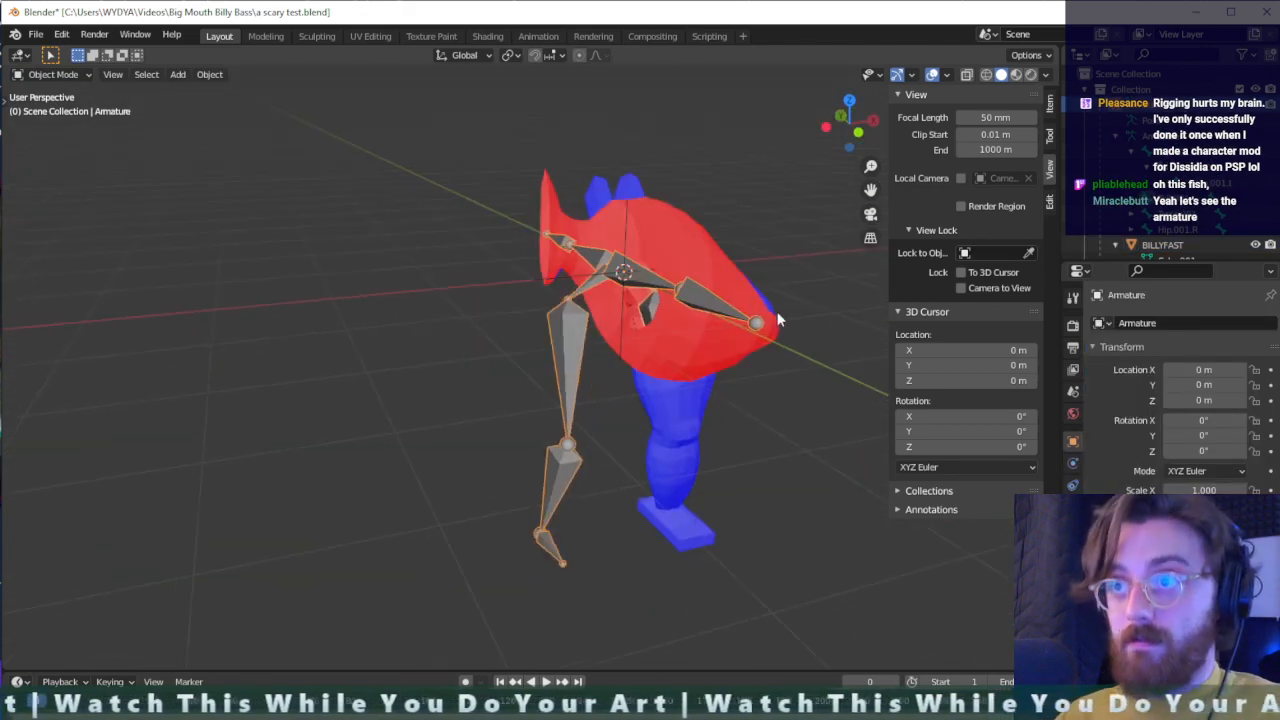
- Make the BILLYFAST fish mesh active with the armature still selected and enter Weight Paint mode
{"action": "left_click", "coordinate": [676, 240]}
{"action": "middle_click_drag", "start_coordinate": [676, 240], "coordinate": [571, 303]}
{"action": "key", "text": "ctrl+Tab"}
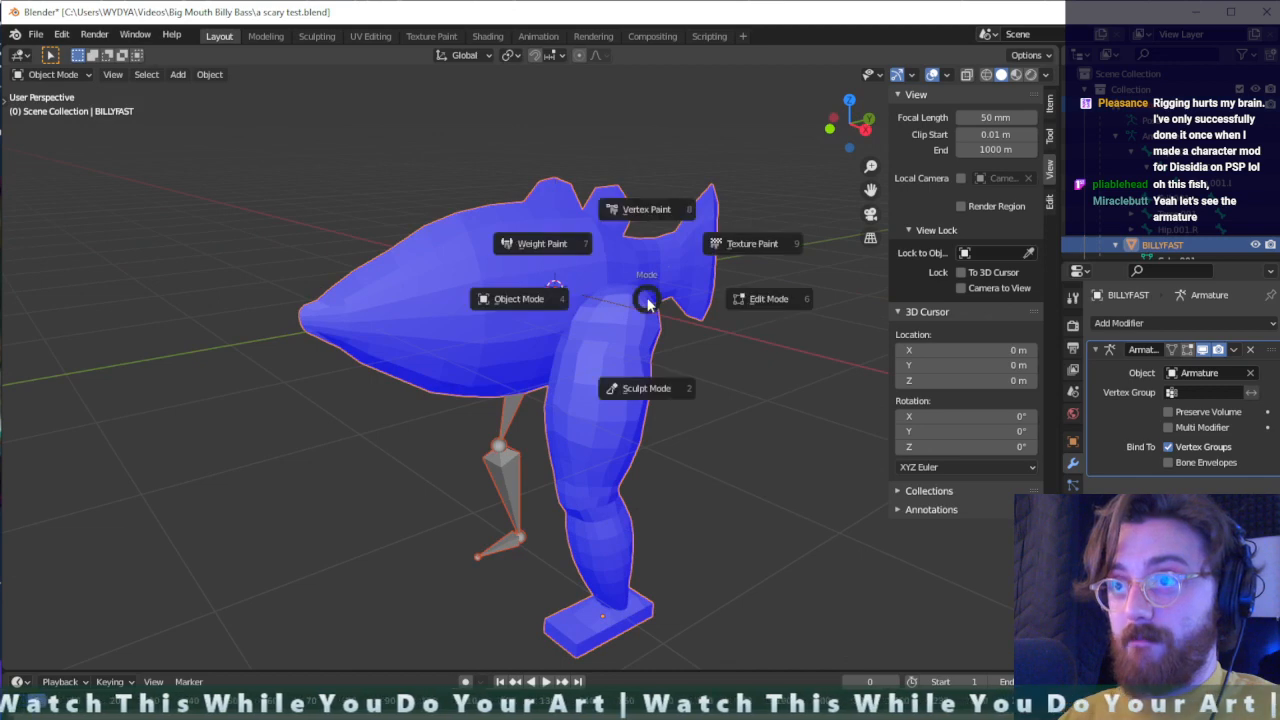
{"action": "left_click", "coordinate": [552, 243]}
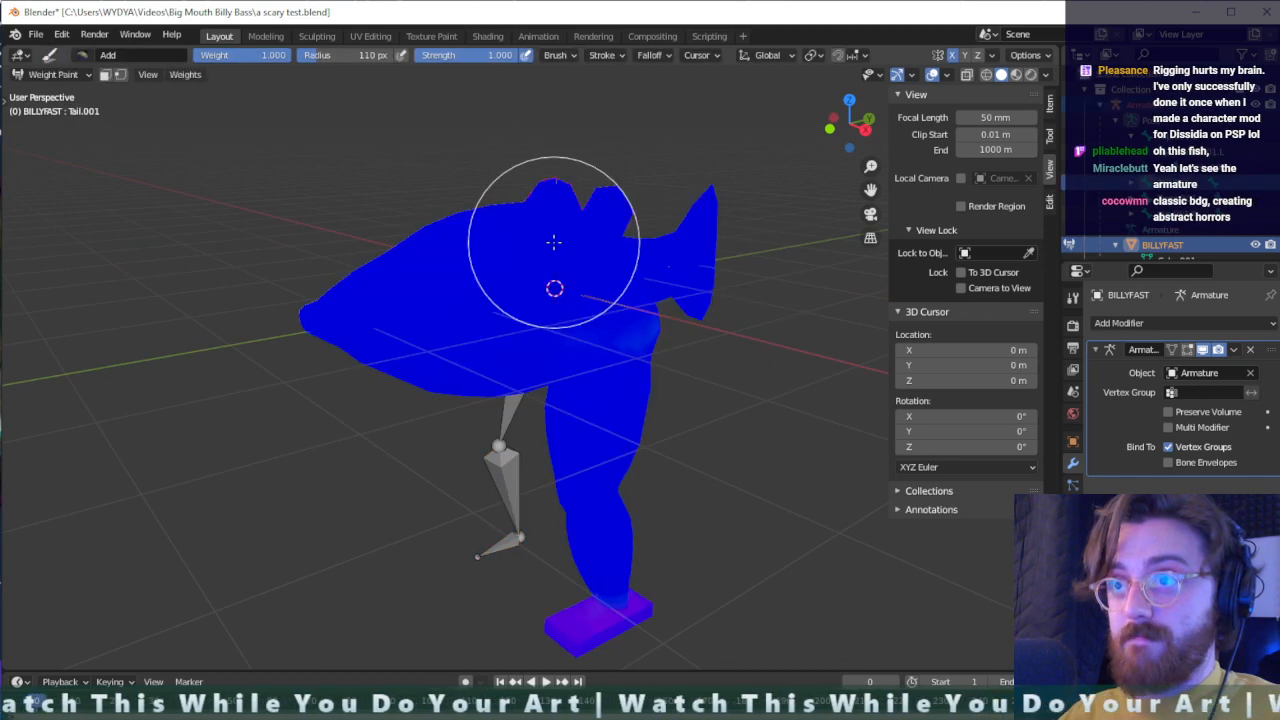
- Examine the mesh weights of the left femur, tibia and foot bones one after another
{"action": "left_click", "coordinate": [600, 394], "text": "ctrl"}
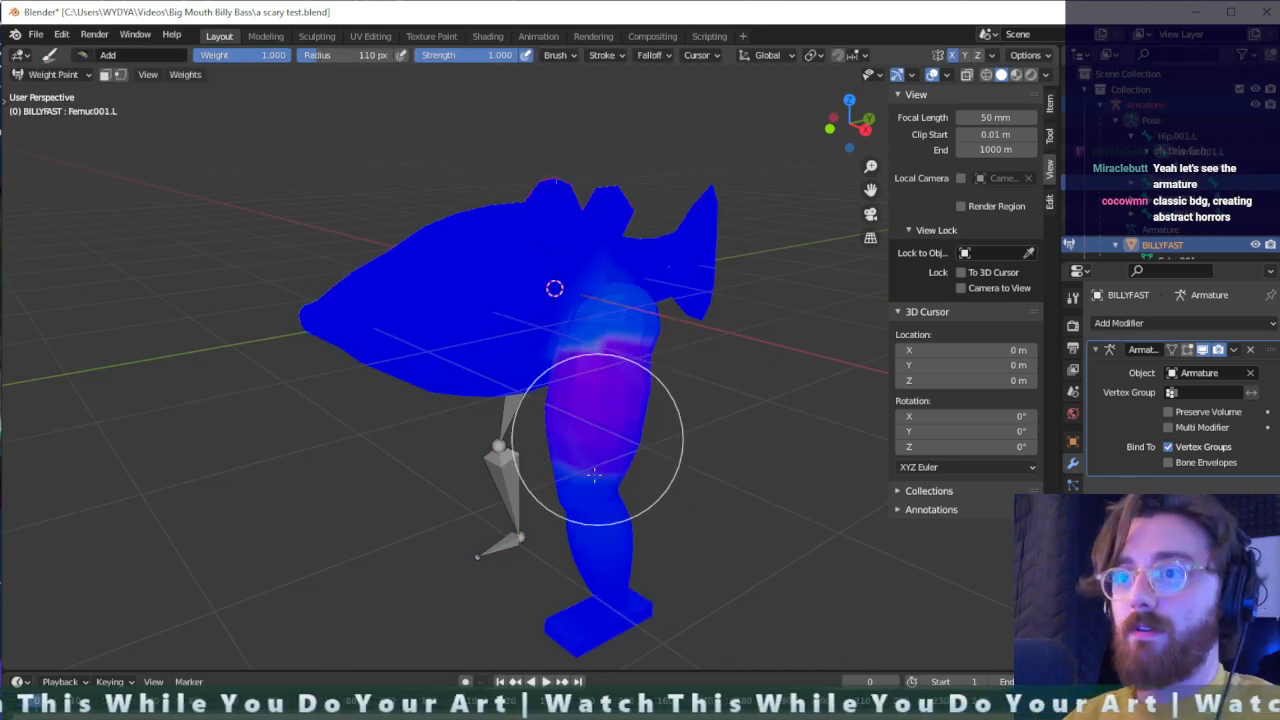
{"action": "left_click", "coordinate": [603, 522], "text": "ctrl"}
{"action": "left_click", "coordinate": [608, 612], "text": "ctrl"}
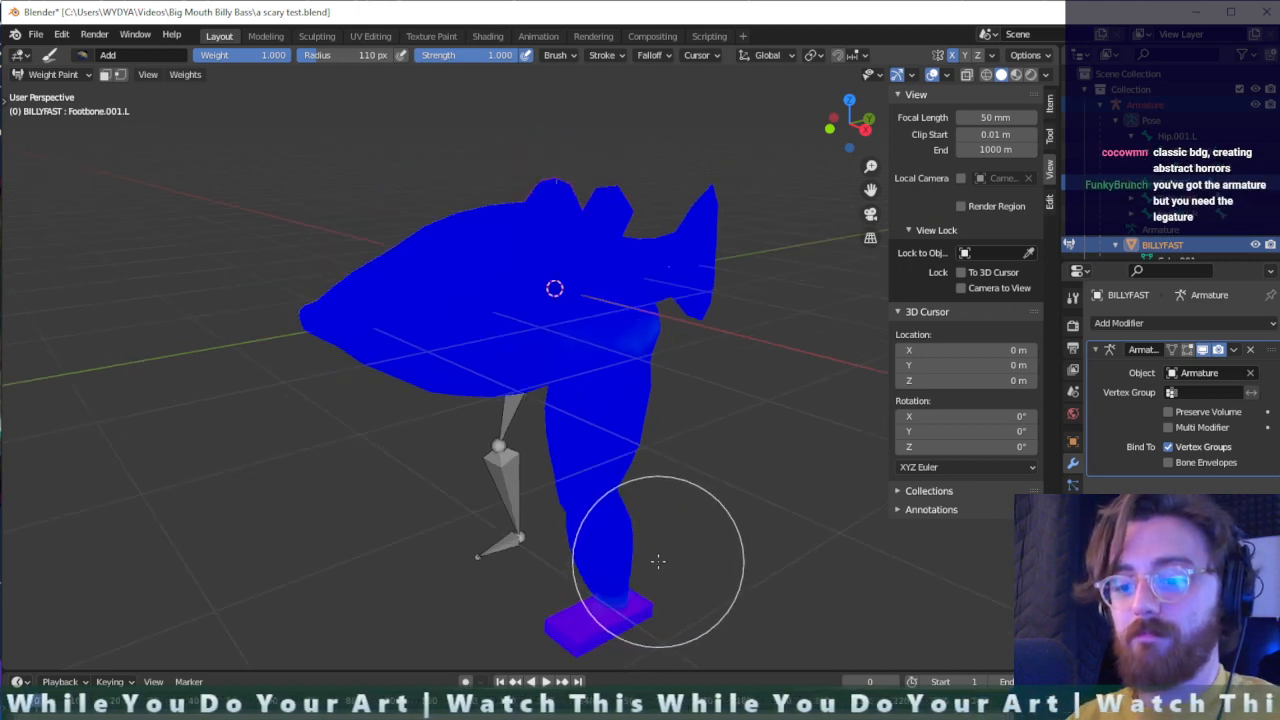
- Turn on X-ray and wireframe shading so the bones show through the weighted mesh
{"action": "key", "text": "alt+z"}
{"action": "middle_click_drag", "start_coordinate": [659, 559], "coordinate": [722, 500]}
{"action": "scroll", "coordinate": [708, 460], "scroll_direction": "up", "scroll_amount": 3}
{"action": "scroll", "coordinate": [722, 500], "scroll_direction": "down", "scroll_amount": 1}
{"action": "left_click", "coordinate": [986, 74]}
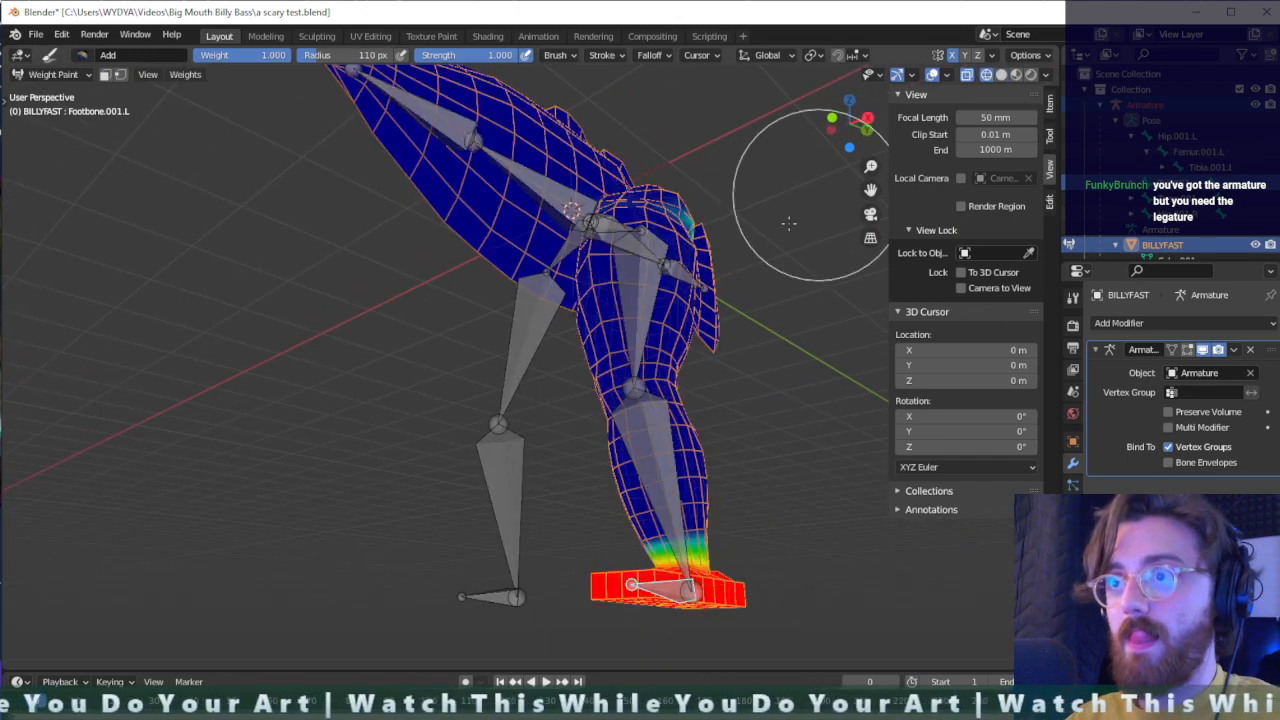
- Check the influence of the left leg's bones from knee to ankle on the wireframe mesh
{"action": "mouse_move", "coordinate": [786, 223]}
{"action": "middle_mouse_down"}
{"action": "mouse_move", "coordinate": [700, 371]}
{"action": "mouse_move", "coordinate": [663, 509]}
{"action": "mouse_move", "coordinate": [588, 470]}
{"action": "middle_mouse_up"}
{"action": "left_click", "coordinate": [556, 472], "text": "ctrl"}
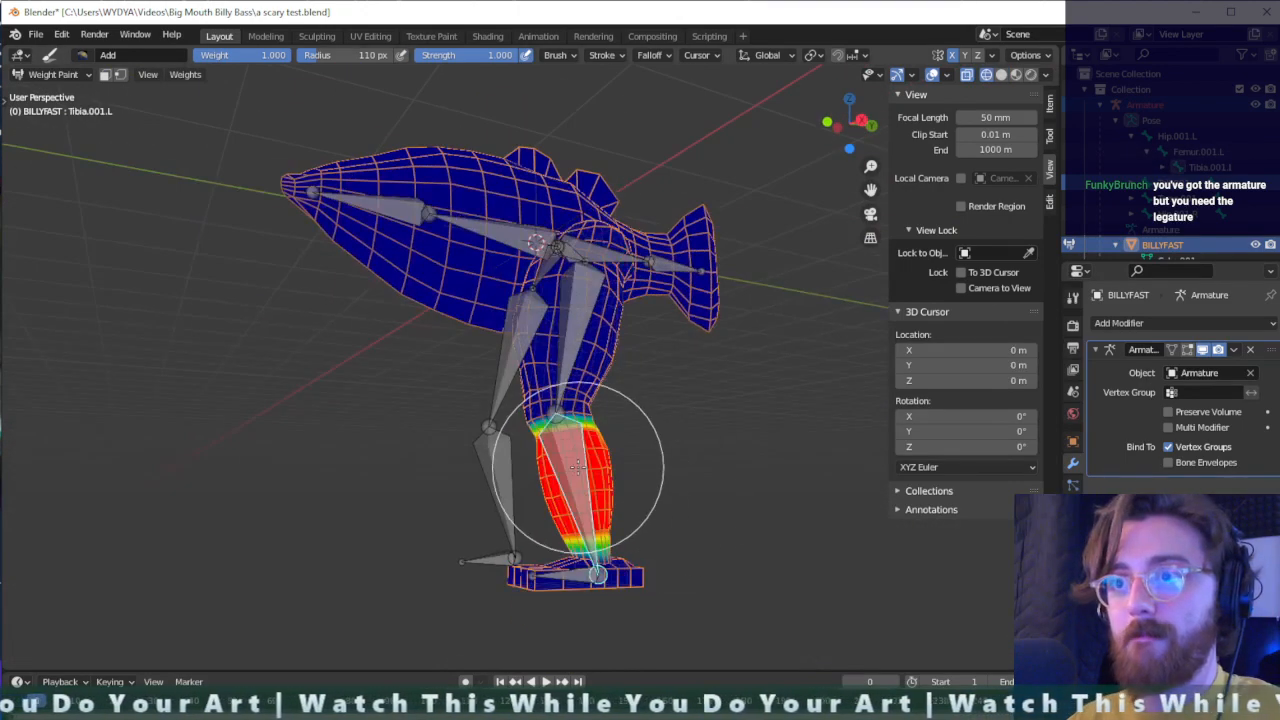
{"action": "left_click", "coordinate": [567, 313], "text": "ctrl"}
{"action": "mouse_move", "coordinate": [572, 312]}
{"action": "middle_mouse_down"}
{"action": "mouse_move", "coordinate": [686, 537]}
{"action": "mouse_move", "coordinate": [591, 514]}
{"action": "middle_mouse_up"}
{"action": "left_click", "coordinate": [680, 514], "text": "ctrl"}
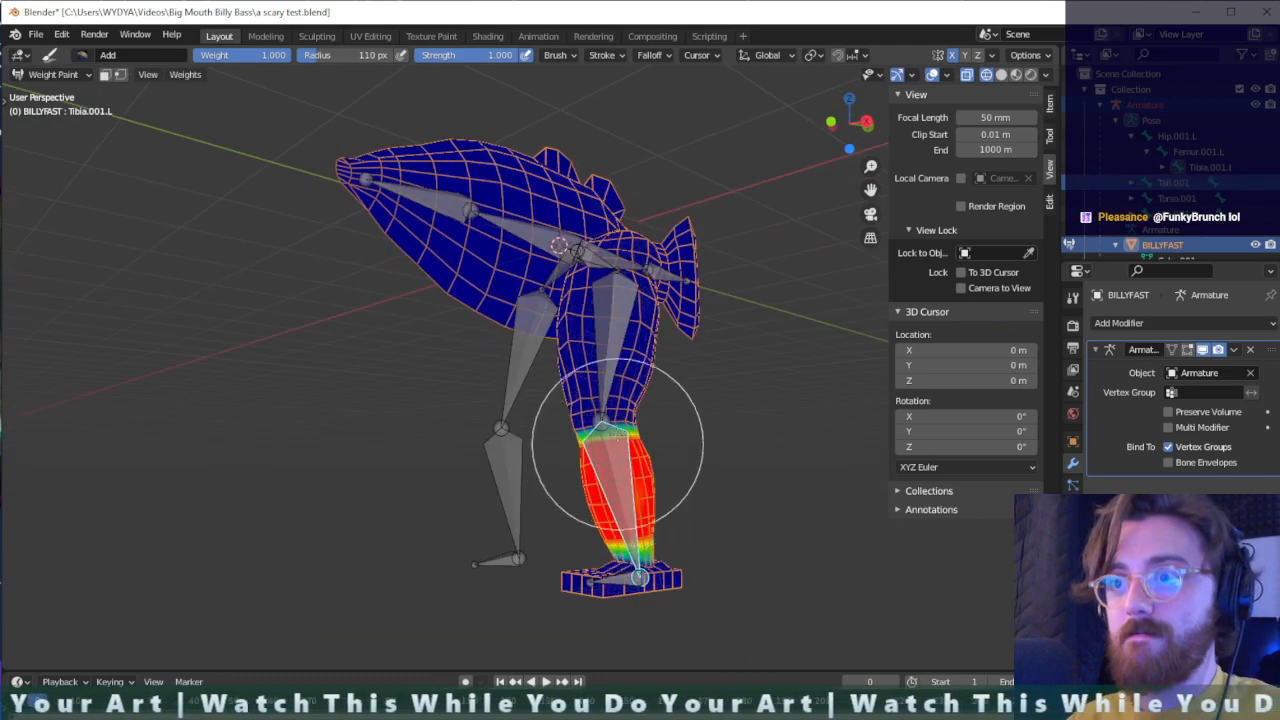
{"action": "mouse_move", "coordinate": [657, 440]}
{"action": "middle_mouse_down"}
{"action": "mouse_move", "coordinate": [415, 442]}
{"action": "mouse_move", "coordinate": [666, 442]}
{"action": "middle_mouse_up"}
{"action": "mouse_move", "coordinate": [739, 577]}
{"action": "middle_mouse_down"}
{"action": "mouse_move", "coordinate": [657, 582]}
{"action": "mouse_move", "coordinate": [627, 631]}
{"action": "middle_mouse_up"}
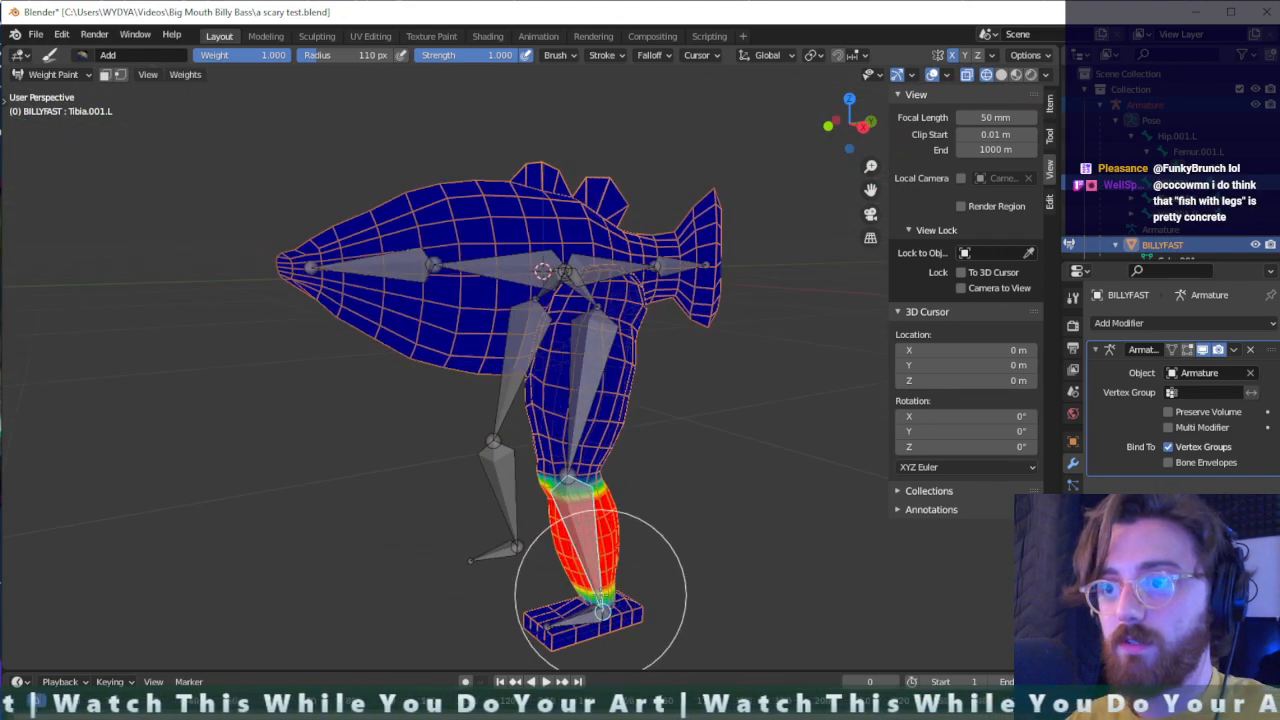
{"action": "left_click", "coordinate": [594, 611], "text": "ctrl"}
{"action": "left_click", "coordinate": [586, 515], "text": "ctrl"}
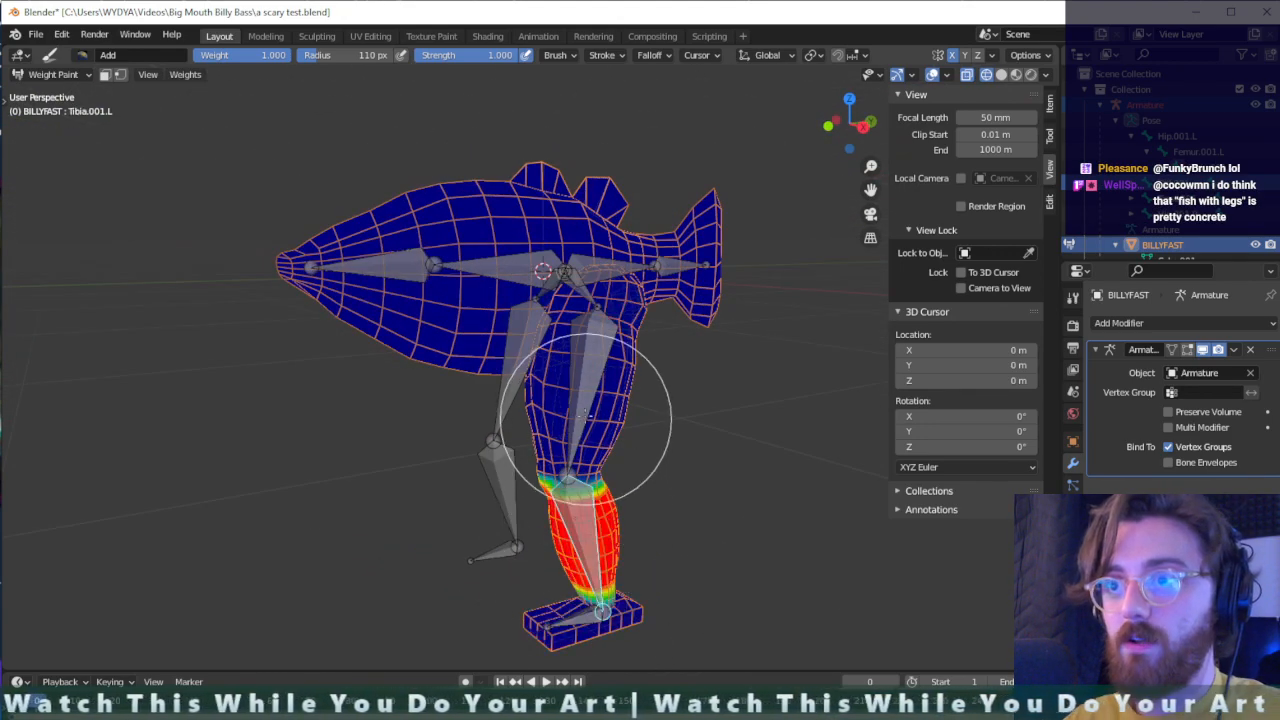
- Activate the left foot bone and erase its stray weights around the hip with the Subtract brush
{"action": "left_click", "coordinate": [592, 622], "text": "ctrl"}
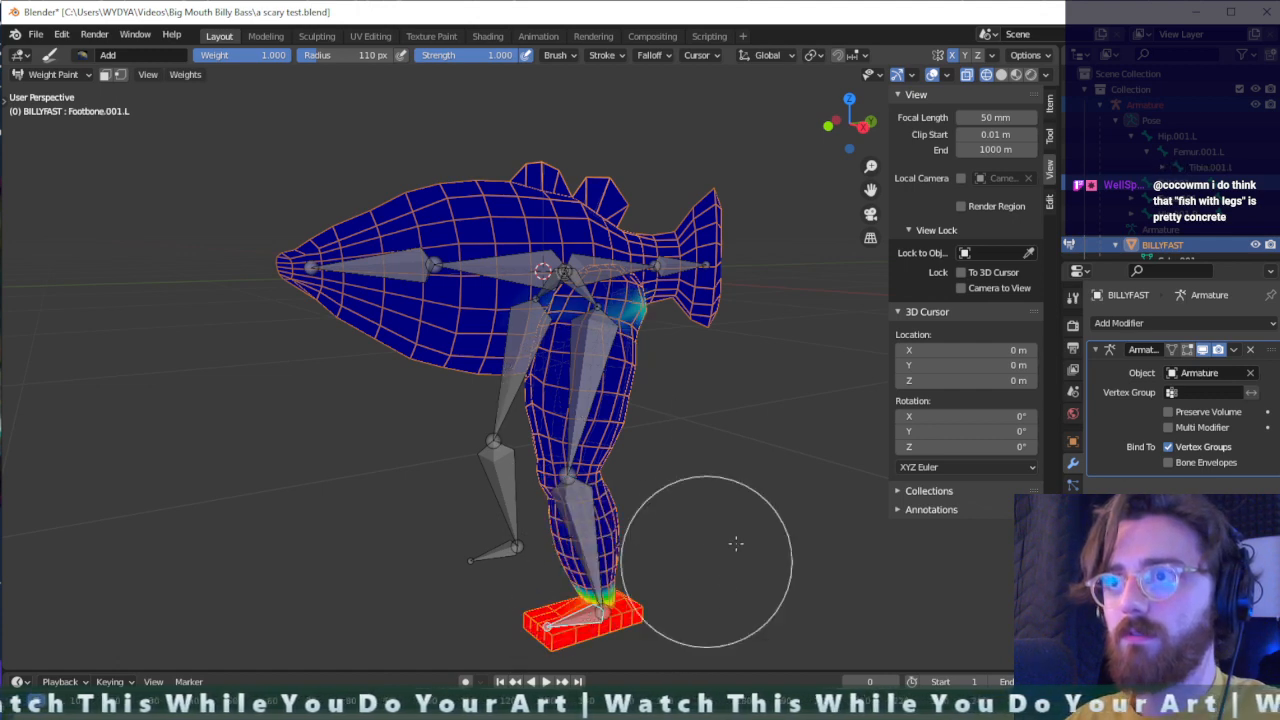
{"action": "middle_click_drag", "start_coordinate": [730, 545], "coordinate": [586, 491]}
{"action": "middle_click_drag", "start_coordinate": [467, 355], "coordinate": [417, 349]}
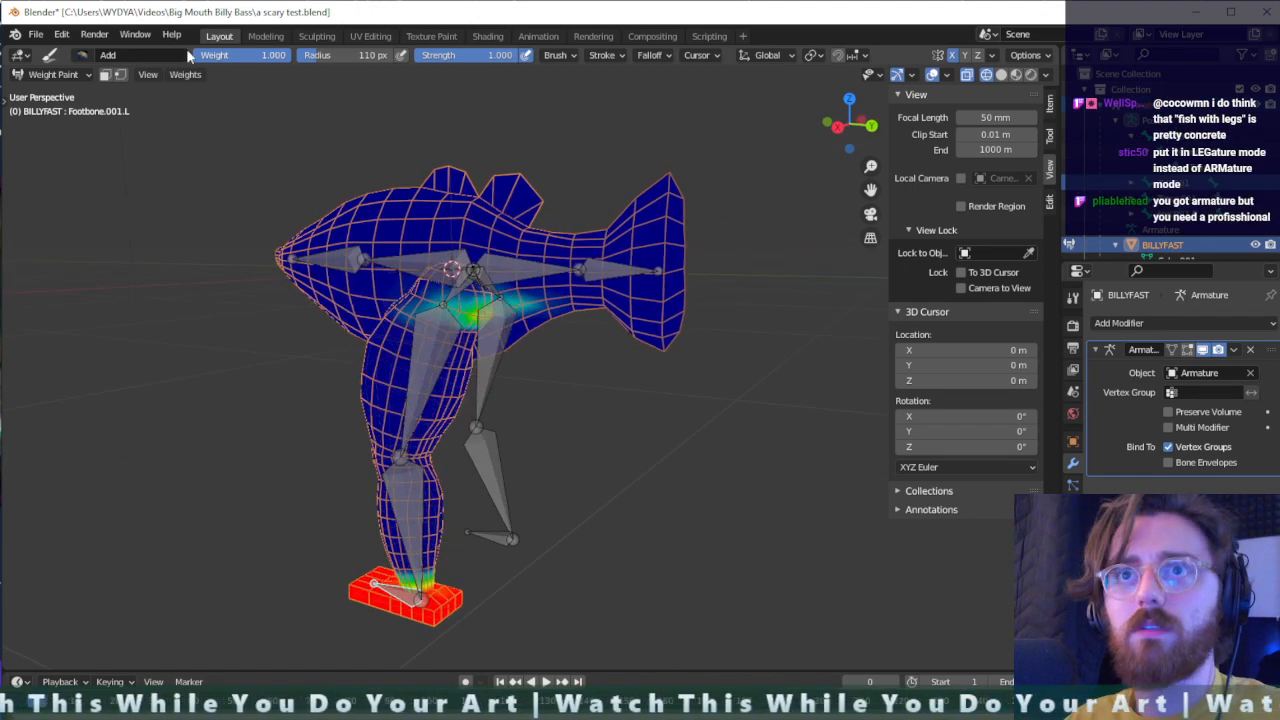
{"action": "left_click", "coordinate": [78, 56]}
{"action": "left_click", "coordinate": [416, 105]}
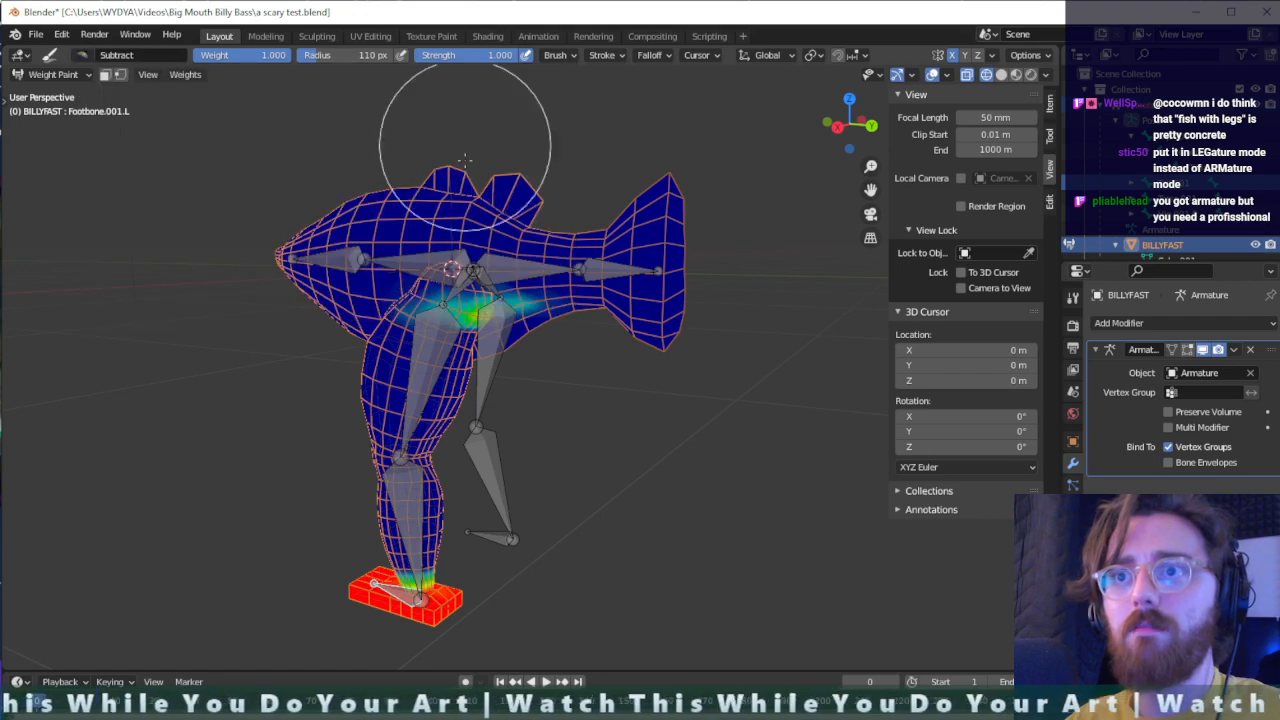
{"action": "left_click_drag", "start_coordinate": [503, 304], "coordinate": [540, 312]}
{"action": "mouse_move", "coordinate": [560, 318]}
{"action": "middle_mouse_down"}
{"action": "mouse_move", "coordinate": [585, 317]}
{"action": "mouse_move", "coordinate": [550, 400]}
{"action": "mouse_move", "coordinate": [567, 401]}
{"action": "middle_mouse_up"}
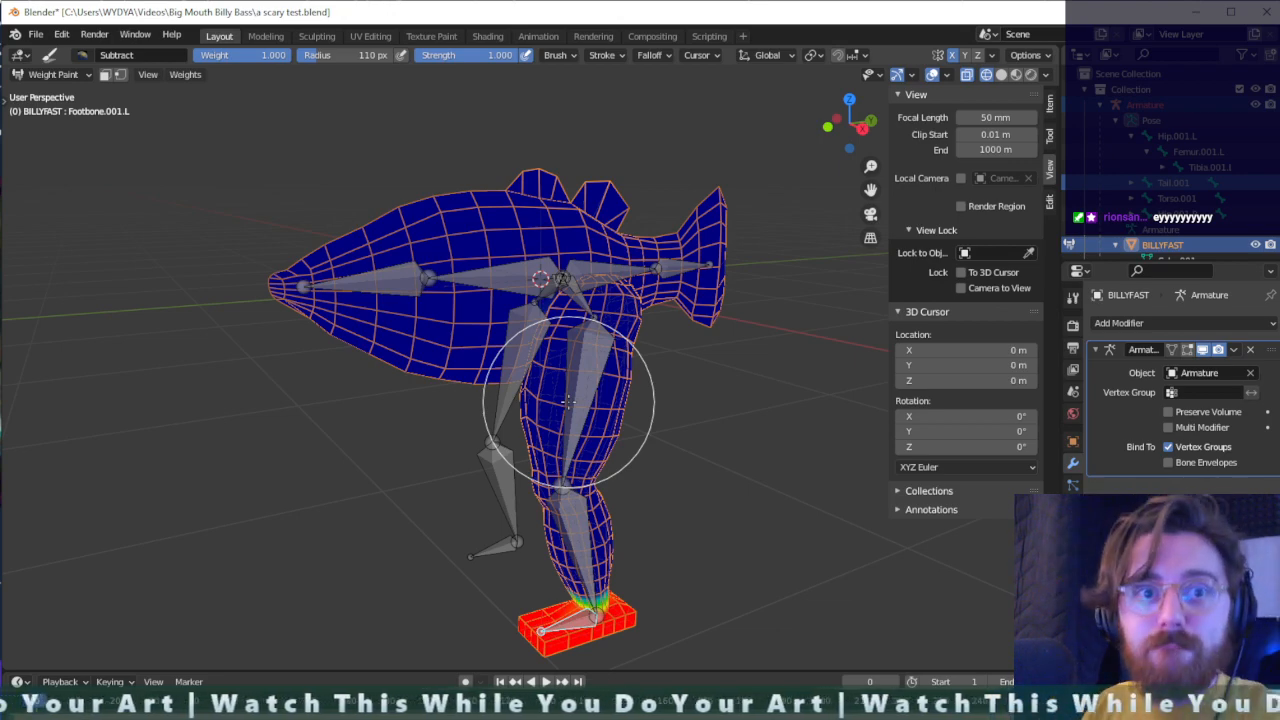
{"action": "scroll", "coordinate": [533, 319], "scroll_direction": "up", "scroll_amount": 3}
{"action": "scroll", "coordinate": [652, 317], "scroll_direction": "down", "scroll_amount": 2}
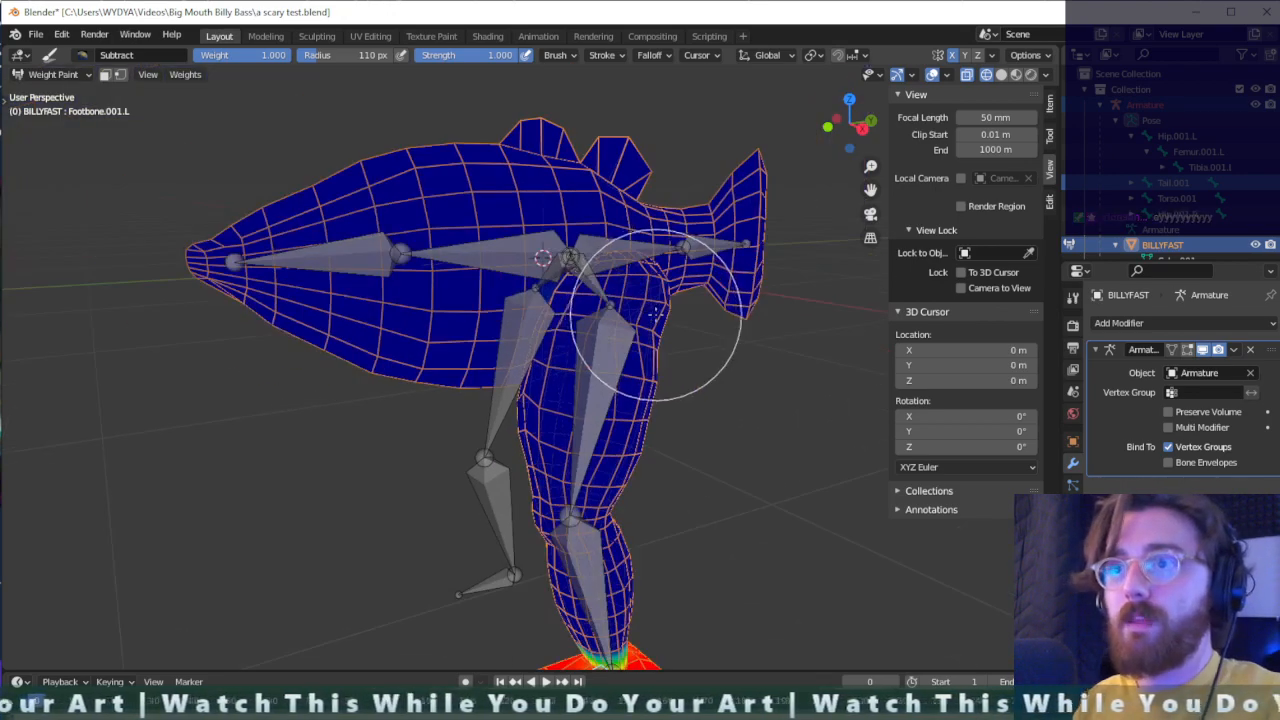
{"action": "middle_click_drag", "start_coordinate": [660, 315], "coordinate": [645, 280]}
- Activate the left hip bone for painting with the Add brush and undo the trial stroke
{"action": "left_click", "coordinate": [600, 303], "text": "ctrl"}
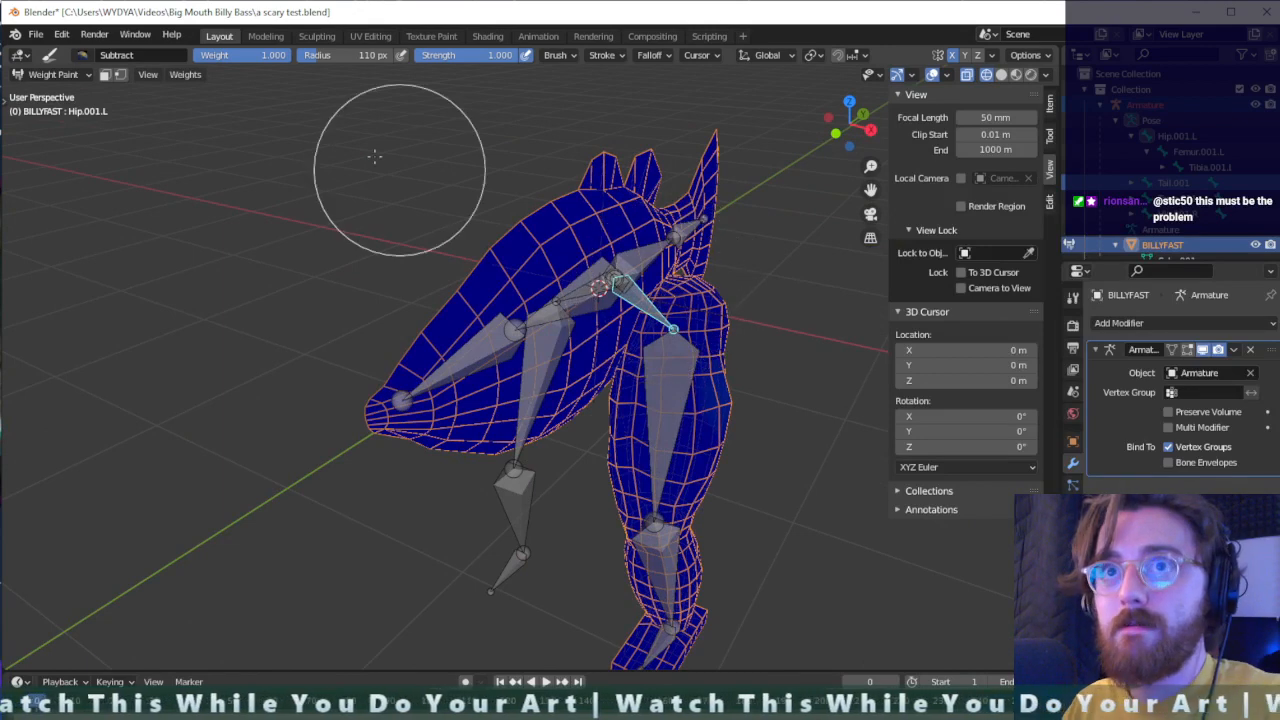
{"action": "scroll", "coordinate": [607, 305], "scroll_direction": "up", "scroll_amount": 3}
{"action": "left_click", "coordinate": [82, 55]}
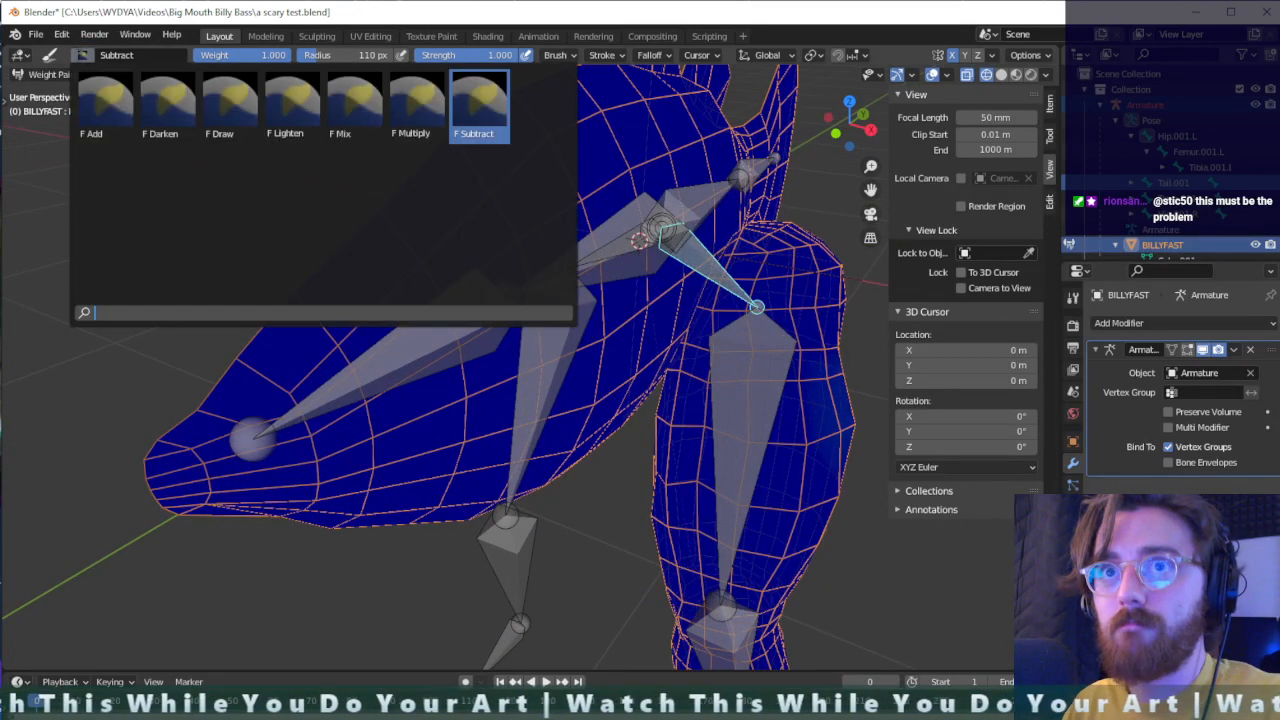
{"action": "left_click", "coordinate": [105, 105]}
{"action": "mouse_move", "coordinate": [740, 245]}
{"action": "left_mouse_down"}
{"action": "mouse_move", "coordinate": [655, 265]}
{"action": "mouse_move", "coordinate": [675, 290]}
{"action": "mouse_move", "coordinate": [708, 286]}
{"action": "left_mouse_up"}
{"action": "key", "text": "ctrl+z"}
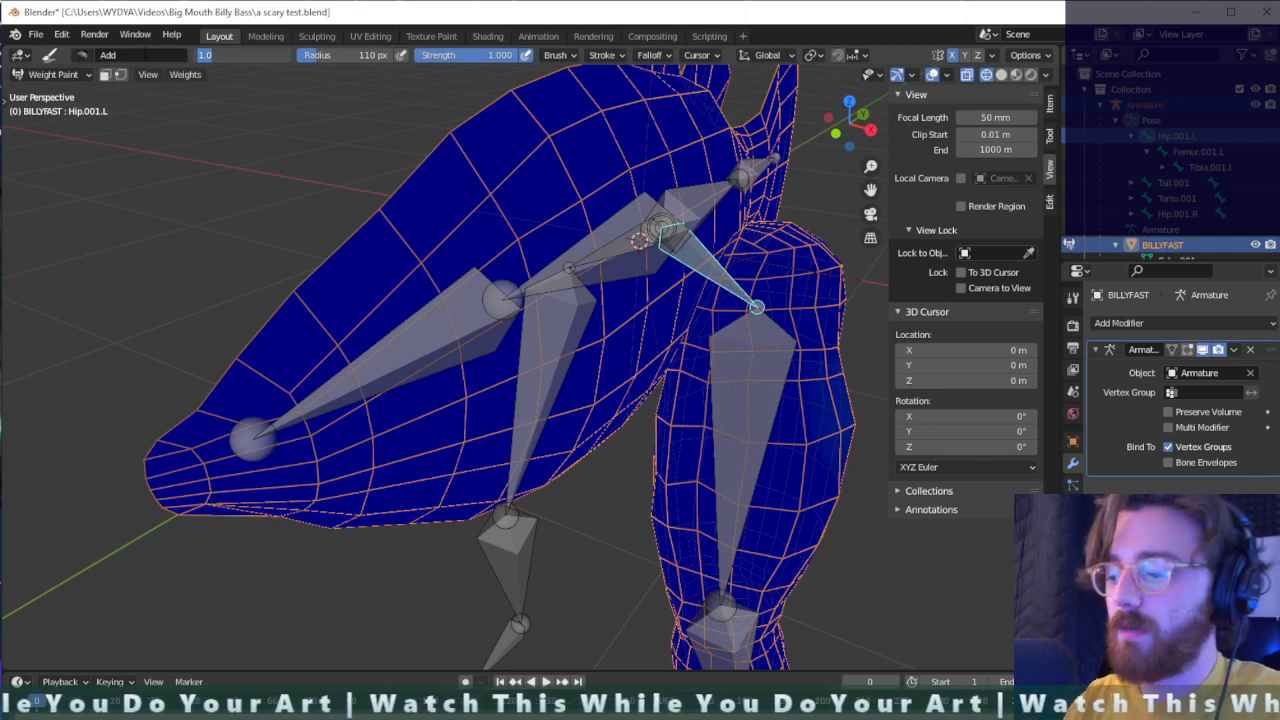
- Set the Add brush's weight to 0.5, paint hip-bone weights on the body beside the left thigh, and undo the excess strokes
{"action": "mouse_move", "coordinate": [705, 250]}
{"action": "left_mouse_down"}
{"action": "mouse_move", "coordinate": [720, 280]}
{"action": "mouse_move", "coordinate": [643, 357]}
{"action": "mouse_move", "coordinate": [700, 329]}
{"action": "mouse_move", "coordinate": [698, 255]}
{"action": "mouse_move", "coordinate": [666, 286]}
{"action": "mouse_move", "coordinate": [720, 270]}
{"action": "mouse_move", "coordinate": [686, 286]}
{"action": "left_mouse_up"}
{"action": "mouse_move", "coordinate": [686, 286]}
{"action": "middle_mouse_down"}
{"action": "mouse_move", "coordinate": [667, 297]}
{"action": "mouse_move", "coordinate": [530, 230]}
{"action": "middle_mouse_up"}
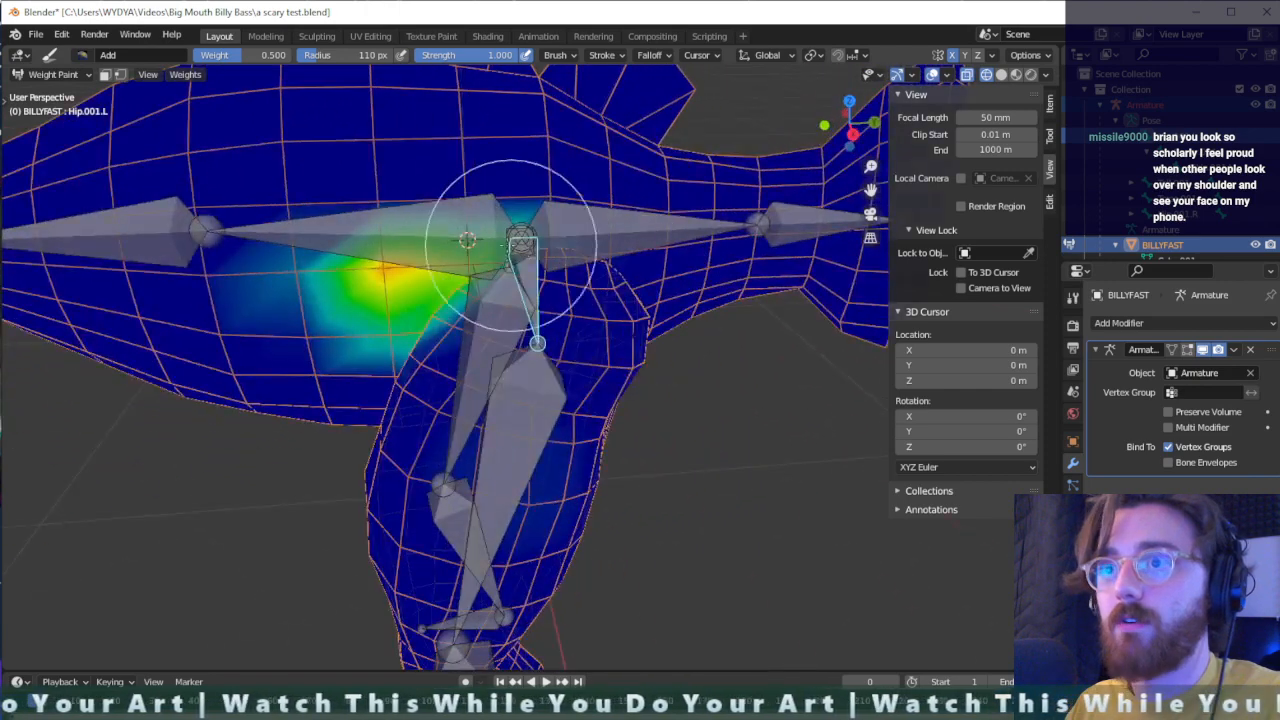
{"action": "key", "text": "ctrl+z"}
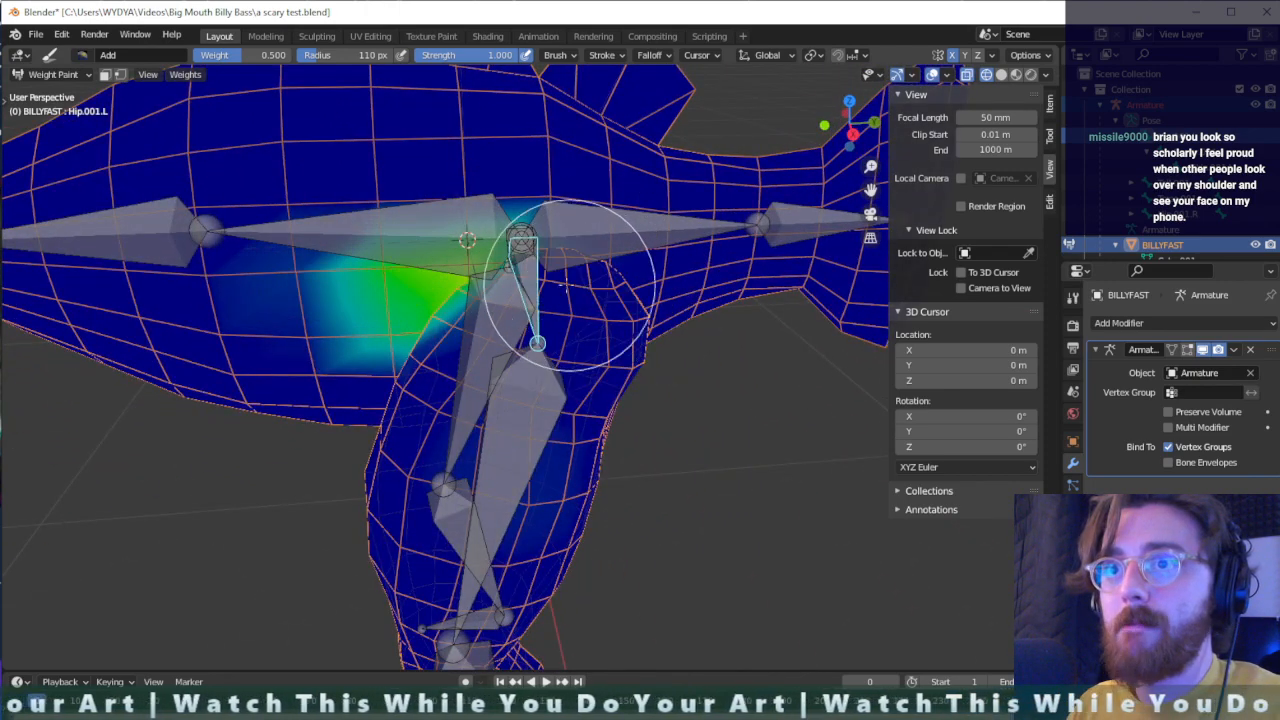
{"action": "key", "text": "ctrl+z"}
- Paint the left hip bone's weights over the top of the thigh, the rear body and the crease between leg and belly
{"action": "mouse_move", "coordinate": [494, 271]}
{"action": "left_mouse_down"}
{"action": "mouse_move", "coordinate": [471, 257]}
{"action": "mouse_move", "coordinate": [537, 248]}
{"action": "left_mouse_up"}
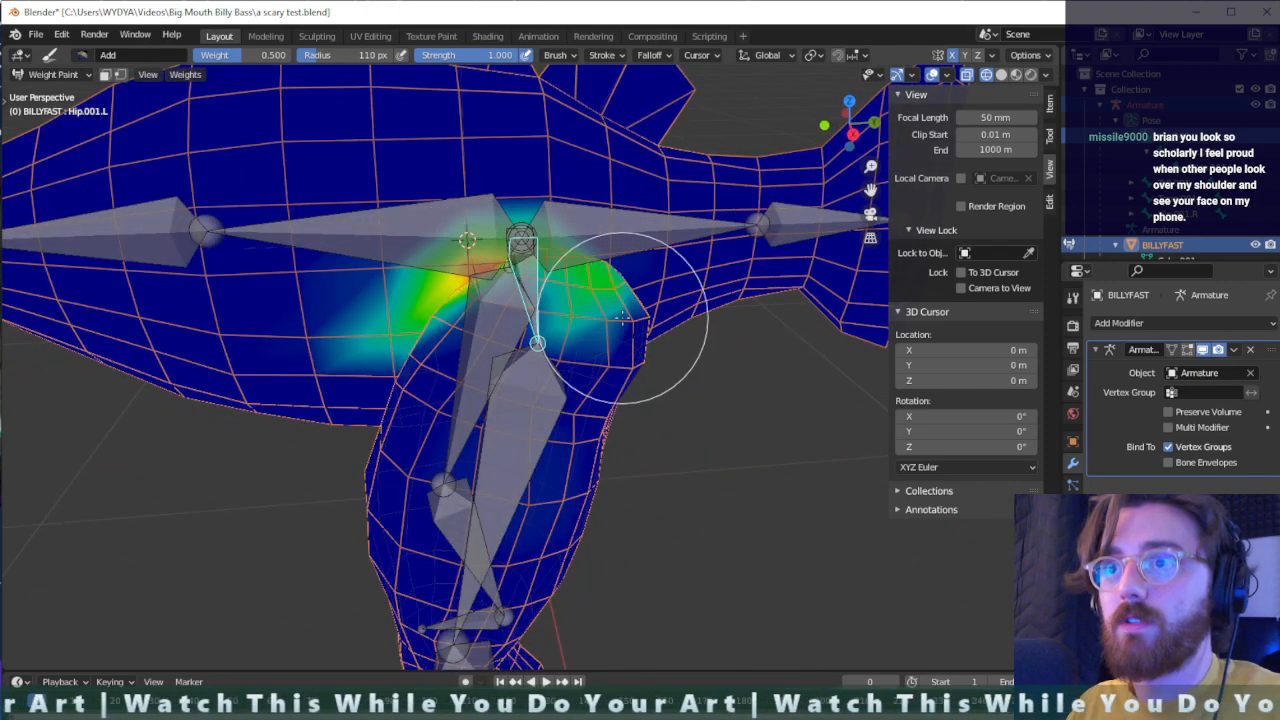
{"action": "middle_click_drag", "start_coordinate": [657, 343], "coordinate": [400, 210]}
{"action": "left_click_drag", "start_coordinate": [352, 225], "coordinate": [366, 280]}
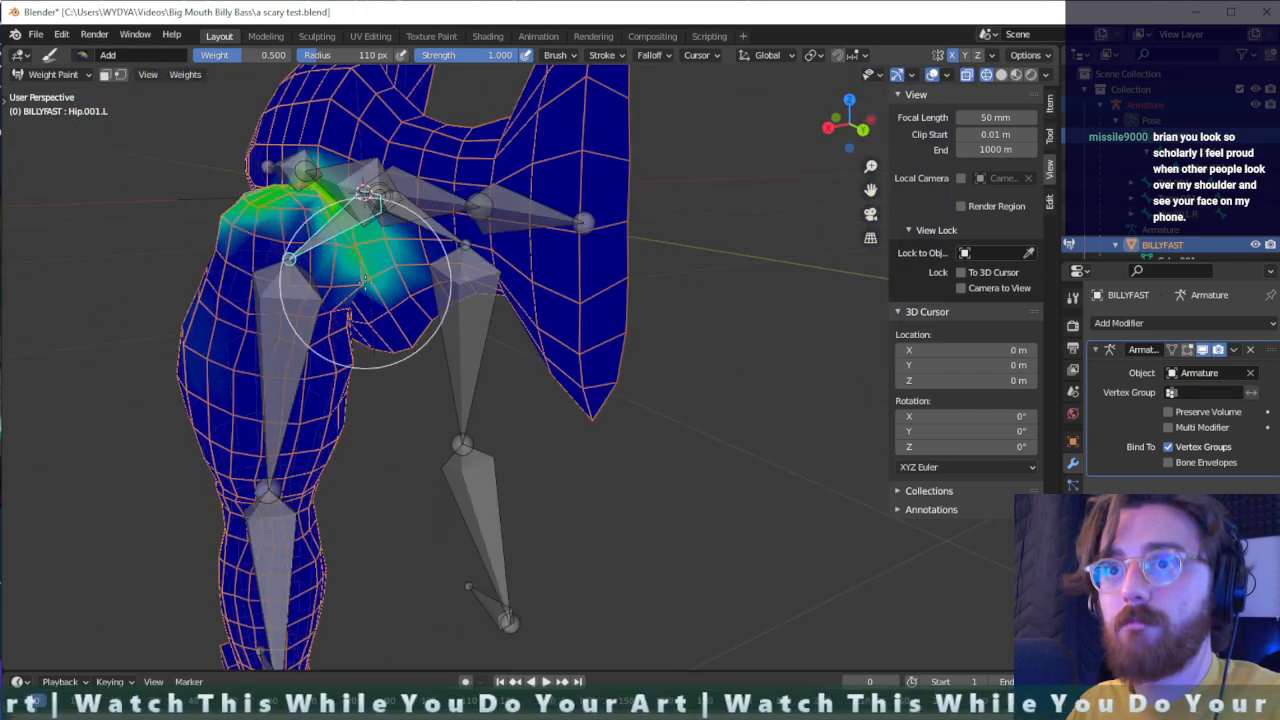
{"action": "scroll", "coordinate": [364, 302], "scroll_direction": "up", "scroll_amount": 3}
{"action": "mouse_move", "coordinate": [220, 264]}
{"action": "middle_mouse_down", "text": "shift"}
{"action": "mouse_move", "coordinate": [284, 225]}
{"action": "mouse_move", "coordinate": [383, 208]}
{"action": "middle_mouse_up", "text": "shift"}
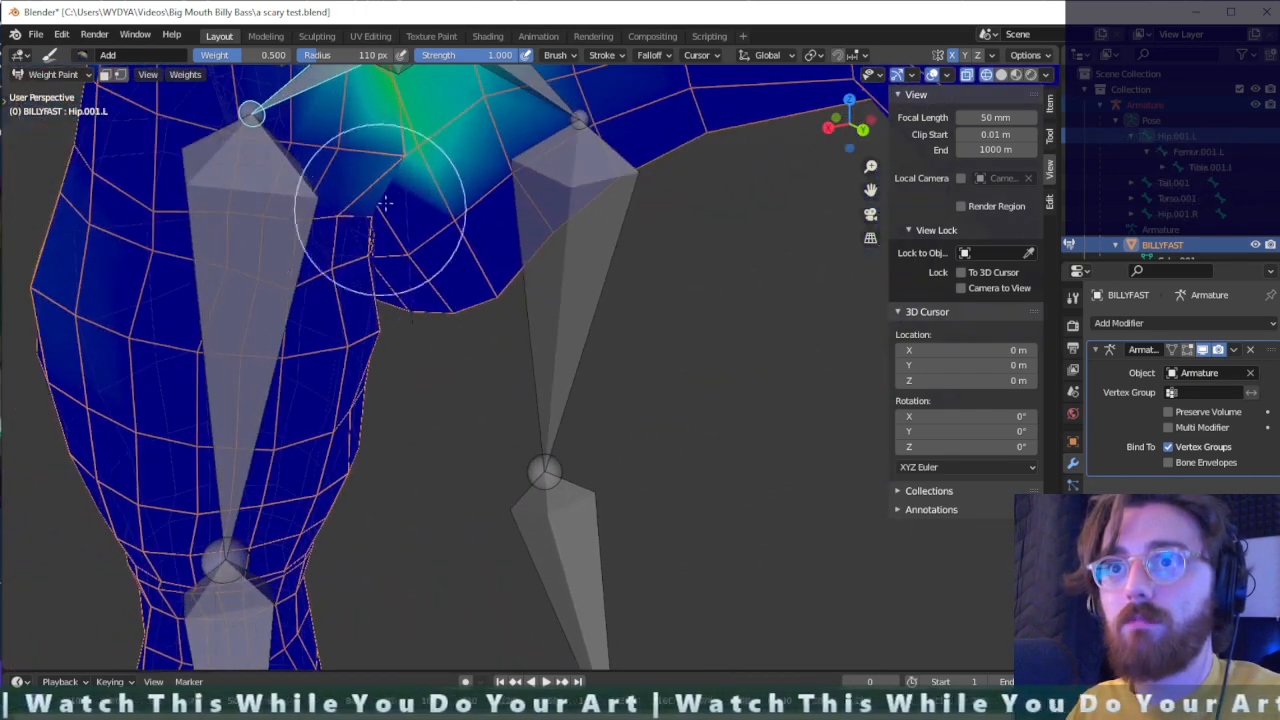
{"action": "left_click_drag", "start_coordinate": [388, 205], "coordinate": [418, 124]}
{"action": "middle_click_drag", "start_coordinate": [418, 122], "coordinate": [443, 228]}
{"action": "mouse_move", "coordinate": [412, 162]}
{"action": "left_mouse_down"}
{"action": "mouse_move", "coordinate": [346, 120]}
{"action": "mouse_move", "coordinate": [286, 210]}
{"action": "left_mouse_up"}
{"action": "middle_click_drag", "start_coordinate": [286, 210], "coordinate": [532, 180]}
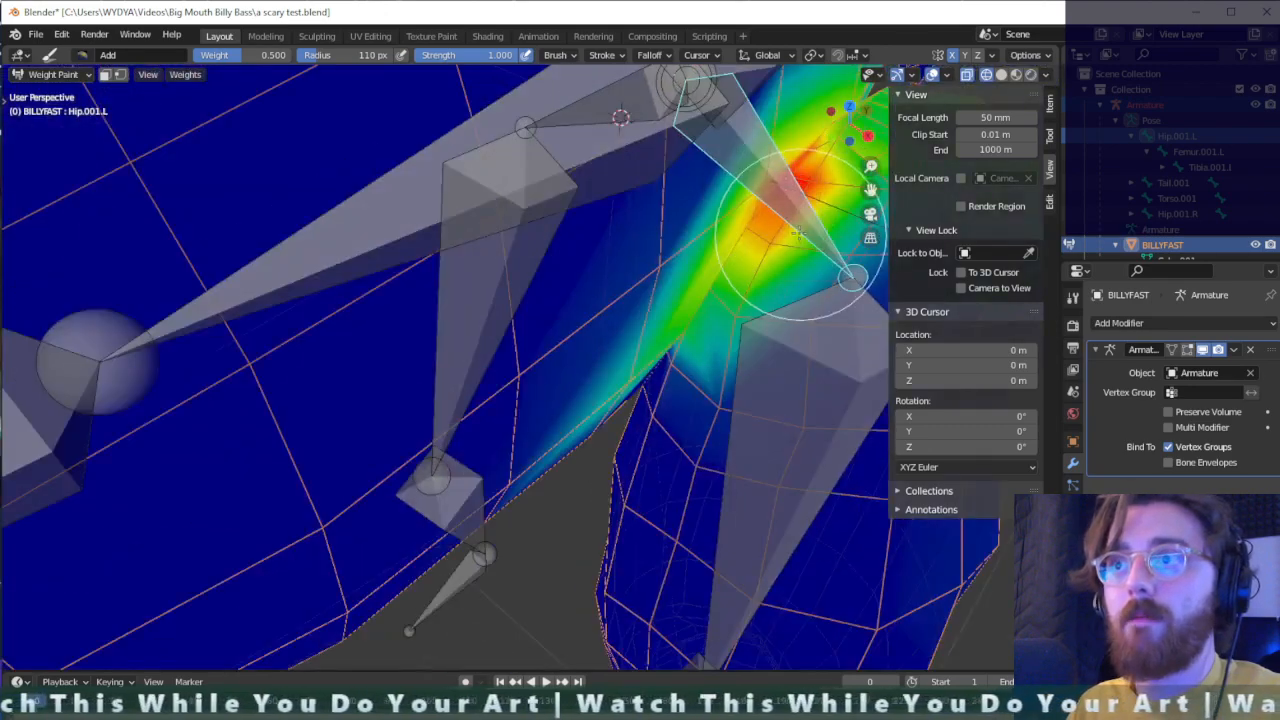
- Extend the left hip bone's weights along the fish's flank and underside around the leg joint
{"action": "scroll", "coordinate": [799, 233], "scroll_direction": "down", "scroll_amount": 3}
{"action": "mouse_move", "coordinate": [759, 253]}
{"action": "left_mouse_down"}
{"action": "mouse_move", "coordinate": [761, 227]}
{"action": "mouse_move", "coordinate": [787, 234]}
{"action": "left_mouse_up"}
{"action": "middle_click_drag", "start_coordinate": [787, 234], "coordinate": [515, 212]}
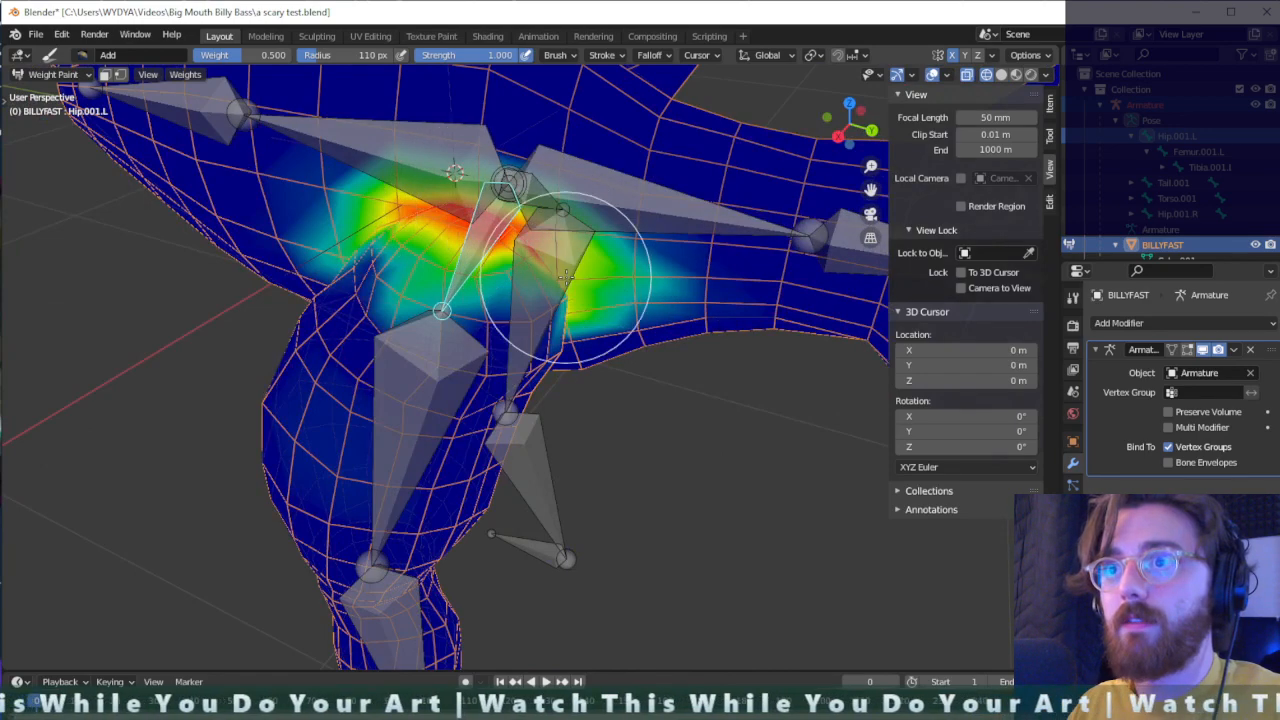
{"action": "middle_click_drag", "start_coordinate": [577, 283], "coordinate": [763, 242]}
{"action": "scroll", "coordinate": [760, 246], "scroll_direction": "up", "scroll_amount": 3}
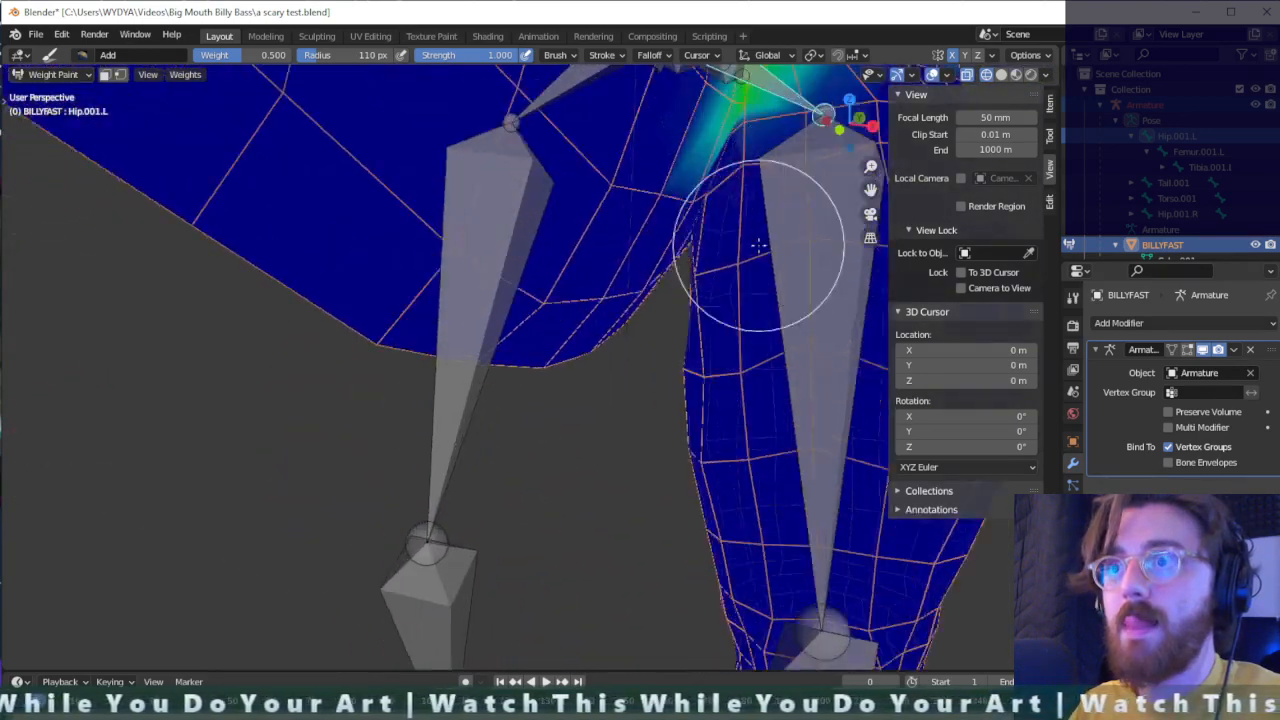
{"action": "mouse_move", "coordinate": [754, 160]}
{"action": "left_mouse_down"}
{"action": "mouse_move", "coordinate": [744, 146]}
{"action": "mouse_move", "coordinate": [749, 189]}
{"action": "left_mouse_up"}
{"action": "mouse_move", "coordinate": [749, 189]}
{"action": "middle_mouse_down"}
{"action": "mouse_move", "coordinate": [709, 160]}
{"action": "mouse_move", "coordinate": [551, 108]}
{"action": "mouse_move", "coordinate": [495, 145]}
{"action": "middle_mouse_up"}
{"action": "scroll", "coordinate": [455, 150], "scroll_direction": "down", "scroll_amount": 4}
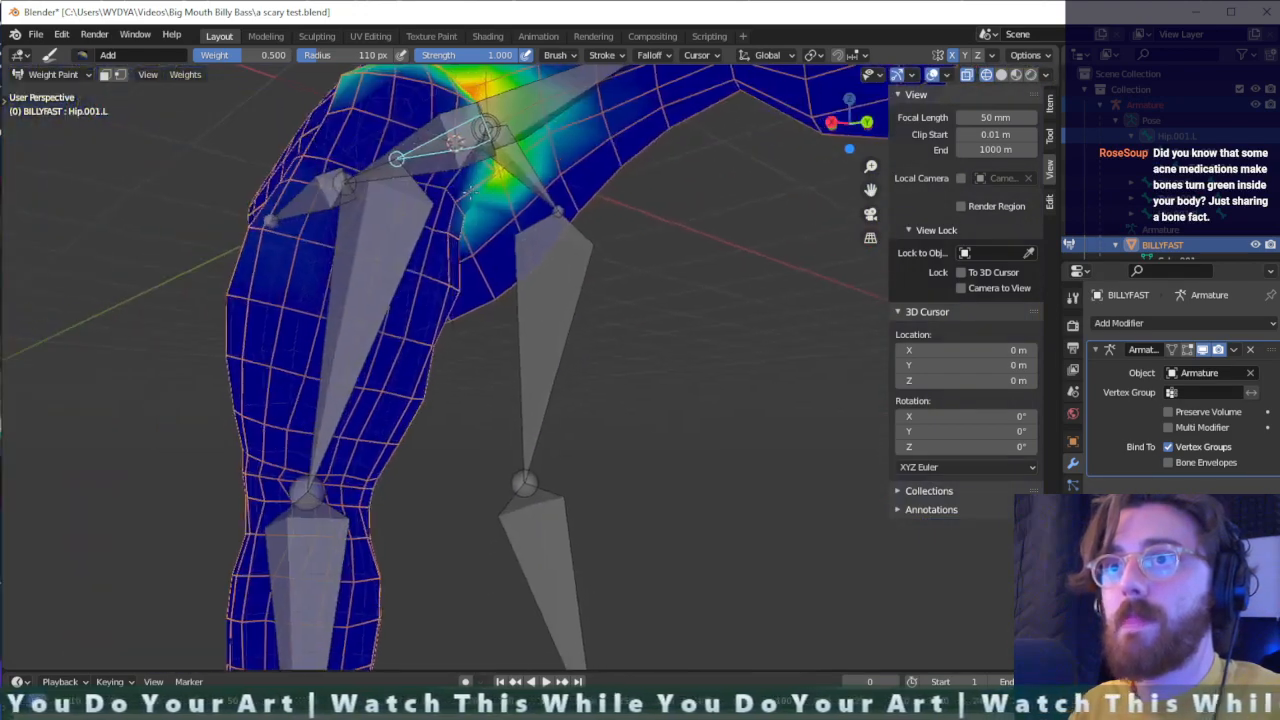
{"action": "middle_click_drag", "start_coordinate": [475, 190], "coordinate": [586, 230]}
{"action": "scroll", "coordinate": [385, 254], "scroll_direction": "up", "scroll_amount": 1}
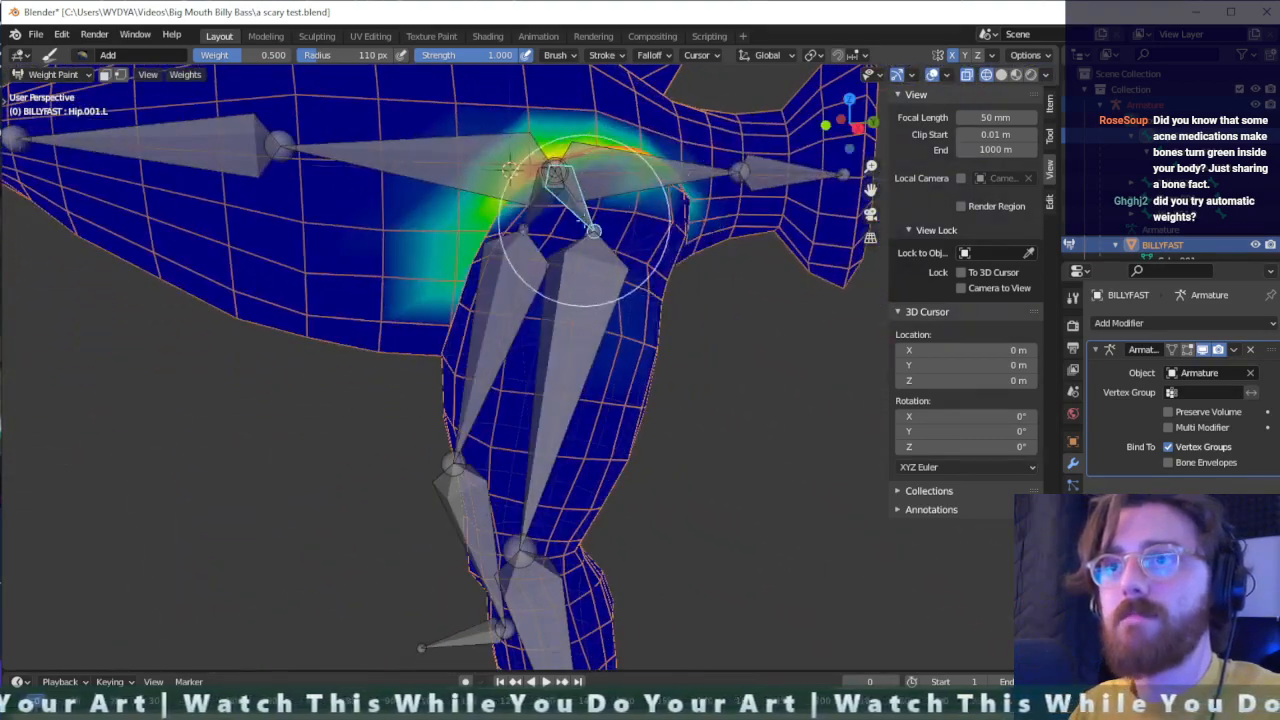
{"action": "scroll", "coordinate": [586, 230], "scroll_direction": "down", "scroll_amount": 3}
- Activate the rear torso bone and erase its weights from the whole fish mesh with the Subtract brush
{"action": "left_click", "coordinate": [454, 232], "text": "ctrl"}
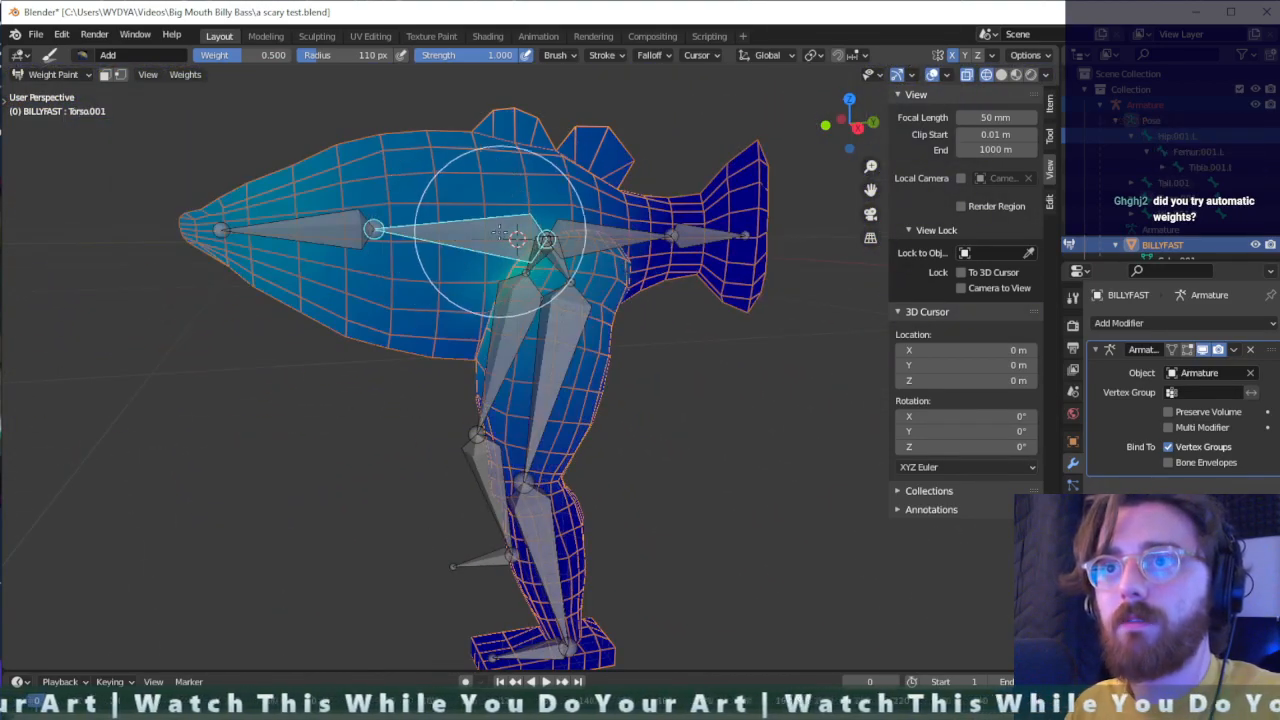
{"action": "left_click", "coordinate": [82, 55]}
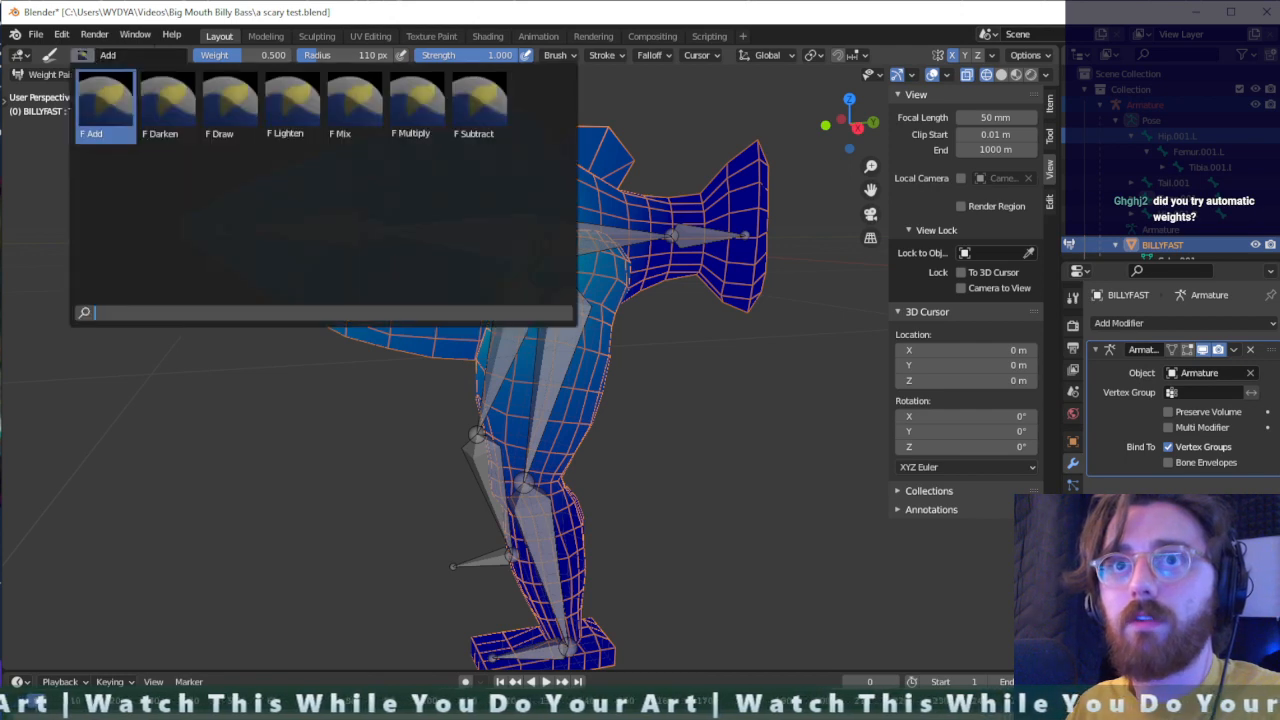
{"action": "left_click", "coordinate": [486, 112]}
{"action": "mouse_move", "coordinate": [288, 147]}
{"action": "left_mouse_down"}
{"action": "mouse_move", "coordinate": [530, 112]}
{"action": "mouse_move", "coordinate": [595, 118]}
{"action": "mouse_move", "coordinate": [500, 500]}
{"action": "mouse_move", "coordinate": [447, 256]}
{"action": "mouse_move", "coordinate": [567, 376]}
{"action": "mouse_move", "coordinate": [509, 606]}
{"action": "left_mouse_up"}
{"action": "middle_click_drag", "start_coordinate": [465, 392], "coordinate": [595, 260]}
{"action": "middle_click_drag", "start_coordinate": [678, 296], "coordinate": [591, 256]}
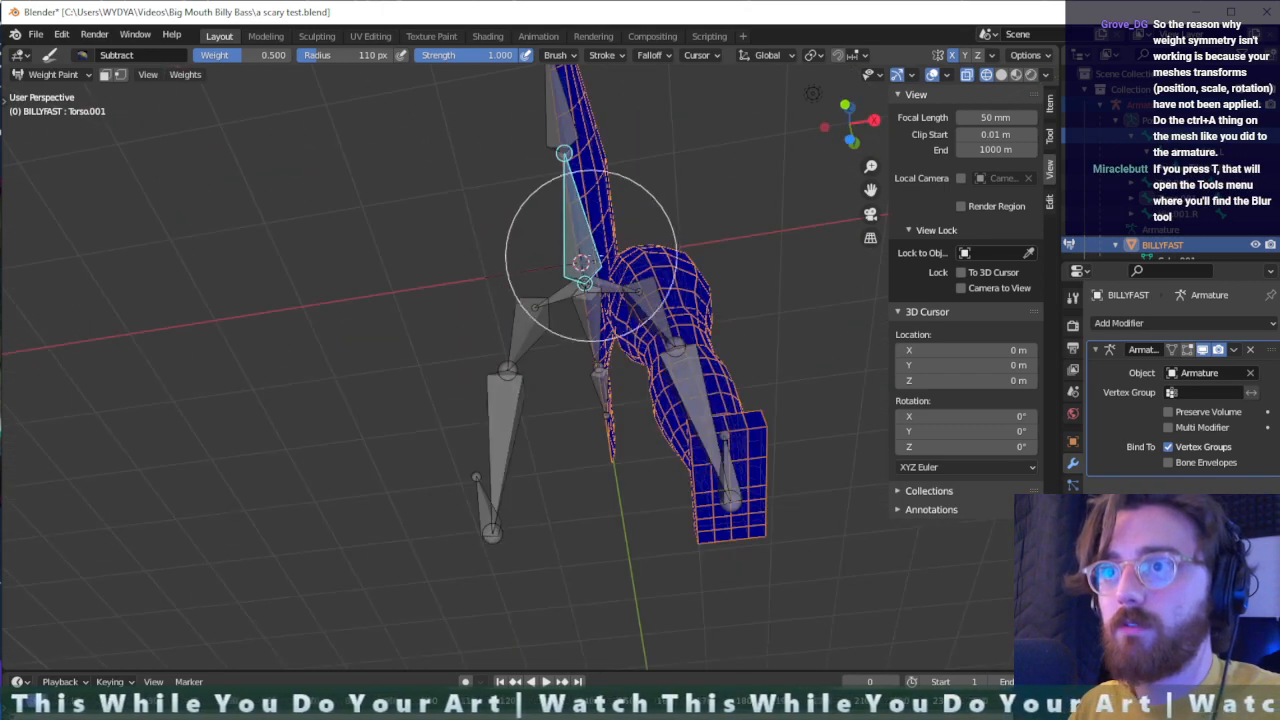
{"action": "middle_click_drag", "start_coordinate": [723, 241], "coordinate": [413, 307]}
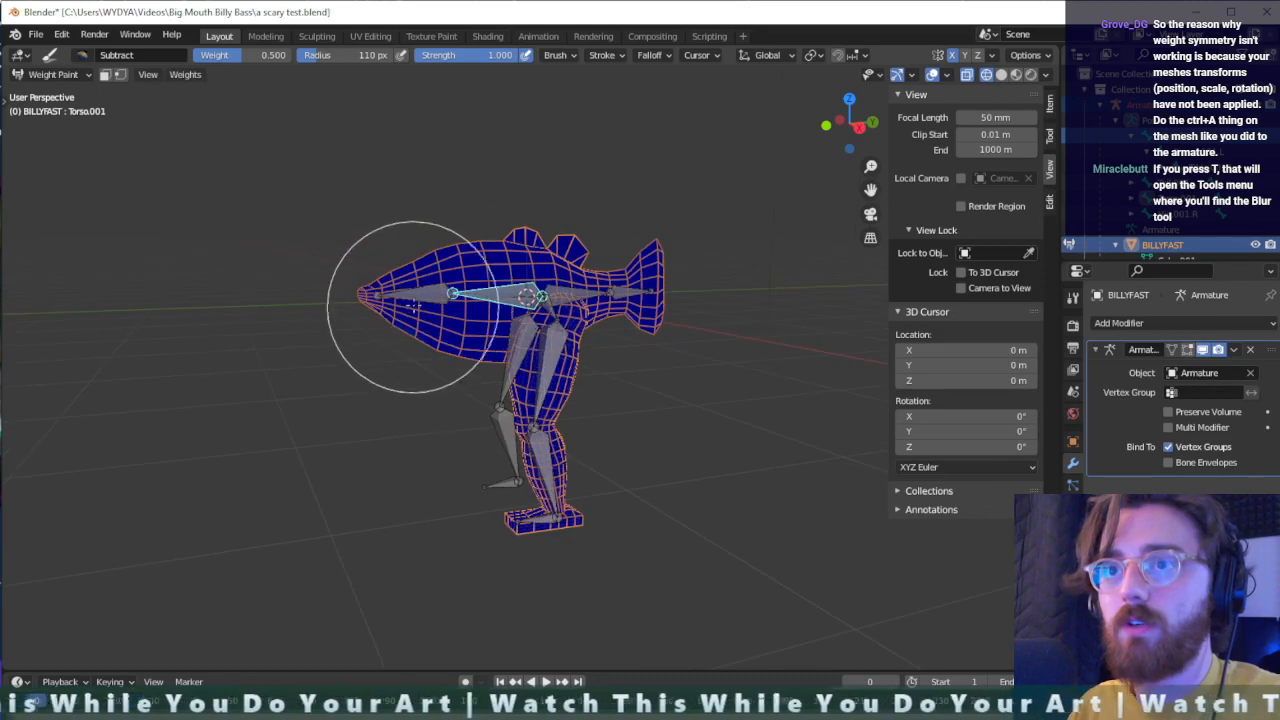
- Erase the front torso bone's and the tail base bone's weights from the whole mesh with the Subtract brush
{"action": "left_click", "coordinate": [430, 298], "text": "ctrl"}
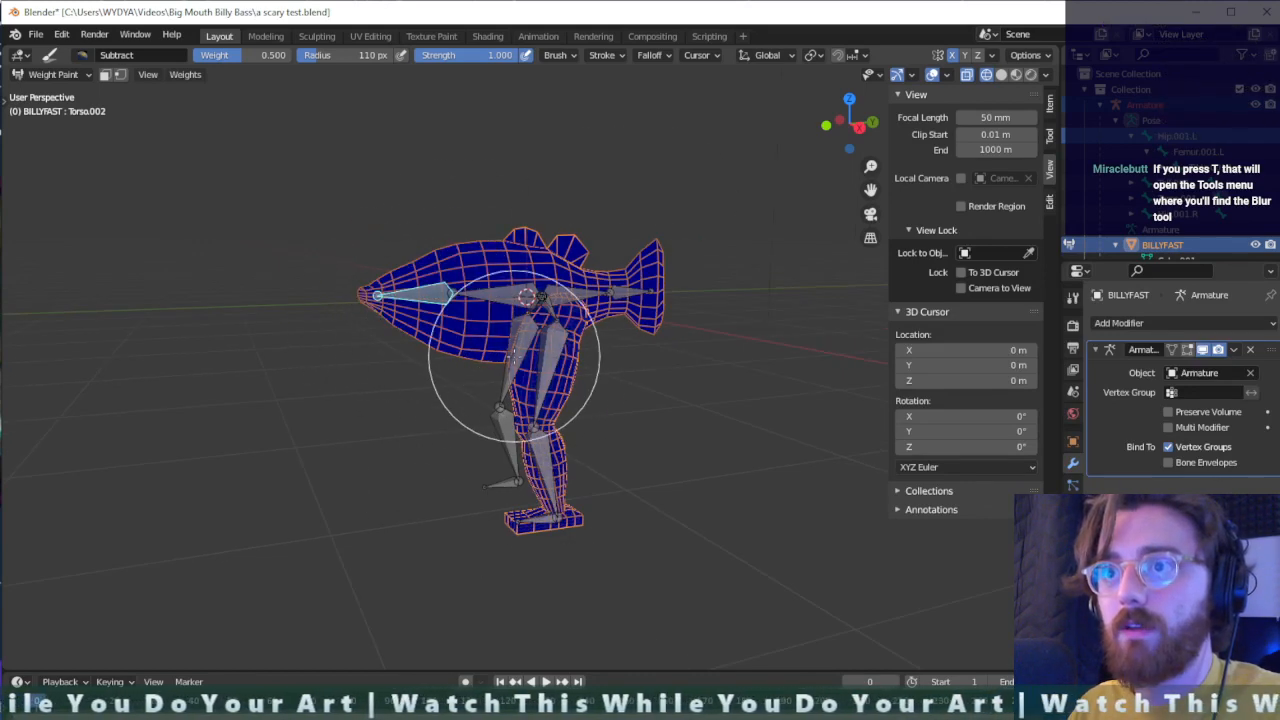
{"action": "middle_click_drag", "start_coordinate": [512, 355], "coordinate": [578, 434]}
{"action": "middle_click_drag", "start_coordinate": [637, 376], "coordinate": [400, 423]}
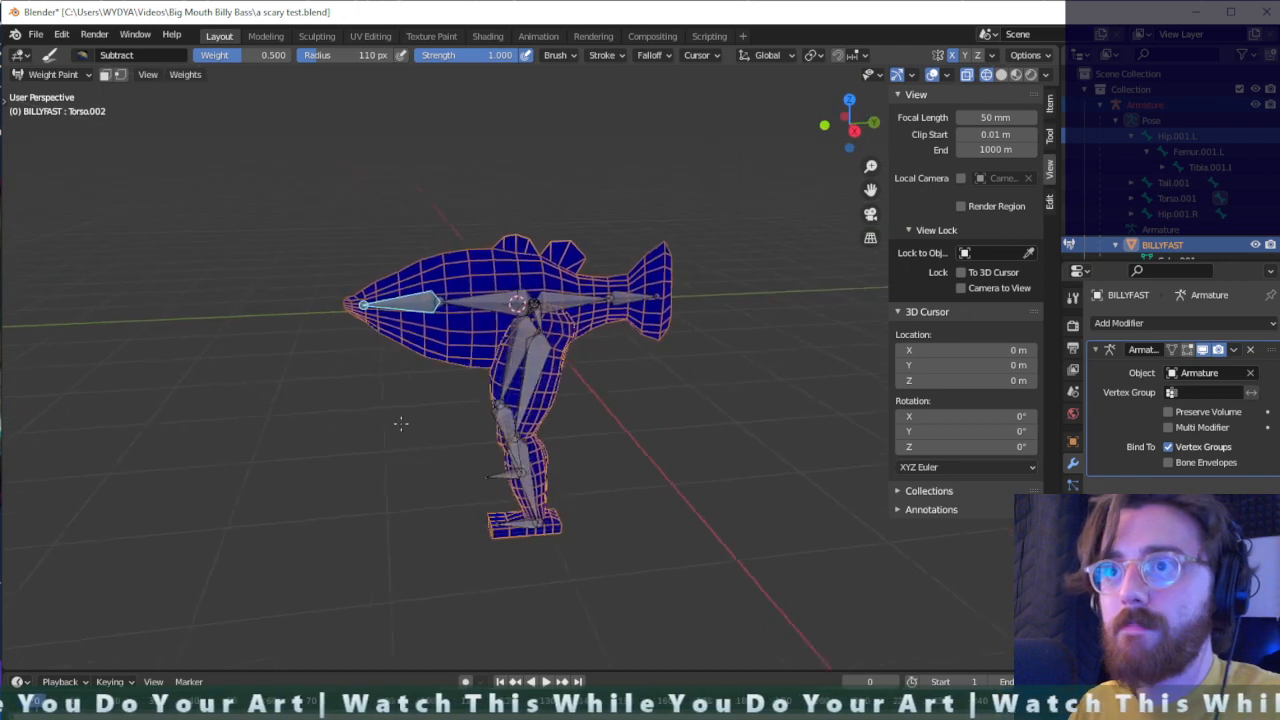
{"action": "left_click", "coordinate": [573, 298], "text": "ctrl"}
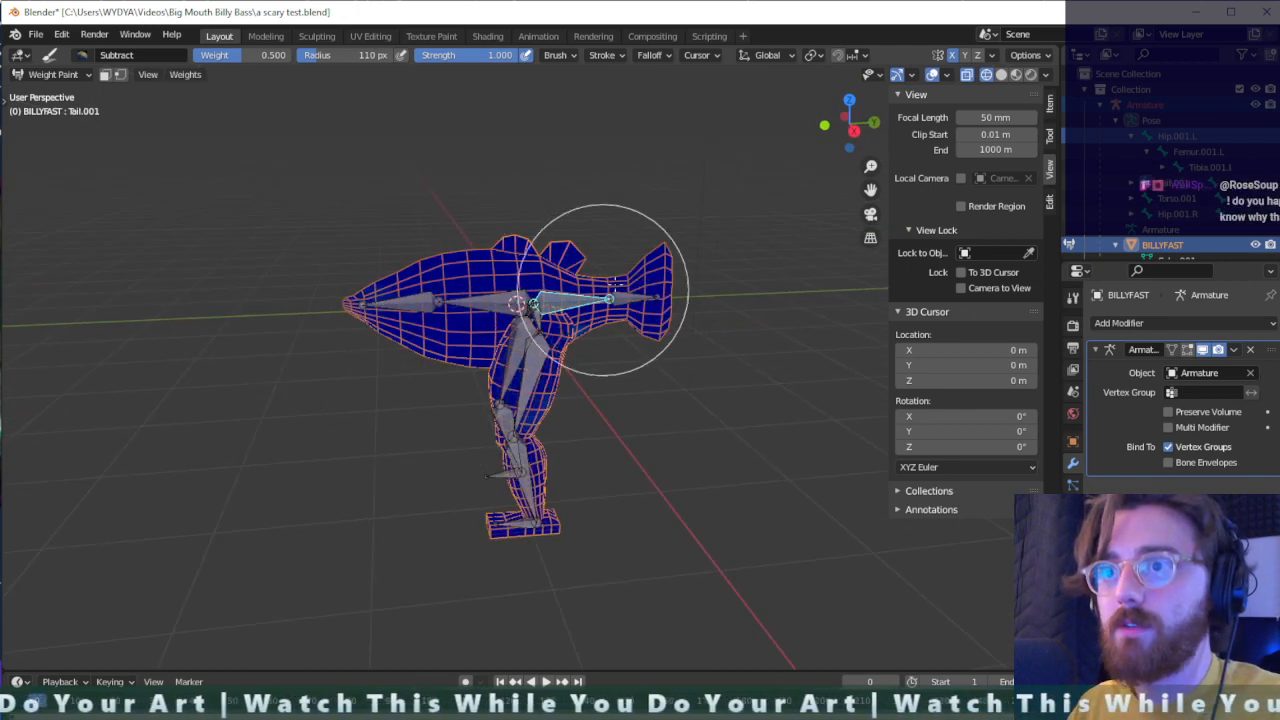
{"action": "middle_click_drag", "start_coordinate": [634, 402], "coordinate": [557, 341]}
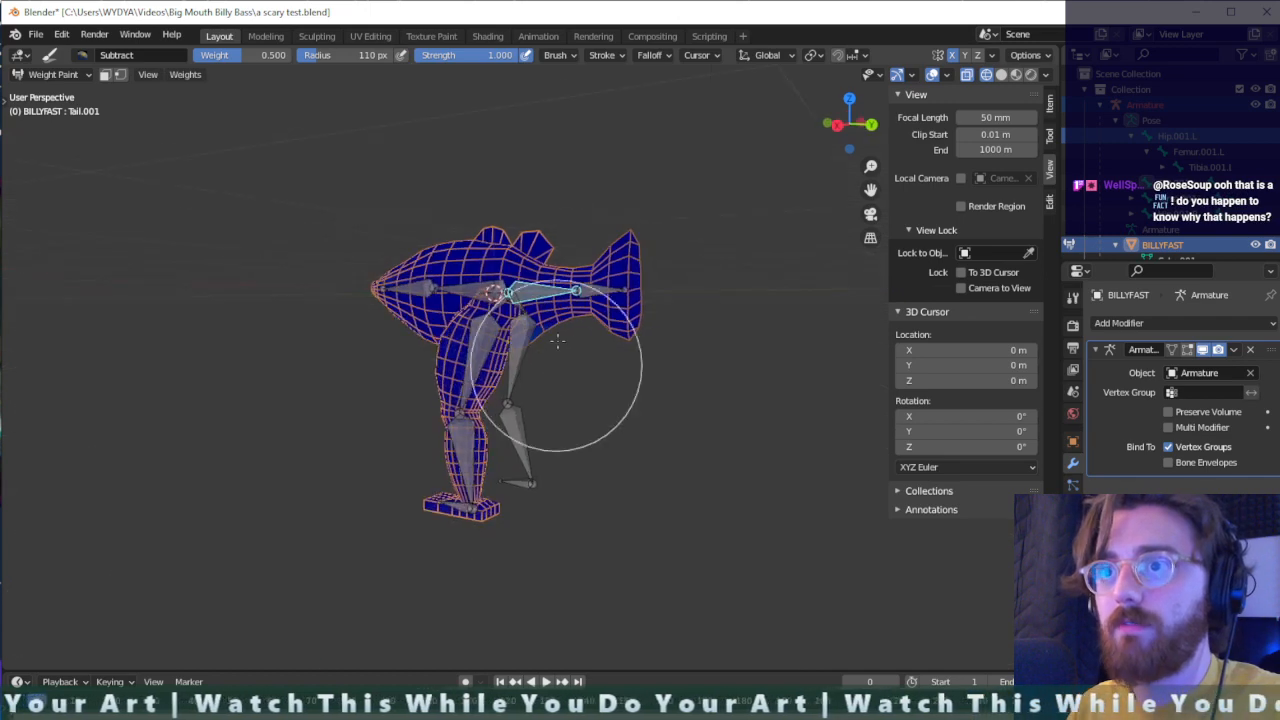
- Activate the tail fin bone and erase its weights from the tail, dorsal fins, body and leg
{"action": "left_click", "coordinate": [595, 290], "text": "ctrl"}
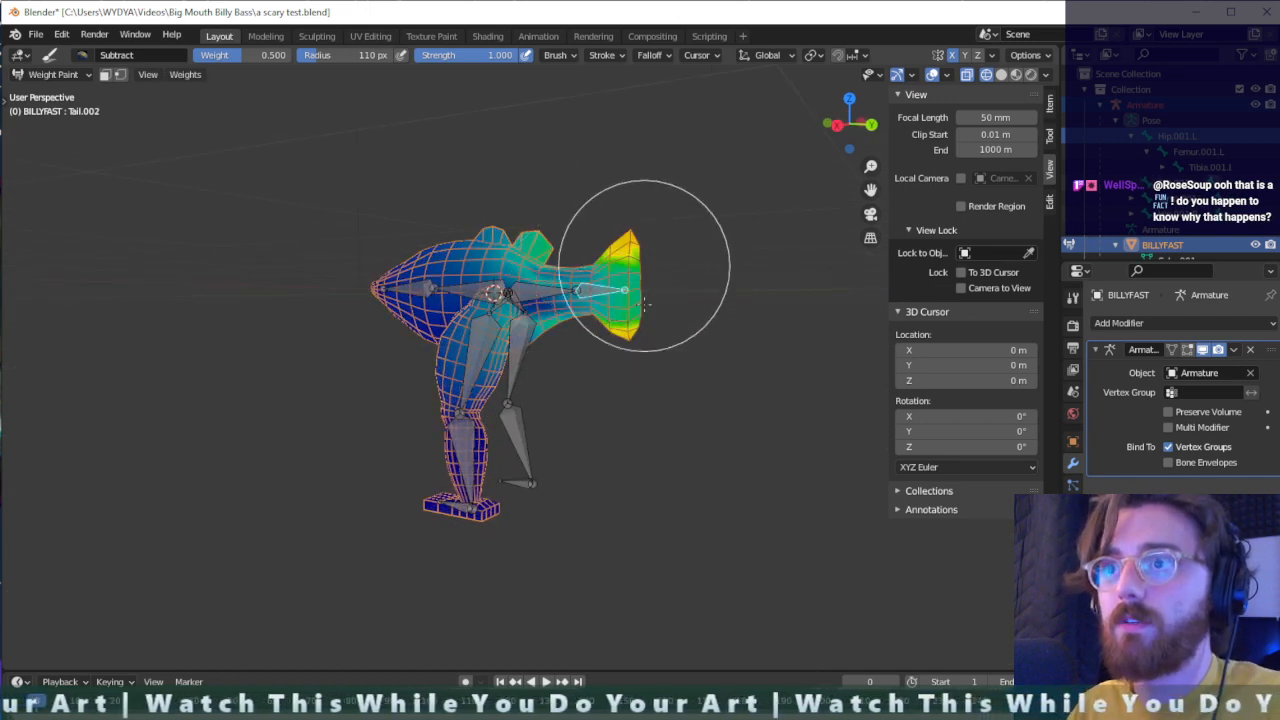
{"action": "mouse_move", "coordinate": [590, 275]}
{"action": "left_mouse_down"}
{"action": "mouse_move", "coordinate": [321, 317]}
{"action": "mouse_move", "coordinate": [526, 259]}
{"action": "left_mouse_up"}
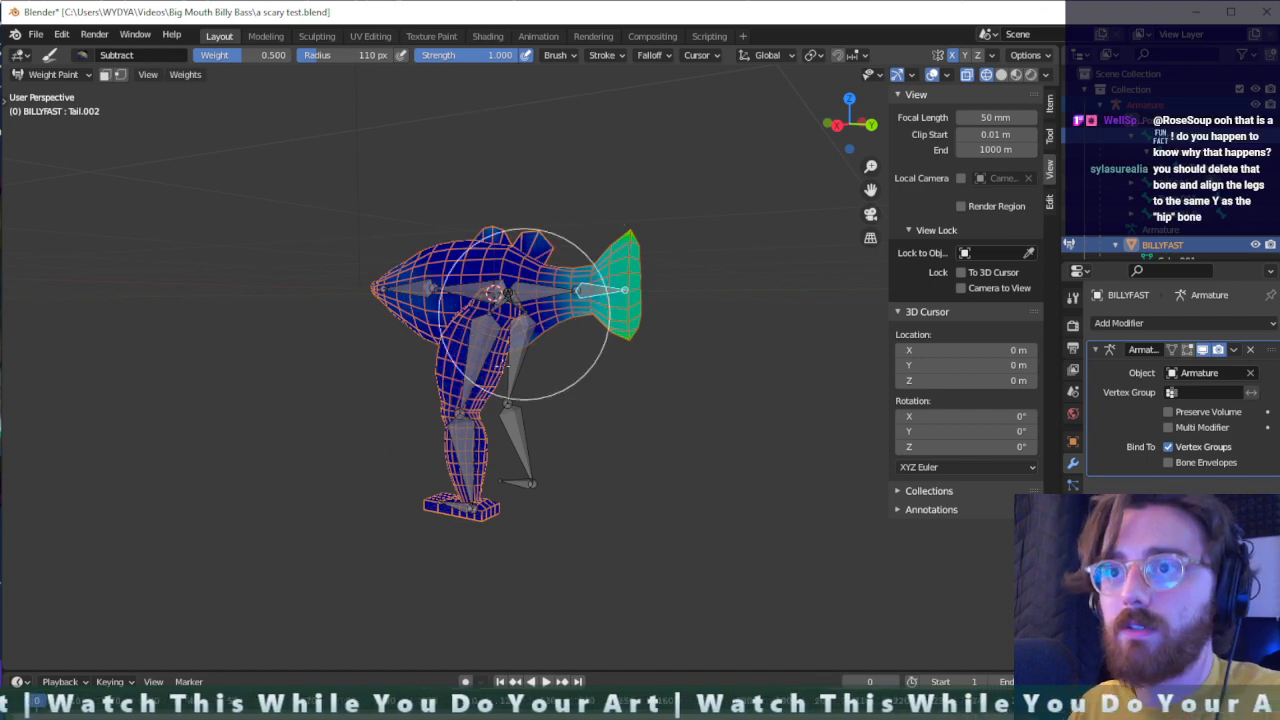
{"action": "left_click_drag", "start_coordinate": [583, 271], "coordinate": [606, 380]}
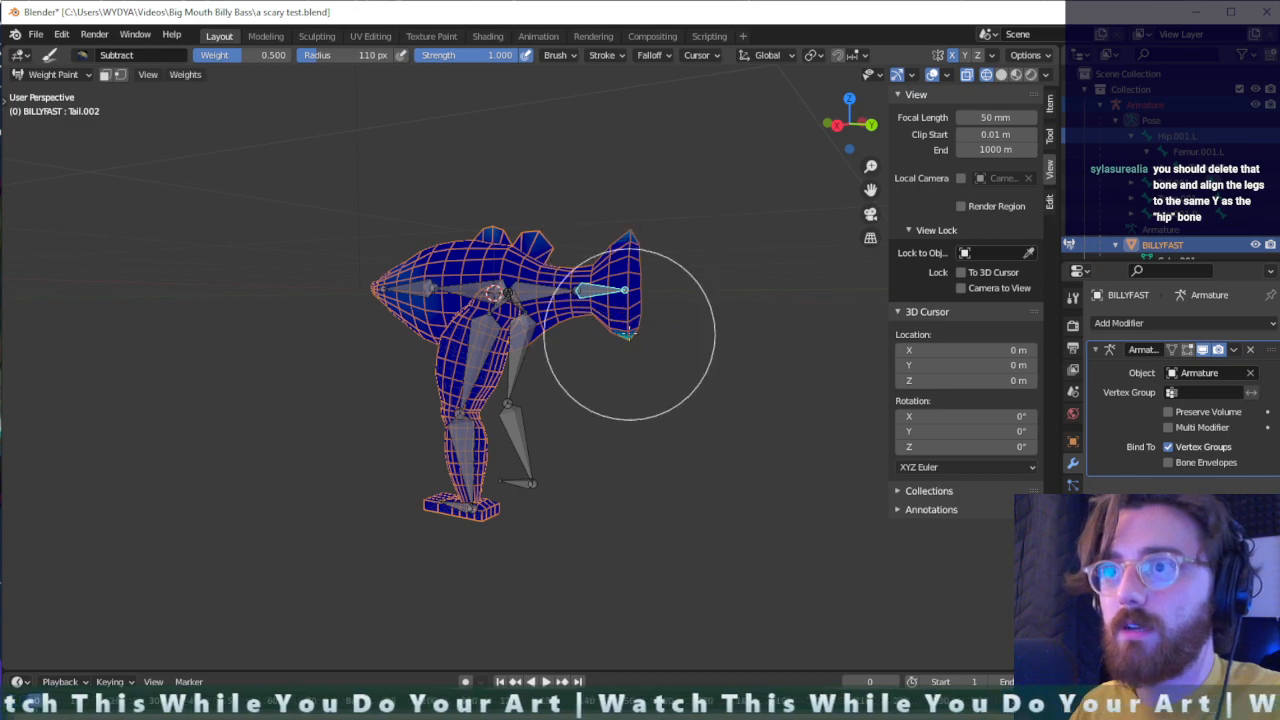
{"action": "mouse_move", "coordinate": [620, 230]}
{"action": "middle_mouse_down"}
{"action": "mouse_move", "coordinate": [663, 231]}
{"action": "mouse_move", "coordinate": [534, 371]}
{"action": "mouse_move", "coordinate": [549, 200]}
{"action": "mouse_move", "coordinate": [470, 225]}
{"action": "middle_mouse_up"}
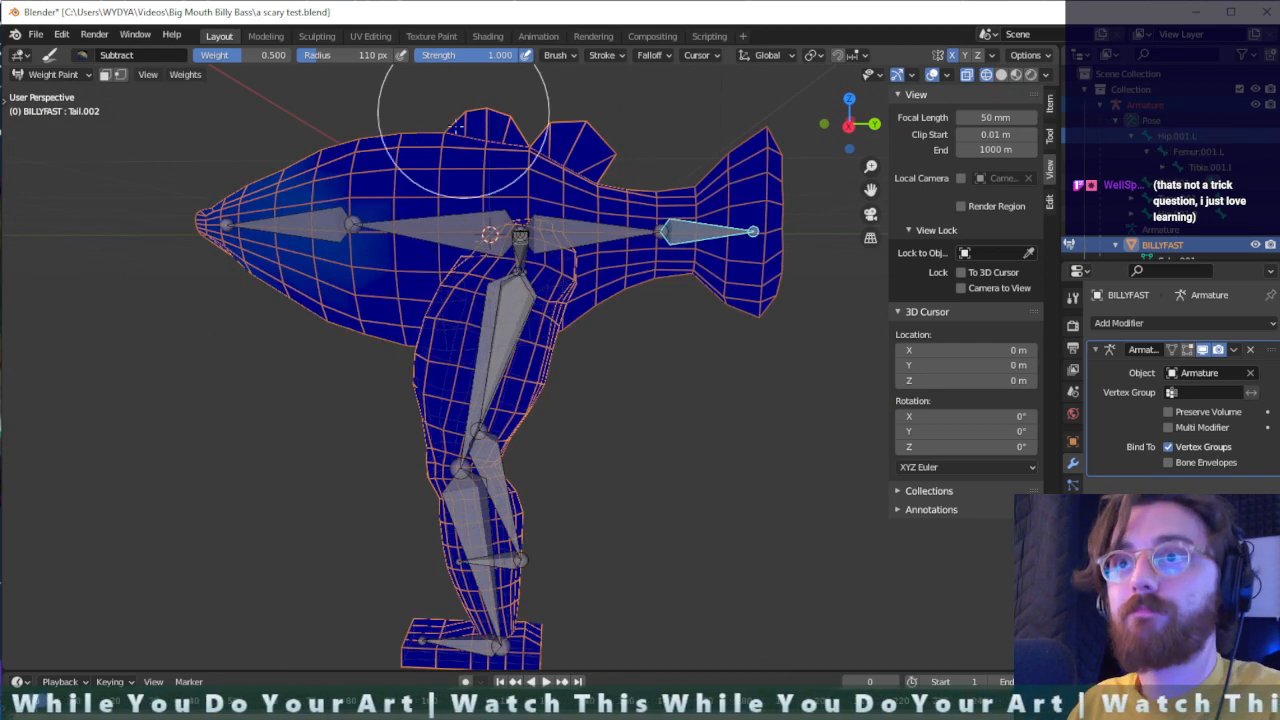
{"action": "mouse_move", "coordinate": [514, 114]}
{"action": "middle_mouse_down"}
{"action": "mouse_move", "coordinate": [508, 263]}
{"action": "mouse_move", "coordinate": [385, 250]}
{"action": "mouse_move", "coordinate": [371, 271]}
{"action": "middle_mouse_up"}
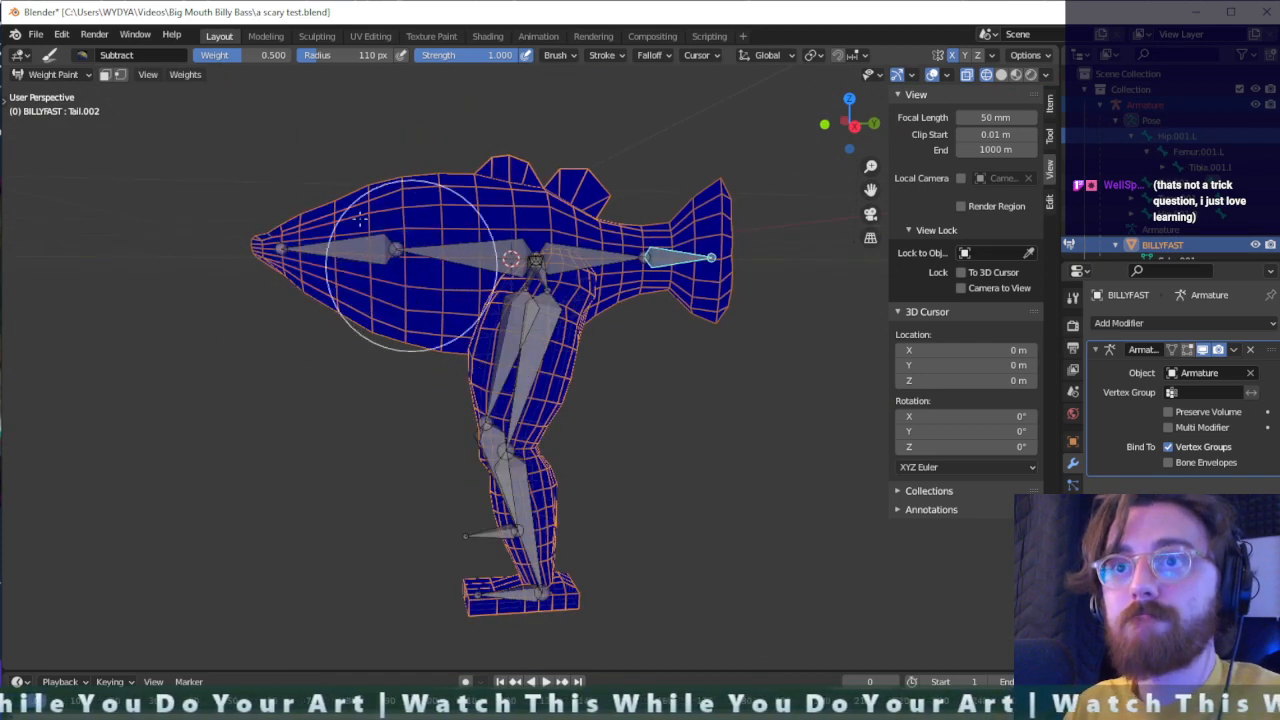
{"action": "mouse_move", "coordinate": [400, 463]}
{"action": "middle_mouse_down"}
{"action": "mouse_move", "coordinate": [478, 330]}
{"action": "mouse_move", "coordinate": [300, 320]}
{"action": "mouse_move", "coordinate": [184, 194]}
{"action": "middle_mouse_up"}
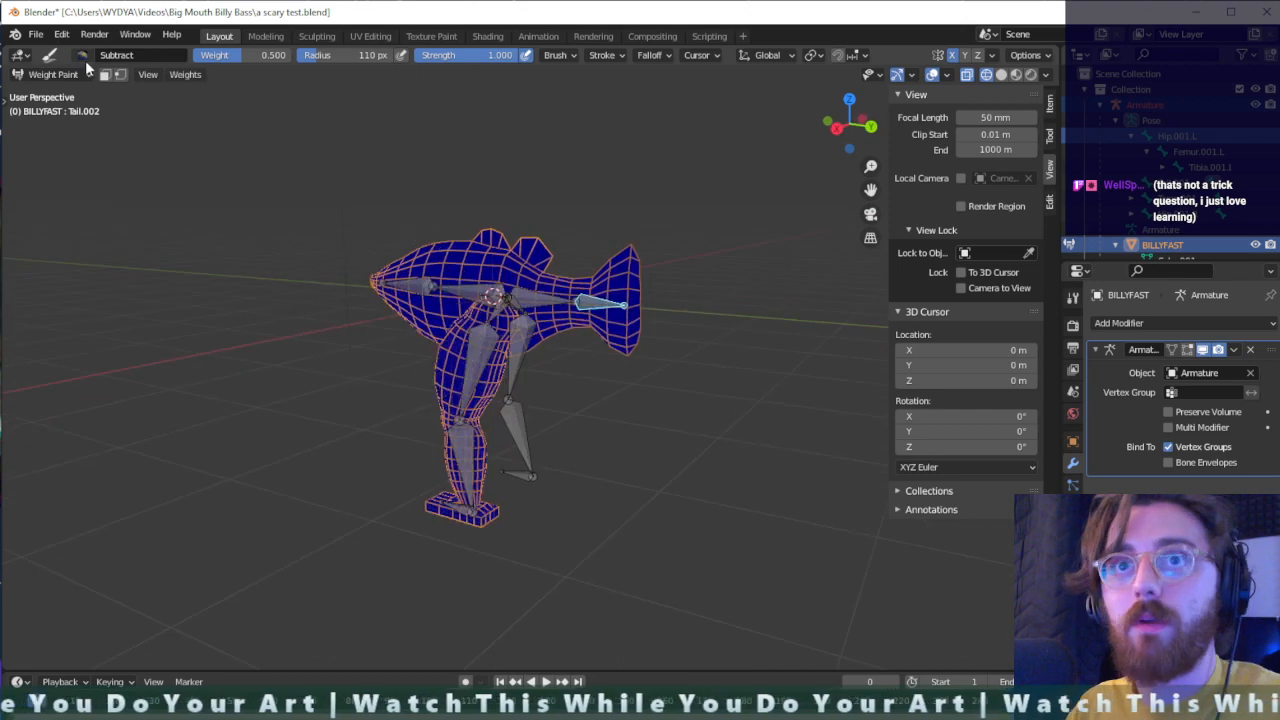
- Paint the tail fin bone's weights to full strength over the tail fin with the Add brush, using a 55 px radius for touch-ups
{"action": "left_click", "coordinate": [124, 58]}
{"action": "left_click", "coordinate": [100, 115]}
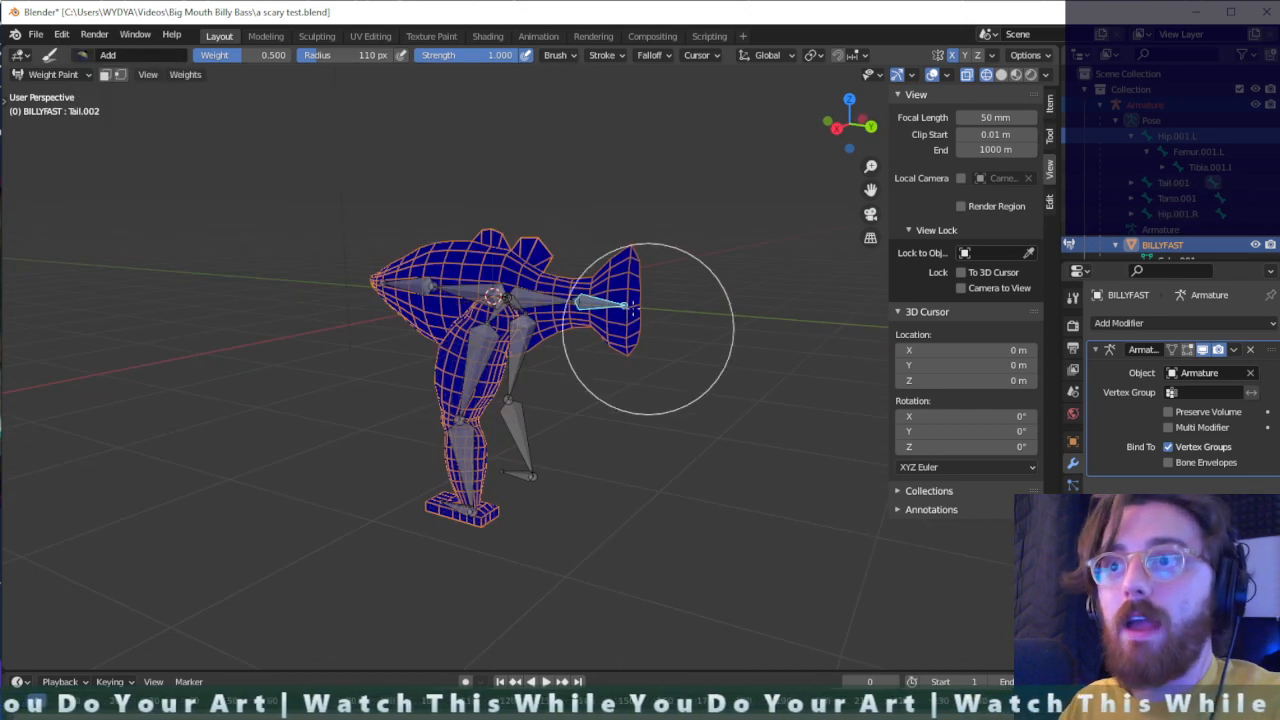
{"action": "left_click_drag", "start_coordinate": [646, 406], "coordinate": [631, 350]}
{"action": "scroll", "coordinate": [651, 320], "scroll_direction": "up", "scroll_amount": 3}
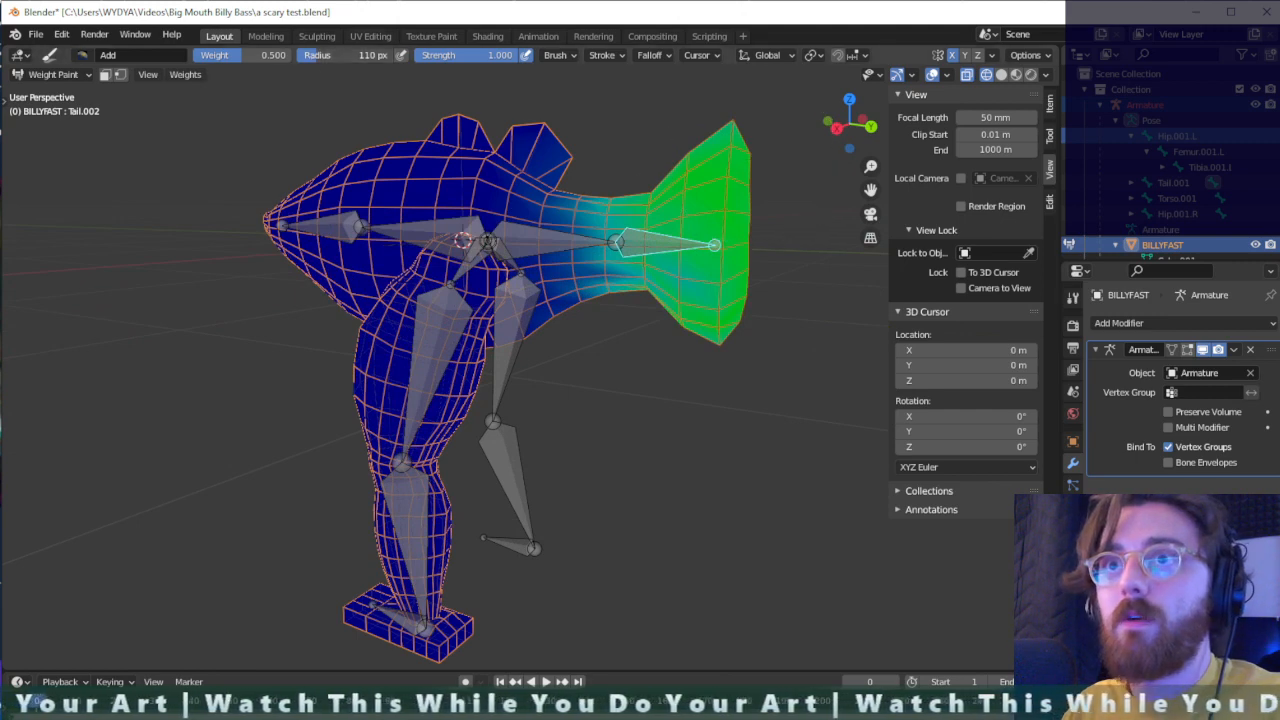
{"action": "mouse_move", "coordinate": [740, 141]}
{"action": "left_mouse_down"}
{"action": "mouse_move", "coordinate": [709, 114]}
{"action": "mouse_move", "coordinate": [666, 371]}
{"action": "mouse_move", "coordinate": [639, 311]}
{"action": "mouse_move", "coordinate": [657, 349]}
{"action": "mouse_move", "coordinate": [703, 340]}
{"action": "mouse_move", "coordinate": [727, 354]}
{"action": "left_mouse_up"}
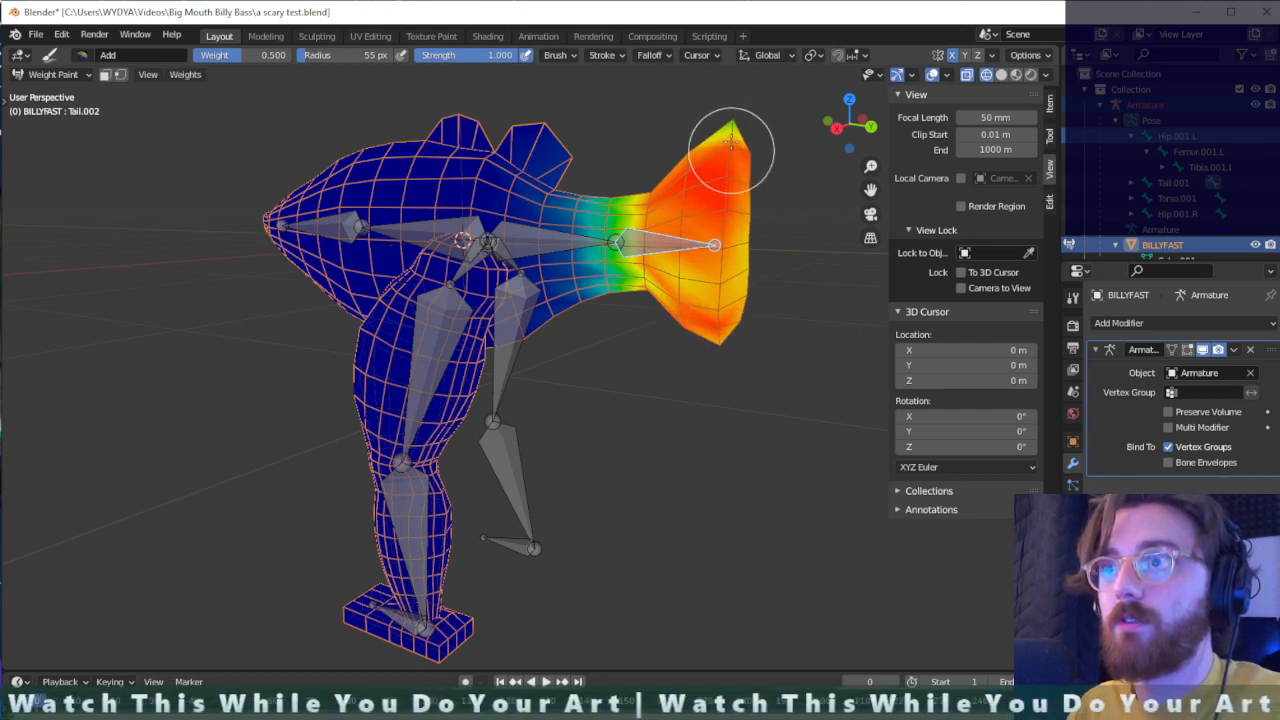
{"action": "mouse_move", "coordinate": [724, 130]}
{"action": "left_mouse_down"}
{"action": "mouse_move", "coordinate": [729, 114]}
{"action": "mouse_move", "coordinate": [712, 118]}
{"action": "mouse_move", "coordinate": [684, 306]}
{"action": "mouse_move", "coordinate": [626, 300]}
{"action": "left_mouse_up"}
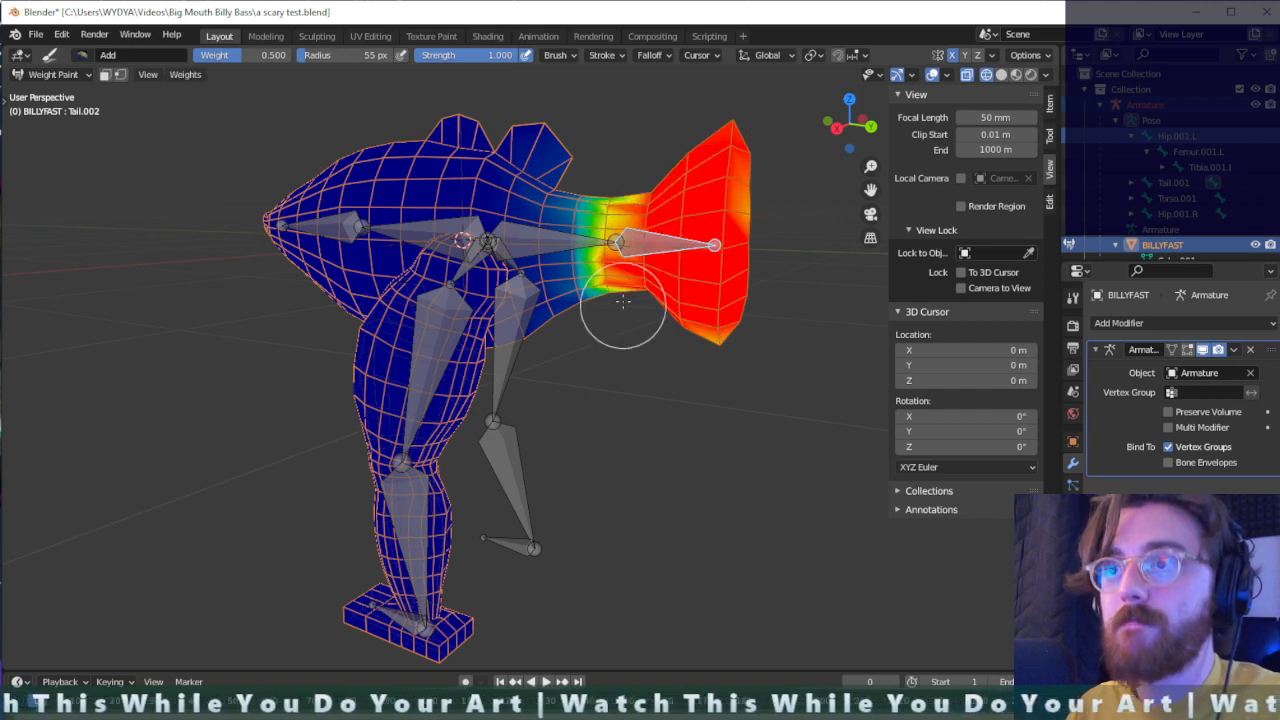
- Activate the tail base bone and paint its weights around the tail stalk, the rear body and the rear dorsal fin
{"action": "middle_click_drag", "start_coordinate": [647, 227], "coordinate": [659, 228]}
{"action": "left_click", "coordinate": [540, 248], "text": "ctrl"}
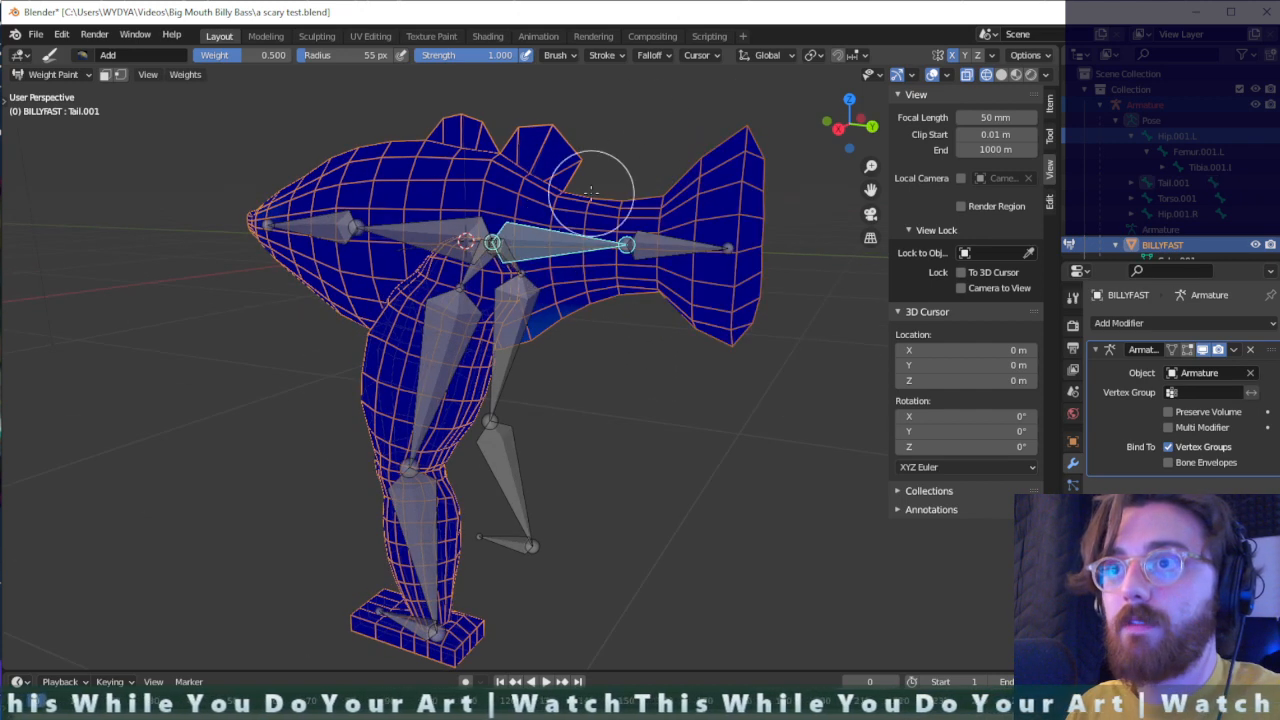
{"action": "mouse_move", "coordinate": [586, 143]}
{"action": "left_mouse_down"}
{"action": "mouse_move", "coordinate": [523, 106]}
{"action": "mouse_move", "coordinate": [518, 318]}
{"action": "left_mouse_up"}
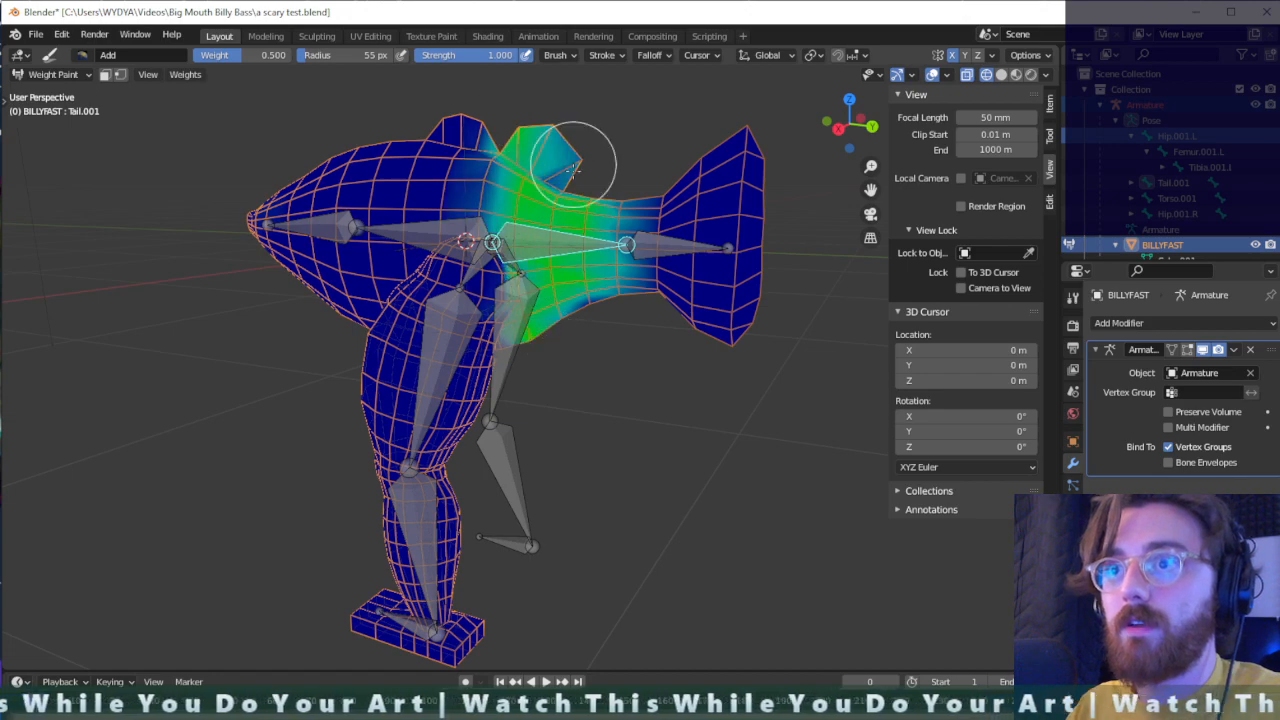
{"action": "middle_click_drag", "start_coordinate": [586, 228], "coordinate": [507, 255]}
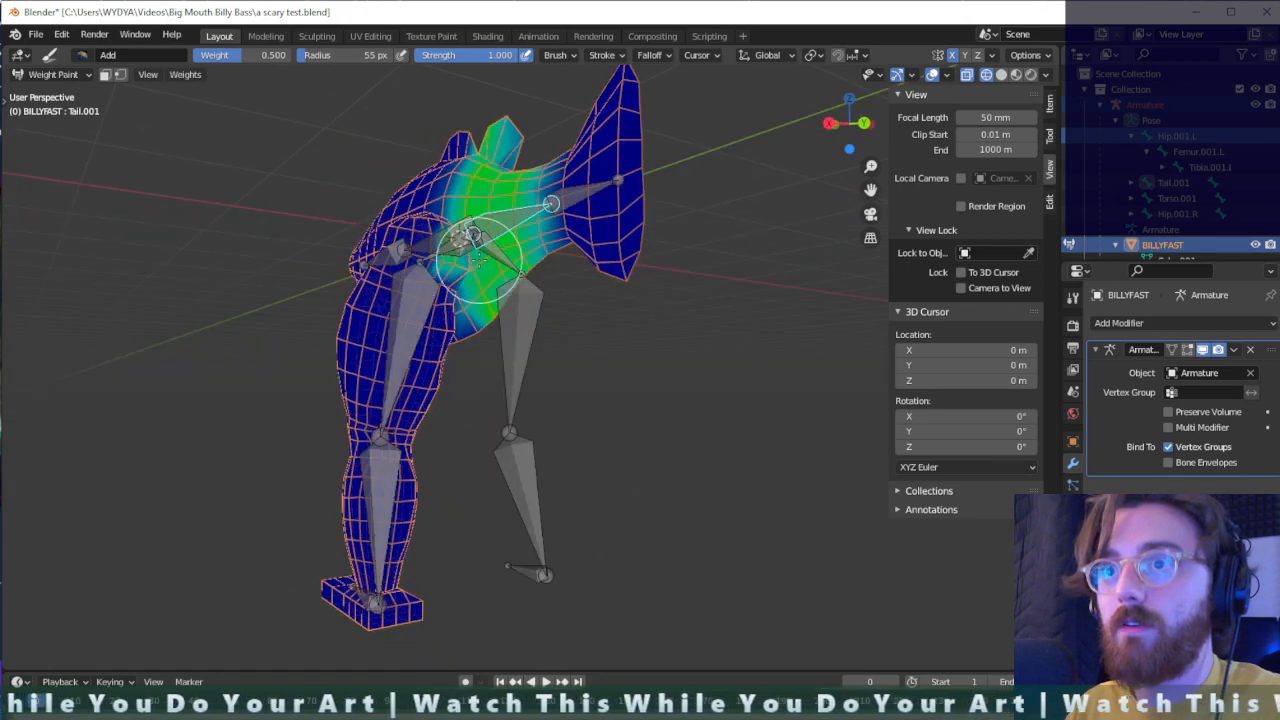
{"action": "scroll", "coordinate": [483, 273], "scroll_direction": "up", "scroll_amount": 3}
{"action": "middle_click_drag", "start_coordinate": [501, 195], "coordinate": [538, 292]}
{"action": "mouse_move", "coordinate": [565, 107]}
{"action": "left_mouse_down"}
{"action": "mouse_move", "coordinate": [530, 37]}
{"action": "mouse_move", "coordinate": [486, 366]}
{"action": "mouse_move", "coordinate": [514, 251]}
{"action": "mouse_move", "coordinate": [509, 286]}
{"action": "mouse_move", "coordinate": [610, 250]}
{"action": "mouse_move", "coordinate": [549, 309]}
{"action": "mouse_move", "coordinate": [573, 112]}
{"action": "mouse_move", "coordinate": [560, 192]}
{"action": "mouse_move", "coordinate": [497, 297]}
{"action": "mouse_move", "coordinate": [551, 321]}
{"action": "mouse_move", "coordinate": [618, 264]}
{"action": "mouse_move", "coordinate": [619, 103]}
{"action": "mouse_move", "coordinate": [640, 150]}
{"action": "mouse_move", "coordinate": [623, 329]}
{"action": "mouse_move", "coordinate": [600, 118]}
{"action": "mouse_move", "coordinate": [526, 58]}
{"action": "left_mouse_up"}
{"action": "scroll", "coordinate": [592, 107], "scroll_direction": "down", "scroll_amount": 3}
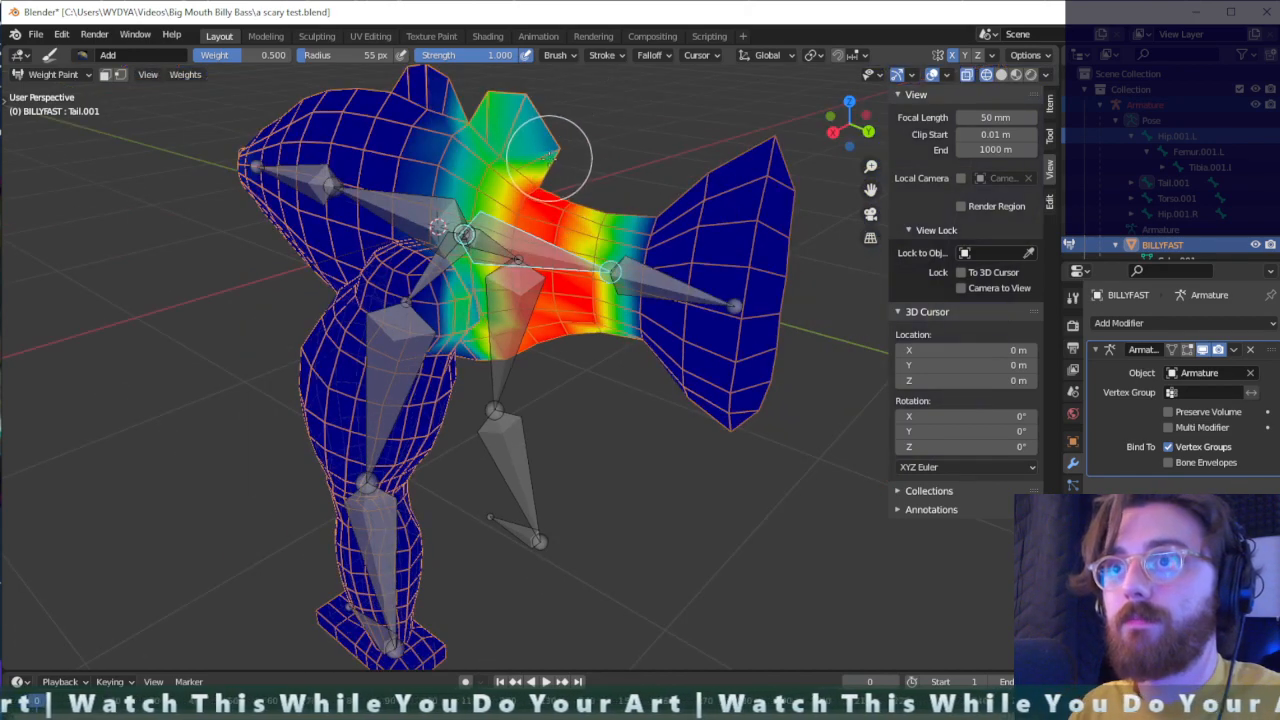
{"action": "left_click_drag", "start_coordinate": [535, 97], "coordinate": [578, 165]}
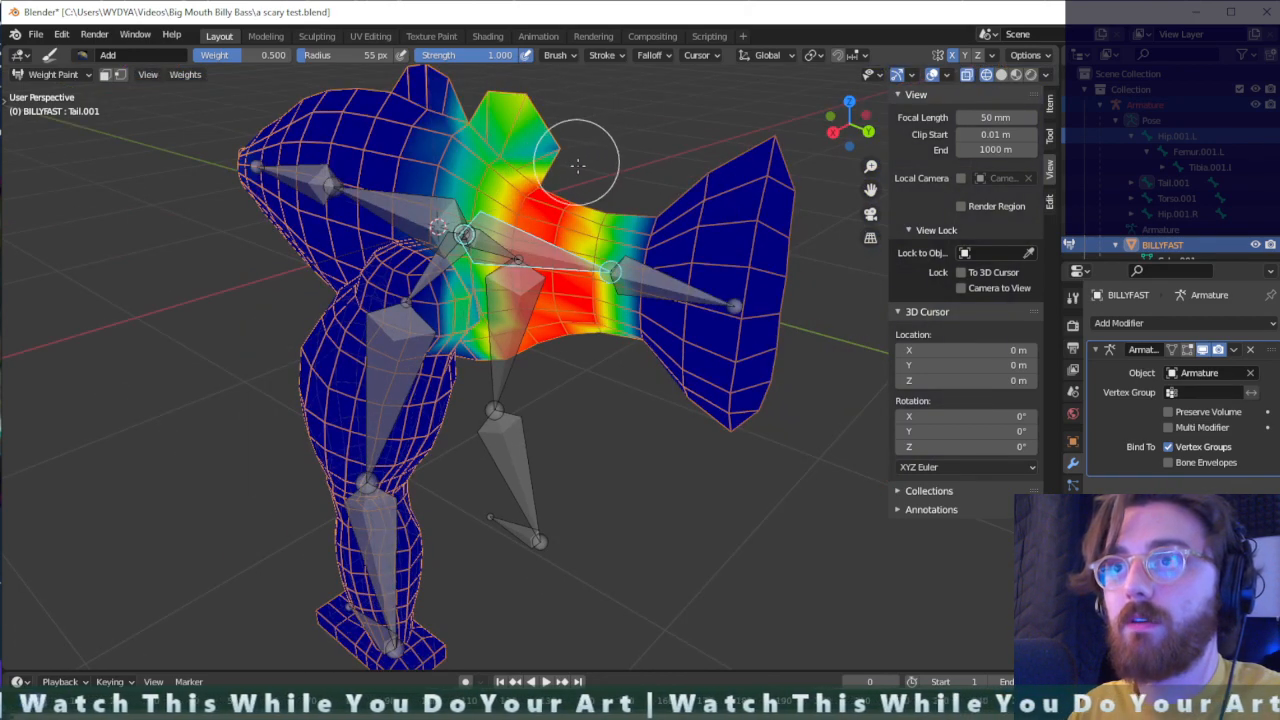
- Remove the tail base bone's stray weights around the left hip and upper thigh with the Subtract brush
{"action": "scroll", "coordinate": [560, 220], "scroll_direction": "up", "scroll_amount": 2}
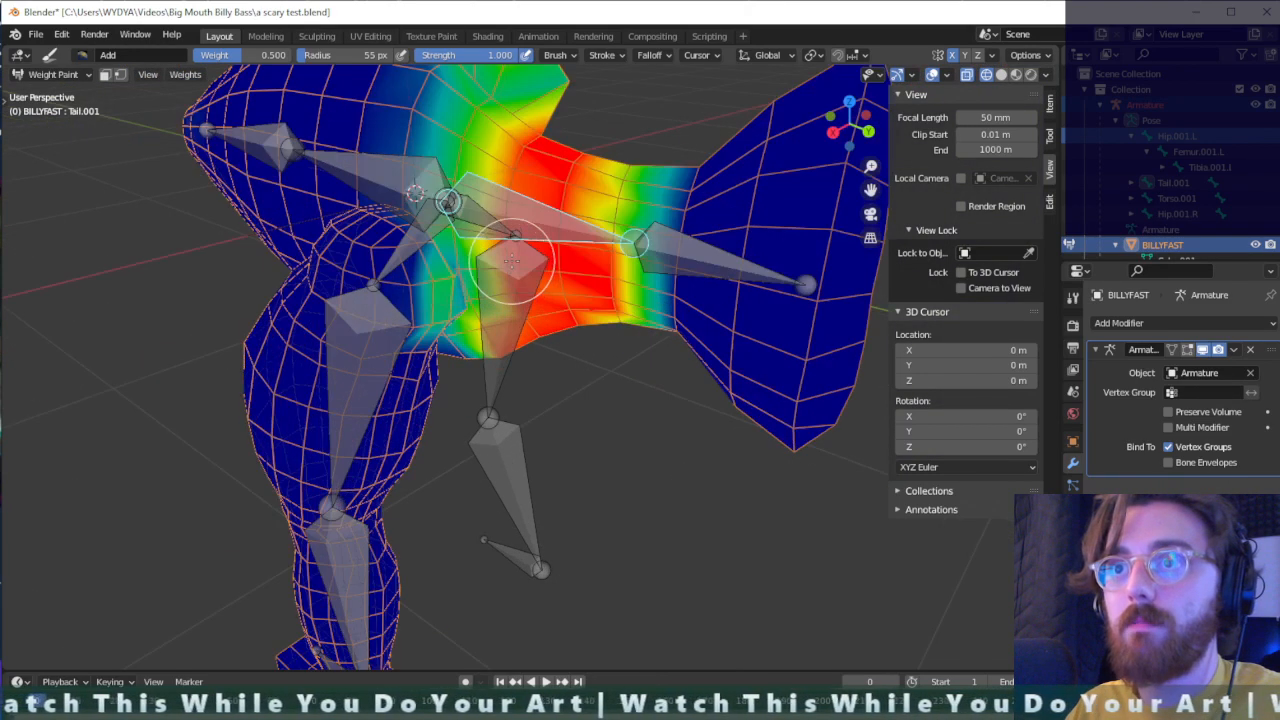
{"action": "scroll", "coordinate": [583, 272], "scroll_direction": "up", "scroll_amount": 1}
{"action": "middle_click_drag", "start_coordinate": [583, 272], "coordinate": [540, 268]}
{"action": "left_click", "coordinate": [84, 56]}
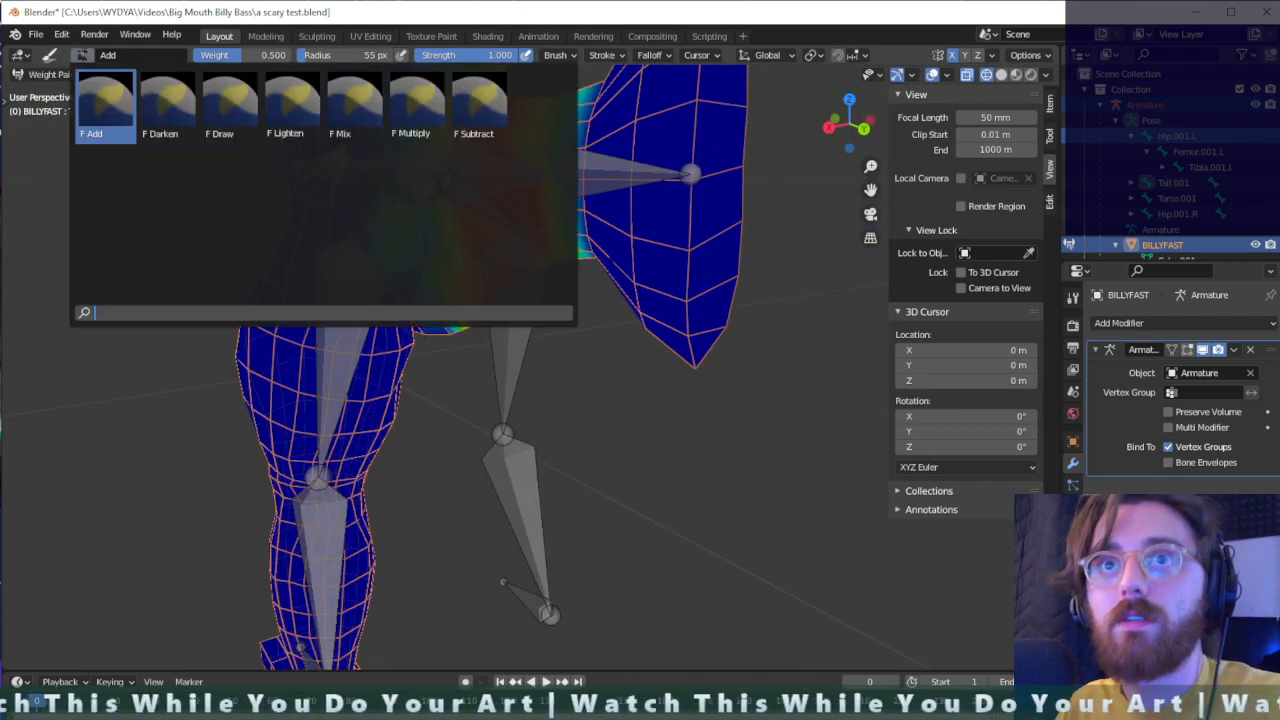
{"action": "left_click", "coordinate": [479, 103]}
{"action": "left_click_drag", "start_coordinate": [408, 232], "coordinate": [394, 236]}
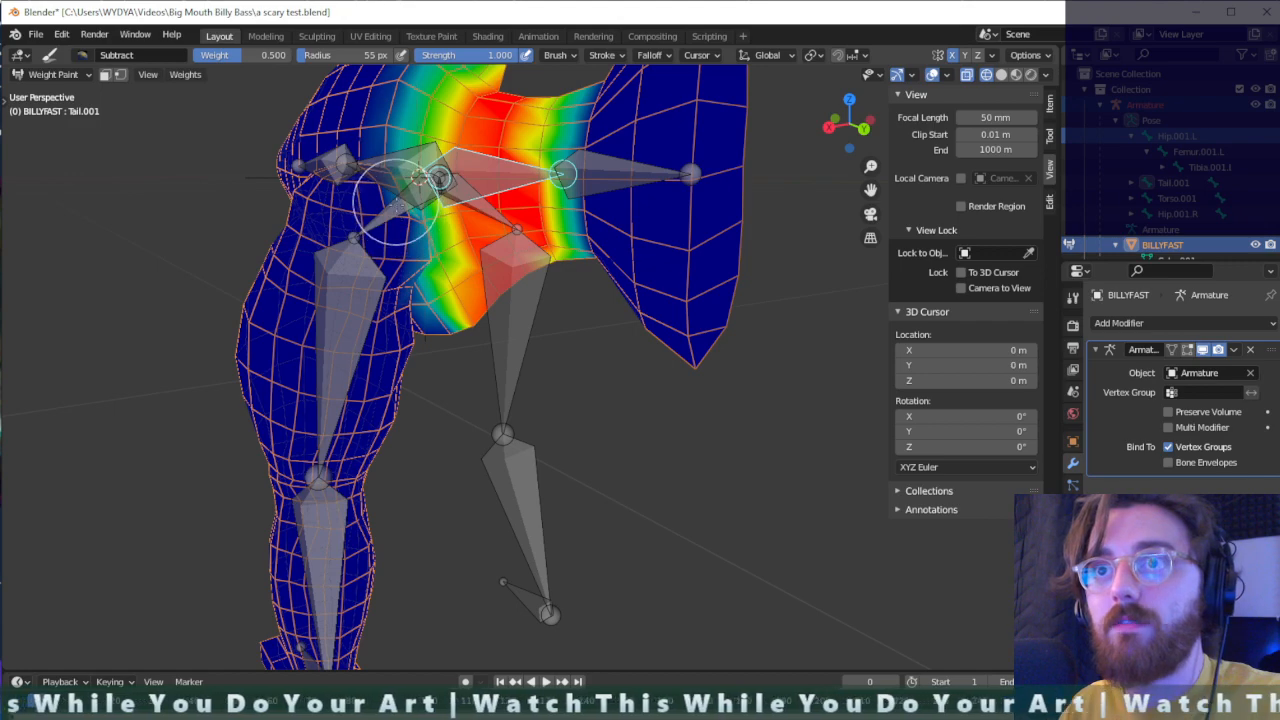
{"action": "middle_click_drag", "start_coordinate": [358, 214], "coordinate": [492, 245]}
{"action": "mouse_move", "coordinate": [576, 244]}
{"action": "middle_mouse_down"}
{"action": "mouse_move", "coordinate": [608, 215]}
{"action": "mouse_move", "coordinate": [598, 242]}
{"action": "middle_mouse_up"}
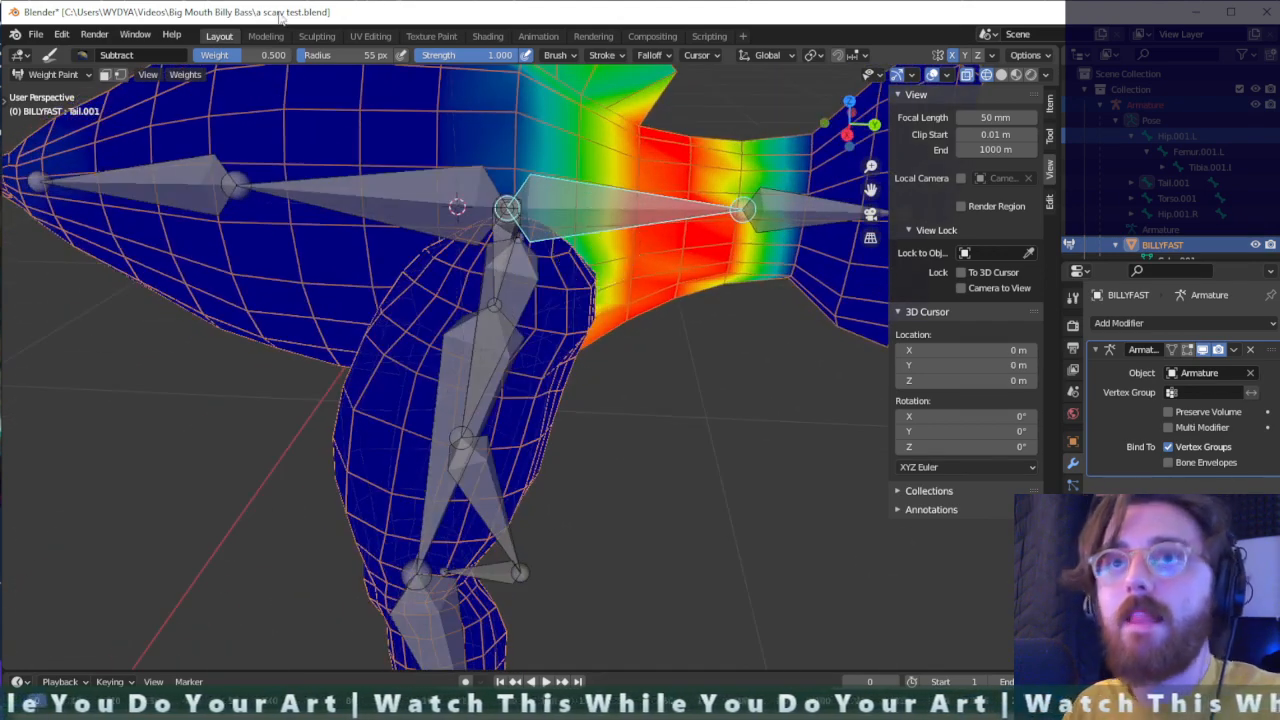
- Build up the tail base bone's weights on the body behind and above the left thigh with a 15 px Add brush
{"action": "left_click", "coordinate": [79, 57]}
{"action": "left_click", "coordinate": [106, 108]}
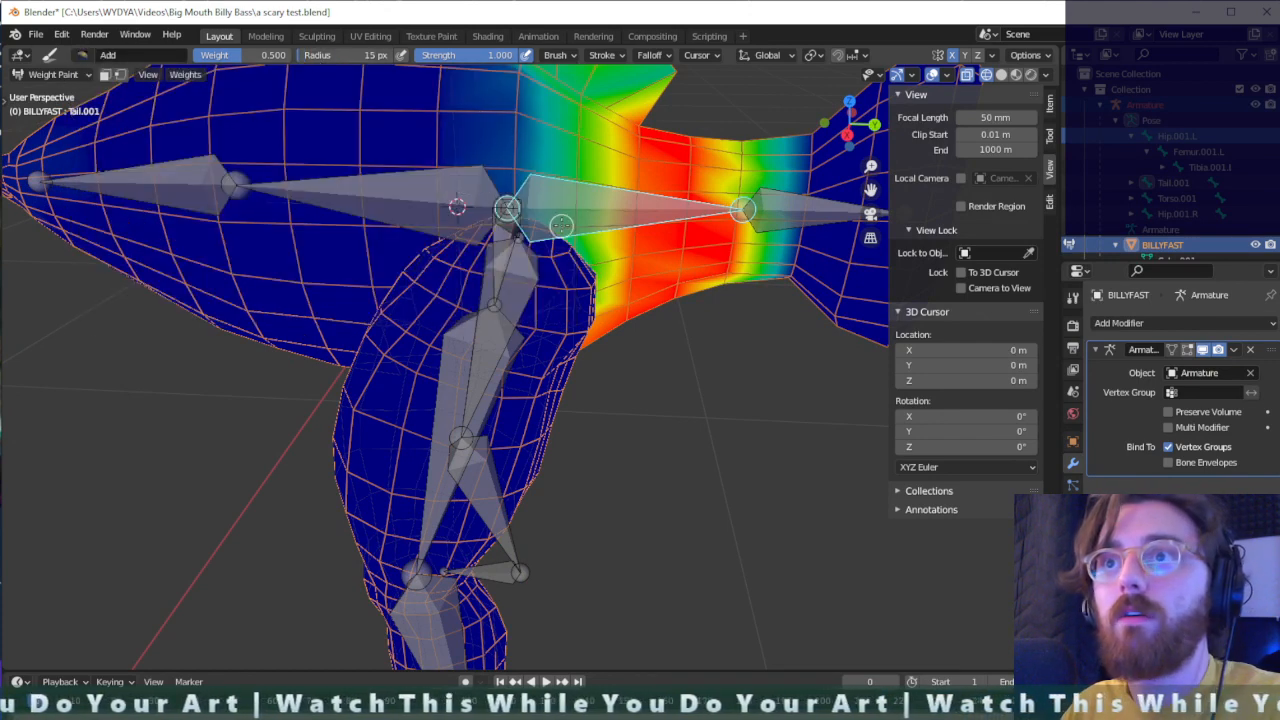
{"action": "mouse_move", "coordinate": [575, 228]}
{"action": "left_mouse_down"}
{"action": "mouse_move", "coordinate": [595, 87]}
{"action": "mouse_move", "coordinate": [525, 107]}
{"action": "mouse_move", "coordinate": [527, 196]}
{"action": "left_mouse_up"}
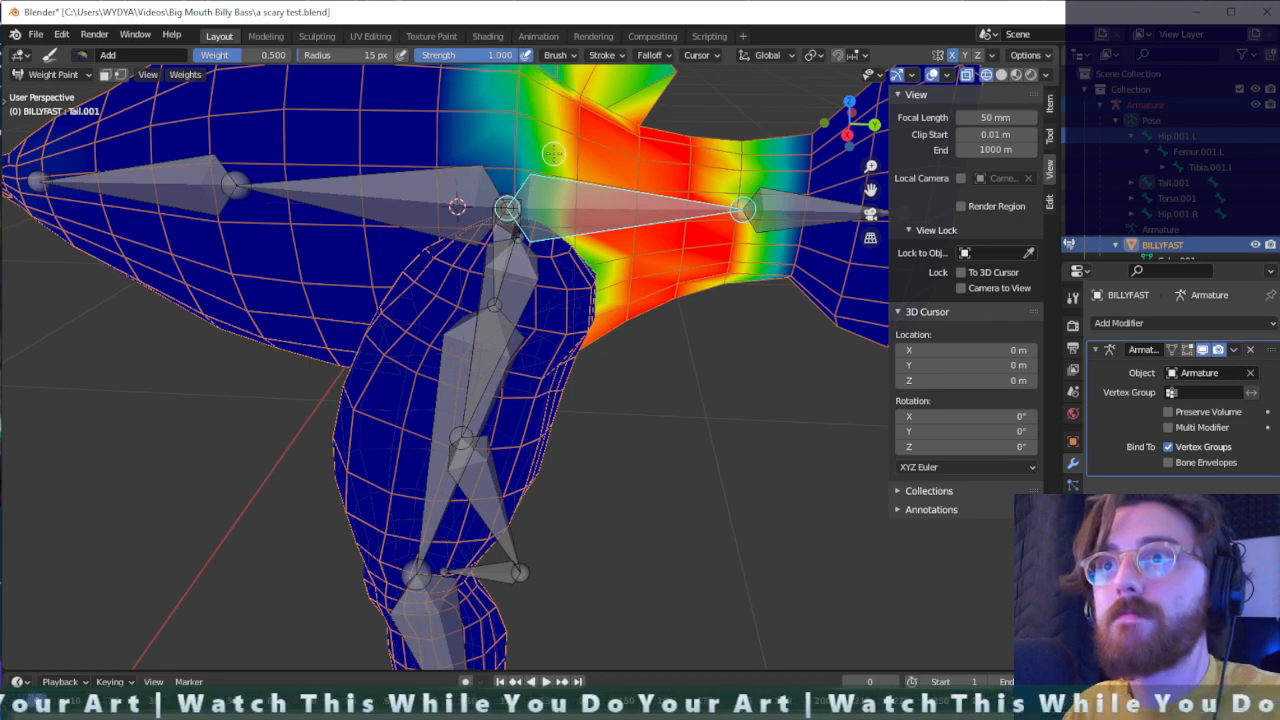
{"action": "scroll", "coordinate": [551, 137], "scroll_direction": "down", "scroll_amount": 1}
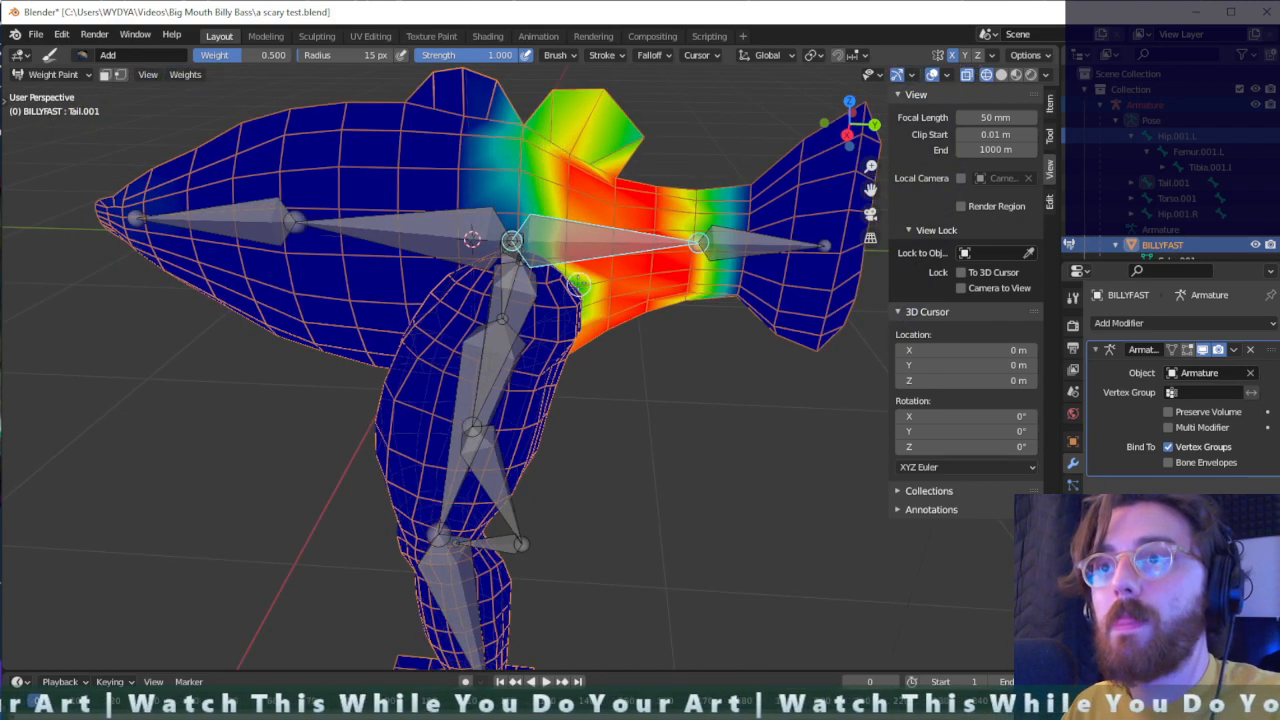
{"action": "scroll", "coordinate": [598, 306], "scroll_direction": "up", "scroll_amount": 4}
{"action": "middle_click_drag", "start_coordinate": [656, 330], "coordinate": [571, 259]}
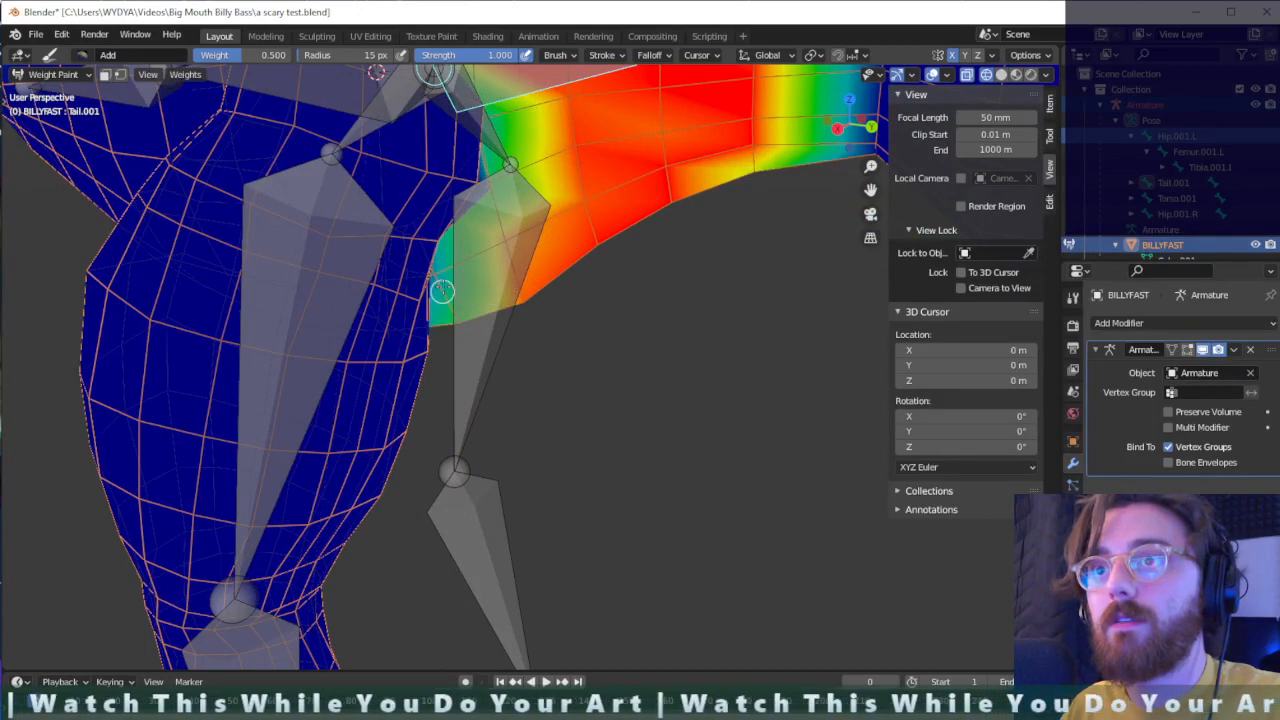
{"action": "middle_click_drag", "start_coordinate": [471, 270], "coordinate": [612, 247]}
- Activate the rear torso bone and paint its weights over the mid-body and front dorsal fin with the Add brush at 0.500 weight
{"action": "left_click", "coordinate": [406, 178], "text": "ctrl"}
{"action": "scroll", "coordinate": [437, 180], "scroll_direction": "down", "scroll_amount": 2}
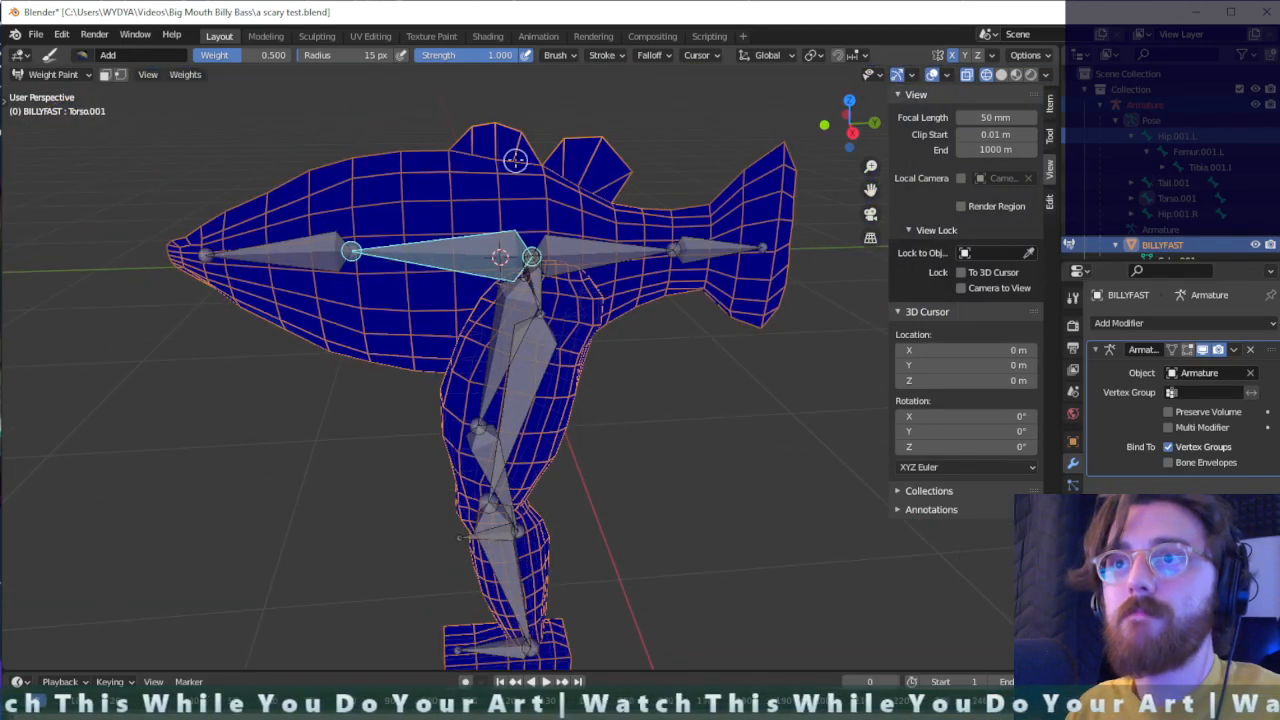
{"action": "mouse_move", "coordinate": [522, 149]}
{"action": "left_mouse_down"}
{"action": "mouse_move", "coordinate": [509, 123]}
{"action": "mouse_move", "coordinate": [446, 154]}
{"action": "mouse_move", "coordinate": [438, 205]}
{"action": "mouse_move", "coordinate": [403, 239]}
{"action": "mouse_move", "coordinate": [417, 339]}
{"action": "mouse_move", "coordinate": [402, 269]}
{"action": "left_mouse_up"}
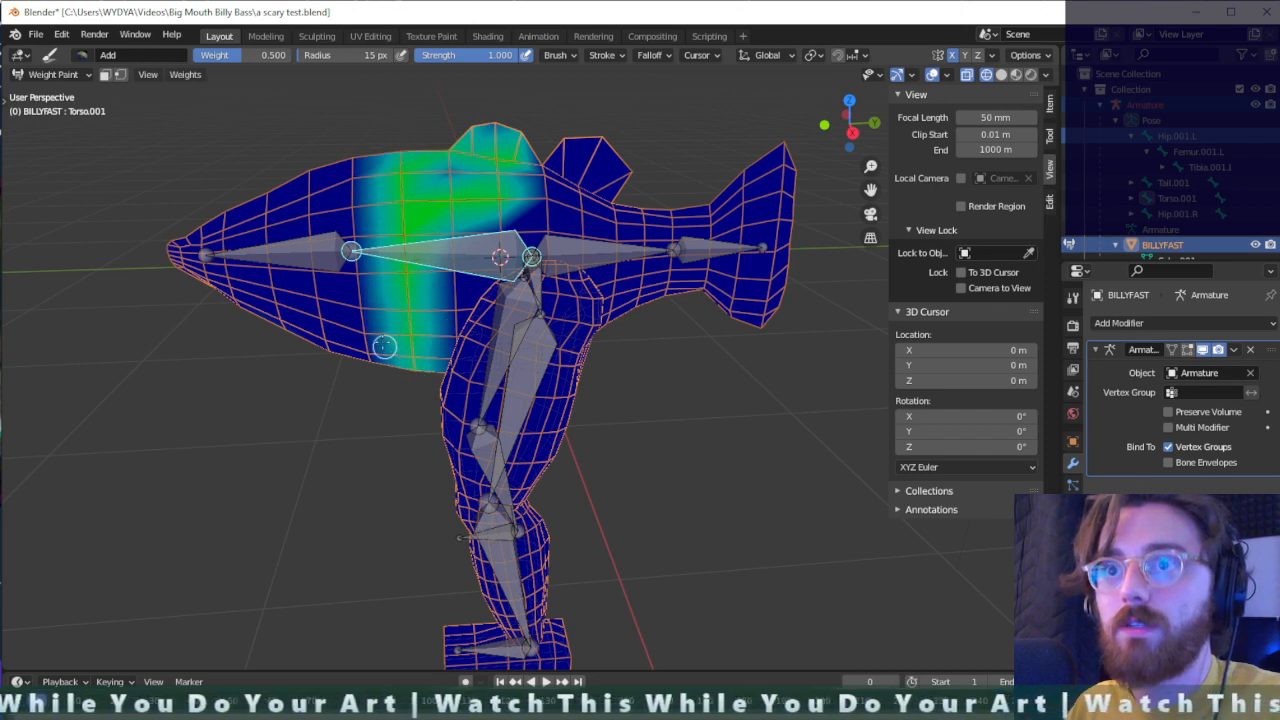
{"action": "mouse_move", "coordinate": [384, 346]}
{"action": "left_mouse_down"}
{"action": "mouse_move", "coordinate": [350, 200]}
{"action": "mouse_move", "coordinate": [382, 380]}
{"action": "left_mouse_up"}
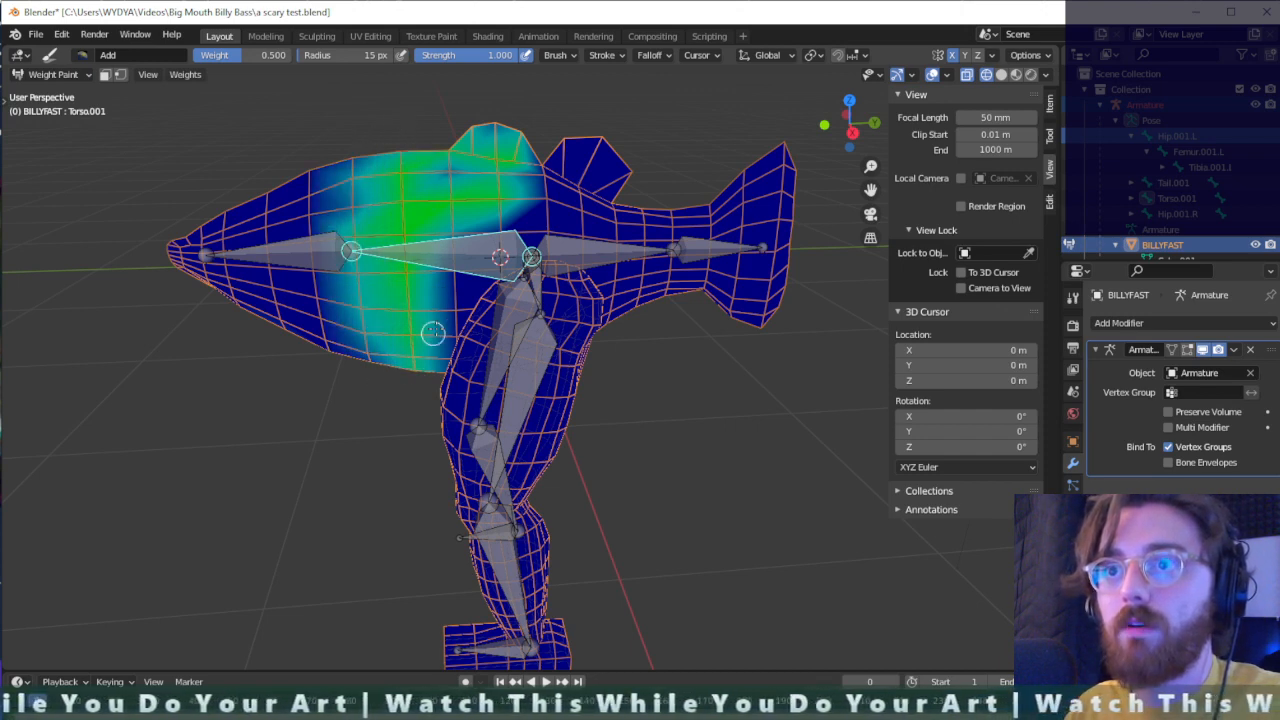
{"action": "mouse_move", "coordinate": [432, 333]}
{"action": "left_mouse_down"}
{"action": "mouse_move", "coordinate": [464, 284]}
{"action": "mouse_move", "coordinate": [448, 207]}
{"action": "left_mouse_up"}
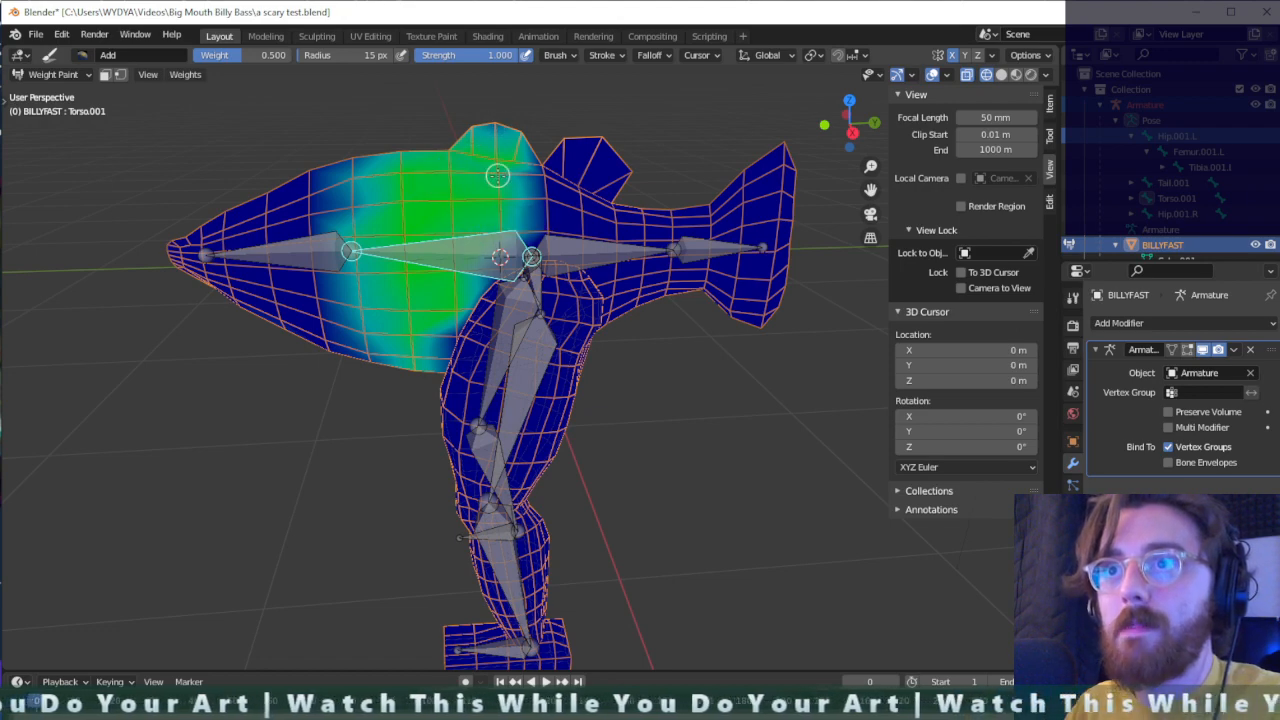
- Extend the rear torso bone's weights across the belly underside up to the front of the left thigh
{"action": "scroll", "coordinate": [537, 216], "scroll_direction": "up", "scroll_amount": 4}
{"action": "middle_click_drag", "start_coordinate": [532, 218], "coordinate": [574, 197]}
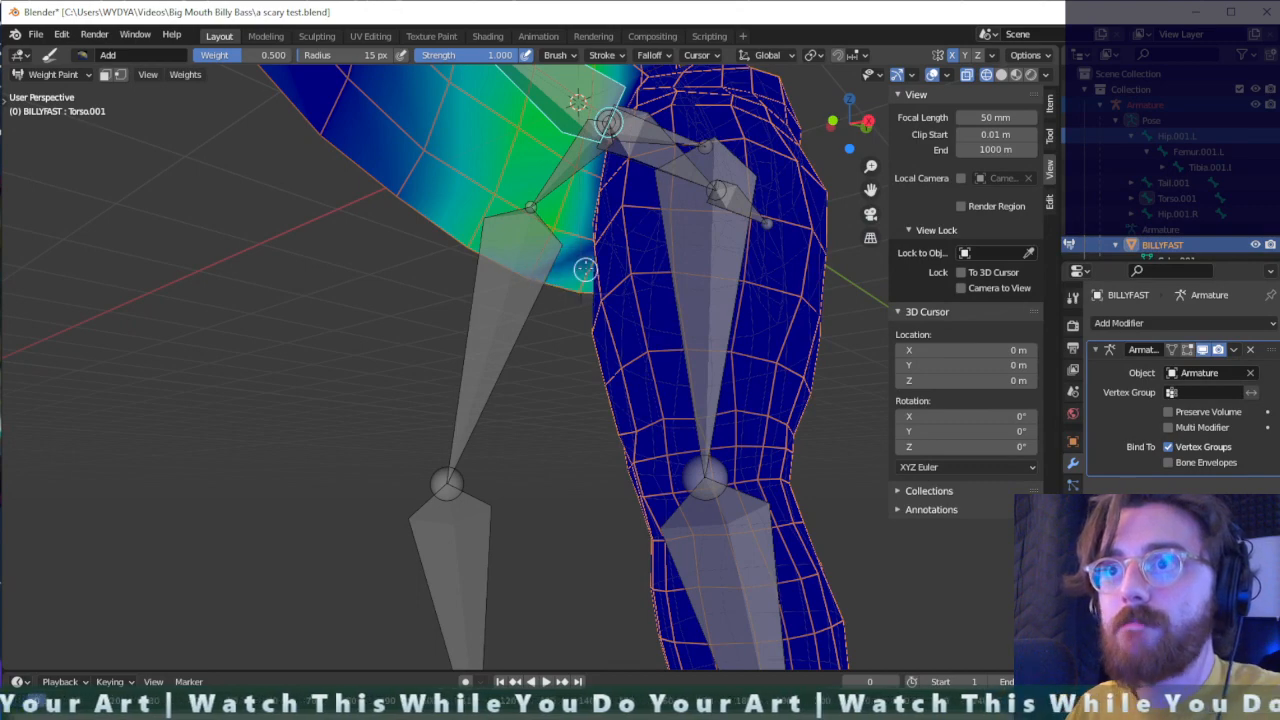
{"action": "scroll", "coordinate": [605, 250], "scroll_direction": "up", "scroll_amount": 3}
{"action": "middle_click_drag", "start_coordinate": [611, 253], "coordinate": [806, 271]}
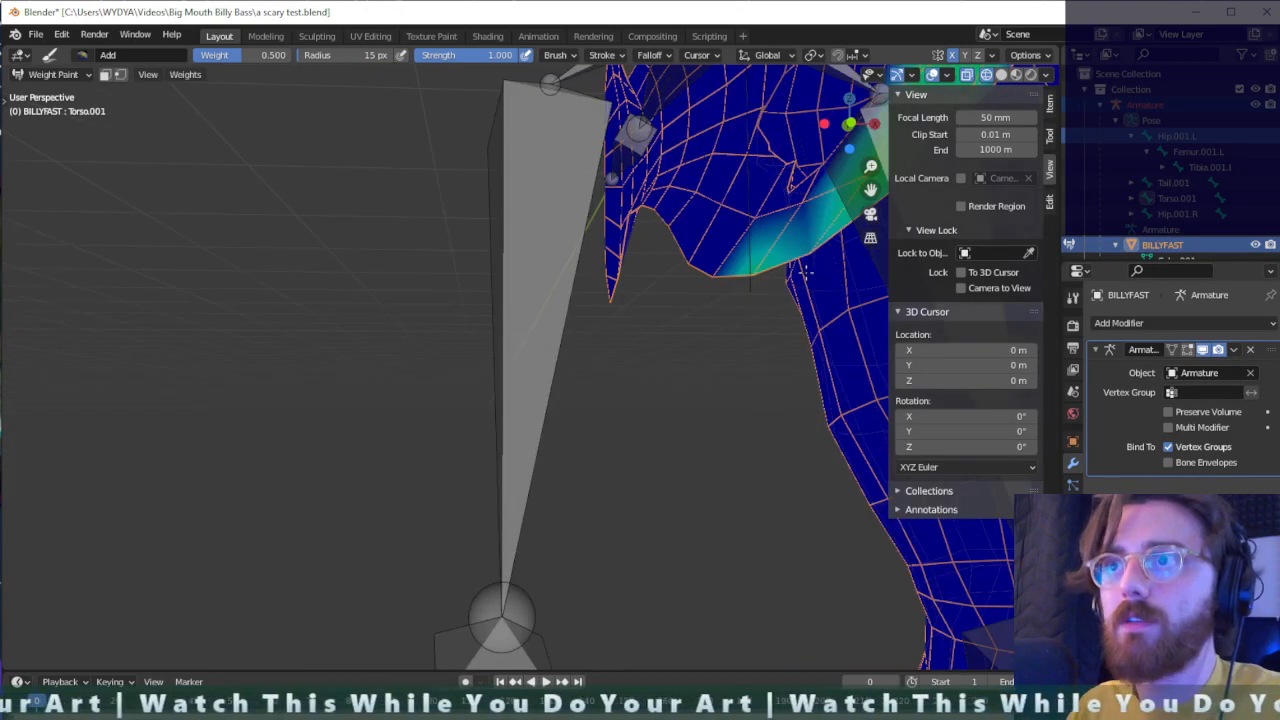
{"action": "mouse_move", "coordinate": [830, 209]}
{"action": "middle_mouse_down"}
{"action": "mouse_move", "coordinate": [809, 203]}
{"action": "mouse_move", "coordinate": [757, 236]}
{"action": "mouse_move", "coordinate": [582, 263]}
{"action": "middle_mouse_up"}
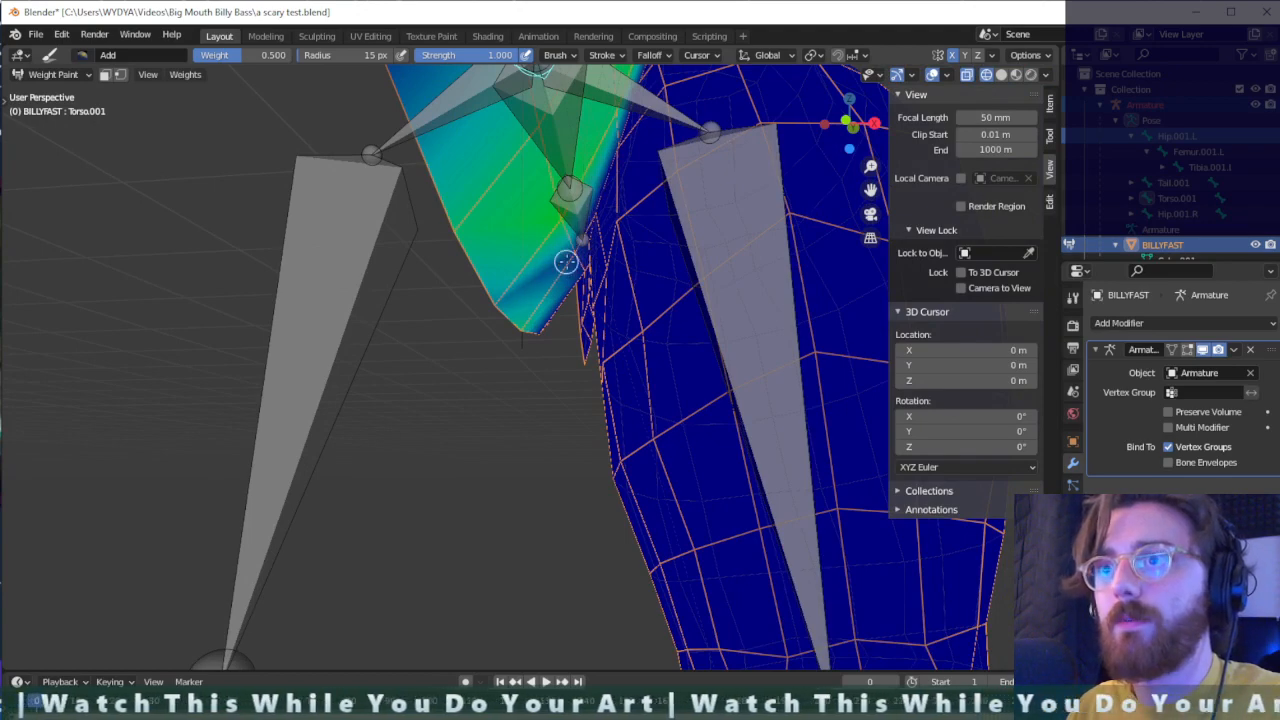
{"action": "left_click_drag", "start_coordinate": [566, 262], "coordinate": [576, 260]}
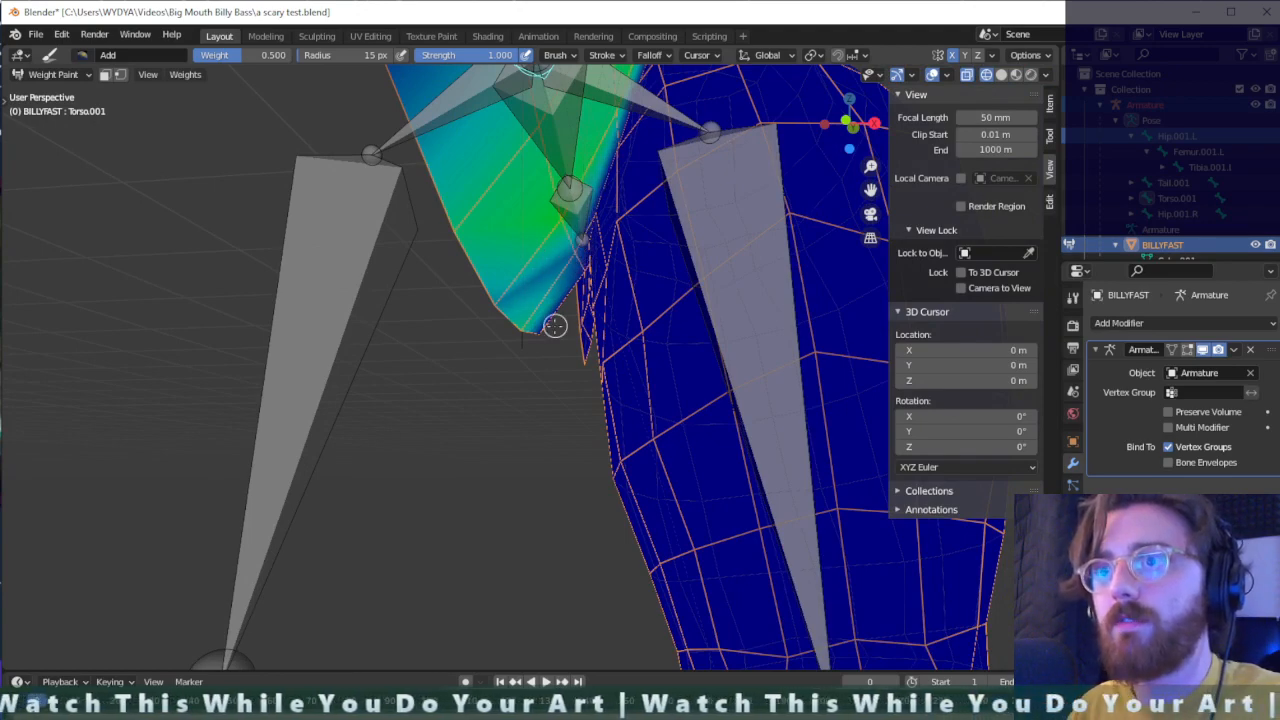
{"action": "middle_click_drag", "start_coordinate": [554, 325], "coordinate": [484, 286]}
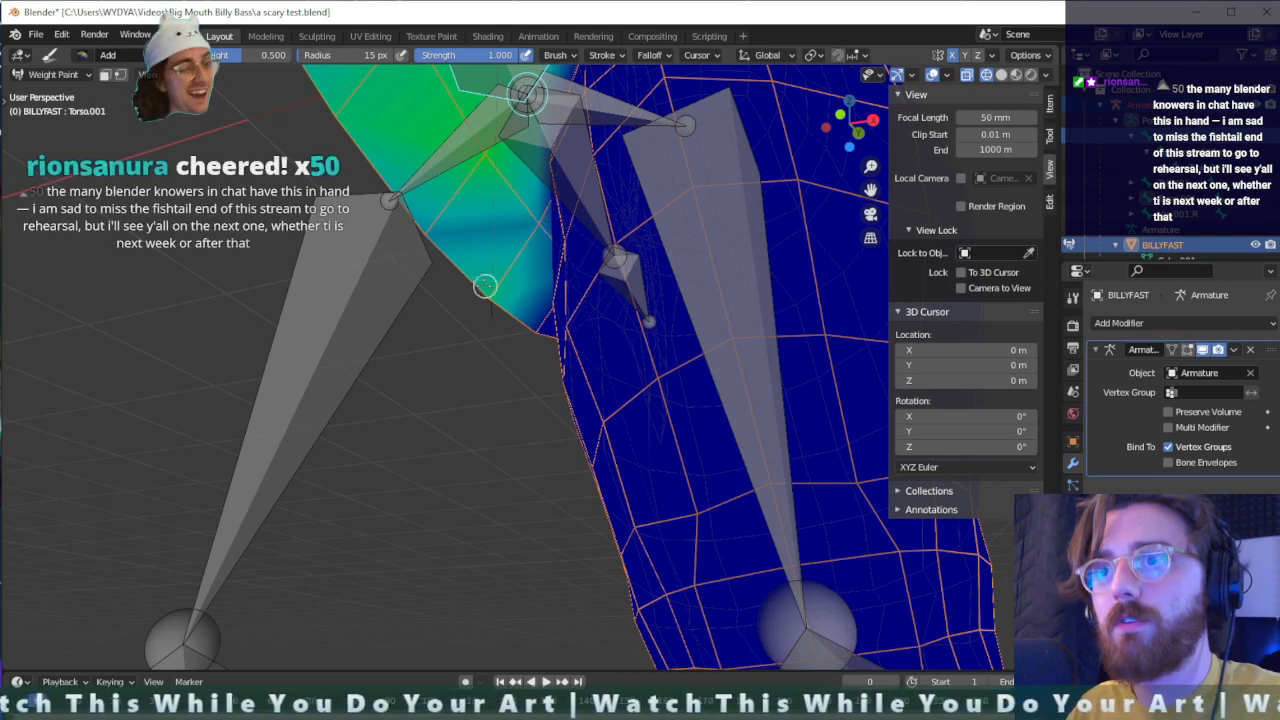
- Build up the rear torso bone's weights on the rear belly below the hip joint
{"action": "mouse_move", "coordinate": [462, 236]}
{"action": "left_mouse_down"}
{"action": "mouse_move", "coordinate": [454, 223]}
{"action": "mouse_move", "coordinate": [543, 217]}
{"action": "left_mouse_up"}
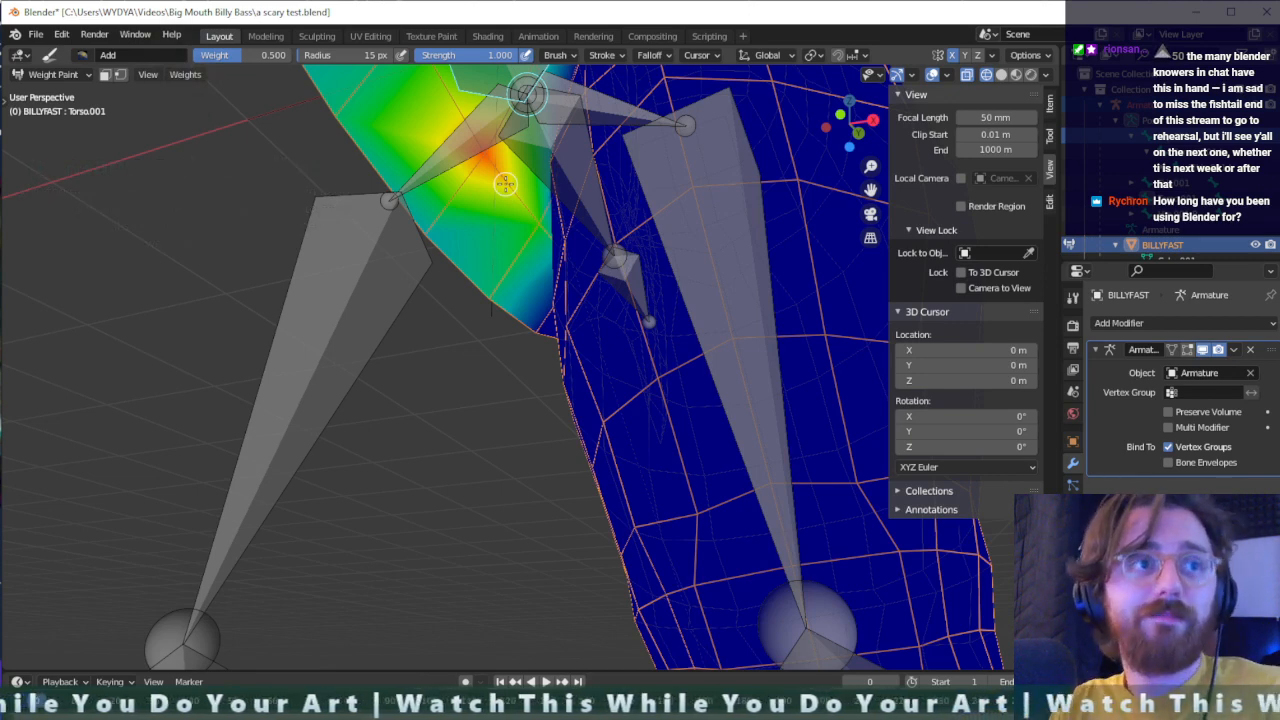
{"action": "middle_click_drag", "start_coordinate": [505, 183], "coordinate": [498, 225]}
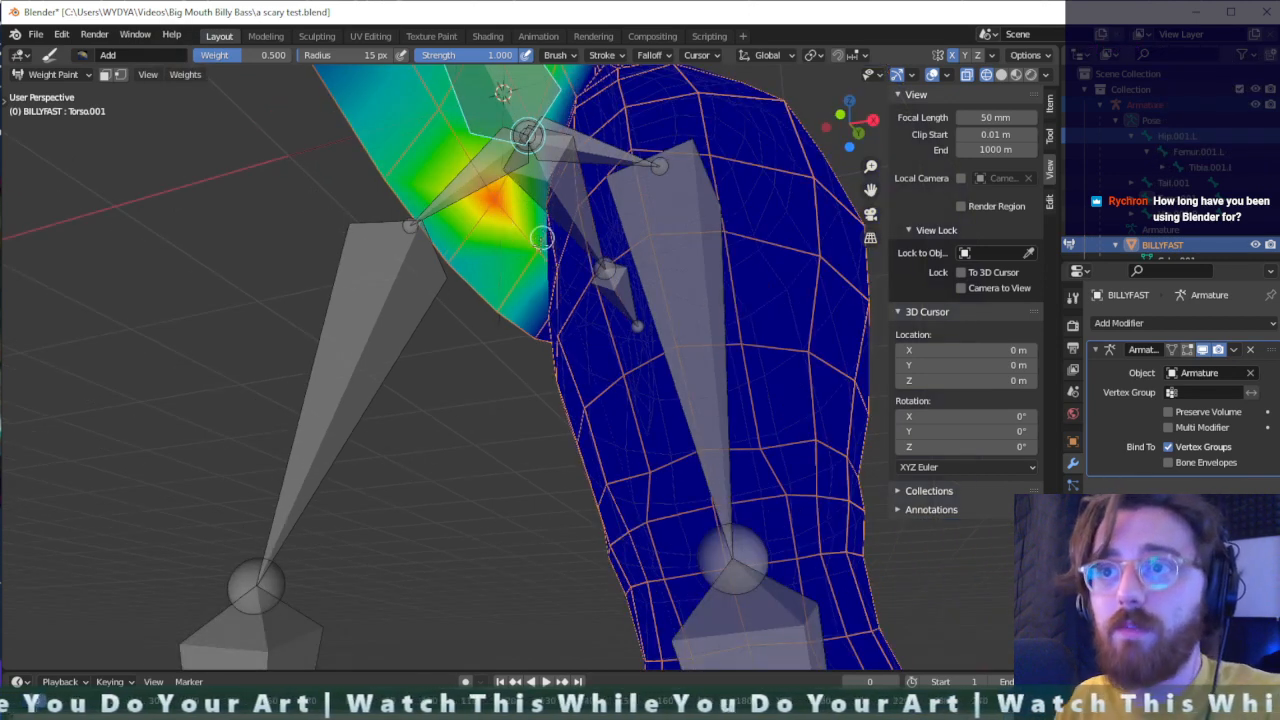
{"action": "left_click_drag", "start_coordinate": [540, 237], "coordinate": [490, 303]}
{"action": "middle_click_drag", "start_coordinate": [500, 317], "coordinate": [506, 321]}
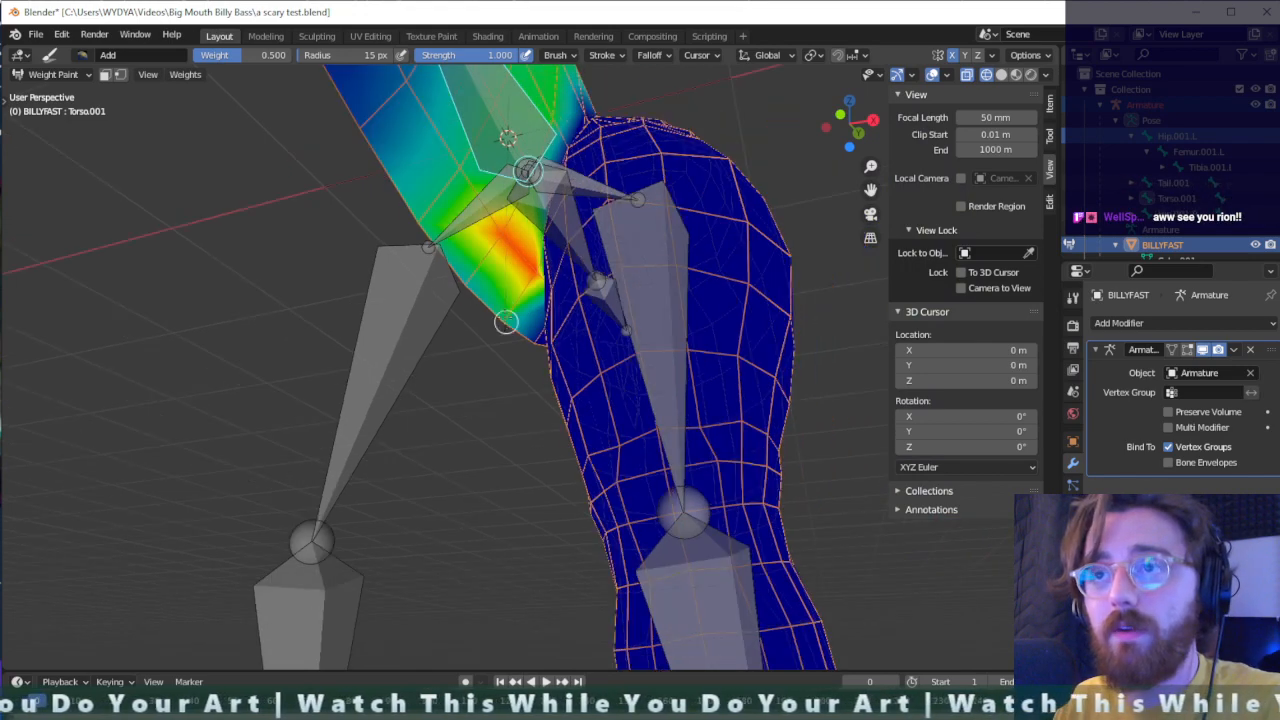
{"action": "middle_click_drag", "start_coordinate": [489, 221], "coordinate": [450, 230]}
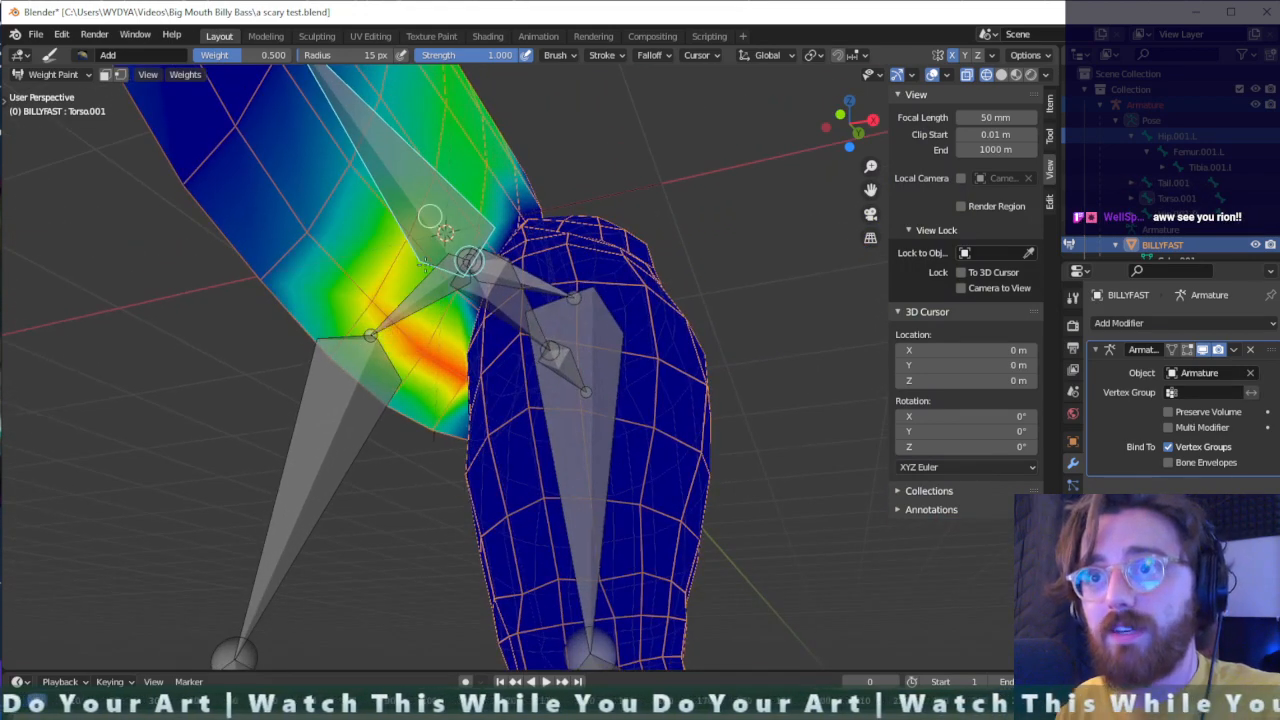
- Strengthen the rear torso bone's weights along the side of the mid-body, from the back down to the belly
{"action": "scroll", "coordinate": [350, 322], "scroll_direction": "down", "scroll_amount": 1}
{"action": "middle_click_drag", "start_coordinate": [347, 320], "coordinate": [280, 310]}
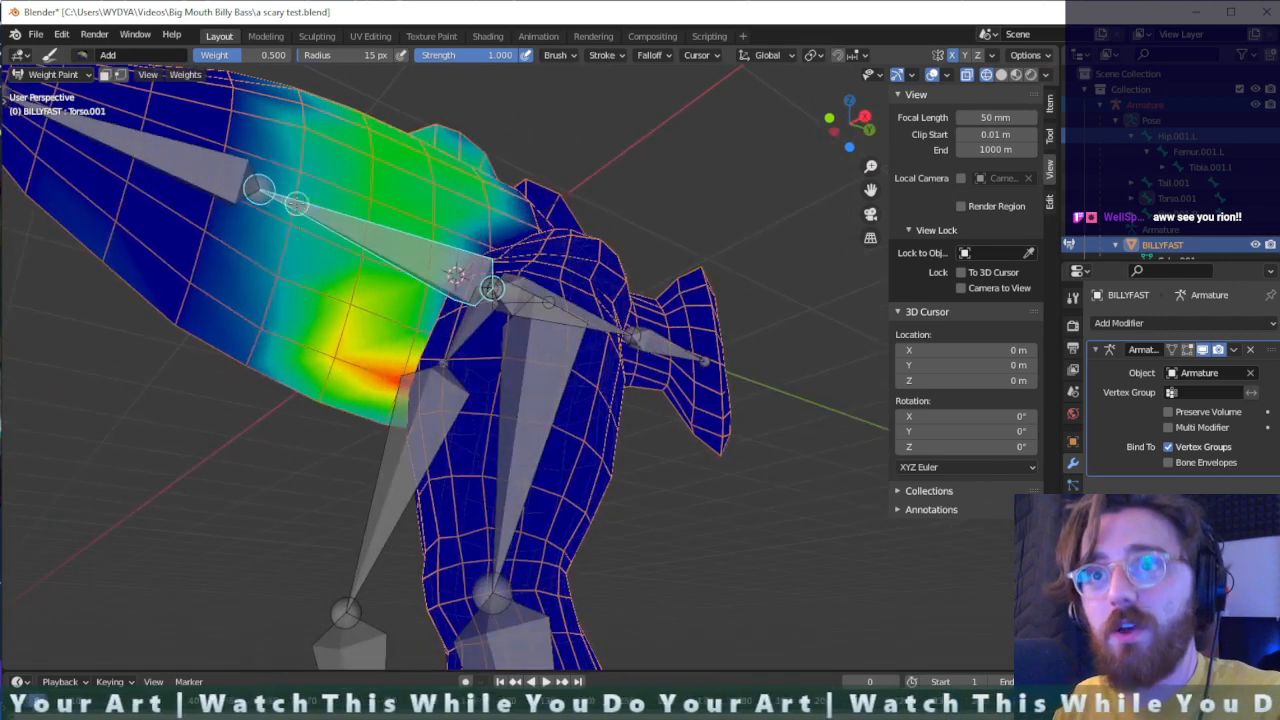
{"action": "mouse_move", "coordinate": [283, 245]}
{"action": "left_mouse_down"}
{"action": "mouse_move", "coordinate": [416, 133]}
{"action": "mouse_move", "coordinate": [368, 162]}
{"action": "left_mouse_up"}
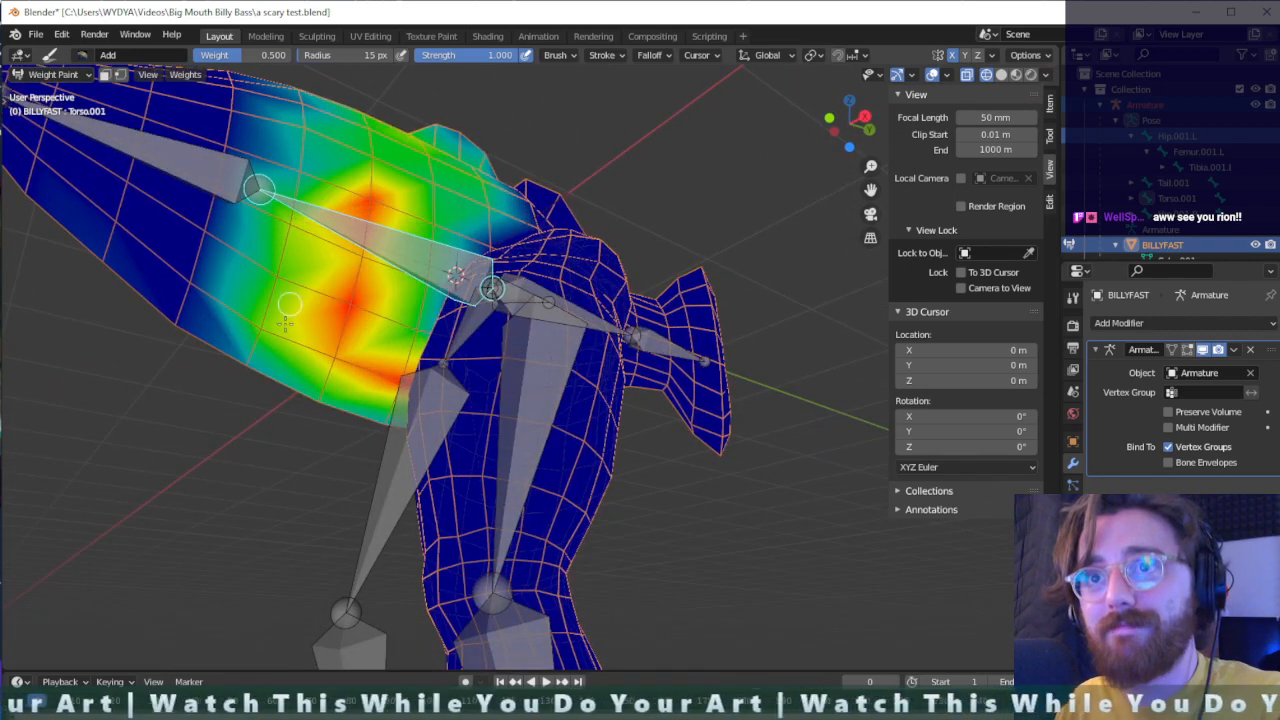
{"action": "left_click_drag", "start_coordinate": [294, 131], "coordinate": [293, 218]}
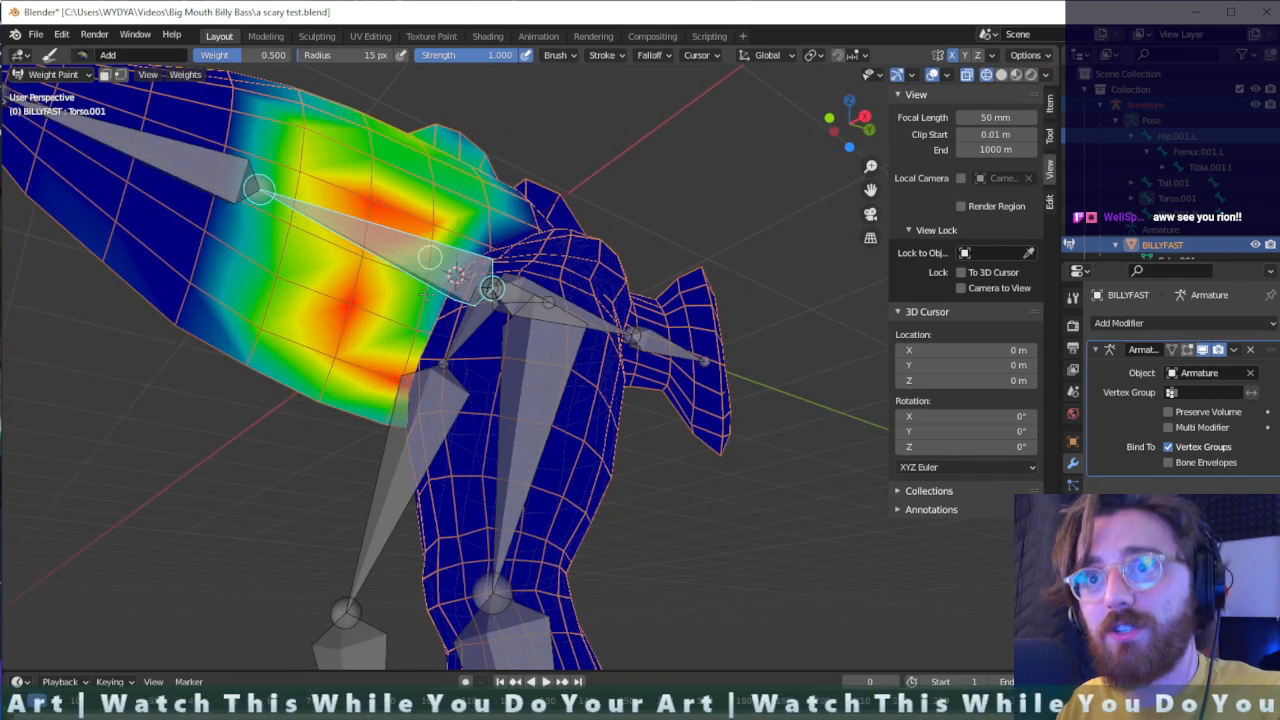
{"action": "middle_click_drag", "start_coordinate": [410, 330], "coordinate": [422, 308]}
{"action": "mouse_move", "coordinate": [422, 310]}
{"action": "left_mouse_down"}
{"action": "mouse_move", "coordinate": [420, 249]}
{"action": "mouse_move", "coordinate": [457, 105]}
{"action": "mouse_move", "coordinate": [385, 240]}
{"action": "mouse_move", "coordinate": [377, 155]}
{"action": "mouse_move", "coordinate": [345, 175]}
{"action": "mouse_move", "coordinate": [297, 153]}
{"action": "left_mouse_up"}
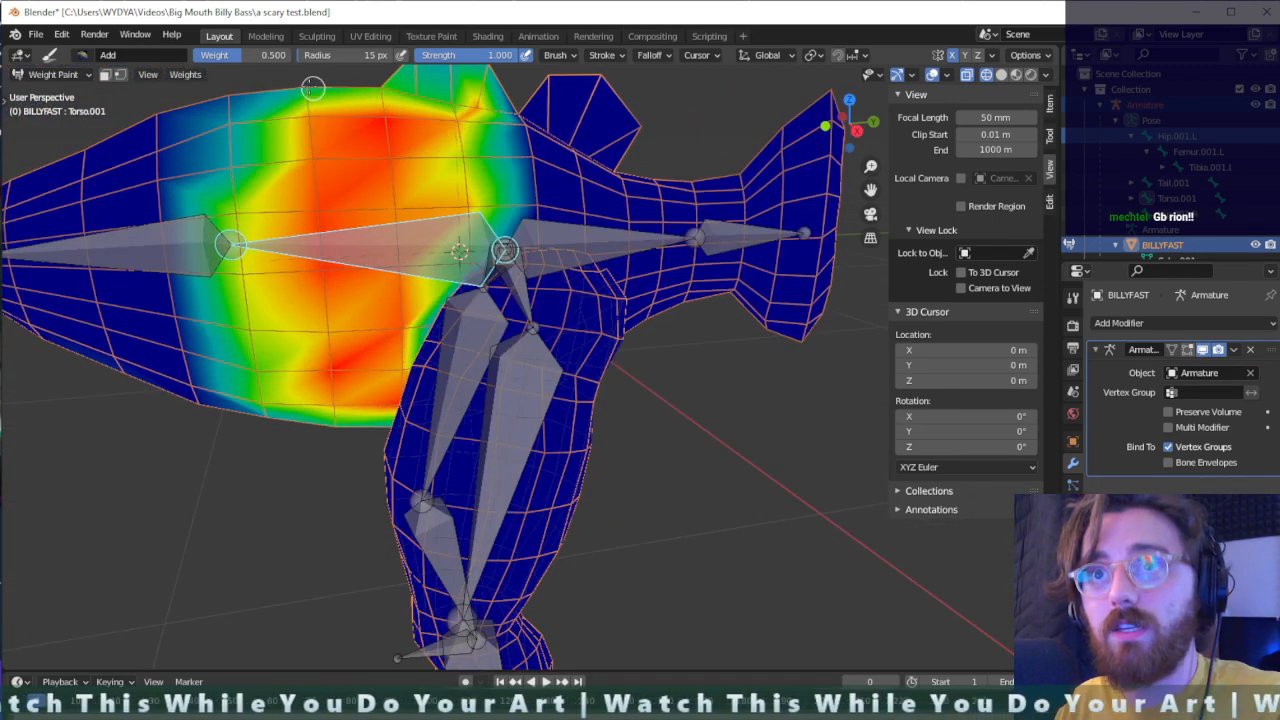
- Fill the rear torso bone's weights to nearly full strength over the upper back, the front dorsal fin's base and the front edge of the mid-body
{"action": "mouse_move", "coordinate": [313, 88]}
{"action": "left_mouse_down"}
{"action": "mouse_move", "coordinate": [215, 165]}
{"action": "mouse_move", "coordinate": [229, 124]}
{"action": "left_mouse_up"}
{"action": "mouse_move", "coordinate": [400, 105]}
{"action": "left_mouse_down"}
{"action": "mouse_move", "coordinate": [428, 145]}
{"action": "mouse_move", "coordinate": [480, 170]}
{"action": "left_mouse_up"}
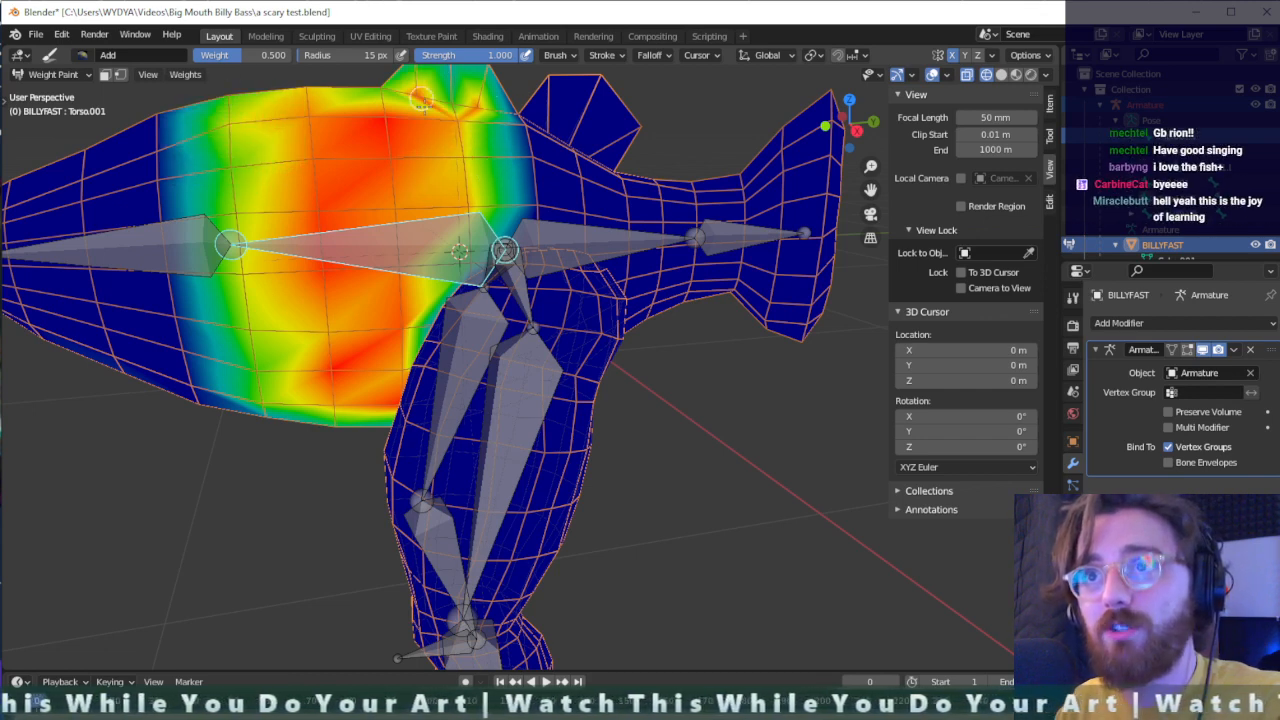
{"action": "mouse_move", "coordinate": [437, 102]}
{"action": "left_mouse_down"}
{"action": "mouse_move", "coordinate": [300, 95]}
{"action": "mouse_move", "coordinate": [290, 72]}
{"action": "left_mouse_up"}
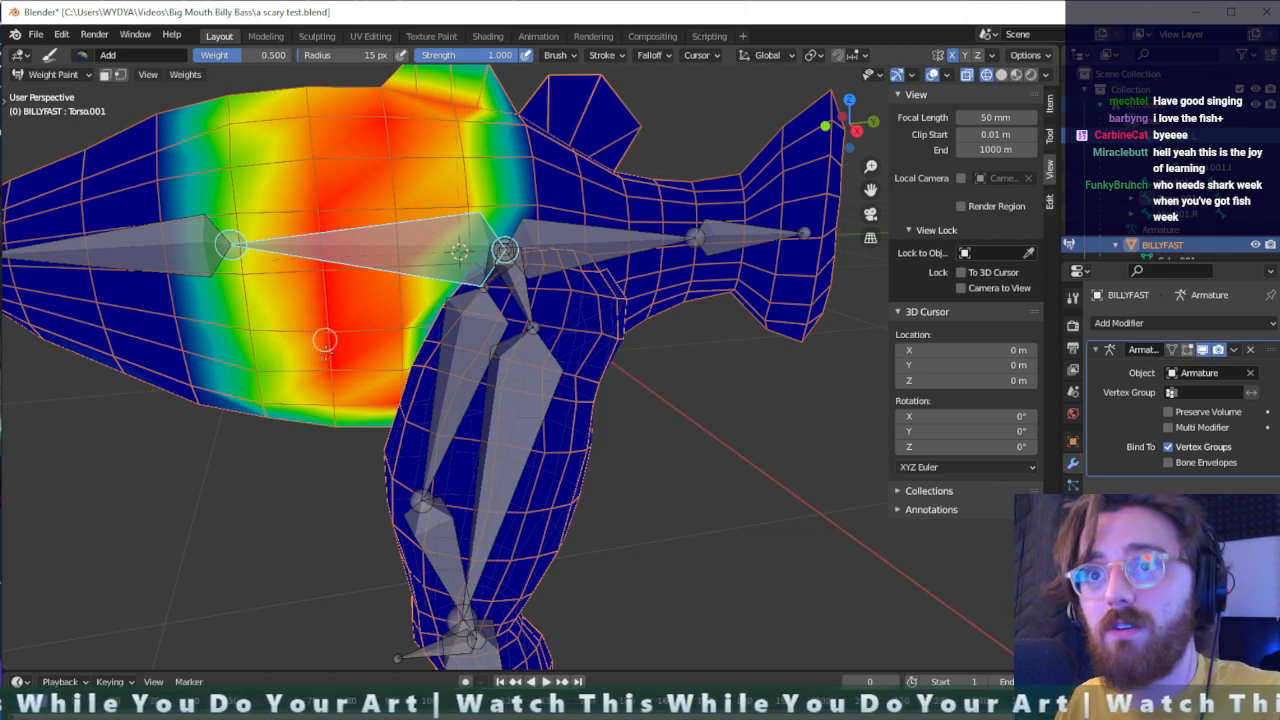
{"action": "mouse_move", "coordinate": [252, 352]}
{"action": "left_mouse_down"}
{"action": "mouse_move", "coordinate": [271, 437]}
{"action": "mouse_move", "coordinate": [300, 386]}
{"action": "mouse_move", "coordinate": [257, 340]}
{"action": "mouse_move", "coordinate": [239, 176]}
{"action": "left_mouse_up"}
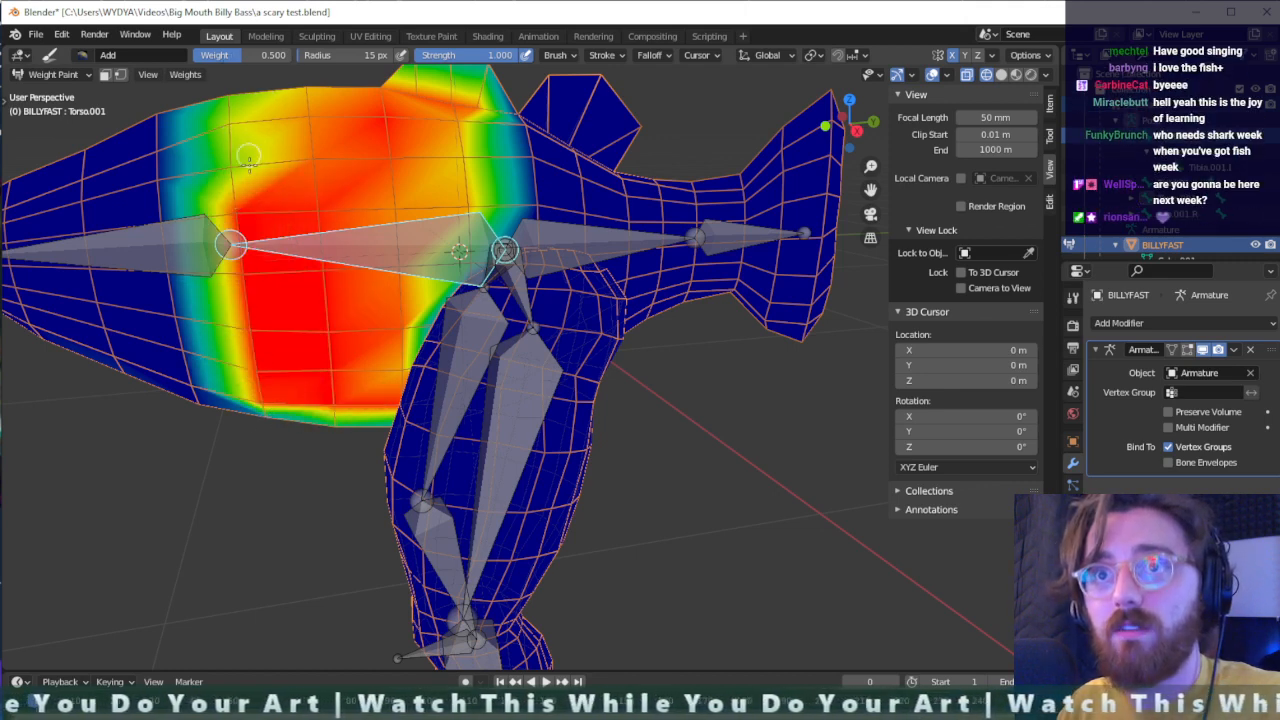
{"action": "mouse_move", "coordinate": [289, 113]}
{"action": "left_mouse_down"}
{"action": "mouse_move", "coordinate": [310, 125]}
{"action": "mouse_move", "coordinate": [315, 115]}
{"action": "left_mouse_up"}
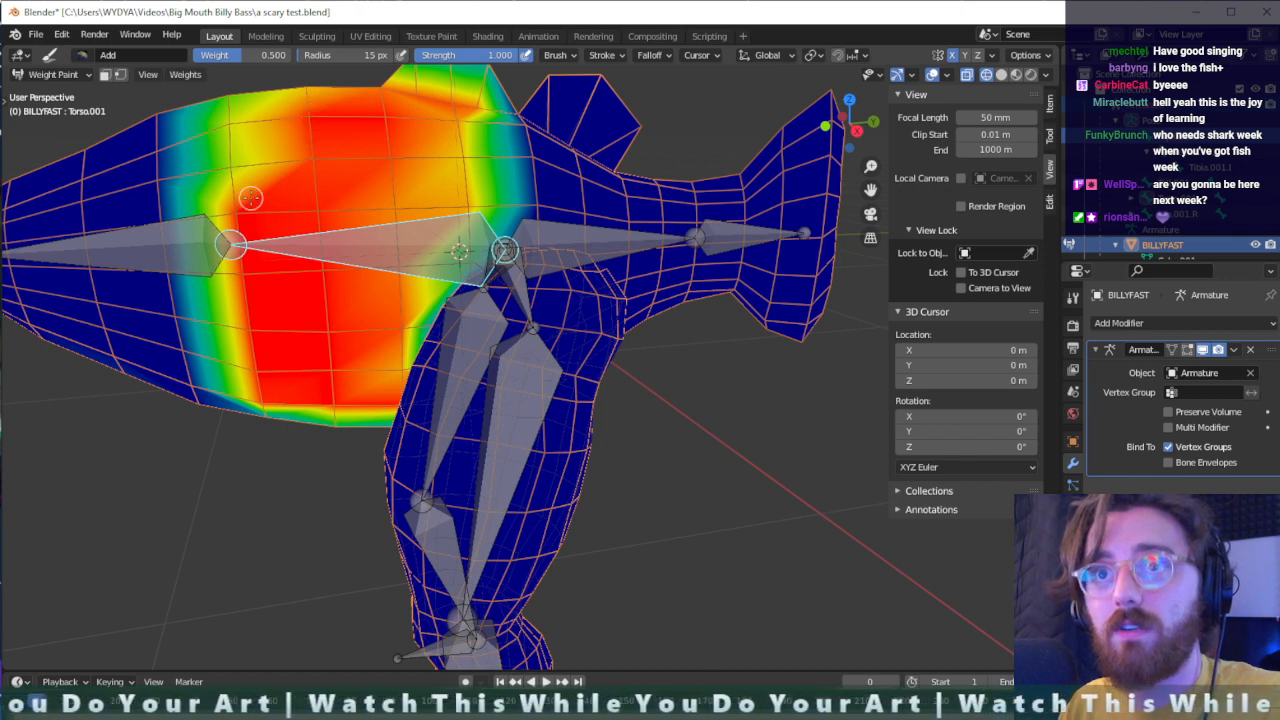
{"action": "mouse_move", "coordinate": [250, 198]}
{"action": "left_mouse_down"}
{"action": "mouse_move", "coordinate": [240, 102]}
{"action": "mouse_move", "coordinate": [310, 110]}
{"action": "mouse_move", "coordinate": [300, 105]}
{"action": "left_mouse_up"}
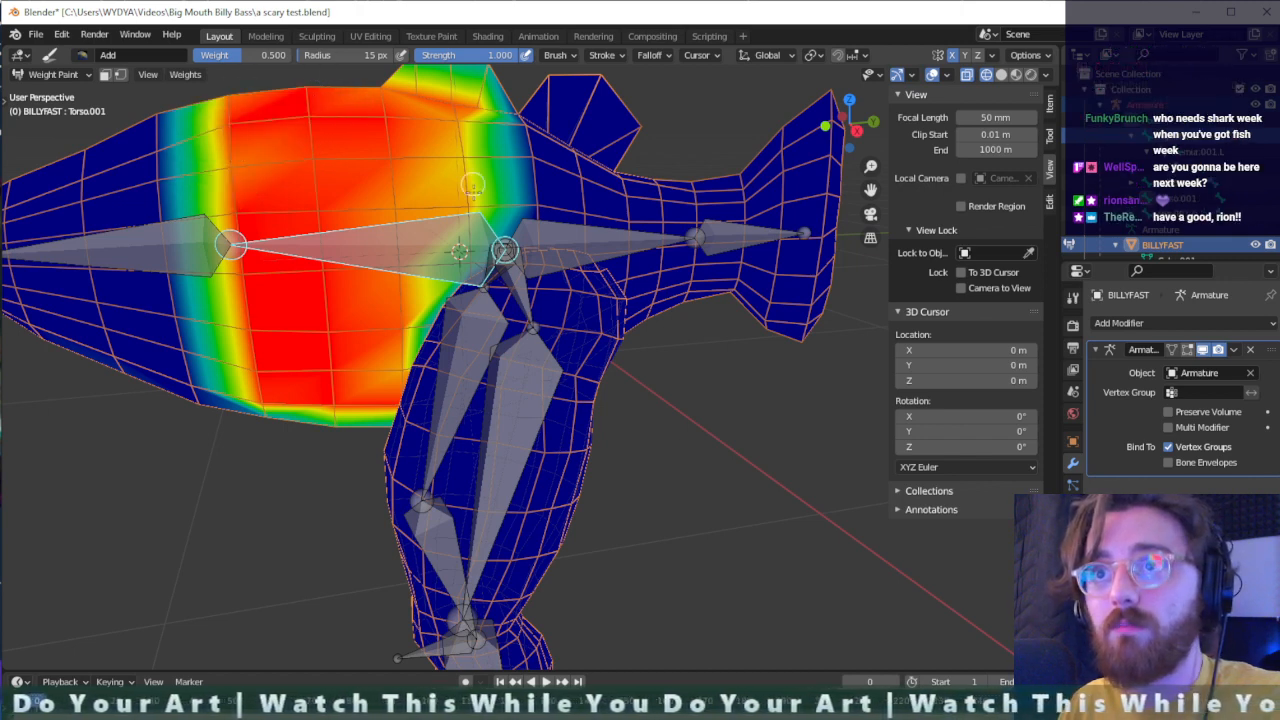
{"action": "mouse_move", "coordinate": [472, 185]}
{"action": "left_mouse_down"}
{"action": "mouse_move", "coordinate": [417, 194]}
{"action": "mouse_move", "coordinate": [439, 267]}
{"action": "left_mouse_up"}
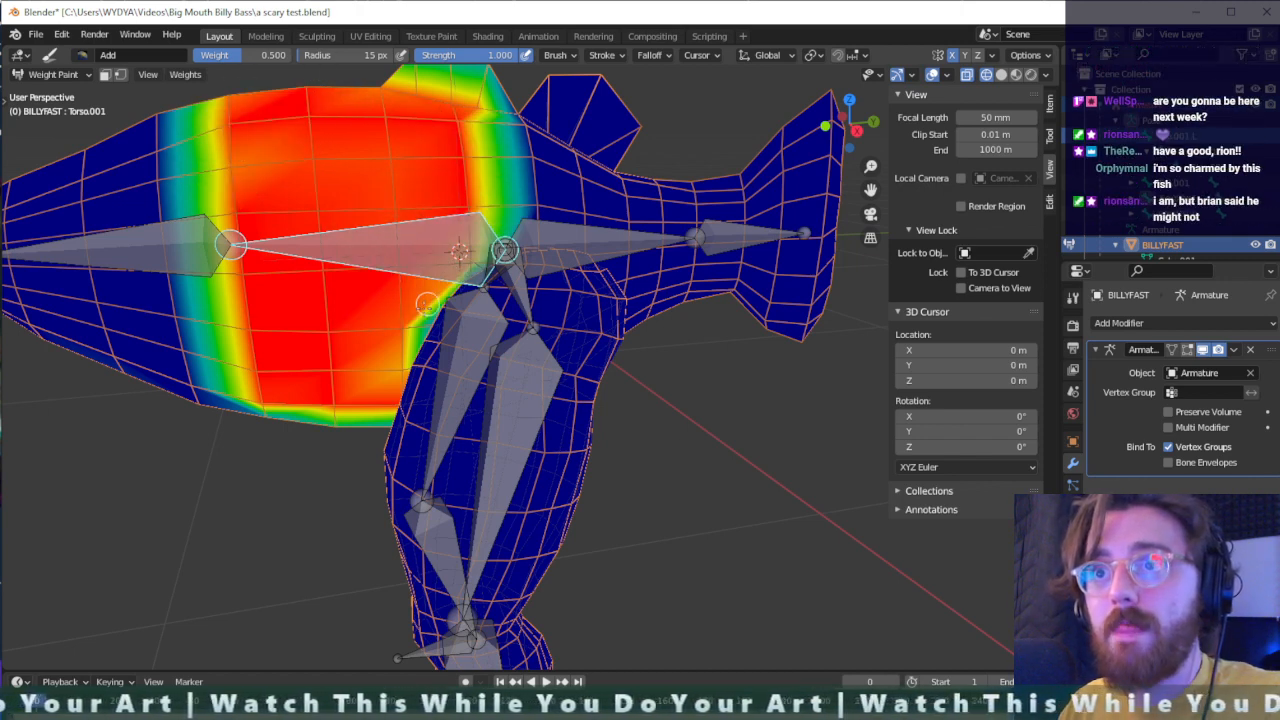
- Touch up the rear torso bone's weights in front of the hip and along the belly's lower edge
{"action": "middle_click_drag", "start_coordinate": [426, 303], "coordinate": [461, 317]}
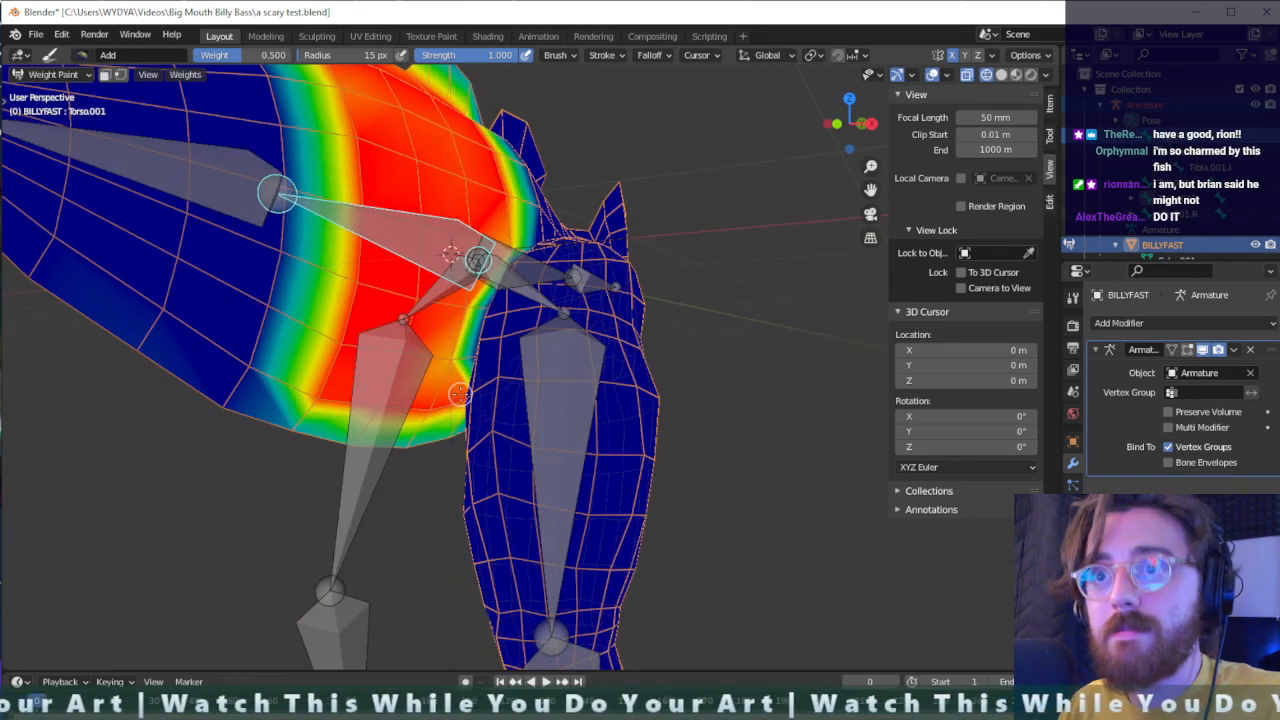
{"action": "middle_click_drag", "start_coordinate": [459, 394], "coordinate": [402, 391]}
{"action": "scroll", "coordinate": [401, 391], "scroll_direction": "down", "scroll_amount": 3}
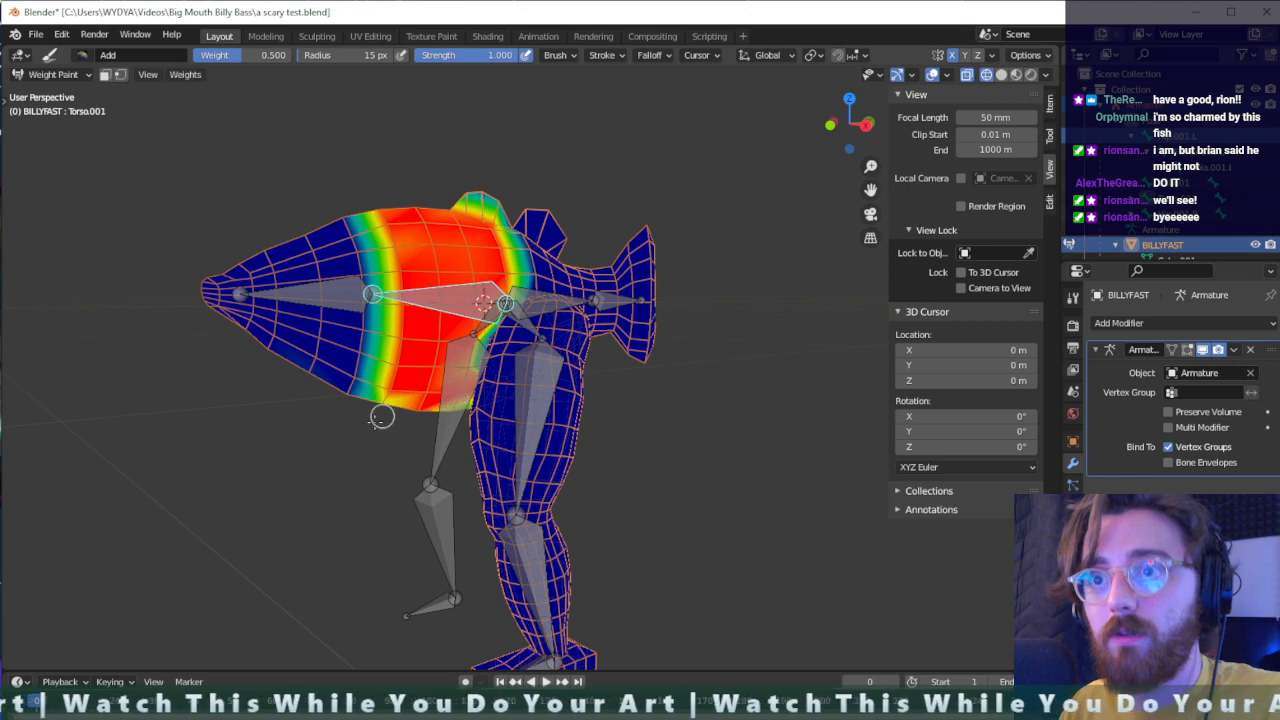
{"action": "middle_click_drag", "start_coordinate": [375, 412], "coordinate": [318, 295]}
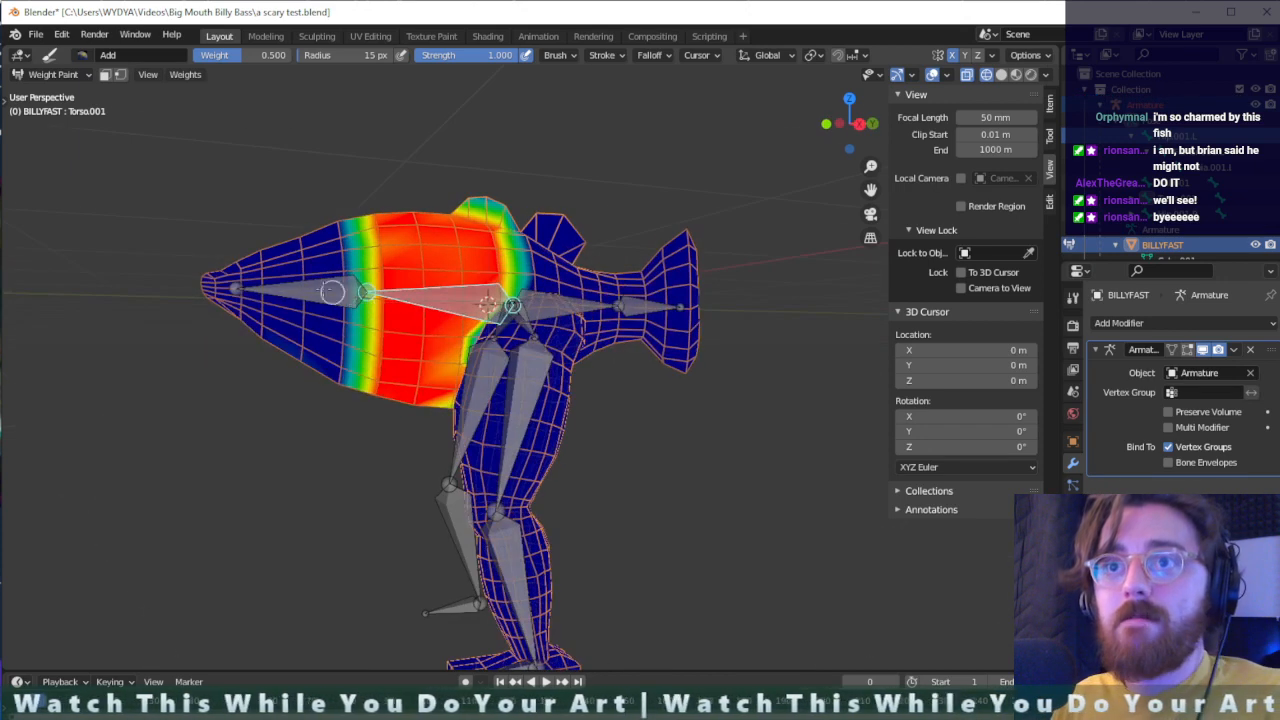
- Activate the front torso bone and paint its weights over the head and snout with a 15 px Add brush, raising the brush weight to 1.000
{"action": "left_click", "coordinate": [313, 287], "text": "ctrl"}
{"action": "mouse_move", "coordinate": [345, 199]}
{"action": "left_mouse_down"}
{"action": "mouse_move", "coordinate": [342, 406]}
{"action": "mouse_move", "coordinate": [299, 183]}
{"action": "left_mouse_up"}
{"action": "left_click_drag", "start_coordinate": [277, 371], "coordinate": [294, 280]}
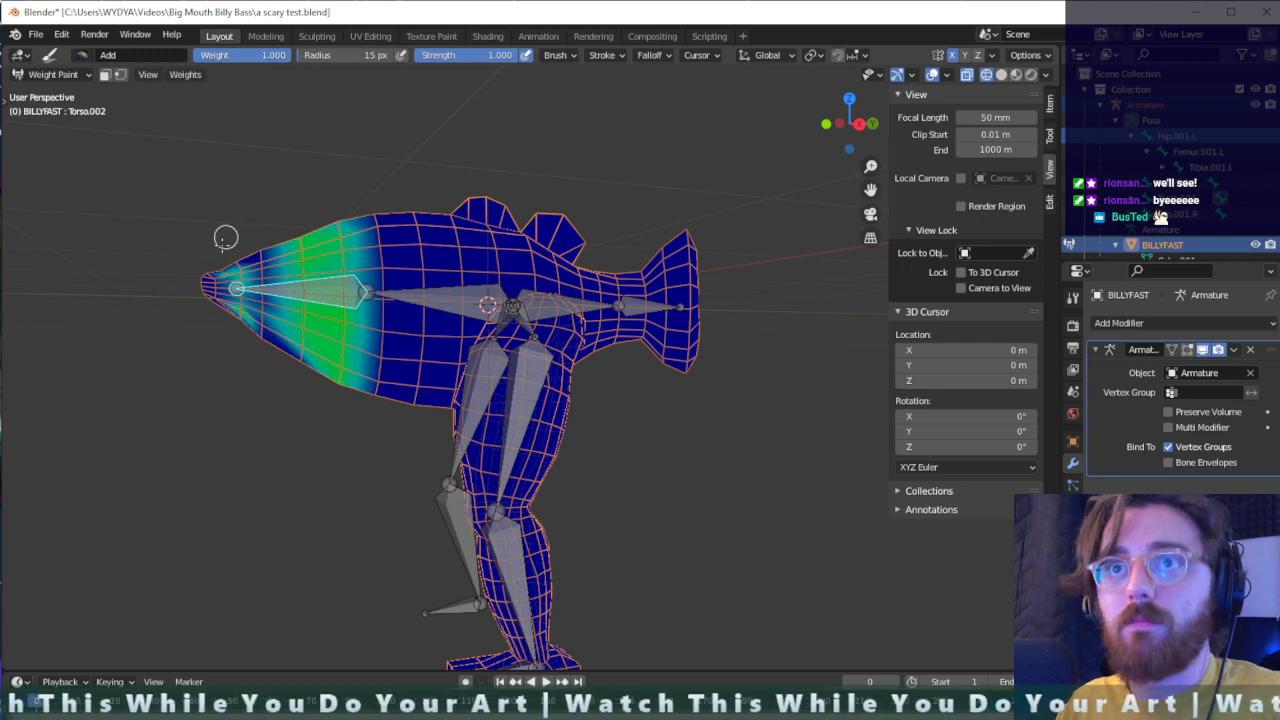
{"action": "left_click_drag", "start_coordinate": [229, 320], "coordinate": [251, 220]}
{"action": "scroll", "coordinate": [274, 254], "scroll_direction": "up", "scroll_amount": 2}
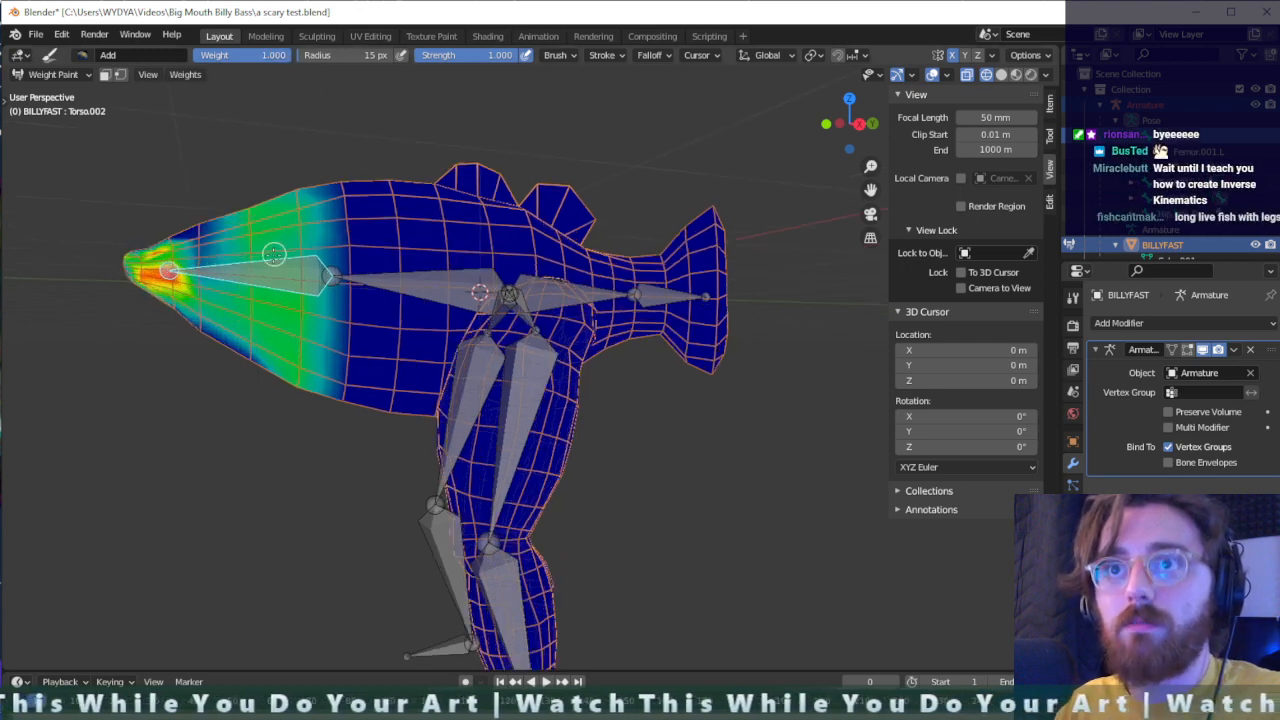
{"action": "scroll", "coordinate": [274, 254], "scroll_direction": "up", "scroll_amount": 2}
{"action": "mouse_move", "coordinate": [94, 251]}
{"action": "left_mouse_down"}
{"action": "mouse_move", "coordinate": [123, 183]}
{"action": "mouse_move", "coordinate": [104, 265]}
{"action": "left_mouse_up"}
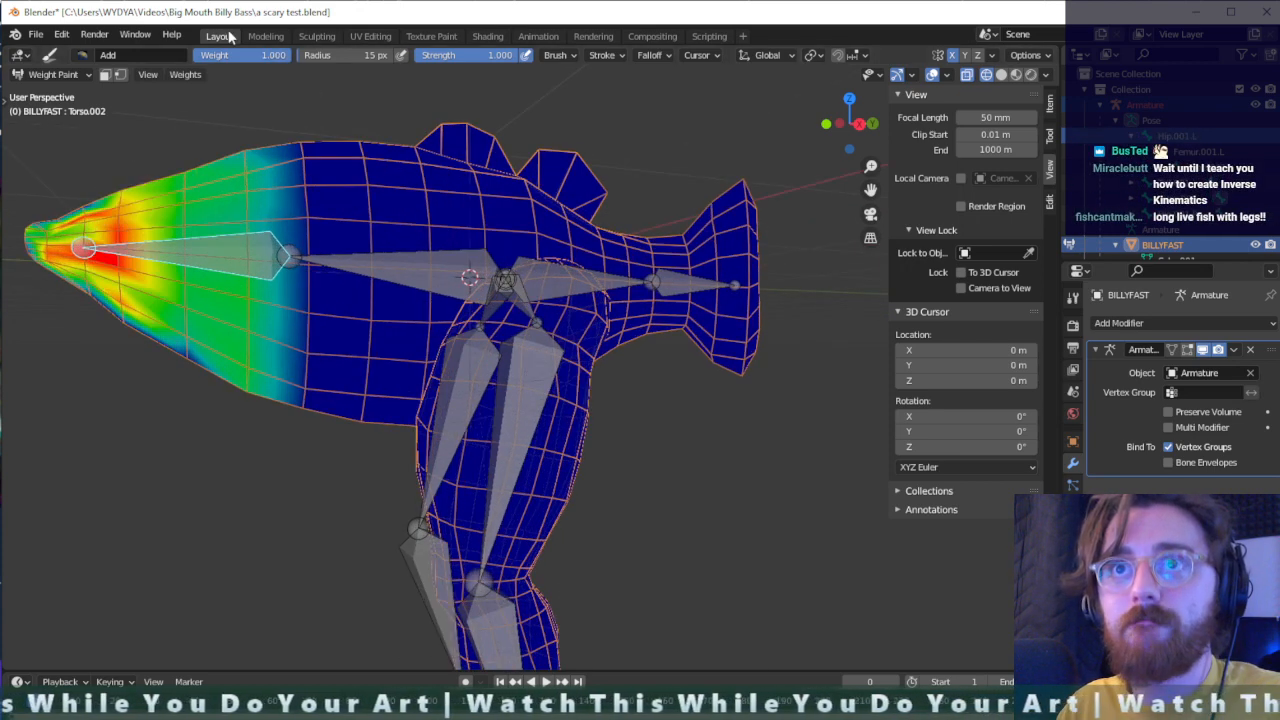
- Enlarge the brush radius to 162 px and paint the front torso bone's weights to full strength over the head, fading into the mid-body
{"action": "key", "text": "Return"}
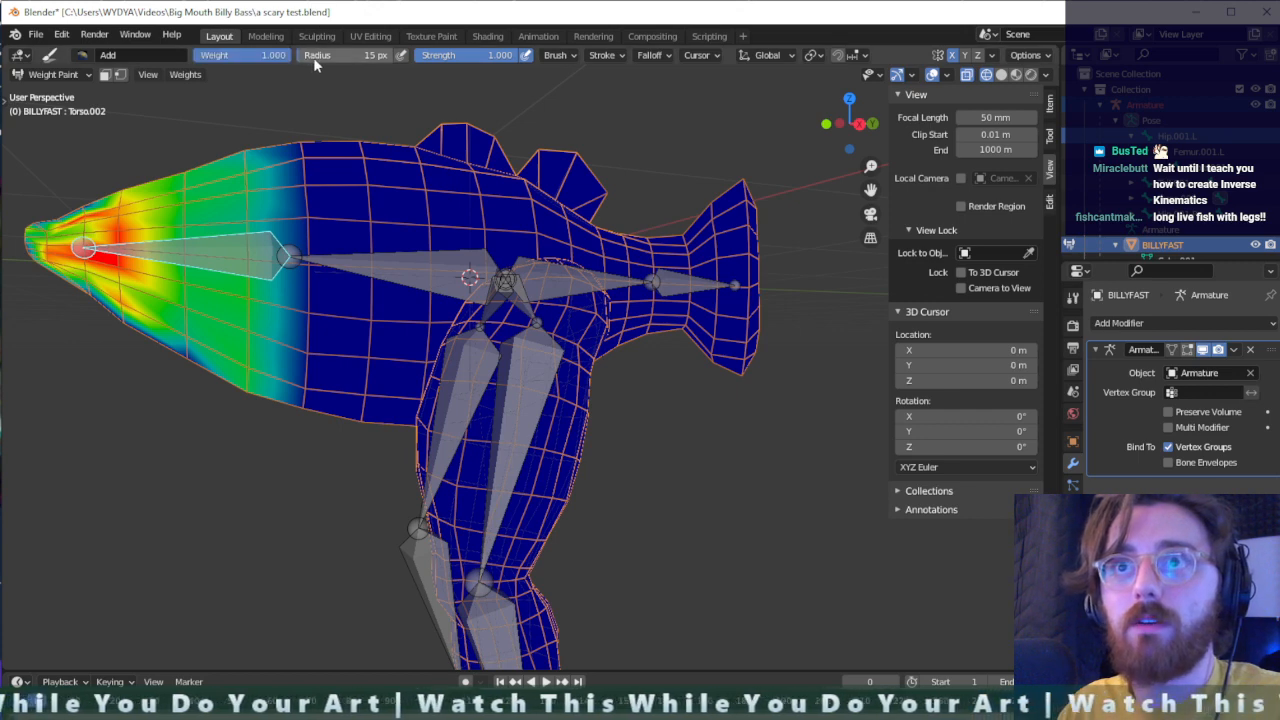
{"action": "left_click_drag", "start_coordinate": [323, 55], "coordinate": [347, 56]}
{"action": "mouse_move", "coordinate": [185, 203]}
{"action": "left_mouse_down"}
{"action": "mouse_move", "coordinate": [157, 332]}
{"action": "mouse_move", "coordinate": [128, 384]}
{"action": "mouse_move", "coordinate": [178, 161]}
{"action": "mouse_move", "coordinate": [214, 400]}
{"action": "mouse_move", "coordinate": [70, 290]}
{"action": "mouse_move", "coordinate": [50, 255]}
{"action": "mouse_move", "coordinate": [55, 200]}
{"action": "mouse_move", "coordinate": [40, 216]}
{"action": "mouse_move", "coordinate": [95, 240]}
{"action": "mouse_move", "coordinate": [205, 150]}
{"action": "mouse_move", "coordinate": [276, 136]}
{"action": "mouse_move", "coordinate": [251, 429]}
{"action": "mouse_move", "coordinate": [249, 409]}
{"action": "mouse_move", "coordinate": [276, 380]}
{"action": "mouse_move", "coordinate": [249, 404]}
{"action": "mouse_move", "coordinate": [204, 275]}
{"action": "left_mouse_up"}
{"action": "mouse_move", "coordinate": [204, 275]}
{"action": "middle_mouse_down"}
{"action": "mouse_move", "coordinate": [337, 300]}
{"action": "mouse_move", "coordinate": [480, 378]}
{"action": "middle_mouse_up"}
{"action": "middle_click_drag", "start_coordinate": [683, 554], "coordinate": [562, 497]}
{"action": "scroll", "coordinate": [613, 478], "scroll_direction": "up", "scroll_amount": 2}
{"action": "scroll", "coordinate": [614, 497], "scroll_direction": "down", "scroll_amount": 1}
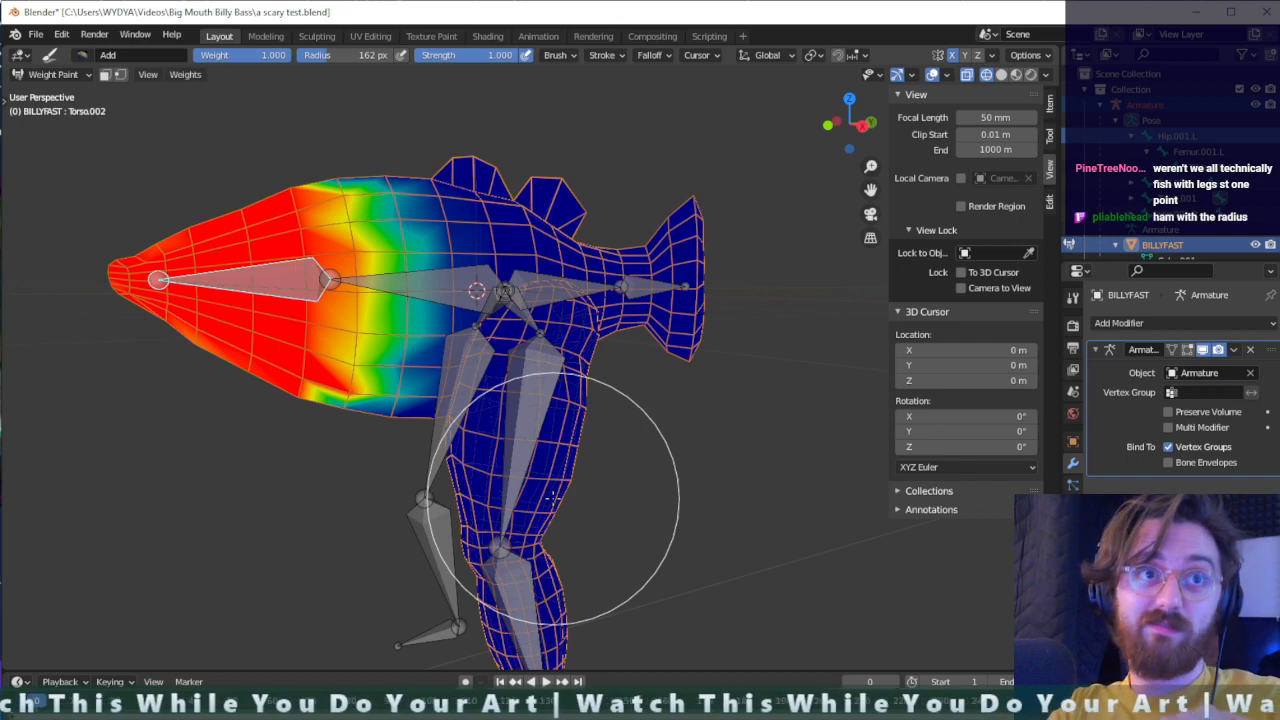
{"action": "middle_click_drag", "start_coordinate": [606, 514], "coordinate": [400, 457]}
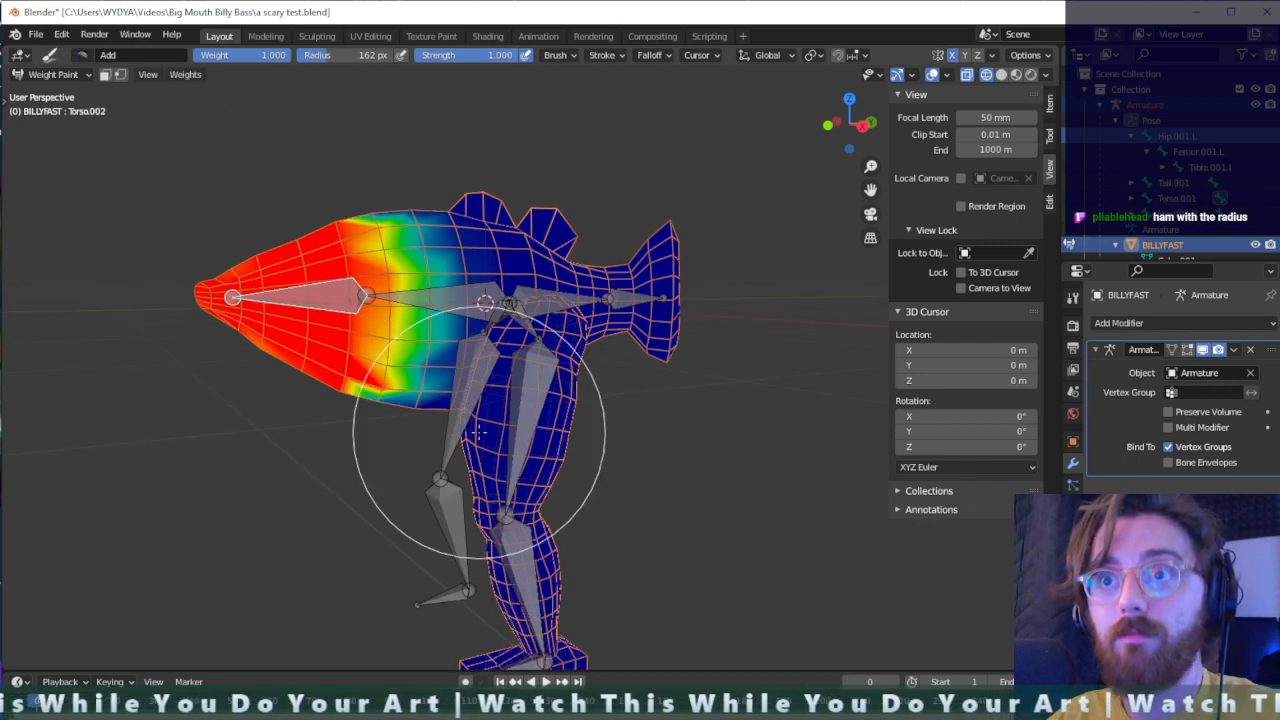
- Switch to Object Mode, select the BILLYFAST mesh and display the scene in solid shading
{"action": "key", "text": "ctrl+Tab"}
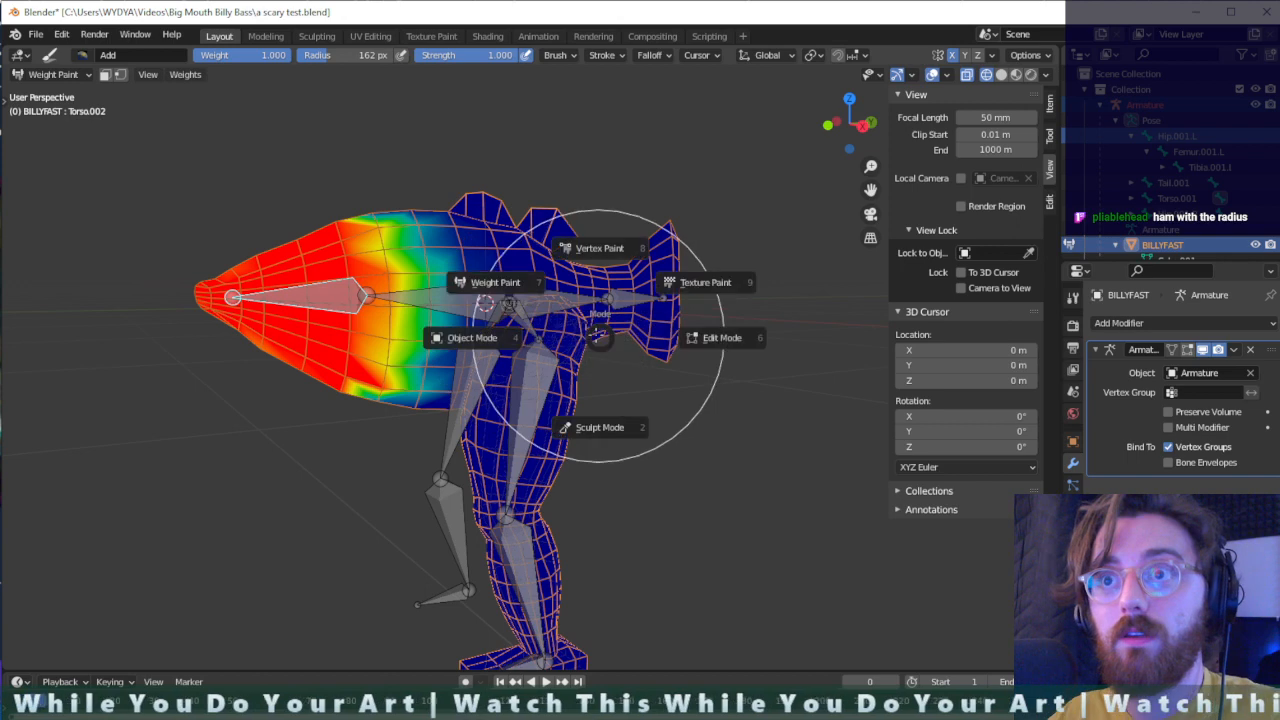
{"action": "left_click", "coordinate": [465, 337]}
{"action": "left_click", "coordinate": [480, 304]}
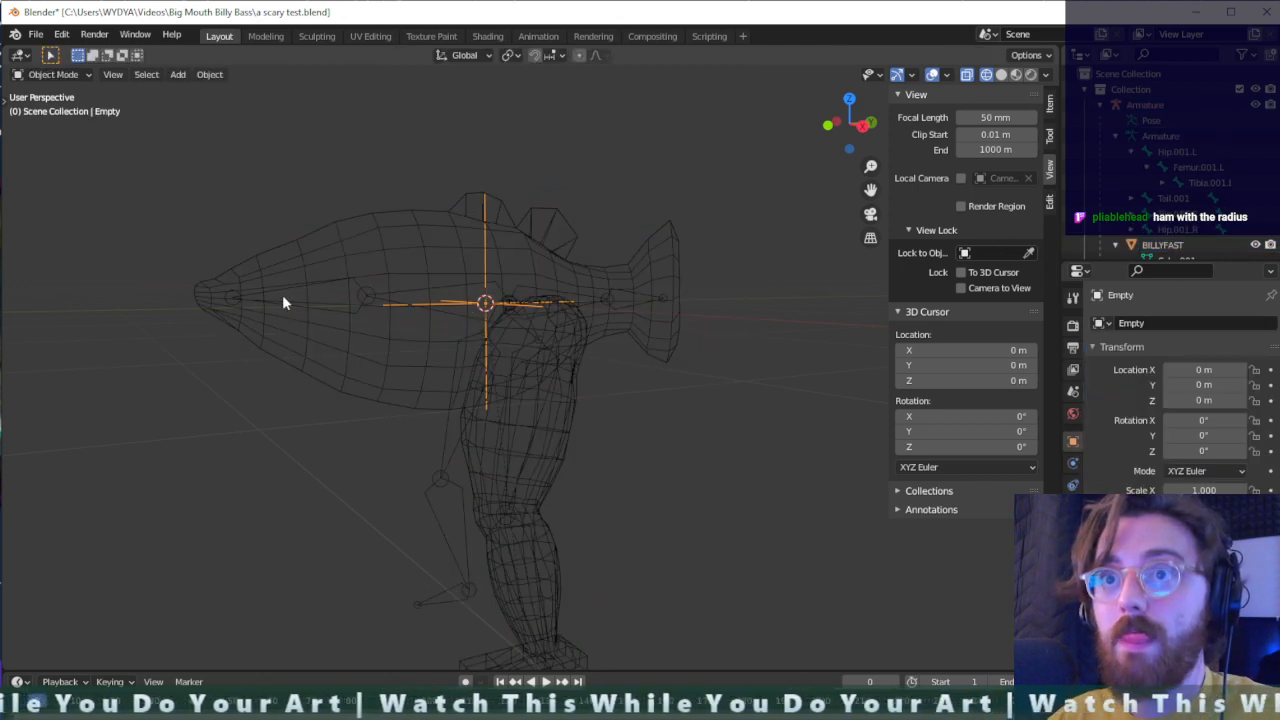
{"action": "left_click", "coordinate": [282, 294]}
{"action": "mouse_move", "coordinate": [415, 287]}
{"action": "middle_mouse_down"}
{"action": "mouse_move", "coordinate": [533, 304]}
{"action": "mouse_move", "coordinate": [584, 293]}
{"action": "mouse_move", "coordinate": [413, 310]}
{"action": "middle_mouse_up"}
{"action": "left_click", "coordinate": [1001, 74]}
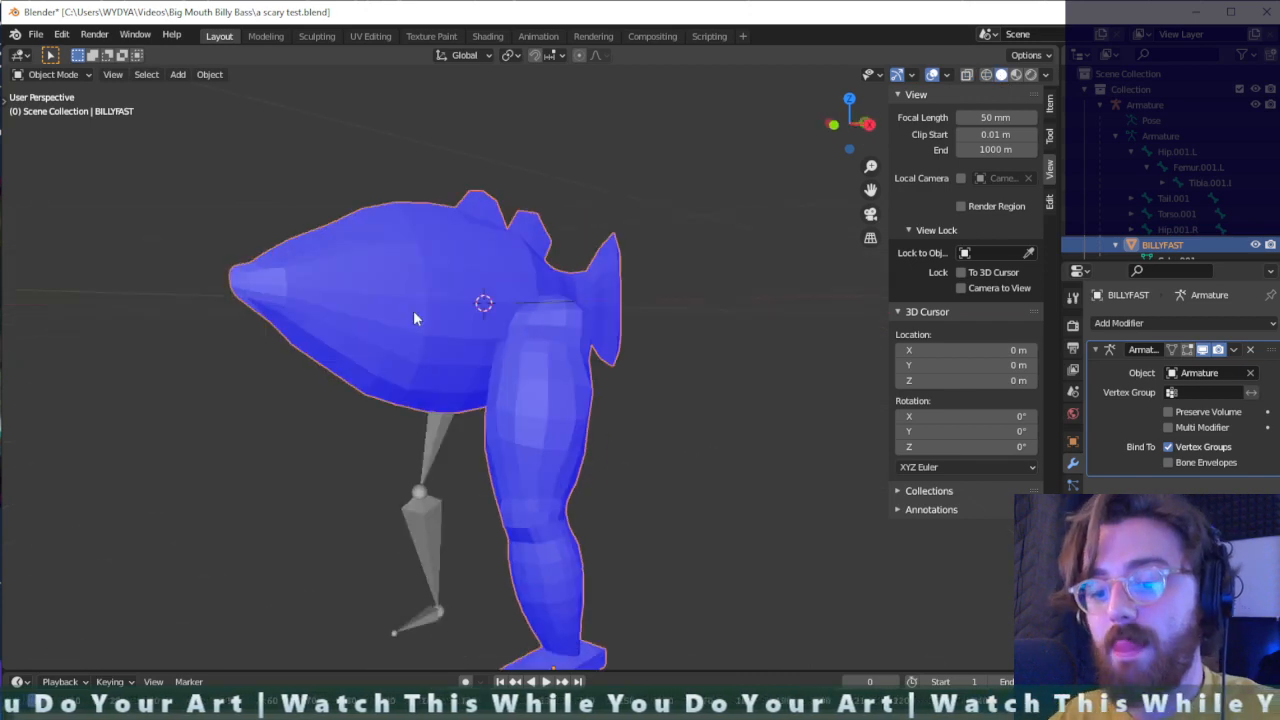
- Turn on X-ray display, select Armature.001 at the leg bones and switch it to Pose Mode
{"action": "key", "text": "alt+z"}
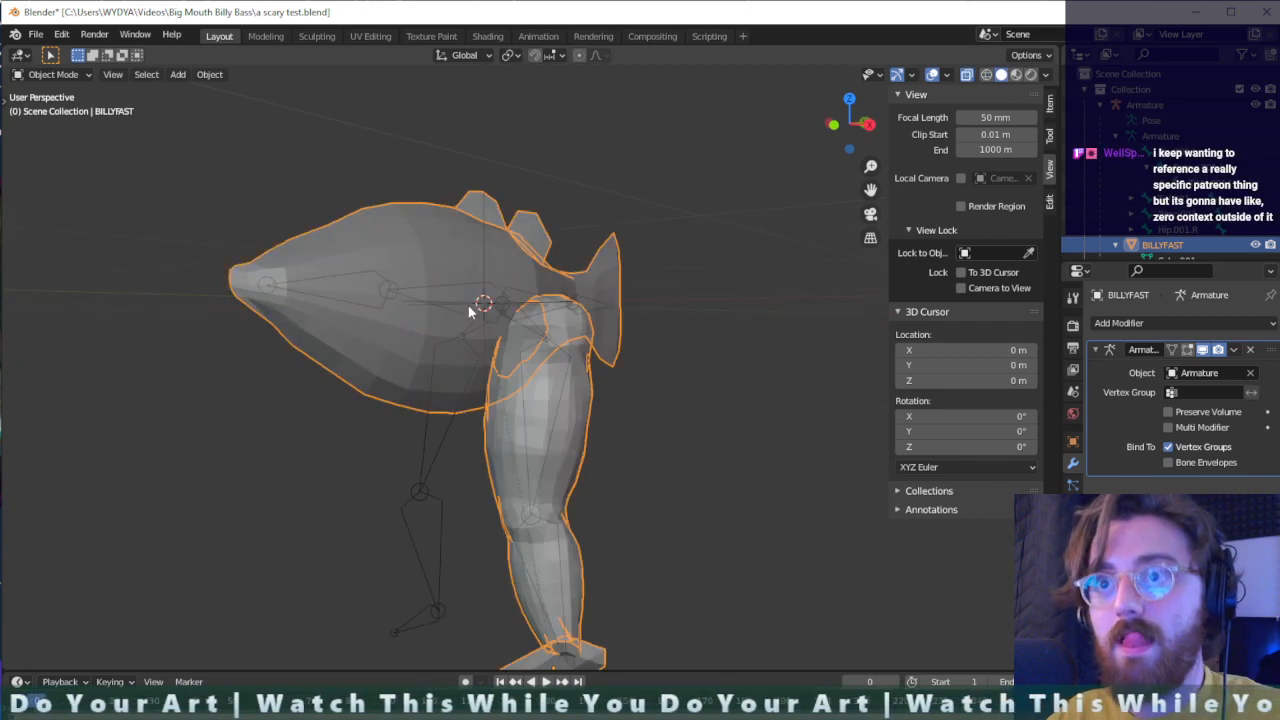
{"action": "left_click", "coordinate": [419, 494]}
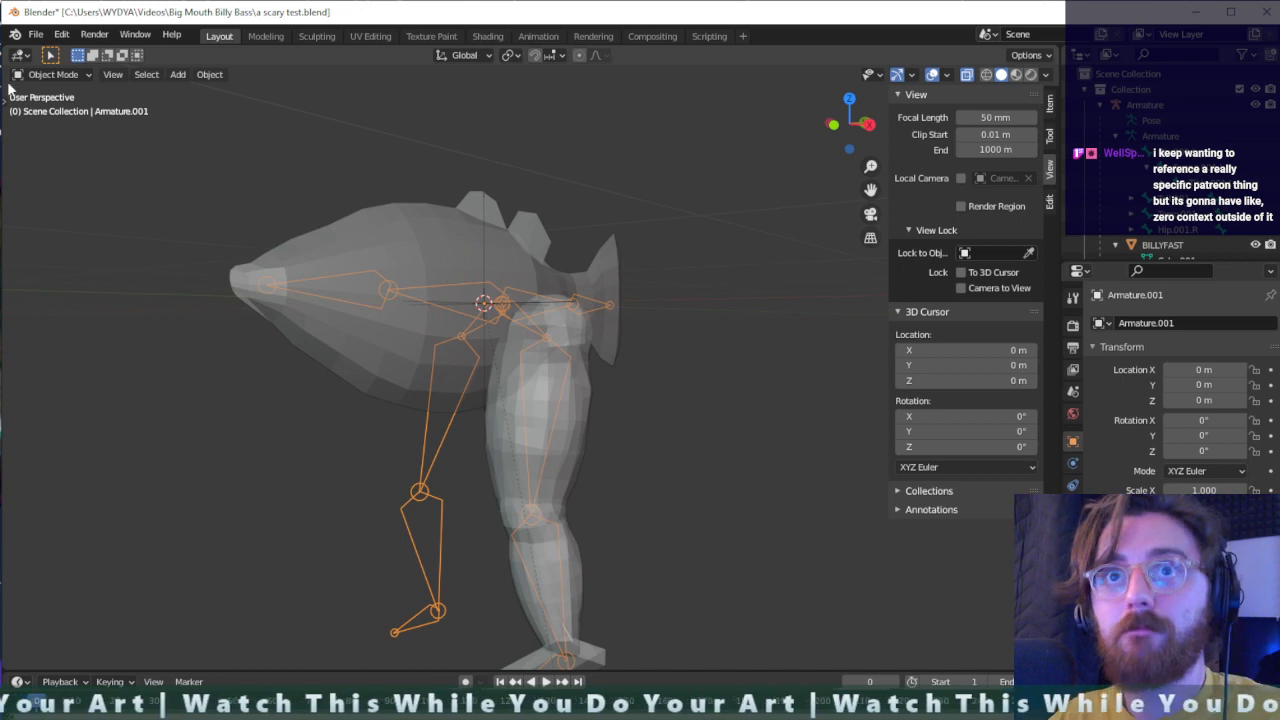
{"action": "left_click", "coordinate": [53, 74]}
{"action": "left_click", "coordinate": [53, 127]}
- Test the left femur bone of Armature.001 by moving it forward and up, and undo the move
{"action": "middle_click_drag", "start_coordinate": [540, 410], "coordinate": [594, 446]}
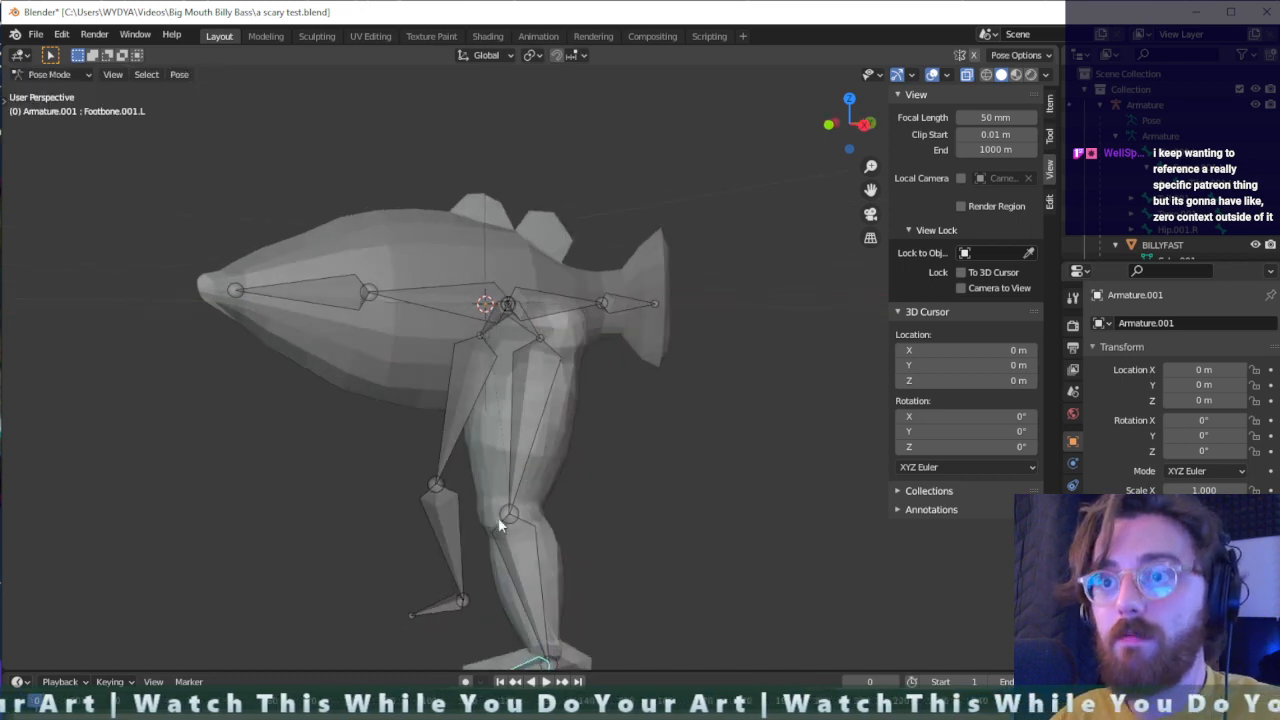
{"action": "left_click_drag", "start_coordinate": [510, 519], "coordinate": [400, 447]}
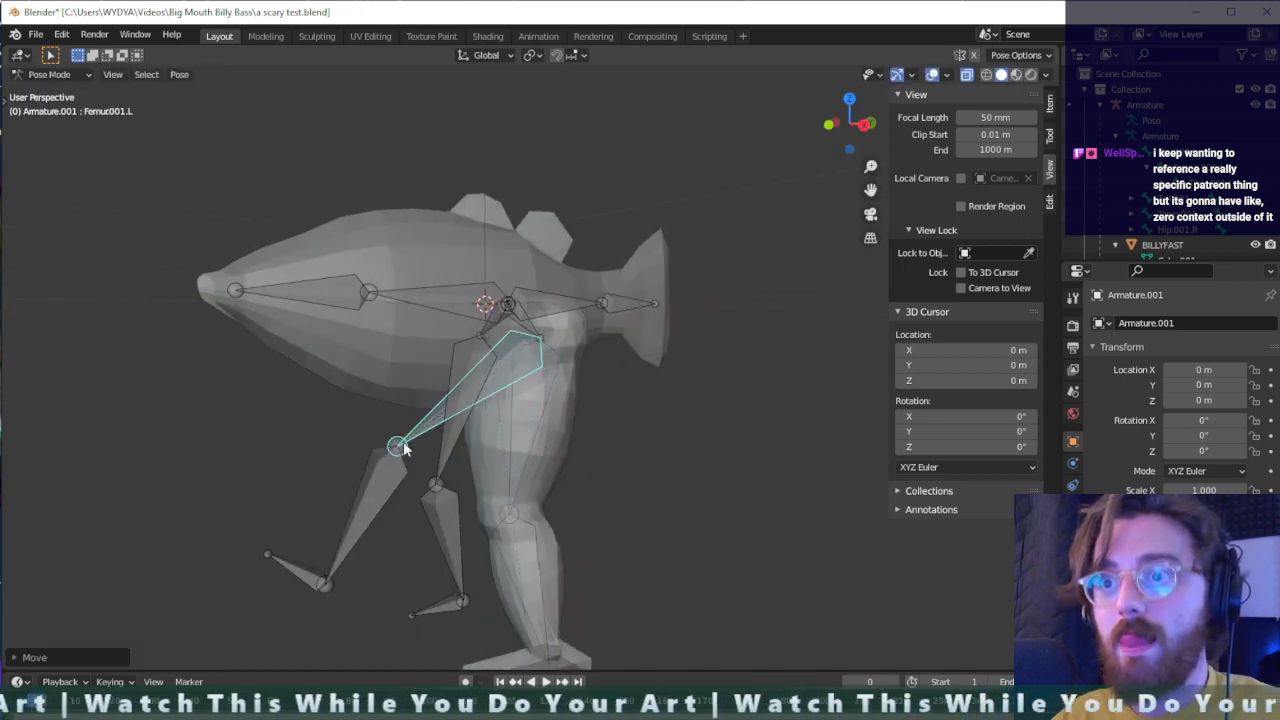
{"action": "middle_click_drag", "start_coordinate": [547, 482], "coordinate": [598, 456]}
{"action": "key", "text": "ctrl+z"}
- Hide Armature.001 in the scene hierarchy
{"action": "scroll", "coordinate": [1256, 160], "scroll_direction": "down", "scroll_amount": 4}
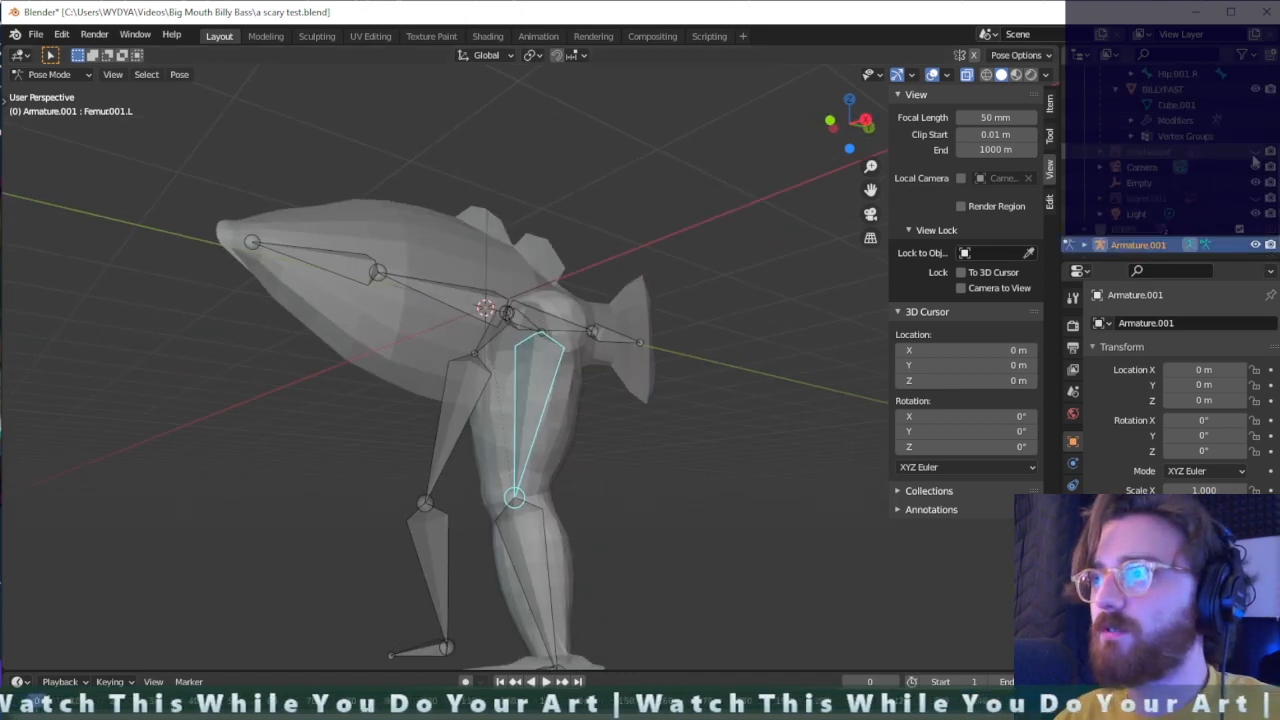
{"action": "left_click", "coordinate": [1138, 246]}
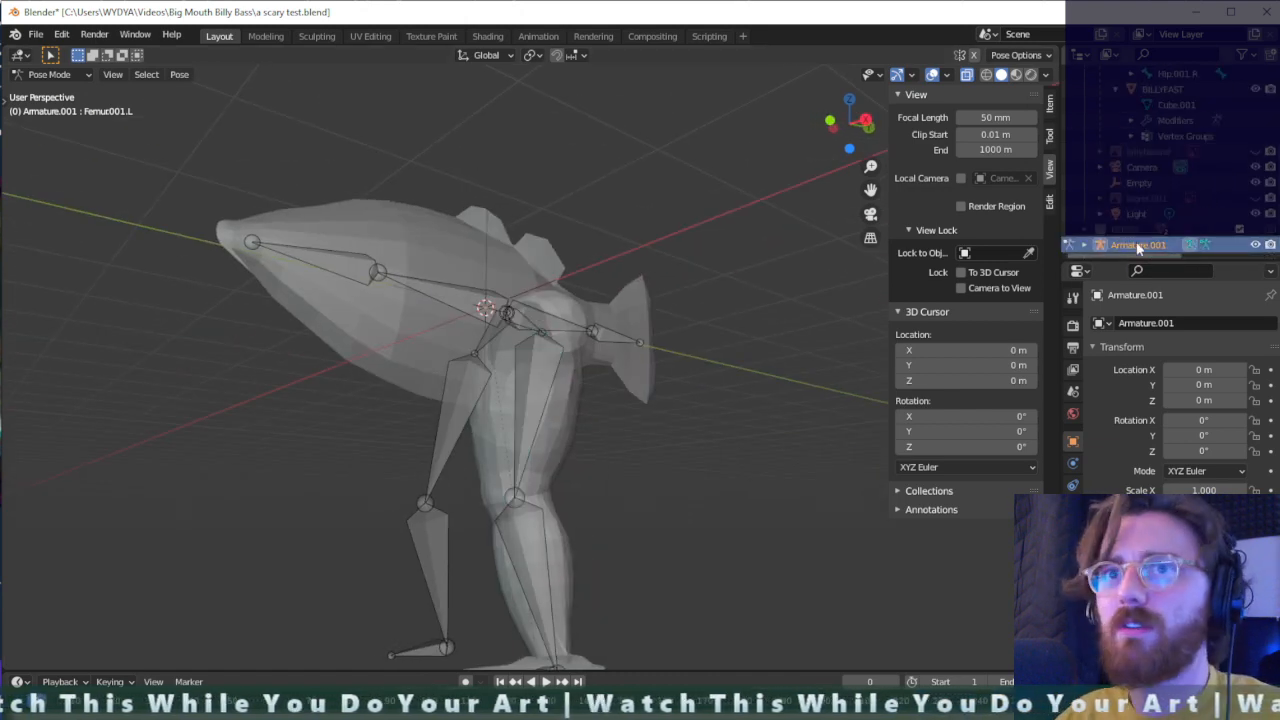
{"action": "scroll", "coordinate": [1140, 200], "scroll_direction": "up", "scroll_amount": 4}
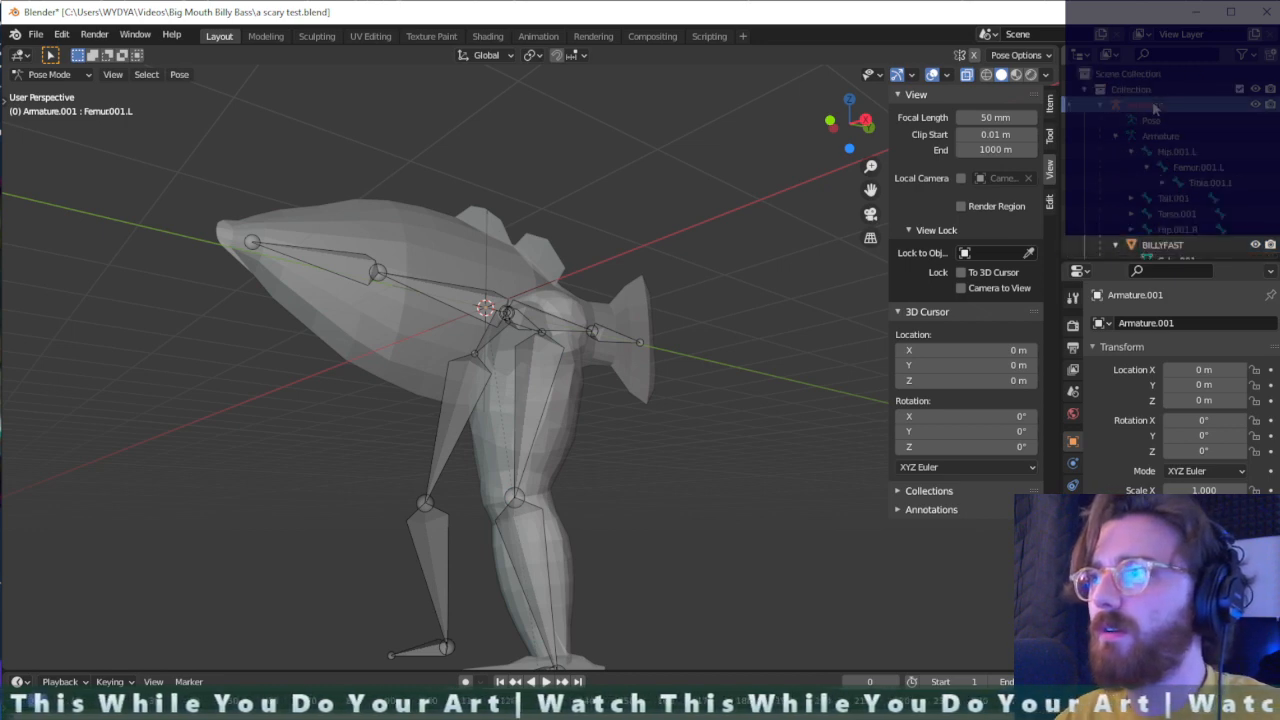
{"action": "scroll", "coordinate": [1168, 160], "scroll_direction": "down", "scroll_amount": 5}
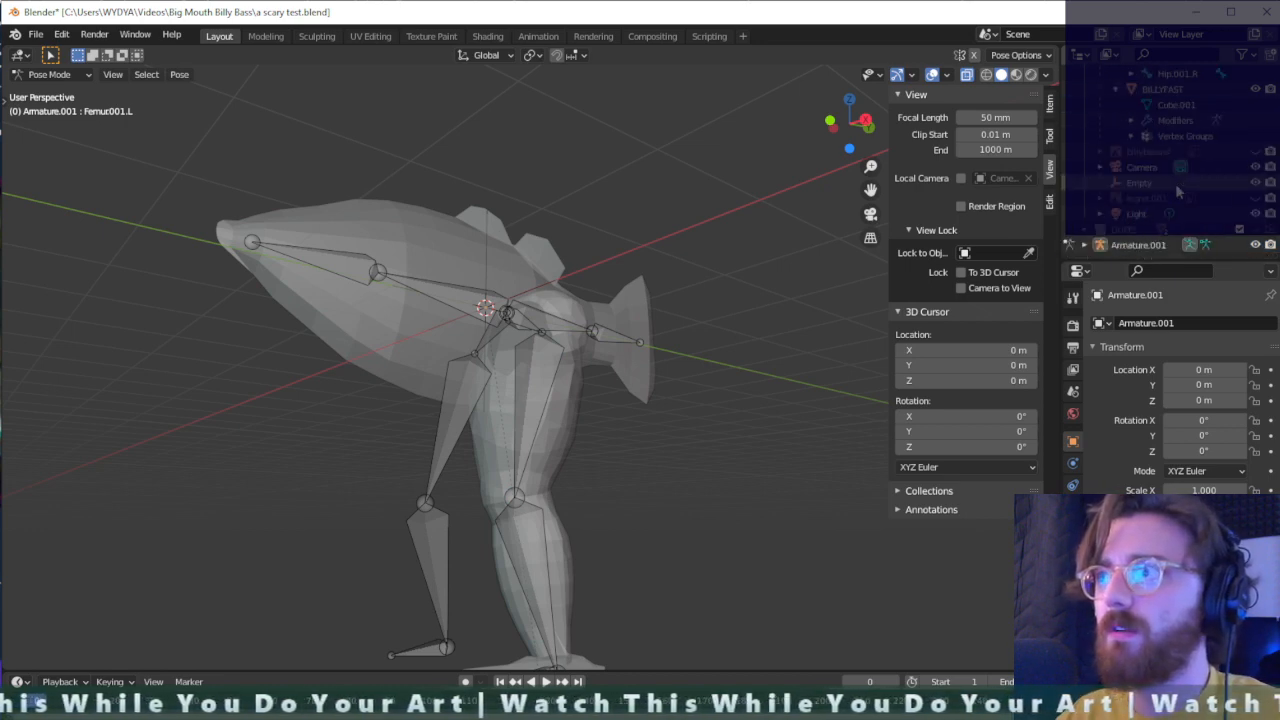
{"action": "left_click", "coordinate": [1257, 247]}
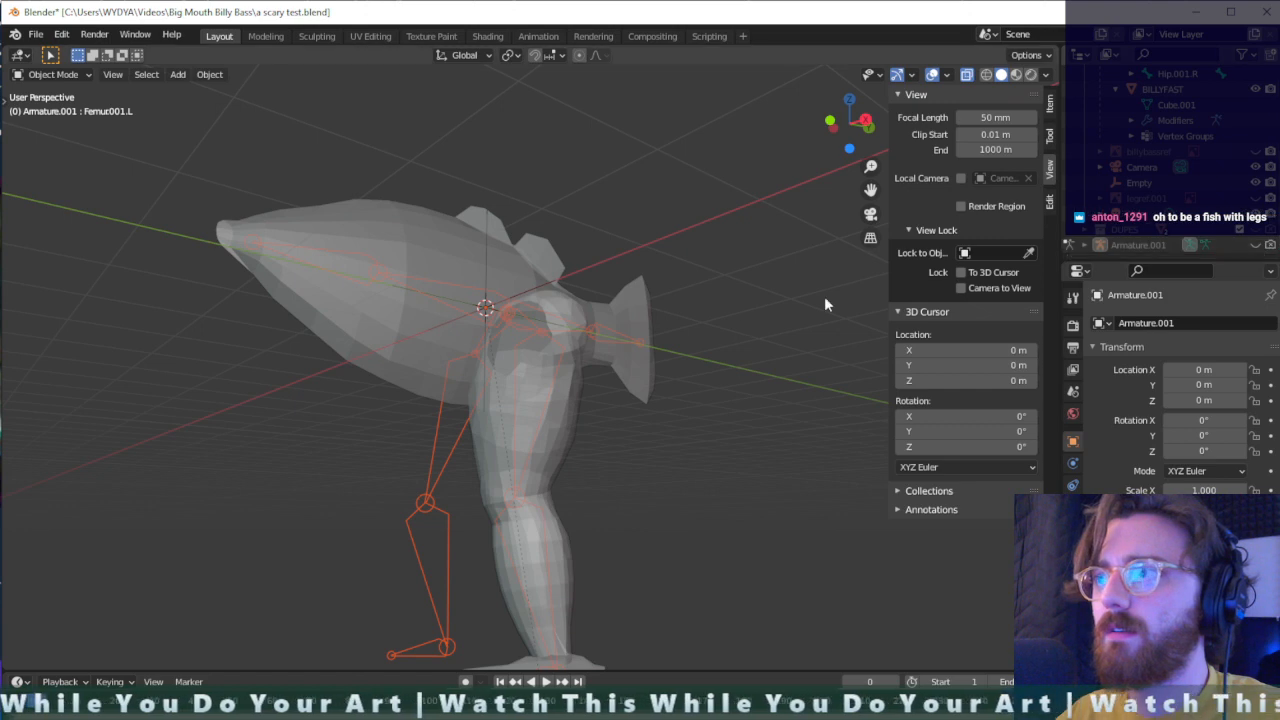
{"action": "scroll", "coordinate": [824, 296], "scroll_direction": "up", "scroll_amount": 3}
{"action": "scroll", "coordinate": [790, 288], "scroll_direction": "down", "scroll_amount": 3}
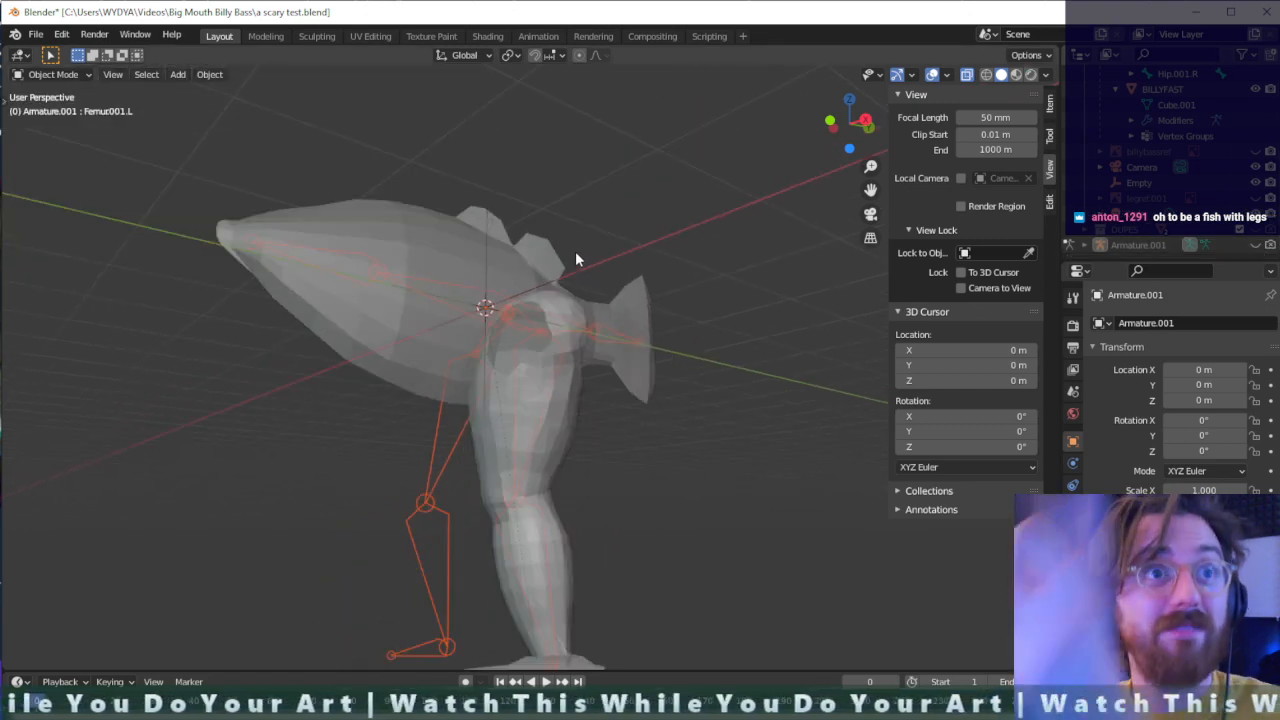
{"action": "middle_click_drag", "start_coordinate": [576, 253], "coordinate": [593, 252]}
{"action": "scroll", "coordinate": [579, 277], "scroll_direction": "down", "scroll_amount": 3}
{"action": "scroll", "coordinate": [1166, 199], "scroll_direction": "up", "scroll_amount": 4}
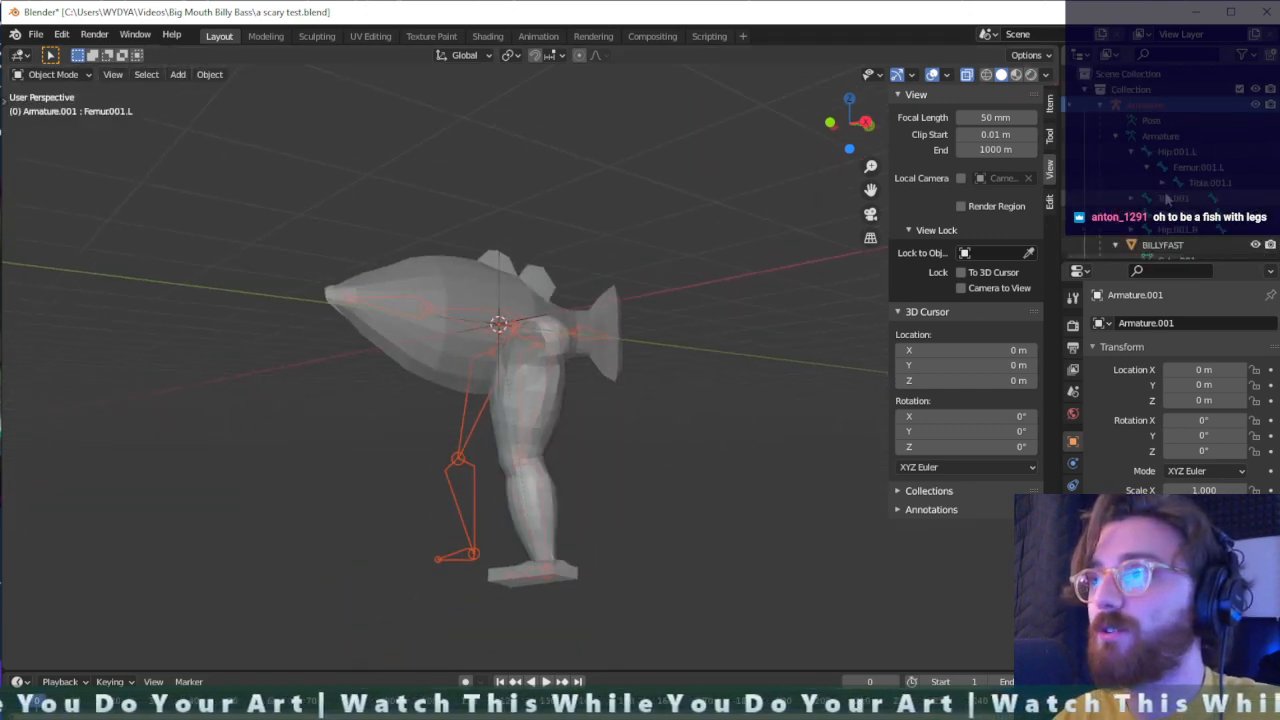
{"action": "middle_click_drag", "start_coordinate": [834, 202], "coordinate": [577, 451]}
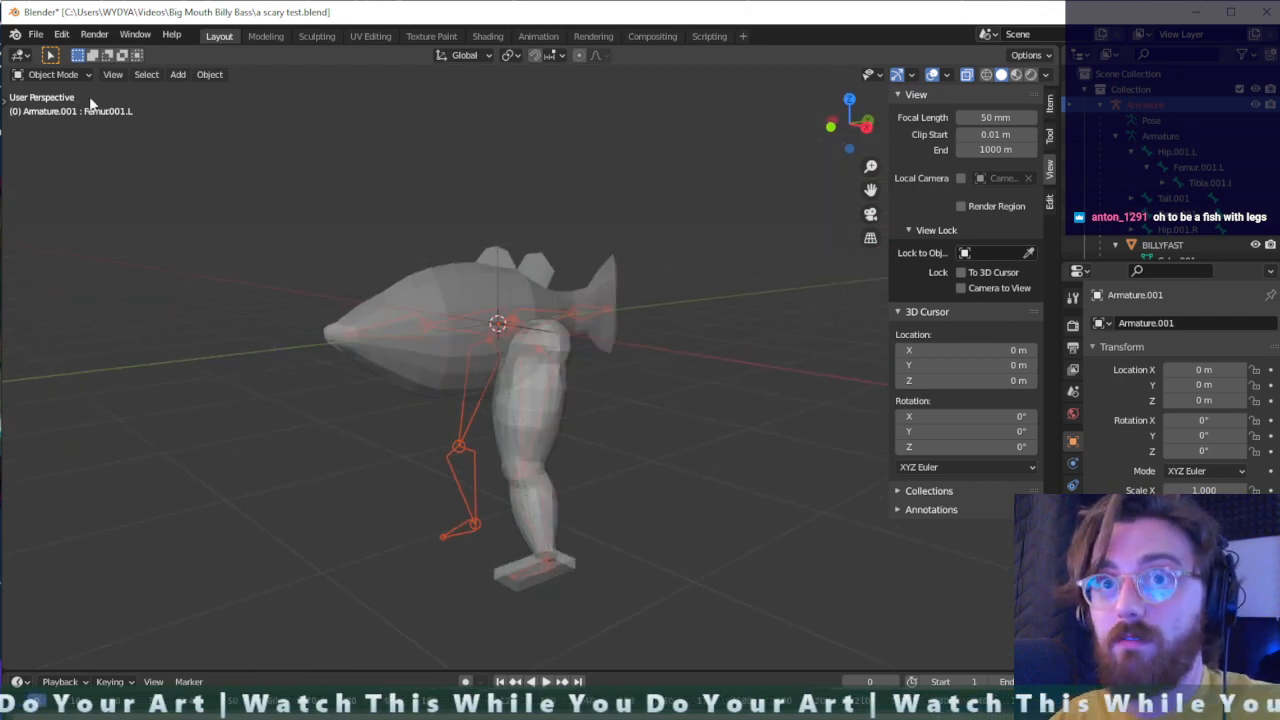
- Try to make the visible Armature the working object, selecting it and the hidden Armature.001 in the scene hierarchy
{"action": "left_click", "coordinate": [55, 75]}
{"action": "left_click", "coordinate": [836, 400]}
{"action": "left_click", "coordinate": [1150, 105]}
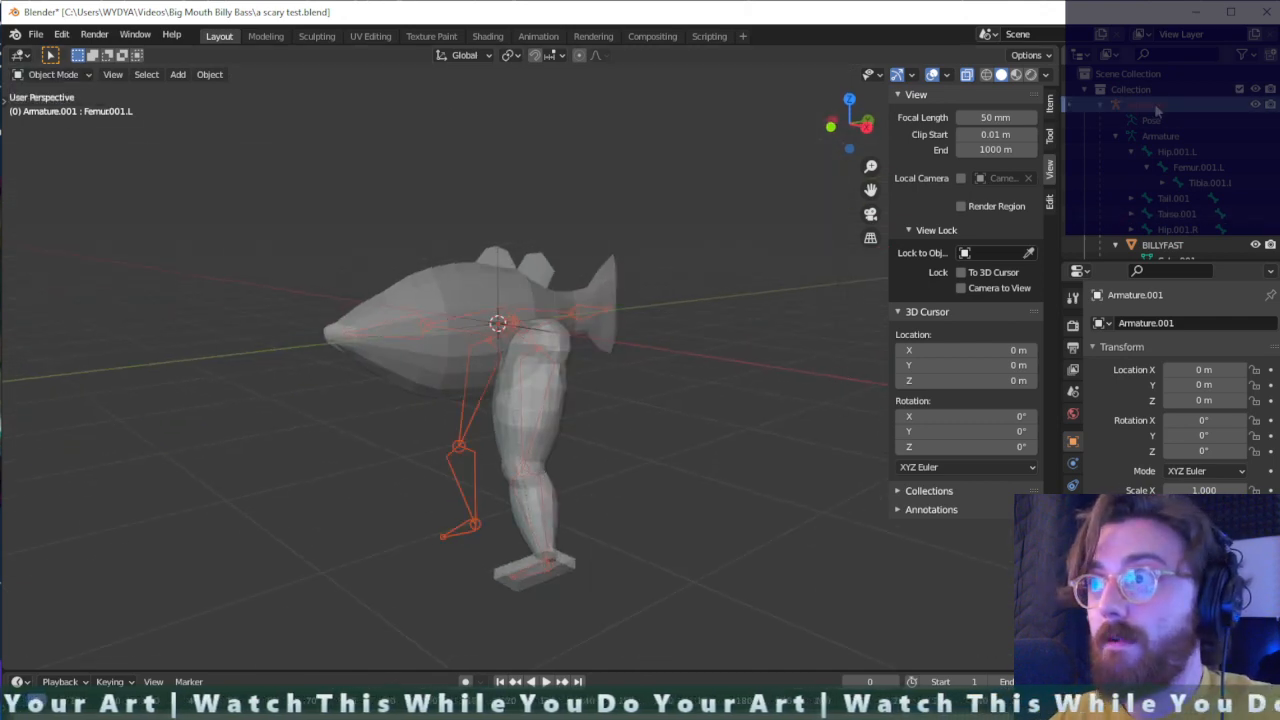
{"action": "left_click", "coordinate": [709, 397]}
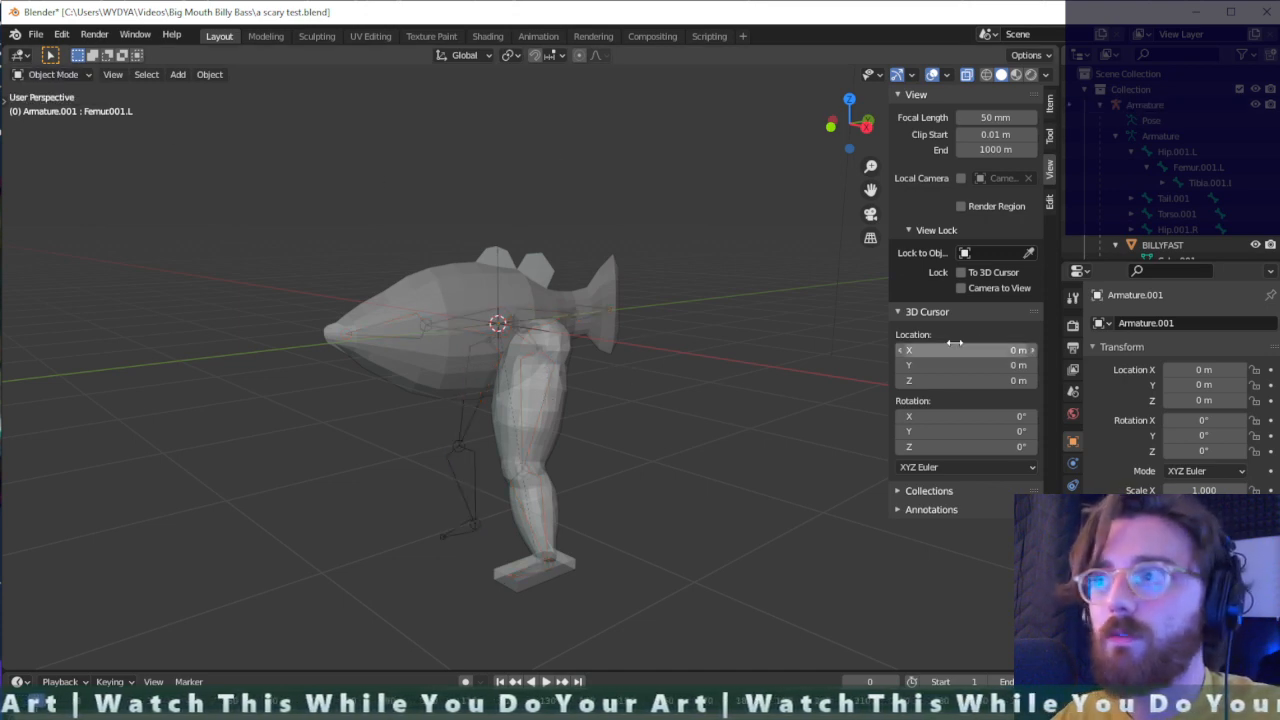
{"action": "left_click", "coordinate": [1165, 104]}
{"action": "scroll", "coordinate": [1170, 240], "scroll_direction": "down", "scroll_amount": 2}
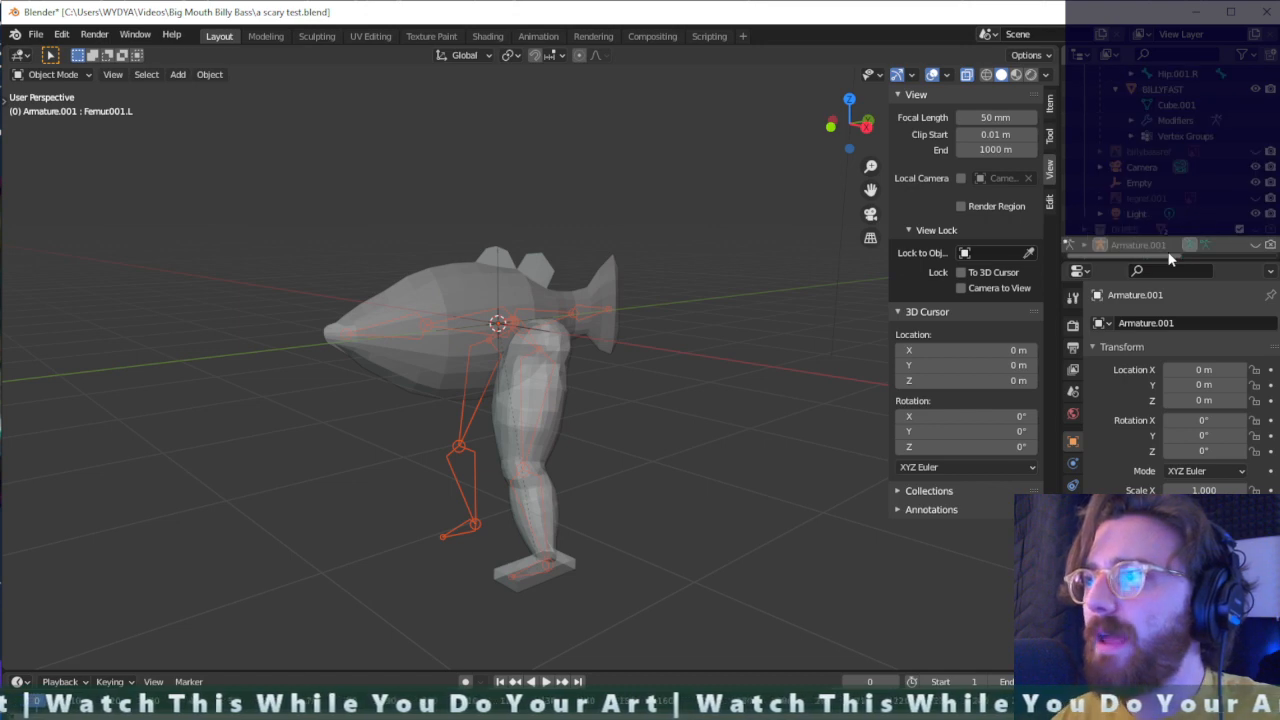
{"action": "left_click", "coordinate": [1100, 244]}
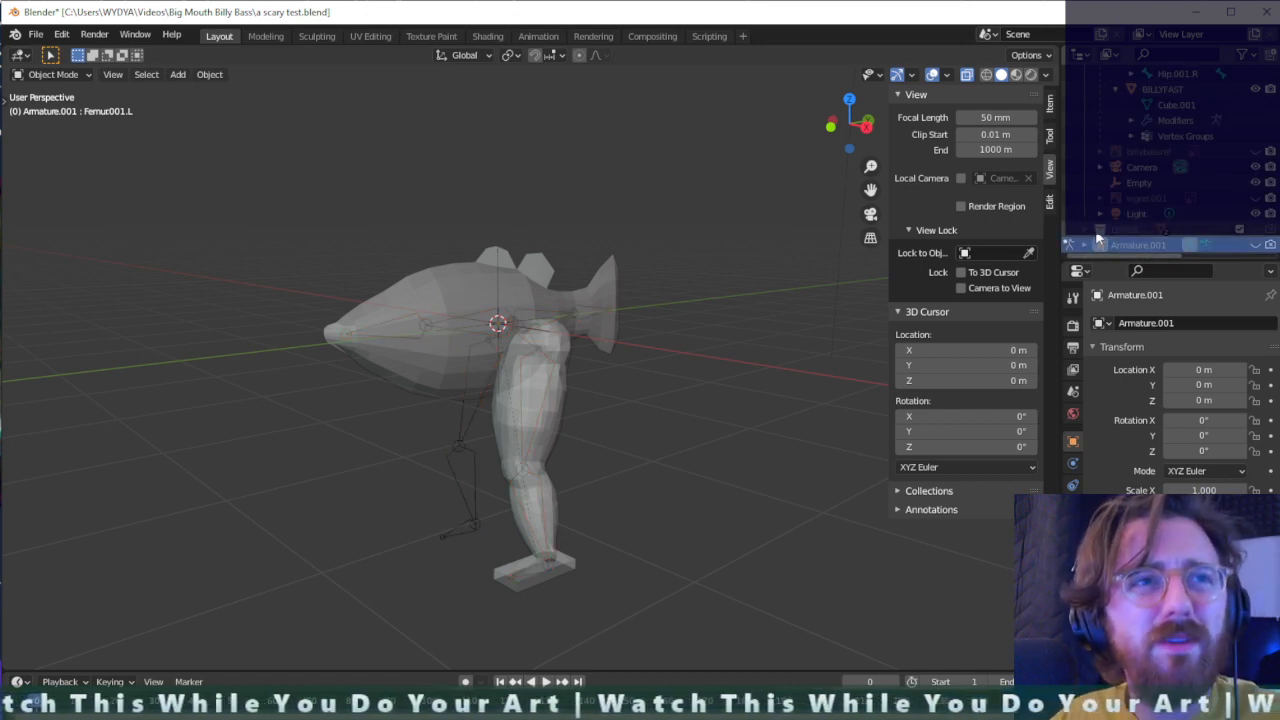
{"action": "scroll", "coordinate": [1165, 235], "scroll_direction": "up", "scroll_amount": 6}
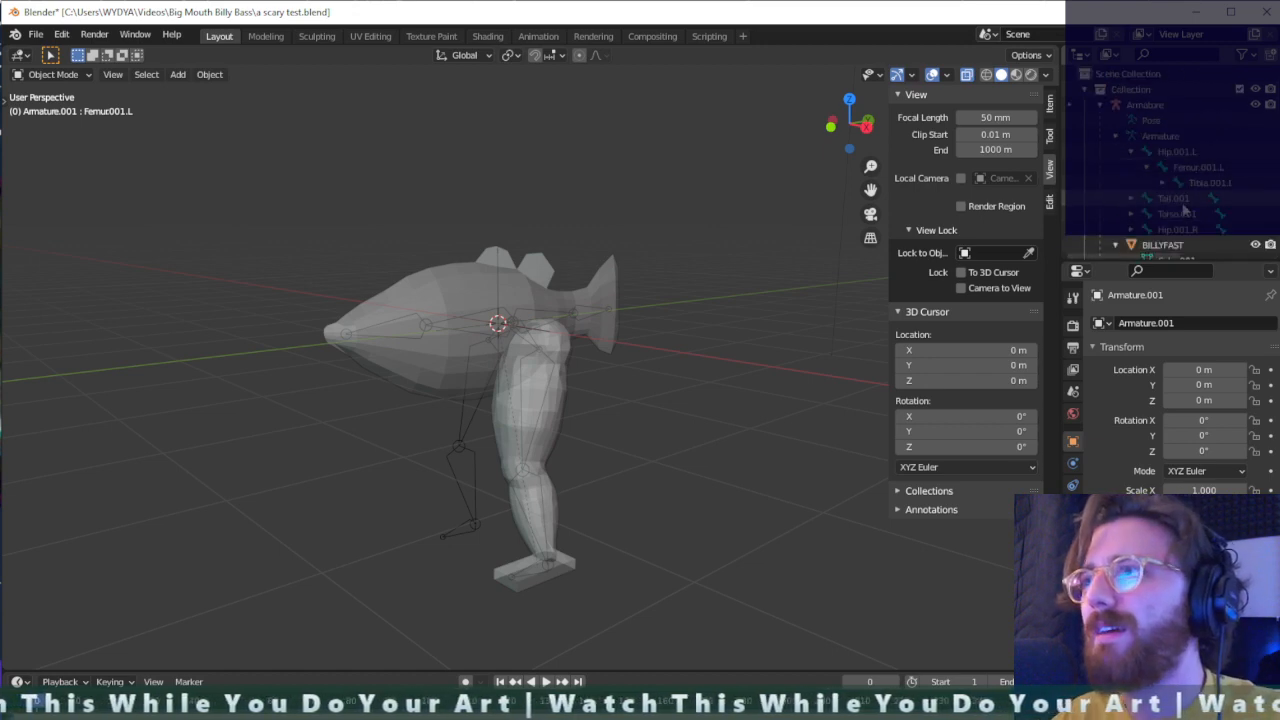
- Select BILLYFAST and the visible Armature together and try to parent them with automatic weights
{"action": "left_click", "coordinate": [1160, 240]}
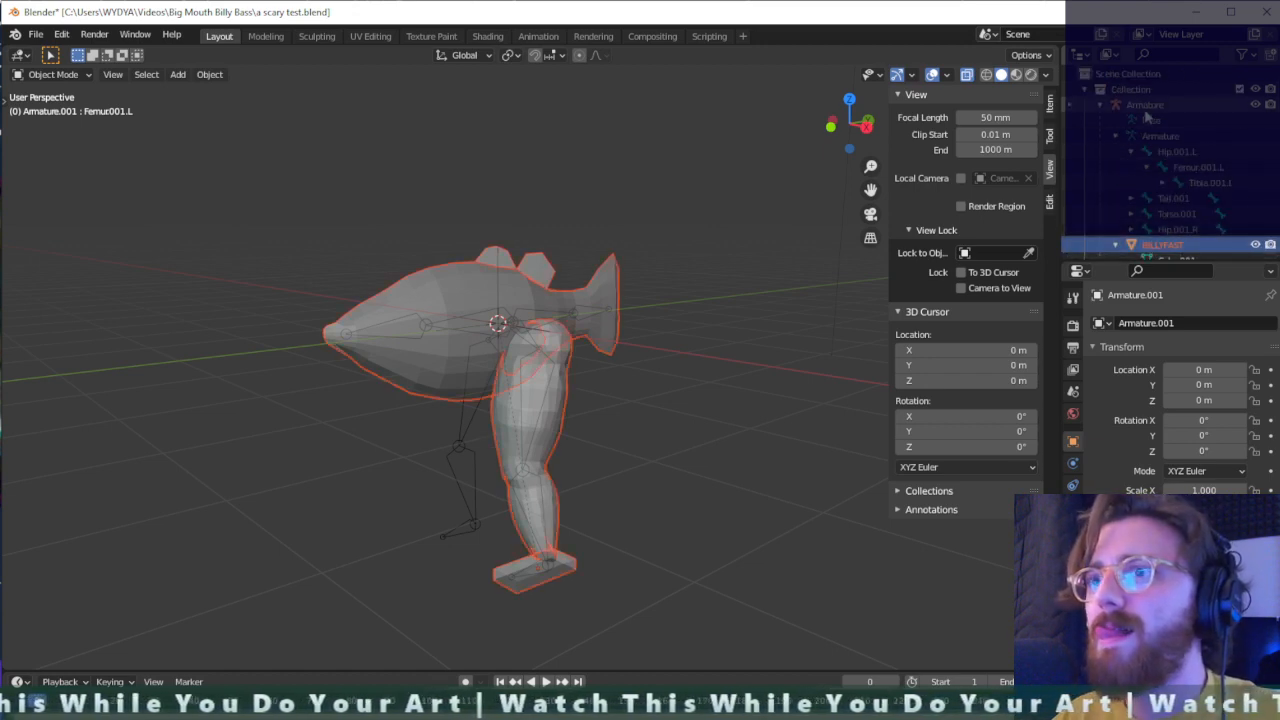
{"action": "left_click", "coordinate": [1146, 116], "text": "ctrl"}
{"action": "right_click", "coordinate": [1148, 117]}
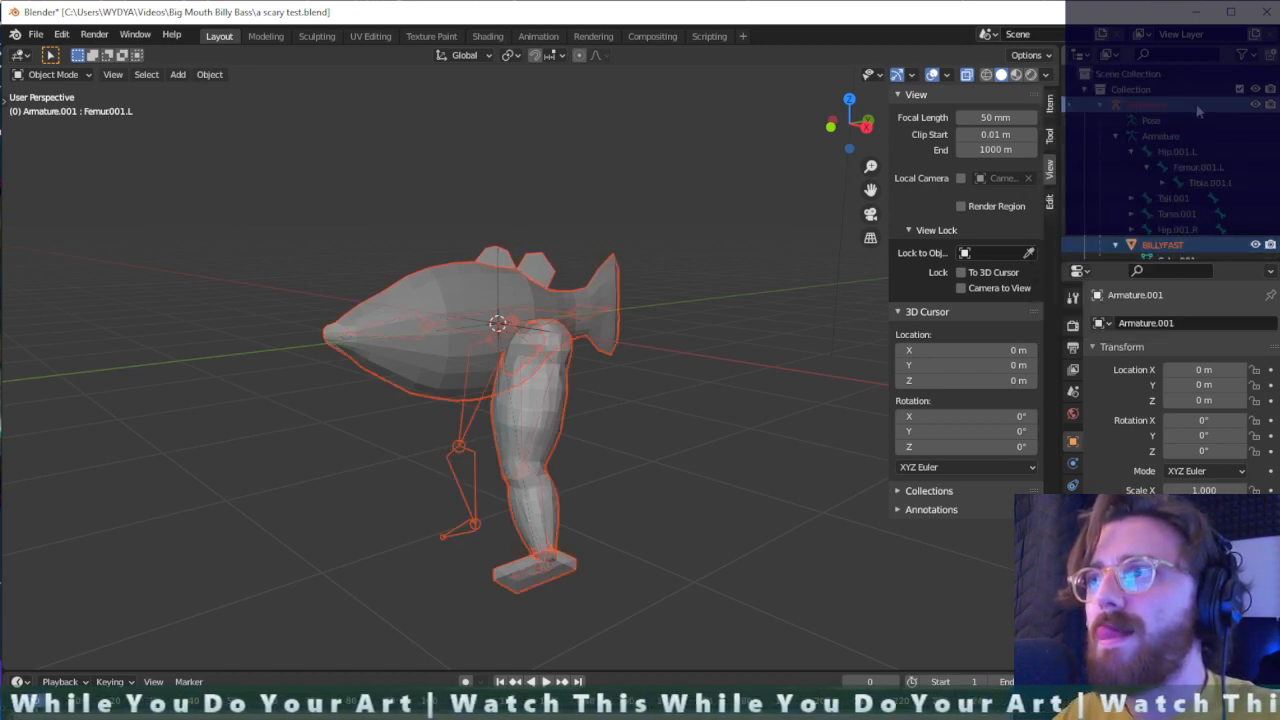
{"action": "key", "text": "ctrl+p"}
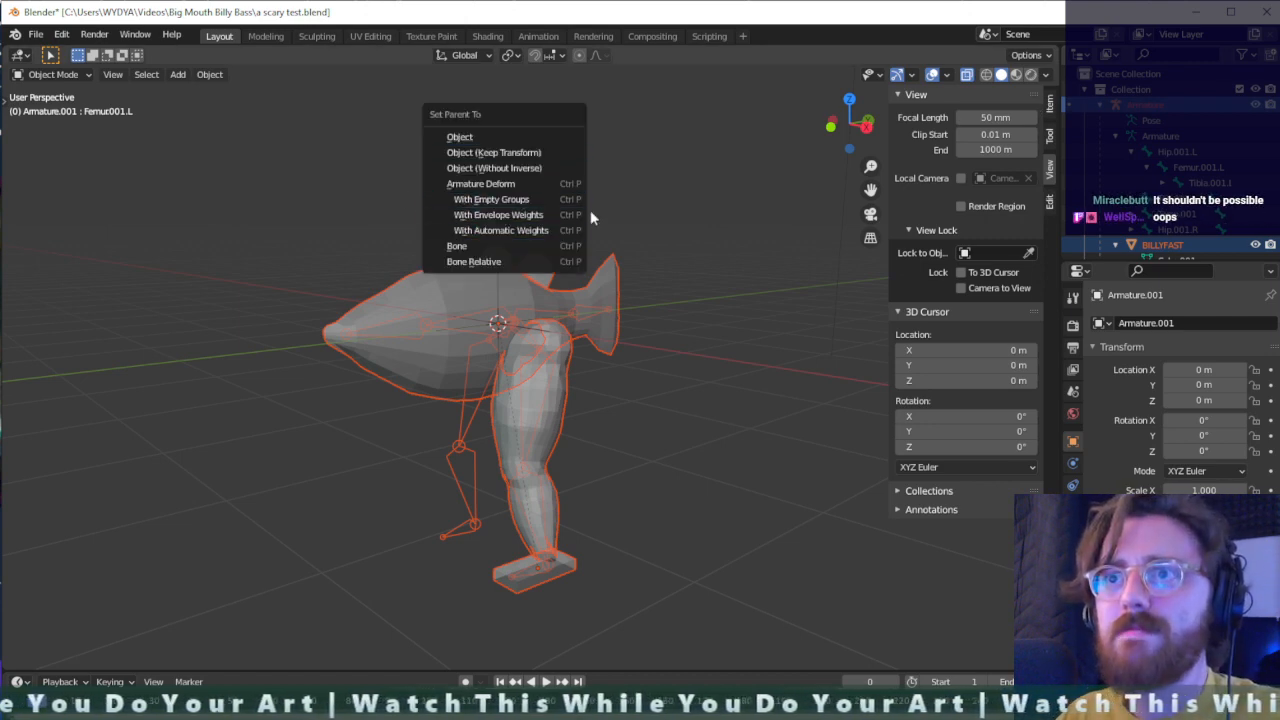
{"action": "left_click", "coordinate": [541, 232]}
{"action": "left_click", "coordinate": [829, 226]}
{"action": "scroll", "coordinate": [484, 350], "scroll_direction": "up", "scroll_amount": 4}
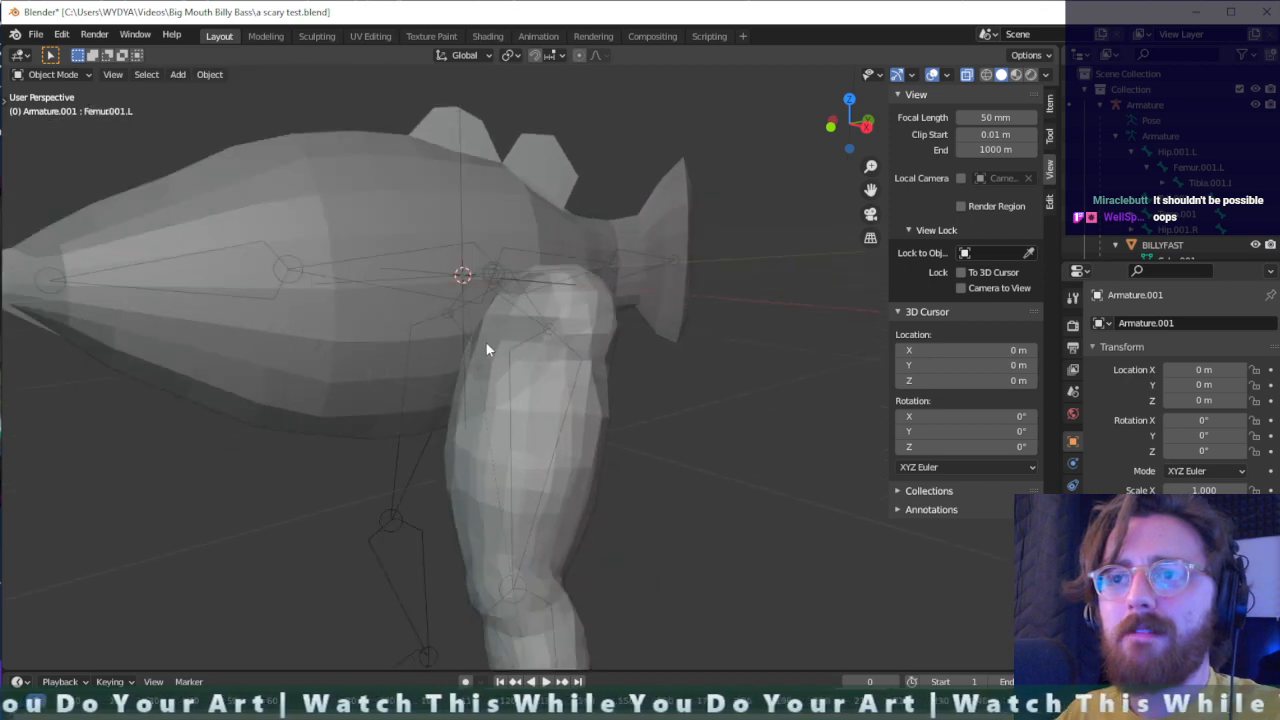
{"action": "scroll", "coordinate": [480, 360], "scroll_direction": "down", "scroll_amount": 3}
{"action": "middle_click_drag", "start_coordinate": [469, 392], "coordinate": [532, 360]}
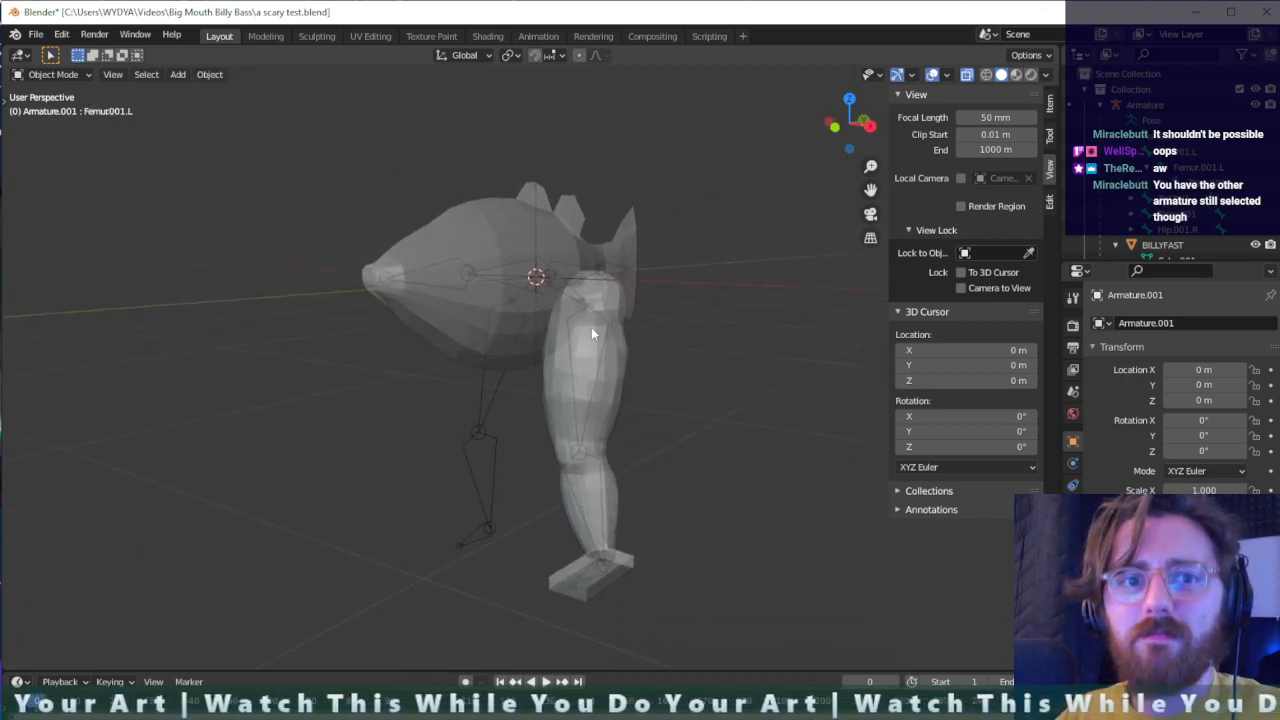
- Select Armature and BILLYFAST, clear that selection again and save the blend file
{"action": "left_click", "coordinate": [1143, 105]}
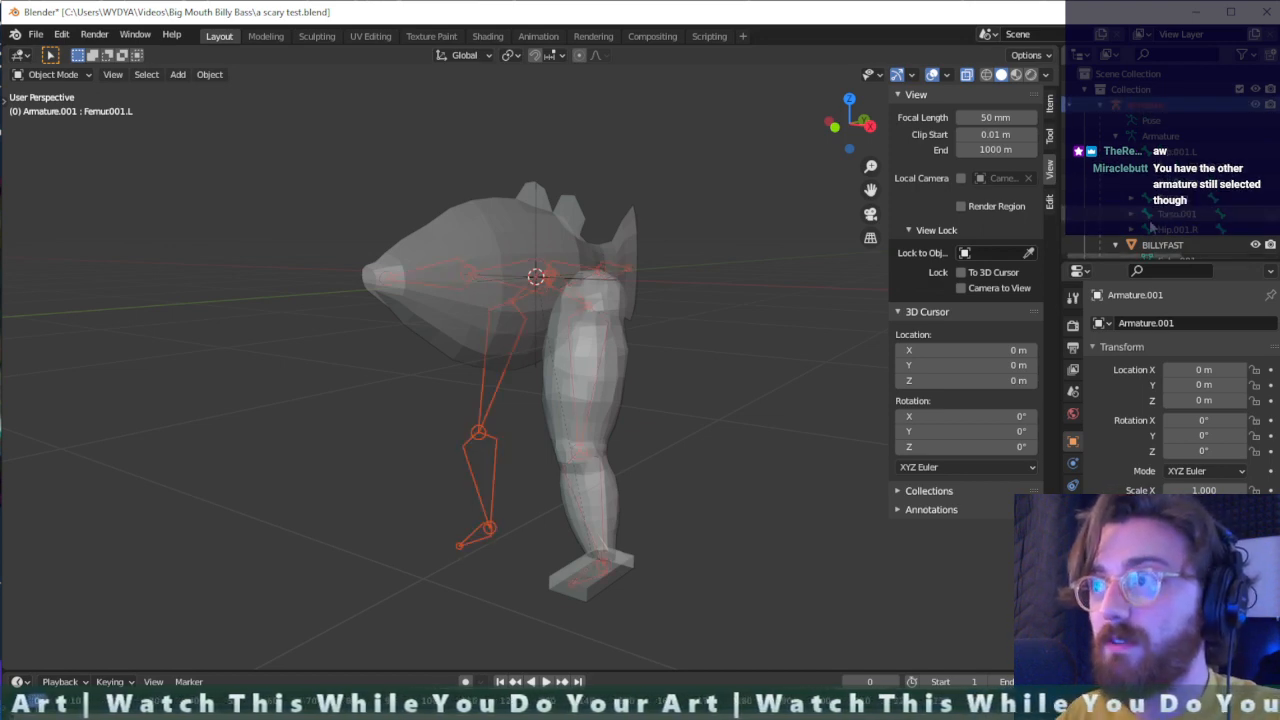
{"action": "left_click", "coordinate": [1163, 246], "text": "ctrl"}
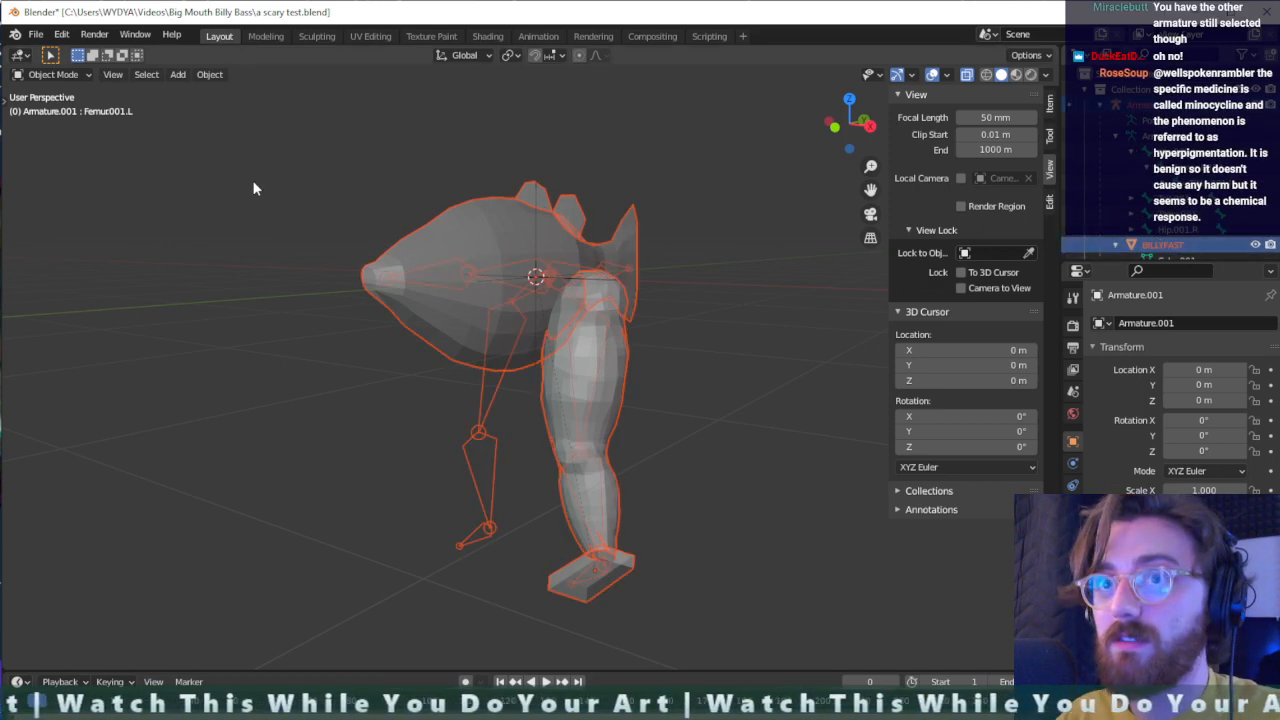
{"action": "key", "text": "alt+a"}
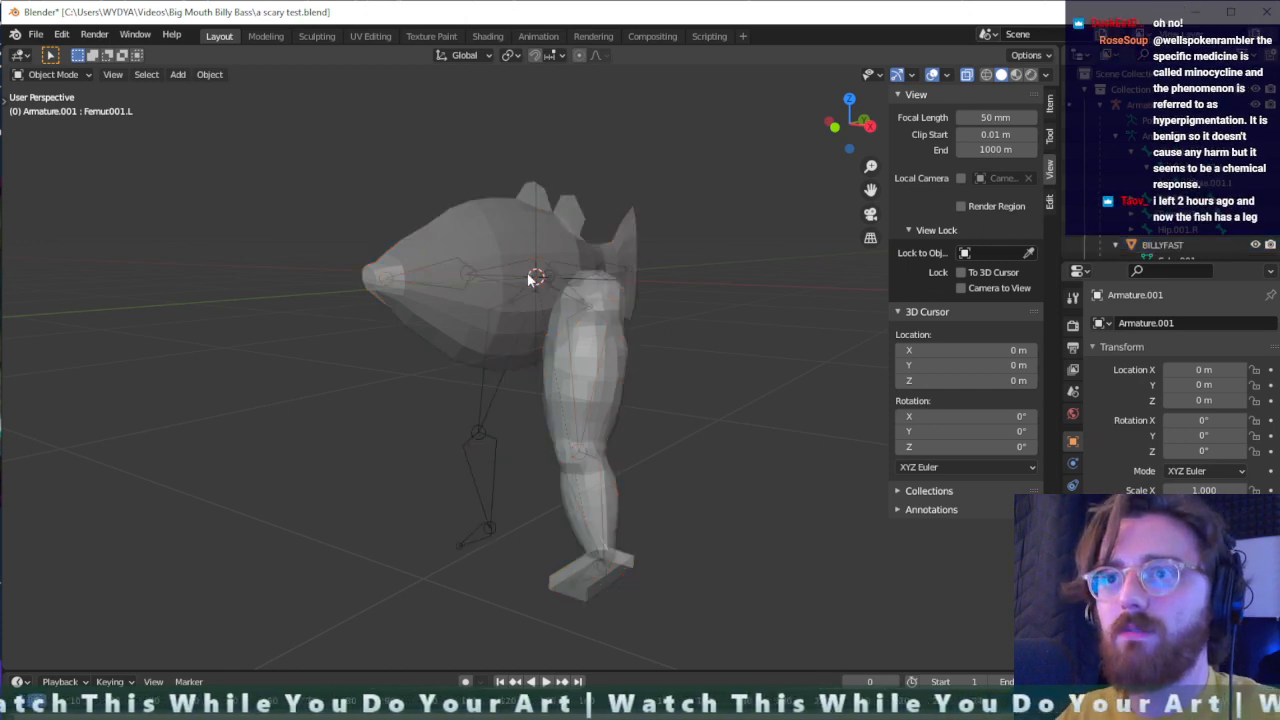
{"action": "scroll", "coordinate": [632, 384], "scroll_direction": "down", "scroll_amount": 2}
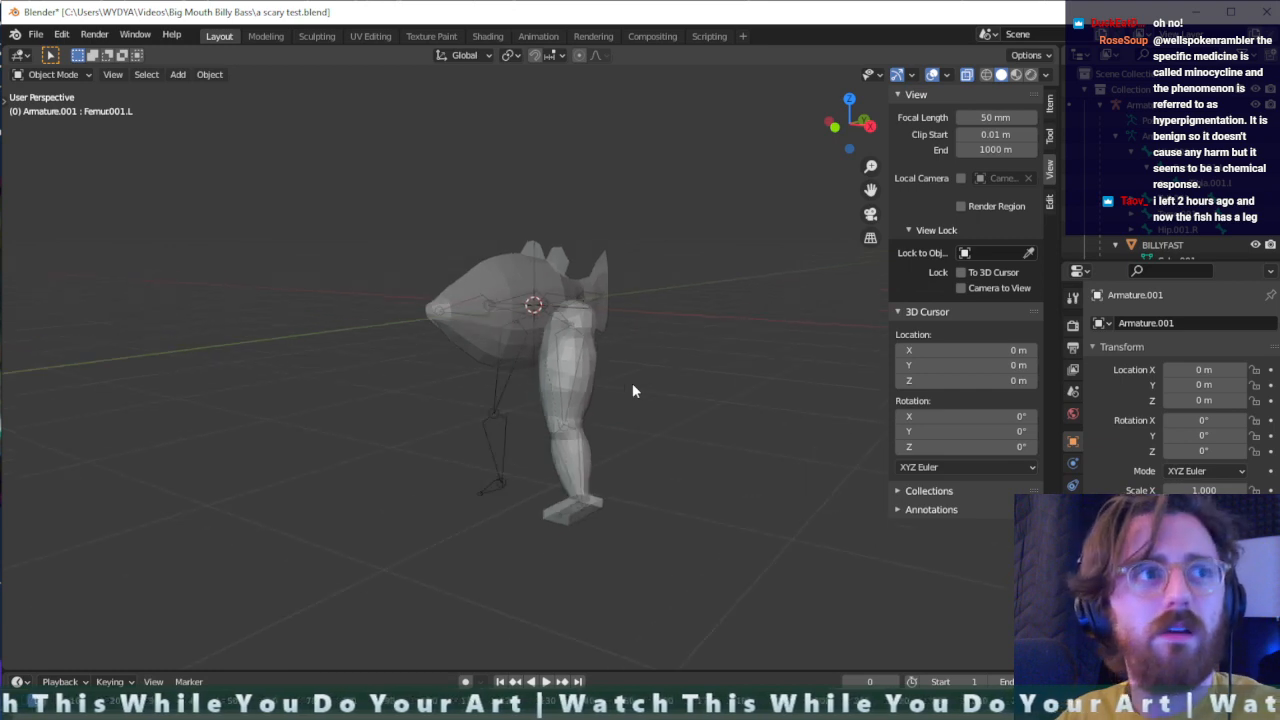
{"action": "scroll", "coordinate": [632, 384], "scroll_direction": "up", "scroll_amount": 2}
{"action": "scroll", "coordinate": [632, 391], "scroll_direction": "up", "scroll_amount": 2}
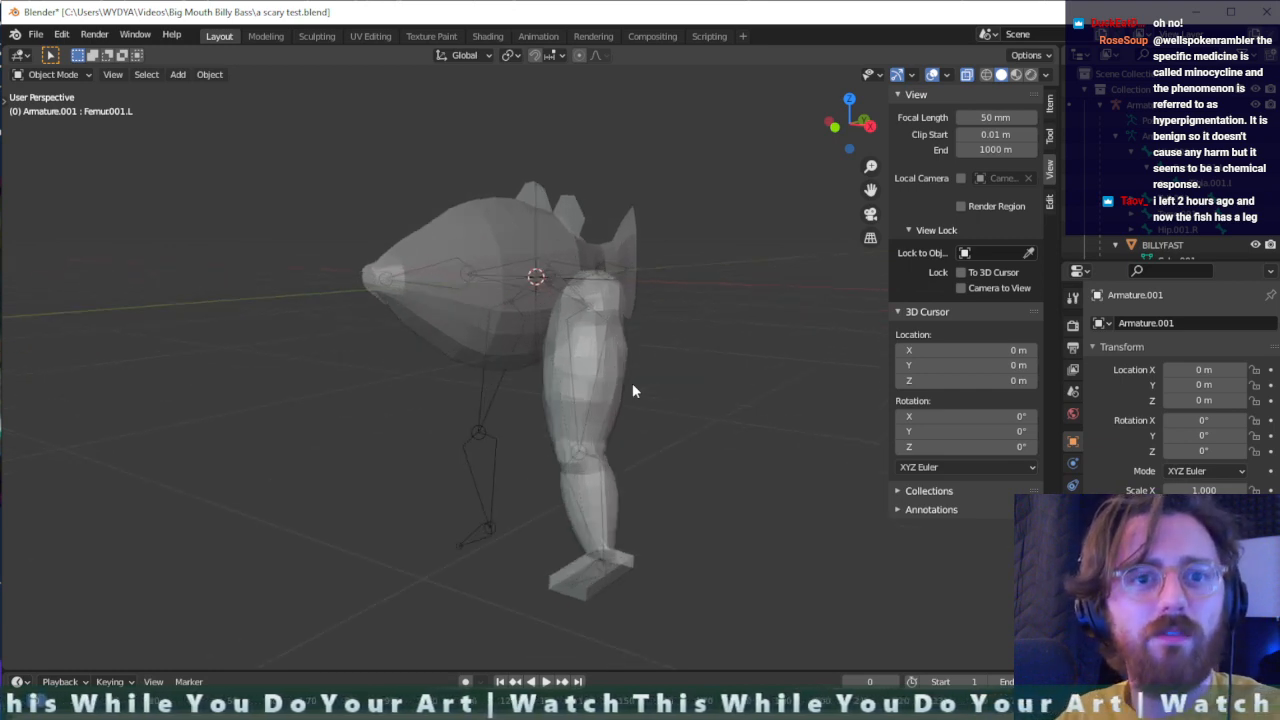
{"action": "scroll", "coordinate": [632, 391], "scroll_direction": "down", "scroll_amount": 2}
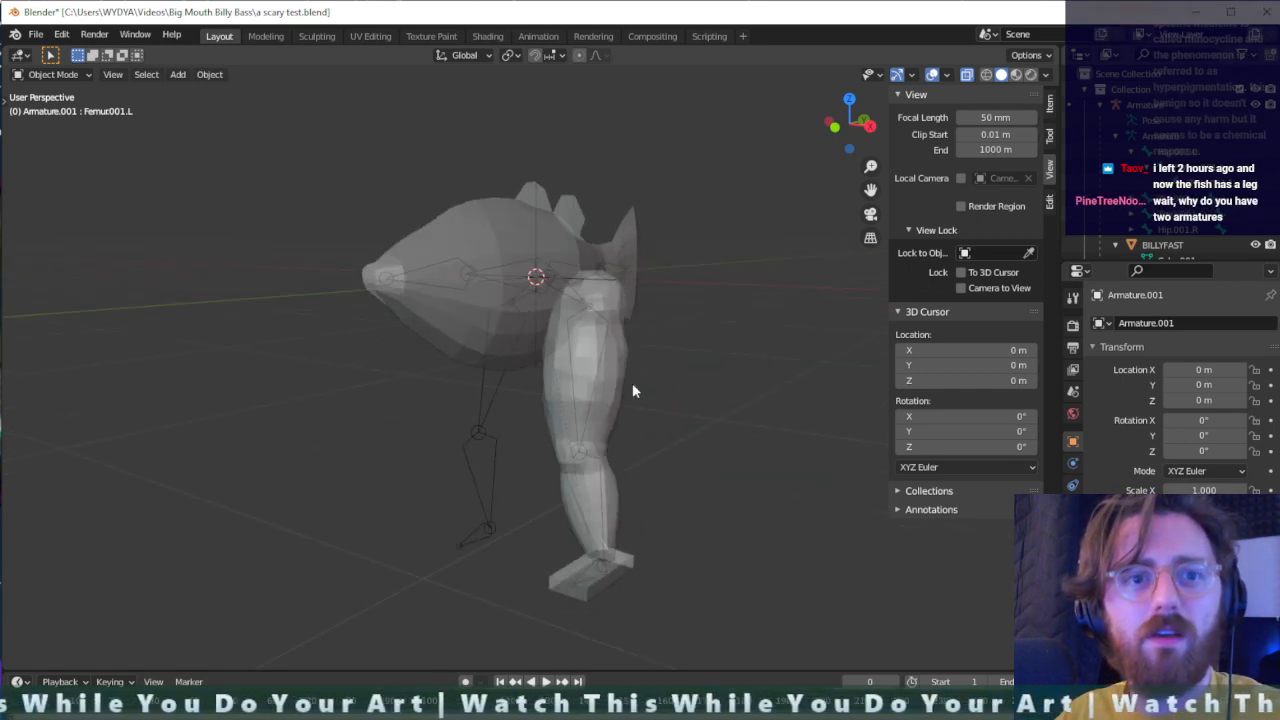
{"action": "scroll", "coordinate": [600, 390], "scroll_direction": "up", "scroll_amount": 2}
{"action": "scroll", "coordinate": [627, 394], "scroll_direction": "down", "scroll_amount": 2}
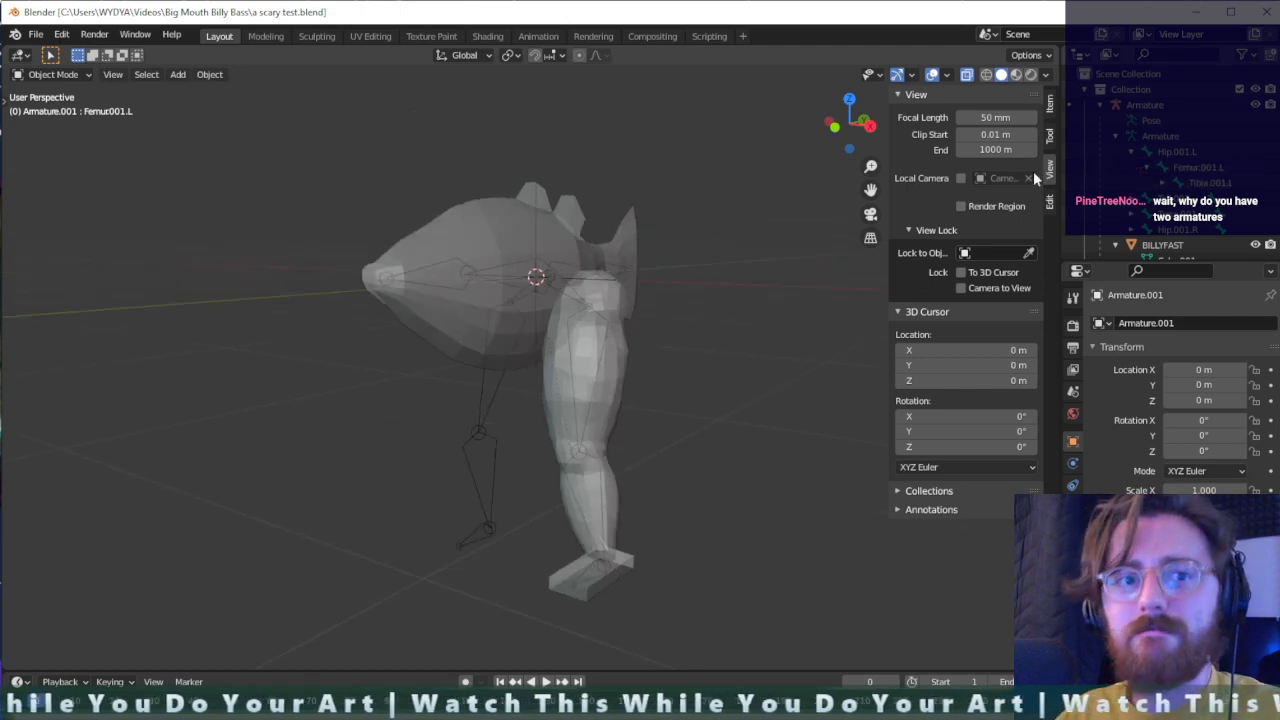
- Check both armatures in the scene hierarchy, collapsing and expanding the visible Armature, and leave the visible one selected
{"action": "scroll", "coordinate": [1189, 178], "scroll_direction": "down", "scroll_amount": 5}
{"action": "scroll", "coordinate": [1180, 185], "scroll_direction": "up", "scroll_amount": 3}
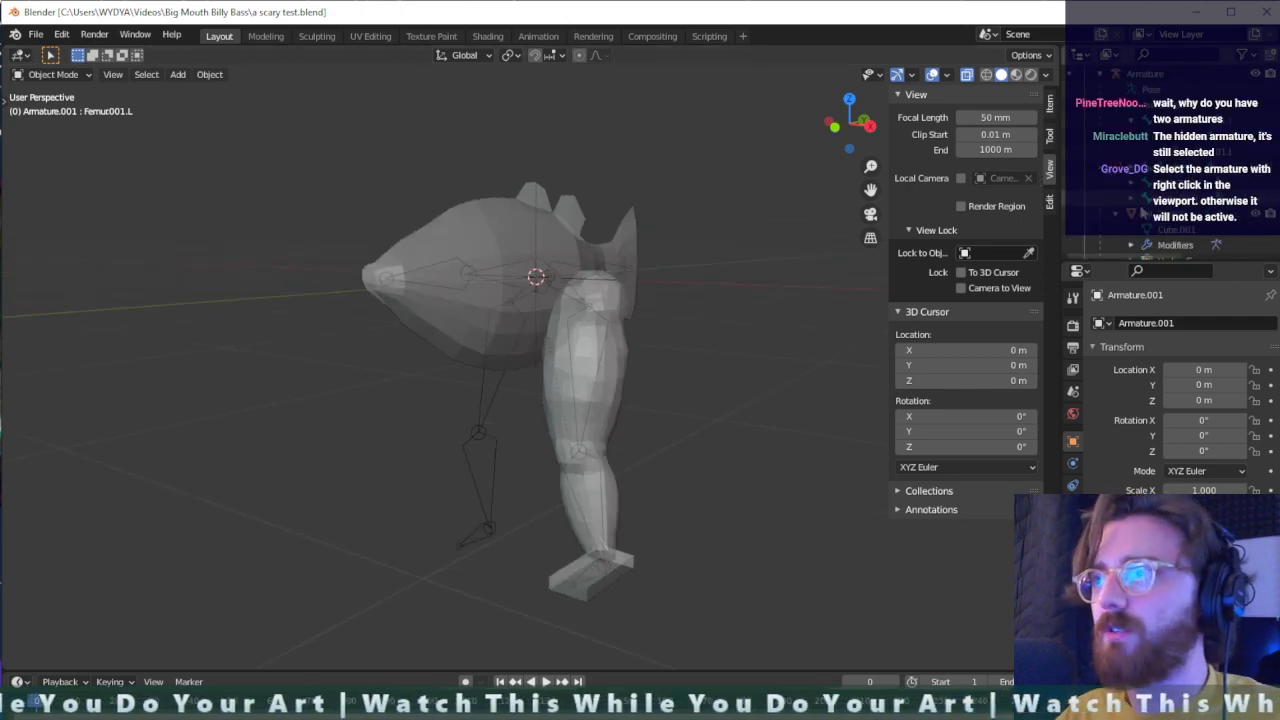
{"action": "scroll", "coordinate": [1143, 213], "scroll_direction": "up", "scroll_amount": 2}
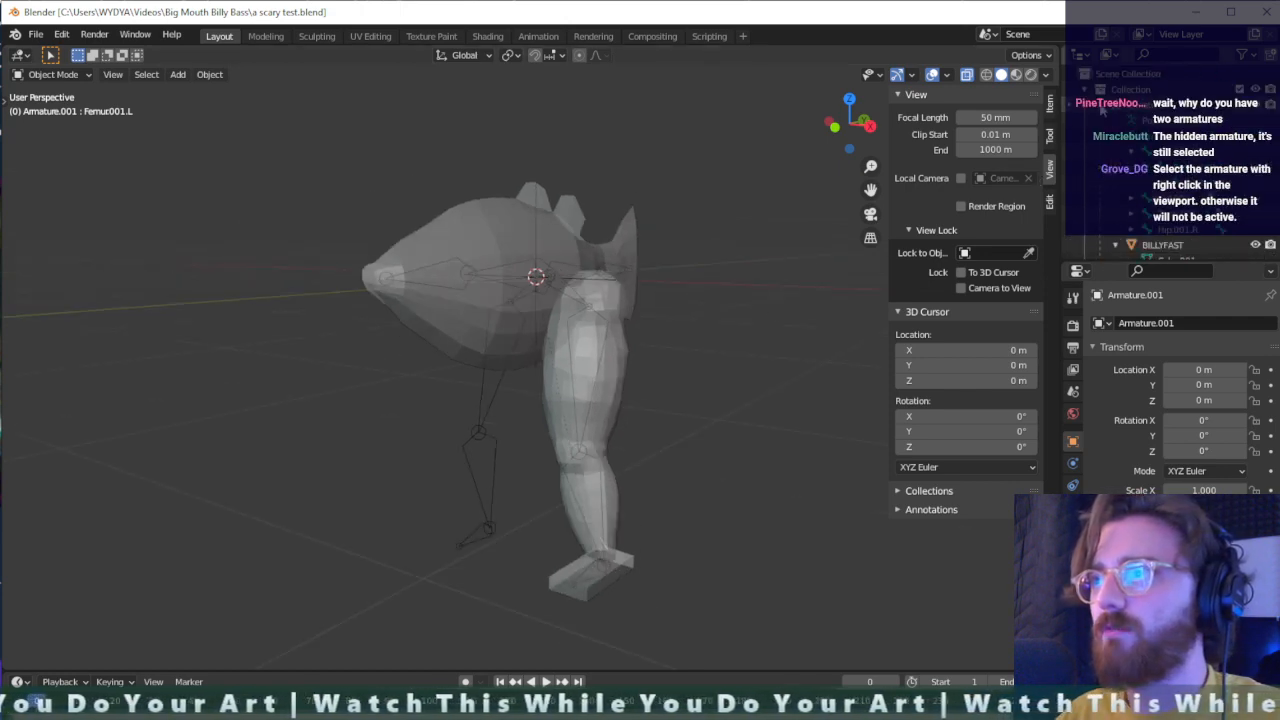
{"action": "left_click", "coordinate": [1100, 105]}
{"action": "left_click", "coordinate": [1154, 241]}
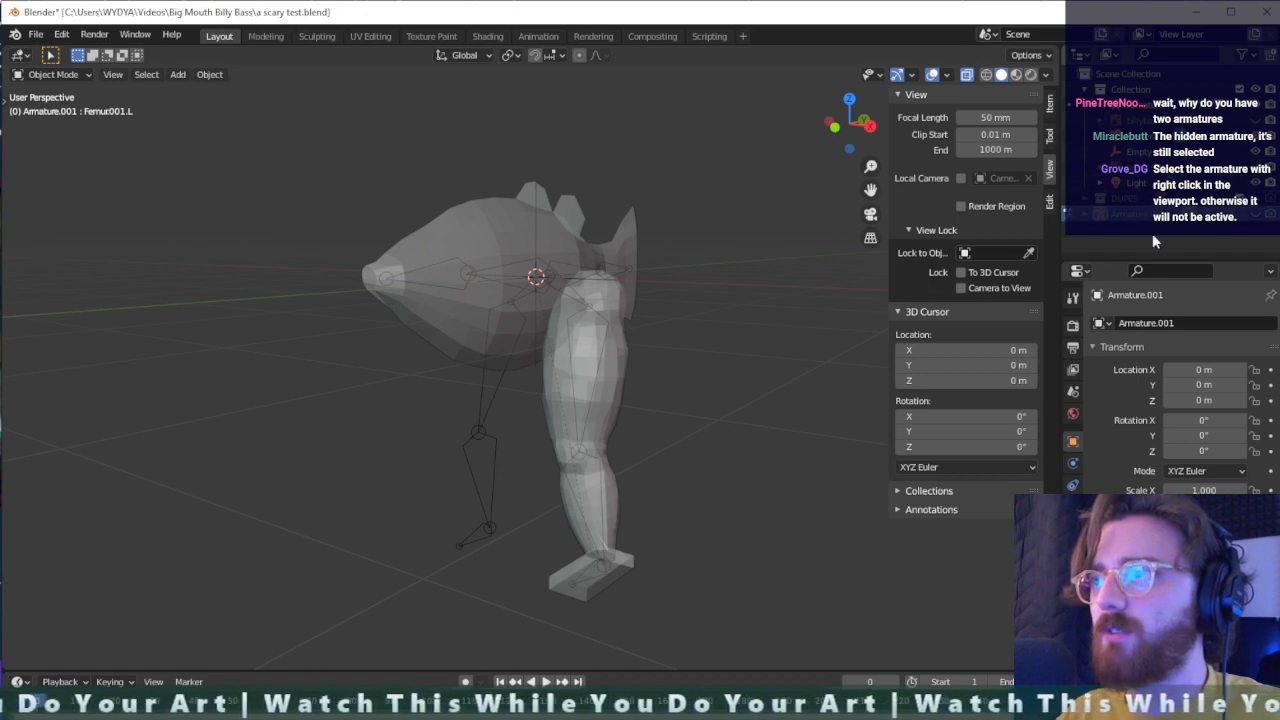
{"action": "left_click", "coordinate": [1130, 199]}
{"action": "left_click", "coordinate": [1131, 105]}
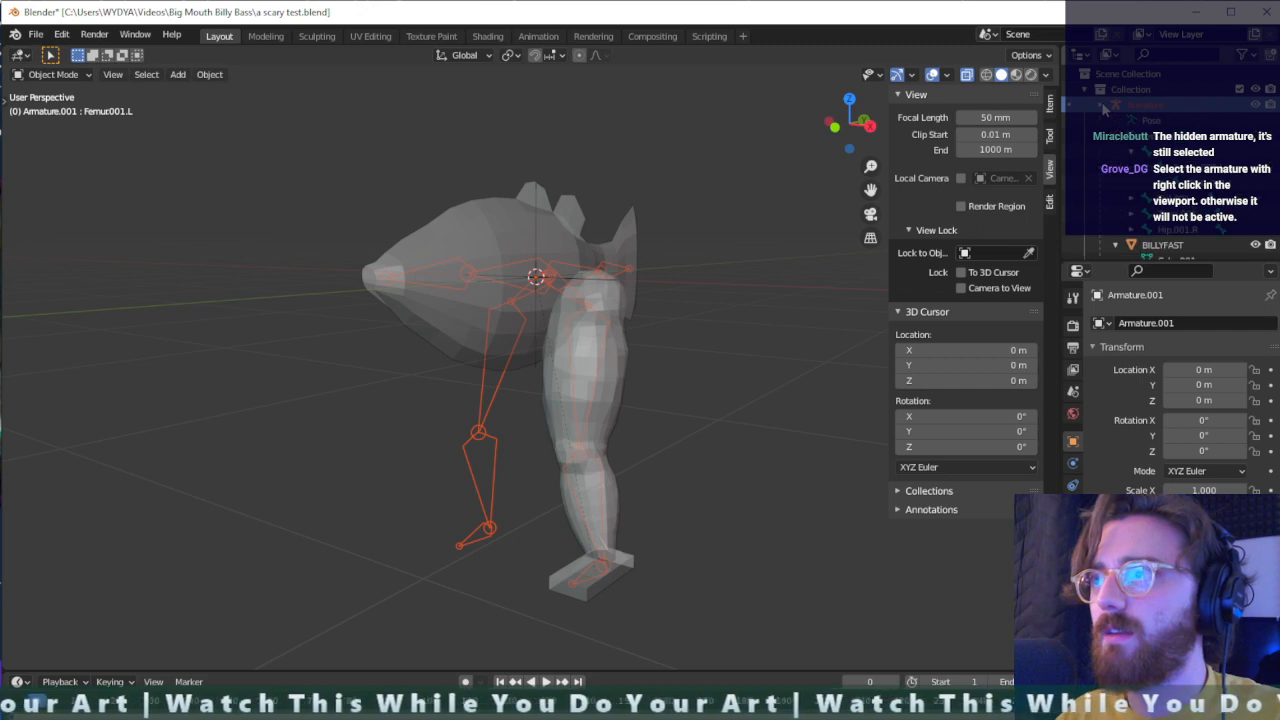
{"action": "left_click", "coordinate": [1124, 204]}
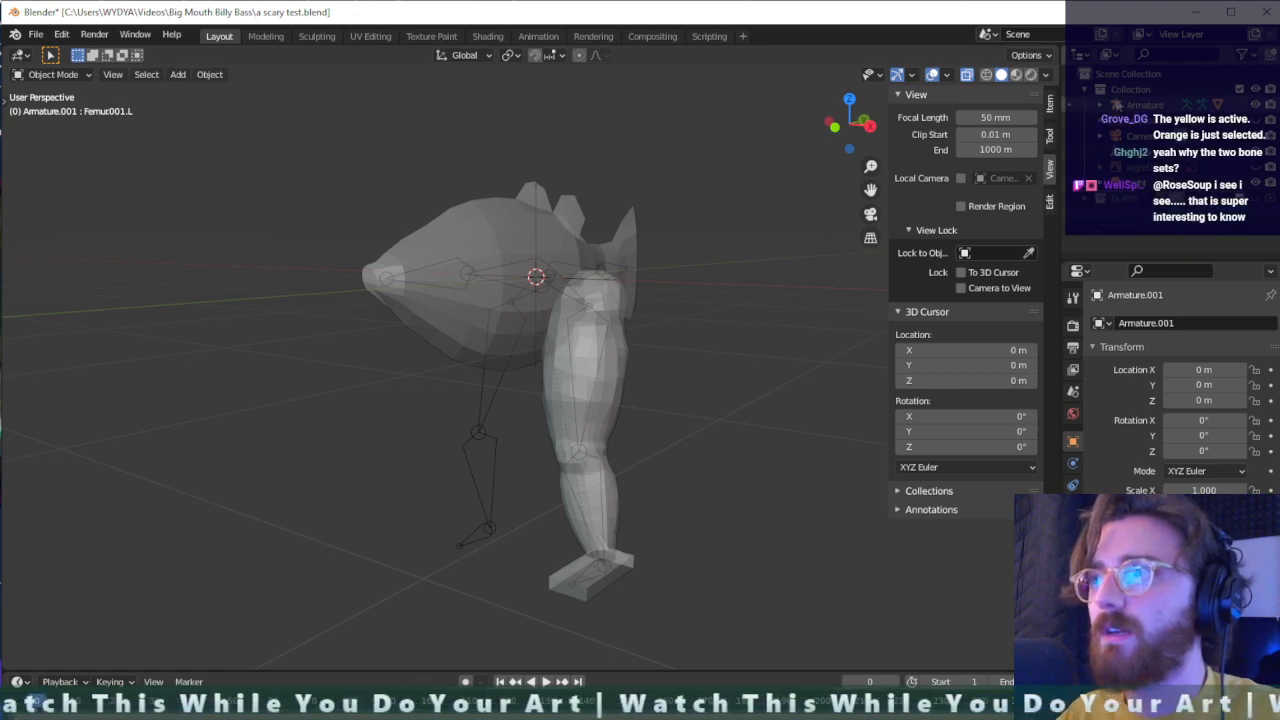
{"action": "left_click", "coordinate": [1130, 106]}
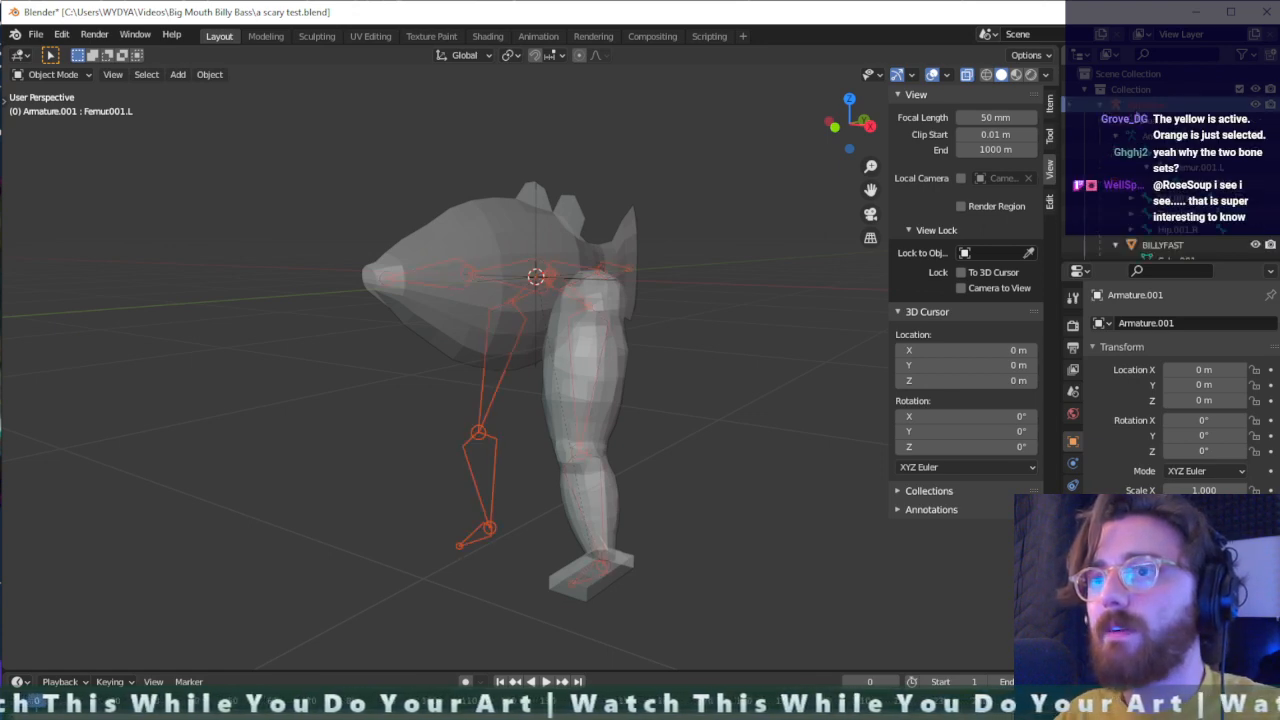
- Find Armature.001 inside the DUPES collection of the scene hierarchy and select it
{"action": "scroll", "coordinate": [440, 337], "scroll_direction": "up", "scroll_amount": 3}
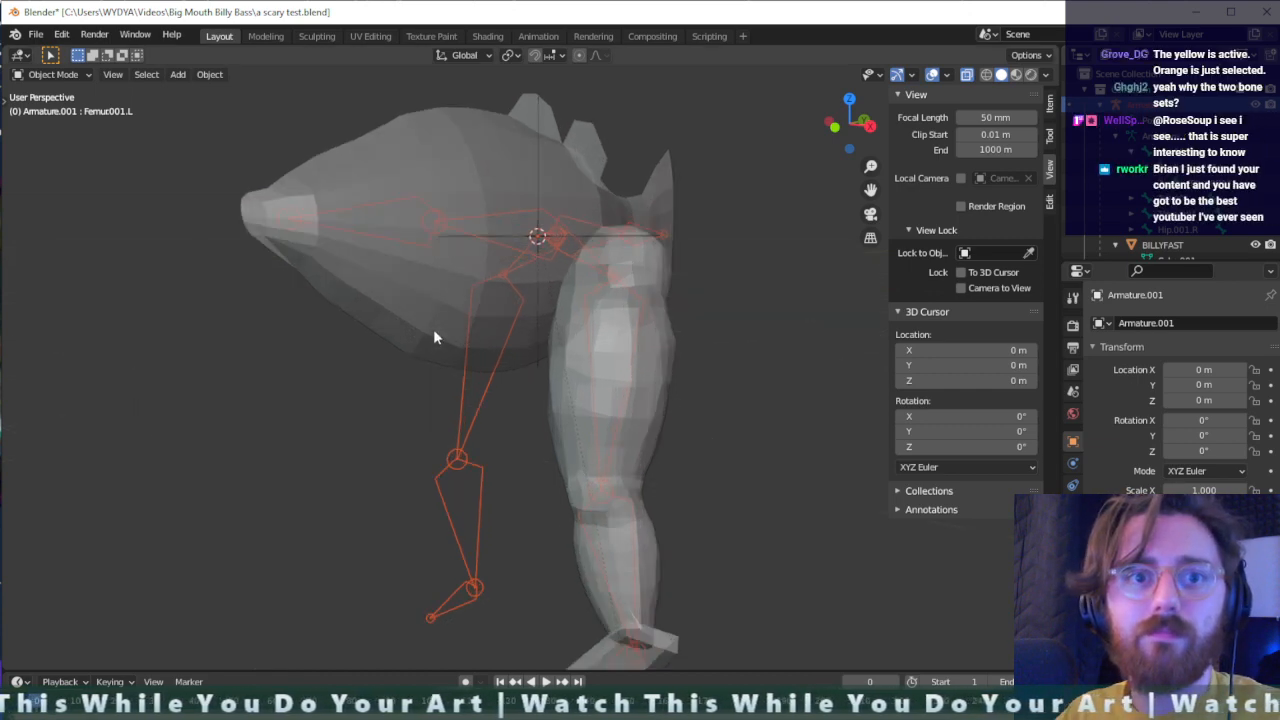
{"action": "middle_click_drag", "start_coordinate": [510, 348], "coordinate": [531, 376]}
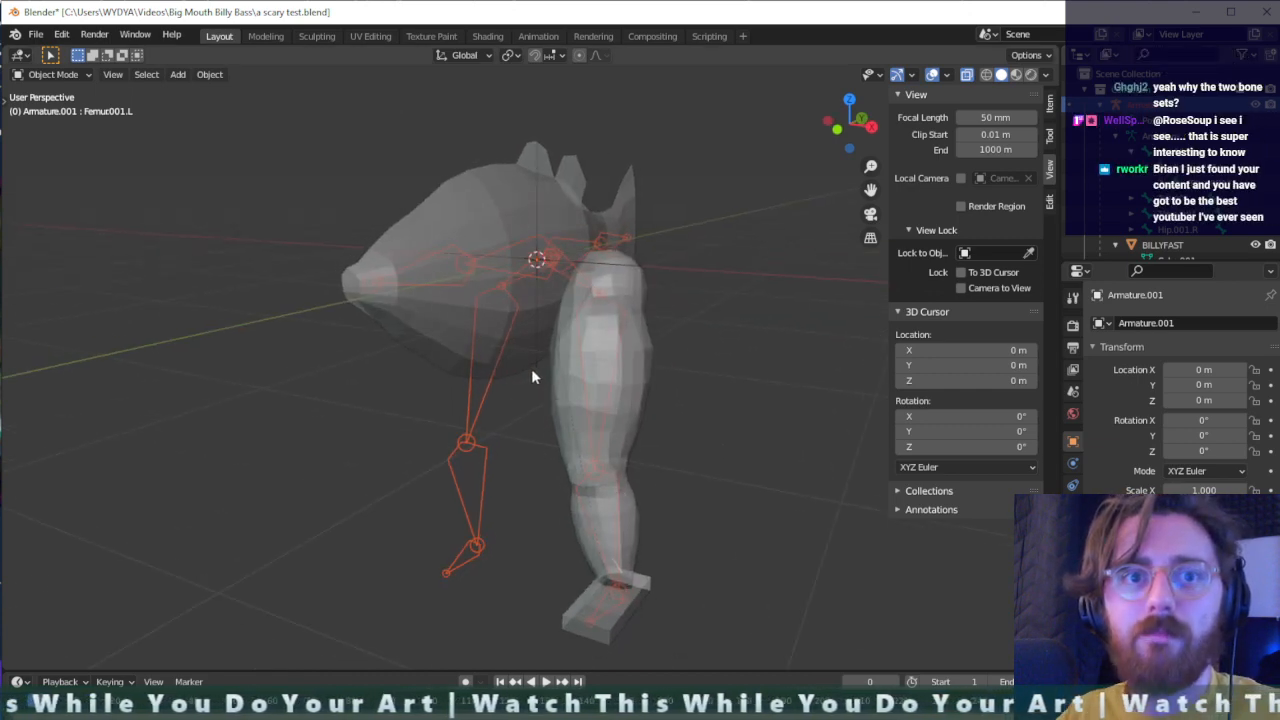
{"action": "scroll", "coordinate": [1113, 234], "scroll_direction": "down", "scroll_amount": 5}
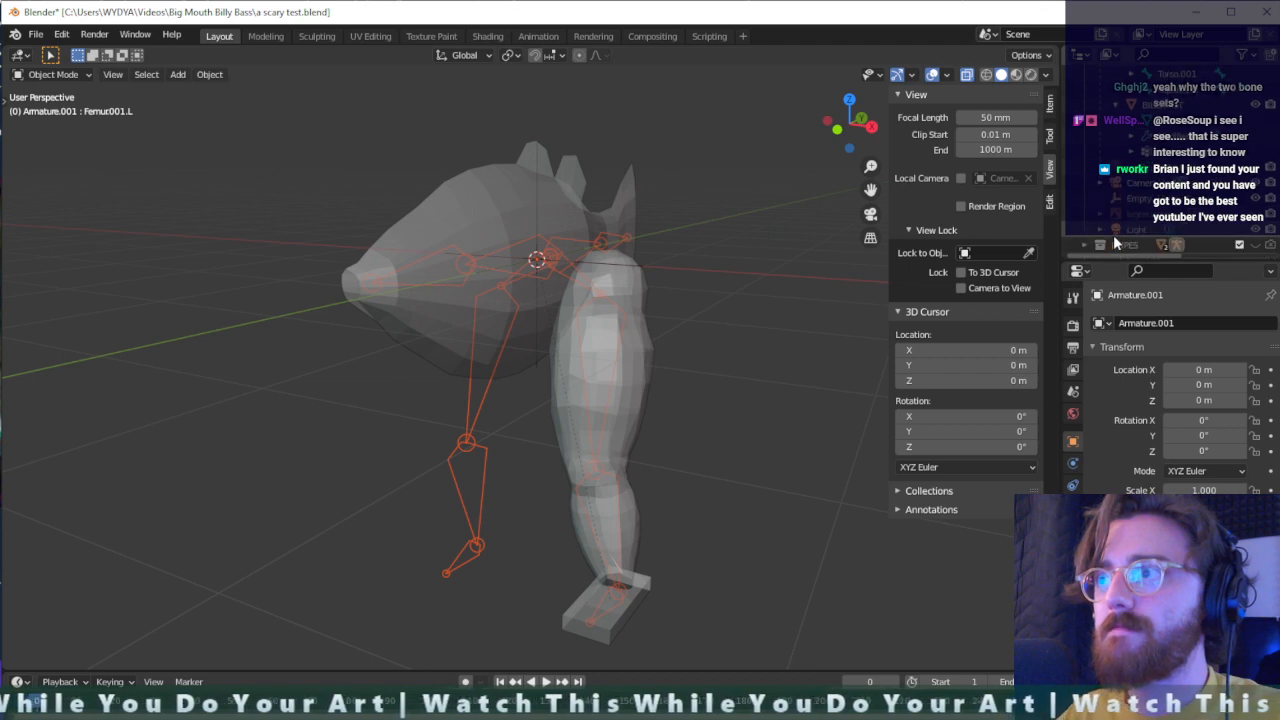
{"action": "left_click", "coordinate": [1087, 248]}
{"action": "scroll", "coordinate": [1103, 238], "scroll_direction": "down", "scroll_amount": 2}
{"action": "left_click", "coordinate": [1145, 210]}
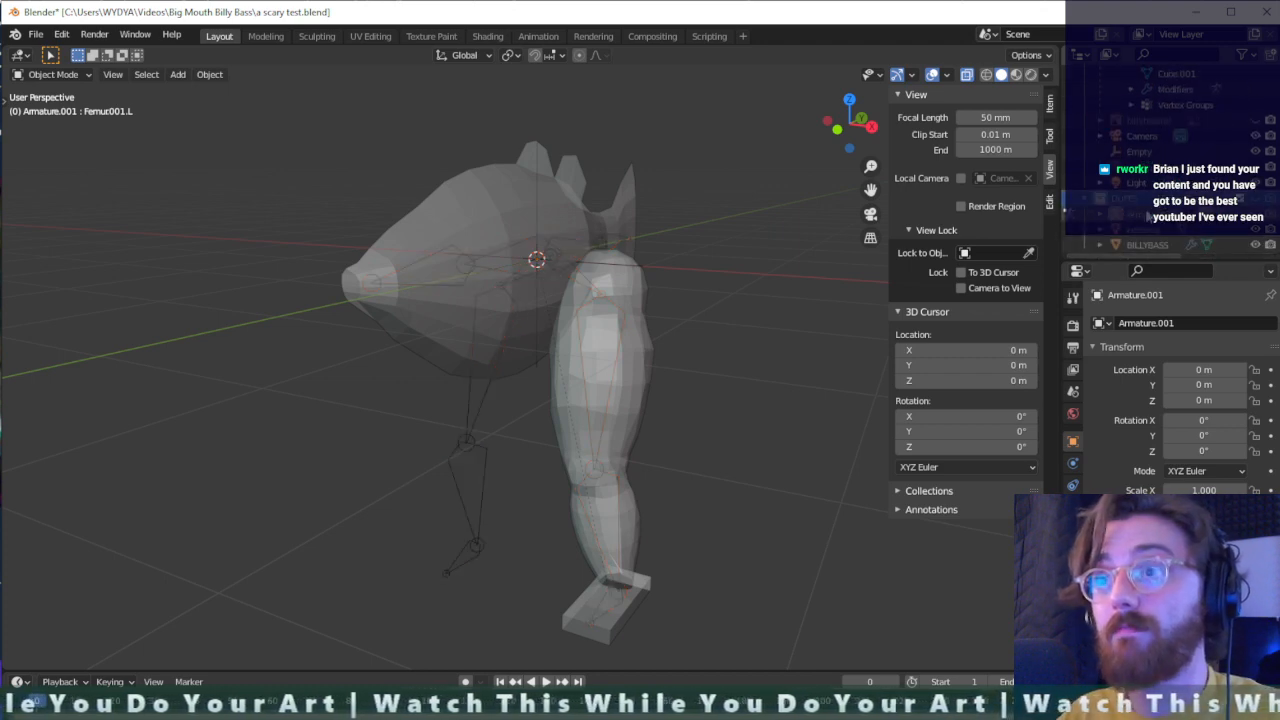
{"action": "left_click", "coordinate": [1256, 218]}
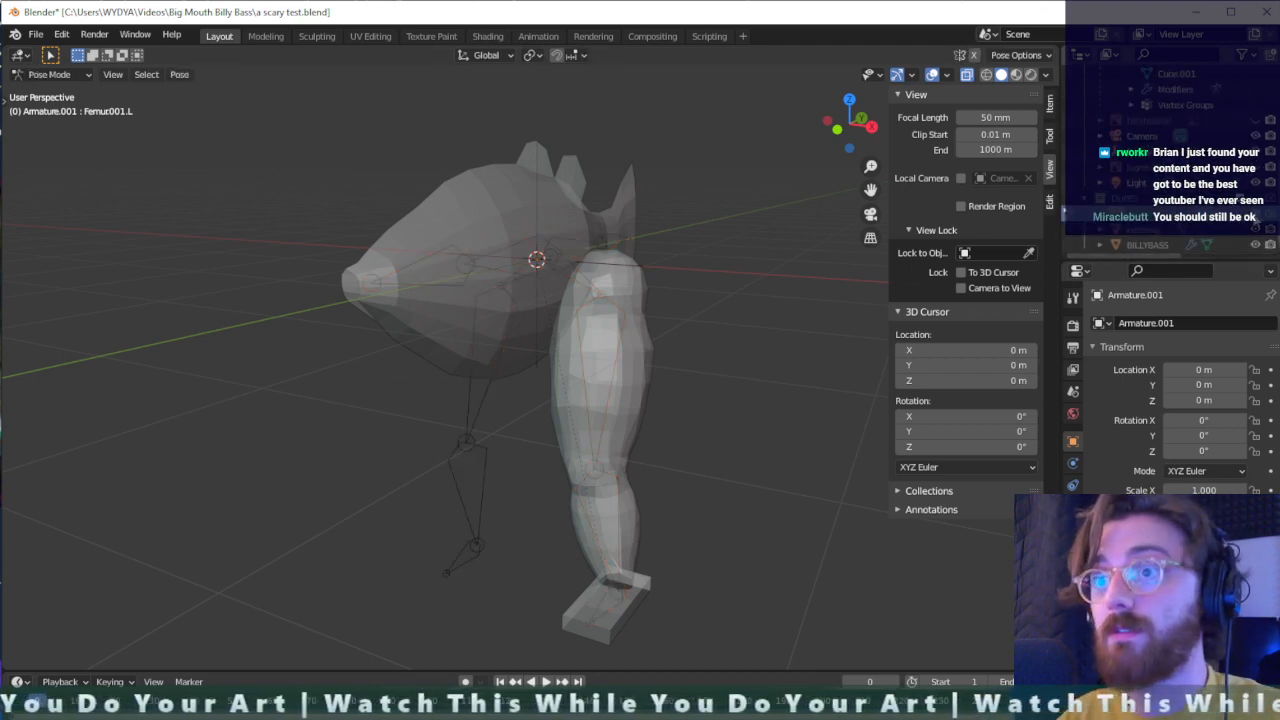
{"action": "left_click", "coordinate": [1258, 217]}
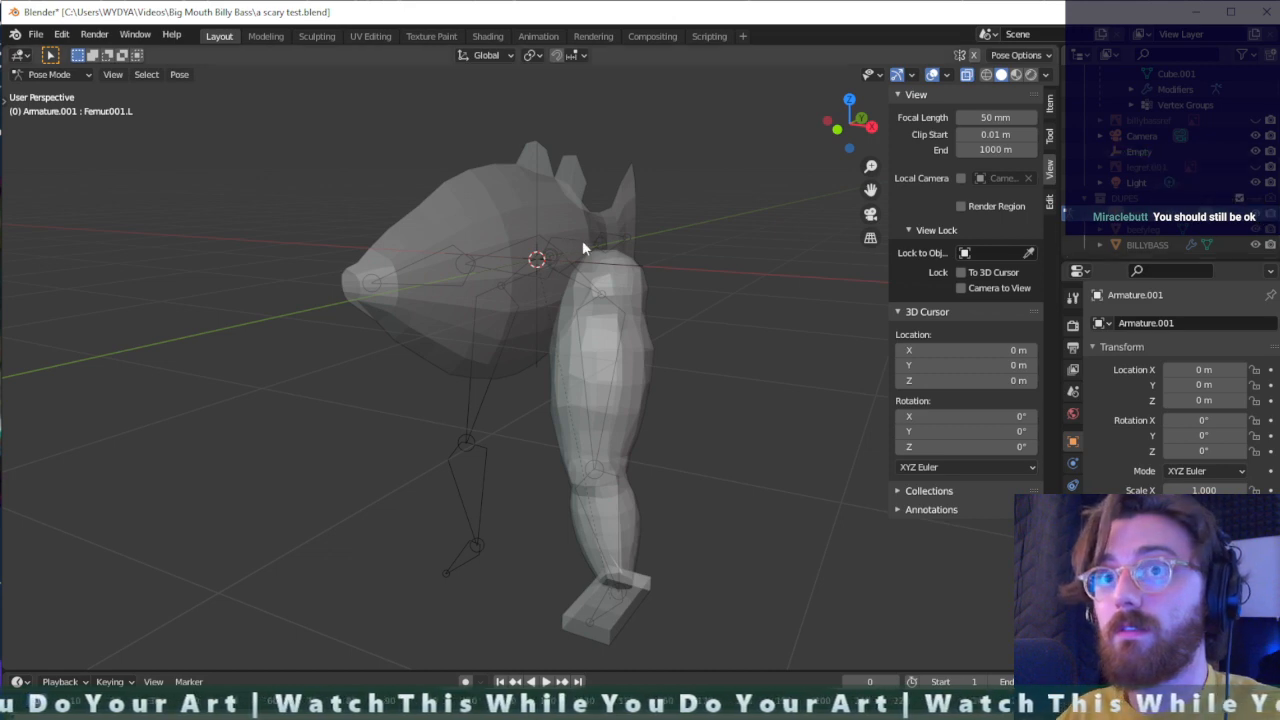
{"action": "left_click", "coordinate": [55, 74]}
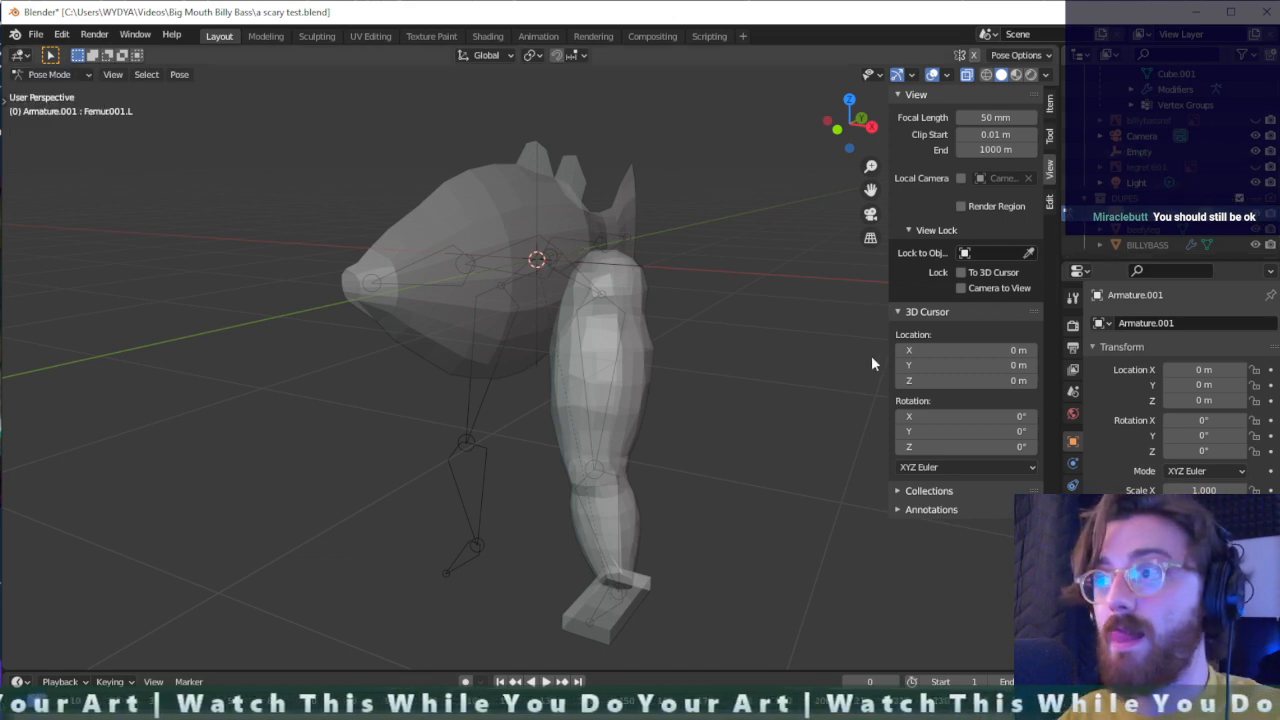
- Show the DUPES collection to check Armature.001's left femur bone in the viewport, and hide the collection again
{"action": "left_click", "coordinate": [1257, 198]}
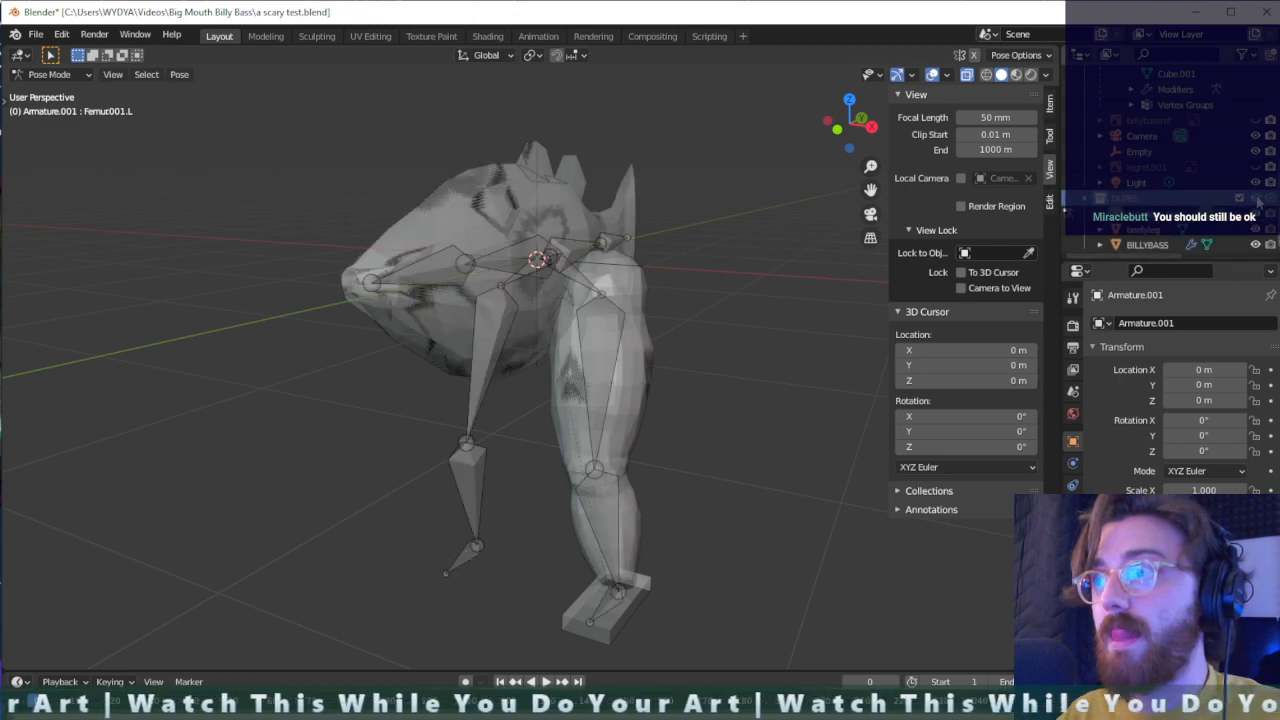
{"action": "middle_click_drag", "start_coordinate": [744, 362], "coordinate": [710, 359]}
{"action": "left_click", "coordinate": [597, 351]}
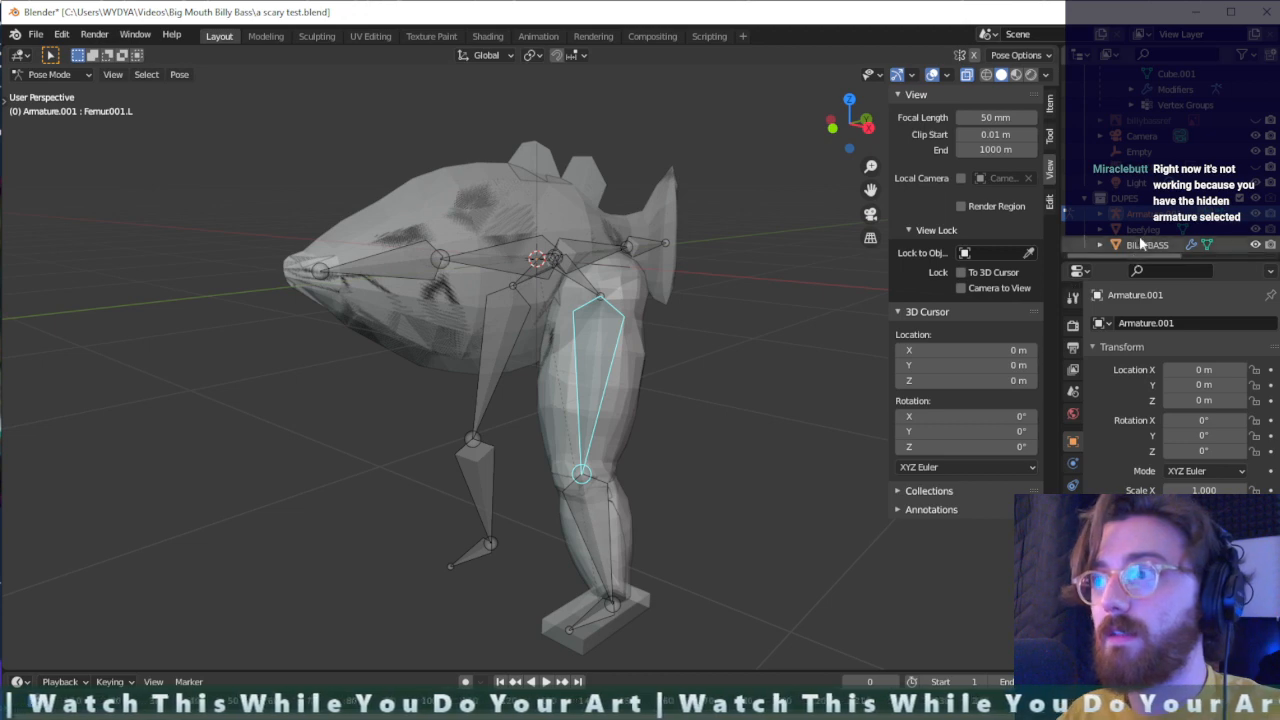
{"action": "left_click", "coordinate": [1258, 199]}
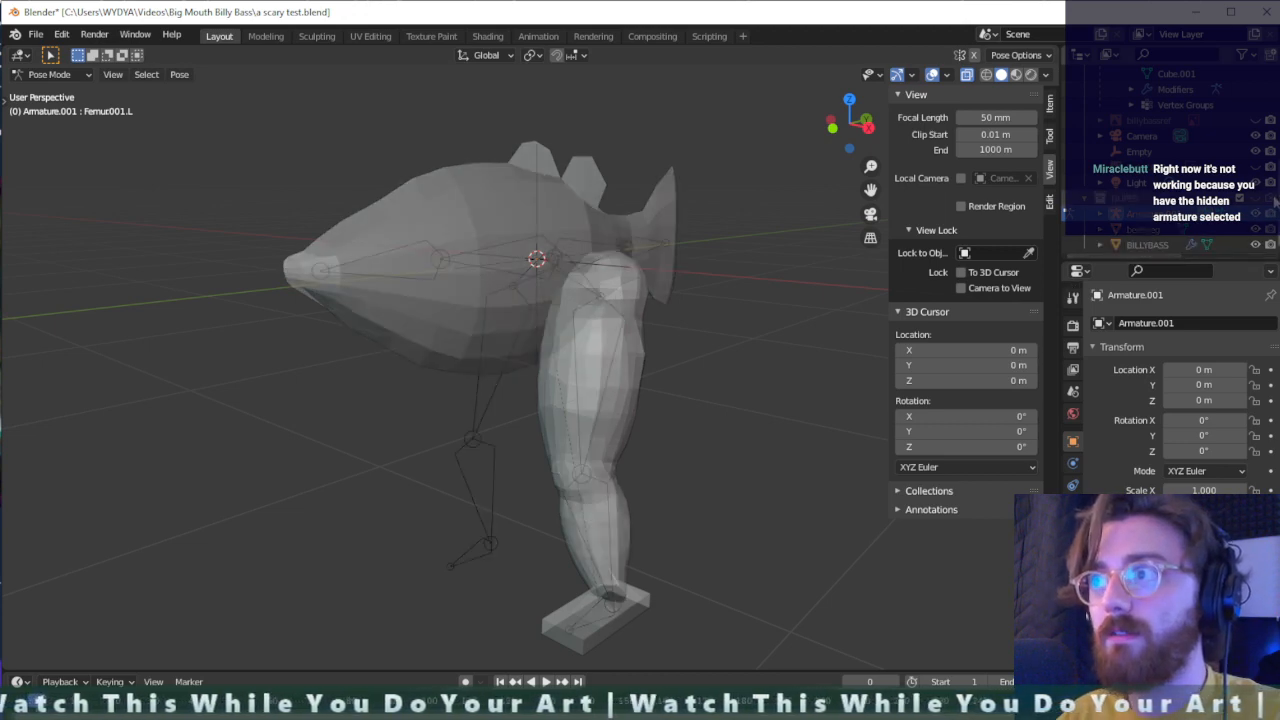
- Try to select the visible Armature and its bones while Armature.001 is still in Pose Mode
{"action": "scroll", "coordinate": [1086, 205], "scroll_direction": "up", "scroll_amount": 2}
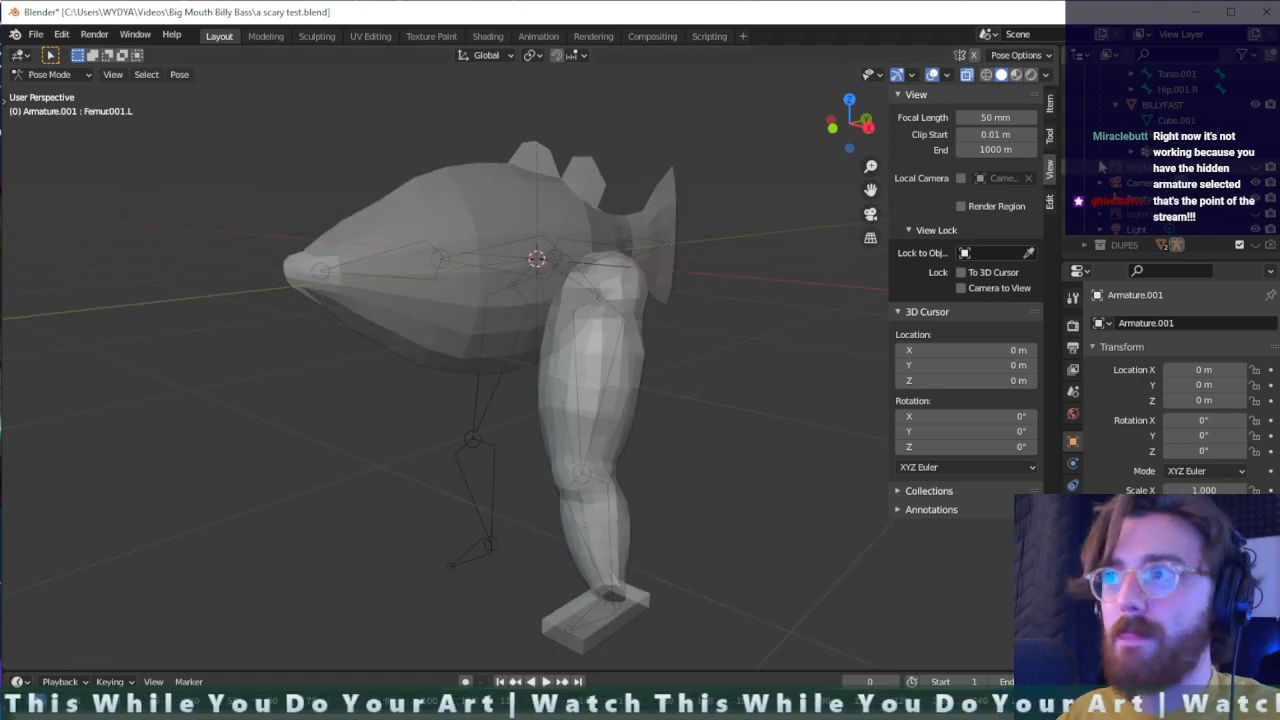
{"action": "scroll", "coordinate": [1148, 192], "scroll_direction": "up", "scroll_amount": 5}
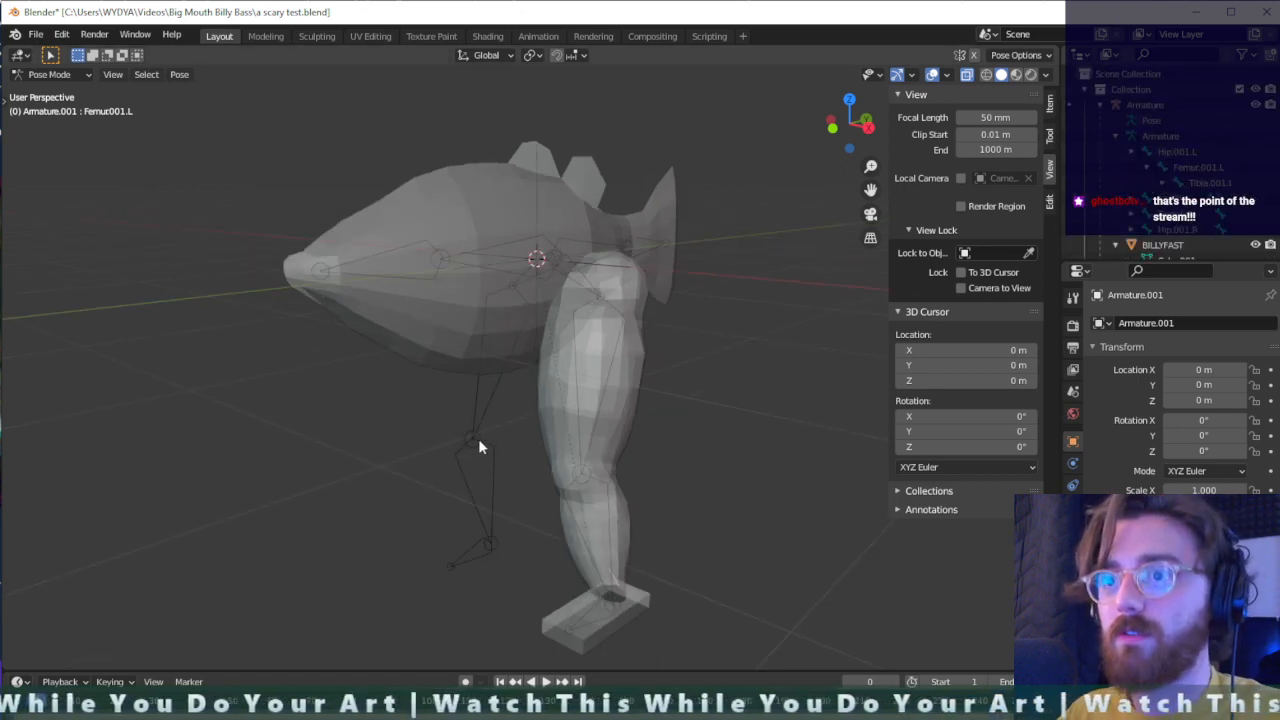
{"action": "left_click_drag", "start_coordinate": [536, 430], "coordinate": [428, 506]}
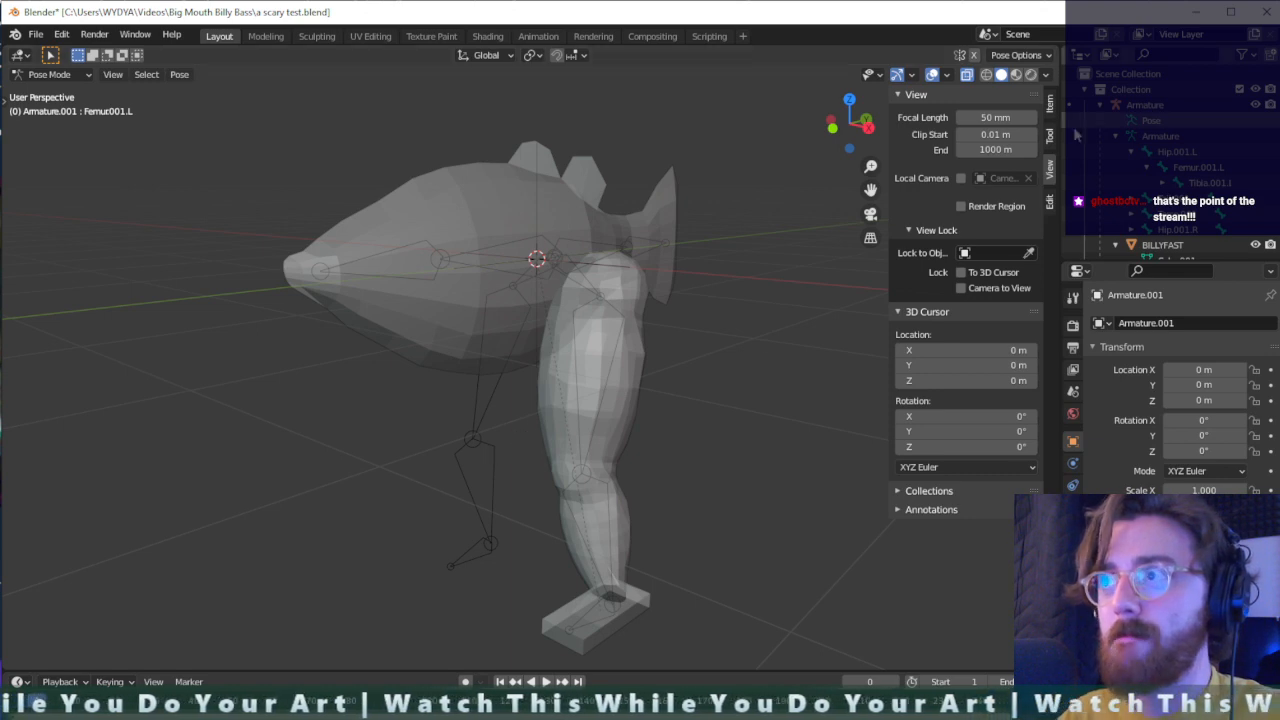
{"action": "key", "text": "a"}
{"action": "mouse_move", "coordinate": [559, 387]}
{"action": "middle_mouse_down"}
{"action": "mouse_move", "coordinate": [760, 391]}
{"action": "mouse_move", "coordinate": [572, 382]}
{"action": "middle_mouse_up"}
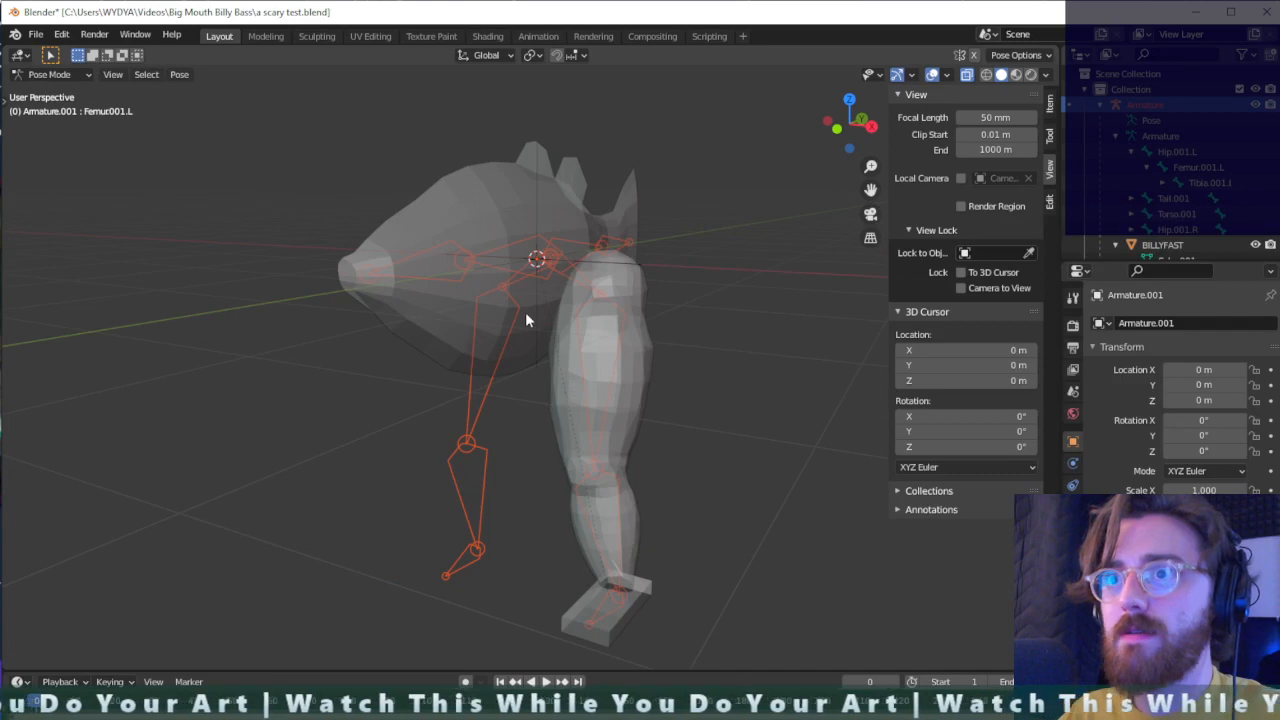
- Return to Object Mode, make the visible Armature the active object and put it into Pose Mode
{"action": "left_click", "coordinate": [50, 74]}
{"action": "left_click", "coordinate": [52, 89]}
{"action": "left_click", "coordinate": [600, 264]}
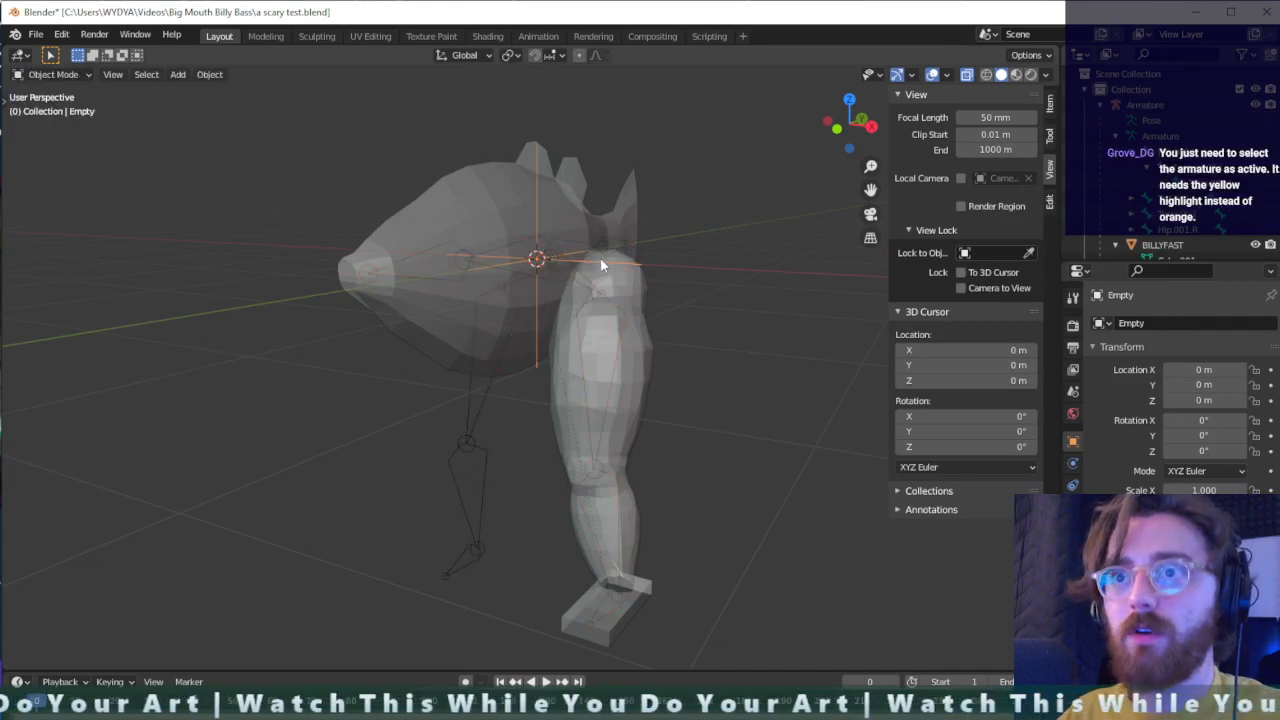
{"action": "left_click", "coordinate": [681, 384]}
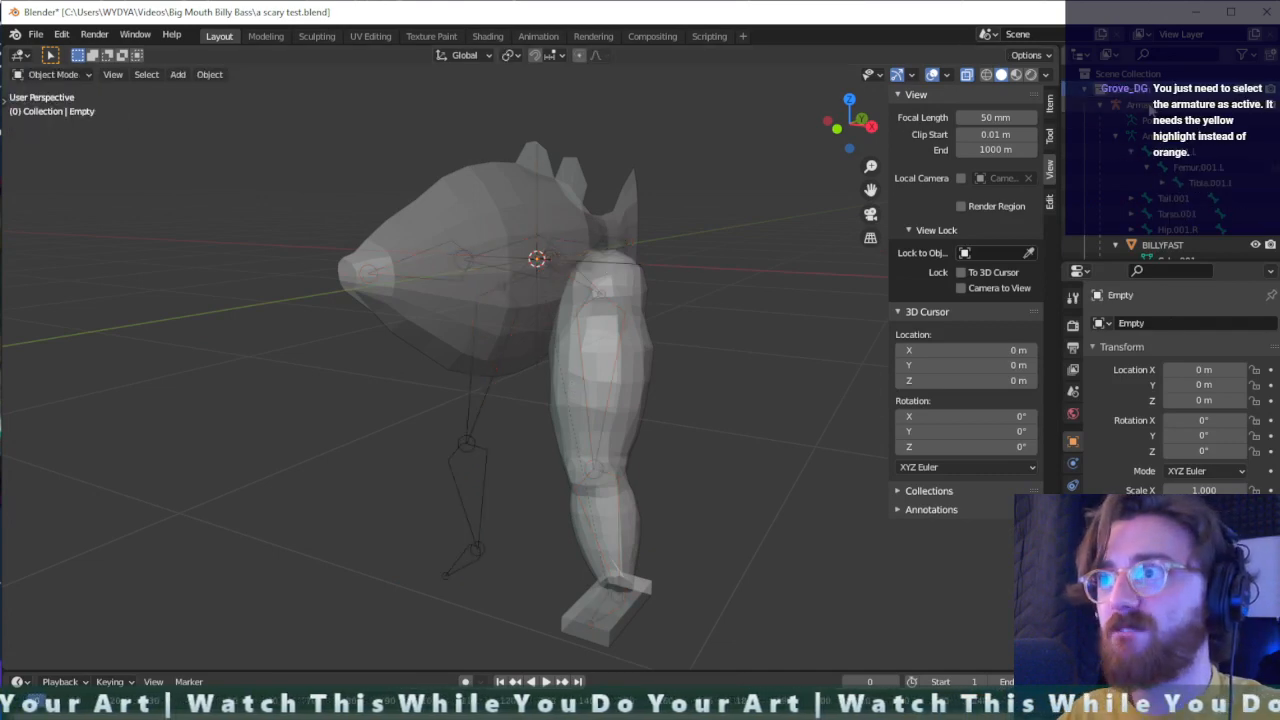
{"action": "left_click", "coordinate": [1130, 104]}
{"action": "left_click", "coordinate": [50, 74]}
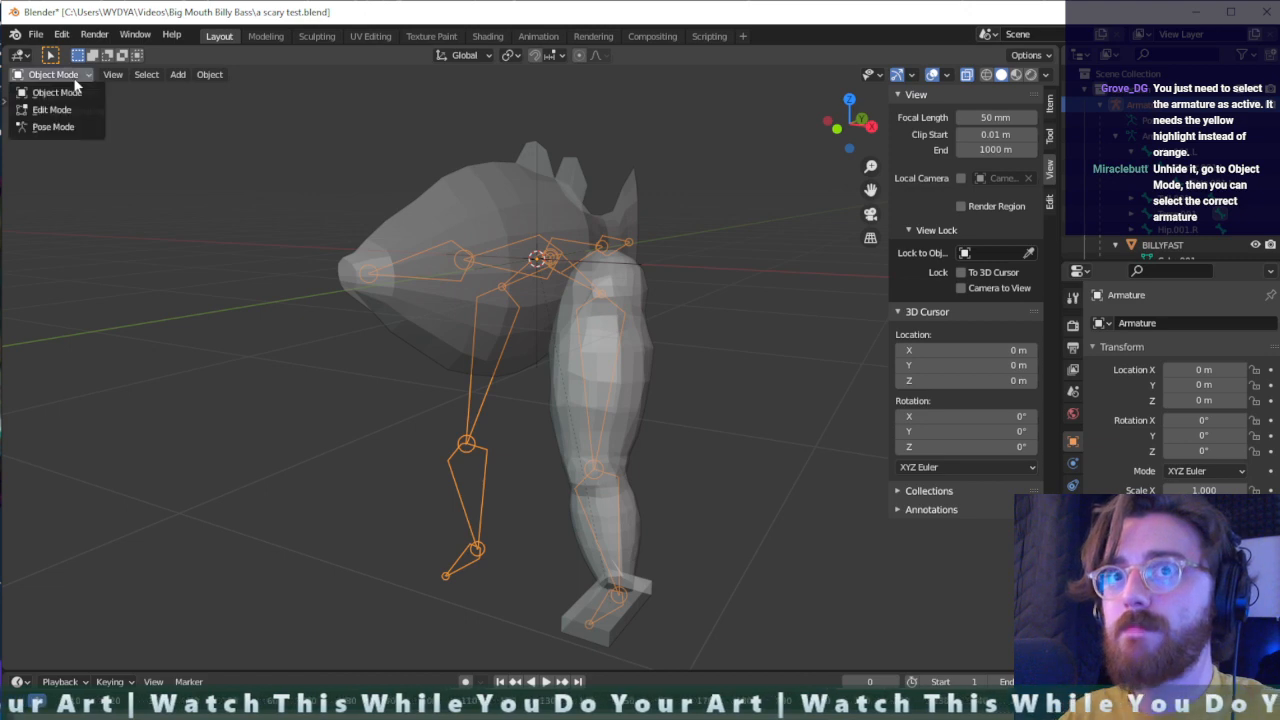
{"action": "left_click", "coordinate": [55, 127]}
- Rotate the left tibia bone Tibia.001.L backward so the leg bends at the knee
{"action": "left_click", "coordinate": [599, 462]}
{"action": "key", "text": "r"}
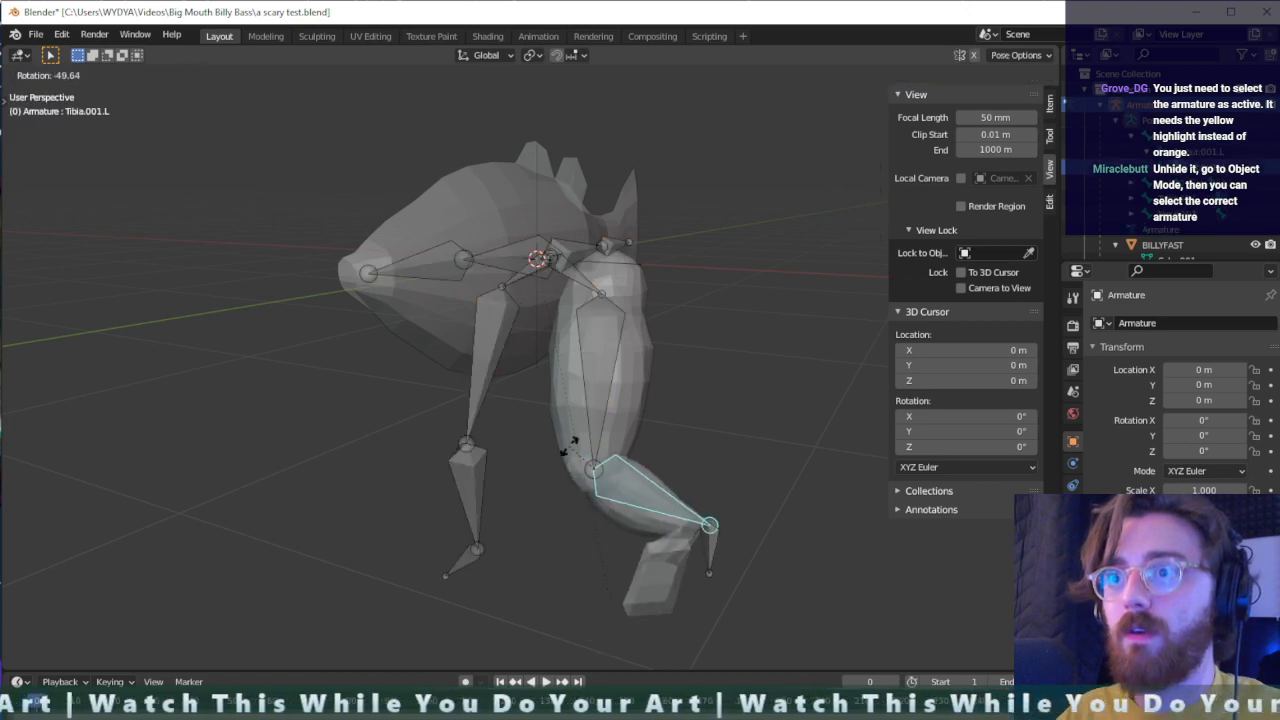
{"action": "right_click", "coordinate": [577, 482]}
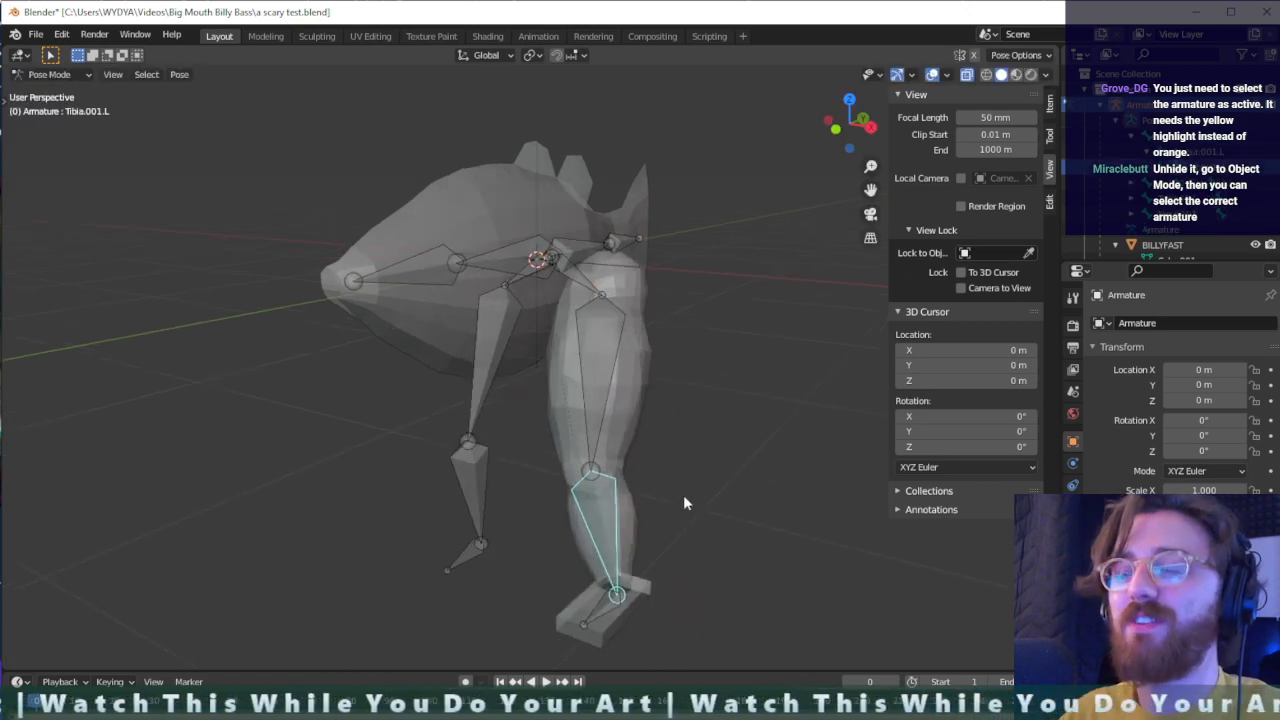
{"action": "middle_click_drag", "start_coordinate": [683, 494], "coordinate": [534, 517]}
{"action": "key", "text": "r"}
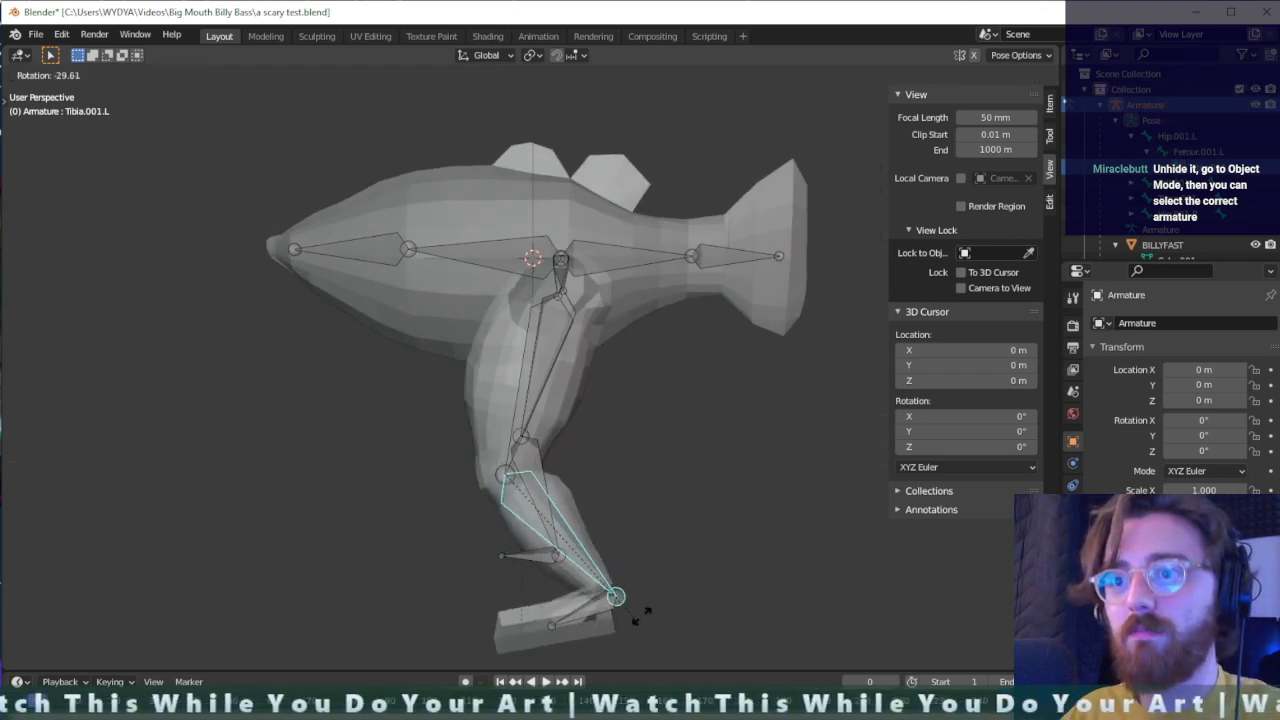
{"action": "left_click", "coordinate": [586, 632]}
- Try rotating the left foot bone Footbone.001.L around the ankle and undo the rotation
{"action": "left_click", "coordinate": [580, 626]}
{"action": "key", "text": "g"}
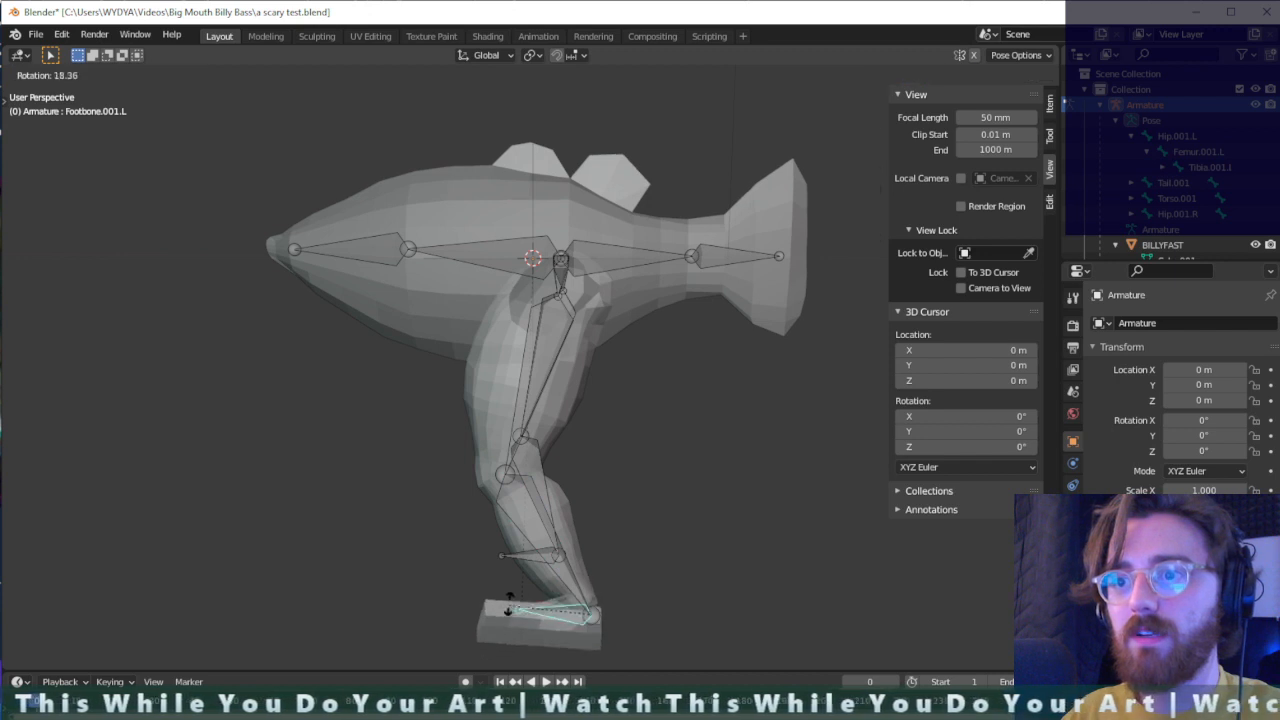
{"action": "left_click", "coordinate": [606, 641]}
{"action": "key", "text": "r"}
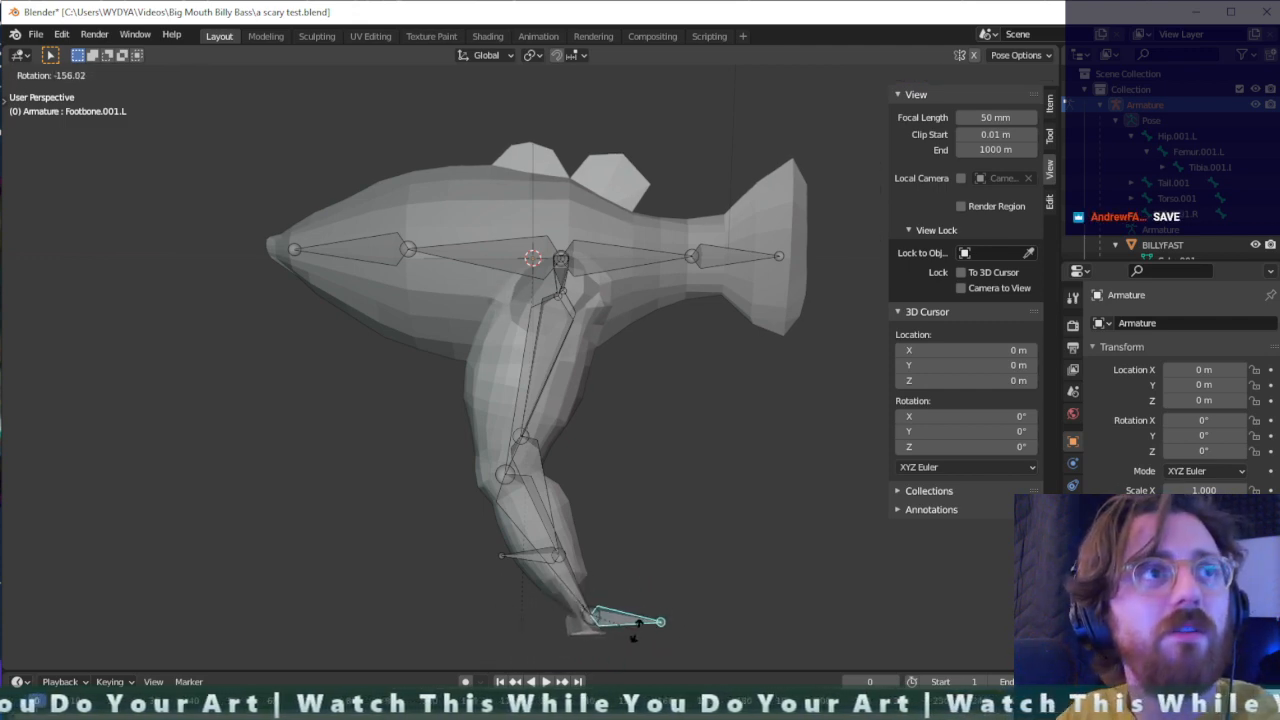
{"action": "left_click", "coordinate": [588, 653]}
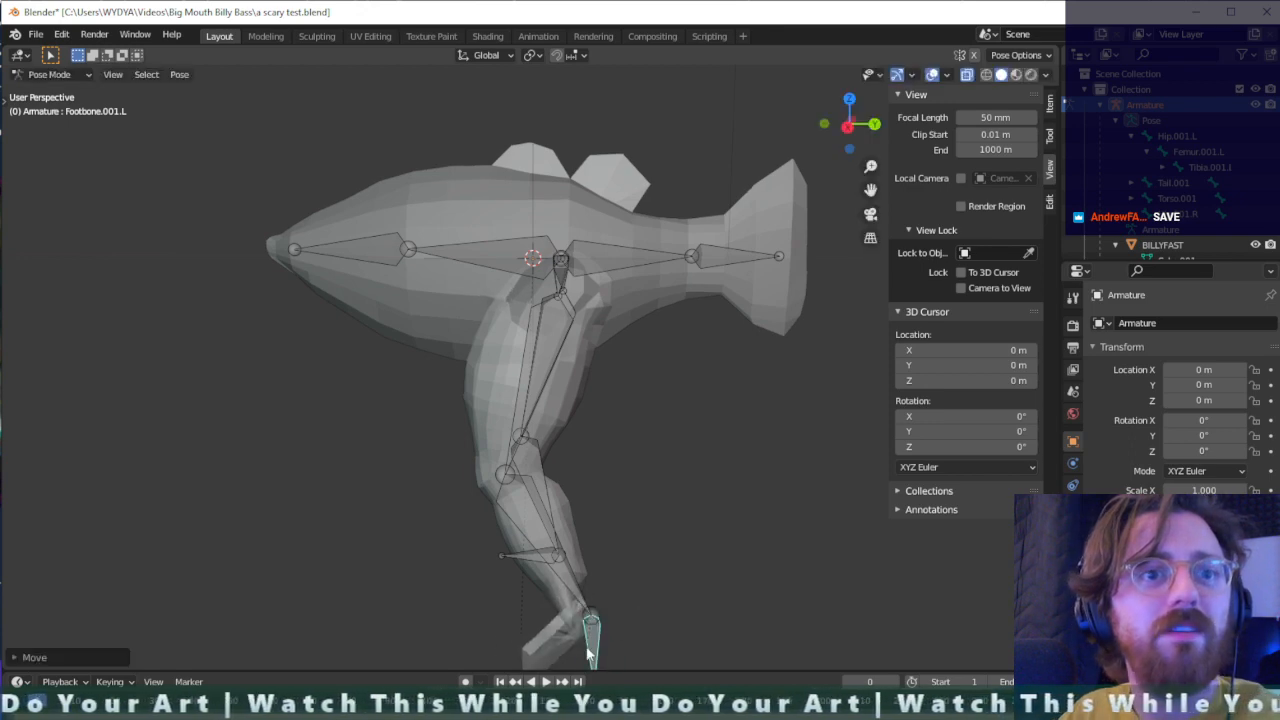
{"action": "key", "text": "ctrl+z"}
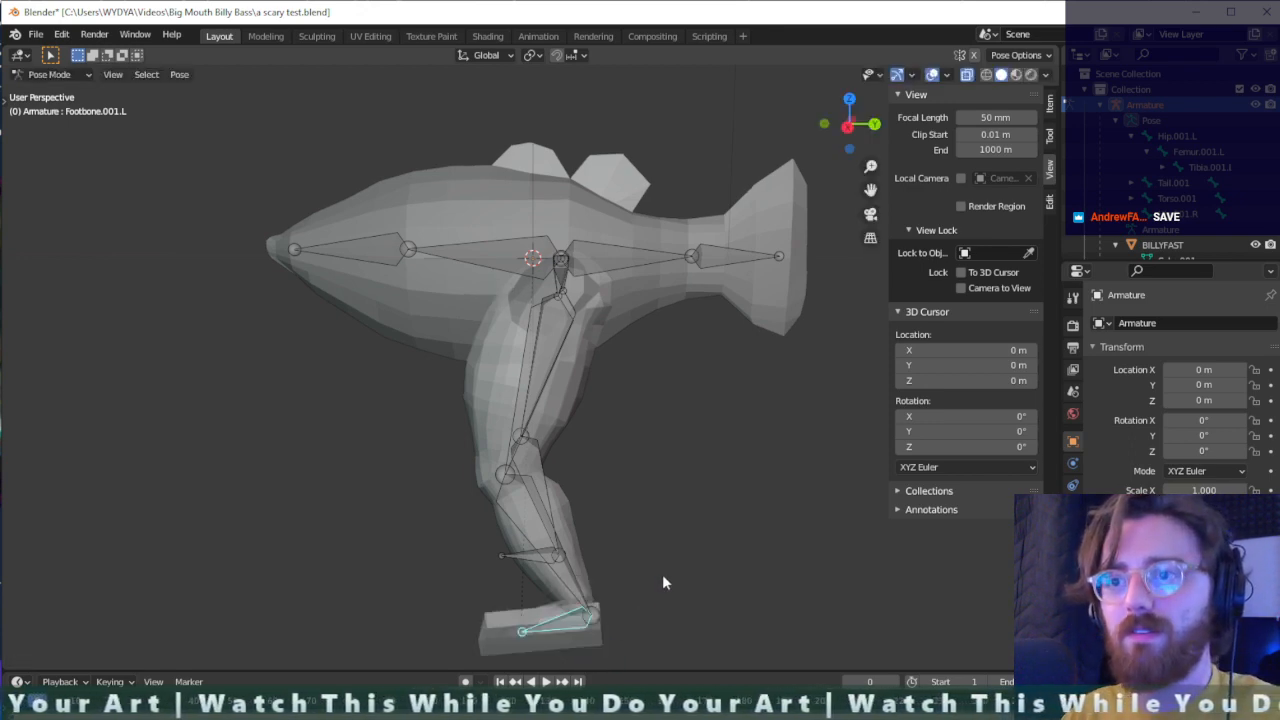
- Rotate the head bone Torso.002 freely, first from the side and again from the front of the fish
{"action": "middle_click_drag", "start_coordinate": [580, 508], "coordinate": [272, 245]}
{"action": "left_click", "coordinate": [272, 245]}
{"action": "key", "text": "r"}
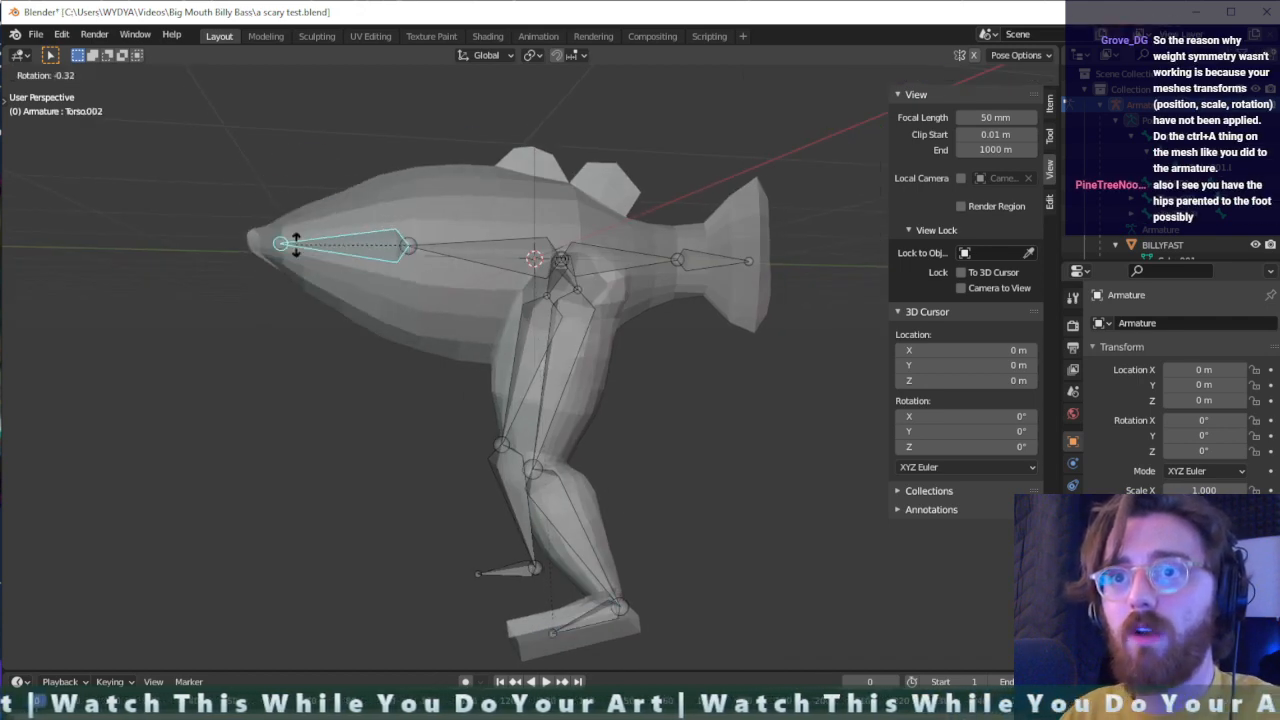
{"action": "left_click", "coordinate": [346, 257]}
{"action": "middle_click_drag", "start_coordinate": [346, 257], "coordinate": [470, 300]}
{"action": "key", "text": "r"}
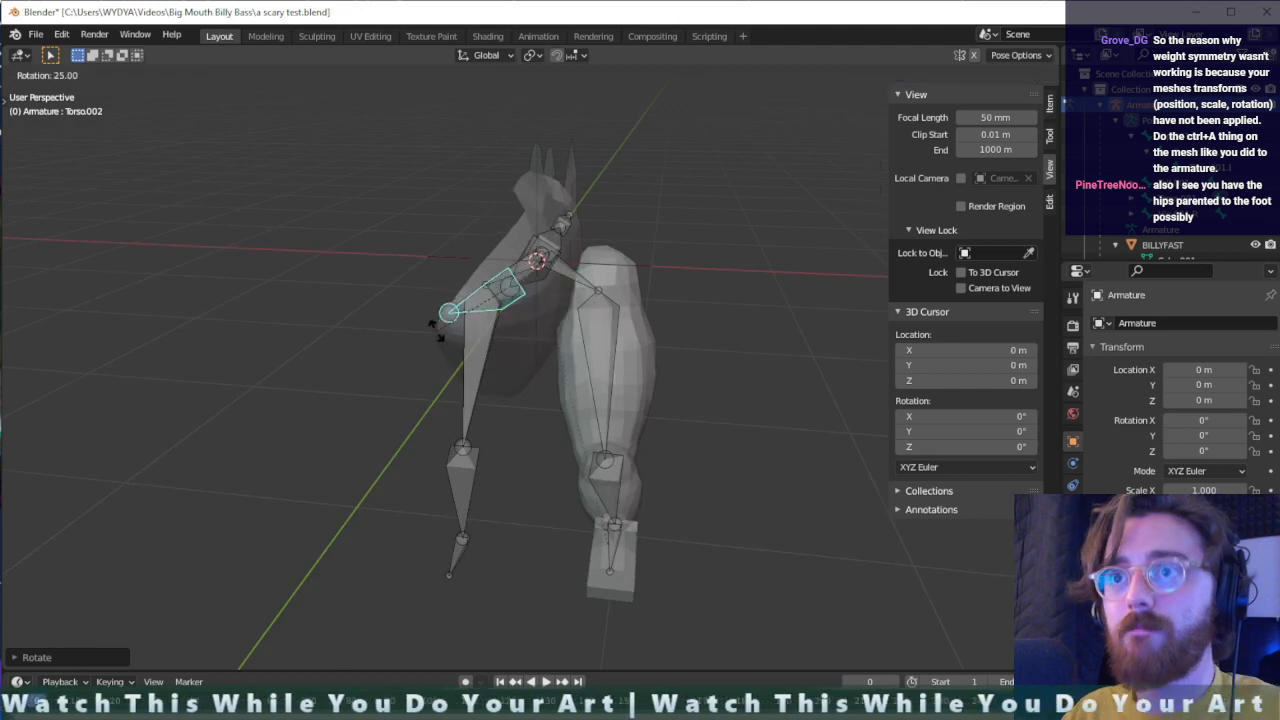
{"action": "left_click", "coordinate": [476, 341]}
- Turn the head bone Torso.002 sideways about the global Z axis
{"action": "middle_click_drag", "start_coordinate": [532, 350], "coordinate": [523, 337]}
{"action": "key", "text": "r"}
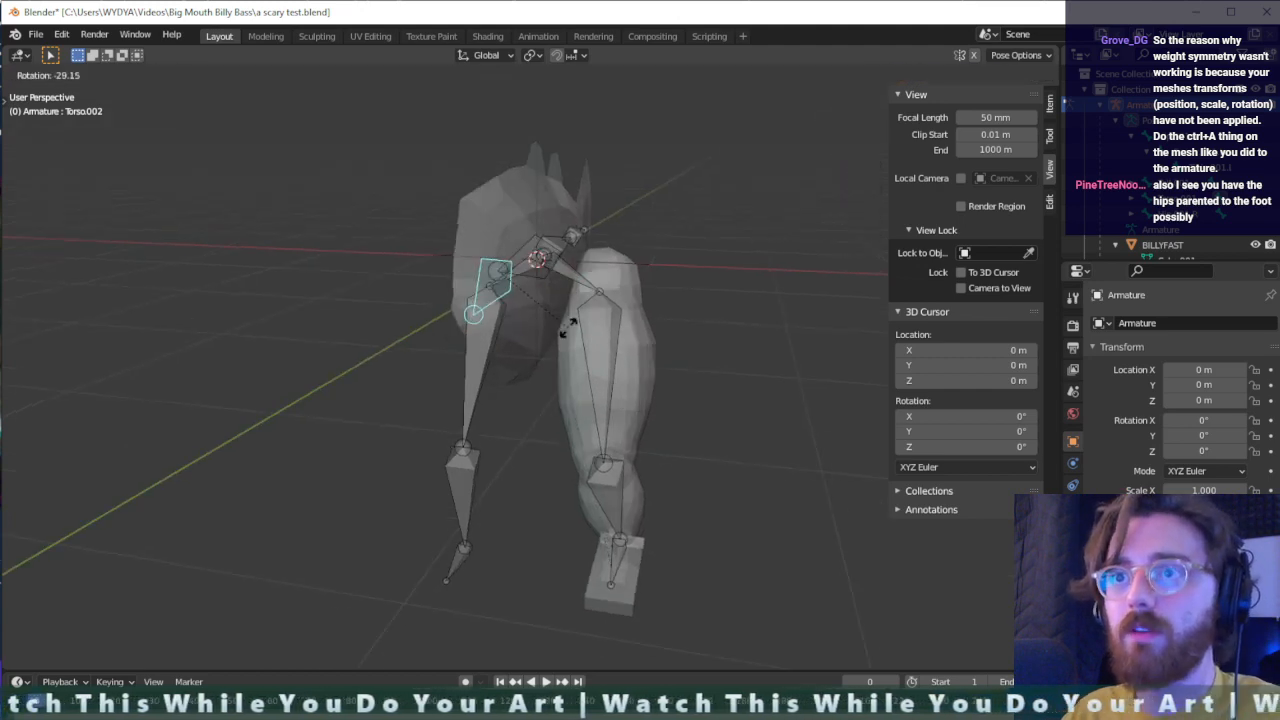
{"action": "key", "text": "x"}
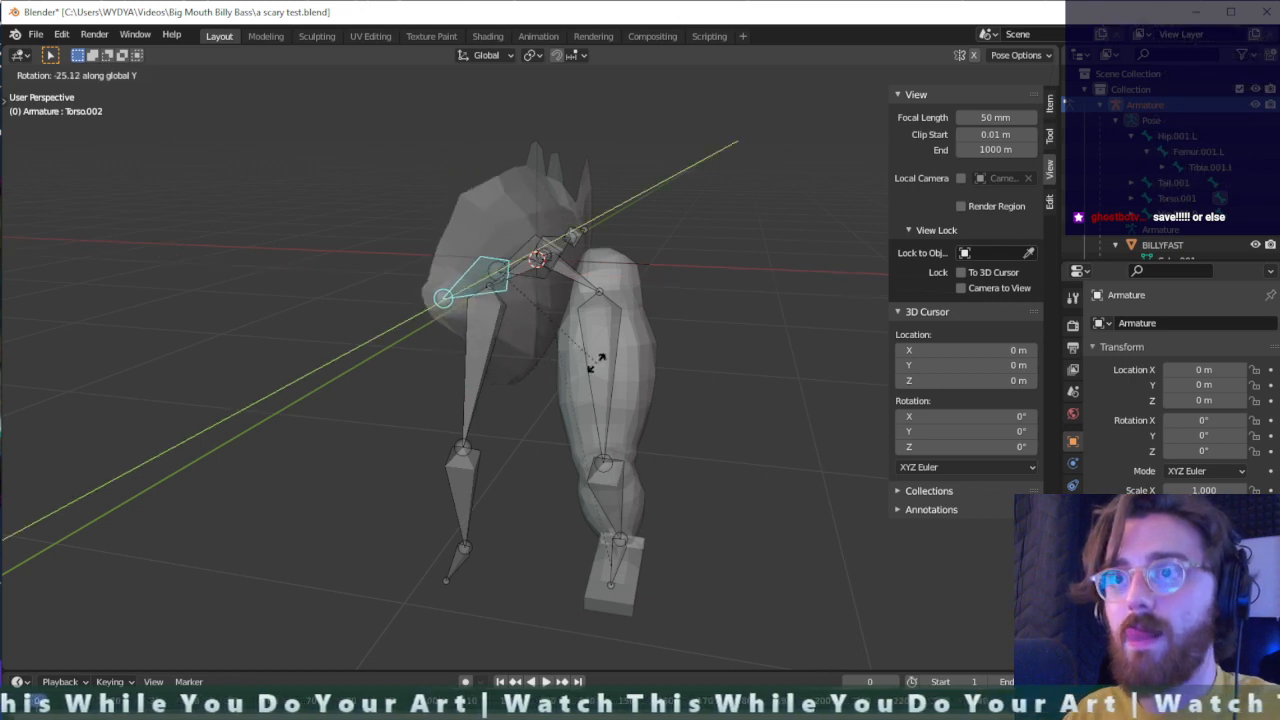
{"action": "key", "text": "z"}
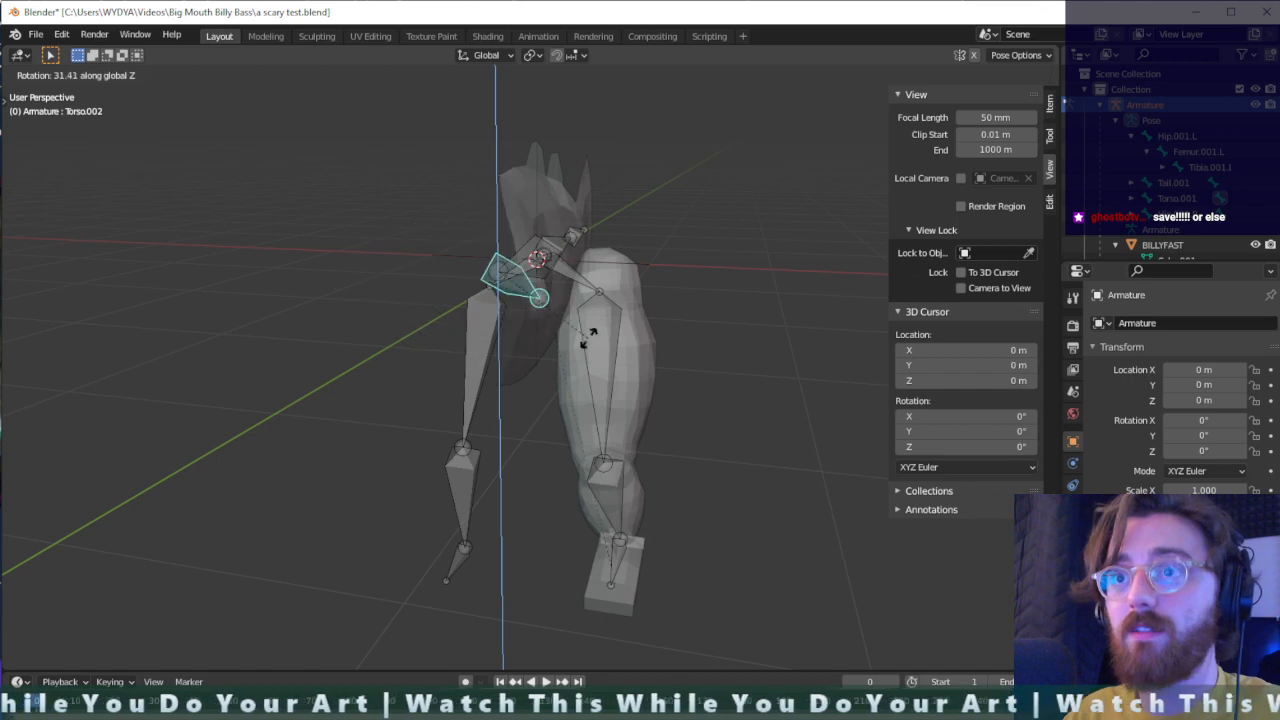
{"action": "left_click", "coordinate": [488, 344]}
- Try rotating the left thigh bone Femur.001.L outward and undo the rotation
{"action": "middle_click_drag", "start_coordinate": [562, 343], "coordinate": [445, 341]}
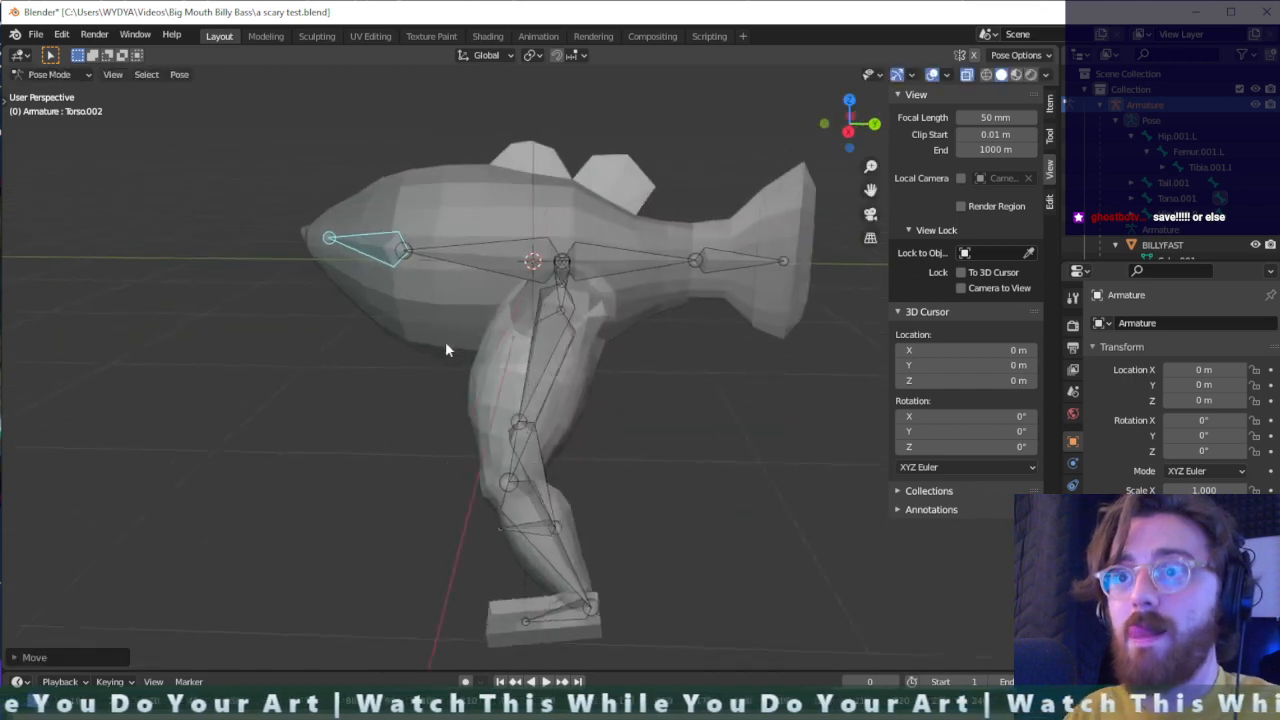
{"action": "left_click", "coordinate": [546, 373]}
{"action": "key", "text": "r"}
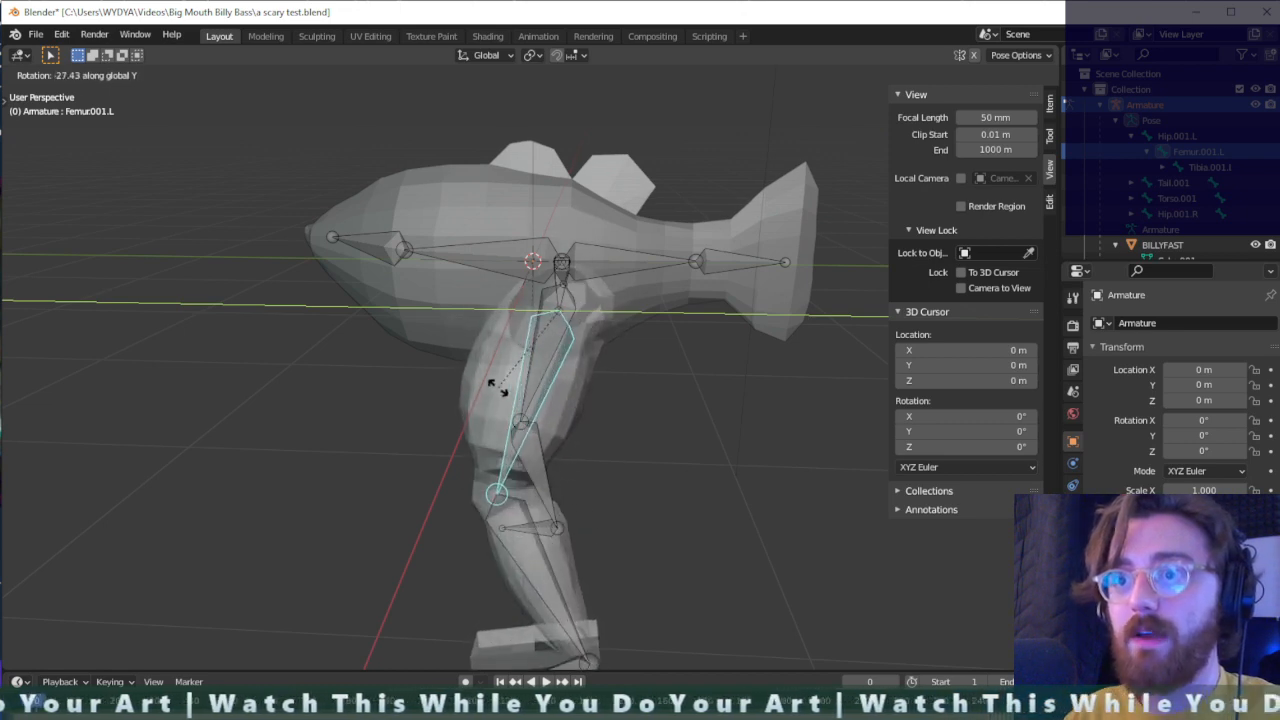
{"action": "left_click", "coordinate": [598, 418]}
{"action": "middle_click_drag", "start_coordinate": [598, 418], "coordinate": [668, 440]}
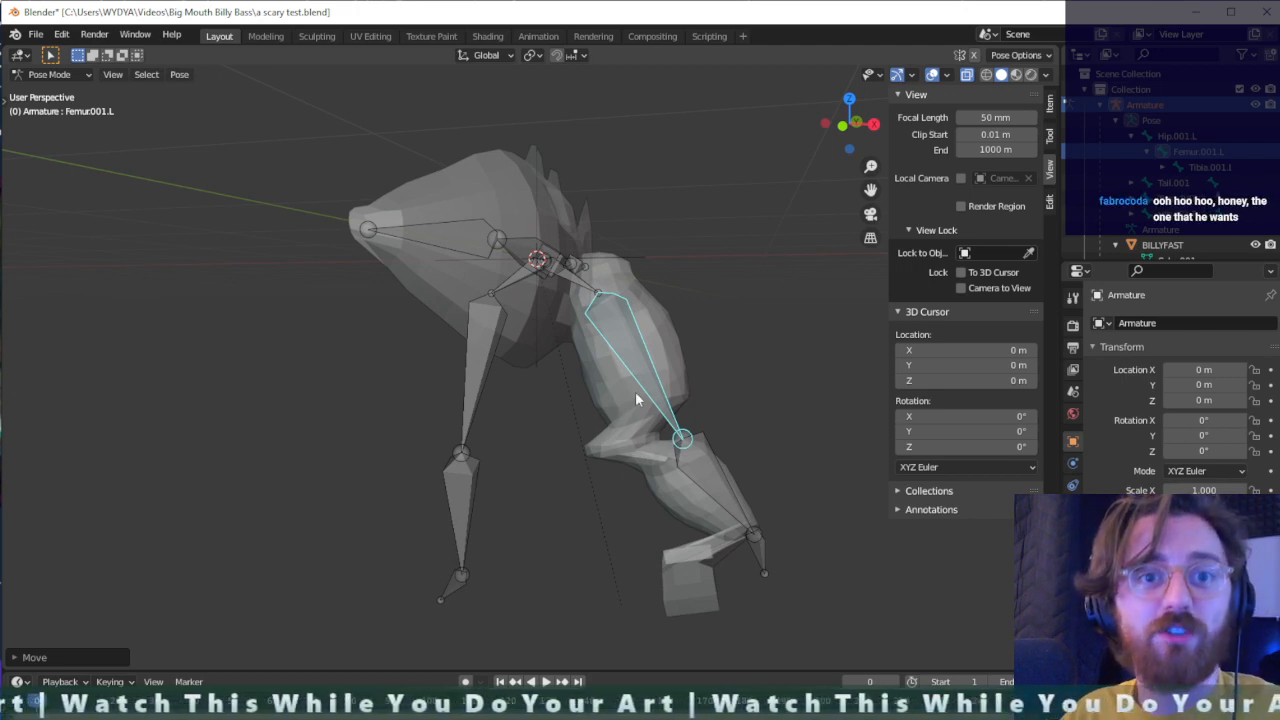
{"action": "key", "text": "ctrl+z"}
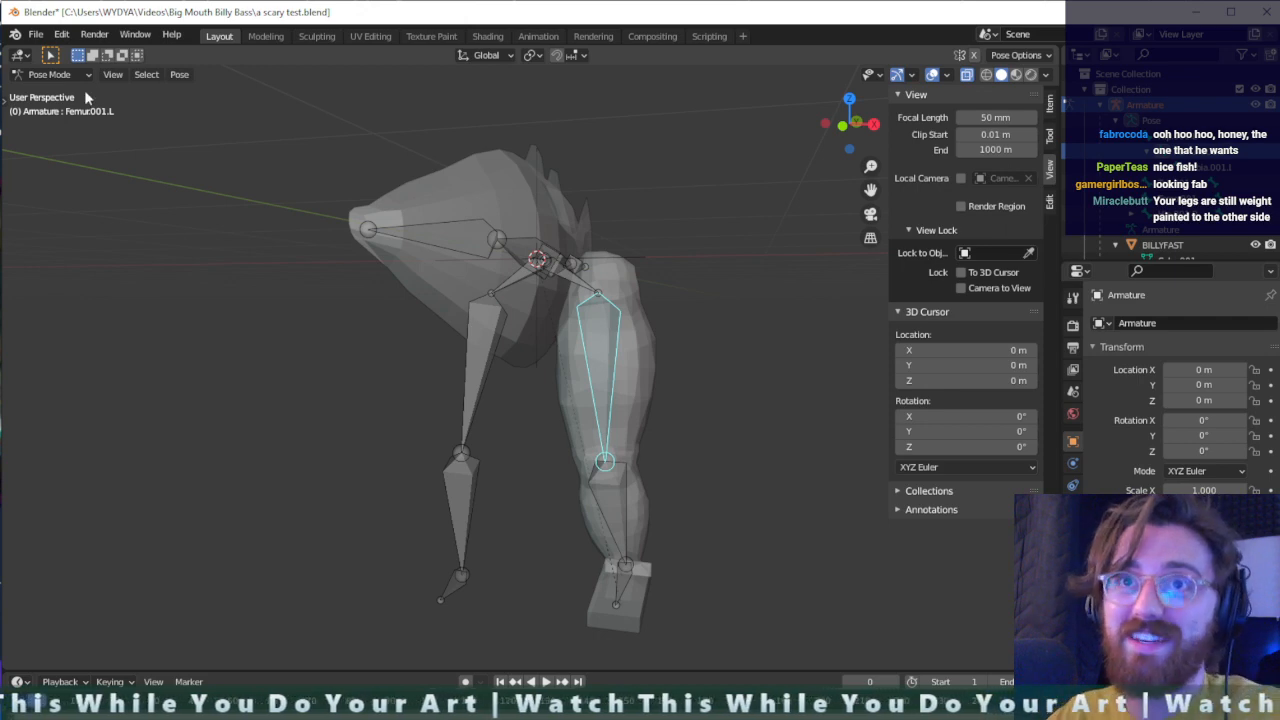
- Return to Object Mode and add the BILLYFAST mesh to the selected Armature as the active object
{"action": "left_click", "coordinate": [52, 74]}
{"action": "left_click", "coordinate": [50, 87]}
{"action": "middle_click_drag", "start_coordinate": [656, 464], "coordinate": [593, 358]}
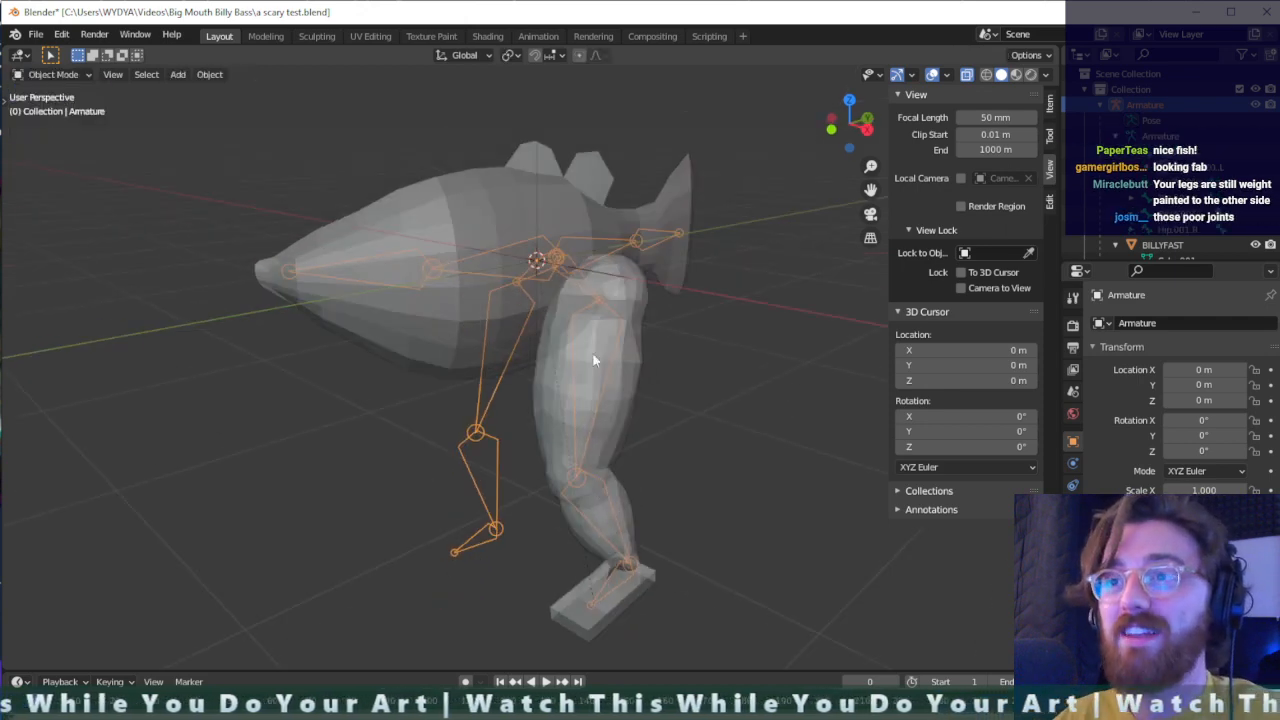
{"action": "left_click", "coordinate": [626, 312]}
{"action": "middle_click_drag", "start_coordinate": [626, 312], "coordinate": [333, 265]}
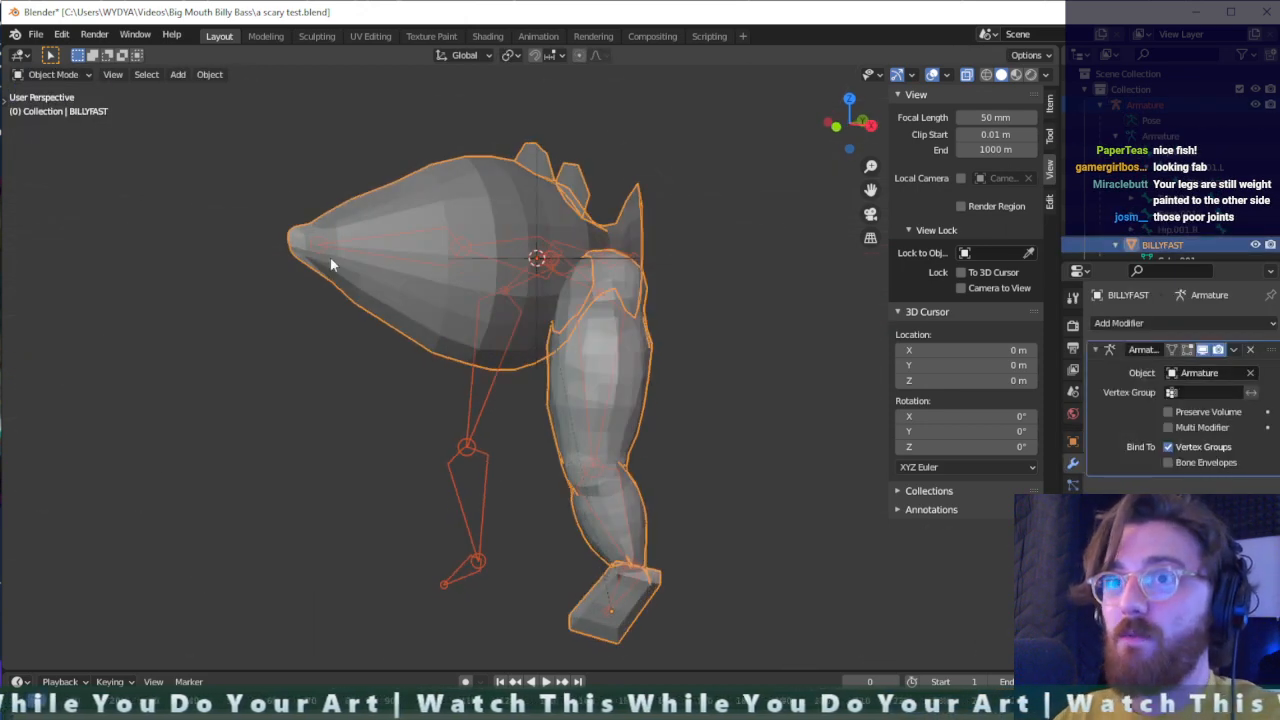
- Switch BILLYFAST to Weight Paint mode and select the left thigh bone Femur.001.L to show its weights
{"action": "key", "text": "ctrl+Tab"}
{"action": "left_click", "coordinate": [110, 154]}
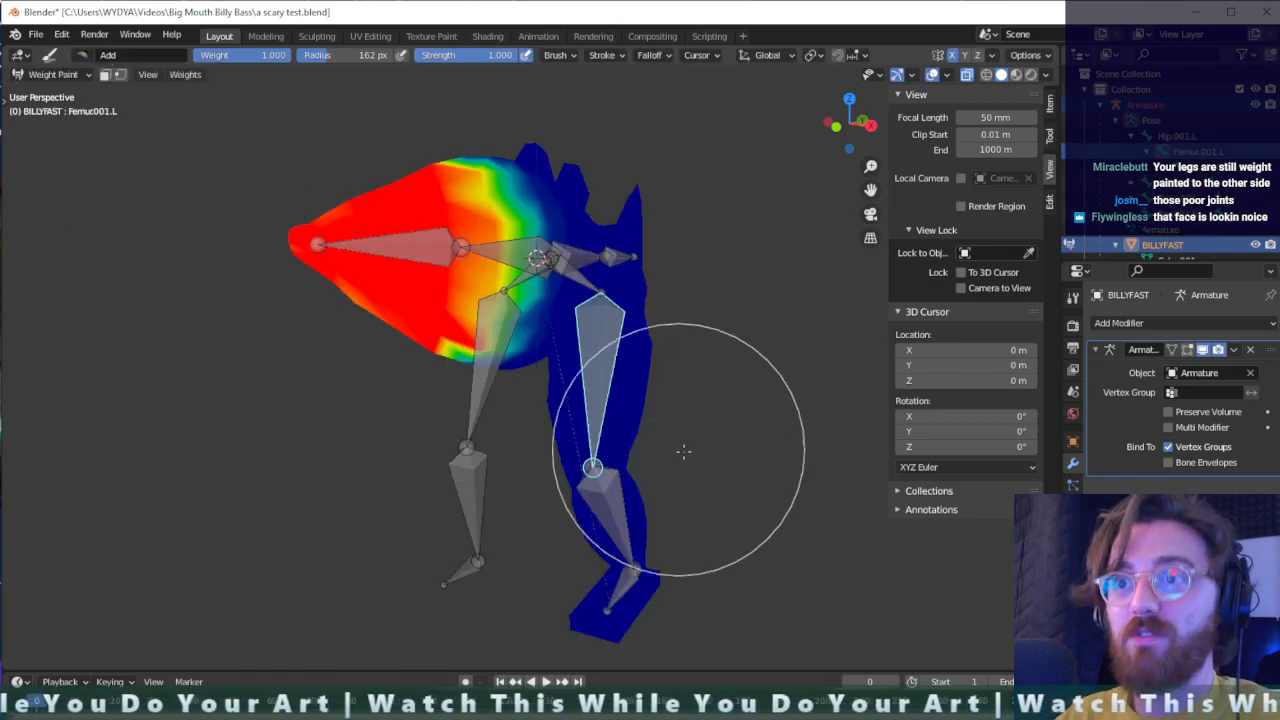
{"action": "mouse_move", "coordinate": [740, 469]}
{"action": "middle_mouse_down"}
{"action": "mouse_move", "coordinate": [623, 534]}
{"action": "mouse_move", "coordinate": [777, 563]}
{"action": "mouse_move", "coordinate": [870, 477]}
{"action": "mouse_move", "coordinate": [785, 450]}
{"action": "mouse_move", "coordinate": [663, 457]}
{"action": "mouse_move", "coordinate": [634, 471]}
{"action": "mouse_move", "coordinate": [666, 514]}
{"action": "mouse_move", "coordinate": [528, 184]}
{"action": "middle_mouse_up"}
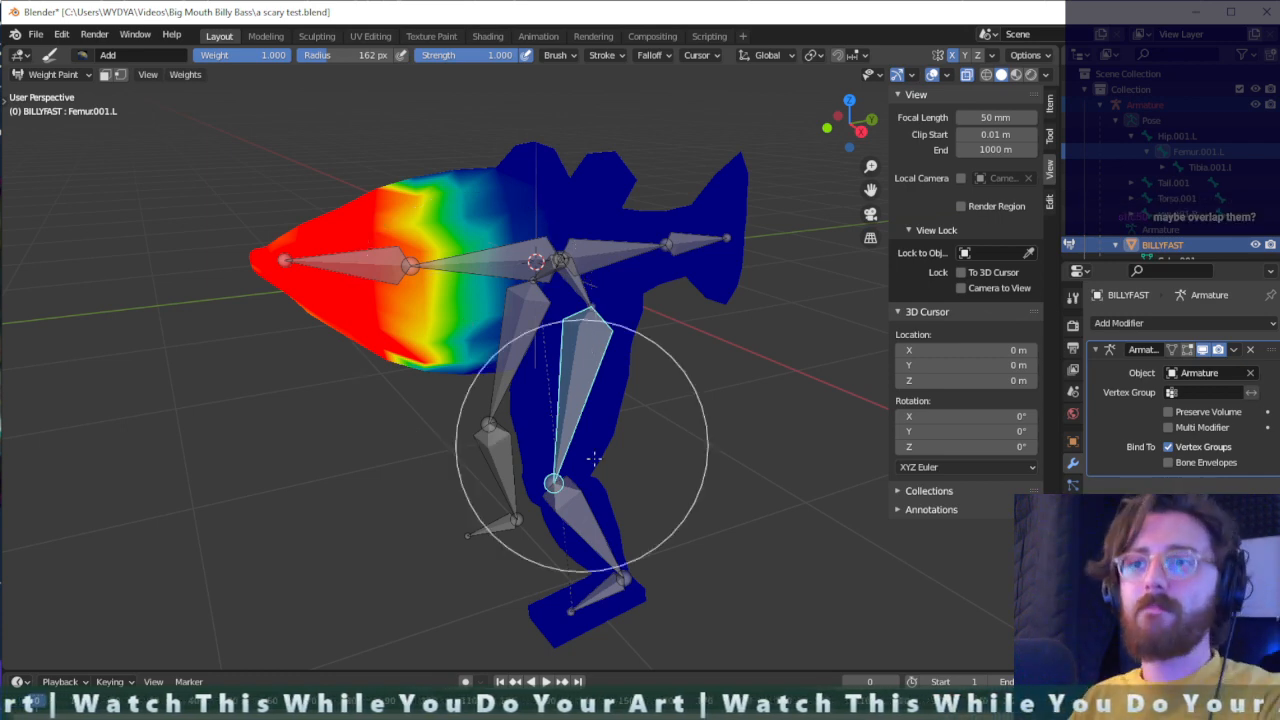
{"action": "scroll", "coordinate": [636, 535], "scroll_direction": "up", "scroll_amount": 3}
{"action": "mouse_move", "coordinate": [689, 525]}
{"action": "middle_mouse_down"}
{"action": "mouse_move", "coordinate": [709, 511]}
{"action": "mouse_move", "coordinate": [684, 500]}
{"action": "middle_mouse_up"}
{"action": "left_click", "coordinate": [577, 391], "text": "ctrl"}
- Try painting extra Femur.001.L weight around the left knee and hip with the Add brush, and undo both strokes
{"action": "mouse_move", "coordinate": [577, 391]}
{"action": "left_mouse_down"}
{"action": "mouse_move", "coordinate": [600, 486]}
{"action": "mouse_move", "coordinate": [551, 471]}
{"action": "mouse_move", "coordinate": [643, 457]}
{"action": "mouse_move", "coordinate": [455, 483]}
{"action": "left_mouse_up"}
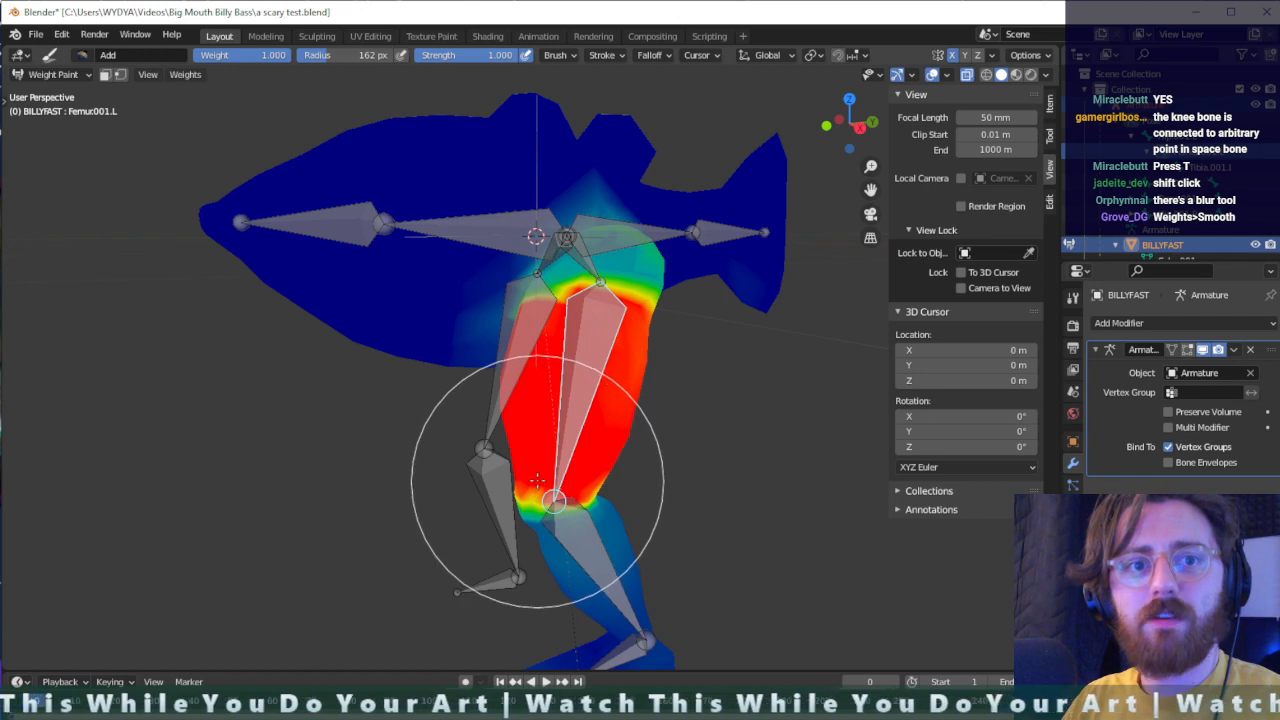
{"action": "mouse_move", "coordinate": [537, 481]}
{"action": "middle_mouse_down"}
{"action": "mouse_move", "coordinate": [509, 531]}
{"action": "mouse_move", "coordinate": [609, 512]}
{"action": "middle_mouse_up"}
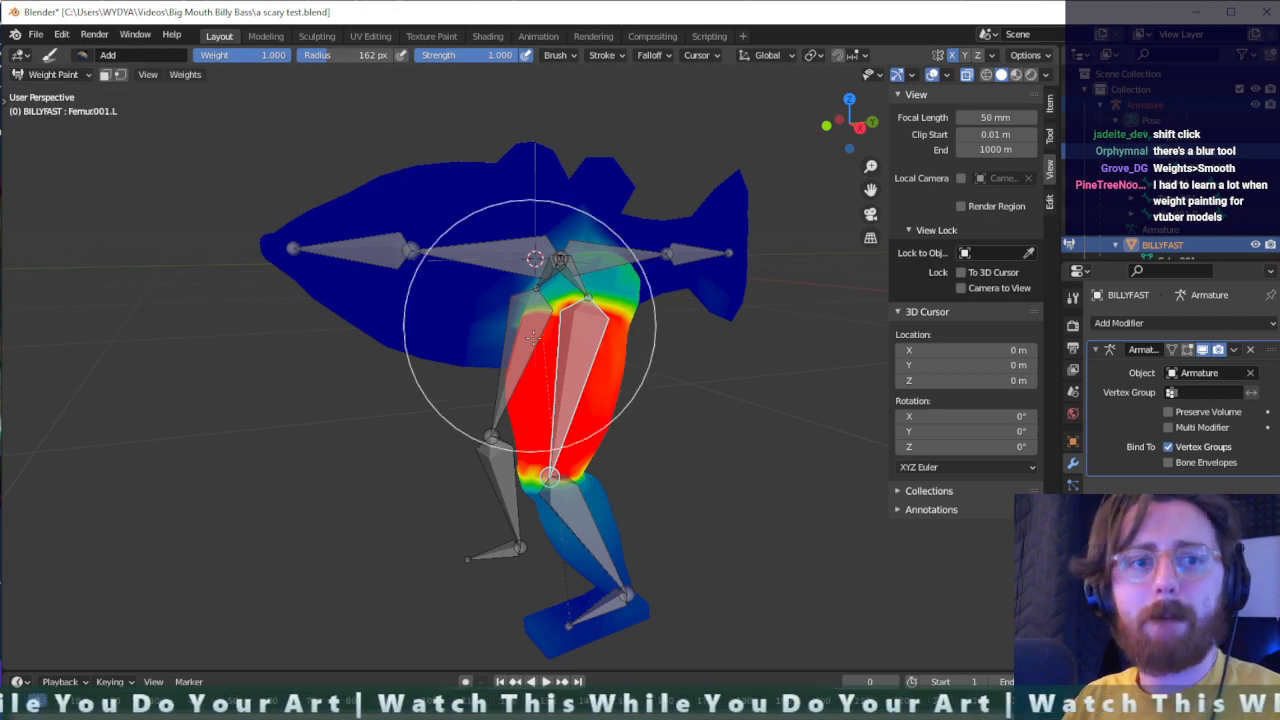
{"action": "mouse_move", "coordinate": [593, 354]}
{"action": "left_mouse_down"}
{"action": "mouse_move", "coordinate": [529, 251]}
{"action": "mouse_move", "coordinate": [648, 300]}
{"action": "left_mouse_up"}
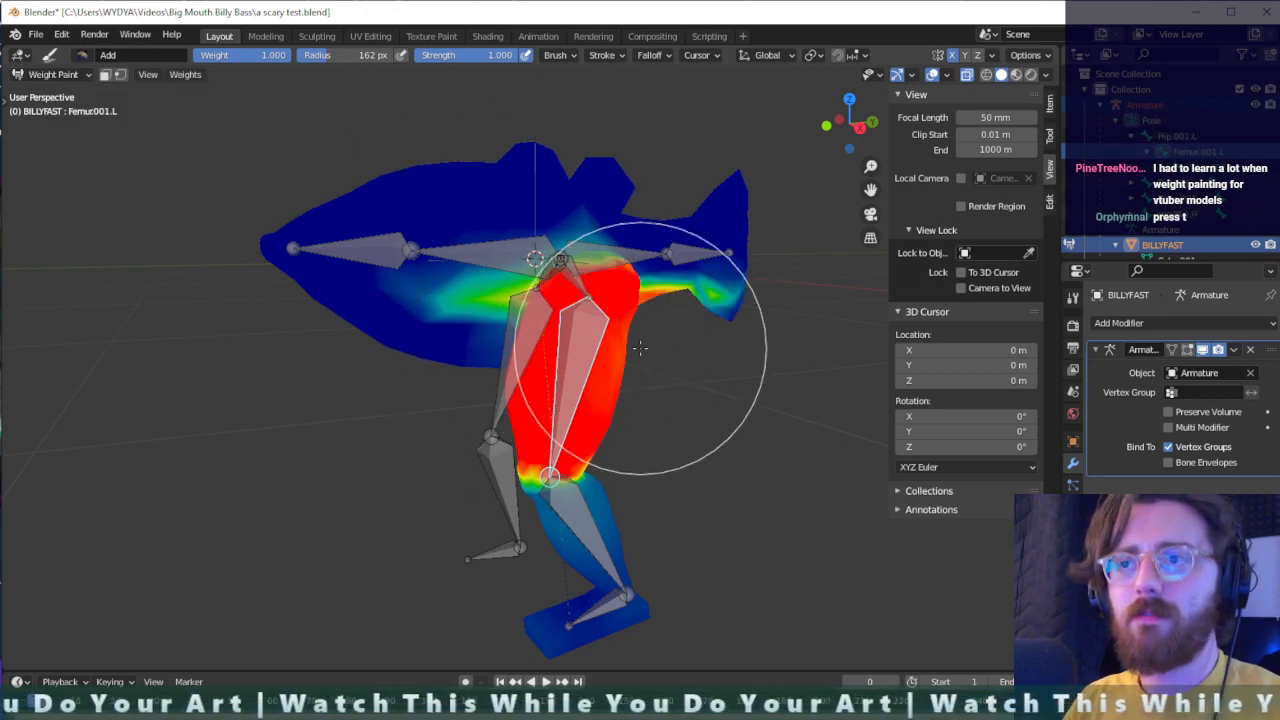
{"action": "key", "text": "ctrl+z"}
{"action": "key", "text": "ctrl+z"}
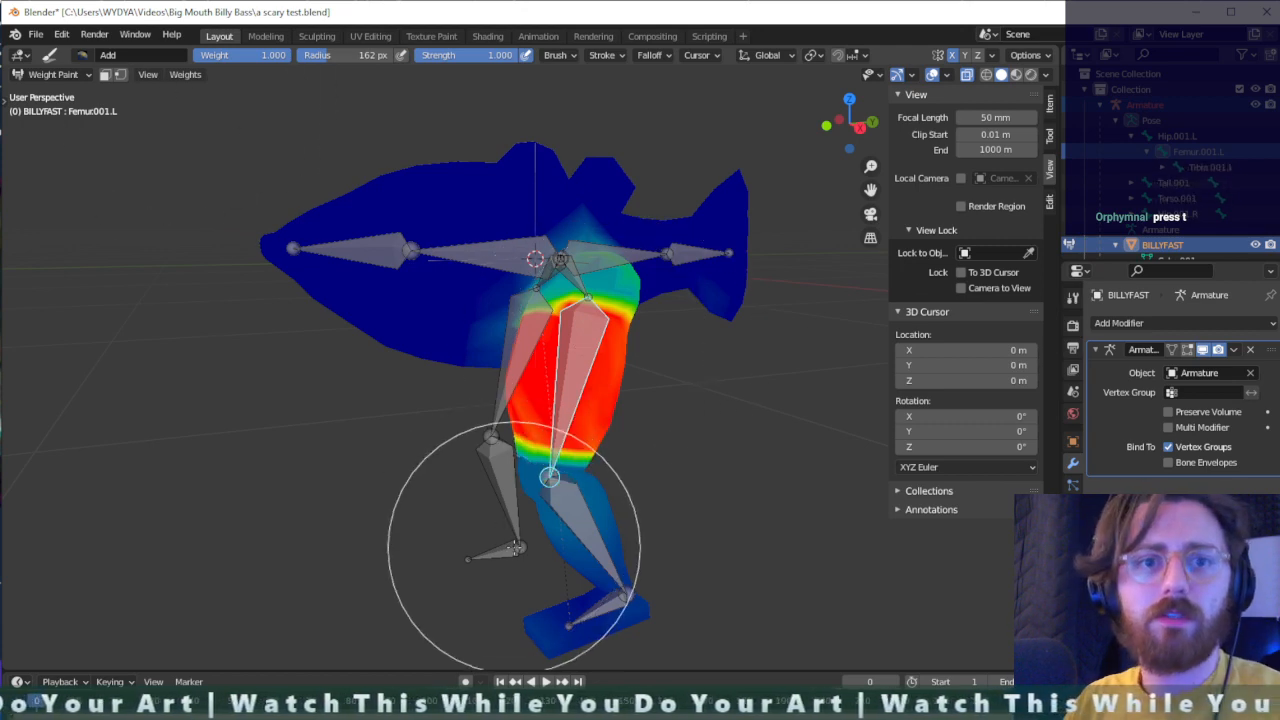
- Blur the weights of Femur.001.L at the hip and knee, and those of Tibia.001.L from knee to ankle
{"action": "scroll", "coordinate": [515, 548], "scroll_direction": "down", "scroll_amount": 1}
{"action": "scroll", "coordinate": [515, 548], "scroll_direction": "up", "scroll_amount": 1}
{"action": "key", "text": "t"}
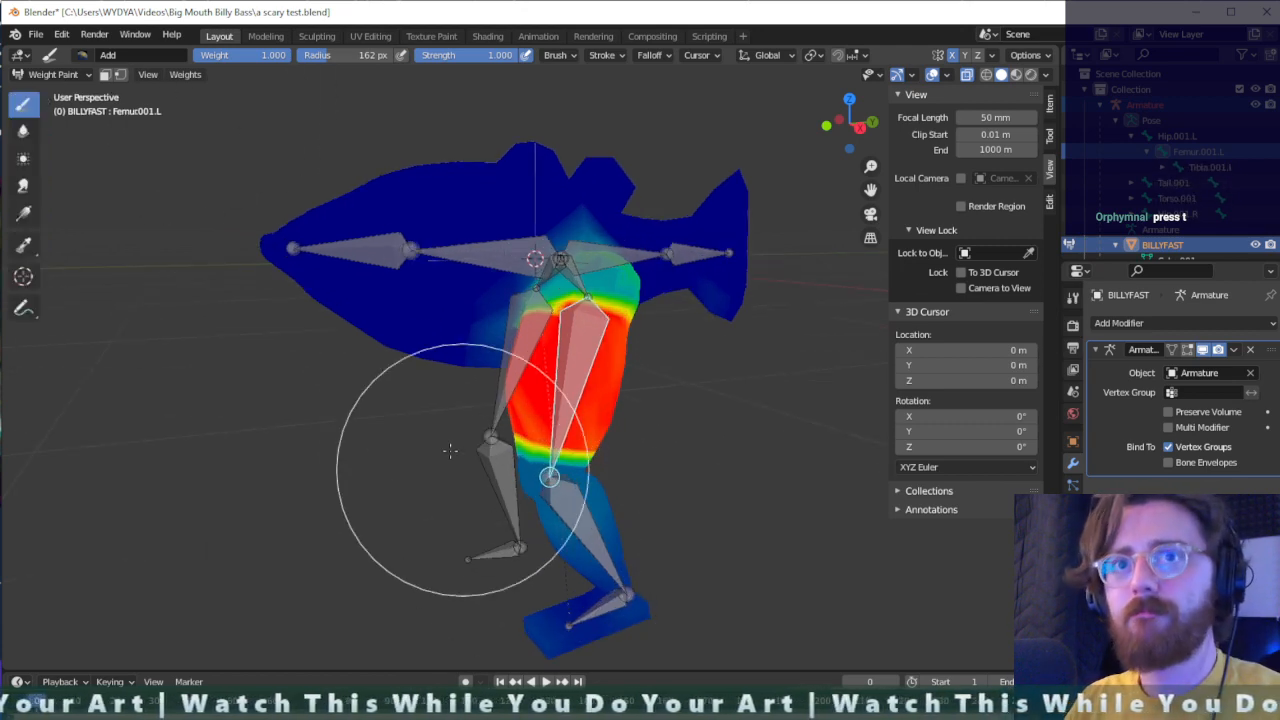
{"action": "left_click", "coordinate": [23, 131]}
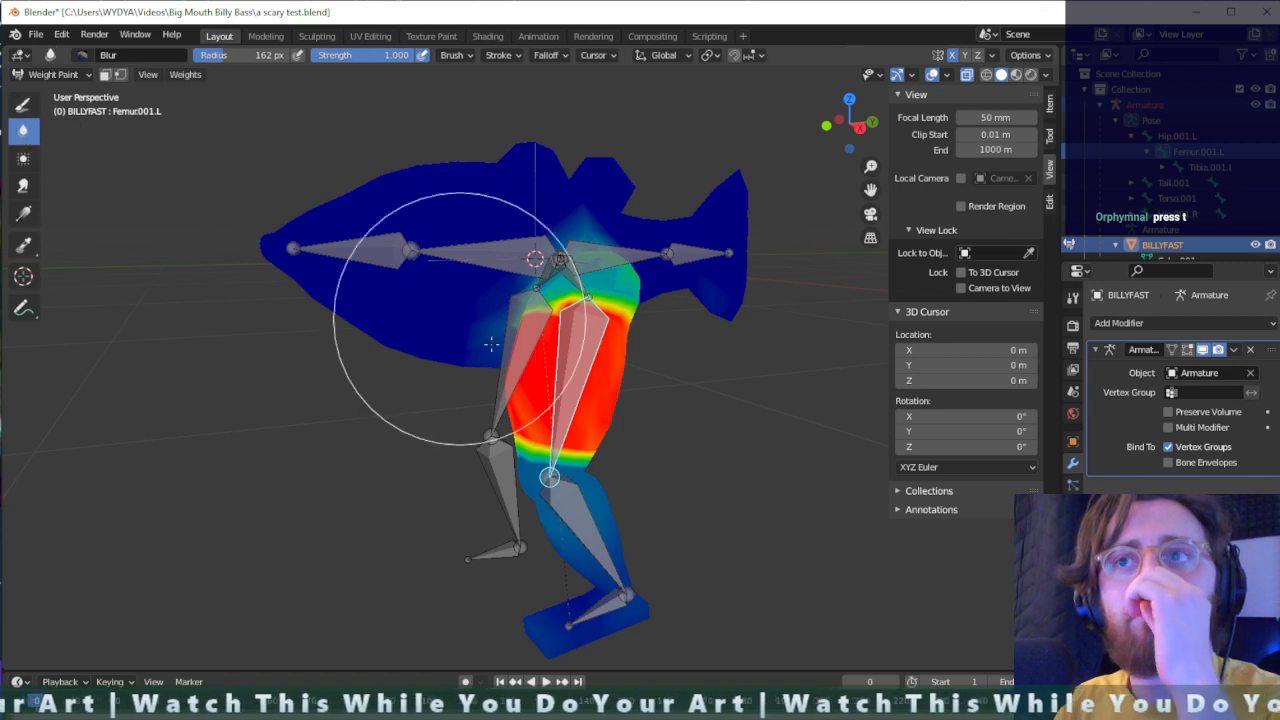
{"action": "mouse_move", "coordinate": [500, 283]}
{"action": "left_mouse_down"}
{"action": "mouse_move", "coordinate": [600, 263]}
{"action": "mouse_move", "coordinate": [614, 277]}
{"action": "mouse_move", "coordinate": [524, 285]}
{"action": "left_mouse_up"}
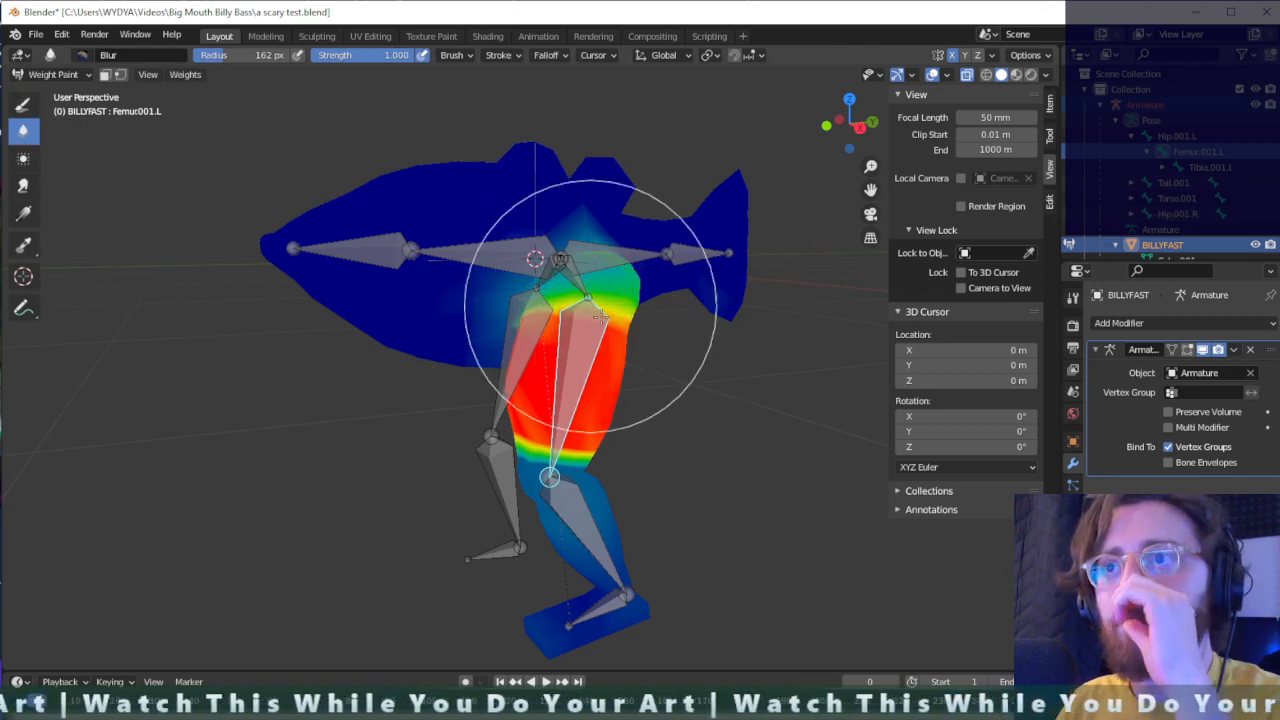
{"action": "left_click", "coordinate": [539, 474]}
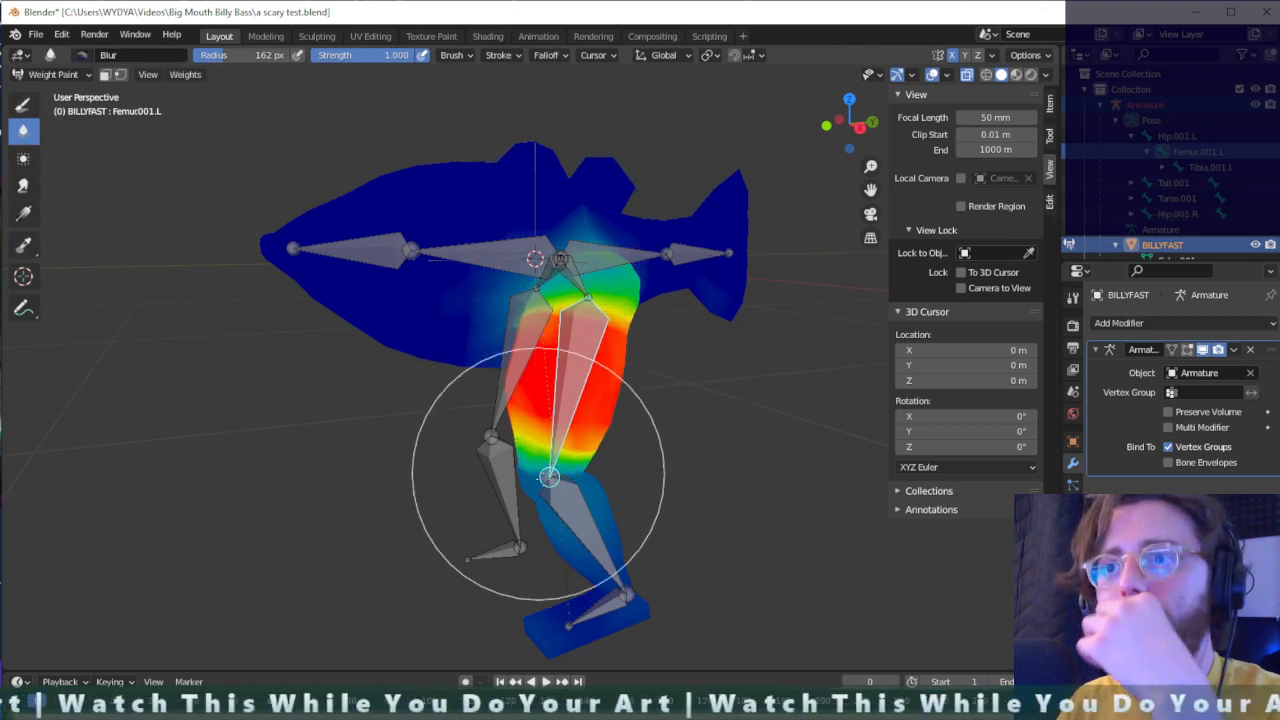
{"action": "left_click", "coordinate": [586, 521], "text": "ctrl"}
{"action": "mouse_move", "coordinate": [590, 513]}
{"action": "left_mouse_down"}
{"action": "mouse_move", "coordinate": [560, 560]}
{"action": "mouse_move", "coordinate": [611, 549]}
{"action": "mouse_move", "coordinate": [611, 577]}
{"action": "mouse_move", "coordinate": [633, 587]}
{"action": "mouse_move", "coordinate": [621, 606]}
{"action": "mouse_move", "coordinate": [599, 602]}
{"action": "mouse_move", "coordinate": [625, 576]}
{"action": "left_mouse_up"}
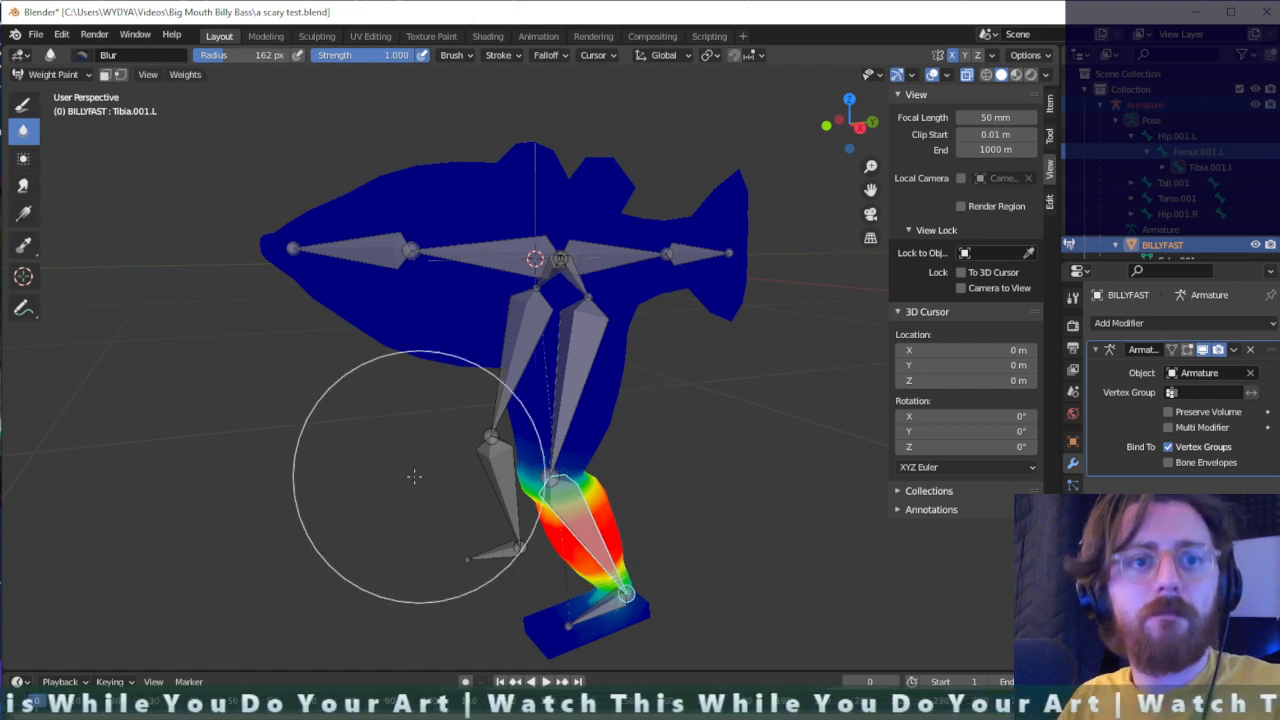
- Smooth the vertex weights of the Tibia.001.L group and expand the operation's settings
{"action": "left_click", "coordinate": [186, 74]}
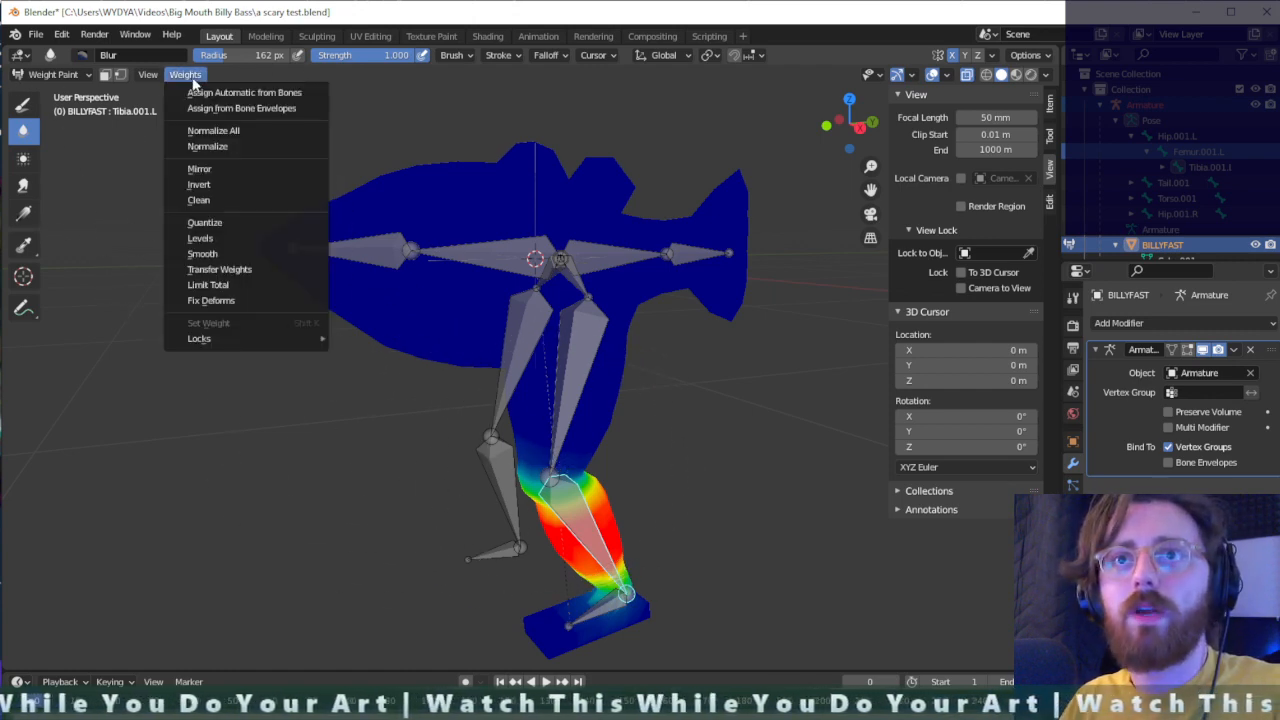
{"action": "left_click", "coordinate": [230, 252]}
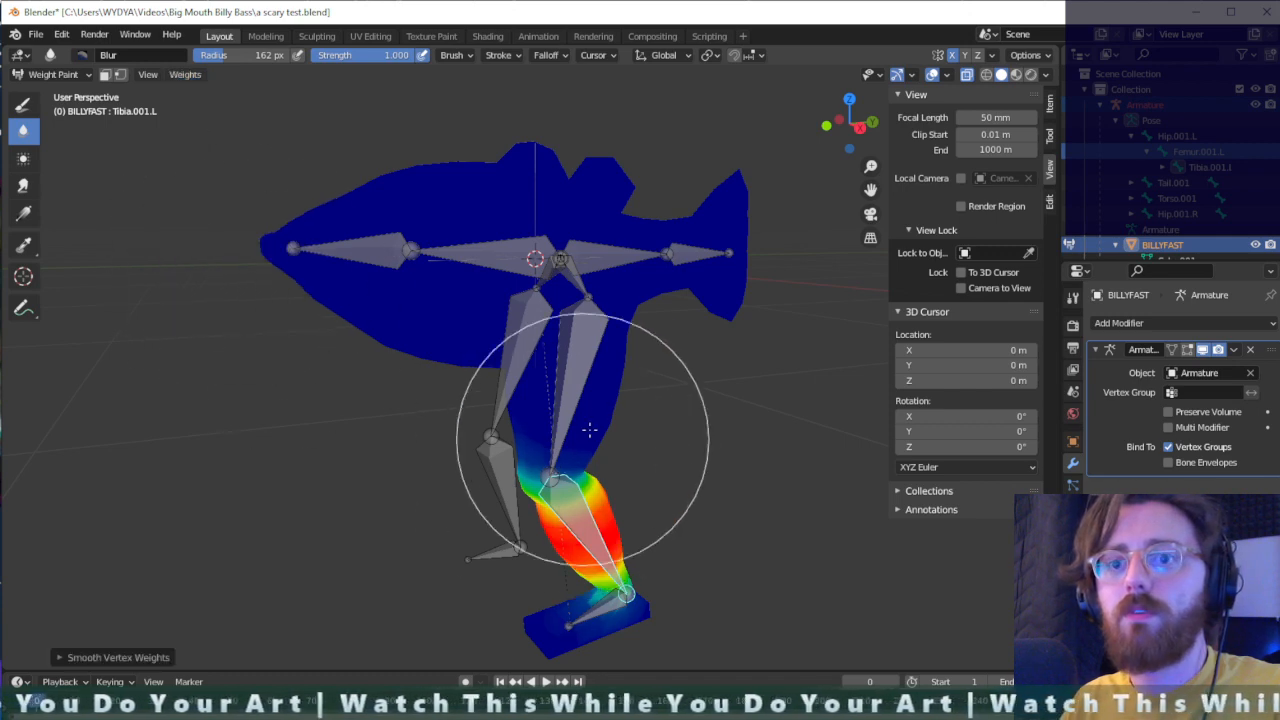
{"action": "left_click", "coordinate": [59, 658]}
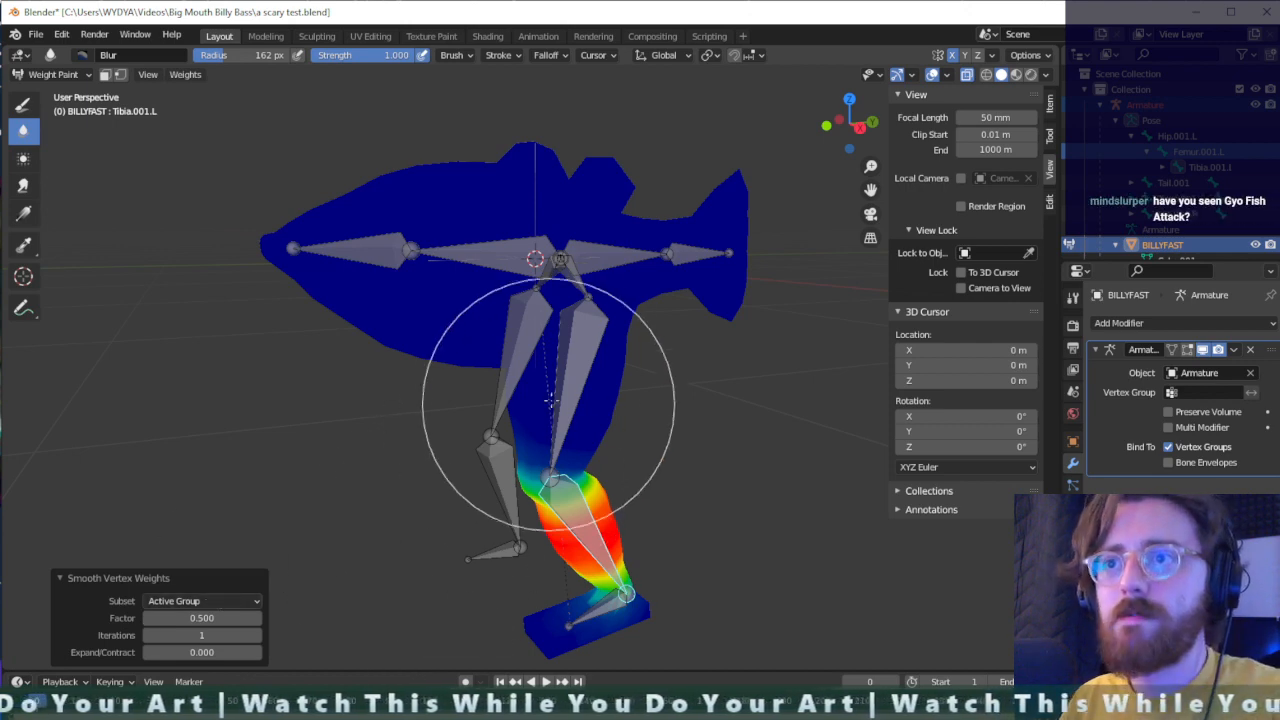
- Select Femur.001.L together with Tibia.001.L and smooth the vertex weights of All Groups with a factor of 0.880
{"action": "left_click", "coordinate": [560, 365], "text": "ctrl"}
{"action": "left_click", "coordinate": [575, 518], "text": "ctrl"}
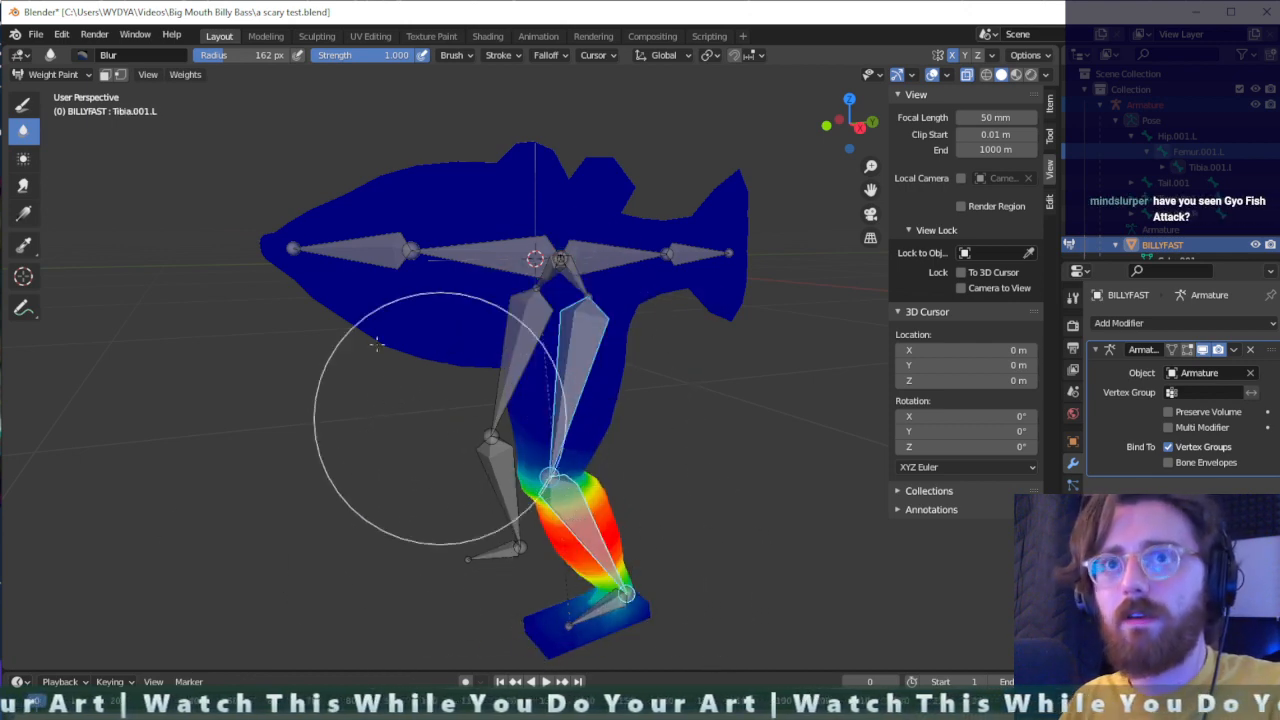
{"action": "left_click", "coordinate": [175, 75]}
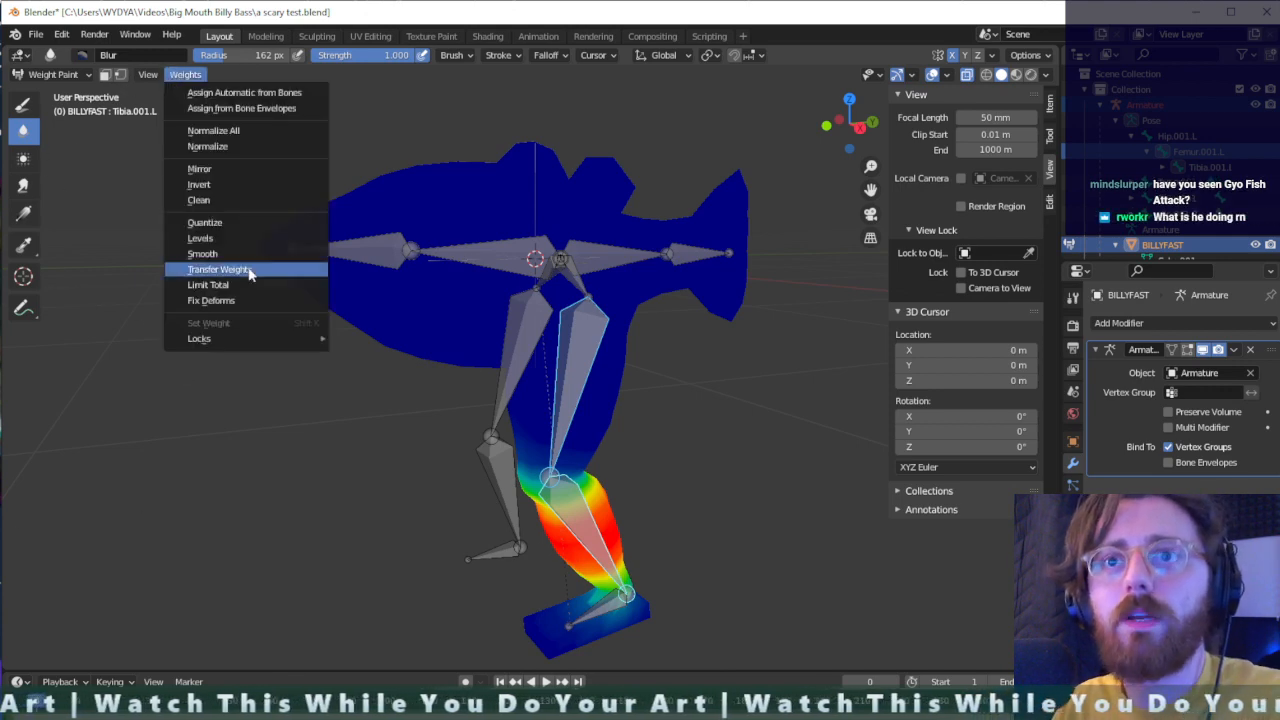
{"action": "left_click", "coordinate": [240, 251]}
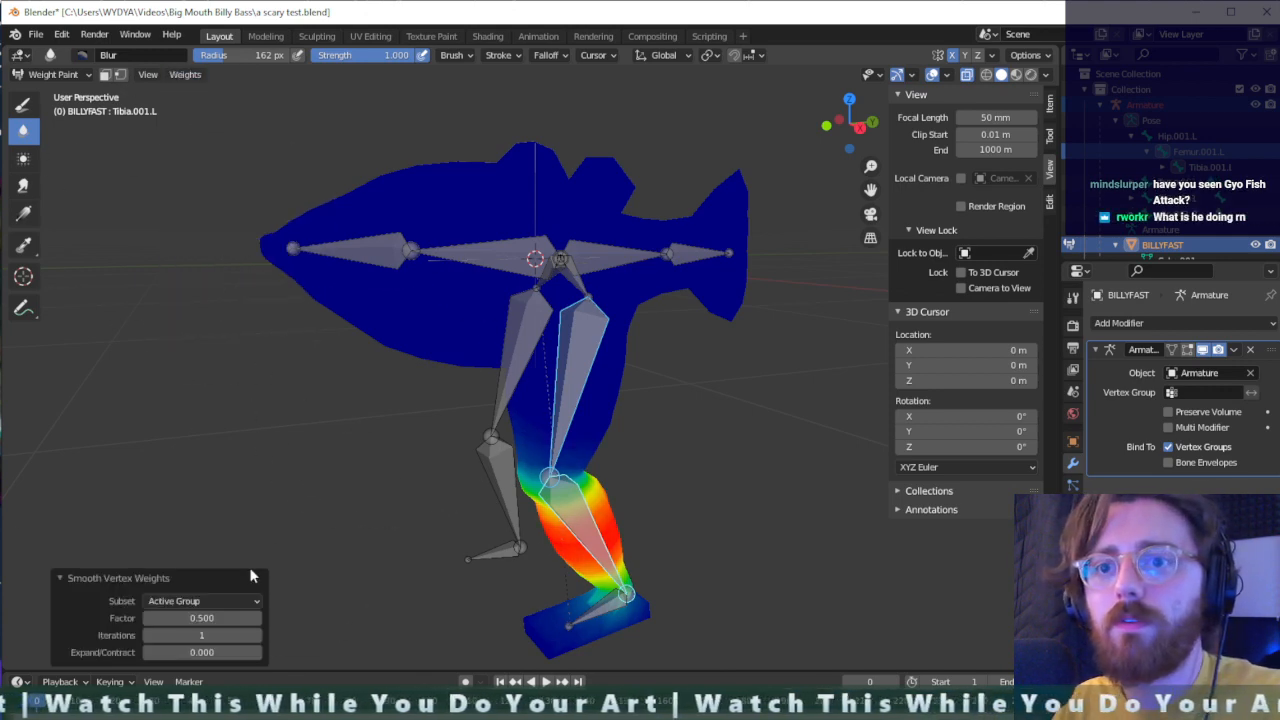
{"action": "left_click", "coordinate": [233, 601]}
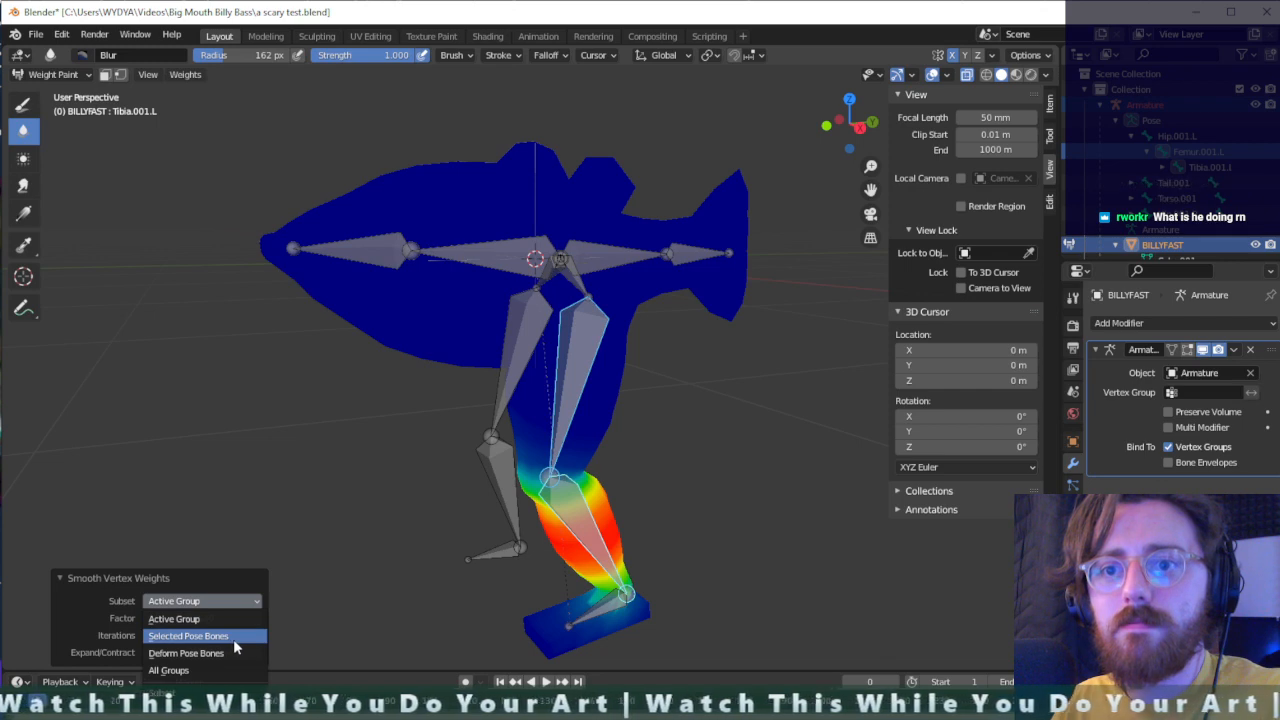
{"action": "left_click", "coordinate": [213, 669]}
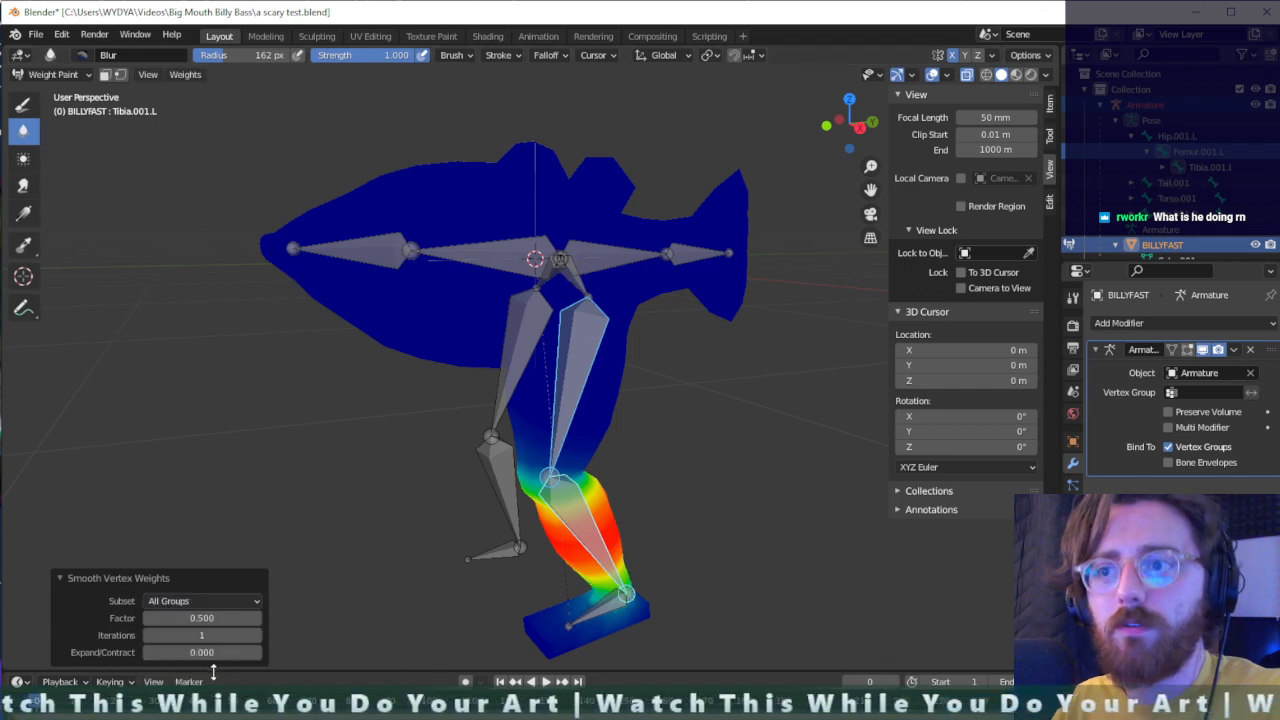
{"action": "left_click_drag", "start_coordinate": [215, 617], "coordinate": [235, 617]}
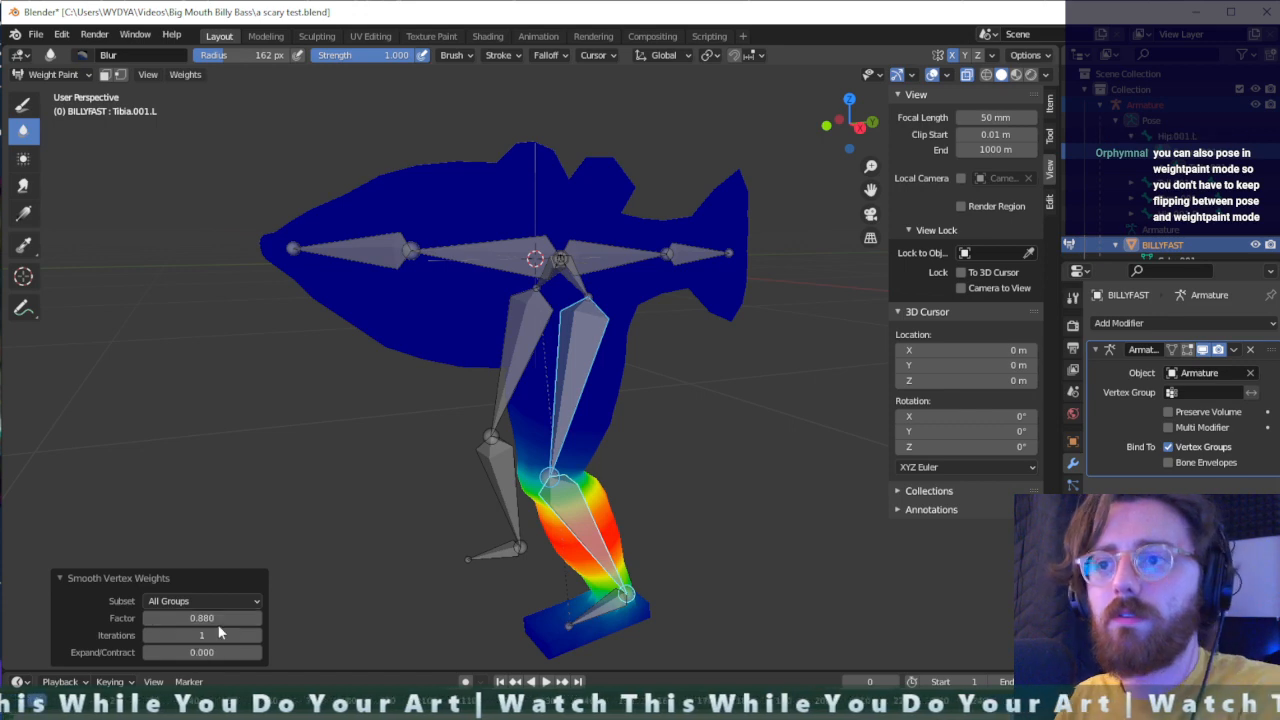
- Examine the smoothed weights of the left thigh, torso, tail and left foot bones from several angles
{"action": "left_click", "coordinate": [557, 329], "text": "ctrl"}
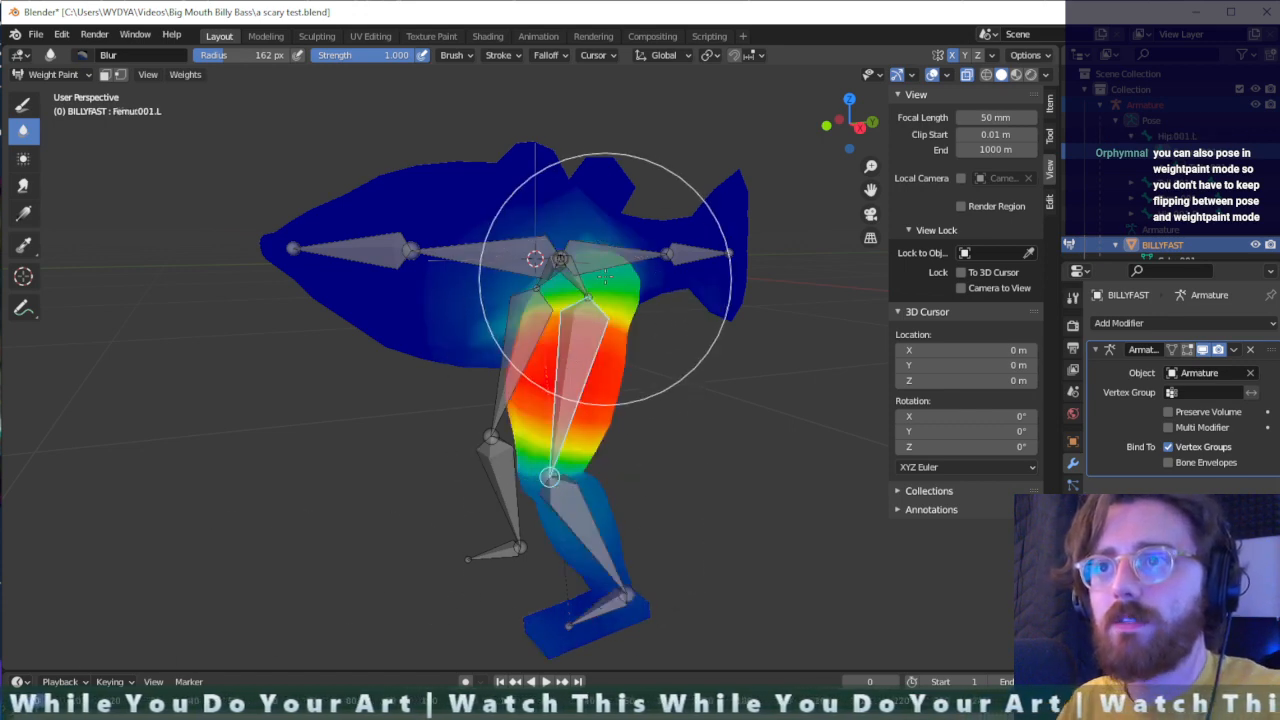
{"action": "left_click", "coordinate": [563, 251], "text": "ctrl"}
{"action": "left_click", "coordinate": [508, 258], "text": "ctrl"}
{"action": "left_click", "coordinate": [598, 252], "text": "ctrl"}
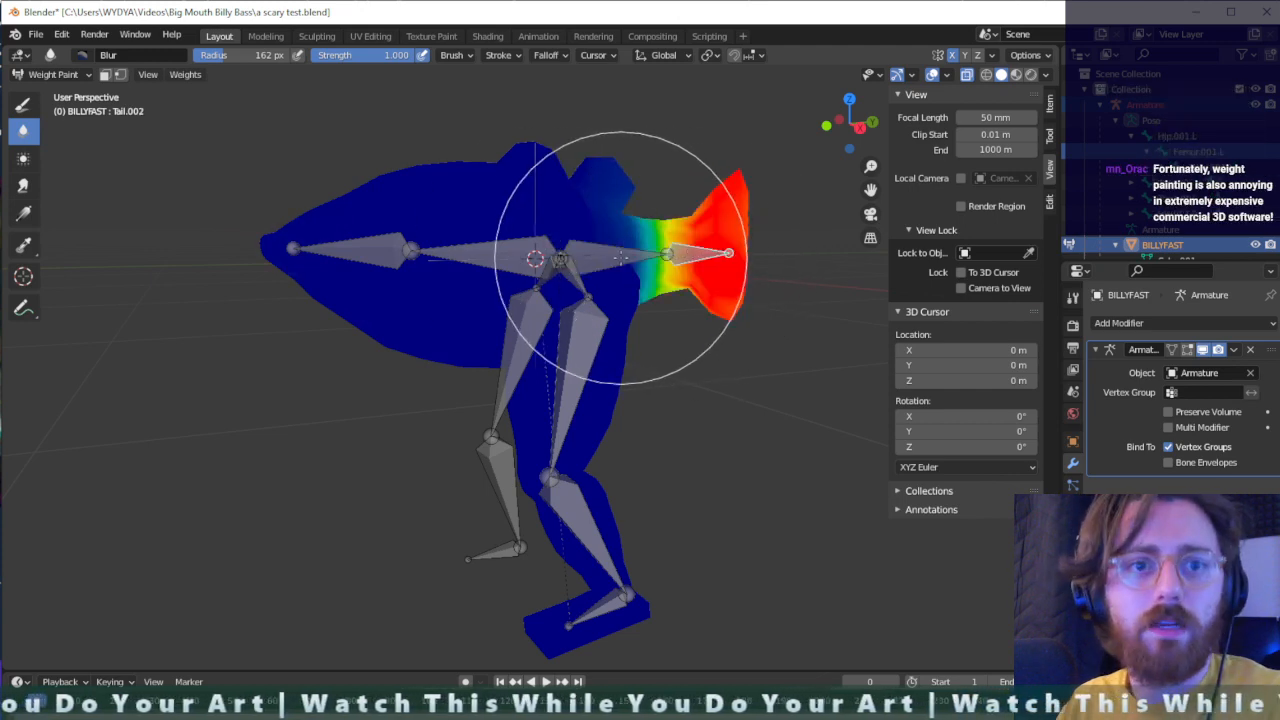
{"action": "mouse_move", "coordinate": [620, 329]}
{"action": "middle_mouse_down"}
{"action": "mouse_move", "coordinate": [631, 380]}
{"action": "mouse_move", "coordinate": [600, 380]}
{"action": "mouse_move", "coordinate": [560, 416]}
{"action": "mouse_move", "coordinate": [631, 503]}
{"action": "mouse_move", "coordinate": [657, 449]}
{"action": "mouse_move", "coordinate": [757, 436]}
{"action": "mouse_move", "coordinate": [651, 514]}
{"action": "middle_mouse_up"}
{"action": "scroll", "coordinate": [624, 476], "scroll_direction": "up", "scroll_amount": 2}
{"action": "scroll", "coordinate": [624, 476], "scroll_direction": "down", "scroll_amount": 1}
{"action": "mouse_move", "coordinate": [187, 359]}
{"action": "middle_mouse_down"}
{"action": "mouse_move", "coordinate": [510, 408]}
{"action": "mouse_move", "coordinate": [494, 461]}
{"action": "mouse_move", "coordinate": [464, 410]}
{"action": "mouse_move", "coordinate": [403, 437]}
{"action": "mouse_move", "coordinate": [519, 395]}
{"action": "mouse_move", "coordinate": [558, 435]}
{"action": "middle_mouse_up"}
{"action": "scroll", "coordinate": [624, 519], "scroll_direction": "up", "scroll_amount": 1}
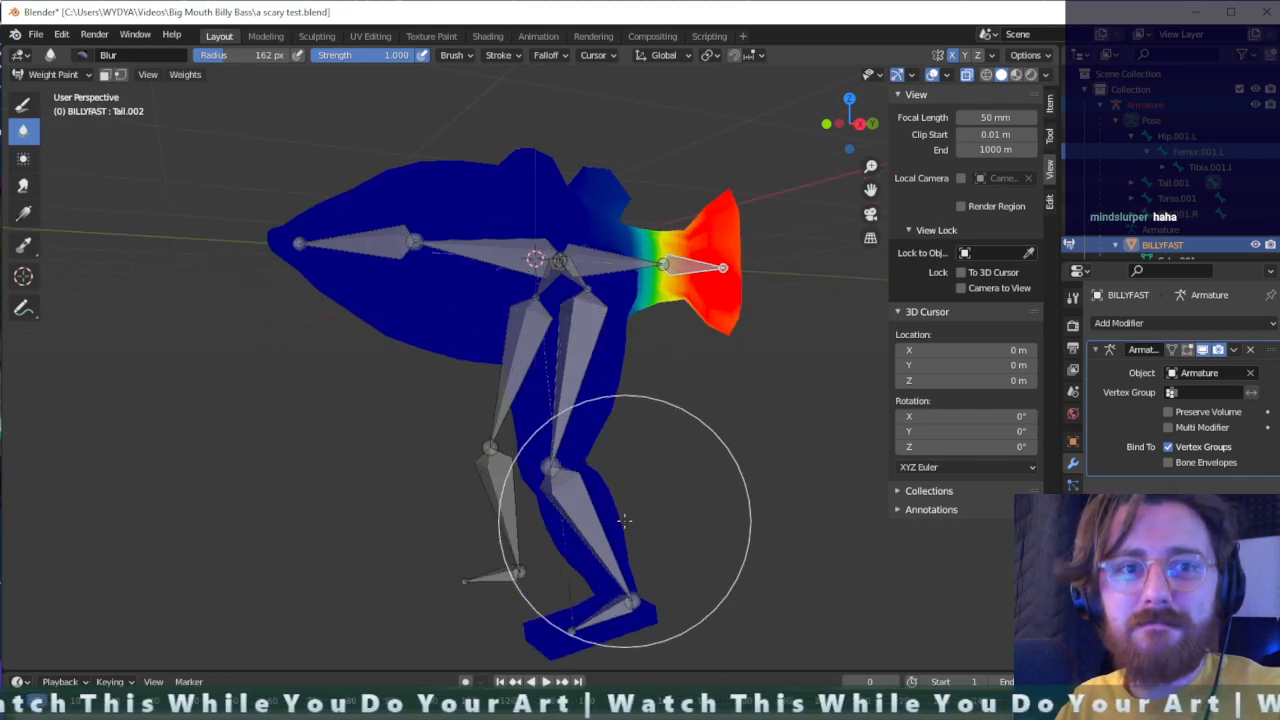
{"action": "mouse_move", "coordinate": [702, 552]}
{"action": "middle_mouse_down"}
{"action": "mouse_move", "coordinate": [717, 523]}
{"action": "mouse_move", "coordinate": [734, 557]}
{"action": "mouse_move", "coordinate": [684, 546]}
{"action": "mouse_move", "coordinate": [700, 563]}
{"action": "mouse_move", "coordinate": [669, 576]}
{"action": "middle_mouse_up"}
{"action": "left_click", "coordinate": [593, 622], "text": "ctrl"}
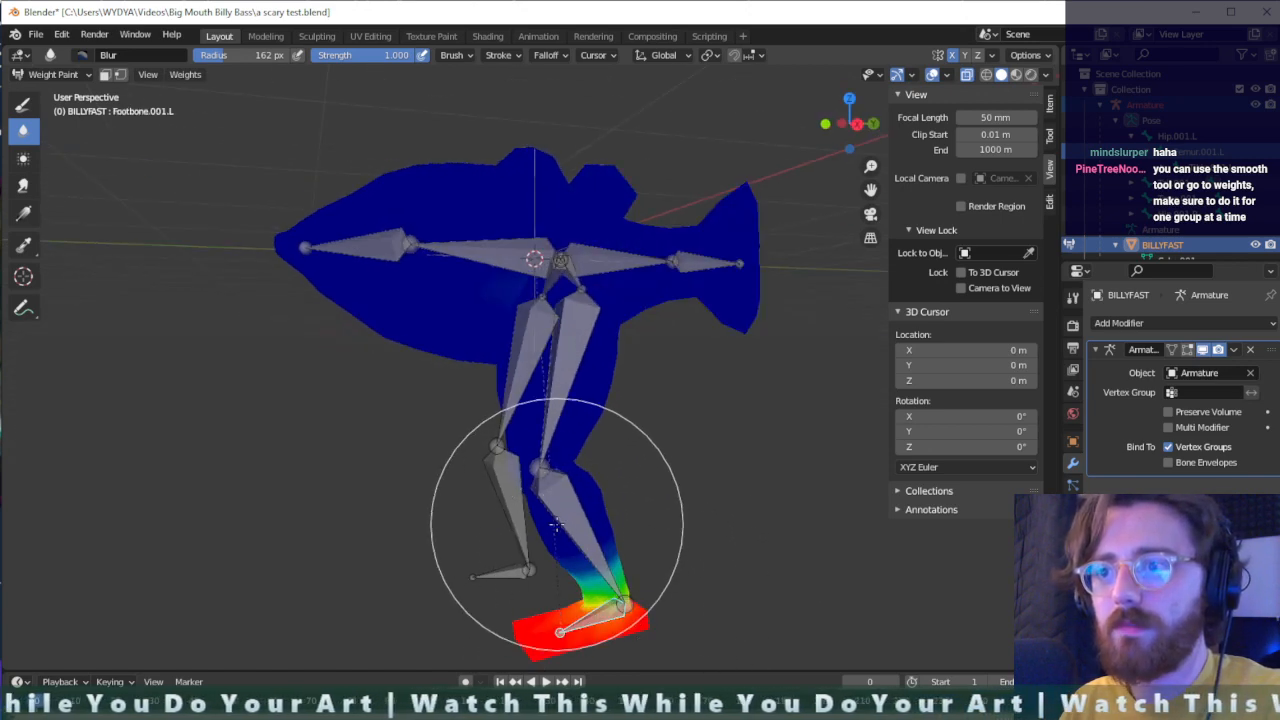
- Check the left shin and foot weights, and average Femur.001.L's weights around the hip with the Average brush
{"action": "left_click", "coordinate": [591, 541], "text": "ctrl"}
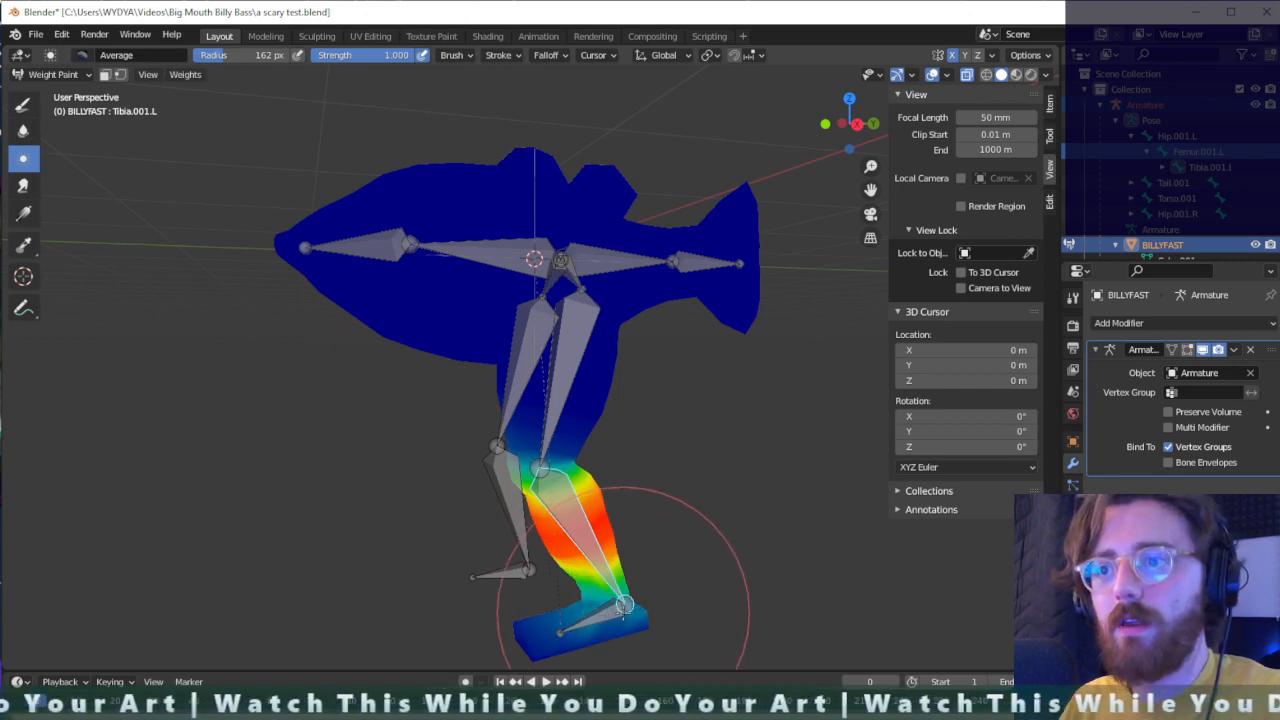
{"action": "left_click", "coordinate": [632, 600], "text": "ctrl"}
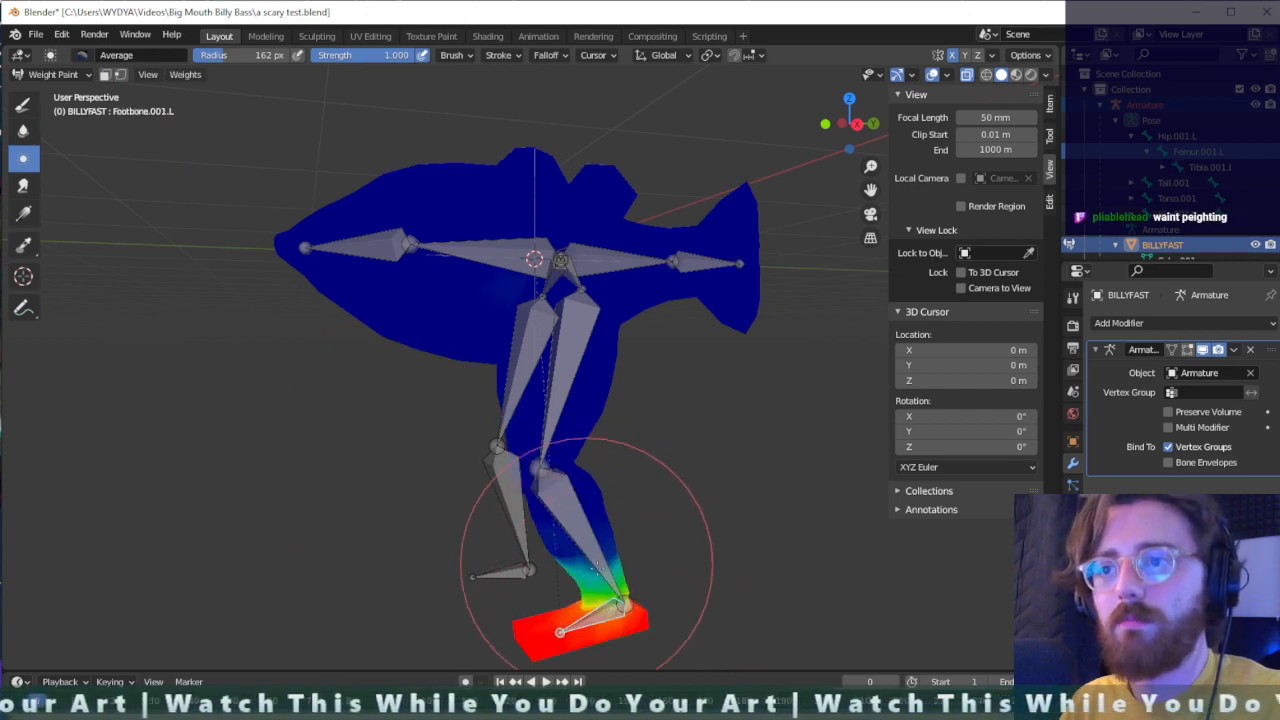
{"action": "left_click", "coordinate": [580, 540], "text": "ctrl"}
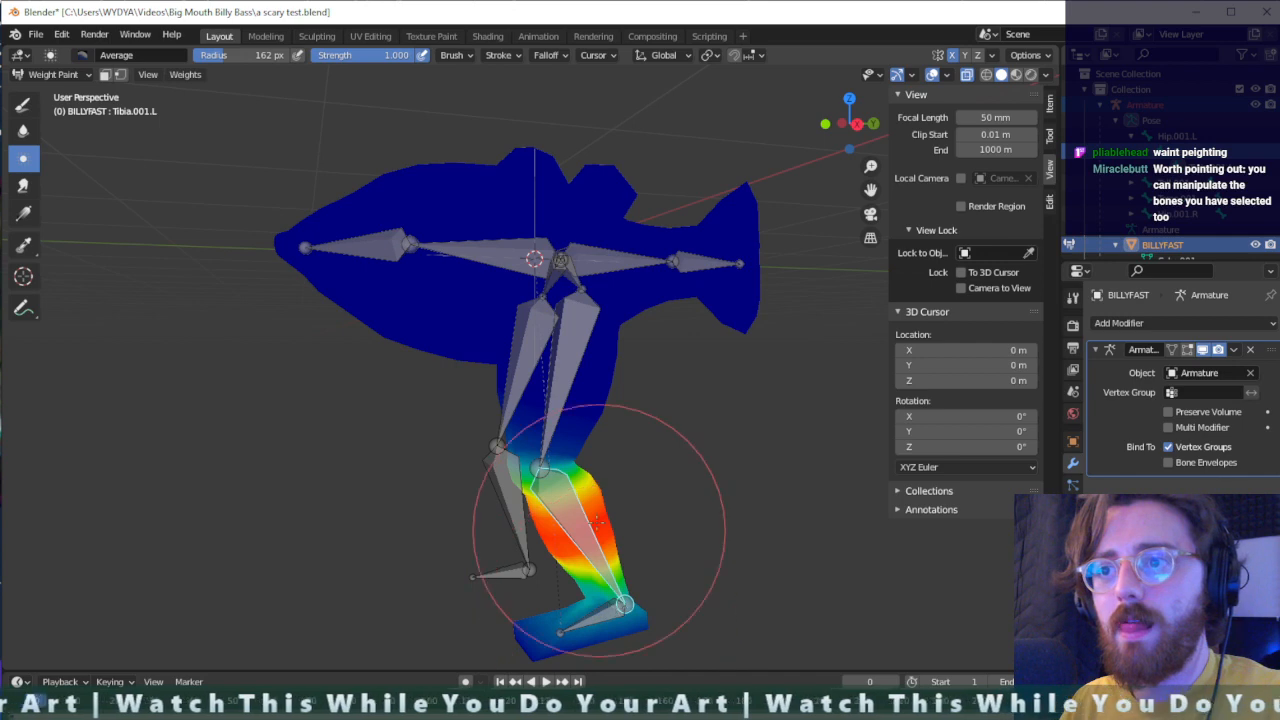
{"action": "left_click", "coordinate": [550, 413], "text": "ctrl"}
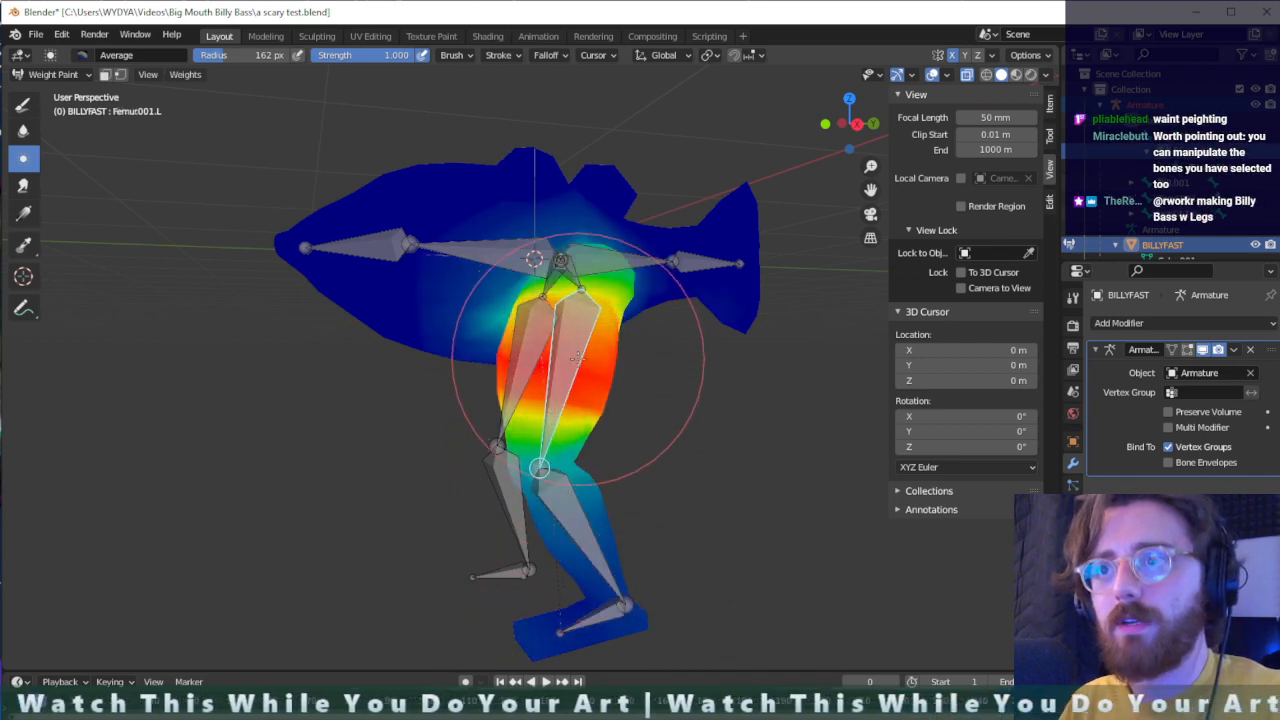
{"action": "mouse_move", "coordinate": [543, 243]}
{"action": "middle_mouse_down"}
{"action": "mouse_move", "coordinate": [651, 400]}
{"action": "mouse_move", "coordinate": [614, 395]}
{"action": "middle_mouse_up"}
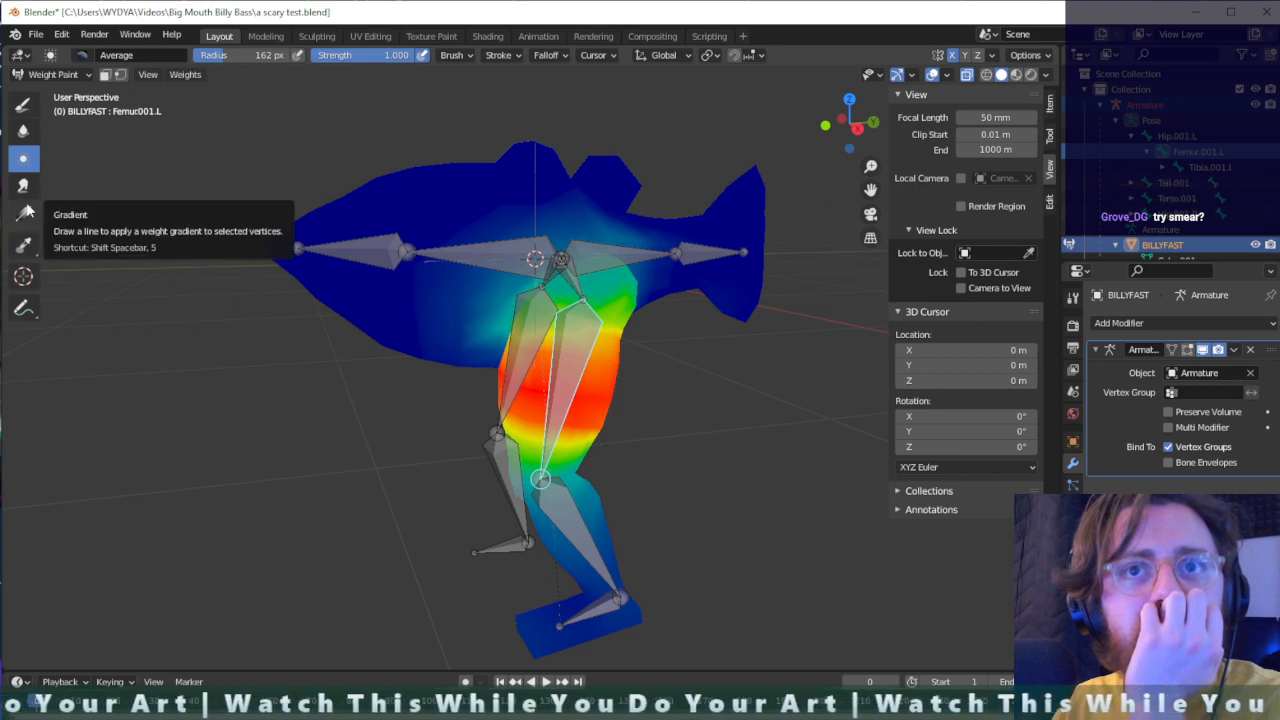
- Smear Femur.001.L's weights across the hip and down to the knee, and check the Tibia.001.L and Footbone.001.L weights
{"action": "mouse_move", "coordinate": [640, 283]}
{"action": "left_mouse_down"}
{"action": "mouse_move", "coordinate": [528, 264]}
{"action": "mouse_move", "coordinate": [571, 280]}
{"action": "left_mouse_up"}
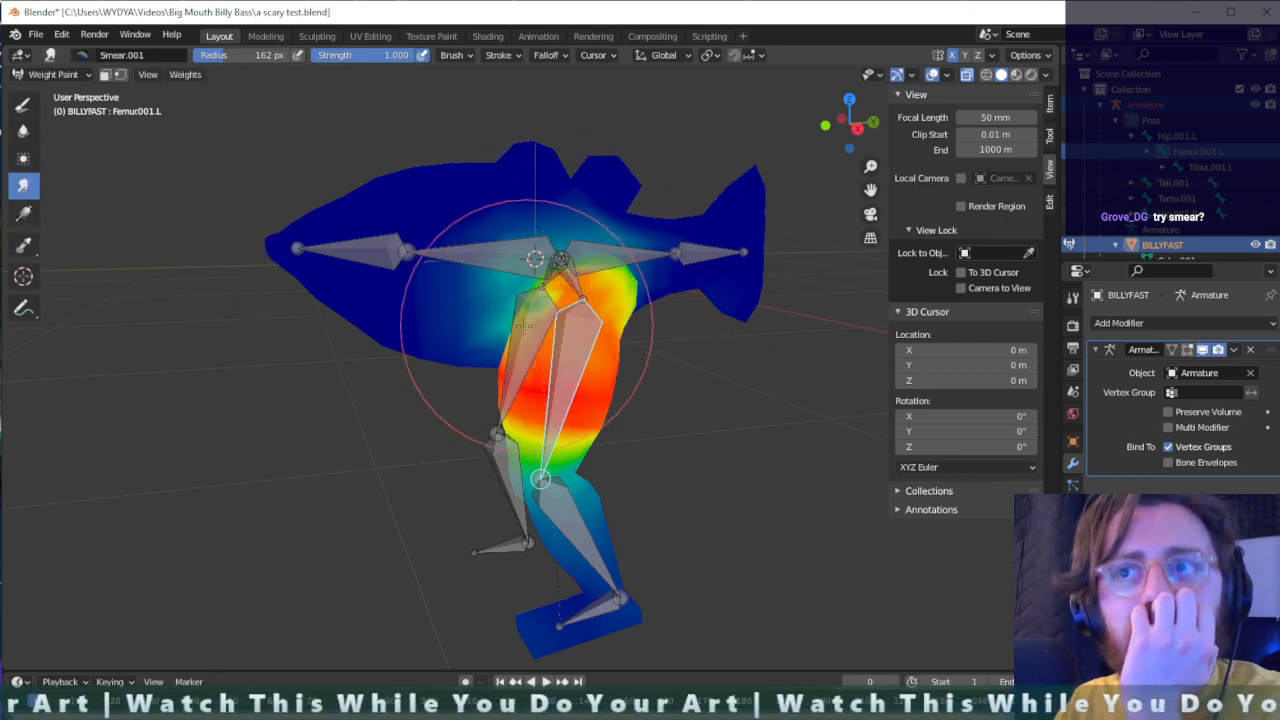
{"action": "left_click_drag", "start_coordinate": [549, 437], "coordinate": [535, 437]}
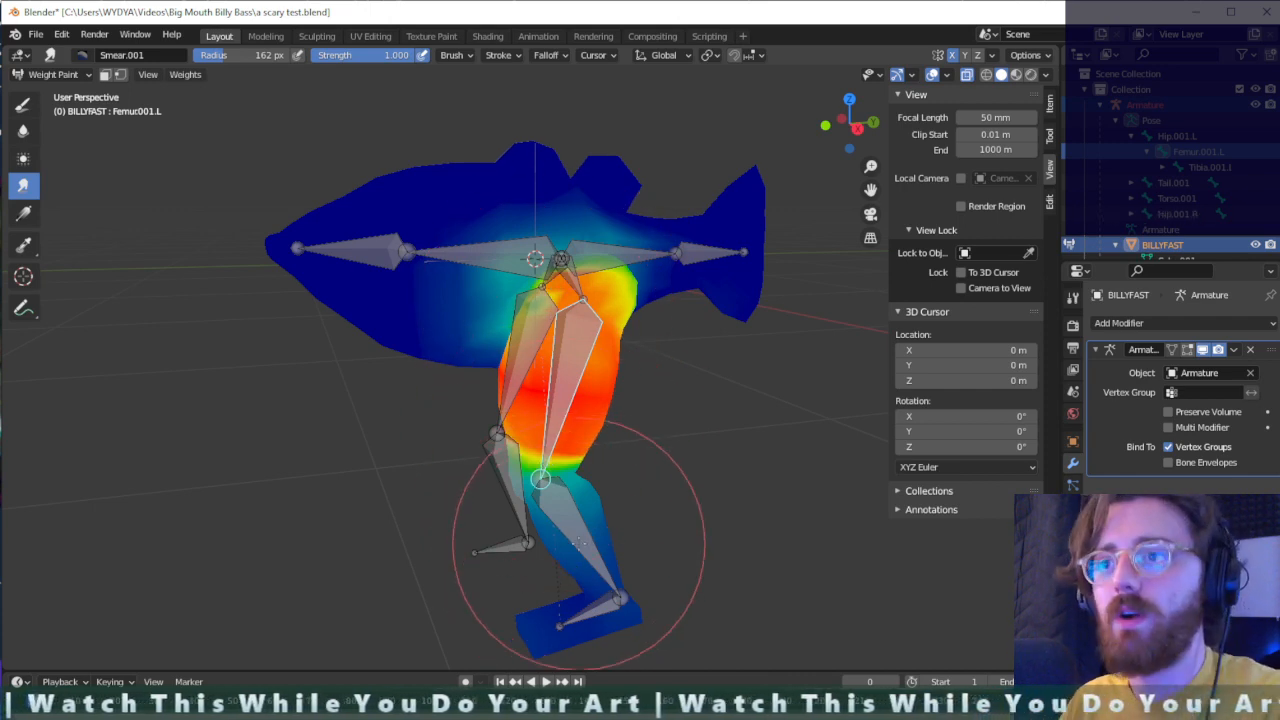
{"action": "left_click", "coordinate": [579, 543], "text": "ctrl"}
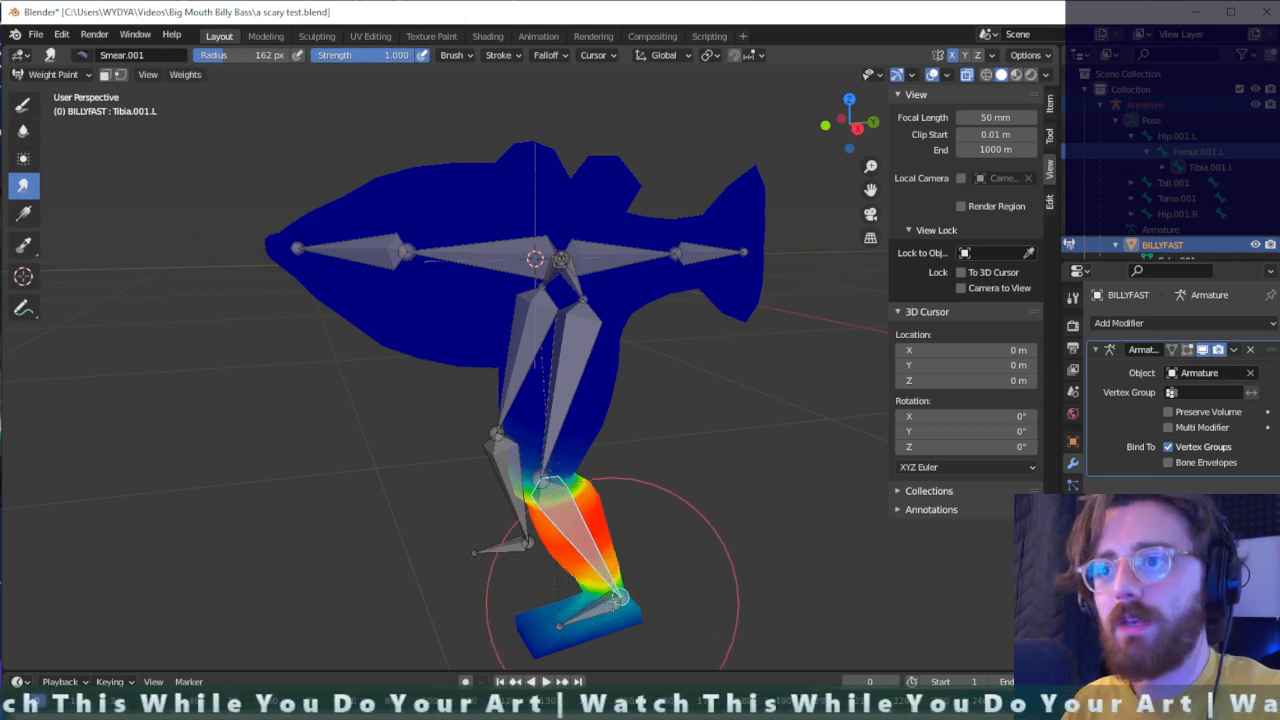
{"action": "left_click", "coordinate": [603, 611], "text": "ctrl"}
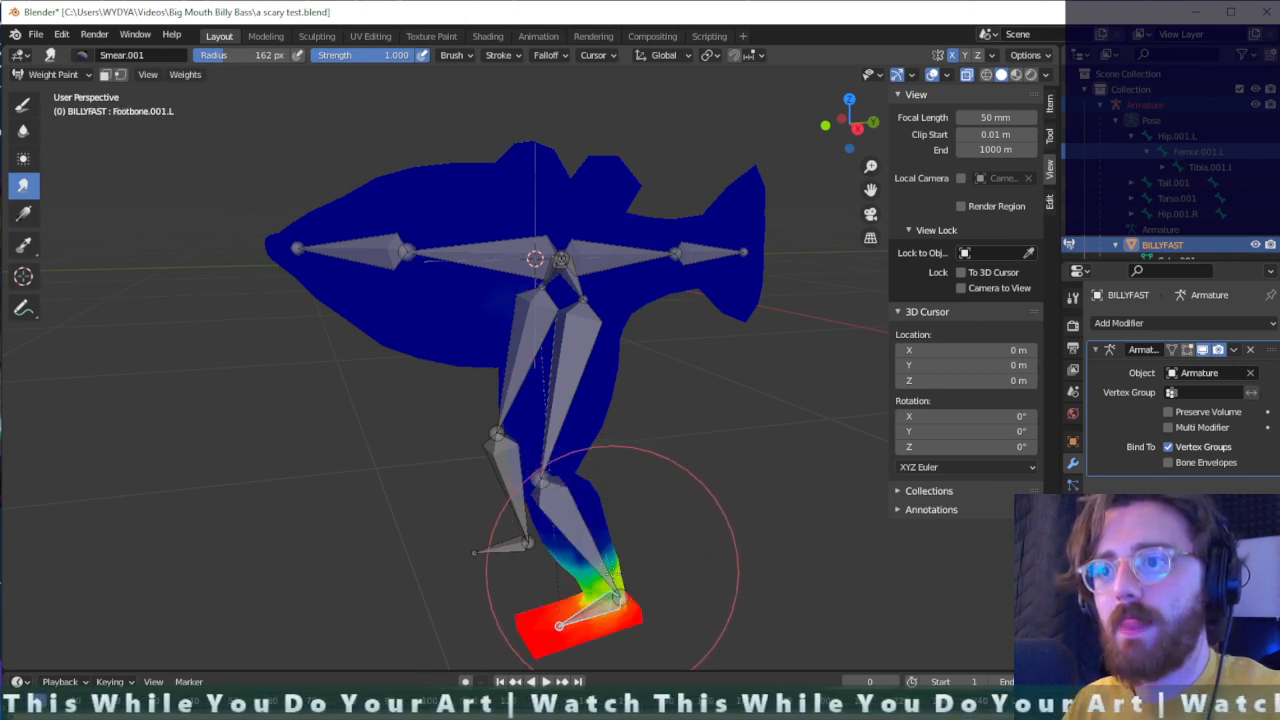
- Select the Torso.001 bone and smear its weights across the middle of the fish's body
{"action": "middle_click_drag", "start_coordinate": [582, 502], "coordinate": [534, 257]}
{"action": "left_click", "coordinate": [510, 255], "text": "ctrl"}
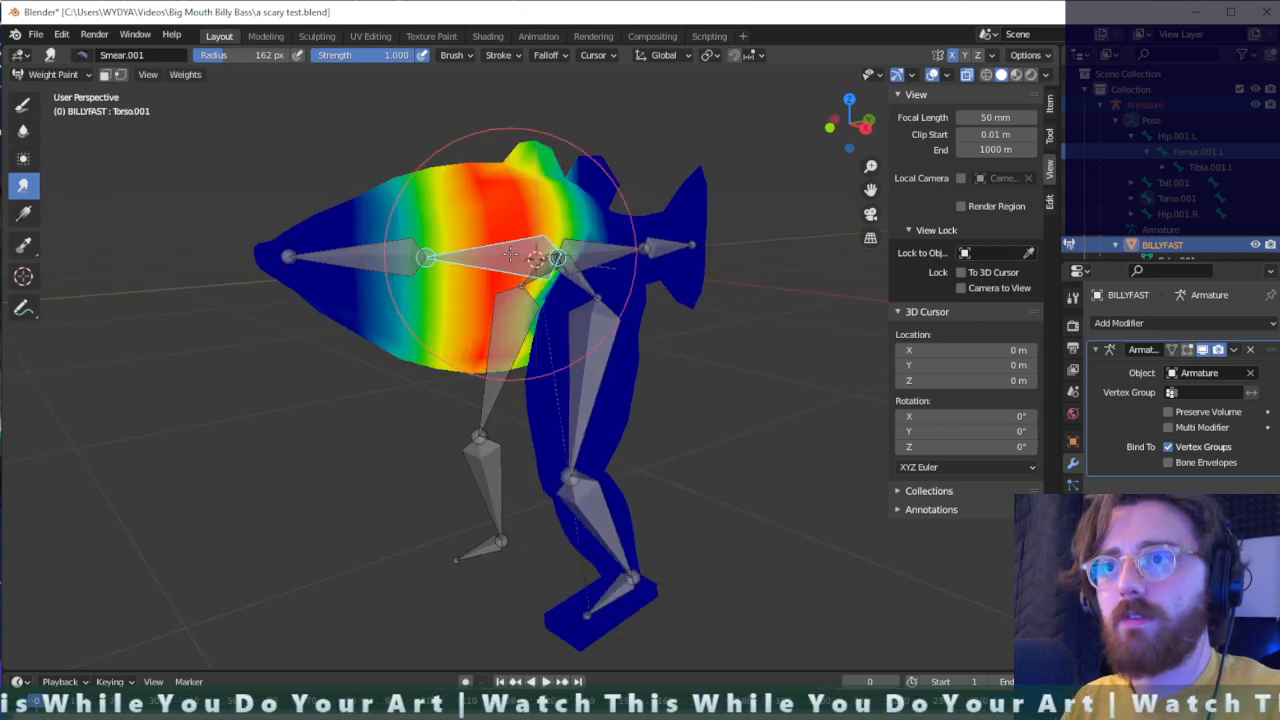
{"action": "mouse_move", "coordinate": [459, 232]}
{"action": "left_mouse_down"}
{"action": "mouse_move", "coordinate": [443, 229]}
{"action": "mouse_move", "coordinate": [429, 343]}
{"action": "mouse_move", "coordinate": [443, 257]}
{"action": "mouse_move", "coordinate": [503, 330]}
{"action": "mouse_move", "coordinate": [470, 340]}
{"action": "mouse_move", "coordinate": [460, 390]}
{"action": "mouse_move", "coordinate": [457, 240]}
{"action": "mouse_move", "coordinate": [481, 352]}
{"action": "left_mouse_up"}
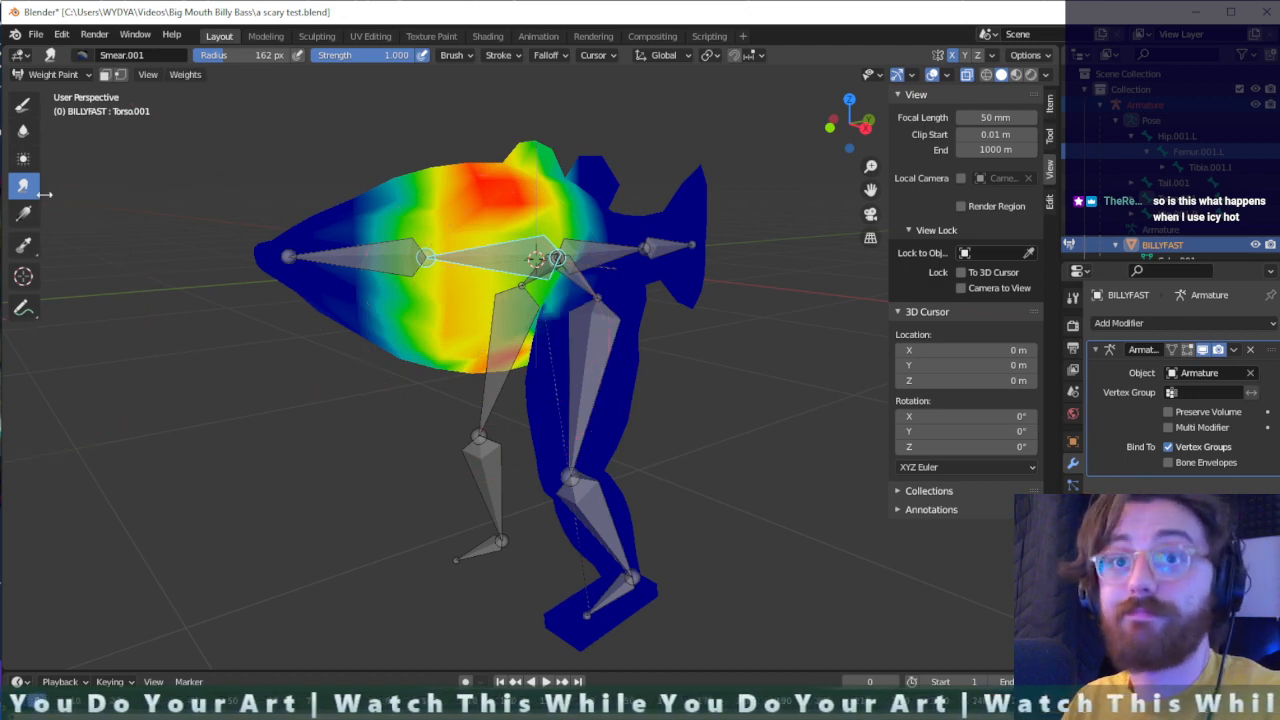
- Blur the Torso.001, Torso.002 and Tail.001 bone weights along the fish's body with the Blur brush
{"action": "mouse_move", "coordinate": [590, 248]}
{"action": "left_mouse_down"}
{"action": "mouse_move", "coordinate": [500, 271]}
{"action": "mouse_move", "coordinate": [514, 286]}
{"action": "mouse_move", "coordinate": [460, 406]}
{"action": "mouse_move", "coordinate": [465, 370]}
{"action": "left_mouse_up"}
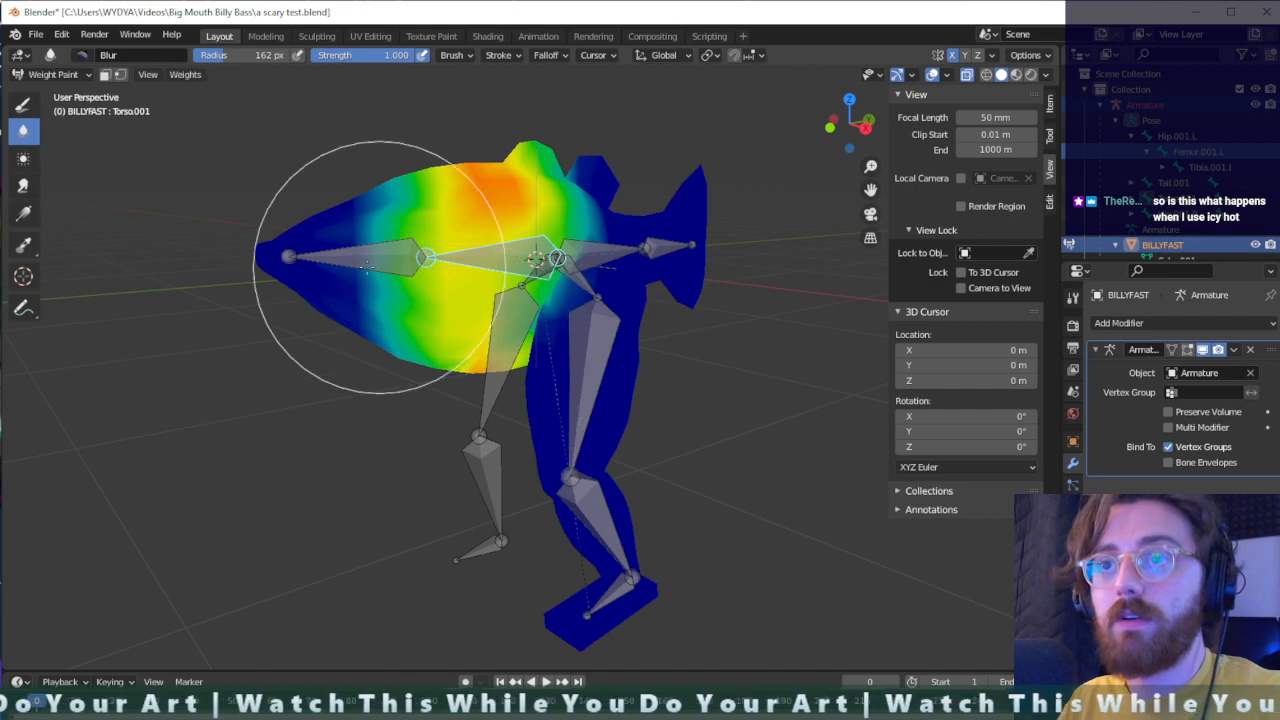
{"action": "left_click", "coordinate": [400, 250], "text": "ctrl"}
{"action": "mouse_move", "coordinate": [341, 280]}
{"action": "left_mouse_down"}
{"action": "mouse_move", "coordinate": [323, 269]}
{"action": "mouse_move", "coordinate": [440, 350]}
{"action": "left_mouse_up"}
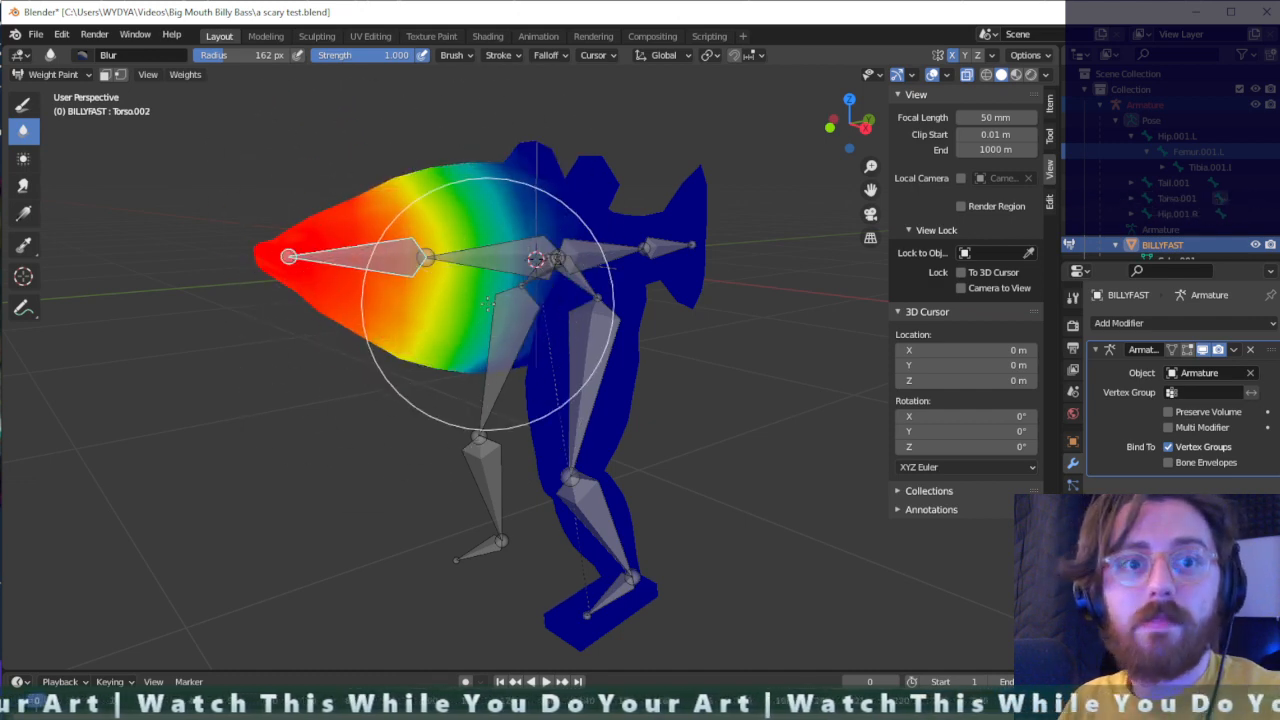
{"action": "middle_click_drag", "start_coordinate": [514, 251], "coordinate": [529, 271]}
{"action": "left_click", "coordinate": [604, 264], "text": "ctrl"}
{"action": "mouse_move", "coordinate": [604, 264]}
{"action": "left_mouse_down"}
{"action": "mouse_move", "coordinate": [571, 251]}
{"action": "mouse_move", "coordinate": [611, 243]}
{"action": "mouse_move", "coordinate": [584, 317]}
{"action": "left_mouse_up"}
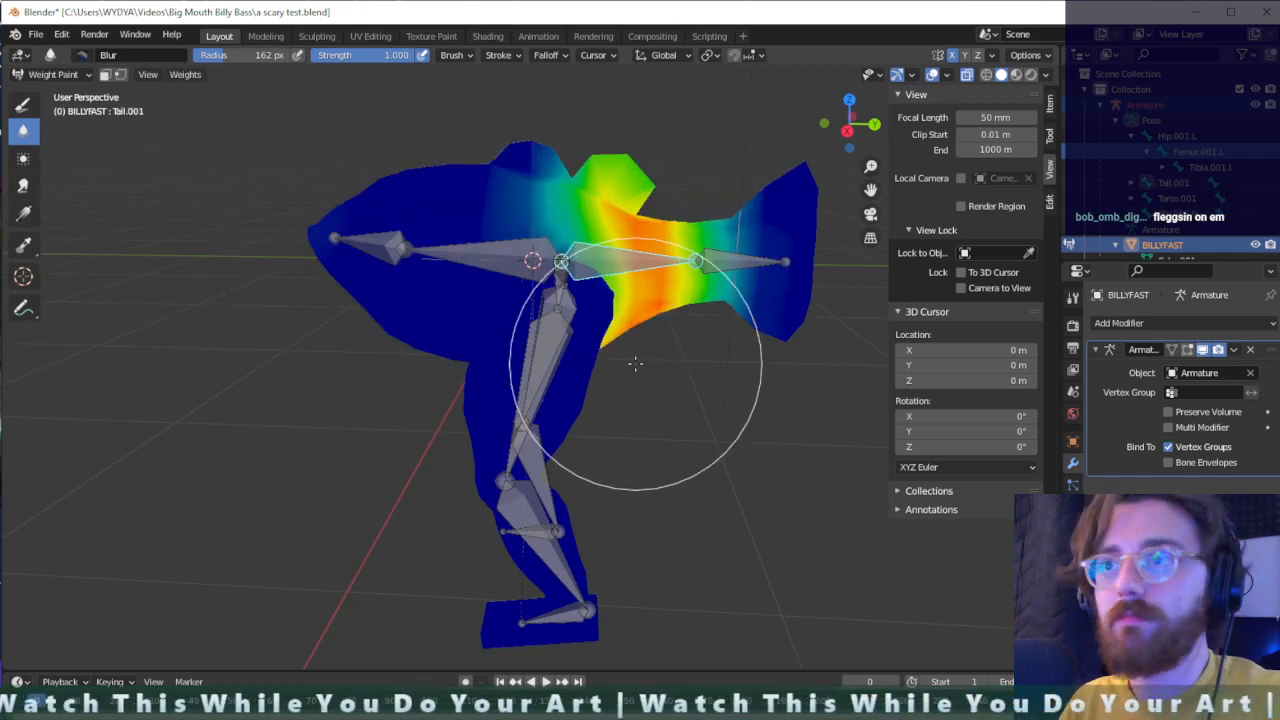
{"action": "mouse_move", "coordinate": [634, 363]}
{"action": "middle_mouse_down"}
{"action": "mouse_move", "coordinate": [650, 365]}
{"action": "mouse_move", "coordinate": [528, 413]}
{"action": "middle_mouse_up"}
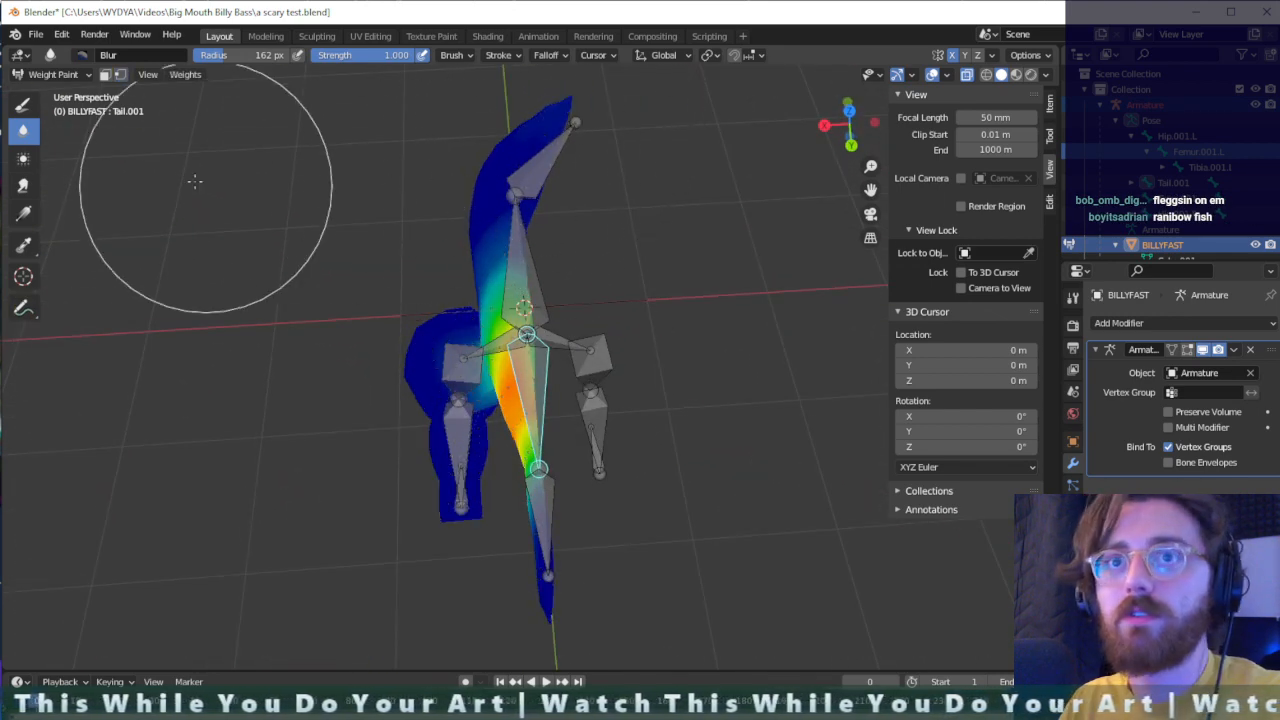
- Leave weight painting for Object Mode, select the armature and put it in Pose Mode
{"action": "key", "text": "Tab"}
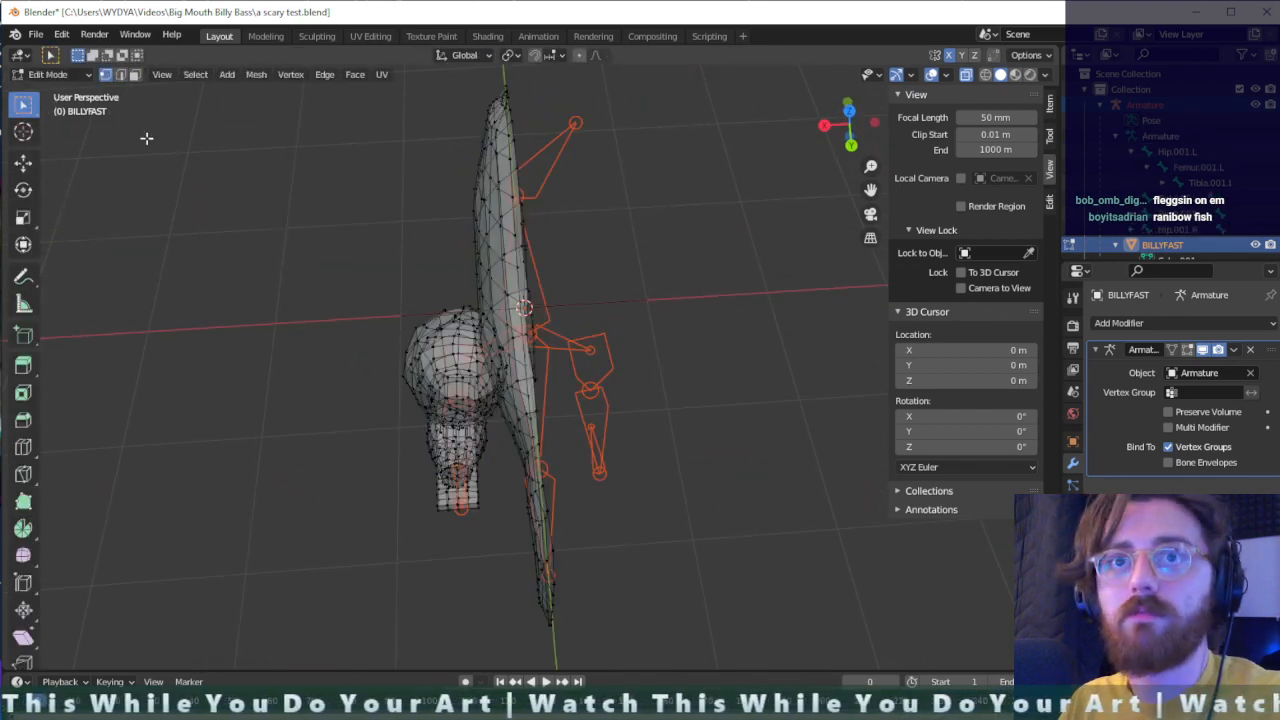
{"action": "left_click", "coordinate": [62, 79]}
{"action": "left_click", "coordinate": [52, 92]}
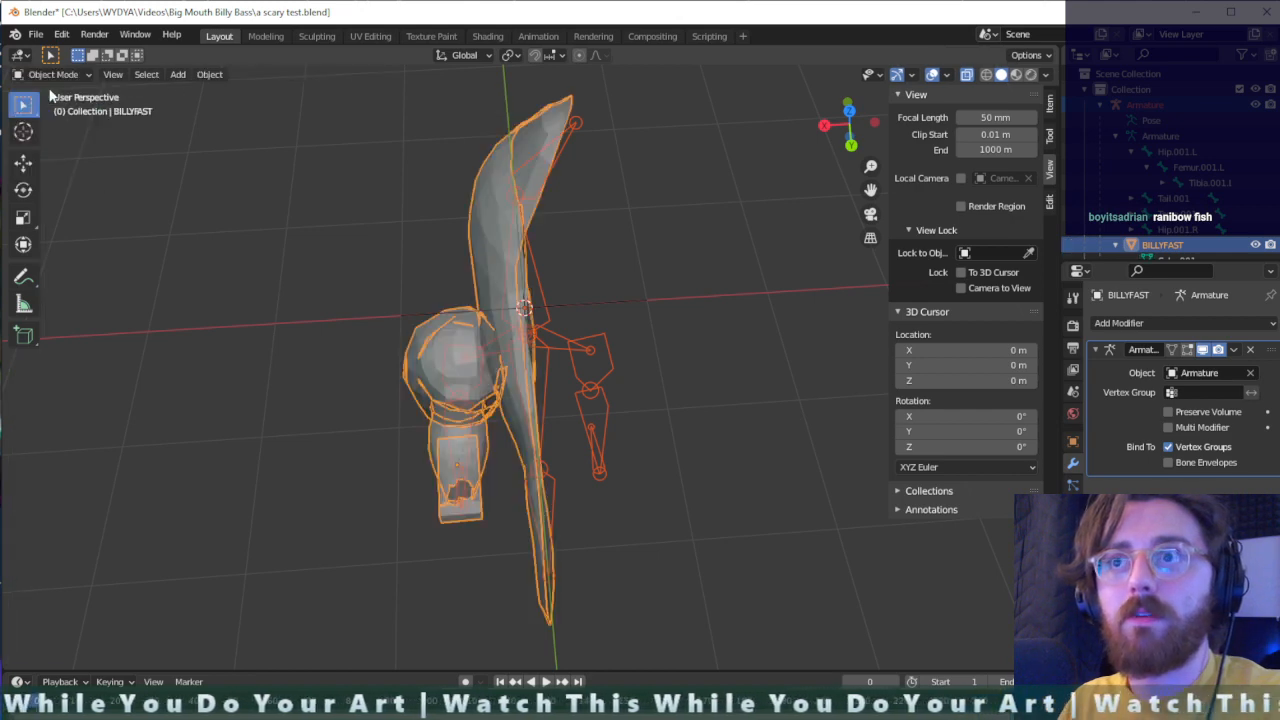
{"action": "left_click", "coordinate": [72, 79]}
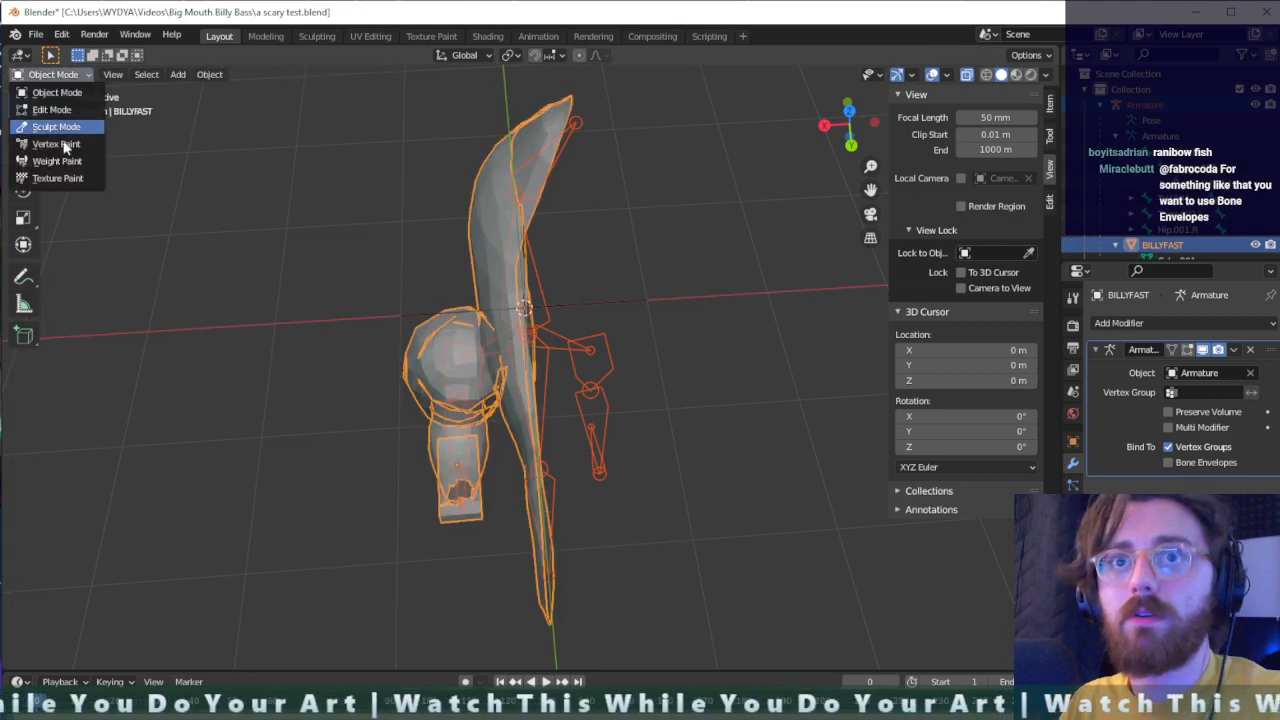
{"action": "left_click", "coordinate": [564, 139]}
{"action": "left_click", "coordinate": [569, 139]}
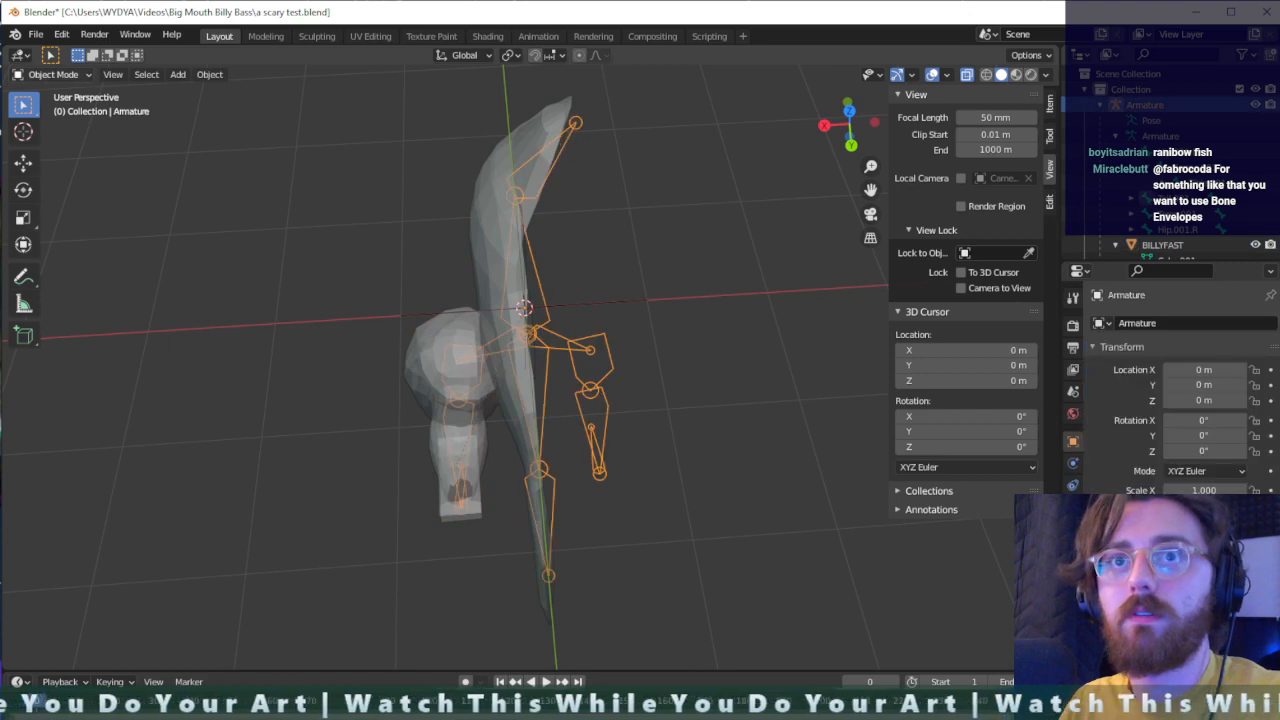
{"action": "left_click", "coordinate": [66, 75]}
{"action": "left_click", "coordinate": [60, 126]}
- Select the head bone Torso.002 and swing it sideways in both directions to test how the fish's body bends
{"action": "left_click", "coordinate": [575, 128]}
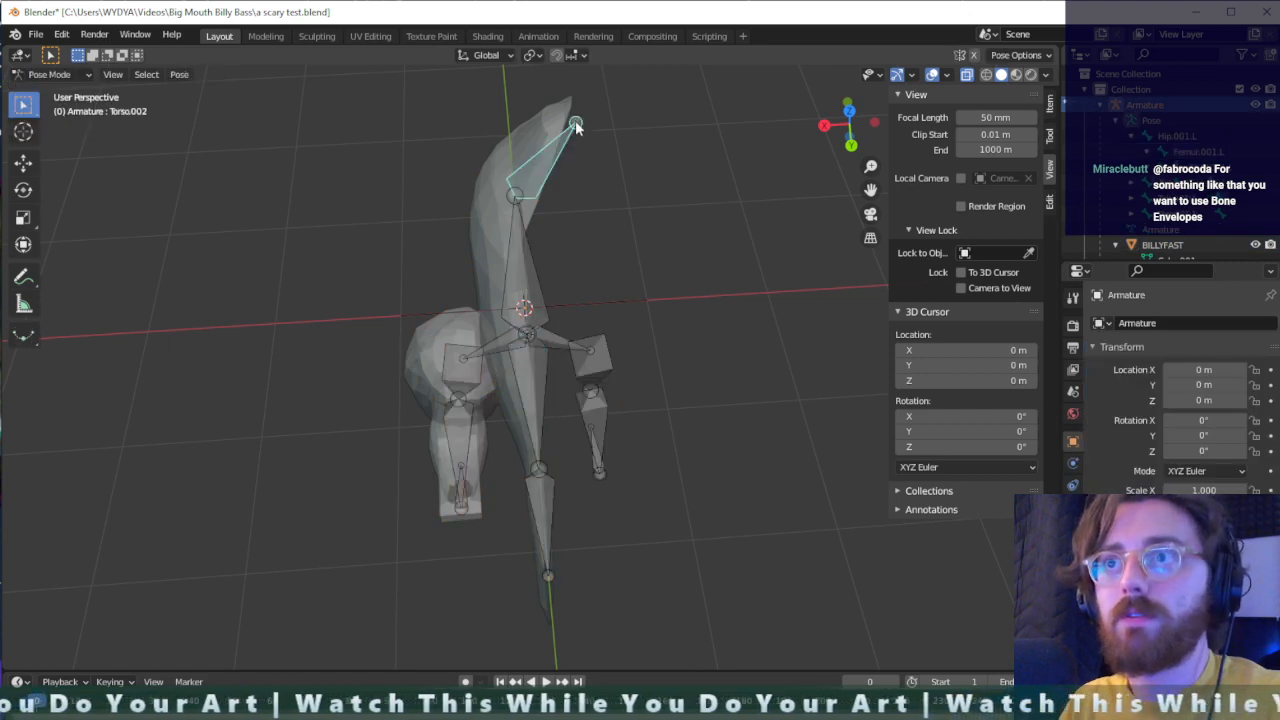
{"action": "key", "text": "r"}
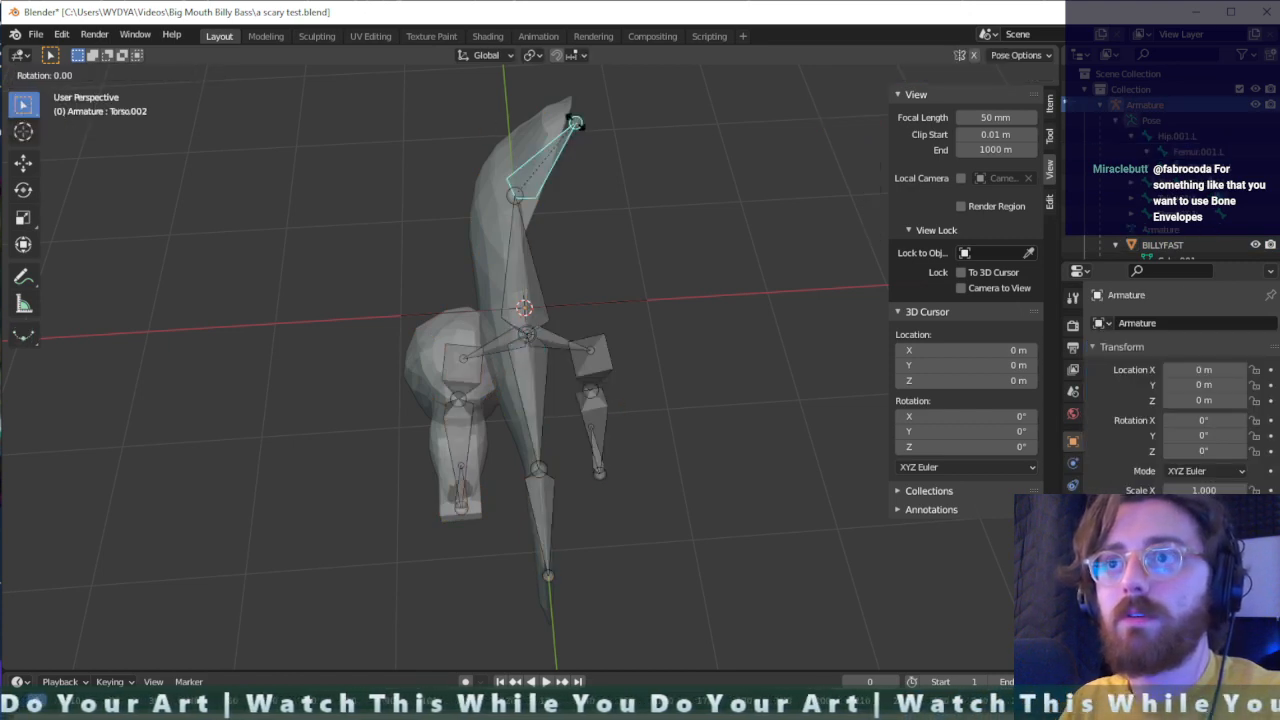
{"action": "left_click", "coordinate": [514, 107]}
{"action": "middle_click_drag", "start_coordinate": [514, 107], "coordinate": [582, 336]}
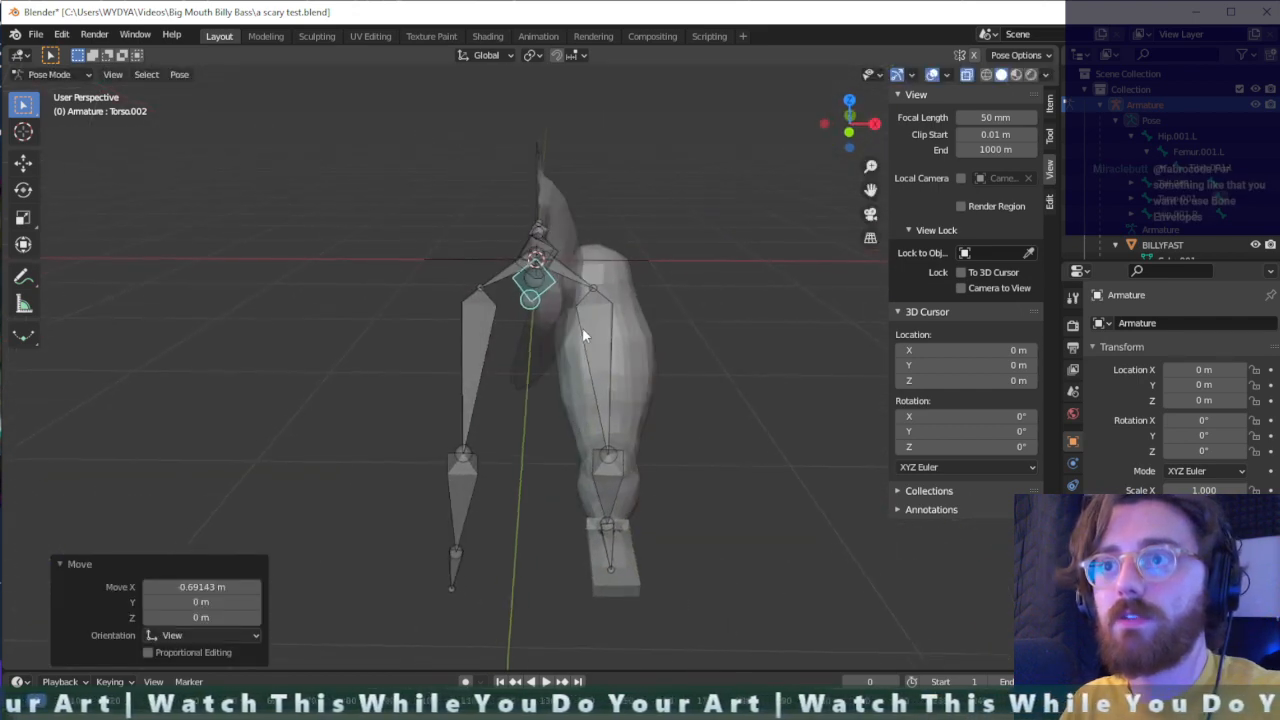
{"action": "key", "text": "r"}
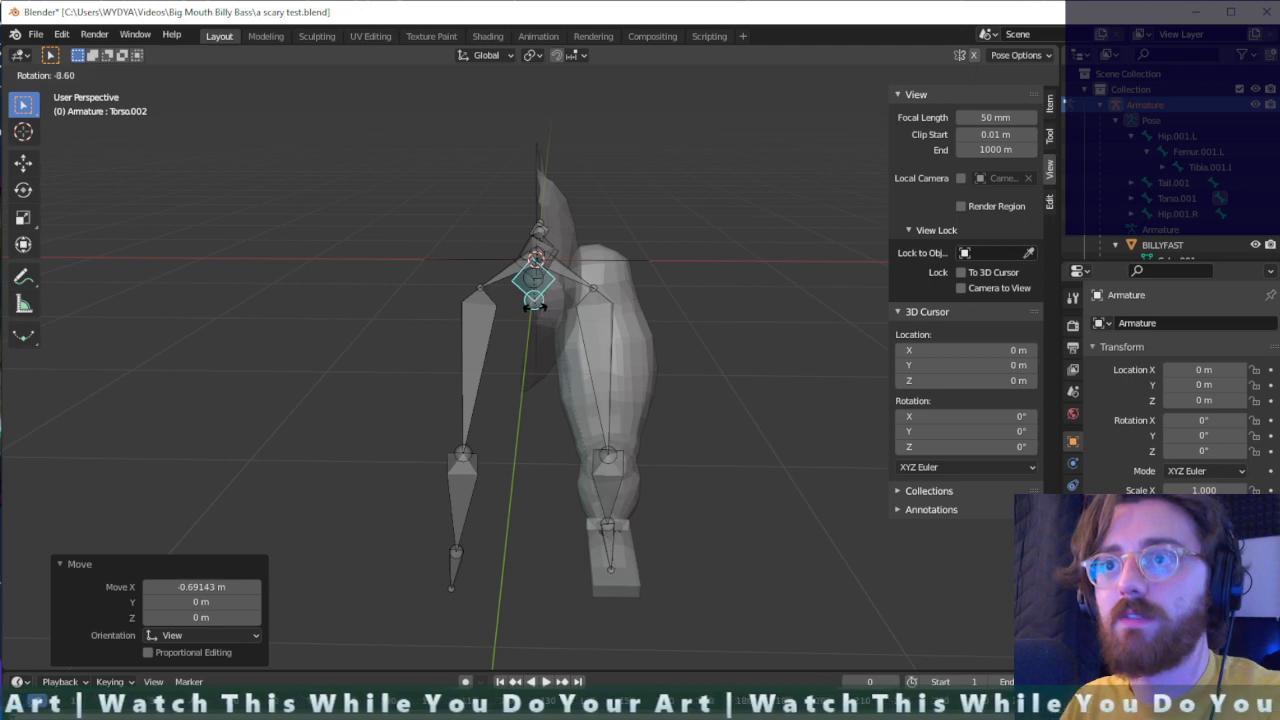
{"action": "left_click", "coordinate": [533, 305]}
{"action": "mouse_move", "coordinate": [554, 328]}
{"action": "middle_mouse_down"}
{"action": "mouse_move", "coordinate": [619, 281]}
{"action": "mouse_move", "coordinate": [572, 287]}
{"action": "mouse_move", "coordinate": [542, 320]}
{"action": "middle_mouse_up"}
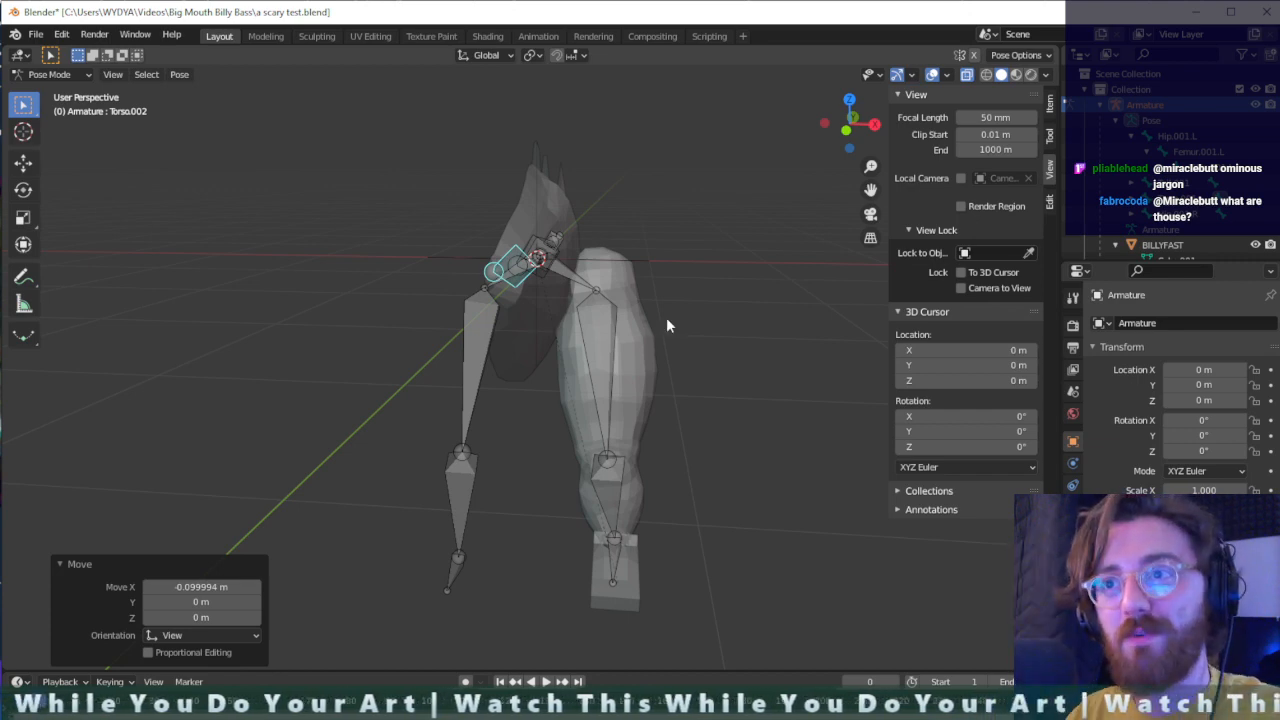
- Rotate the head bone Torso.002 by about -14.4° and shift it about 0.1 m sideways, checking the body's deformation
{"action": "left_click", "coordinate": [696, 310]}
{"action": "mouse_move", "coordinate": [414, 376]}
{"action": "middle_mouse_down"}
{"action": "mouse_move", "coordinate": [486, 363]}
{"action": "mouse_move", "coordinate": [424, 343]}
{"action": "mouse_move", "coordinate": [432, 372]}
{"action": "middle_mouse_up"}
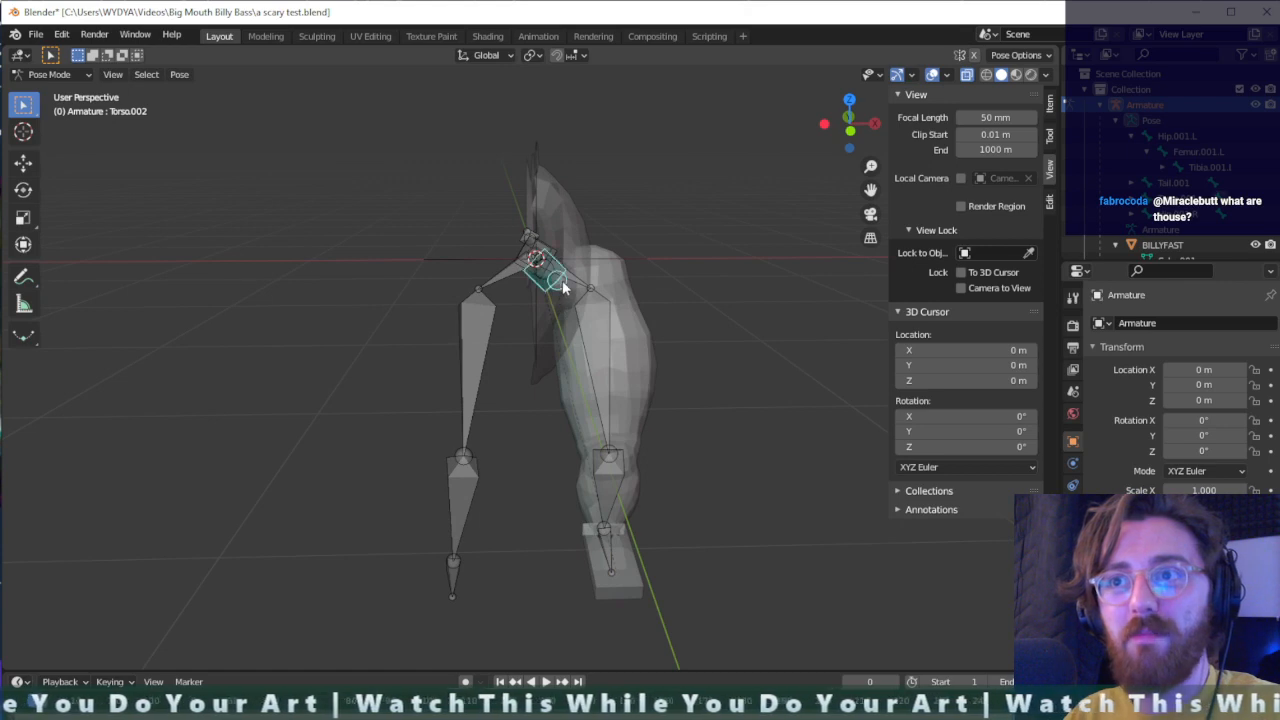
{"action": "key", "text": "r"}
{"action": "left_click", "coordinate": [559, 277]}
{"action": "middle_click_drag", "start_coordinate": [596, 299], "coordinate": [585, 329]}
{"action": "key", "text": "r"}
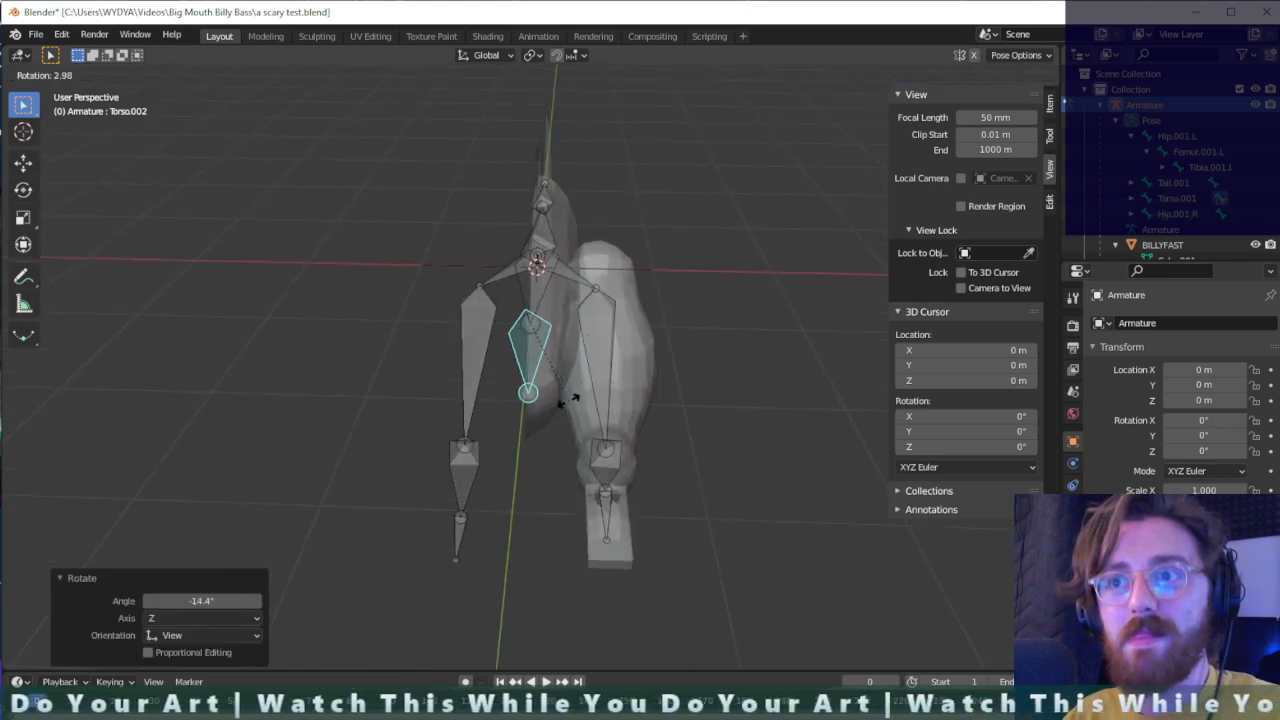
{"action": "left_click", "coordinate": [565, 400]}
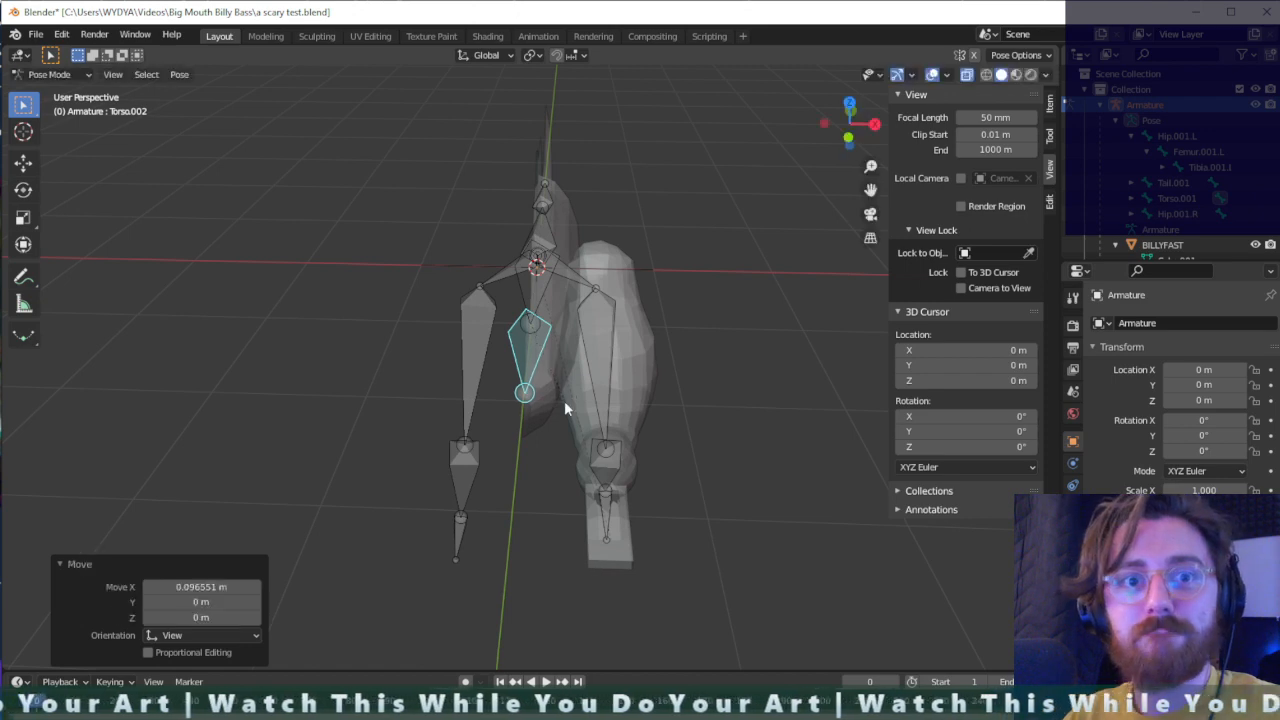
{"action": "middle_click_drag", "start_coordinate": [565, 400], "coordinate": [583, 324]}
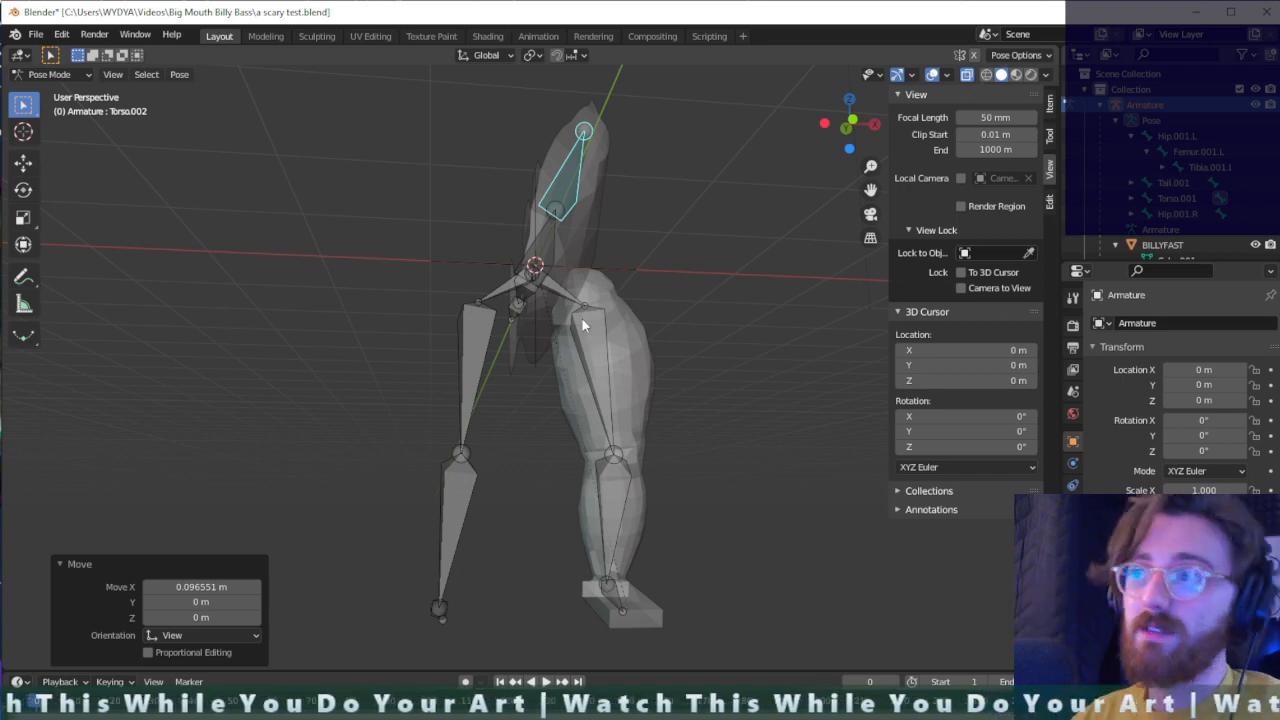
{"action": "middle_click_drag", "start_coordinate": [583, 324], "coordinate": [480, 391]}
{"action": "left_click", "coordinate": [474, 258]}
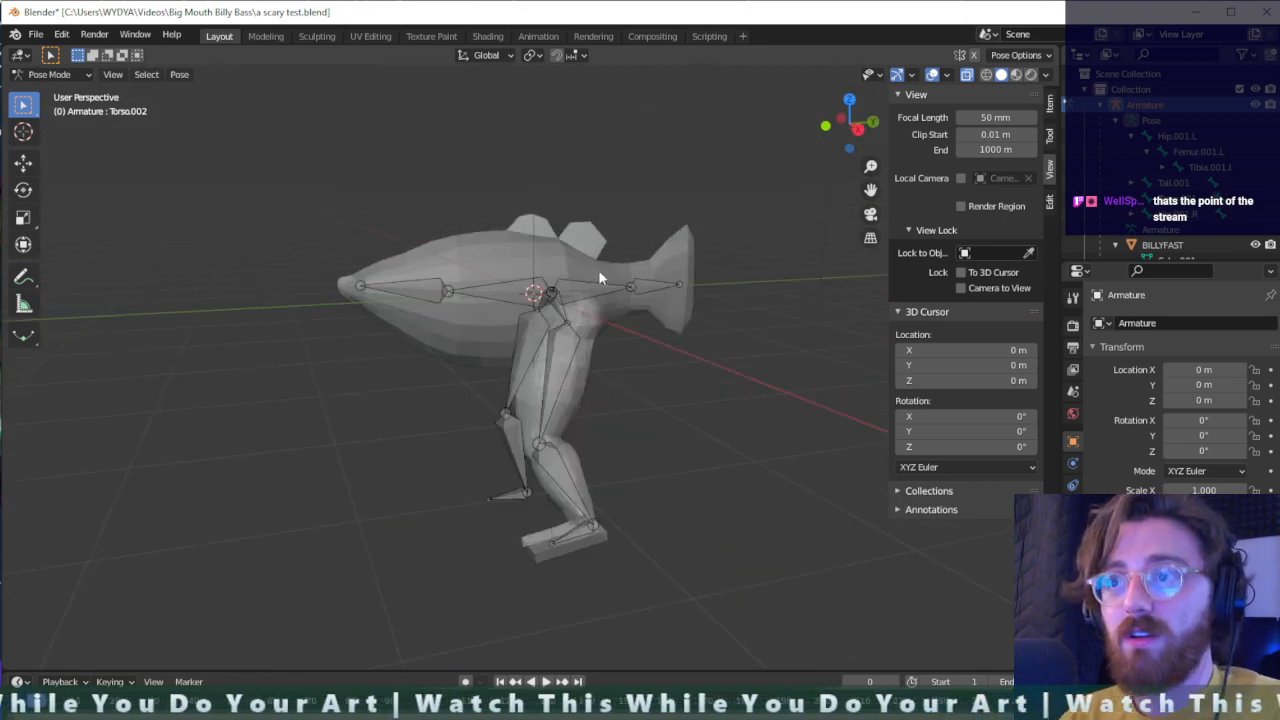
- Return to Object Mode and select the BILLYFAST mesh
{"action": "left_click", "coordinate": [48, 74]}
{"action": "left_click", "coordinate": [45, 86]}
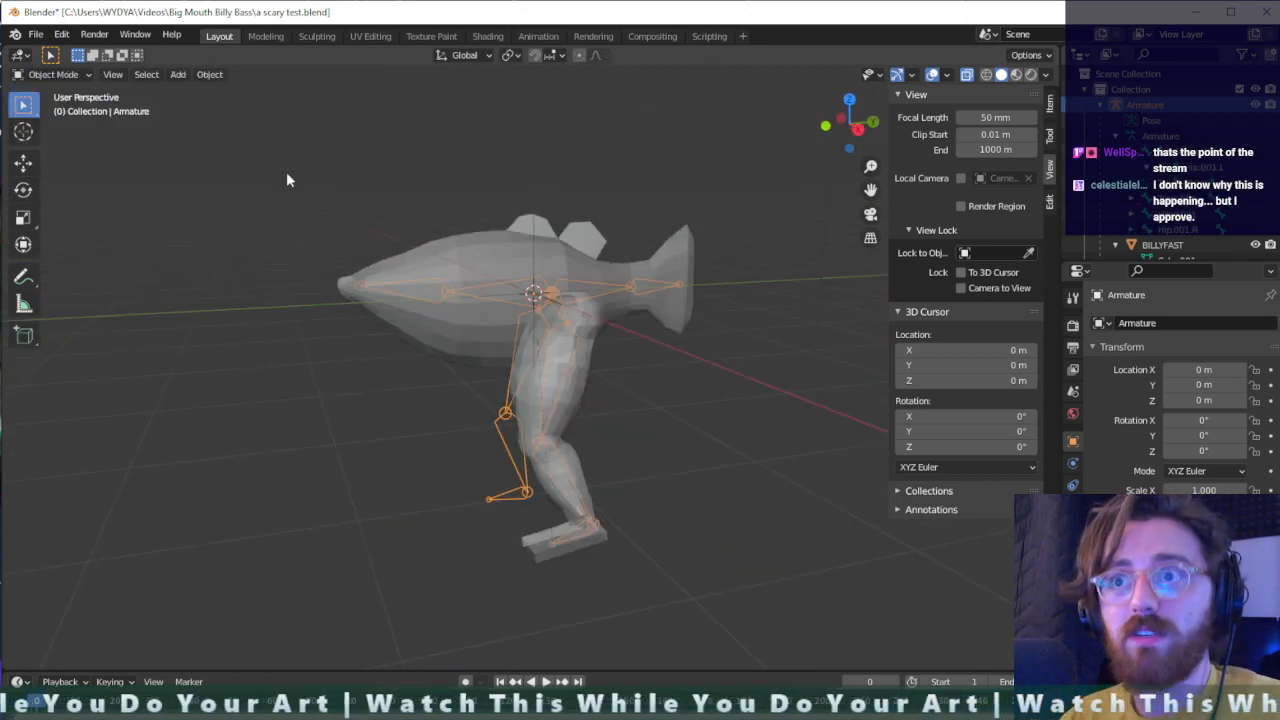
{"action": "left_click", "coordinate": [491, 248]}
- Examine the fish's half body and its left leg from the front, both close up and at a distance
{"action": "middle_click_drag", "start_coordinate": [636, 303], "coordinate": [733, 323]}
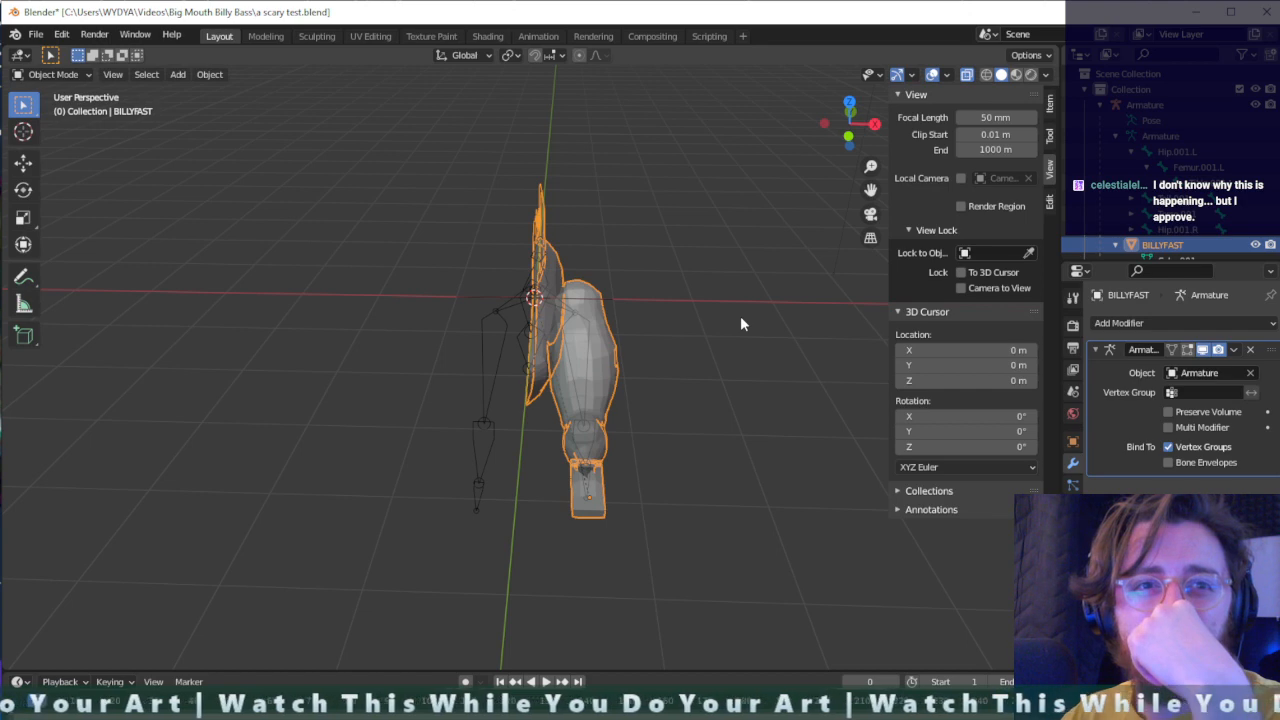
{"action": "scroll", "coordinate": [741, 323], "scroll_direction": "up", "scroll_amount": 6}
{"action": "mouse_move", "coordinate": [792, 354]}
{"action": "middle_mouse_down"}
{"action": "mouse_move", "coordinate": [766, 371]}
{"action": "mouse_move", "coordinate": [727, 367]}
{"action": "mouse_move", "coordinate": [814, 367]}
{"action": "middle_mouse_up"}
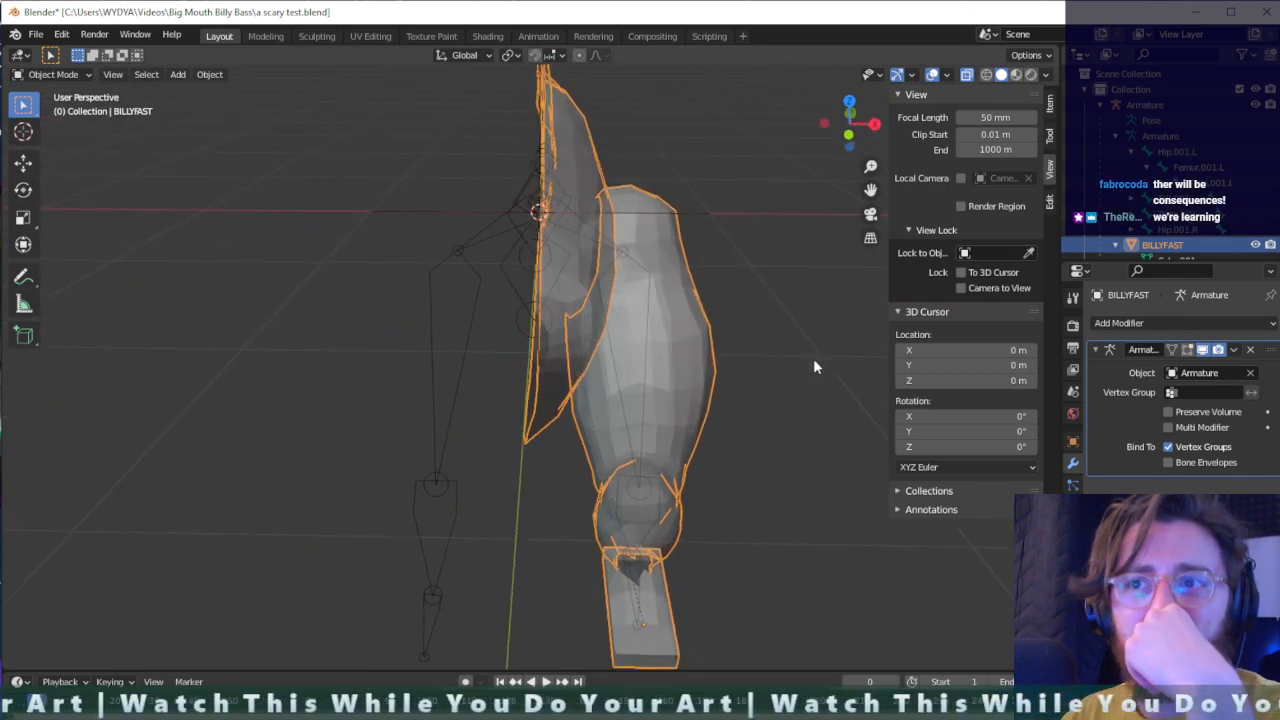
{"action": "scroll", "coordinate": [813, 367], "scroll_direction": "down", "scroll_amount": 1}
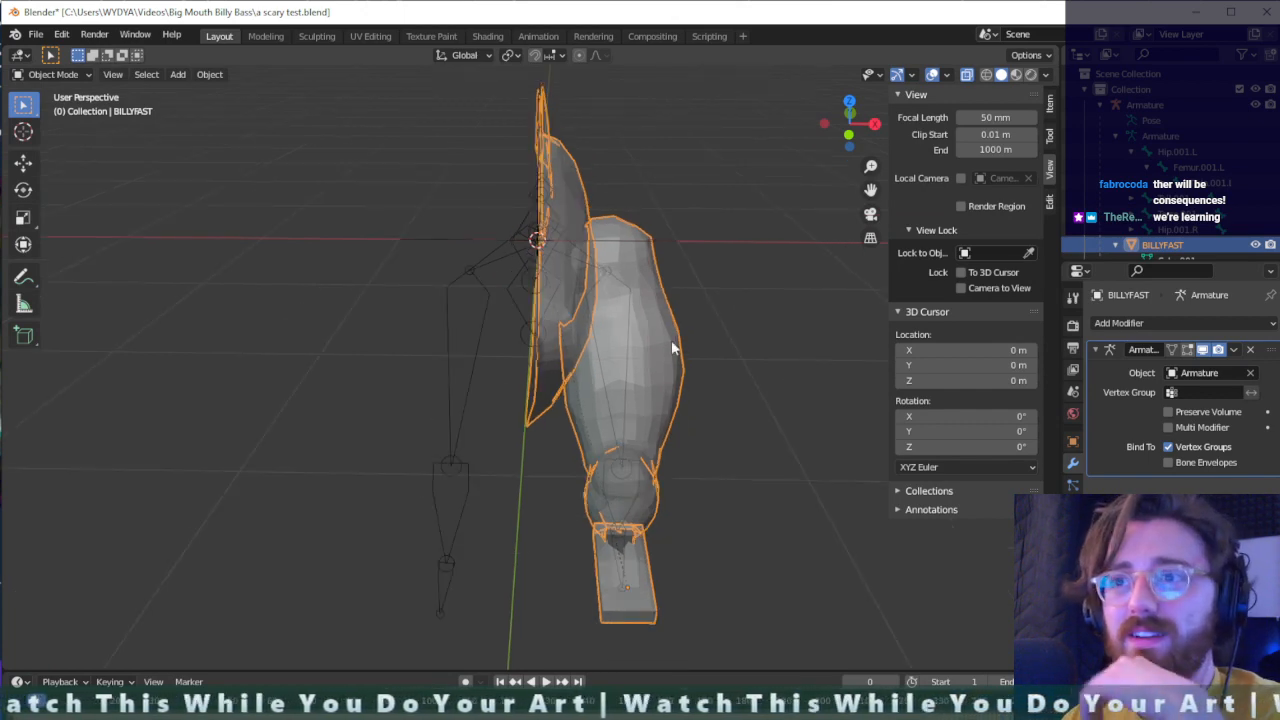
{"action": "scroll", "coordinate": [671, 348], "scroll_direction": "down", "scroll_amount": 2}
{"action": "scroll", "coordinate": [671, 348], "scroll_direction": "up", "scroll_amount": 3}
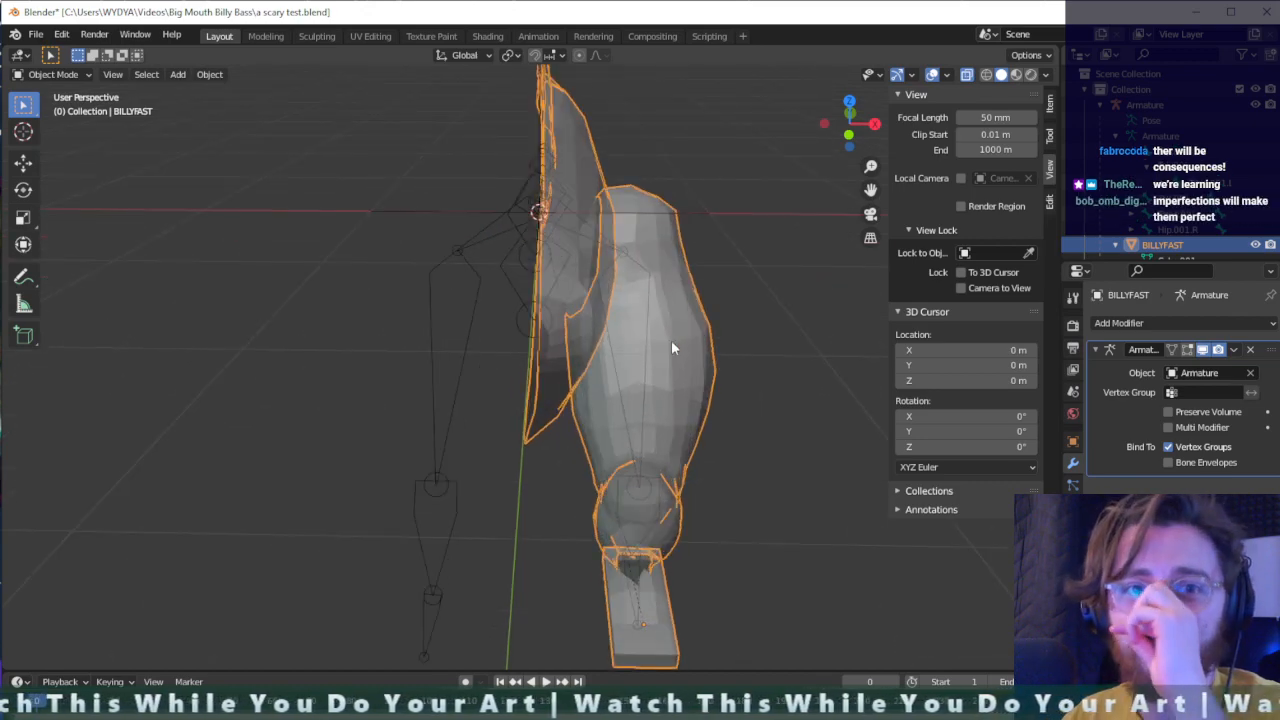
{"action": "middle_click_drag", "start_coordinate": [731, 358], "coordinate": [744, 471]}
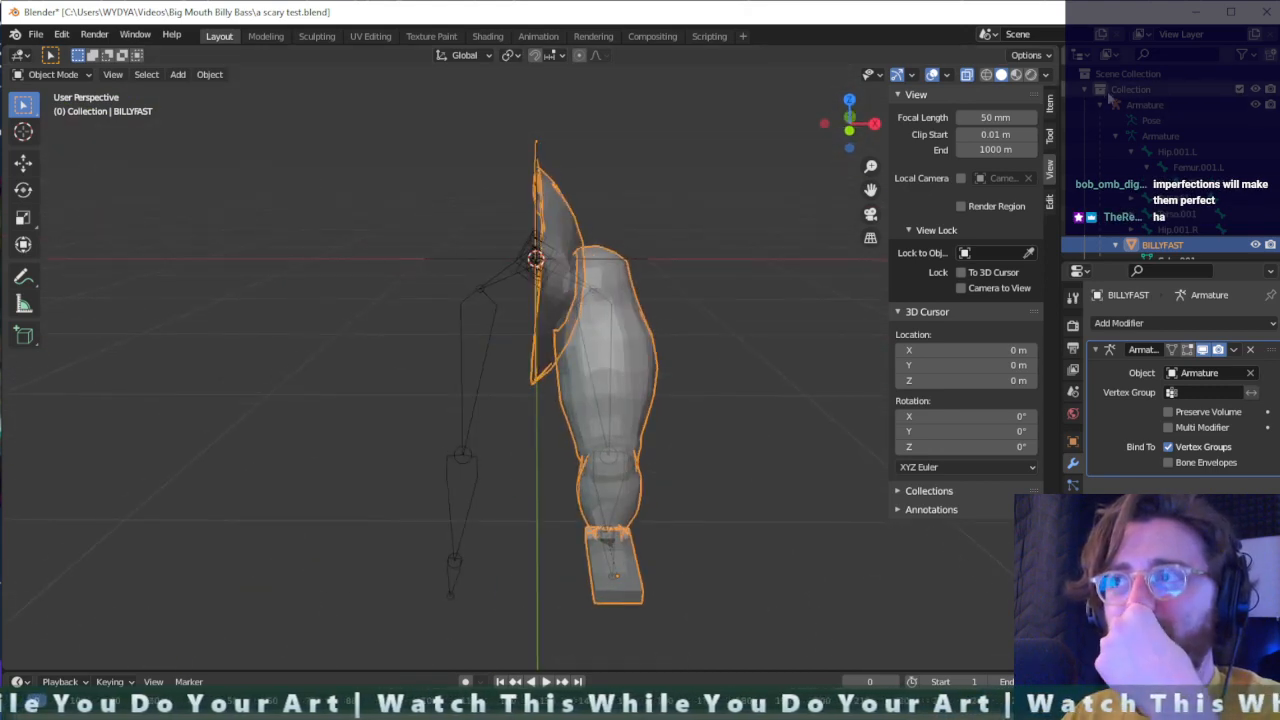
- Hide the main Collection, show the DUPES collection, and inspect its backup fish body, leg and Armature.001
{"action": "left_click", "coordinate": [1085, 89]}
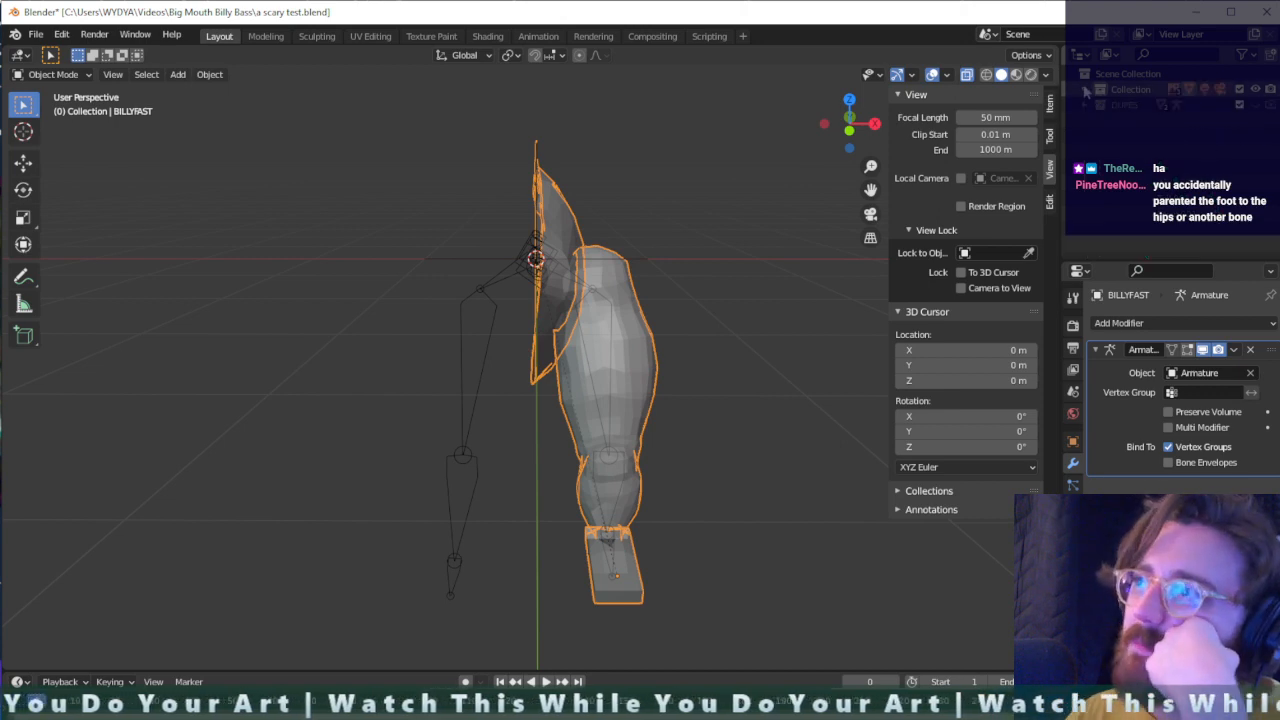
{"action": "left_click", "coordinate": [1098, 104]}
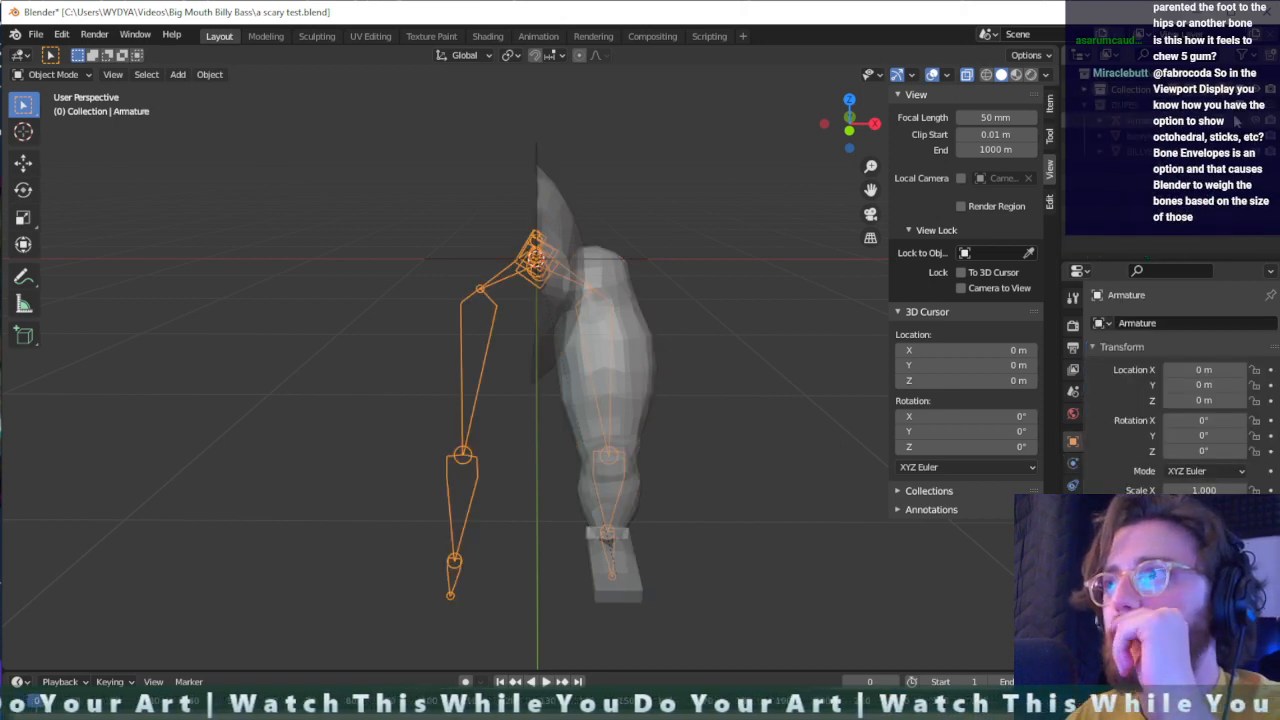
{"action": "left_click", "coordinate": [1257, 90]}
{"action": "left_click", "coordinate": [1257, 105]}
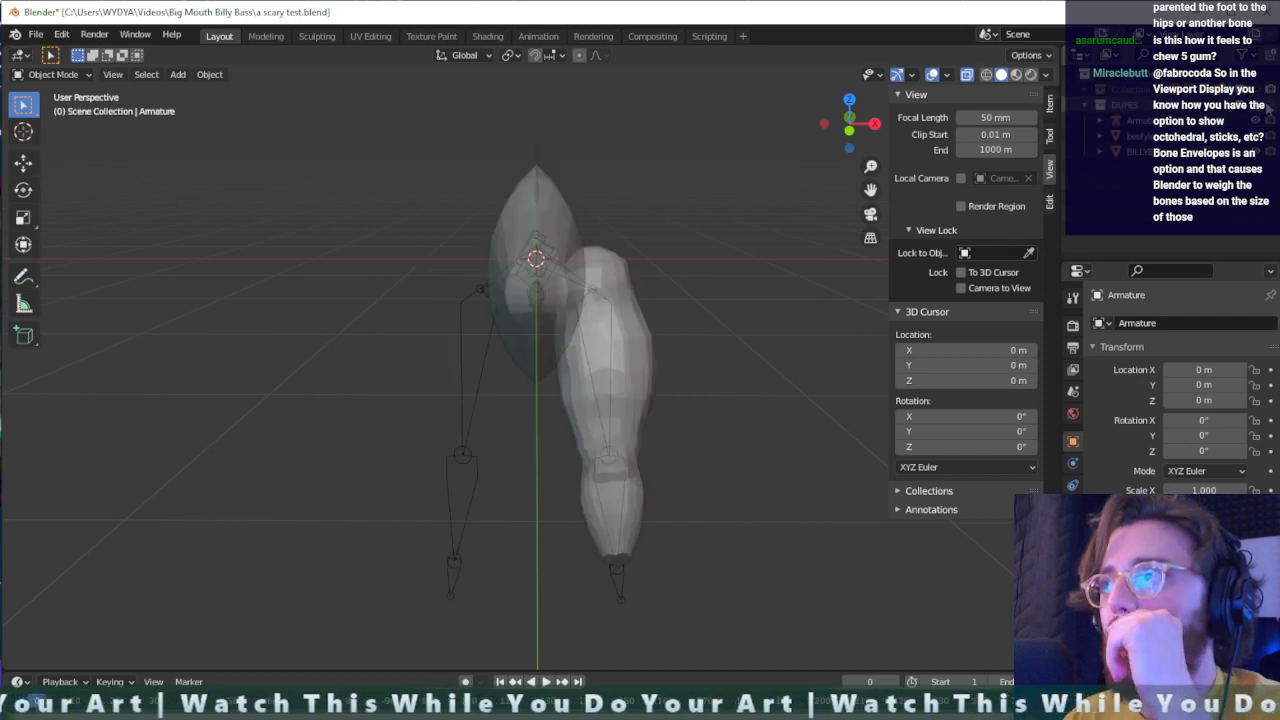
{"action": "middle_click_drag", "start_coordinate": [764, 438], "coordinate": [654, 441]}
{"action": "left_click", "coordinate": [1103, 122]}
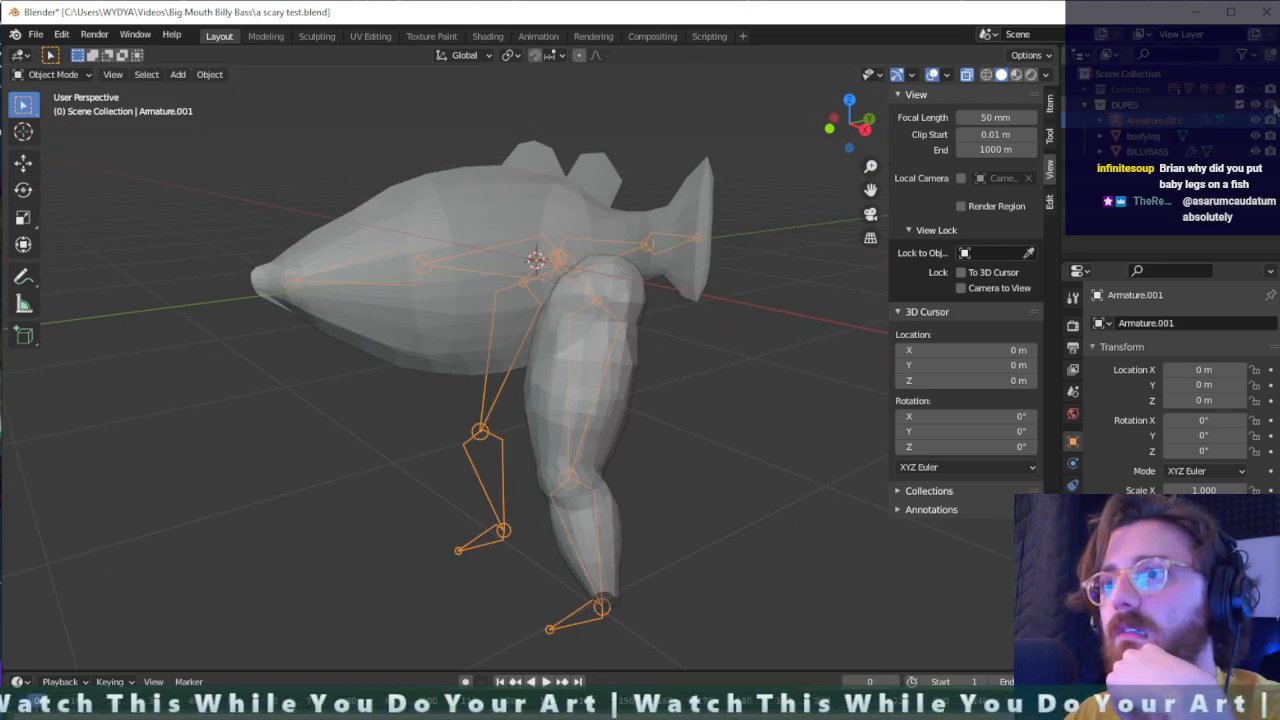
{"action": "middle_click_drag", "start_coordinate": [656, 504], "coordinate": [691, 489]}
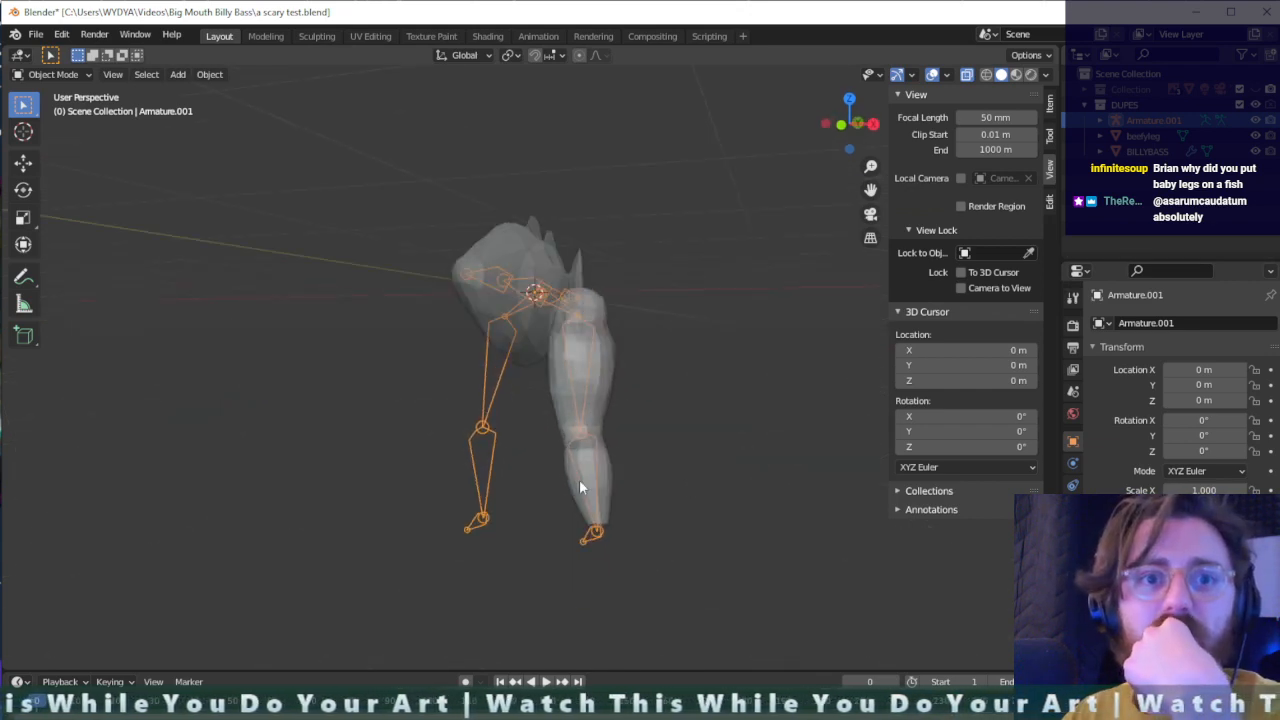
{"action": "middle_click_drag", "start_coordinate": [579, 479], "coordinate": [606, 406]}
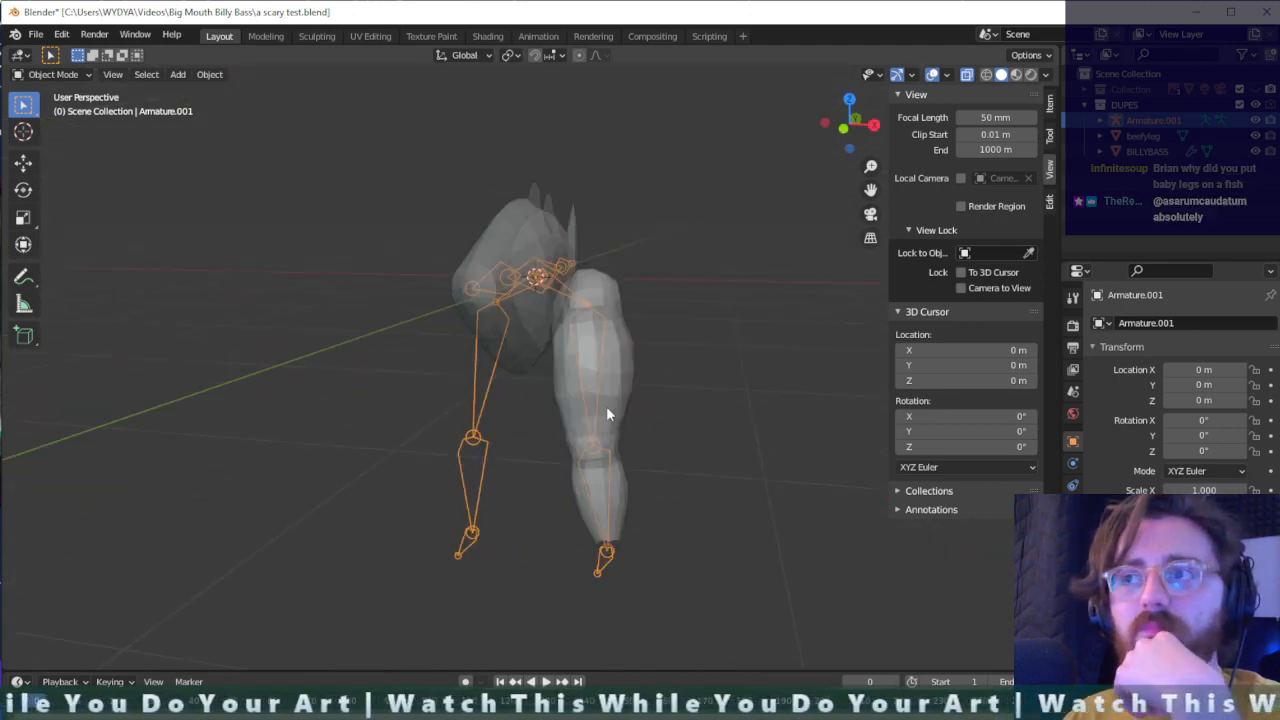
- Show the main Collection again and hide the DUPES collection
{"action": "left_click", "coordinate": [1084, 90]}
{"action": "left_click", "coordinate": [1256, 90]}
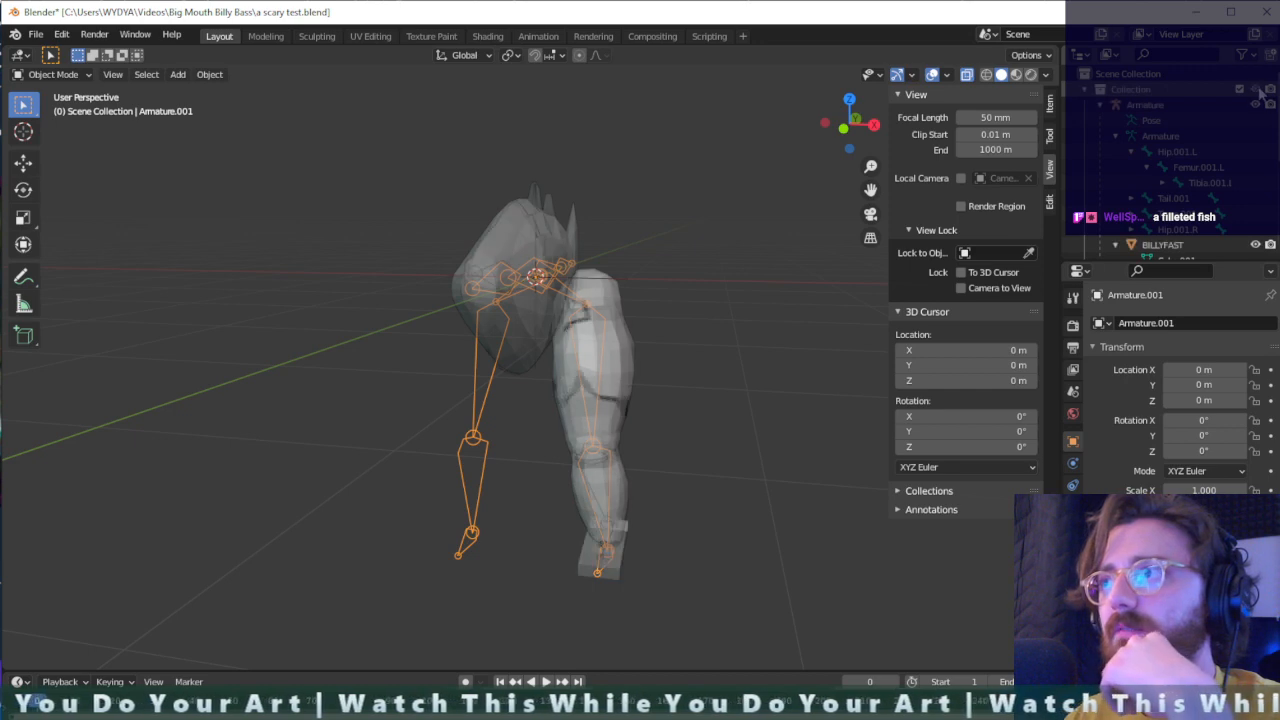
{"action": "scroll", "coordinate": [1224, 178], "scroll_direction": "down", "scroll_amount": 3}
{"action": "scroll", "coordinate": [1246, 168], "scroll_direction": "down", "scroll_amount": 3}
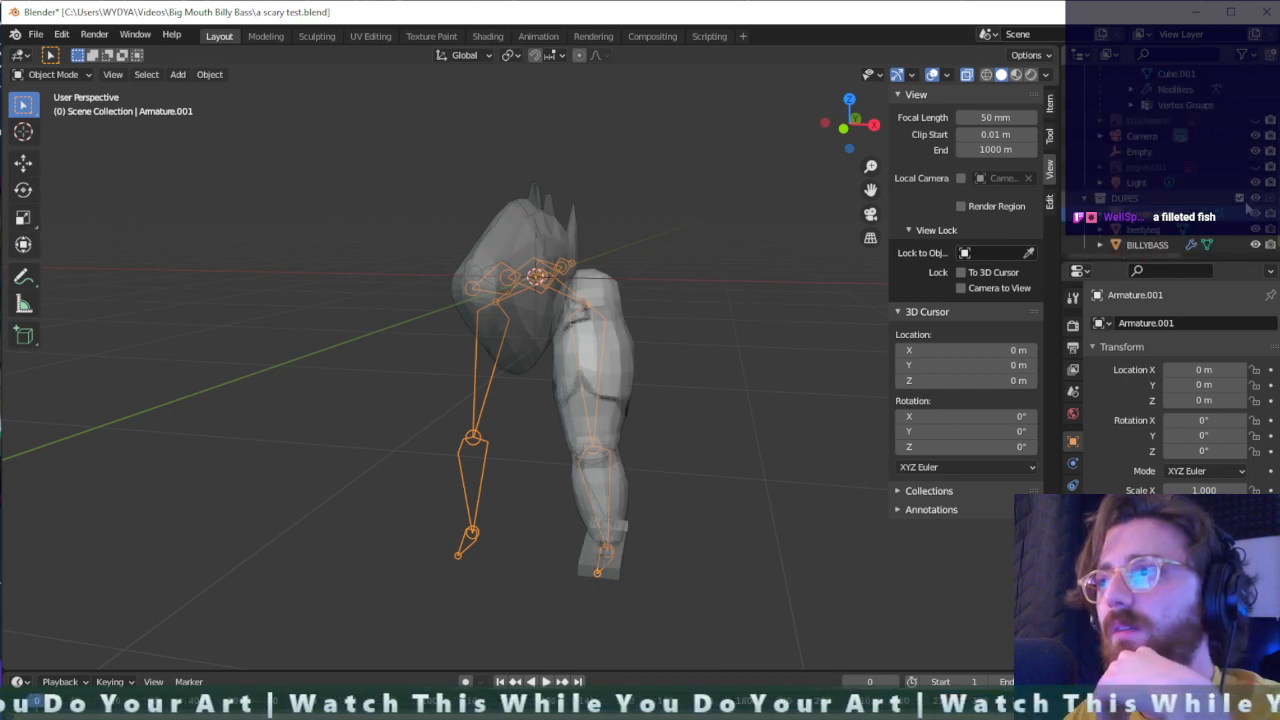
{"action": "left_click", "coordinate": [1256, 200]}
{"action": "scroll", "coordinate": [1256, 200], "scroll_direction": "up", "scroll_amount": 5}
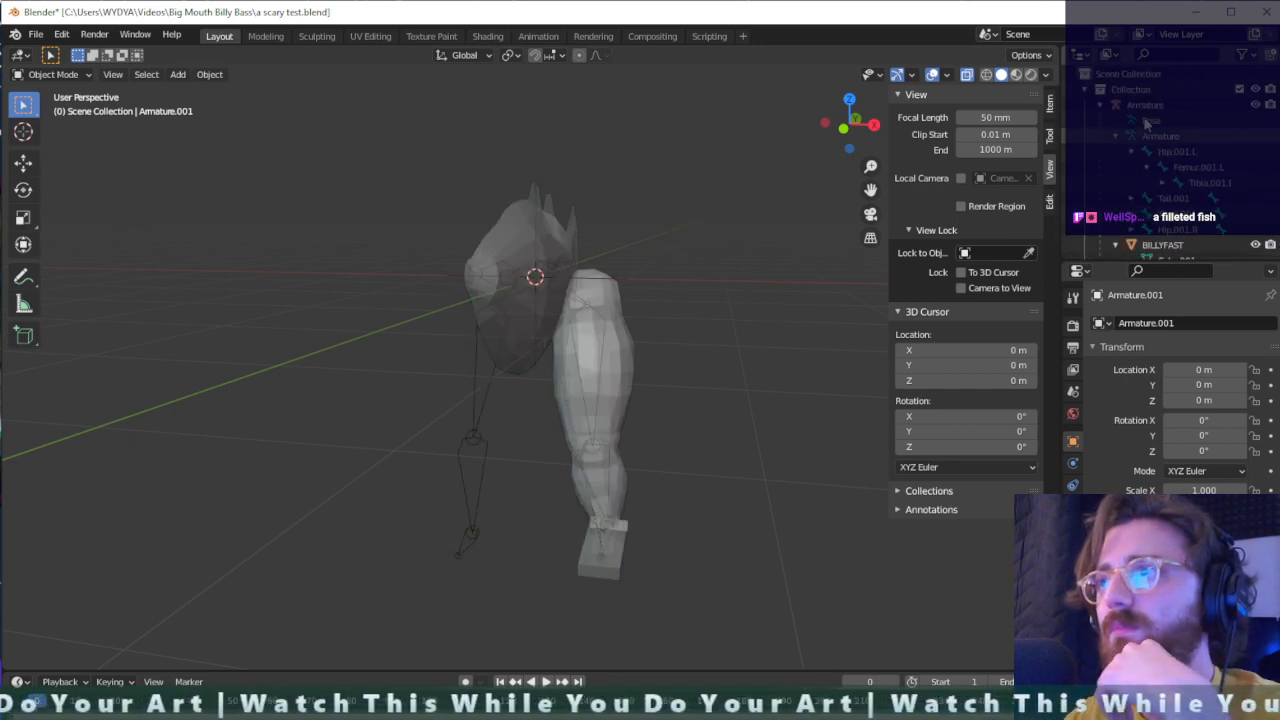
{"action": "left_click", "coordinate": [1088, 90]}
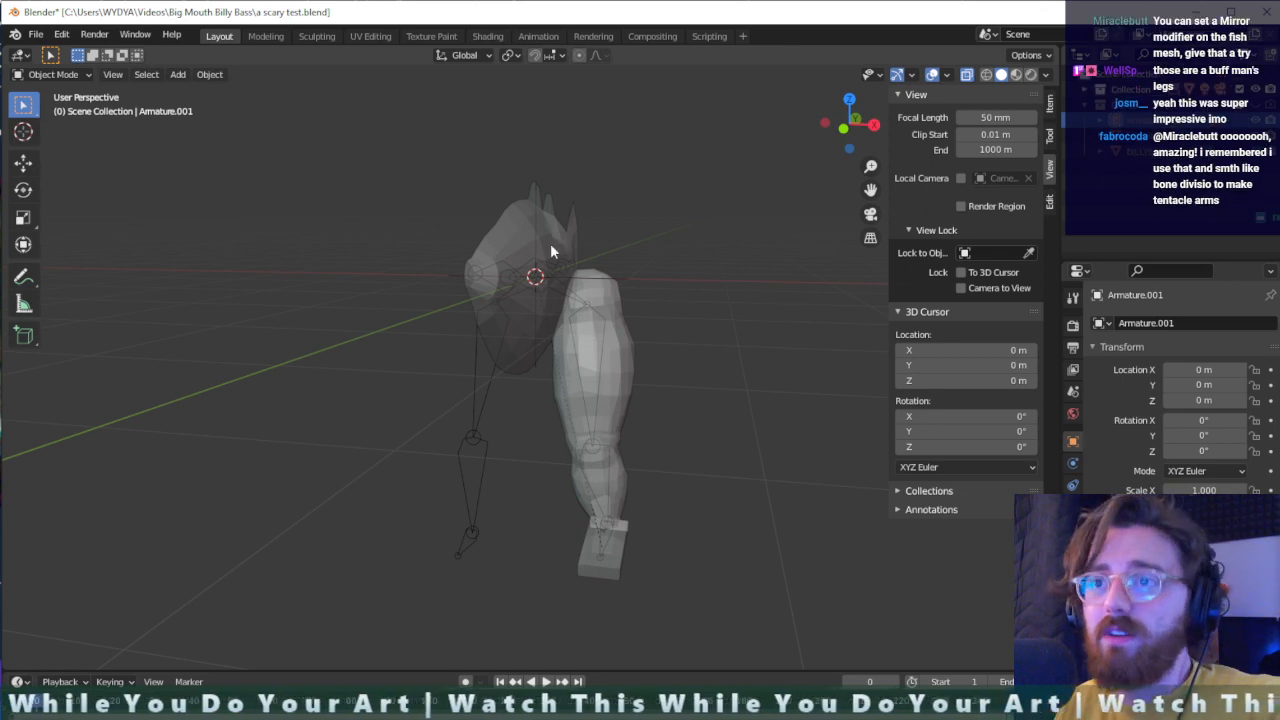
- Add a Mirror modifier to the BILLYFAST mesh and assign a mirror object to it
{"action": "left_click", "coordinate": [551, 251]}
{"action": "left_click", "coordinate": [1073, 463]}
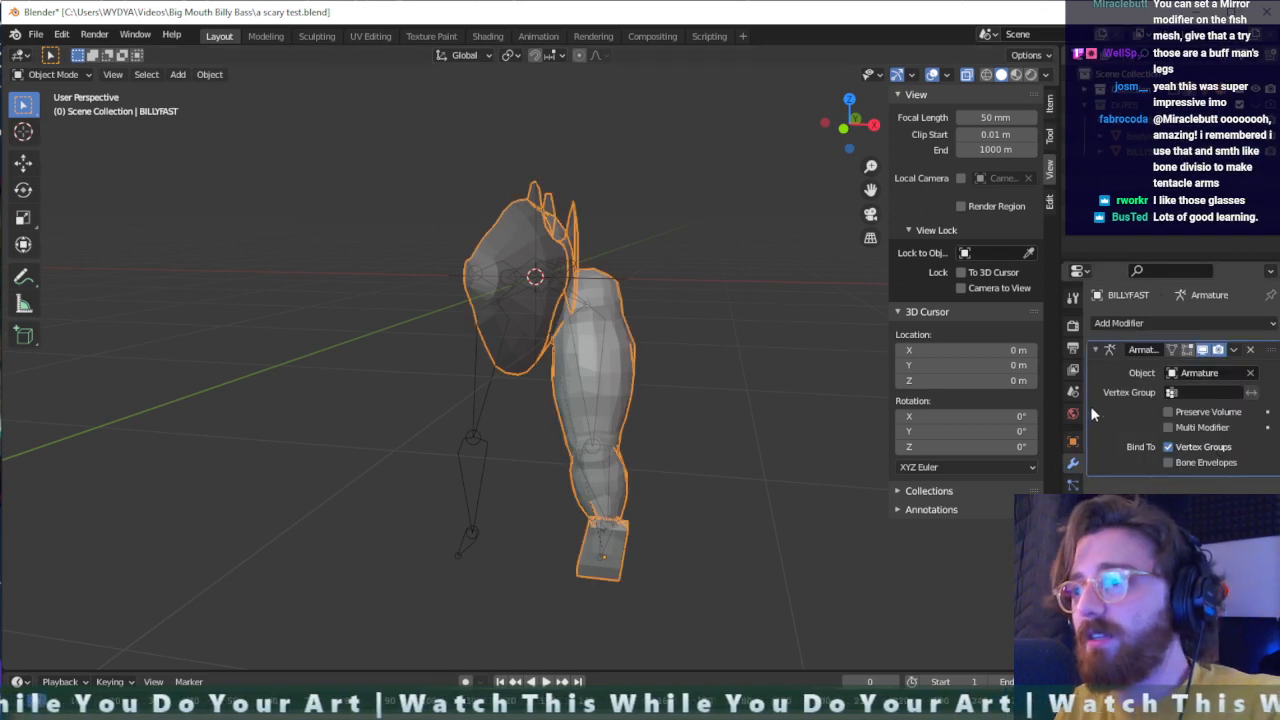
{"action": "left_click", "coordinate": [1156, 325]}
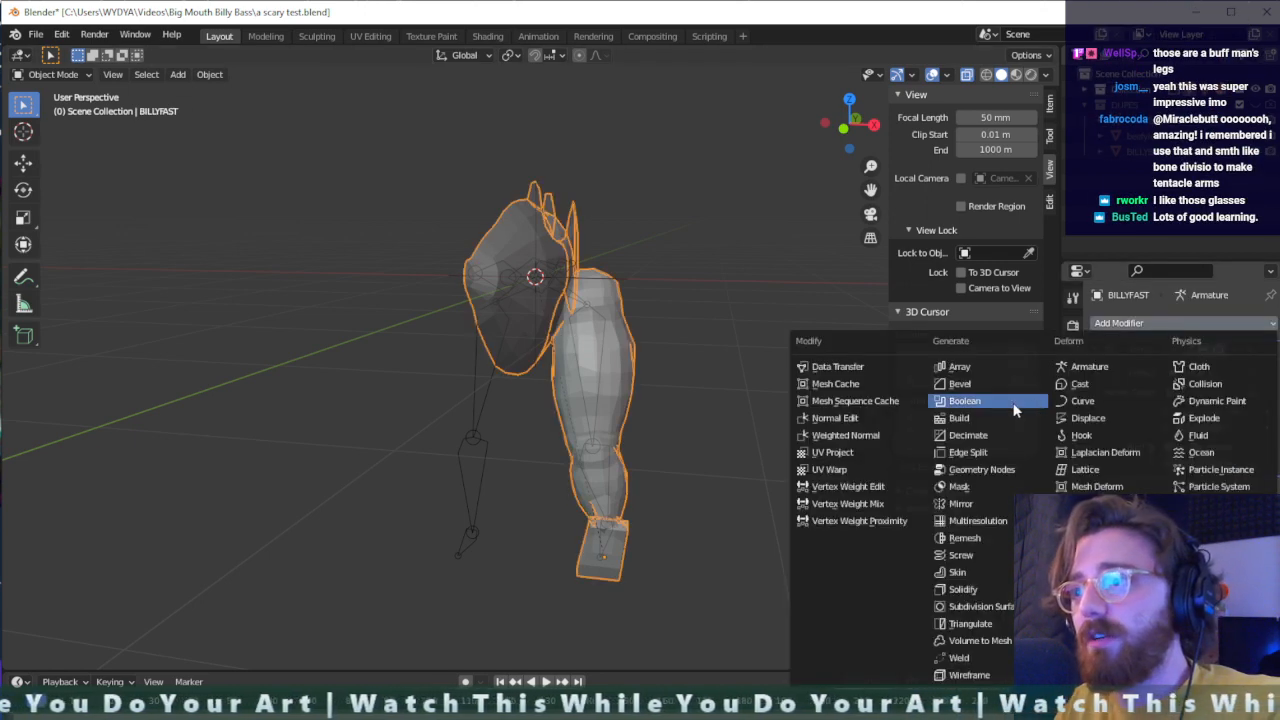
{"action": "left_click", "coordinate": [960, 503]}
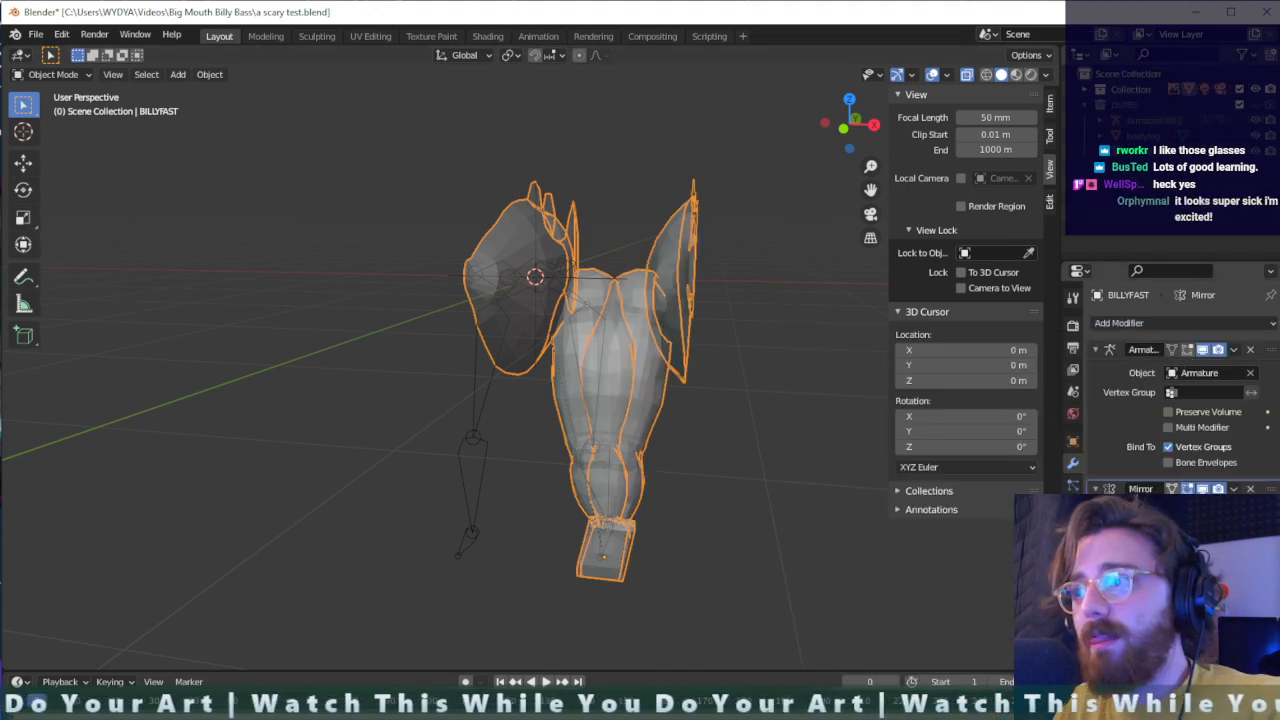
{"action": "left_click", "coordinate": [1204, 573]}
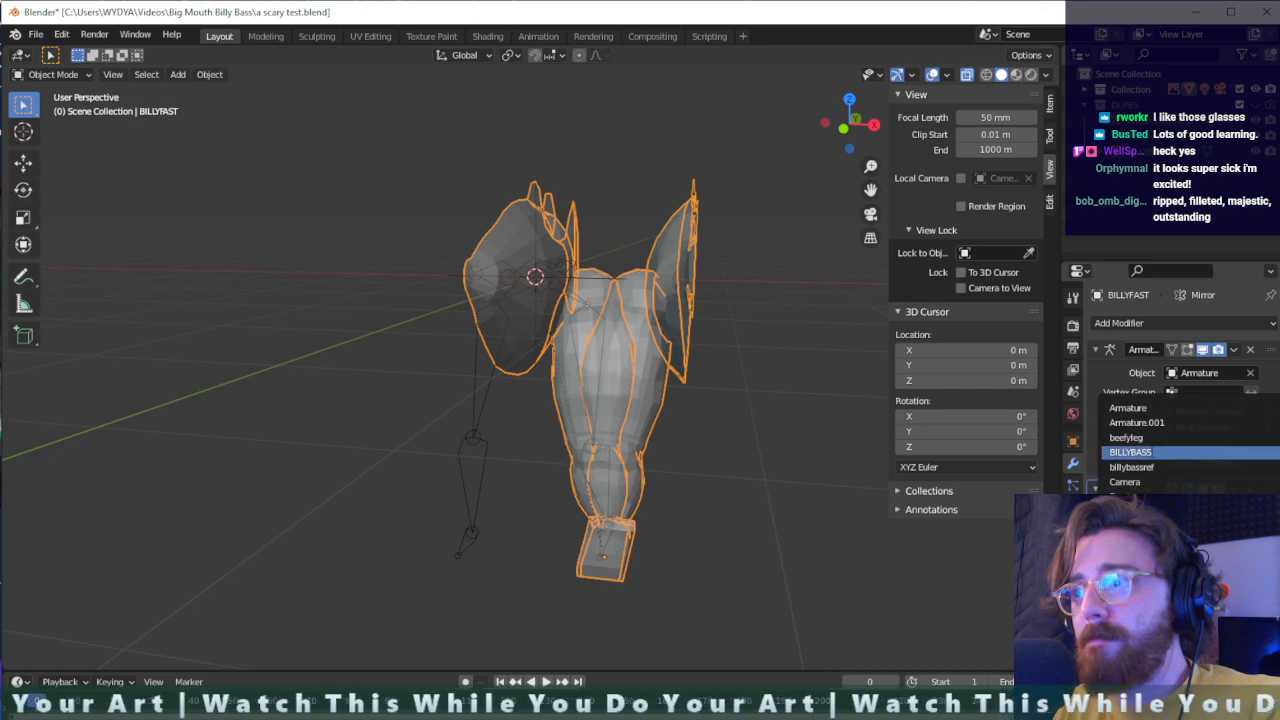
{"action": "left_click", "coordinate": [1190, 511]}
- Inspect the mirrored body and legs from several angles, and remove the Mirror modifier from BILLYFAST
{"action": "middle_click_drag", "start_coordinate": [480, 390], "coordinate": [507, 416]}
{"action": "scroll", "coordinate": [527, 344], "scroll_direction": "up", "scroll_amount": 3}
{"action": "middle_click_drag", "start_coordinate": [527, 344], "coordinate": [680, 338]}
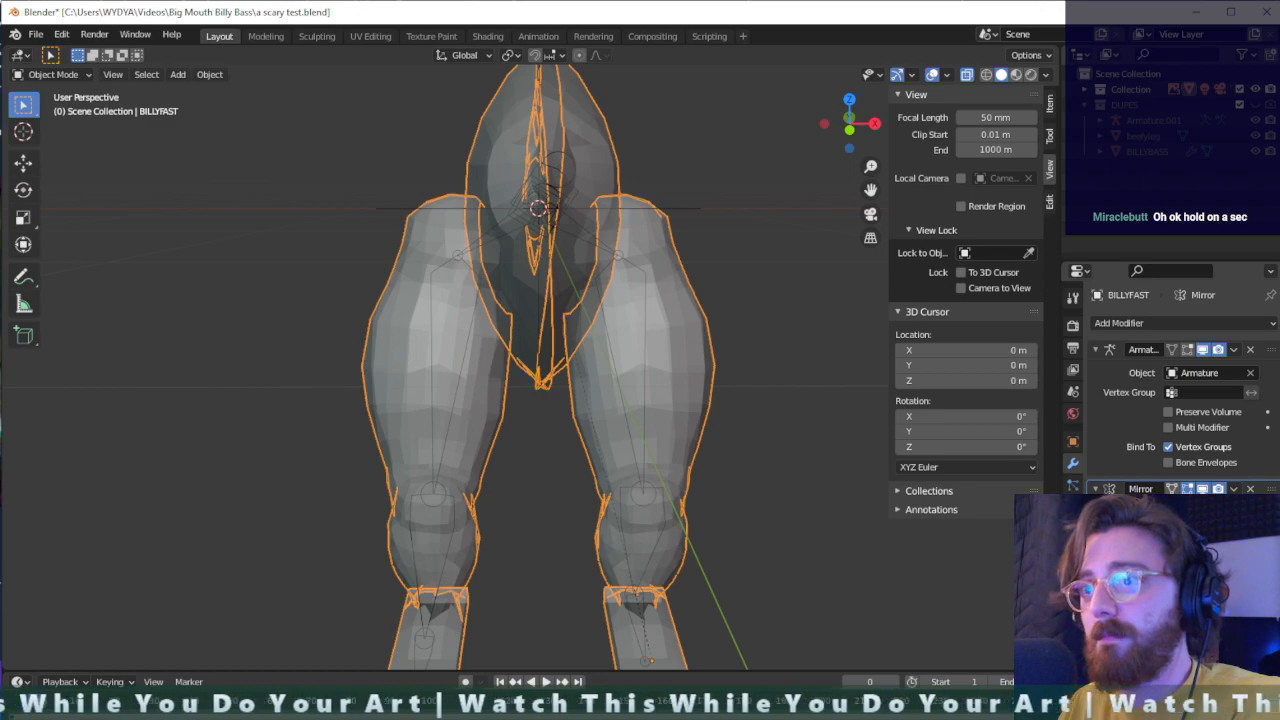
{"action": "middle_click_drag", "start_coordinate": [734, 469], "coordinate": [614, 444]}
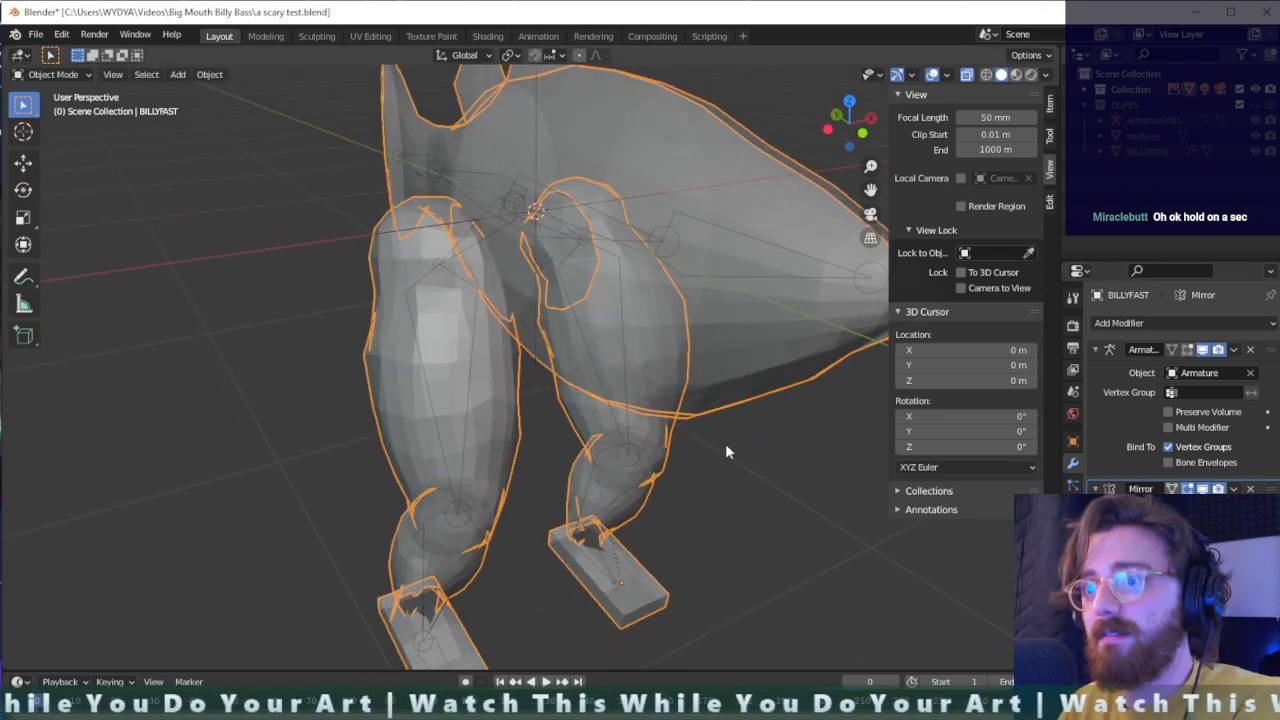
{"action": "middle_click_drag", "start_coordinate": [726, 452], "coordinate": [682, 425]}
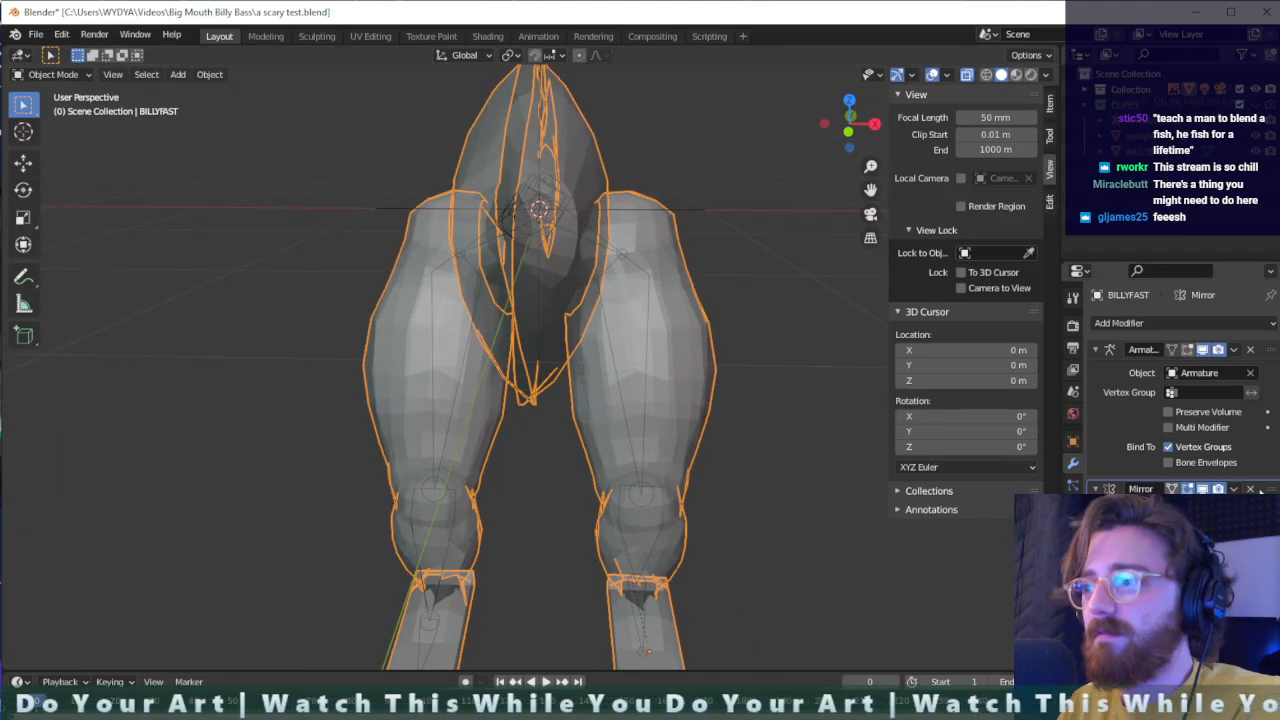
{"action": "left_click", "coordinate": [1250, 488]}
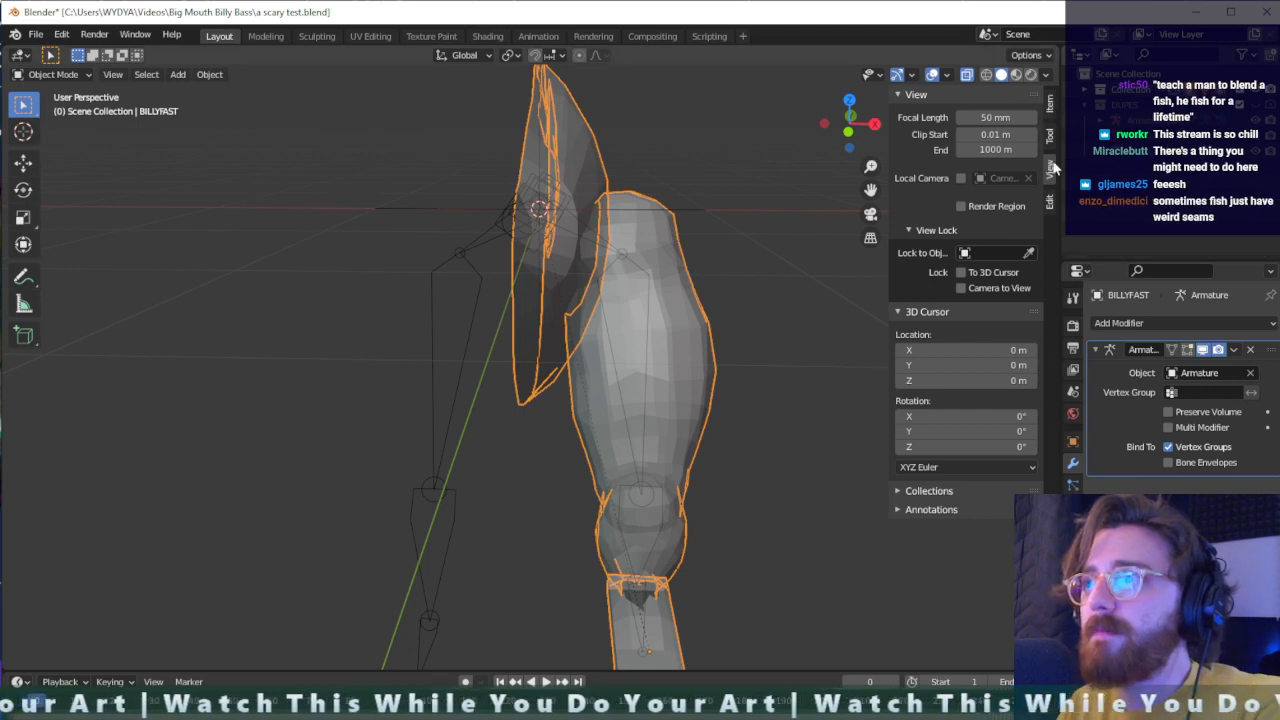
- Try AutoMirror on BILLYFAST along X with Positive orientation, inspect the mirrored fish, and remove the Mirror modifier
{"action": "left_click", "coordinate": [1050, 204]}
{"action": "left_click", "coordinate": [900, 94]}
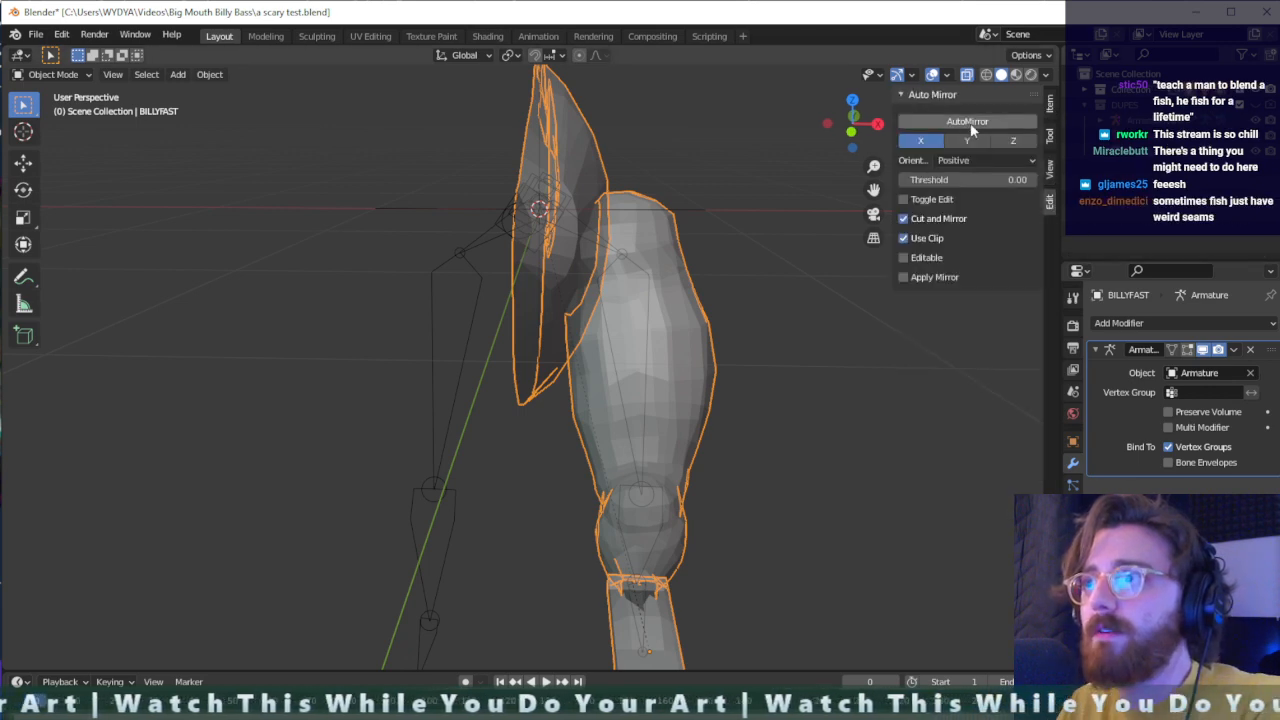
{"action": "left_click", "coordinate": [968, 122]}
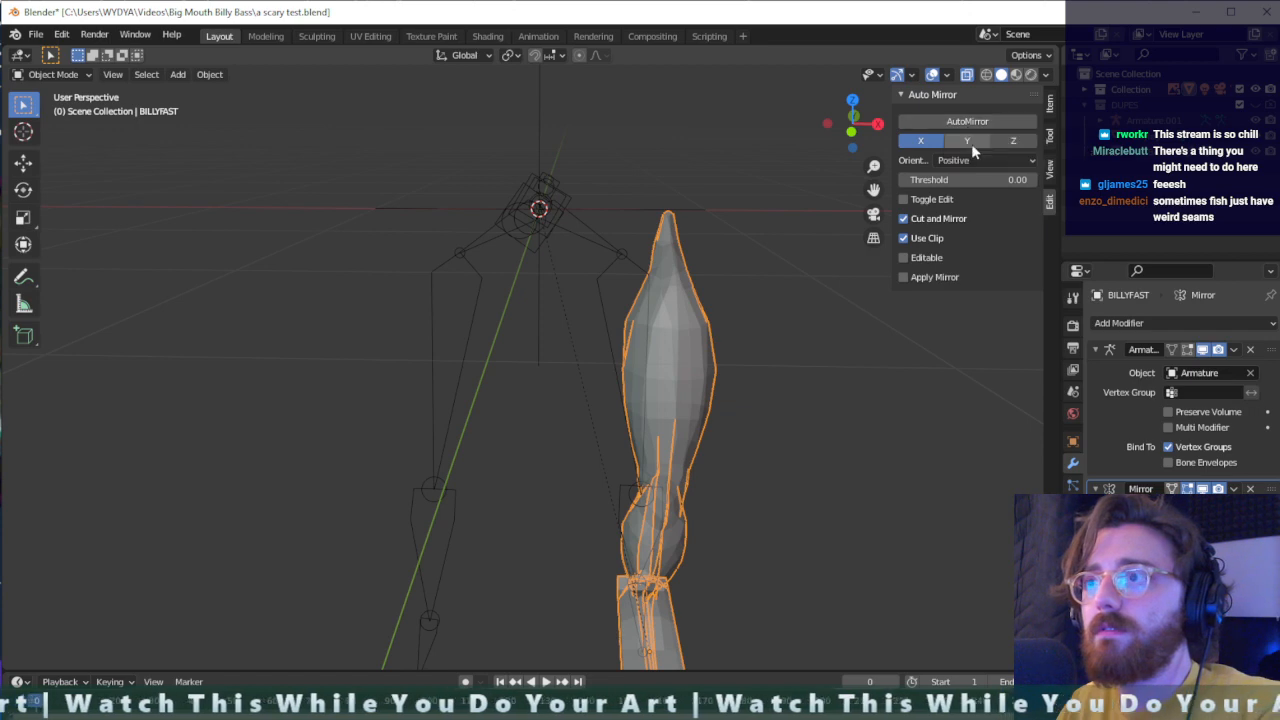
{"action": "left_click", "coordinate": [981, 160]}
{"action": "left_click", "coordinate": [978, 162]}
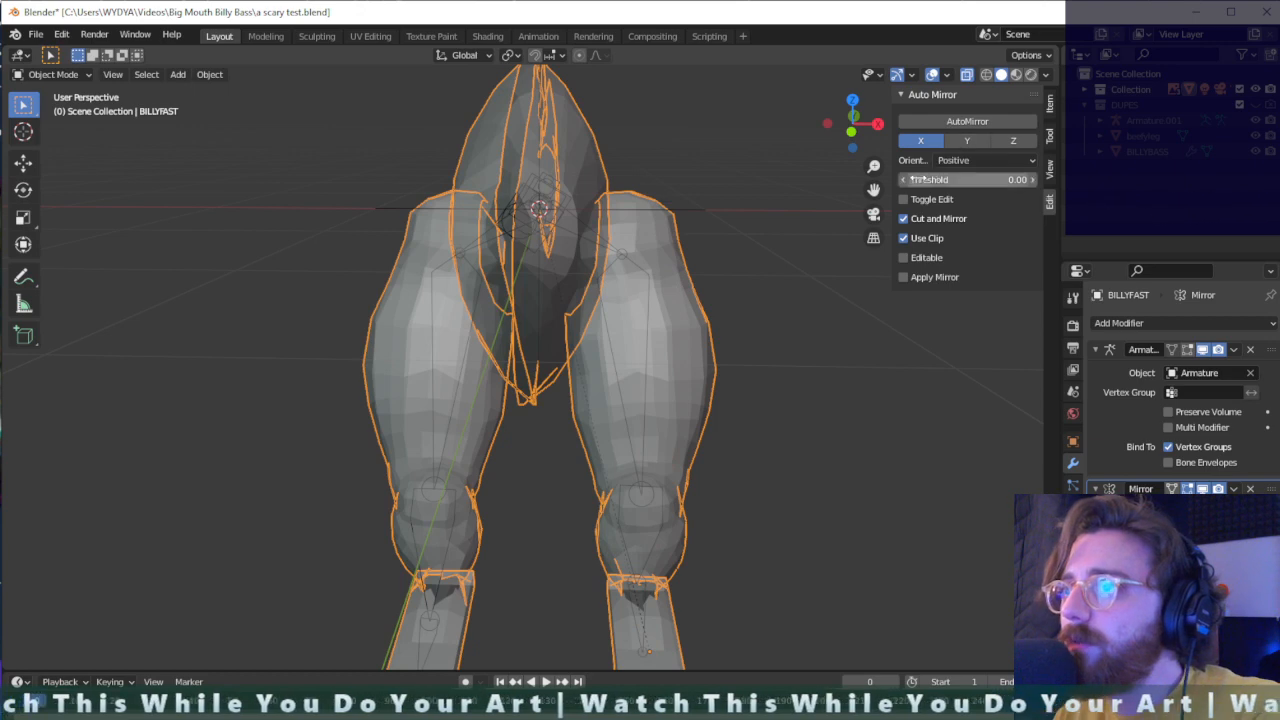
{"action": "middle_click_drag", "start_coordinate": [820, 240], "coordinate": [695, 237]}
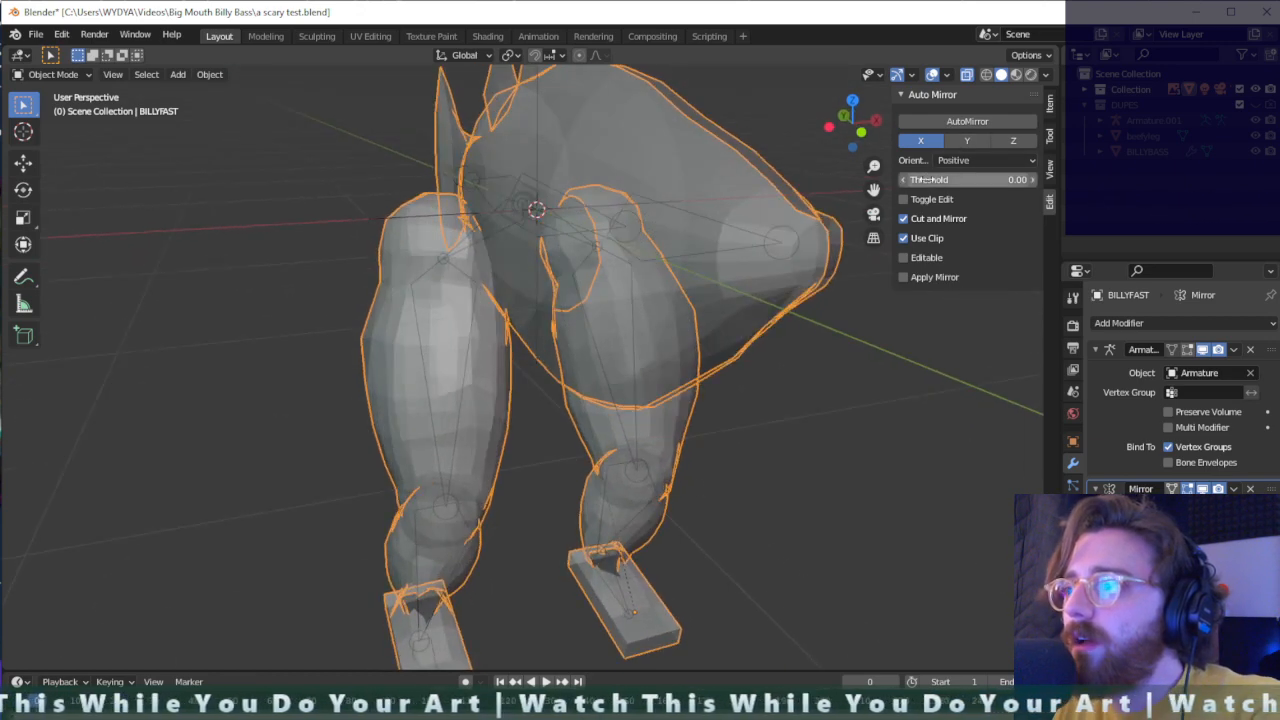
{"action": "middle_click_drag", "start_coordinate": [880, 315], "coordinate": [864, 318]}
{"action": "left_click", "coordinate": [1250, 489]}
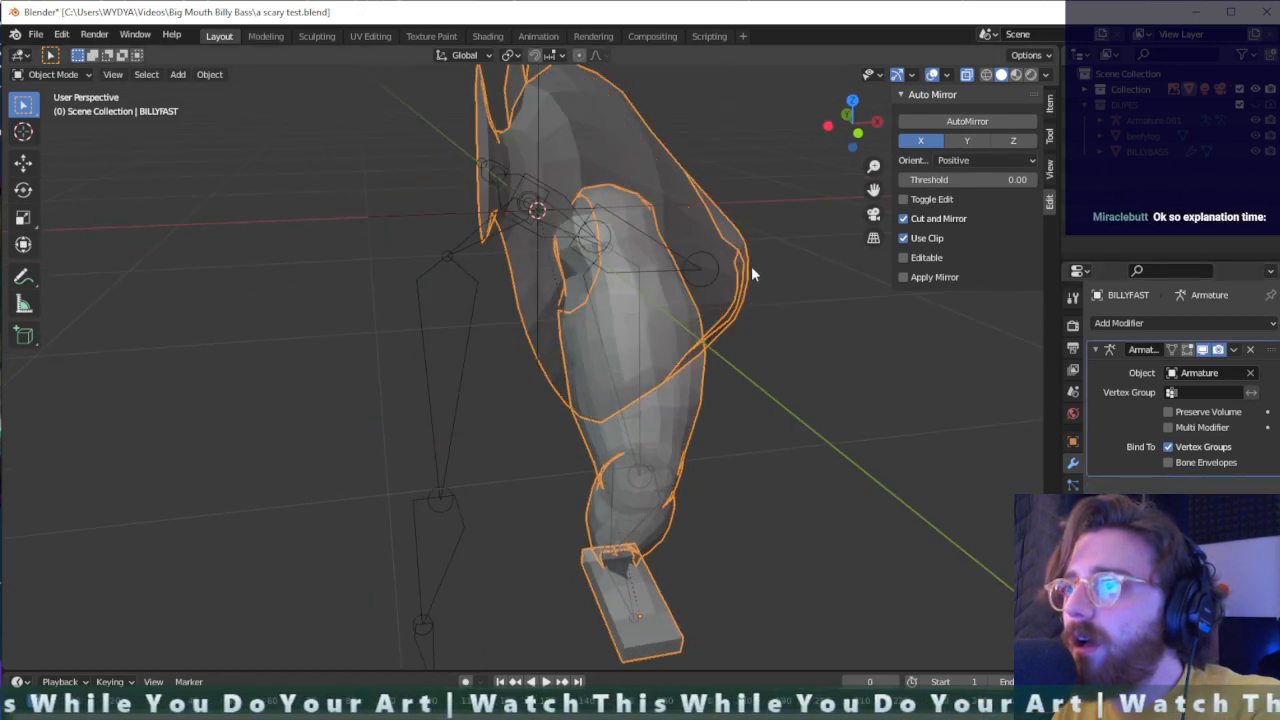
- Run AutoMirror along X on the BILLYFAST mesh again and undo it
{"action": "middle_click_drag", "start_coordinate": [689, 180], "coordinate": [777, 239]}
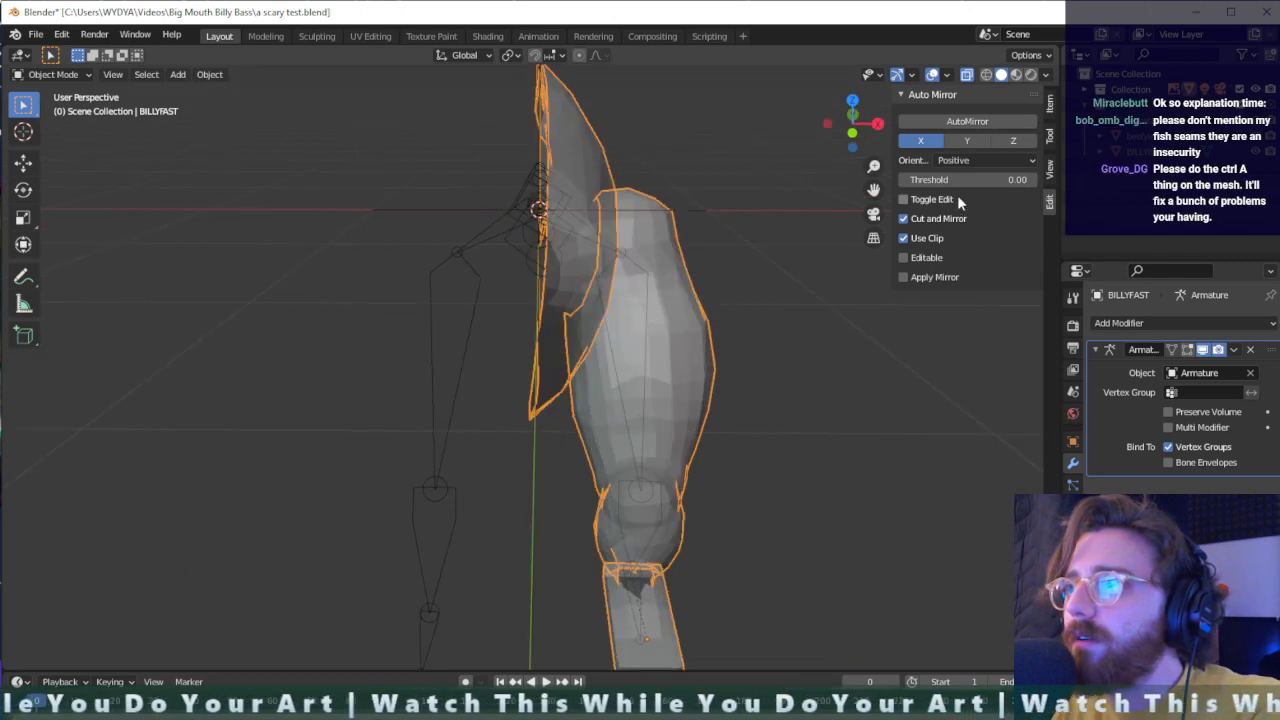
{"action": "left_click", "coordinate": [979, 126]}
{"action": "key", "text": "ctrl+z"}
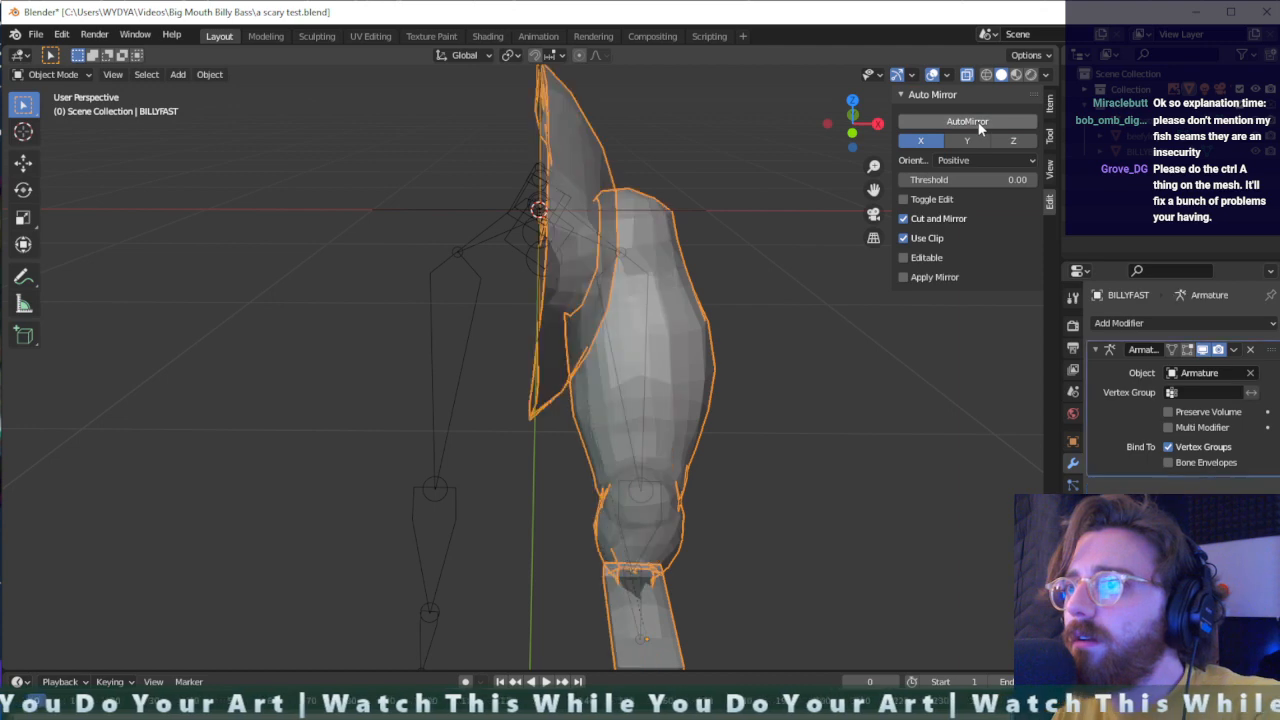
{"action": "scroll", "coordinate": [706, 296], "scroll_direction": "down", "scroll_amount": 2}
{"action": "middle_click_drag", "start_coordinate": [709, 310], "coordinate": [650, 368]}
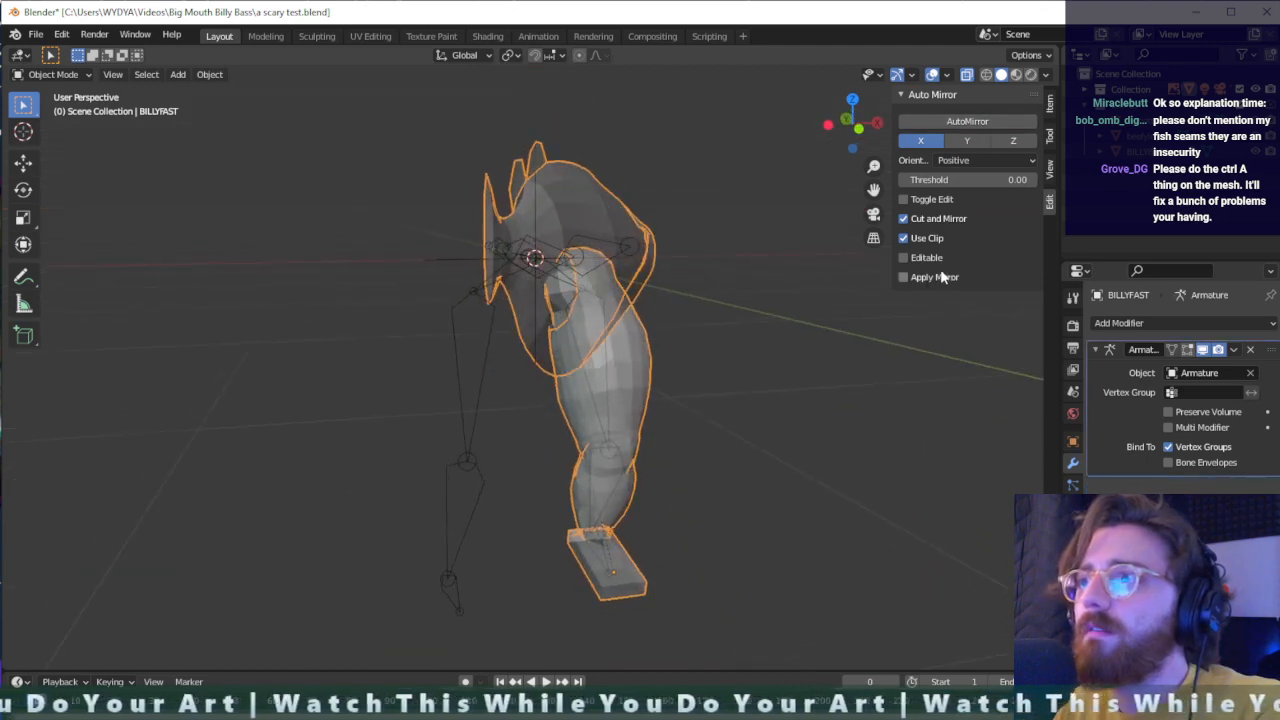
{"action": "middle_click_drag", "start_coordinate": [802, 402], "coordinate": [761, 385]}
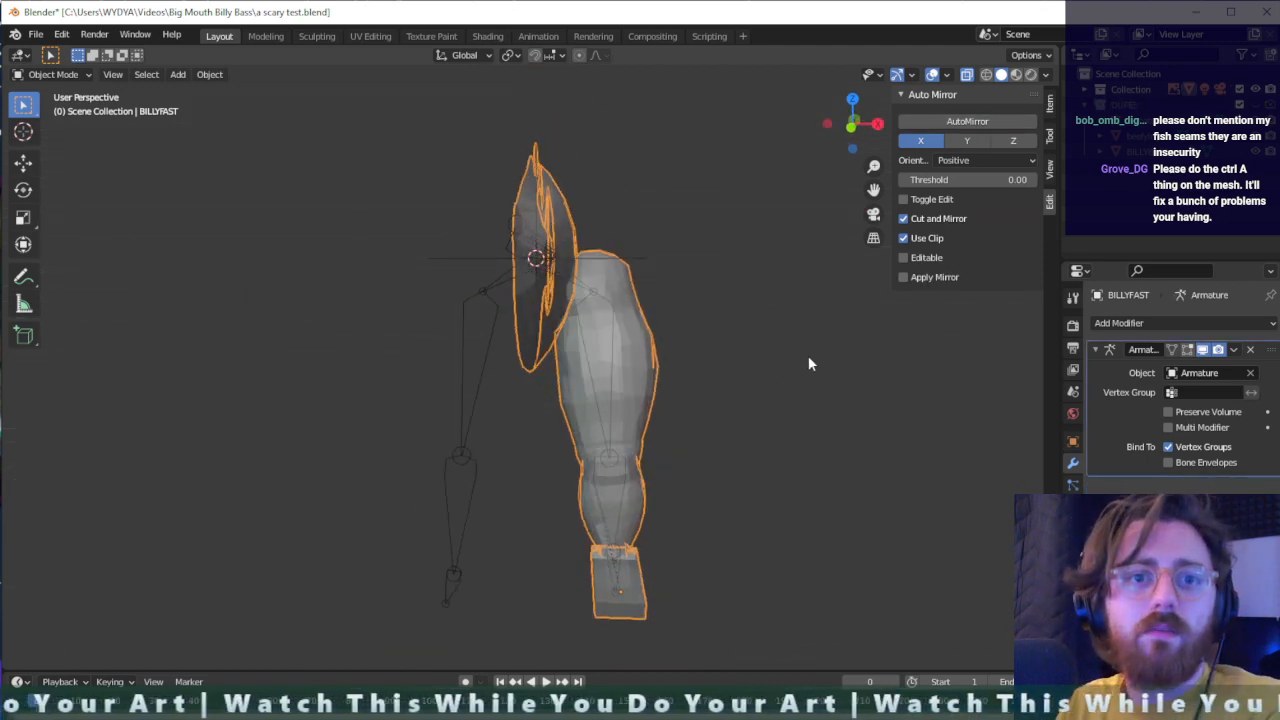
- Try to apply the object transforms of the BILLYFAST mesh
{"action": "middle_click_drag", "start_coordinate": [660, 354], "coordinate": [666, 374]}
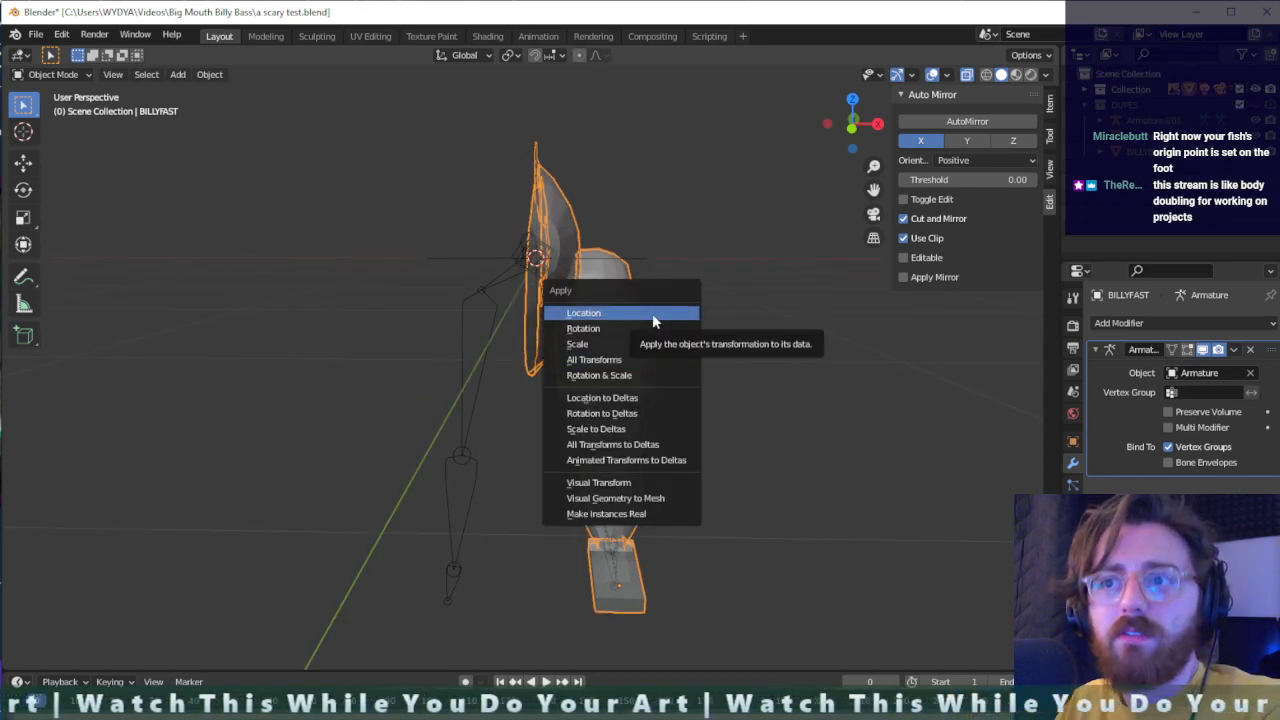
{"action": "left_click", "coordinate": [643, 366]}
{"action": "scroll", "coordinate": [700, 335], "scroll_direction": "up", "scroll_amount": 3}
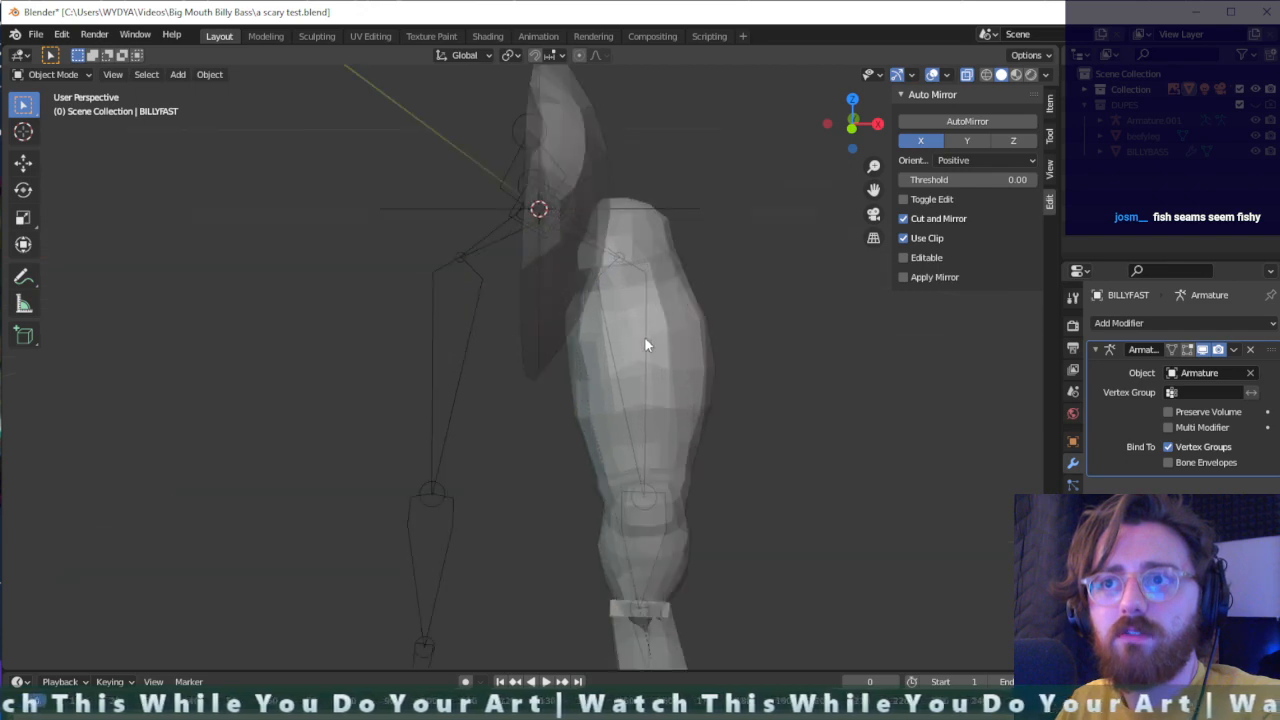
{"action": "mouse_move", "coordinate": [645, 342]}
{"action": "middle_mouse_down"}
{"action": "mouse_move", "coordinate": [723, 374]}
{"action": "mouse_move", "coordinate": [629, 352]}
{"action": "middle_mouse_up"}
{"action": "key", "text": "ctrl+a"}
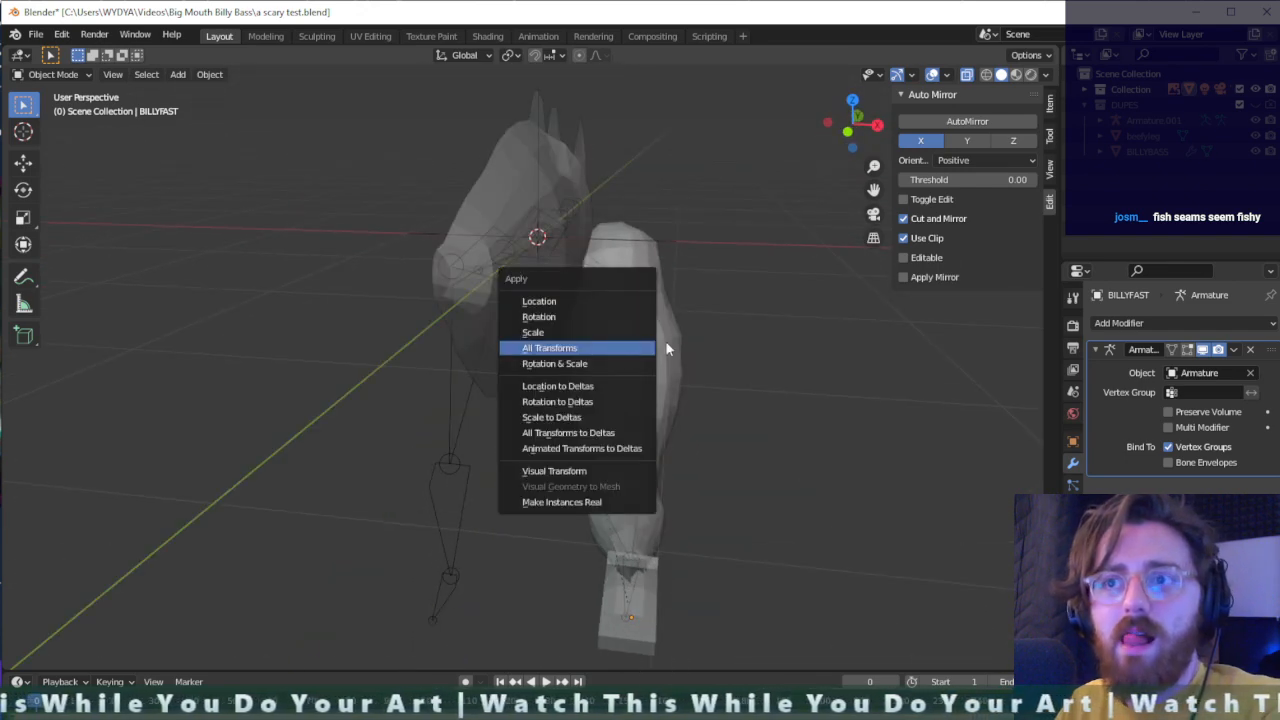
{"action": "left_click", "coordinate": [578, 401]}
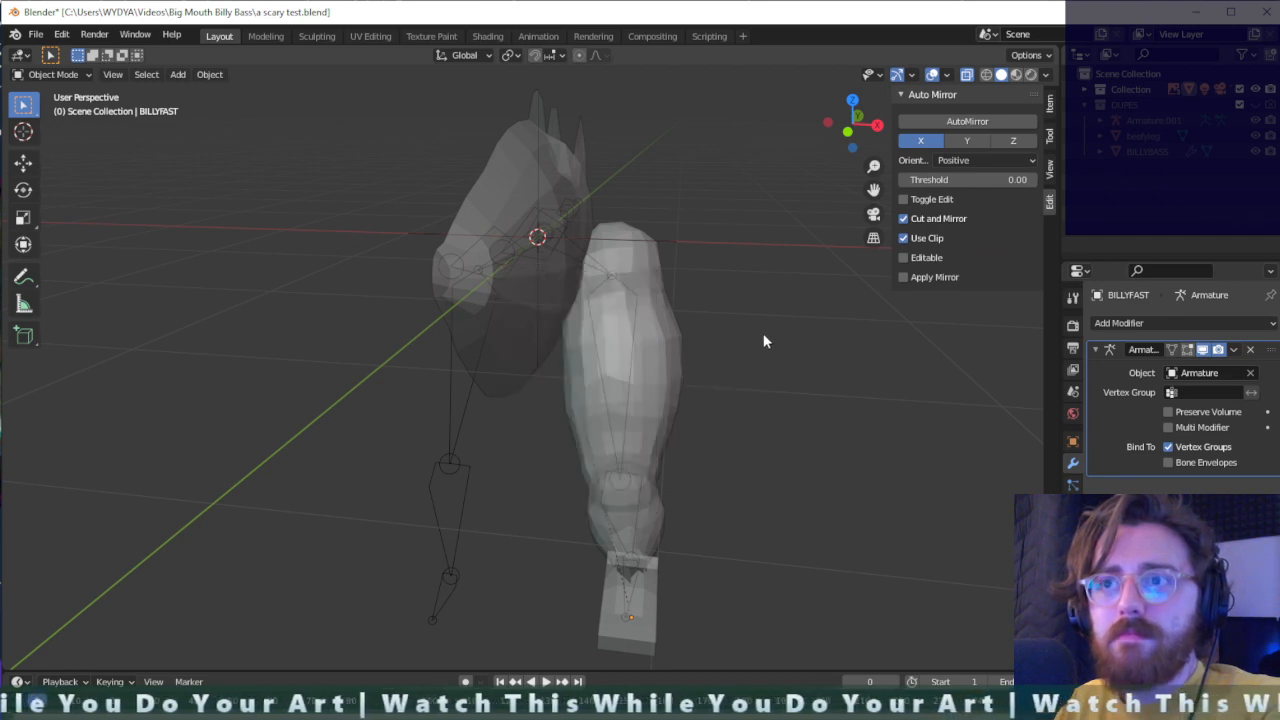
{"action": "middle_click_drag", "start_coordinate": [763, 333], "coordinate": [511, 244]}
{"action": "left_click", "coordinate": [497, 262]}
{"action": "key", "text": "ctrl+a"}
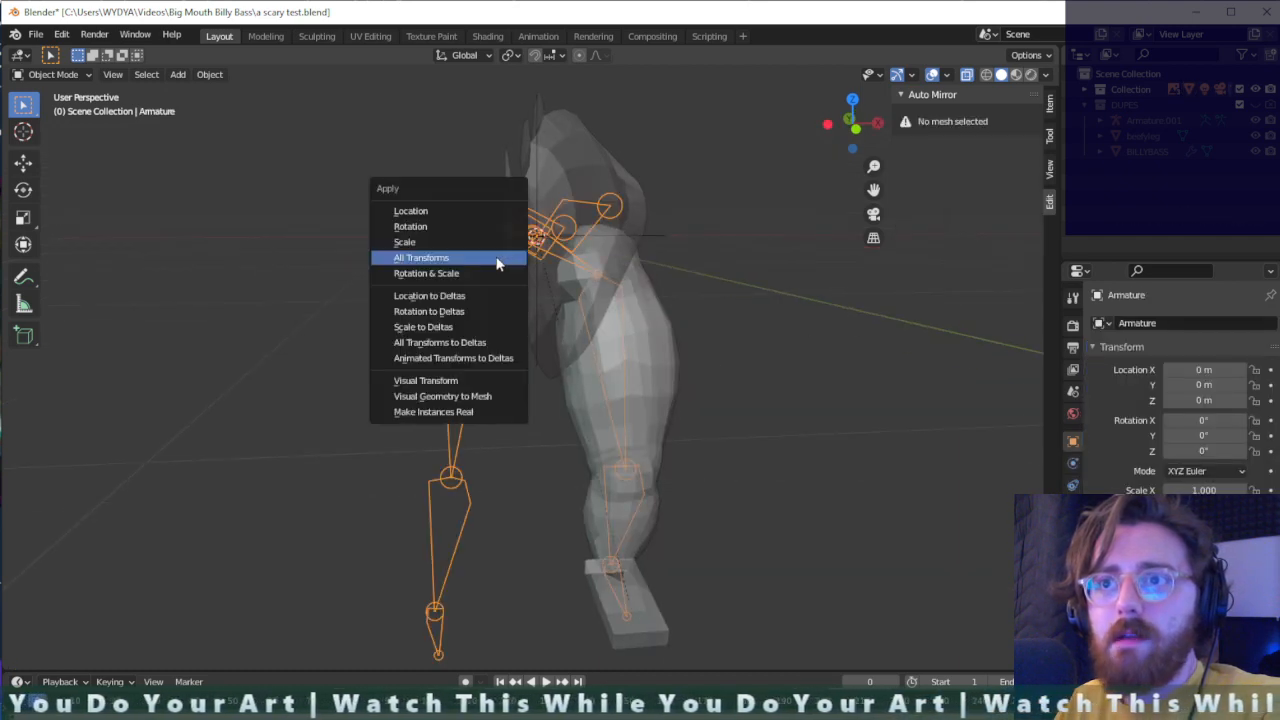
{"action": "left_click", "coordinate": [730, 313]}
{"action": "middle_click_drag", "start_coordinate": [729, 313], "coordinate": [557, 265]}
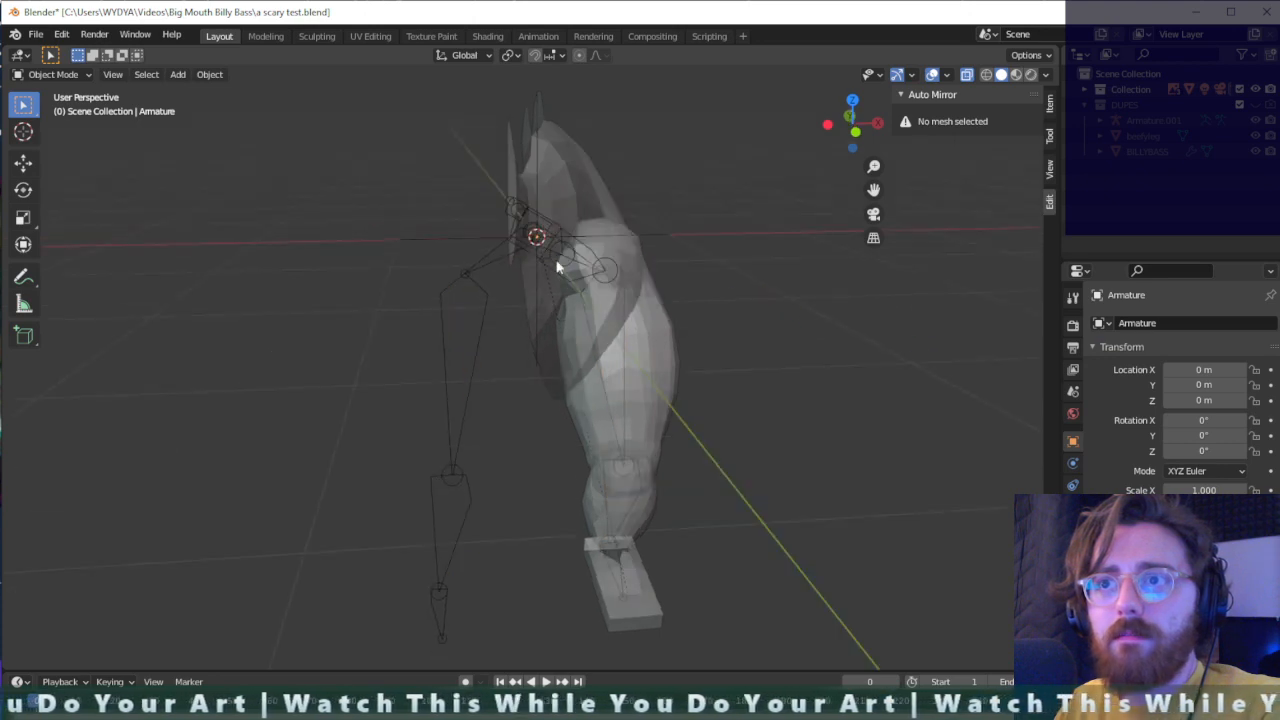
{"action": "left_click", "coordinate": [519, 236]}
{"action": "left_click", "coordinate": [490, 260]}
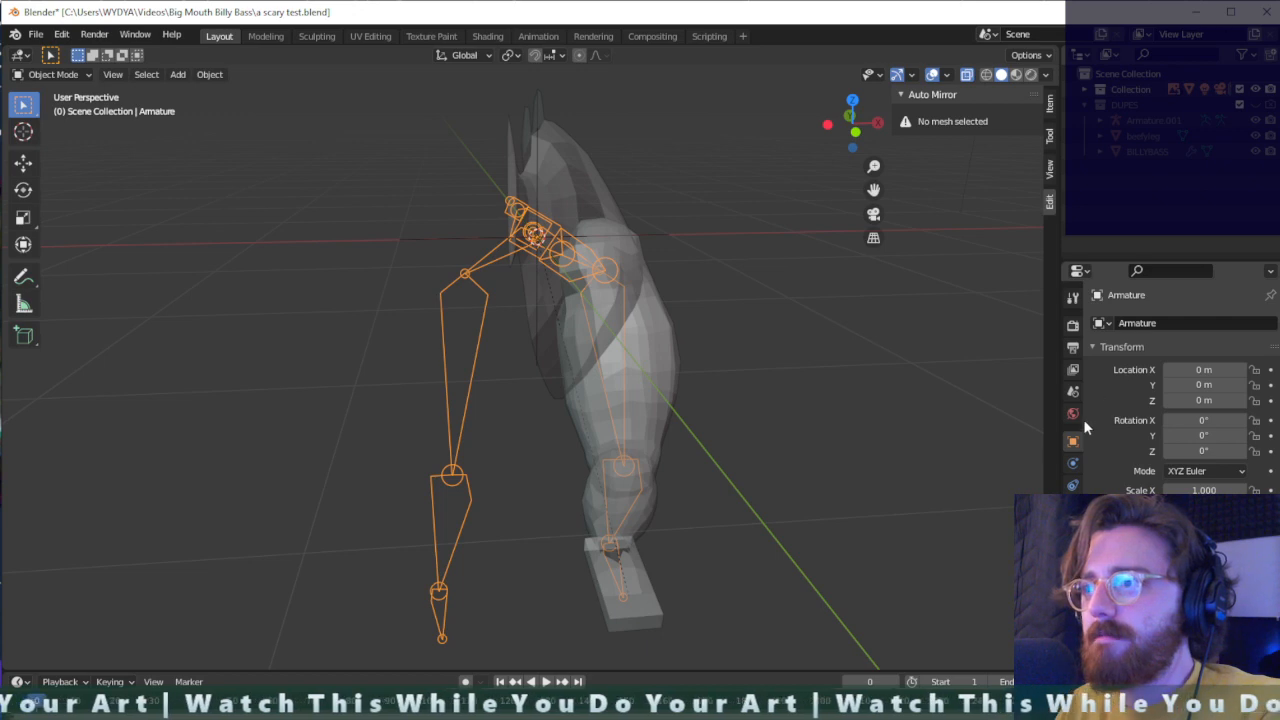
{"action": "middle_click_drag", "start_coordinate": [715, 352], "coordinate": [811, 369]}
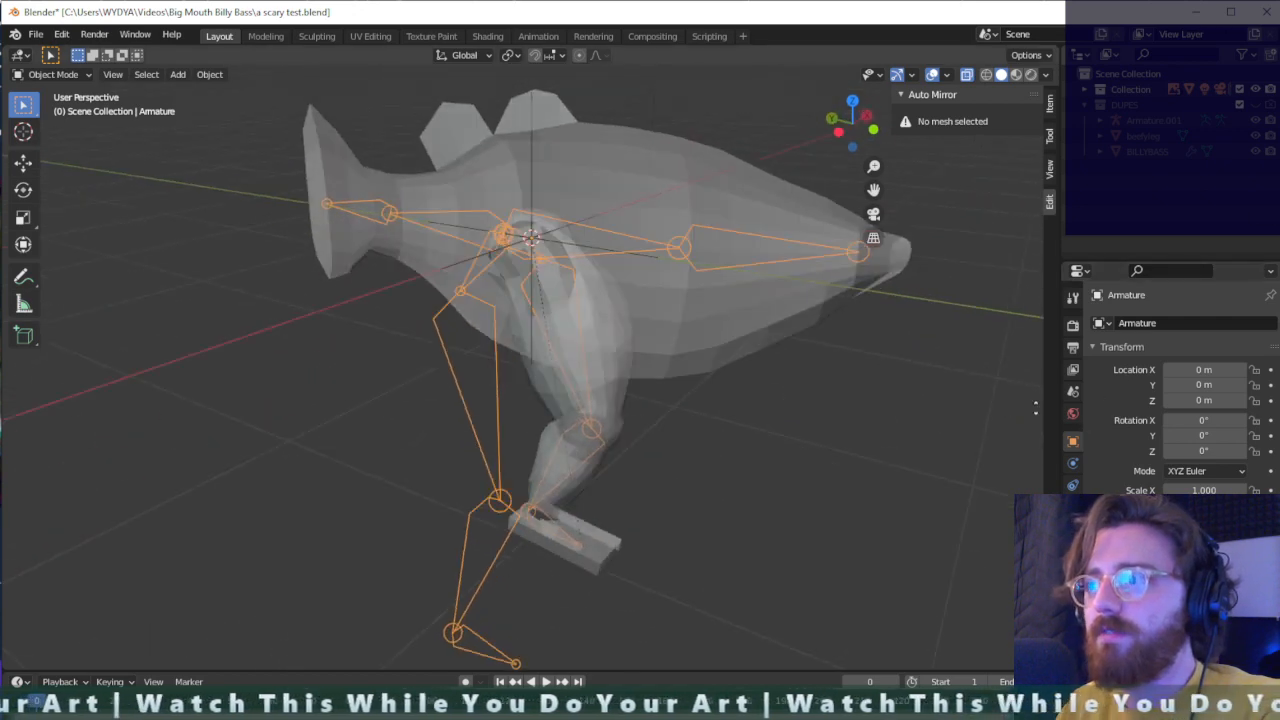
{"action": "middle_click_drag", "start_coordinate": [955, 409], "coordinate": [850, 386]}
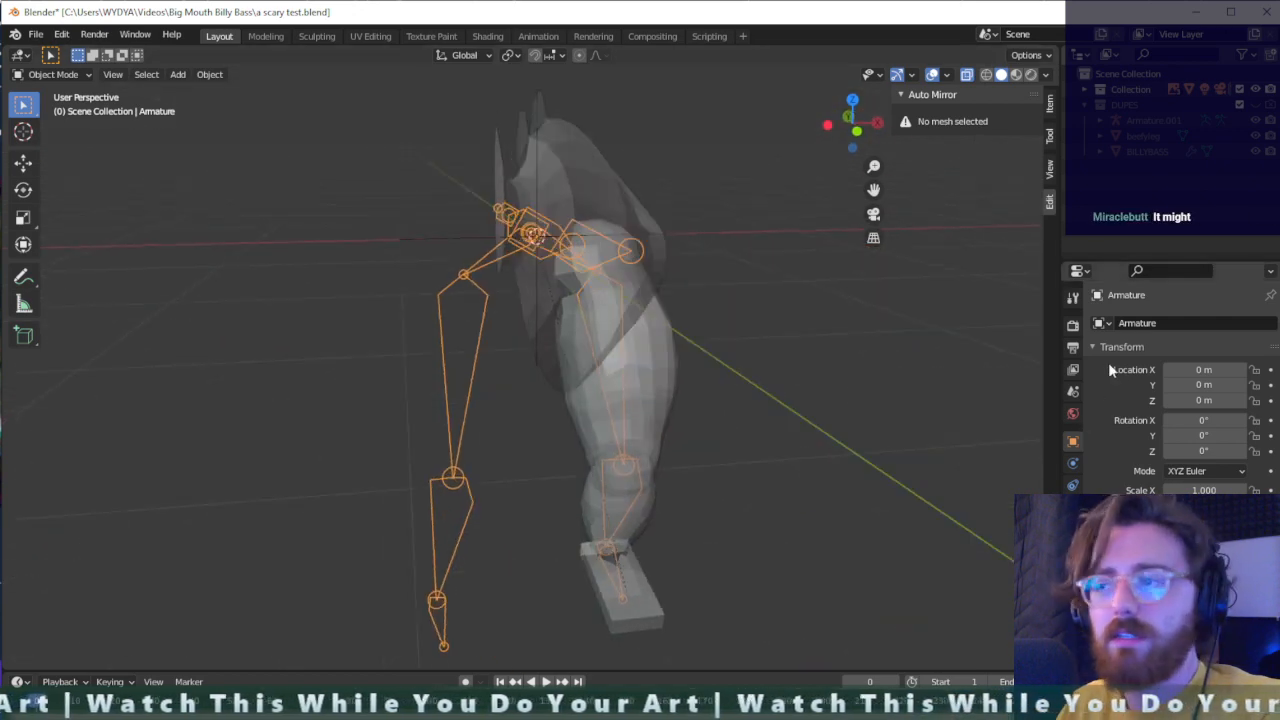
{"action": "key", "text": "ctrl+a"}
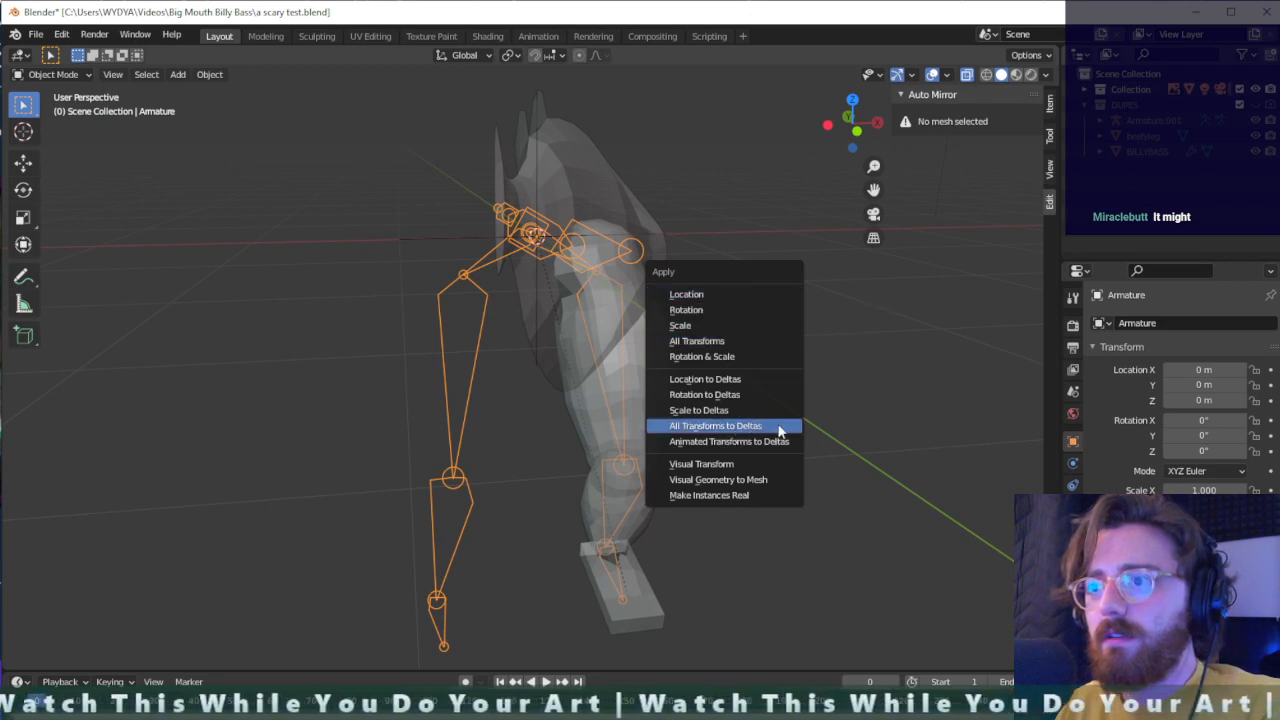
{"action": "left_click", "coordinate": [899, 389]}
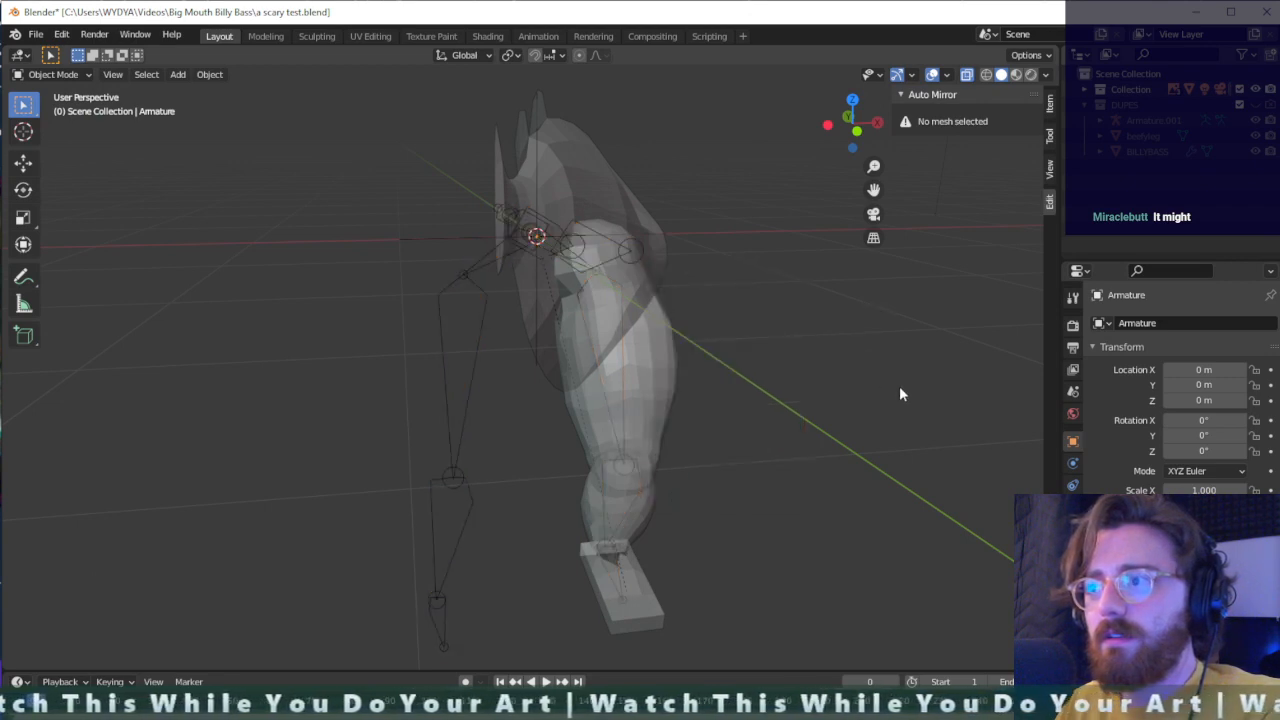
- Select the BILLYFAST mesh and apply all of its transforms: location, rotation and scale
{"action": "left_click", "coordinate": [500, 257]}
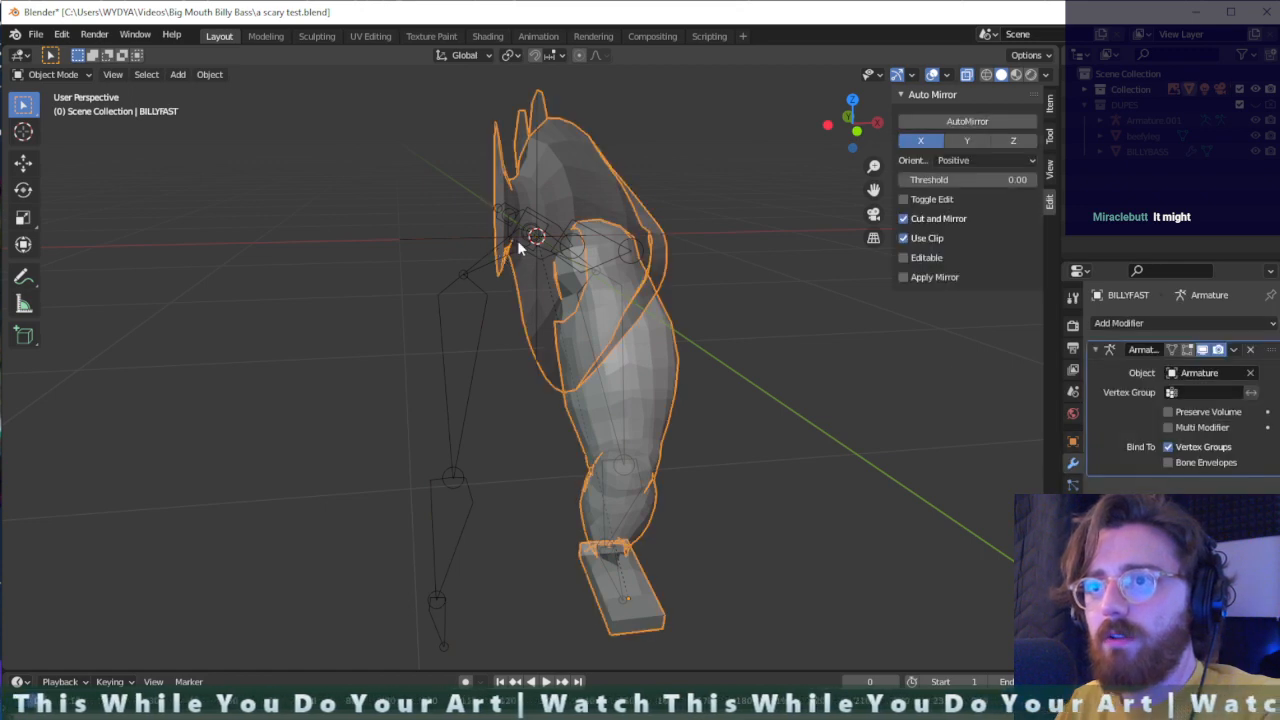
{"action": "left_click", "coordinate": [517, 240]}
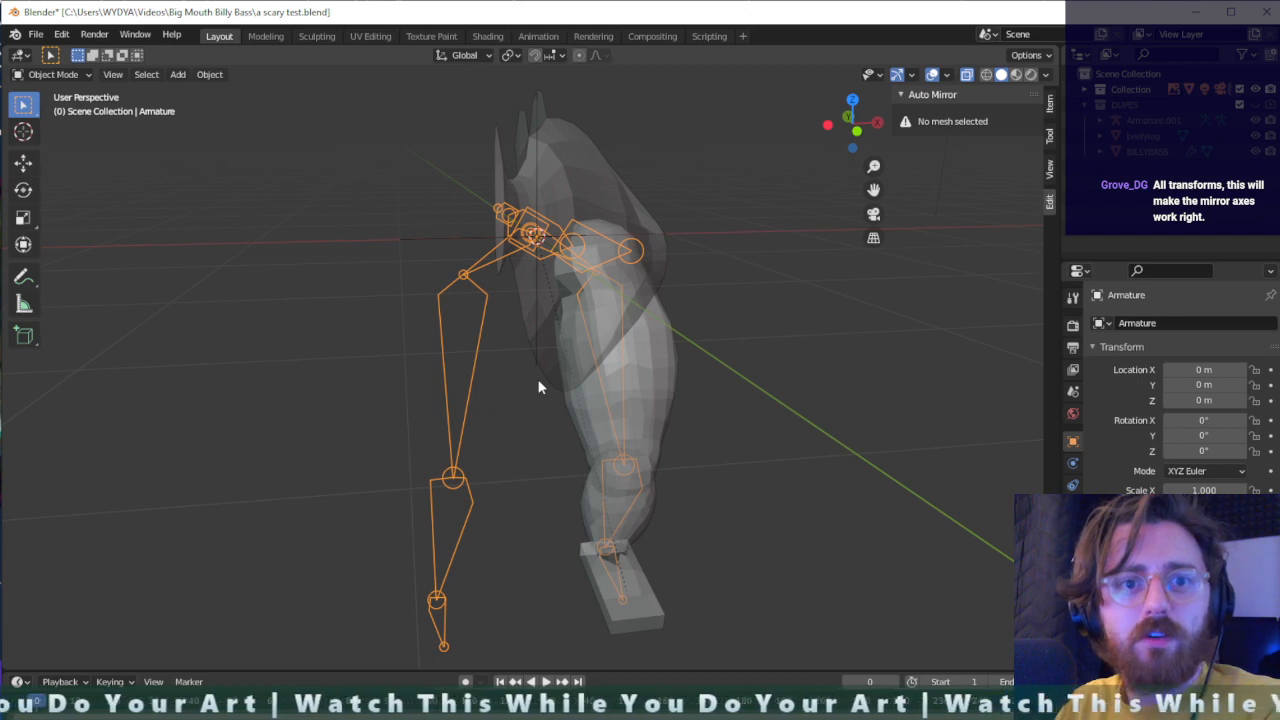
{"action": "left_click", "coordinate": [603, 200]}
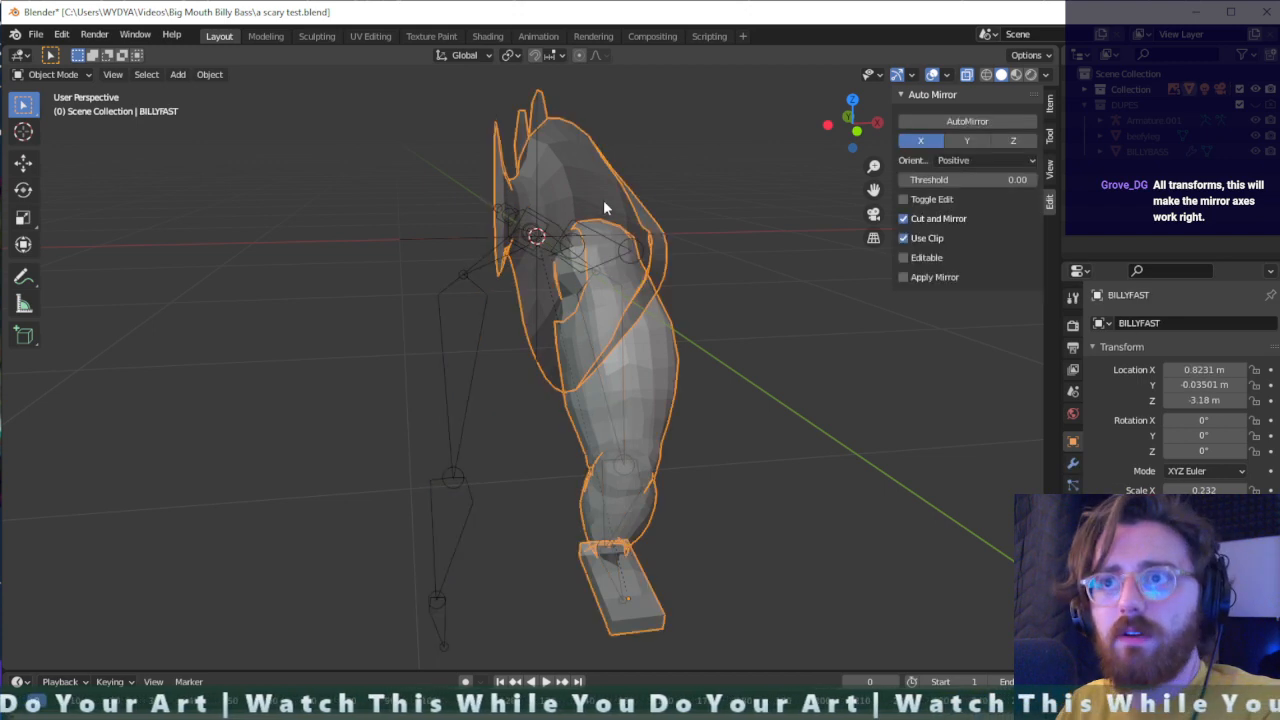
{"action": "key", "text": "ctrl+a"}
{"action": "left_click", "coordinate": [553, 203]}
{"action": "middle_click_drag", "start_coordinate": [553, 205], "coordinate": [733, 347]}
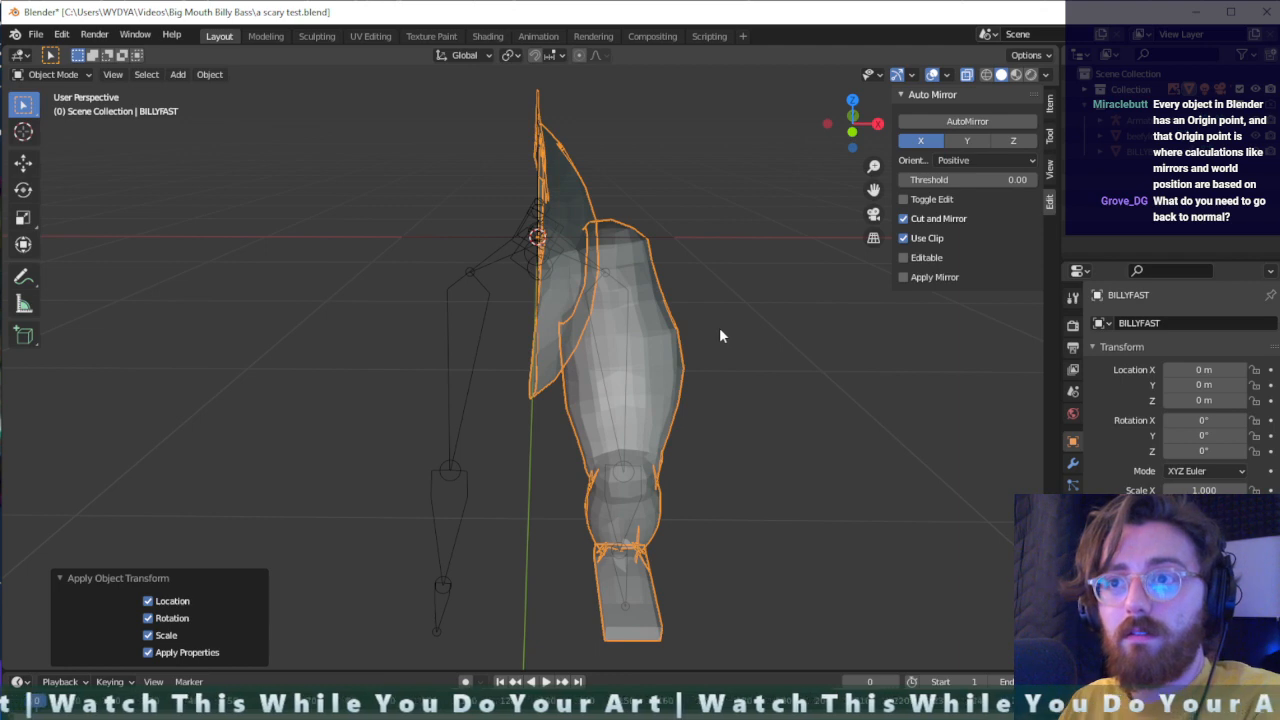
- Undo the applied transforms on BILLYFAST and check the half body and leg against the armature
{"action": "left_click", "coordinate": [765, 367]}
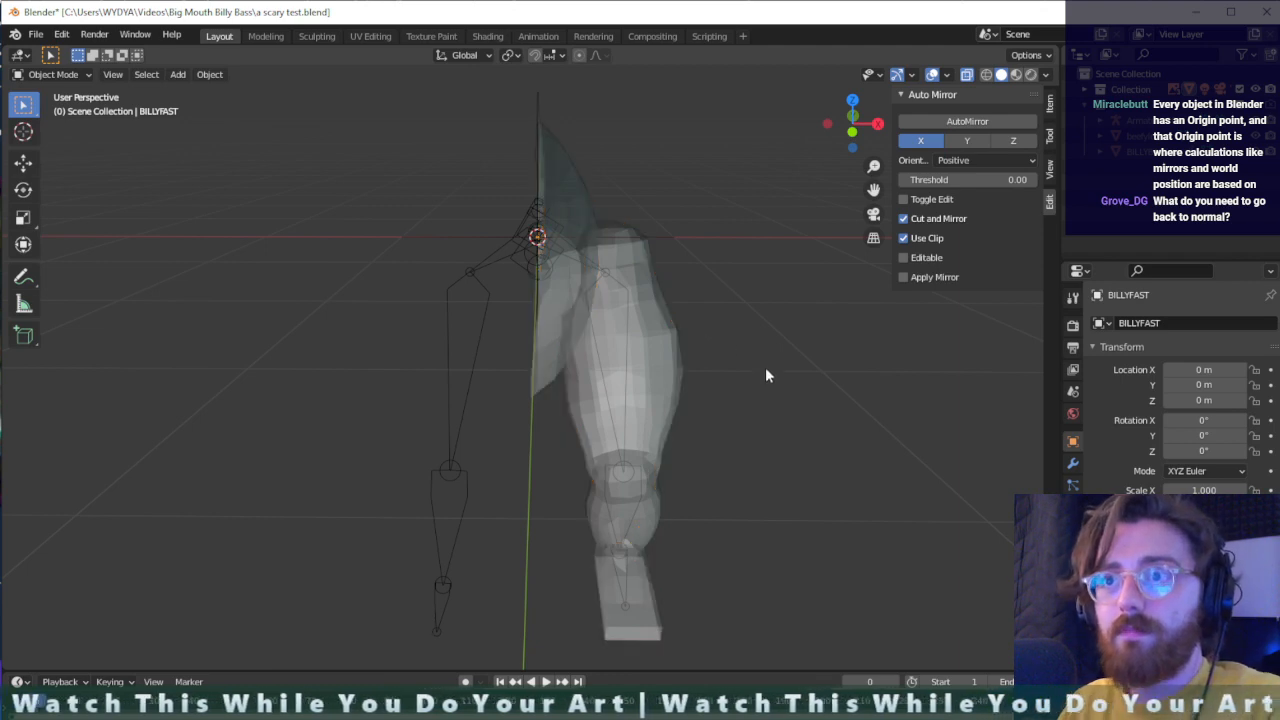
{"action": "left_click", "coordinate": [683, 372]}
{"action": "key", "text": "ctrl+z"}
{"action": "mouse_move", "coordinate": [739, 374]}
{"action": "middle_mouse_down"}
{"action": "mouse_move", "coordinate": [718, 393]}
{"action": "mouse_move", "coordinate": [601, 391]}
{"action": "mouse_move", "coordinate": [588, 356]}
{"action": "mouse_move", "coordinate": [703, 353]}
{"action": "mouse_move", "coordinate": [748, 380]}
{"action": "middle_mouse_up"}
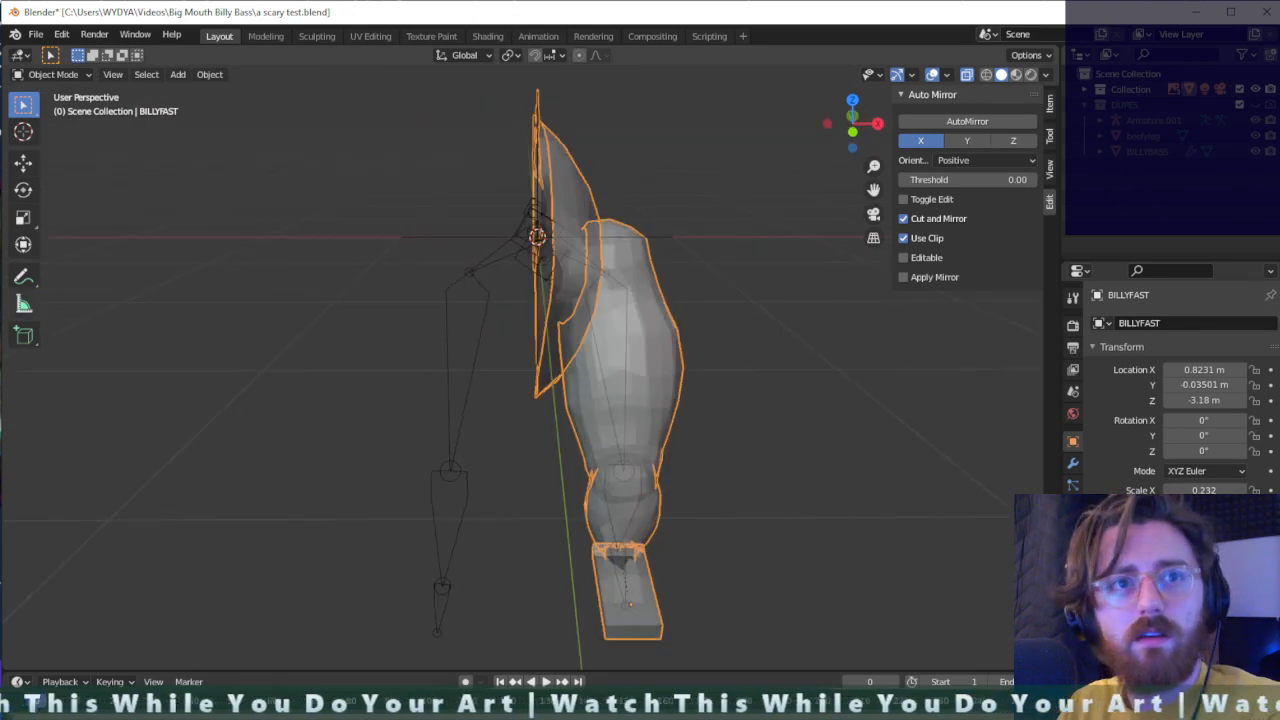
{"action": "middle_click_drag", "start_coordinate": [280, 340], "coordinate": [422, 354]}
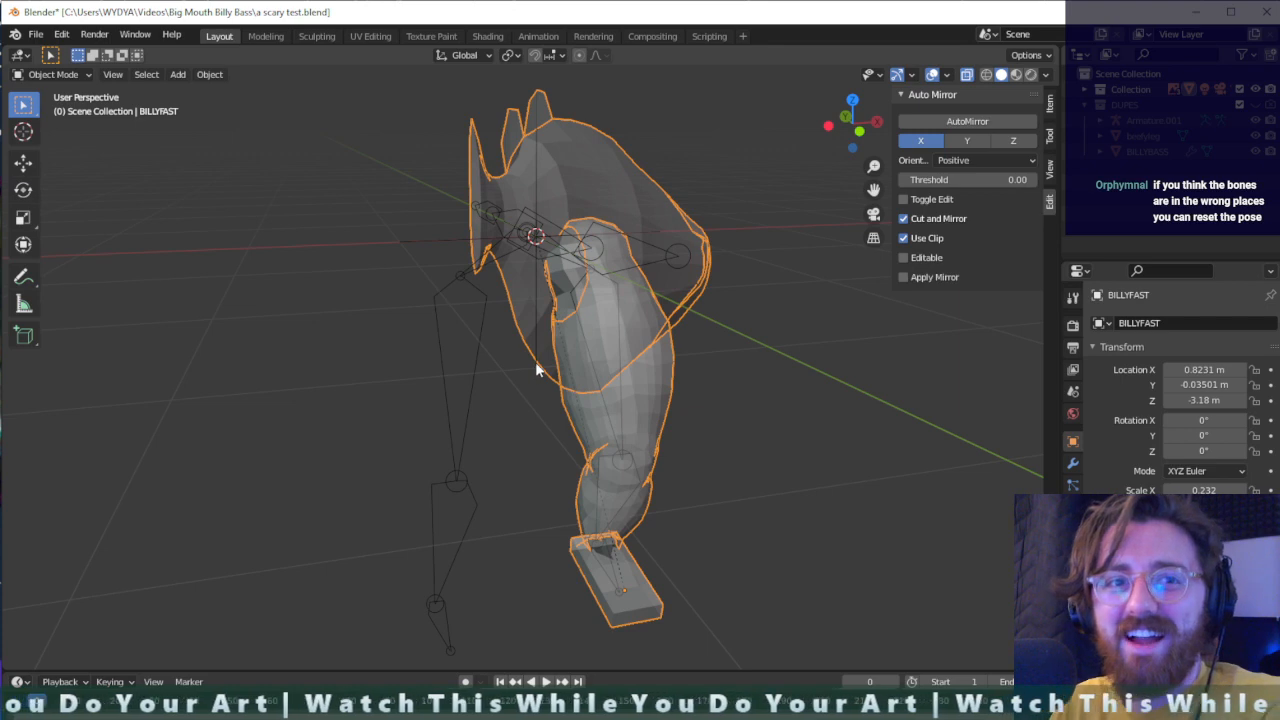
- Set the origin of the BILLYFAST mesh to its geometry
{"action": "right_click", "coordinate": [599, 284]}
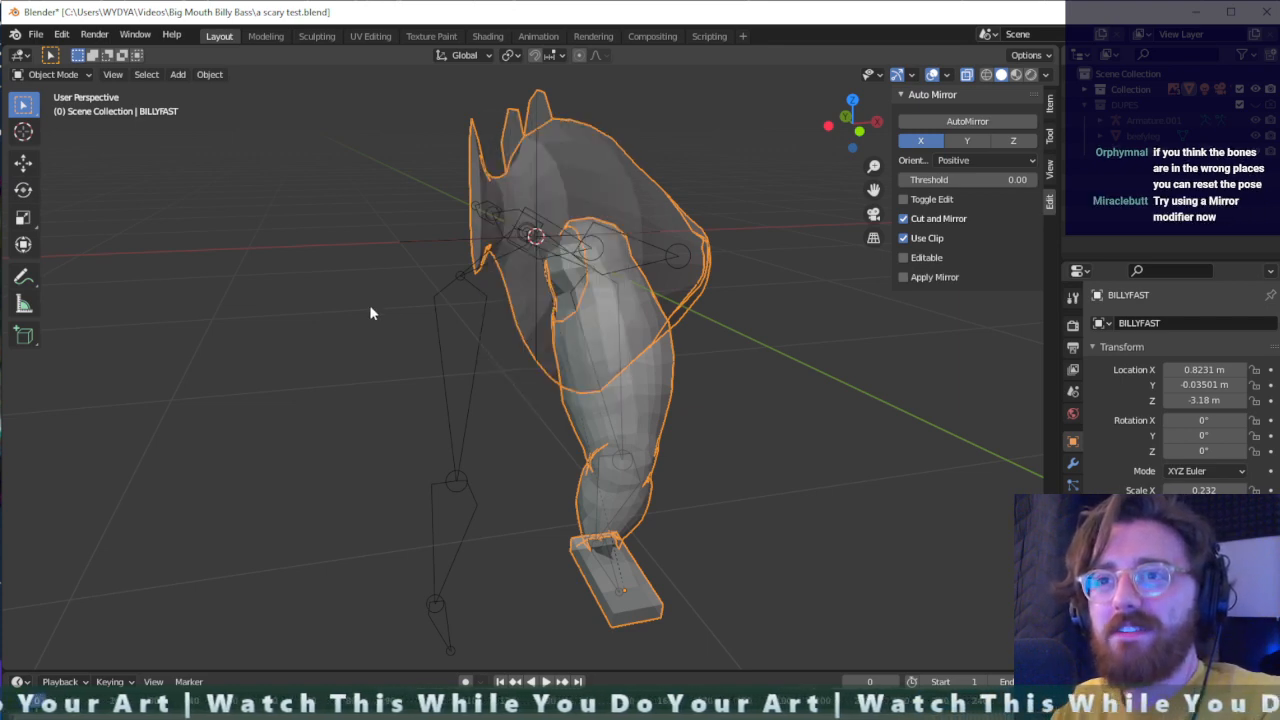
{"action": "right_click", "coordinate": [641, 315]}
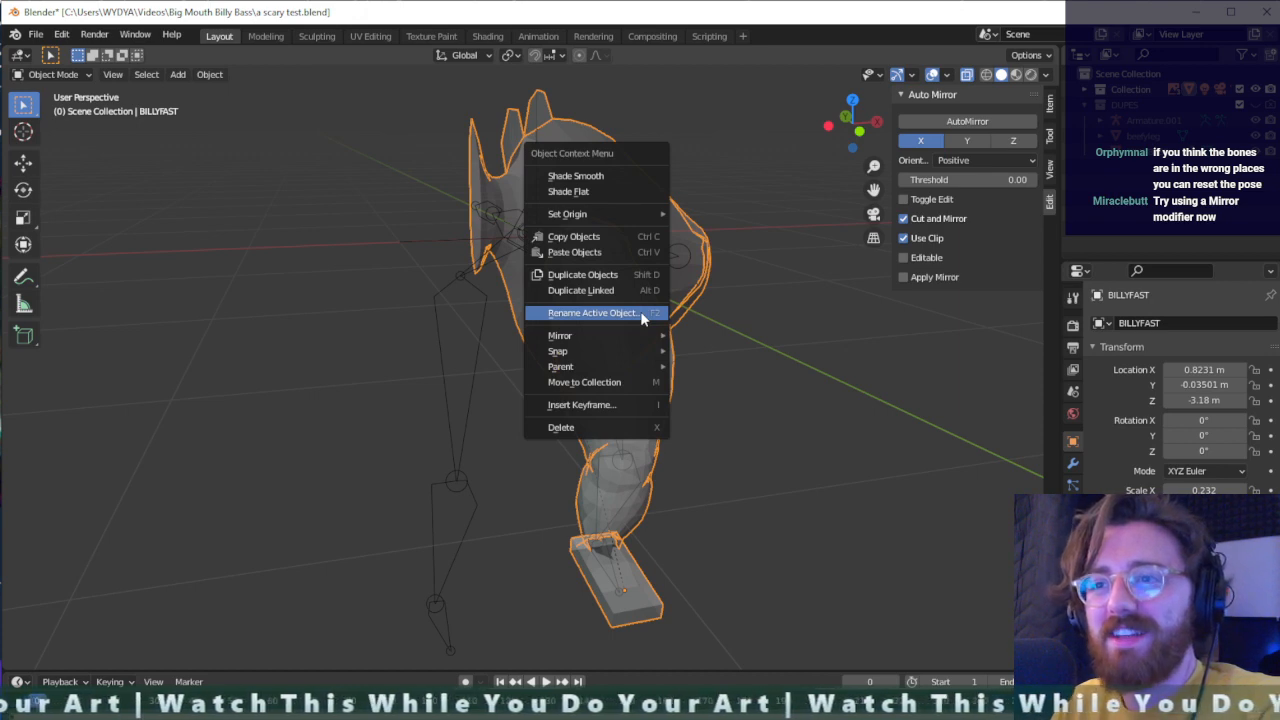
{"action": "mouse_move", "coordinate": [627, 212]}
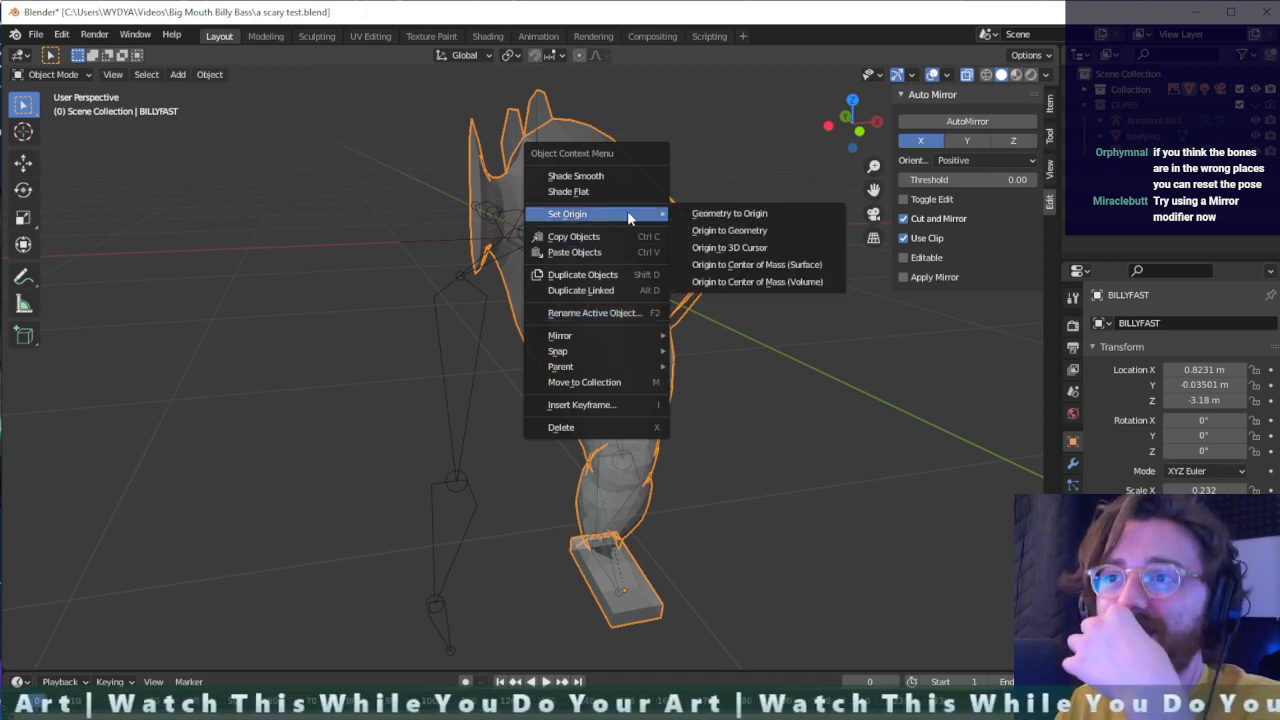
{"action": "left_click", "coordinate": [762, 230]}
{"action": "middle_click_drag", "start_coordinate": [710, 393], "coordinate": [610, 379]}
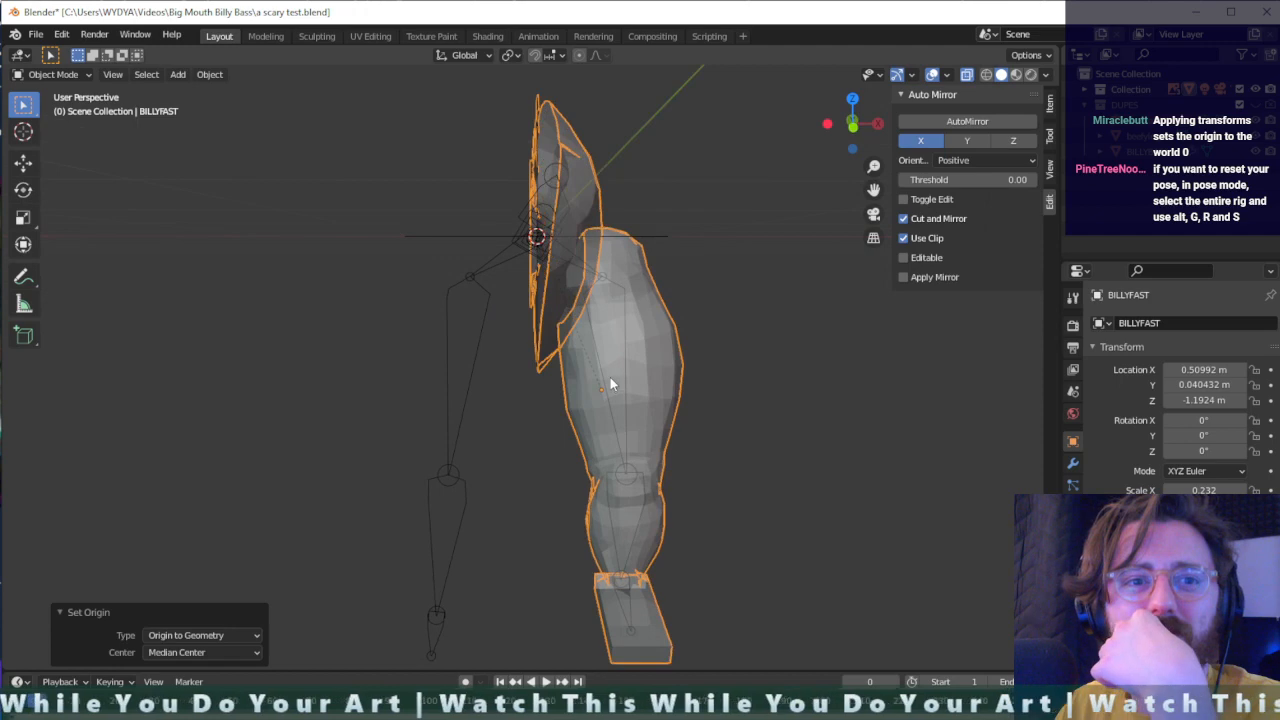
- Move the origin of the BILLYFAST mesh to the 3D cursor
{"action": "right_click", "coordinate": [577, 320]}
{"action": "mouse_move", "coordinate": [580, 321]}
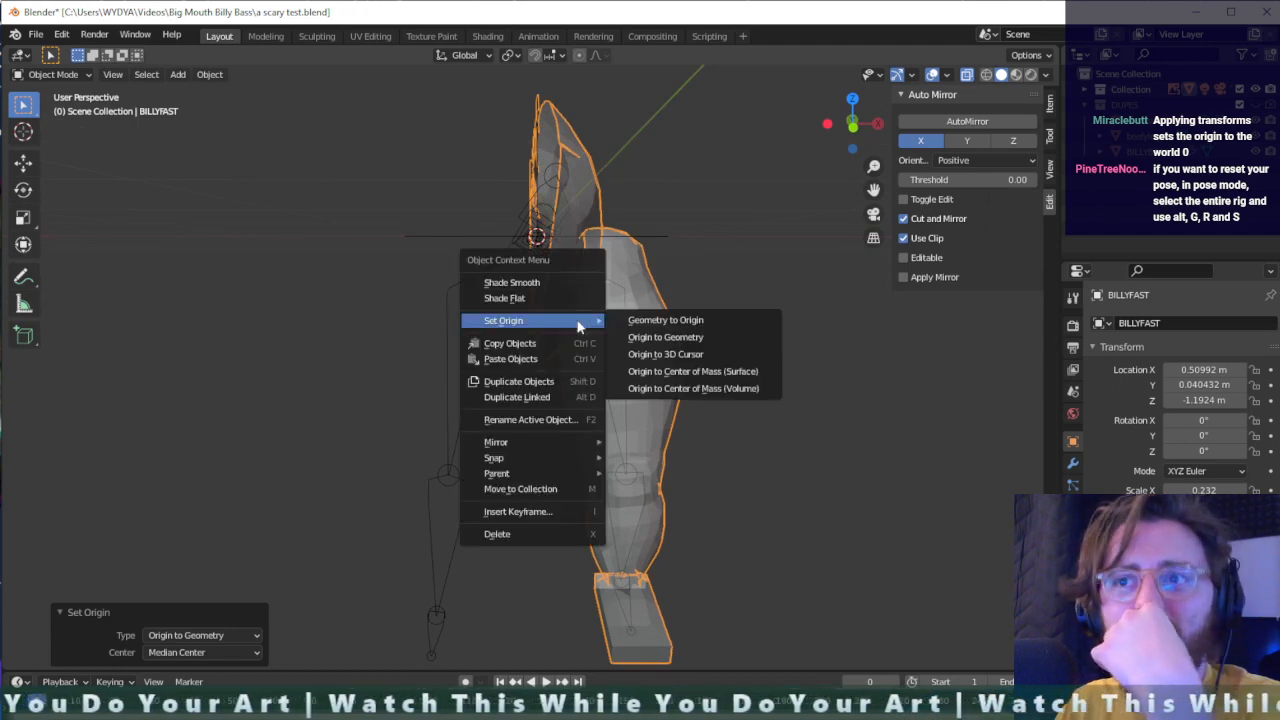
{"action": "left_click", "coordinate": [718, 352]}
{"action": "mouse_move", "coordinate": [591, 349]}
{"action": "middle_mouse_down"}
{"action": "mouse_move", "coordinate": [614, 376]}
{"action": "mouse_move", "coordinate": [700, 383]}
{"action": "mouse_move", "coordinate": [589, 373]}
{"action": "middle_mouse_up"}
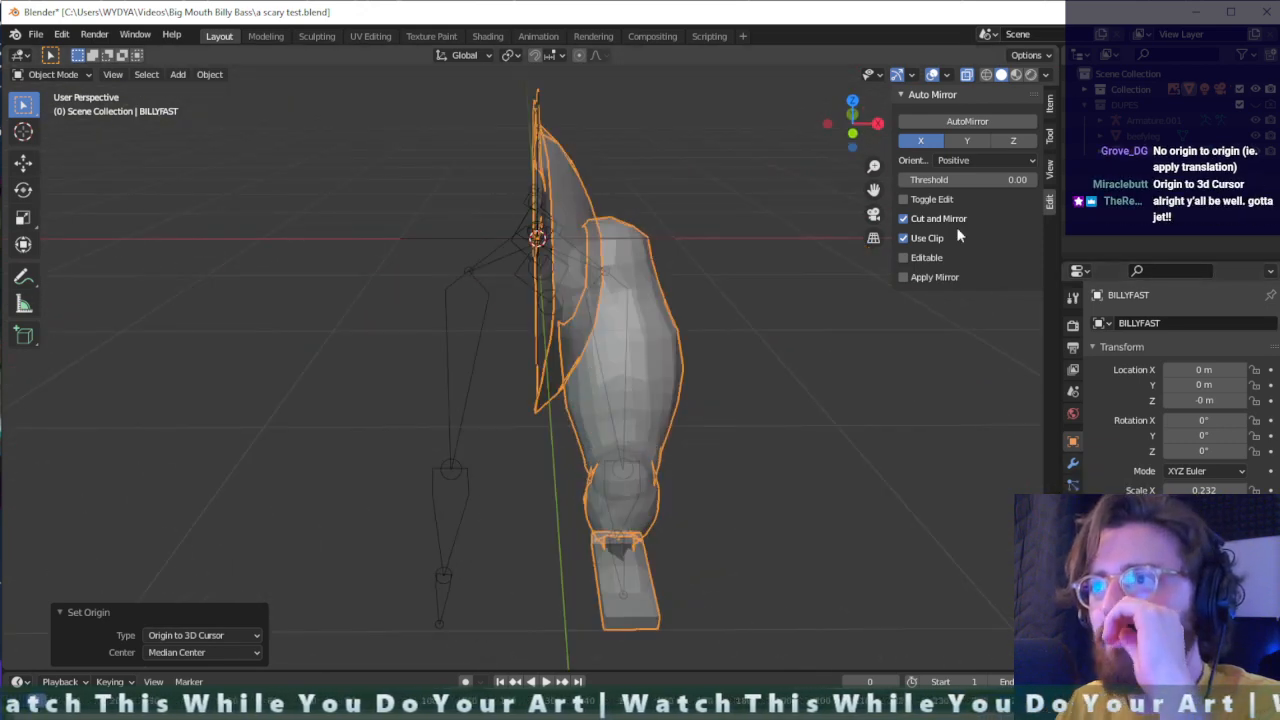
- Mirror BILLYFAST along X with AutoMirror about its new origin and inspect the centre seam between the body halves
{"action": "left_click", "coordinate": [965, 122]}
{"action": "middle_click_drag", "start_coordinate": [516, 355], "coordinate": [586, 339]}
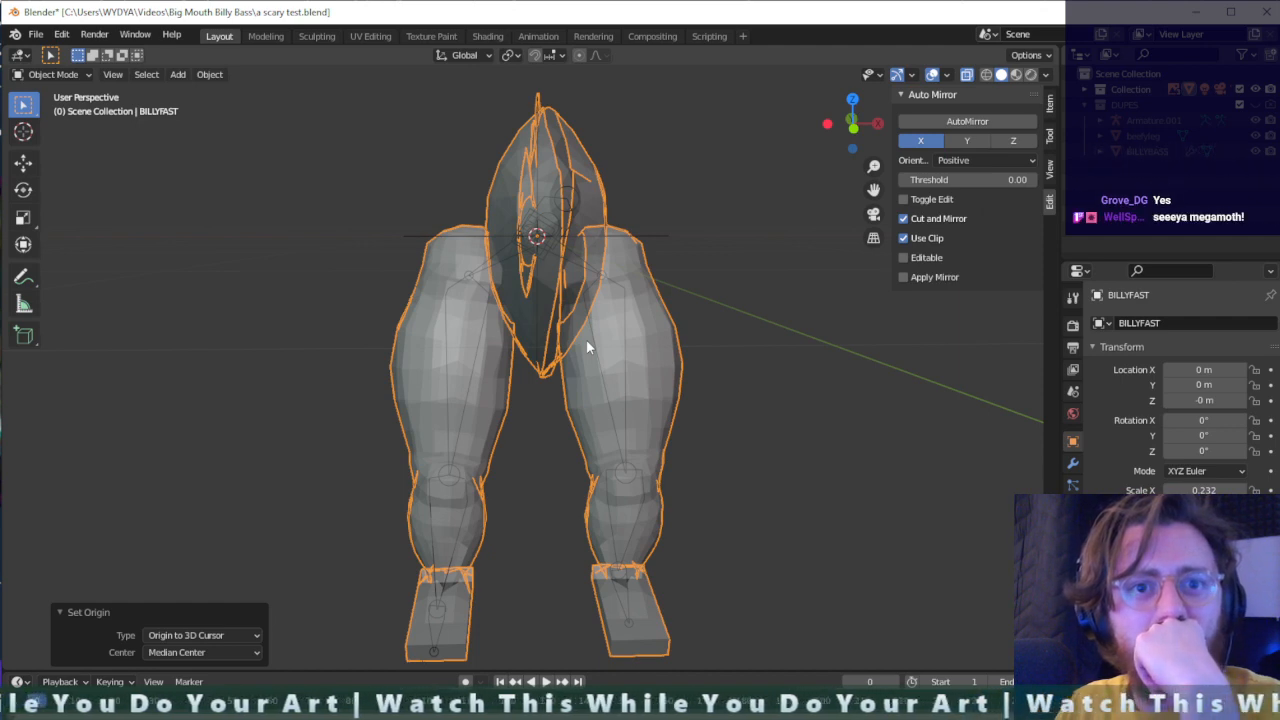
{"action": "middle_click_drag", "start_coordinate": [586, 339], "coordinate": [560, 352]}
{"action": "scroll", "coordinate": [552, 330], "scroll_direction": "up", "scroll_amount": 4}
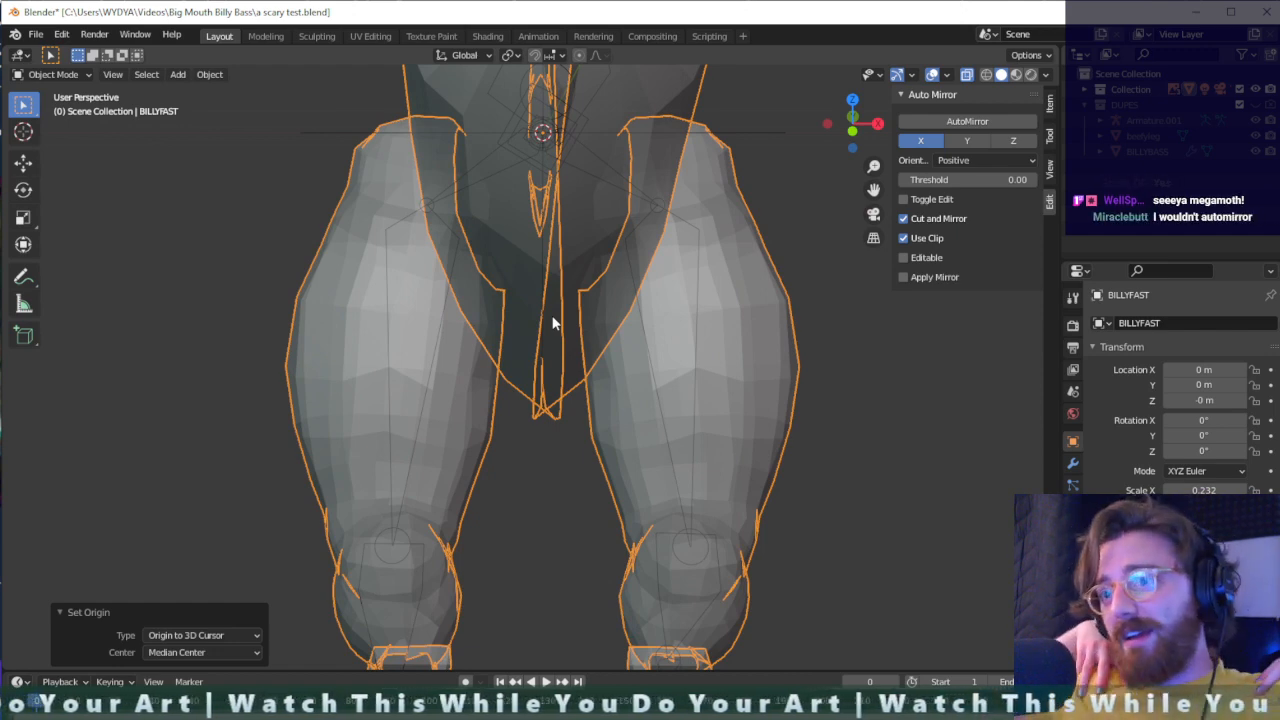
{"action": "scroll", "coordinate": [570, 322], "scroll_direction": "down", "scroll_amount": 3}
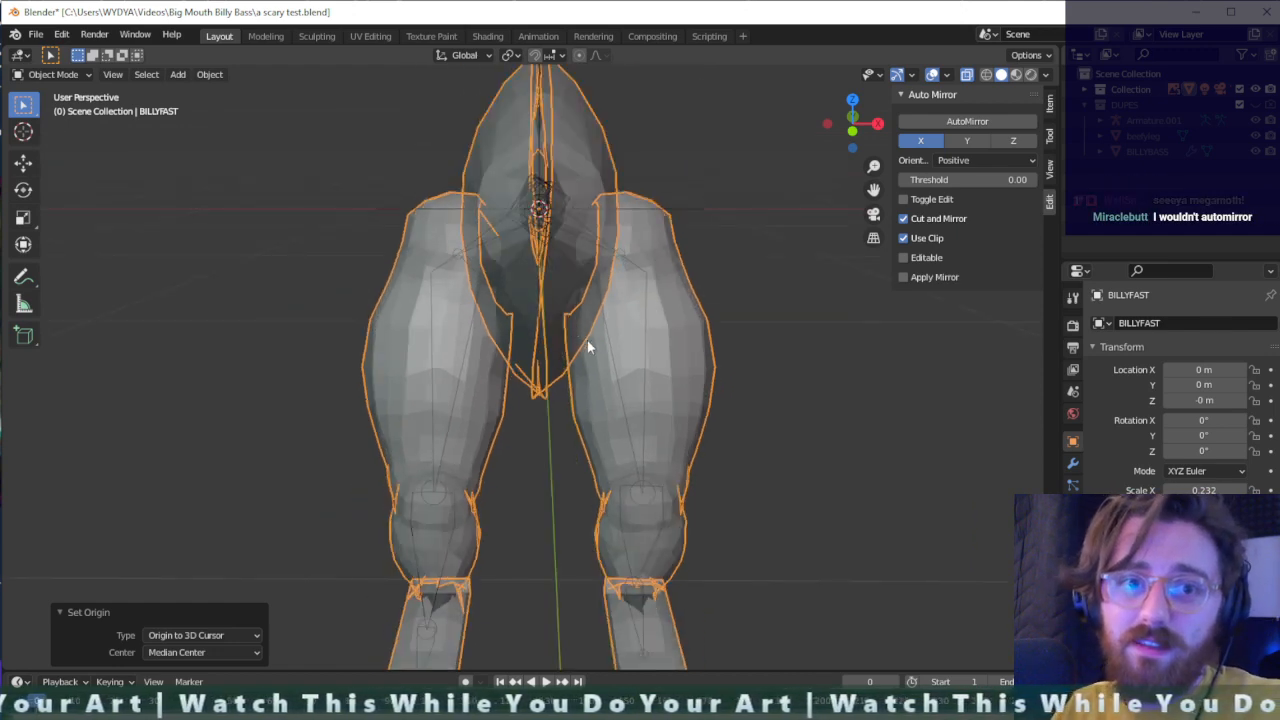
{"action": "left_click", "coordinate": [985, 122]}
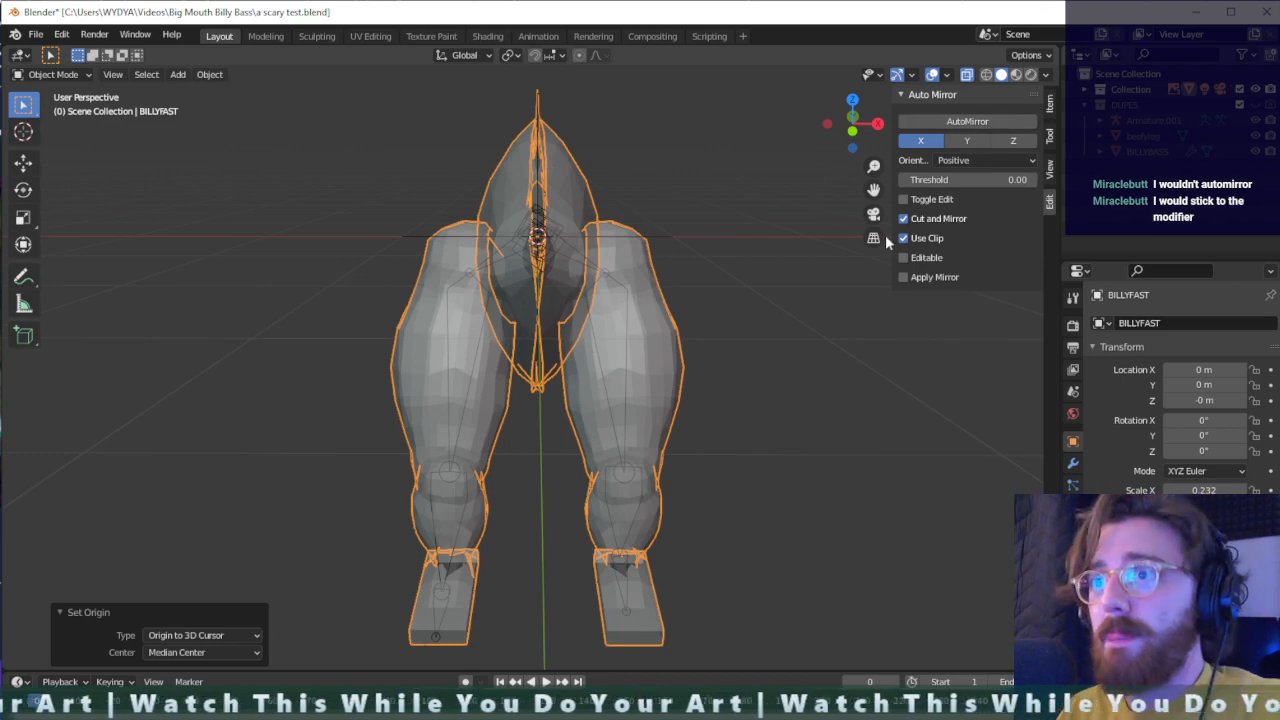
- Undo the AutoMirror on BILLYFAST and select the armature to compare its bones with the half body
{"action": "middle_click_drag", "start_coordinate": [563, 352], "coordinate": [545, 272]}
{"action": "left_click", "coordinate": [544, 271]}
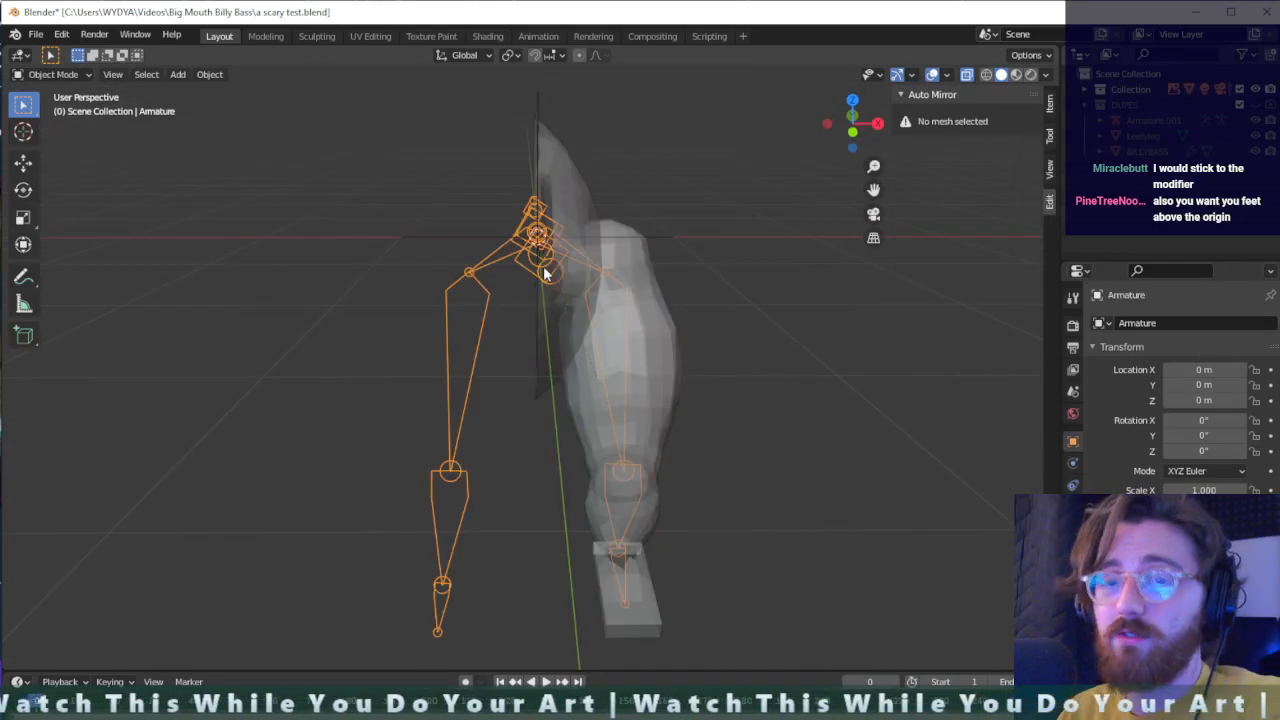
{"action": "scroll", "coordinate": [695, 327], "scroll_direction": "down", "scroll_amount": 1}
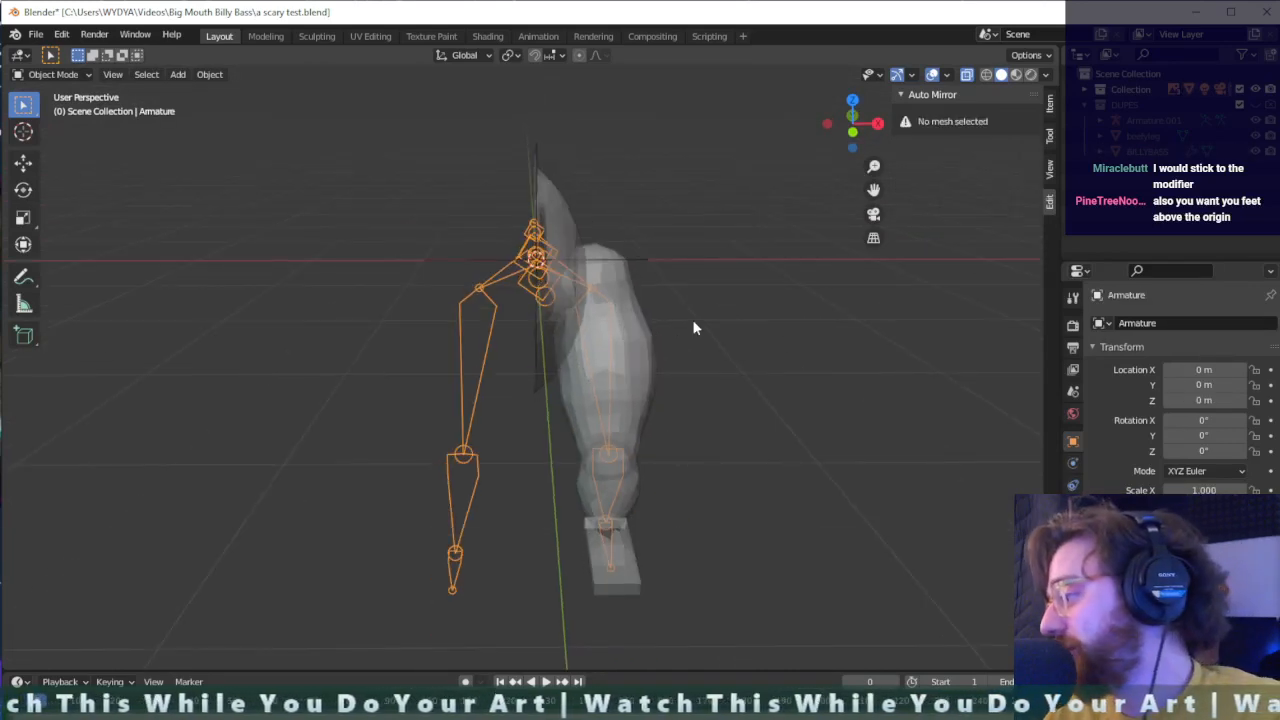